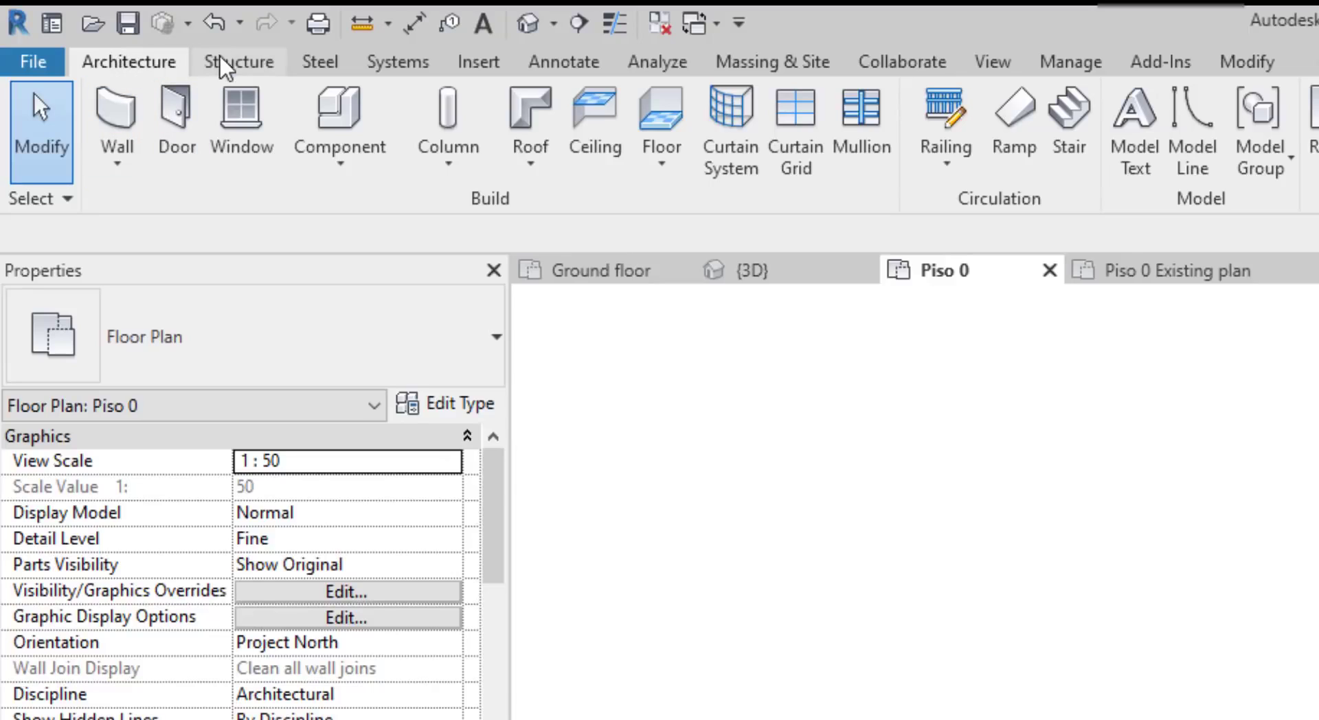
left_click(239, 66)
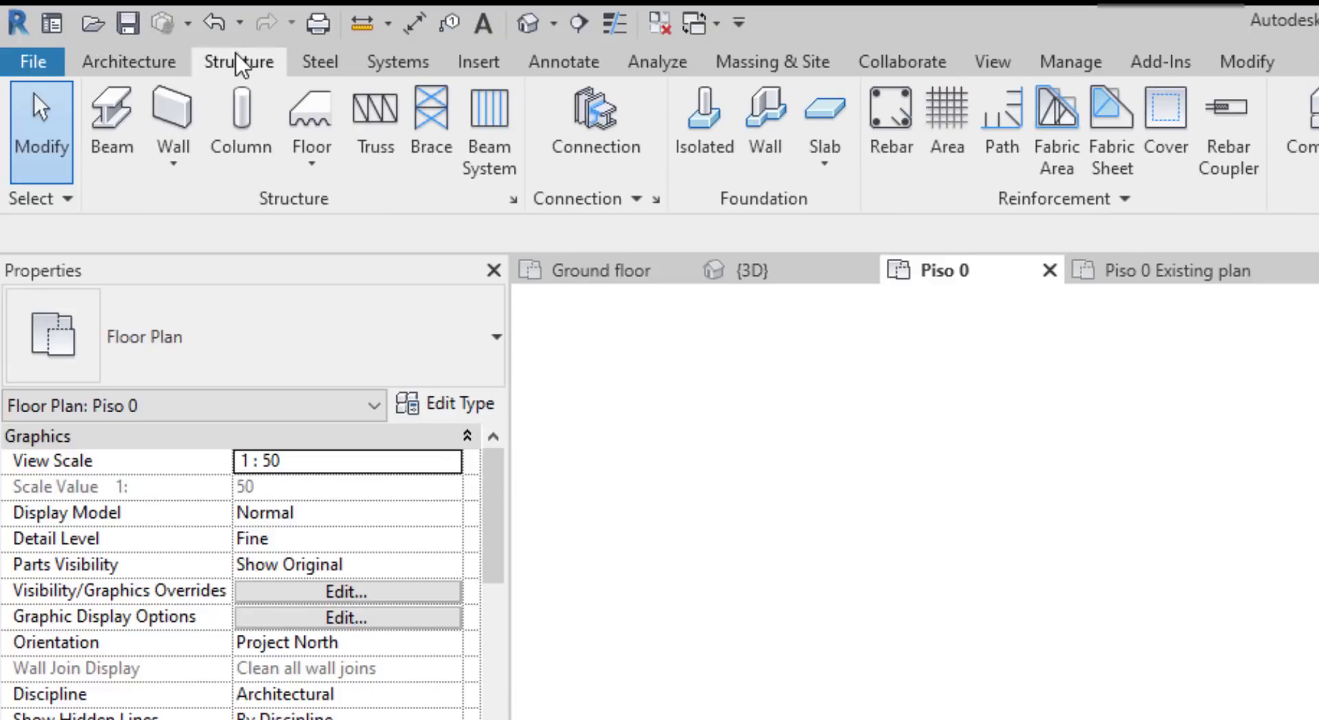
left_click(320, 68)
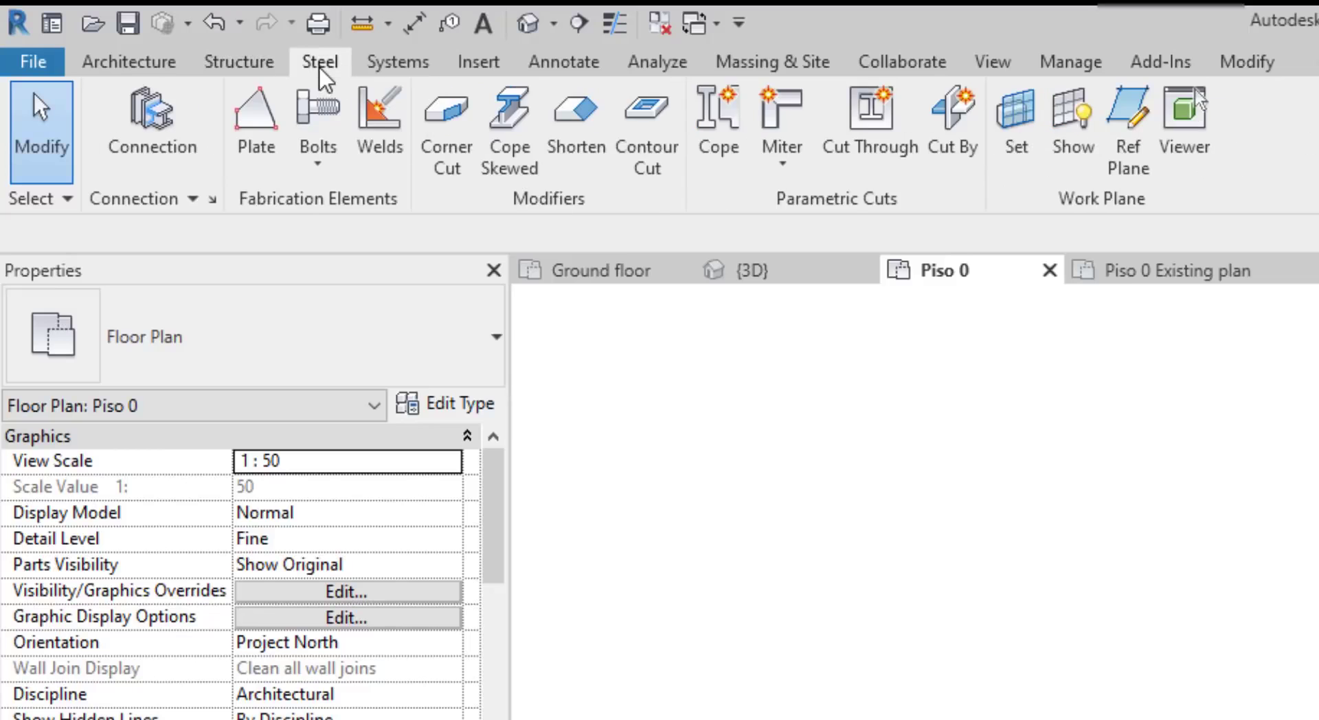
left_click(398, 63)
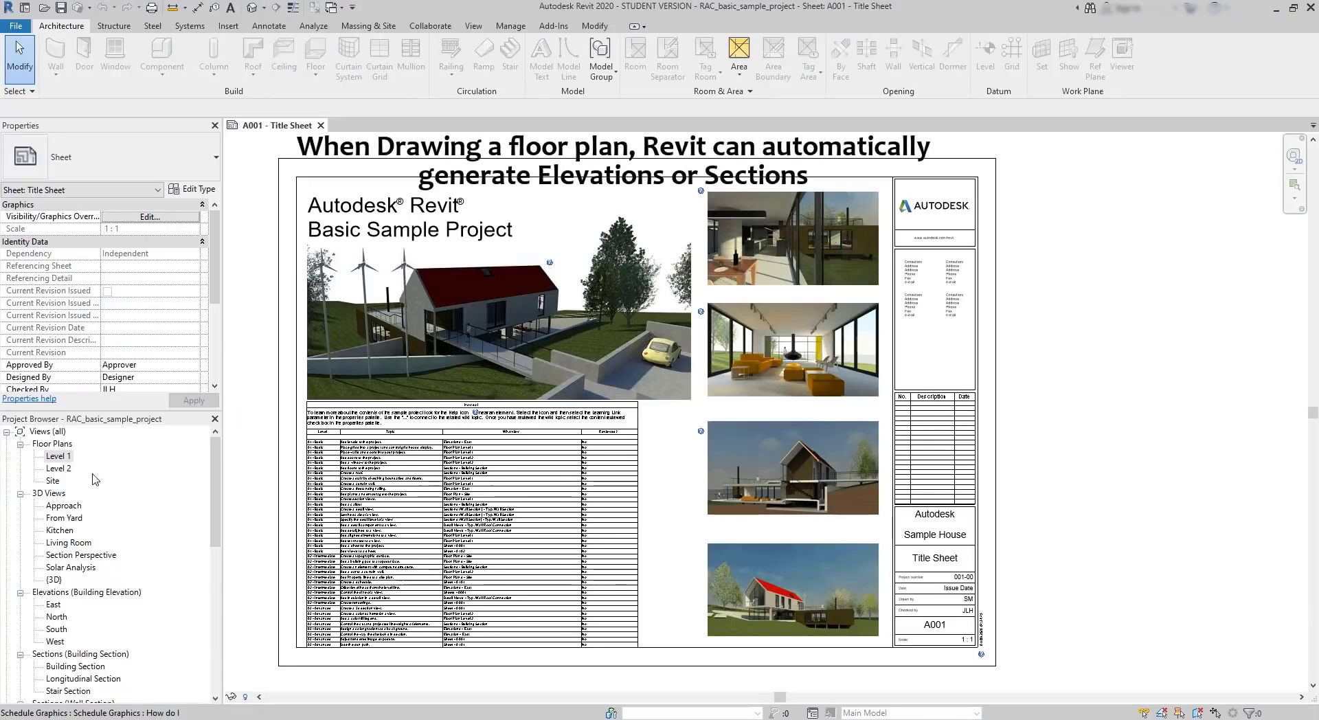
- Place a pocket sliding door in the exterior wall beside the Entry Hall stairs on Level 2 and select it in the elevation
double_click(54, 457)
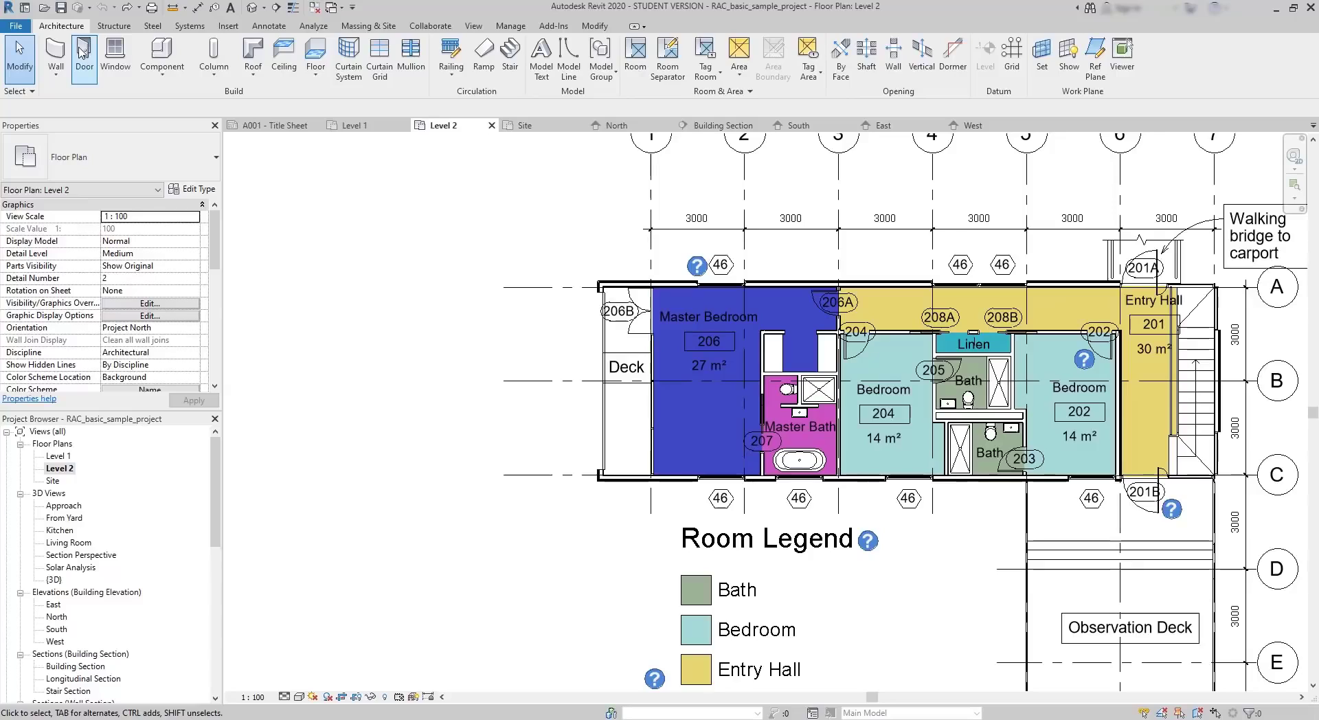
left_click(82, 51)
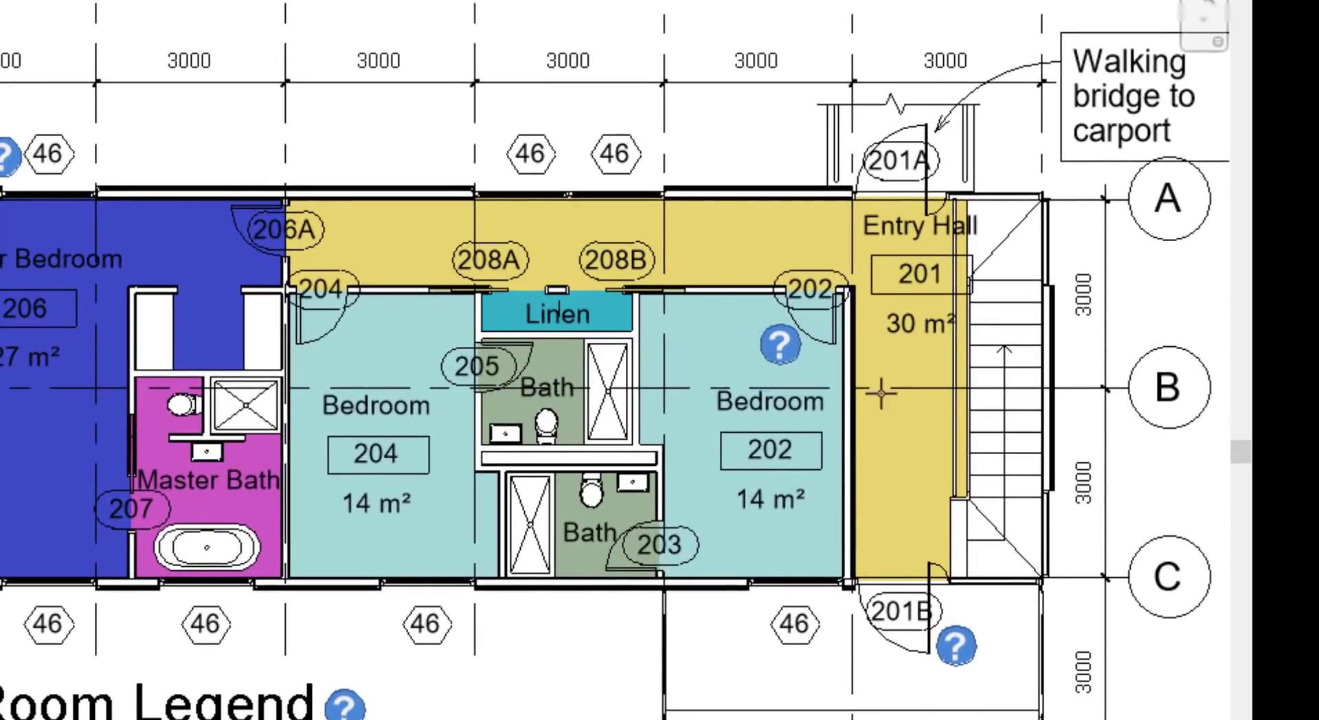
left_click(1049, 397)
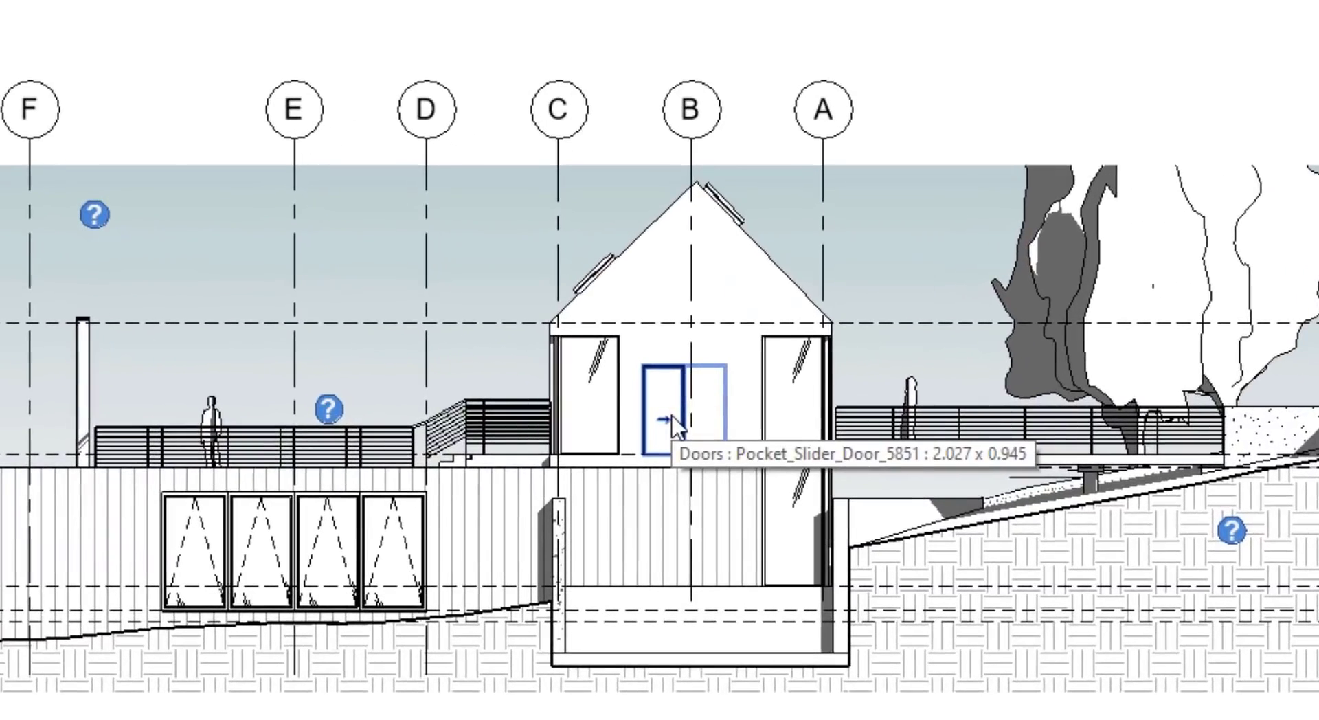
left_click(675, 424)
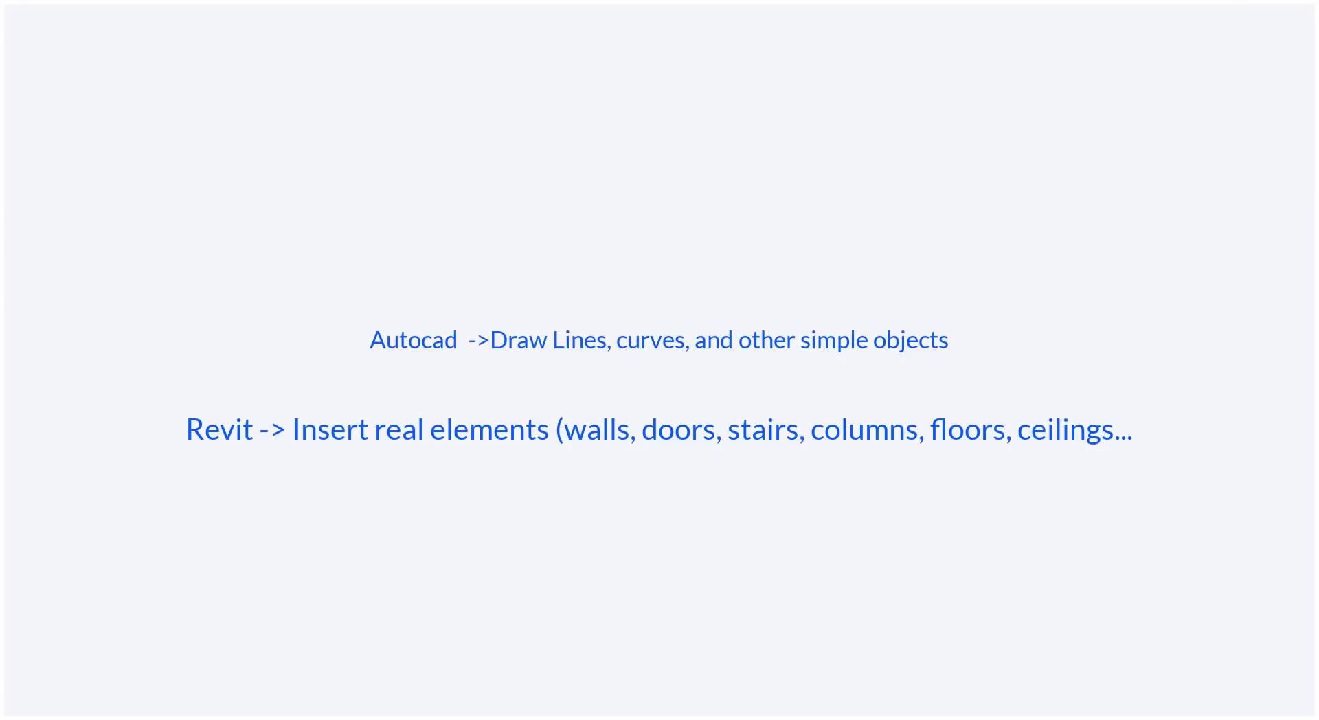
- Draw chained Generic - 140mm Masonry walls on Level 1, running upward from the existing segment and then horizontally for about 3400 mm
left_click(695, 500)
left_click(695, 325)
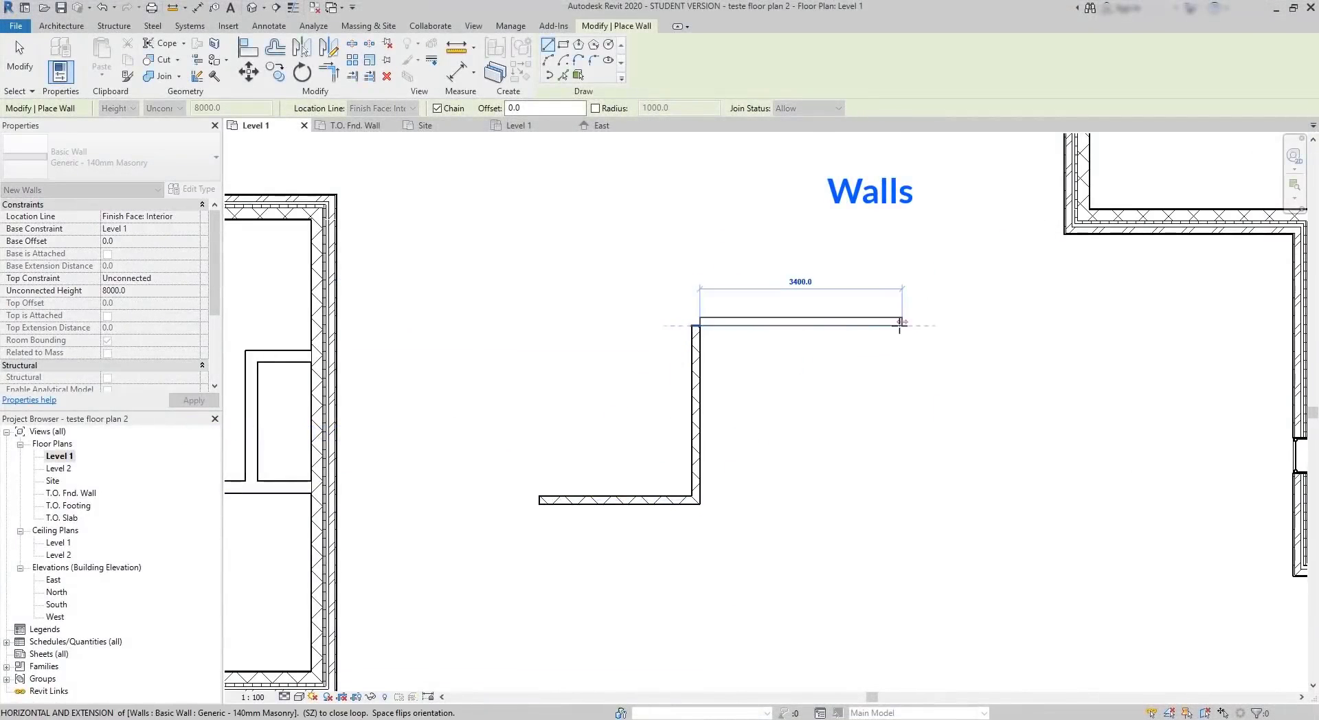
left_click(900, 321)
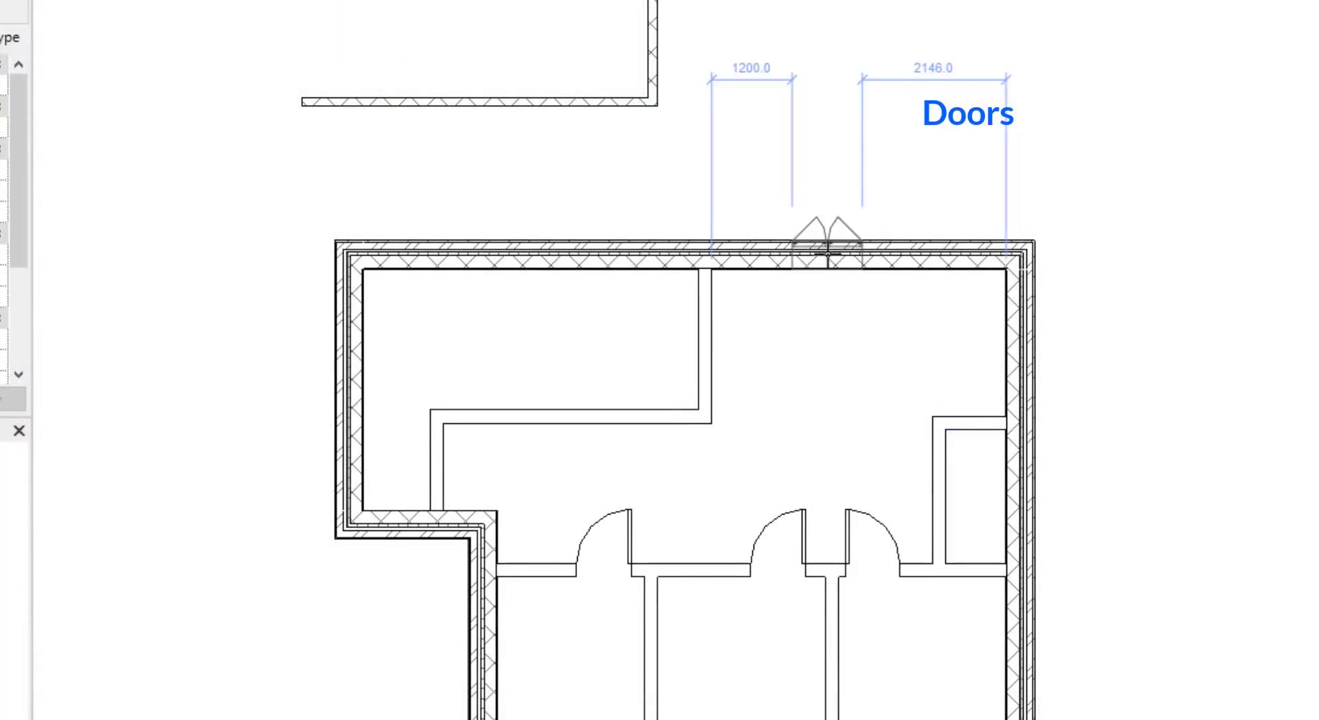
- Place a double door in the building's upper exterior wall, and draw a straight stair run from that wall's inner face into the room
left_click(828, 256)
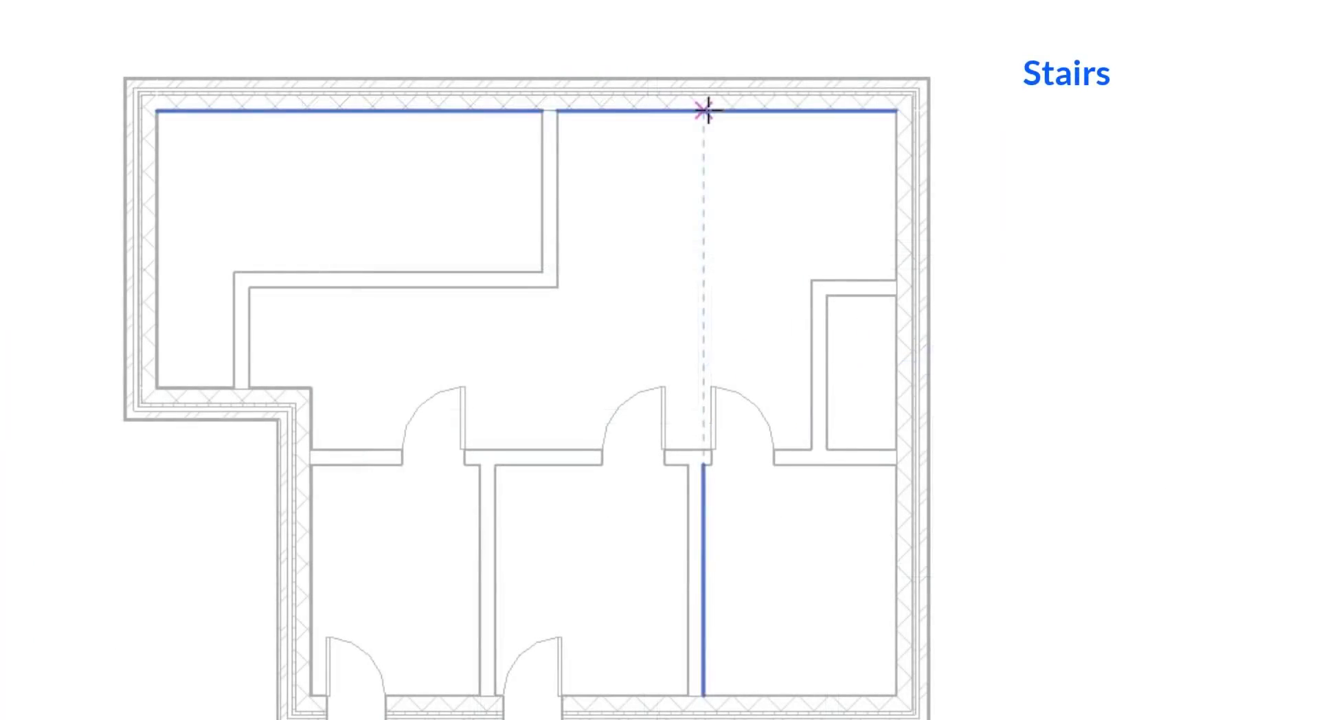
left_click(706, 110)
left_click(702, 281)
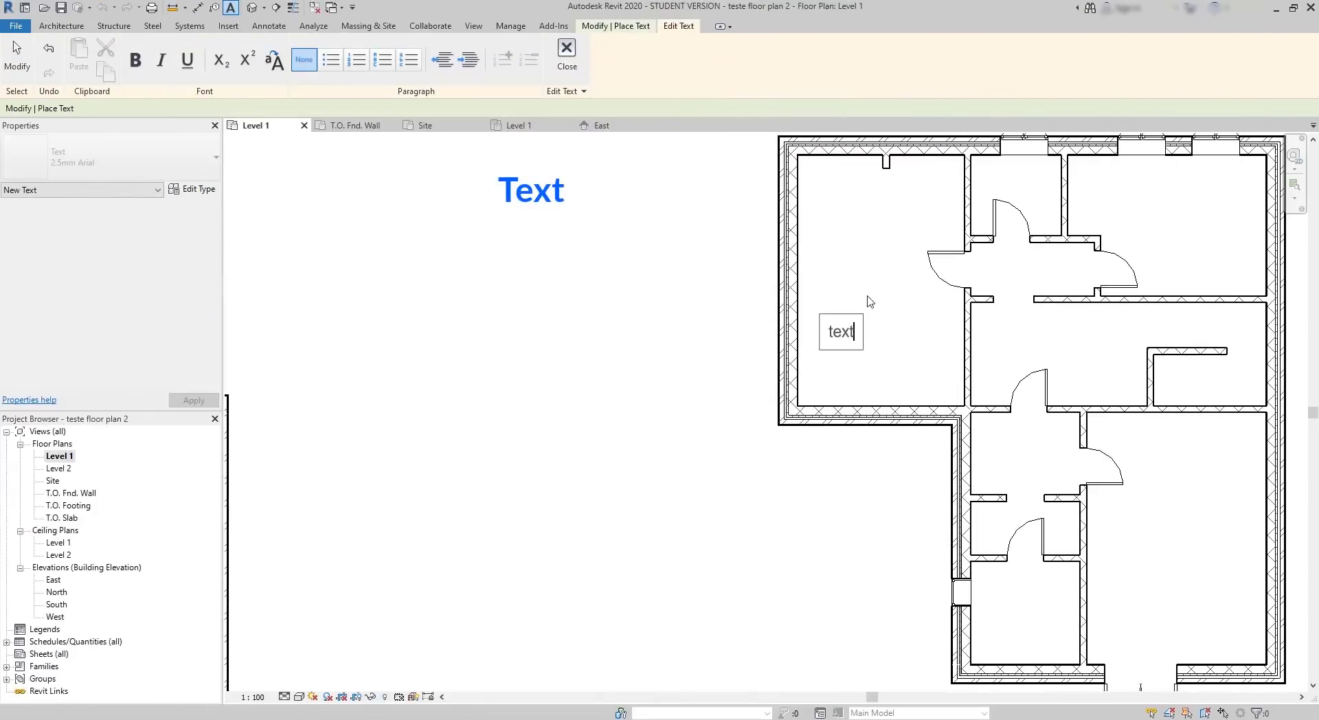
- Finish the note "text" in the plan's upper-left room and add a linear dimension across that room's width
left_click(869, 302)
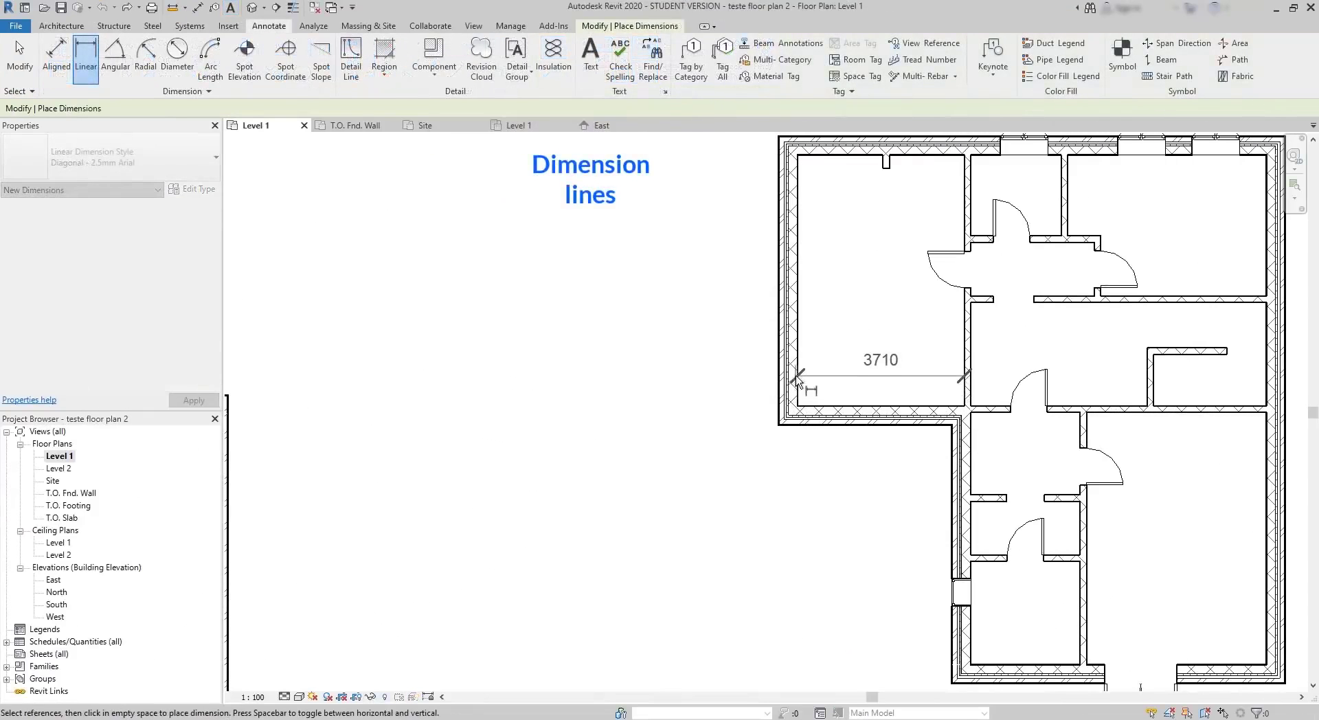
left_click(796, 376)
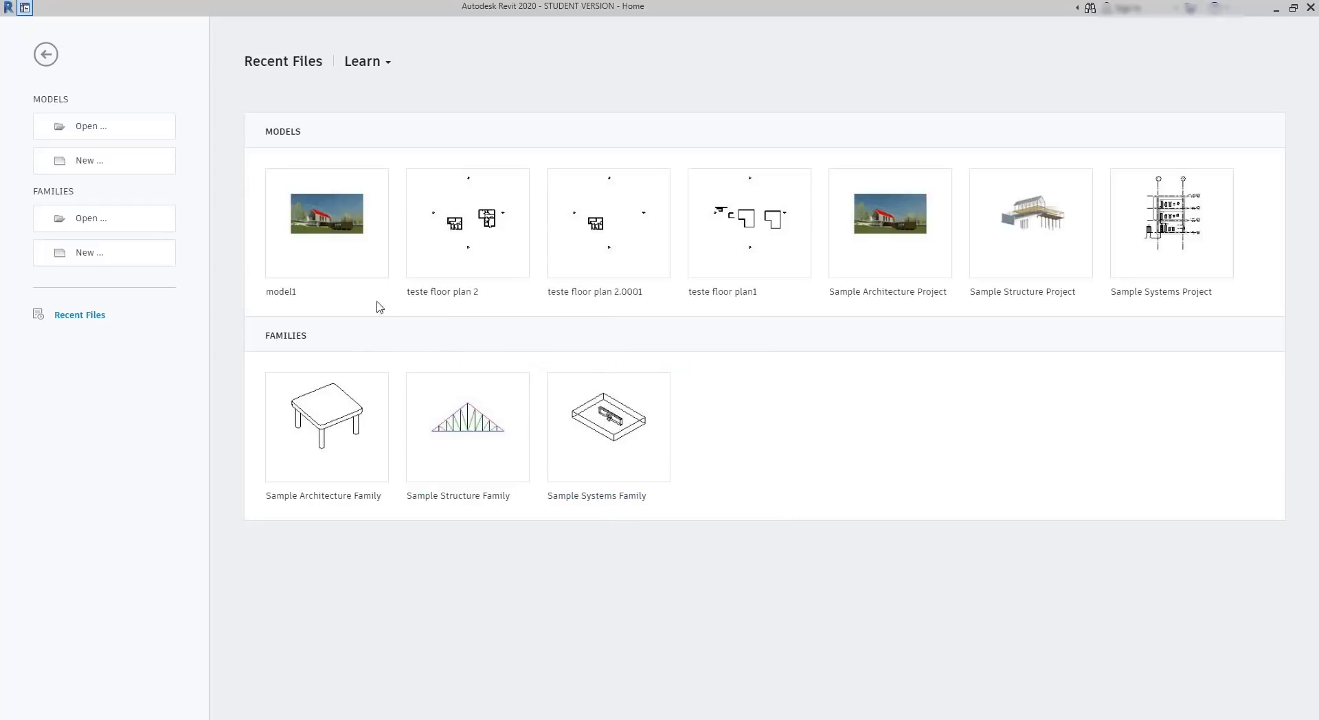
- Open the recent project model1
left_click(327, 227)
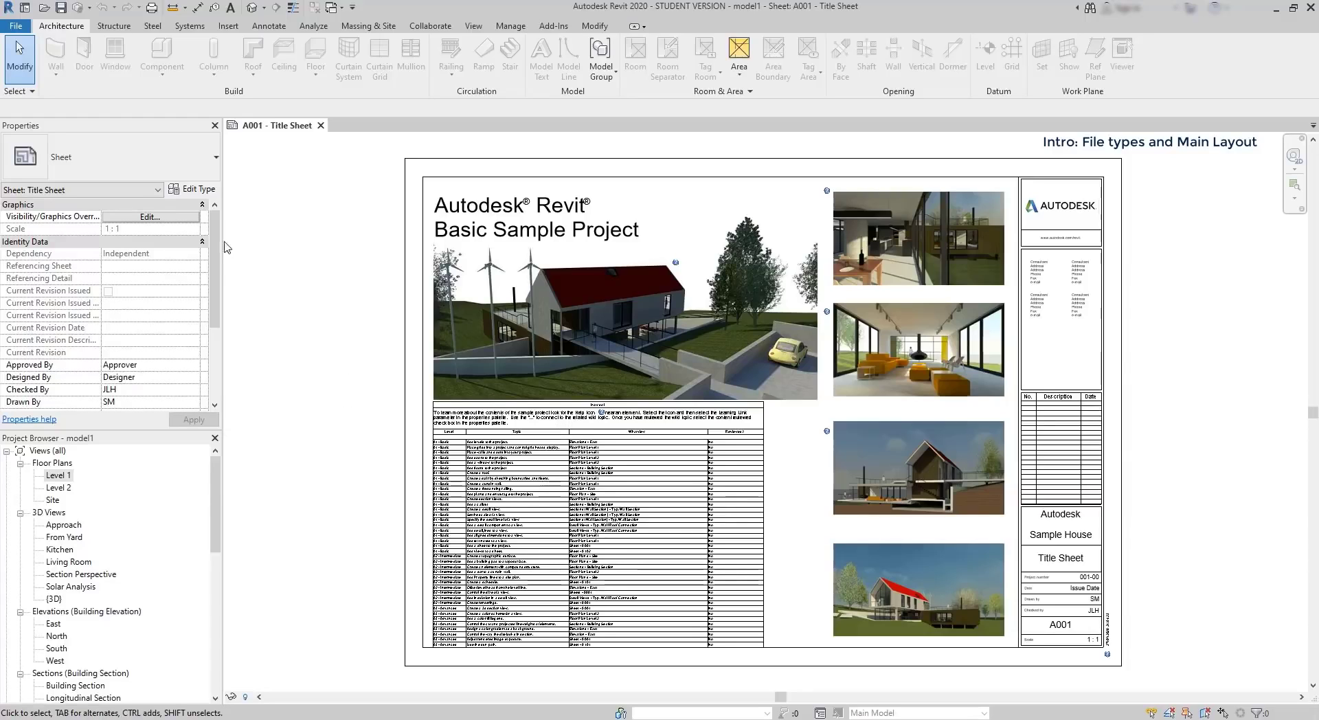
left_click(115, 26)
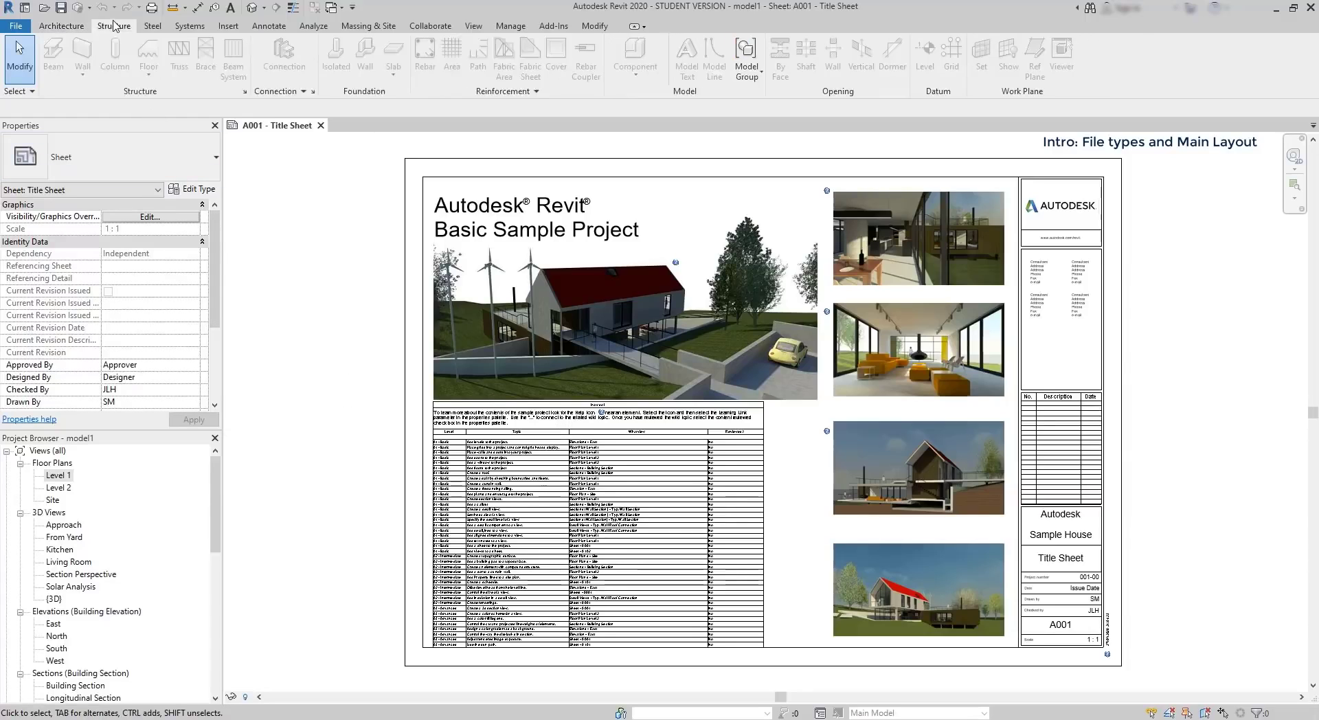
left_click(153, 27)
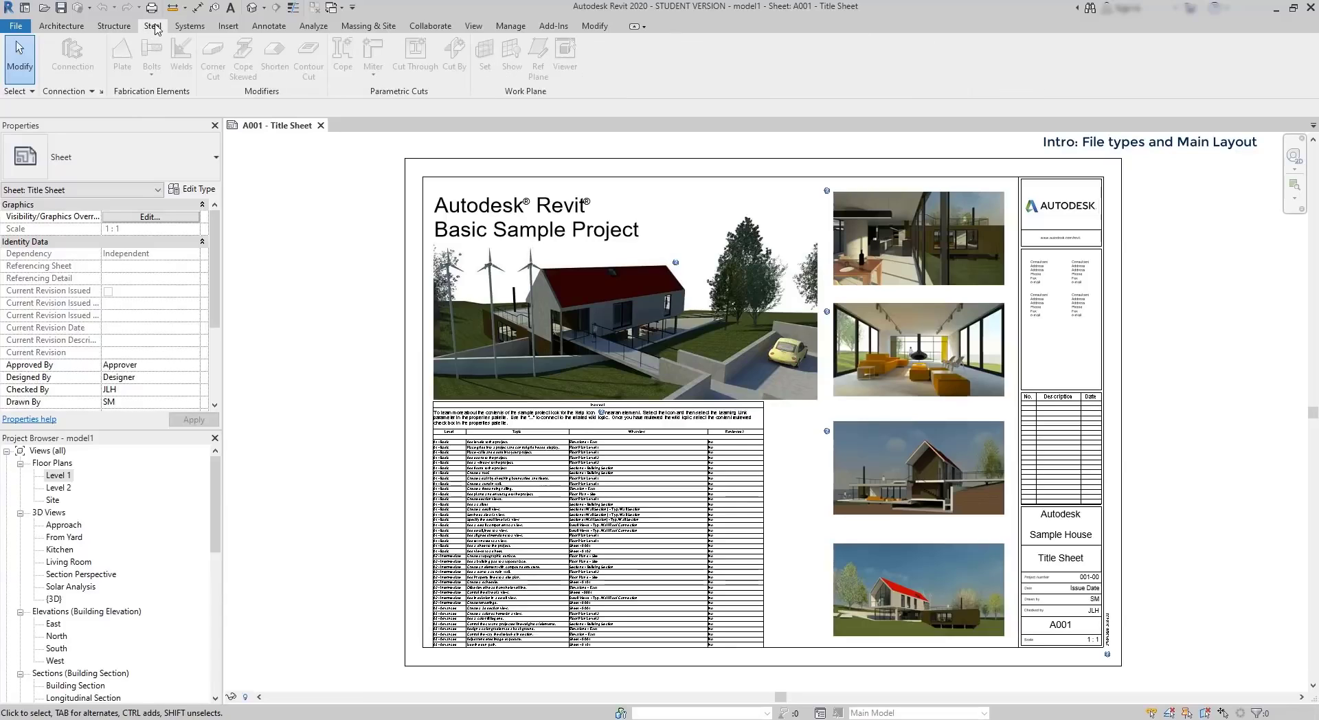
left_click(67, 25)
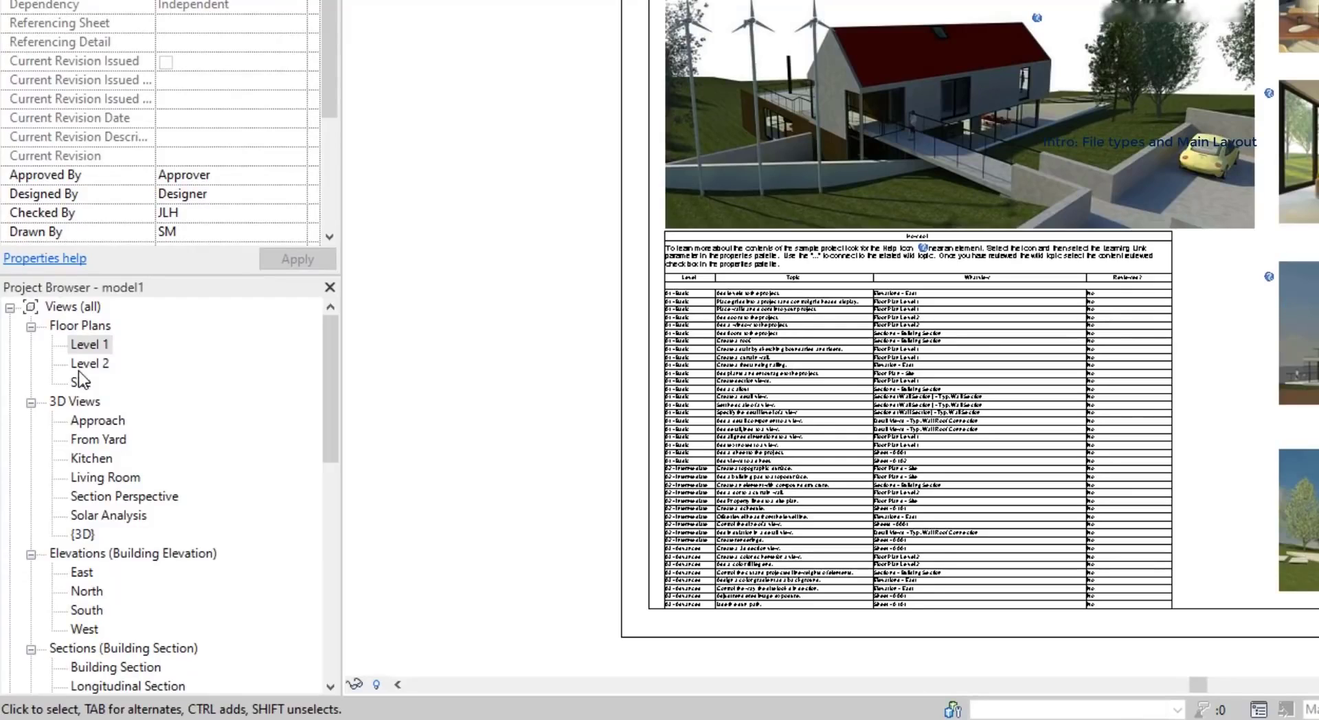
left_click(10, 307)
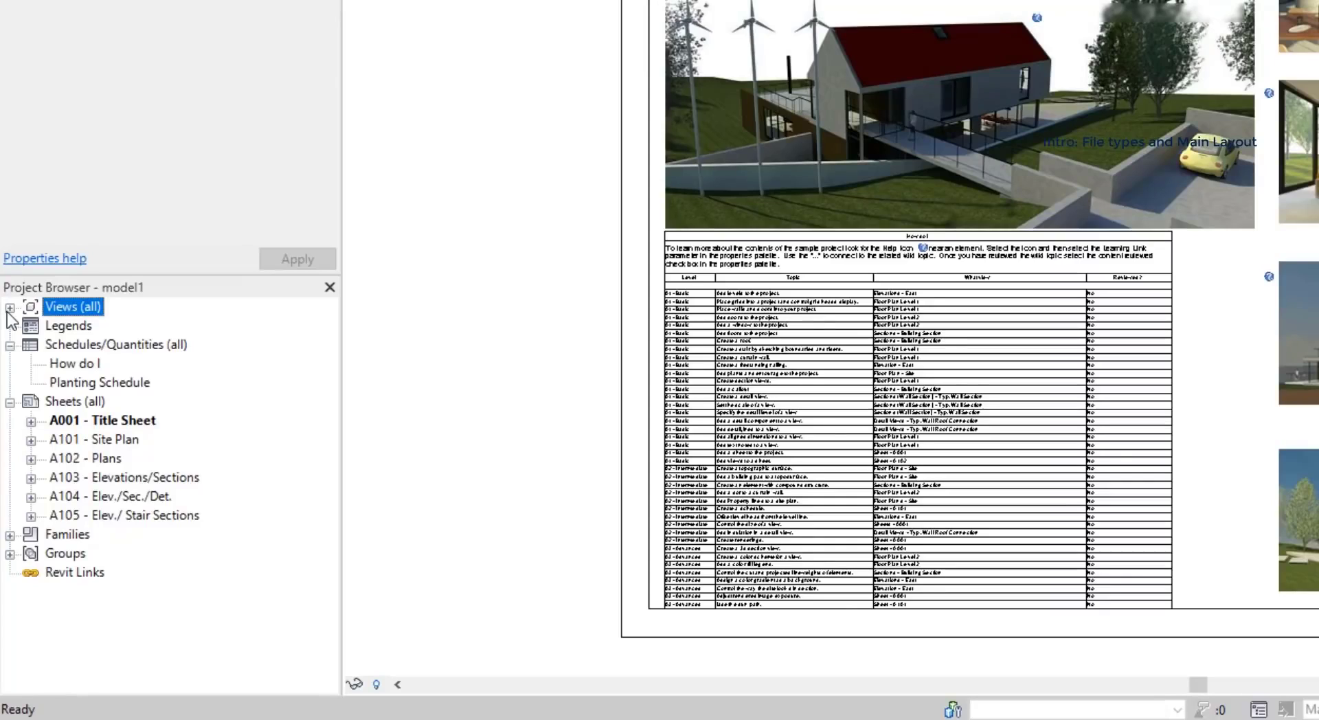
left_click(9, 307)
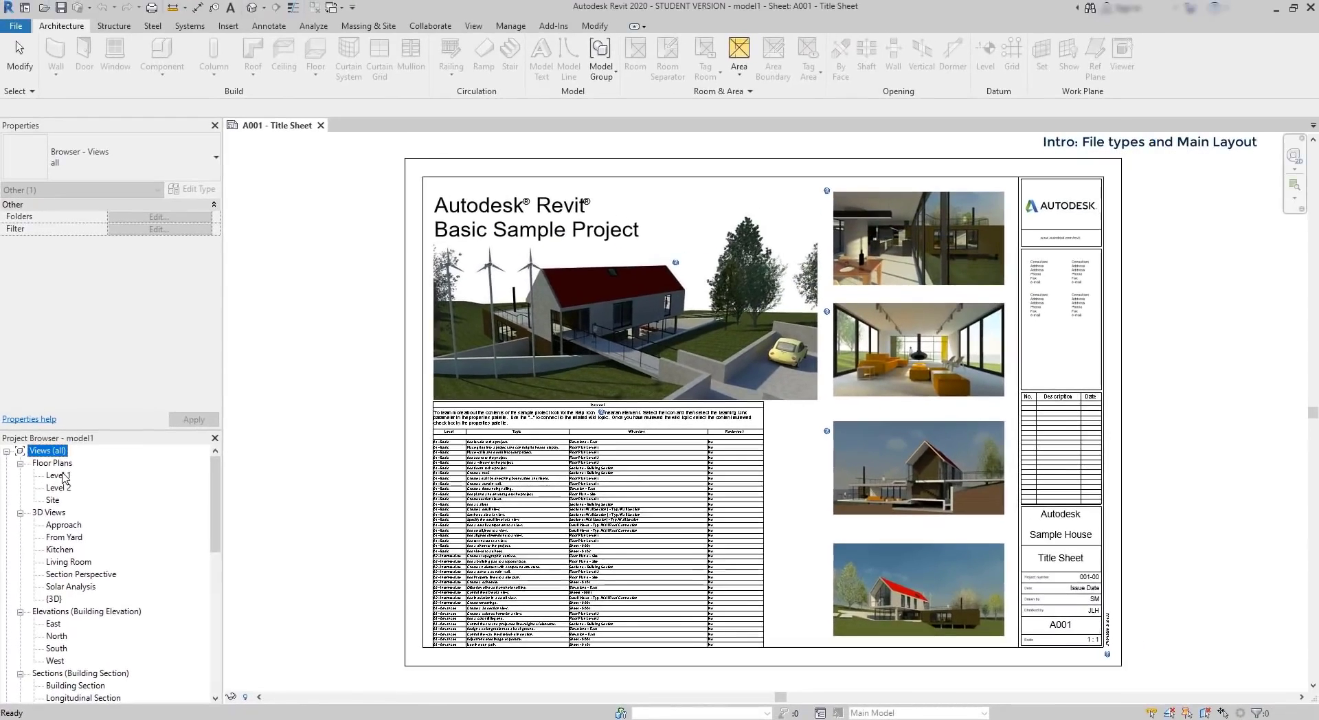
- View the project's Level 1 floor plan, From Yard and Living Room 3D views, East elevation and Building Section
double_click(88, 344)
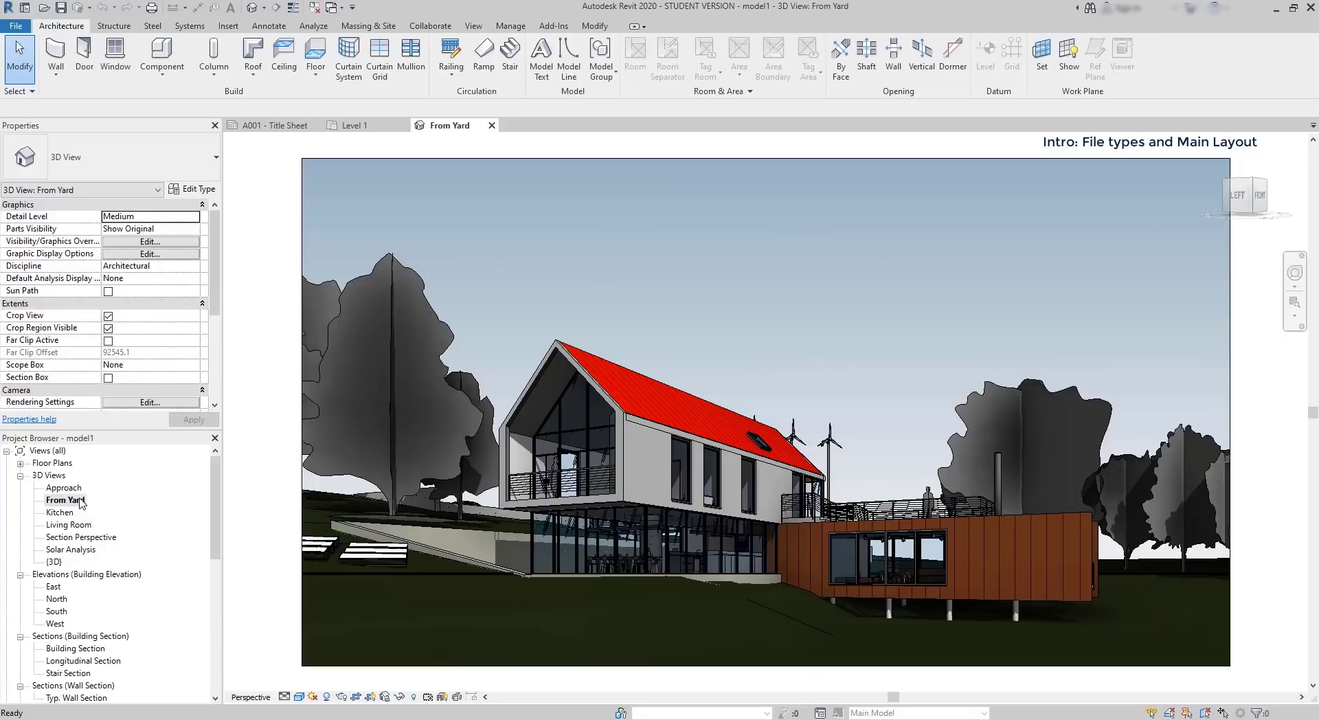
double_click(54, 586)
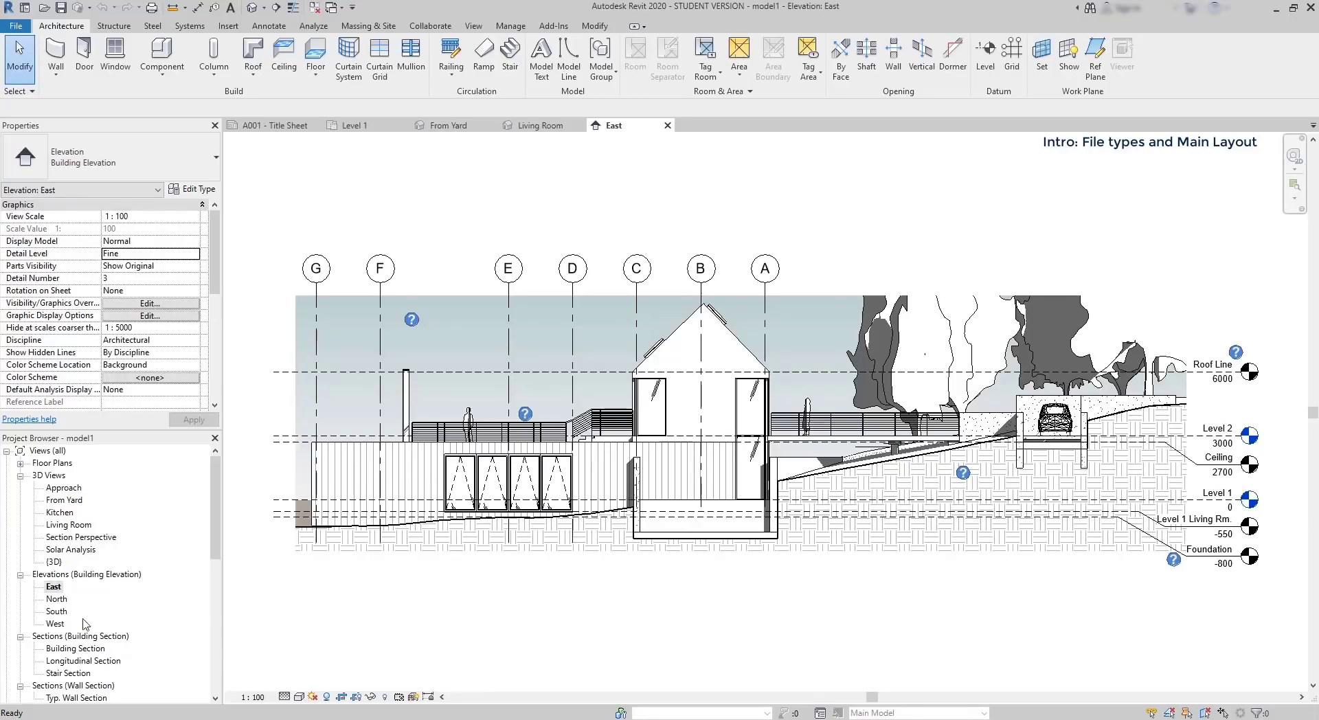
double_click(84, 651)
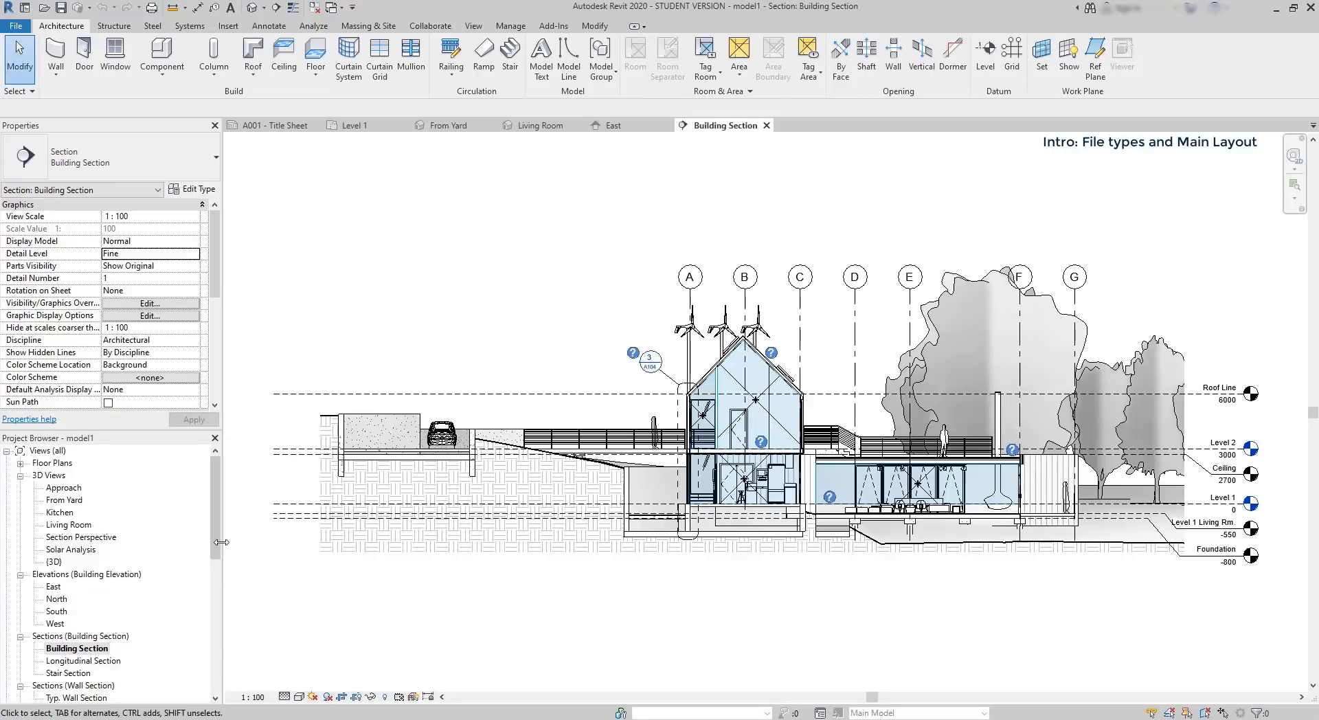
- View the How do I schedule, and the A001 - Title Sheet and A101 - Site Plan sheets
left_click_drag(216, 548, 215, 575)
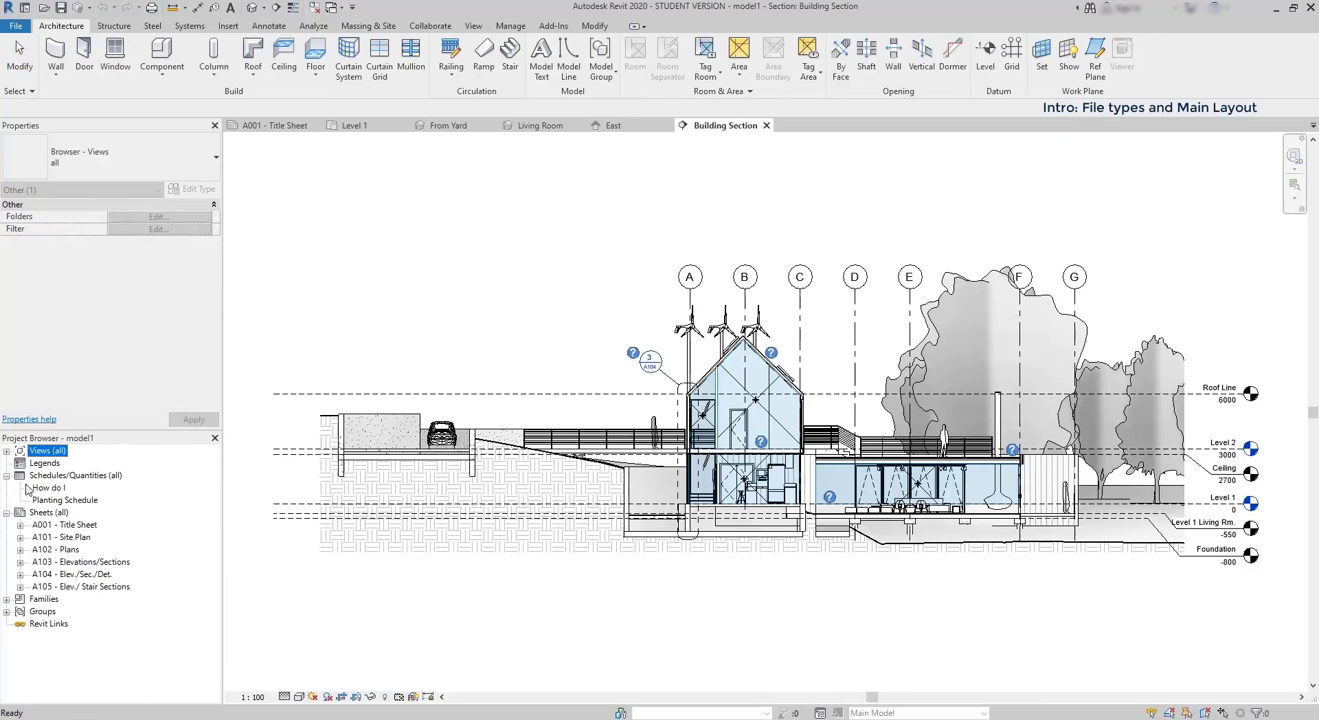
double_click(43, 488)
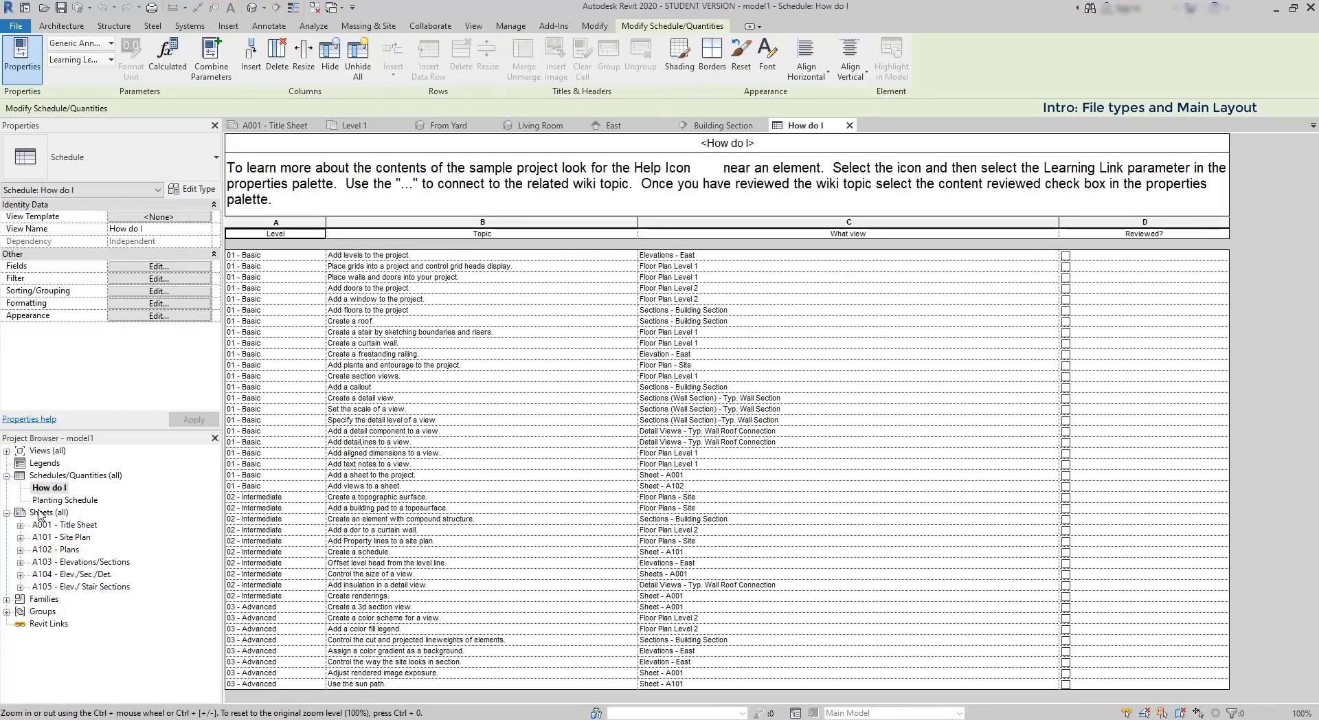
double_click(72, 526)
double_click(74, 537)
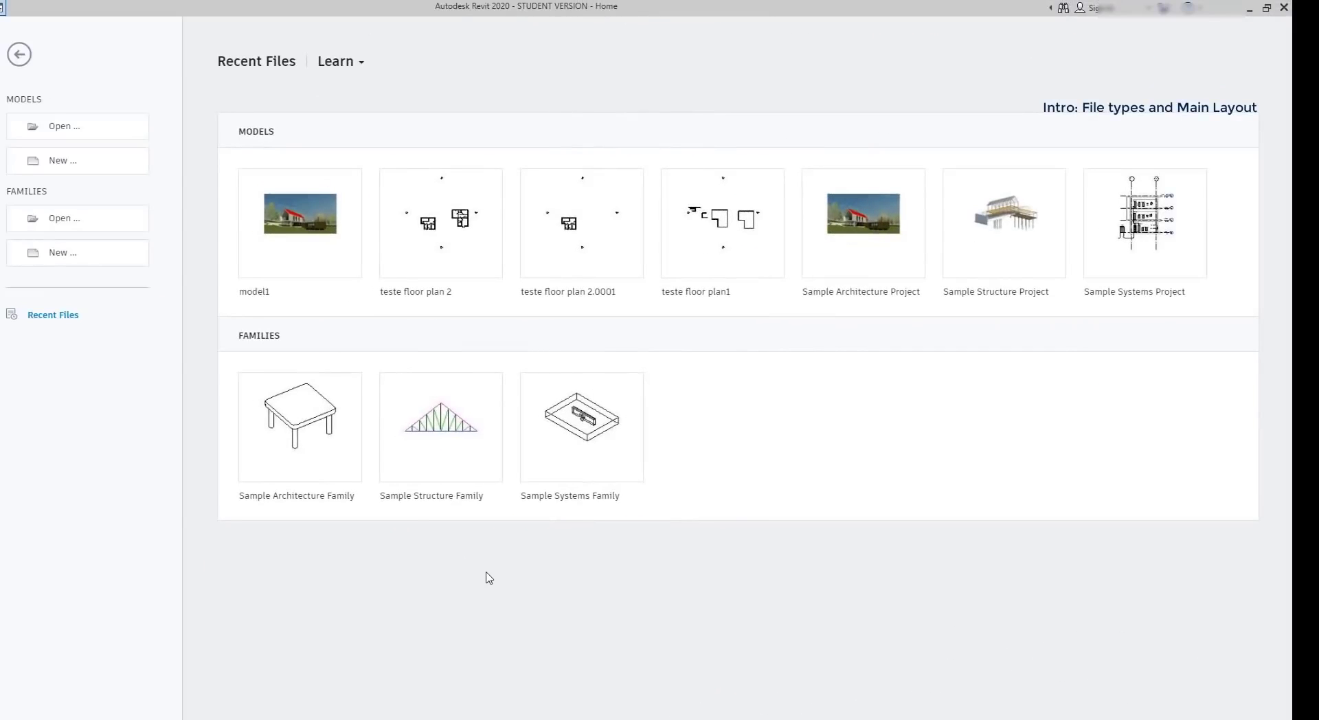
- Open the Sample Architecture Family and view its Ref. Level floor plan and its Back and Right elevations
left_click(330, 426)
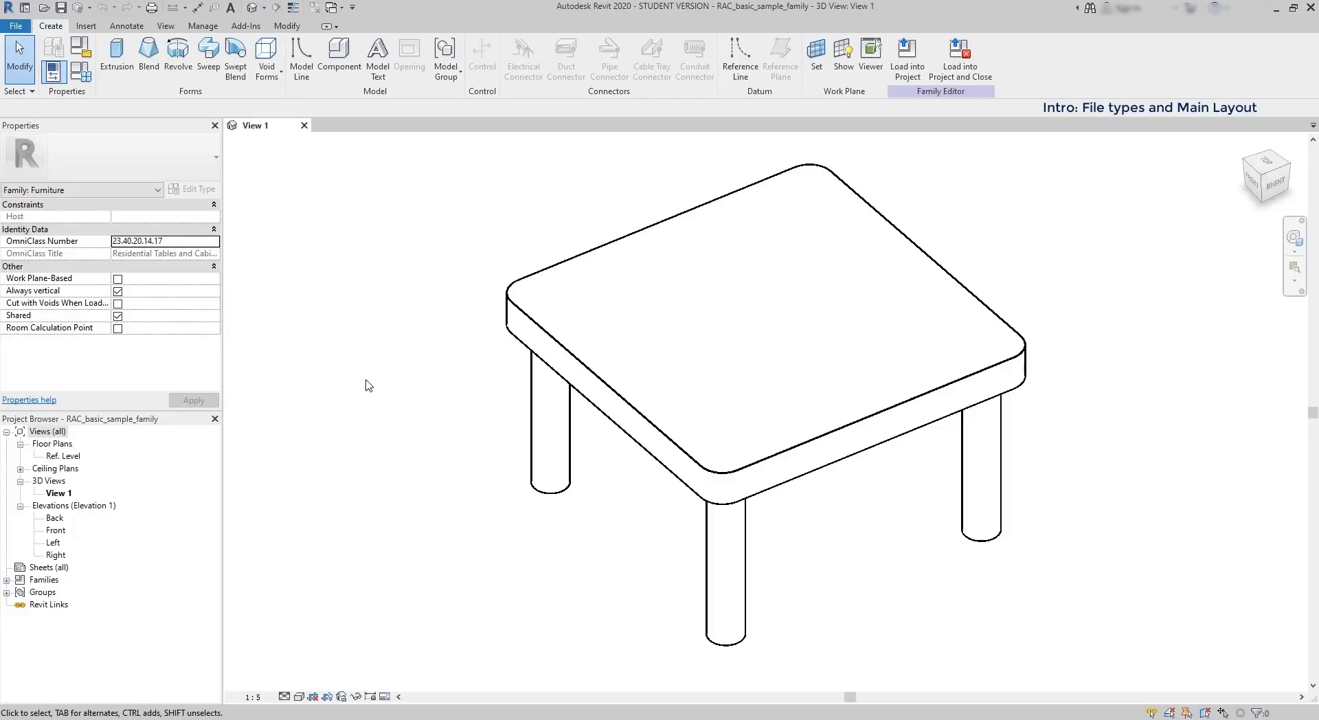
left_click(76, 458)
double_click(76, 458)
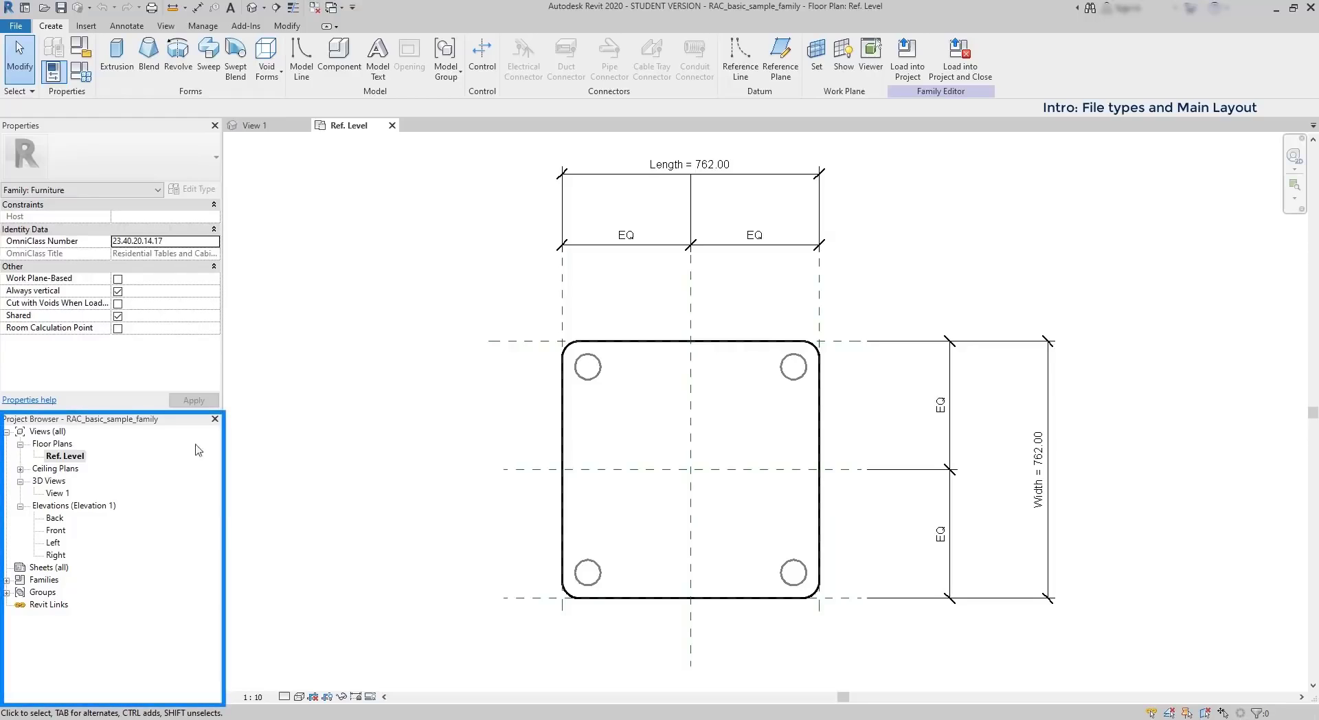
double_click(55, 518)
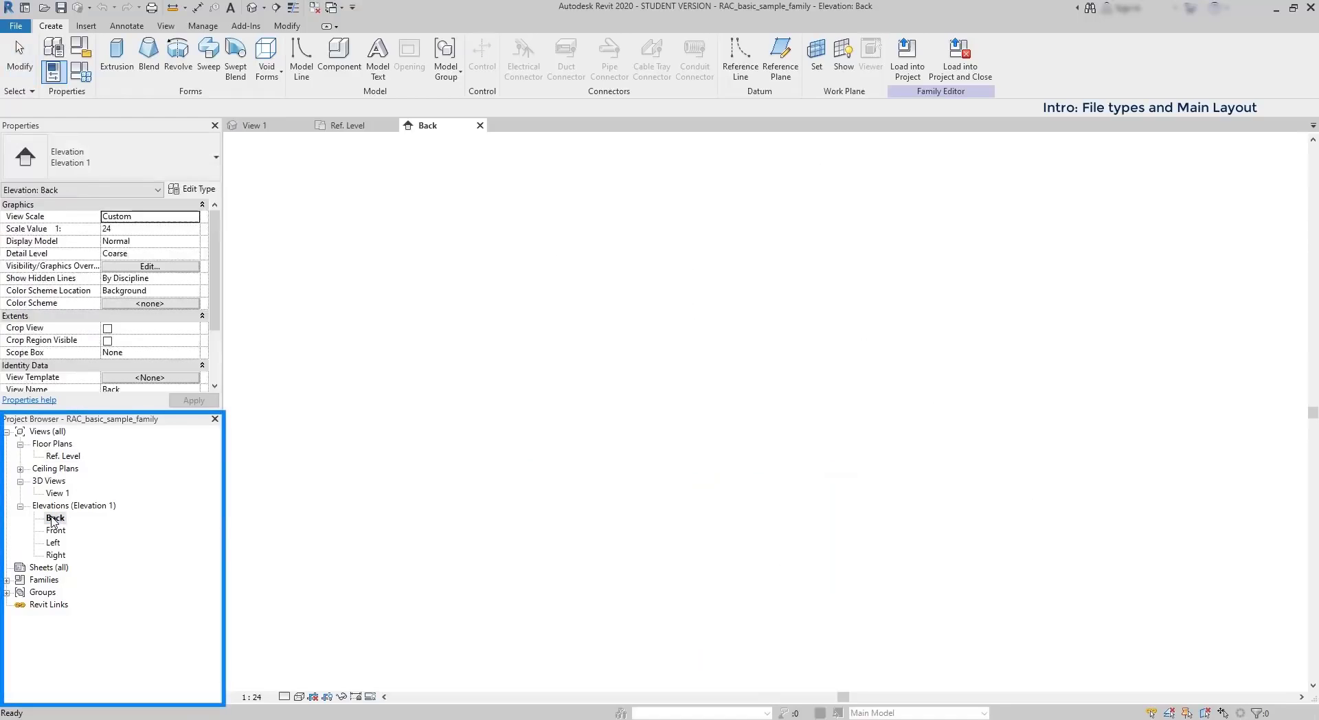
double_click(55, 555)
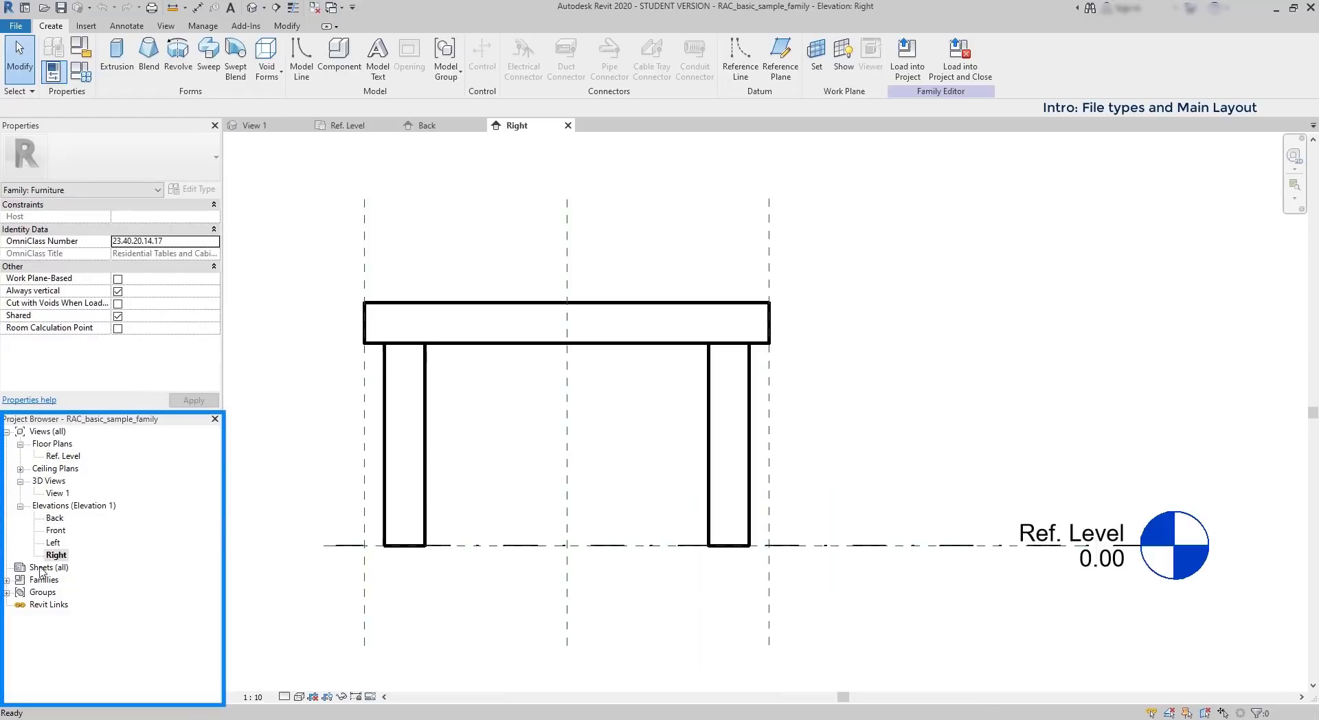
- Expand the table family's Families branch and the entries nested beneath it
left_click(7, 580)
left_click(20, 592)
left_click(34, 604)
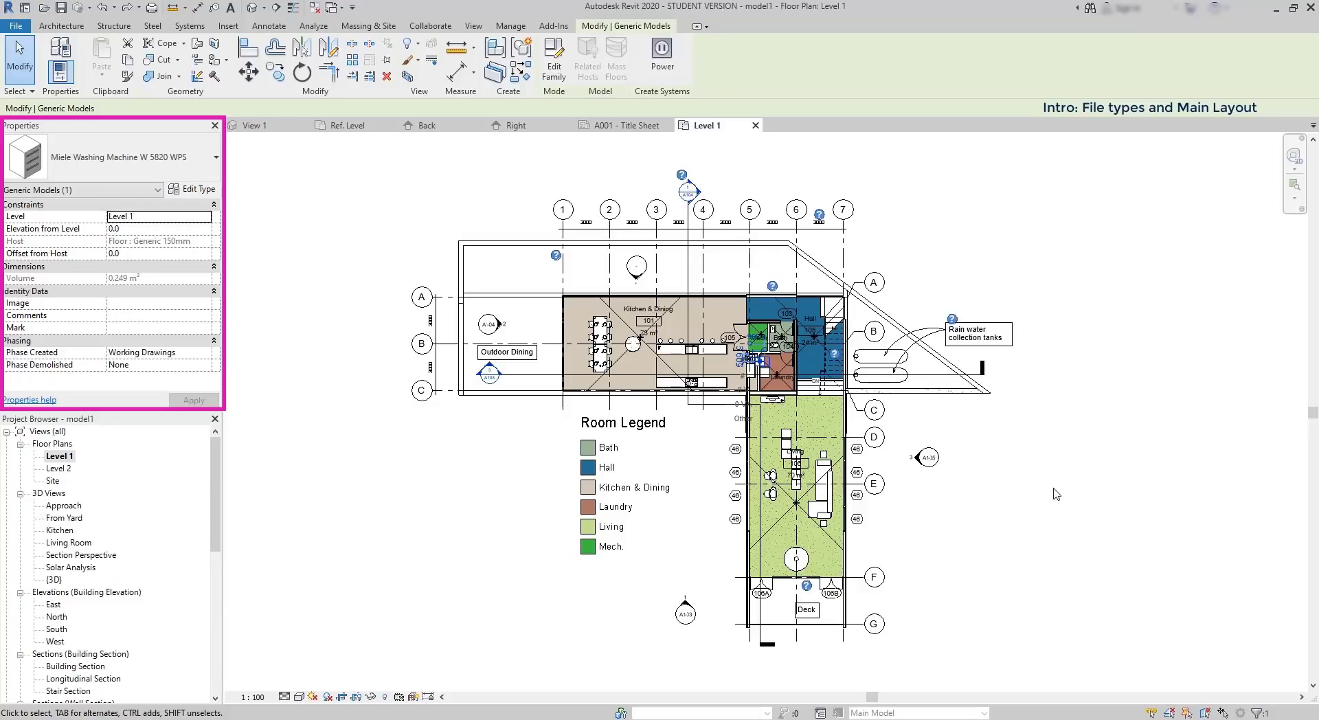
- Select the sofa in model1's Living room and the curtain wall along the lower edge of Kitchen & Dining to inspect their properties
scroll(810, 496, "up", 3)
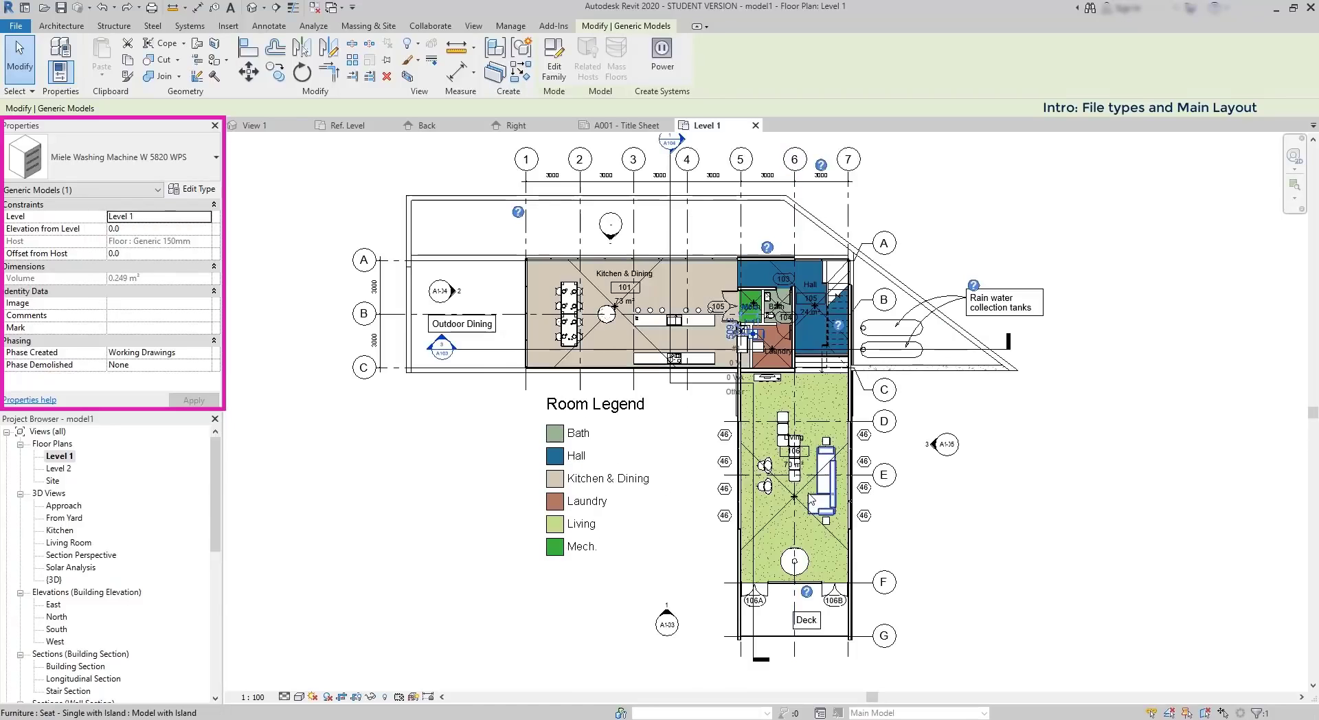
left_click(827, 501)
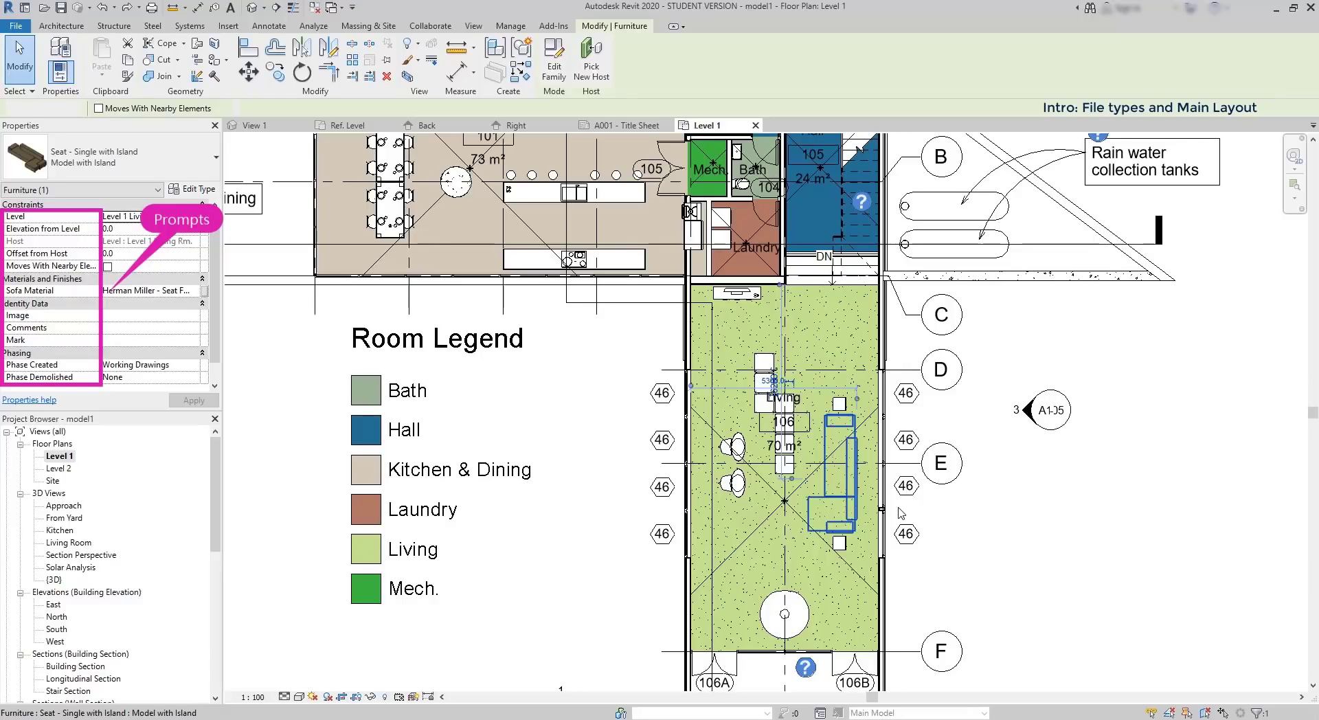
scroll(690, 317, "down", 1)
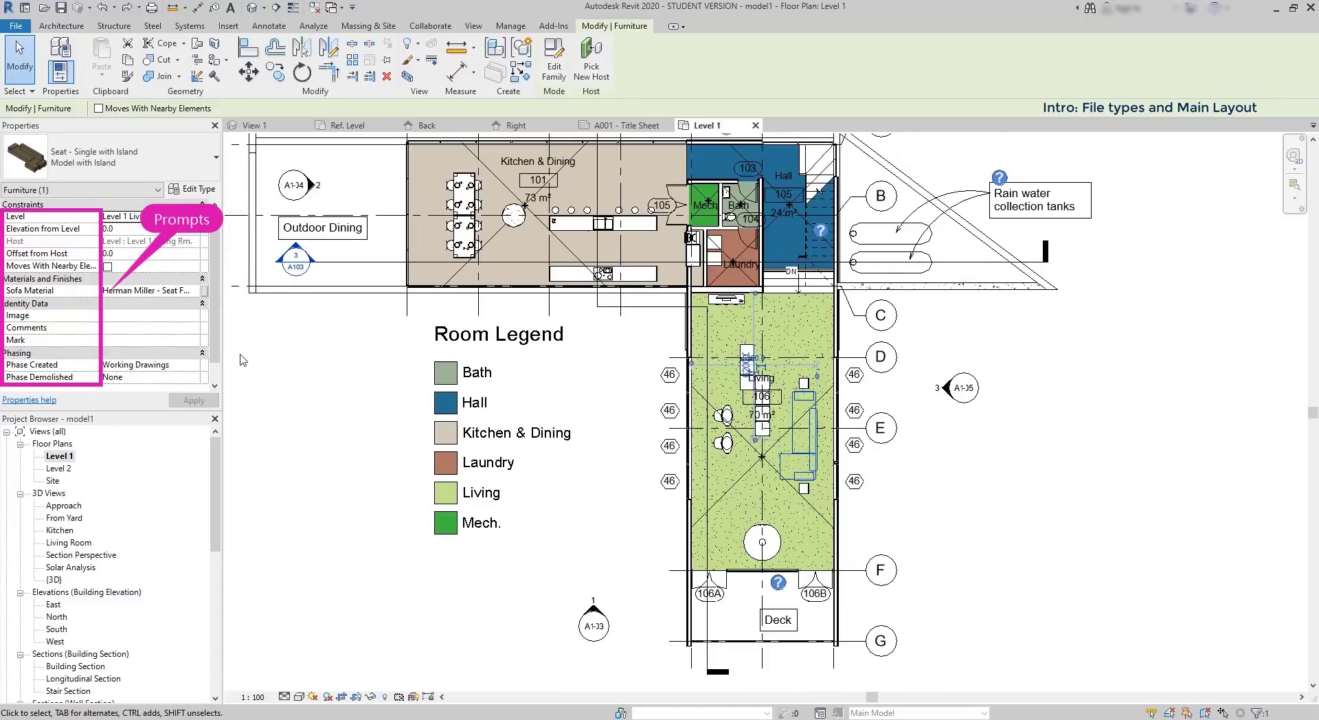
left_click(555, 270)
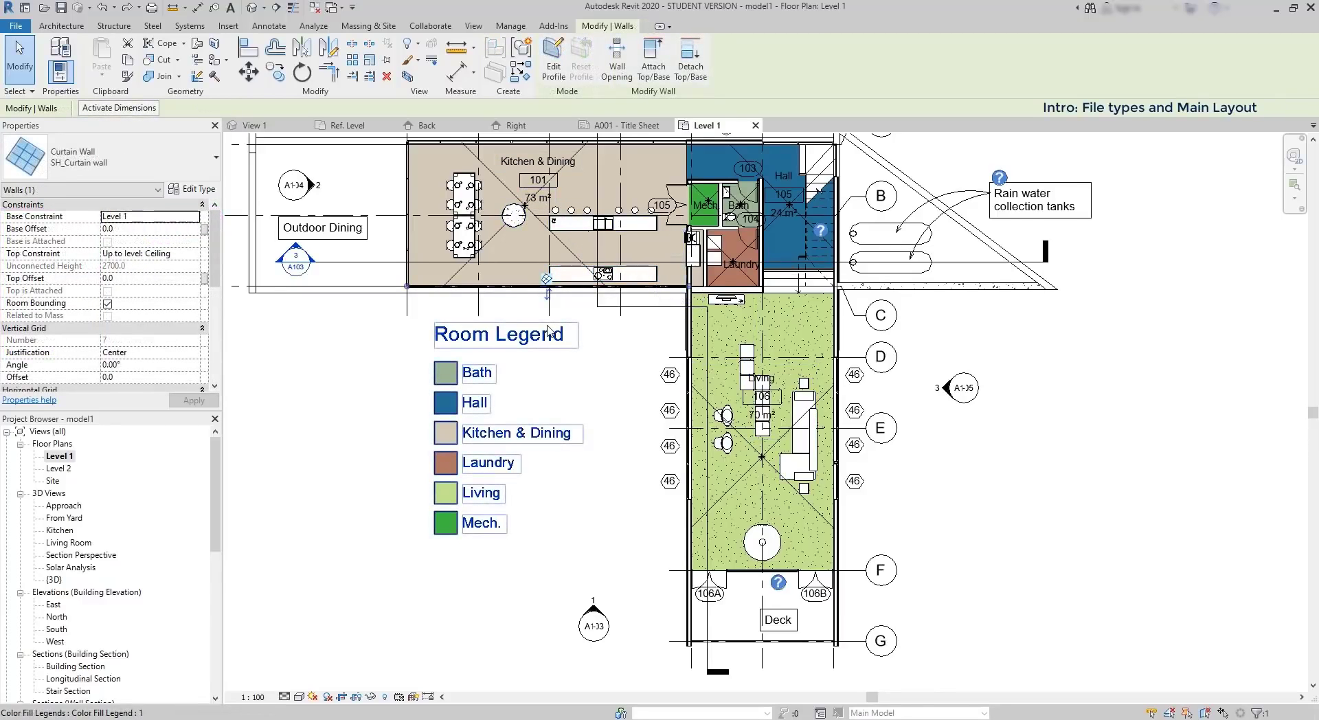
left_click(589, 347)
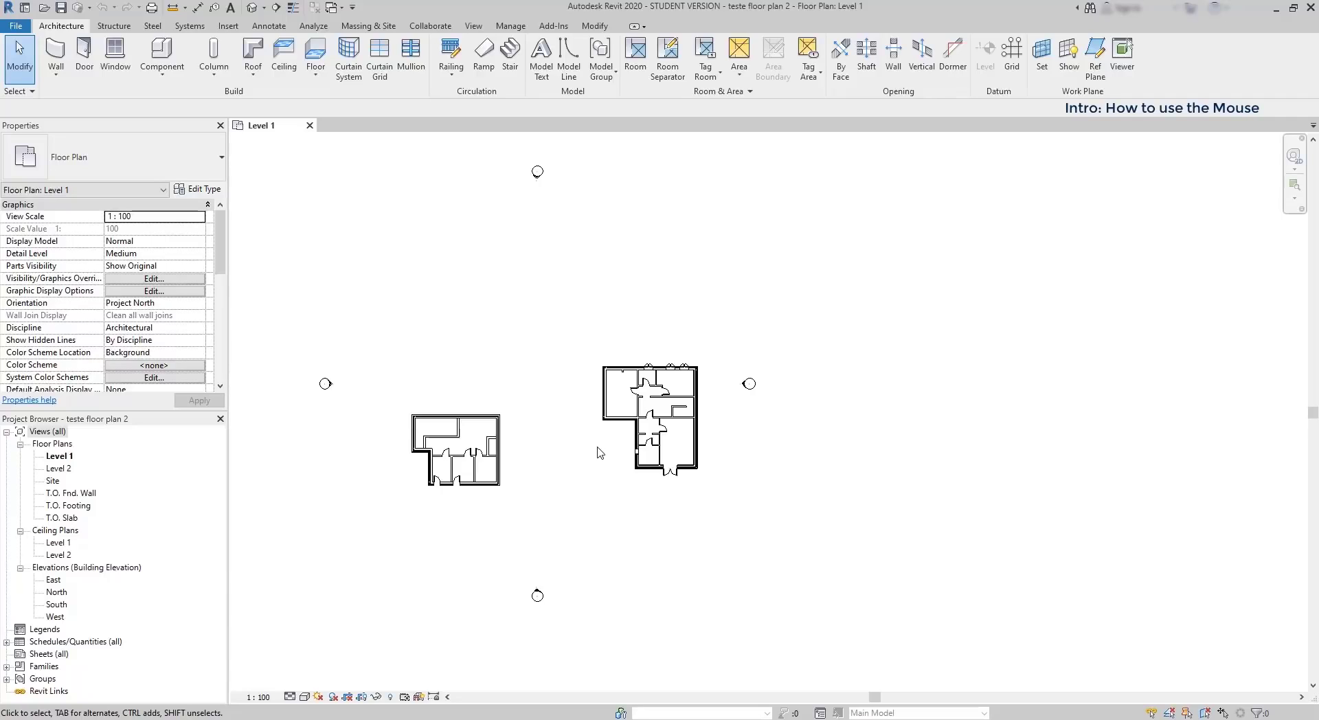
- Examine the Level 1 floor plan of teste floor plan 2 close up and from farther away, ending on the upper rooms
scroll(619, 456, "up", 1)
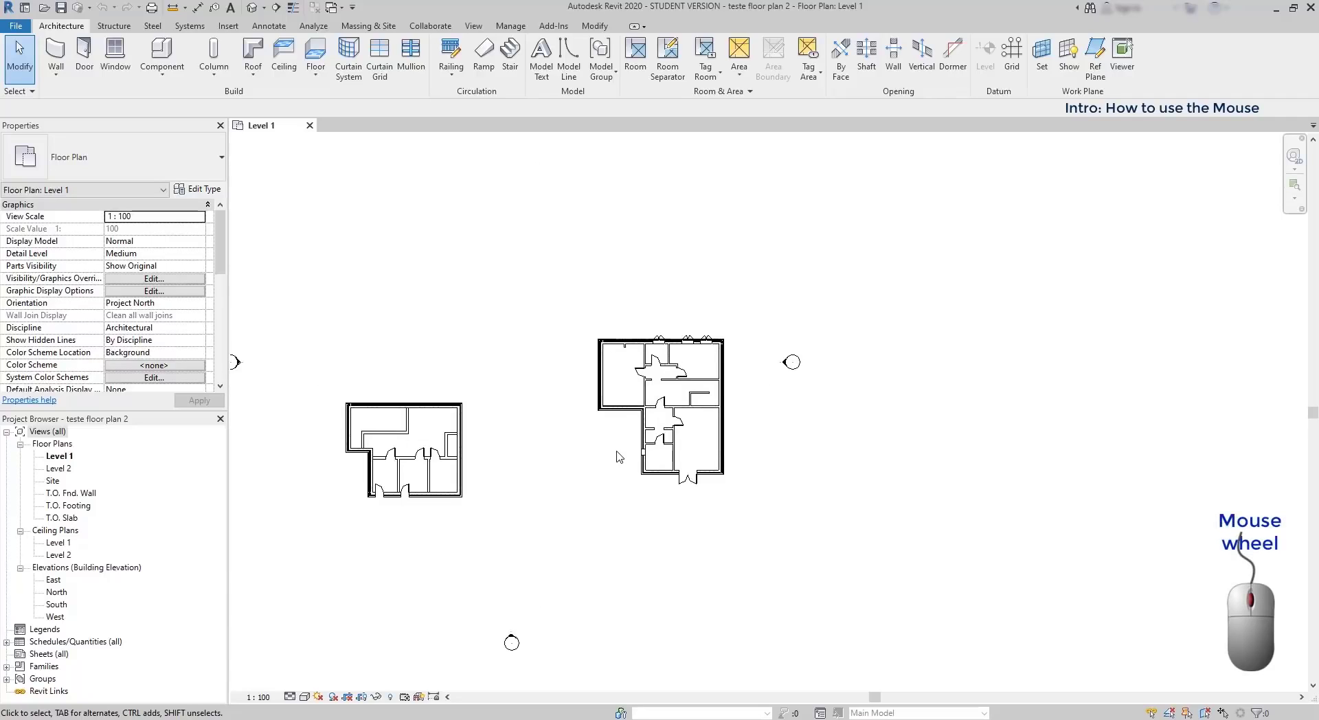
scroll(630, 452, "up", 7)
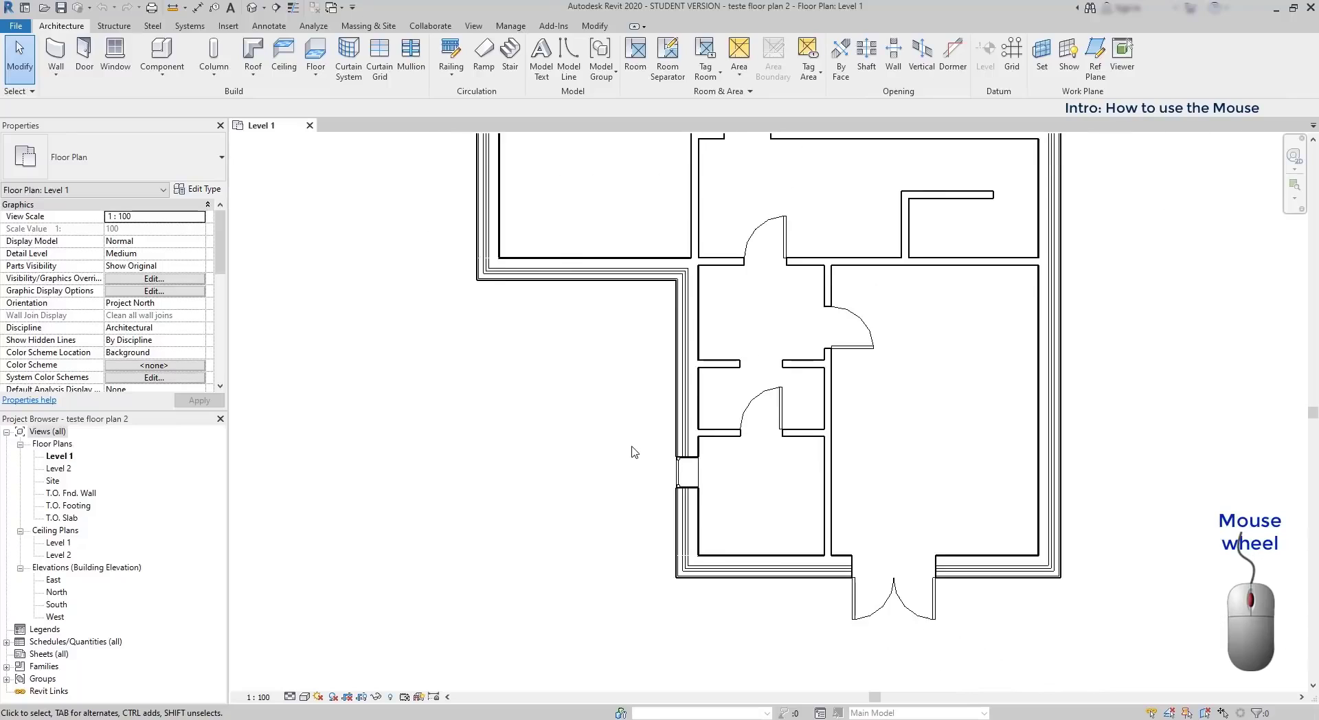
scroll(633, 451, "down", 4)
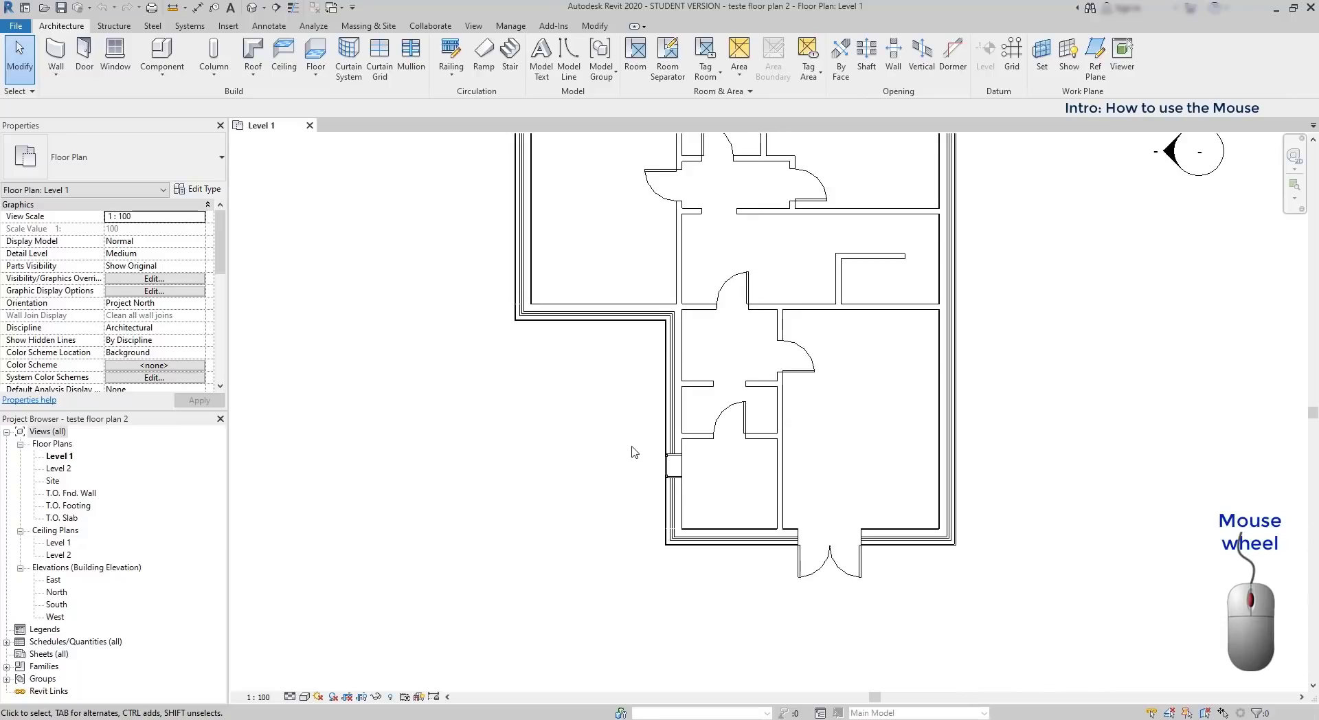
middle_click(803, 287)
middle_click(803, 287)
scroll(959, 467, "up", 2)
scroll(910, 424, "up", 6)
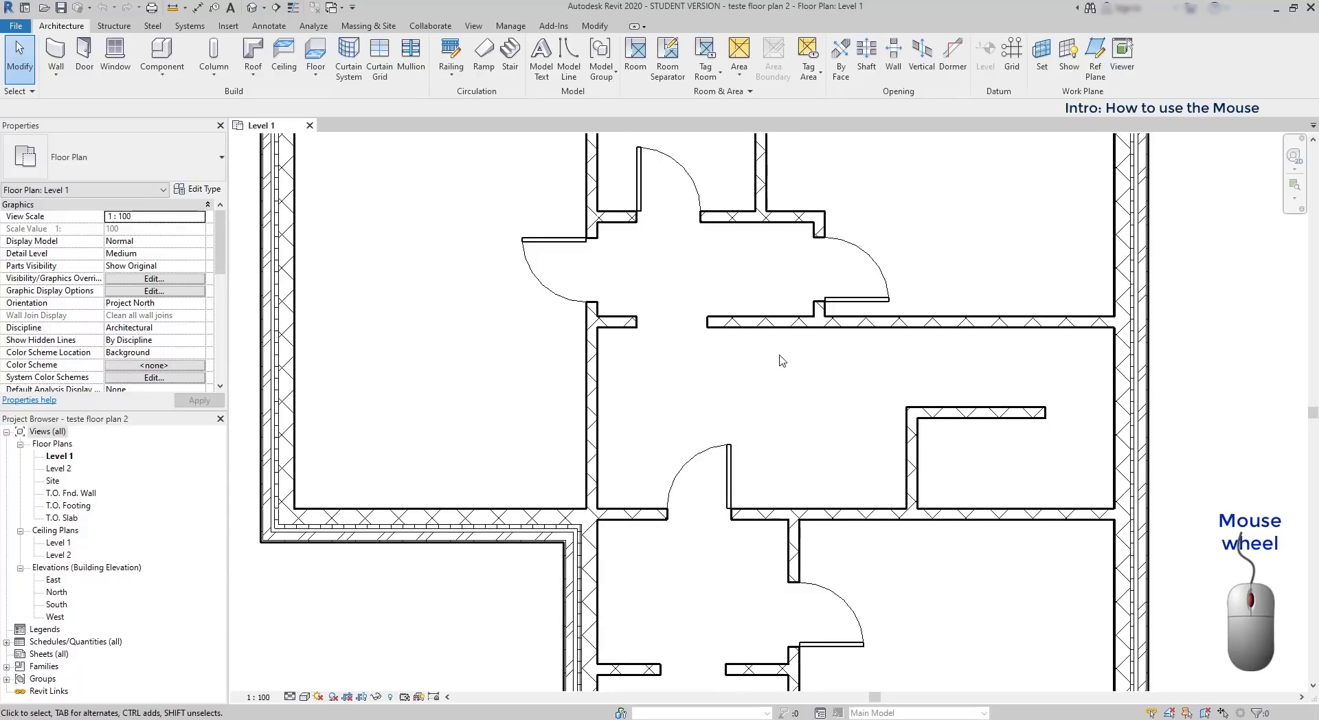
middle_click_drag(780, 362, 923, 512)
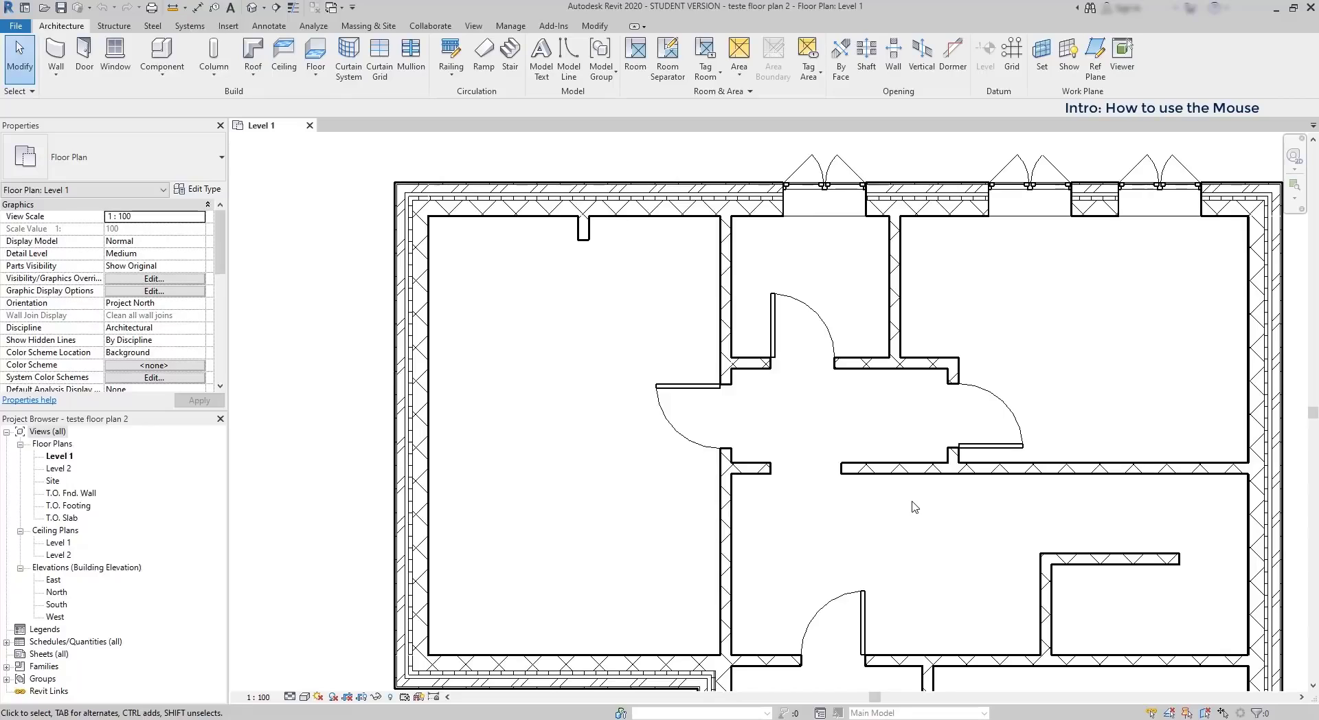
- Select the exterior wall of the upper-left room together with its opposite partition, and area-select parts of the house using both crossing and window selection
left_click(730, 511)
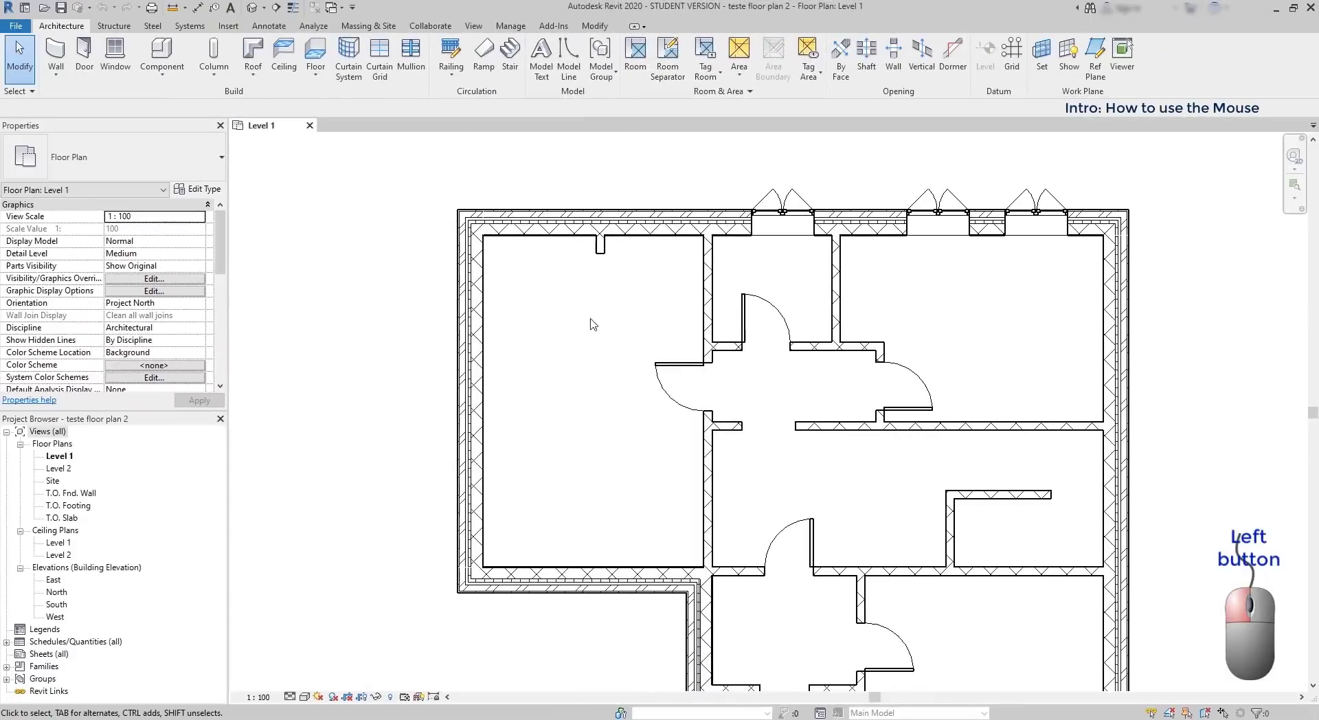
left_click(477, 317)
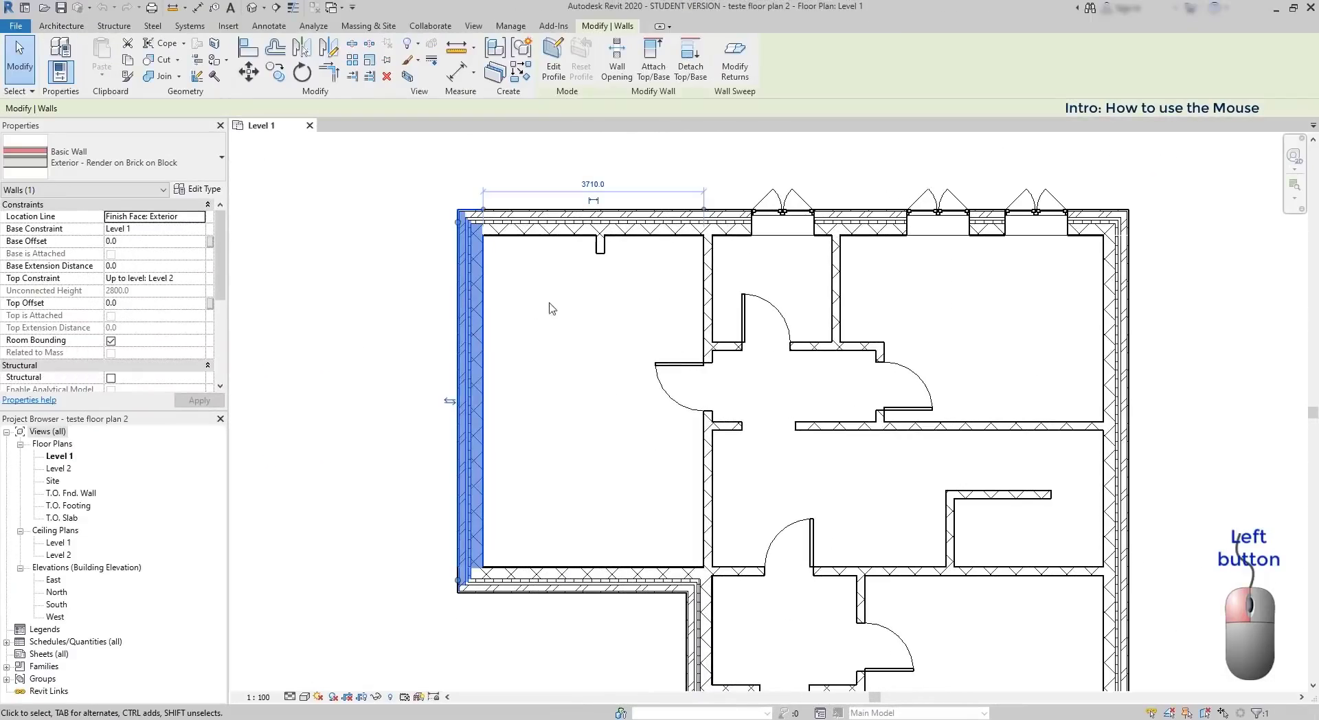
left_click(707, 287, "ctrl")
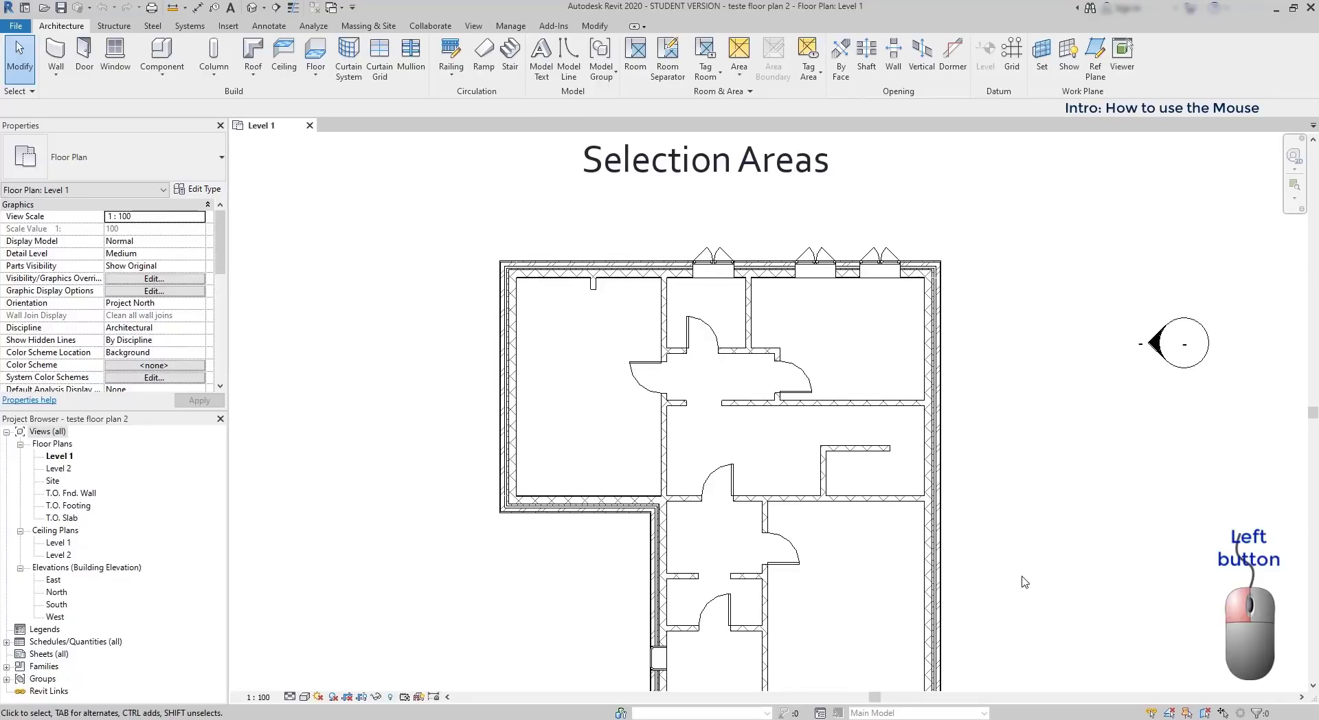
left_click_drag(1022, 576, 485, 217)
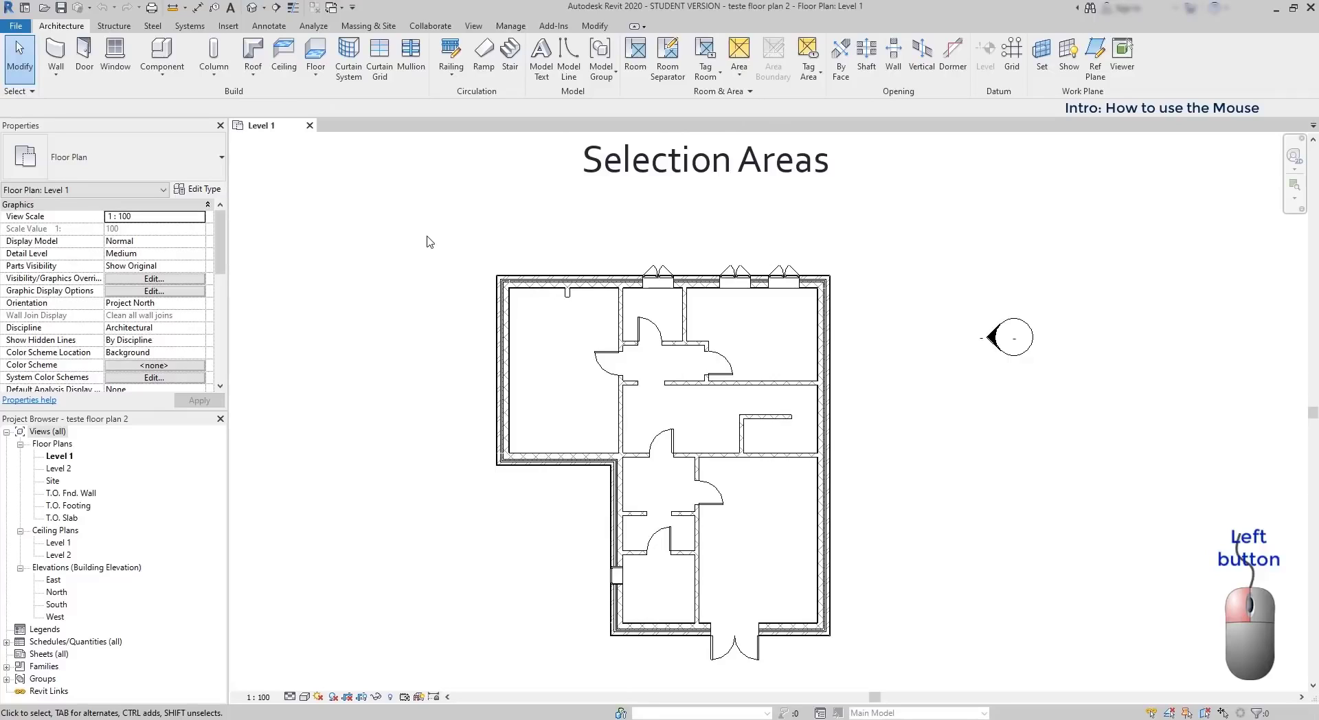
left_click_drag(426, 237, 689, 498)
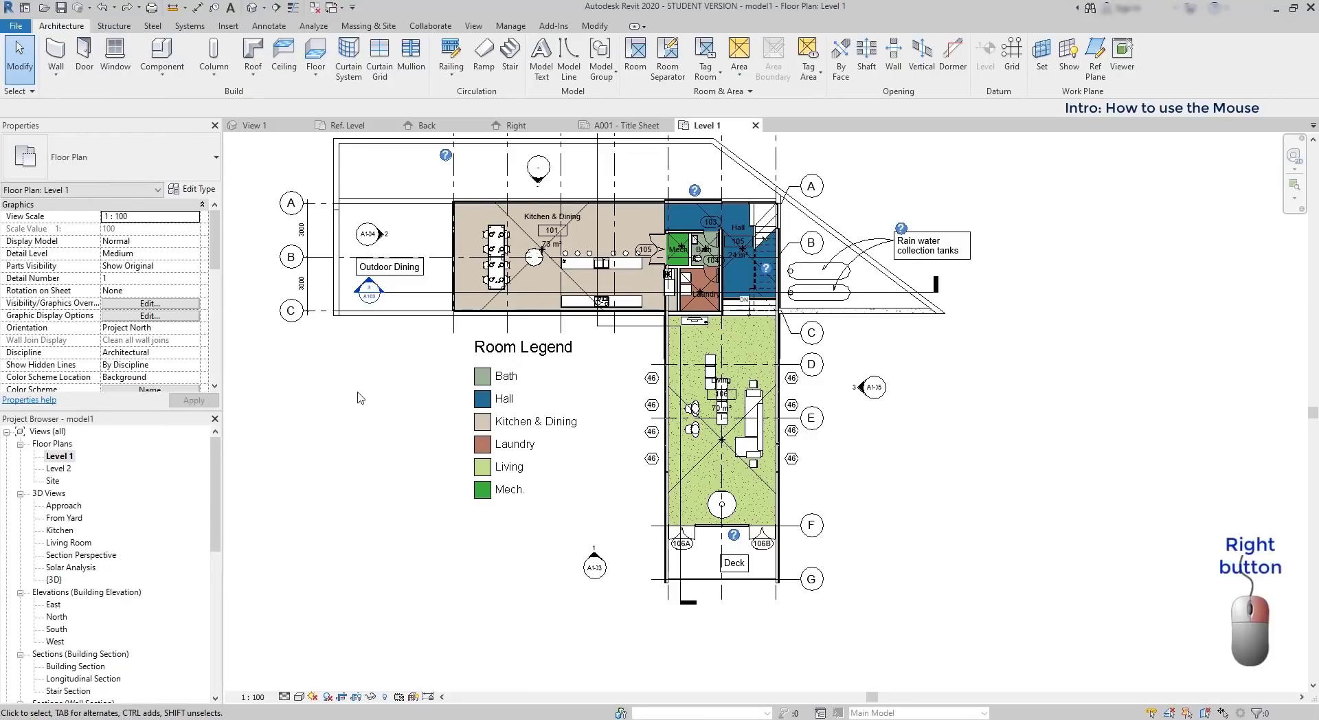
- Display the System Browser from the Level 1 floor plan of model1
right_click(357, 397)
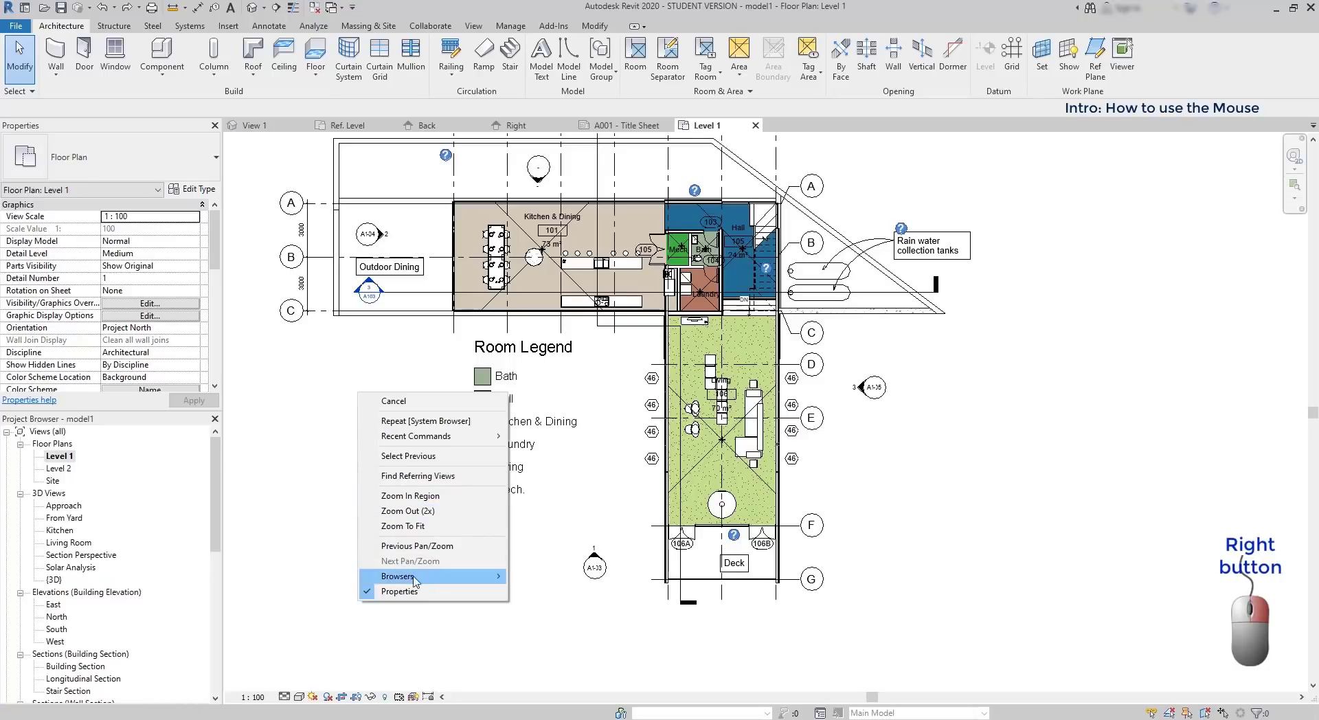
mouse_move(453, 580)
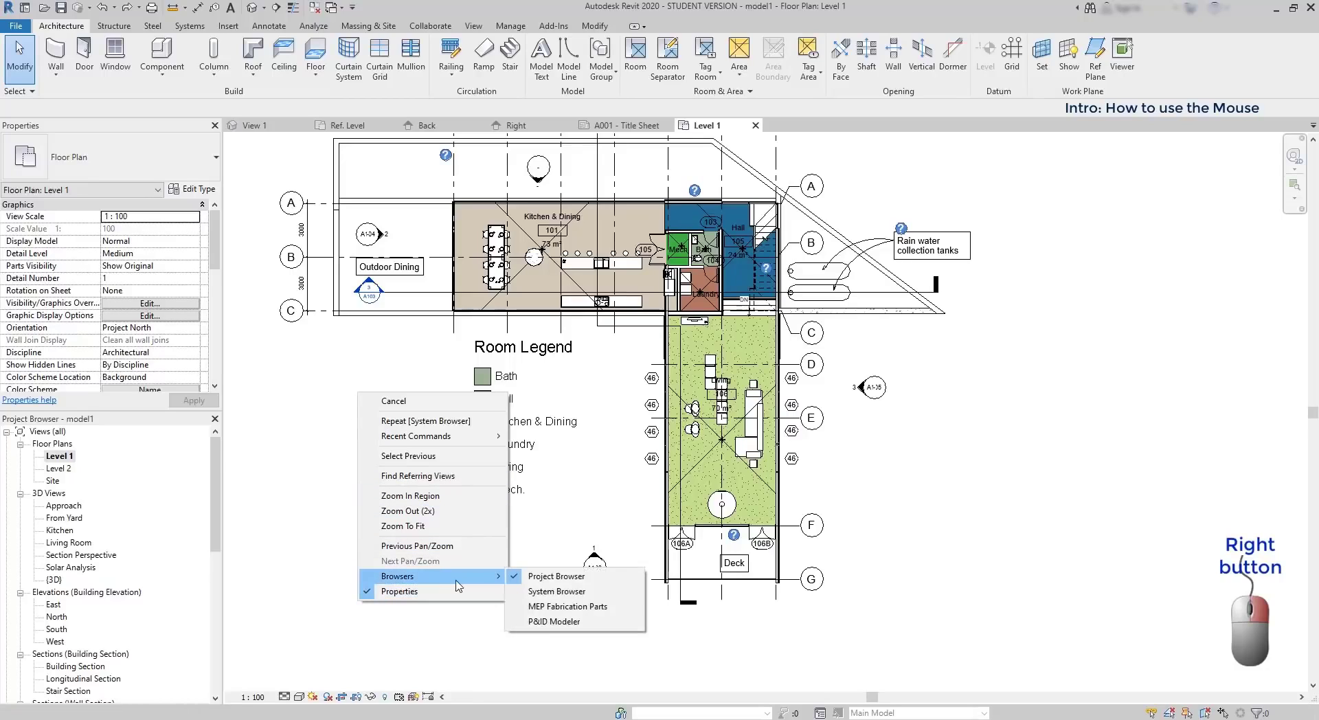
left_click(597, 592)
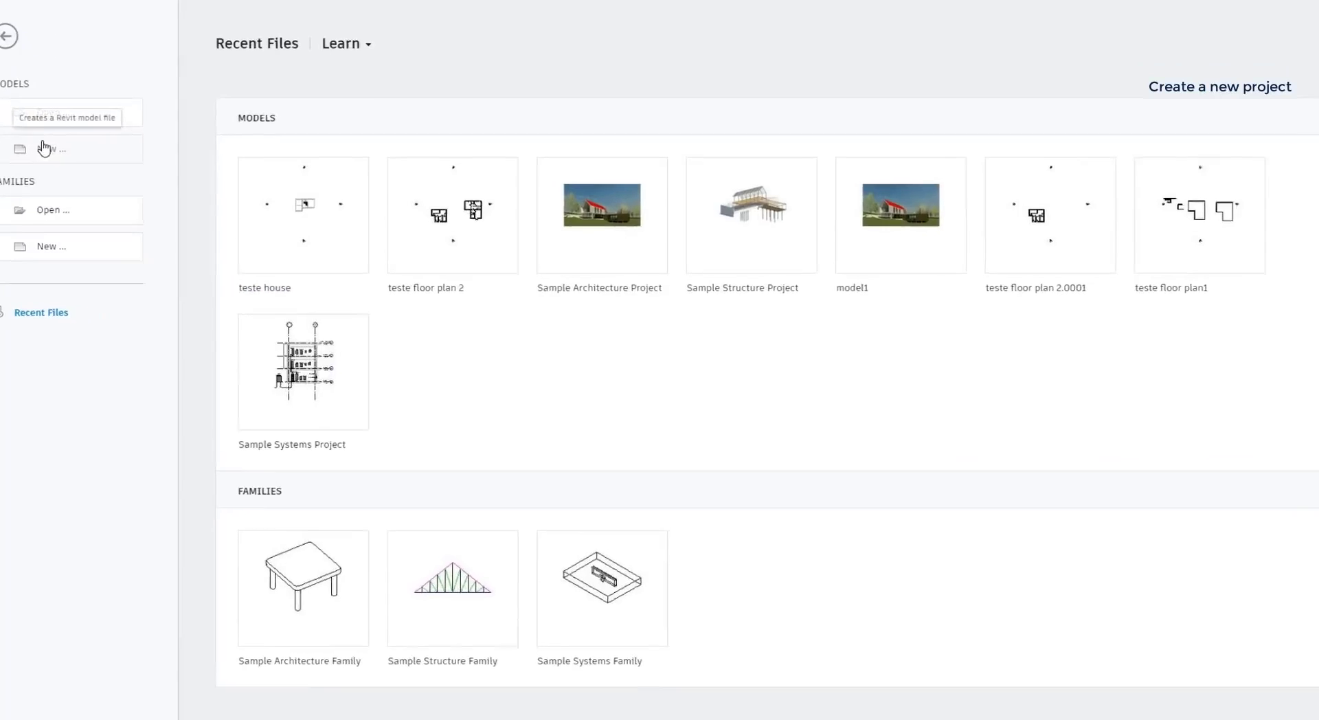
- Create a new project from the Structural Template
left_click(44, 147)
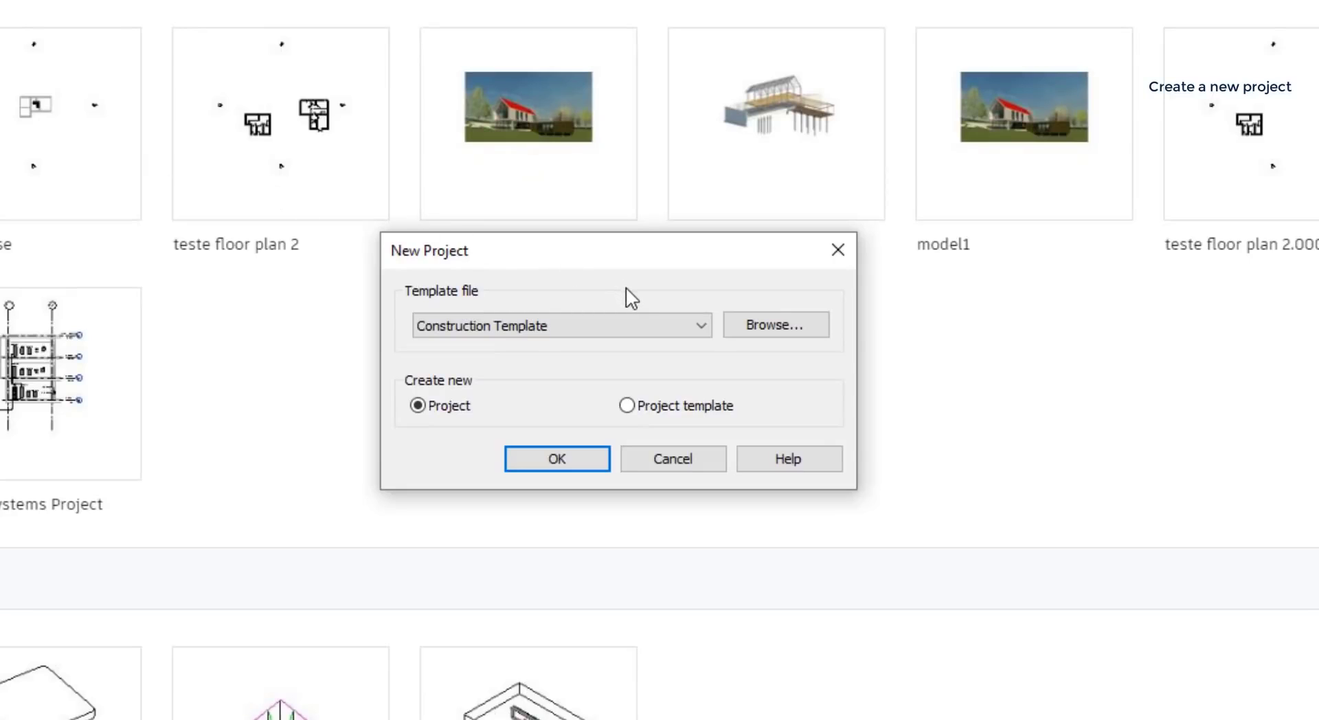
left_click(627, 324)
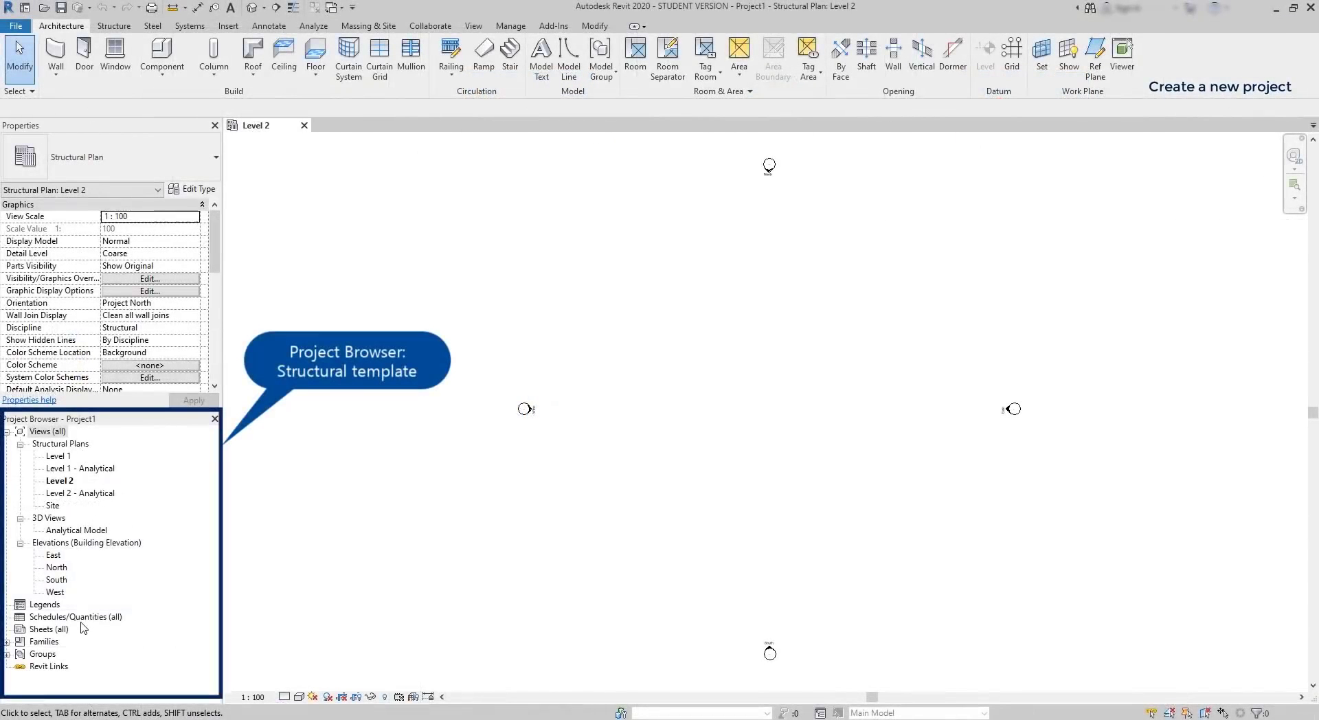
- Expand the structural project's Families branch to view its categories, and collapse it again
left_click(6, 649)
left_click(6, 643)
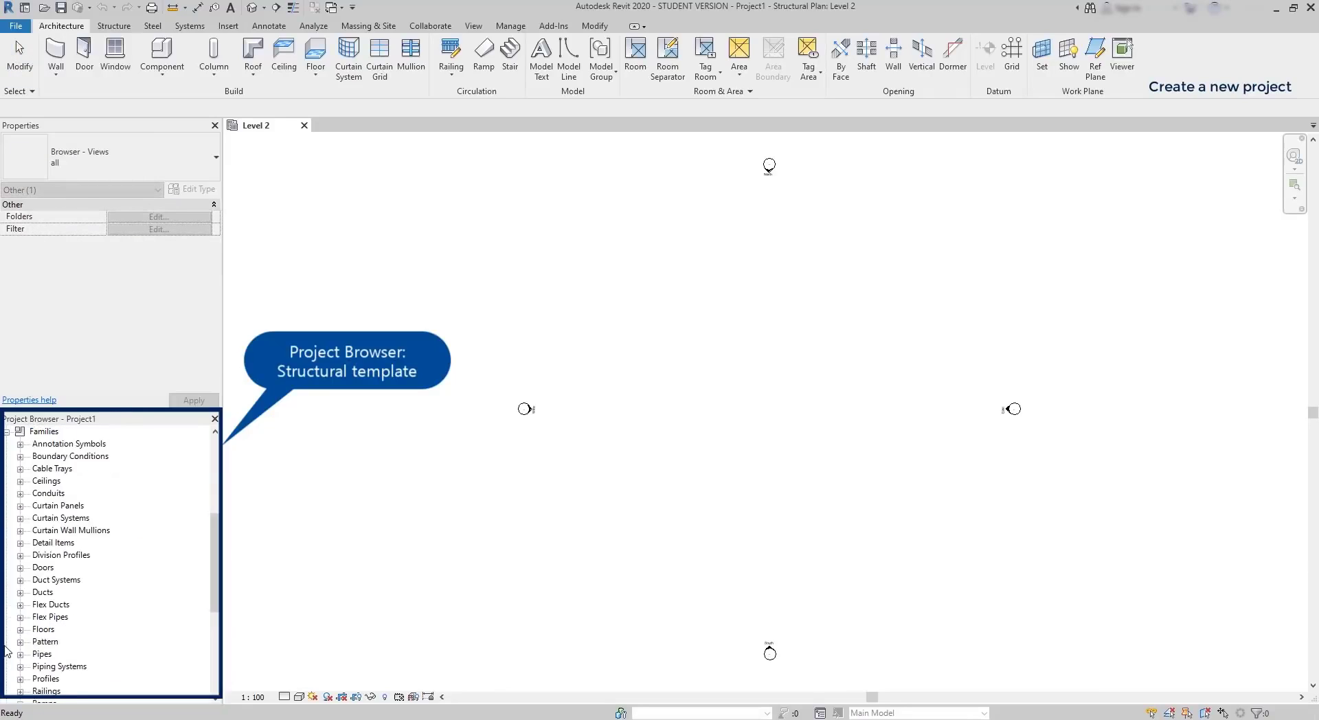
left_click(7, 432)
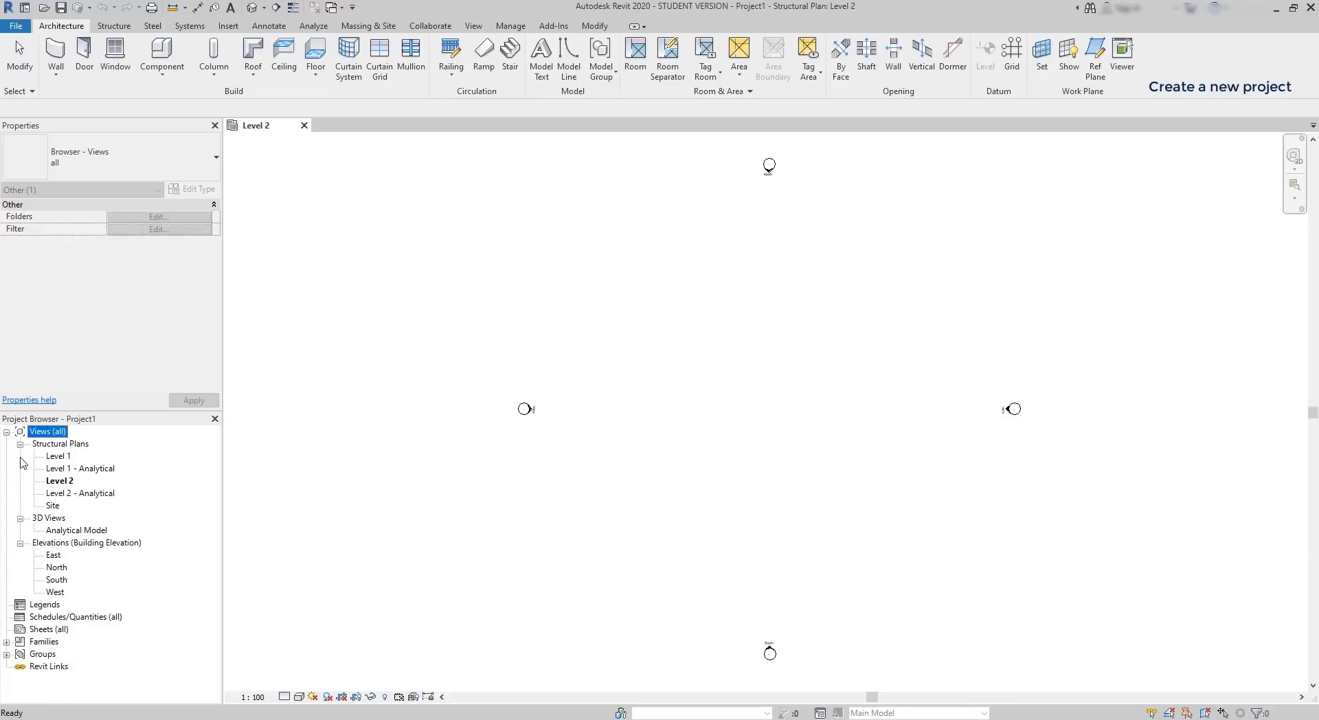
- Create another new project based on the Architectural Template
left_click(17, 29)
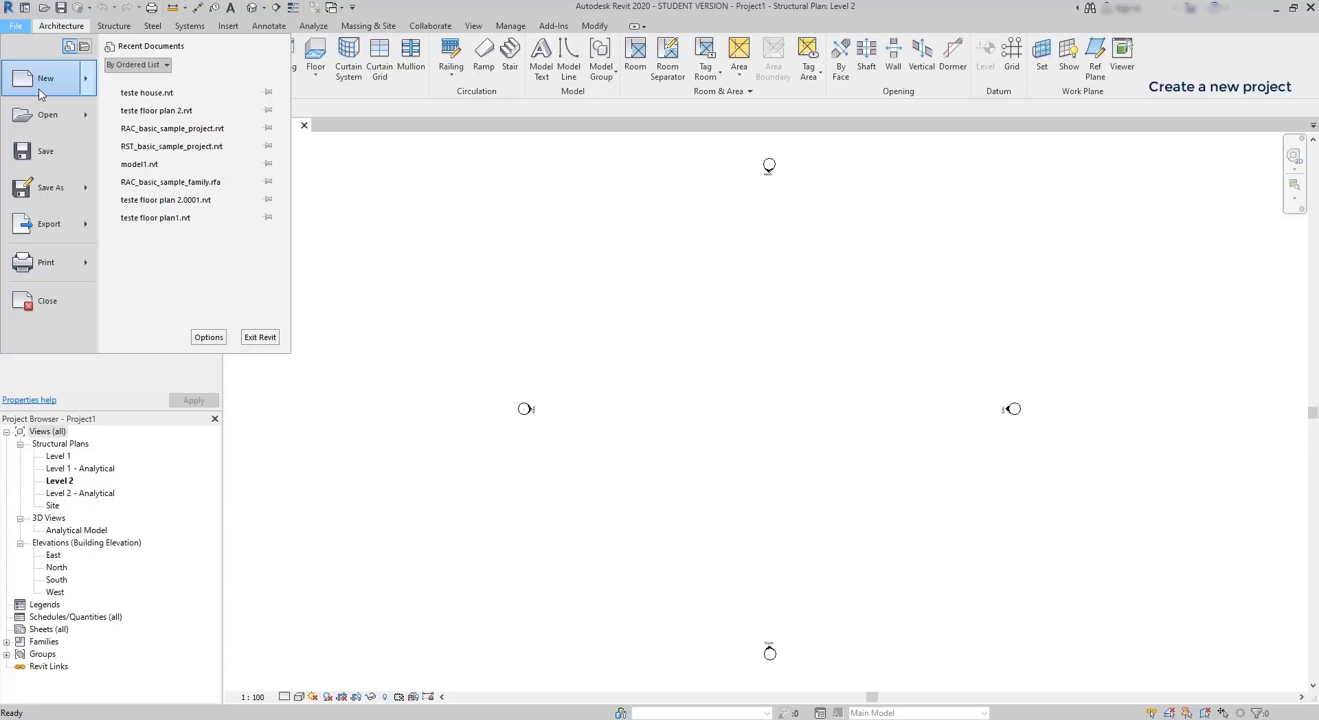
mouse_move(44, 79)
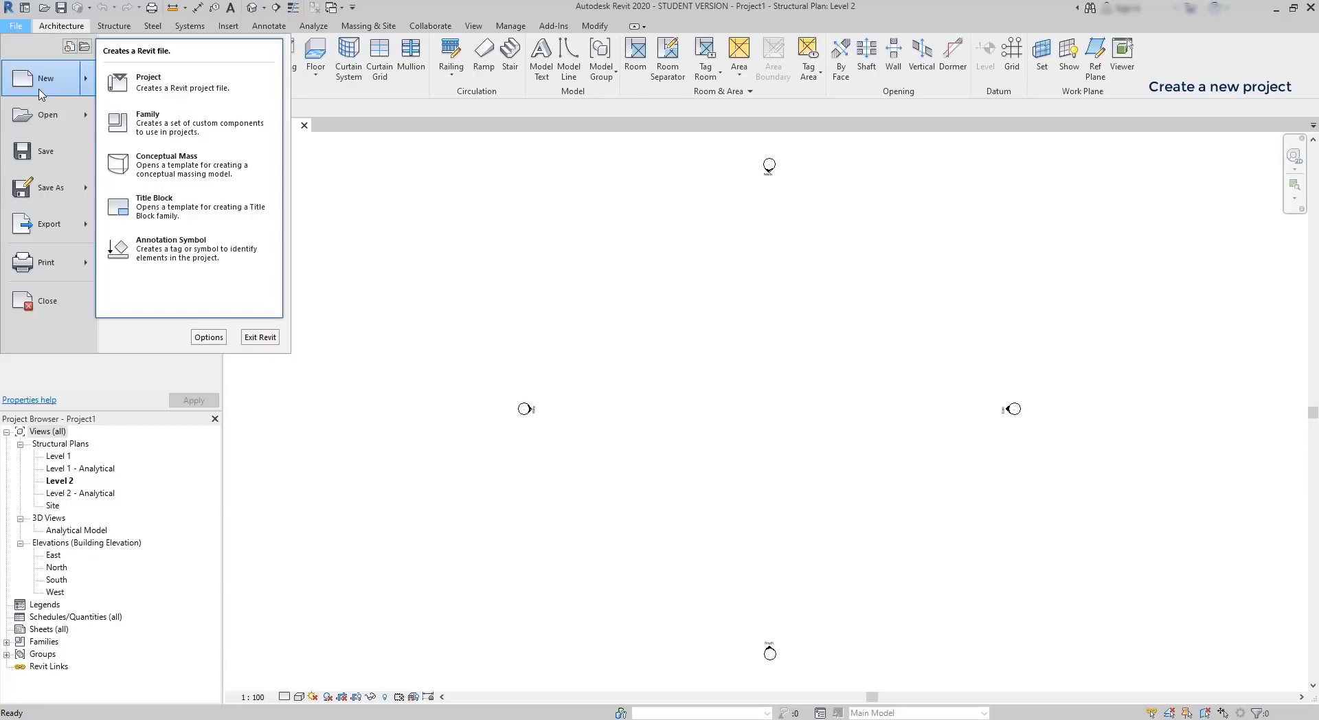
left_click(184, 90)
left_click(614, 338)
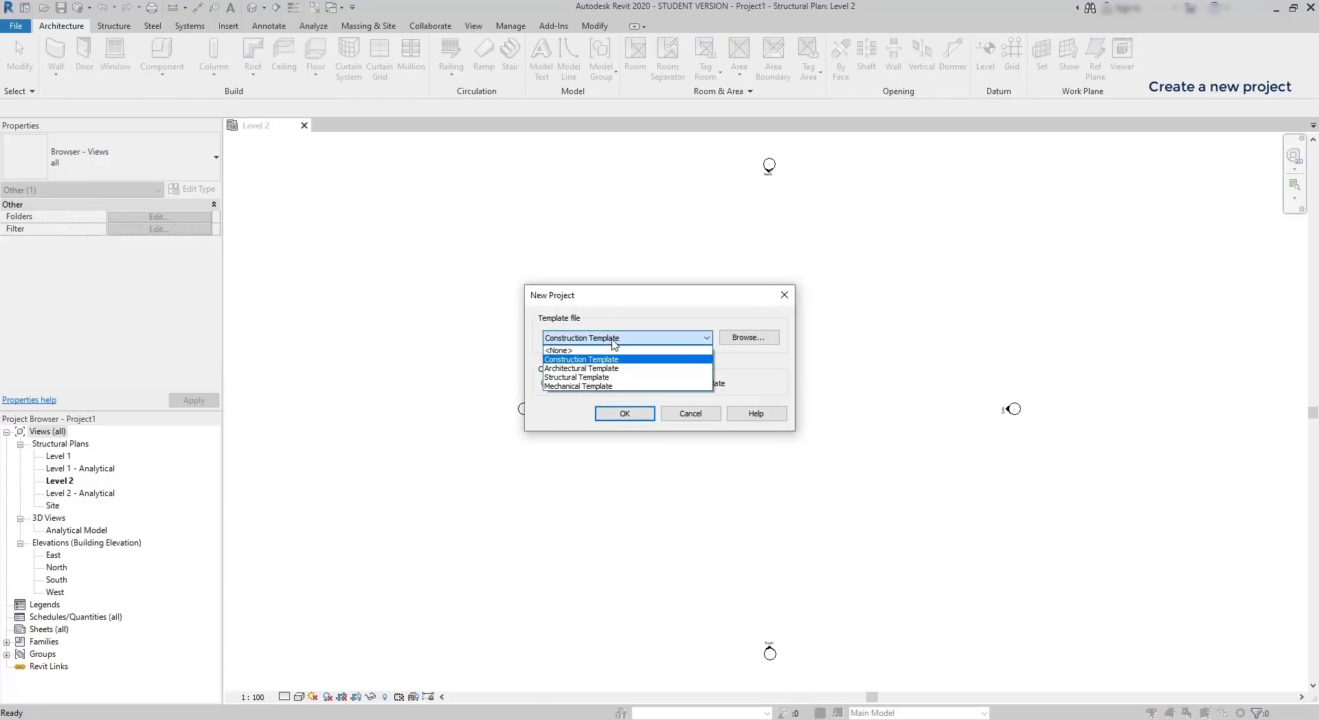
left_click(605, 368)
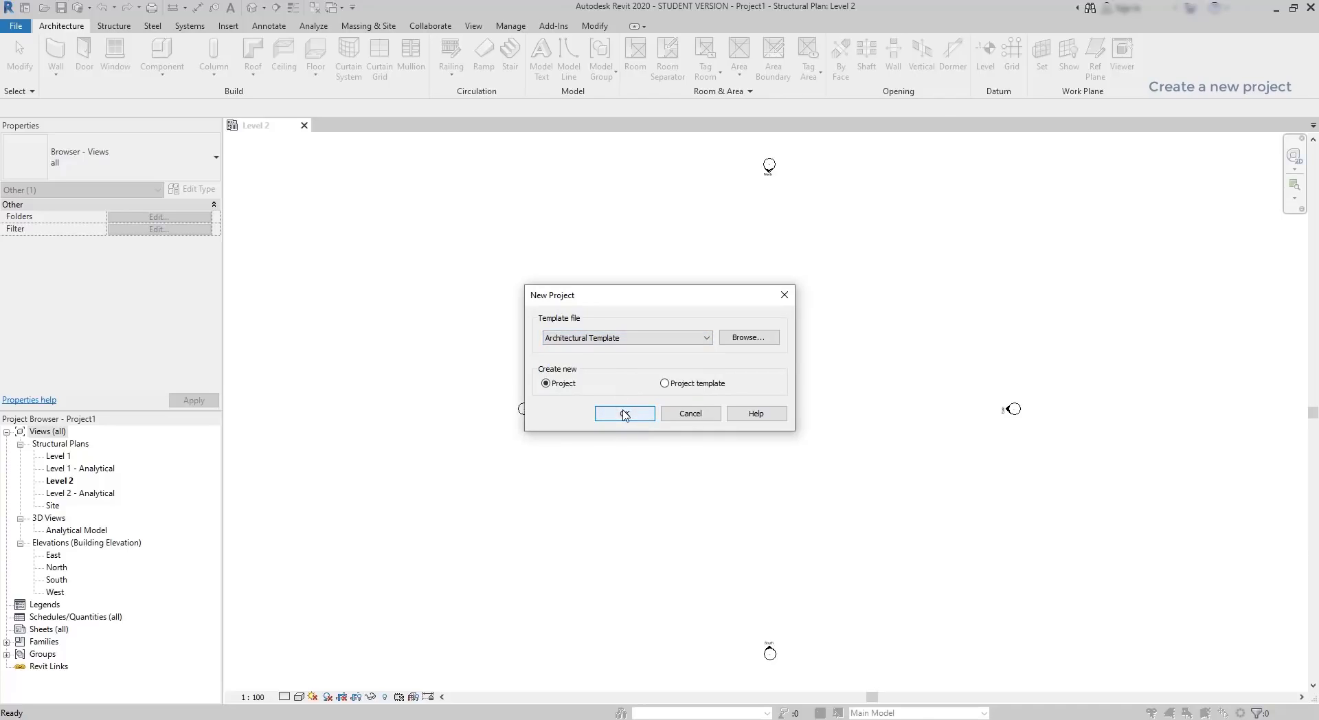
left_click(624, 413)
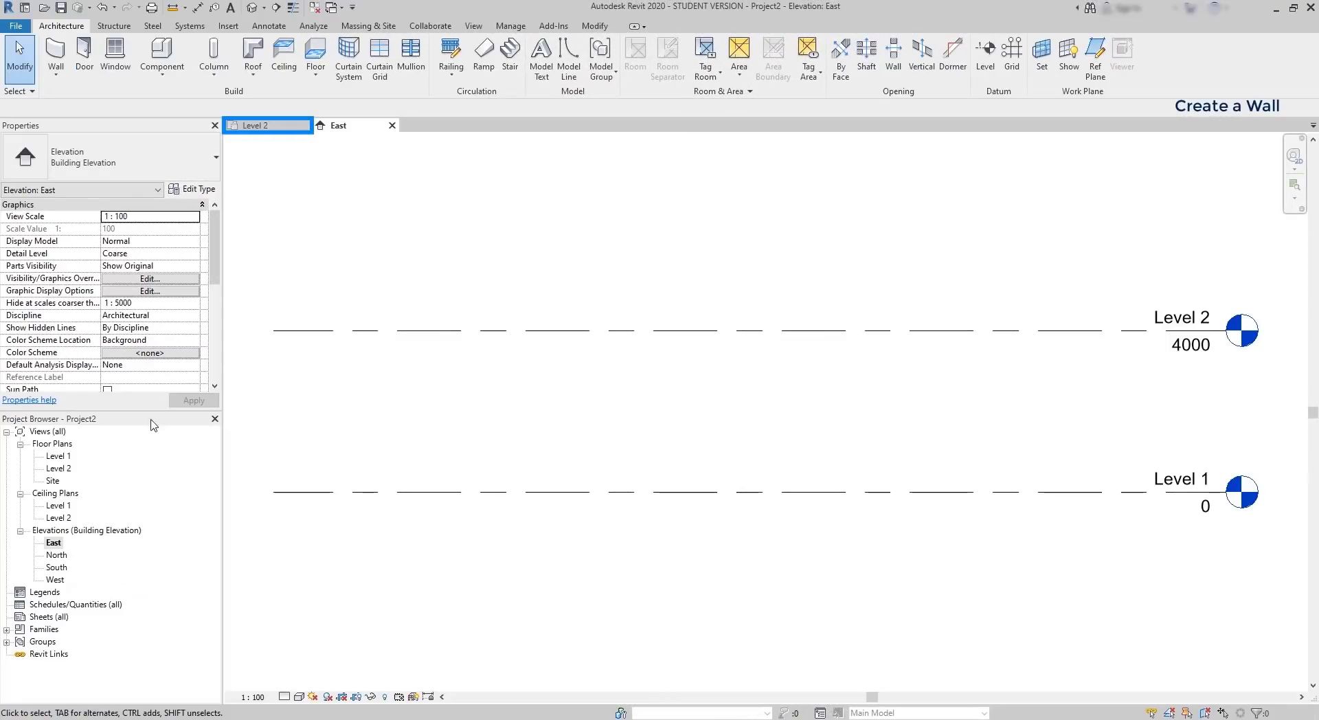
- On the Level 1 floor plan, draw a horizontal Generic - 200mm wall 2000 mm long
double_click(58, 456)
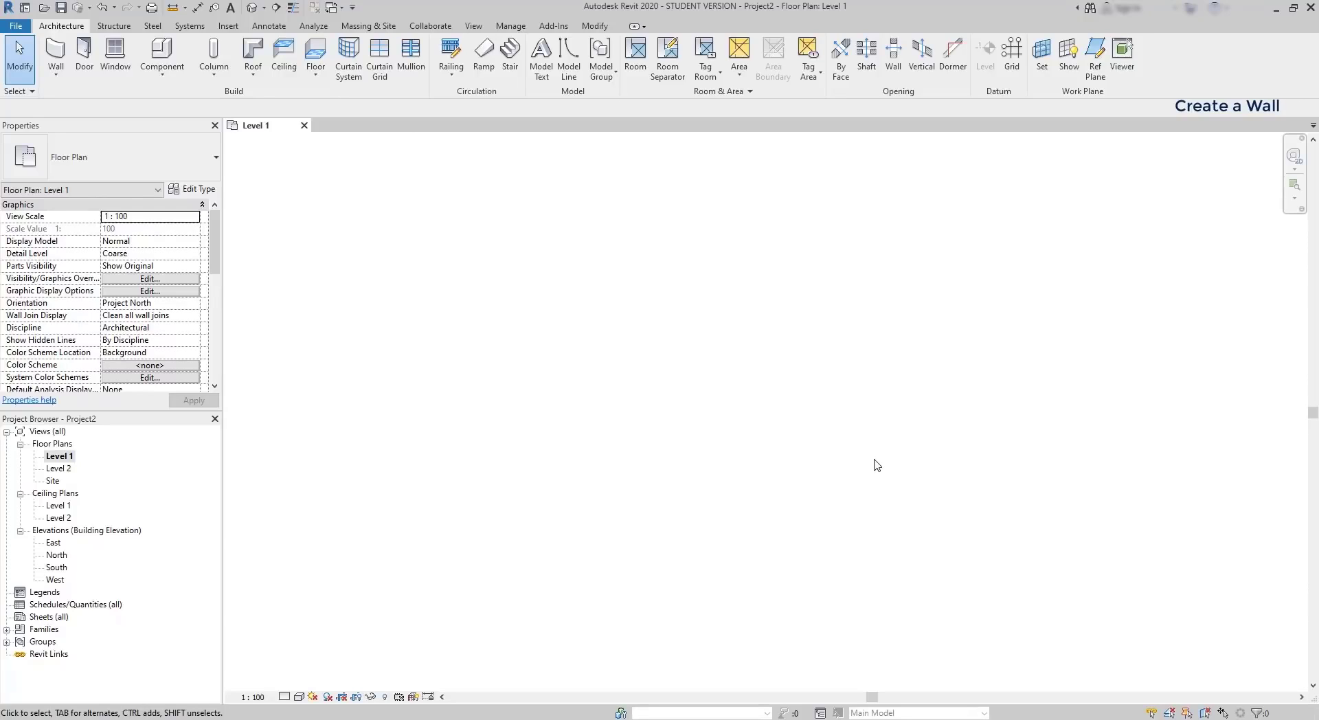
left_click(55, 55)
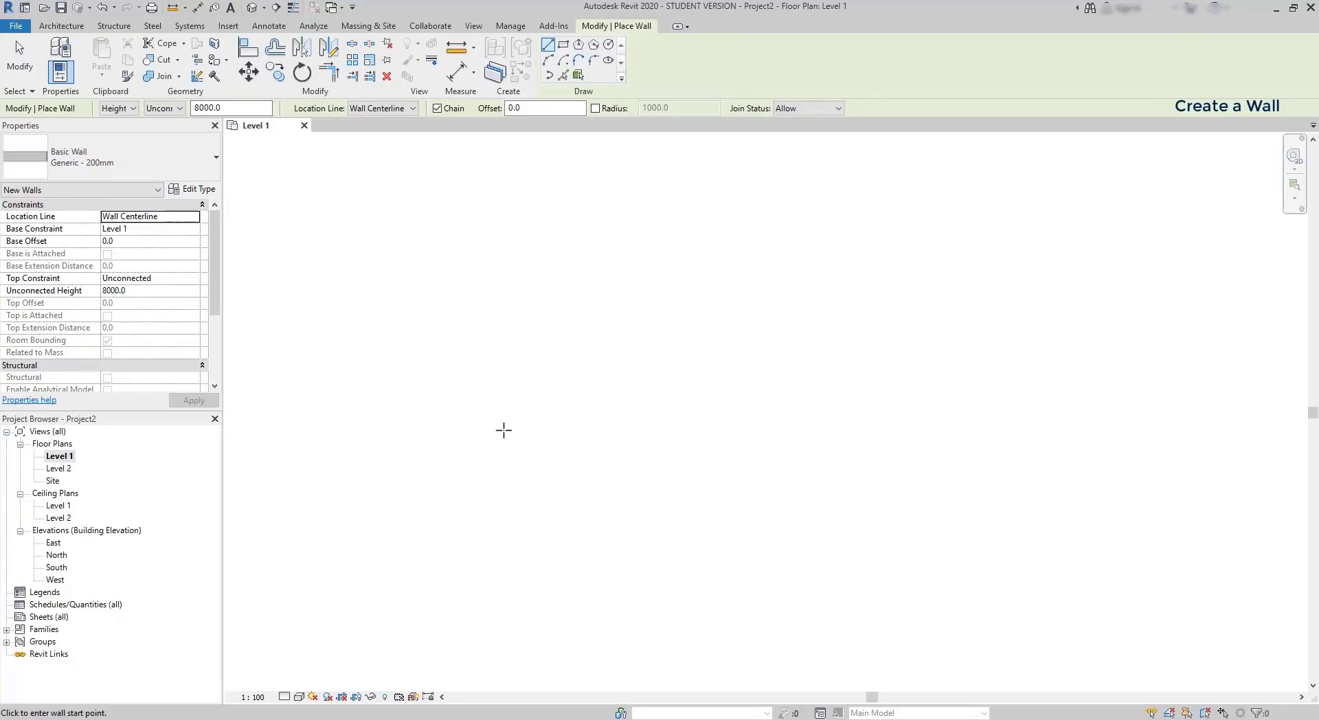
left_click(503, 430)
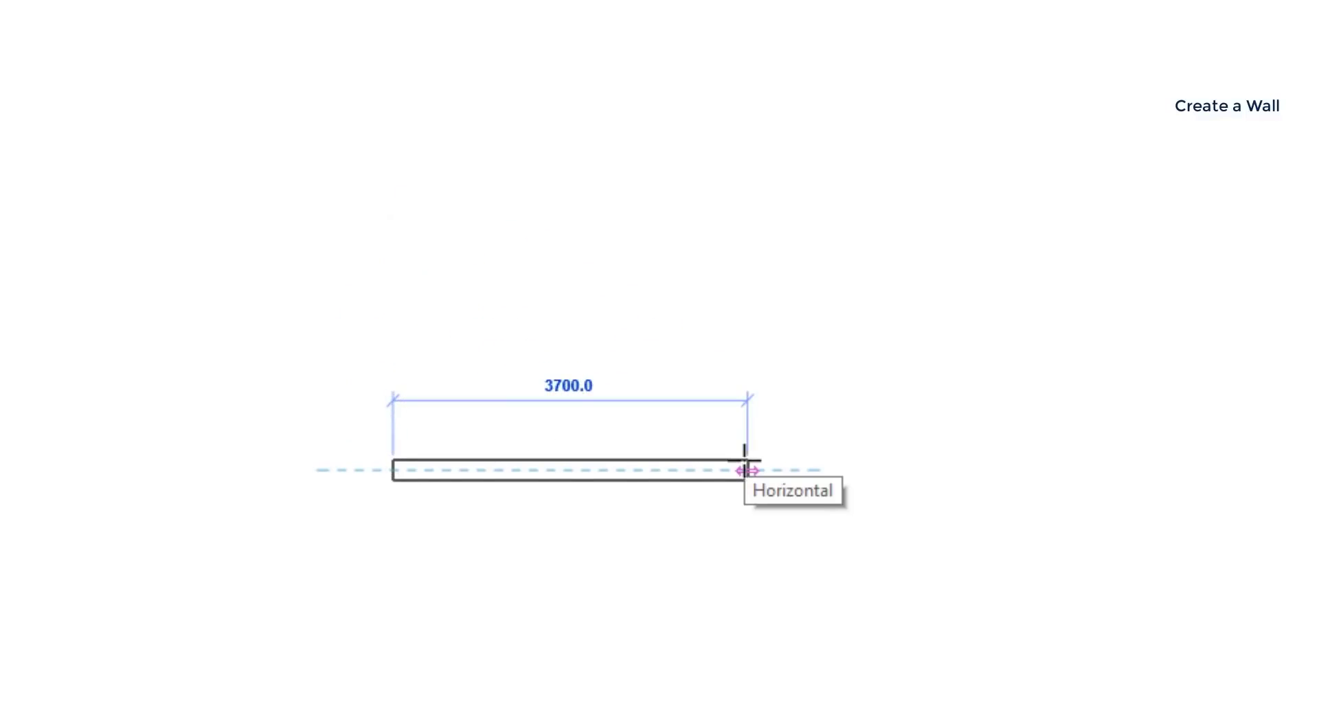
type("2")
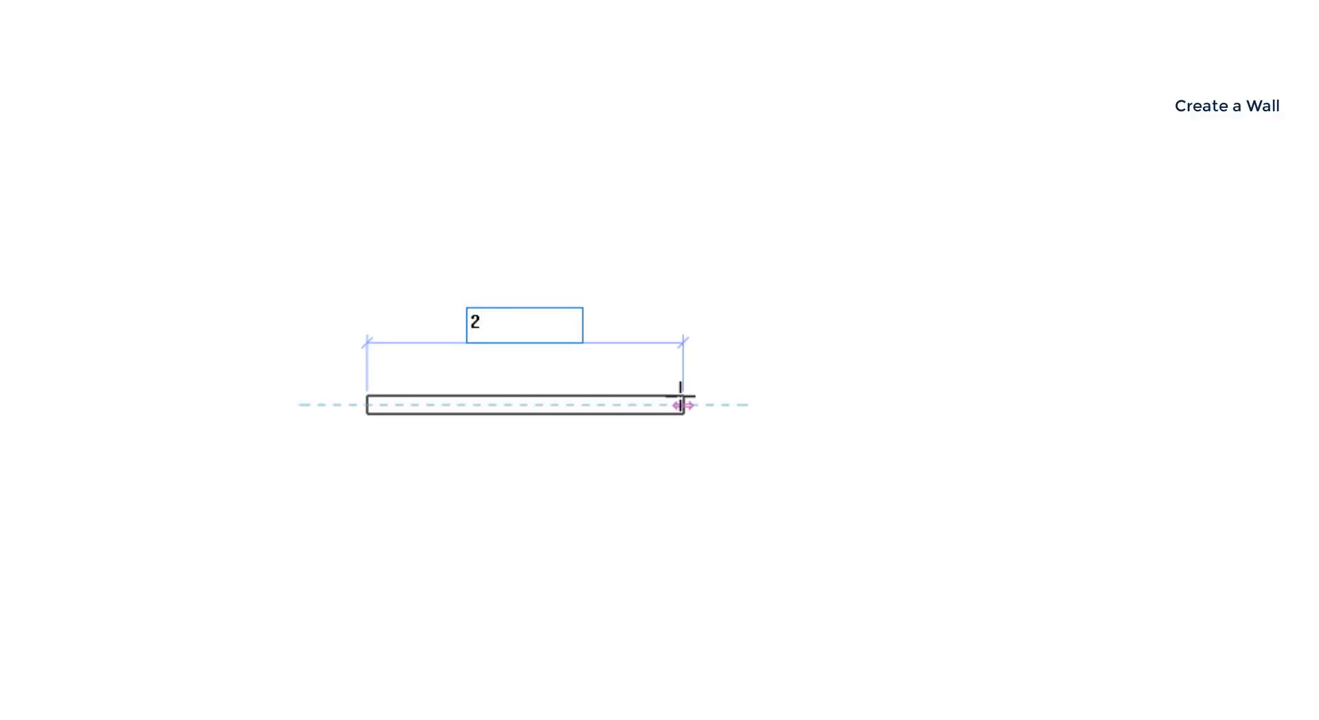
type("000")
key("Return")
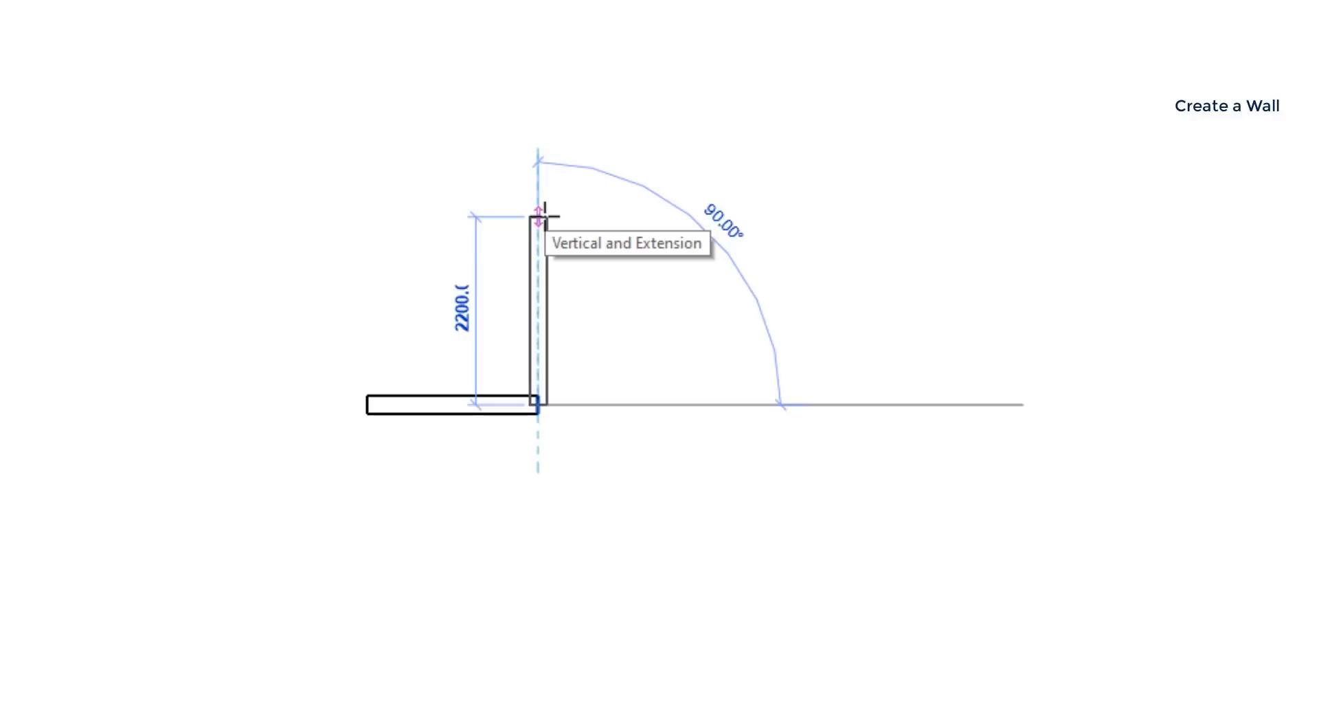
- Continue the chain with a wall 2500 mm long running vertically upward from the first wall's end, and finish the chain there
type("2")
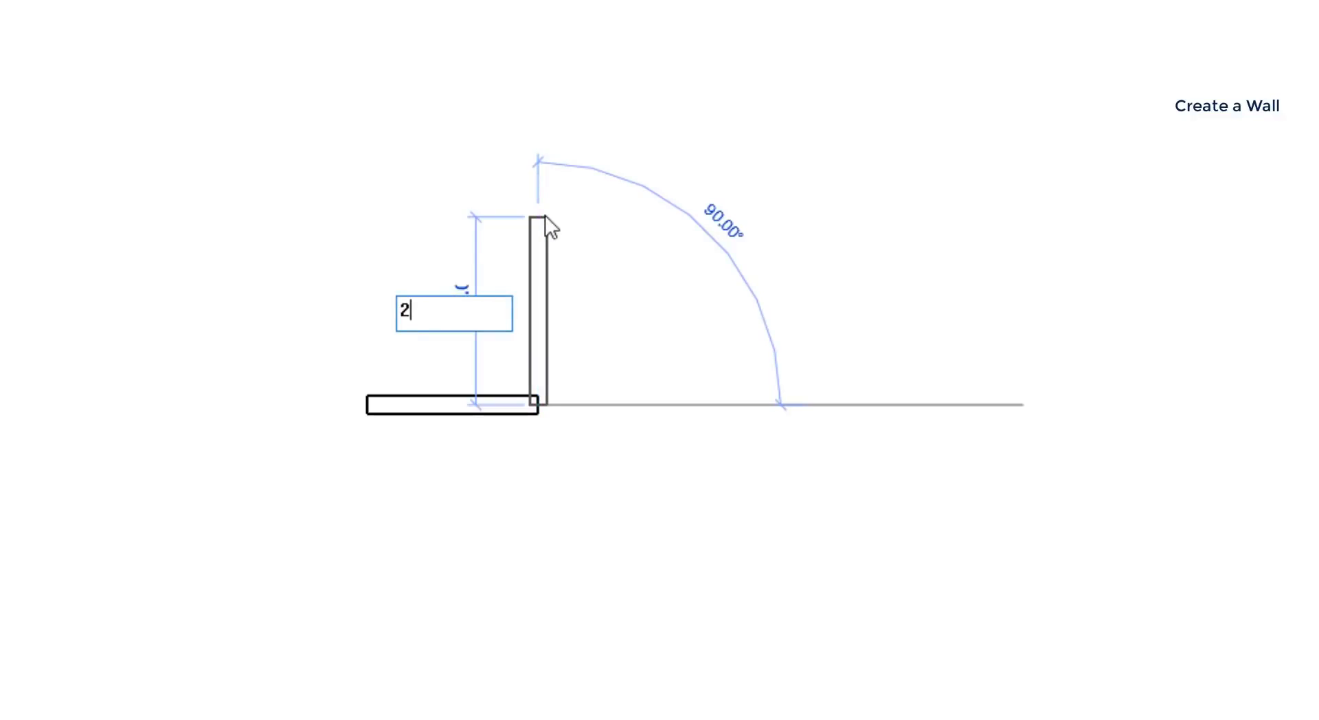
type("500")
key("Return")
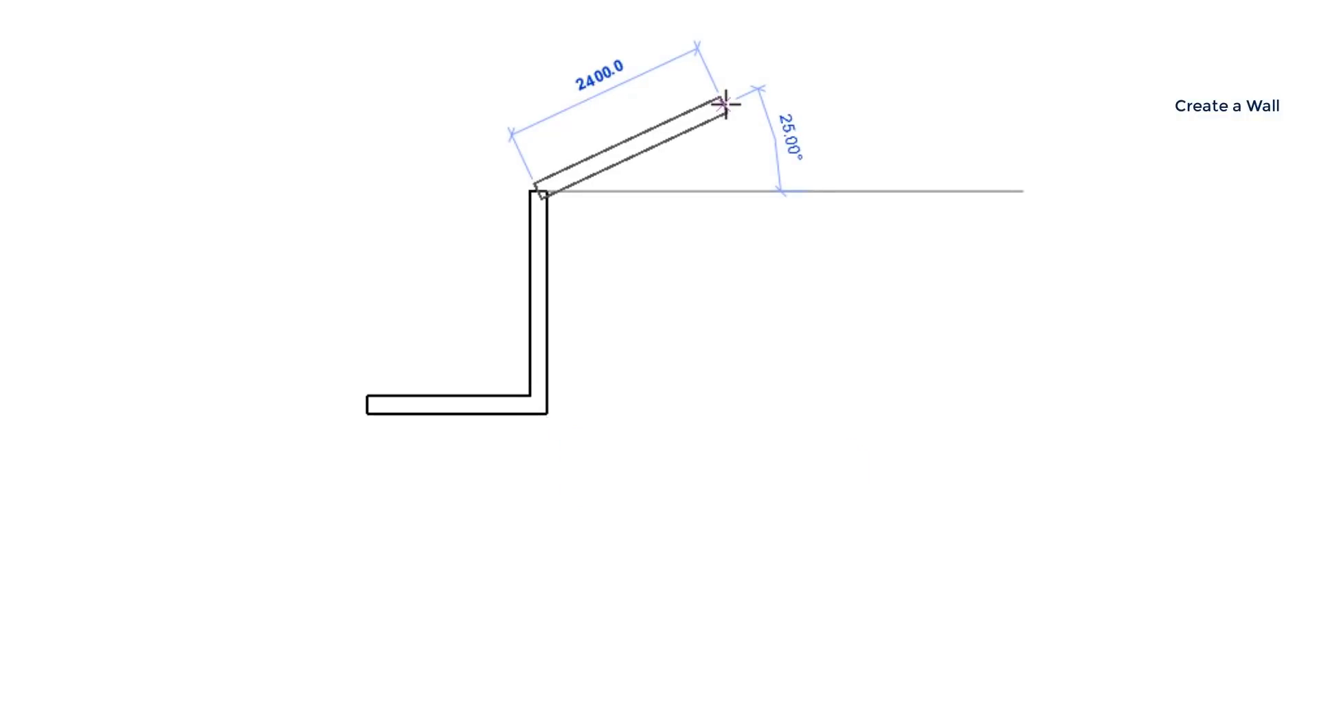
key("Escape")
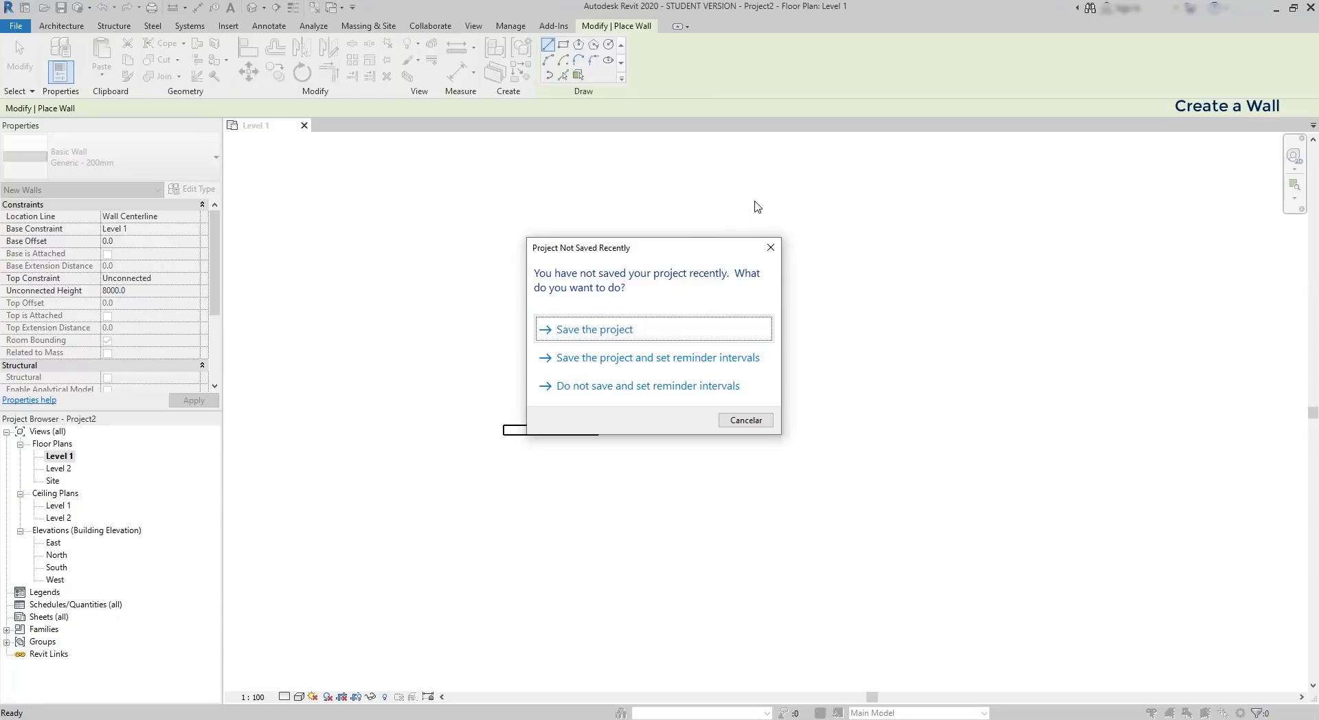
- Save the project as 2020-05-06 Learn Revit
left_click(677, 337)
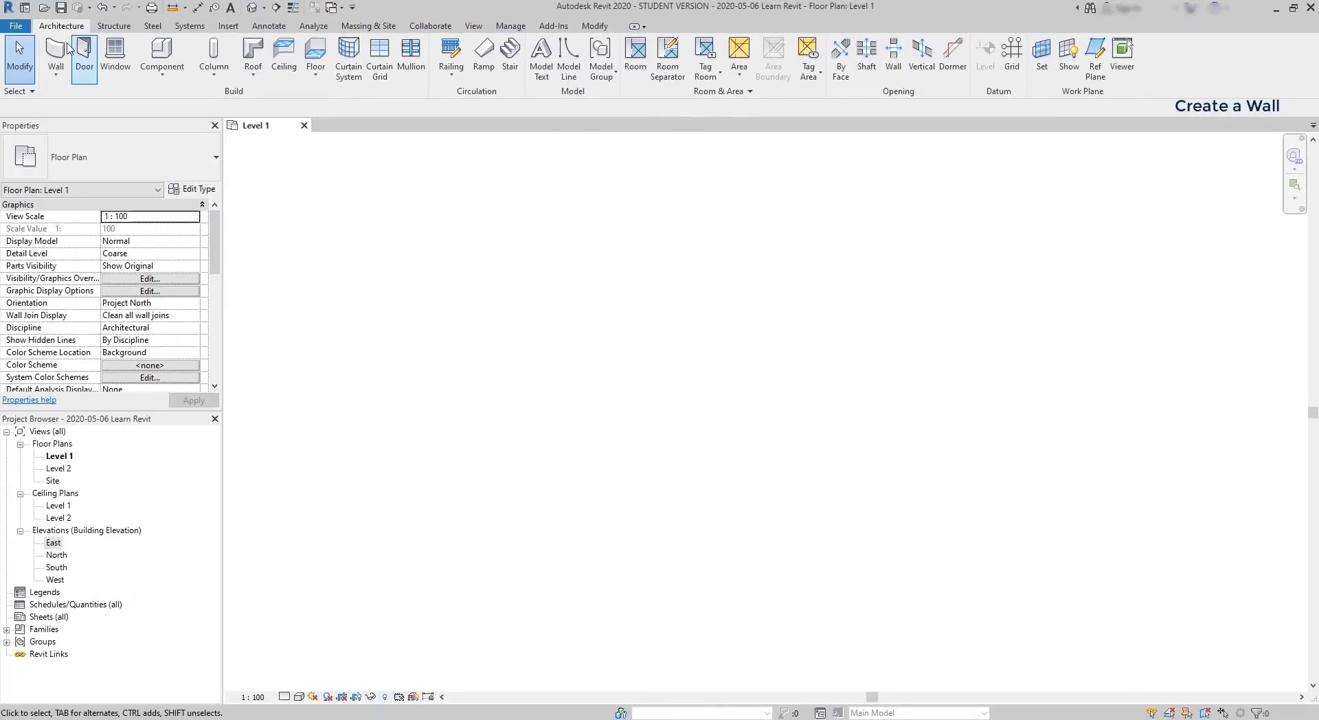
- On Level 1, start a chain of Generic - 200mm walls running horizontally right, vertically up about 2700 mm, and right again about 5600 mm
left_click(56, 51)
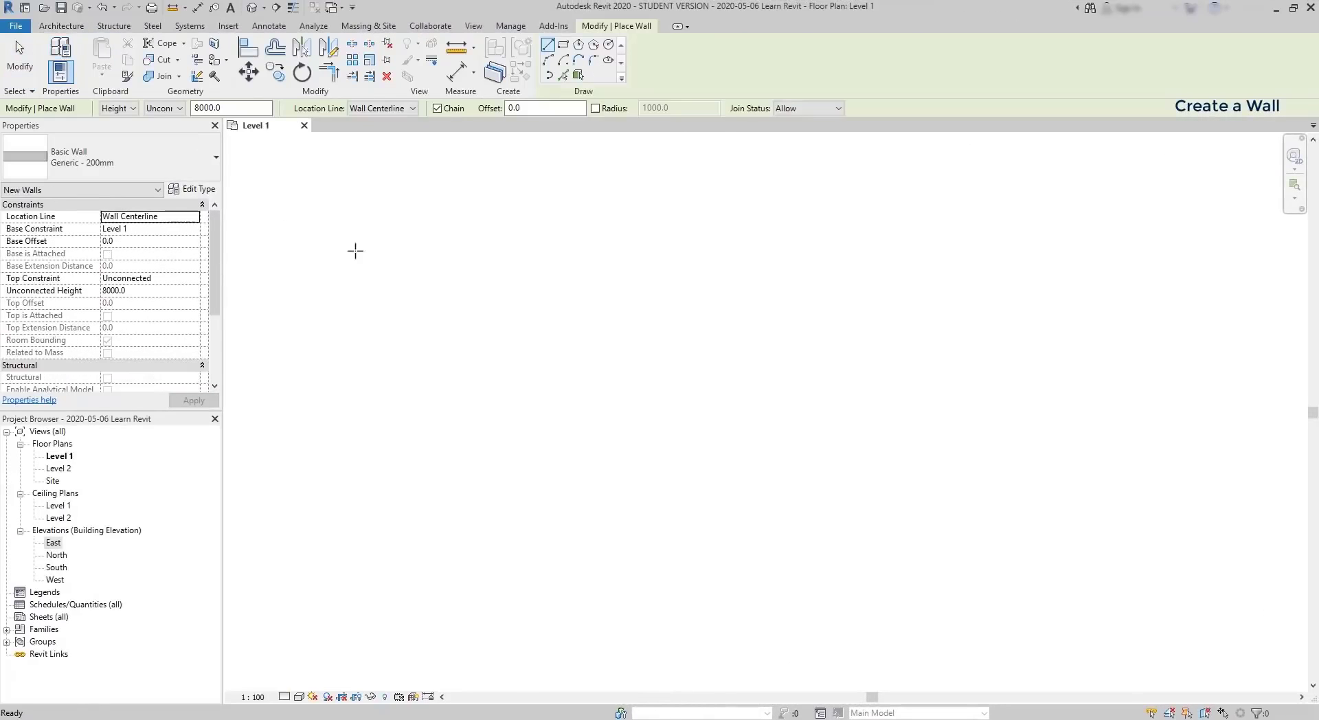
left_click(454, 398)
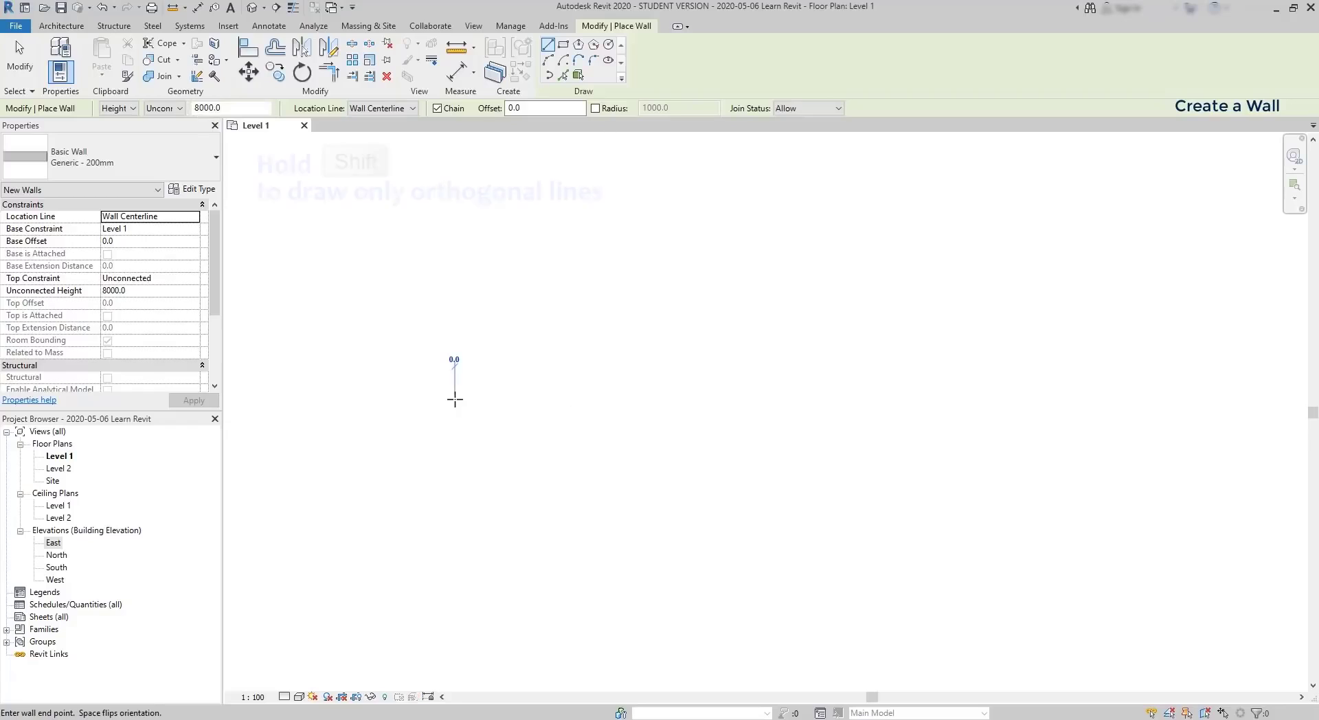
left_click(576, 398)
left_click(576, 313)
left_click(742, 313)
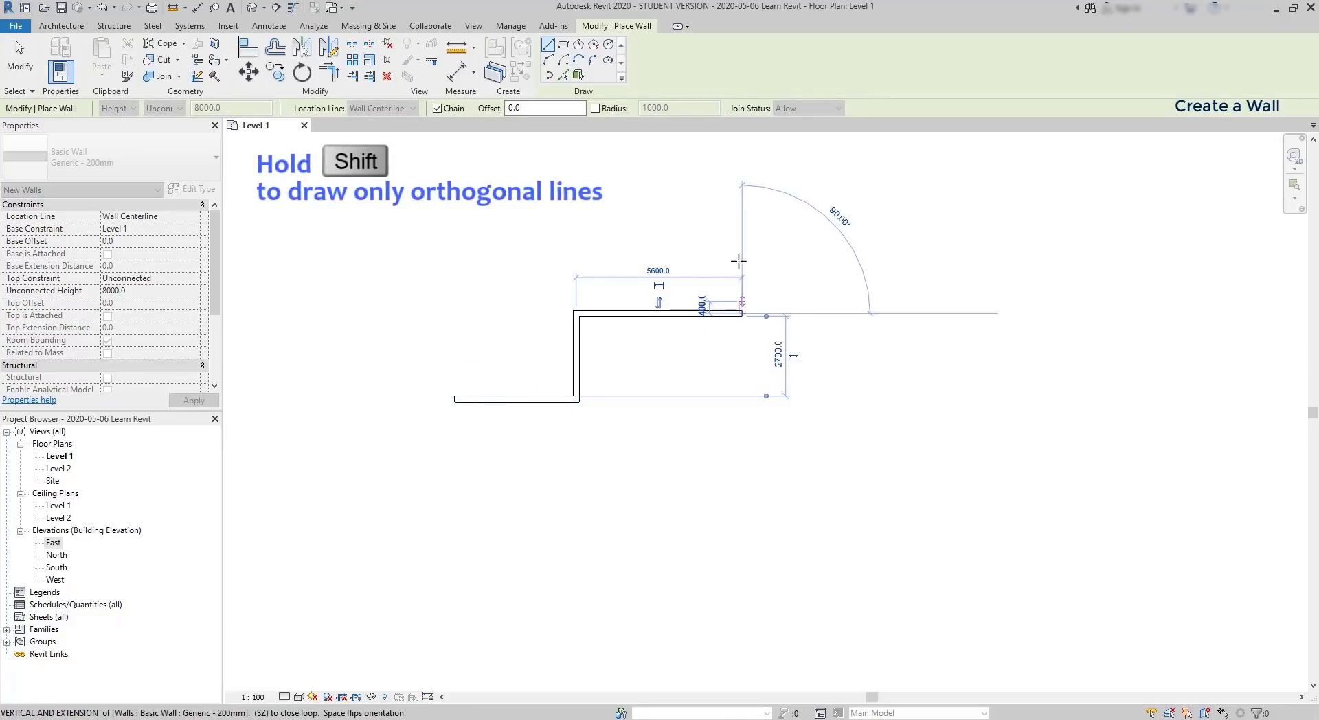
- Continue the chain orthogonally with a wall up, one about 8600 mm right, one down and one about 5700 mm back left, then finish it
left_click(742, 201)
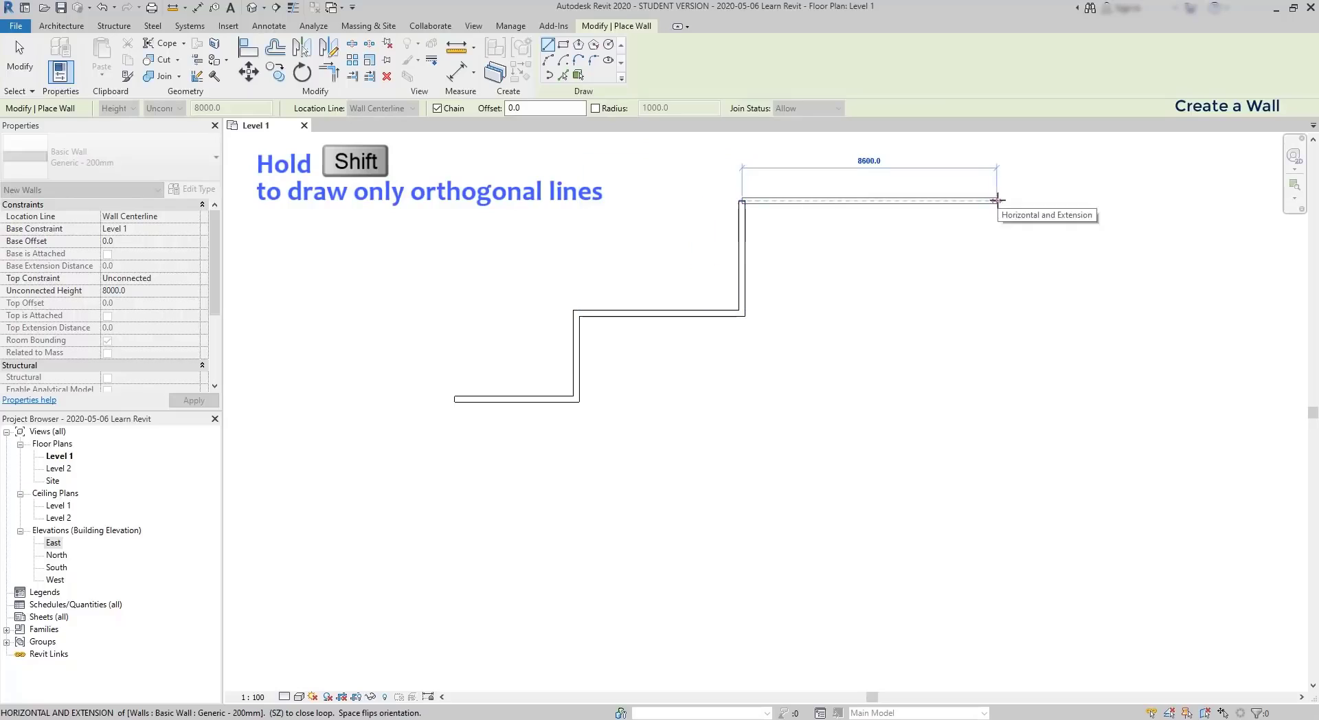
left_click(996, 200)
left_click(997, 443)
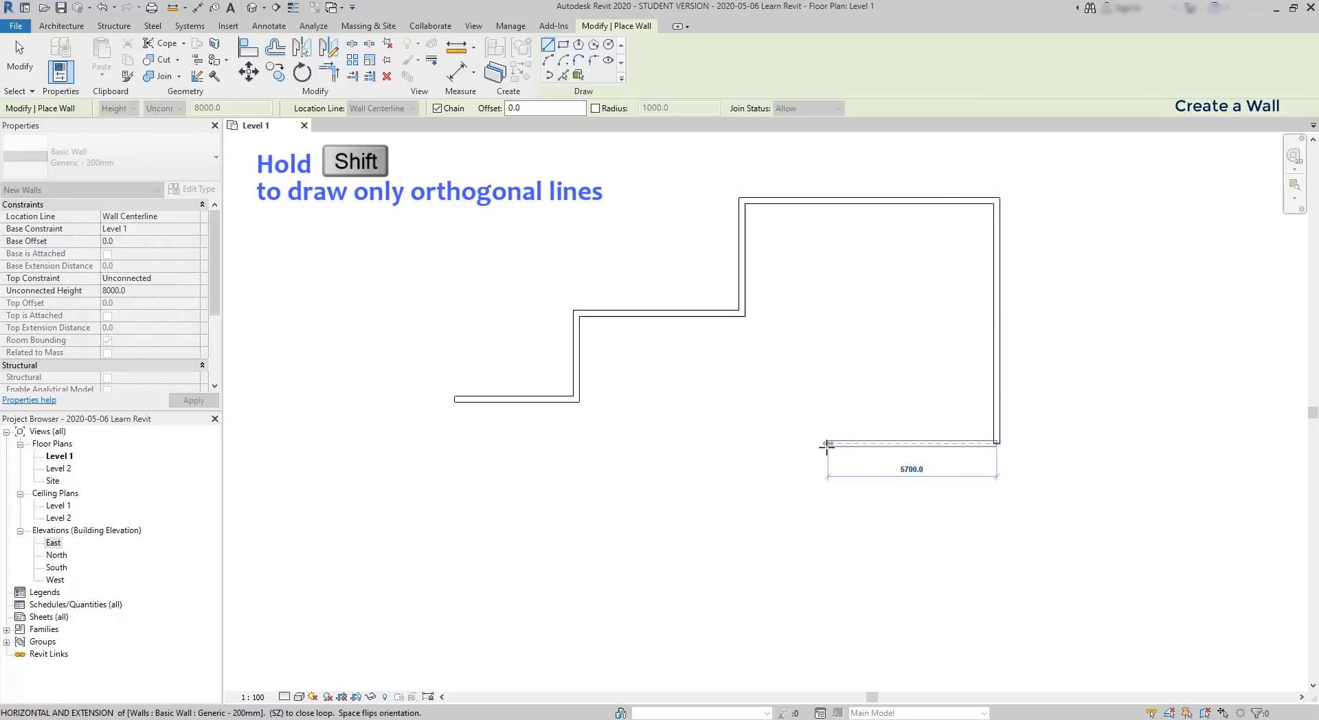
left_click(825, 443)
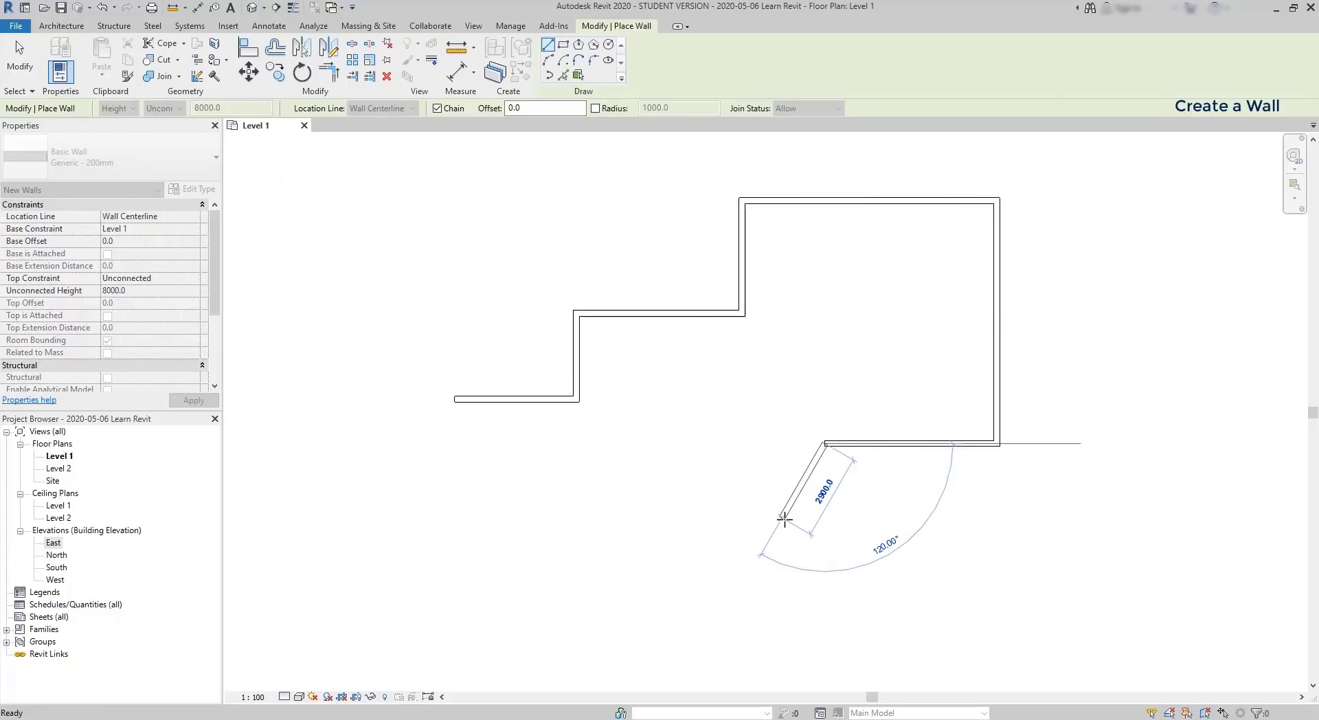
key("Escape")
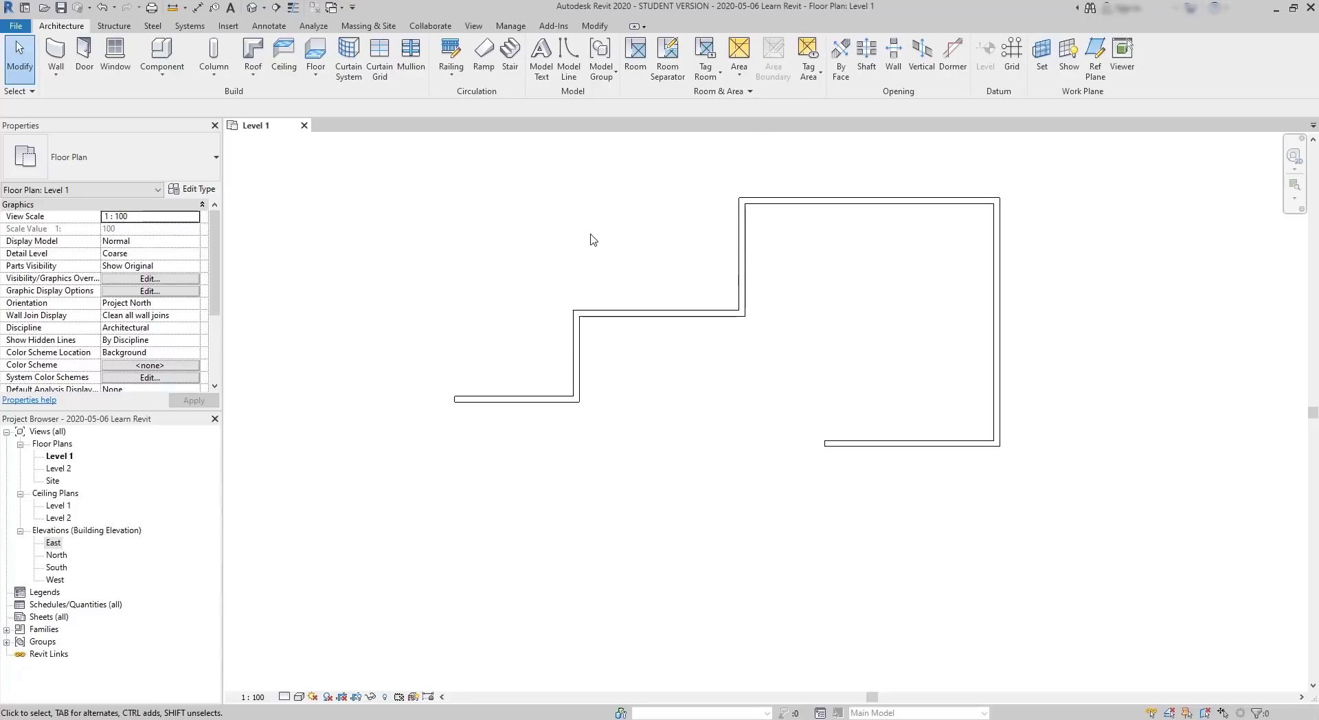
key("w")
key("a")
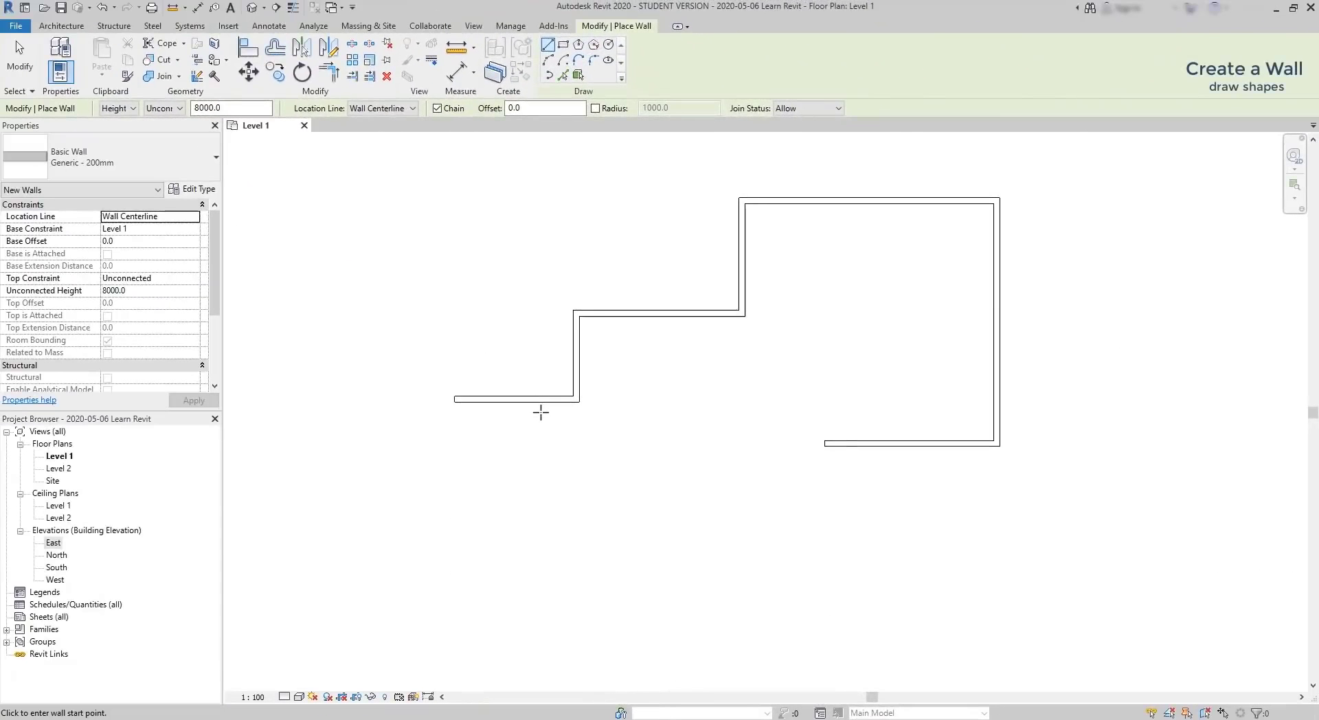
left_click(490, 530)
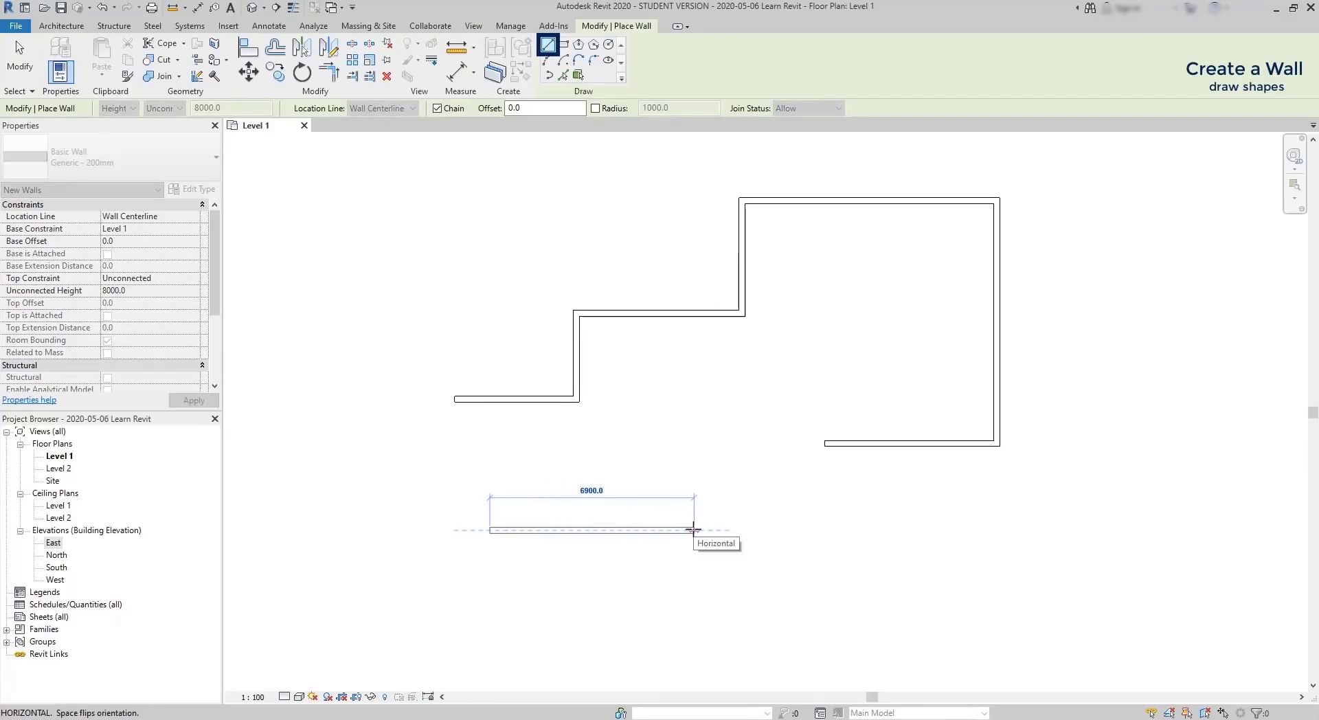
key("Escape")
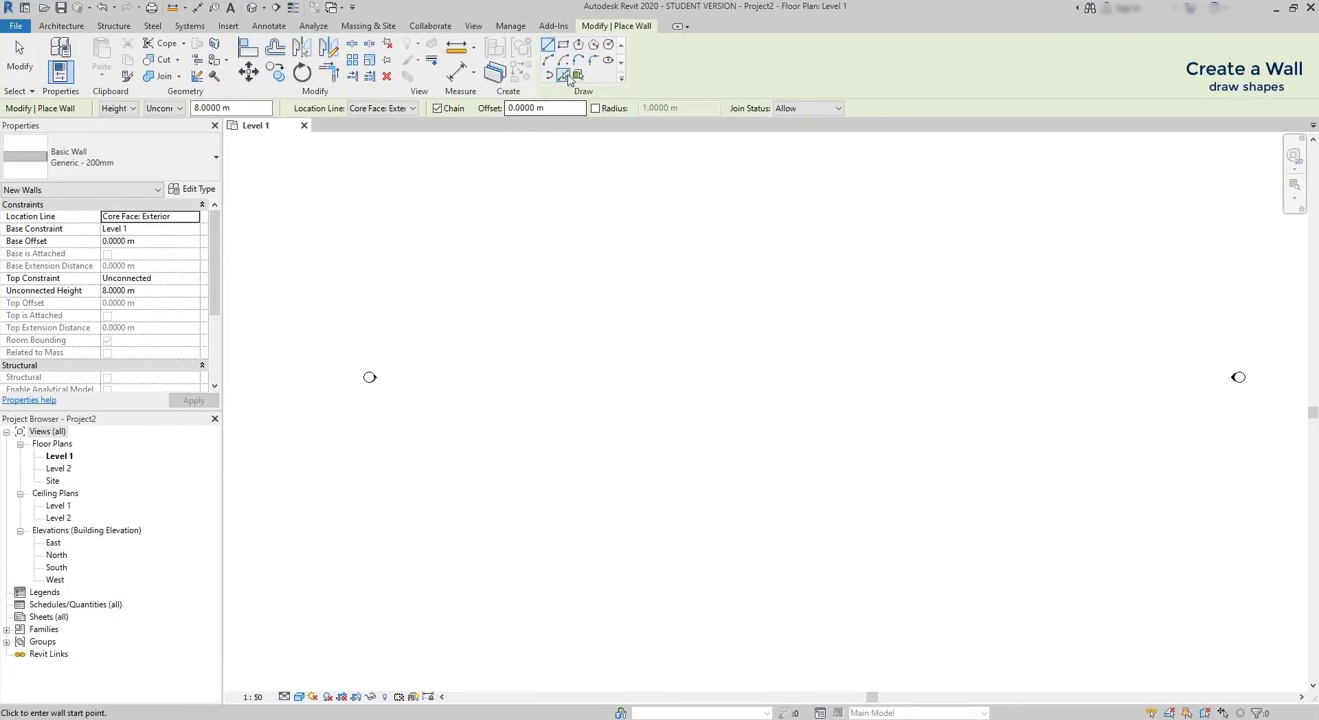
- Draw a rectangle of Generic - 200mm walls about 5.2 m by 2.7 m on Level 1
left_click(565, 46)
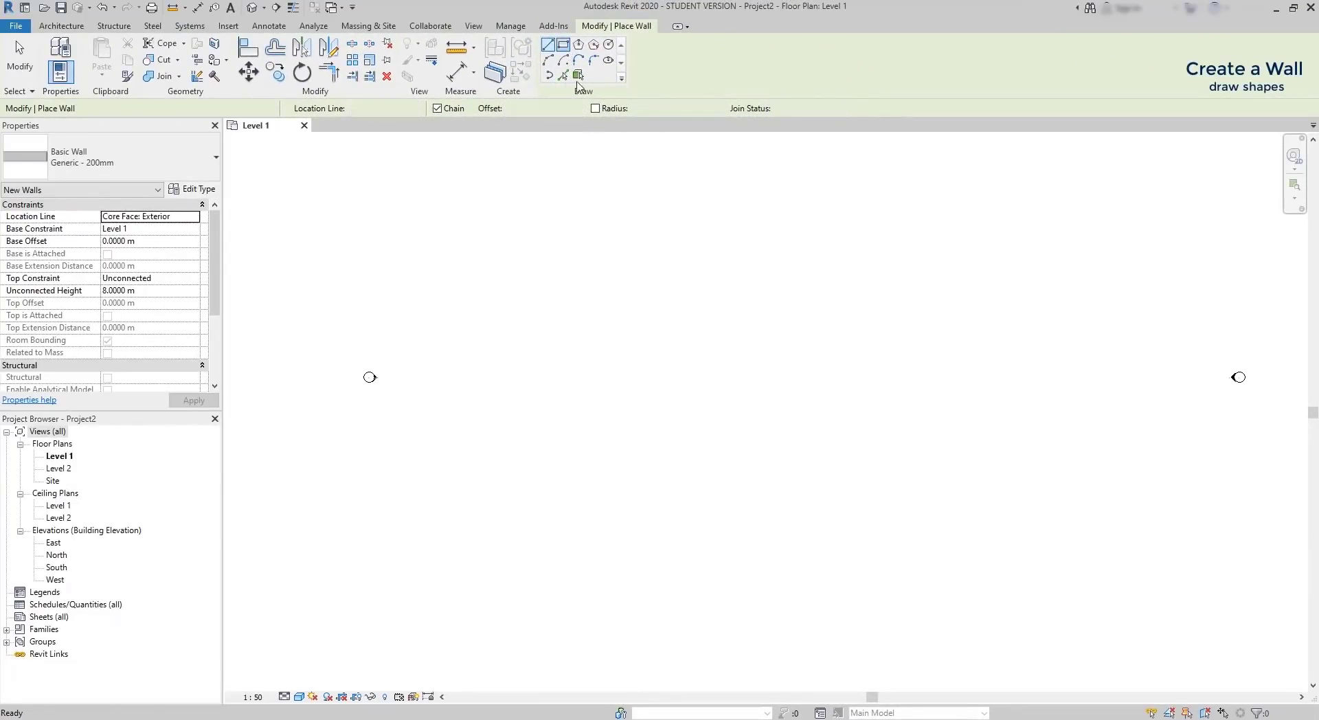
left_click(592, 445)
scroll(689, 395, "up", 5)
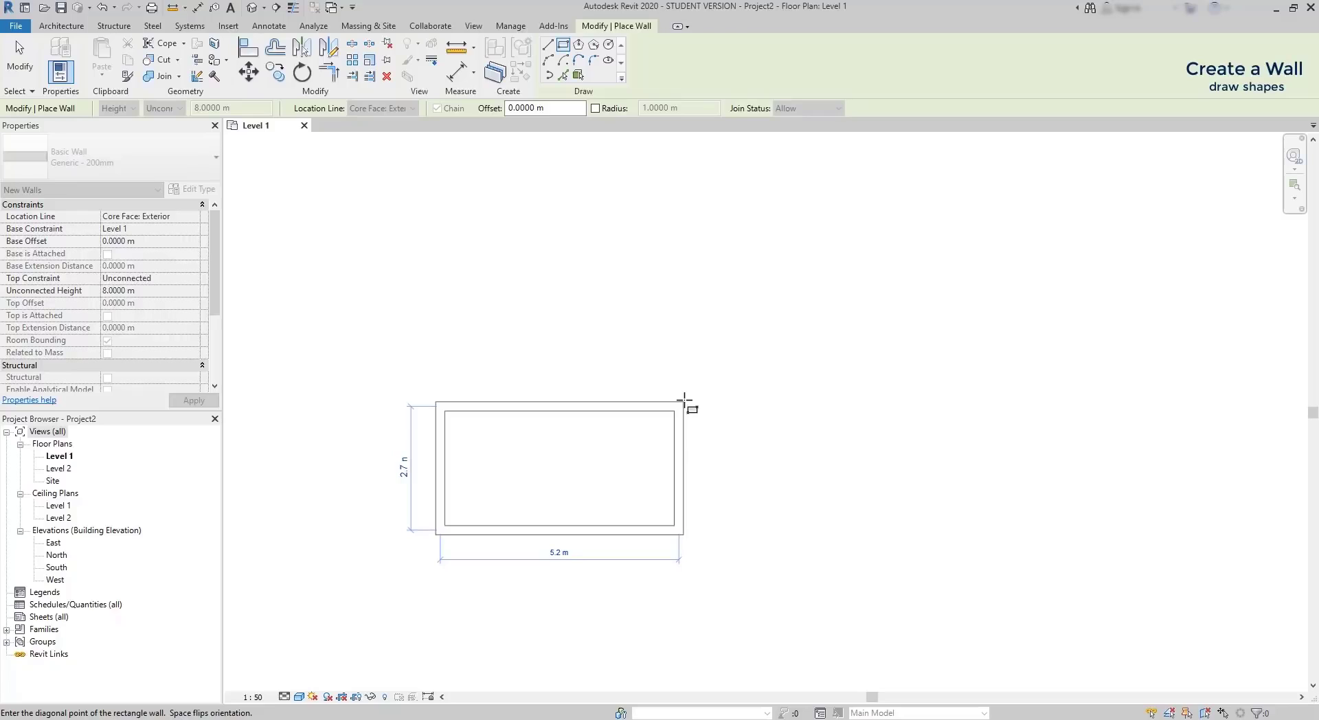
left_click(684, 401)
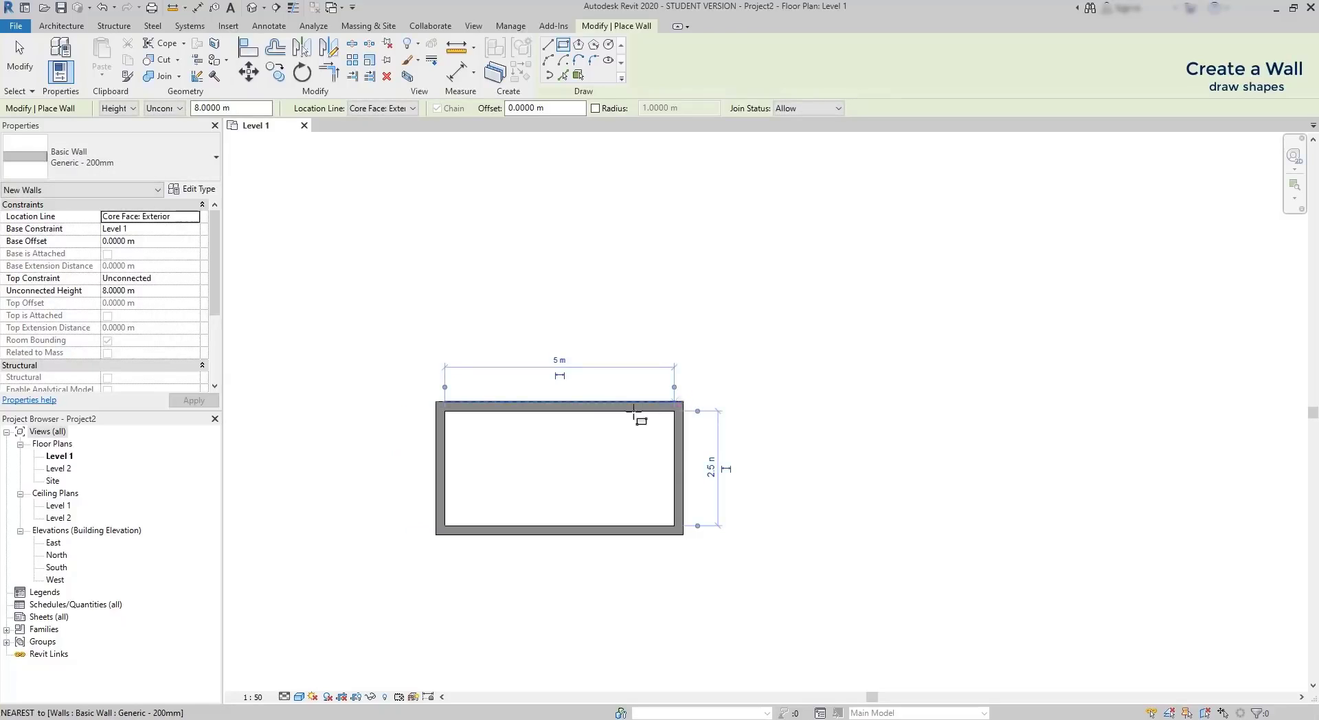
key("Escape")
key("Escape")
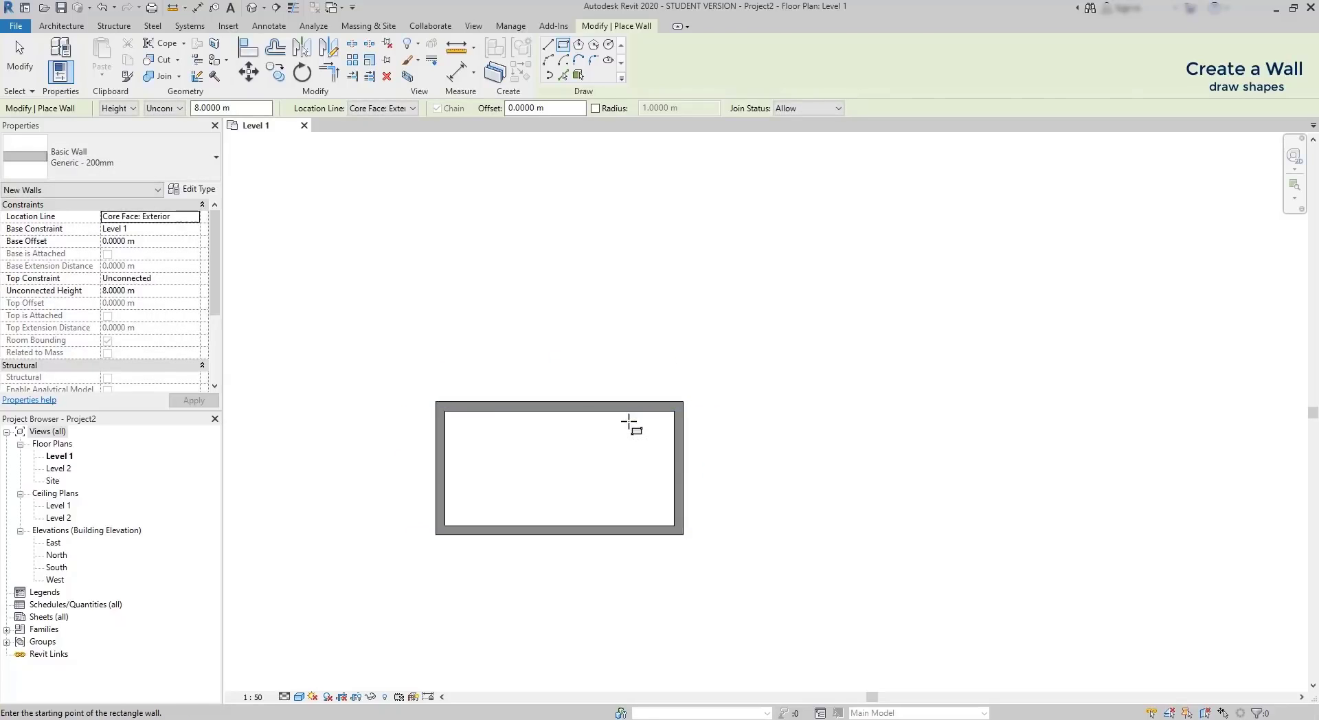
- Set the distance between the rectangle's upper and lower walls to 3 m
left_click(638, 406)
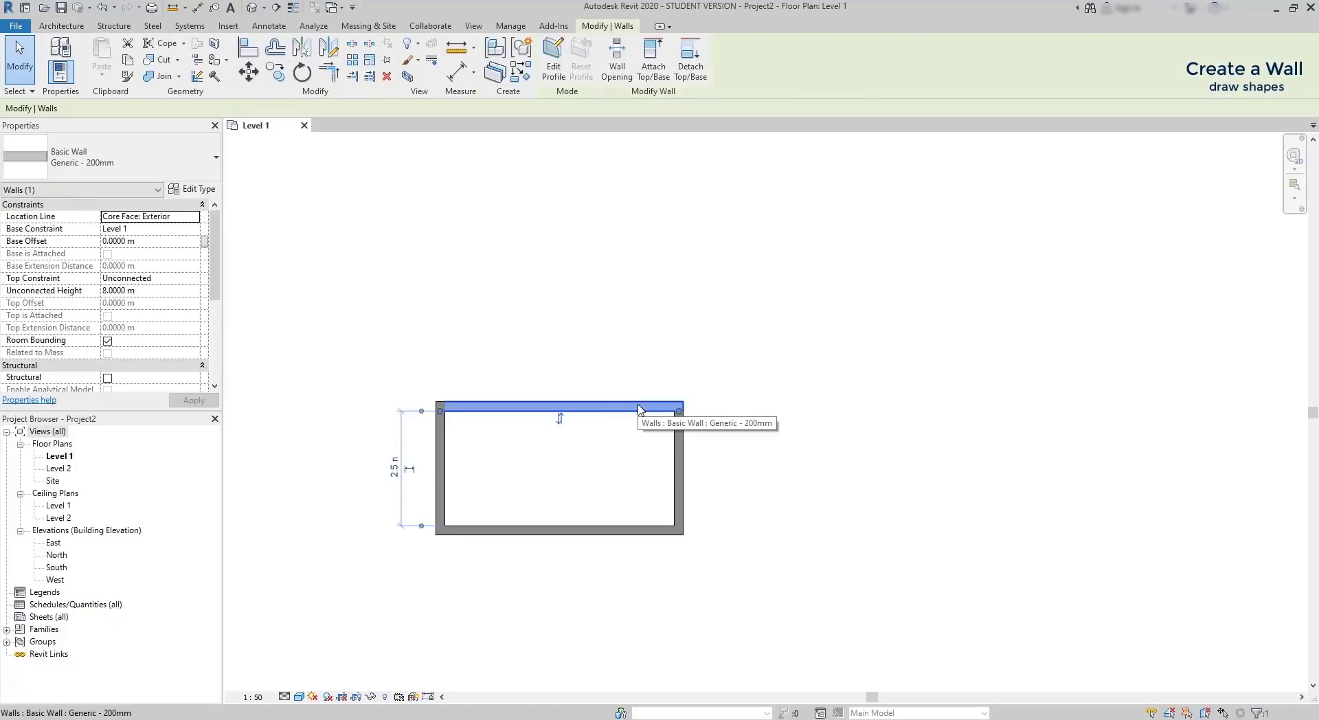
left_click(394, 467)
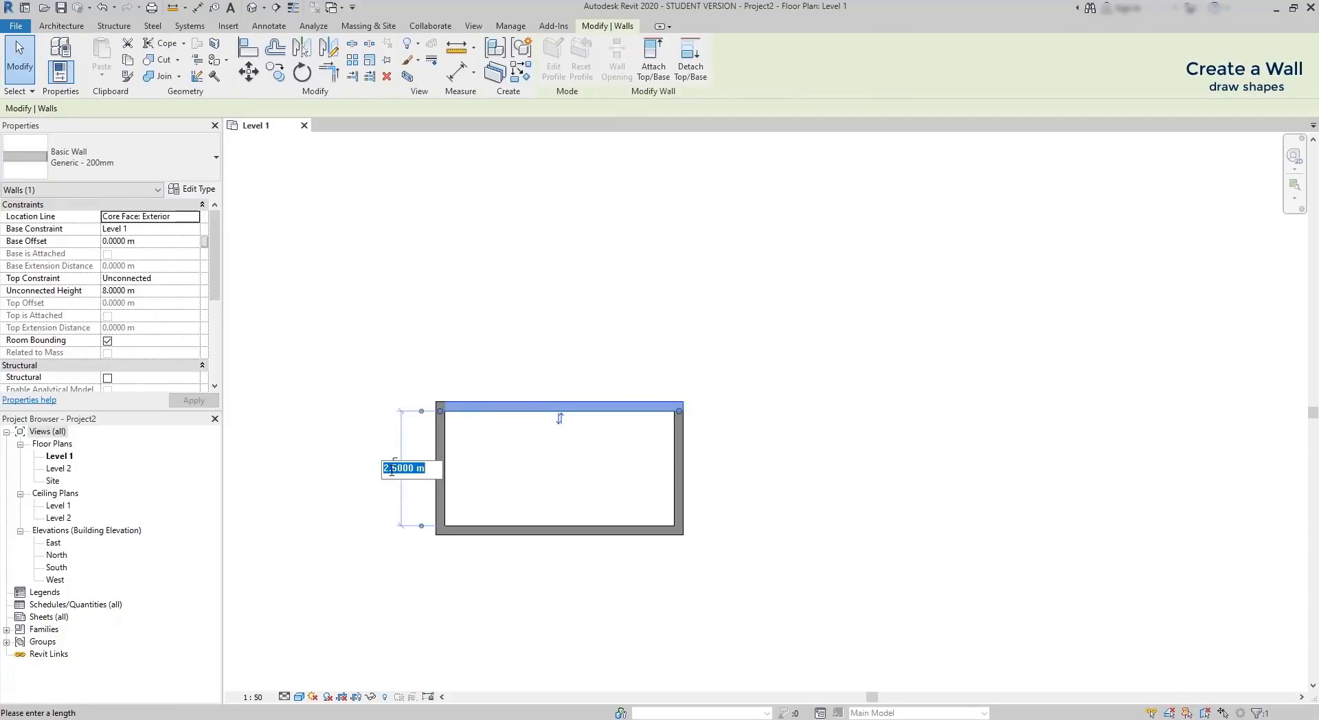
type("3")
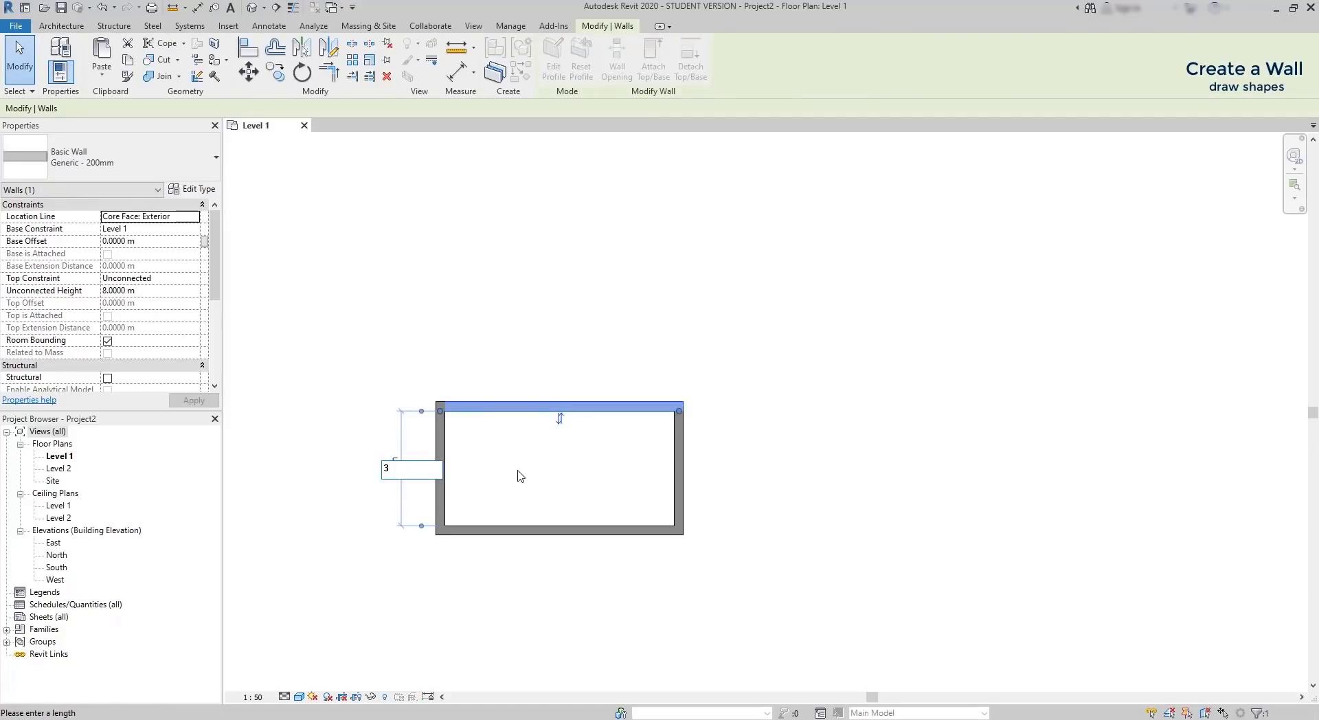
key("Return")
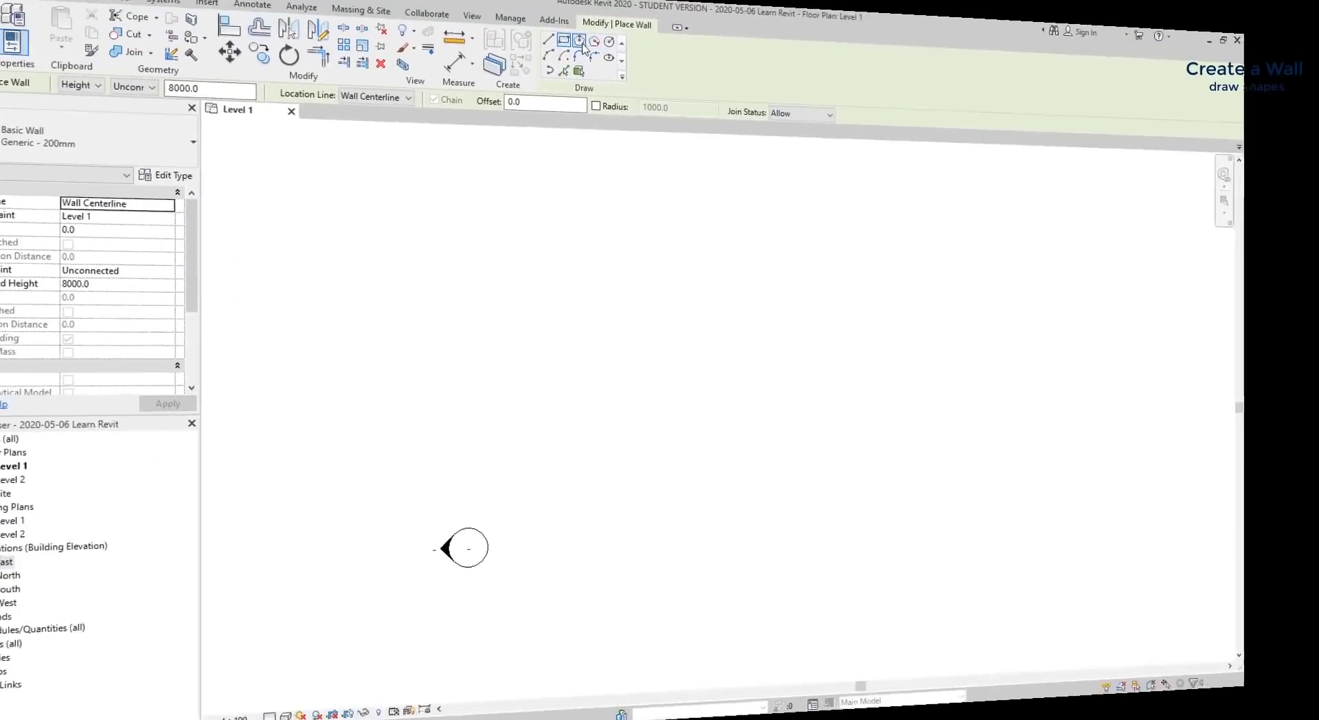
- Draw a circular wall from its center, and a center-ends arc wall with a radius of about 5200 mm
left_click(577, 380)
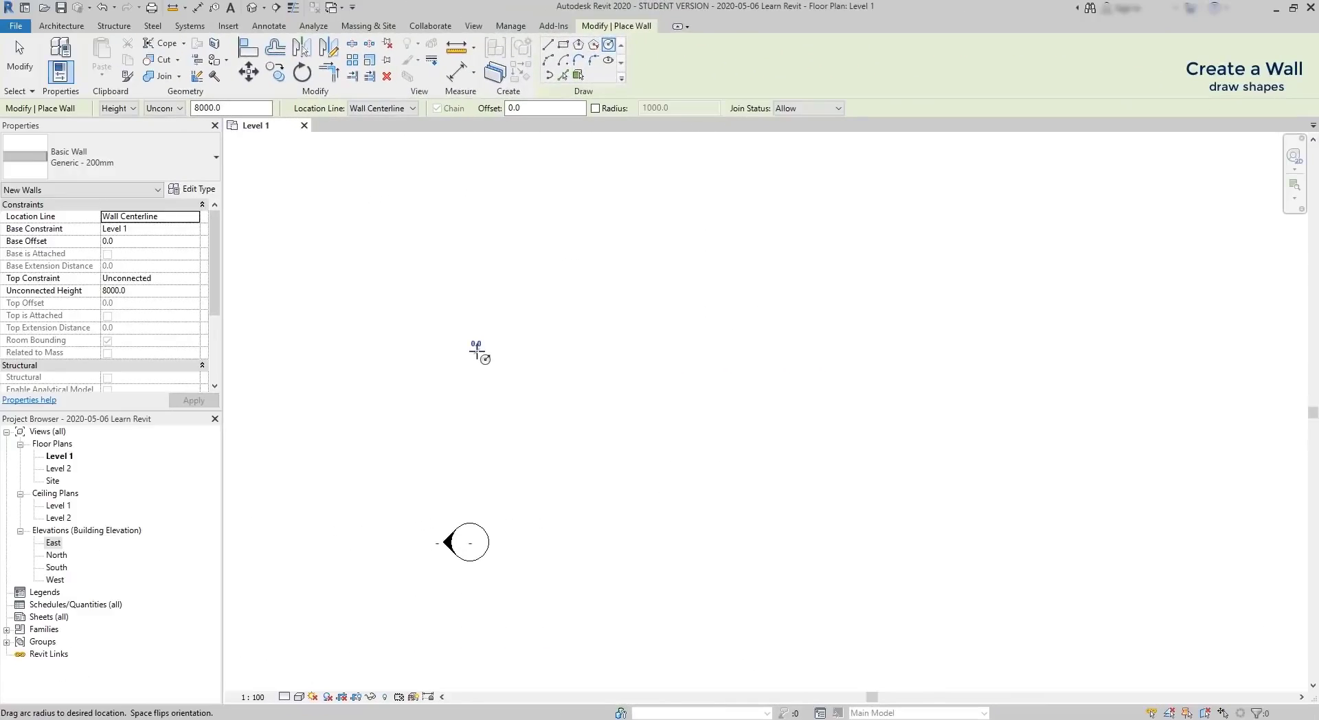
left_click(476, 351)
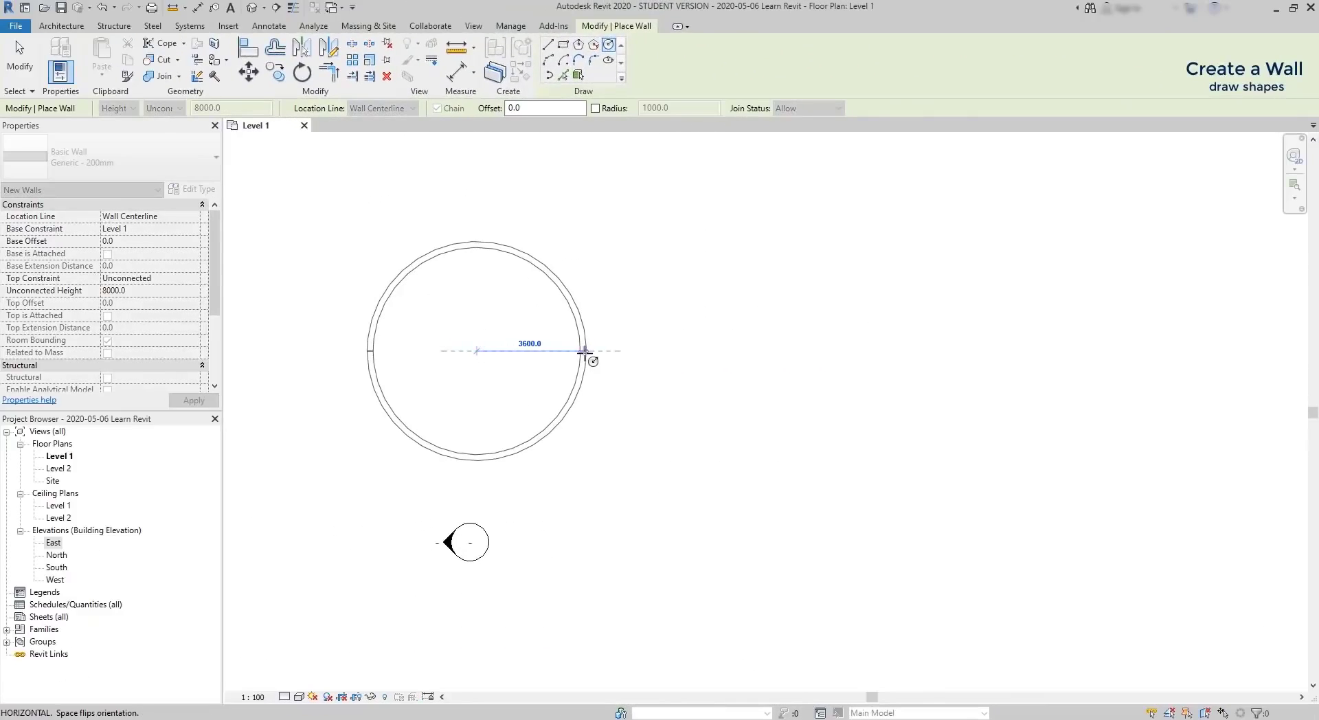
type("4")
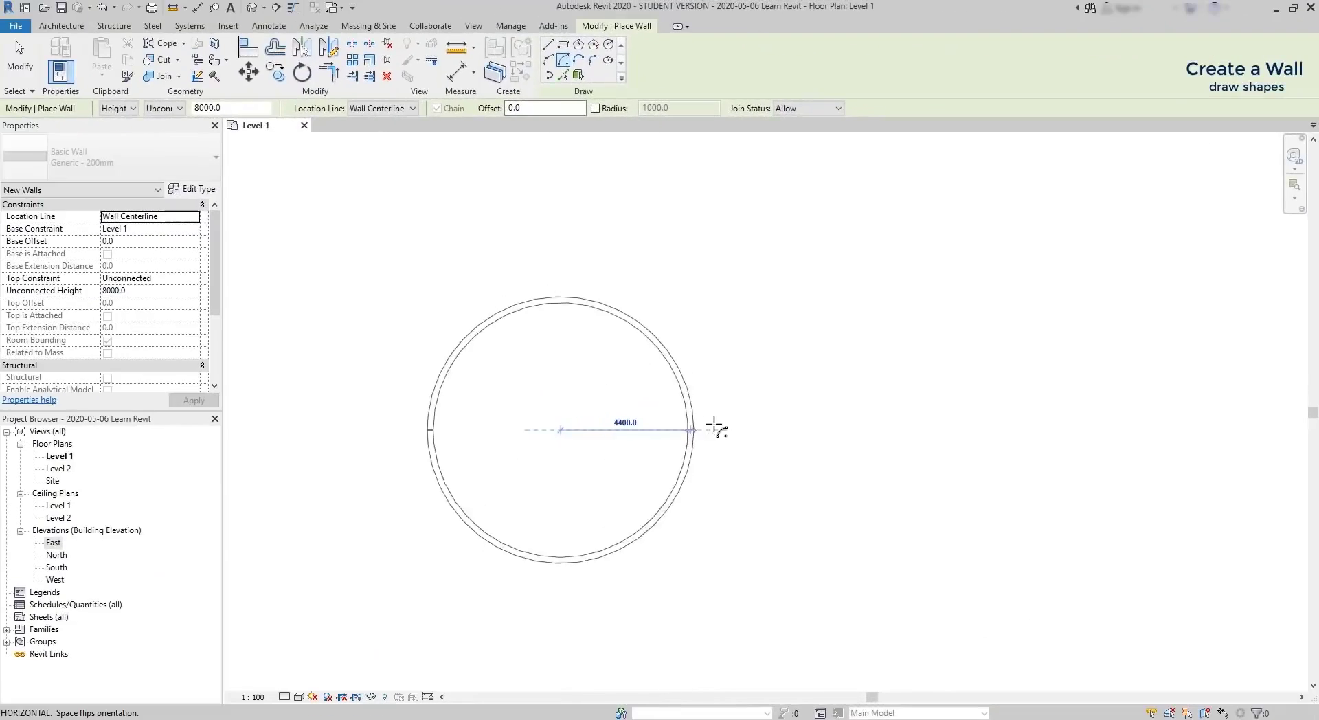
left_click(714, 429)
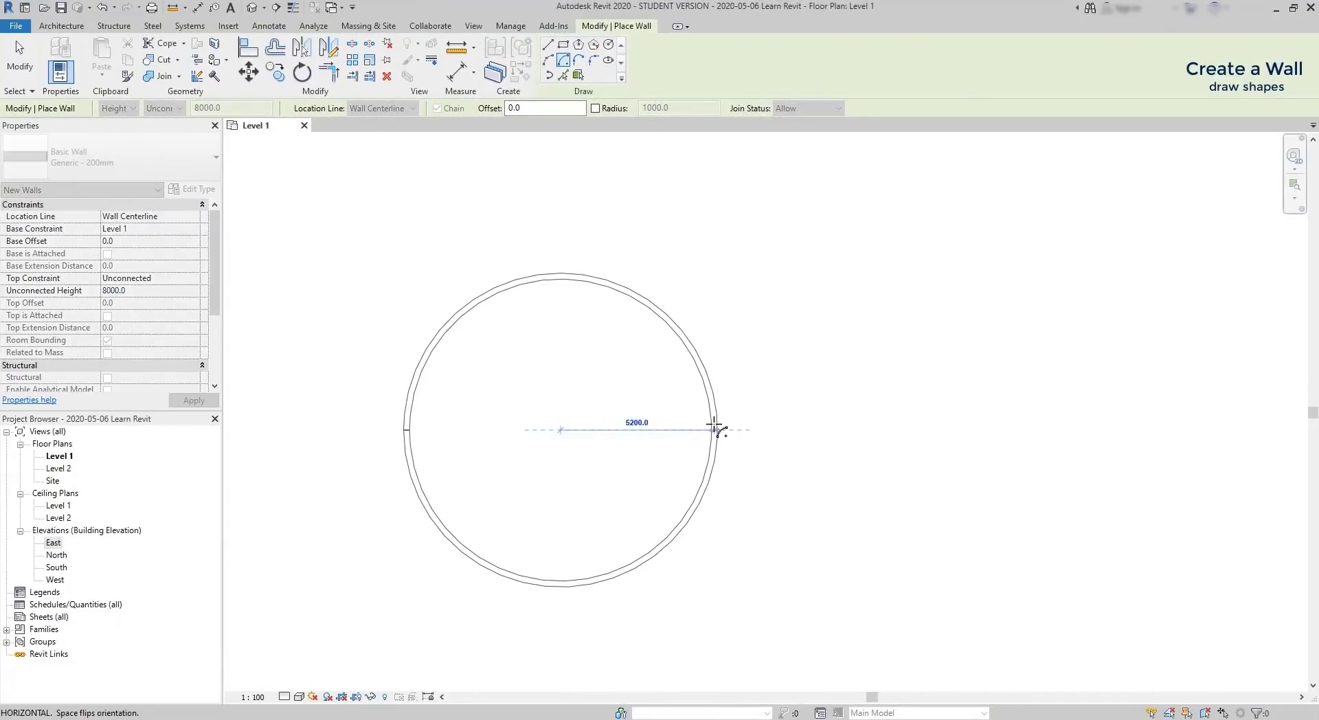
left_click(652, 288)
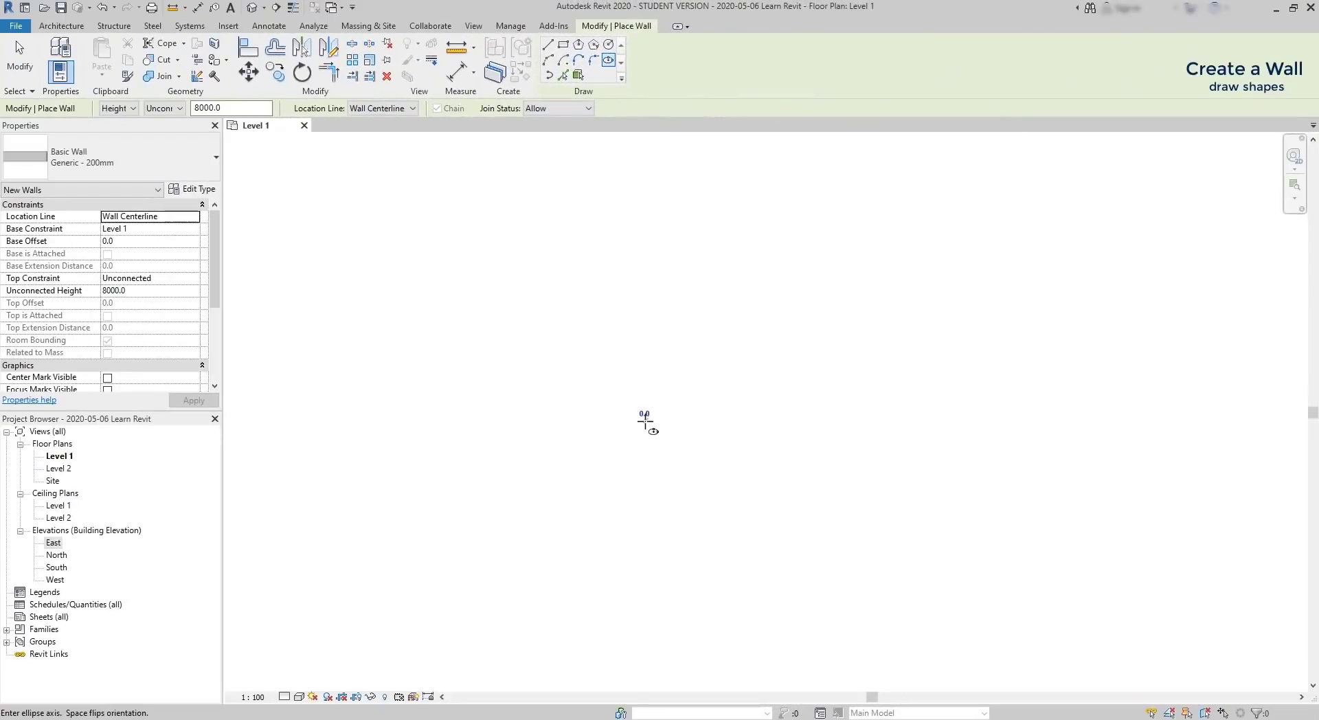
- Draw a full elliptical wall from its center, wider than tall, with a vertical semi-axis of about 3100 mm
left_click(644, 420)
left_click(767, 420)
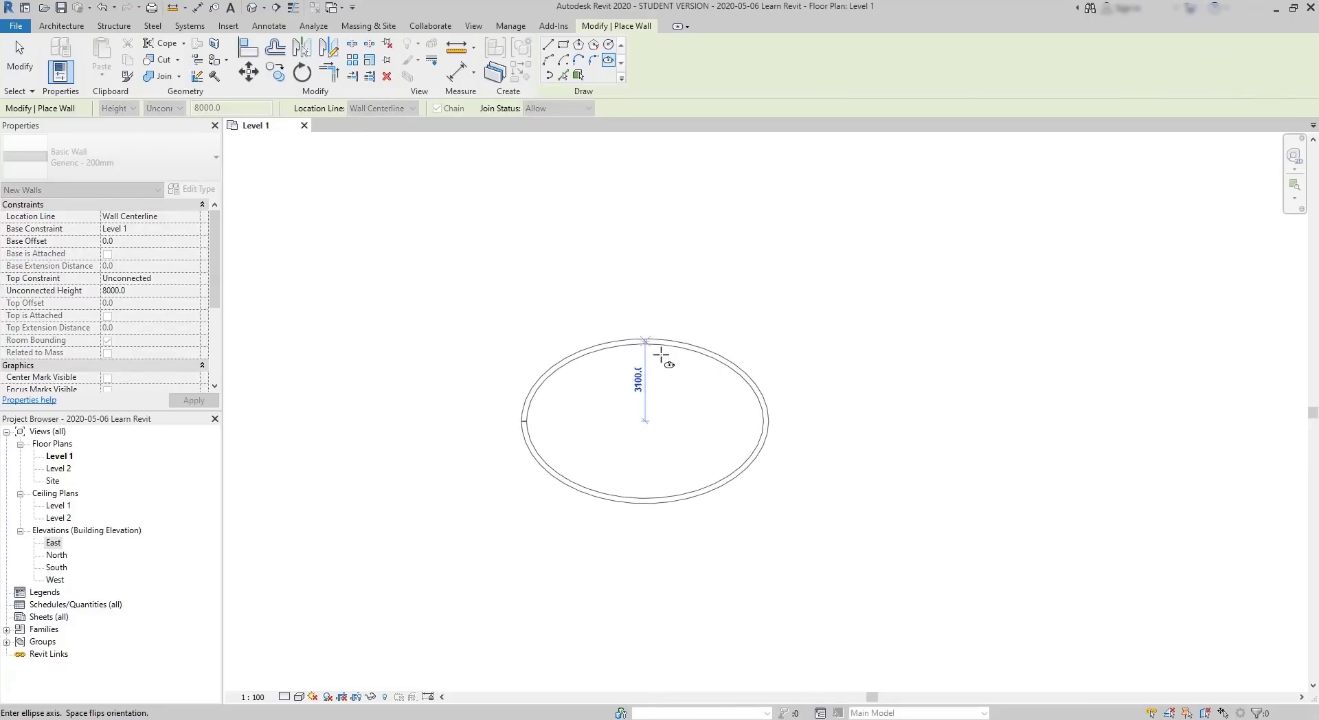
left_click(649, 335)
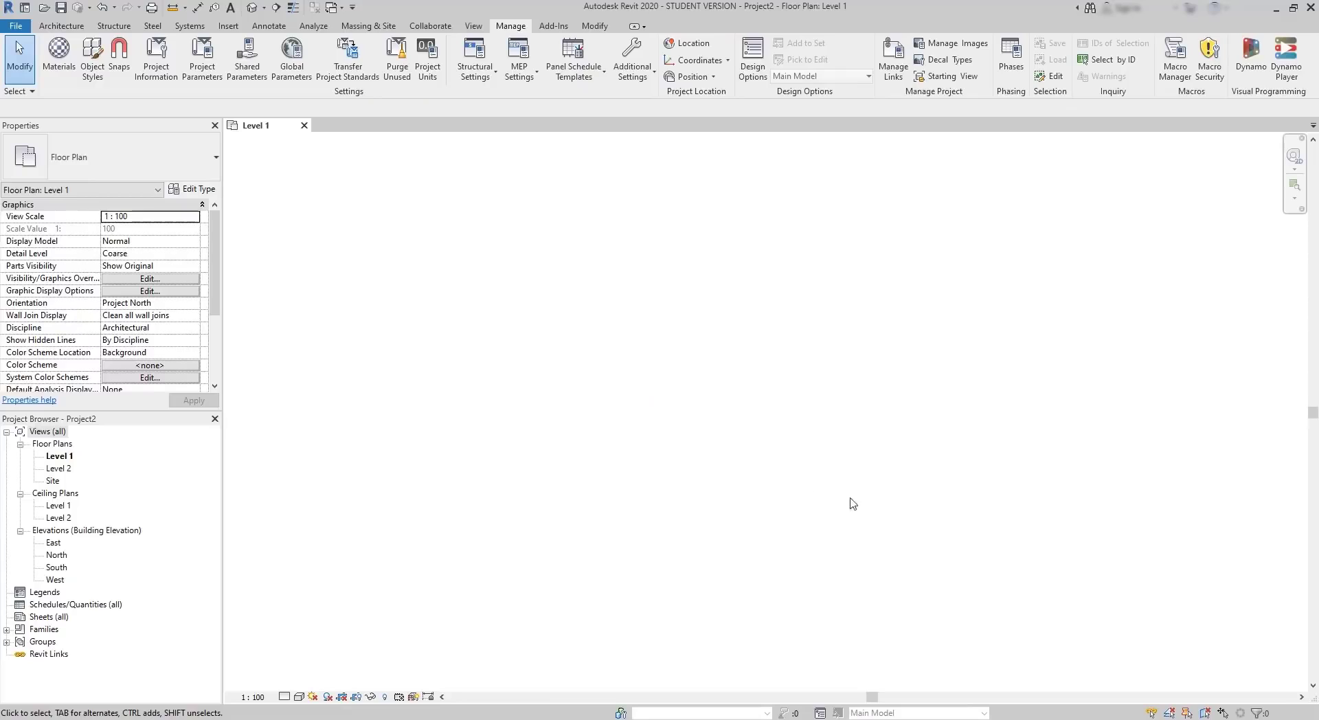
- Open the Project Units settings
left_click(61, 25)
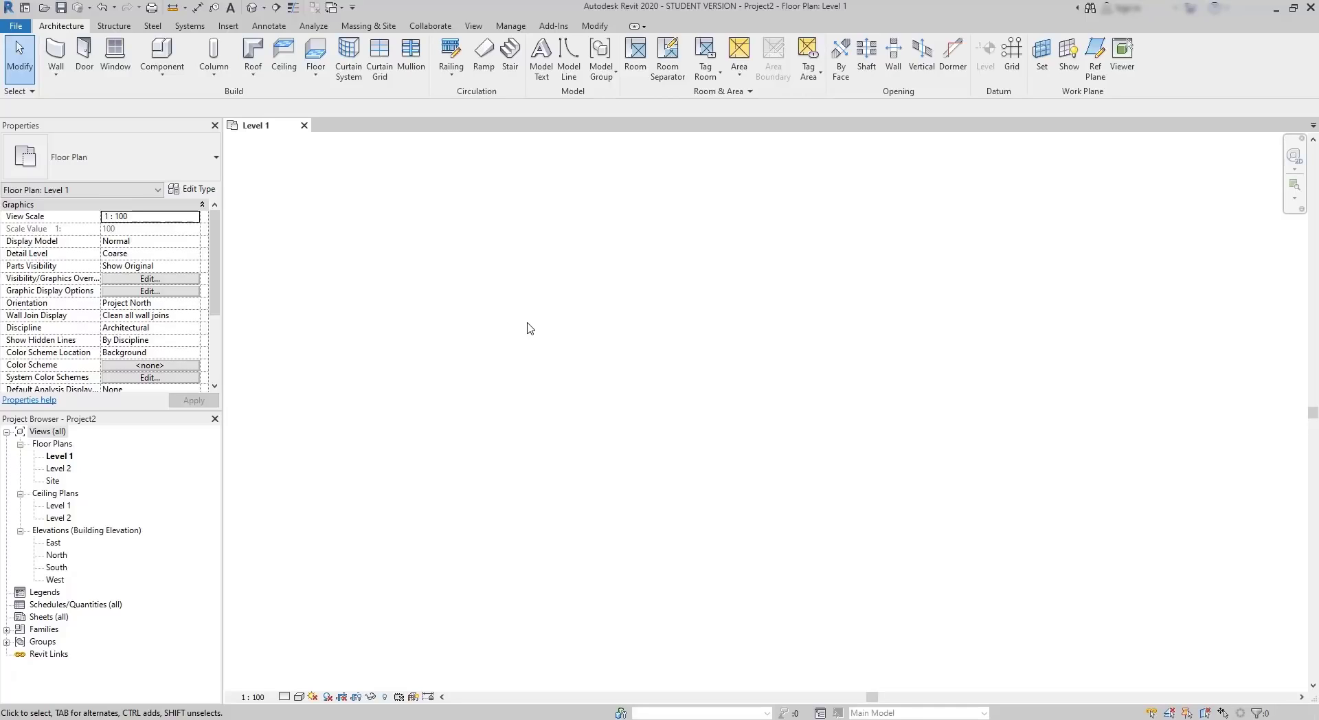
left_click(512, 26)
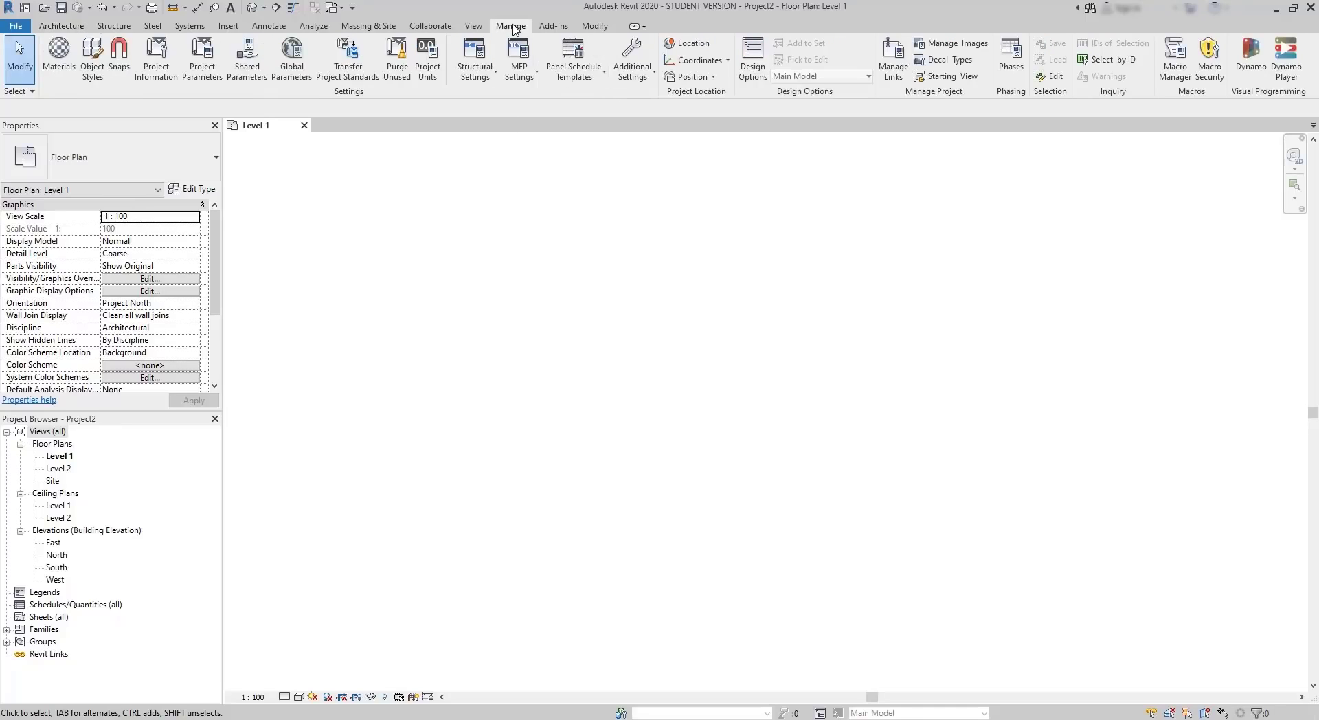
left_click(426, 67)
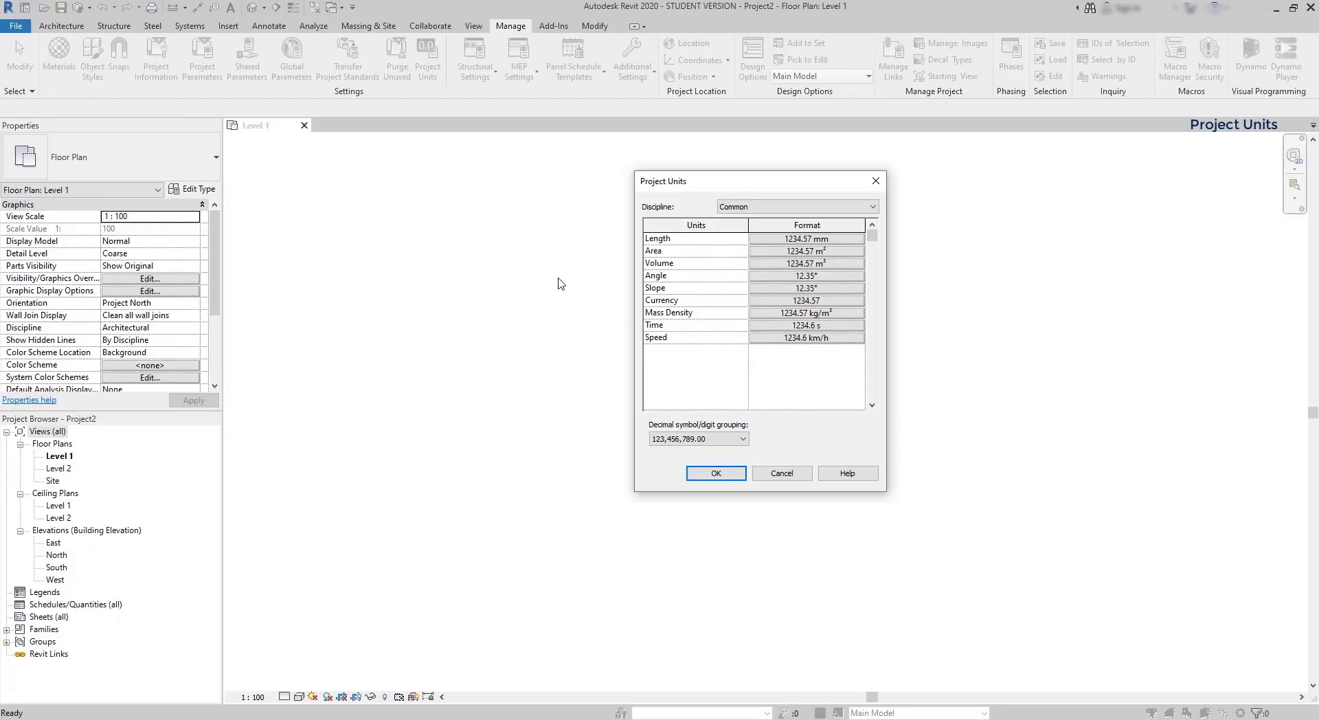
- Review the available unit disciplines and examine the full list of Structural units
left_click(805, 206)
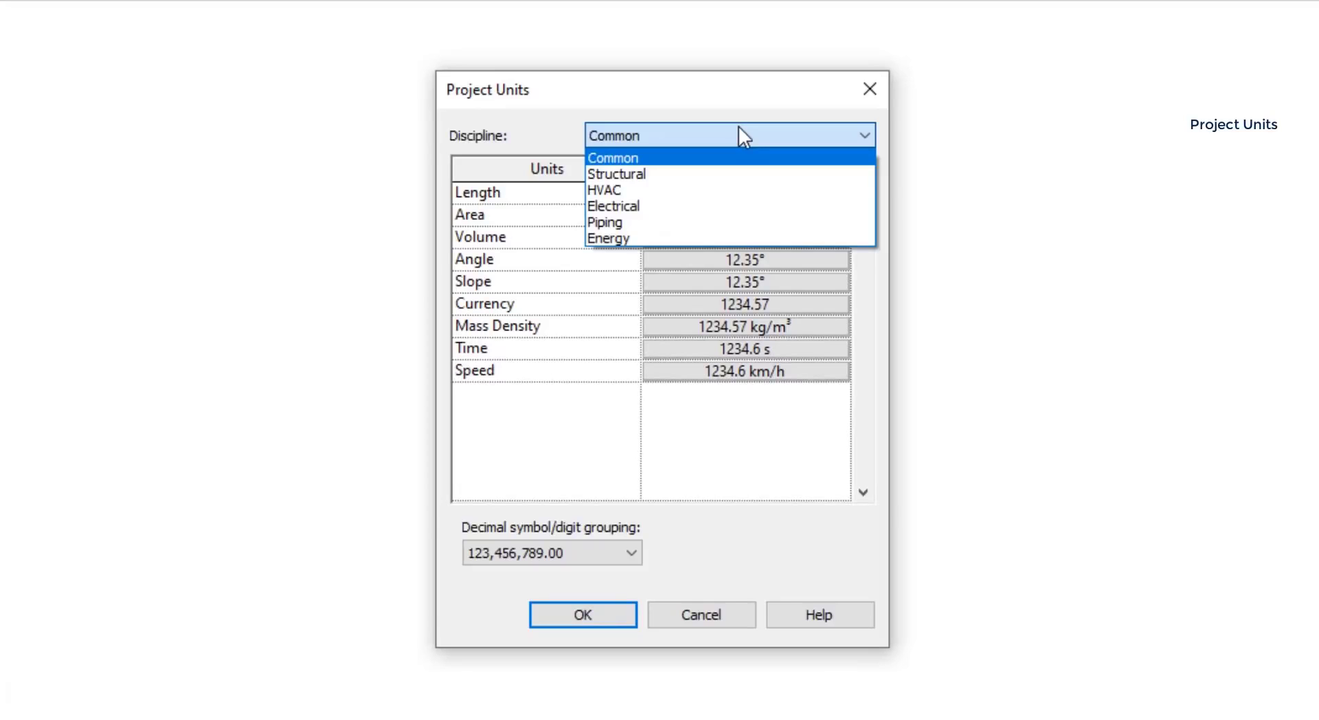
left_click(739, 127)
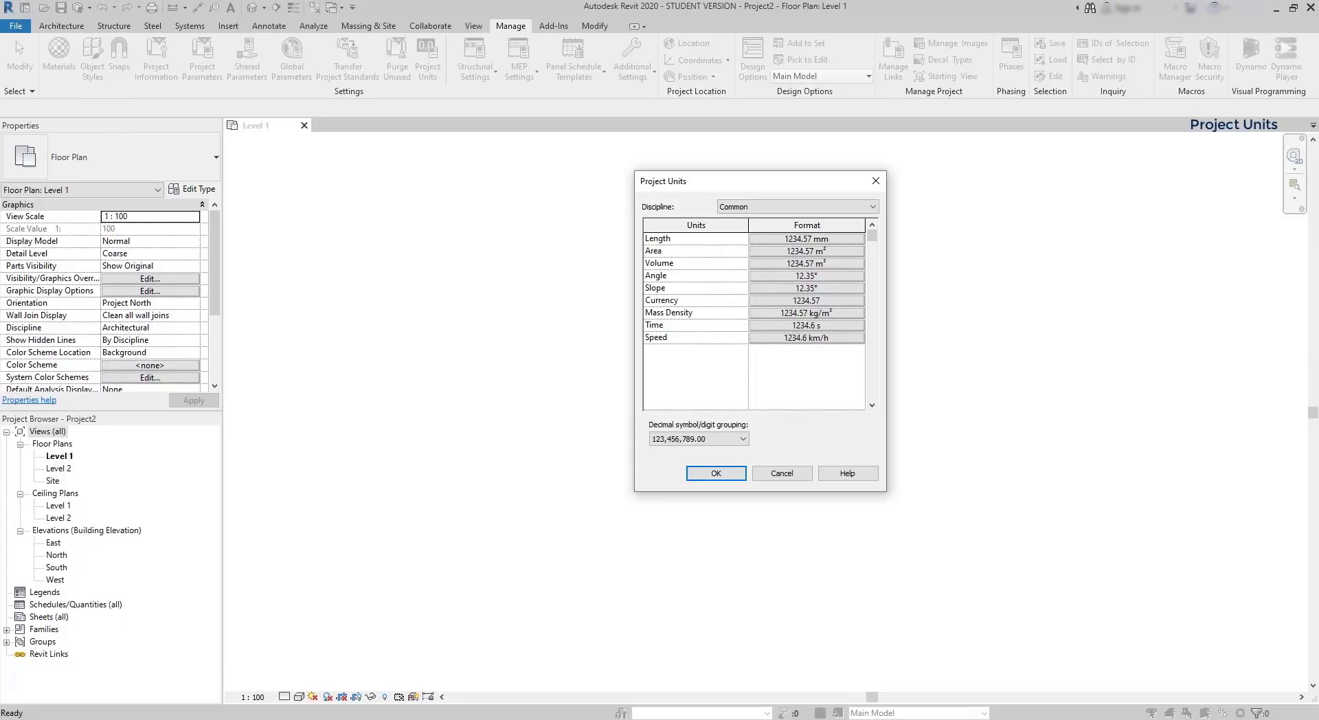
left_click(805, 206)
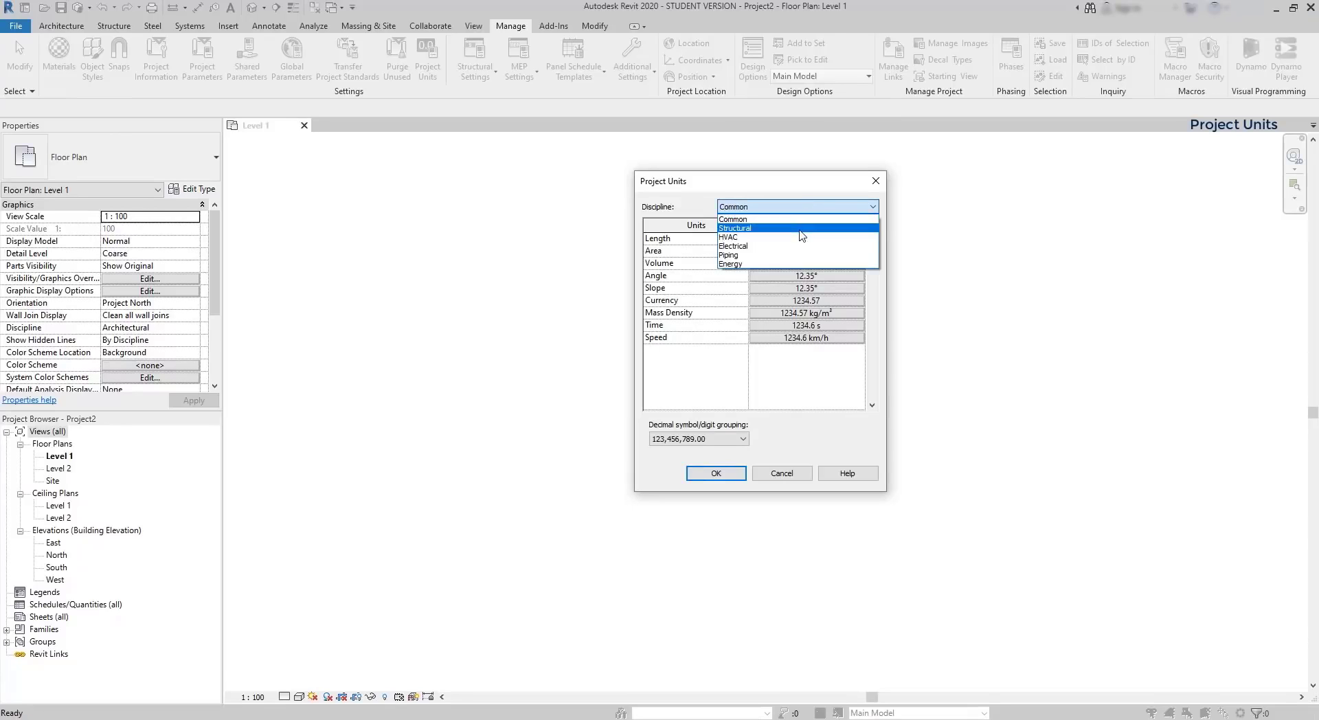
left_click(802, 228)
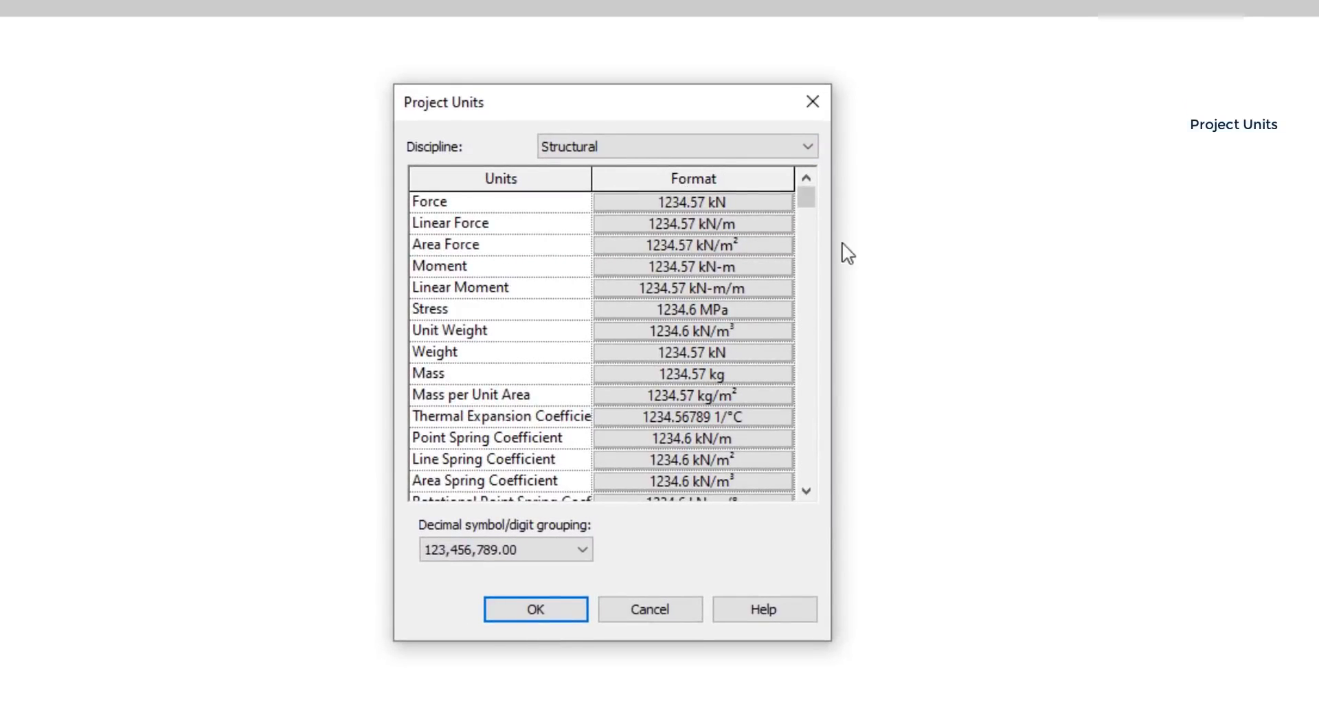
left_click_drag(805, 205, 807, 492)
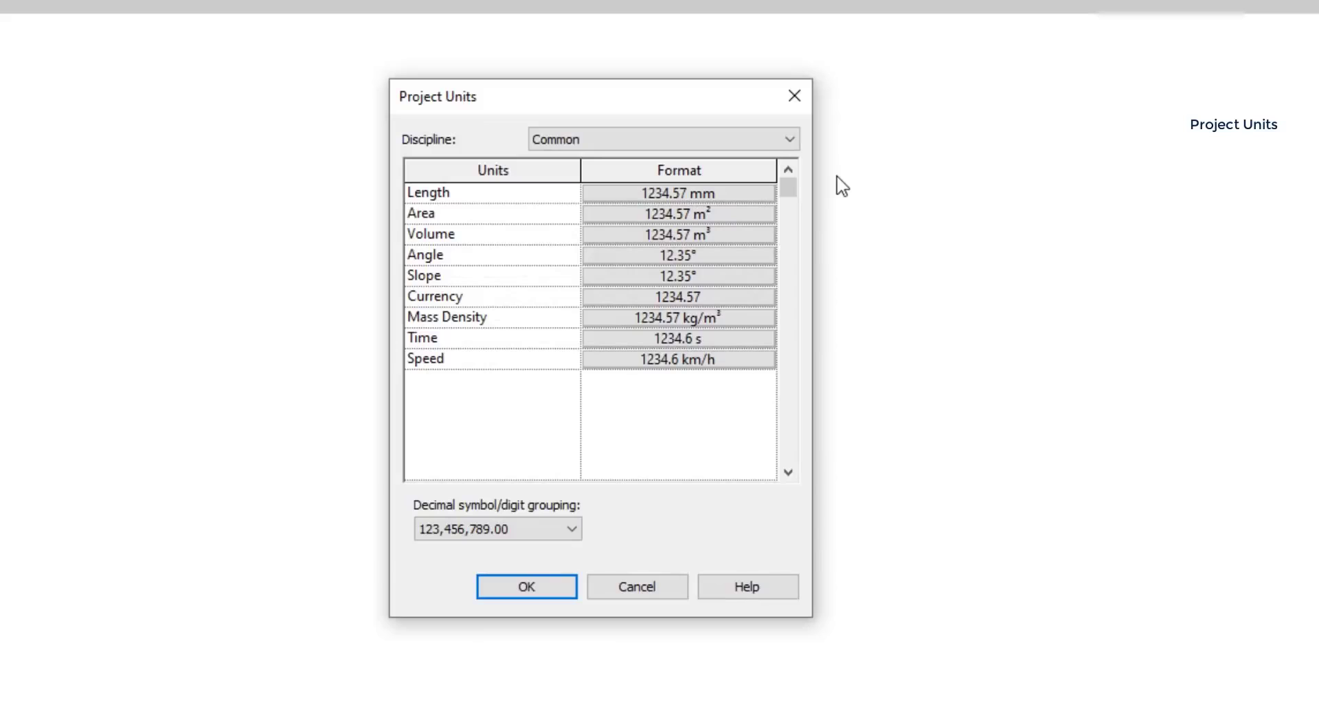
- Set the project's Length format to Meters with rounding to 2 decimal places
left_click(741, 200)
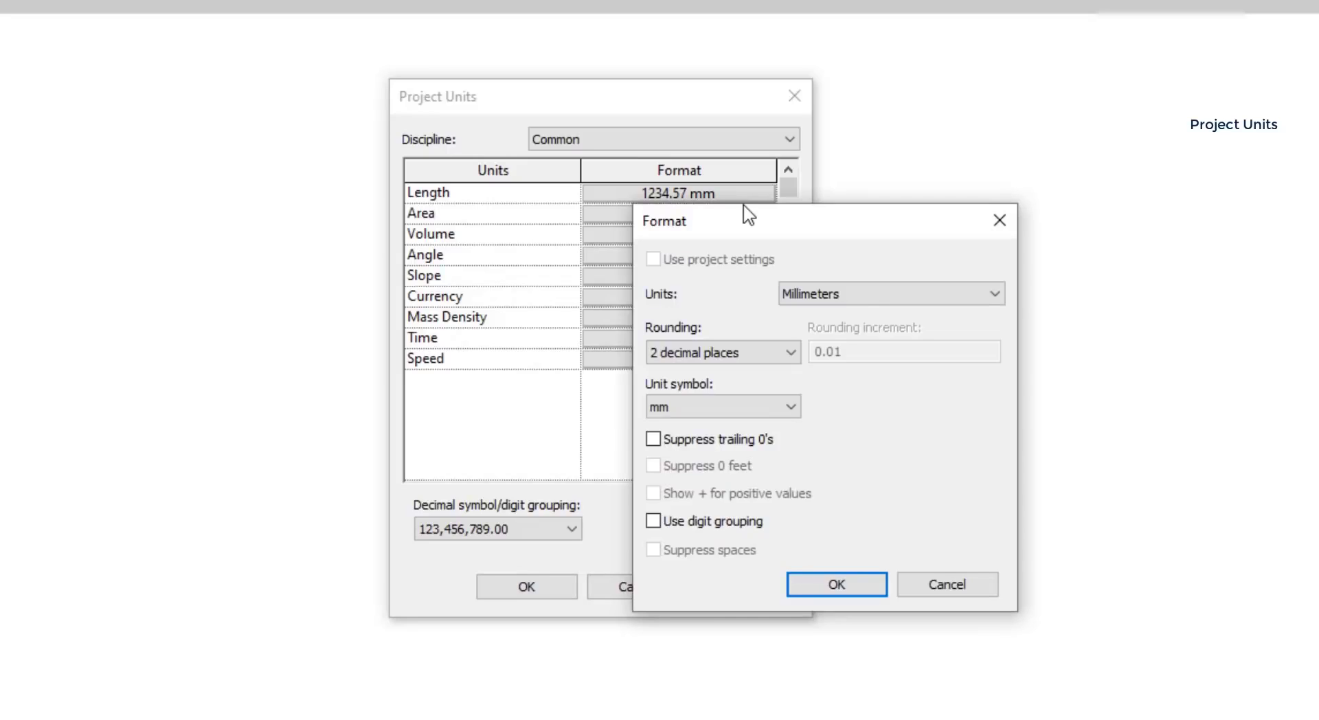
left_click(827, 297)
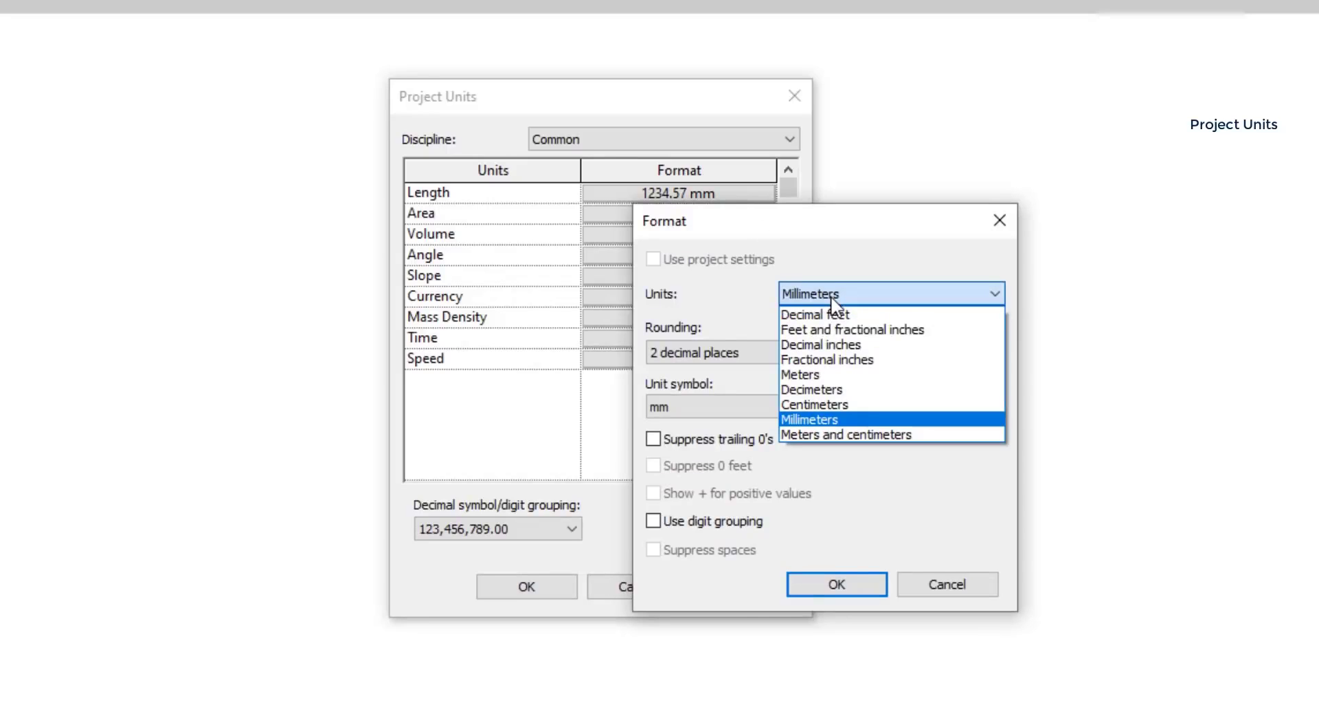
left_click(834, 375)
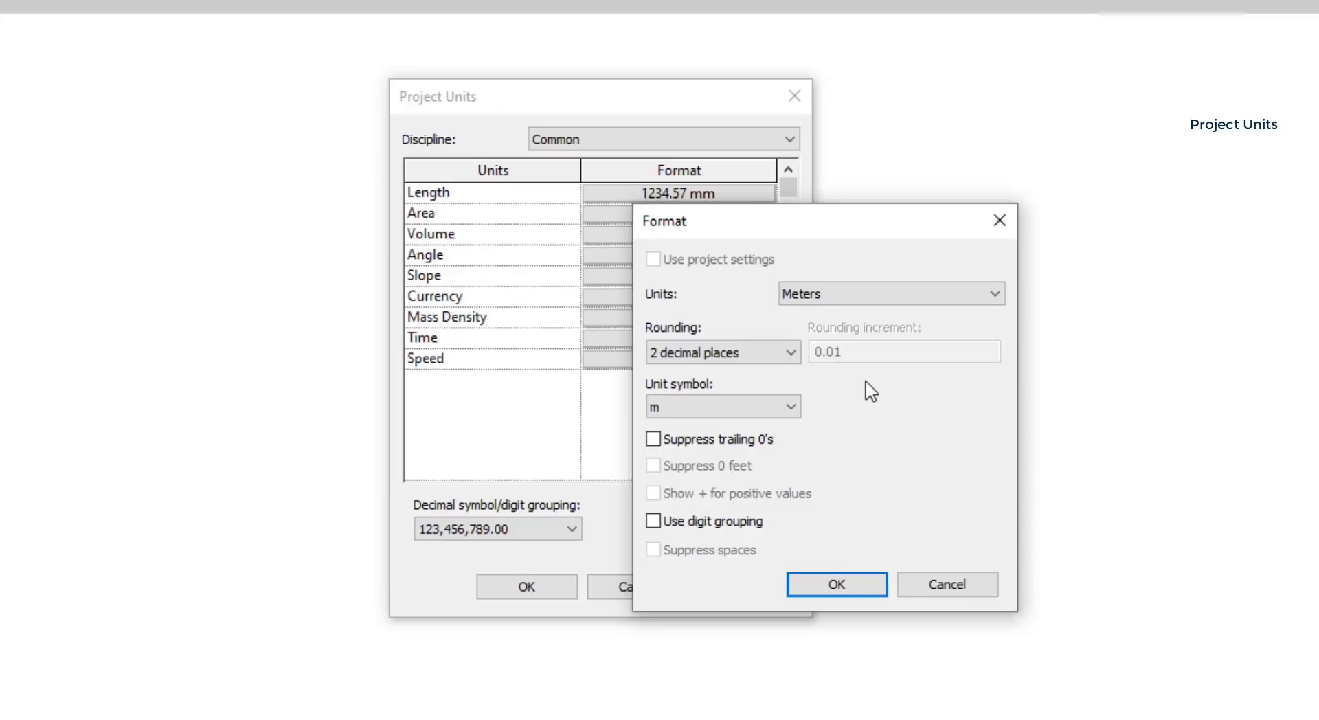
left_click(792, 355)
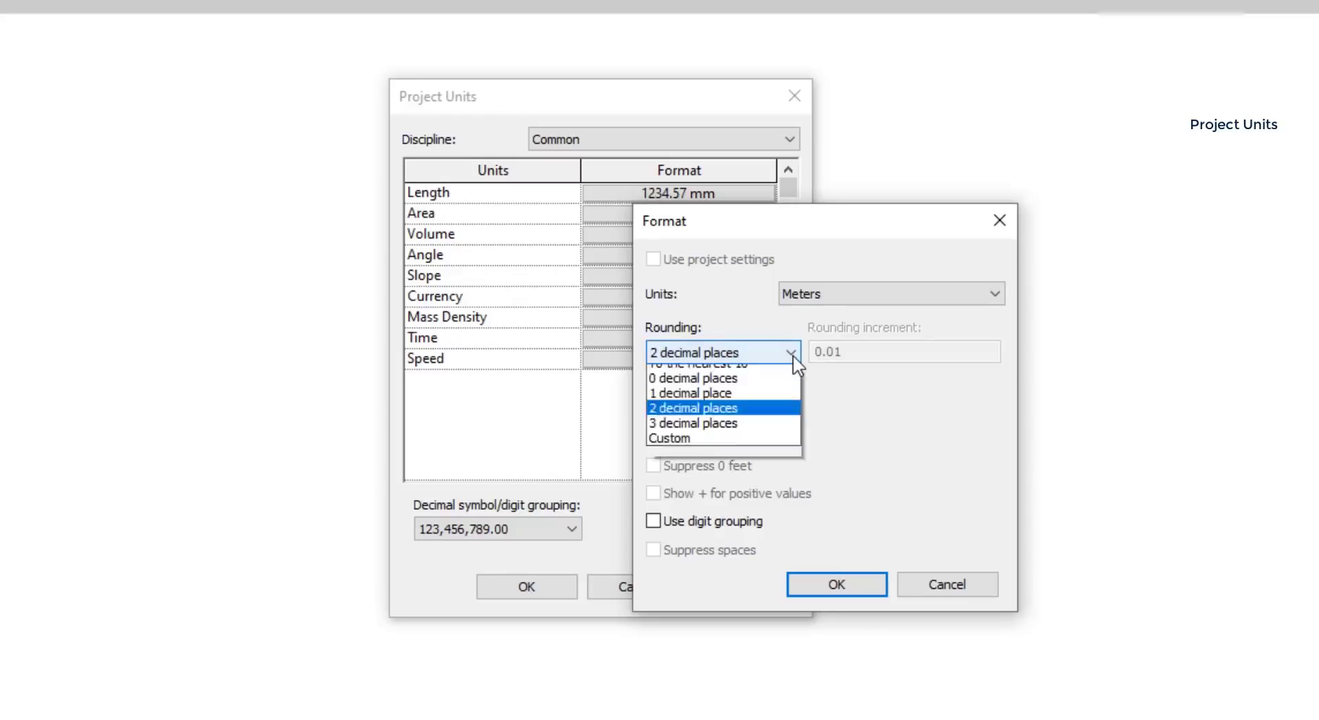
left_click(795, 355)
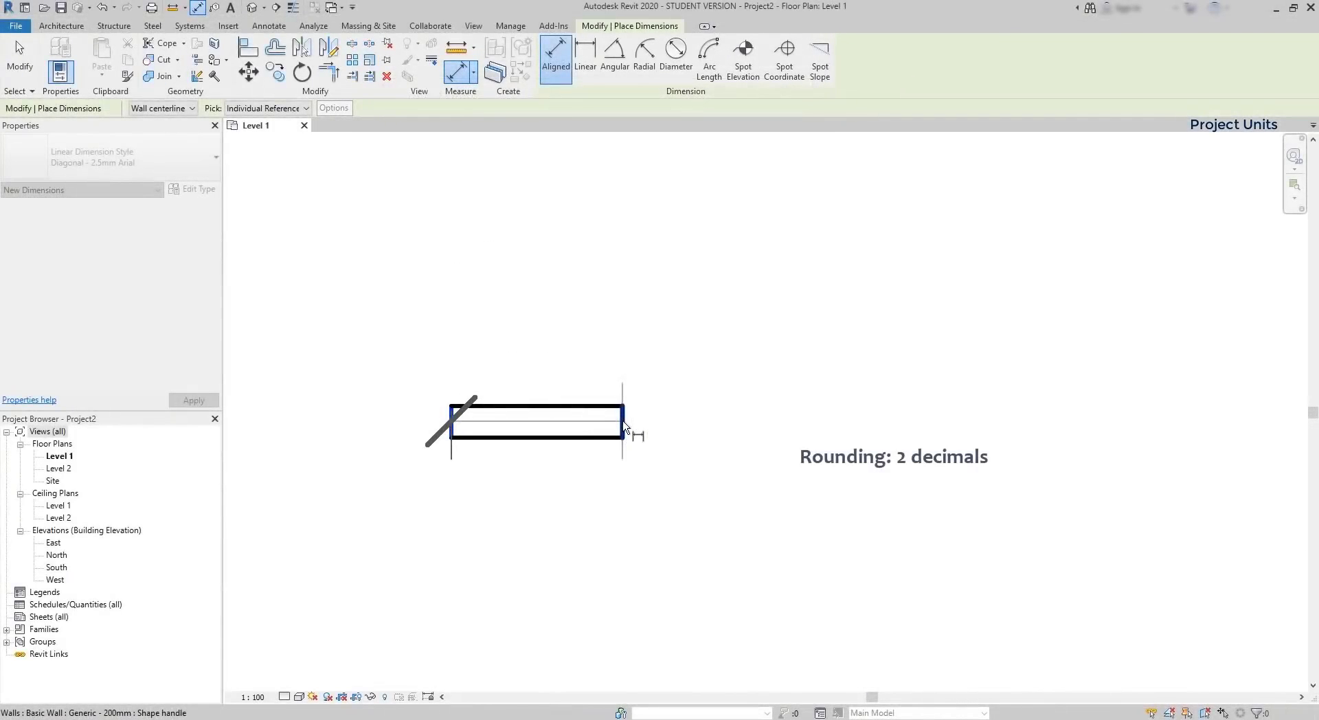
- Dimension the short horizontal wall's length with an aligned dimension placed below it
left_click(624, 425)
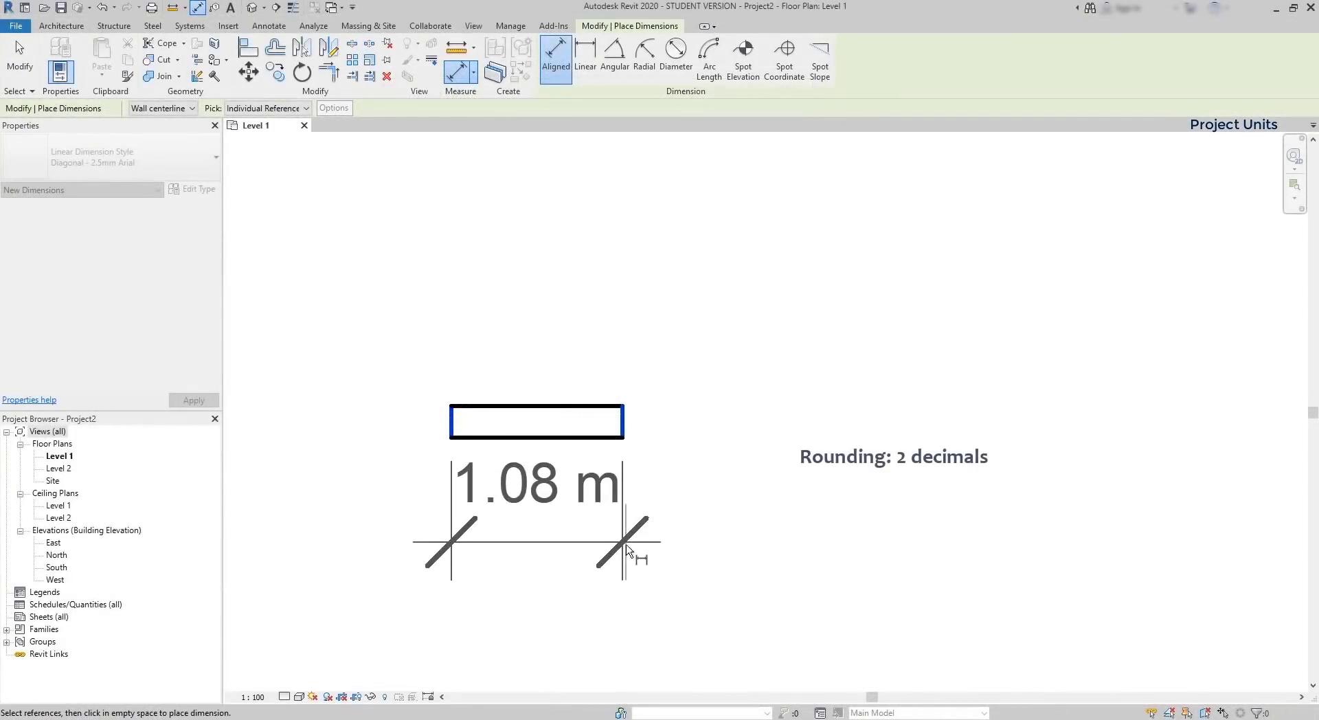
left_click(629, 563)
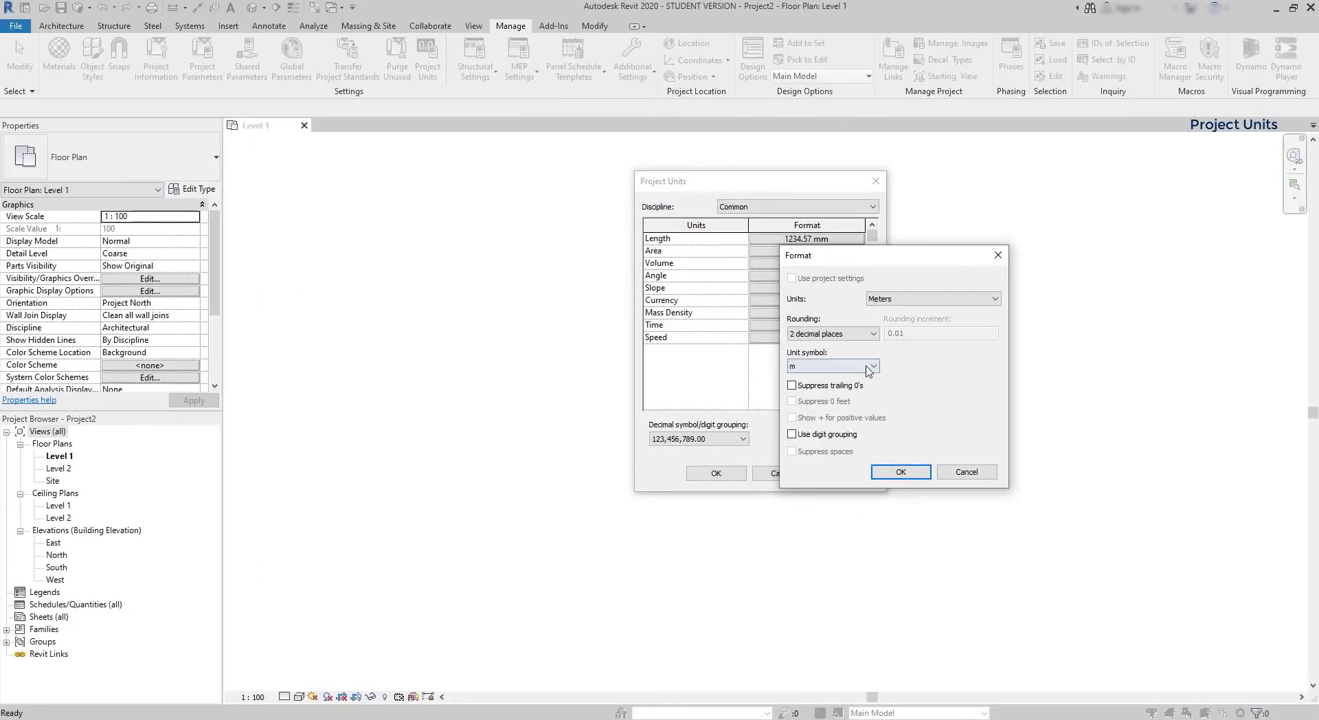
- Set the unit symbol of the Length format to m
left_click(871, 366)
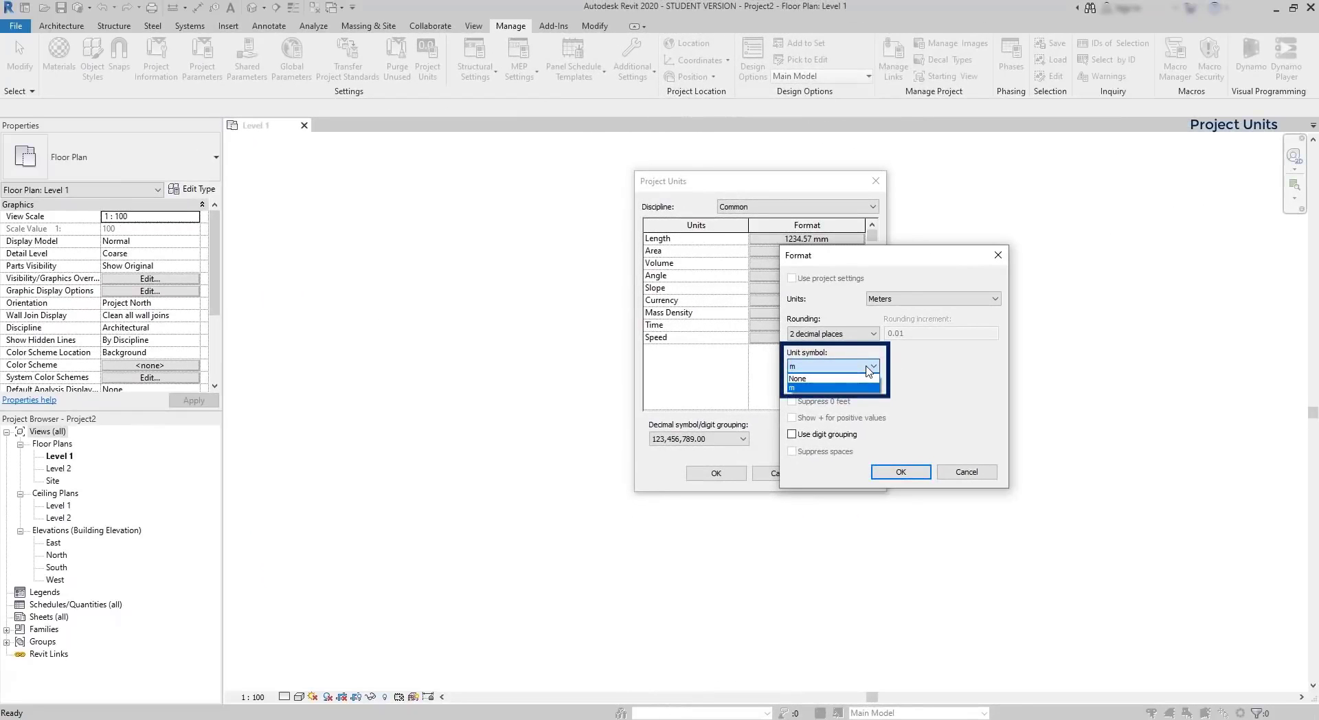
left_click(867, 388)
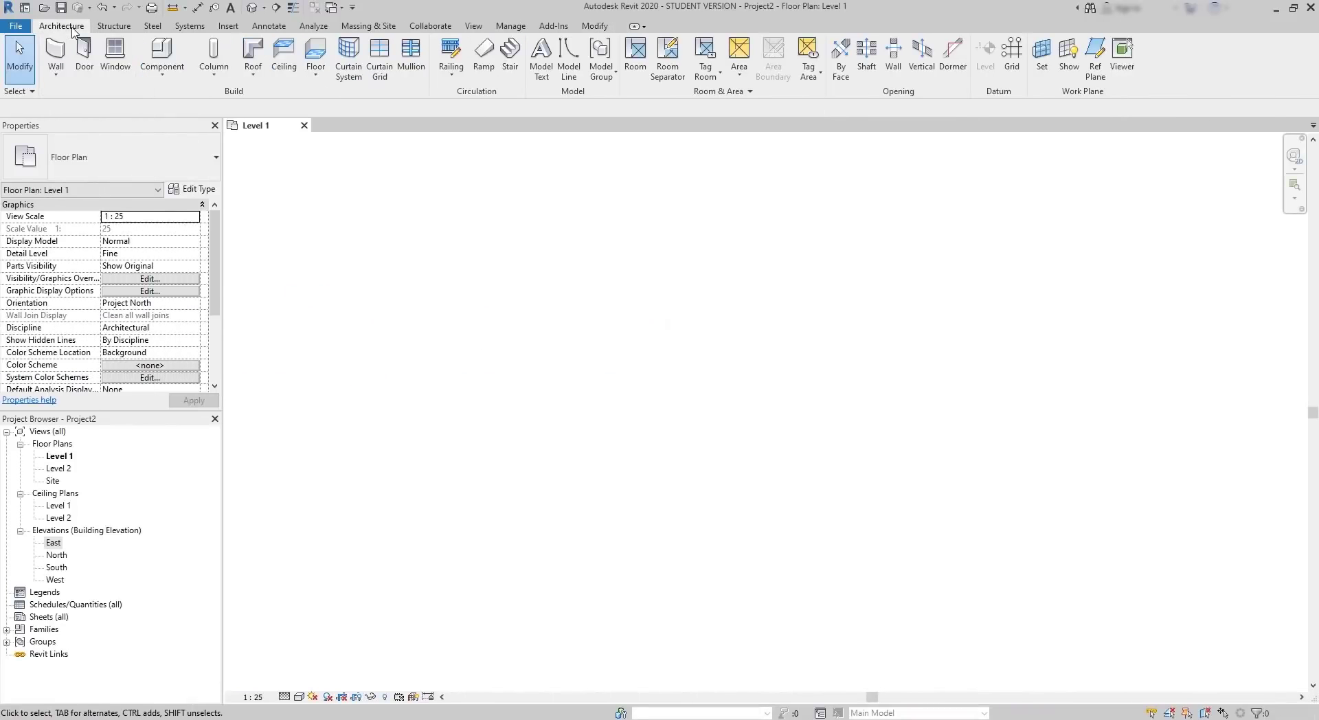
- Start an architectural wall and place its first point in the empty Level 1 plan
left_click(59, 78)
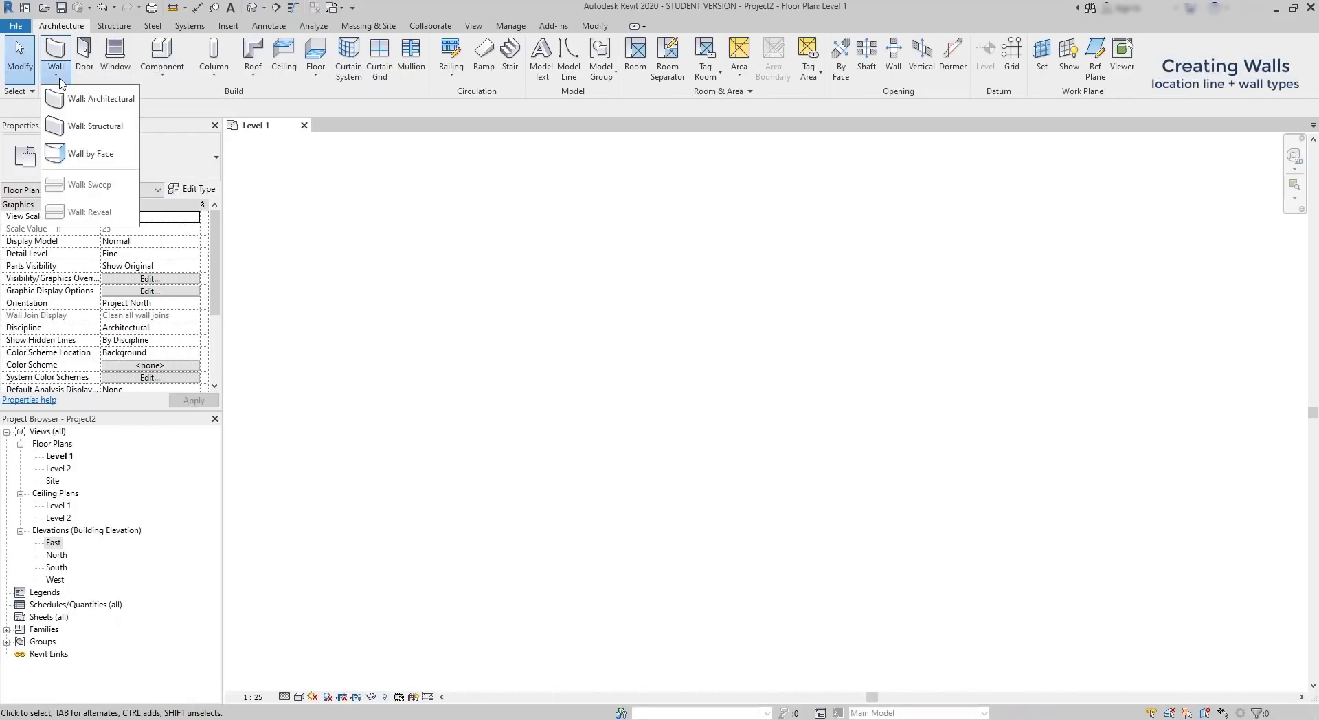
left_click(117, 107)
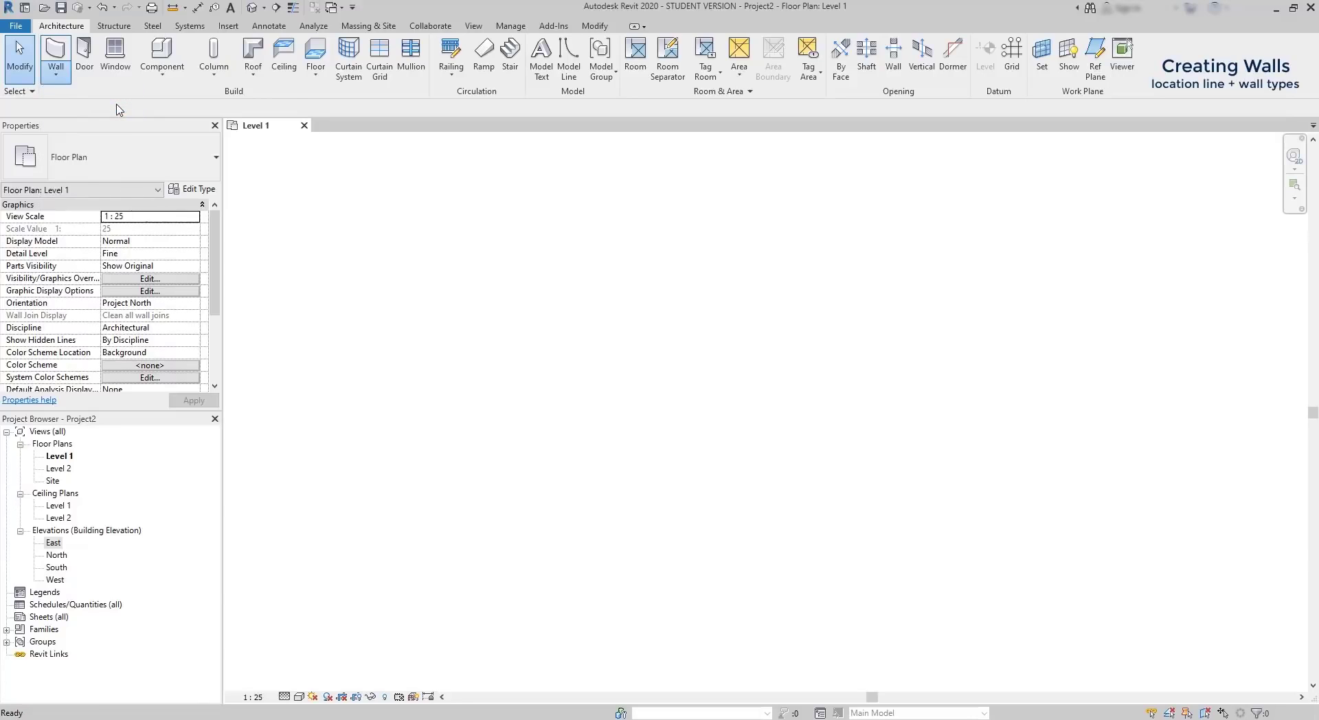
left_click(513, 416)
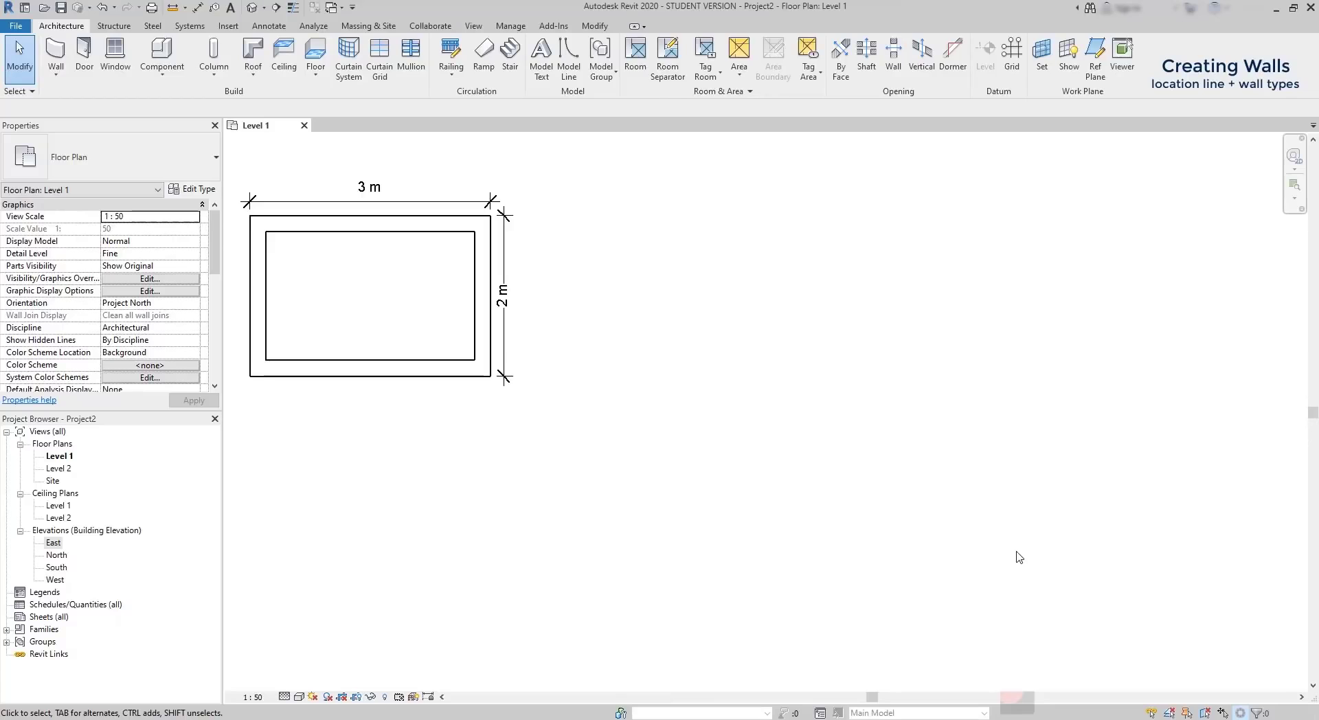
- Start a new Generic - 200mm wall and set its location line to Core Face: Exterior
key("w")
key("a")
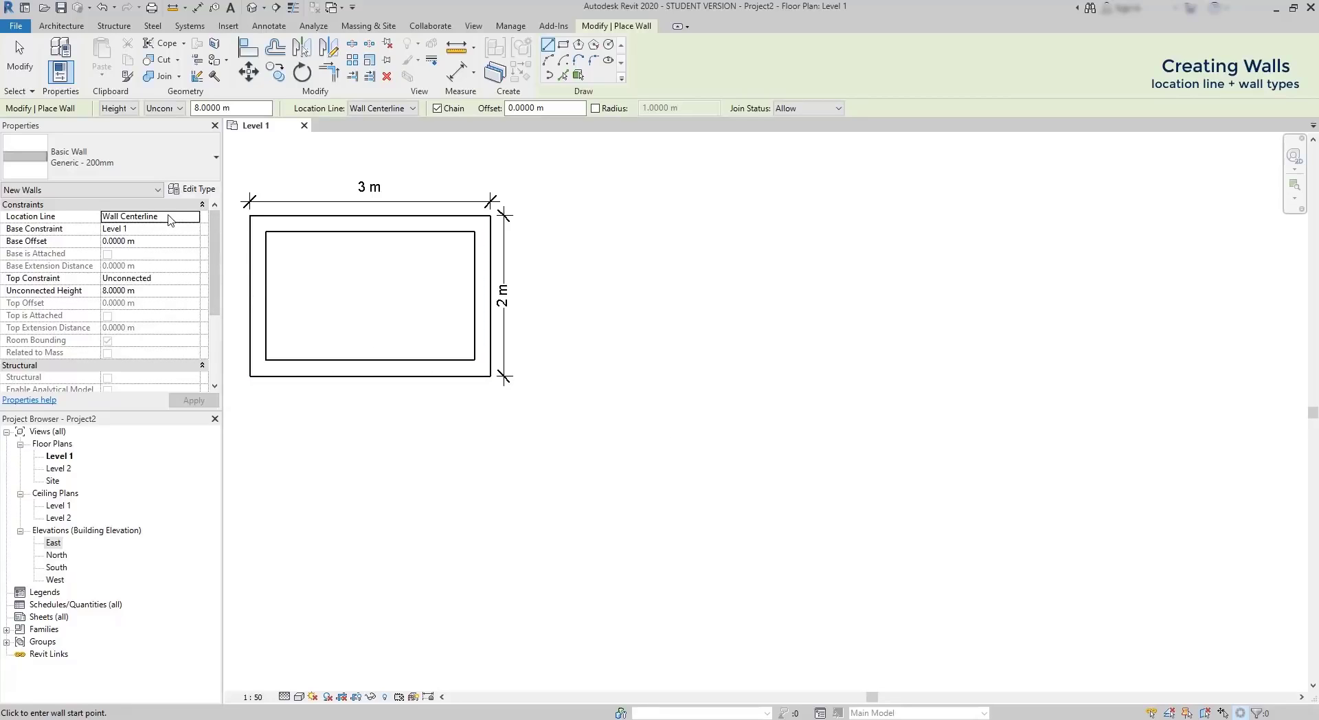
left_click(176, 216)
left_click(194, 217)
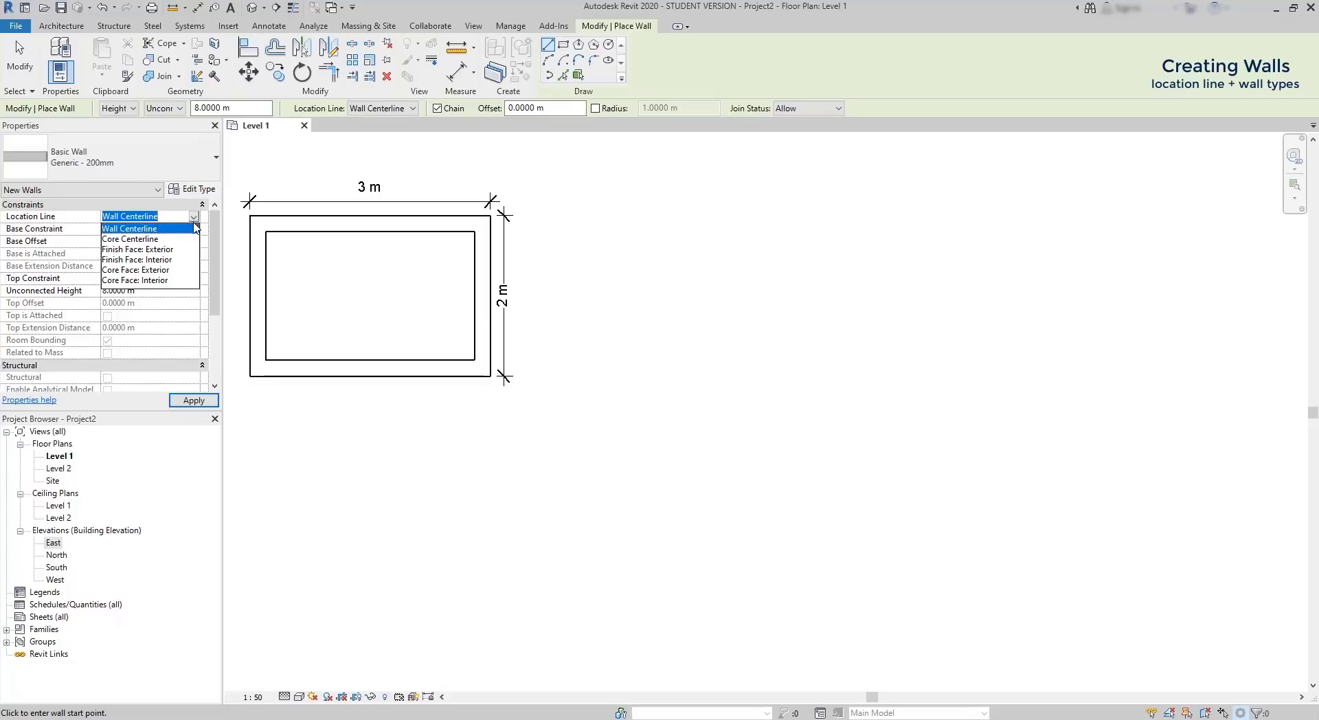
left_click(168, 271)
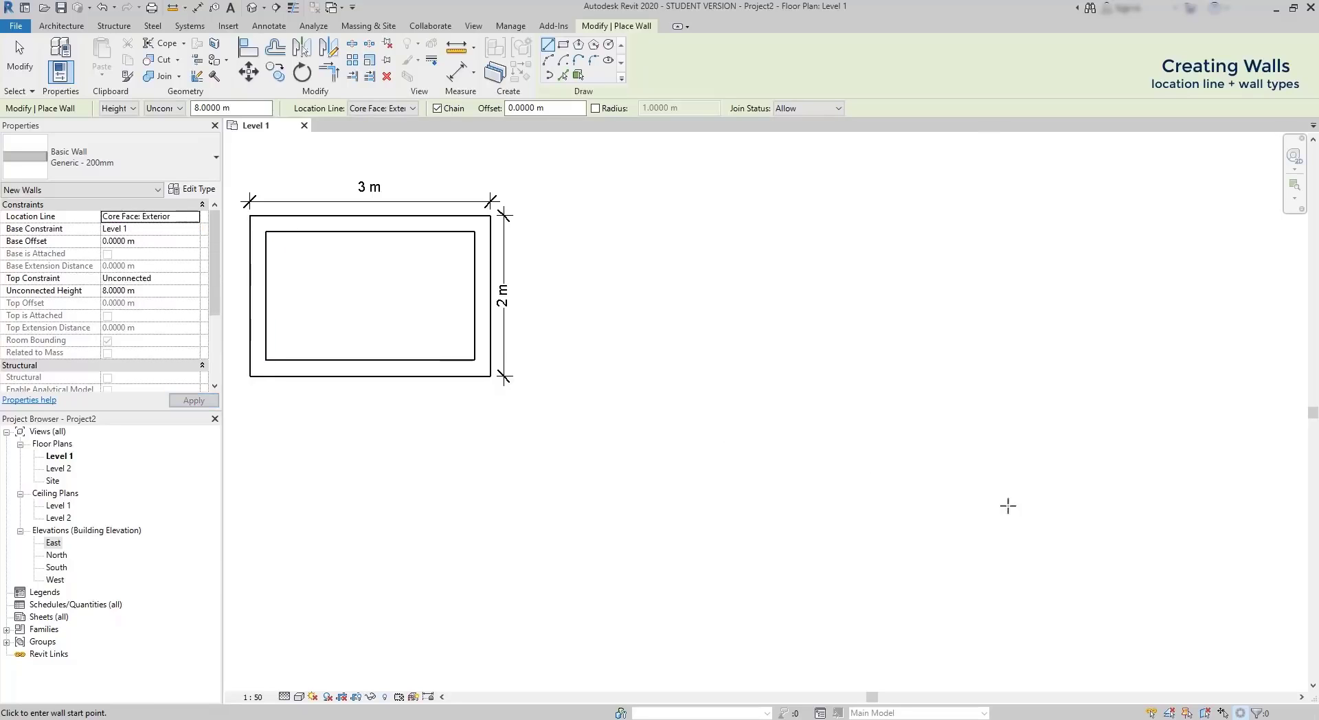
- Draw a closed rectangular chain of walls clockwise, 3 m wide and 2 m high, starting from its lower-right corner
left_click(1062, 519)
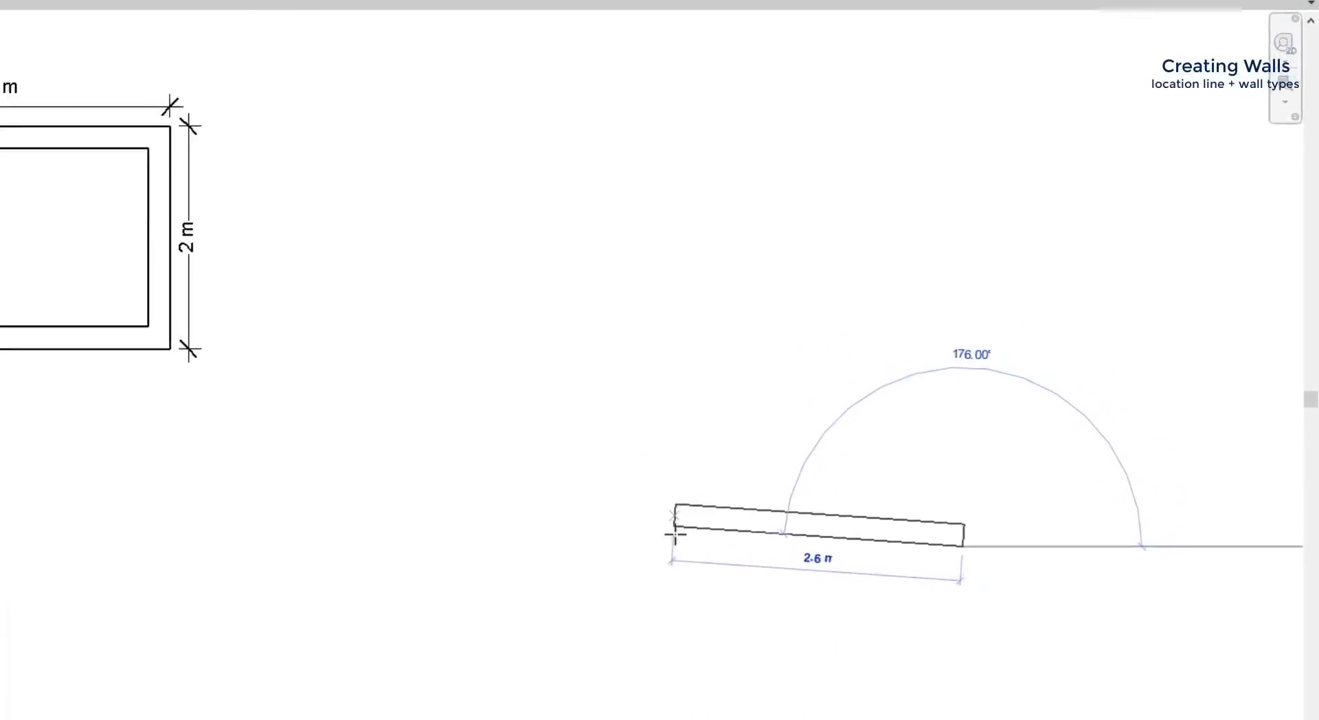
type("3")
key("Return")
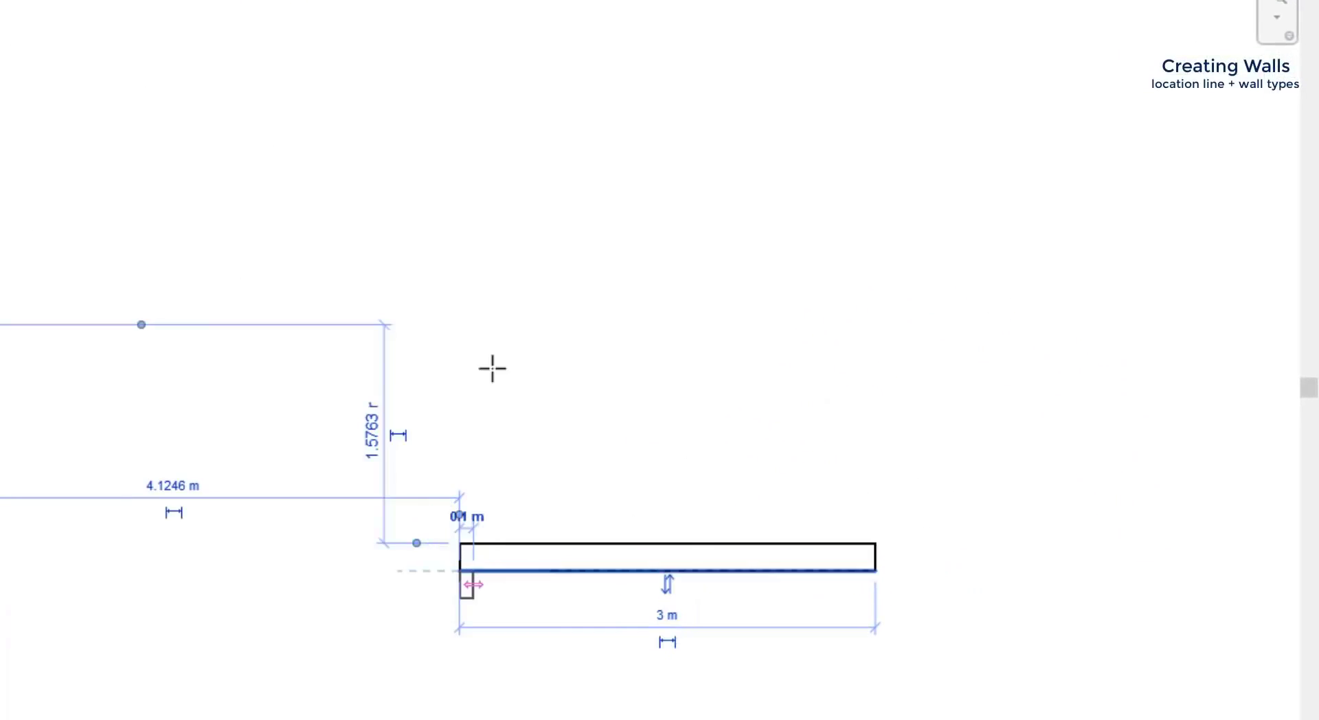
type("2")
key("Return")
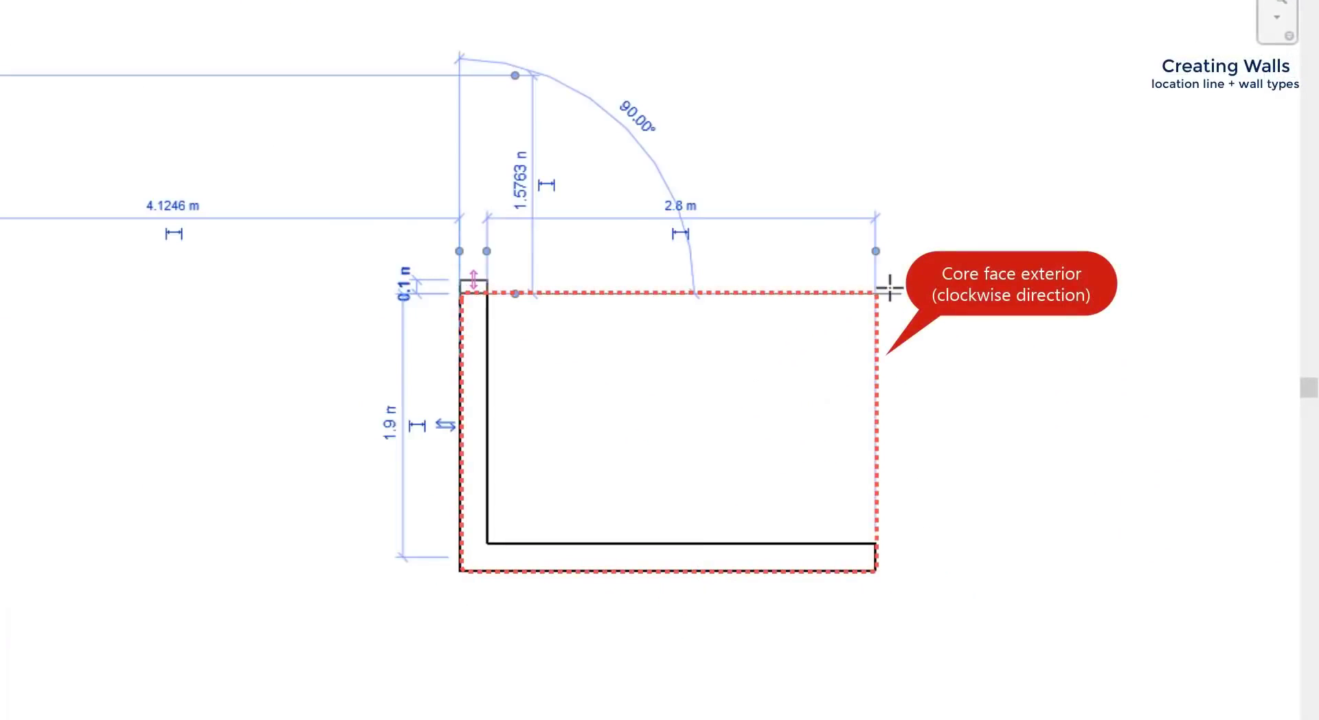
type("3")
key("Return")
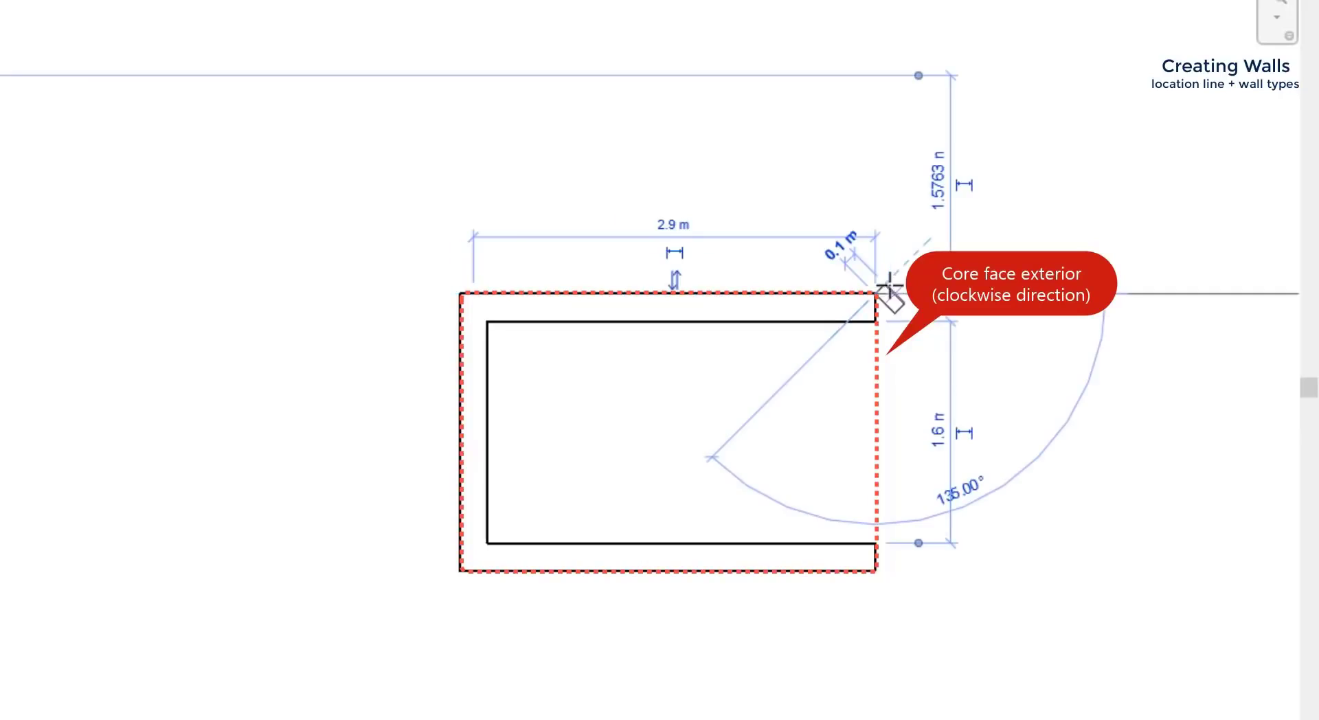
left_click(874, 573)
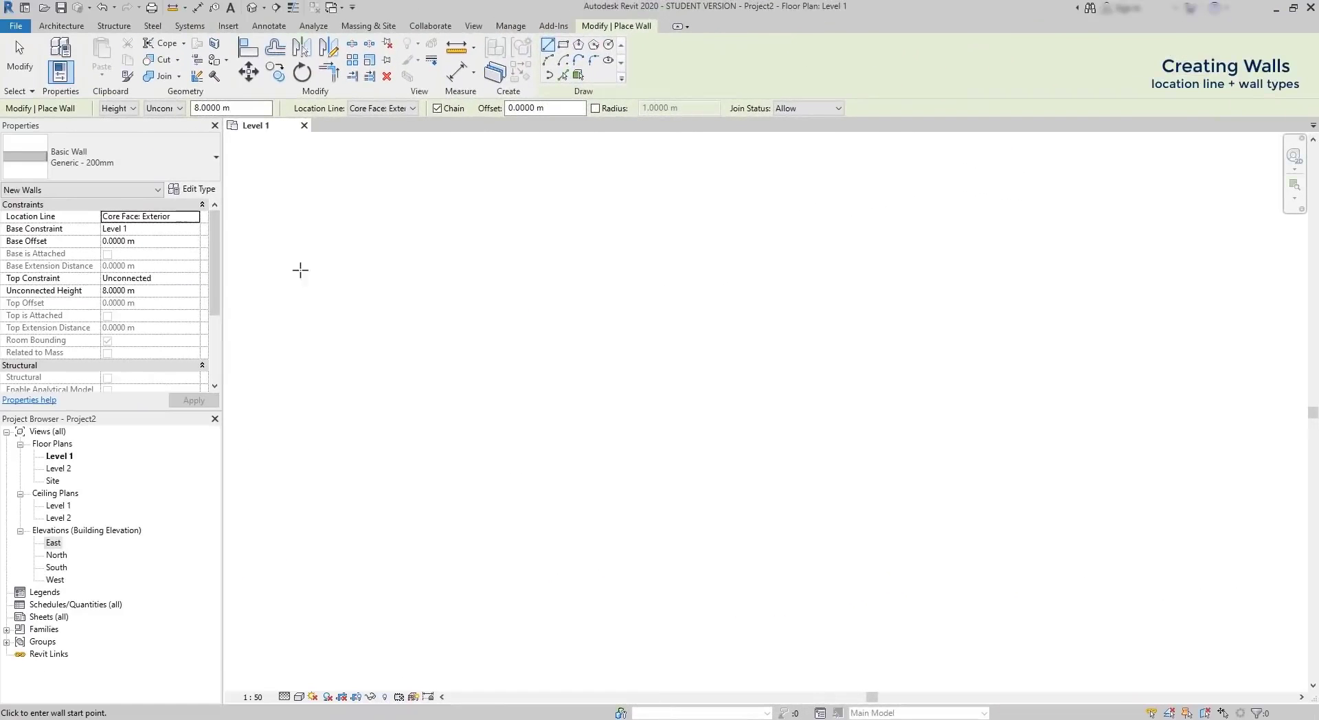
- Set the location line to Core Face: Interior and draw a clockwise rectangle of walls, about 2.4 m by 1.2 m
left_click(194, 217)
left_click(194, 217)
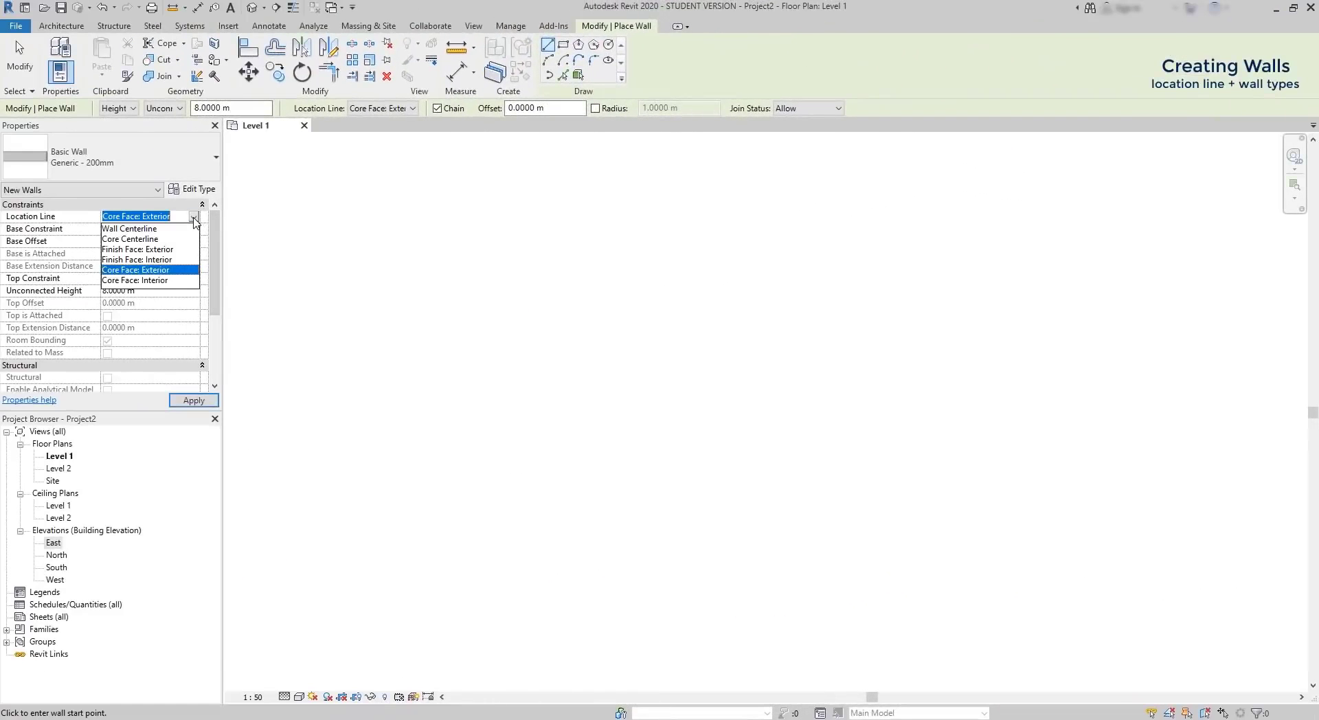
left_click(157, 281)
left_click(670, 391)
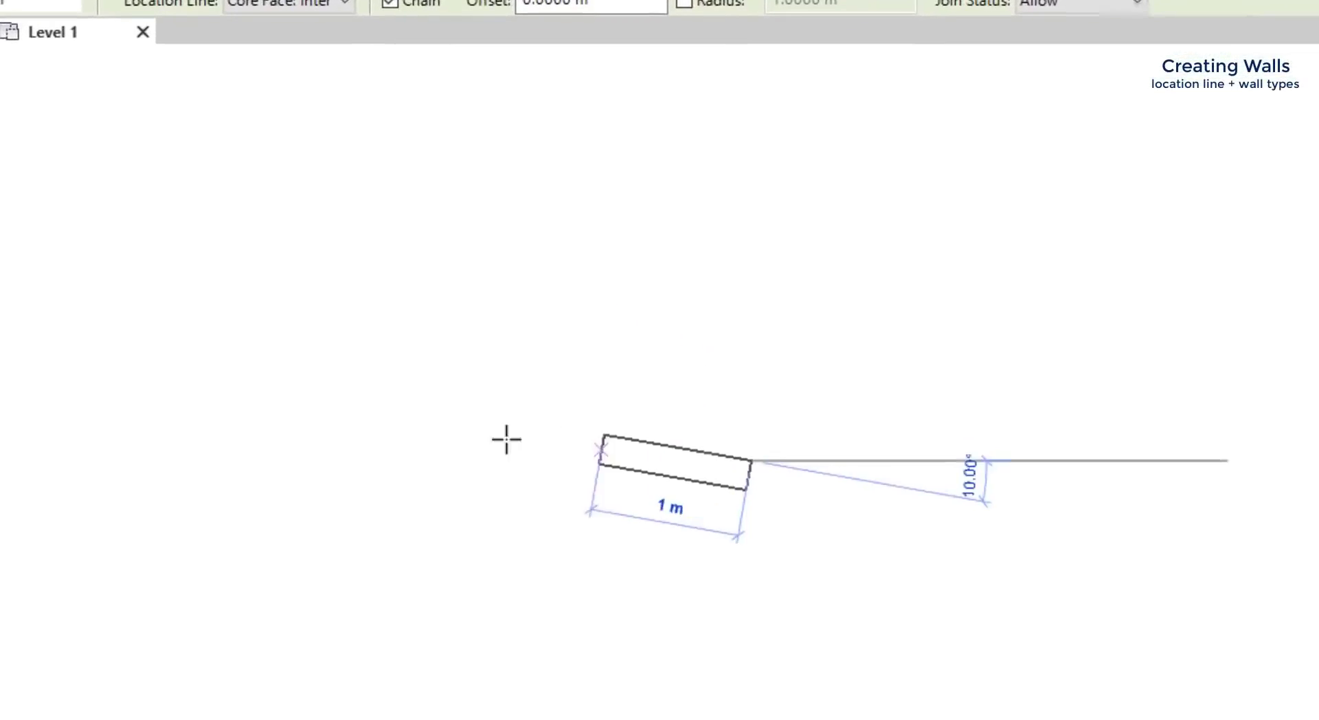
left_click(423, 395)
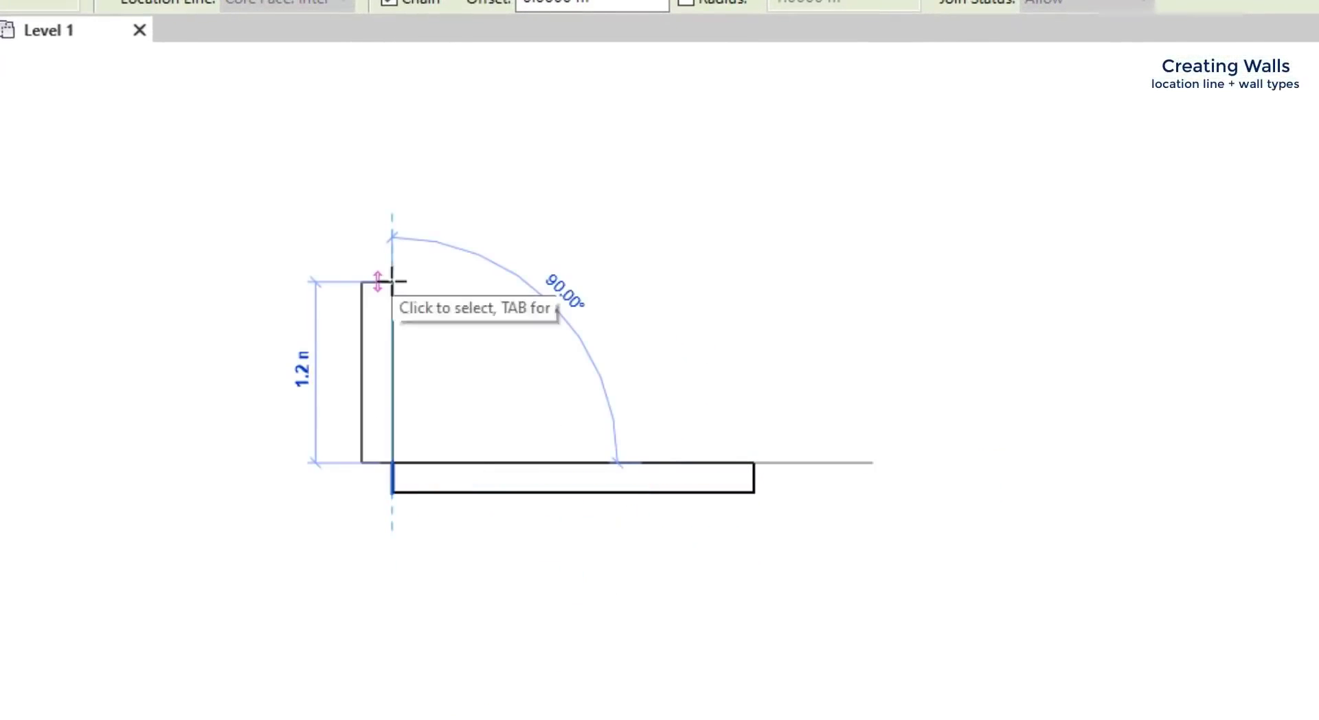
left_click(391, 281)
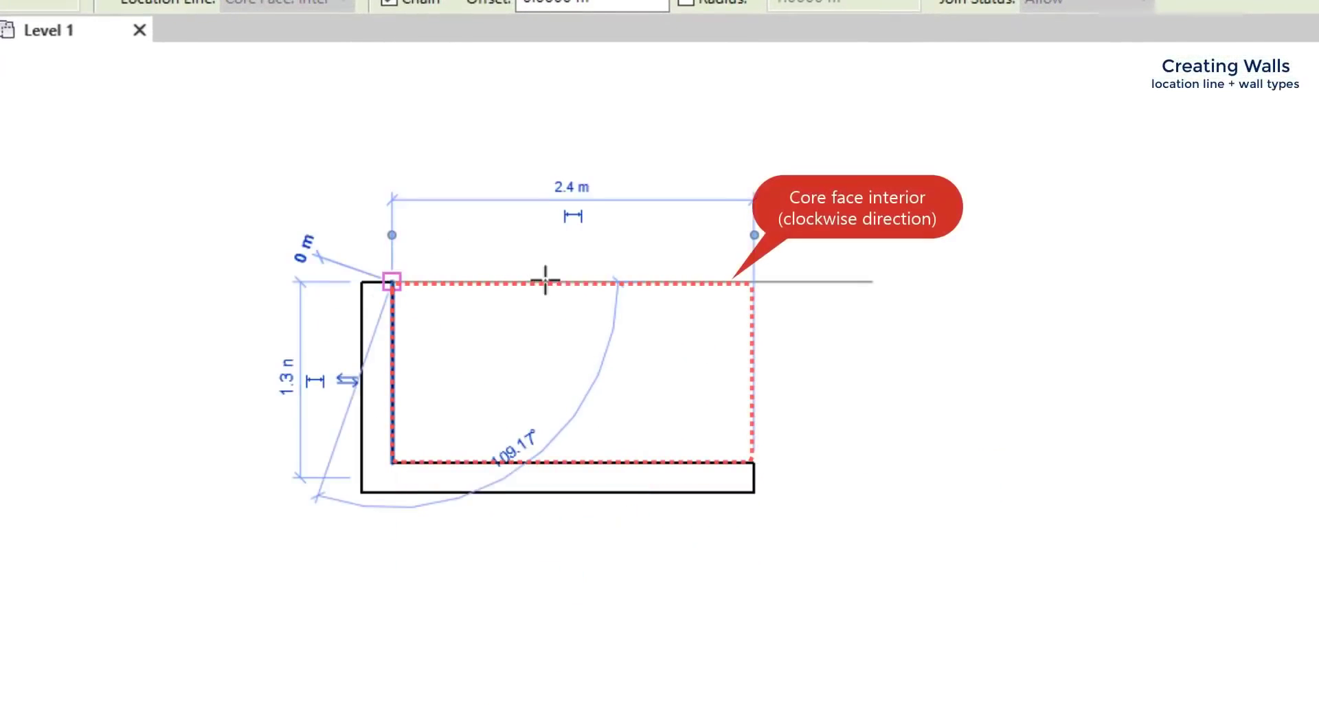
left_click(753, 281)
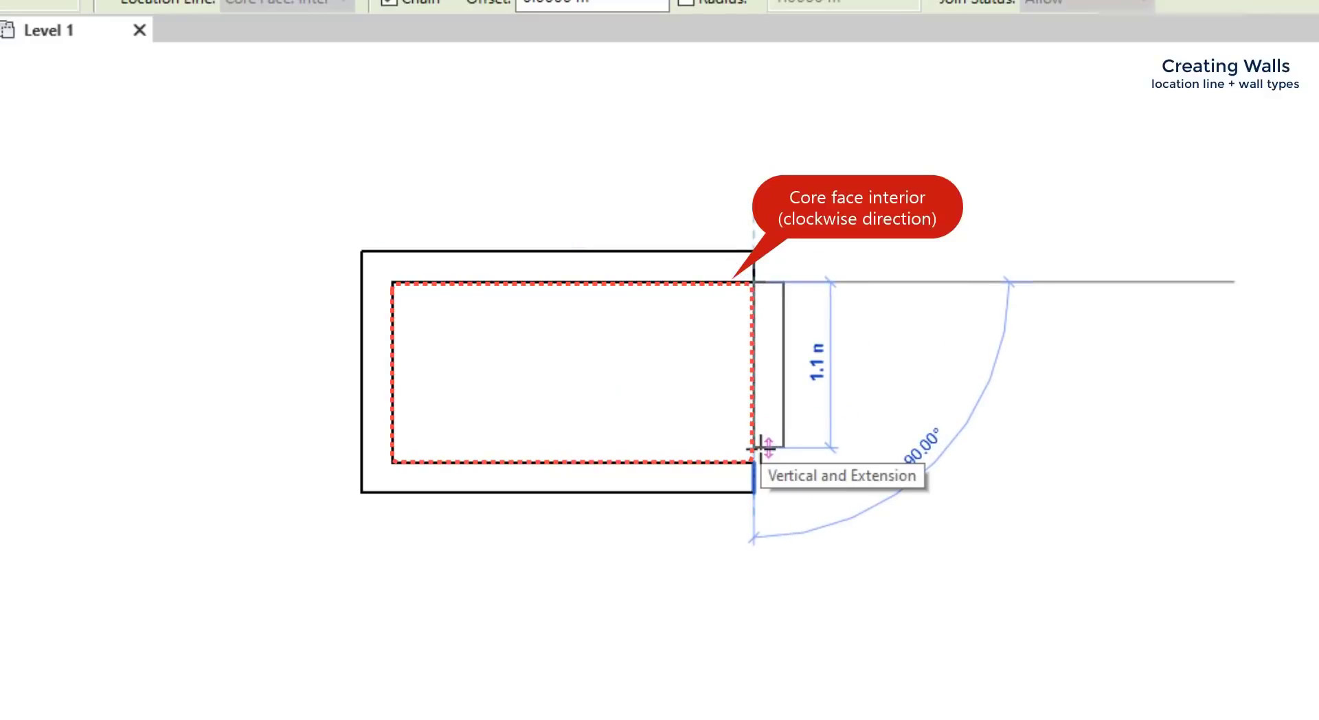
key("Escape")
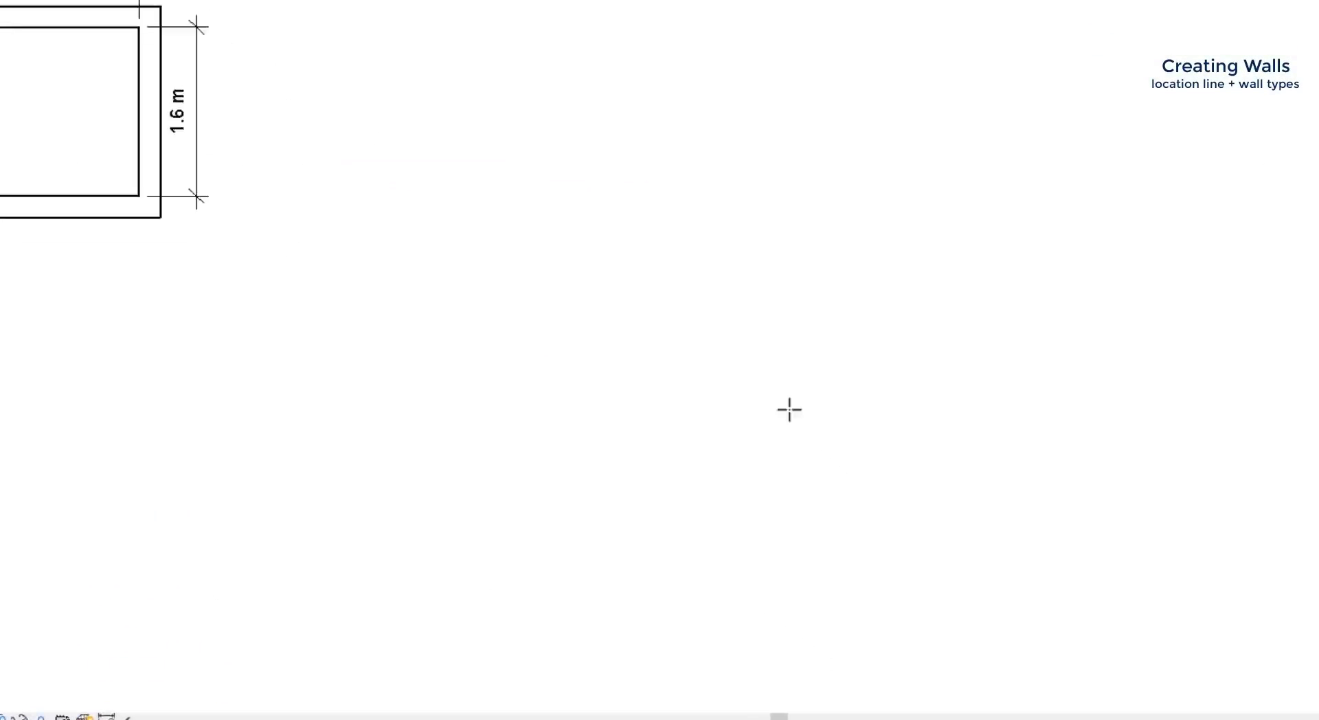
- Begin a horizontal wall running leftward and flip its orientation across the location line several times
left_click(754, 396)
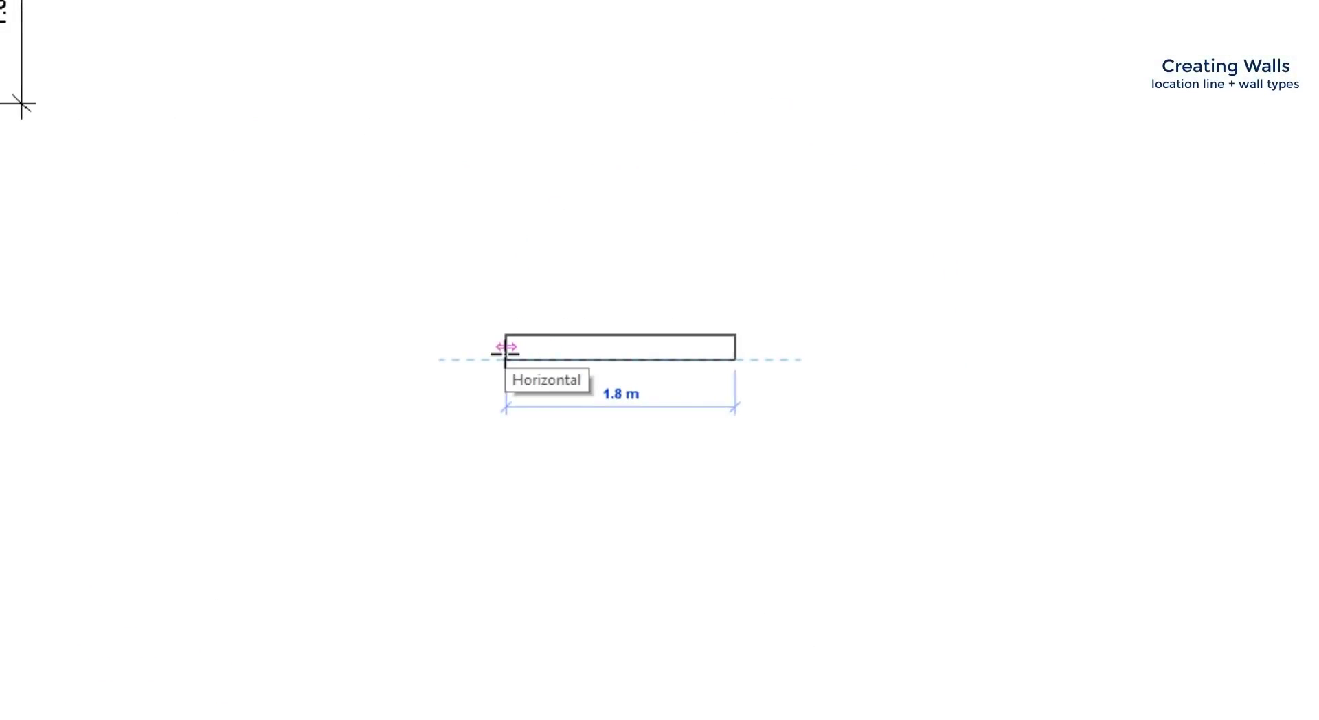
key("space")
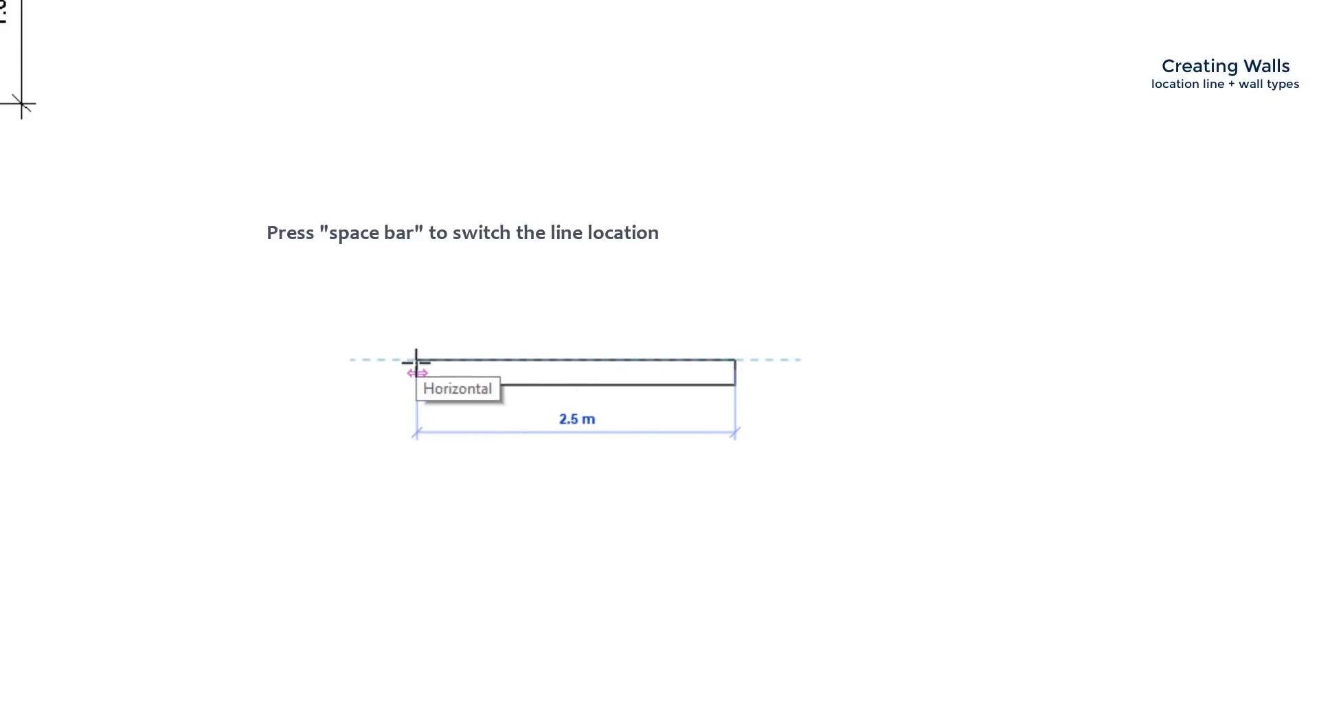
key("space")
key("space")
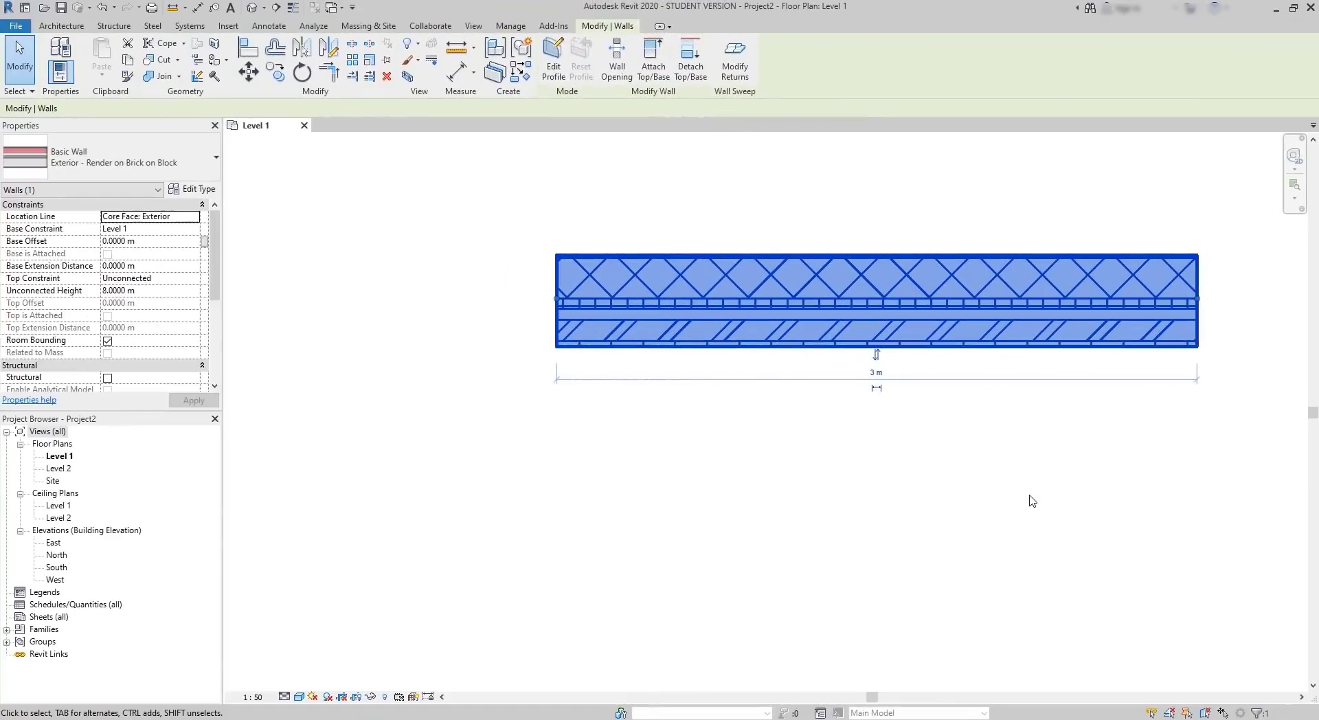
- Start a new architectural wall and set its type to Exterior - Render on Brick on Block
key("Escape")
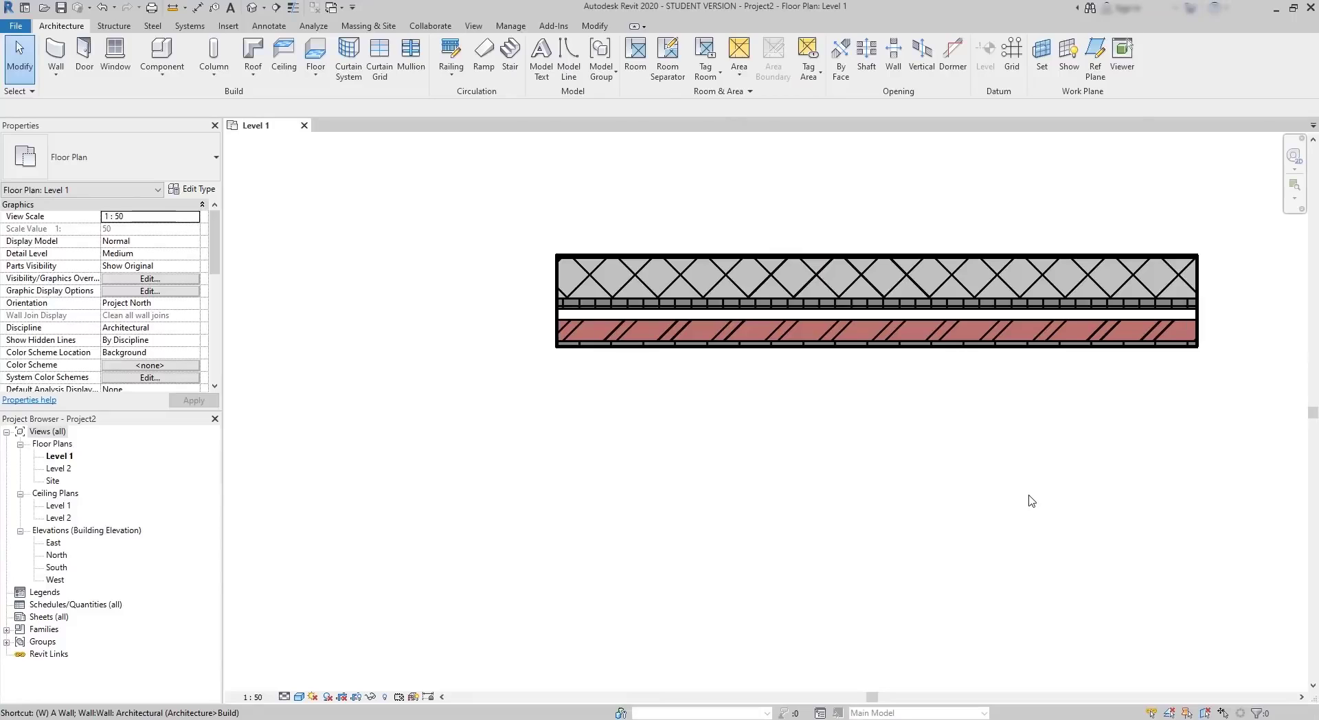
key("a")
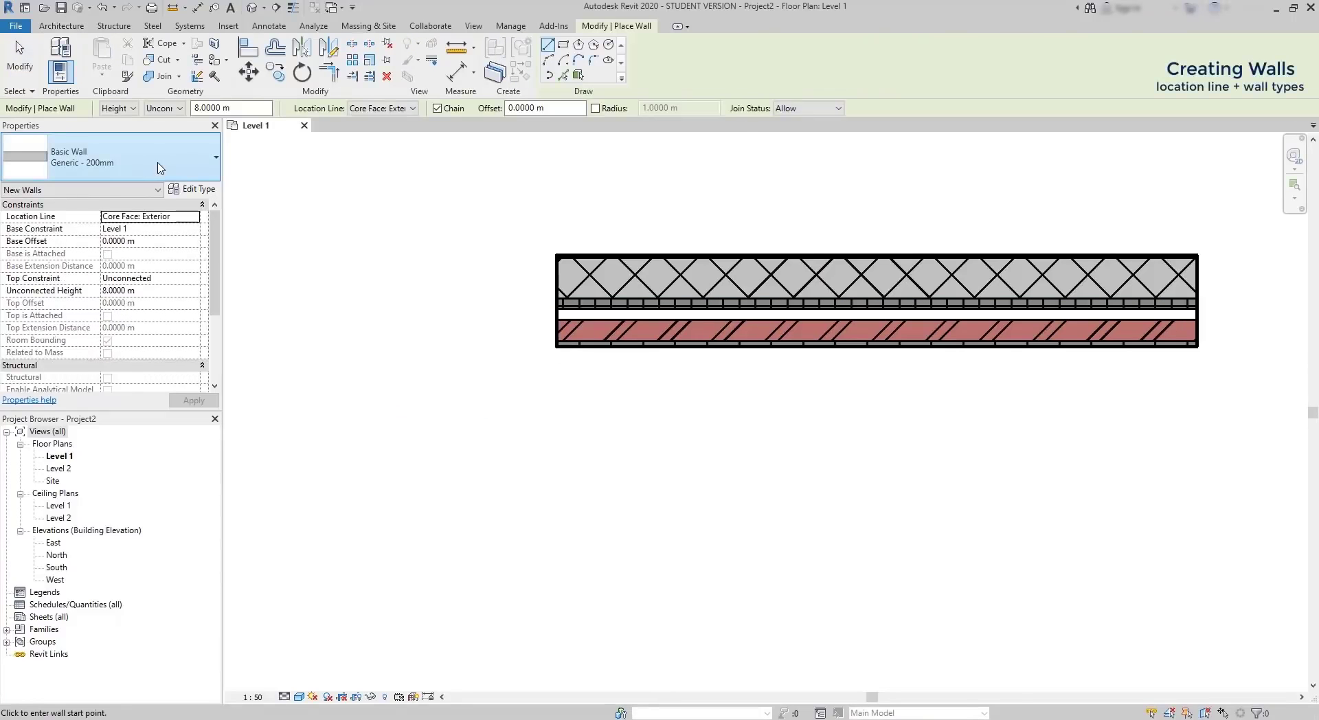
left_click(159, 167)
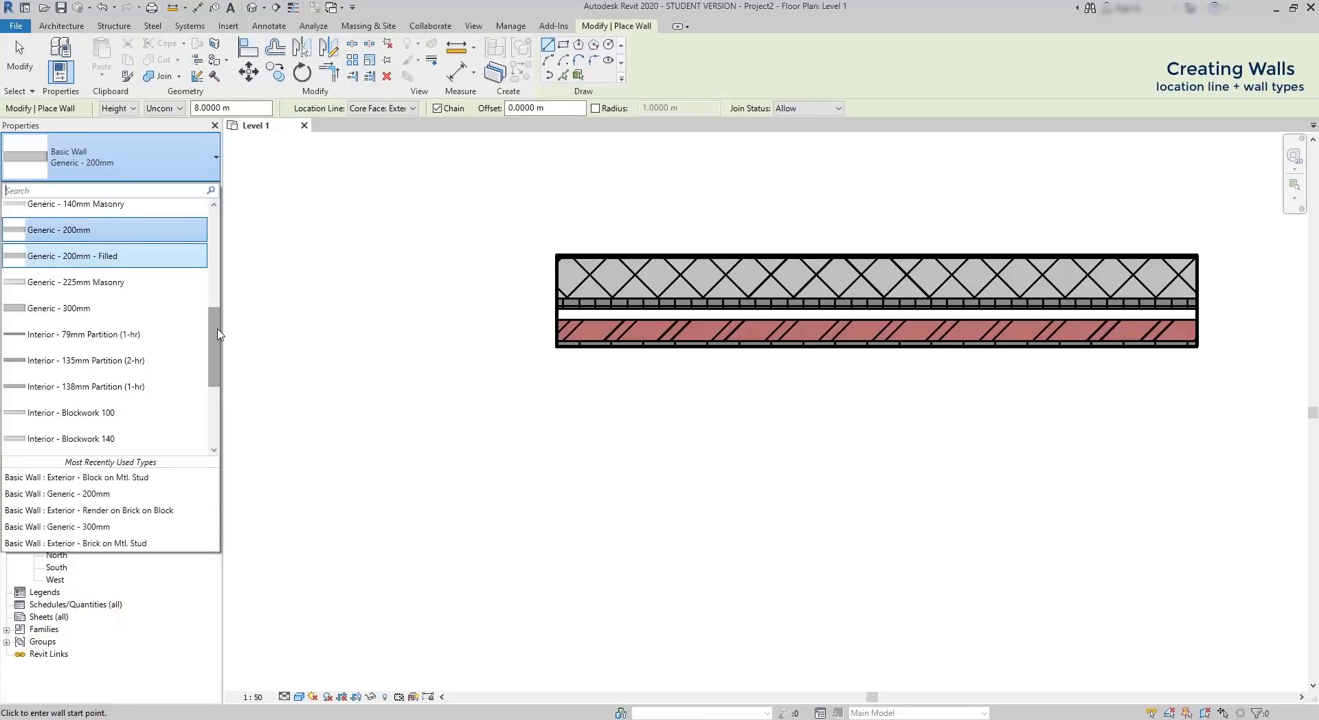
left_click_drag(220, 327, 220, 266)
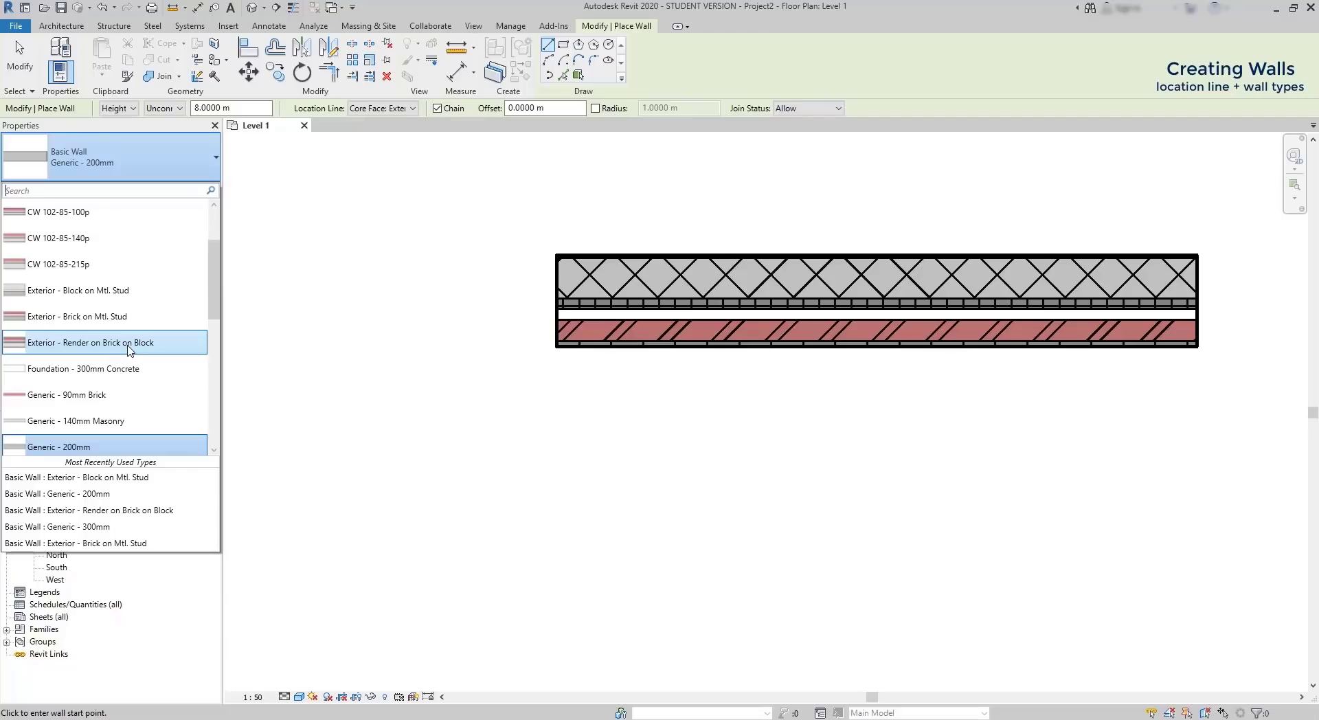
left_click(129, 343)
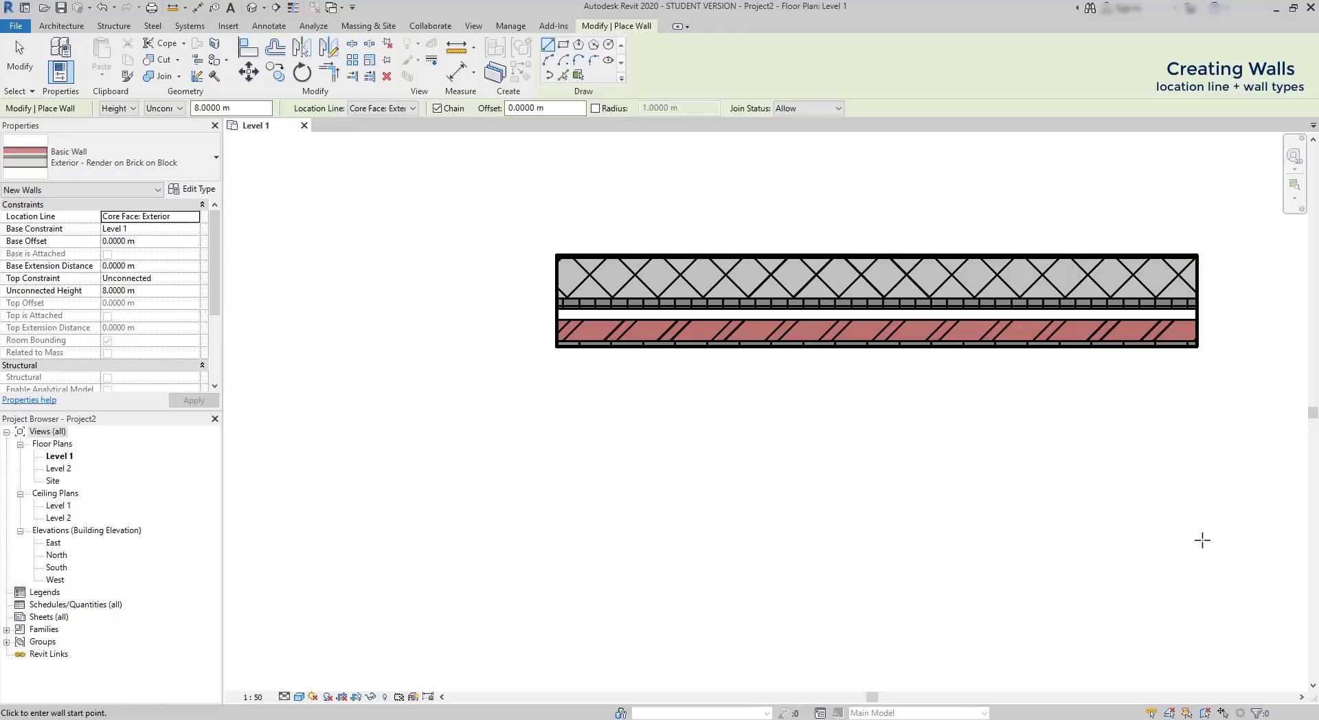
- Draw a horizontal wall about 3 m long leftward below the existing wall and continue it with an angled segment about 0.75 m long
left_click(1207, 540)
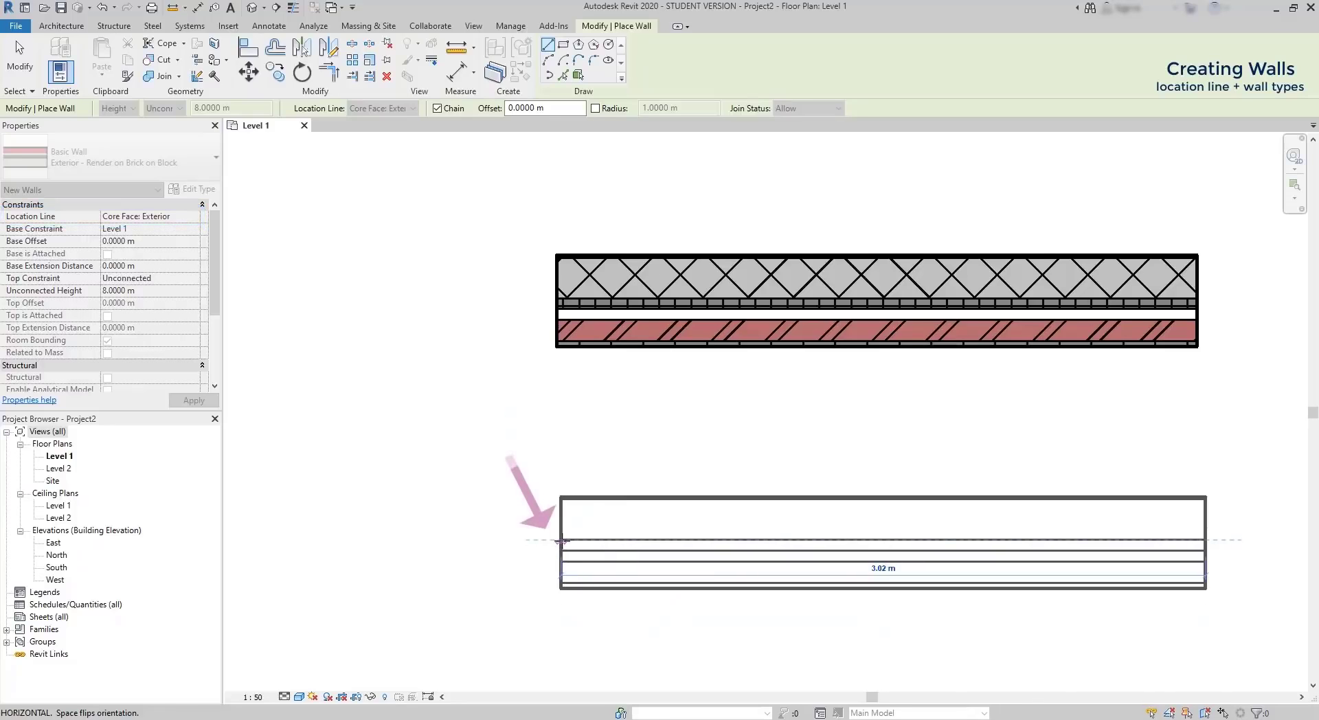
left_click(561, 540)
left_click(459, 417)
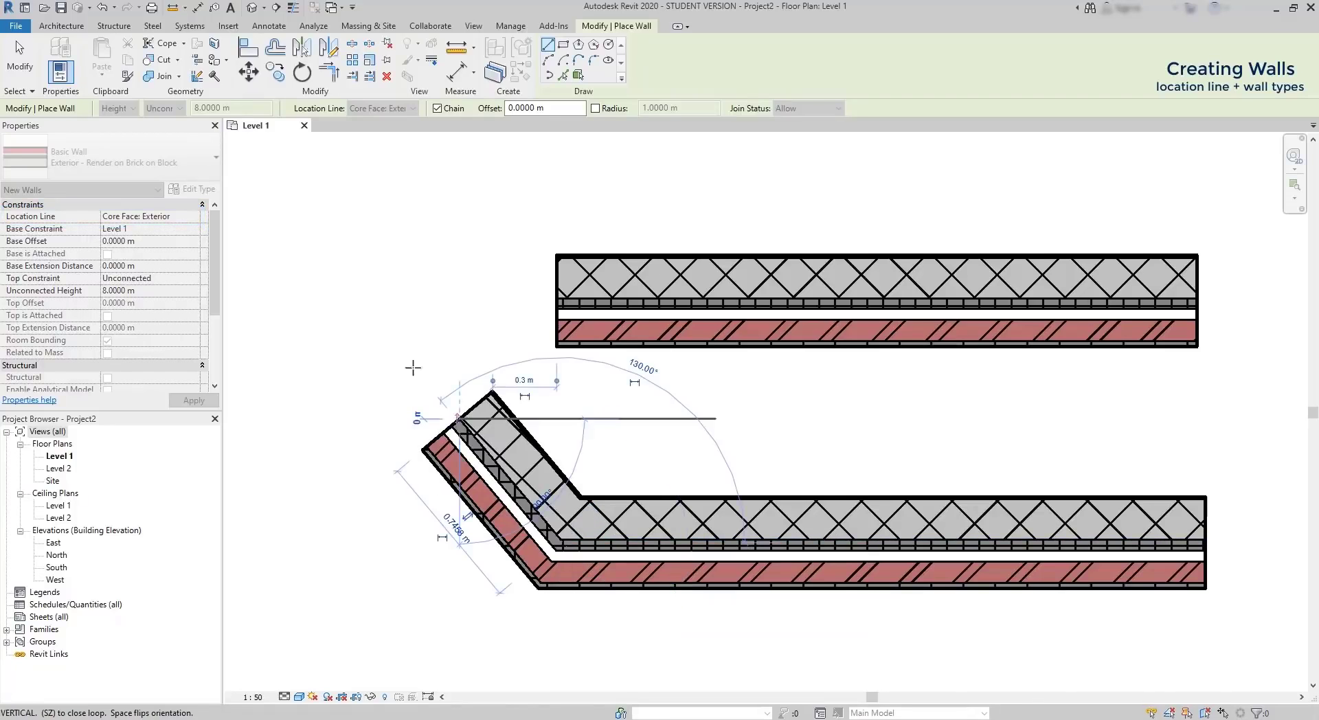
key("Escape")
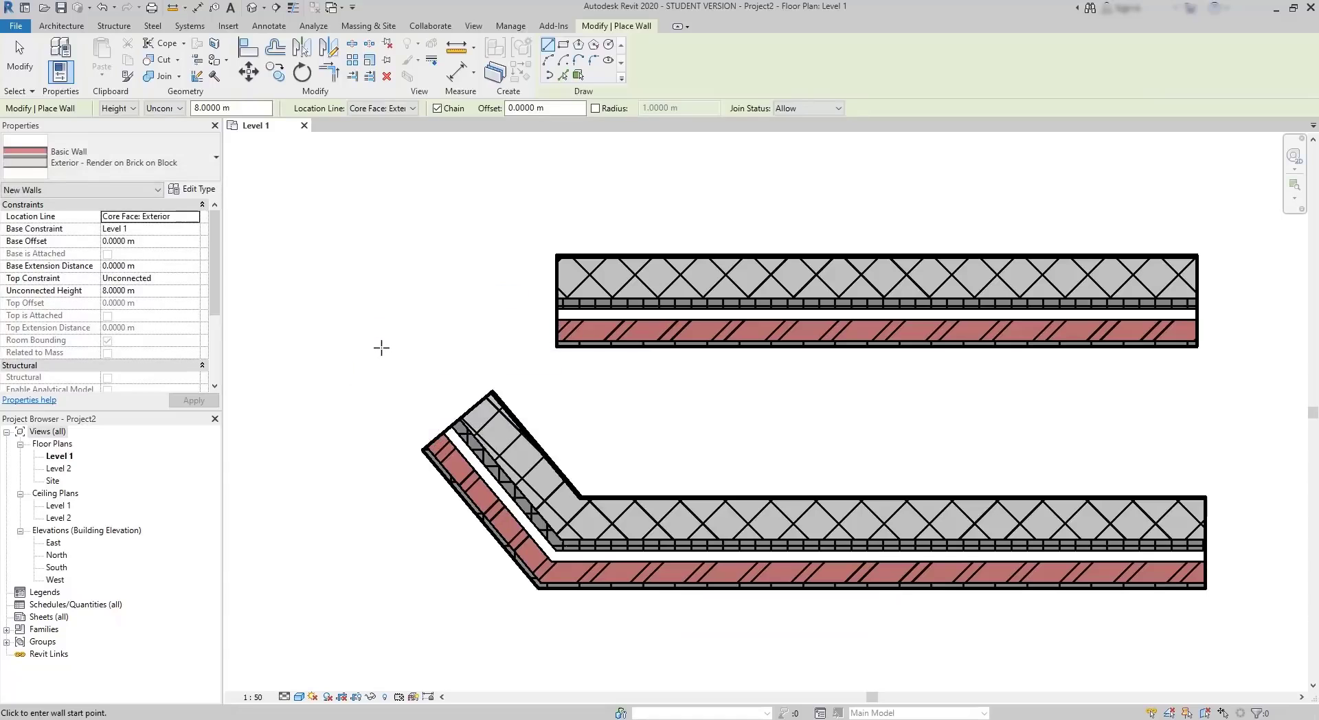
key("Escape")
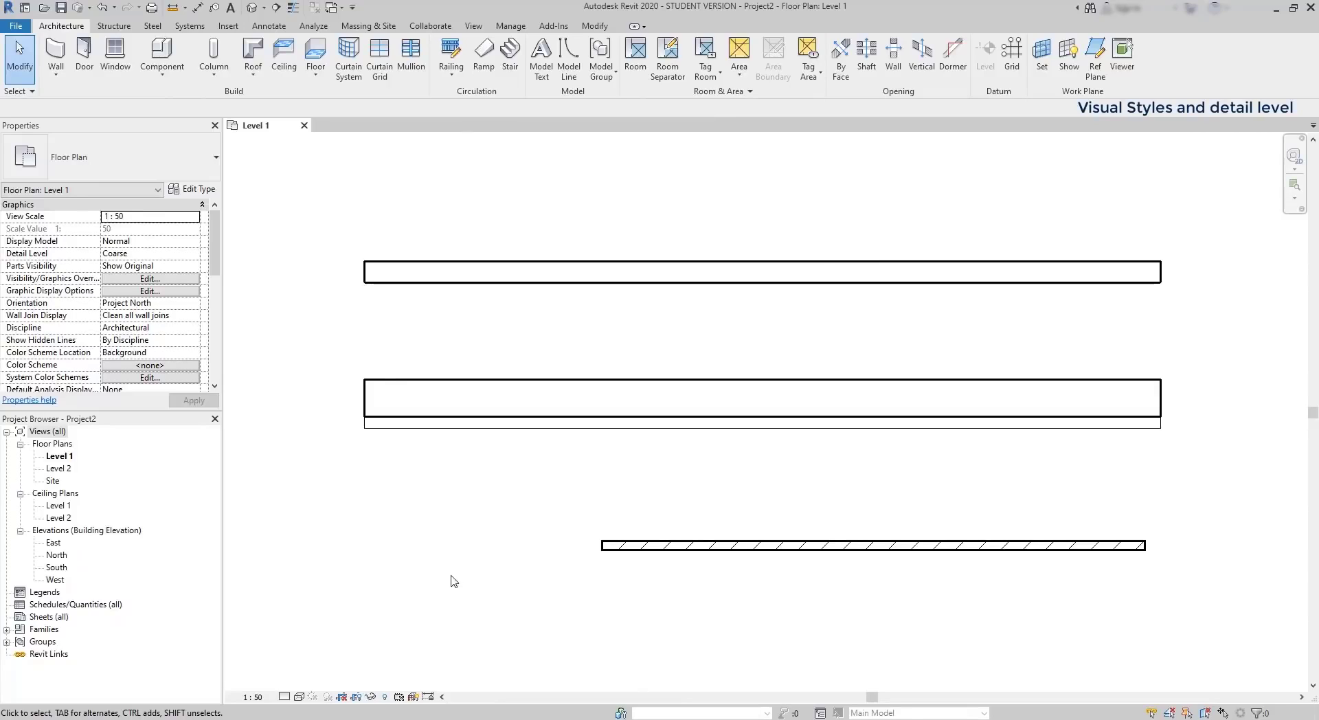
- Set the floor plan's visual style to Consistent Colors and its detail level to Medium
left_click(300, 696)
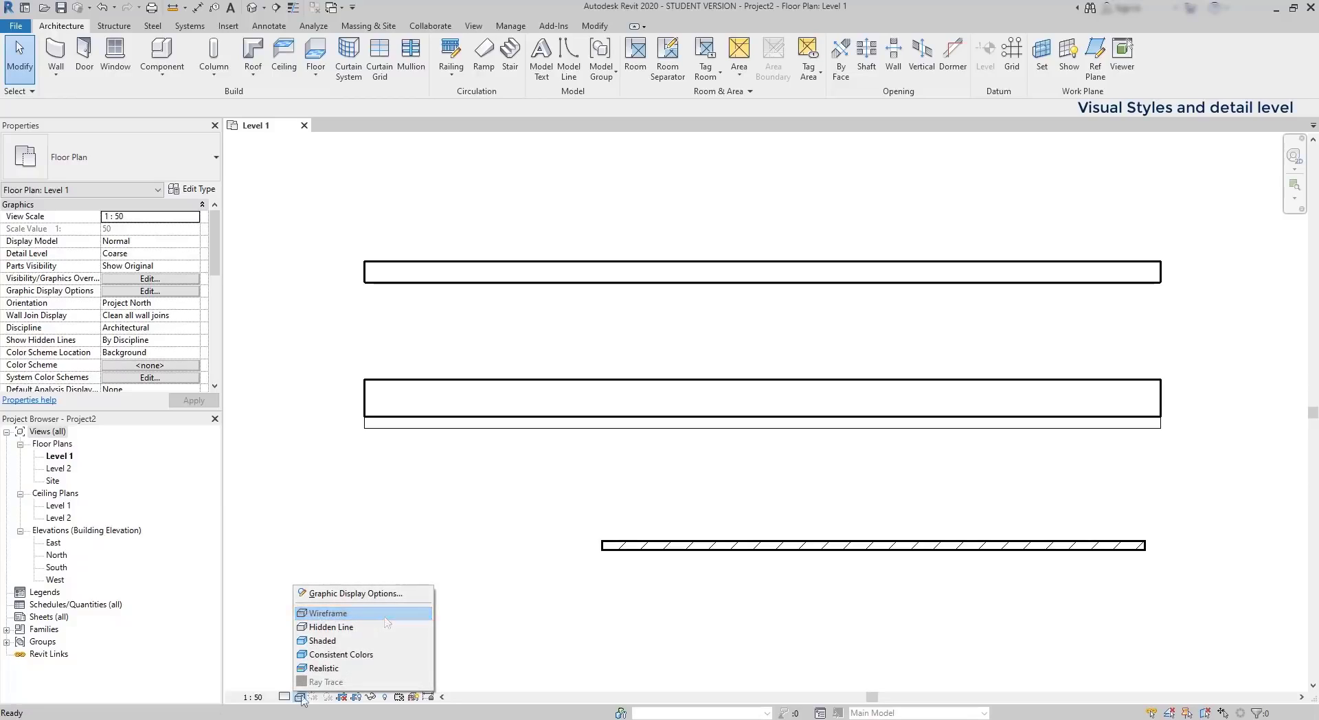
left_click(373, 656)
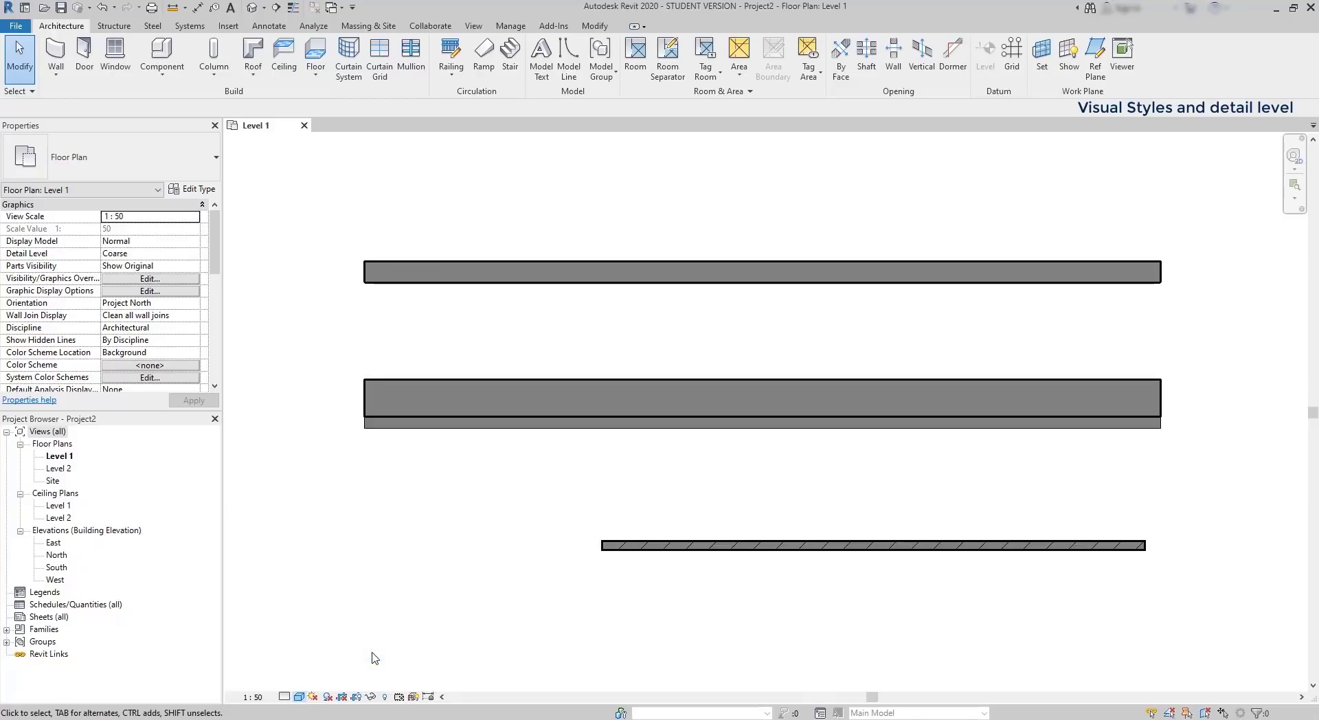
left_click(284, 696)
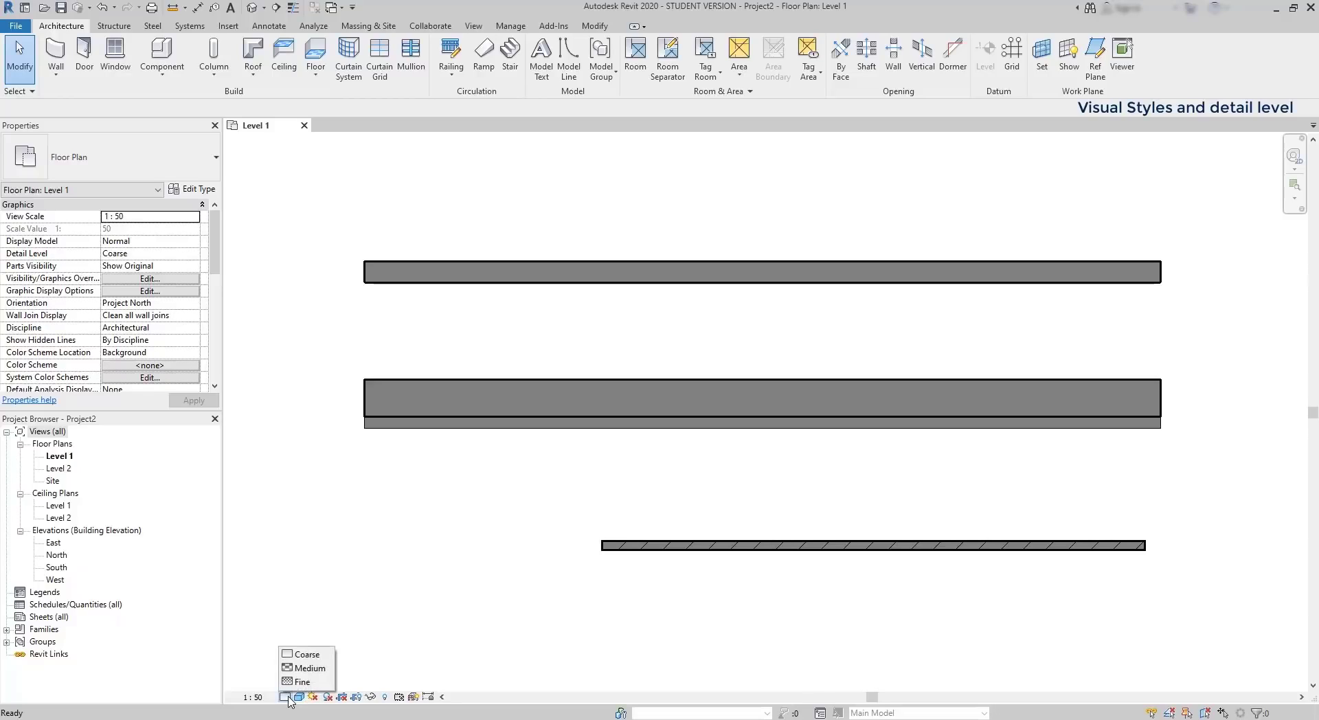
left_click(320, 669)
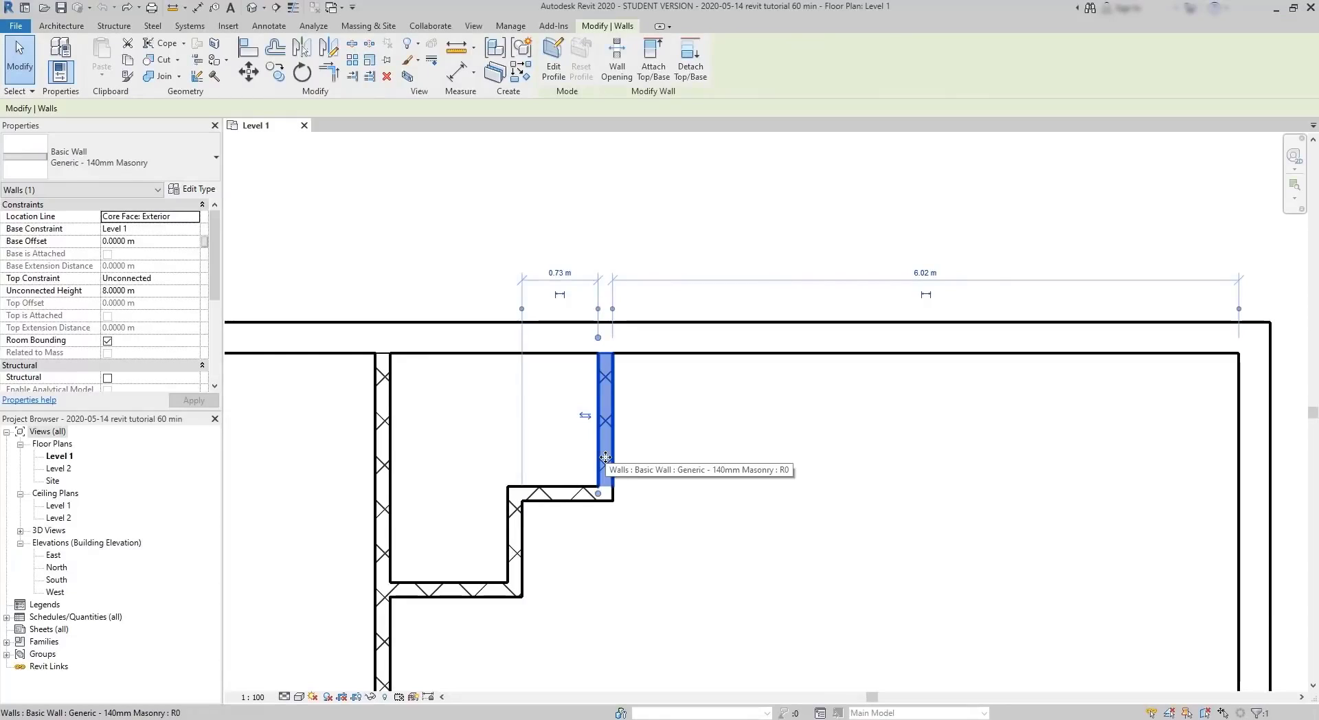
- Move the short vertical interior masonry wall to the right, and select the window on the building's lighter facade in the 3D view
left_click_drag(605, 457, 770, 458)
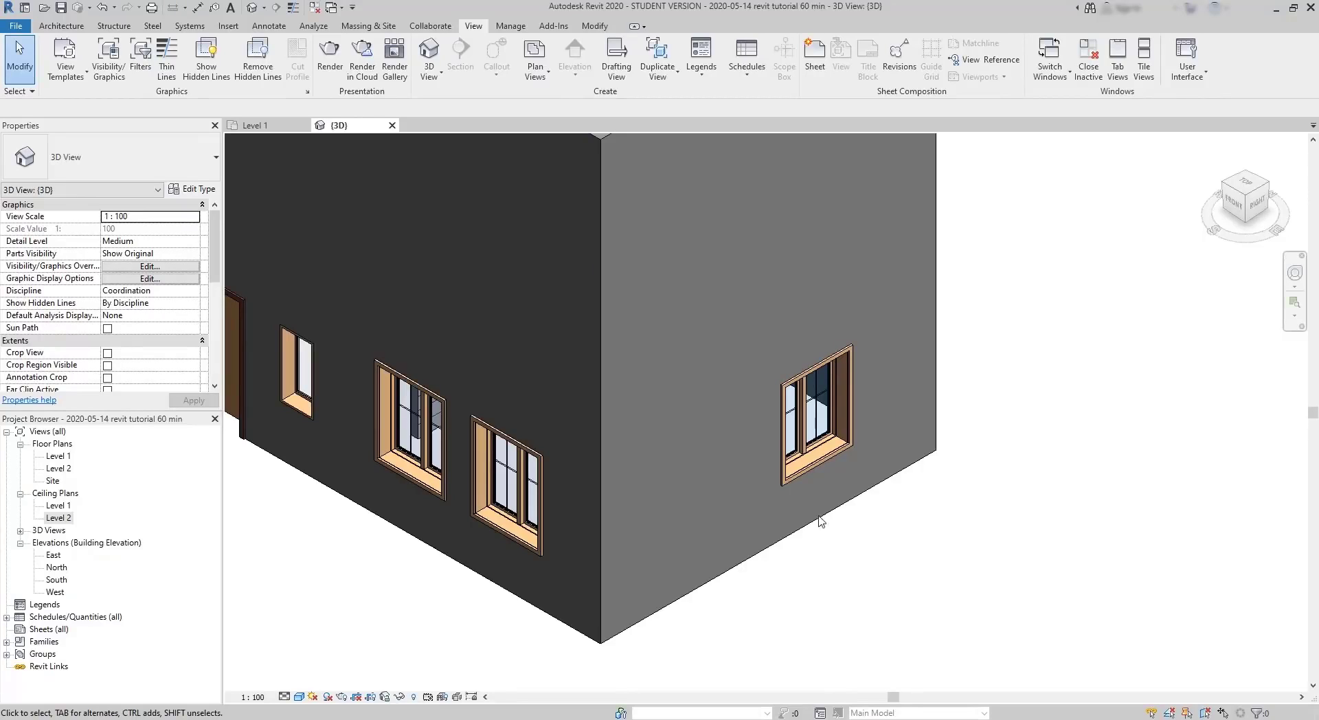
left_click(792, 458)
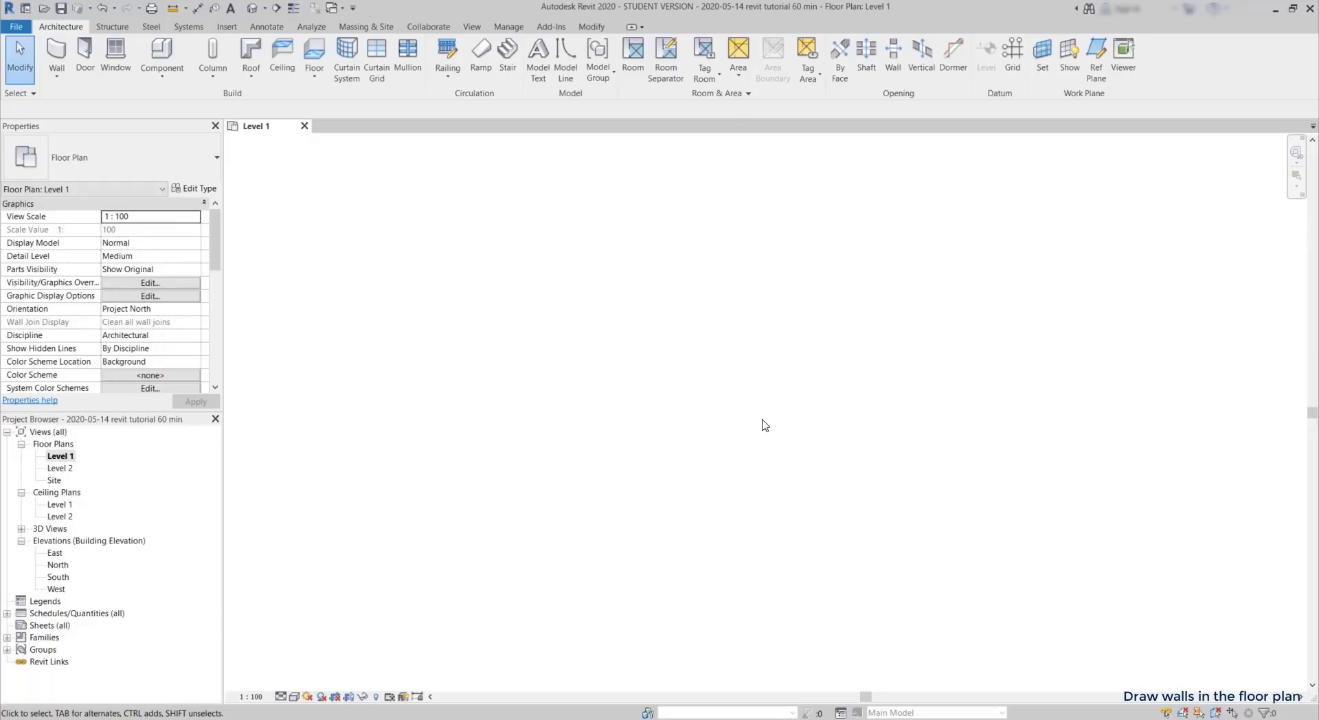
- Start an architectural wall and preview its length at several zoom levels to examine how the length increments change
left_click(55, 80)
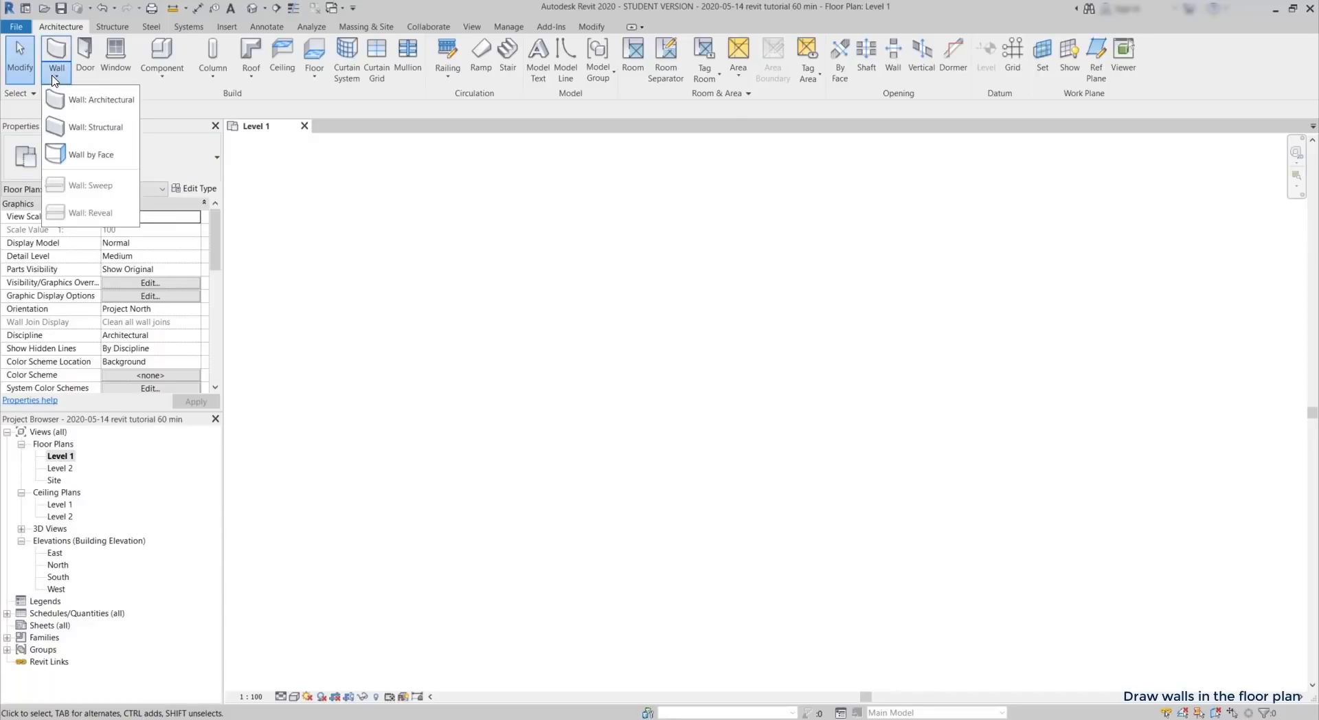
left_click(74, 103)
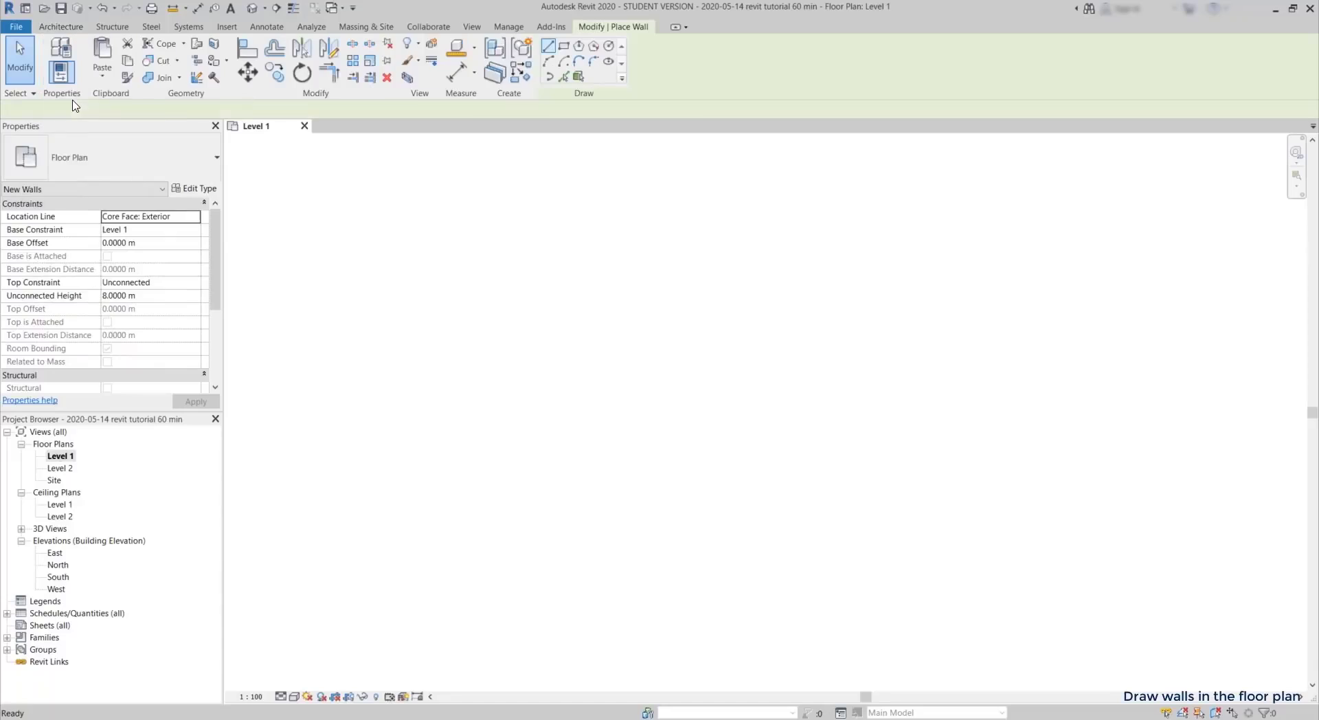
left_click(859, 459)
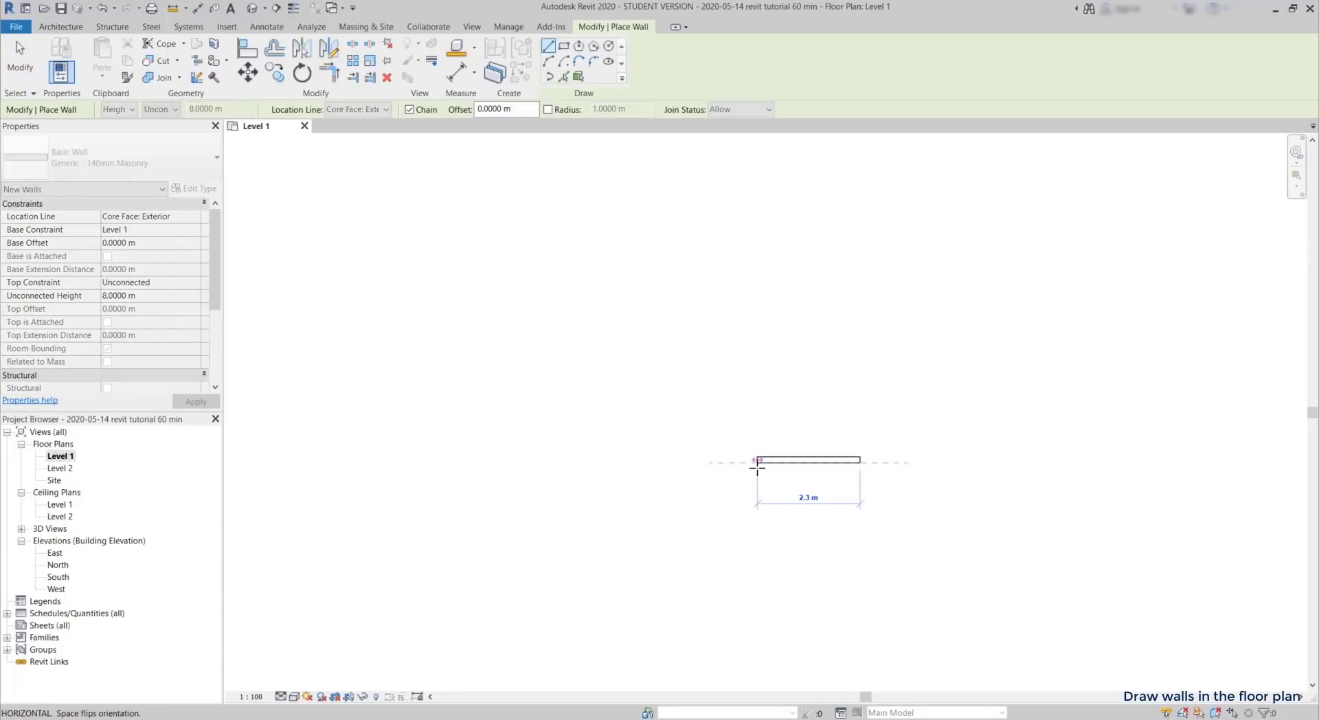
scroll(759, 464, "down", 2)
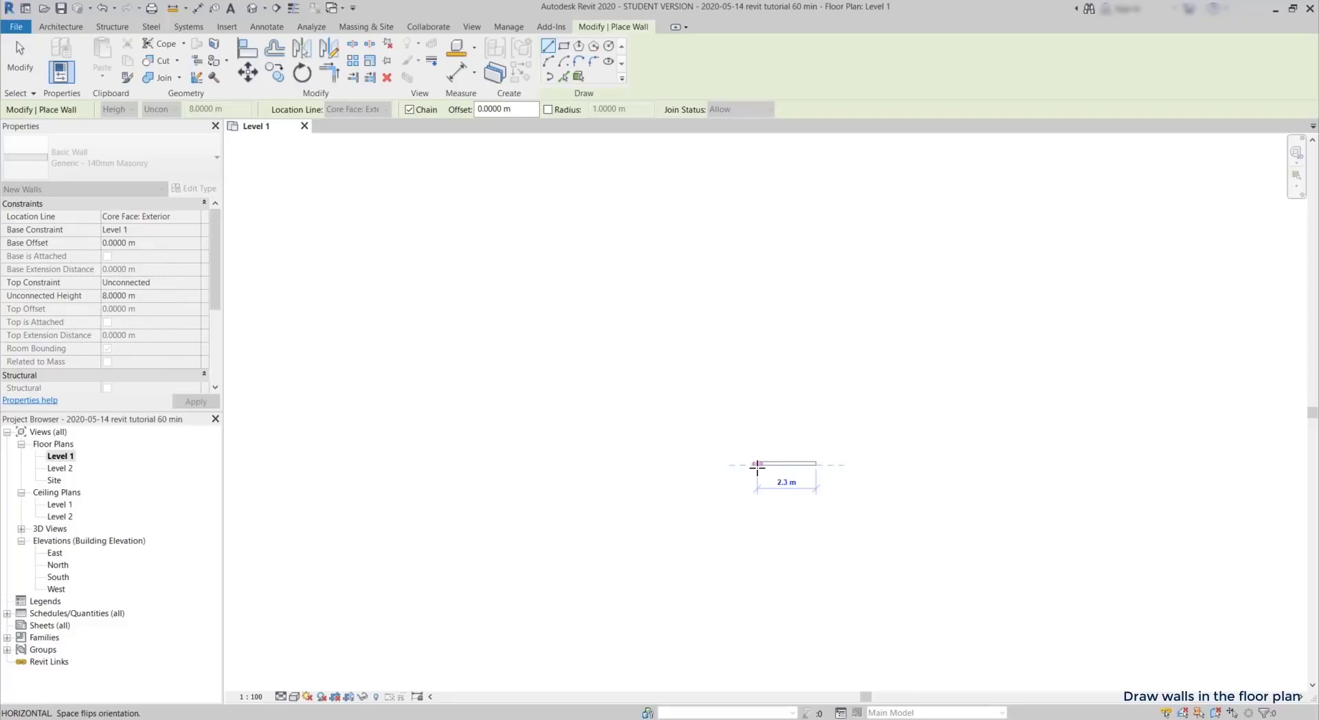
scroll(757, 467, "down", 2)
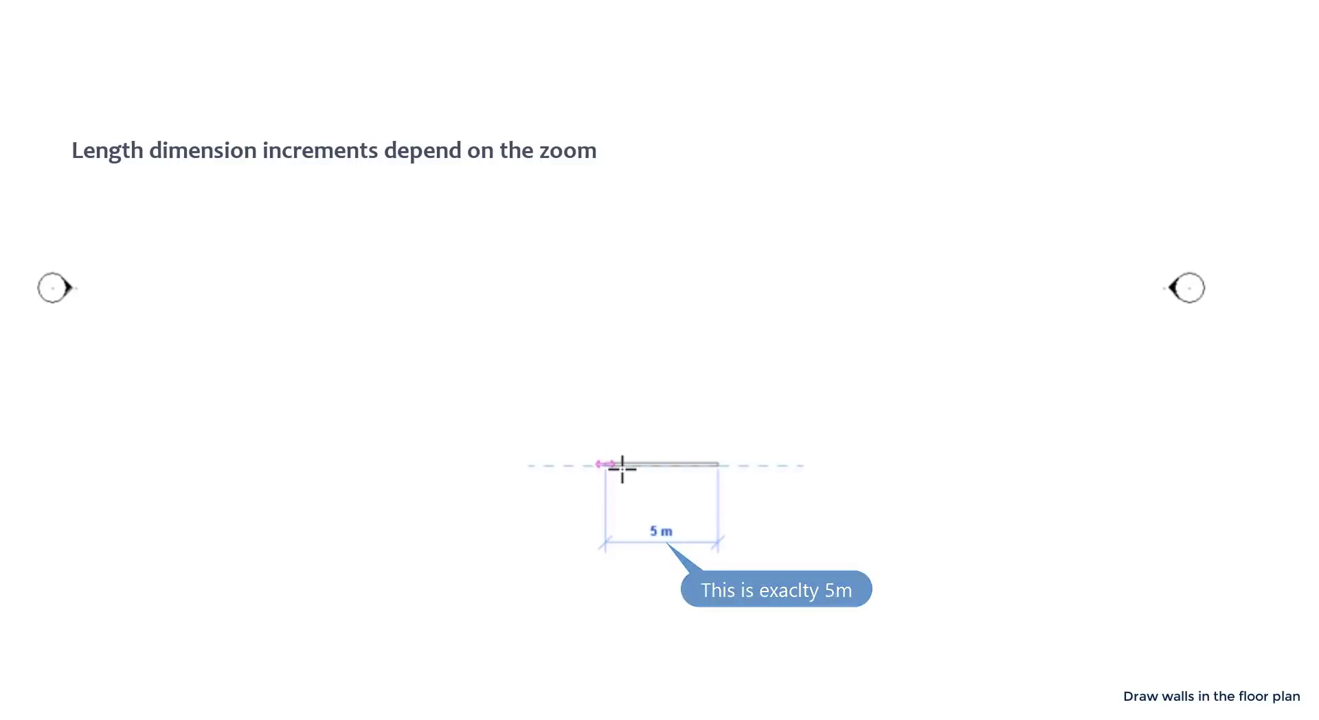
scroll(643, 467, "up", 4)
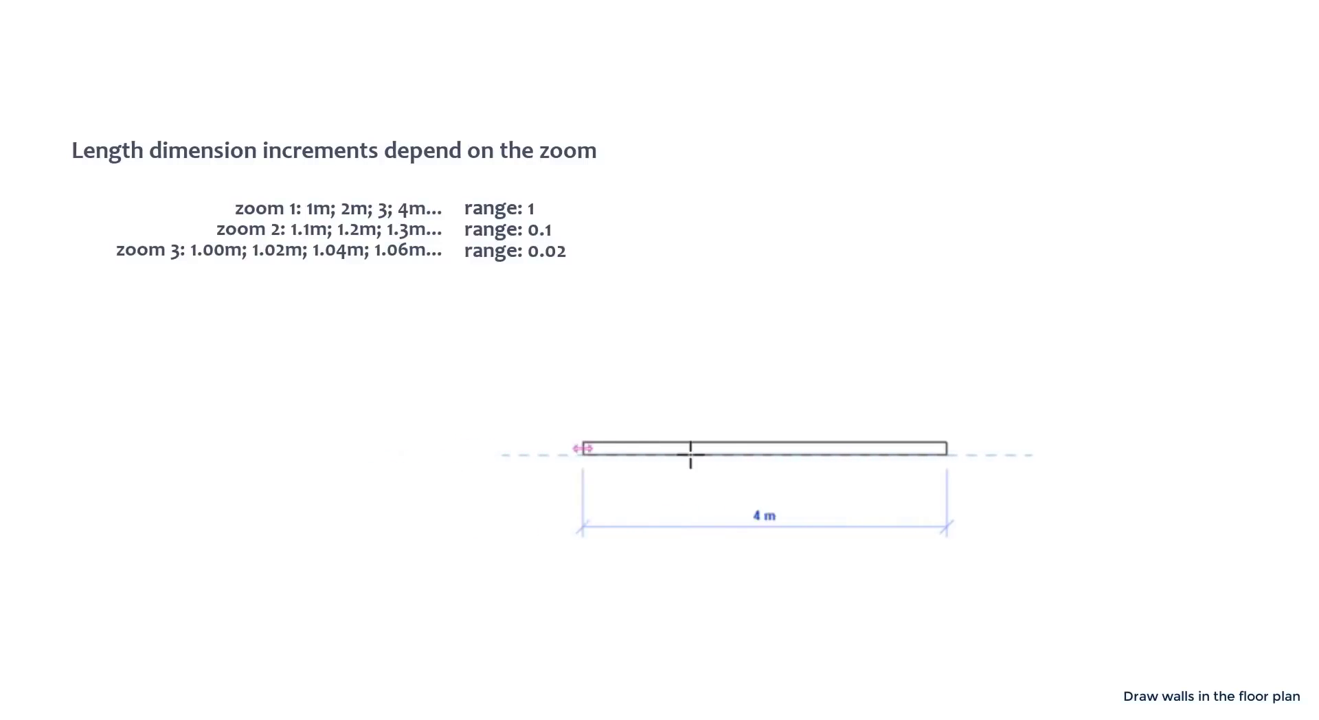
scroll(849, 450, "up", 1)
scroll(851, 448, "up", 1)
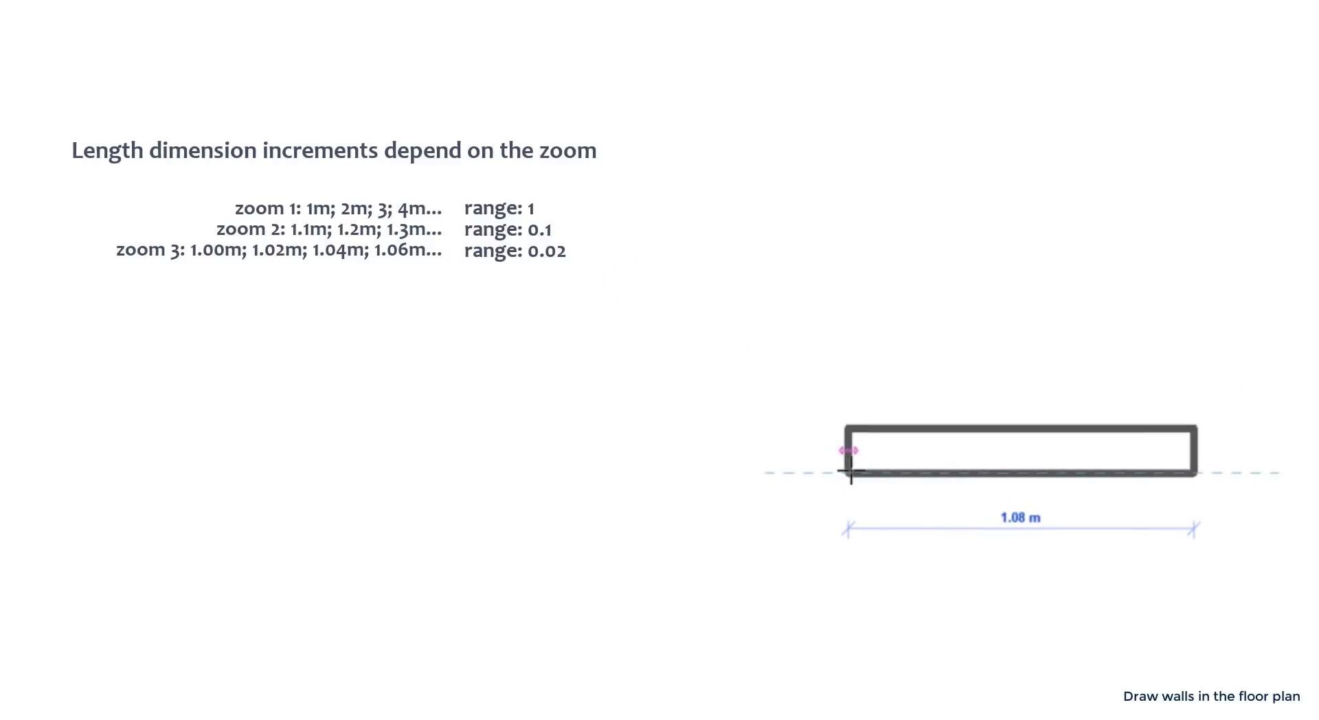
scroll(850, 448, "up", 1)
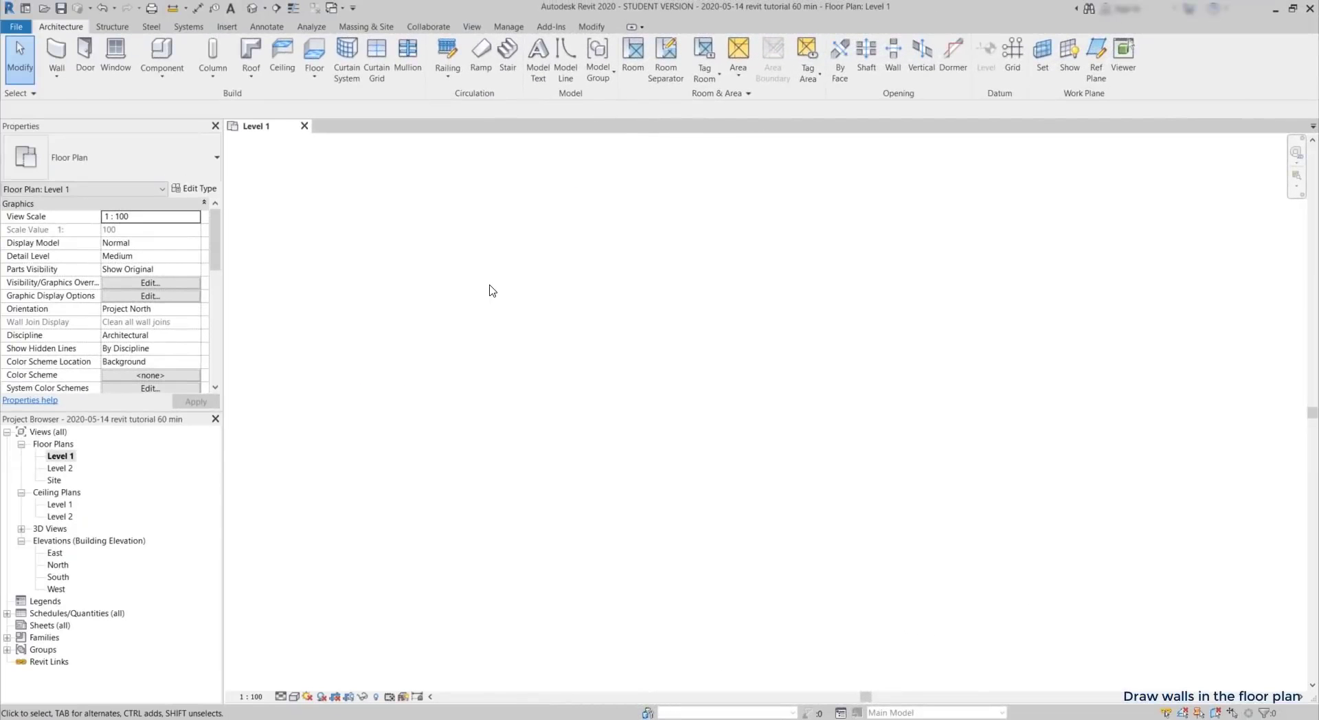
- Open the Snaps settings and edit the smallest values of the length dimension snap increments
left_click(508, 27)
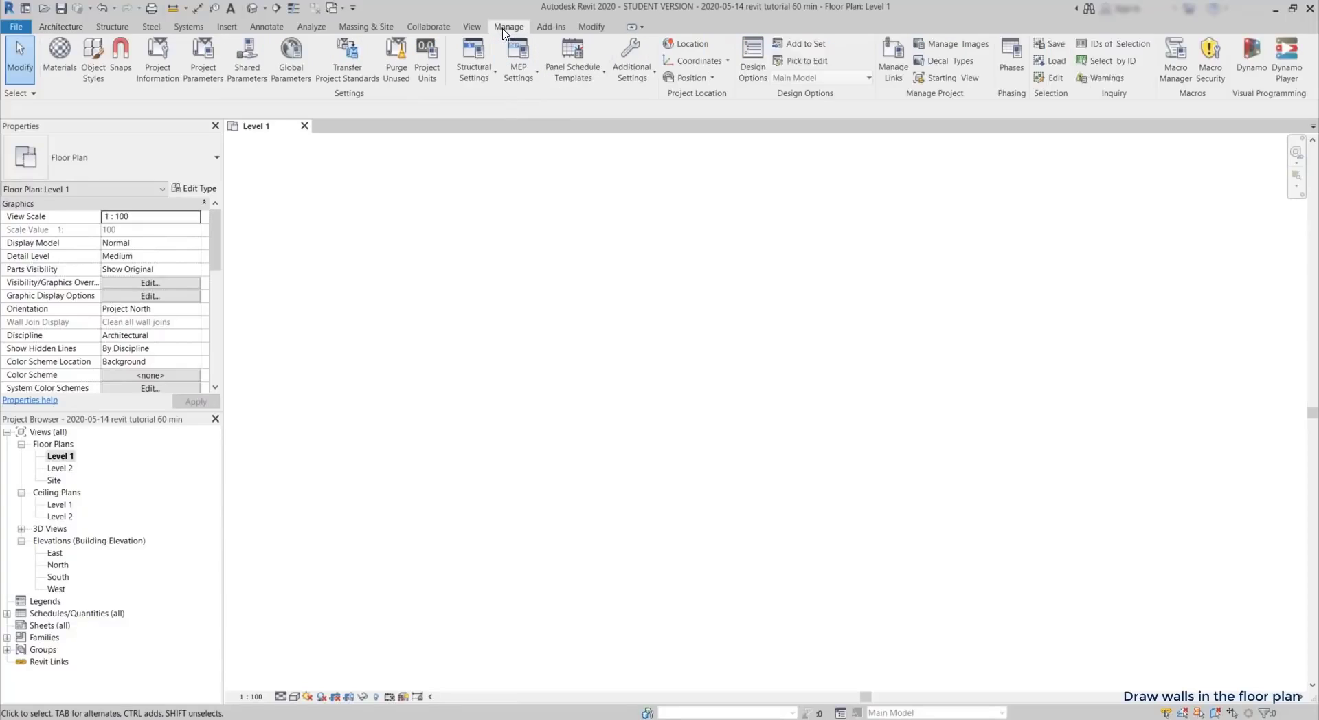
left_click(122, 62)
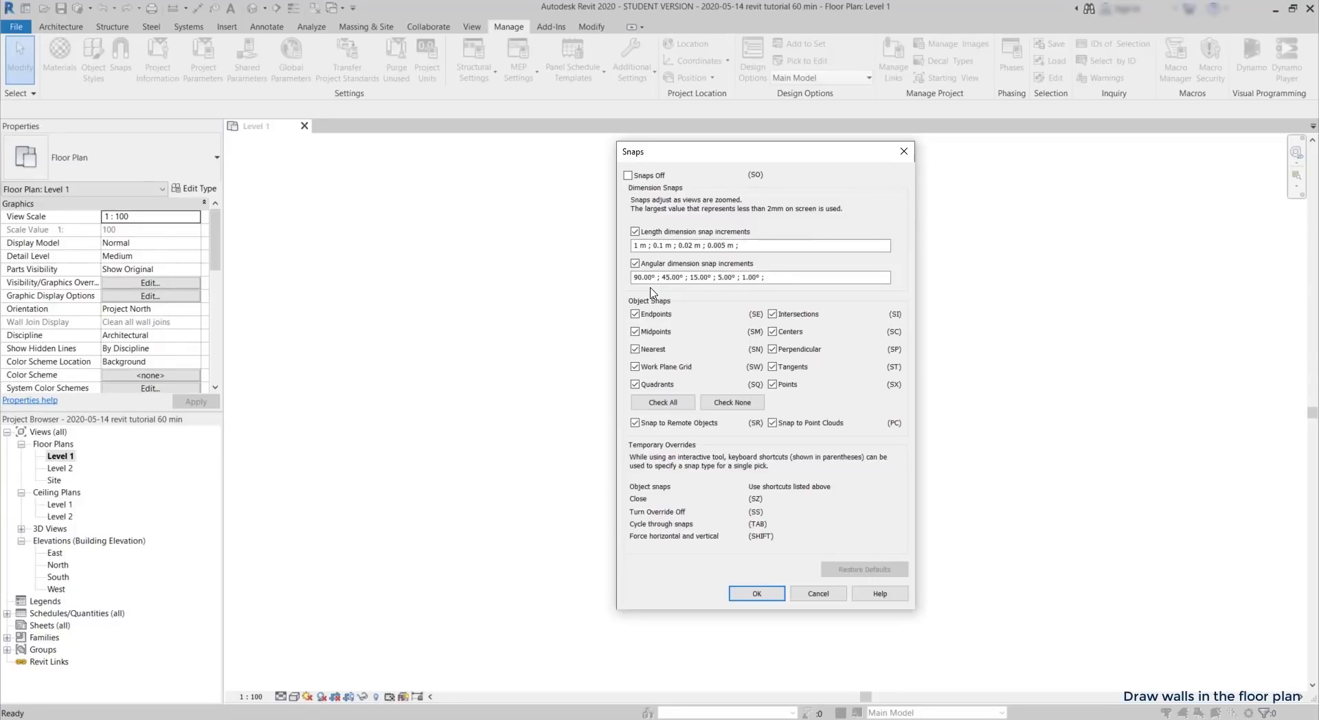
left_click_drag(742, 244, 689, 245)
key("BackSpace")
type("1")
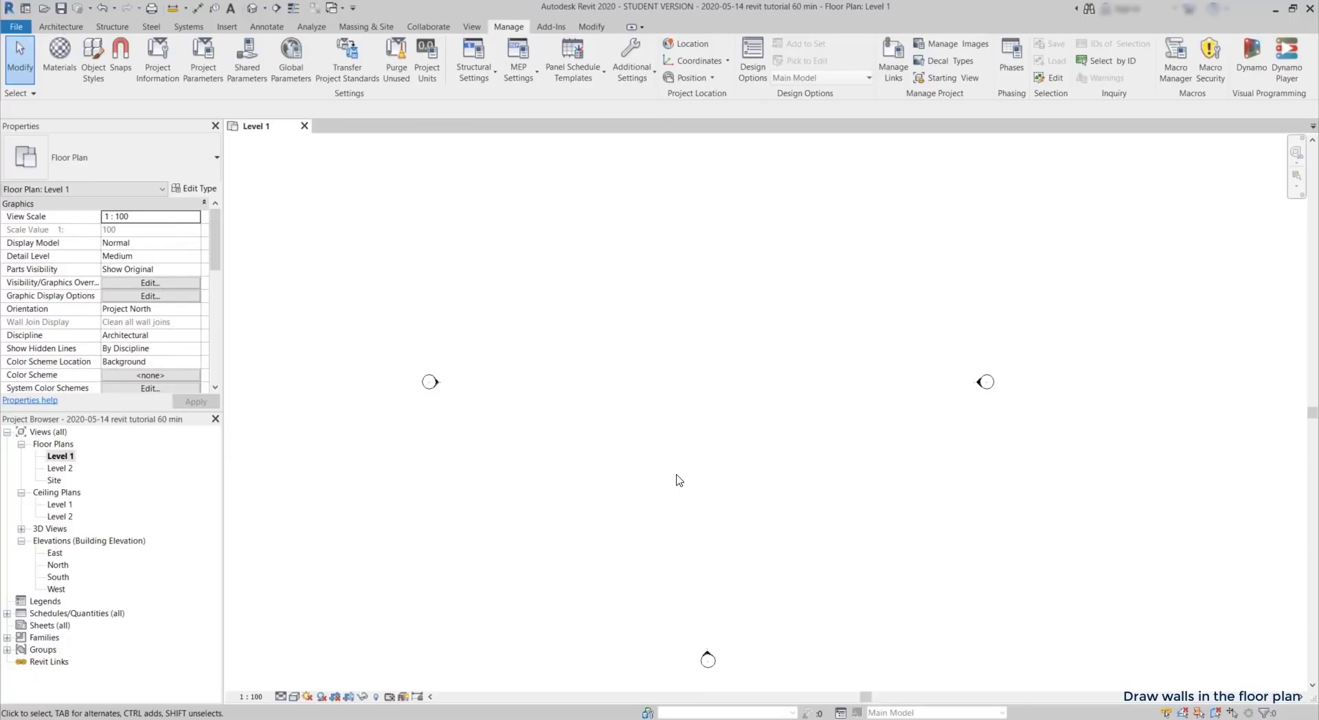
- Start an architectural wall chain on Level 1 with a horizontal wall 4.6 m long running leftward
key("w")
key("a")
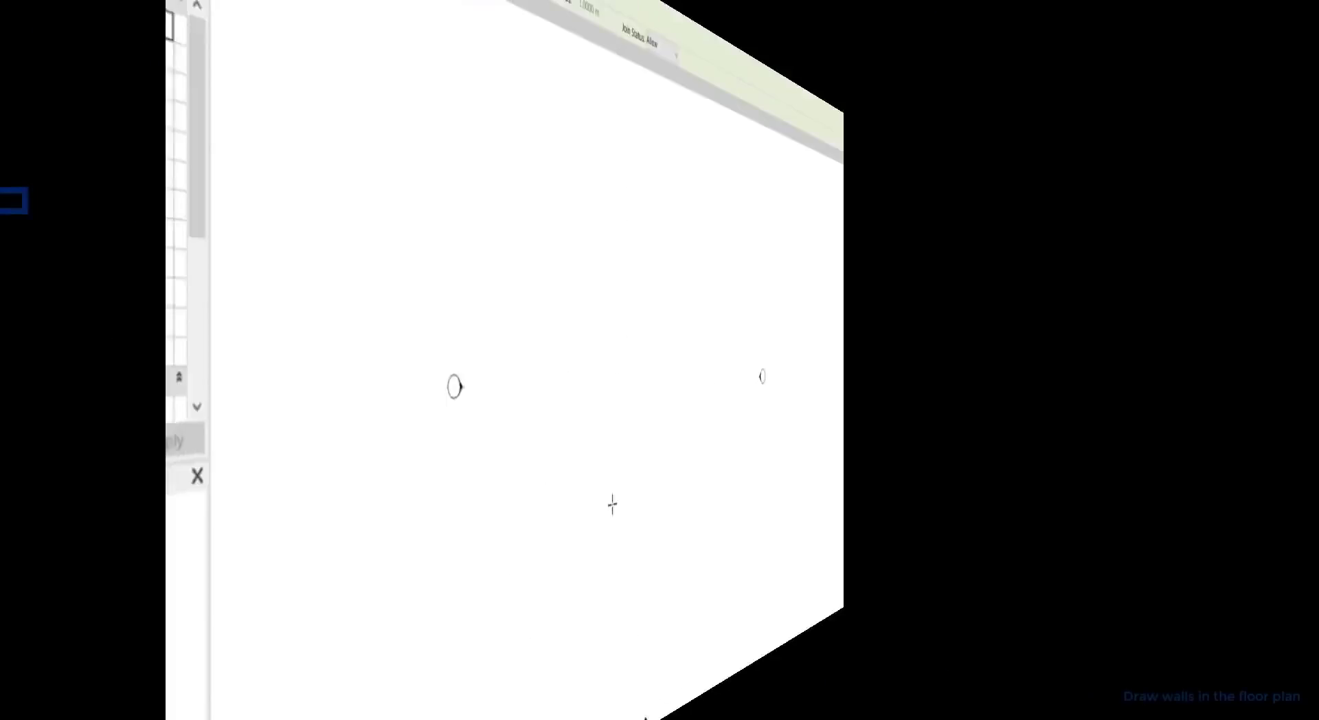
left_click(641, 475)
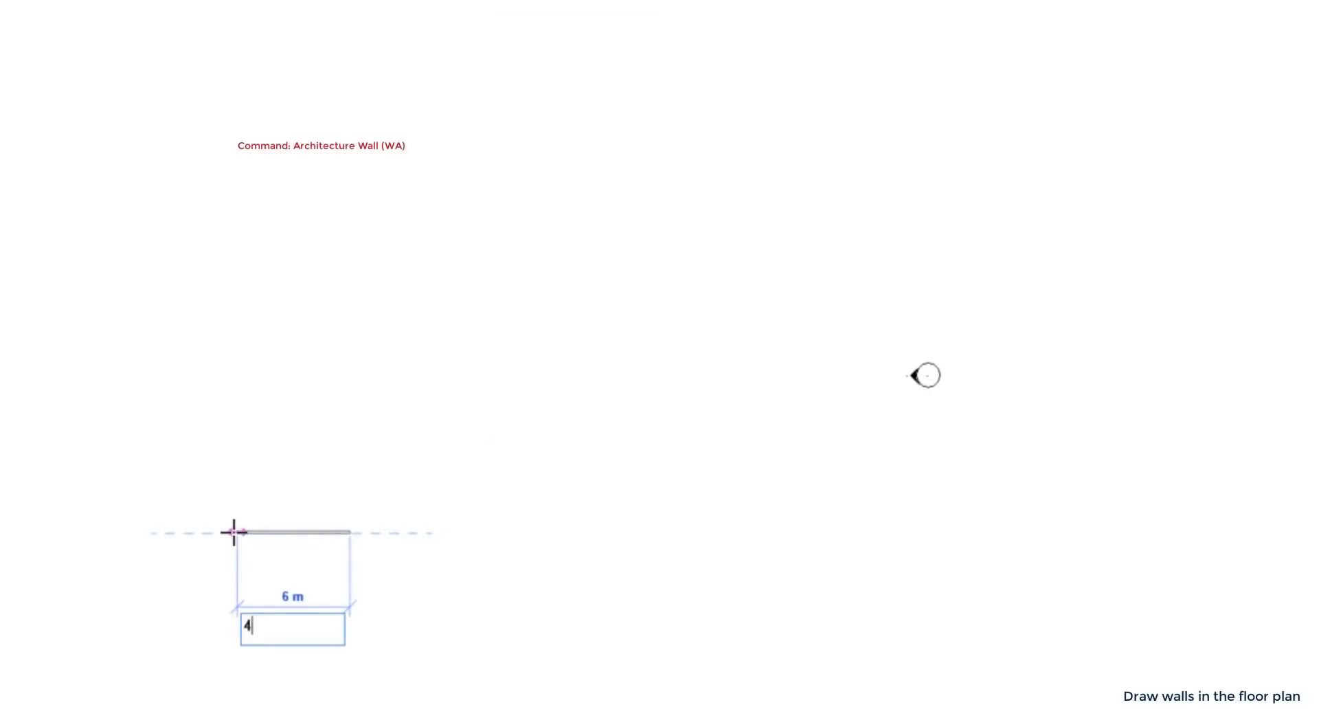
type("4.6")
key("Return")
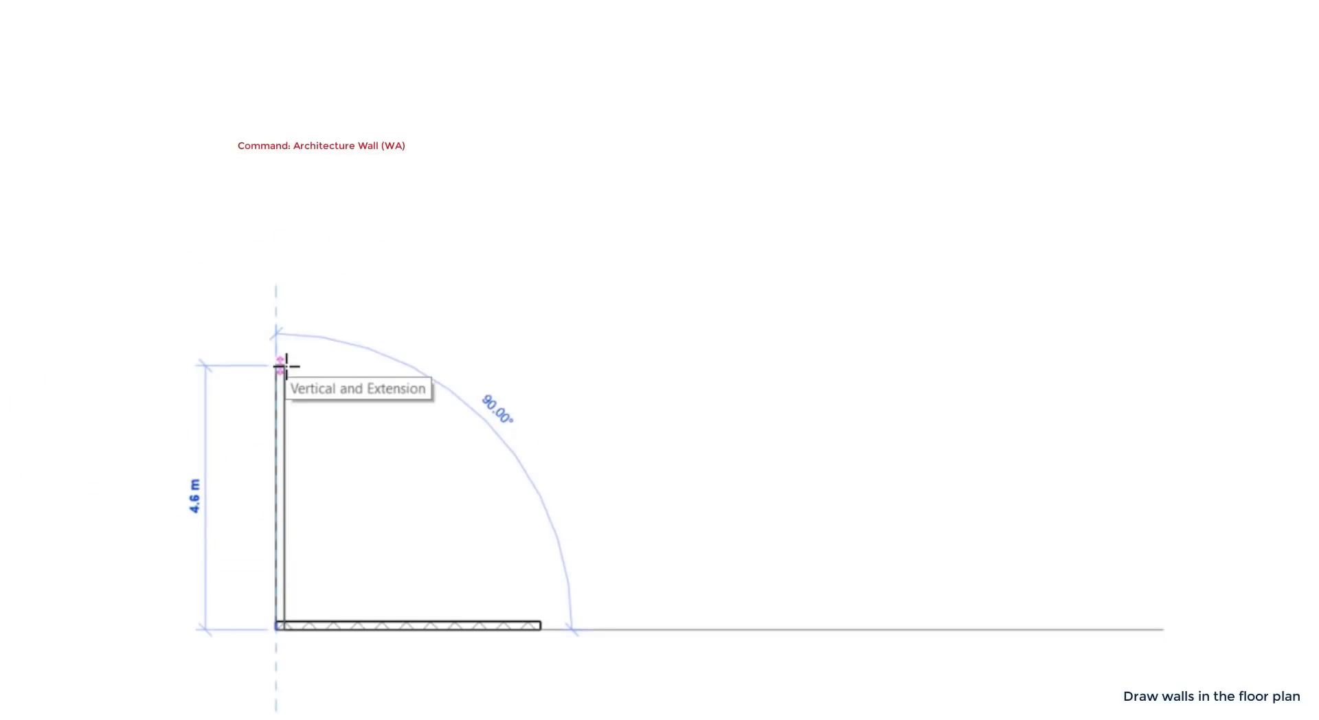
- Continue the wall chain with an 8.3 m vertical wall upward and a 12.9 m horizontal wall to the right
type("8.3")
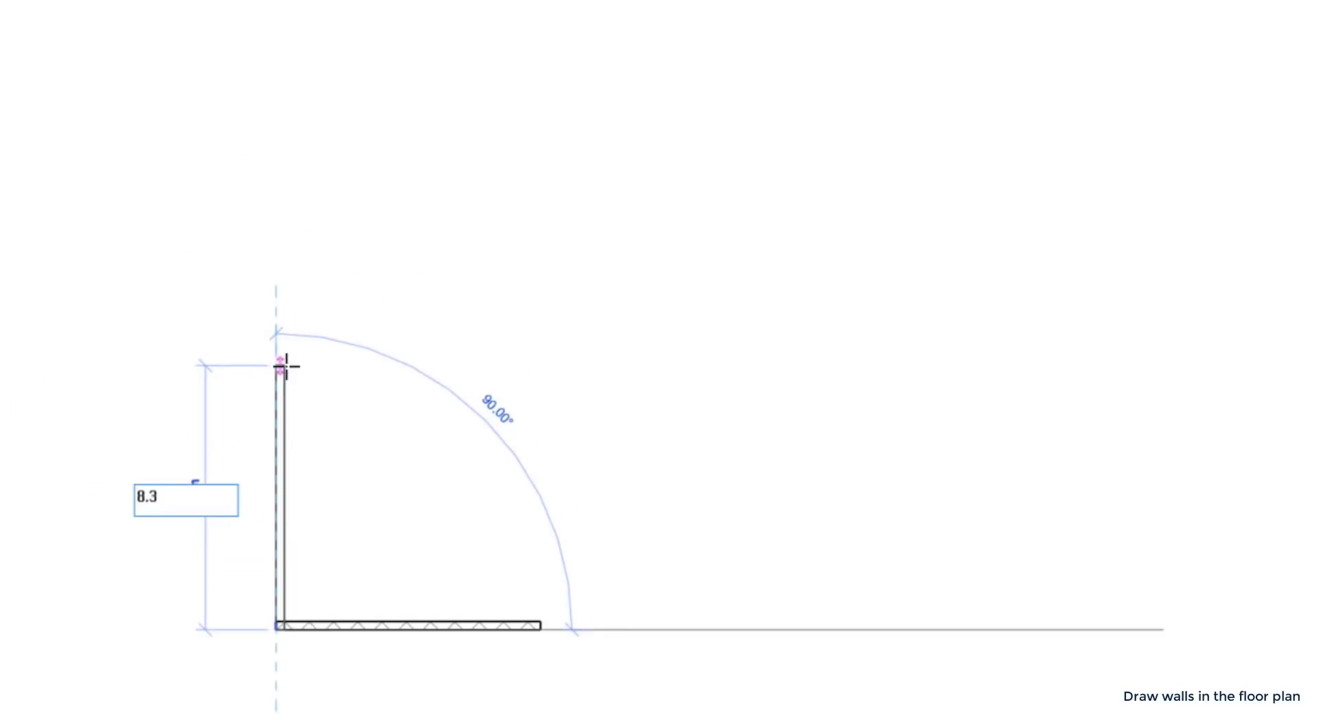
key("Return")
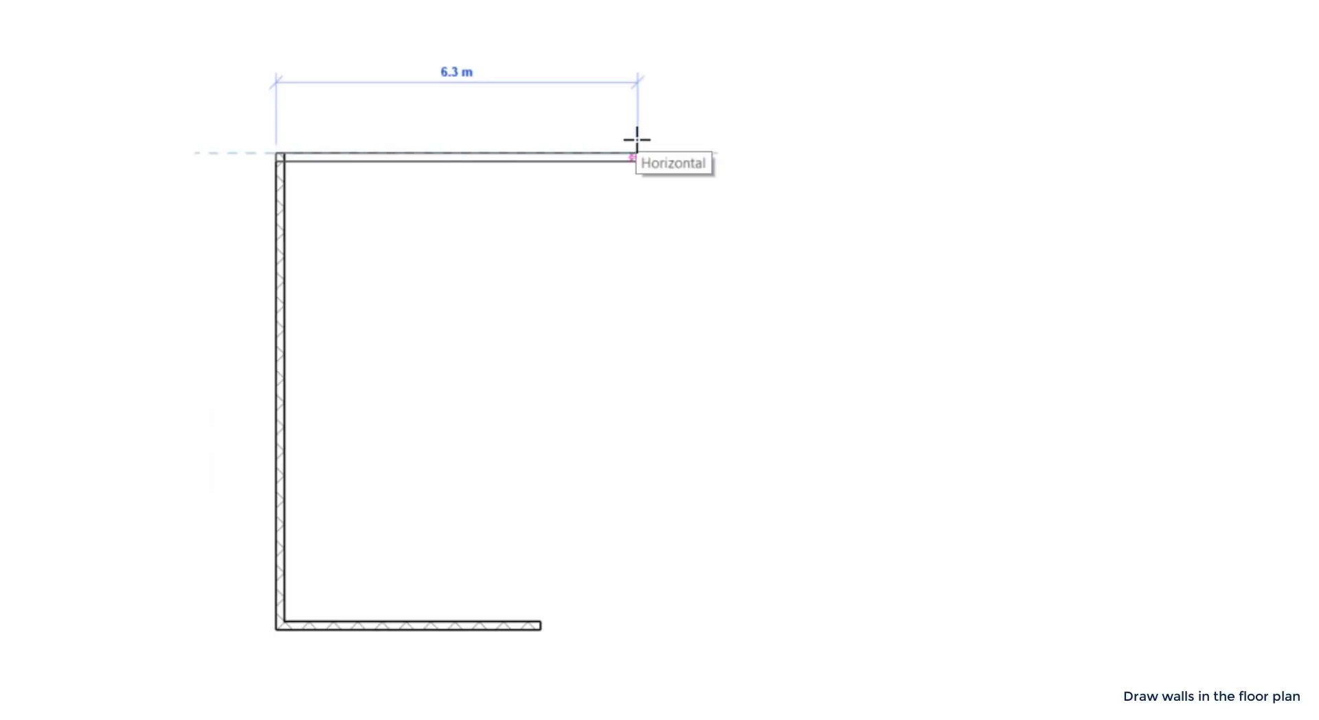
type("12.9")
key("Return")
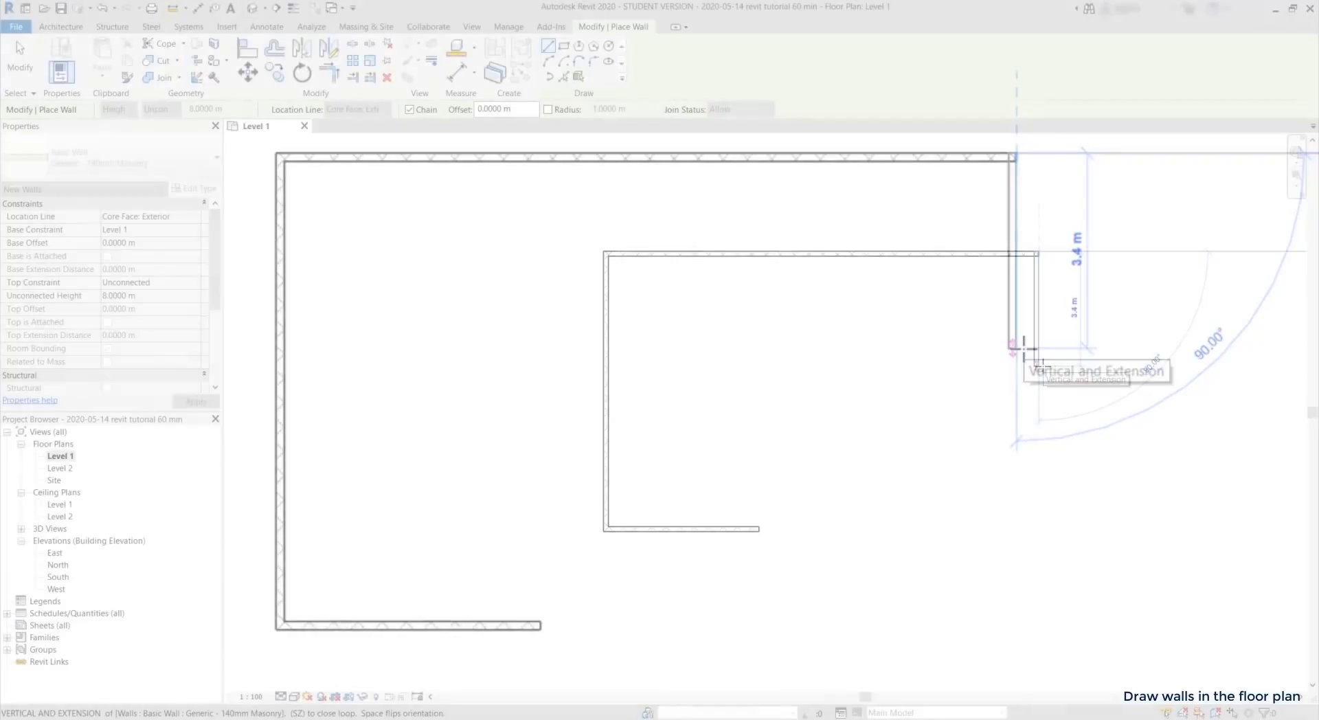
- Add a 9 m vertical wall running down from the upper-right corner and end the wall chain
type("9")
key("Return")
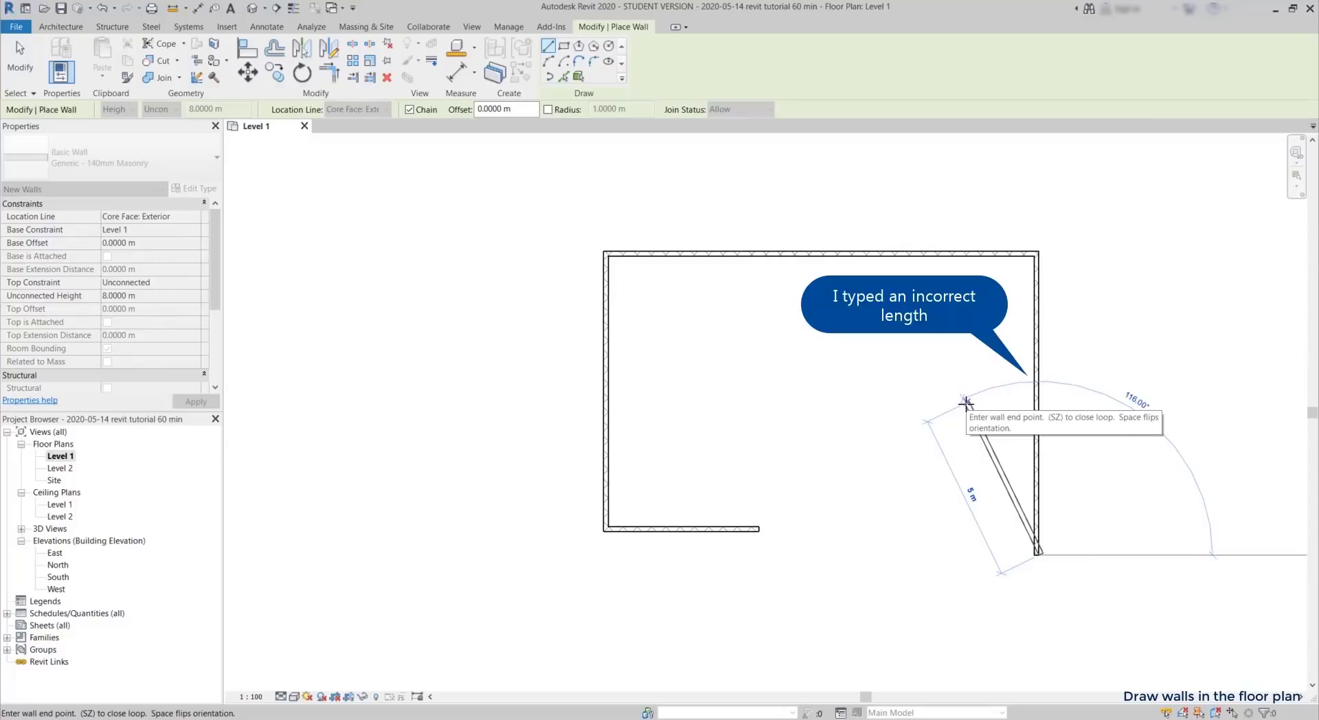
key("Escape")
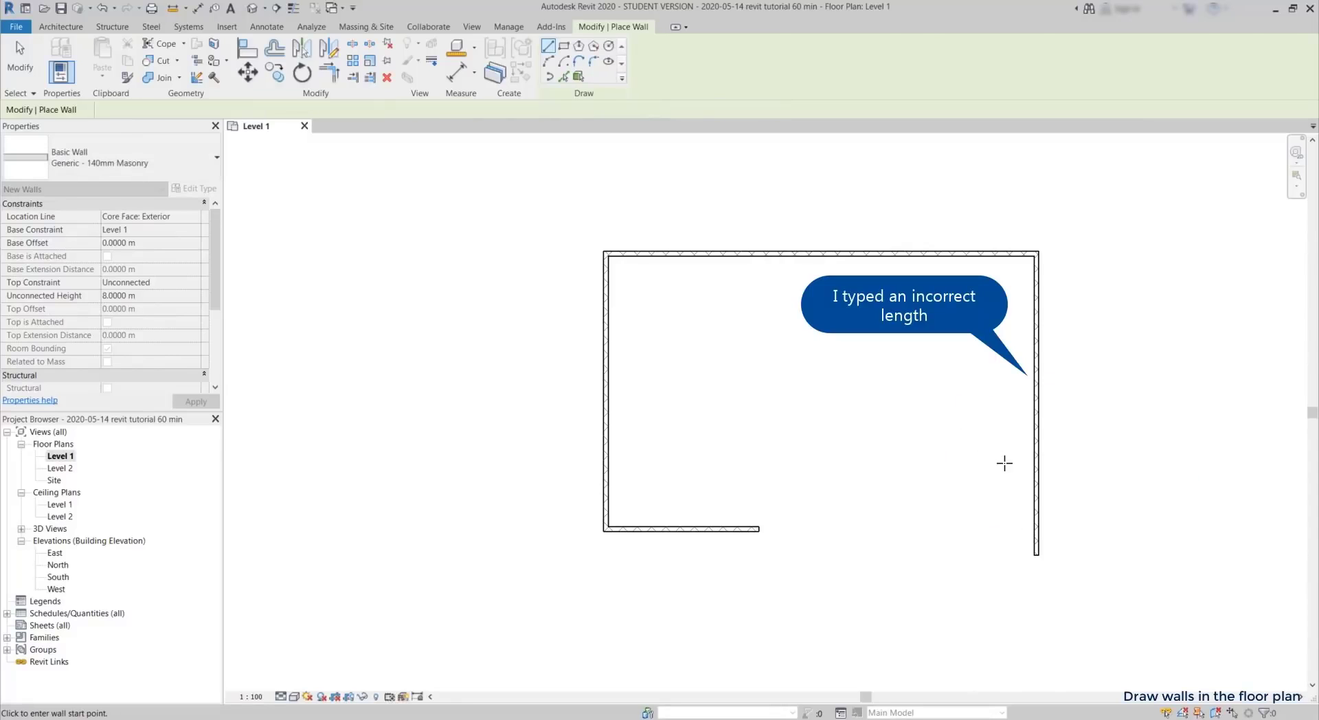
key("Escape")
- Set the right vertical wall's length to 6 m
left_click(1035, 481)
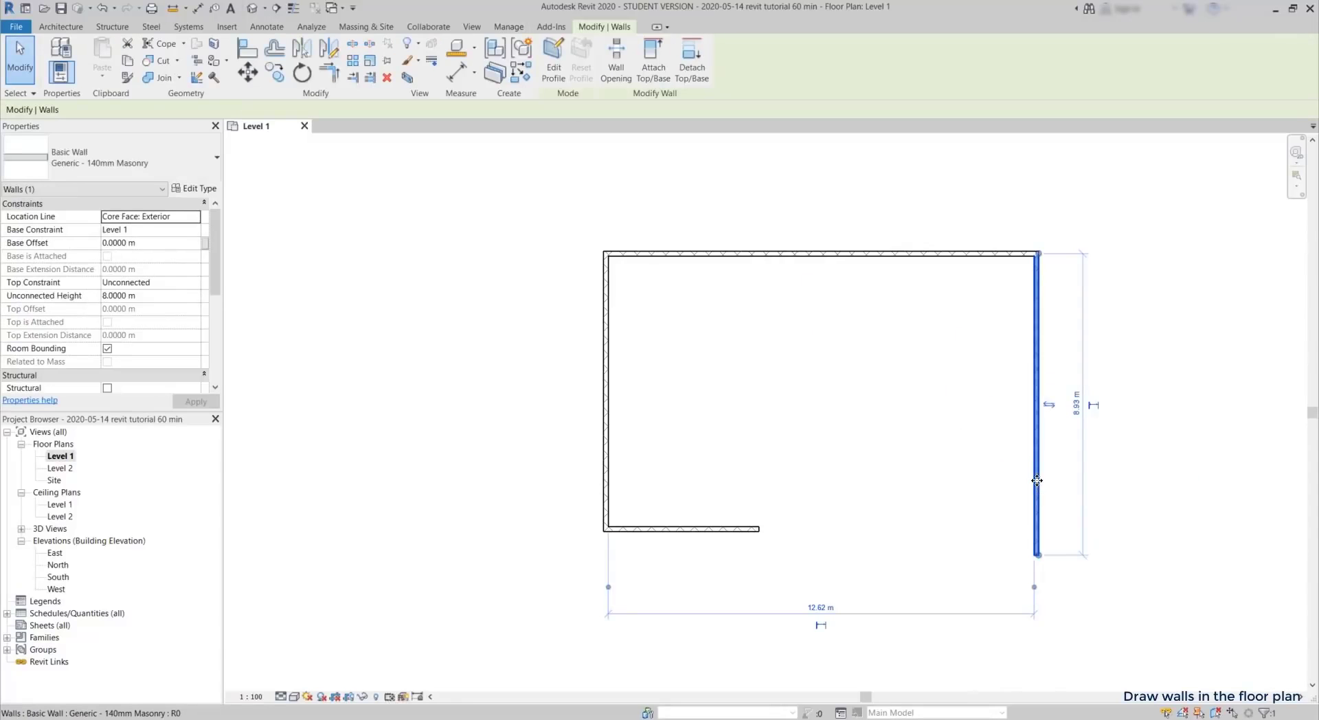
left_click(1076, 403)
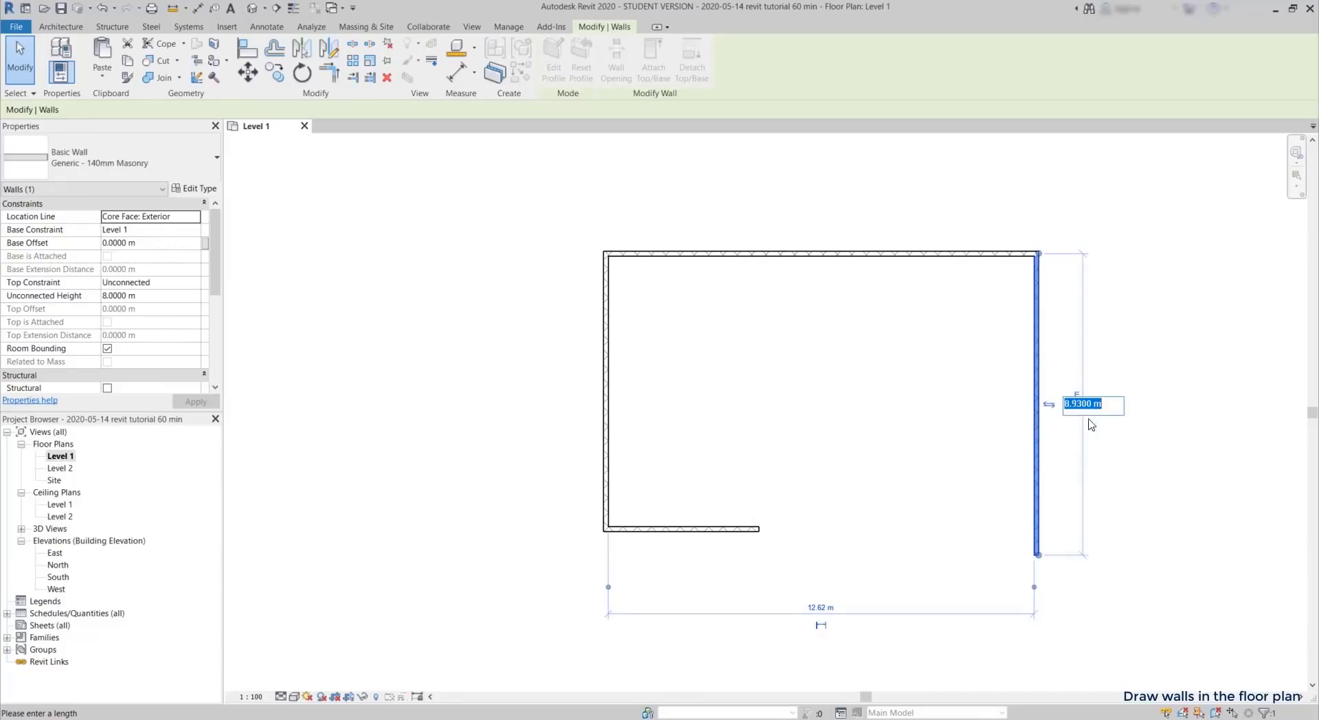
type("6")
key("Return")
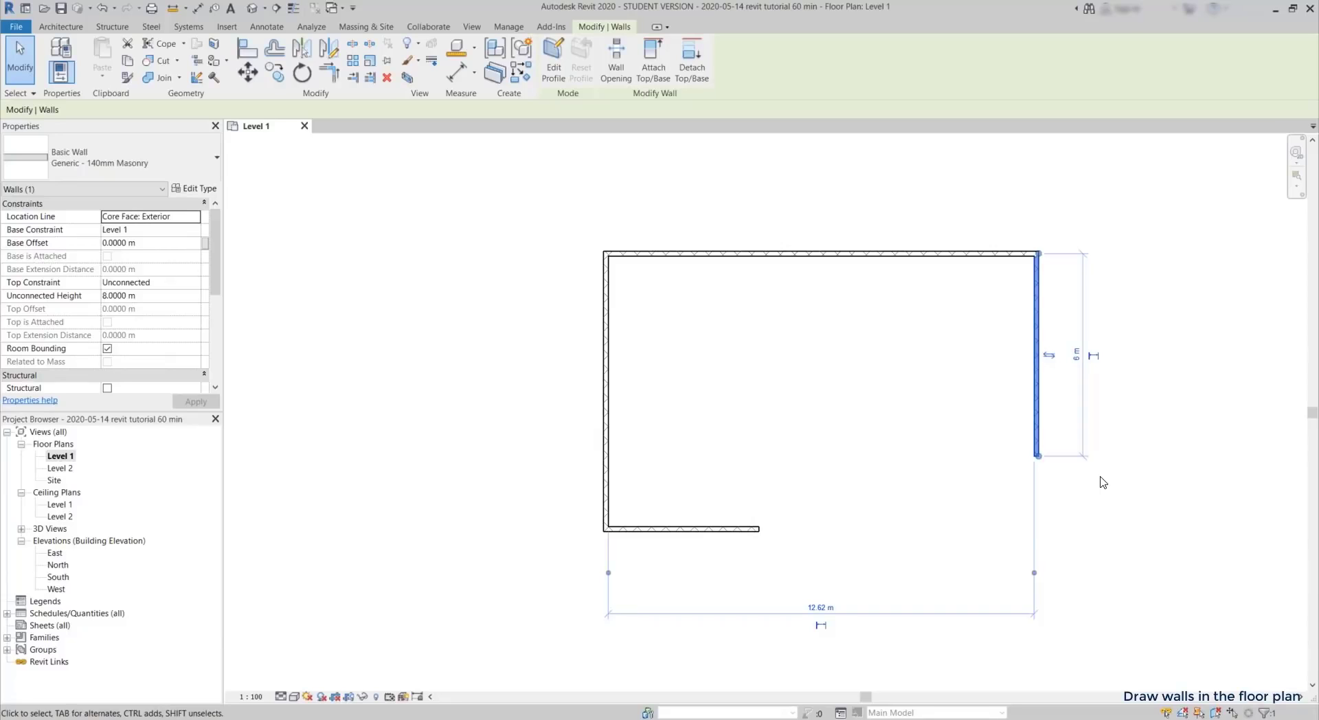
key("Escape")
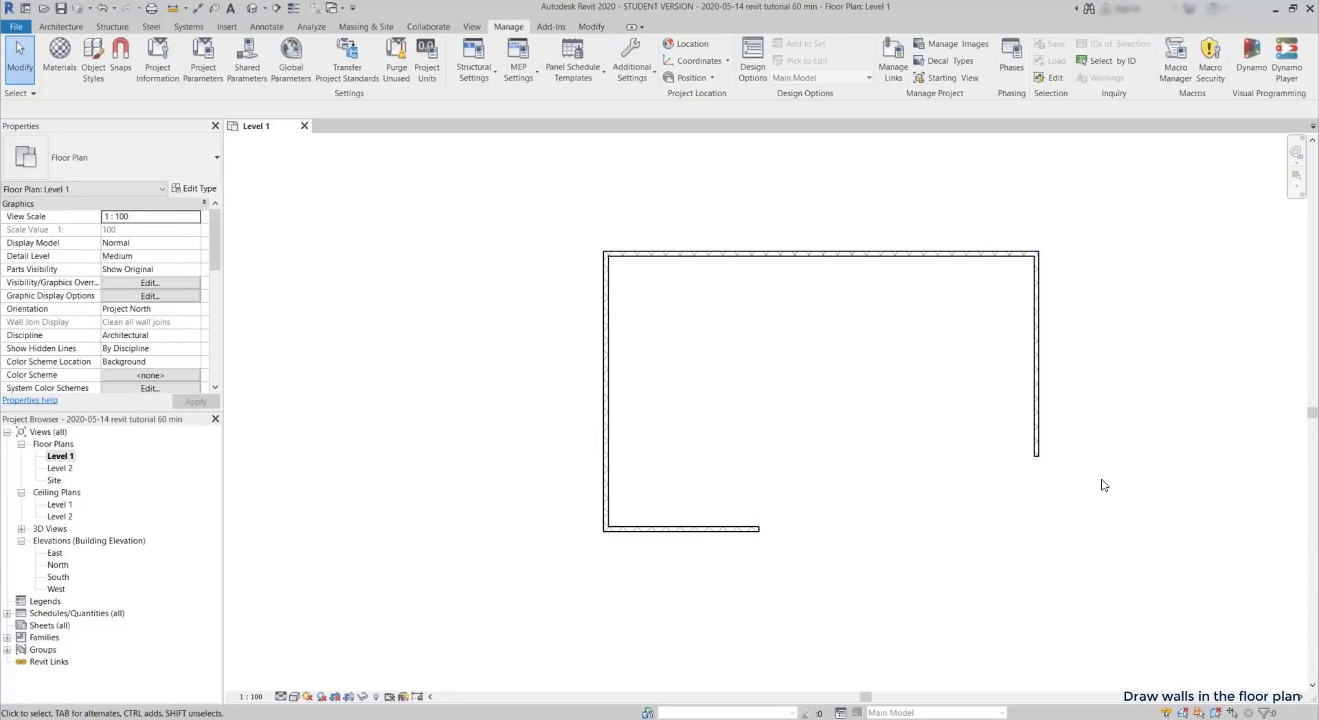
- Close the outline with an 8.16 m horizontal wall running left from the right wall's lower end and a vertical wall down to the lower wall's end
key("w")
key("a")
scroll(1062, 470, "up", 2)
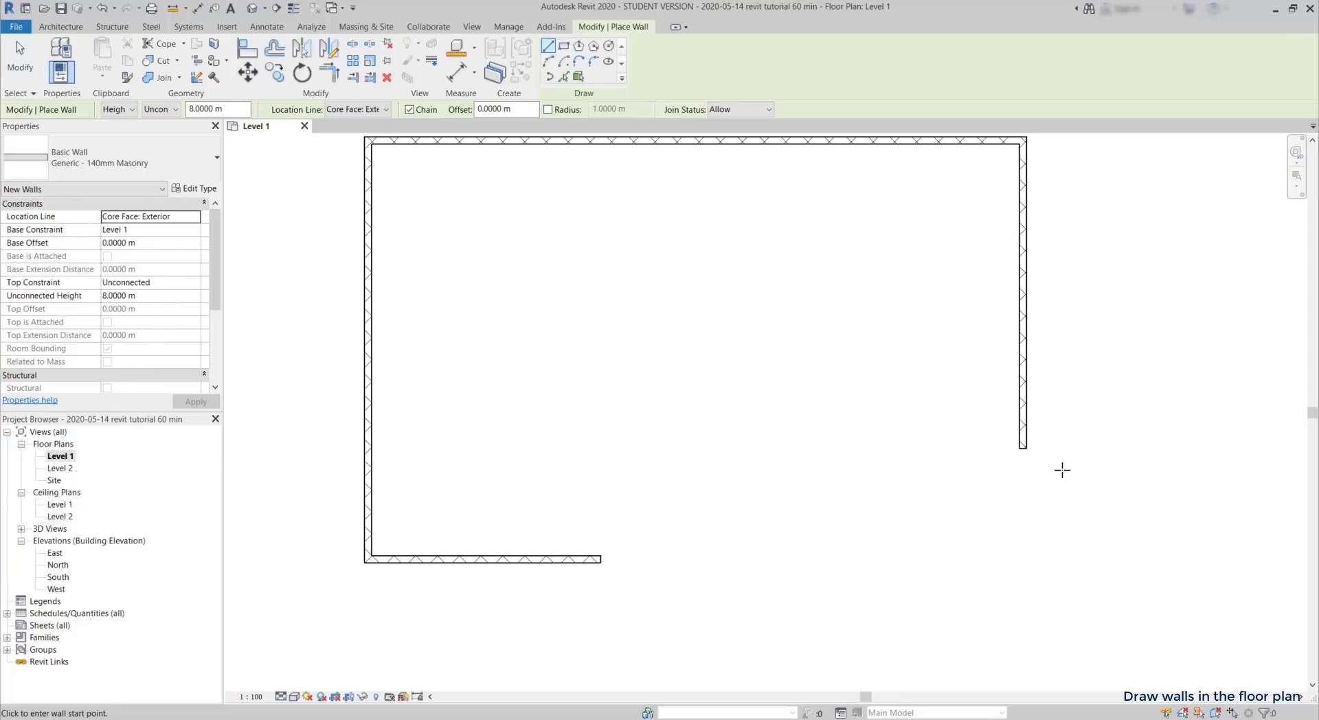
left_click(1023, 448)
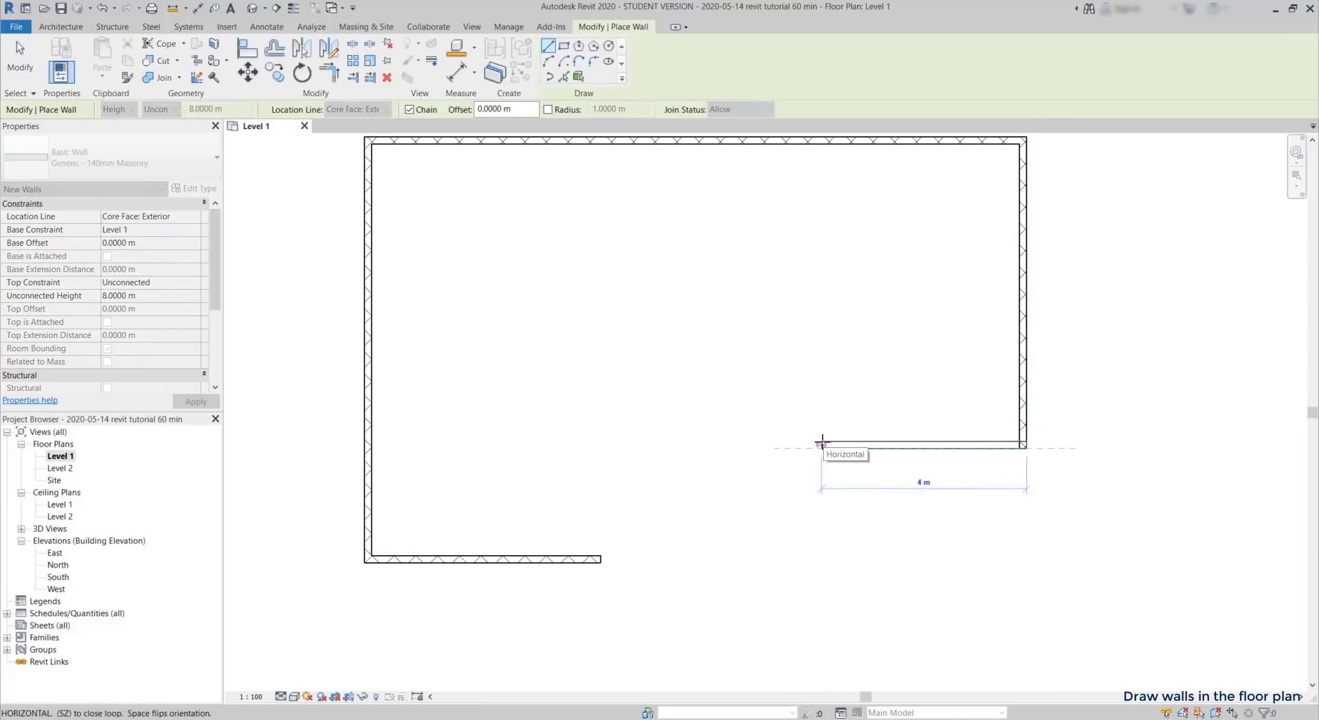
type("8.16")
key("Return")
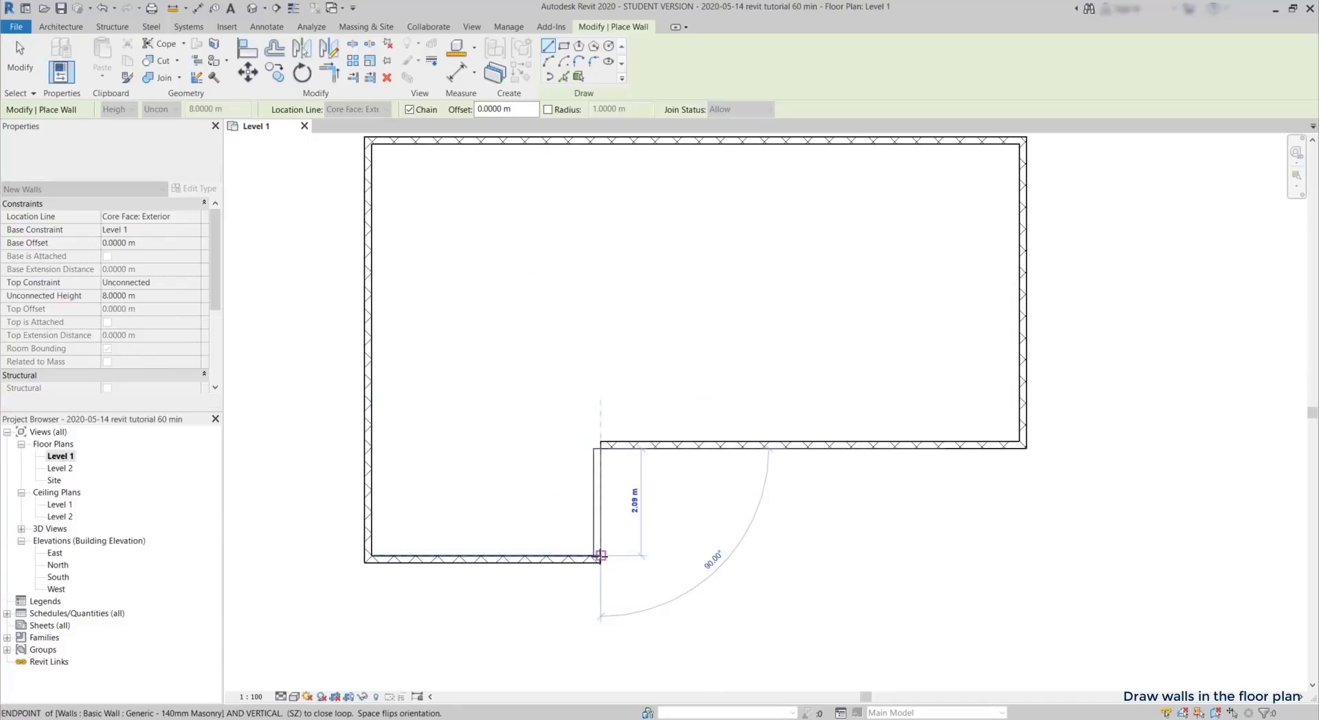
left_click(598, 560)
key("Escape")
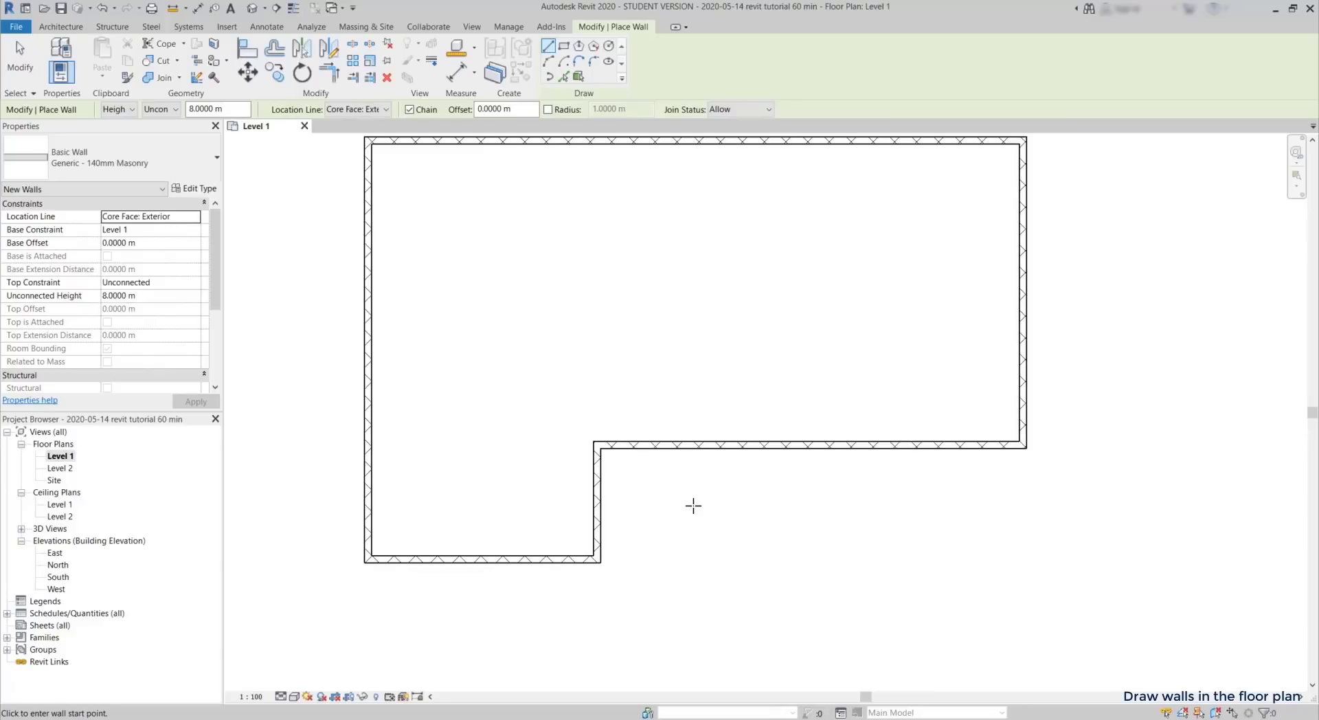
key("Escape")
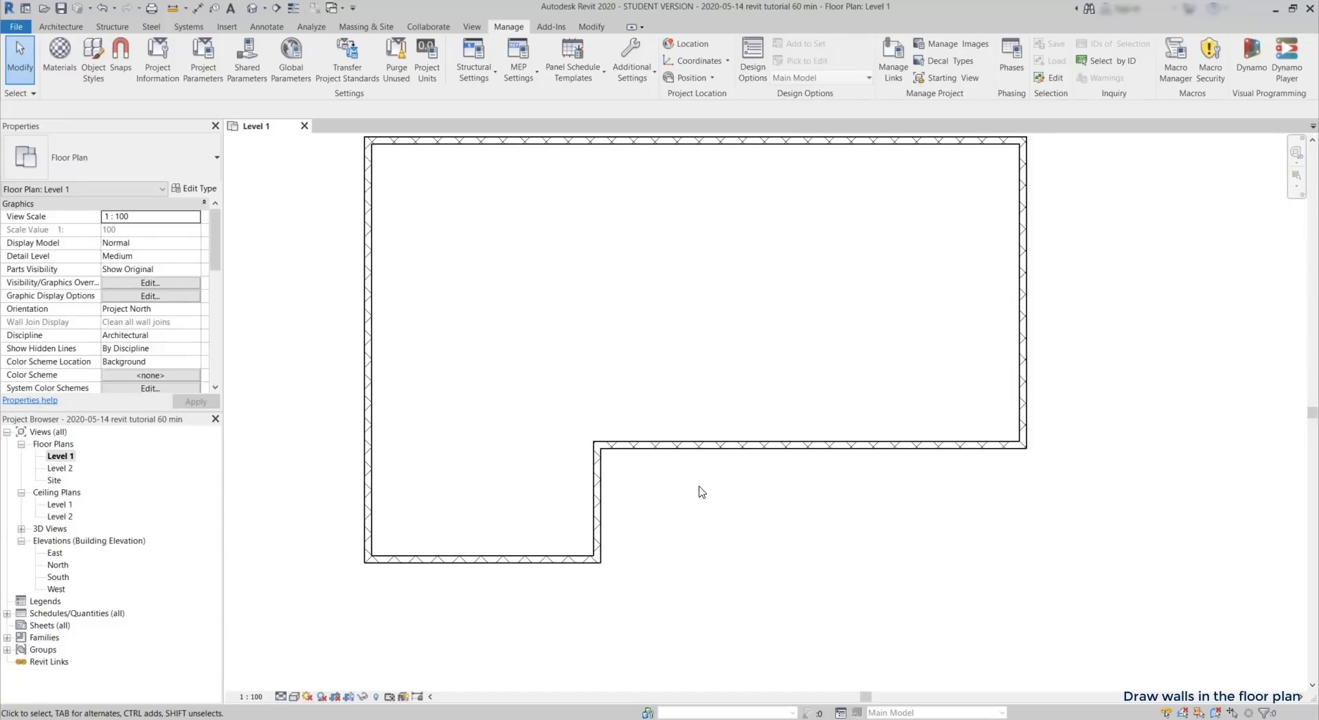
- Change all six outline walls to the Generic - 300mm type with the location line at Core Face: Interior
left_click_drag(1127, 624, 310, 144)
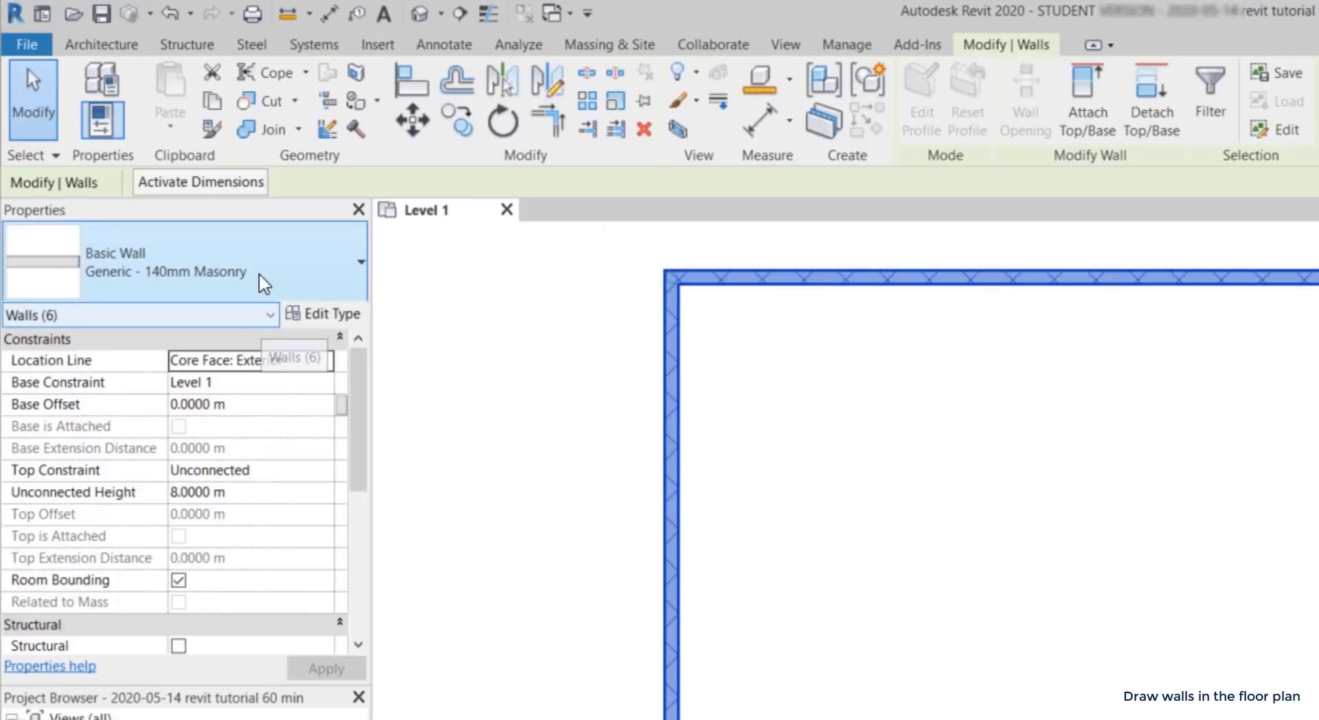
left_click(263, 283)
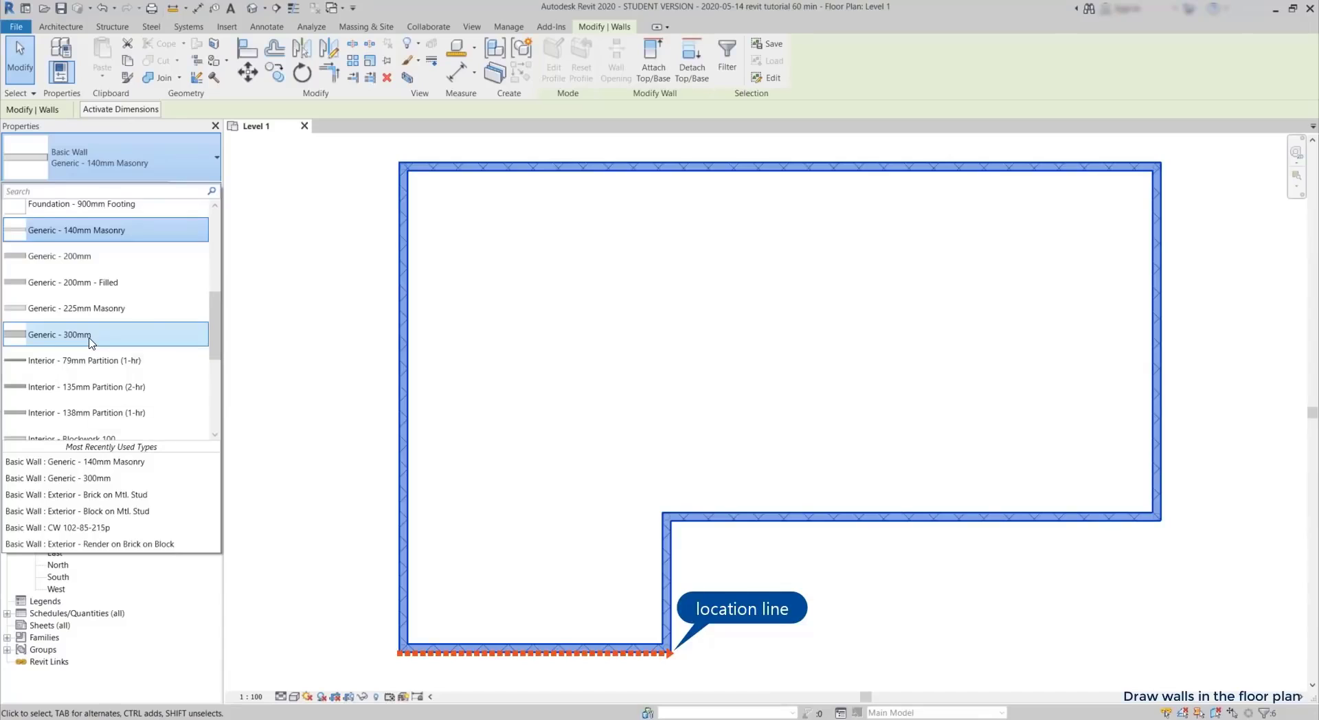
left_click(90, 336)
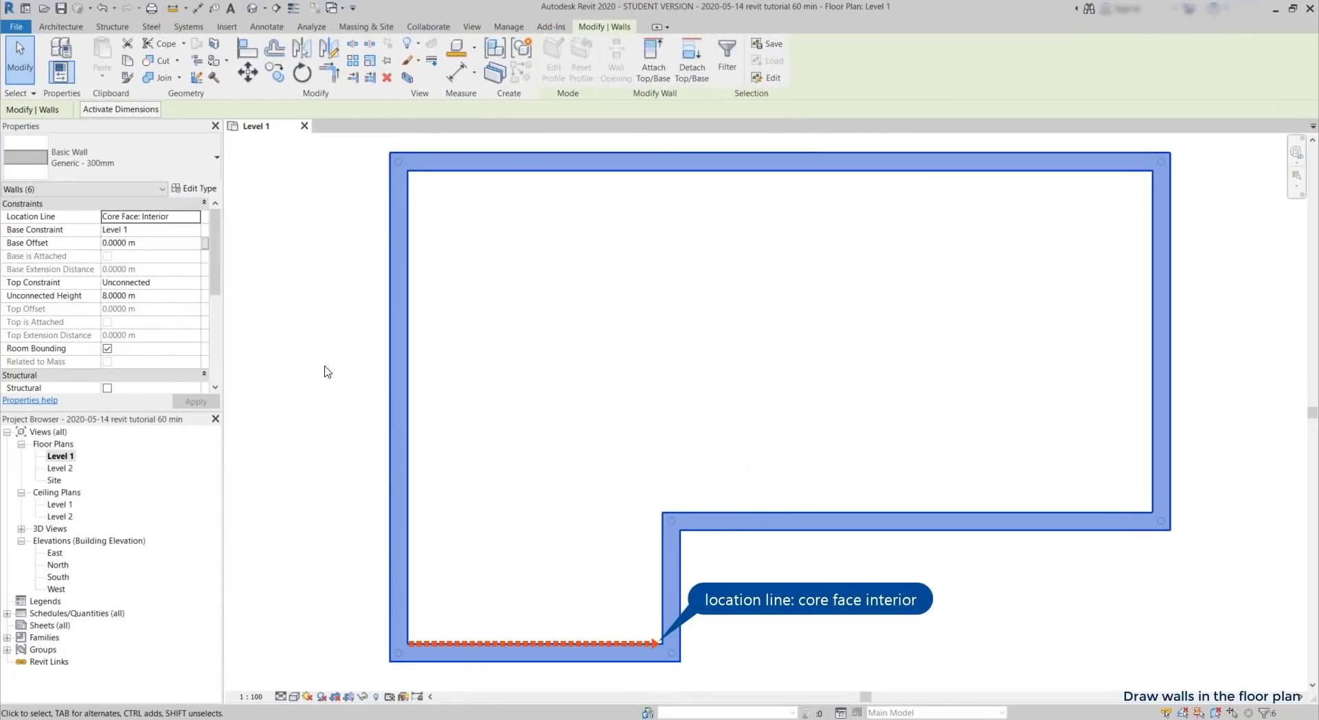
left_click(327, 371)
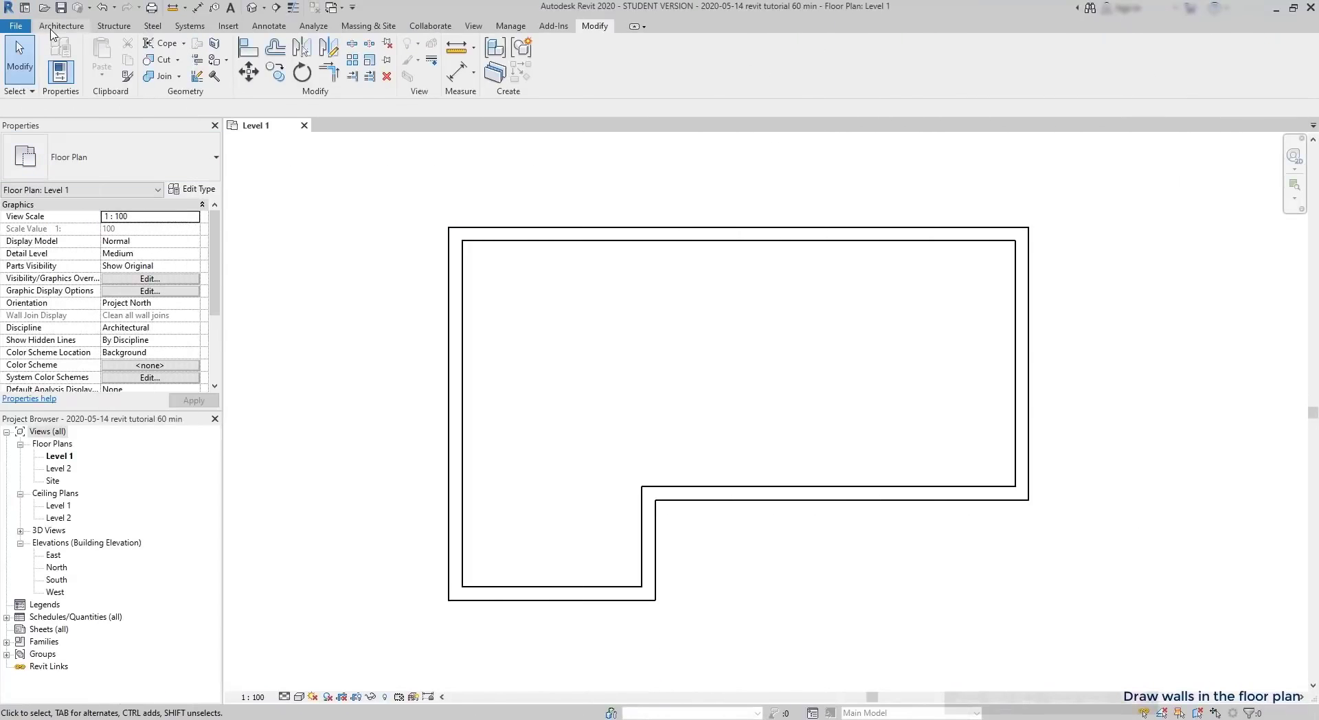
- Draw a vertical Generic - 140mm Masonry architectural wall from the outline's inner step corner up to the upper wall's inner face
left_click(51, 29)
left_click(56, 78)
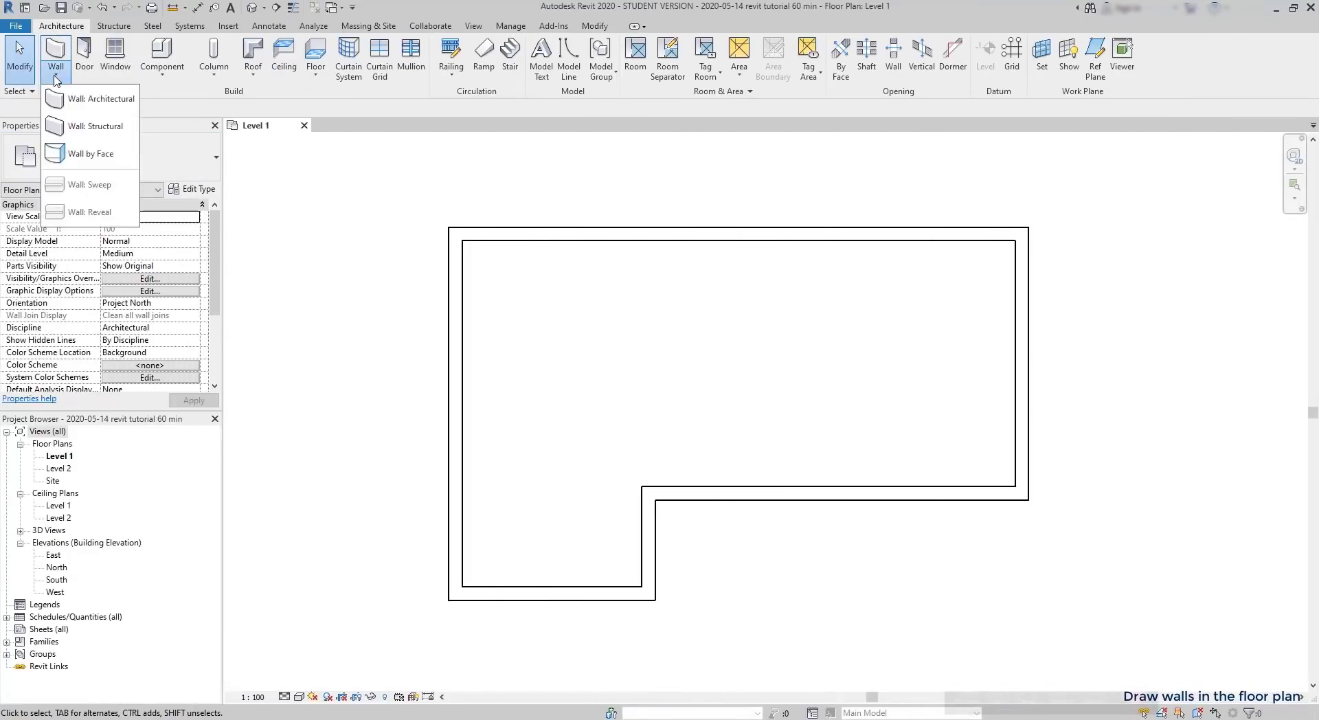
left_click(96, 99)
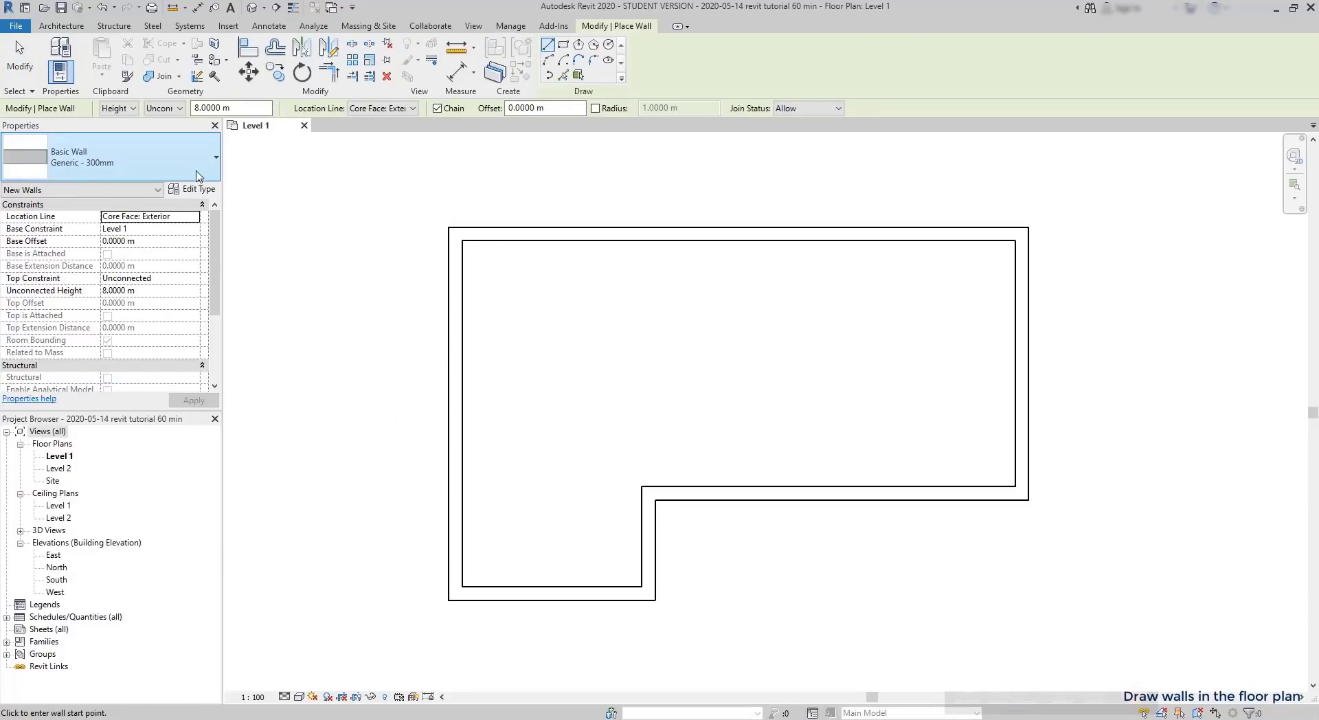
left_click(197, 175)
scroll(213, 277, "up", 3)
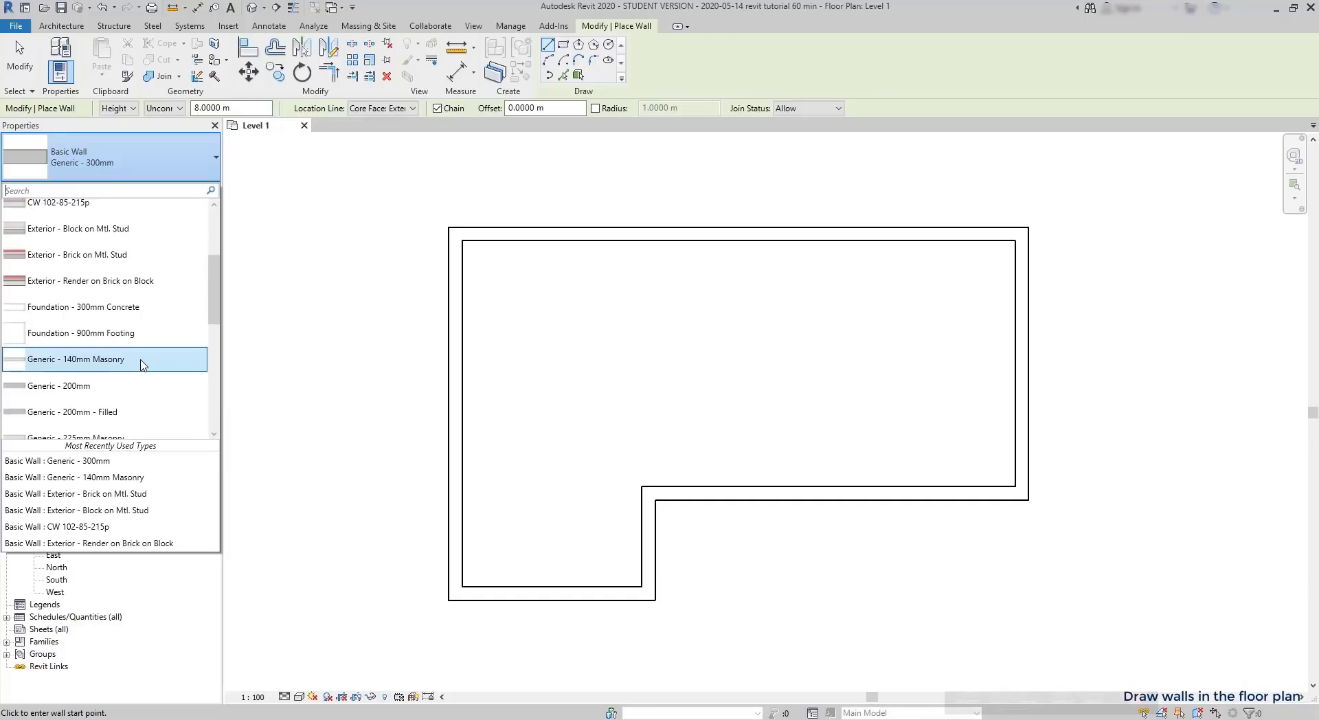
left_click(142, 361)
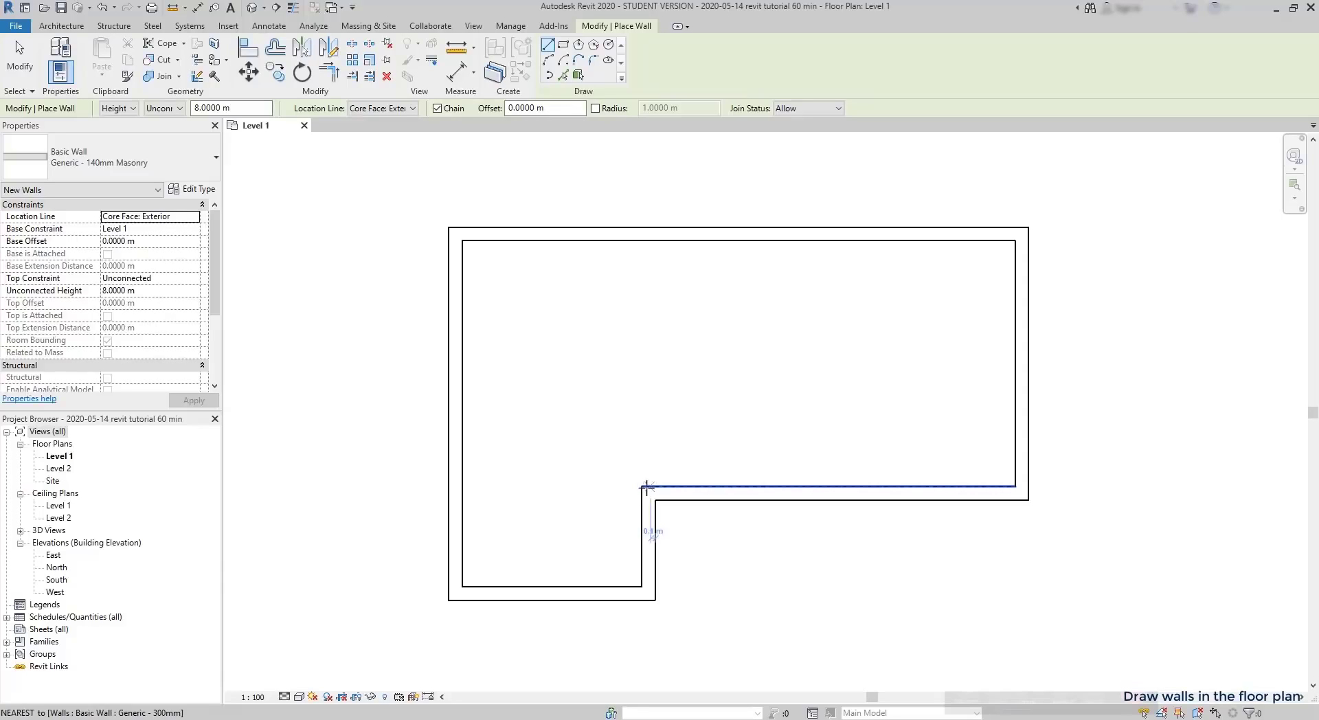
left_click(641, 486)
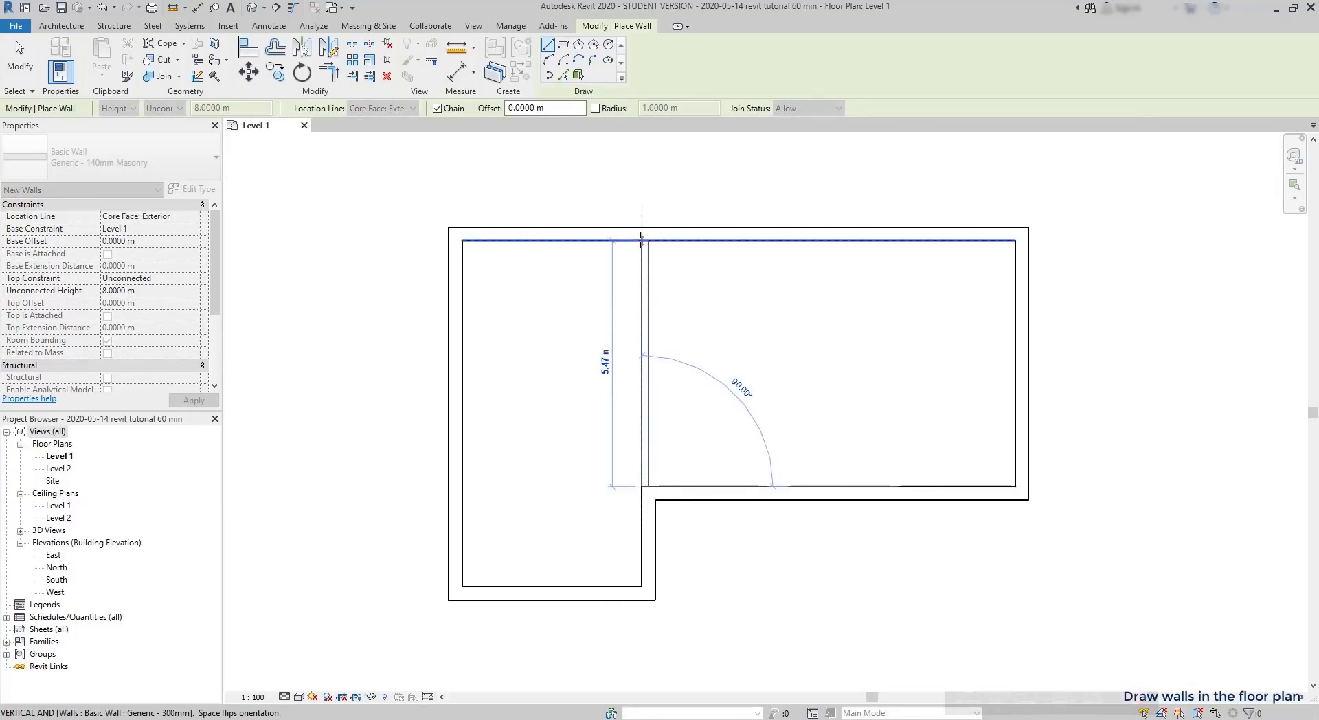
left_click(641, 238)
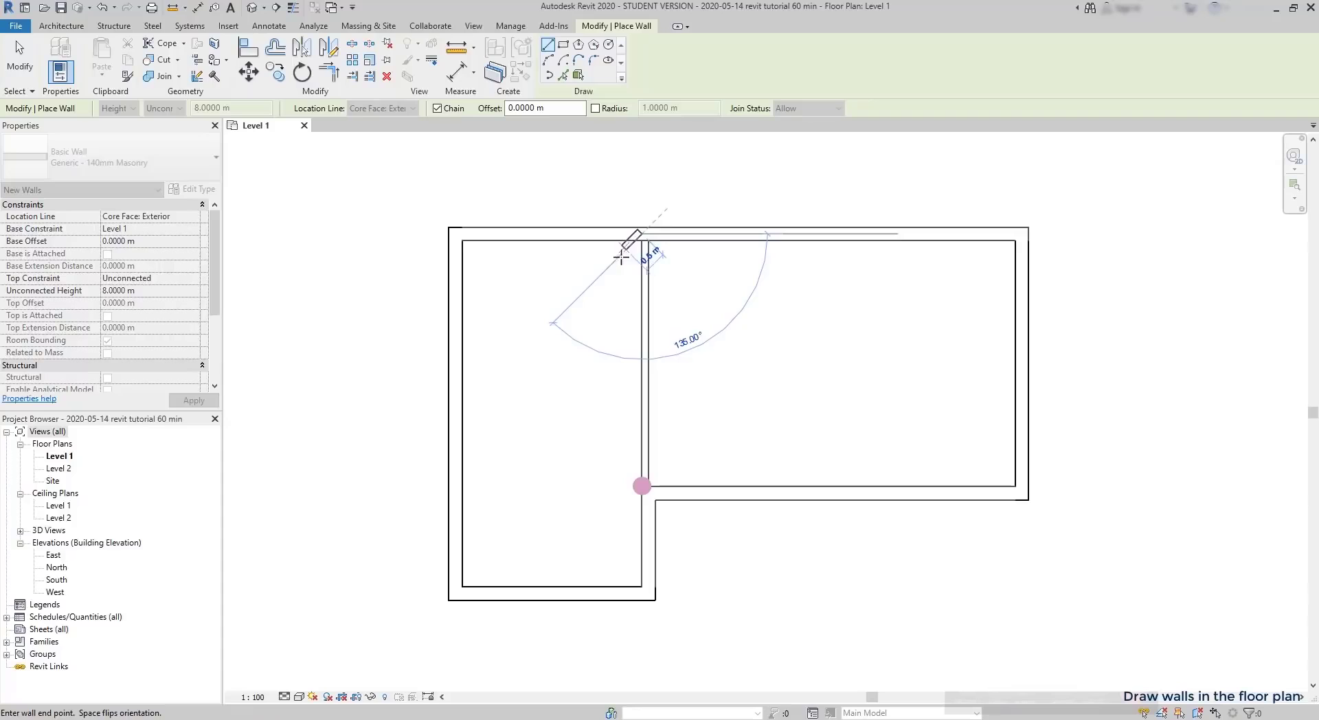
key("Escape")
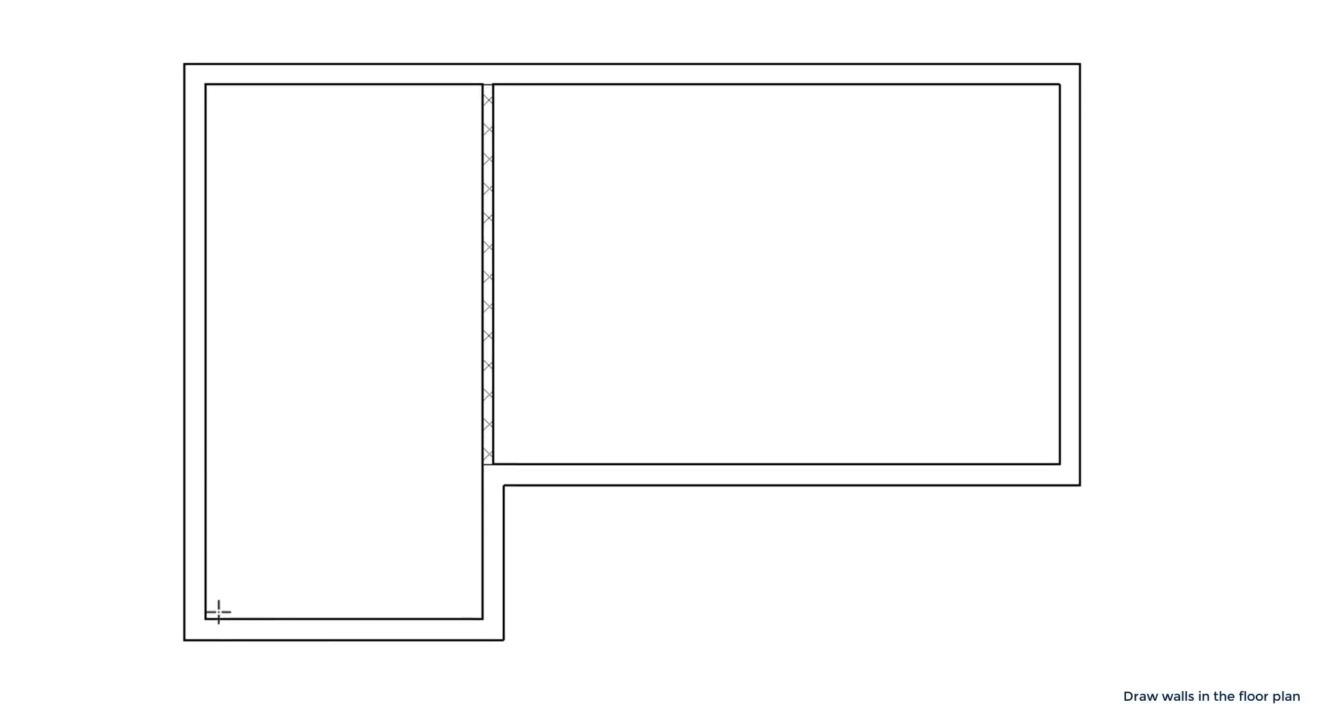
- Draw a horizontal partition from the left wall's inner face, 3.8 m above the lower inner corner, to the vertical partition
left_click(206, 617)
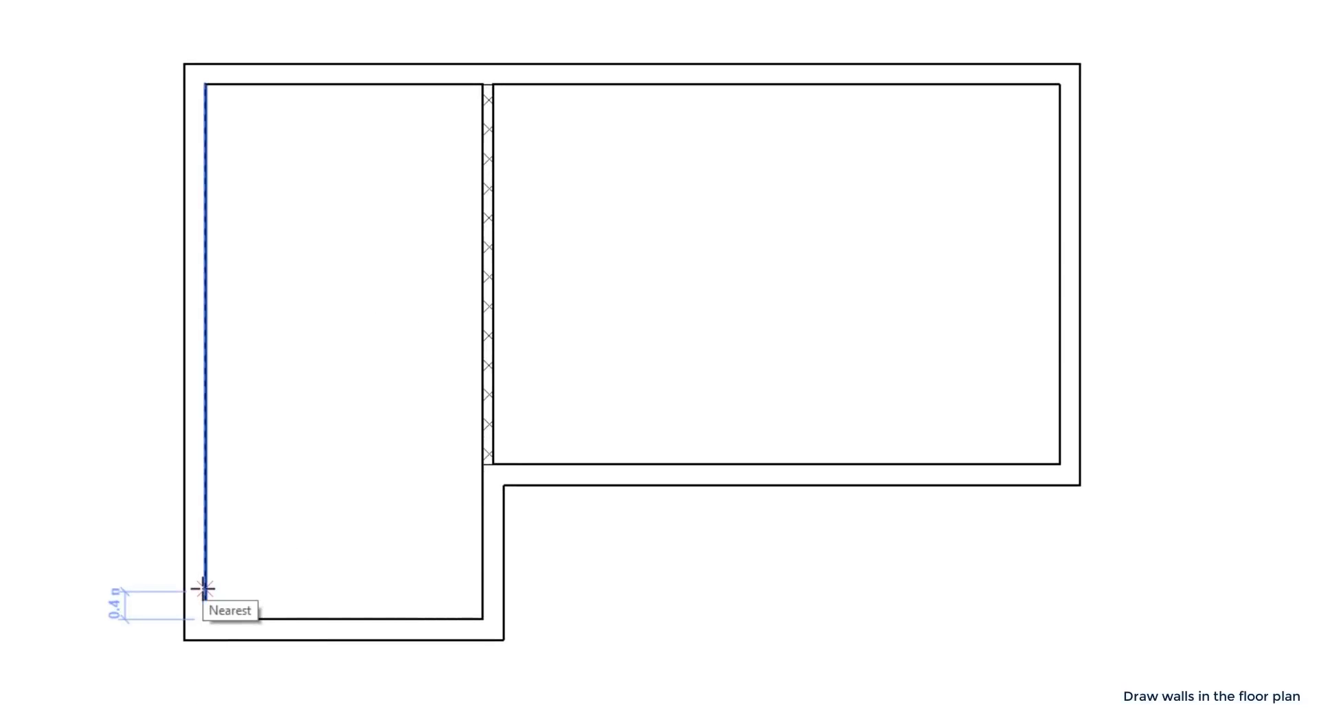
type("3.8")
key("Return")
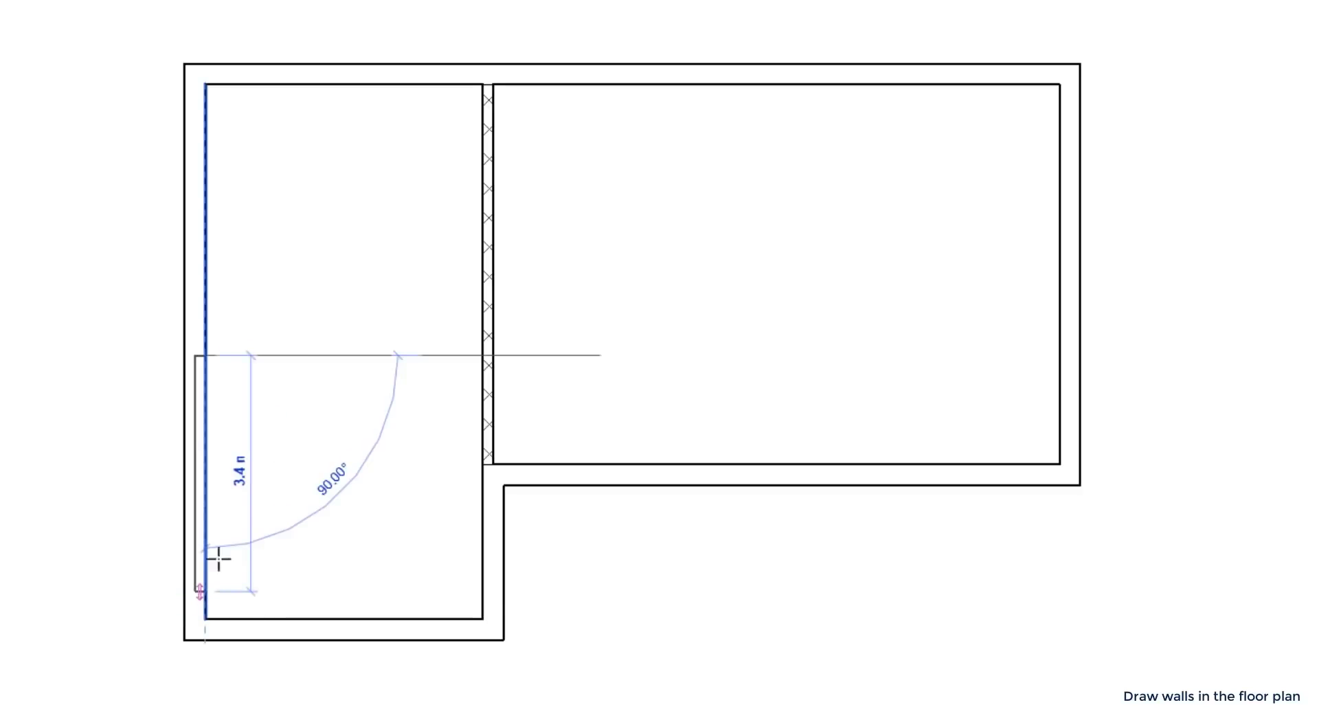
left_click(481, 355)
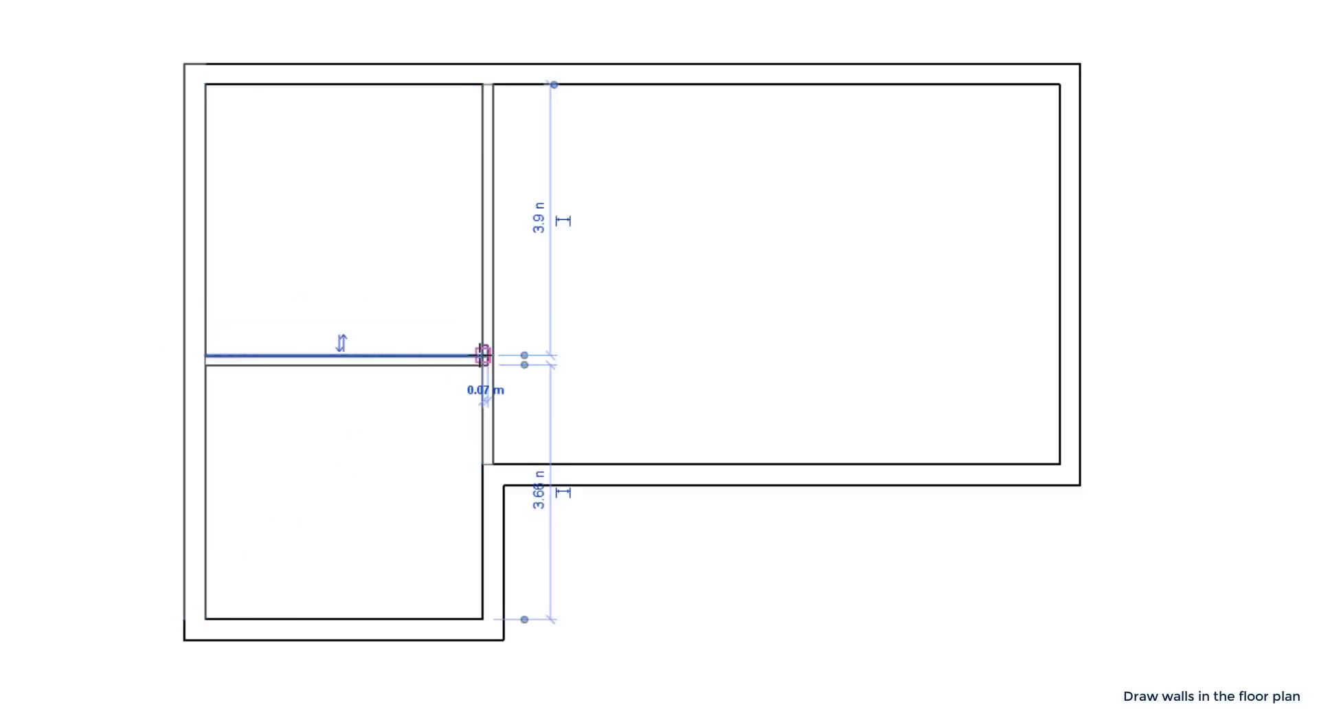
key("Escape")
key("Escape")
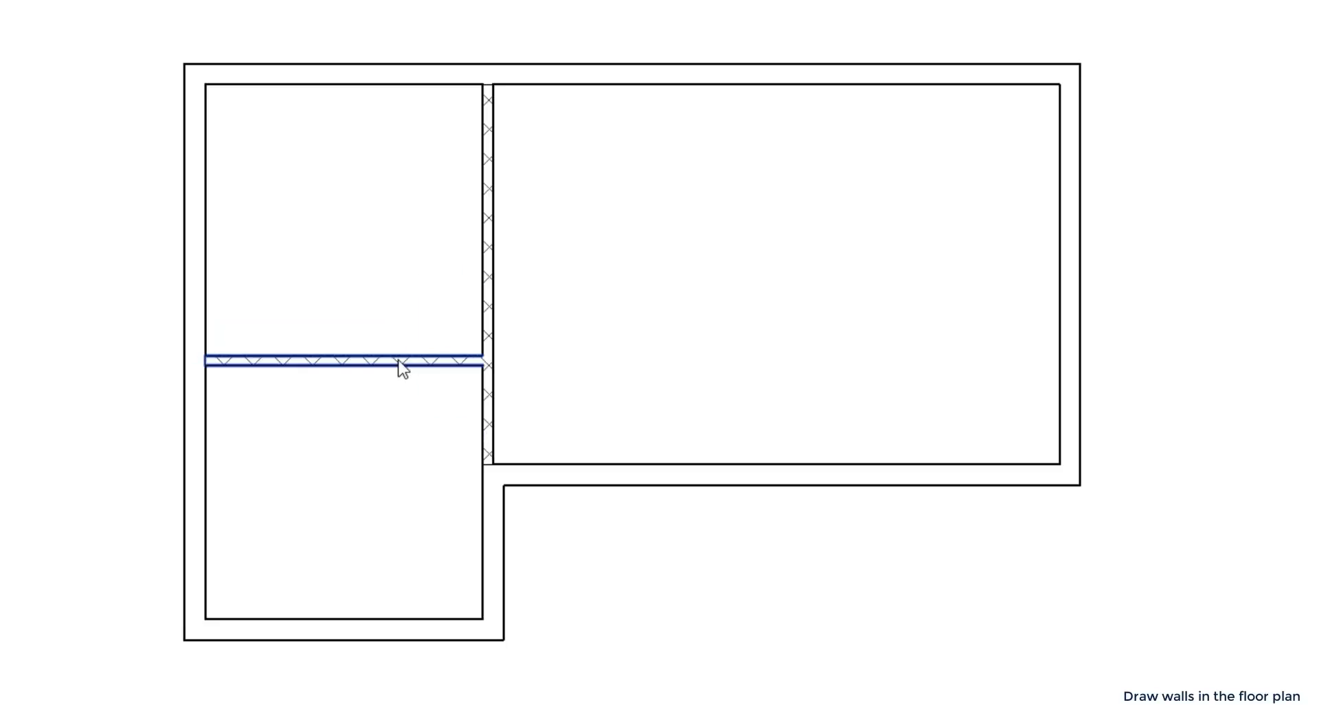
left_click(402, 358)
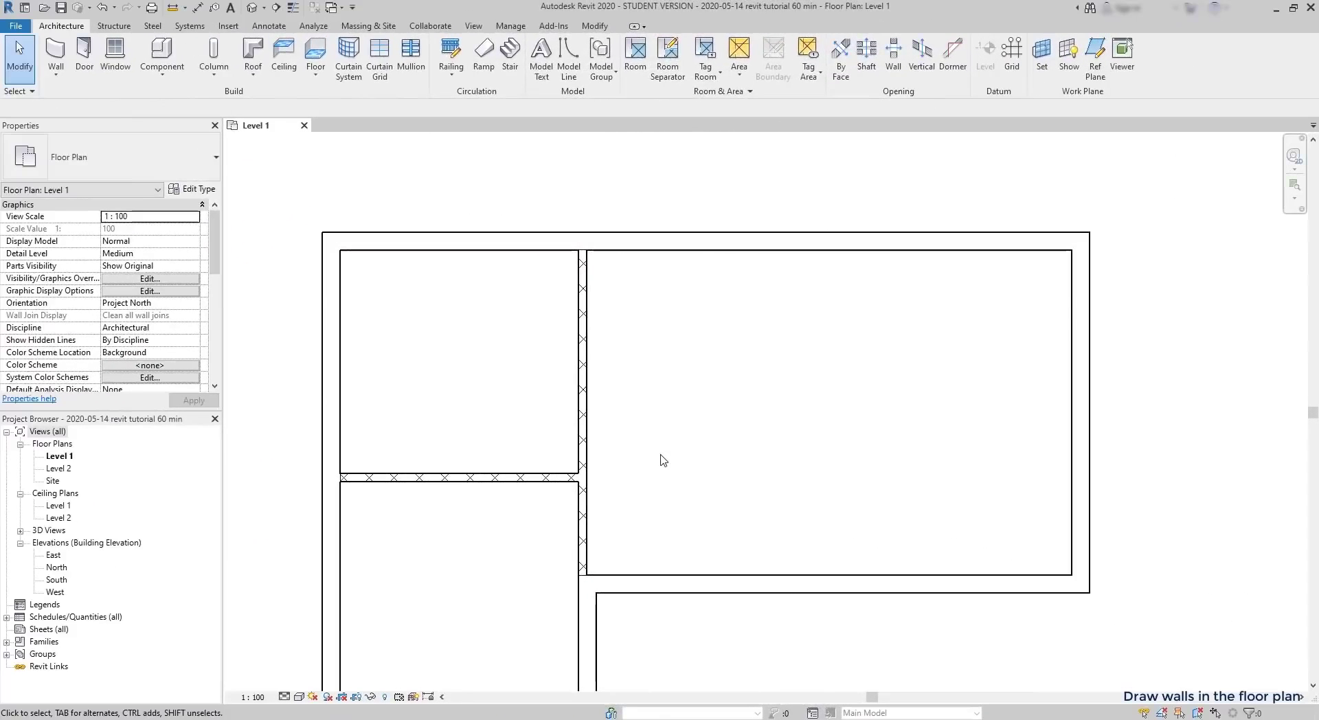
- Start a wall chain on the vertical partition's right face, 2.2 m below the upper wall, with a 1.13 m horizontal wall running right
key("w")
key("a")
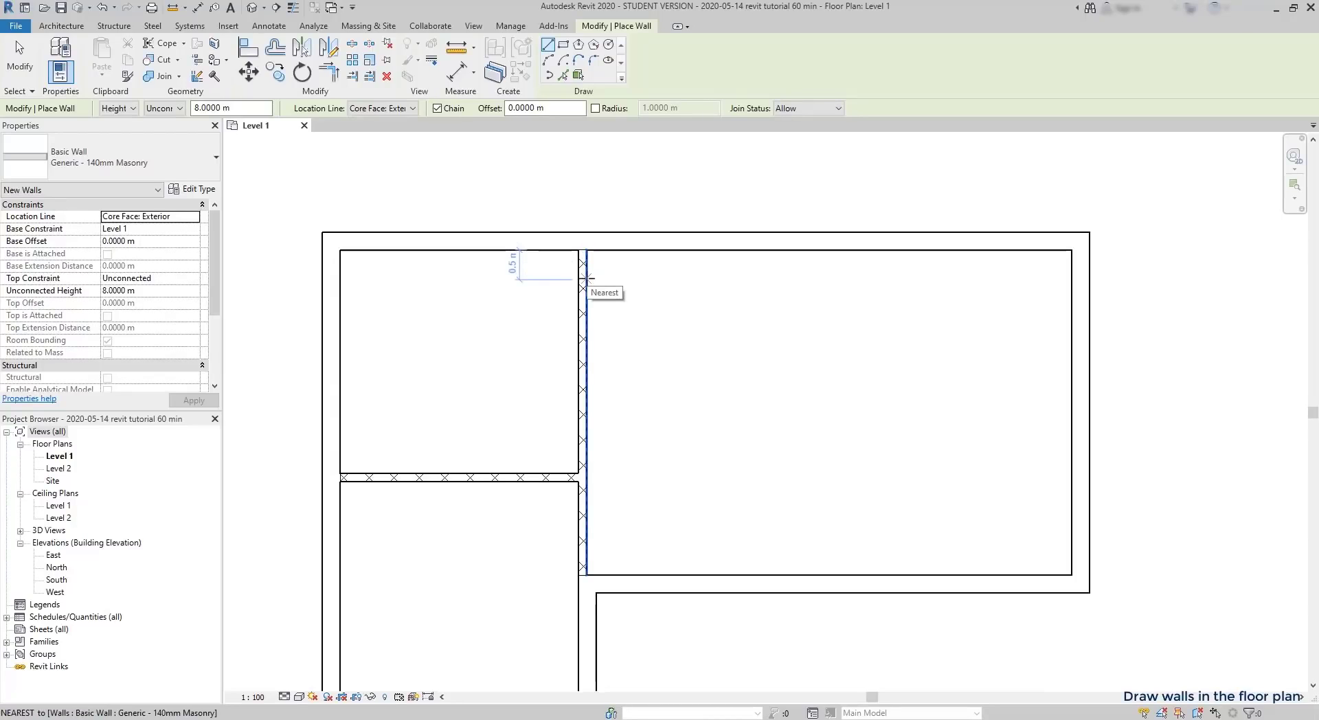
type("2.2")
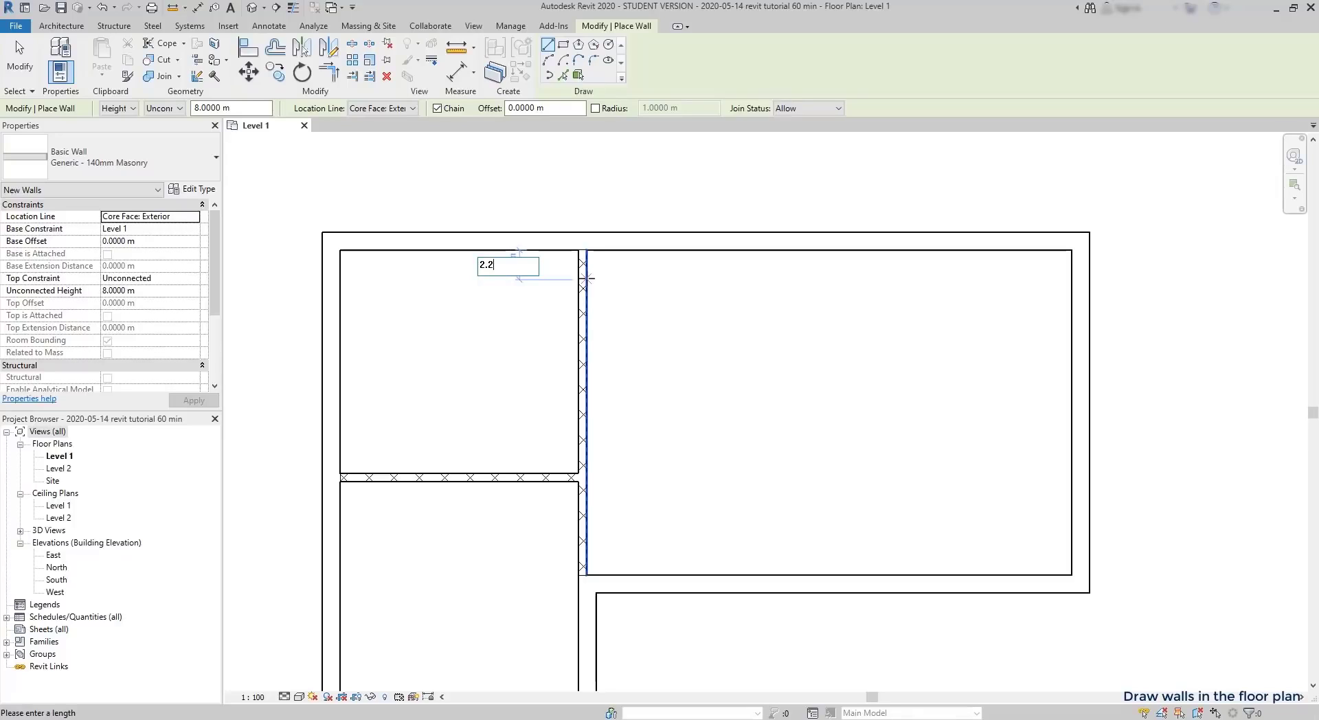
key("Return")
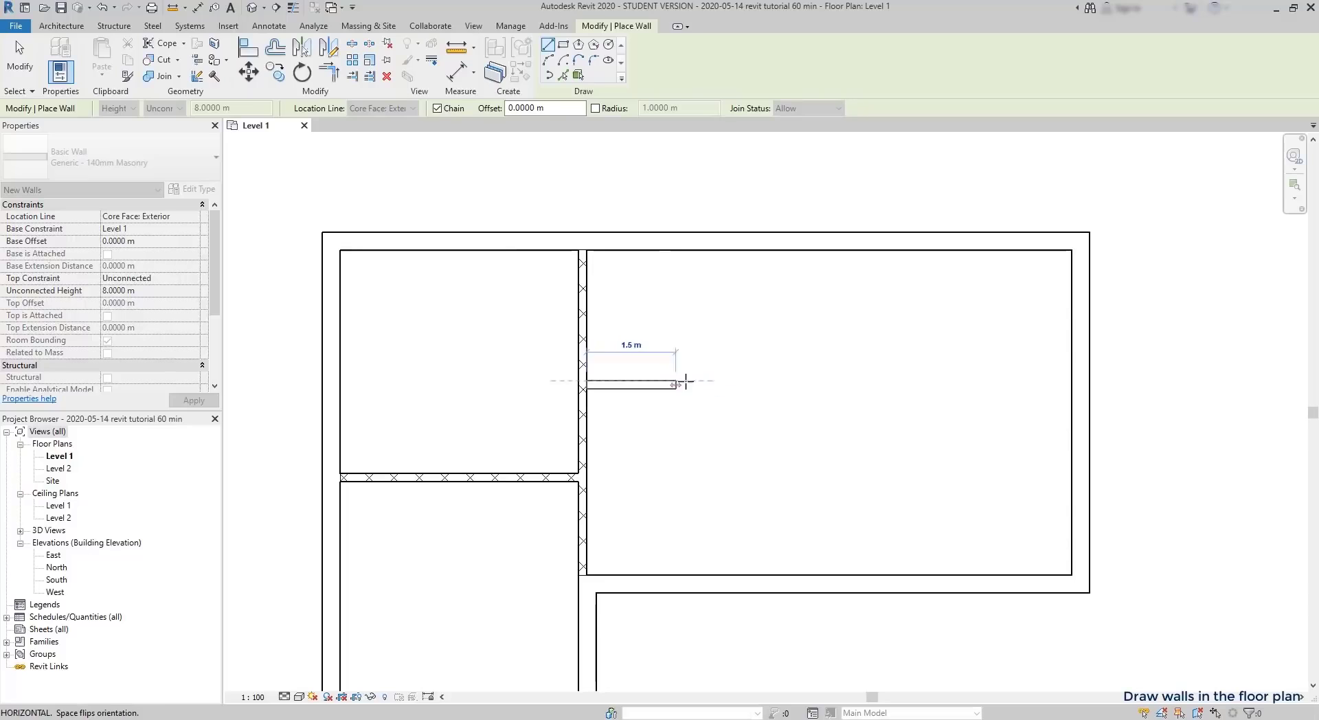
type("1.13")
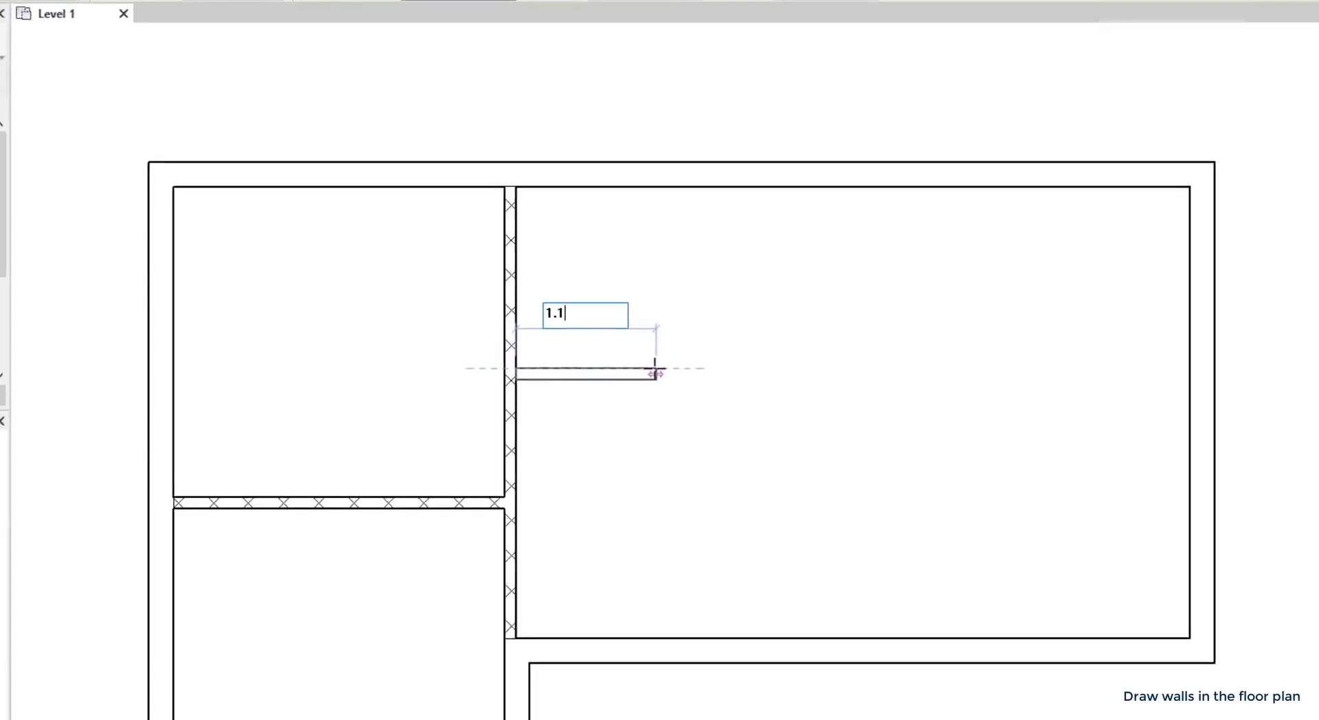
key("Return")
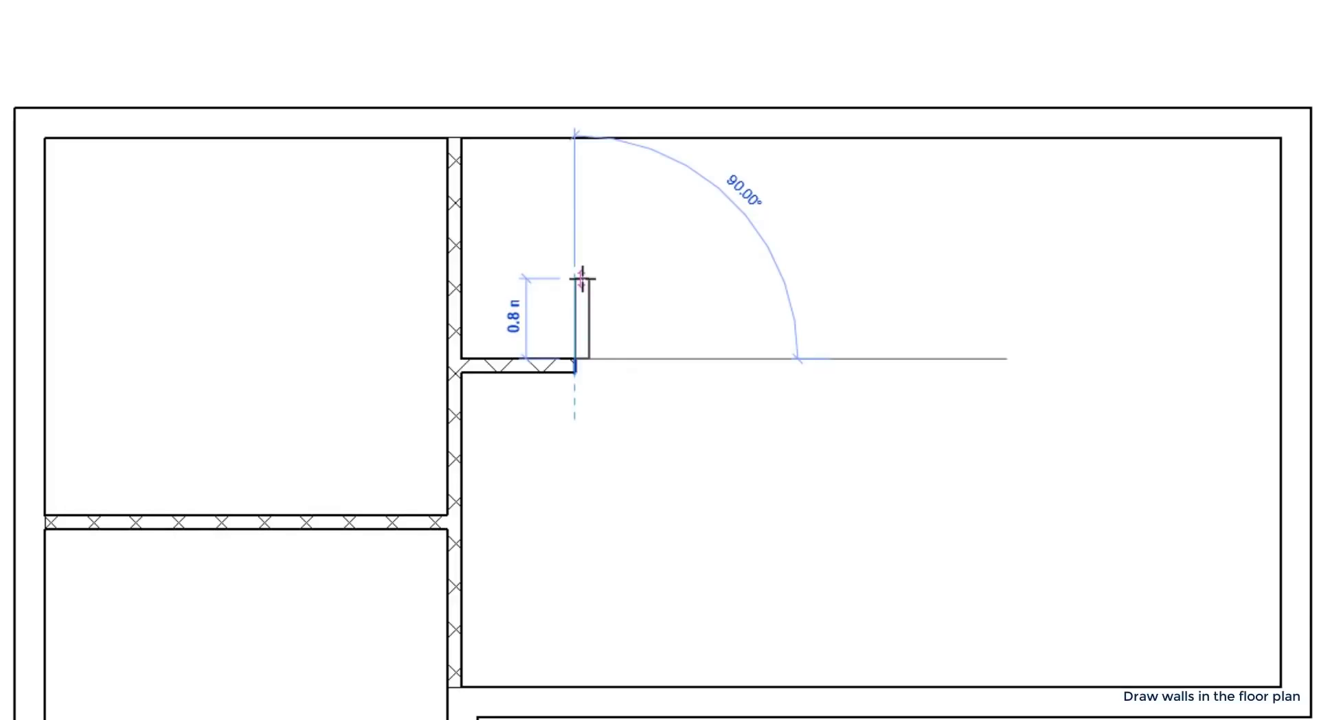
- Continue the chain 0.8 m up, 0.86 m right and up to the upper wall's inner face, and end it there
left_click(582, 279)
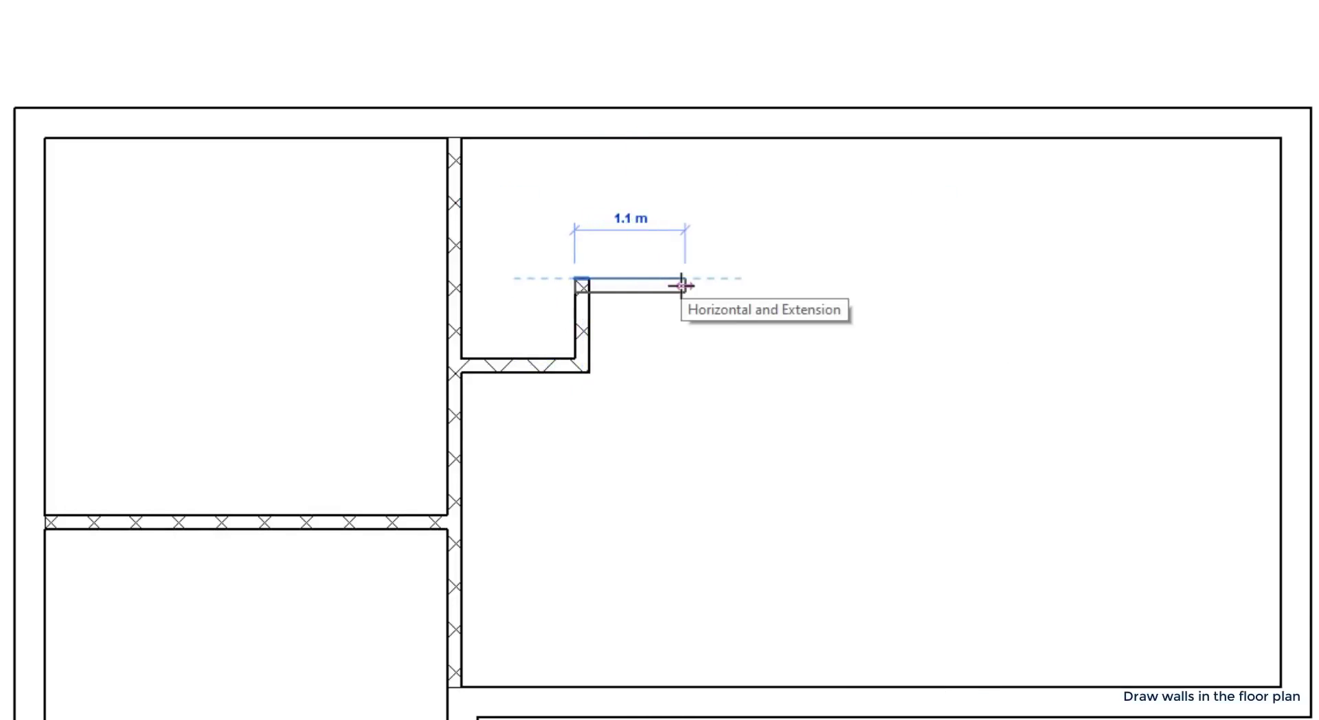
type("0.86")
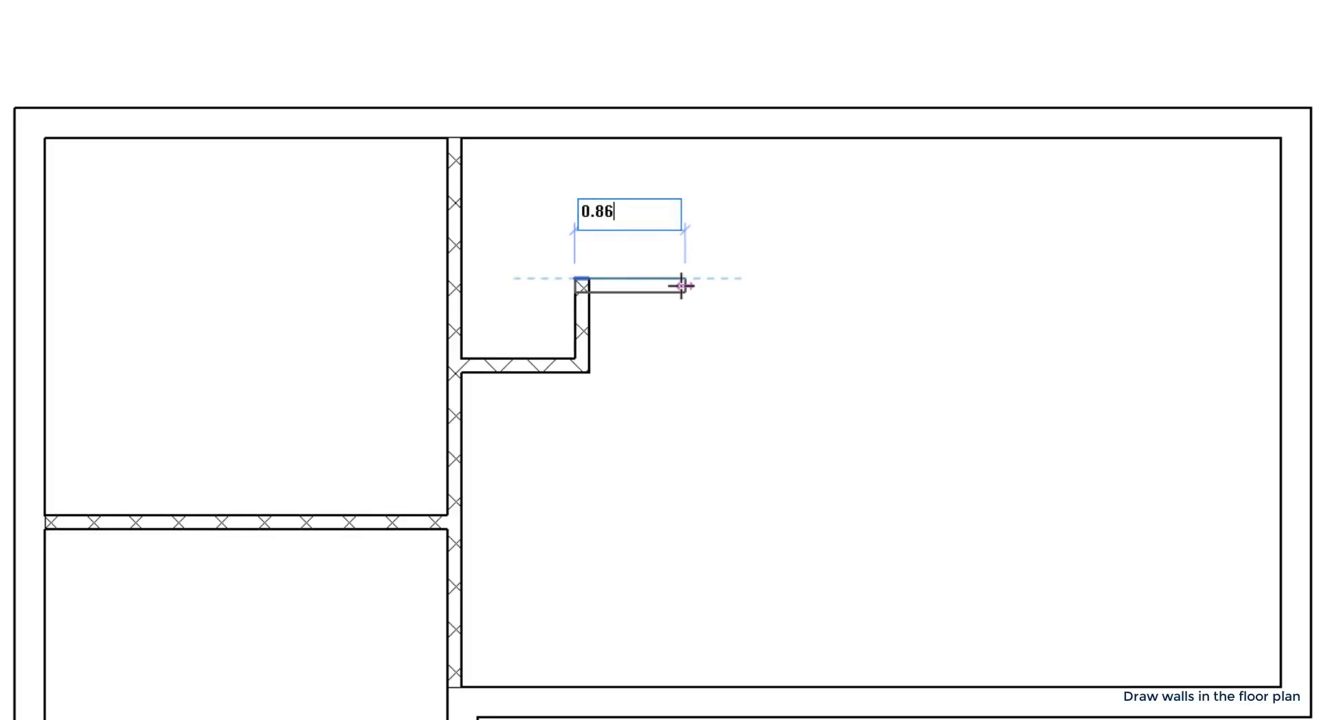
key("Return")
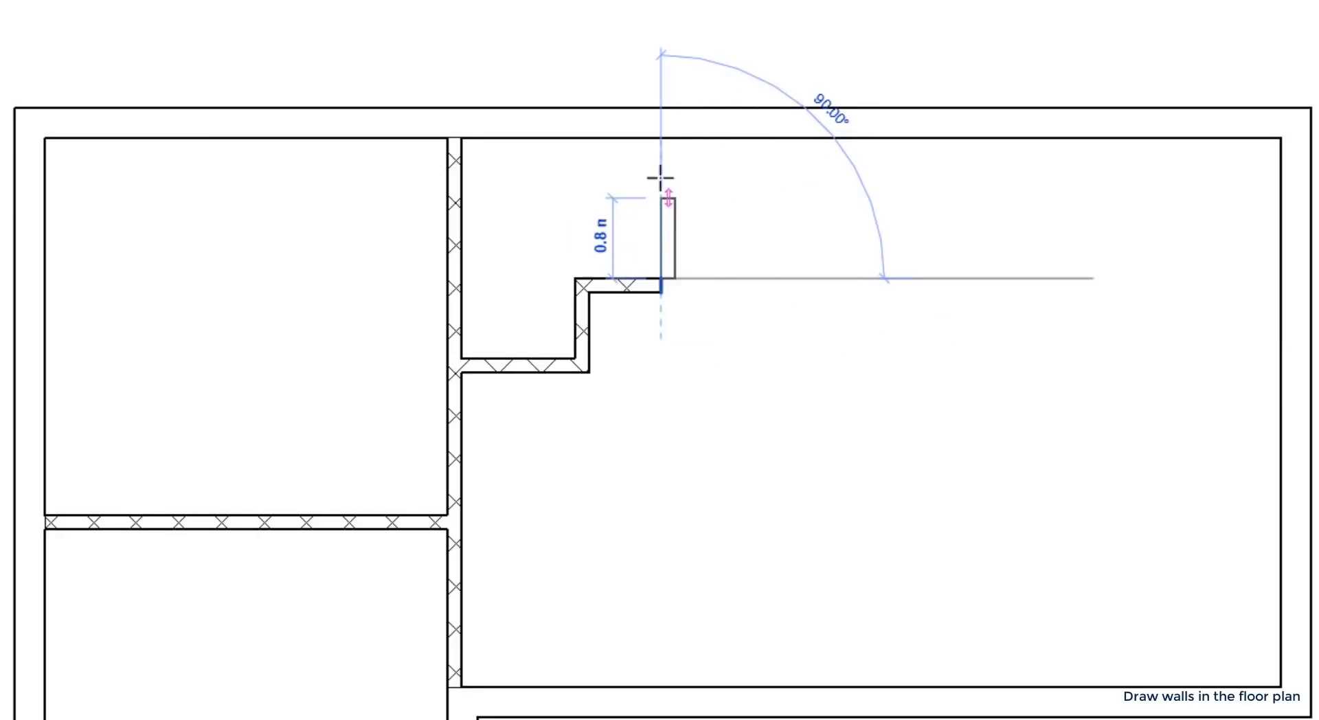
left_click(661, 137)
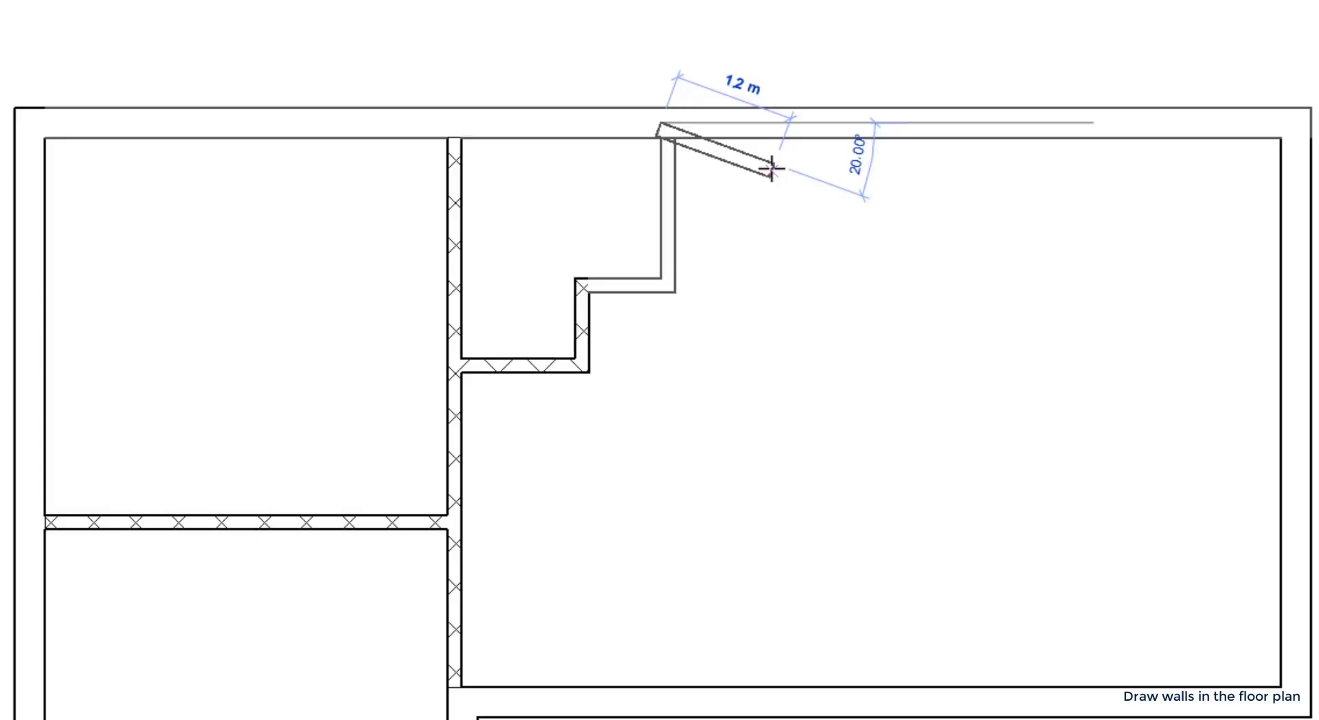
key("Escape")
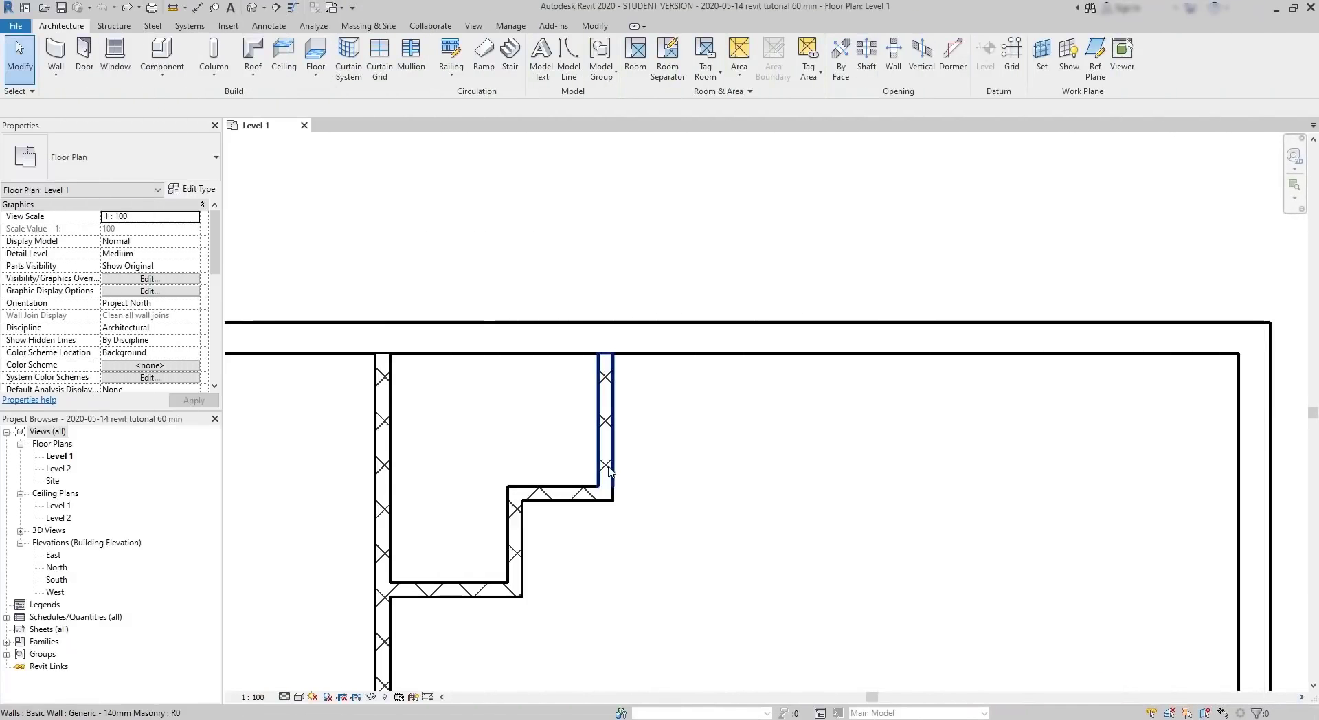
- Try moving the short vertical wall sideways and the horizontal wall of the angled wall pair to a new position
left_click(608, 470)
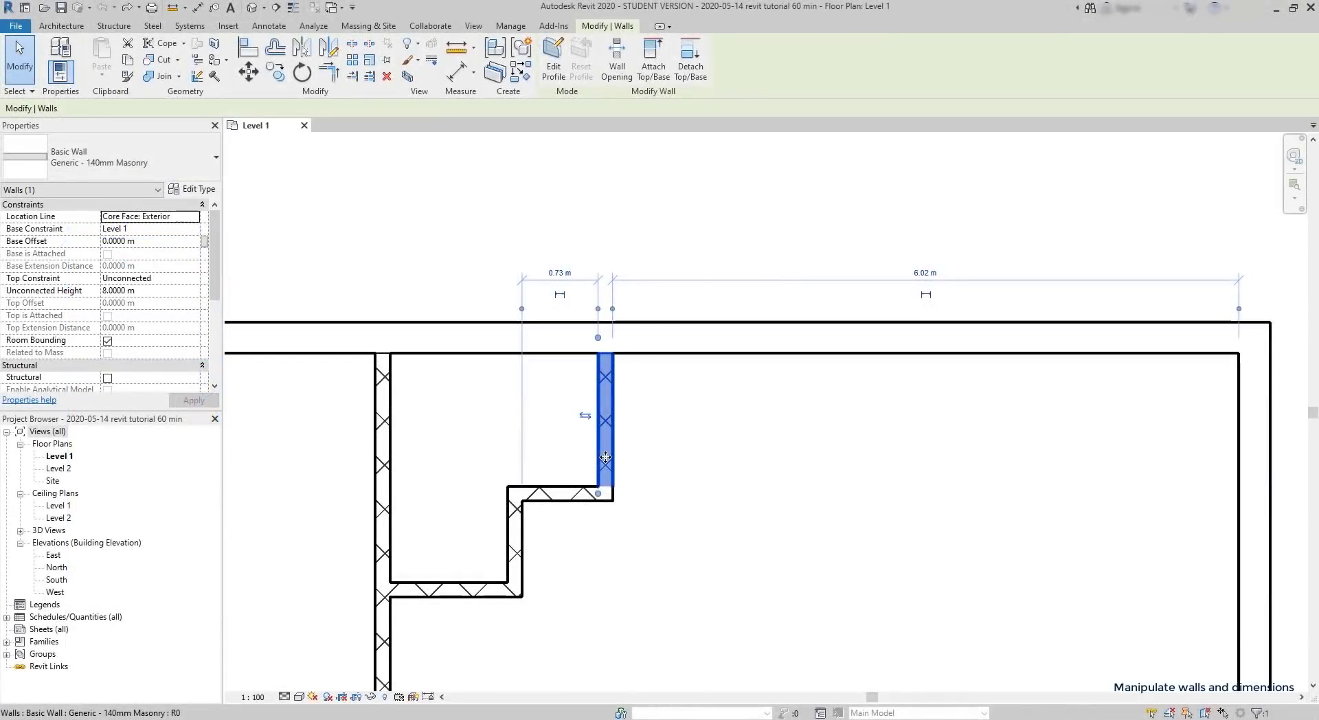
left_click_drag(630, 453, 557, 456)
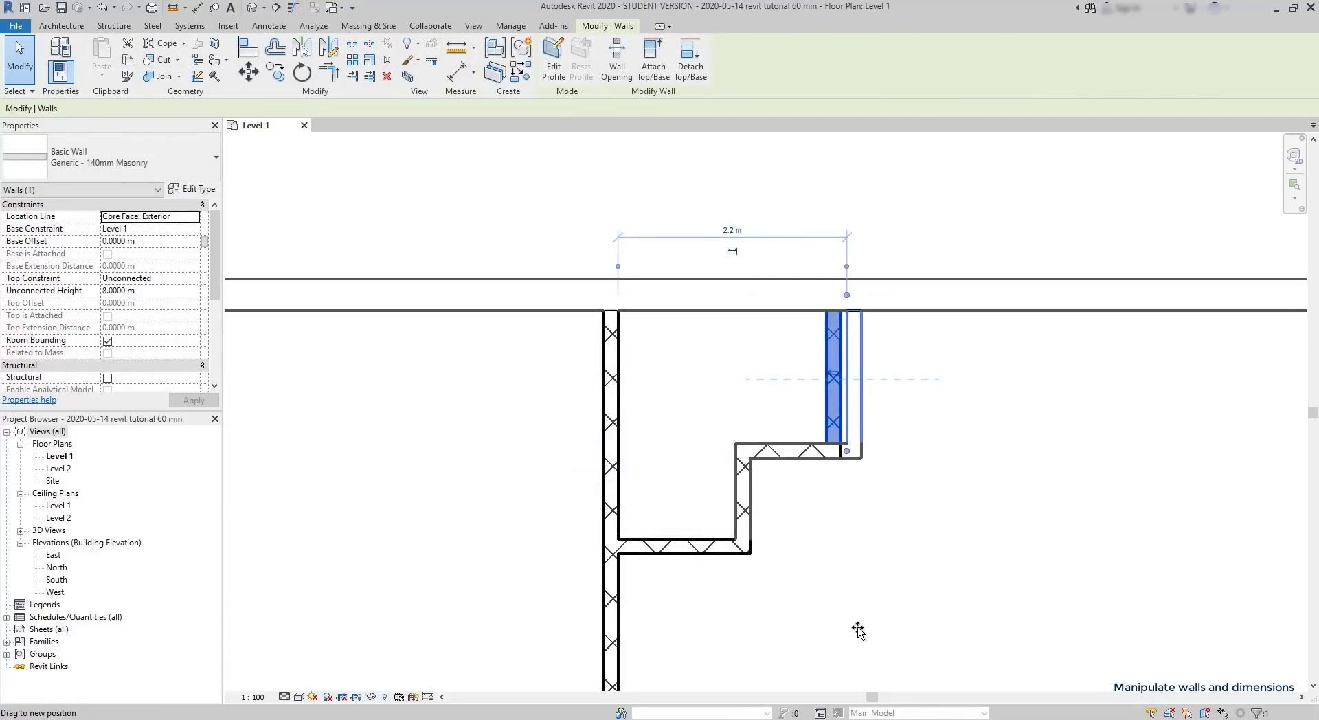
left_click_drag(859, 449, 863, 623)
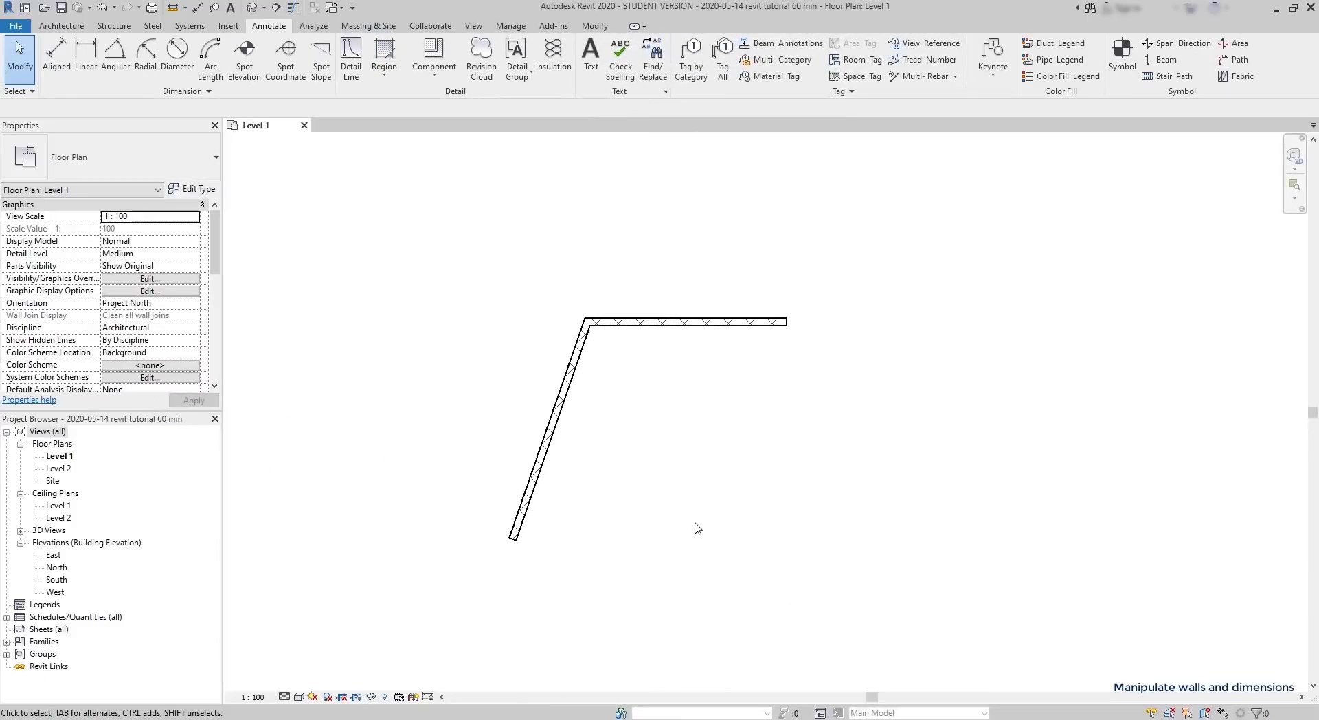
left_click(692, 331)
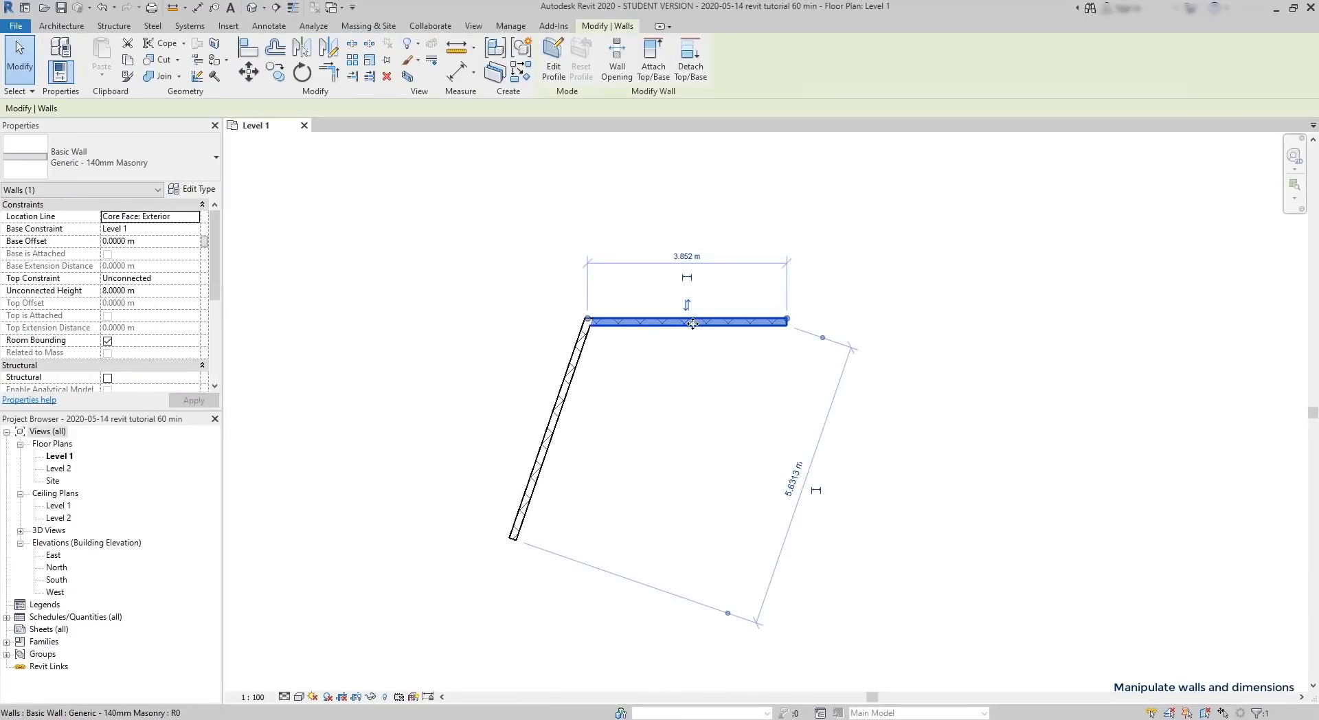
left_click_drag(692, 323, 849, 193)
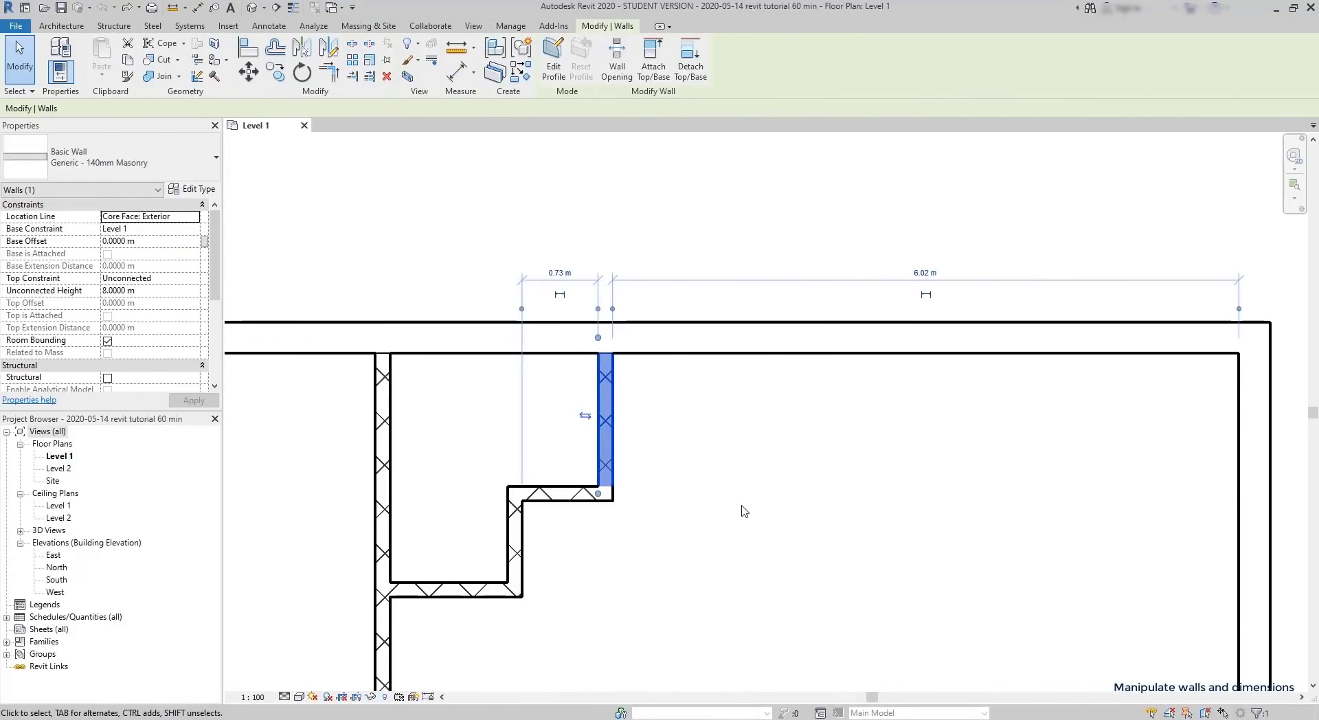
- Set the distance from the short vertical wall to the right exterior wall's inner face to 4 m
left_click(924, 272)
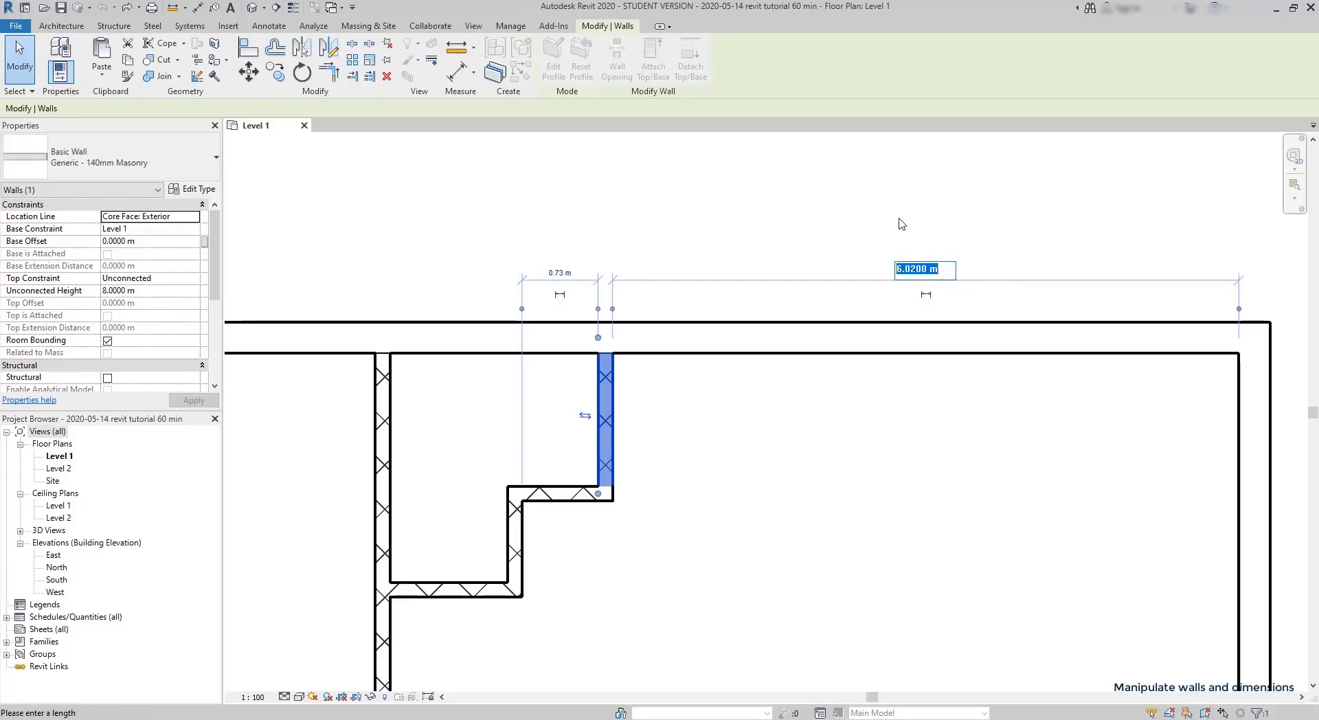
type("4")
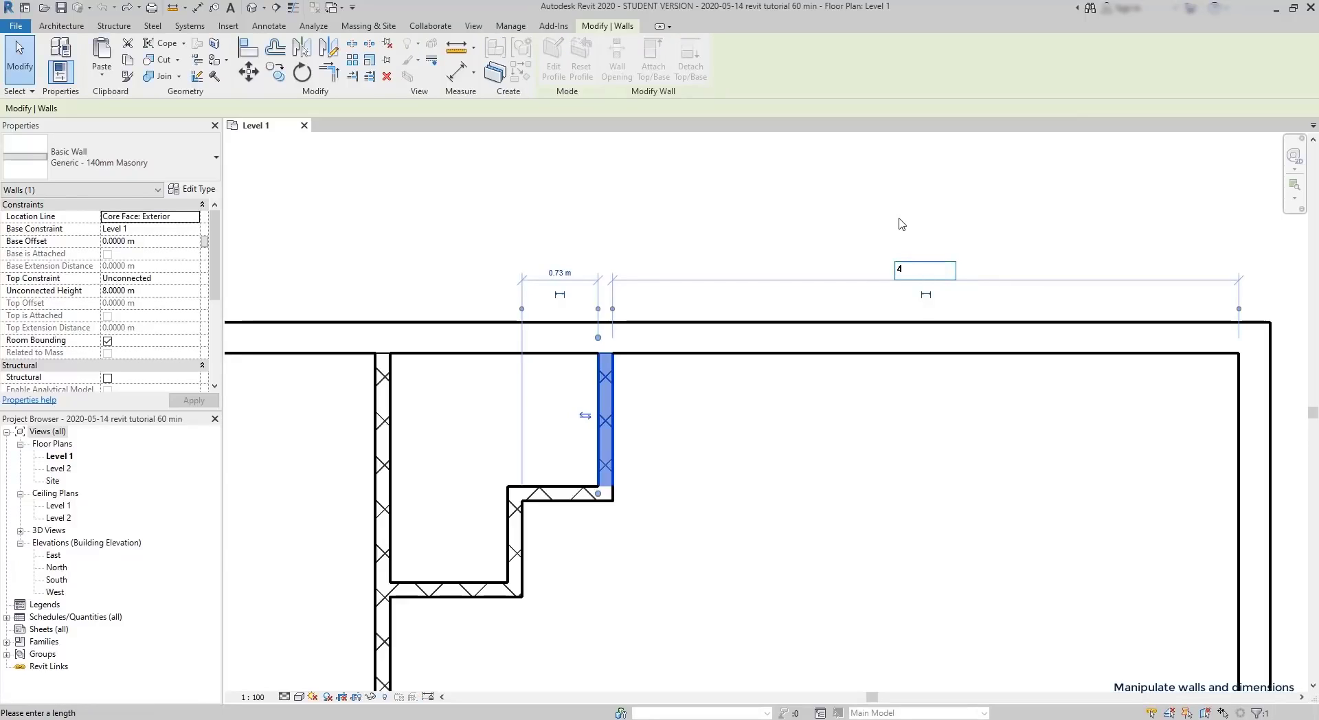
key("Return")
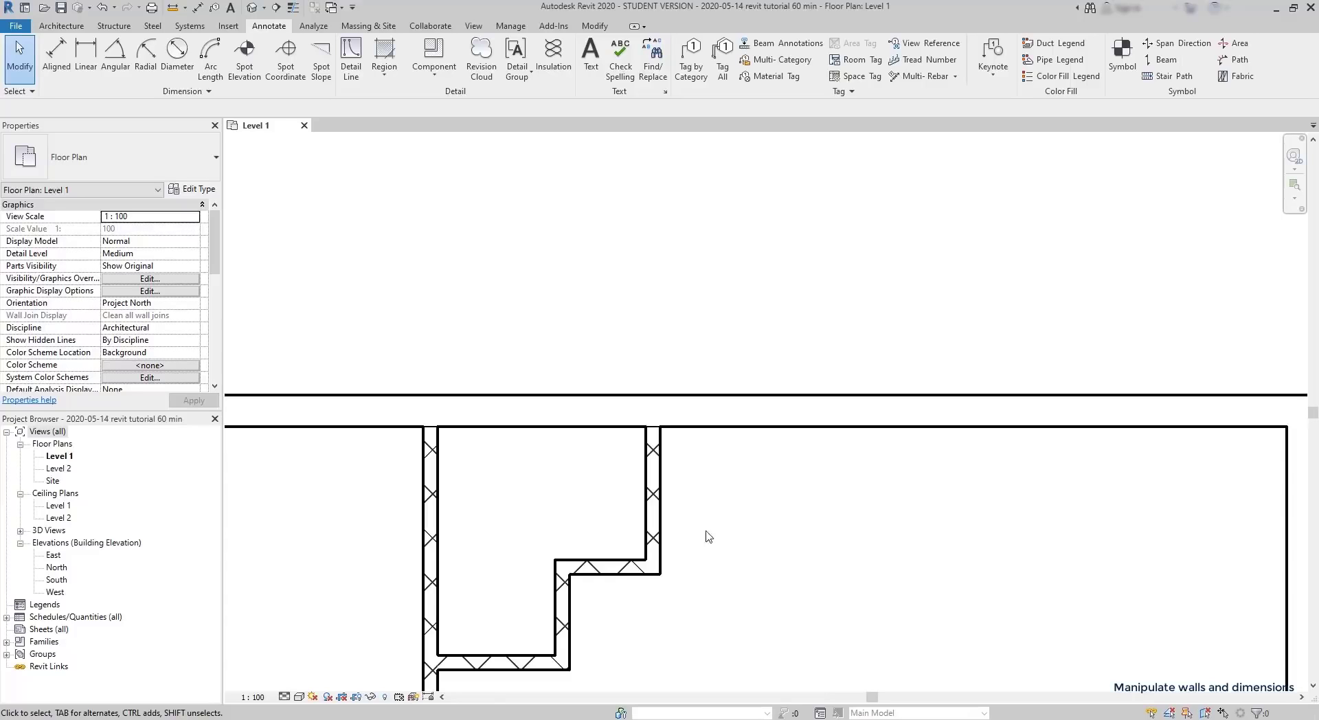
- Make the temporary dimension on the short vertical wall's left side permanent and set the view scale to 1:50
left_click(655, 520)
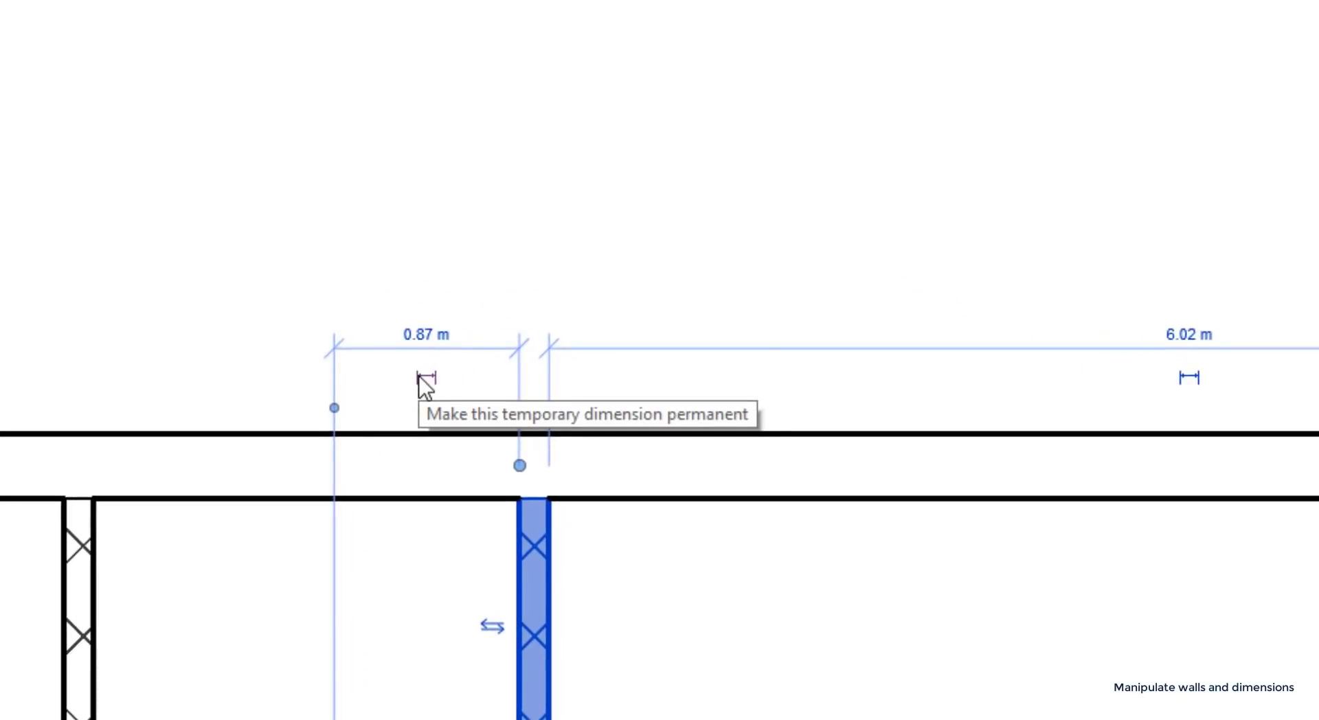
left_click(425, 378)
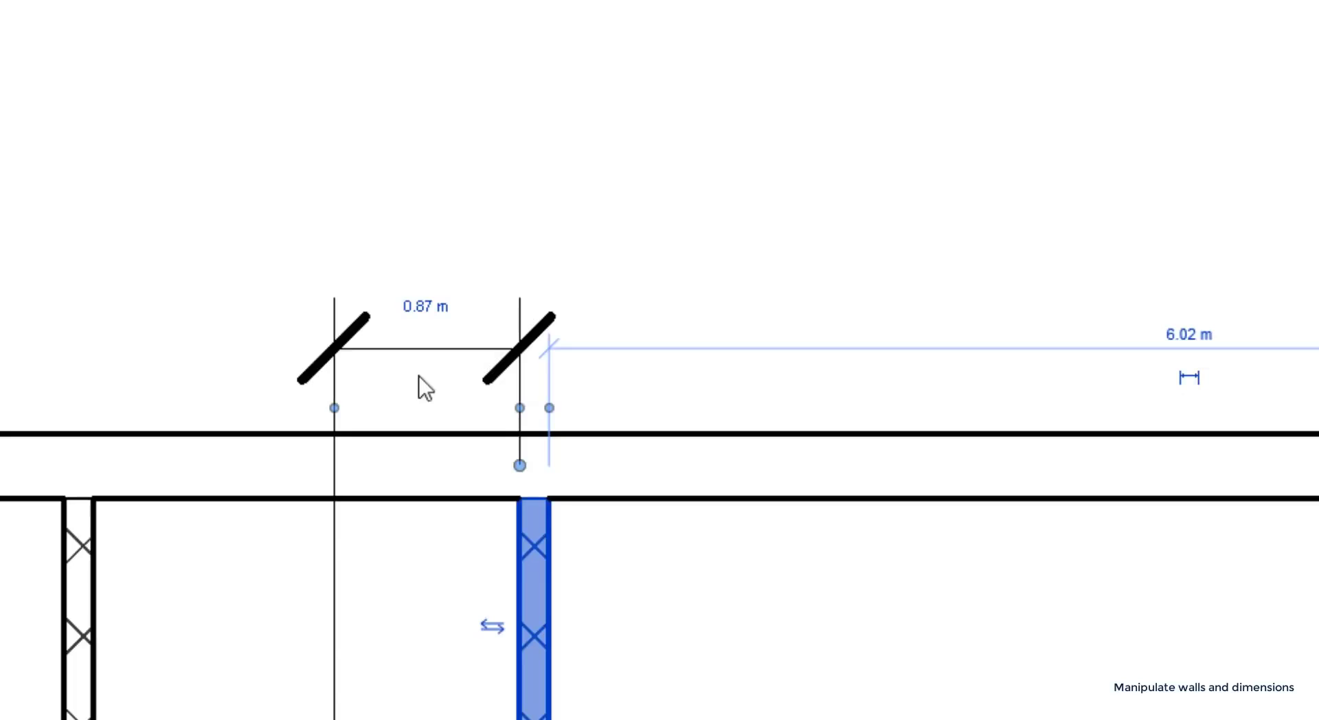
key("Escape")
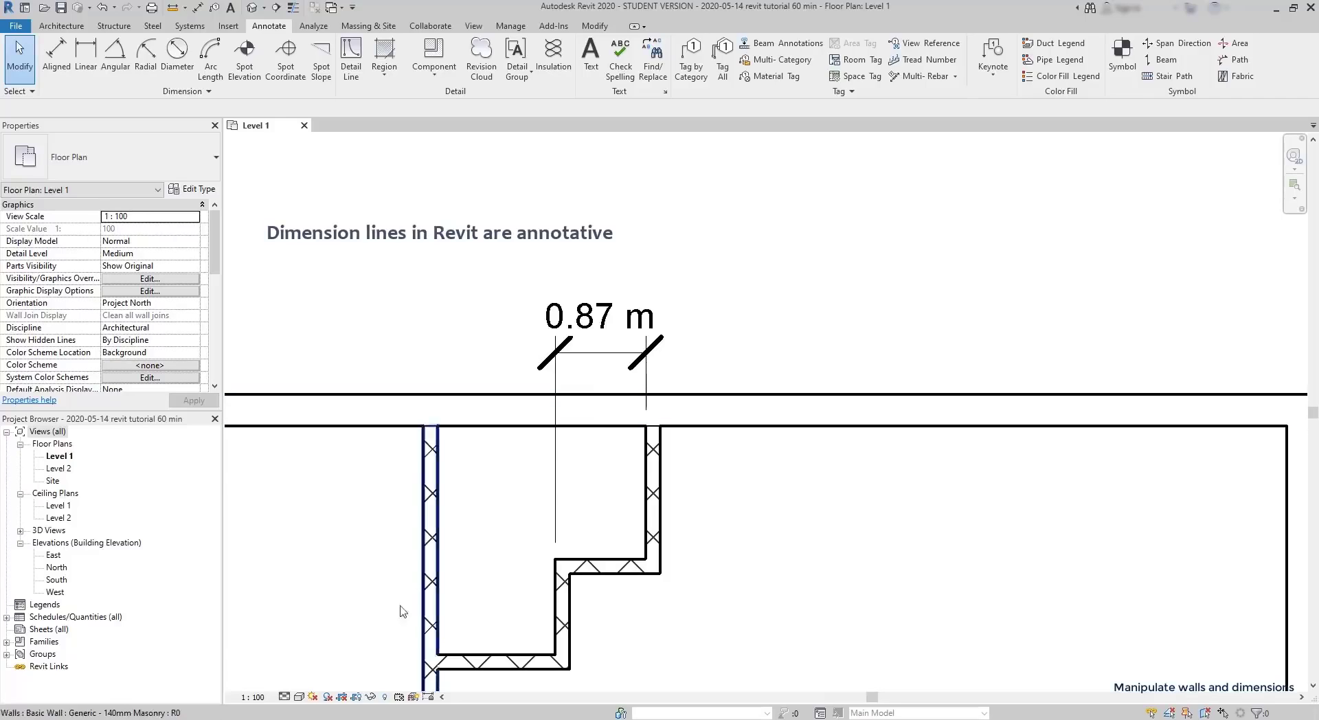
left_click(252, 698)
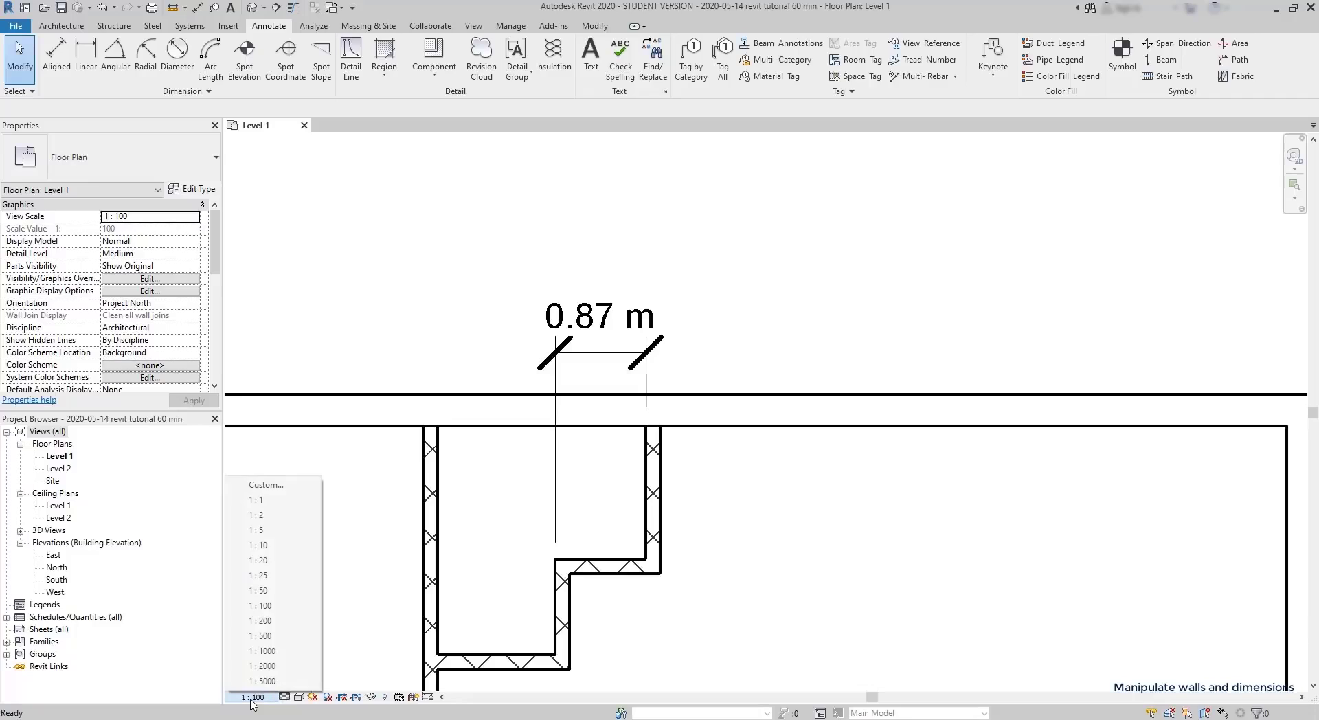
left_click(270, 592)
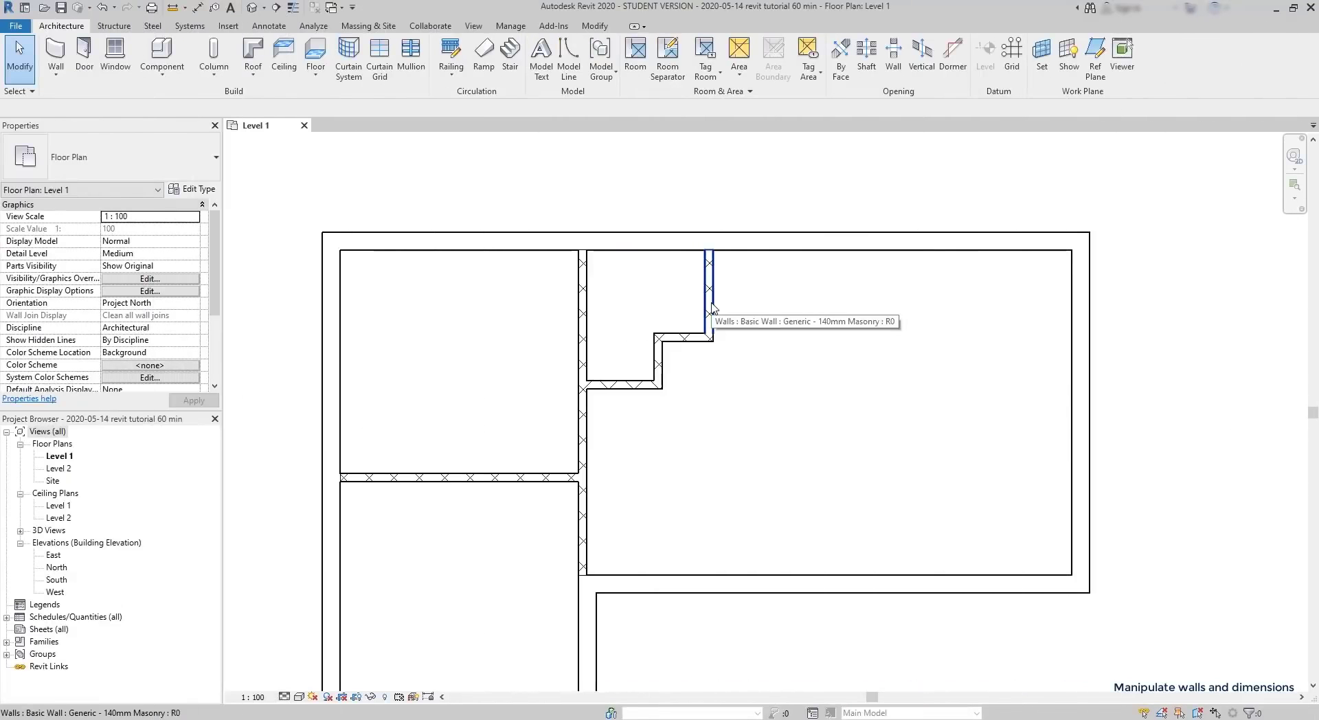
- Move the short vertical wall's temporary dimension reference between the faces of the stepped wall and over to the long partition's right face
left_click(712, 309)
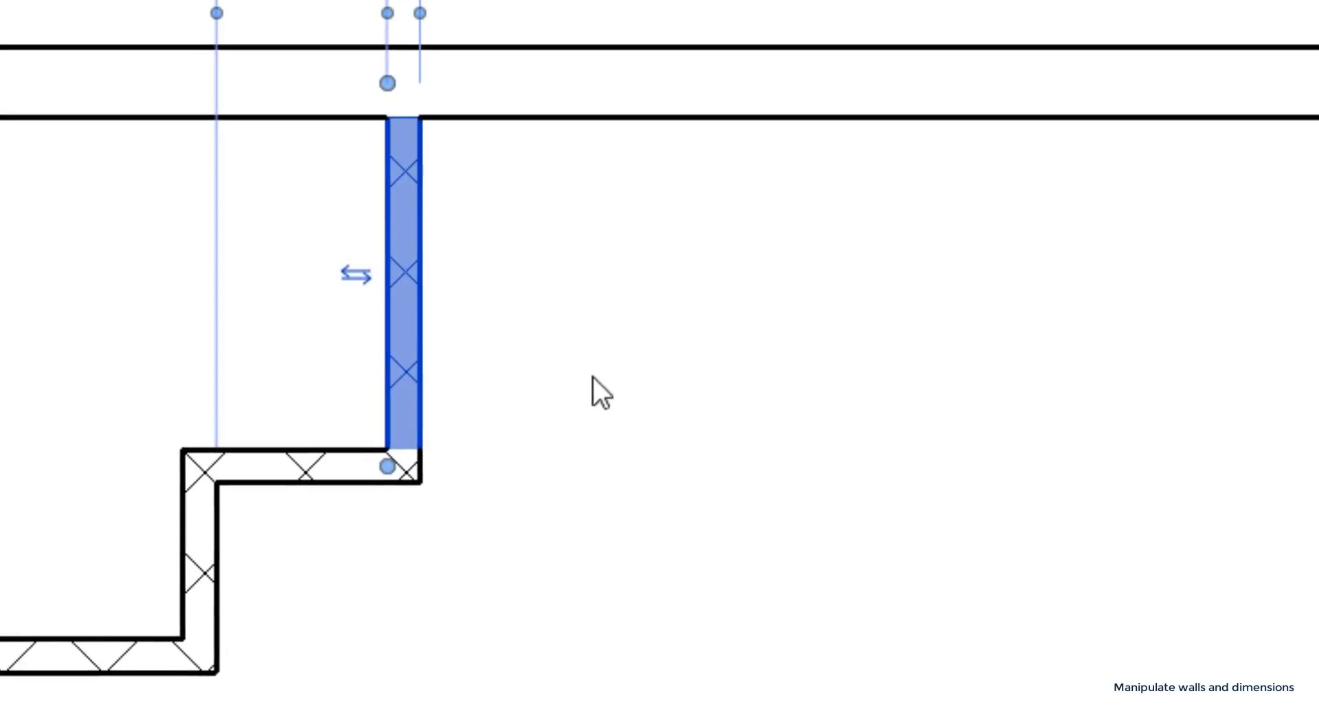
middle_click_drag(595, 382, 649, 571)
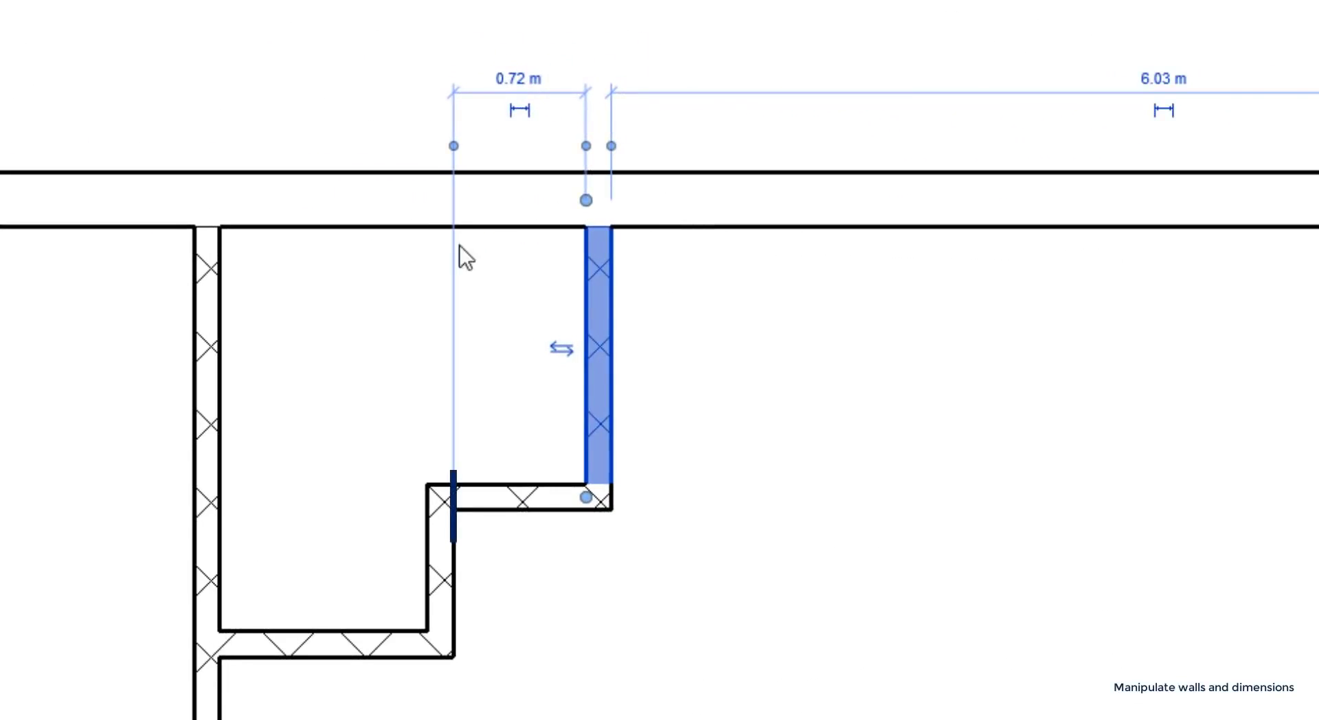
left_click(453, 145)
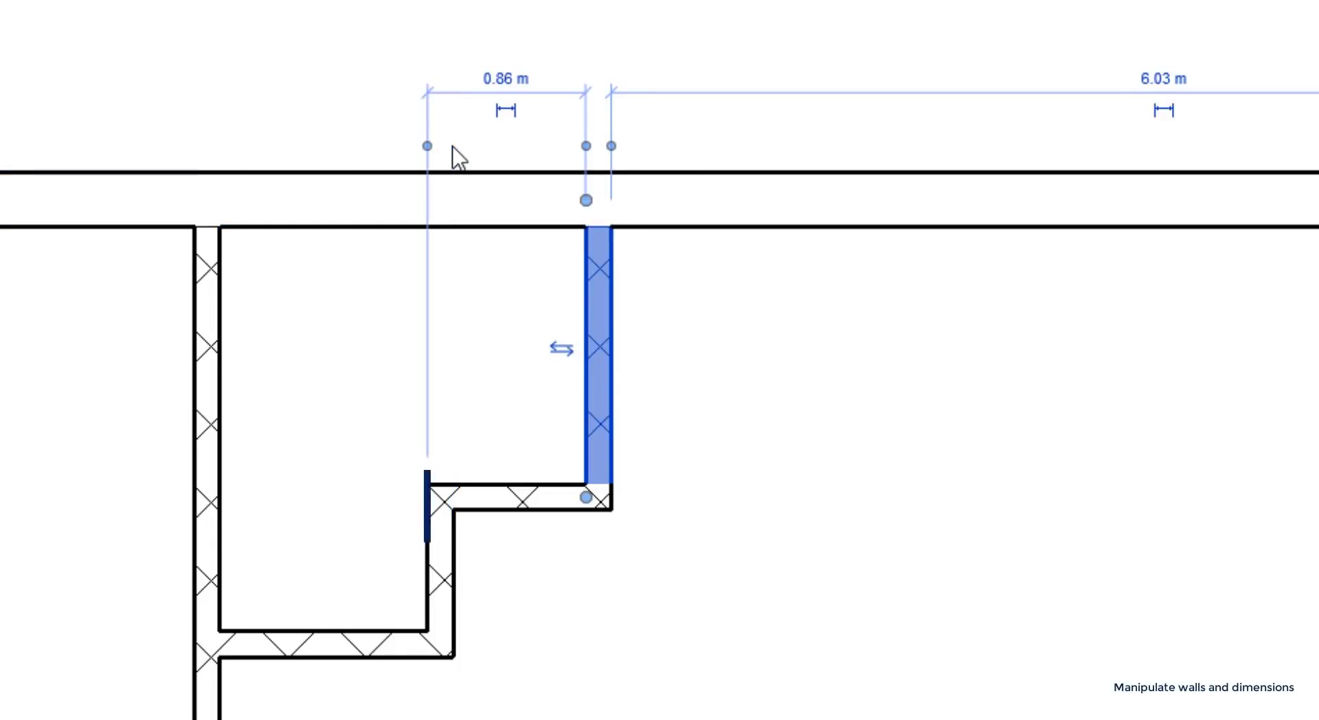
left_click(430, 145)
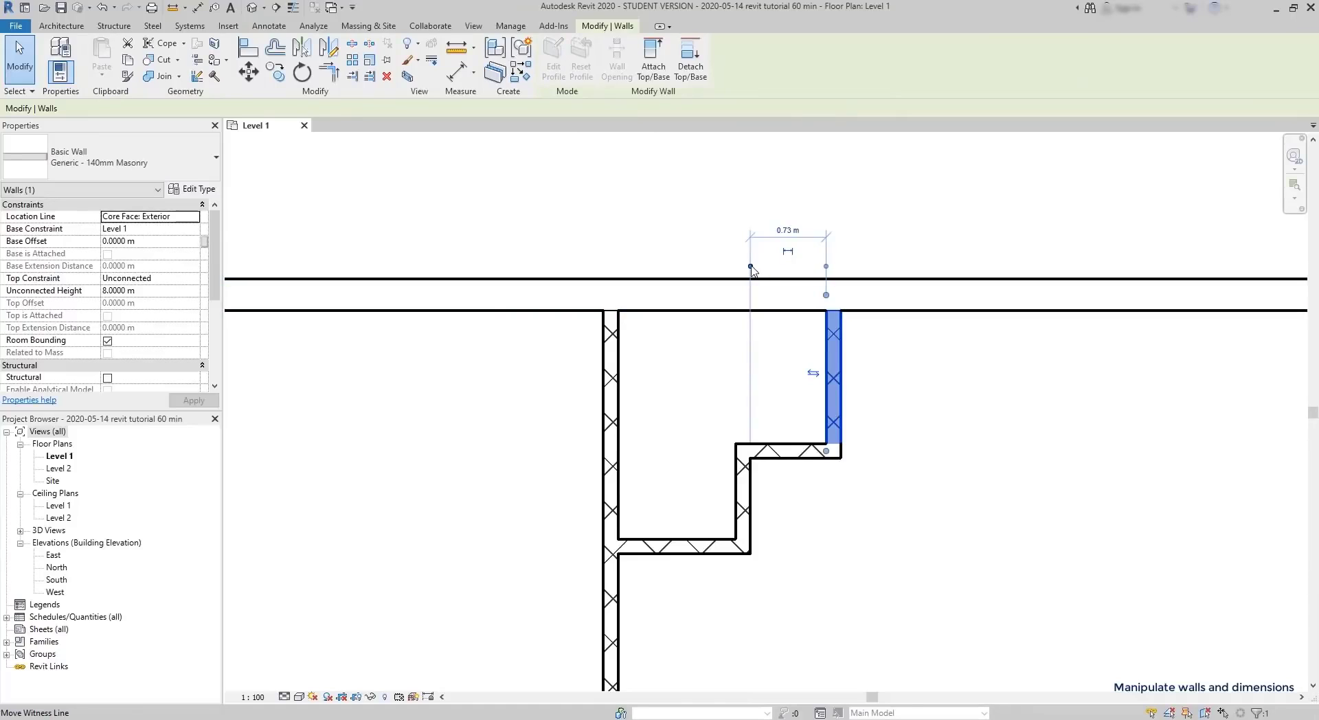
left_click_drag(745, 269, 620, 332)
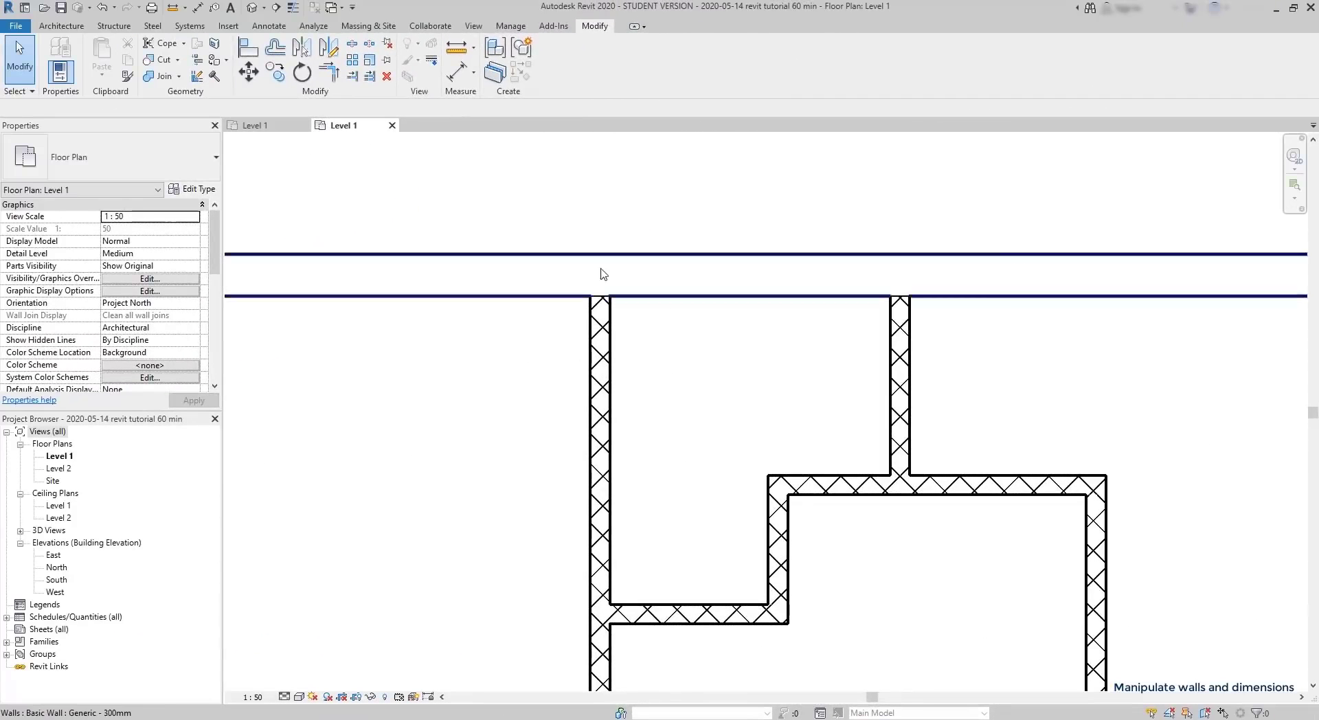
- Measure the horizontal clear distance between the long vertical partition and the short vertical wall
left_click(458, 48)
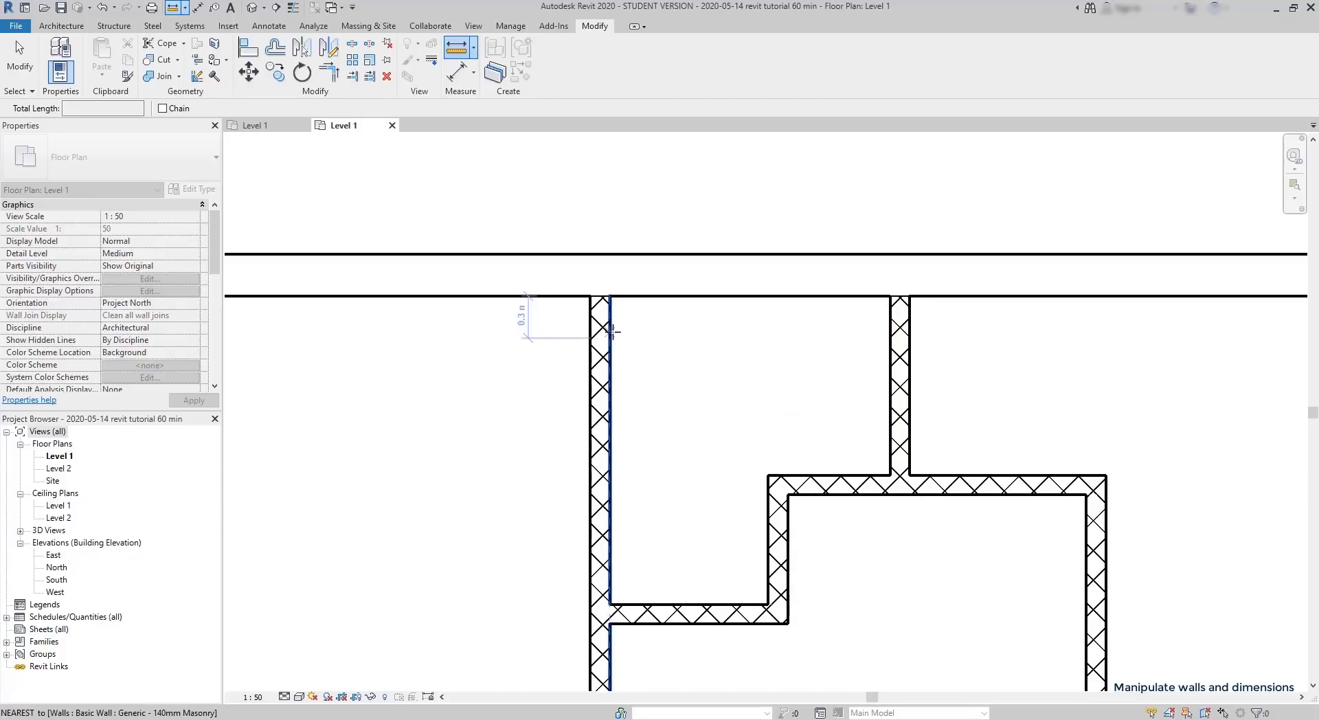
left_click(610, 332)
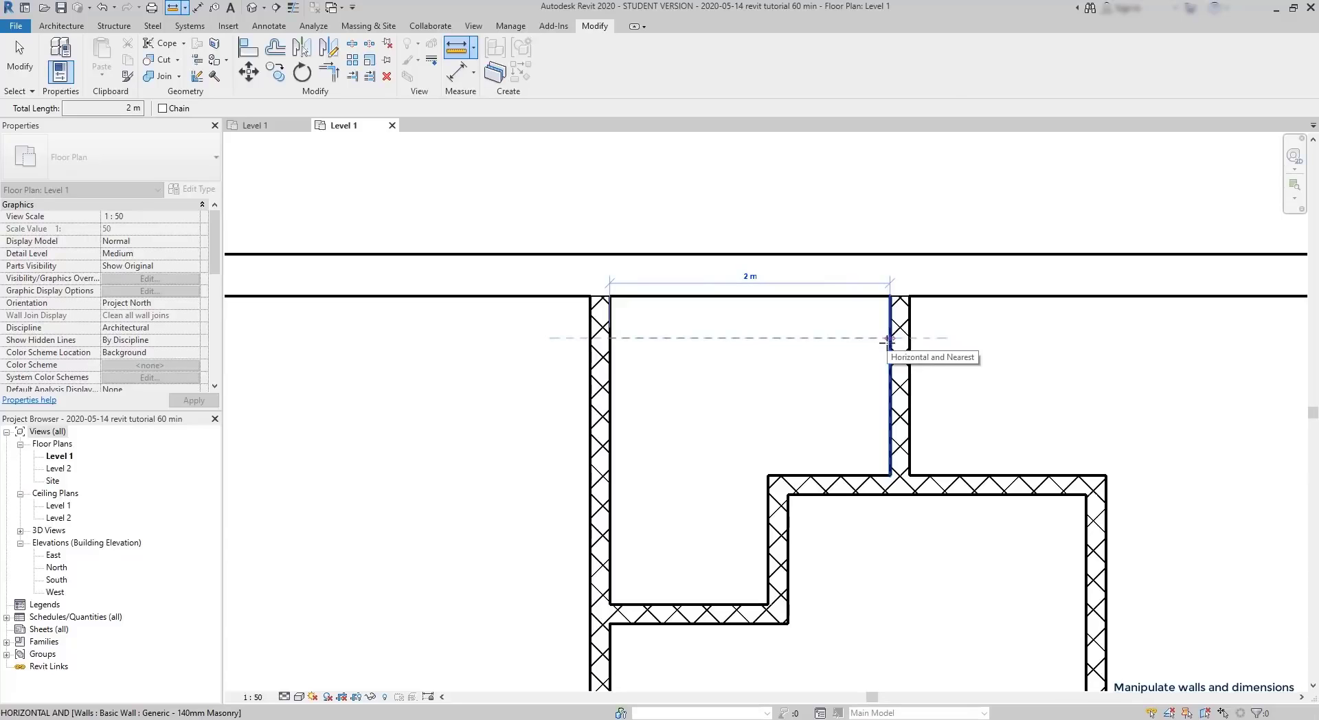
left_click(887, 338)
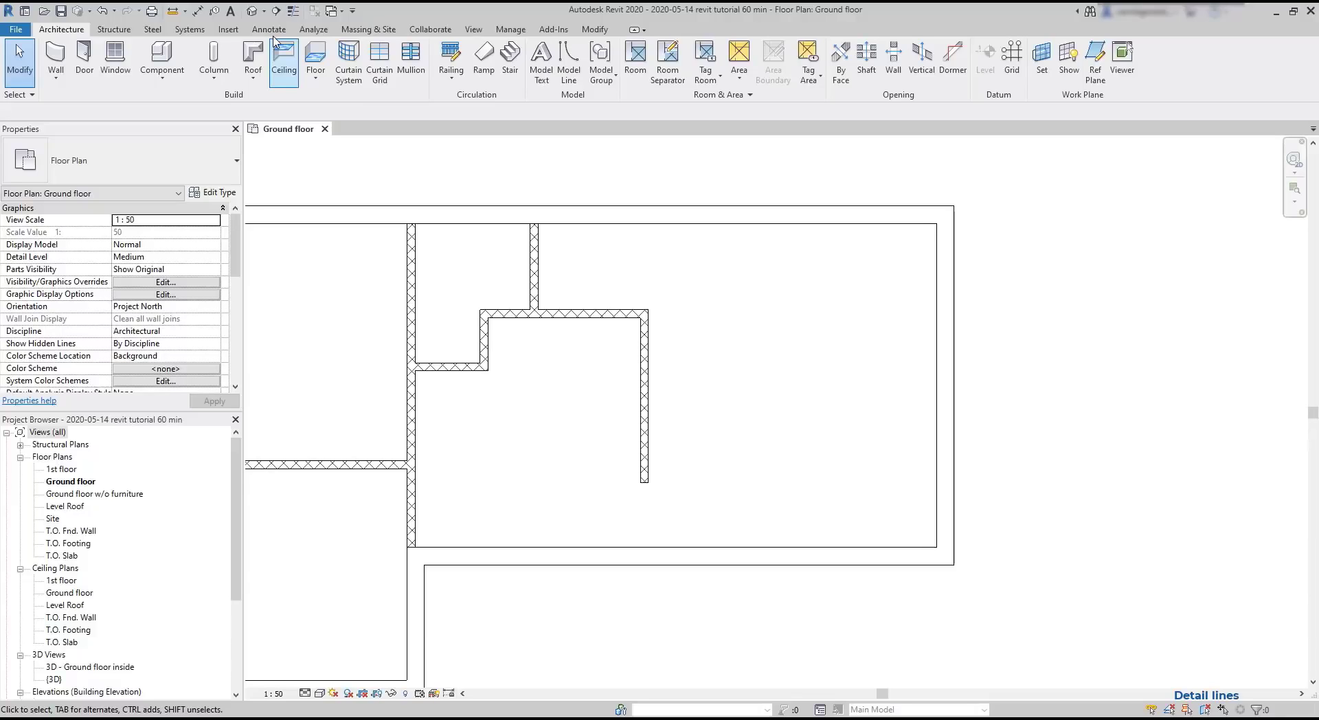
- Draw a horizontal Thin Lines detail line from the hanging interior wall's lower right corner to the right exterior wall's inner face
left_click(274, 35)
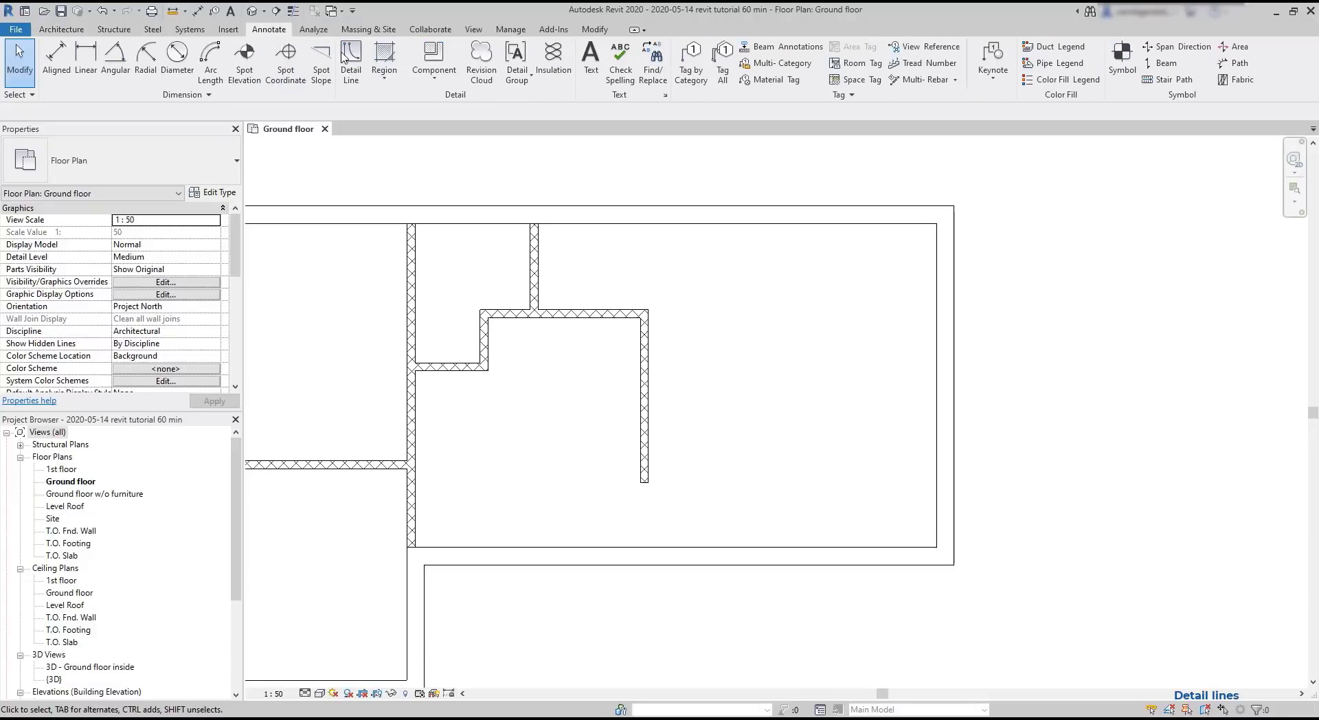
left_click(359, 61)
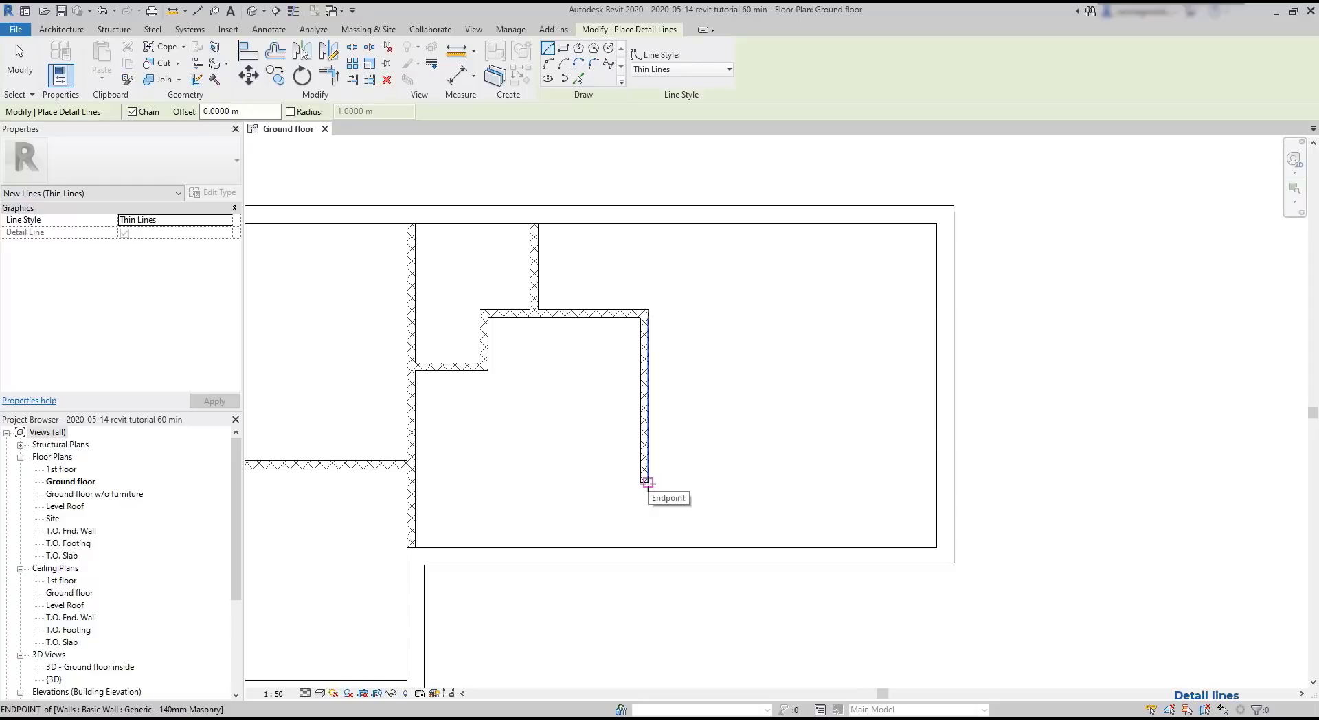
left_click(647, 482)
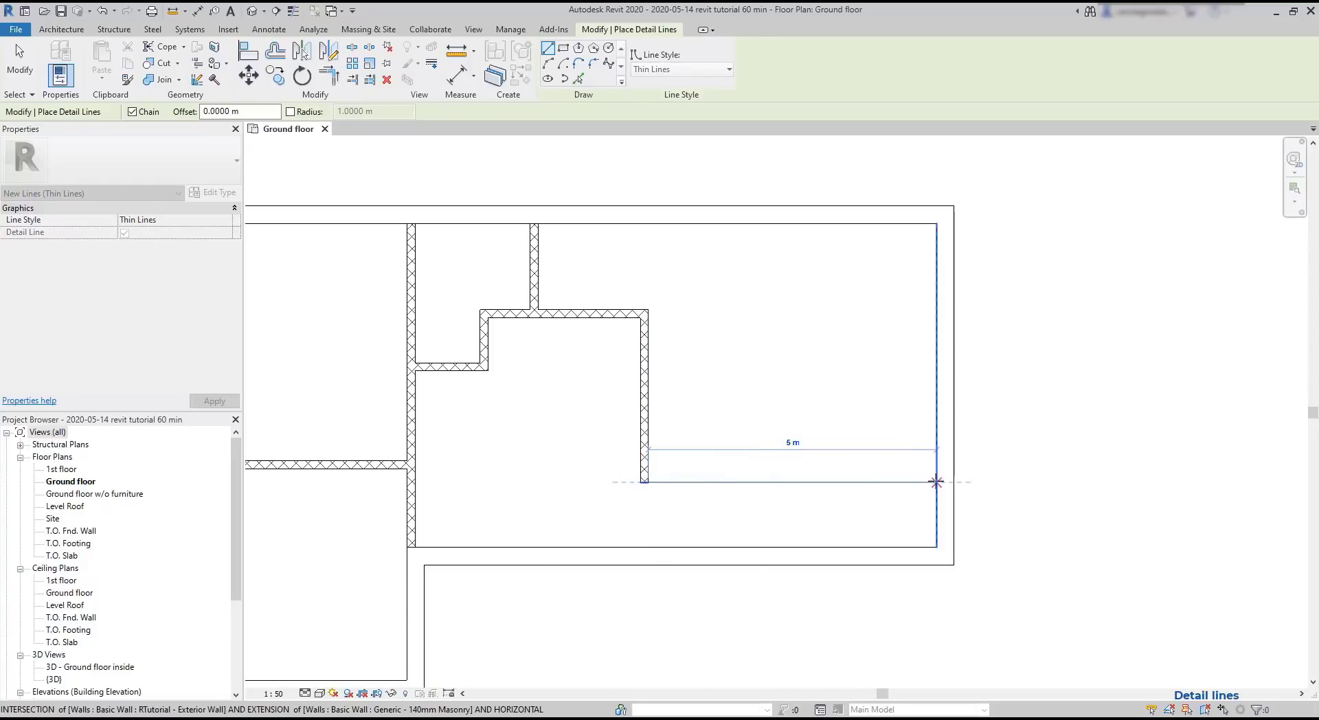
left_click(936, 483)
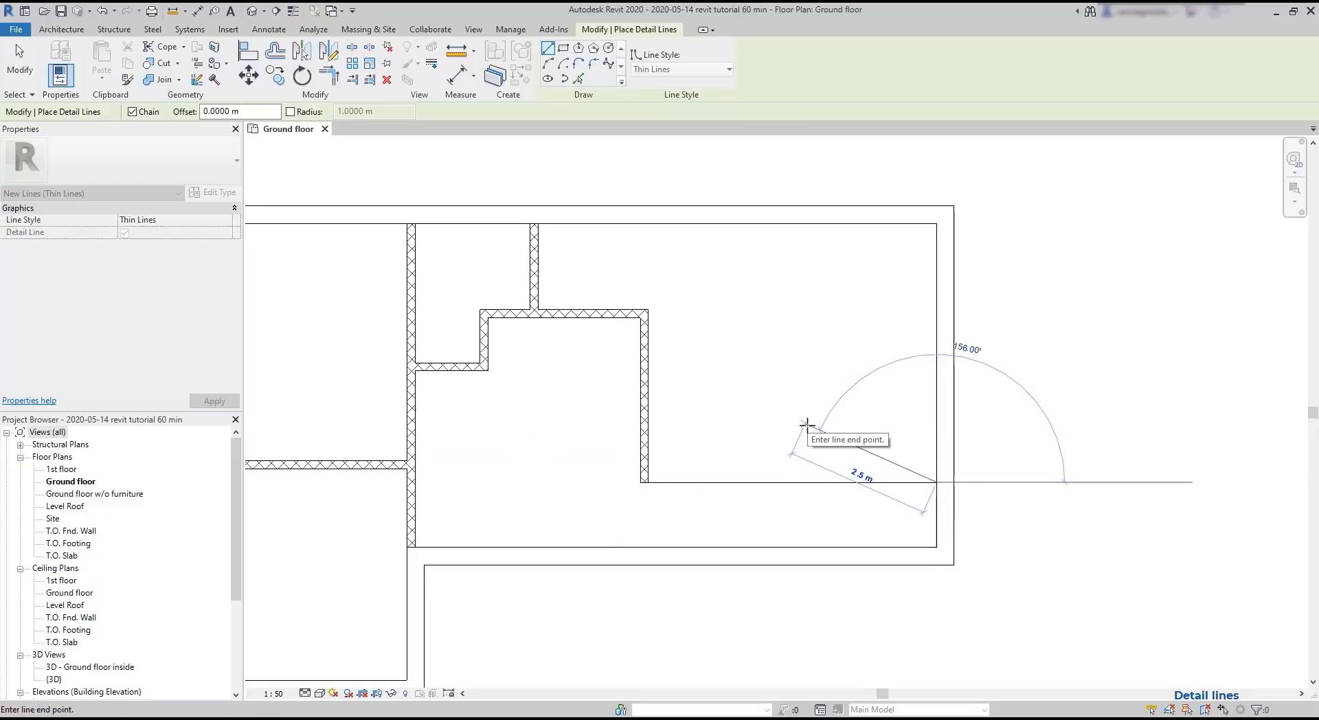
key("Escape")
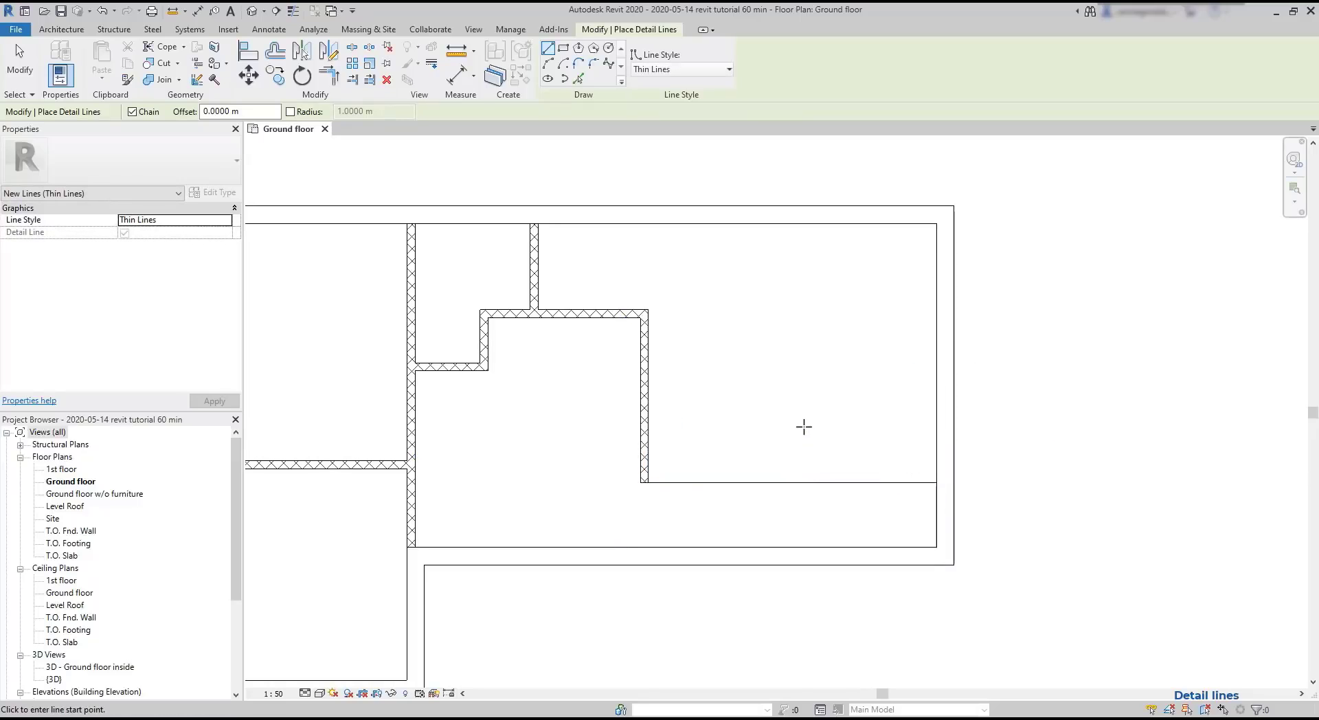
- Draw a vertical RTutorial - Interior Wall with Wall Centerline location line from the detail line's midpoint to the upper exterior wall's inner face
key("w")
key("a")
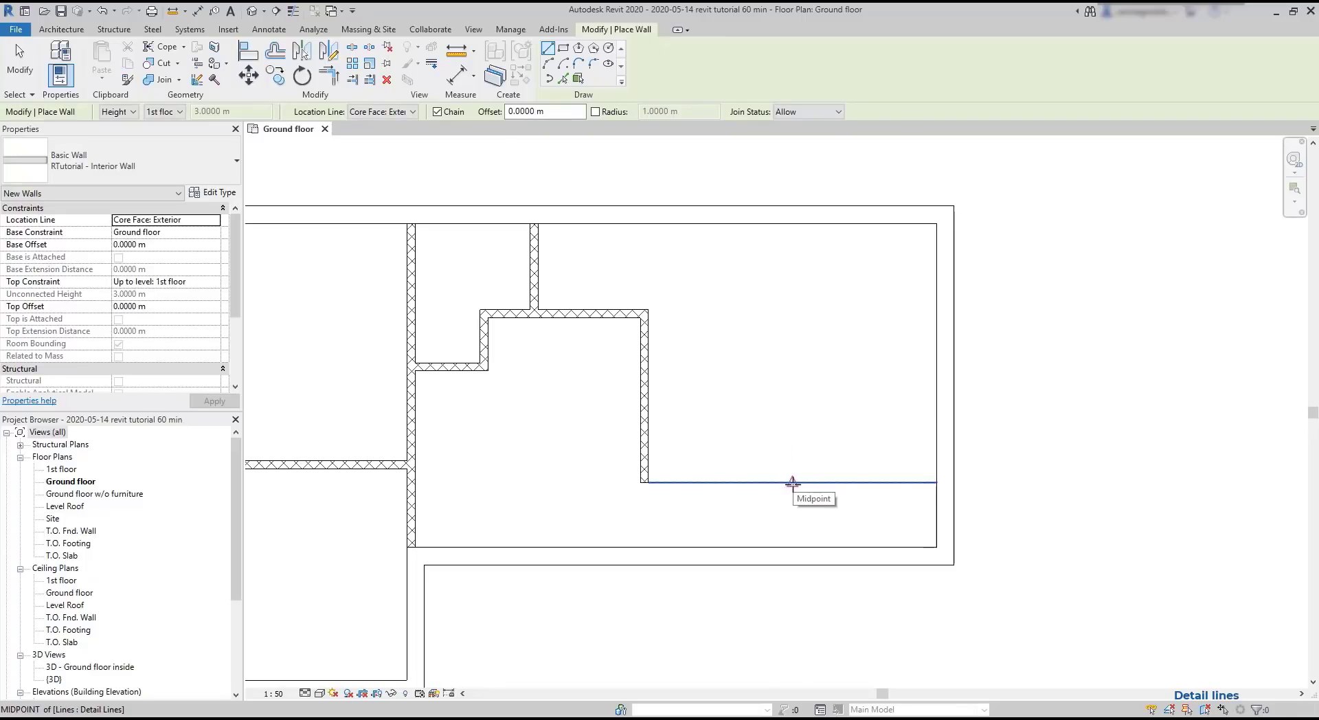
left_click(792, 482)
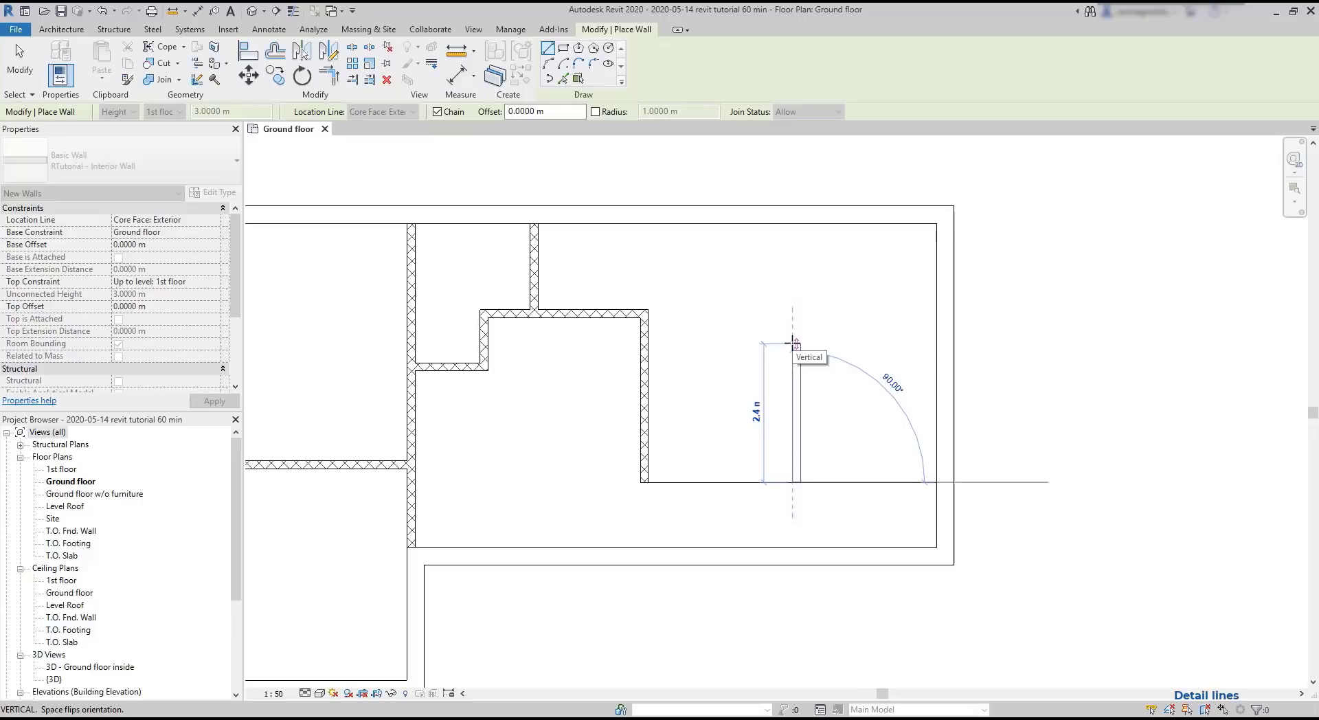
key("Escape")
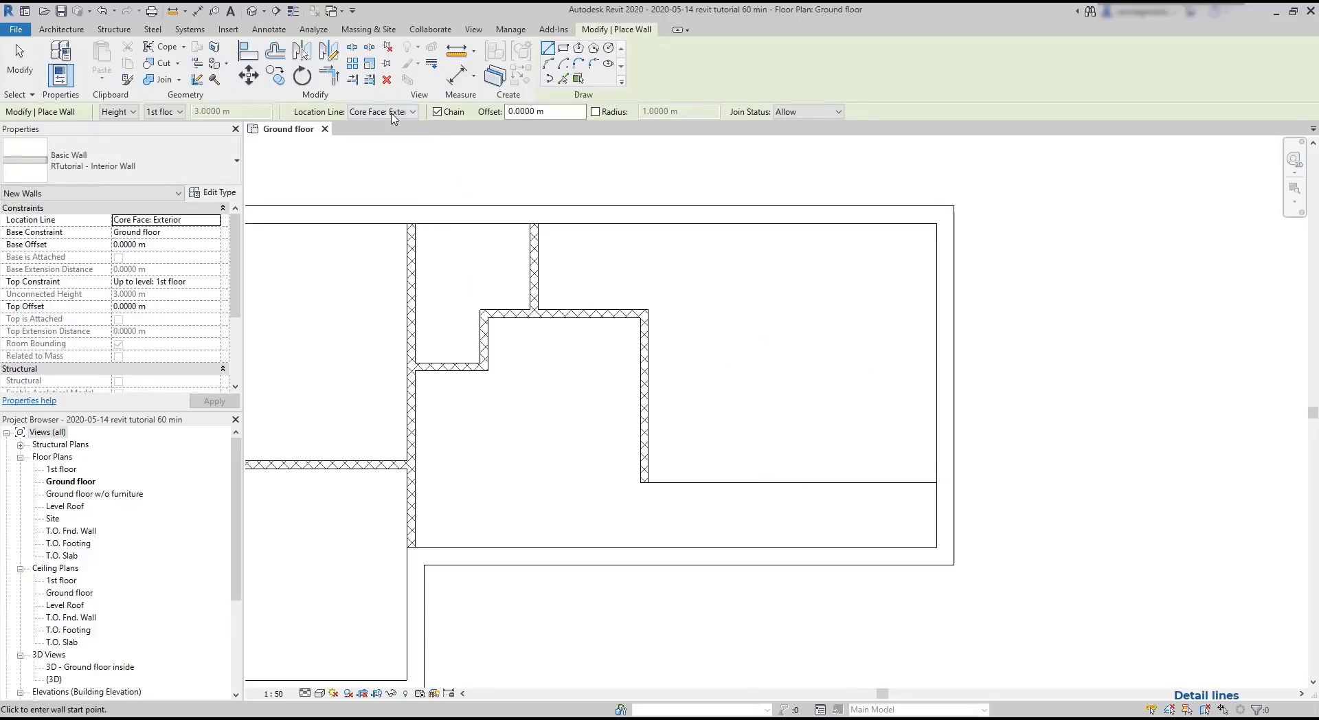
left_click(394, 112)
left_click(389, 126)
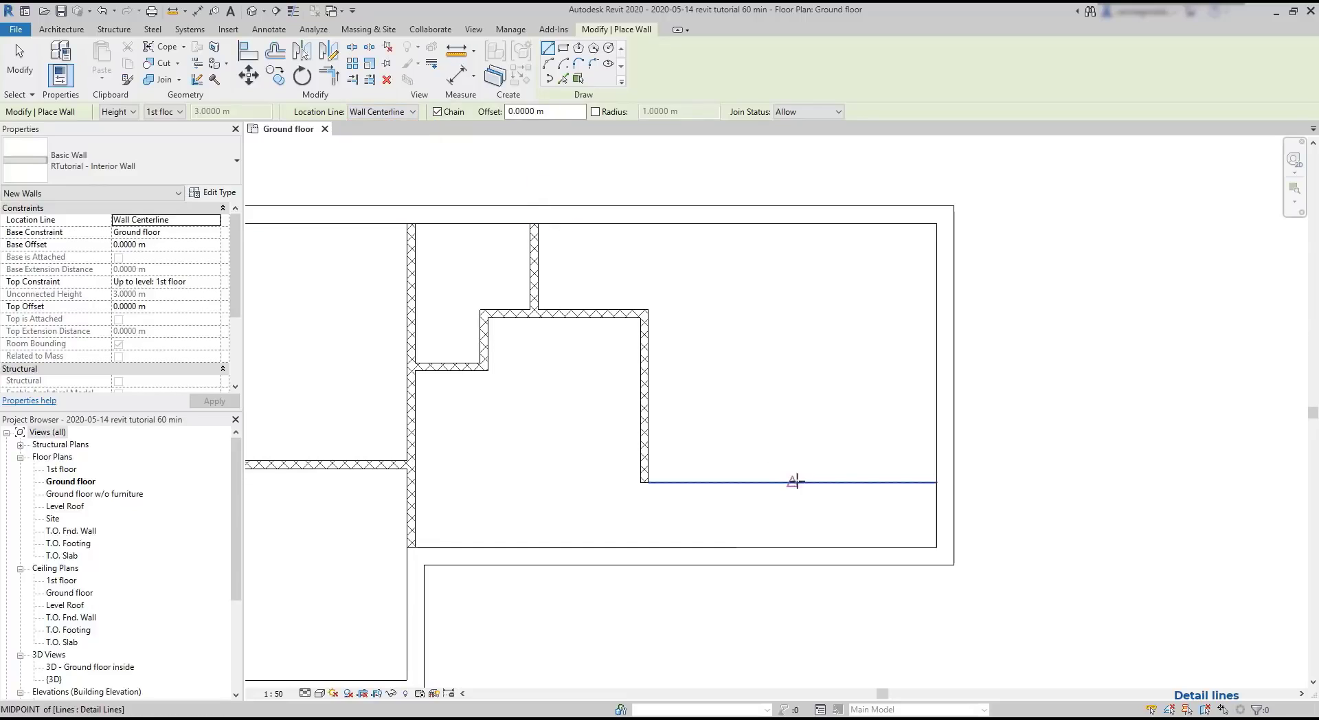
left_click(790, 483)
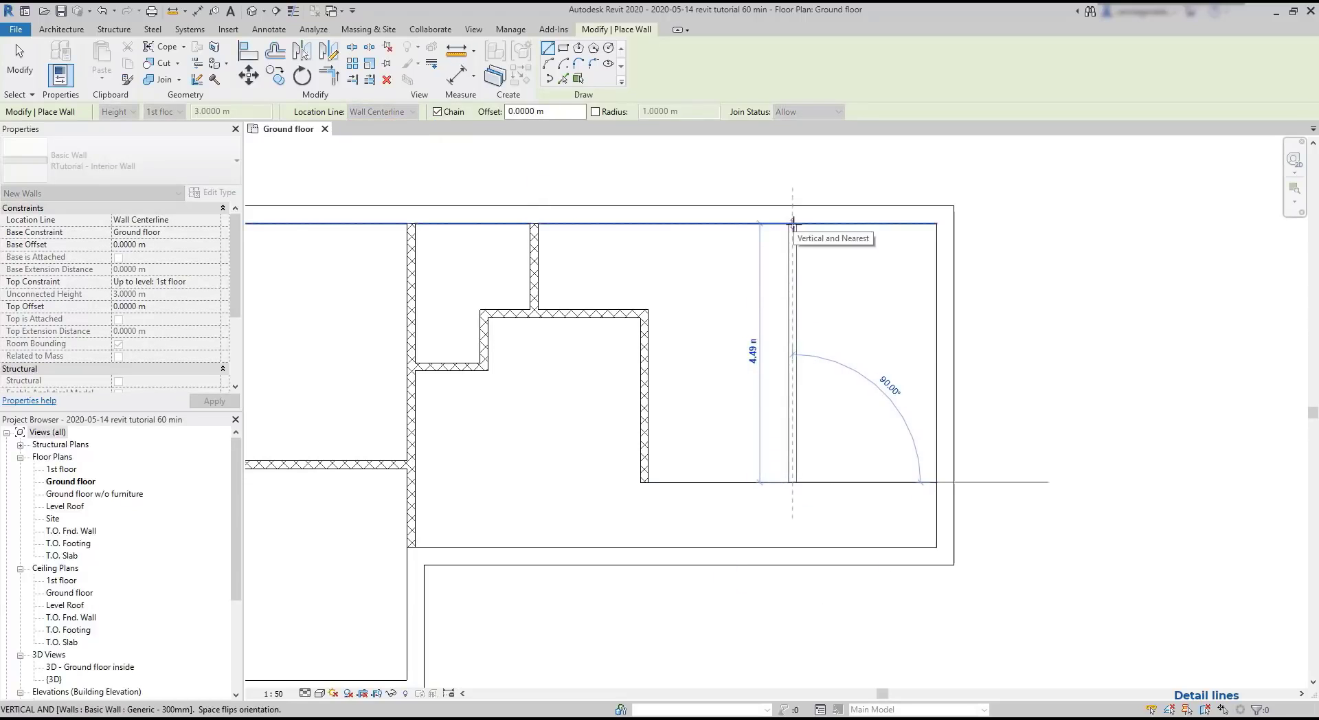
left_click(792, 216)
key("Escape")
key("Escape")
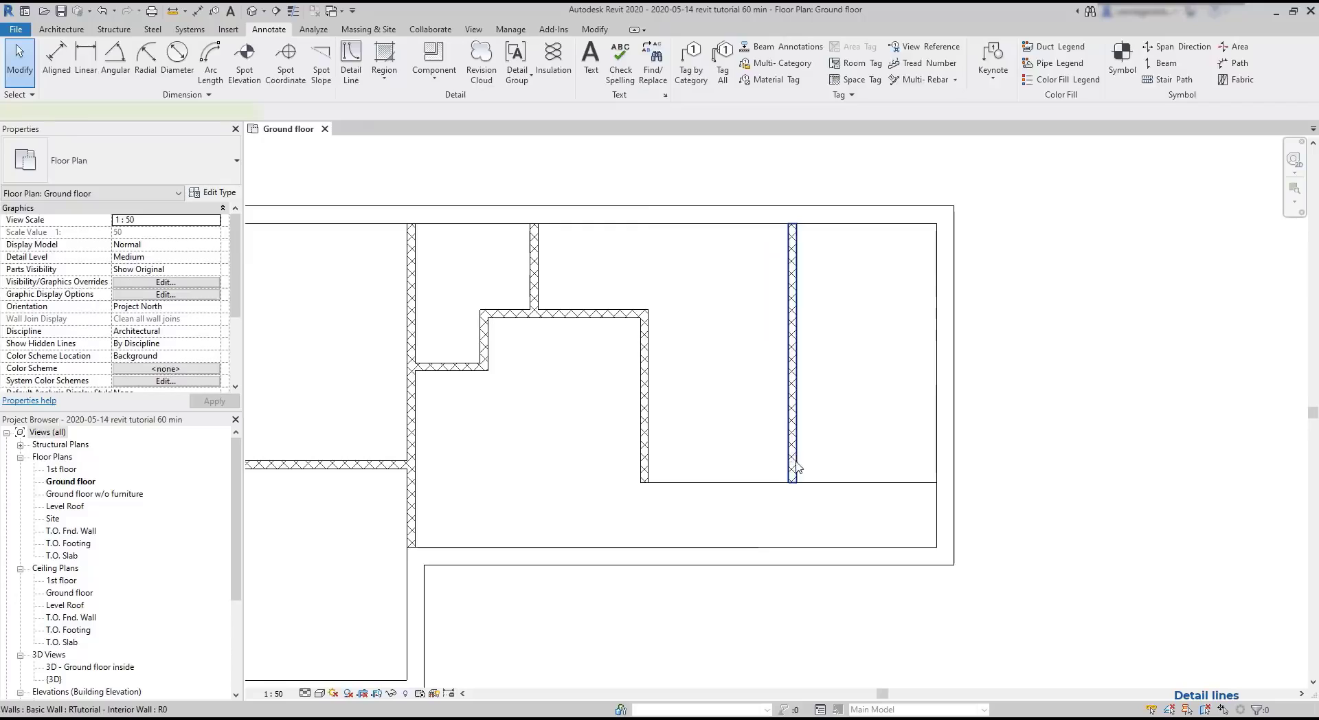
- Extend the new vertical wall's lower end down to the lower exterior wall
left_click(792, 481)
left_click(791, 492)
left_click(792, 529)
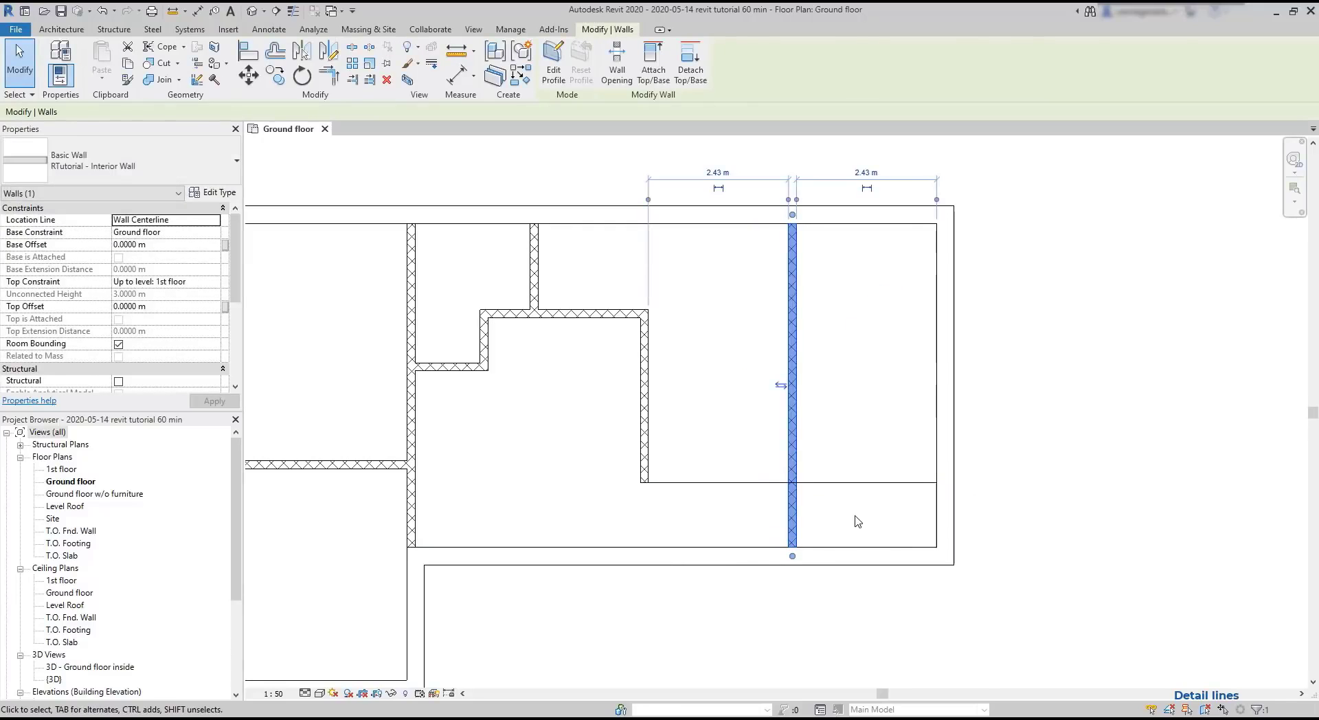
key("Escape")
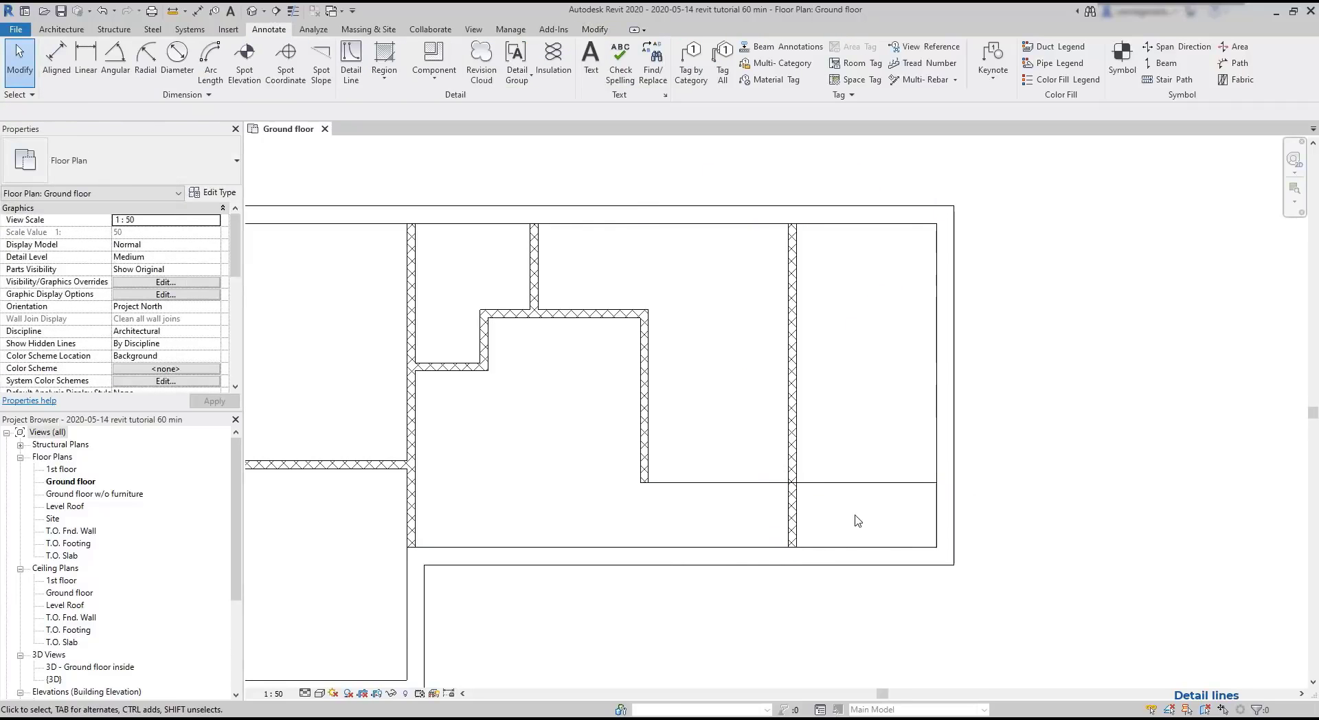
- Delete the horizontal detail line between the hanging interior wall's lower end and the right exterior wall
left_click(839, 483)
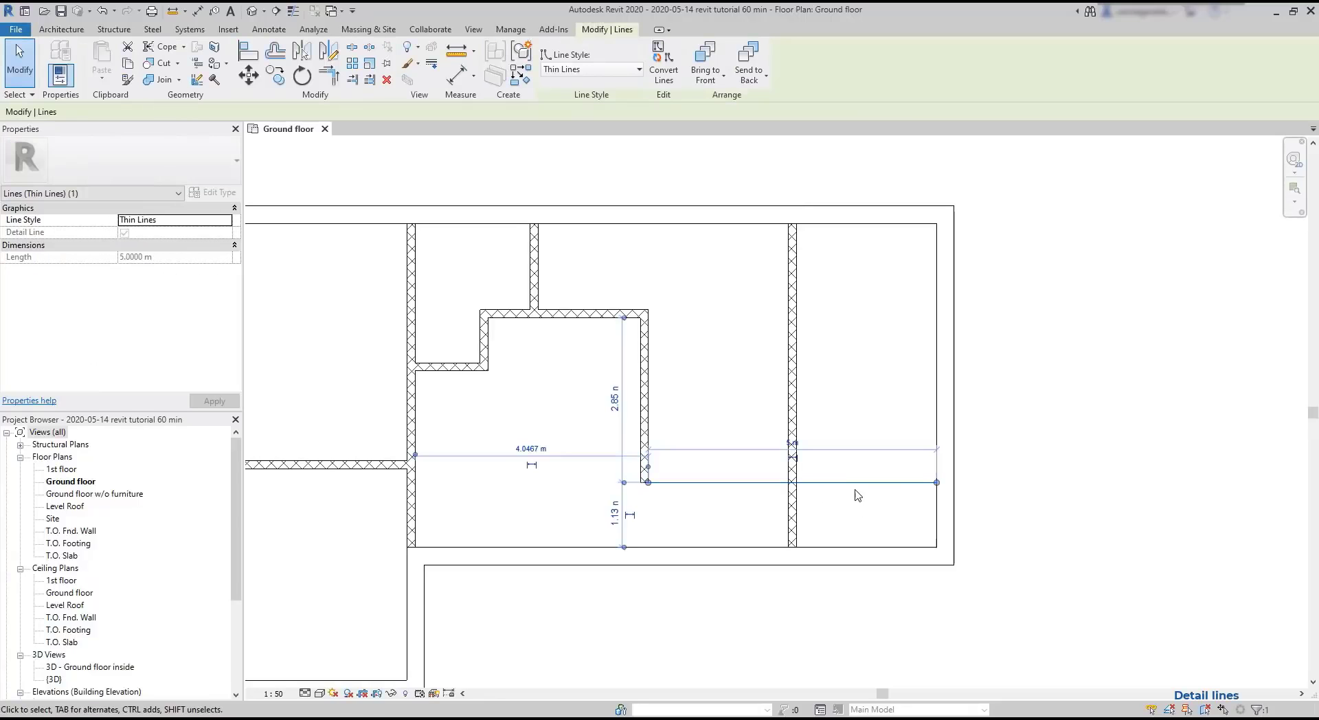
key("Delete")
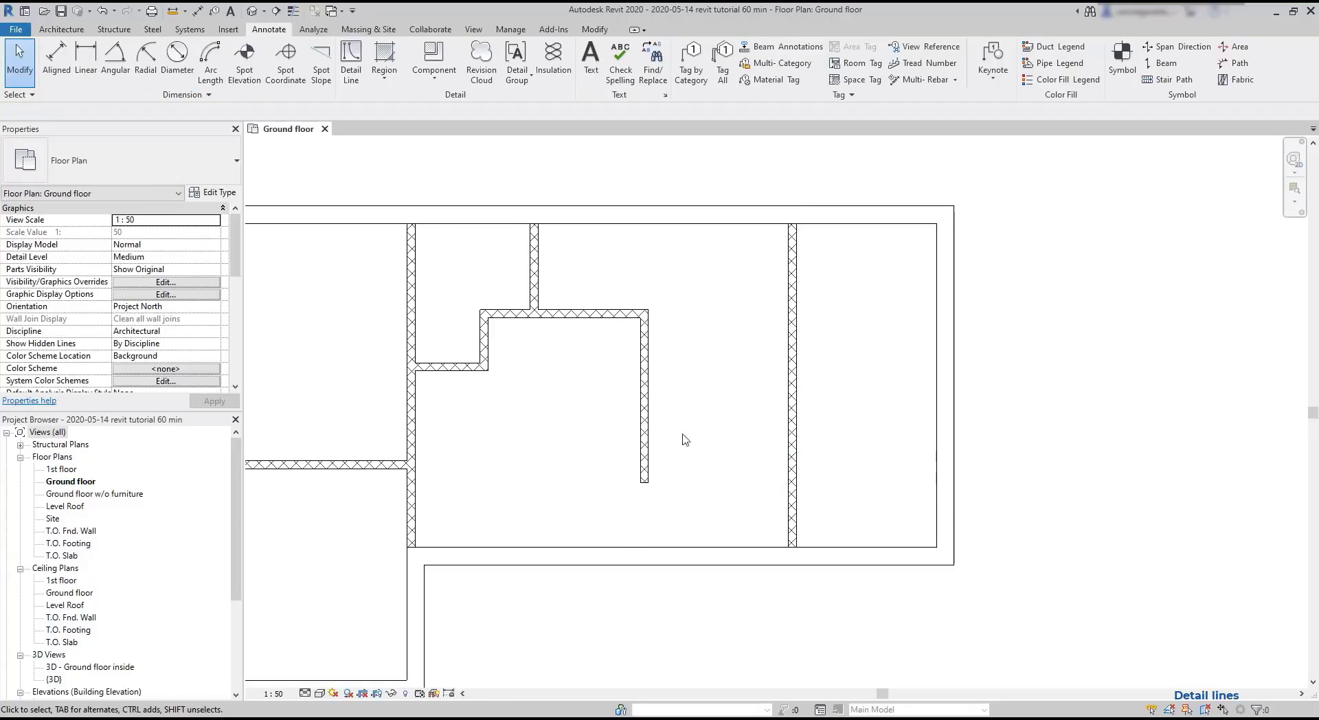
middle_click_drag(592, 432, 721, 459)
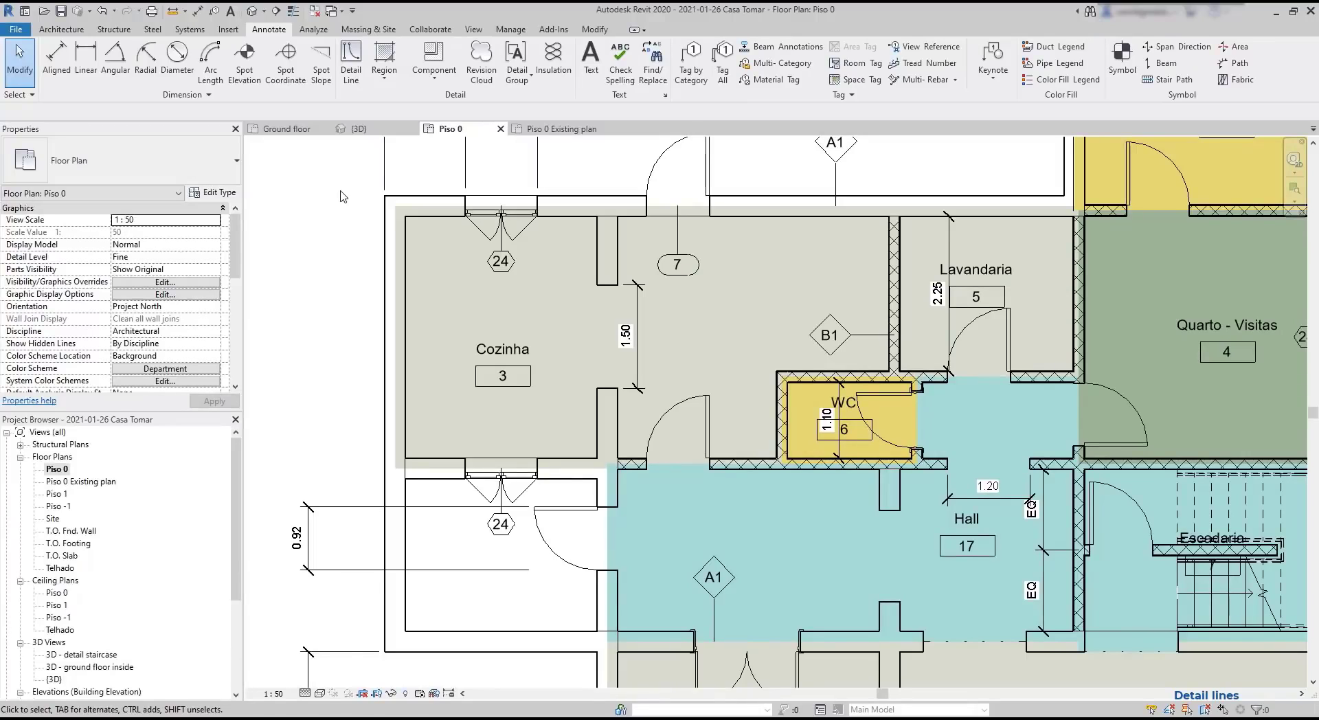
- Draw a vertical Hidden Lines detail line in the Piso 0 plan from the WC's upper left wall corner to the upper wall's inner face
left_click(351, 58)
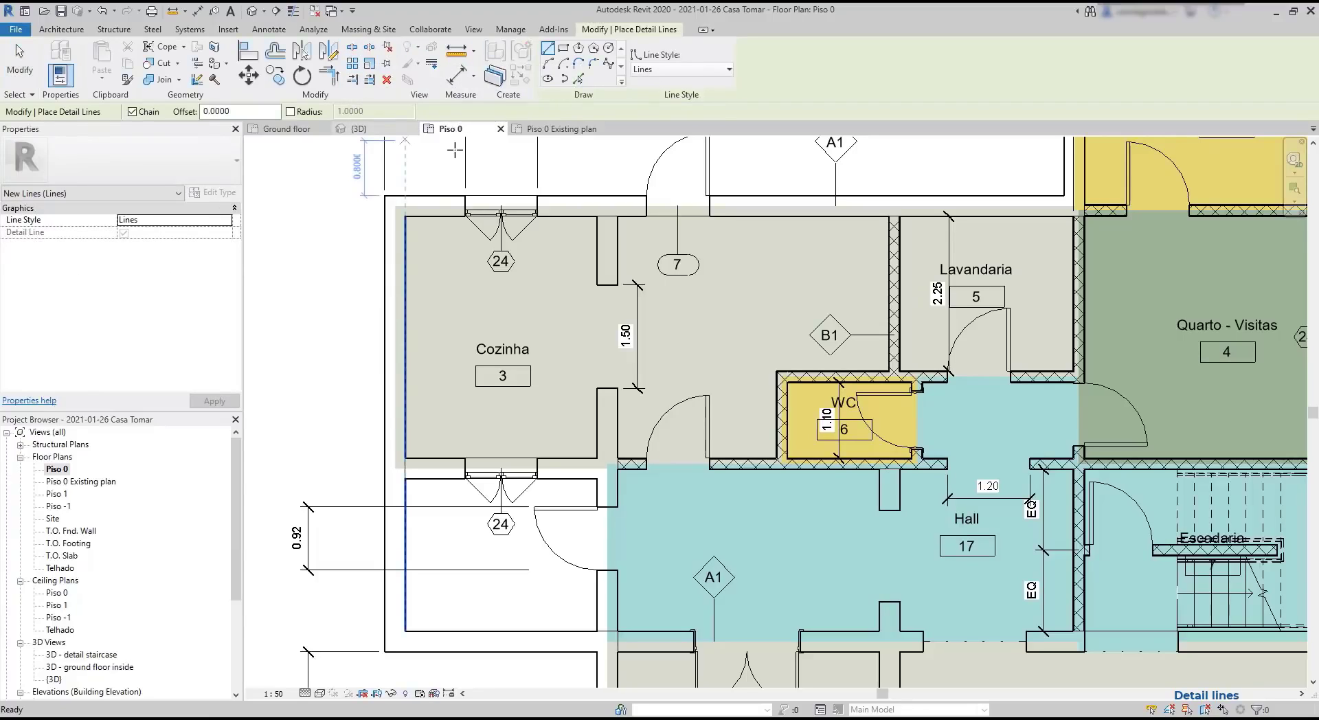
left_click(702, 71)
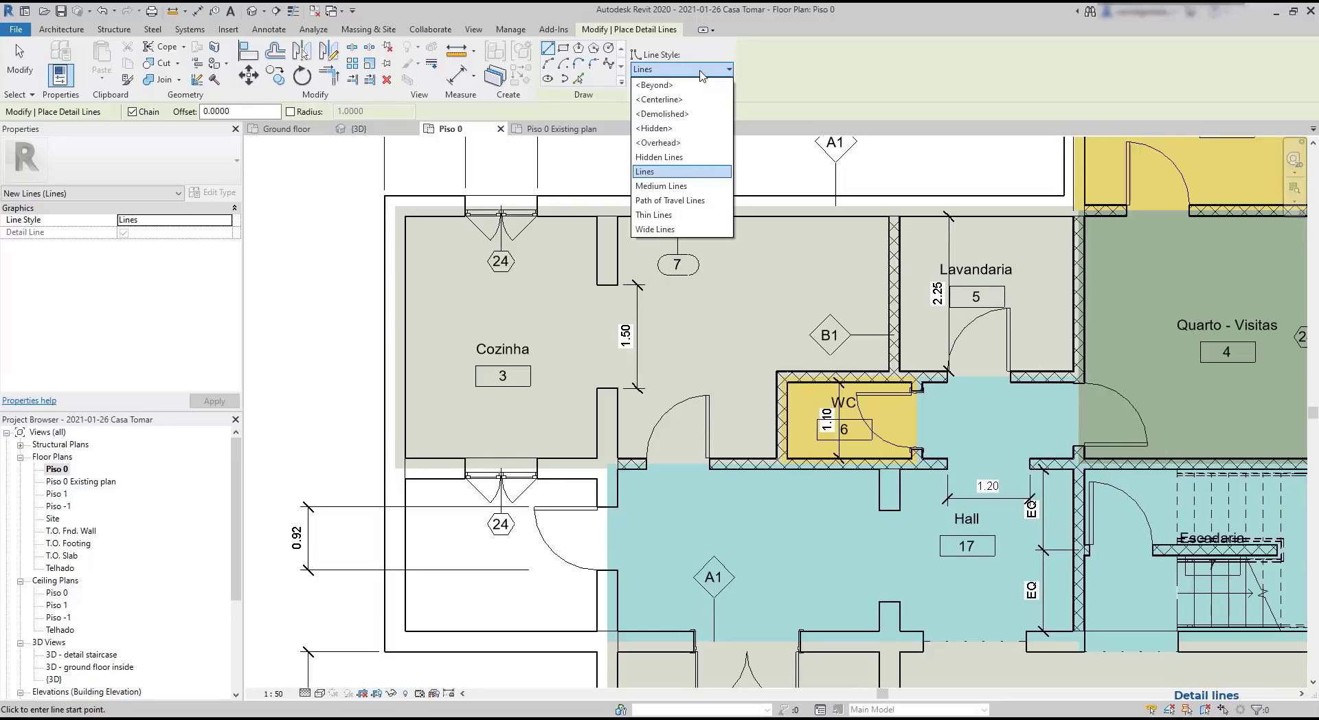
left_click(658, 157)
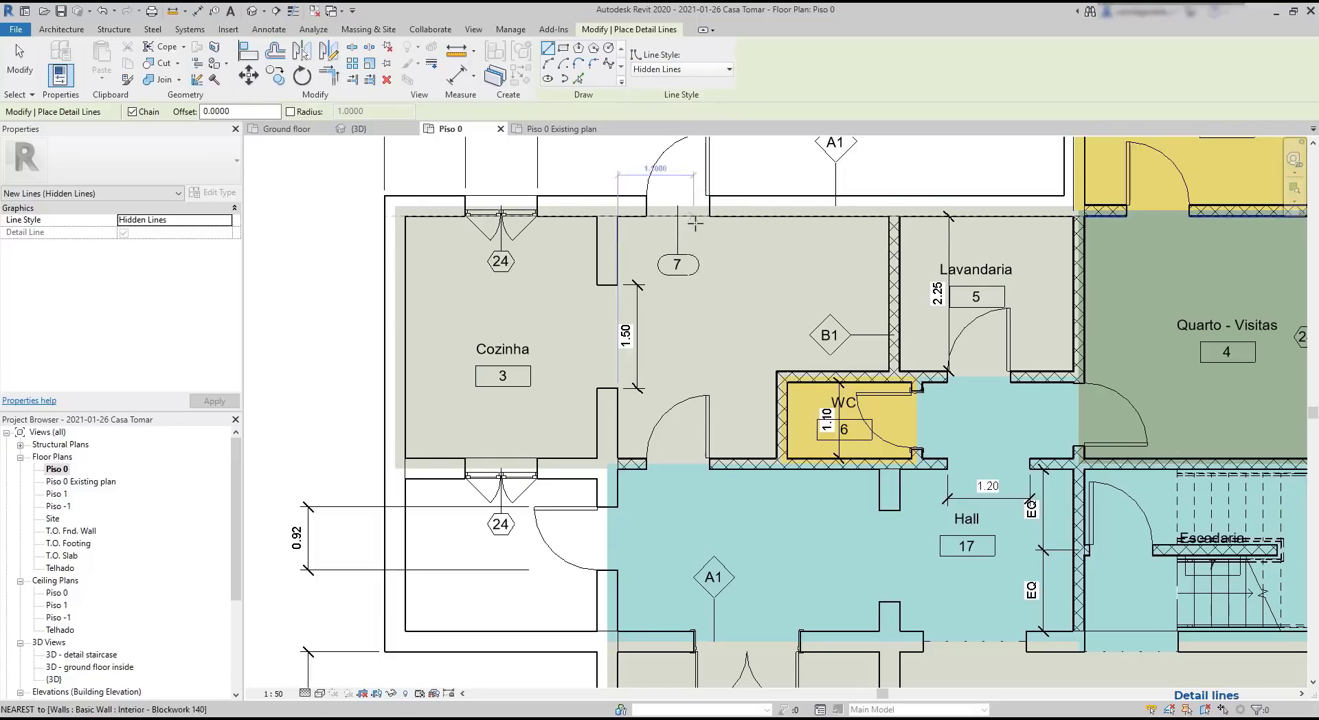
left_click(778, 371)
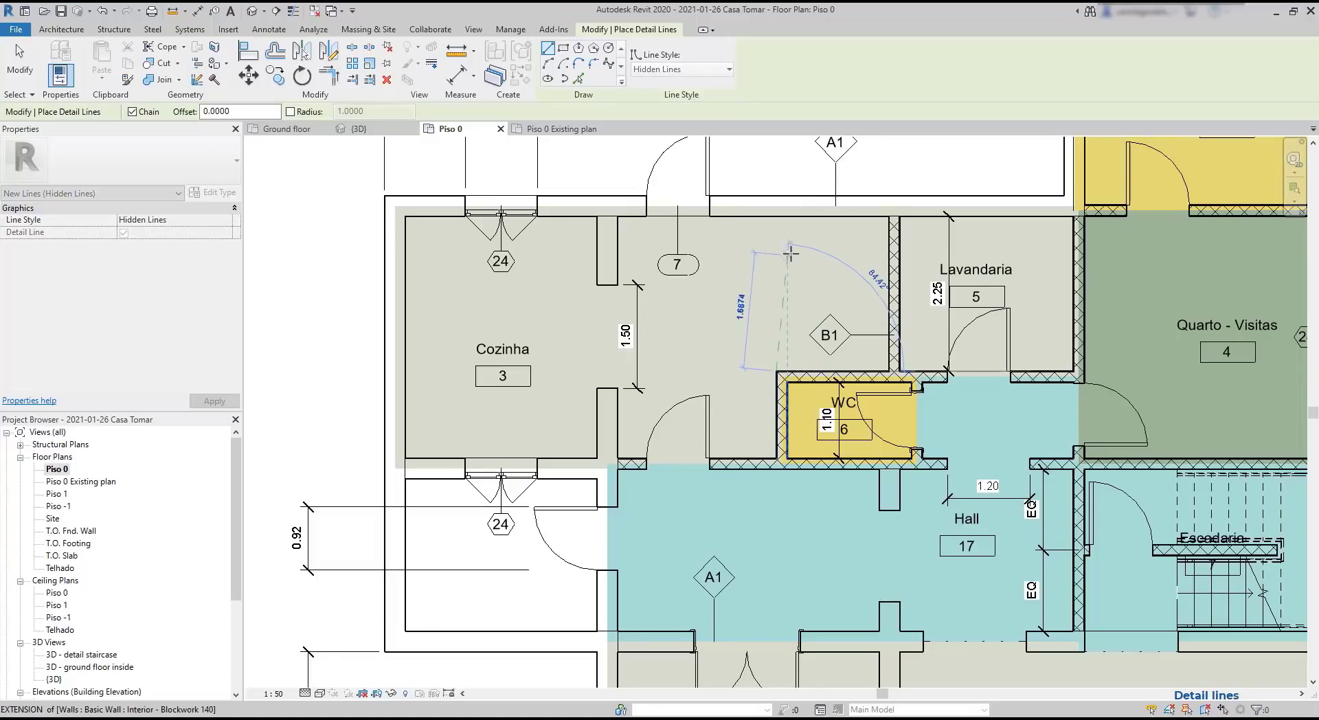
left_click(776, 218)
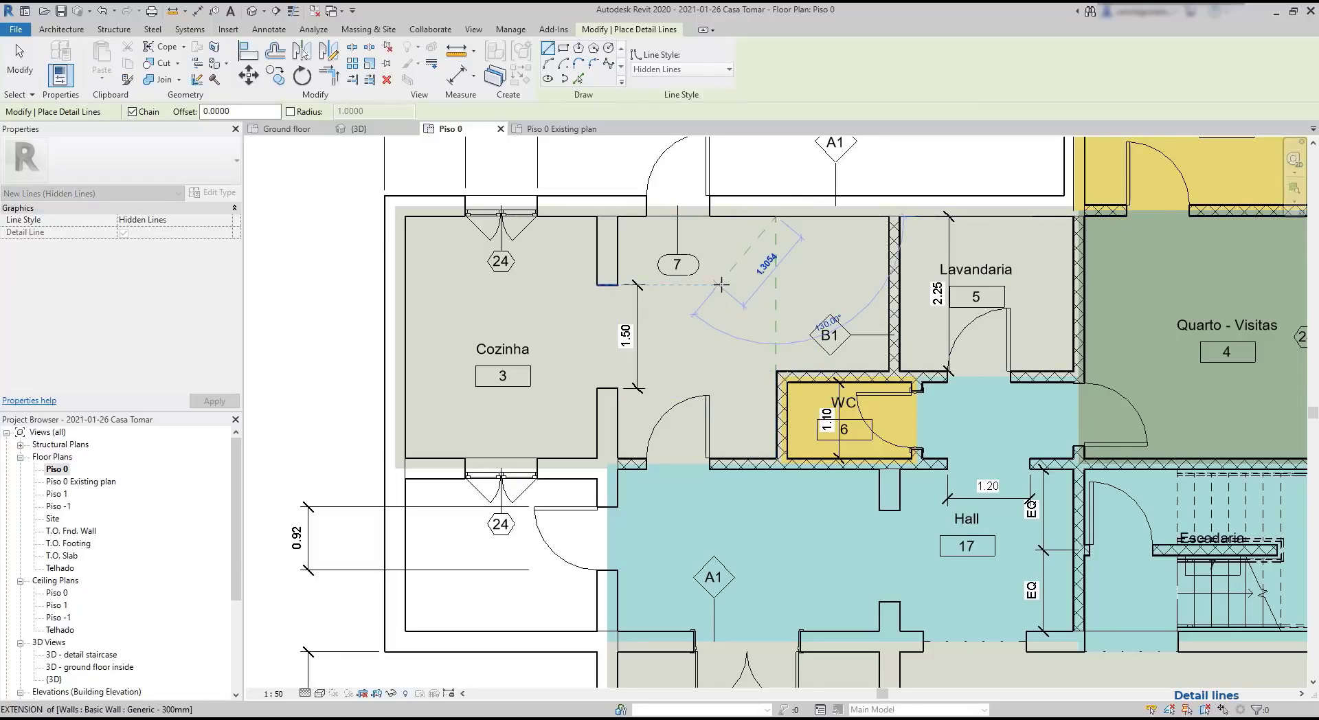
key("Escape")
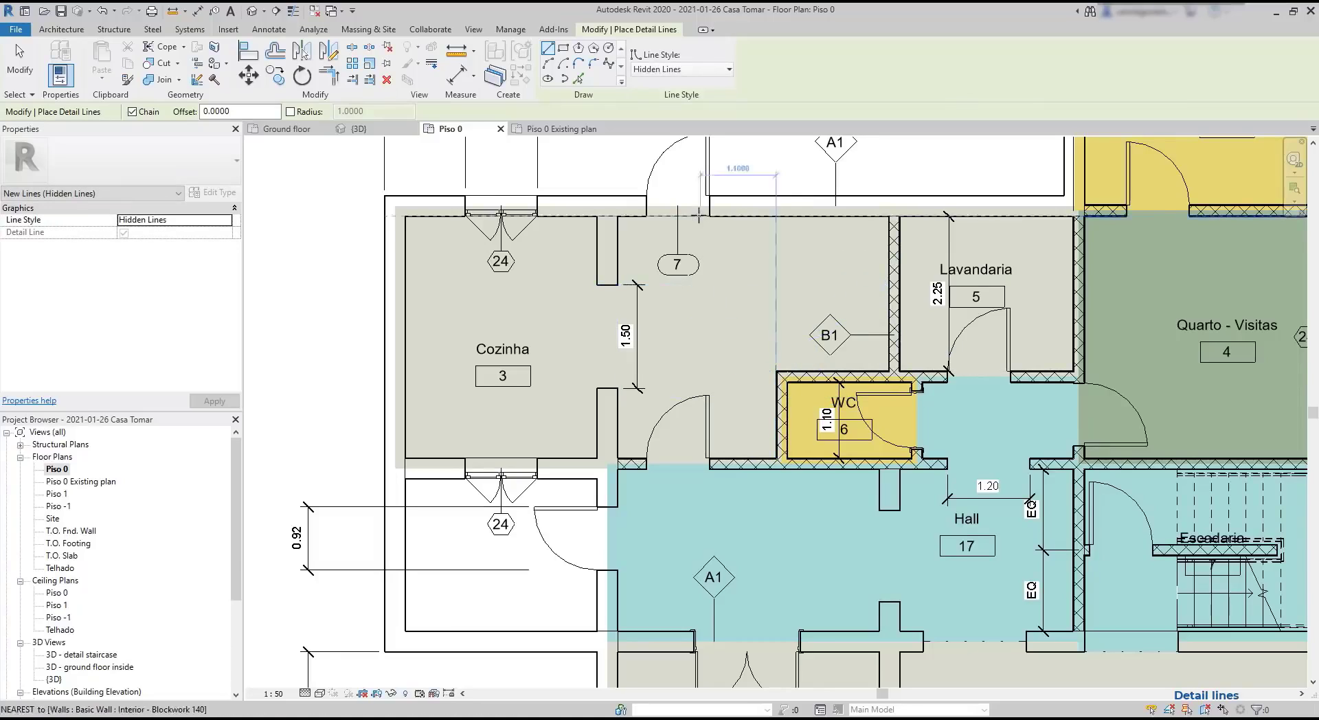
key("Escape")
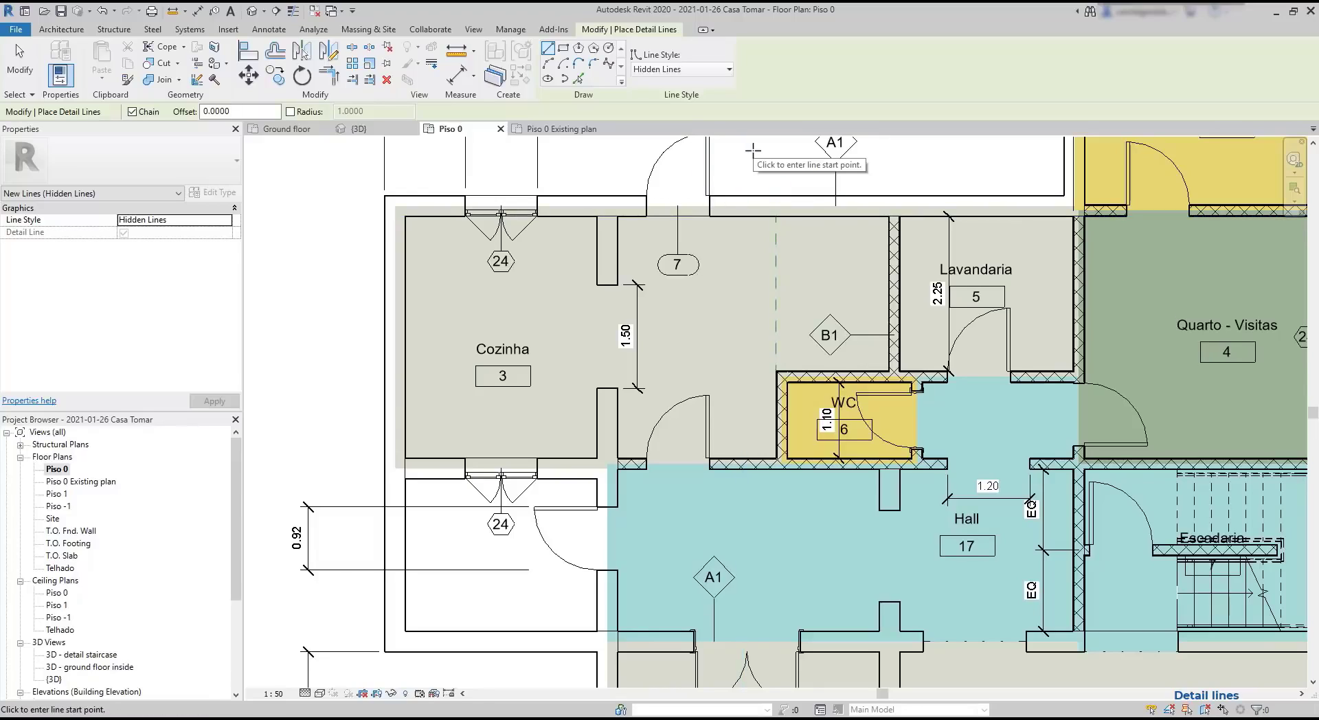
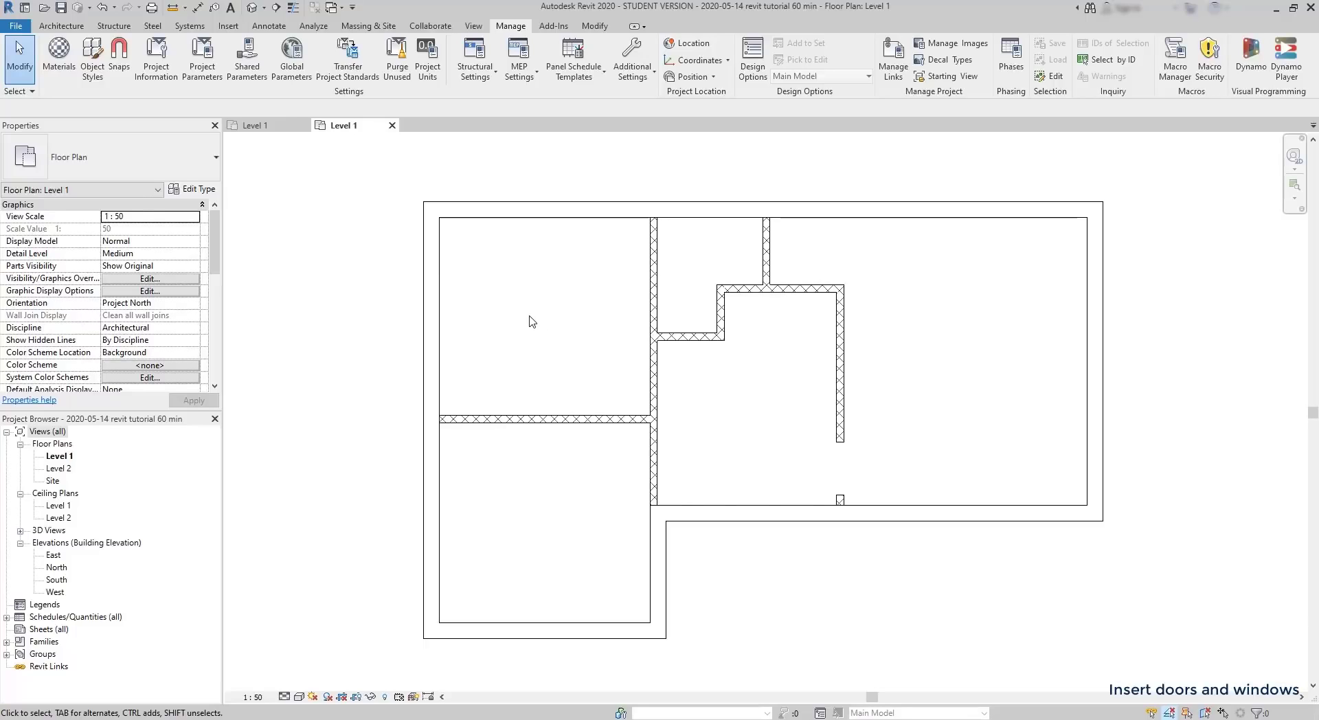
- Place an M_Single-Flush 0915 x 2134mm door in the horizontal interior wall, 1 m from its right end, hinged right and opening downward
left_click(64, 27)
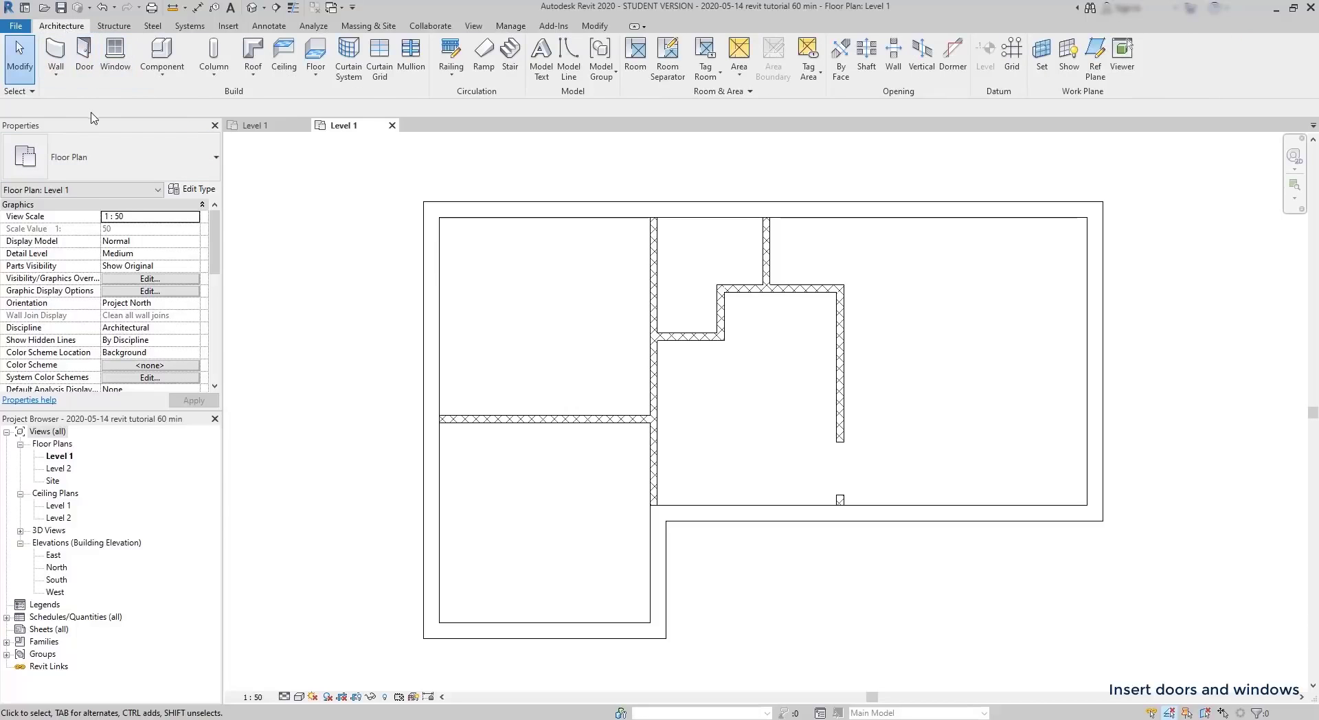
left_click(85, 57)
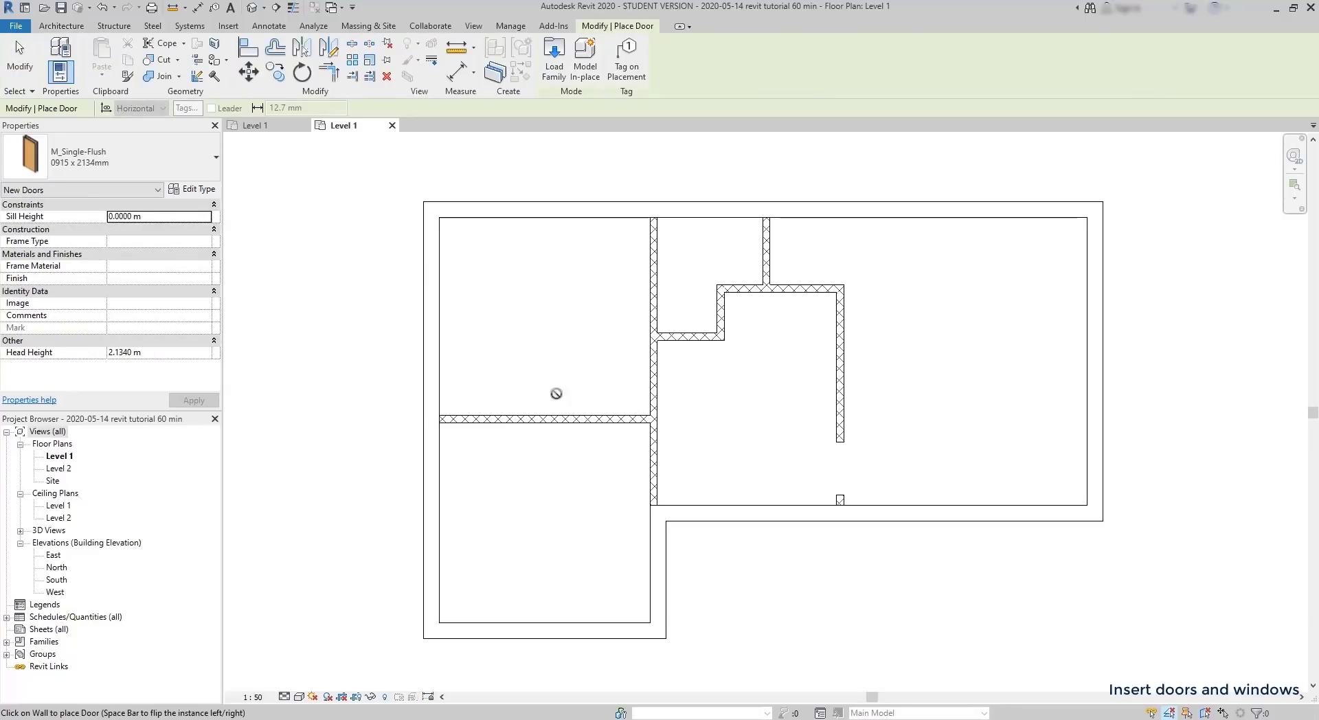
scroll(583, 429, "up", 3)
scroll(582, 434, "up", 1)
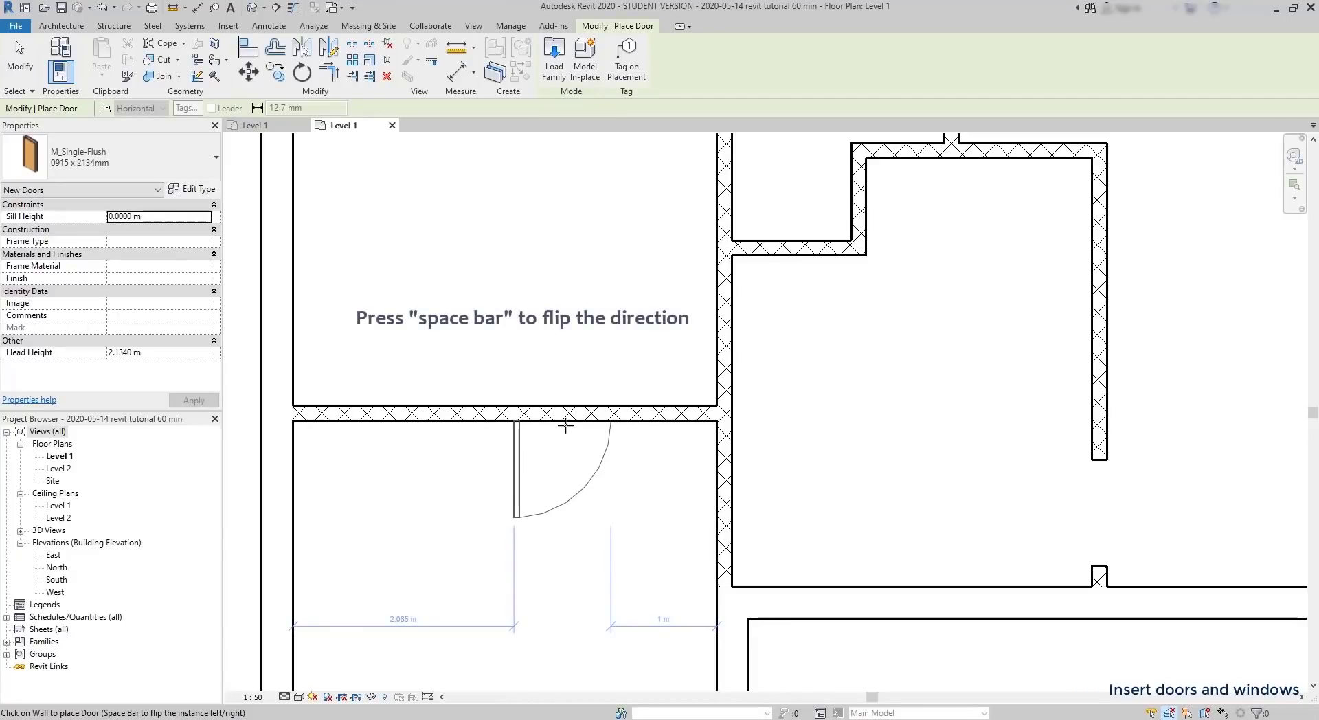
key("space")
key("space")
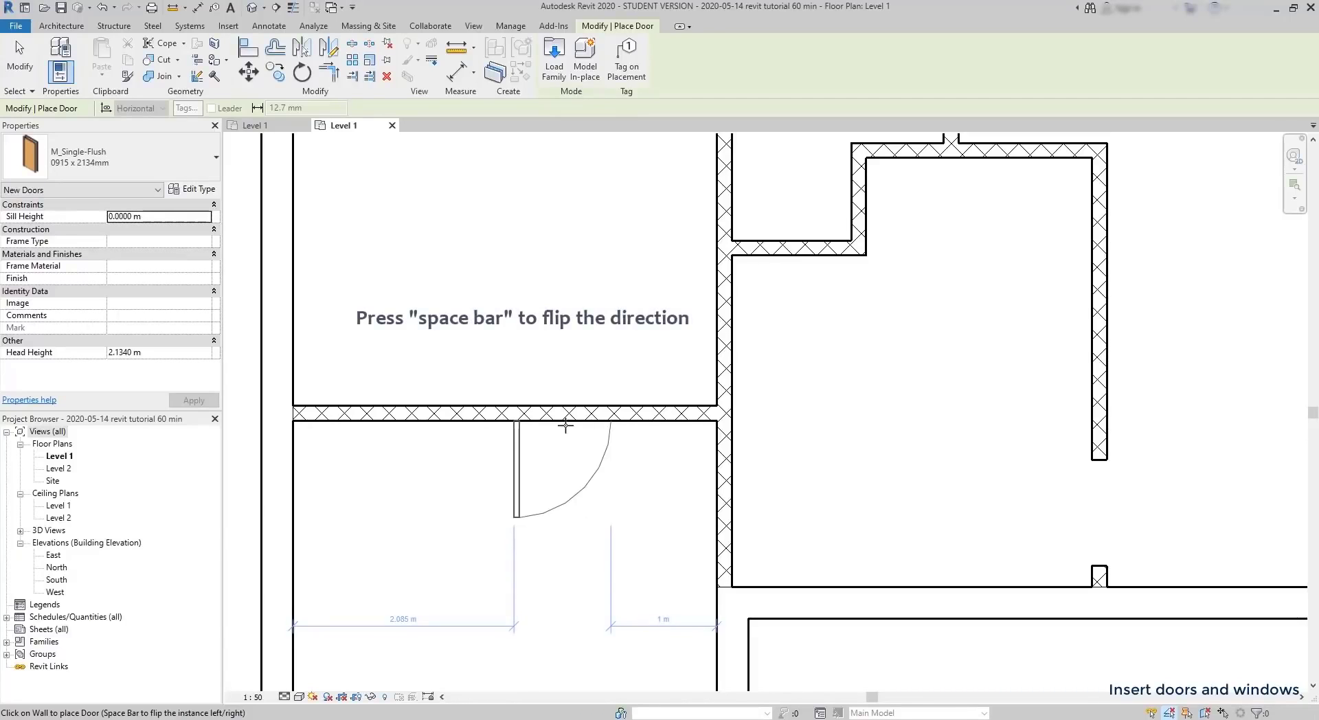
key("space")
left_click(565, 426)
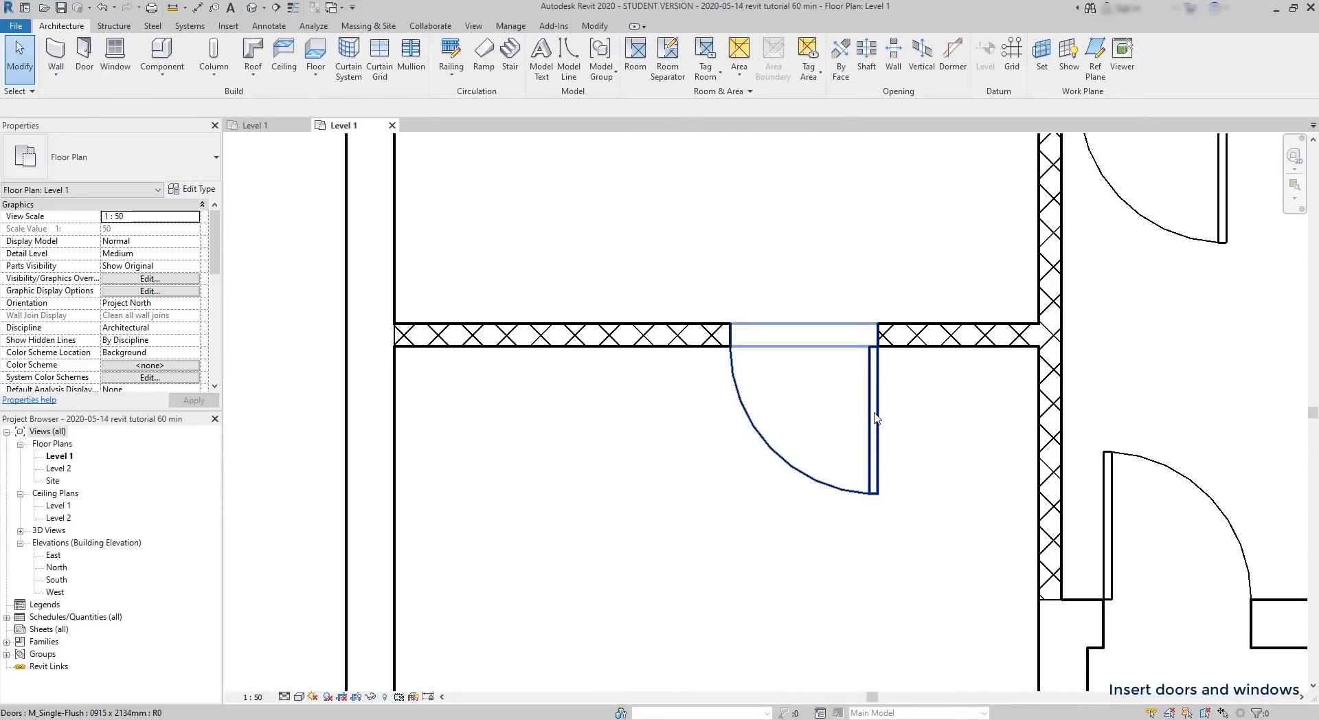
- Flip the placed door's hinge side and back again, then flip its facing so it opens into the upper room
left_click(875, 417)
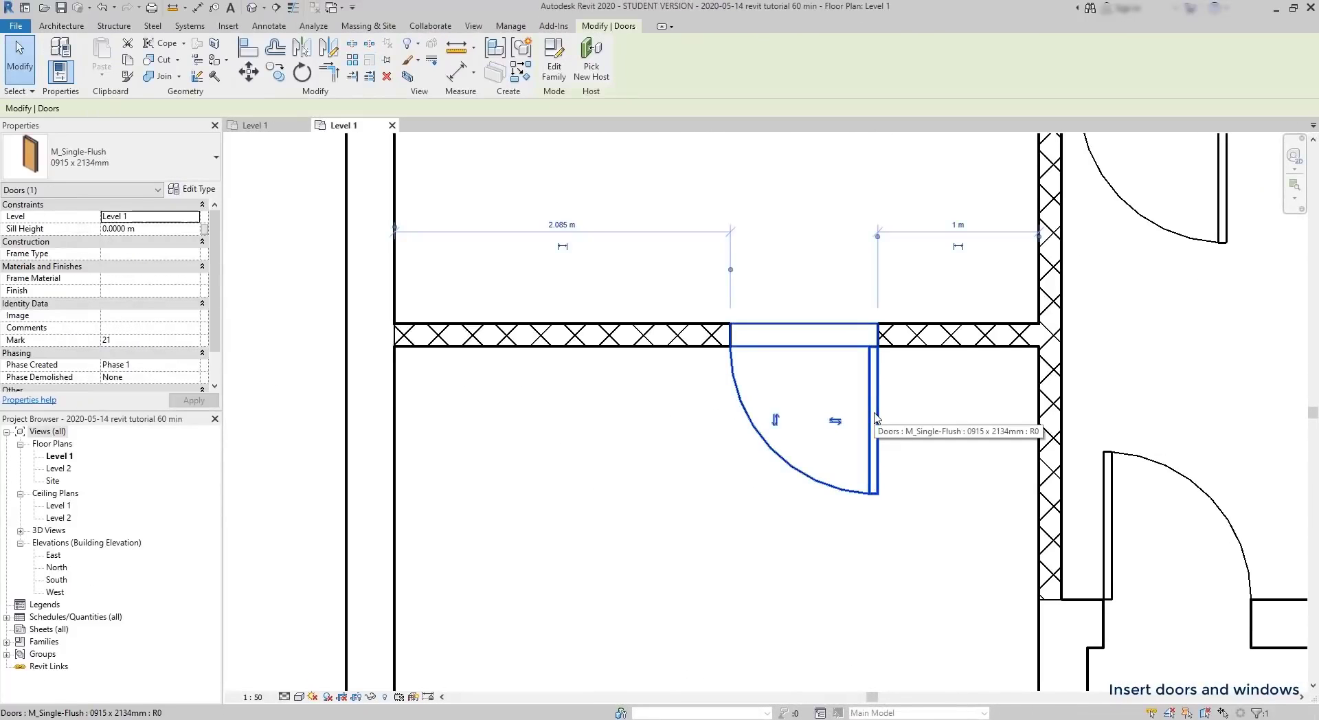
left_click(837, 429)
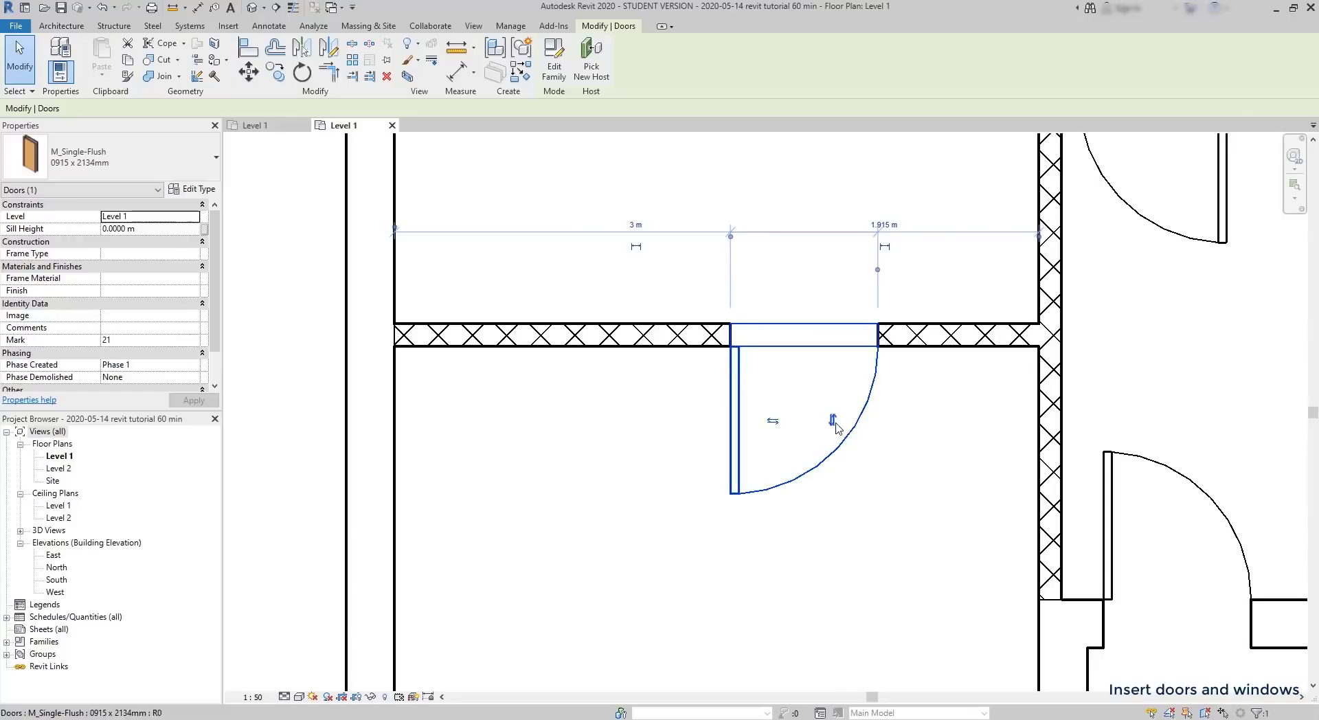
left_click(787, 428)
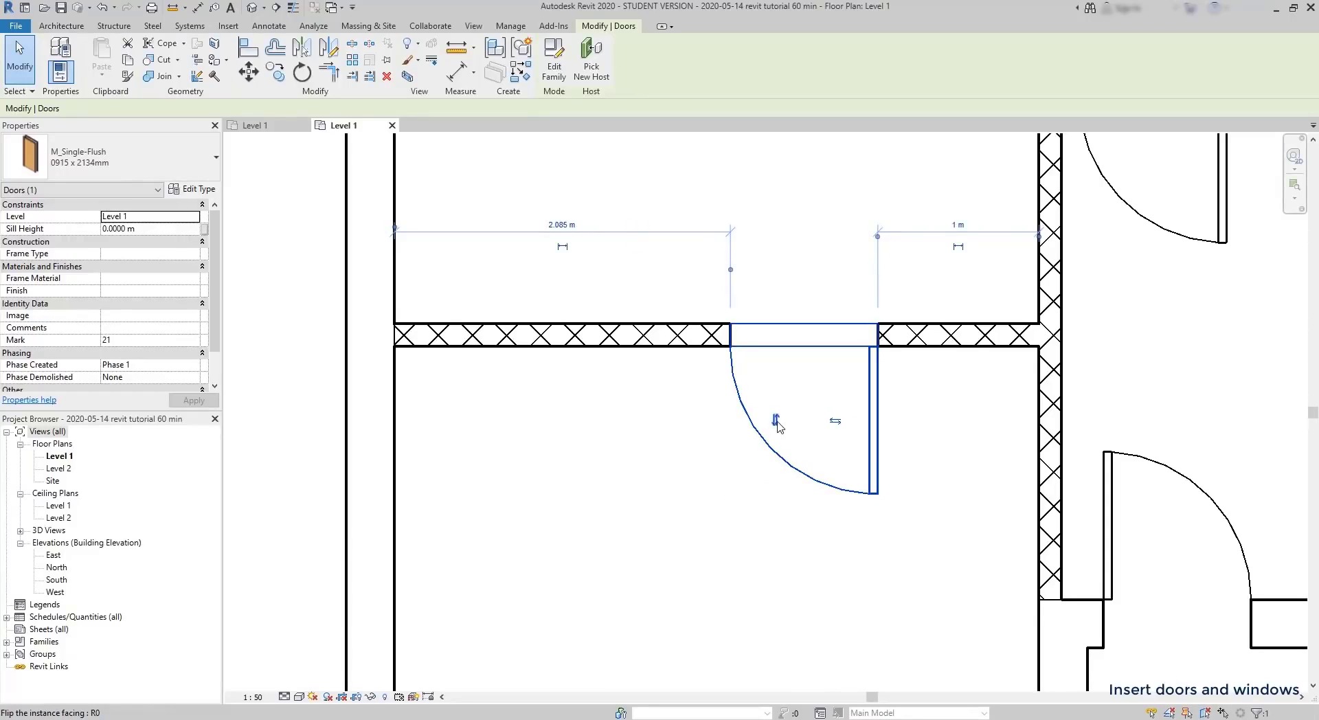
left_click(776, 421)
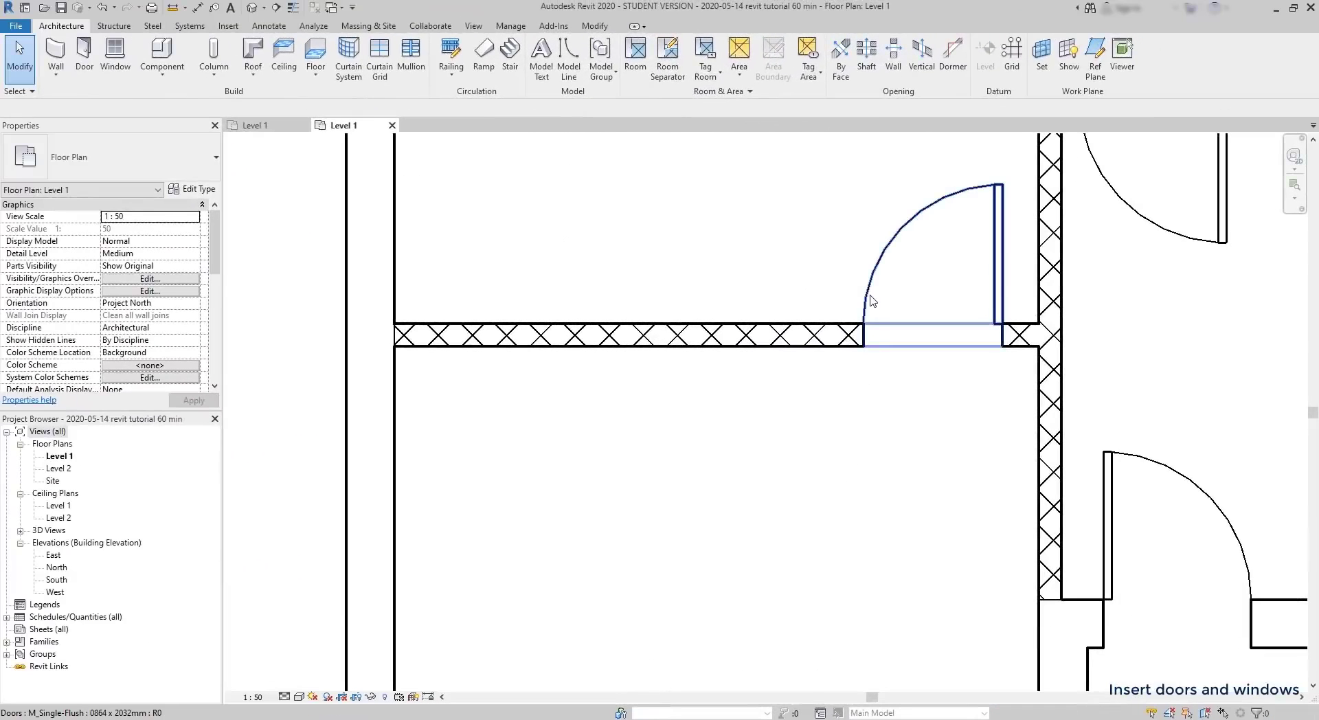
- Change the door in the horizontal interior wall to the M_Single-Flush 0762 x 2032mm type
left_click(871, 301)
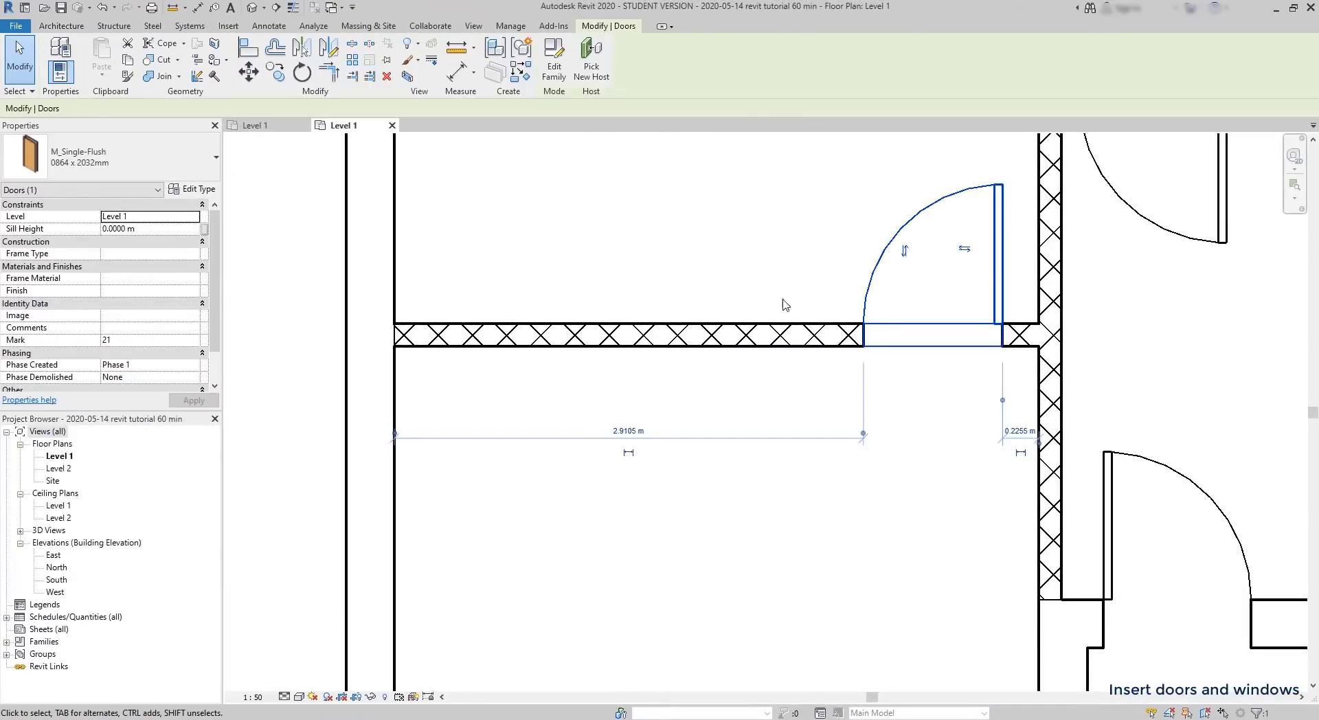
left_click(193, 157)
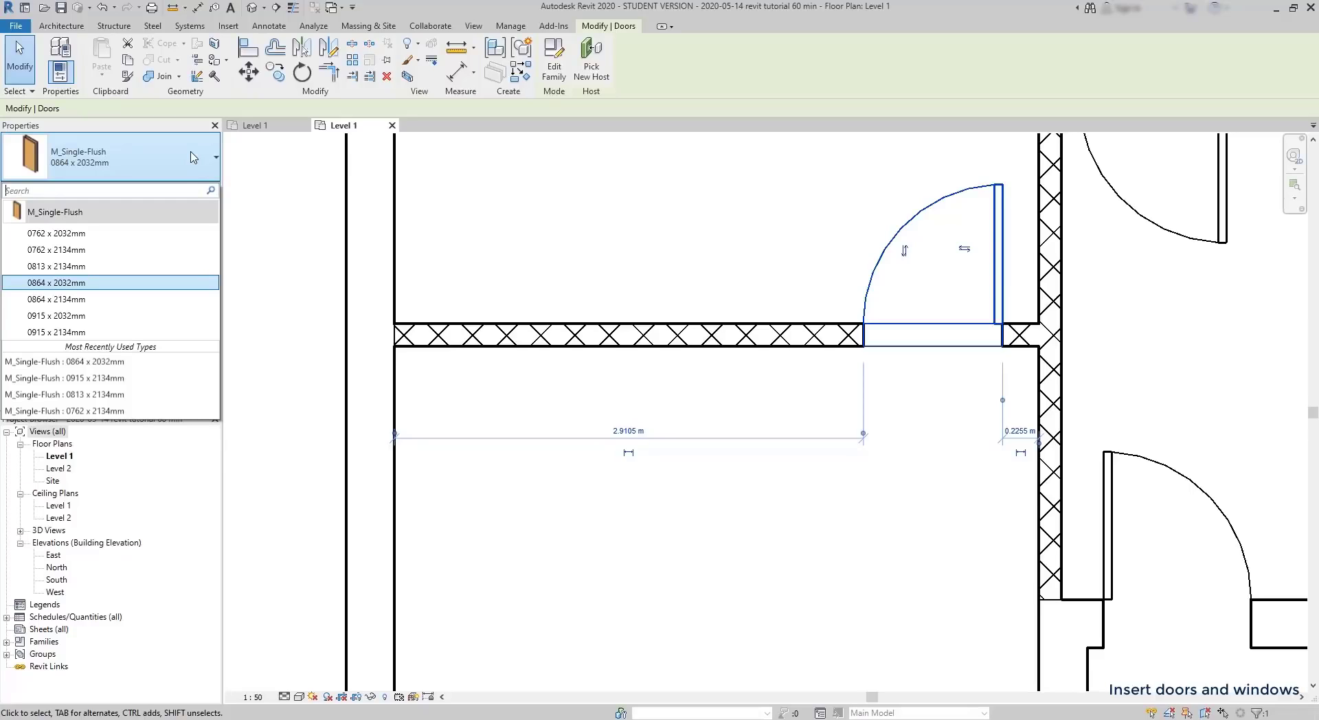
left_click(133, 237)
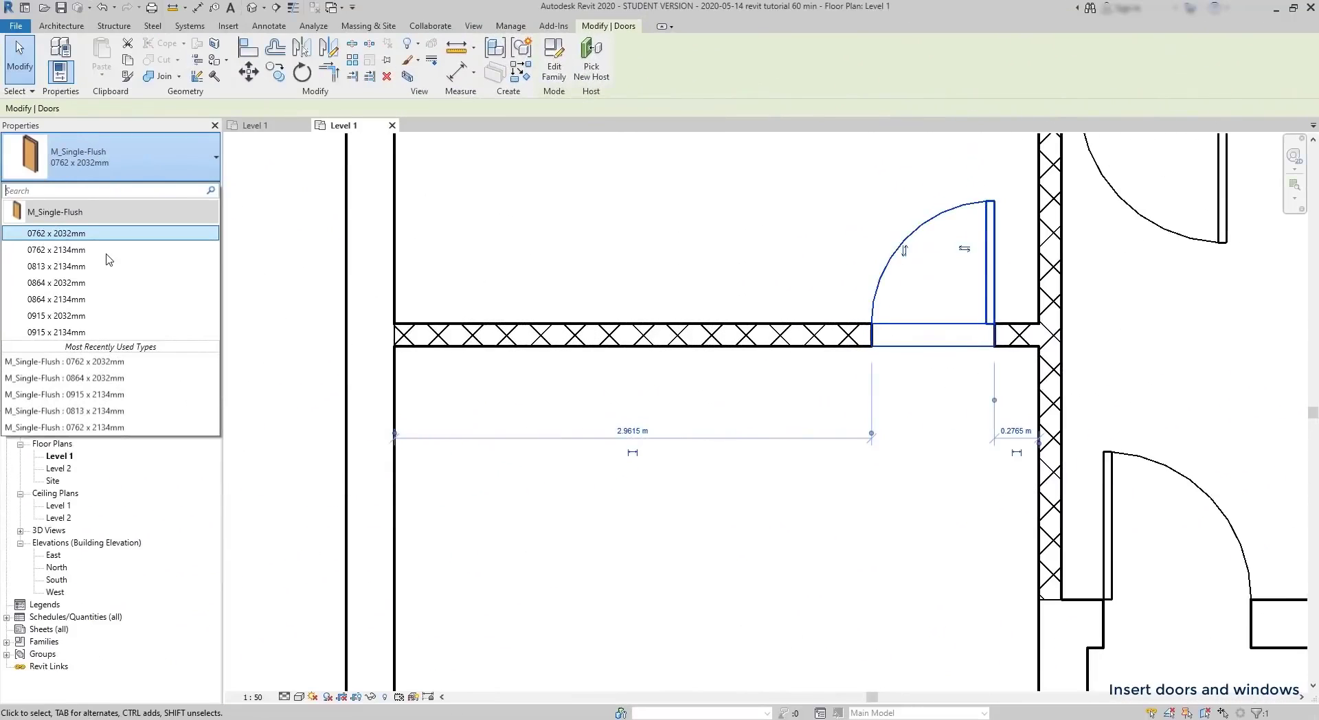
left_click(67, 333)
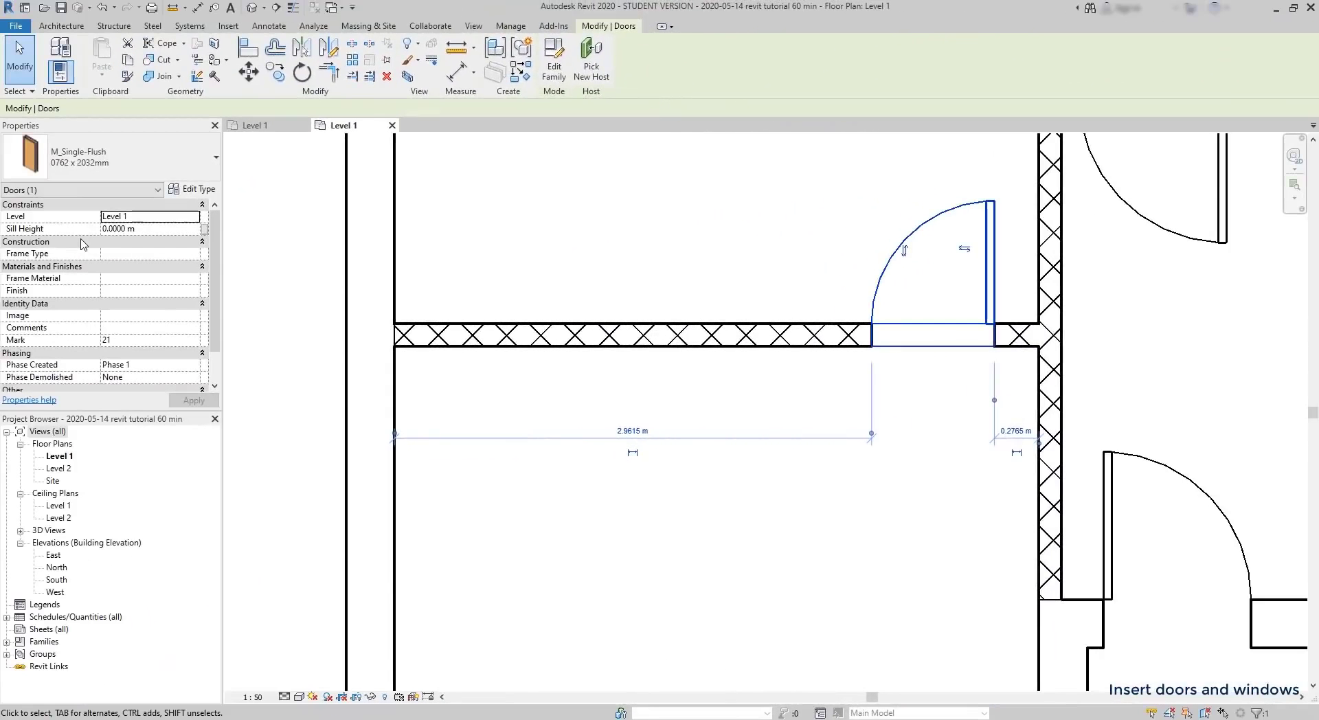
- Set the distance between the door and the vertical interior wall at its right to 0.2 m
left_click(1023, 434)
type("0.2")
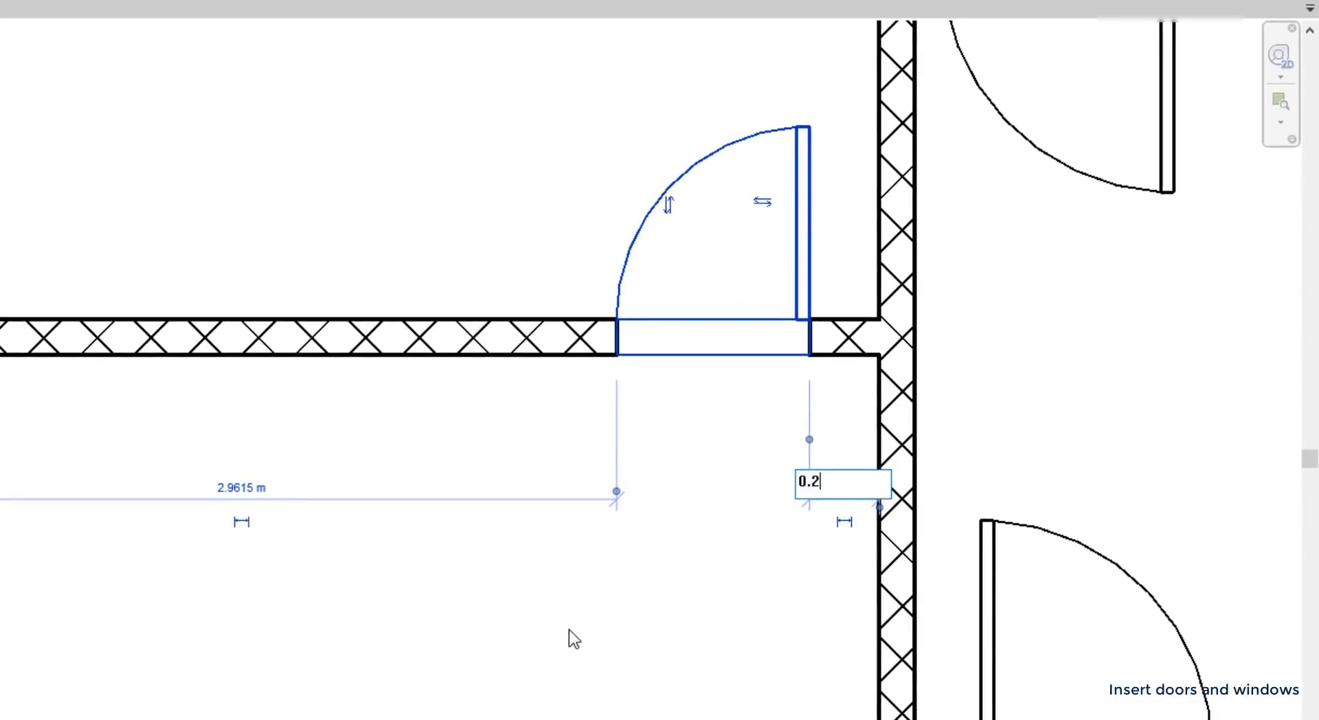
key("Return")
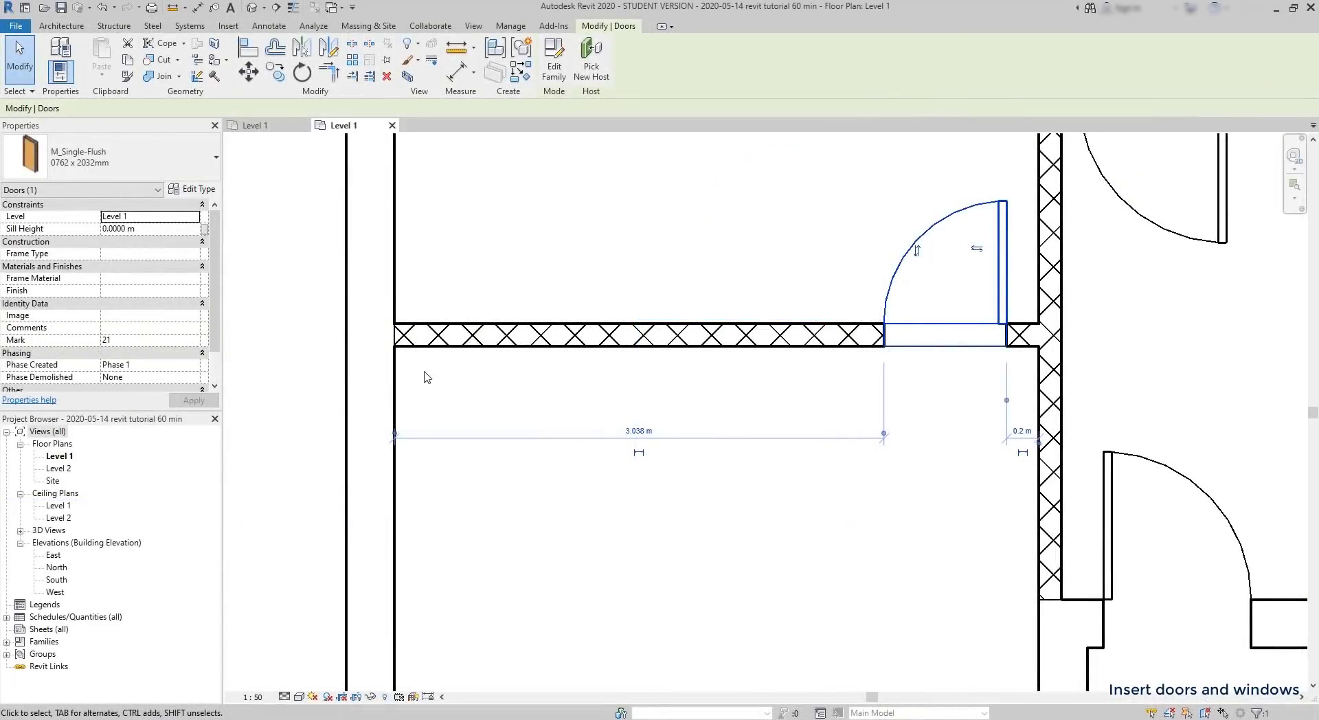
- Open the selected door's type properties and try editing its Width parameter
left_click(200, 189)
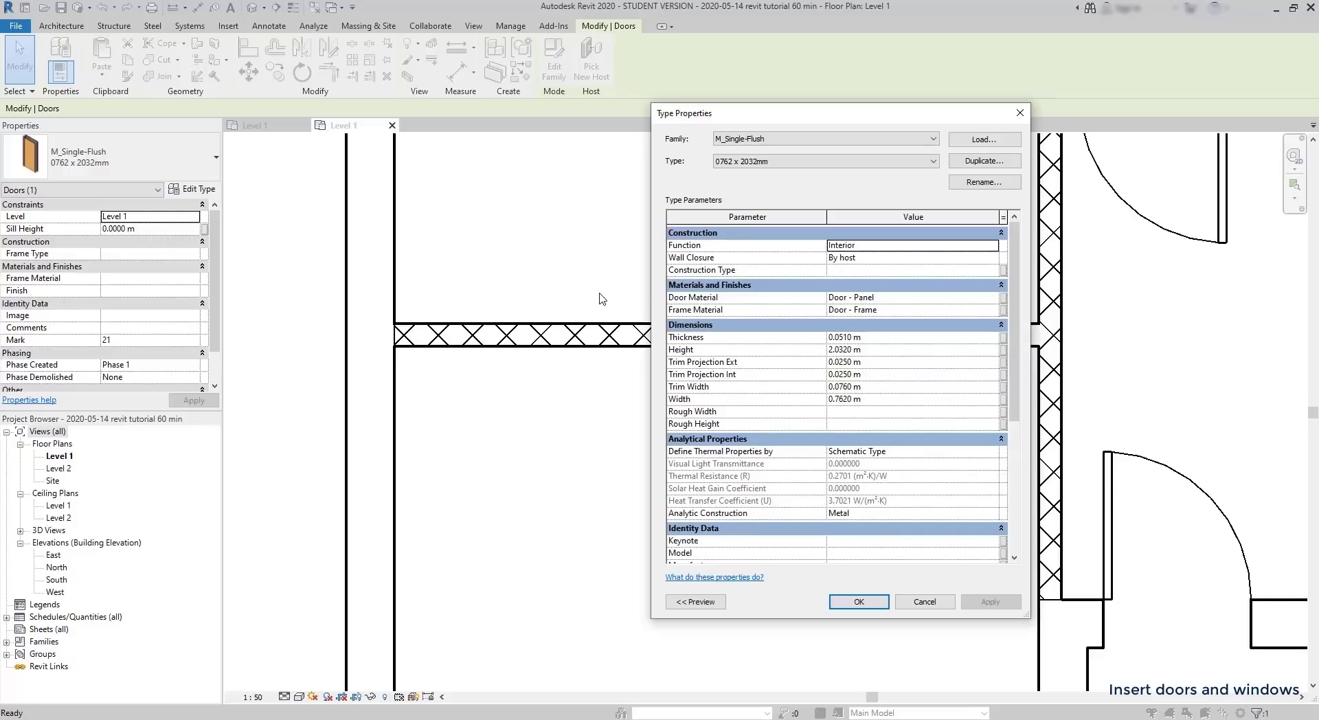
scroll(1019, 364, "down", 3)
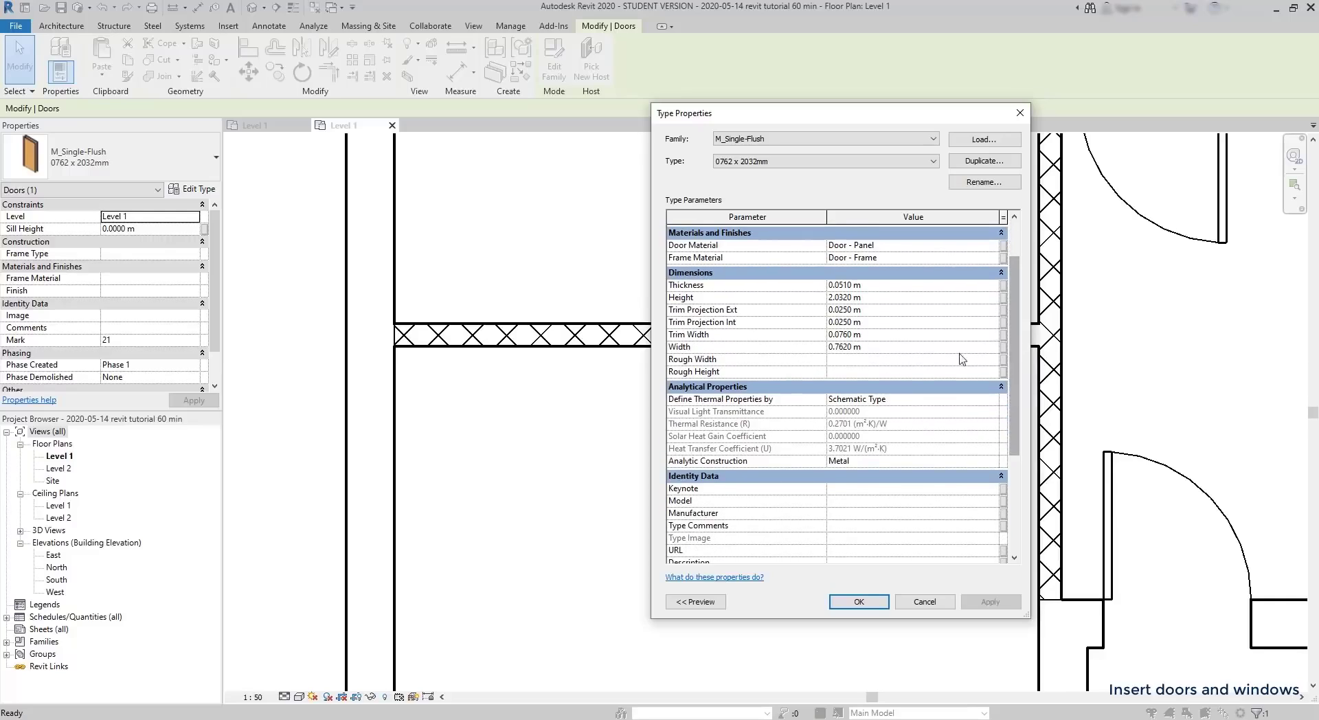
left_click(855, 347)
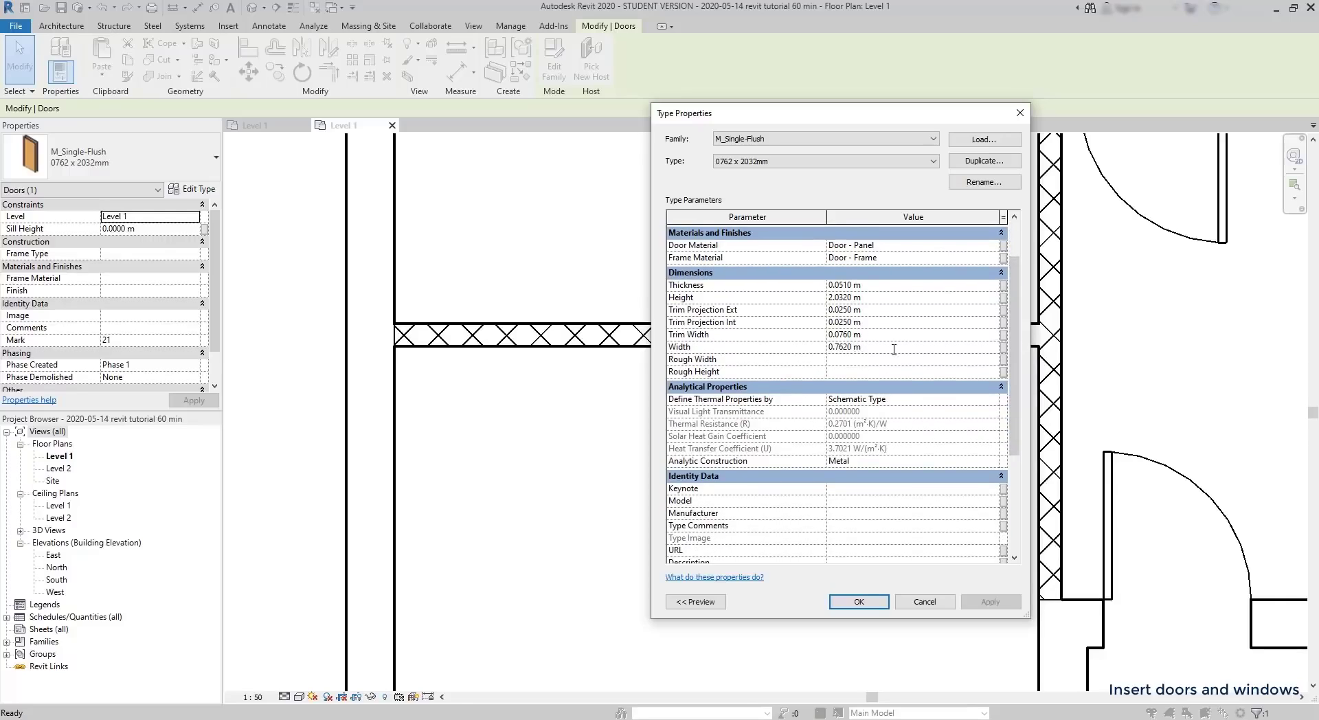
key("BackSpace")
key("BackSpace")
key("BackSpace")
key("BackSpace")
type("2")
scroll(915, 348, "up", 2)
- Duplicate the 0762 x 2032mm door type under the name 085 x 2100mm 2
left_click(996, 160)
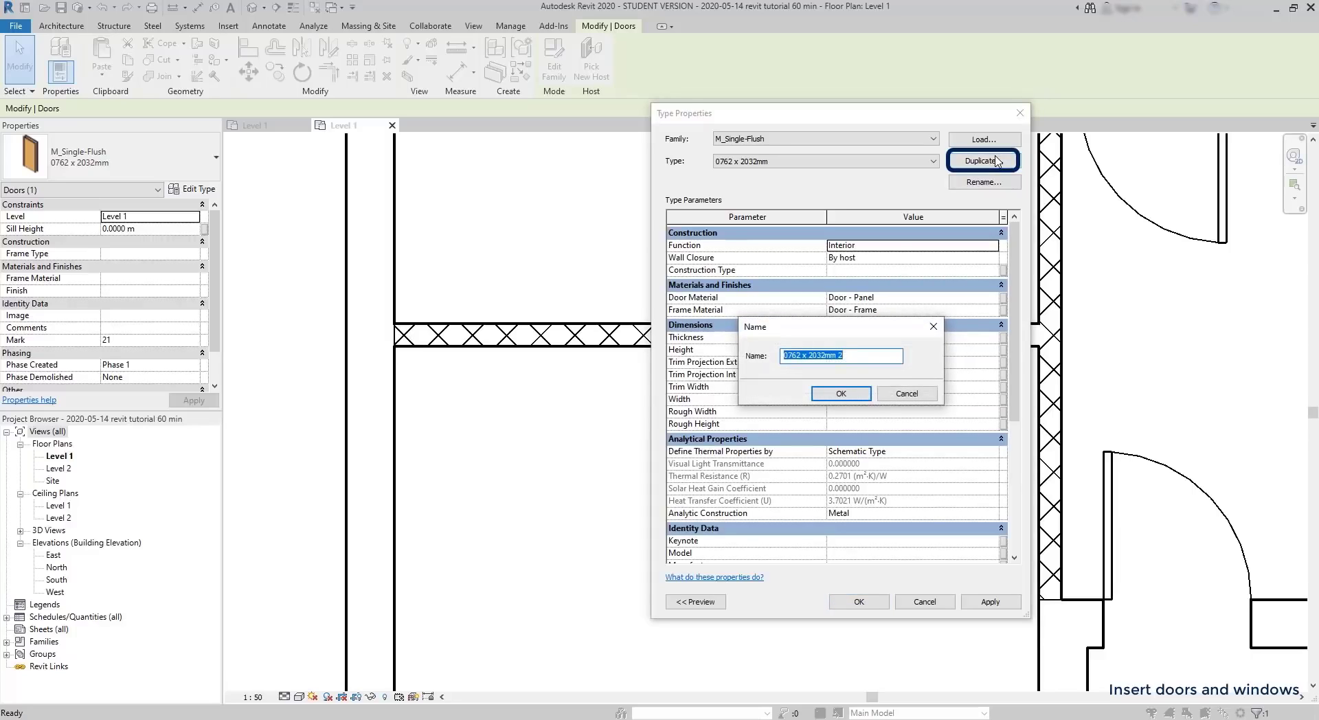
type("085 x 2100mm 2")
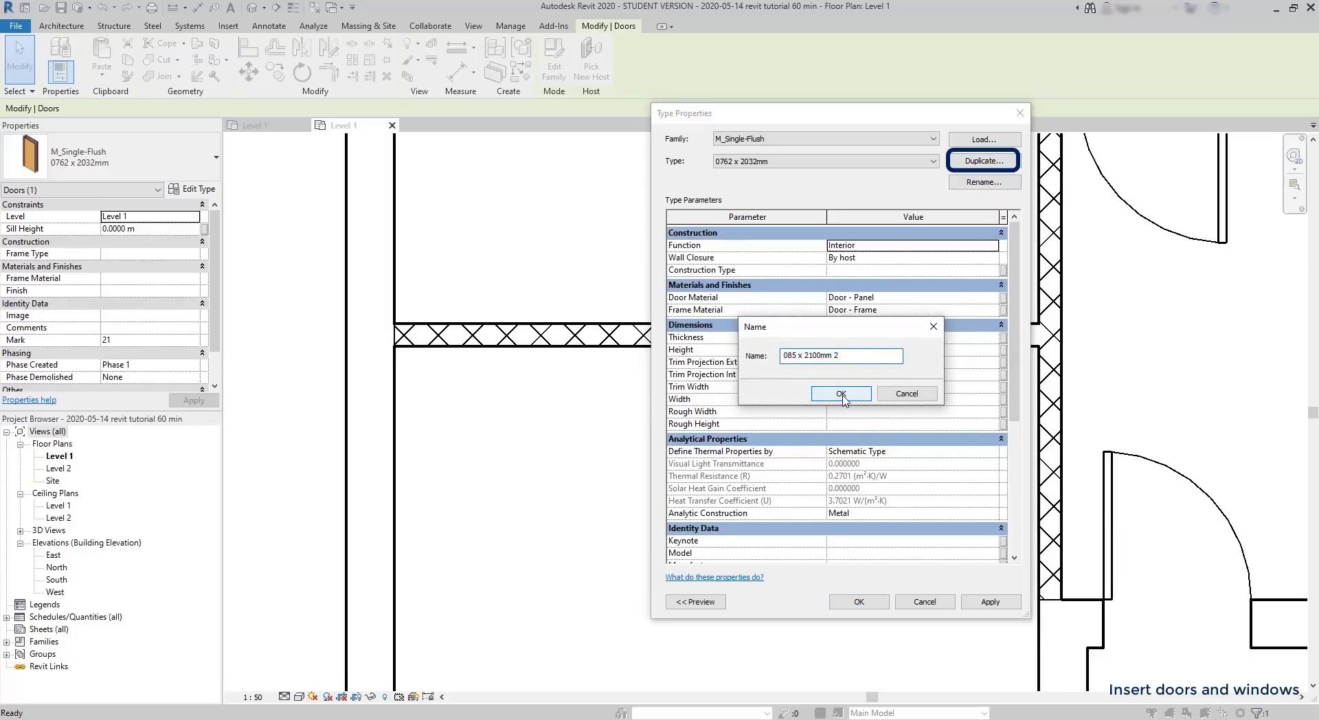
left_click(842, 395)
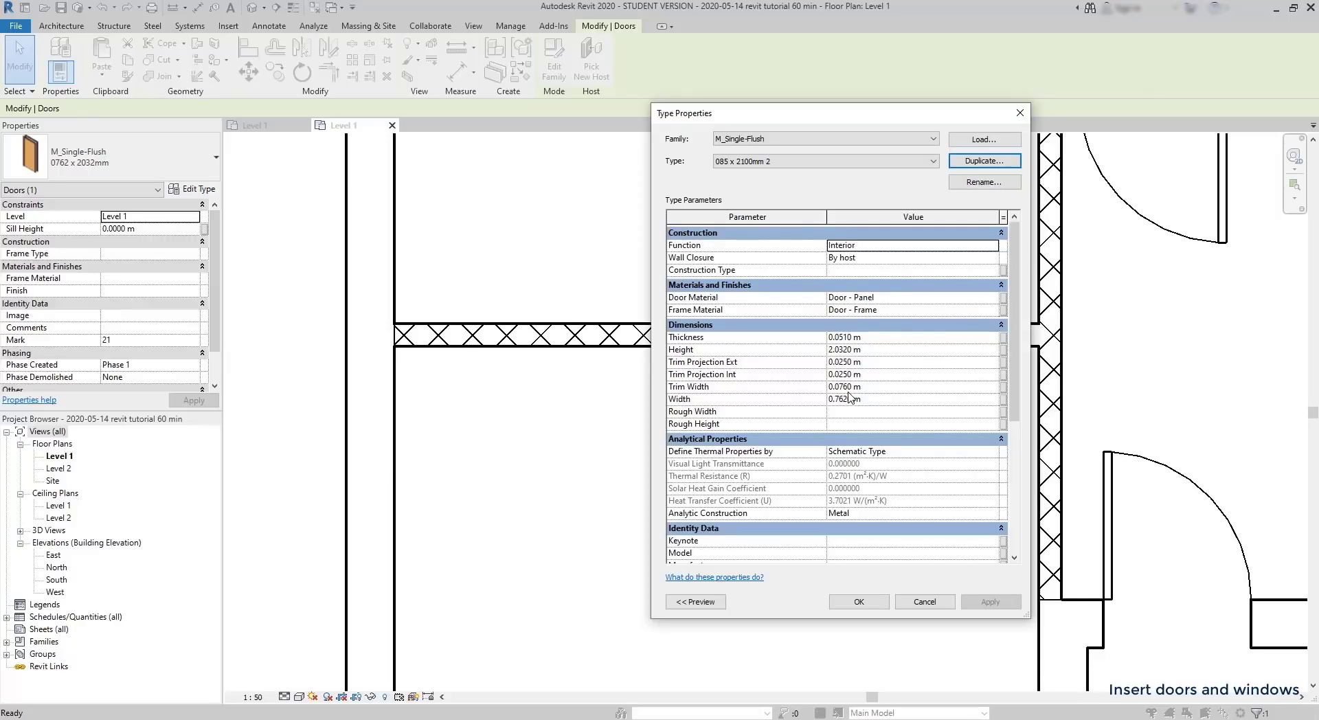
- Edit the Height value of the 085 x 2100mm 2 door type
left_click(848, 351)
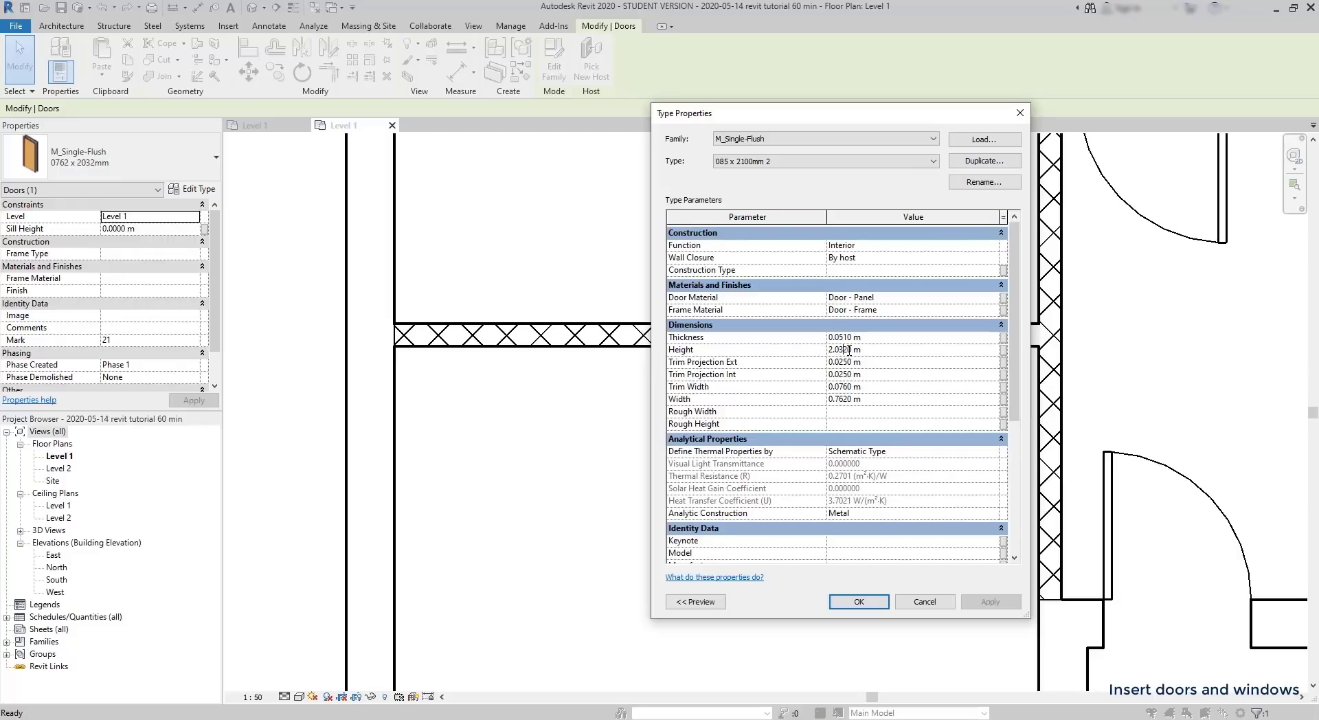
key("BackSpace")
key("BackSpace")
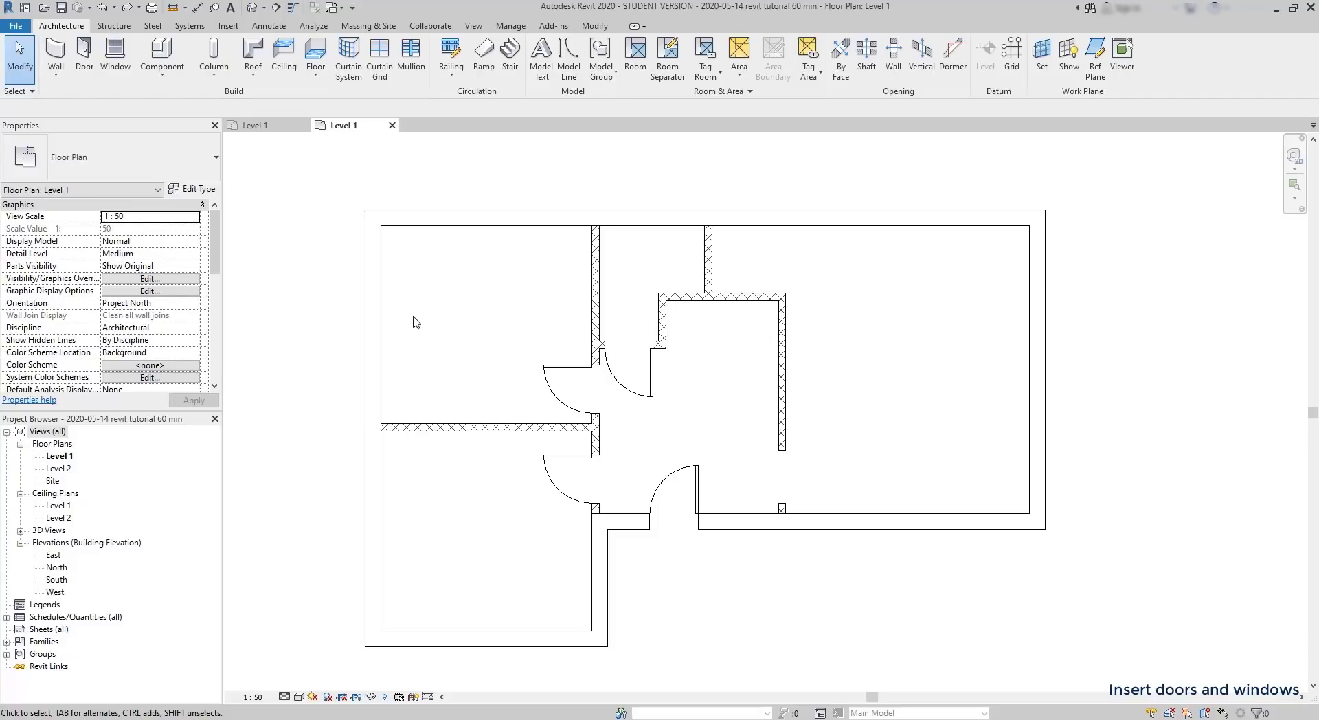
- Place three M_Fixed 0610 x 1220mm windows in the south exterior wall: one beside the entrance door and two in the large east room
left_click(113, 55)
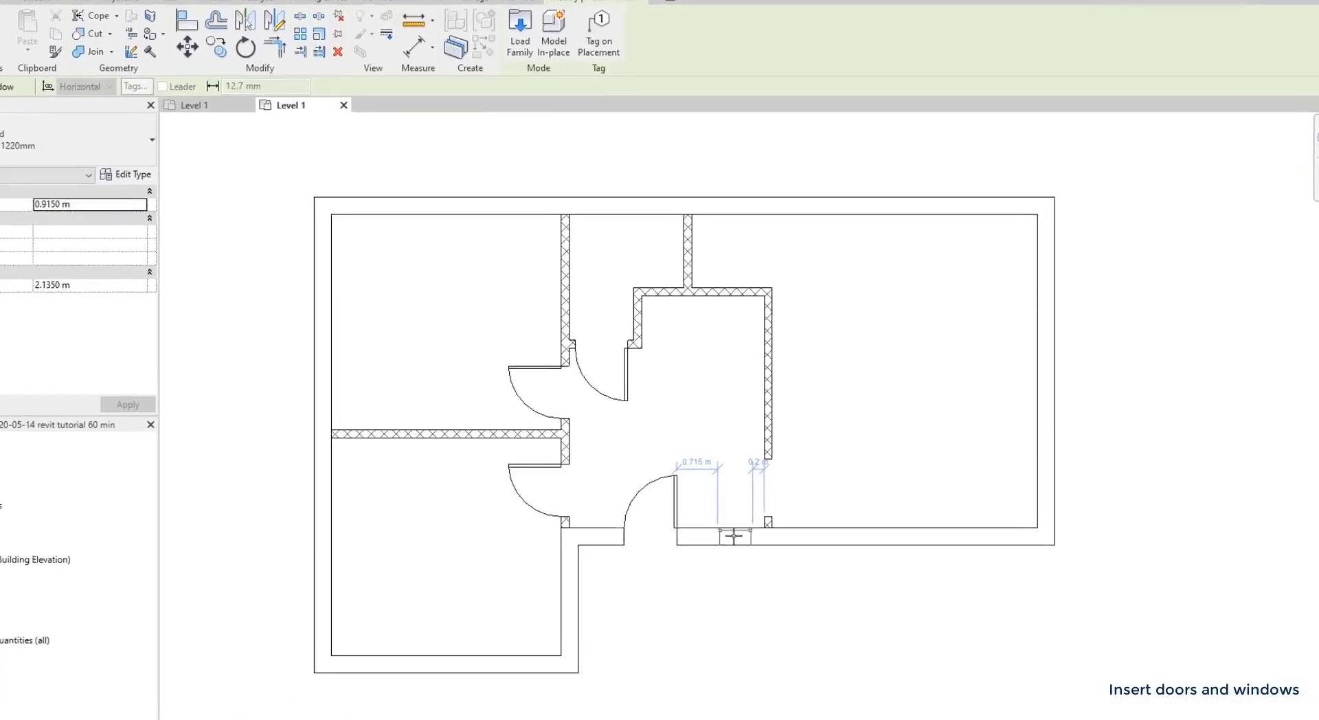
left_click(734, 536)
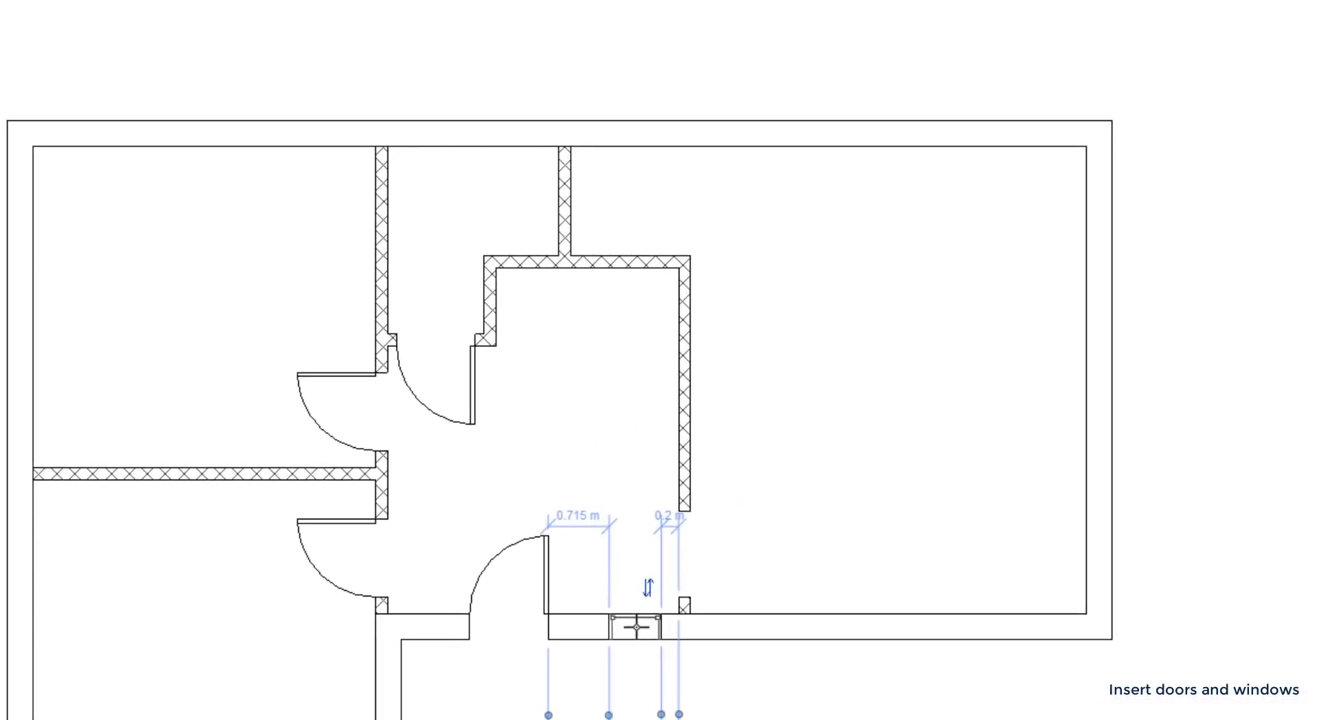
left_click(822, 626)
scroll(972, 618, "up", 3)
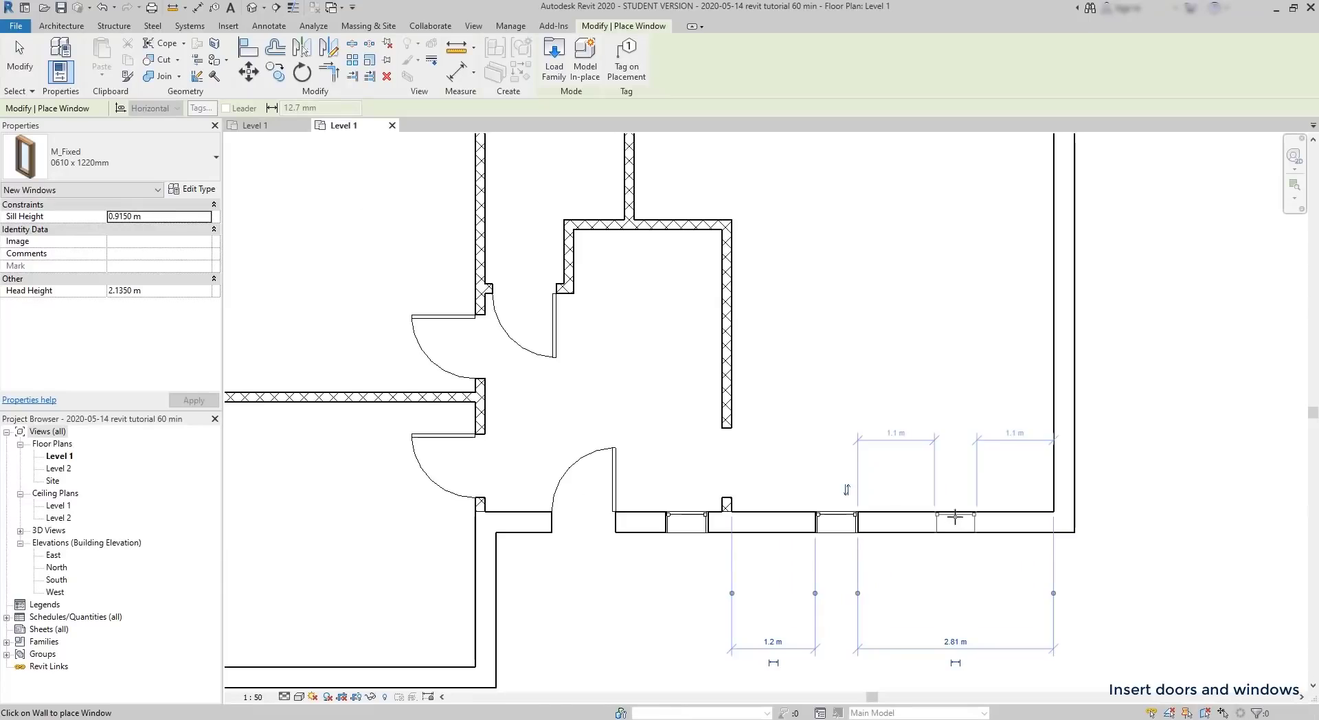
left_click(956, 515)
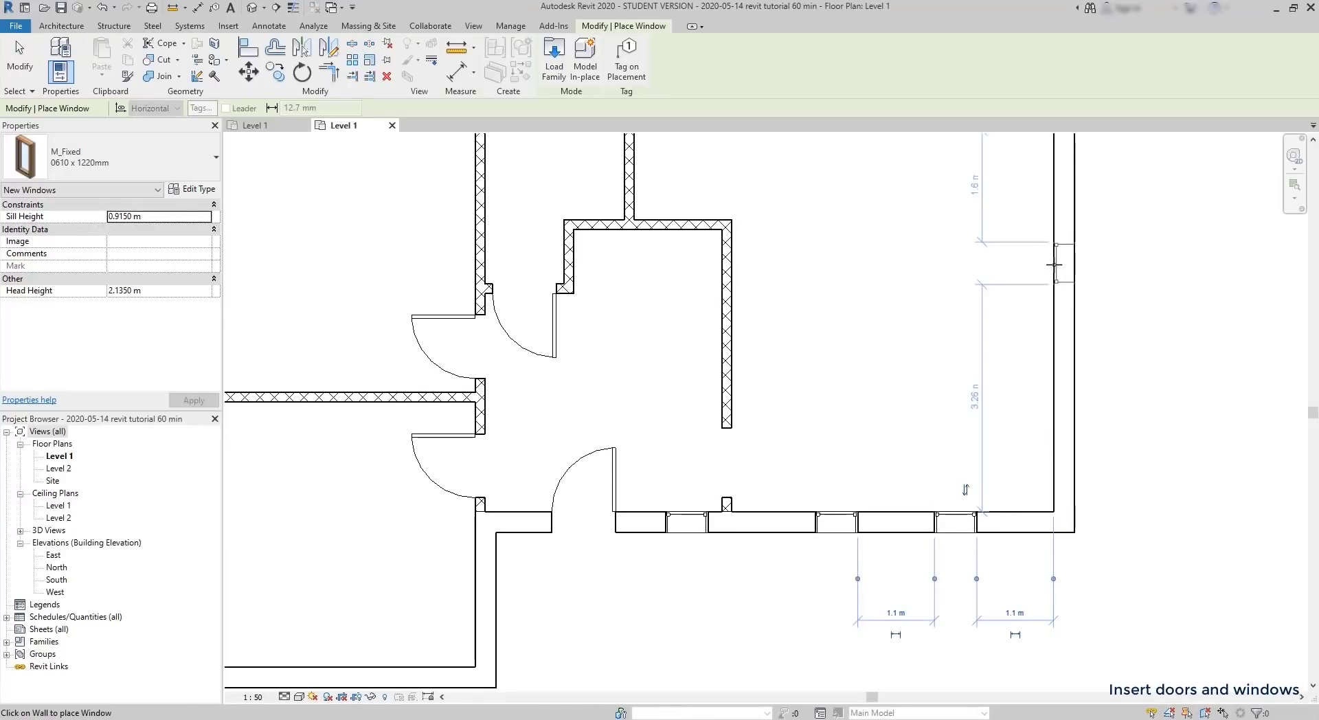
- Place one more 0610 x 1220mm window in the east exterior wall and one in the north exterior wall of the large room
middle_click_drag(899, 227, 895, 332)
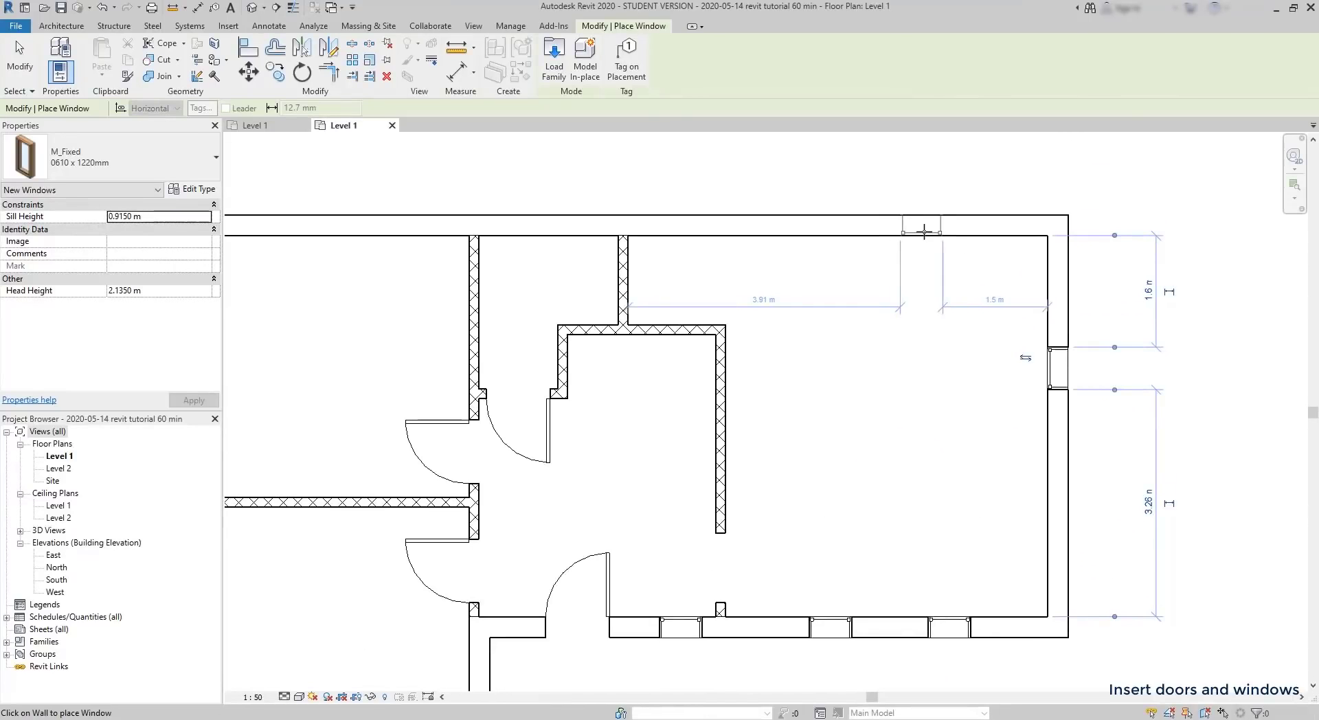
left_click(923, 232)
scroll(860, 323, "down", 1)
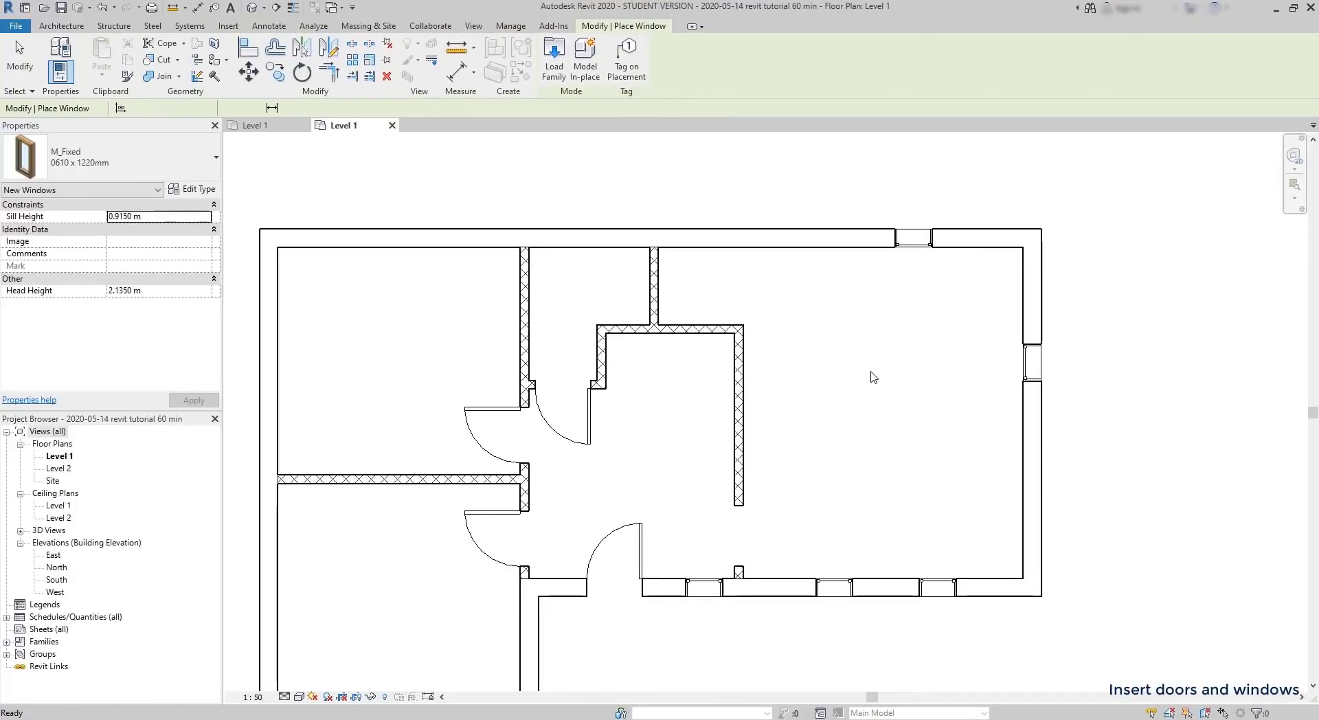
key("Escape")
key("Escape")
- Change the large room's four windows to the M_Window-Casement-Double 1200 x 1500mm type
left_click(834, 587)
left_click(938, 587)
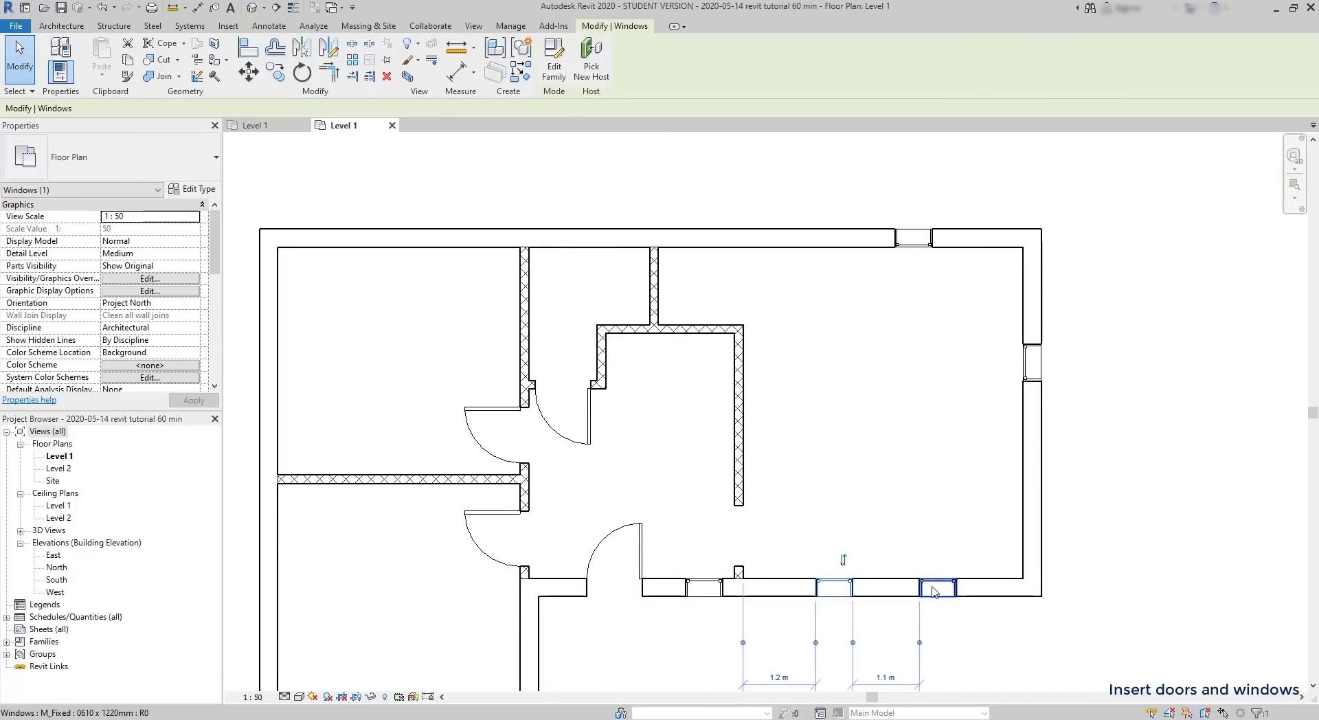
left_click(938, 582, "ctrl")
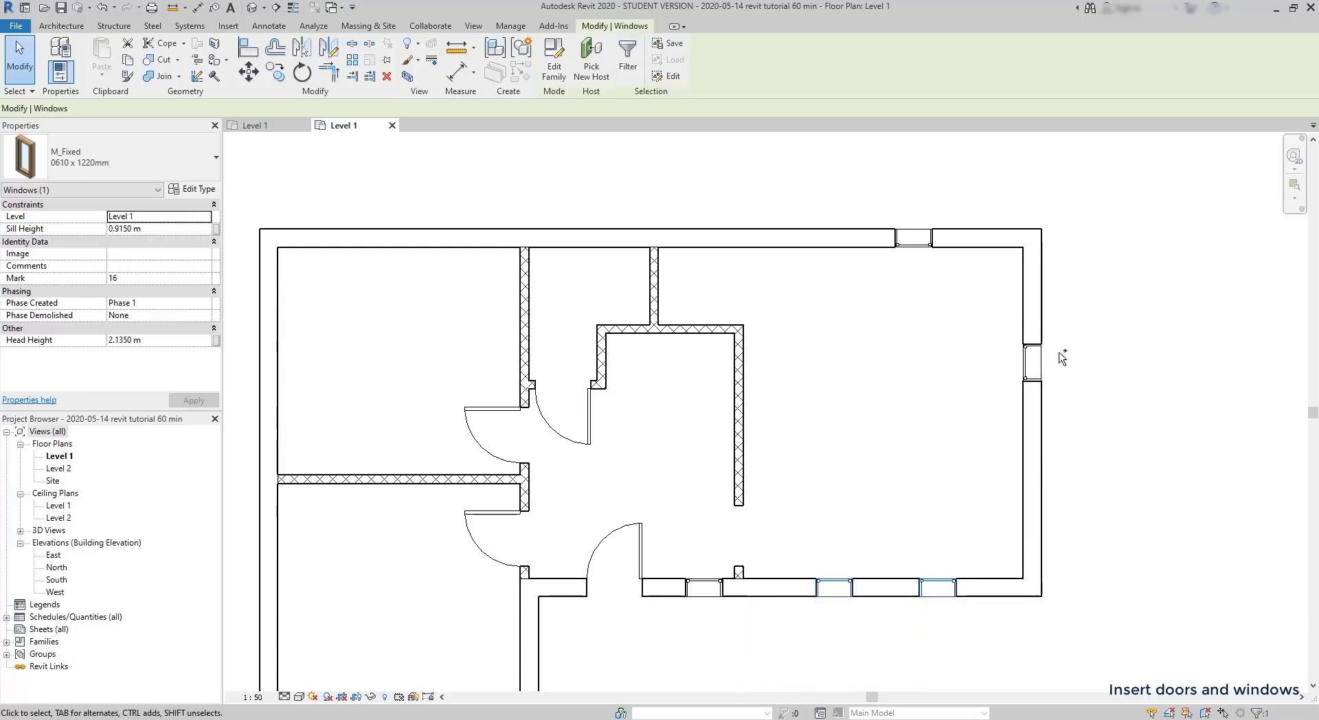
left_click(1030, 363, "ctrl")
left_click(921, 245, "ctrl")
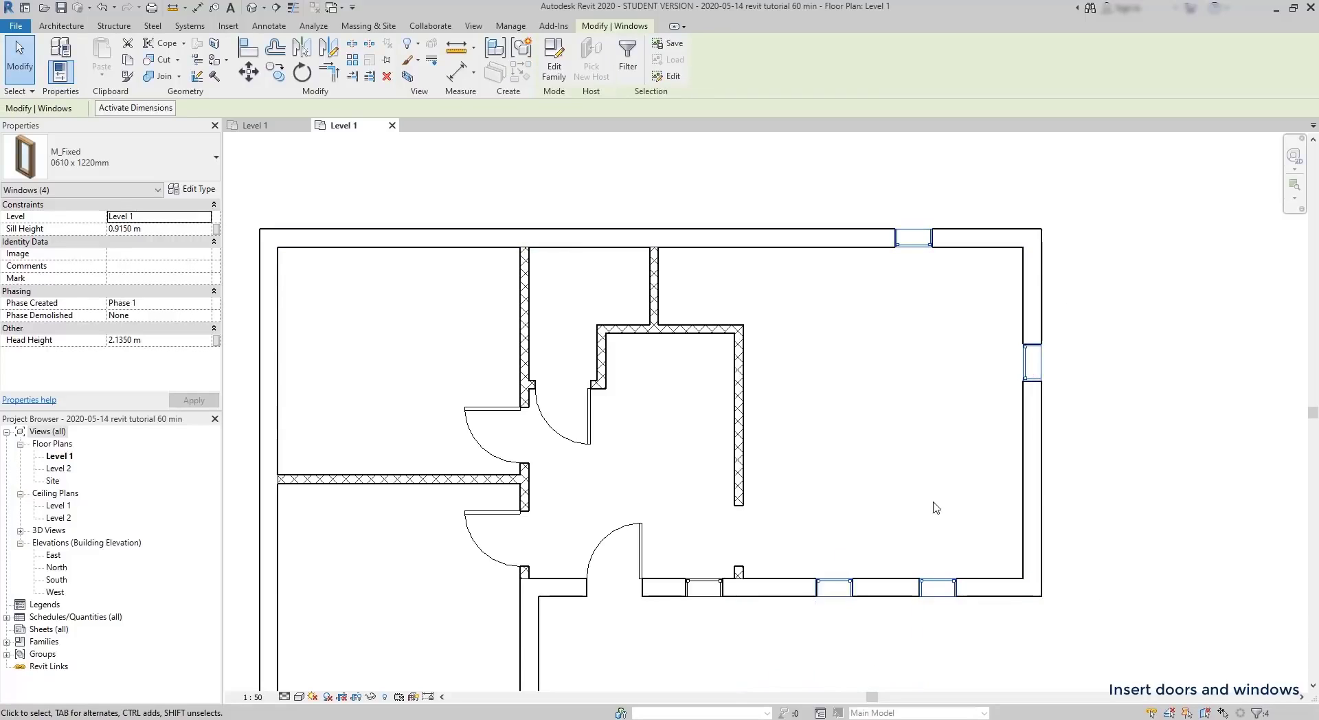
left_click(198, 162)
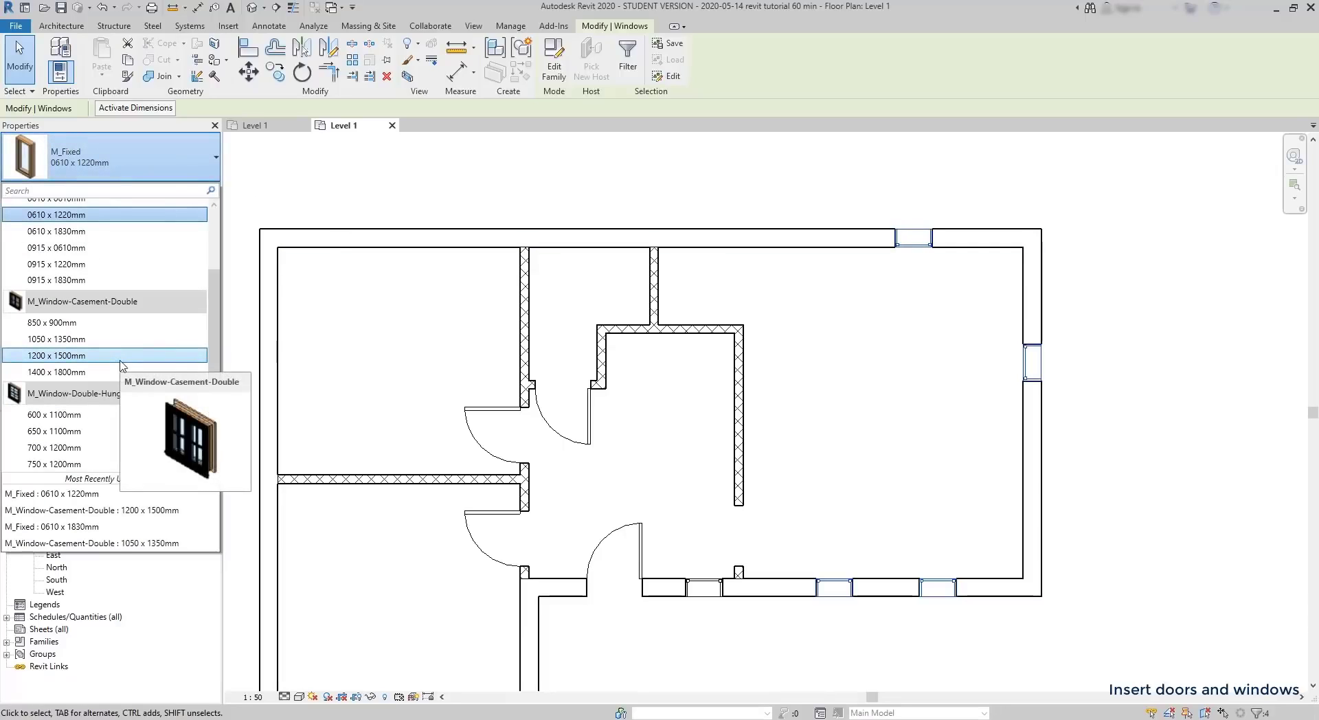
left_click(121, 365)
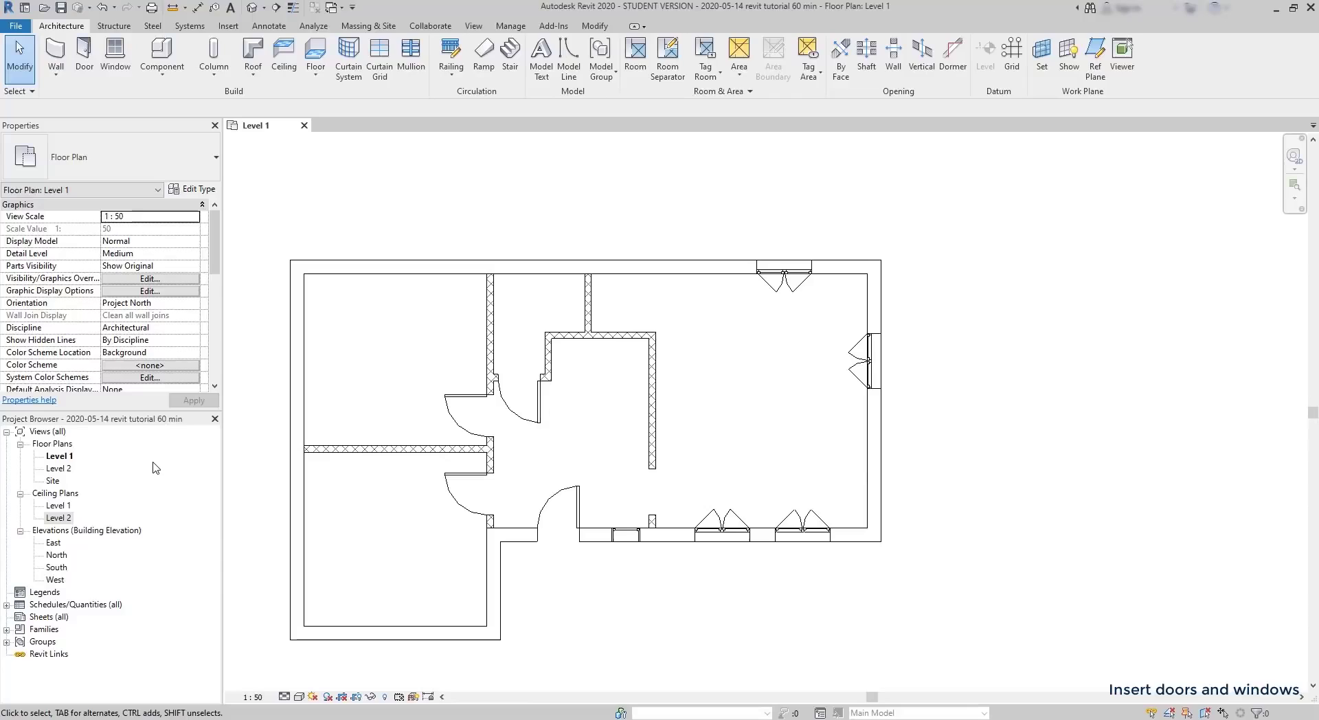
- Open the default 3D view of the building and set its visual style to Shaded
left_click(474, 26)
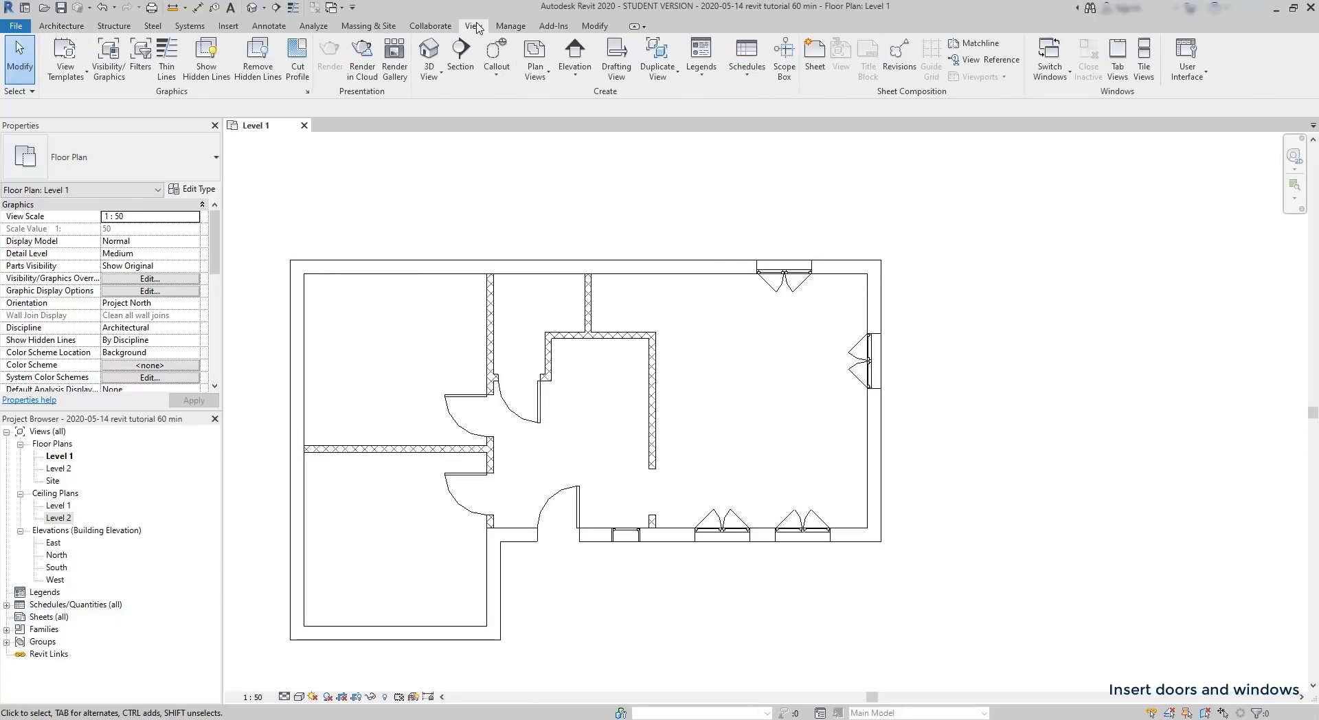
left_click(439, 77)
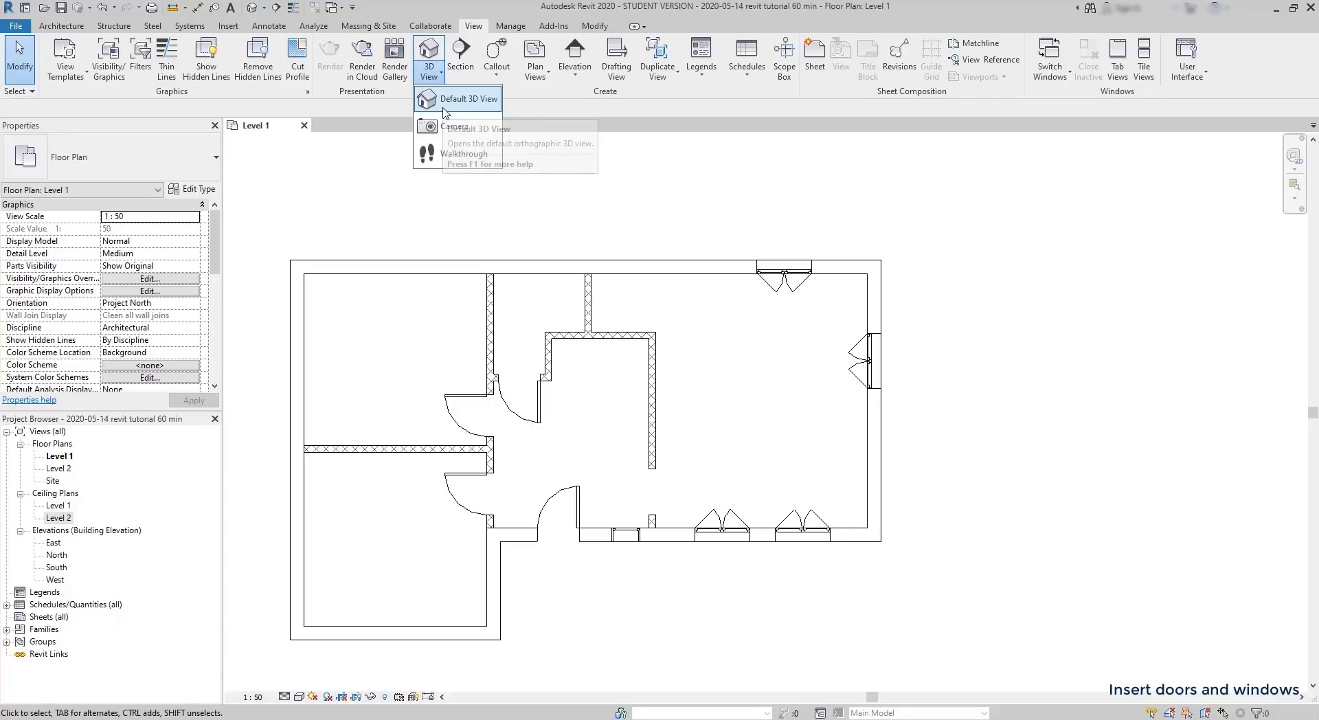
left_click(443, 109)
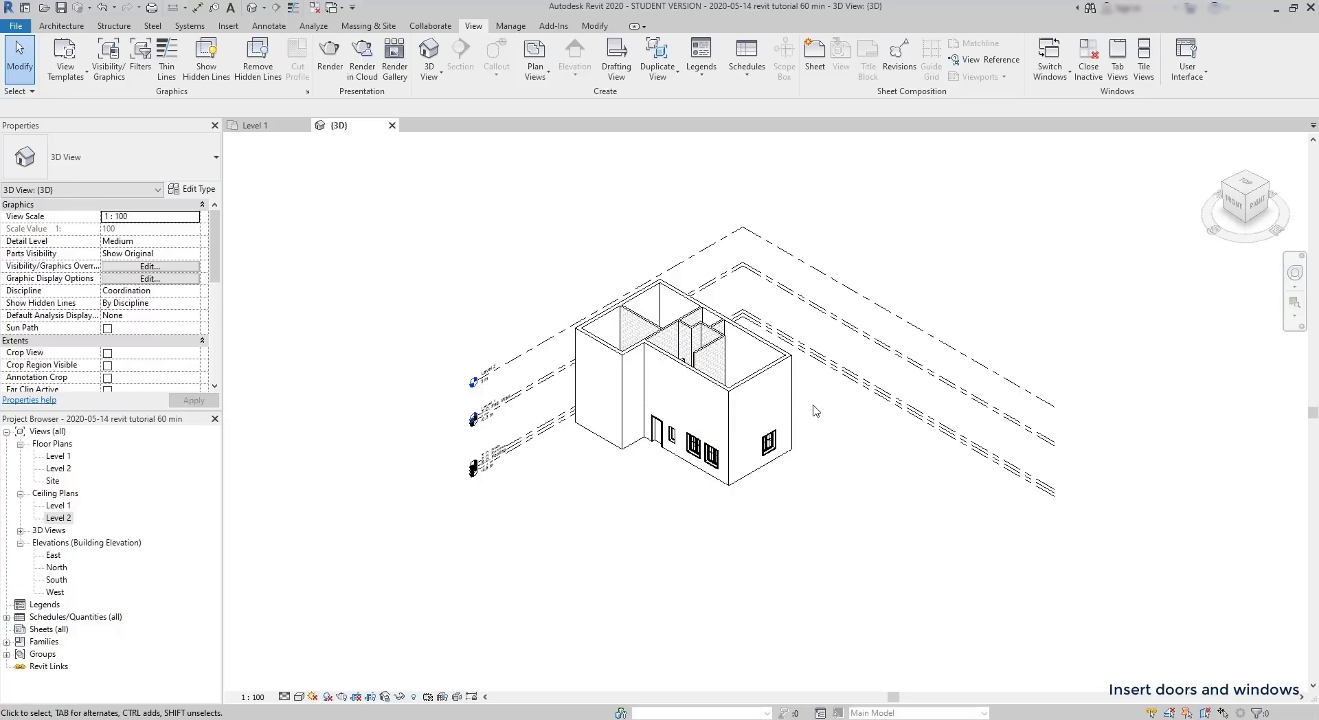
scroll(729, 415, "up", 5)
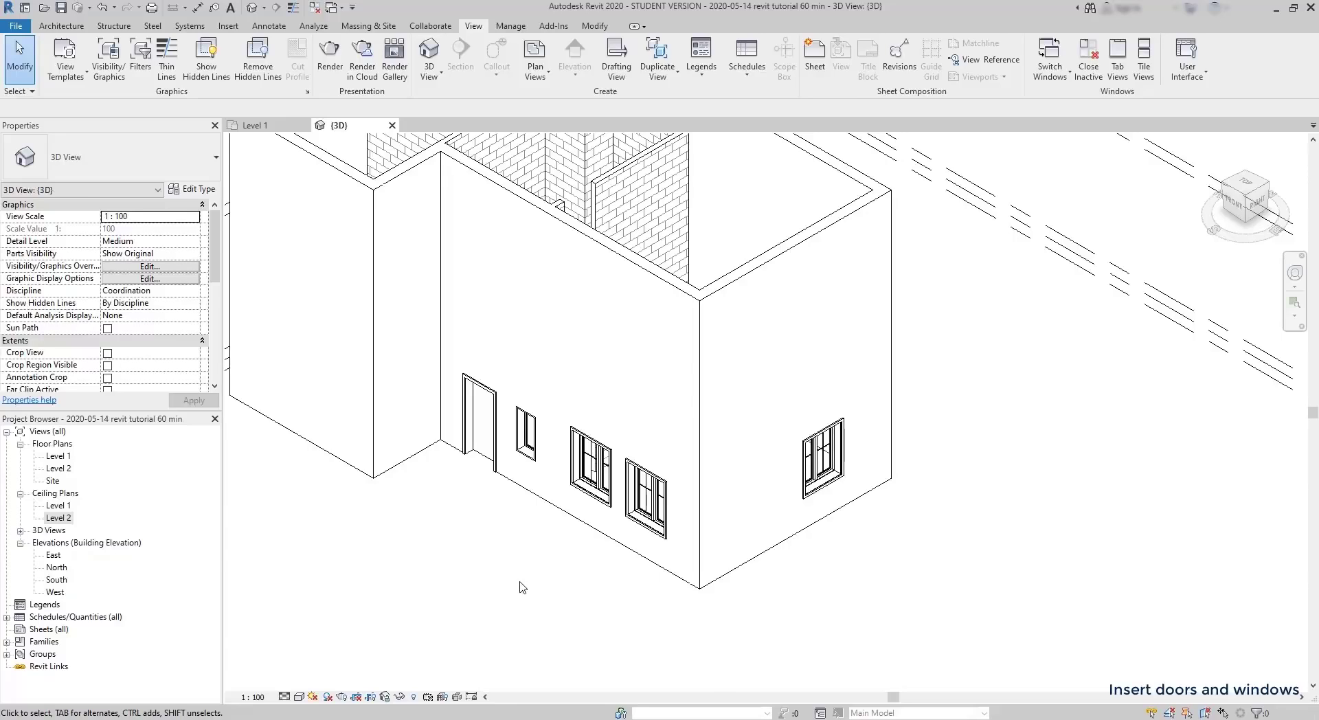
left_click(299, 696)
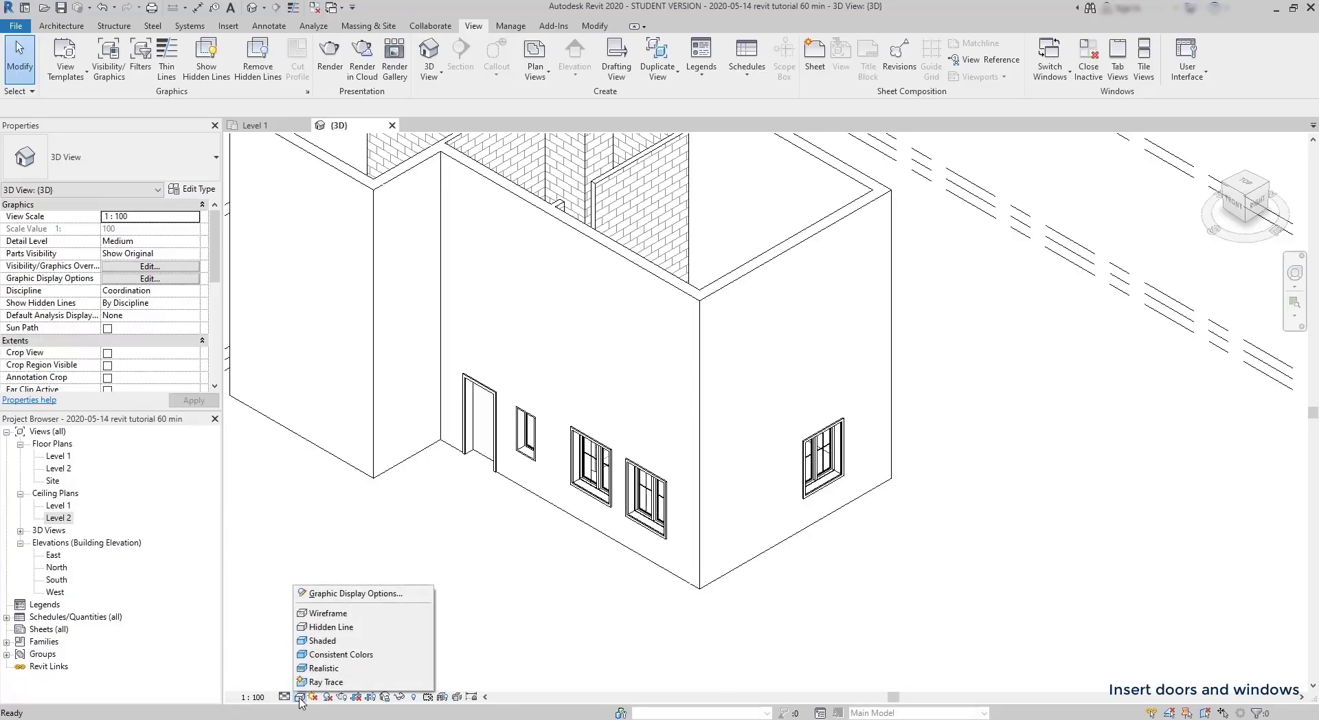
left_click(339, 640)
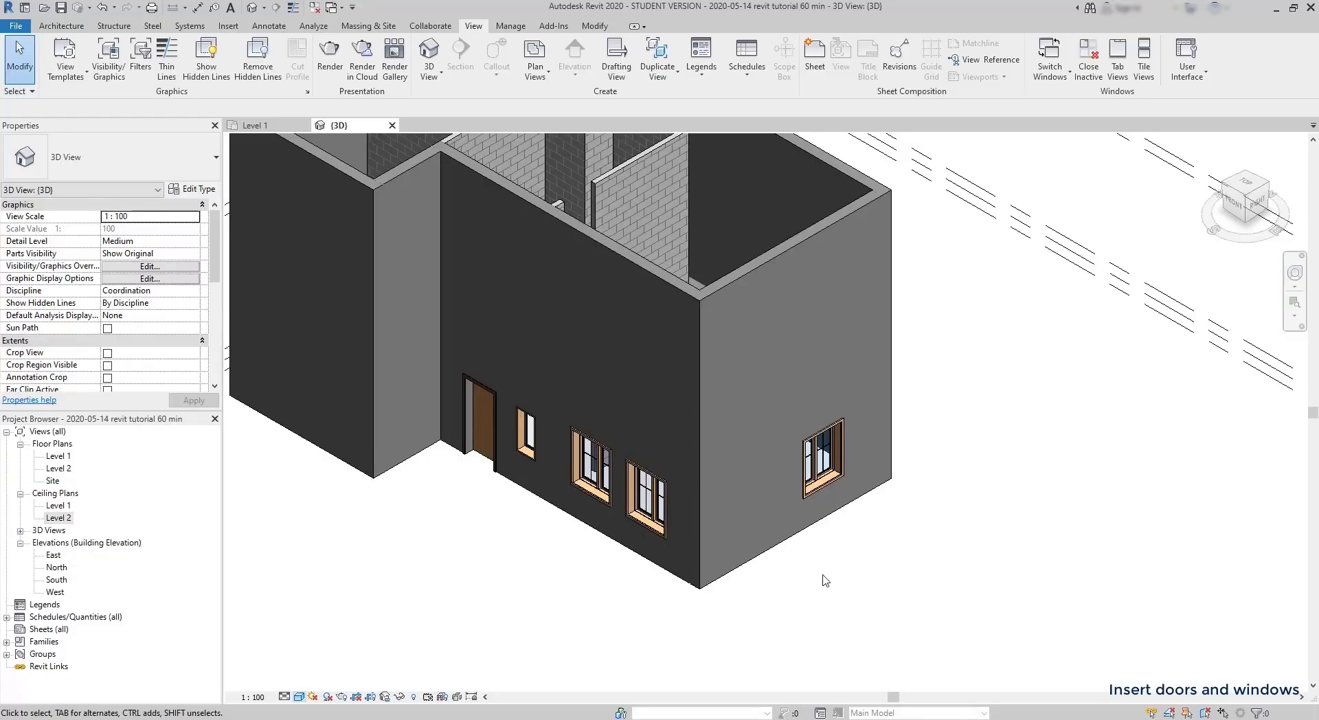
scroll(833, 554, "up", 2)
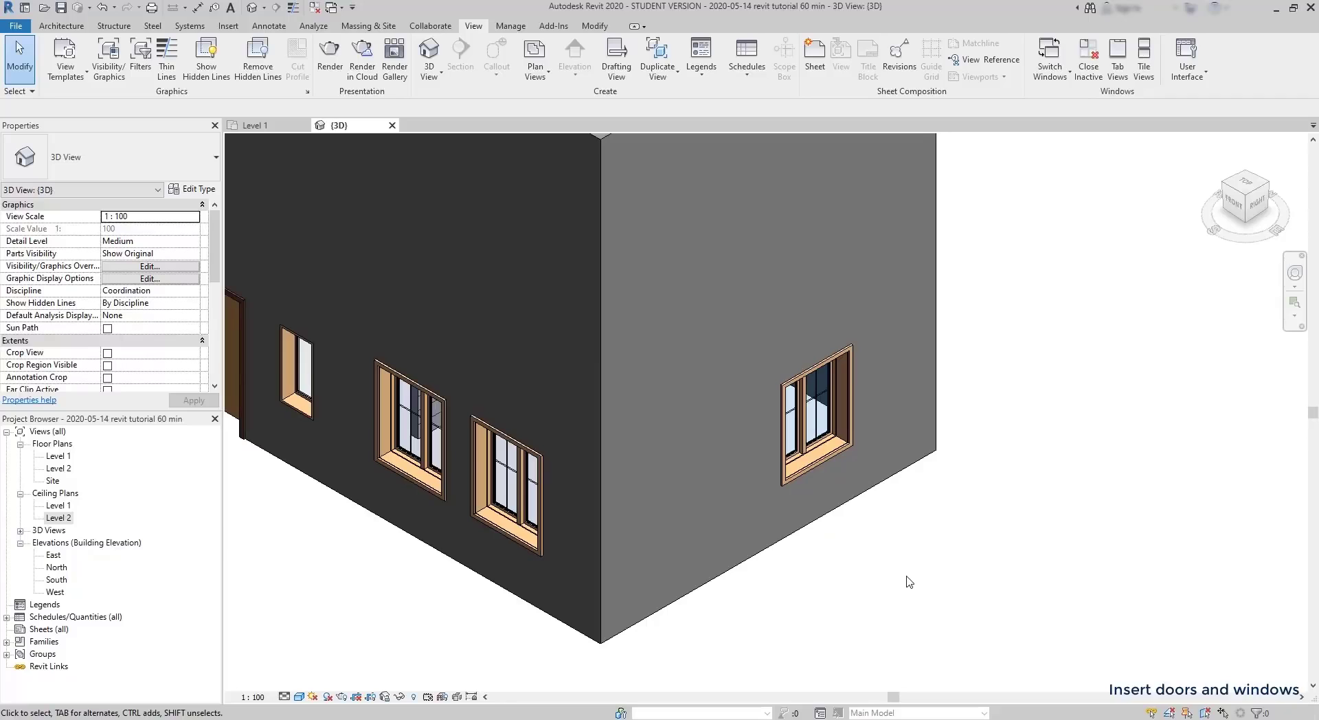
- Try to change the sill height of the casement window in the east wall
left_click(793, 459)
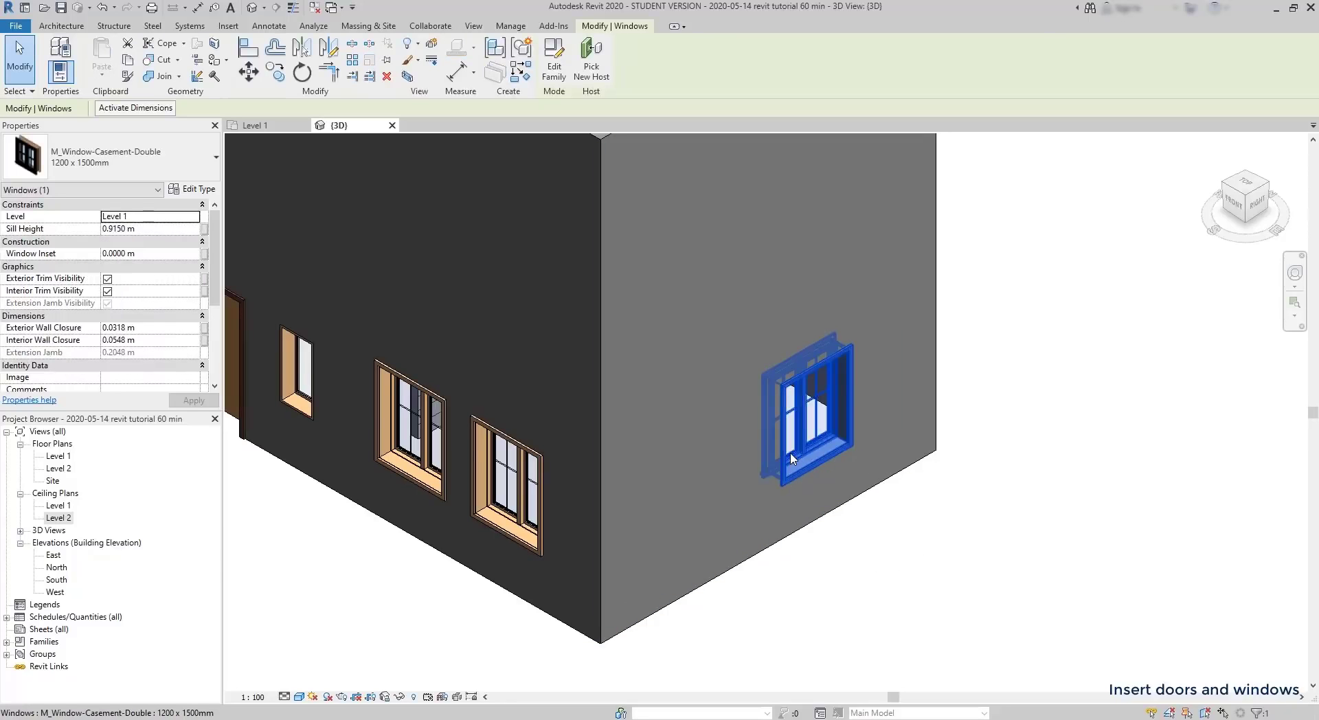
left_click(141, 231)
left_click(141, 230)
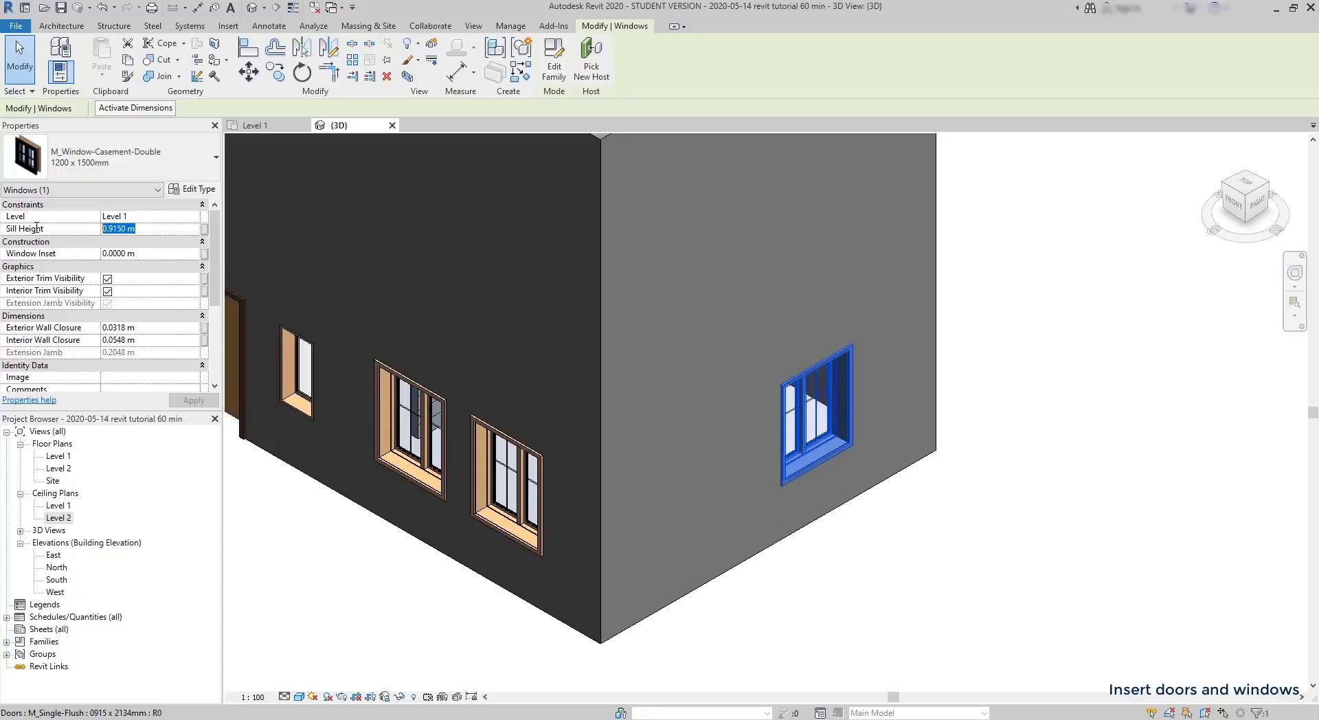
type("1.")
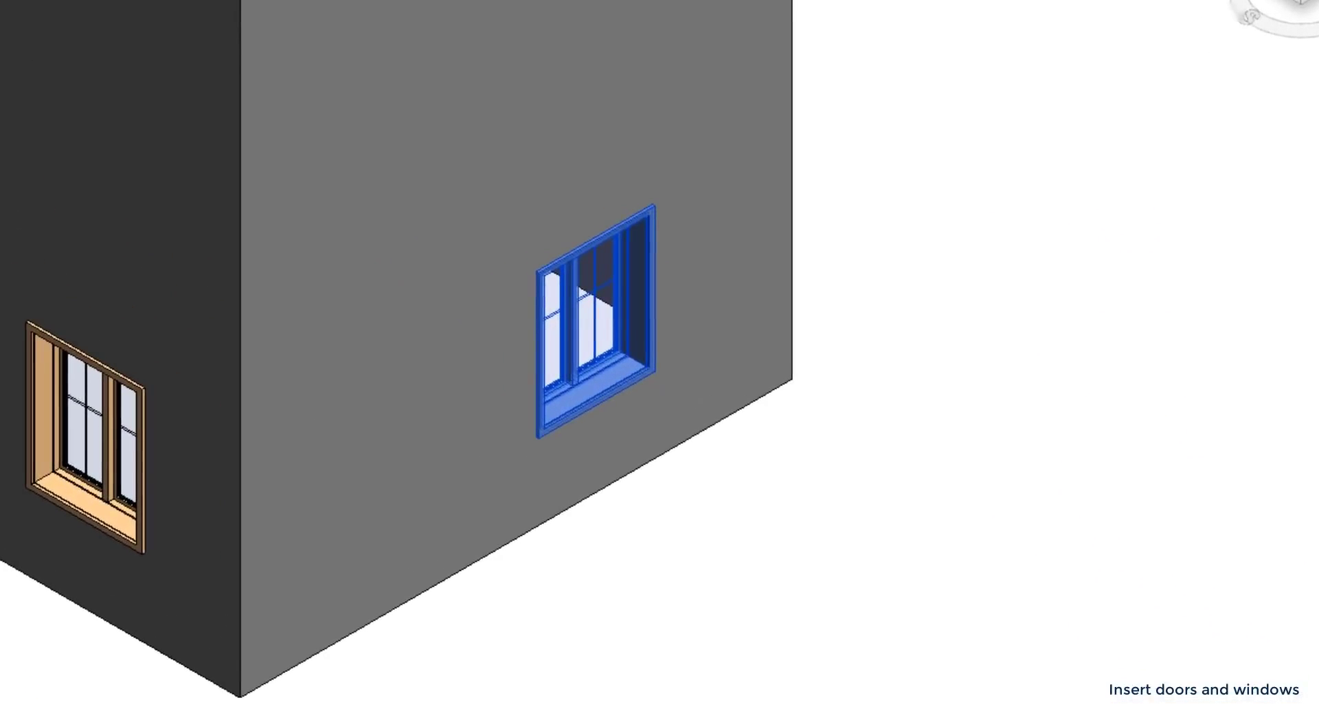
key("Return")
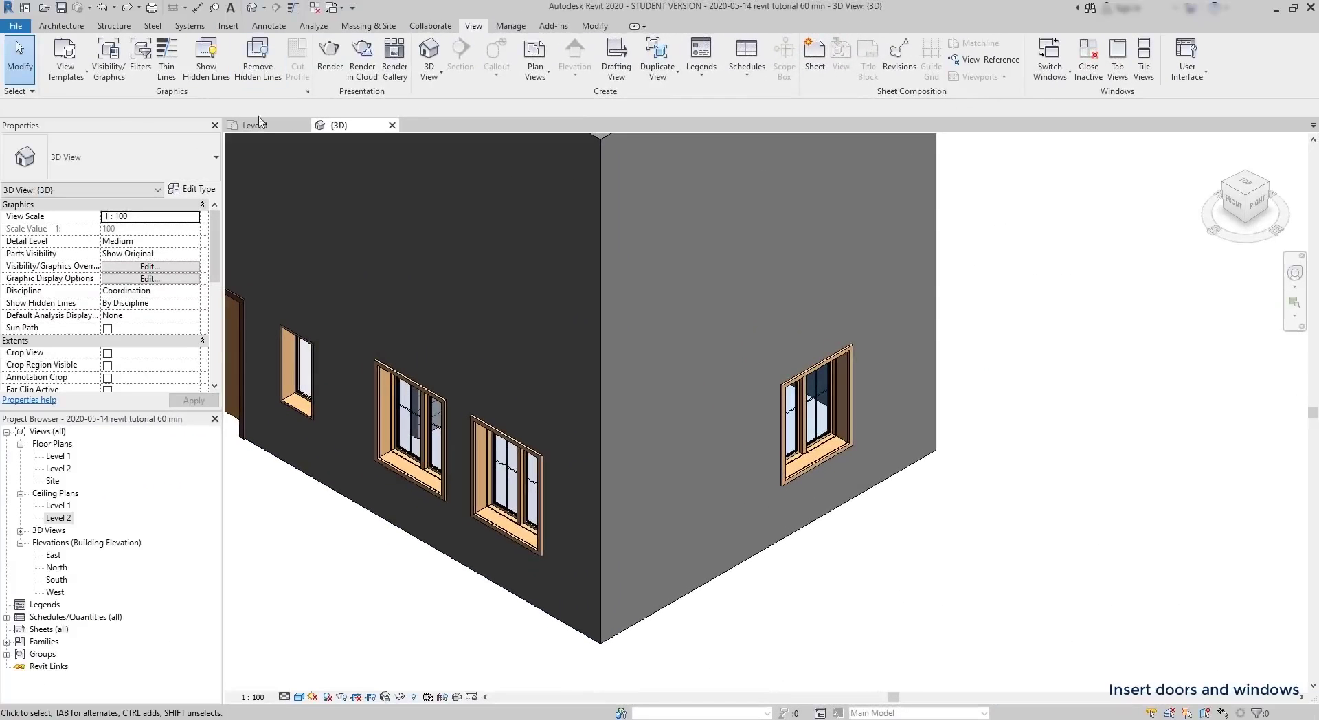
- Try to set the sill height of all windows in the Level 1 floor plan to 1.2 m by limiting the selection's properties to Windows
left_click(262, 128)
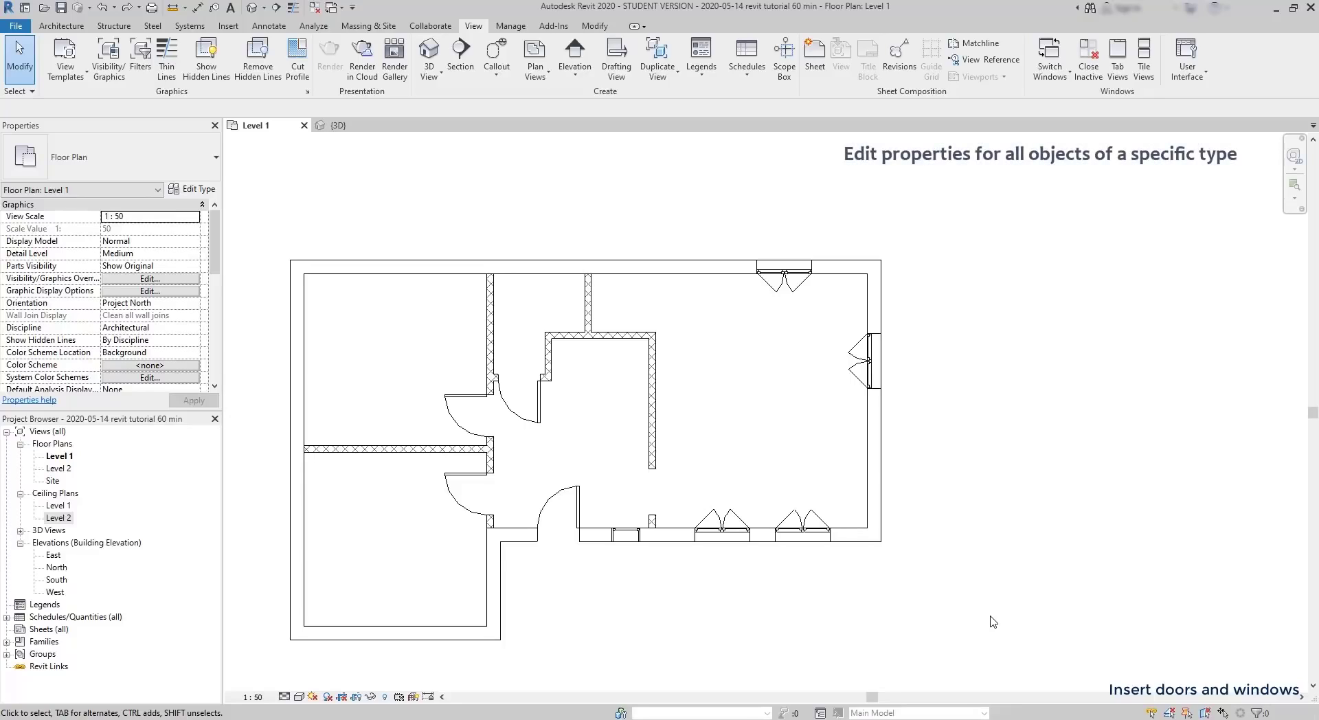
left_click_drag(1049, 679, 261, 217)
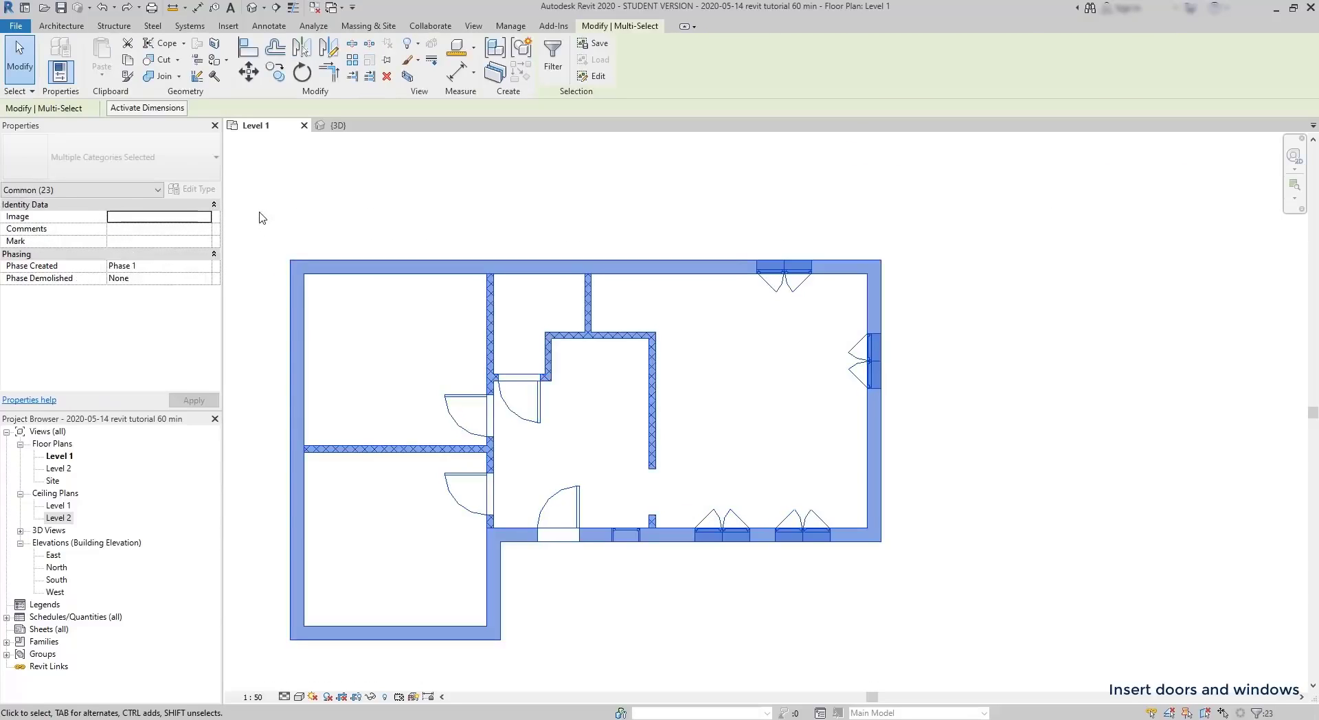
left_click(147, 191)
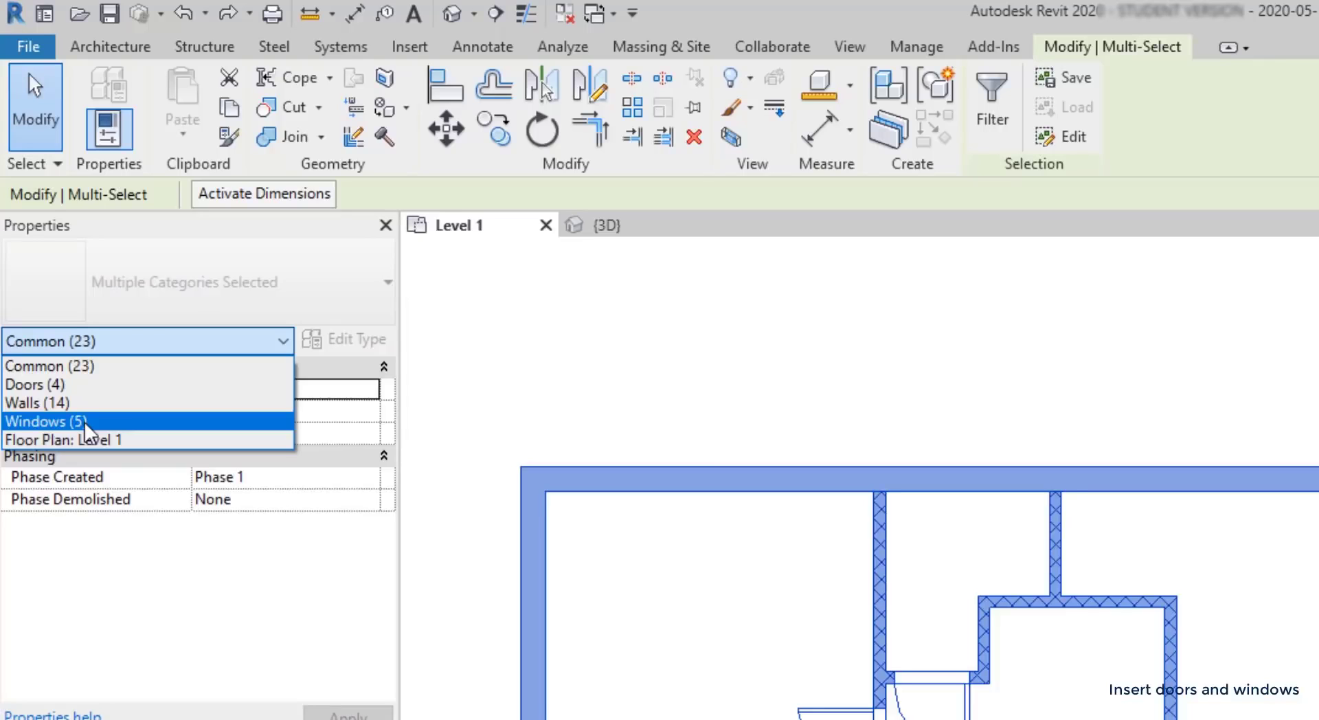
left_click(84, 421)
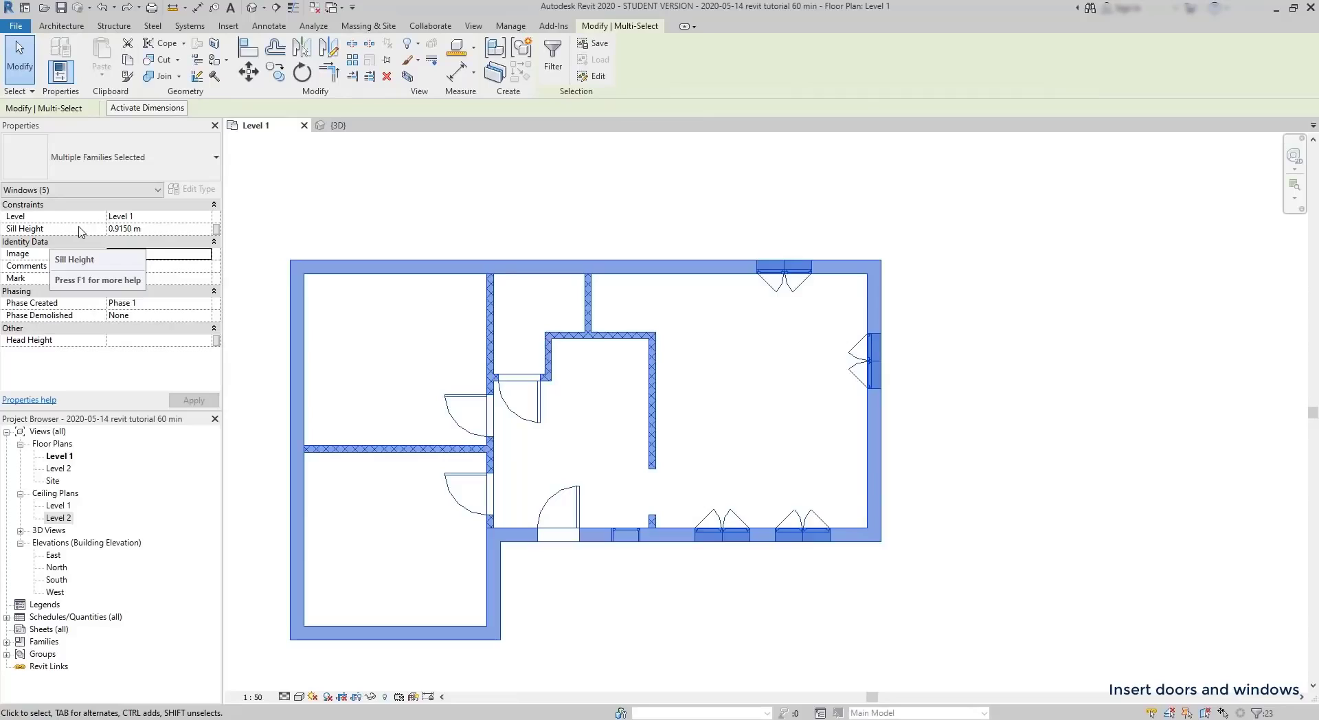
left_click(130, 228)
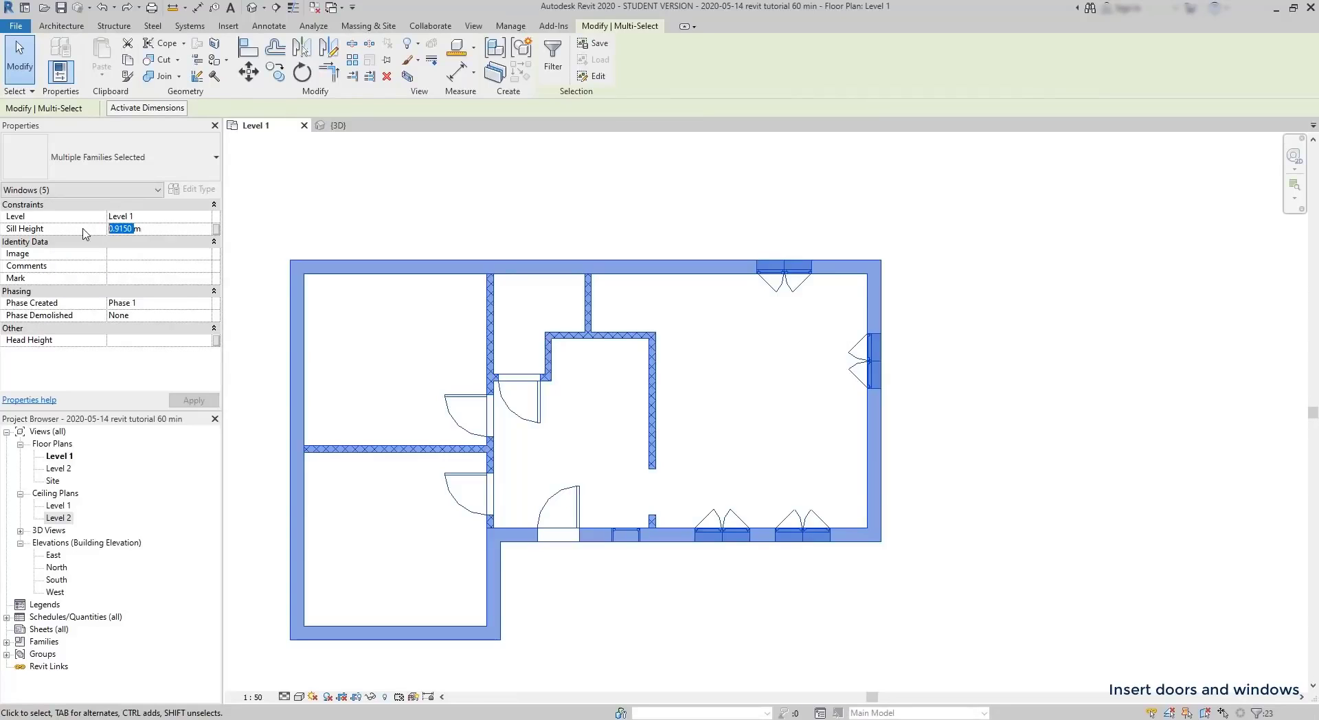
type("1.2")
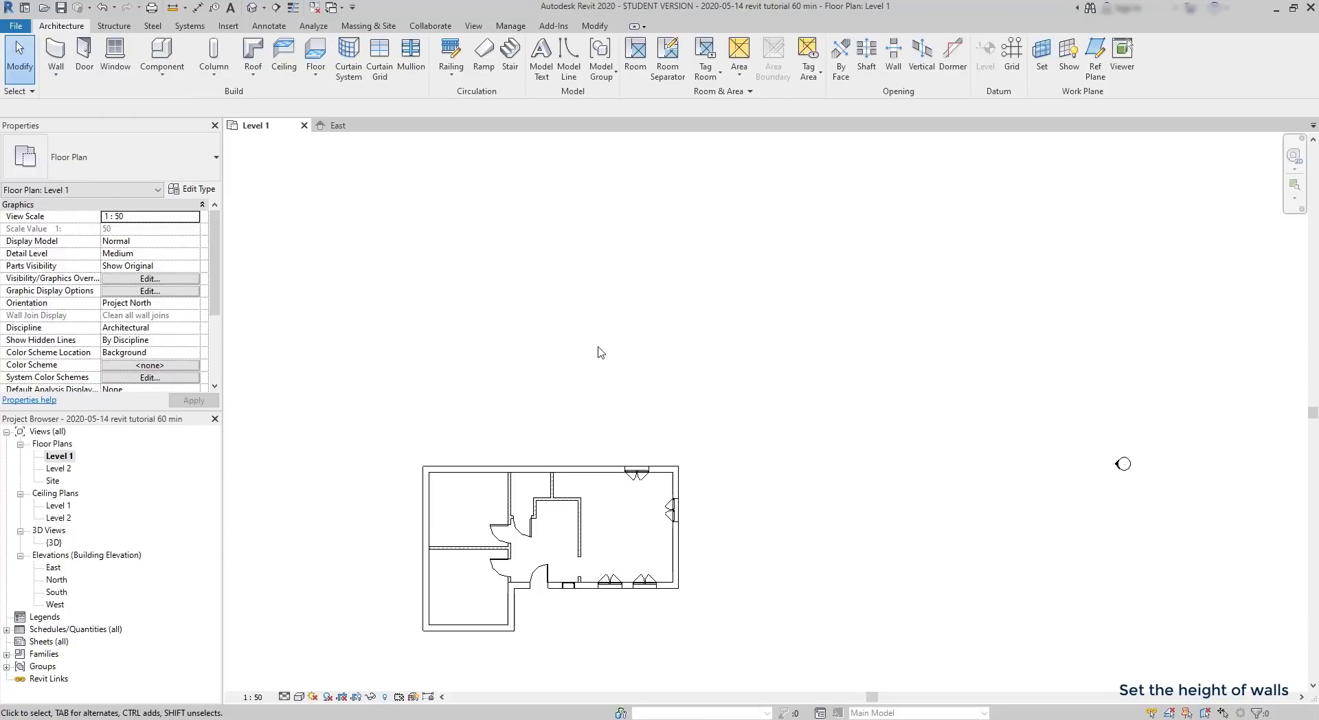
- Start a Generic - 140mm Masonry wall and set its height to reach up to Level 2
key("w")
key("a")
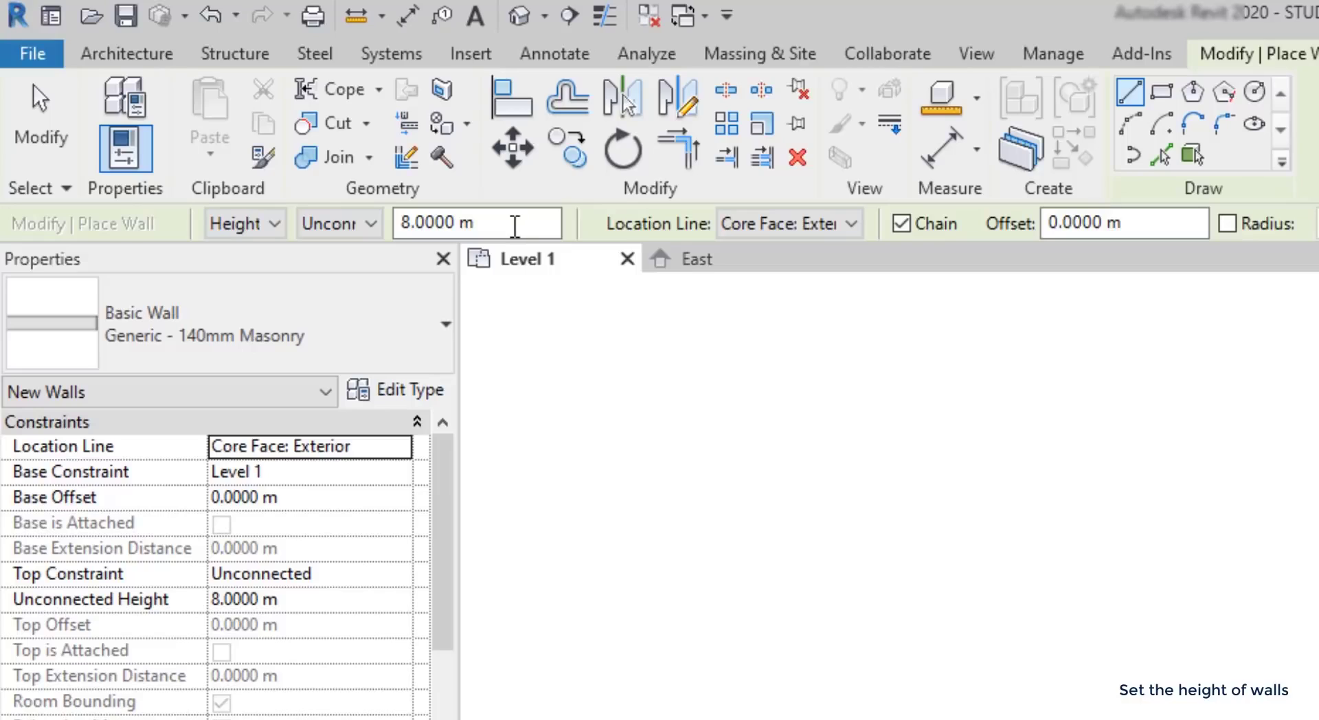
left_click(372, 225)
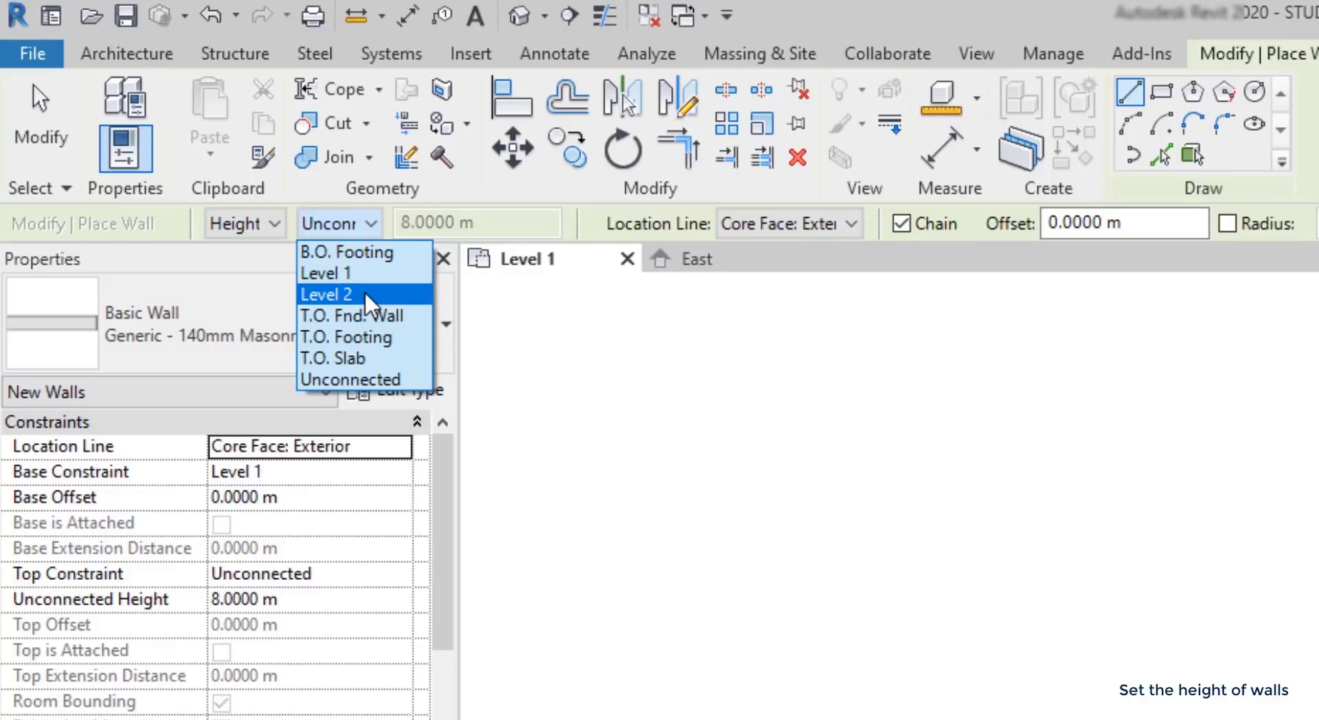
left_click(366, 295)
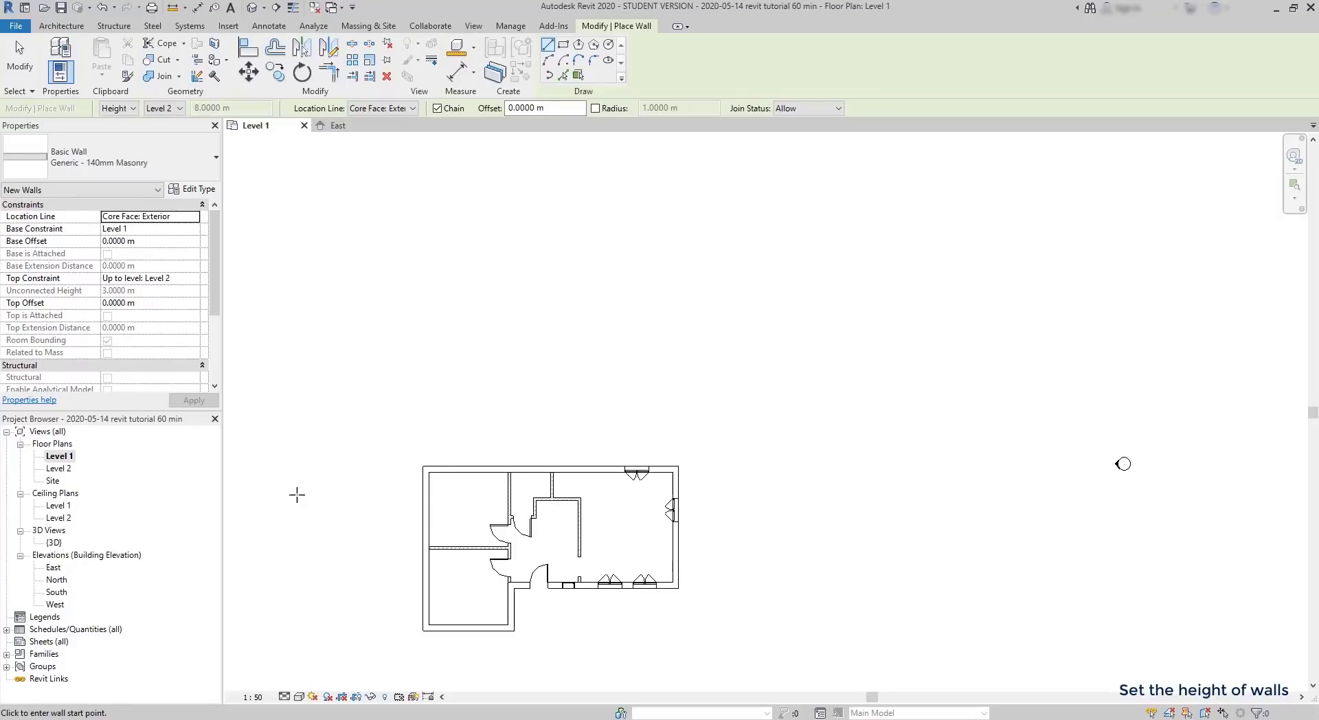
- Open the East elevation and select all the walls to check their top constraint and height
double_click(56, 567)
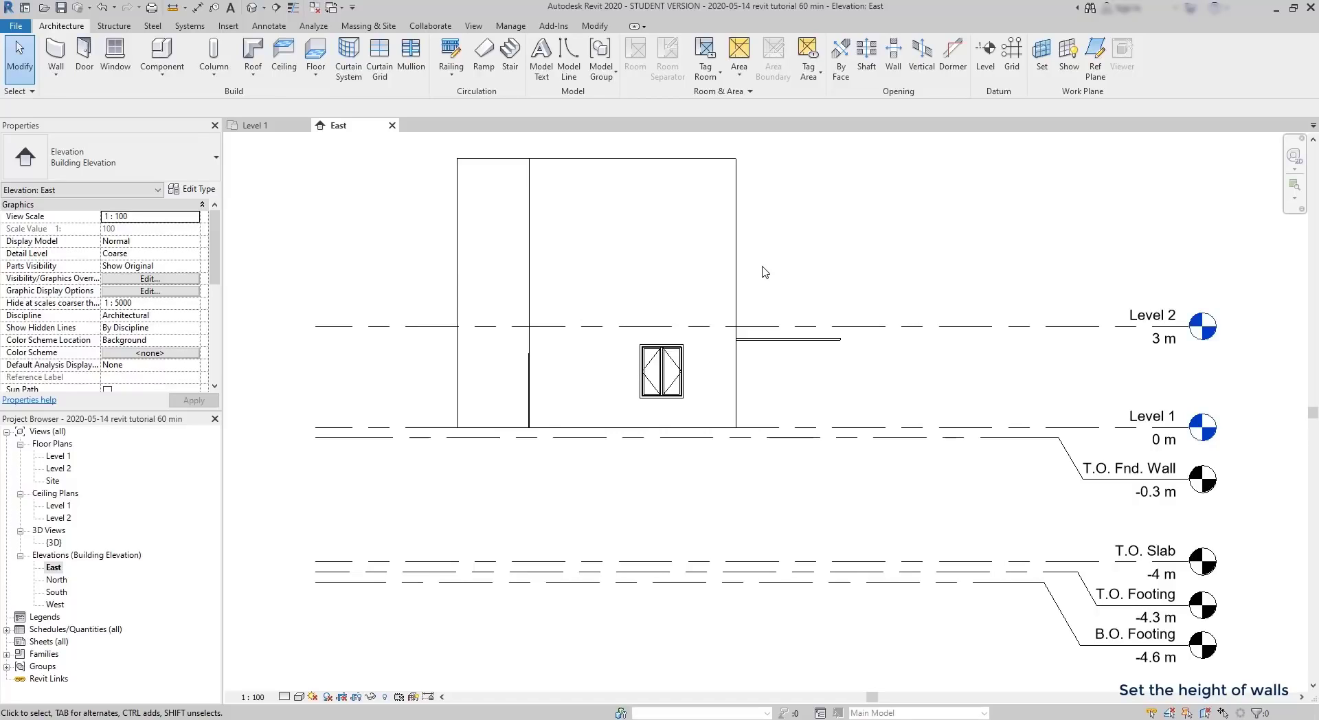
left_click_drag(725, 242, 431, 186)
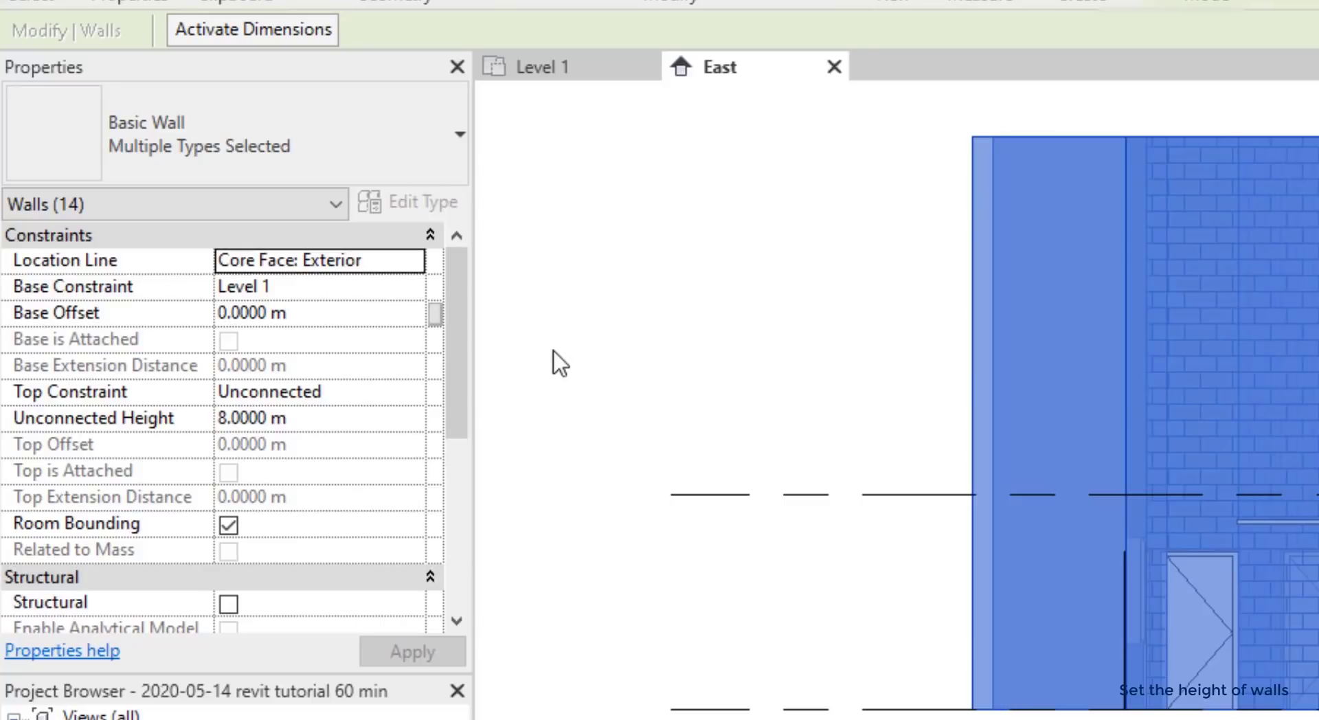
- In the Level 1 floor plan, select the whole building, limit the properties to Walls, and set their top constraint to Up to level: Level 2
left_click(590, 79)
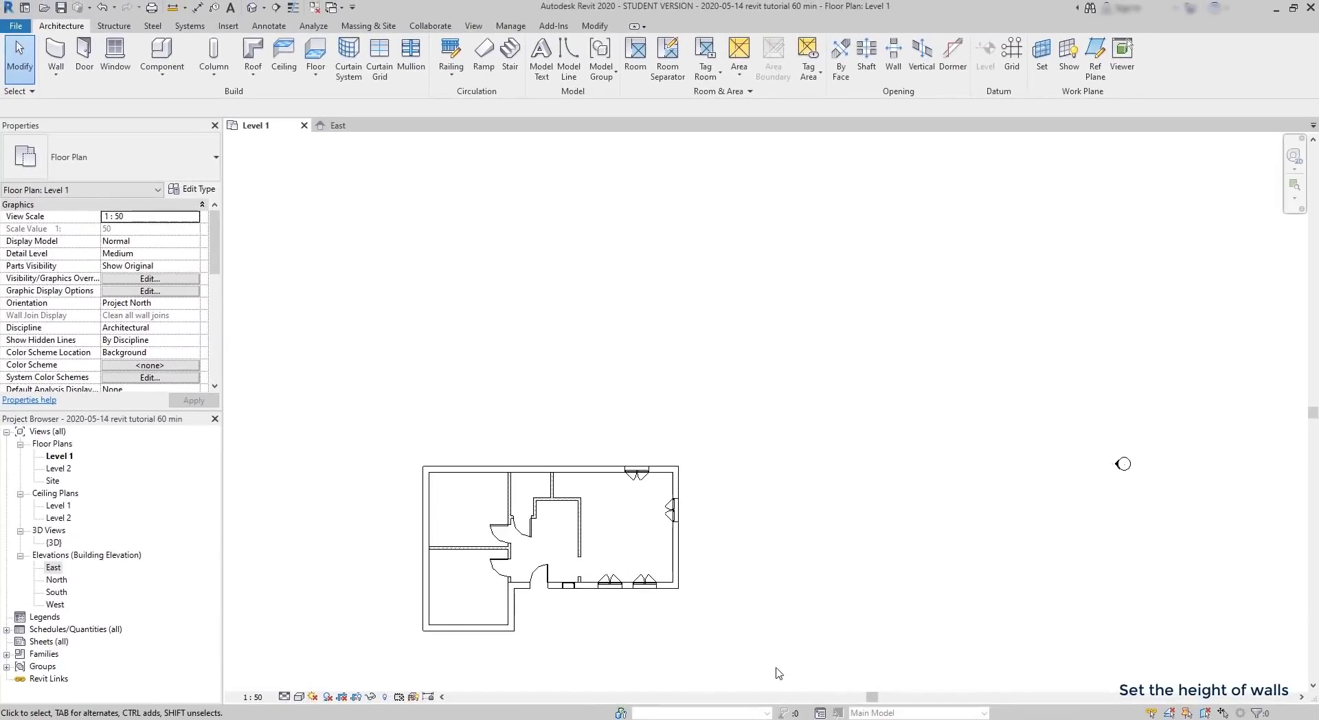
left_click_drag(776, 671, 345, 433)
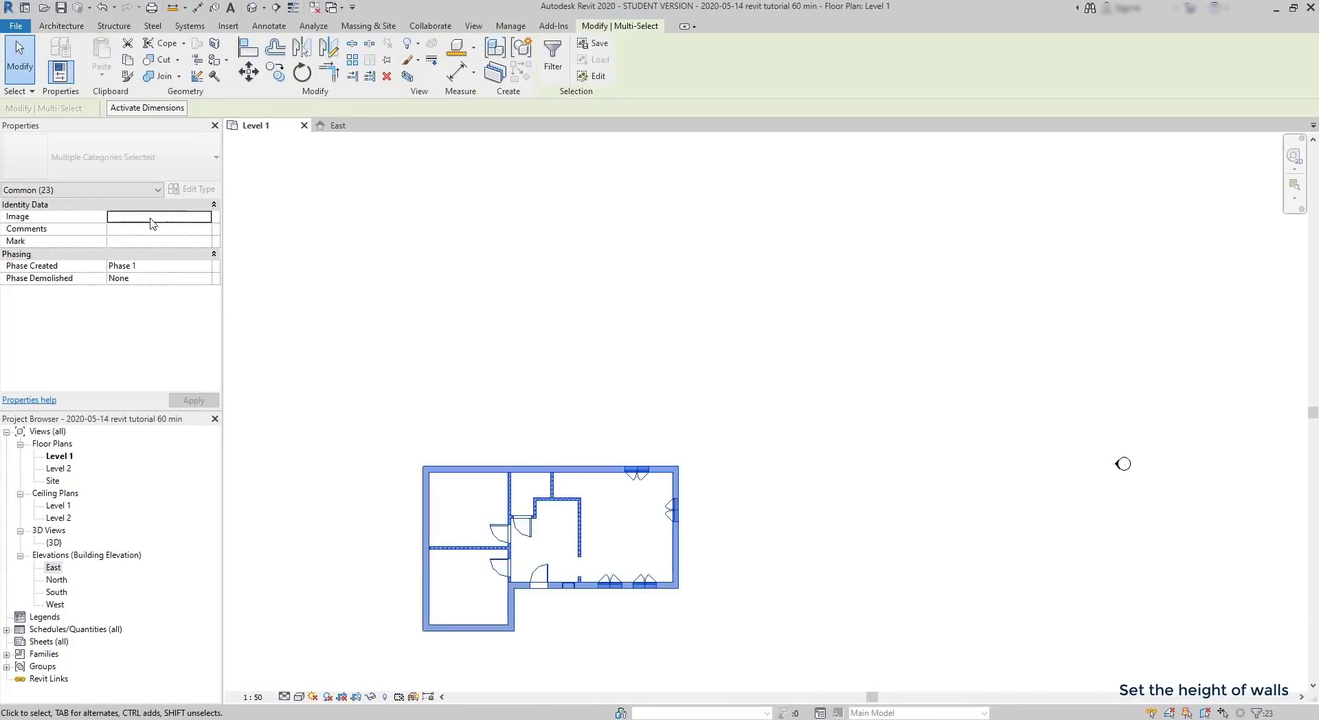
left_click(143, 192)
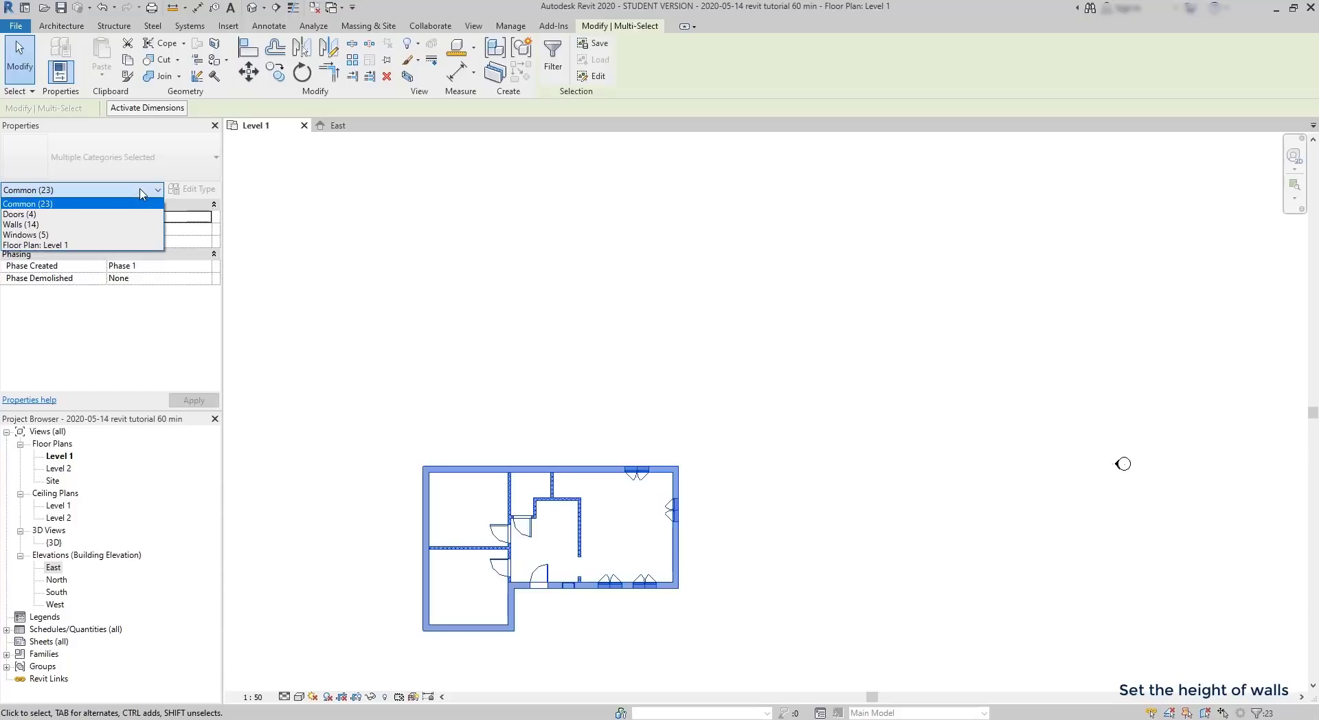
left_click(97, 224)
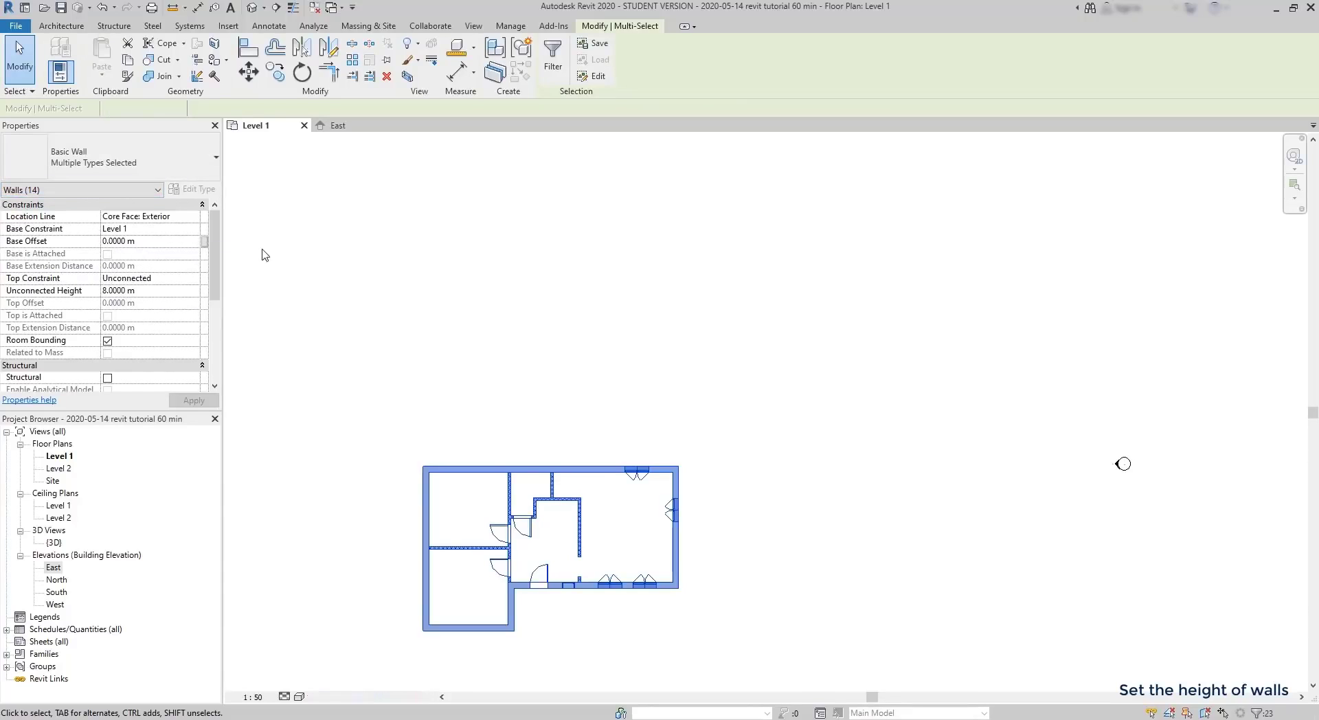
left_click(170, 280)
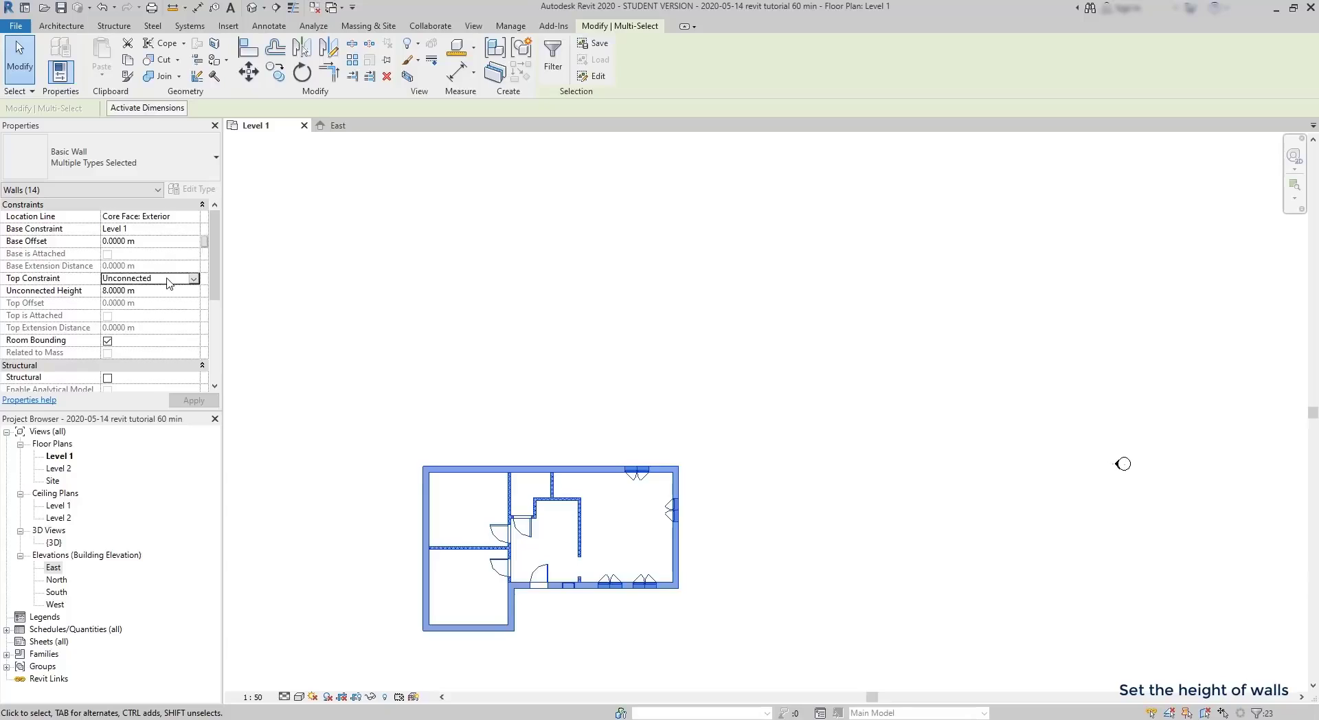
left_click(193, 279)
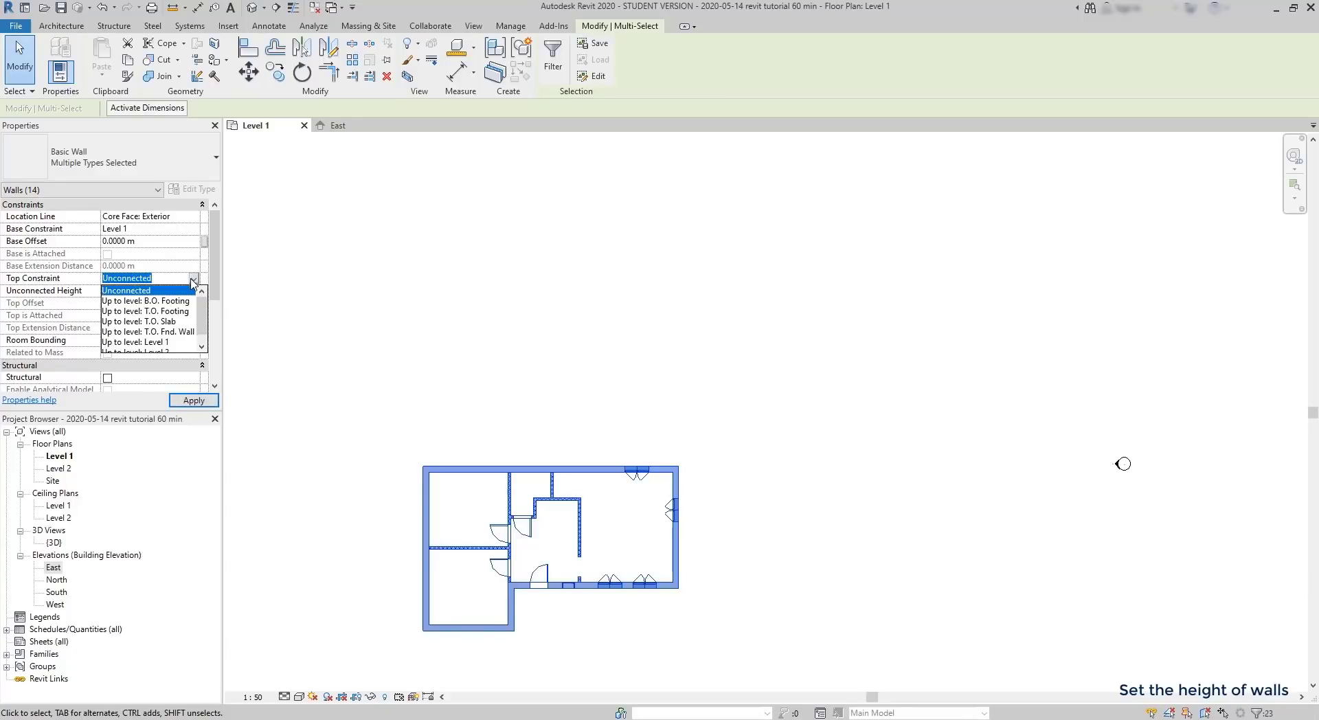
scroll(204, 305, "down", 1)
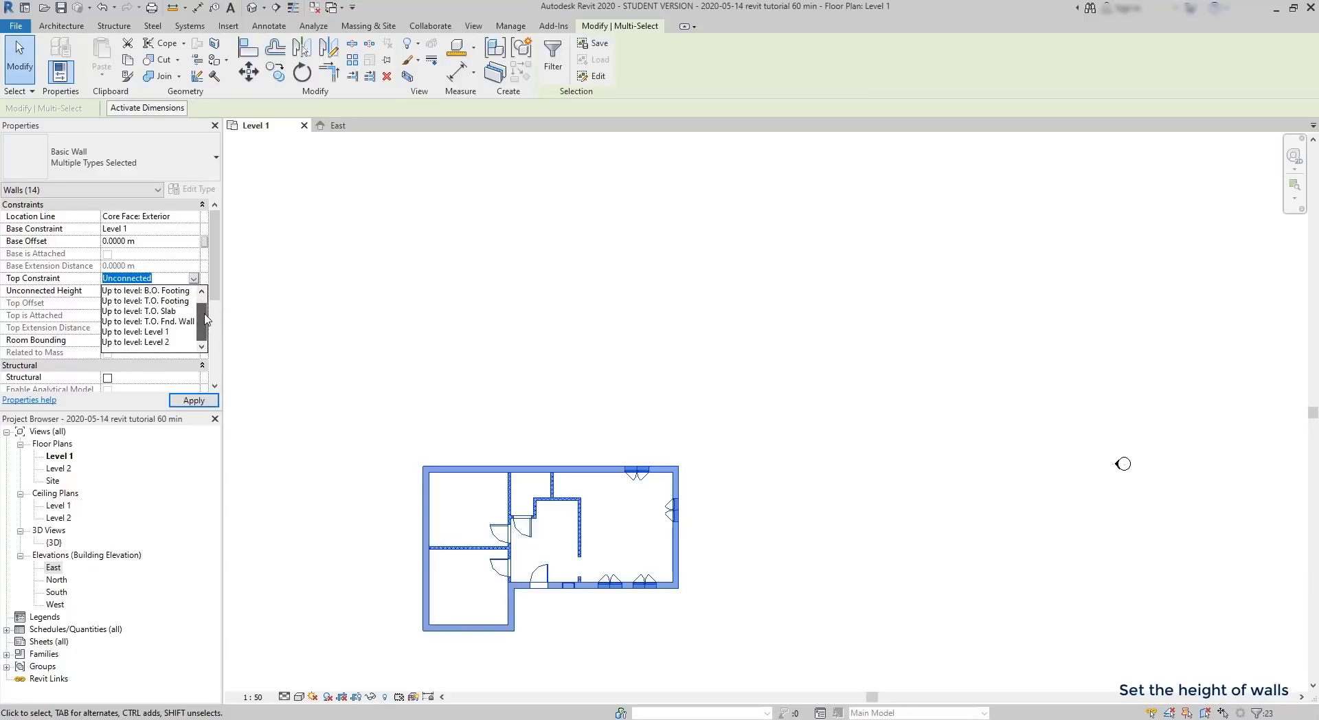
left_click(162, 343)
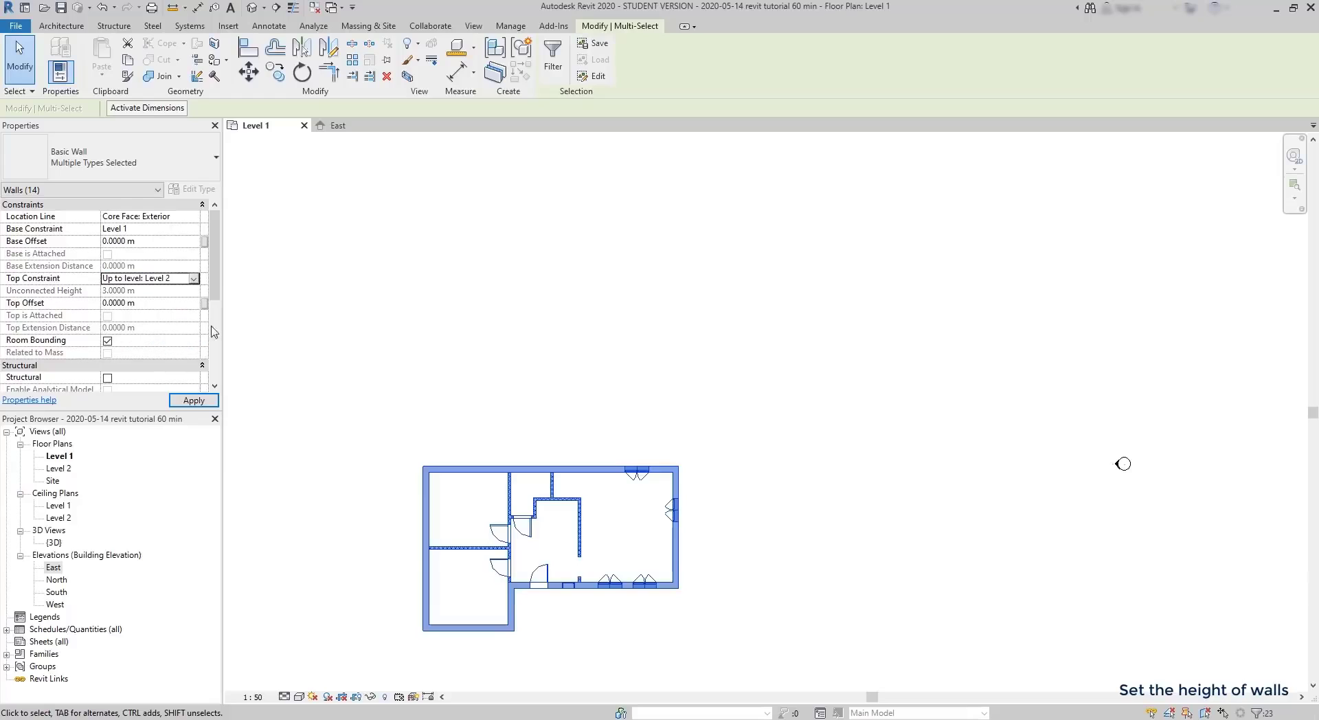
left_click(358, 358)
- Open the East elevation and set the elevation of Level 2 to 2.8 m
double_click(51, 567)
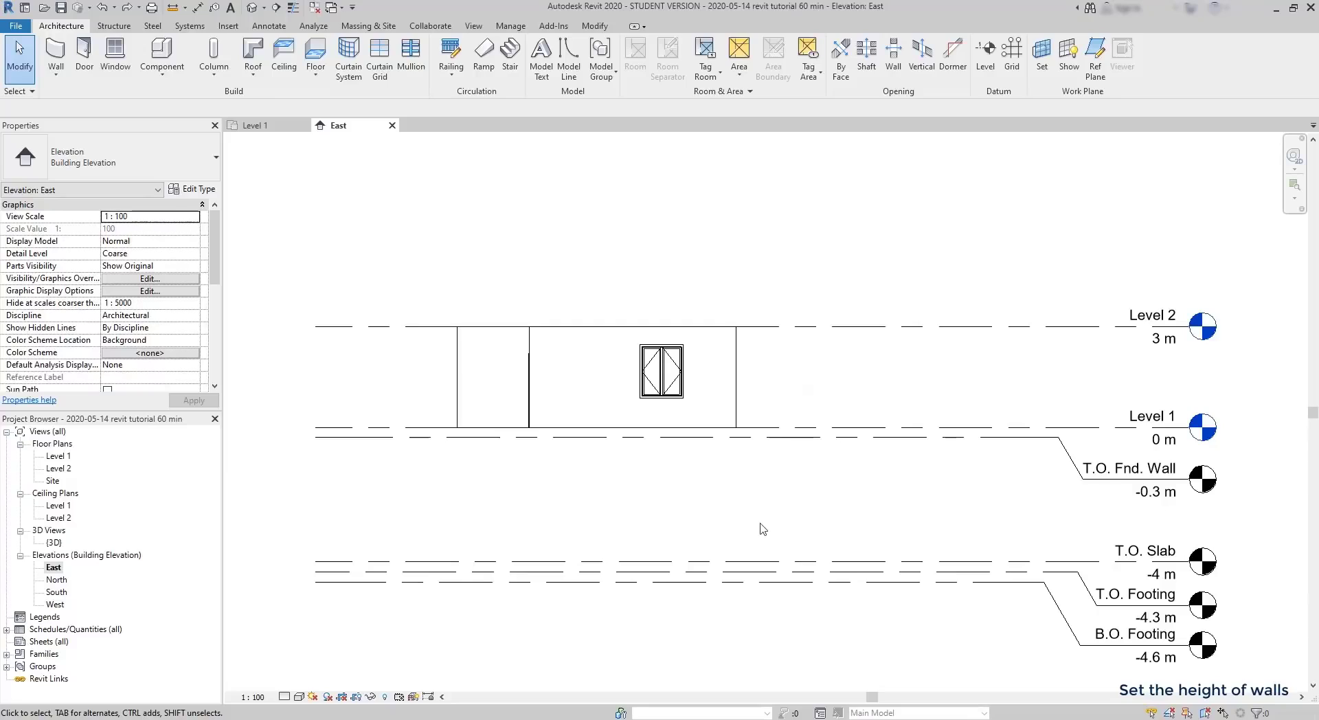
left_click(1086, 327)
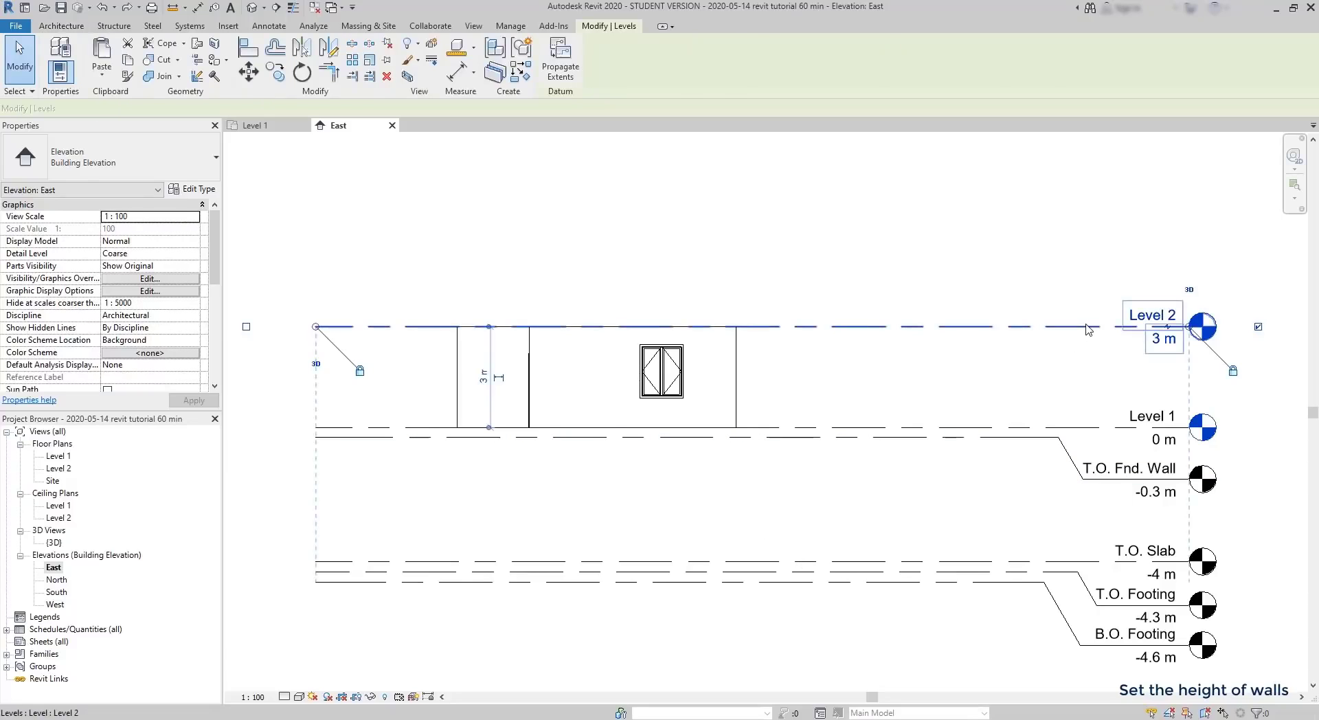
left_click(1174, 340)
left_click_drag(1176, 339, 1040, 340)
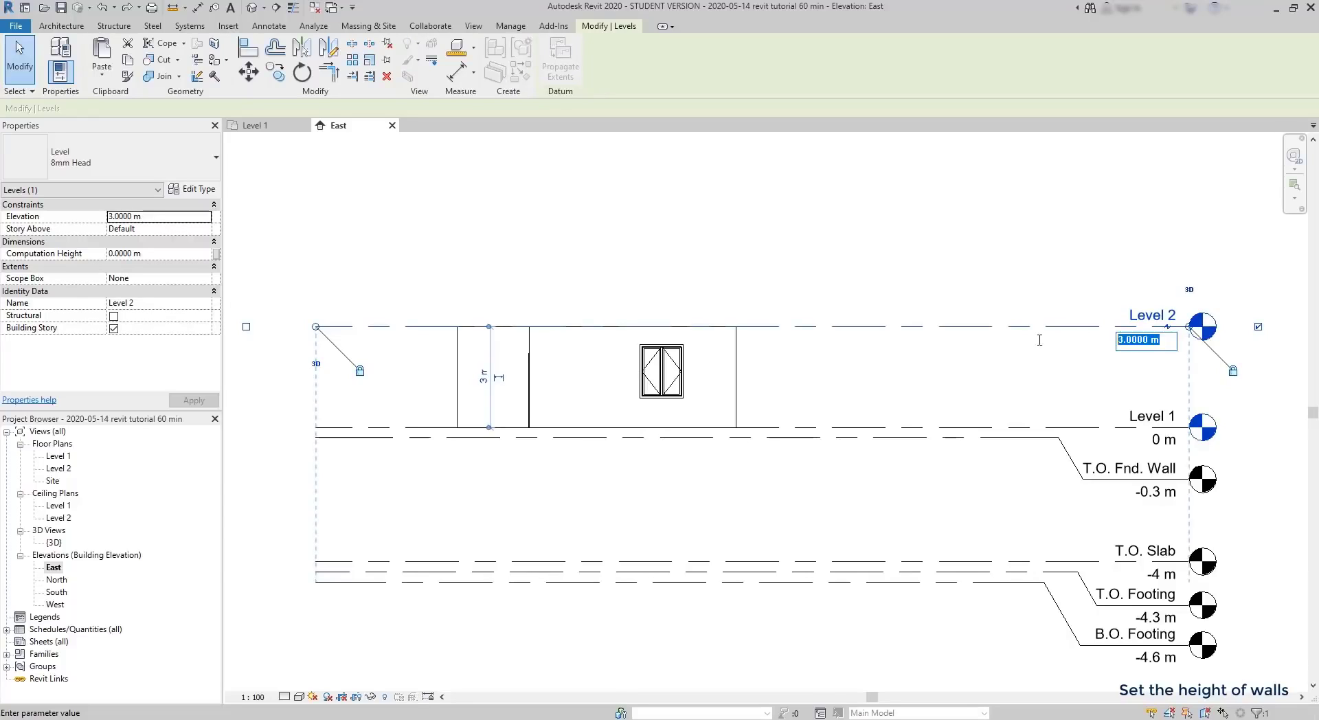
type("2.8")
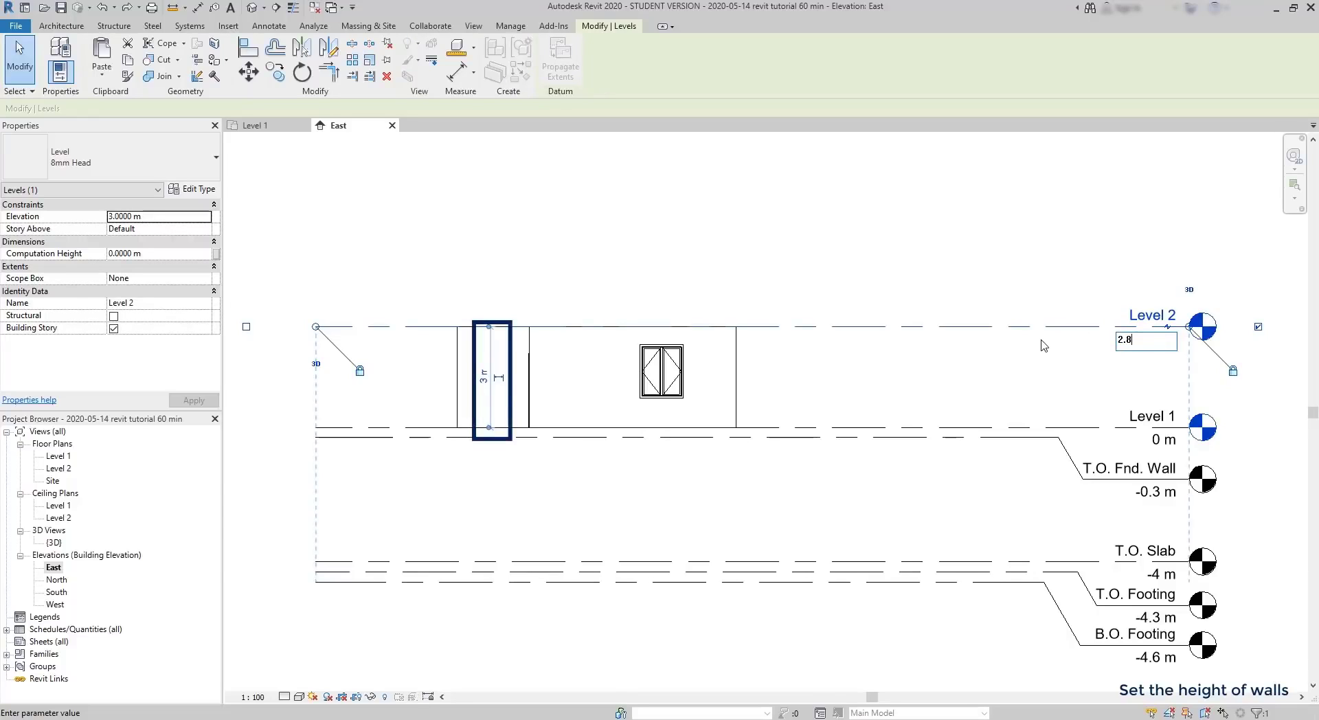
- Set Level 2's elevation to 2.8 m and rename Level 1 to Ground floor, including its corresponding views
key("Return")
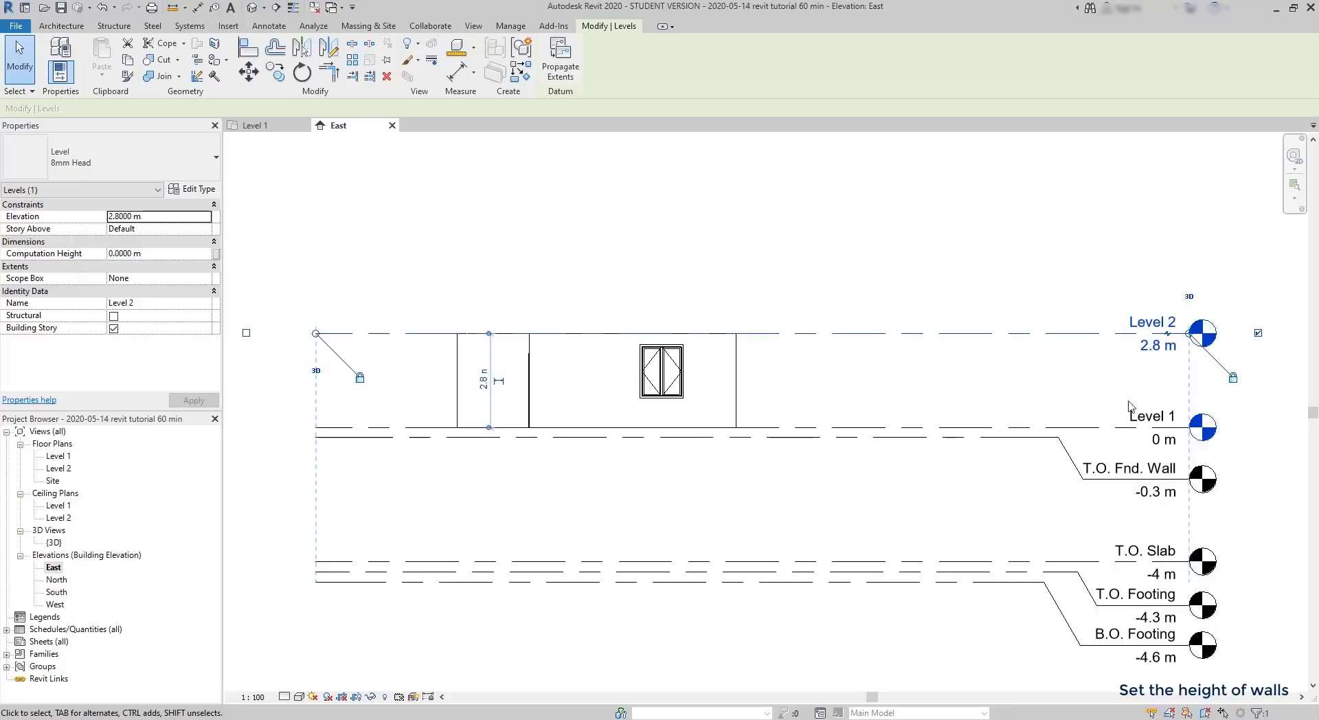
left_click(1167, 414)
left_click(1169, 413)
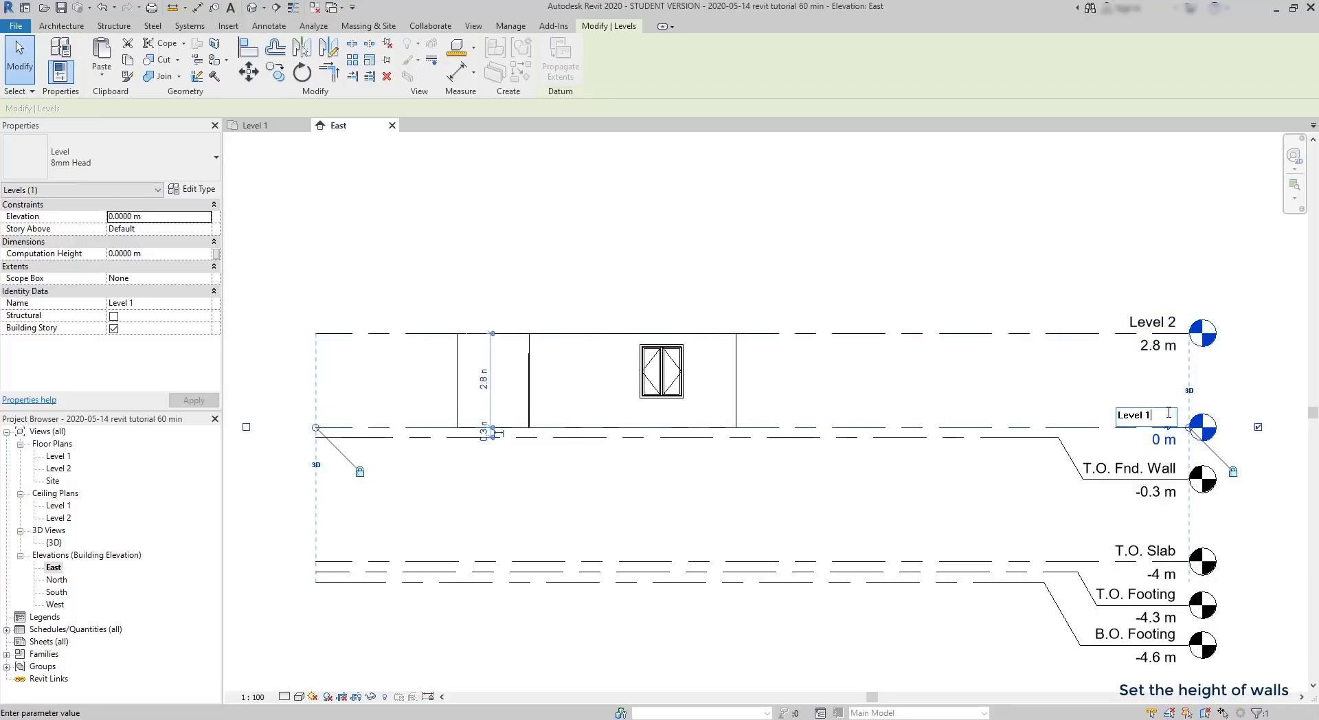
type("Ground floor")
key("Return")
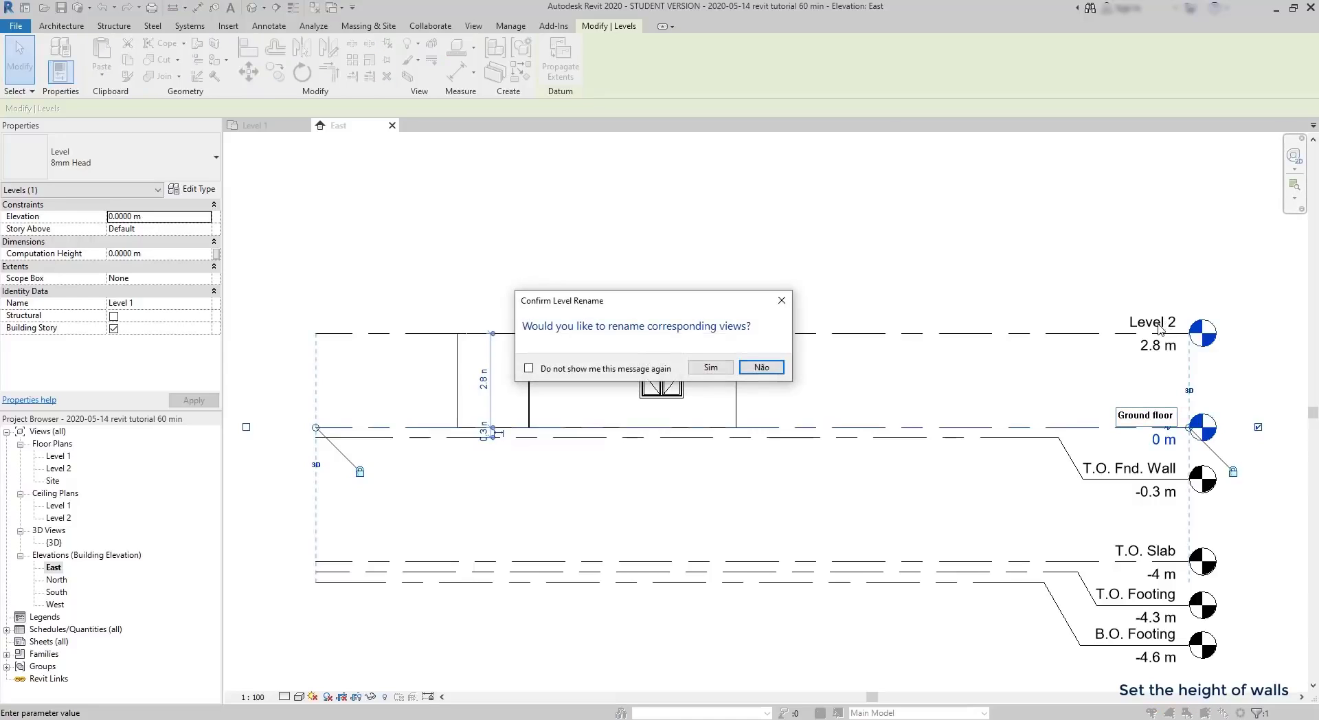
left_click(711, 370)
- Rename Level 2 to 1st floor, including its corresponding views
double_click(1141, 323)
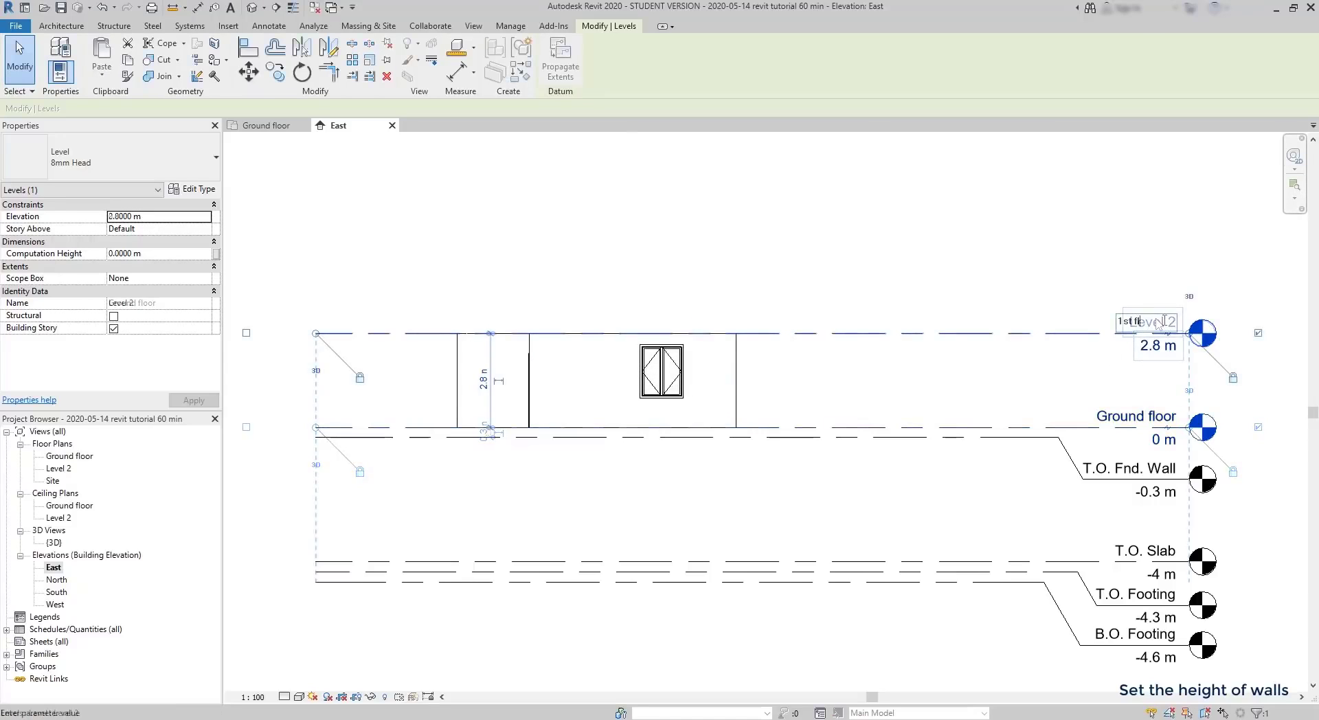
type("1st floor")
key("Return")
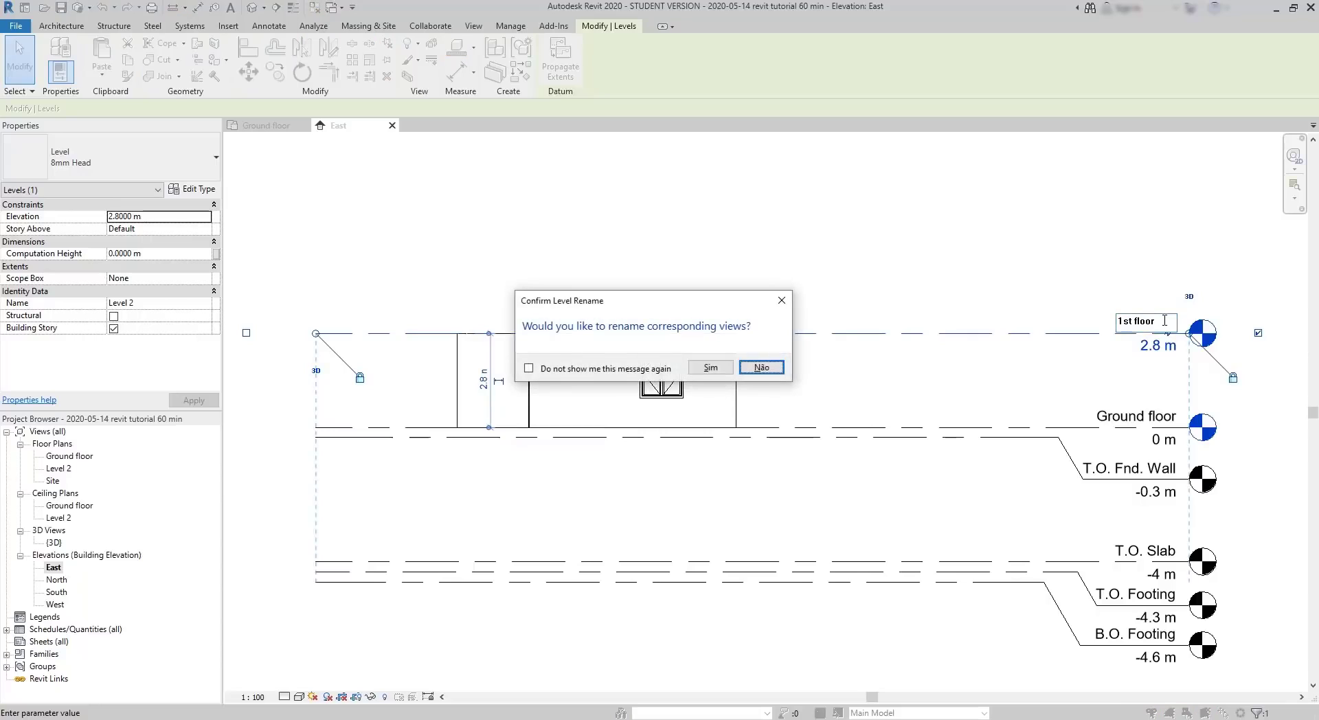
left_click(697, 371)
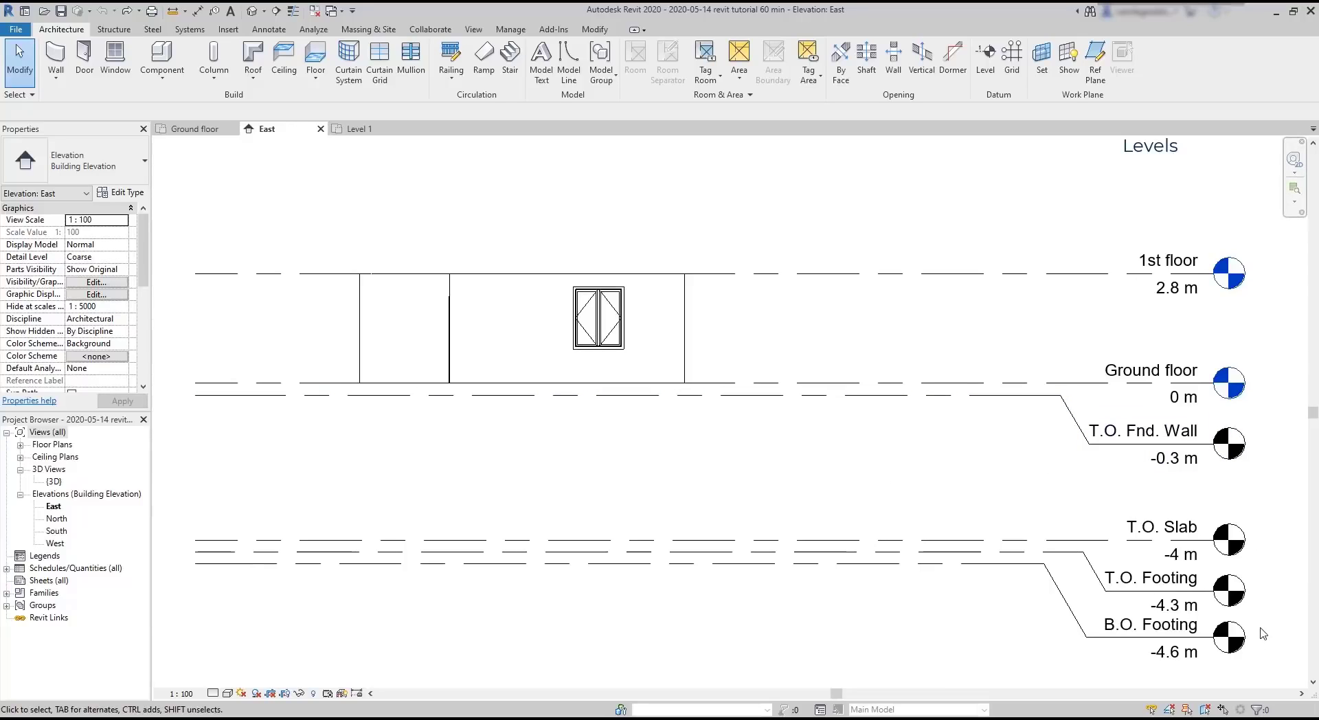
- Show the project's floor plan views and check the entry for the 1st floor
left_click(47, 432)
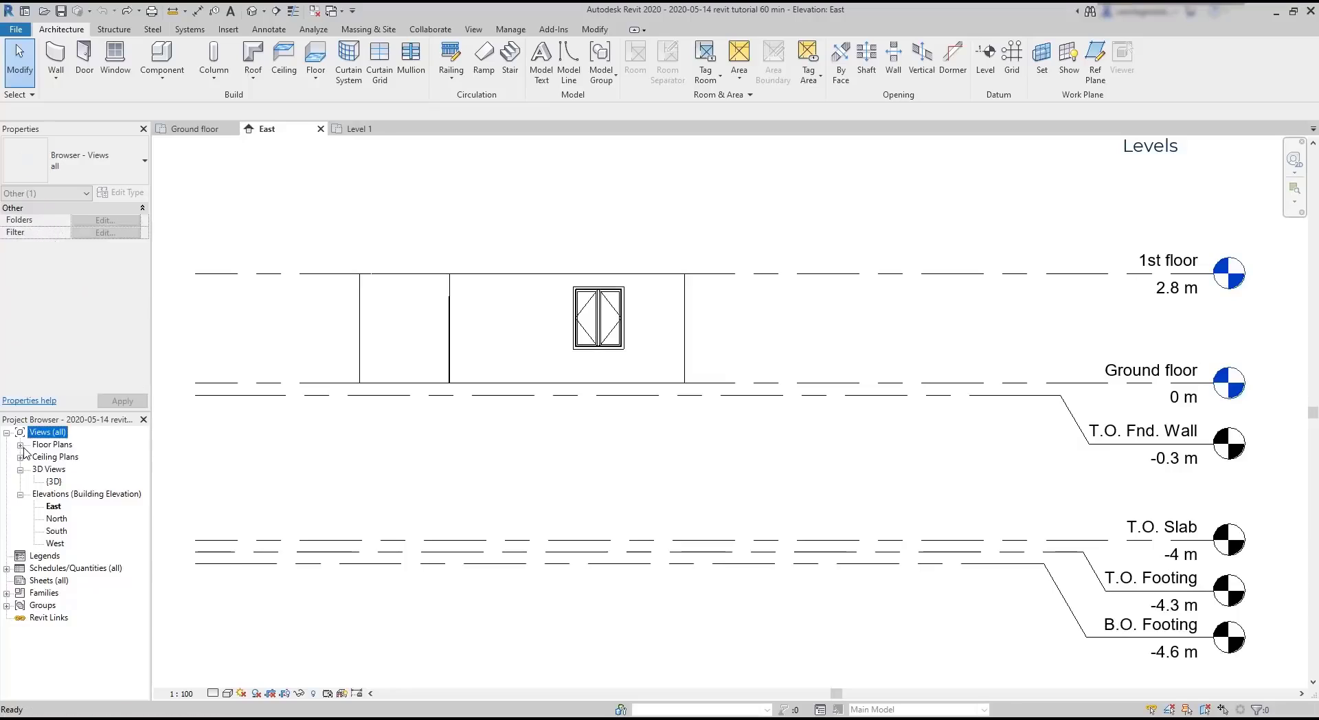
left_click(21, 444)
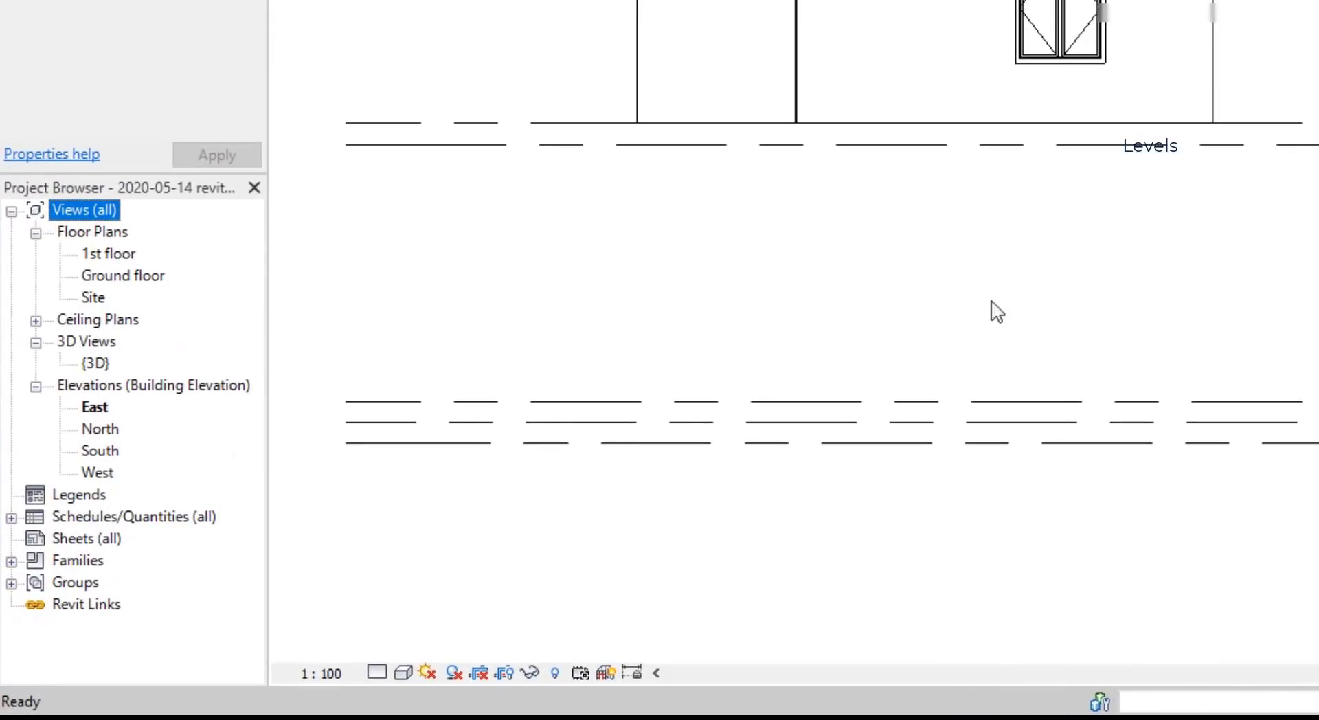
left_click(121, 256)
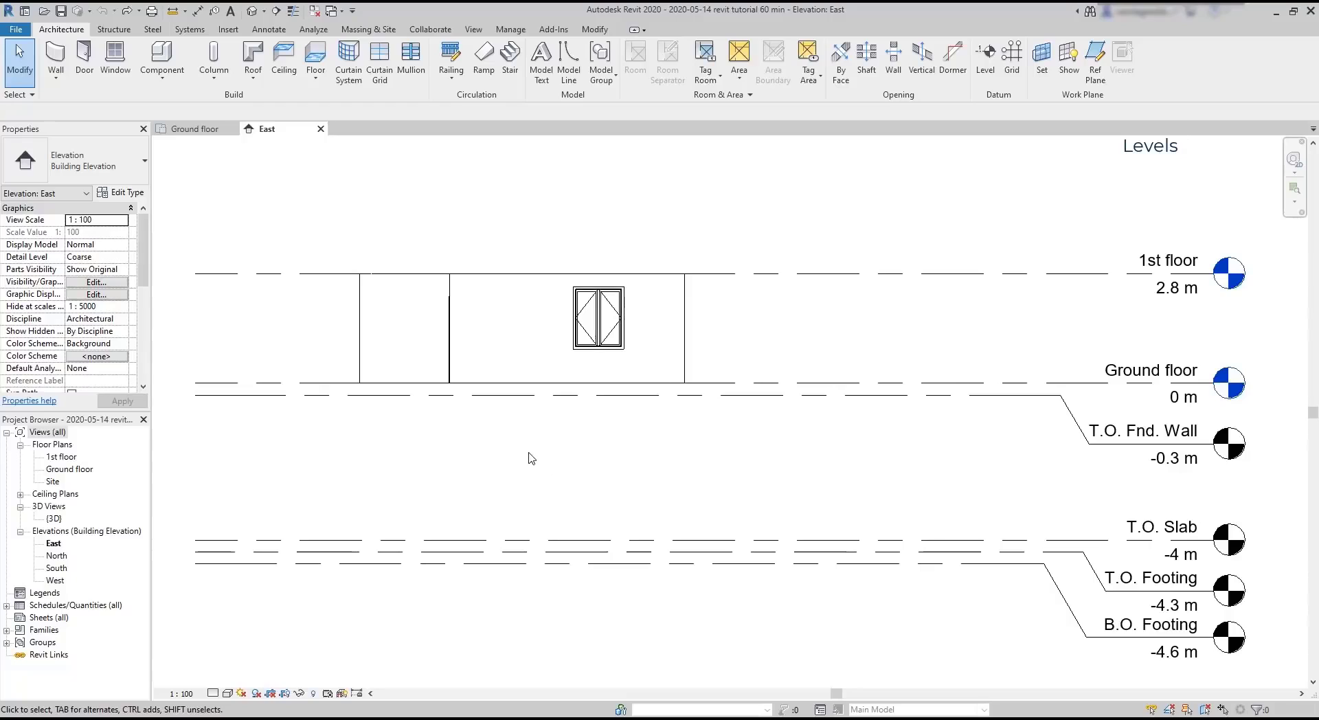
- Create a floor plan view for the T.O. Footing level
left_click(473, 31)
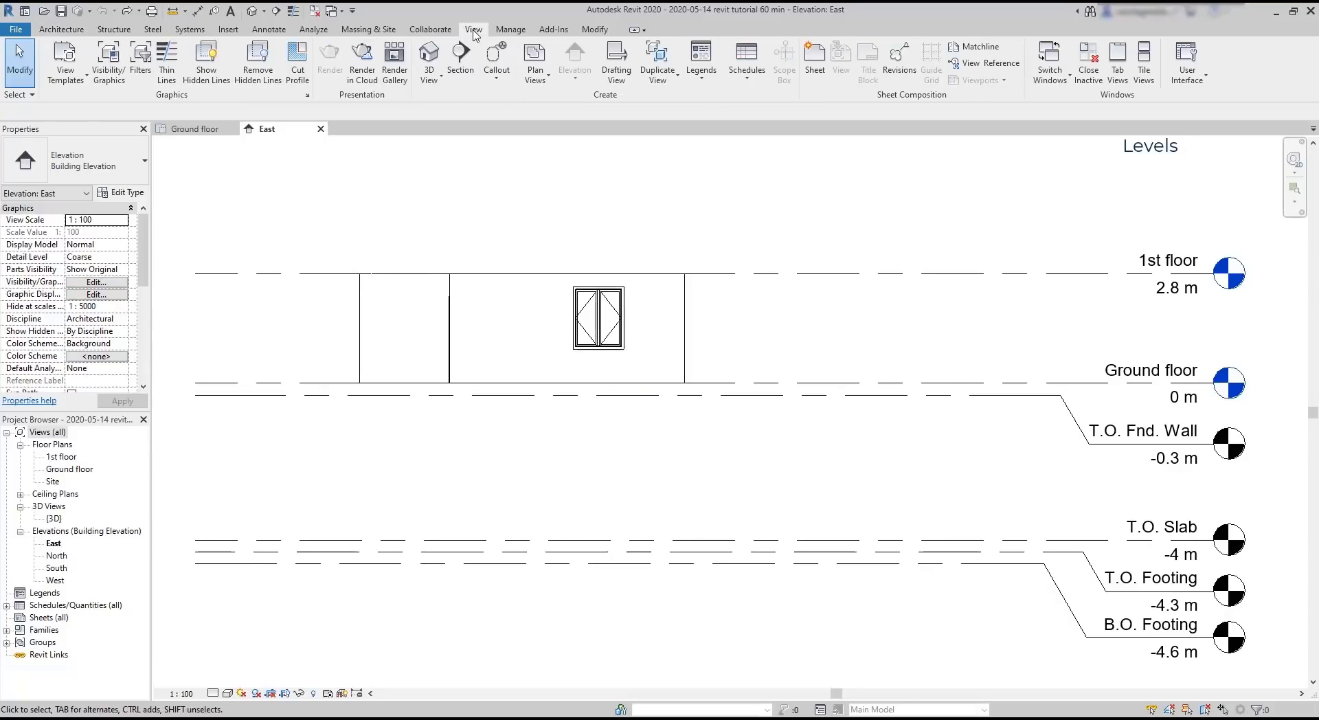
left_click(545, 86)
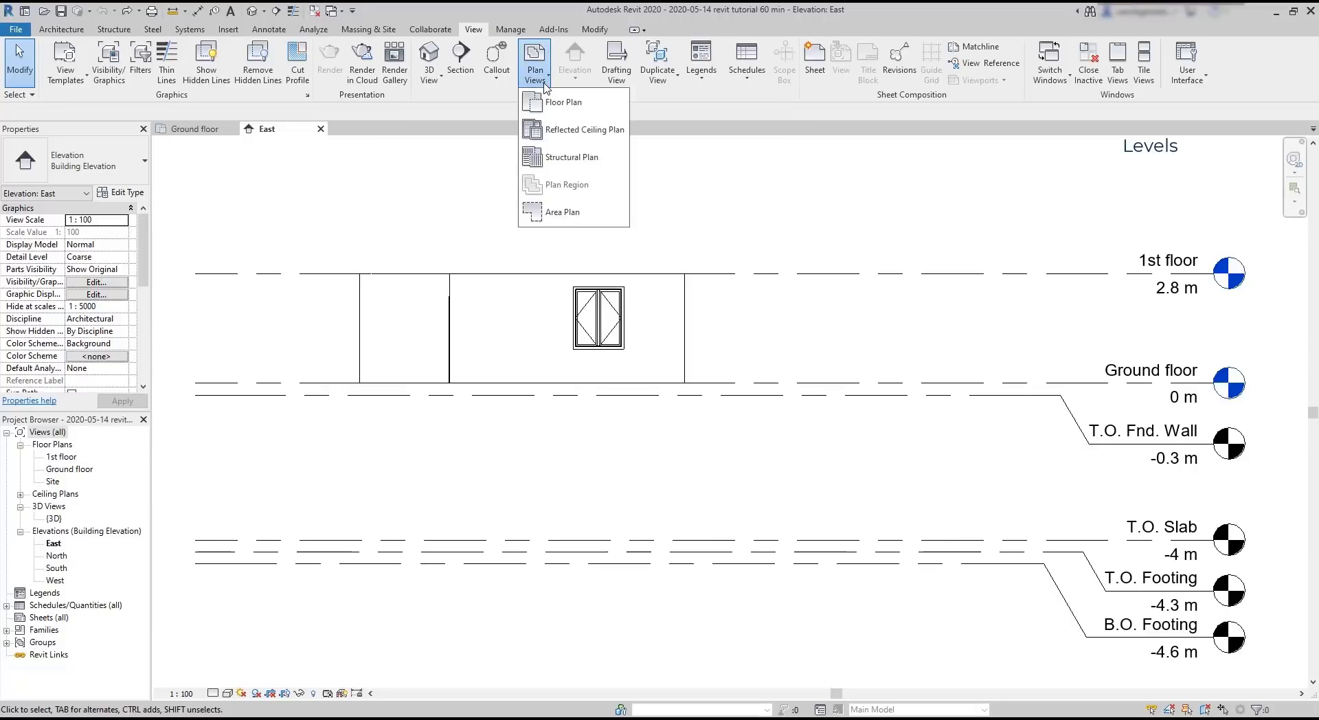
left_click(621, 108)
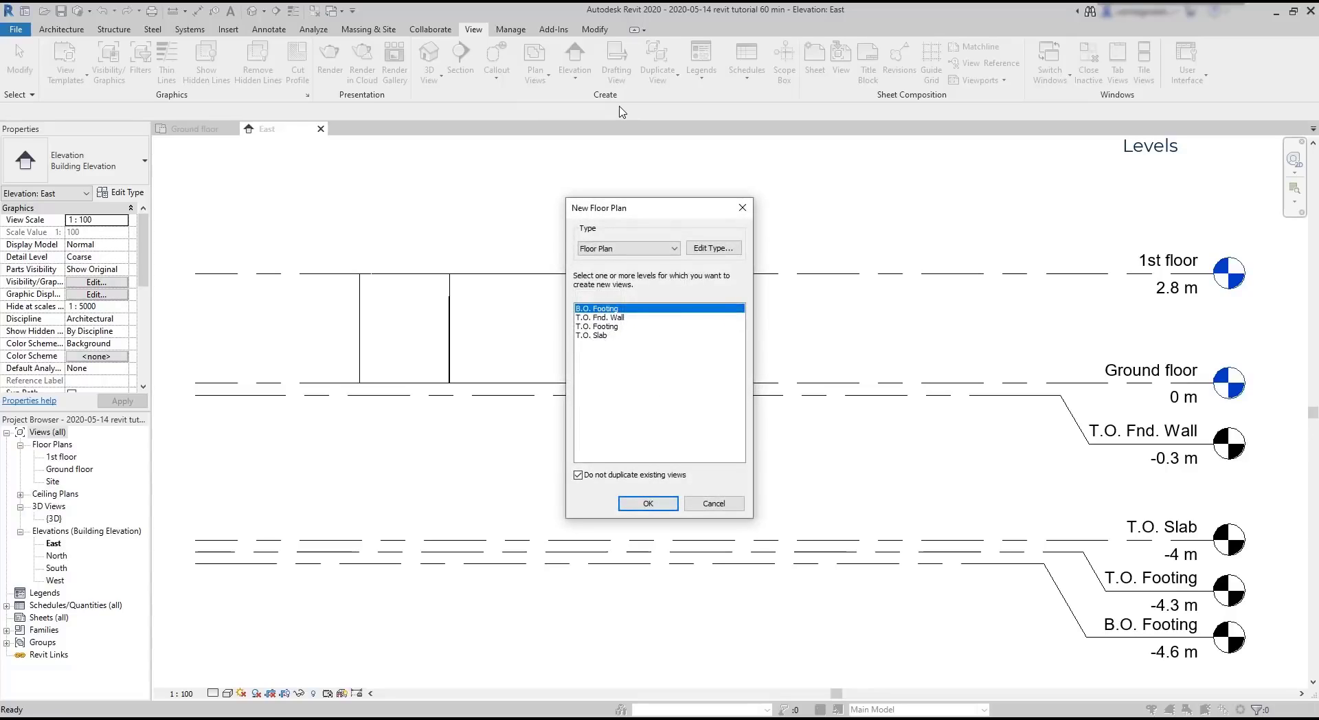
left_click(598, 327)
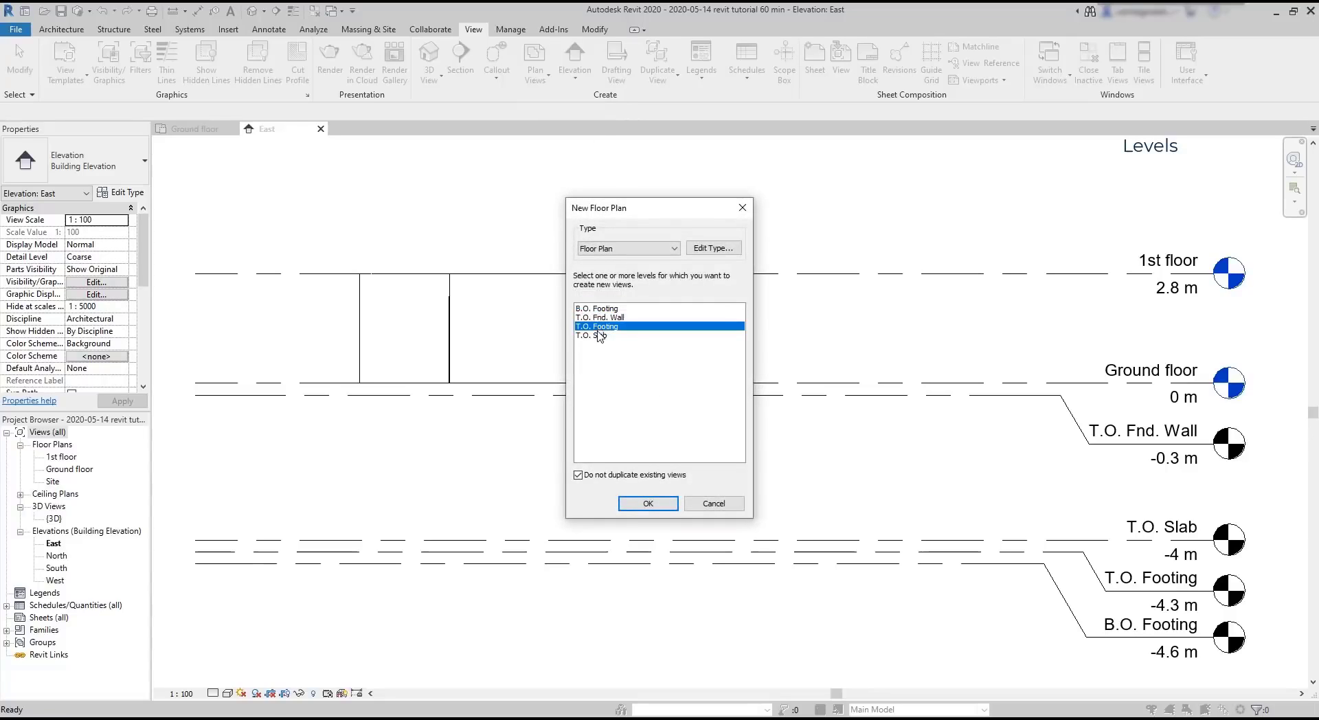
left_click(646, 504)
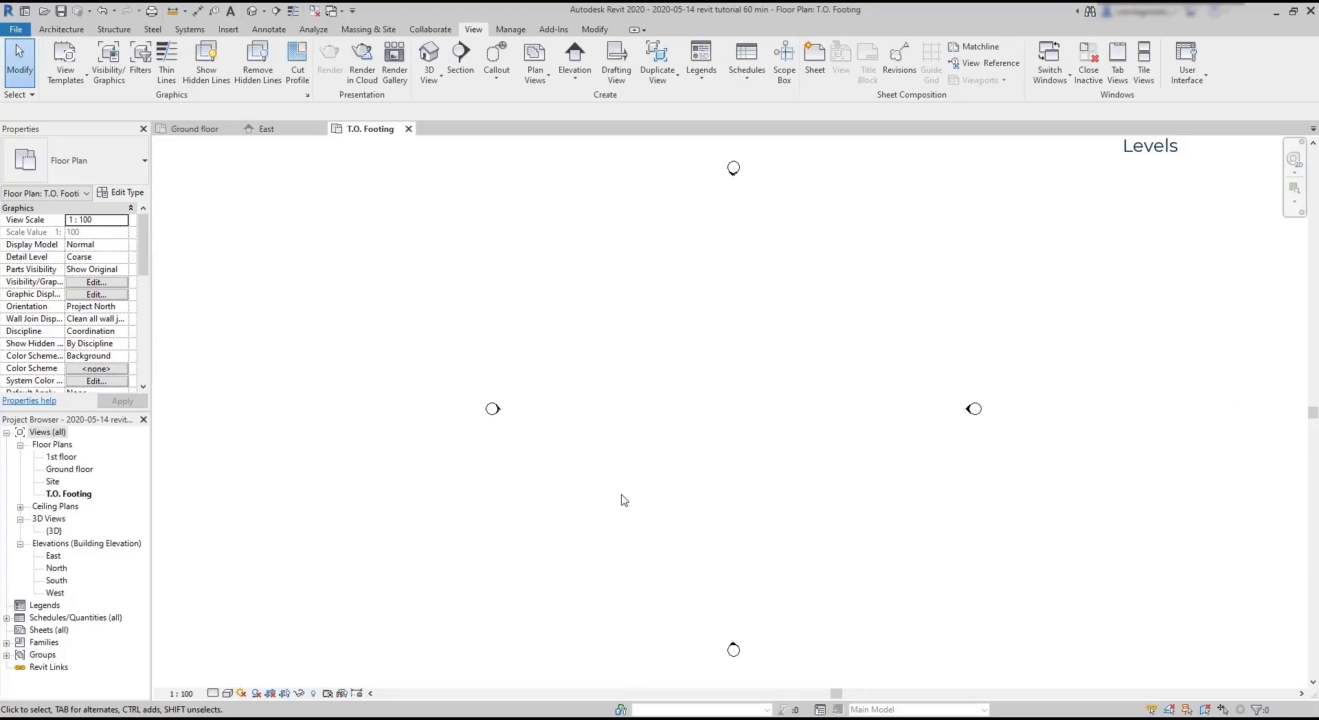
- Return to the East elevation and create floor plan views for the T.O. Fnd. Wall and T.O. Slab levels
double_click(54, 555)
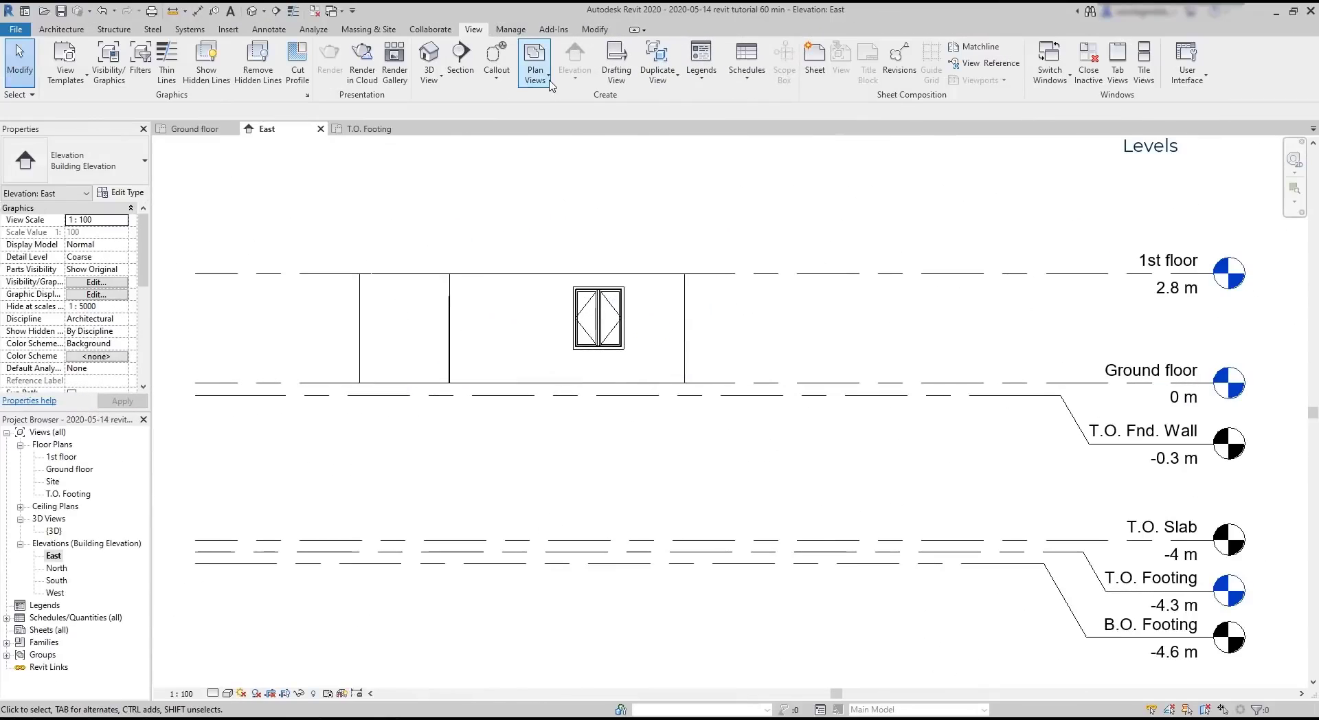
left_click(550, 85)
left_click(546, 102)
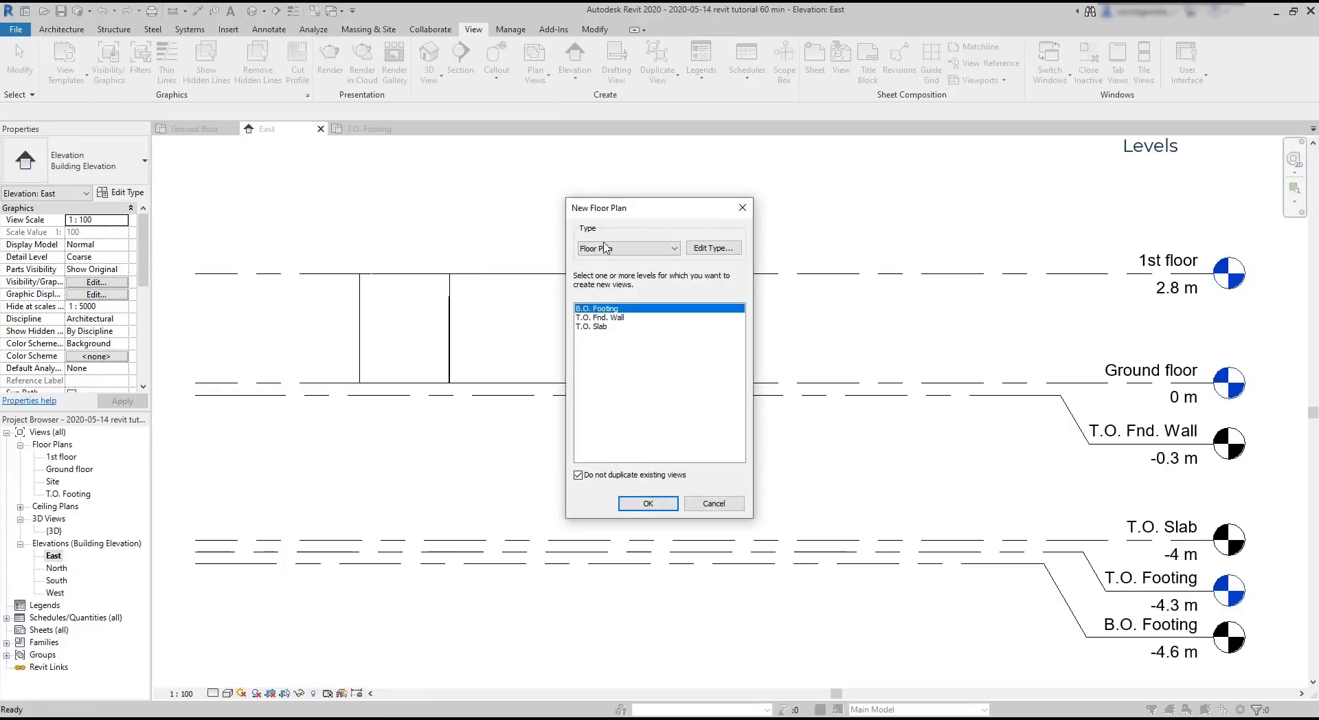
left_click(607, 319)
left_click(616, 327, "shift")
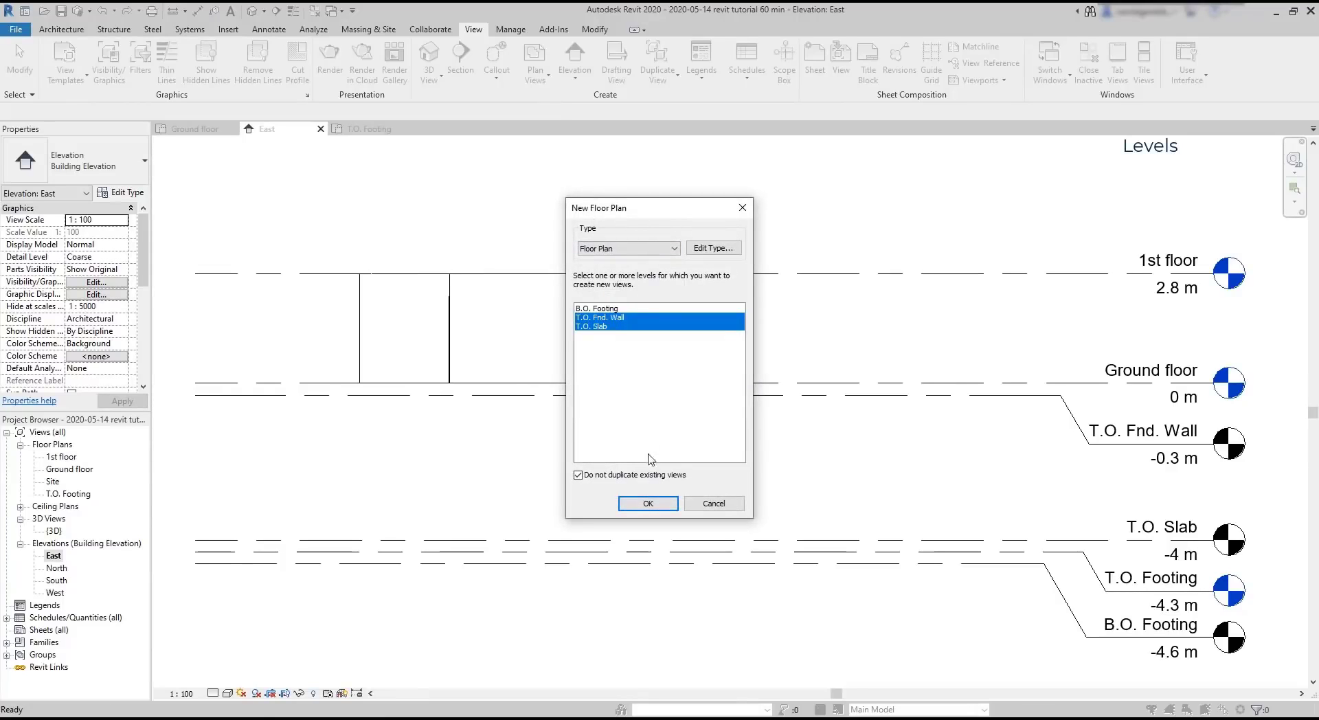
left_click(648, 503)
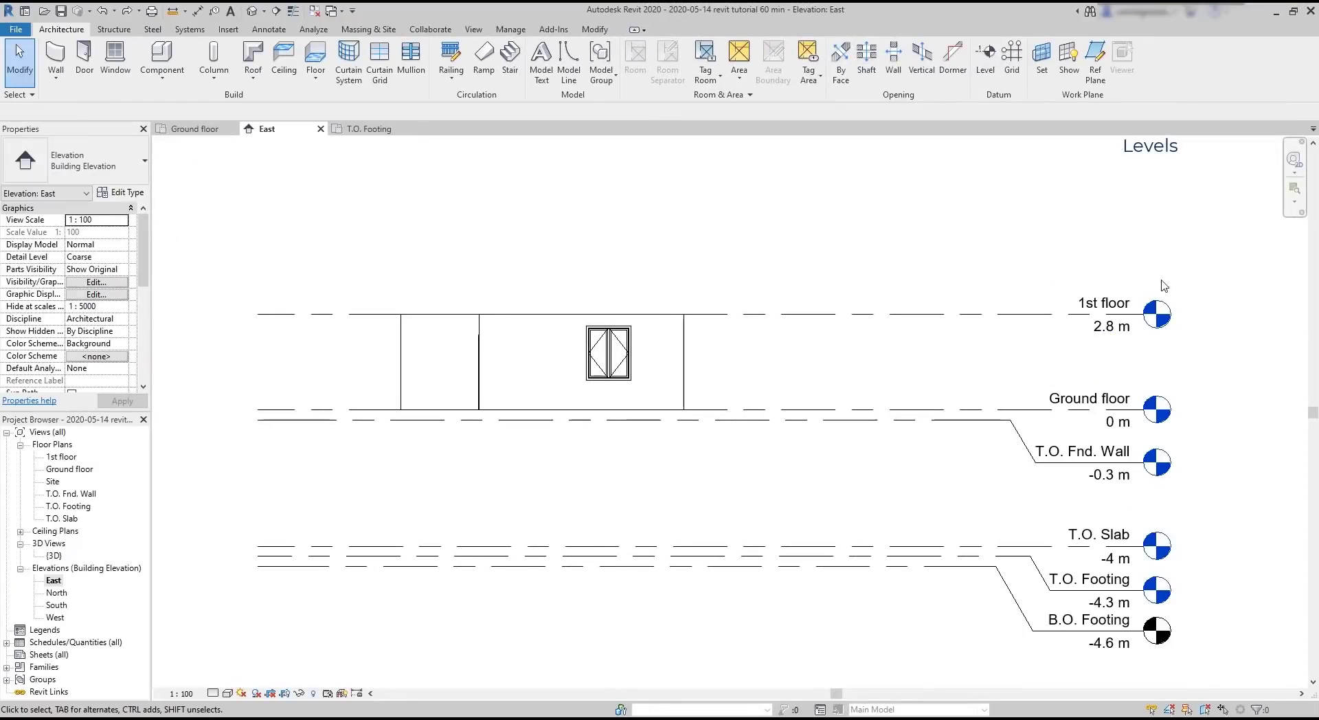
- Place a new level 3 m above the 1st floor, aligned with both ends of the existing level lines
left_click(986, 55)
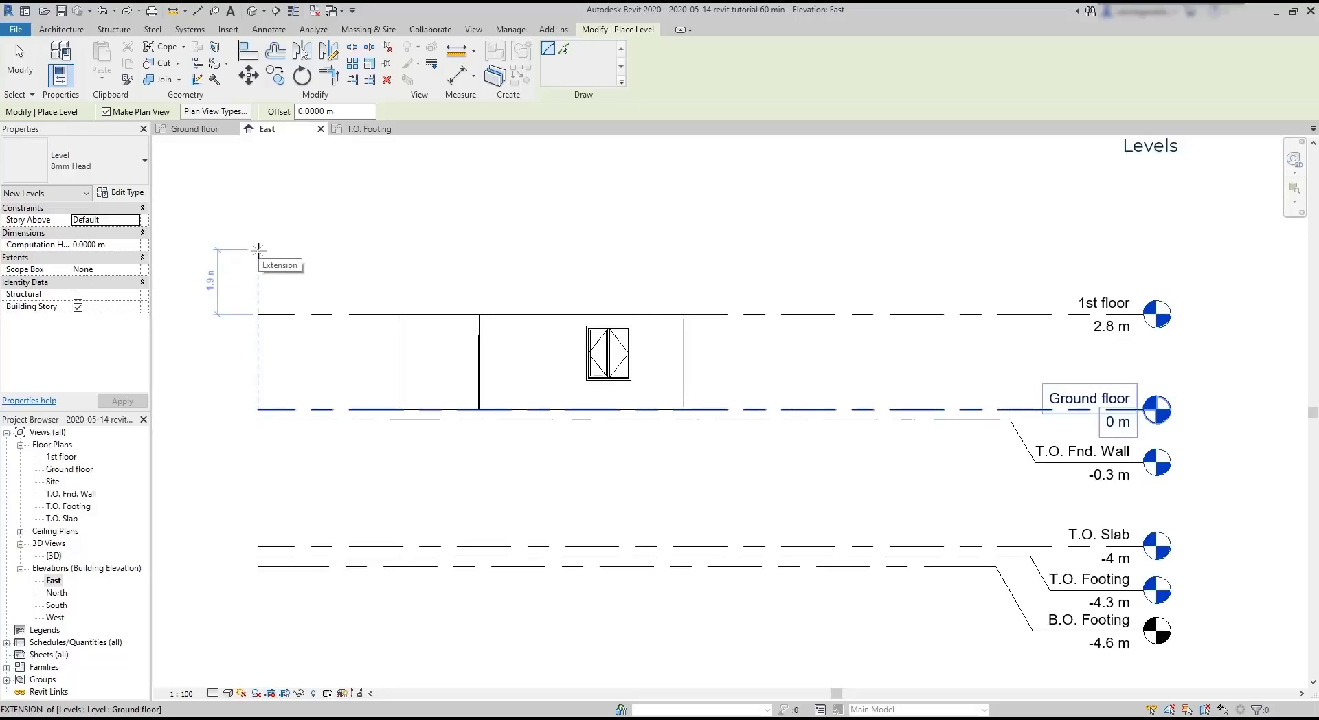
type("3")
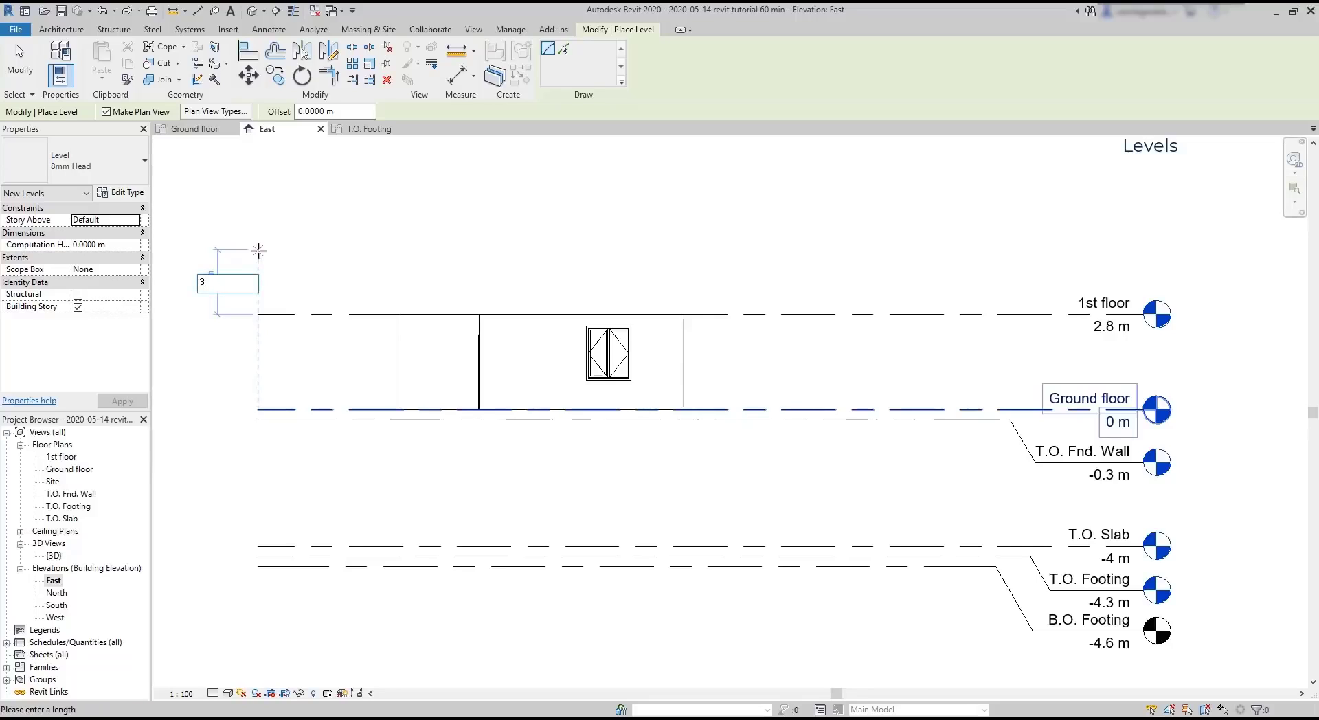
key("Return")
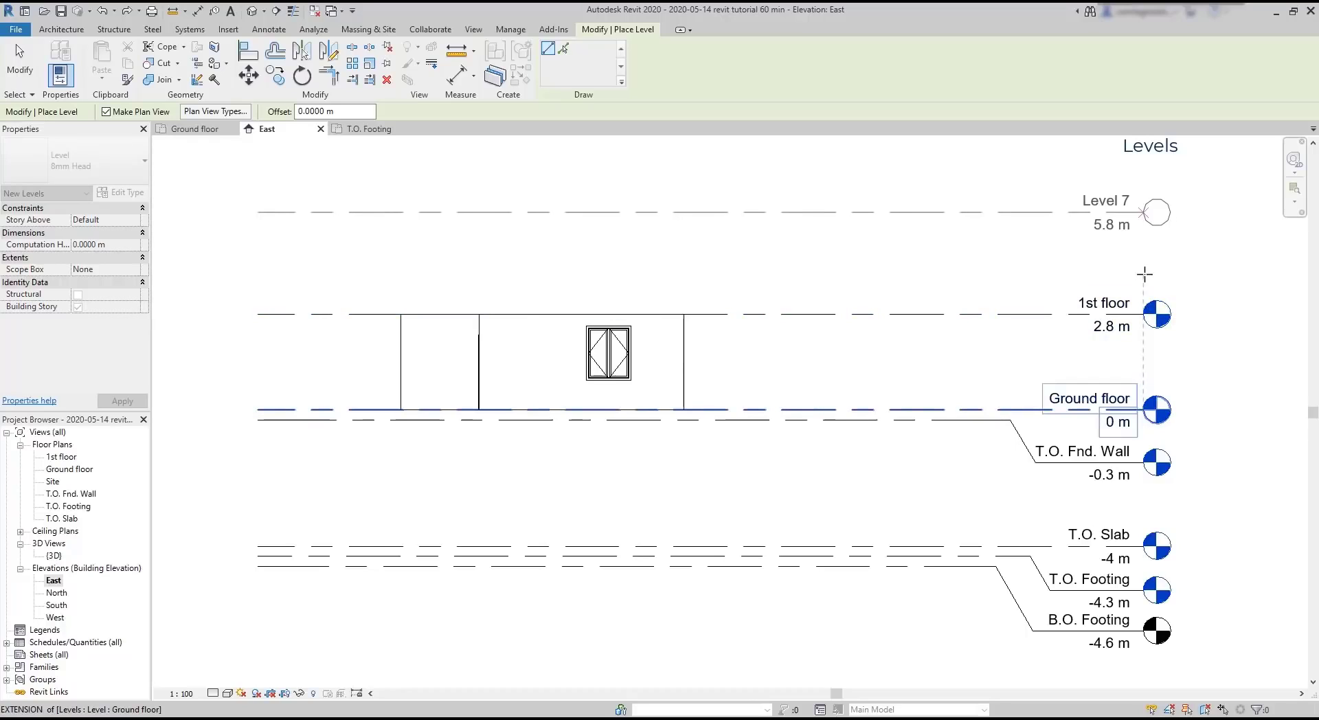
left_click(1144, 274)
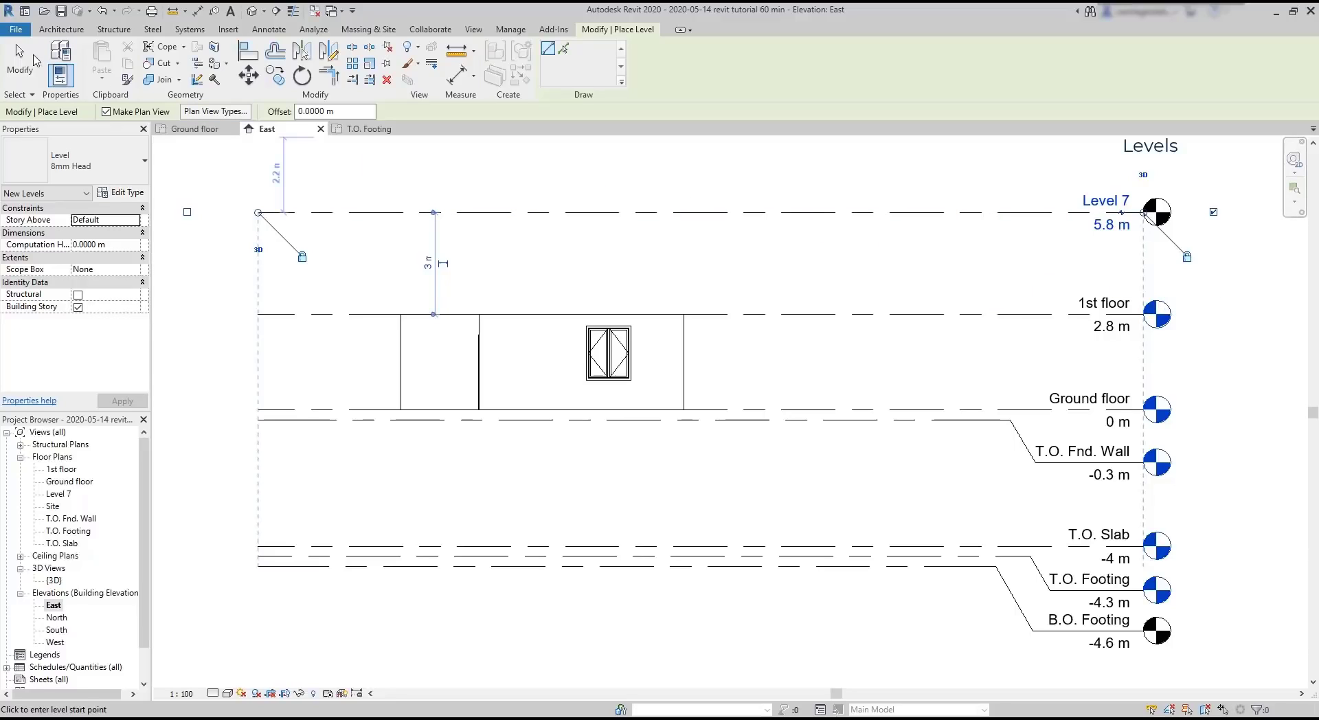
left_click(21, 58)
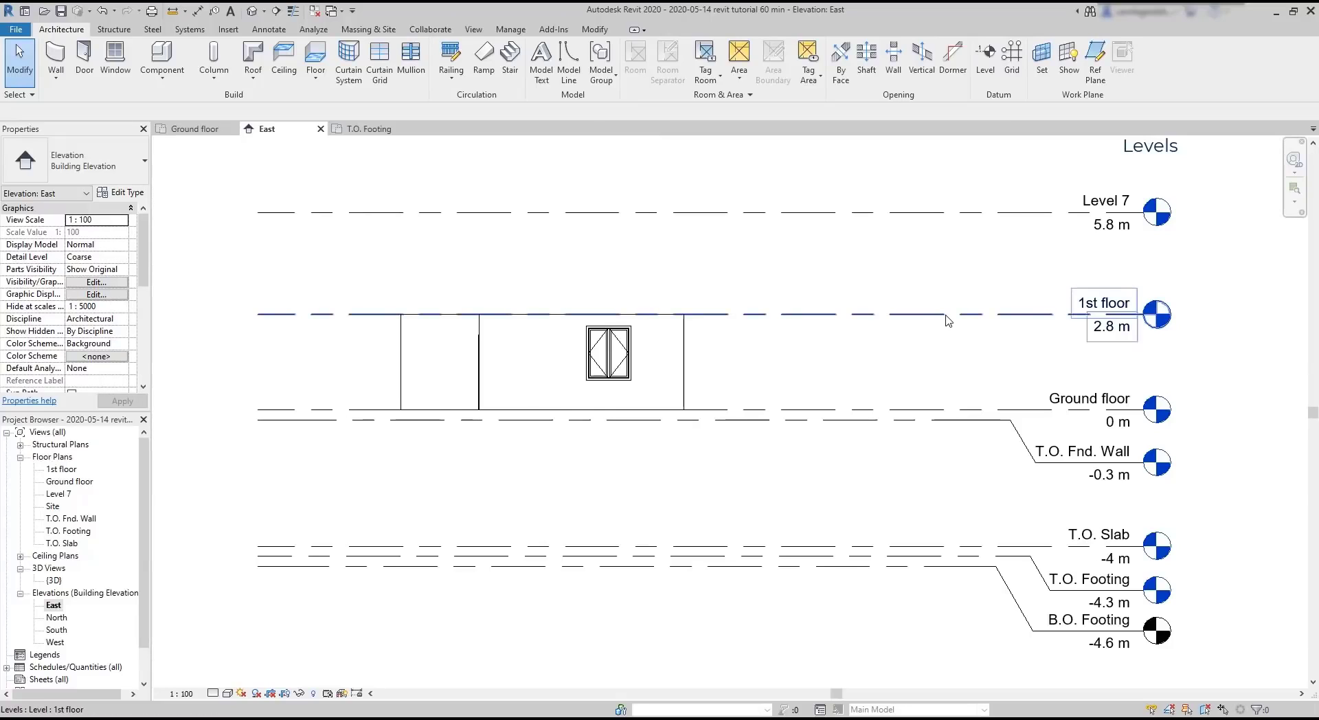
- Set the distance between the Ground floor and 1st floor levels to 3 m
left_click(948, 315)
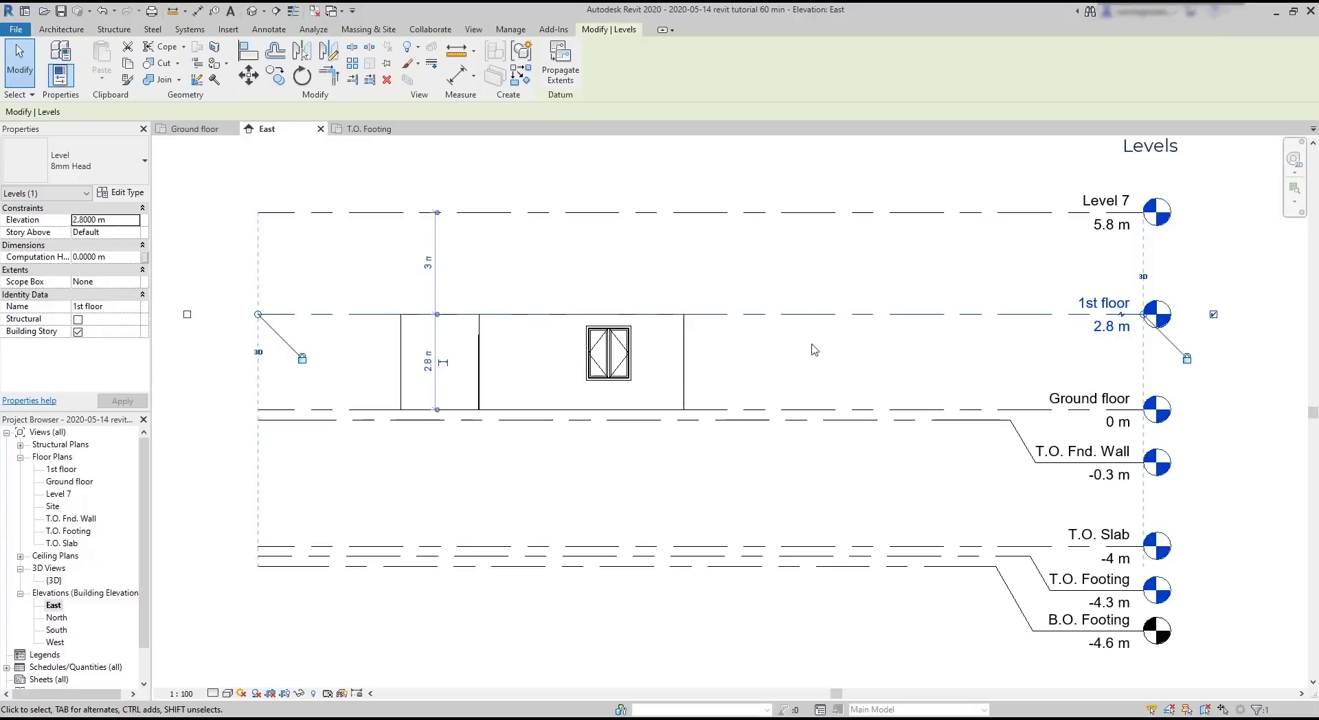
left_click(430, 363)
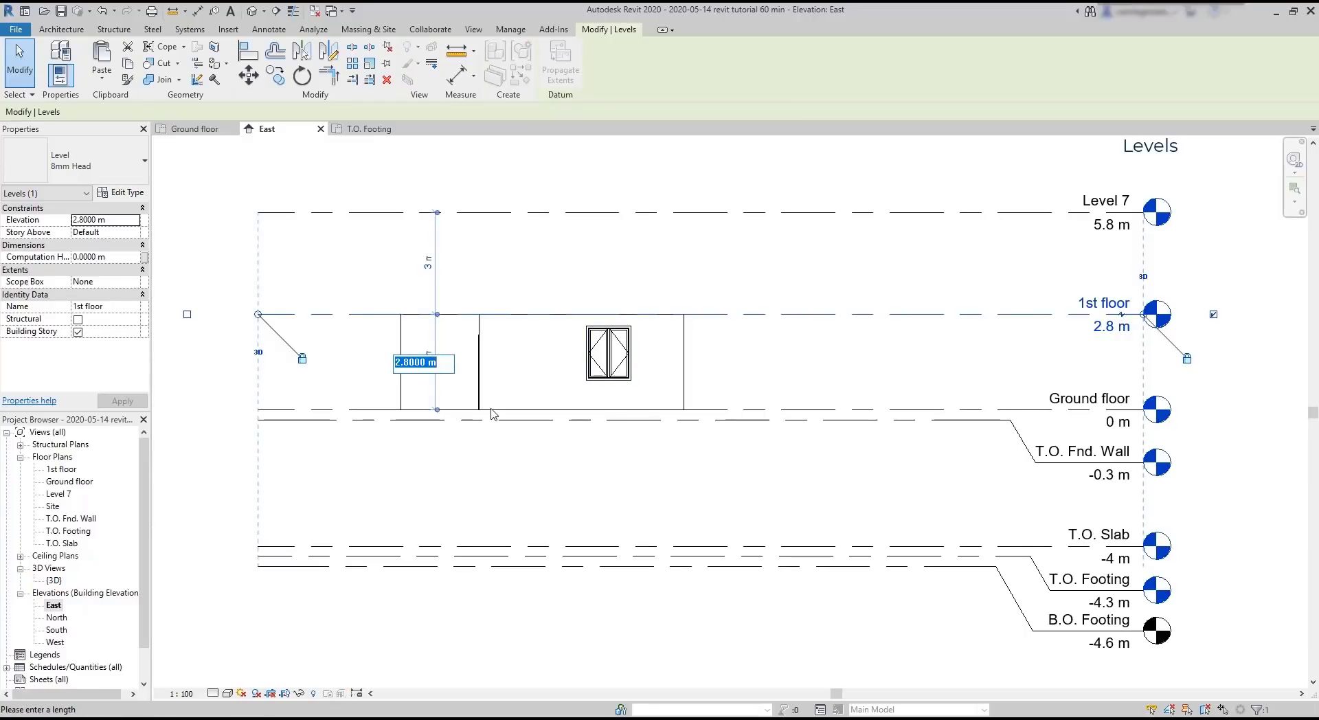
type("3")
key("Return")
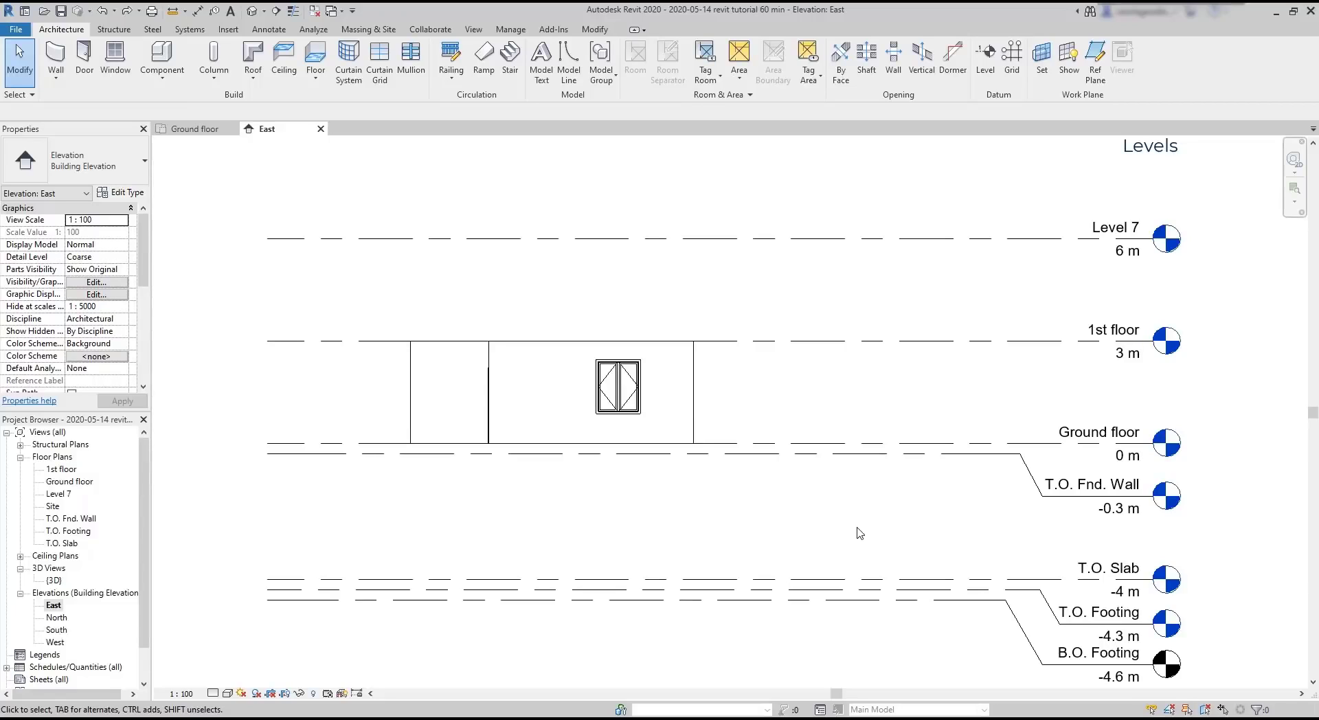
- Delete the T.O. Fnd. Wall, T.O. Slab, T.O. Footing and B.O. Footing levels together with their views
middle_click_drag(1236, 577, 1232, 533)
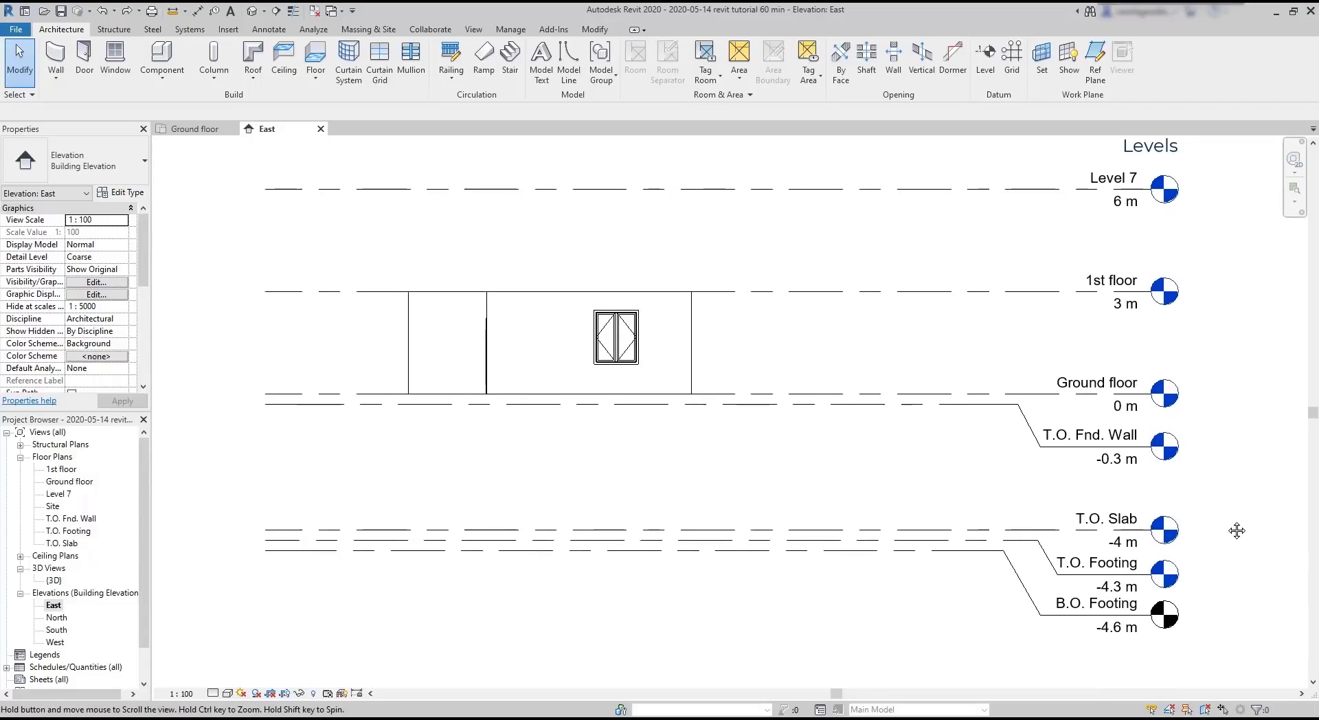
left_click_drag(1210, 661, 827, 450)
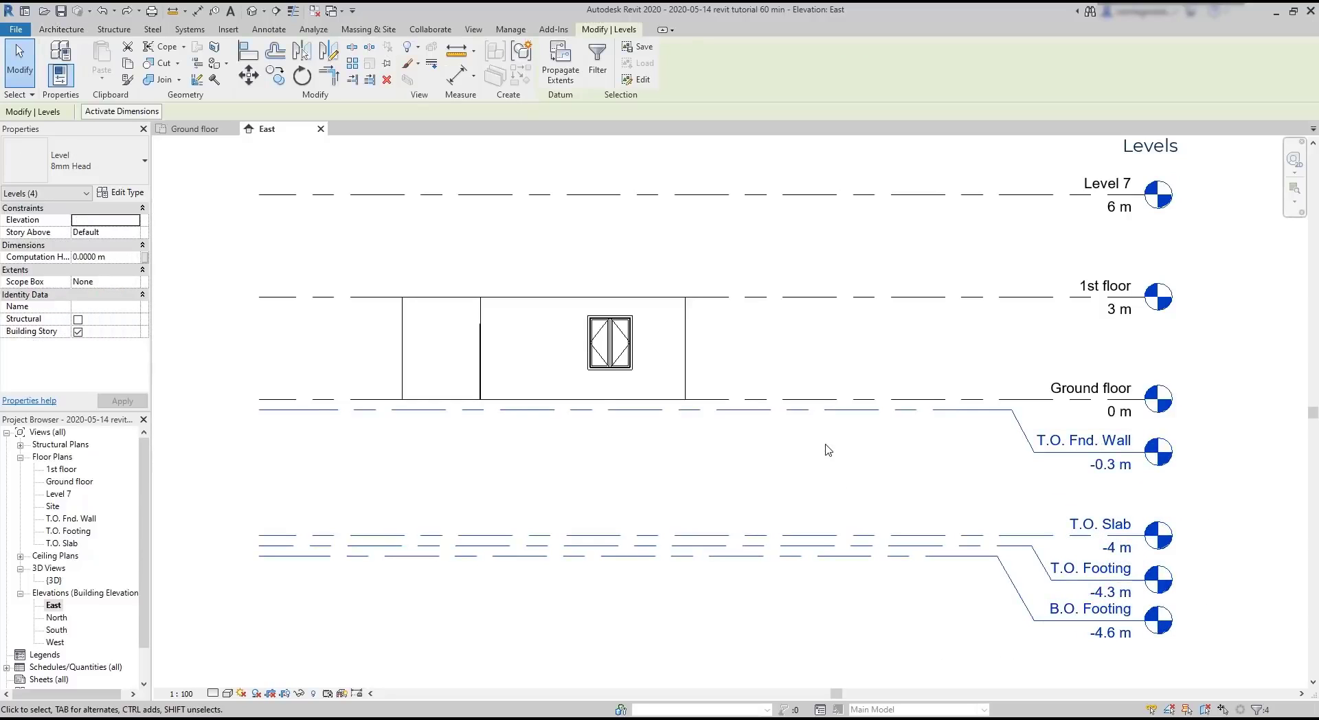
key("Delete")
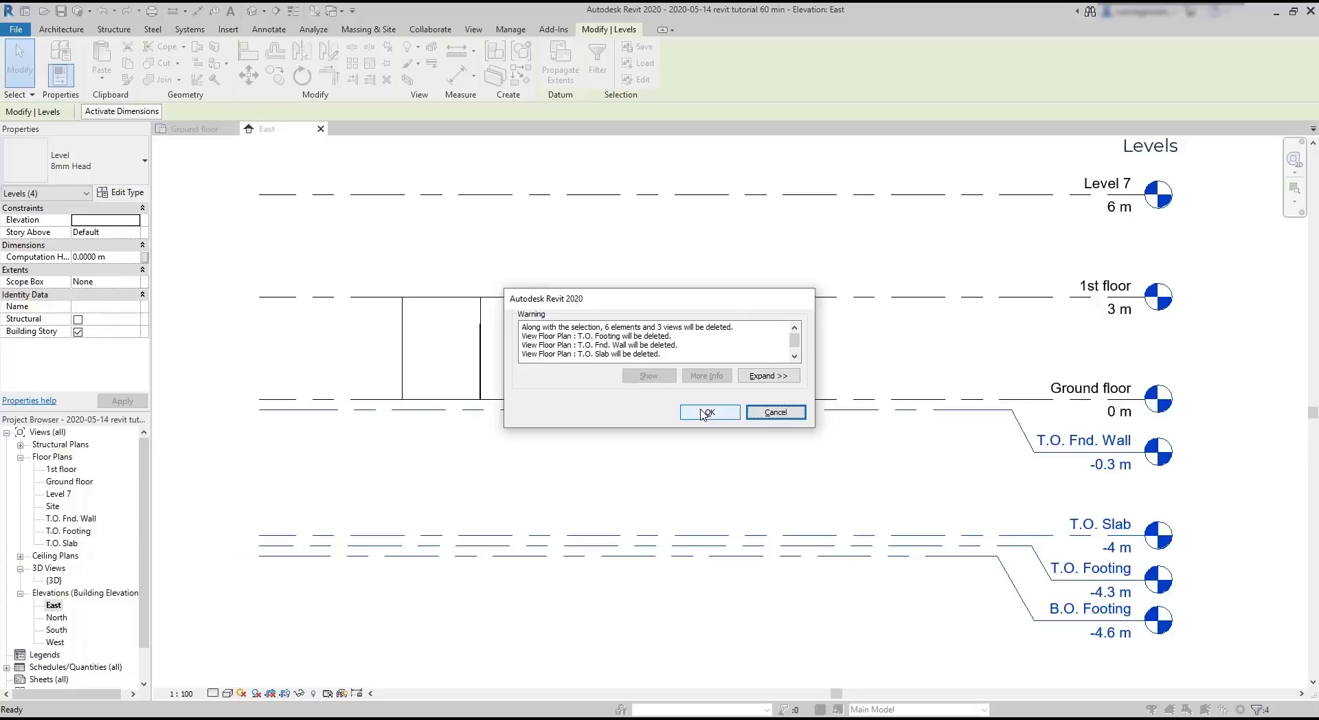
left_click(706, 412)
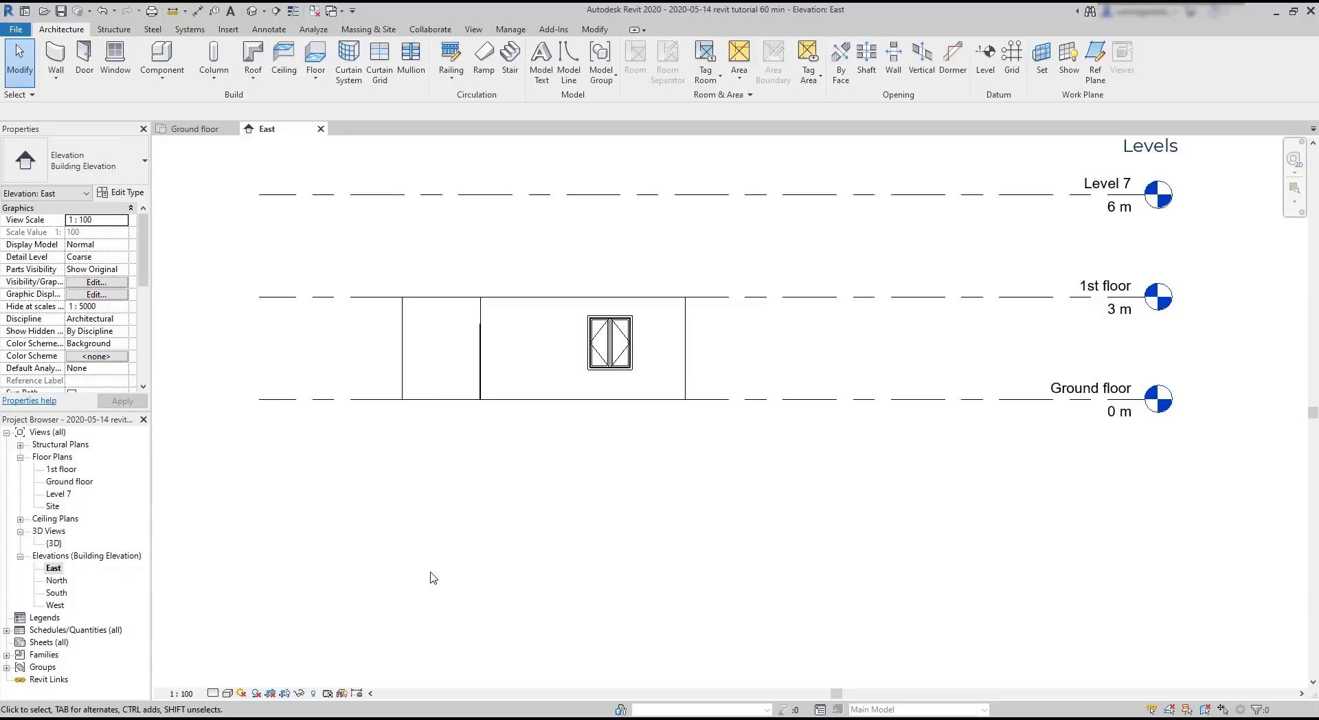
- Place a new level 0.3 m below the Ground floor and add an elbow that offsets its head from the line
left_click(986, 59)
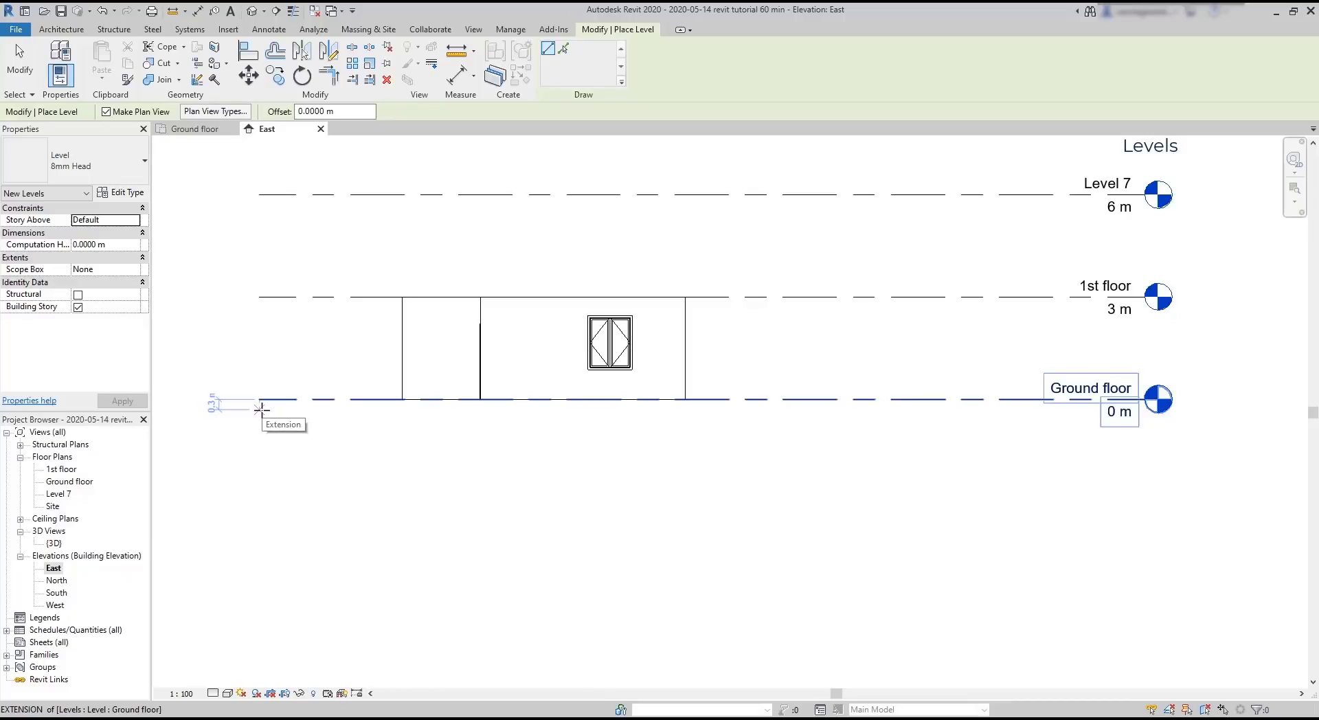
left_click(261, 409)
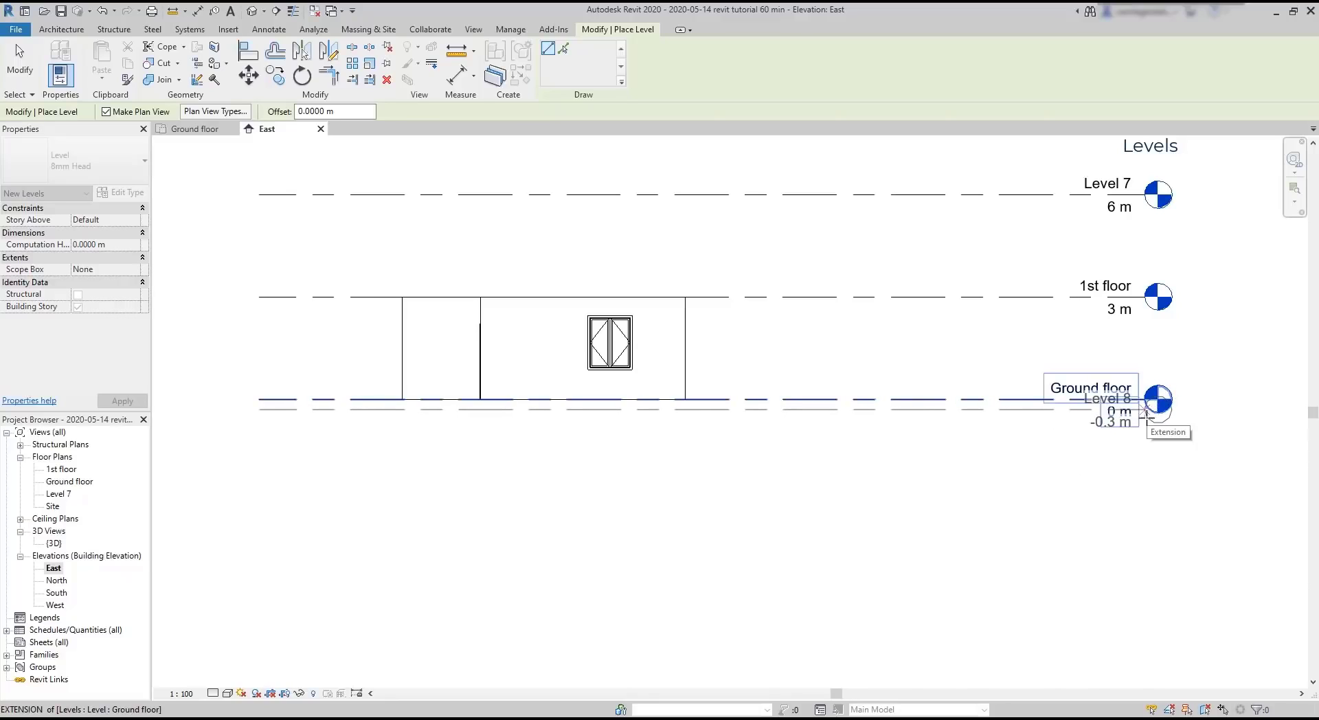
left_click(1144, 410)
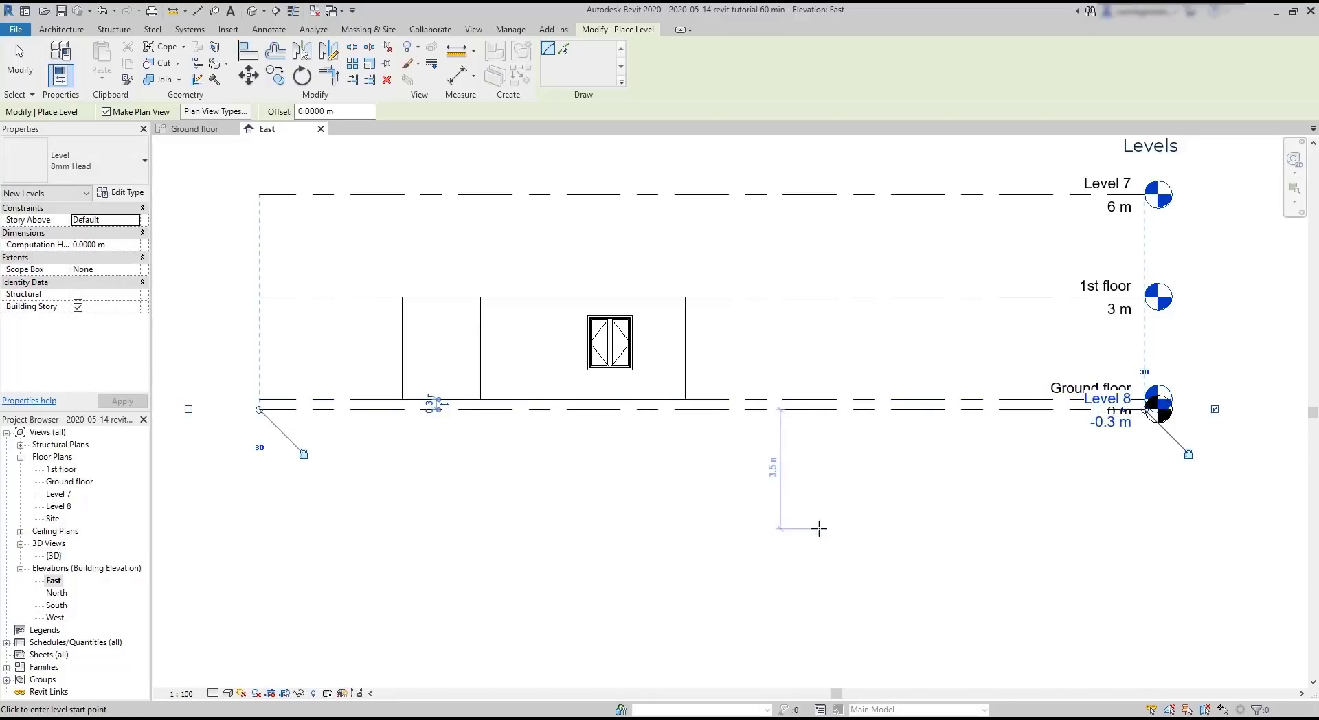
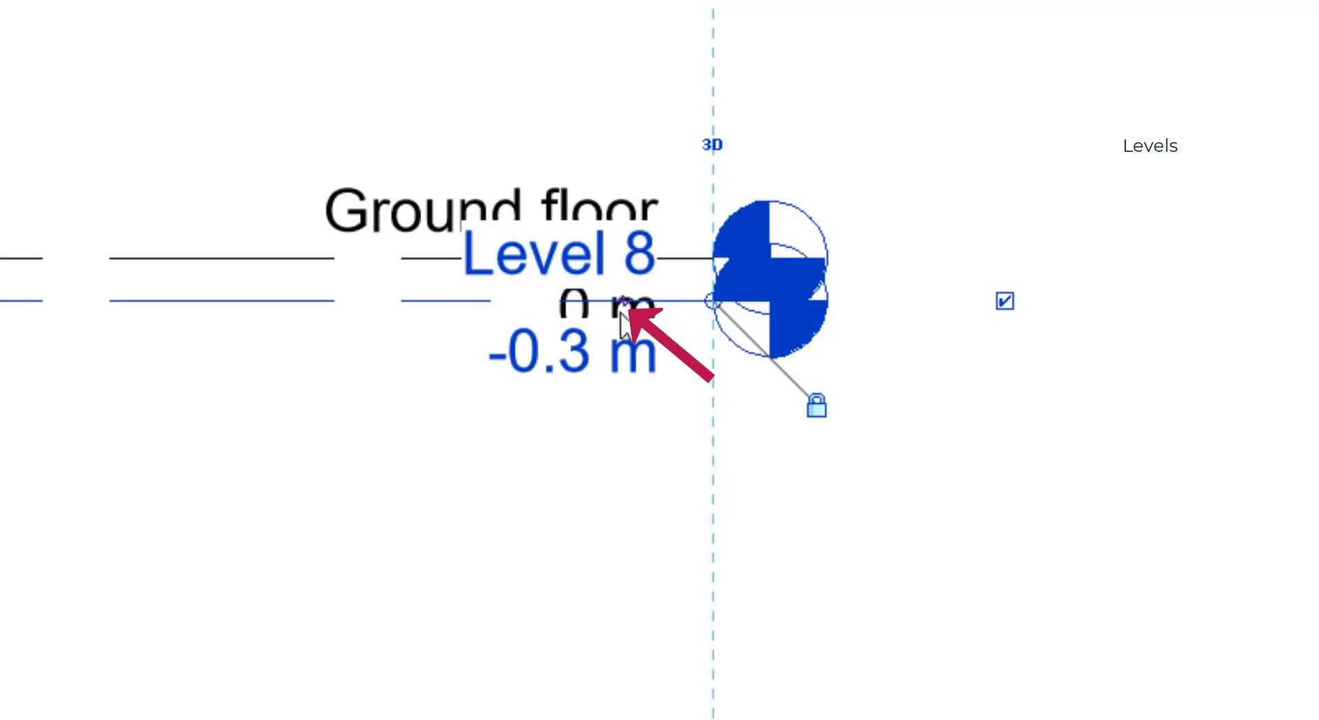
left_click(637, 317)
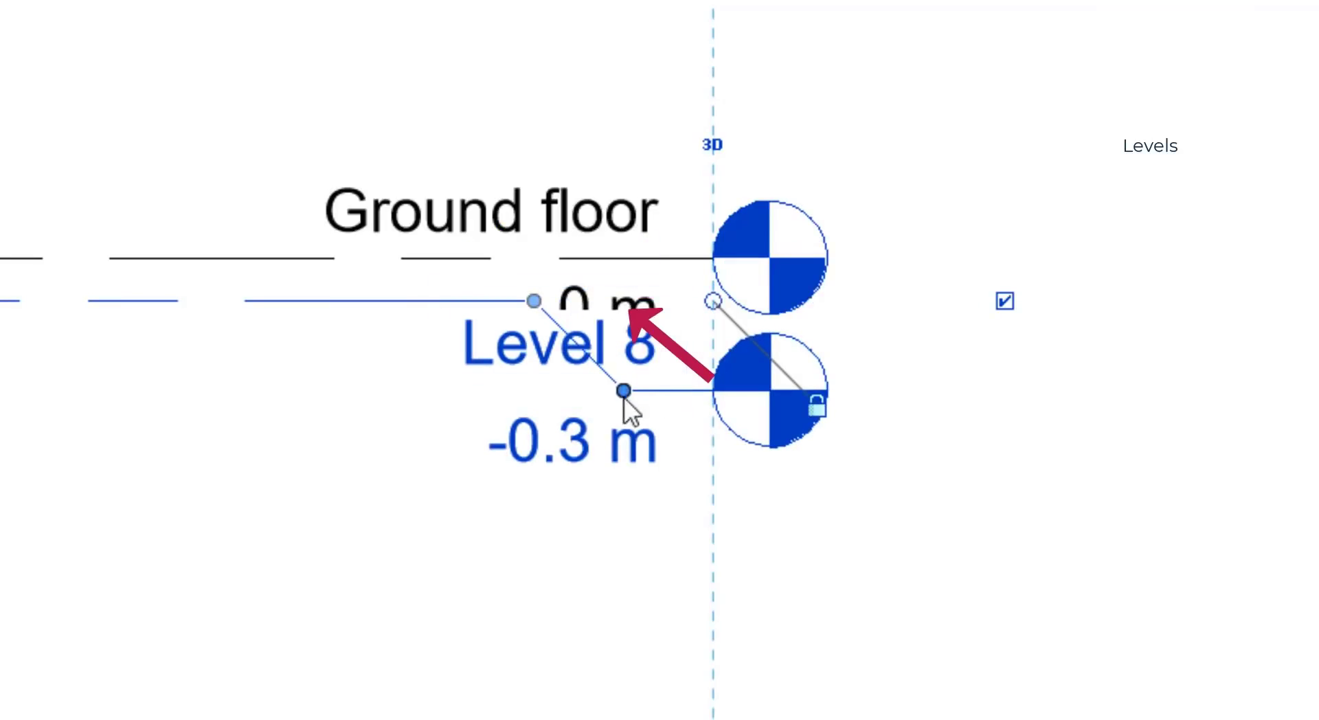
- Reshape the -0.3 m level's elbow so the bend starts farther from the head and the head sits lower, clear of the Ground floor label
left_click_drag(534, 300, 220, 301)
left_click_drag(624, 391, 624, 498)
left_click(272, 481)
- Add an elbow to Level 11, lower its head well below the level line, and start the bend farther from the head
scroll(424, 234, "down", 4)
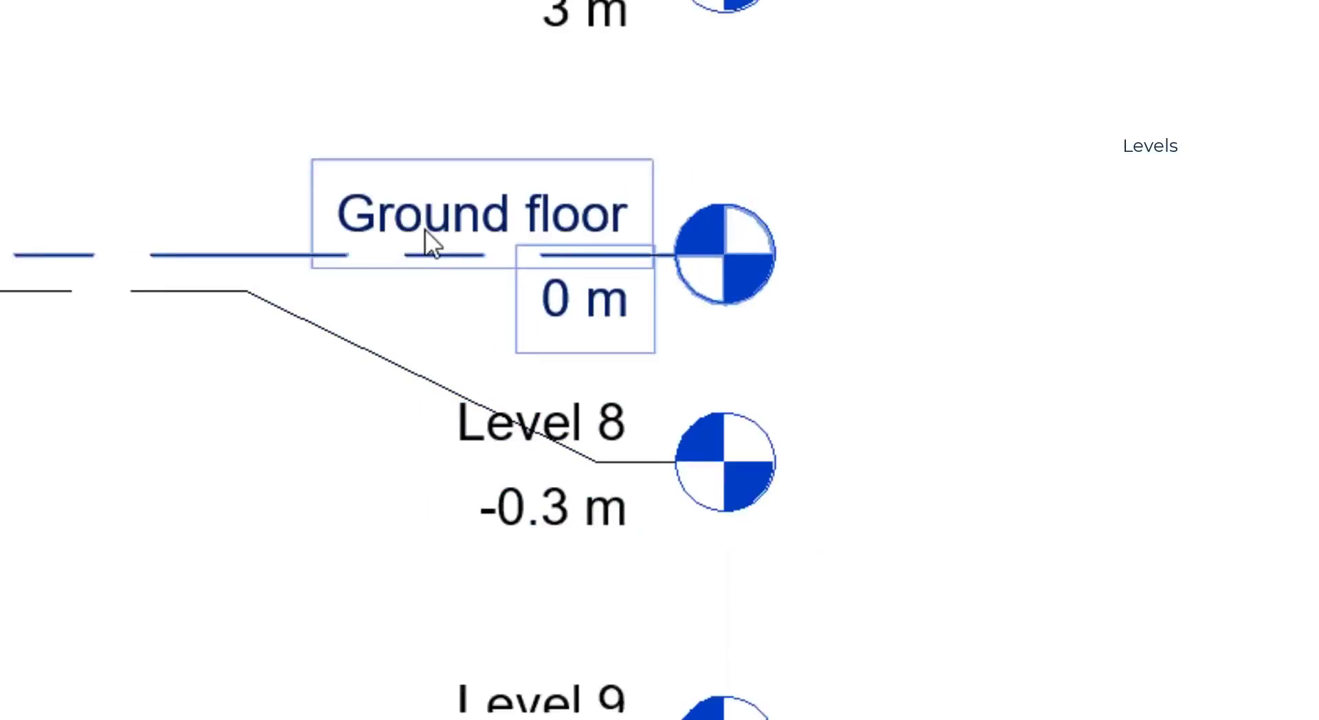
scroll(572, 673, "up", 4)
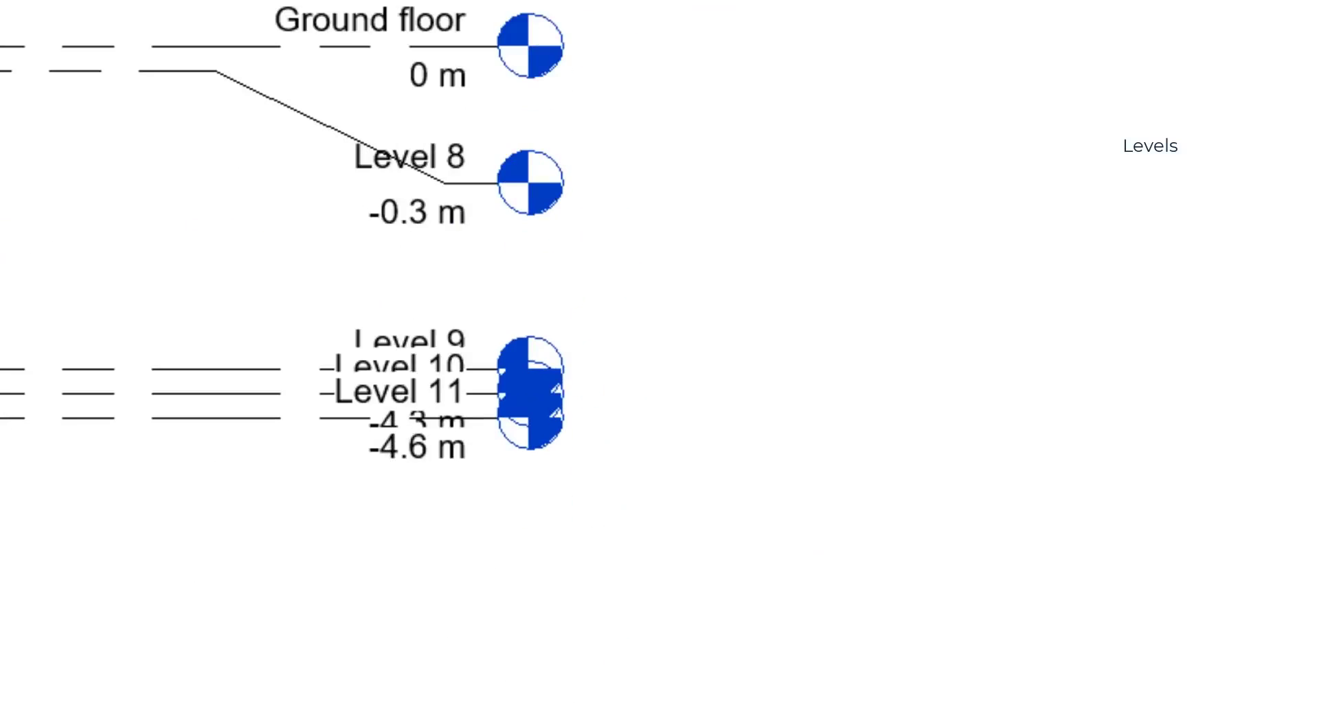
middle_click_drag(672, 460, 712, 626)
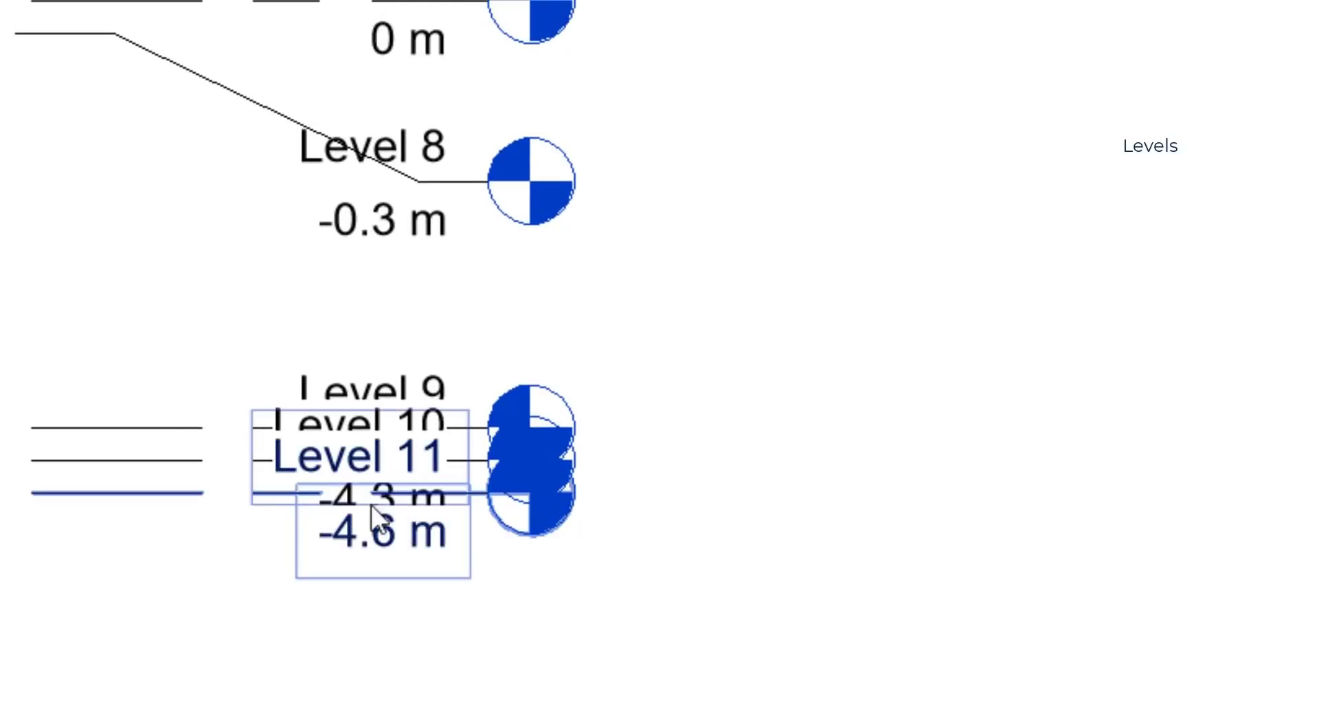
left_click(346, 526)
left_click(440, 461)
left_click_drag(420, 560, 432, 684)
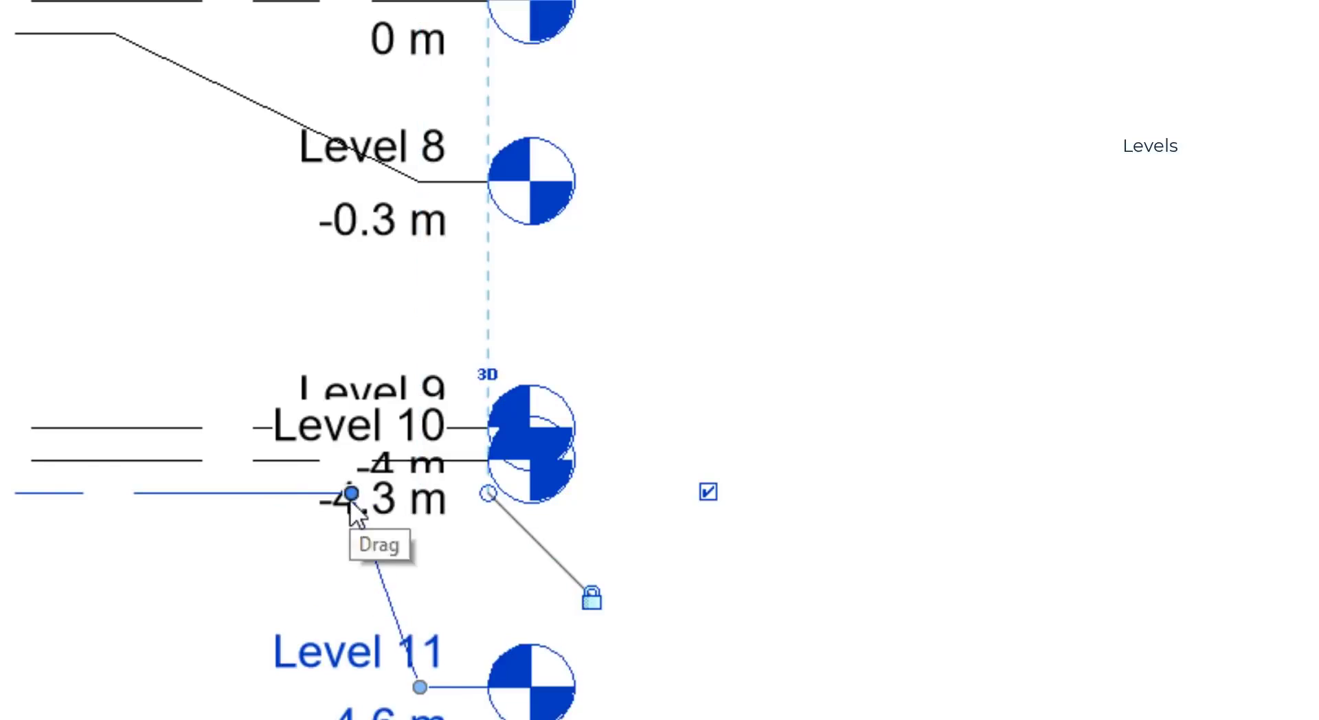
left_click_drag(352, 495, 116, 500)
- Add an elbow to Level 10 and lower its head so its label fits between Level 9 and Level 11
left_click(184, 462)
left_click(422, 459)
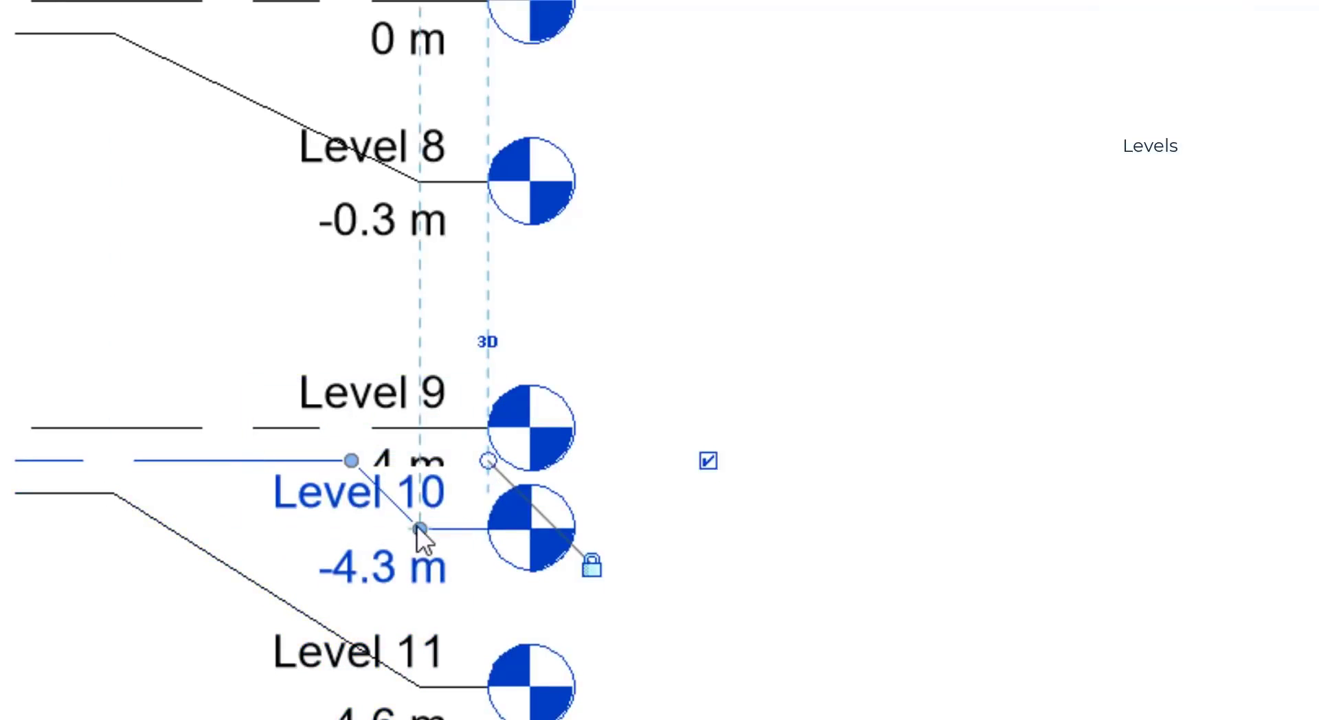
left_click_drag(418, 526, 442, 570)
- Square off the elbows of Level 11 and Level 10 so each drops vertically to its head
left_click(516, 715)
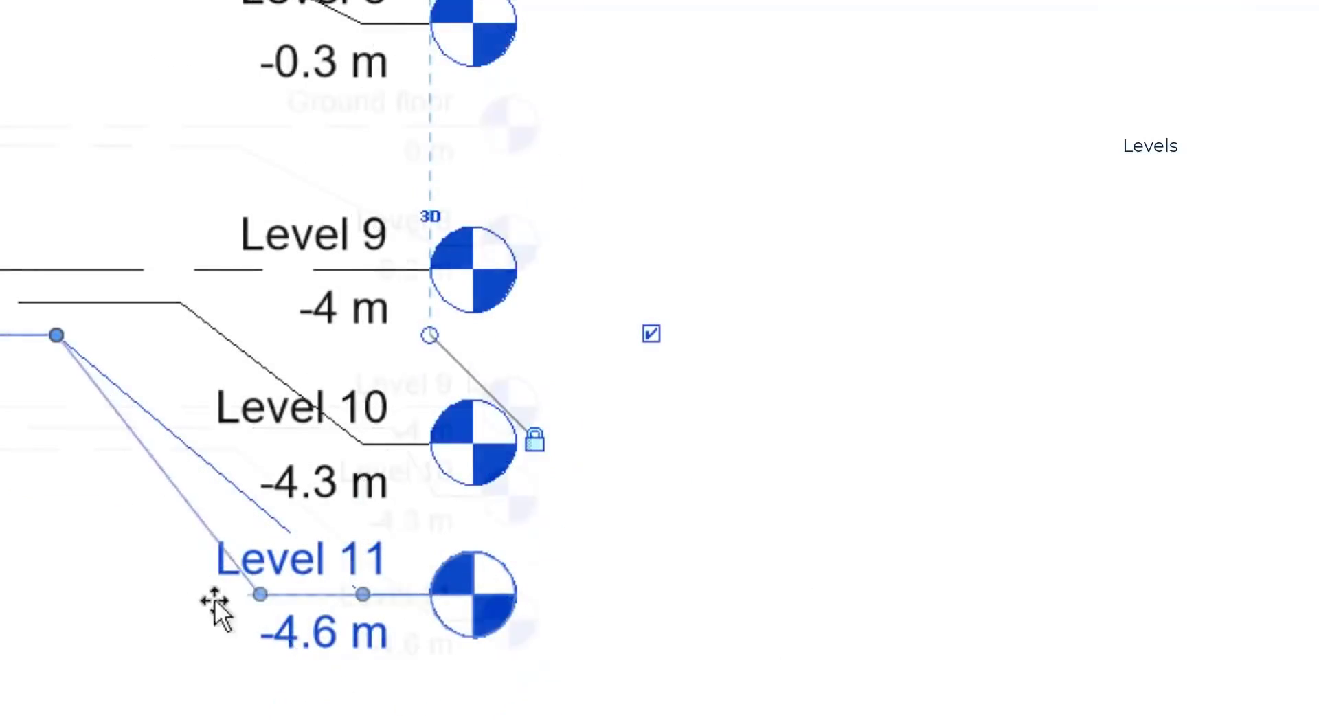
left_click_drag(213, 607, 44, 603)
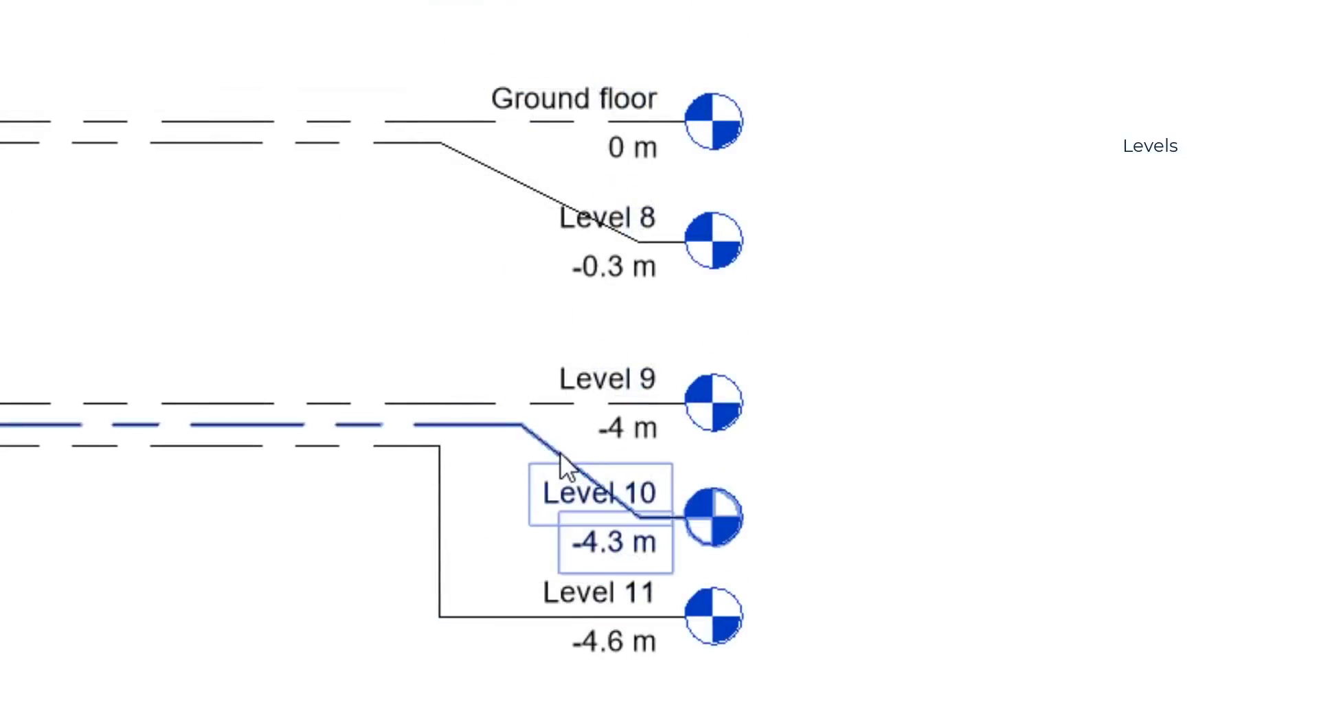
left_click(651, 522)
left_click_drag(641, 518, 520, 516)
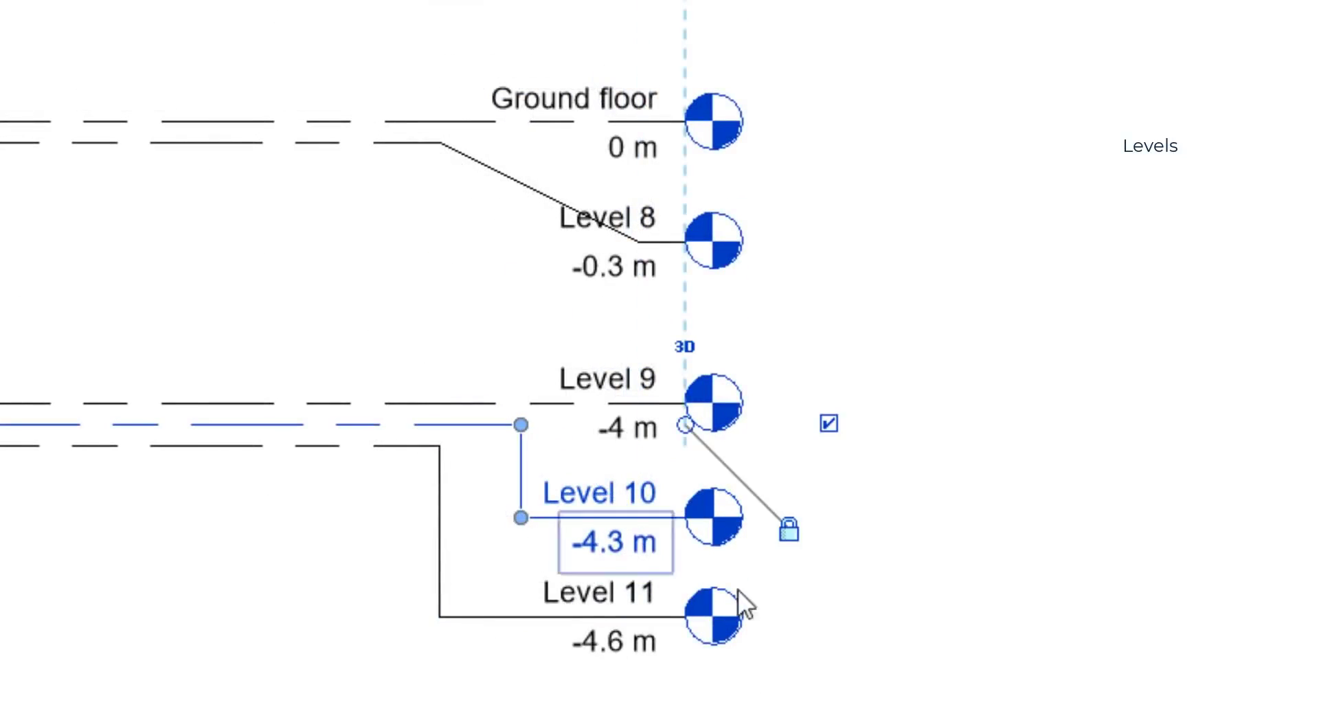
left_click(1018, 612)
- Rename the levels at -0.3, -4, -4.3 and -4.6 m as T.O. Fnd. Wall, T.O. Slab, T.O. Footing and B.O. Footing respectively
scroll(1018, 613, "down", 1)
scroll(1004, 505, "down", 2)
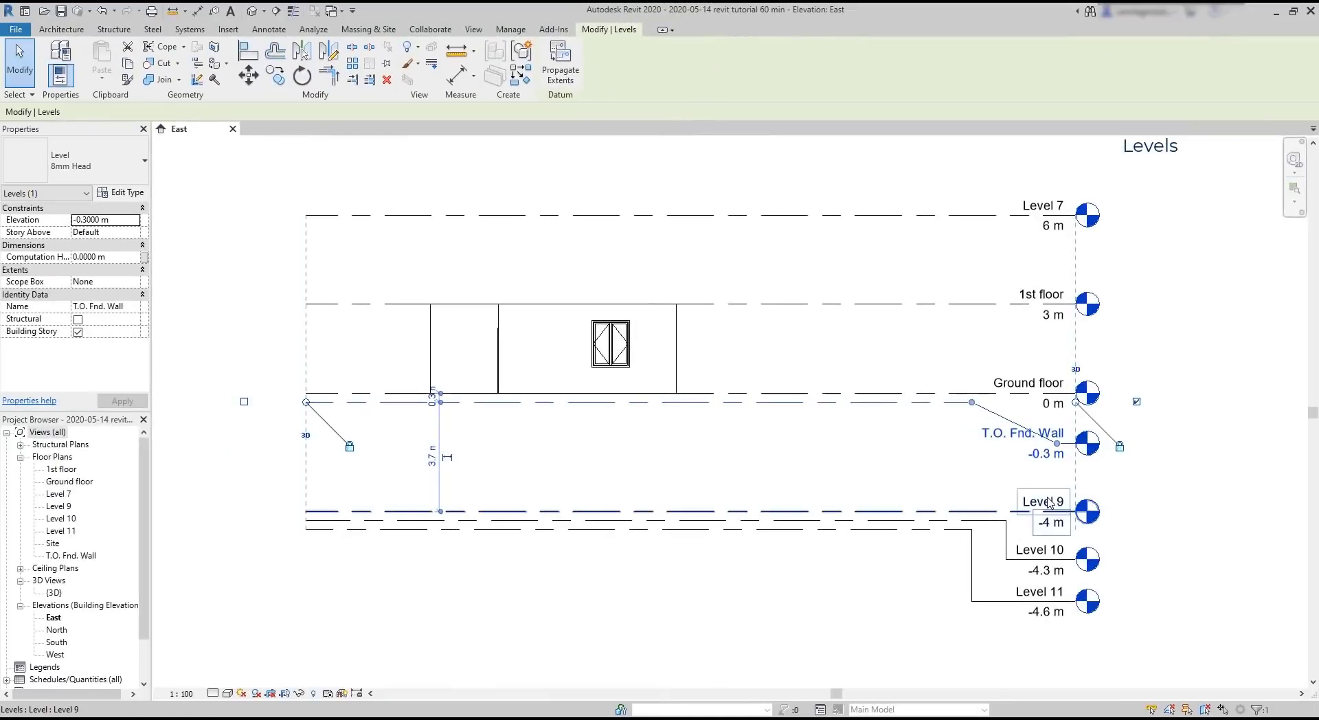
left_click(1049, 502)
left_click(1048, 502)
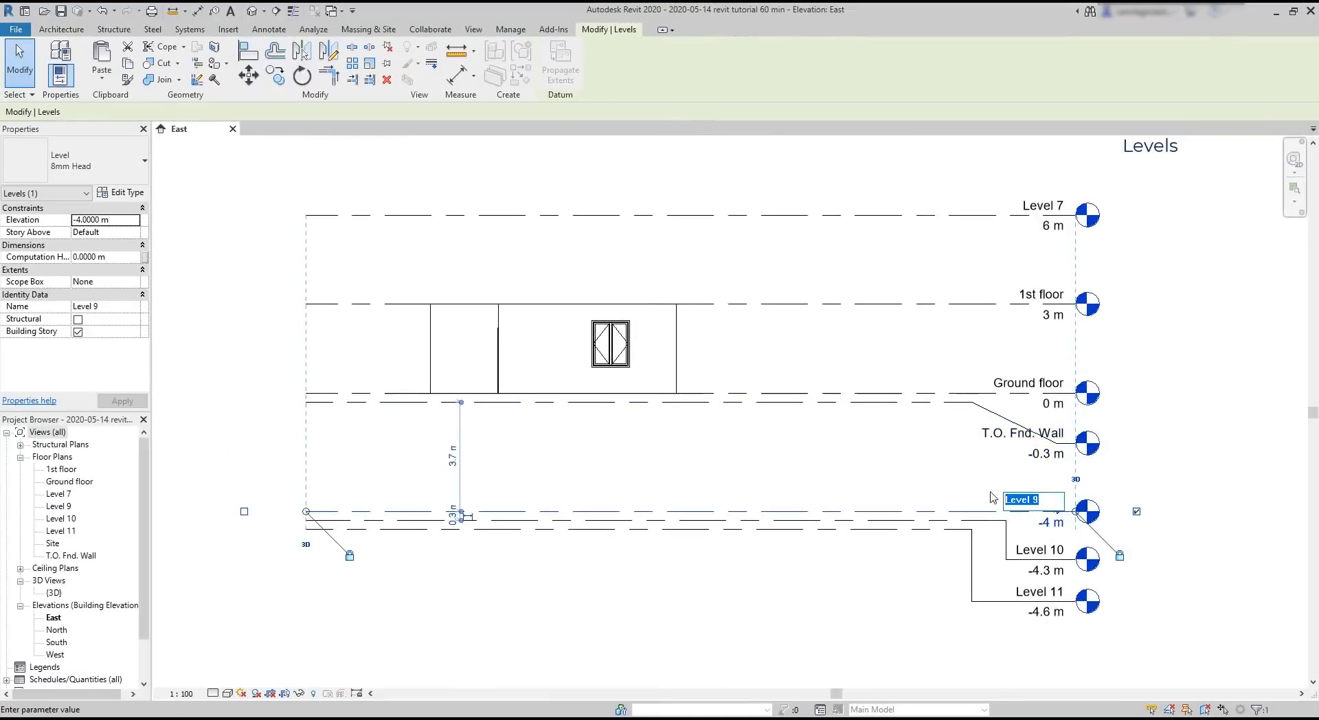
type("T.O. Slab")
key("Return")
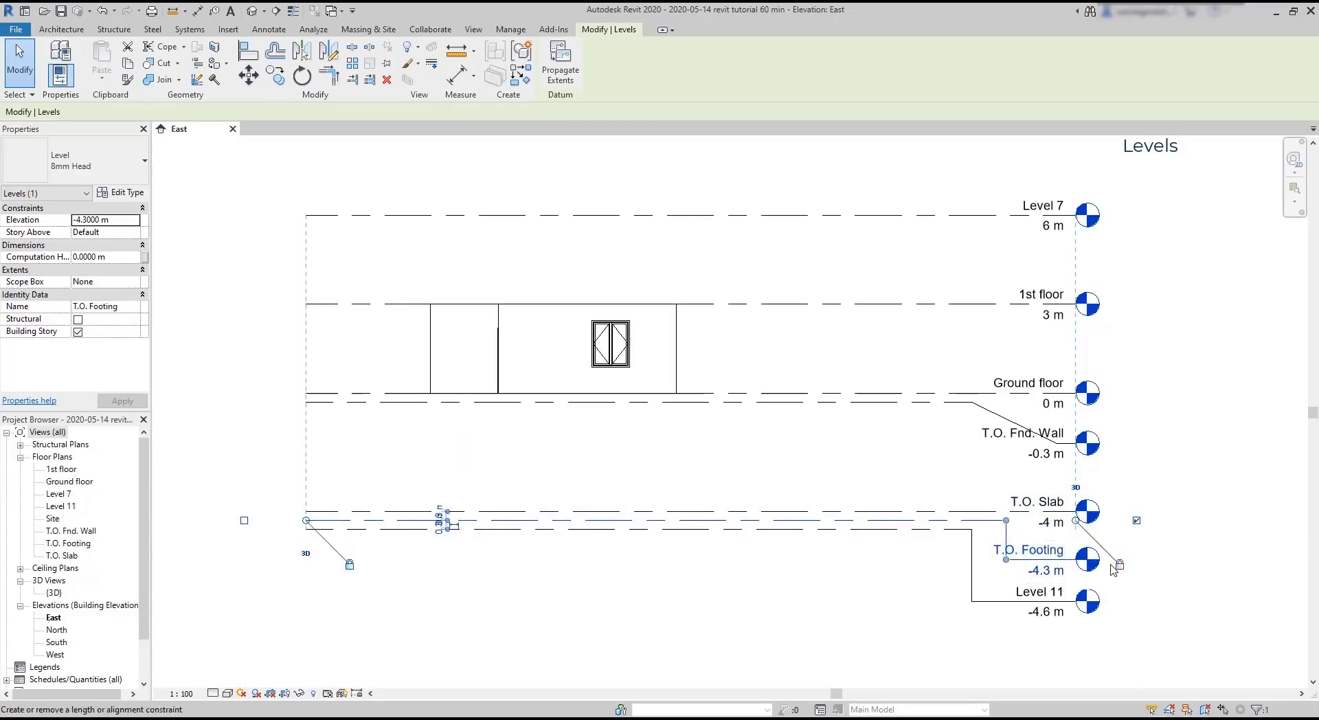
left_click(1039, 592)
left_click(1039, 591)
type("B.")
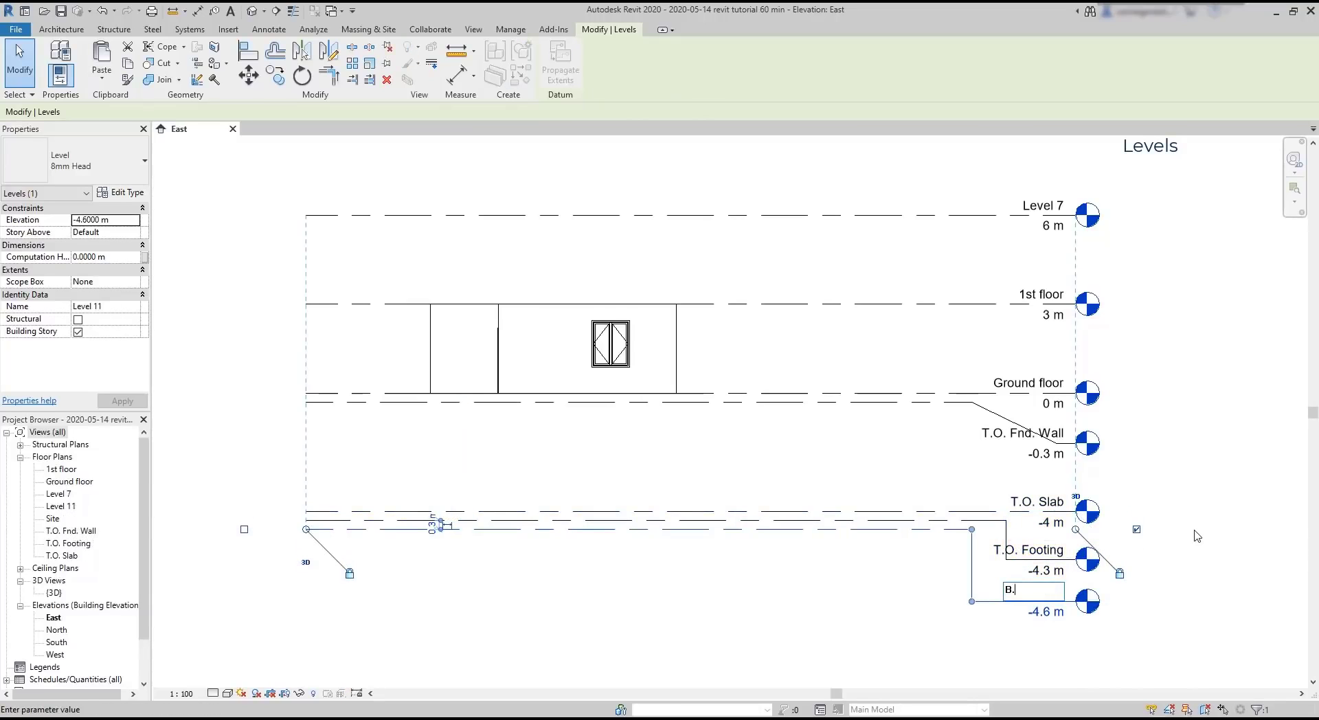
type("O. Footing")
left_click(708, 608)
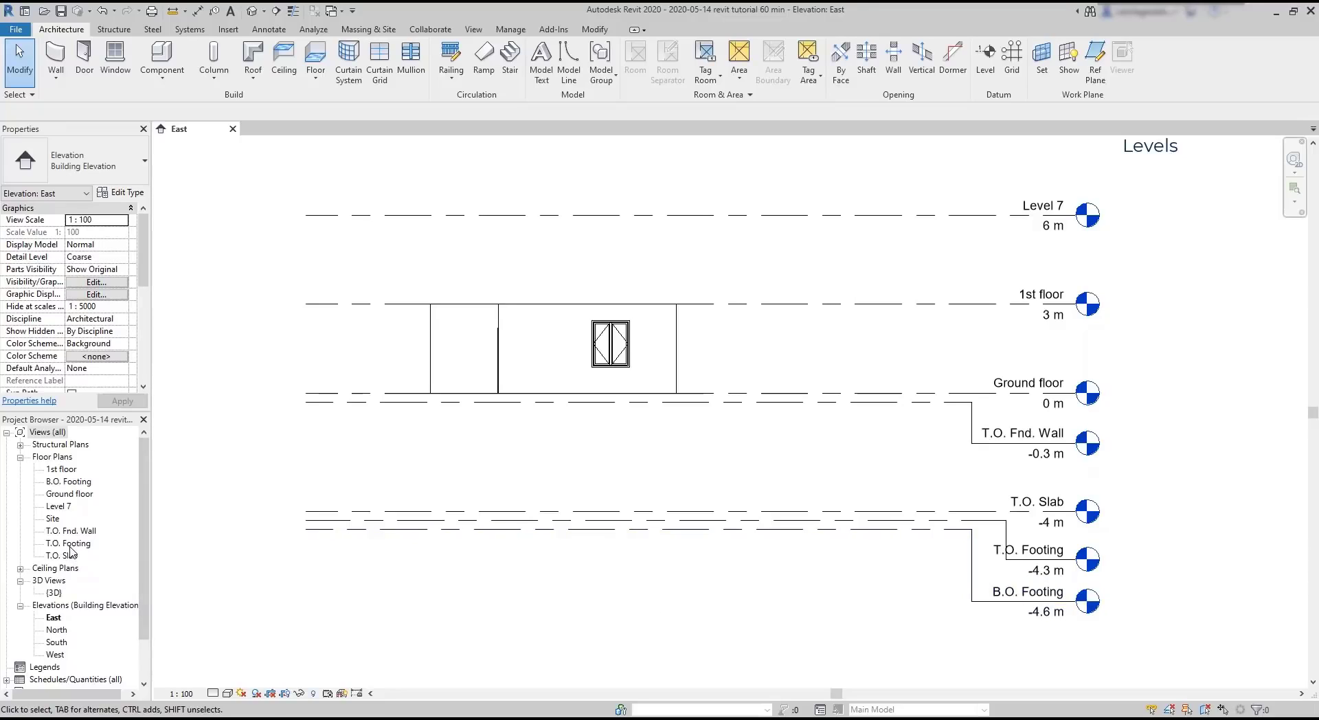
- Delete the B.O. Footing floor plan, ceiling plan and structural plan views while keeping the level itself
left_click(70, 482)
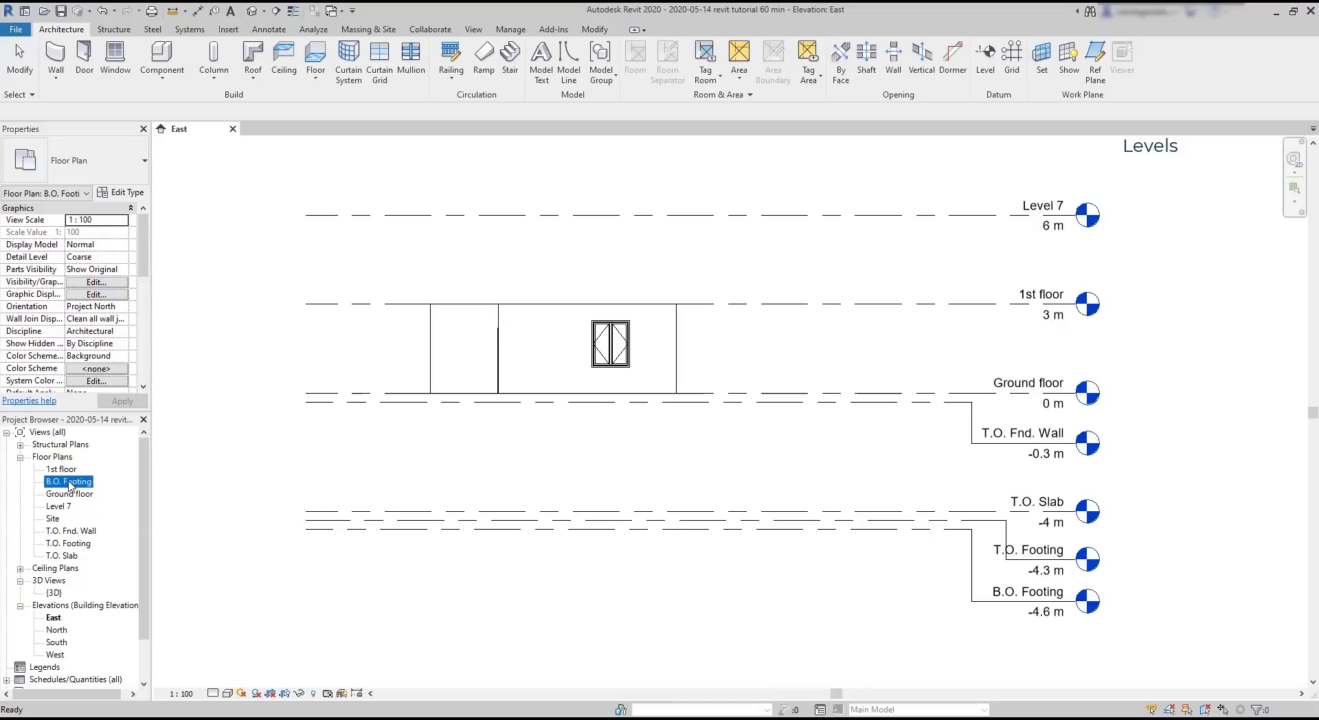
key("Delete")
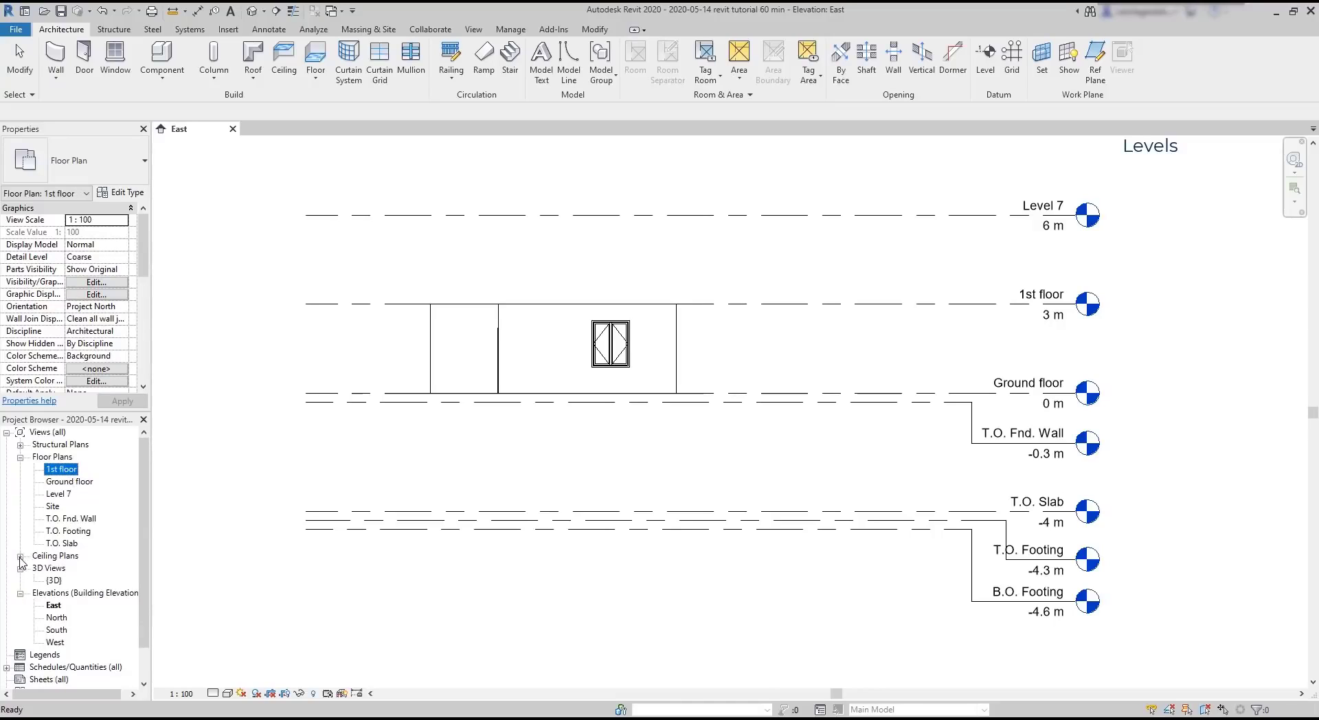
left_click(21, 556)
left_click(68, 581)
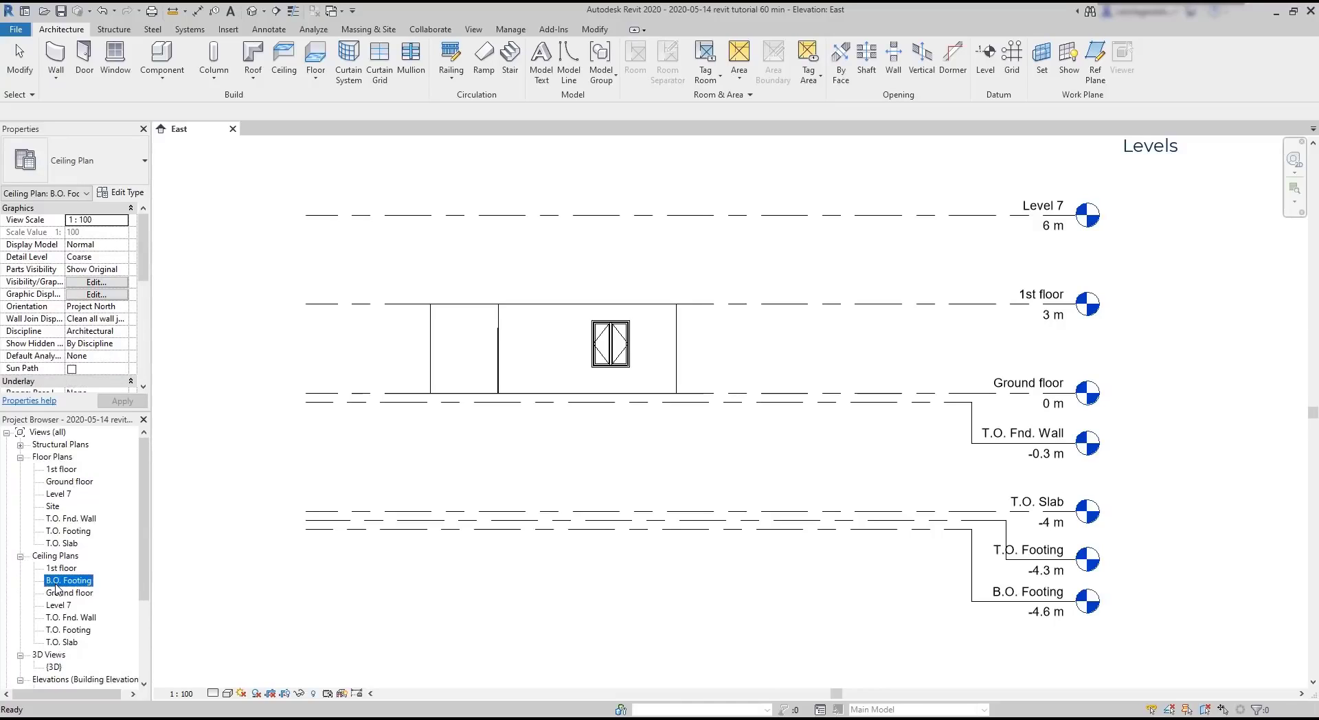
key("Delete")
left_click(21, 444)
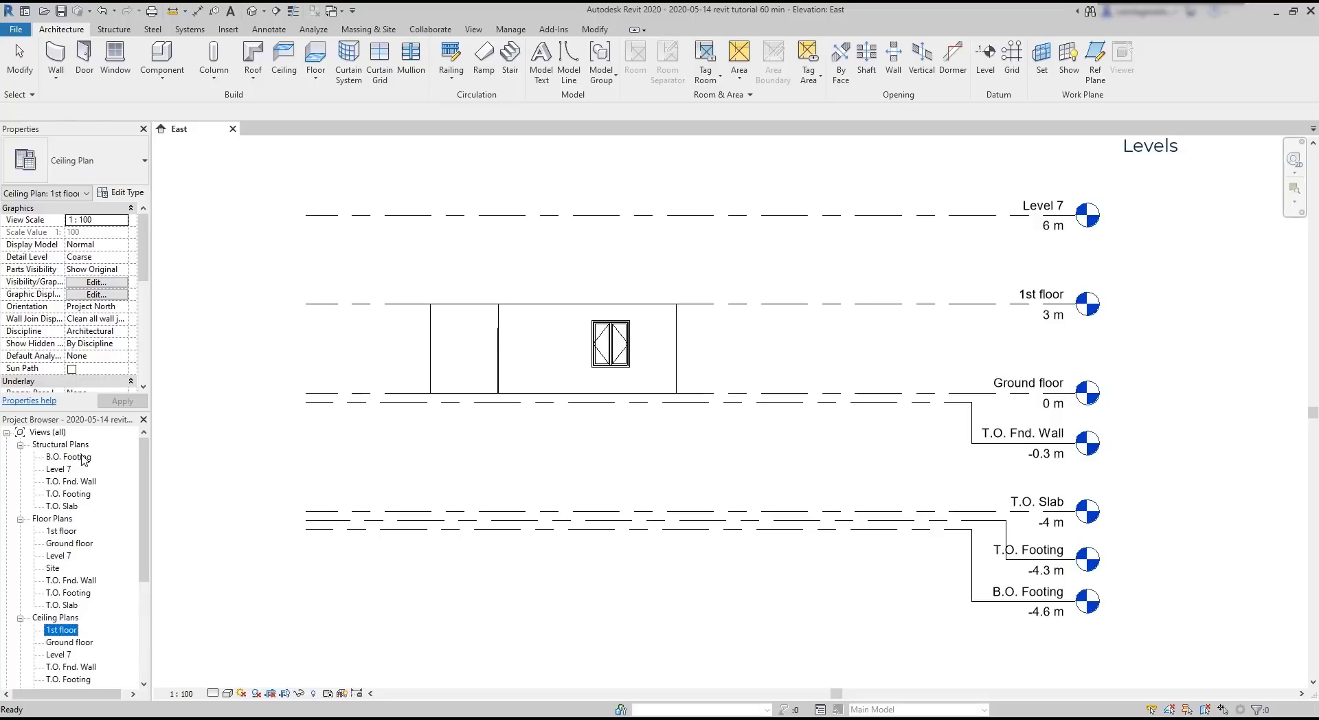
left_click(86, 458)
key("Delete")
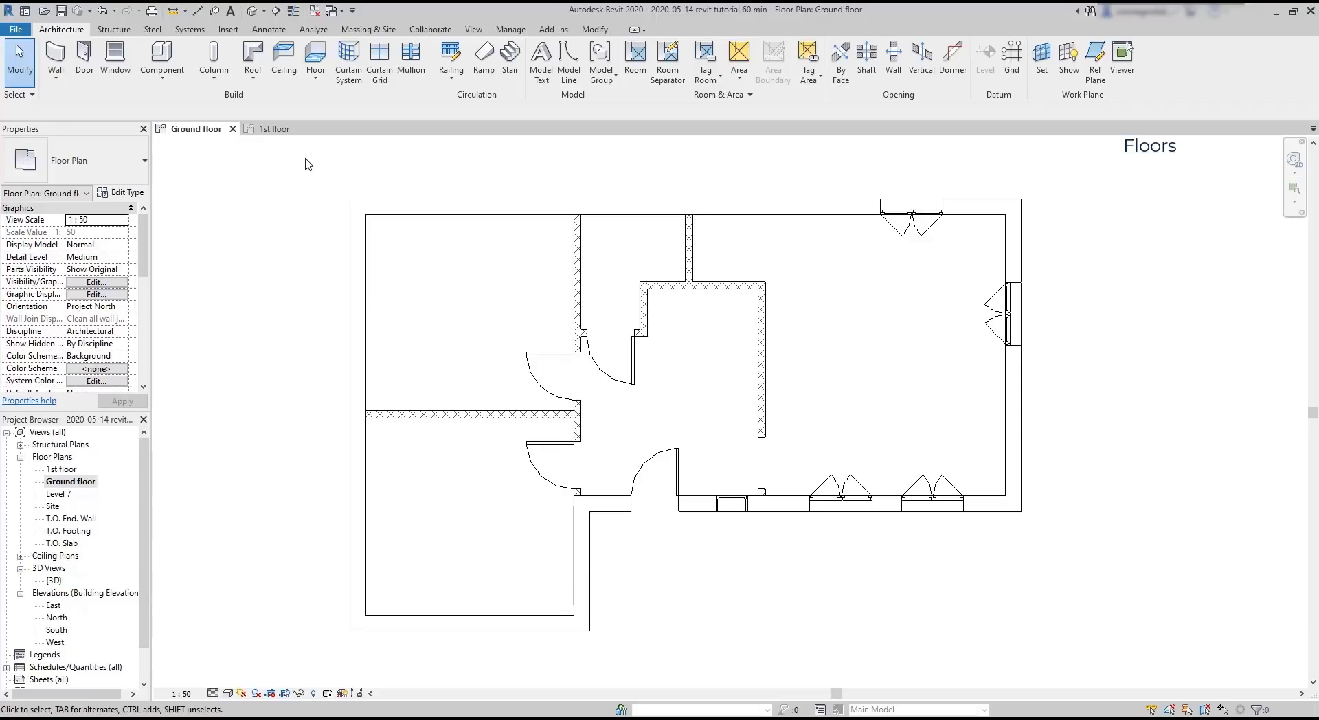
left_click(316, 74)
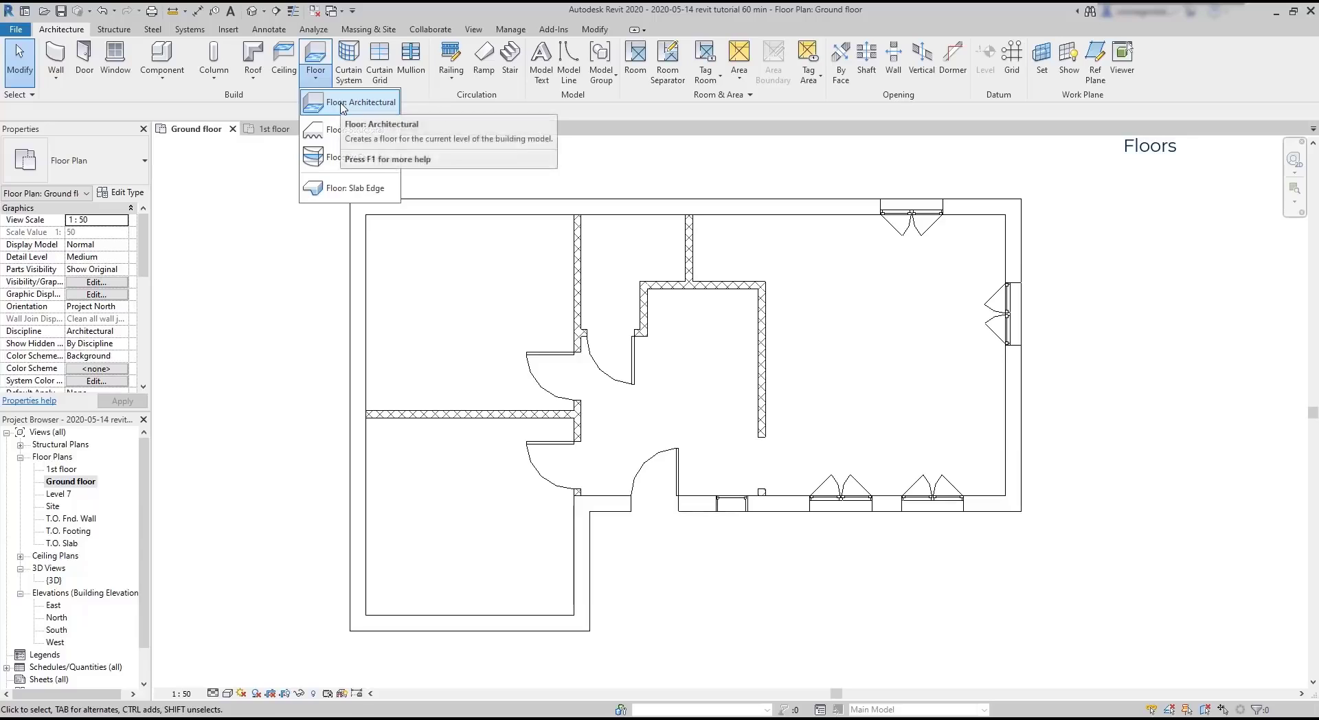
left_click(342, 108)
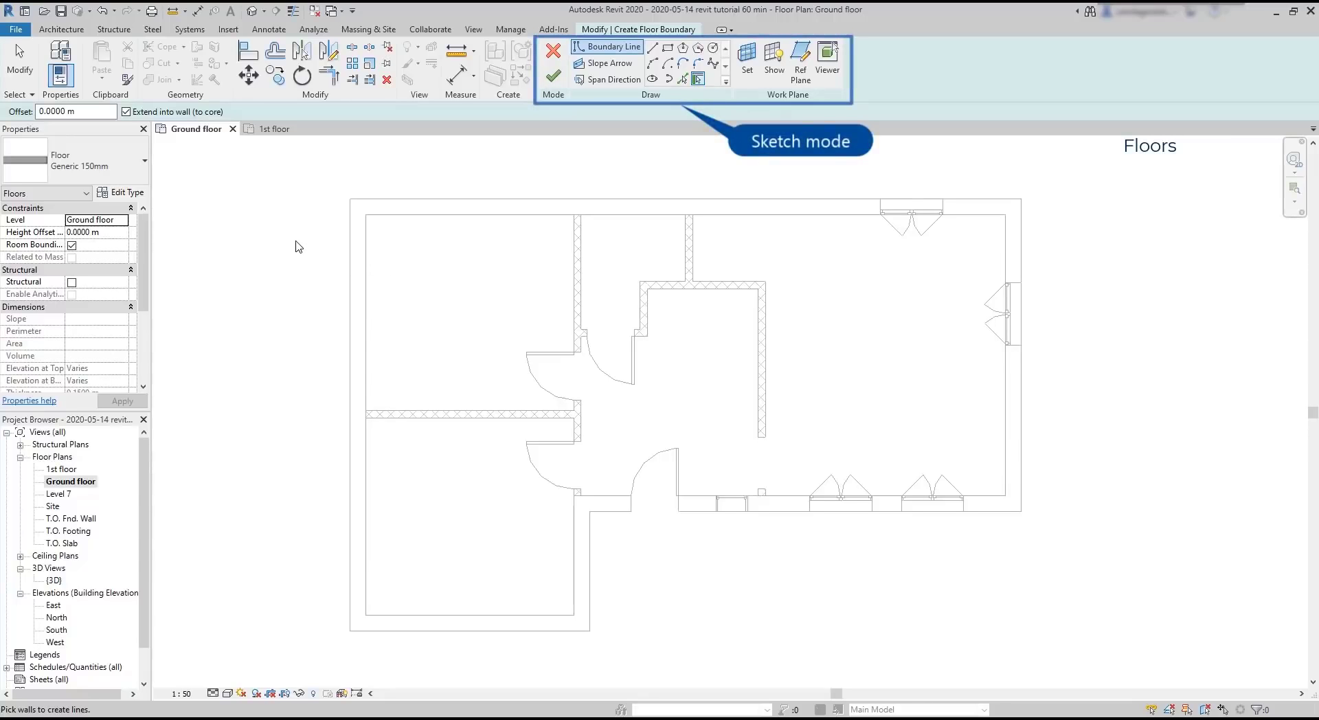
left_click(553, 50)
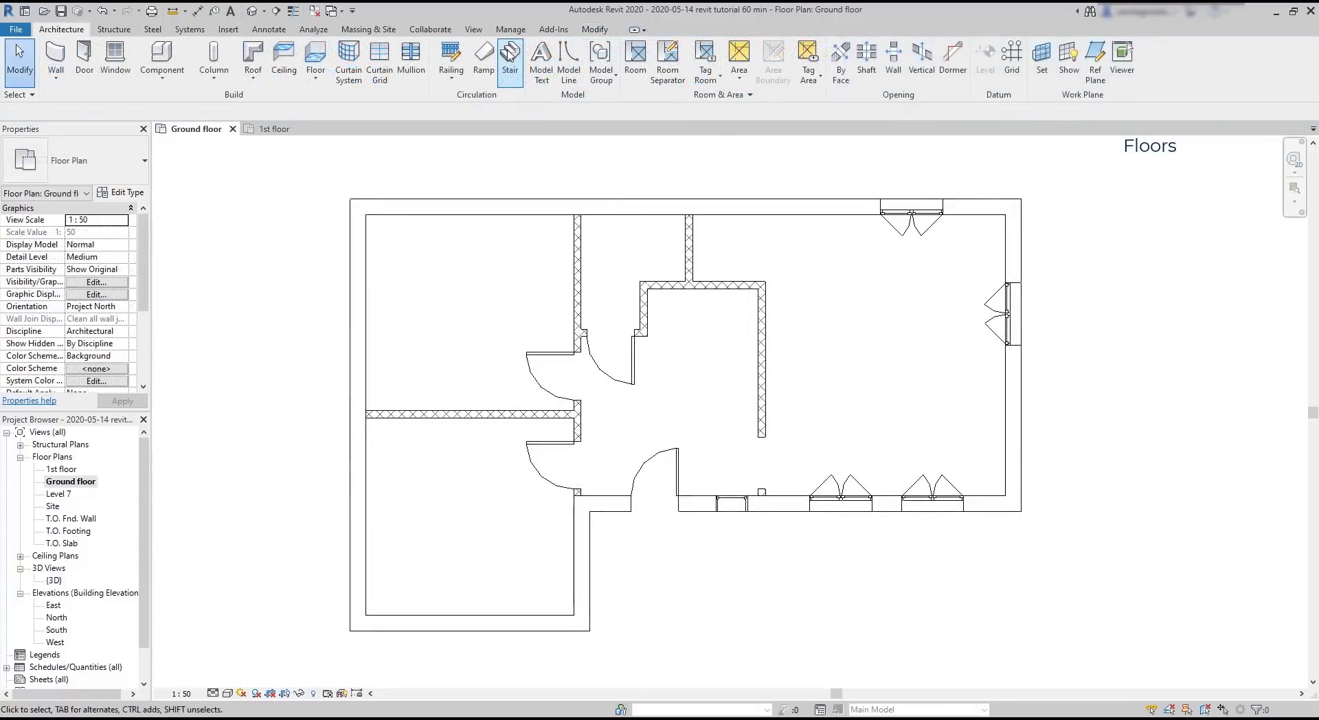
left_click(511, 53)
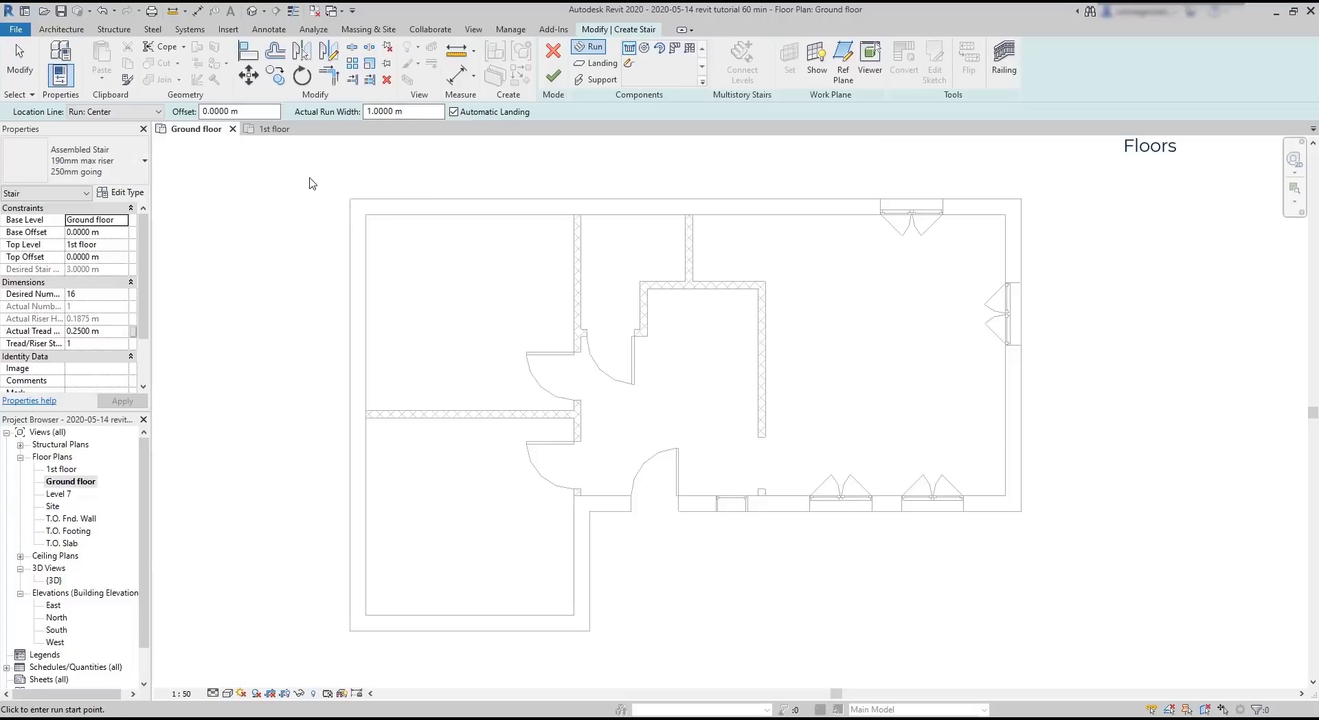
left_click(553, 50)
left_click(456, 52)
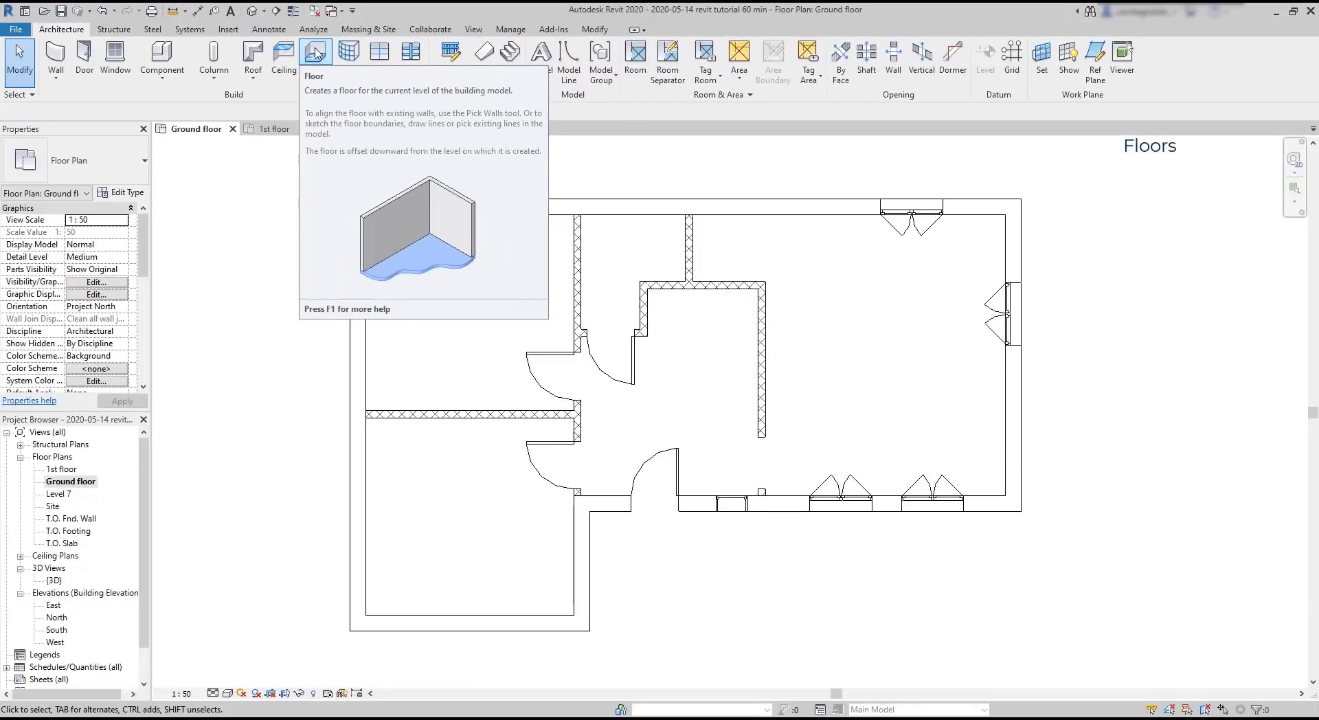
- Create a Generic 150mm floor on the Ground floor level, using all six exterior walls as its boundary
left_click(316, 54)
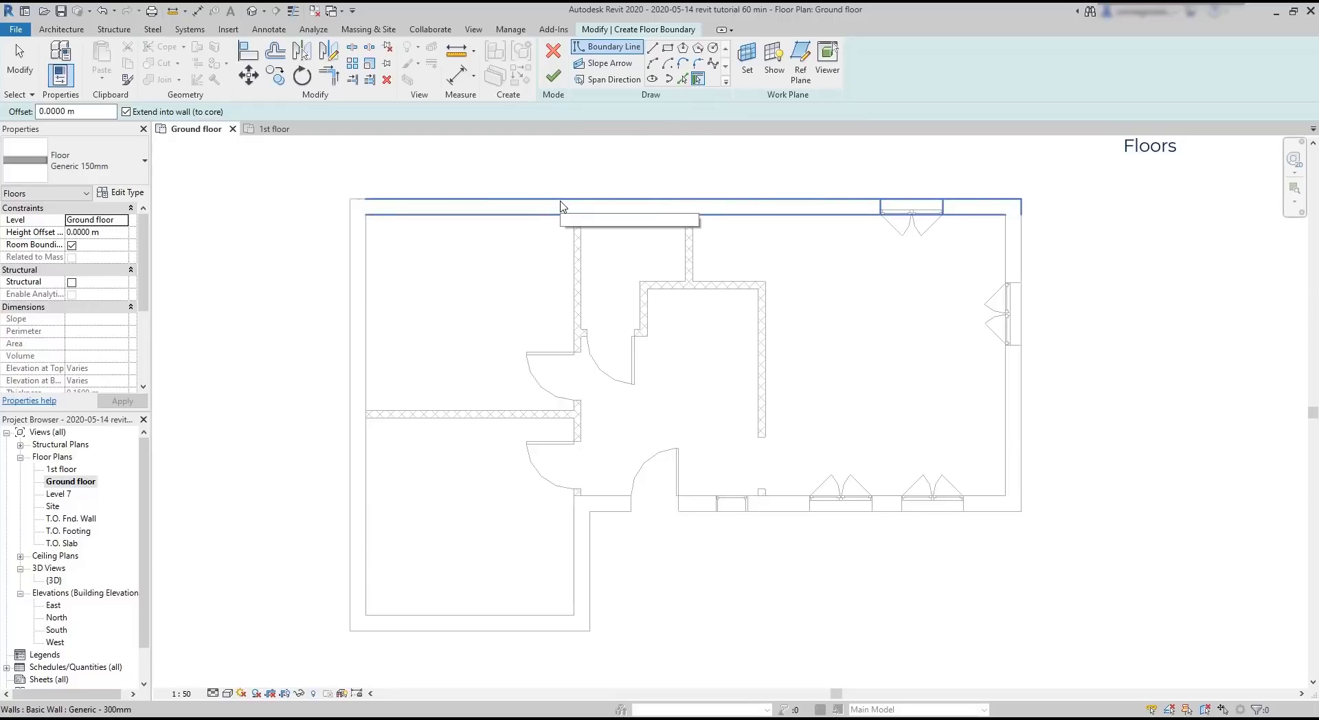
left_click(562, 206)
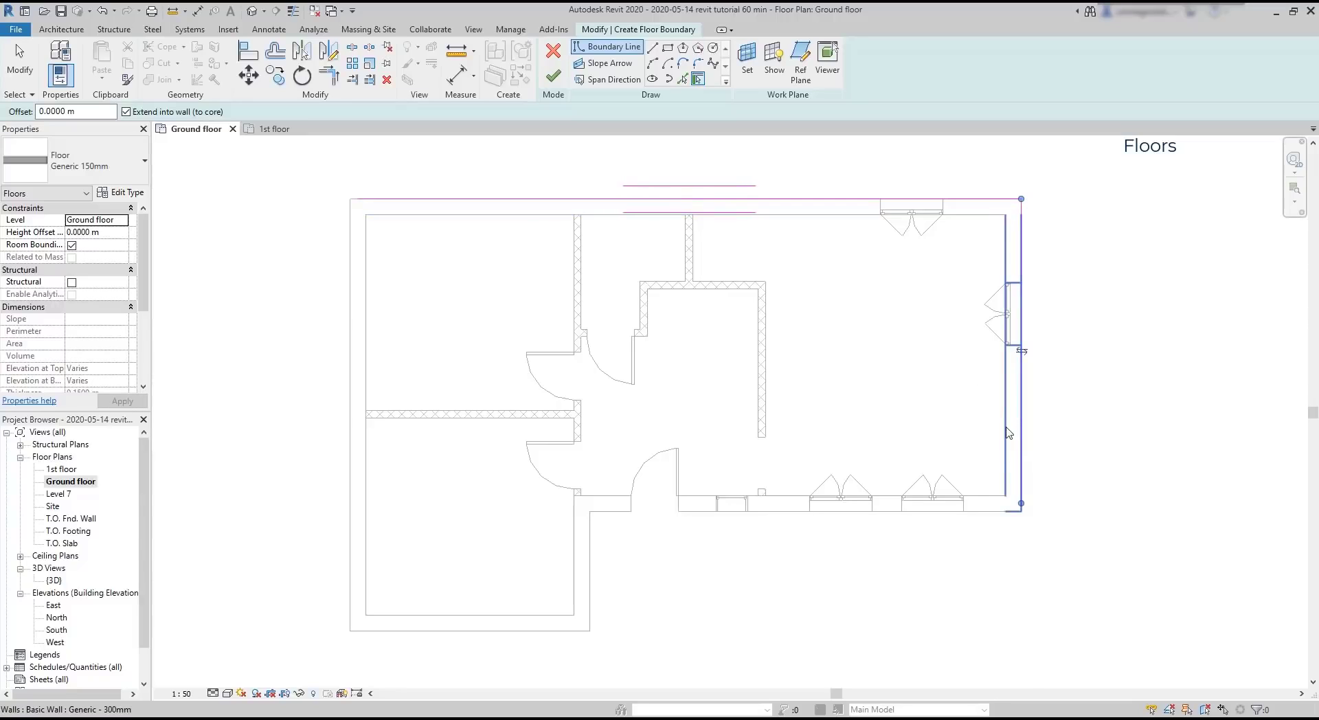
left_click(1011, 433)
left_click(987, 508)
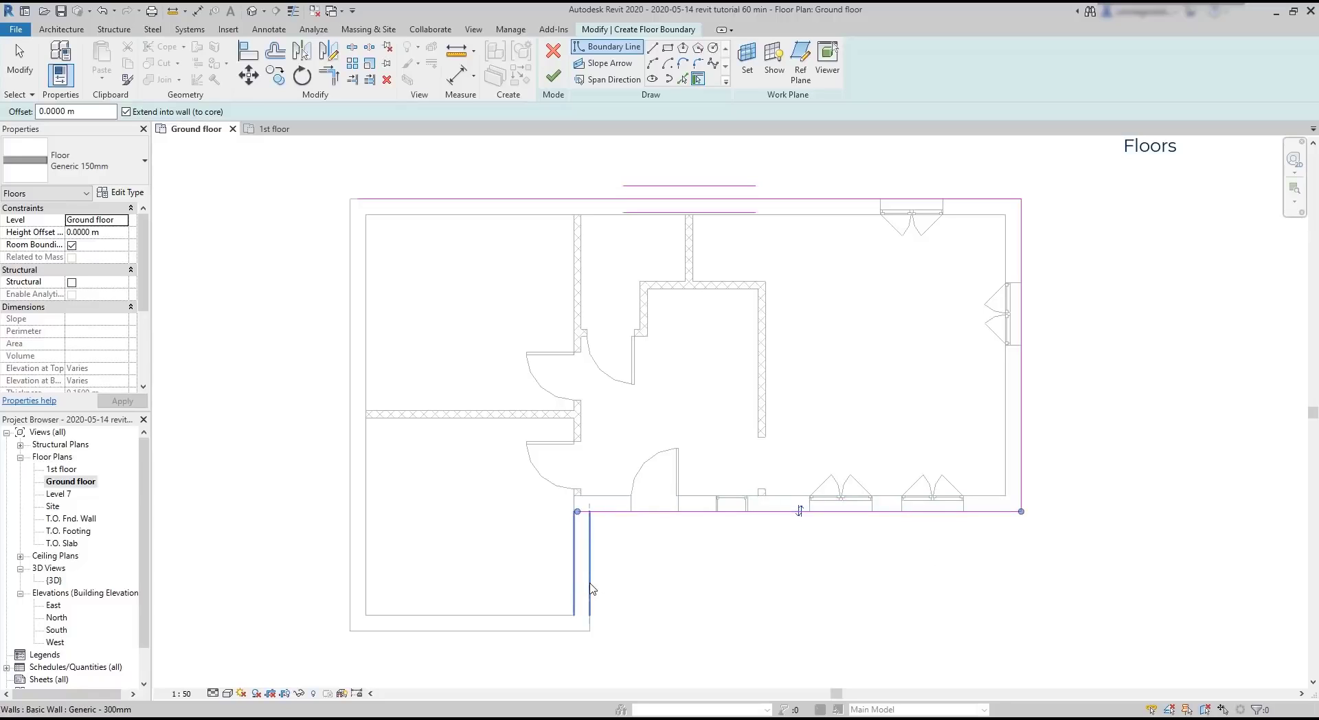
left_click(591, 589)
left_click(525, 627)
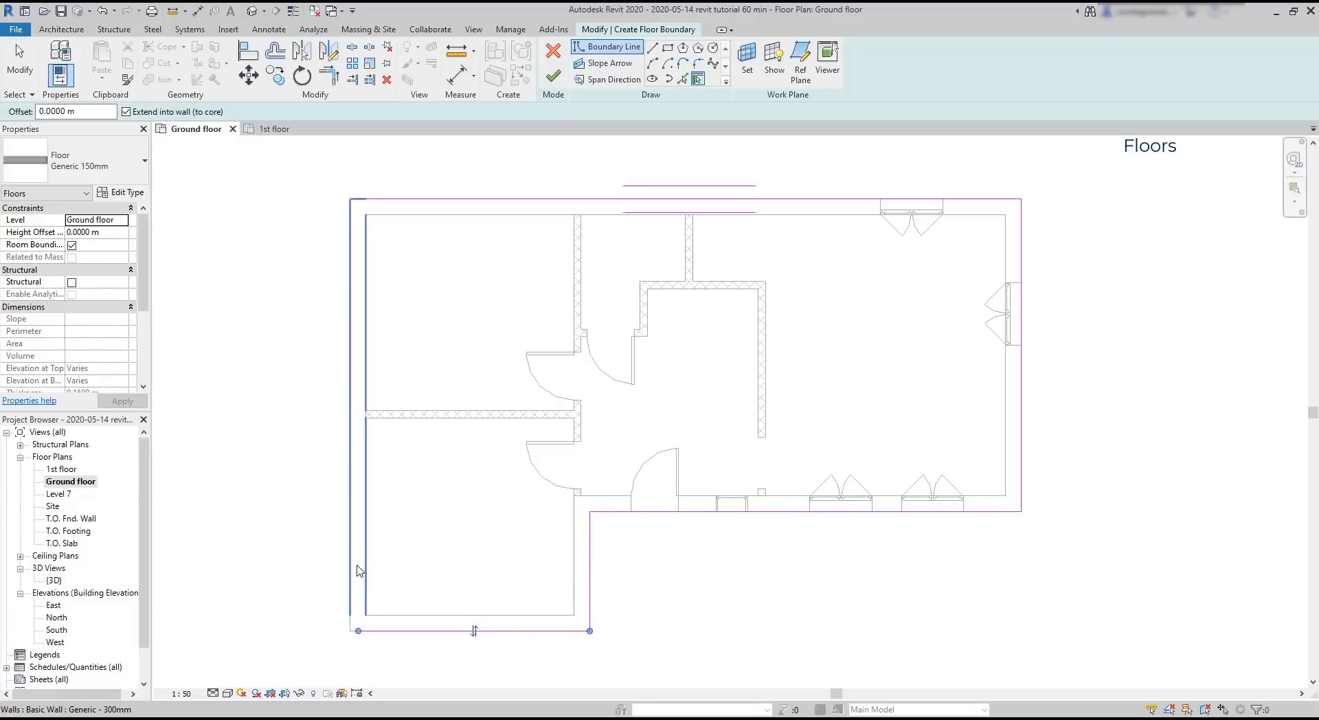
left_click(352, 572)
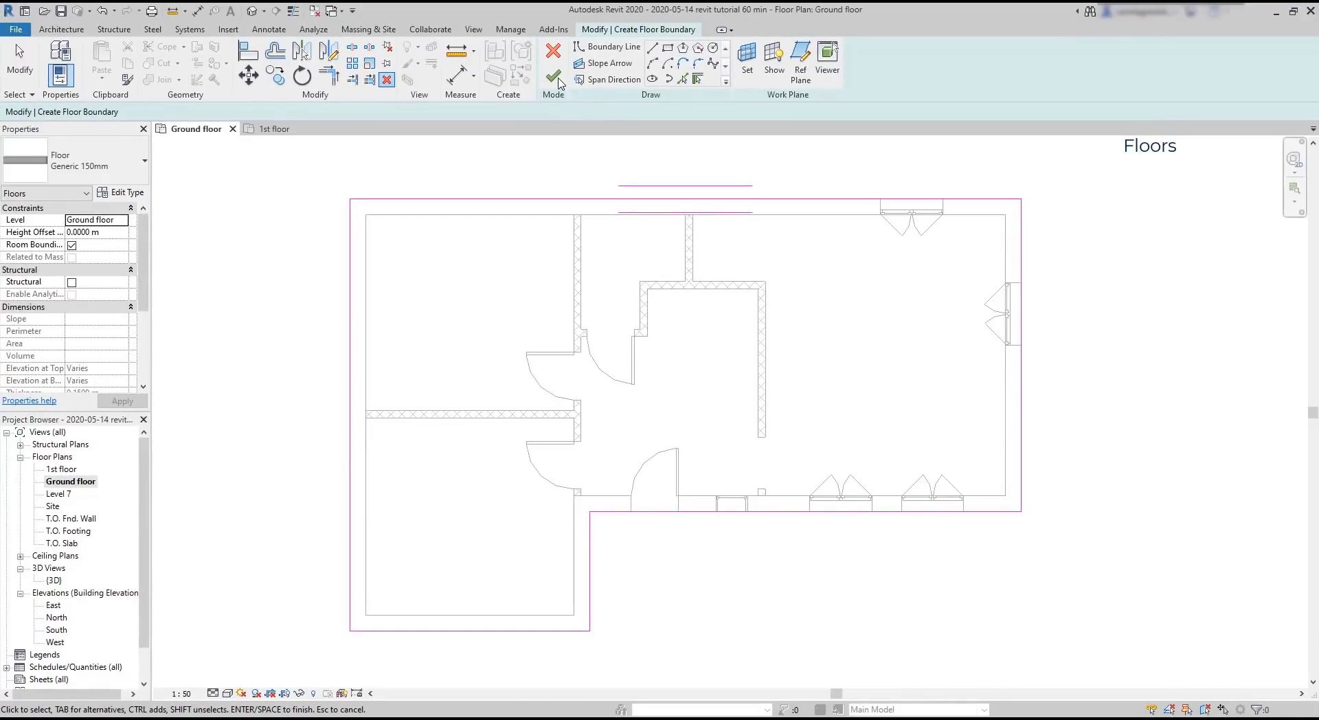
left_click(557, 81)
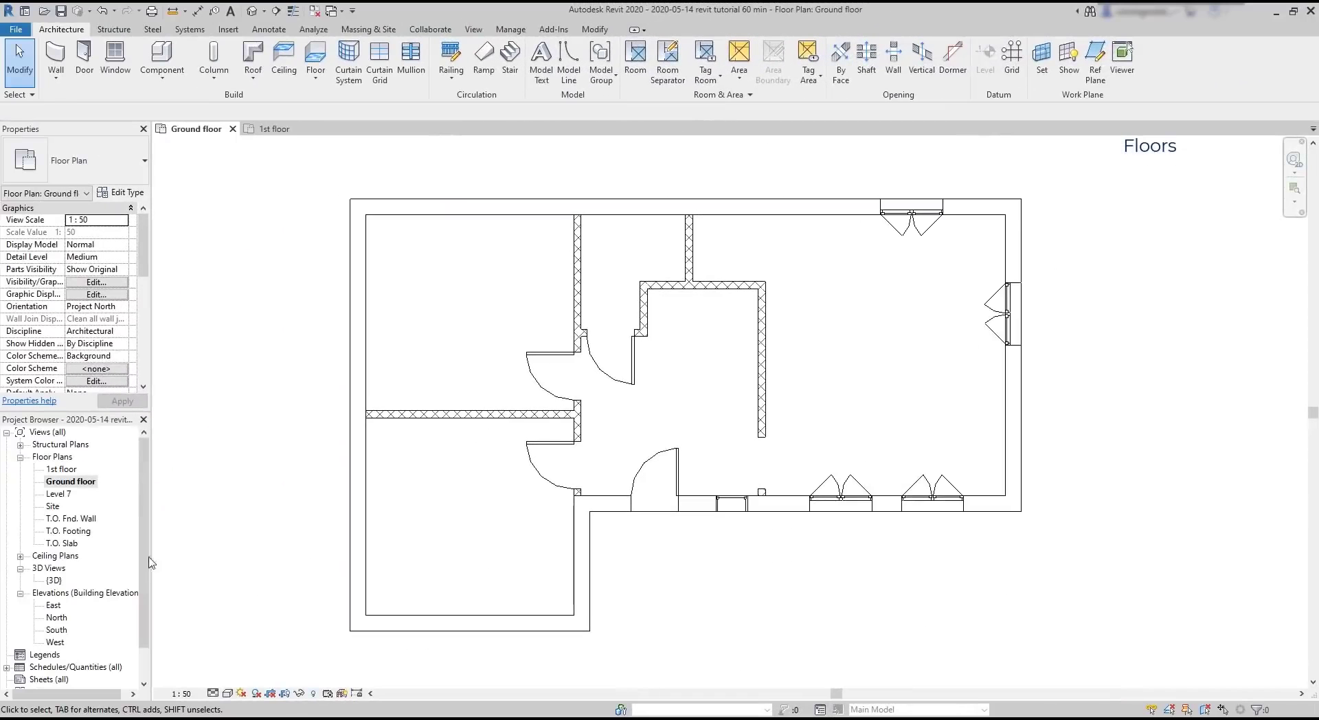
- Open the 3D view, select the new floor and examine how it sits beneath the walls
double_click(55, 580)
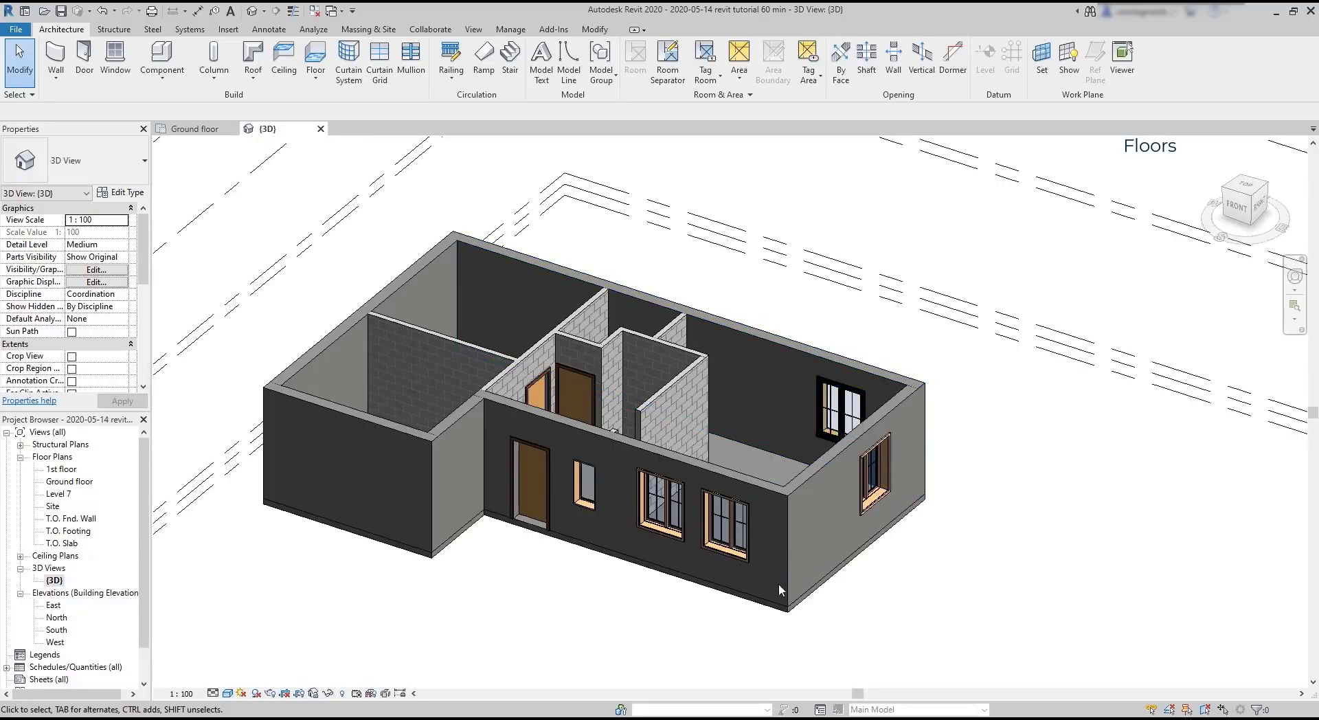
left_click(787, 613)
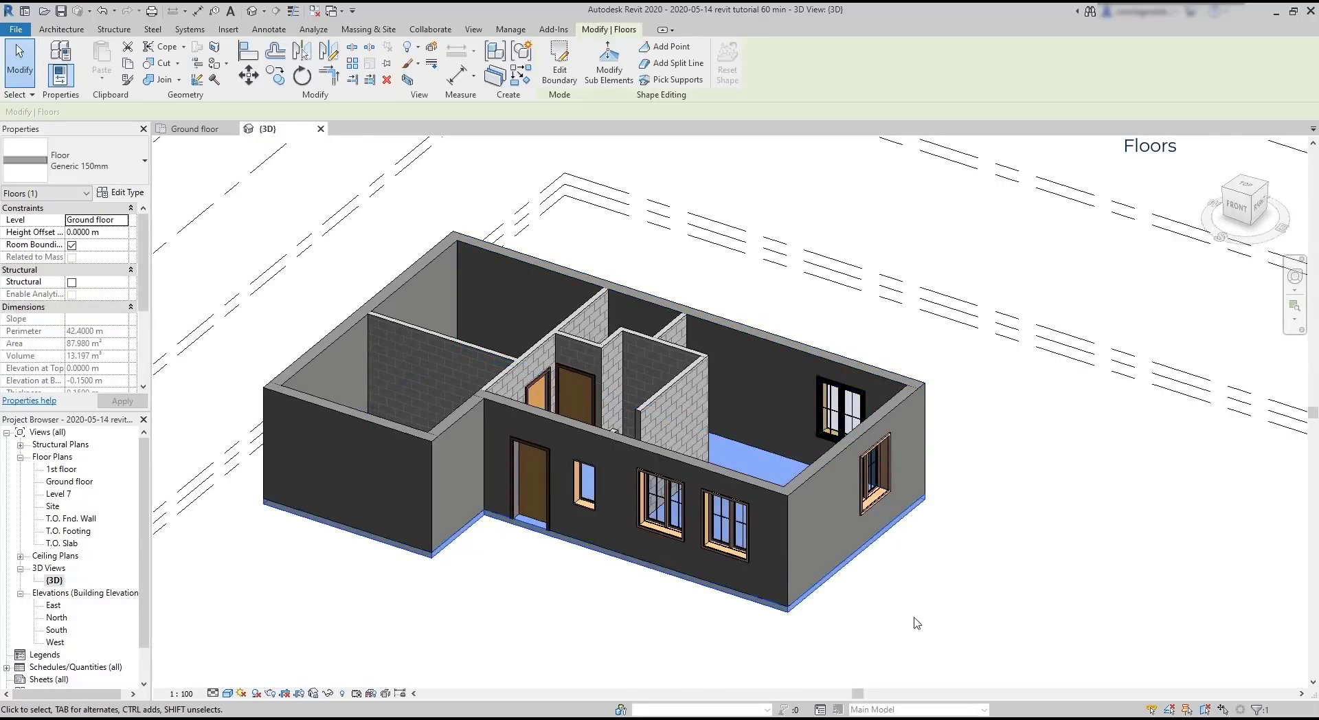
mouse_move(786, 472)
middle_mouse_down("shift")
mouse_move(812, 518)
mouse_move(732, 478)
mouse_move(804, 461)
middle_mouse_up("shift")
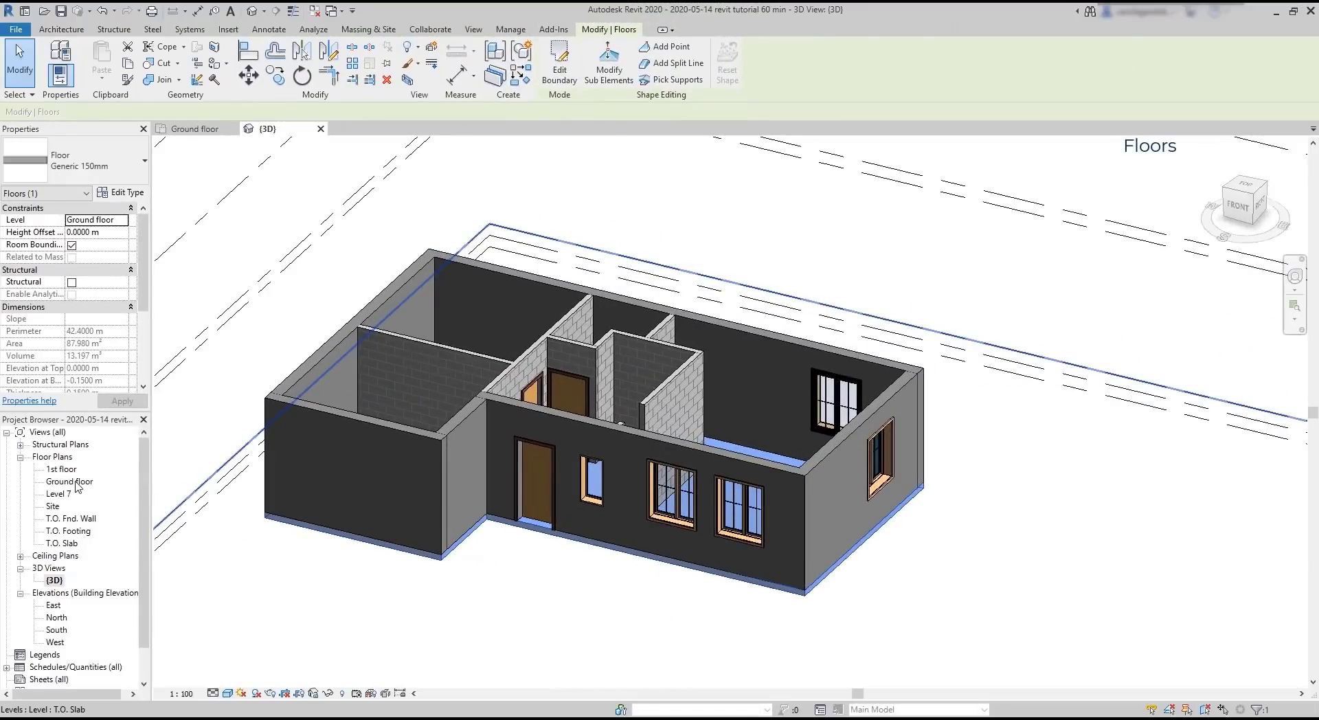
- Select the floor in the Ground floor plan and try moving its west boundary line inward, 4 m from the west wall's inner face
double_click(78, 484)
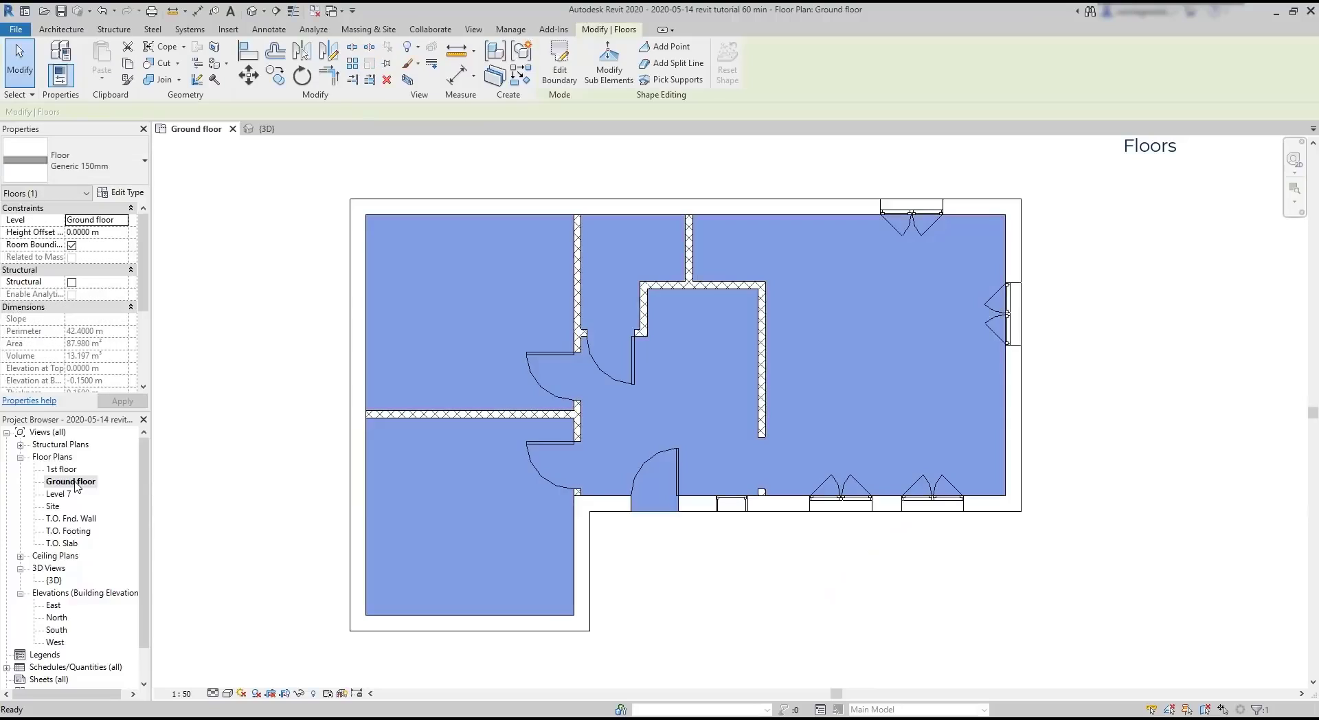
left_click(268, 532)
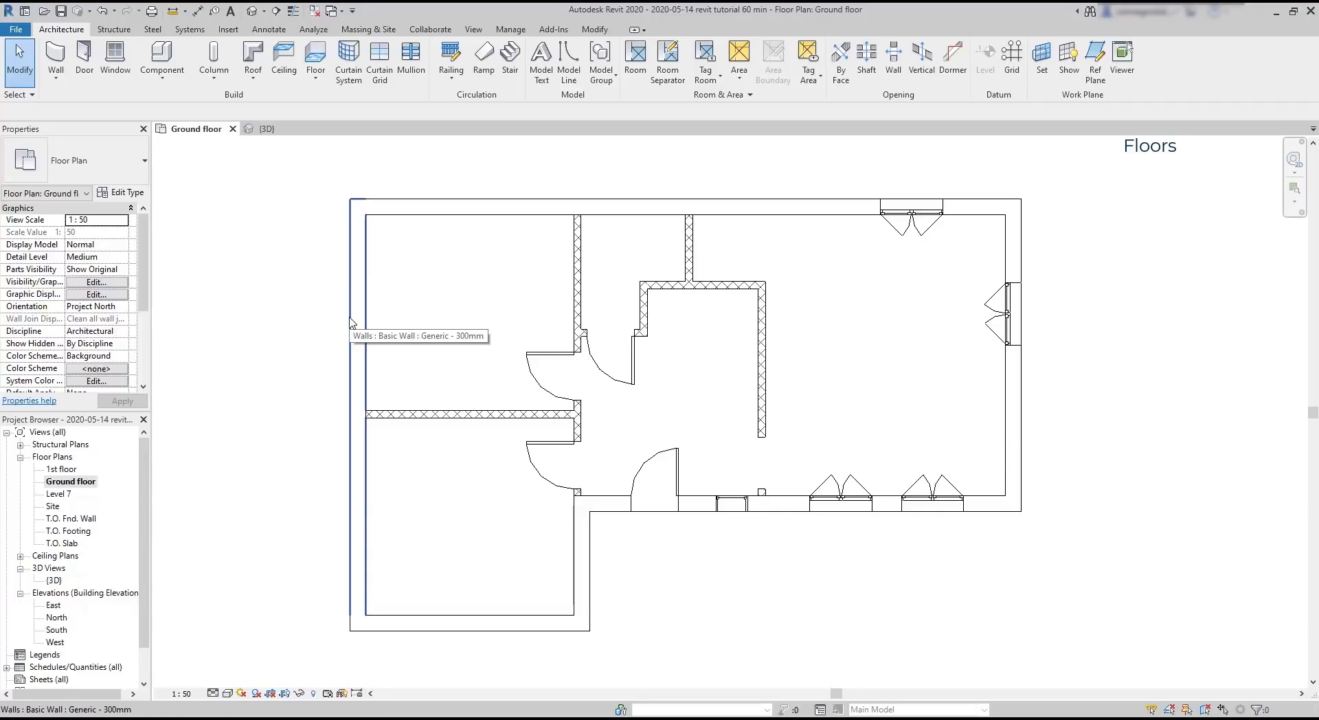
key("Tab")
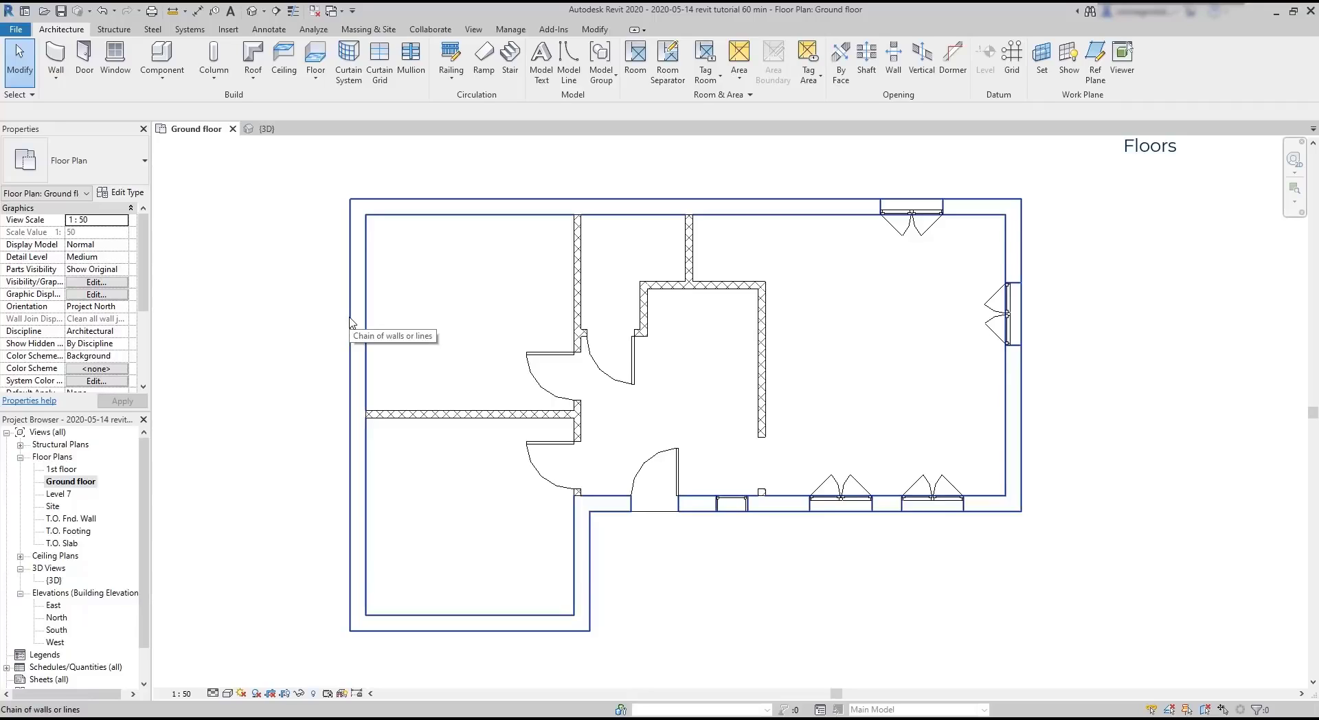
key("Tab")
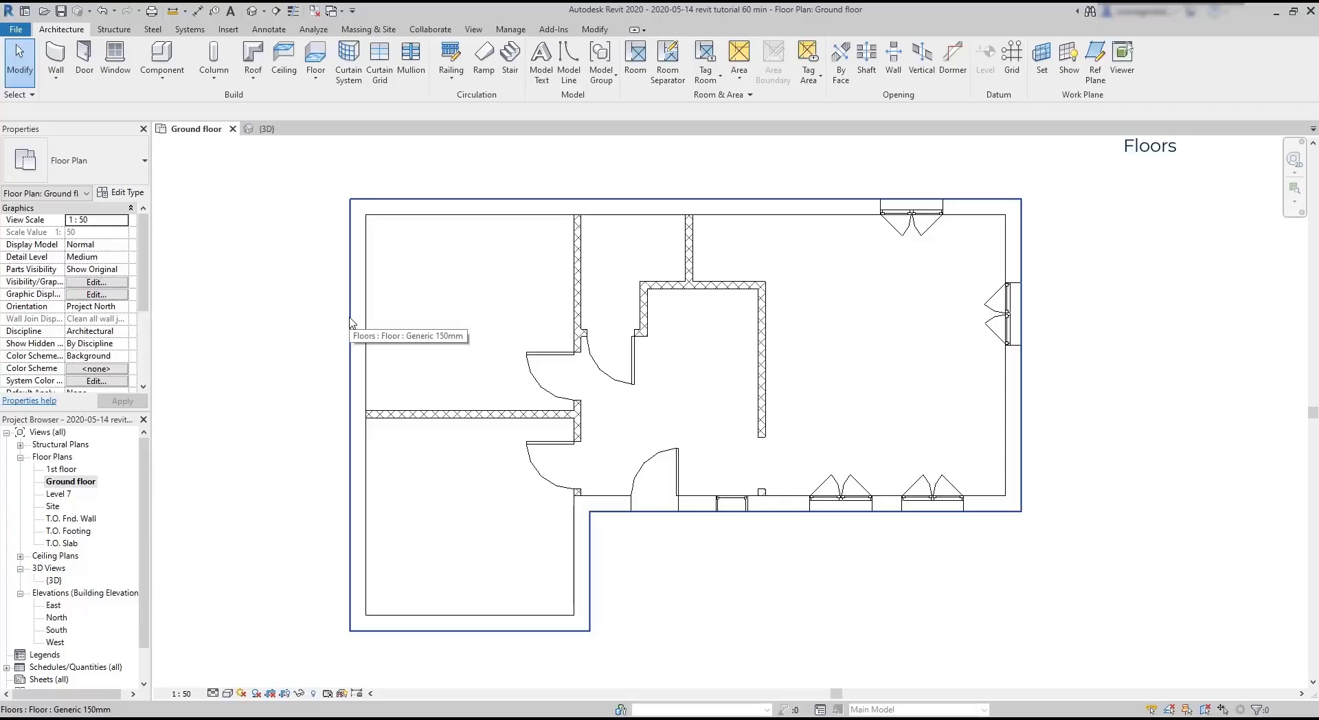
left_click(351, 322)
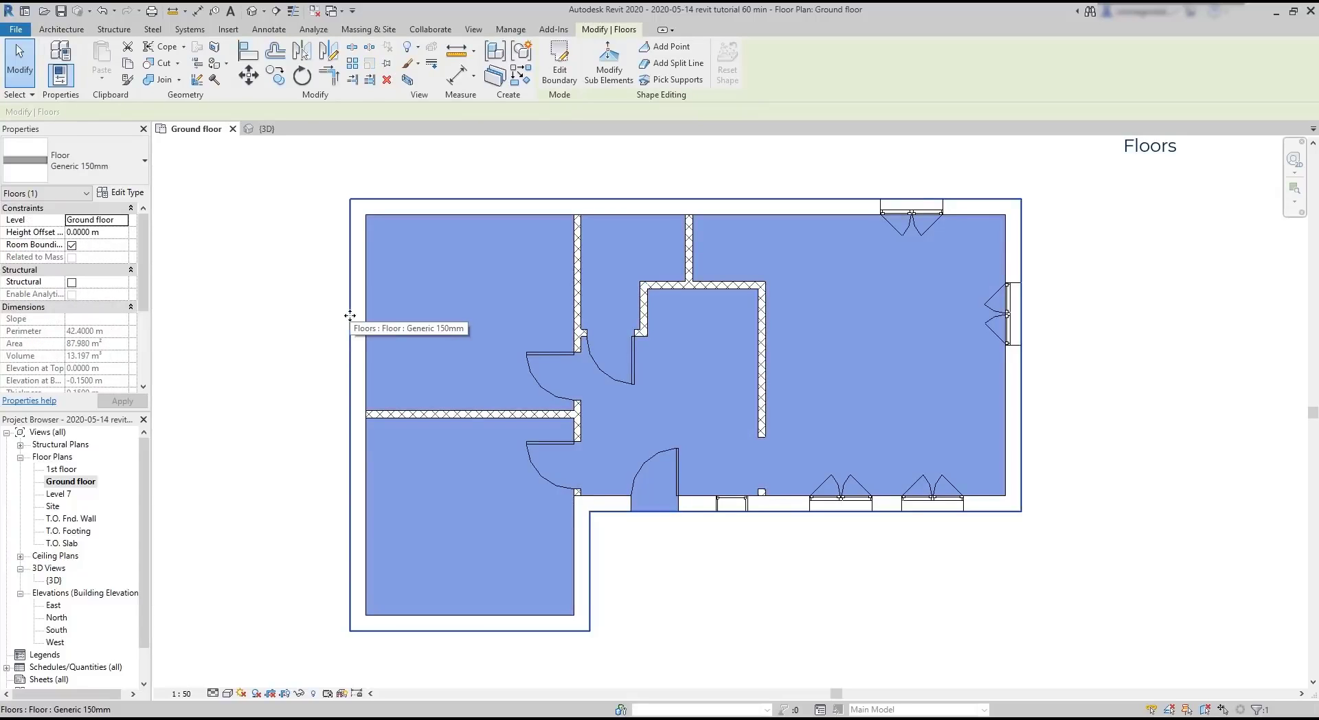
double_click(349, 315)
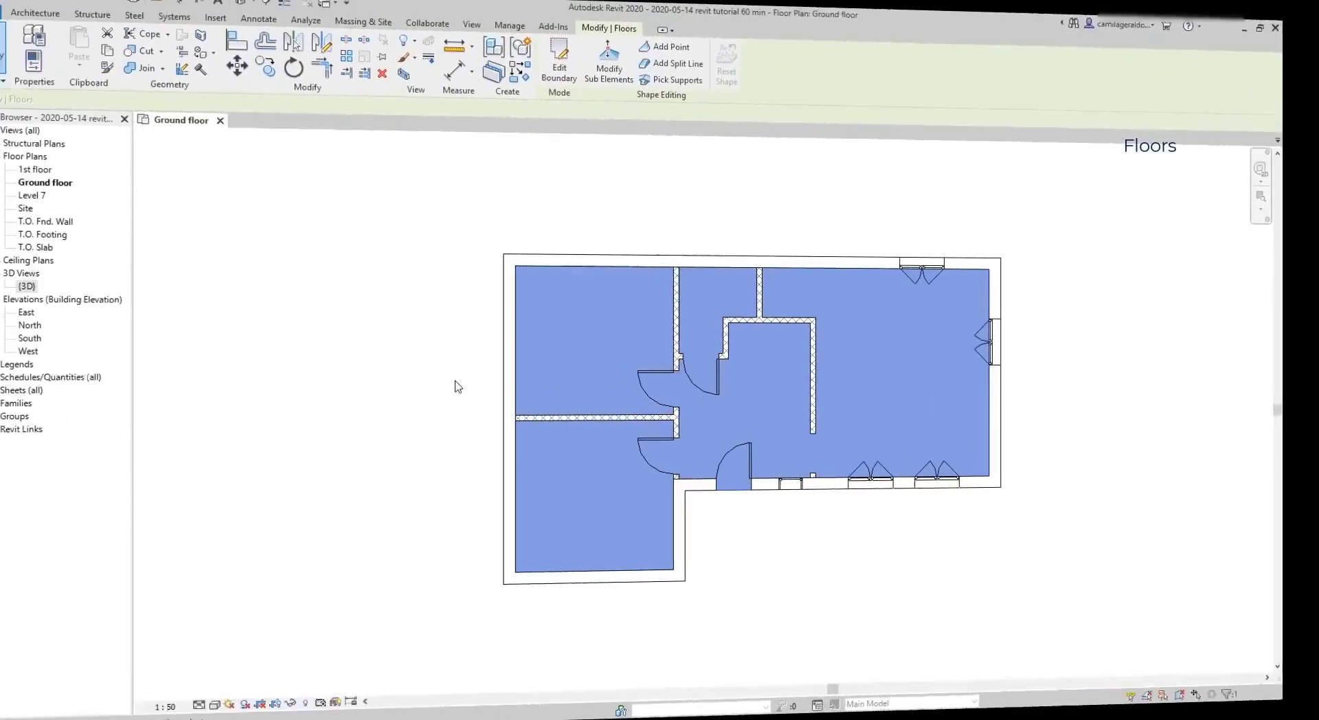
left_click(568, 58)
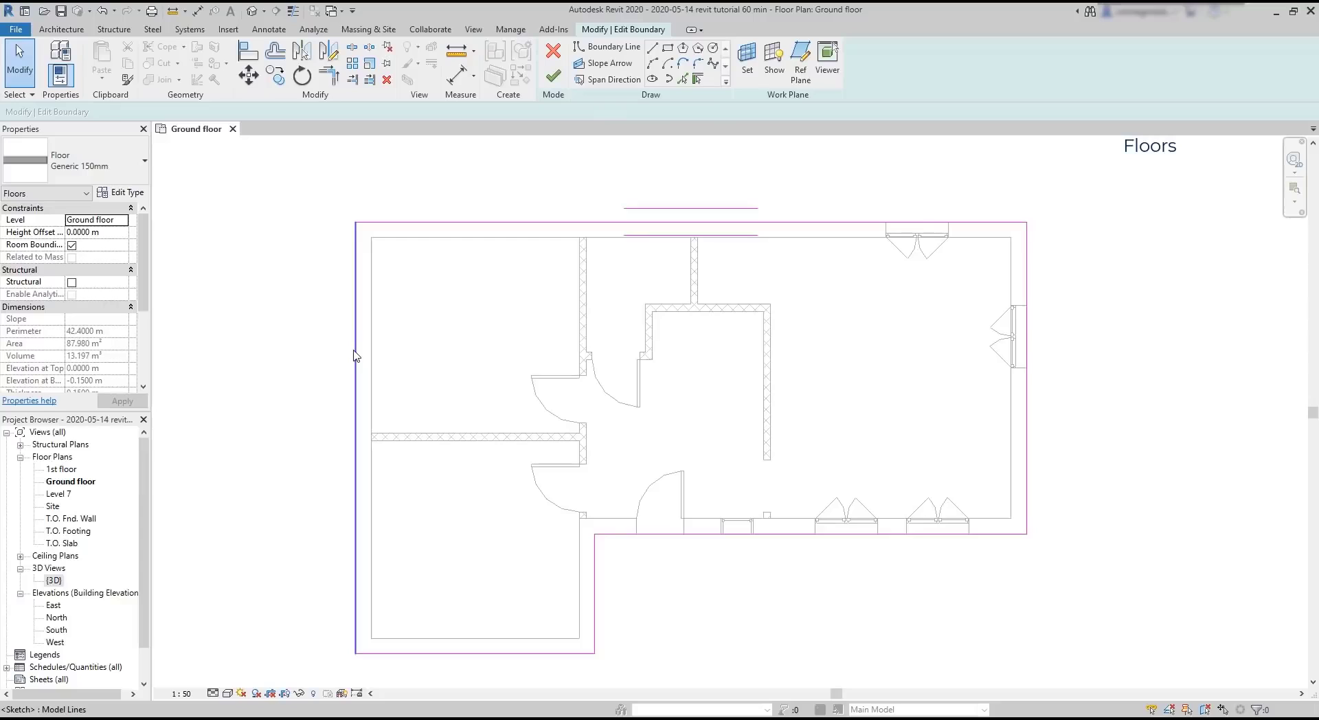
left_click_drag(355, 373, 579, 373)
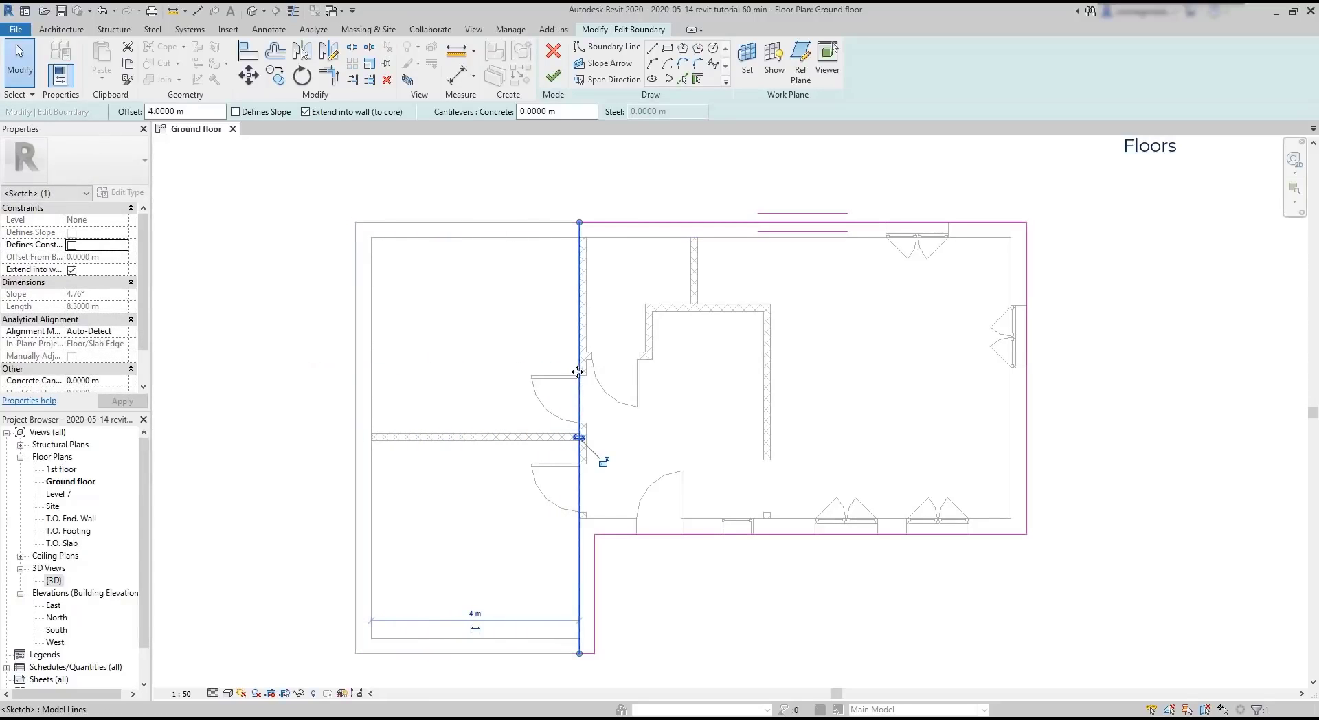
scroll(454, 370, "down", 2)
scroll(812, 389, "up", 2)
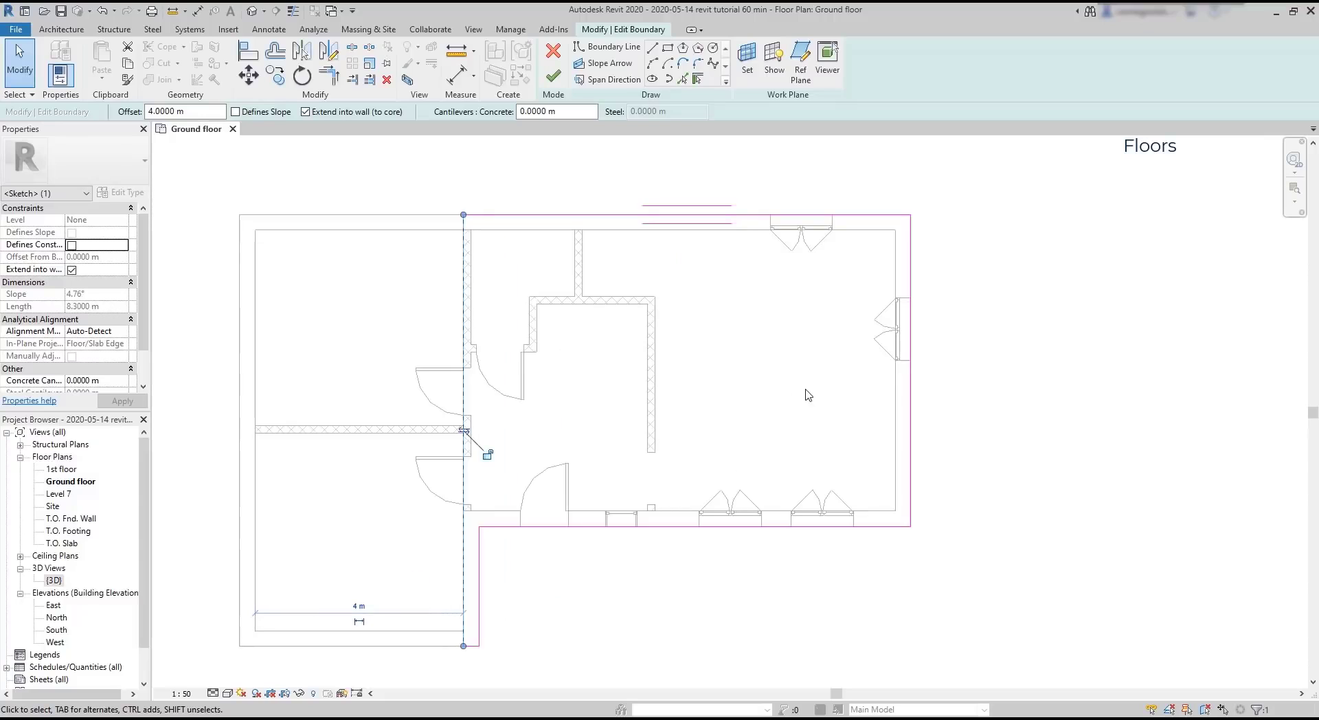
left_click(799, 392)
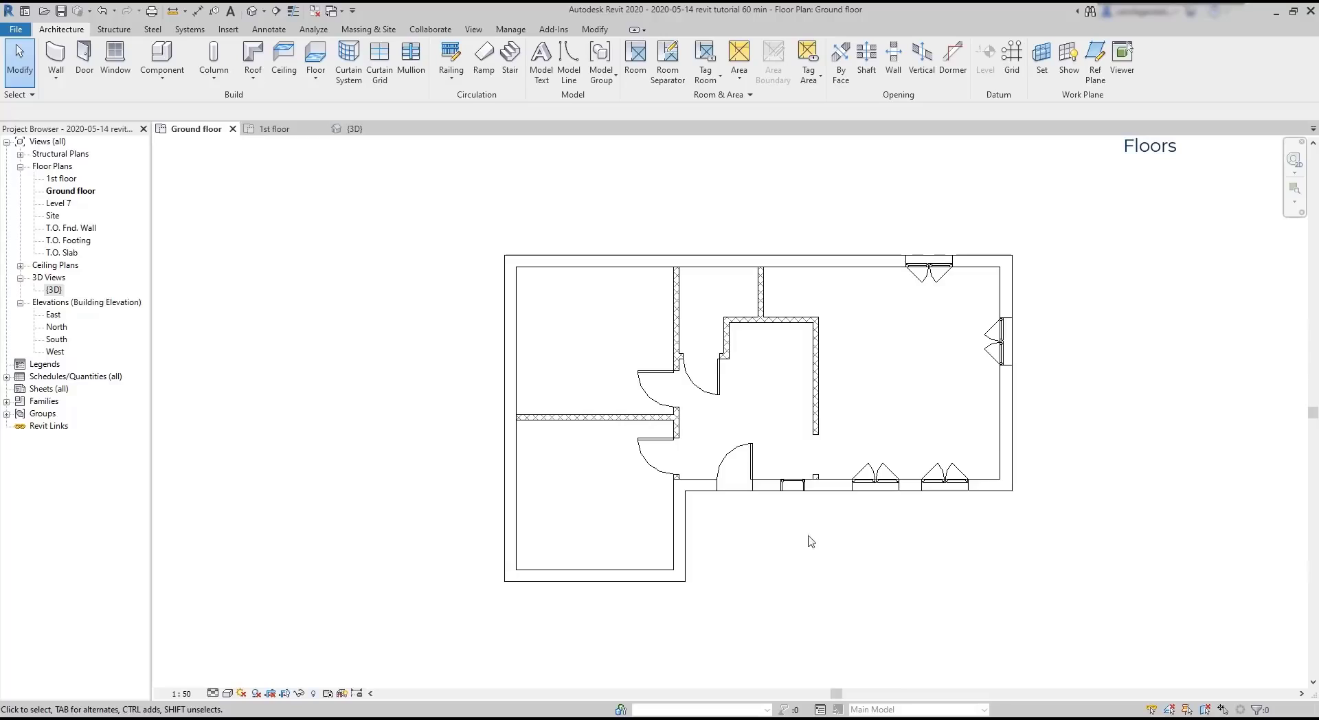
- Sketch a new floor's boundary in the 1st floor plan with straight lines along the outer faces of all six exterior walls
left_click(275, 129)
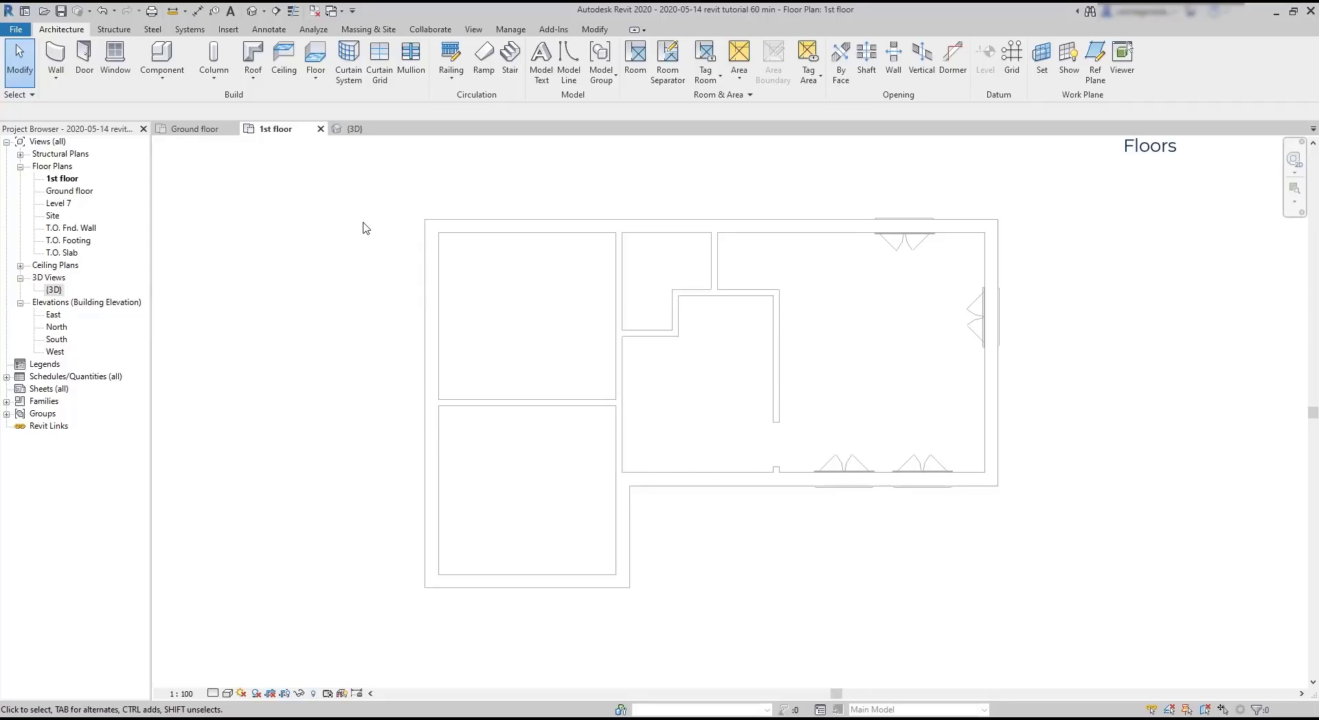
left_click_drag(1114, 643, 325, 147)
left_click(318, 55)
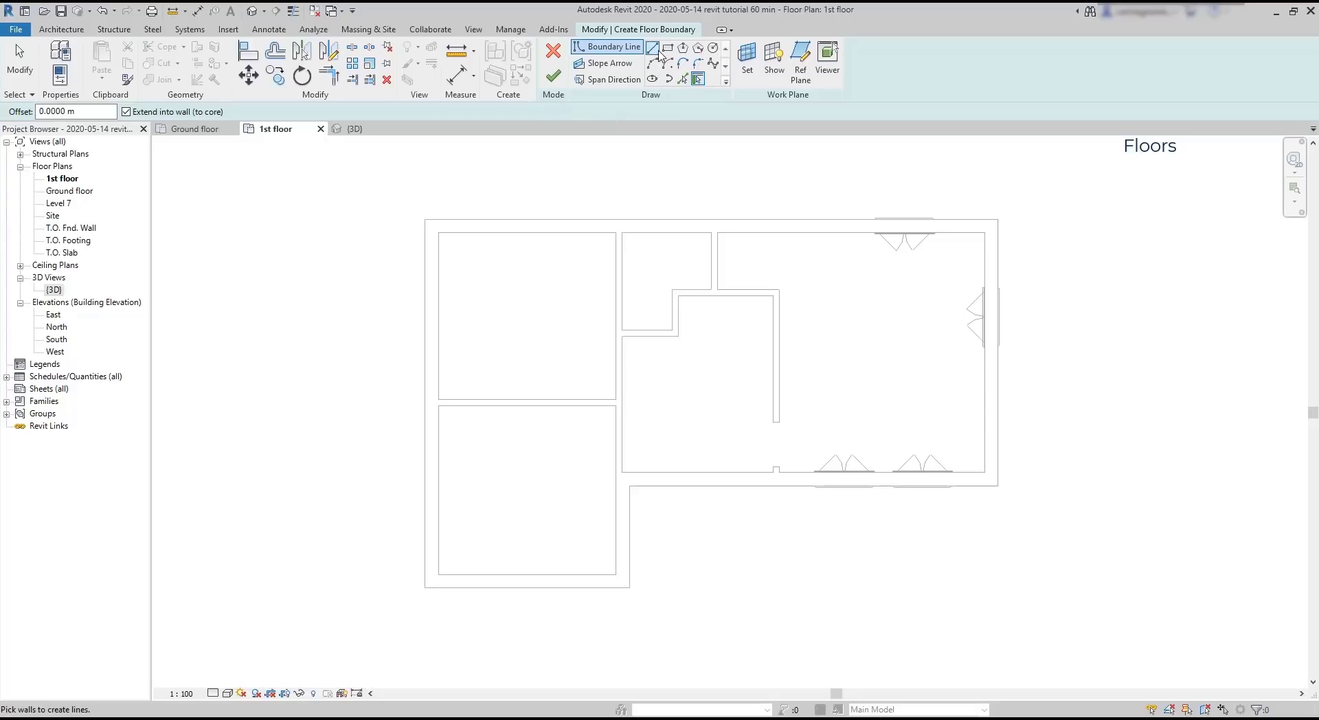
left_click(656, 52)
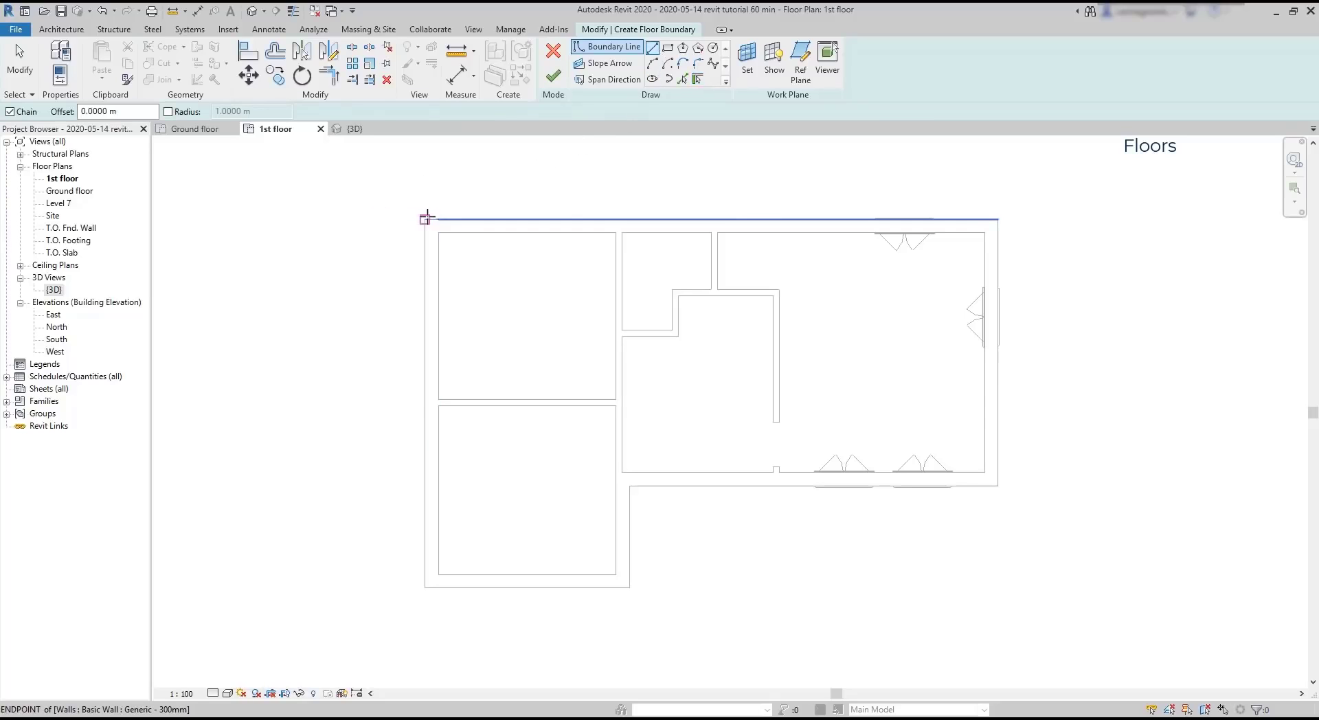
left_click(424, 218)
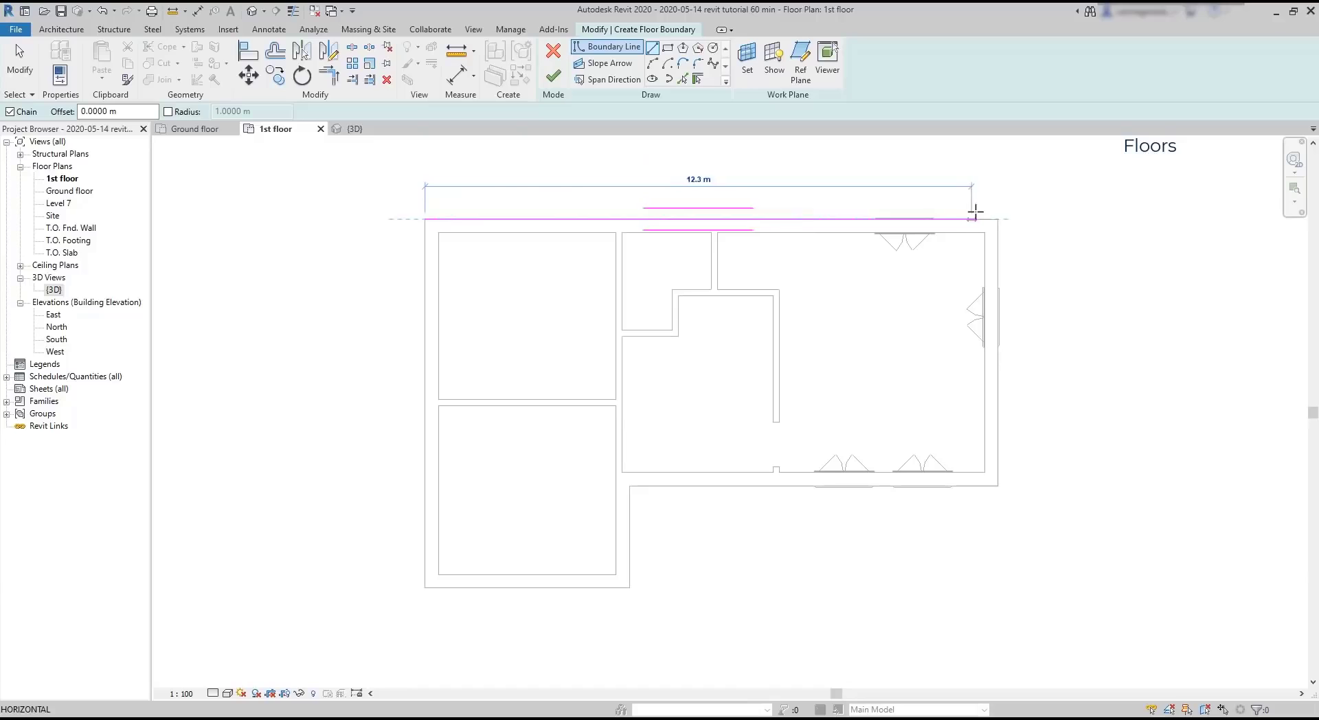
left_click(997, 219)
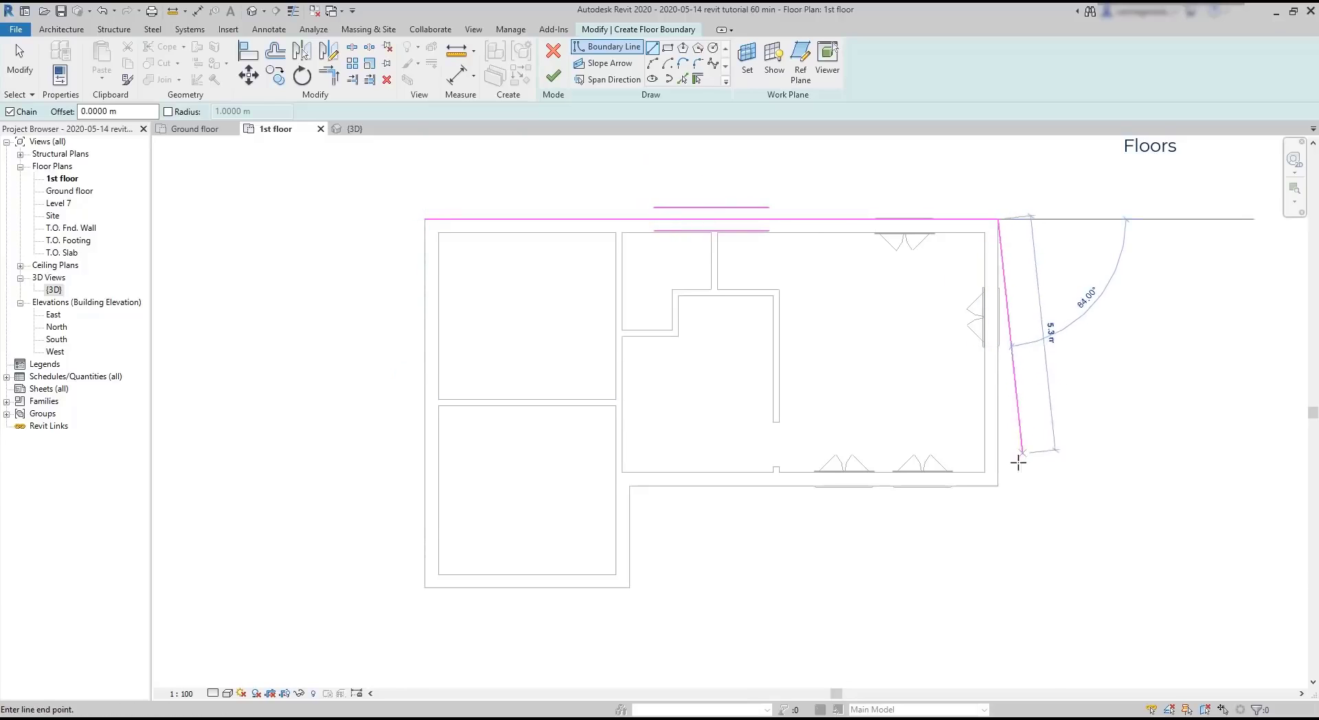
left_click(996, 486)
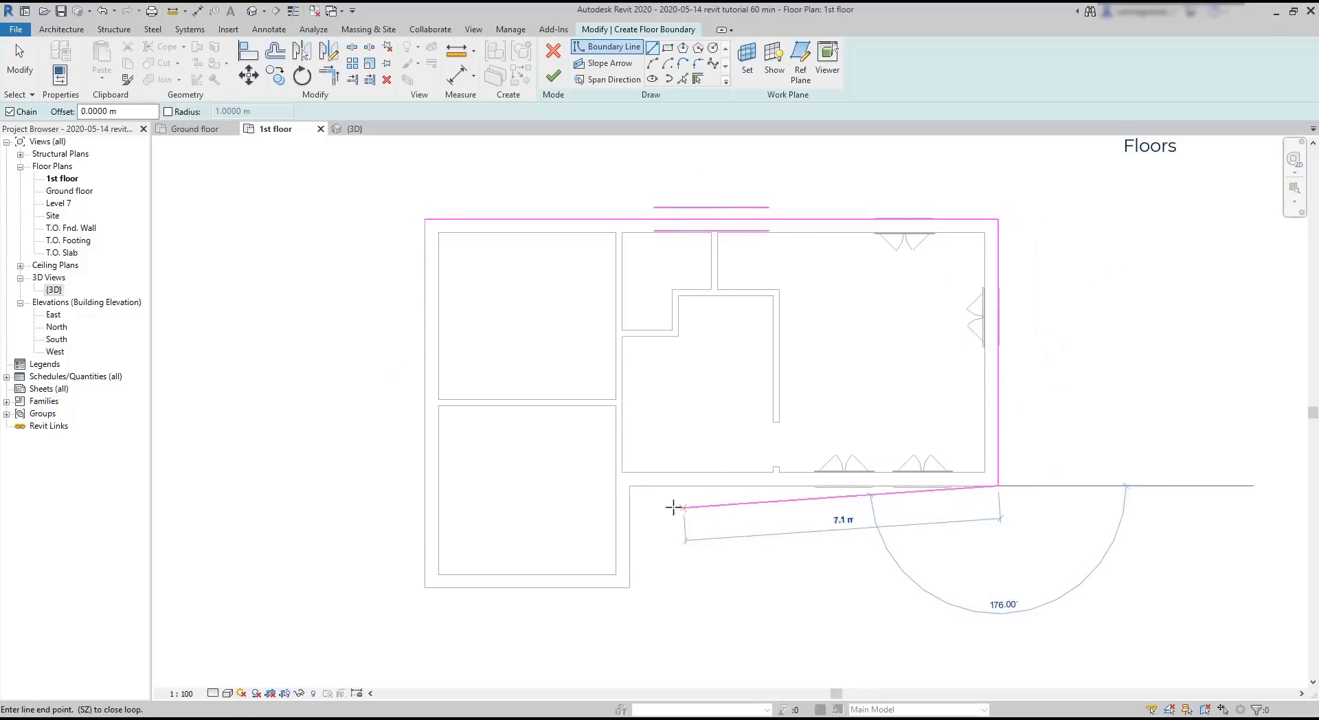
left_click(630, 486)
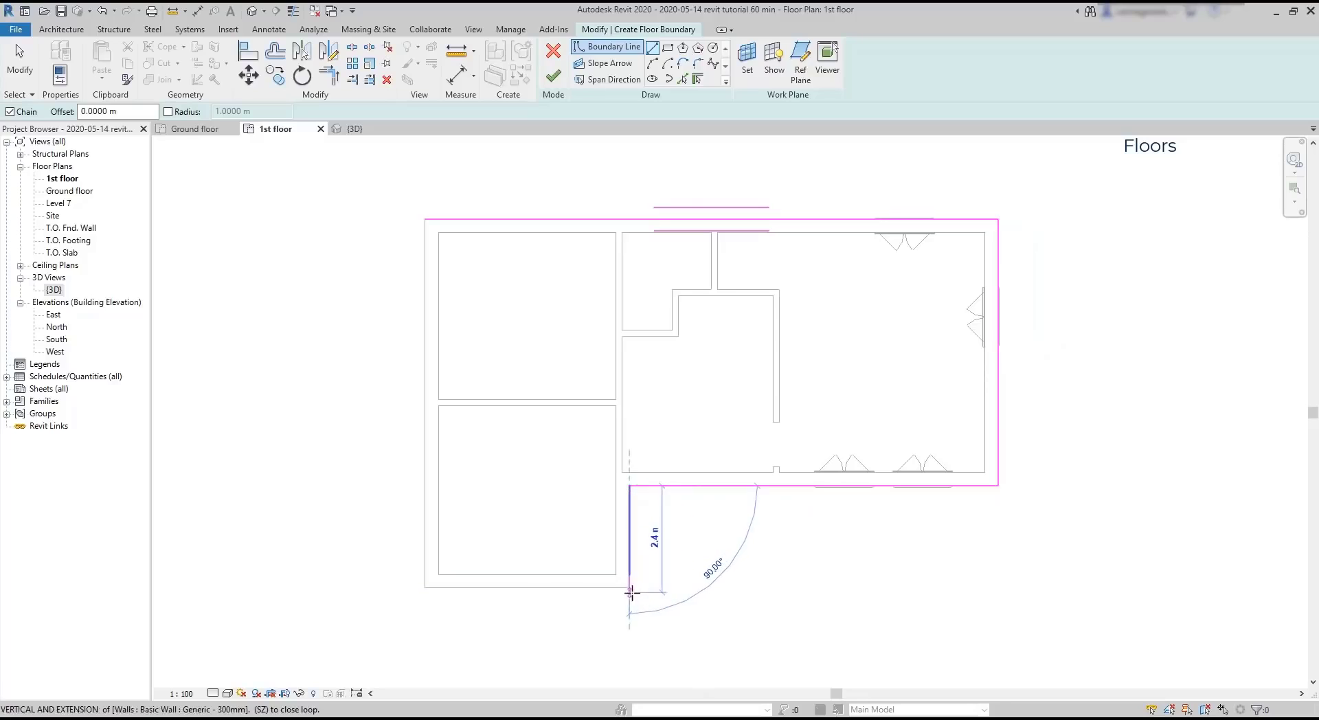
left_click(629, 588)
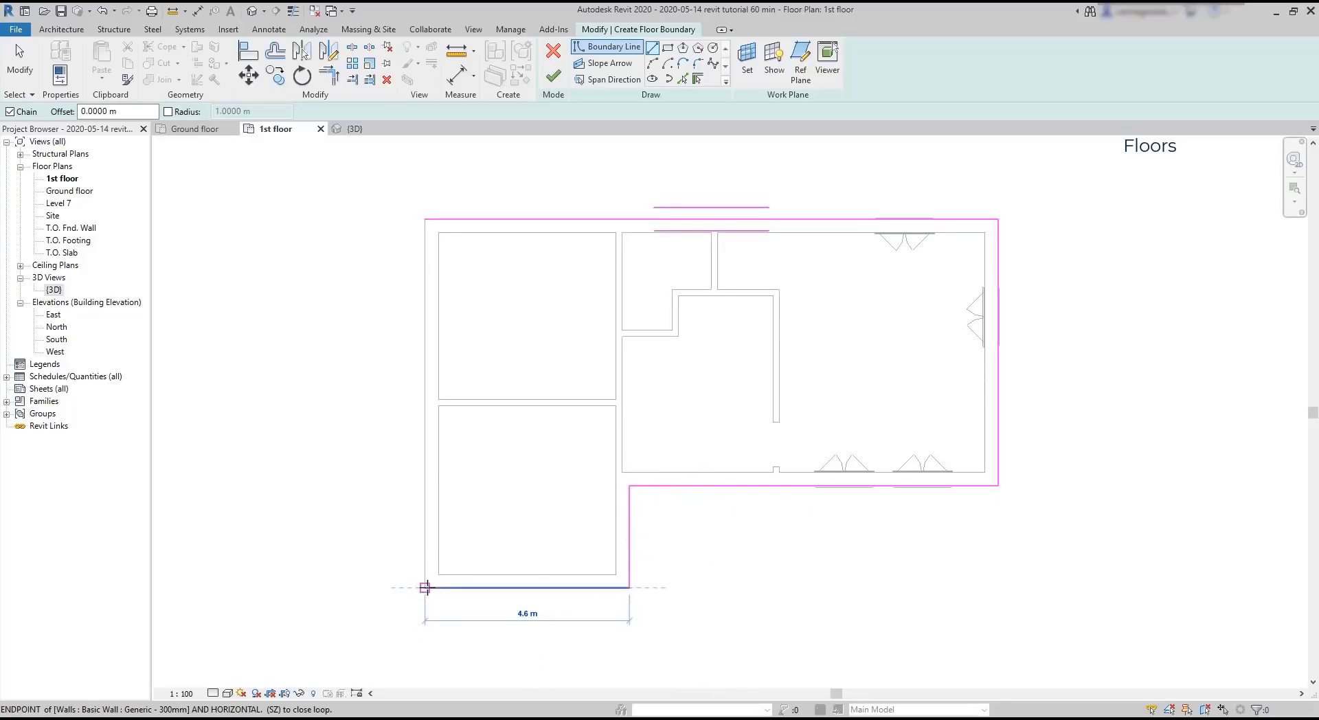
left_click(425, 587)
left_click(426, 219)
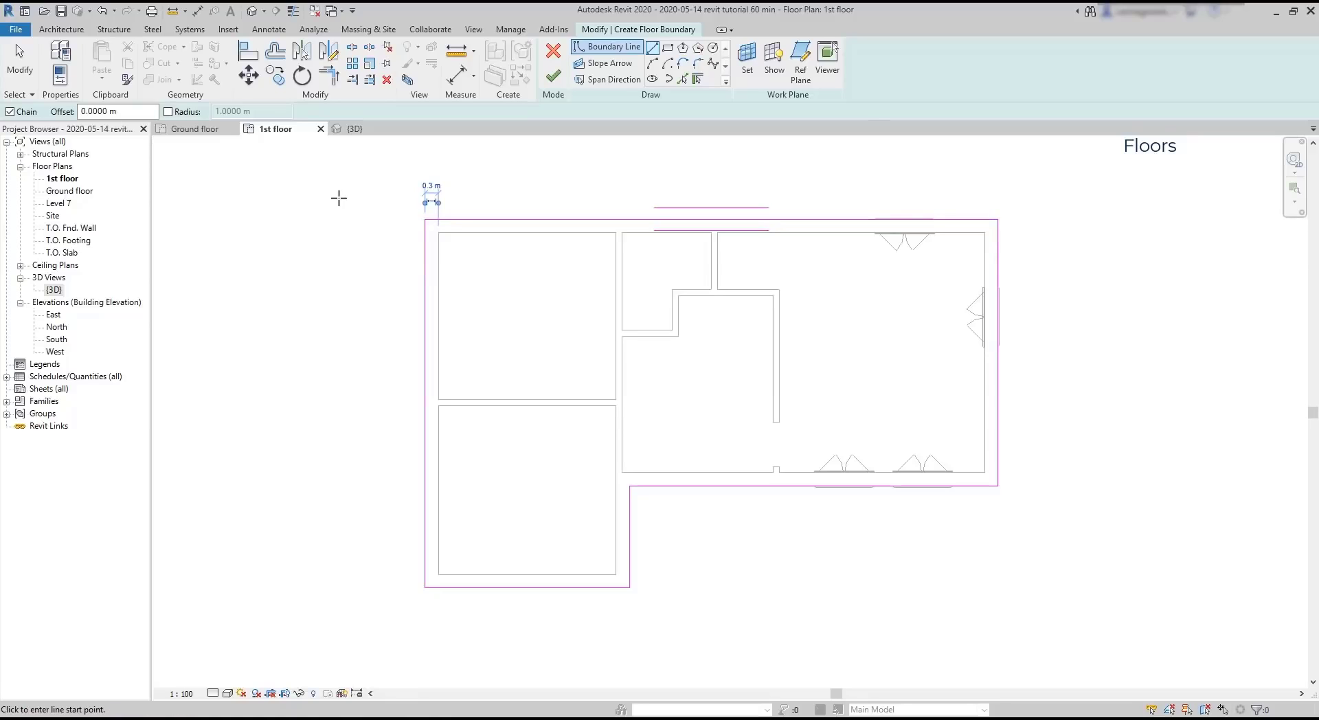
- Finish the 1st floor slab with the walls below attached to its bottom, and inspect it in the 3D view
left_click(555, 77)
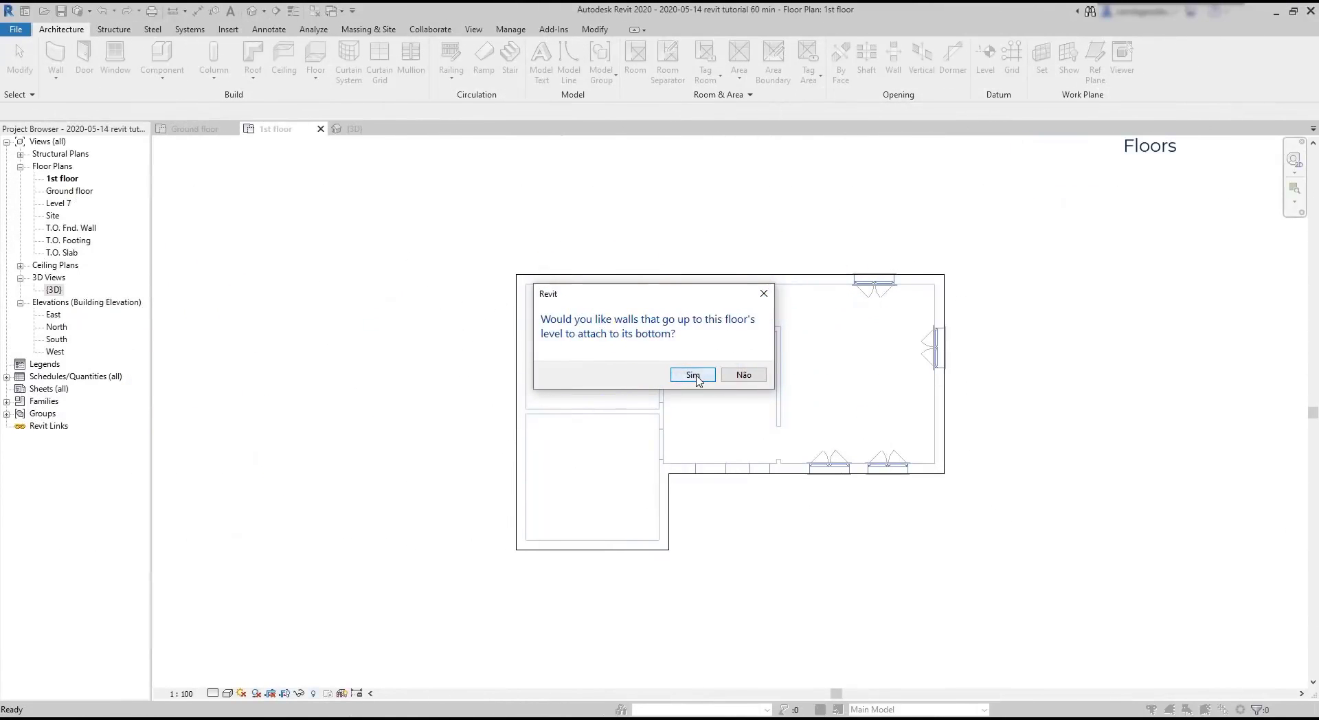
left_click(696, 379)
left_click(383, 173)
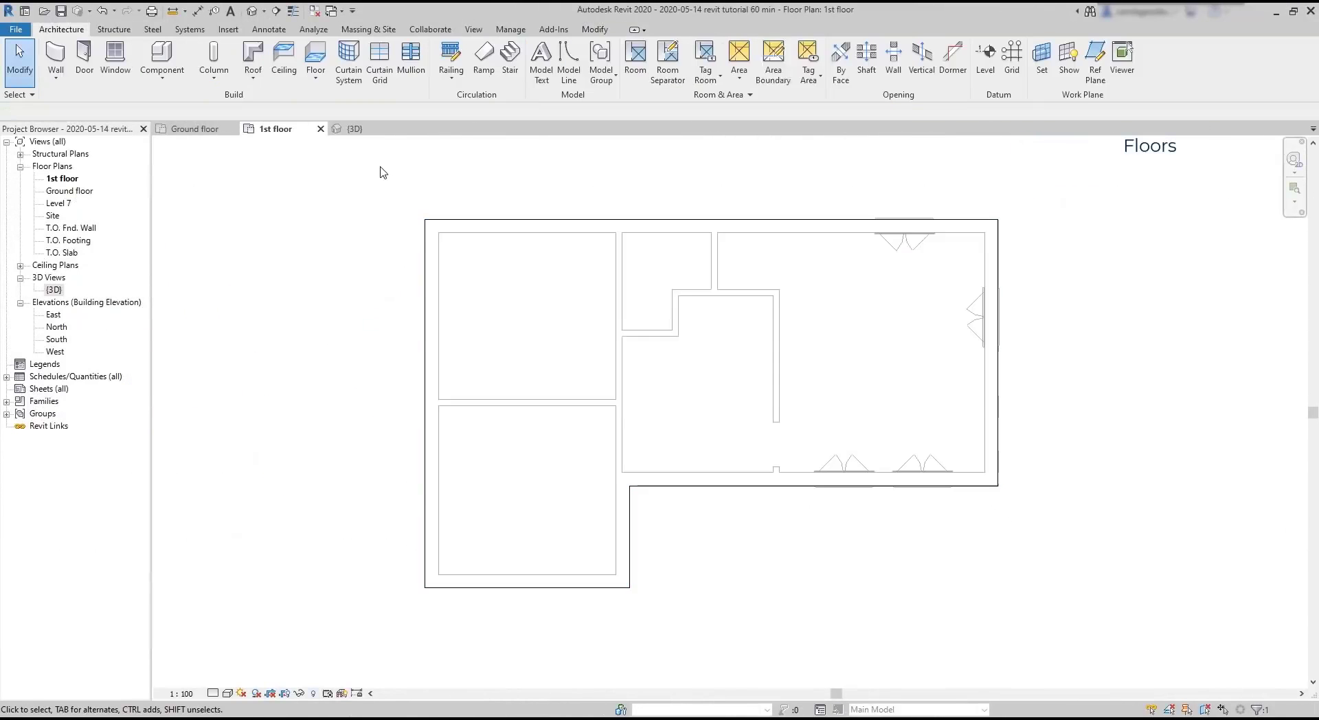
left_click(352, 134)
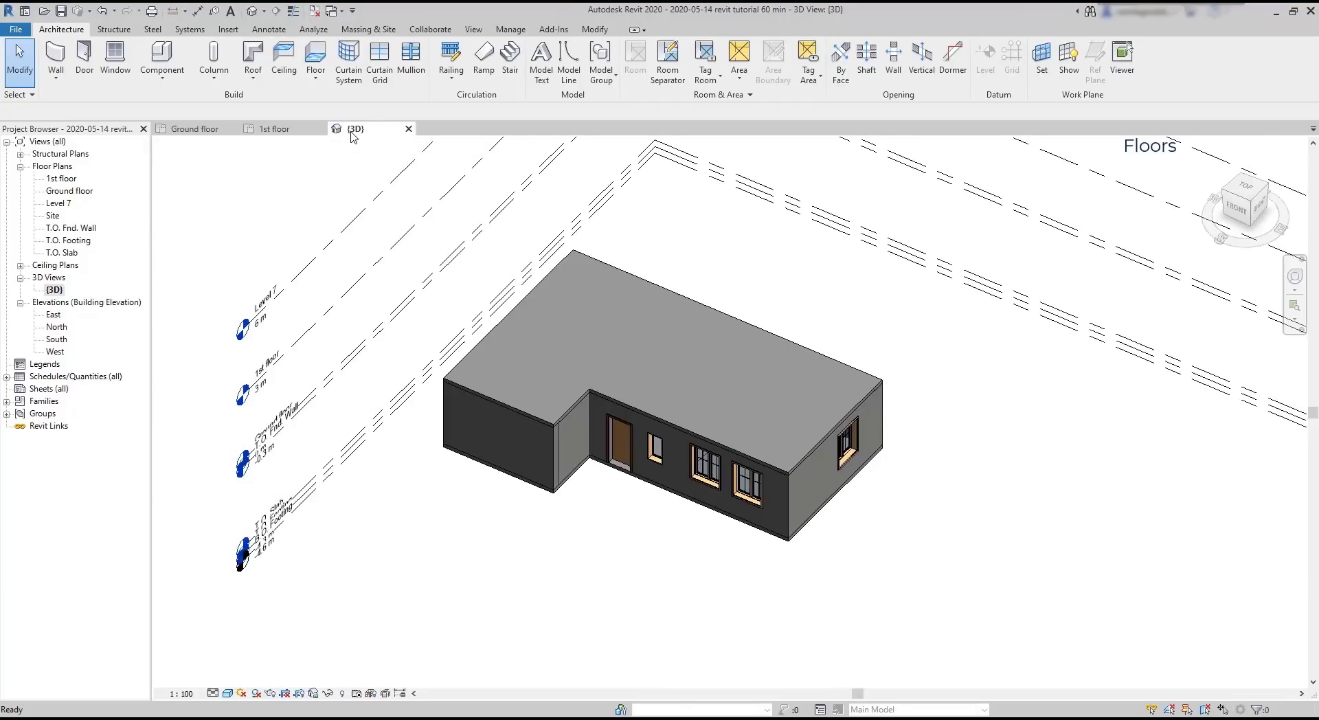
scroll(762, 399, "up", 6)
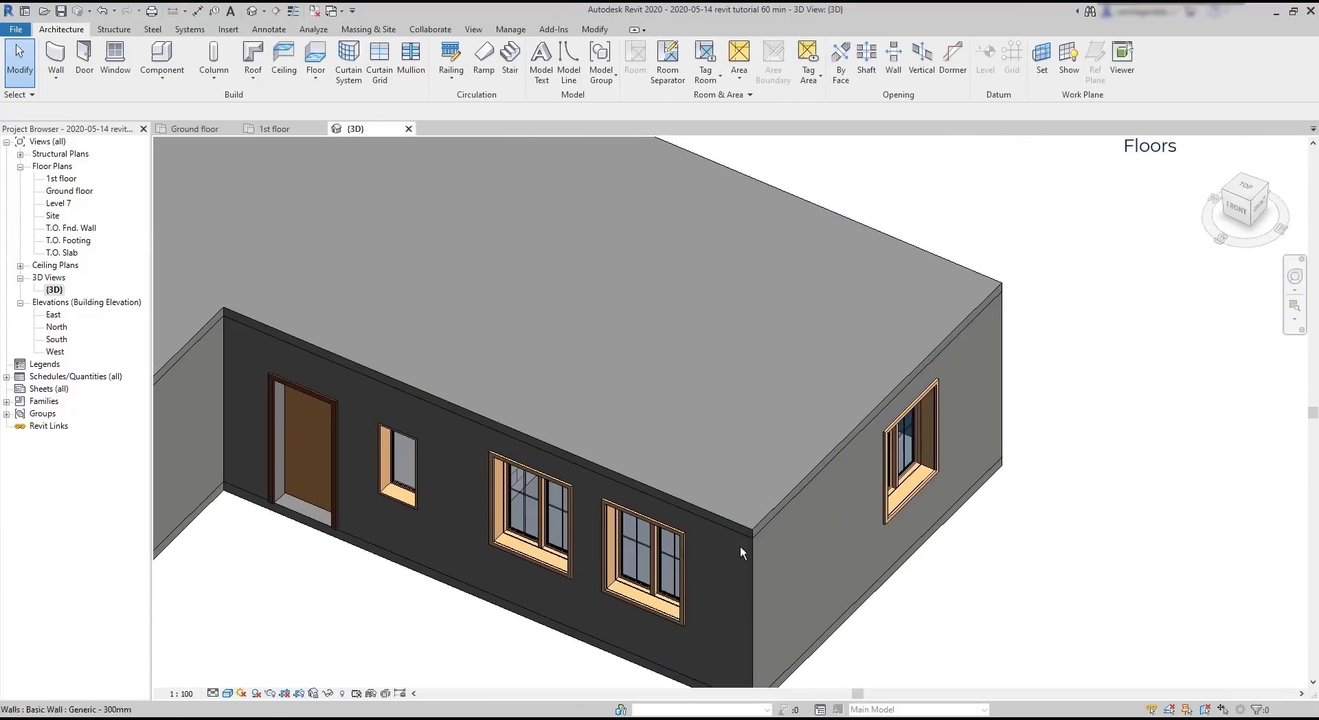
middle_click_drag(740, 548, 727, 456, "shift")
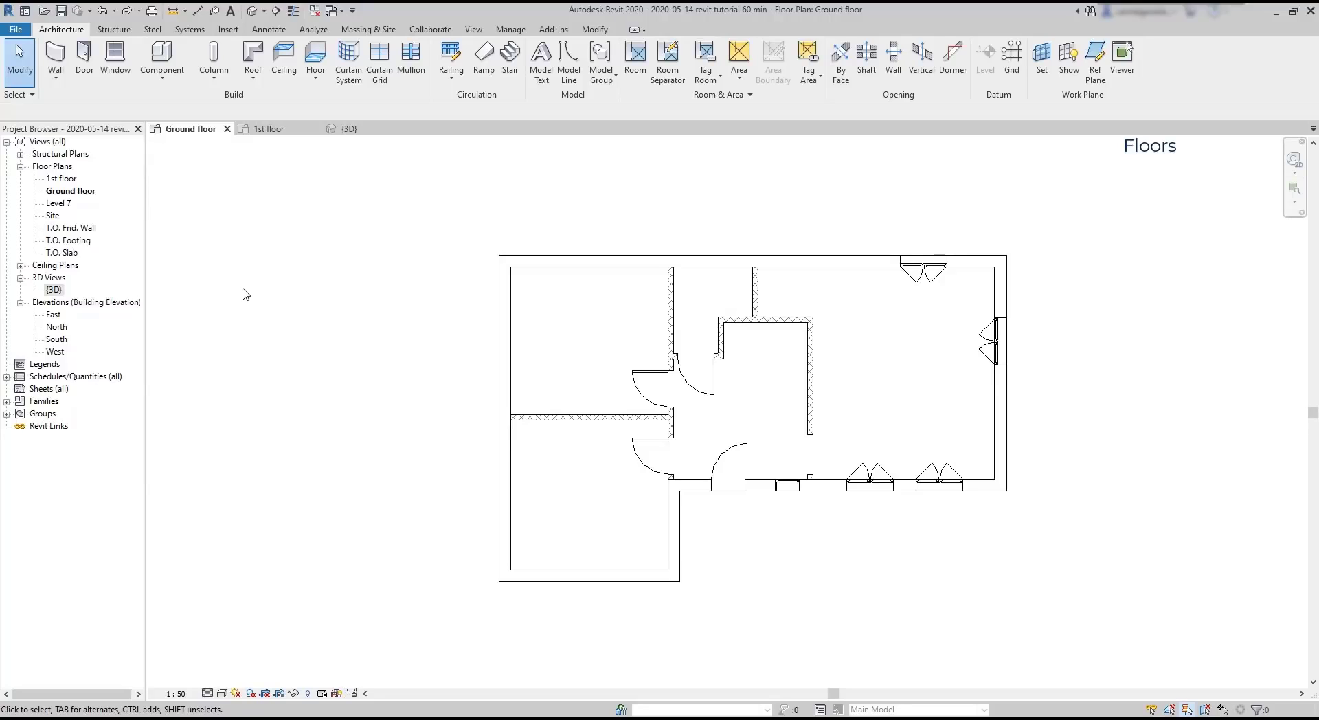
- Display the Properties palette again and dock the Project Browser beneath it
right_click(245, 294)
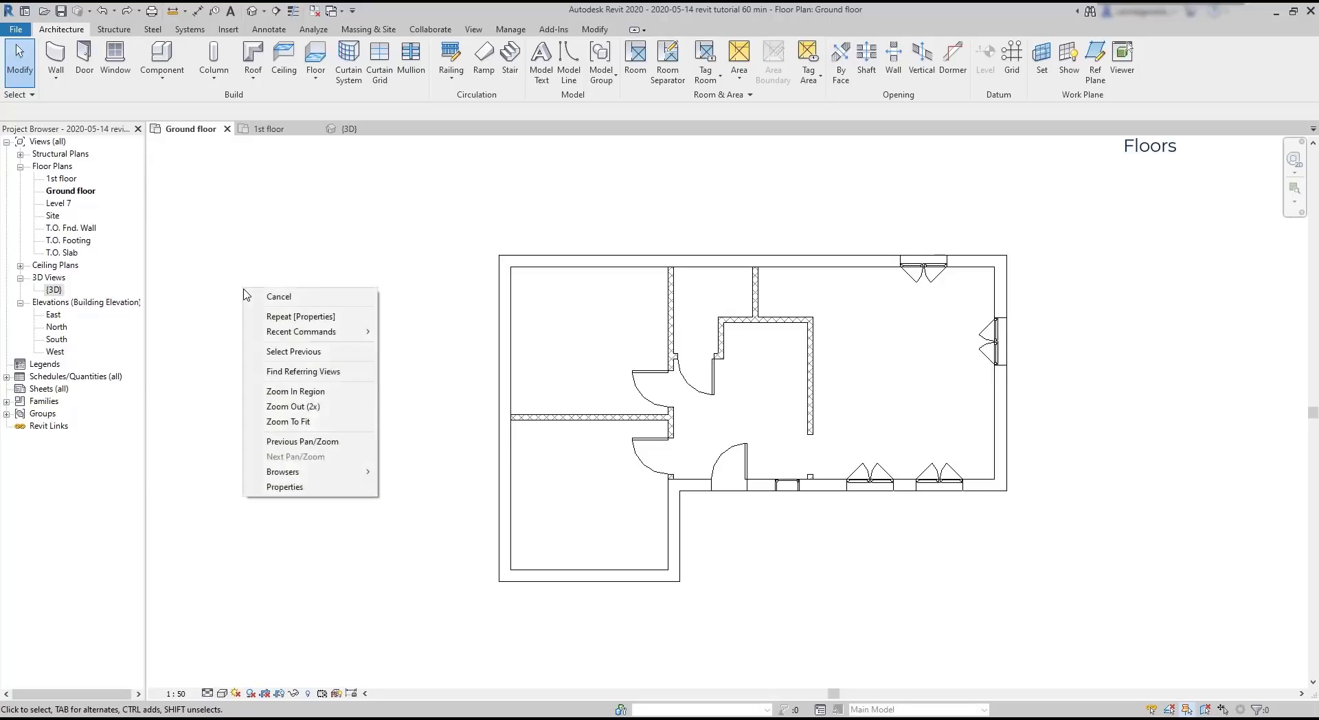
left_click(362, 489)
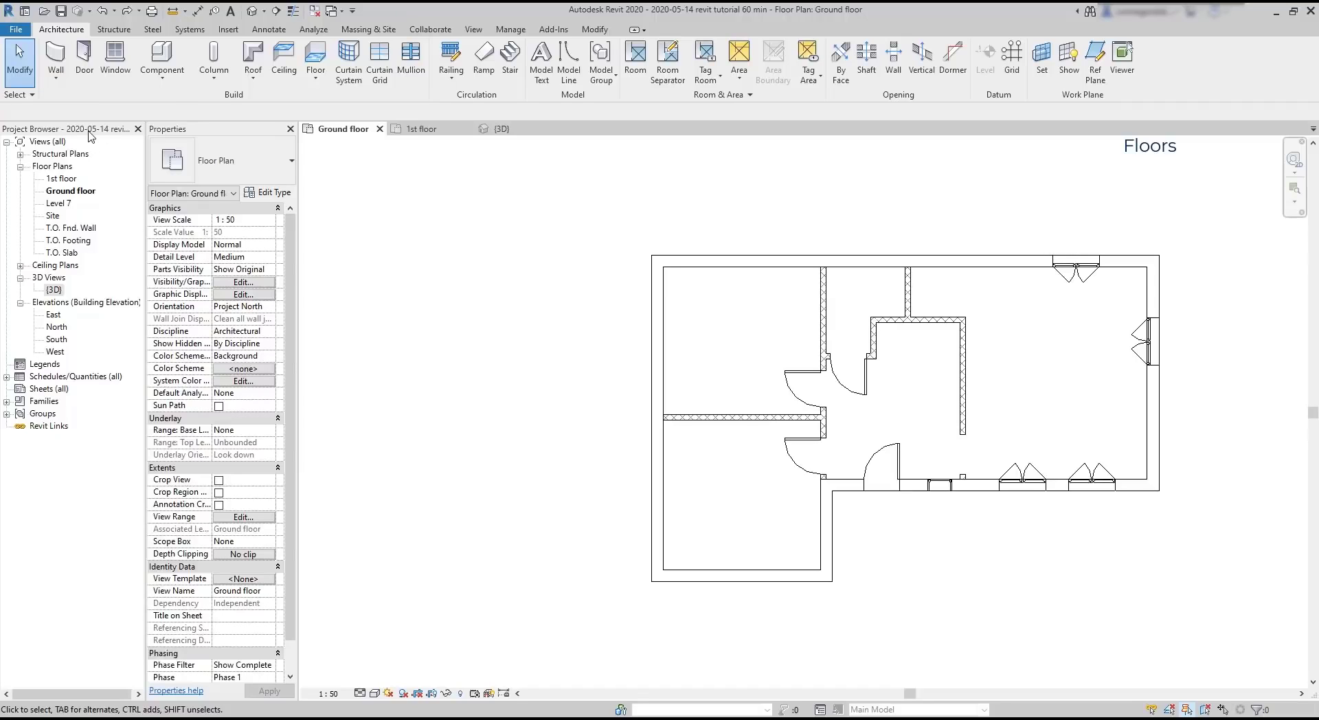
left_click_drag(90, 132, 16, 704)
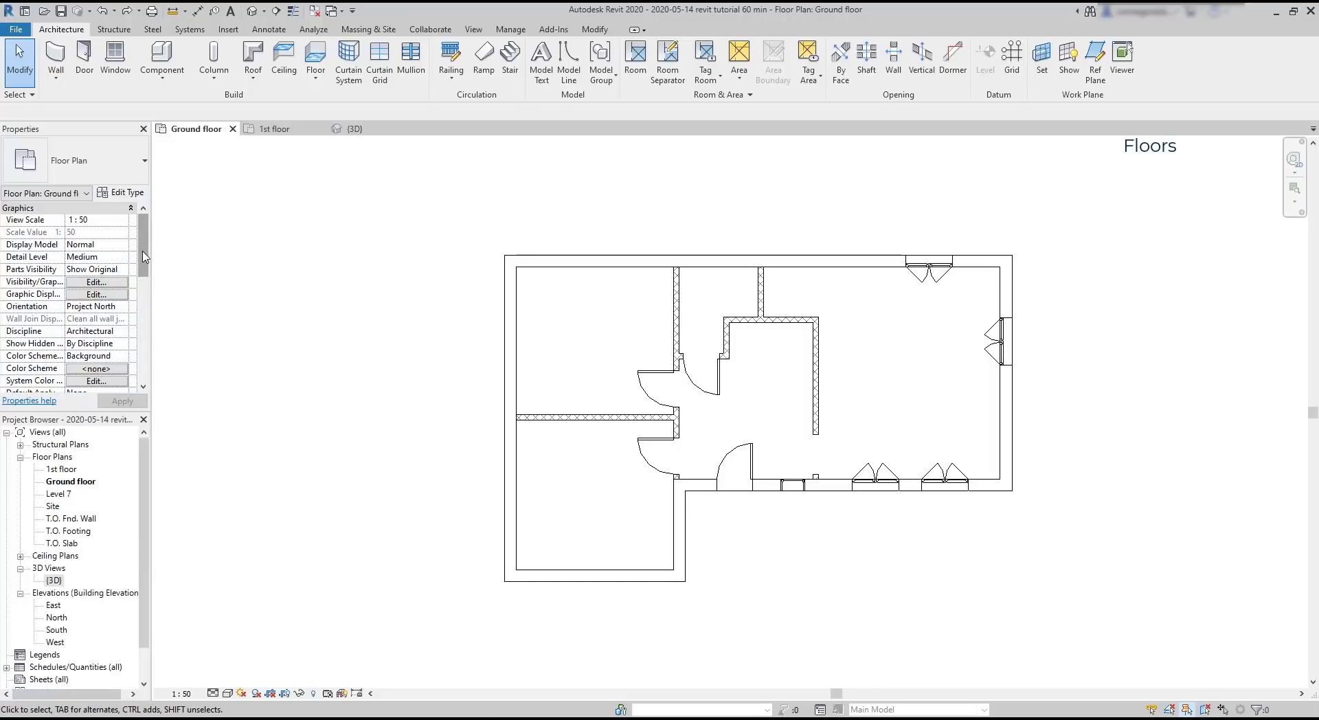
left_click_drag(145, 257, 145, 343)
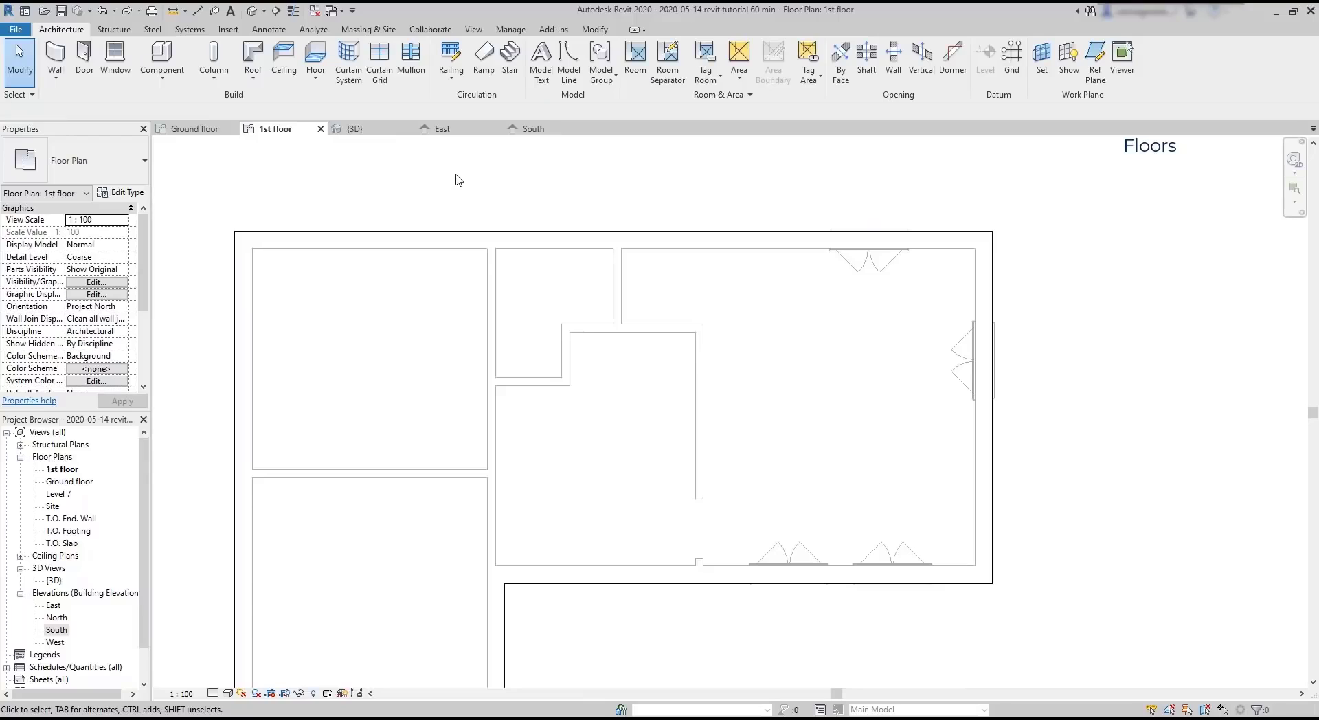
- Edit the 1st floor slab's boundary and sketch a rectangular opening about 2.13 by 2.85 m inside the central interior walls
double_click(466, 231)
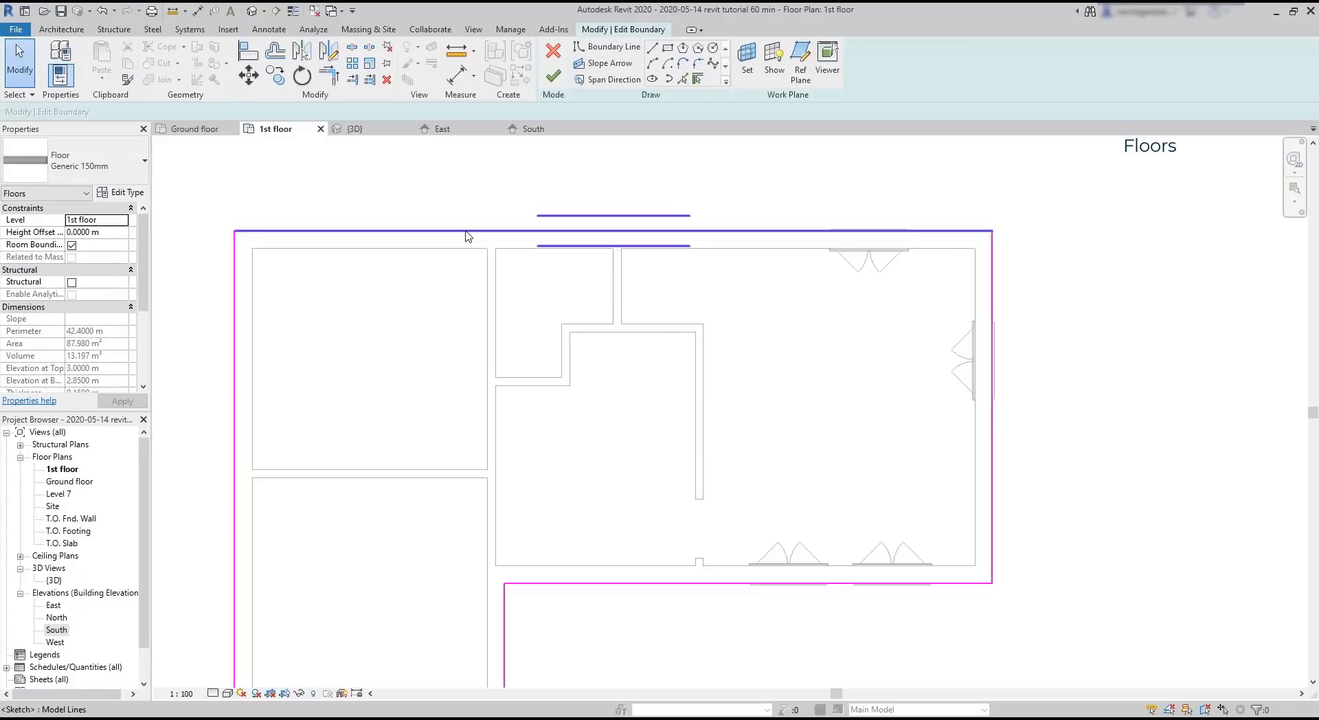
left_click(652, 47)
left_click(571, 331)
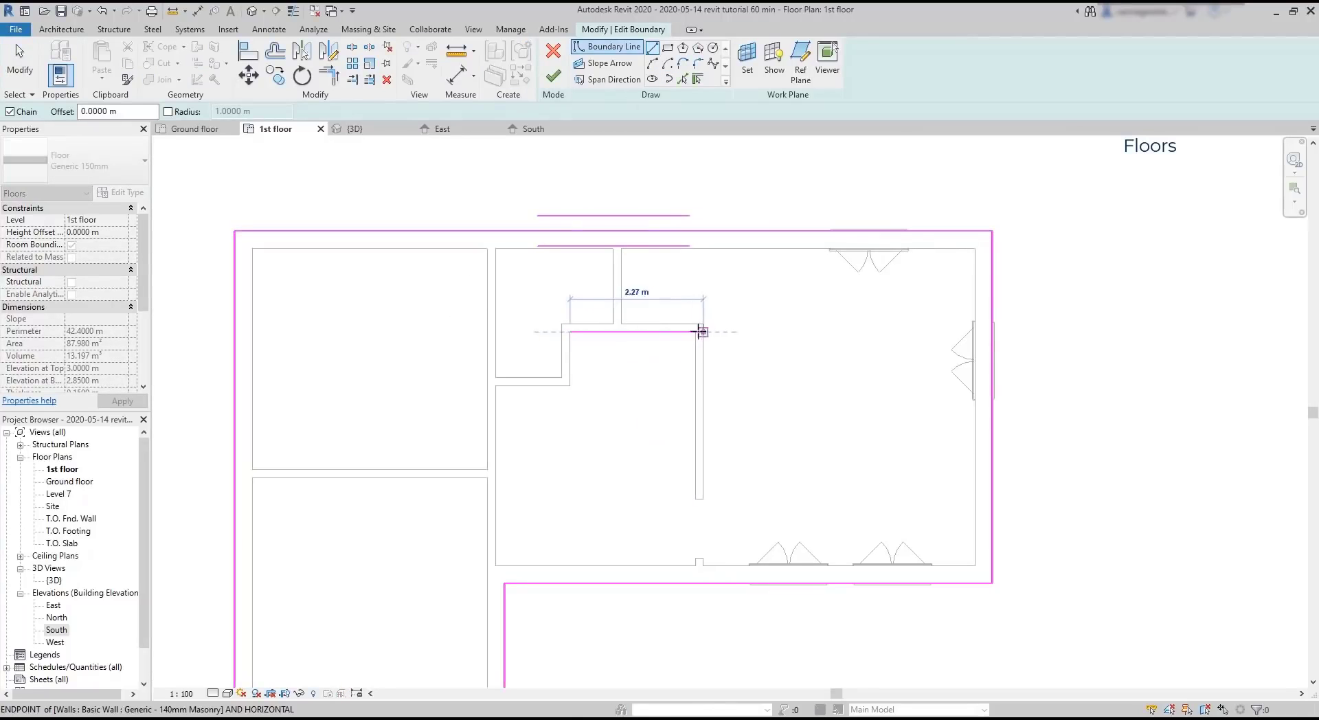
left_click(696, 332)
left_click(696, 500)
left_click(570, 500)
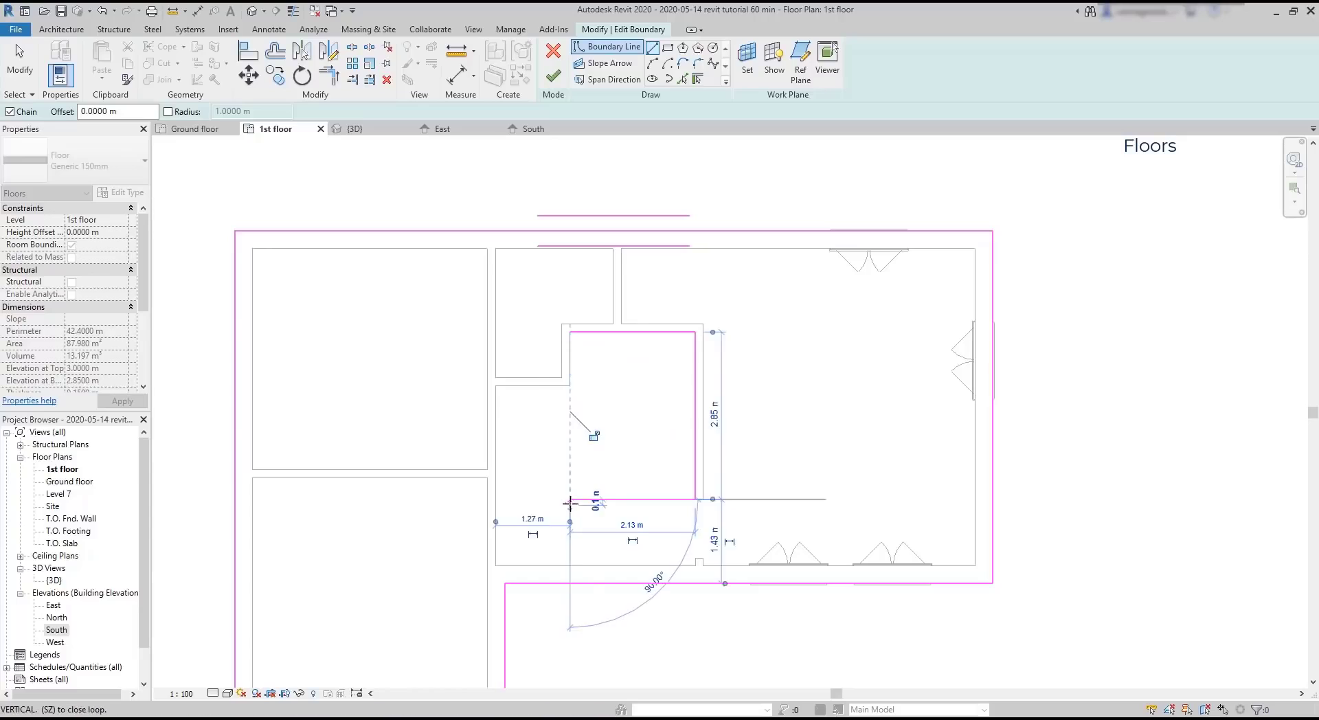
left_click(570, 332)
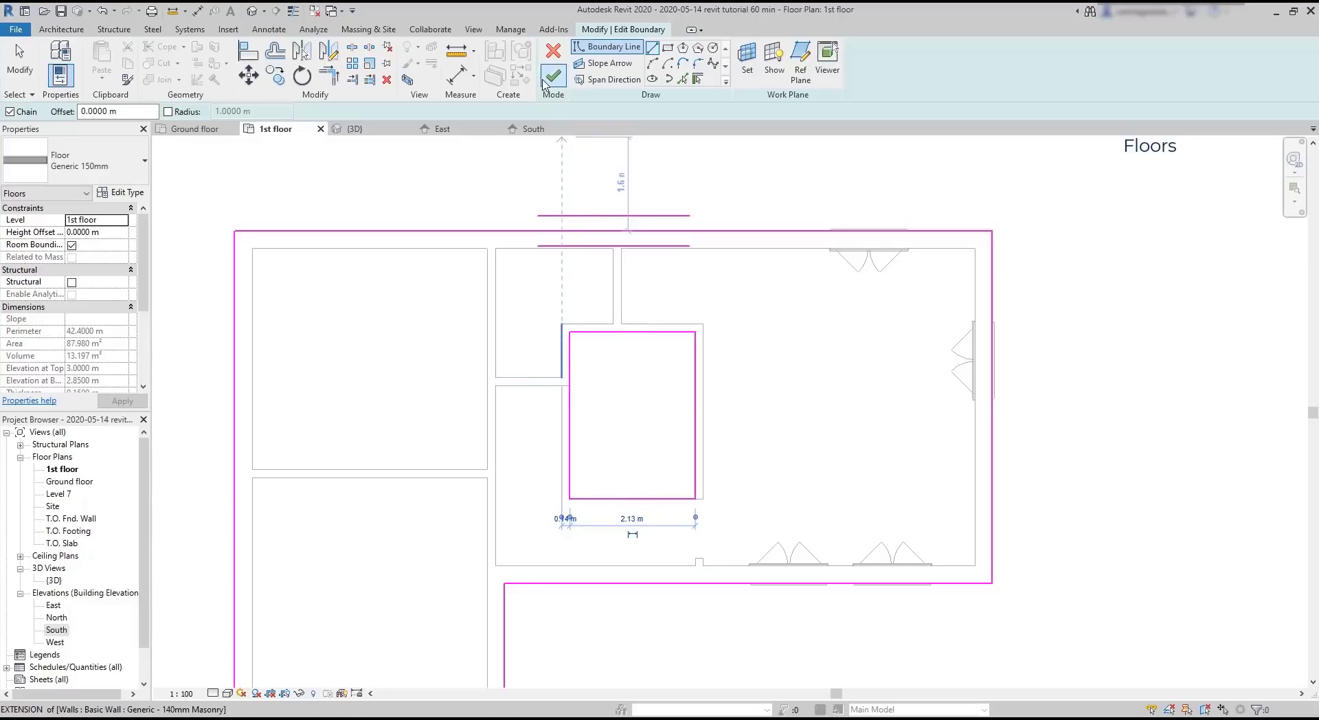
- Finish the boundary edit with the walls attached to the slab's bottom, and view the opening in 3D
left_click(550, 81)
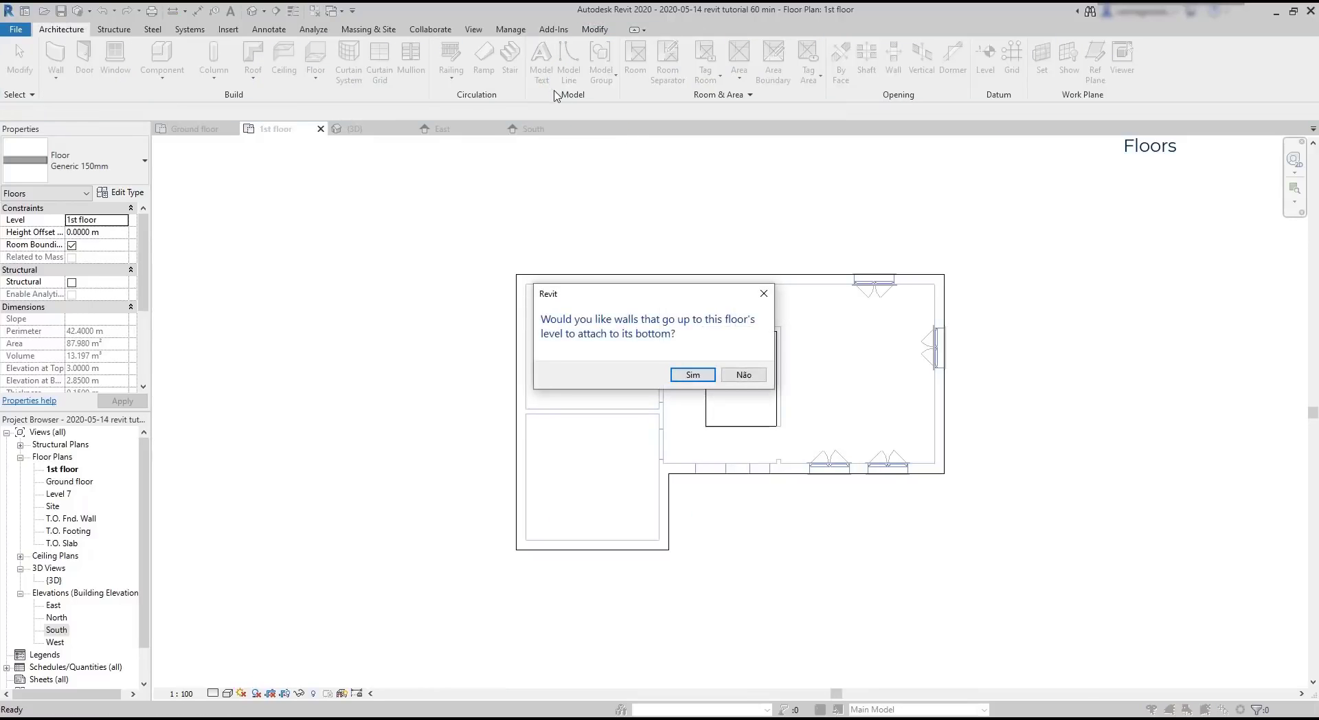
left_click(692, 375)
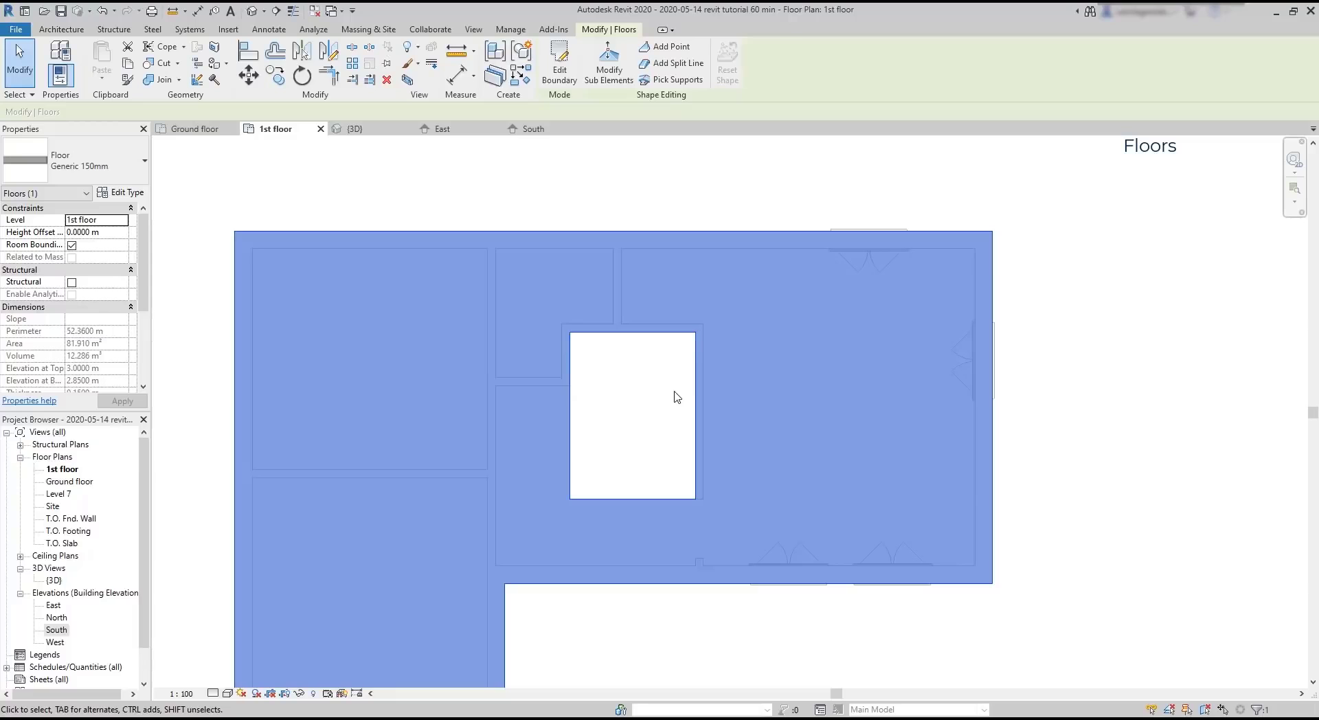
left_click(382, 134)
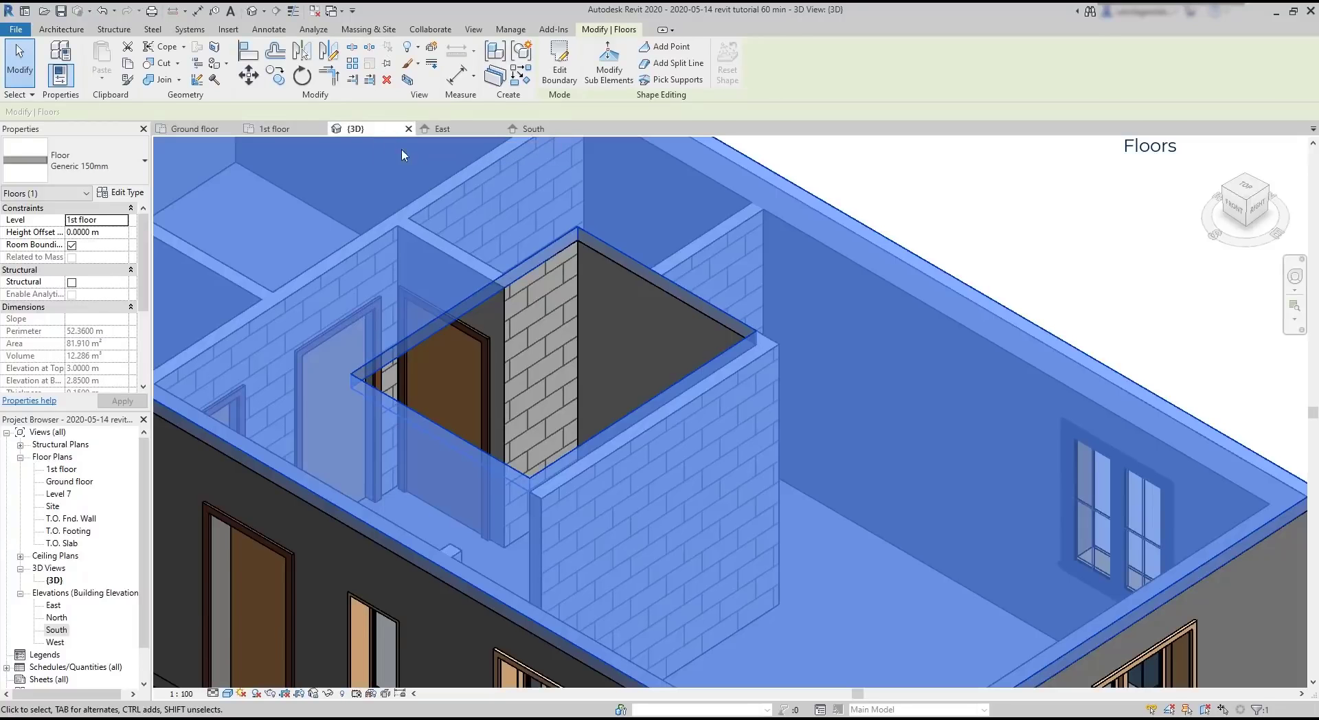
- Edit the 1st floor slab's boundary and extend three edges of the rectangular opening to the outer faces of the surrounding interior walls
middle_click_drag(555, 389, 591, 158, "shift")
left_click(558, 75)
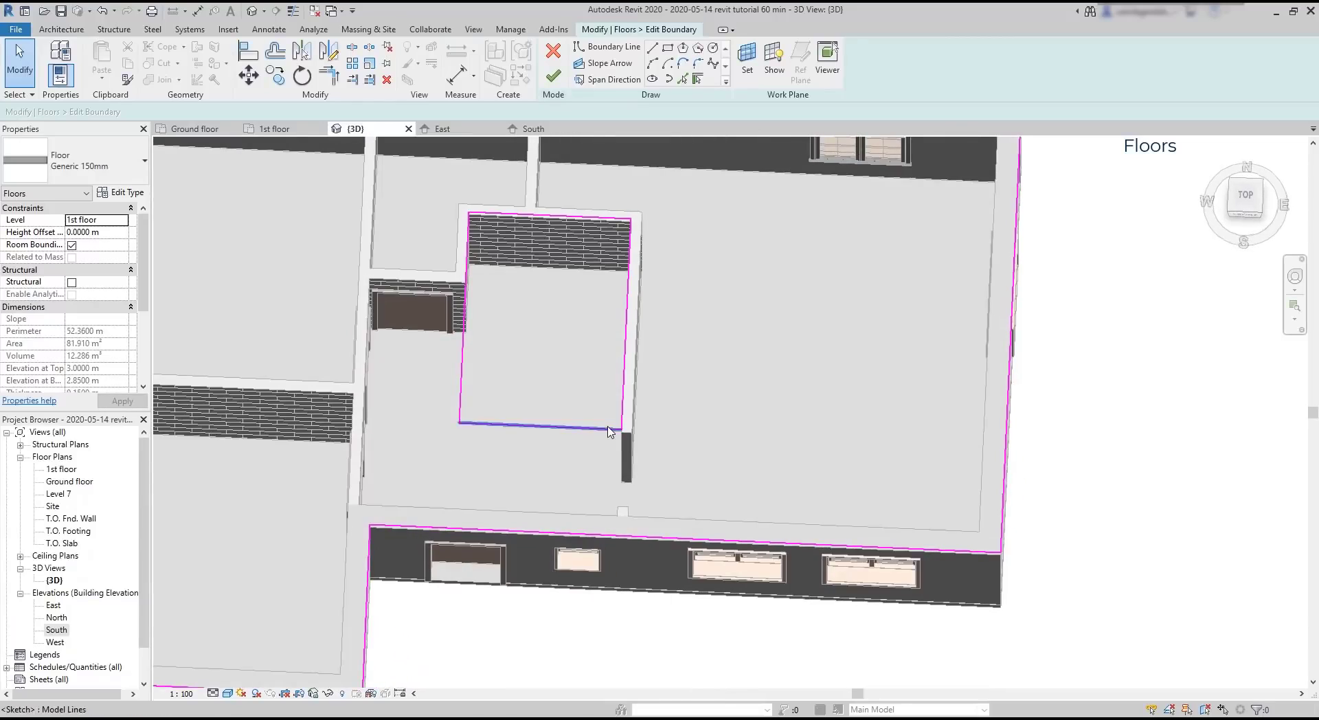
left_click(624, 412)
mouse_move(623, 412)
left_mouse_down()
mouse_move(680, 227)
mouse_move(480, 392)
mouse_move(643, 211)
left_mouse_up()
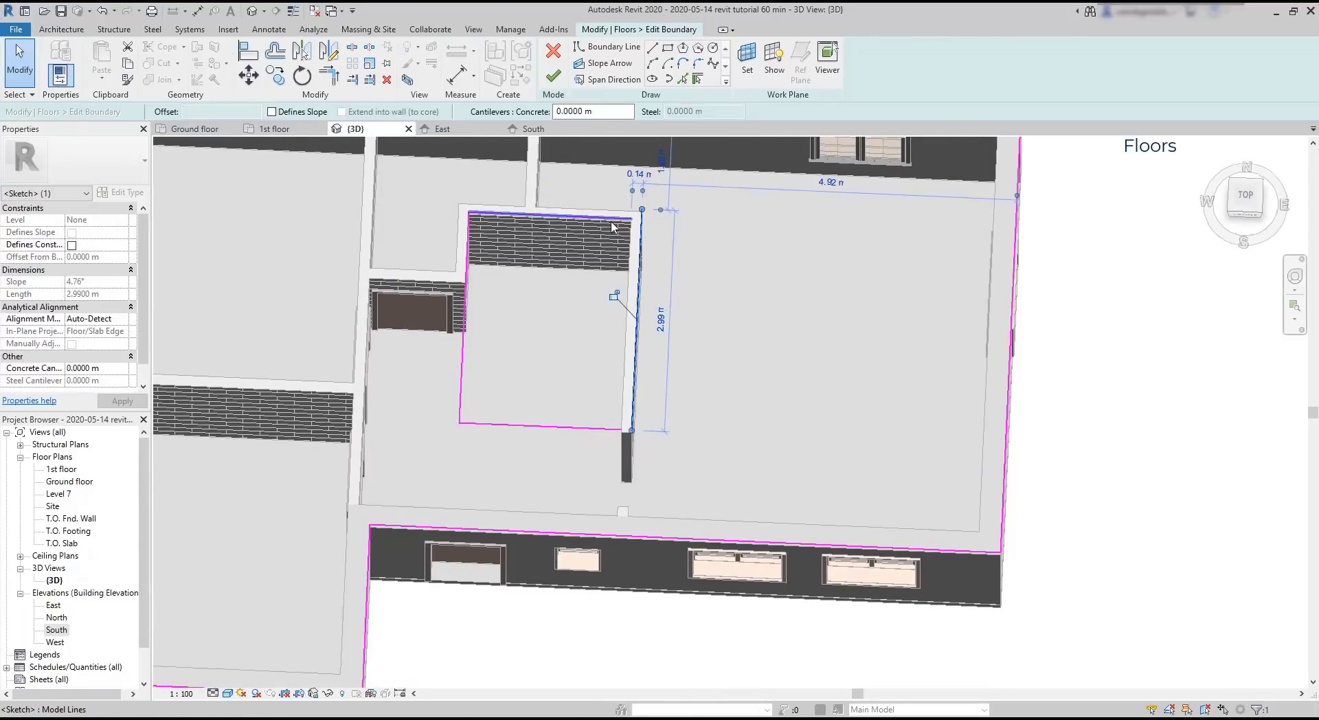
left_click(611, 211)
key("Escape")
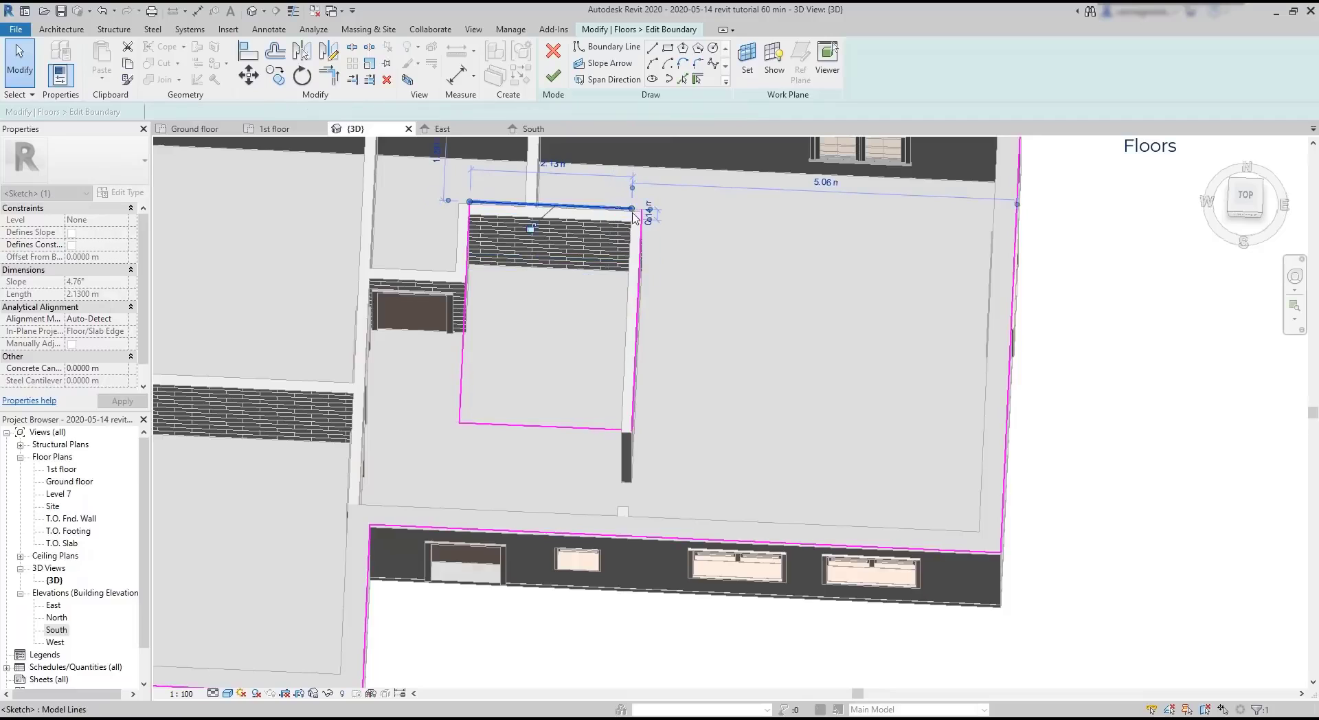
left_click(629, 208)
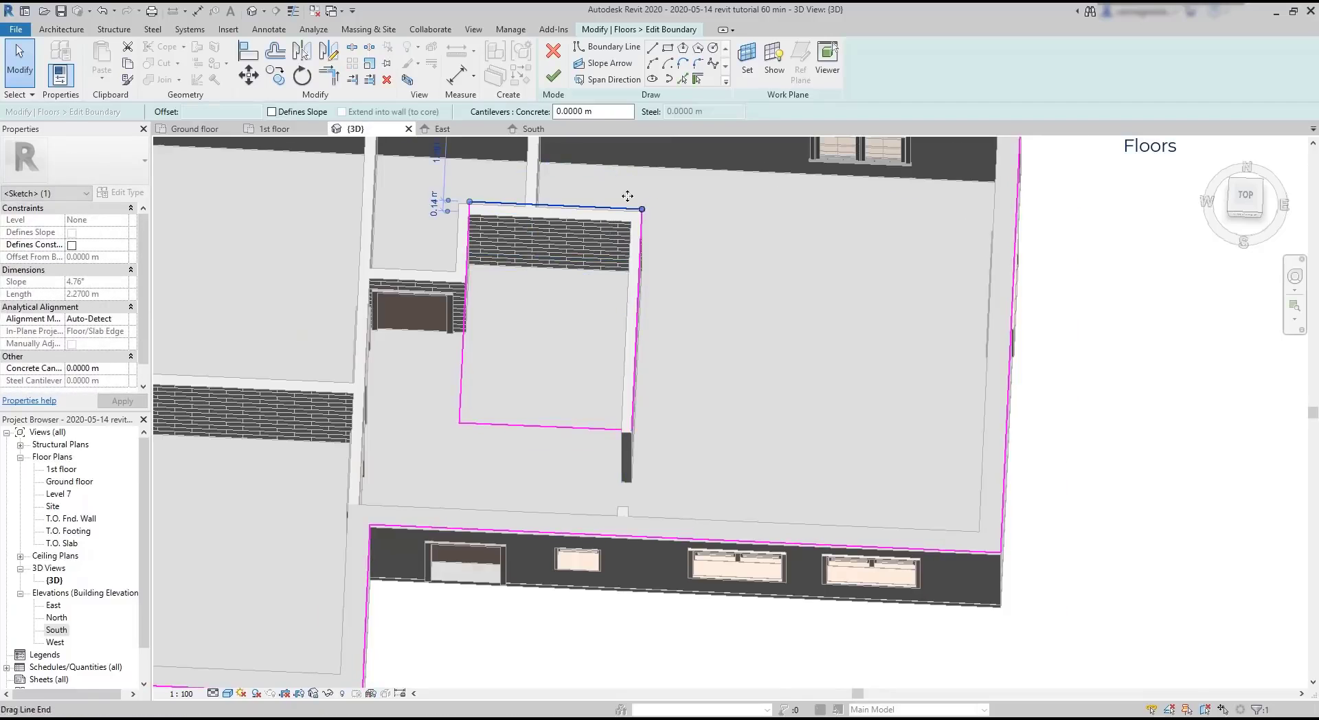
scroll(635, 206, "up", 2)
left_click_drag(387, 254, 374, 257)
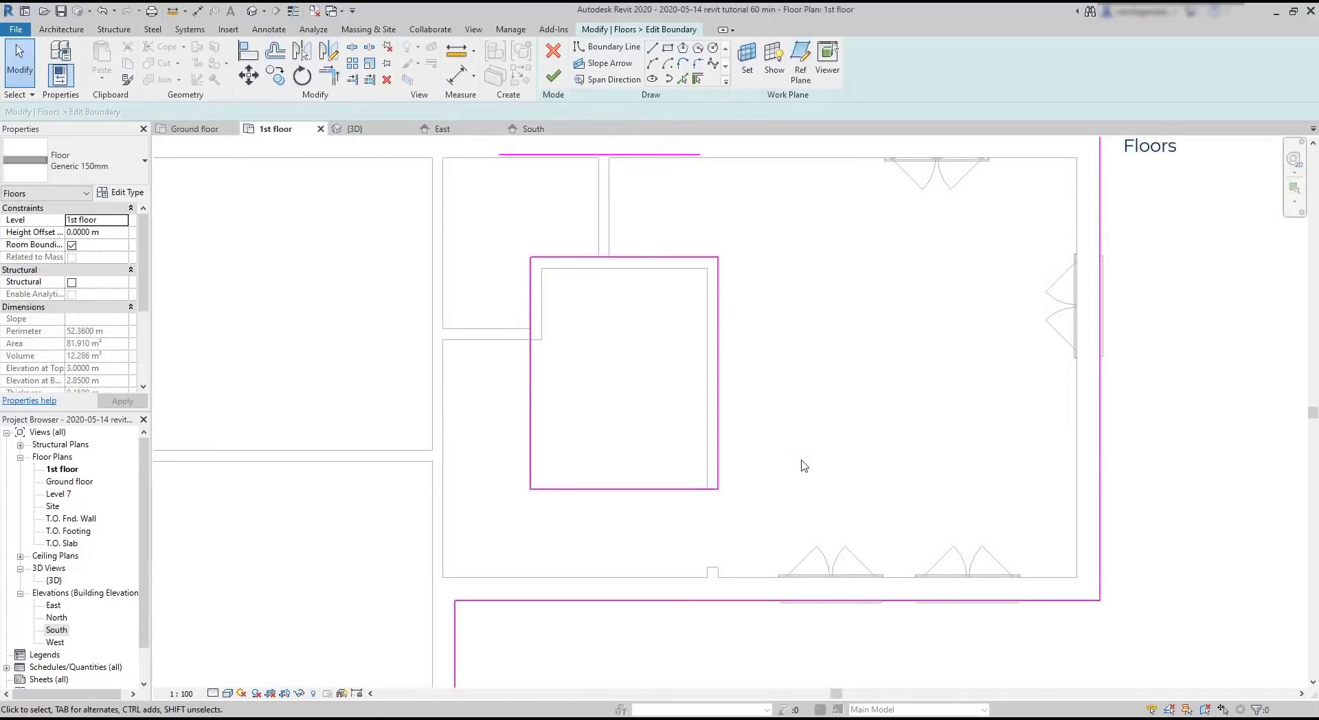
- Finish the slab's boundary edit and inspect the enlarged opening in the 3D view
scroll(805, 466, "down", 1)
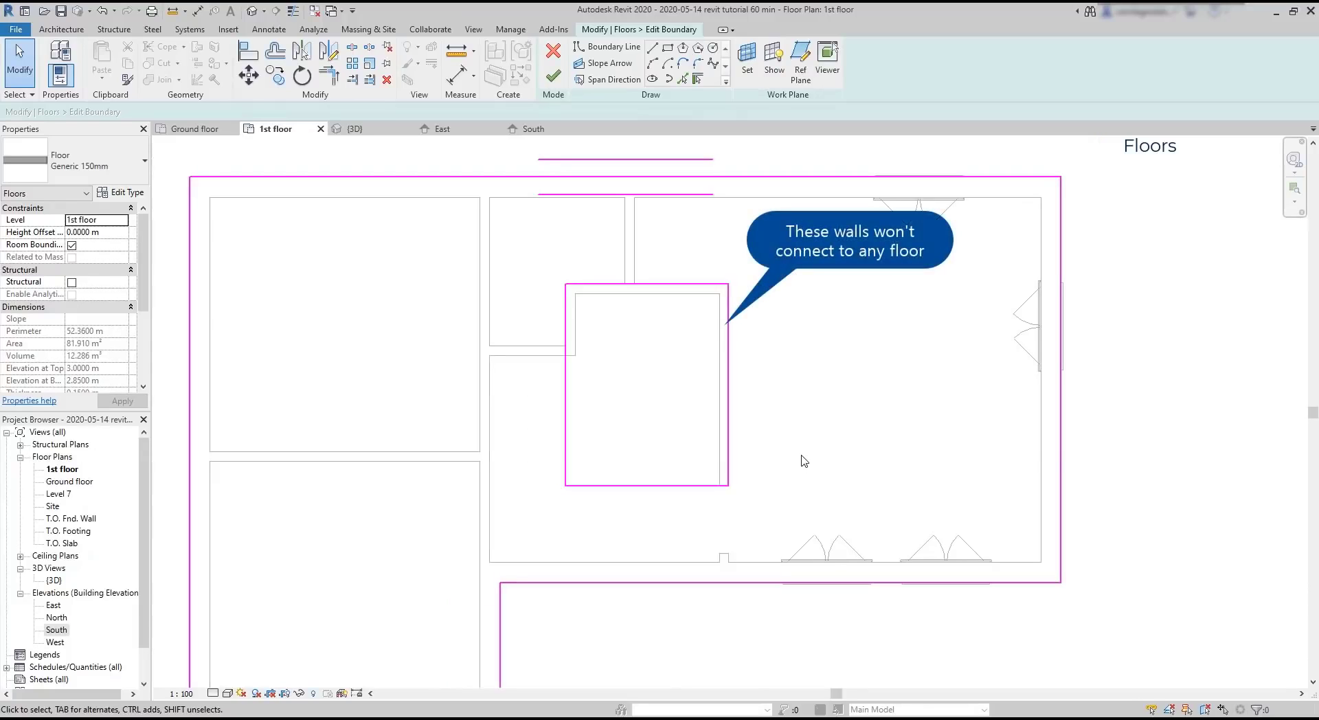
left_click(553, 75)
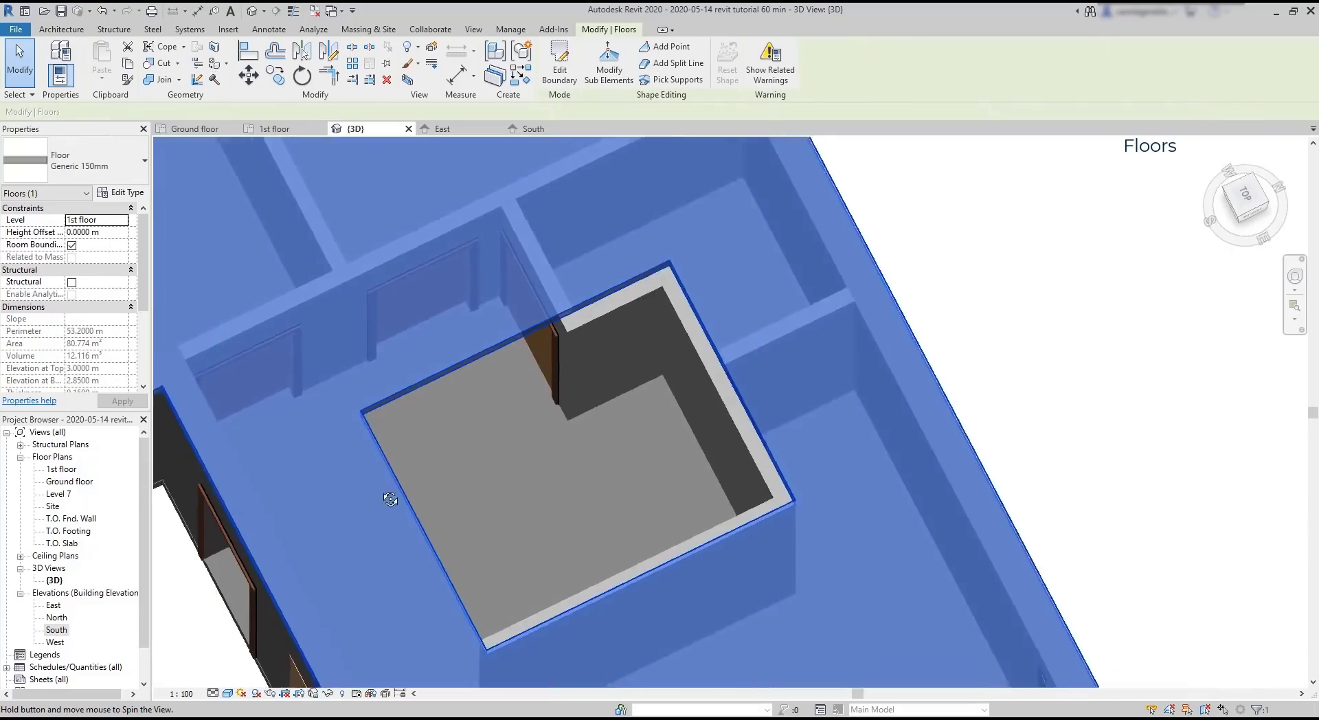
middle_click_drag(580, 364, 377, 406, "shift")
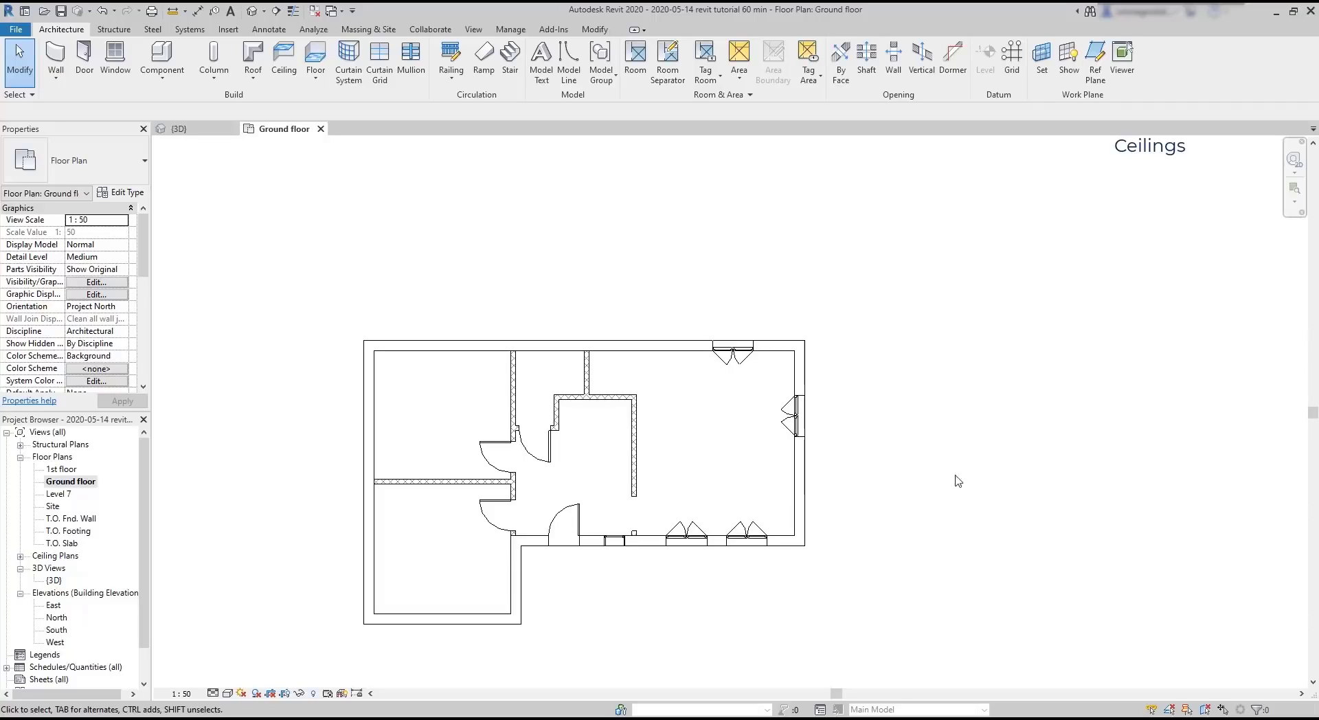
- Place an automatic 600 x 1200mm grid ceiling in the plan's upper-left room and open the Ground floor ceiling plan
left_click(291, 66)
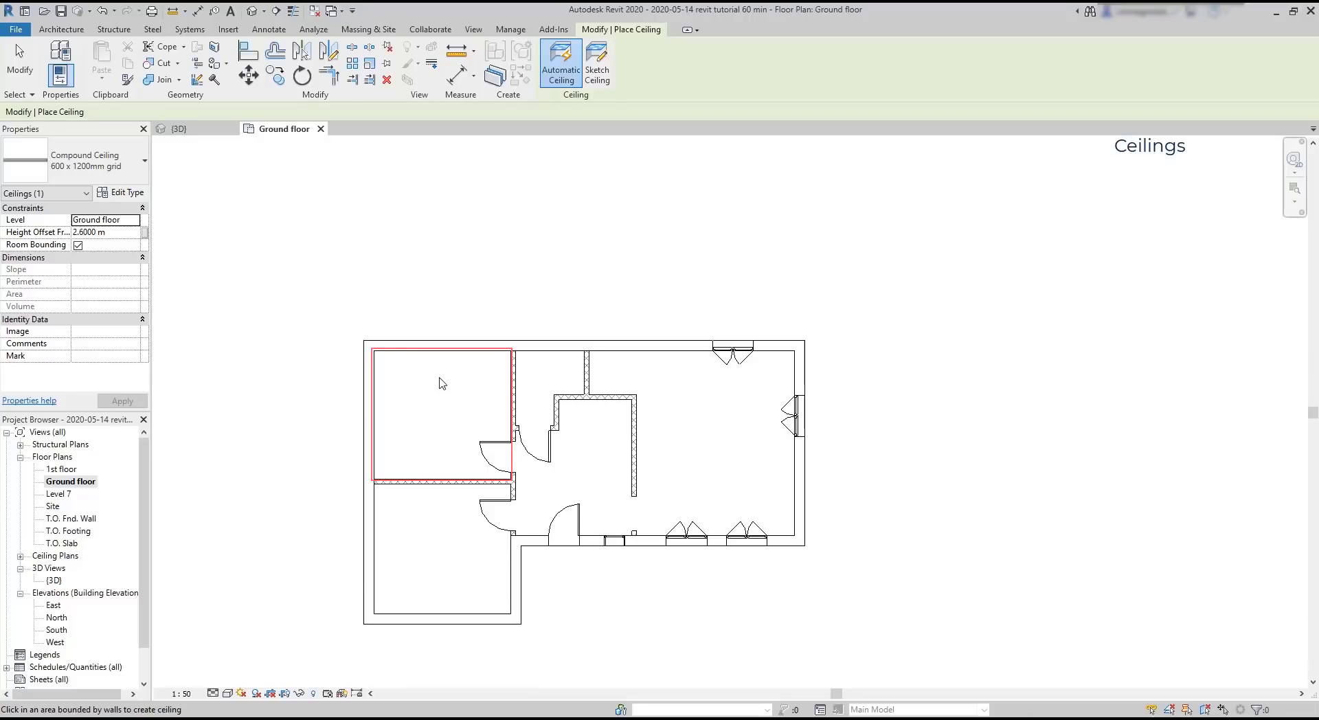
left_click(442, 383)
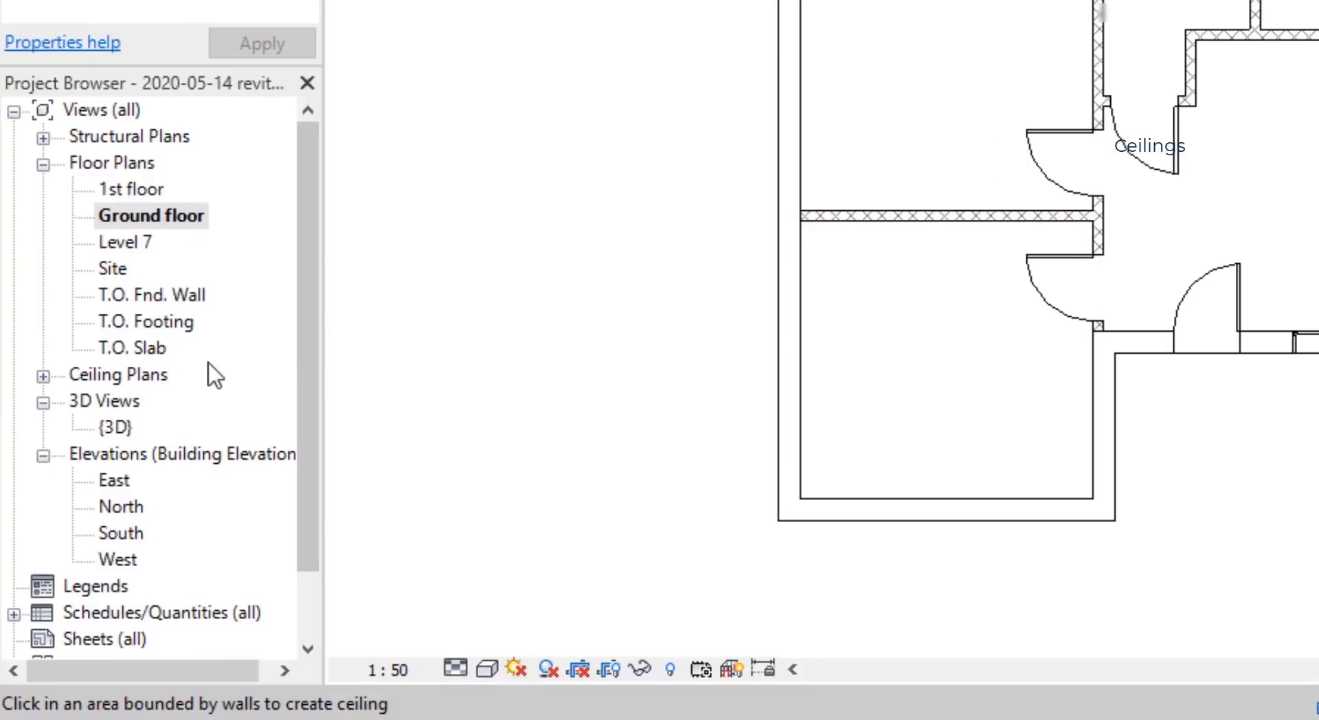
left_click(42, 375)
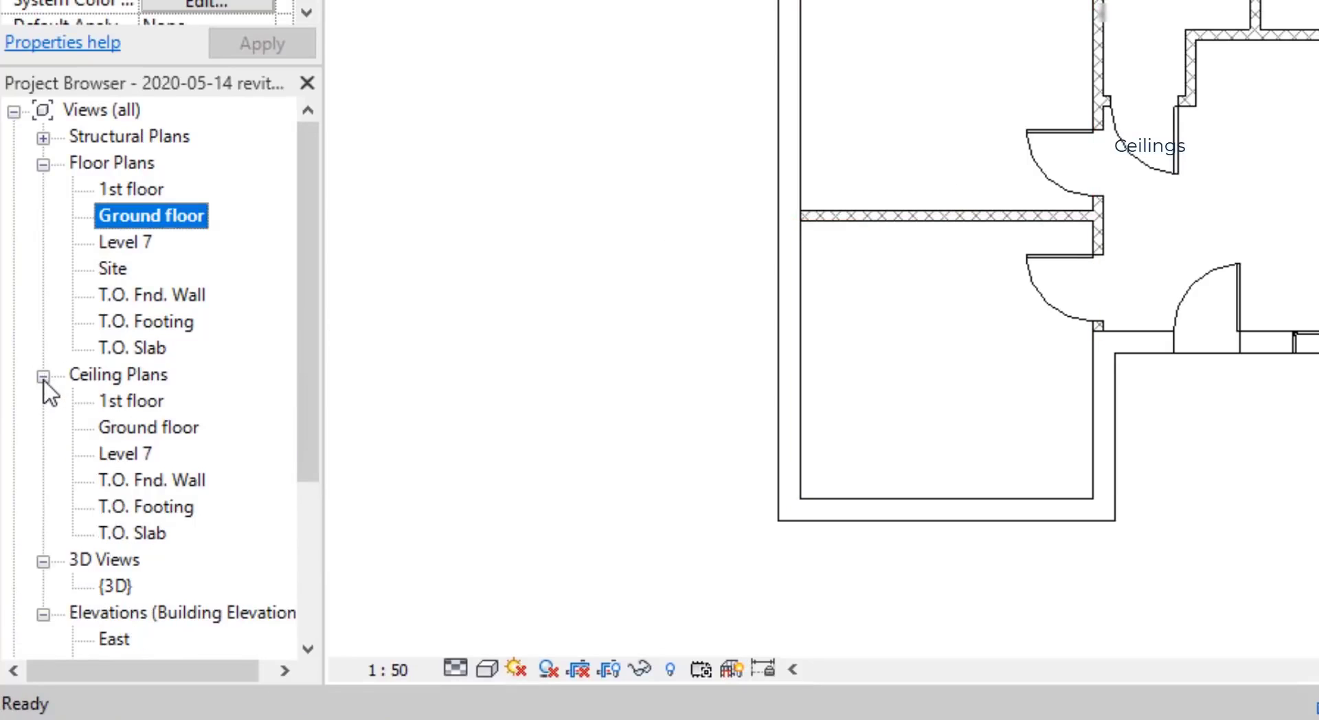
double_click(121, 426)
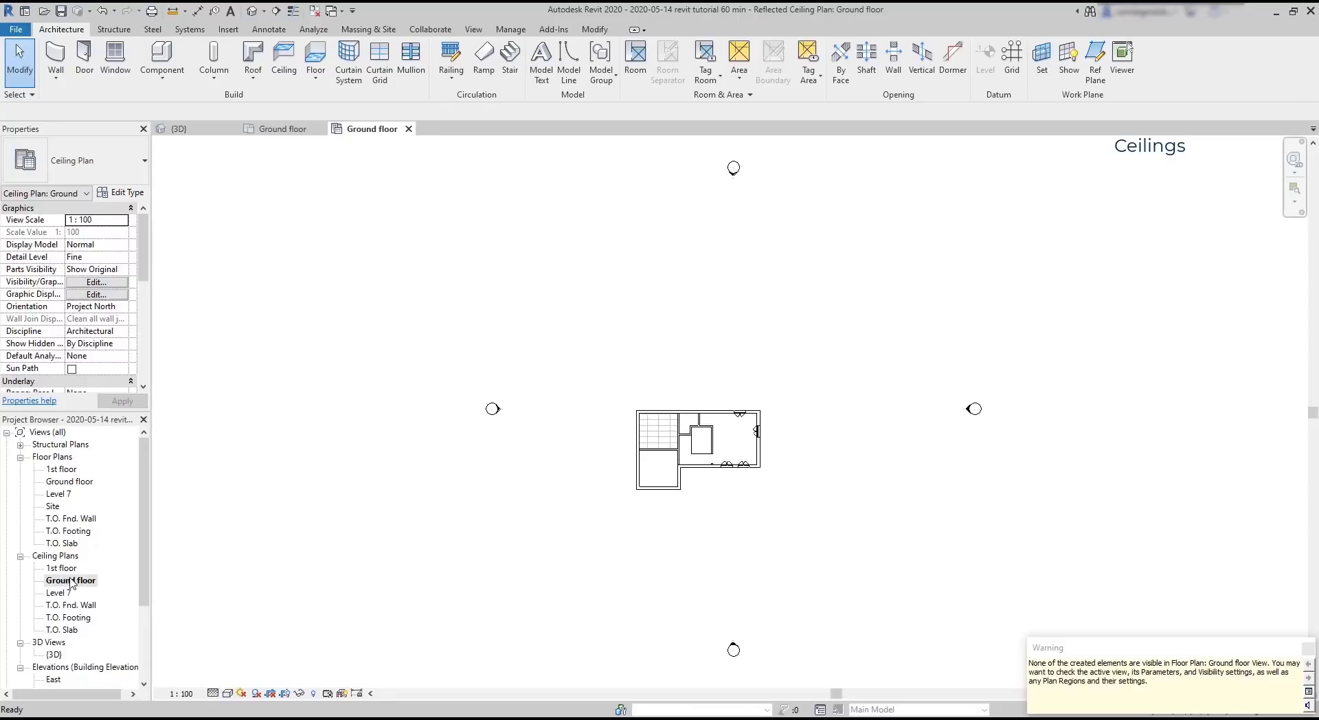
scroll(717, 431, "up", 5)
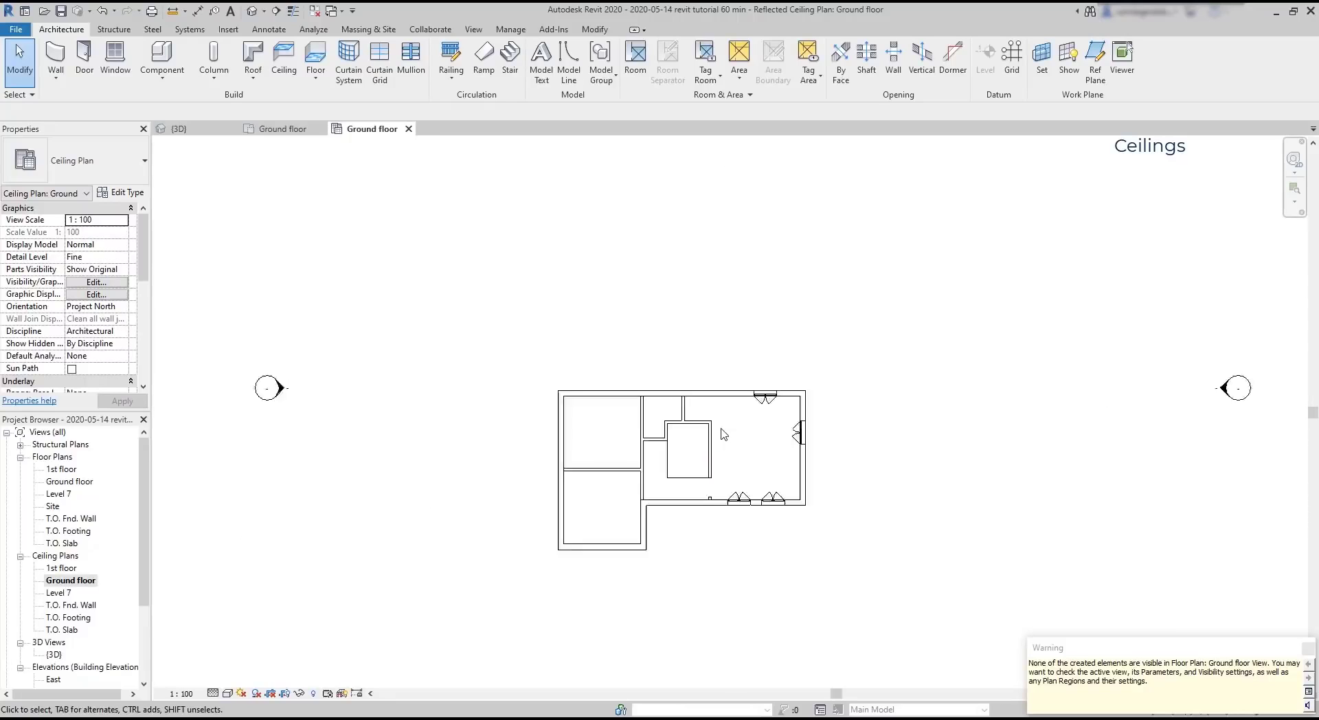
scroll(765, 589, "up", 2)
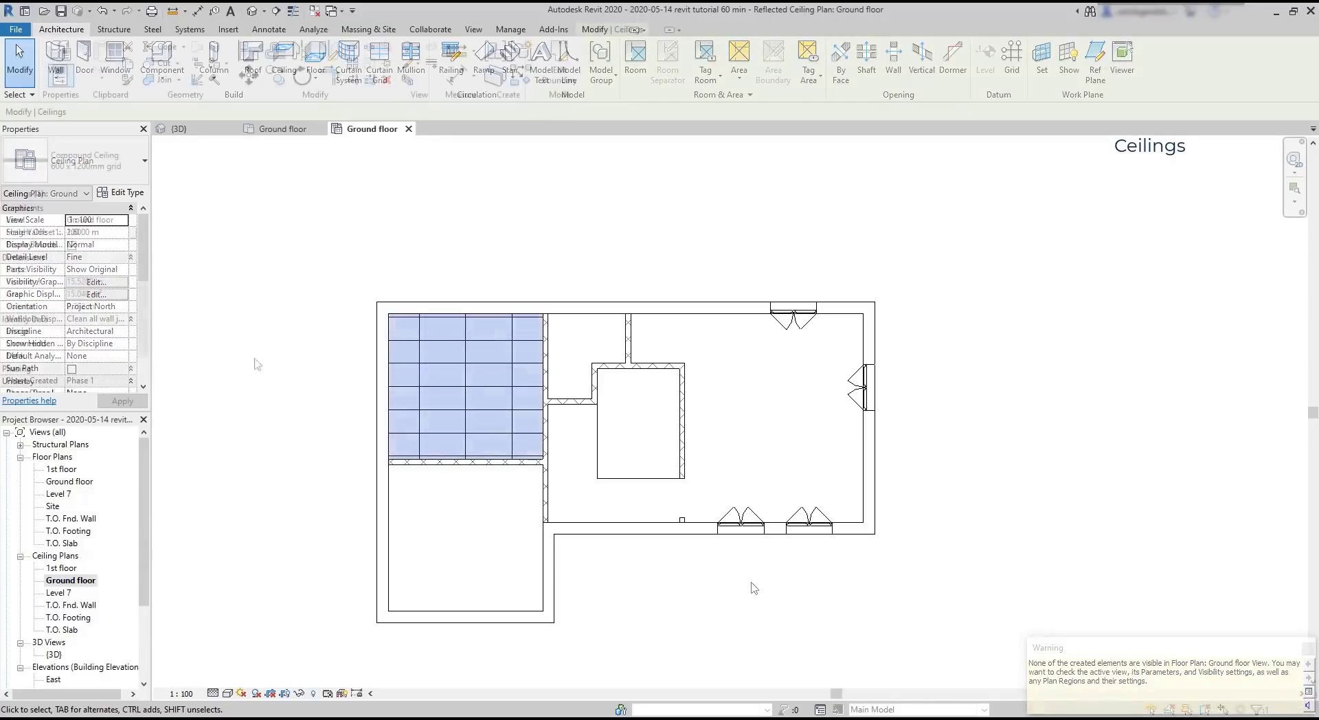
- Change the upper-left room's ceiling to the 600 x 600mm grid compound type
left_click(481, 398)
left_click(137, 177)
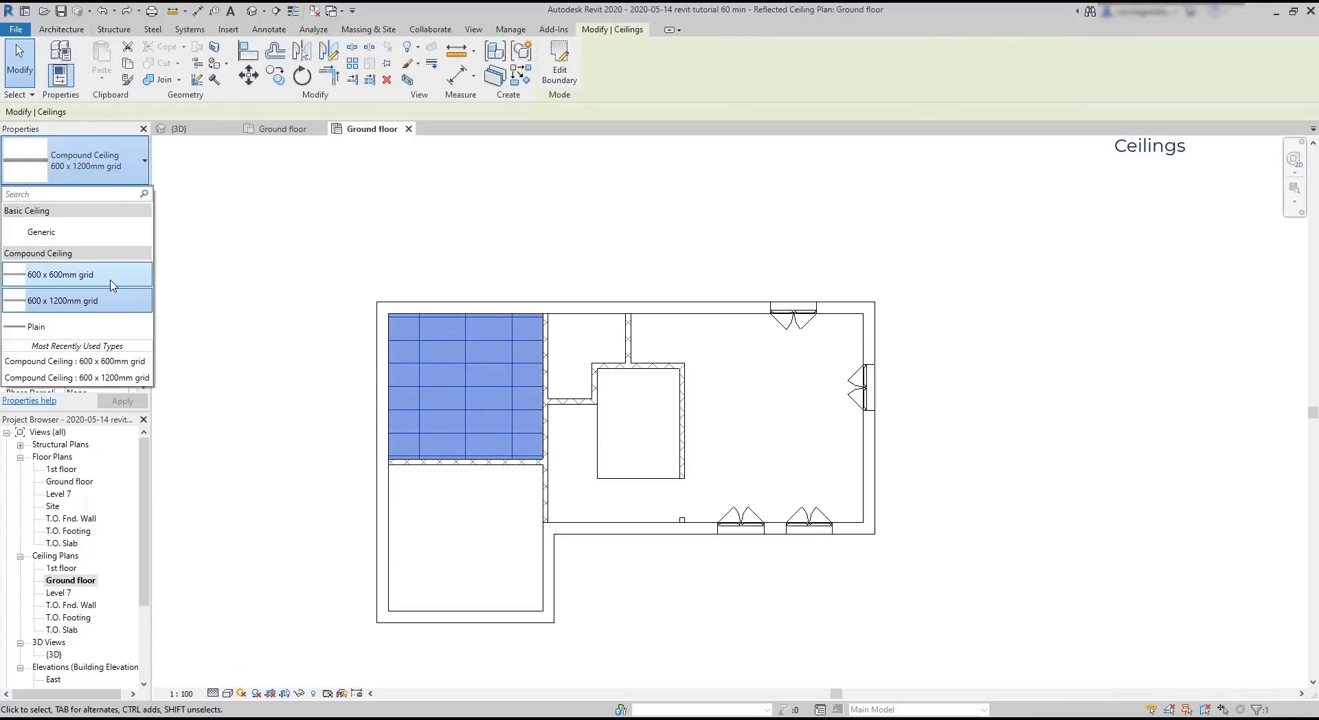
left_click(111, 281)
- Try the Generic basic ceiling type on the upper-left room's ceiling
left_click(137, 165)
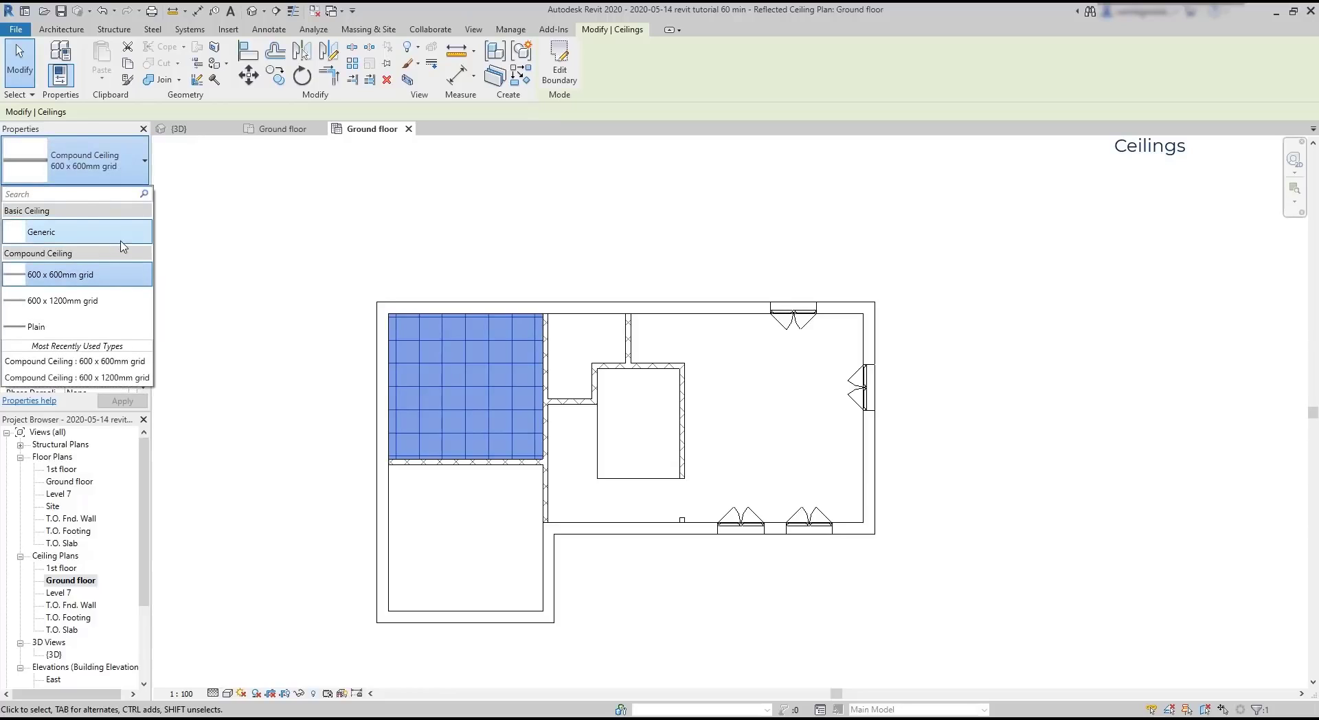
left_click(124, 234)
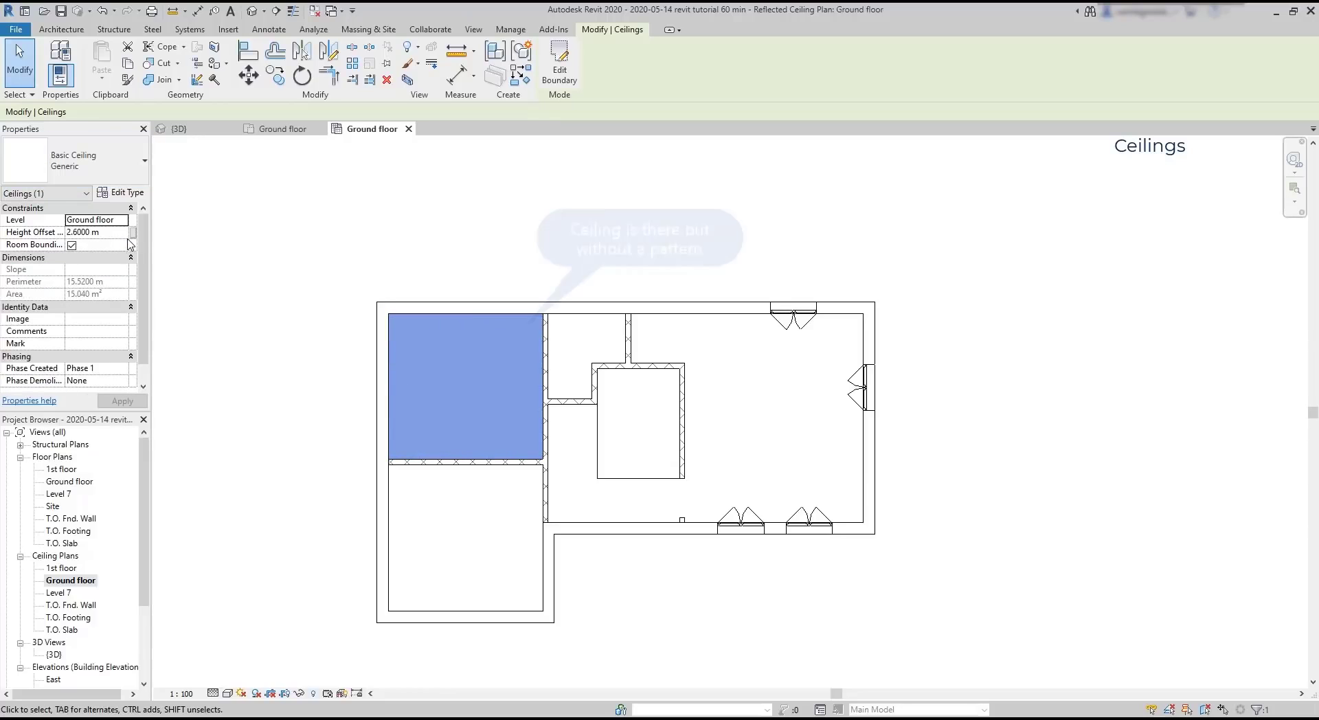
left_click(327, 389)
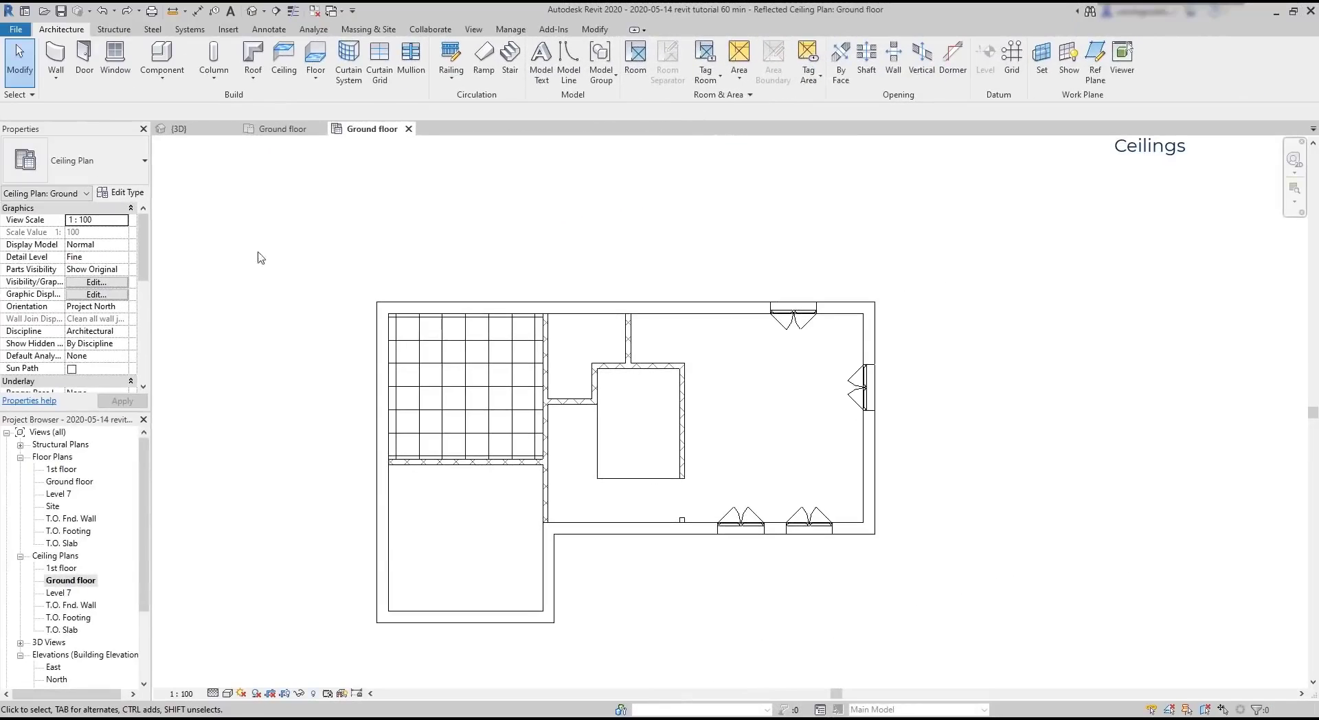
- Place automatic 600 x 600mm grid ceilings in the lower-left room and the small L-shaped room beside the upper-left room
left_click(283, 59)
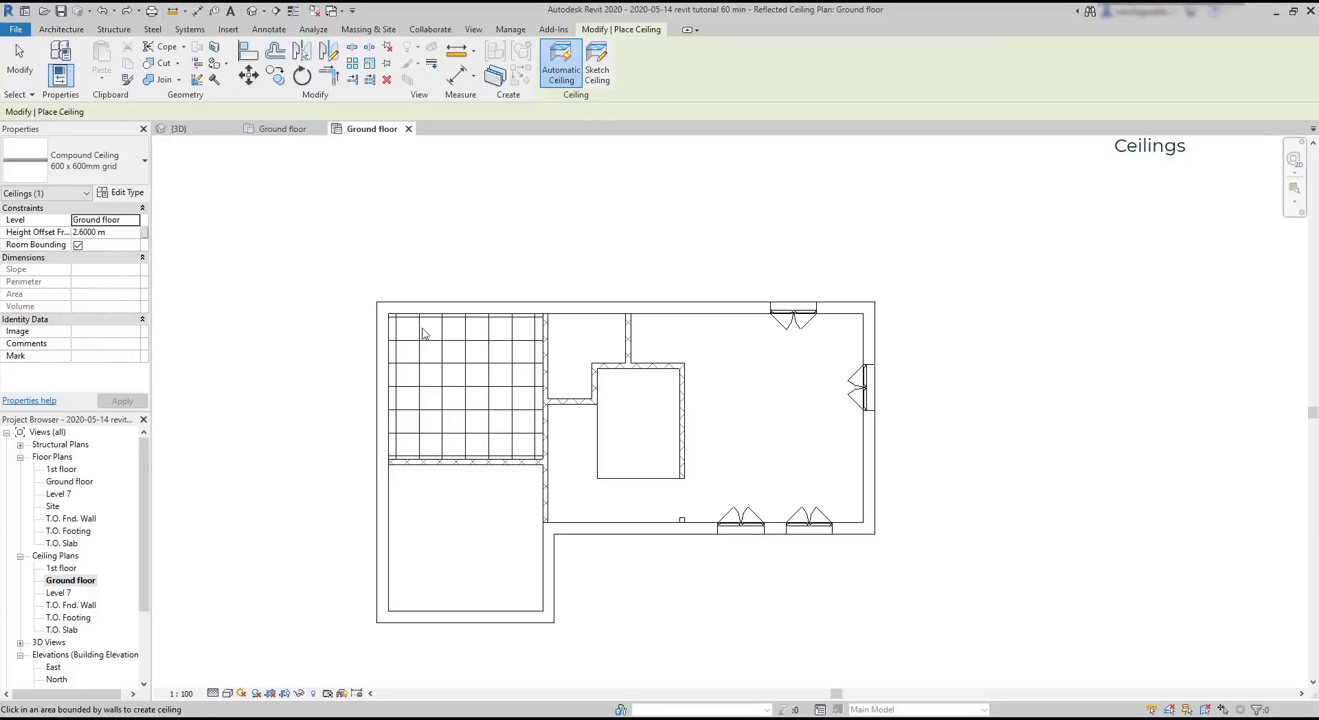
left_click(493, 509)
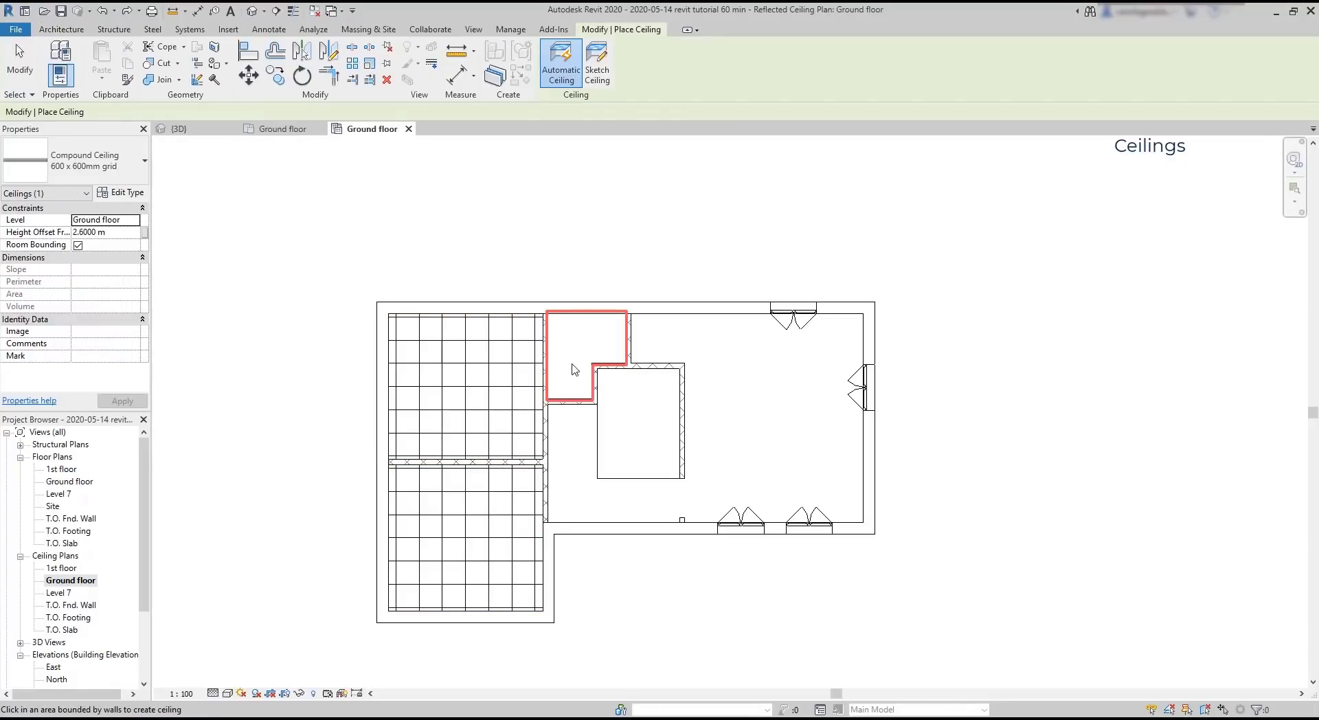
left_click(572, 364)
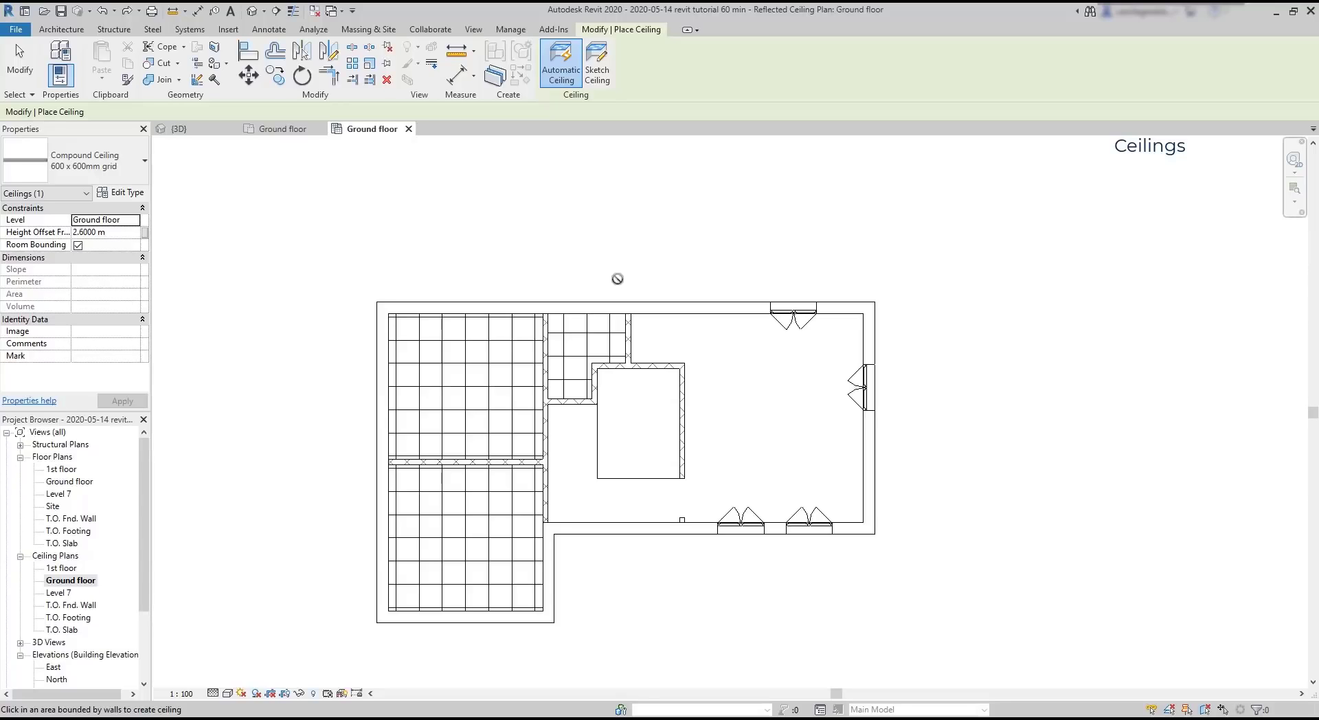
key("Escape")
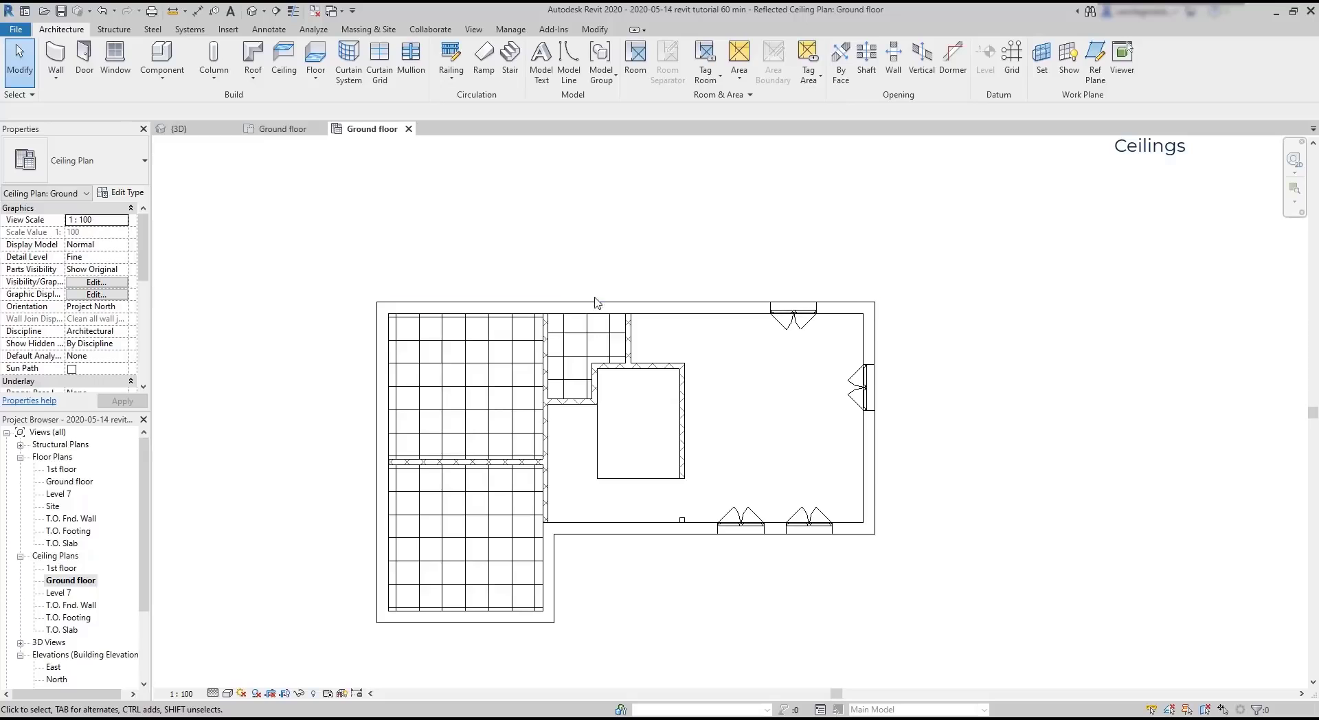
- Select a horizontal grid line of the small L-shaped room's ceiling and shift the grid pattern slightly downward
left_click(587, 356)
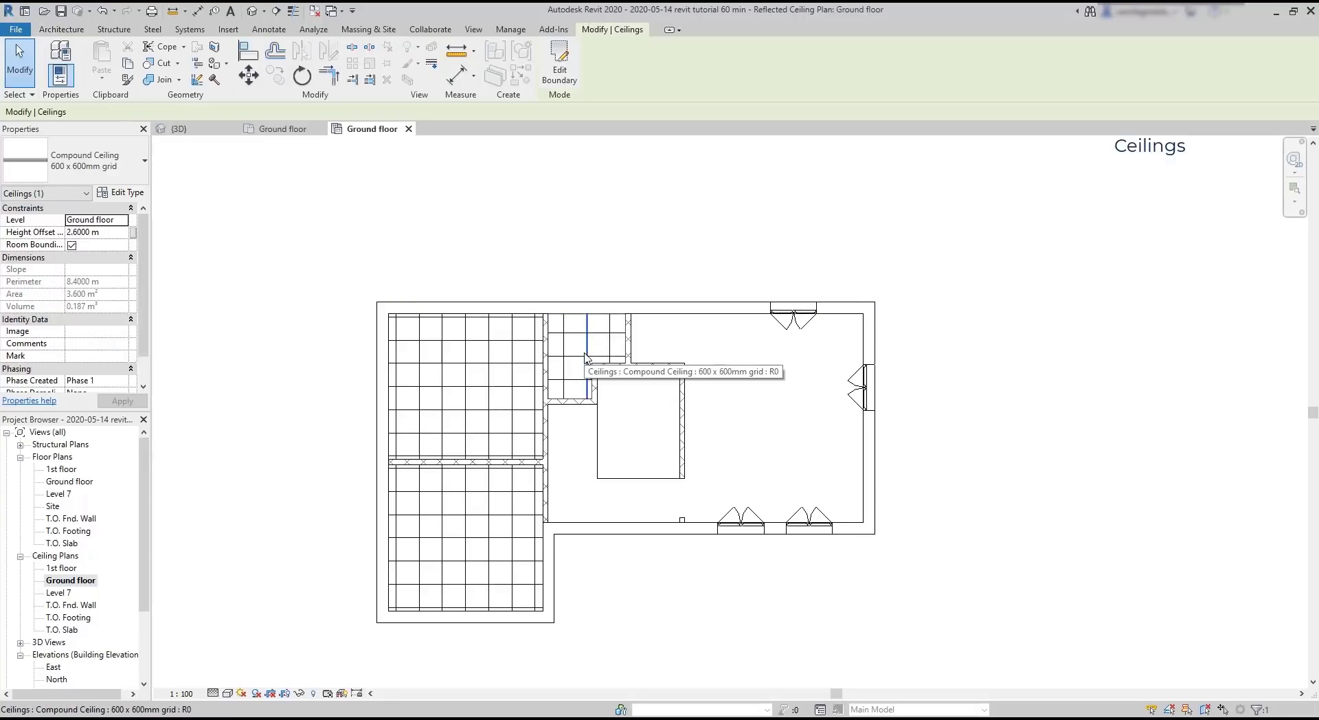
scroll(576, 362, "up", 3)
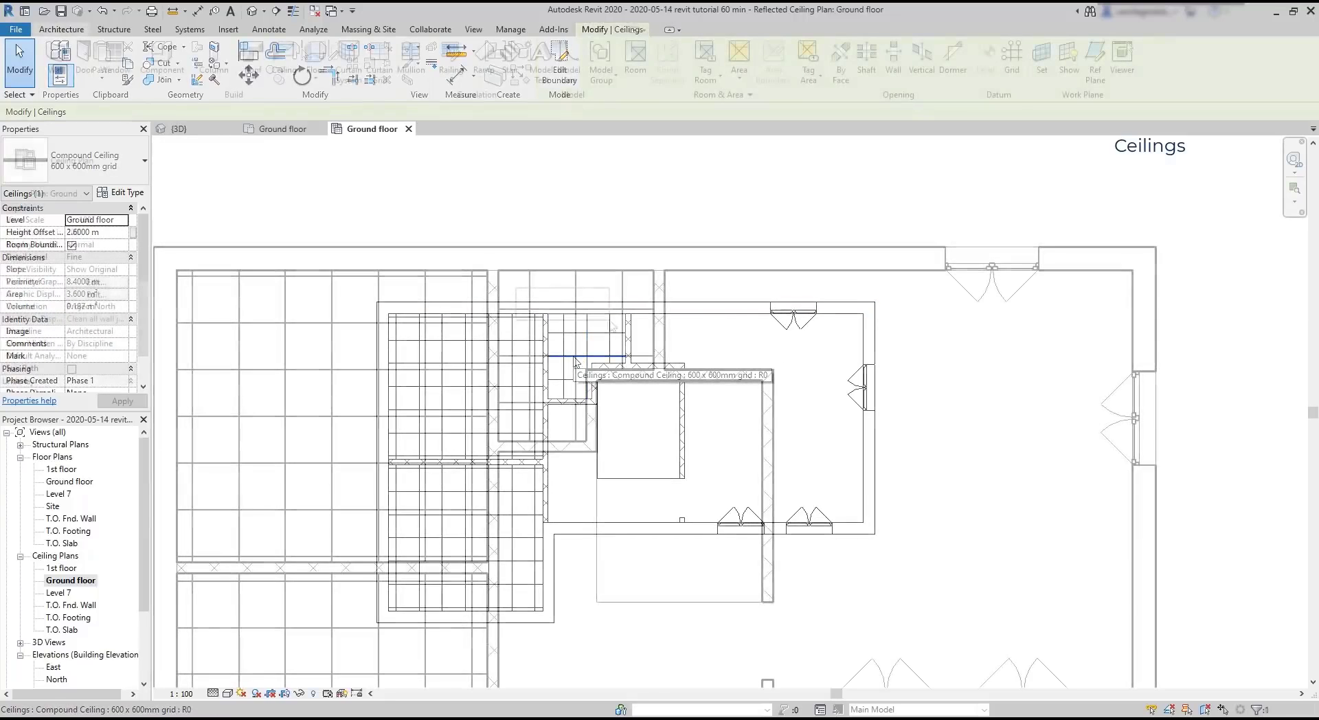
key("Escape")
left_click_drag(638, 341, 512, 307)
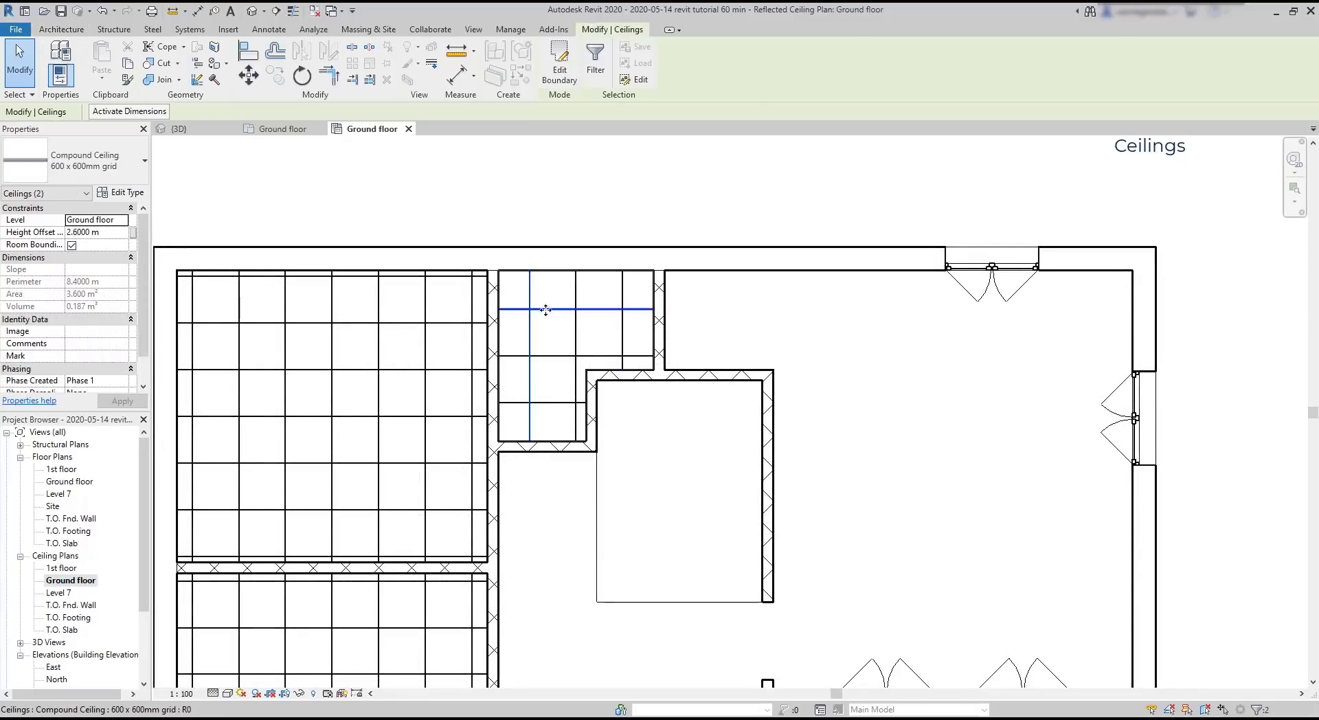
key("Escape")
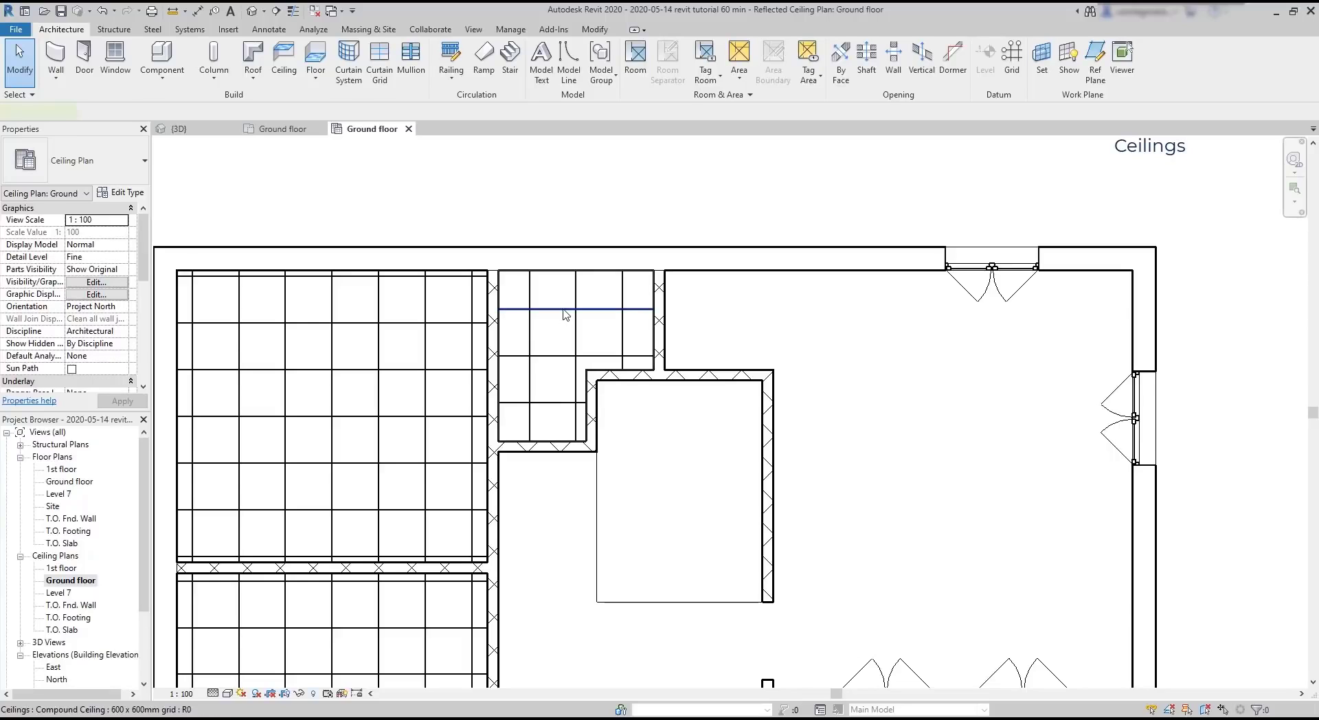
left_click(560, 310)
left_click_drag(557, 339, 559, 317)
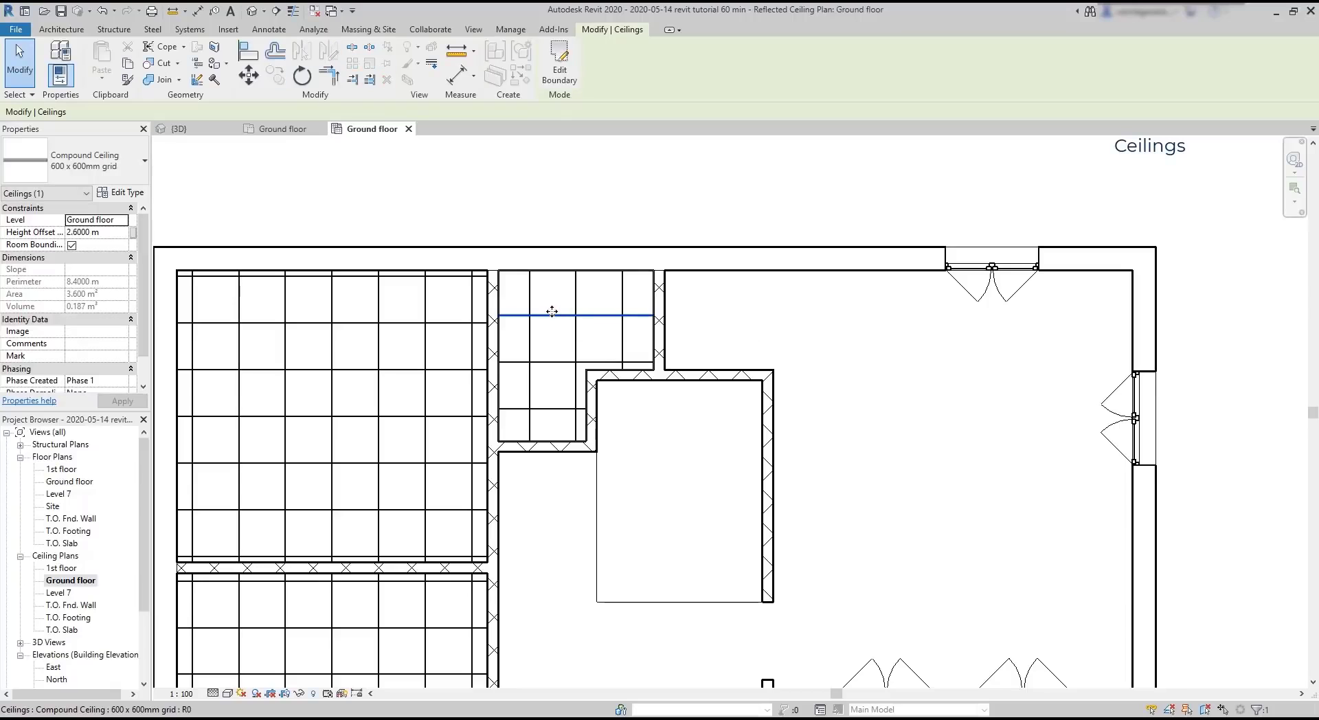
- Reposition the small L-shaped room's ceiling grid with the Move tool, starting from the selected grid line
left_click(248, 76)
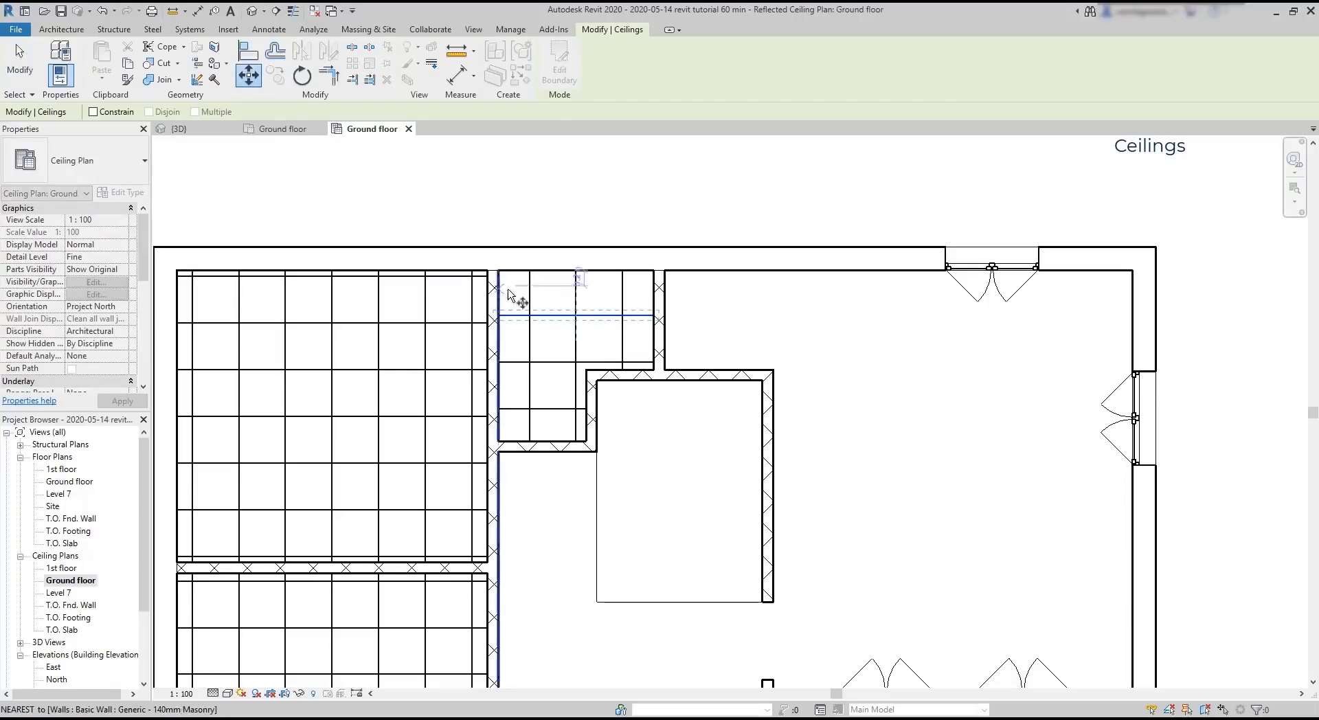
left_click(577, 314)
key("Escape")
key("Escape")
scroll(574, 350, "down", 2)
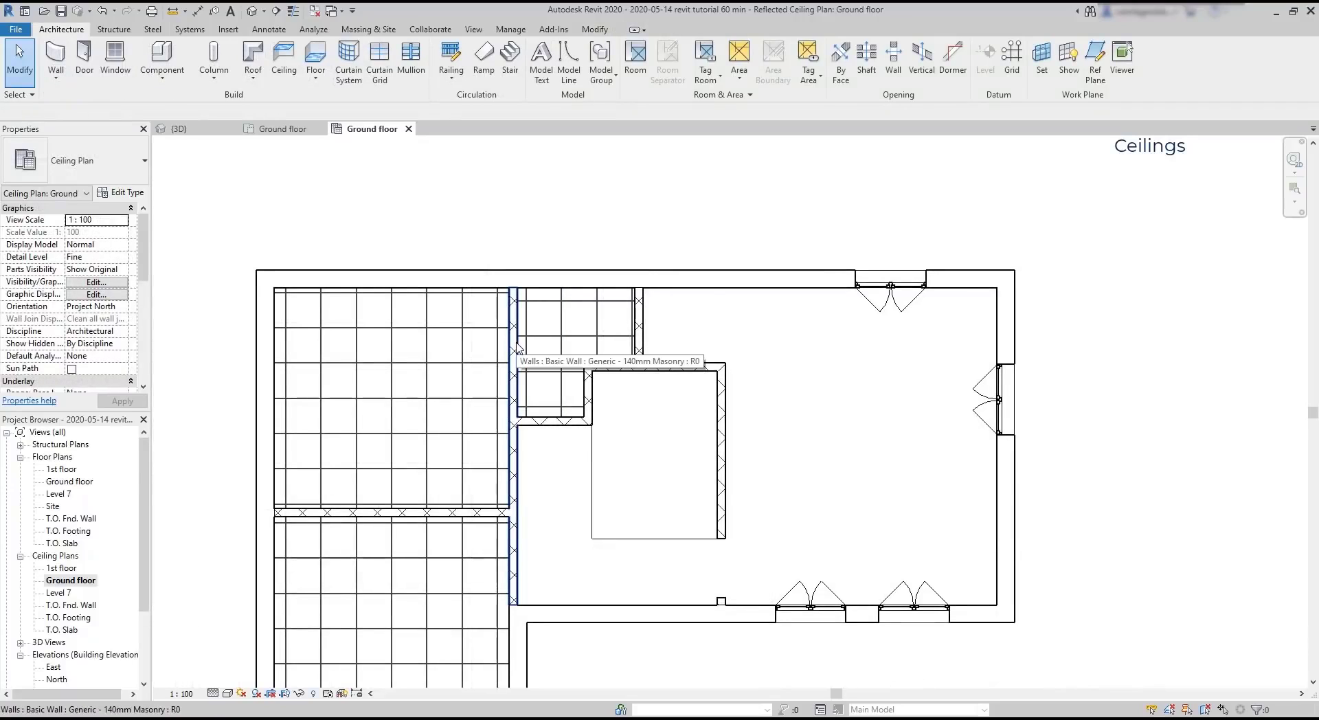
- Select the small L-shaped room's whole ceiling by its boundary, and try picking the upper-left room's ceiling the same way
key("Tab")
key("Tab")
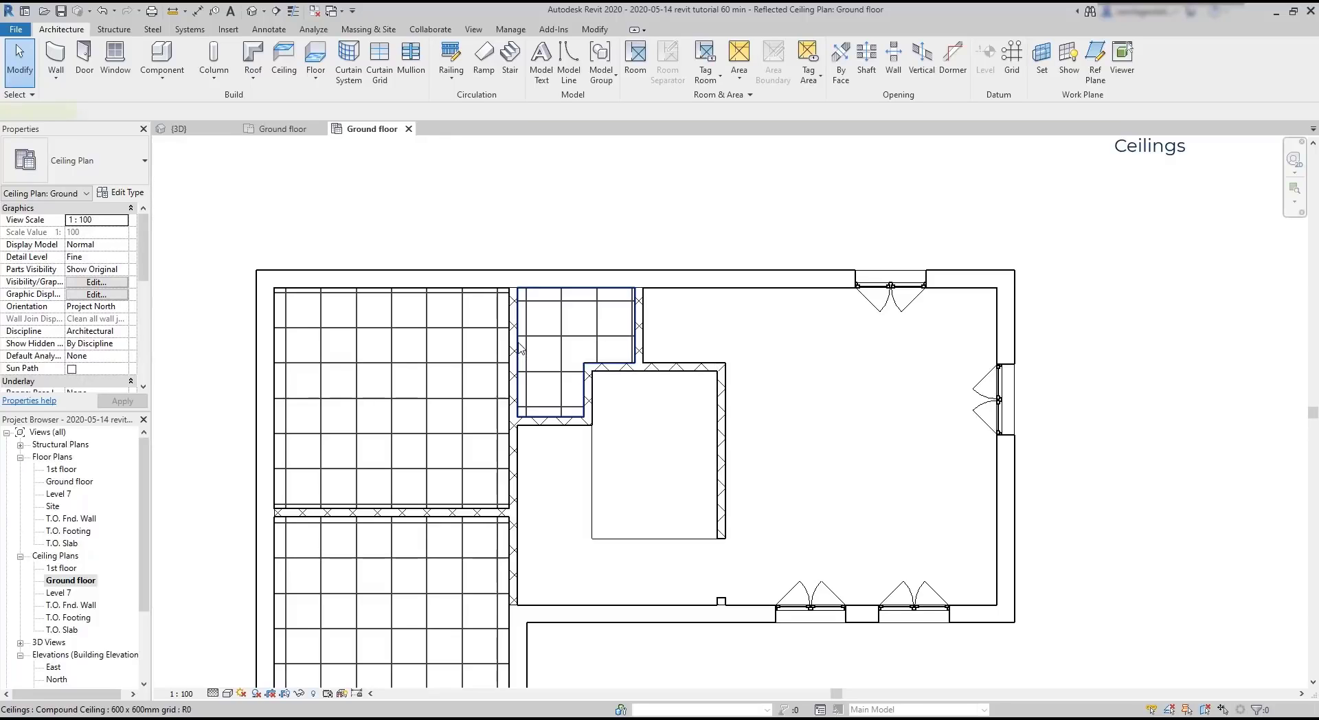
left_click(520, 347)
scroll(589, 224, "down", 2)
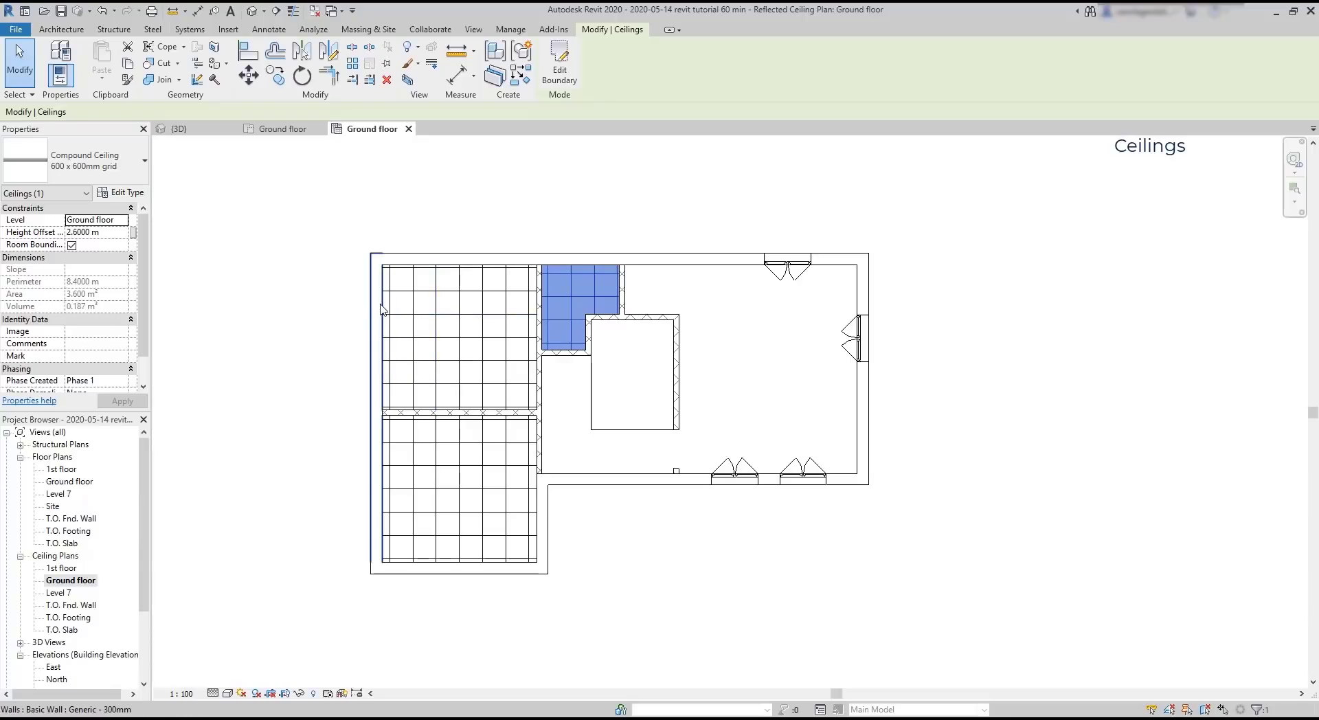
key("Tab")
key("Tab")
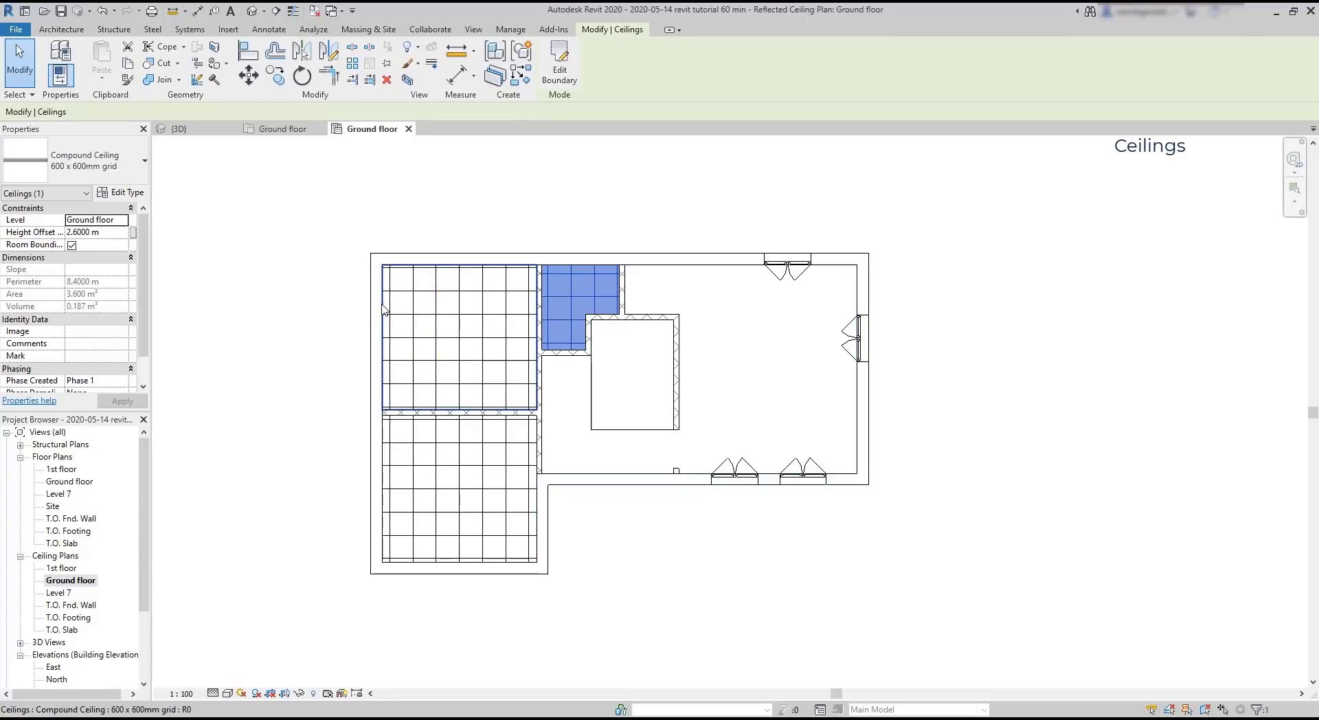
left_click(384, 307, "ctrl")
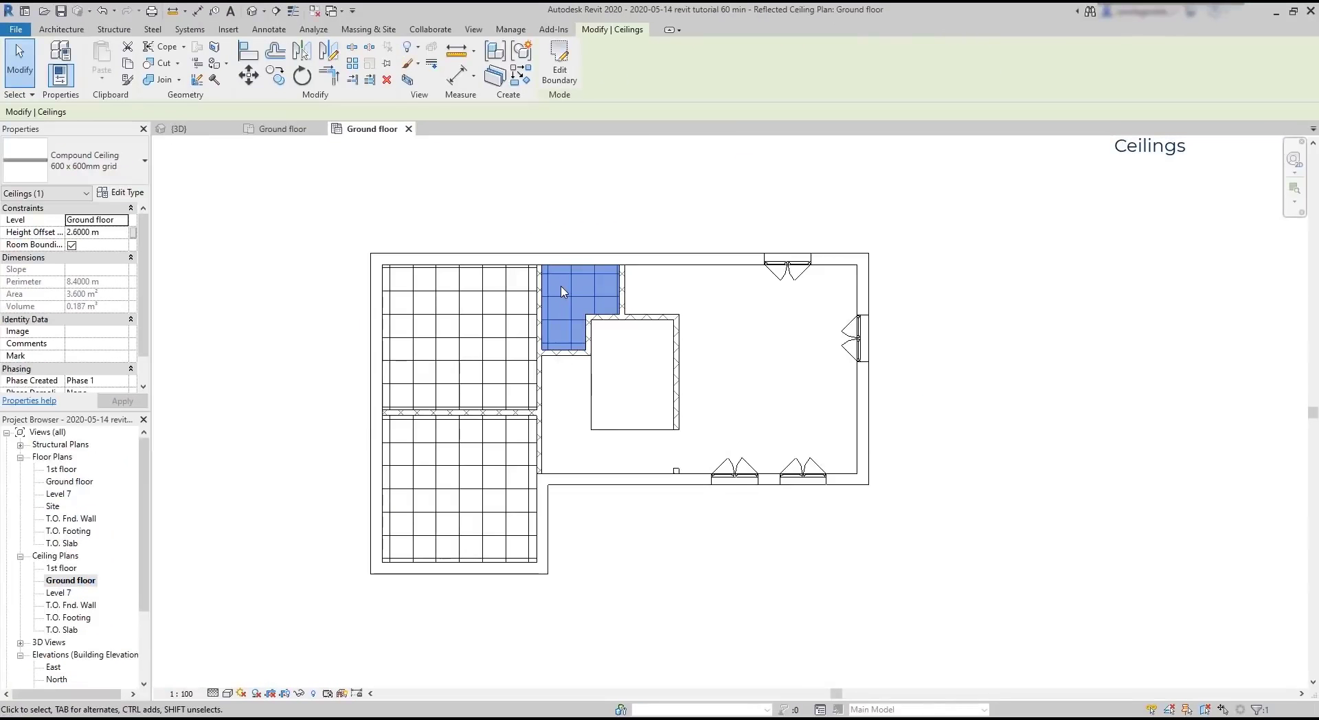
- Select all 600 x 600mm grid ceiling instances visible in the view, starting from the small L-shaped room's ceiling
right_click(561, 288)
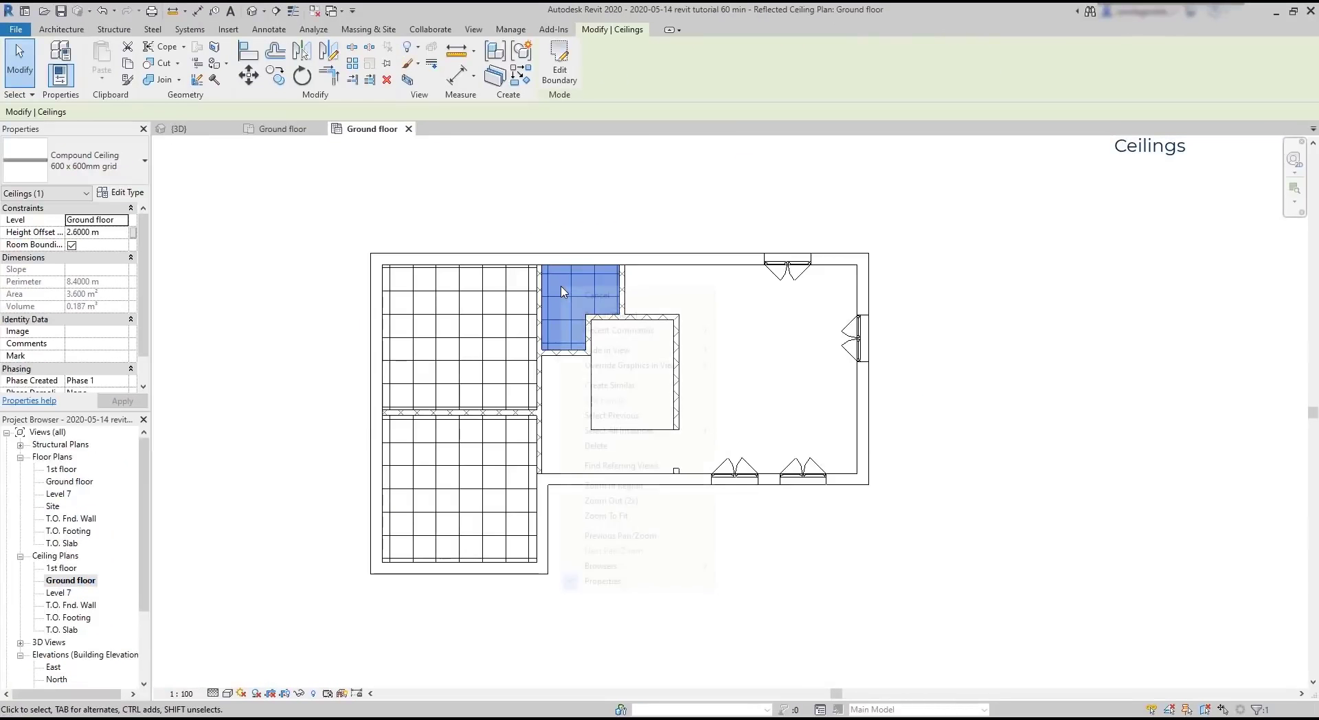
mouse_move(635, 432)
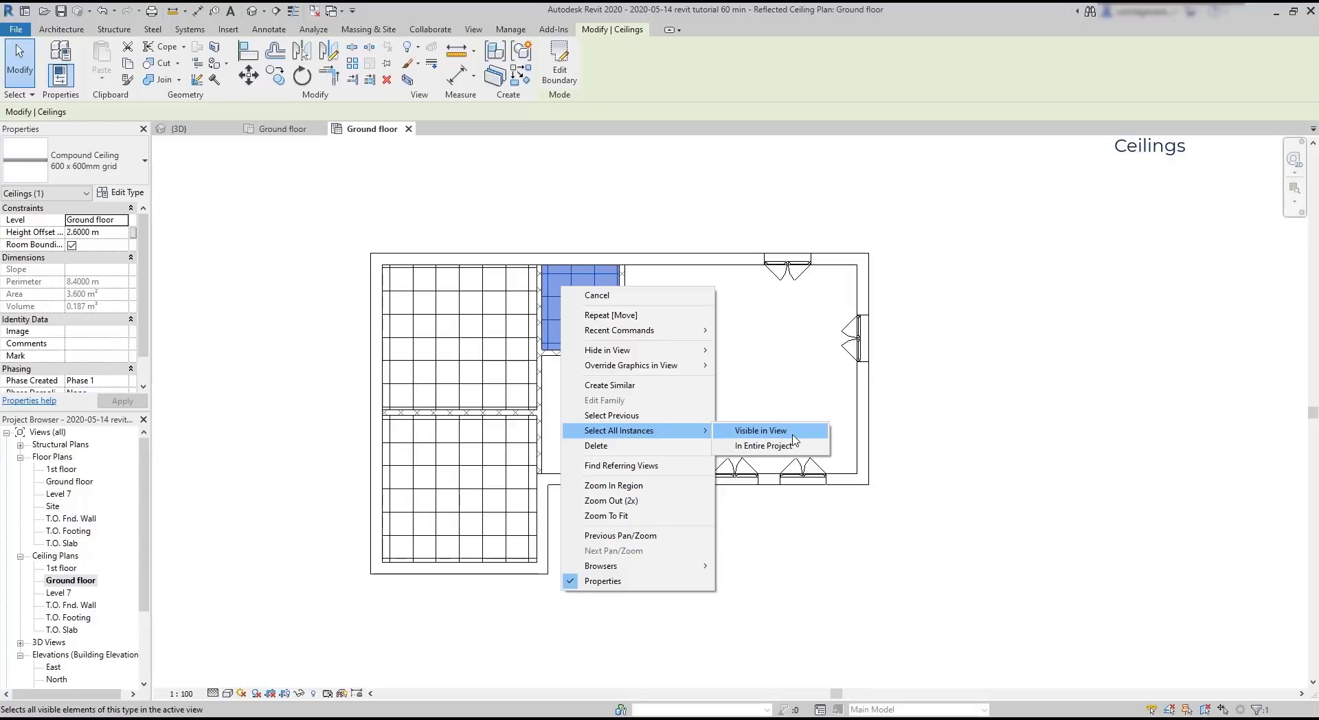
left_click(792, 435)
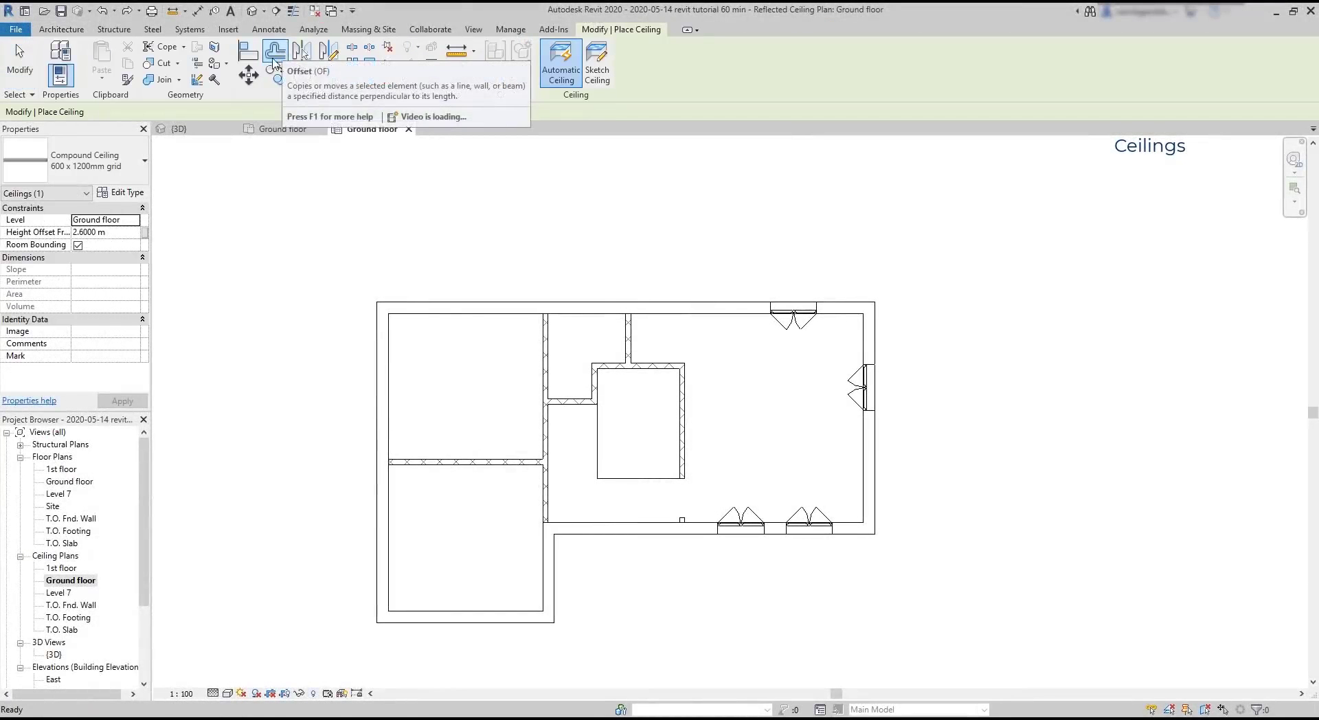
- Try the Generic basic ceiling type by placing an automatic ceiling in the upper-left room
left_click(145, 181)
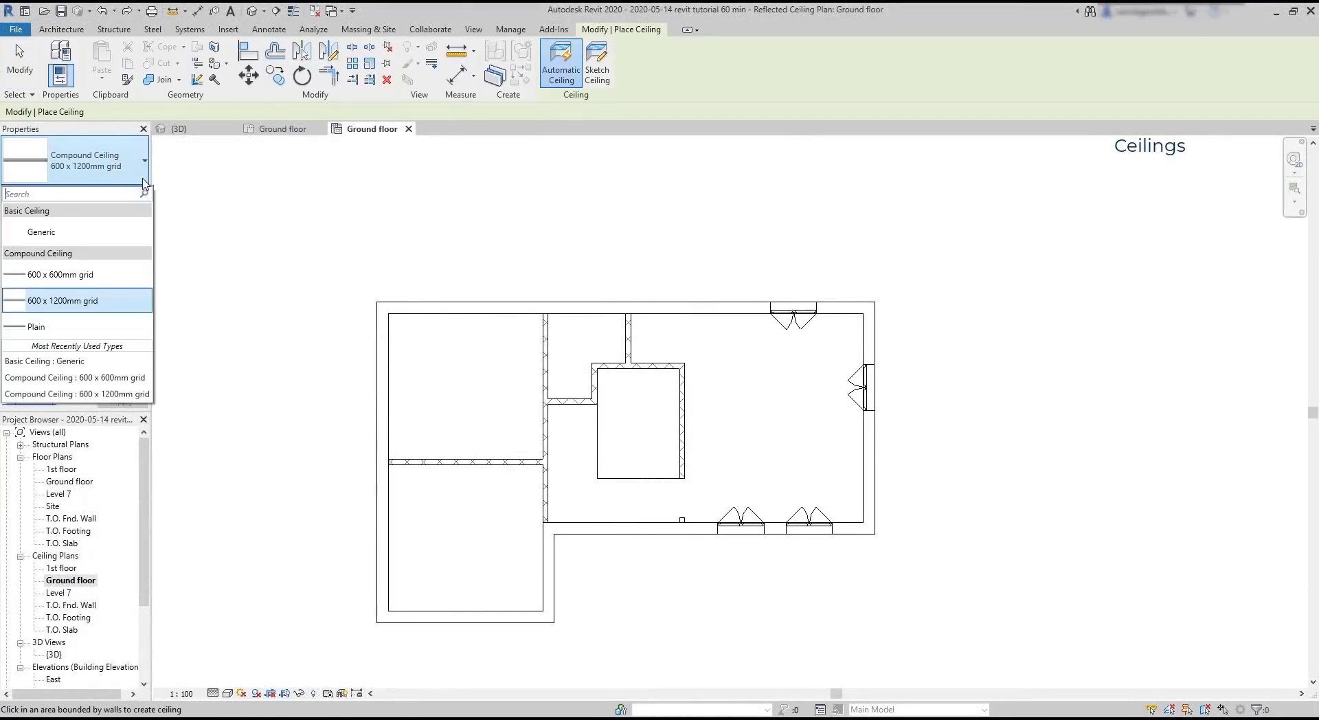
left_click(118, 232)
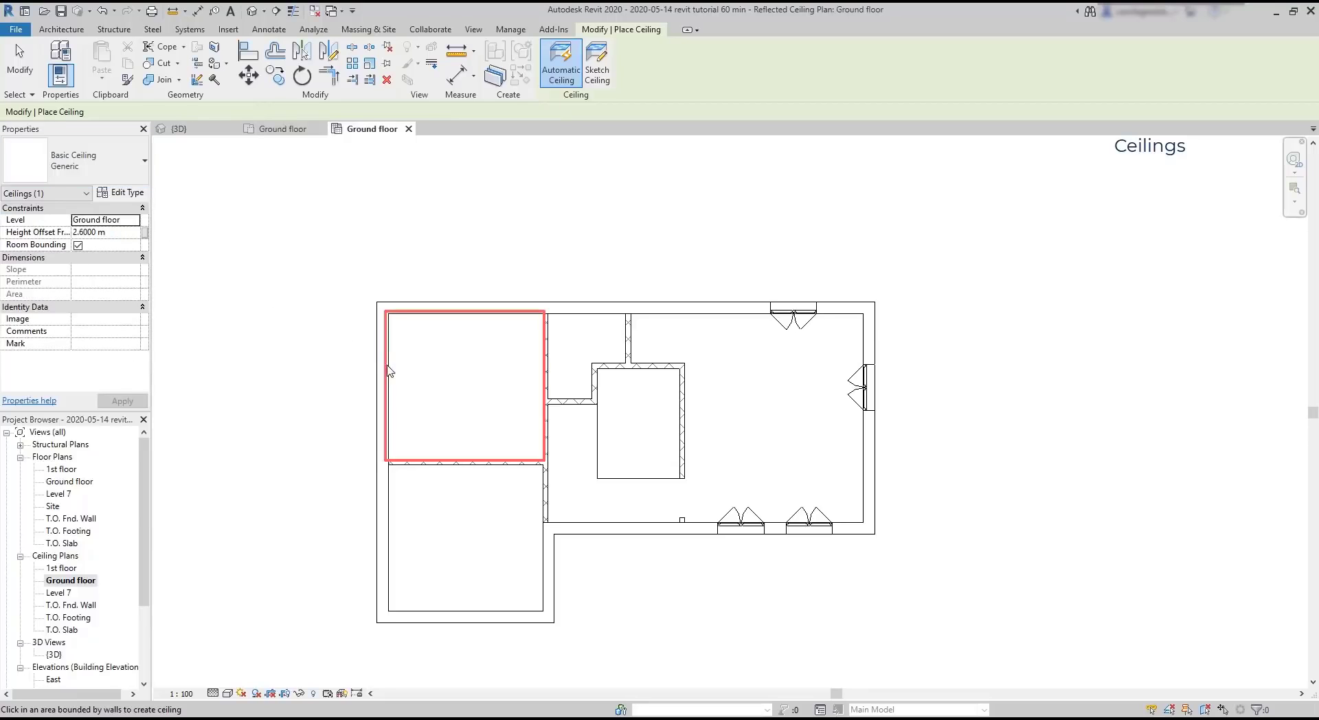
left_click(390, 371)
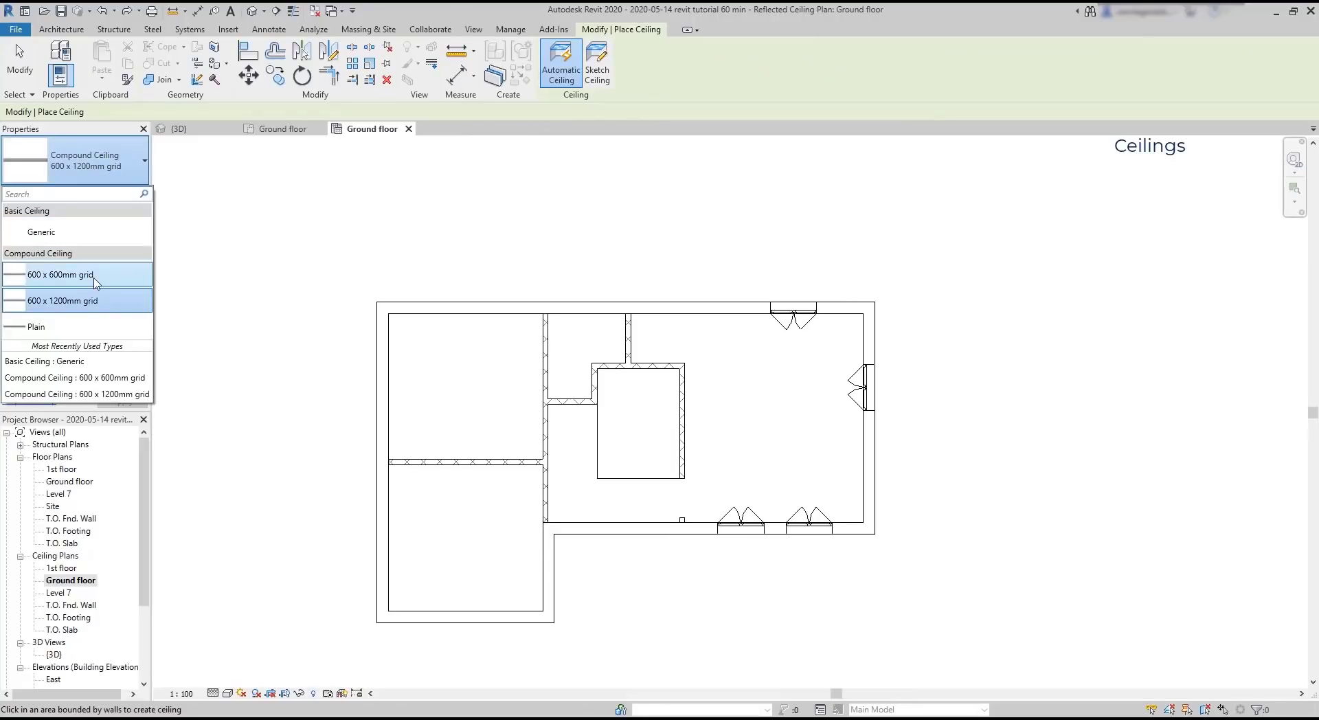
- Place an automatic ceiling of the 600 x 600mm grid type in the upper-left room
left_click(97, 278)
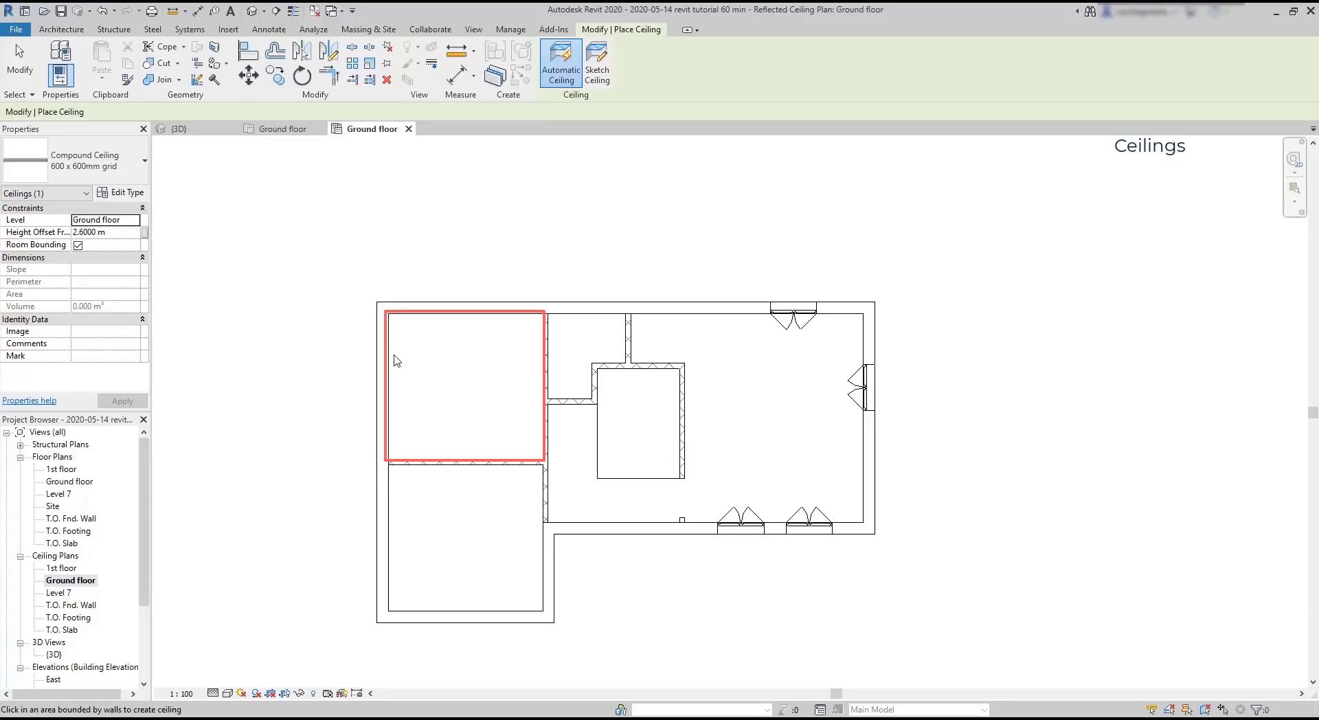
left_click(394, 359)
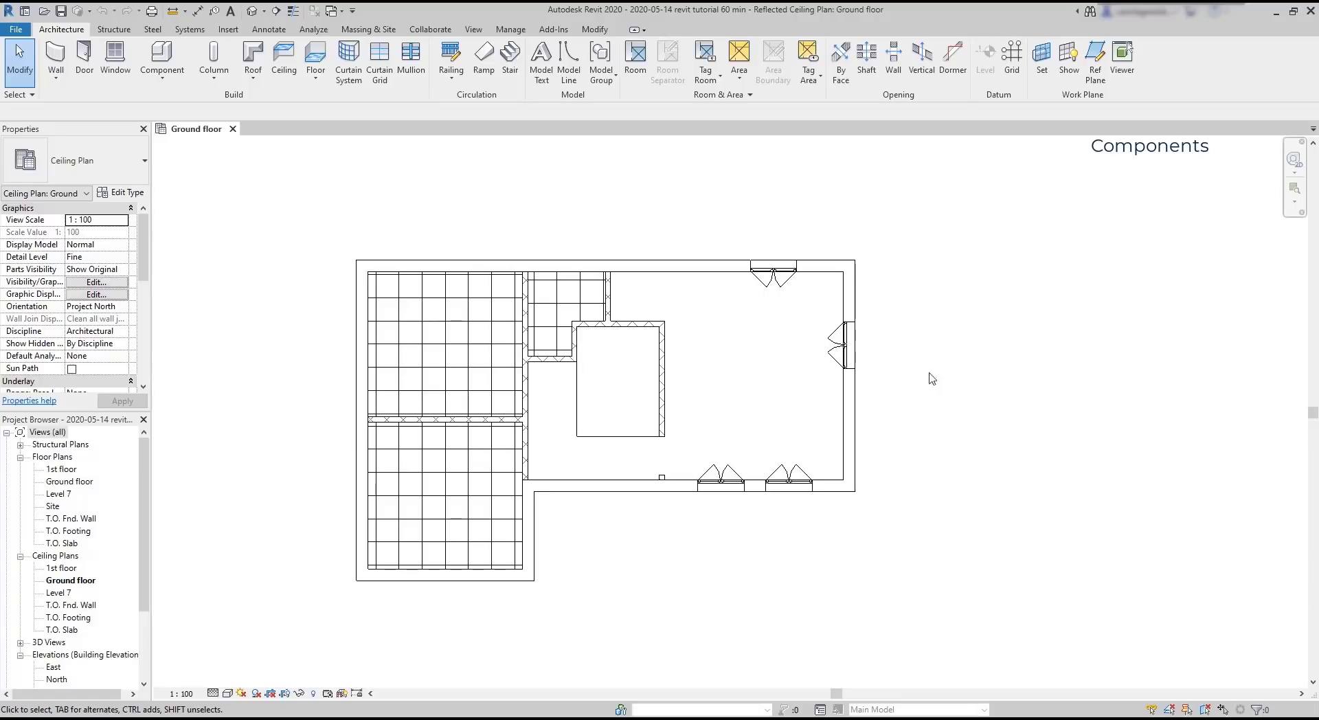
- Start placing a component, review the component types already loaded, and open the Load Family dialog
left_click(160, 58)
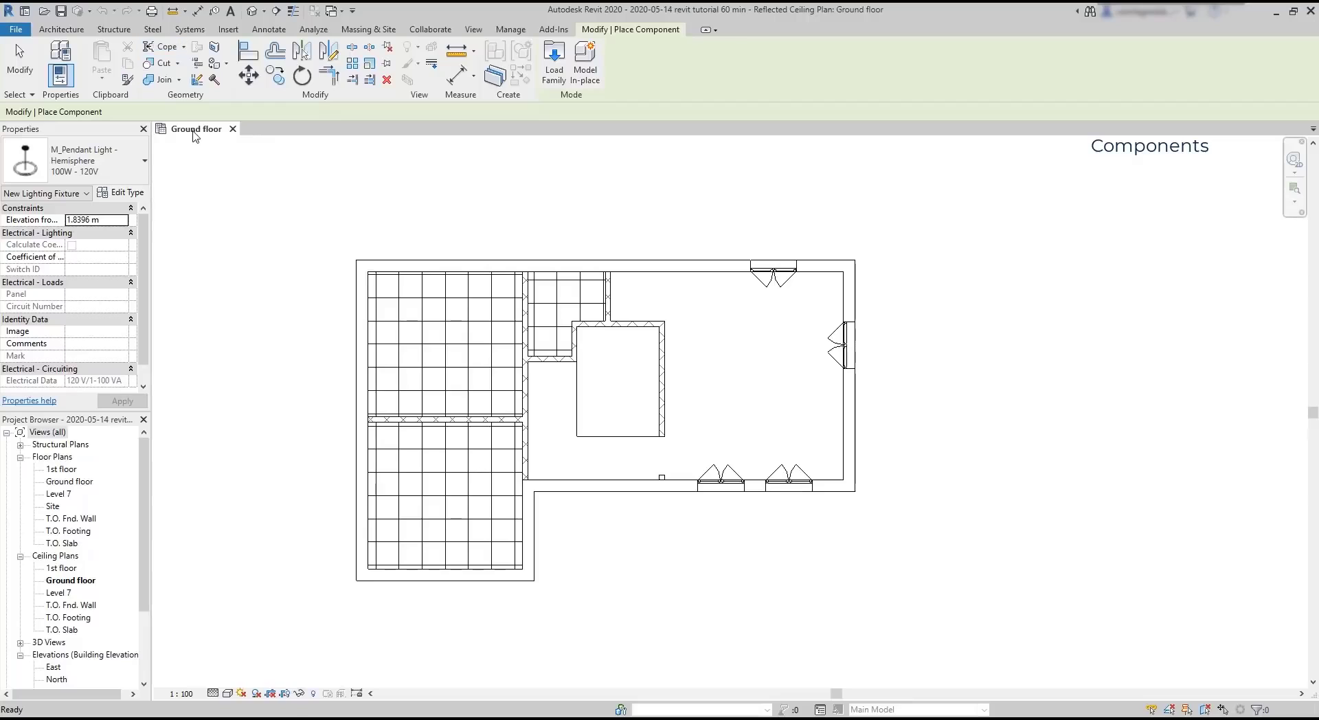
left_click(139, 167)
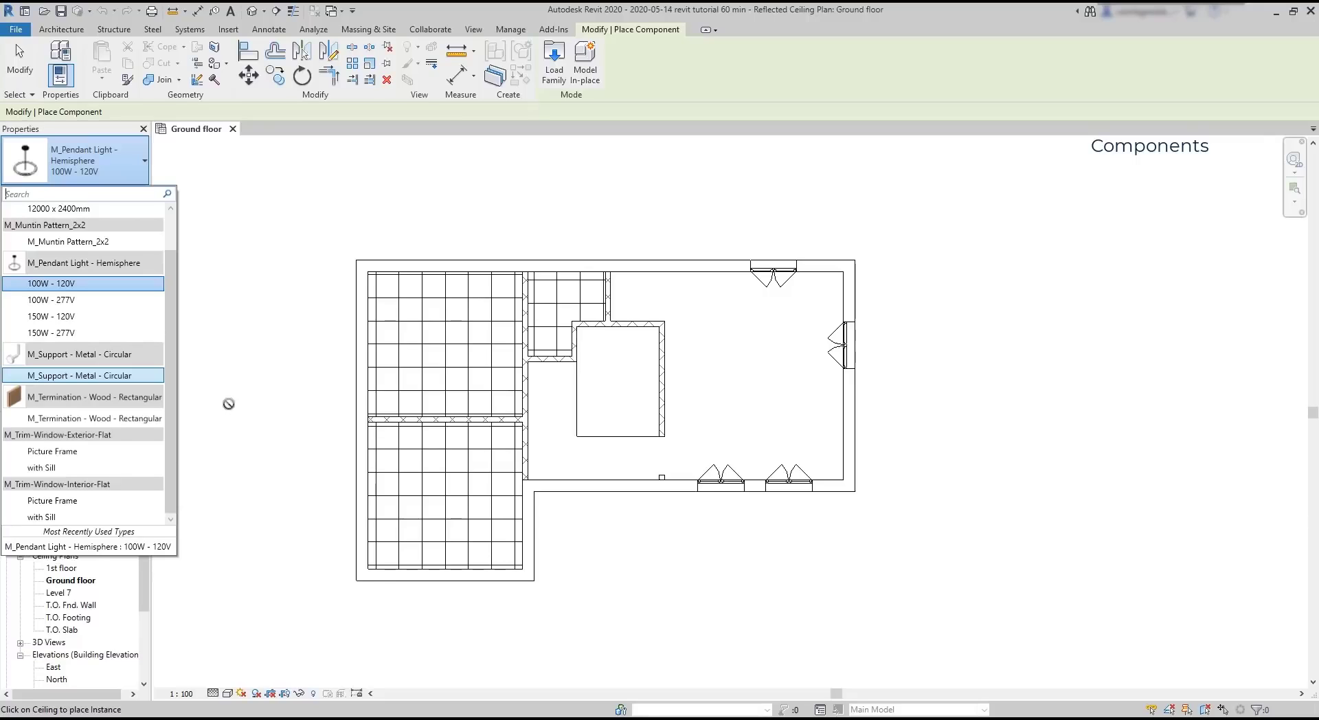
left_click(315, 259)
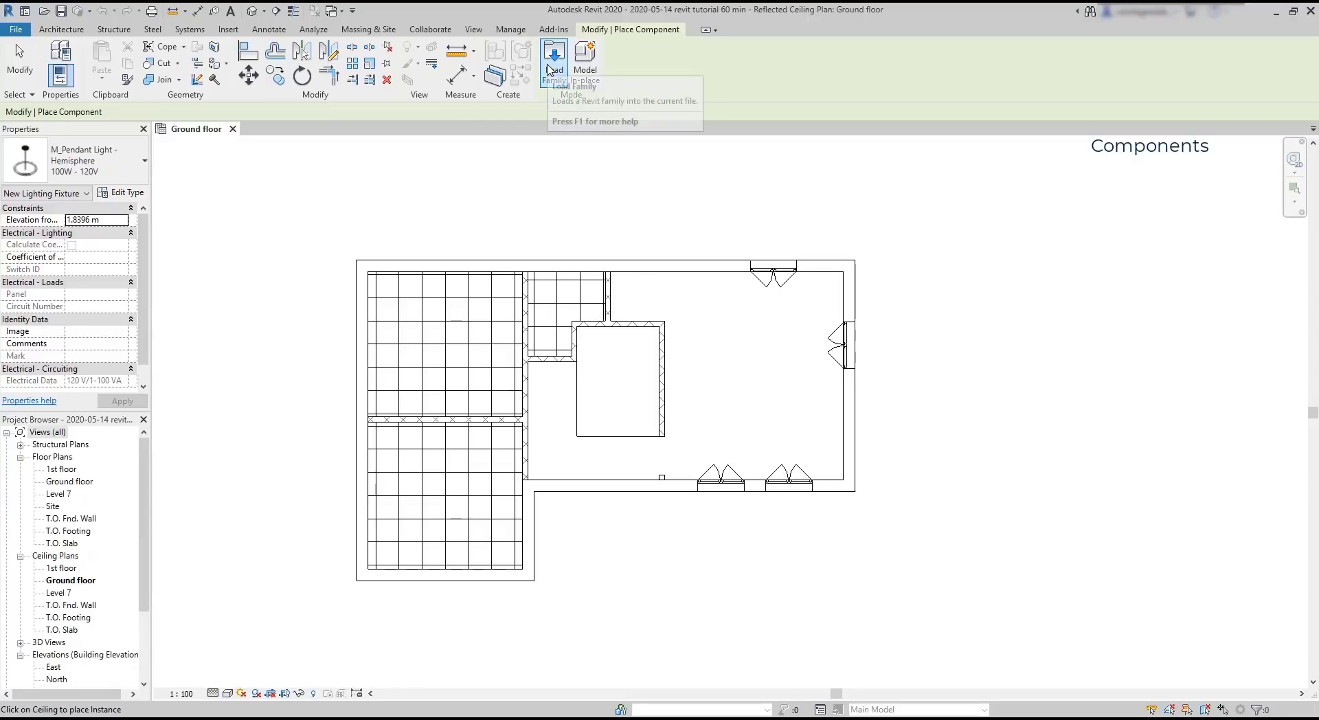
left_click(550, 71)
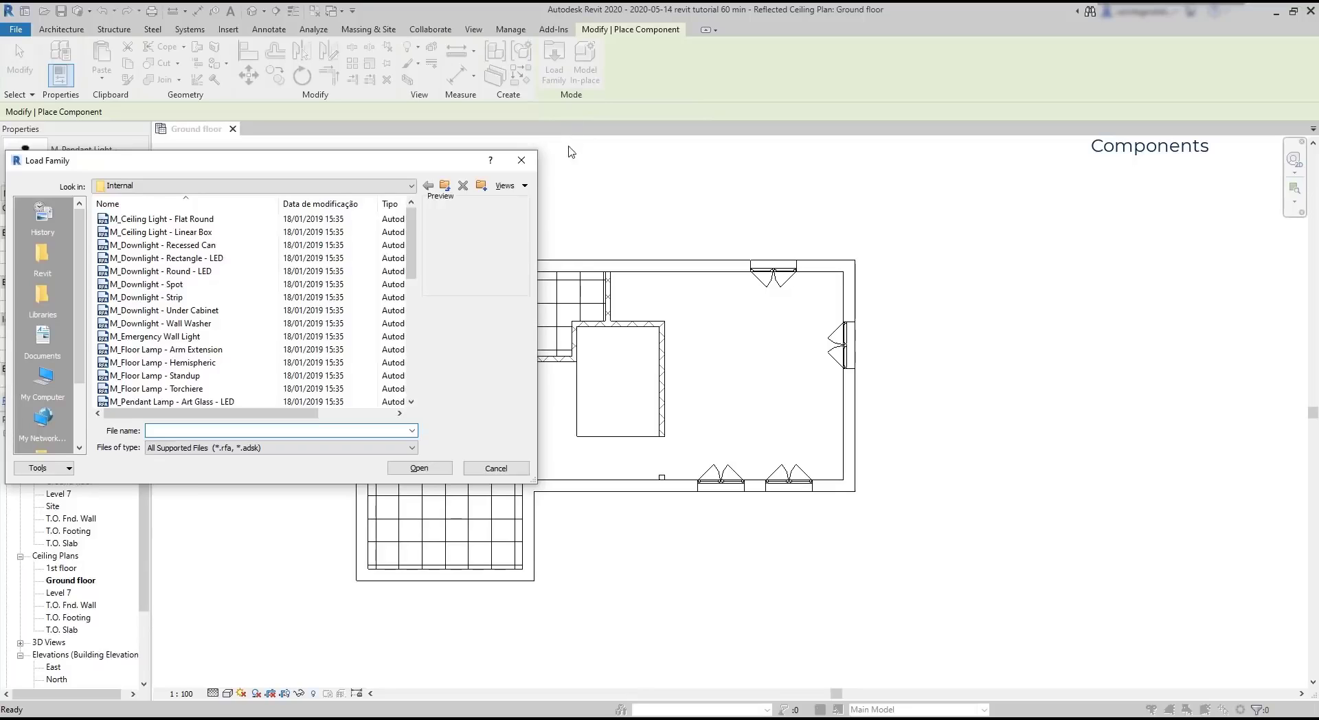
left_click_drag(443, 164, 616, 162)
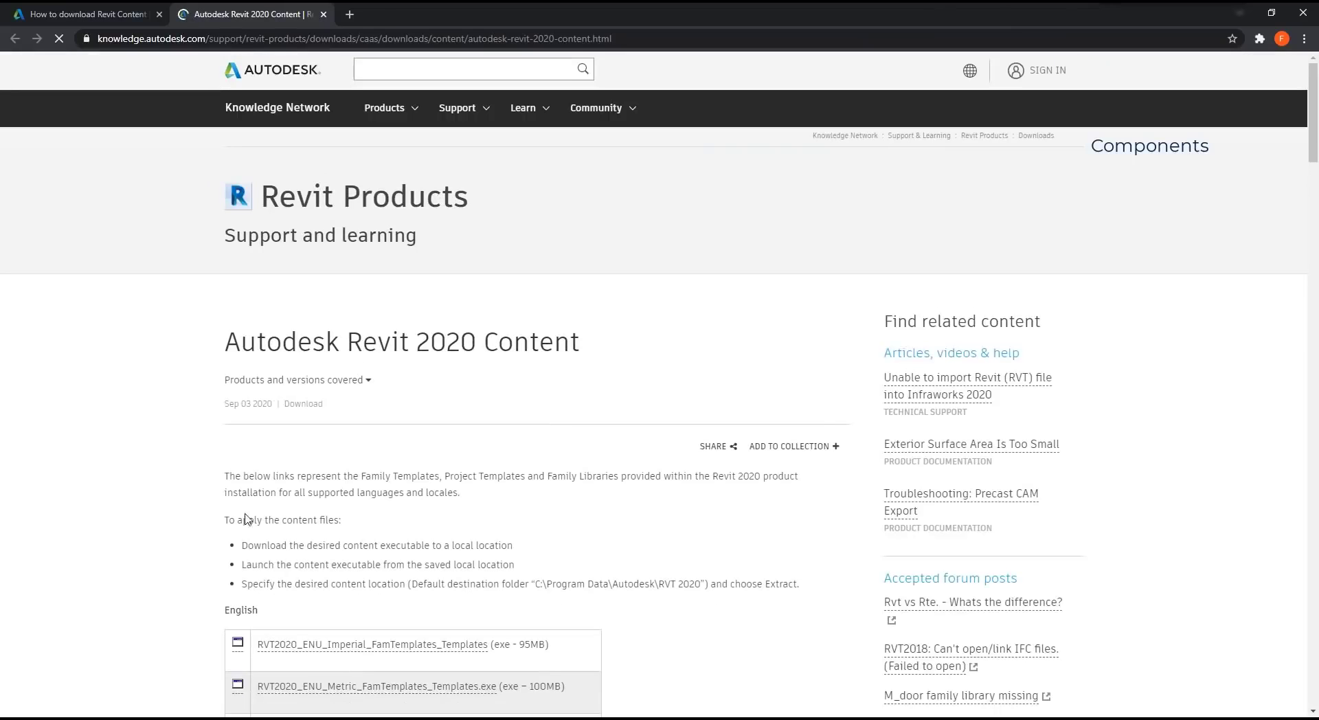
- Examine the downloadable template and library packages on Autodesk's Revit 2020 Content page in the web browser
scroll(175, 408, "down", 3)
scroll(174, 408, "down", 7)
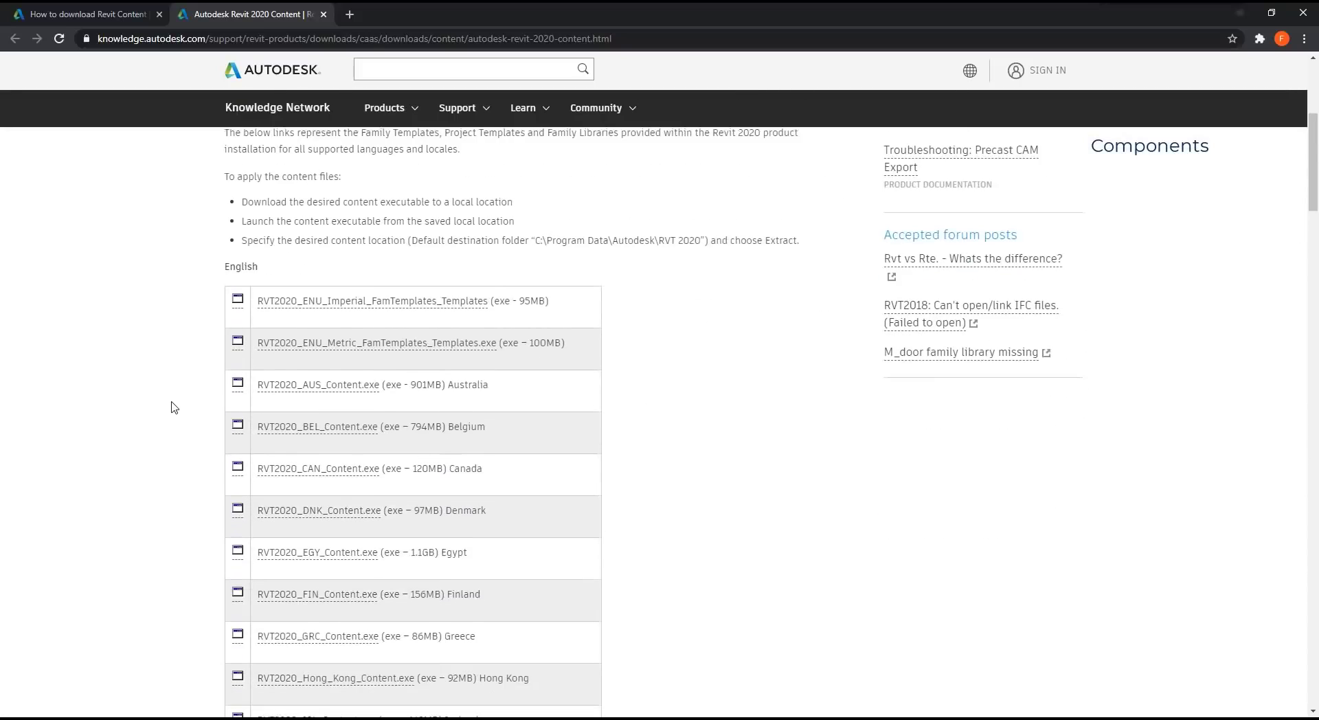
scroll(172, 407, "down", 9)
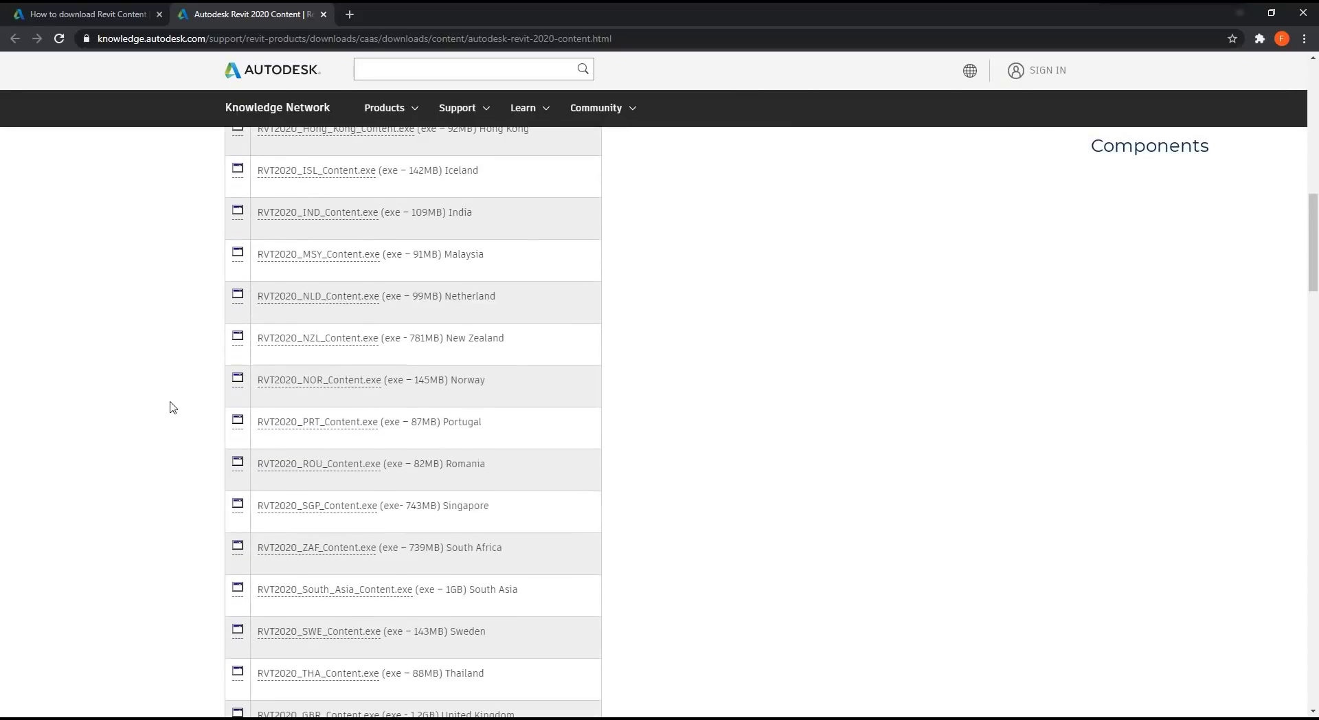
scroll(171, 408, "down", 8)
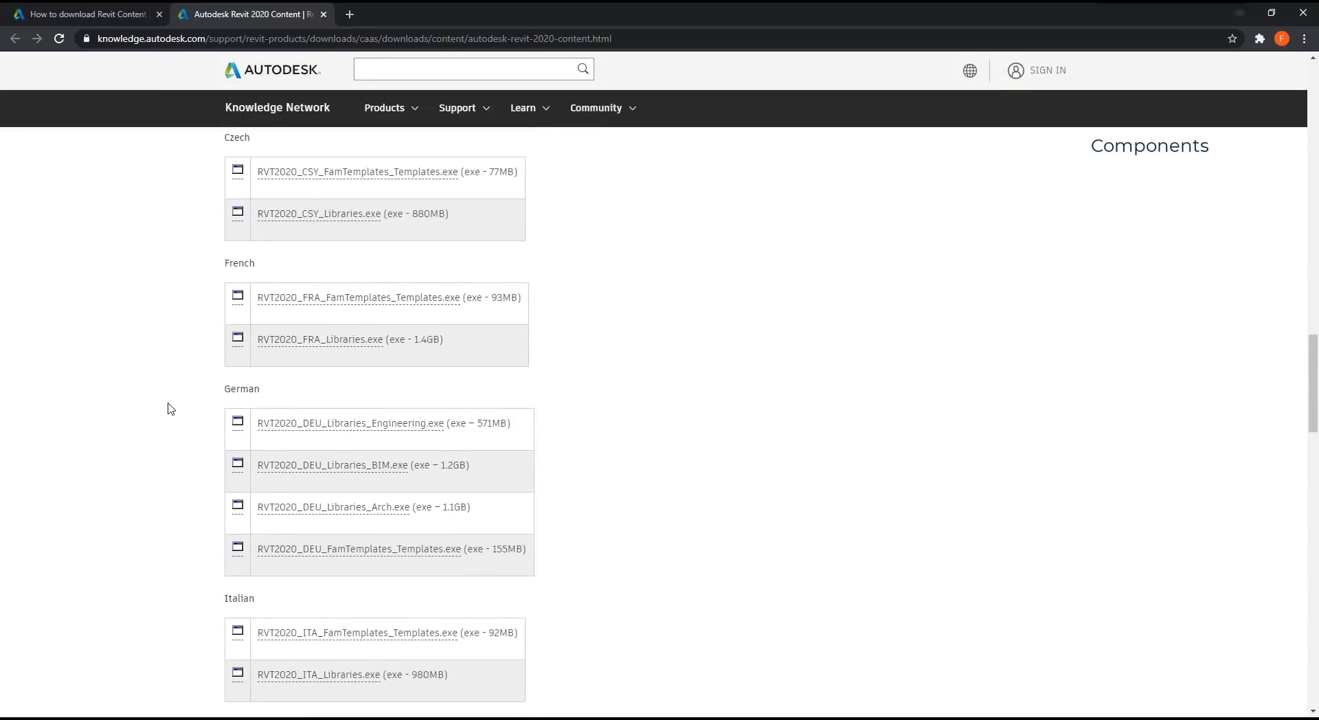
scroll(171, 409, "down", 2)
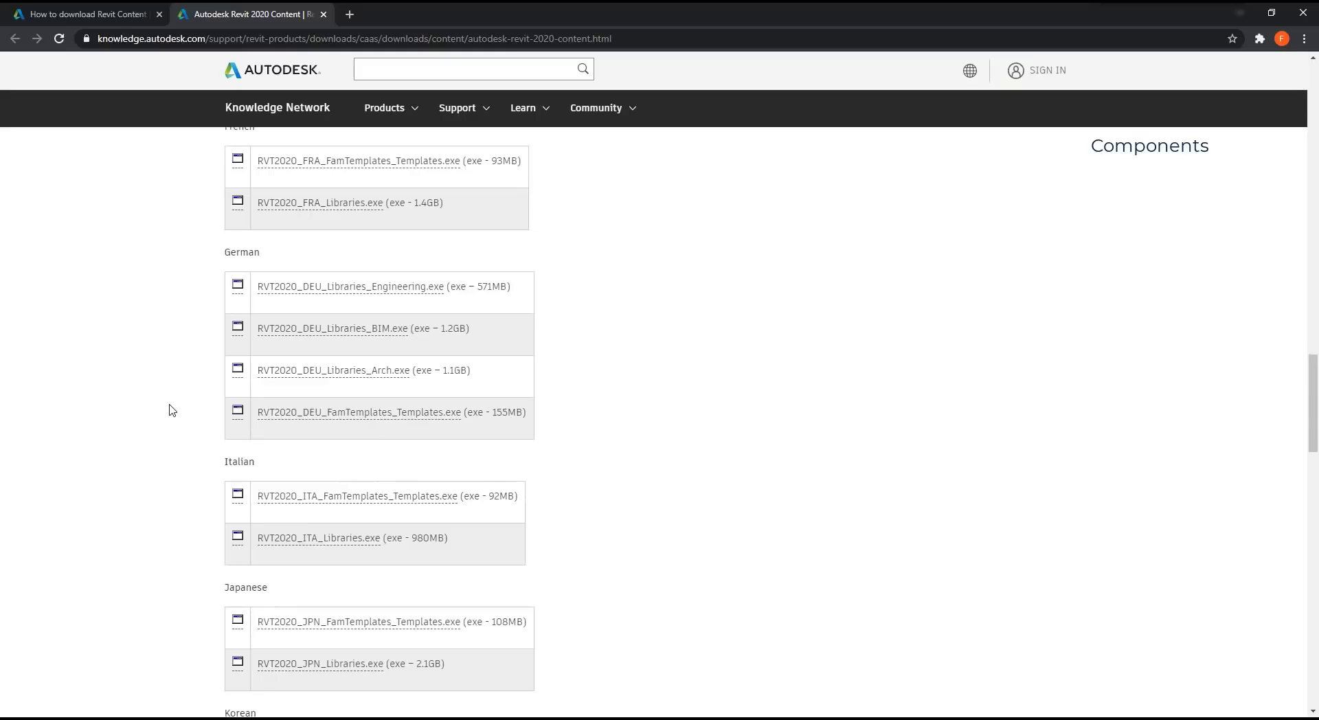
scroll(174, 411, "down", 2)
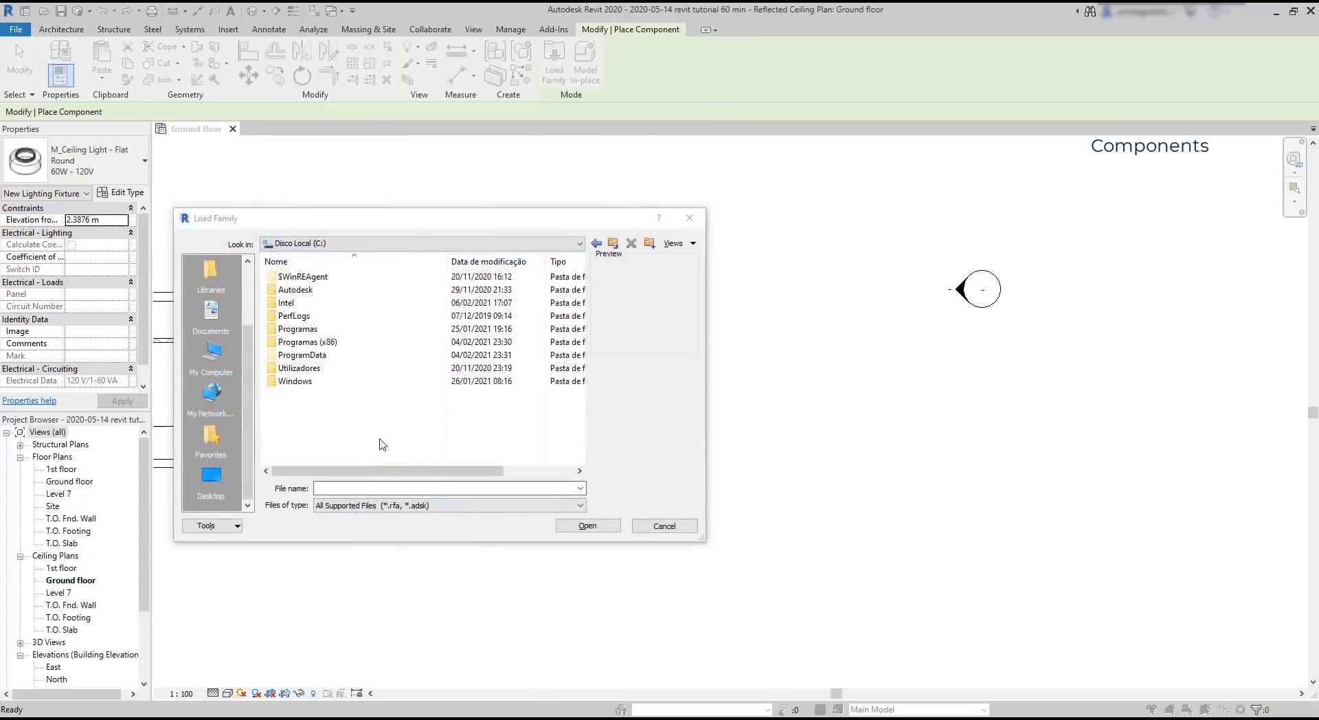
- Browse to ProgramData\Autodesk\RVT 2020 in the Load Family dialog and add its Libraries folder as a places shortcut
double_click(324, 356)
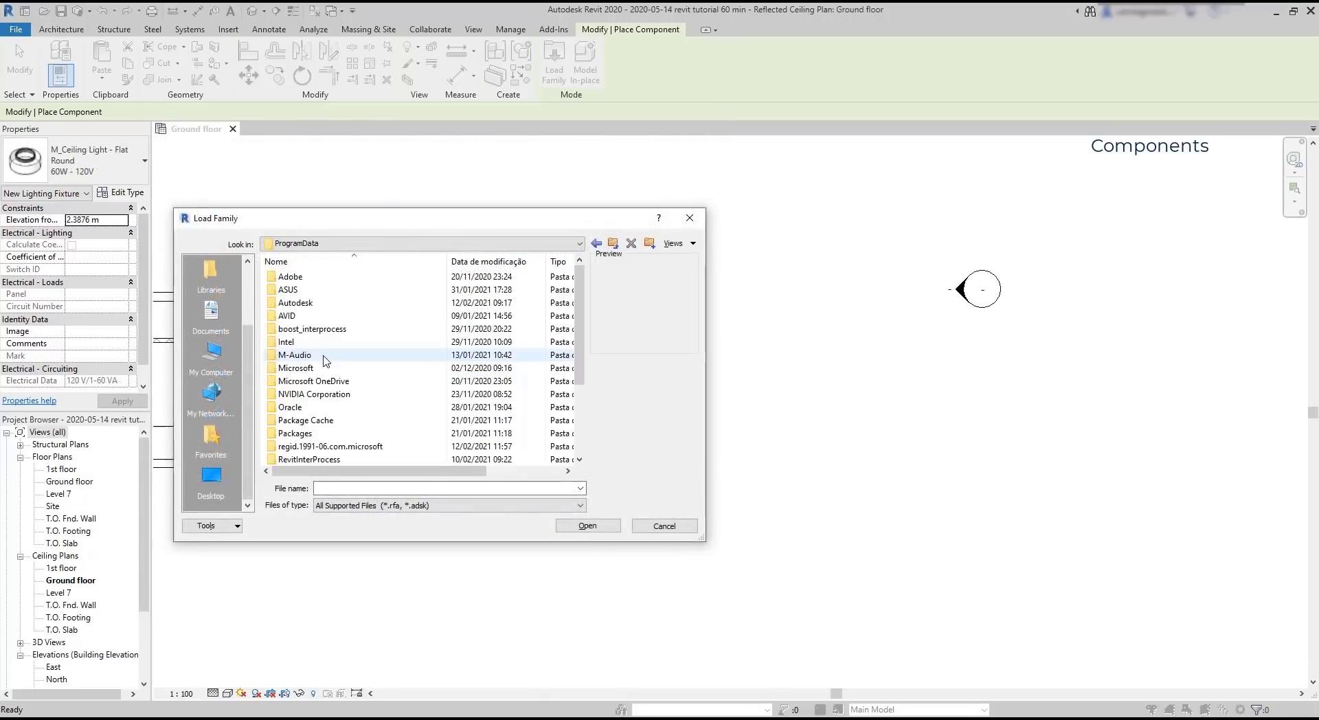
double_click(332, 302)
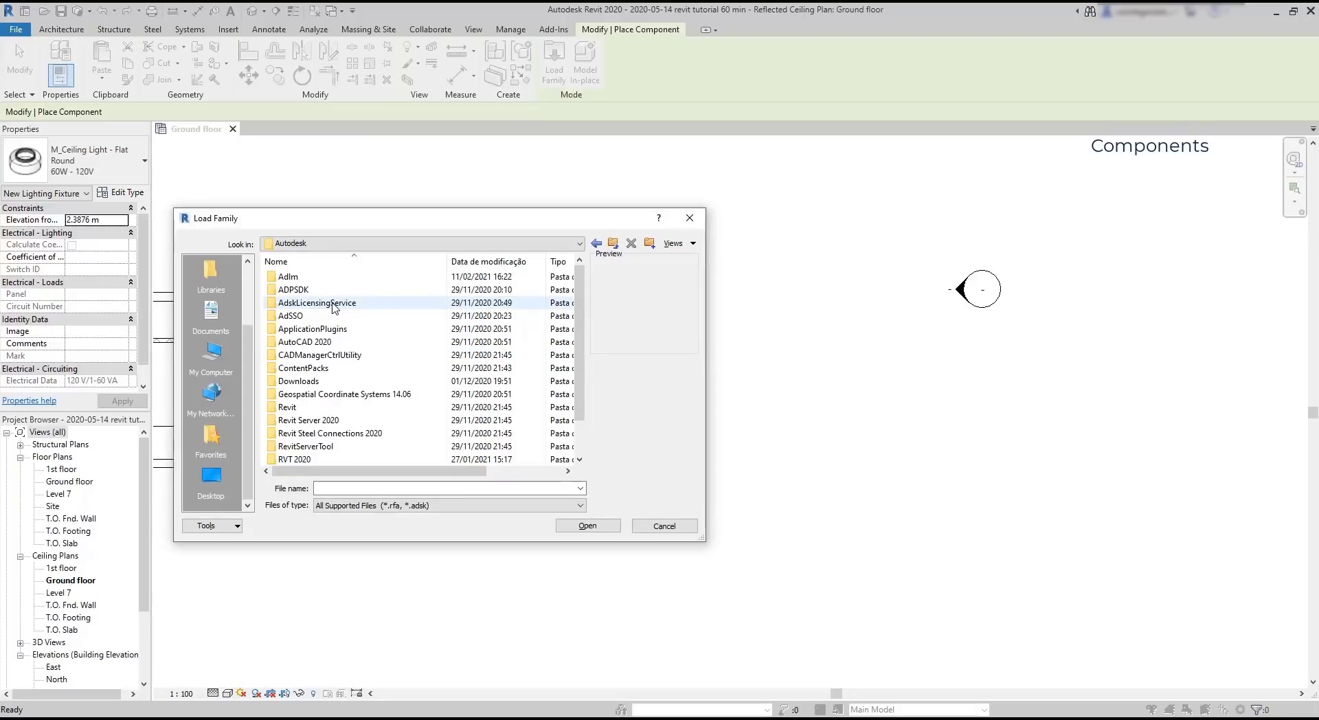
double_click(308, 460)
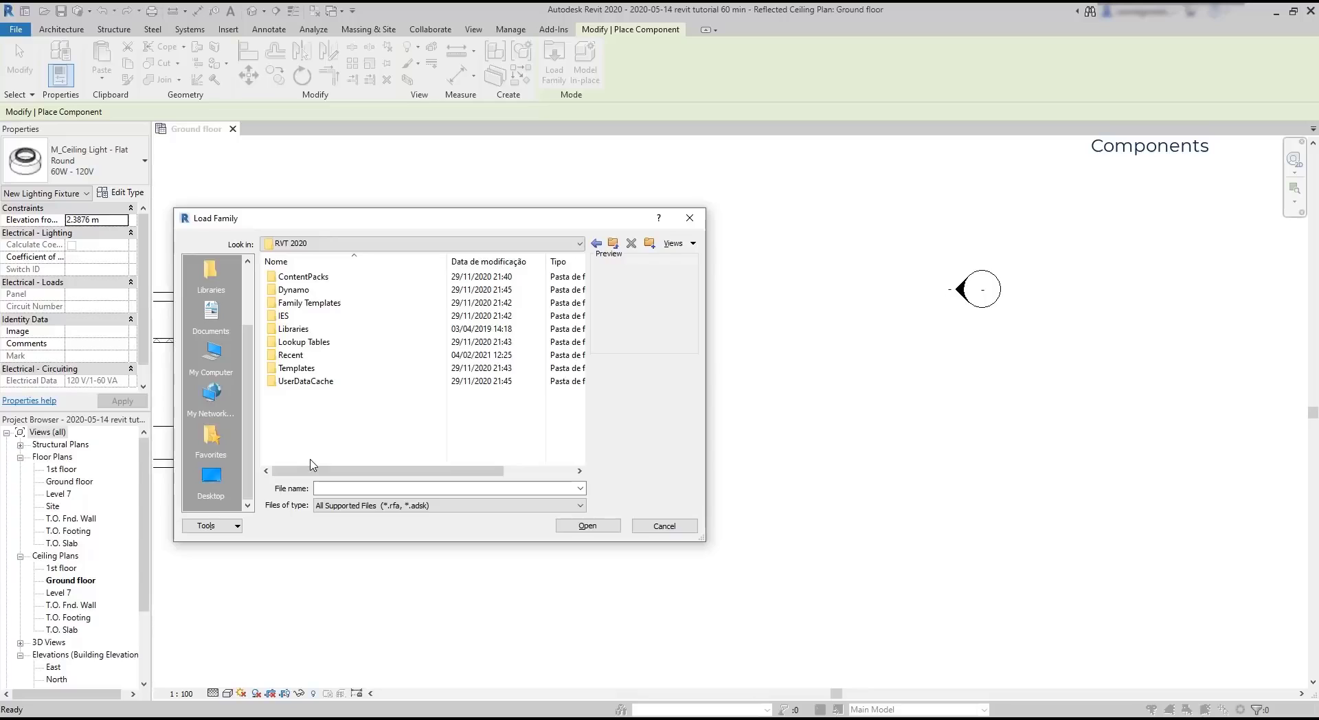
double_click(321, 329)
key("BackSpace")
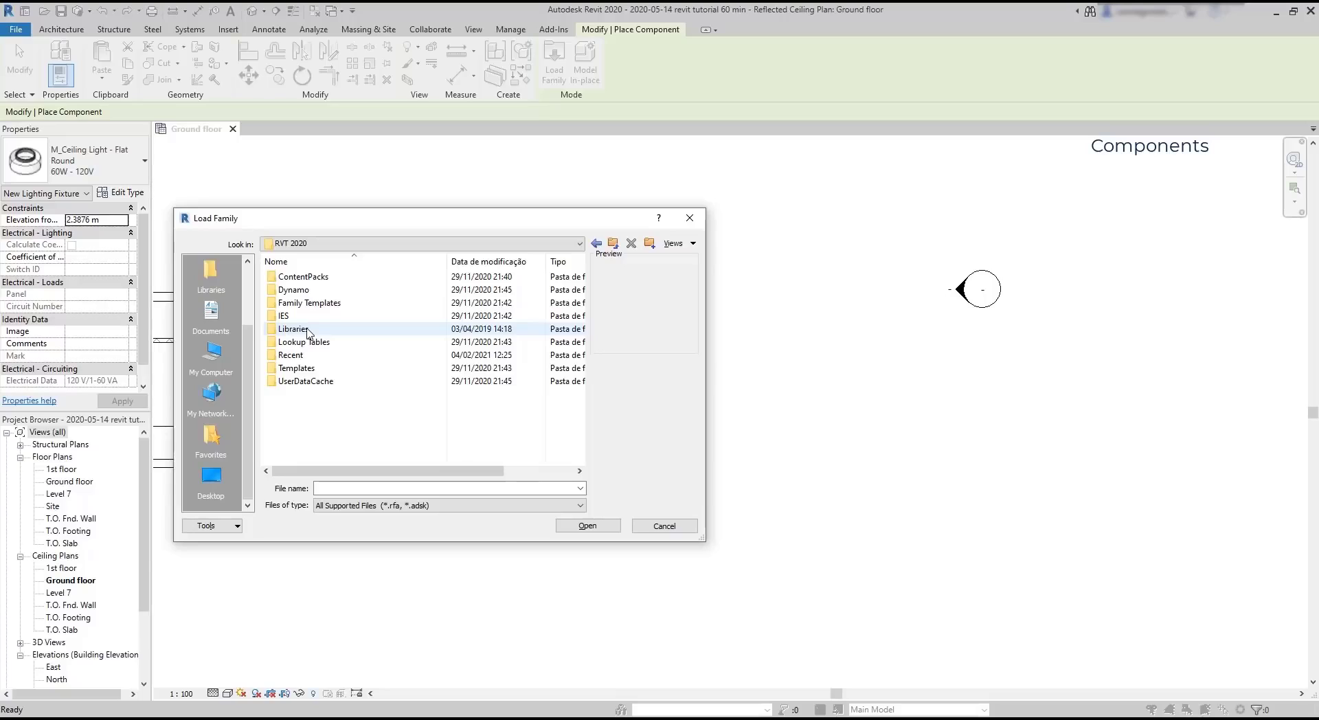
left_click(308, 330)
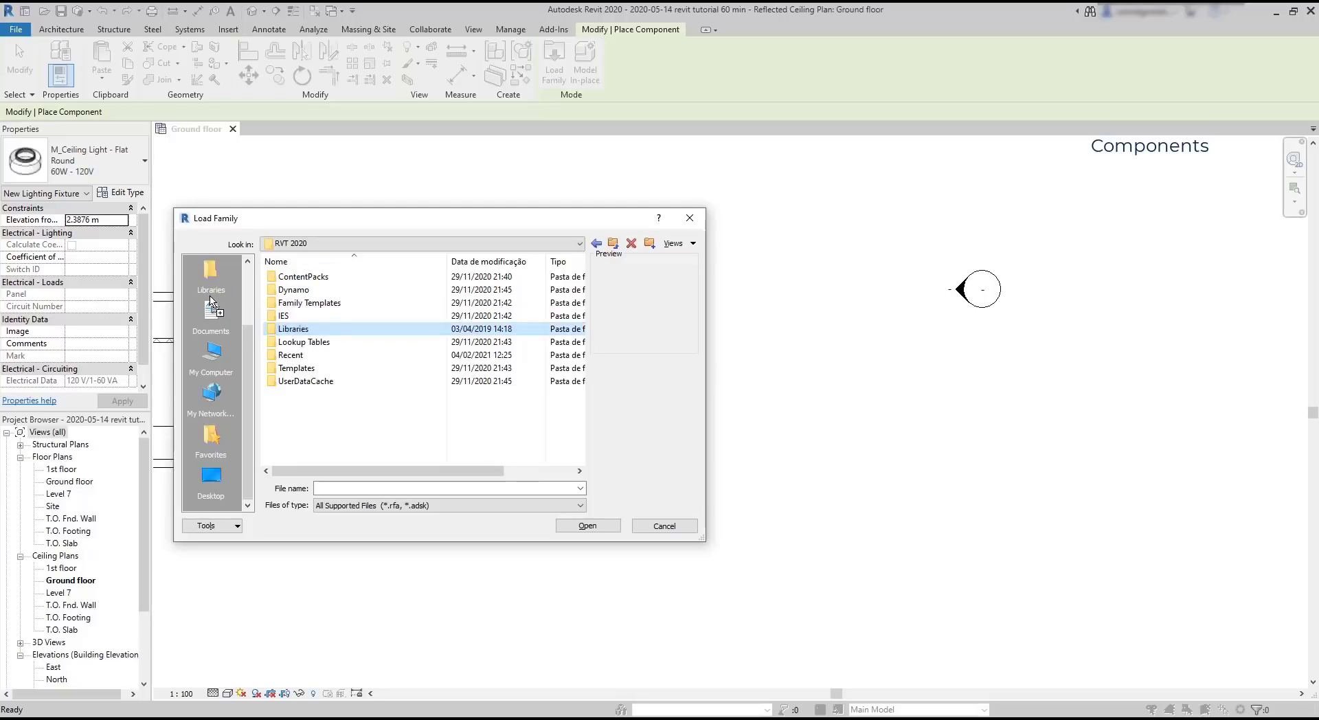
left_click_drag(210, 301, 210, 302)
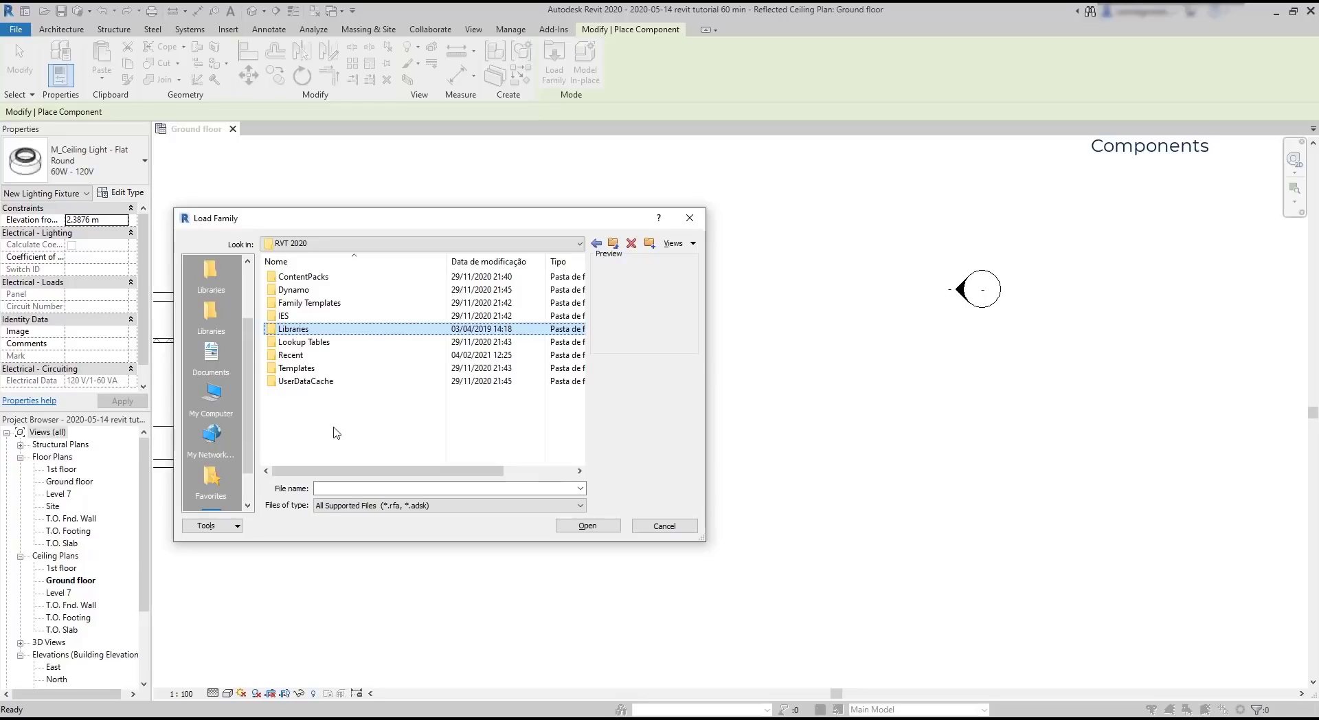
left_click(215, 330)
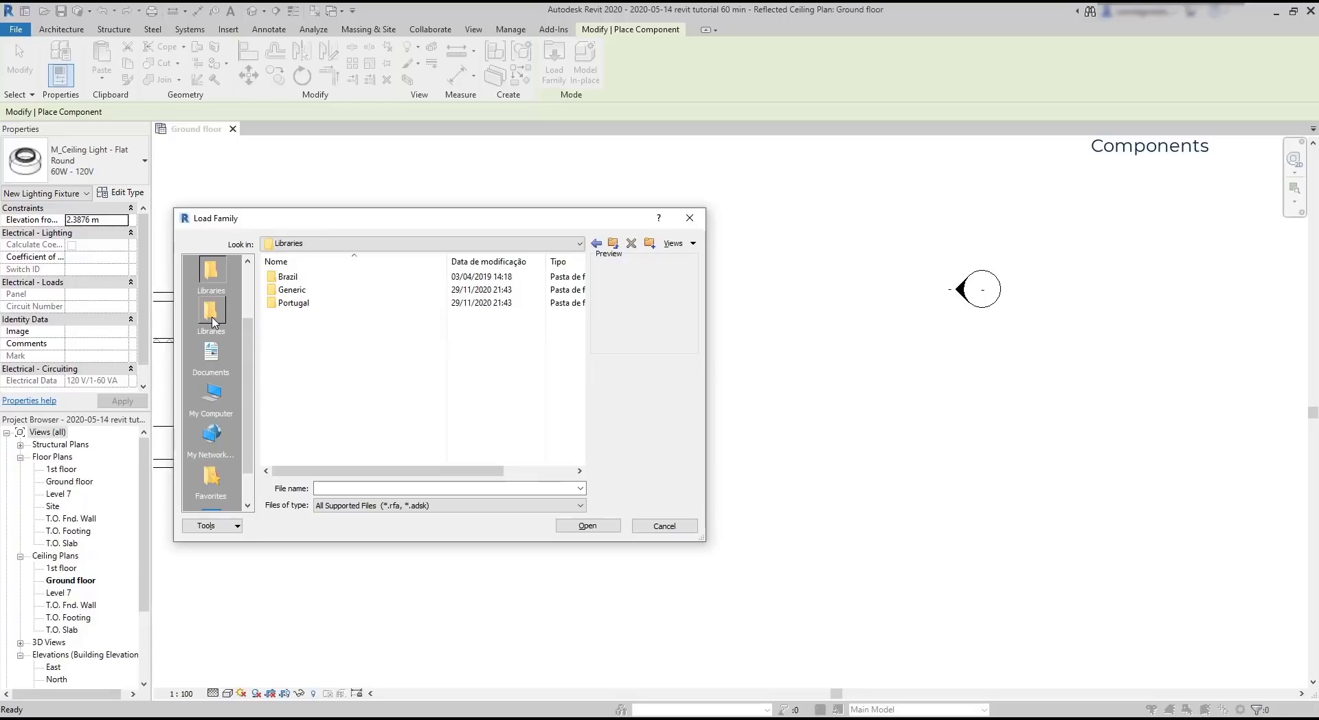
- Remove the duplicate Libraries shortcut from the places in the Load Family dialog
right_click(208, 319)
left_click(250, 327)
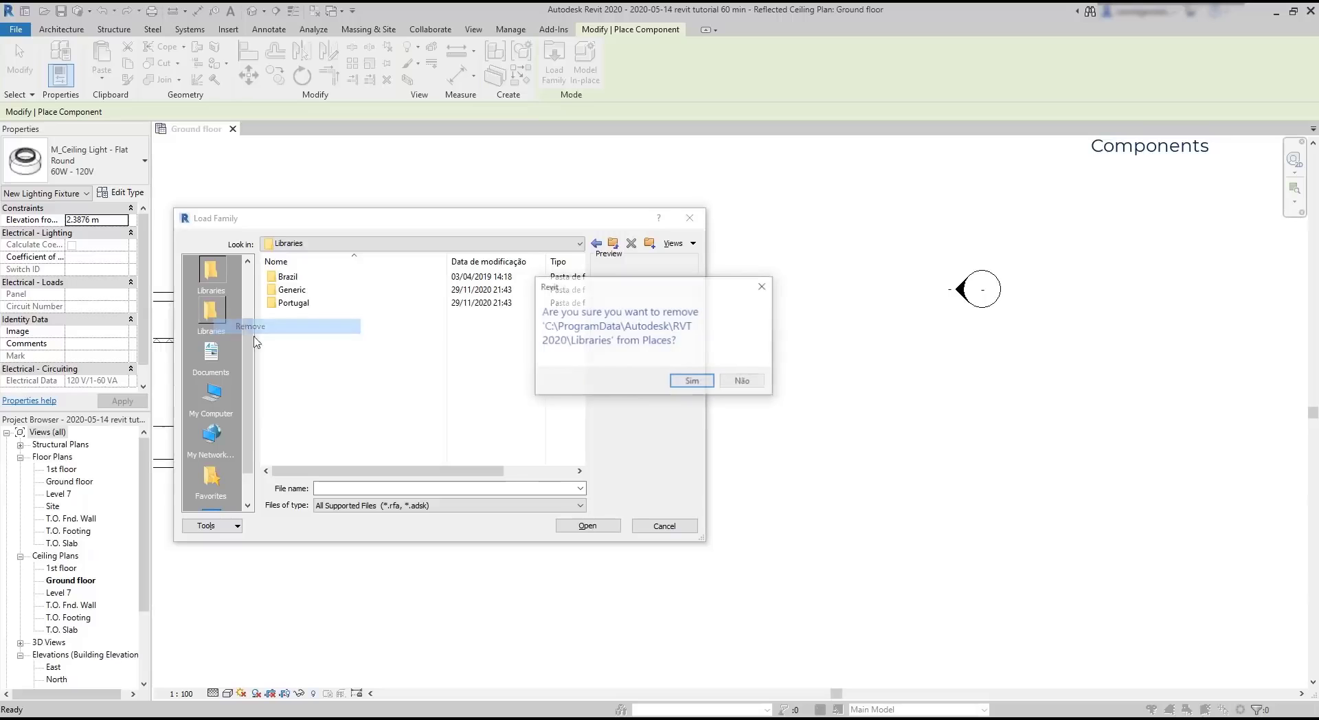
left_click(687, 389)
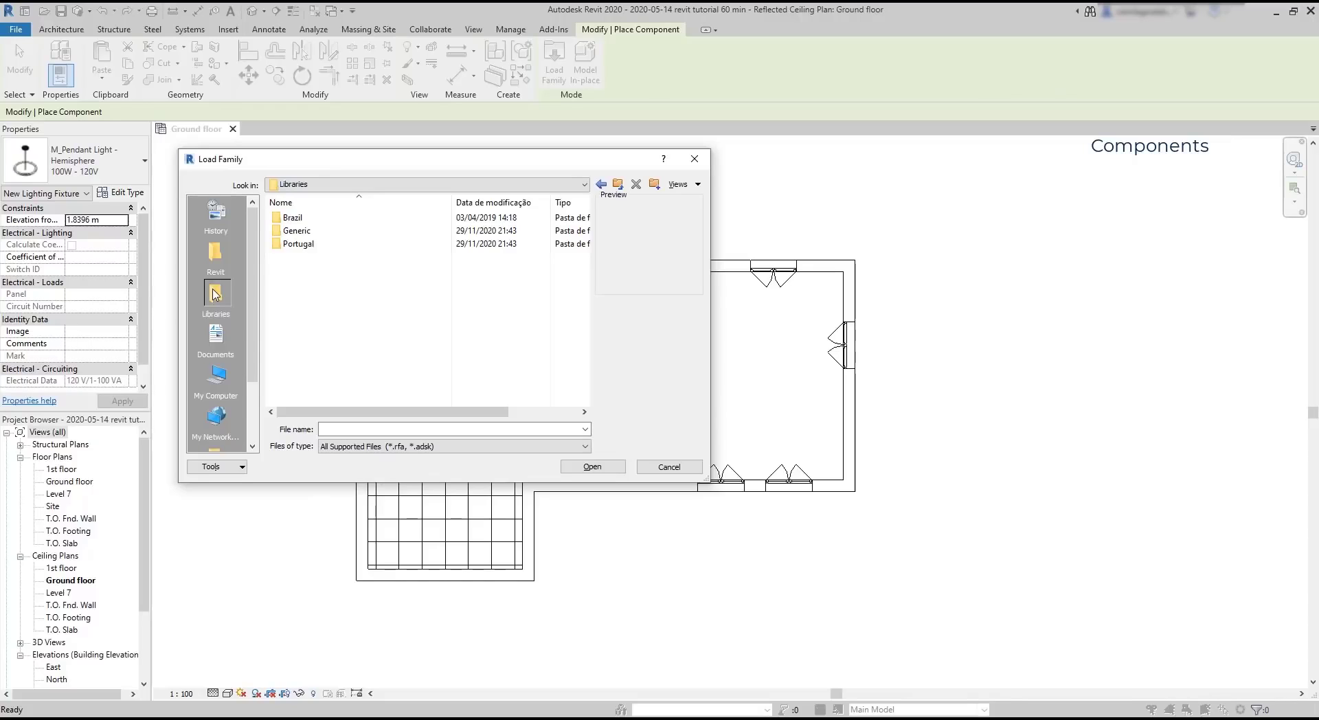
- Load the M_Ceiling Light - Flat Round family from the Portugal\Lighting\Architectural\Internal library folder
double_click(563, 243)
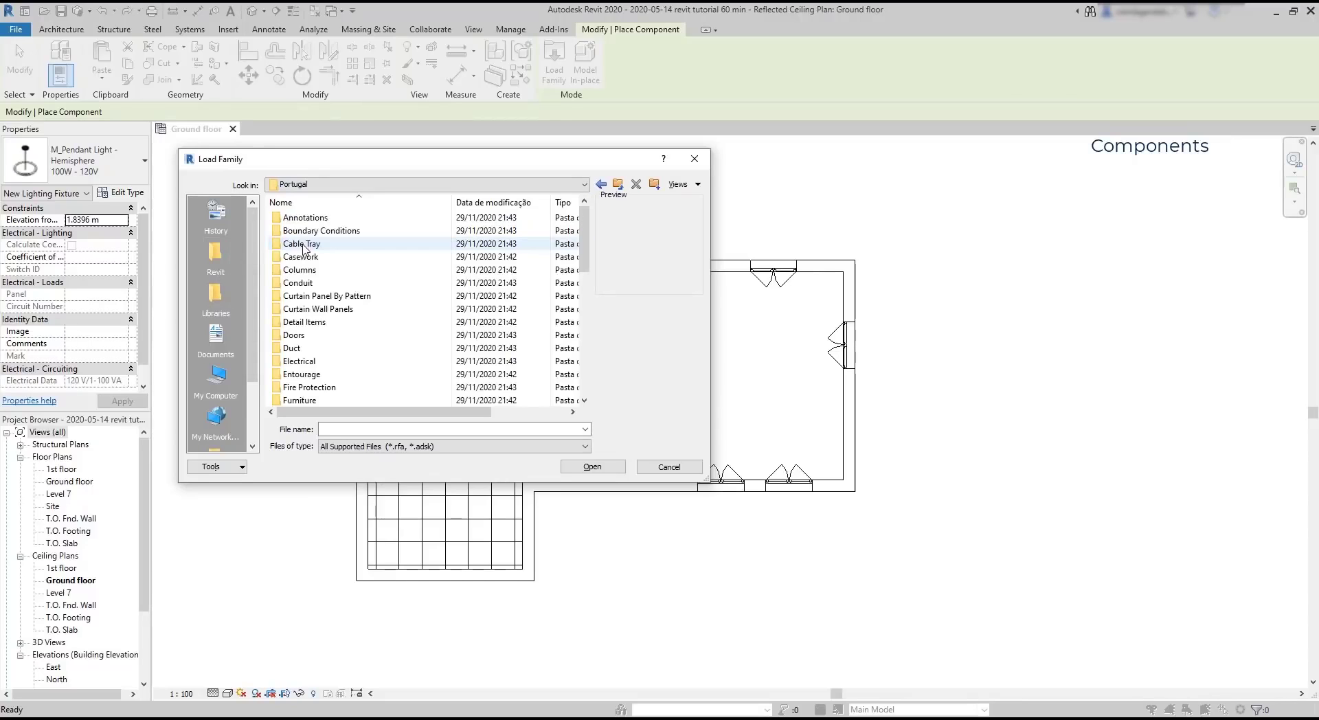
left_click_drag(584, 236, 585, 254)
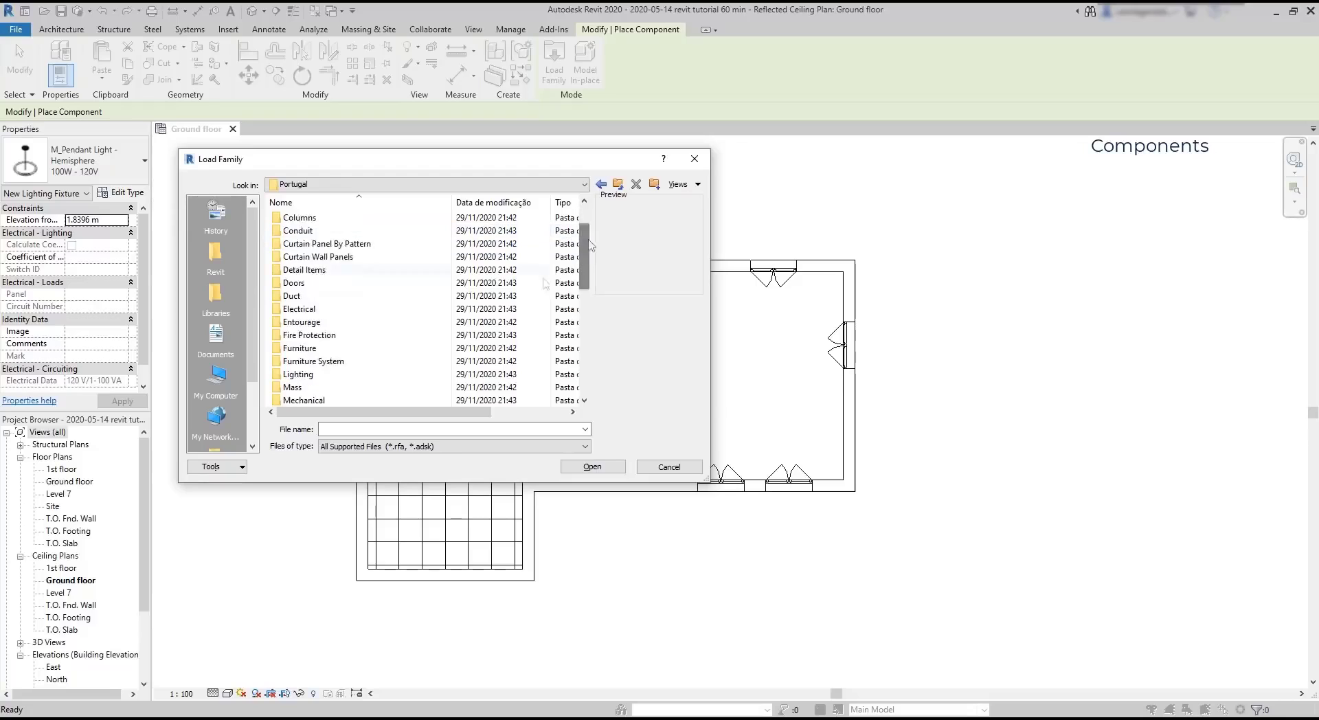
left_click(361, 377)
double_click(361, 377)
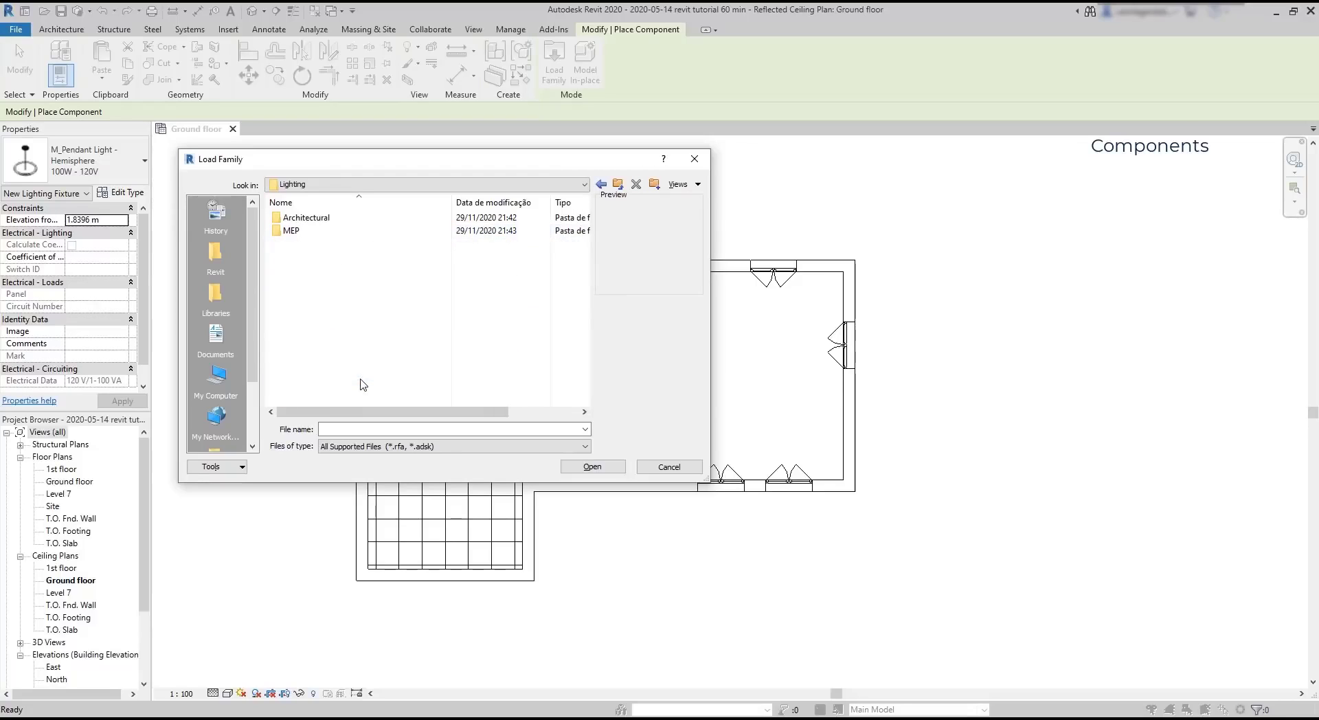
double_click(332, 217)
double_click(332, 231)
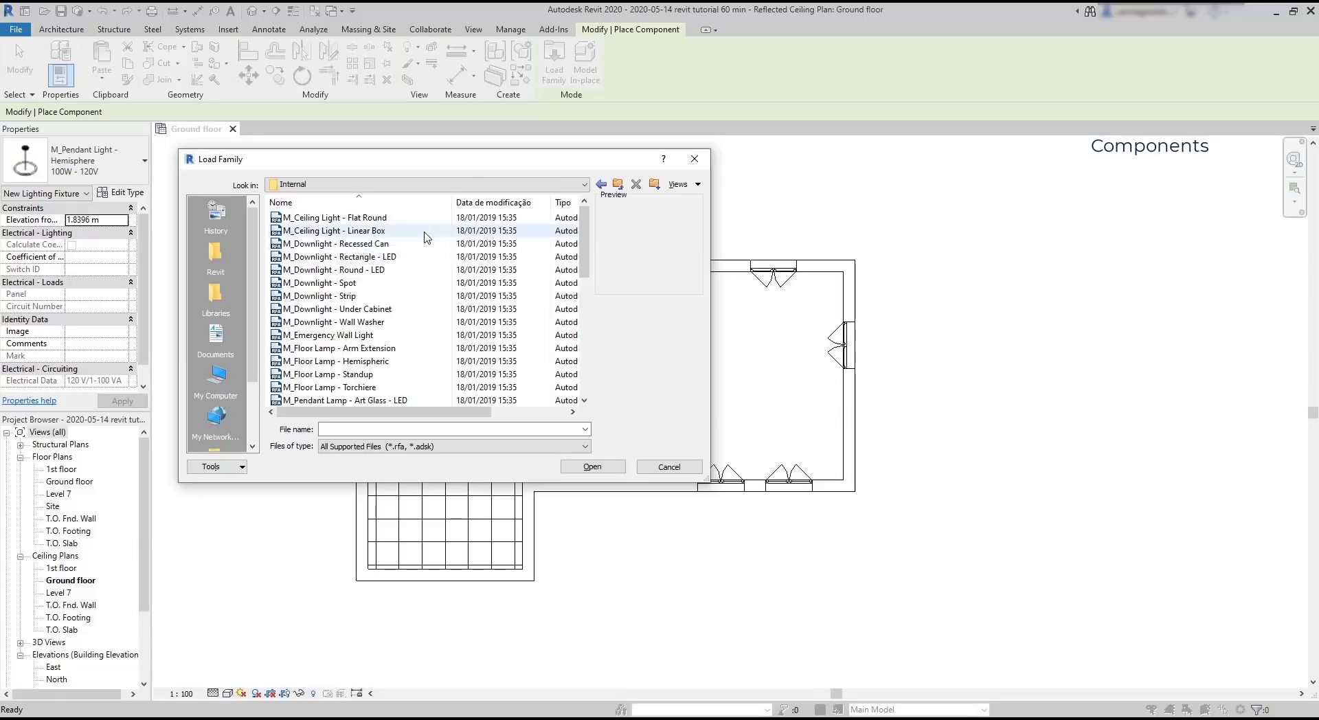
left_click(424, 232)
left_click(416, 217)
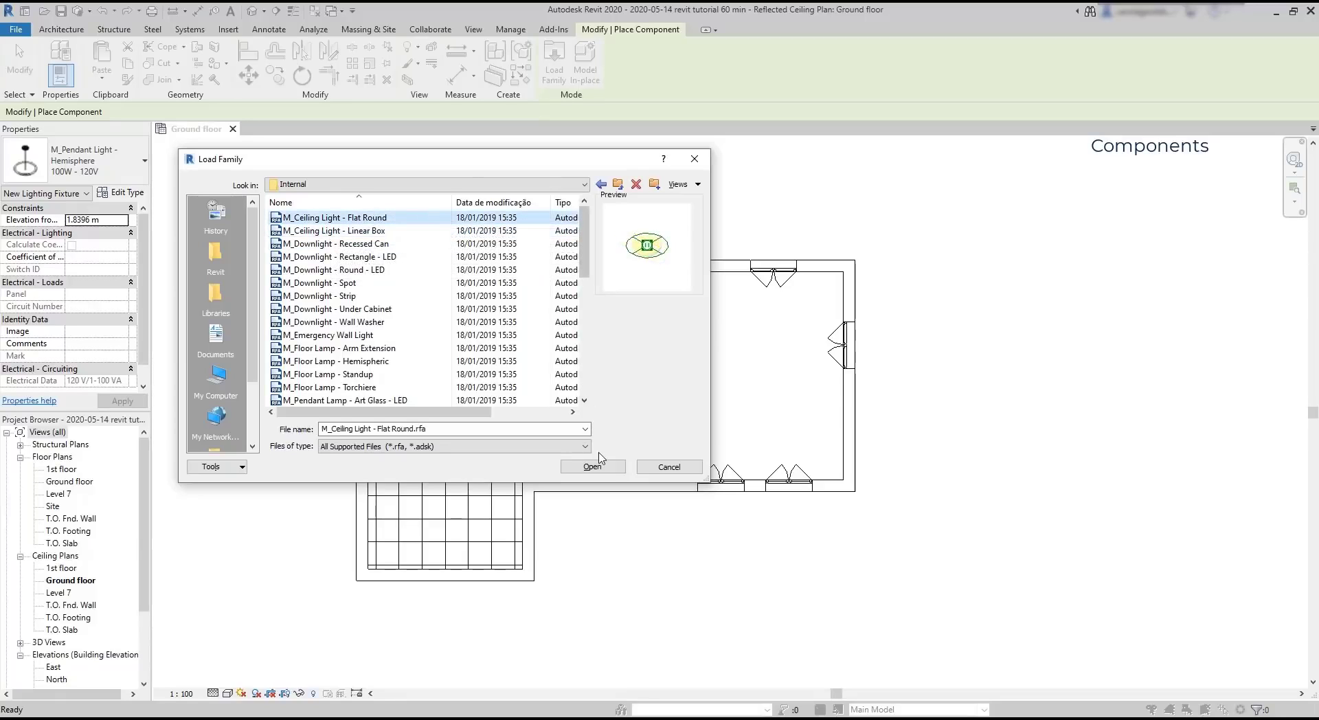
left_click(593, 467)
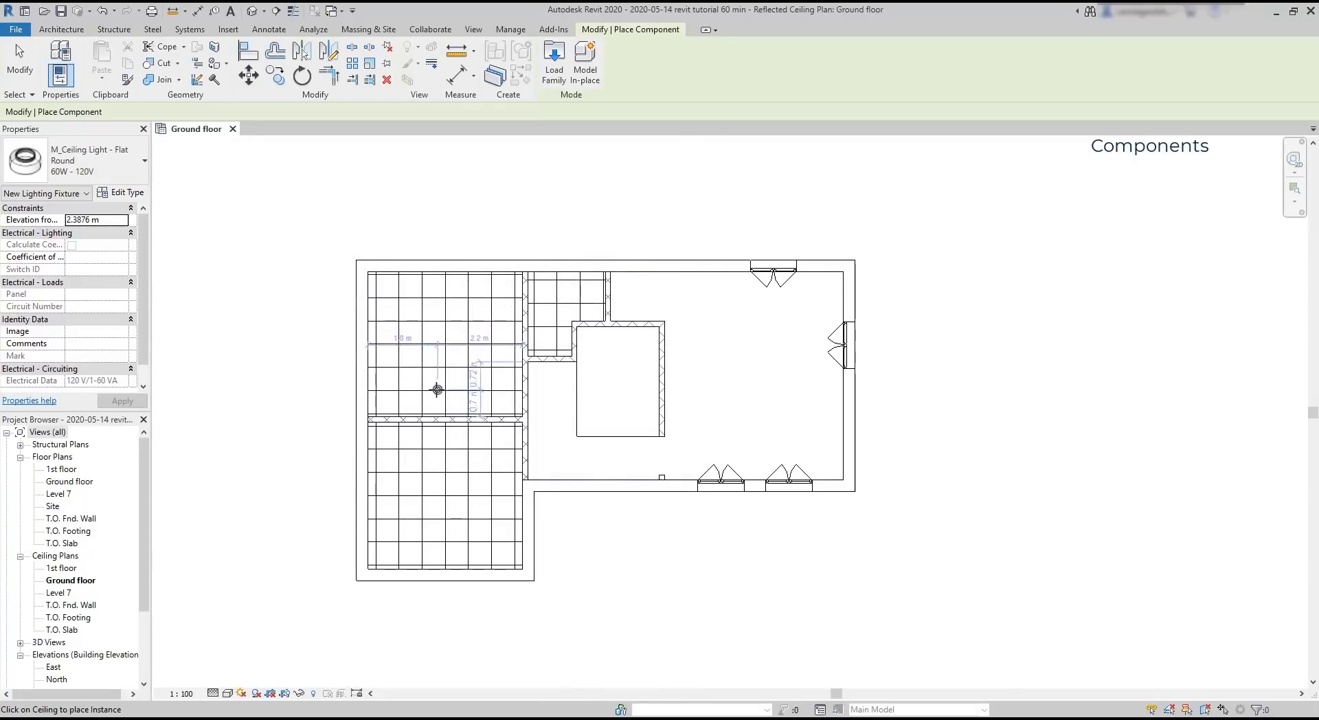
- Place a 60W - 120V flat round ceiling light on a grid intersection near the lower middle of the upper-left room
scroll(434, 389, "up", 2)
scroll(444, 390, "up", 3)
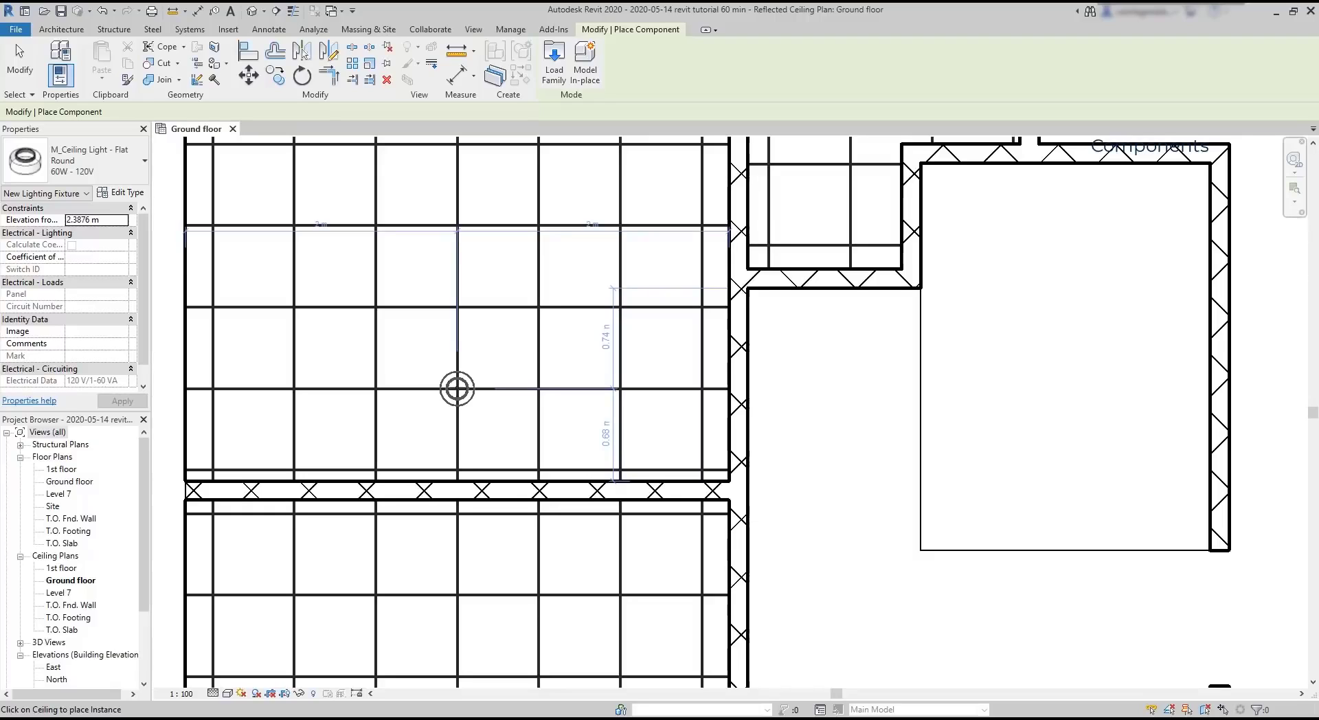
left_click(457, 388)
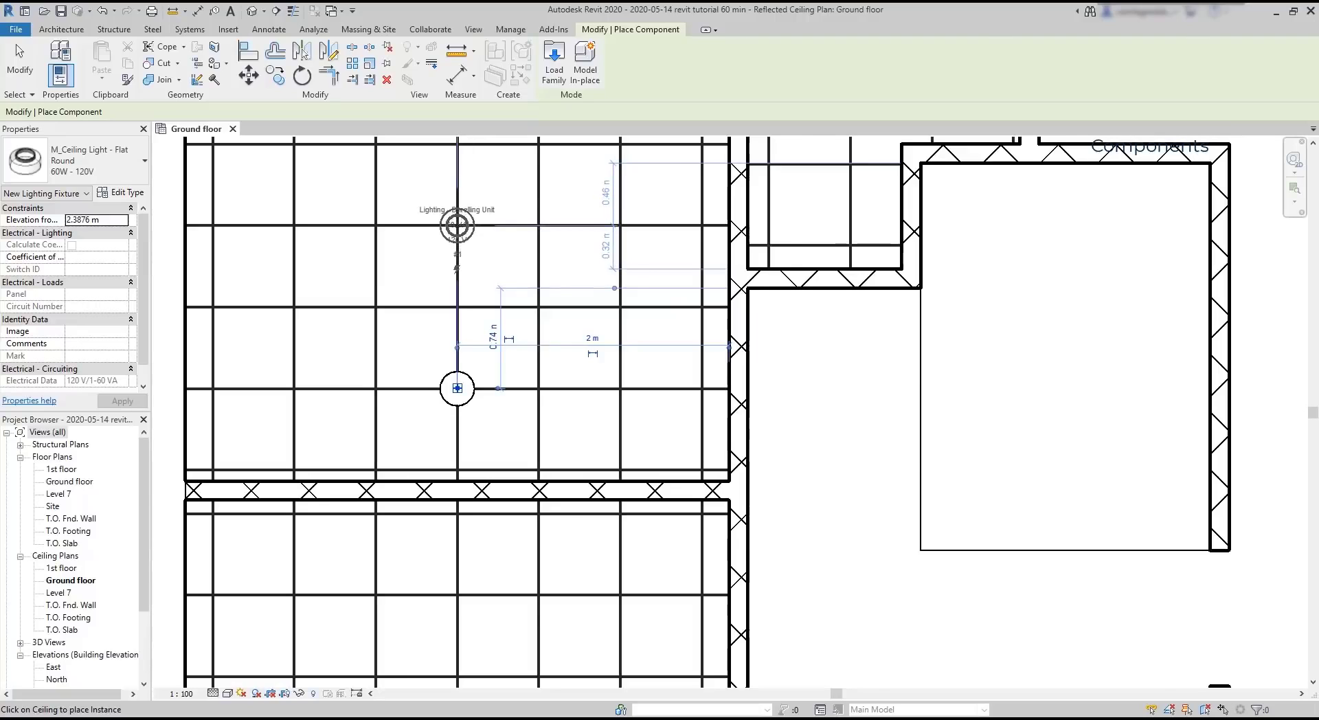
- Place a second 60W - 120V flat round ceiling light two grid cells above the first one in the upper-left room
scroll(457, 226, "up", 2)
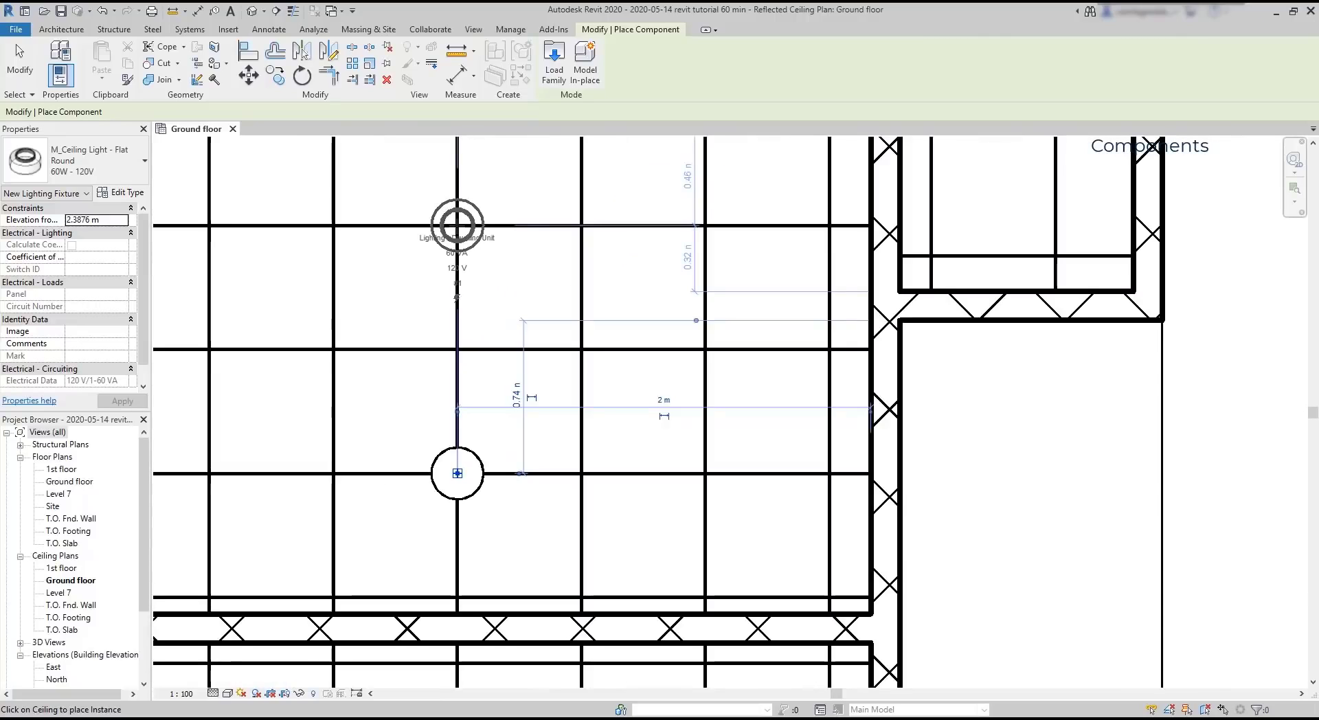
left_click(457, 225)
scroll(548, 267, "down", 4)
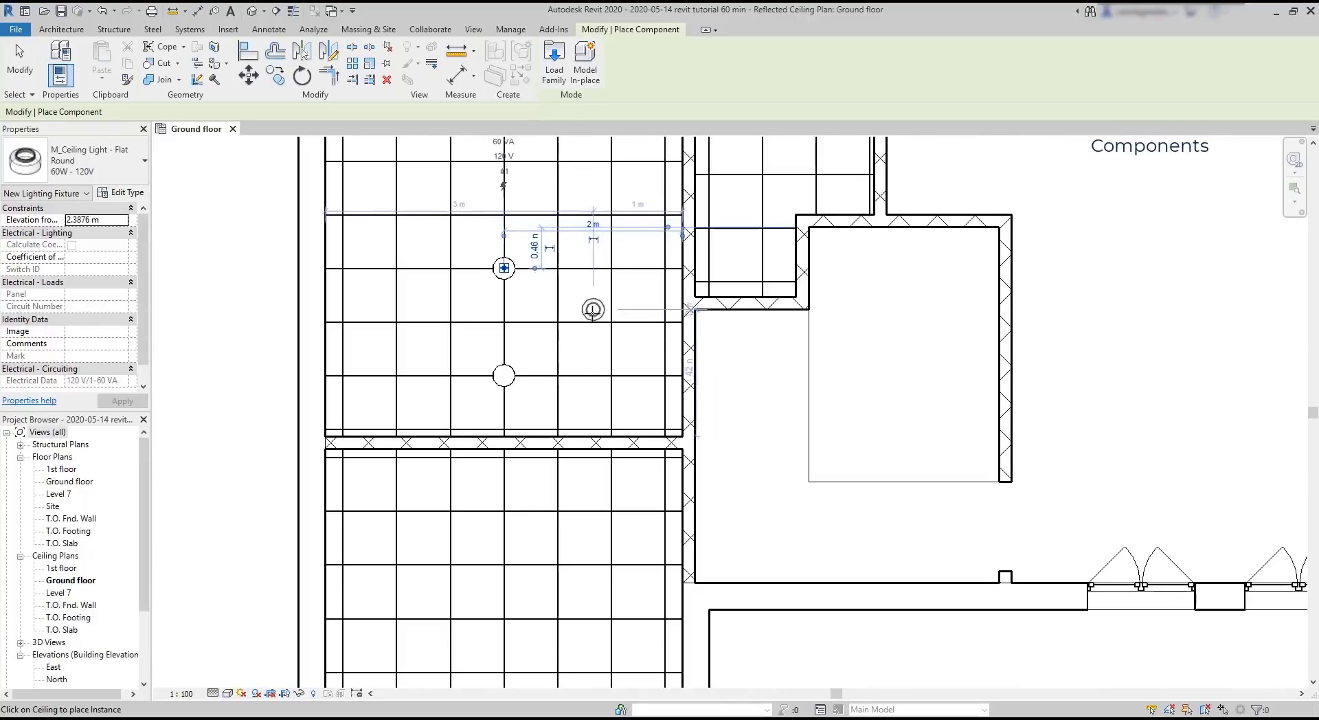
scroll(493, 249, "down", 2)
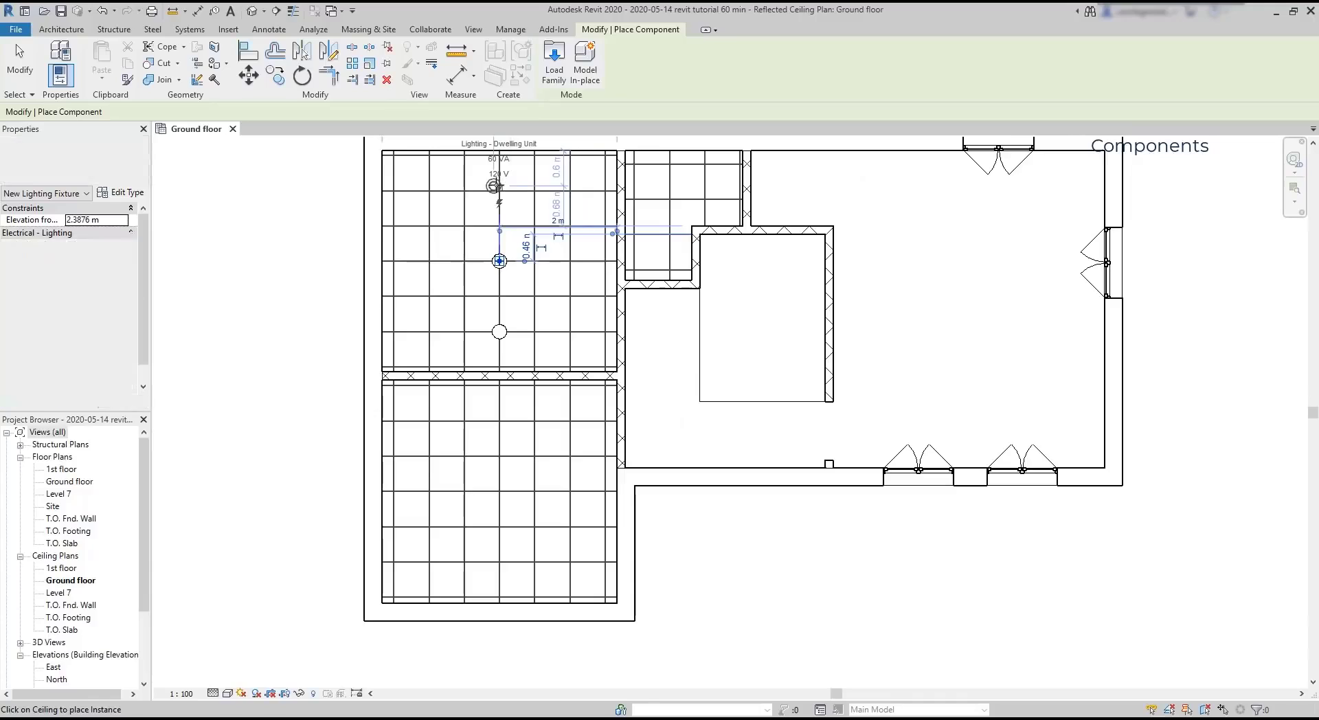
scroll(505, 191, "up", 3)
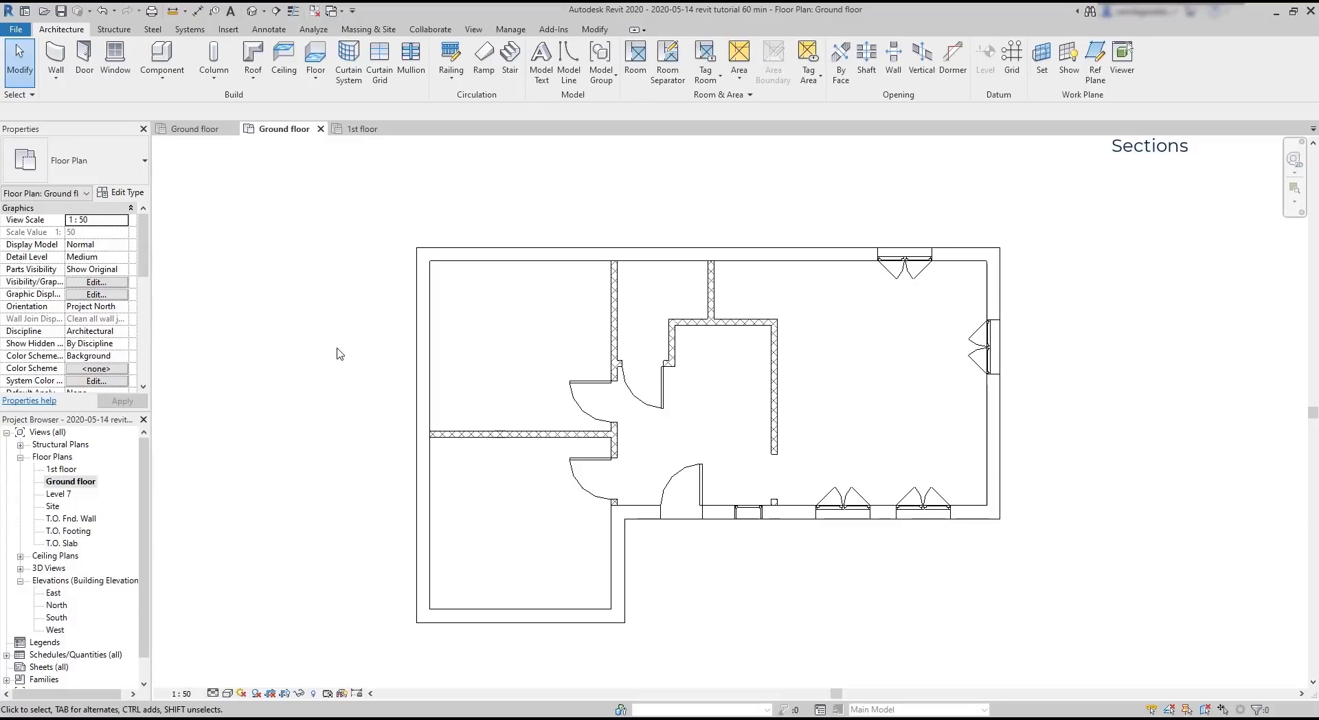
- Create a horizontal building section in the ground floor plan, running from outside the left exterior wall to outside the right exterior wall
left_click(228, 29)
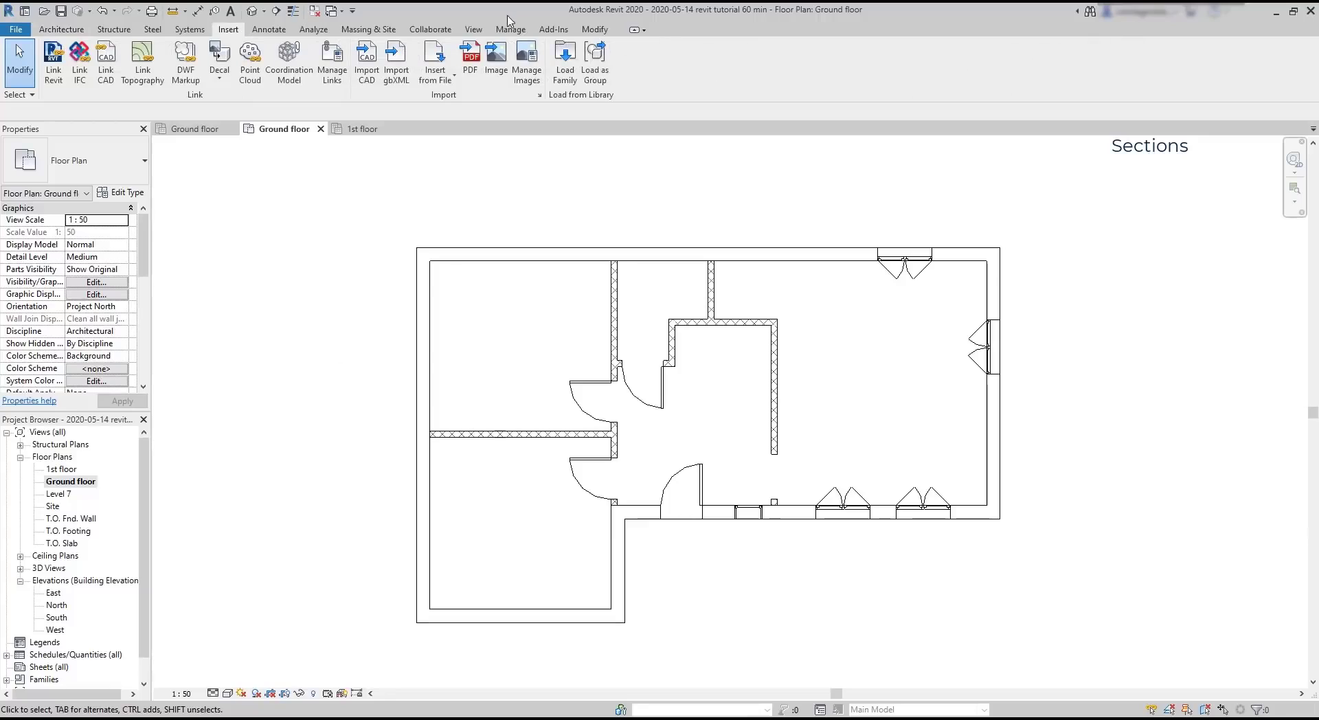
left_click(480, 30)
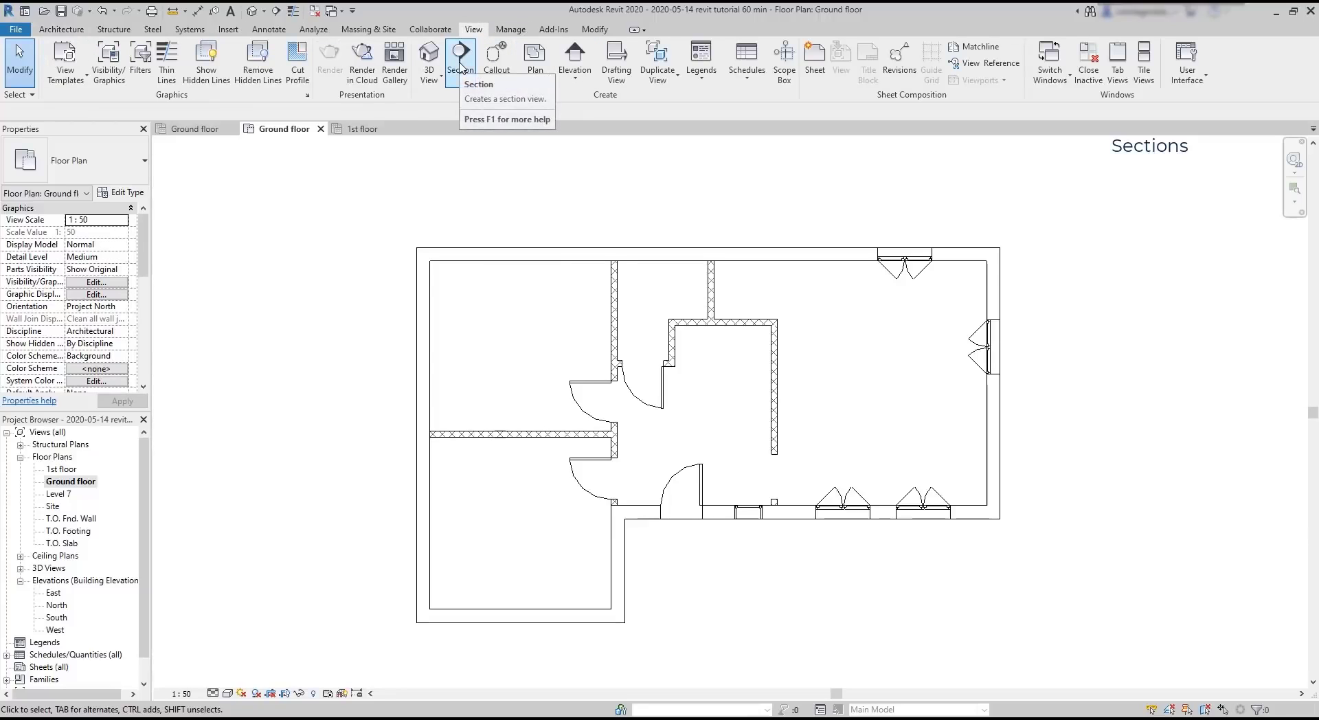
left_click(460, 66)
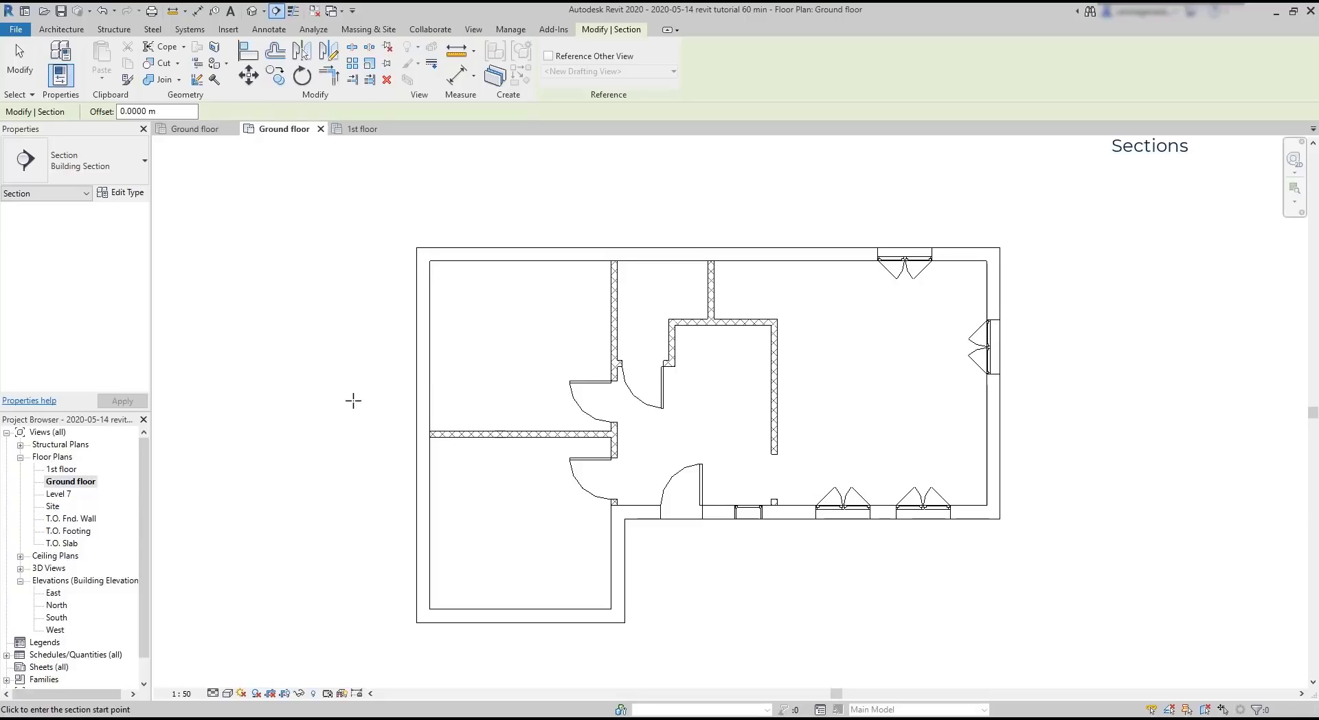
left_click(353, 400)
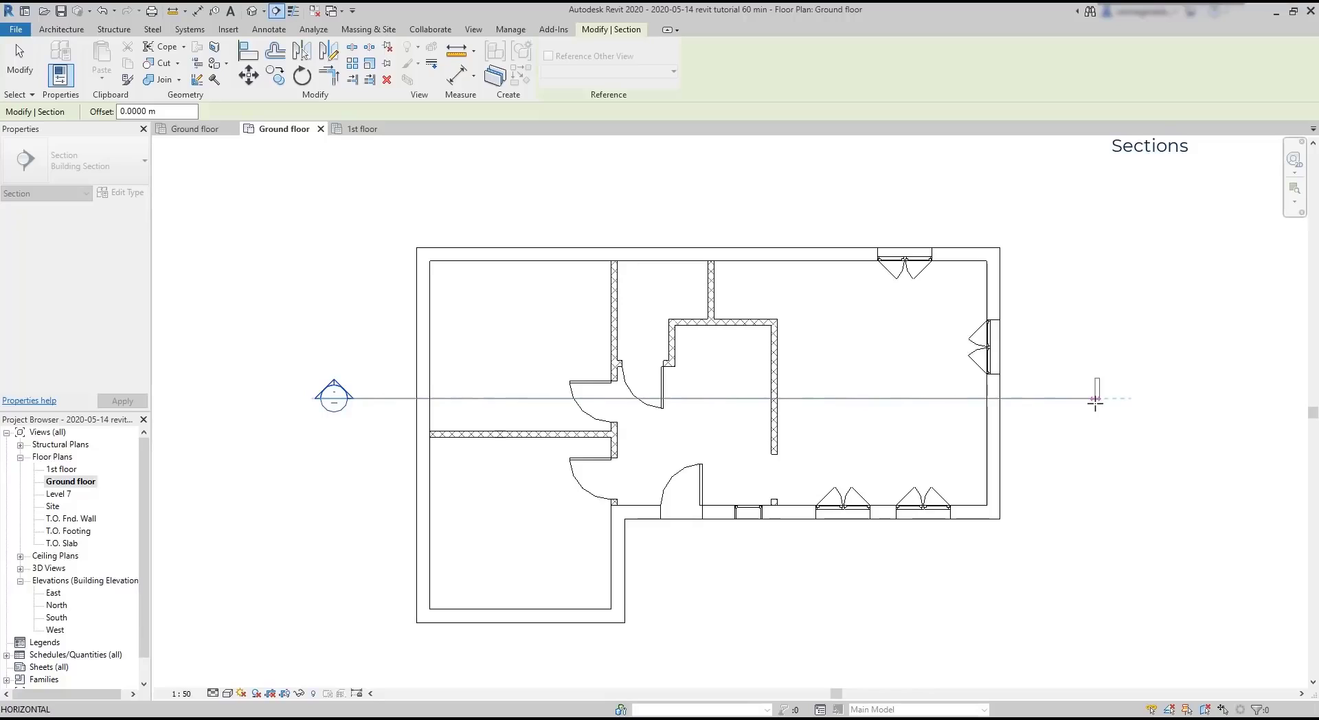
left_click(1095, 398)
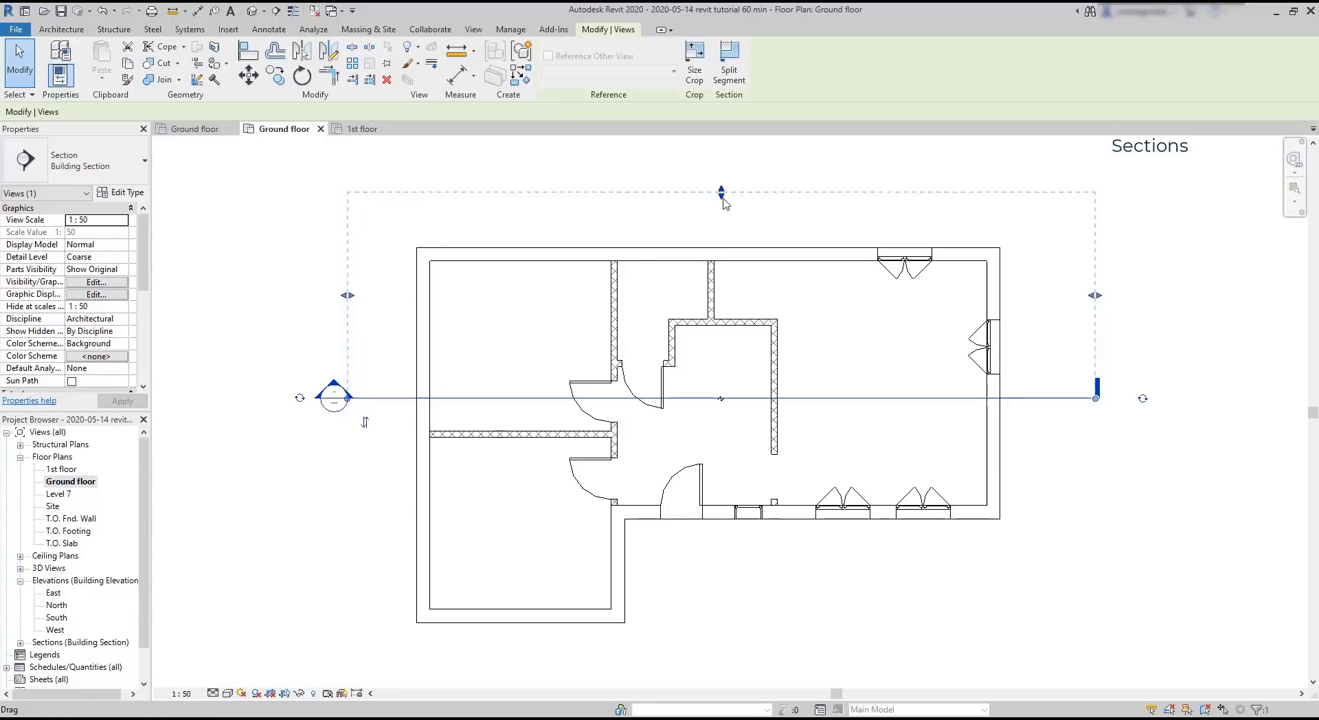
- Shorten the section's view depth to just beyond the upper exterior wall and flip its viewing direction down and back up
mouse_move(722, 198)
left_mouse_down()
mouse_move(728, 296)
mouse_move(783, 533)
mouse_move(770, 402)
mouse_move(721, 214)
left_mouse_up()
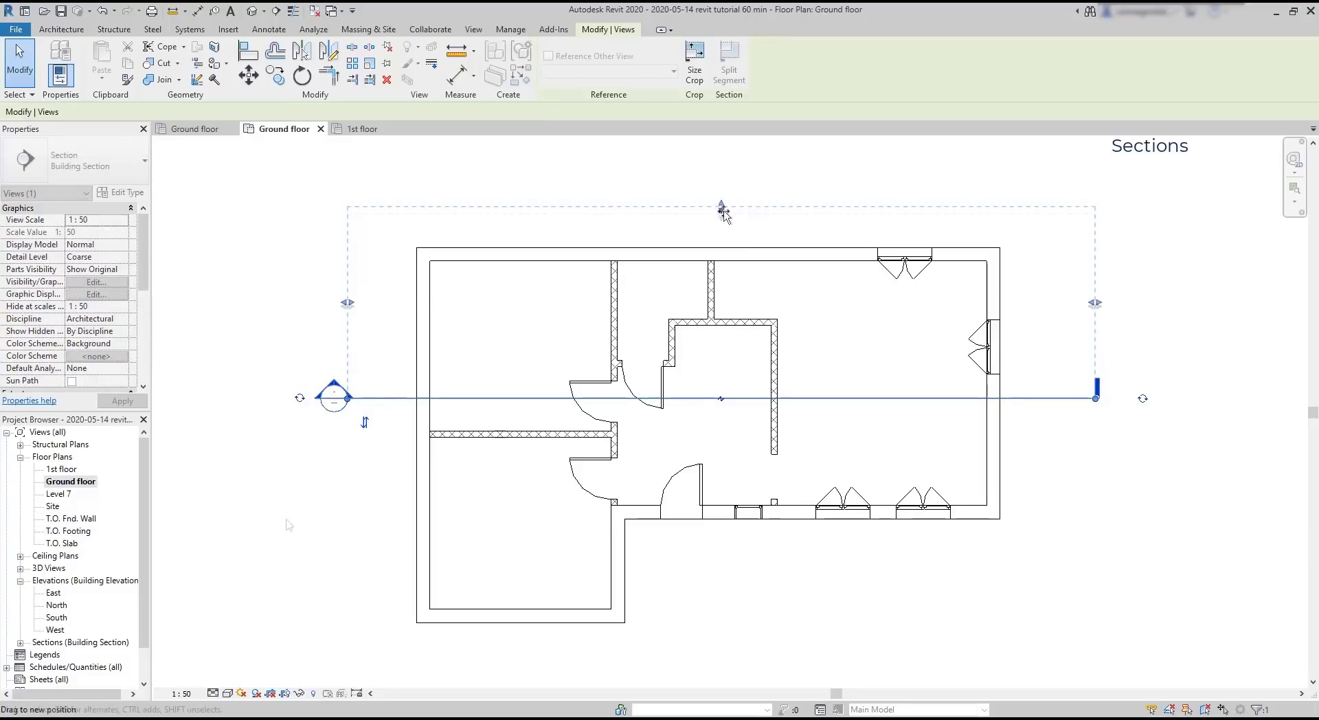
left_click(365, 424)
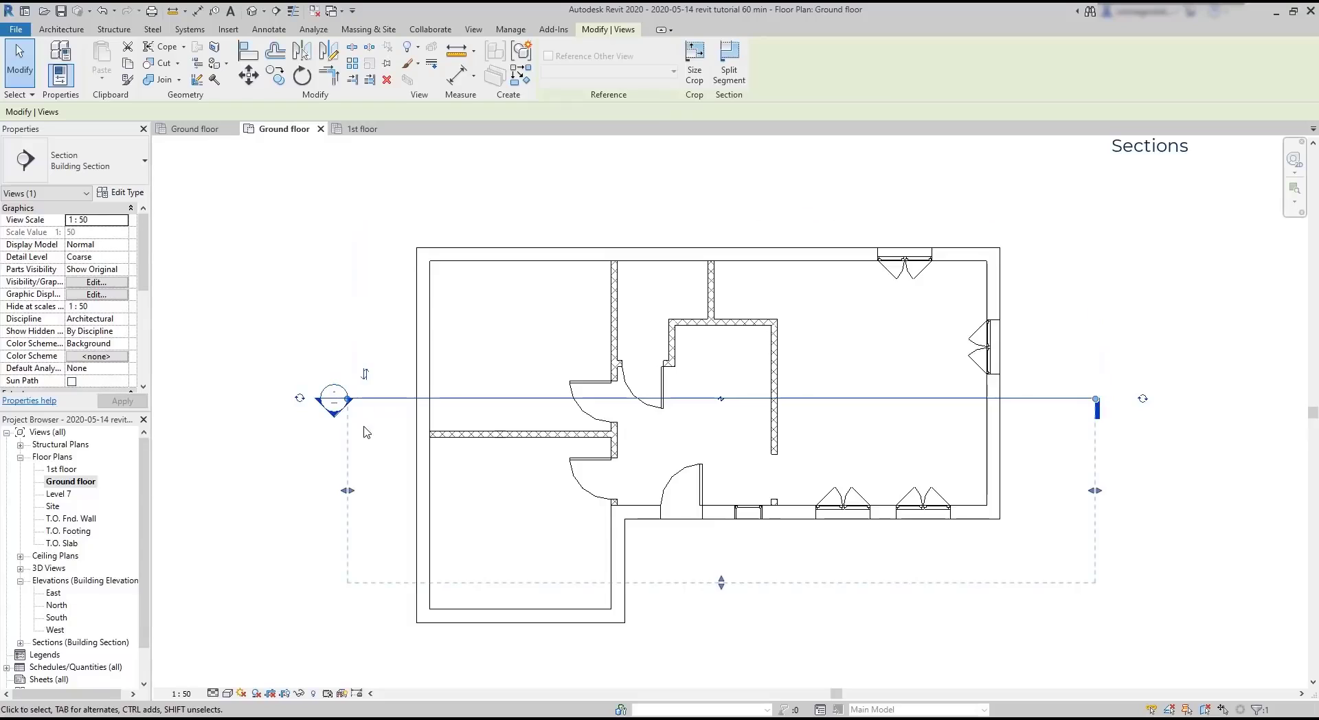
key("space")
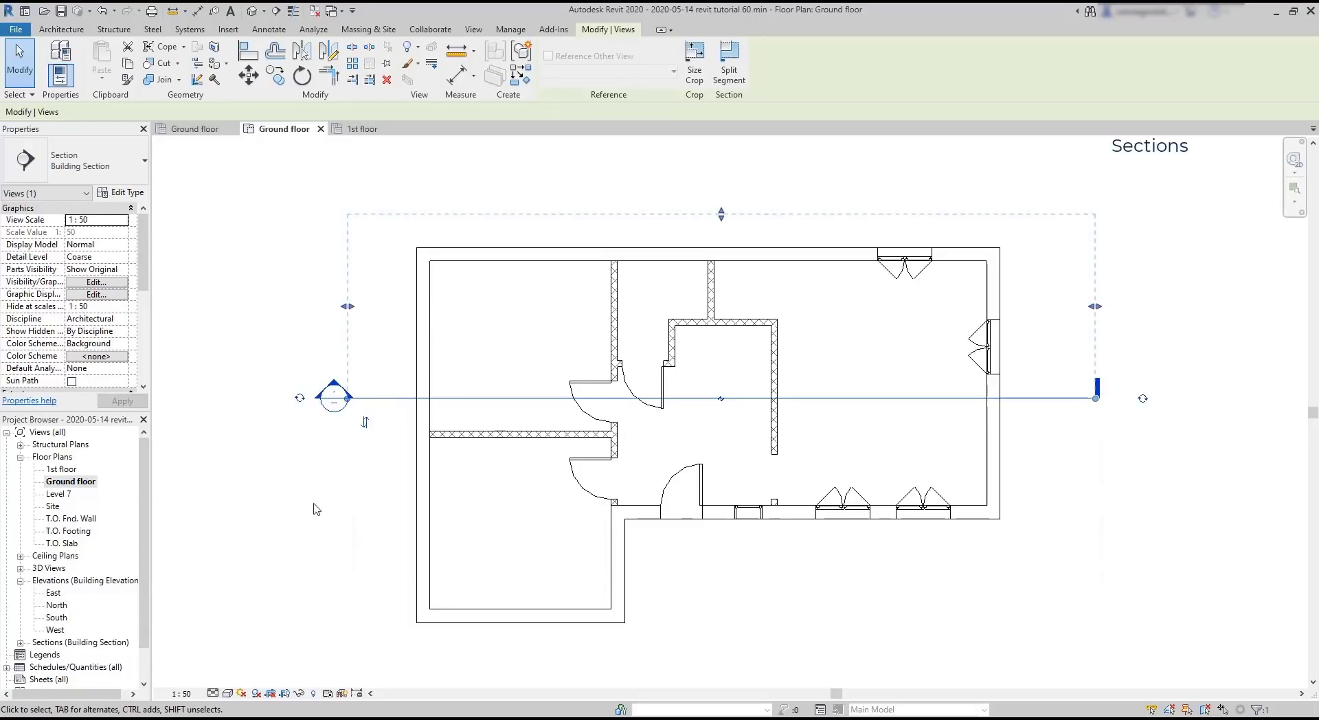
- Open the Section 1 view, reduce the section's depth in plan to just above its cut line, and reopen Section 1
left_click(20, 643)
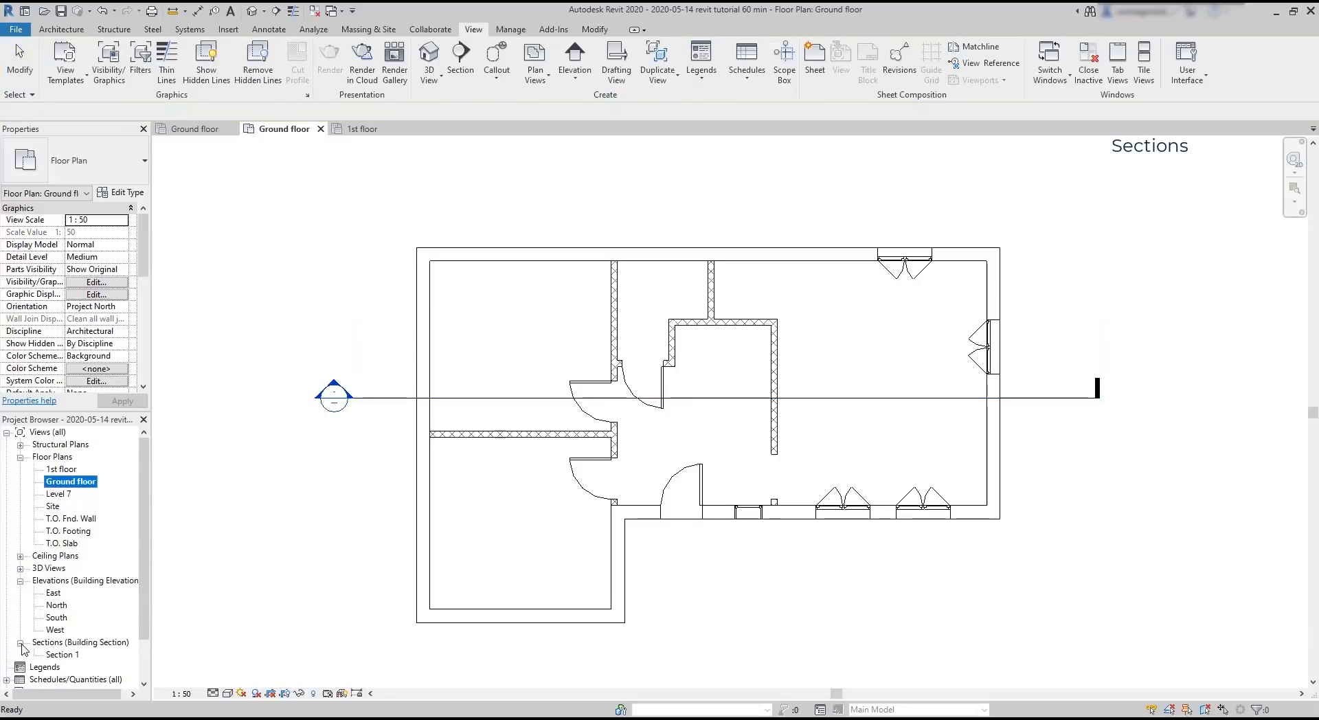
double_click(60, 655)
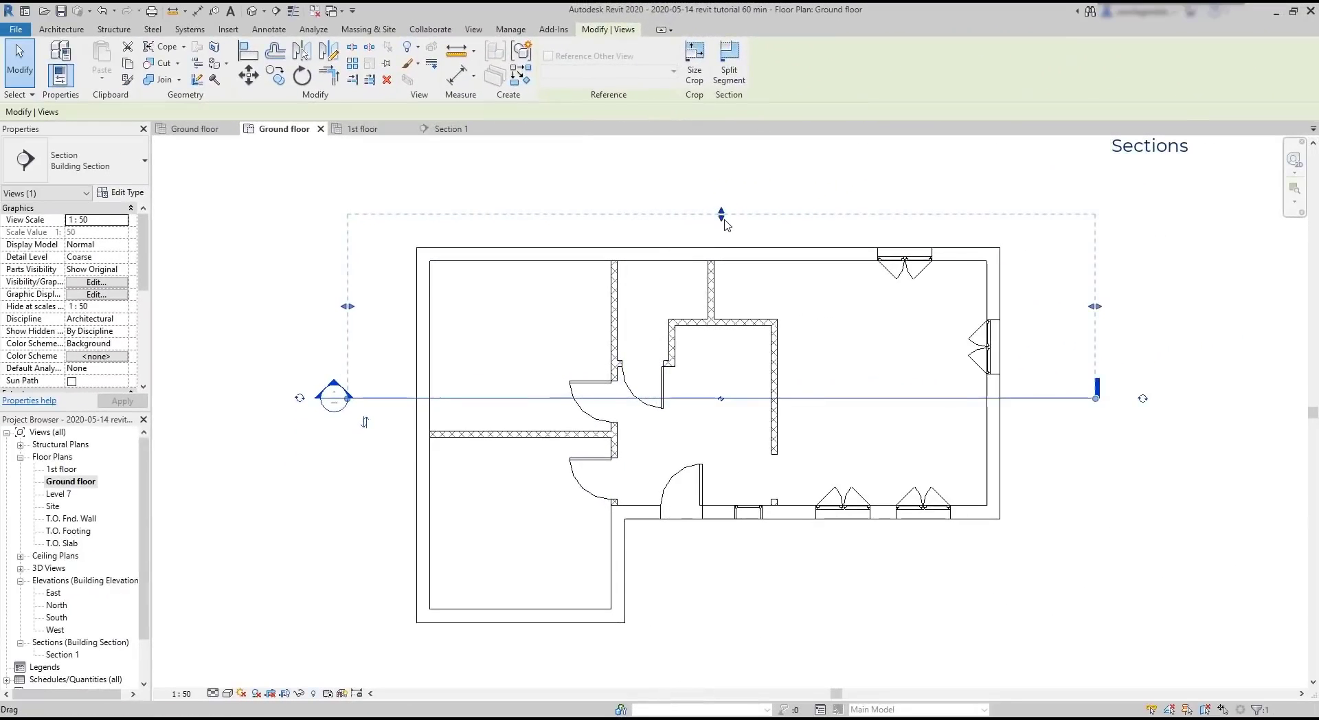
left_click_drag(725, 221, 716, 378)
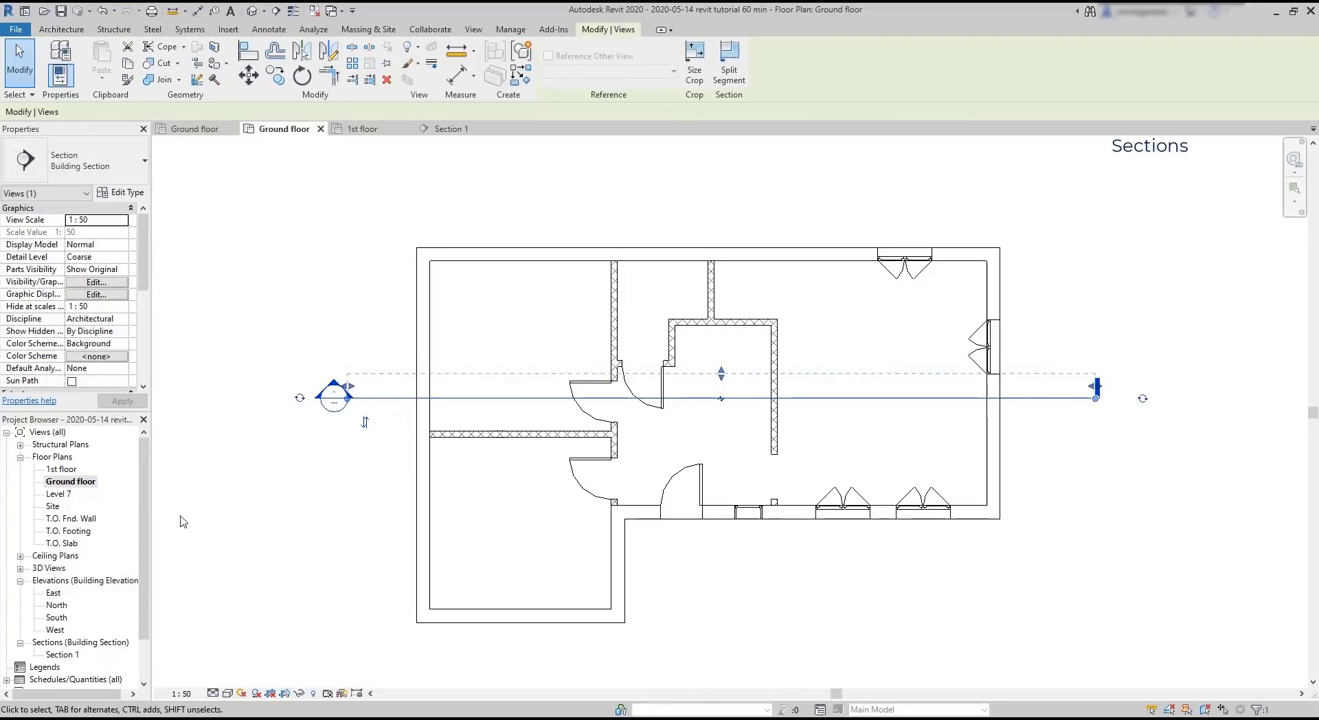
double_click(55, 657)
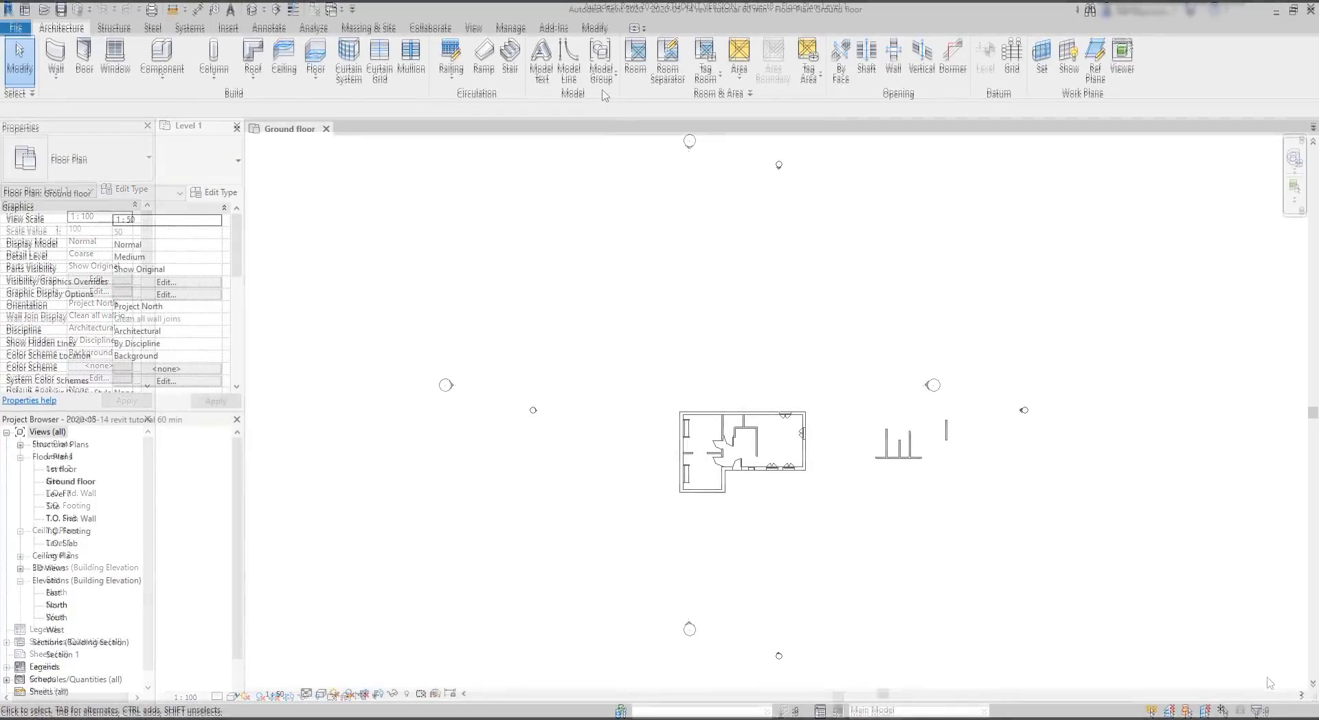
- Copy the ceiling light in the upper-left room two grid cells to the right along the same grid line
left_click(596, 27)
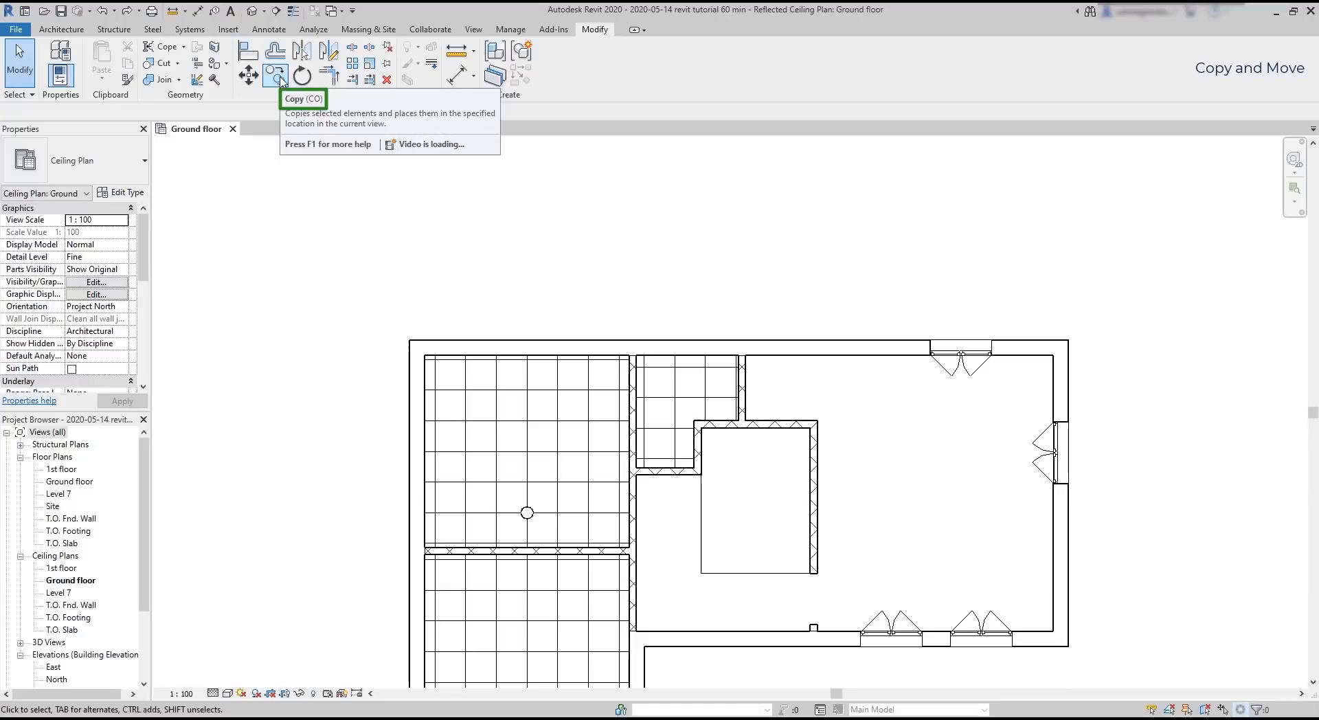
left_click(276, 76)
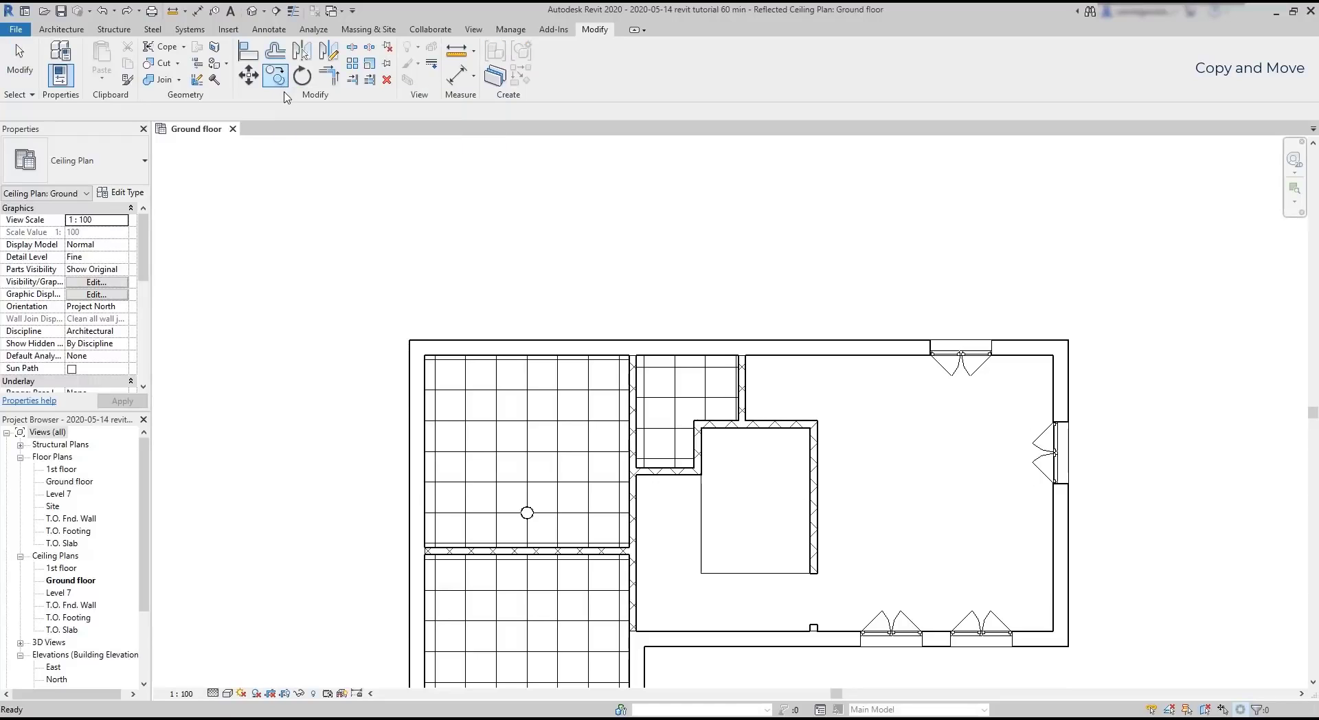
scroll(534, 539, "up", 1)
scroll(534, 539, "up", 5)
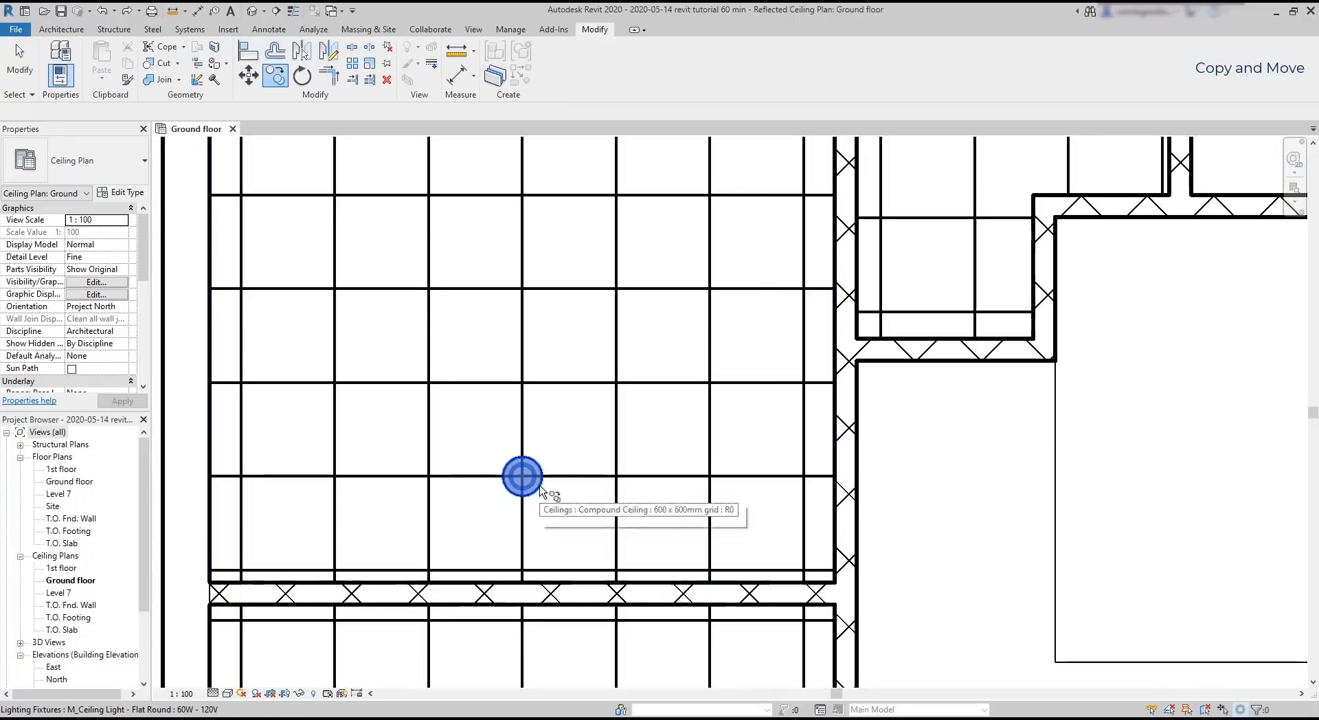
left_click(541, 489)
key("Return")
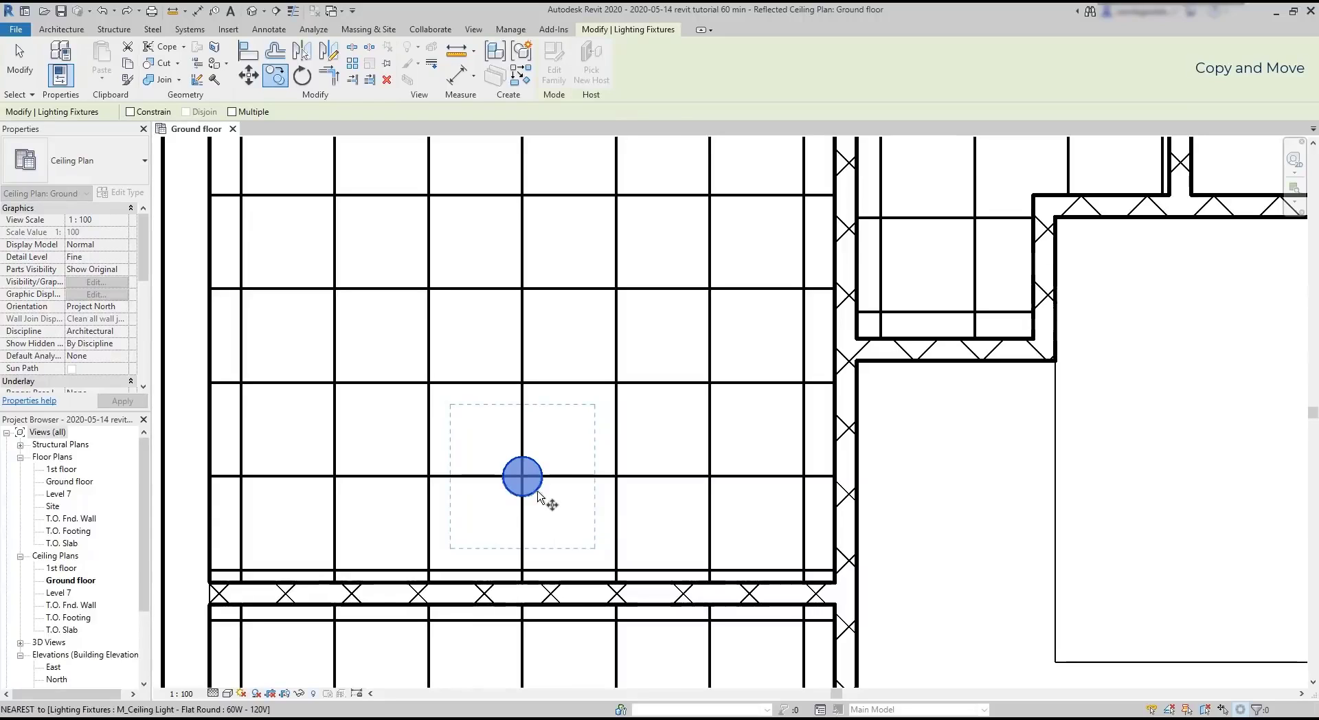
left_click(522, 476)
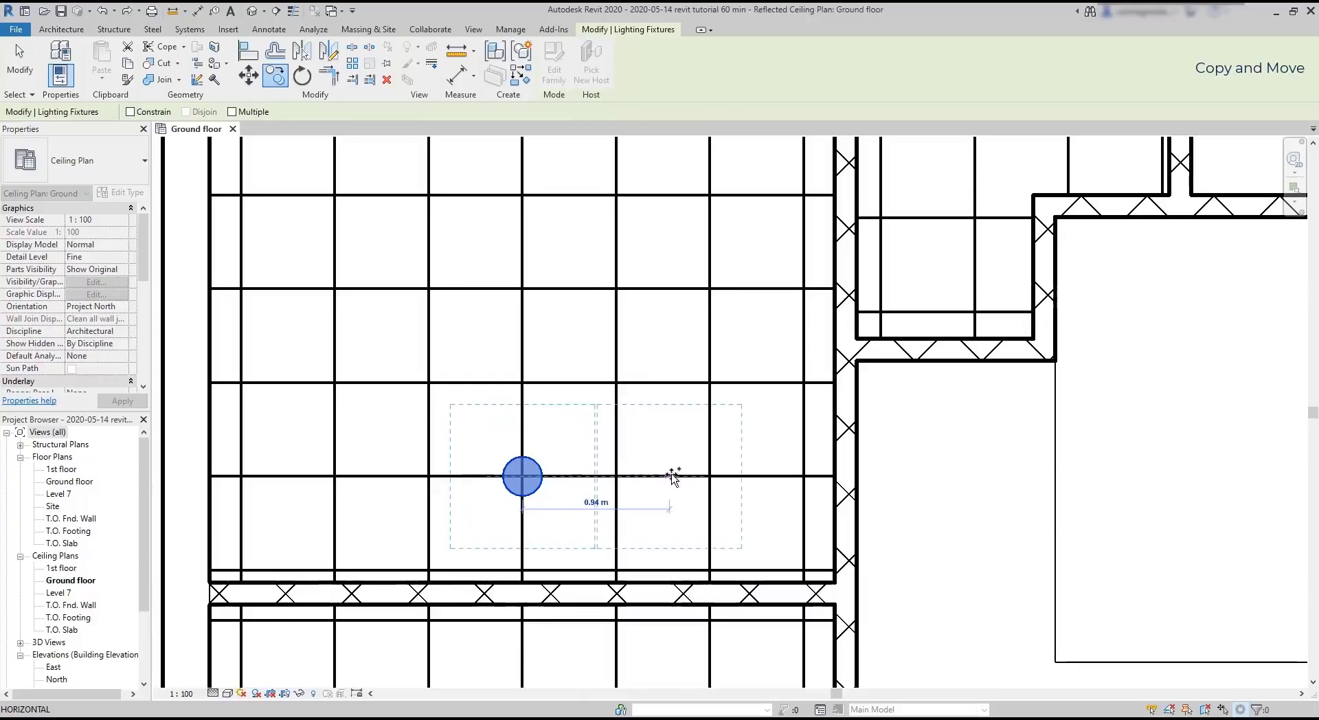
left_click(711, 475)
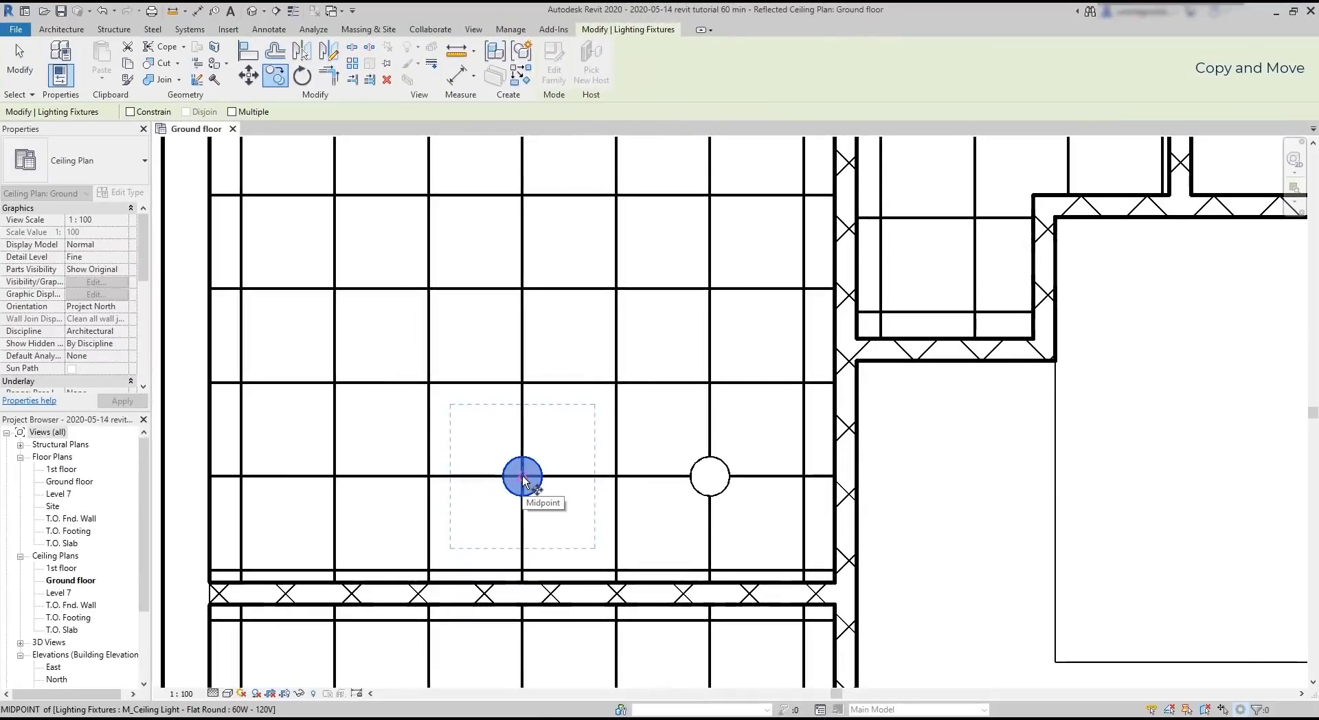
- Copy the original ceiling light about 1.2 m to the left onto the grid intersection two cells away
left_click(521, 478)
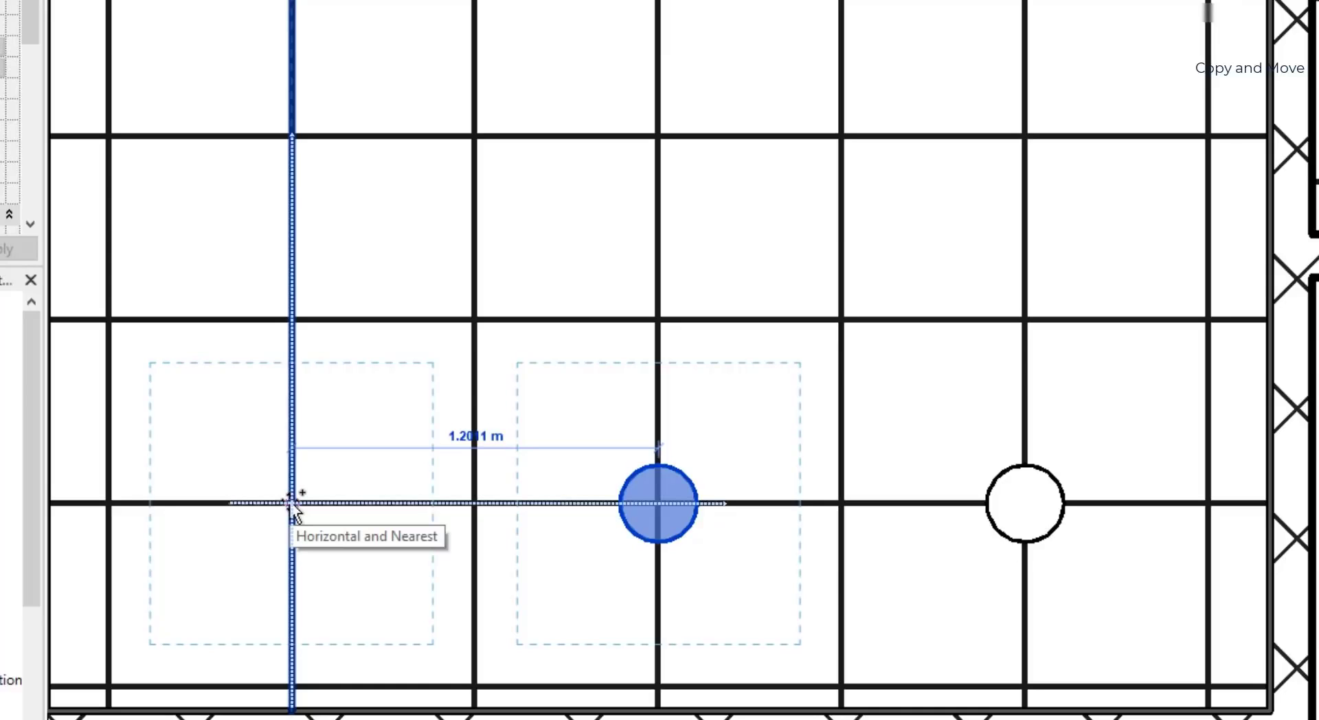
scroll(290, 503, "down", 5)
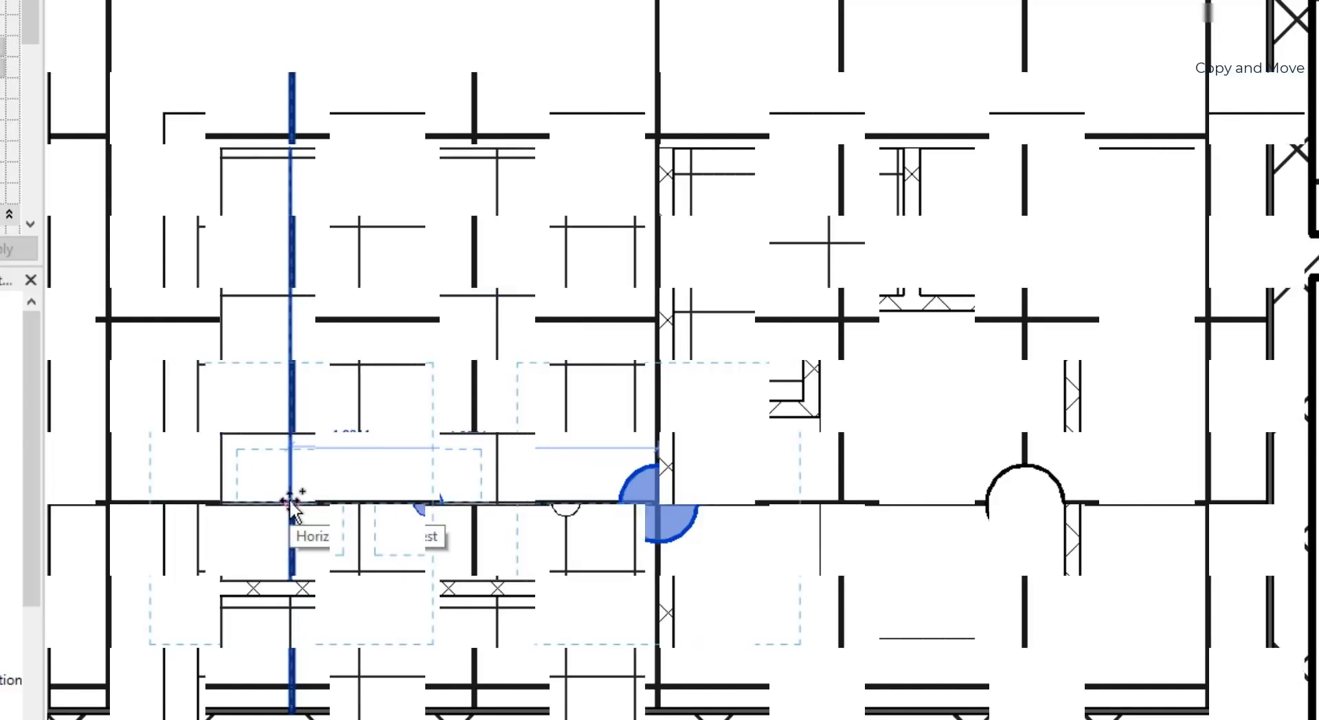
left_click(290, 504)
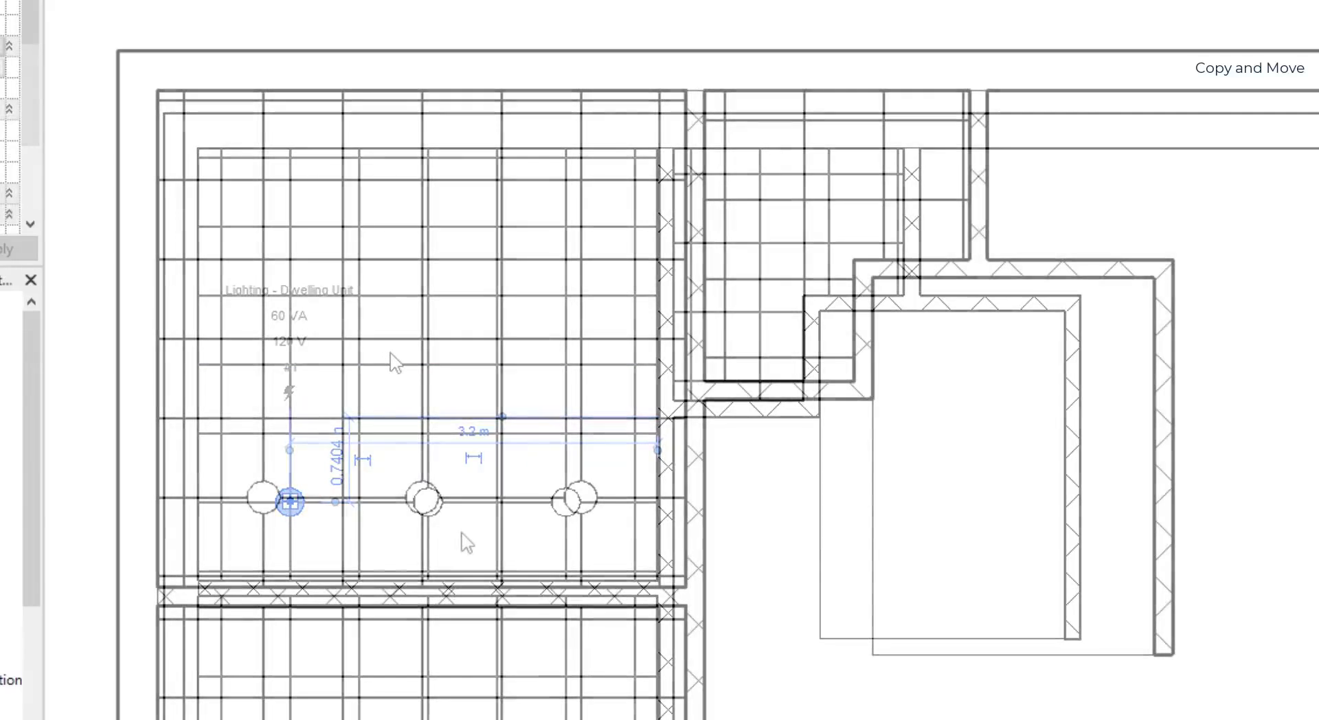
key("Escape")
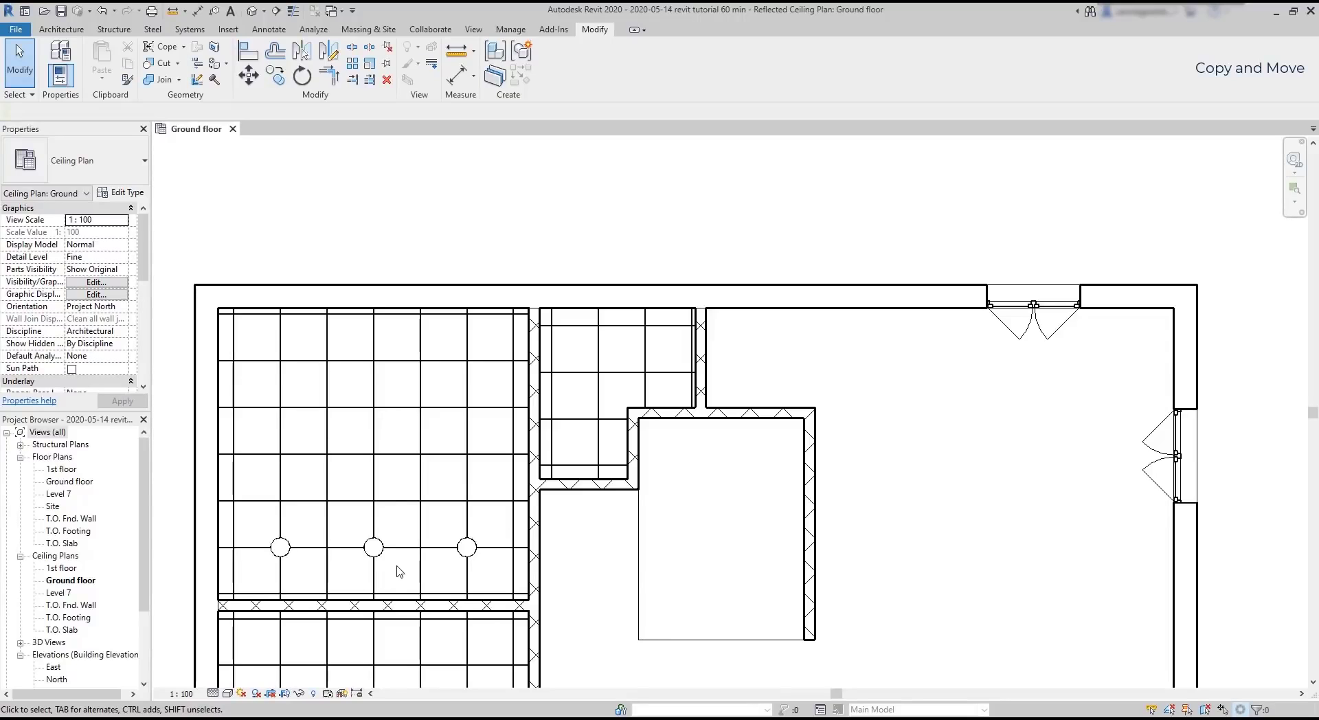
- Move the middle and right ceiling lights together up by one grid cell
left_click(249, 75)
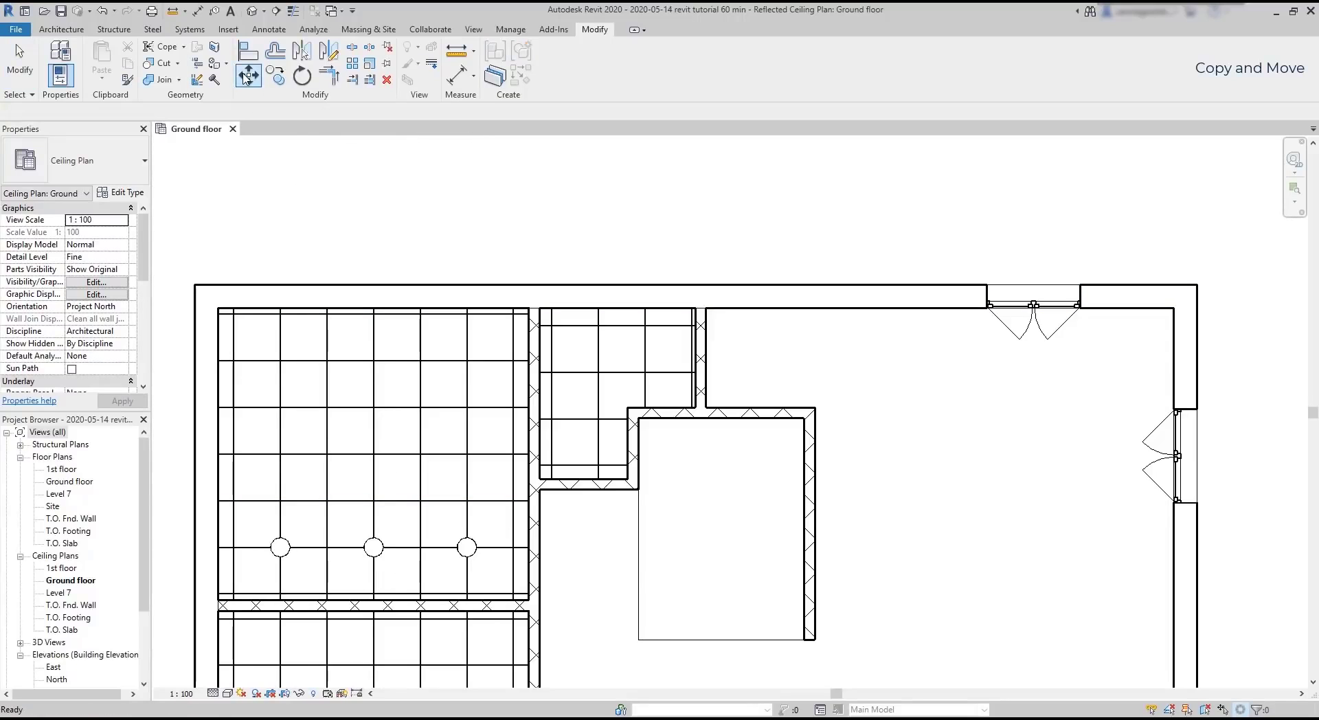
left_click(374, 548)
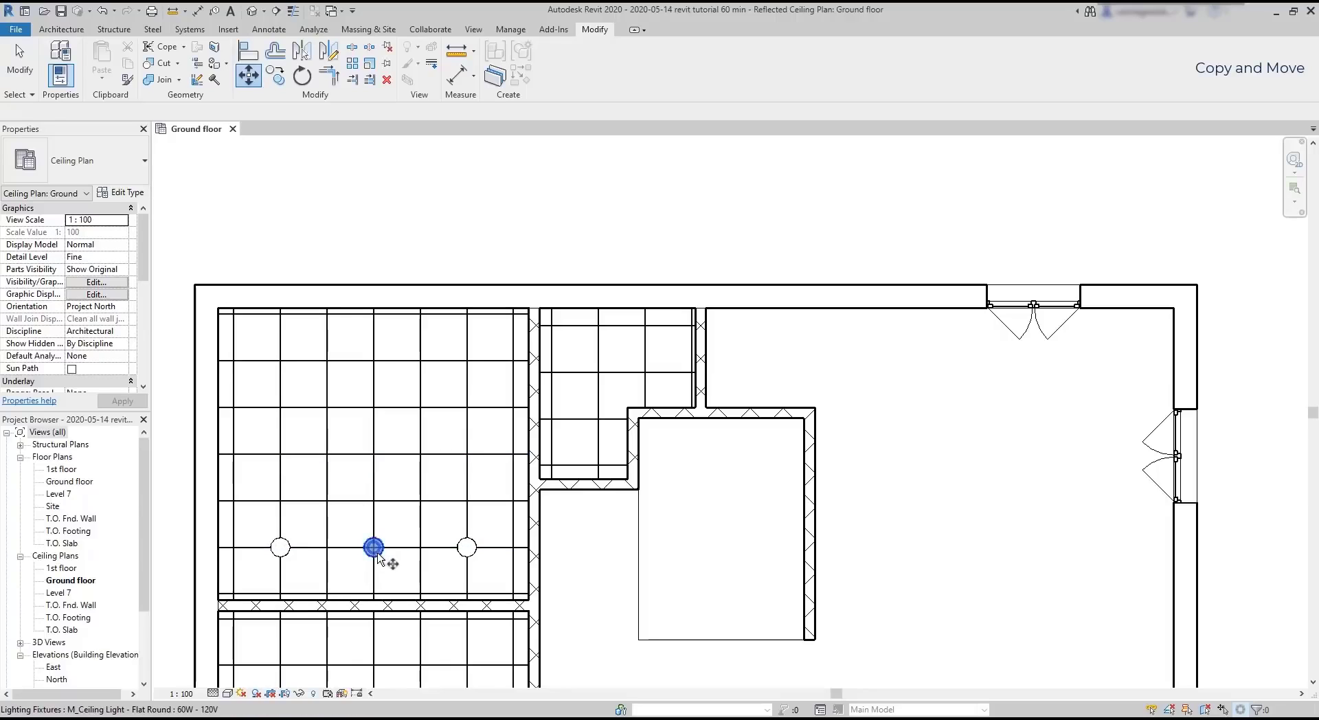
left_click(467, 549)
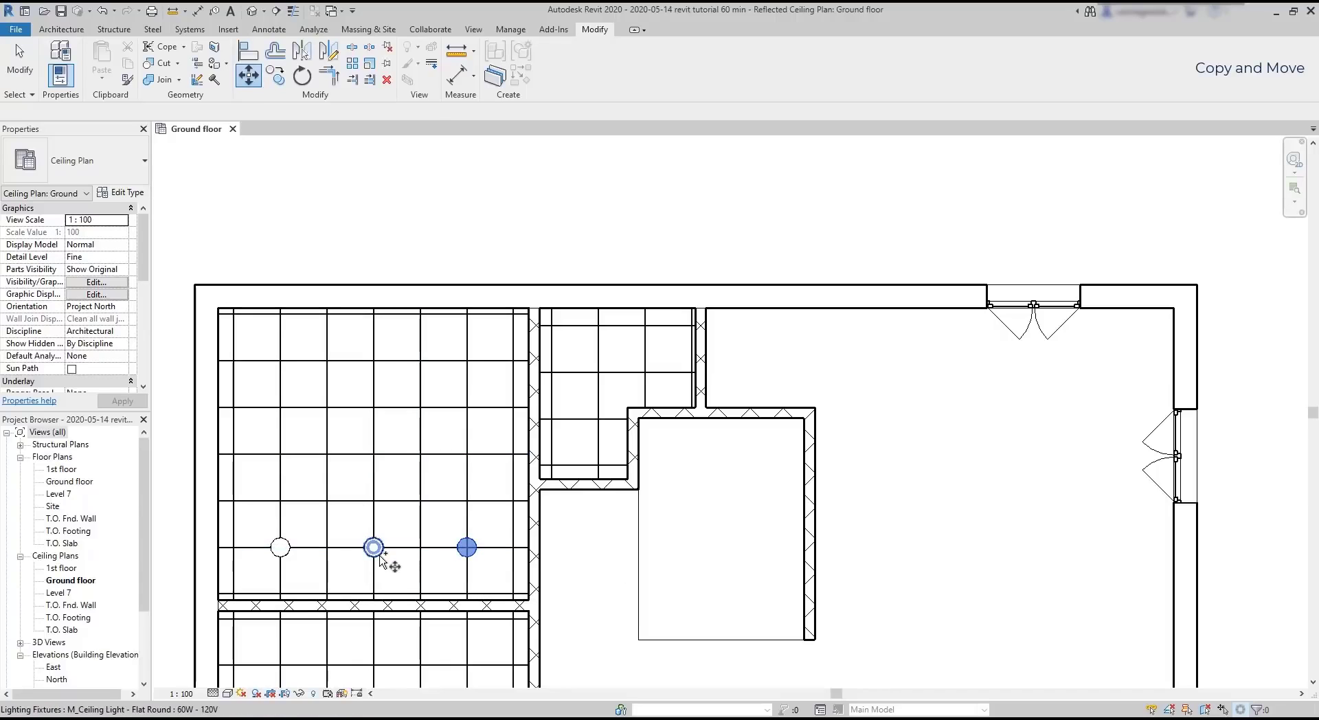
left_click(381, 556, "ctrl")
key("Return")
scroll(412, 568, "up", 4)
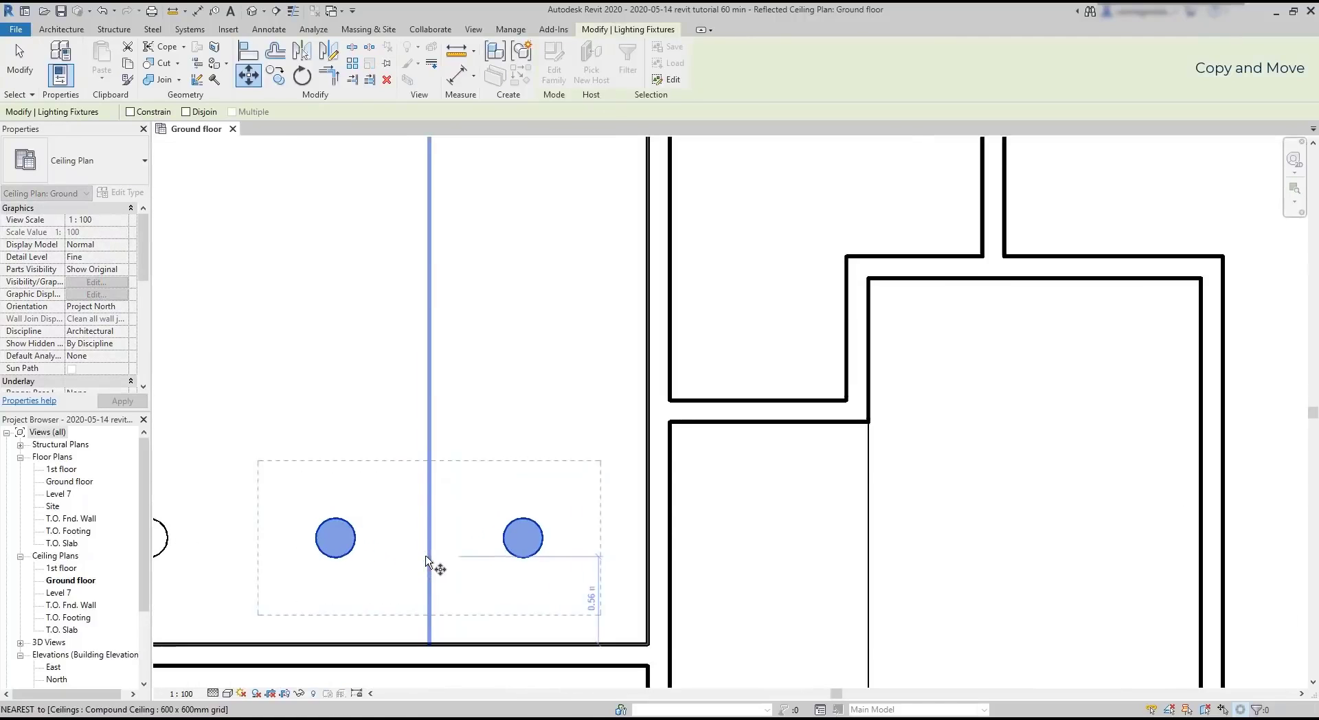
left_click(523, 541)
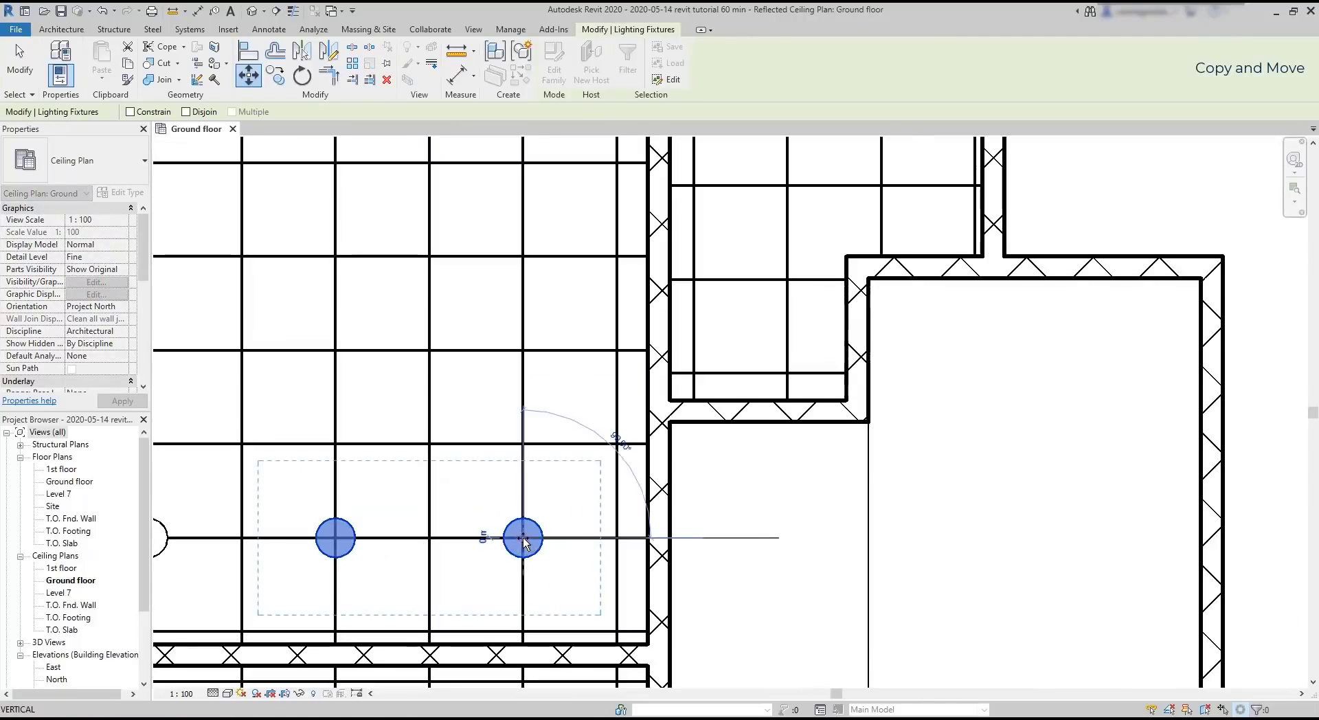
left_click(524, 444)
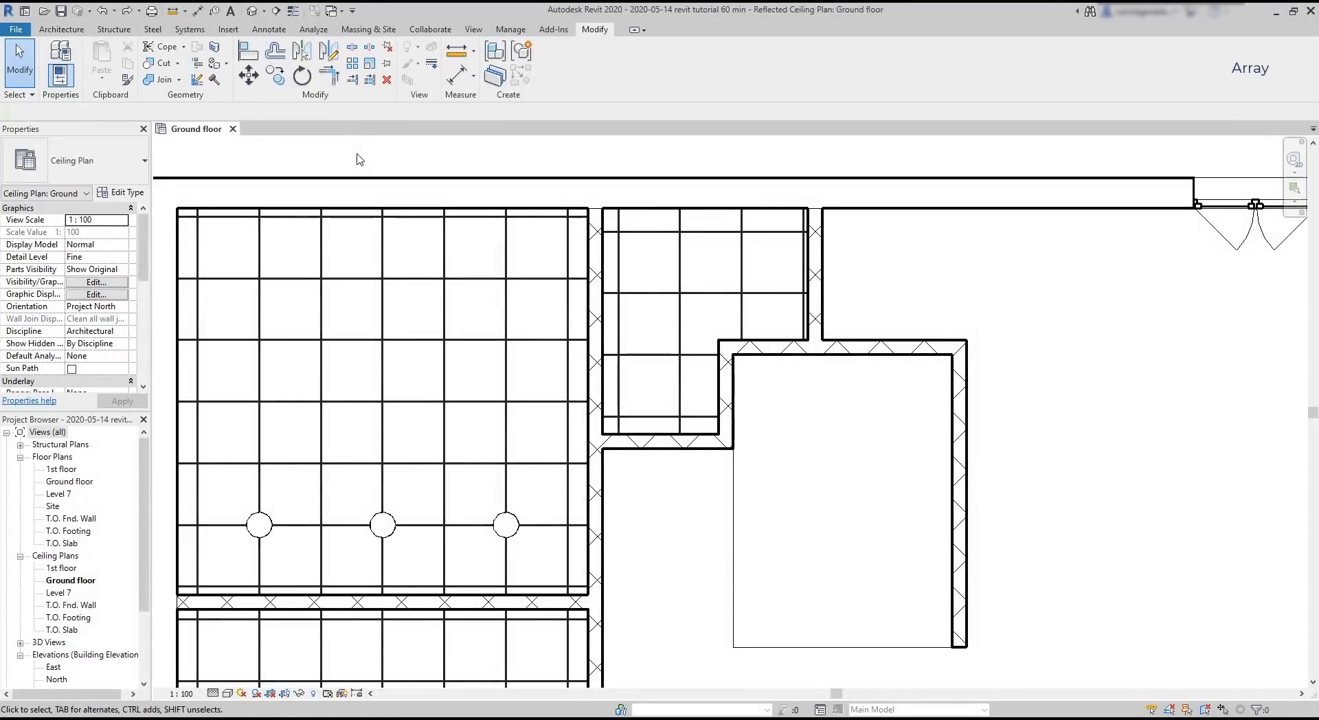
- Array the row of three ceiling lights upward as 4 grouped copies, spacing the second one grid cell (about 0.6 m) away
left_click(355, 69)
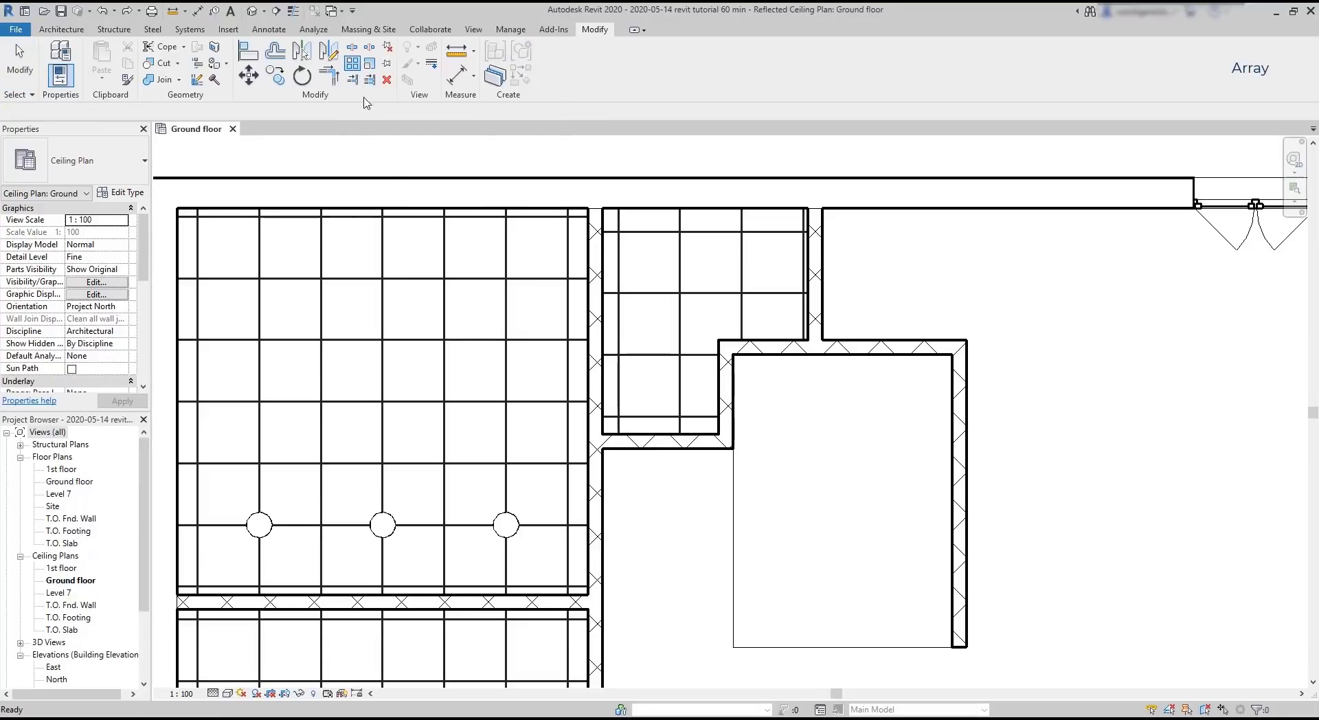
left_click(264, 531)
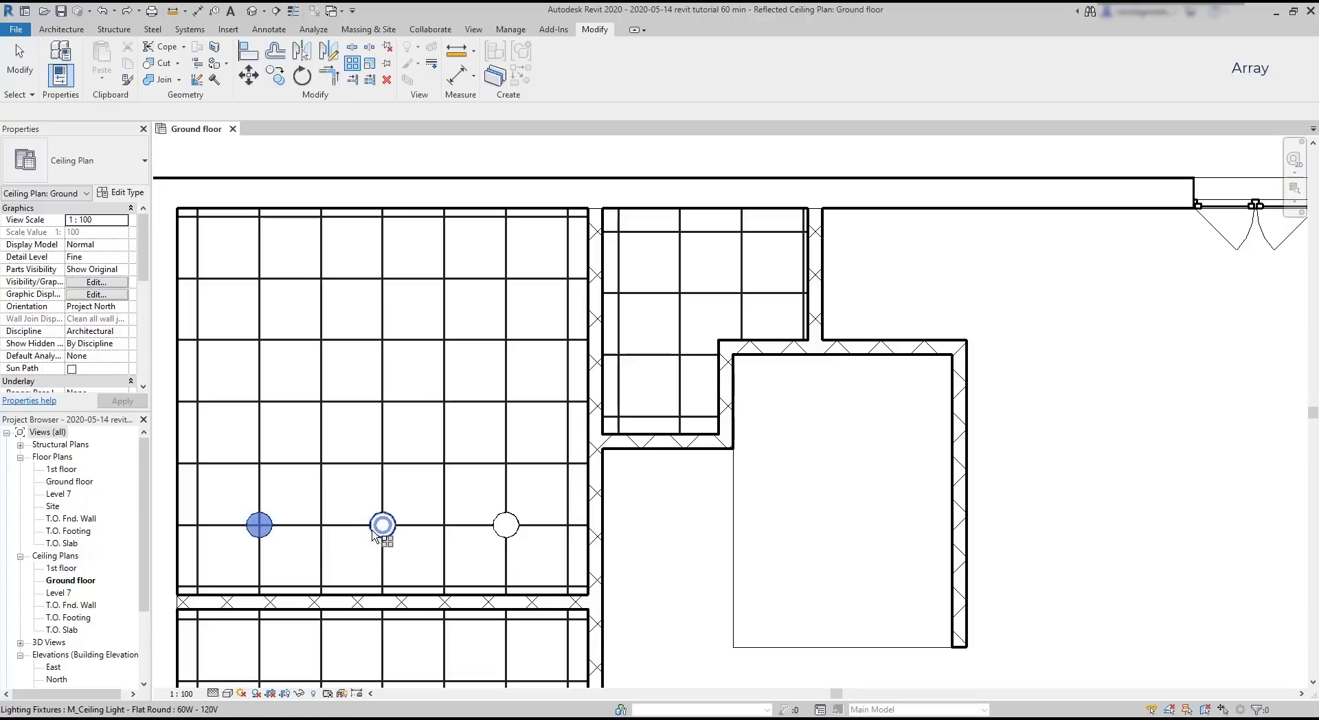
left_click(376, 534)
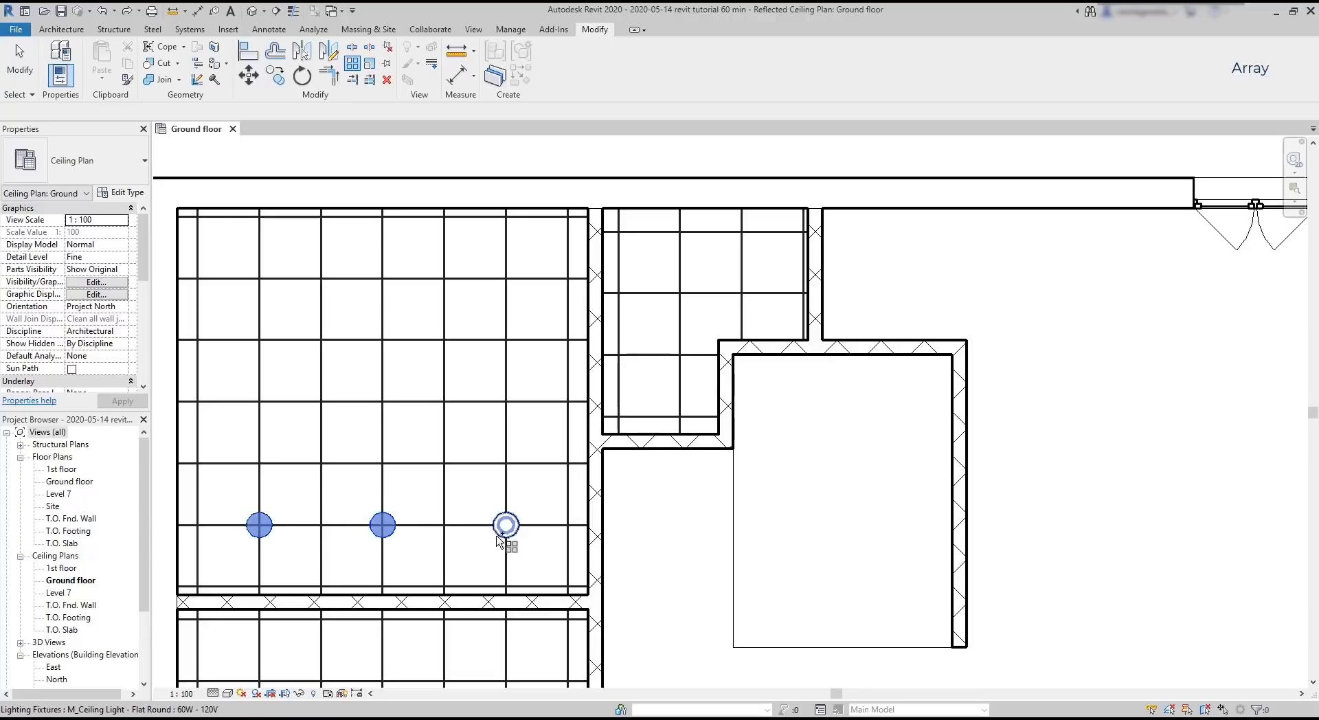
left_click(501, 535)
key("Return")
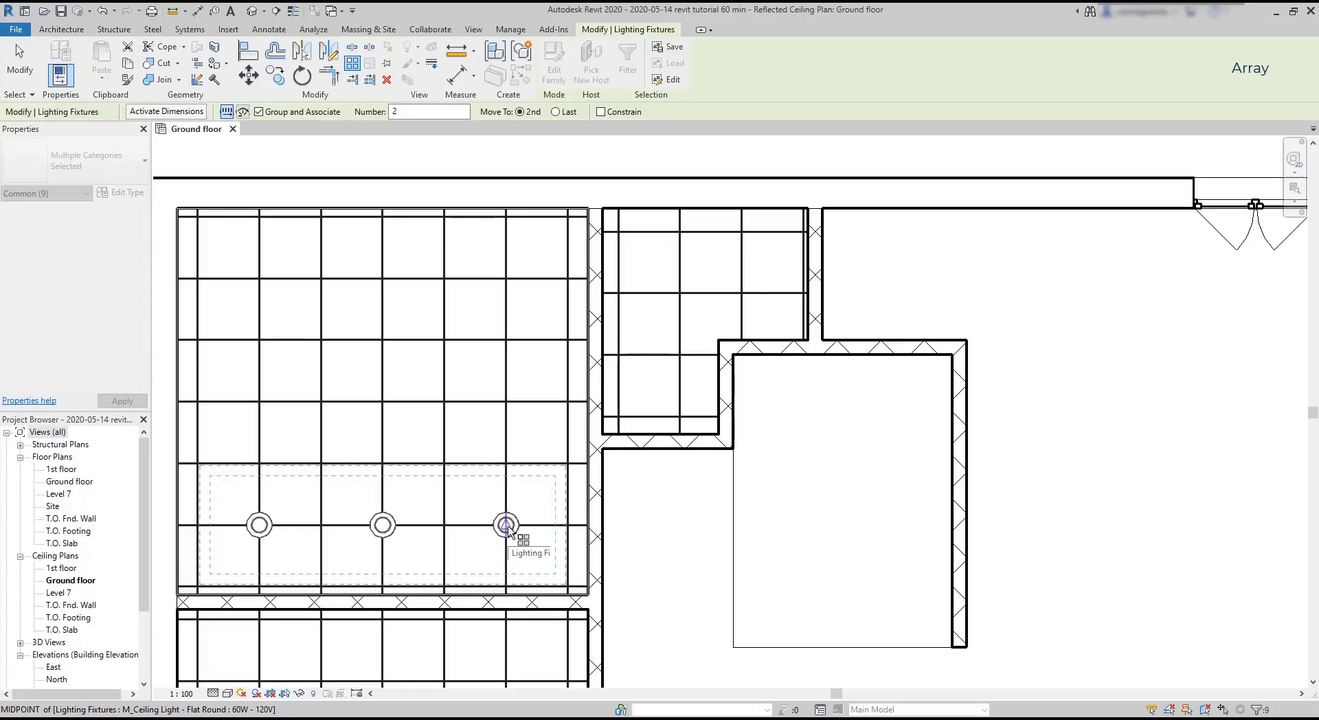
left_click(507, 526)
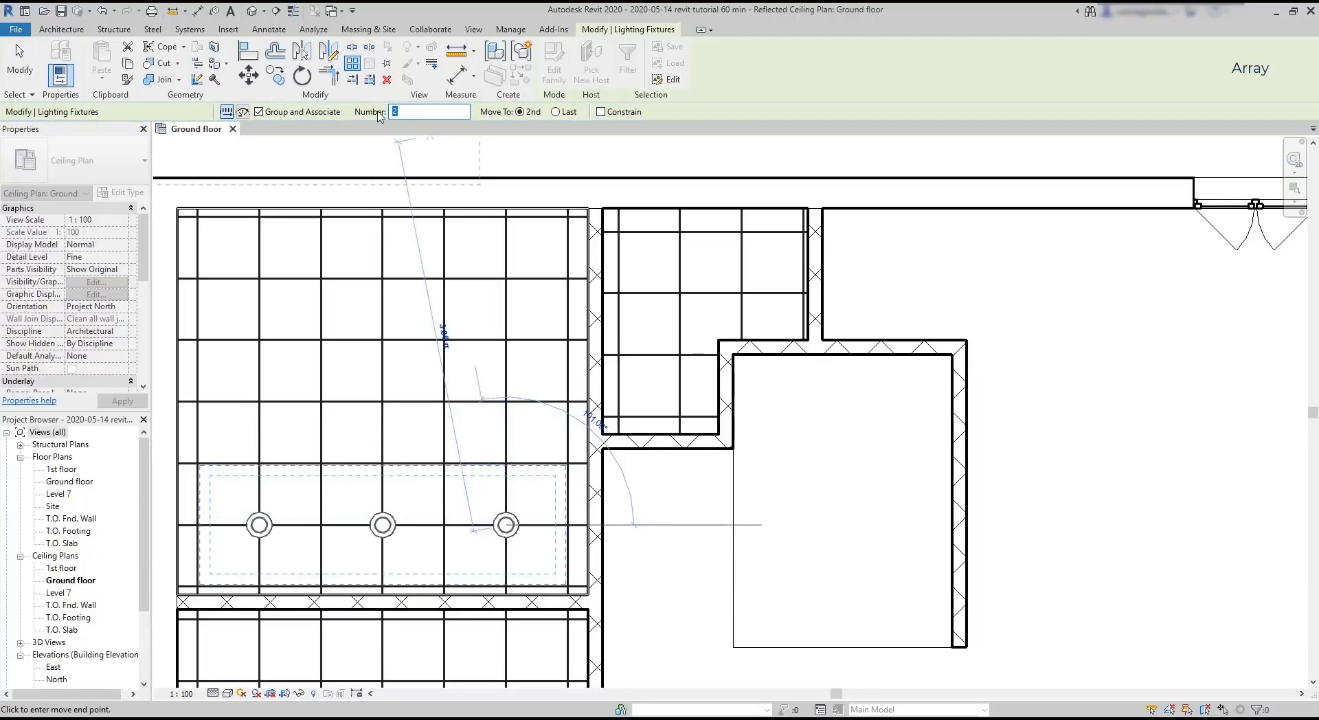
type("4")
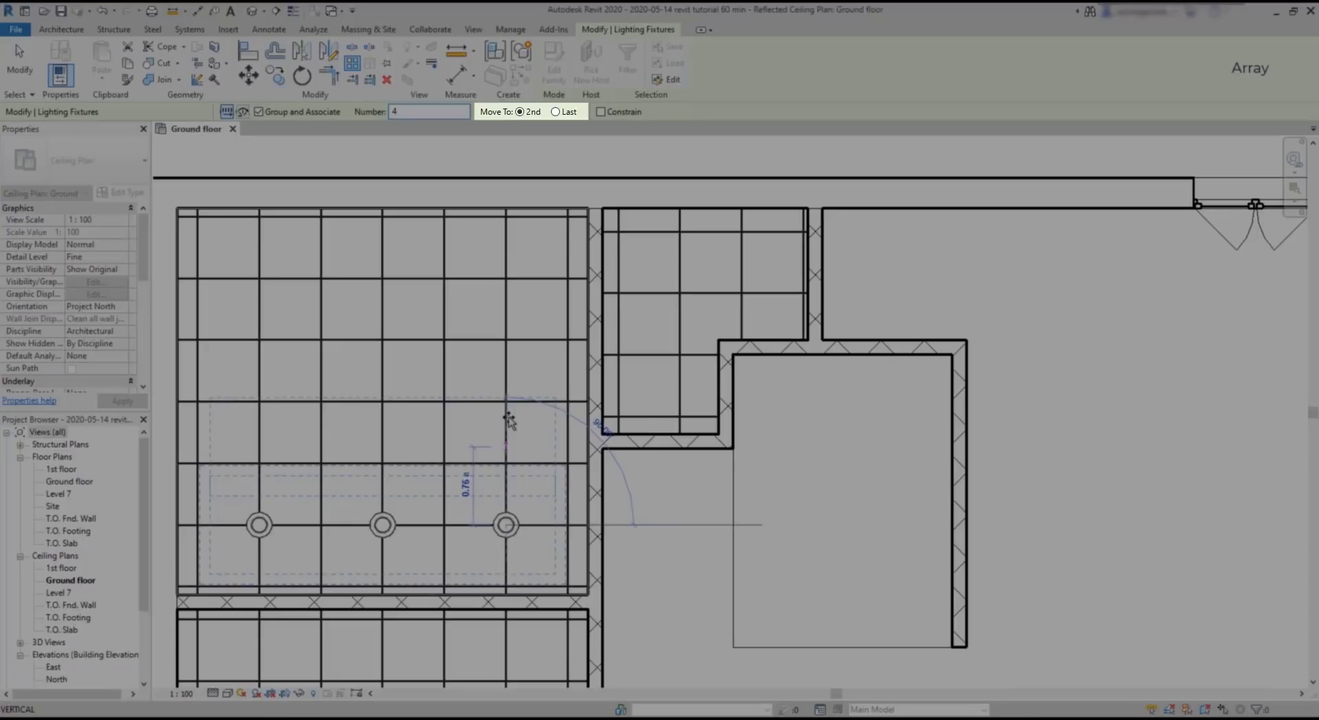
scroll(507, 464, "up", 2)
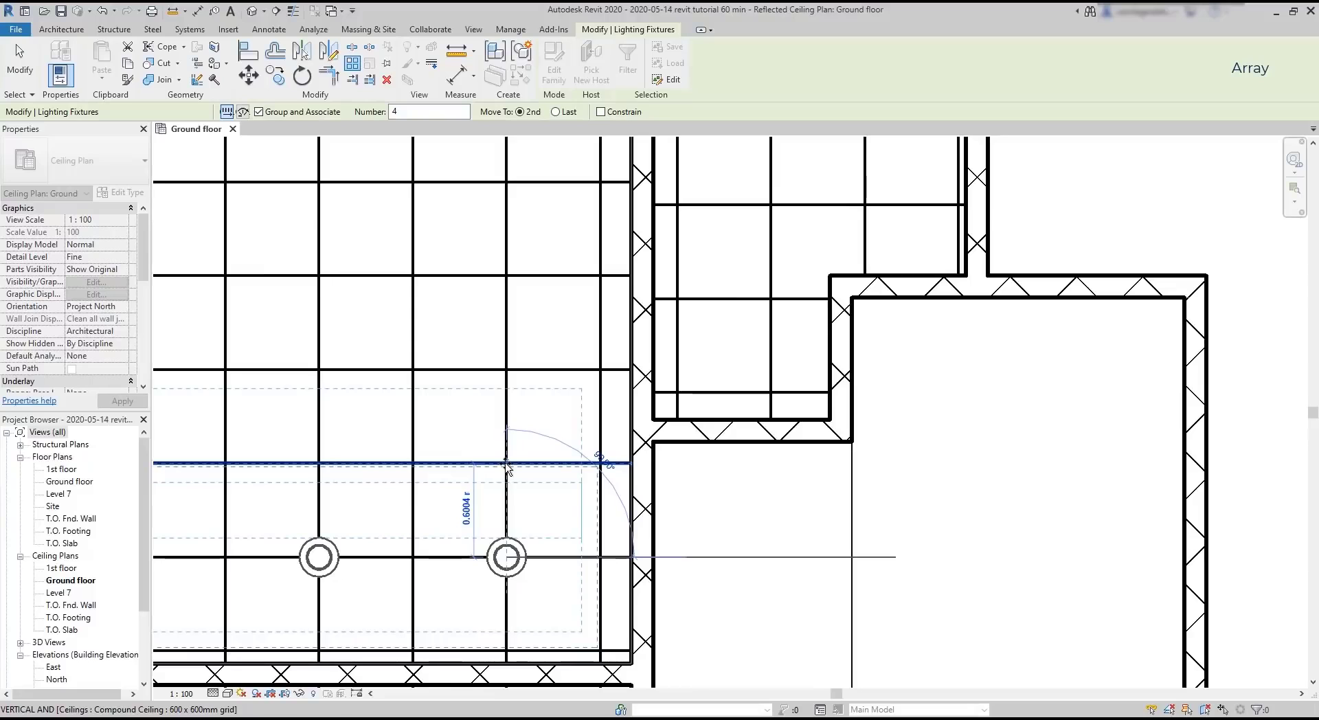
left_click(507, 464)
scroll(546, 449, "down", 4)
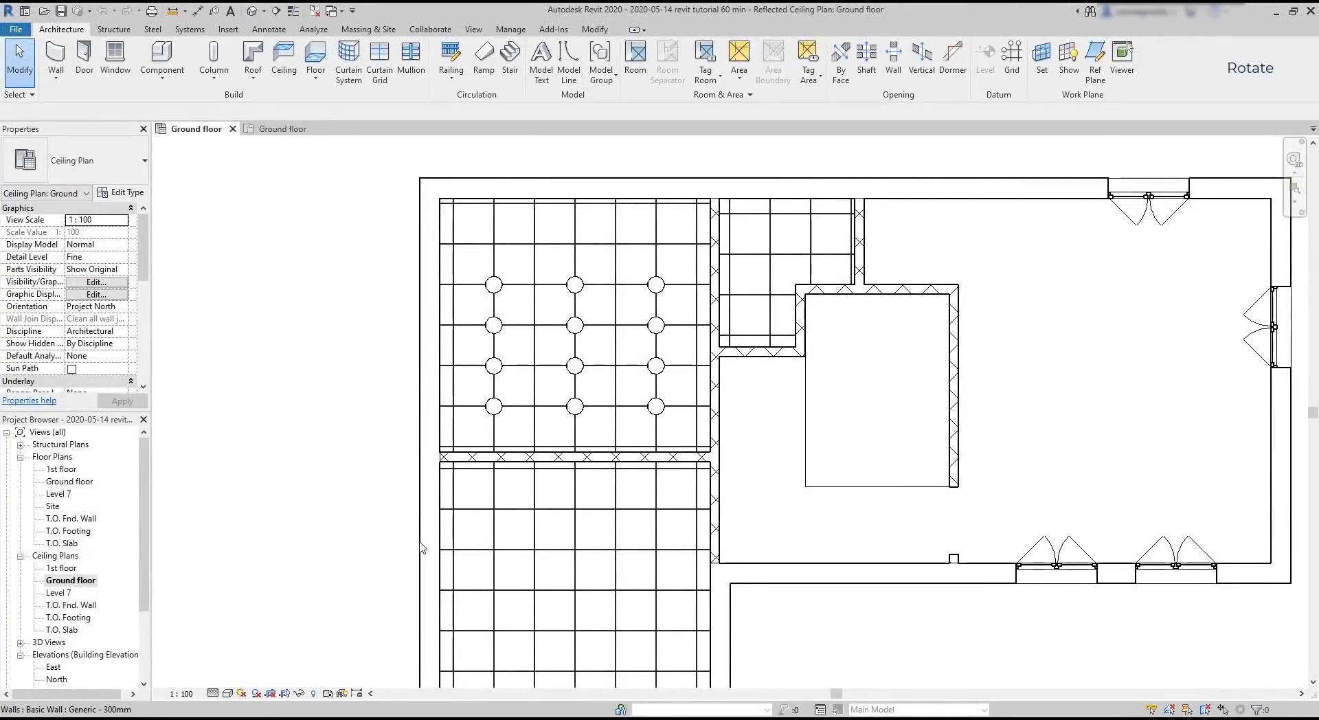
- Open the Ground floor plan and load the M_Table-Dining Round w Chairs family from the Furniture Tables library folder
double_click(58, 483)
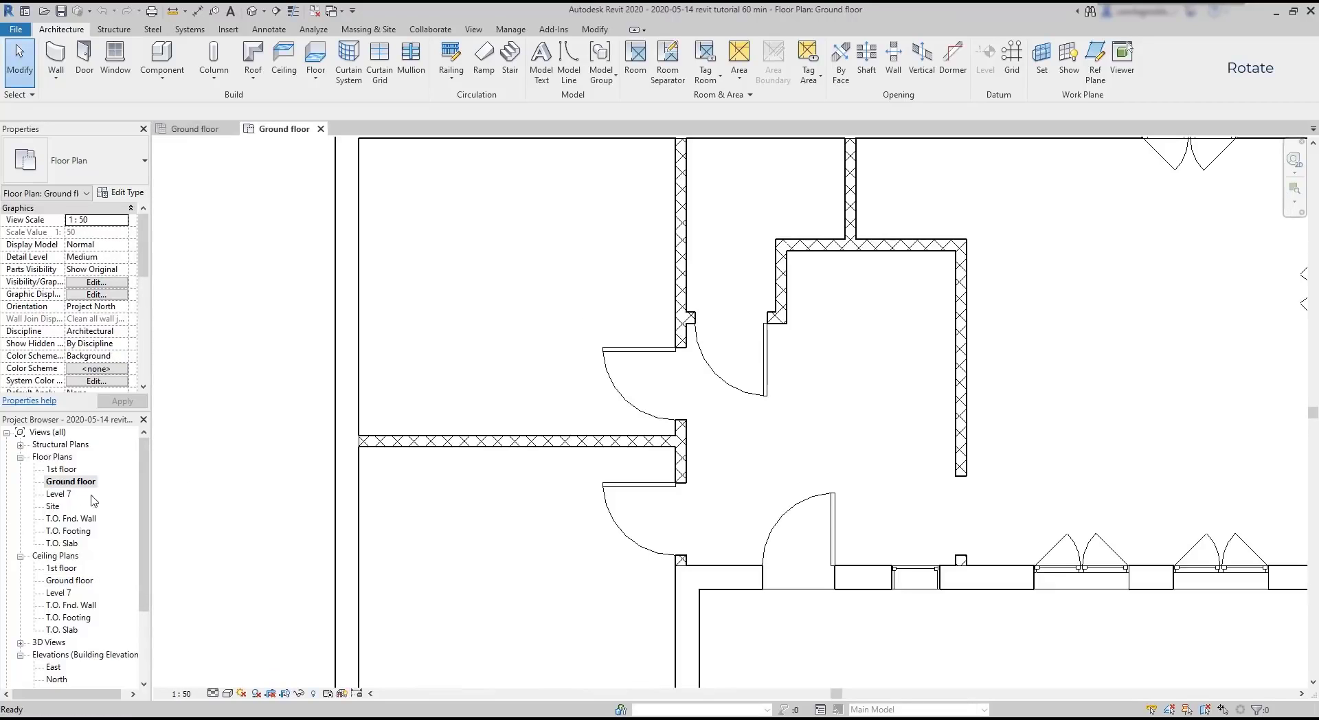
left_click(173, 69)
left_click(89, 160)
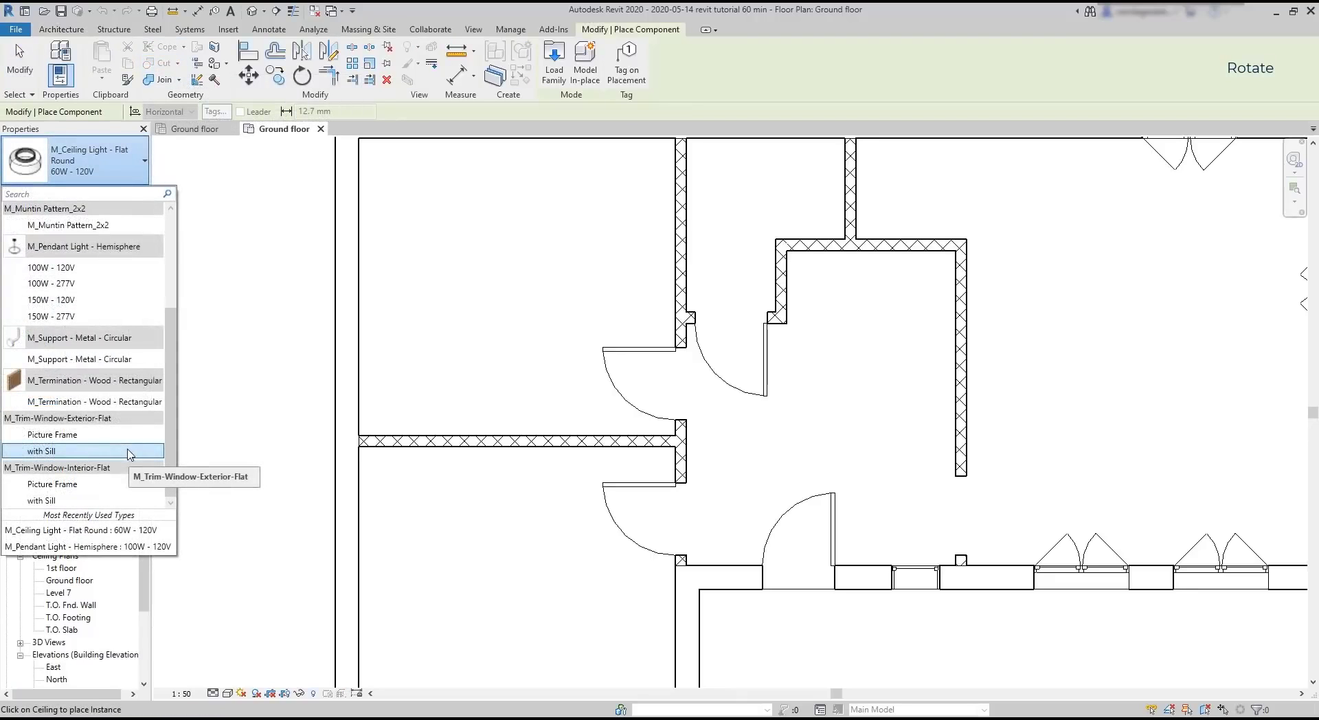
left_click(565, 55)
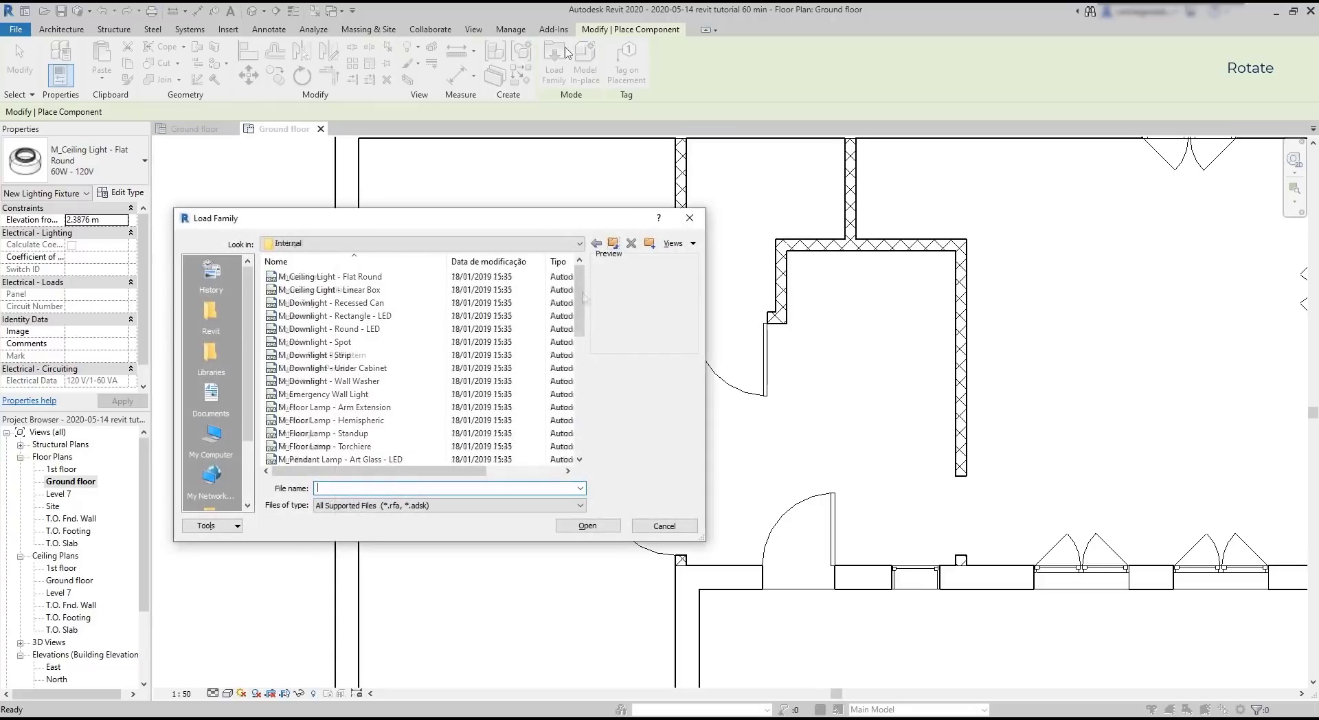
left_click(211, 354)
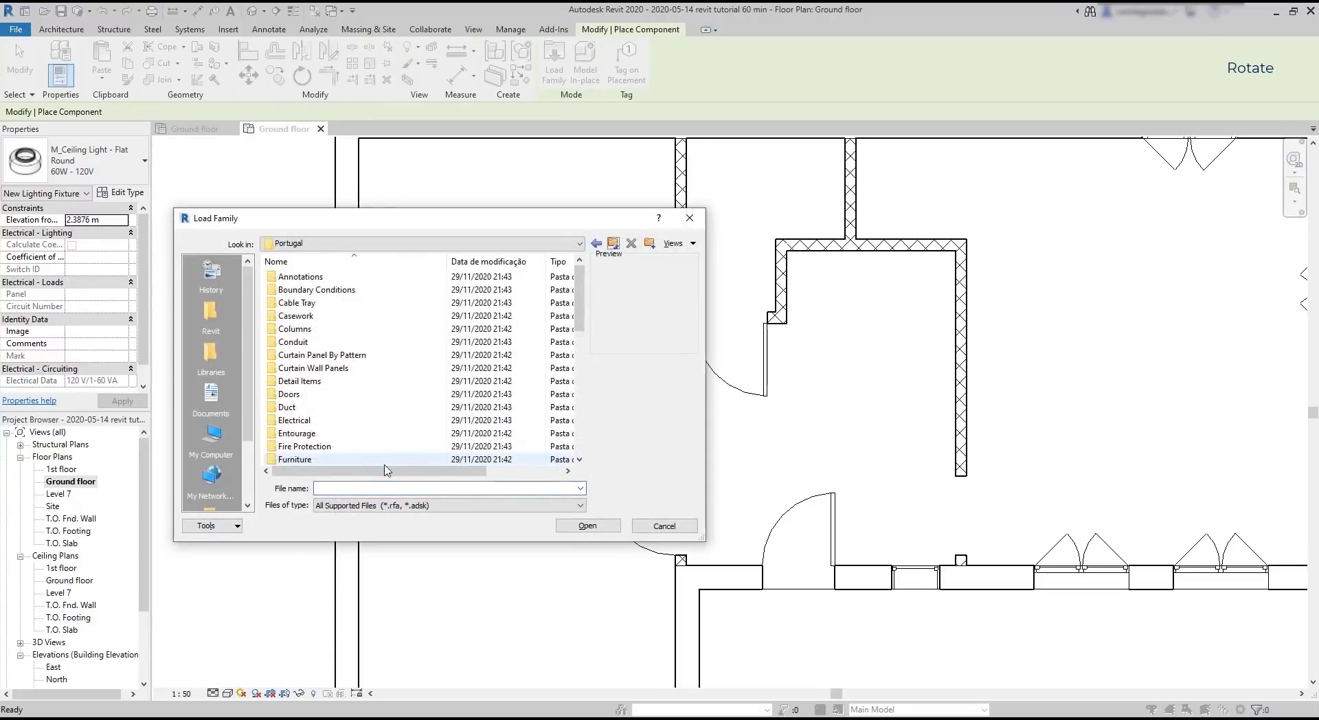
double_click(383, 458)
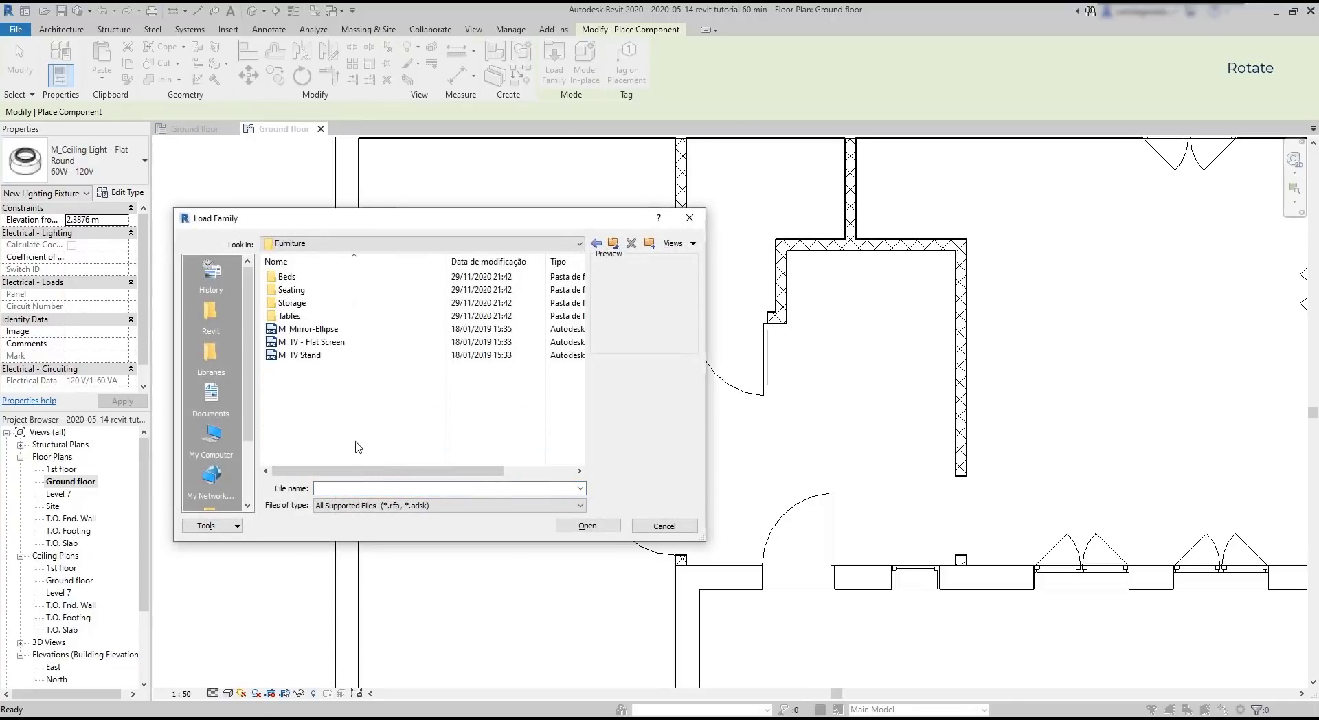
double_click(289, 315)
left_click(288, 316)
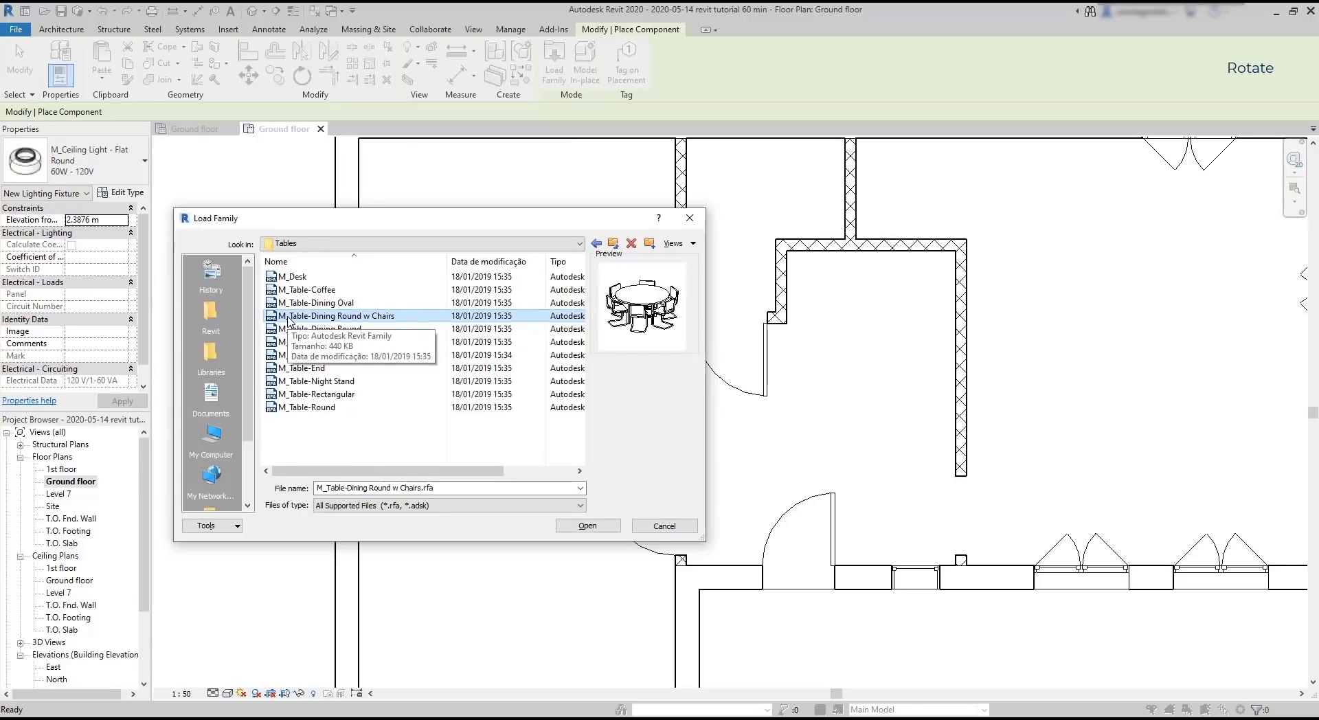
double_click(288, 317)
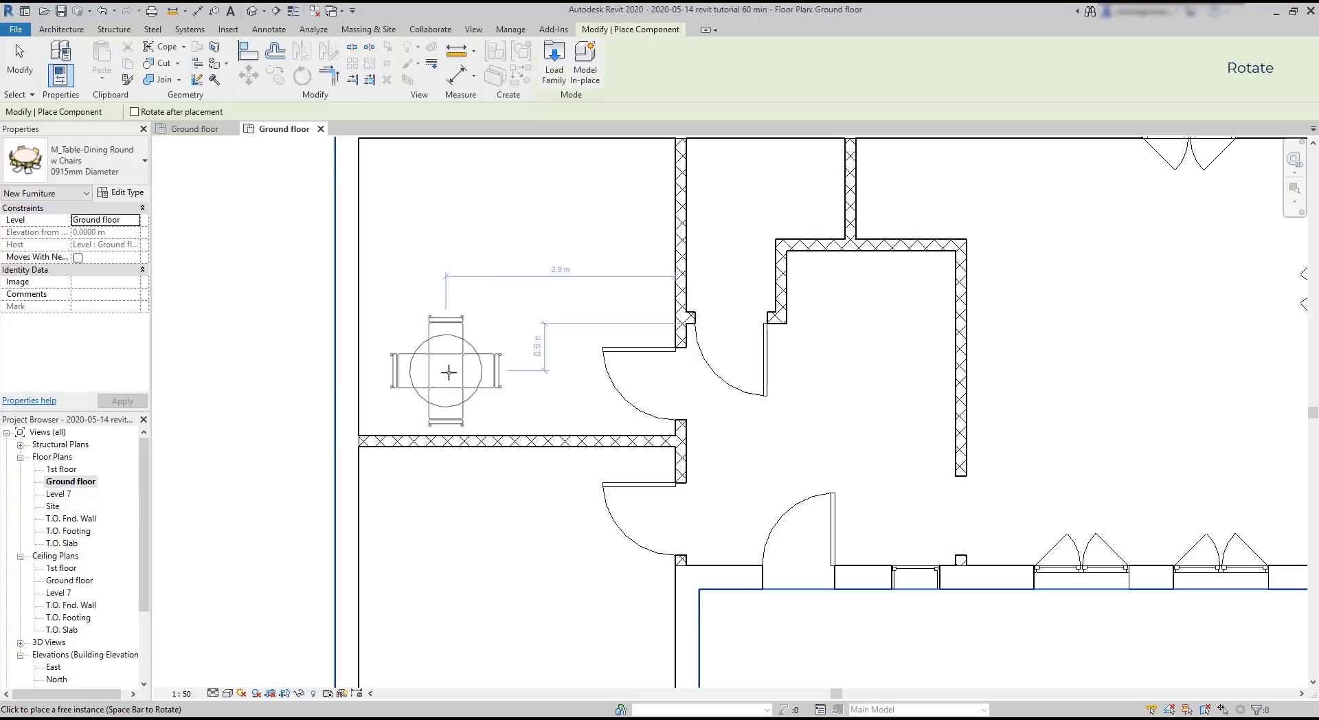
- Place one 0915mm Diameter round dining table with chairs in the upper-left room
scroll(457, 364, "down", 3)
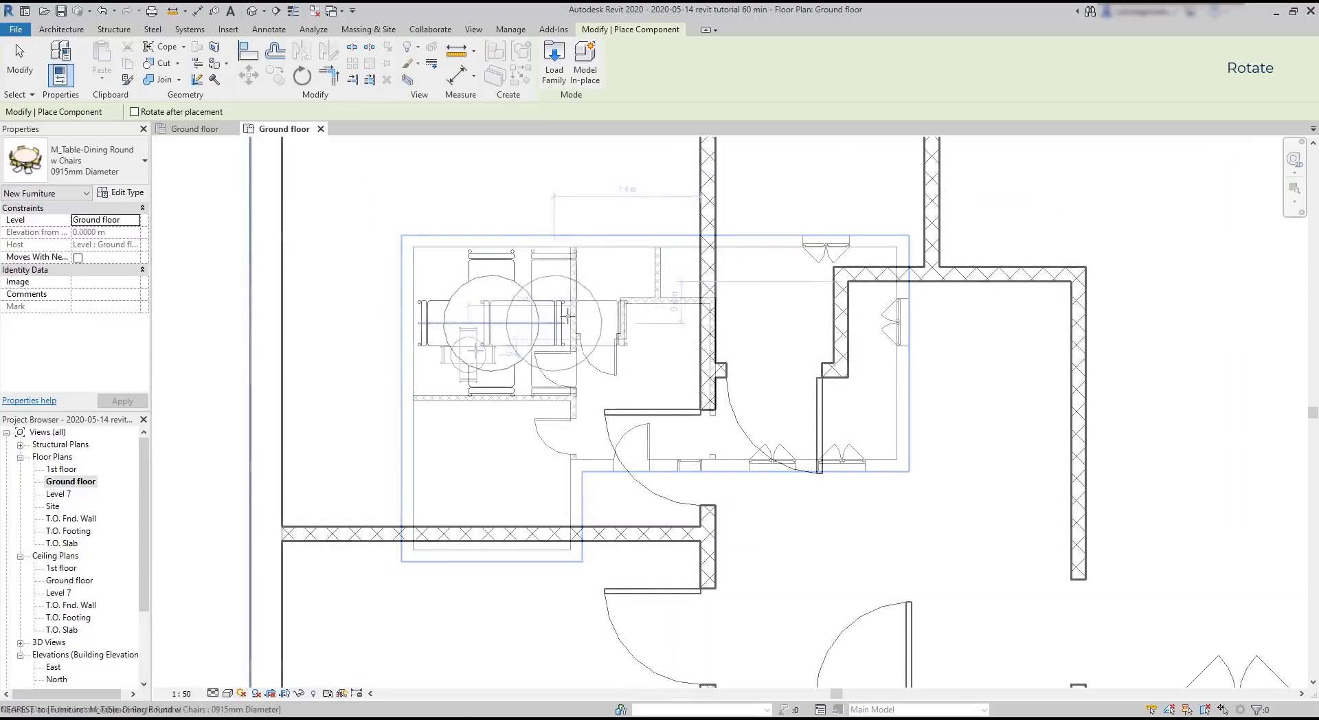
left_click(491, 323)
key("Escape")
key("Escape")
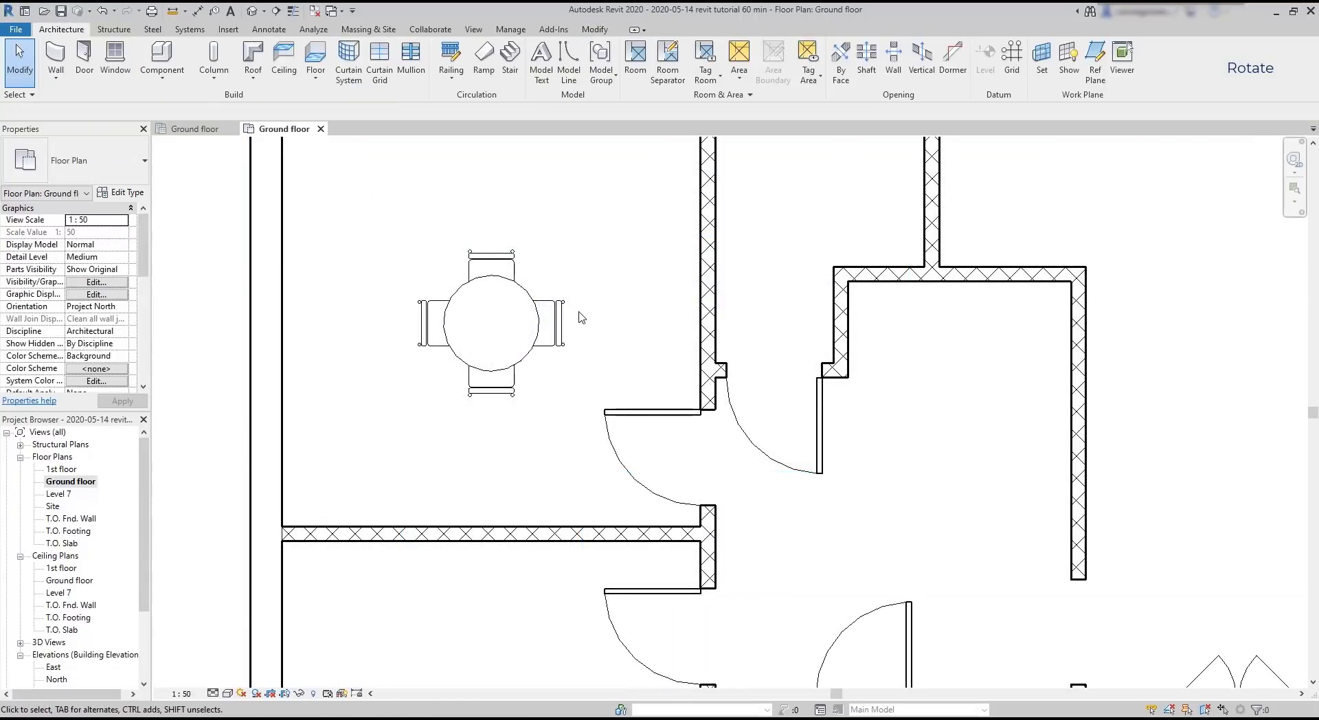
- Rotate the round dining table 45° clockwise about its centre
left_click(605, 29)
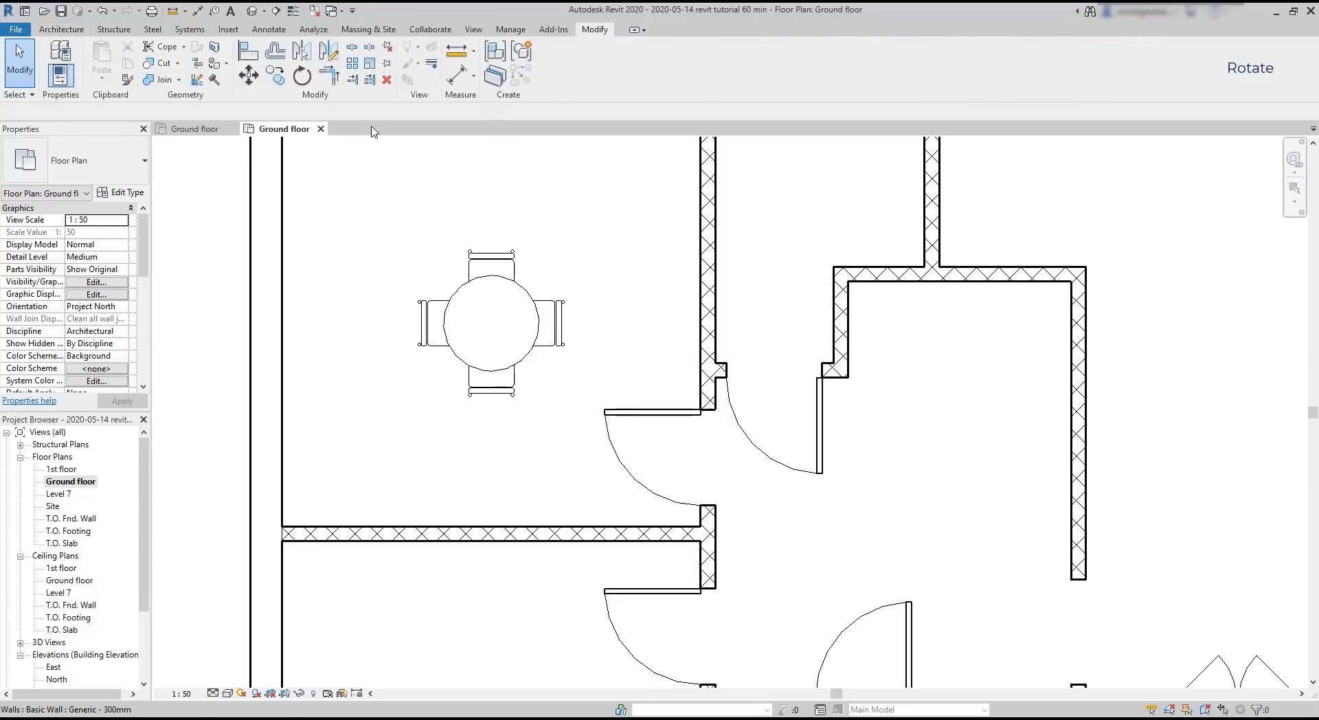
left_click(302, 76)
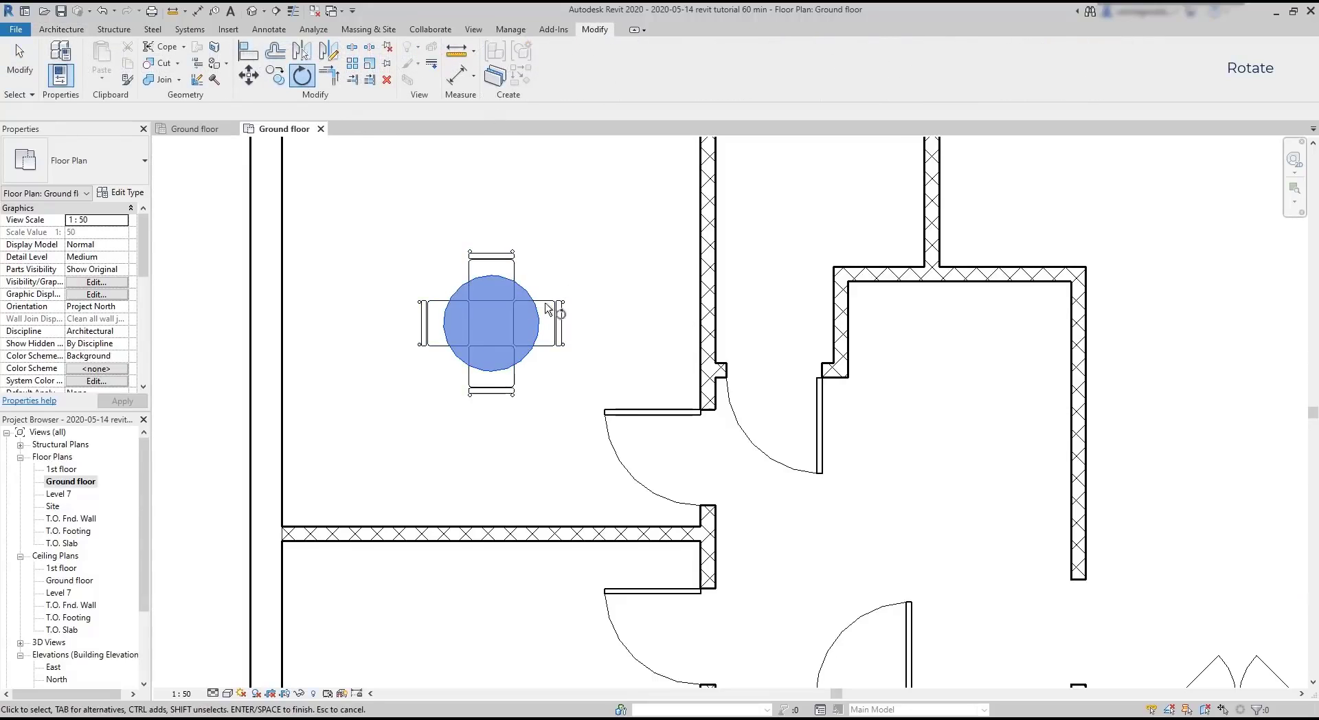
left_click(512, 319)
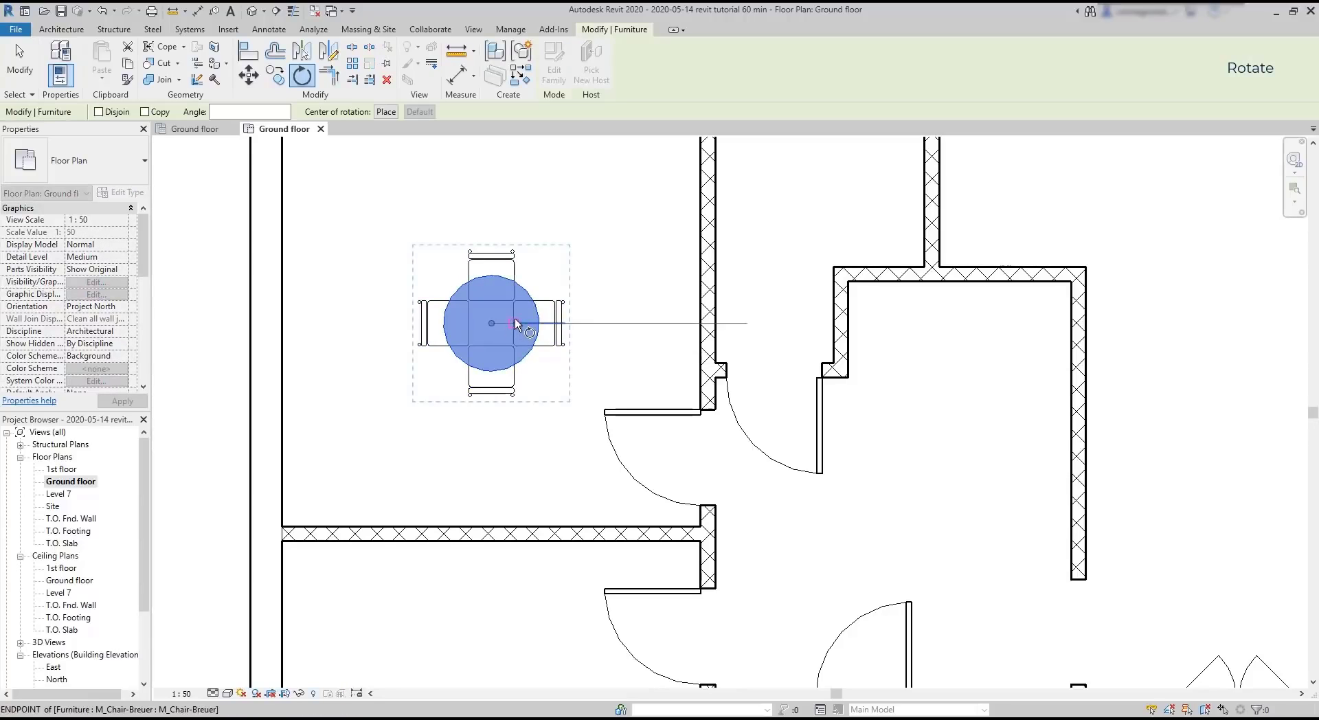
left_click(569, 329)
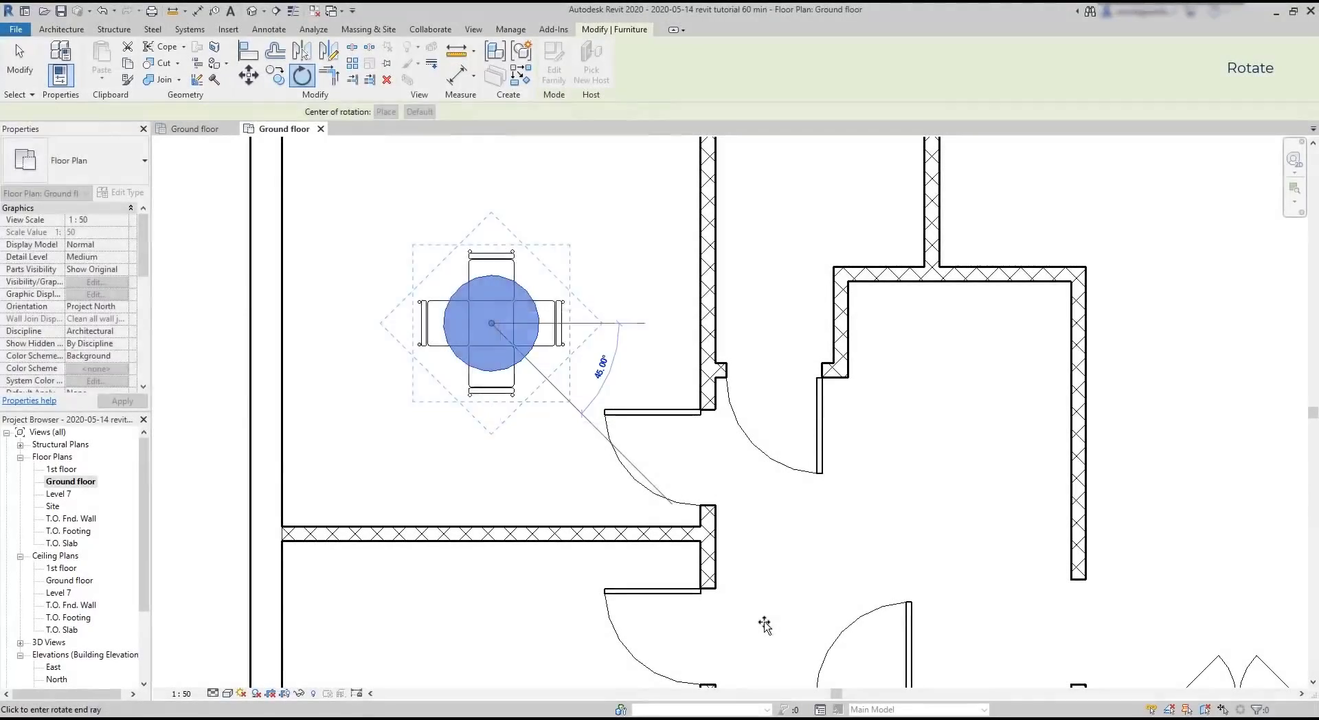
left_click(765, 625)
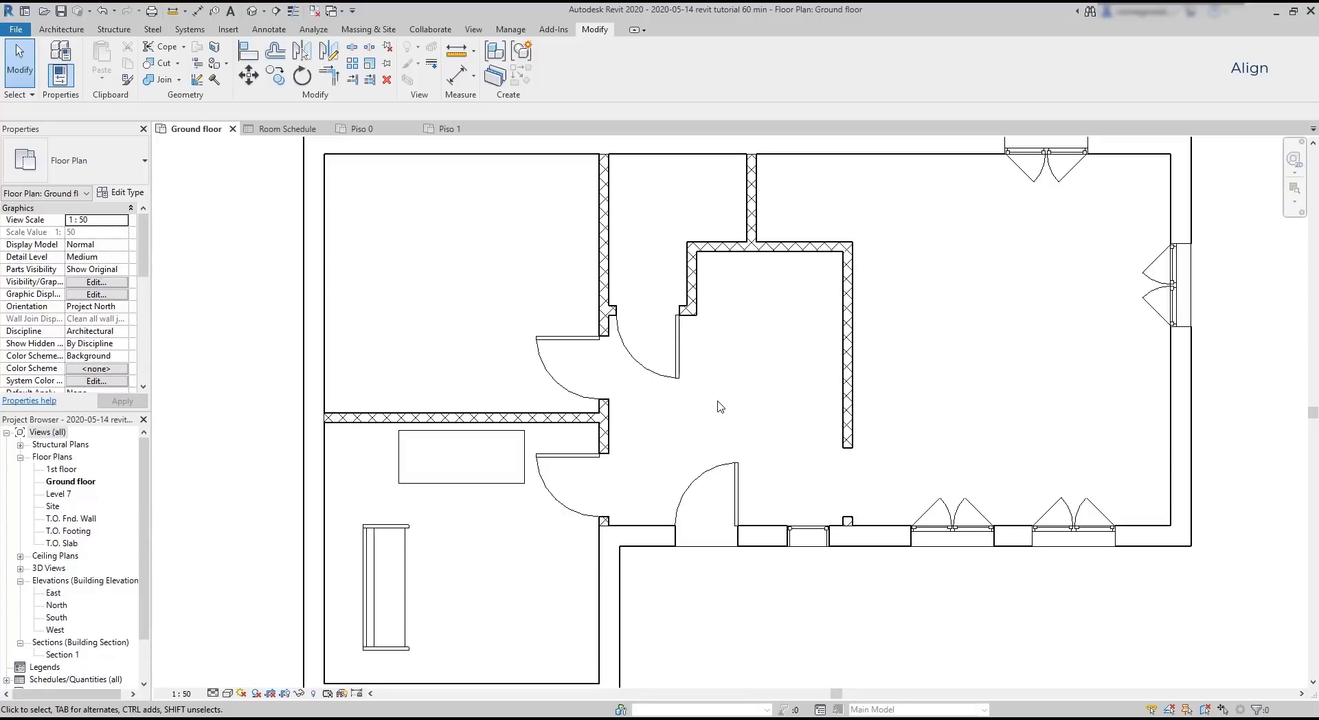
- Try to align the partition between the two left rooms with the centerline of the horizontal wall in the middle
key("a")
key("l")
left_click(762, 246)
left_click(447, 417)
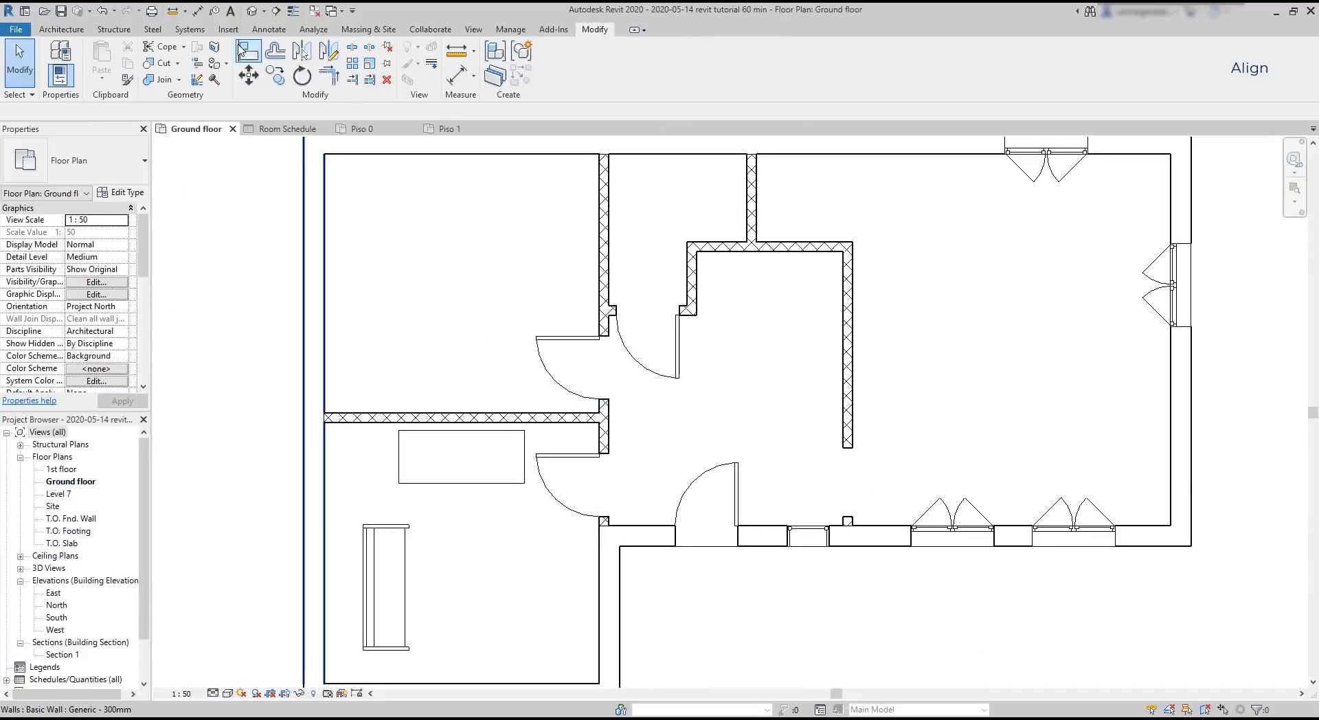
left_click(242, 51)
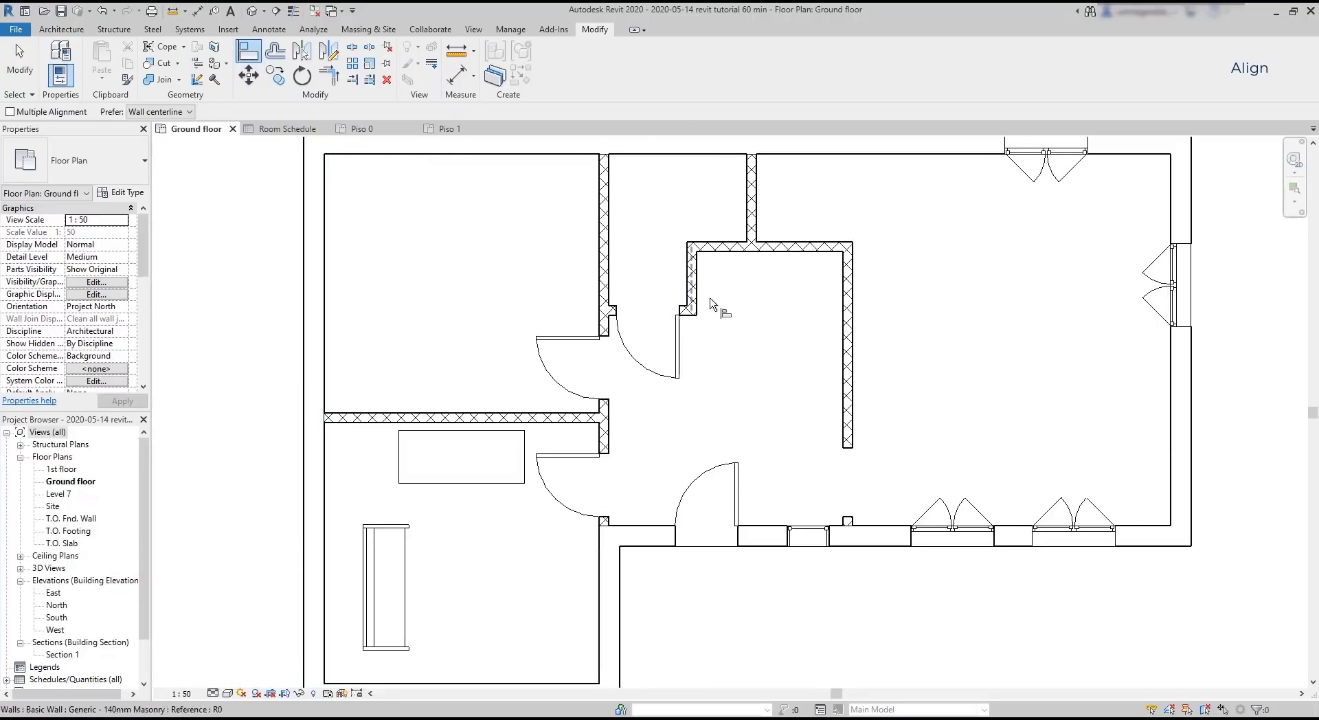
left_click(733, 250)
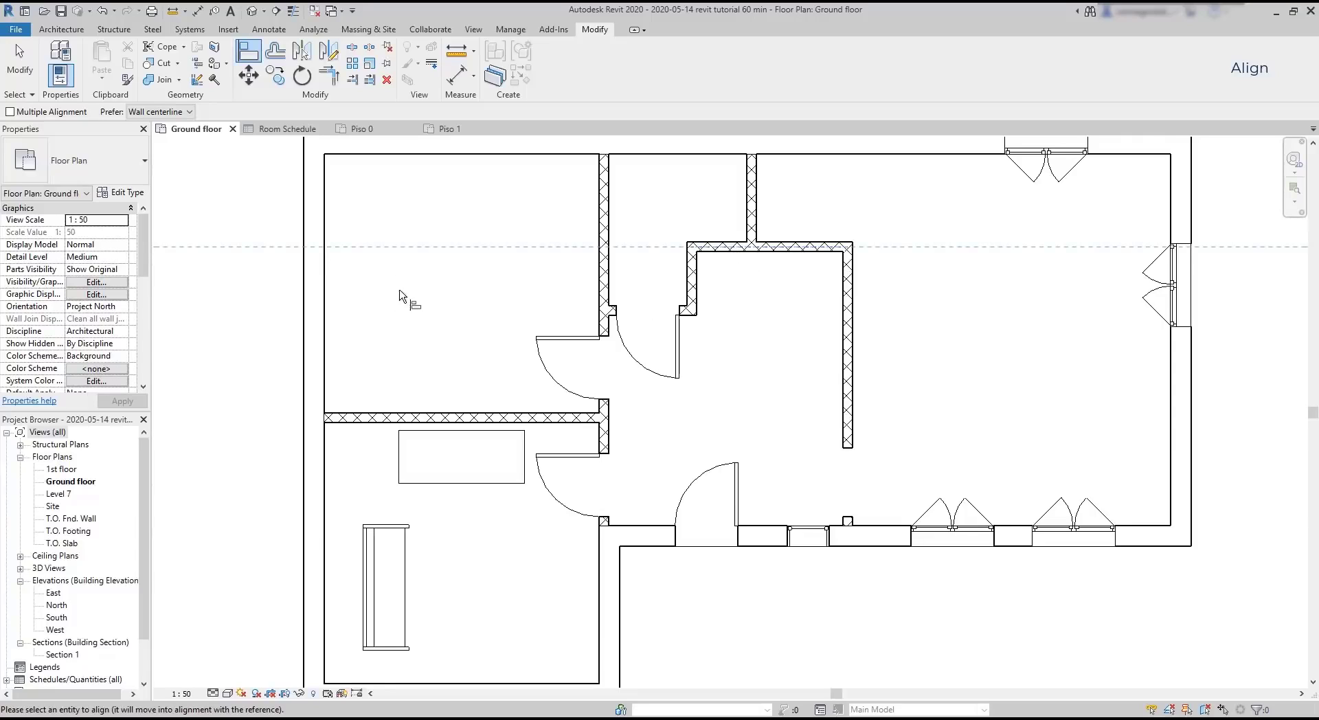
left_click(373, 418)
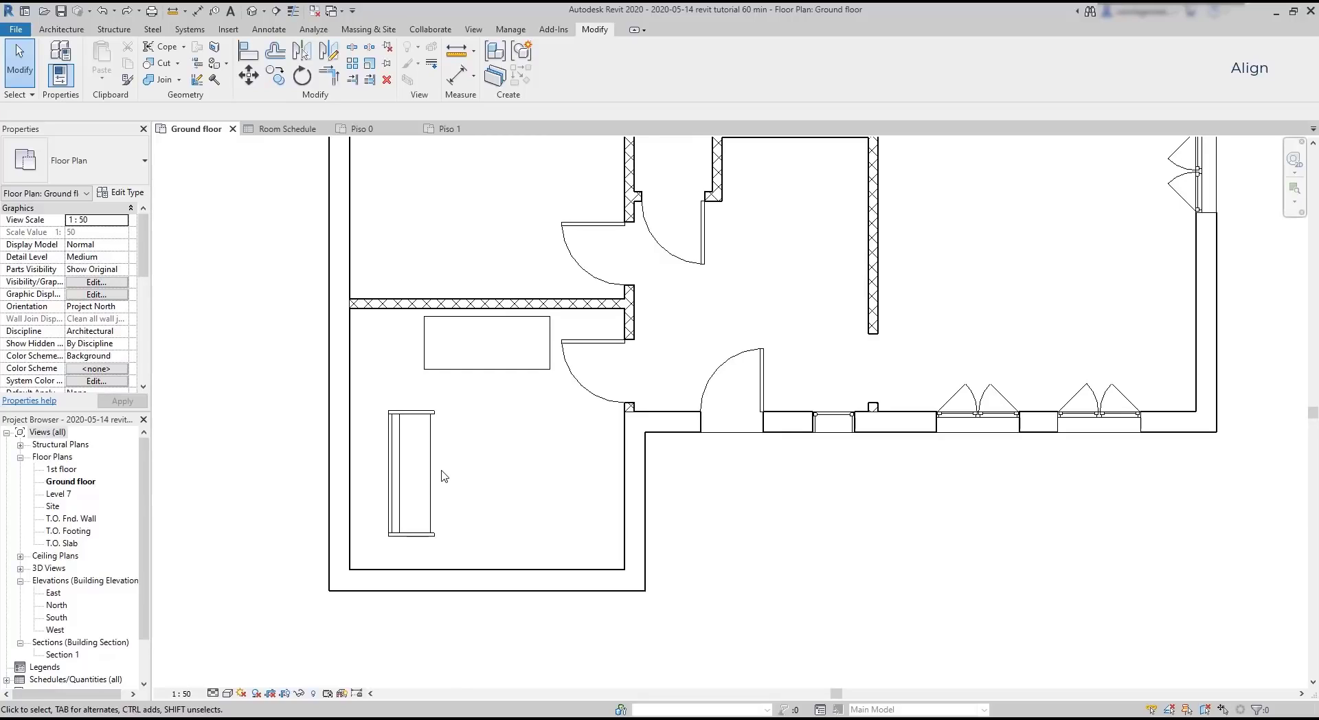
- Shift the sofa toward the middle of the lower-left room and align its back with the left exterior wall's inner face, preferring Wall faces
left_click(402, 494)
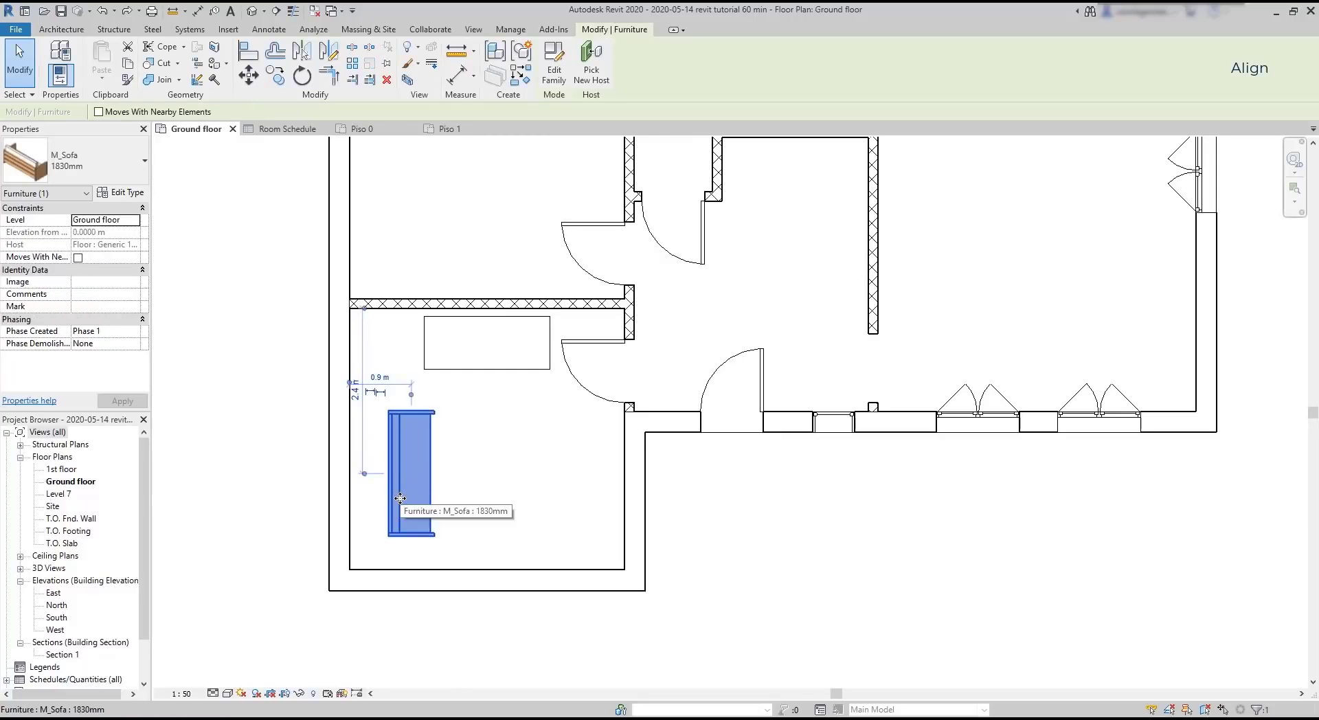
left_click_drag(400, 497, 365, 450)
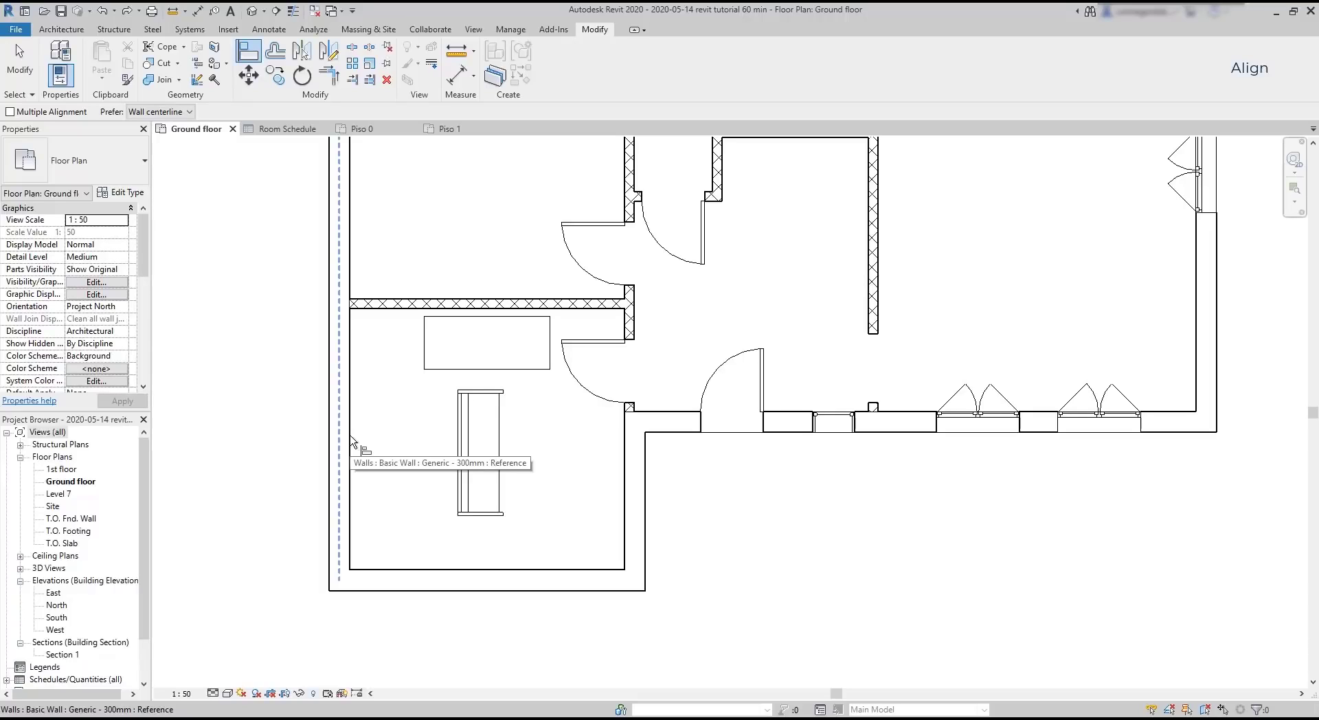
left_click(167, 113)
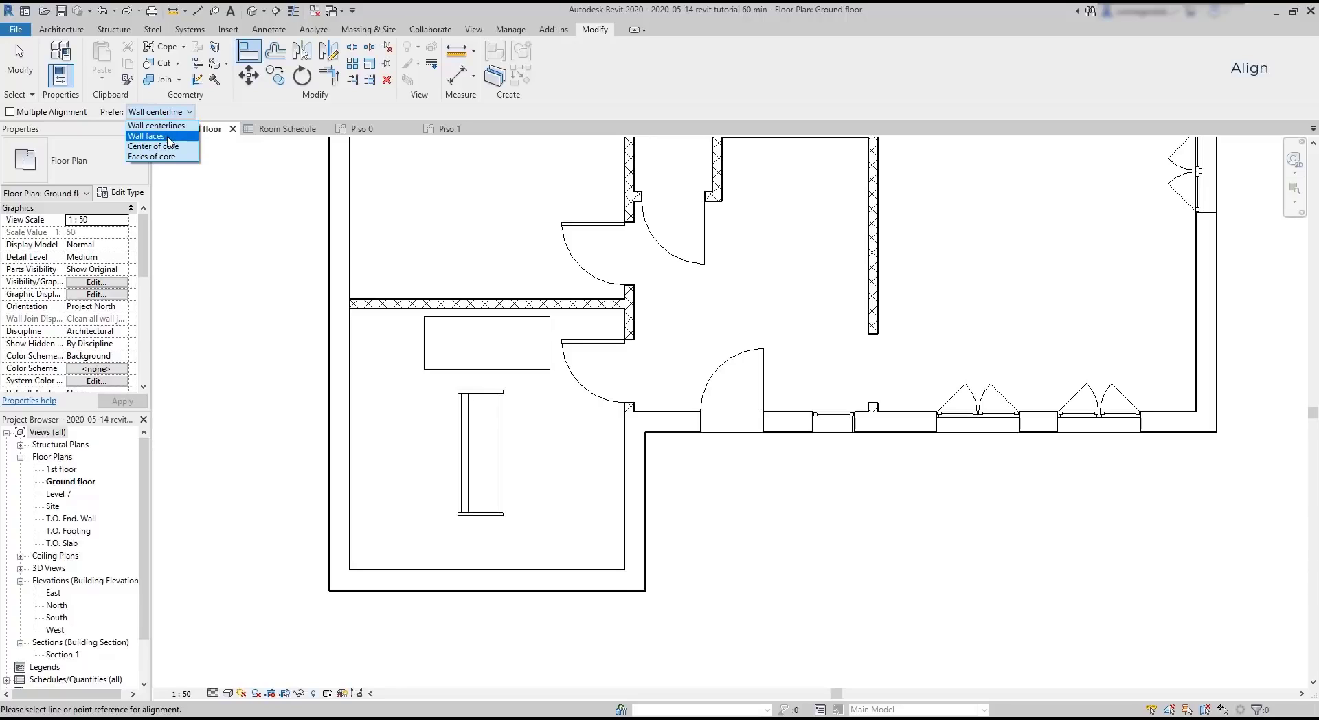
left_click(170, 141)
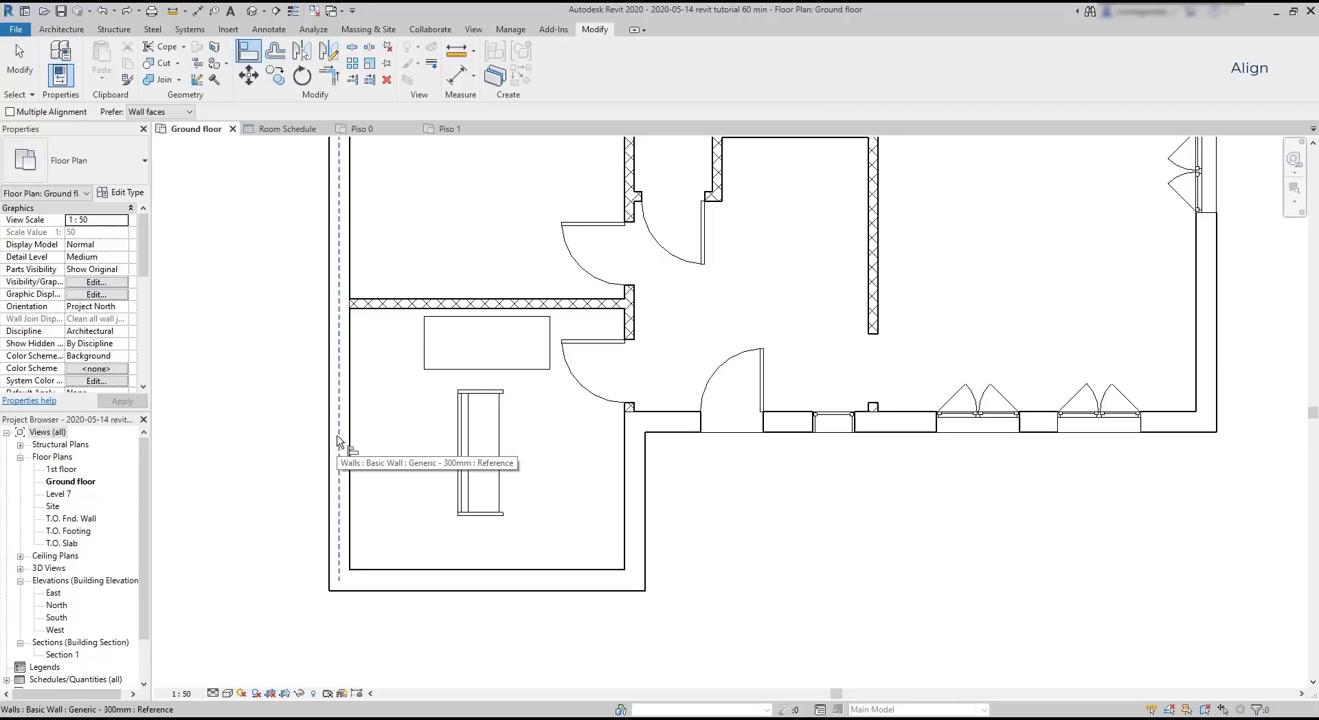
key("Escape")
key("Escape")
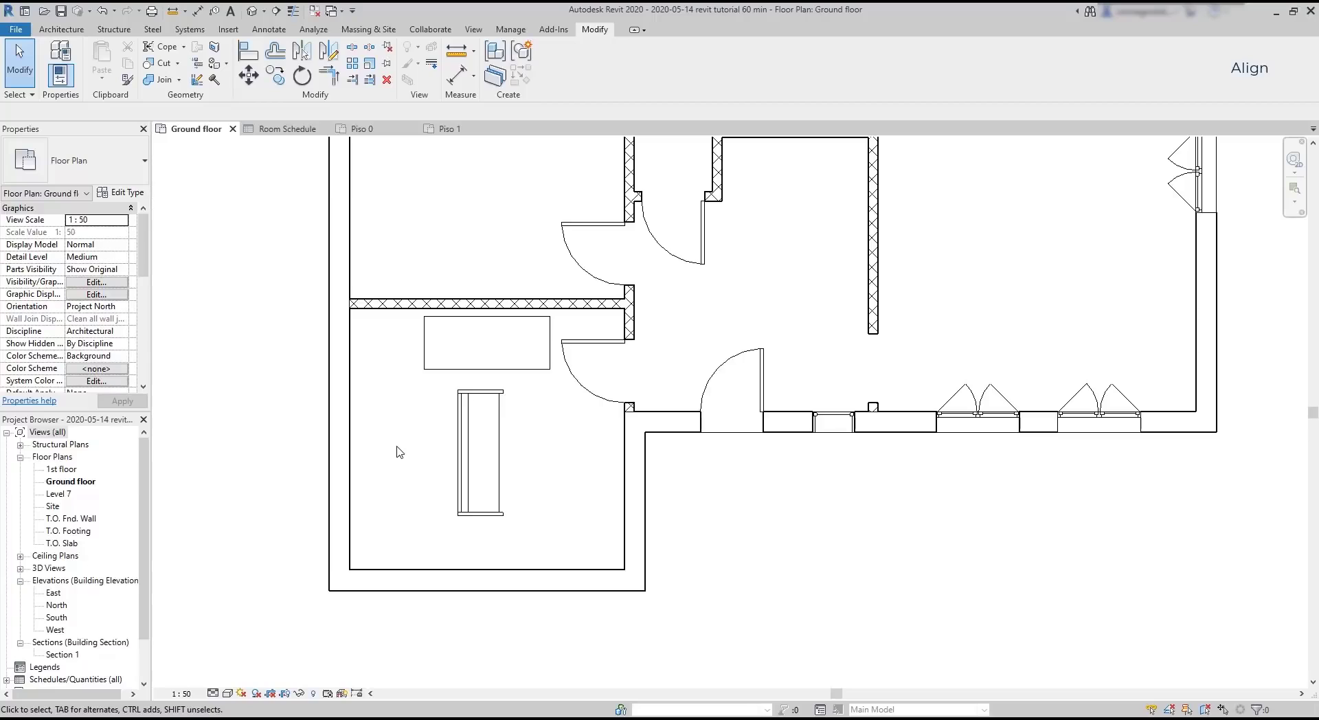
left_click(248, 59)
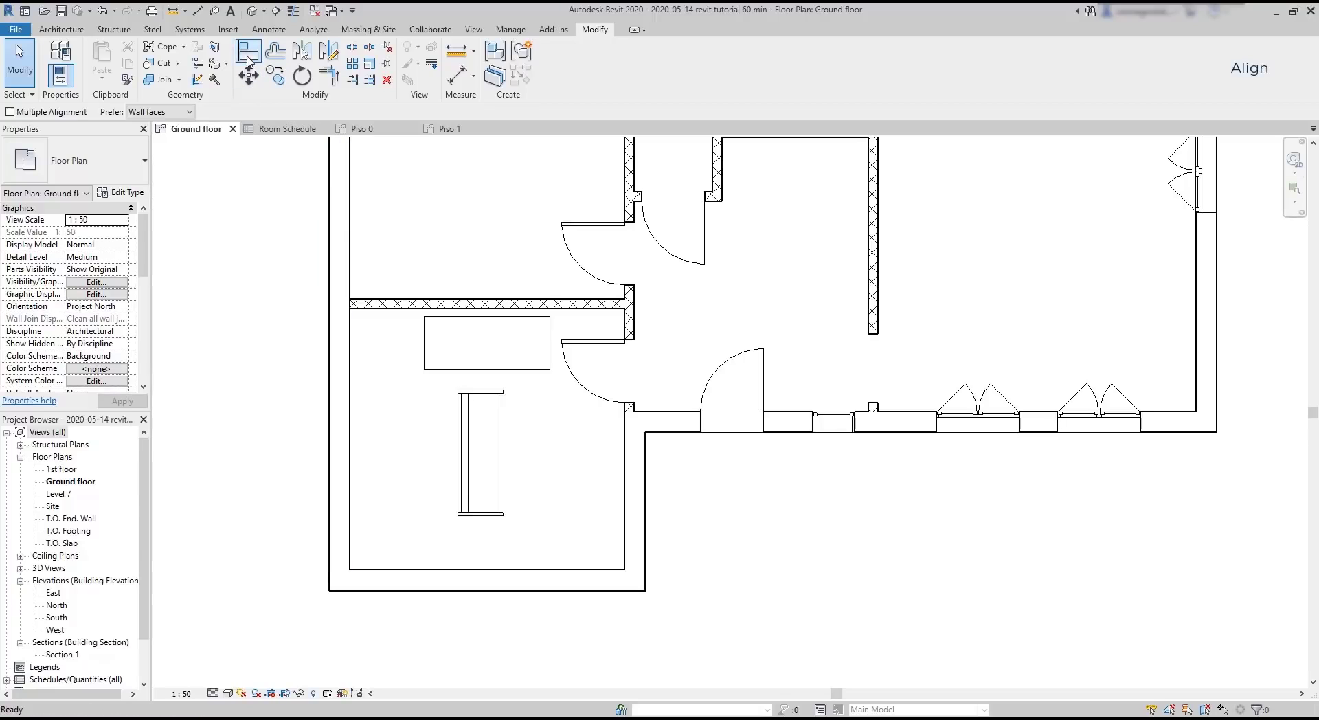
left_click(352, 347)
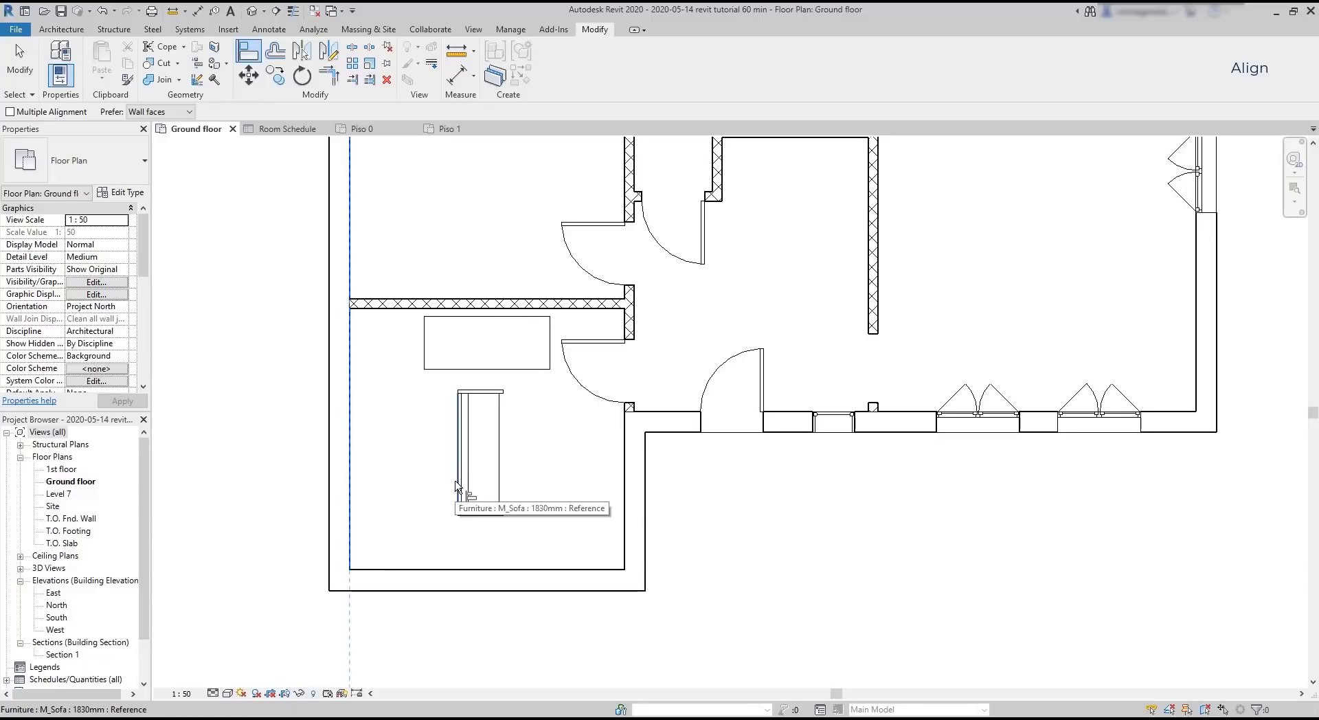
scroll(457, 487, "up", 3)
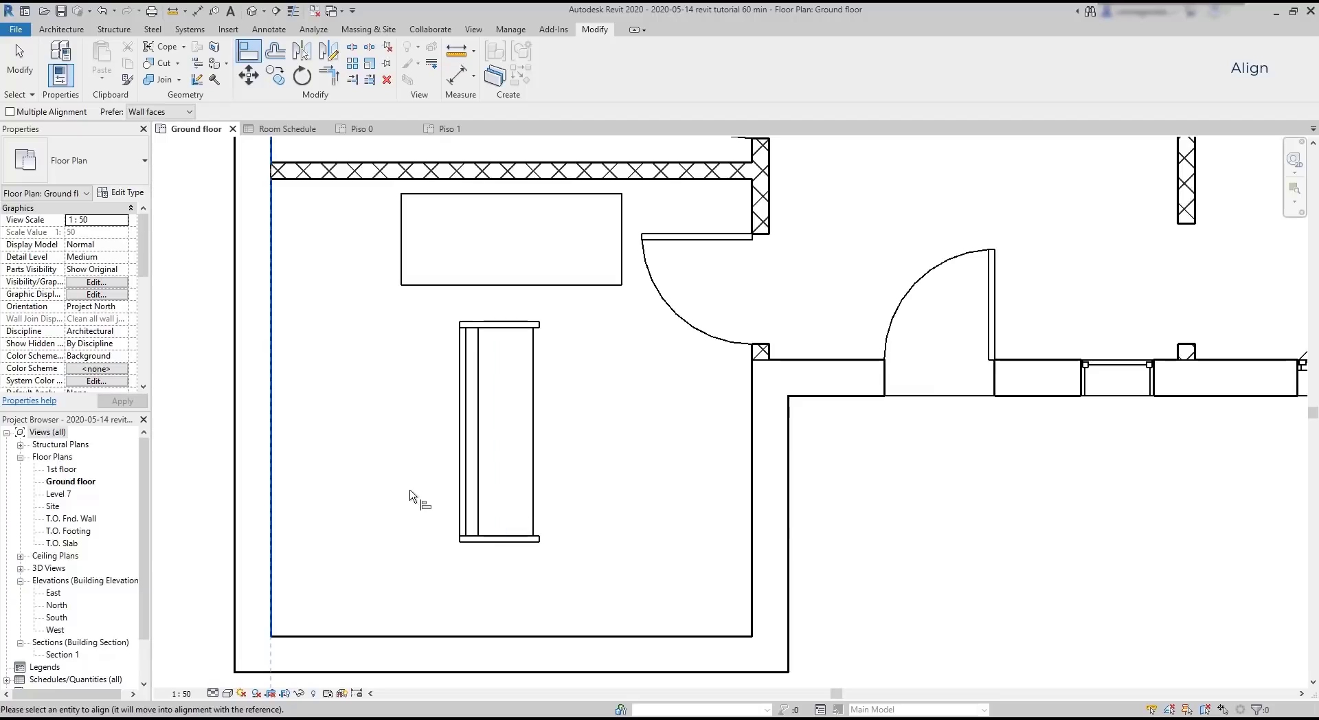
left_click(457, 492)
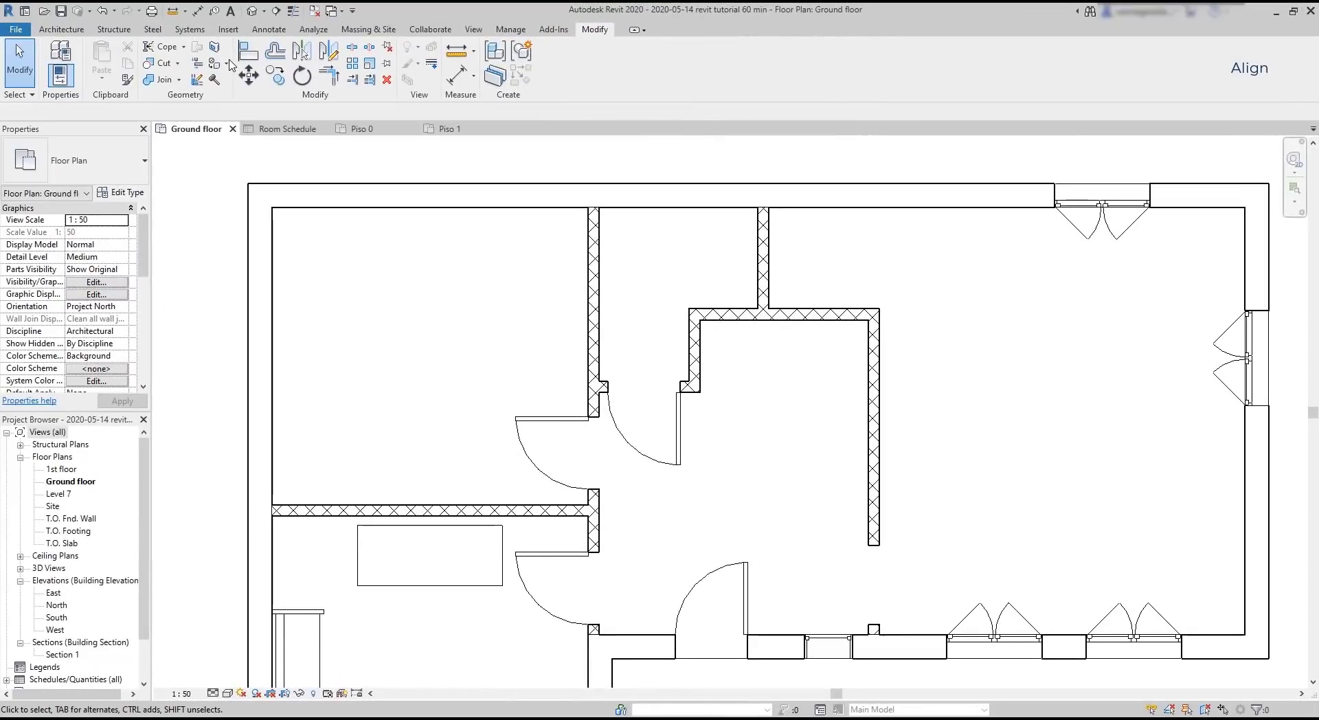
- Align the partition between the two left rooms with the upper face of the middle horizontal wall and lock the alignment
left_click(248, 52)
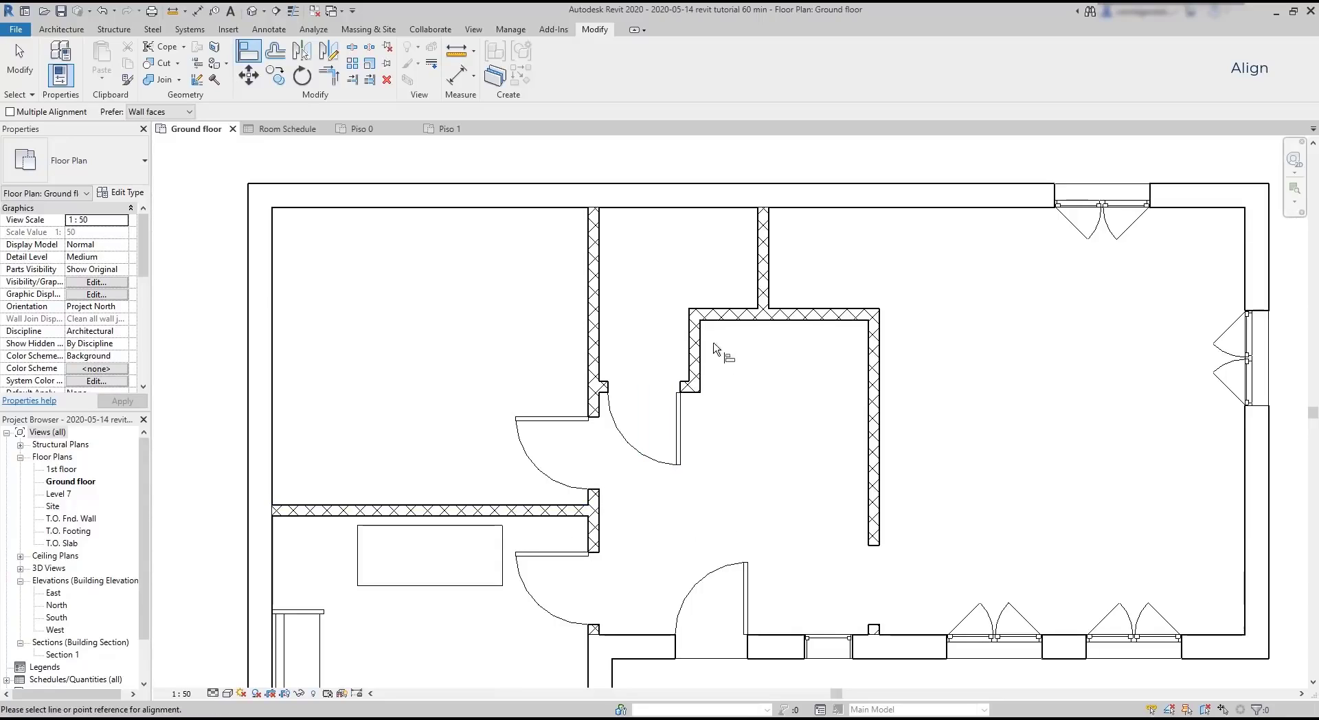
left_click(733, 311)
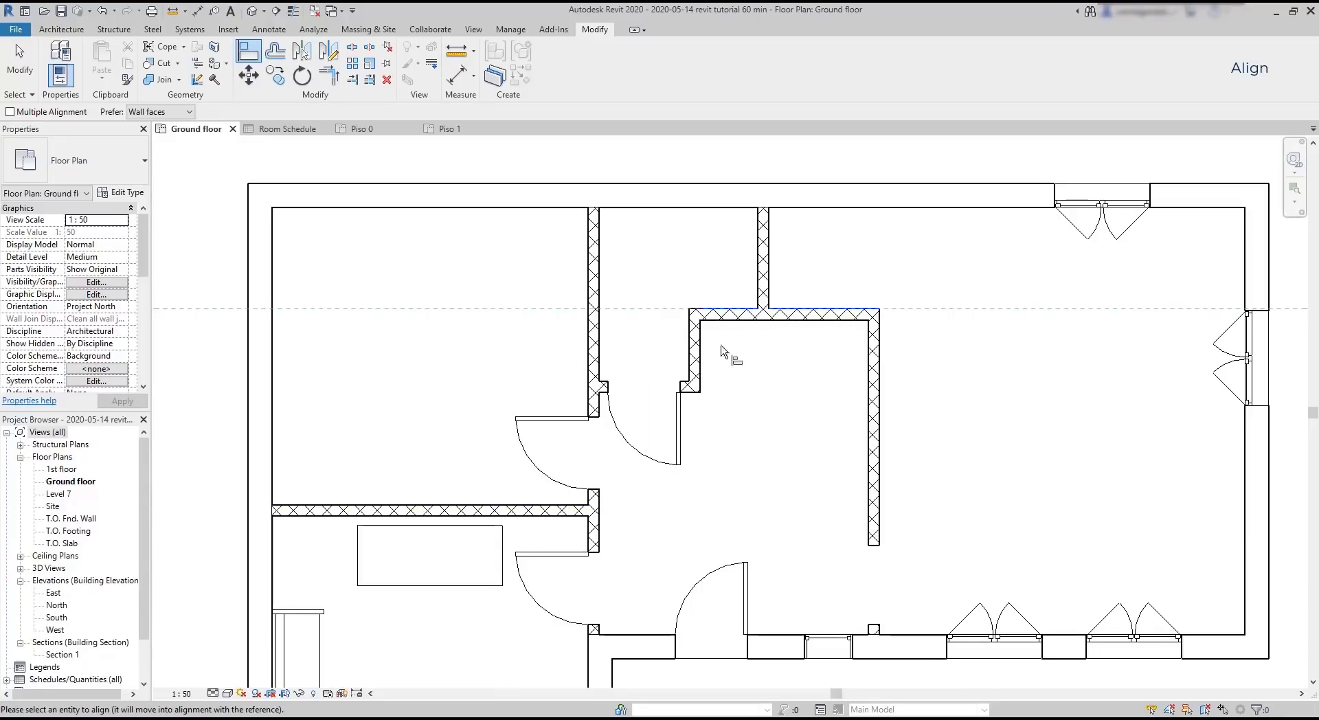
left_click(492, 508)
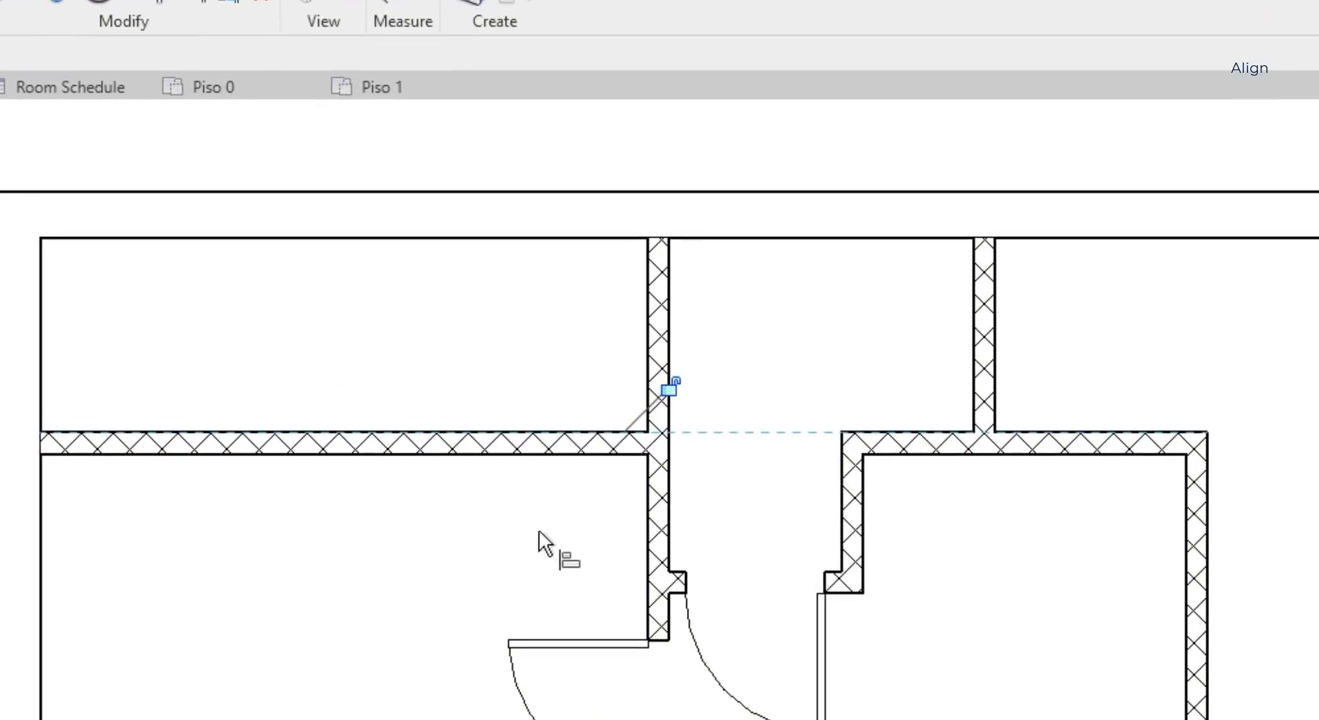
scroll(734, 361, "up", 3)
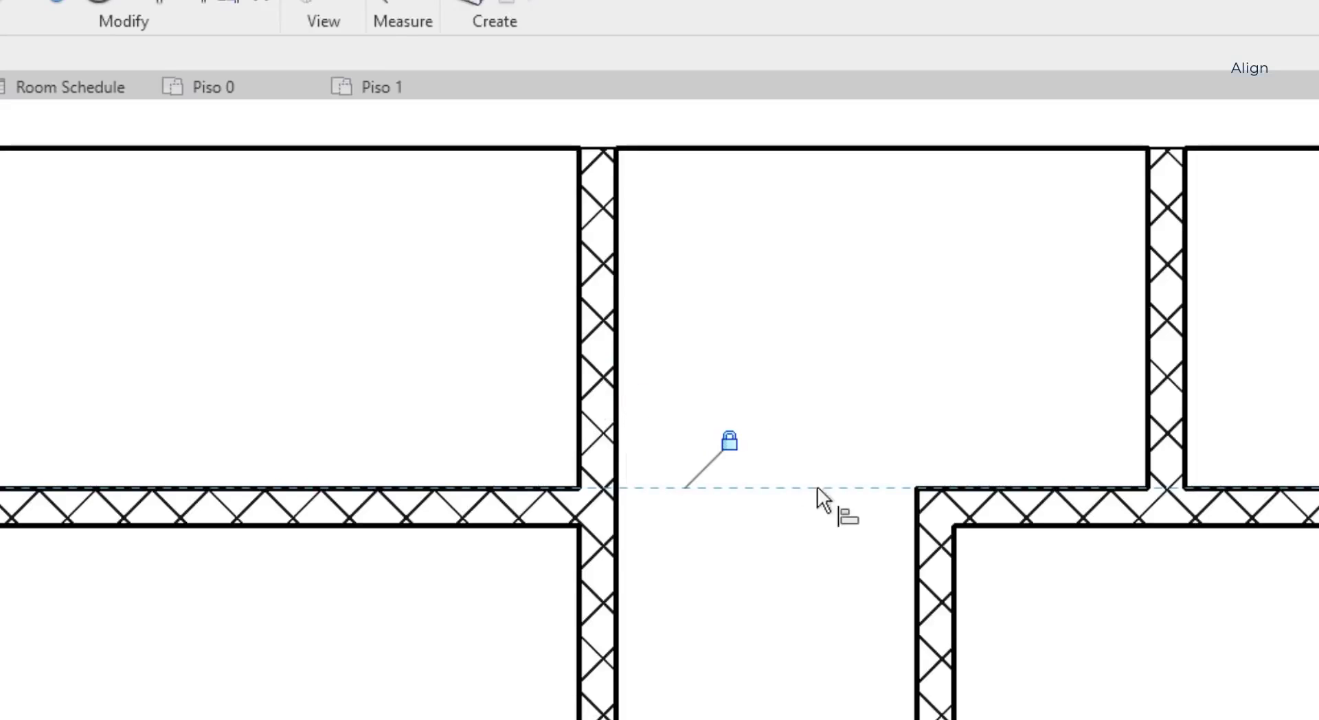
scroll(758, 513, "down", 2)
scroll(757, 512, "down", 2)
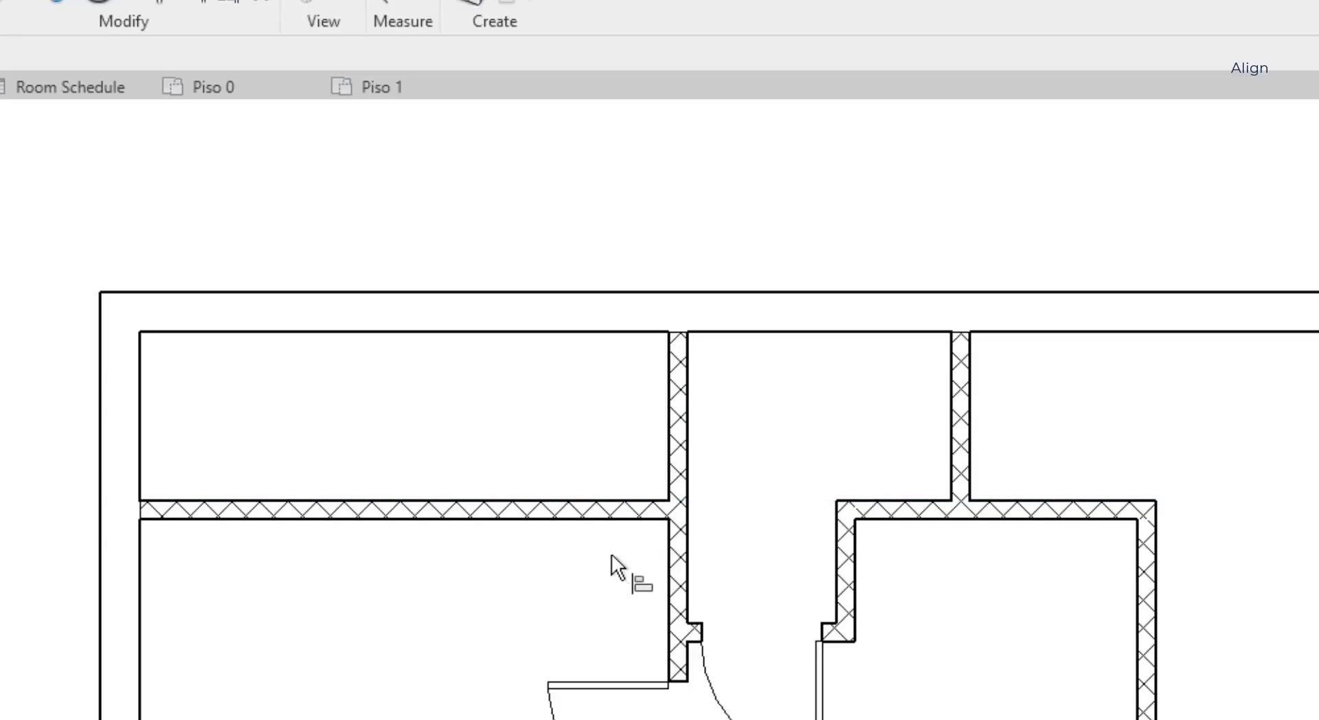
- Try to move the locked partition between the two left rooms downward, away from its alignment
left_click(621, 511)
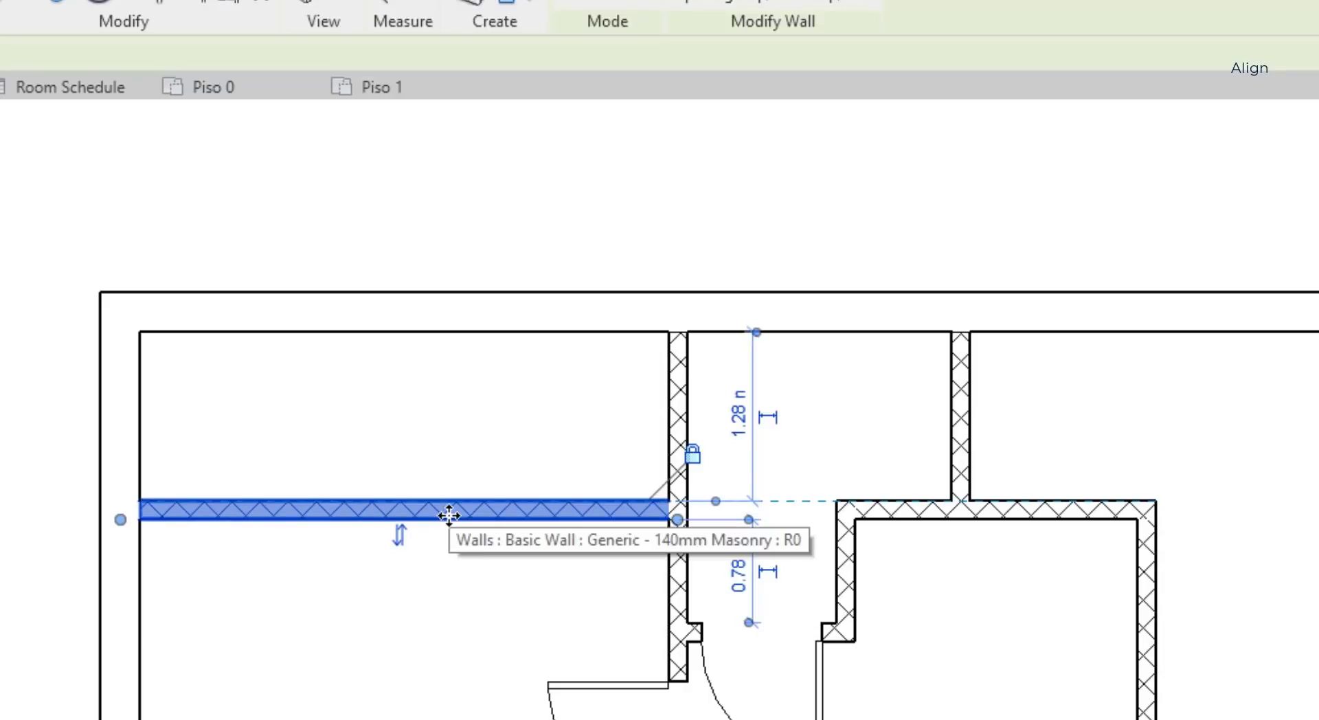
left_click_drag(447, 511, 447, 559)
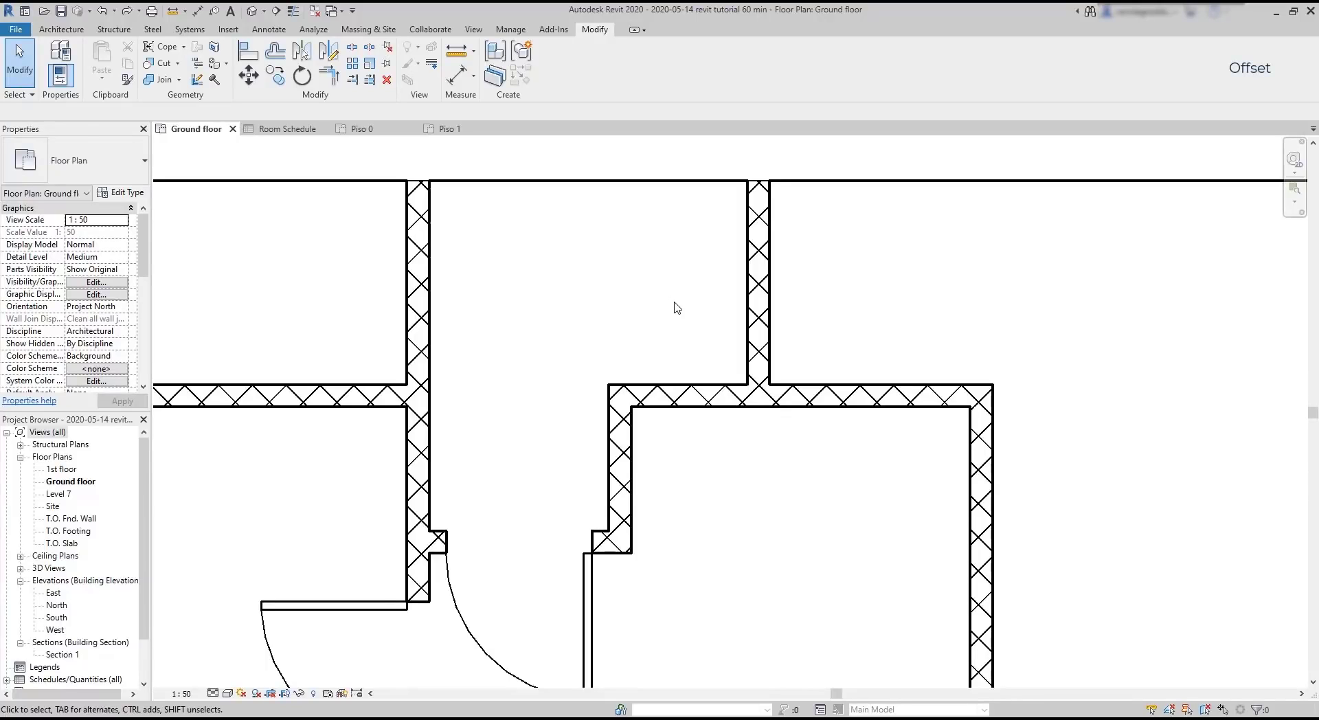
- Offset a copy of the short vertical partition above the middle horizontal wall 0.5 m to the right using the Numerical option
left_click(275, 52)
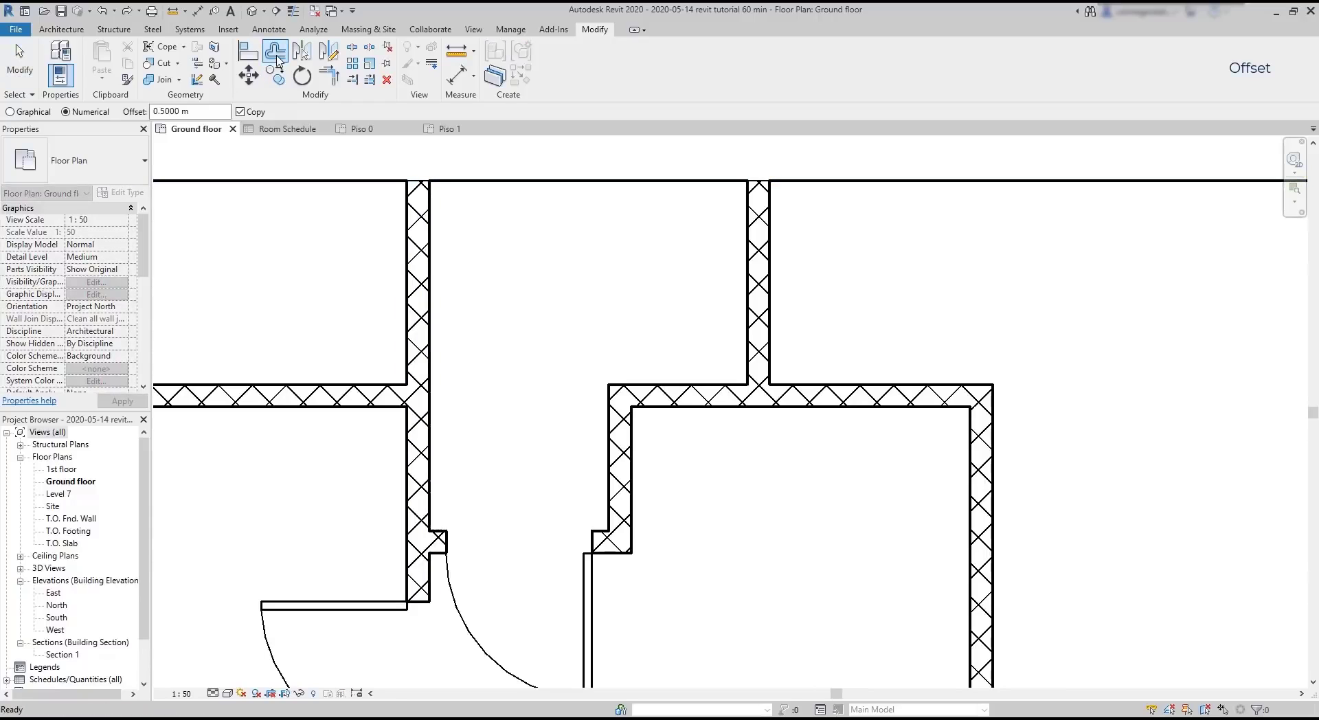
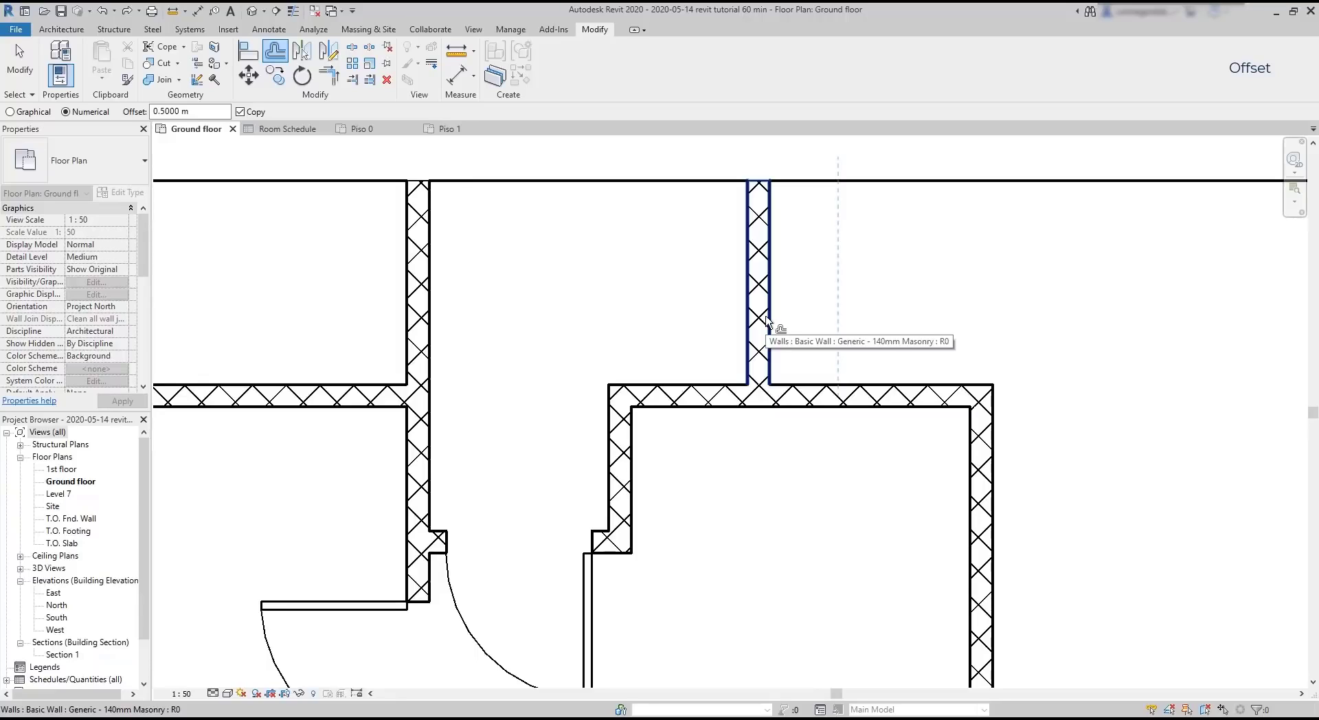
left_click(766, 321)
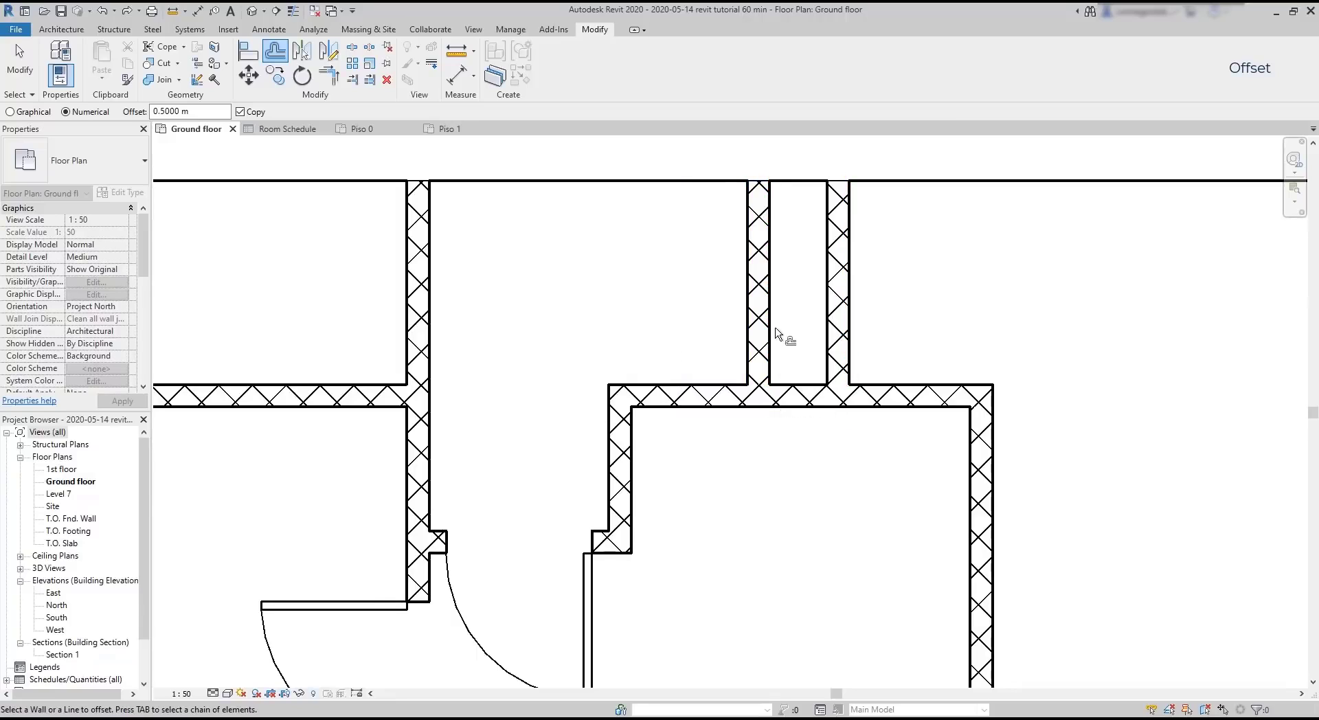
key("Escape")
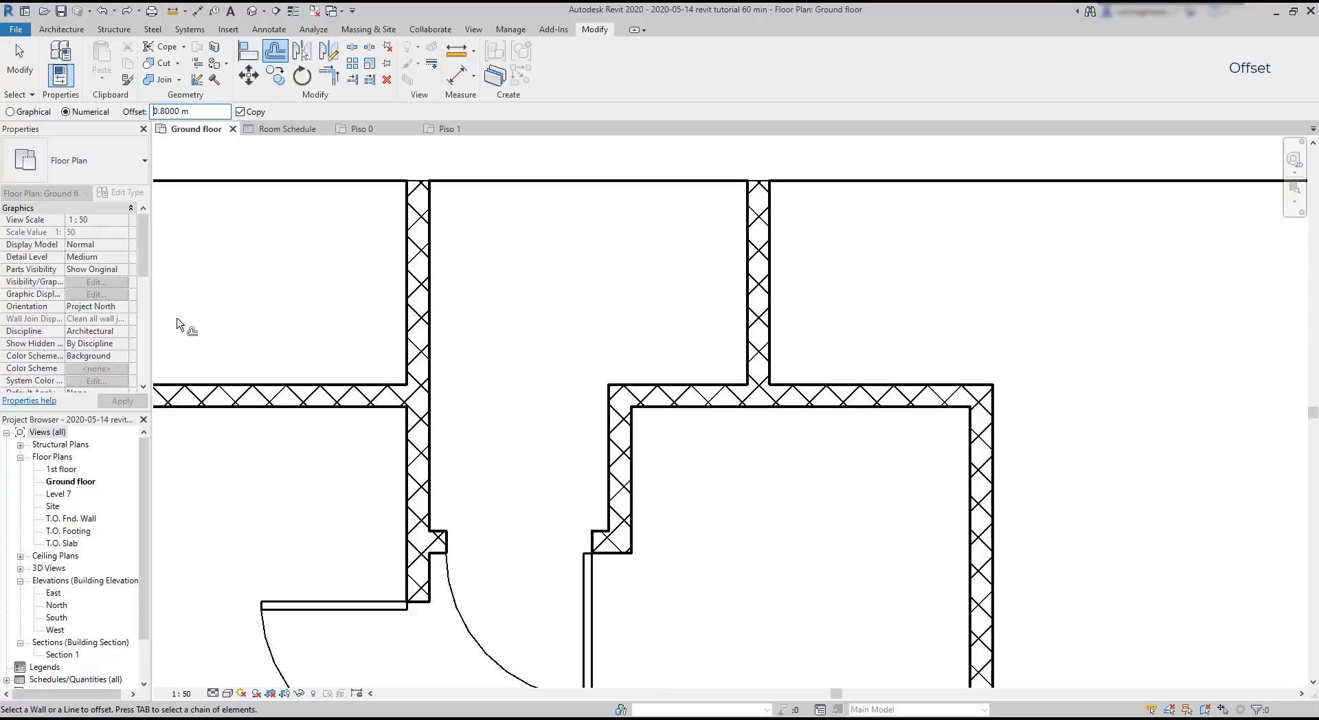
- Offset the short vertical partition 0.8 m to the left without copying it, and undo the offset
left_click(239, 111)
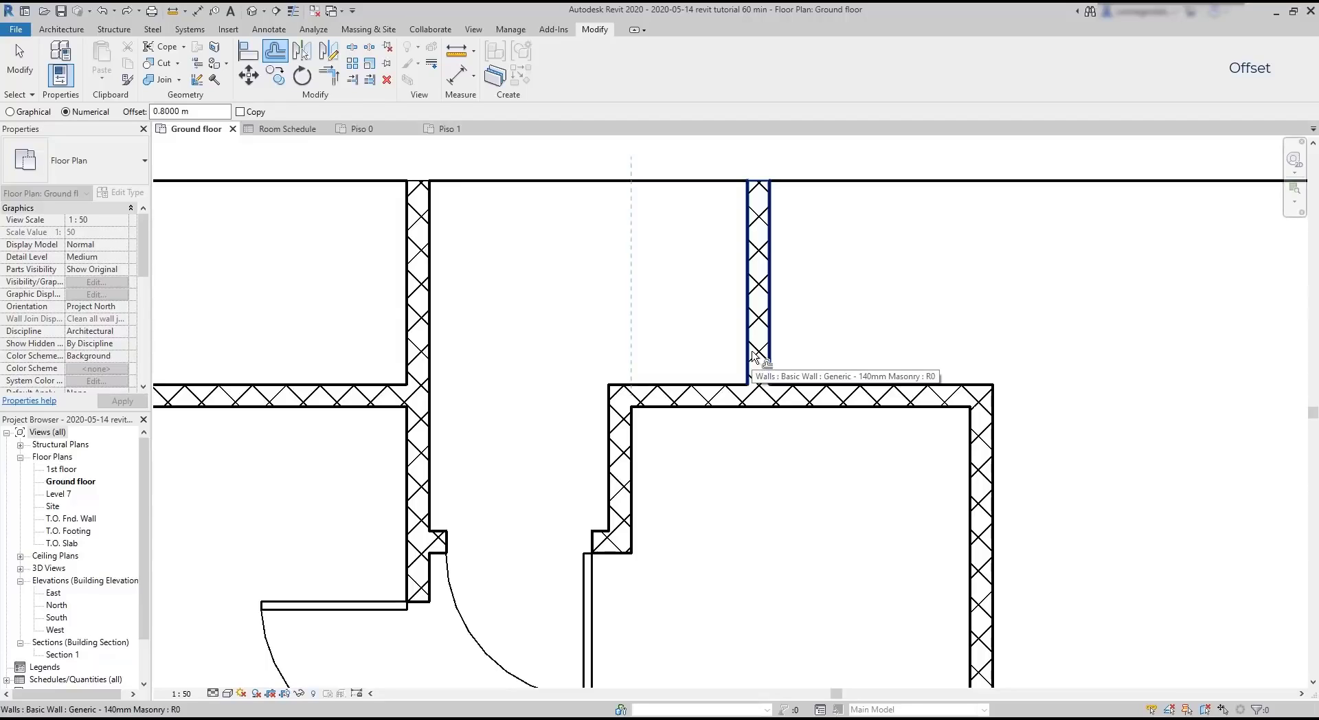
left_click(752, 355)
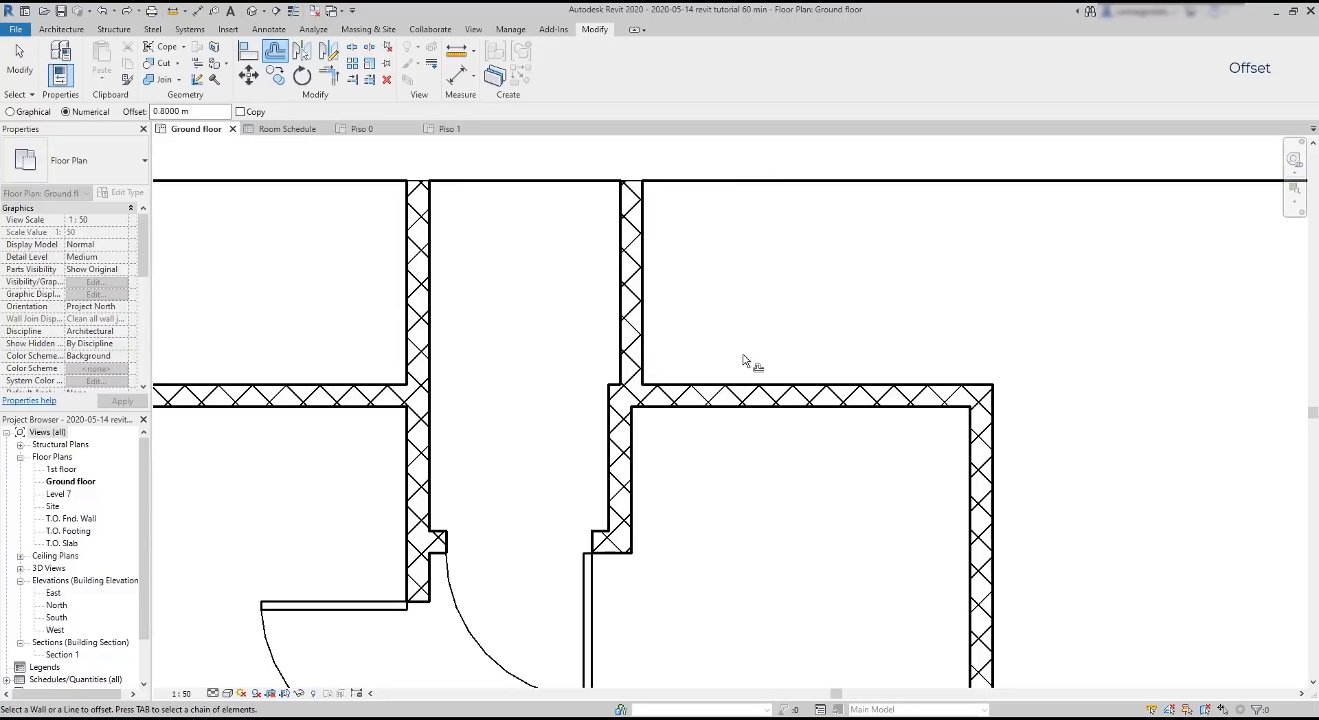
key("ctrl+z")
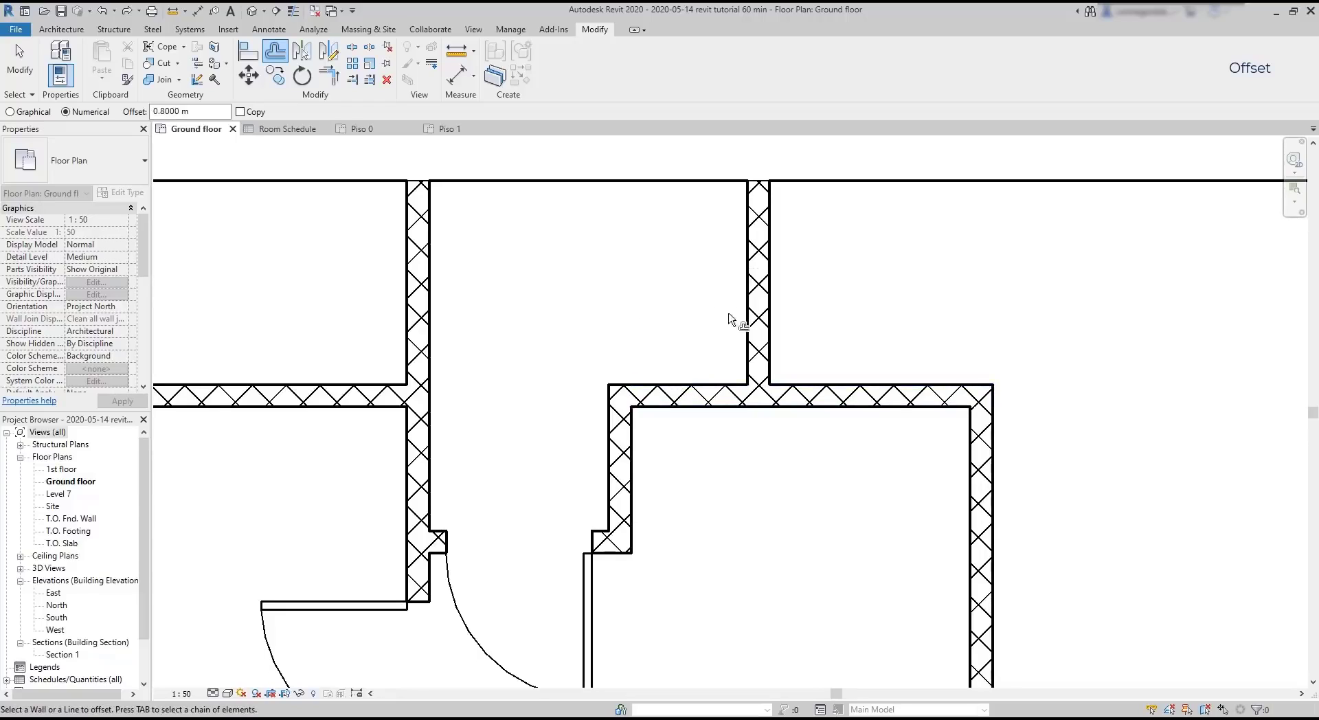
- Offset the short vertical partition graphically, without copying, to the right-hand outer corner of the middle horizontal wall
left_click(39, 114)
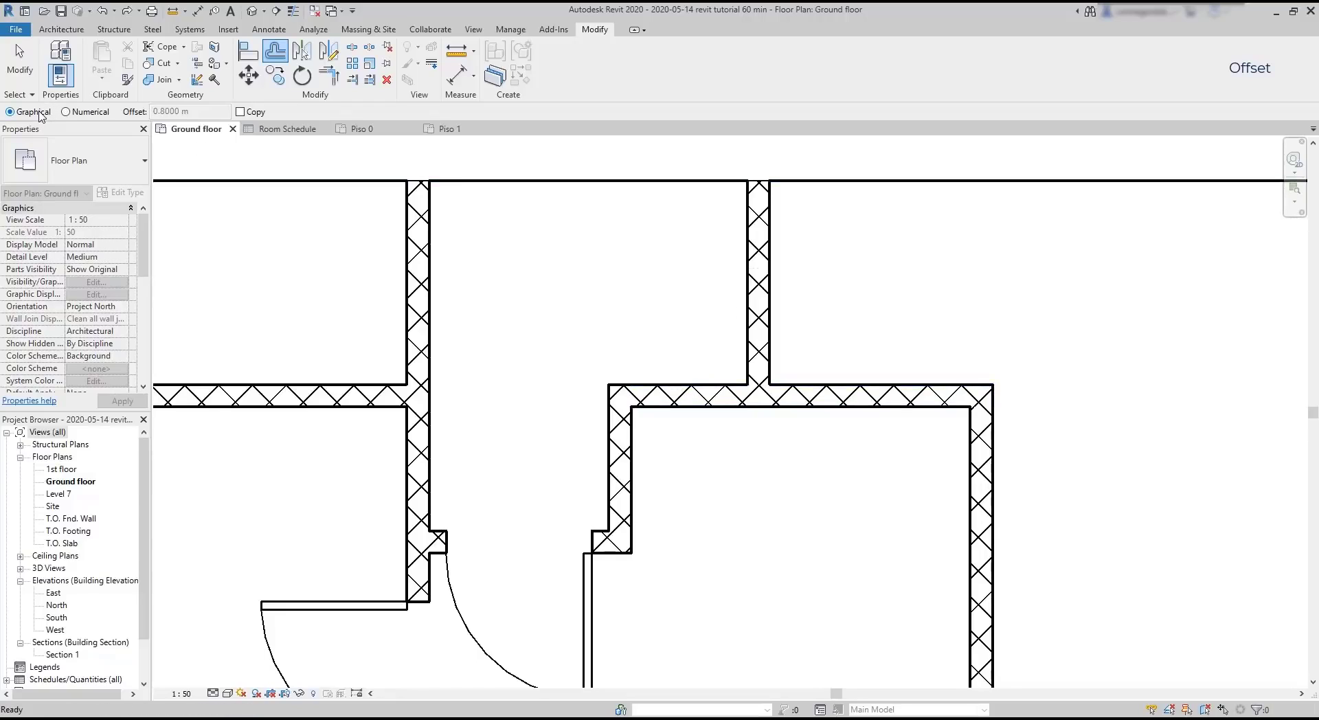
left_click(760, 359)
scroll(846, 369, "down", 3)
scroll(850, 350, "up", 2)
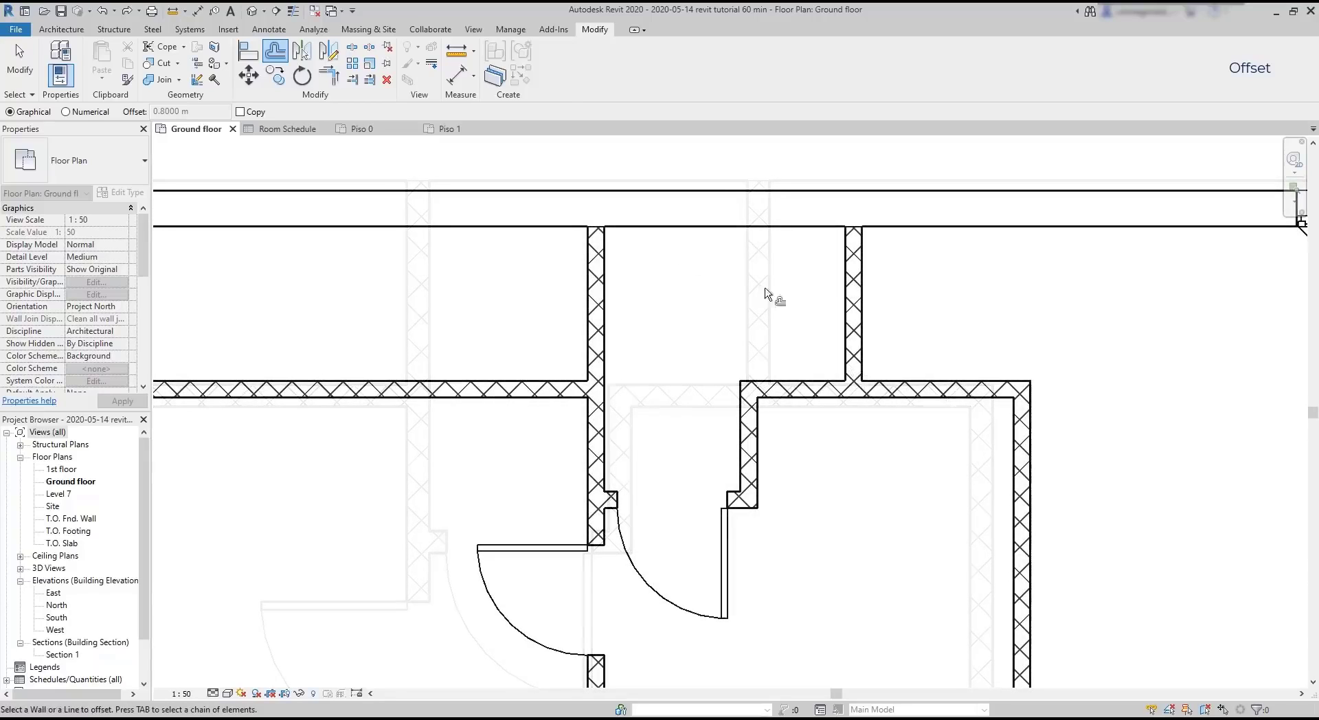
left_click(863, 375)
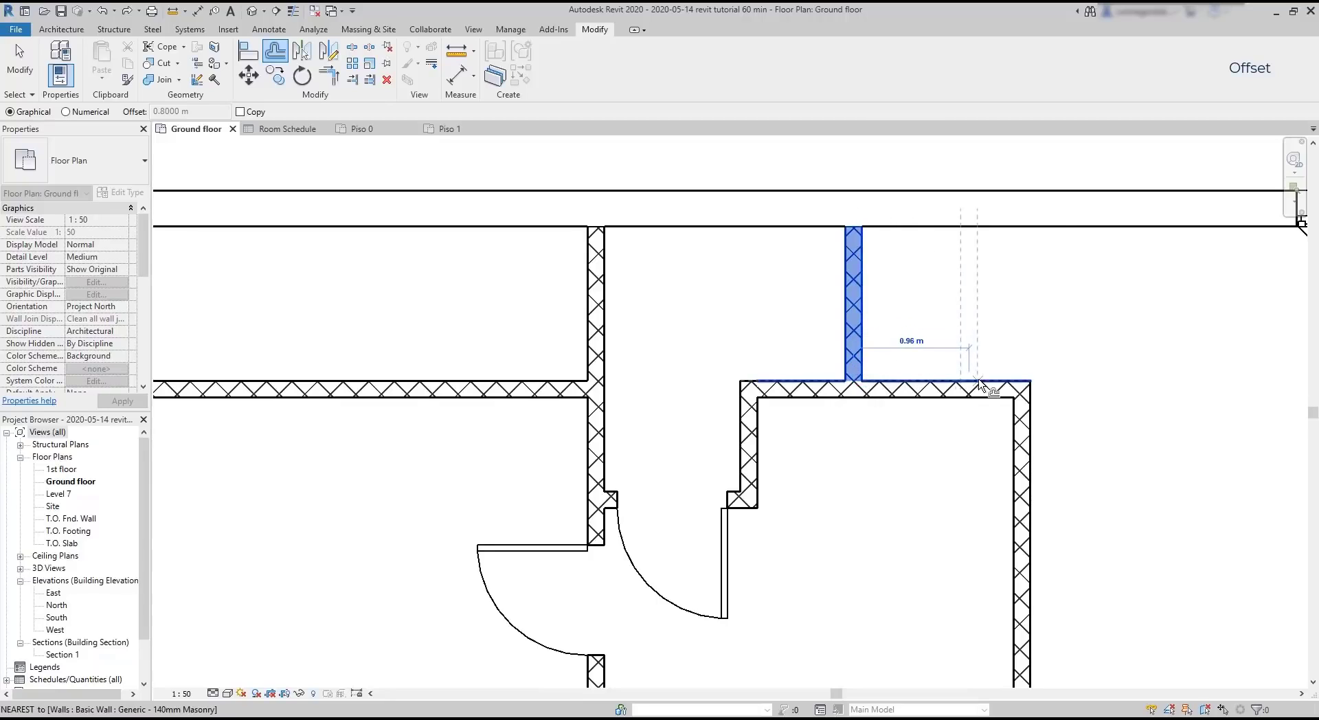
left_click(1033, 383)
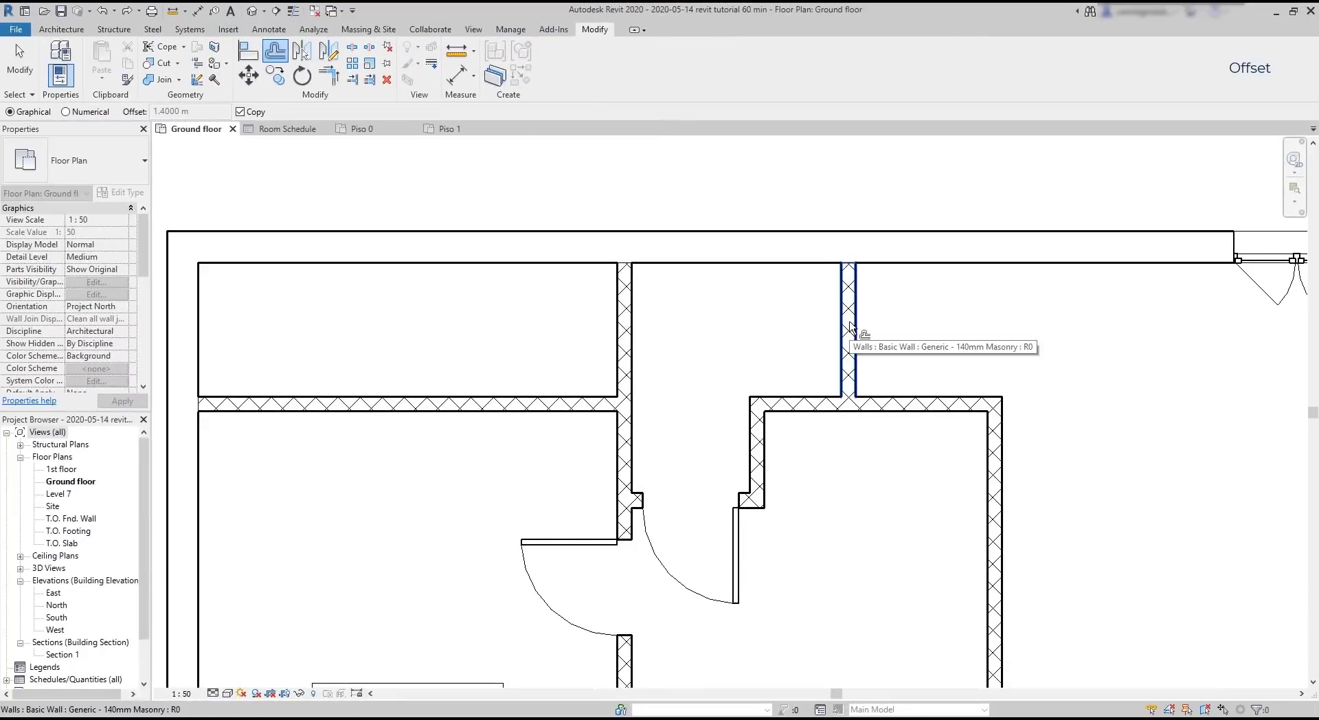
- Offset a copy of the short vertical partition graphically to the near edge of the upper exterior wall's window
left_click(852, 276)
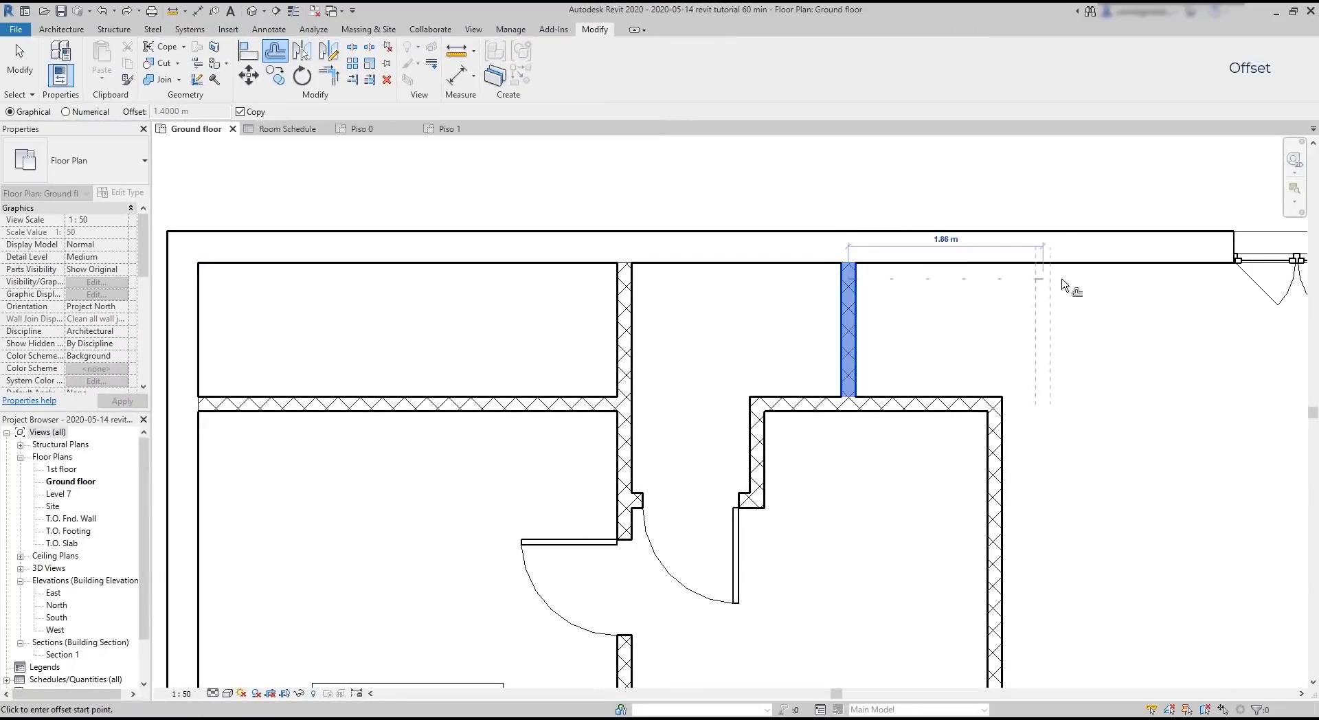
left_click(1228, 272)
scroll(944, 348, "down", 1)
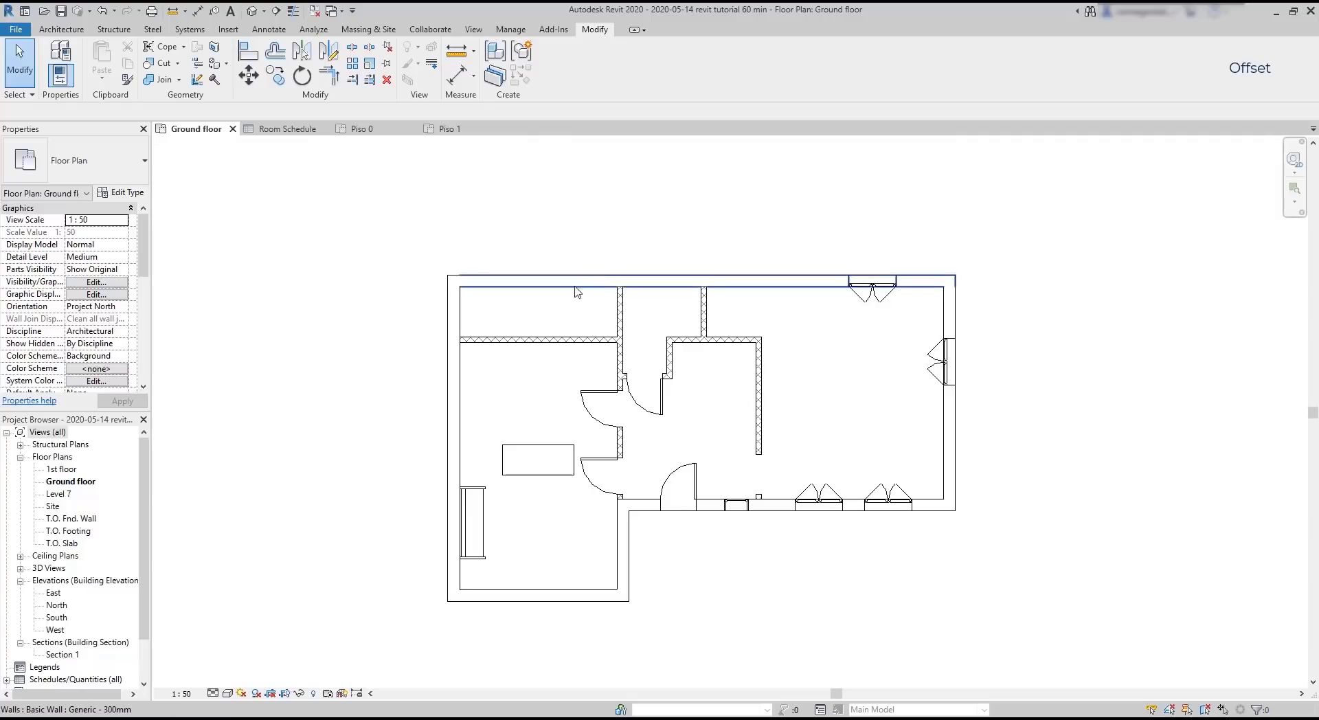
- Try to offset the left and upper exterior walls together, and set up a numerical 1.7 m offset with copying
left_click(452, 337)
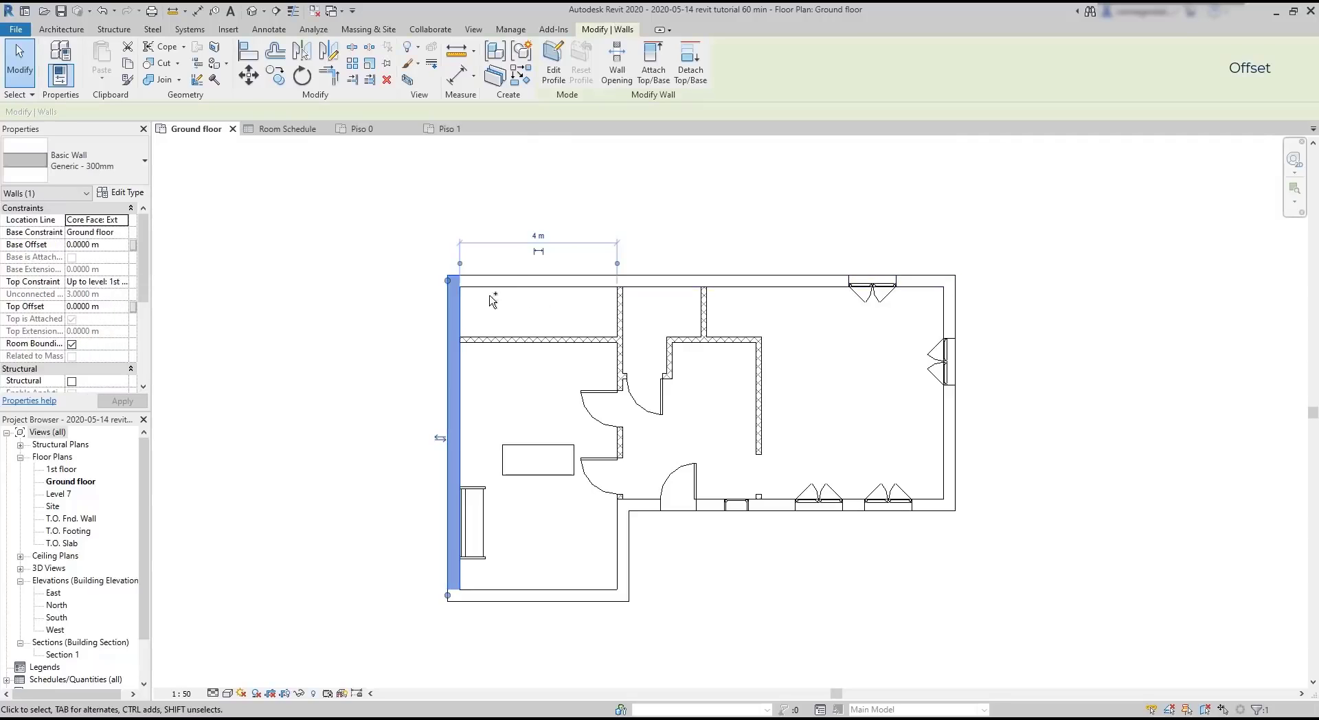
left_click(512, 281, "ctrl")
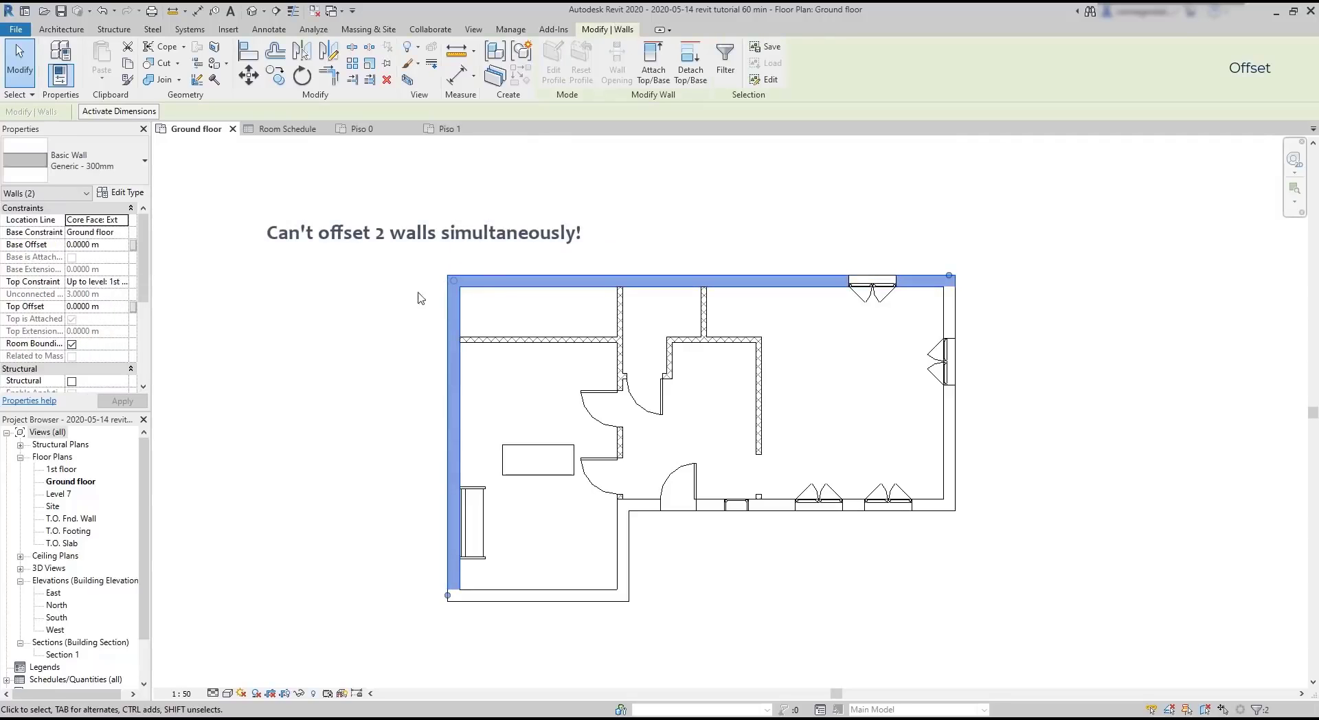
left_click(274, 50)
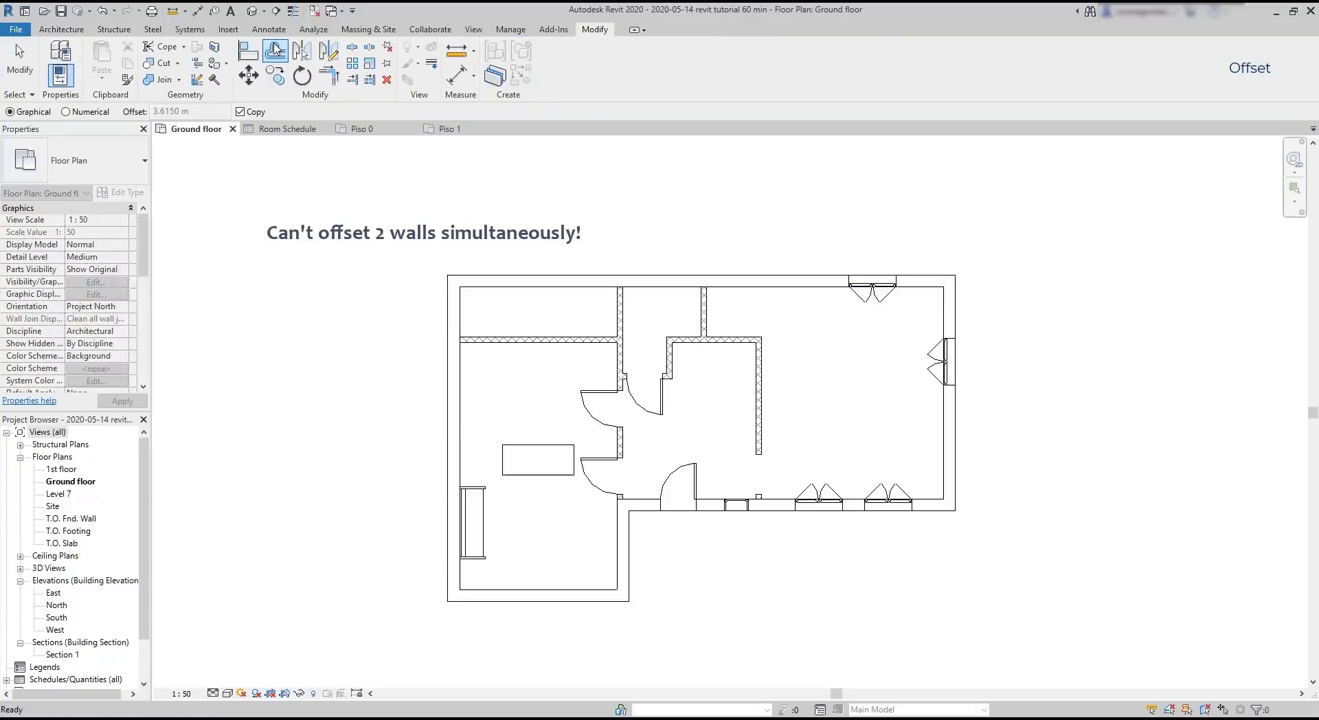
left_click(447, 344)
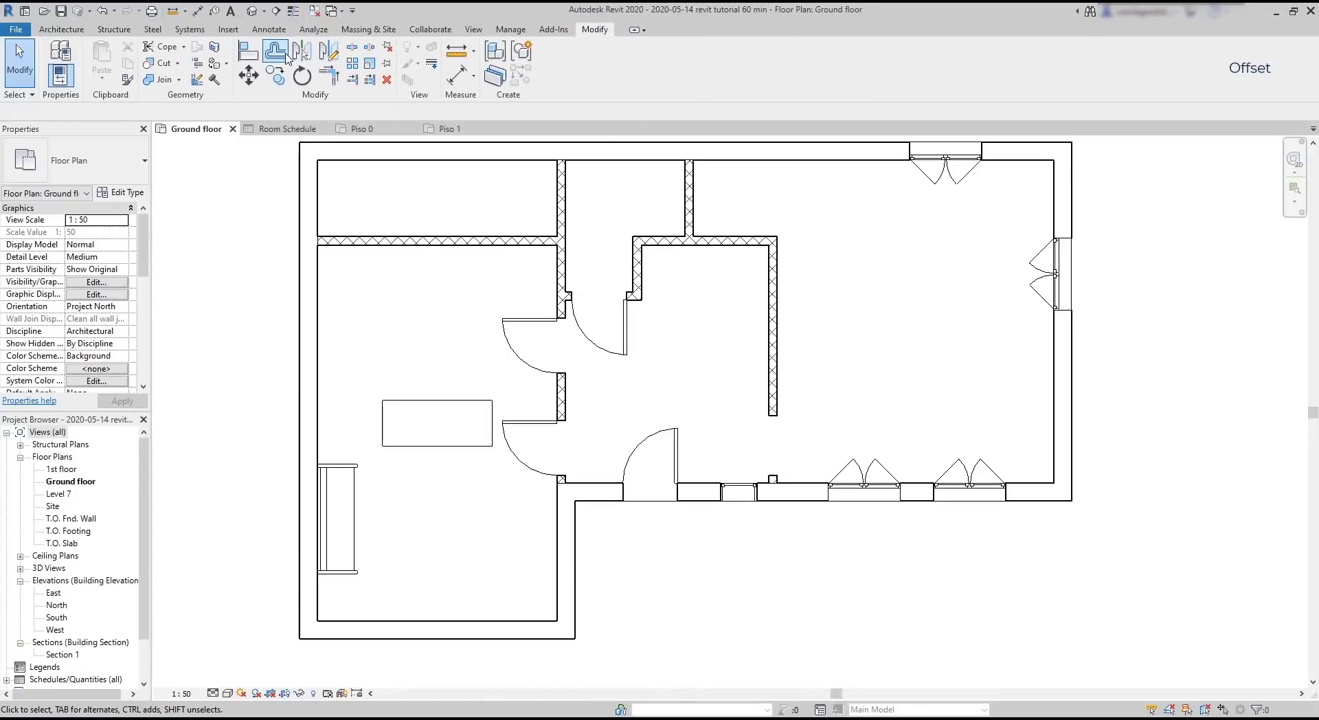
left_click(286, 55)
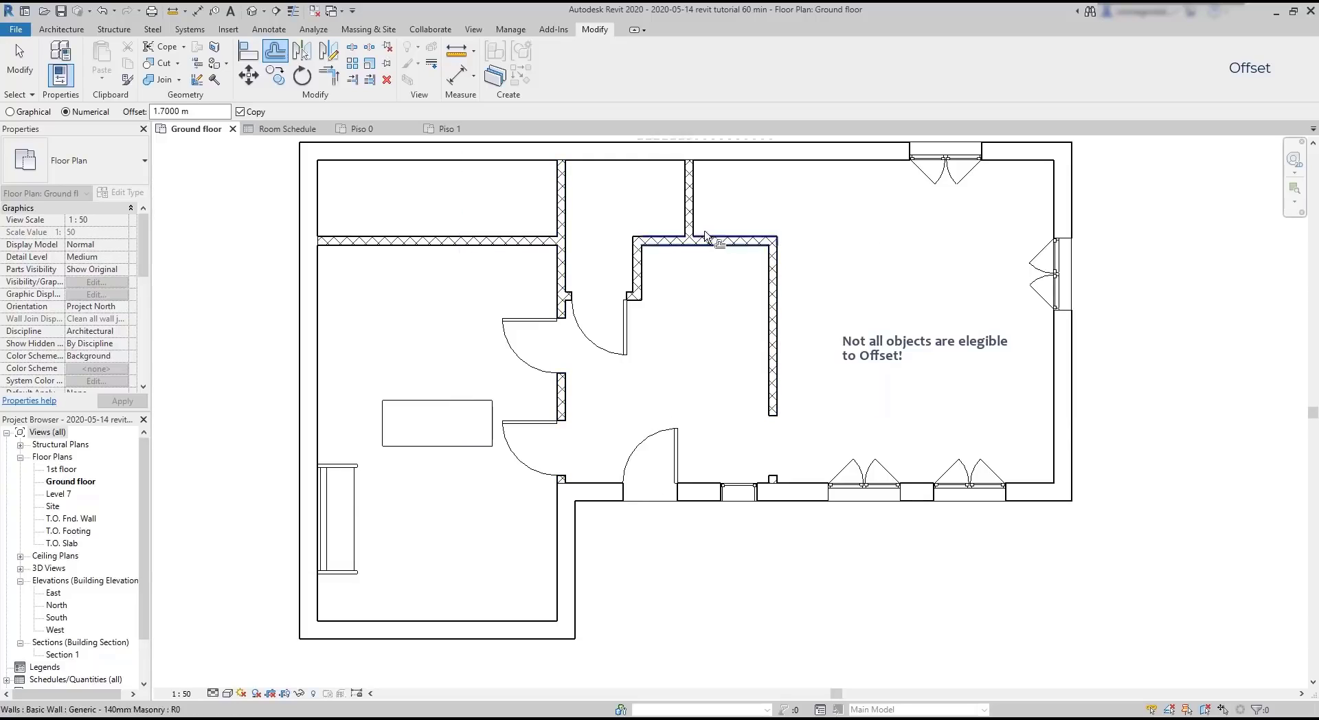
type("1")
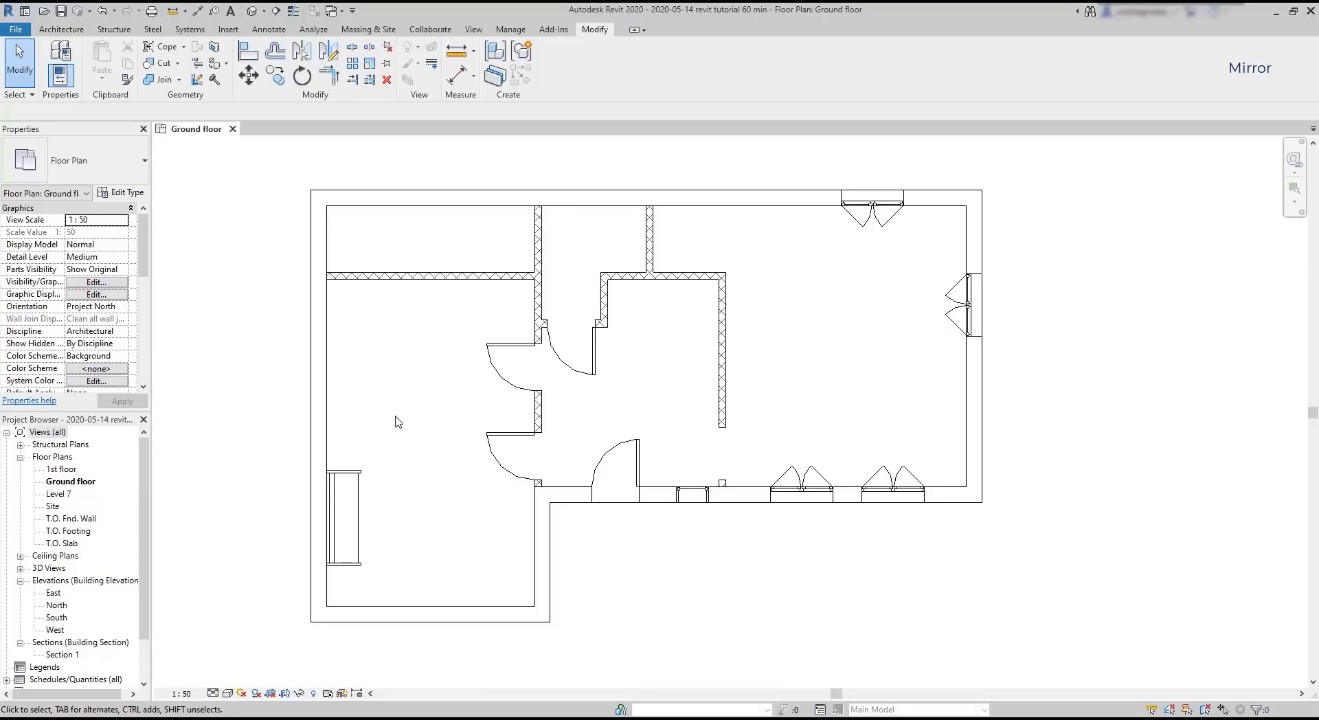
- Unlock the alignment of the partition between the left rooms and move it down between the two doors
left_click(466, 277)
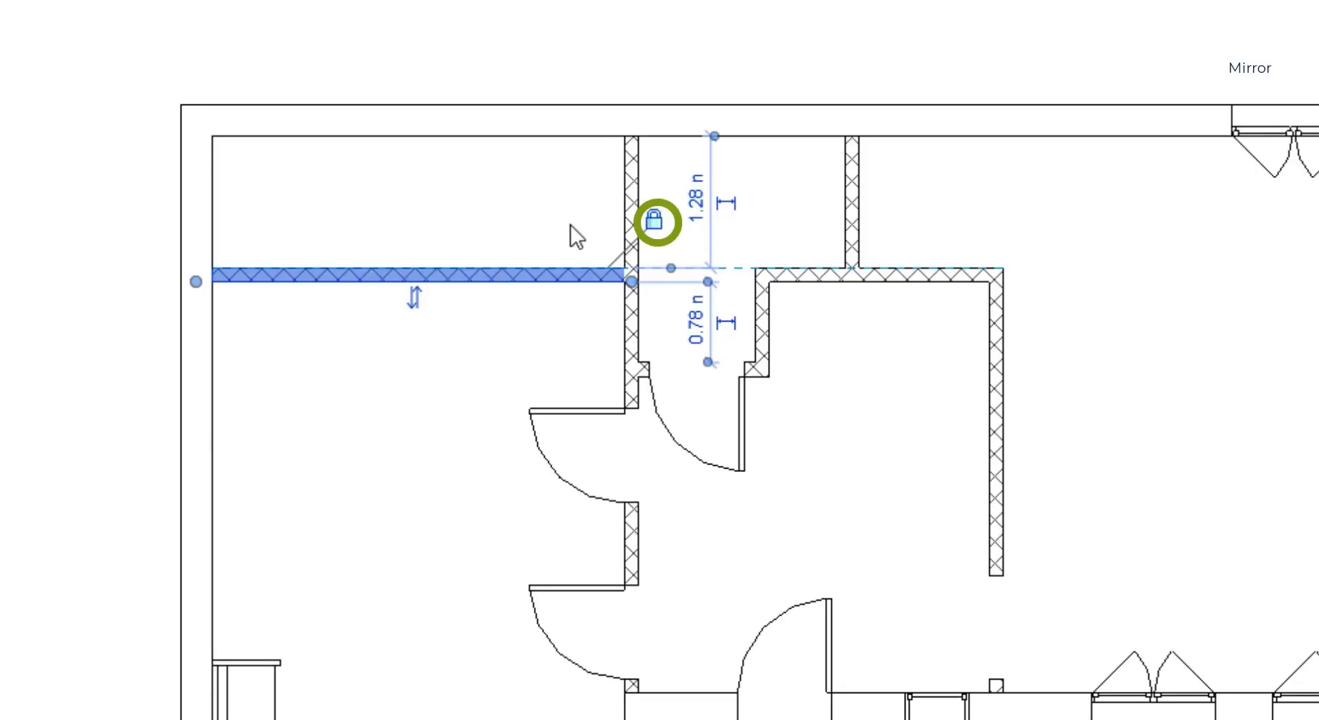
left_click(656, 221)
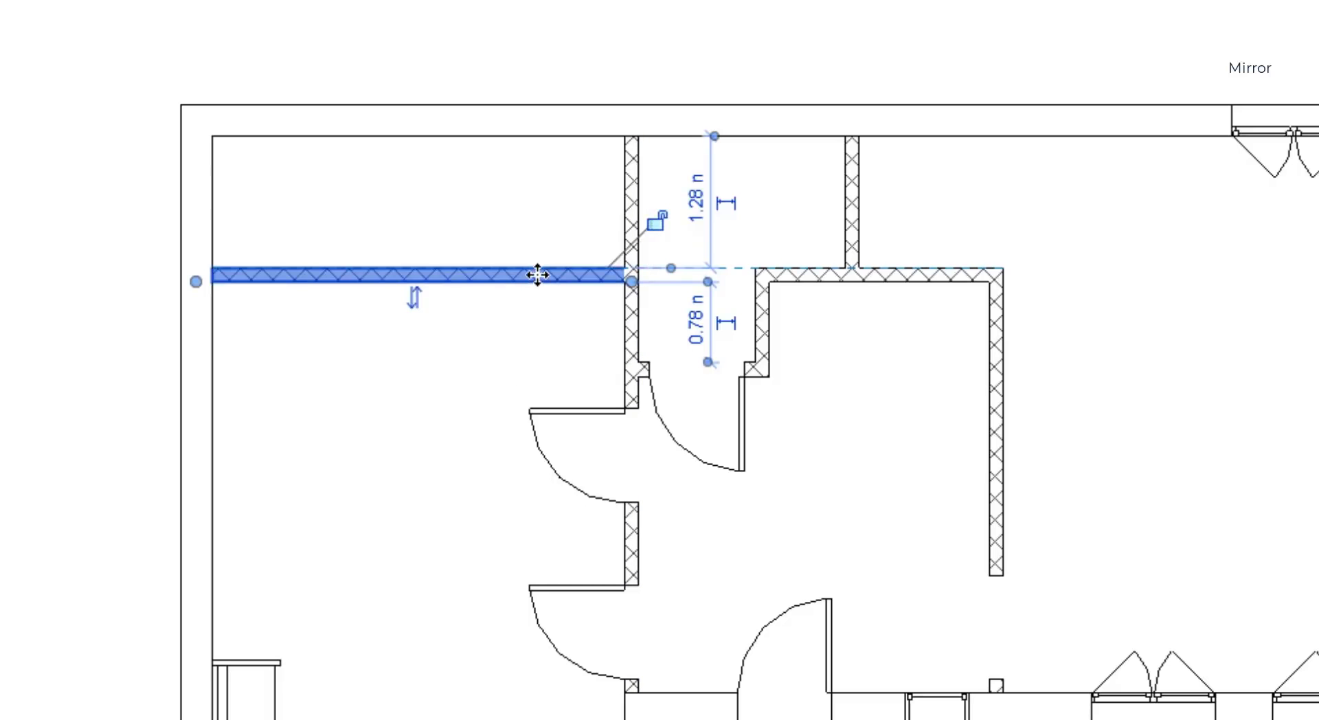
left_click_drag(533, 273, 468, 545)
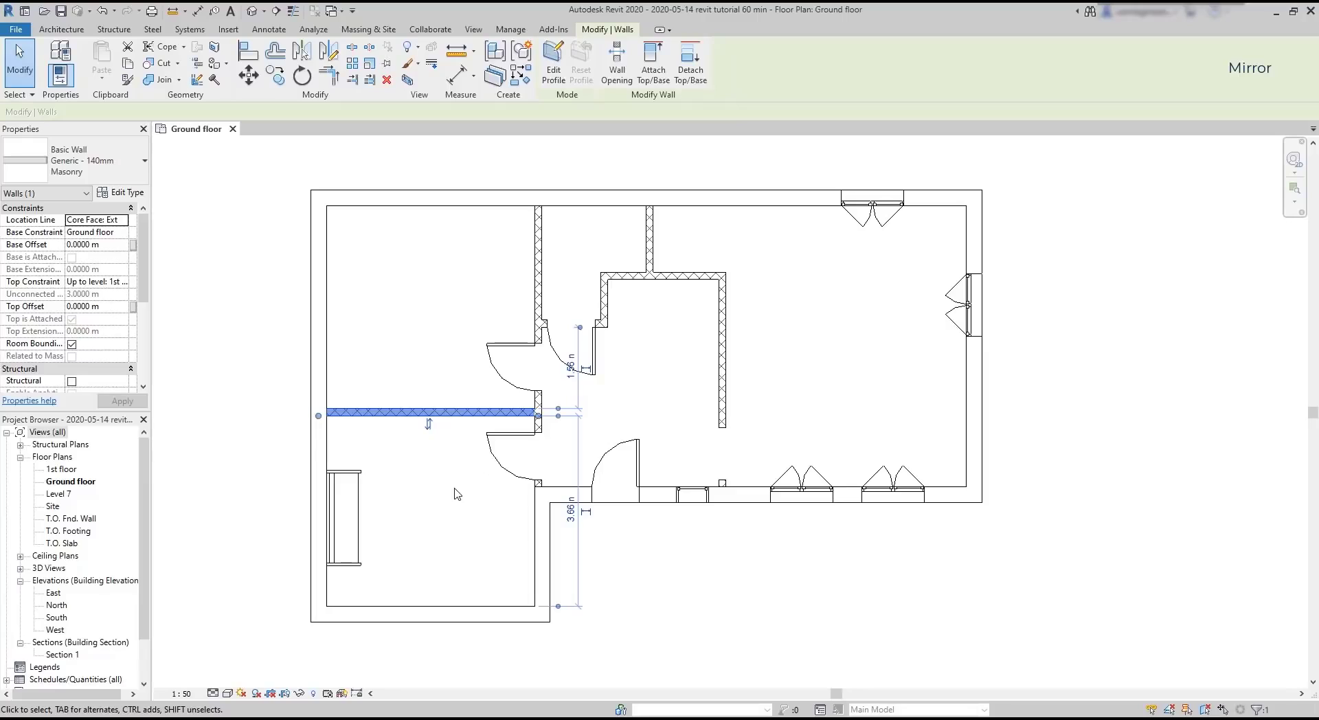
key("Escape")
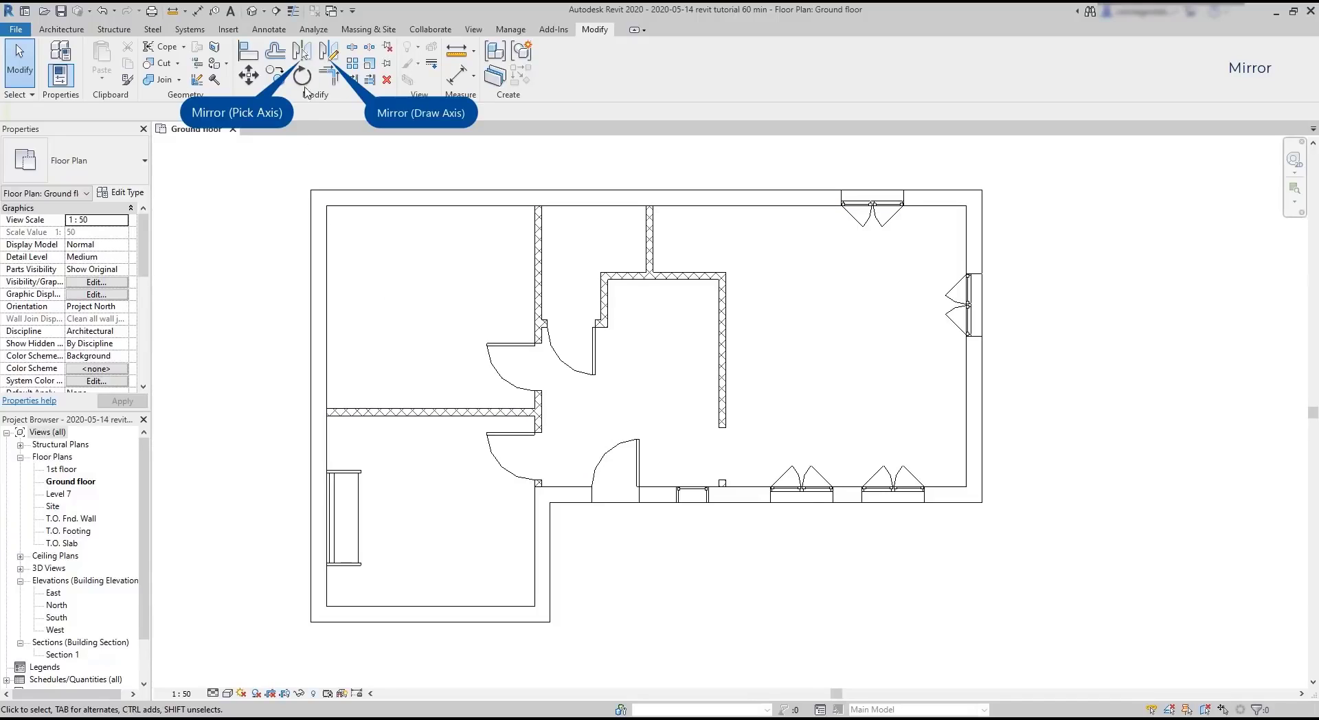
- Mirror a copy of the sofa into the upper-left room, picking the centerline of the partition between the left rooms as axis
left_click(307, 52)
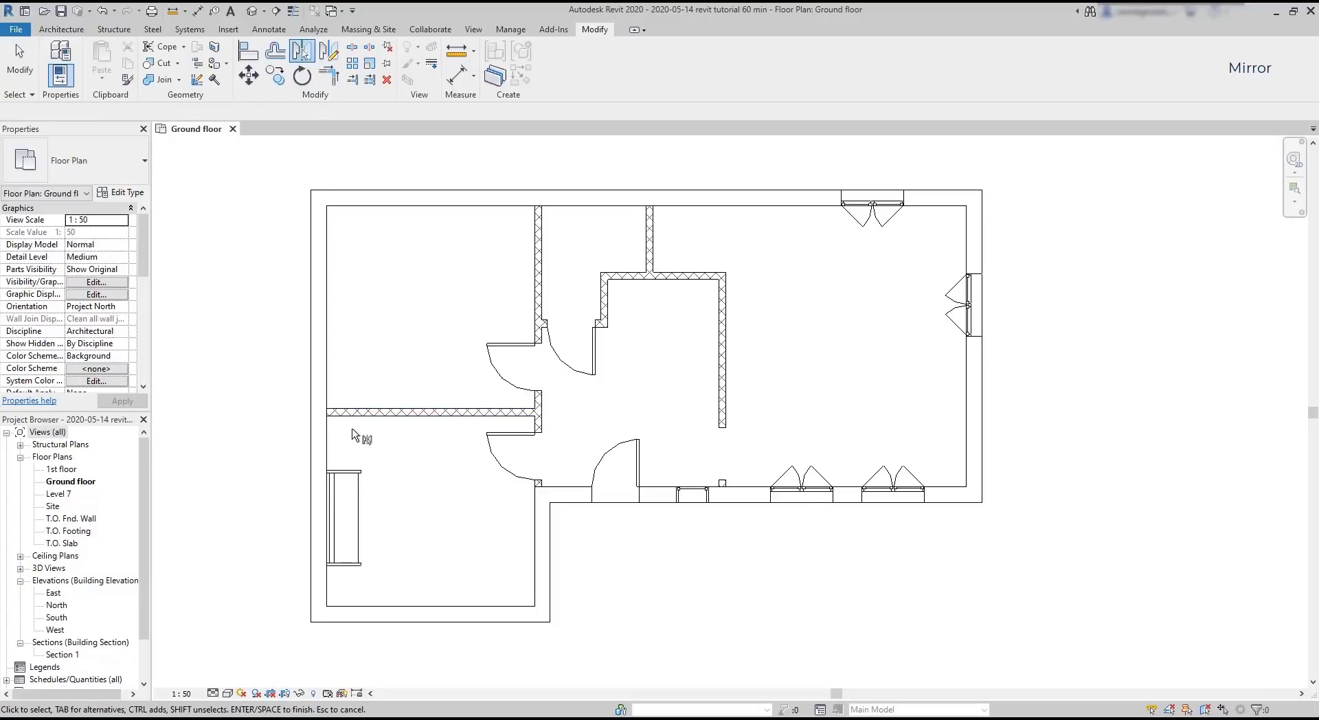
left_click(353, 474)
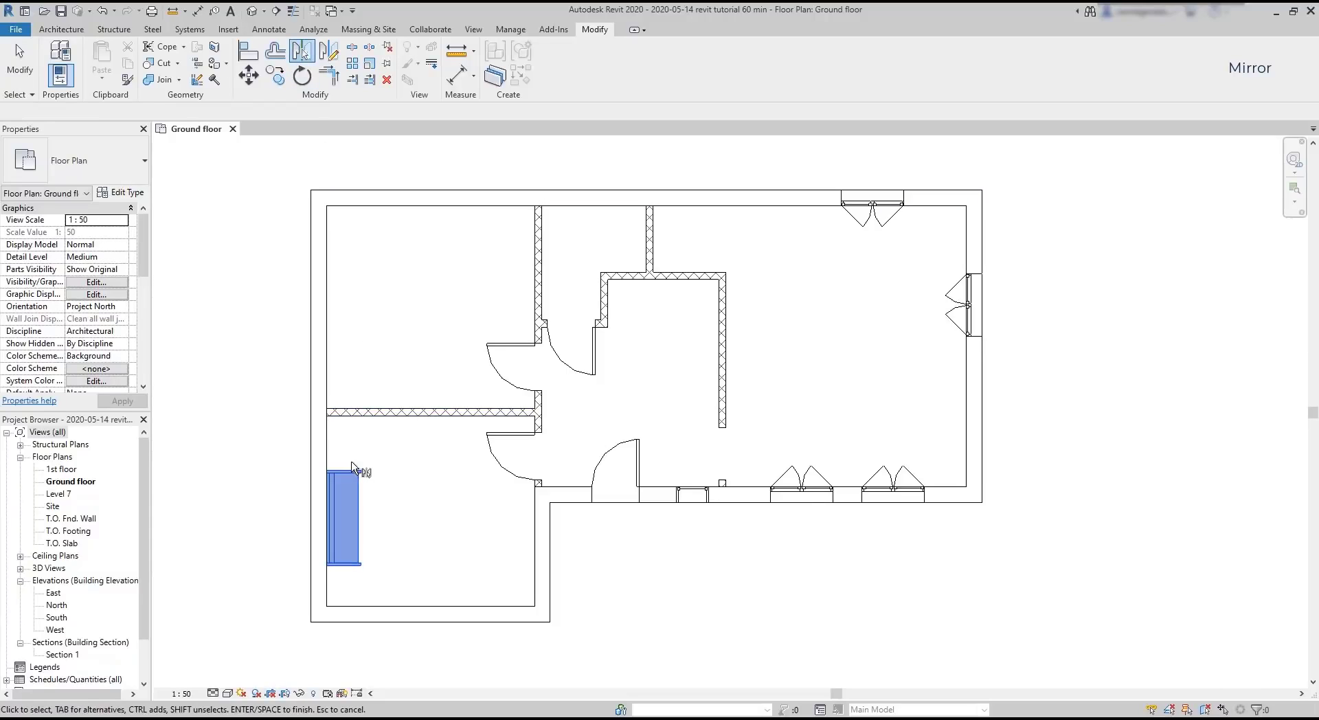
key("Return")
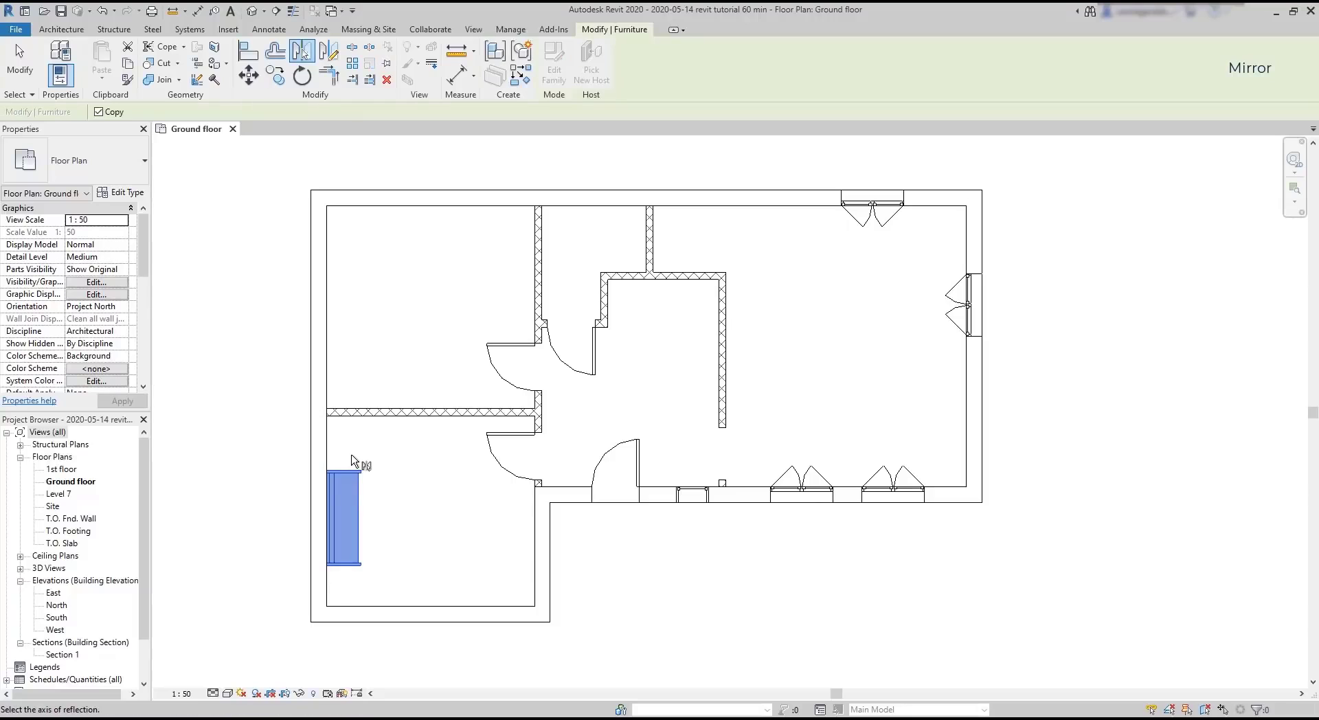
scroll(343, 443, "up", 1)
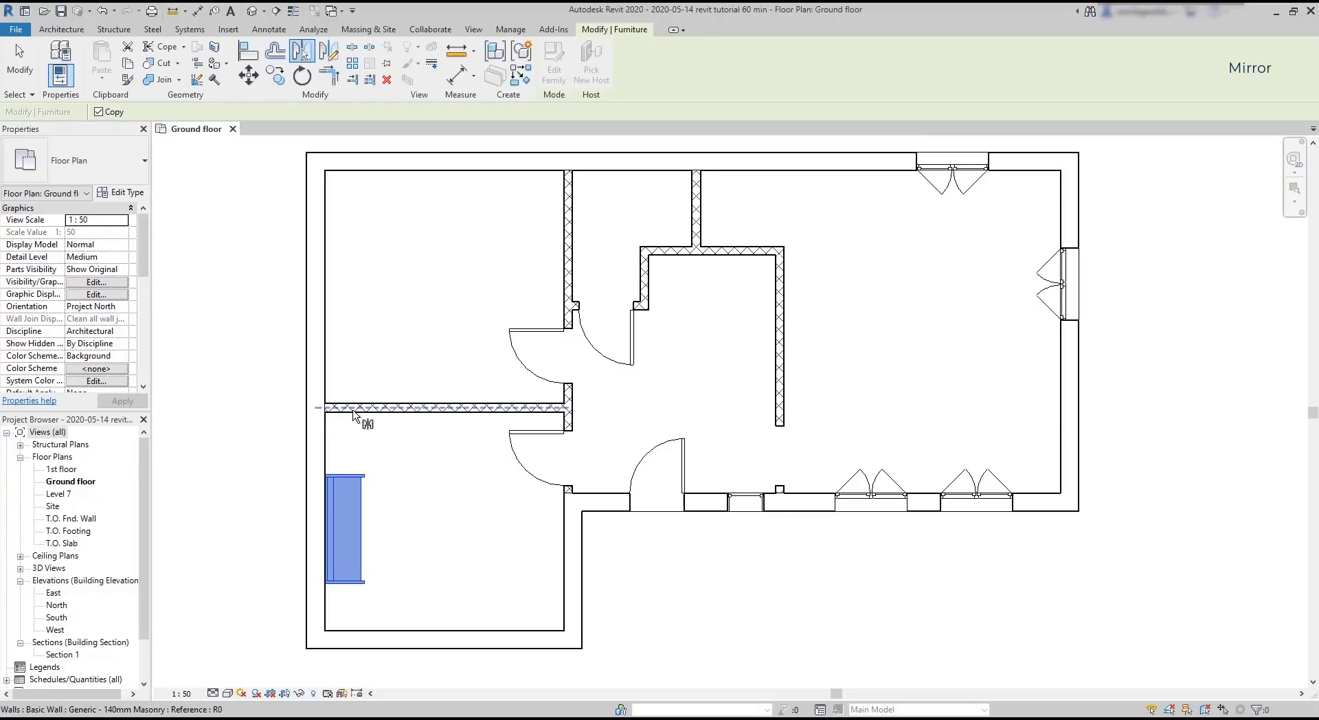
left_click(353, 413)
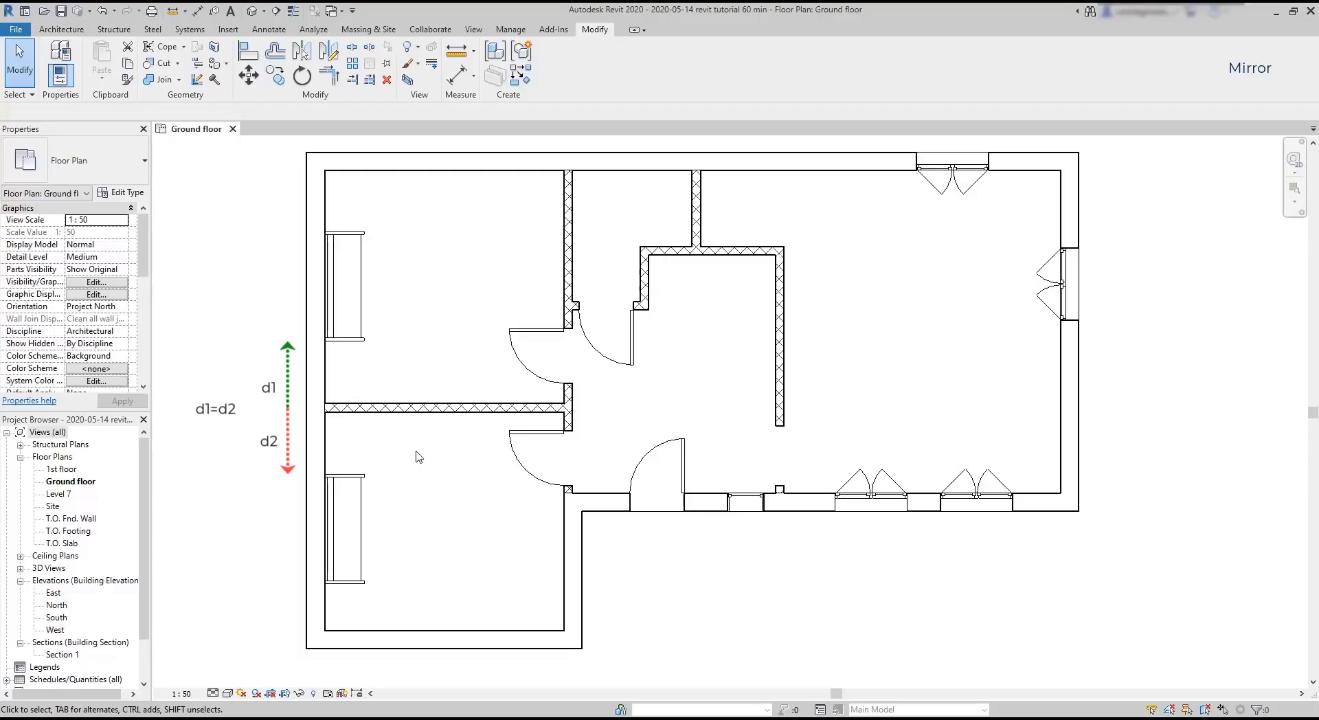
- Mirror a copy of the lower-left room's sofa about a vertical axis drawn from the midpoint of the room's lower exterior wall
key("Escape")
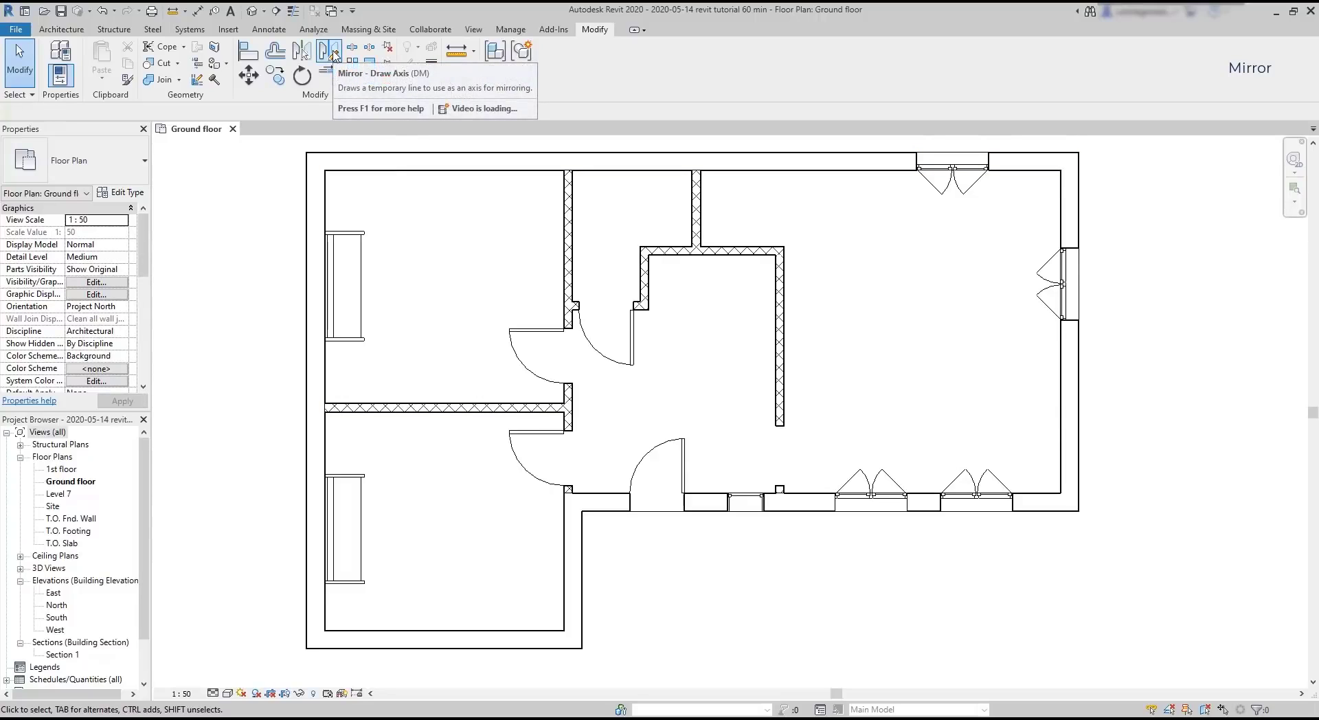
left_click(332, 53)
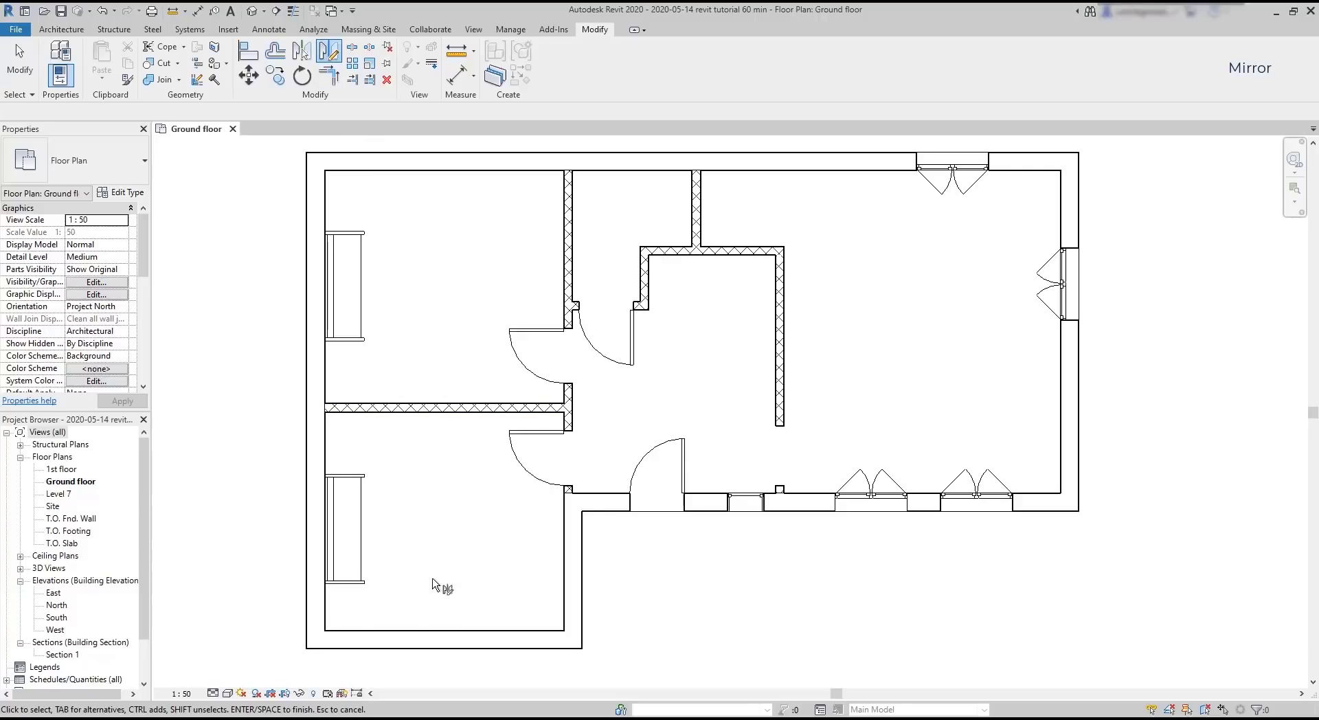
left_click(363, 582)
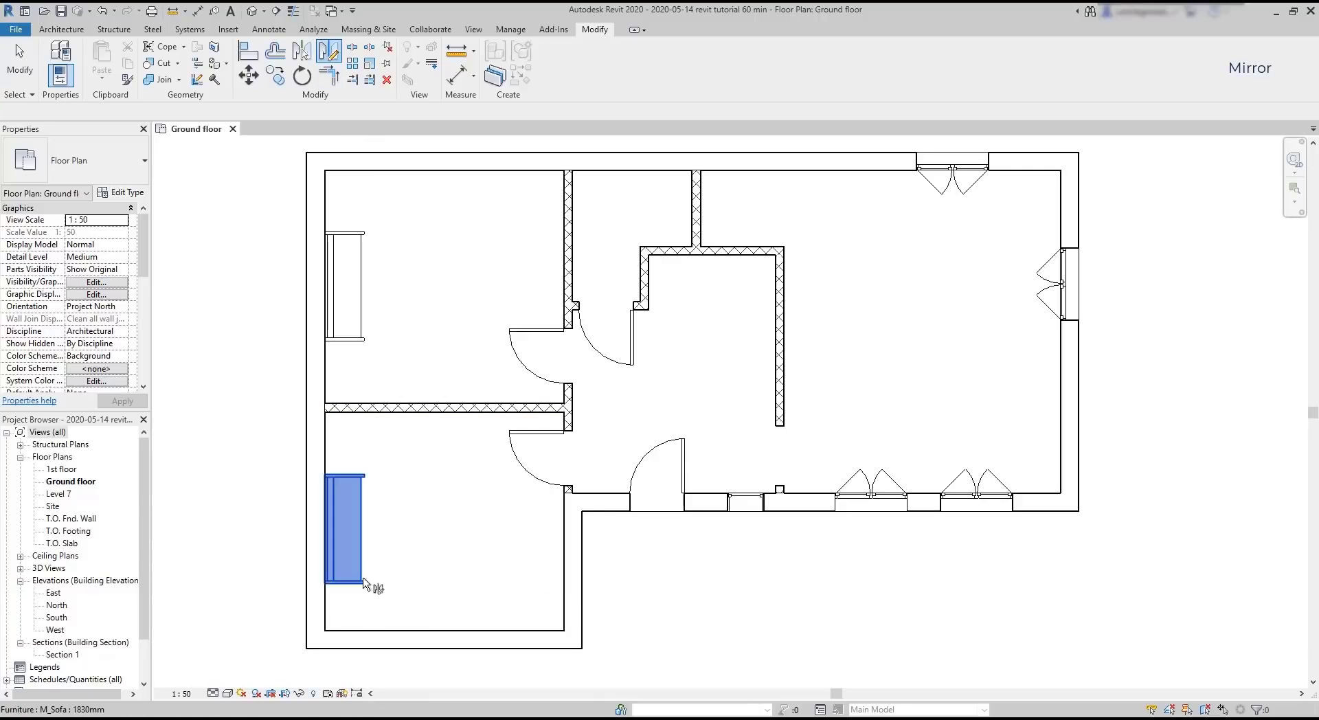
key("Return")
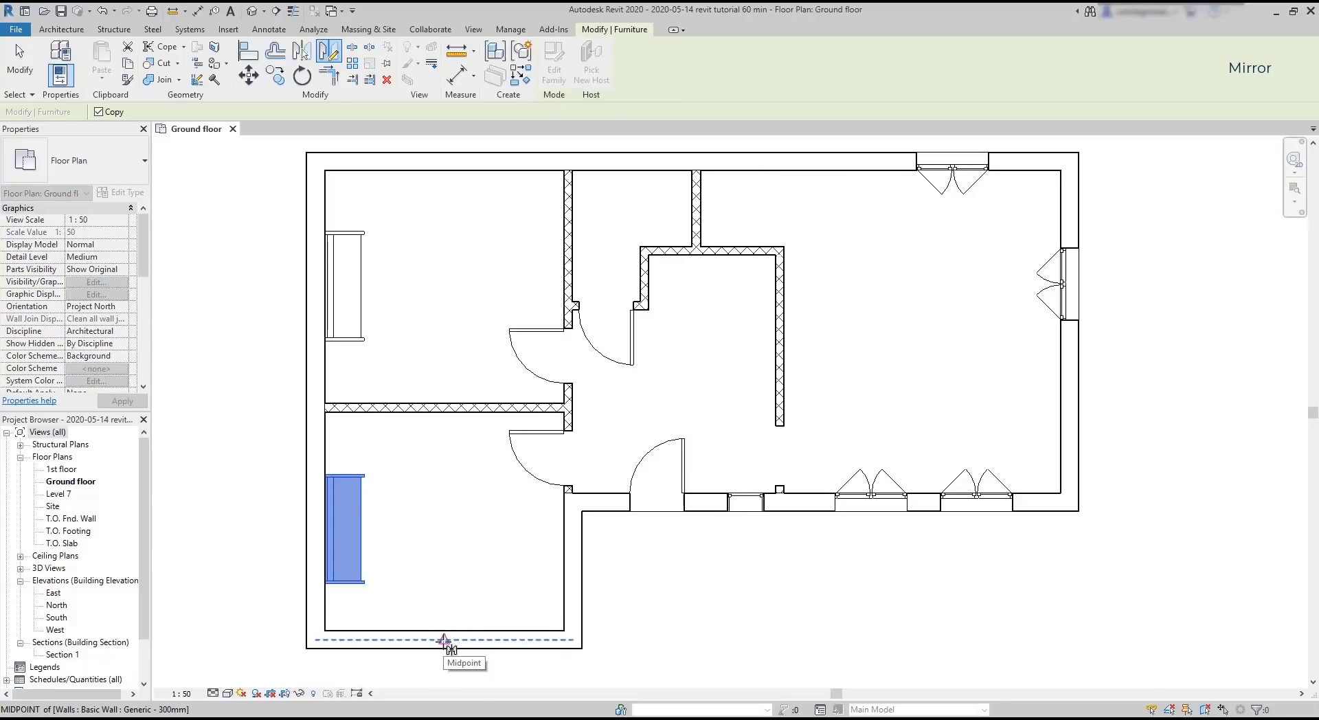
left_click(444, 641)
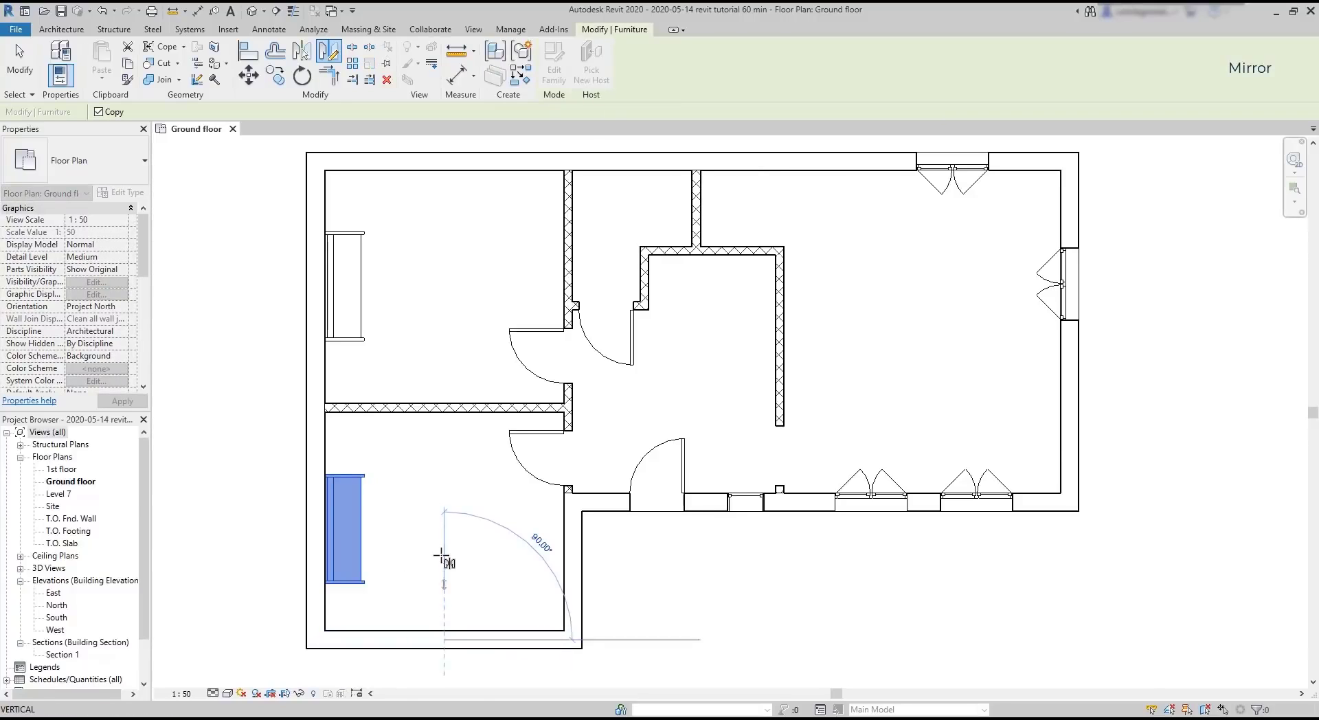
left_click(444, 492)
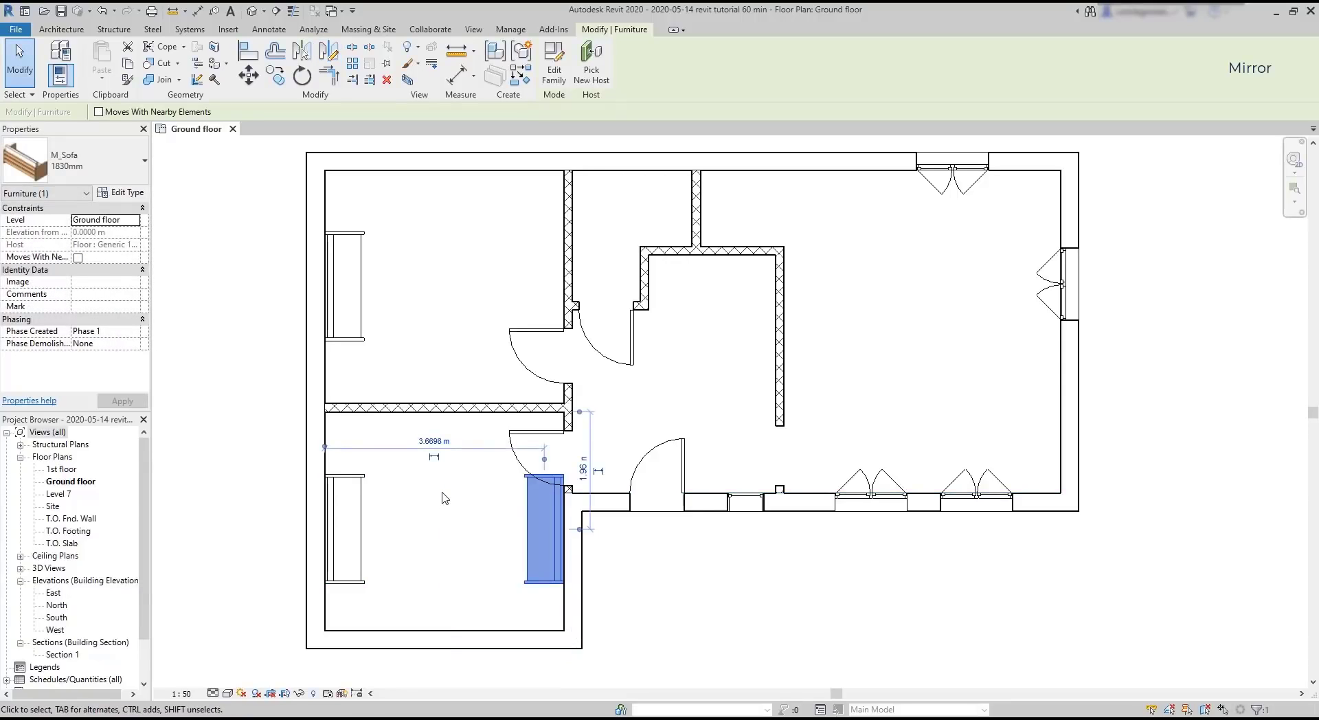
key("Escape")
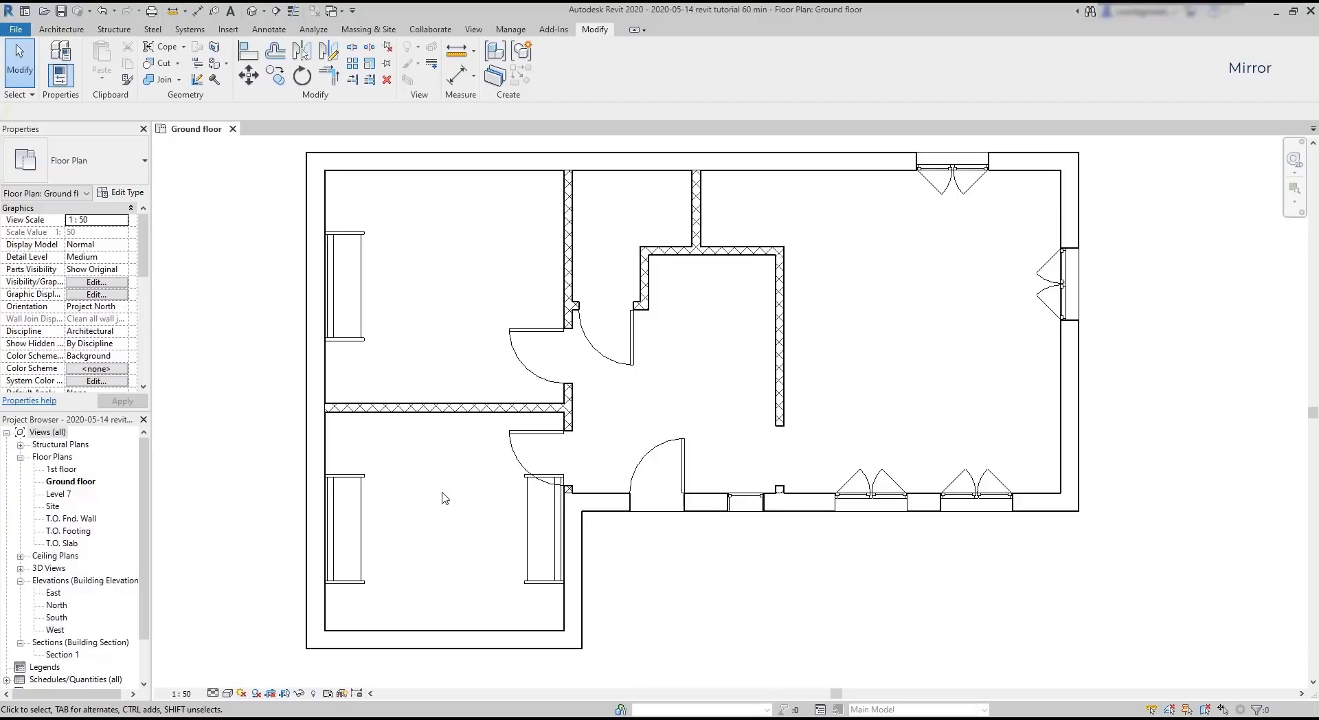
- Move both sofas in the lower-left room about 0.3 m down along the walls
key("m")
key("v")
key("ctrl+Left")
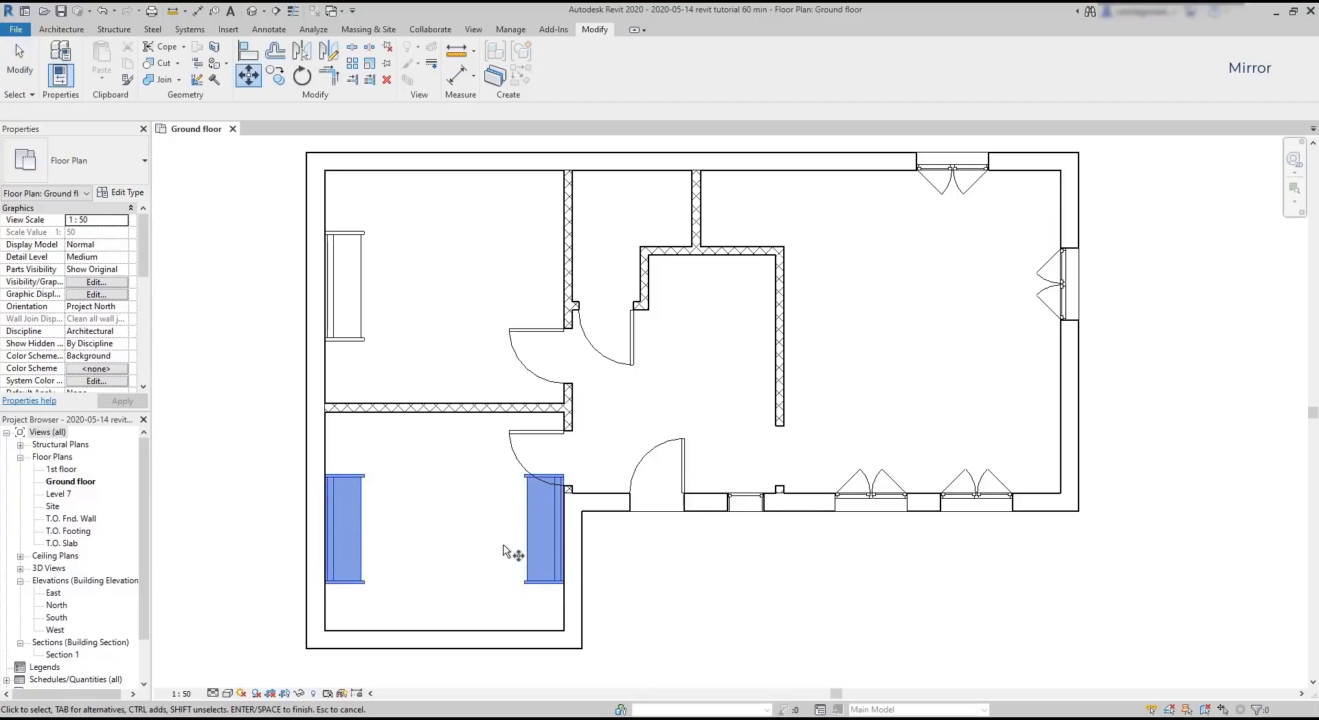
key("Return")
scroll(550, 611, "up", 2)
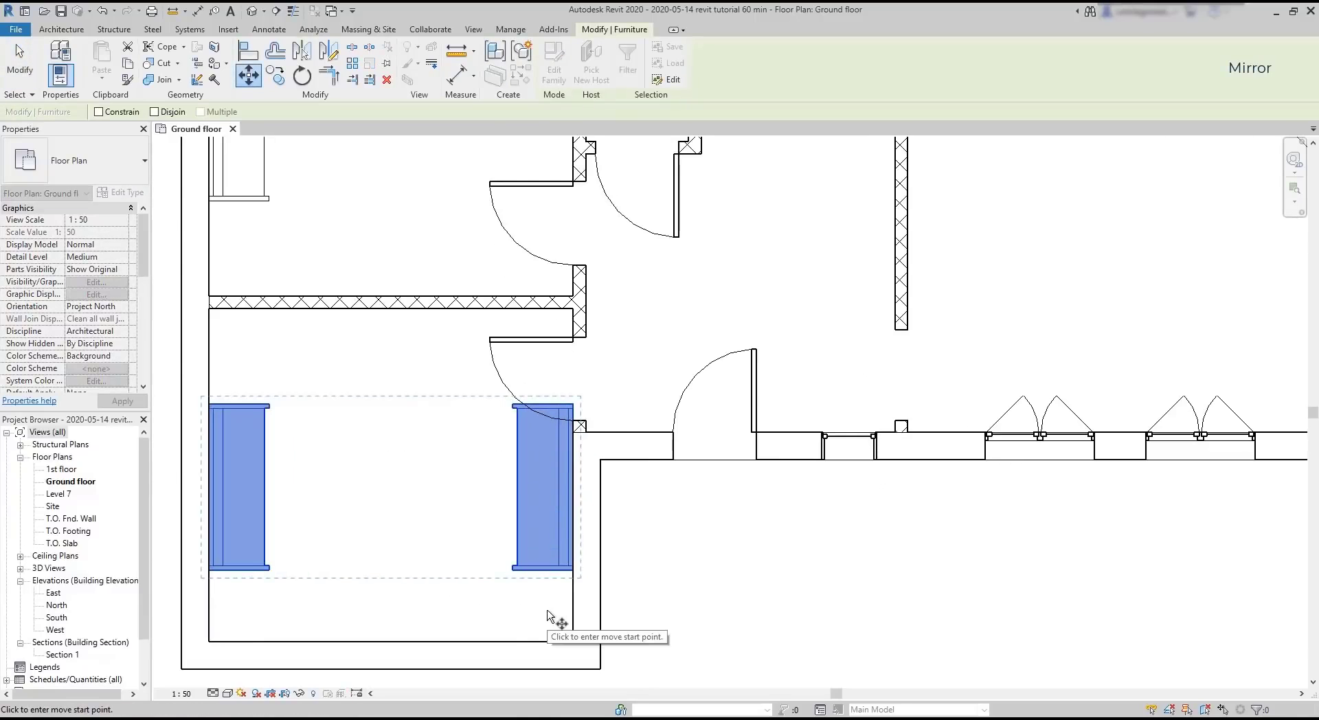
left_click(572, 570)
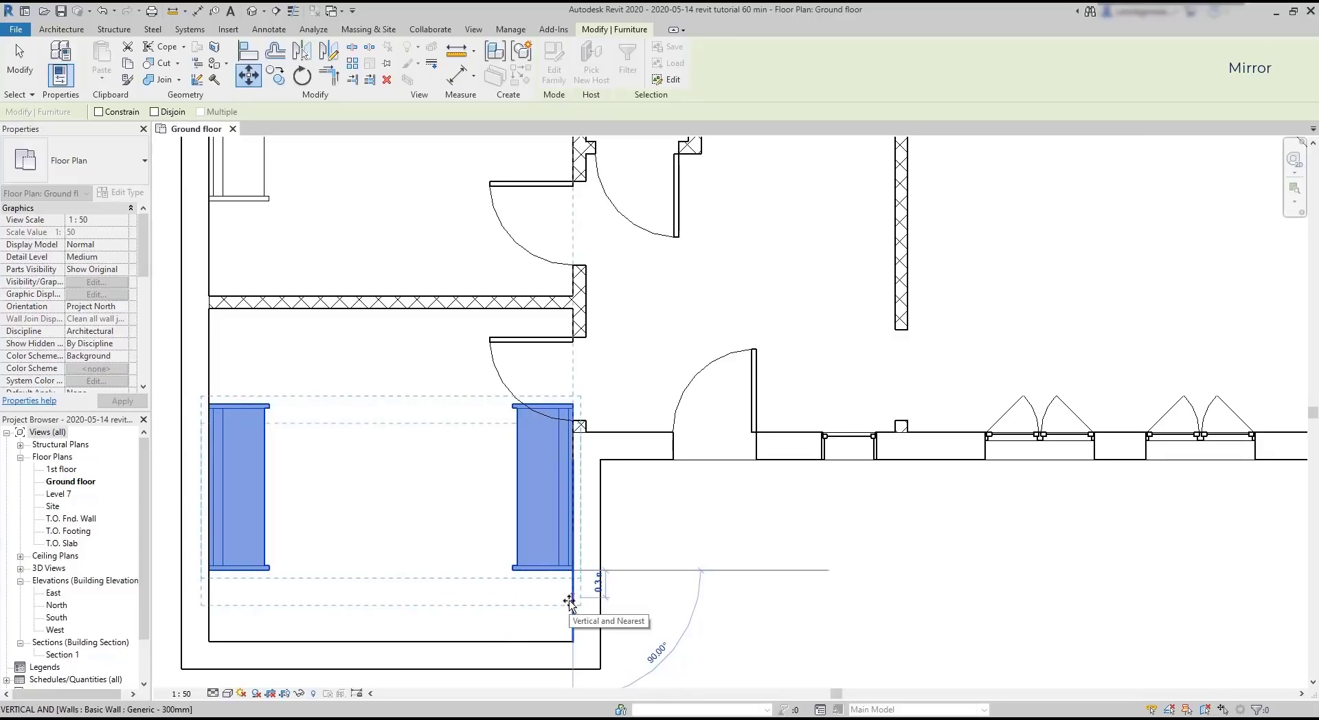
left_click(571, 596)
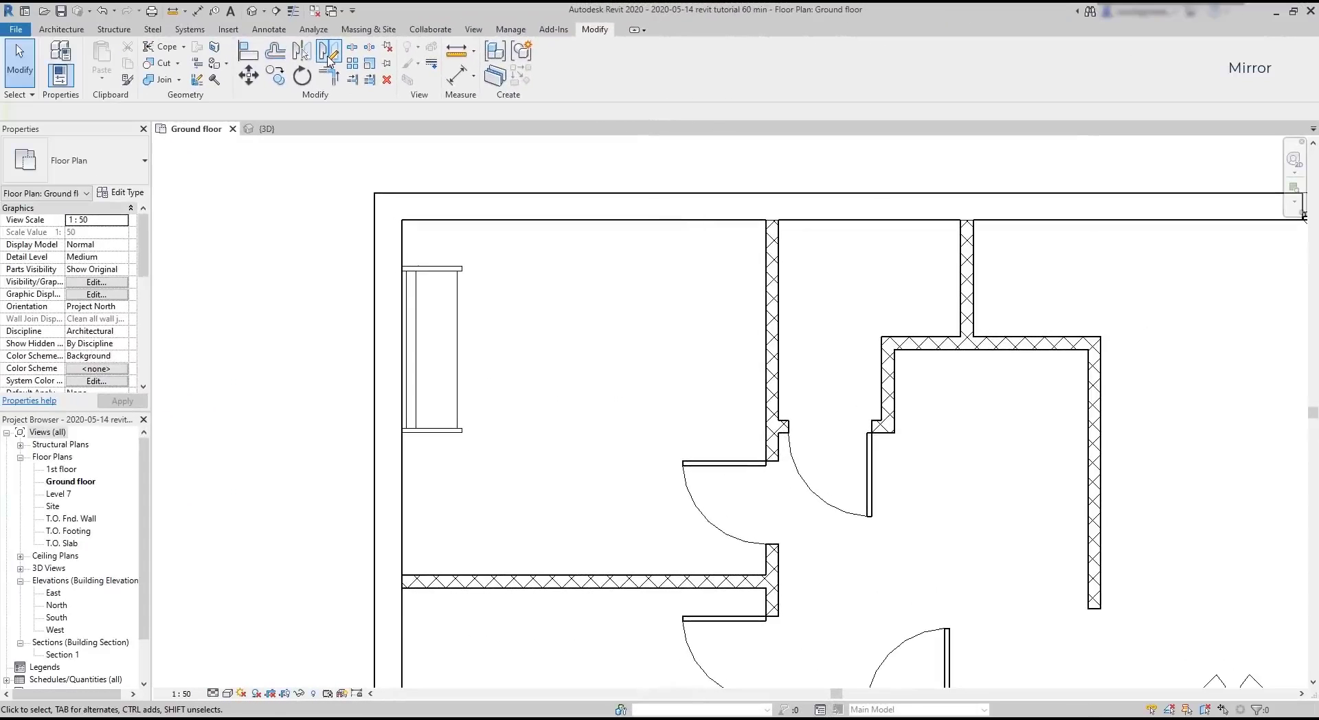
- Mirror the upper-left room's sofa without copying, about a vertical axis drawn from the midpoint of the partition between the left rooms
left_click(329, 59)
left_click(445, 266)
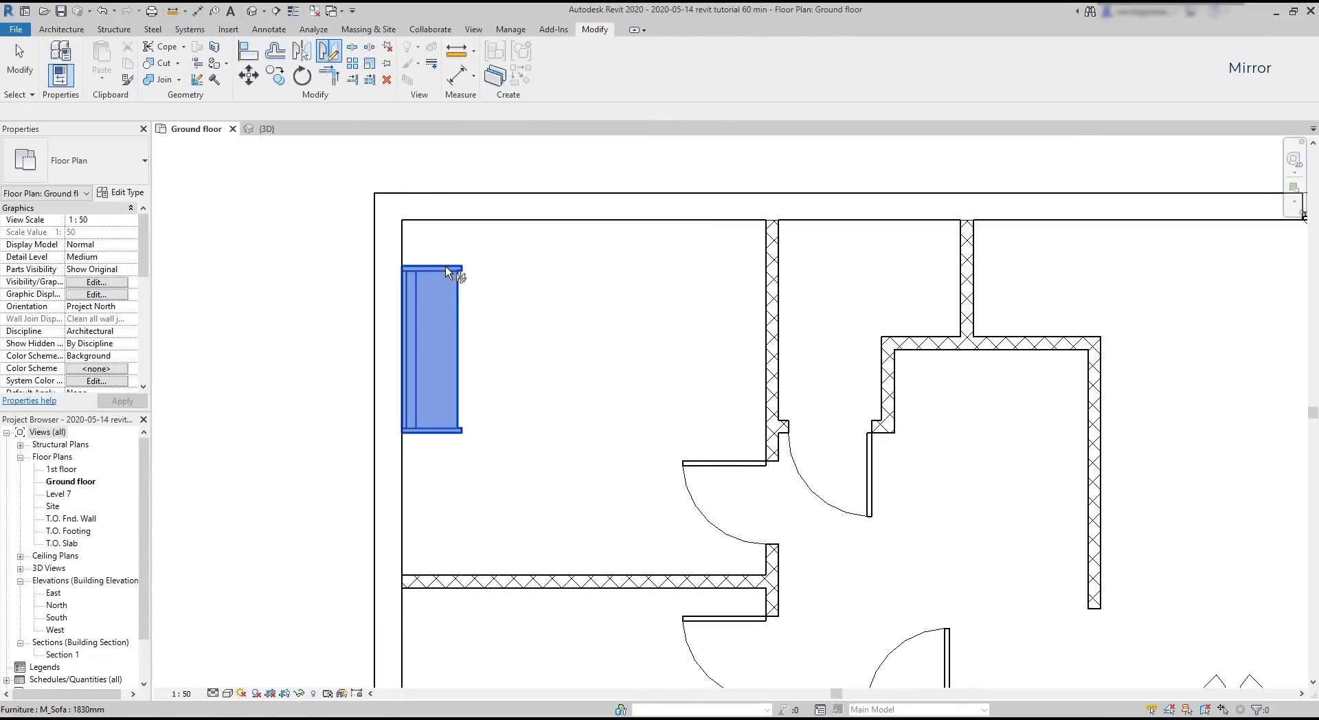
key("Return")
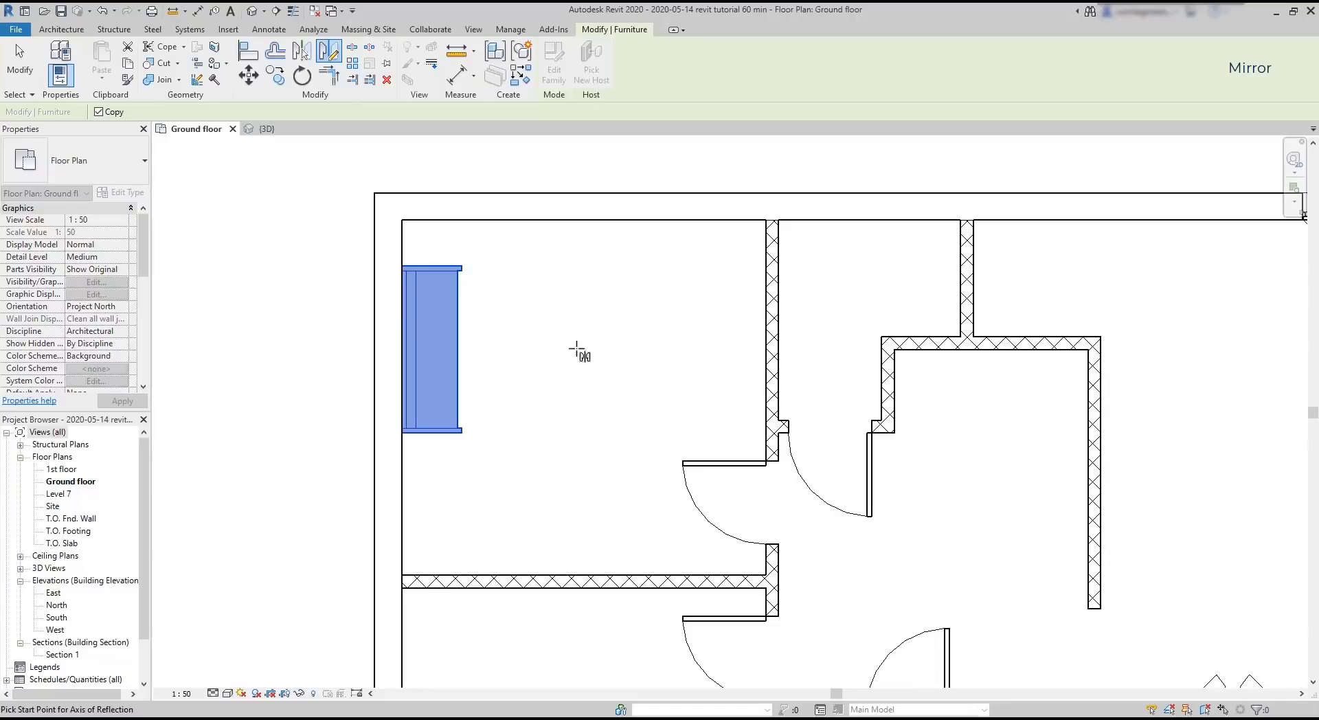
left_click(587, 581)
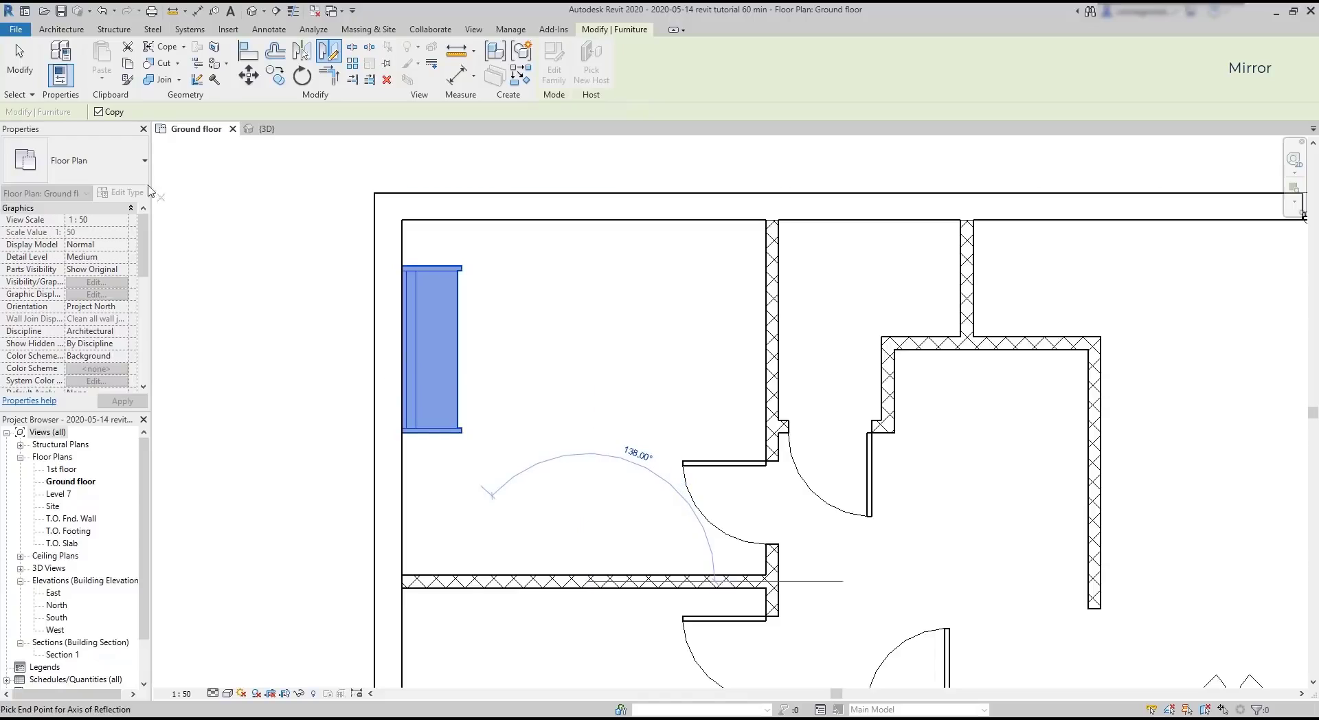
left_click(98, 112)
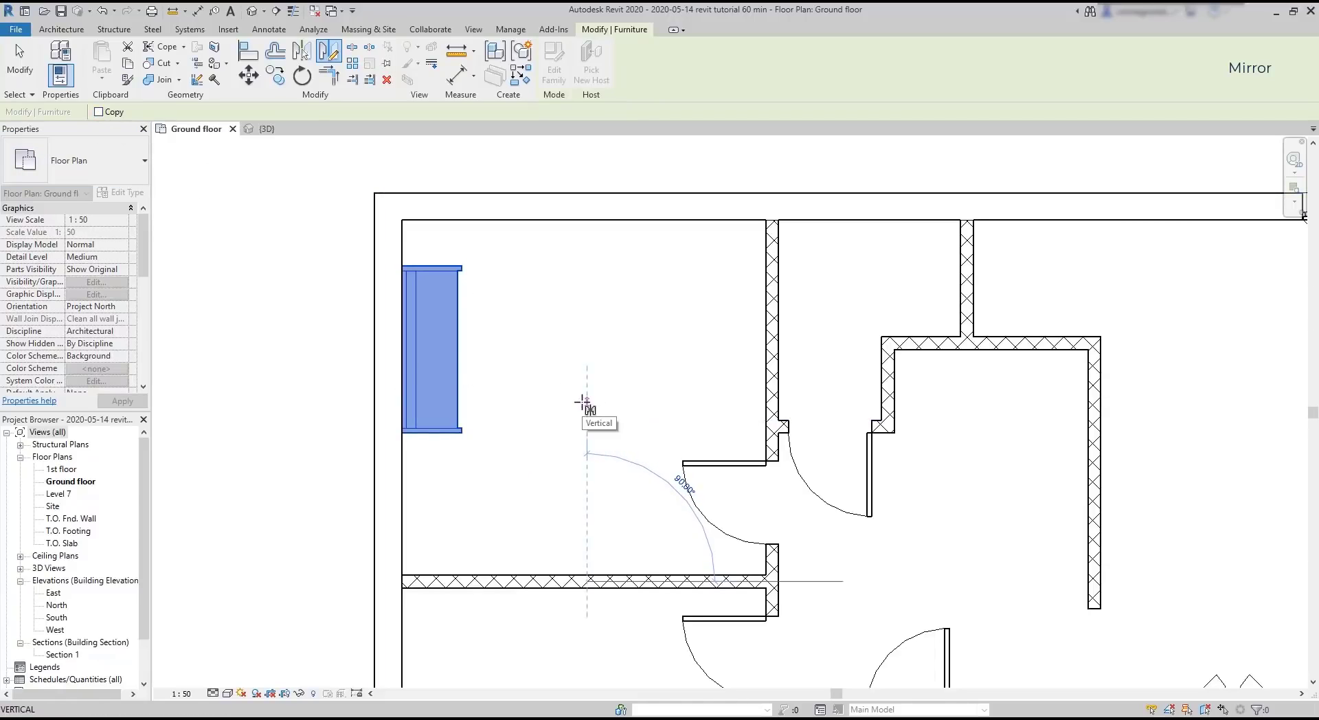
left_click(583, 404)
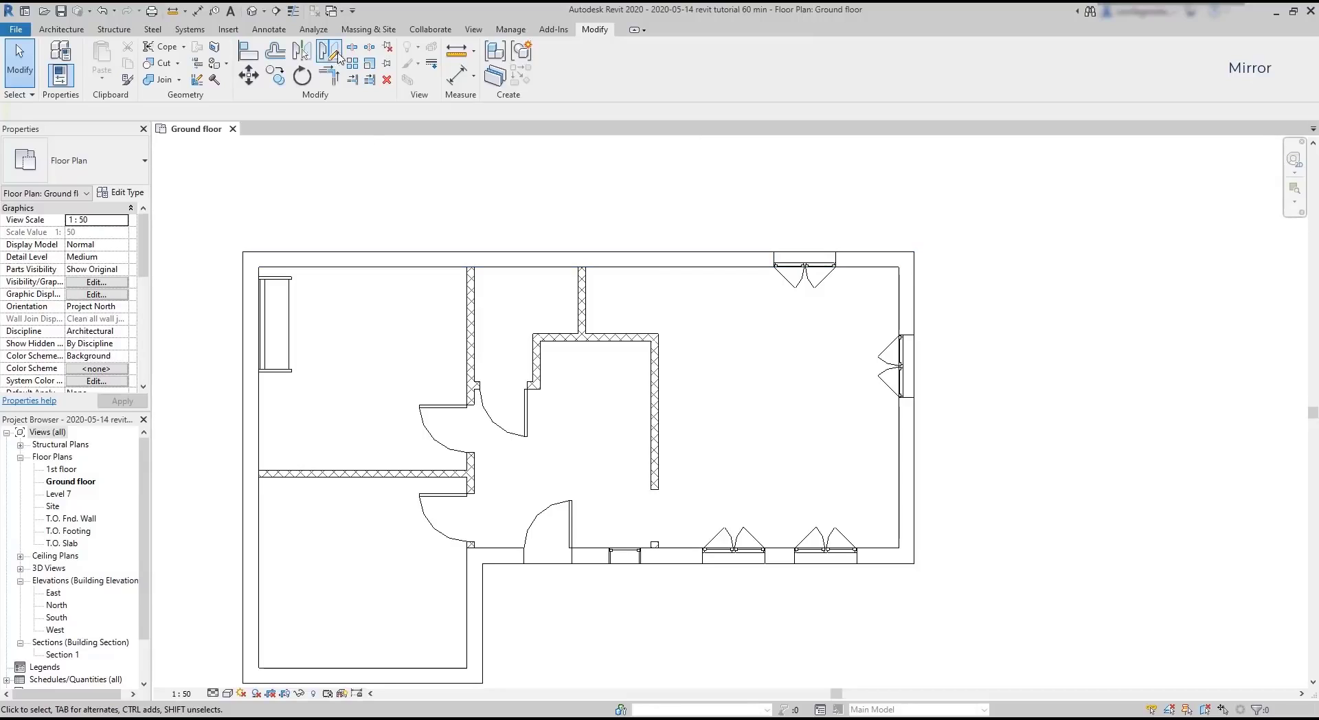
- Mirror copies of both left-room doors onto the left exterior wall, about a vertical axis drawn from the middle of the partition between the rooms
left_click(329, 51)
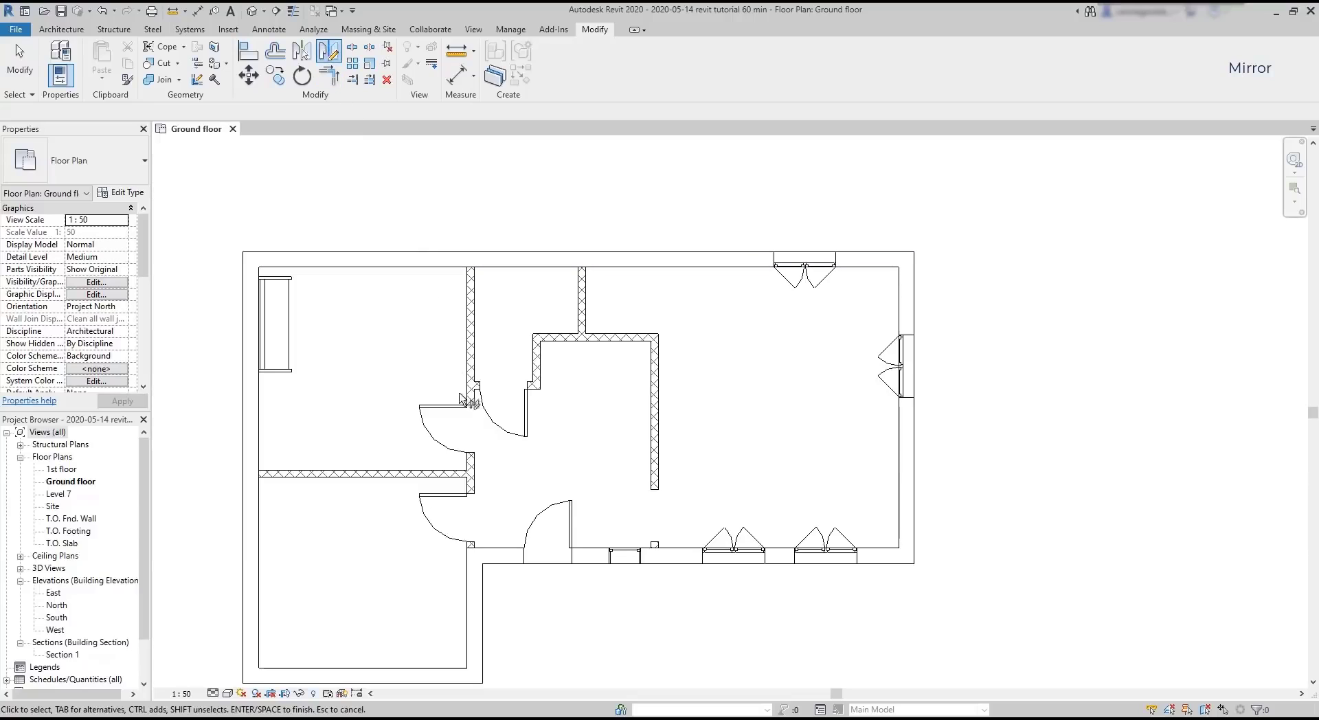
left_click(445, 427)
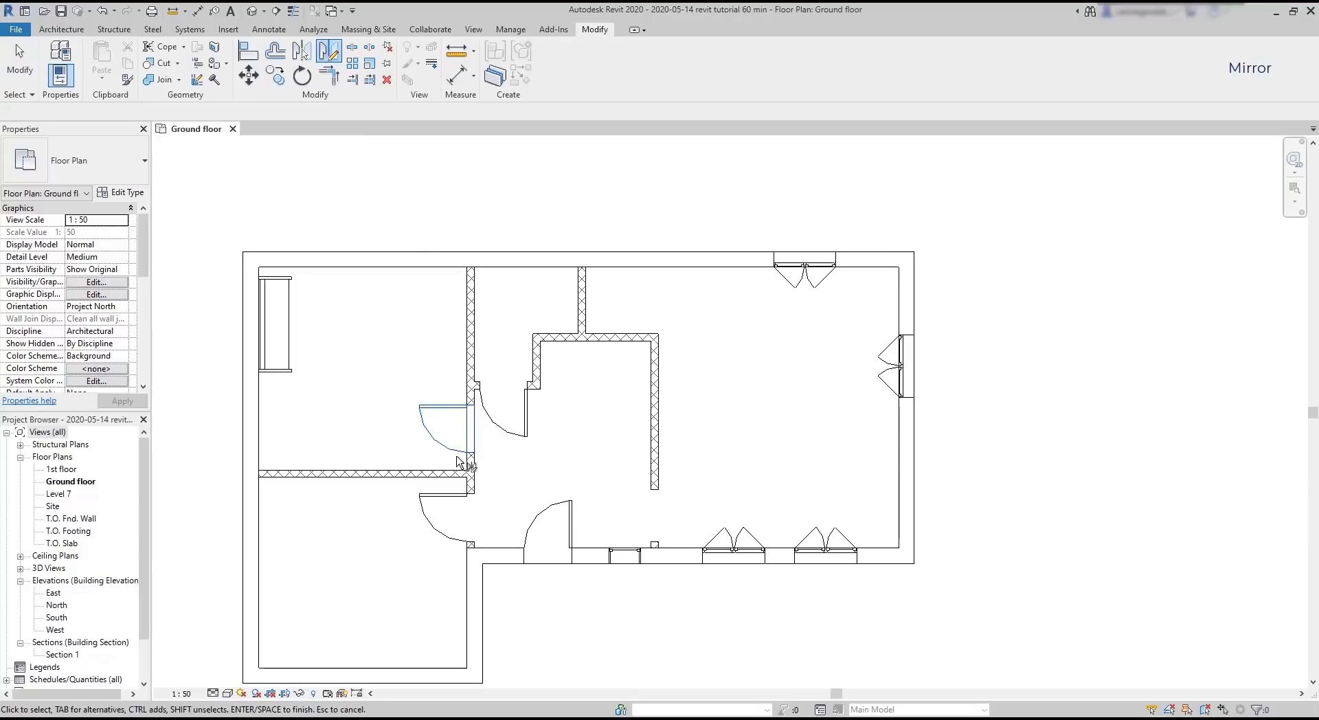
left_click(442, 524)
key("Return")
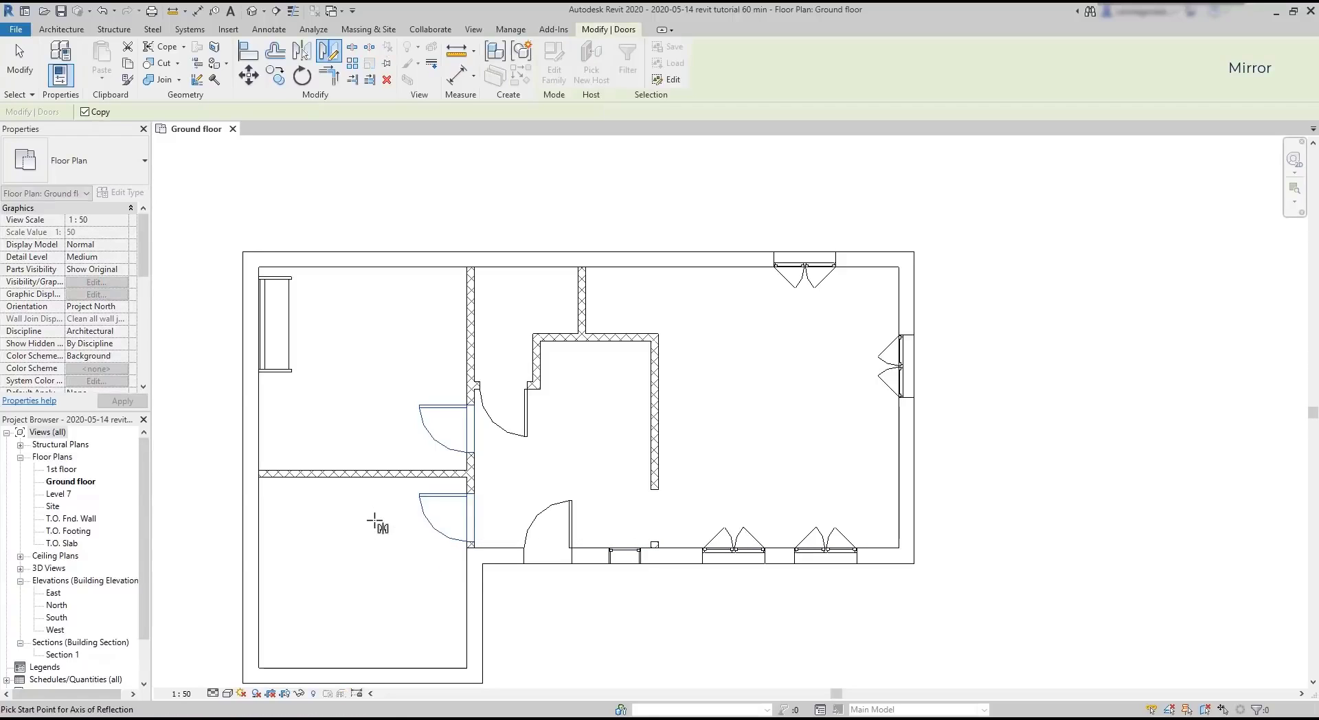
left_click(363, 479)
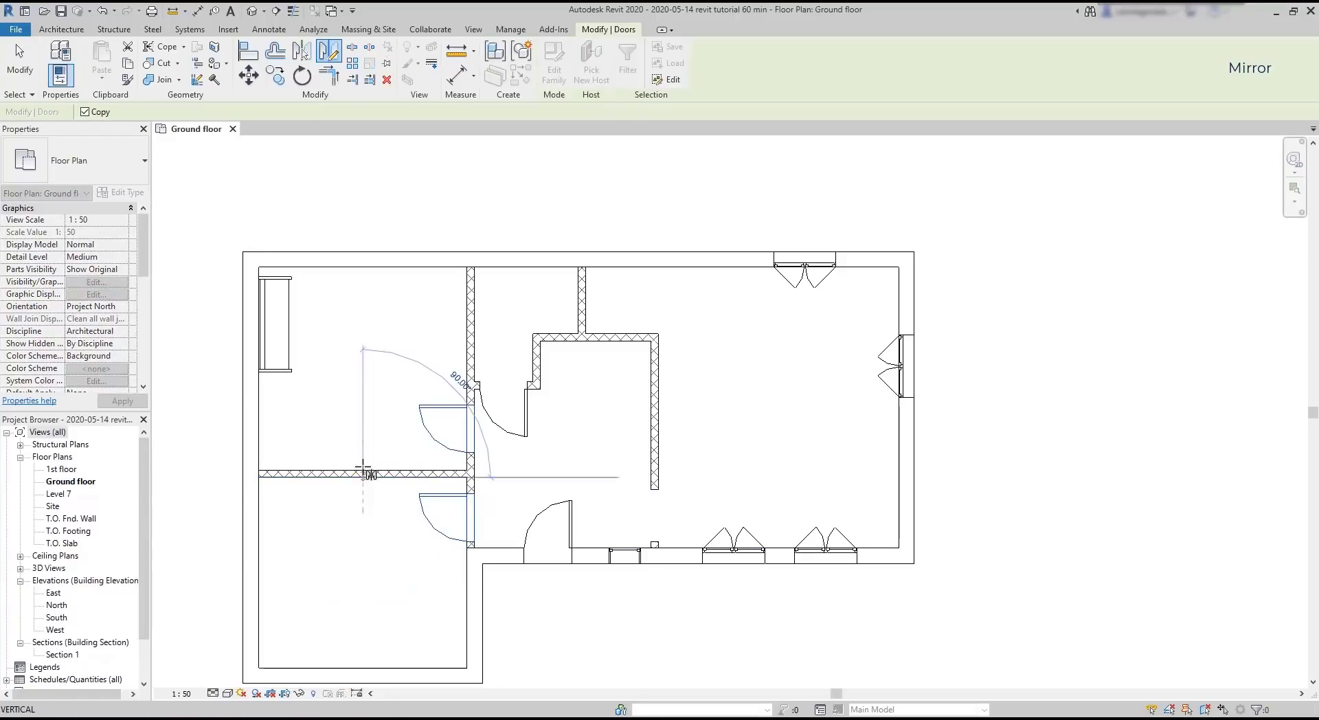
left_click(363, 380)
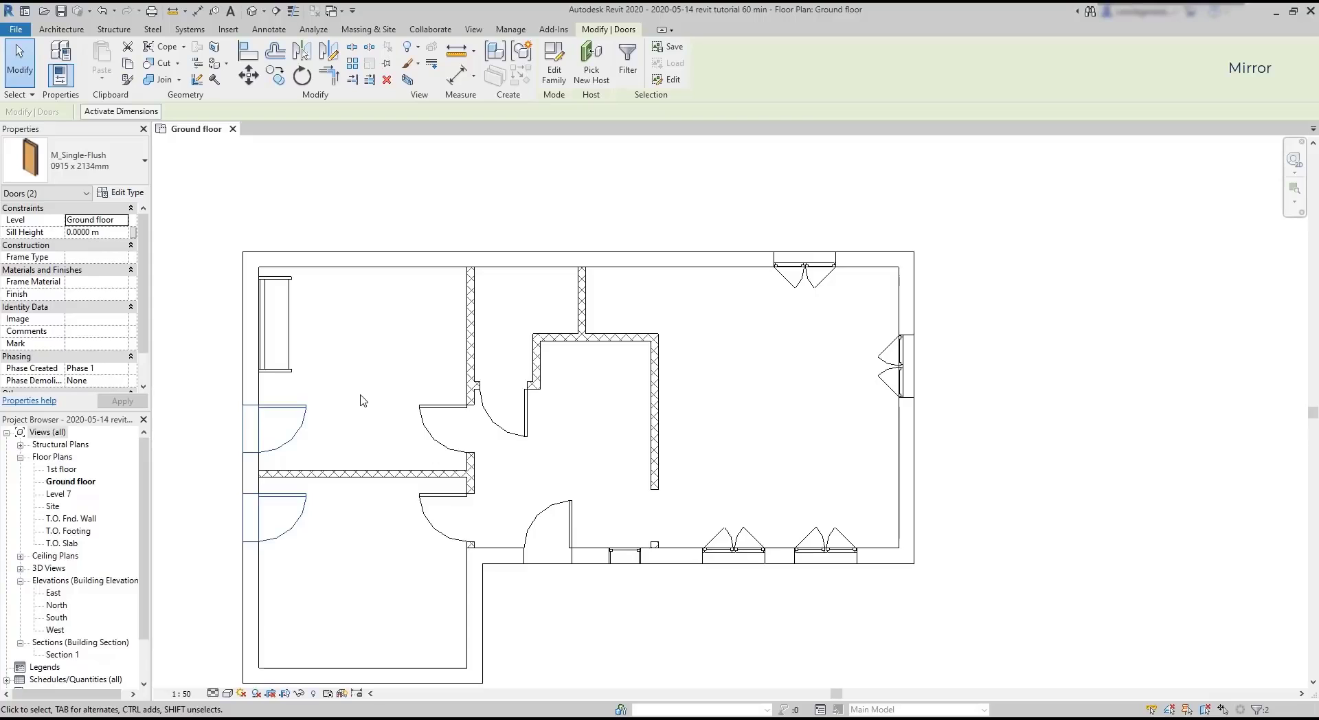
key("d")
key("m")
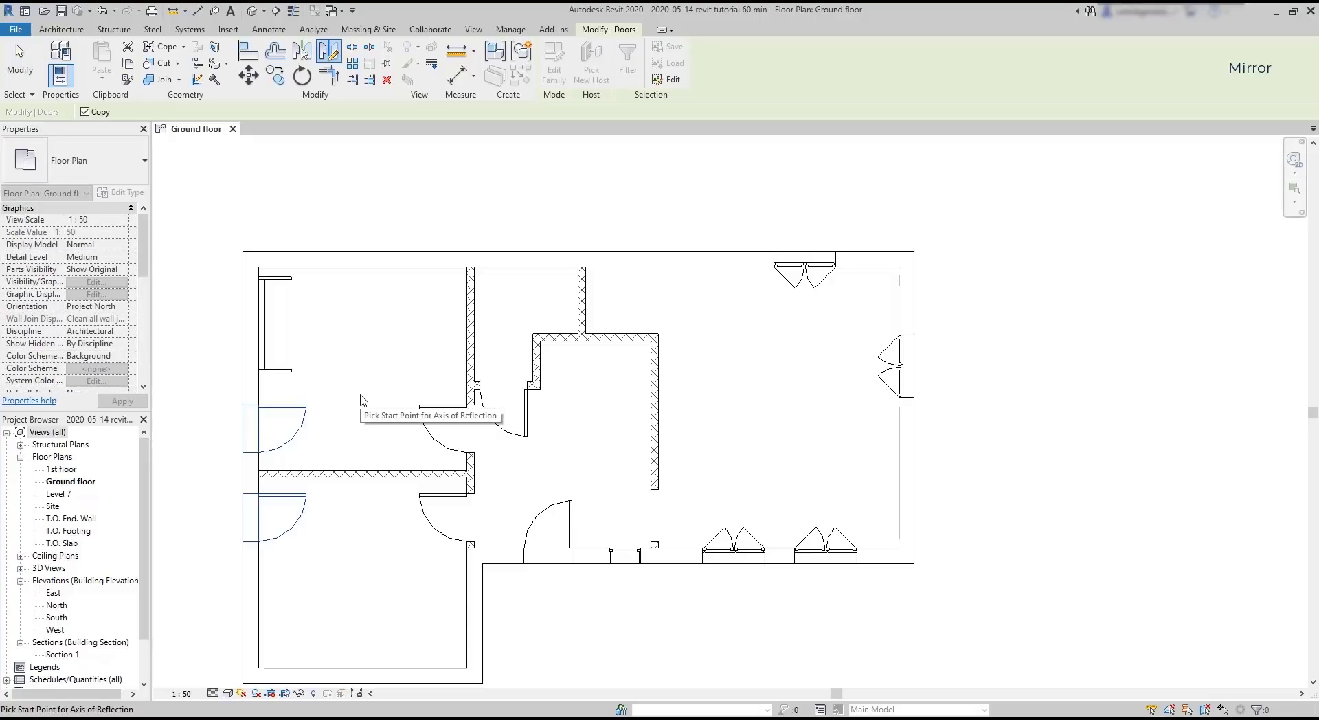
key("Escape")
key("Escape")
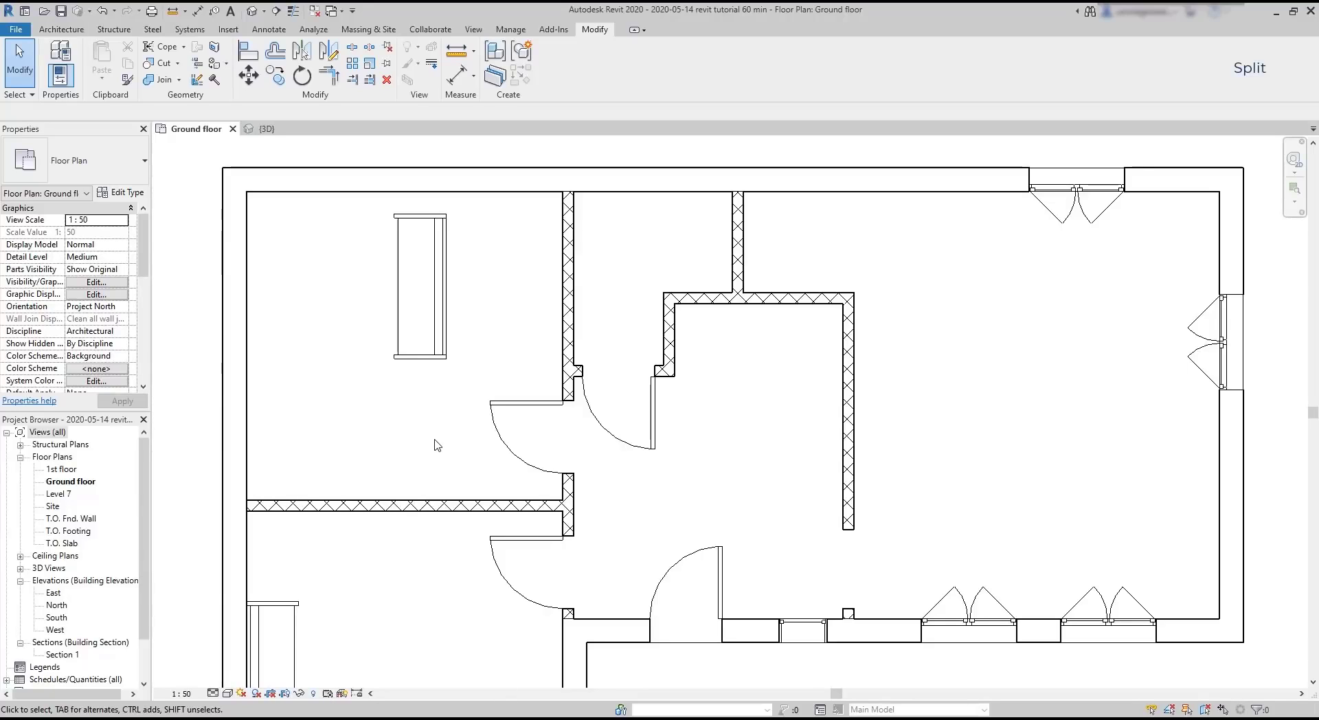
- Rotate the upper-left room's sofa about 180° around its center
left_click(446, 338)
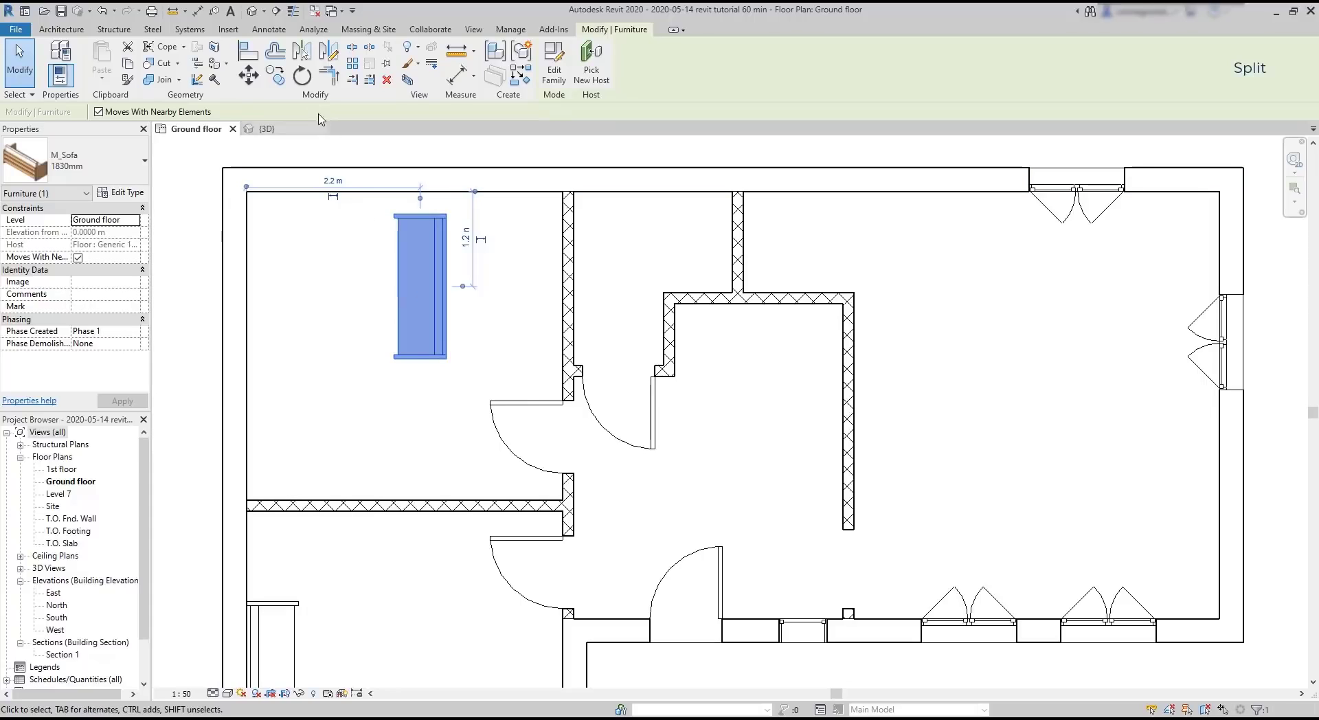
left_click(302, 75)
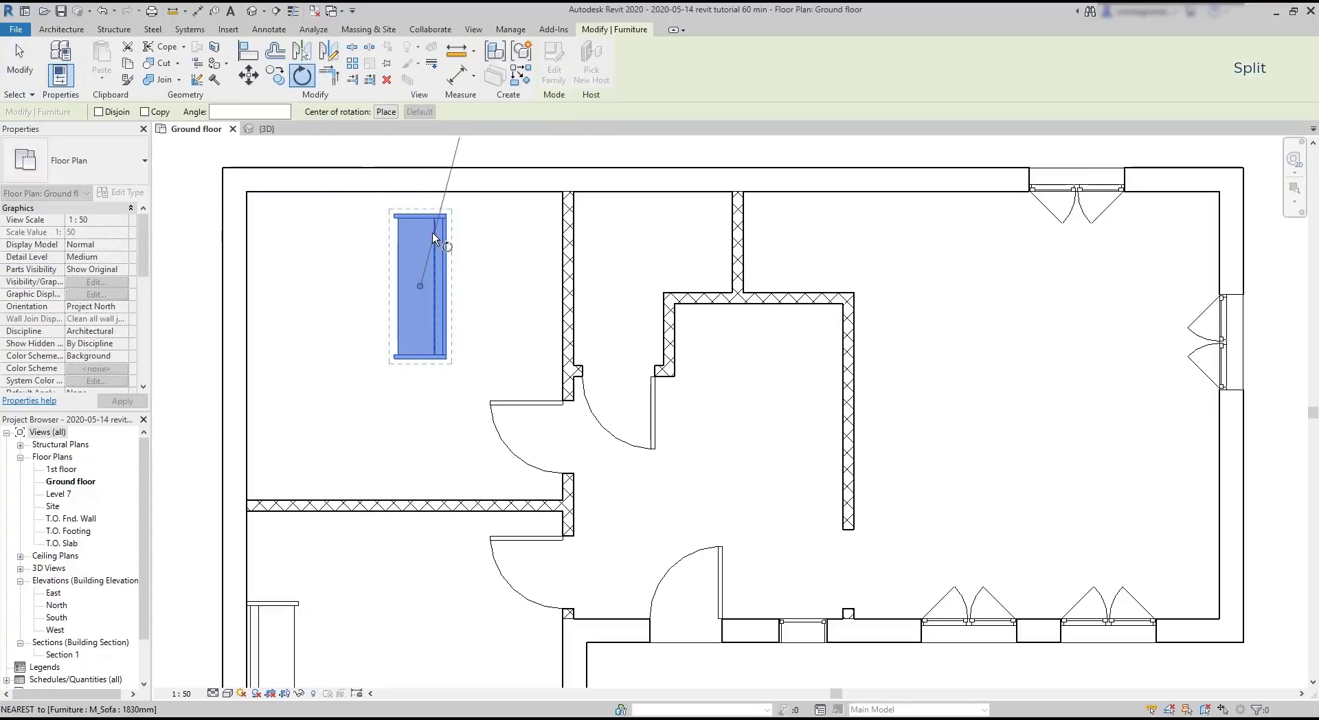
left_click(420, 182)
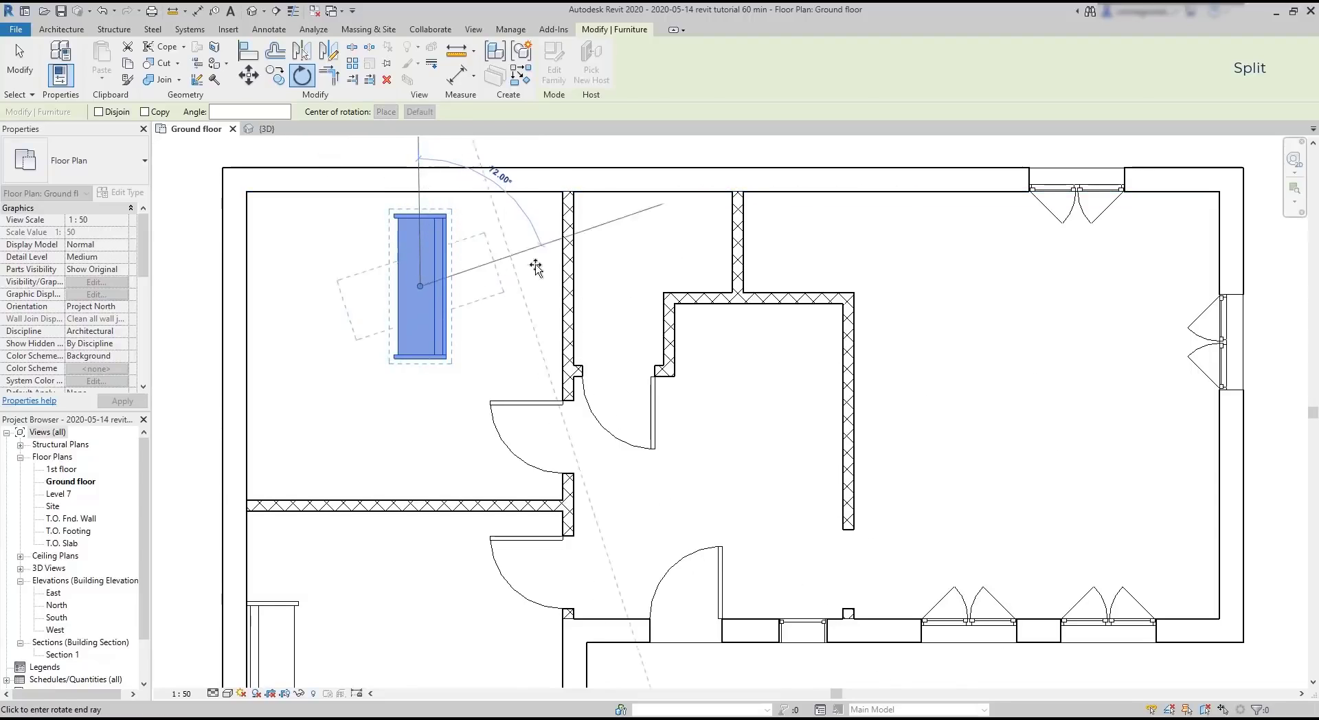
left_click(426, 471)
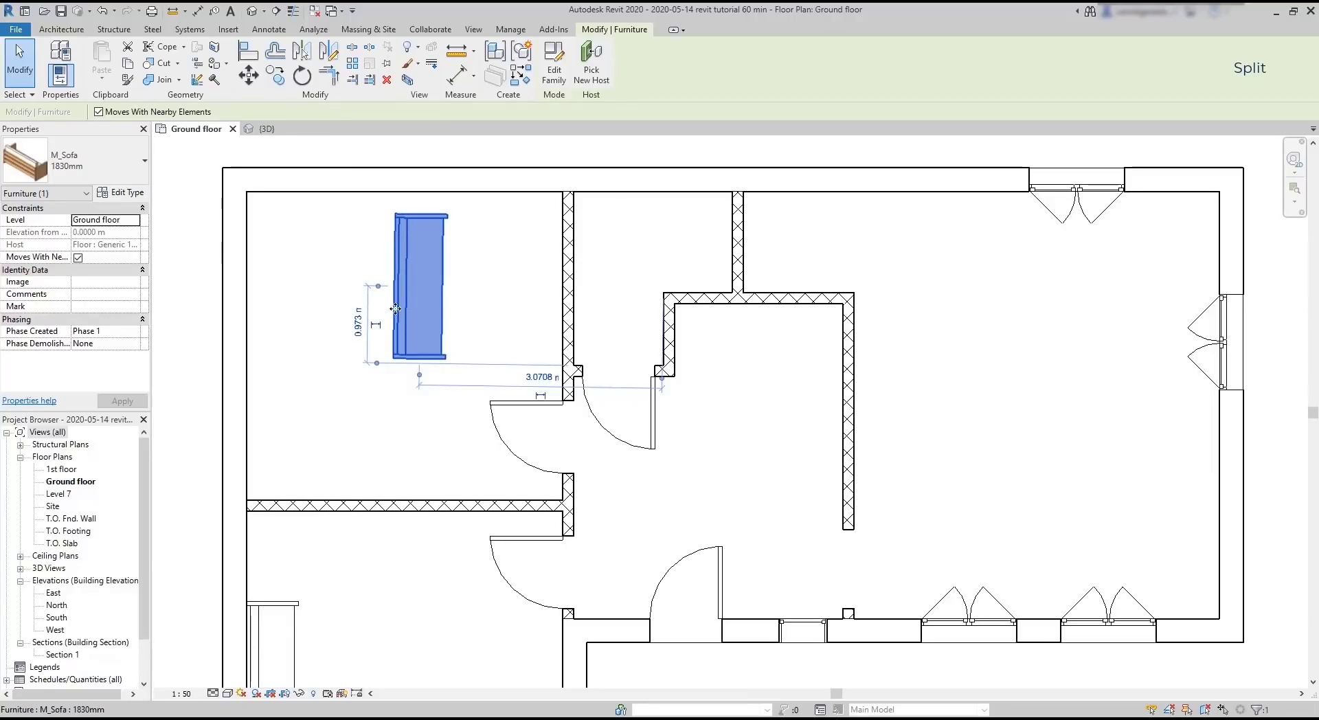
- Move the upper-left room's sofa toward the left exterior wall and align its back with the wall's inner face
left_click_drag(396, 309, 266, 327)
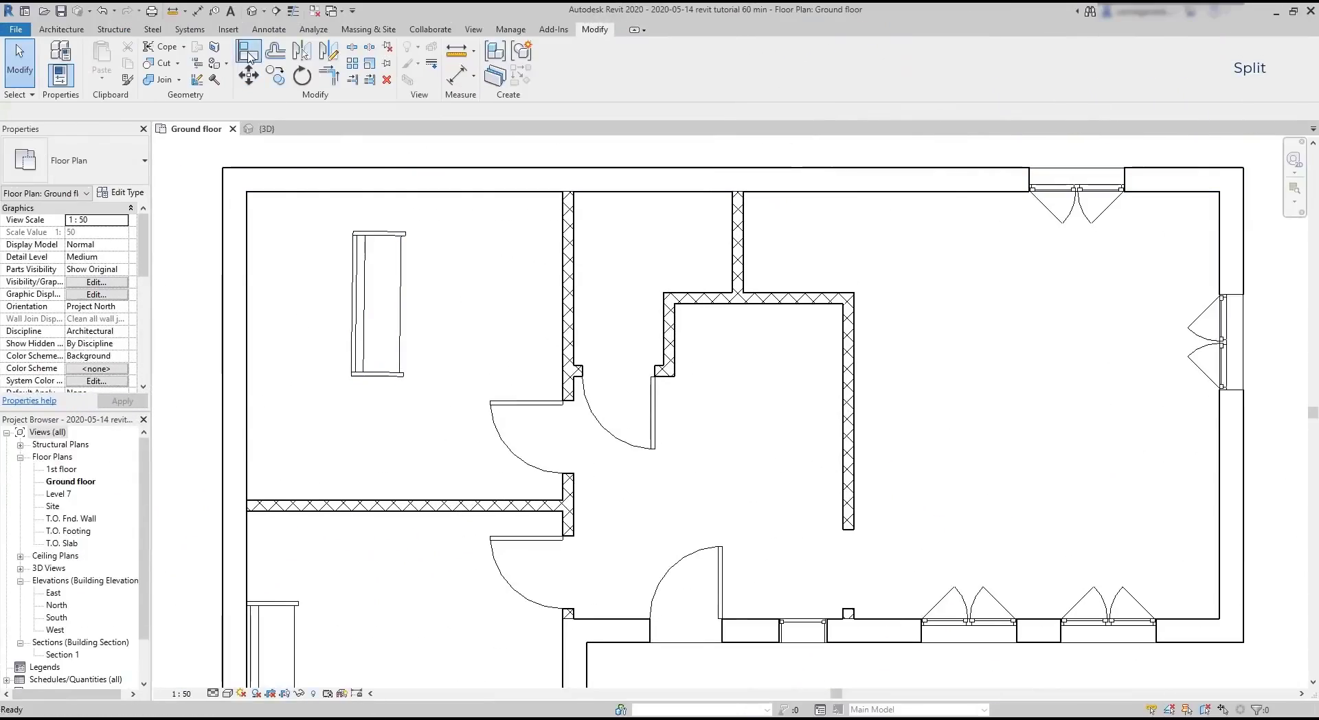
left_click(250, 55)
left_click(253, 266)
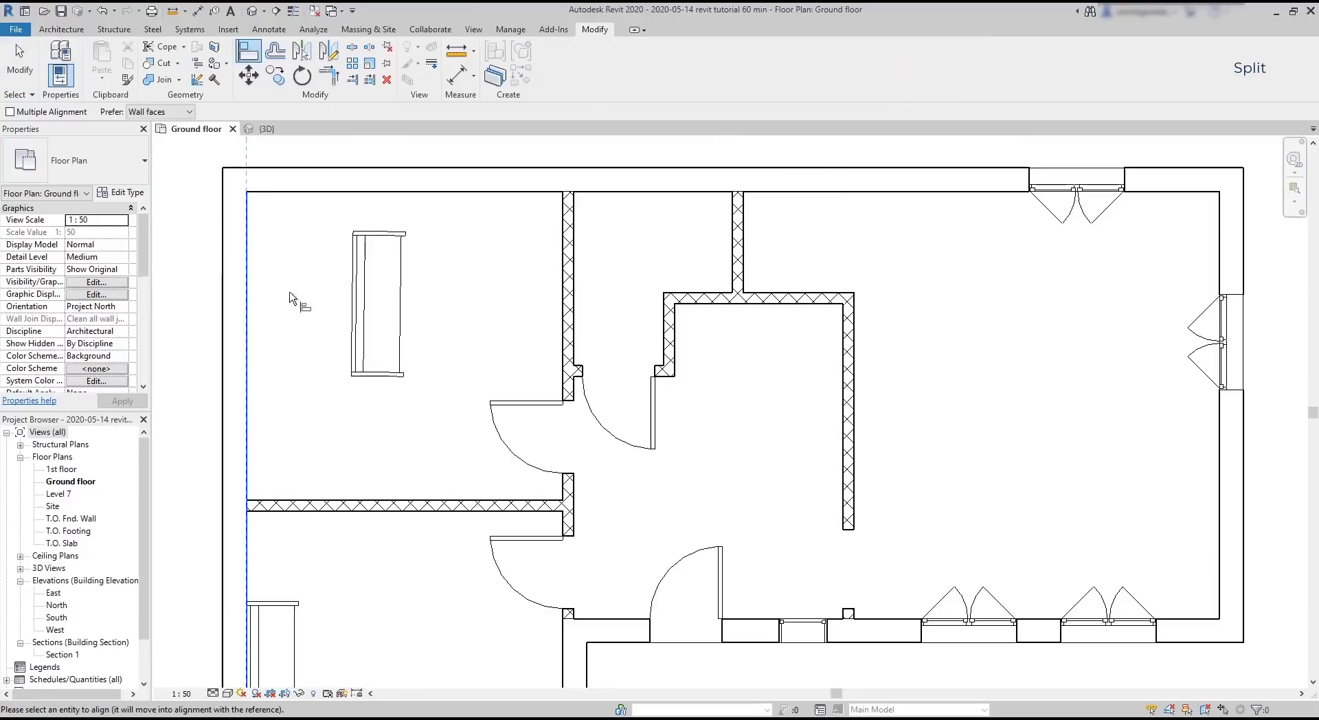
left_click(352, 357)
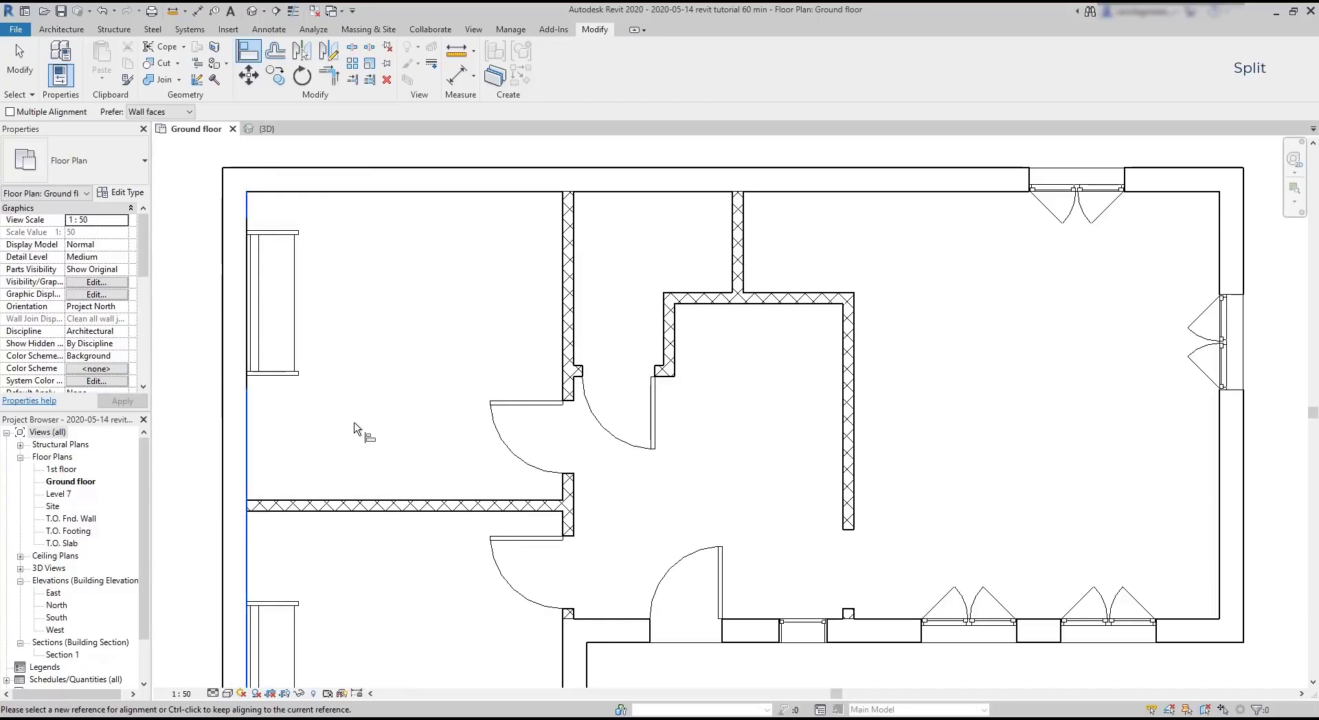
key("Escape")
key("Escape")
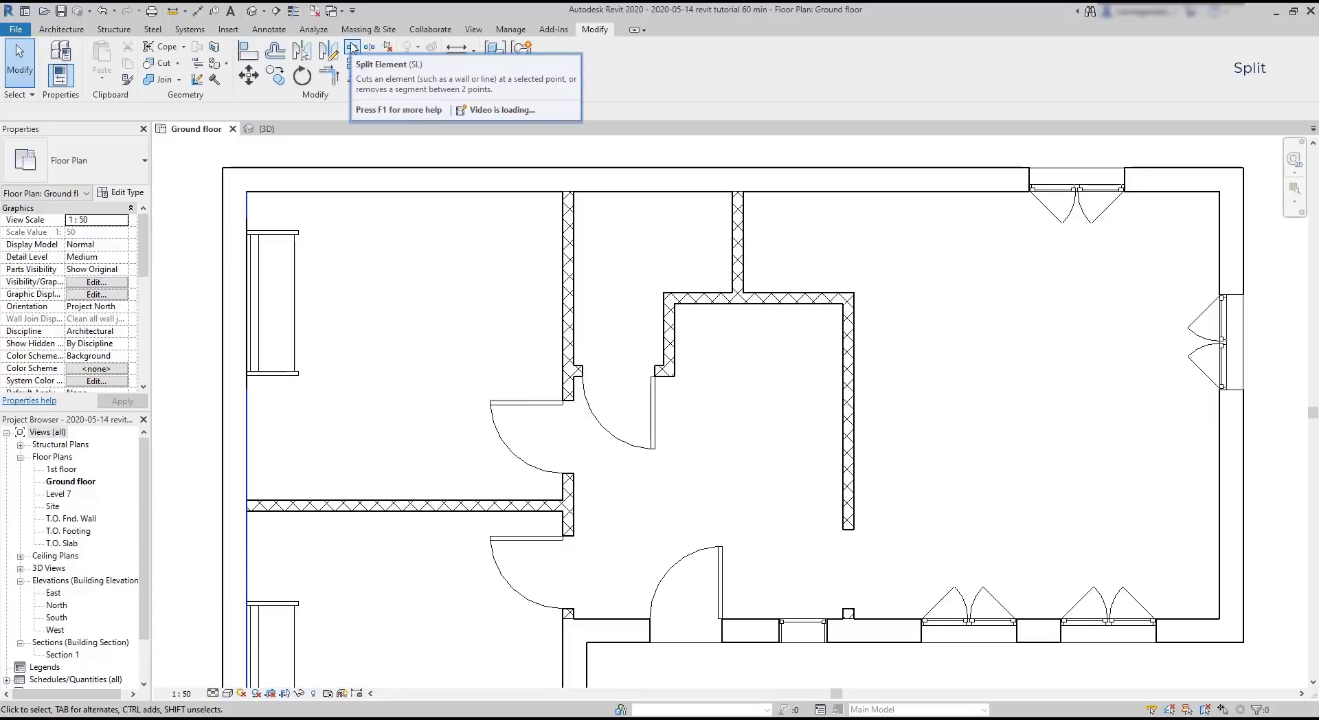
- Split the partition between the left rooms about 3 m and 1.5 m from its right end, and delete the middle segment
left_click(352, 47)
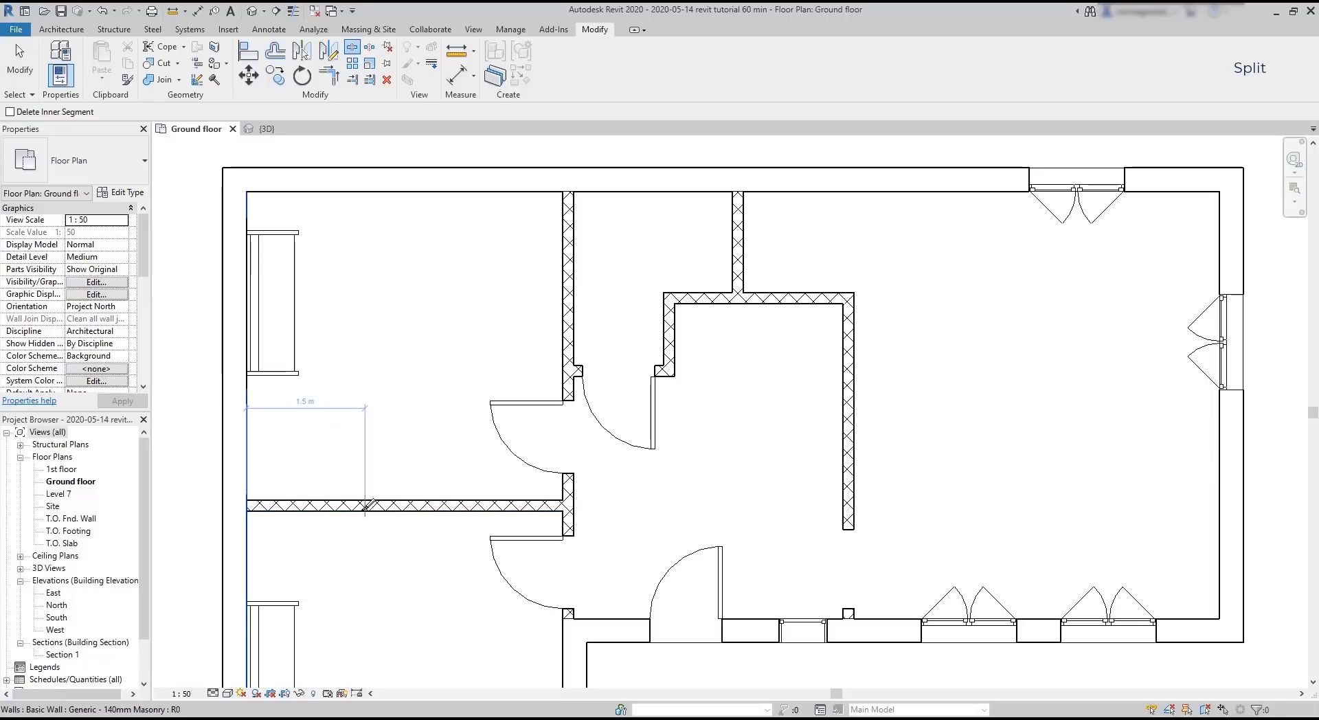
left_click(328, 506)
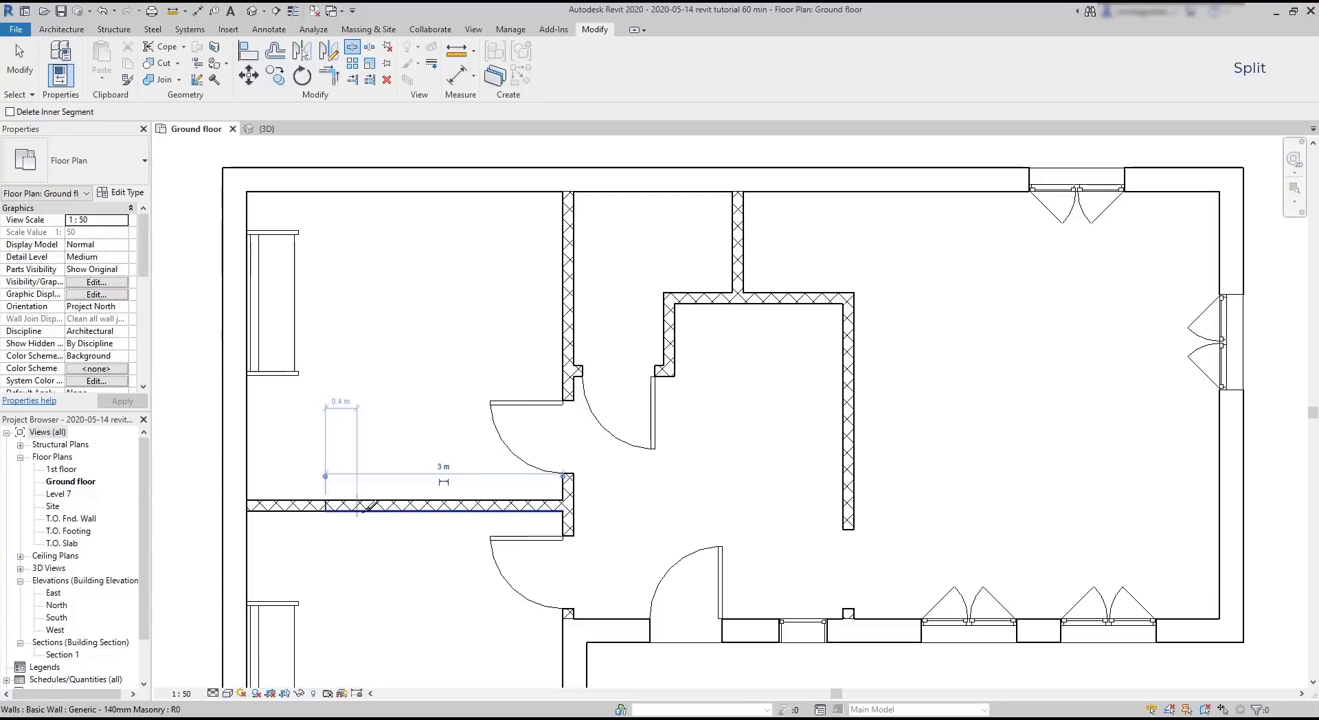
left_click(444, 504)
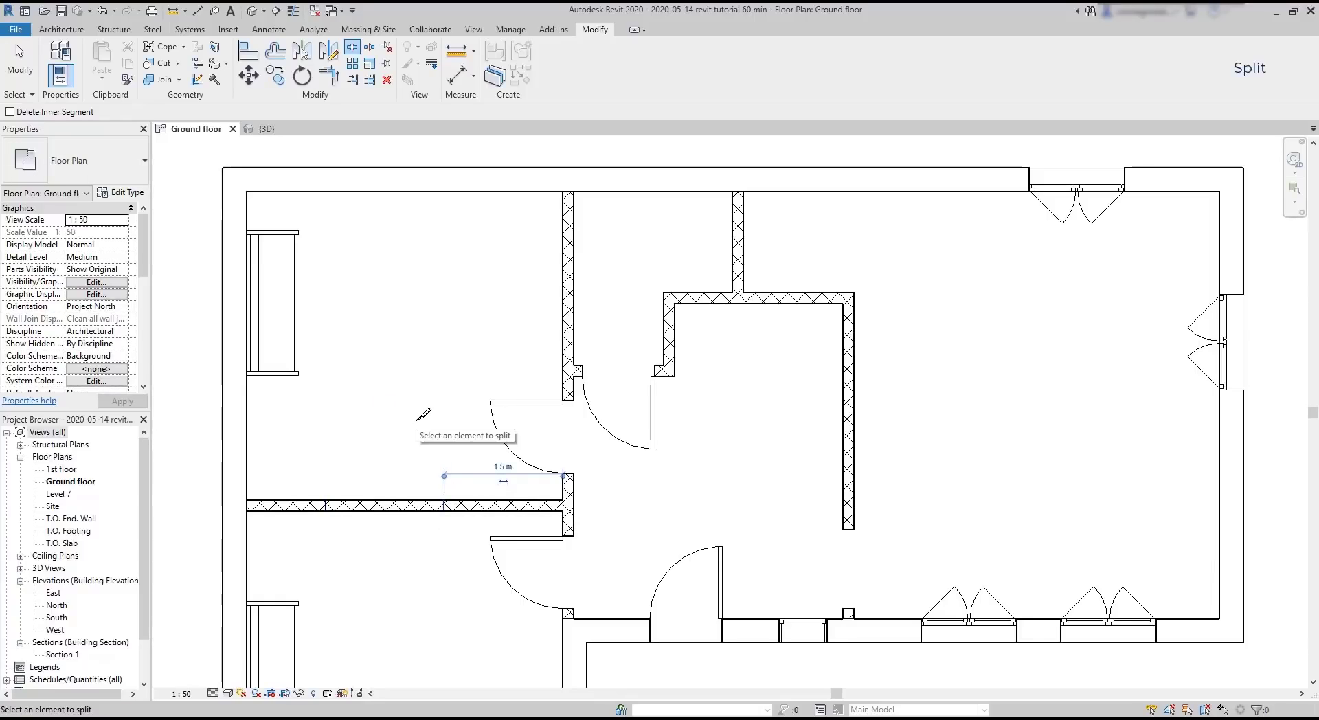
key("Escape")
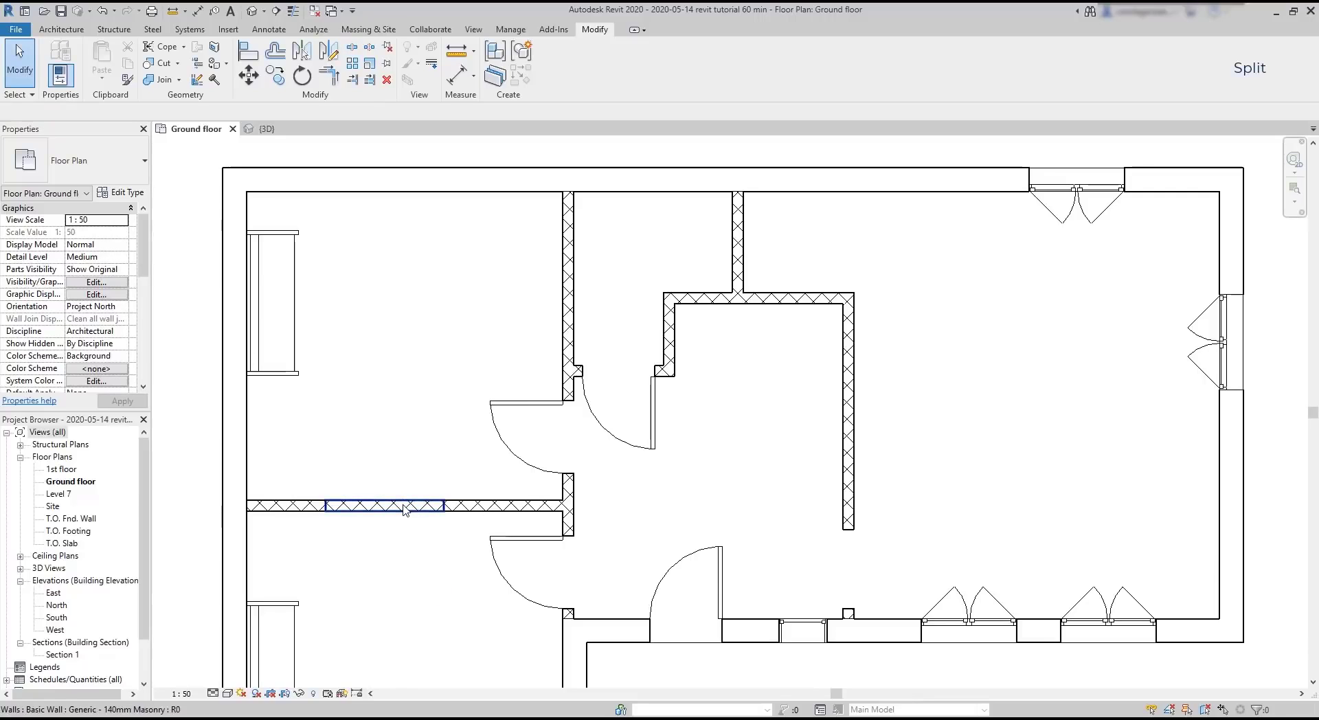
left_click(404, 506)
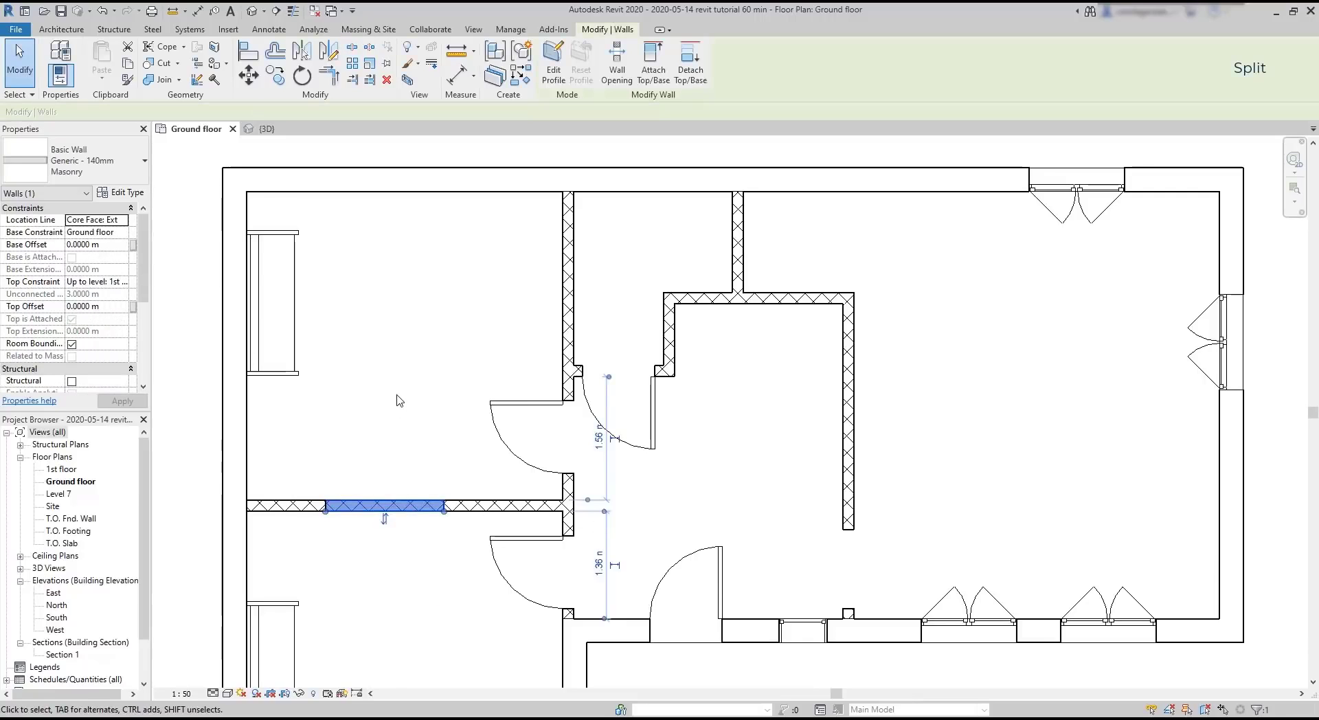
key("Delete")
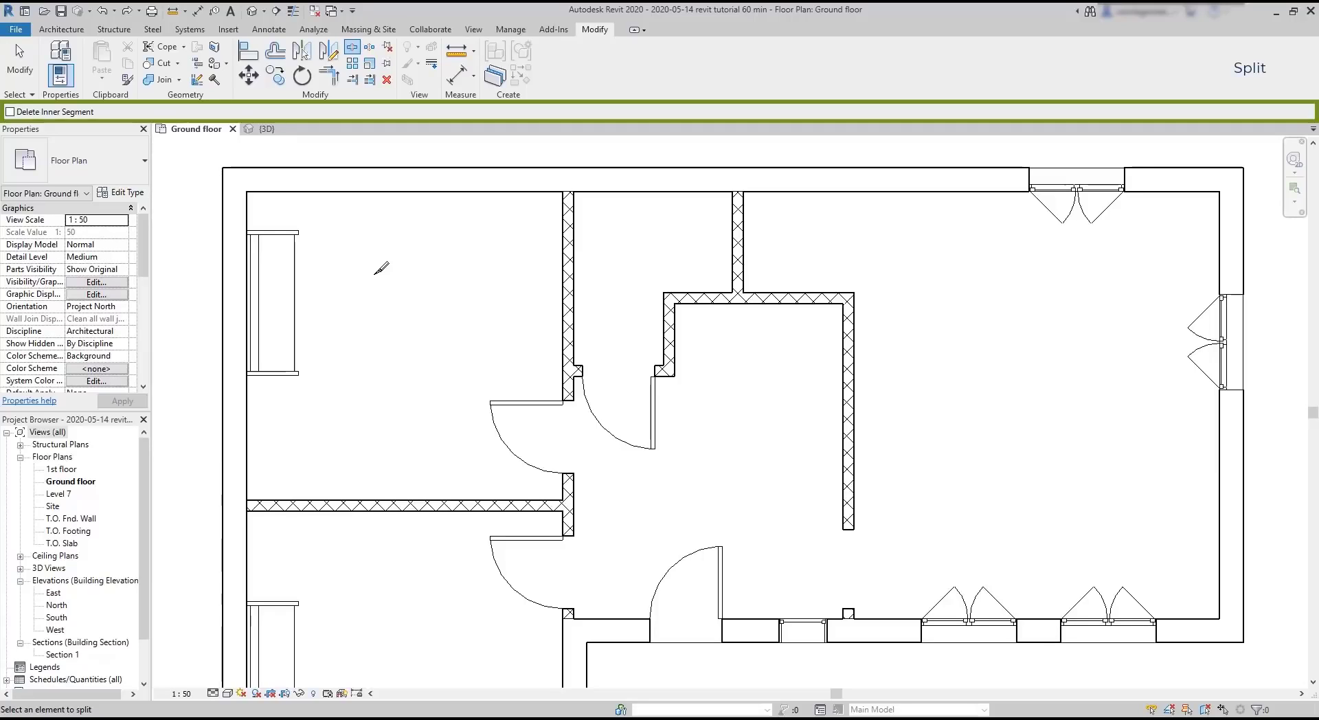
- Split the partition between the left rooms at about 3 m and 1.5 m from its right end with Delete Inner Segment enabled
left_click(10, 111)
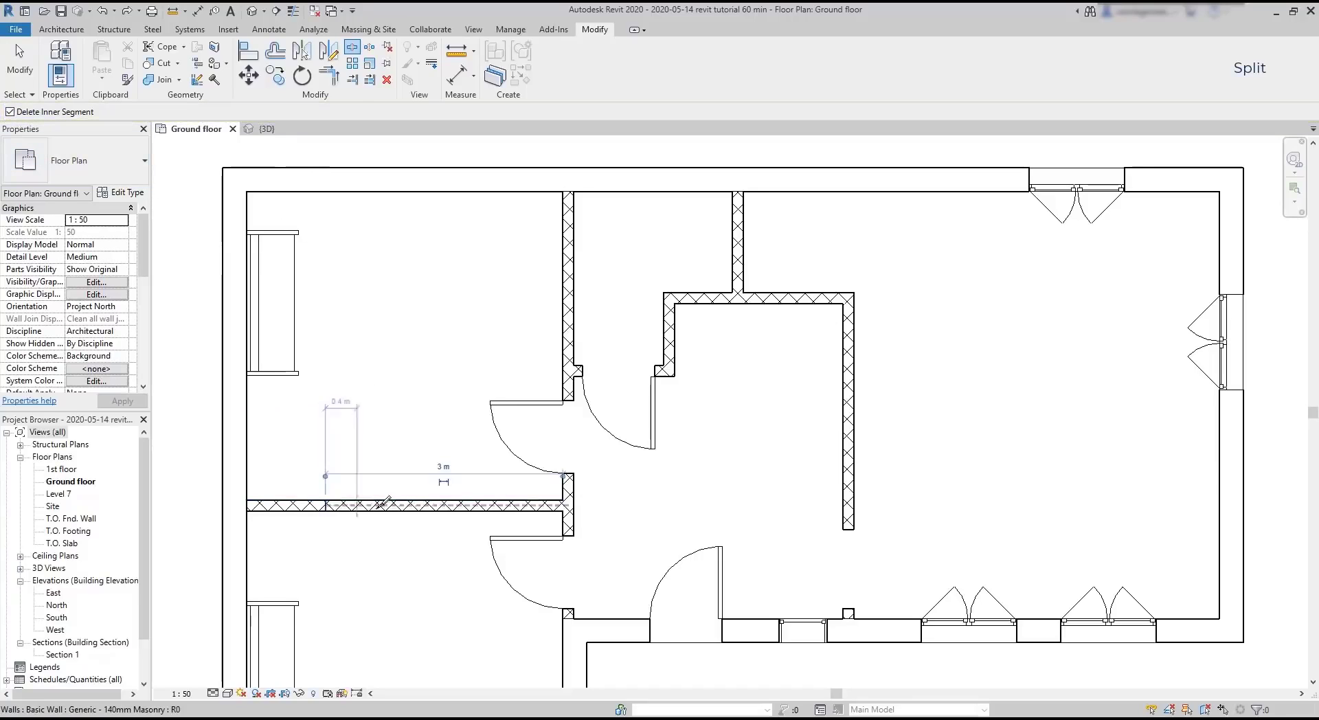
left_click(326, 506)
left_click(444, 505)
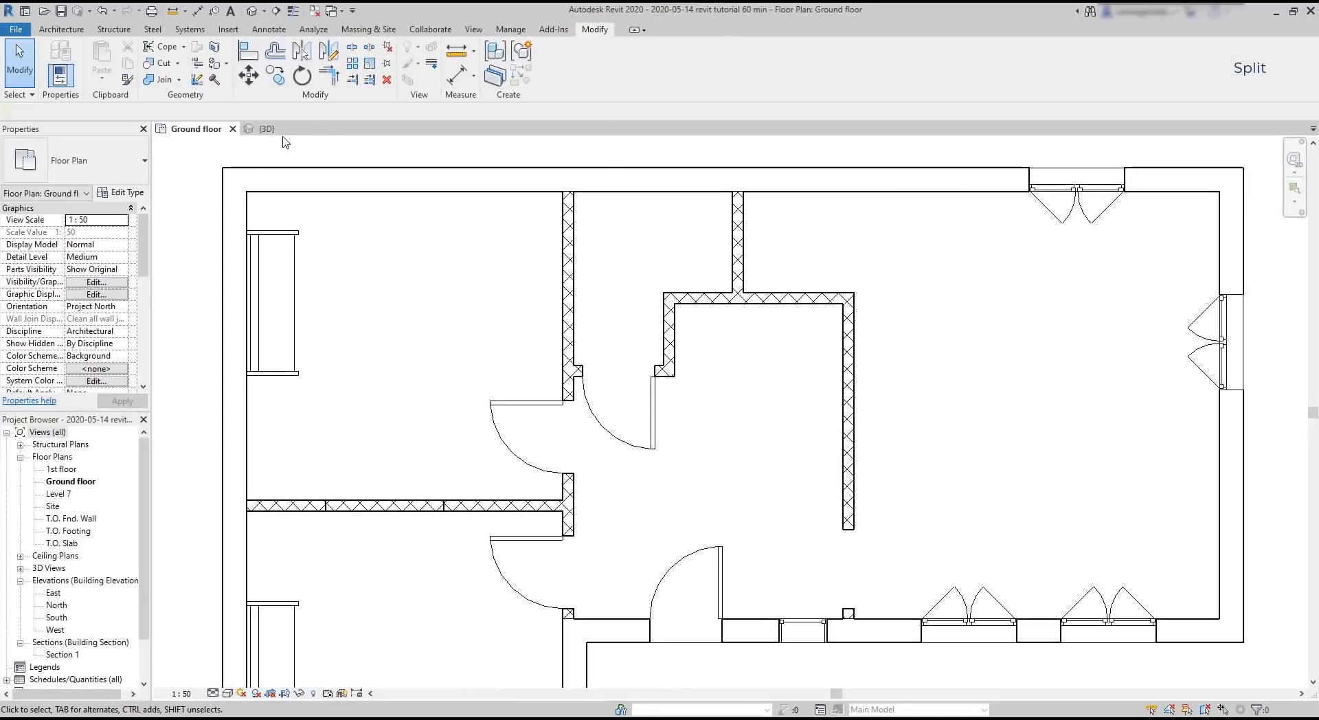
- Switch to the 3D view and inspect the middle segment of the masonry wall between the two bedrooms
left_click(267, 129)
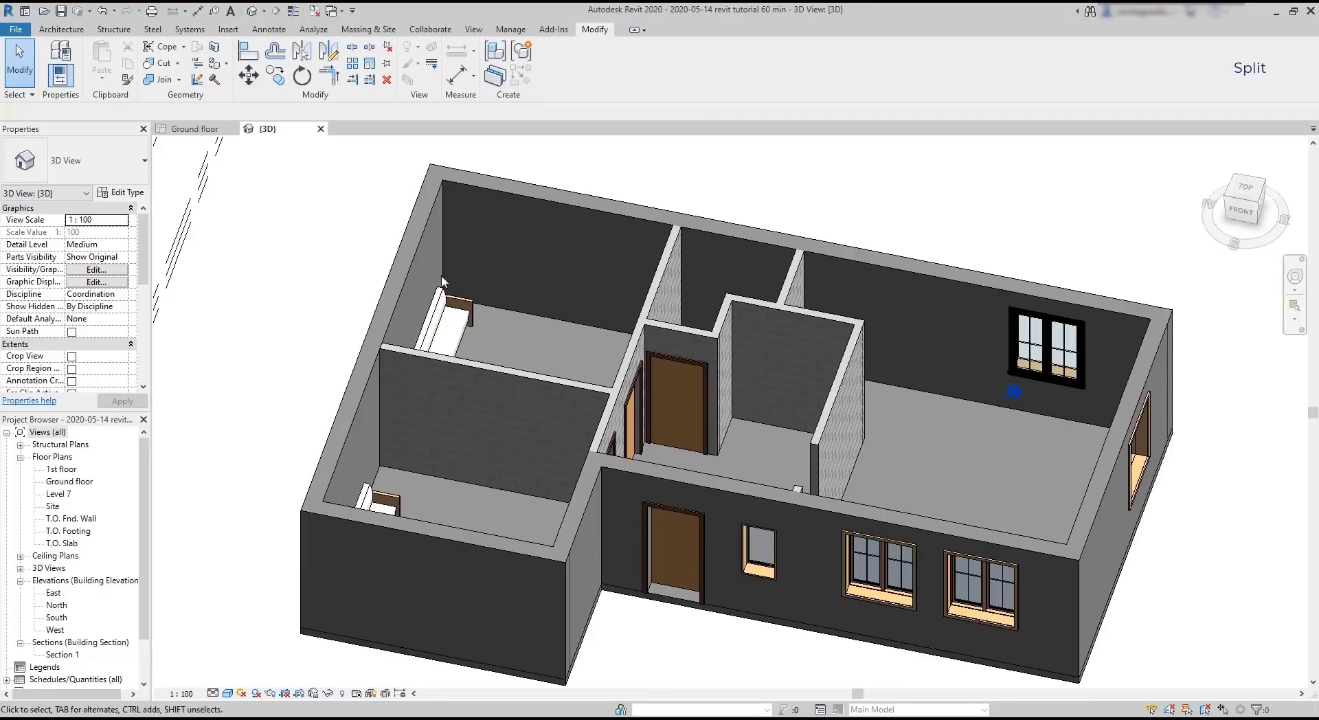
middle_click_drag(509, 408, 465, 353)
middle_click_drag(497, 453, 427, 390, "shift")
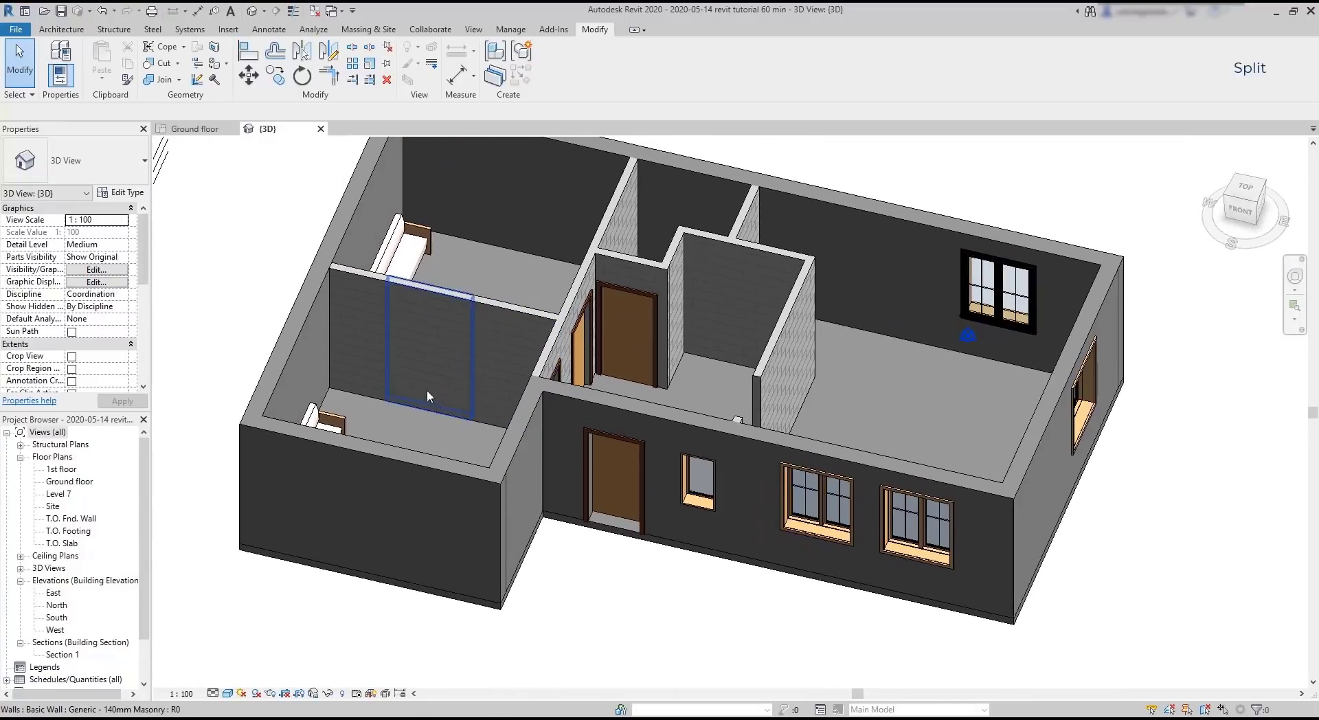
scroll(385, 375, "up", 3)
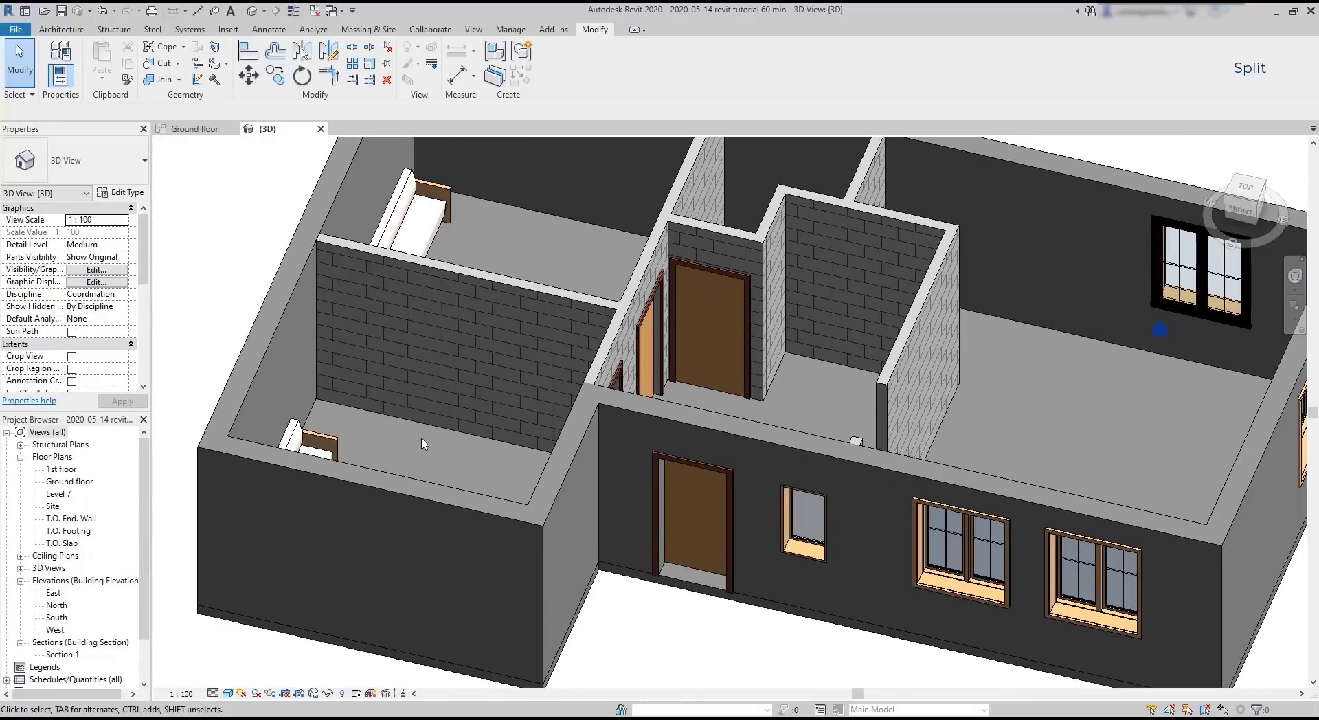
left_click(441, 397)
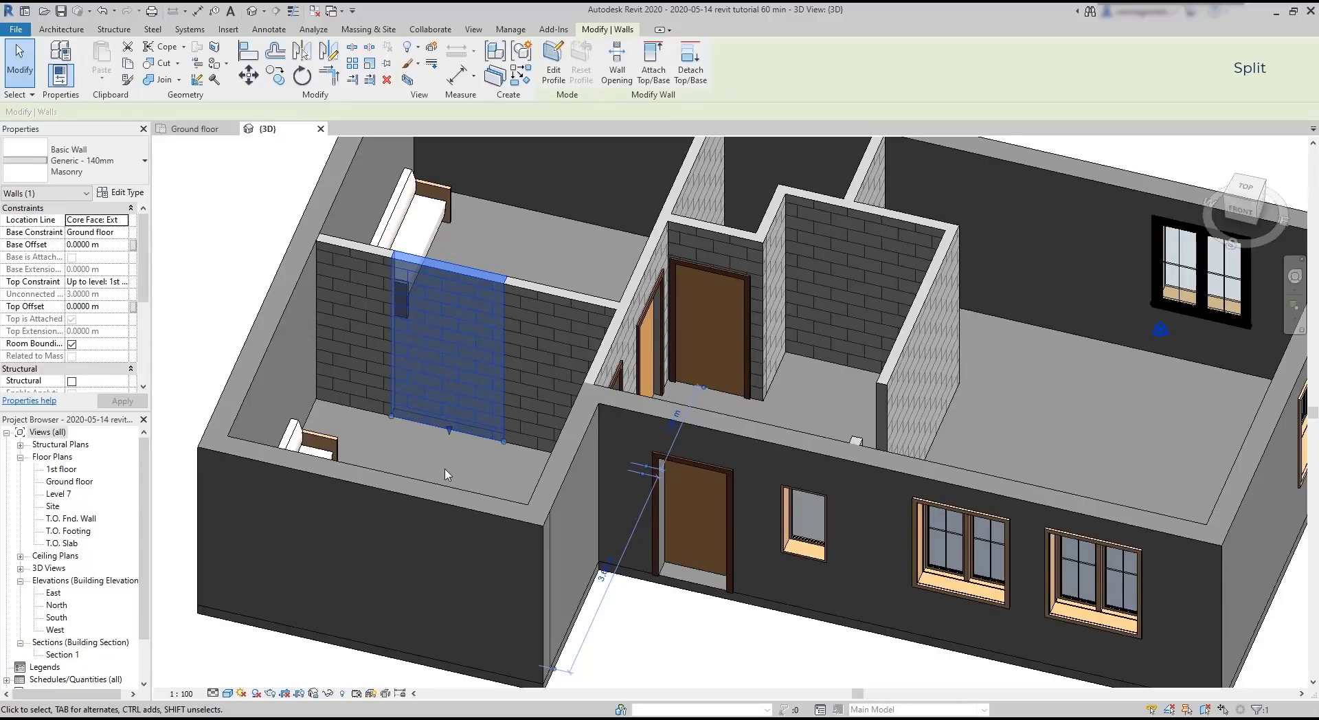
key("Escape")
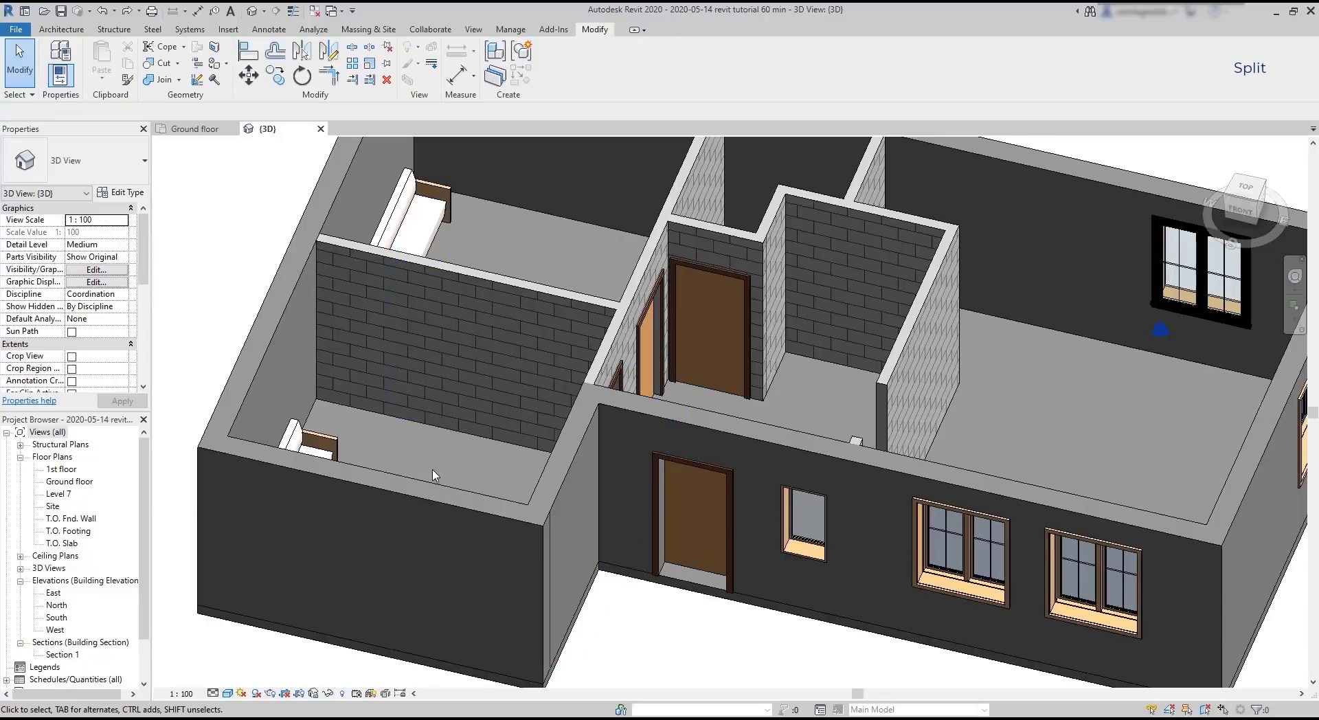
- Split the middle segment of the bedroom partition wall horizontally at a height of about 2.1 m
left_click(353, 49)
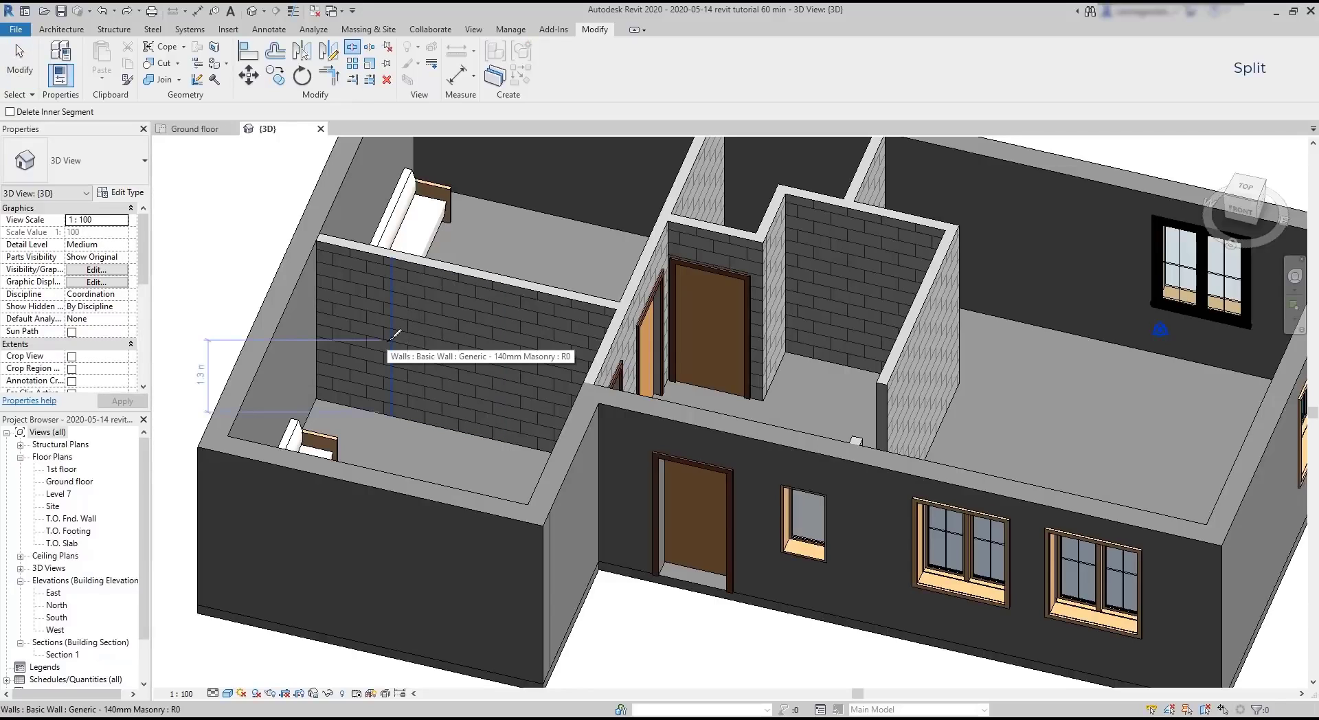
left_click(395, 297)
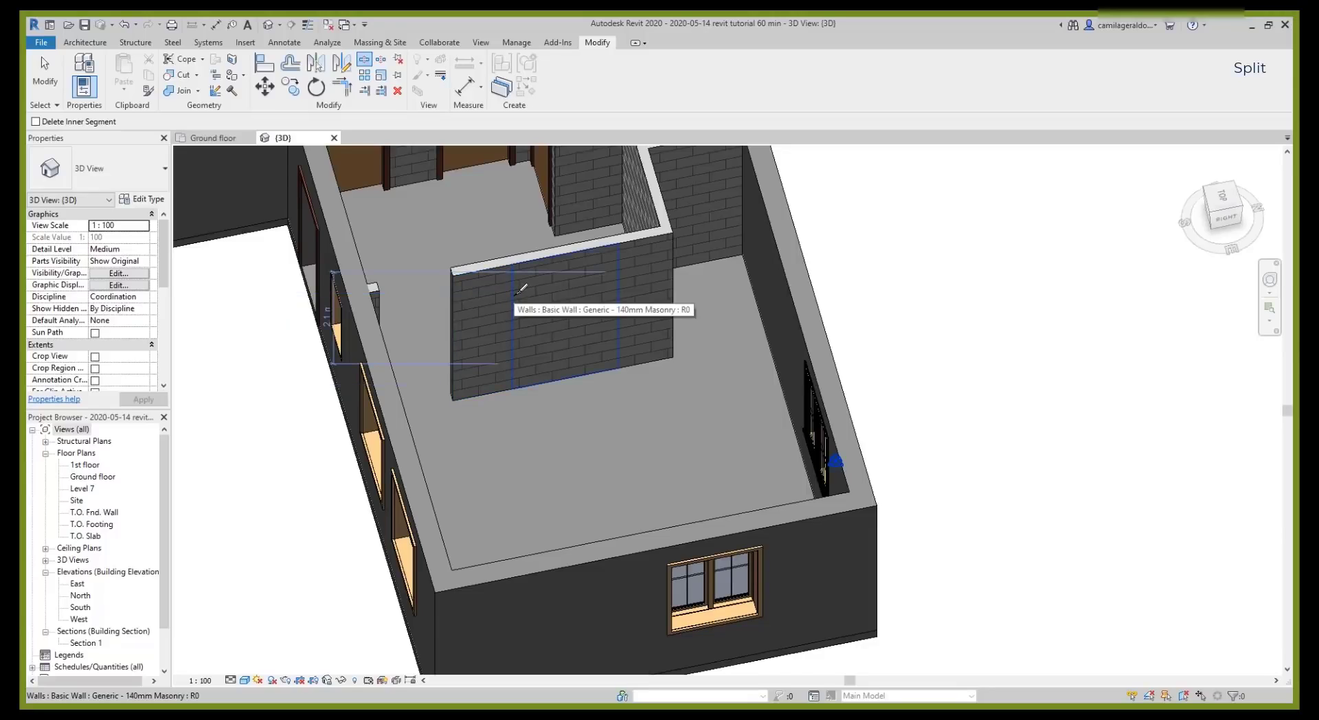
left_click(517, 291)
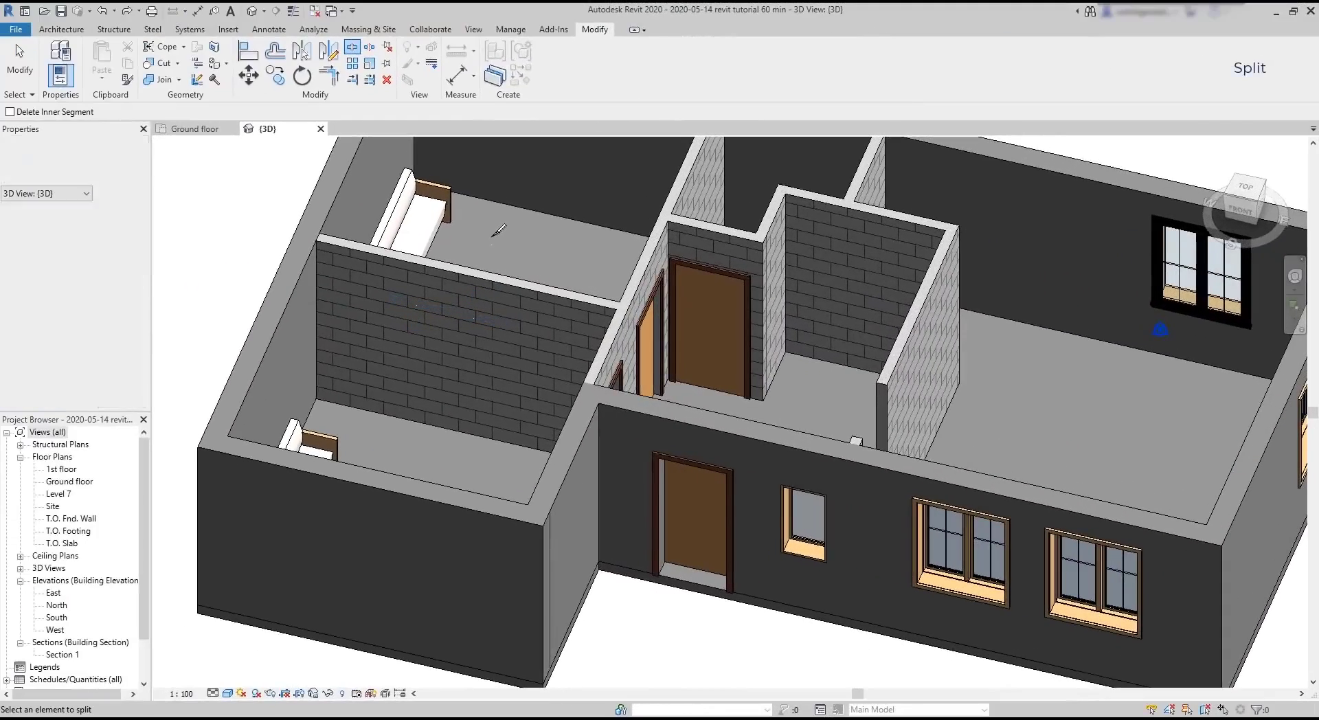
key("Escape")
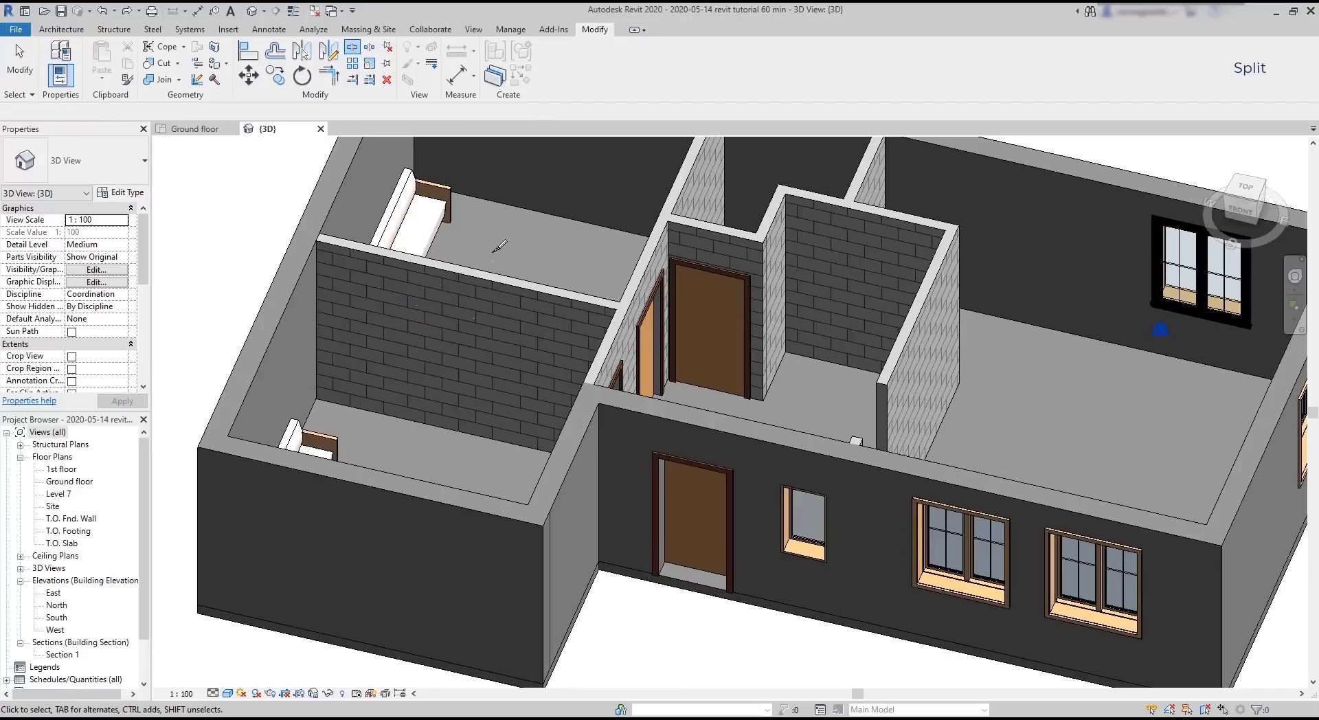
- Delete the lower piece of the split bedroom partition to leave an opening below the upper piece
left_click(449, 347)
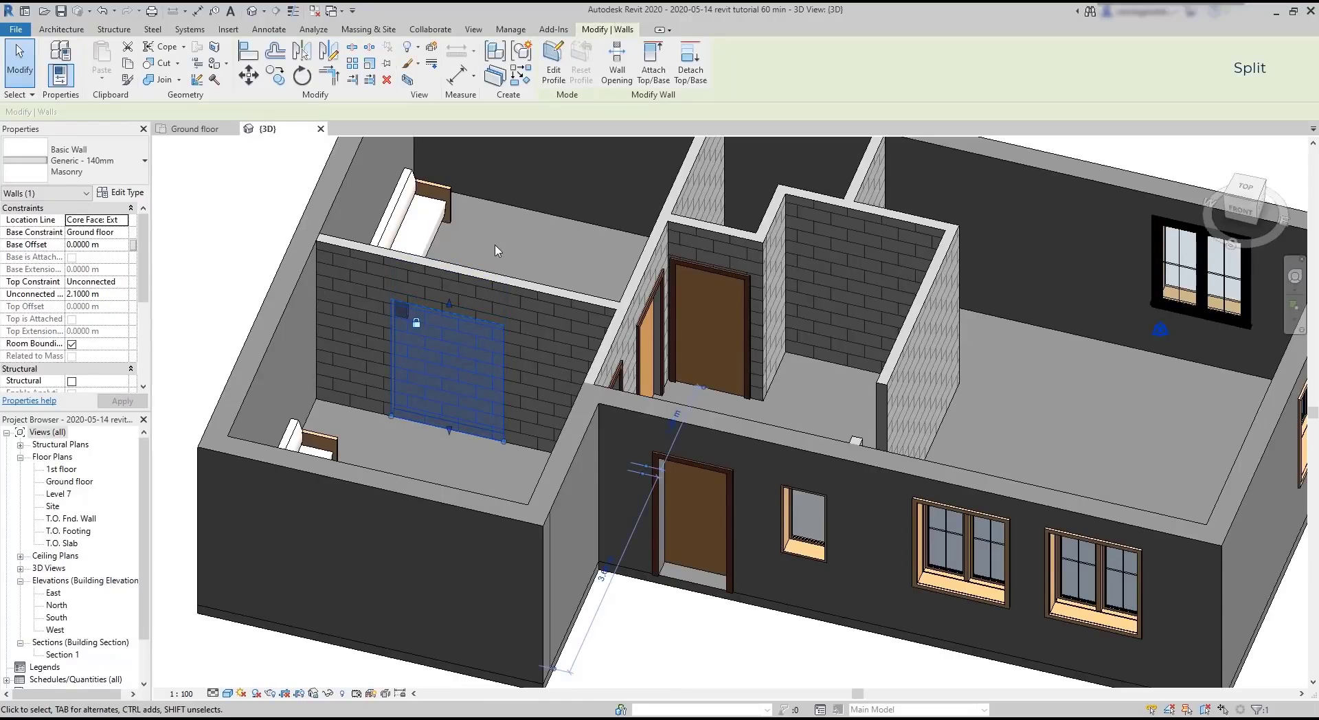
key("Delete")
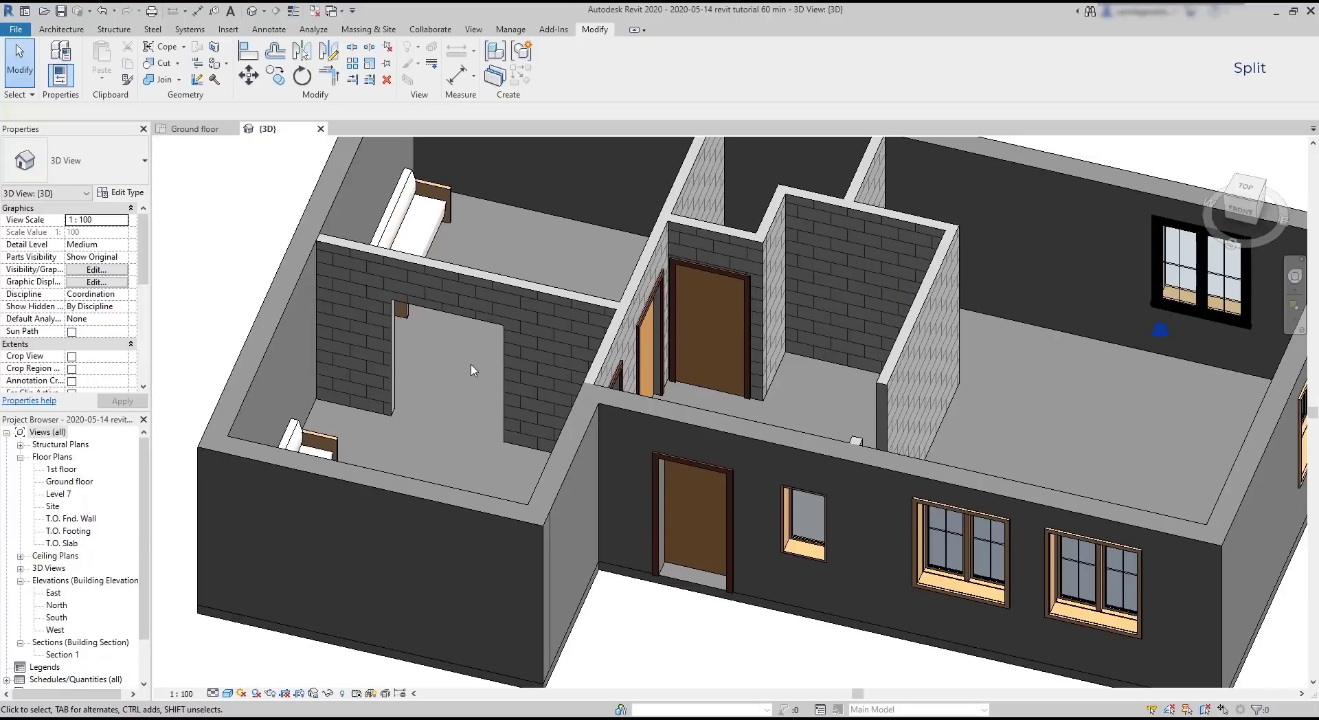
mouse_move(472, 389)
middle_mouse_down("shift")
mouse_move(462, 413)
mouse_move(392, 357)
mouse_move(529, 338)
mouse_move(717, 419)
mouse_move(462, 410)
middle_mouse_up("shift")
middle_click_drag(574, 329, 604, 289, "shift")
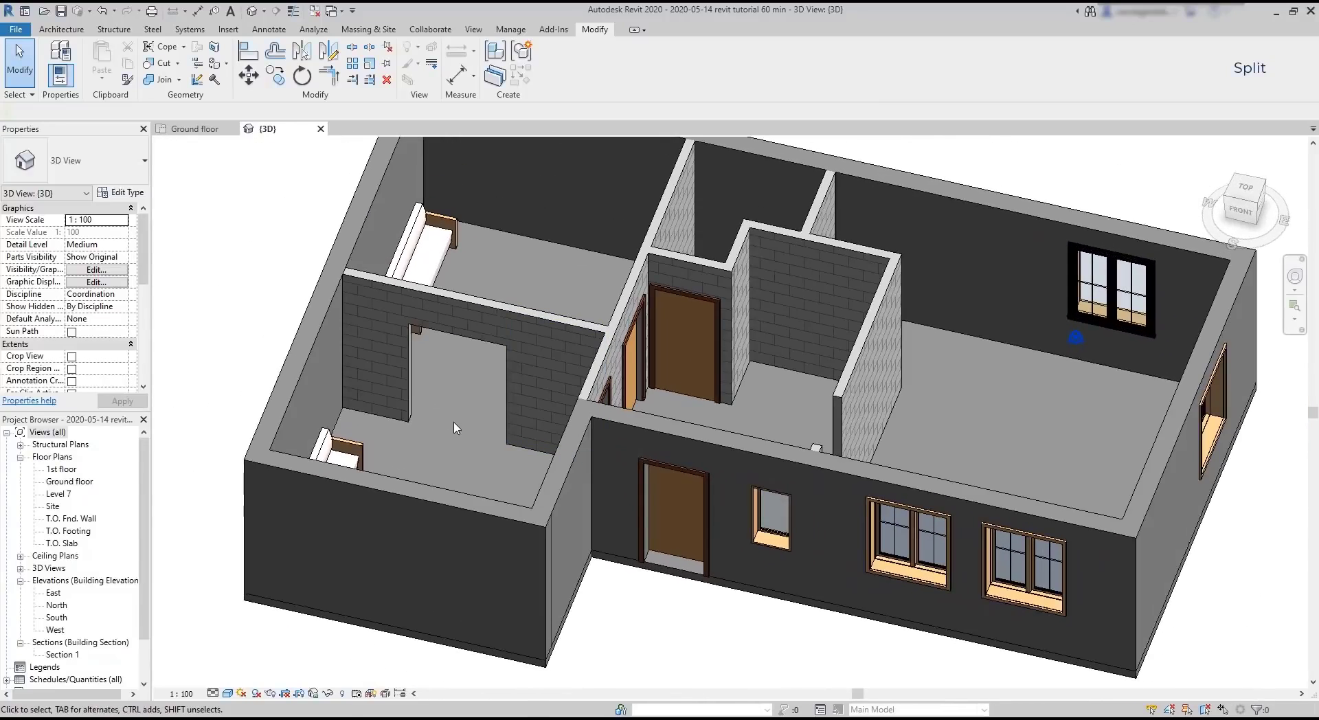
- Set the base offset of the wall piece above the bedroom opening to 2.0 m
scroll(457, 429, "up", 4)
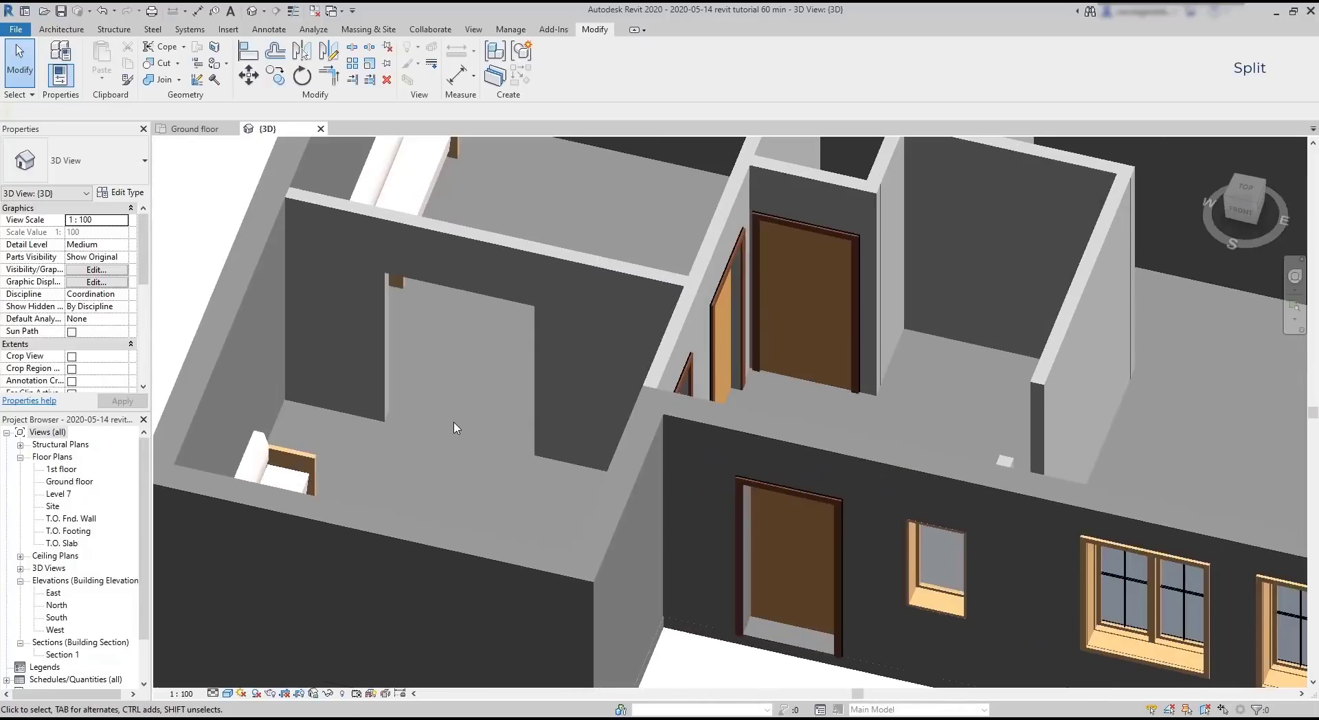
left_click(500, 294)
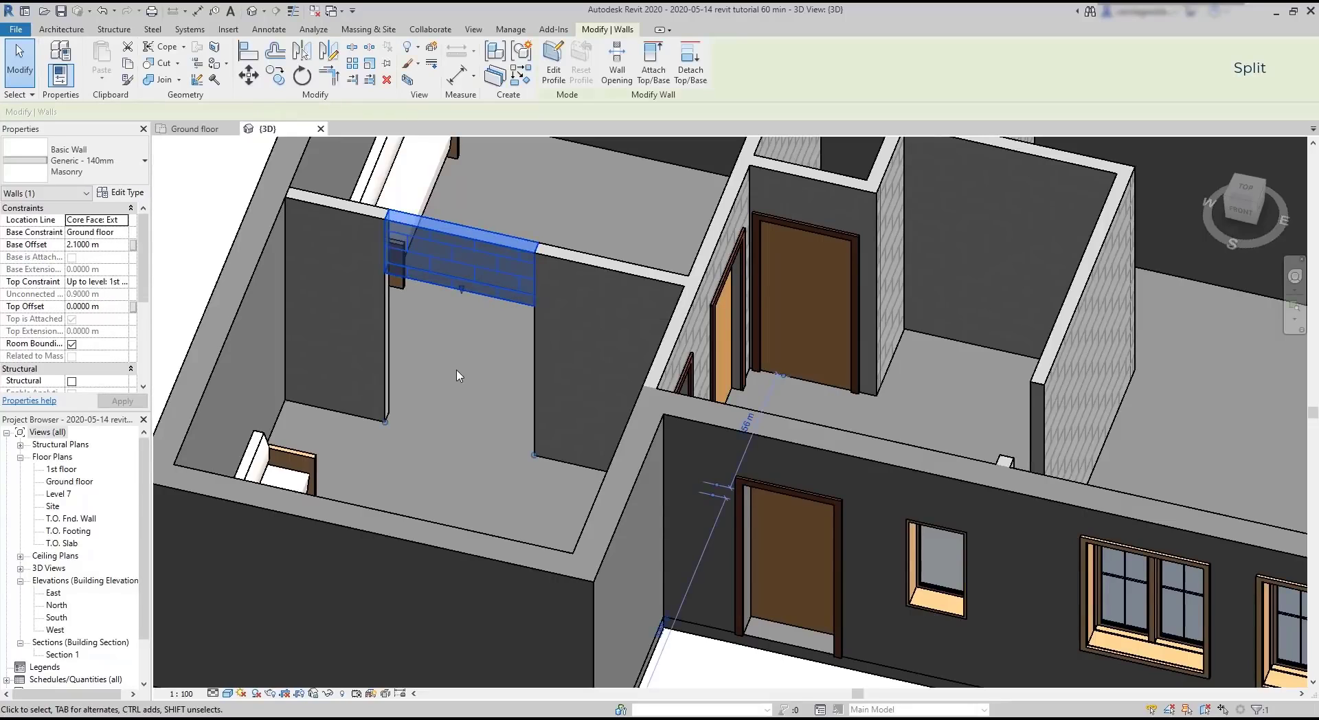
left_click(77, 244)
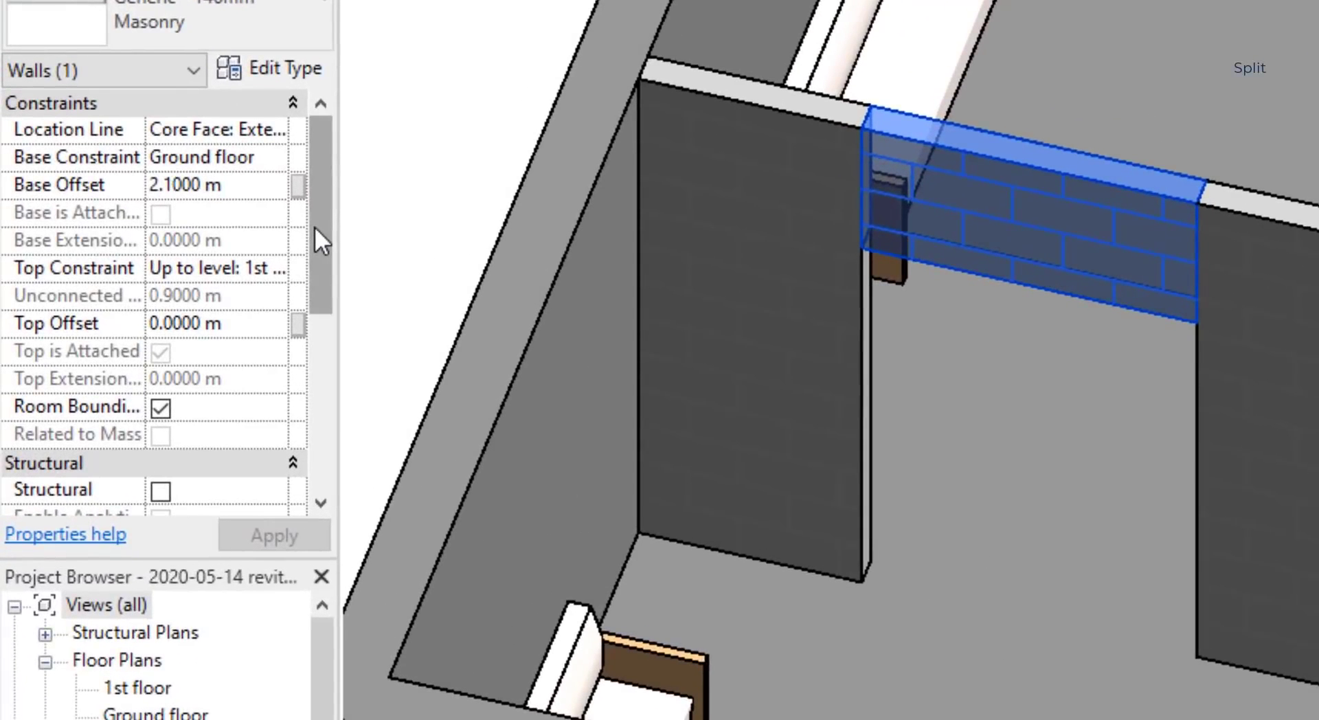
key("BackSpace")
type("0")
key("Return")
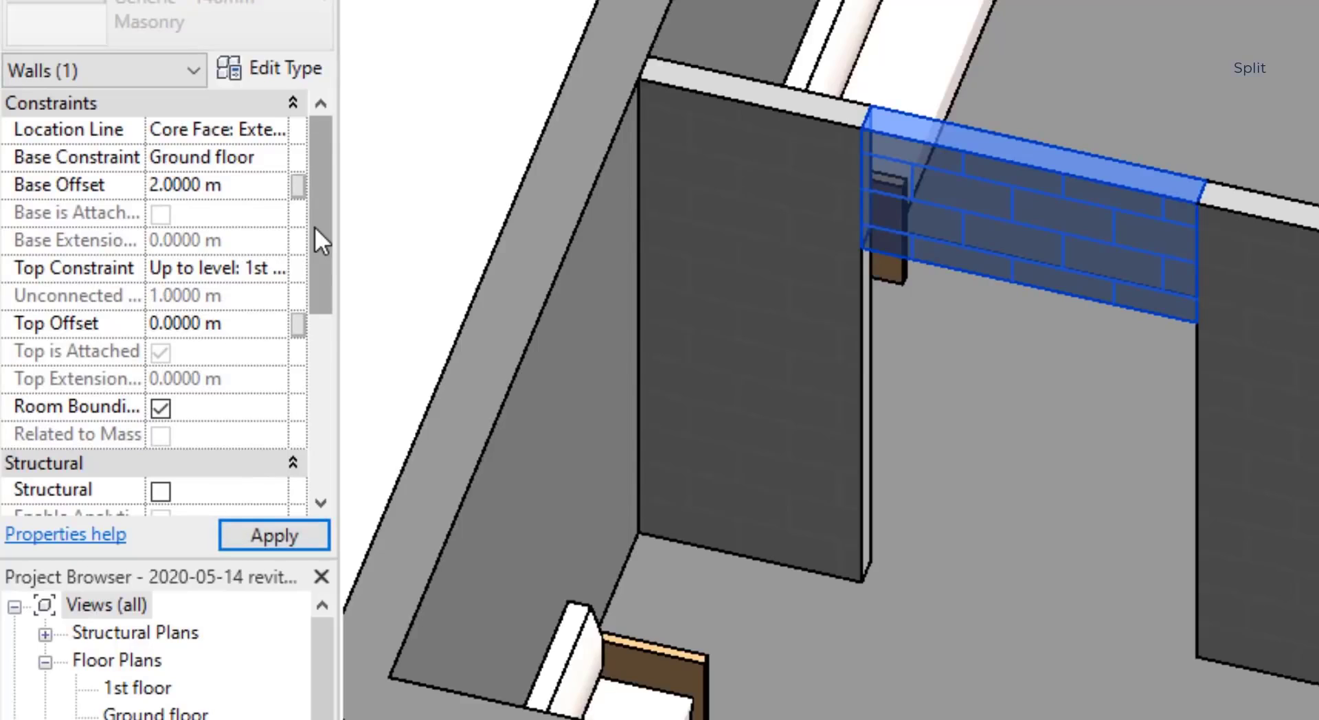
left_click(299, 542)
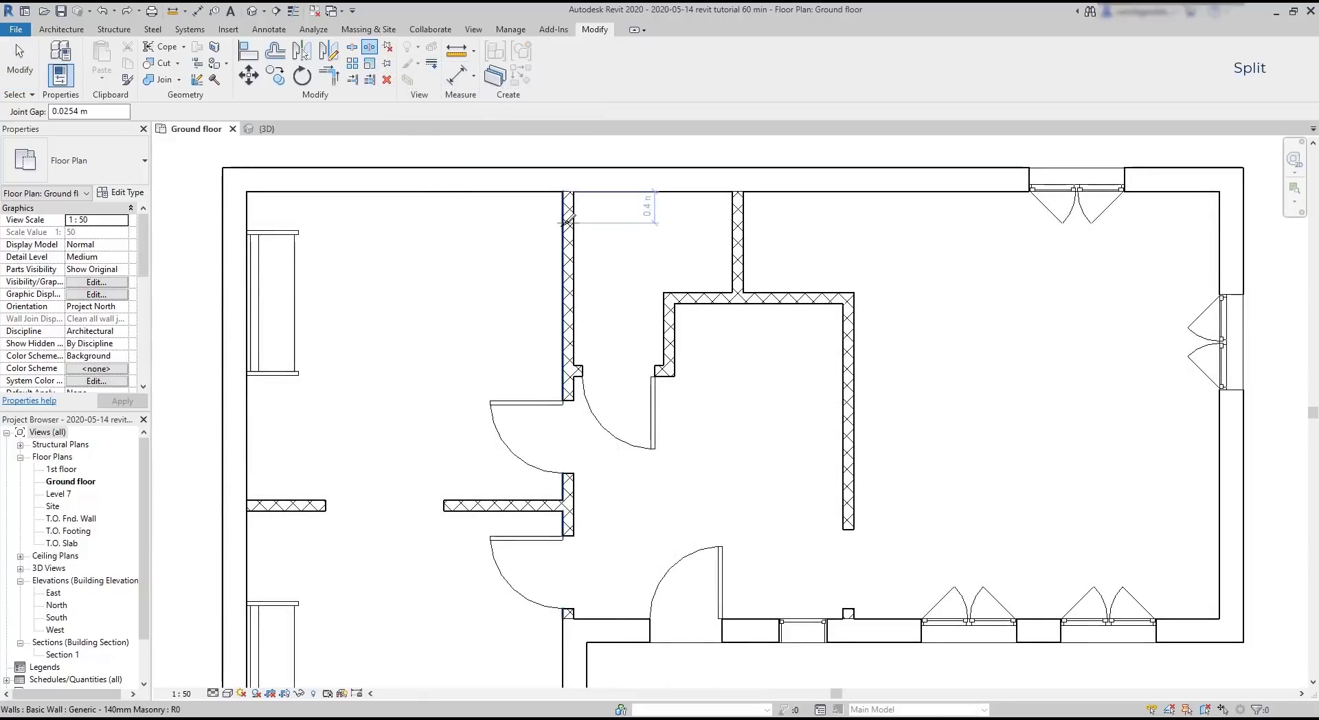
- On the ground floor plan, split the vertical masonry wall twice with a 0.0254 m gap, first about 0.49 m from the exterior wall, then about 1 m below
left_click(567, 230)
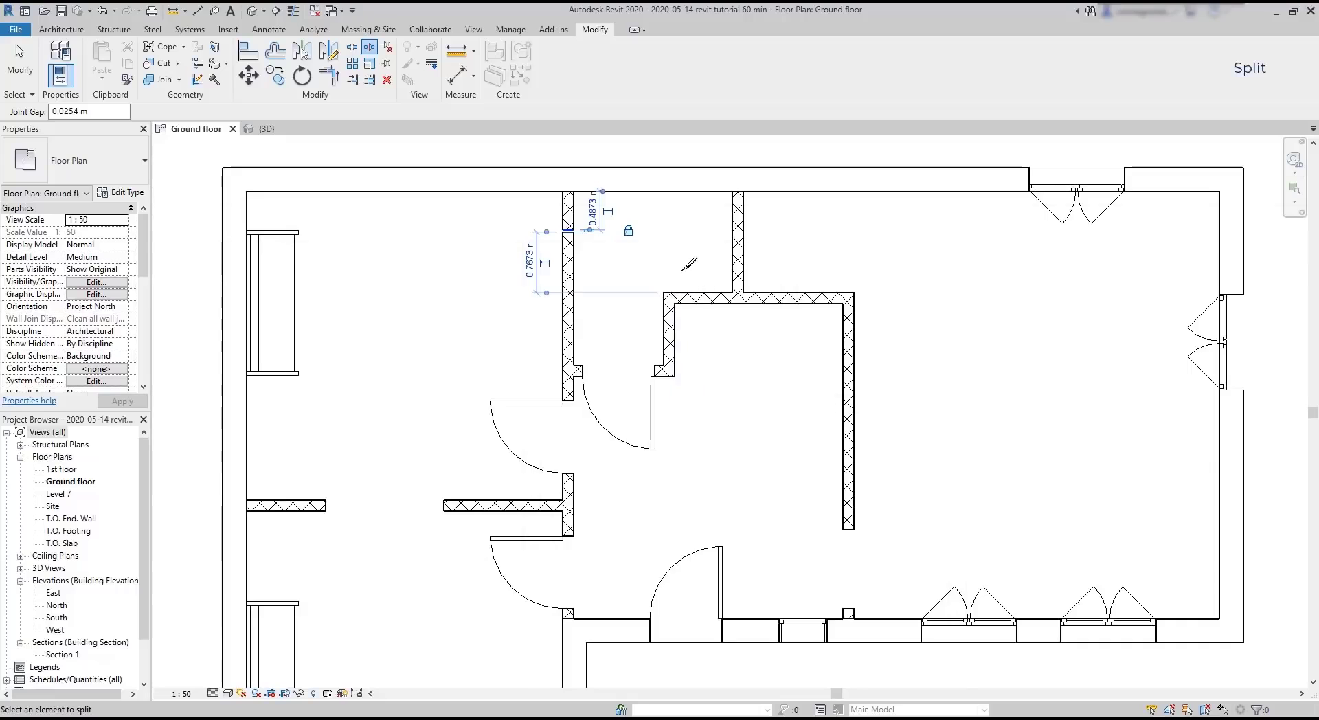
scroll(567, 288, "up", 3)
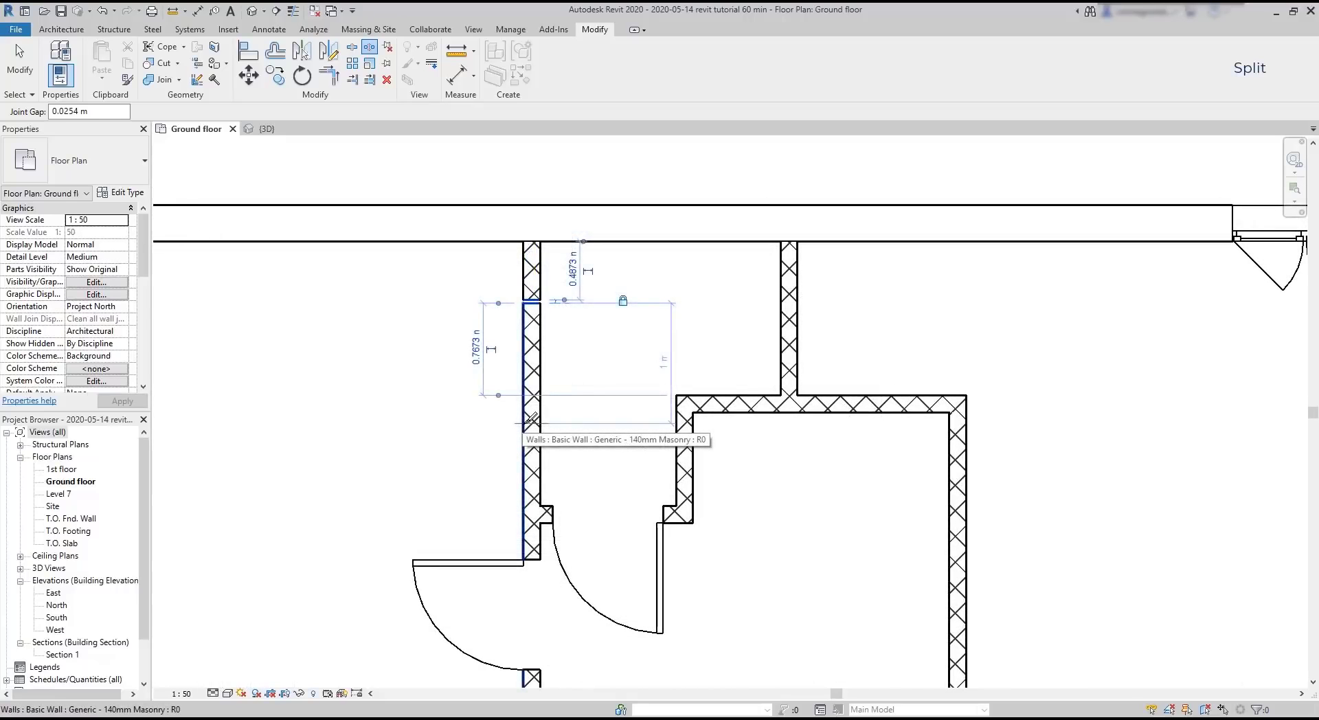
left_click(530, 420)
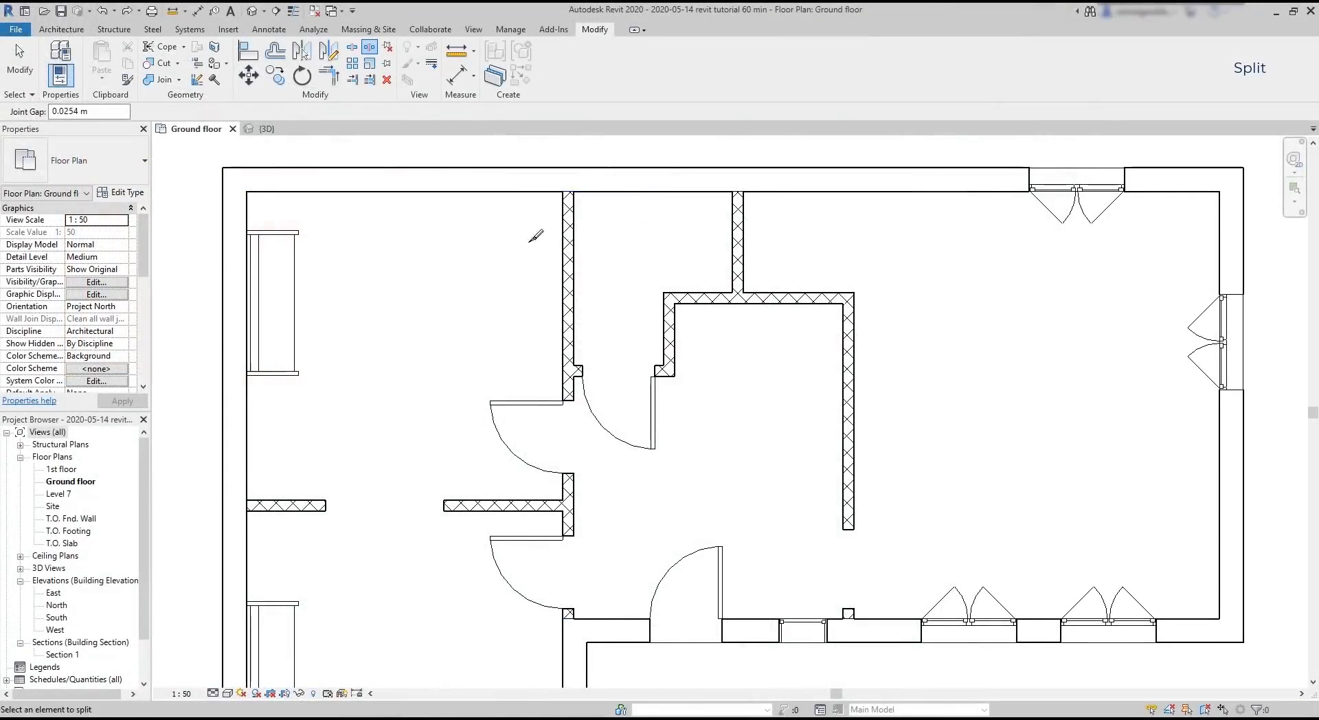
- Set the joint gap to 0.1 m and split the vertical masonry wall beside the upper bedroom with that gap
left_click(107, 110)
left_click_drag(107, 110, 28, 108)
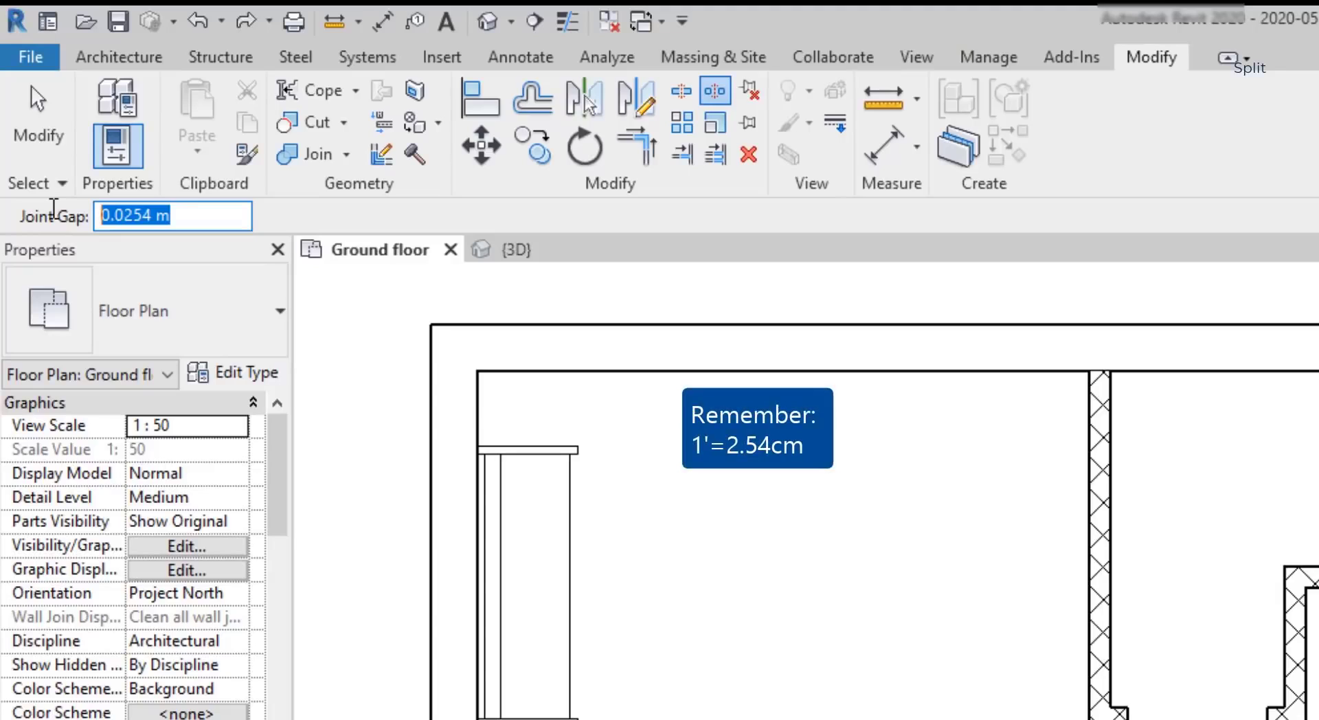
type("0.1")
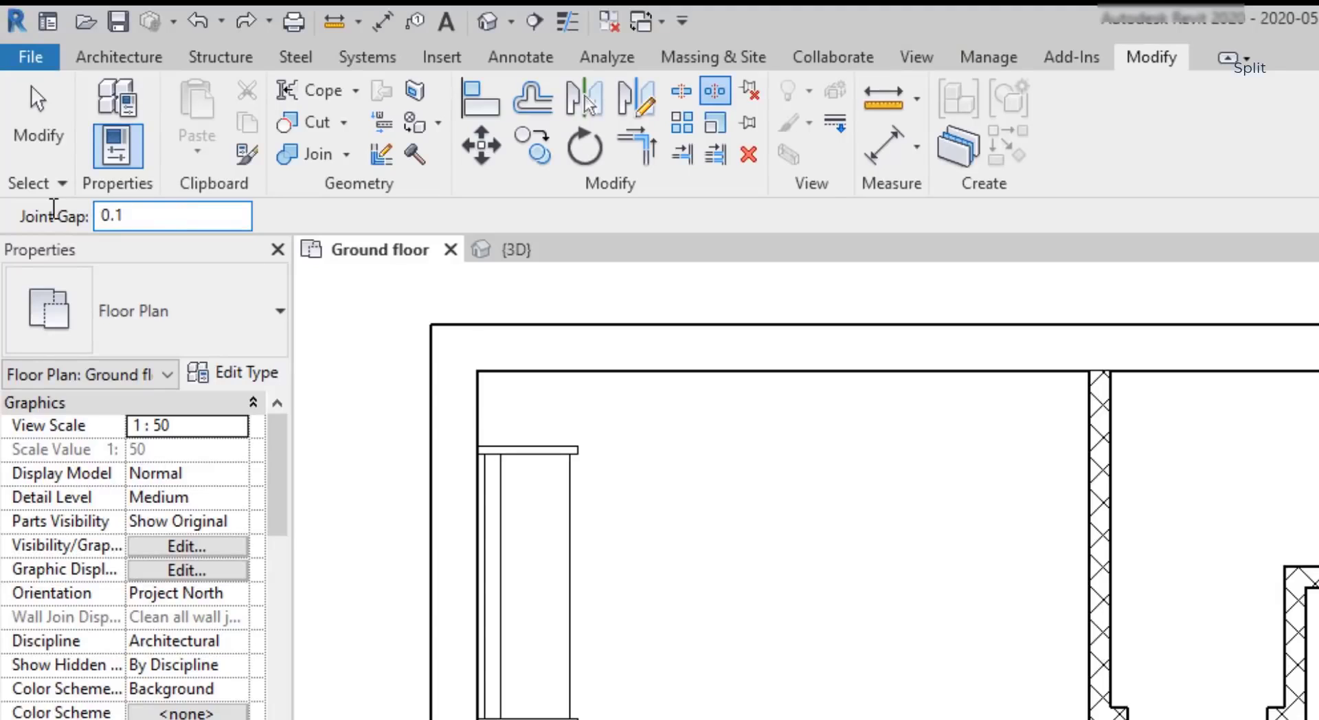
key("Return")
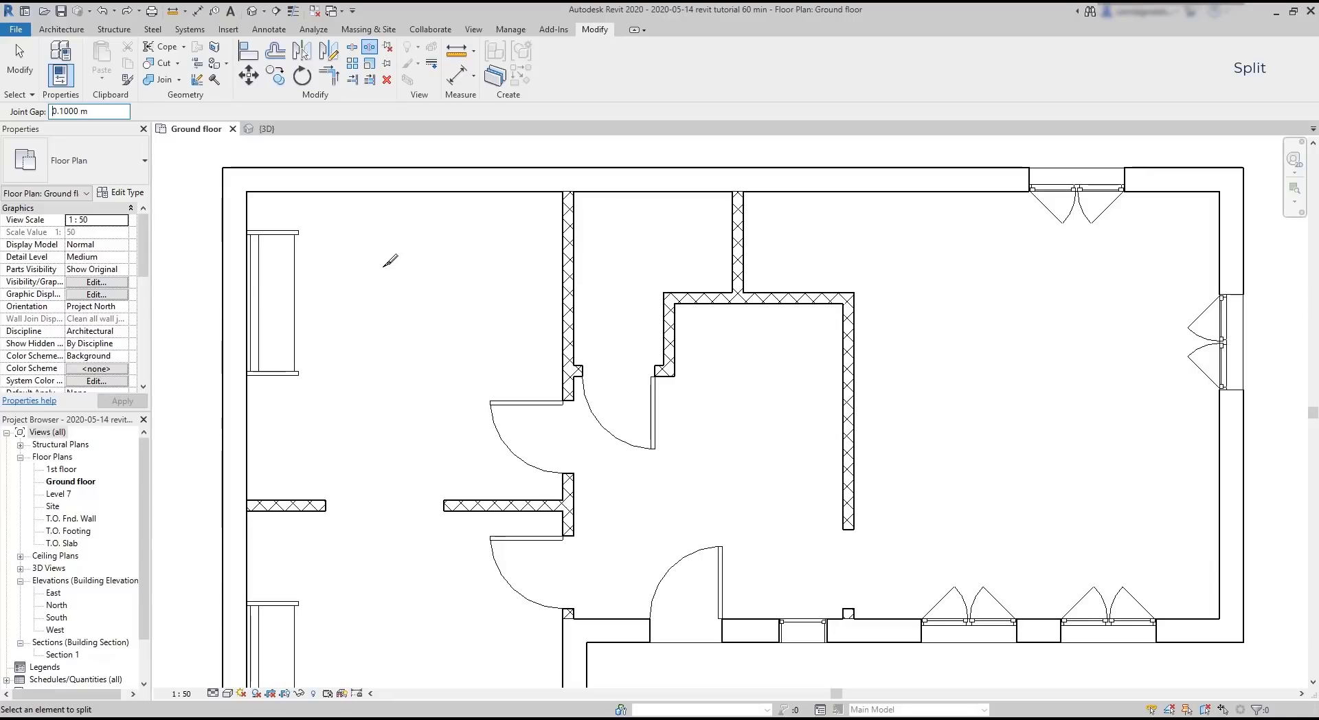
left_click(570, 252)
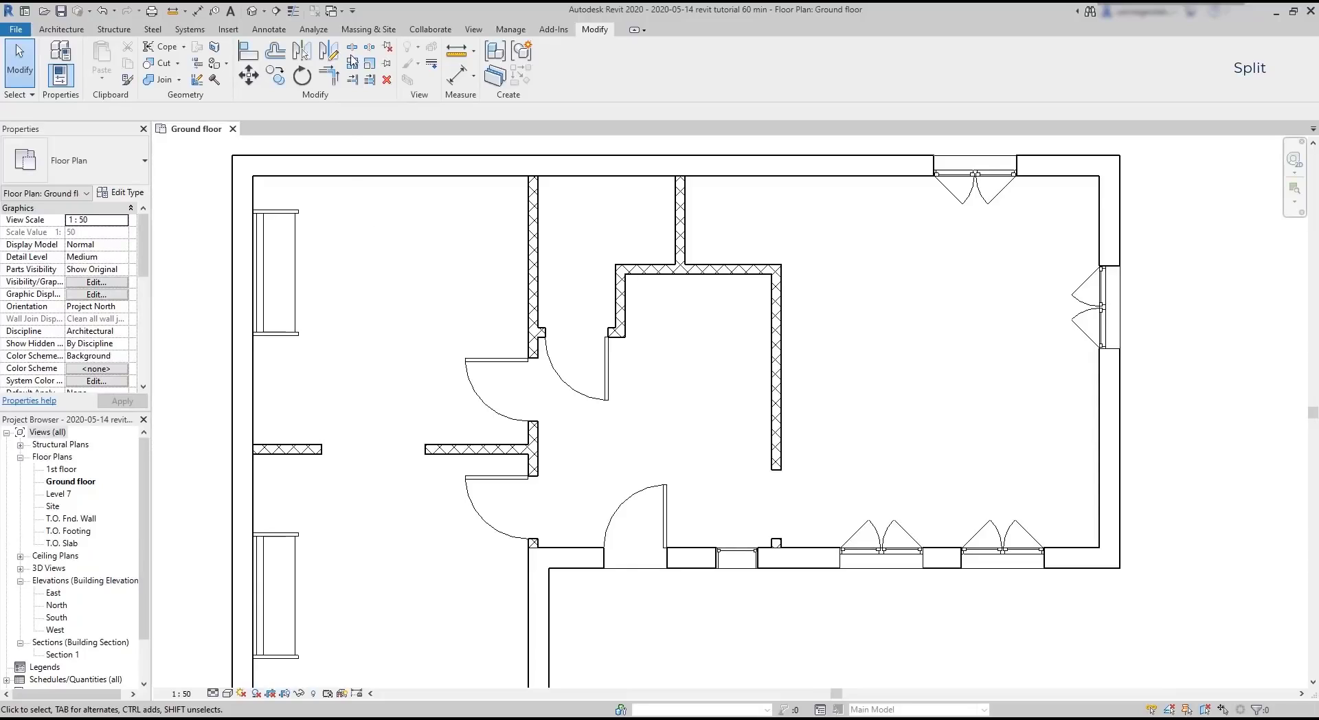
- Extend the short wall stub at the exterior wall to the end of the long interior wall, closing the opening
left_click(353, 47)
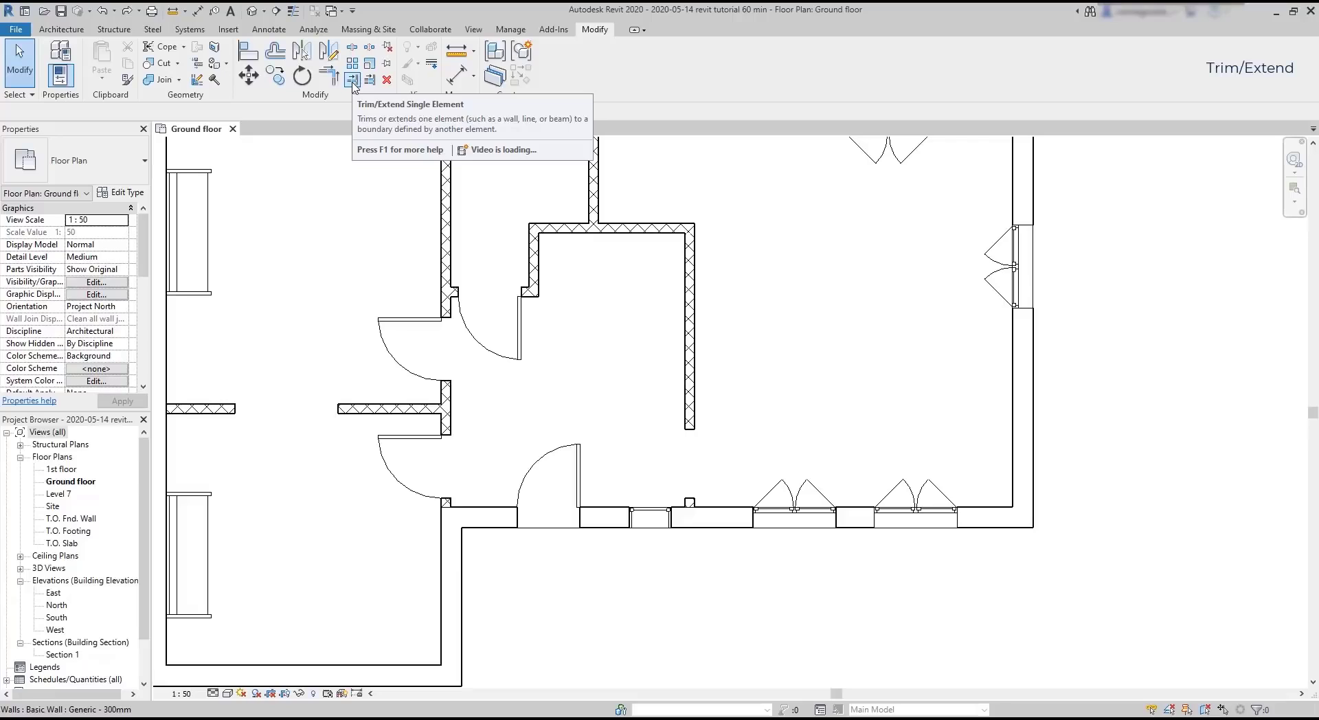
left_click(352, 81)
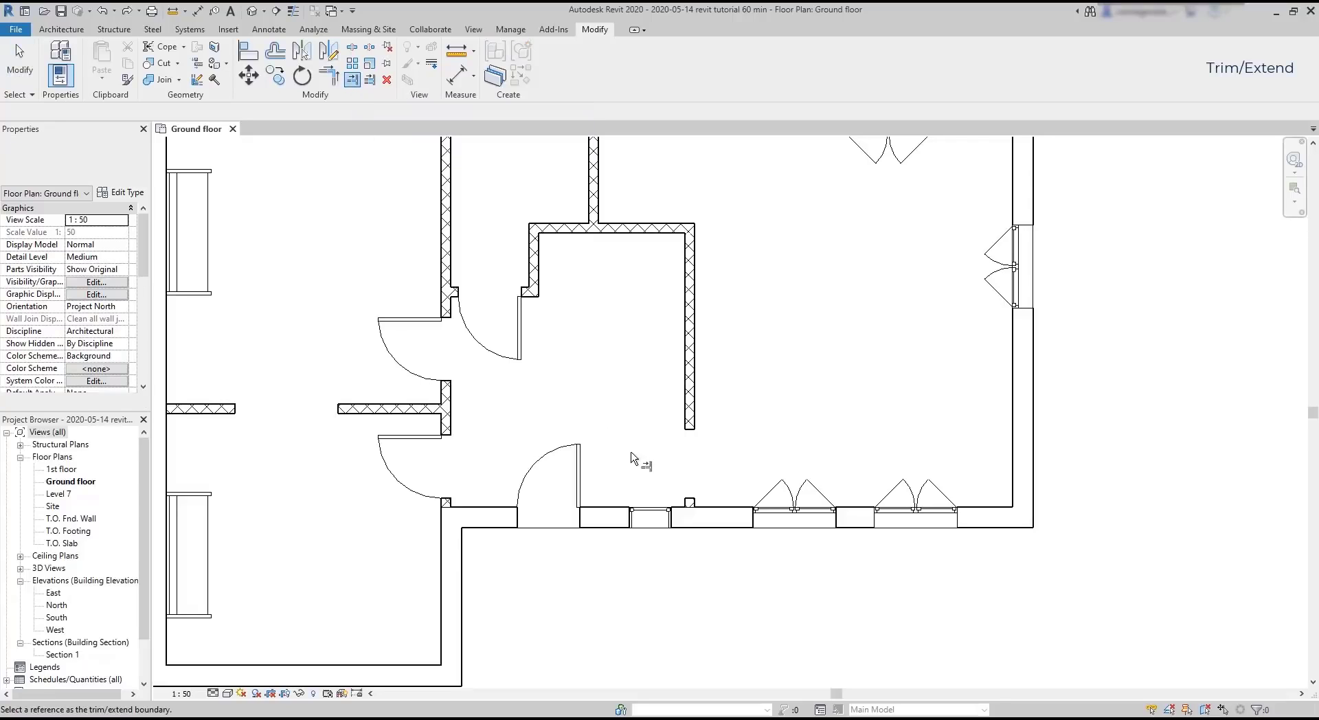
left_click(691, 431)
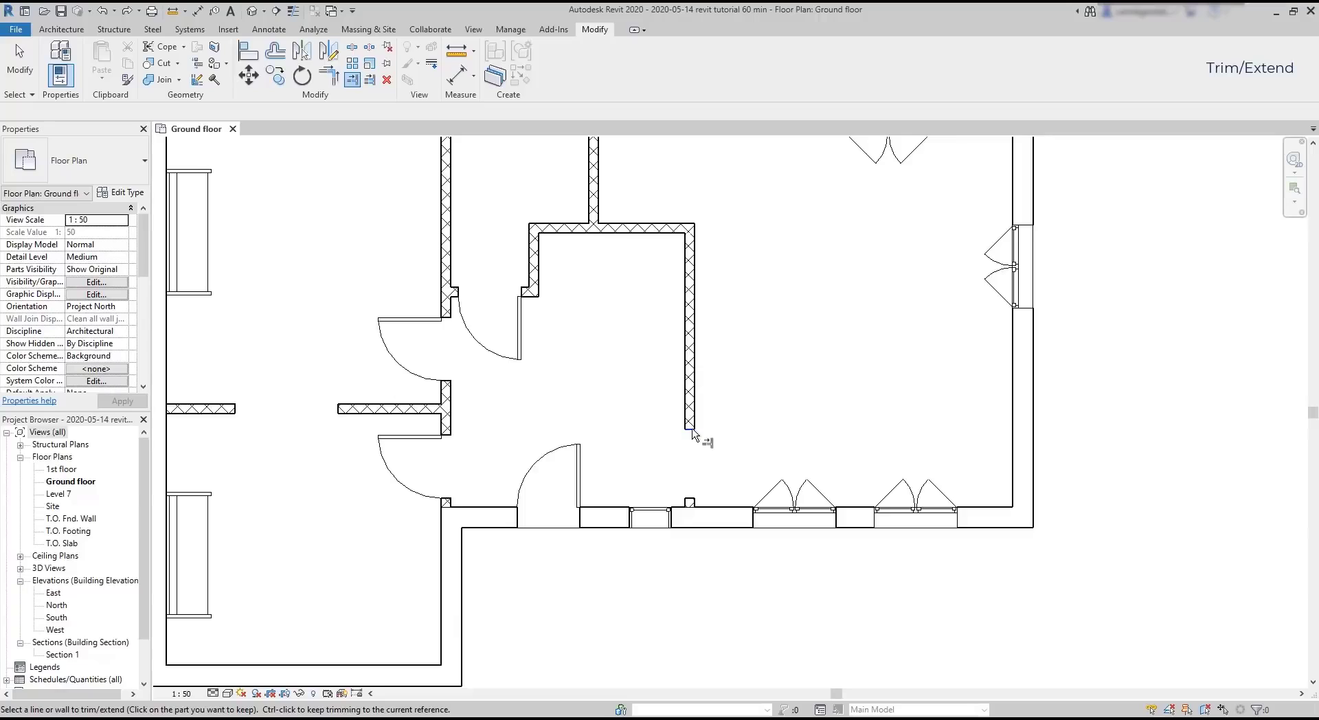
left_click(689, 502)
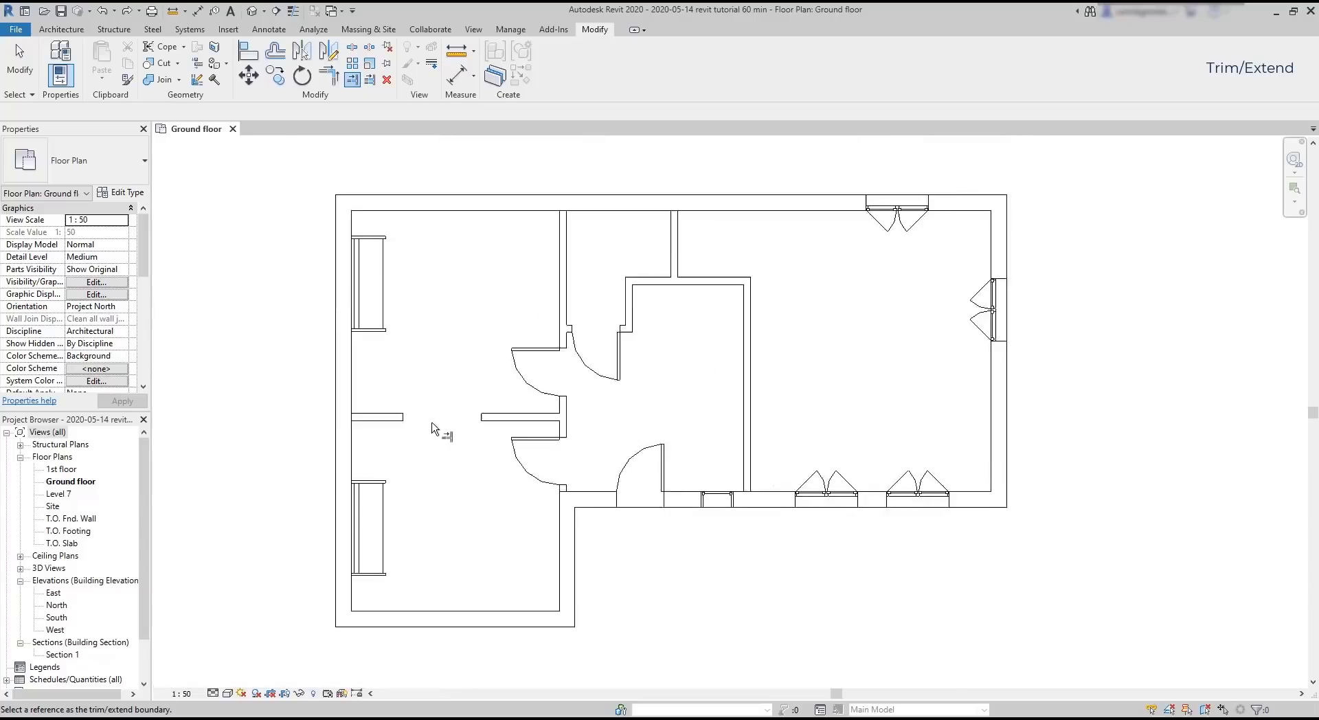
- Try to extend the partition between the two bedrooms across its opening, and examine that opening in the 3D view
scroll(439, 433, "up", 4)
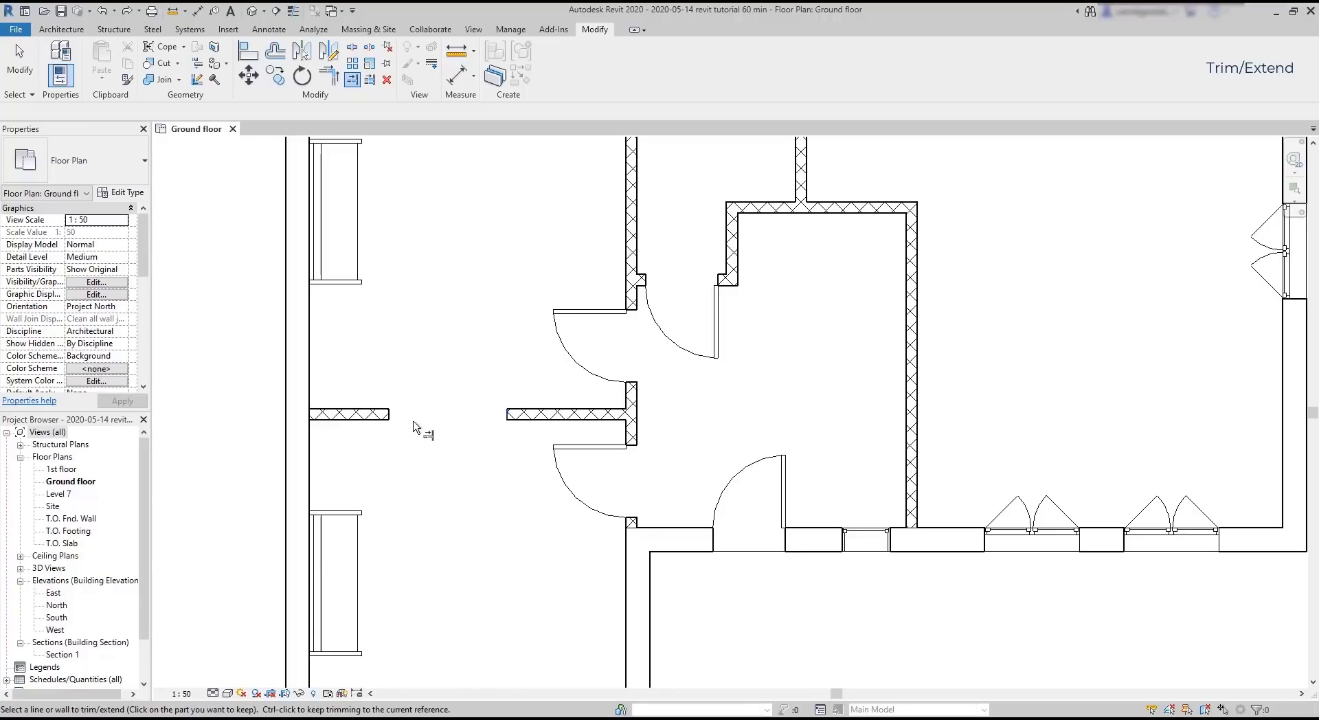
left_click(392, 416)
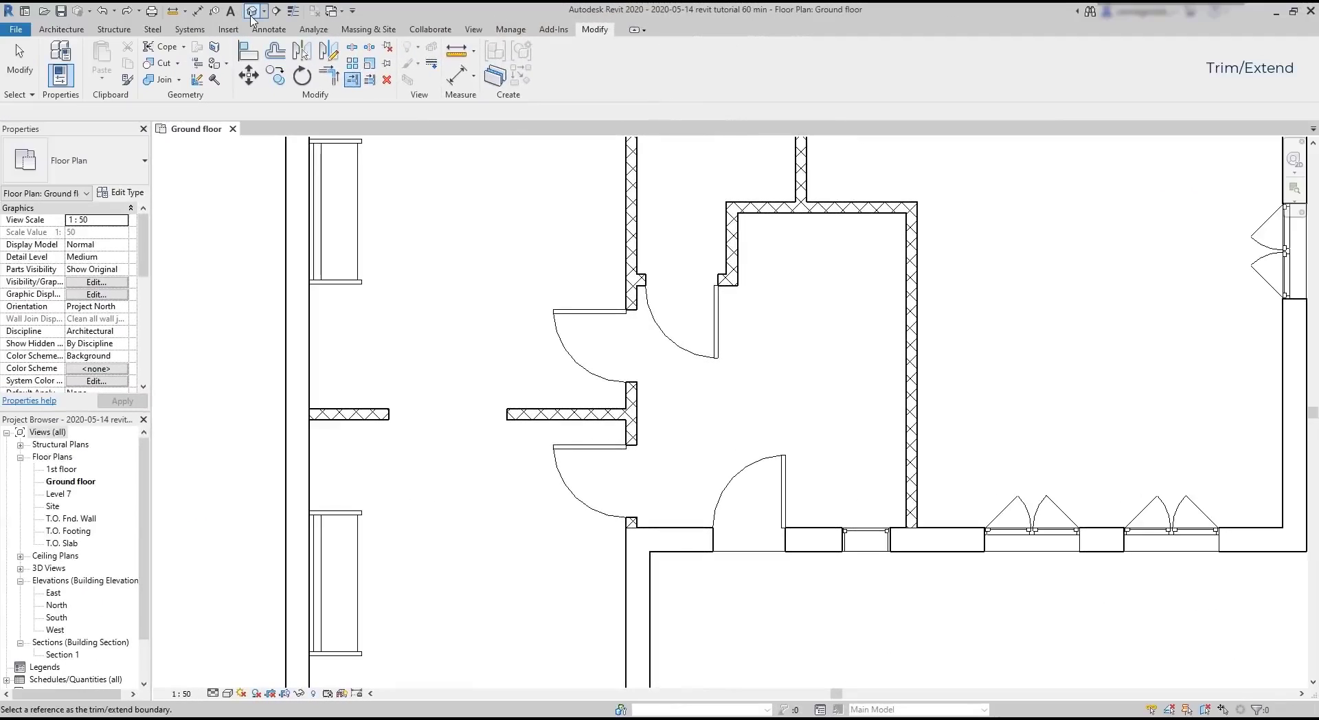
left_click(252, 12)
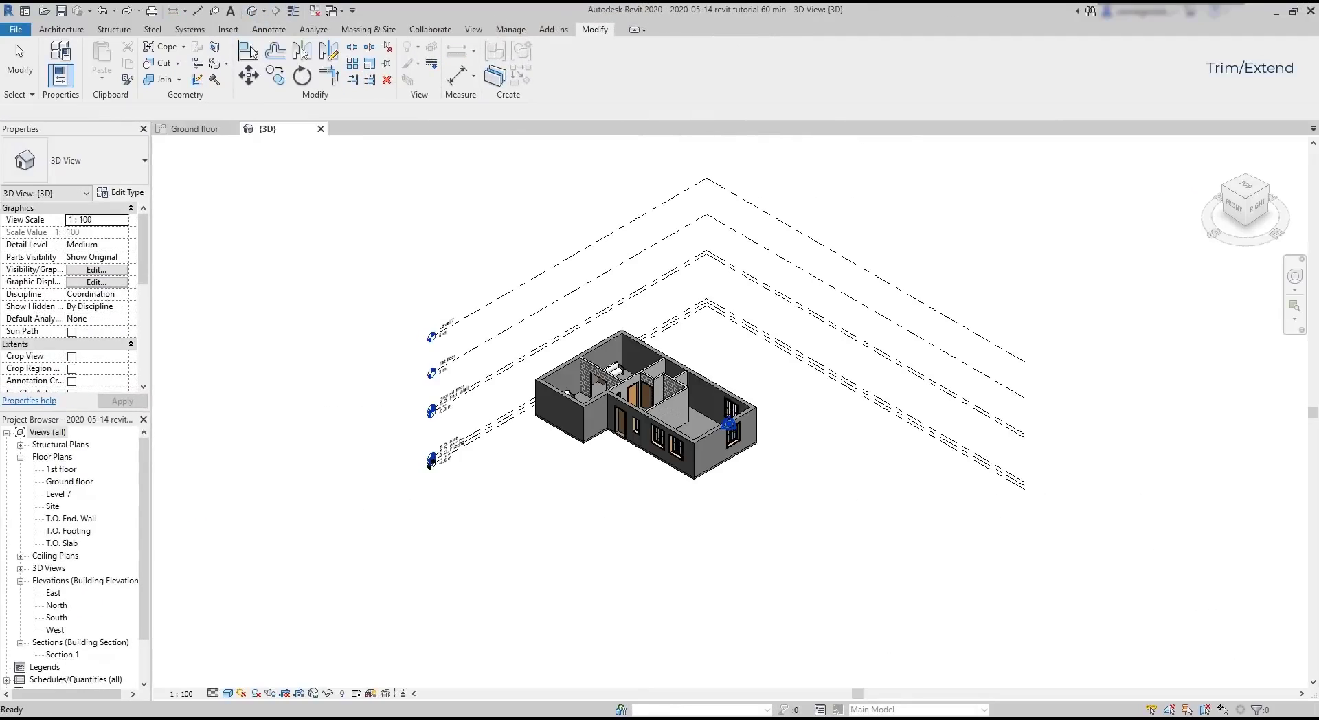
scroll(637, 393, "up", 5)
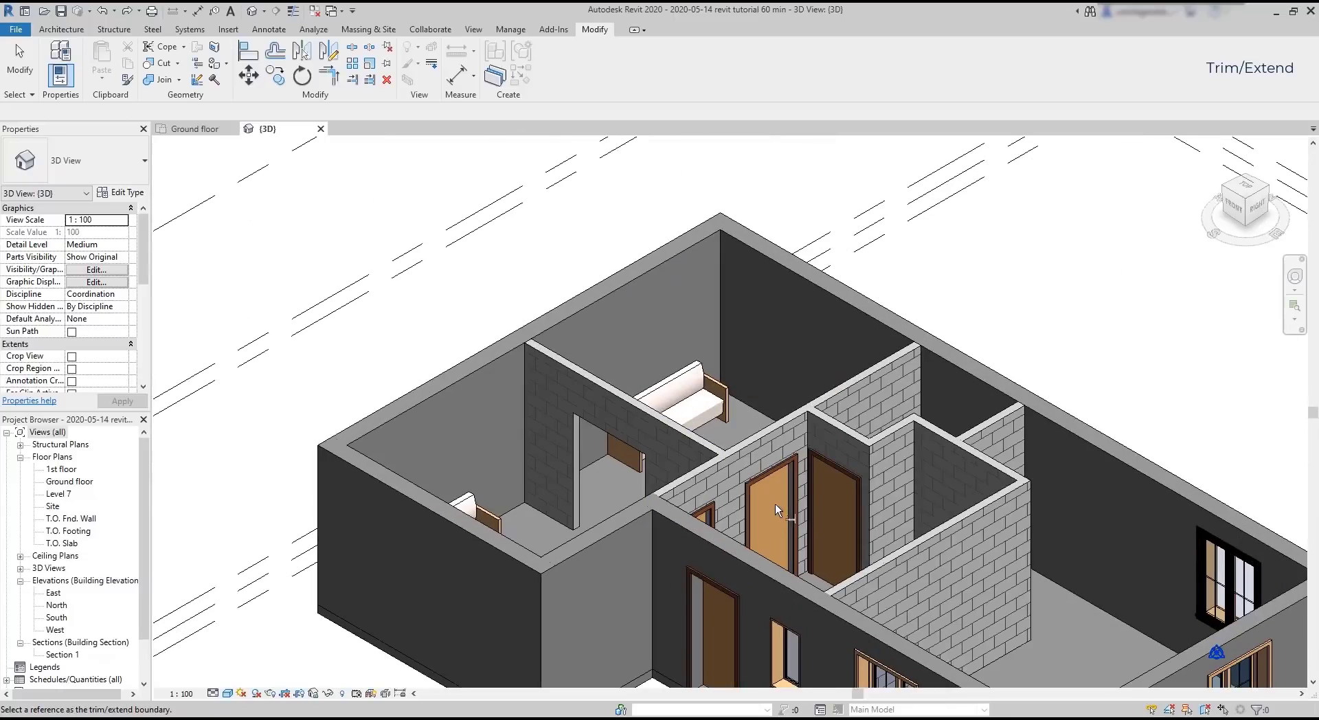
scroll(617, 496, "up", 2)
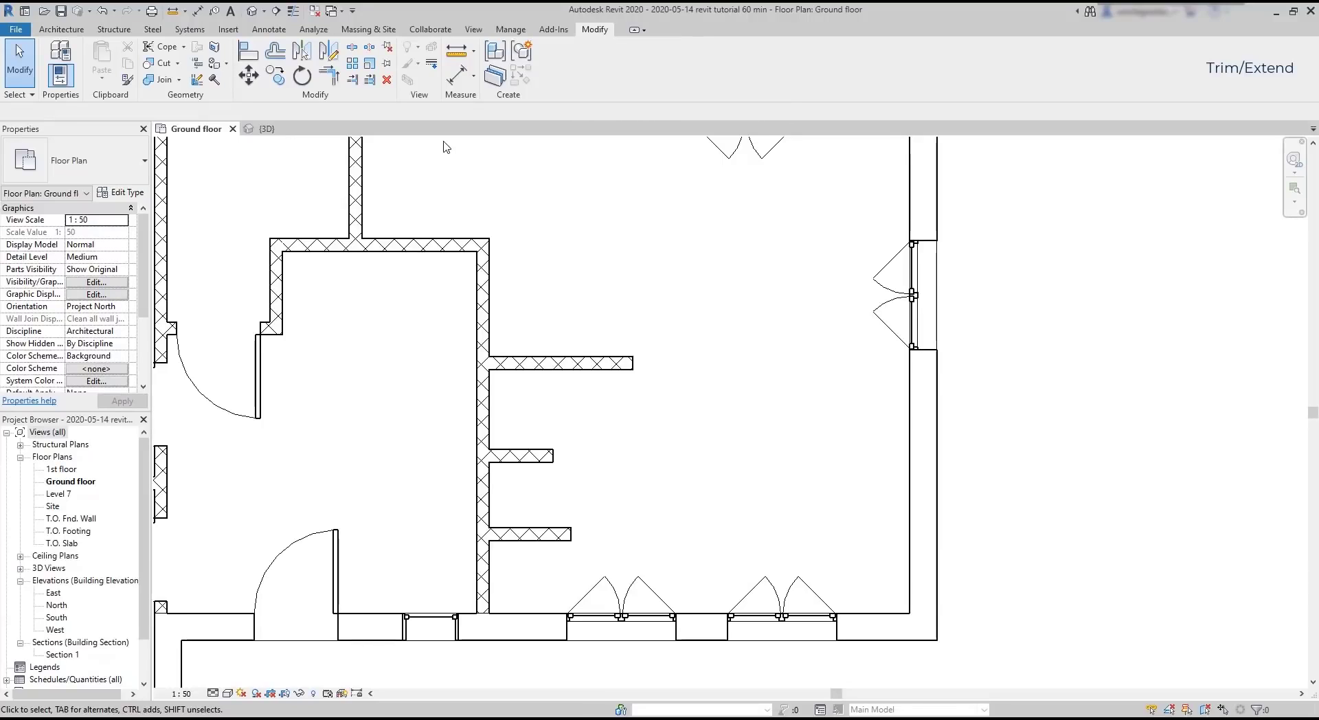
- Extend the three short horizontal wall stubs one at a time to the inner face of the facing exterior wall with Trim/Extend Single Element
left_click(353, 80)
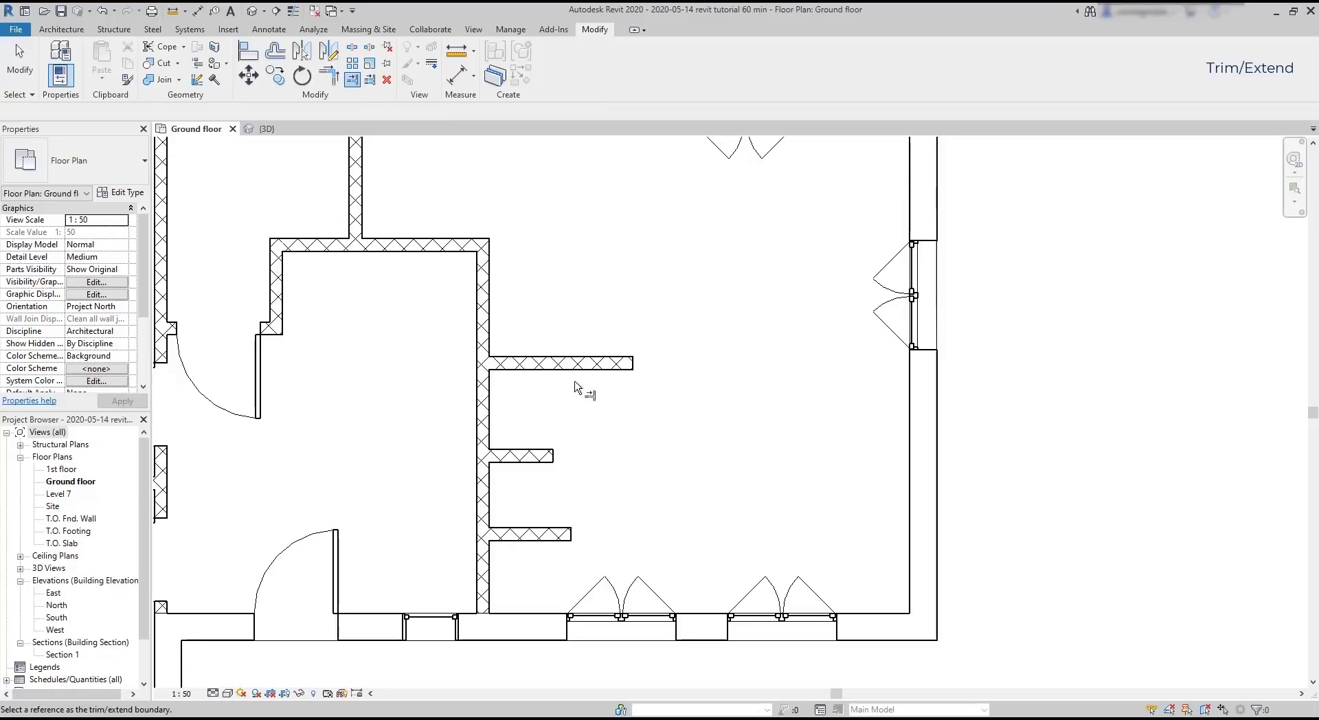
left_click(910, 507)
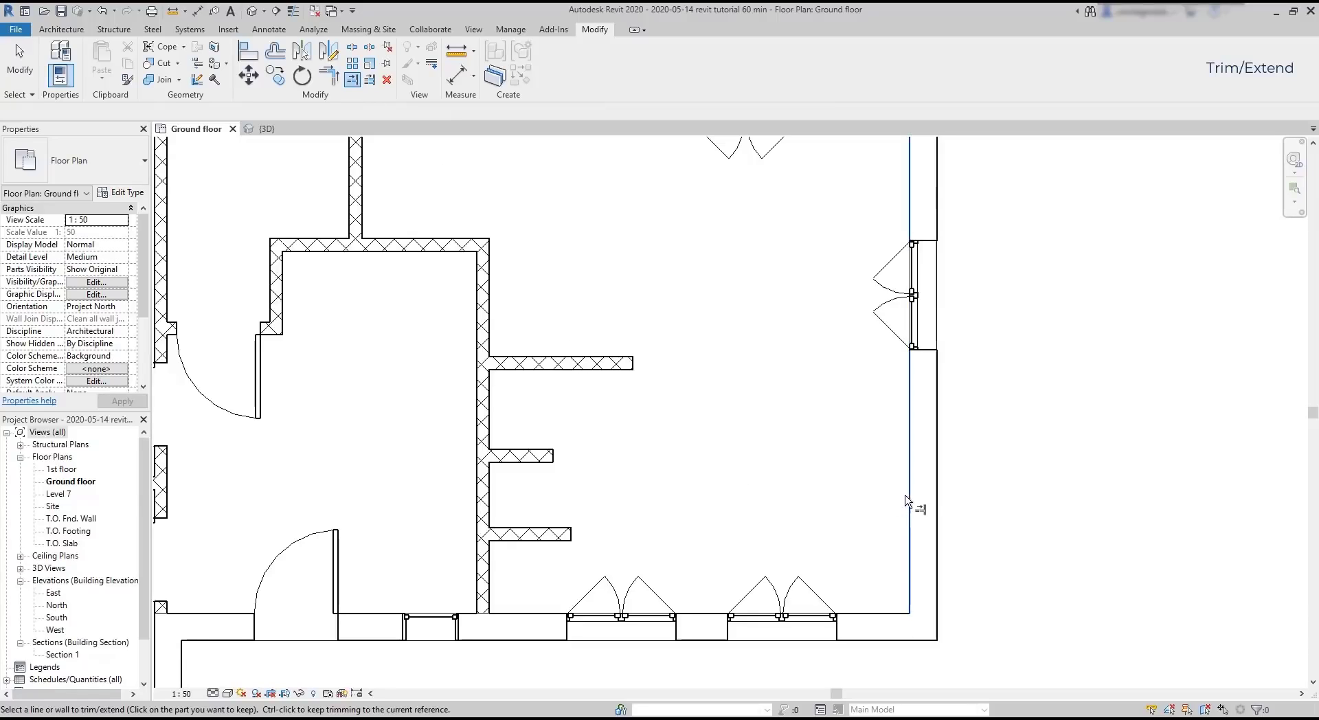
left_click(577, 534)
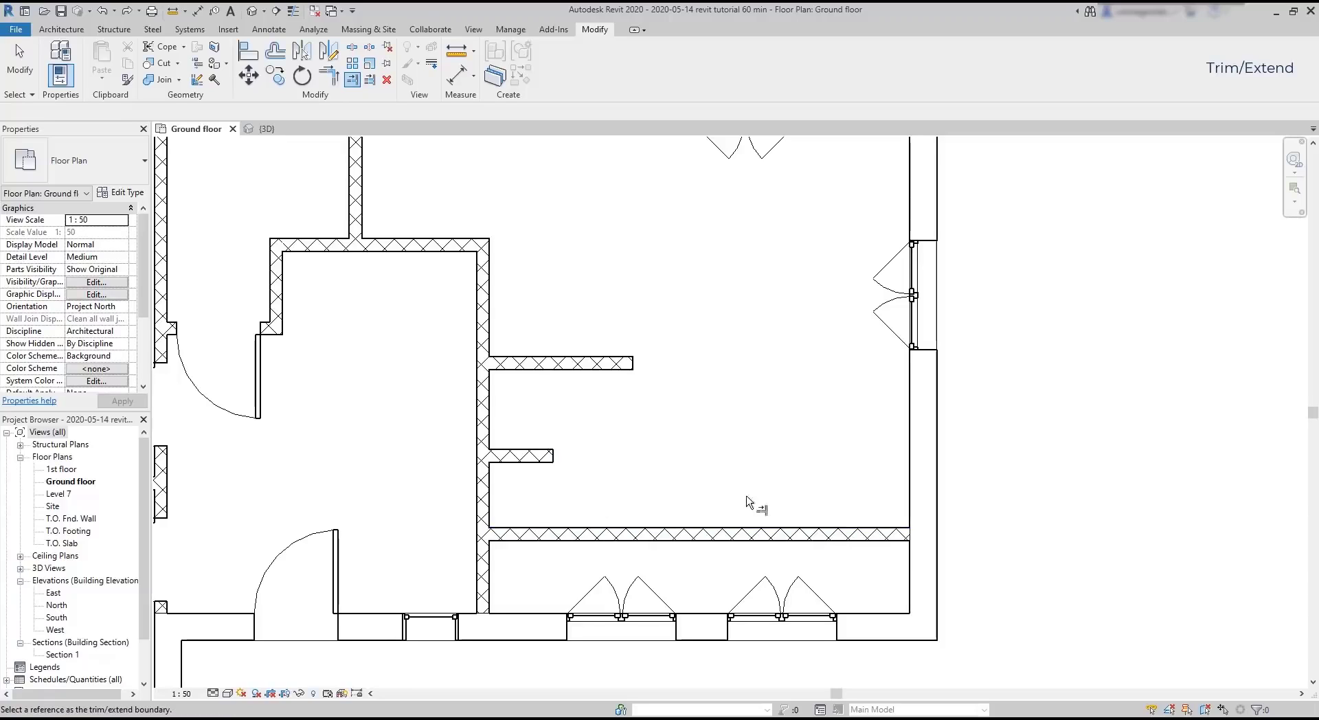
left_click(910, 491)
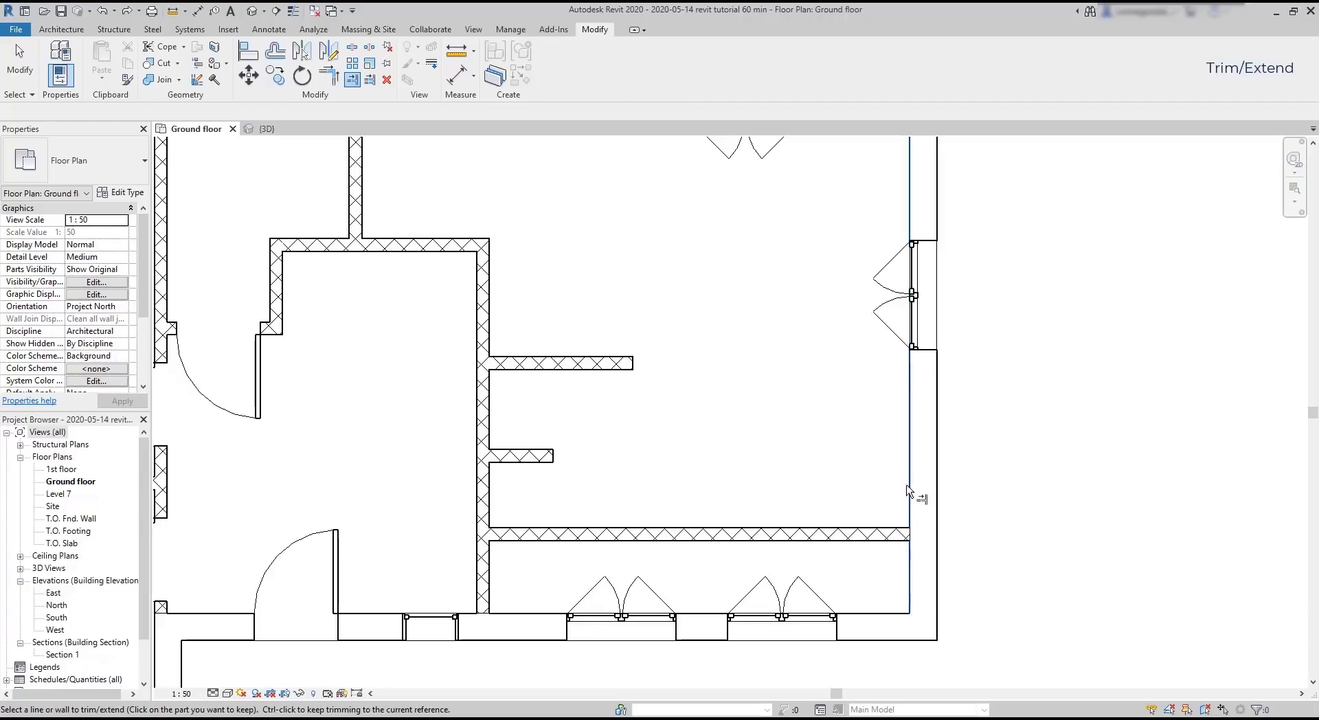
left_click(556, 459)
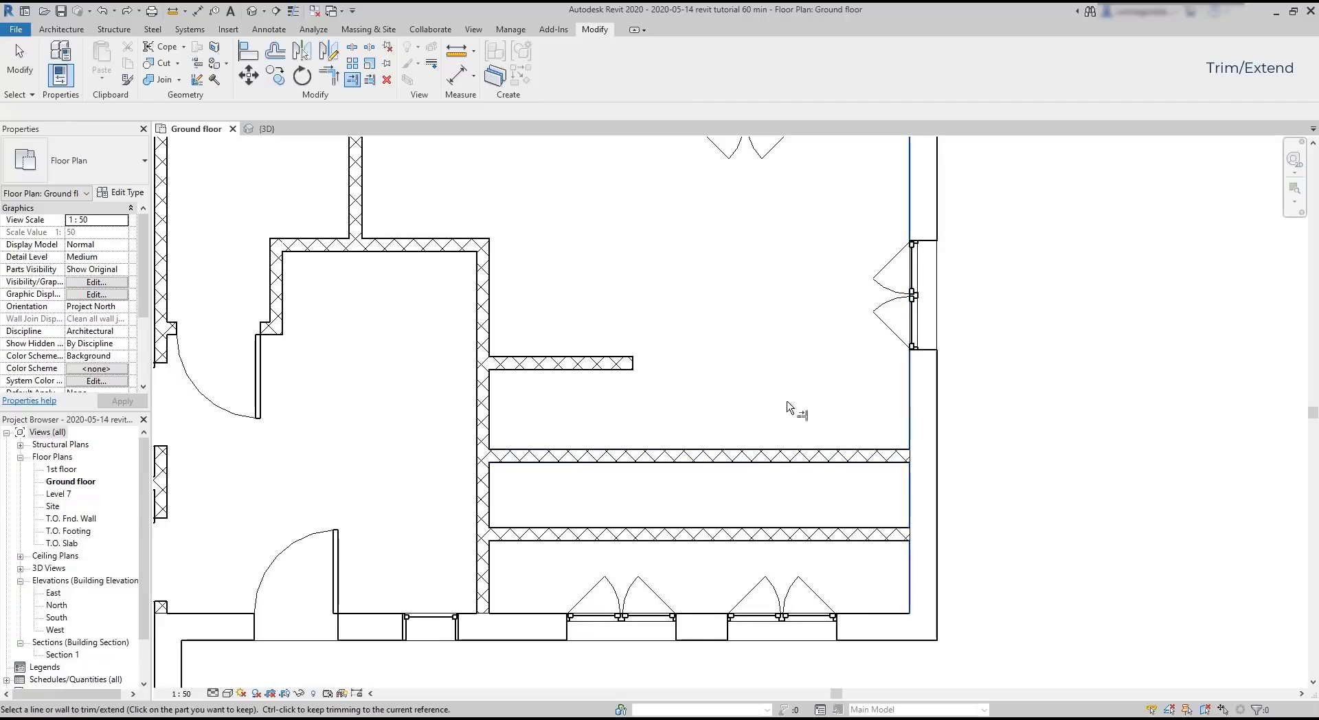
left_click(634, 364)
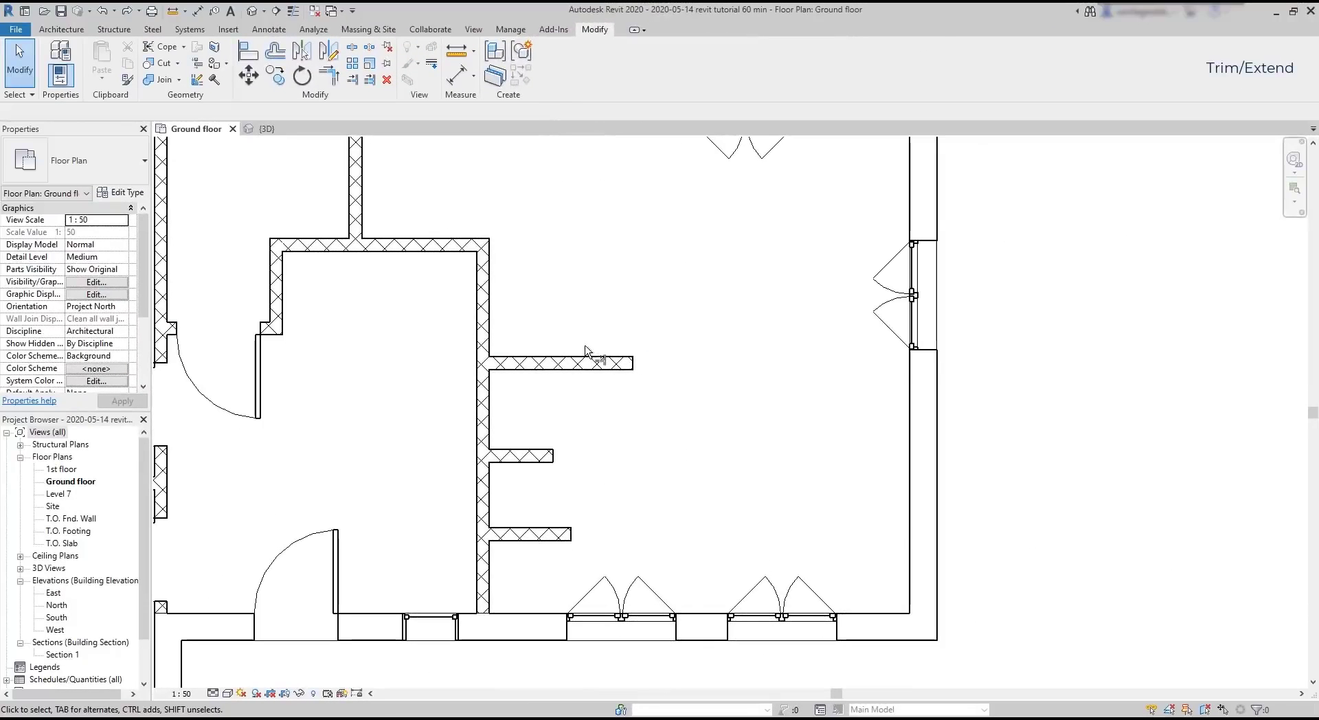
- Extend the three short horizontal wall stubs to the inner face of the facing exterior wall in one pass with Trim/Extend Multiple Elements
left_click(369, 81)
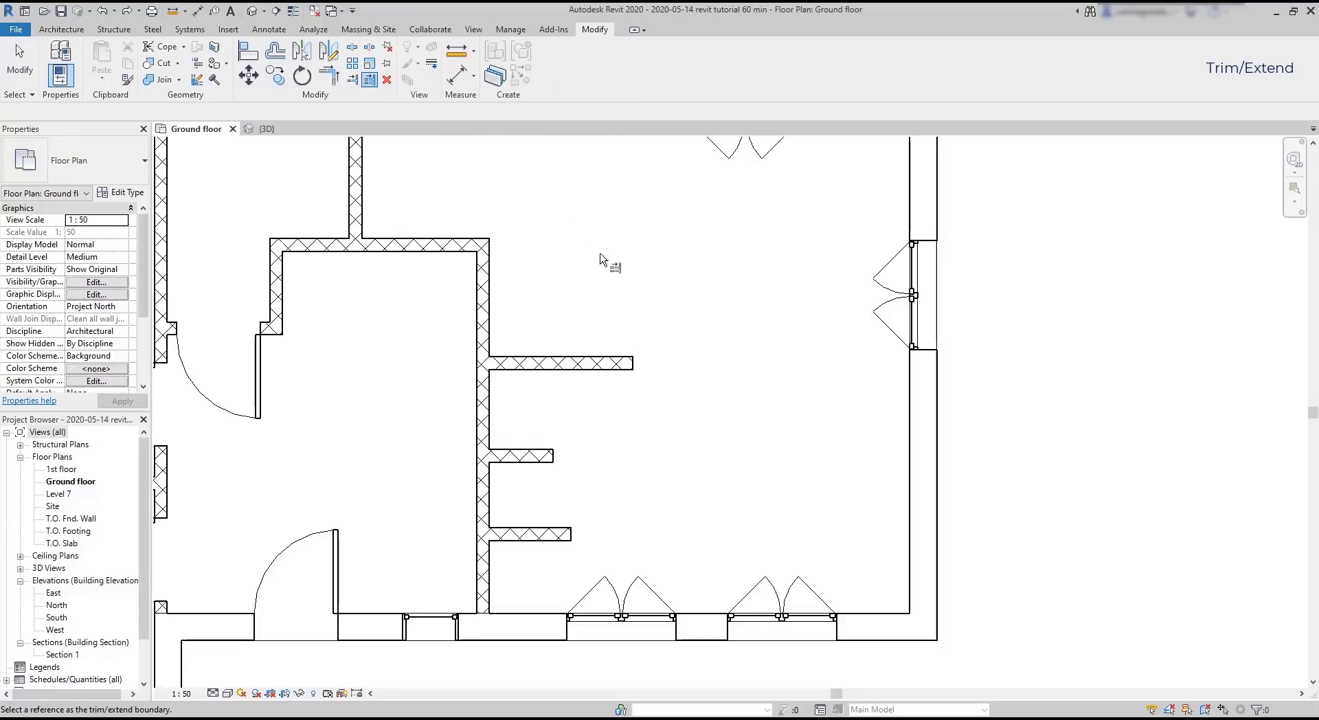
left_click(908, 495)
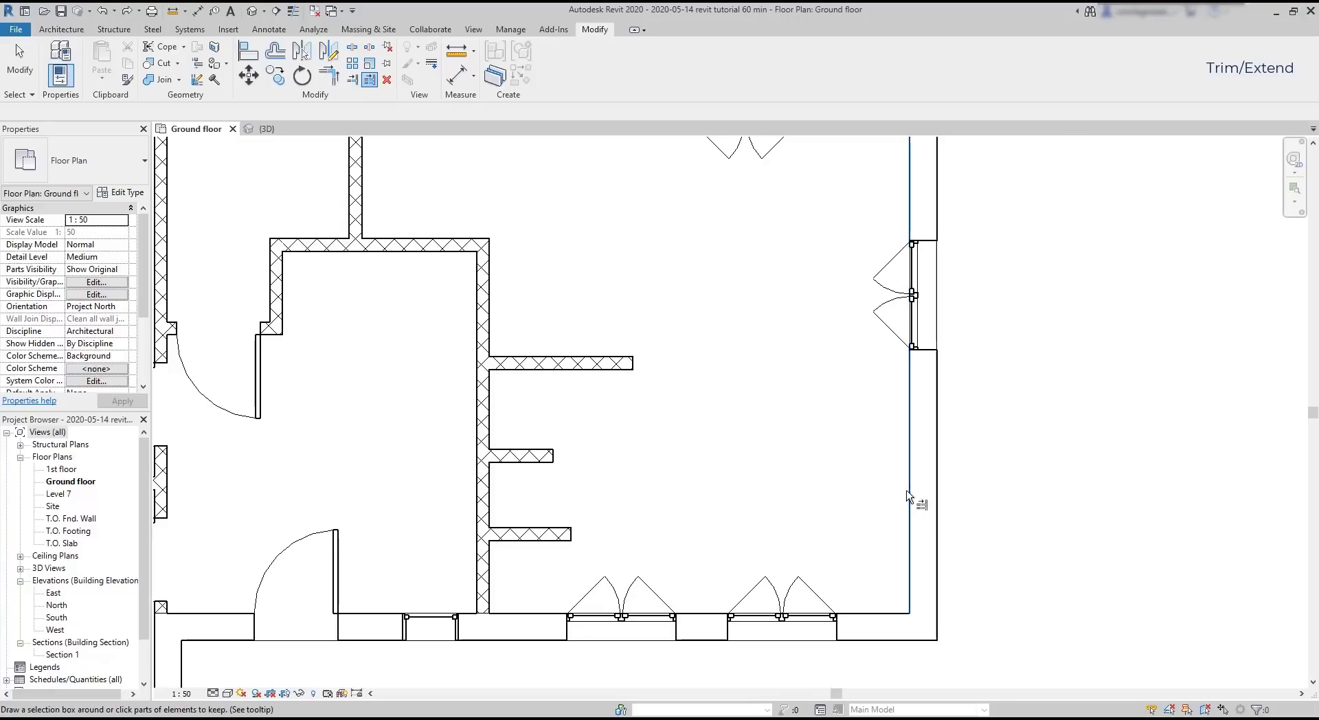
left_click(574, 536)
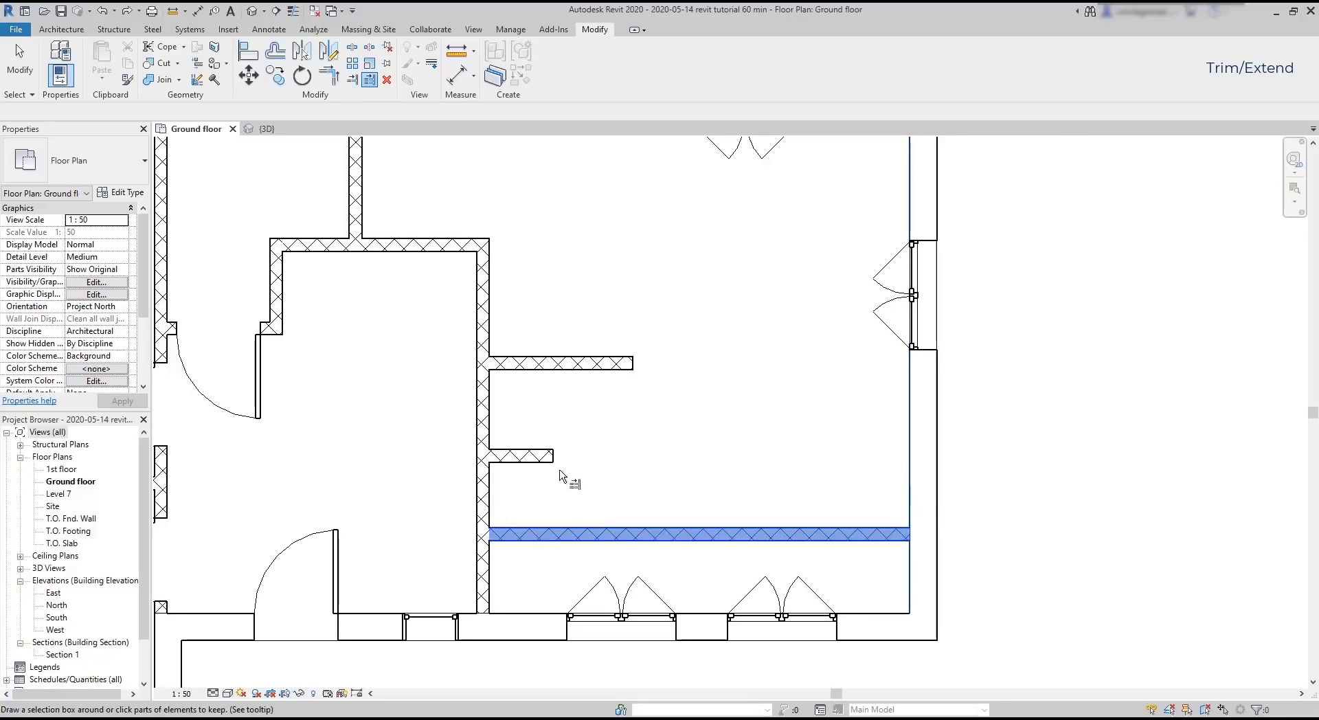
left_click(560, 459)
left_click(635, 368)
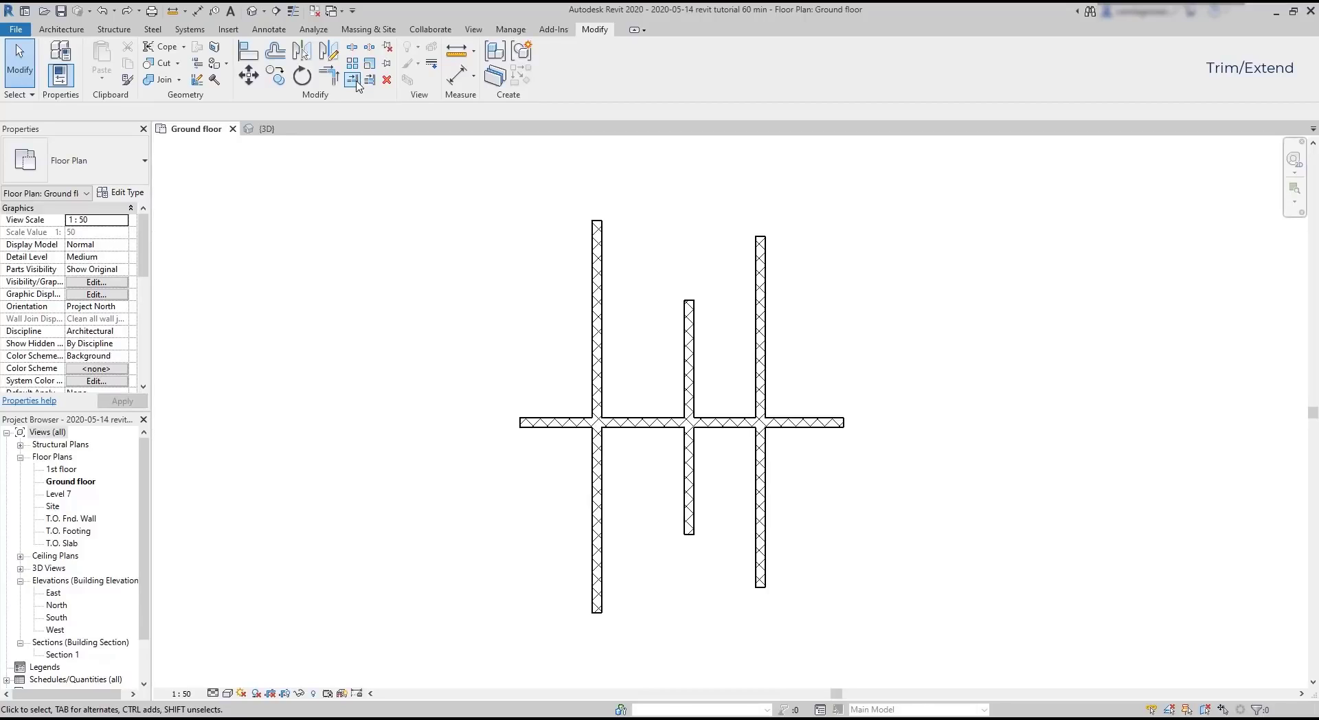
- Trim the rightmost and middle vertical walls one at a time to the crossing horizontal wall, keeping their lower parts
left_click(355, 82)
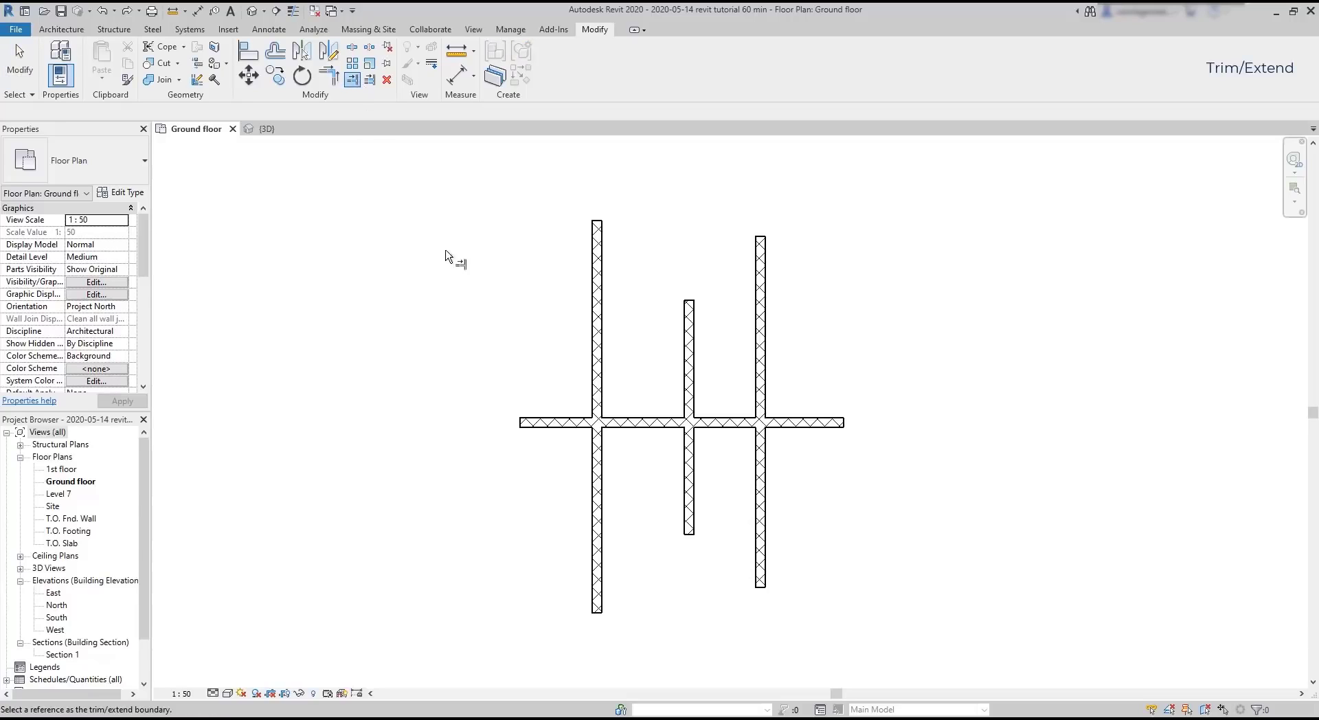
left_click(642, 422)
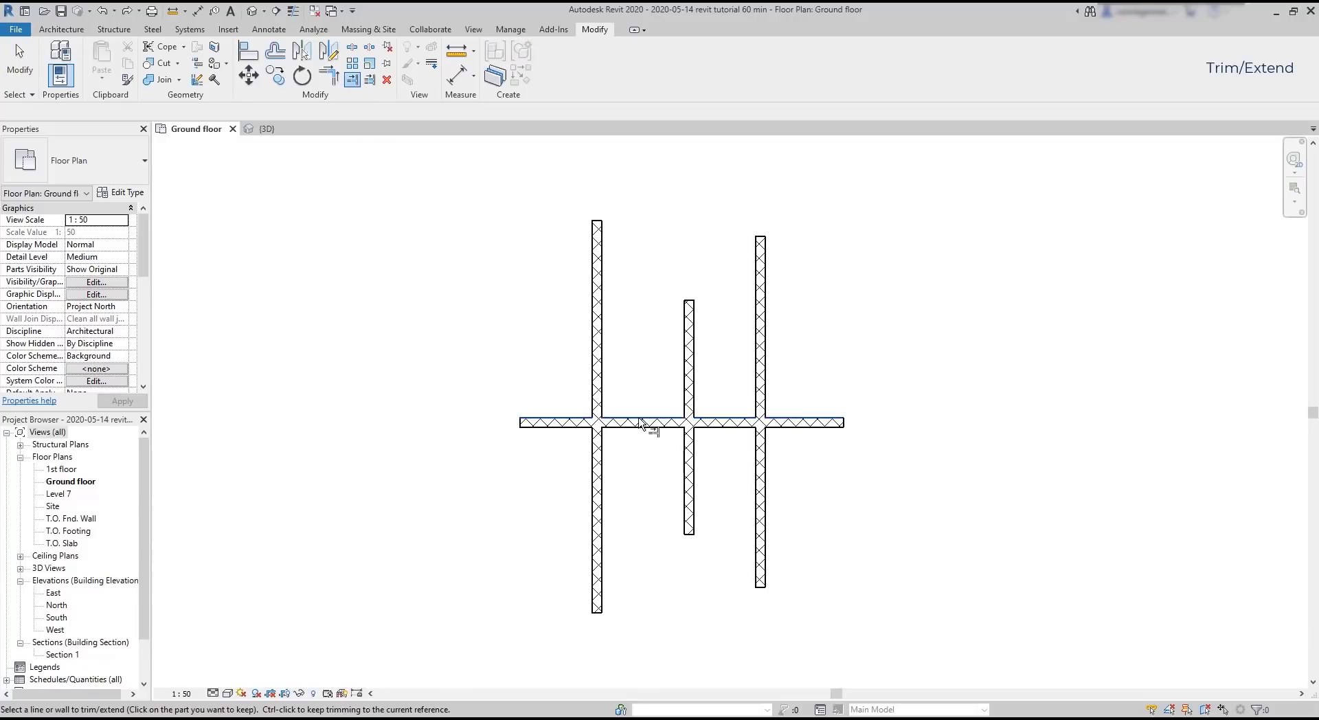
left_click(760, 475)
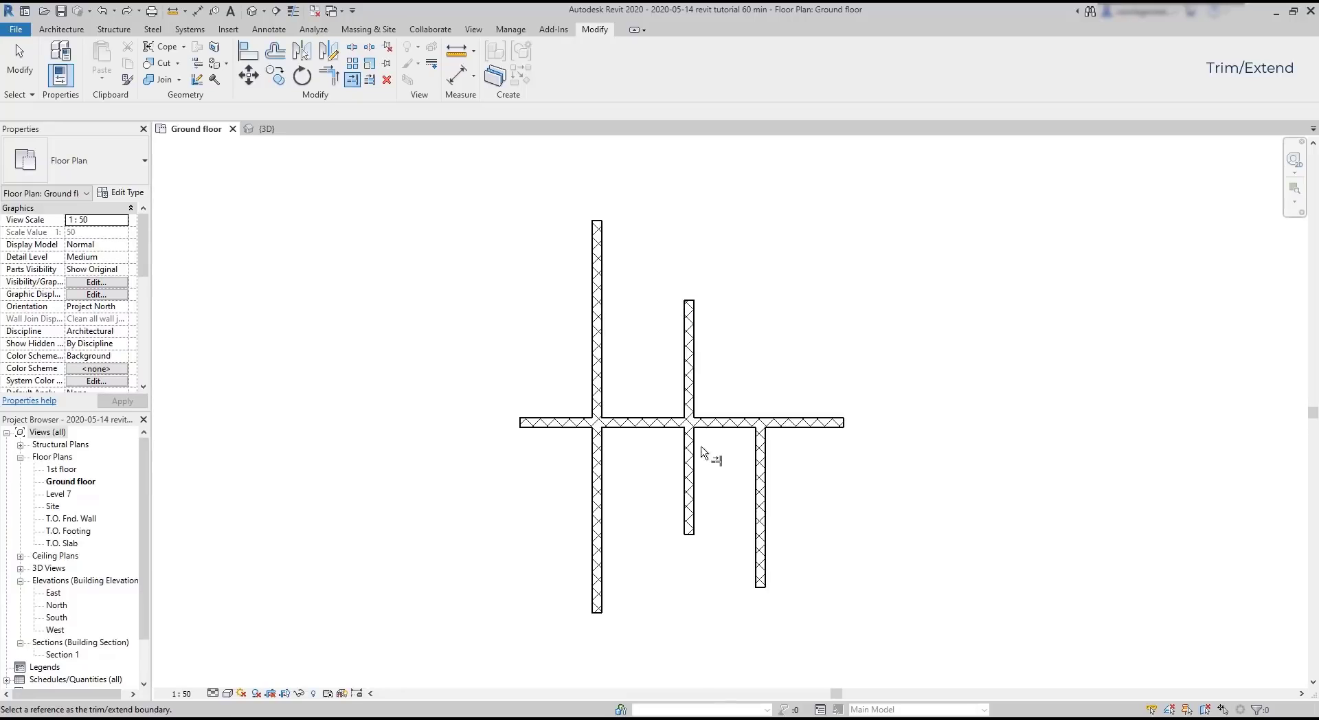
left_click(659, 422)
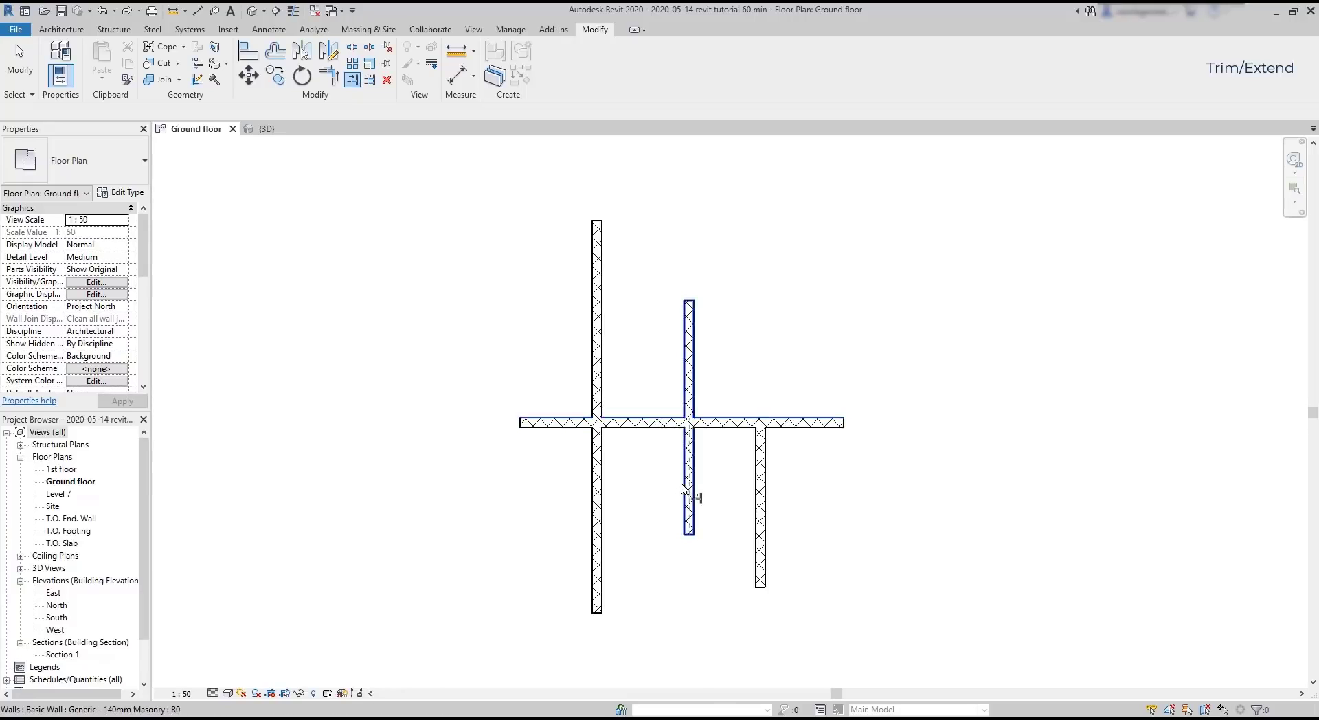
left_click(689, 493)
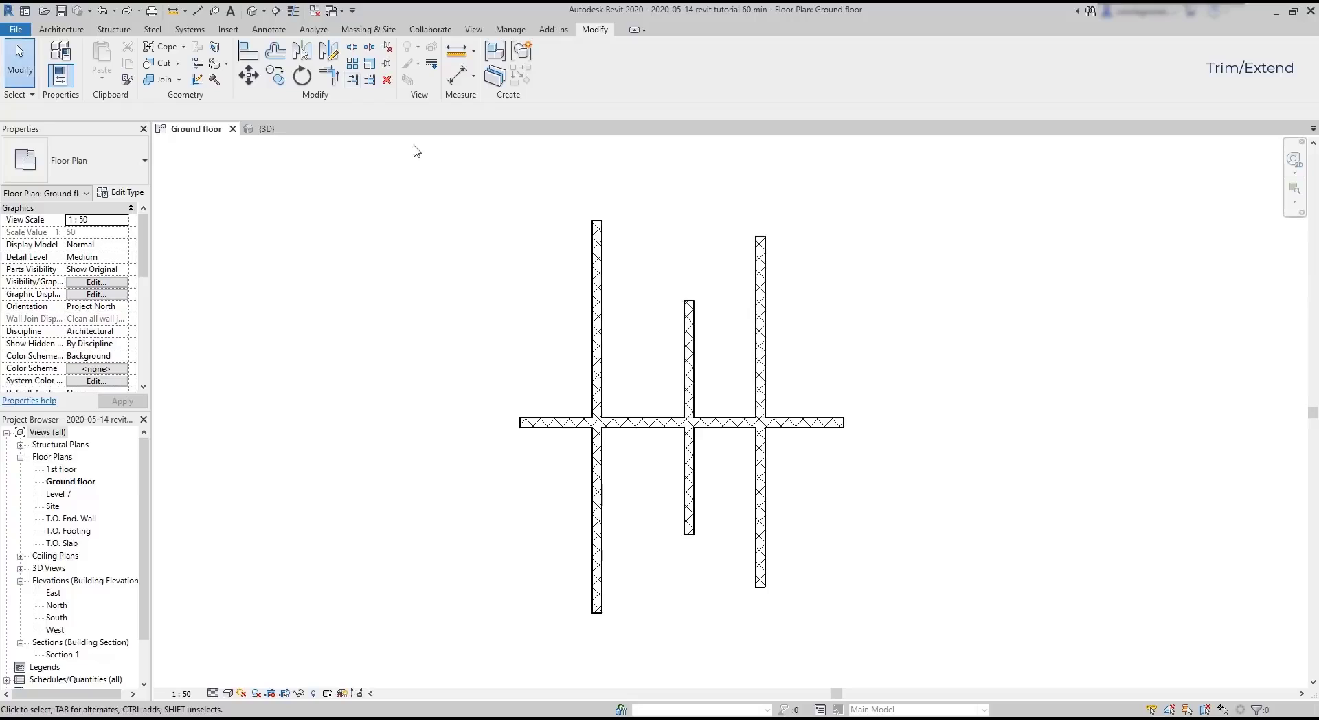
- Trim all three vertical walls to the crossing horizontal wall with Trim/Extend Multiple Elements, keeping their upper parts
left_click(370, 79)
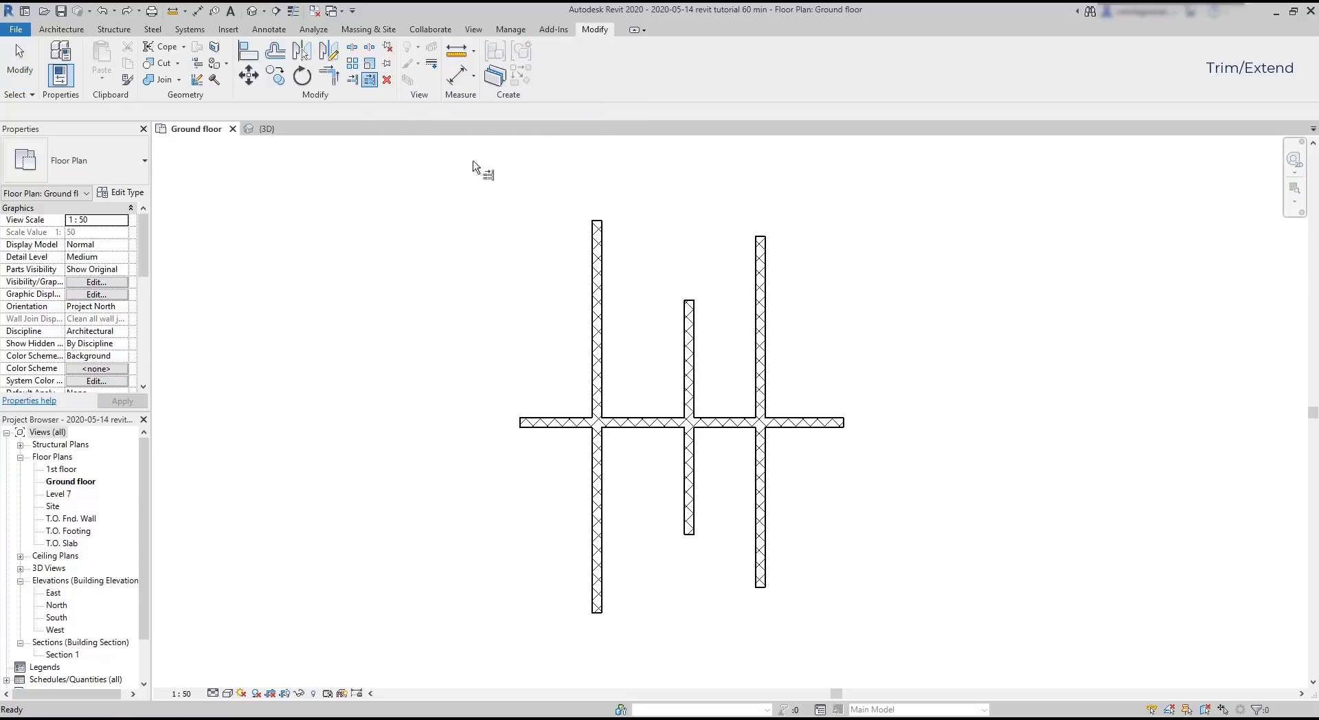
left_click(635, 428)
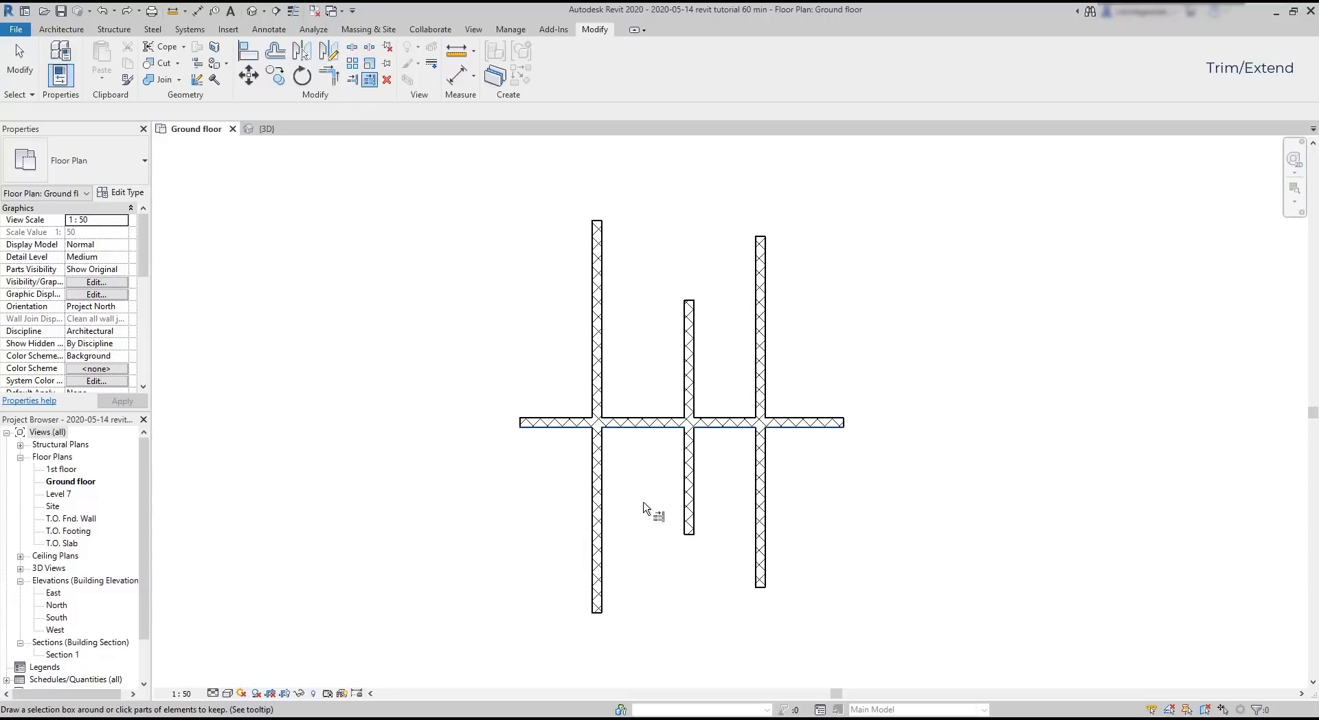
left_click(598, 391)
left_click(689, 353)
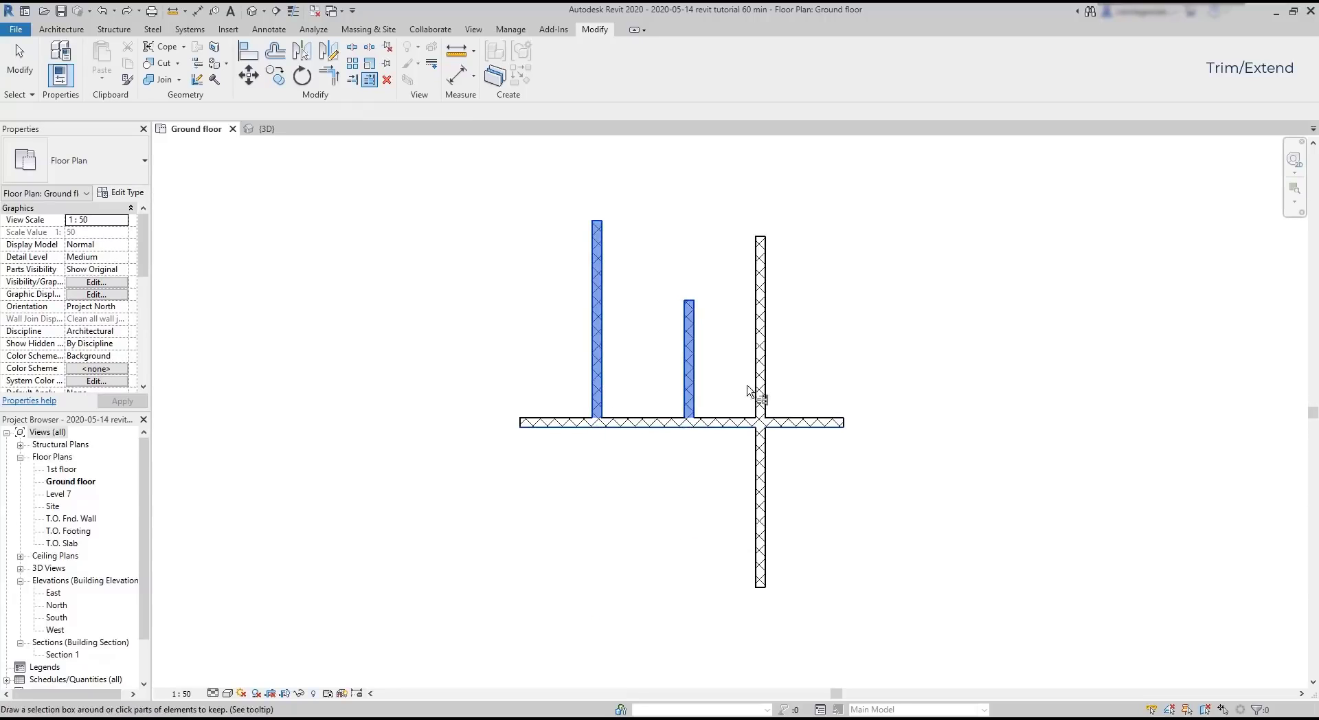
left_click(760, 319)
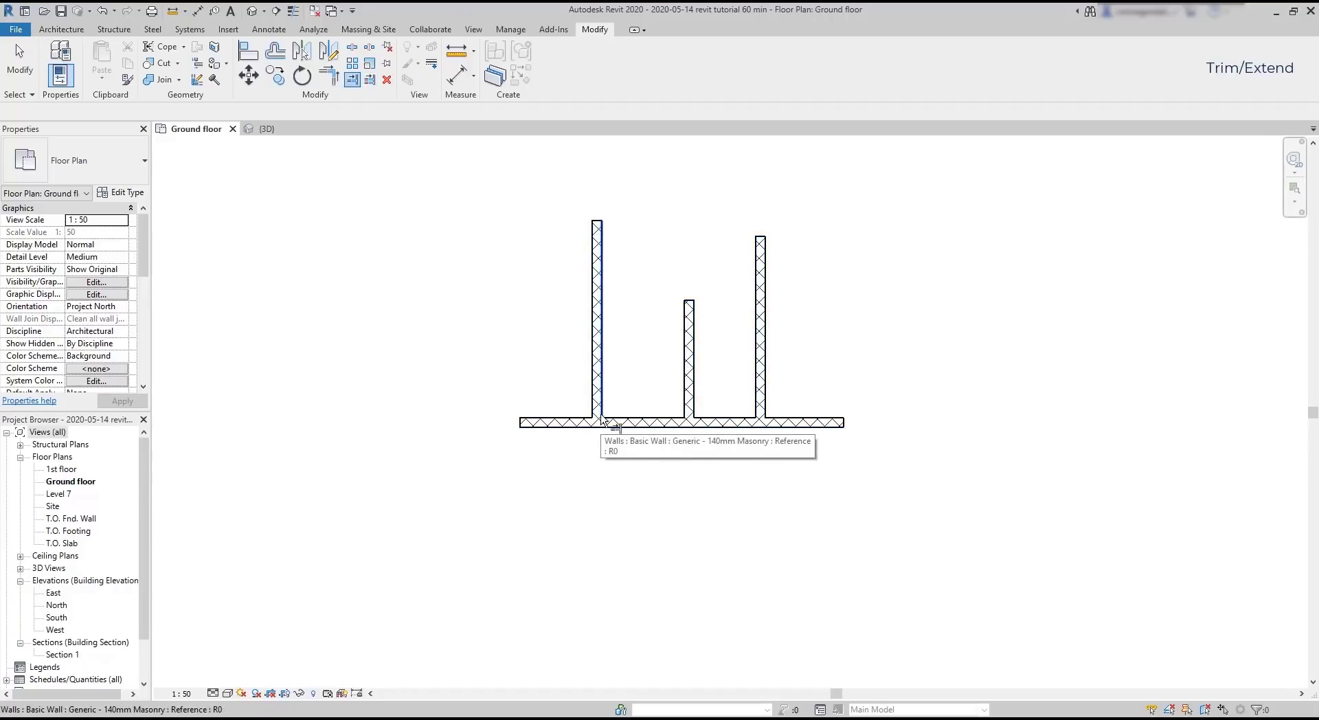
- Try to trim the horizontal wall to the inner face of the leftmost vertical wall, keeping its short outer end
left_click(601, 420)
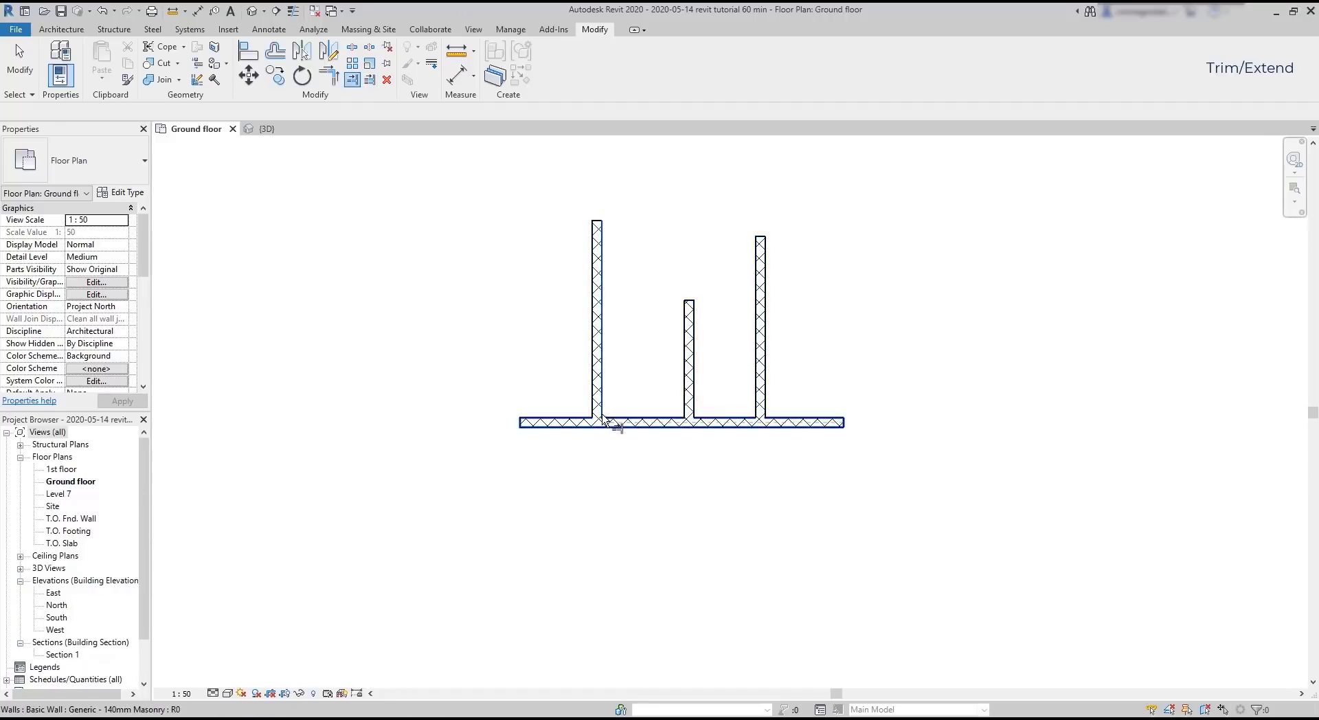
left_click(579, 423)
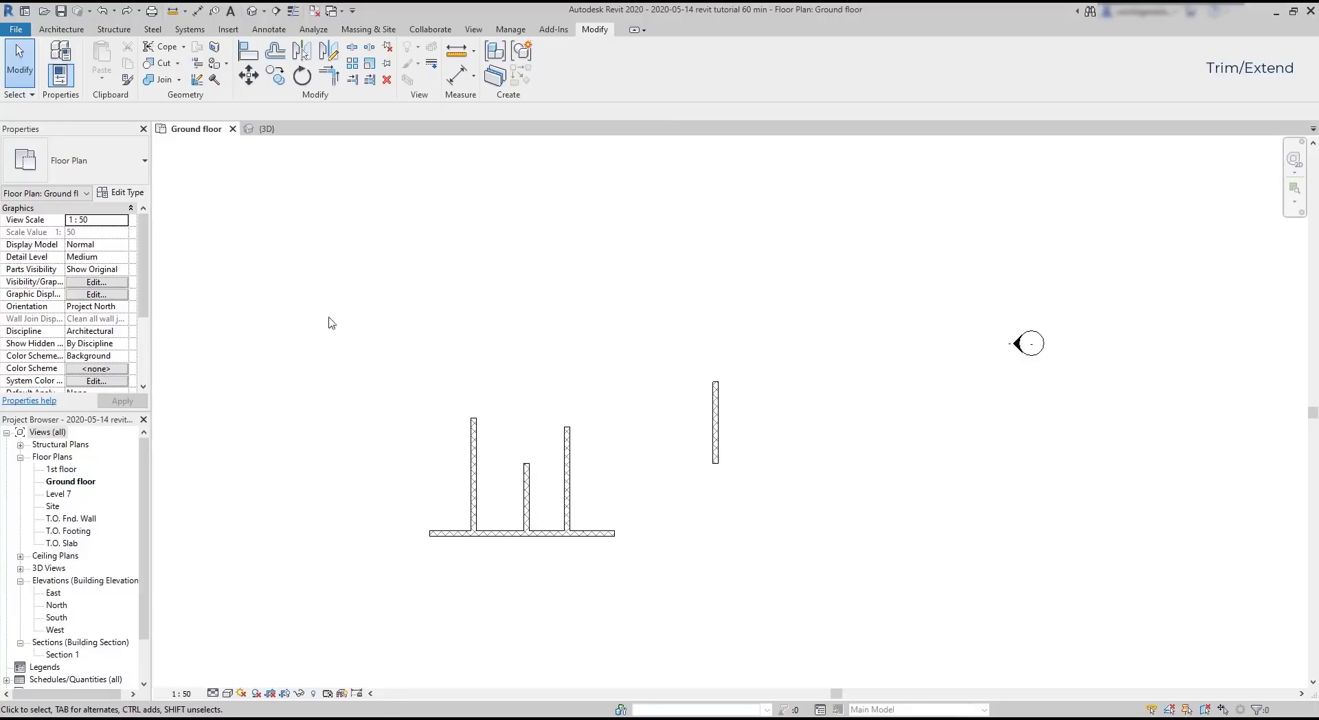
- Join the right end of the horizontal wall and the separate vertical wall into a corner with Trim/Extend to Corner
left_click(335, 78)
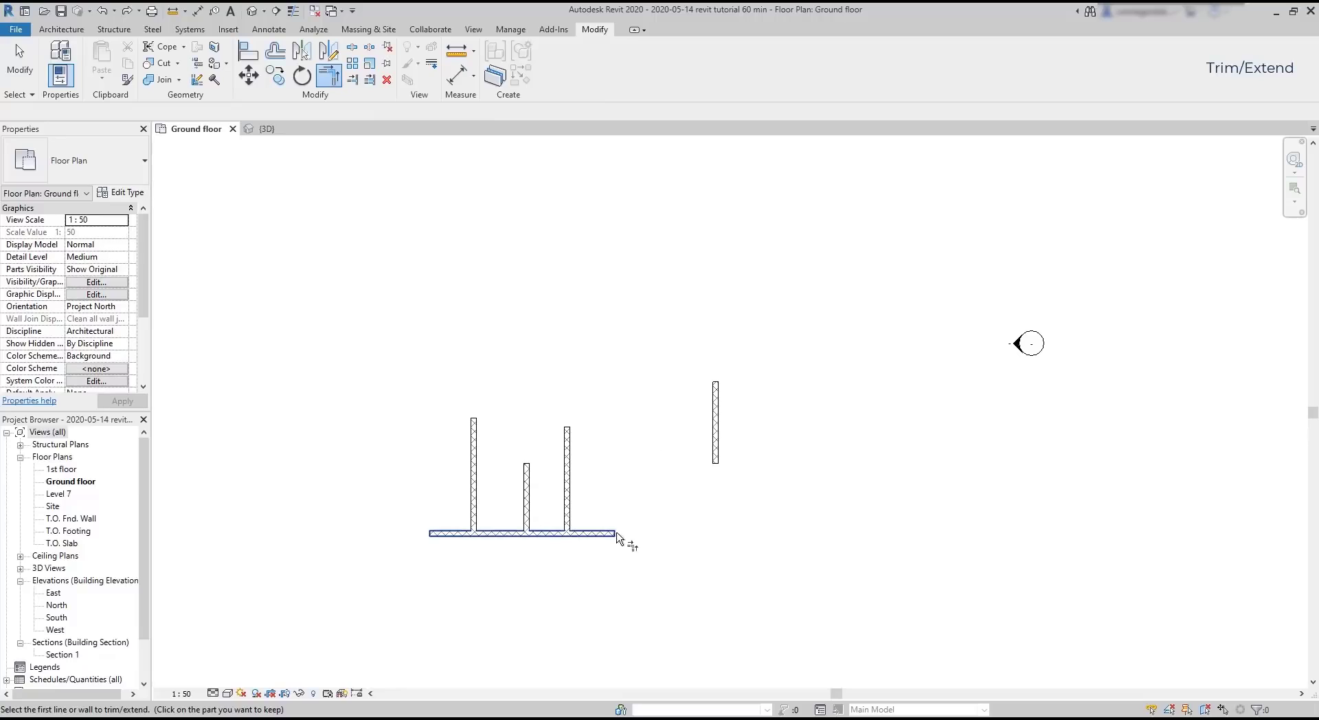
left_click(611, 533)
left_click(720, 467)
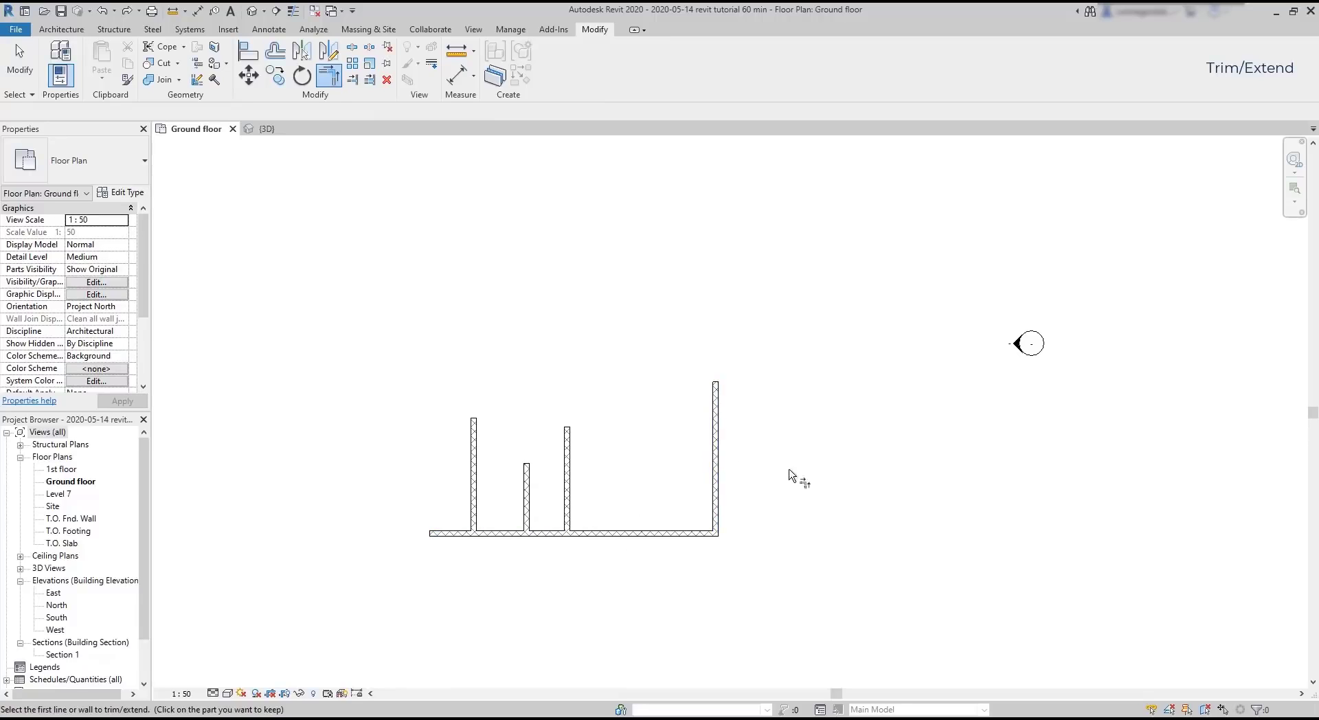
key("Escape")
key("Escape")
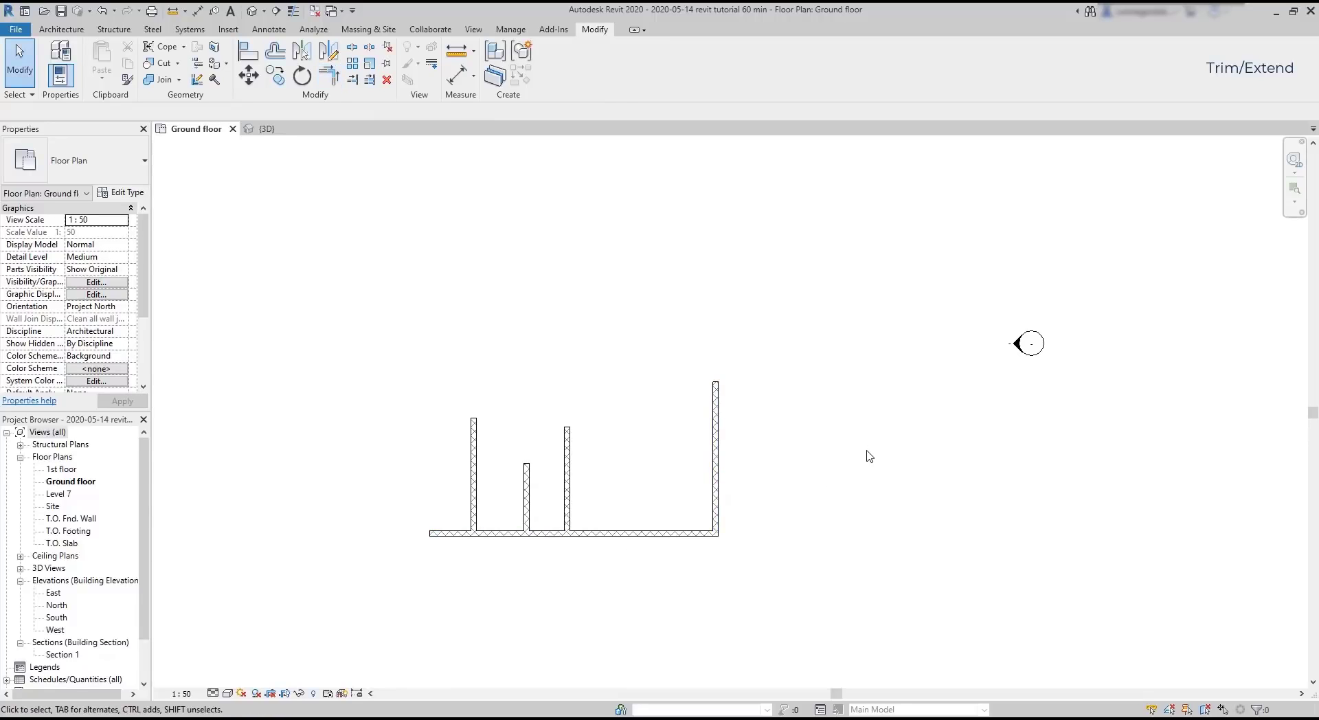
- Try to join the free-ended interior wall and the lower exterior wall of the house into a corner, and cancel the operation
scroll(865, 451, "down", 2)
scroll(302, 509, "up", 3)
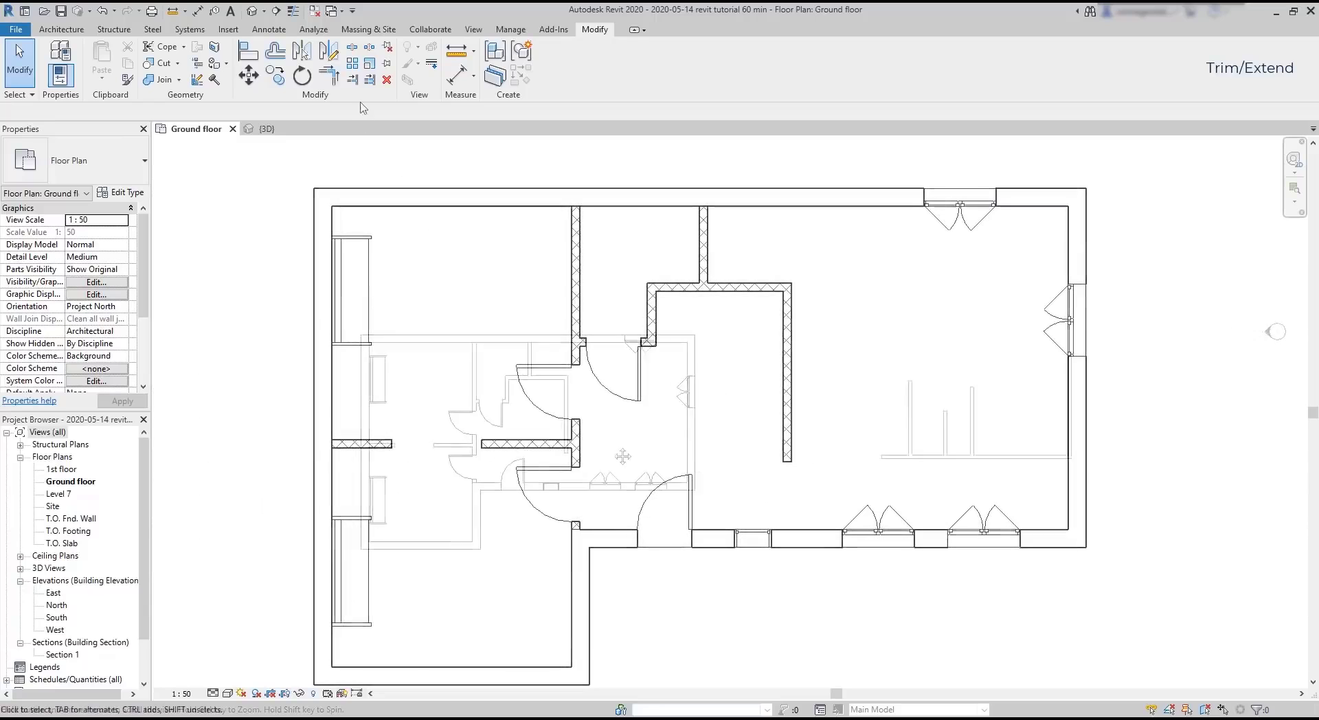
left_click(329, 74)
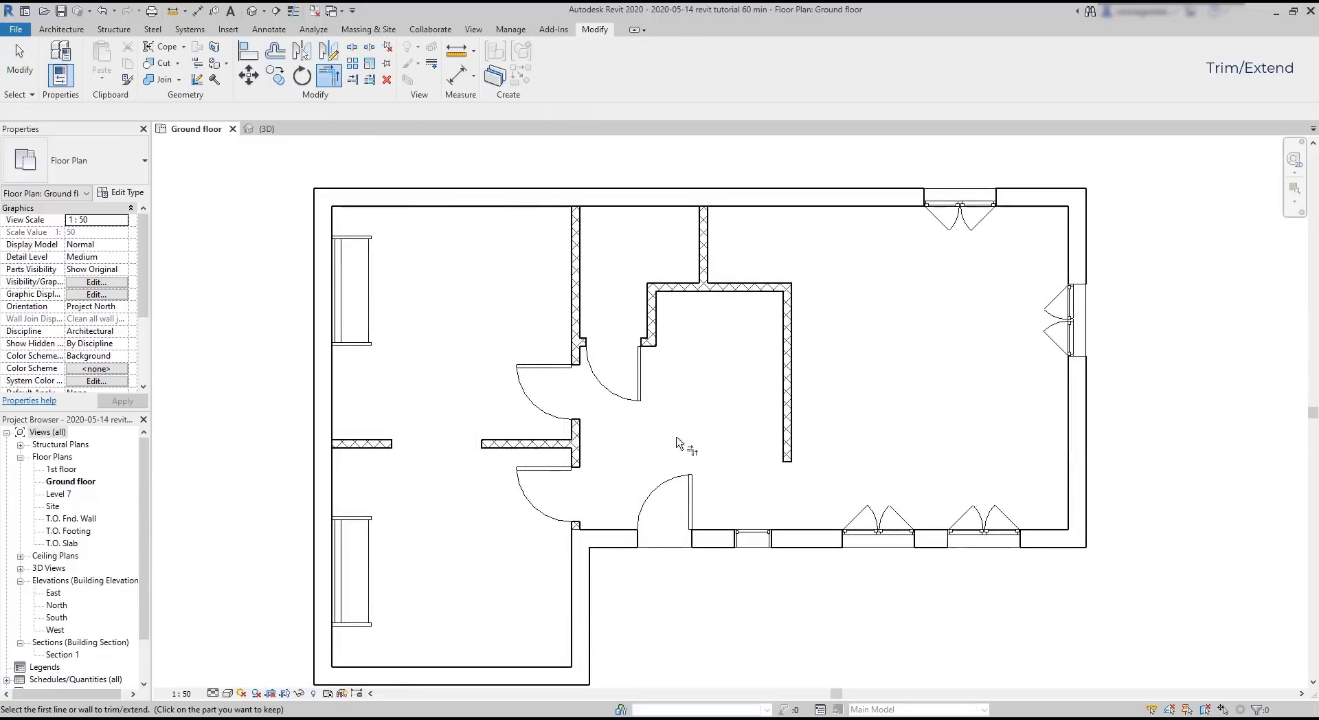
left_click(788, 452)
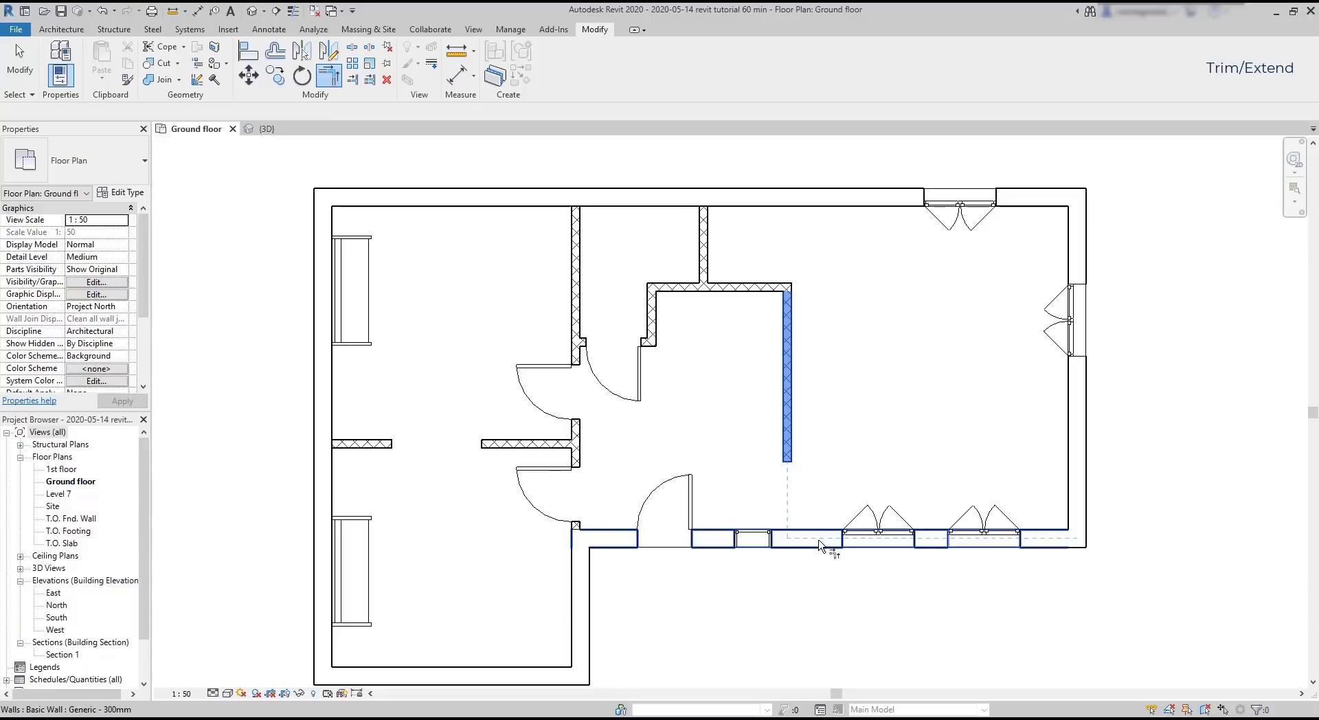
left_click(819, 545)
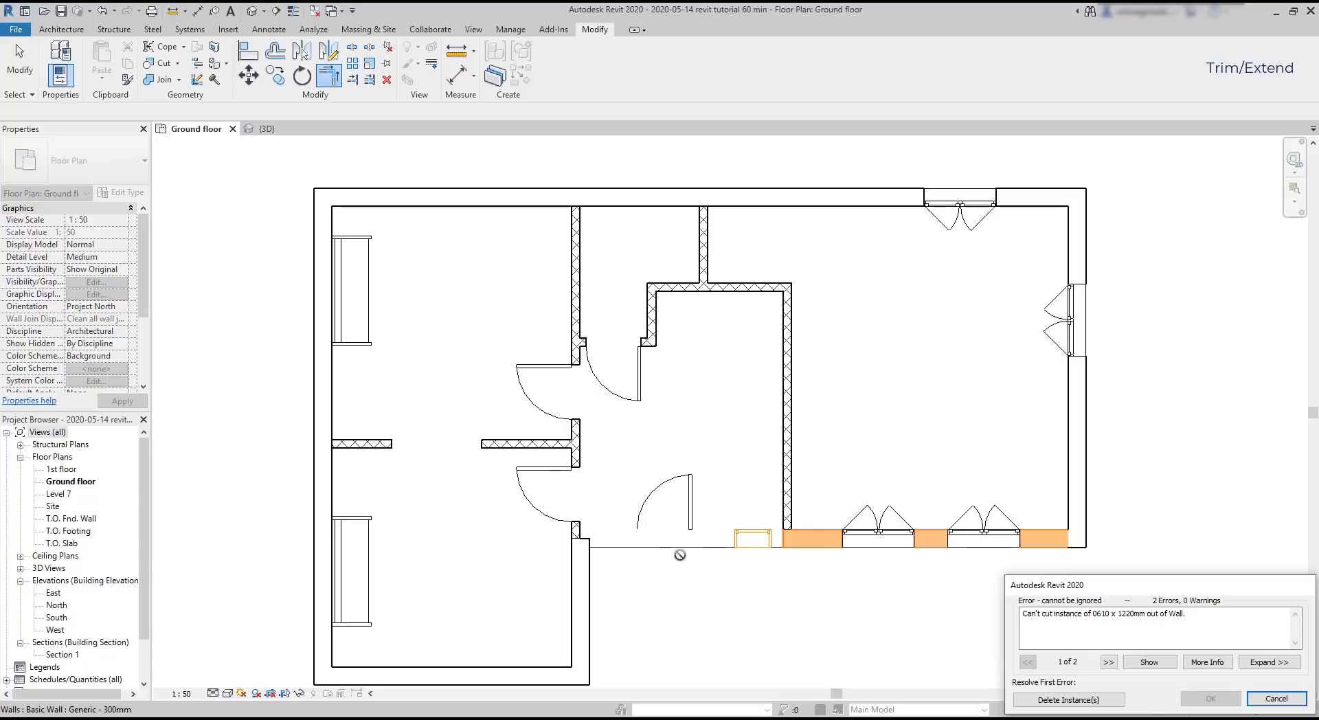
left_click(1294, 703)
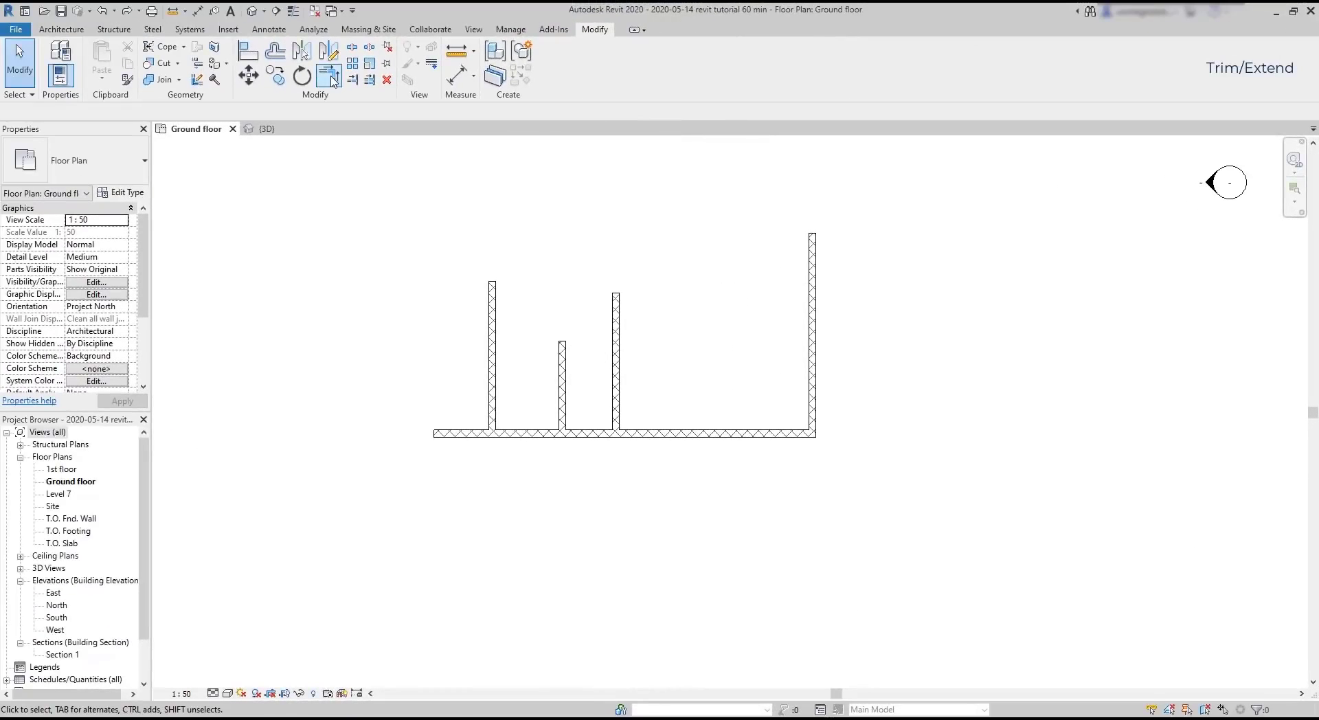
- Trim the horizontal practice wall and its leftmost vertical wall into a corner, removing the overhanging end
left_click(329, 76)
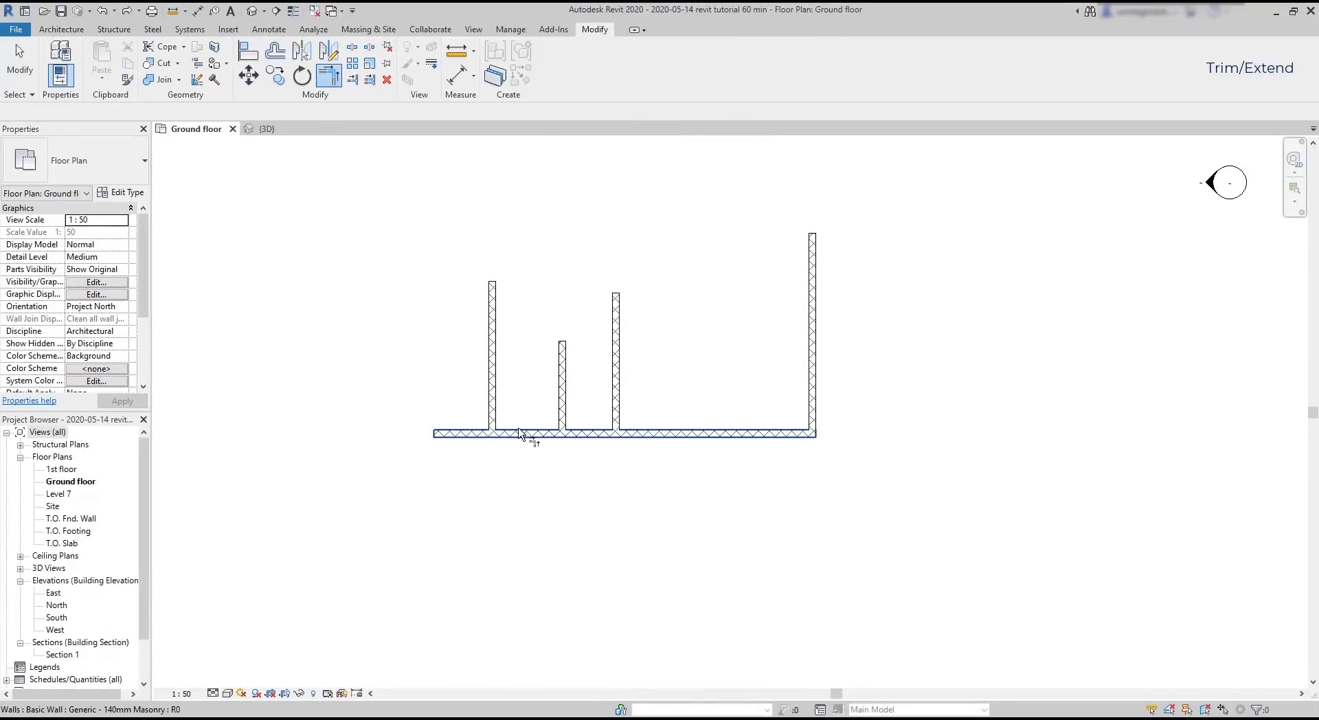
left_click(525, 433)
left_click(496, 403)
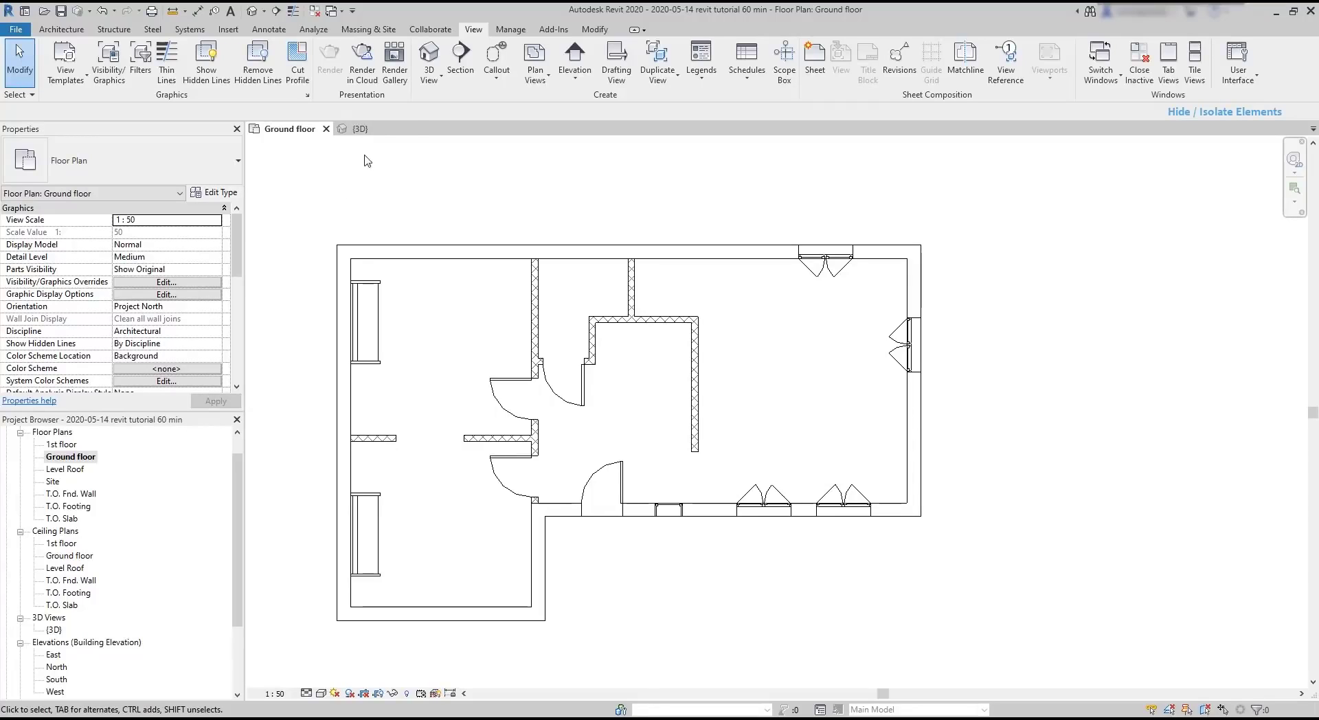
- In the 3D view, temporarily hide only the Generic 150mm floor slab on the 1st floor level
left_click(377, 132)
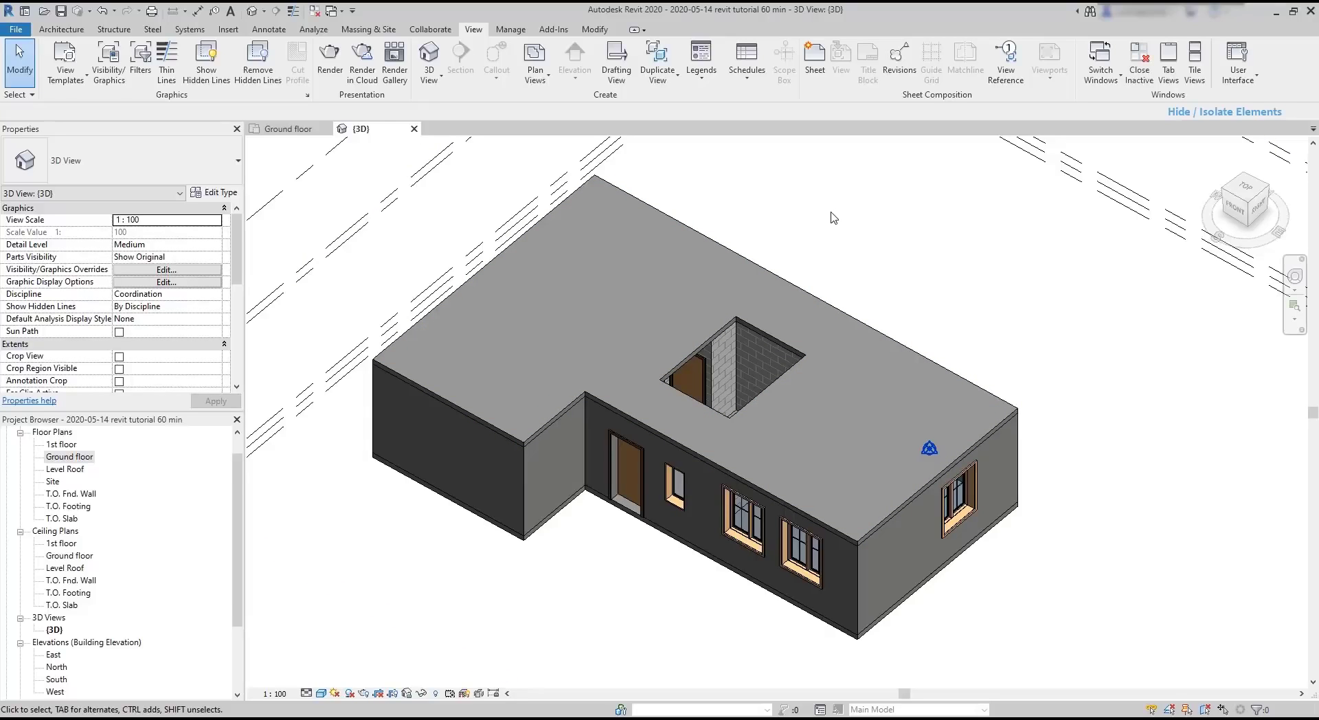
left_click(812, 301)
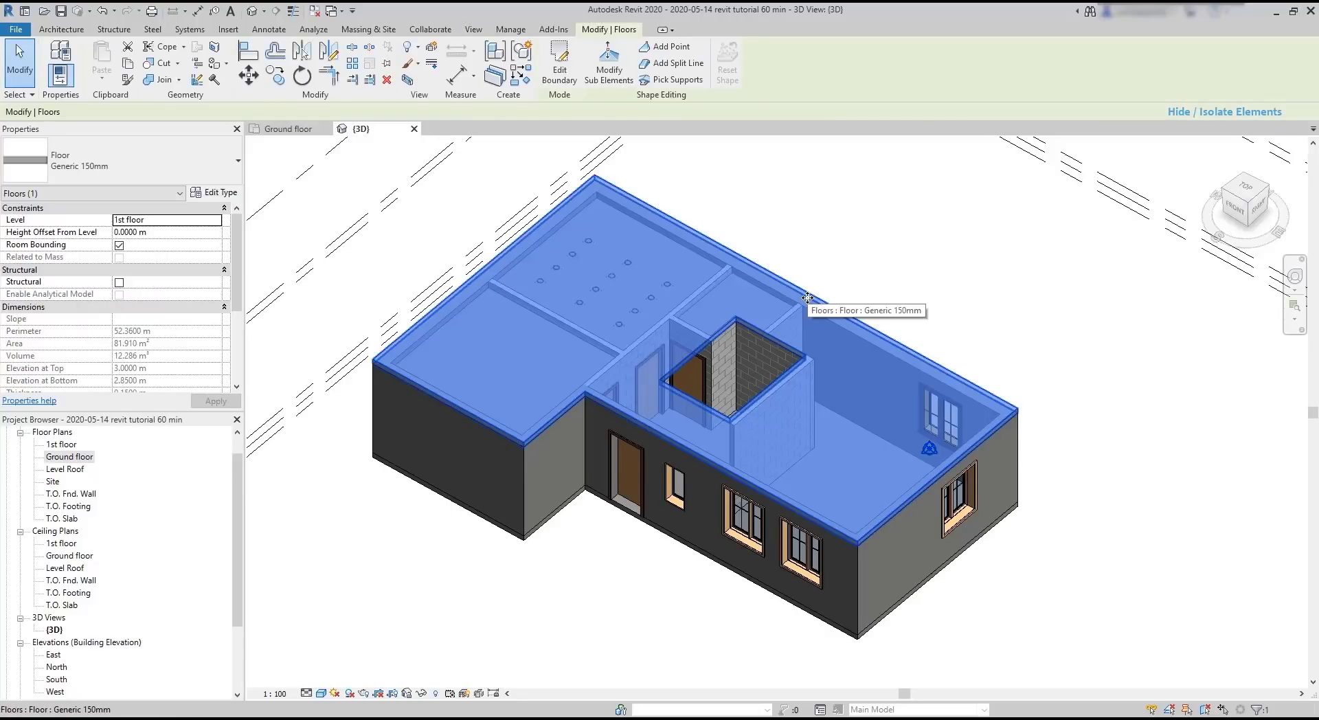
left_click(420, 693)
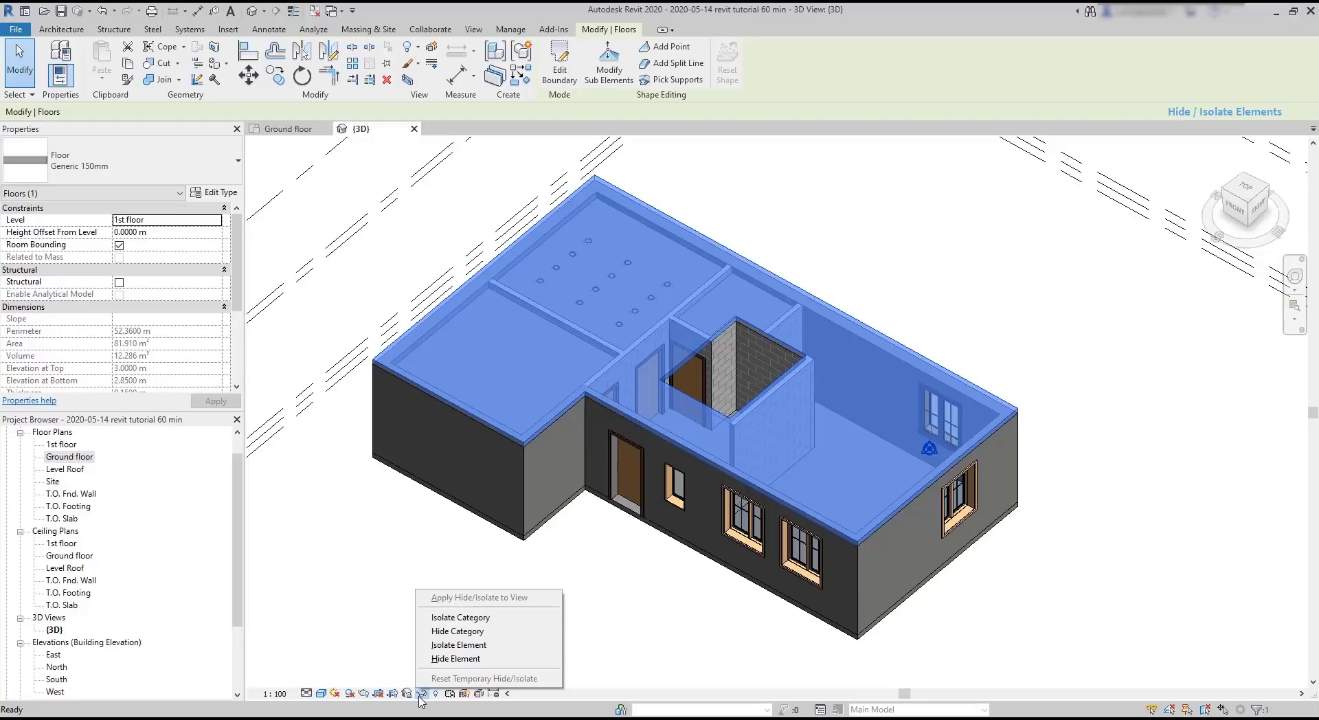
left_click(511, 661)
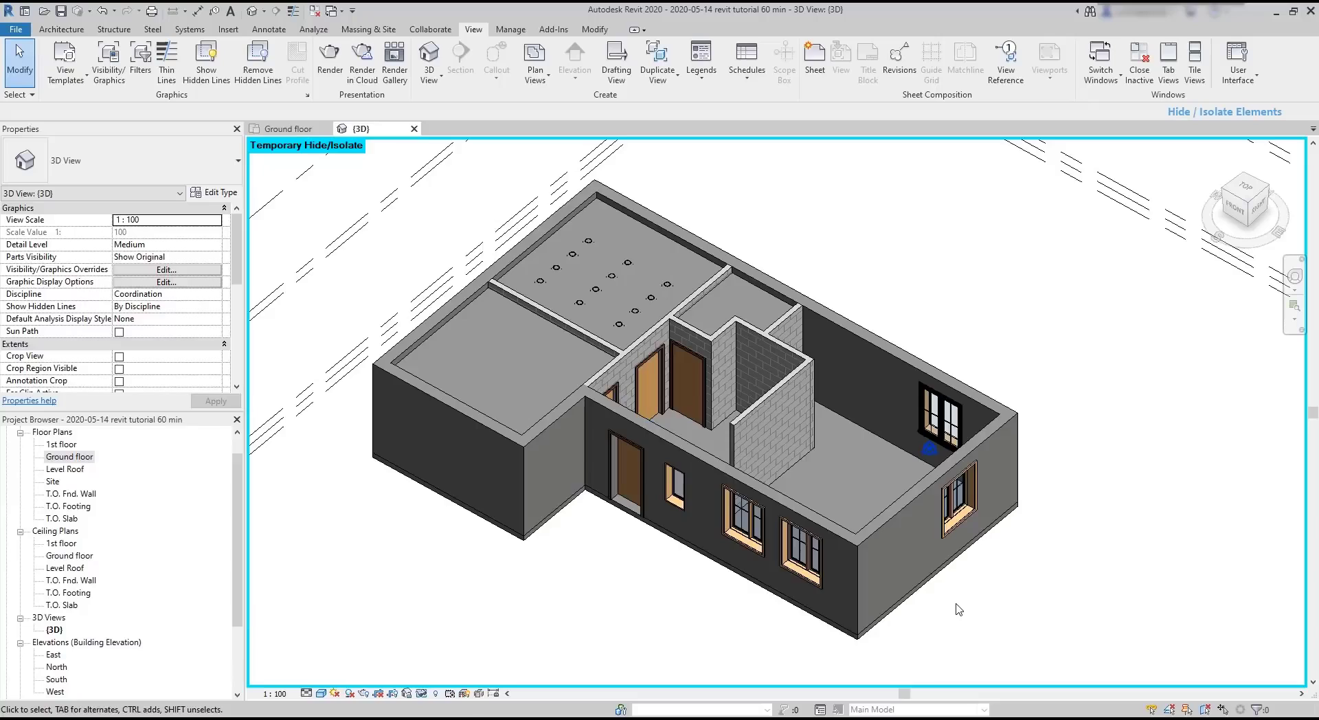
- Temporarily hide only the double casement window nearest the right-hand corner of the front exterior wall
middle_click_drag(962, 599, 933, 579)
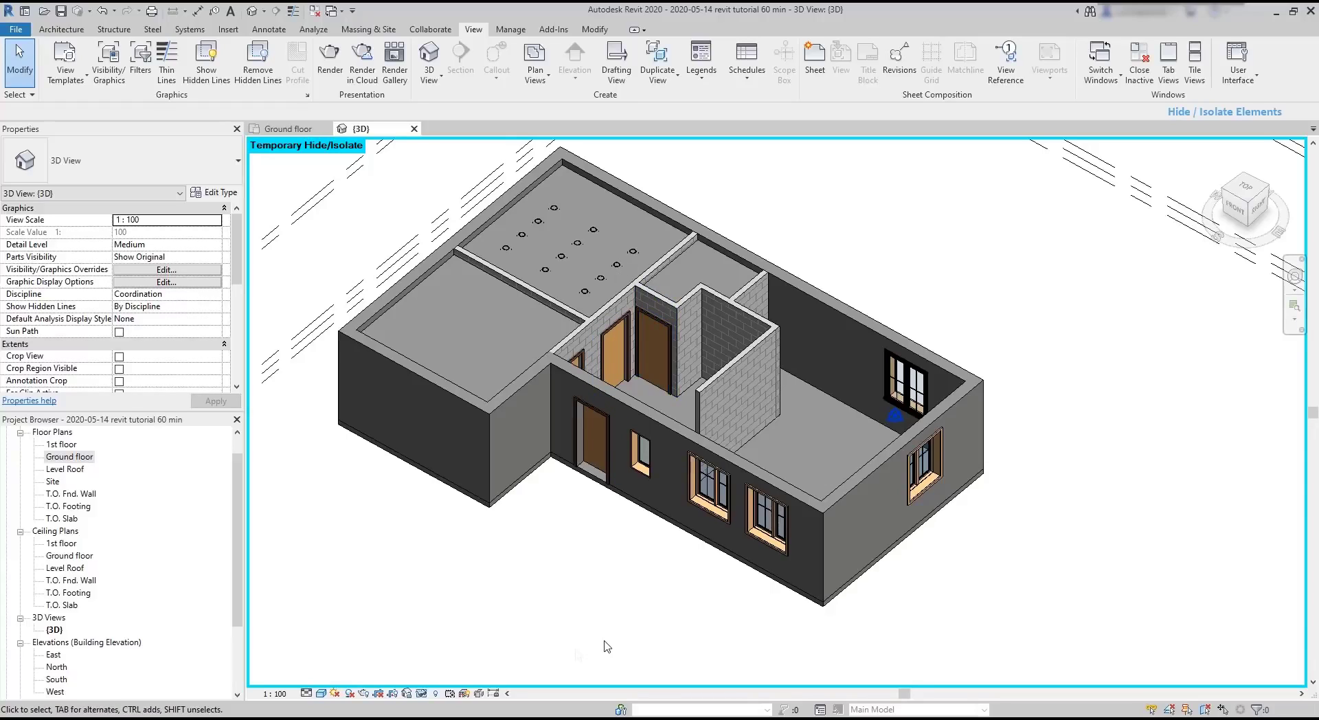
left_click(761, 541)
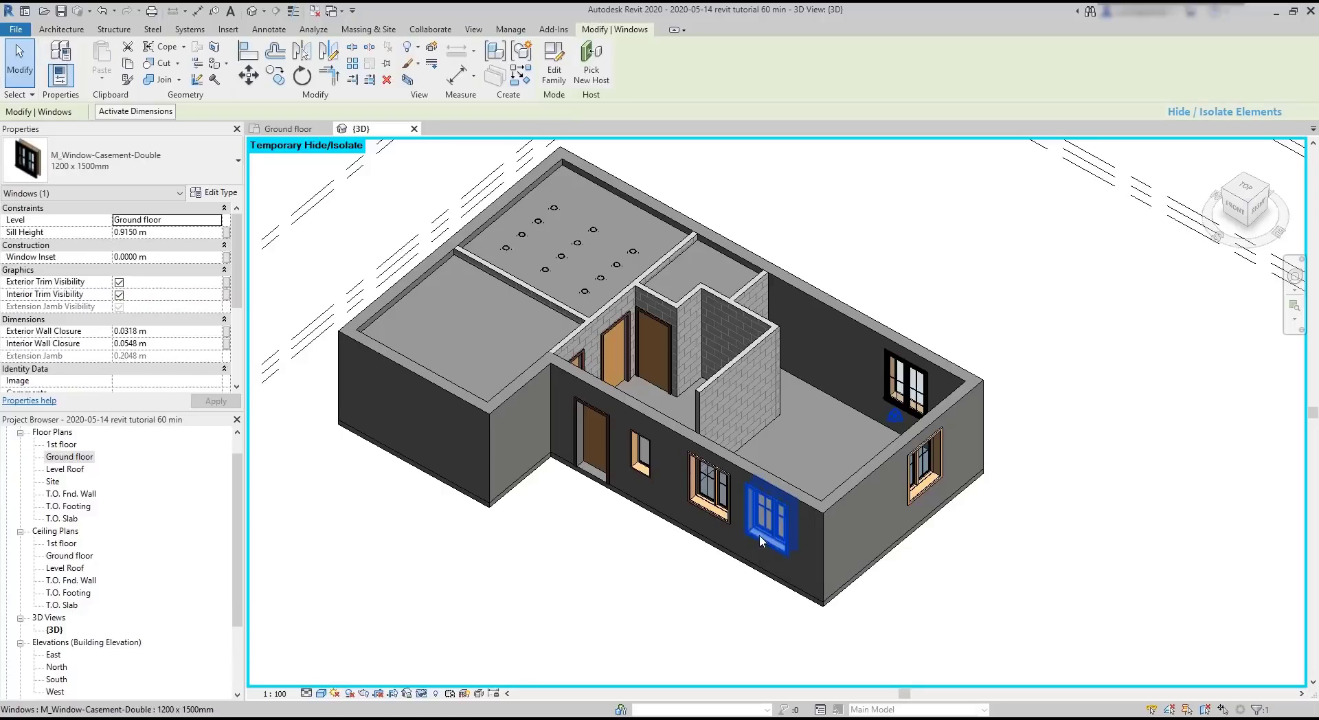
left_click(423, 695)
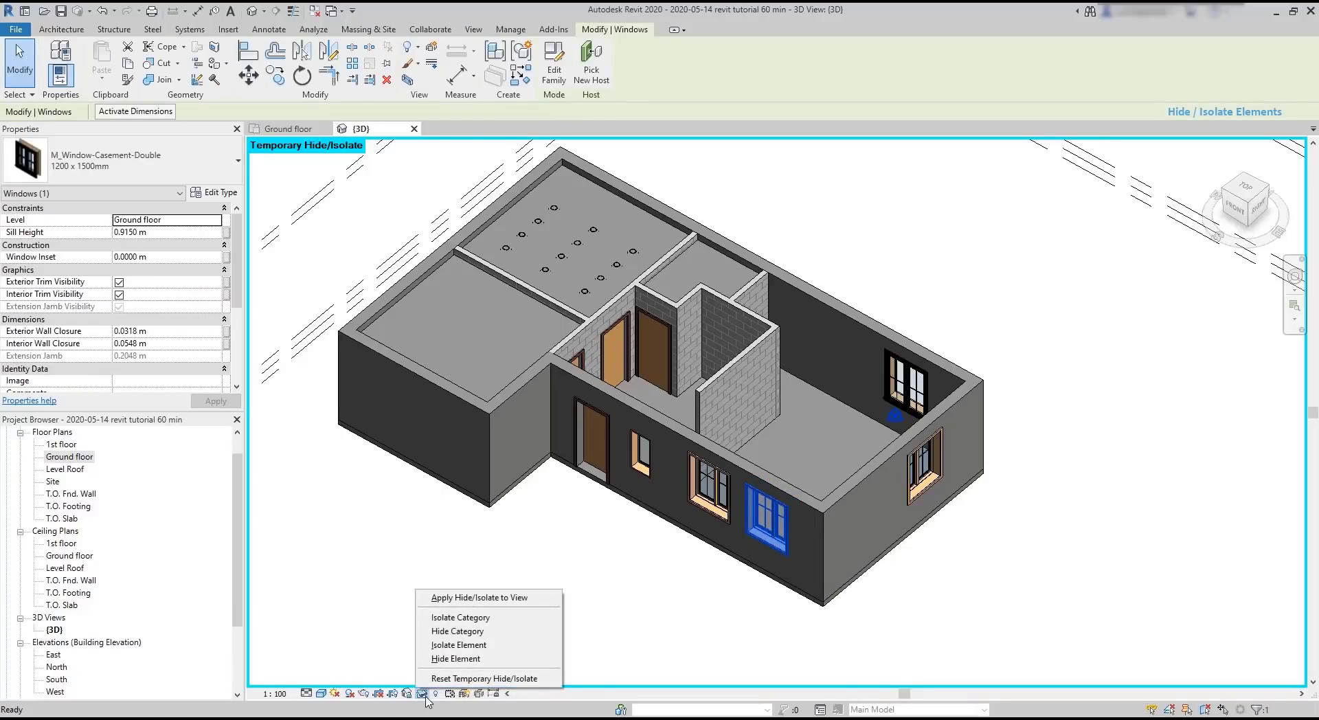
left_click(514, 659)
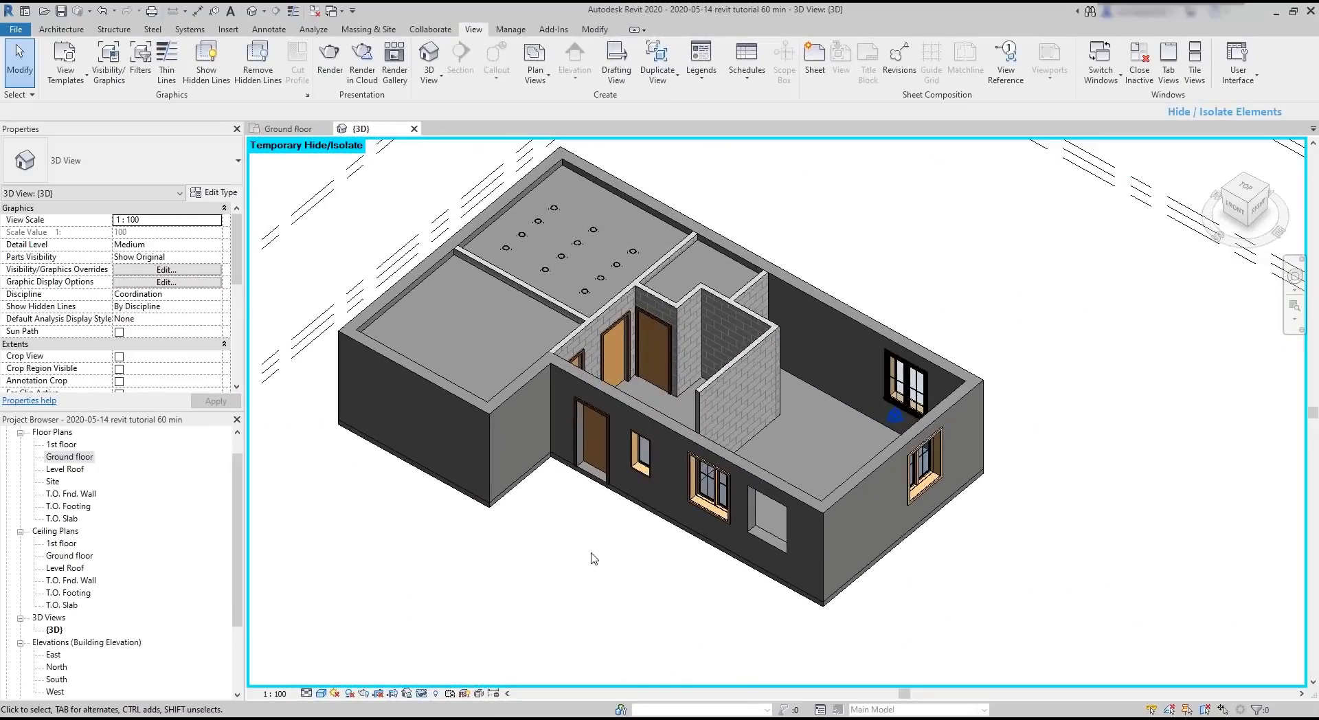
- Temporarily hide the entire door category, using the front entrance door as the reference element
left_click(611, 484)
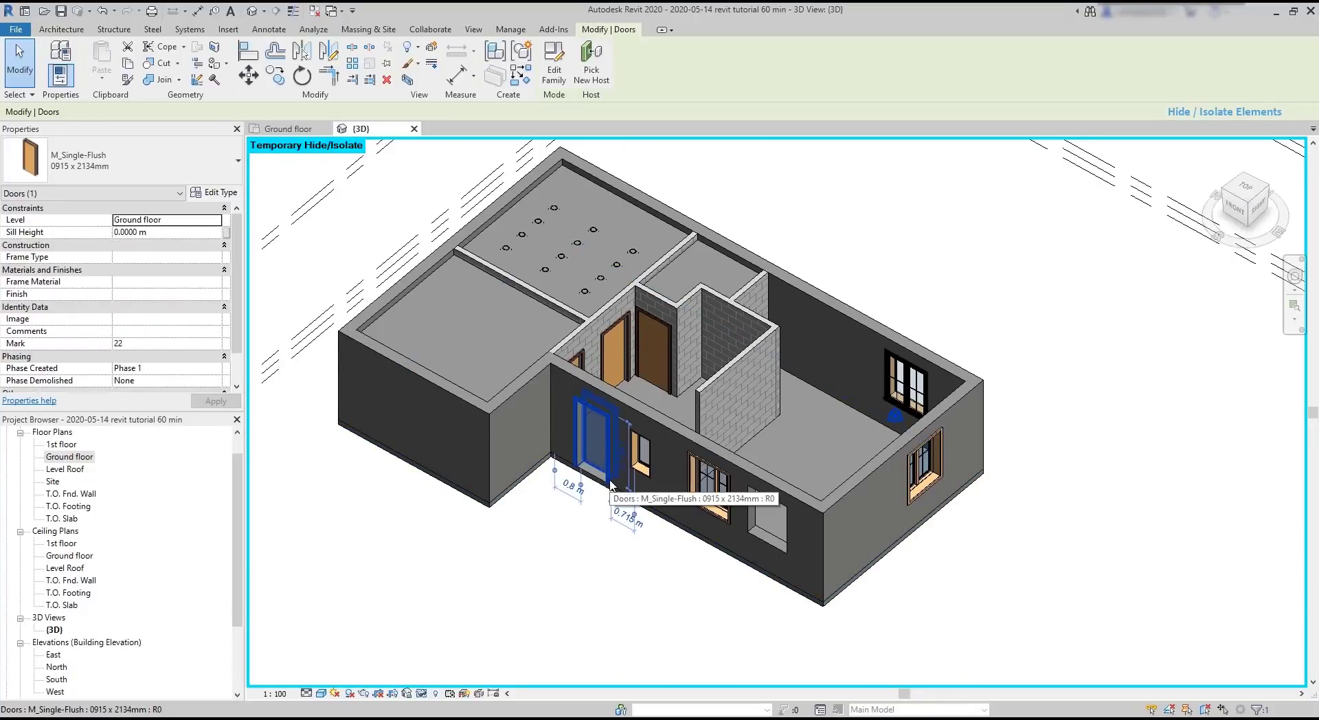
left_click(421, 695)
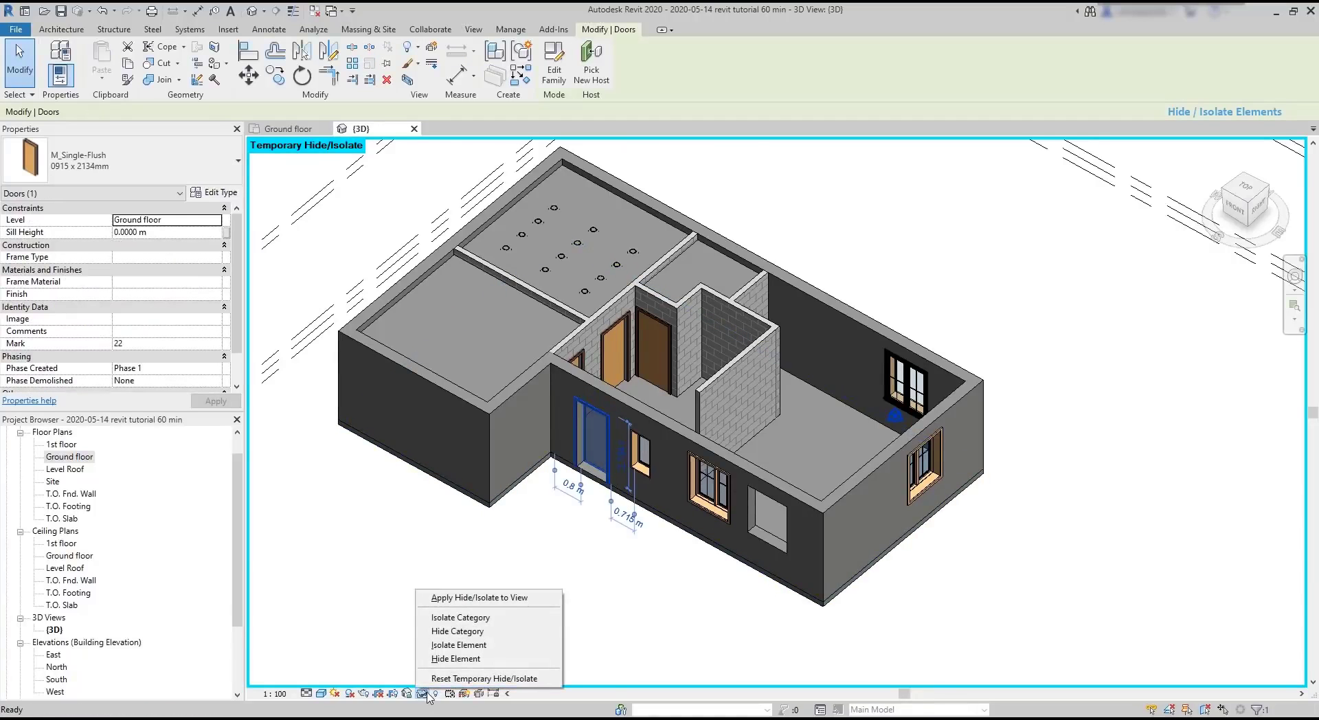
left_click(514, 632)
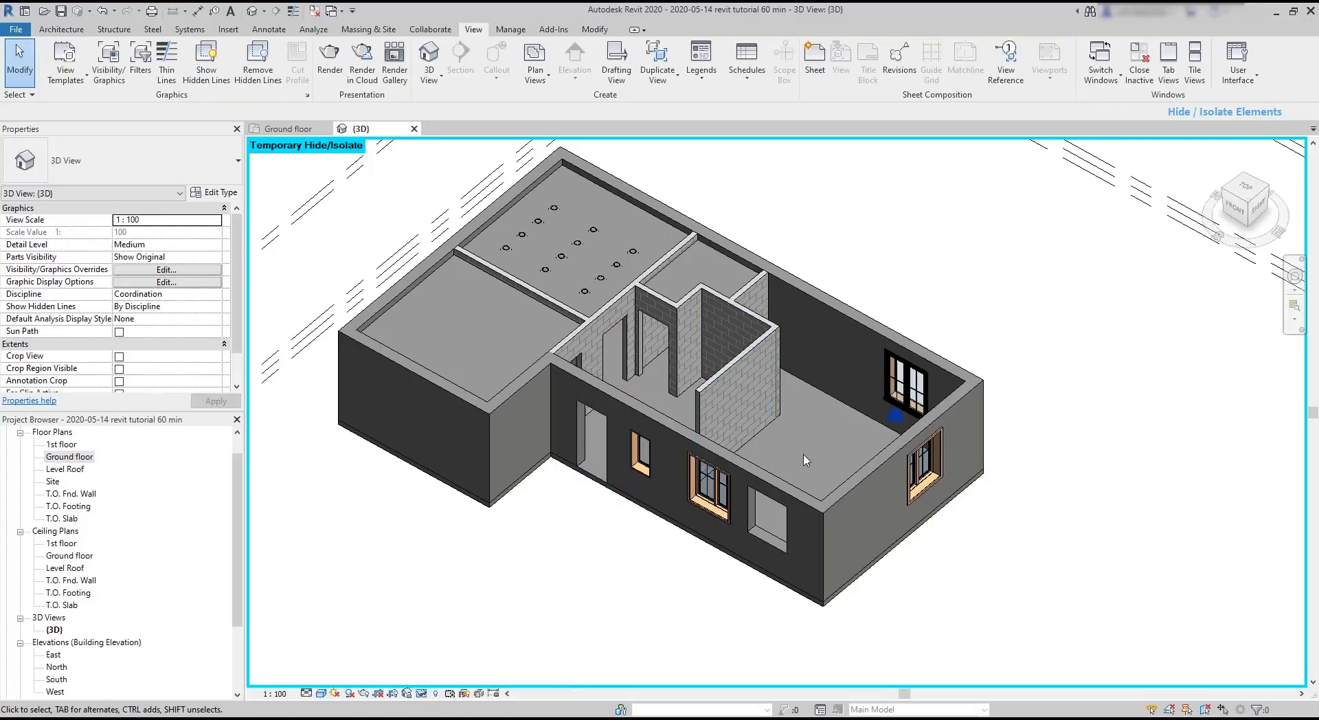
middle_click_drag(804, 448, 908, 490, "shift")
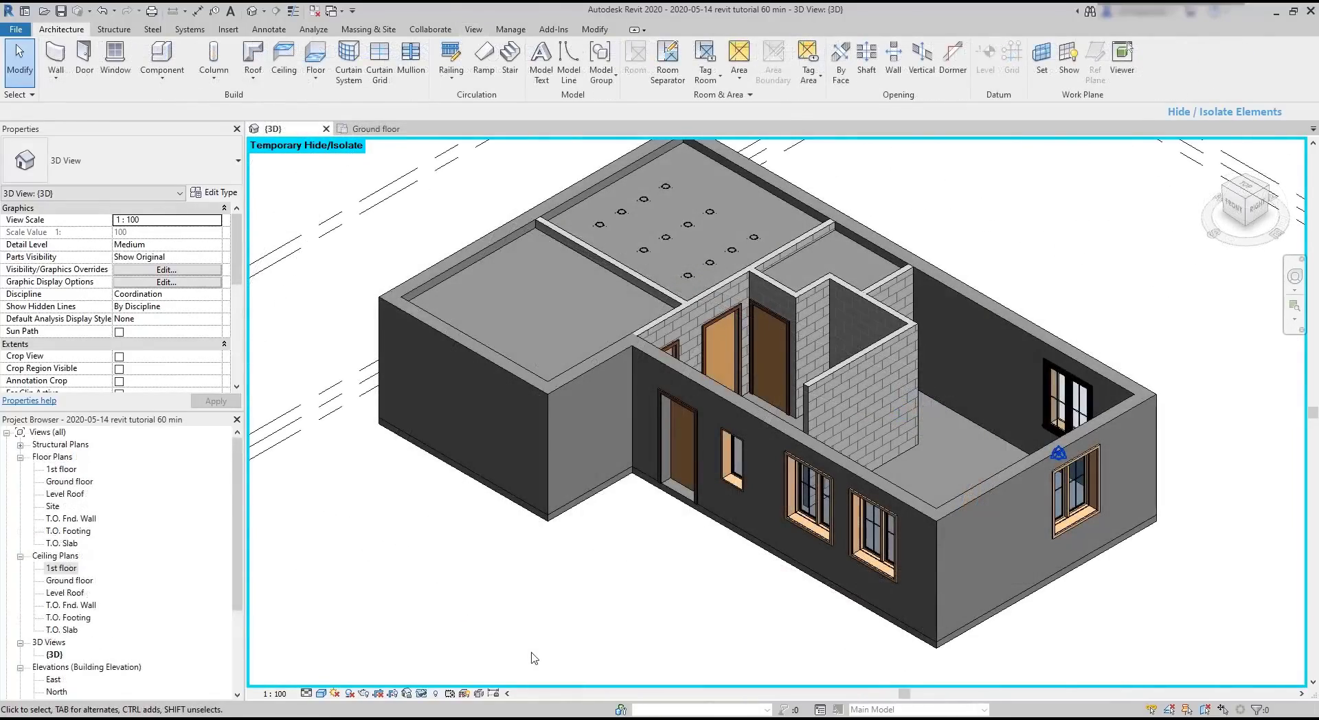
- Temporarily isolate only the middle window of the front exterior wall, and reset the temporary hide/isolate
left_click(829, 527)
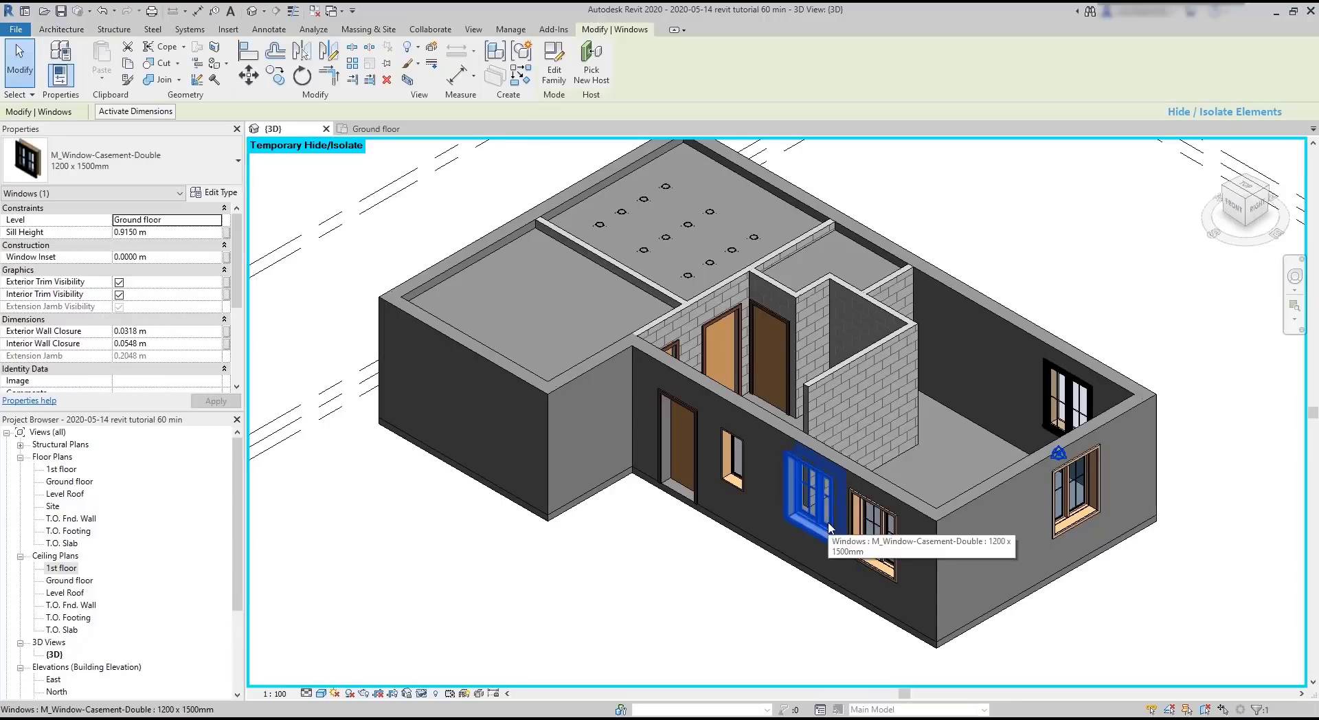
left_click(421, 693)
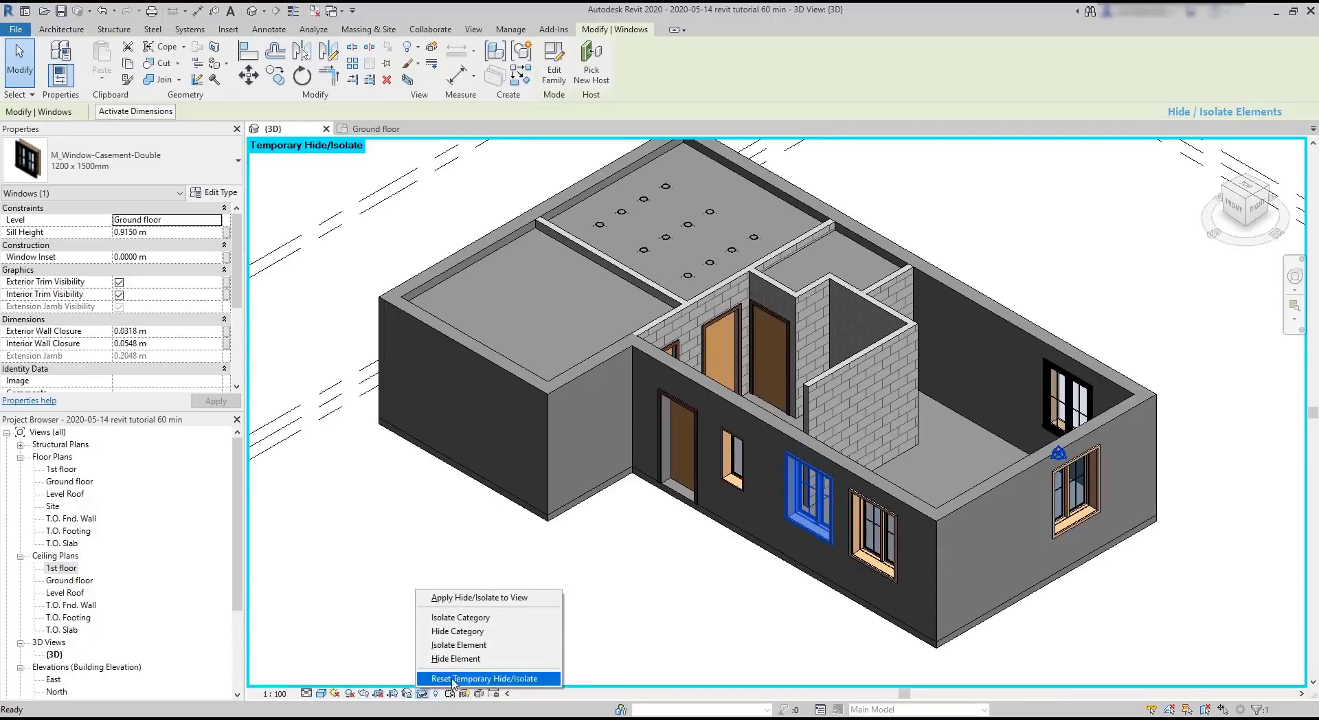
left_click(505, 651)
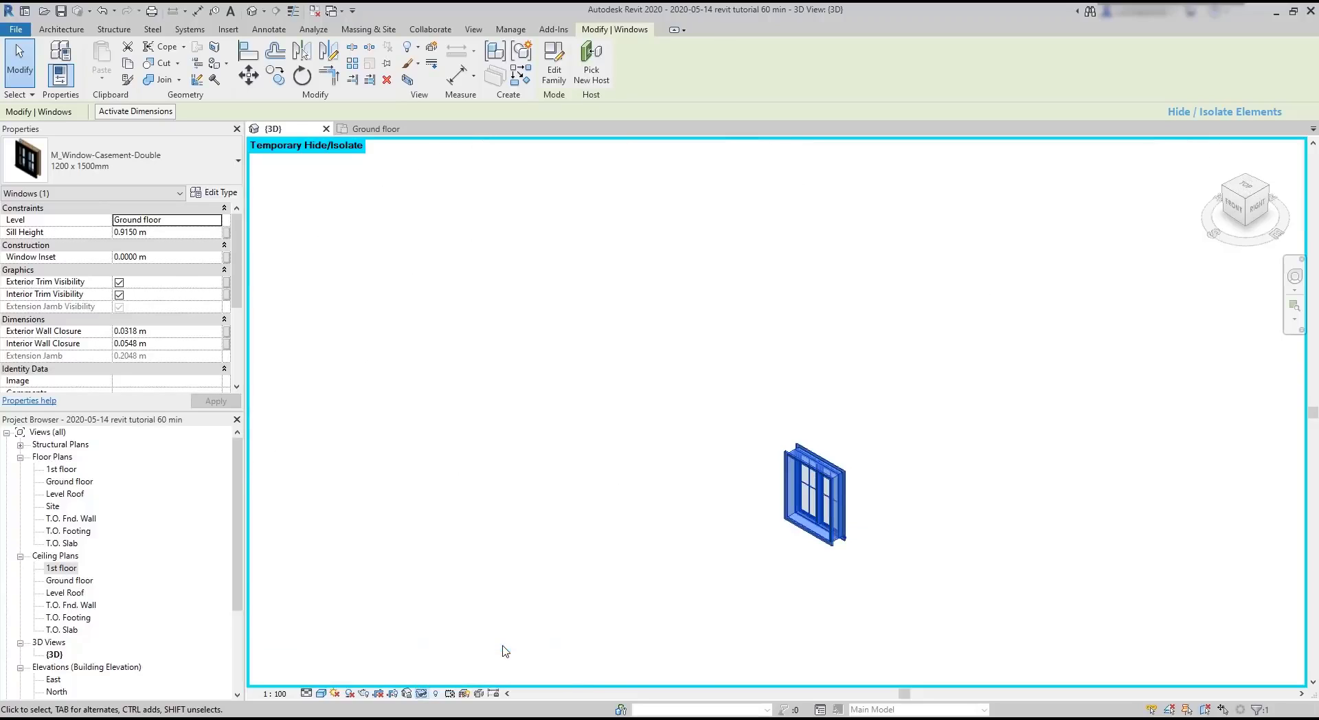
left_click(421, 693)
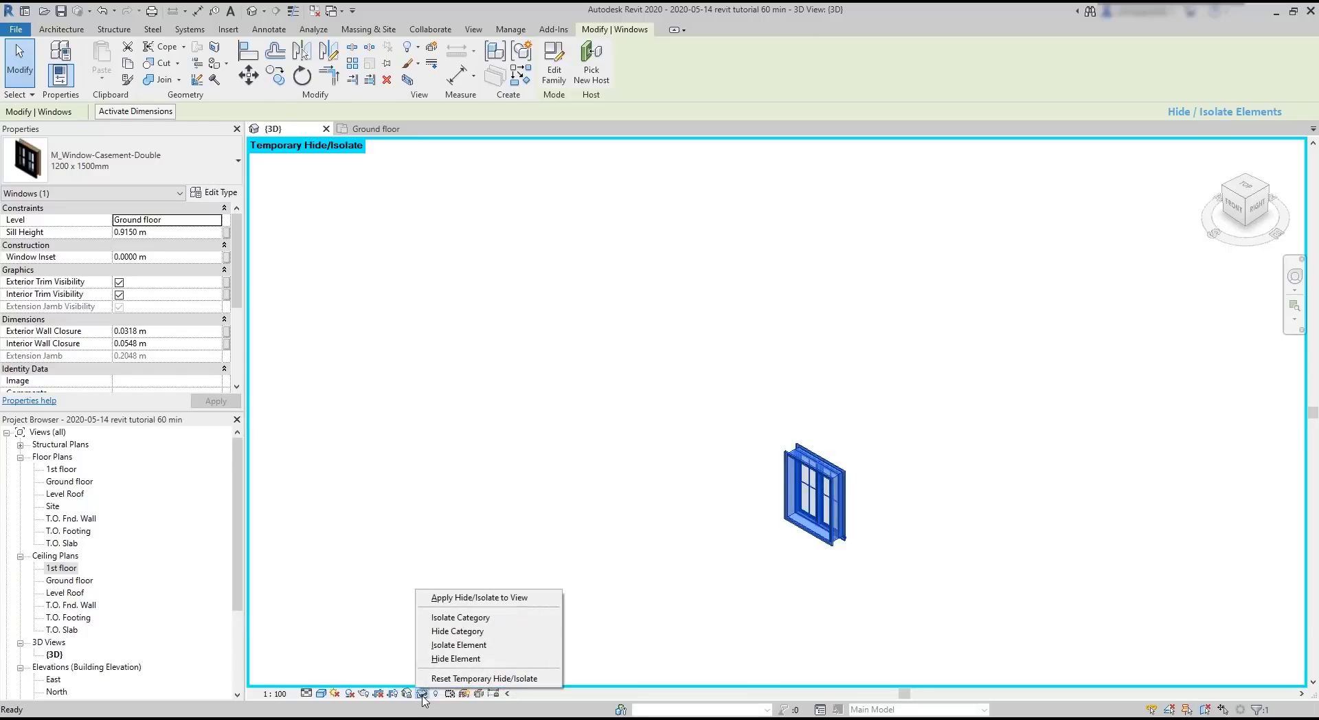
left_click(480, 678)
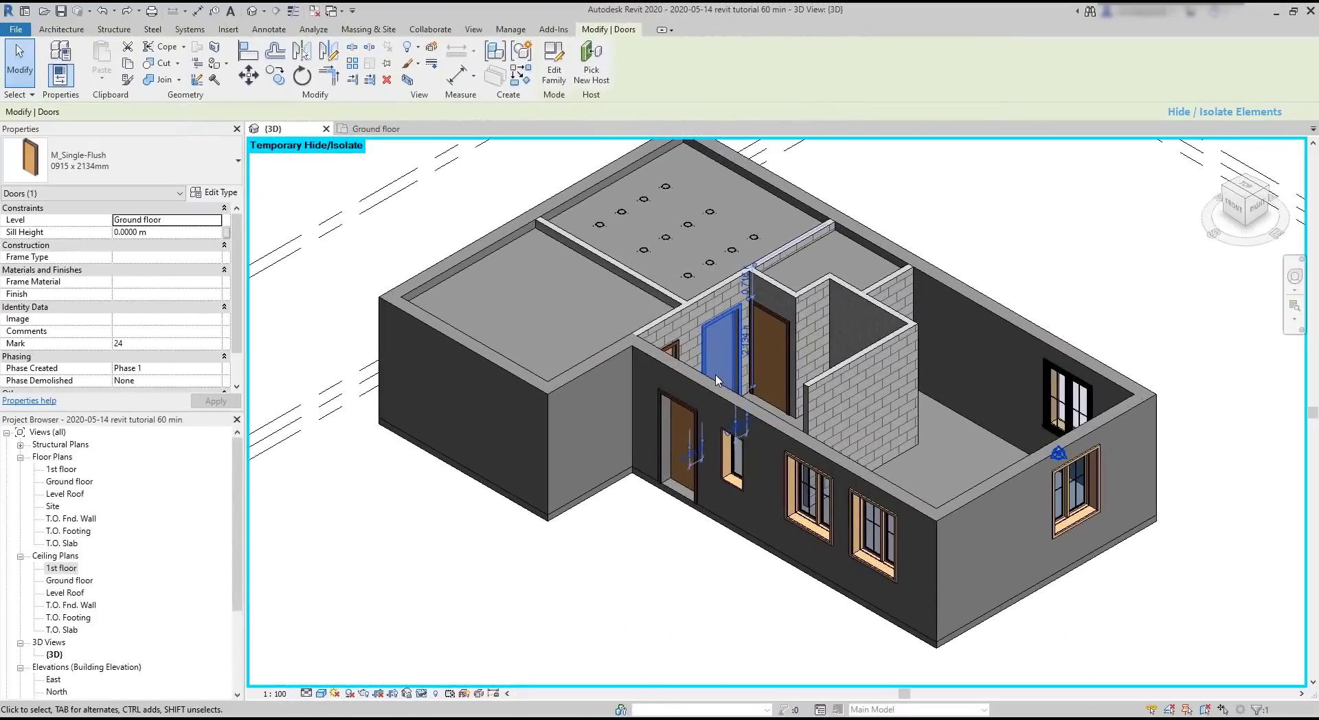
- Temporarily isolate the whole door category from the selected interior door, inspect the doors, and reset the temporary hide/isolate
left_click(421, 693)
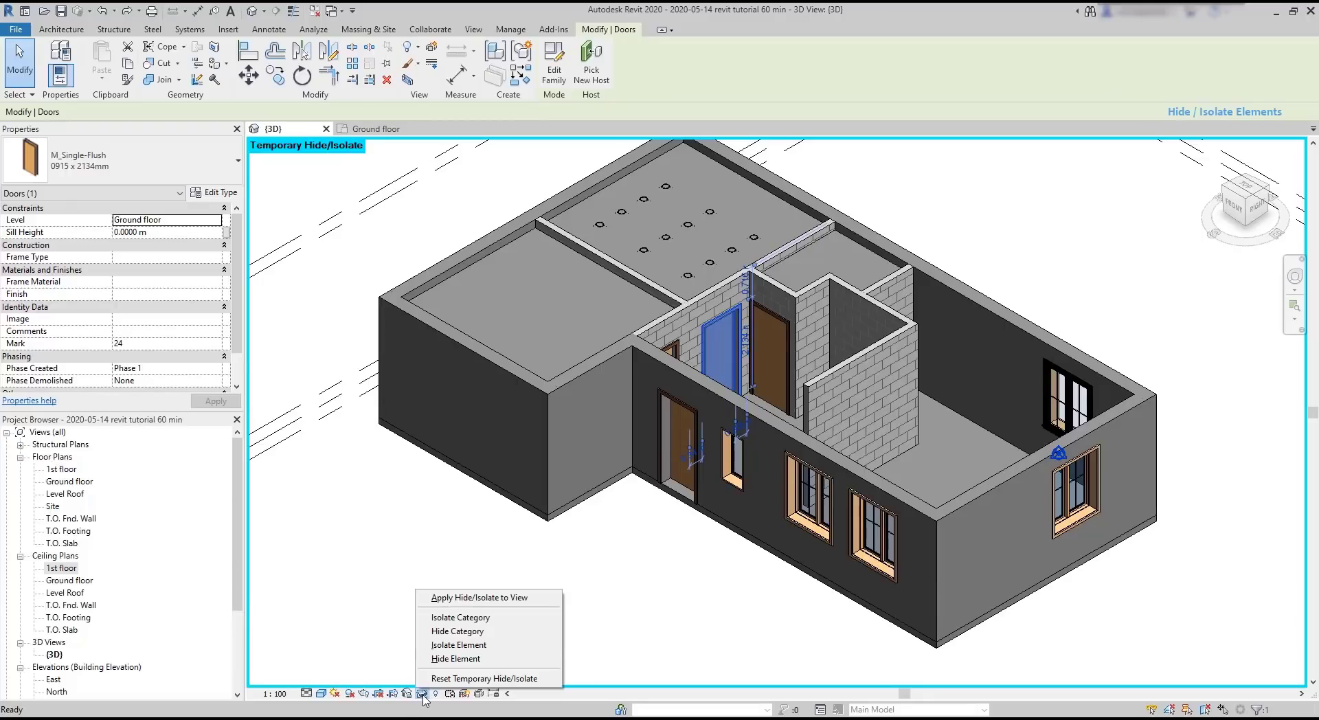
left_click(505, 617)
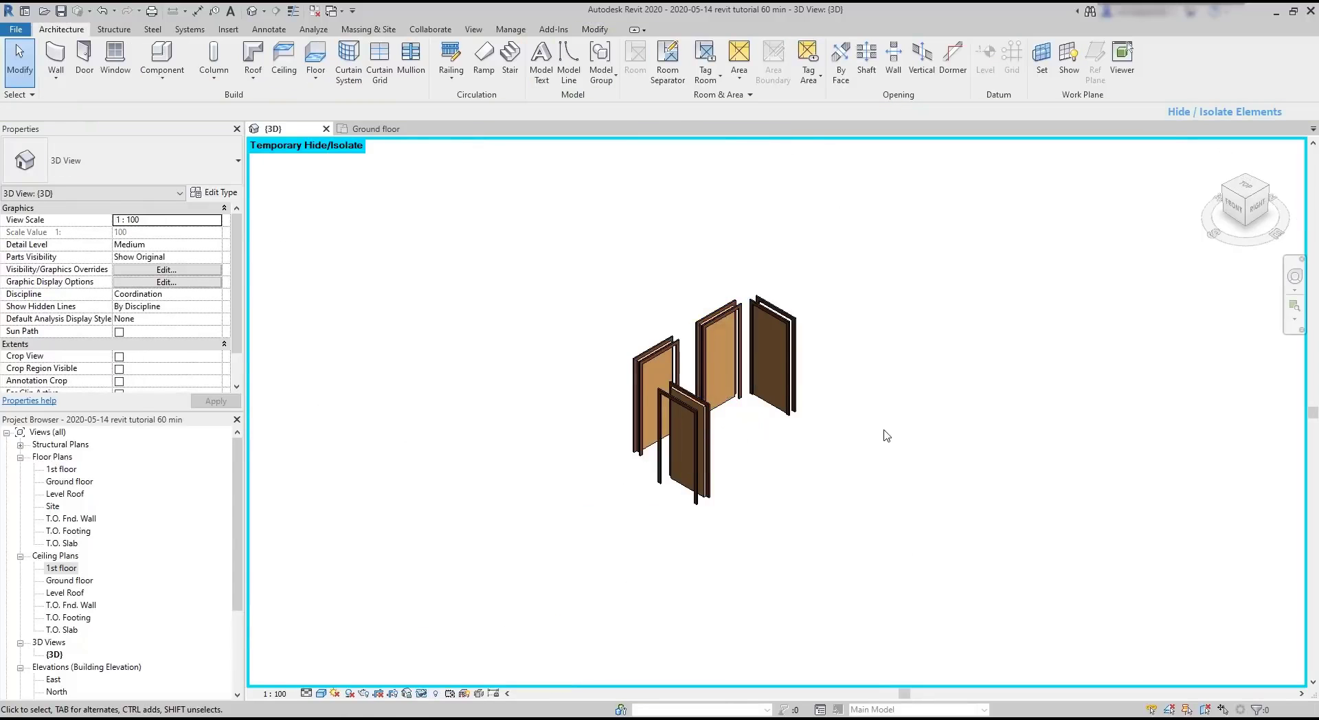
middle_click_drag(883, 433, 909, 398, "shift")
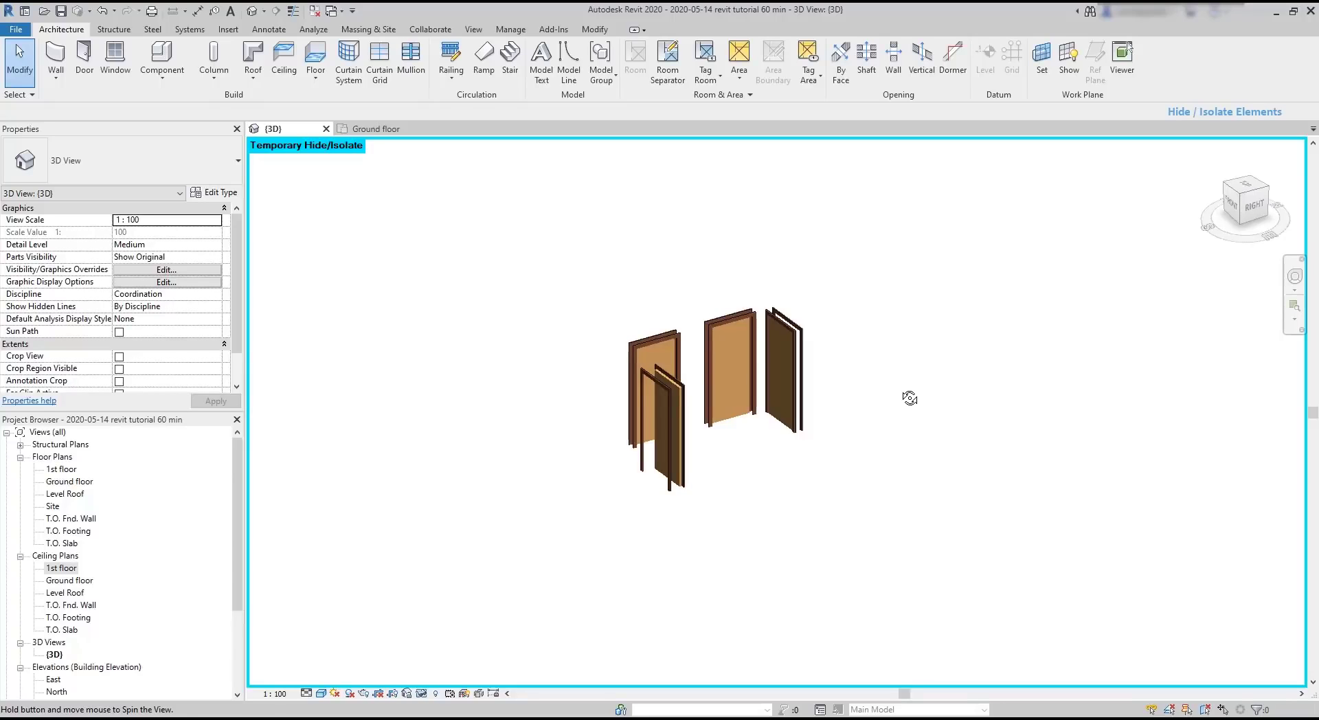
key("h")
key("r")
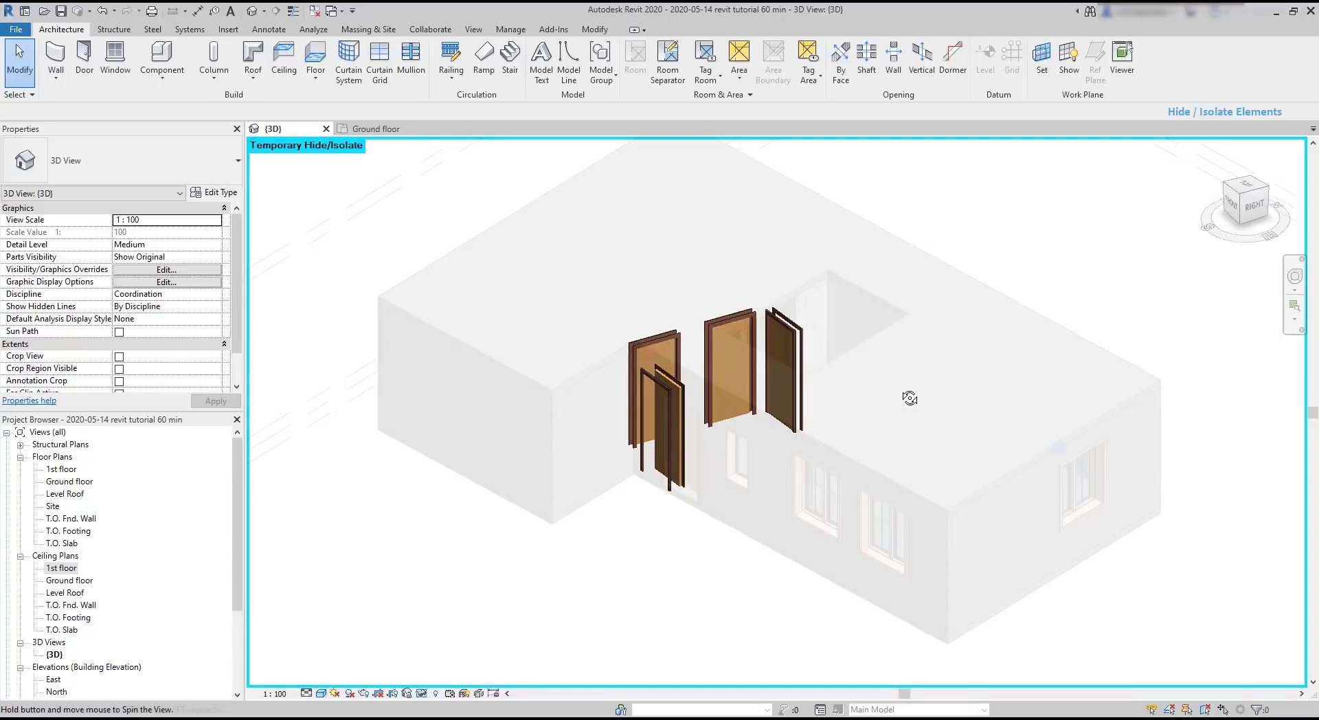
scroll(909, 398, "up", 5)
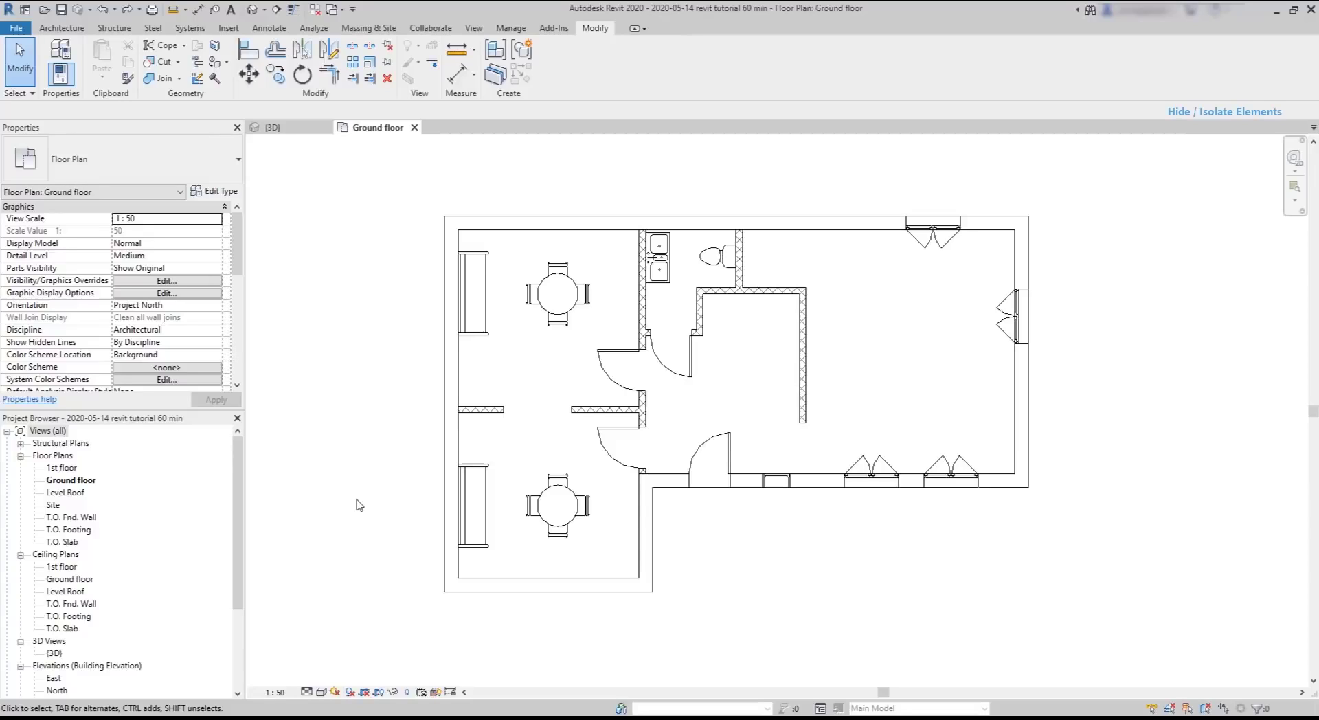
- Duplicate the Ground floor plan as an independent view without detailing
right_click(83, 484)
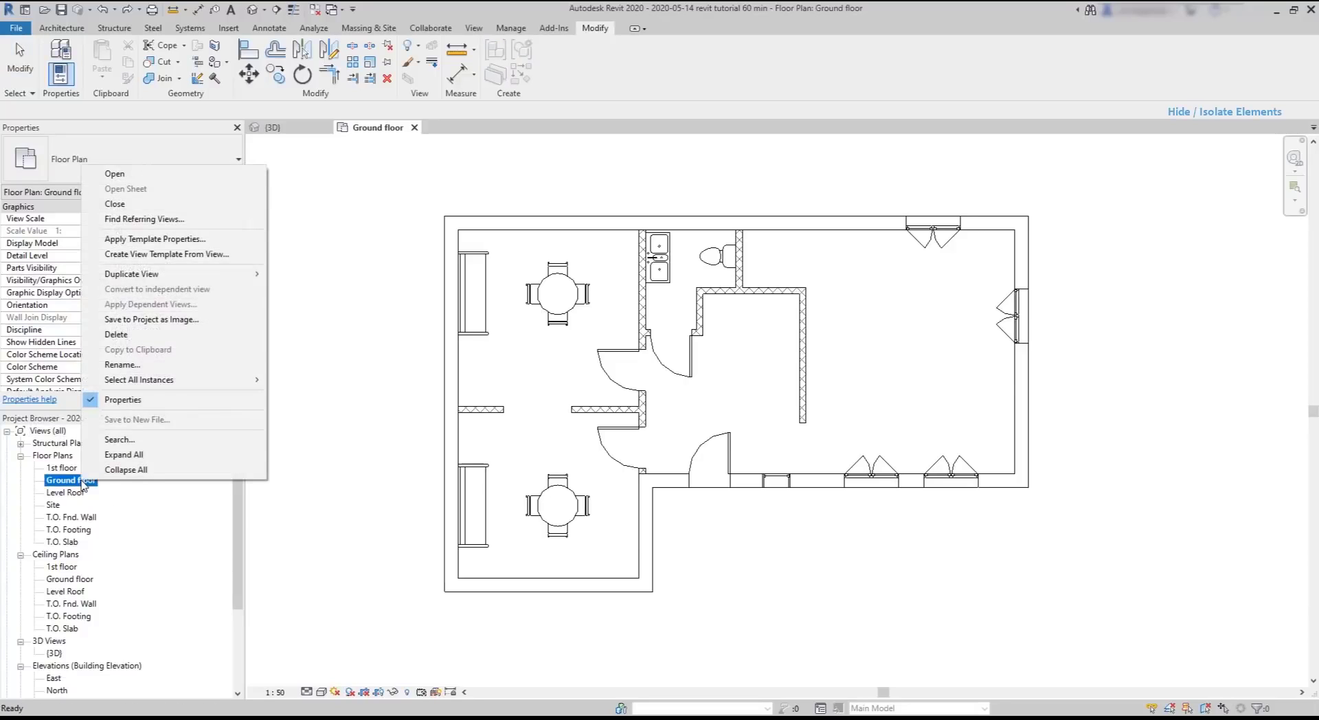
mouse_move(218, 279)
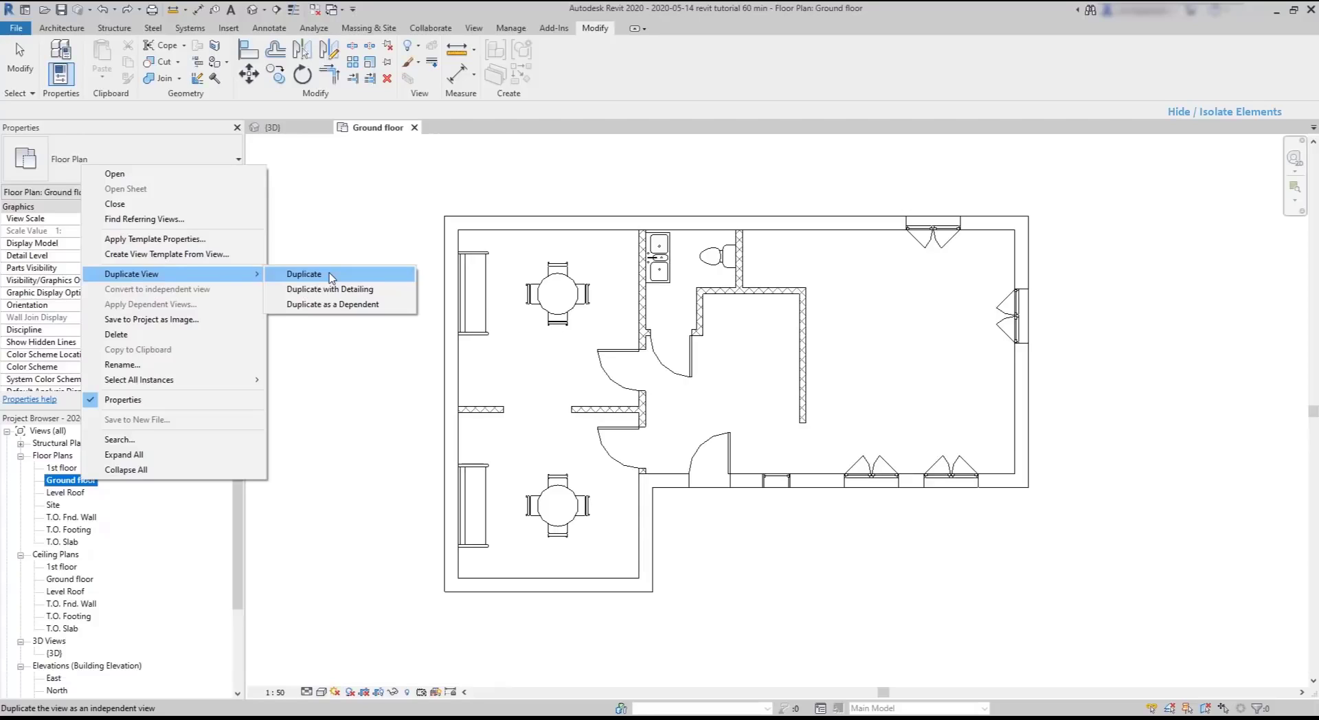
left_click(329, 276)
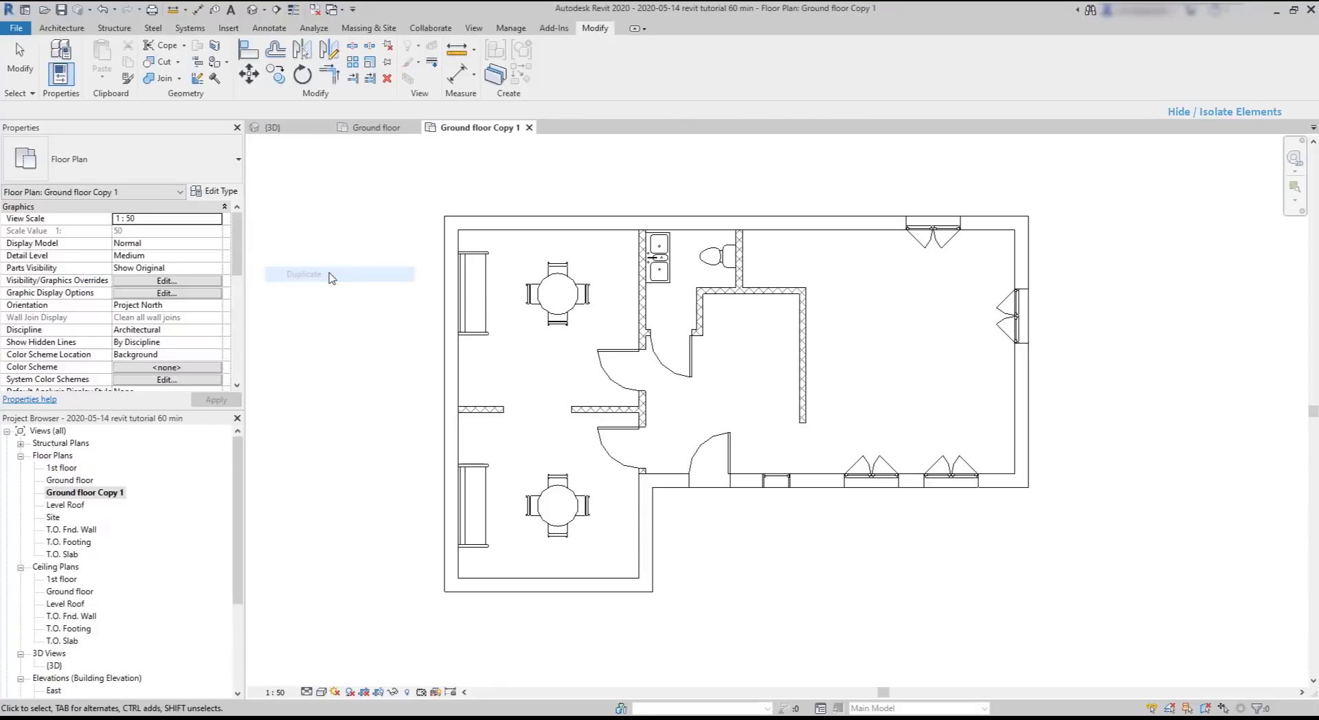
- Rename the duplicated ground floor plan as "Ground floor w/o furniture"
left_click(106, 500)
left_click(110, 500)
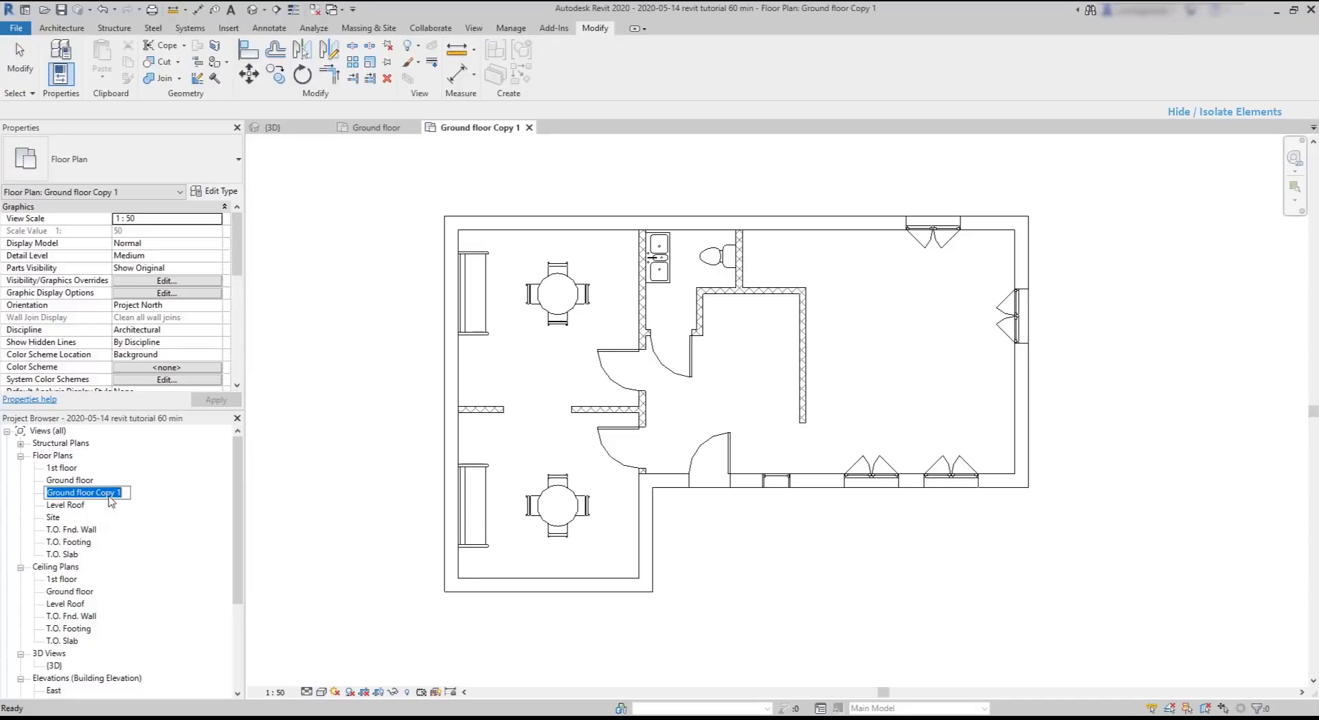
left_click(128, 496)
key("BackSpace")
key("BackSpace")
key("BackSpace")
key("BackSpace")
key("BackSpace")
key("BackSpace")
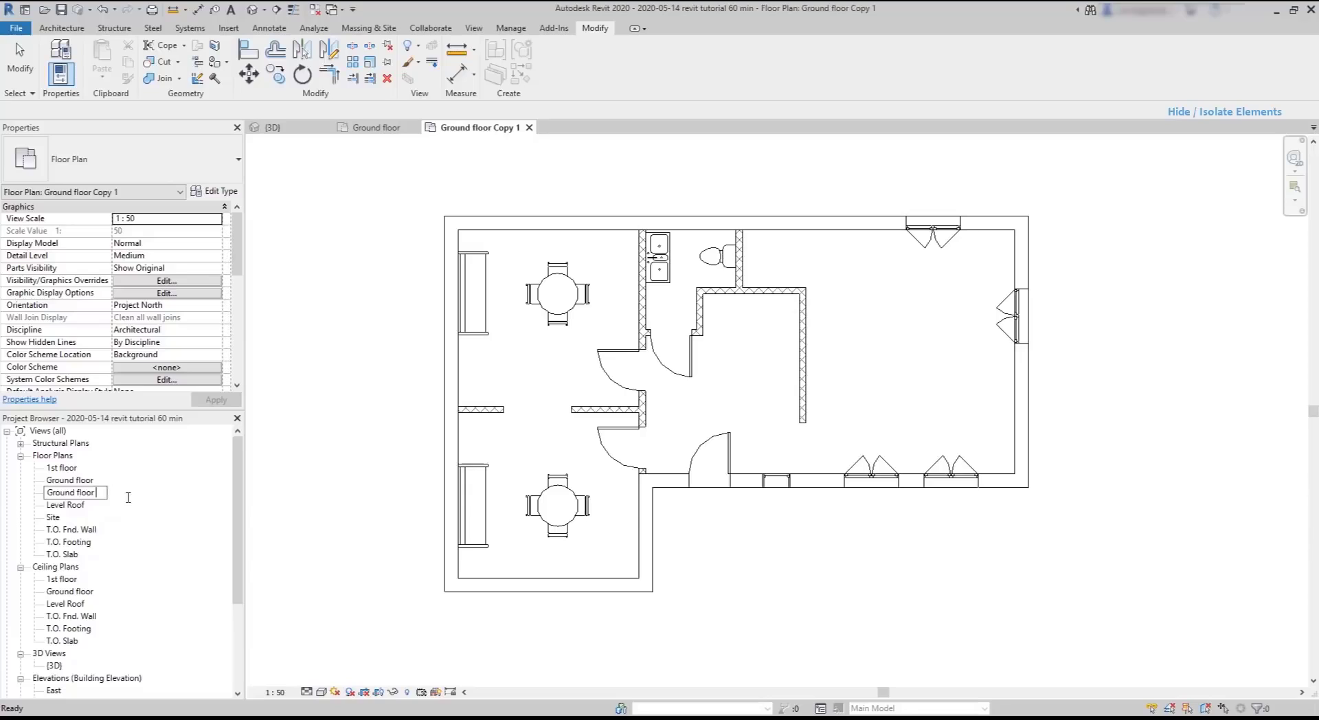
type("w/o furniture")
left_click(278, 598)
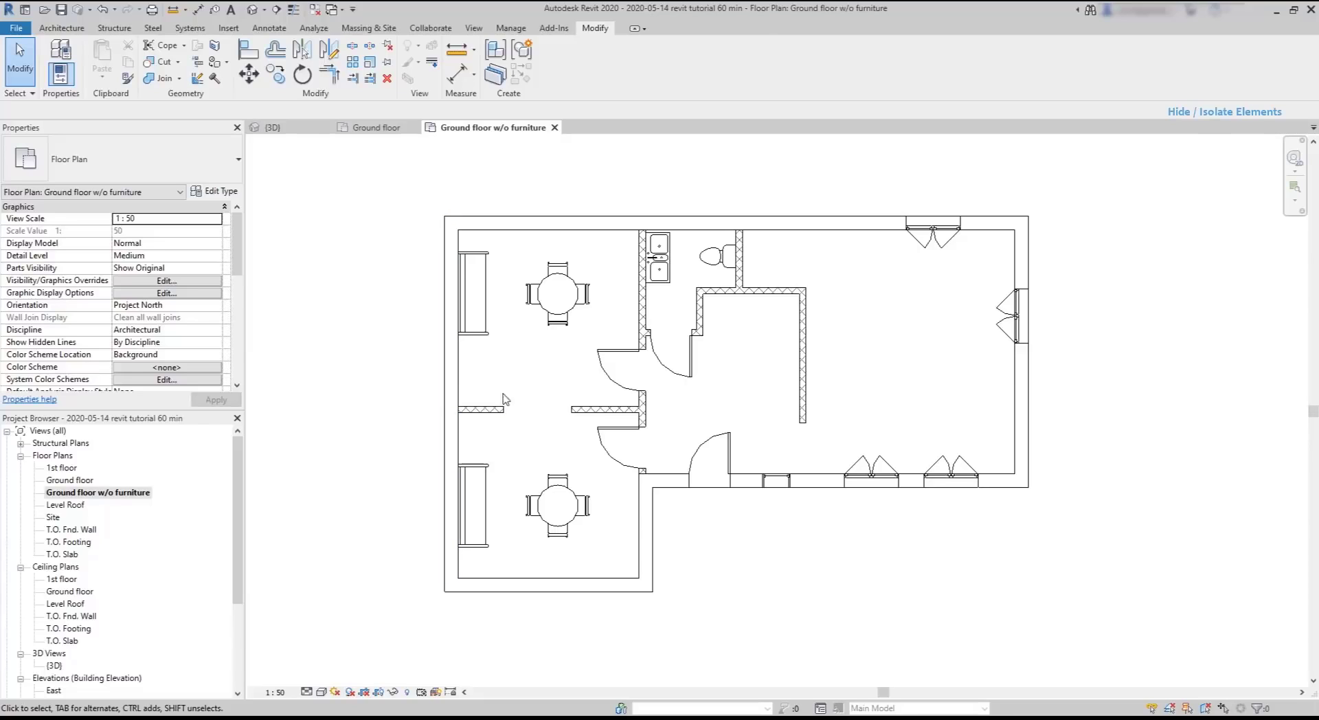
- Try hiding only the round dining table of the upper room in this plan as an individual element
left_click(563, 308)
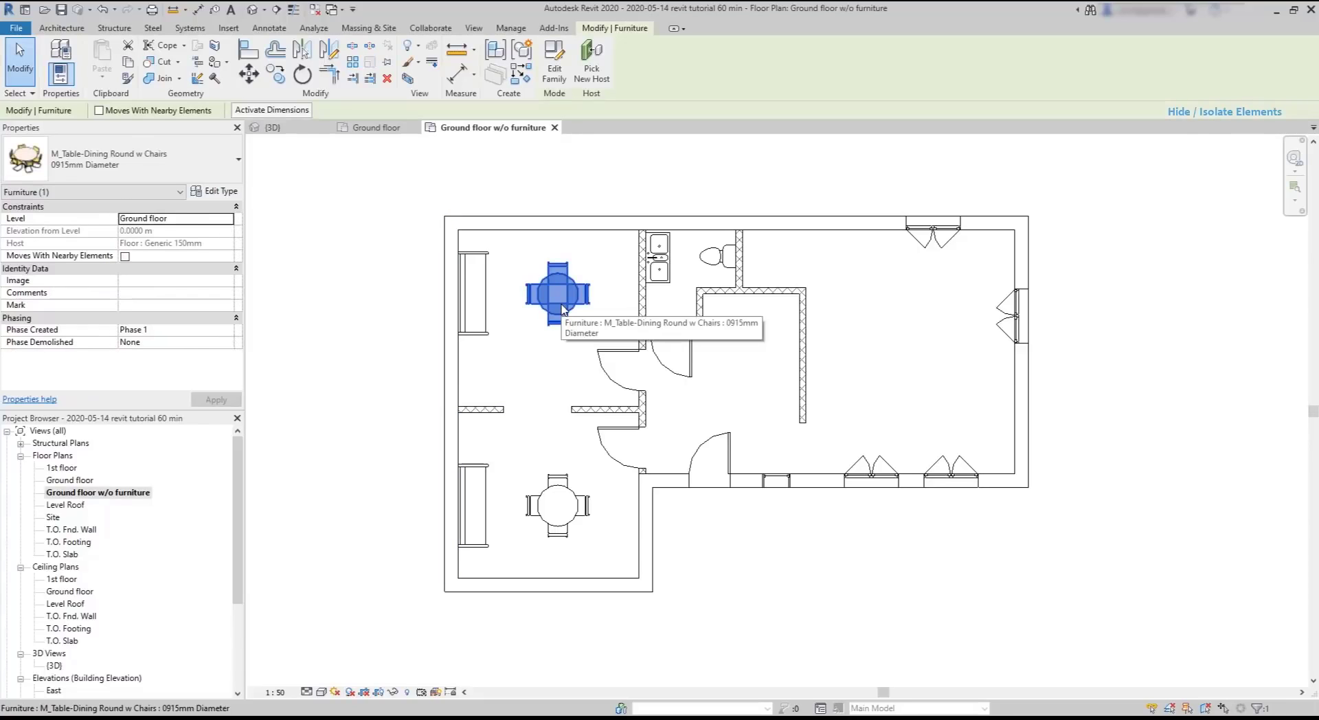
right_click(563, 308)
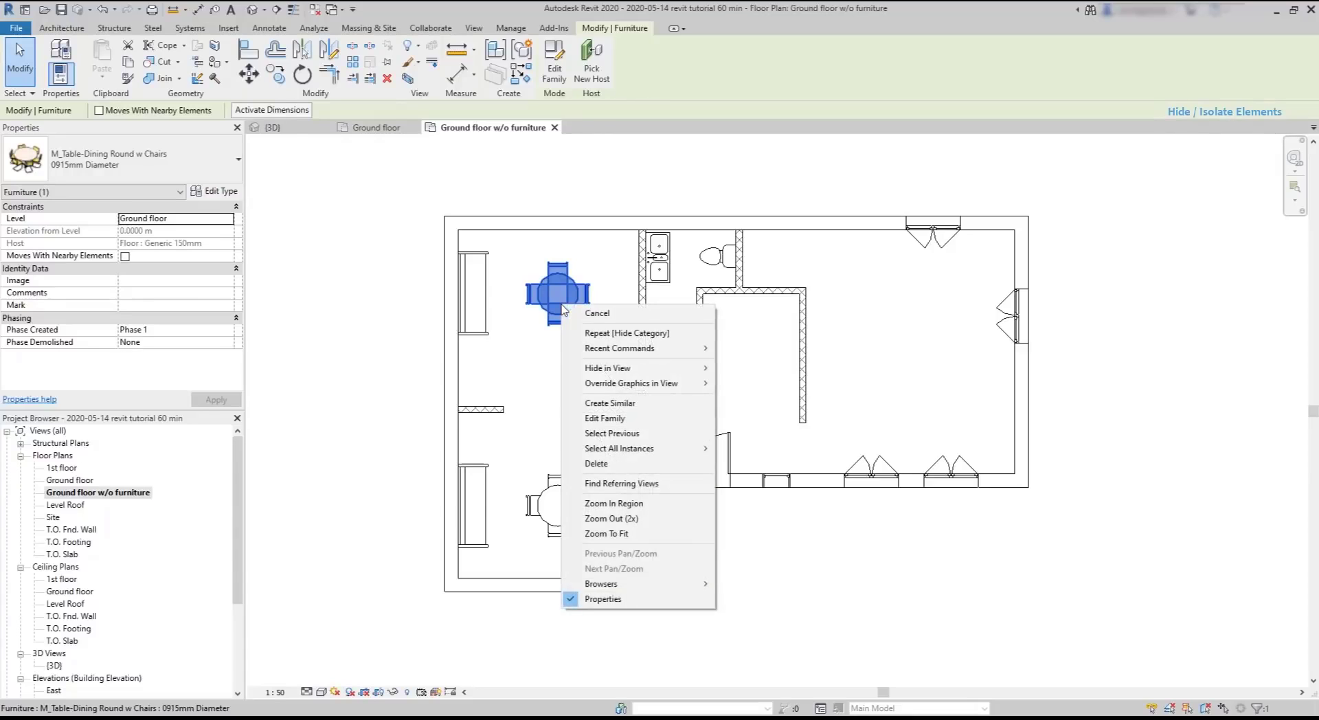
mouse_move(652, 369)
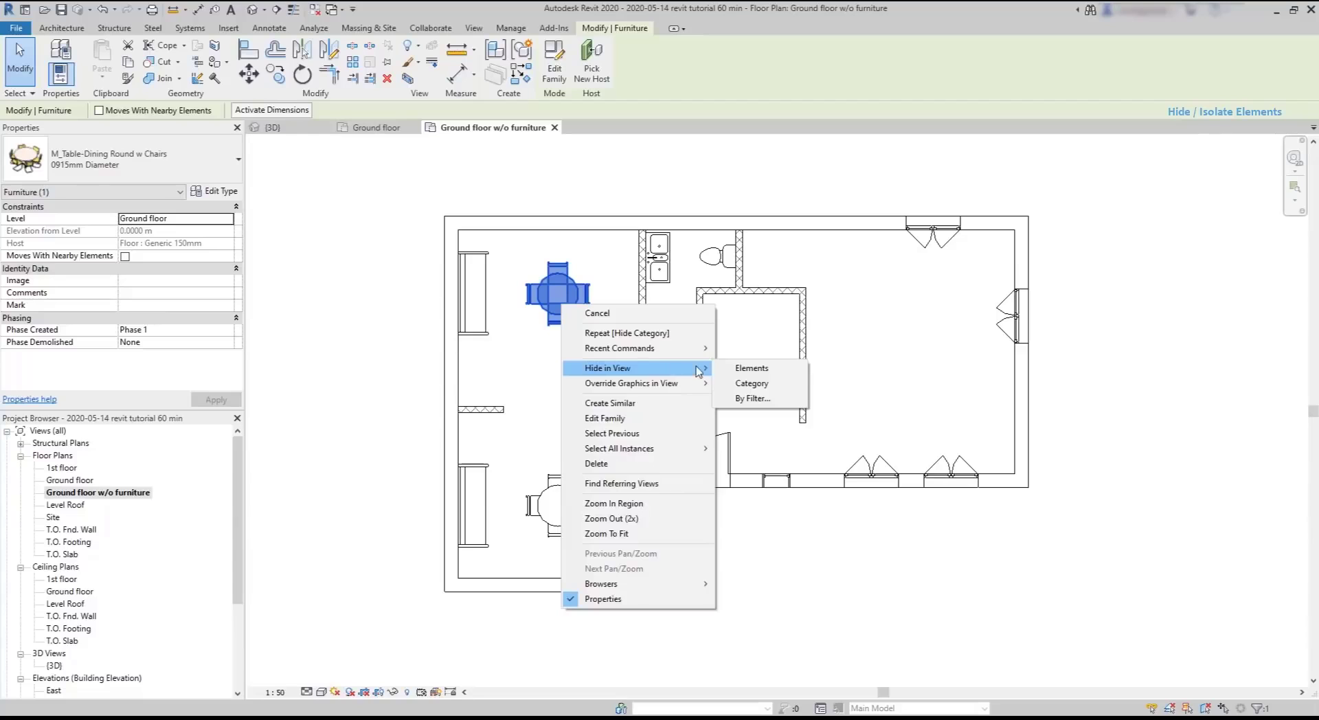
left_click(762, 370)
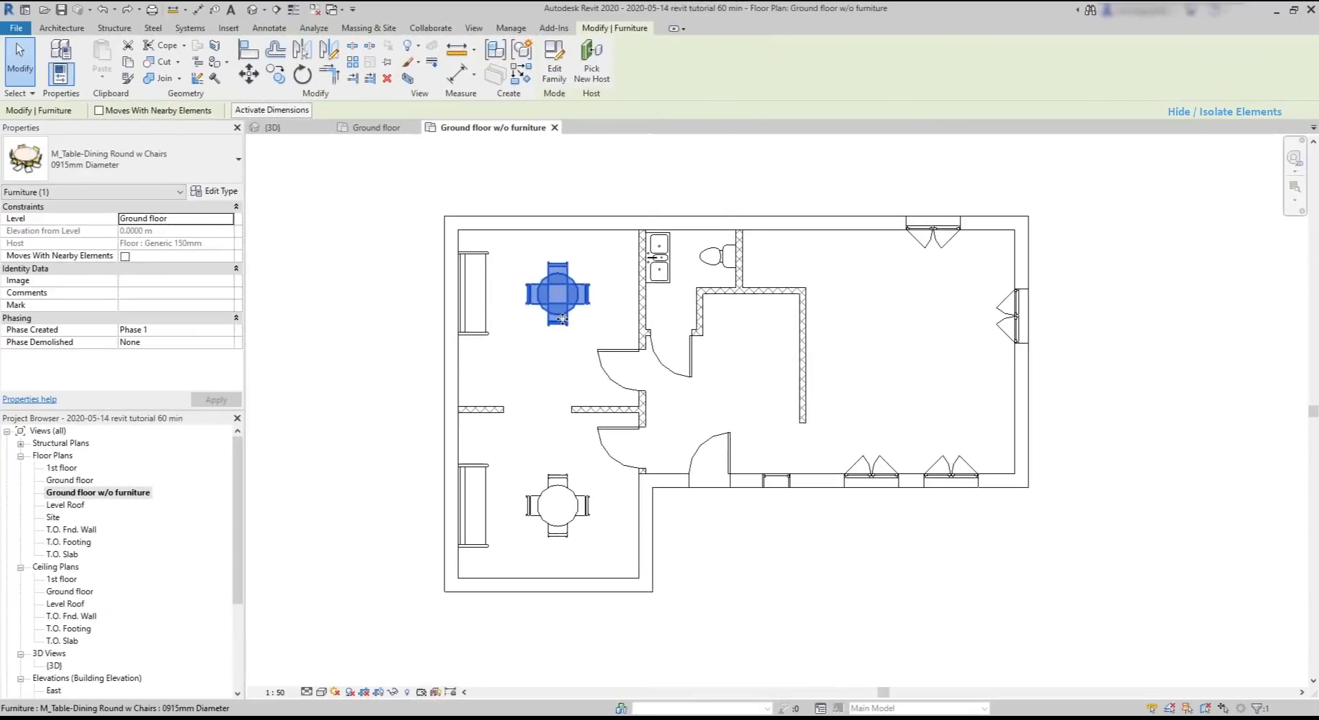
- Hide the whole furniture category in this plan, starting from the upper room's round dining table
right_click(562, 318)
mouse_move(707, 383)
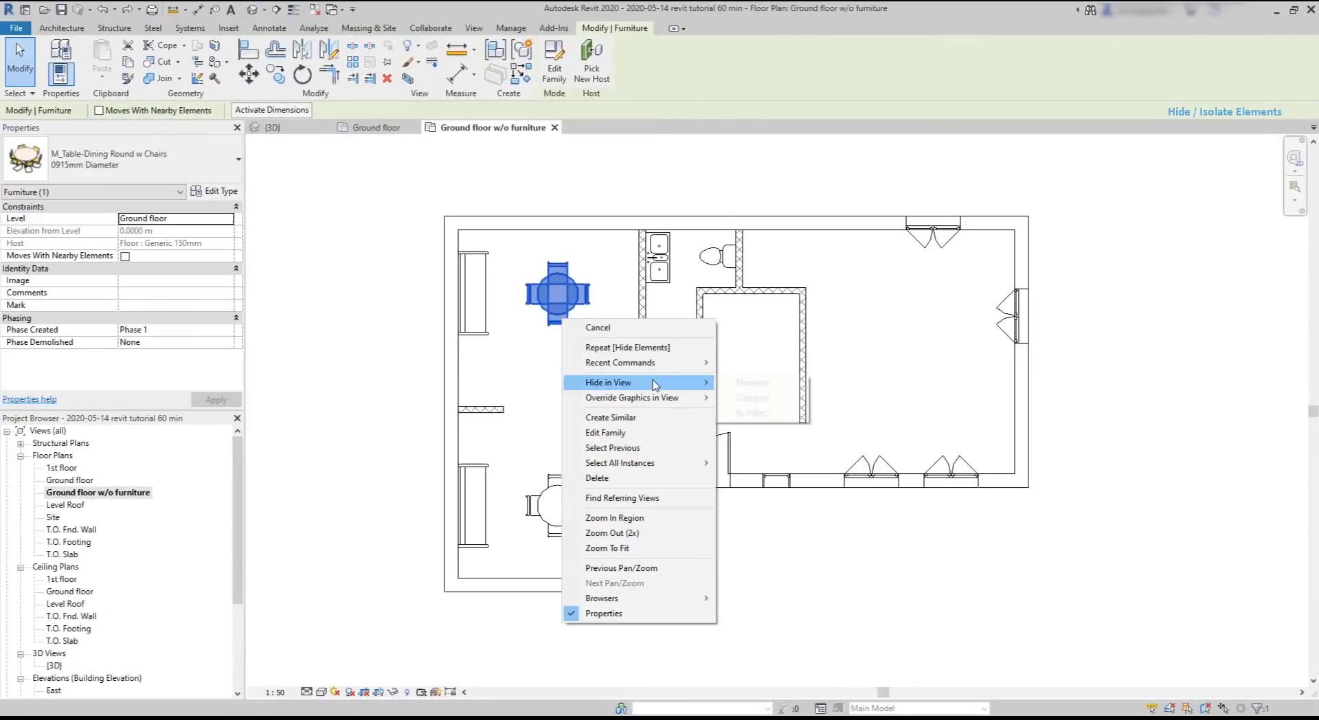
left_click(754, 397)
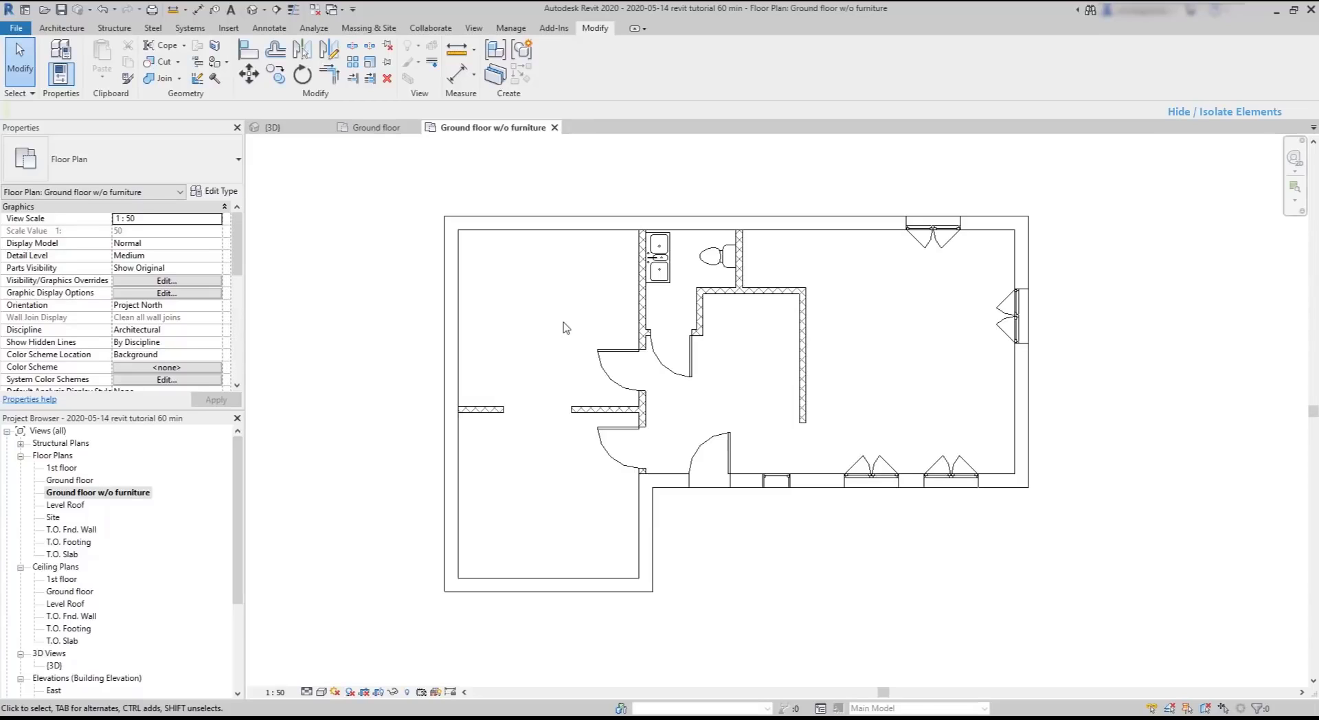
- Hide the whole plumbing fixtures category in this plan, starting from the kitchen sink
left_click(668, 273)
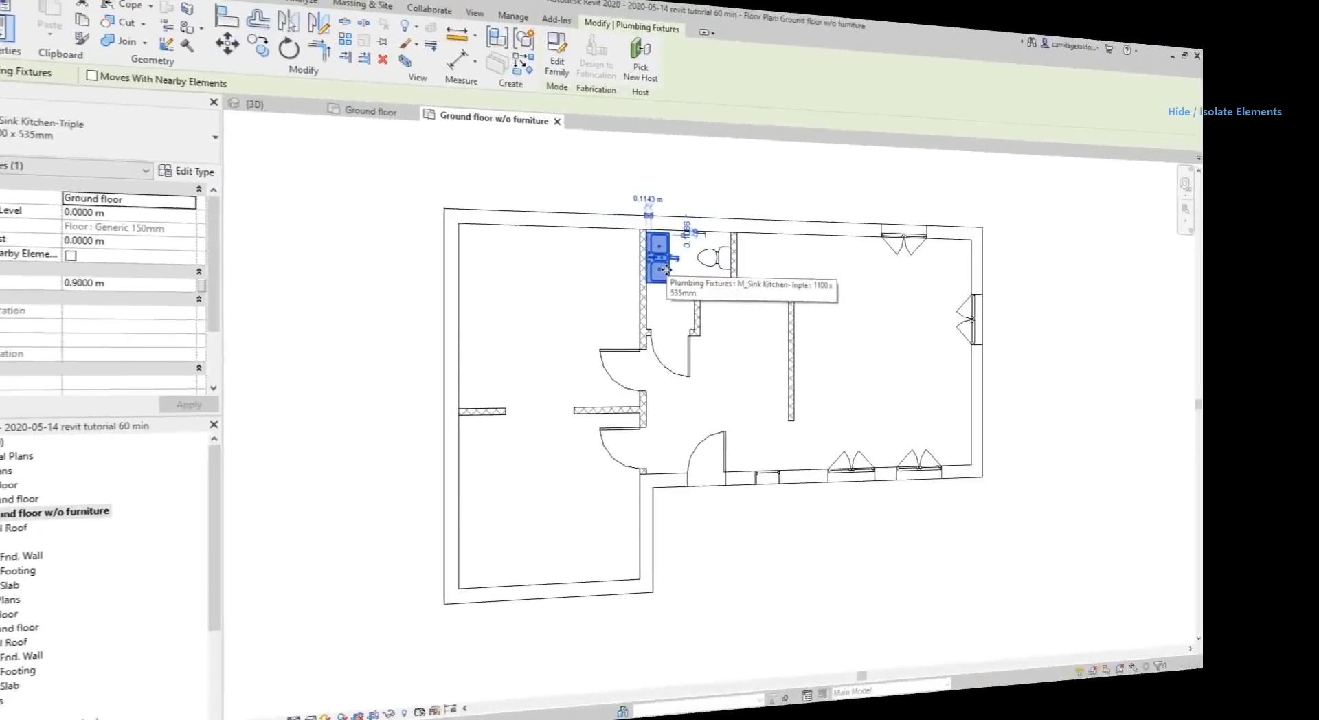
right_click(721, 302)
mouse_move(804, 334)
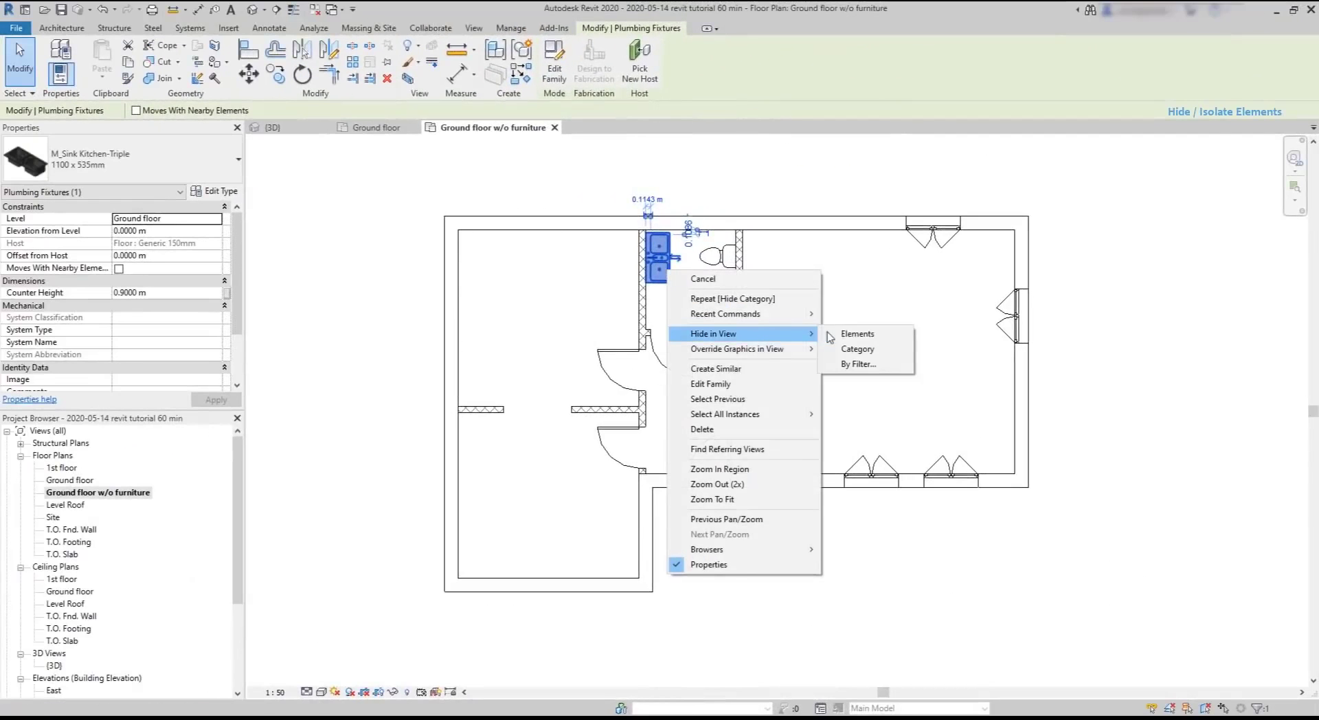
left_click(872, 349)
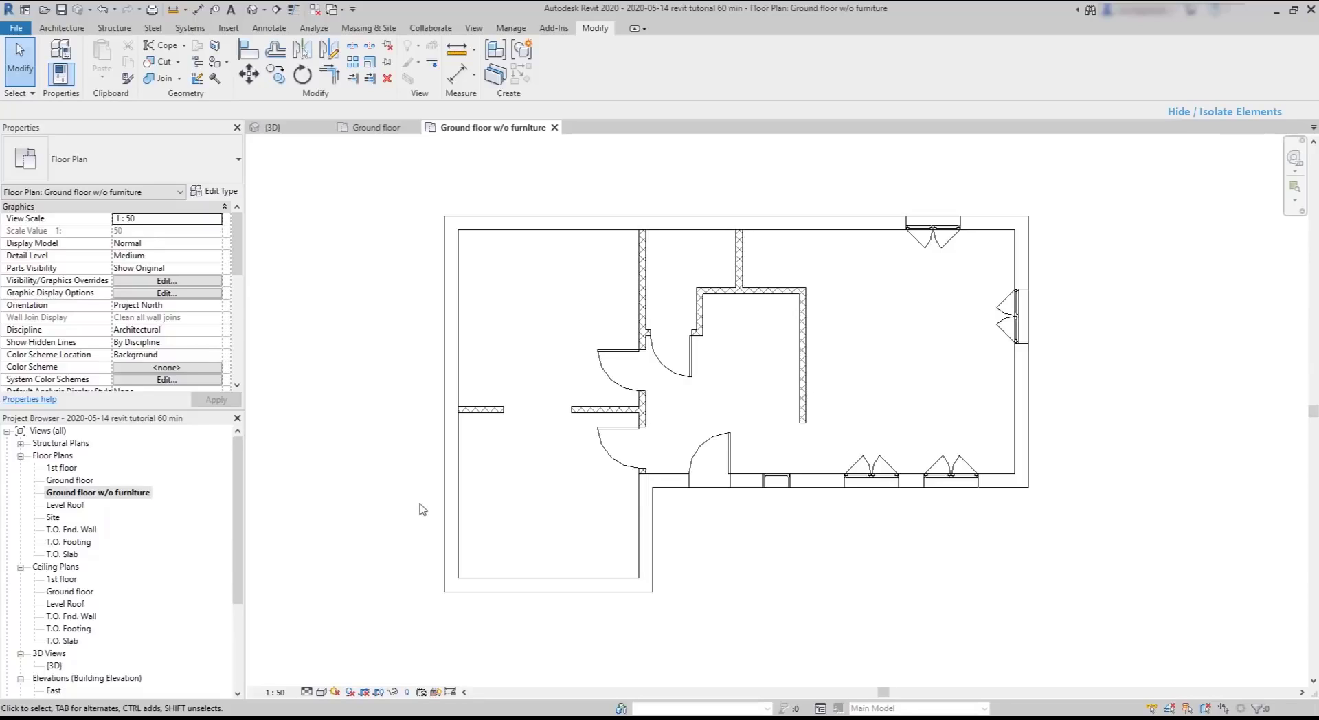
- Reveal the plan's hidden elements and unhide the whole furniture category, starting from the upper room's round dining table
left_click(408, 692)
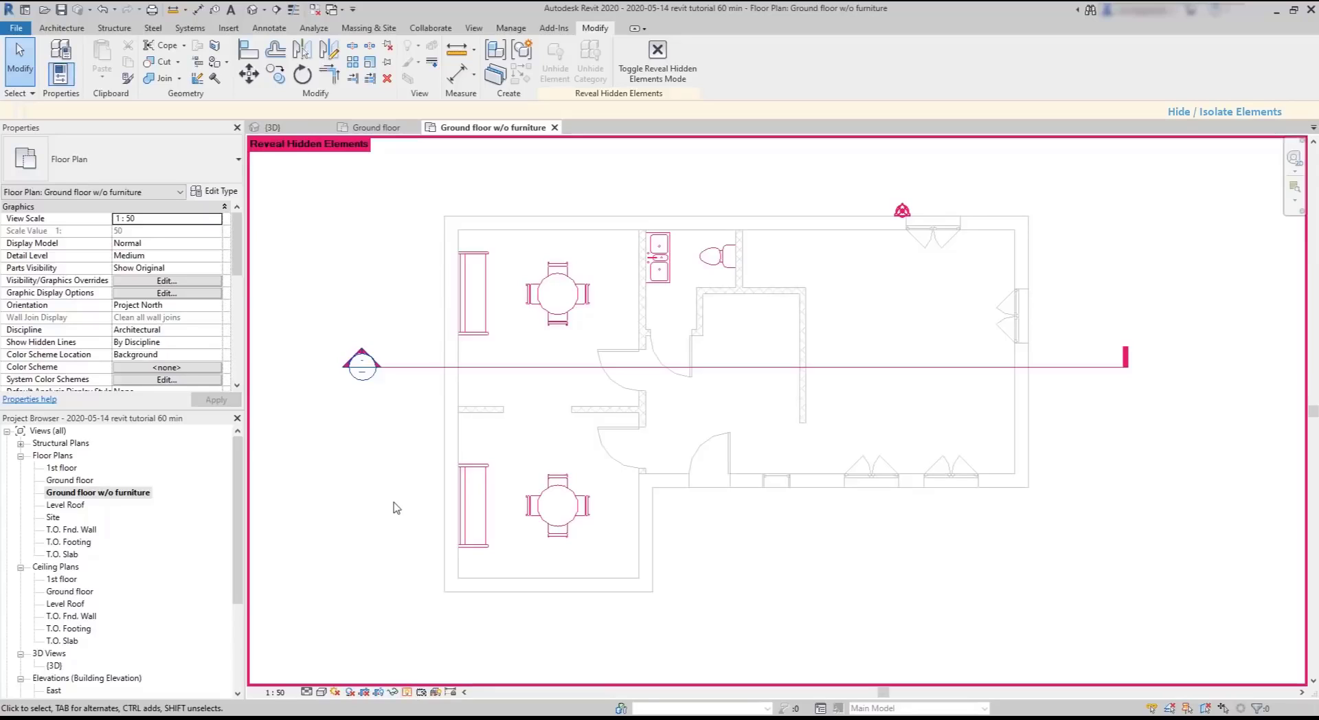
left_click(547, 311)
right_click(547, 311)
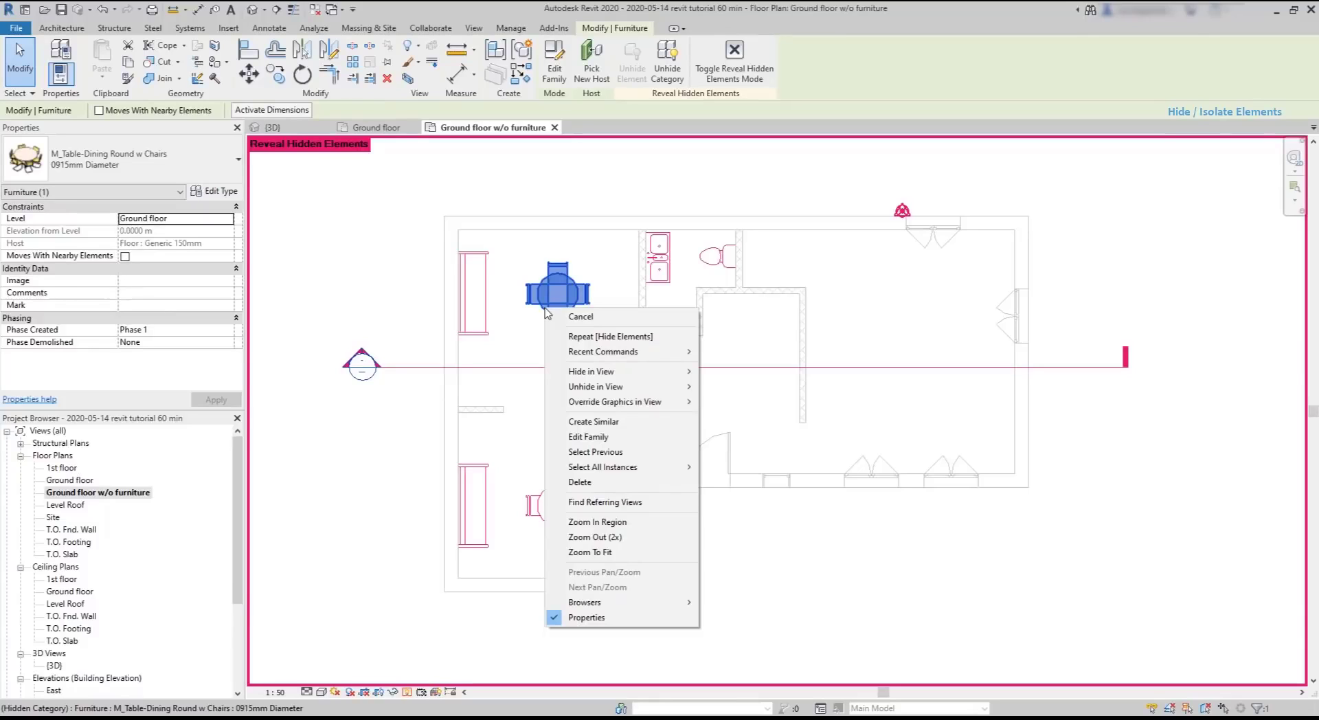
mouse_move(652, 391)
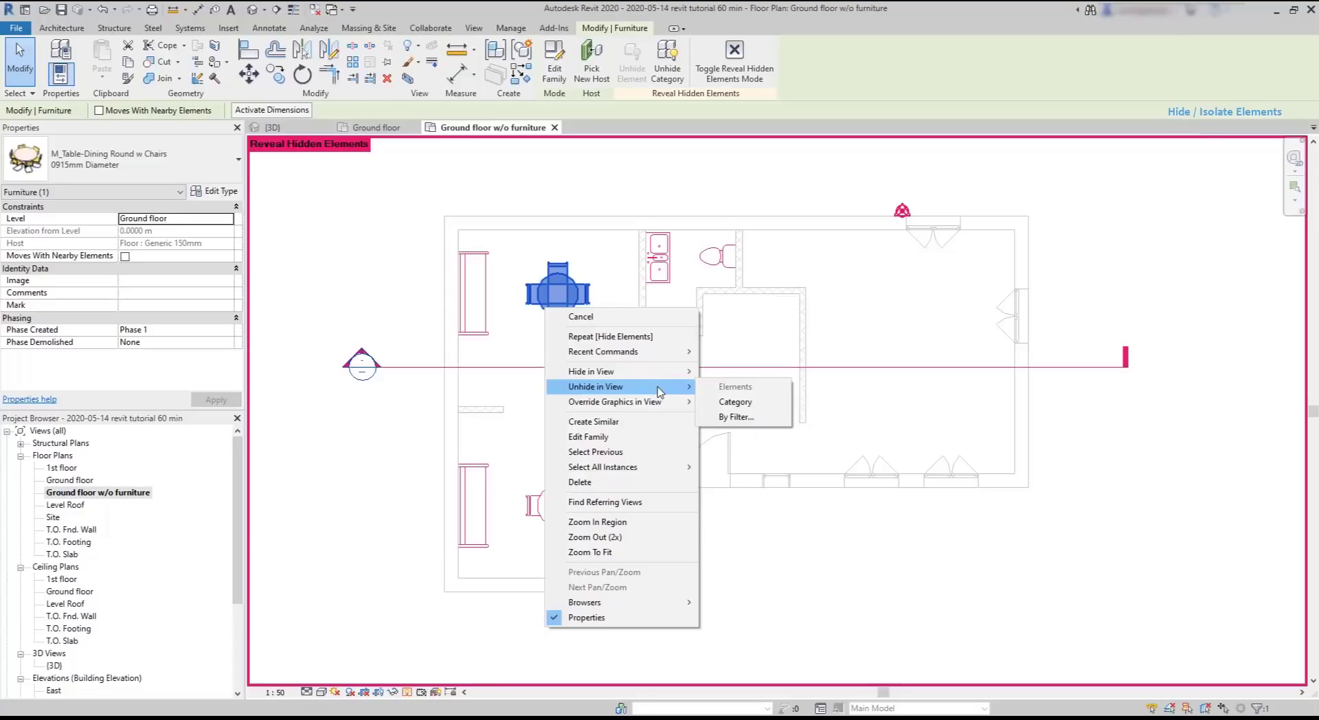
left_click(729, 402)
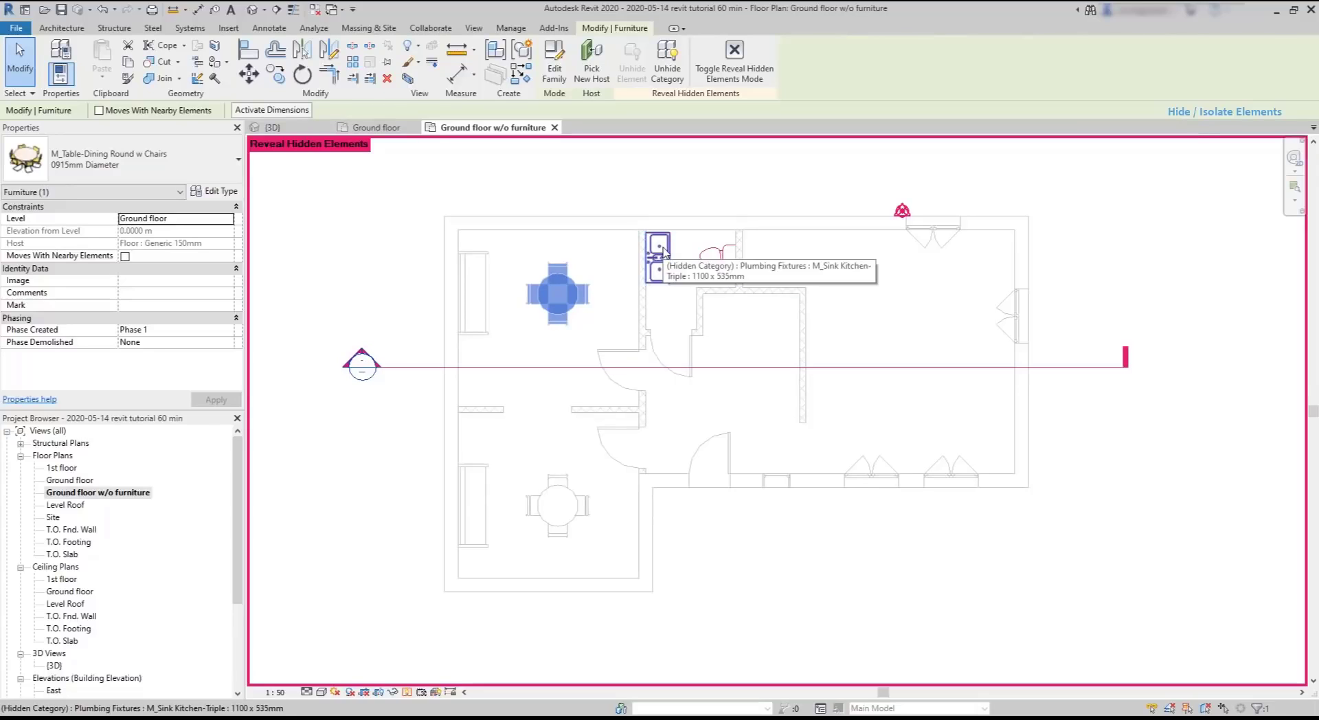
left_click(408, 692)
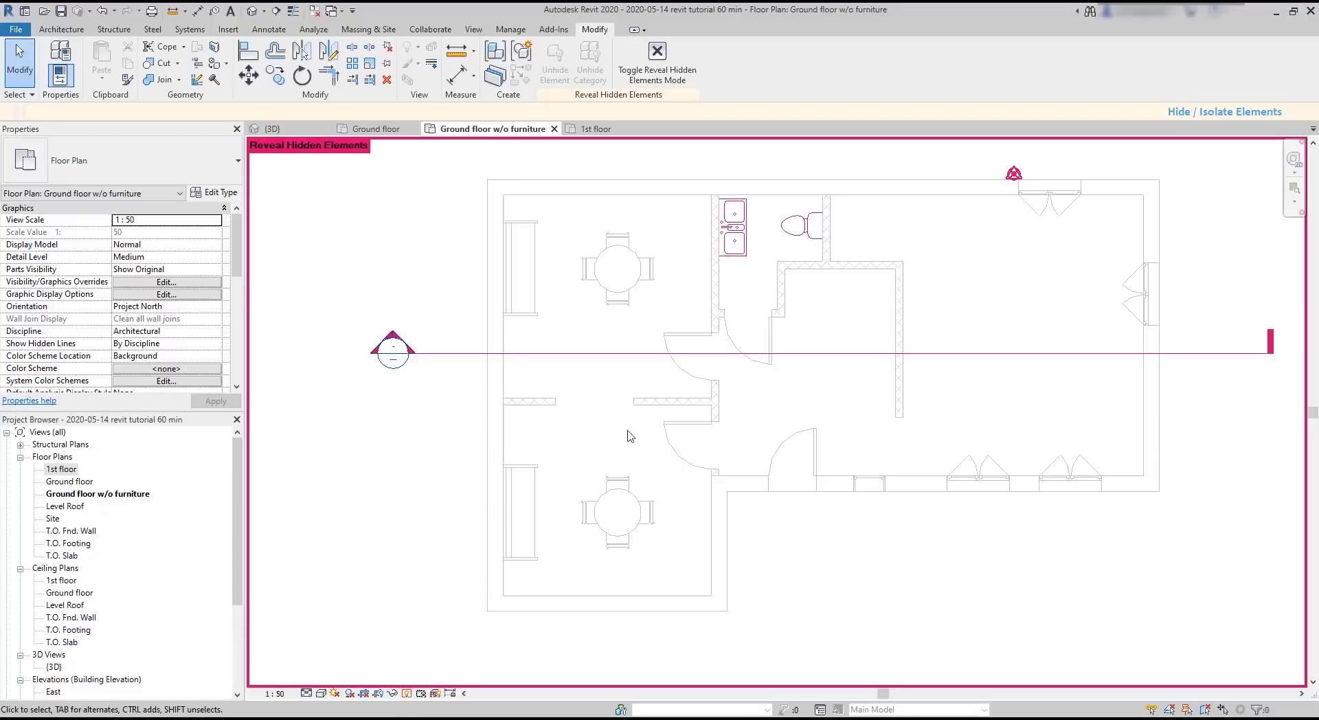
- Unhide the whole plumbing fixtures category in this plan, starting from the kitchen sink
left_click(733, 226)
right_click(731, 253)
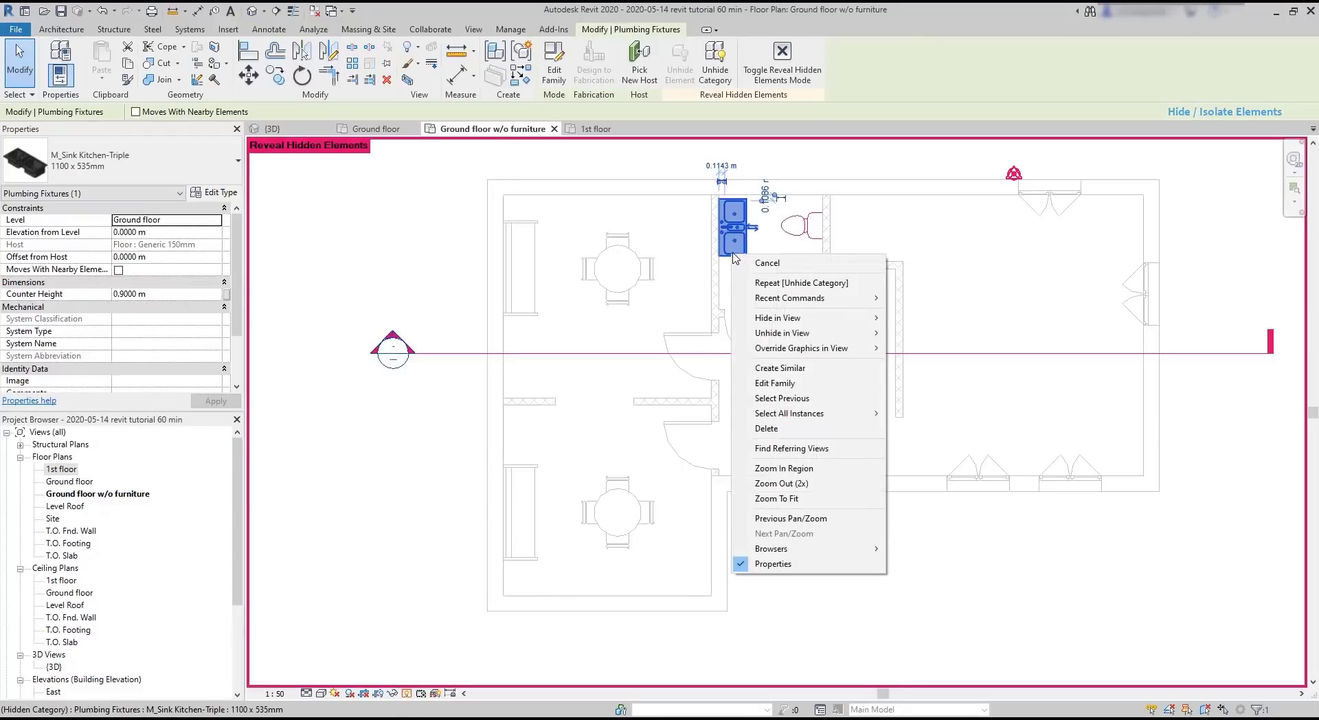
mouse_move(797, 334)
left_click(945, 355)
left_click(917, 413)
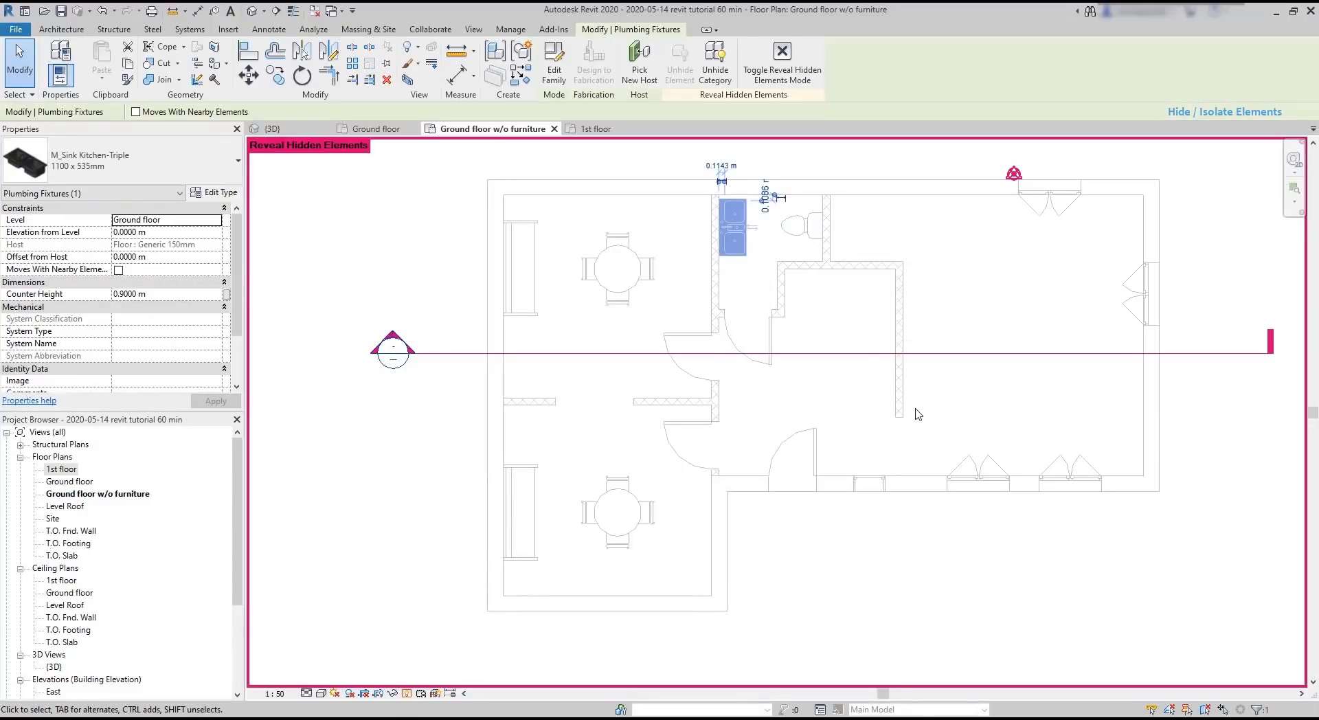
left_click(919, 414)
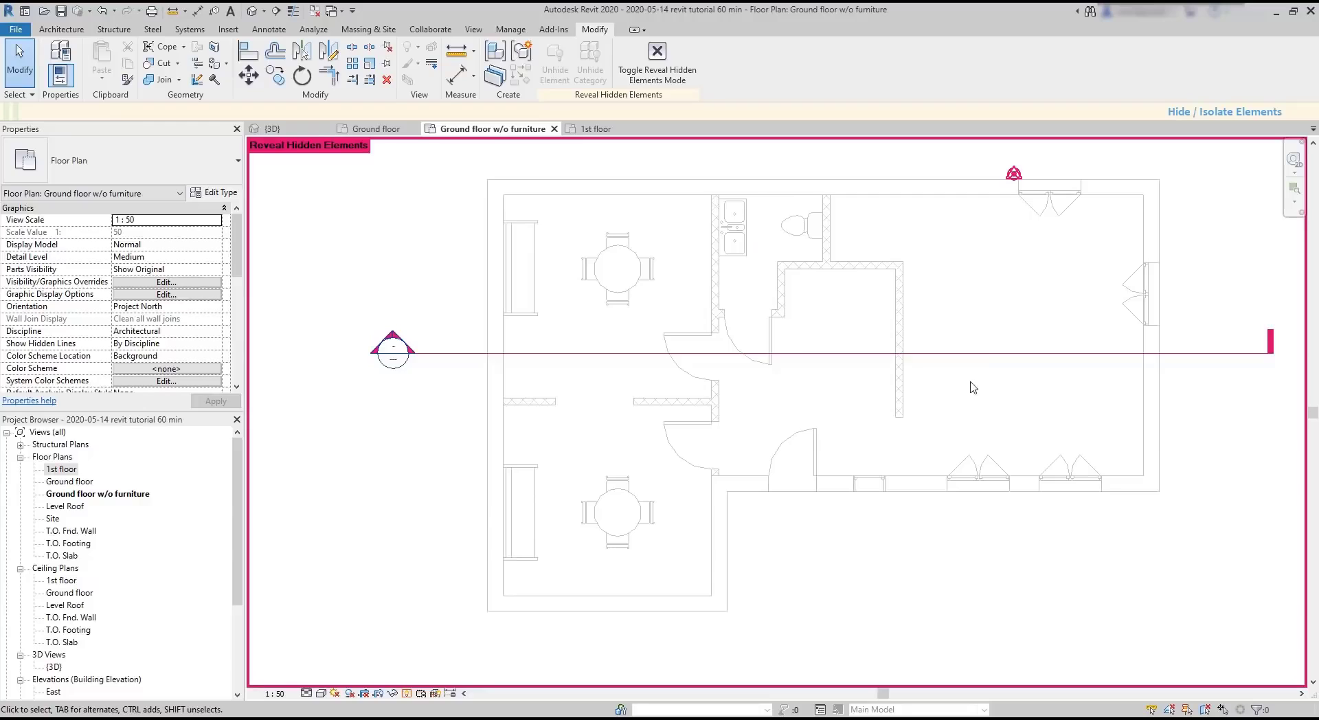
- Unhide the horizontal building section line as an individual element and leave the Reveal Hidden Elements mode
left_click(990, 356)
right_click(989, 358)
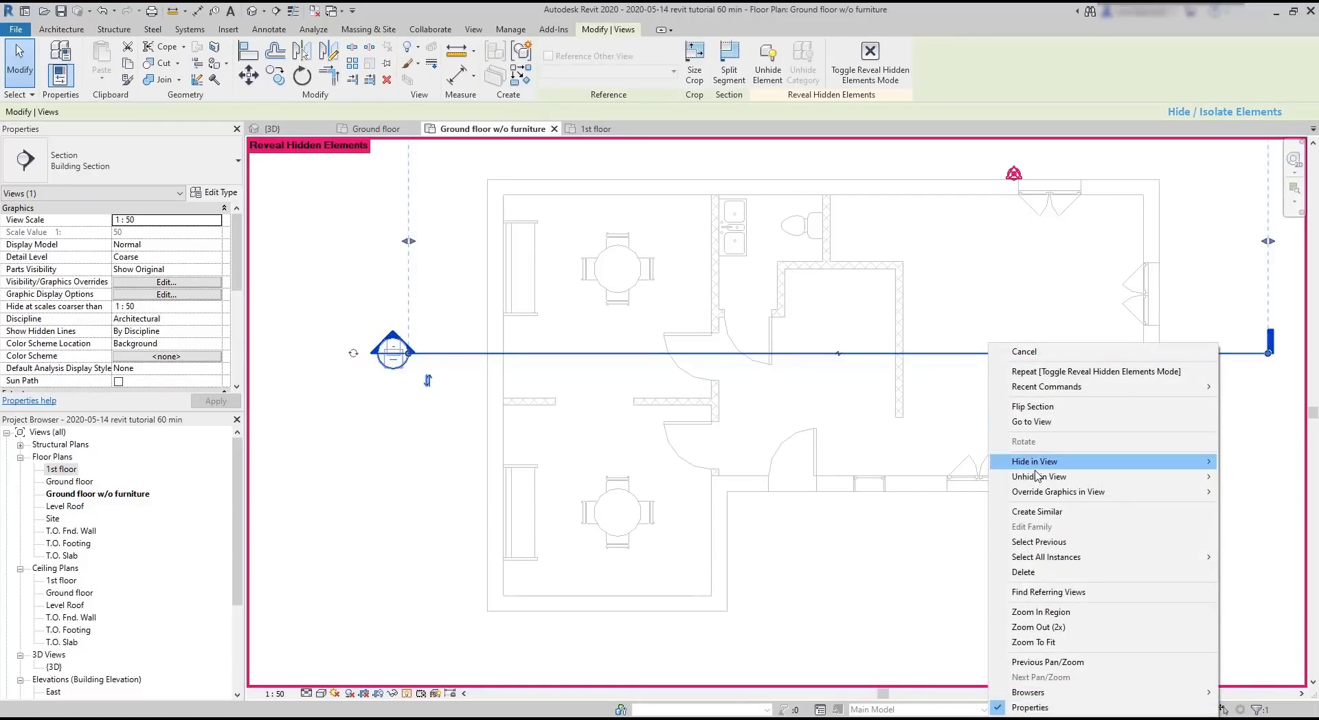
mouse_move(1050, 480)
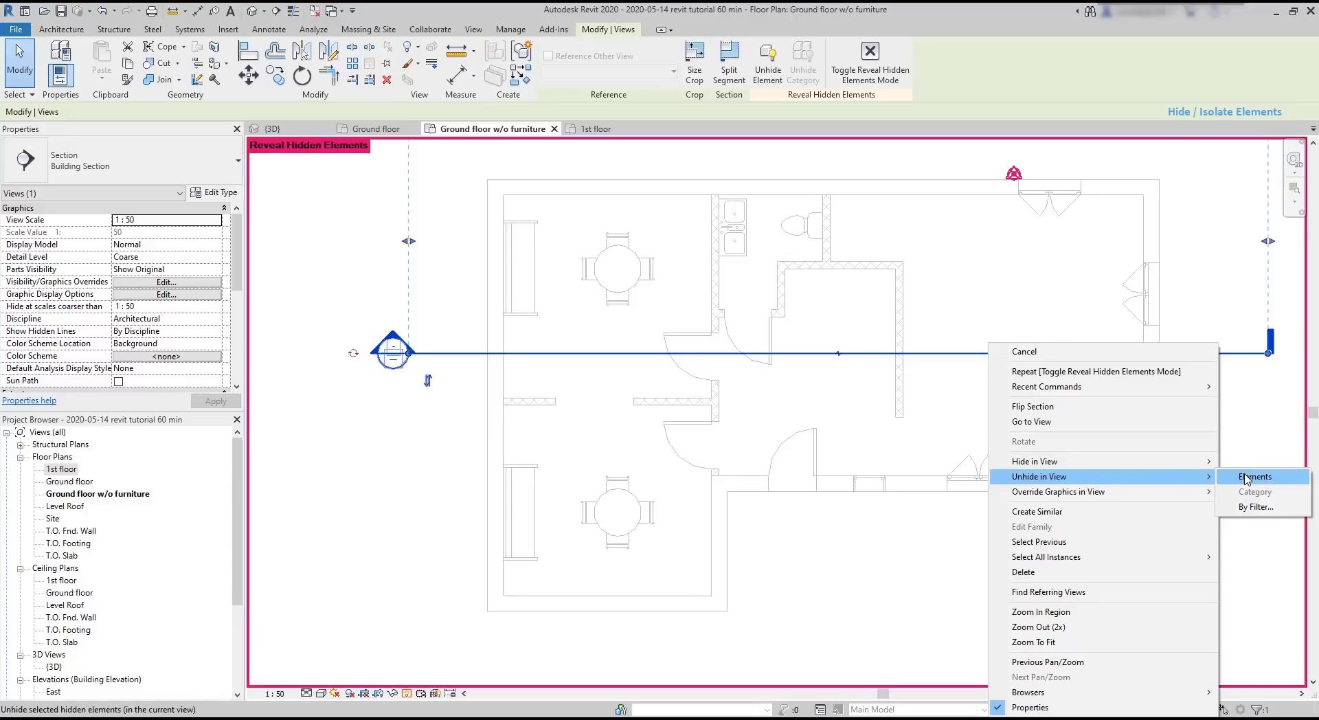
left_click(1249, 477)
left_click(1017, 427)
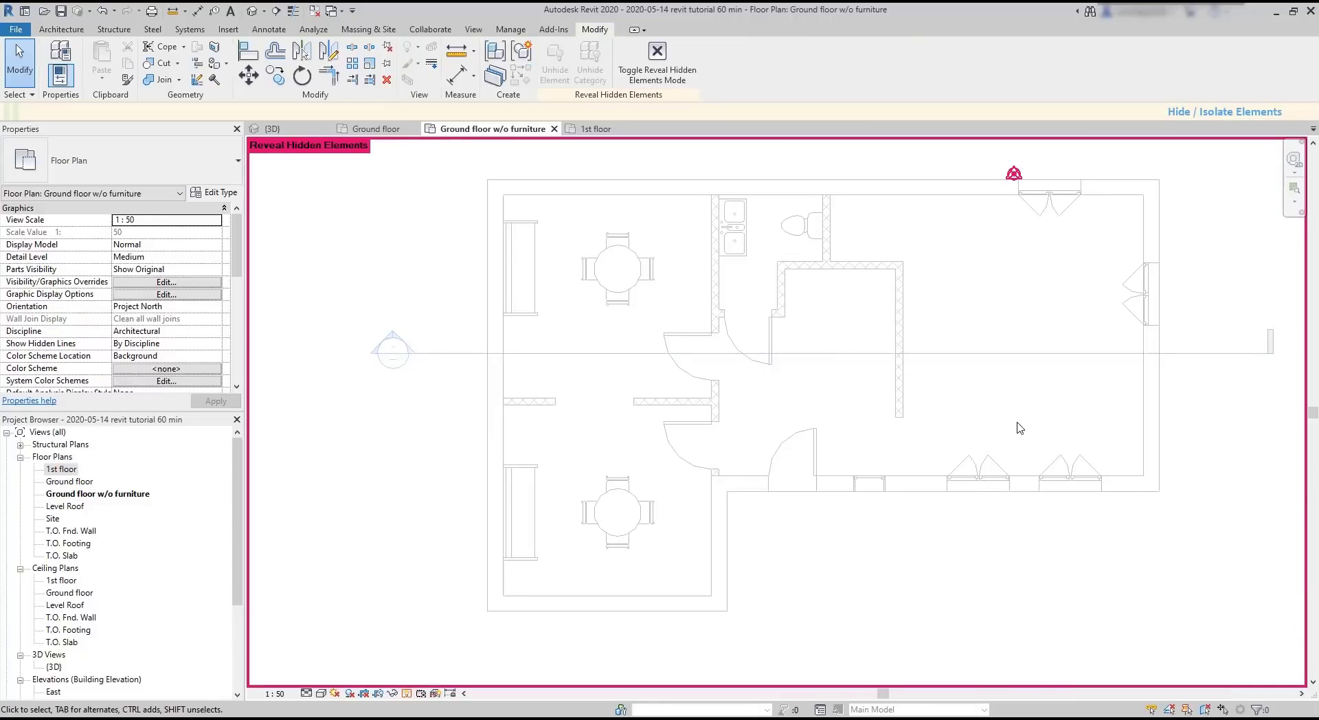
left_click(407, 693)
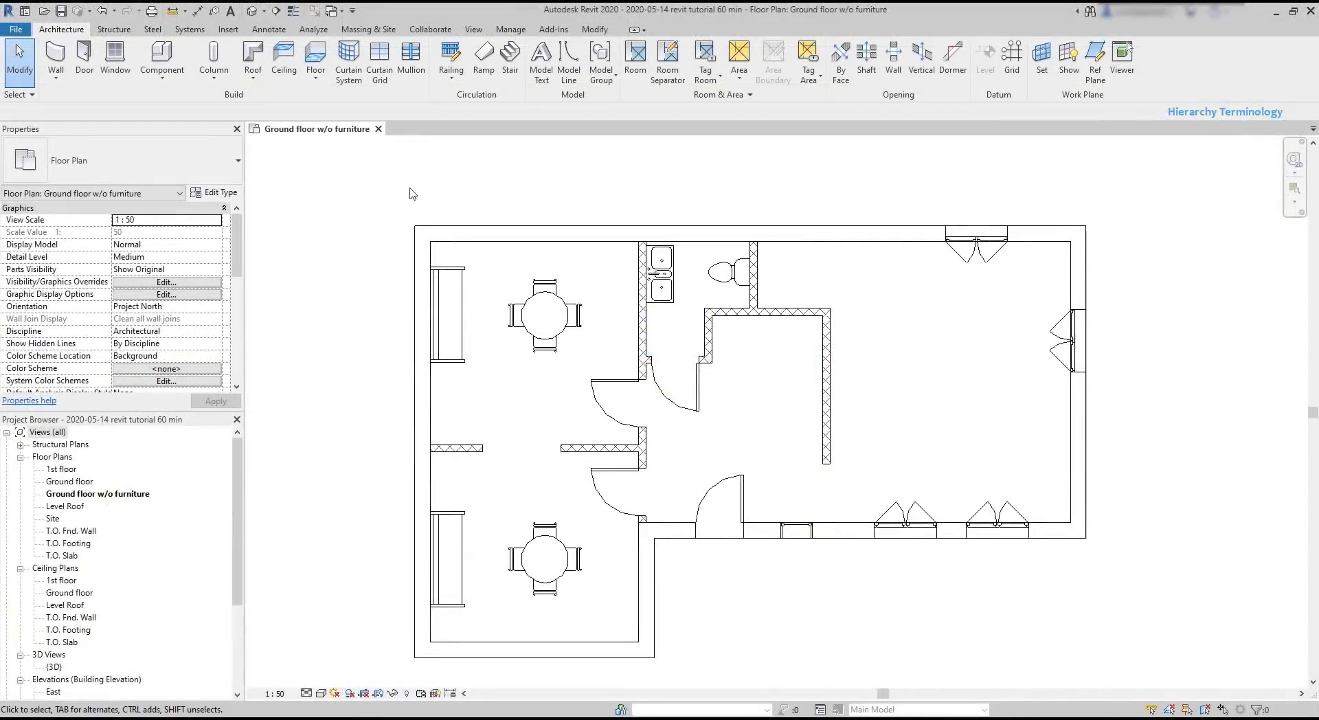
- Start placing a window and look through the window families and types available in the project
left_click(114, 53)
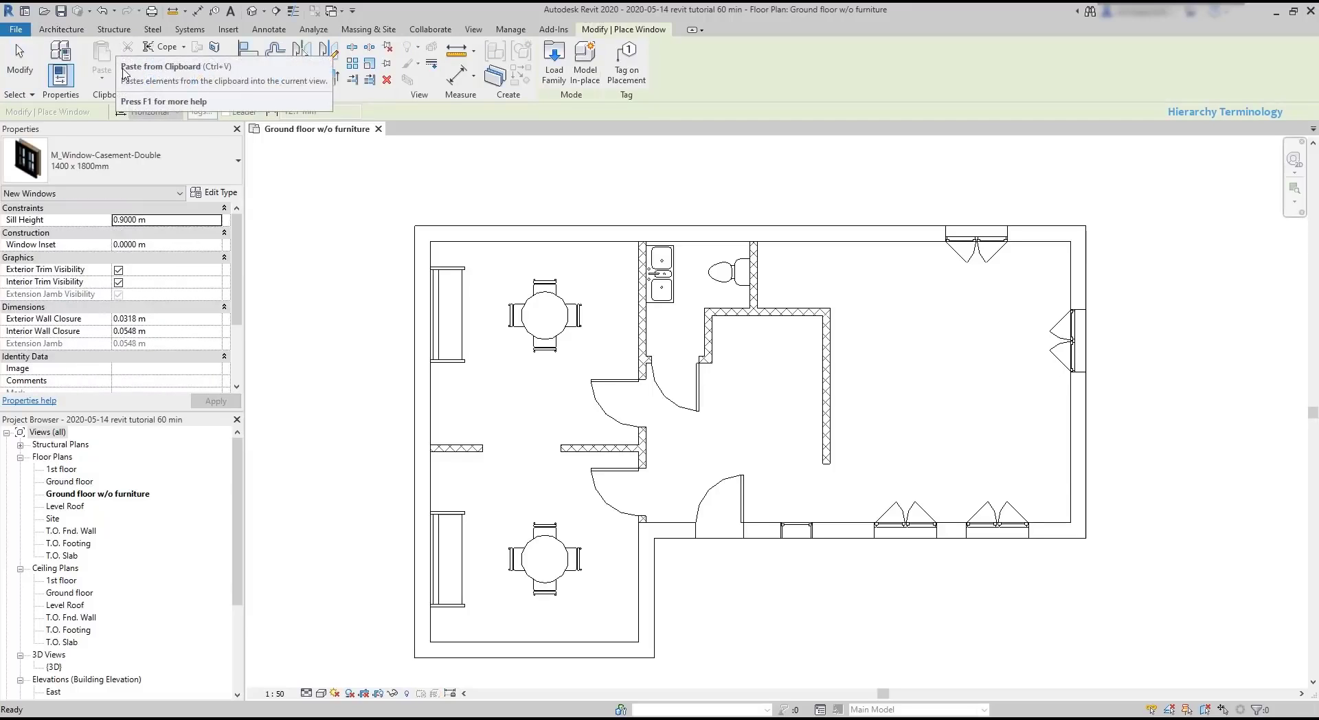
left_click(227, 169)
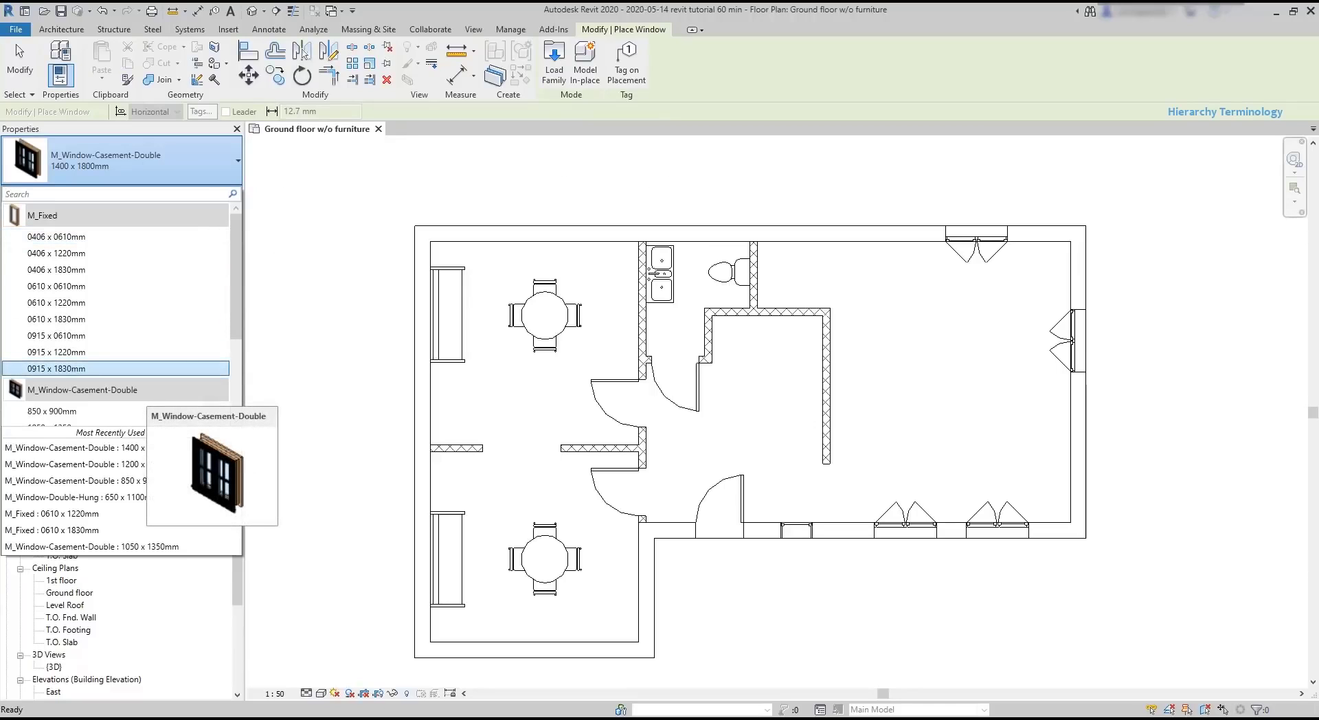
scroll(174, 357, "down", 3)
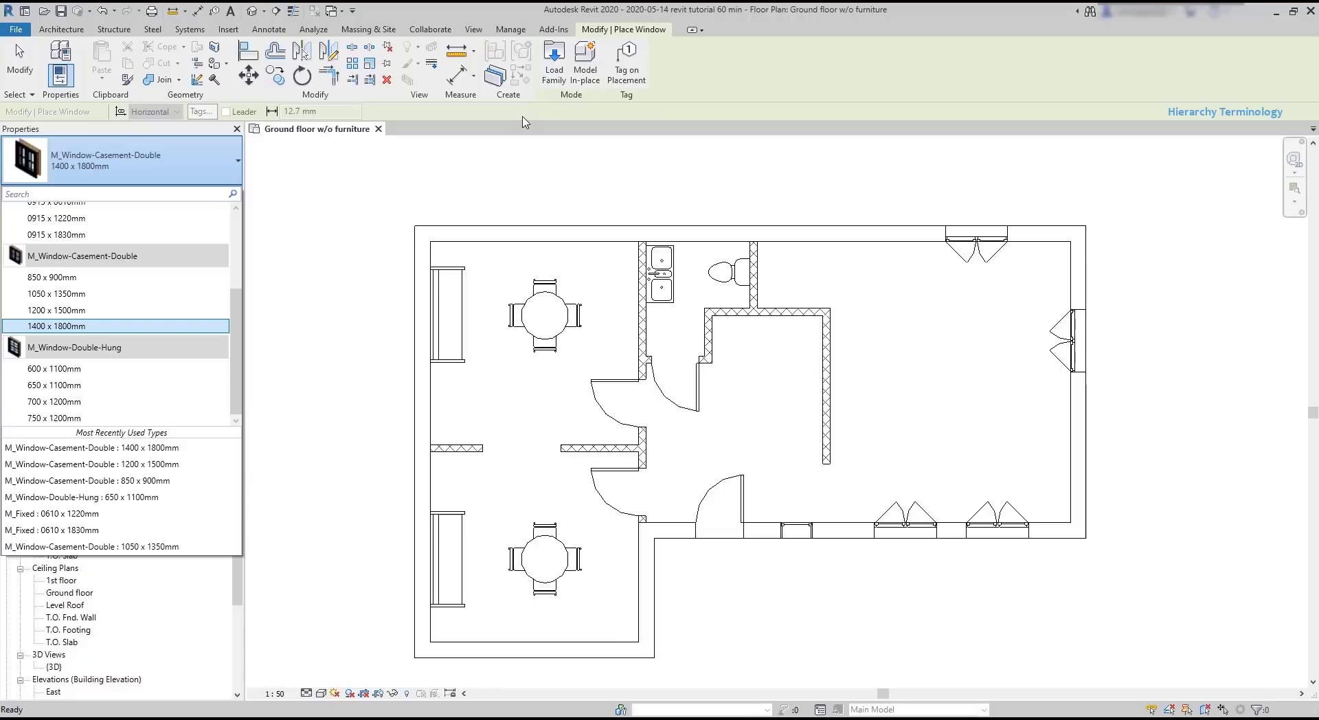
- Start loading a window family and browse from the Sinks folder to the library's Windows folder
left_click(556, 65)
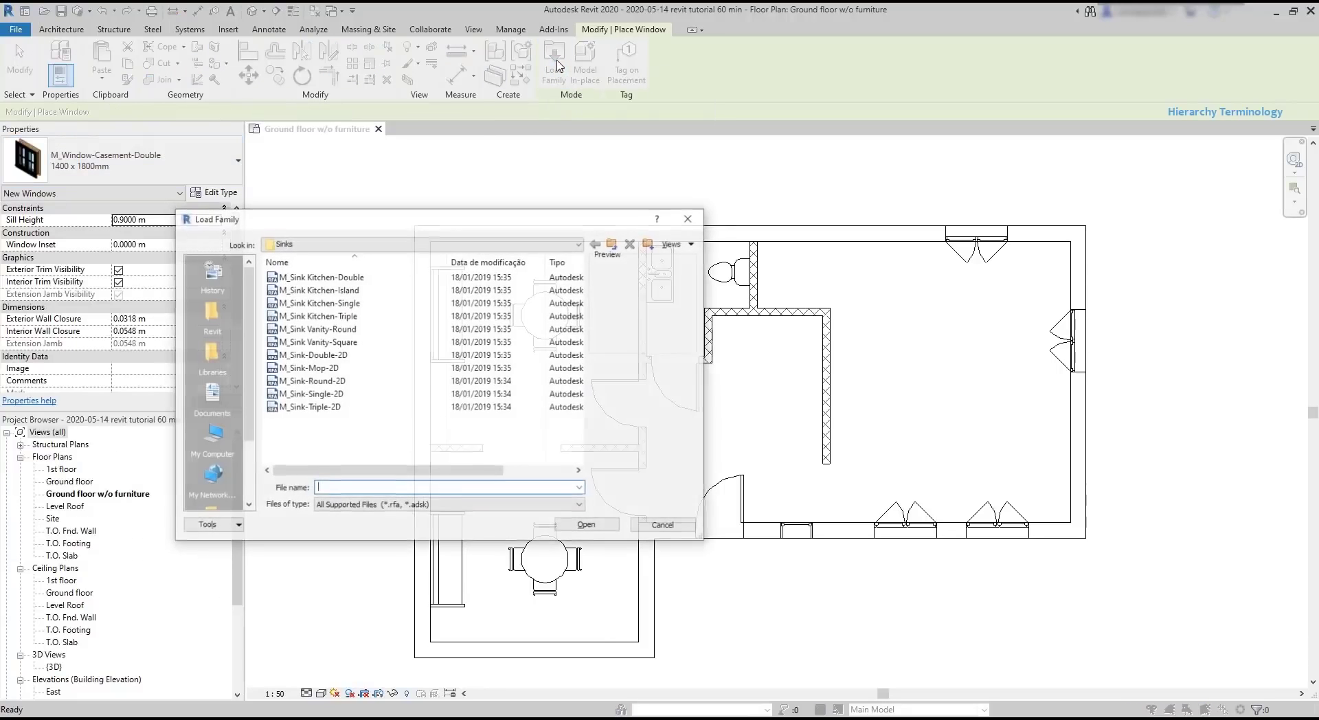
left_click(613, 243)
left_click(613, 244)
left_click(613, 244)
left_click(613, 243)
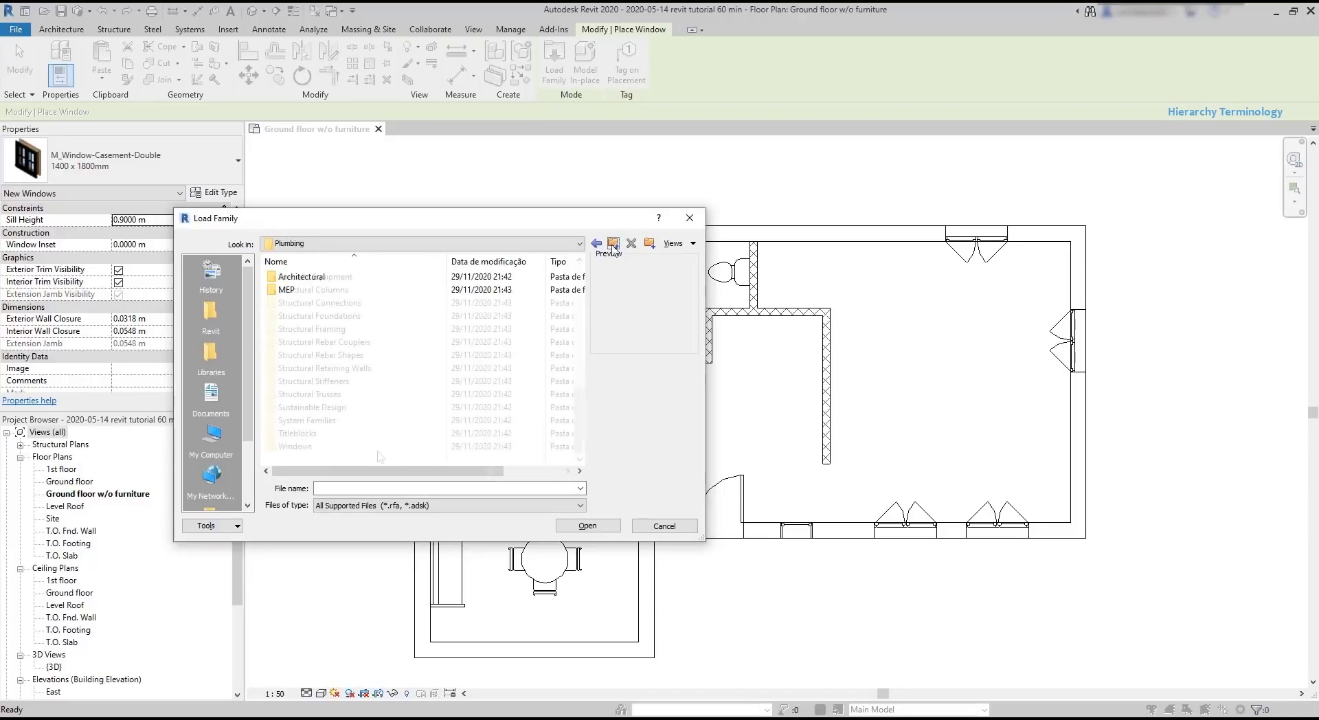
scroll(341, 412, "down", 8)
double_click(341, 448)
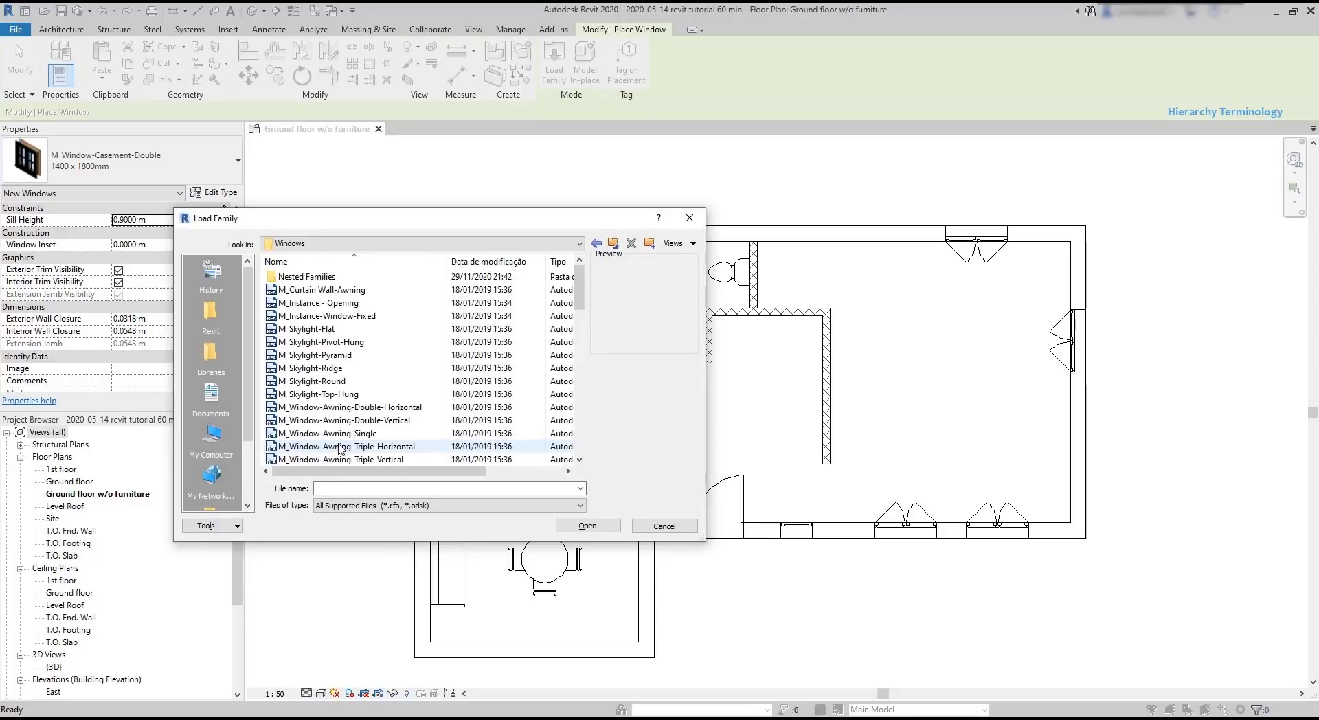
- Load the M_Window-Awning-Triple-Horizontal family with only its 1500 x 450mm type
left_click(347, 368)
key("Down")
key("Down")
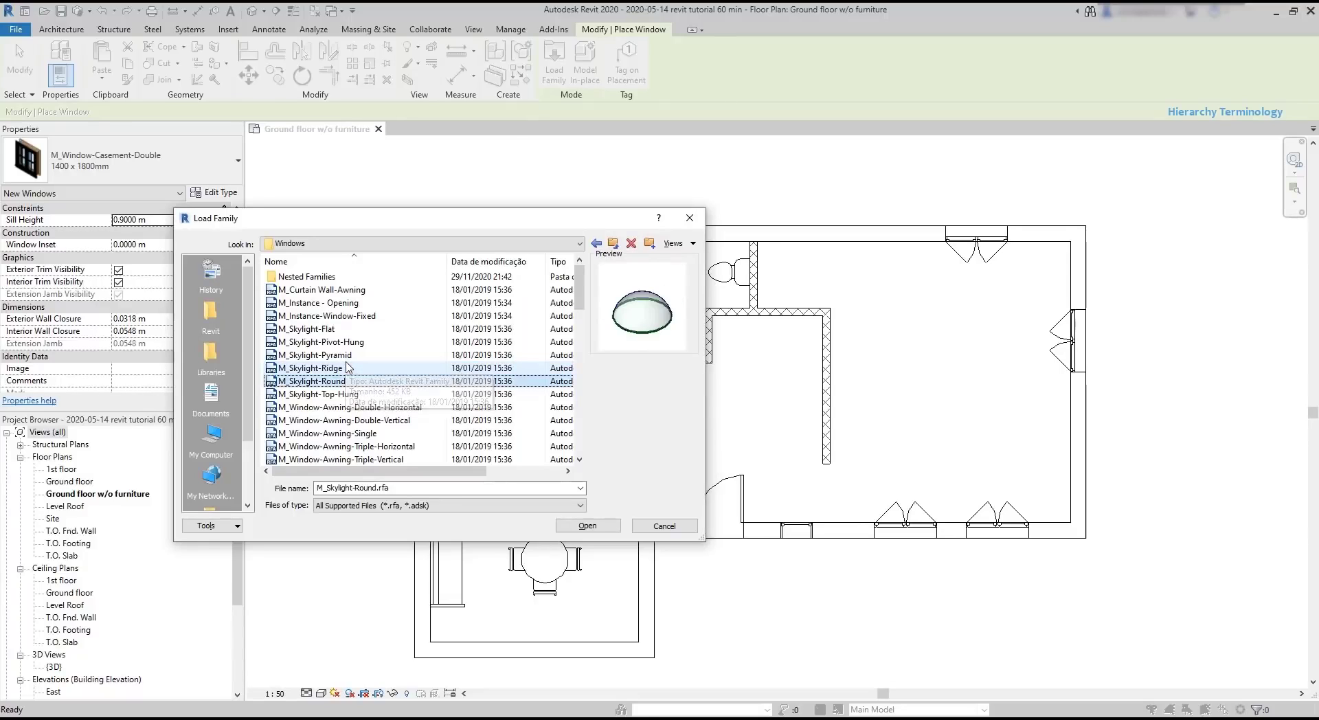
key("Down")
key("Down")
key("Down")
key("Down")
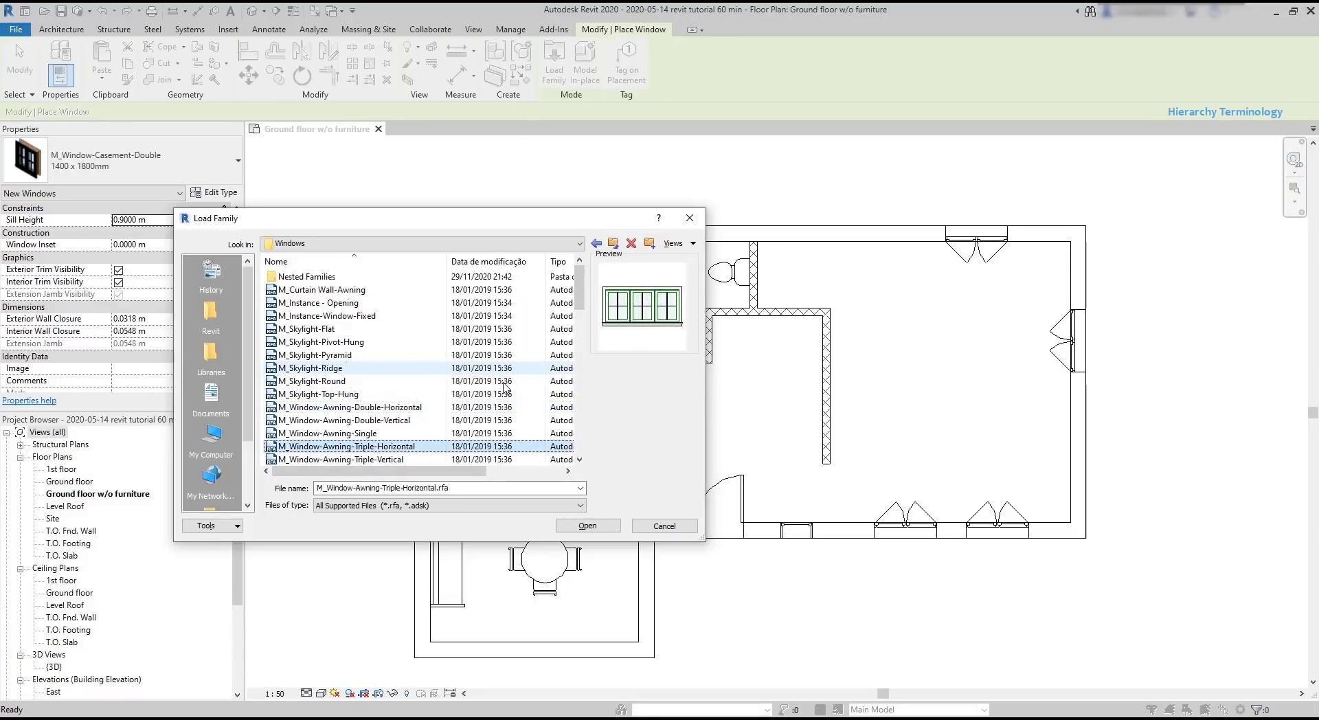
left_click(592, 526)
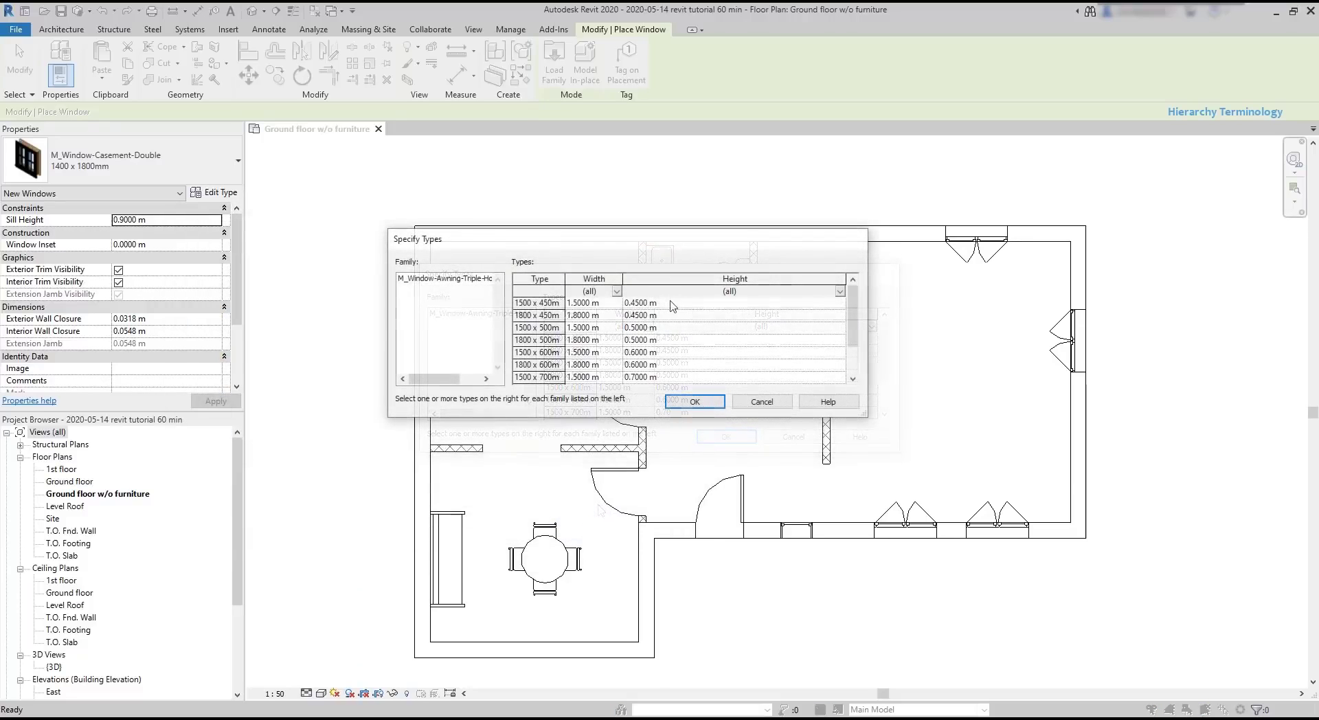
left_click(671, 305)
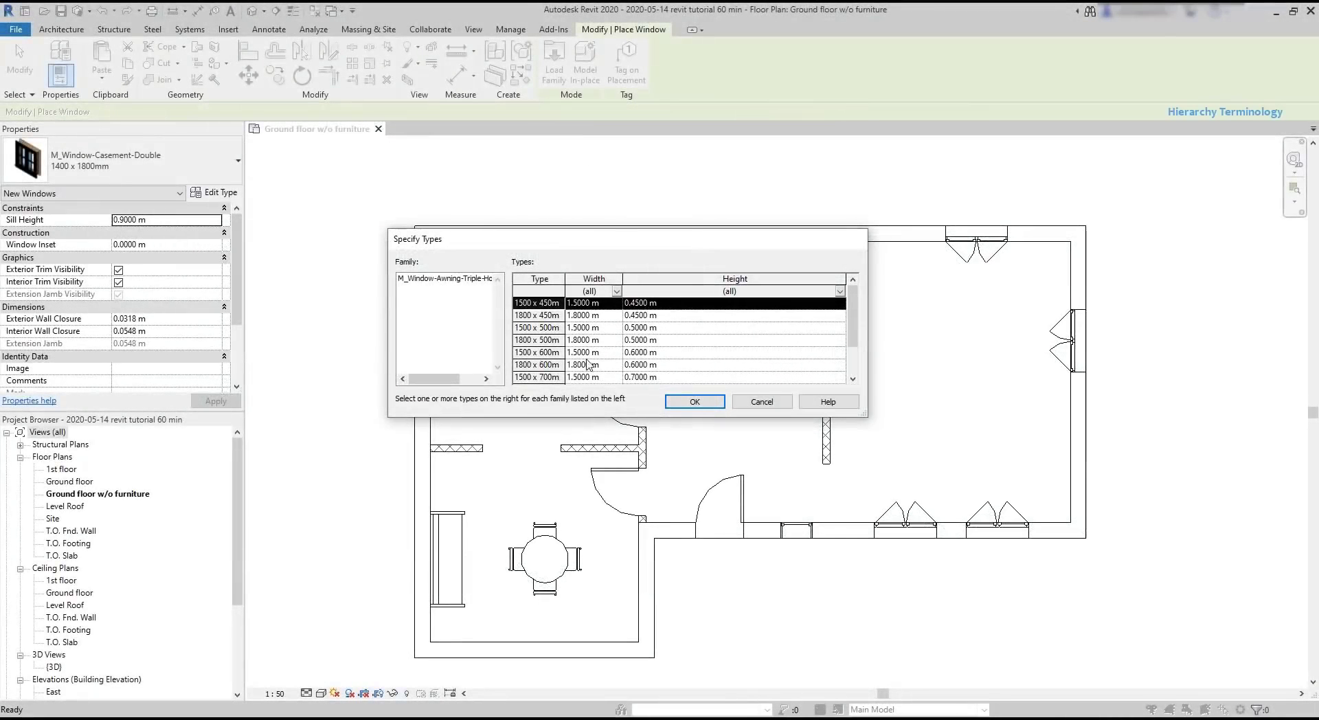
left_click(694, 403)
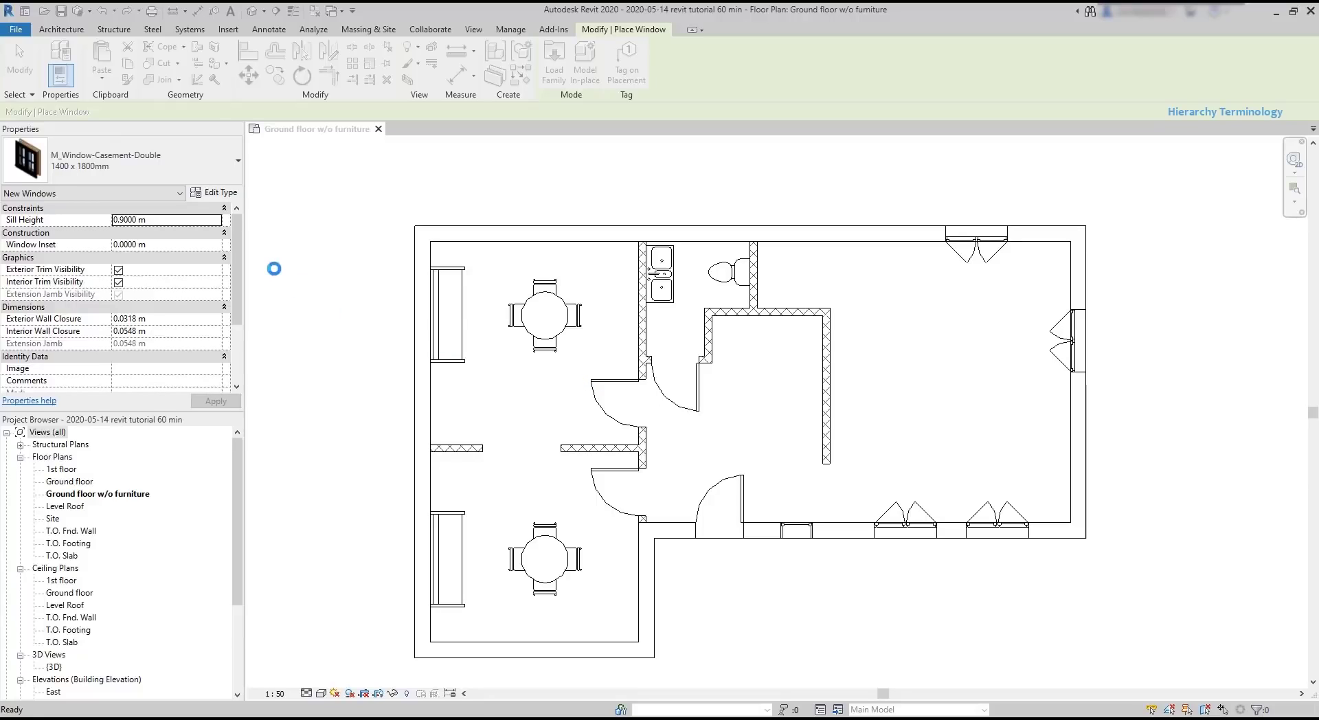
- Choose the M_Window-Awning-Triple-Horizontal 1500 x 450mm type for the new window and examine its type properties
left_click(238, 162)
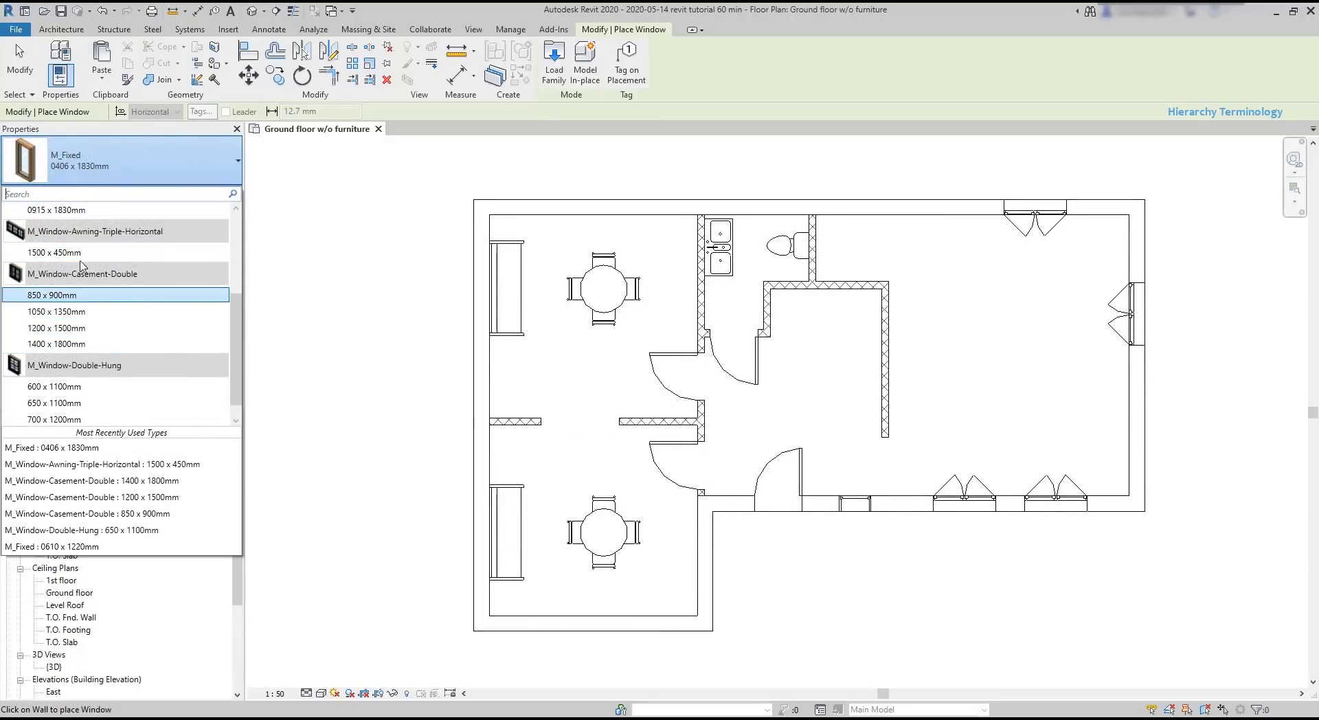
mouse_move(105, 251)
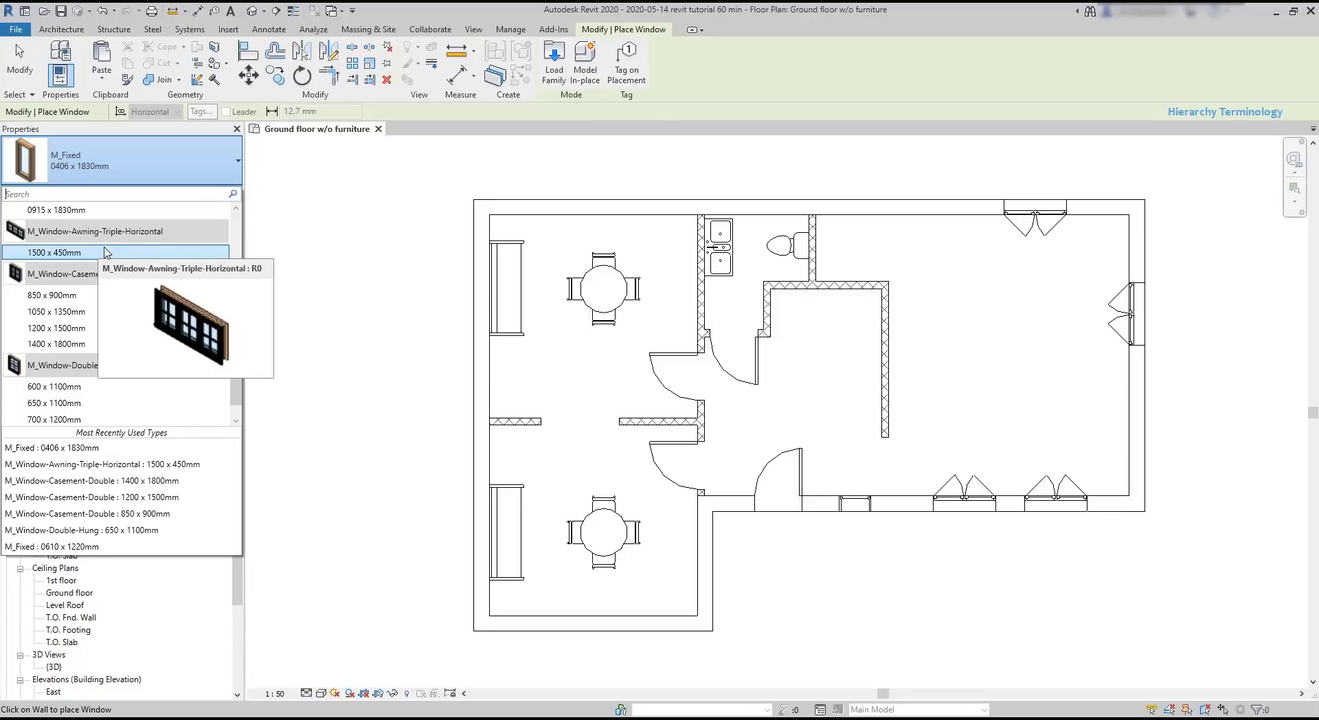
left_click(107, 252)
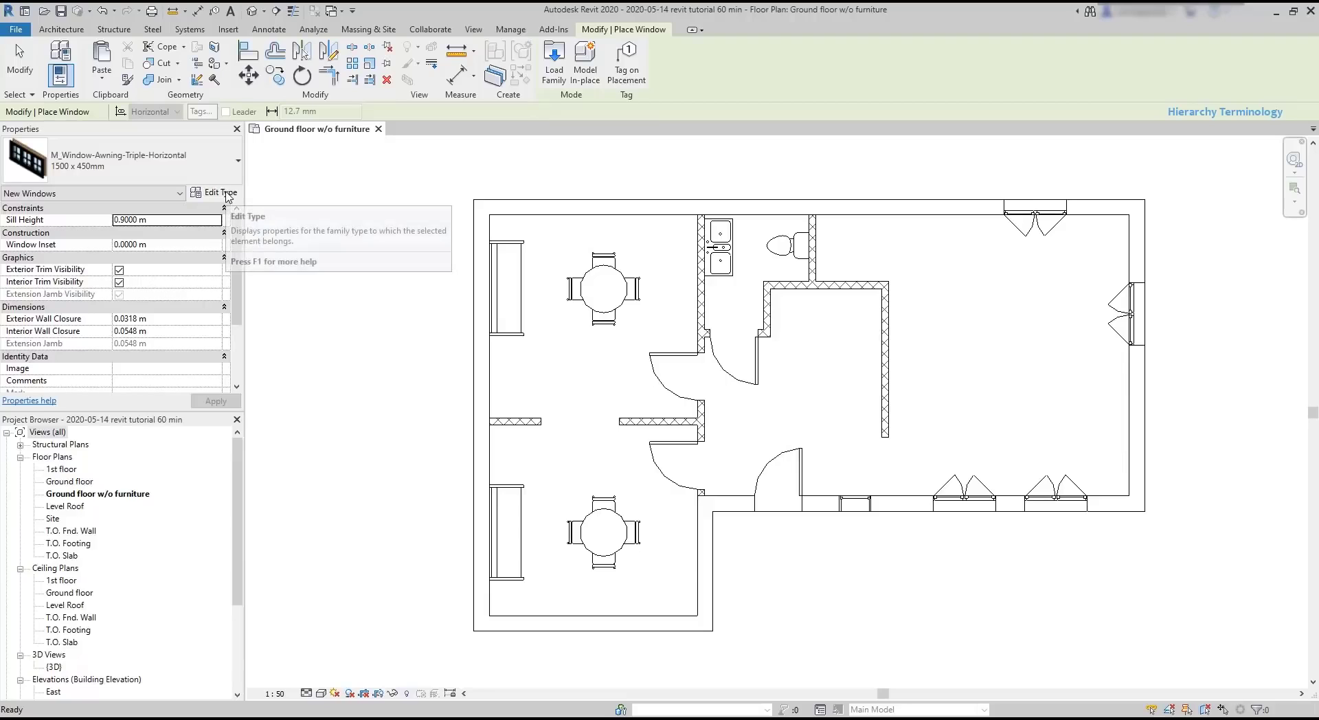
left_click(227, 193)
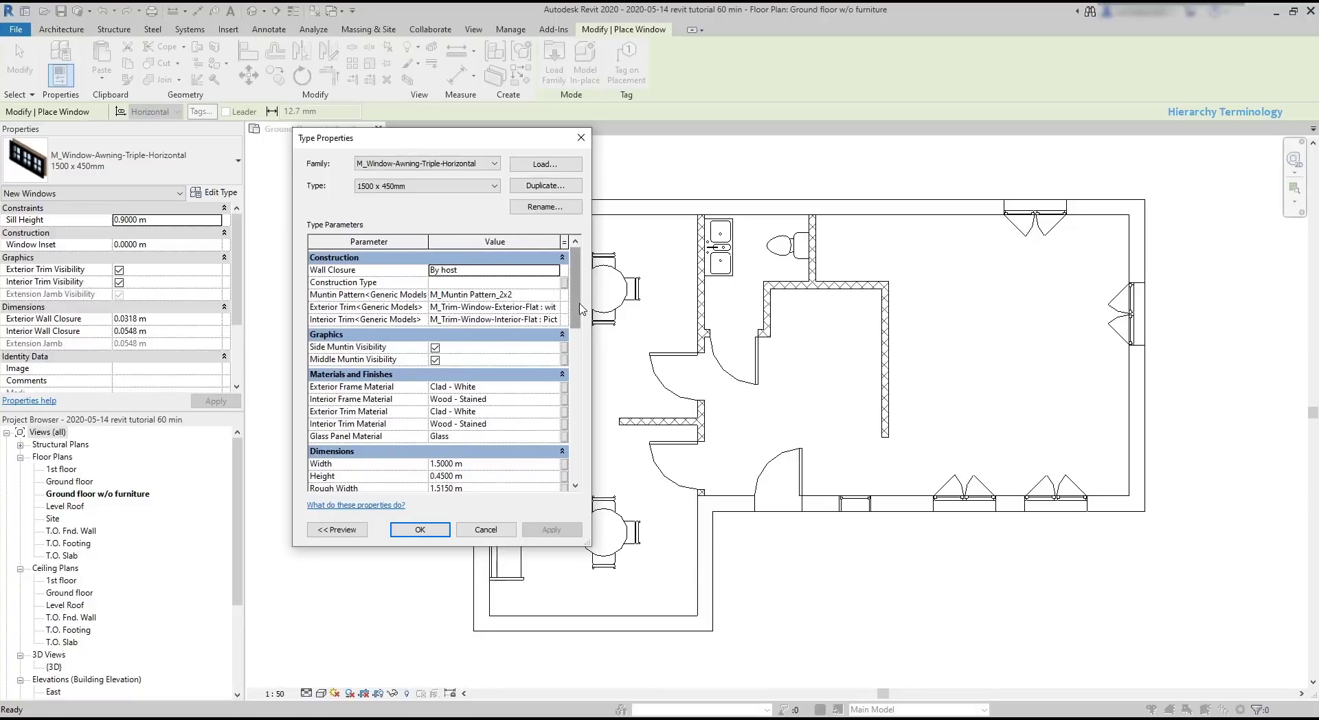
scroll(555, 335, "down", 2)
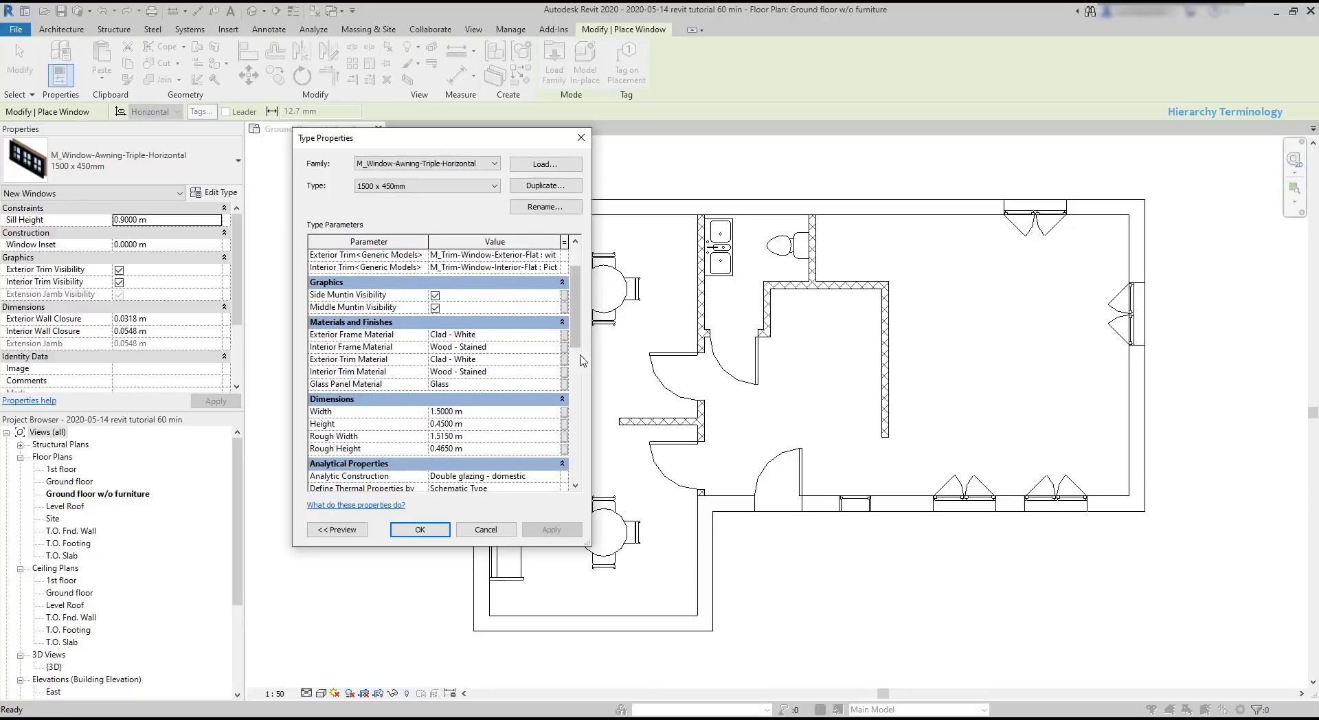
left_click_drag(581, 337, 592, 309)
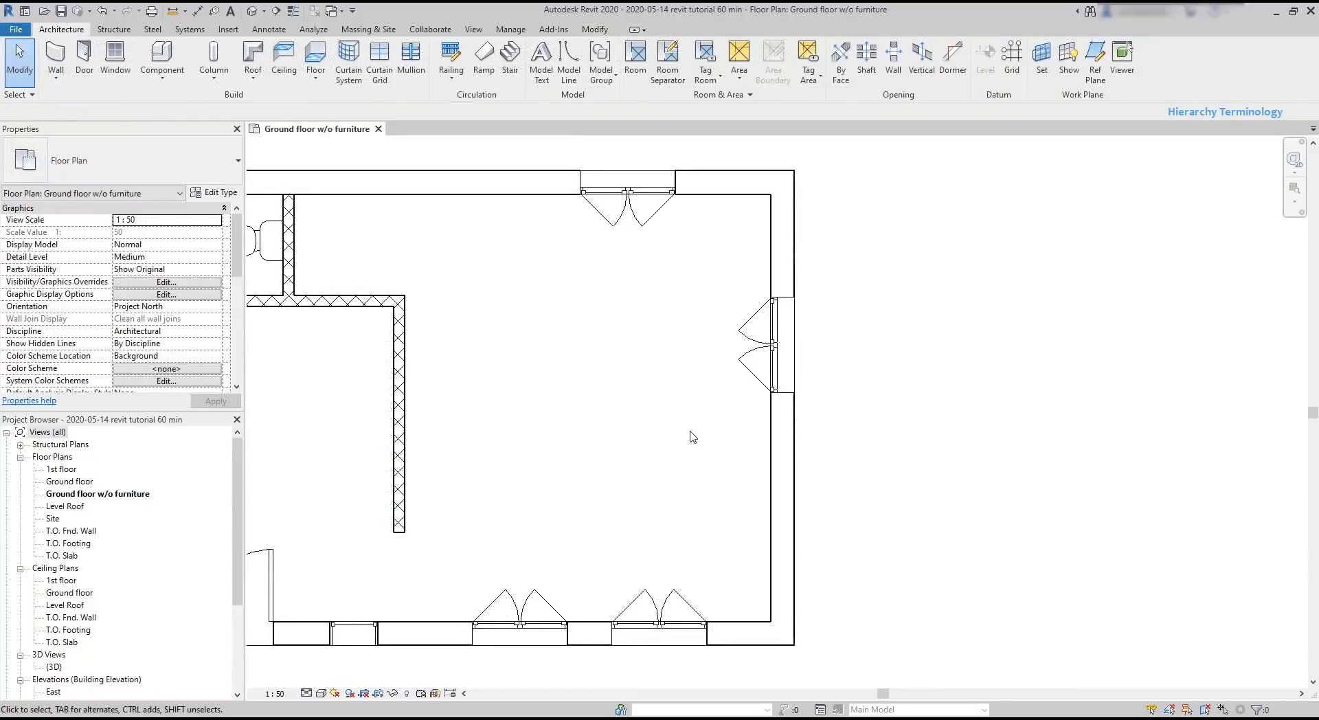
- Set the type width of the 1200 x 1500mm double casement window in the upper exterior wall to 1.3 m
left_click(632, 200)
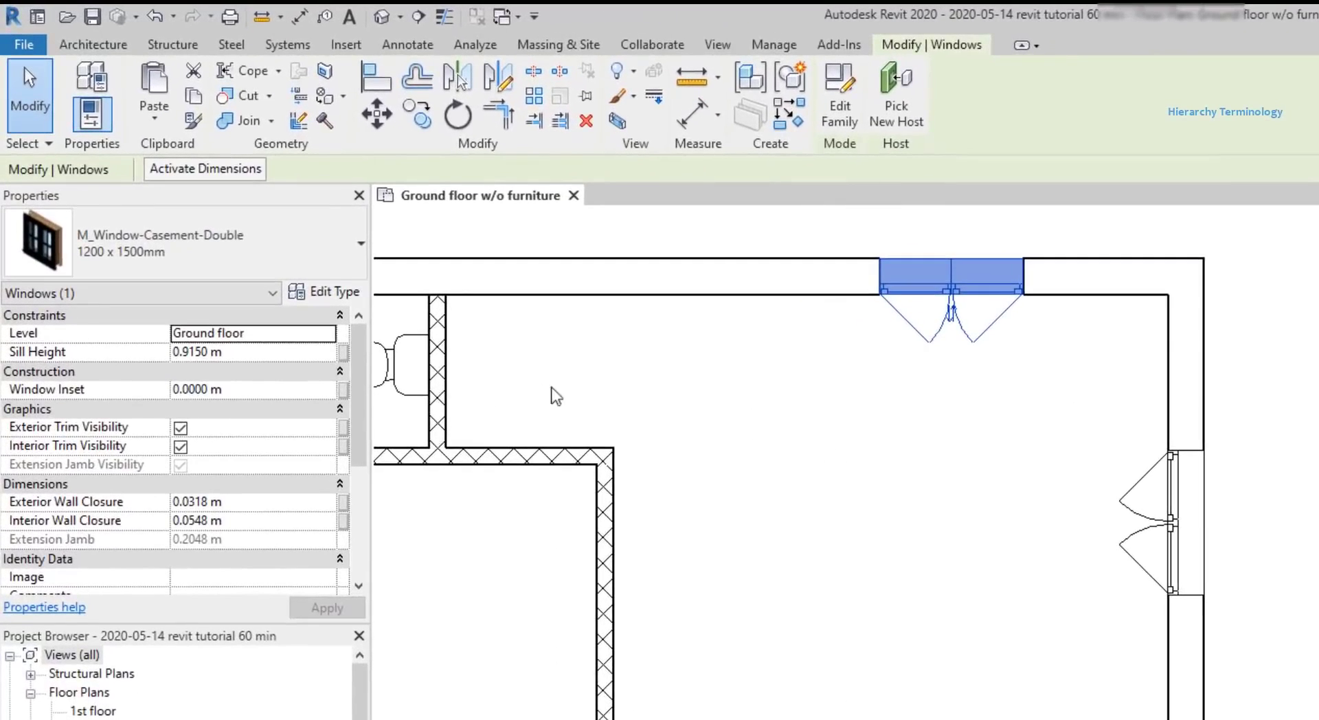
left_click(321, 294)
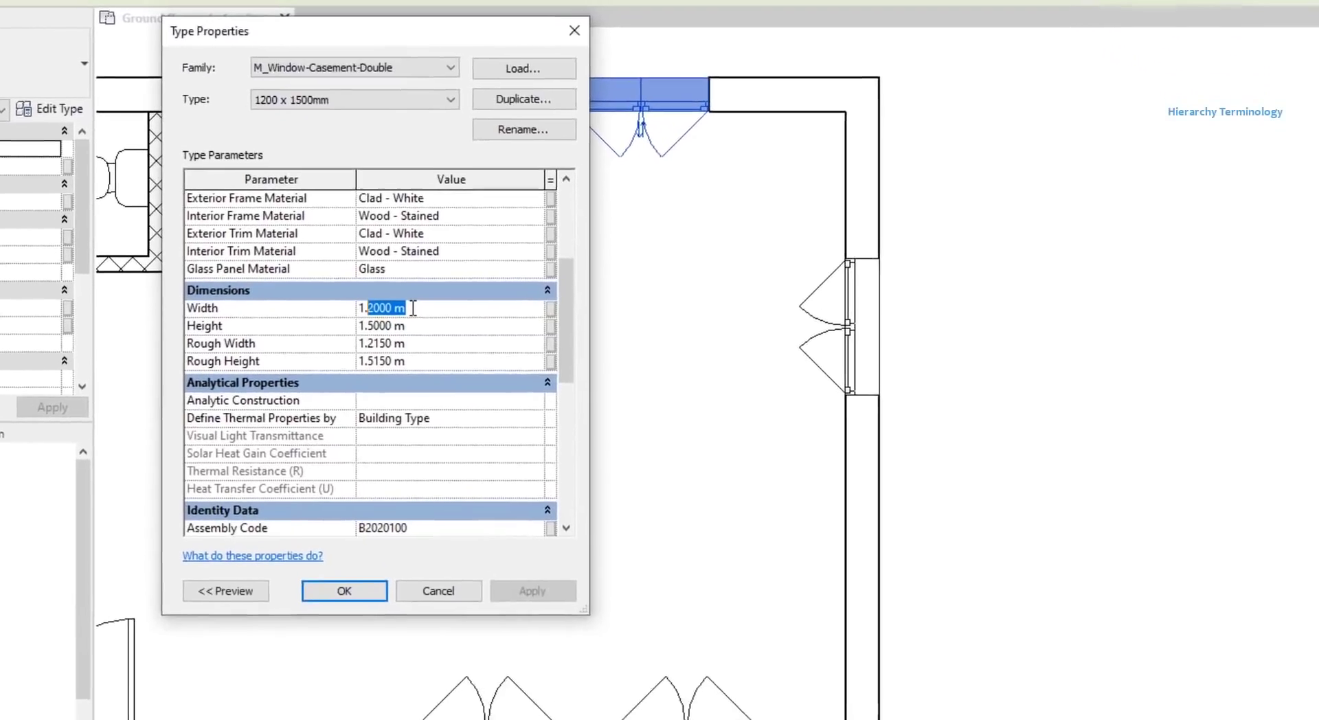
type("3")
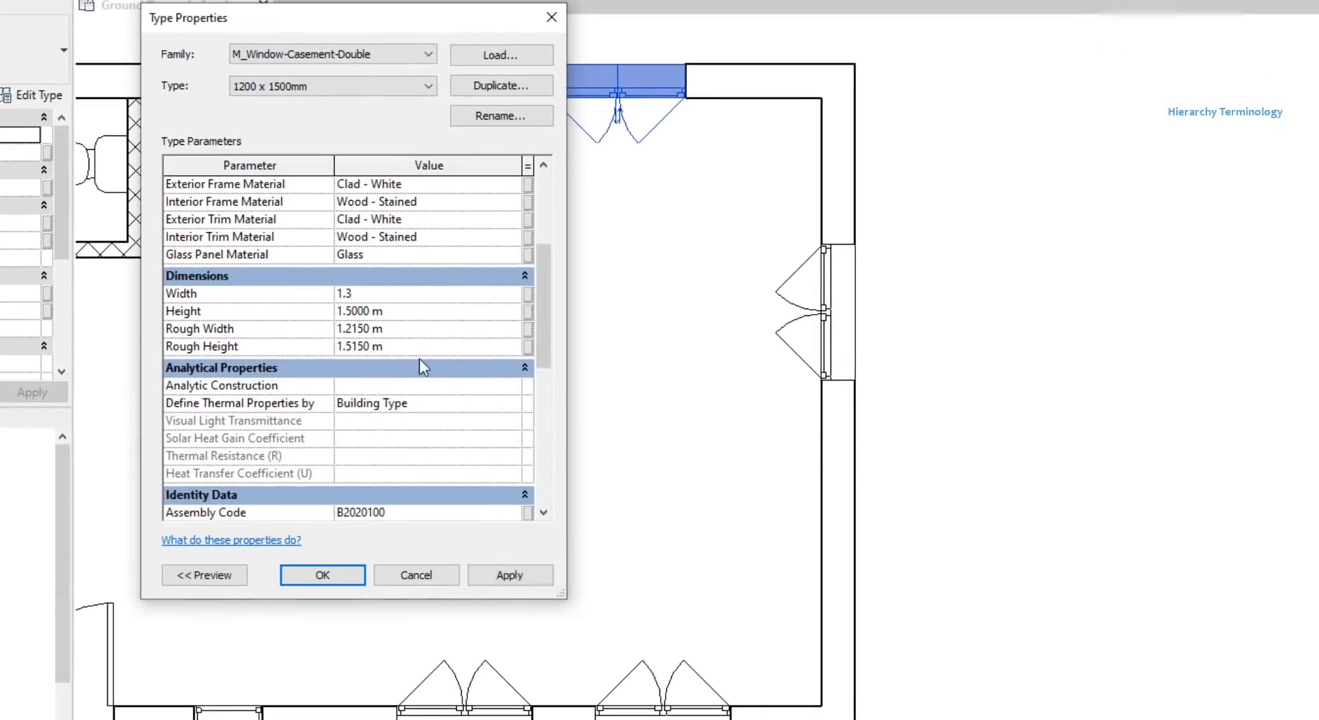
left_click(324, 577)
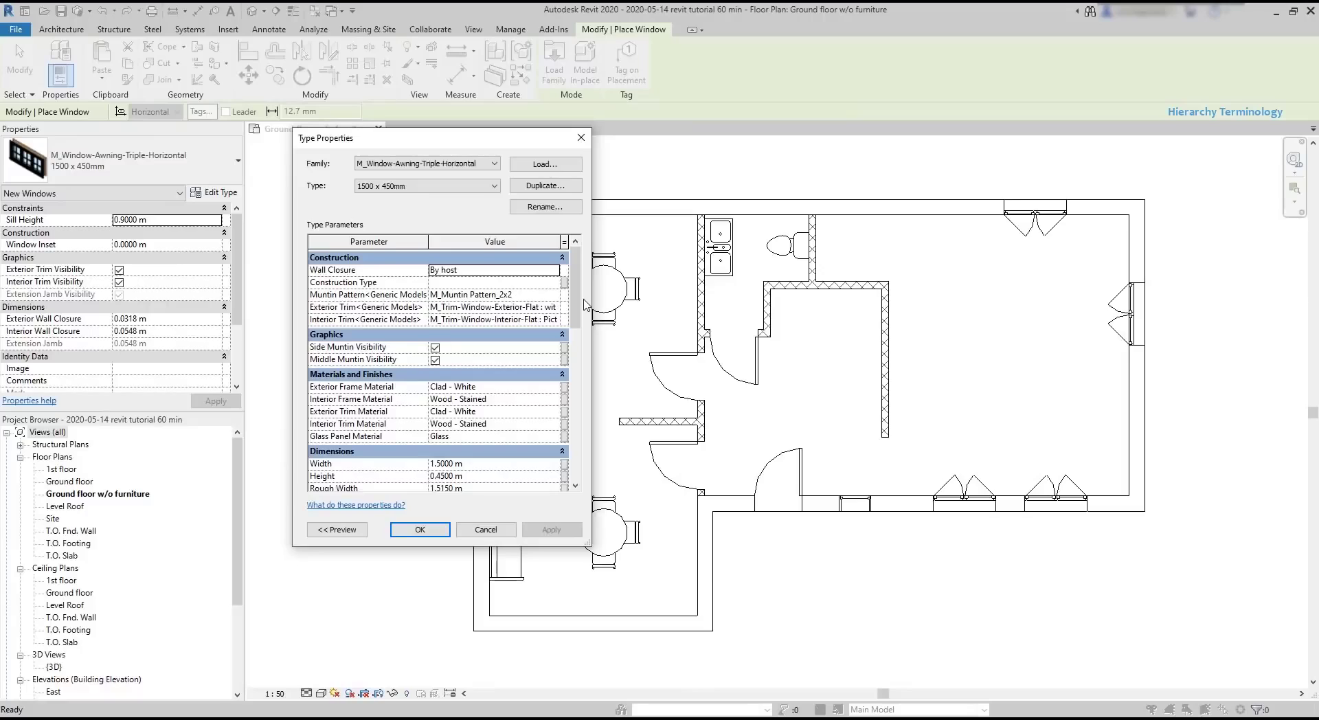
- Duplicate the M_Window-Awning-Triple-Horizontal 1500 x 450mm type under the name 1200 x 400mm
left_click(565, 191)
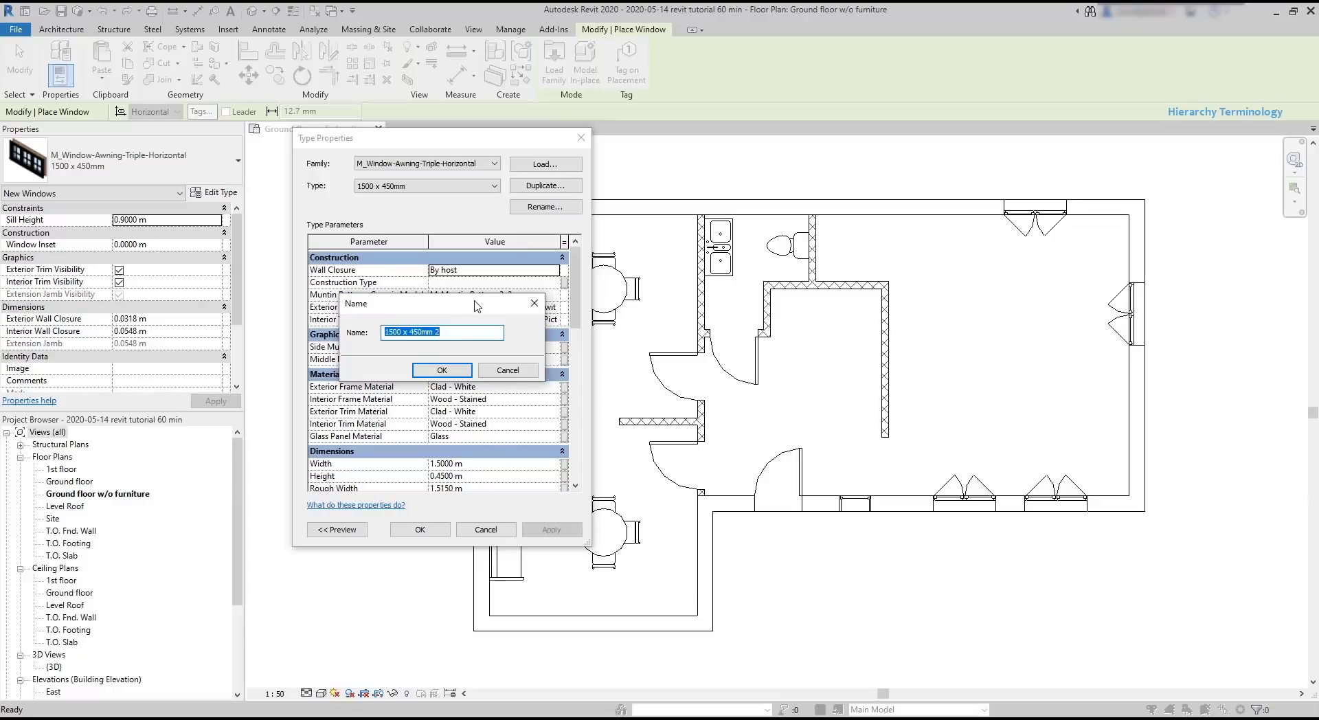
left_click_drag(478, 305, 812, 286)
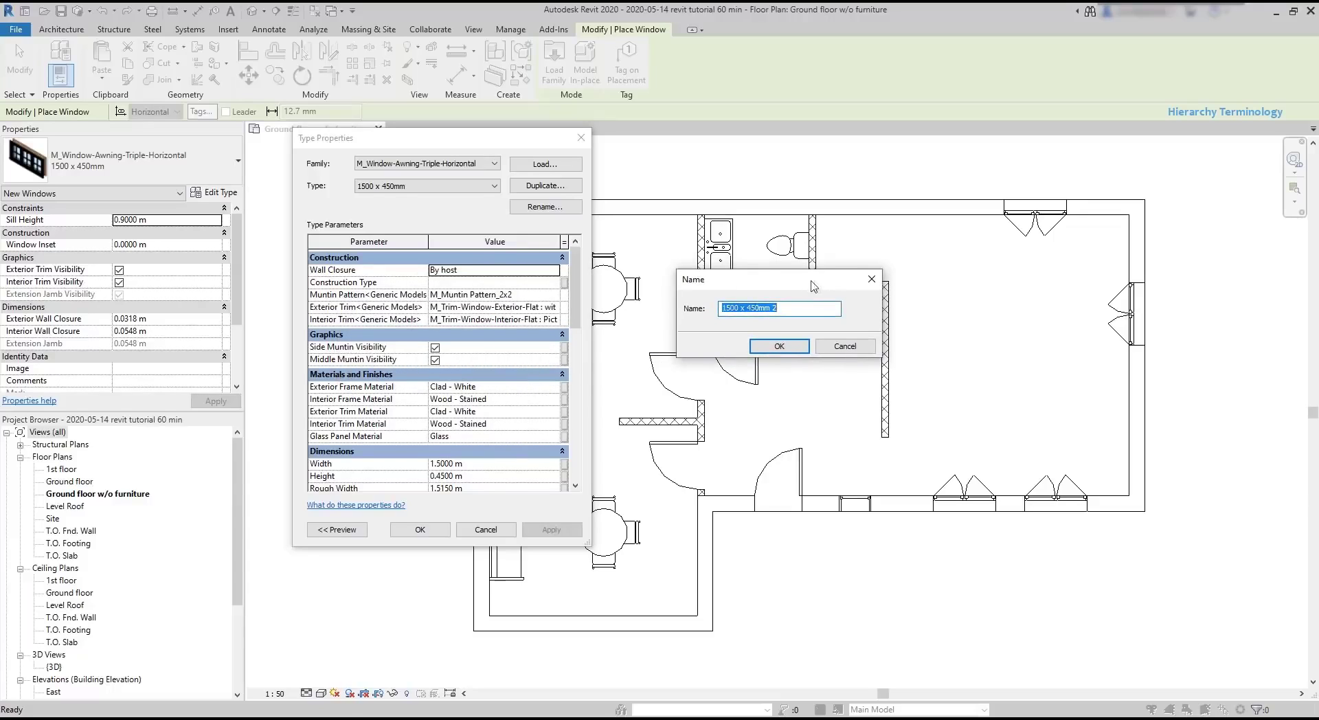
type("1200 x 400mm")
left_click(764, 346)
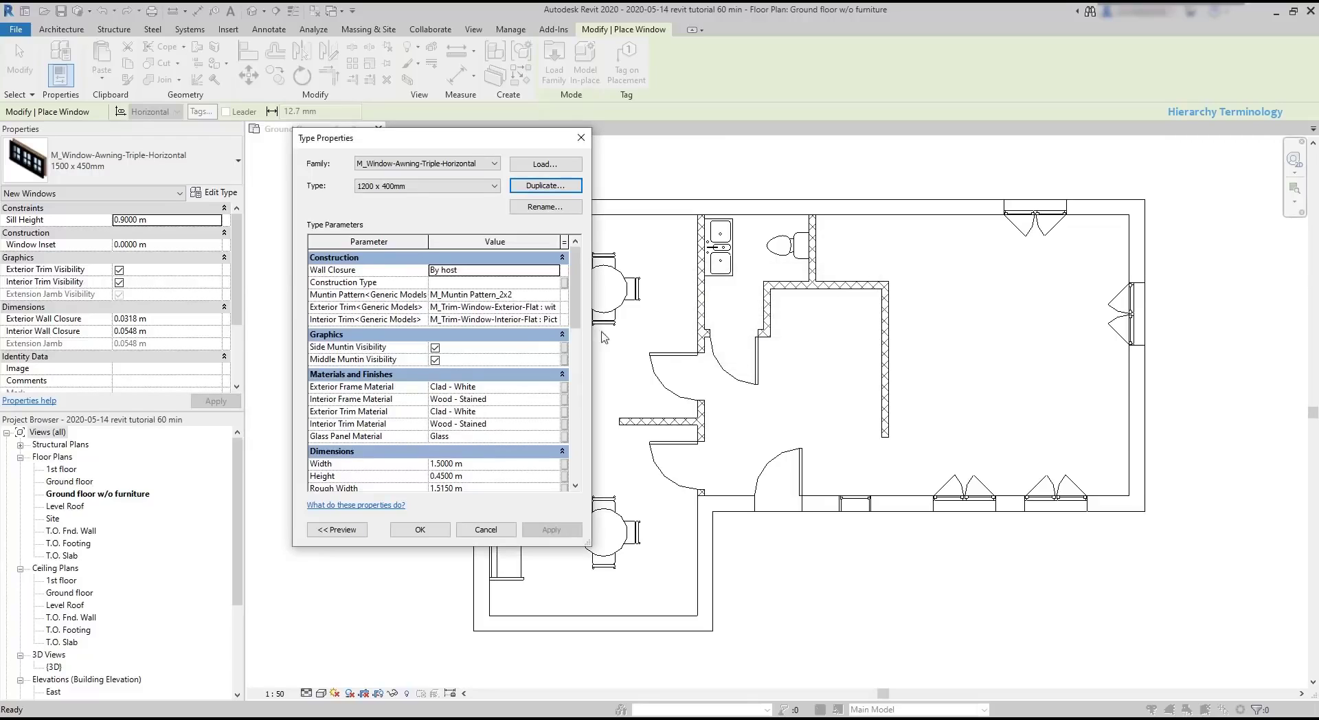
- Set the 1200 x 400mm window type's width to 1.2 m and height to 0.4 m, and accept the type properties
left_click_drag(577, 296, 579, 458)
scroll(473, 326, "up", 5)
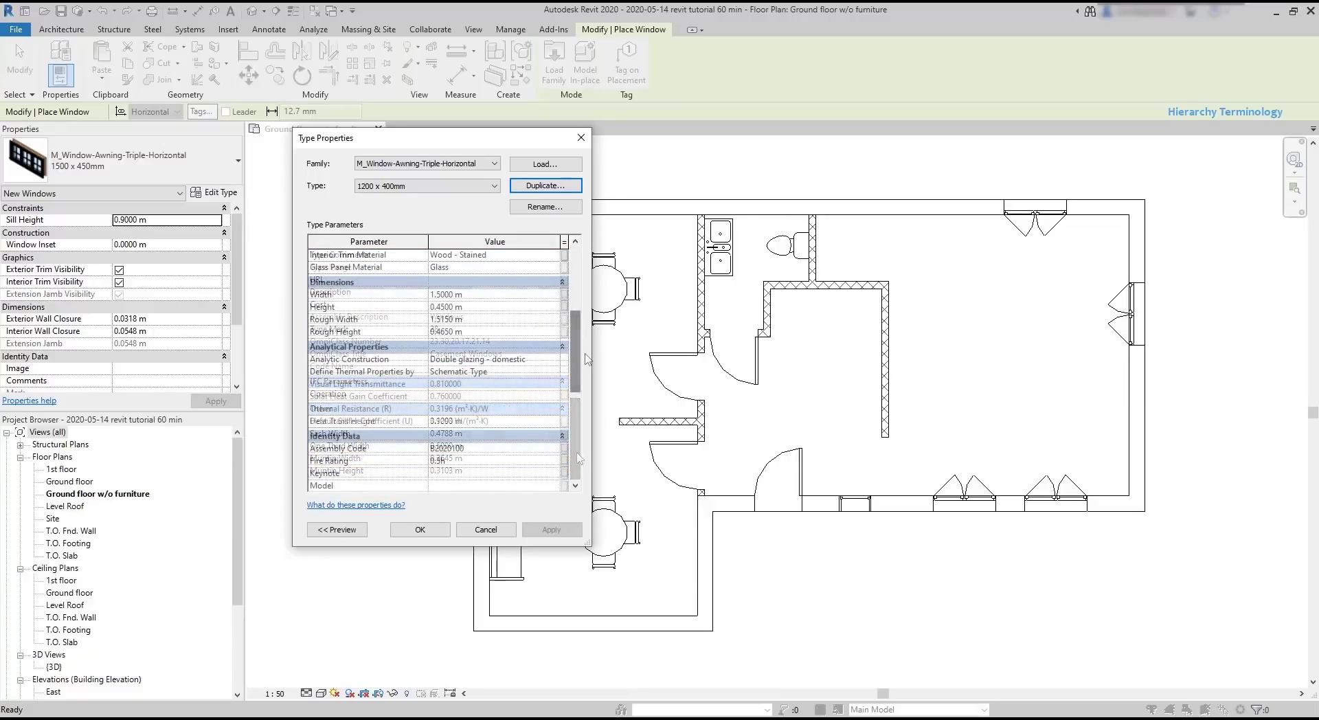
left_click(450, 296)
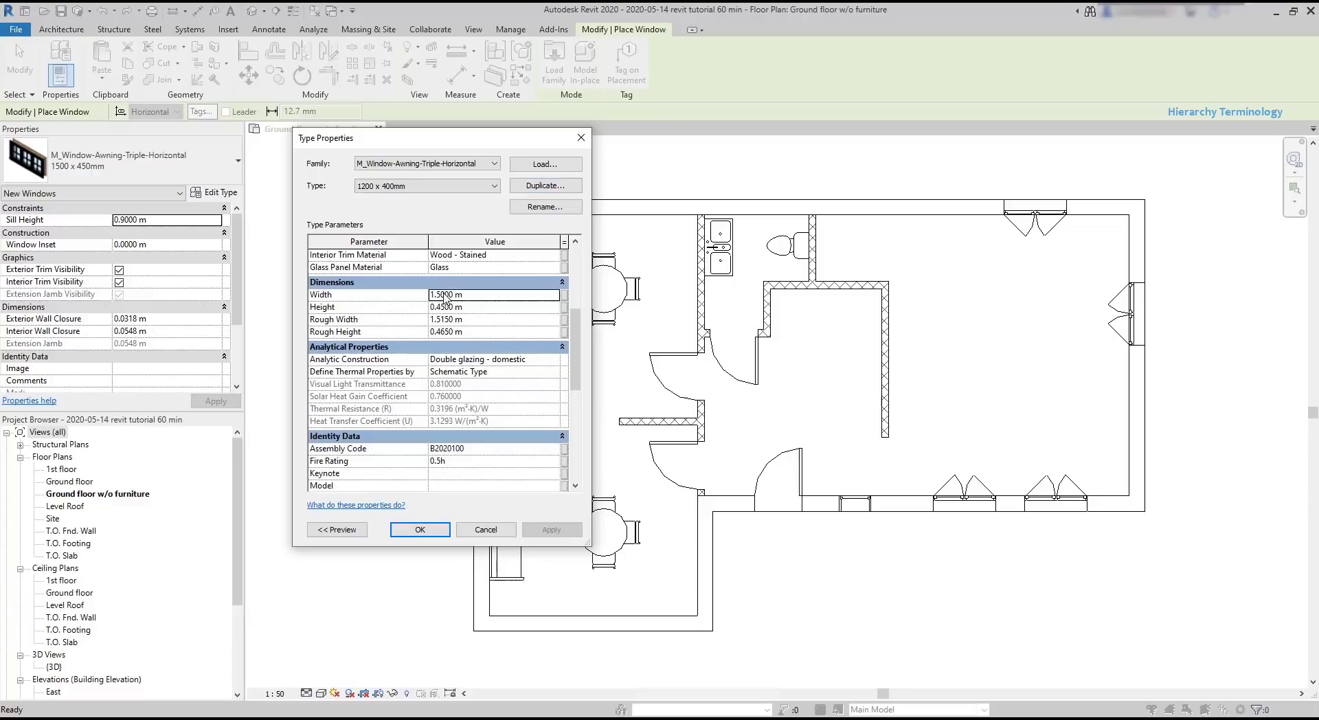
left_click_drag(477, 295, 417, 292)
type("1.2")
left_click(476, 309)
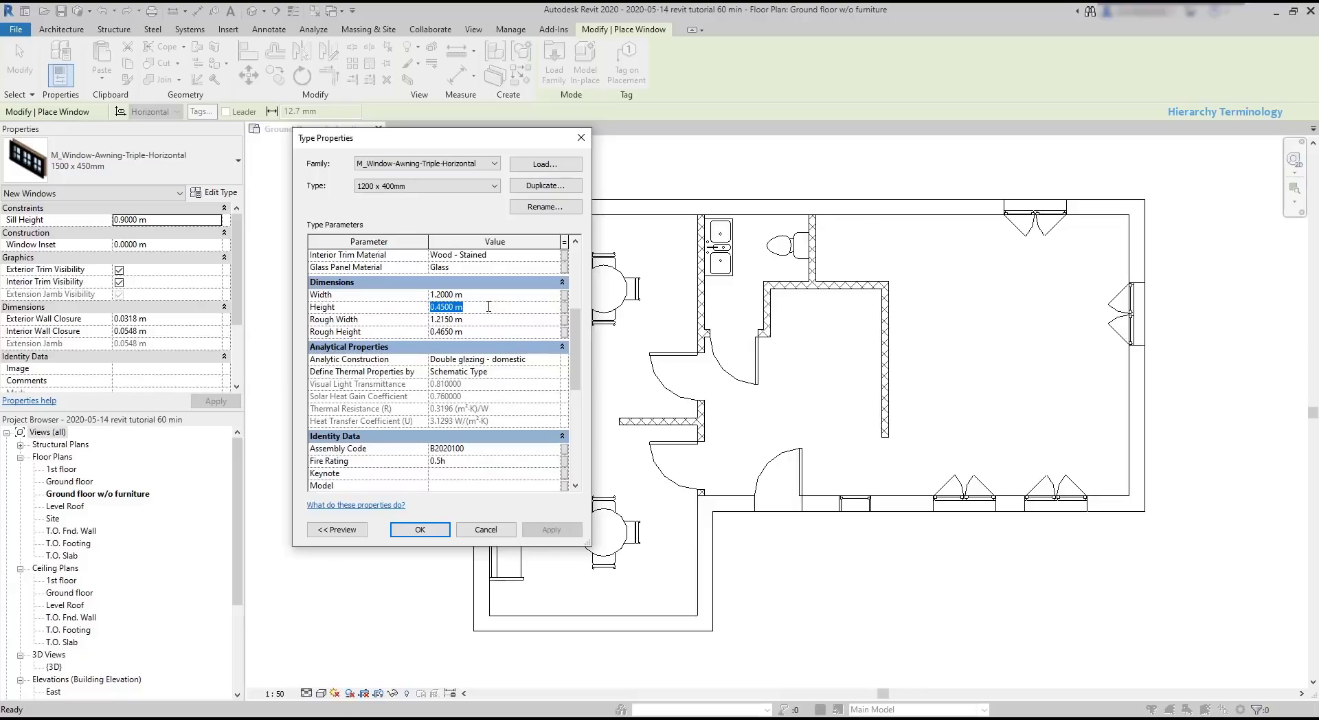
type("0.4")
key("Return")
left_click(419, 530)
- Choose the M_Window-Awning-Triple-Horizontal 1500 x 450mm type and try it out along the upper exterior wall
left_click(234, 167)
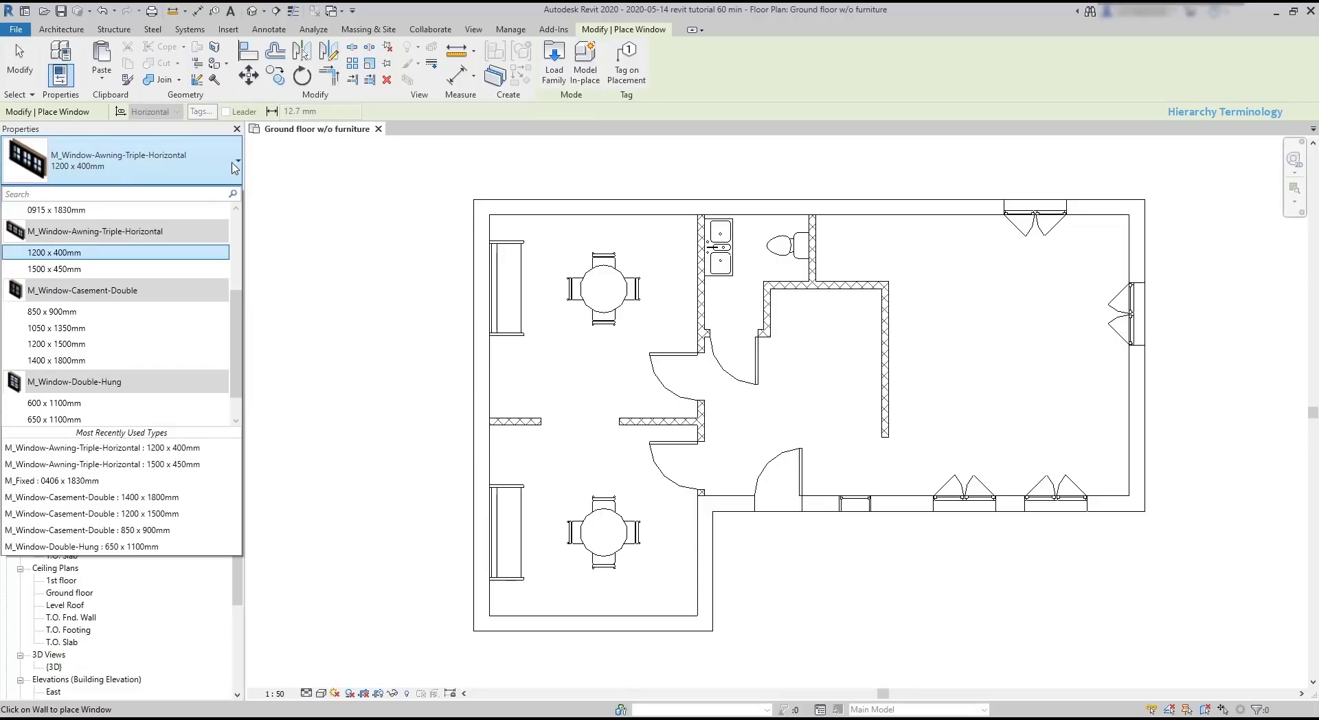
left_click(159, 269)
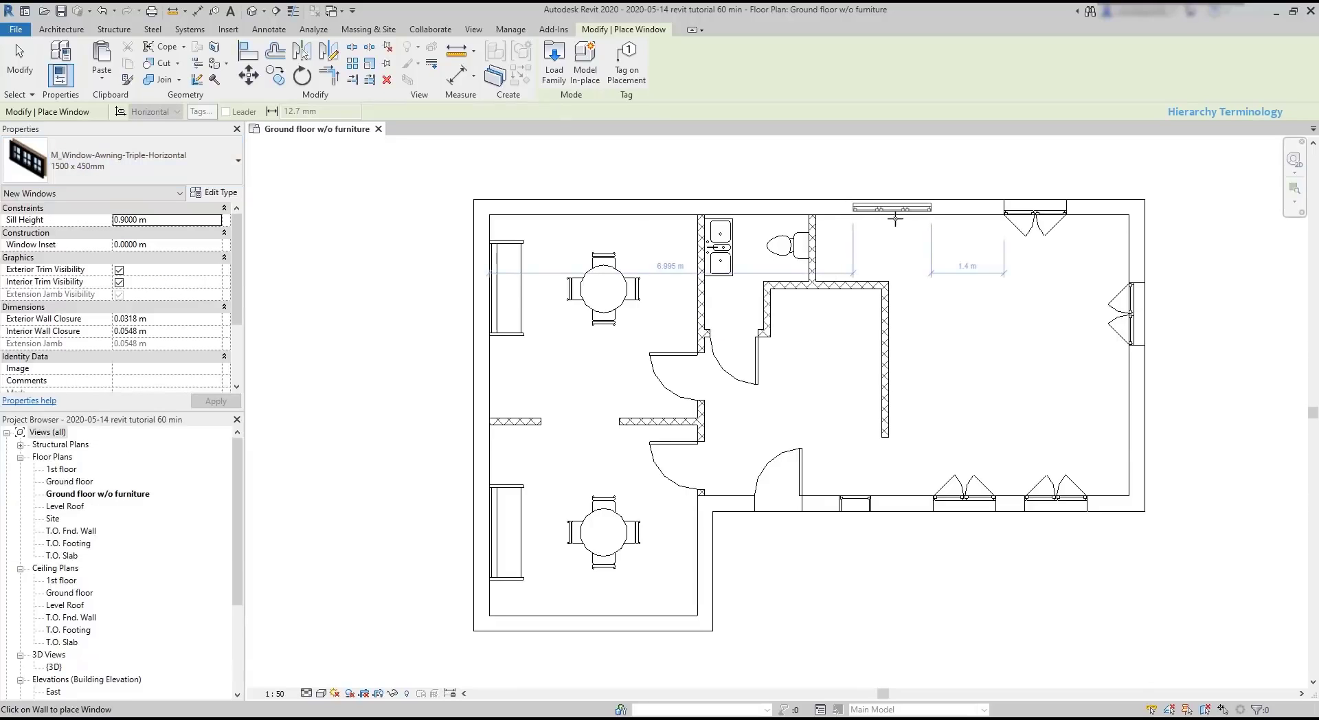
left_click(836, 177)
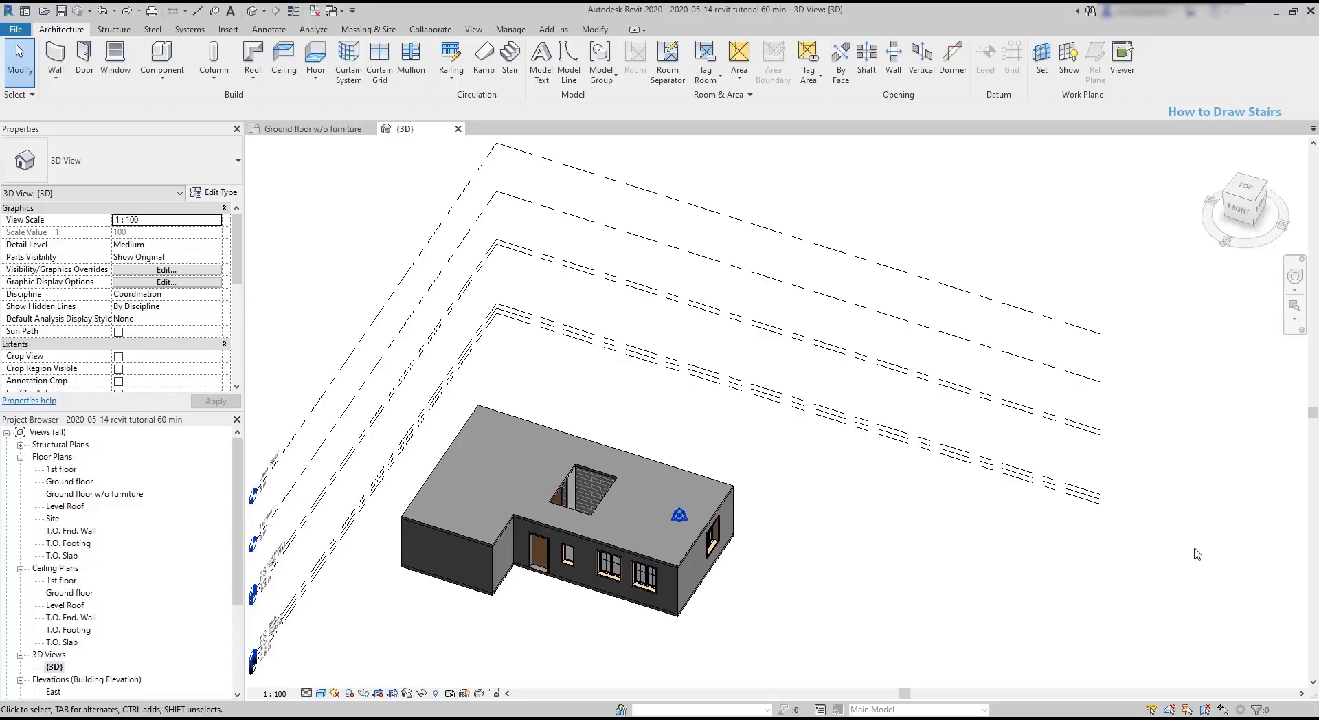
- Select all the levels around the building in the {3D} view and hide their category in this view
left_click_drag(1195, 562, 991, 257)
right_click(985, 246)
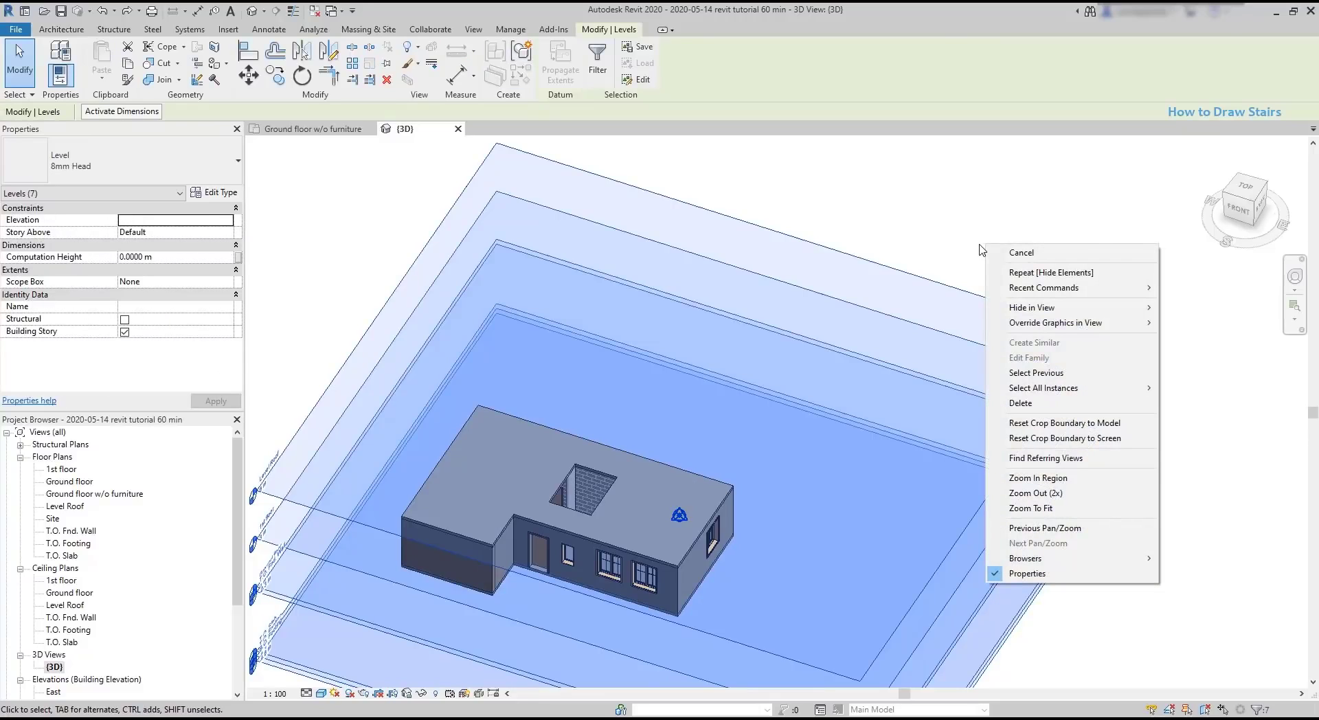
mouse_move(1113, 311)
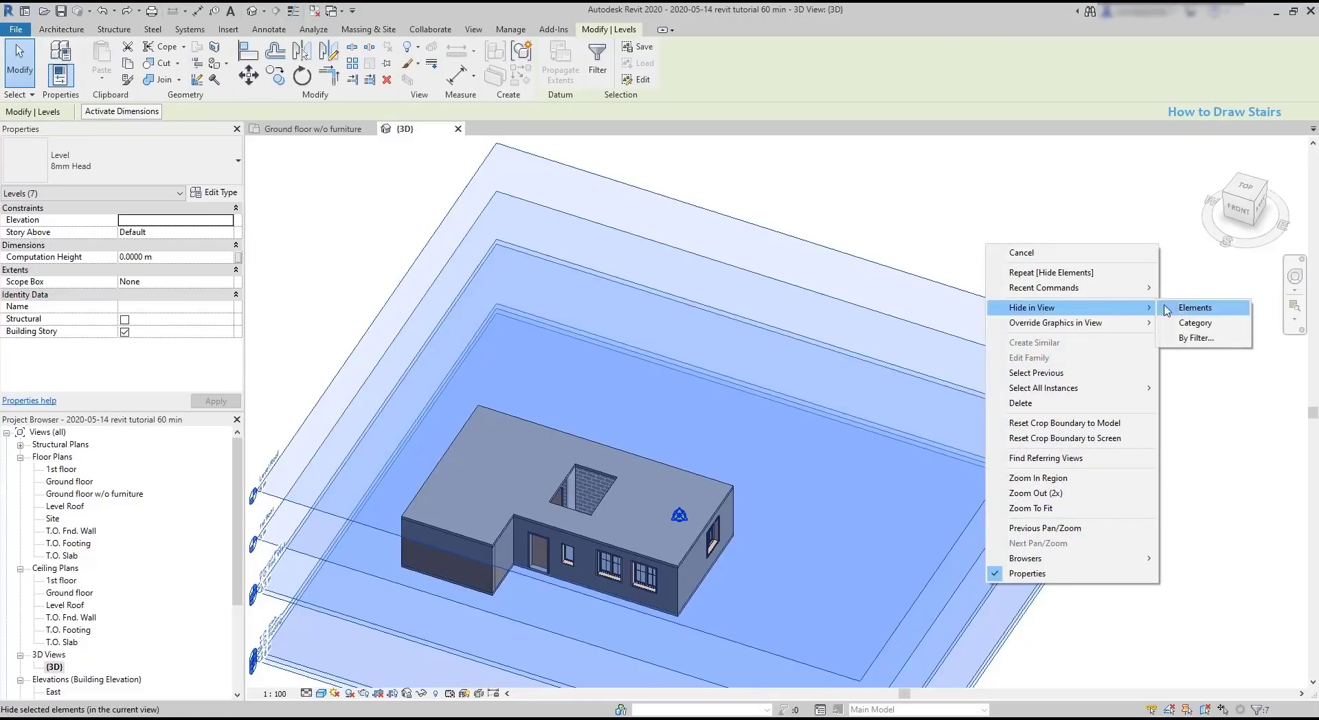
left_click(1195, 323)
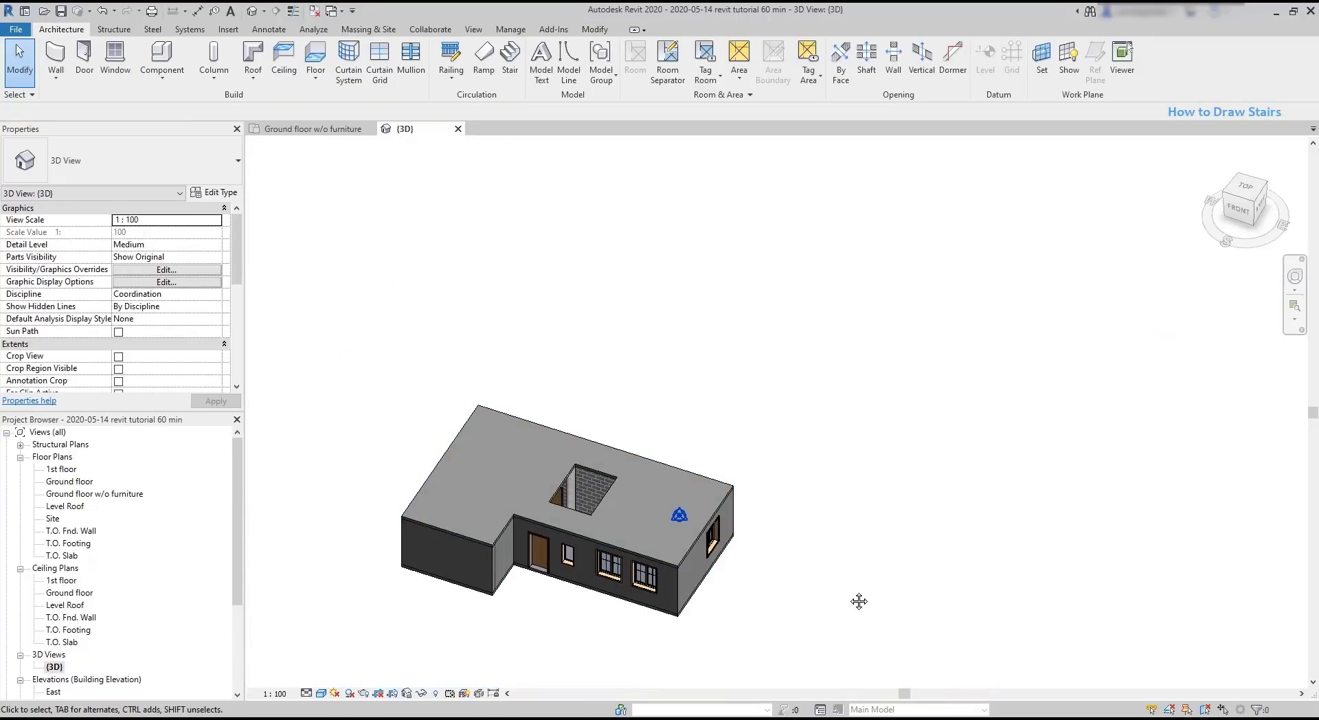
- Duplicate the {3D} view and rename the copy "3D - Ground floor inside"
middle_click_drag(856, 603, 976, 520)
scroll(722, 440, "up", 5)
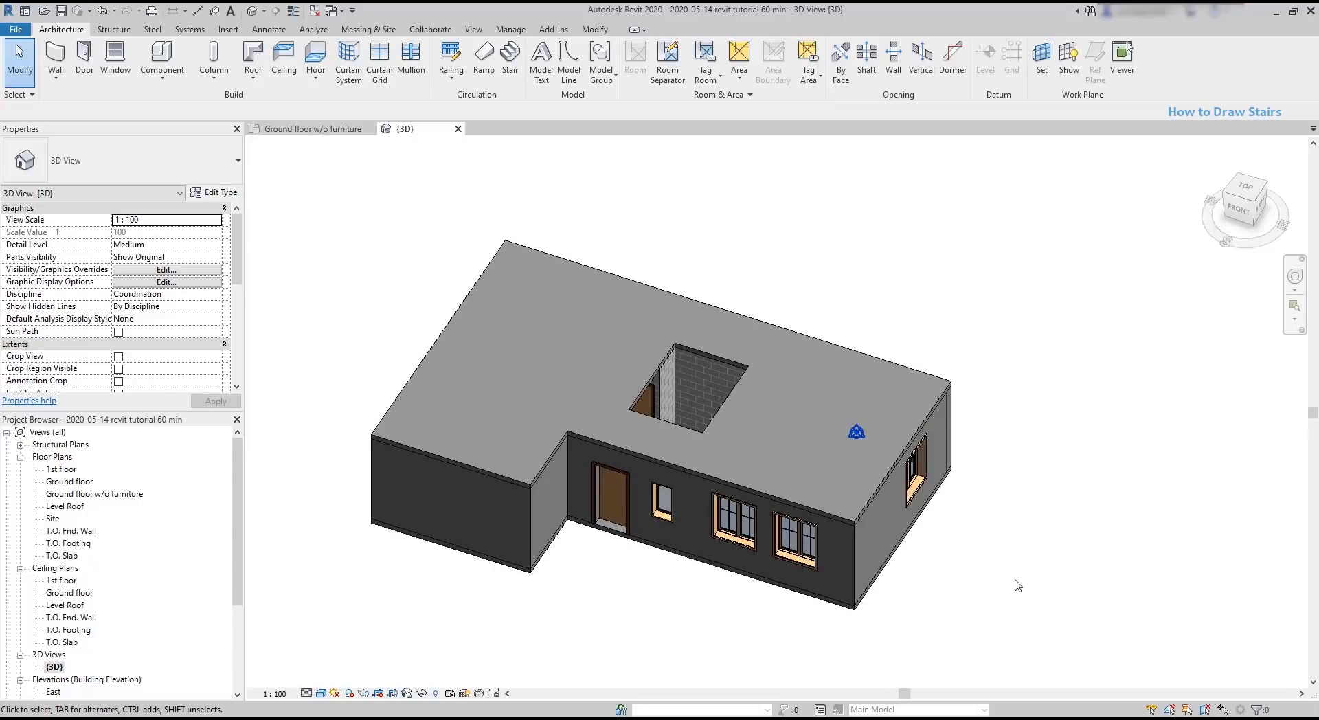
right_click(53, 667)
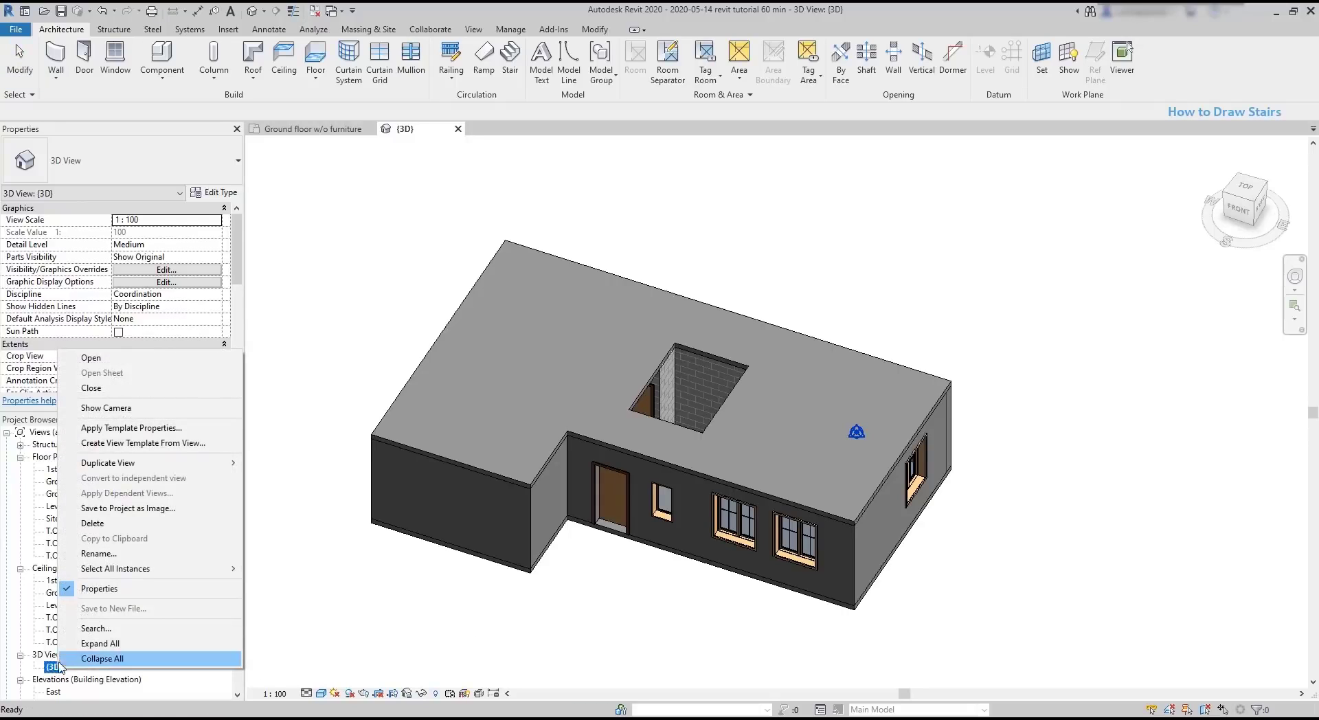
mouse_move(191, 463)
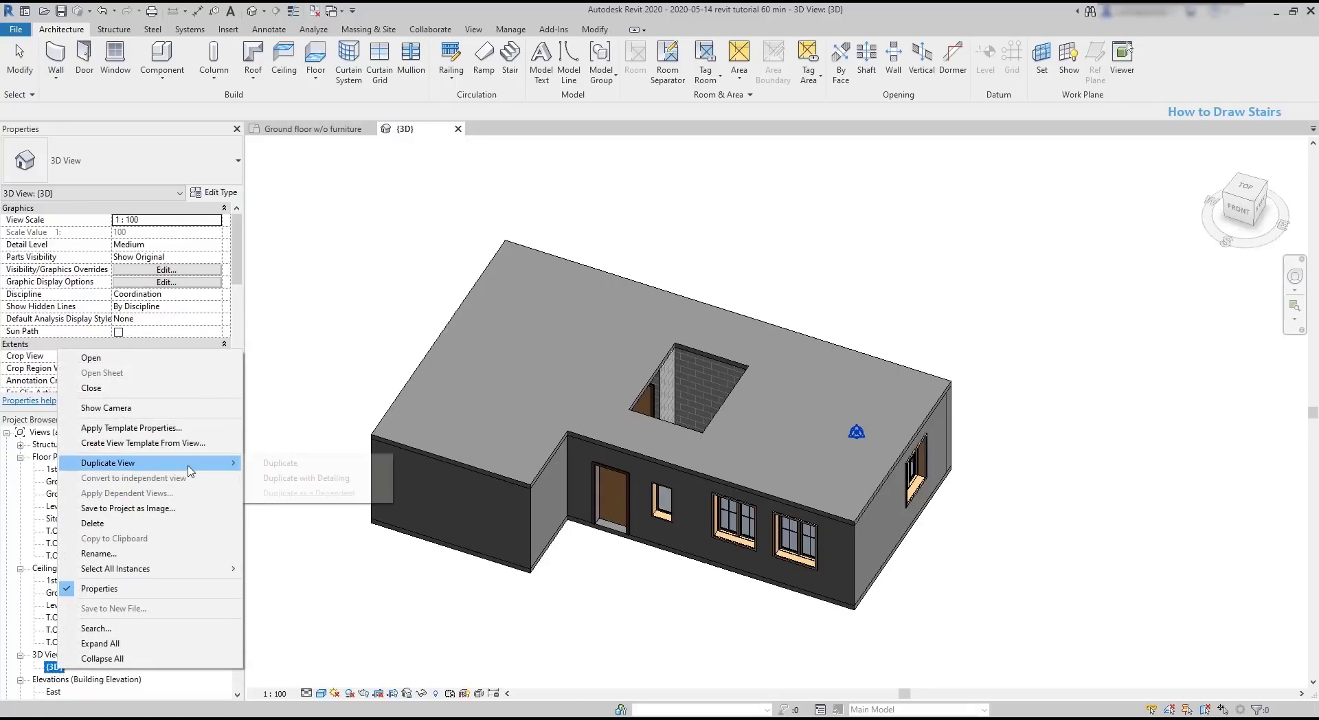
left_click(314, 462)
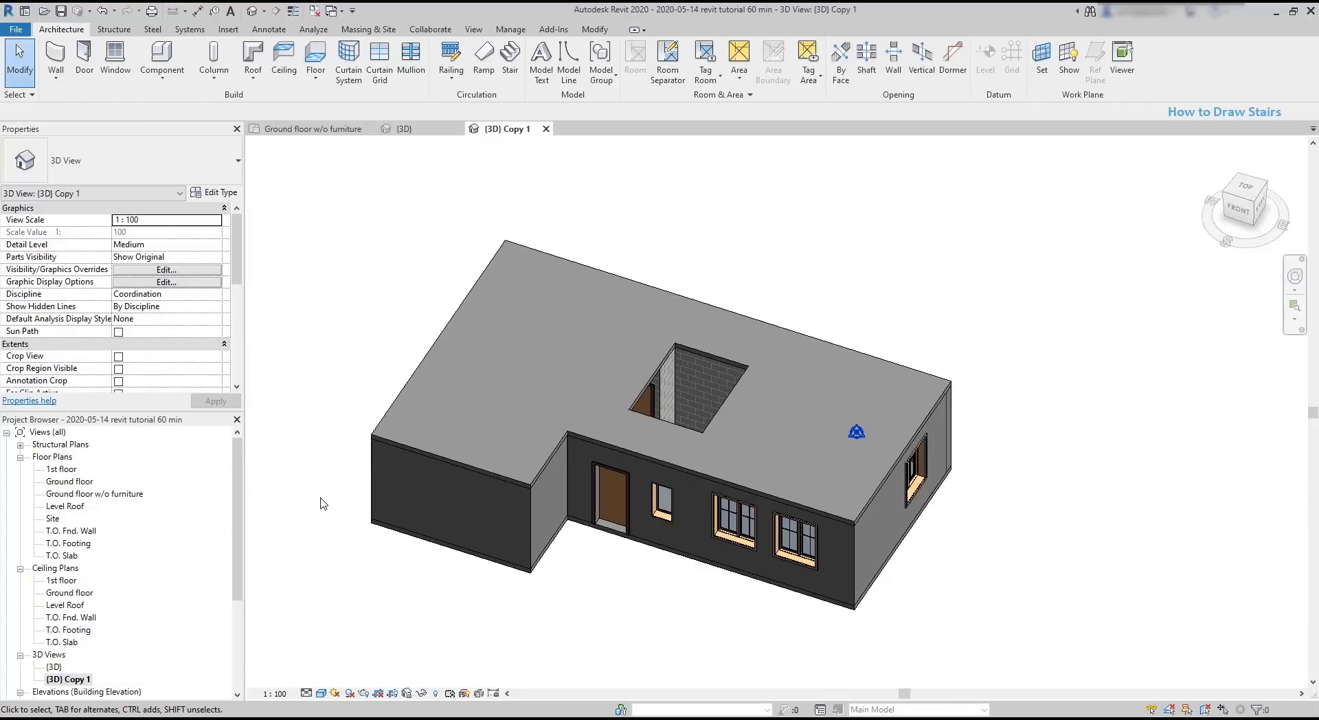
left_click(87, 680)
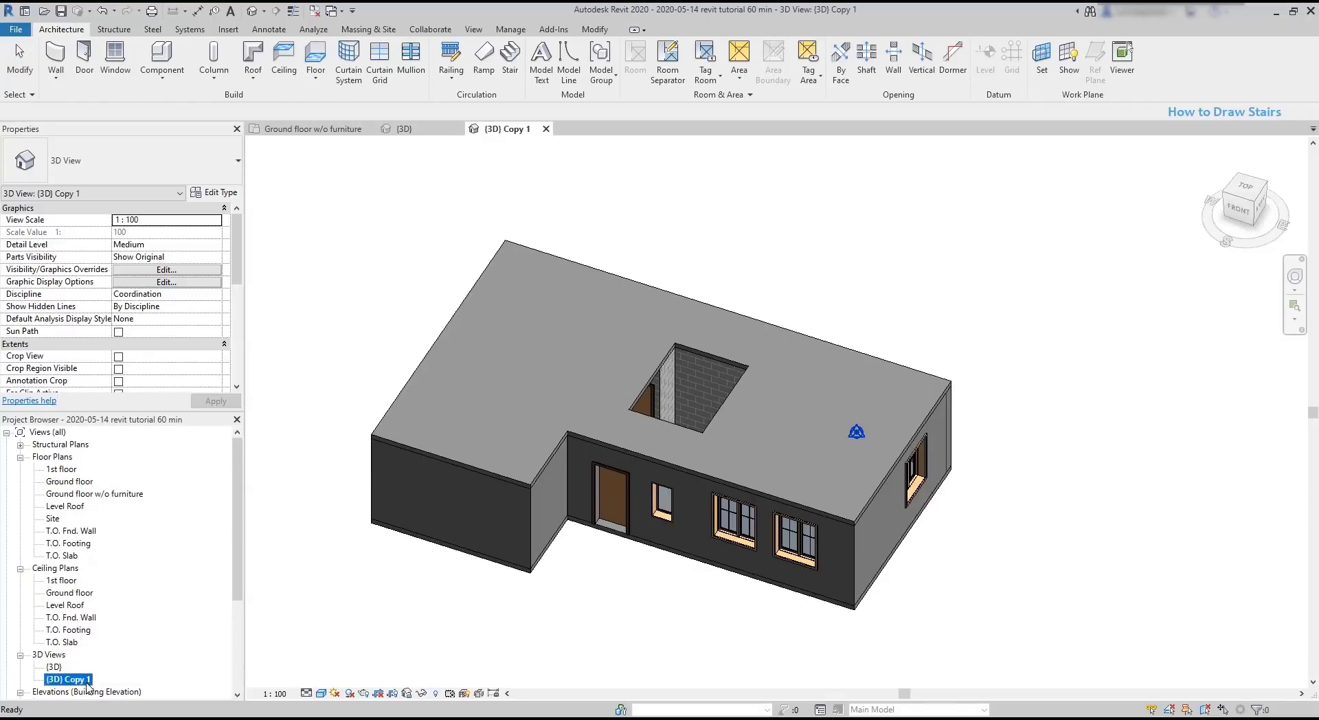
left_click(87, 680)
type("3D - Ground floor inside")
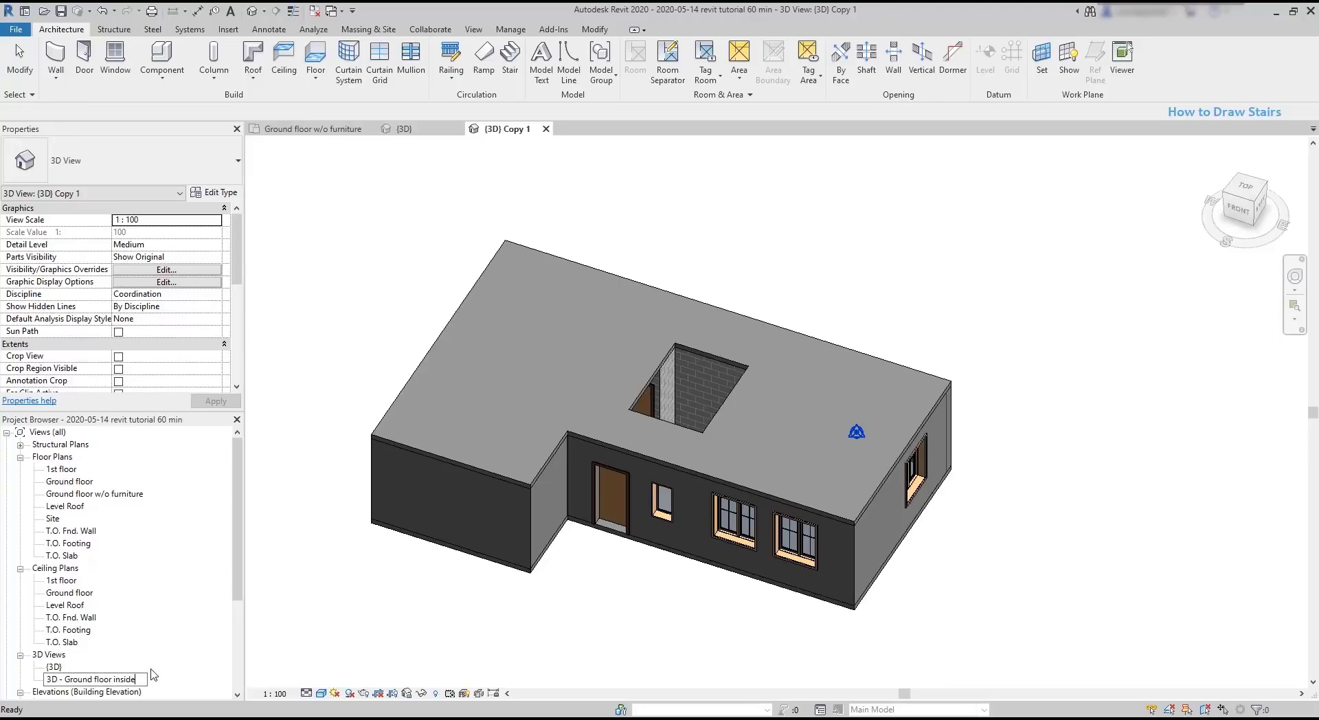
key("Return")
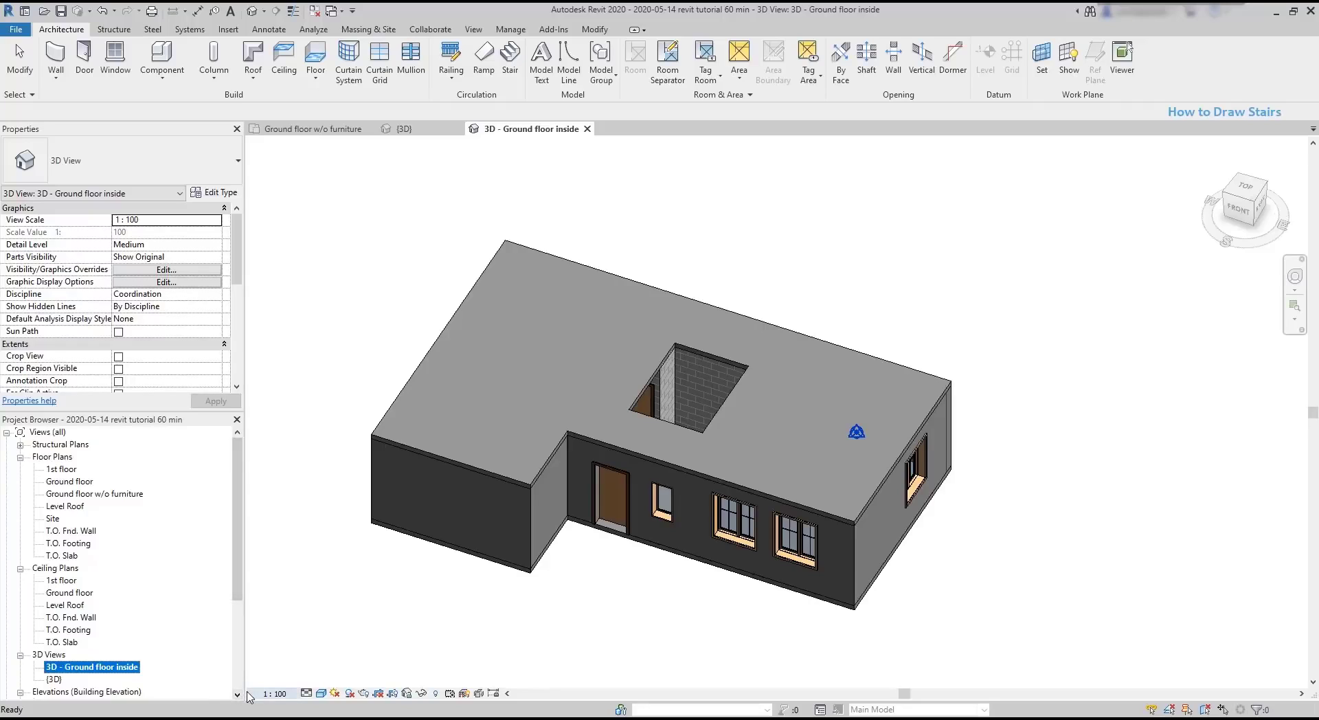
- Hide only the 1st floor slab element covering the building in the 3D - Ground floor inside view
left_click(828, 477)
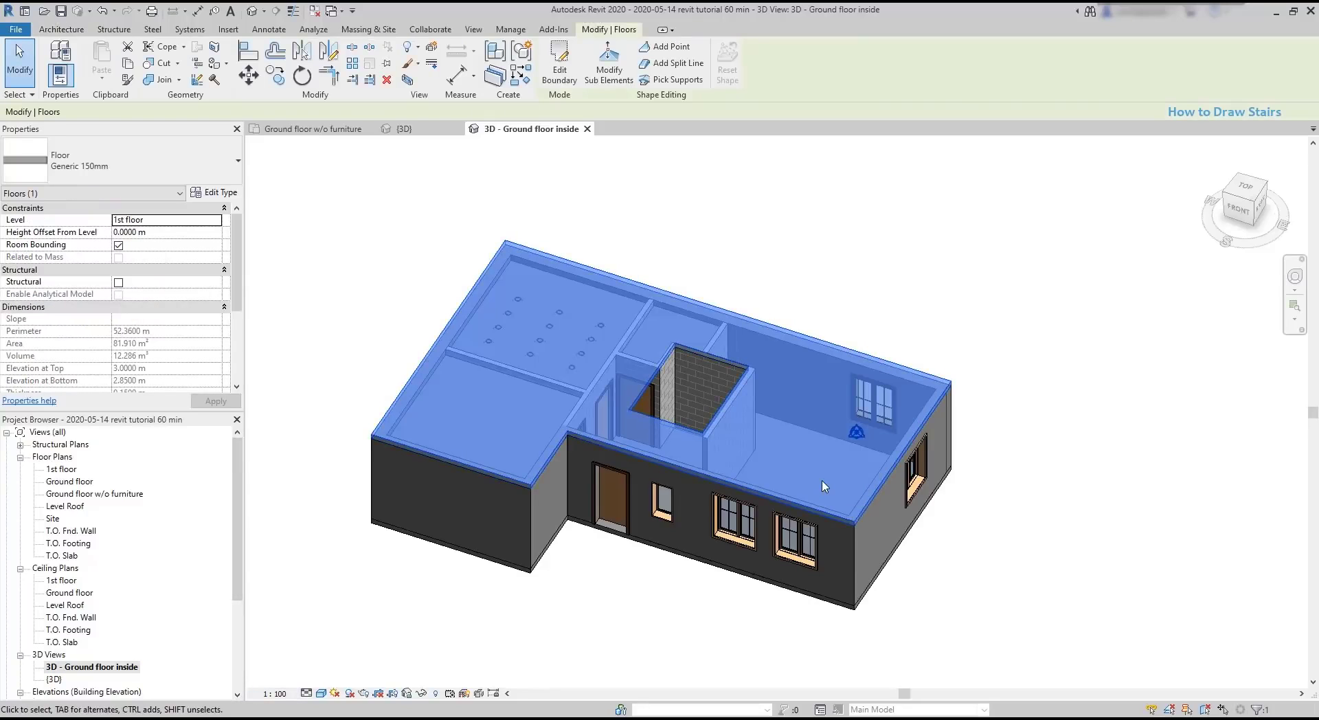
right_click(824, 486)
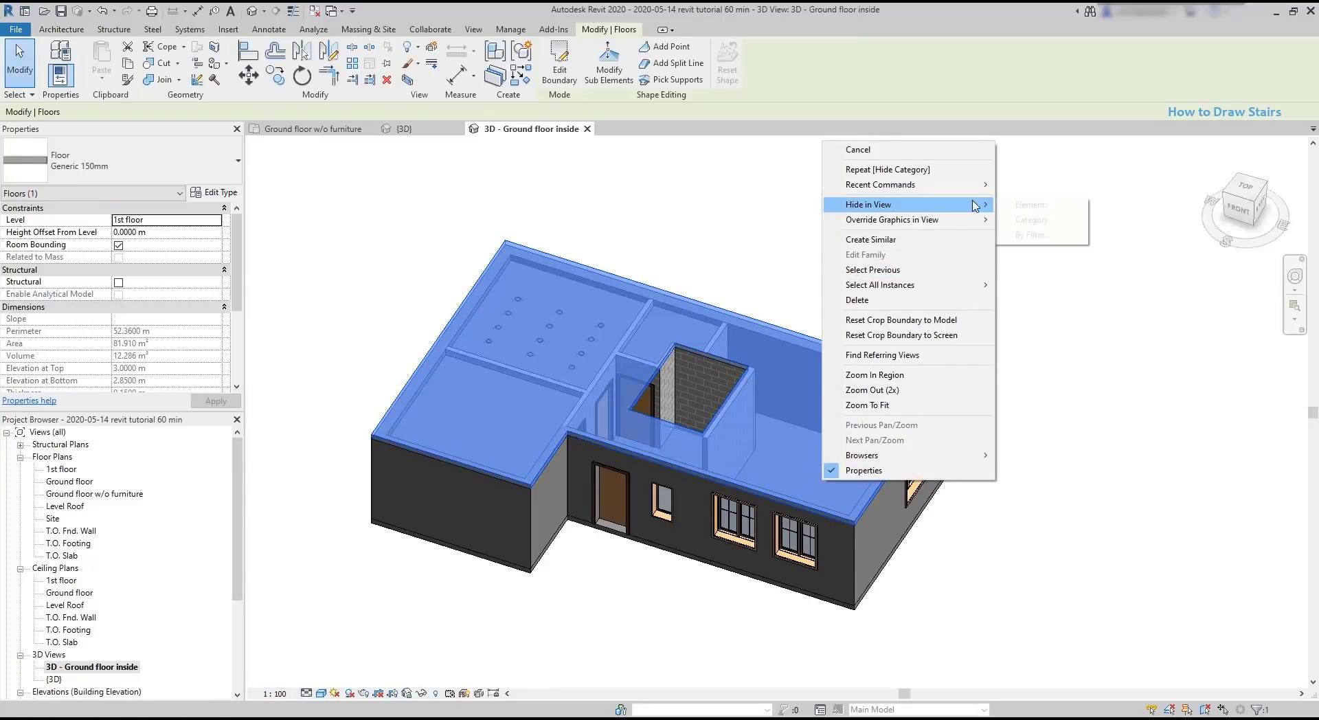
mouse_move(927, 205)
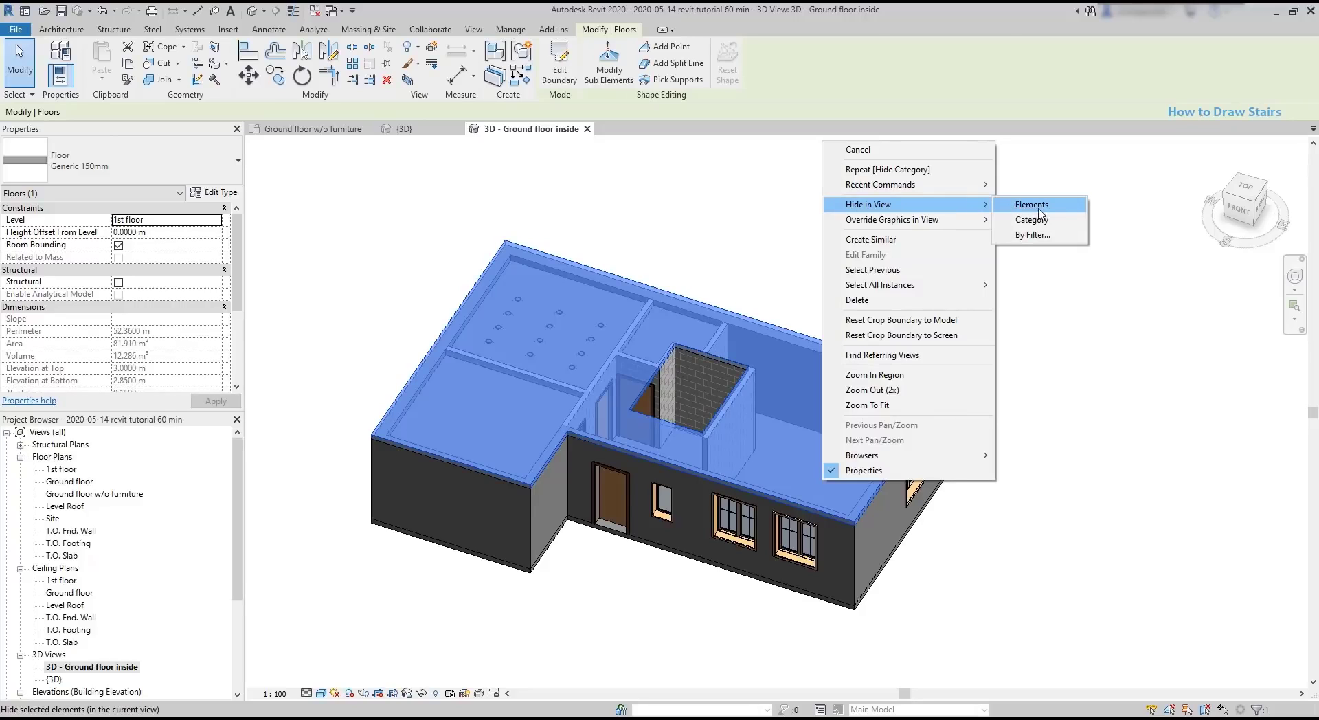
left_click(1031, 204)
- Hide the Ceilings category in the 3D - Ground floor inside view, using the ceiling above the furnished back room
scroll(529, 285, "up", 3)
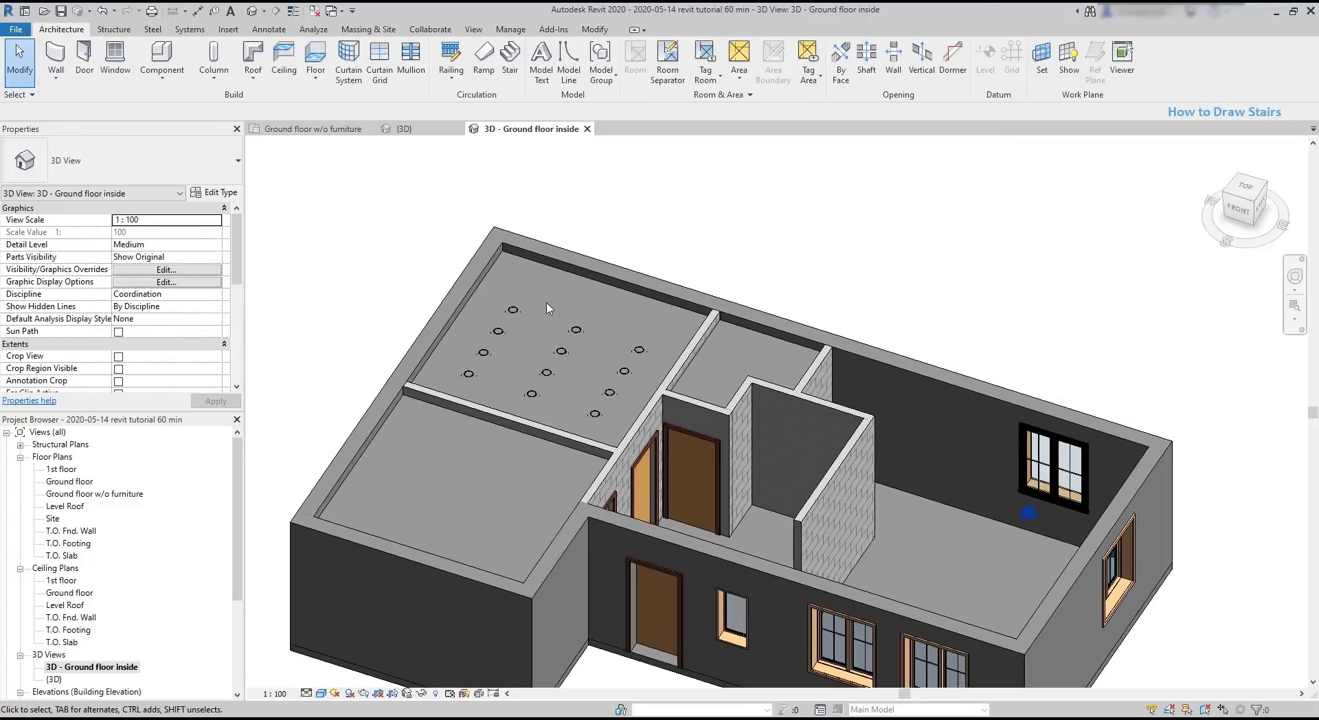
left_click(629, 306)
right_click(628, 305)
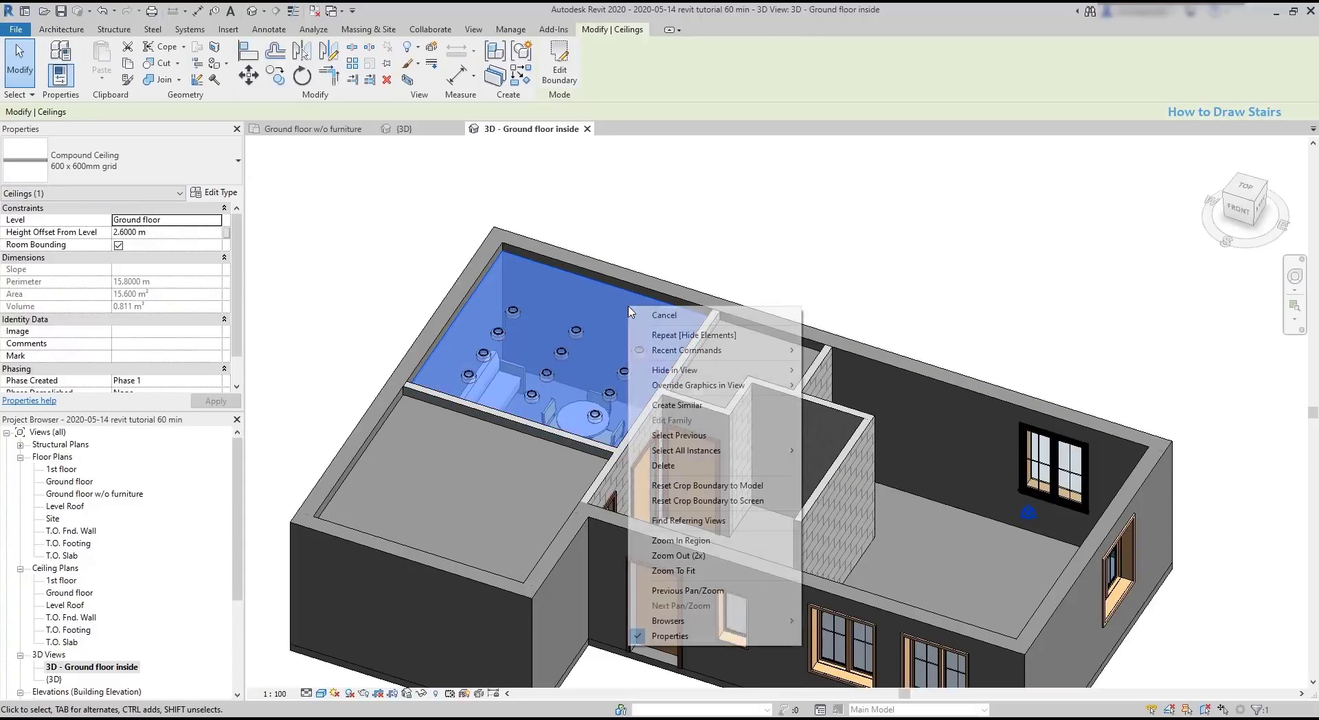
mouse_move(711, 378)
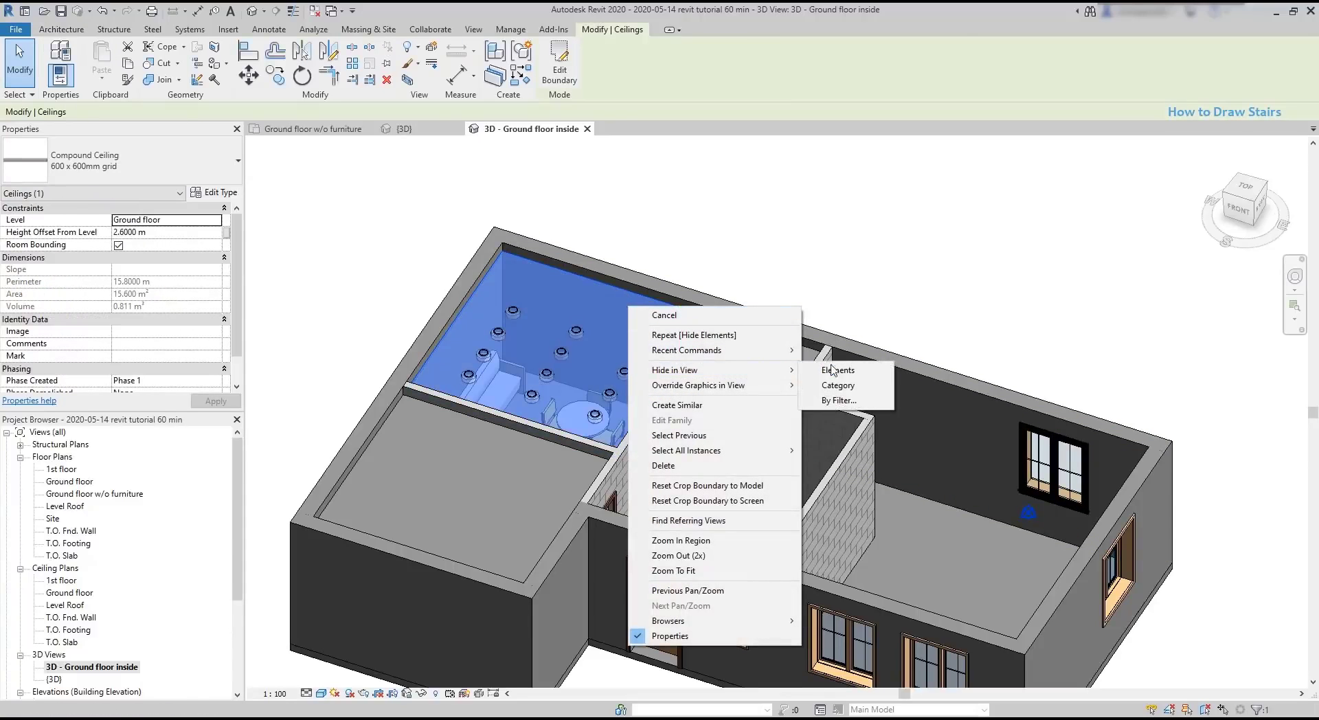
left_click(856, 385)
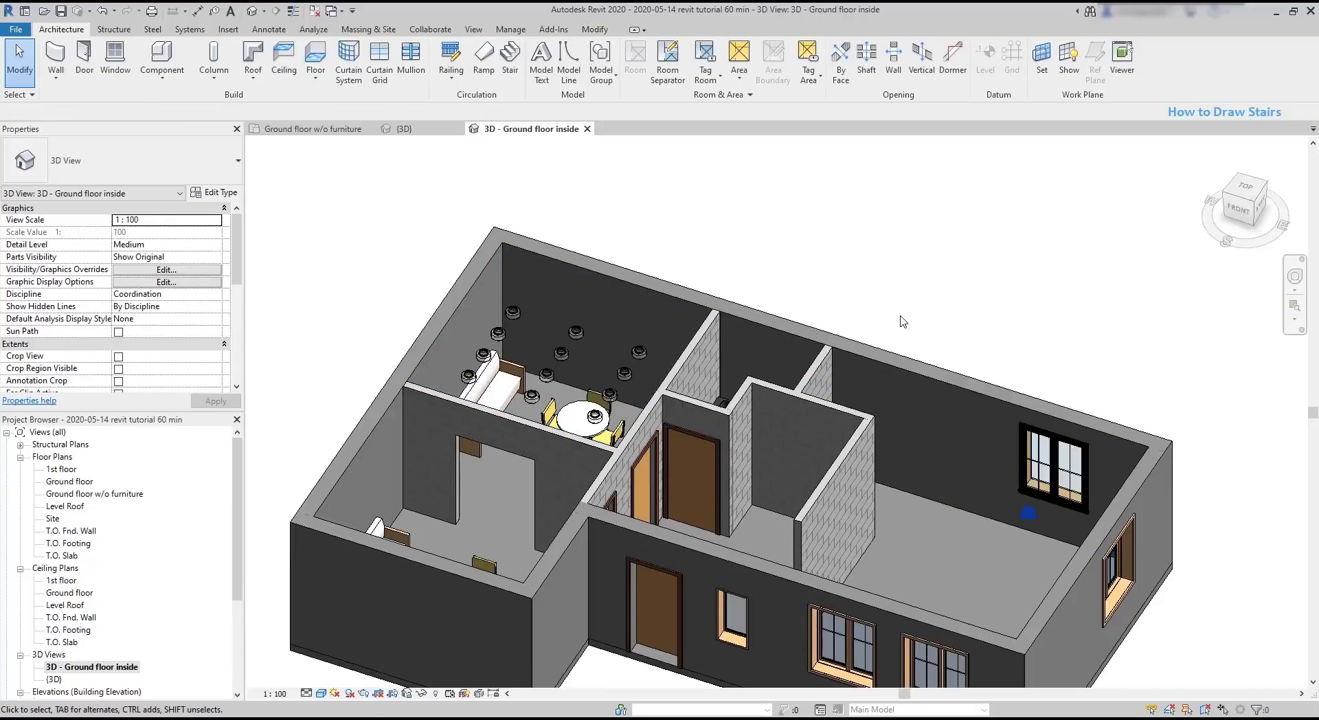
- Hide the category of the arrayed ceiling light group above the furnished back room in this 3D view
left_click(640, 352)
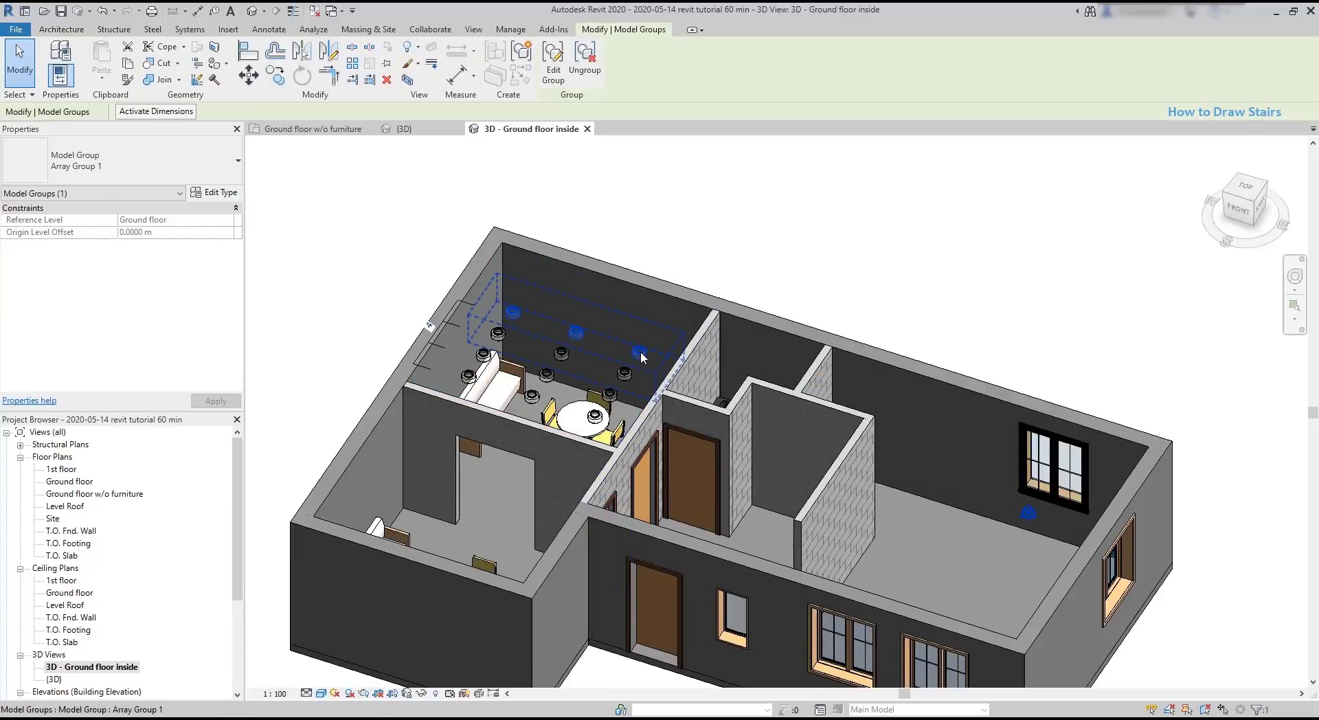
right_click(640, 352)
mouse_move(731, 416)
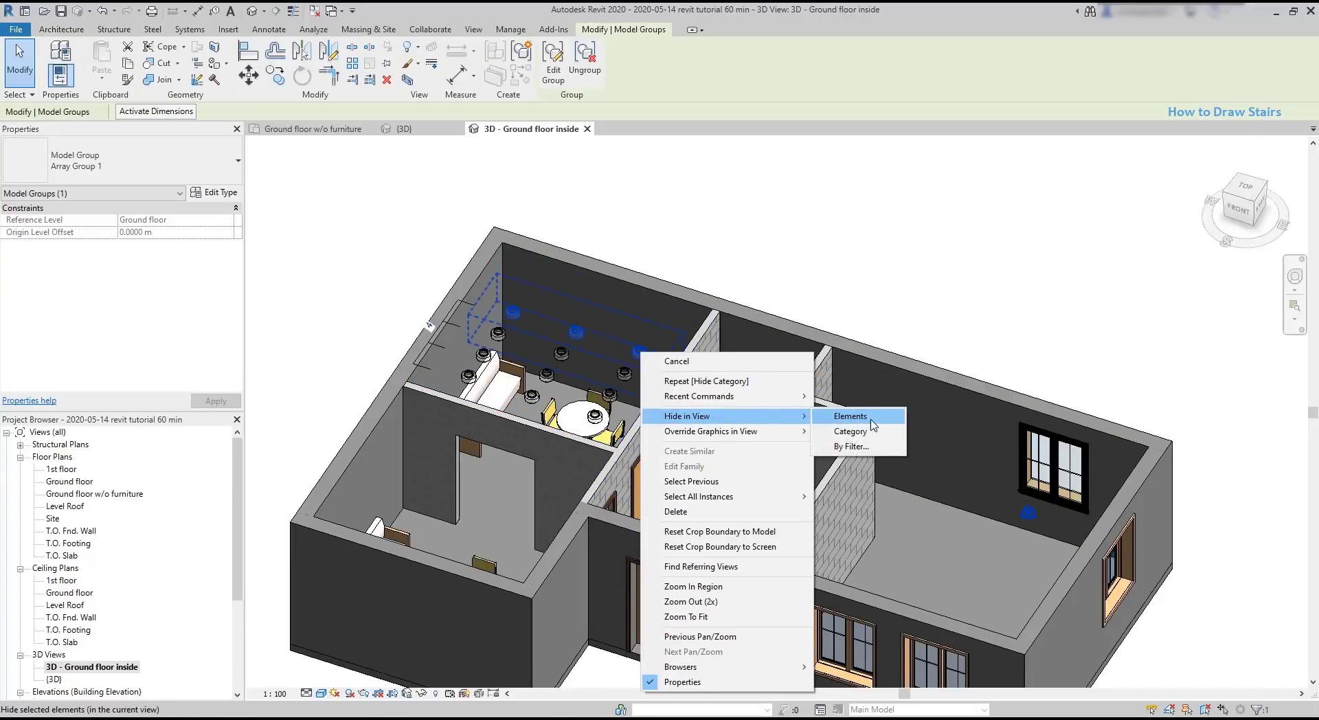
left_click(887, 435)
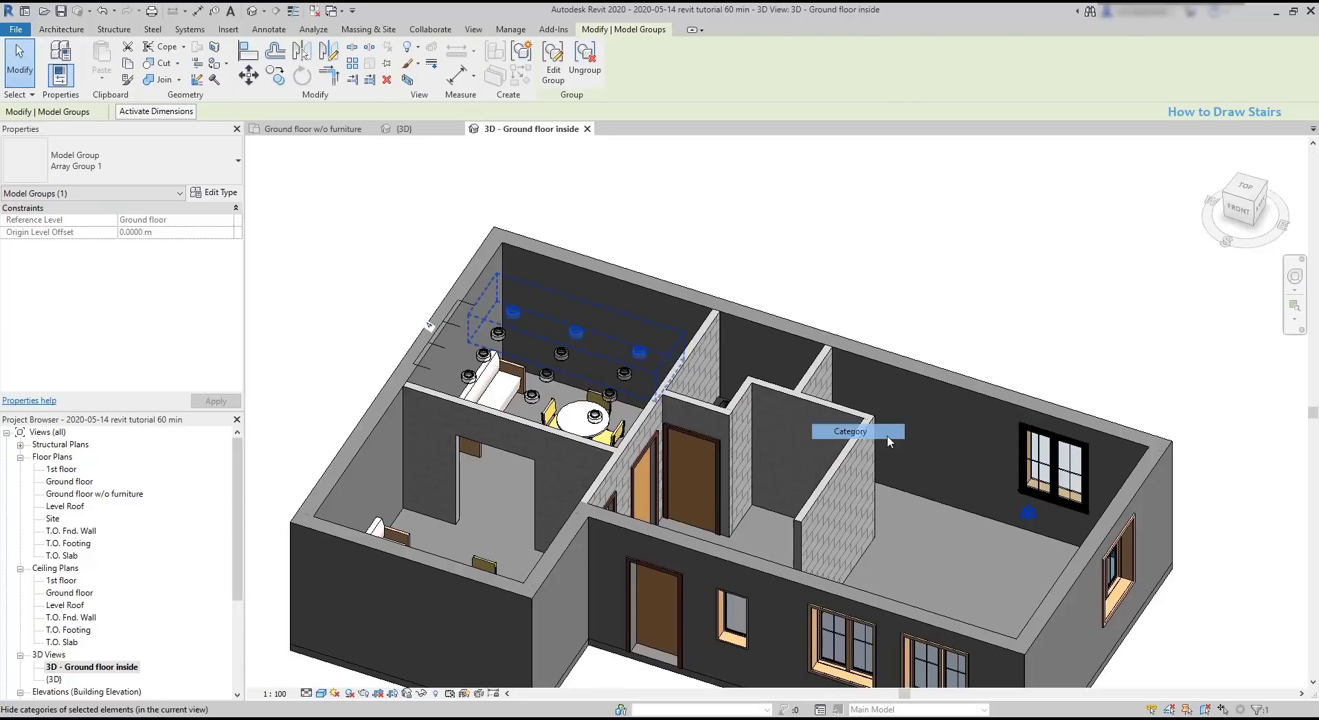
middle_click_drag(903, 327, 795, 445, "shift")
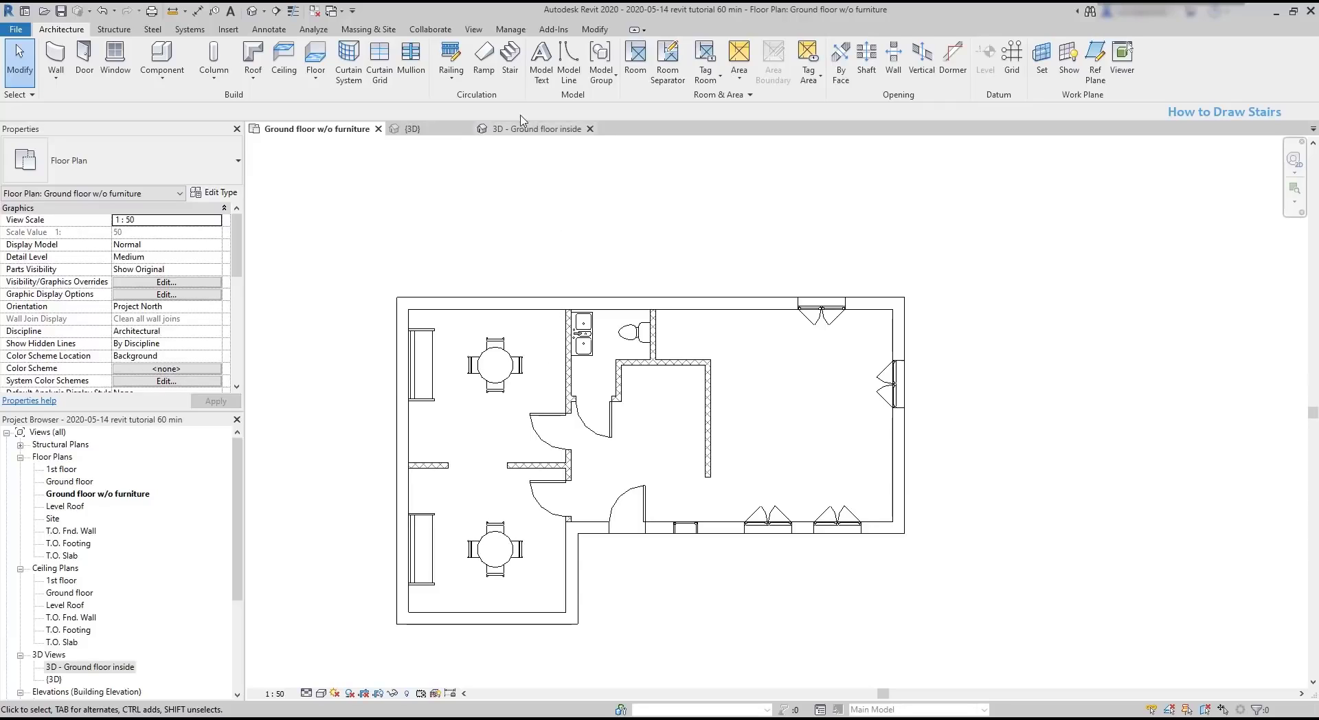
- Create a straight 16-riser stair, 1 m wide, running up the large room from near its lower windows toward the upper exterior wall
left_click(509, 55)
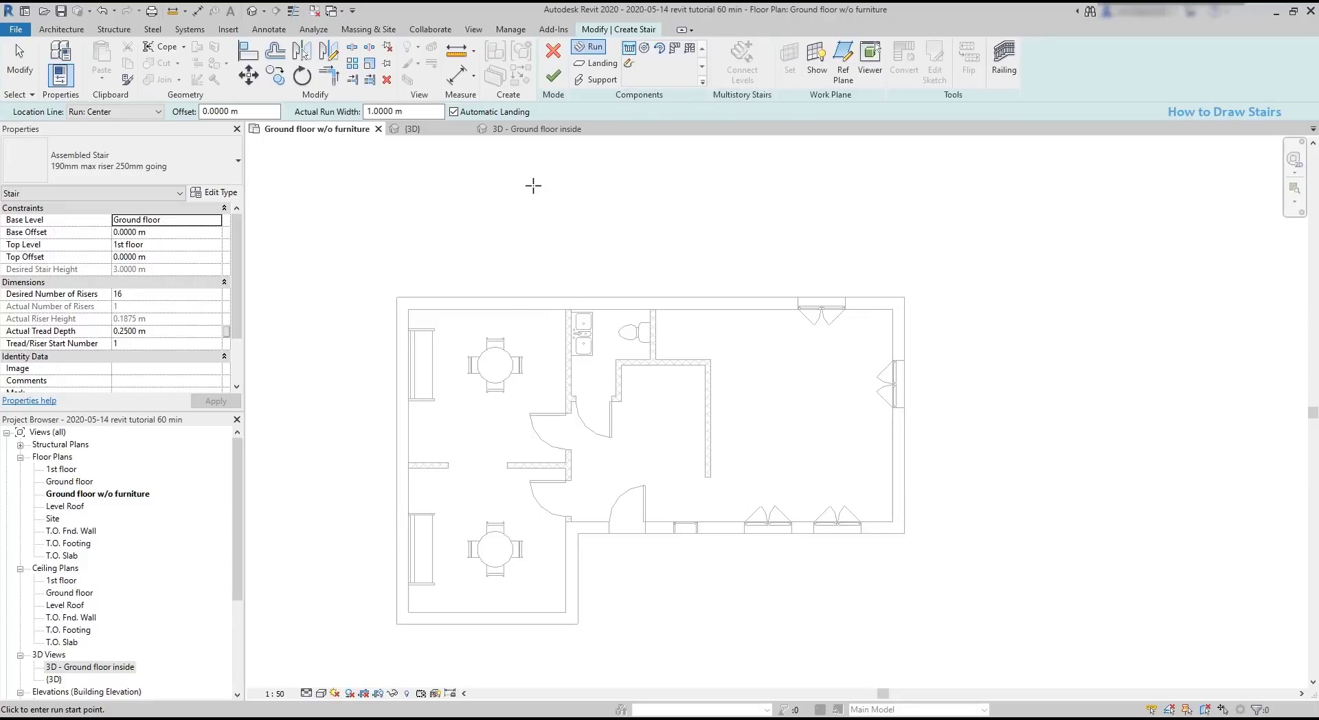
left_click(767, 477)
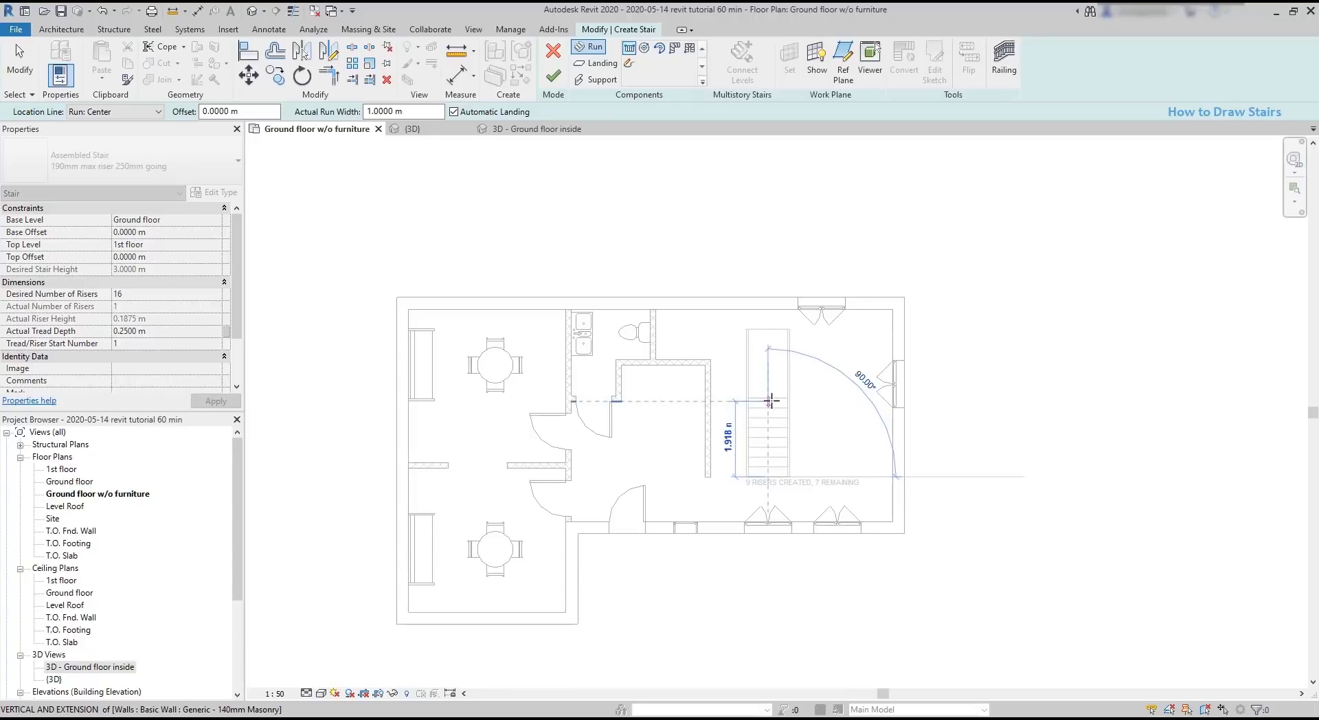
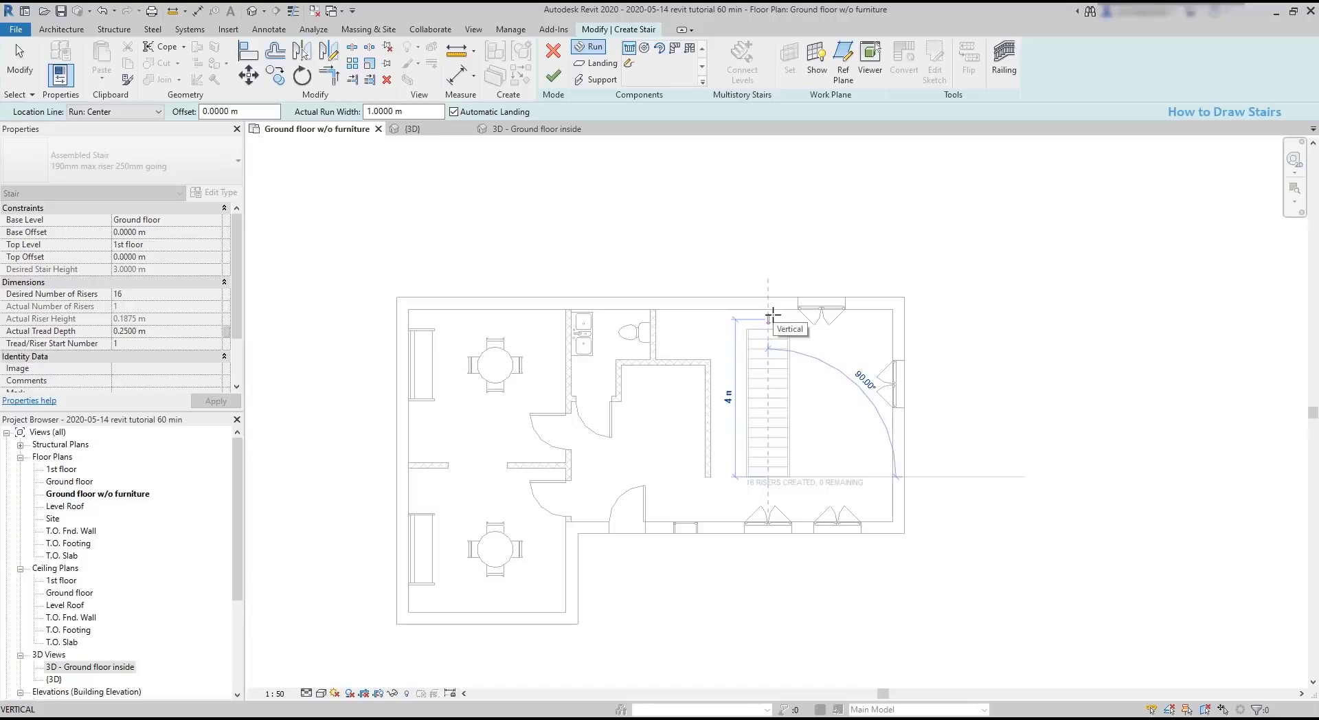
left_click(770, 316)
key("Escape")
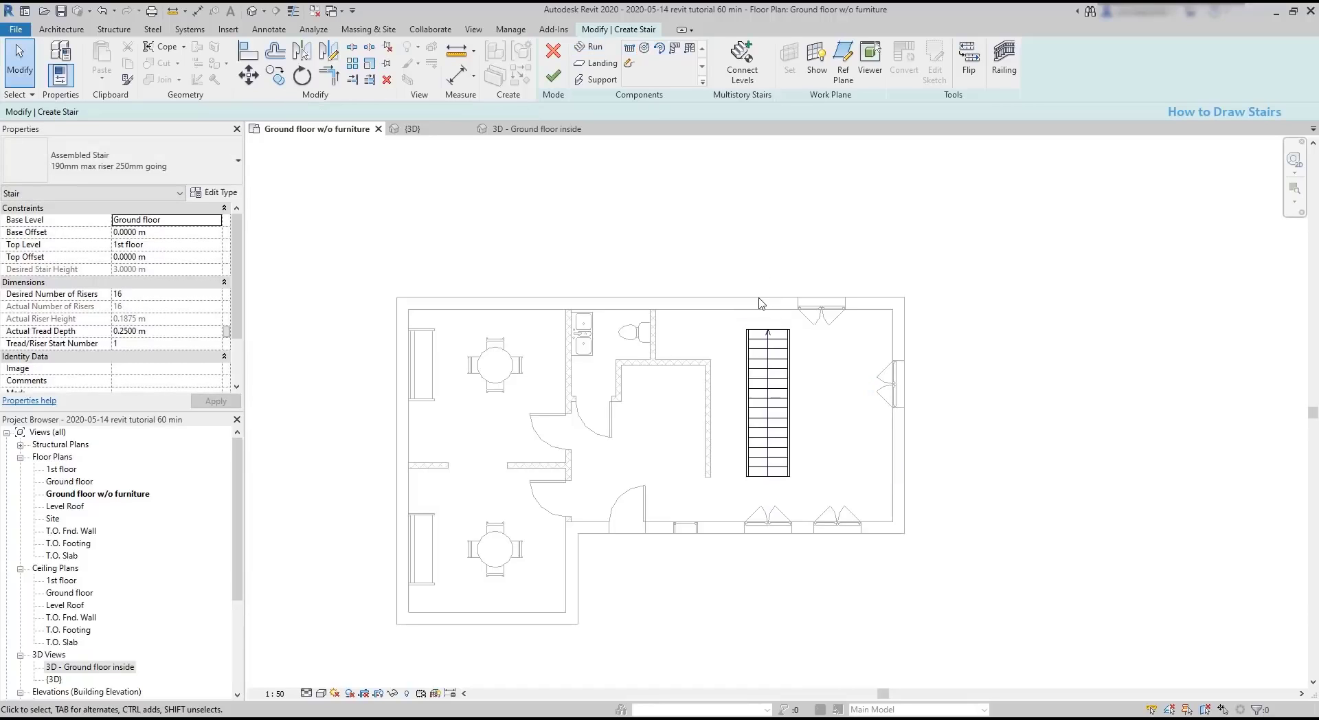
left_click(554, 76)
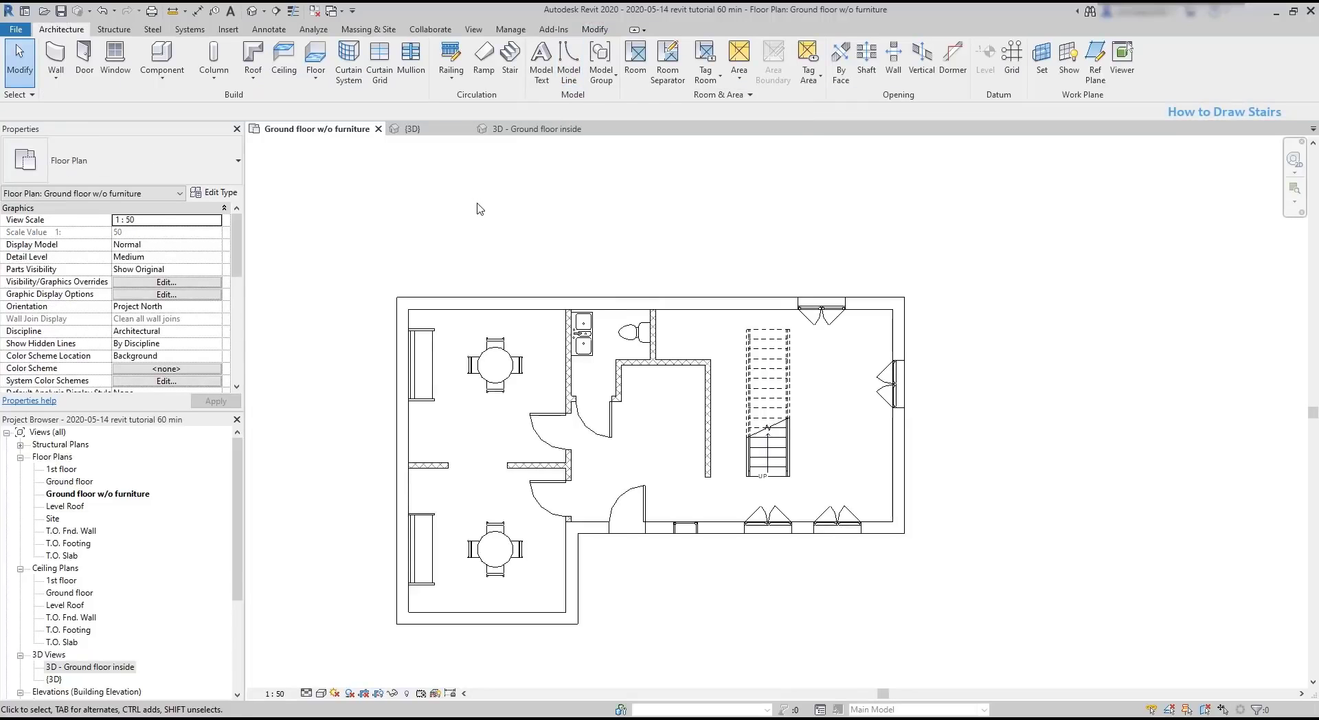
- Place the 3D - Ground floor inside view beside the floor plan view and inspect the straight stair in it from another angle
left_click_drag(535, 128, 446, 128)
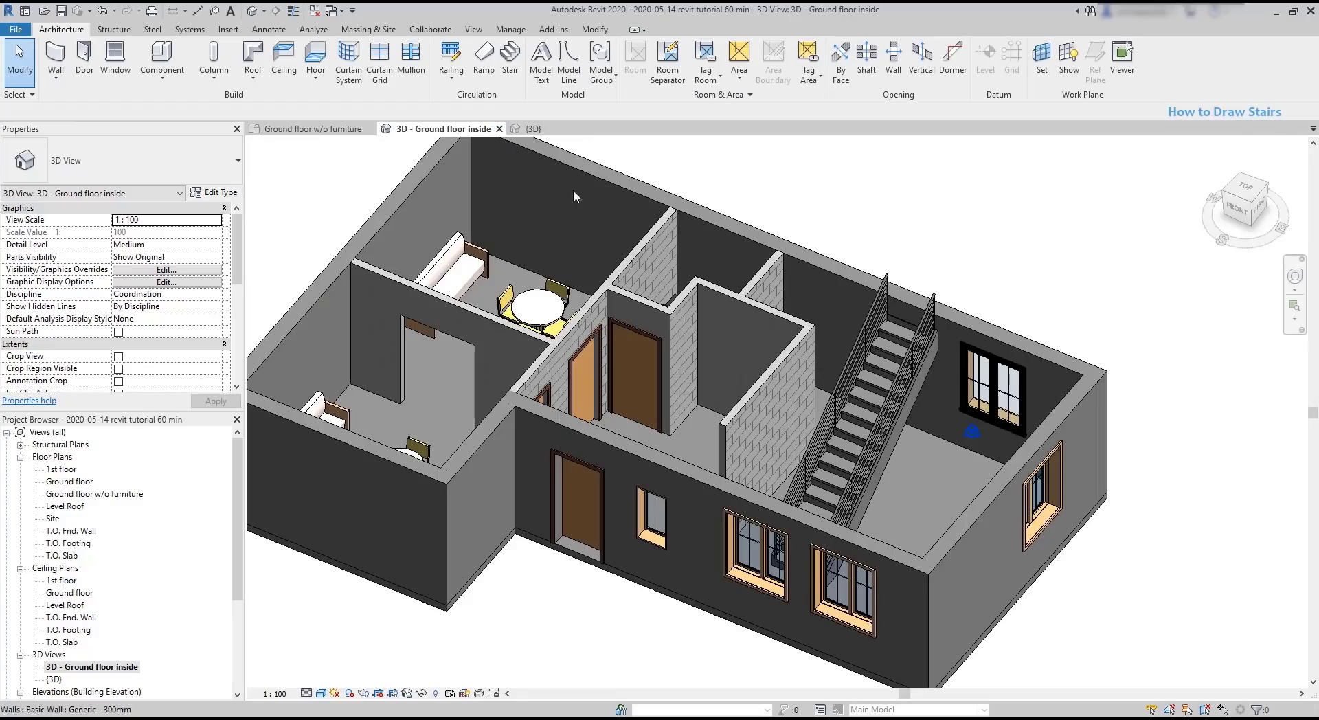
middle_click_drag(954, 458, 707, 563, "shift")
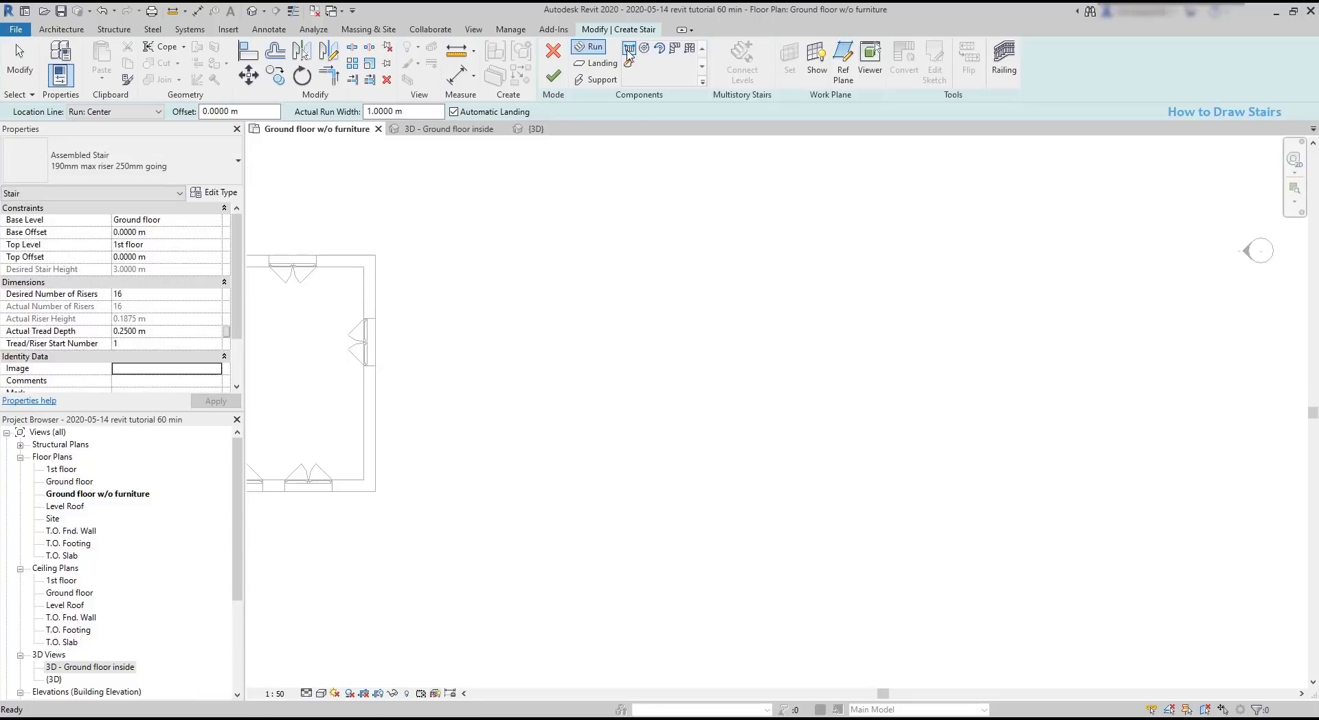
- Start a stair outside the building's right wall with a straight upward run of 11 risers, 1 m wide and about 2.5 m long
left_click(629, 49)
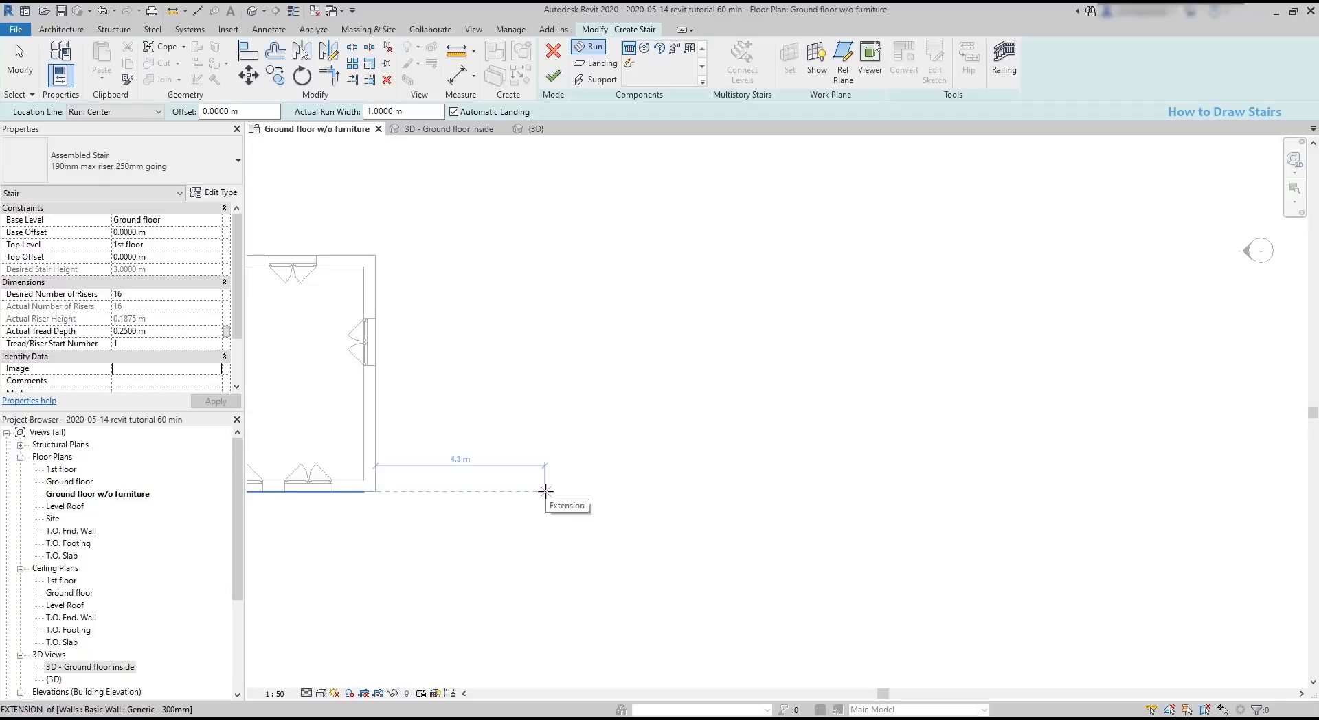
left_click(545, 492)
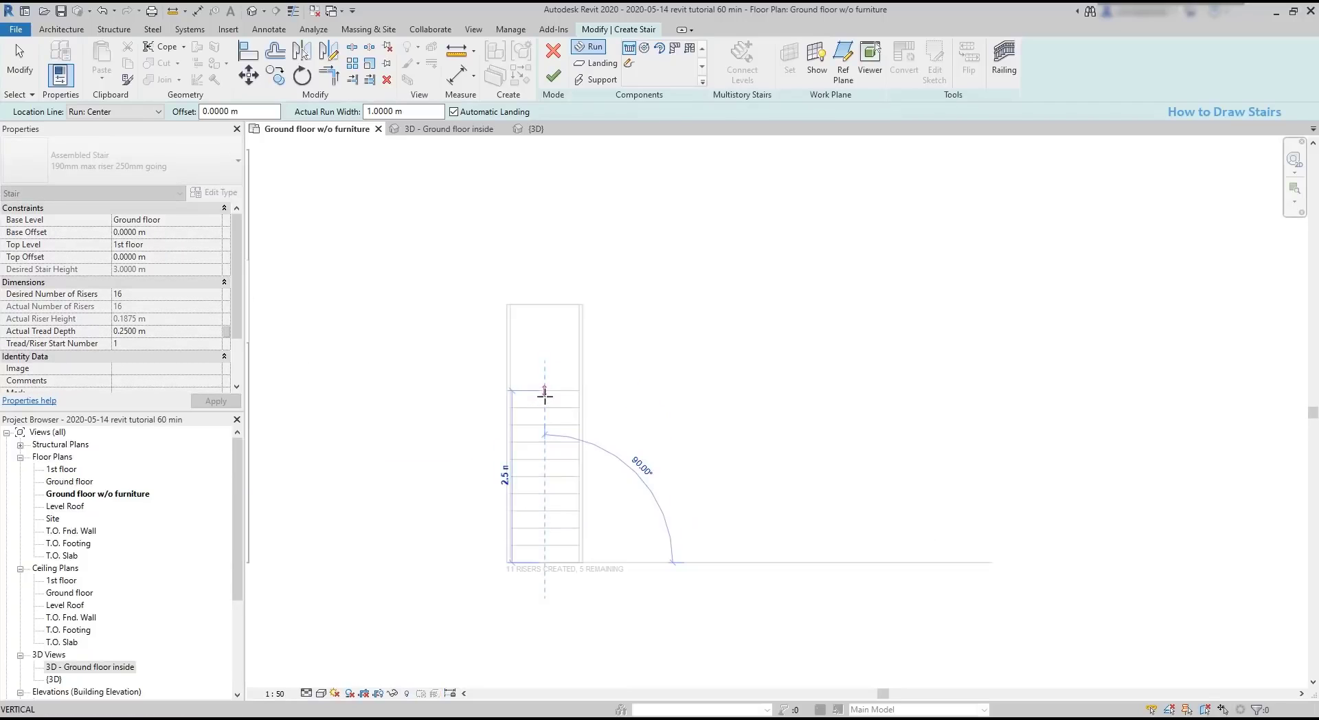
scroll(544, 395, "up", 2)
left_click(545, 385)
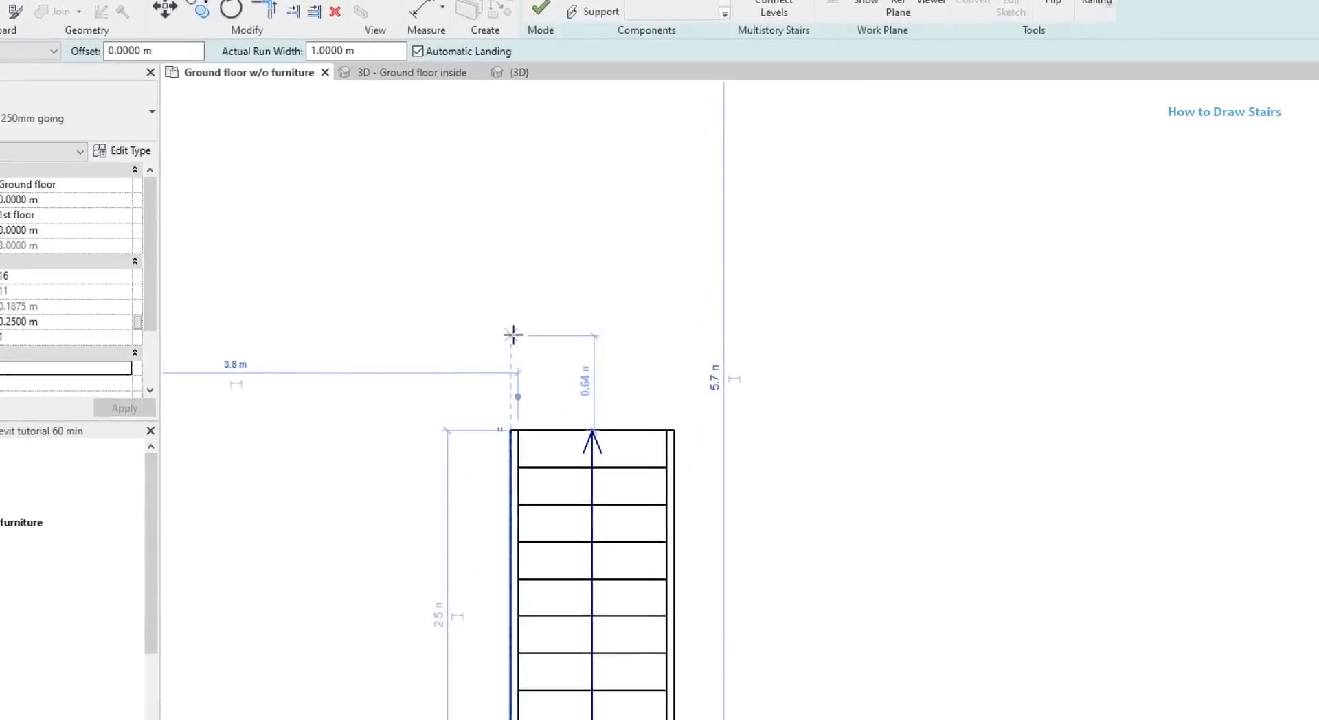
left_click(463, 316)
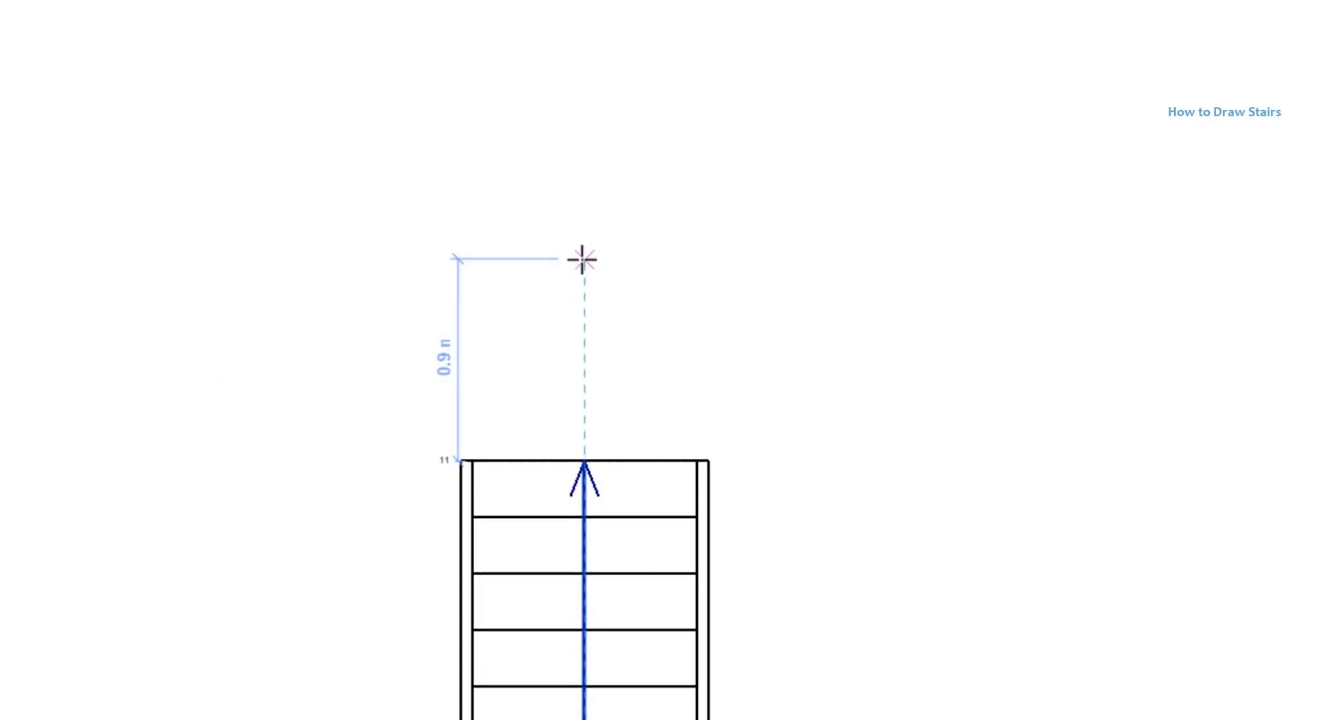
left_click(582, 259)
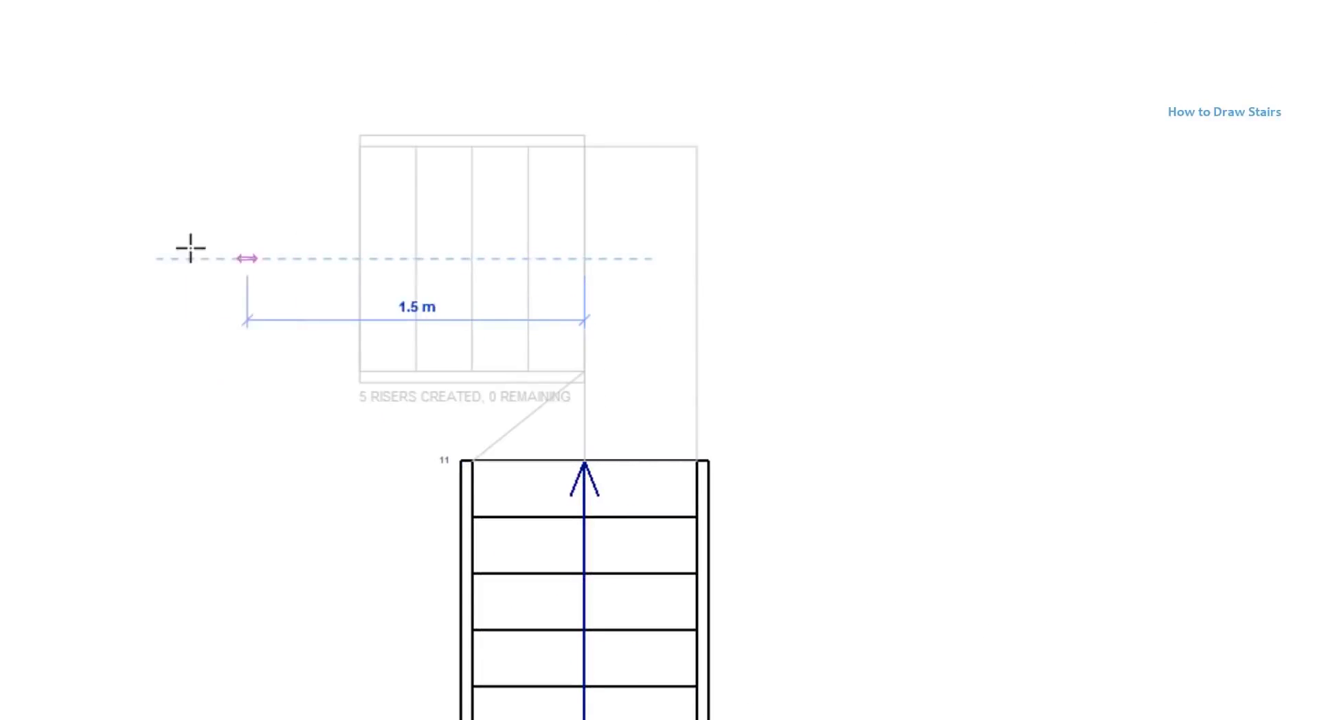
left_click(171, 273)
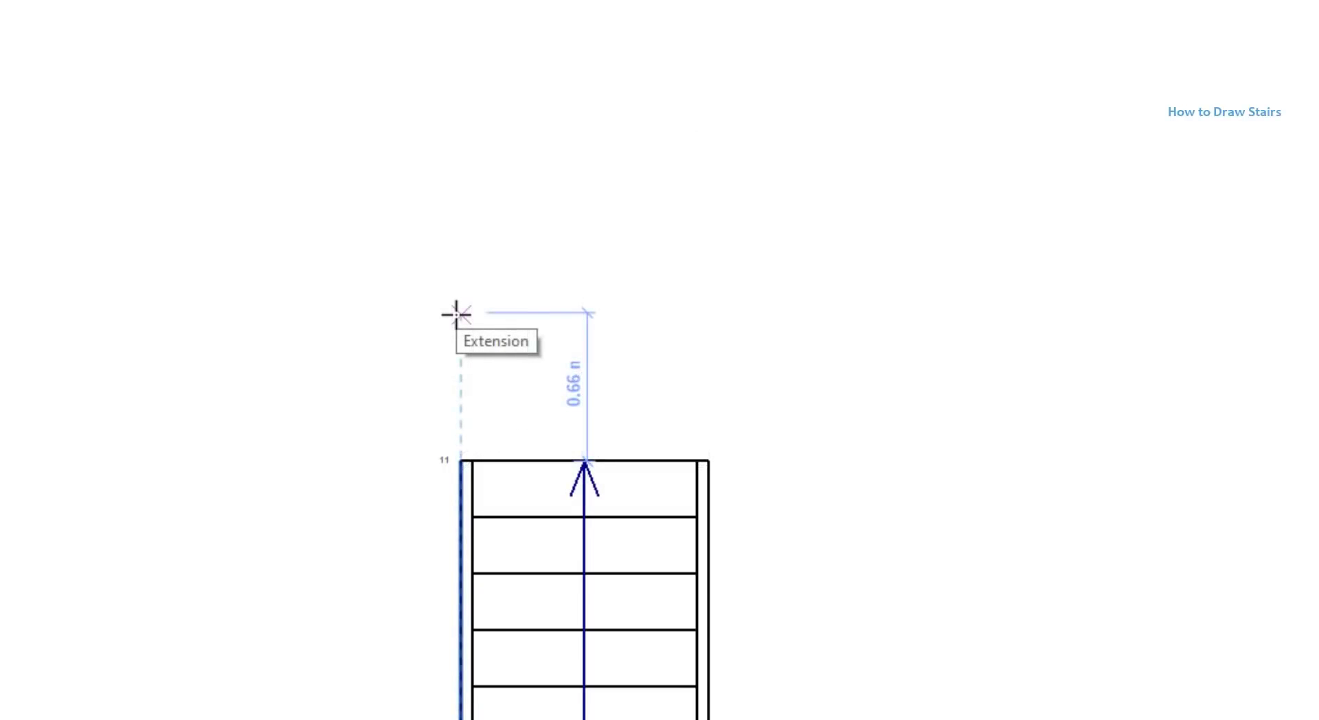
- Add a 5-riser run about 1 m long heading left, starting about 0.66 m beyond the first run's end, with an automatic corner landing
left_click(456, 315)
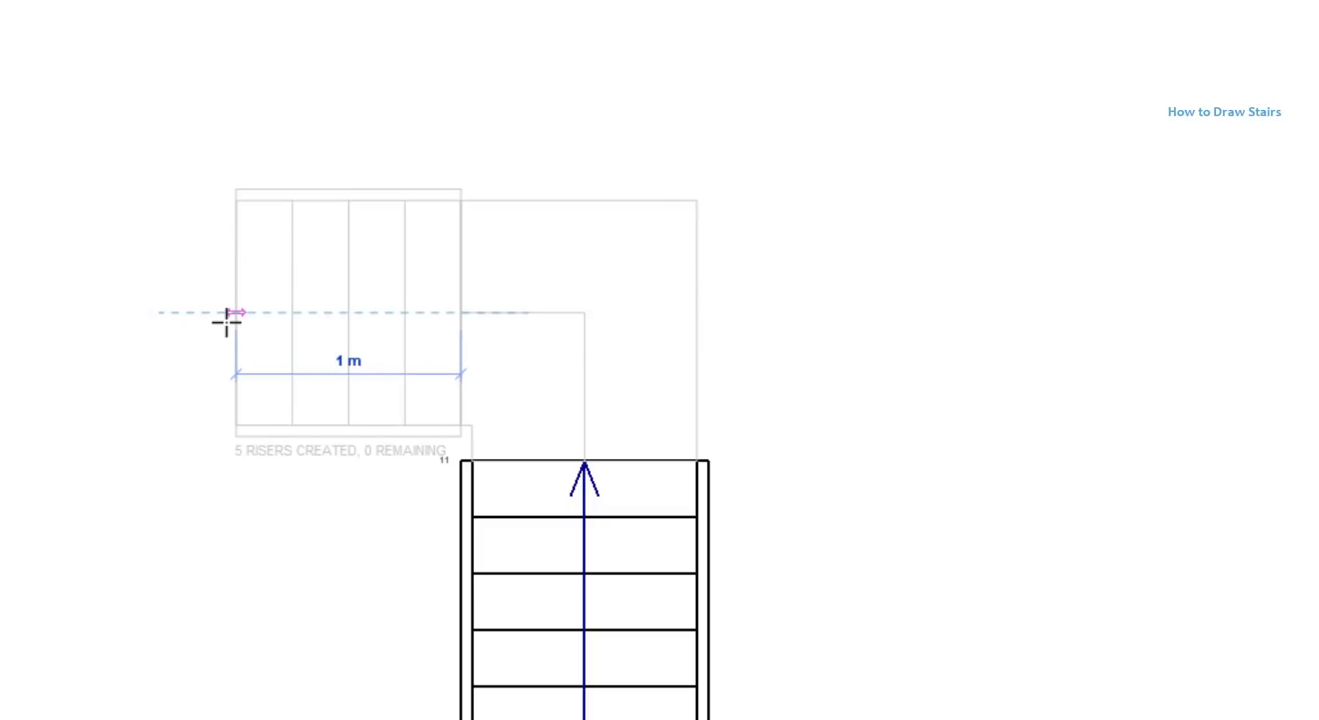
left_click(226, 322)
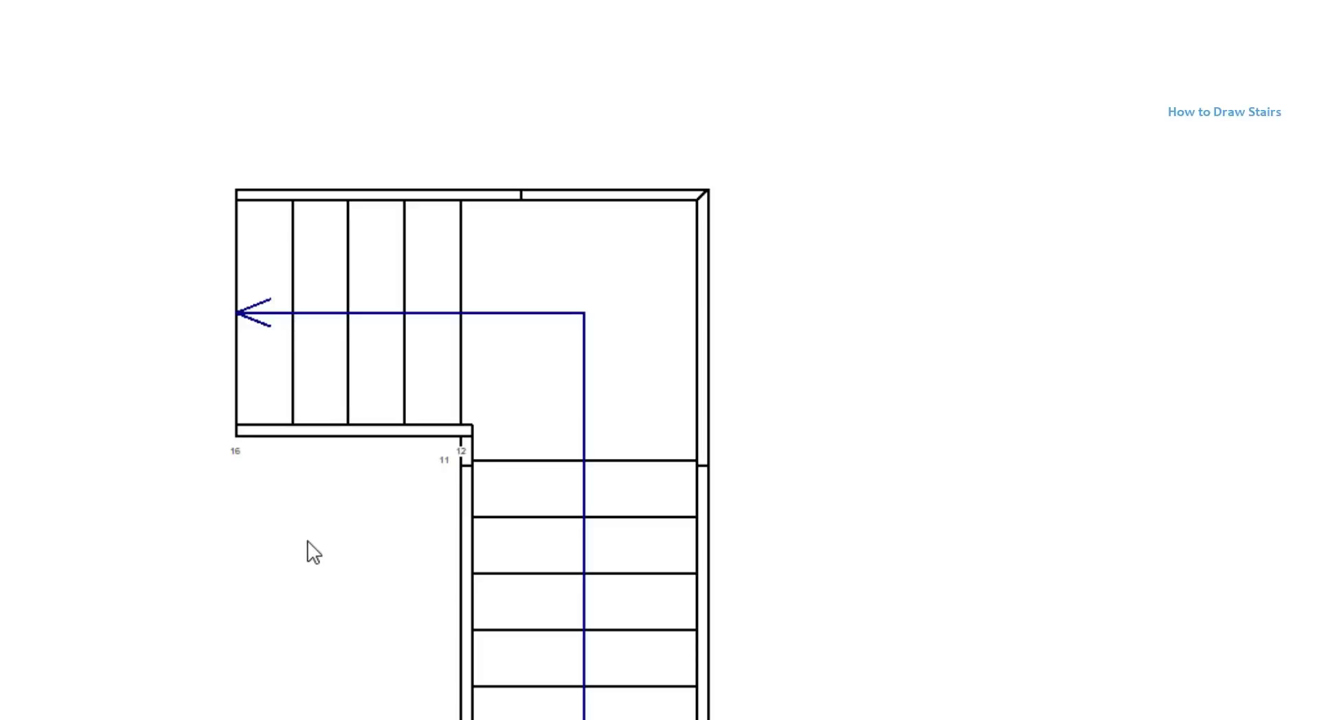
middle_click_drag(296, 628, 336, 508)
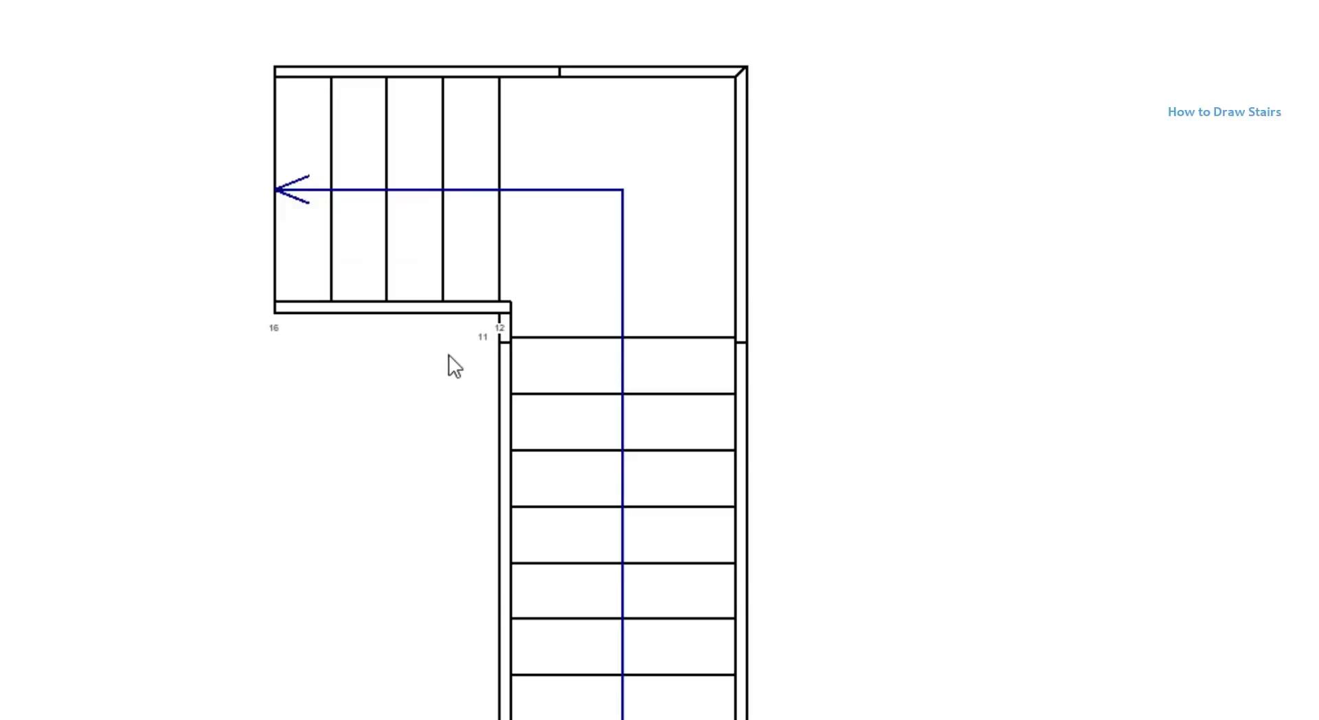
- Try distances of 0.3 m and 0 m between the upper run's lower edge and the lower run's end
left_click(496, 288)
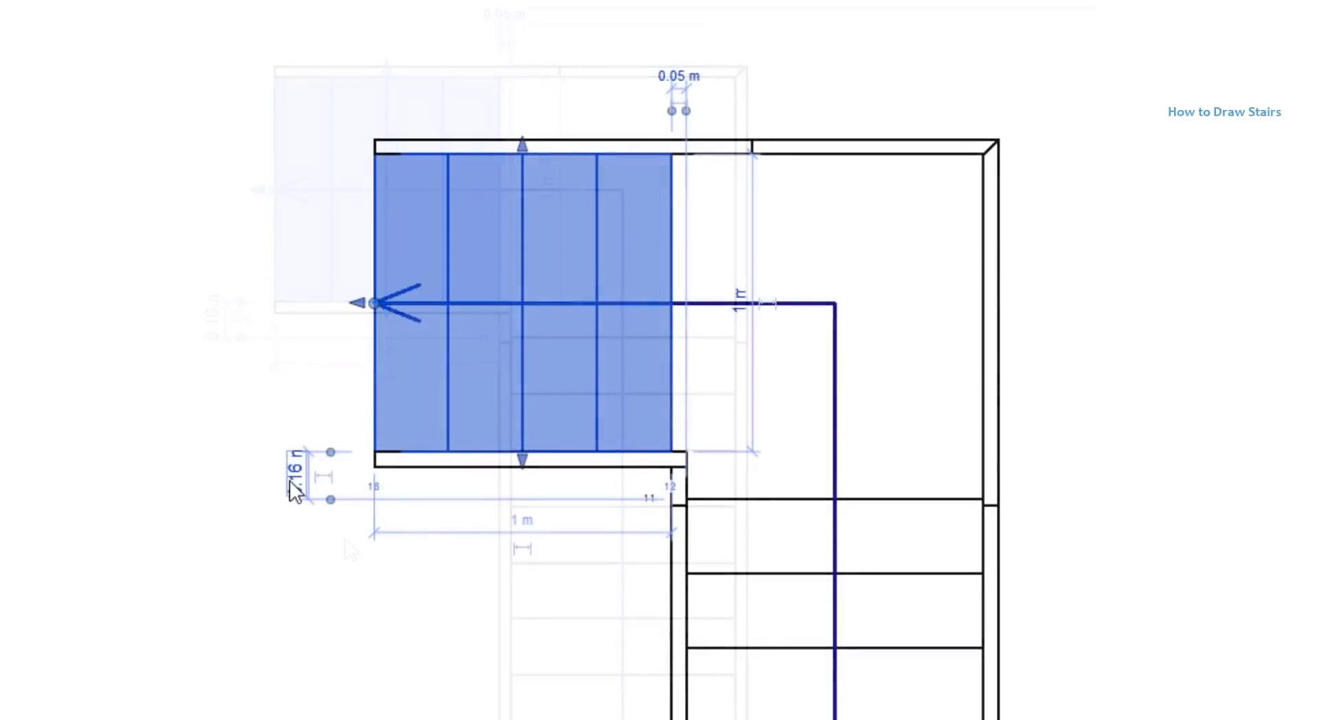
left_click(297, 474)
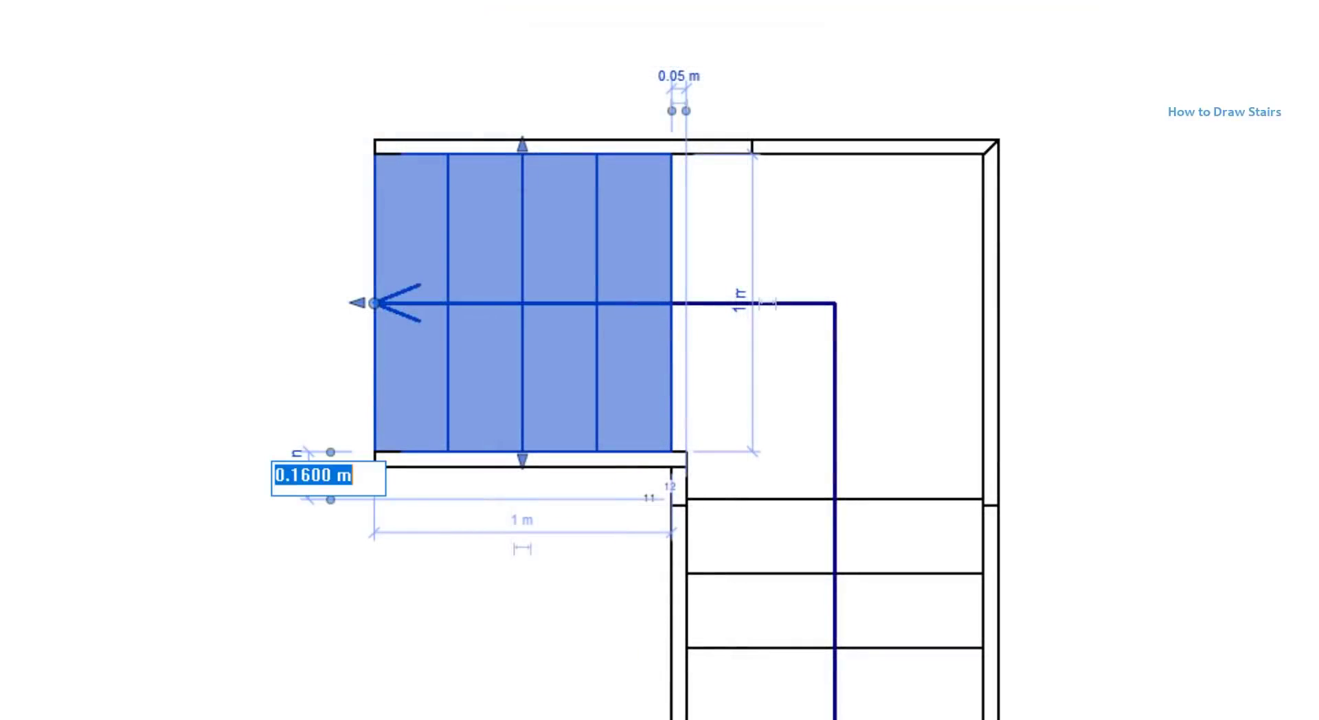
type("0.3")
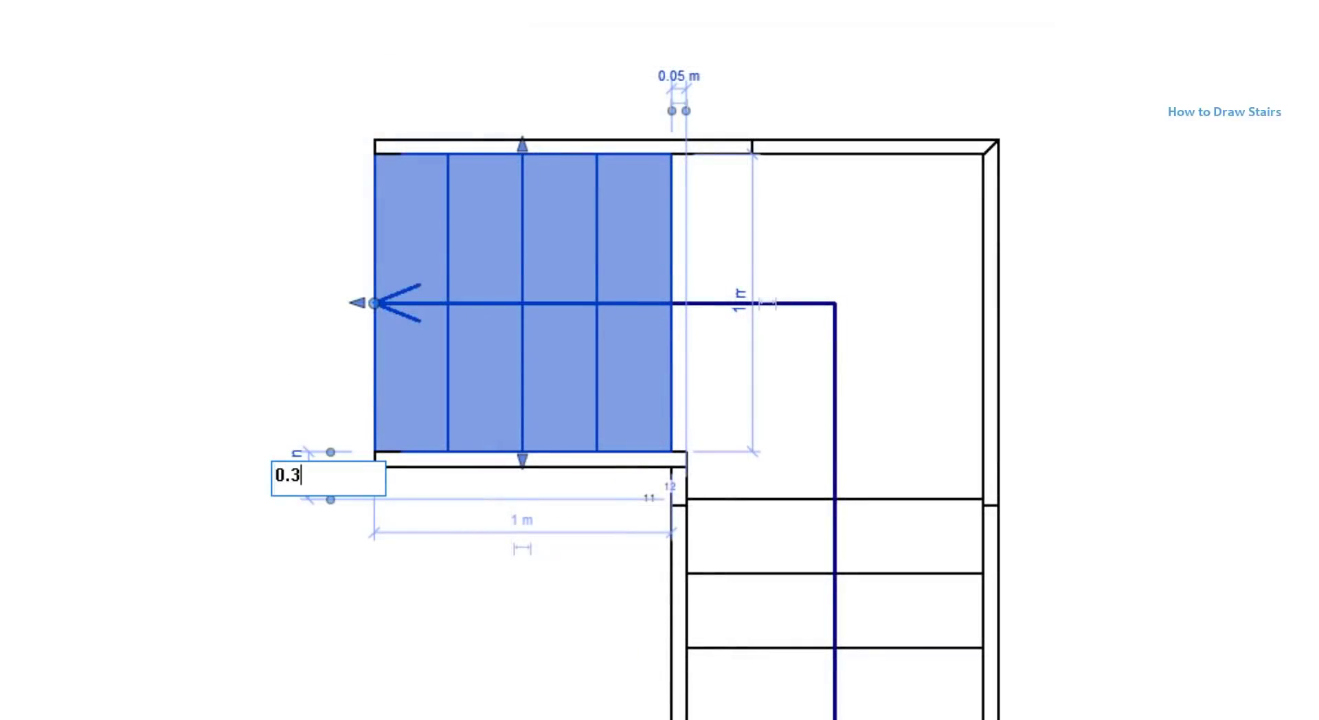
key("Return")
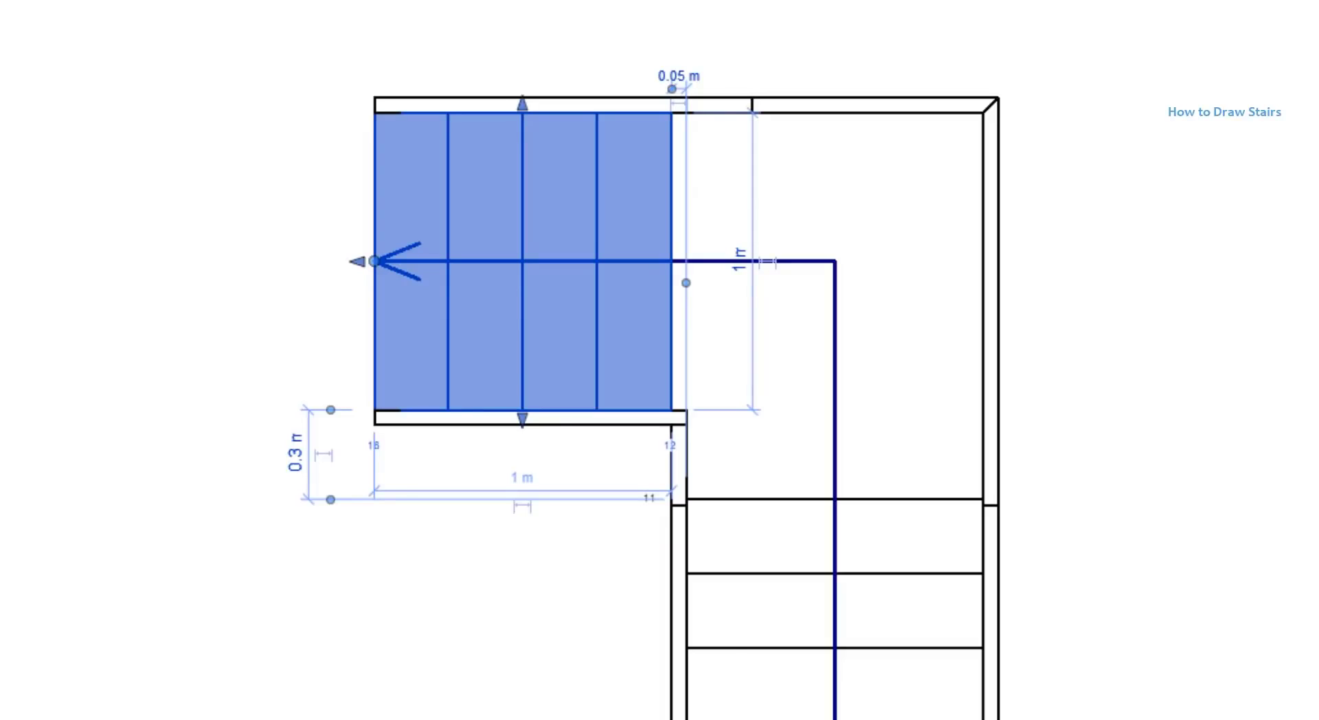
left_click(279, 407)
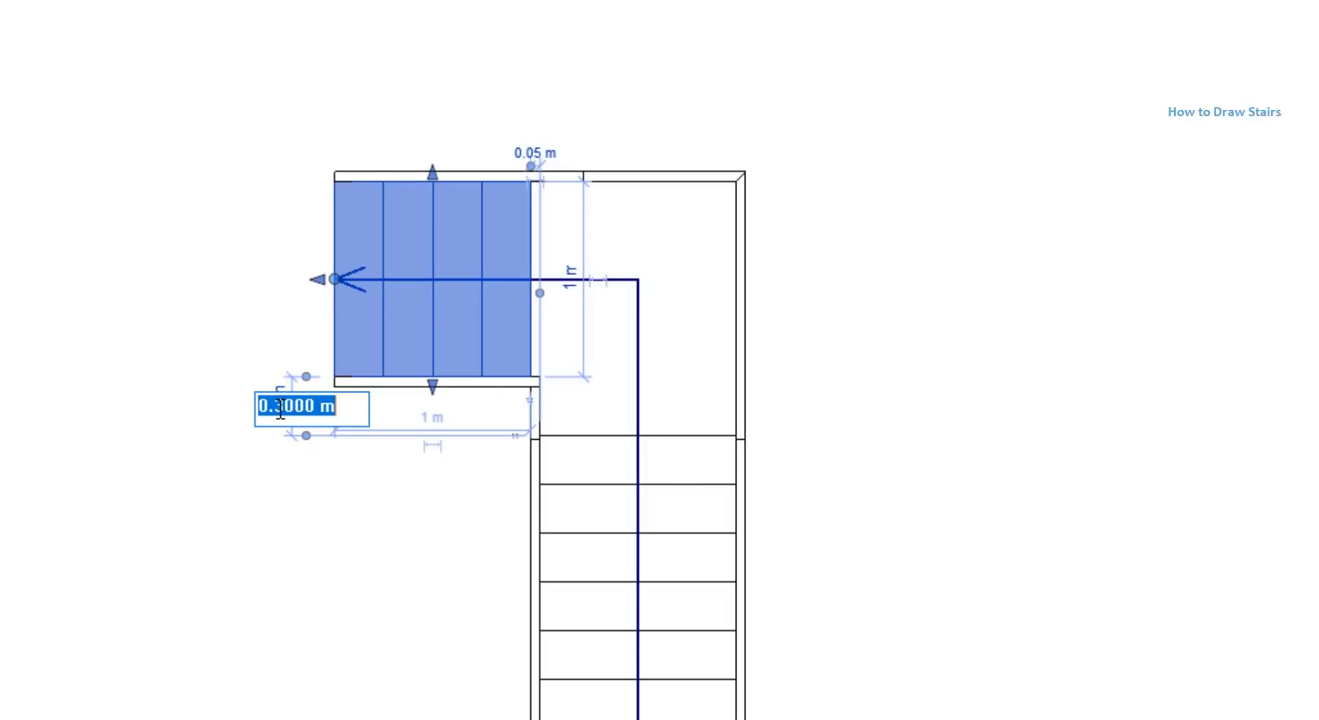
type("0")
key("Return")
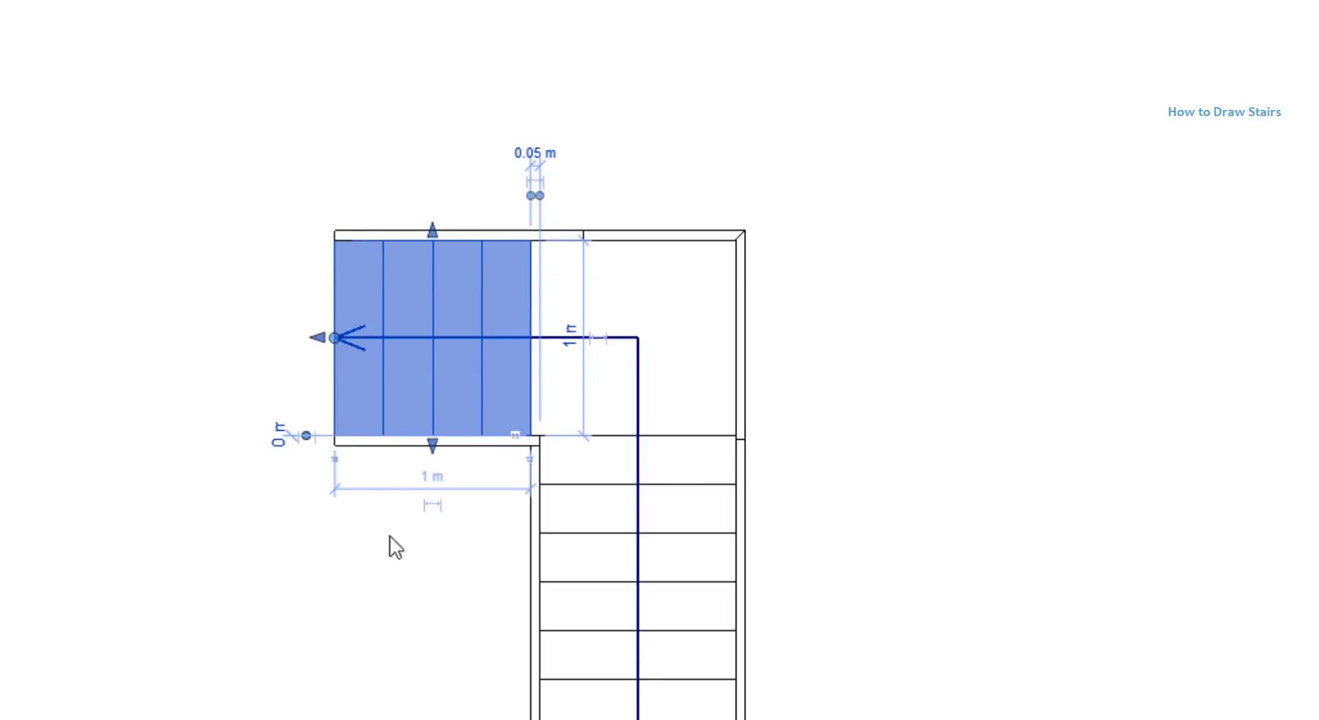
- Set the distance between the upper run's lower edge and the lower run's end to 0.1 m
left_click(278, 437)
type("0.1")
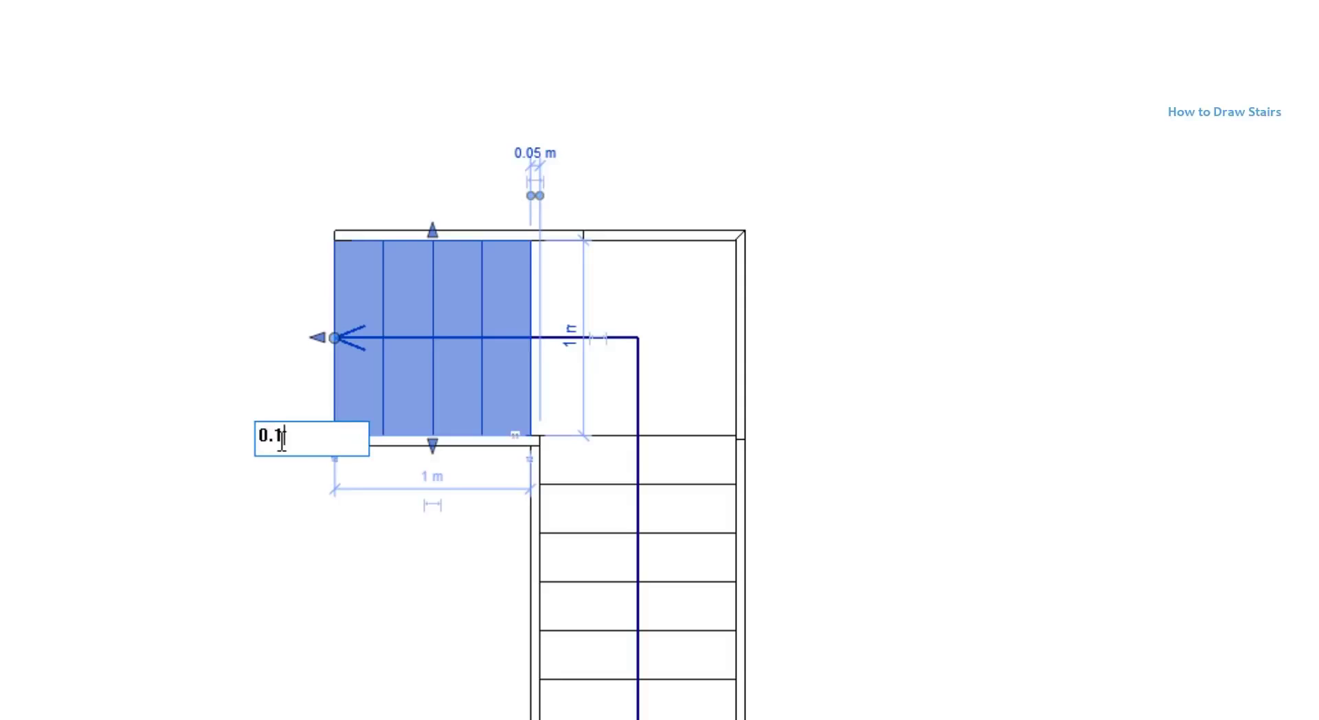
key("Return")
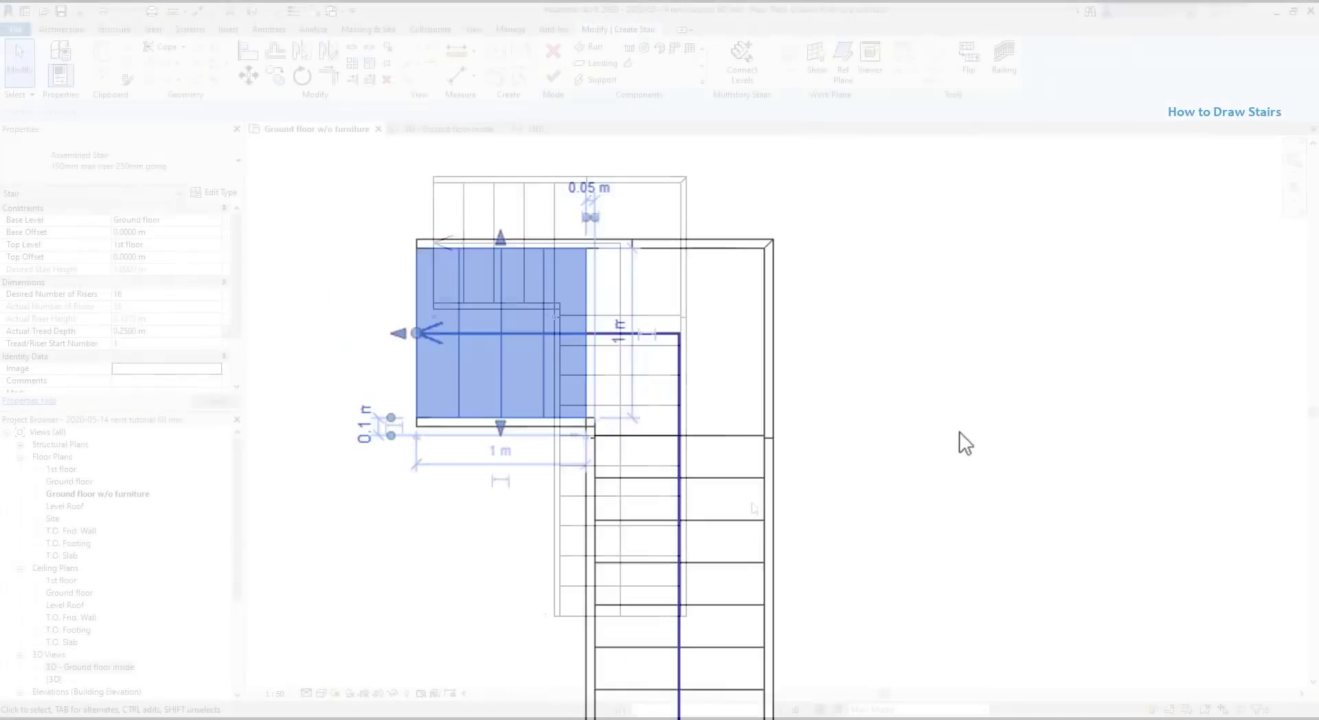
scroll(960, 439, "down", 3)
- Examine the stair's separate components by selecting the lower run, the corner landing and the upper run
left_click(753, 506)
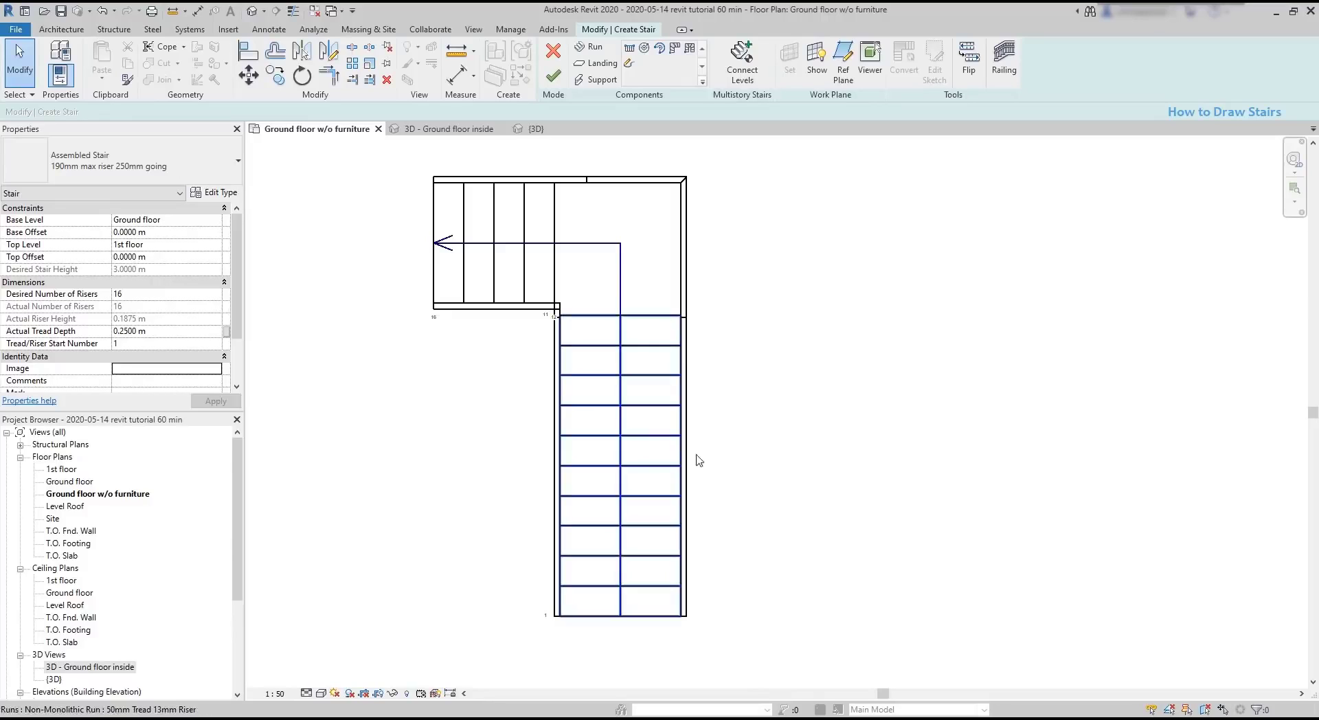
left_click(657, 440)
left_click(748, 320)
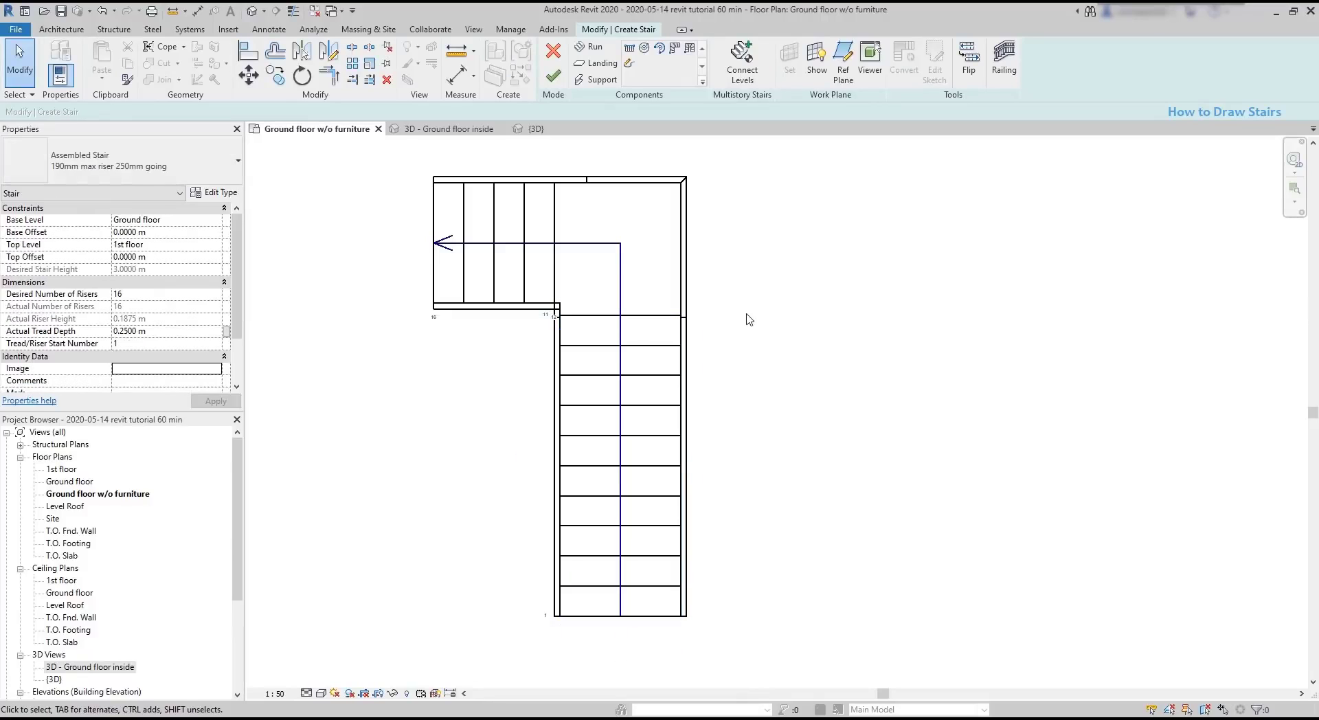
left_click(642, 263)
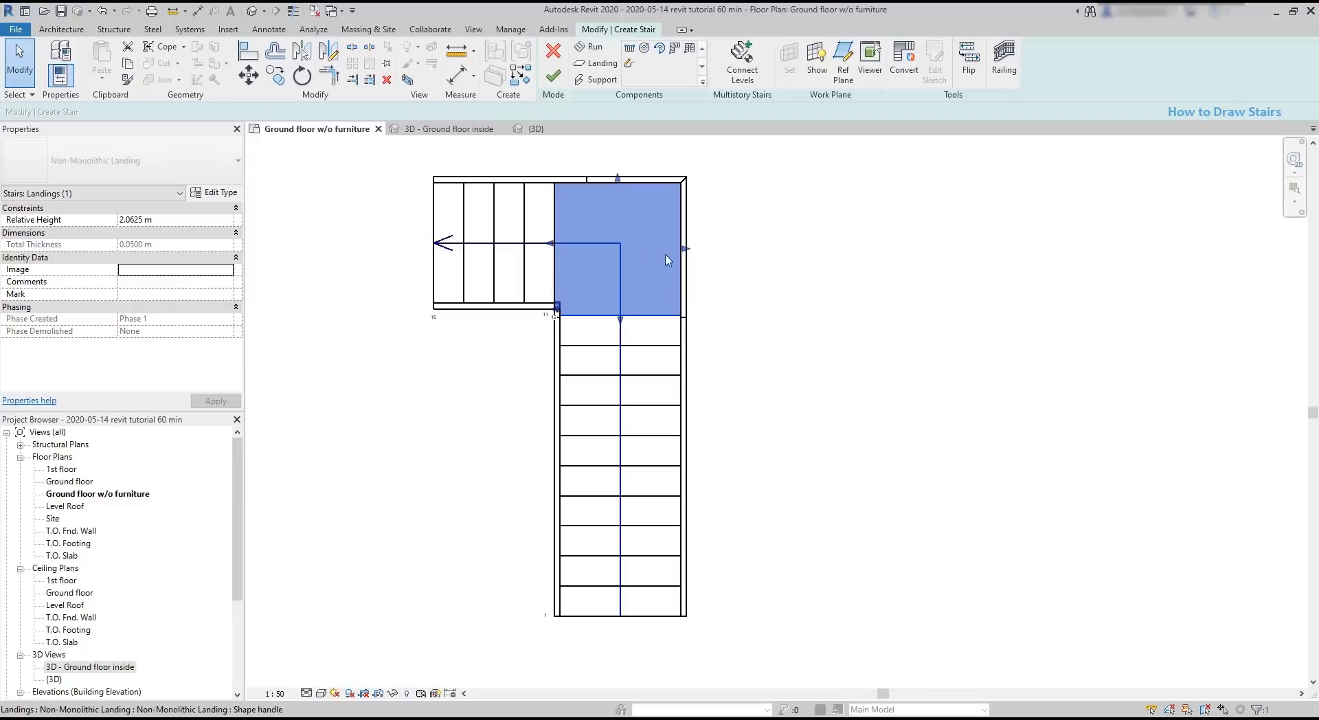
left_click(521, 281)
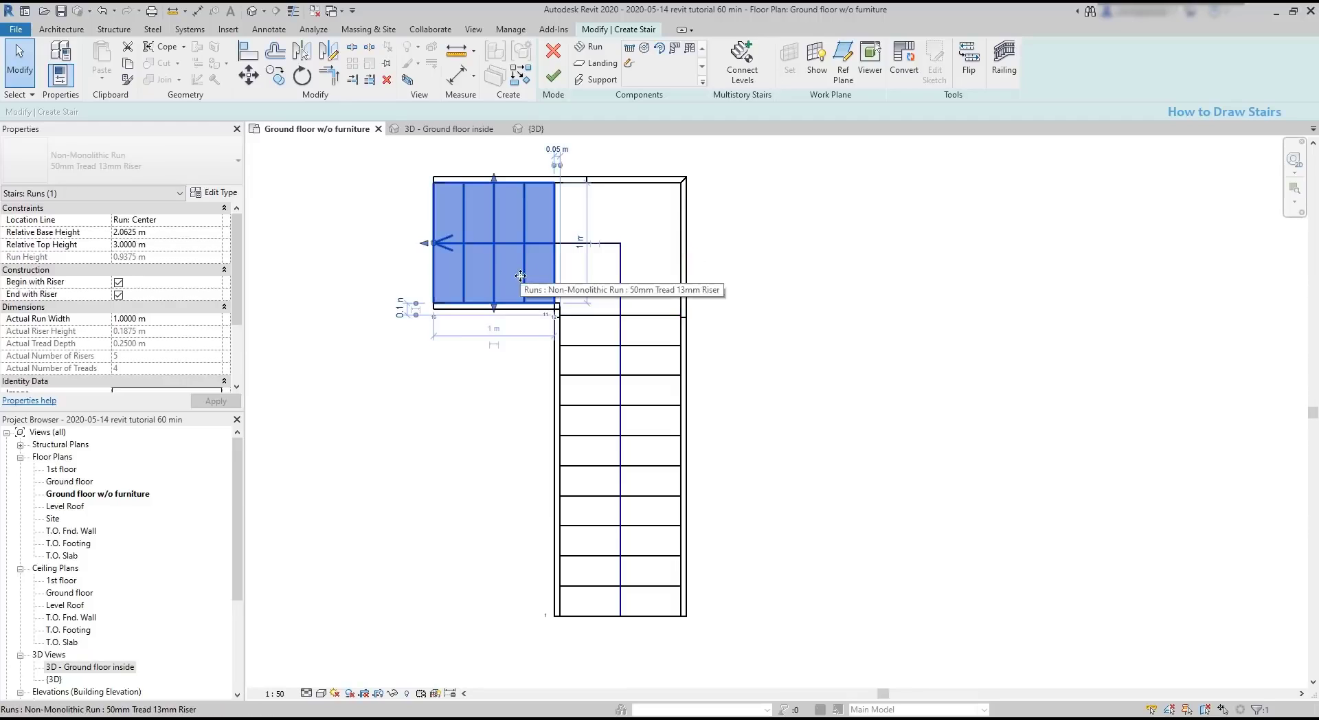
- Redistribute the risers between the runs by shortening the lower run to 9 risers and the upper run to 4 risers
left_click(602, 441)
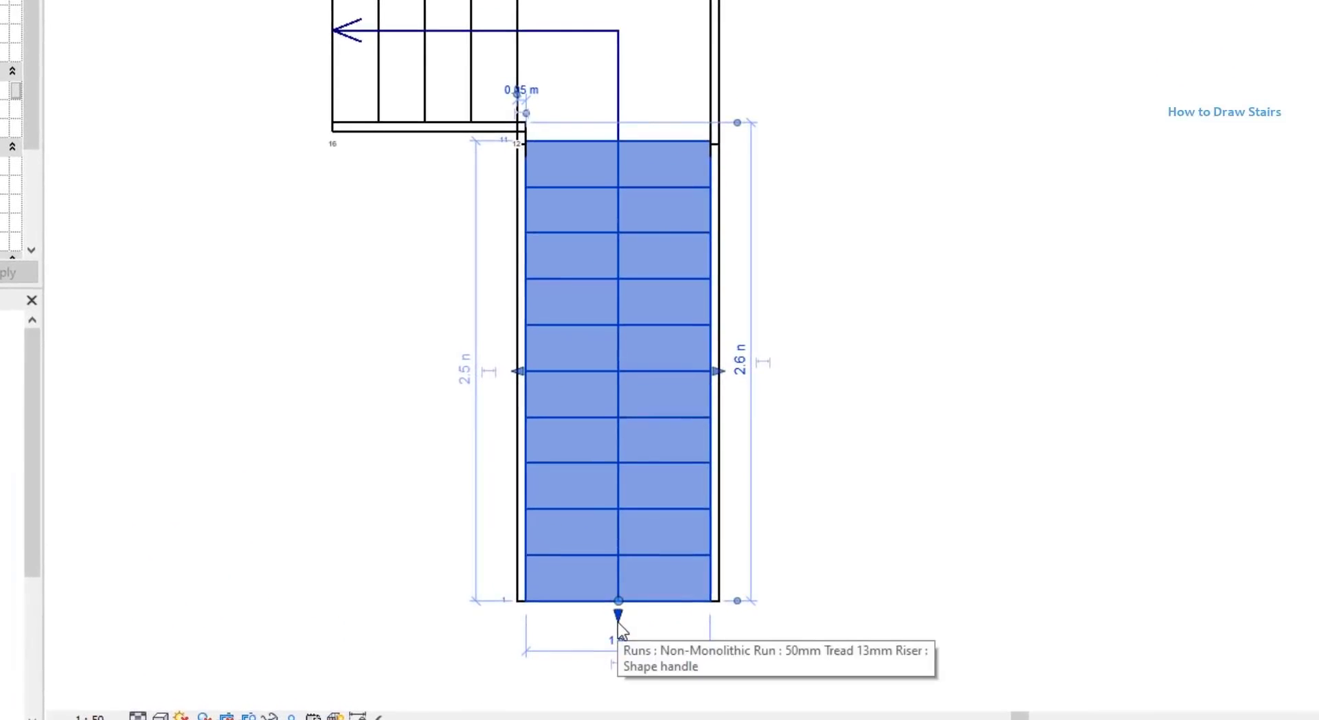
left_click_drag(617, 622, 616, 548)
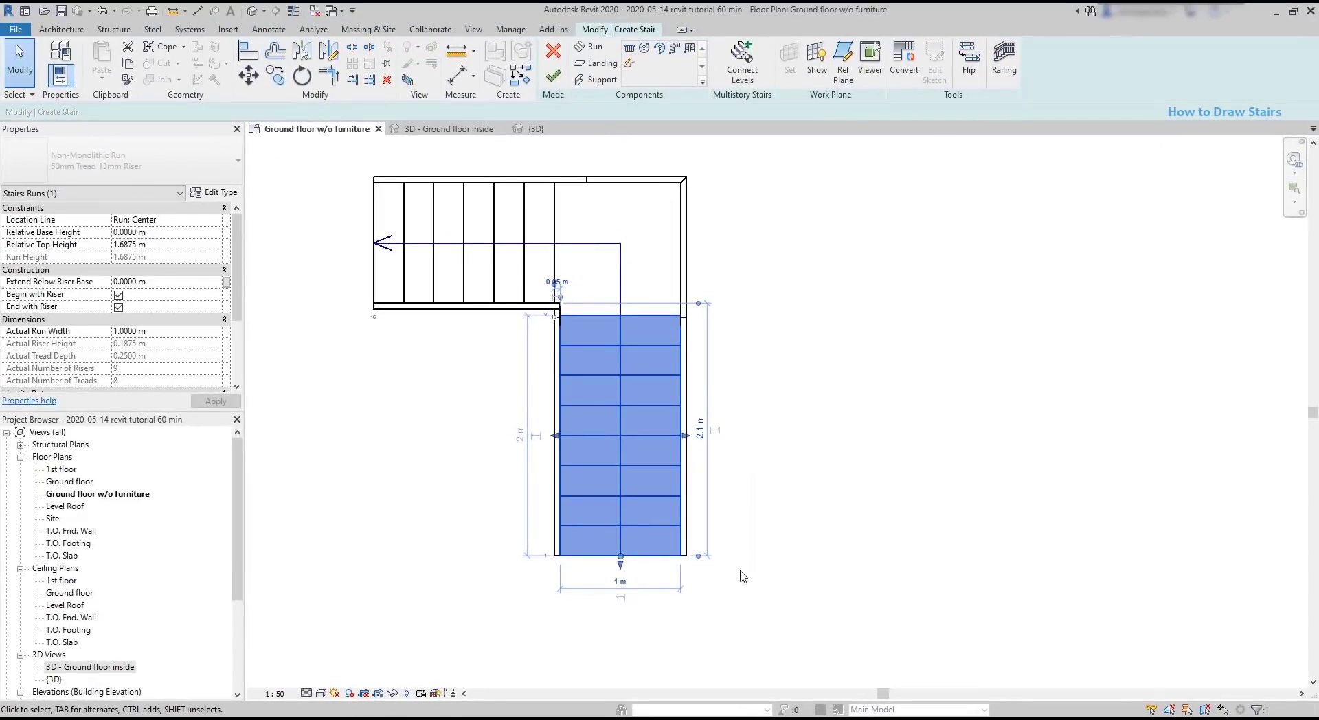
left_click(409, 275)
left_click_drag(371, 246, 469, 241)
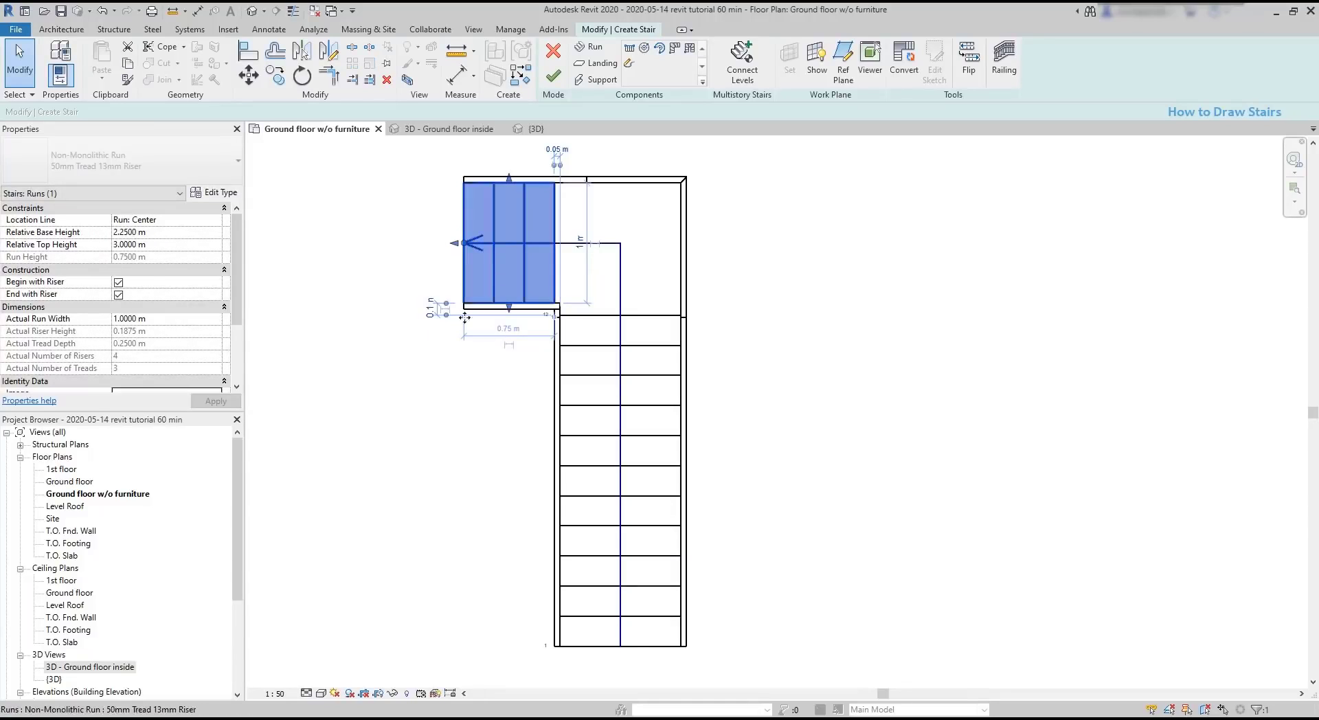
- Widen the lower run to about 1.38 m by pulling out its right edge
left_click(606, 474)
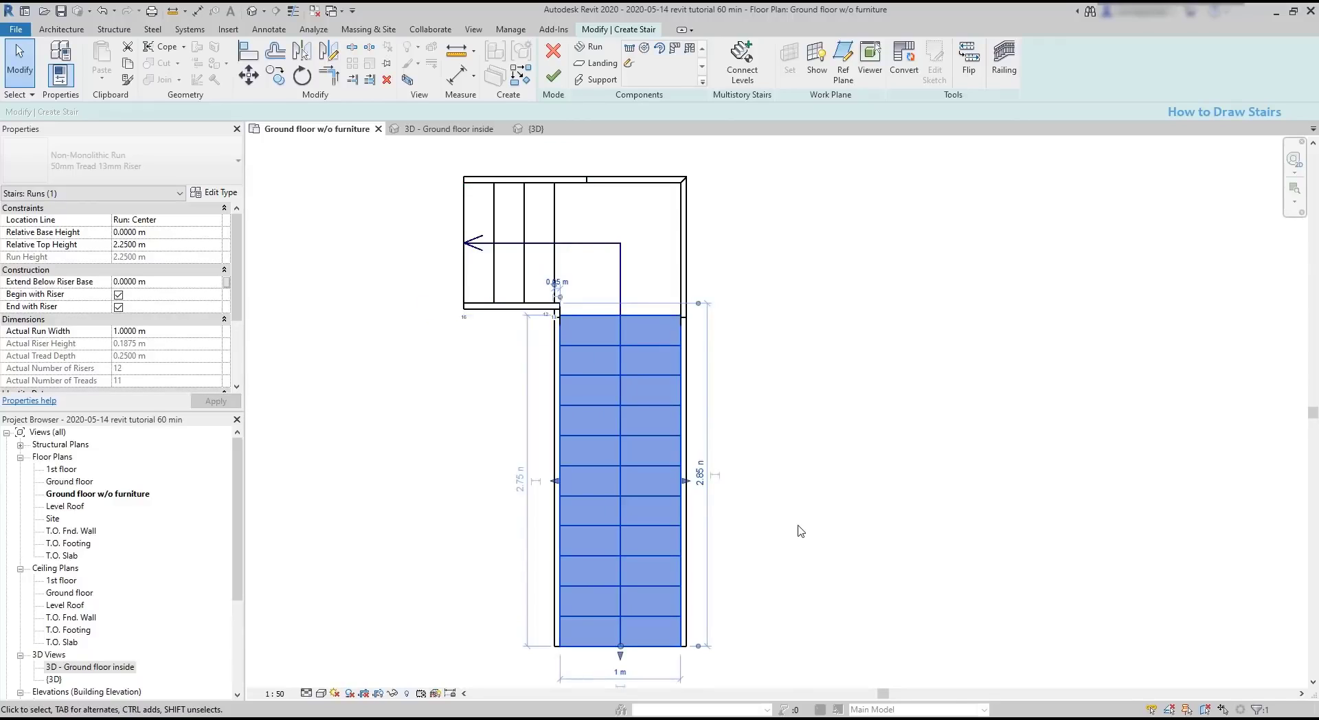
left_click_drag(686, 481, 728, 481)
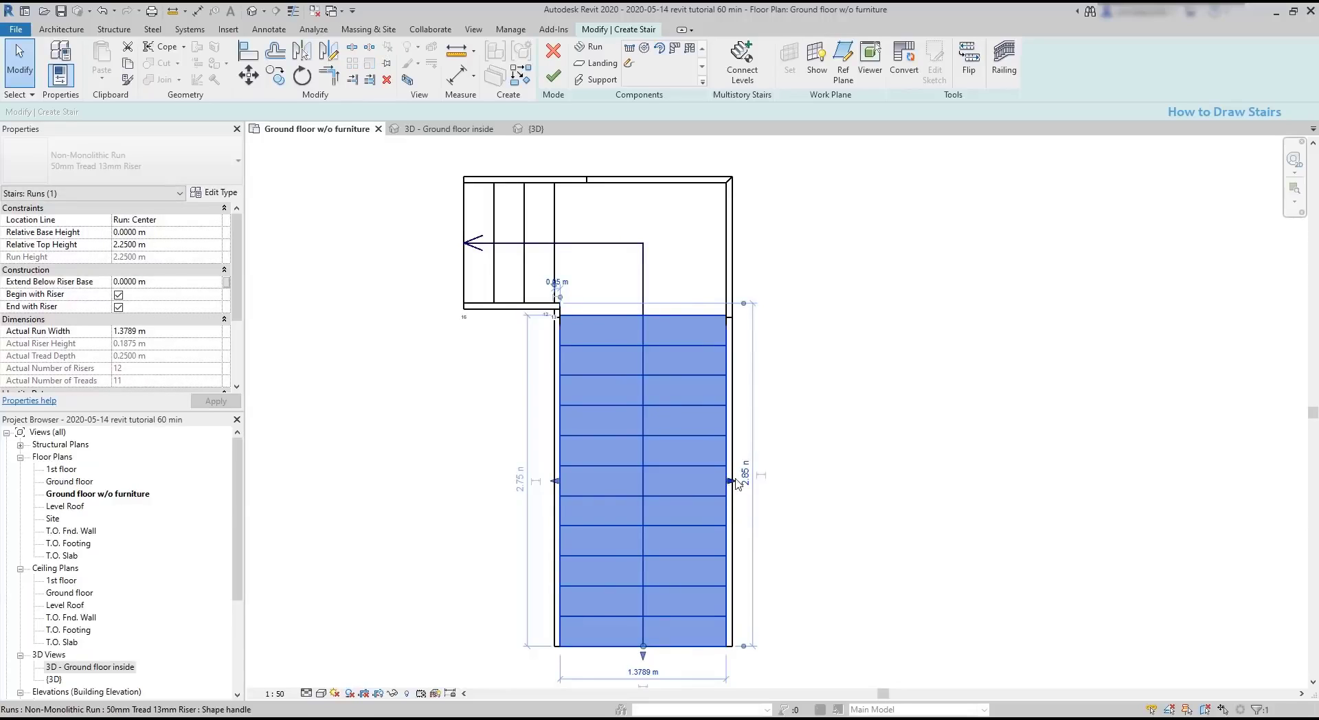
- Set the lower run's Actual Run Width to 1 m and finish the L-shaped stair
left_click(137, 332)
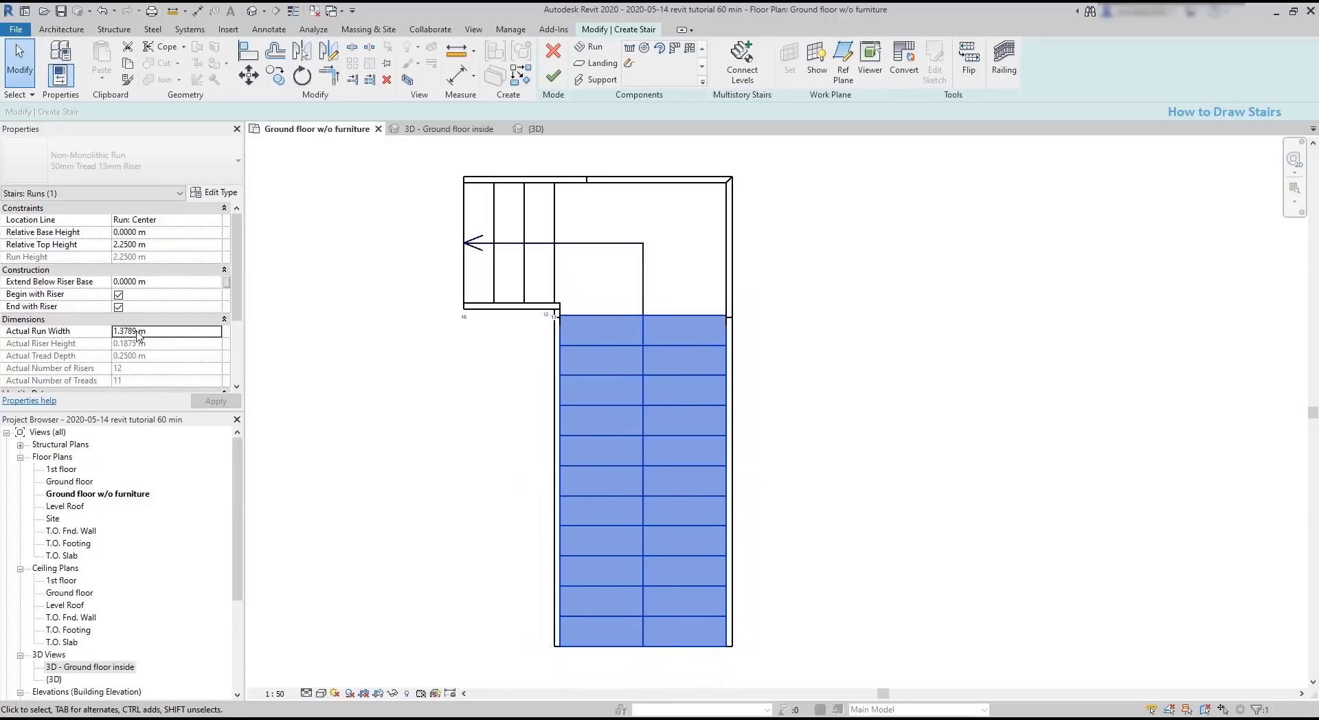
left_click(100, 331)
type("1")
key("Return")
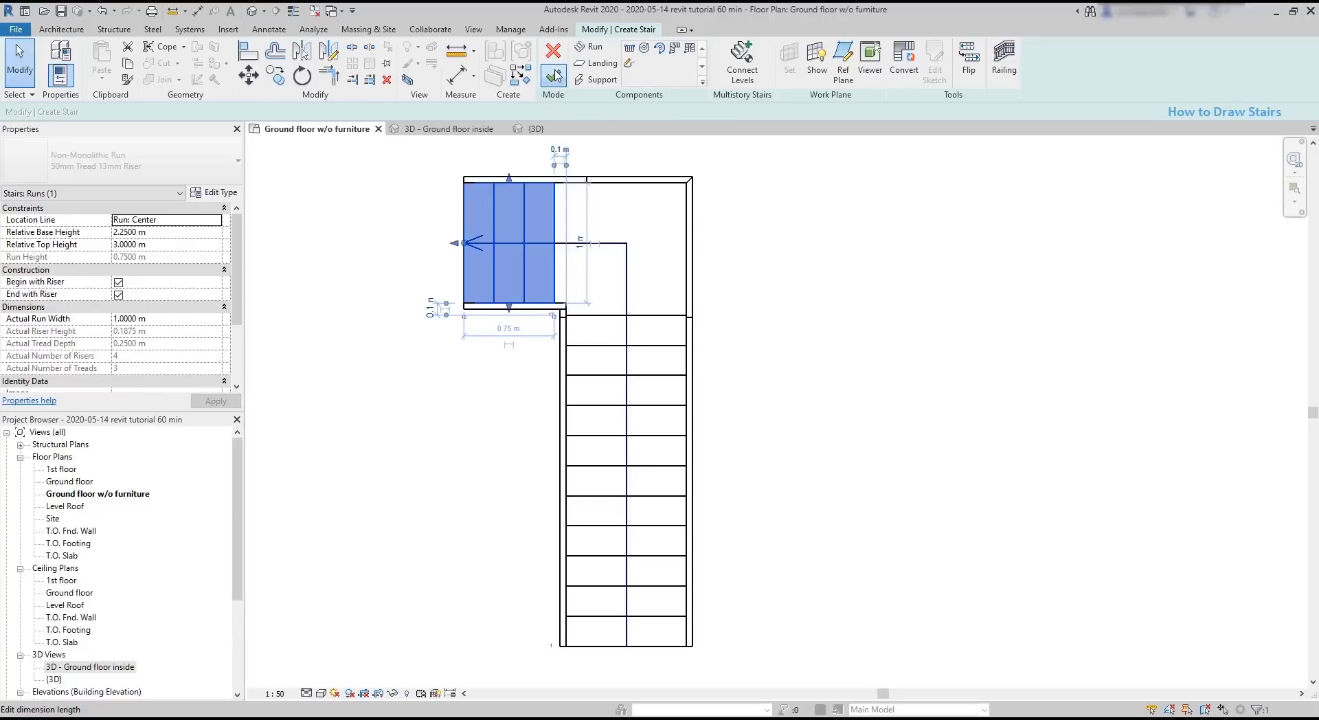
left_click(556, 71)
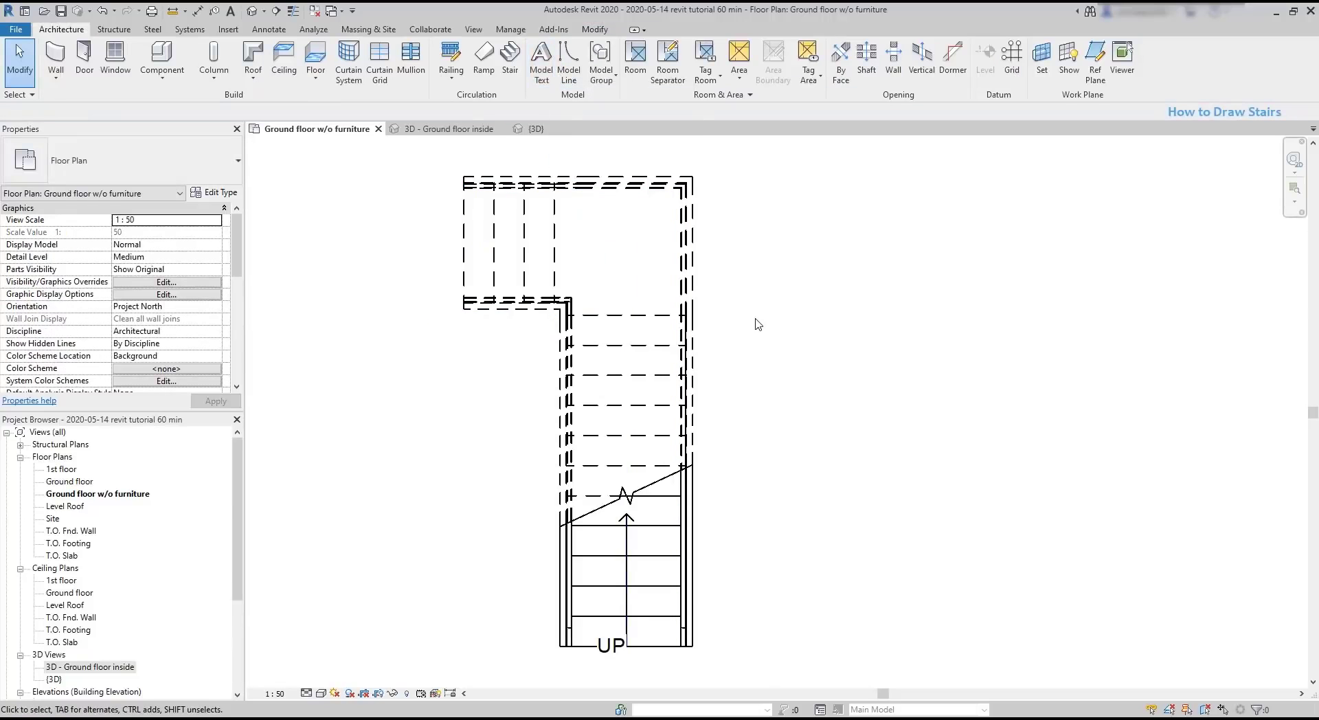
- Move the stair's outer railing away to the right of the stair and undo the move
left_click(686, 426)
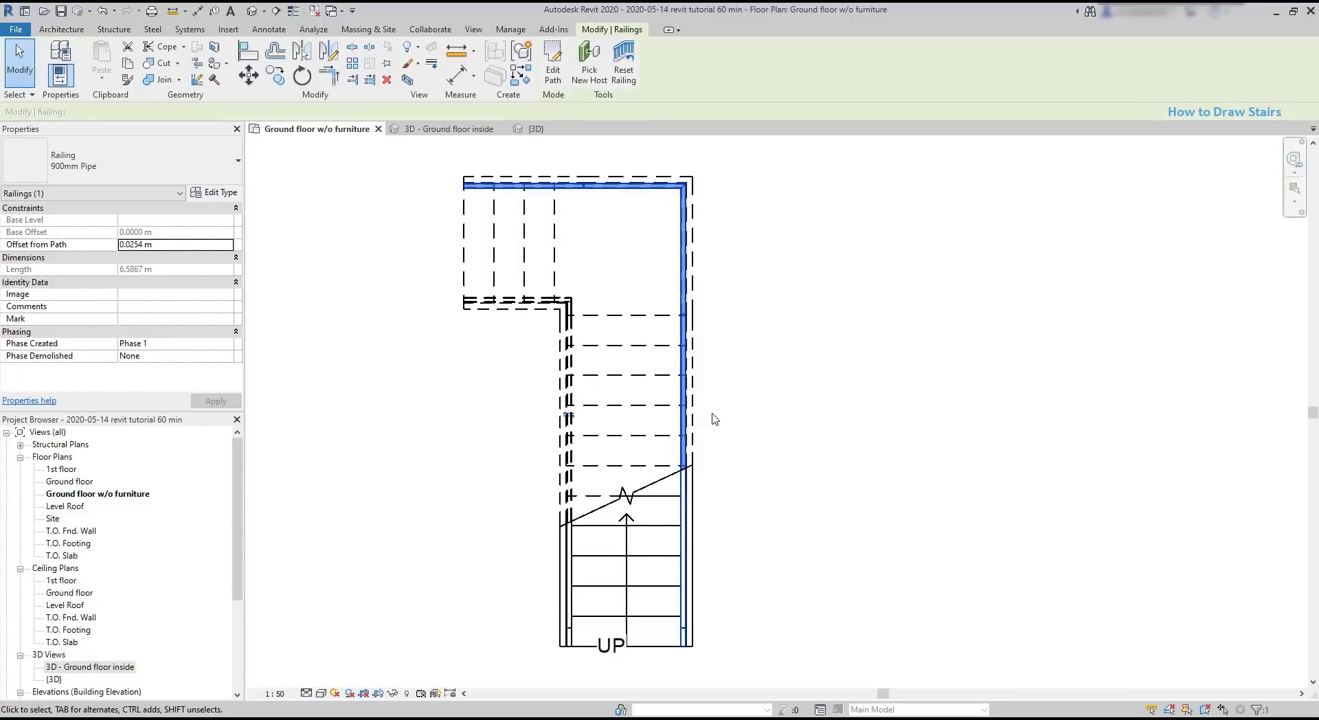
left_click_drag(897, 404, 897, 404)
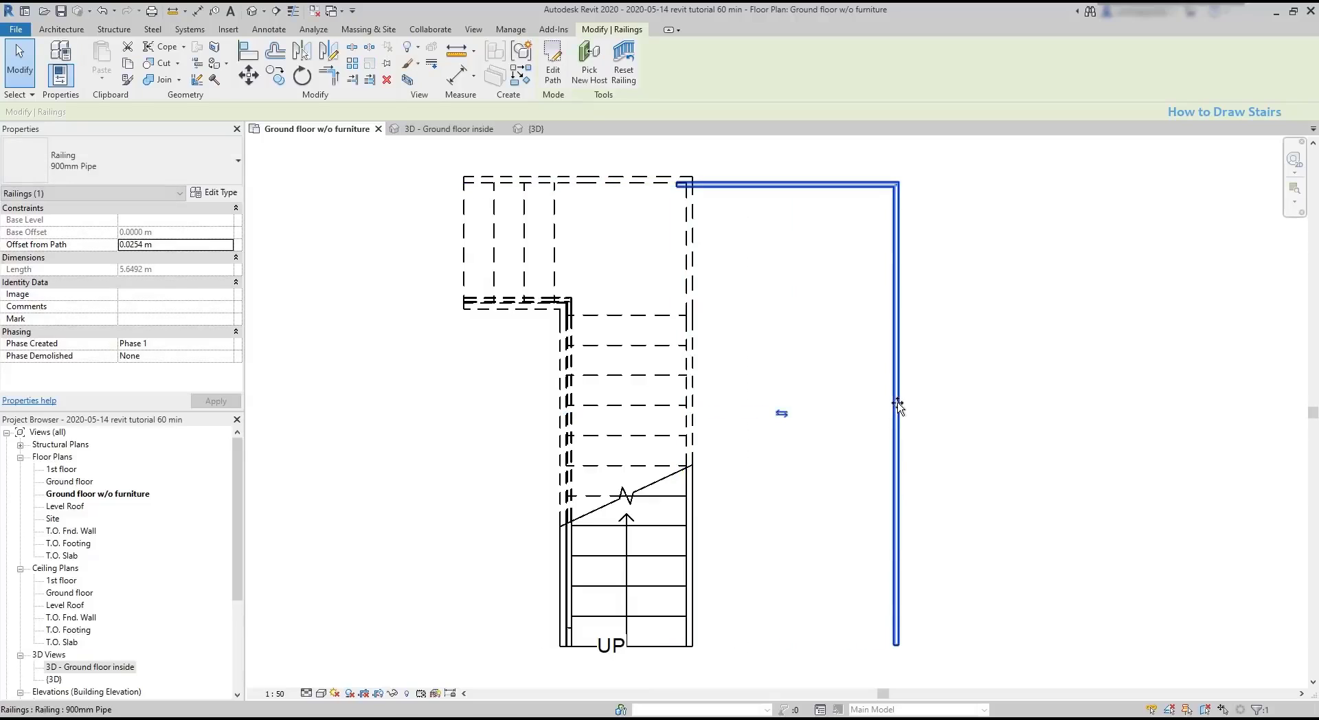
key("ctrl+z")
key("Escape")
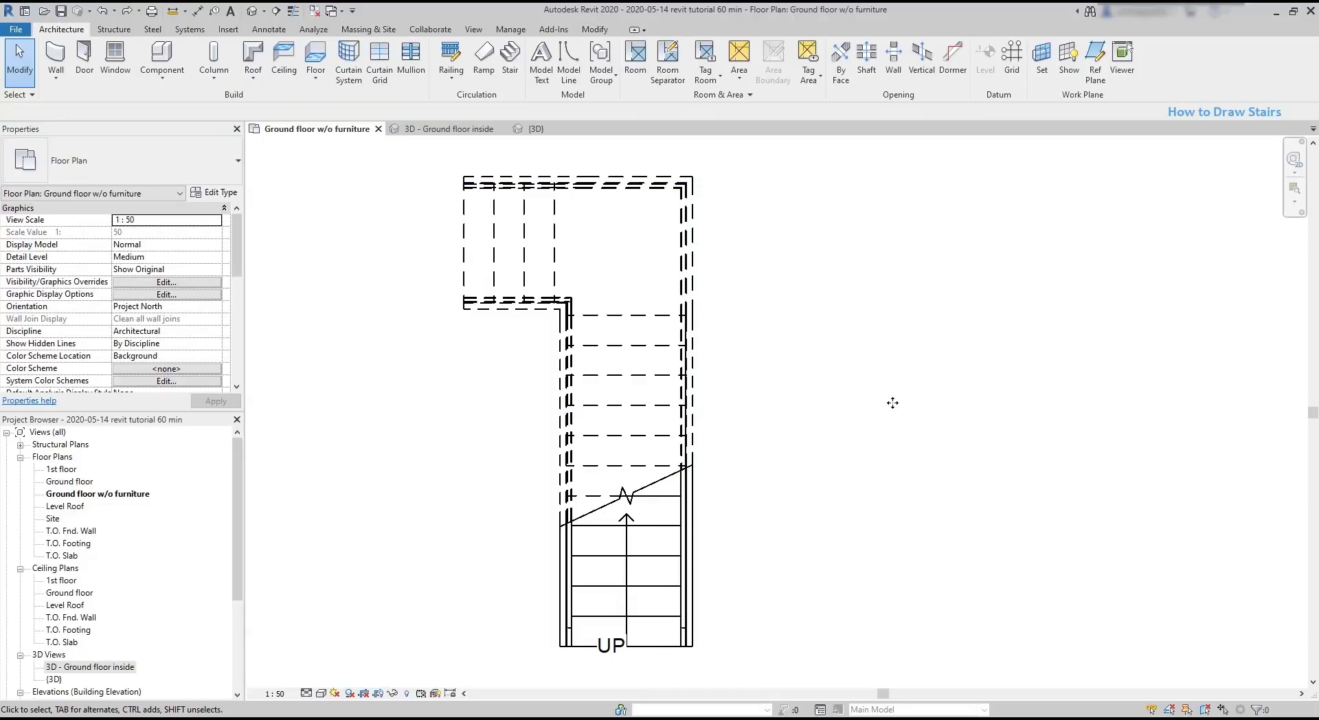
- Move the whole L-shaped stair farther to the right of the building in the floor plan
left_click(648, 529)
left_click_drag(648, 527, 913, 505)
scroll(754, 512, "down", 4)
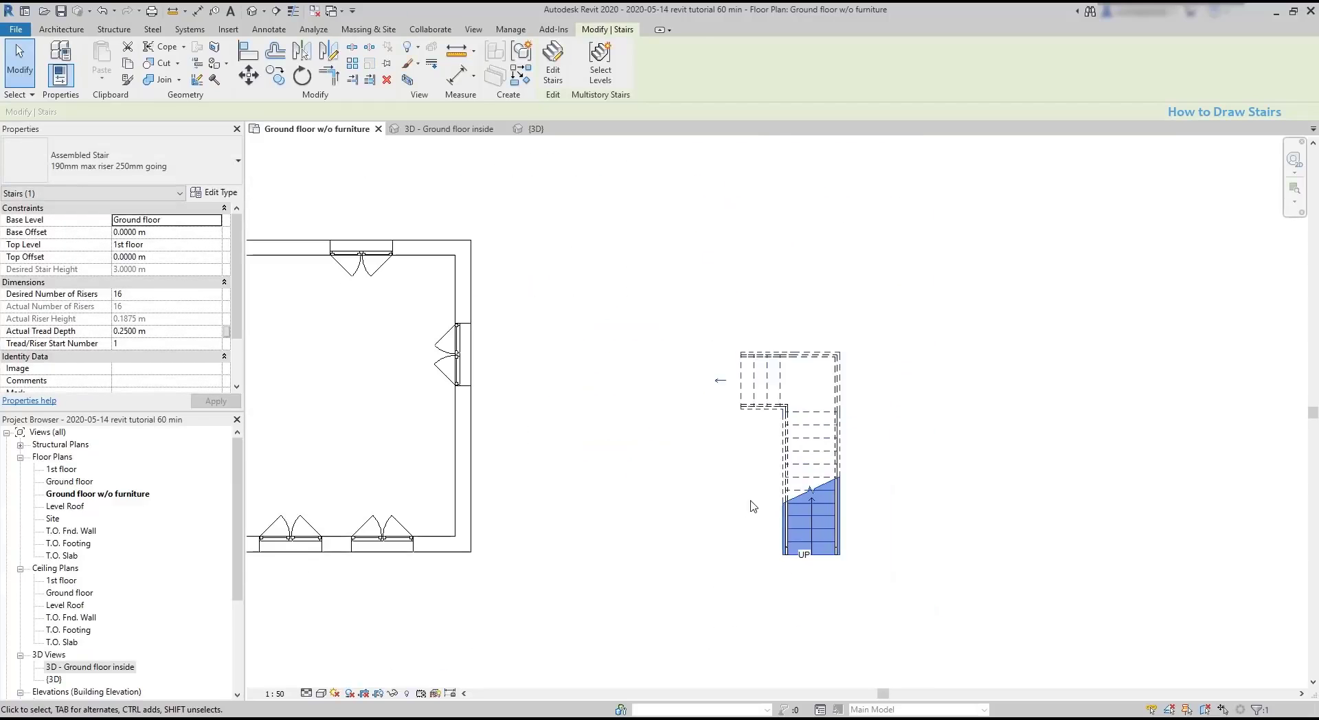
- Move the L-shaped stair into the far right room of the building and check it in the 3D - Ground floor inside view
left_click_drag(375, 461, 358, 443)
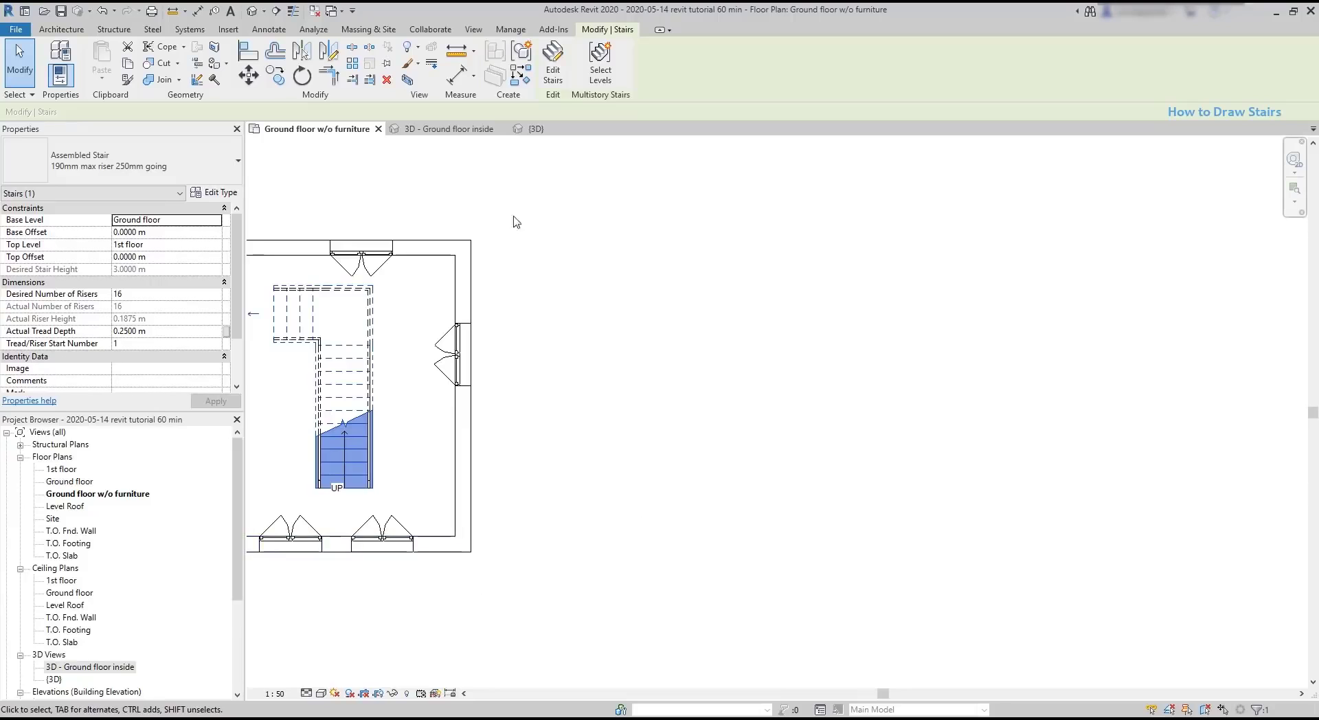
left_click(480, 129)
scroll(627, 450, "down", 5)
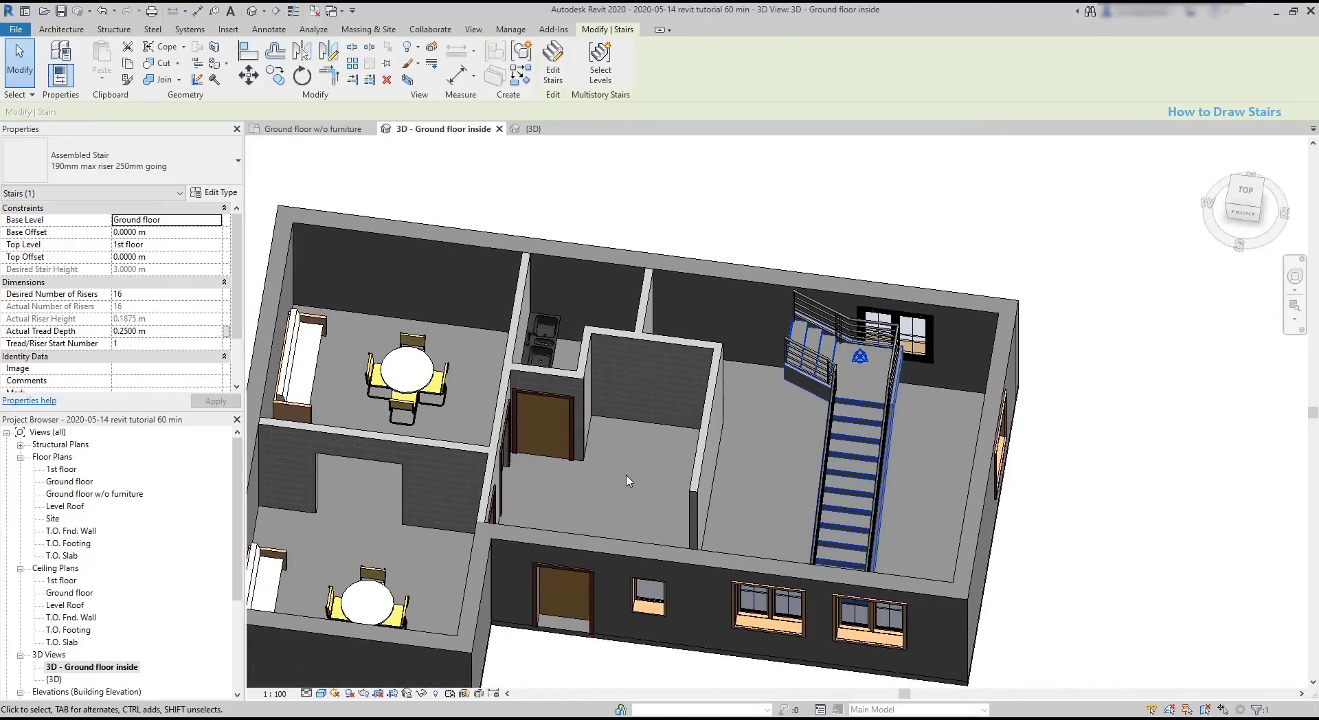
key("Escape")
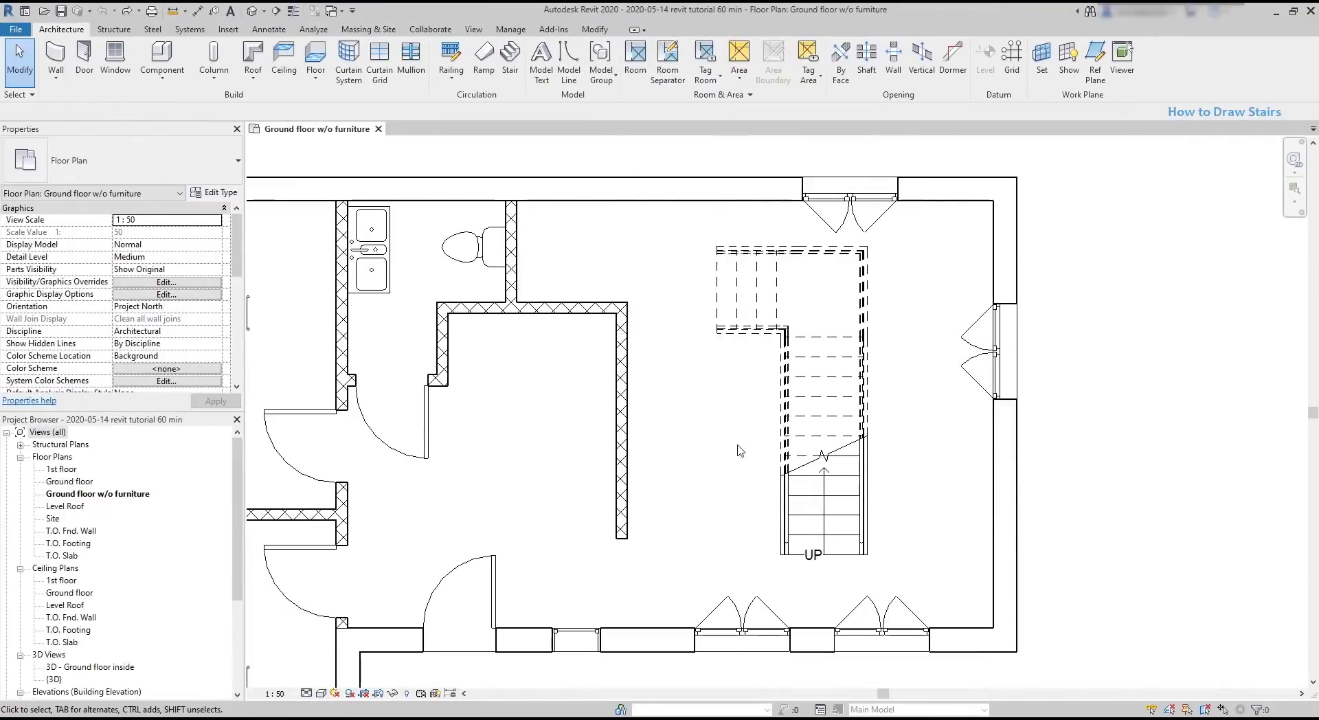
- Delete the L-shaped stair and move the freestanding vertical partition wall so it stands 2.5 m from the short parallel wall
left_click(780, 454)
key("Delete")
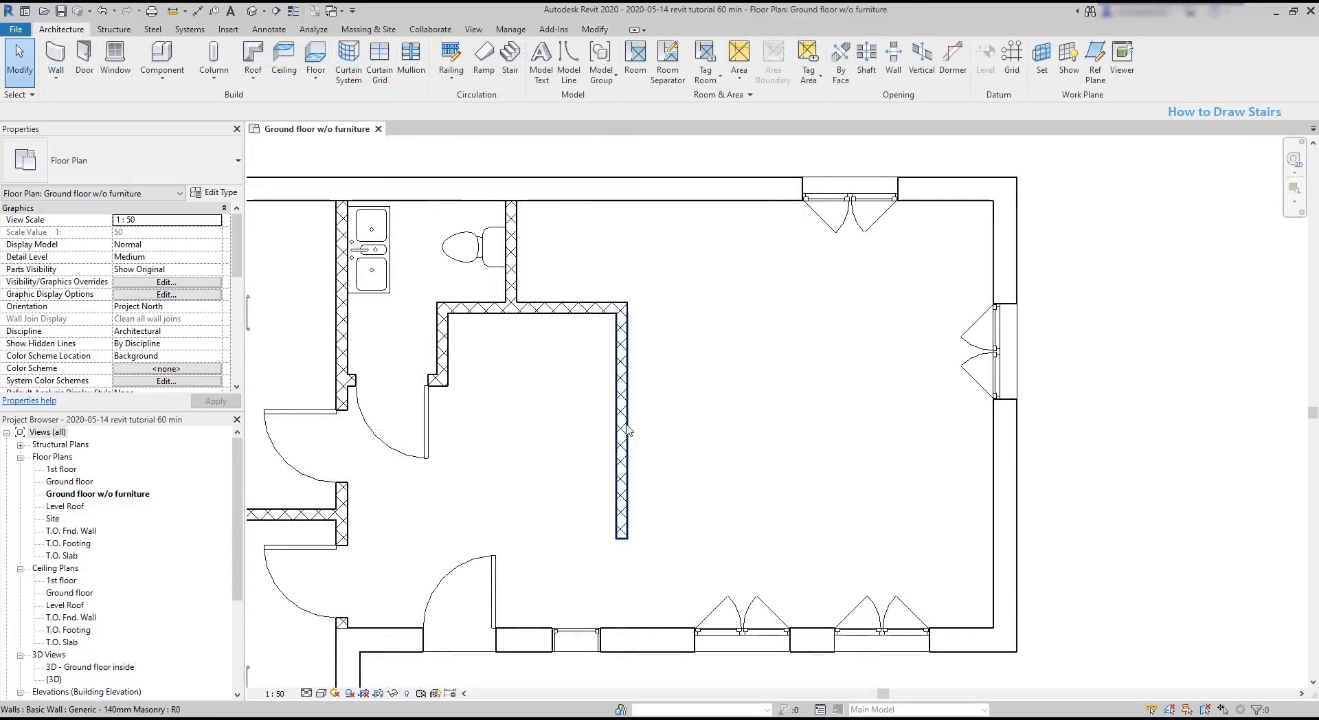
left_click(621, 422)
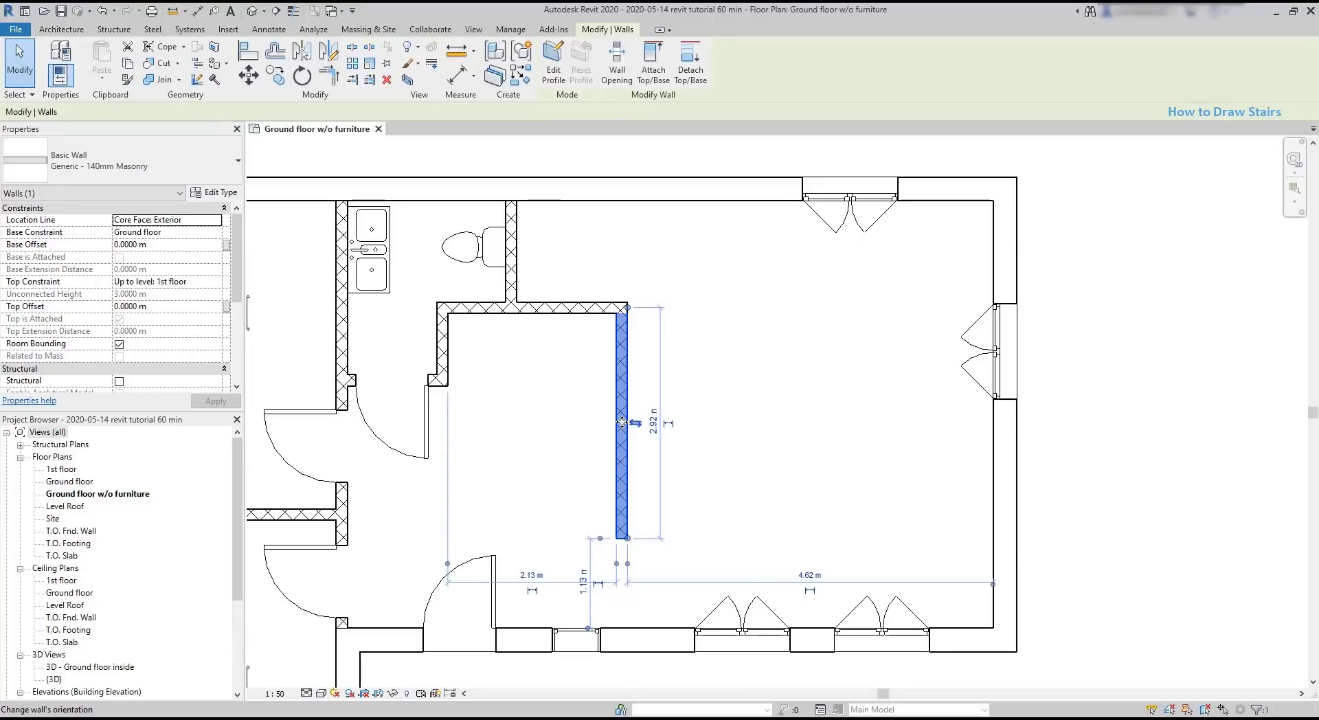
scroll(508, 622, "up", 2)
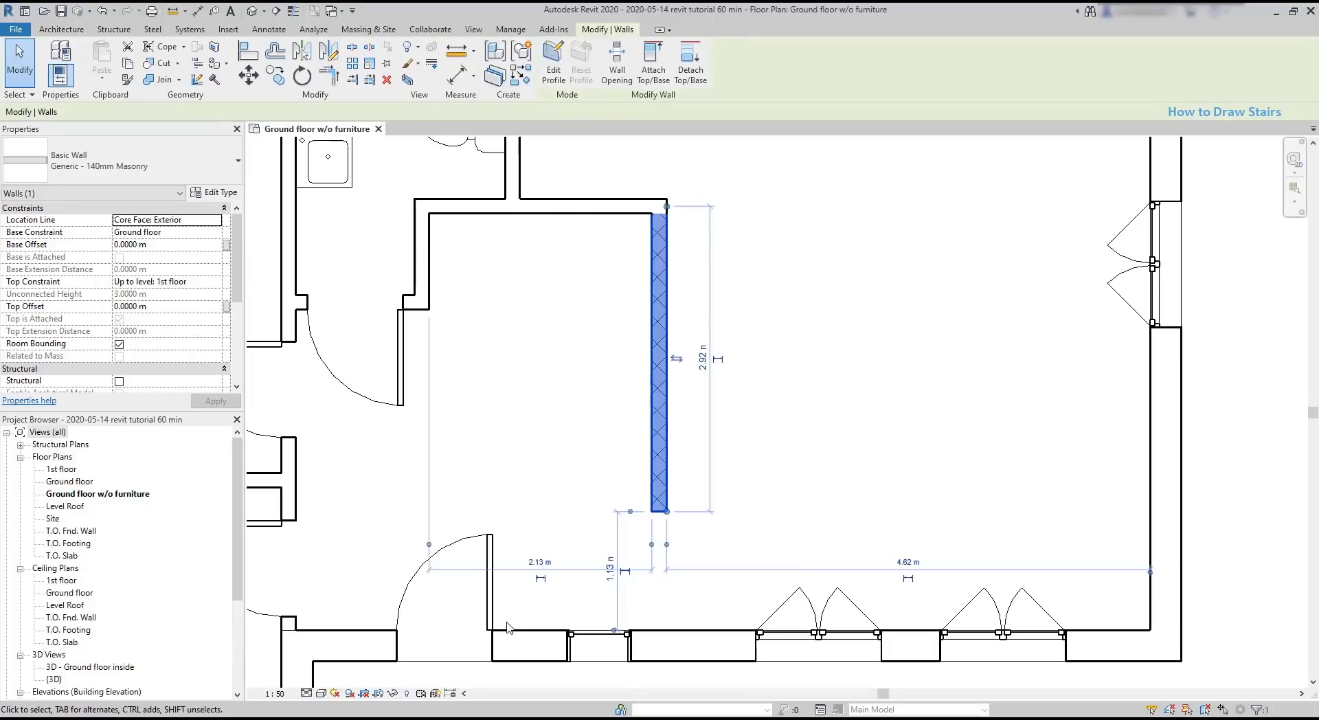
left_click(539, 562)
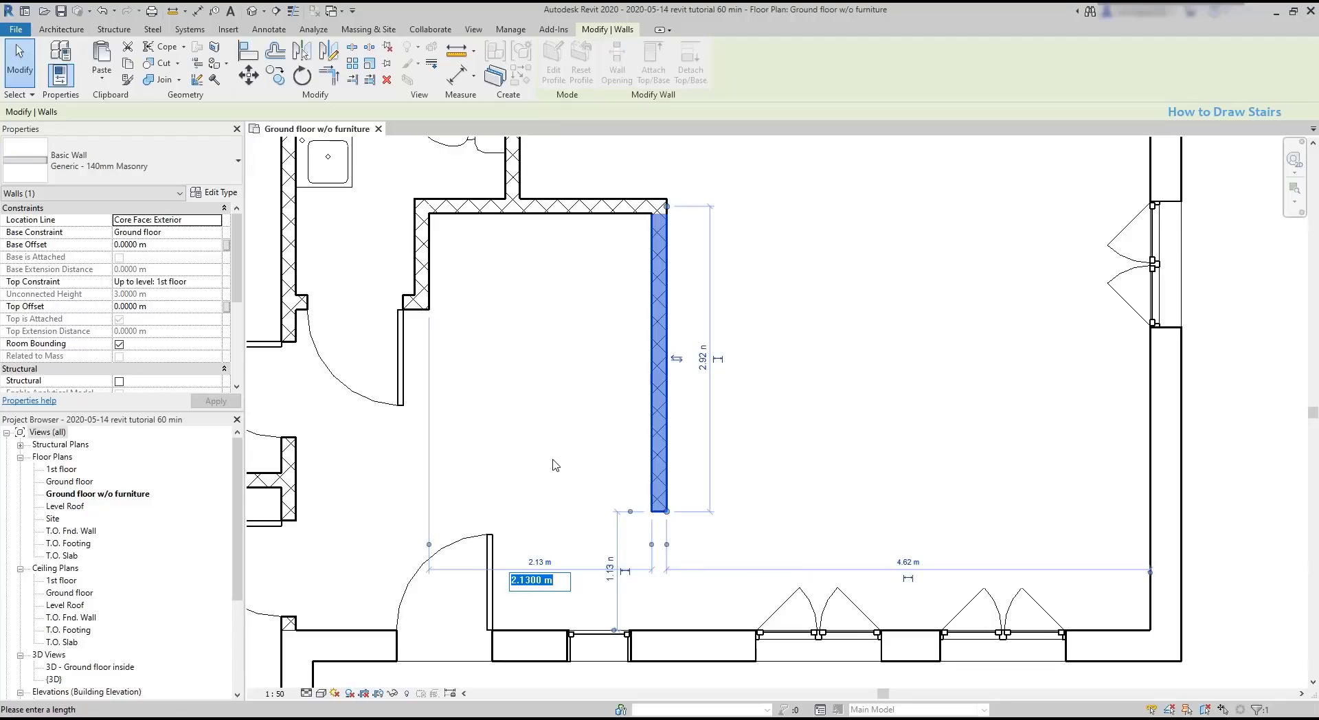
type("2.5")
key("Return")
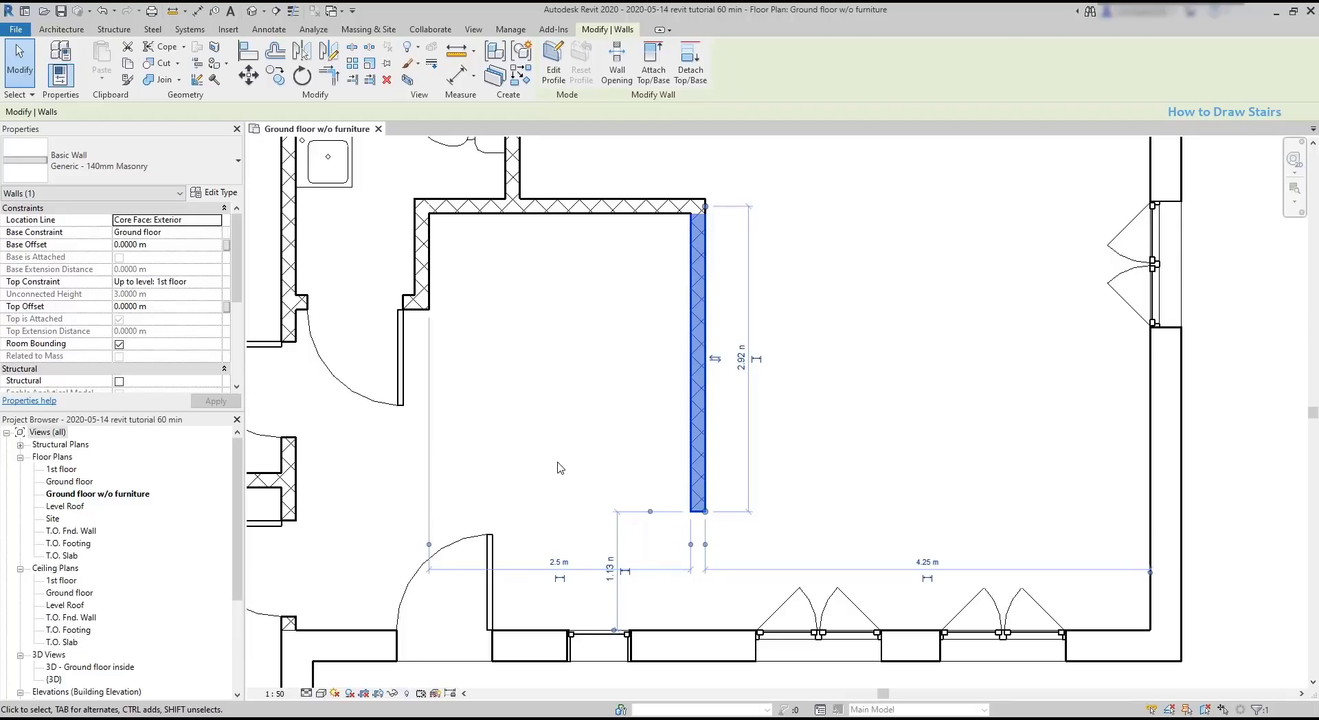
left_click(574, 464)
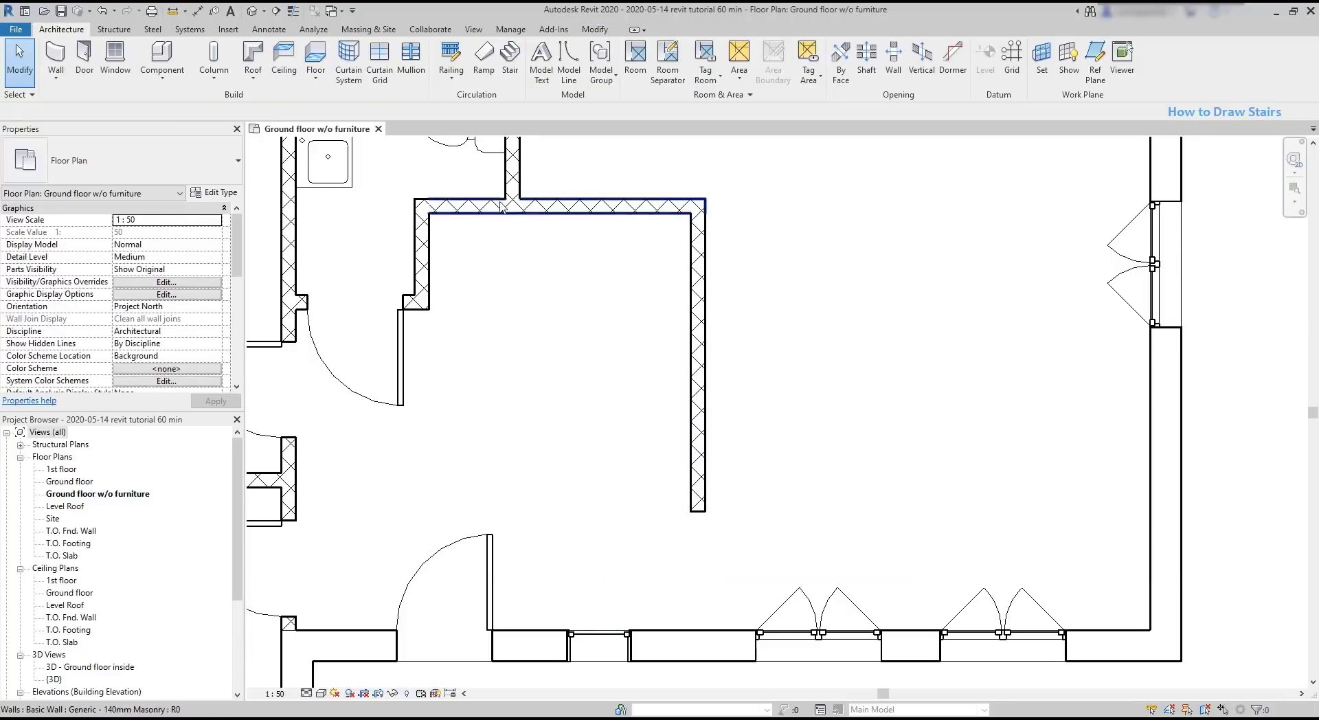
- Draw a 1 m wide L-shaped stair with Location Line set to Run: Right, following the inner faces of the partition walls from the wall's open end
left_click(510, 68)
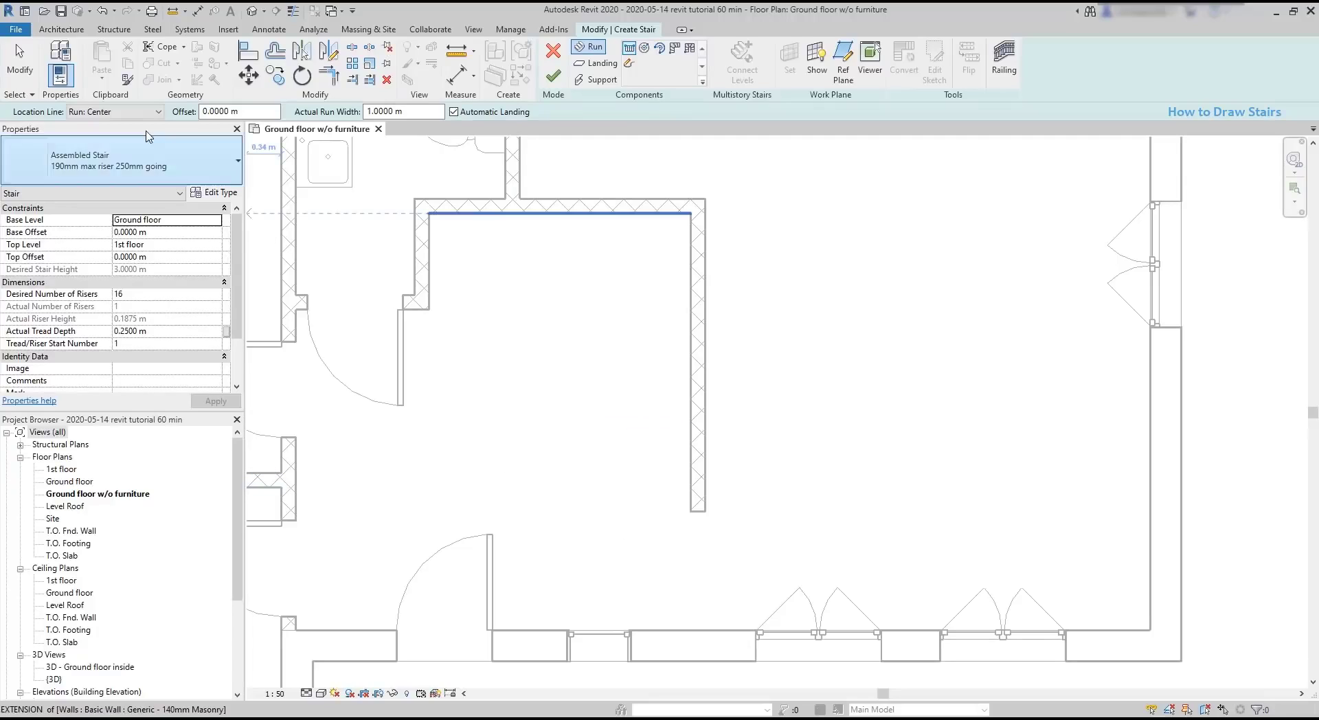
left_click(126, 115)
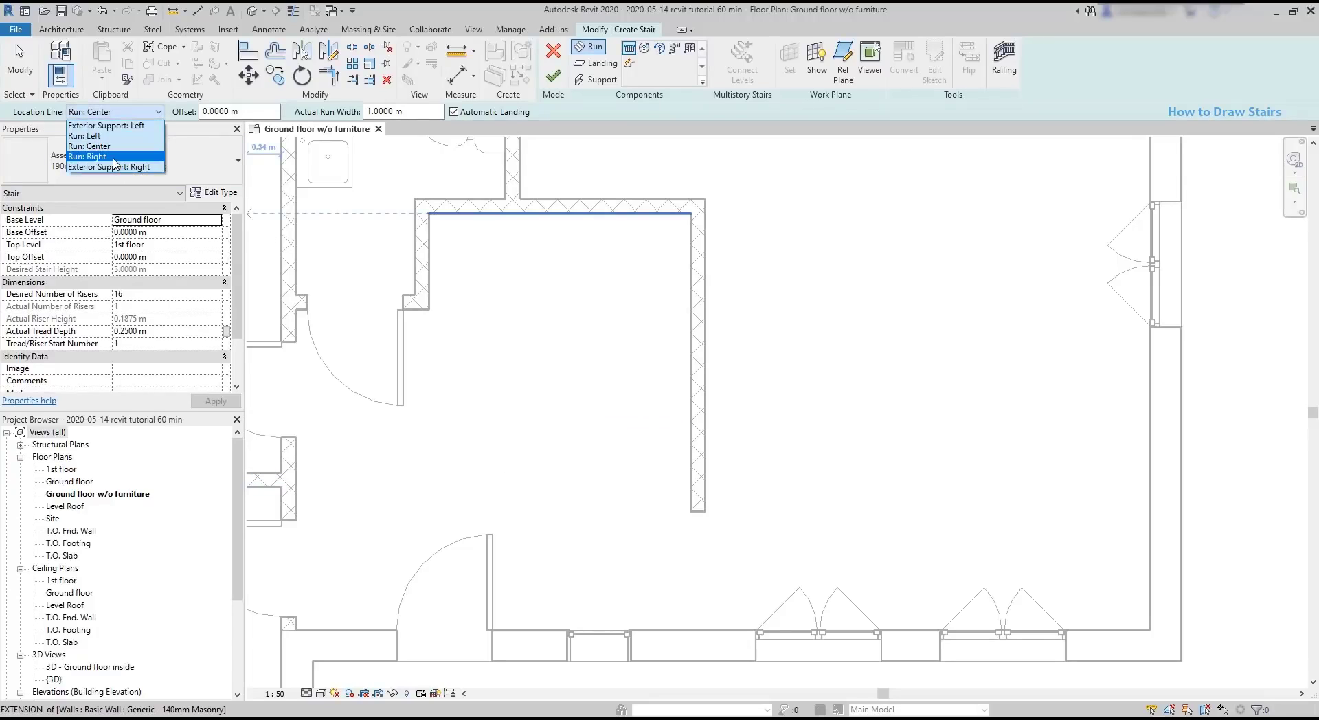
left_click(103, 156)
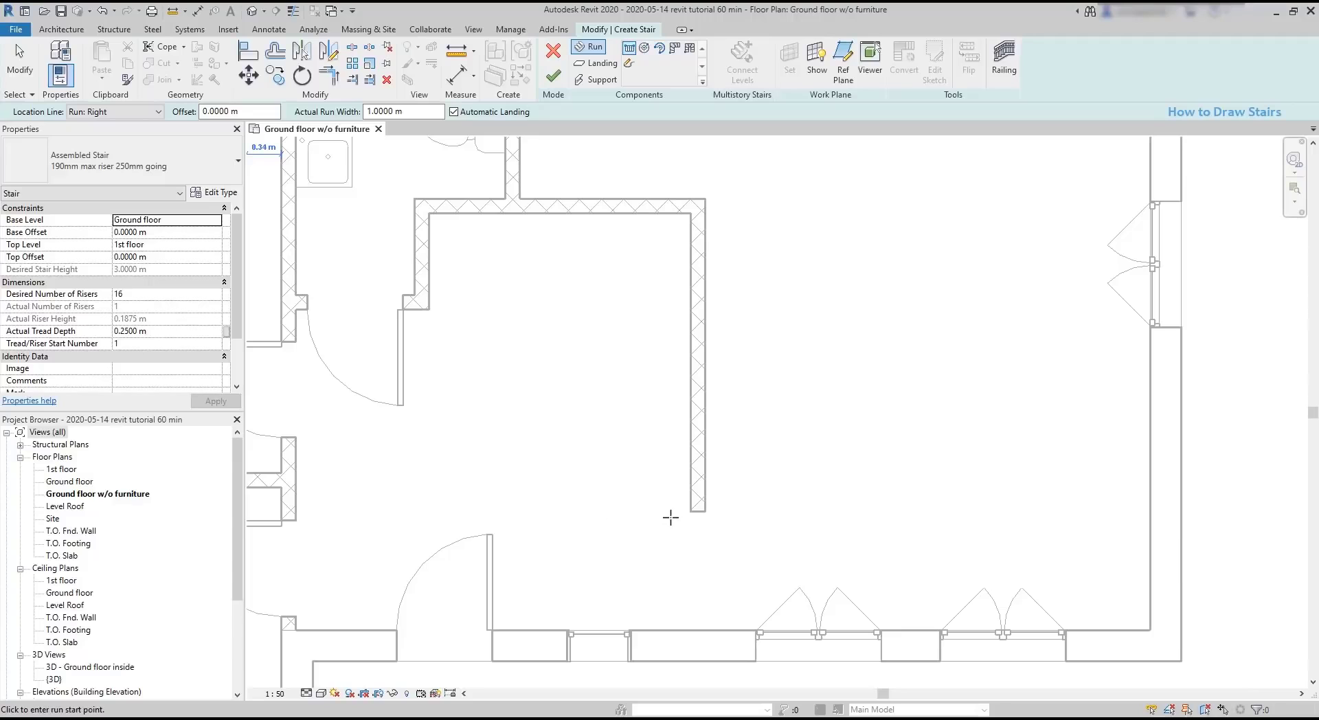
left_click(690, 511)
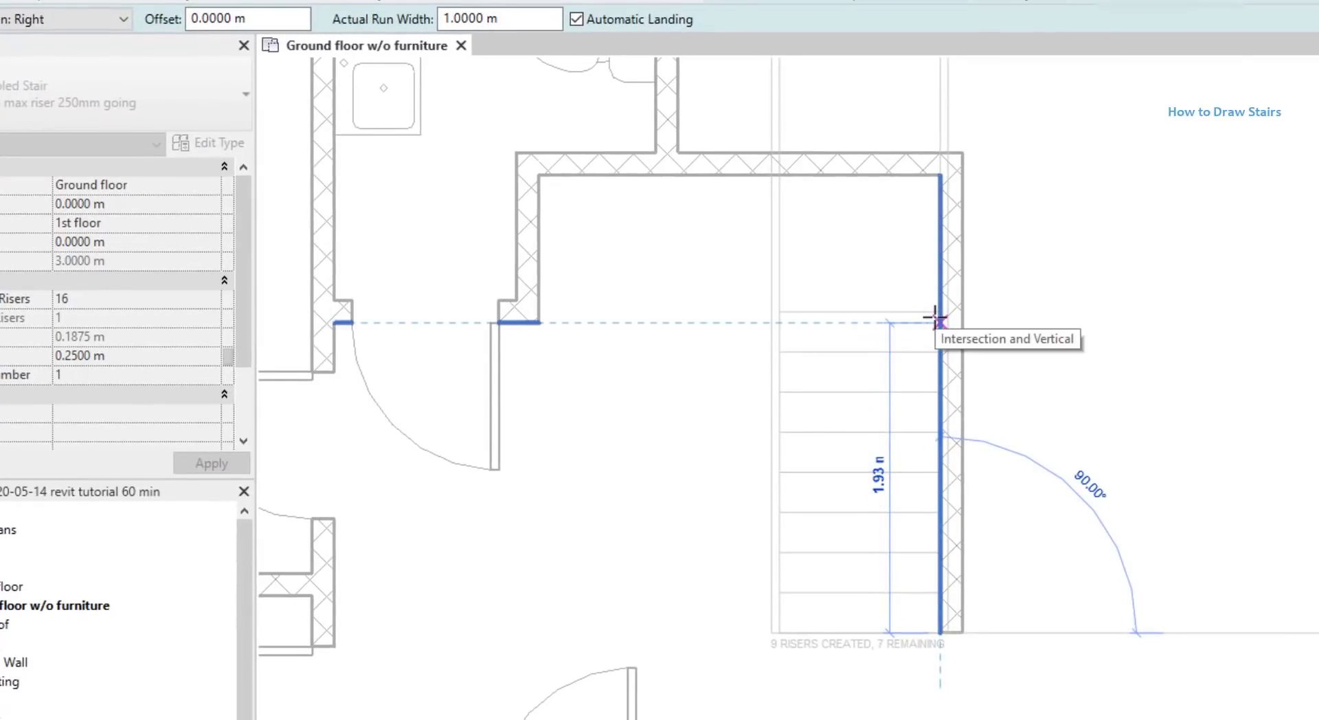
left_click(936, 318)
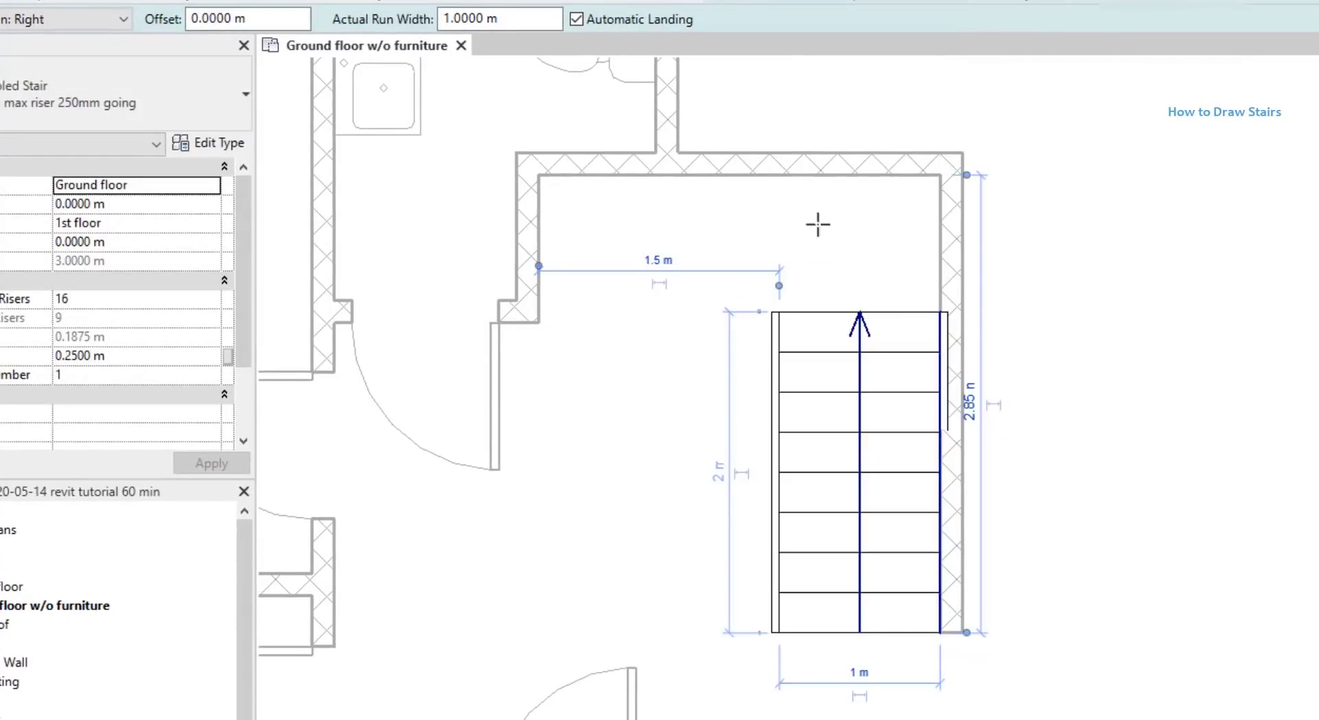
left_click(771, 176)
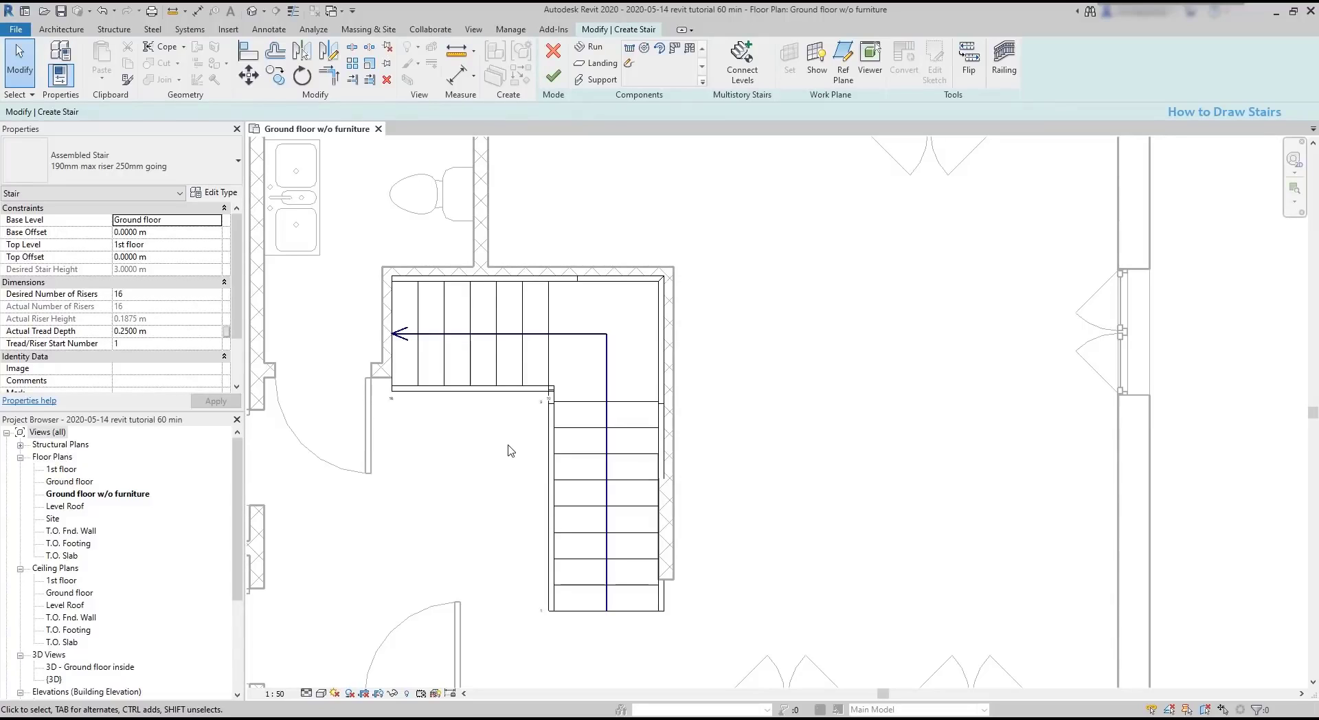
- Move the lower run up so its top inner corner meets the inner corner of the upper run, and finish the stair
left_click(248, 76)
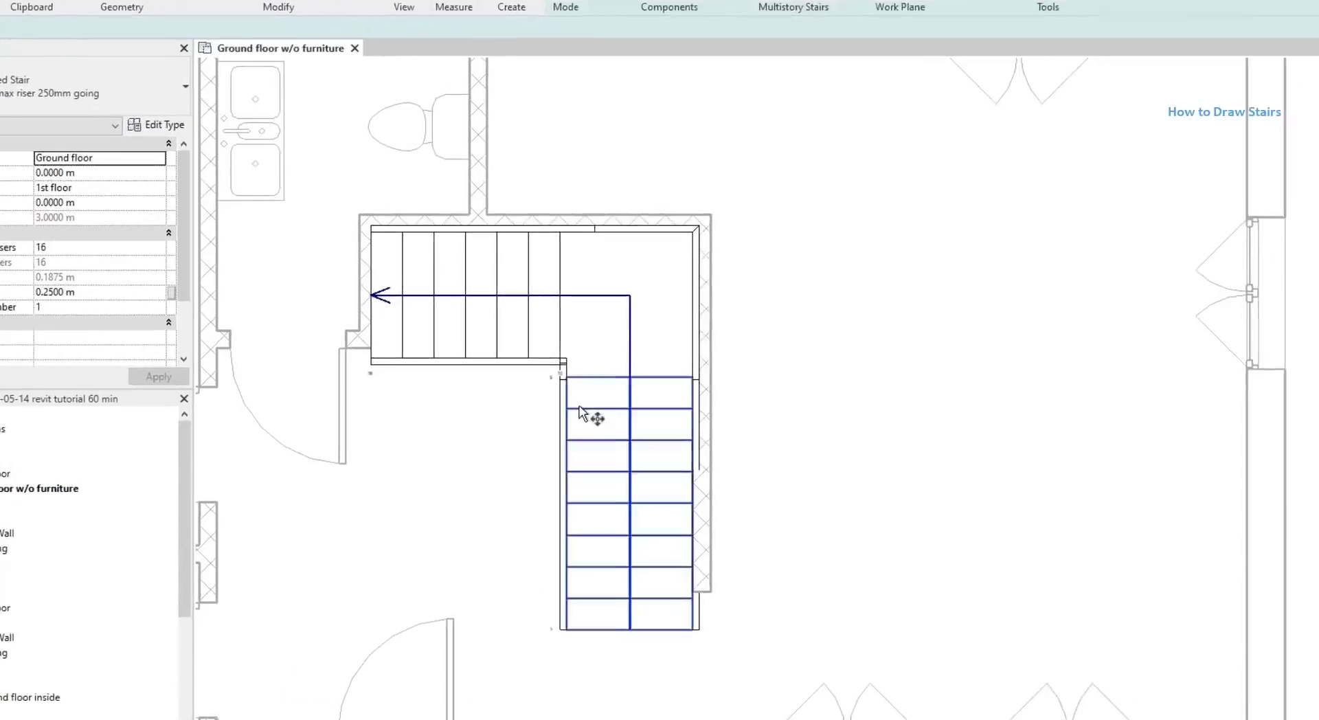
left_click(566, 427)
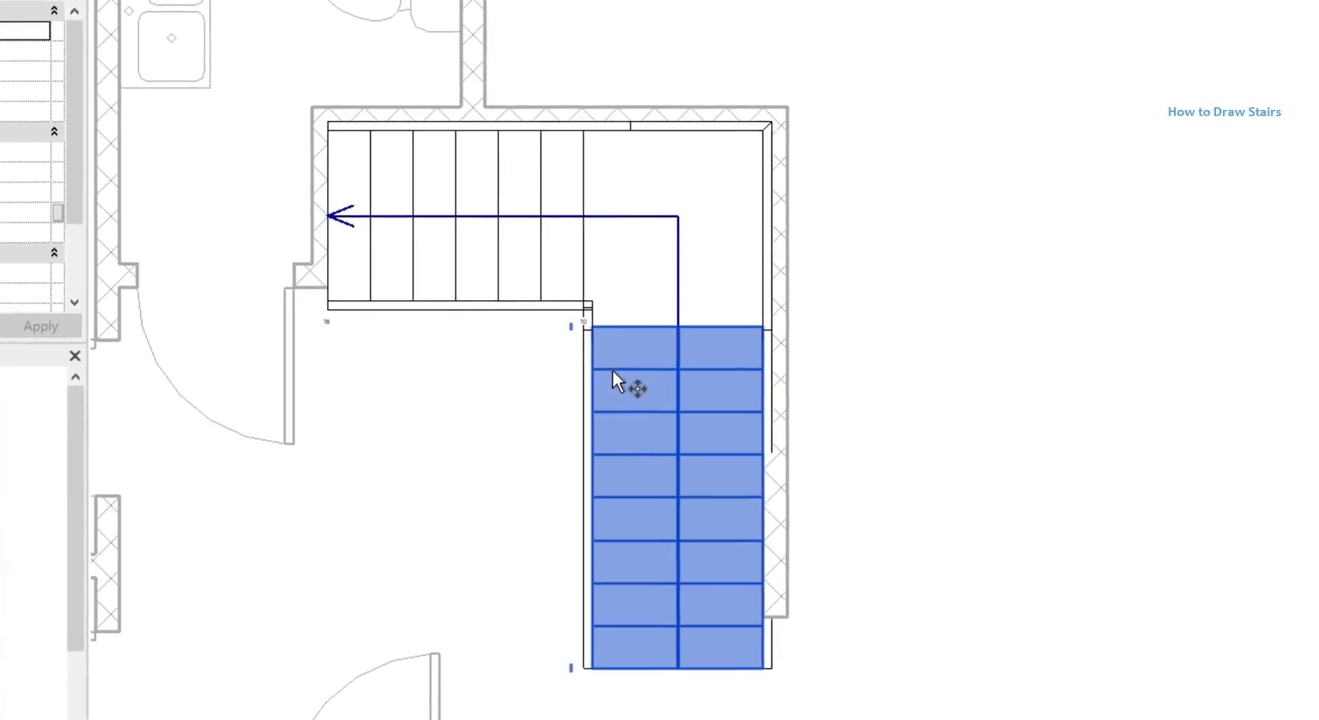
scroll(611, 298, "up", 3)
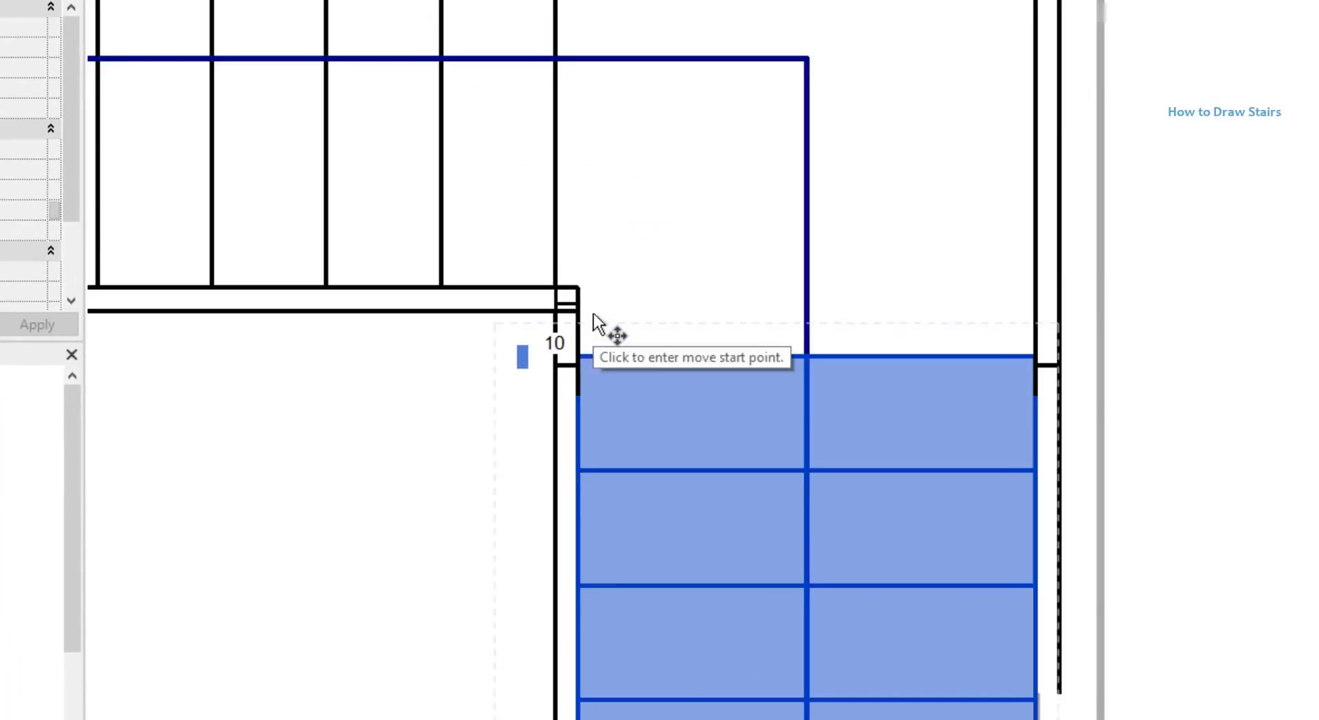
left_click(576, 355)
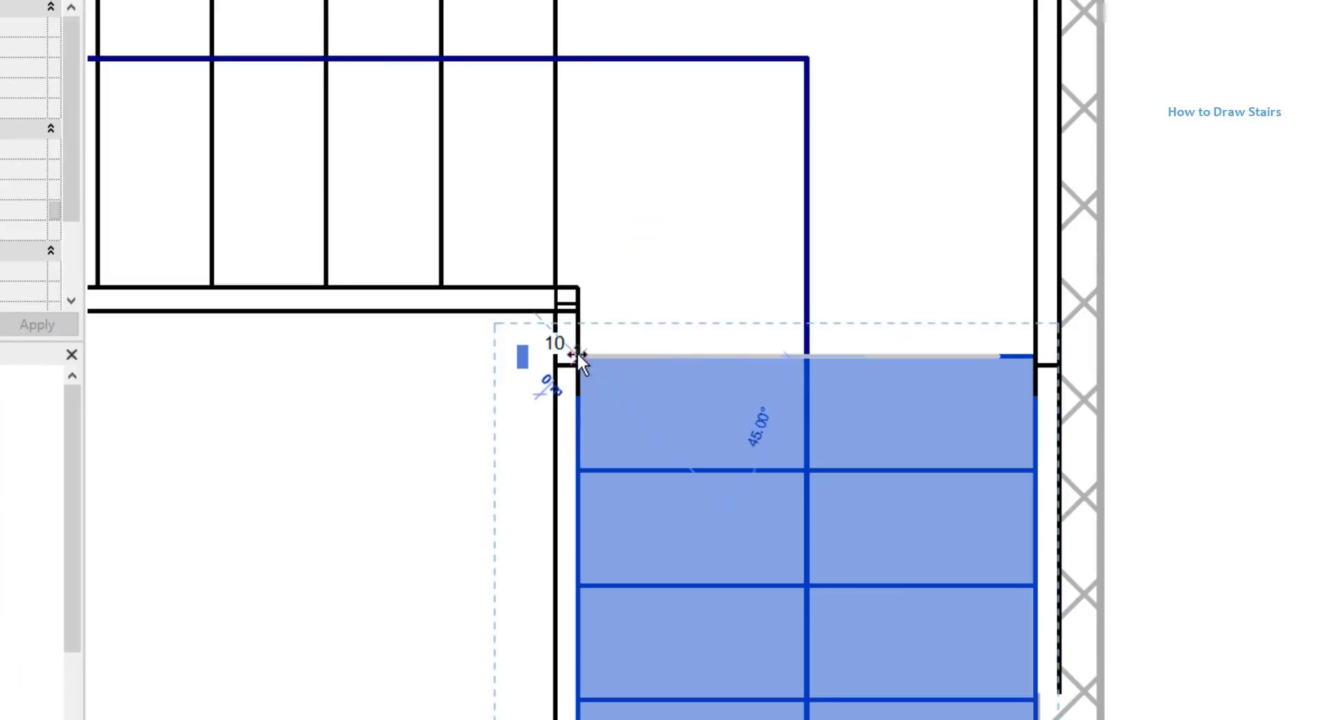
left_click(579, 311)
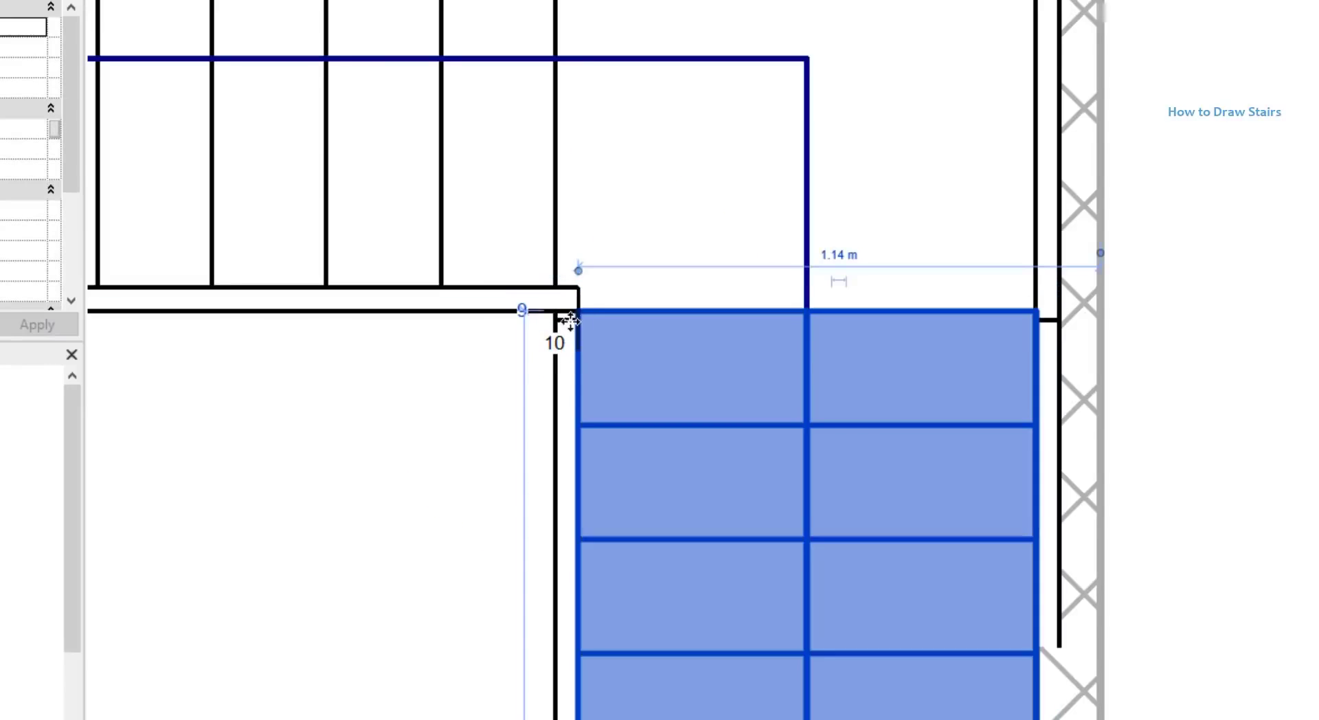
left_click(463, 414)
scroll(467, 374, "down", 4)
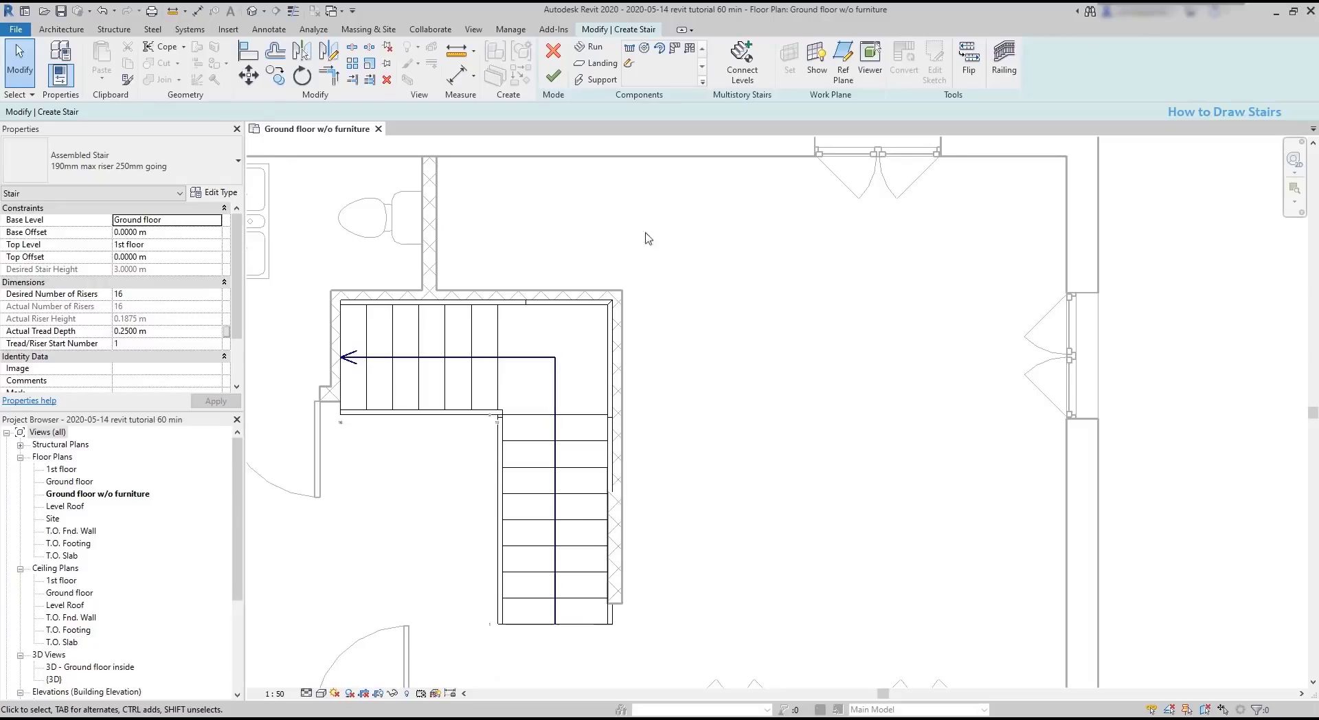
left_click(553, 75)
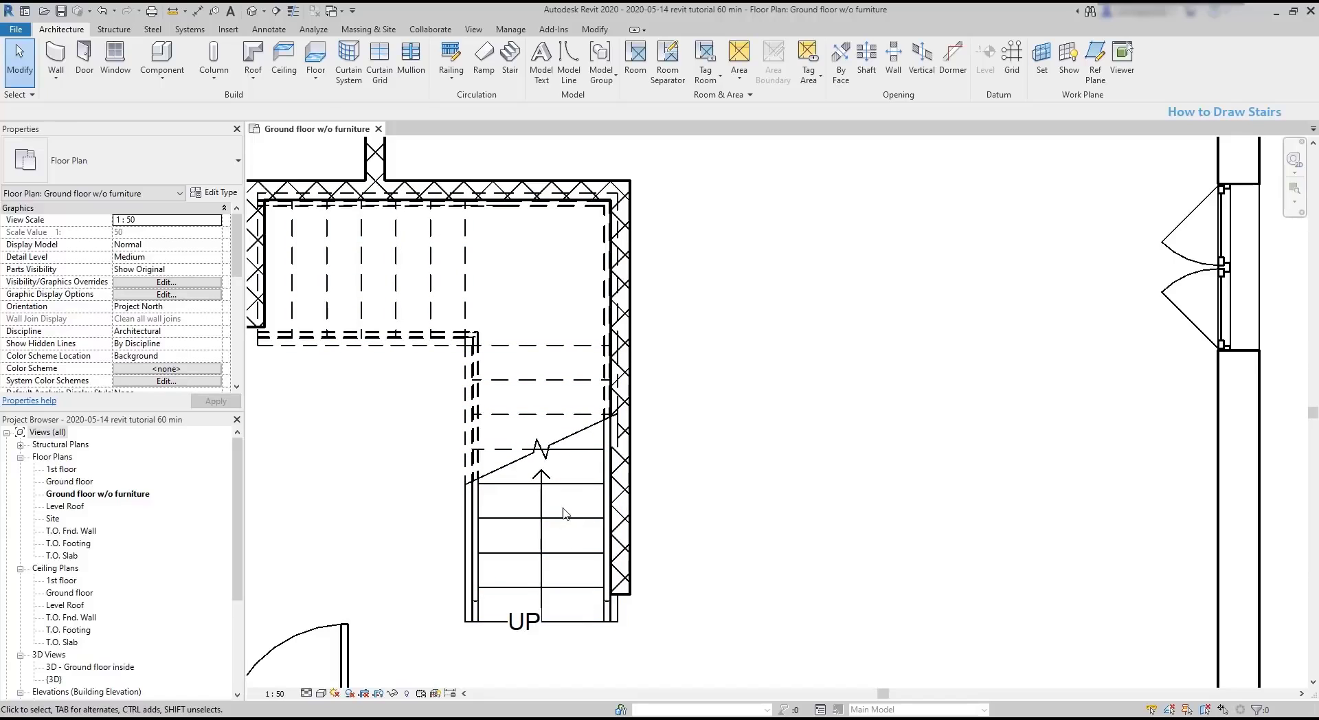
- Move the finished stair diagonally down and left, away from the partition walls
left_click(570, 485)
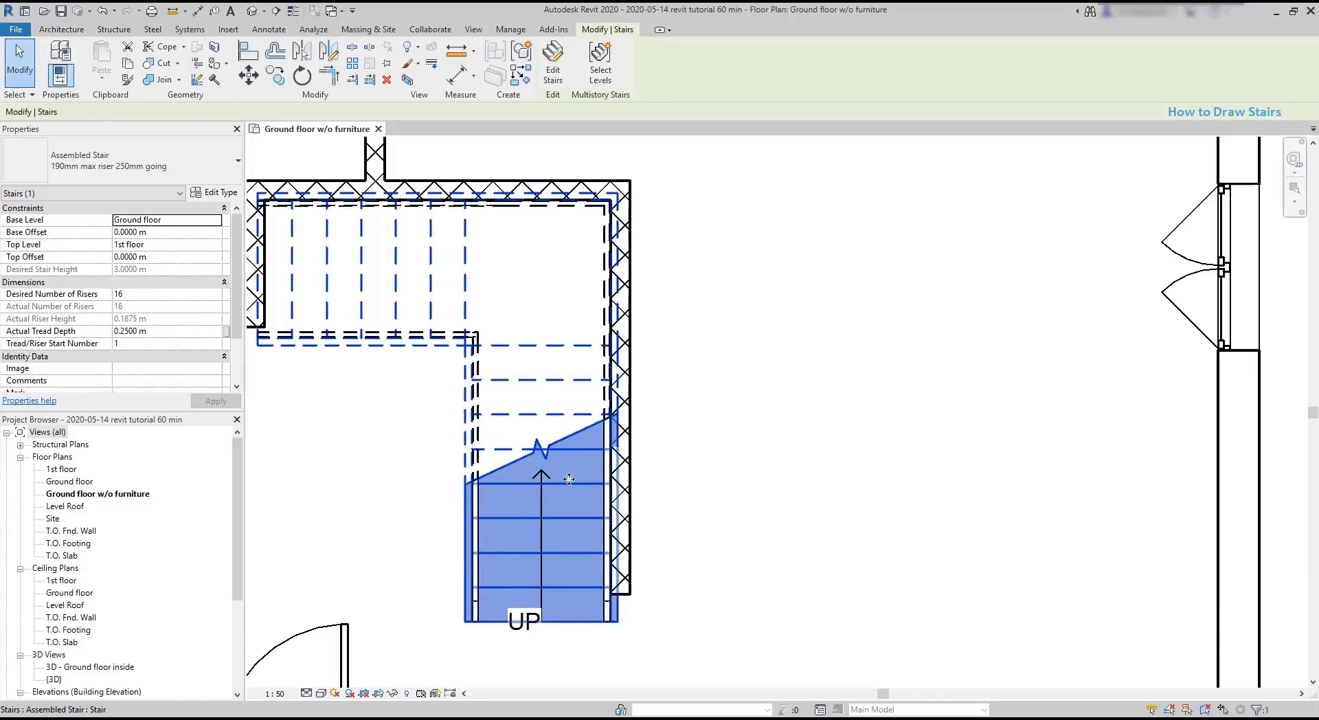
left_click_drag(569, 478, 509, 550)
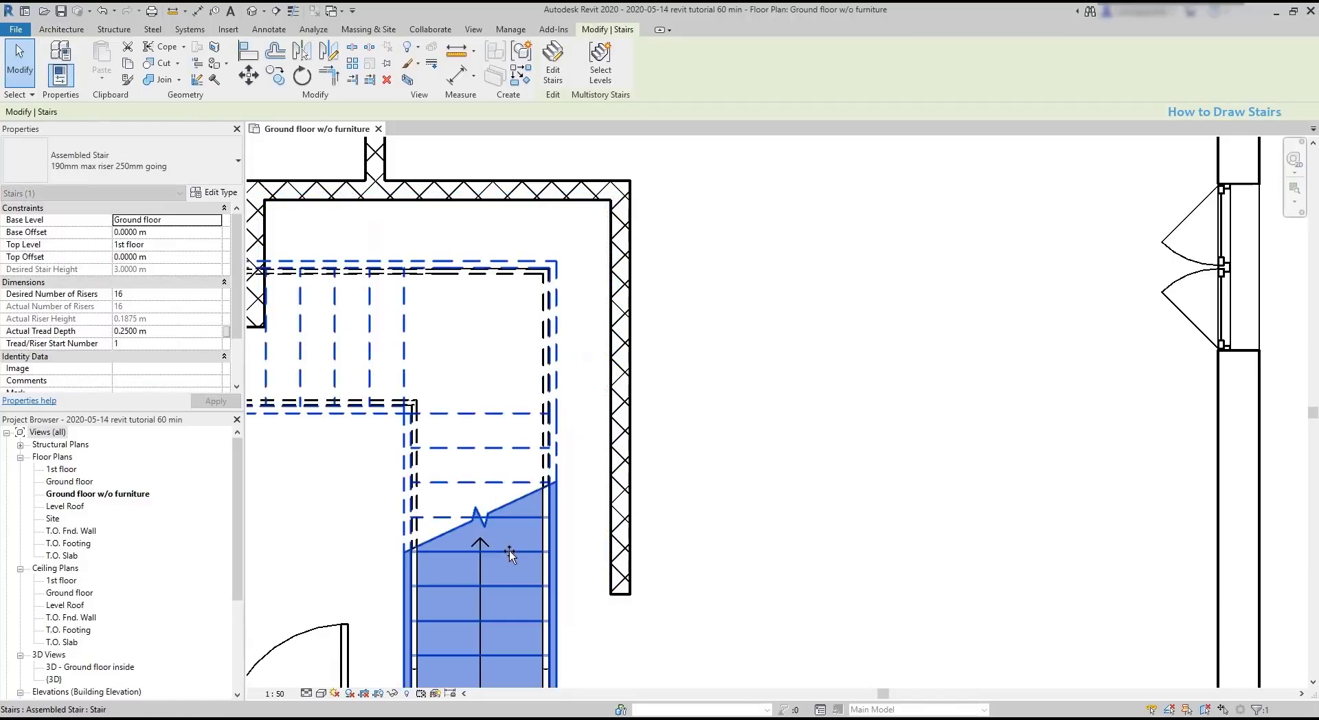
left_click(576, 546)
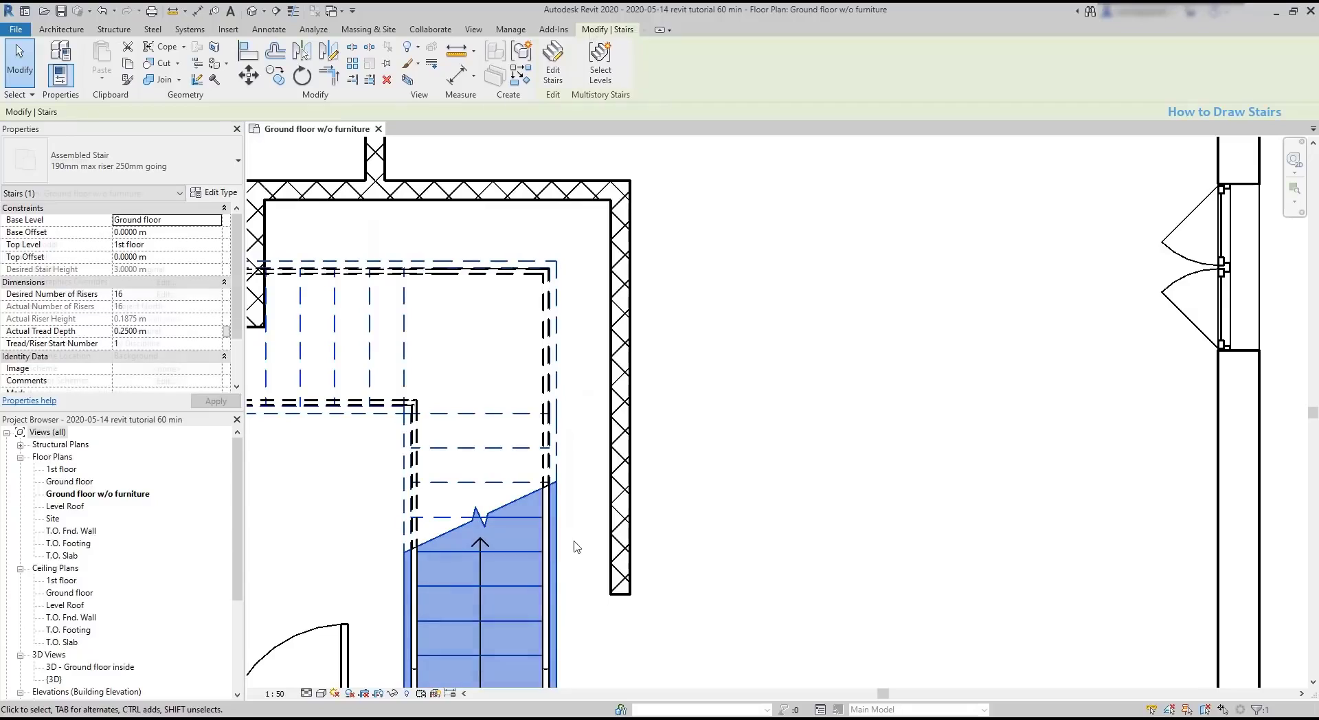
- Align the stair's right outer edge with the inner face of the vertical partition wall and lock the alignment
left_click(248, 51)
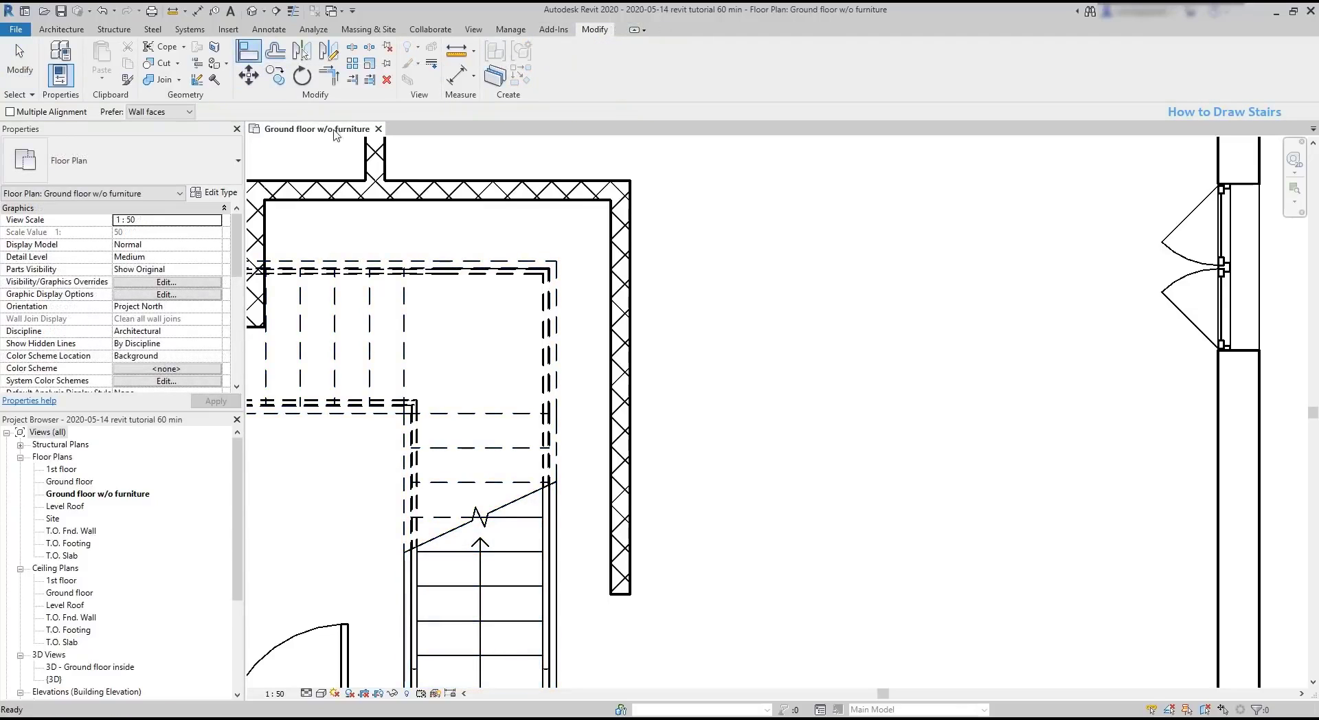
left_click(609, 366)
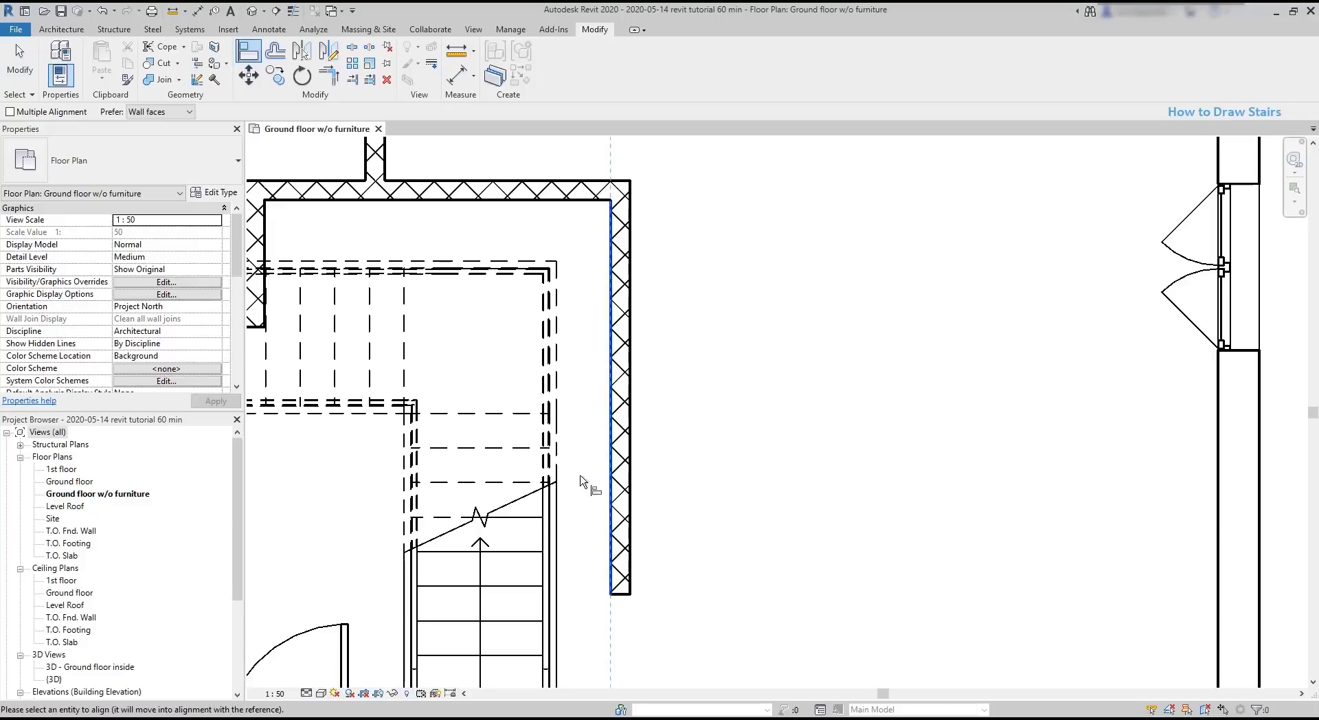
left_click(554, 509)
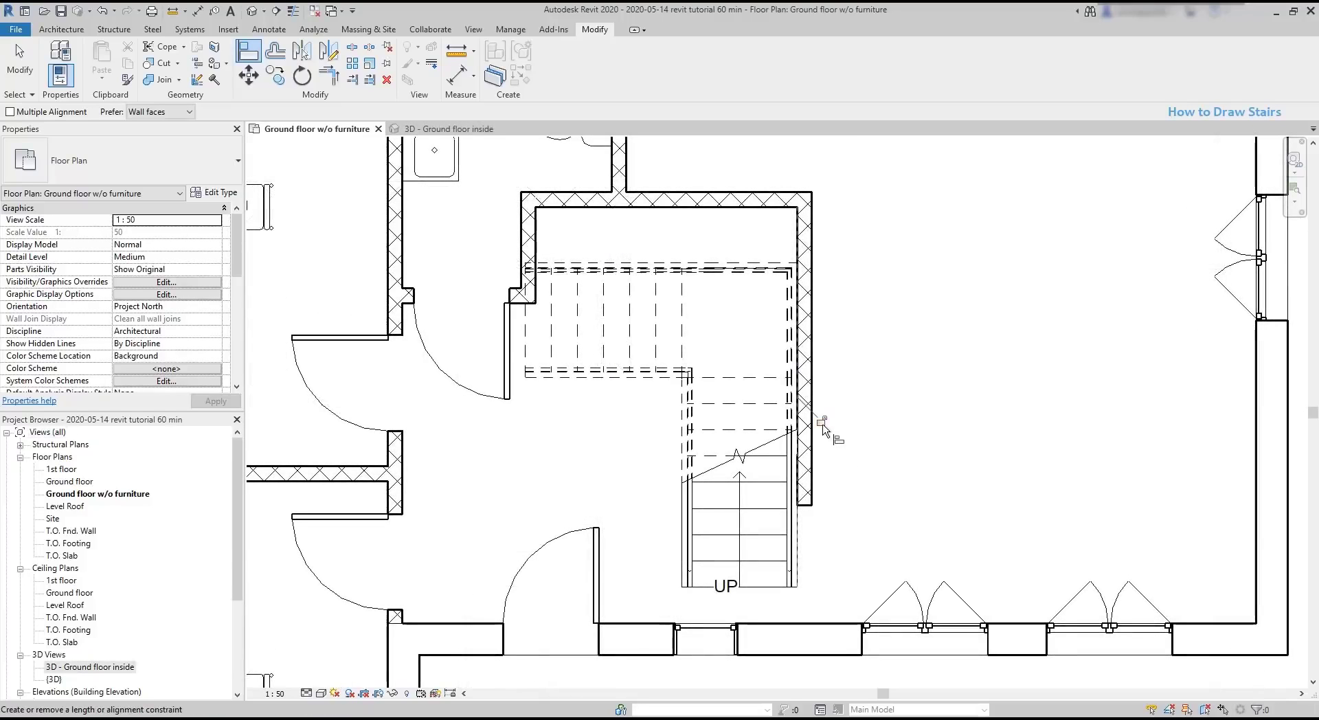
left_click(821, 421)
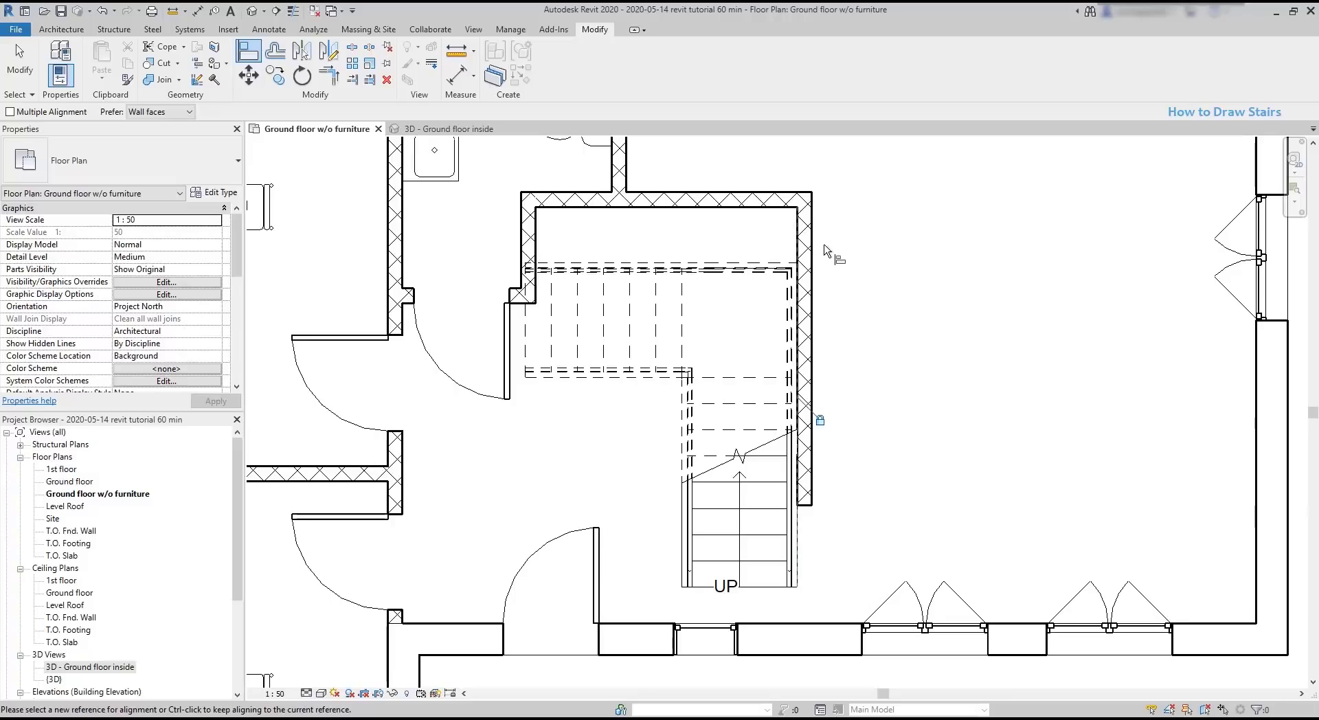
- Align the stair's upper outer edge with the inner face of the horizontal partition wall and lock the alignment
left_click(779, 215)
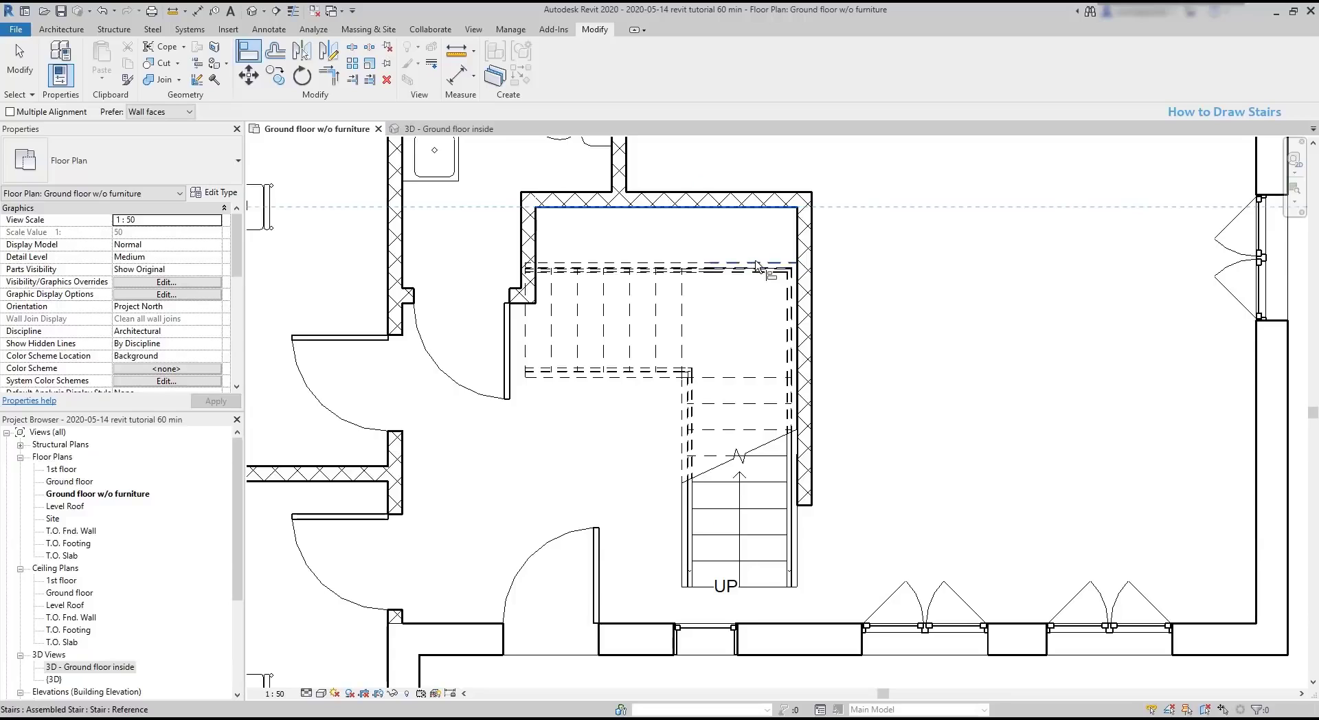
left_click(755, 264)
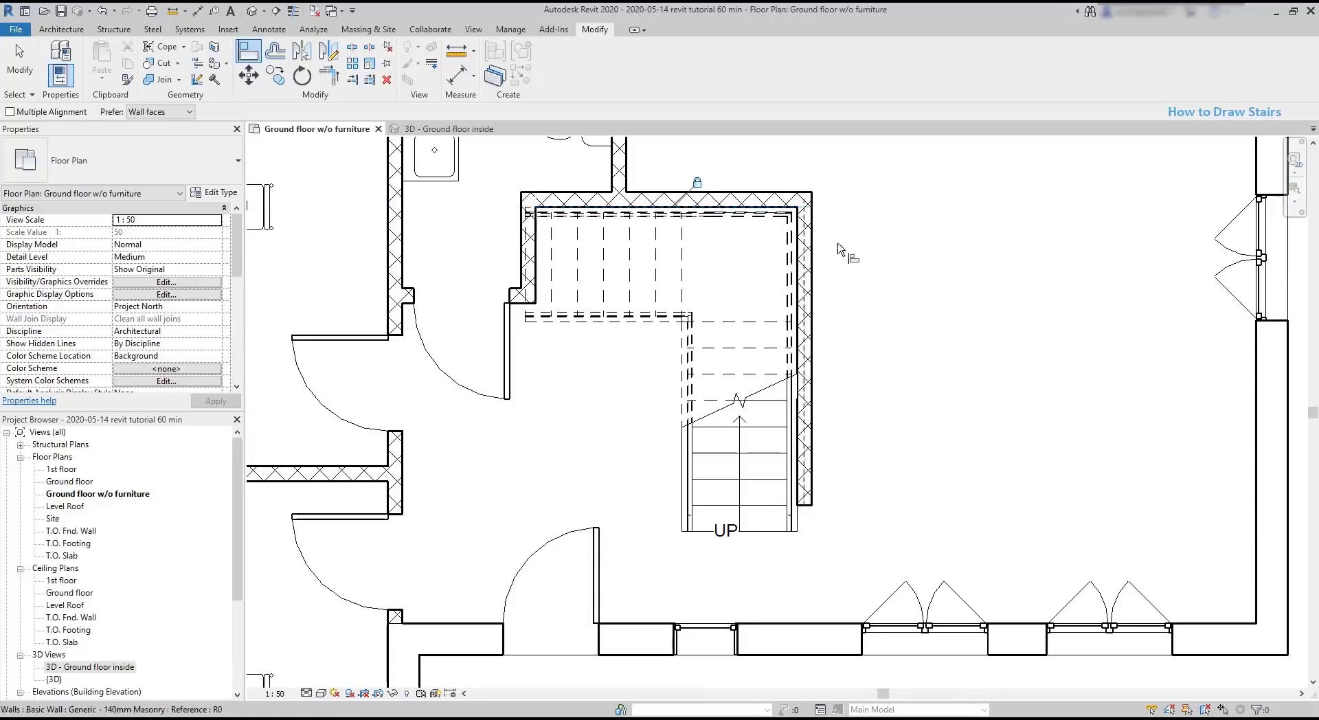
key("Escape")
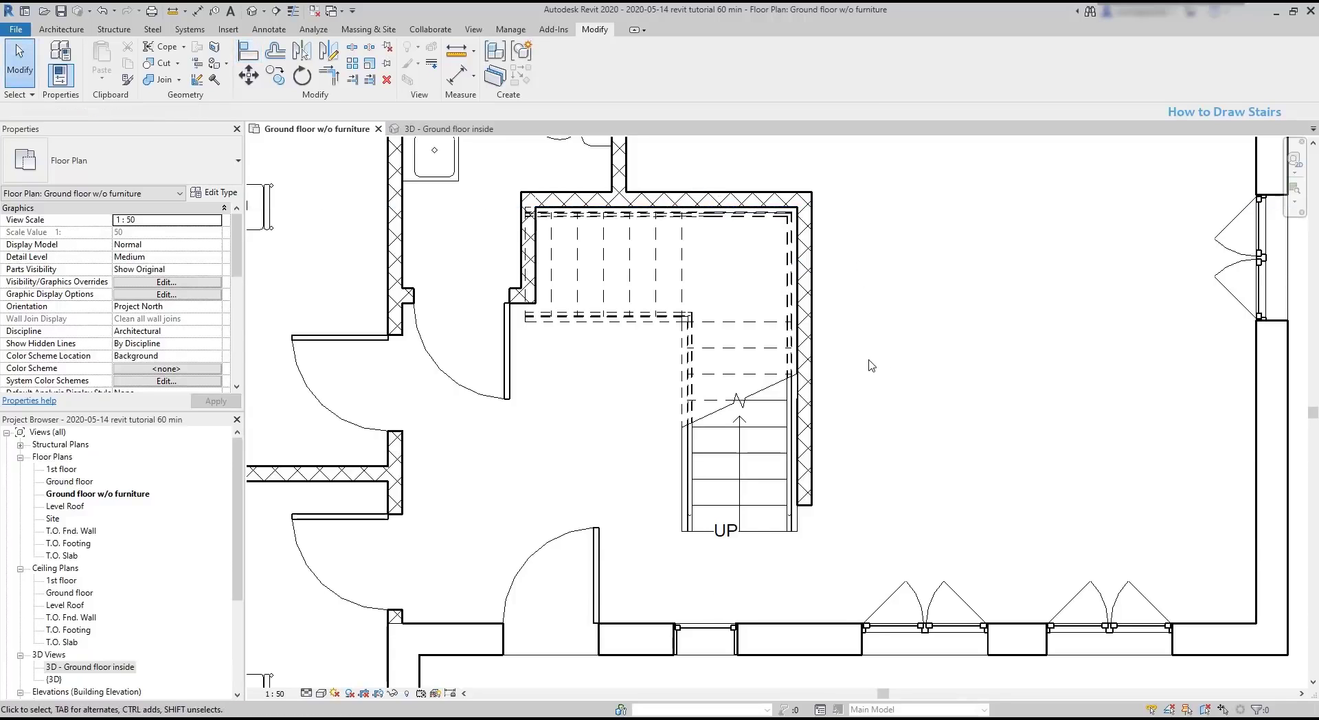
- Move the vertical partition wall right to about 3.34 m from the exterior wall, and shift the horizontal partition wall slightly down
left_click(806, 375)
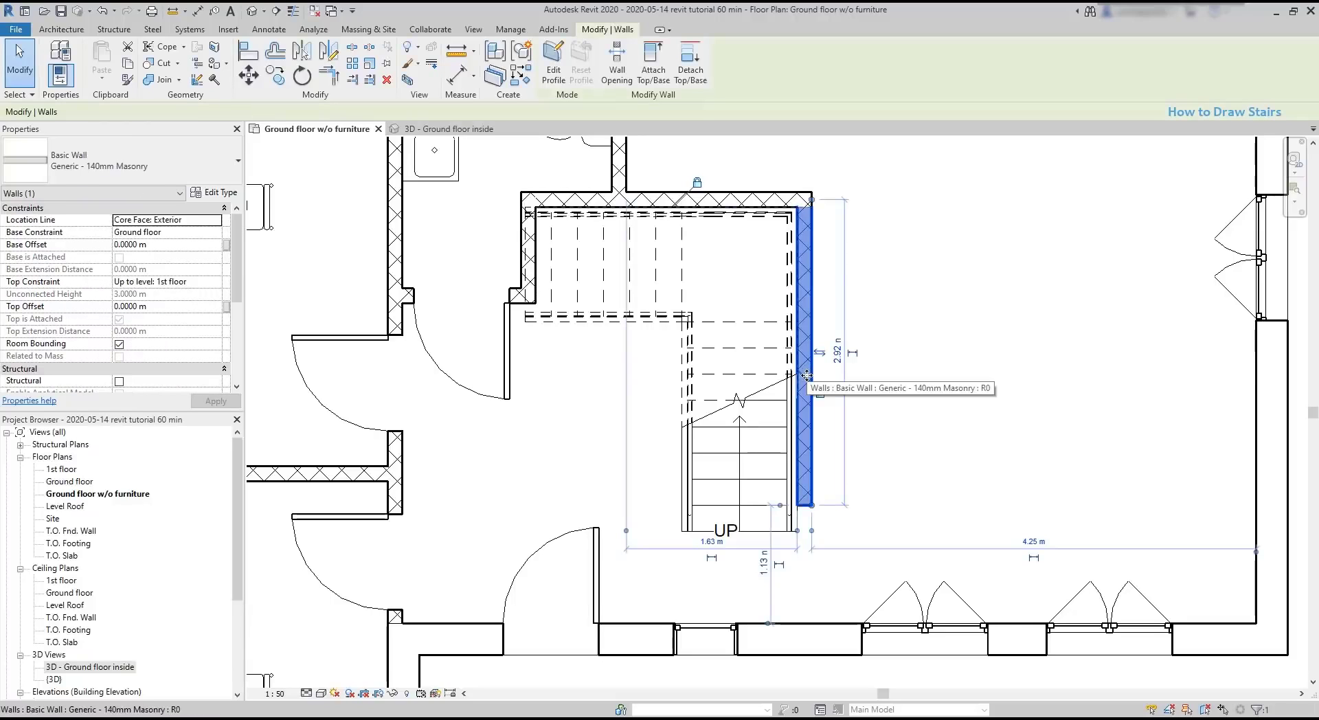
left_click_drag(809, 375, 905, 375)
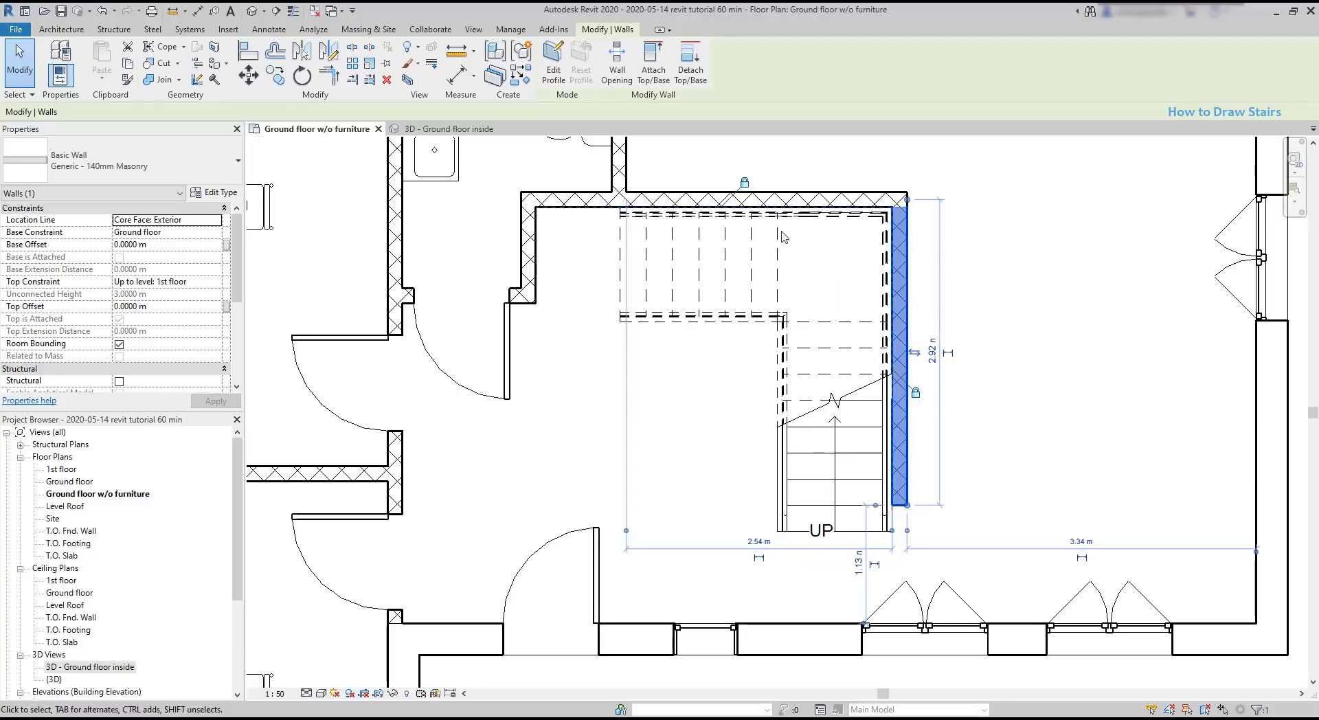
left_click_drag(790, 204, 792, 242)
left_click(1094, 321)
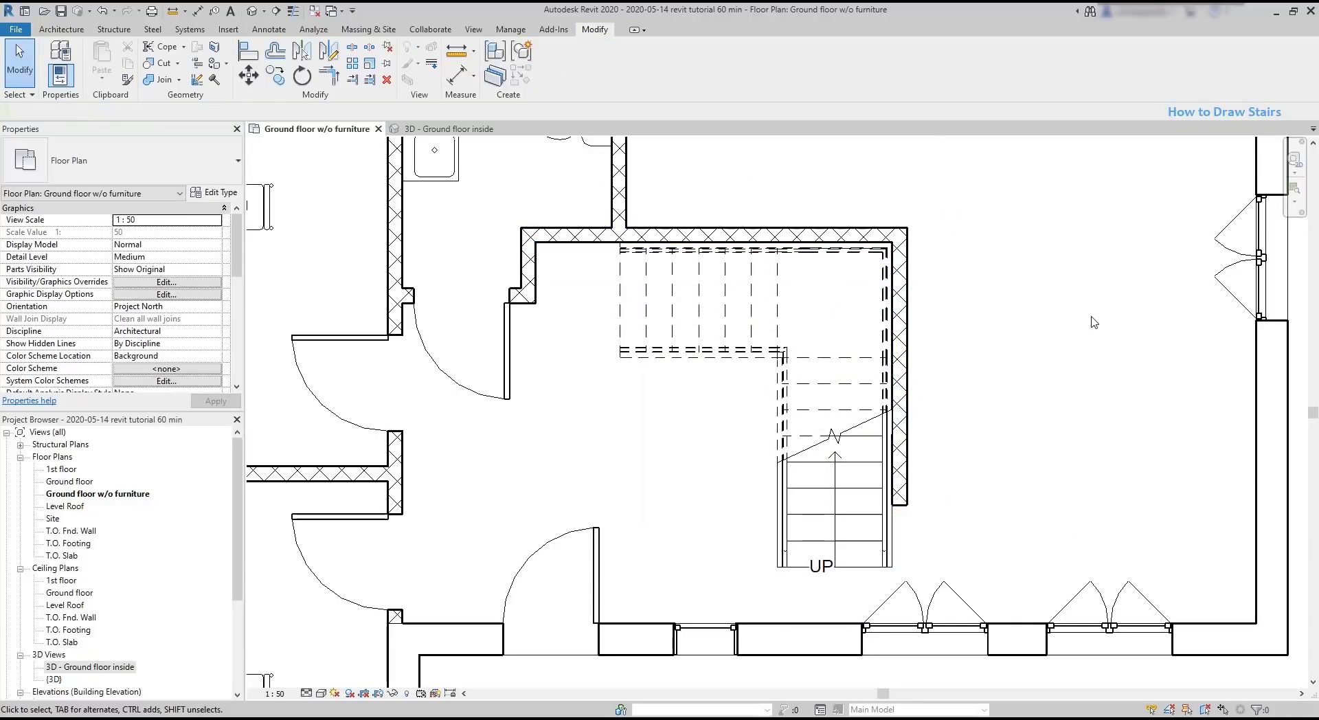
- Undo the moves of the horizontal and vertical partition walls and examine the stair in the 3D - Ground floor inside view
key("ctrl+z")
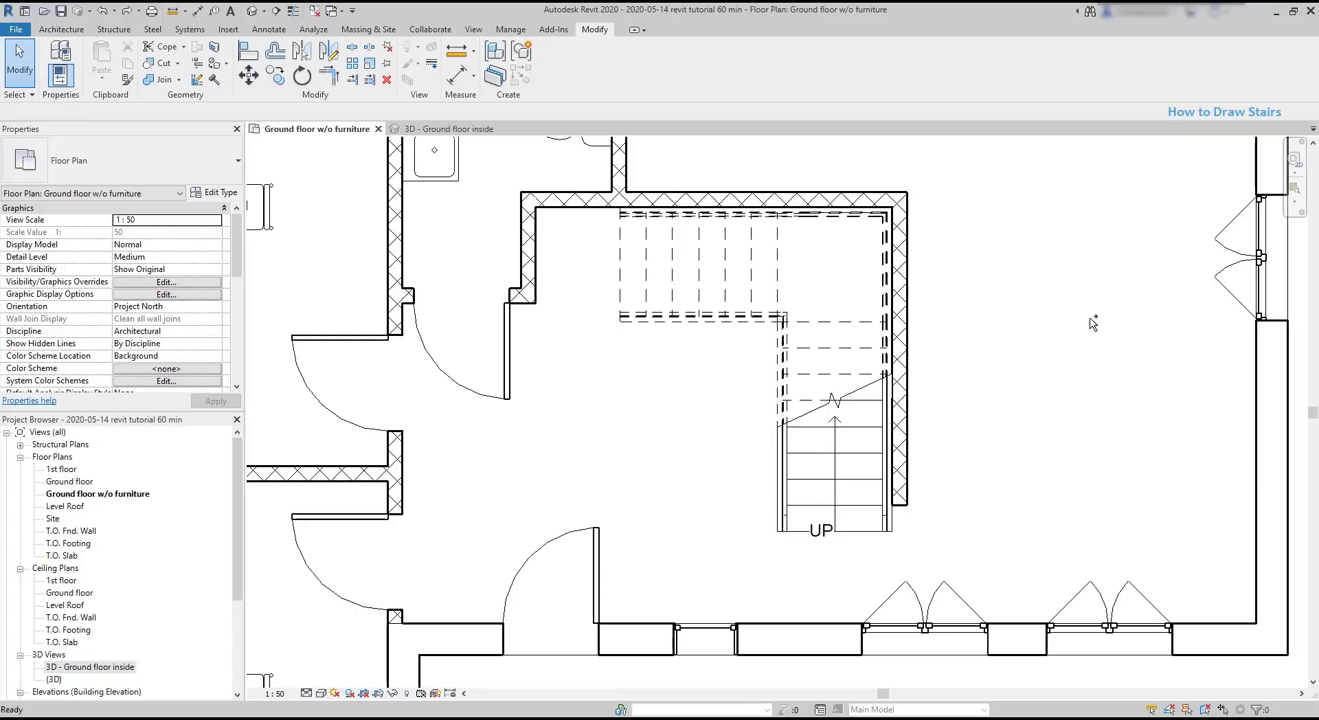
key("ctrl+z")
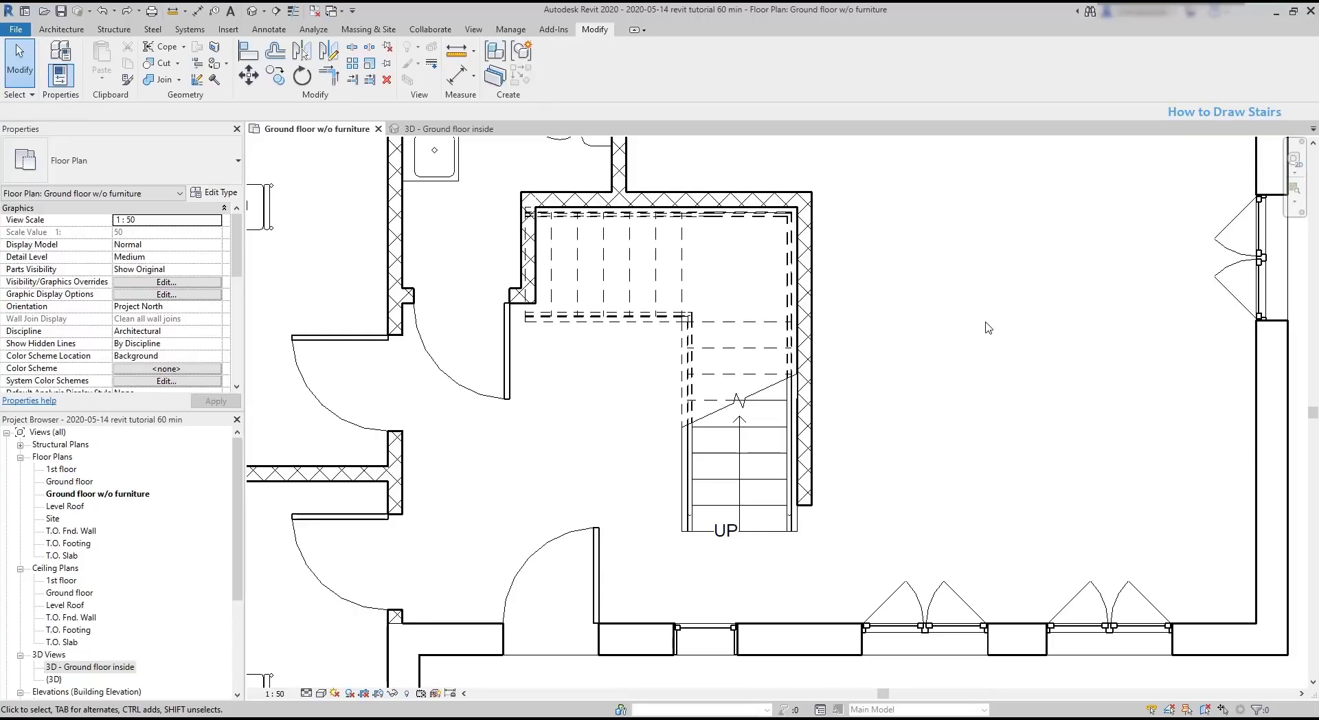
left_click(466, 129)
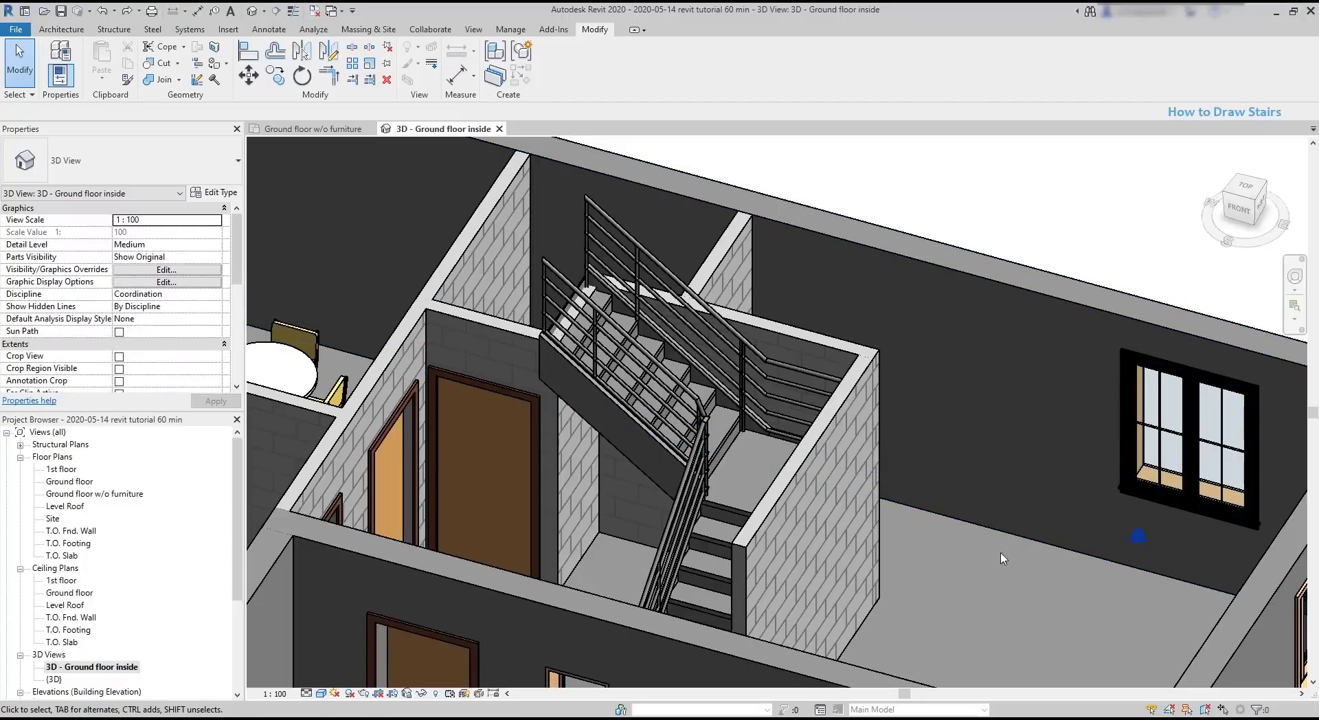
middle_click_drag(943, 534, 868, 537, "shift")
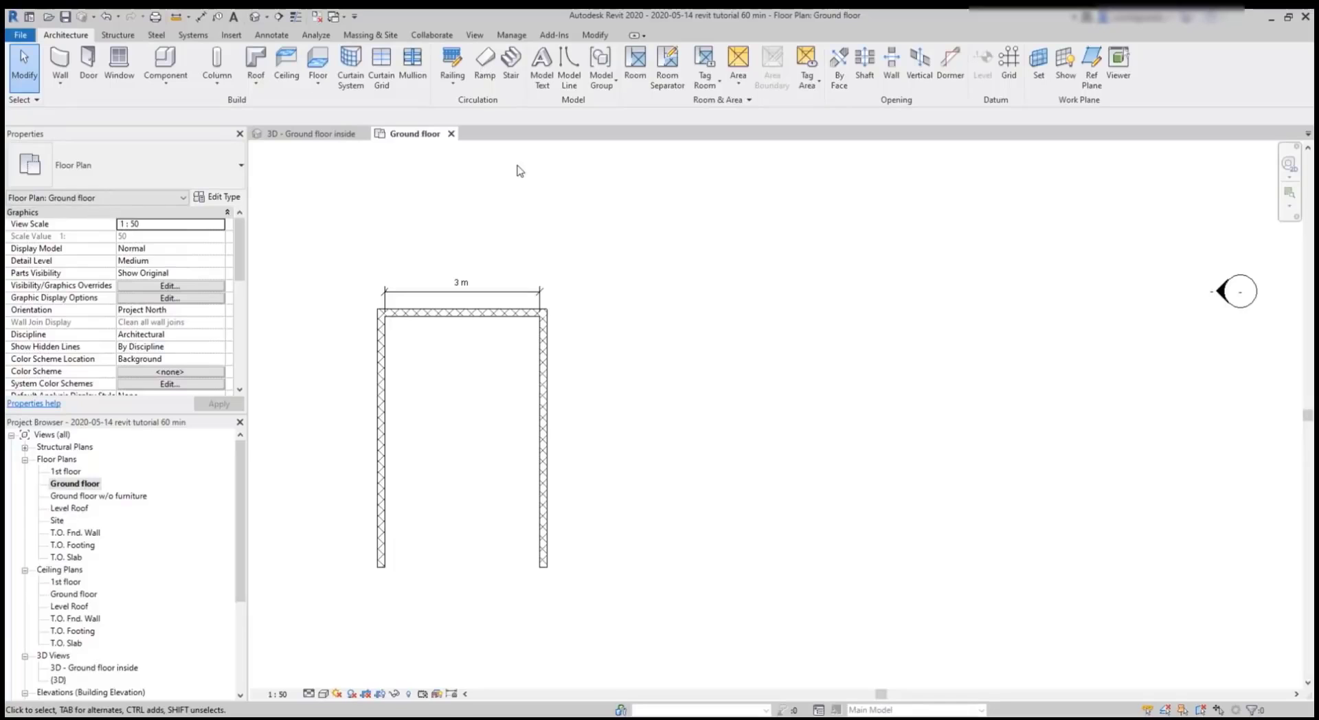
- Draw a U-shaped stair beside the three-walled enclosure, with two parallel 8-riser runs about 1.75 m long joined by an automatic landing
left_click(513, 69)
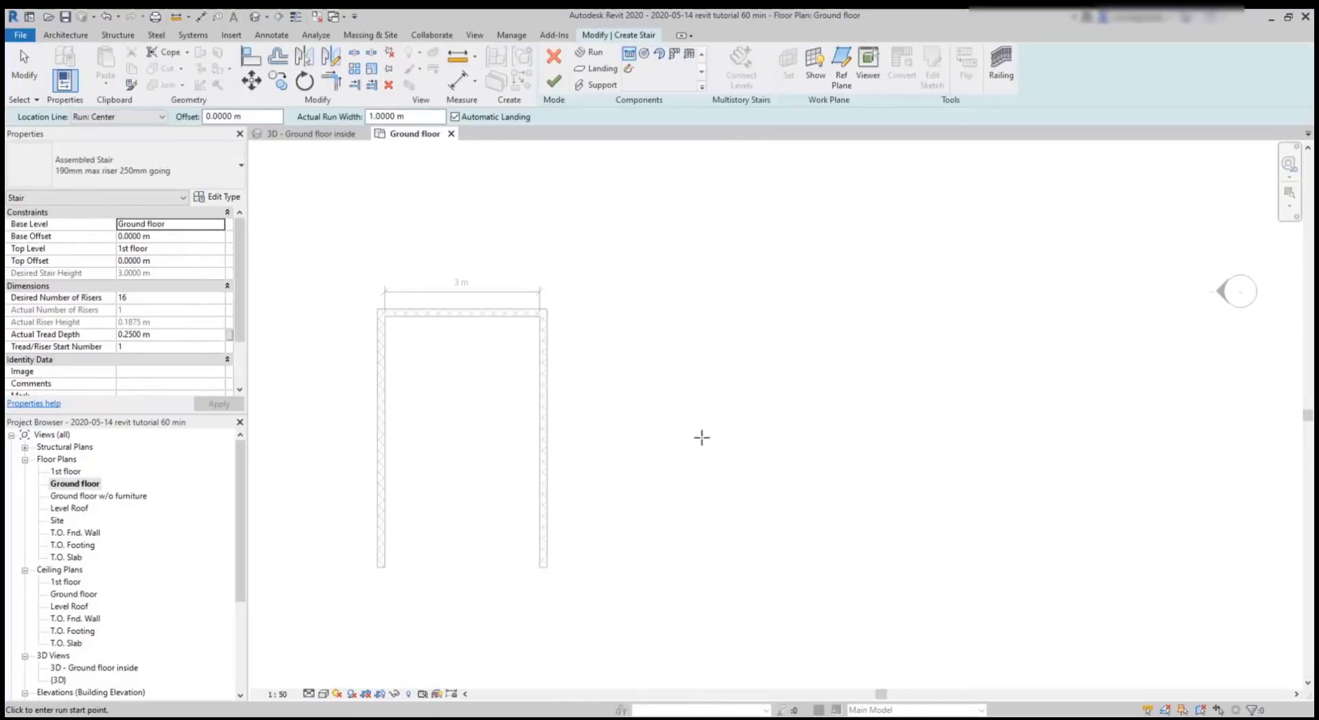
left_click(743, 505)
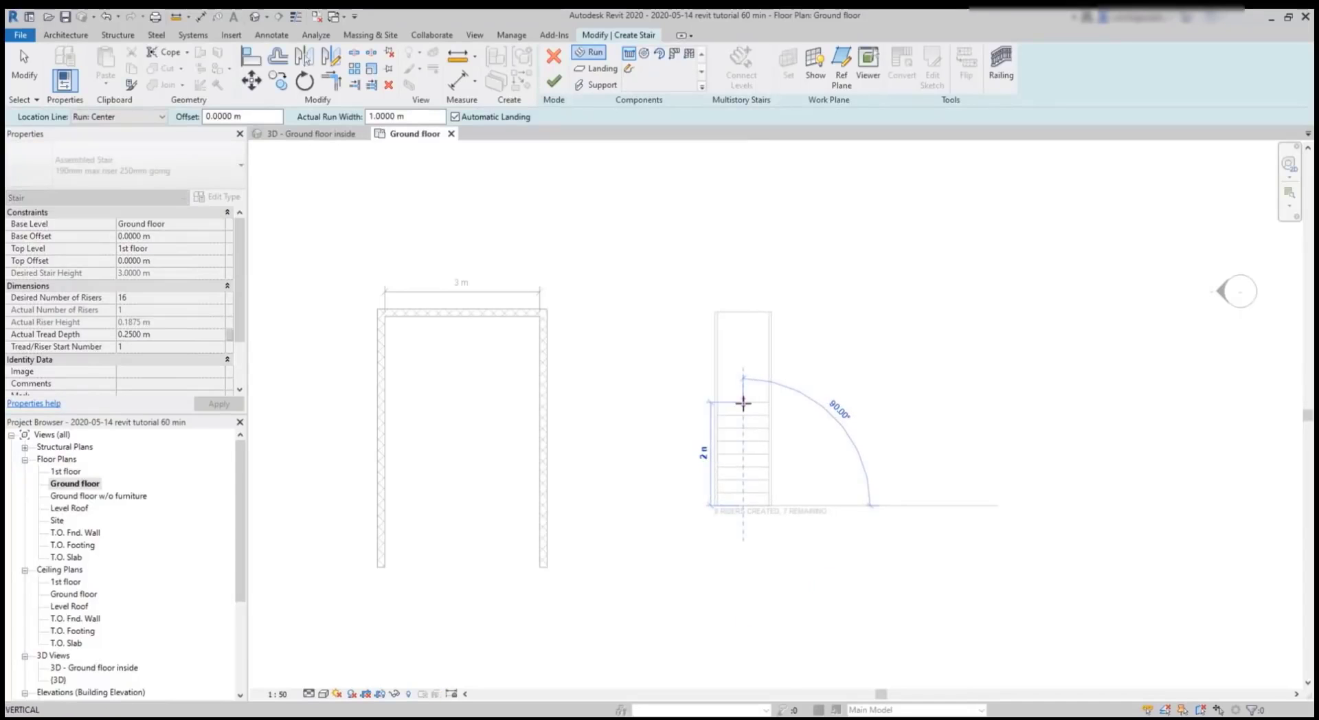
scroll(742, 409, "up", 2)
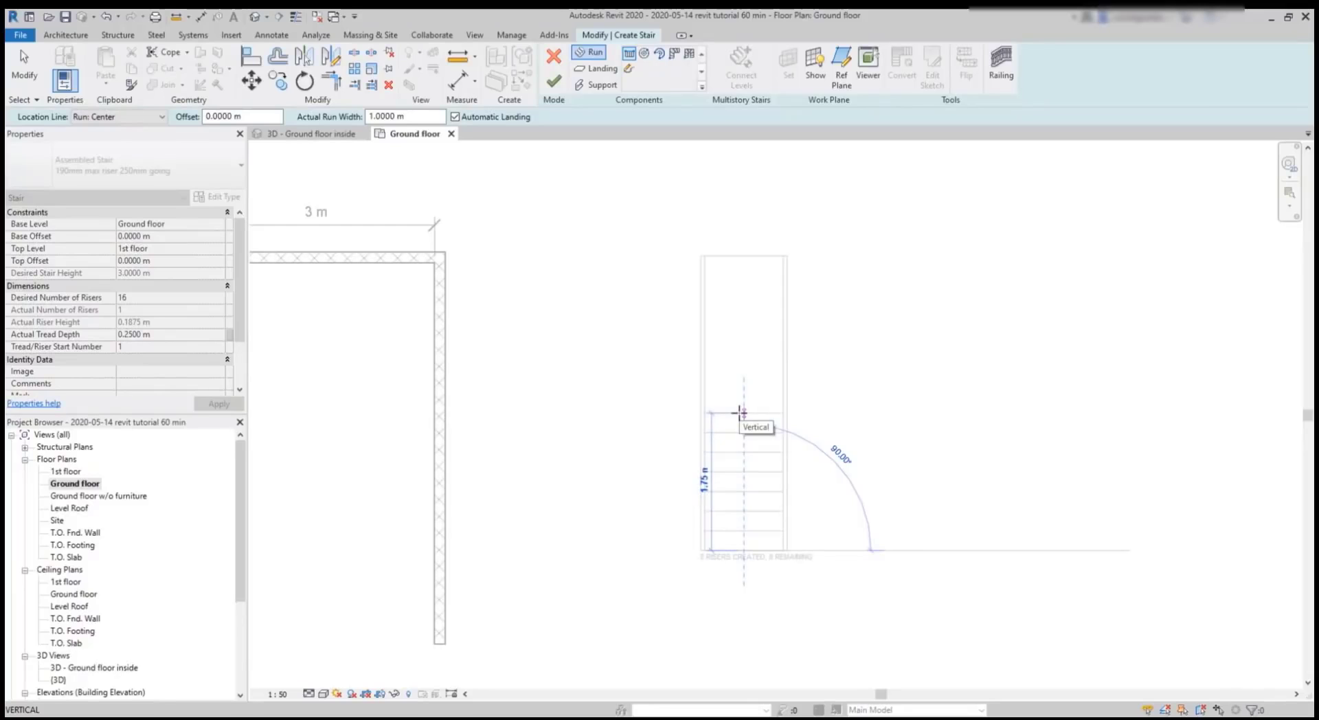
left_click(740, 413)
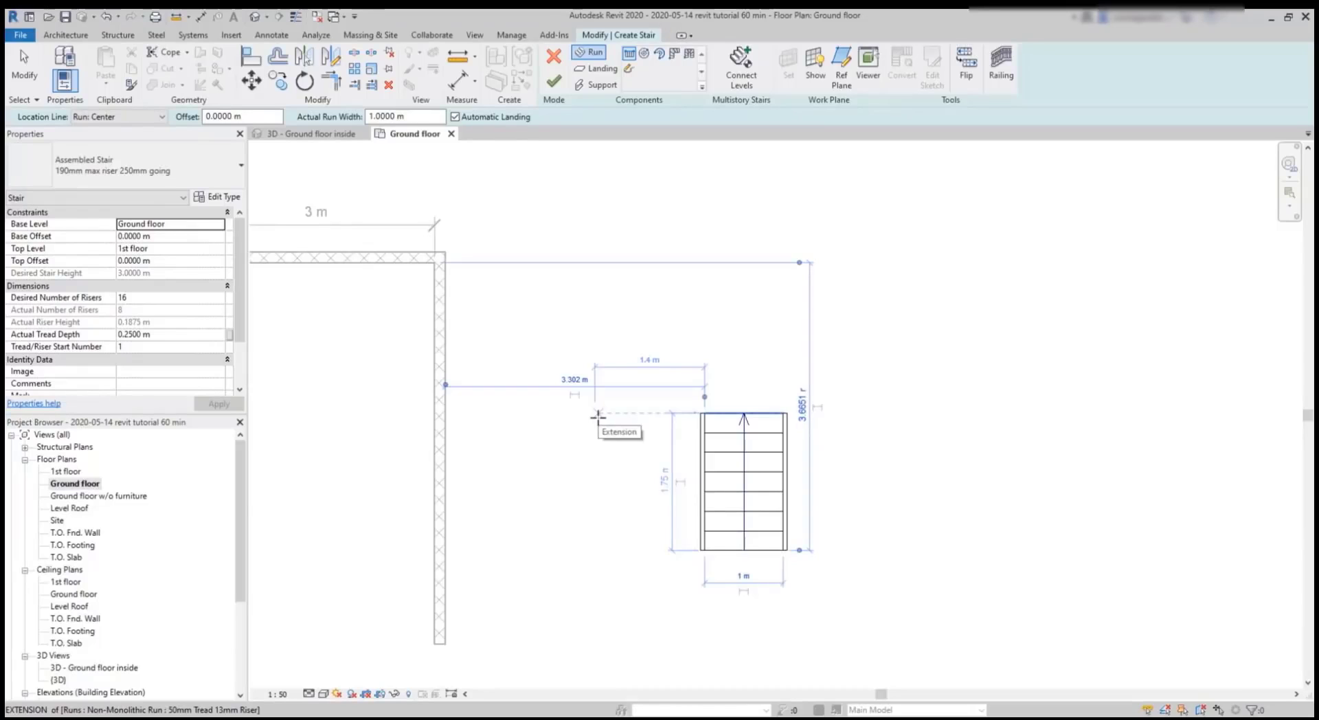
left_click(597, 416)
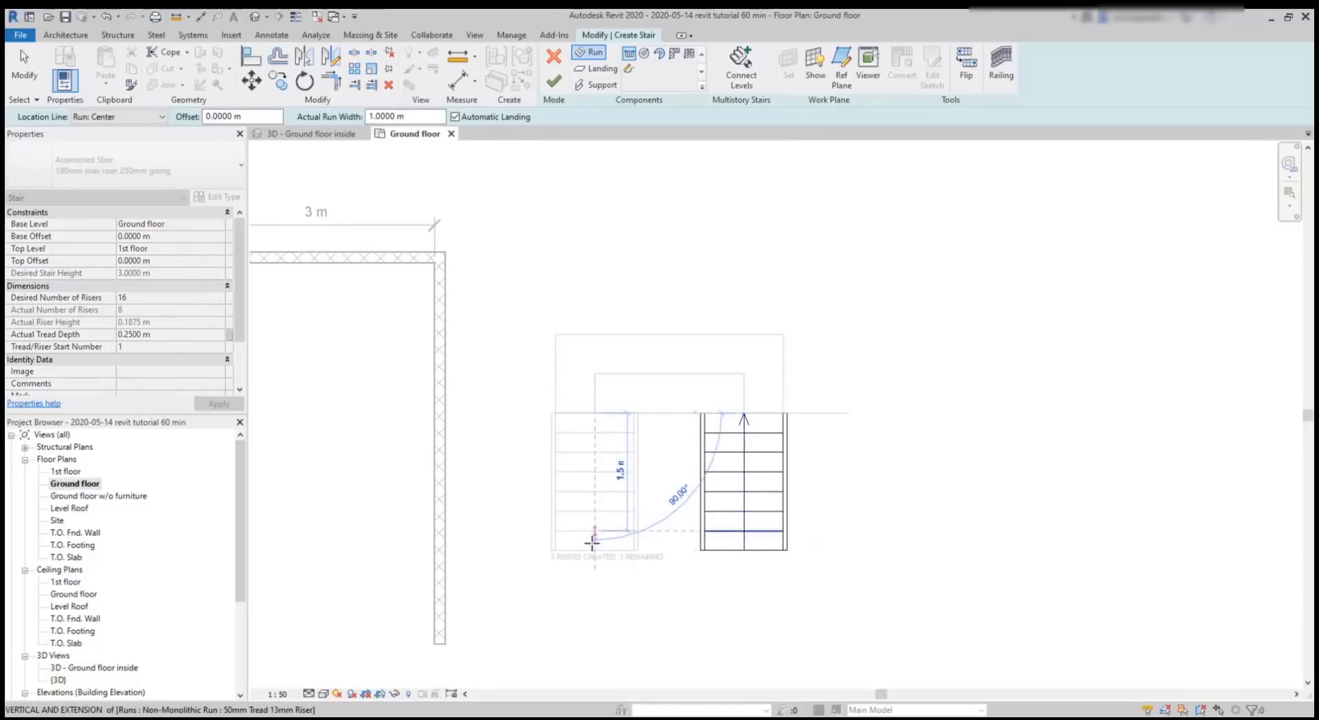
left_click(591, 592)
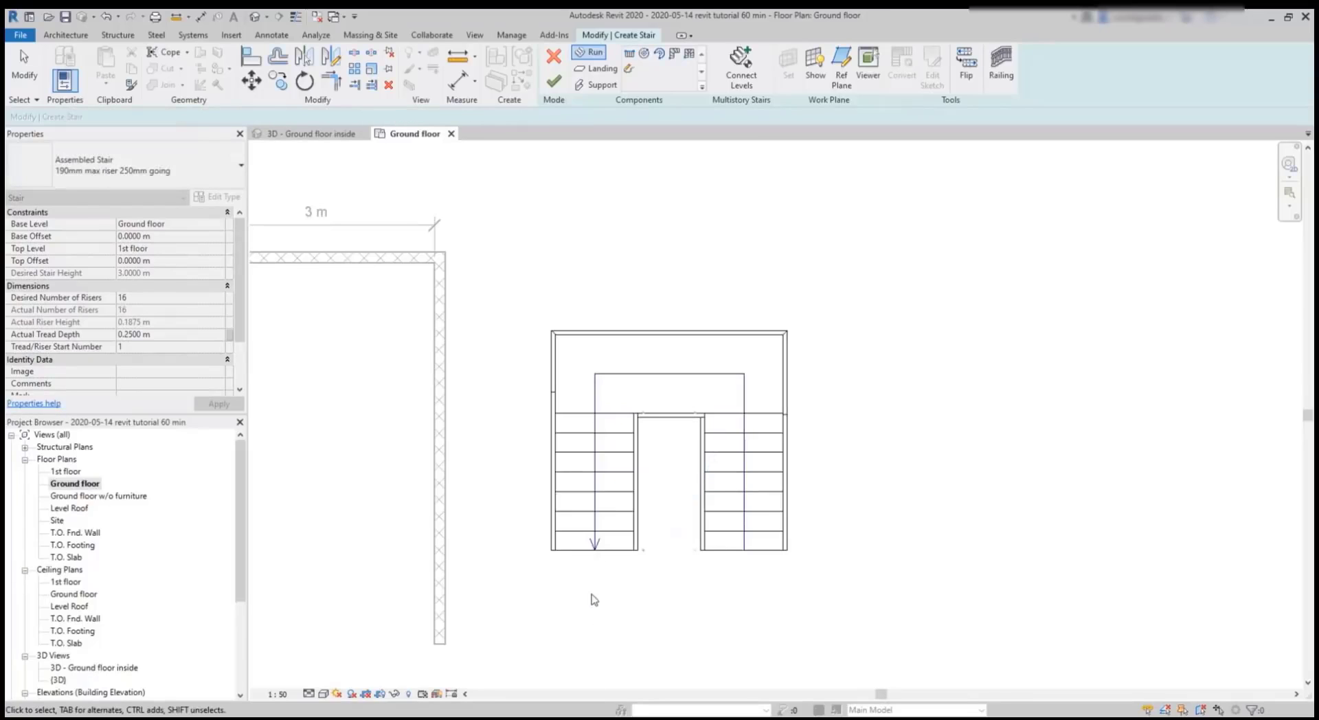
key("Escape")
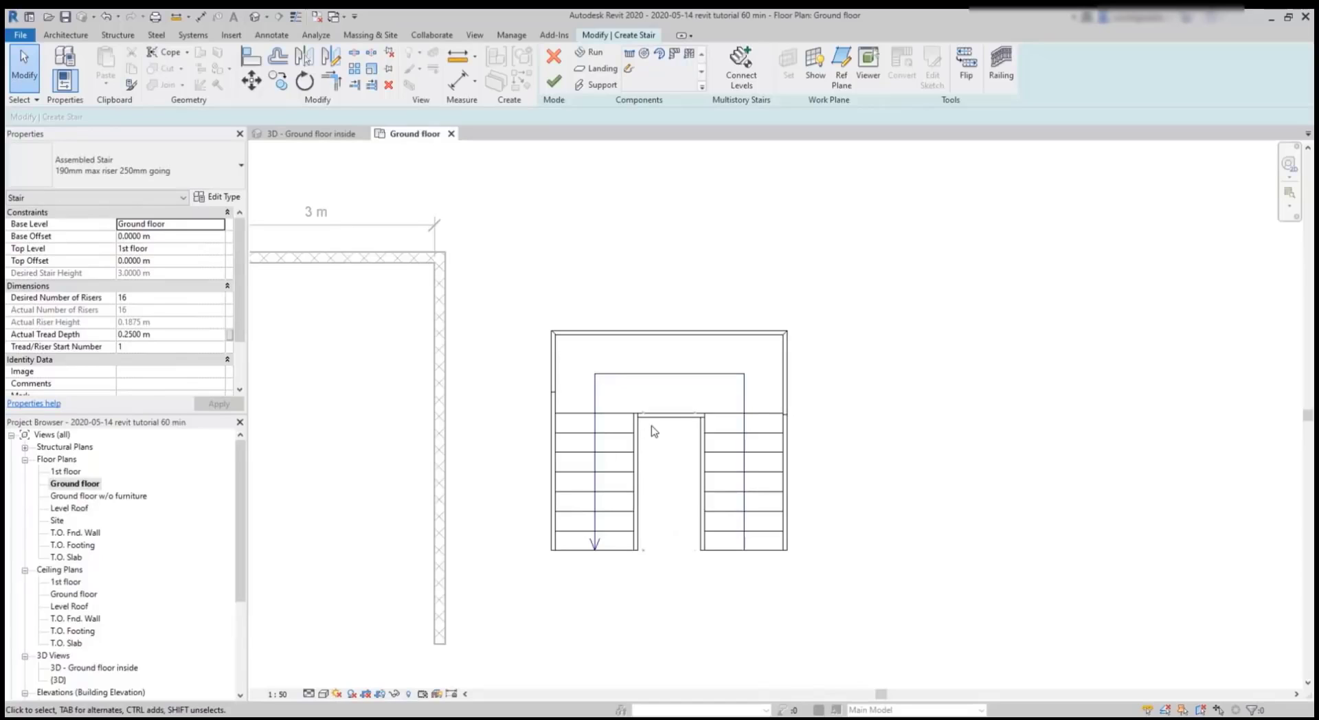
- Select all components of the U-shaped stair and move them roughly into the space between the enclosure walls
scroll(860, 405, "down", 2)
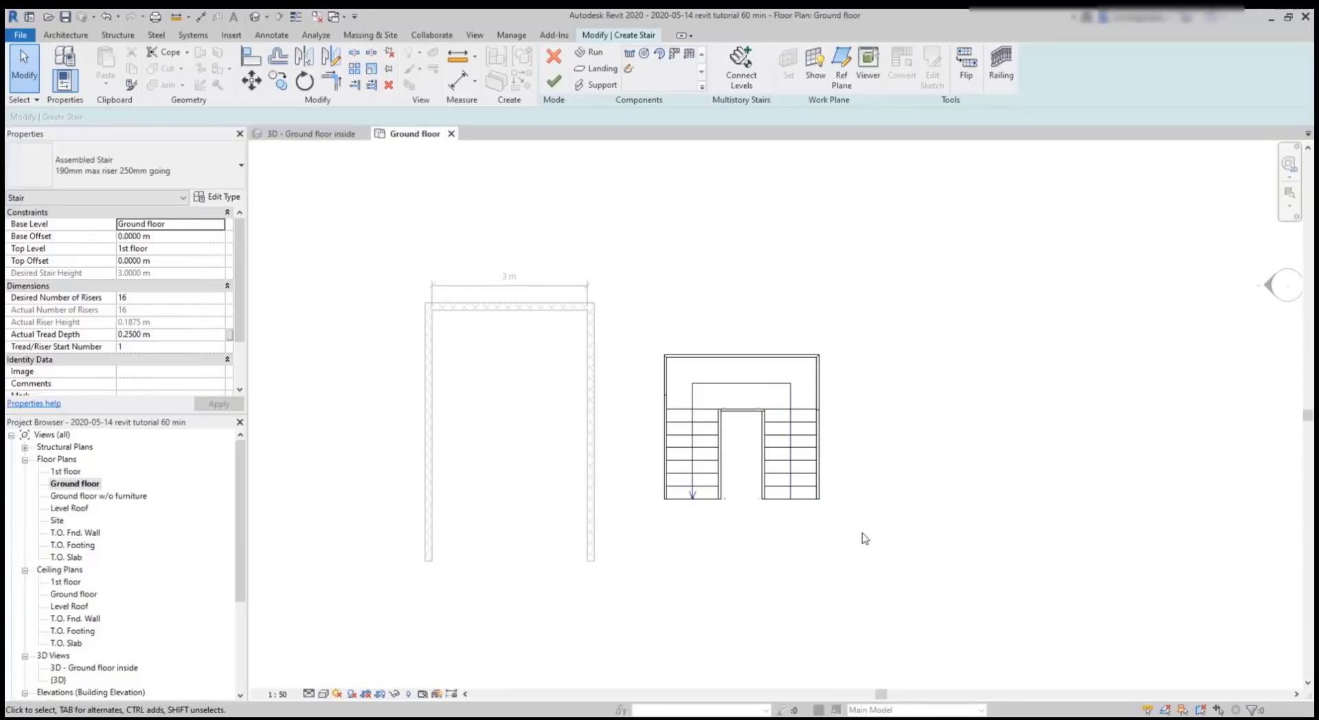
left_click_drag(870, 536, 627, 329)
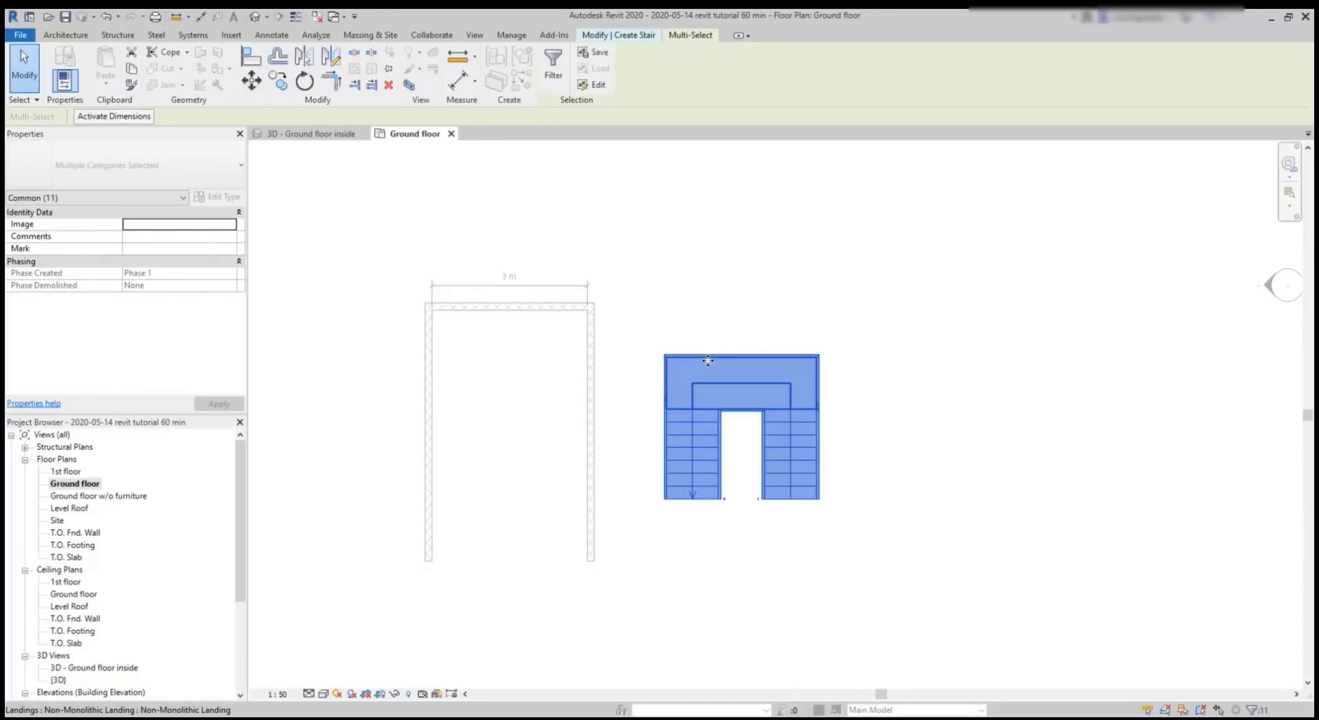
left_click_drag(706, 360, 490, 324)
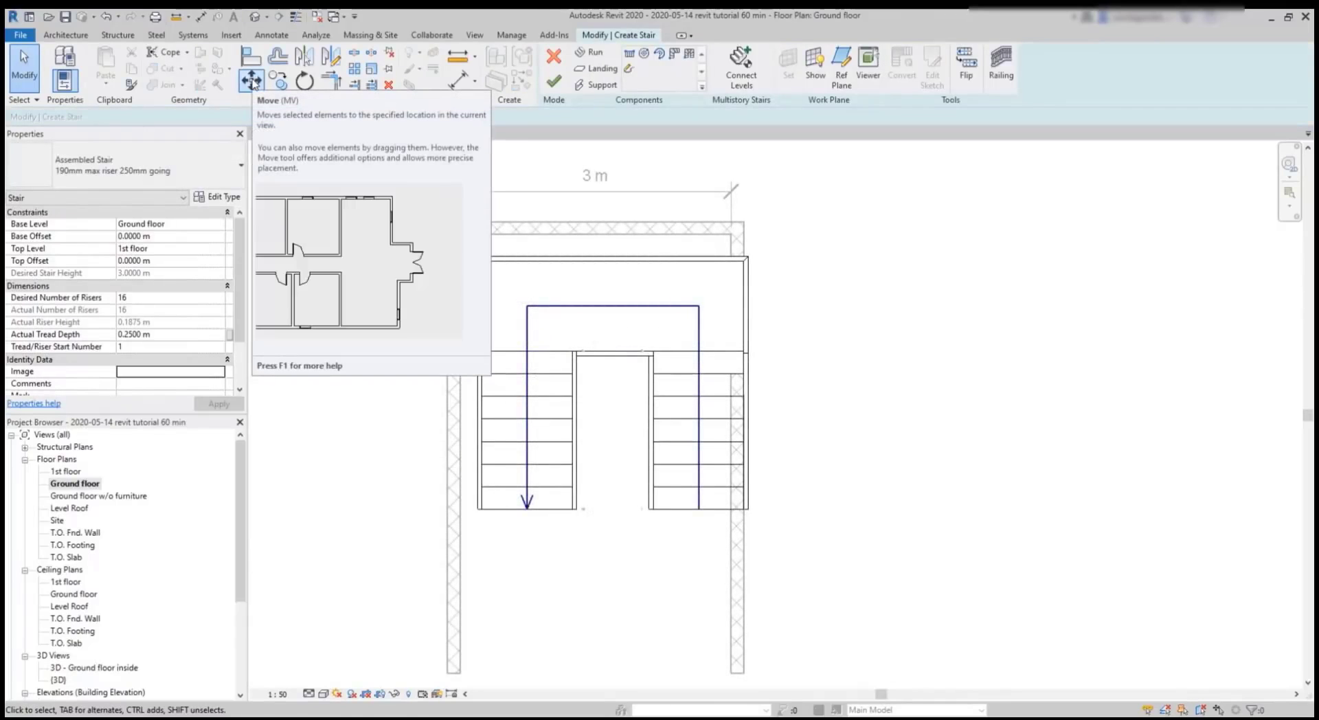
- Move the left run horizontally until its outer stringer meets the inner face of the left wall
left_click(251, 81)
left_click(506, 417)
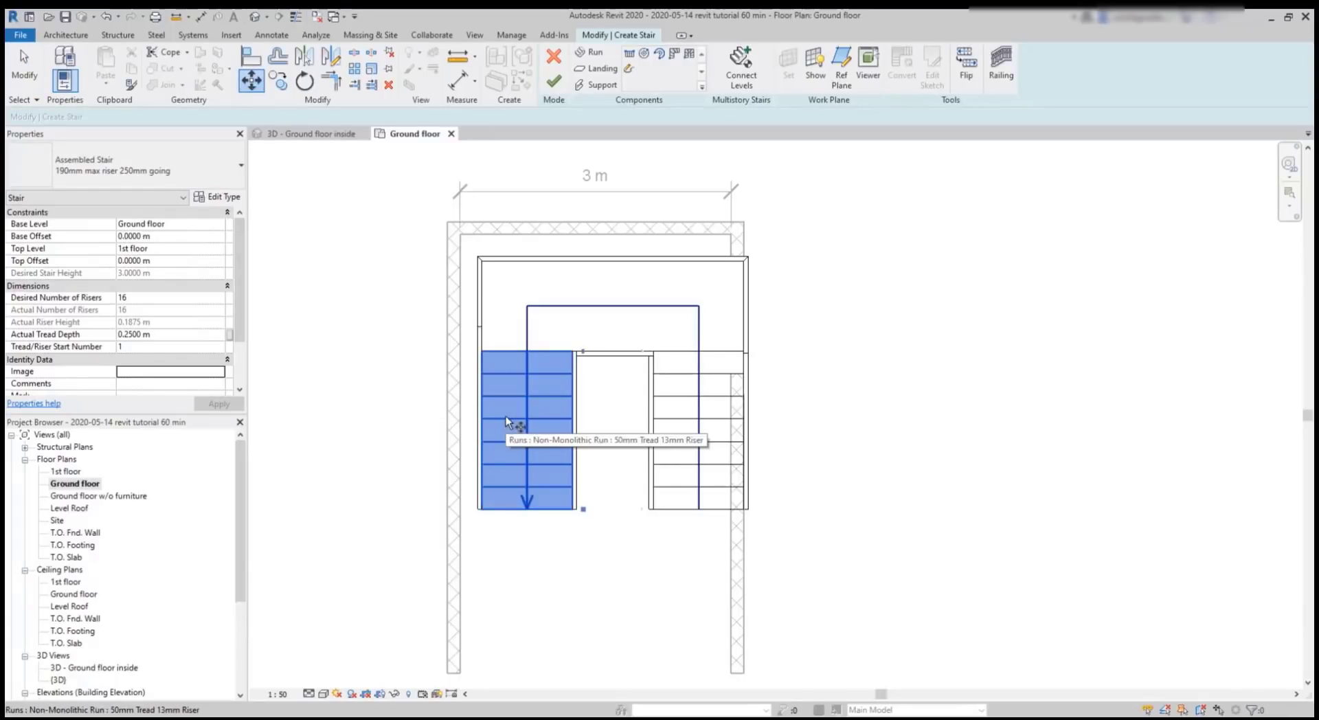
key("Return")
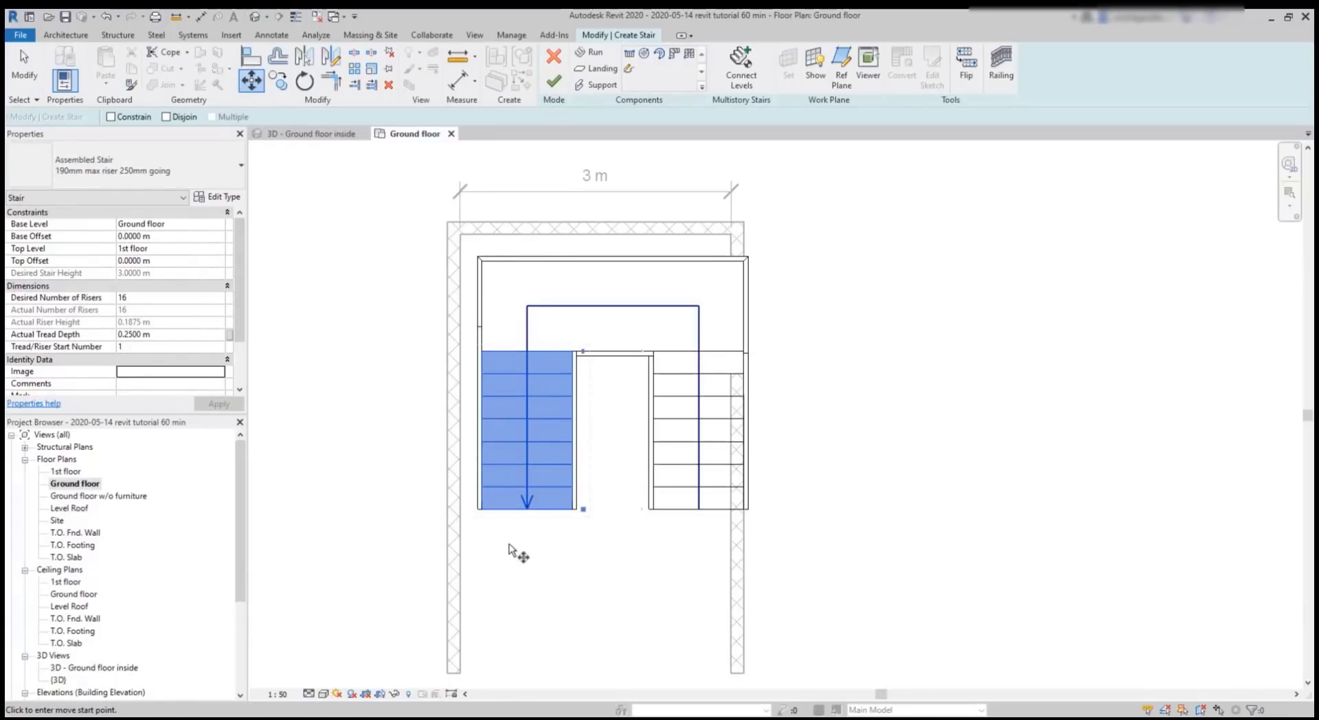
scroll(483, 525, "up", 2)
left_click(462, 502)
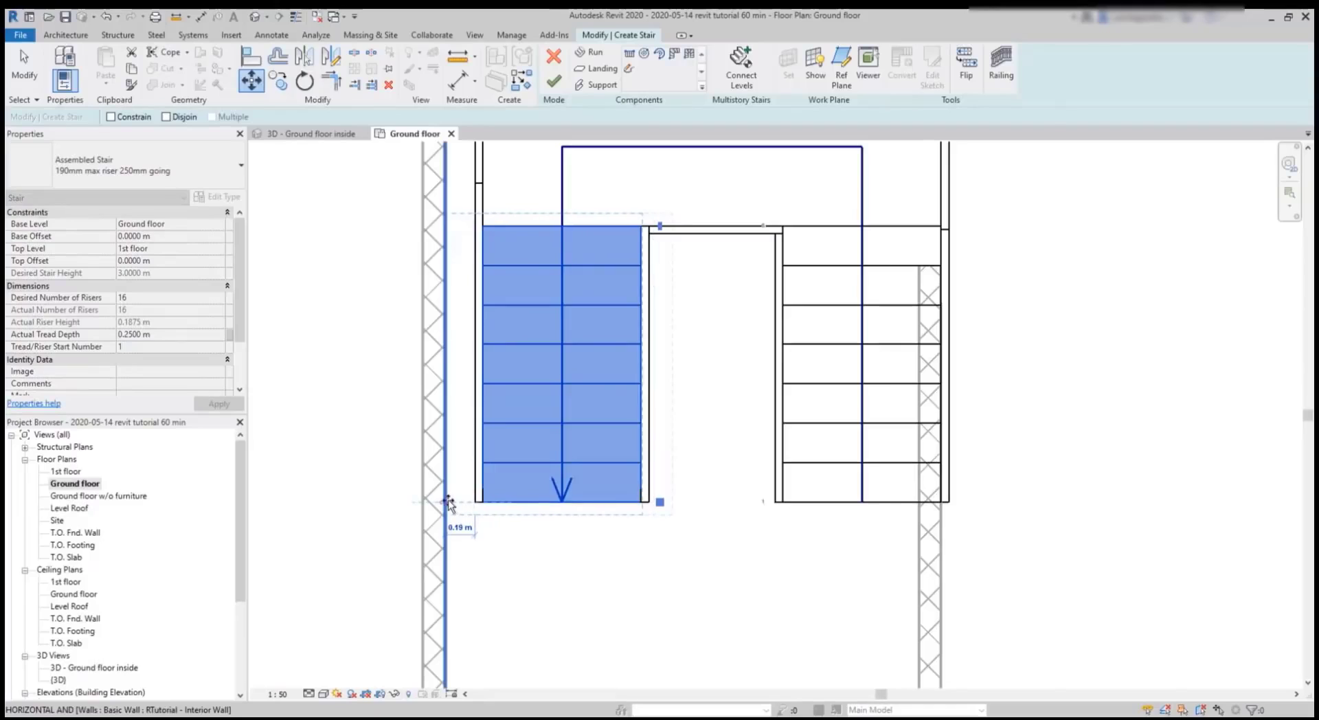
left_click(432, 502)
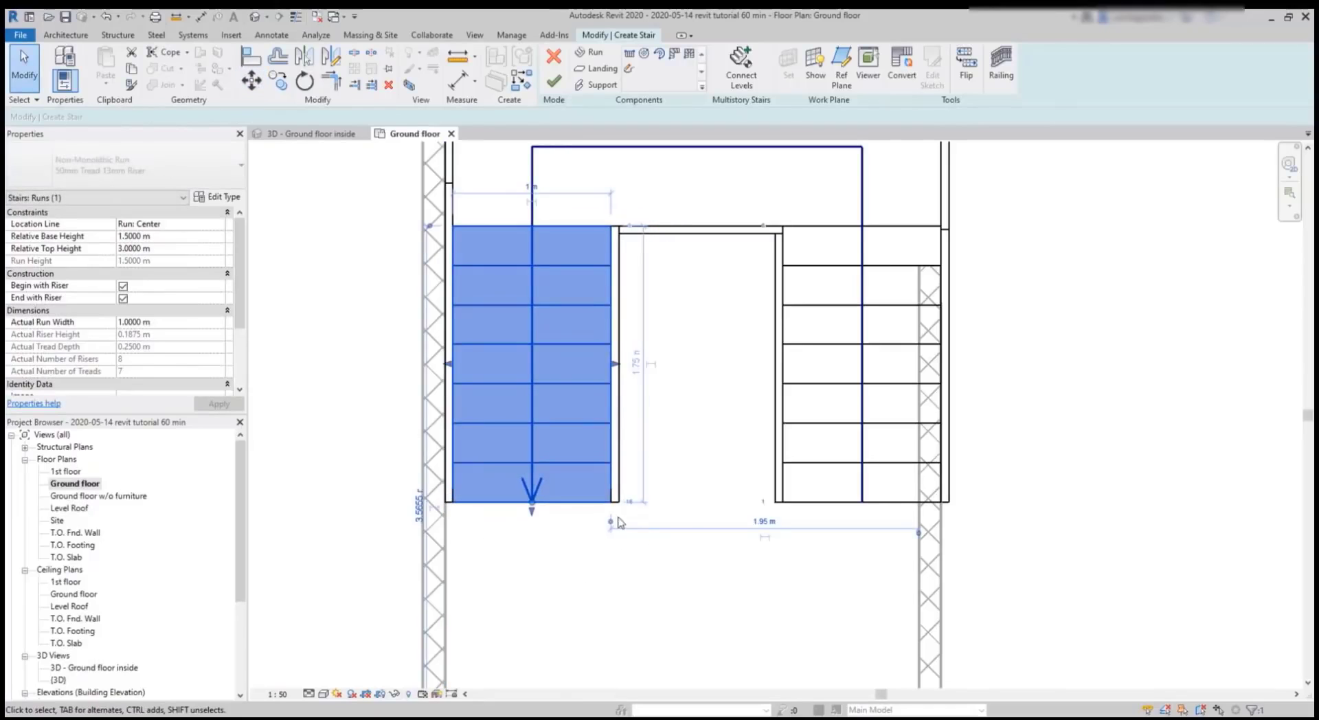
- Move the right run horizontally until its outer stringer meets the inner face of the right wall
left_click(809, 507)
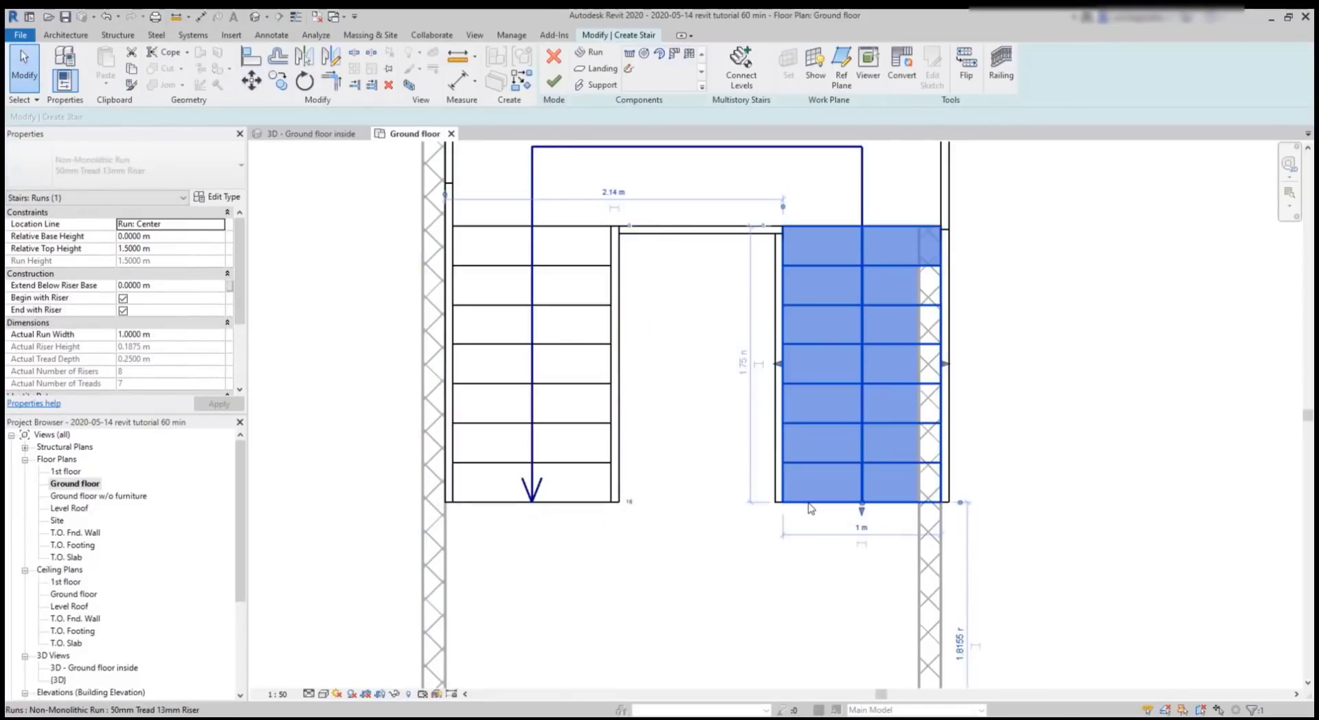
left_click(253, 89)
scroll(948, 507, "up", 3)
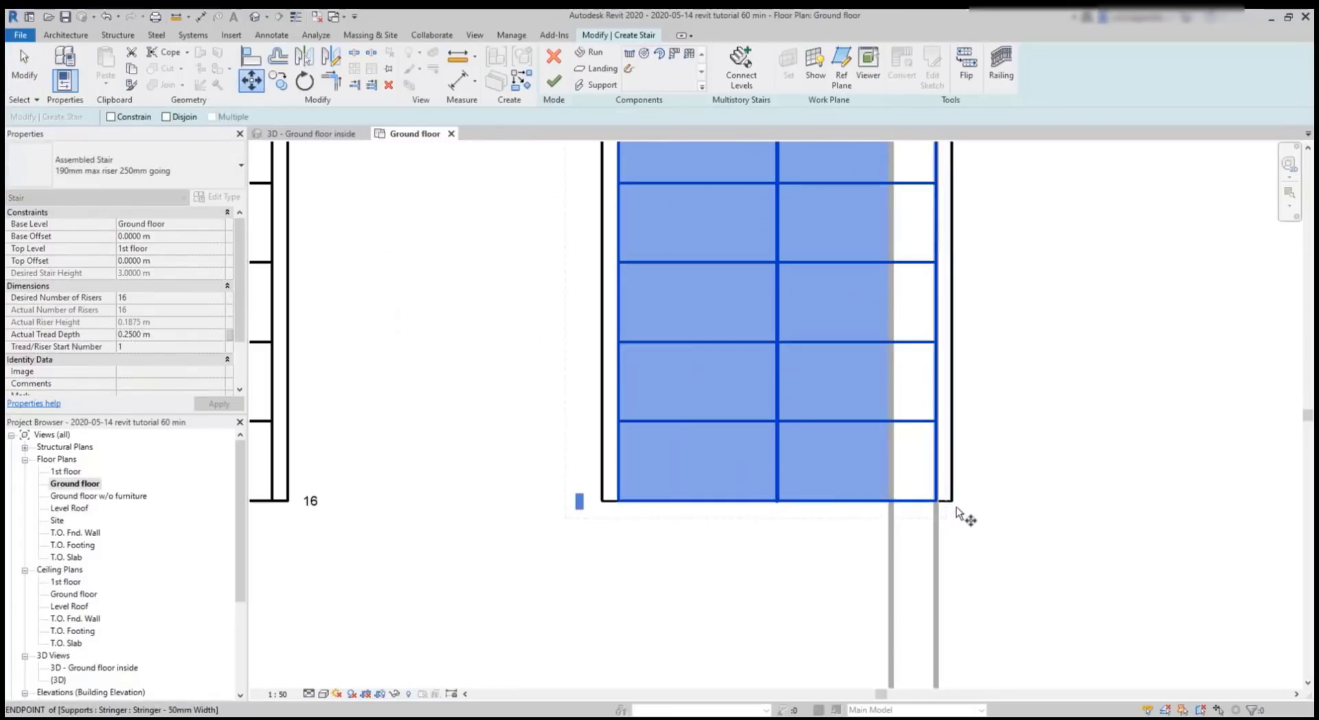
left_click(955, 505)
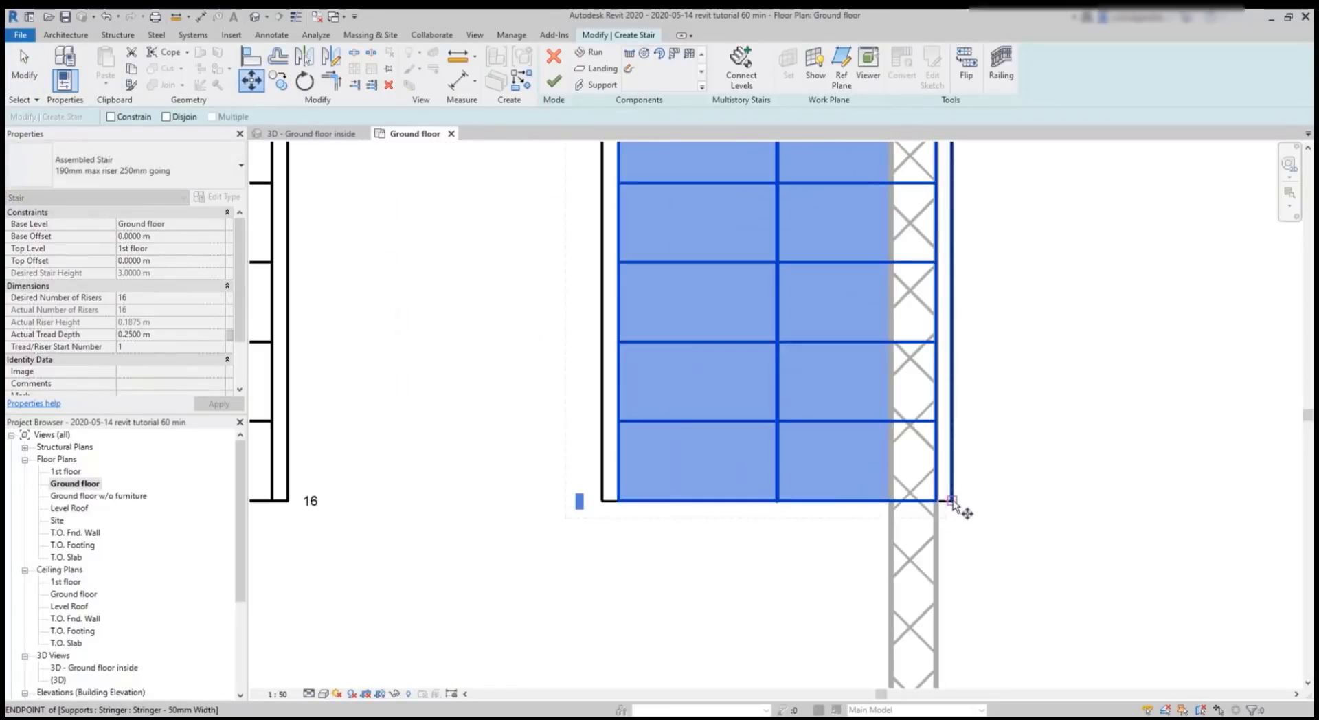
left_click(892, 507)
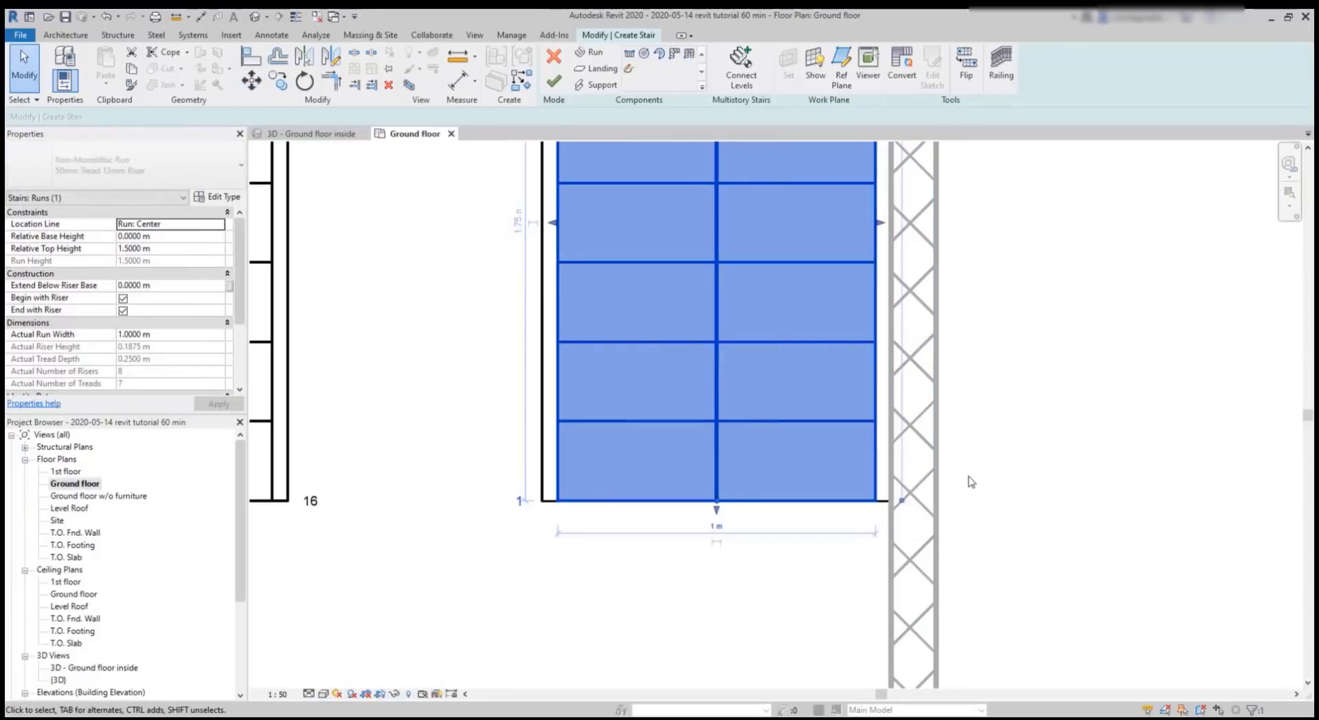
scroll(970, 482, "down", 3)
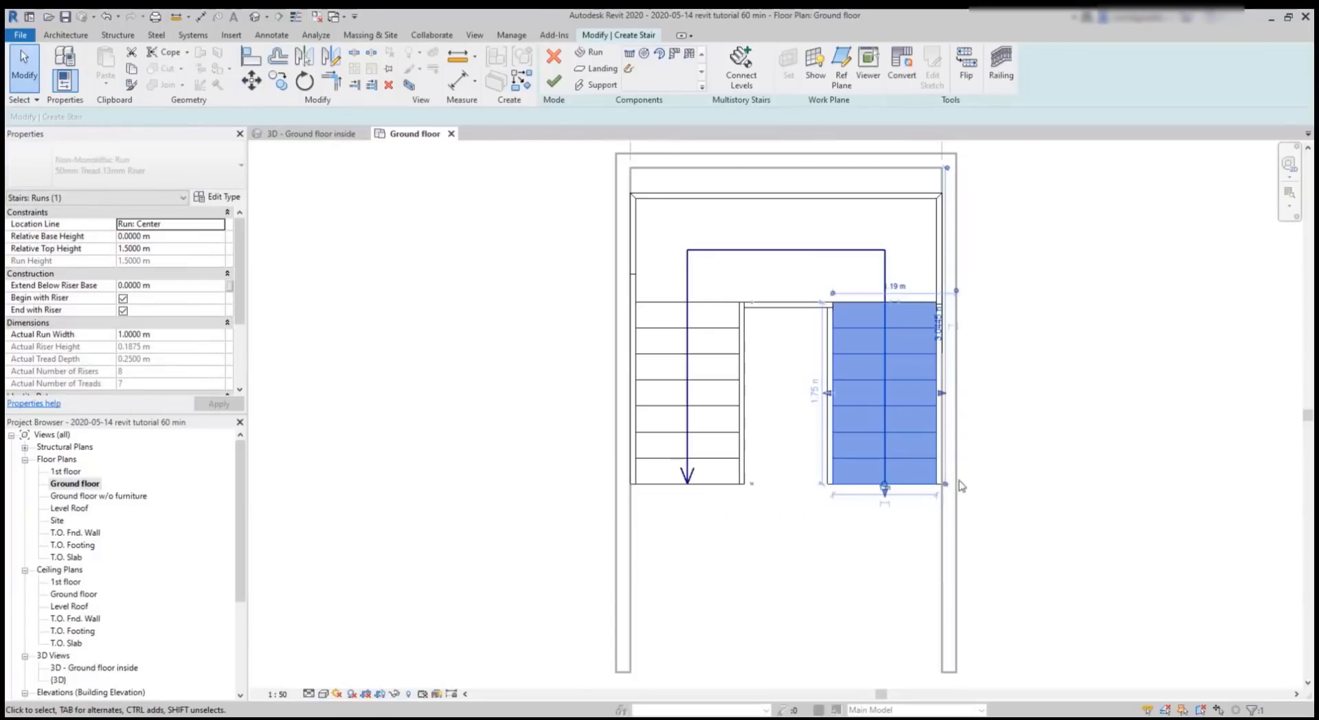
left_click(810, 547)
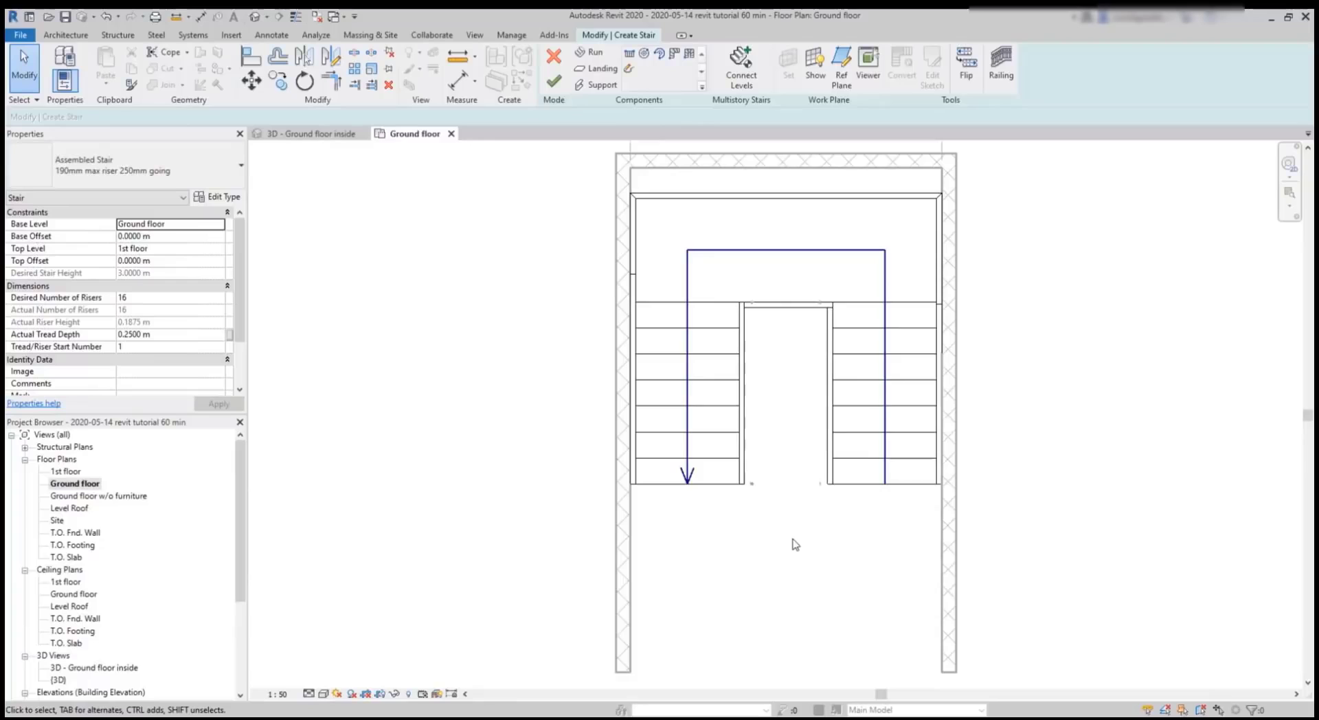
- Align the landing's outer stringer edge with the inner face of the upper wall and finish the stair
left_click(261, 55)
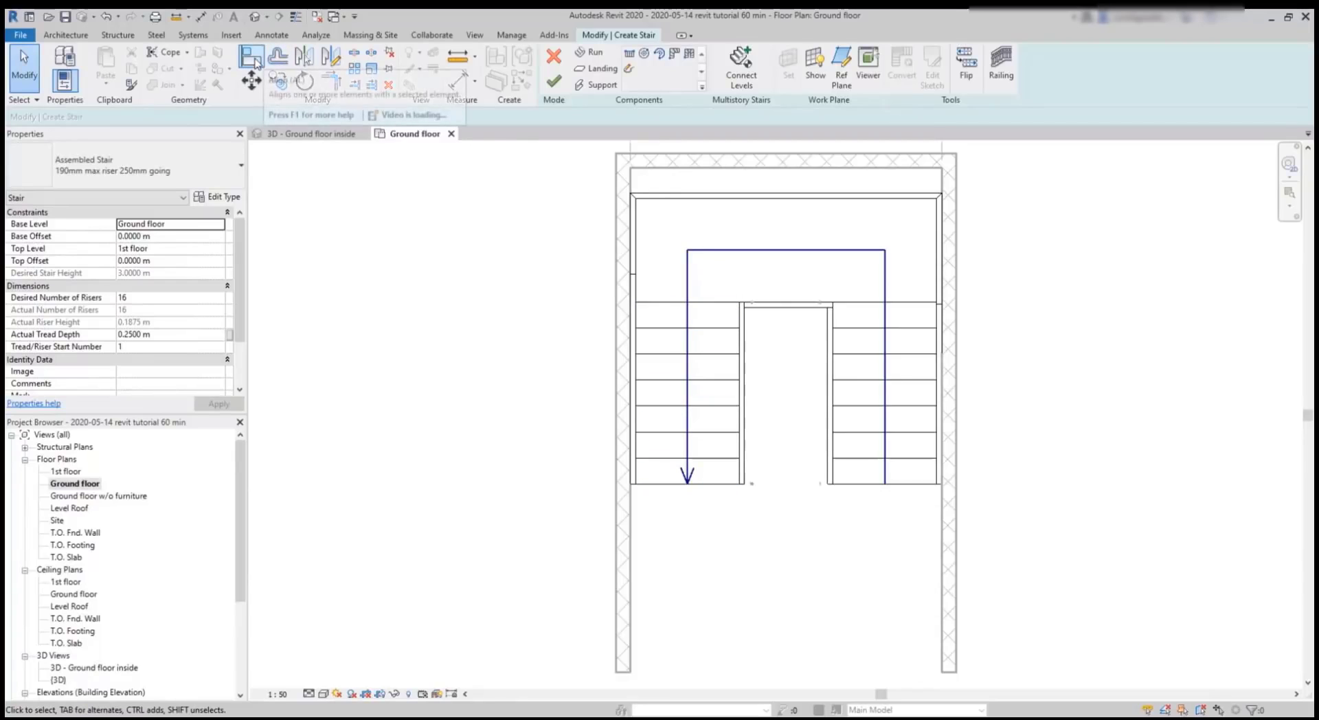
left_click(695, 173)
left_click(694, 193)
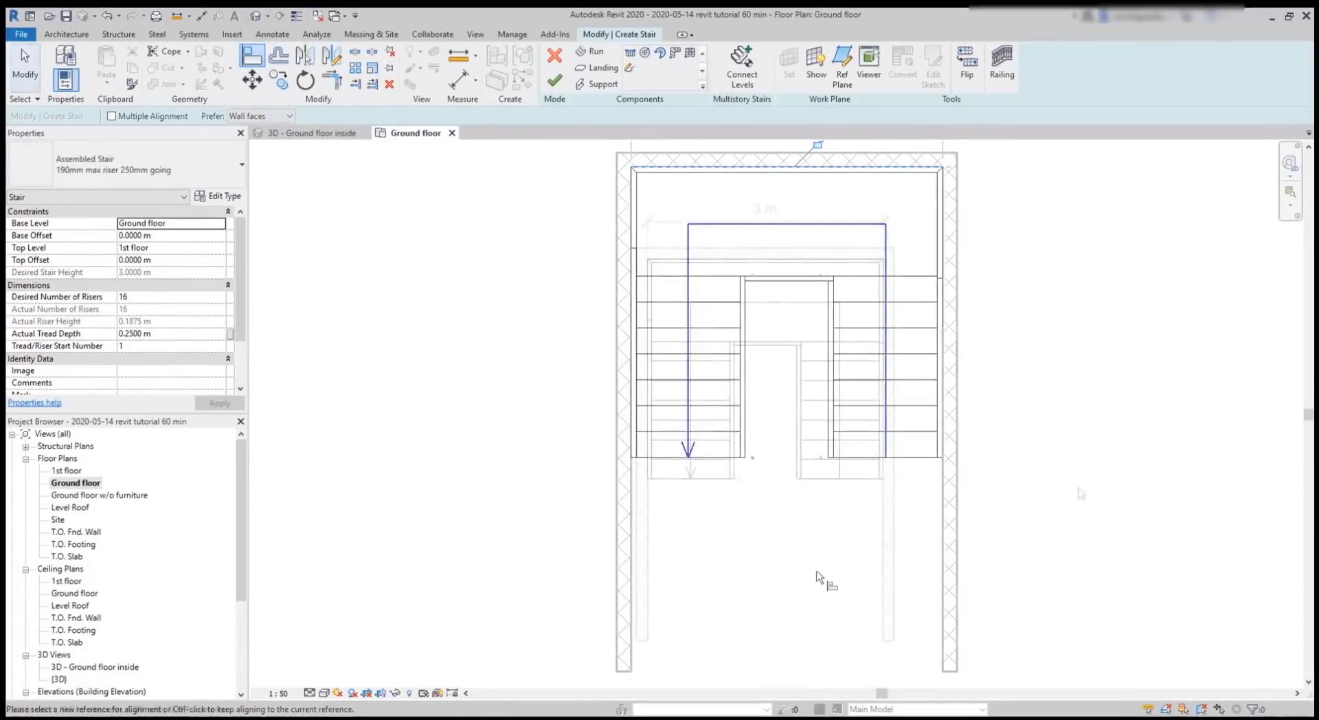
scroll(916, 559, "down", 2)
key("Escape")
left_click(555, 81)
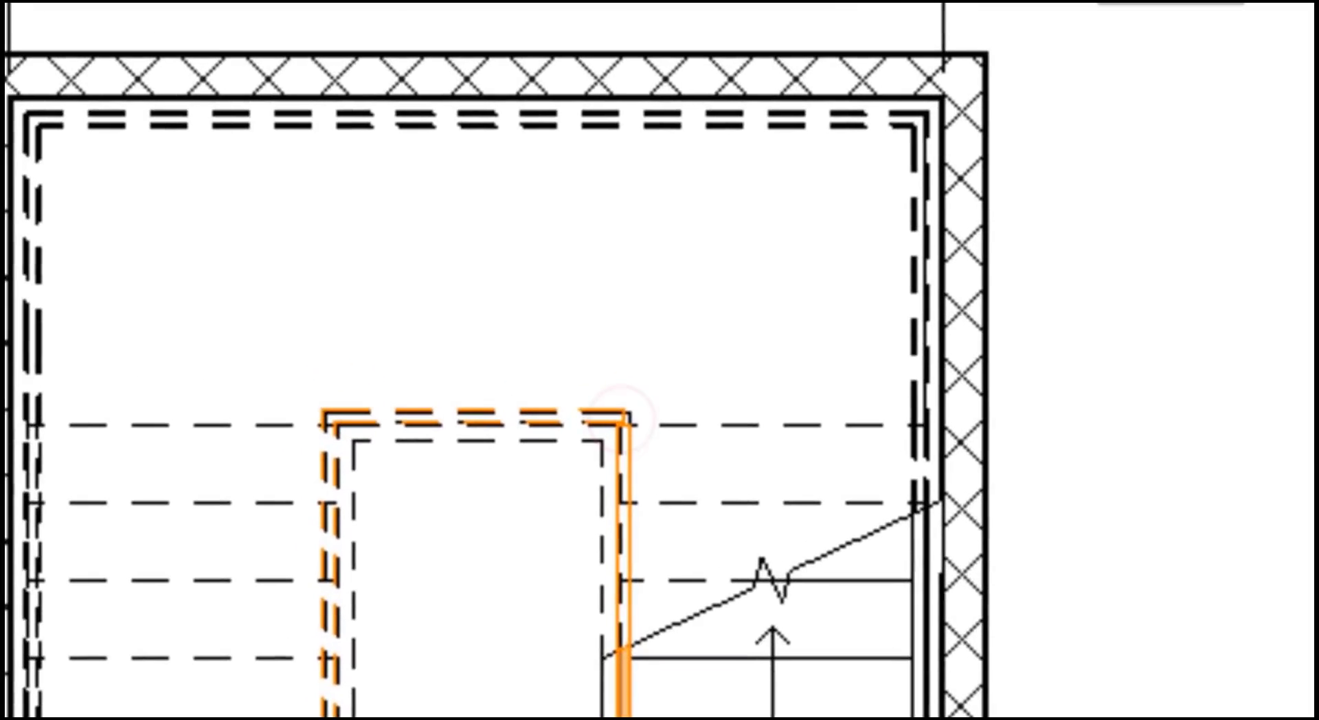
- Open the U-shaped stair for editing and extend the landing edge 0.3 m toward the right run
left_click(621, 419)
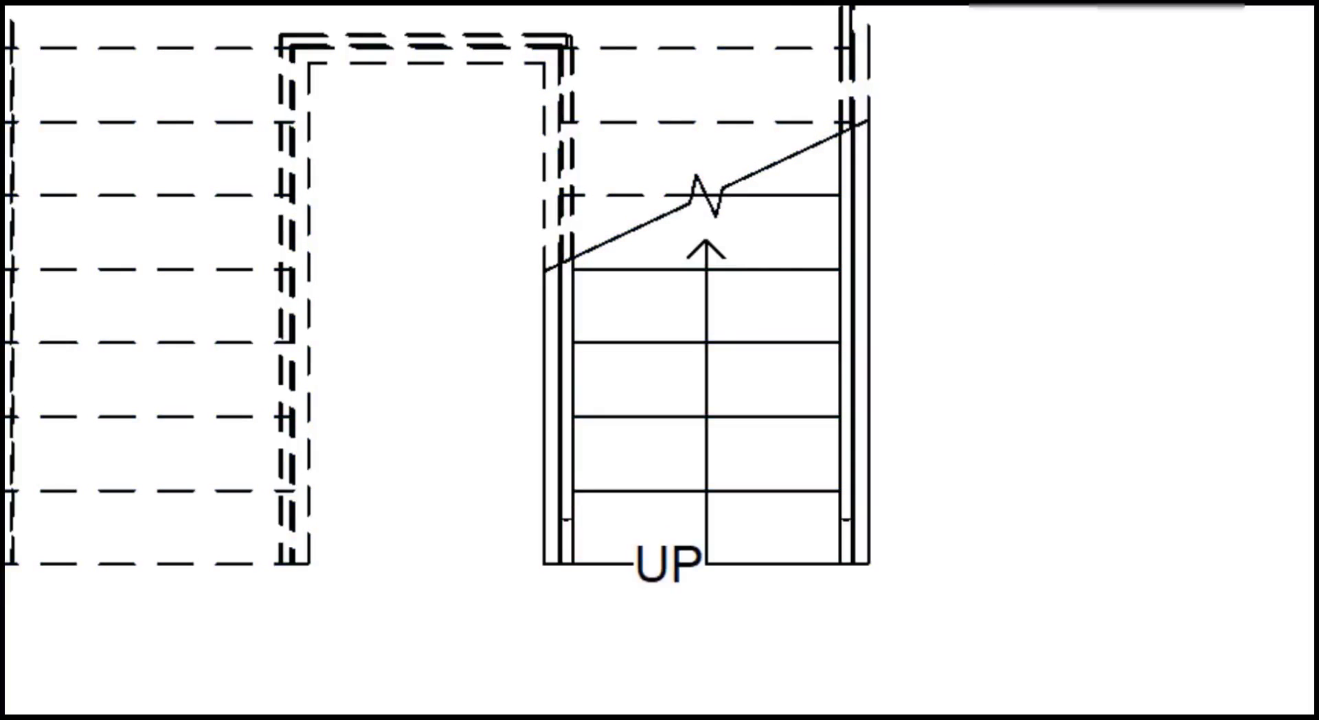
left_click(720, 52)
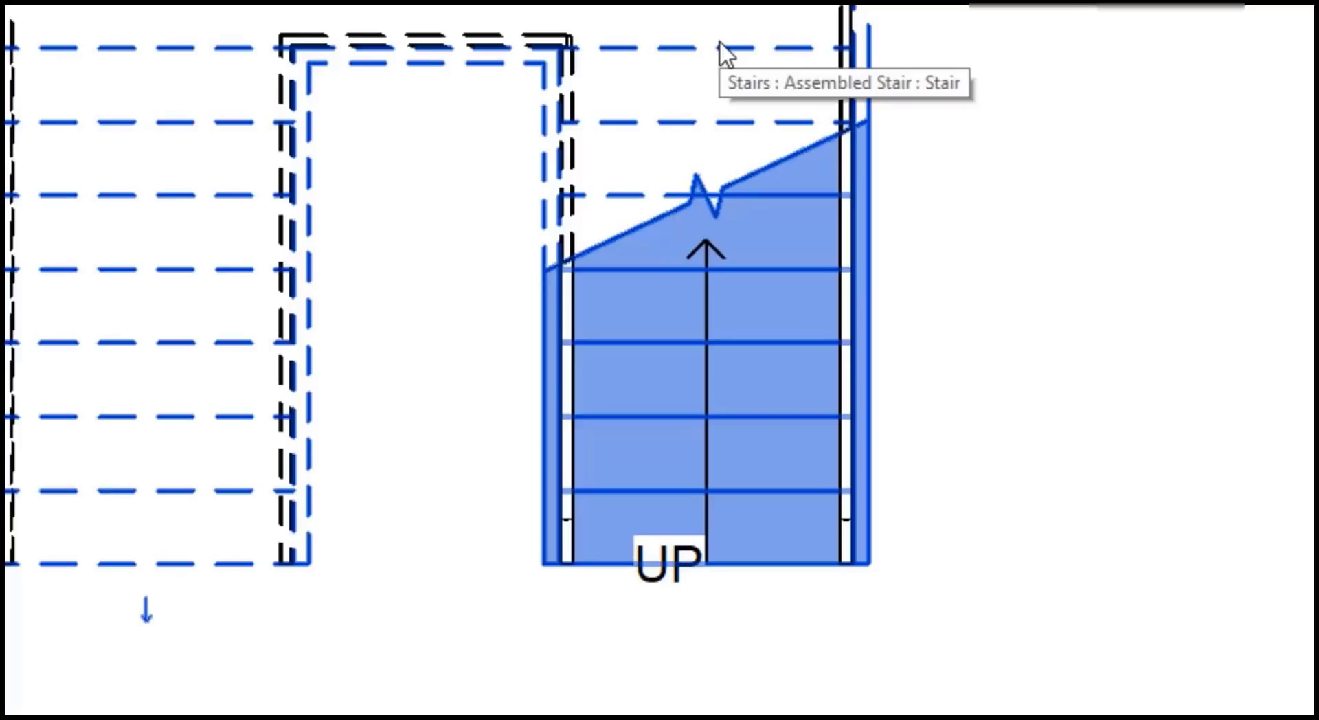
double_click(721, 50)
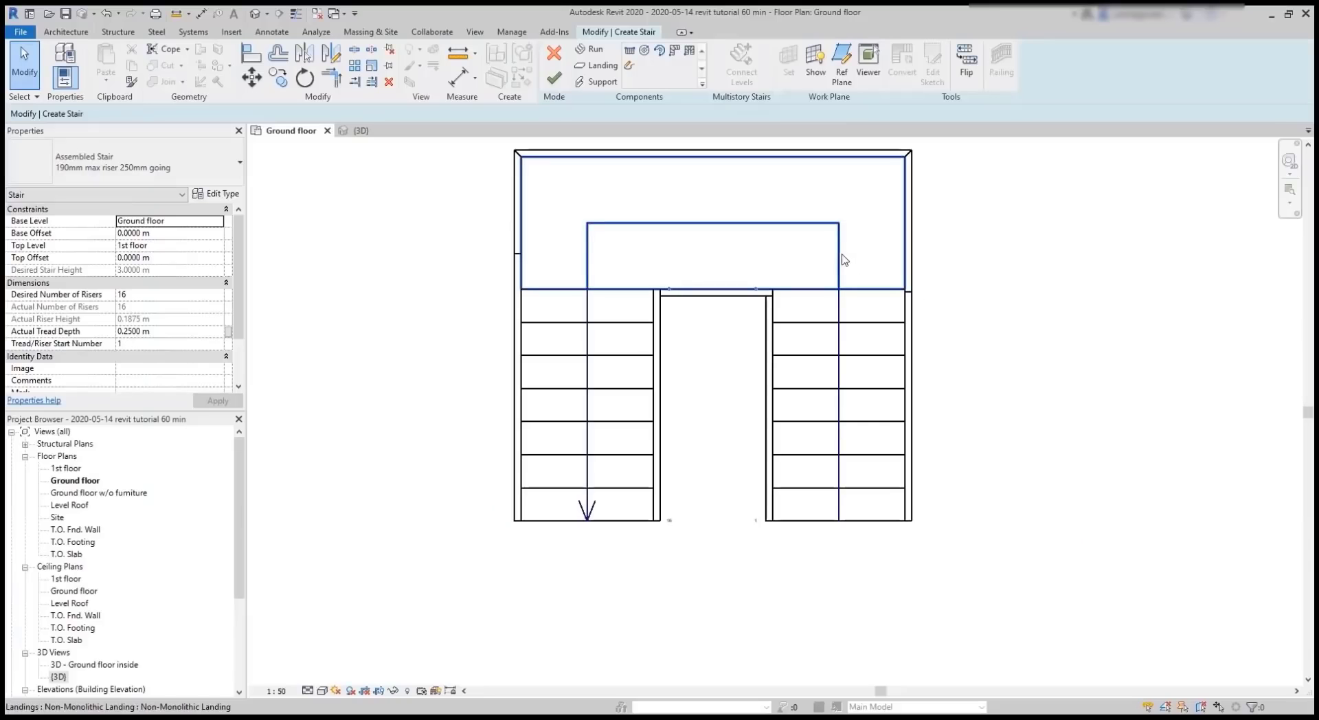
left_click(844, 260)
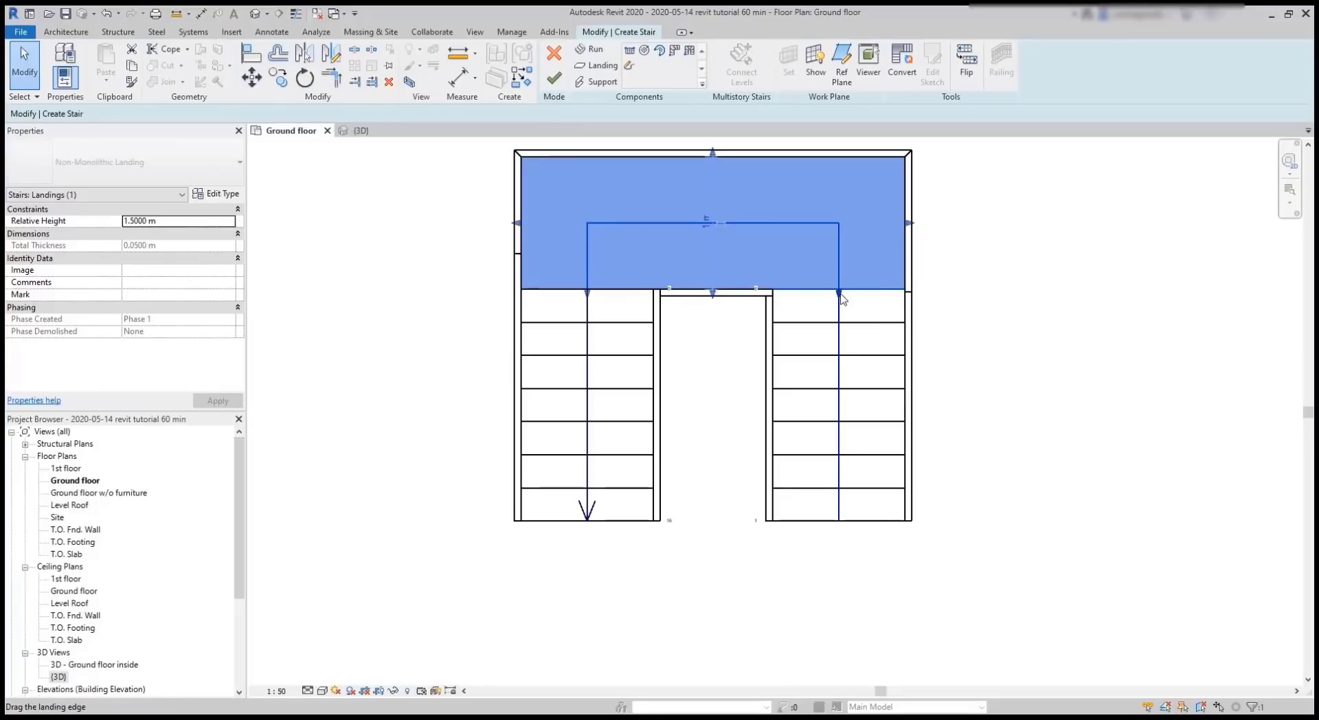
left_click_drag(839, 296, 837, 315)
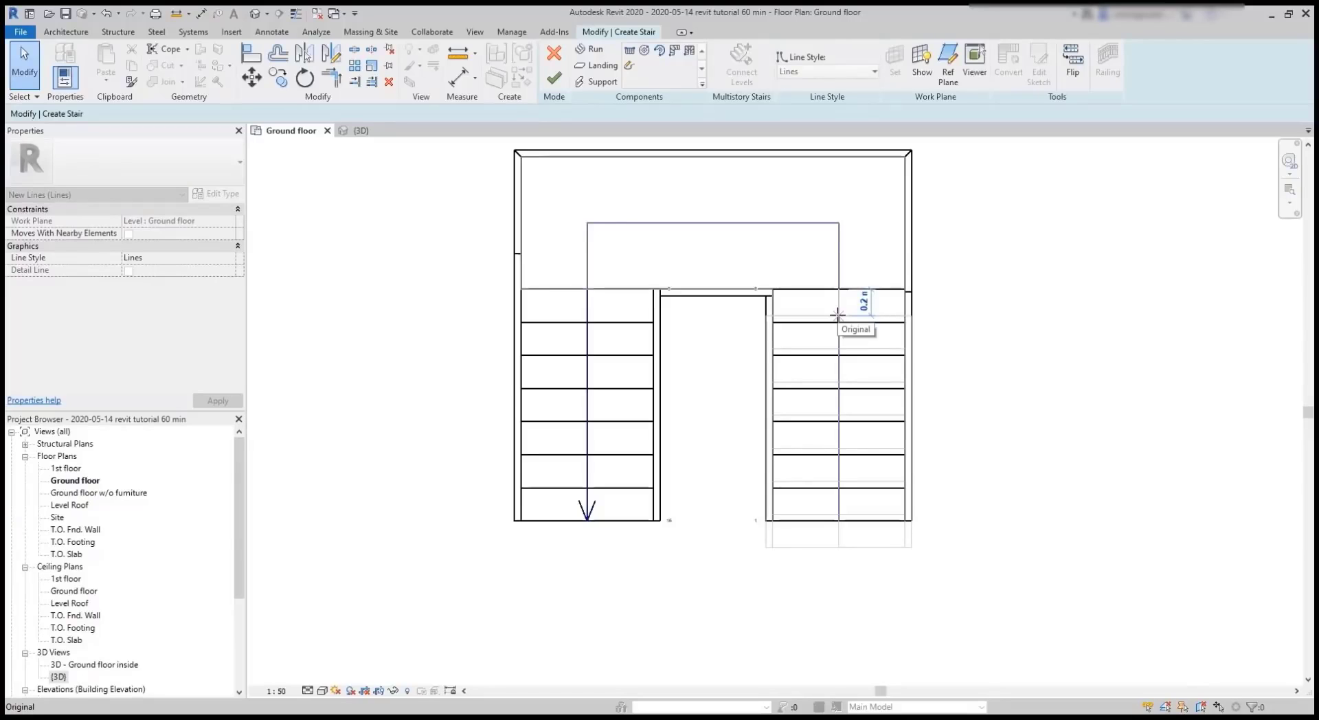
type("0")
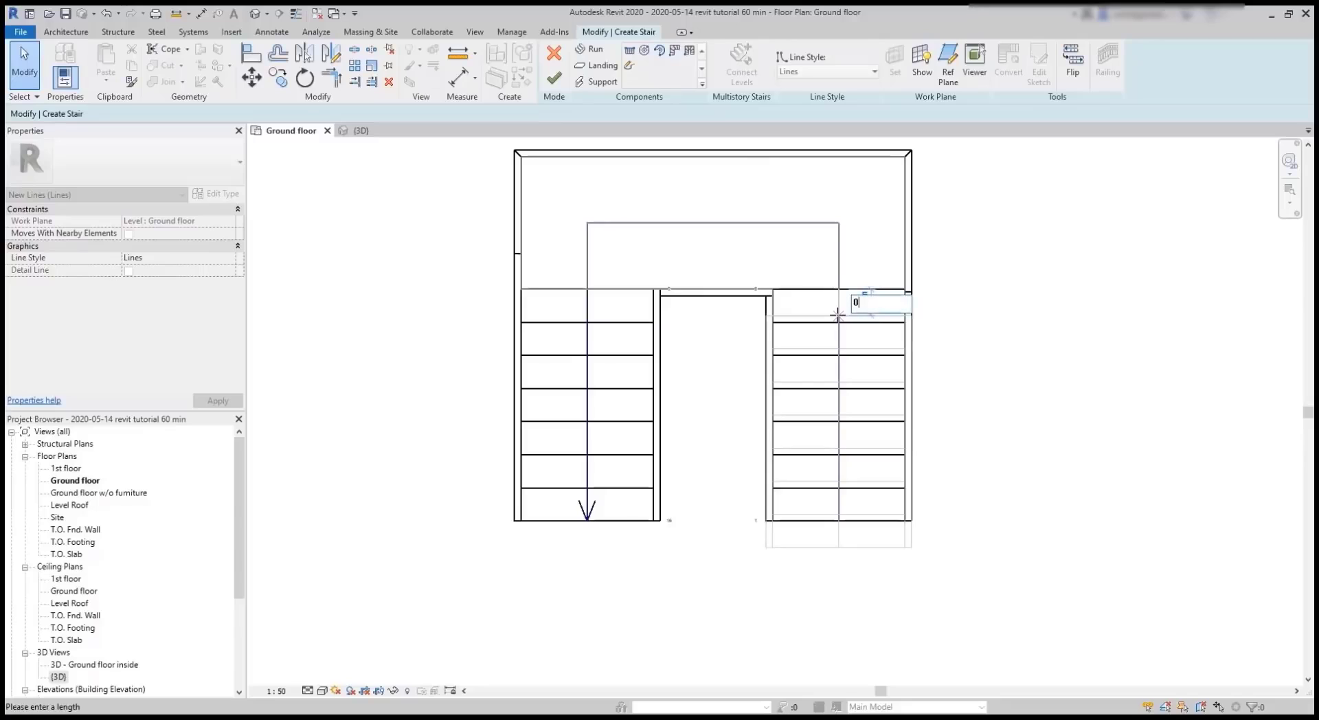
type(".3")
key("Return")
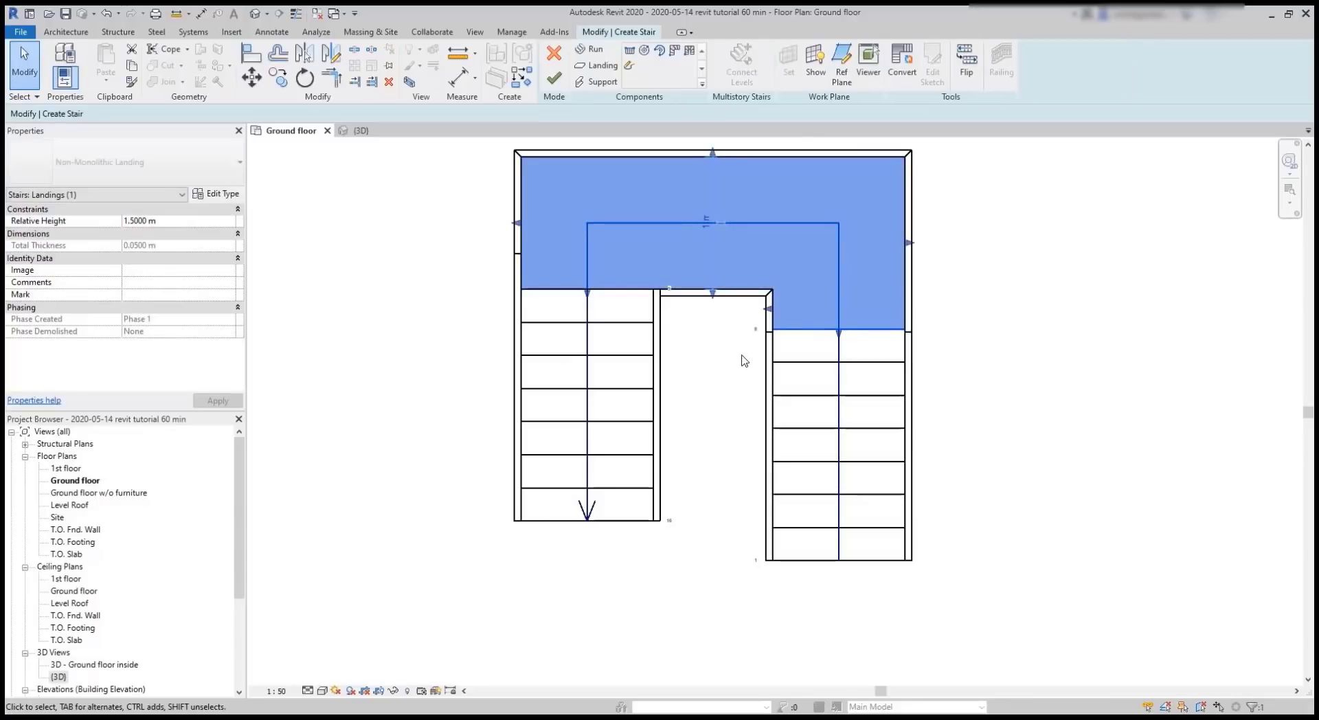
- Extend the landing edge 0.3 m toward the left run, finish the stair, and inspect the result in the 3D view
left_click_drag(588, 293, 587, 313)
type("0")
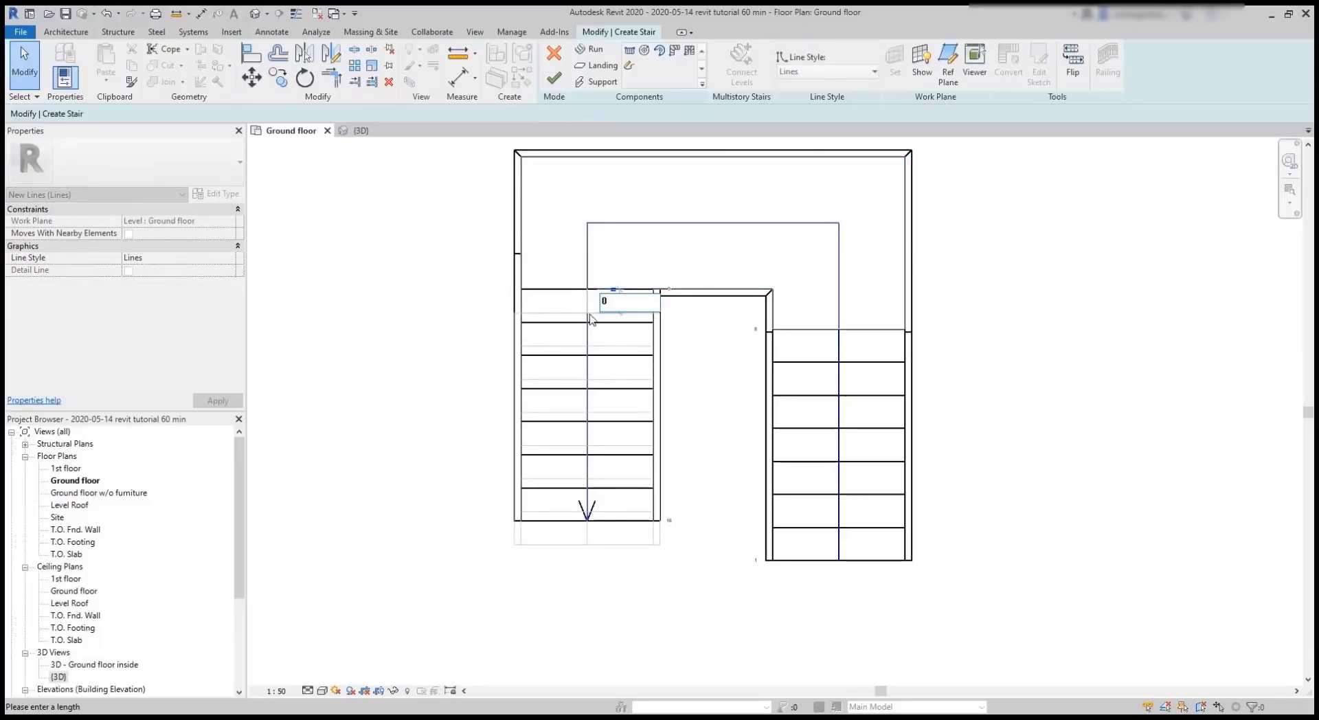
type(".3")
key("Return")
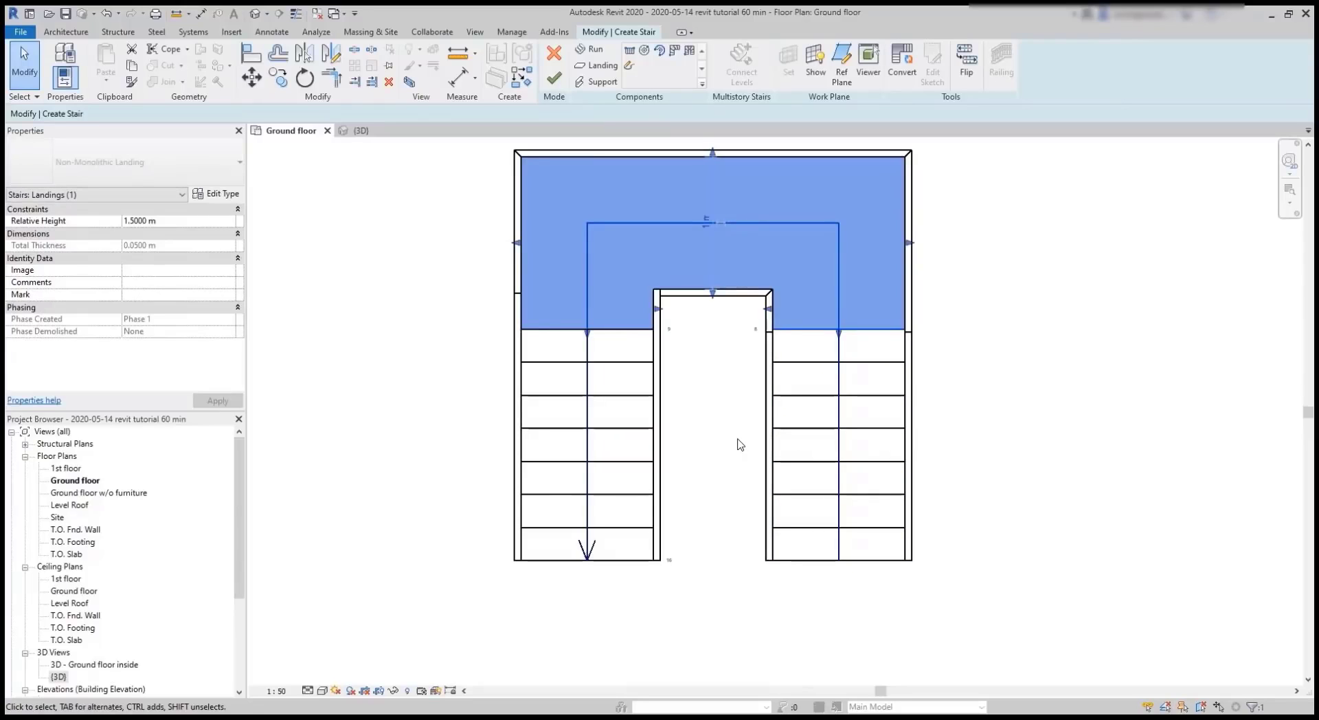
left_click(553, 77)
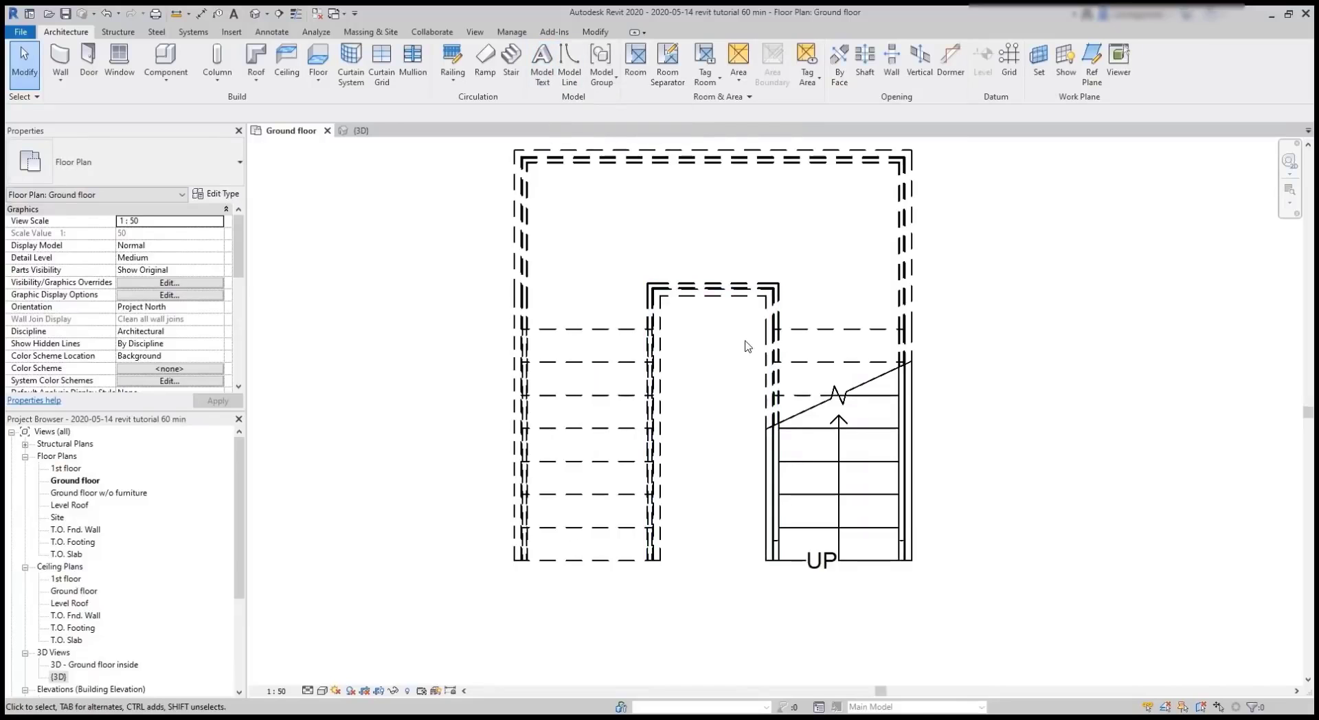
left_click(358, 130)
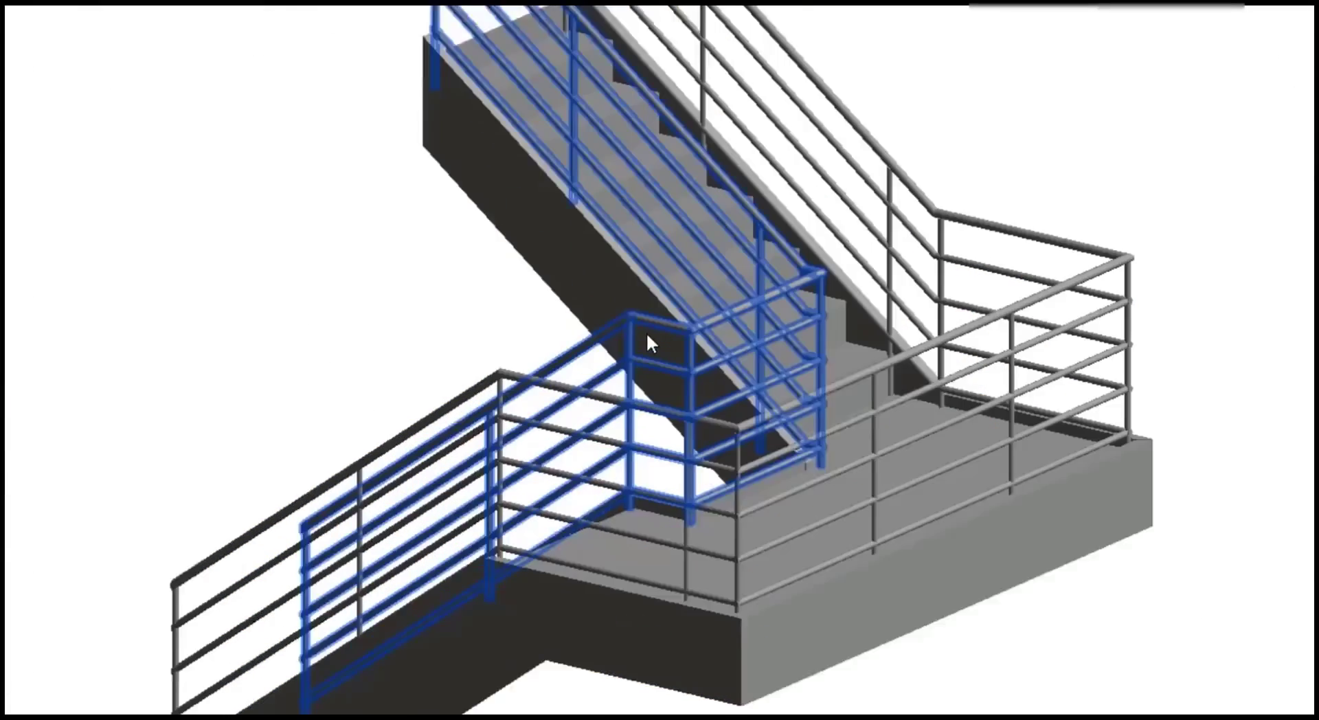
scroll(646, 332, "up", 1)
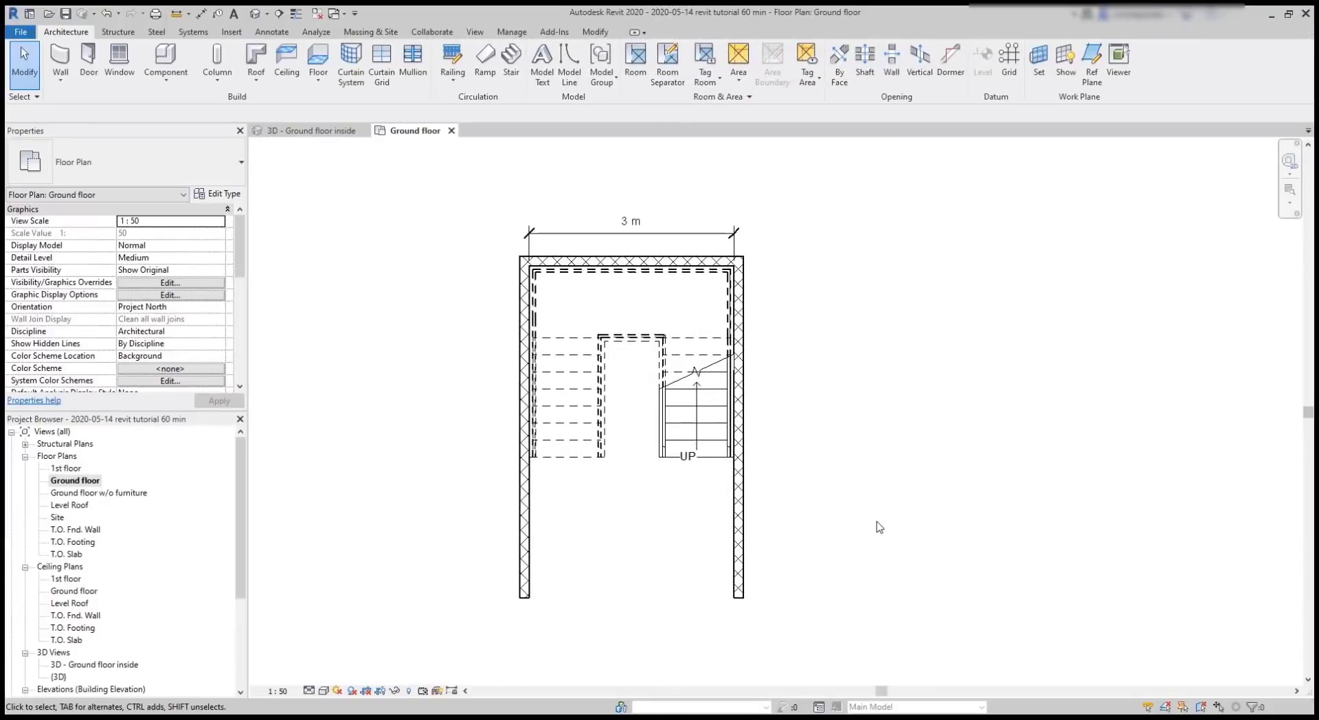
- Flip the U-shaped stair's up direction so it starts on the left run, and open the stair's type properties
left_click(713, 464)
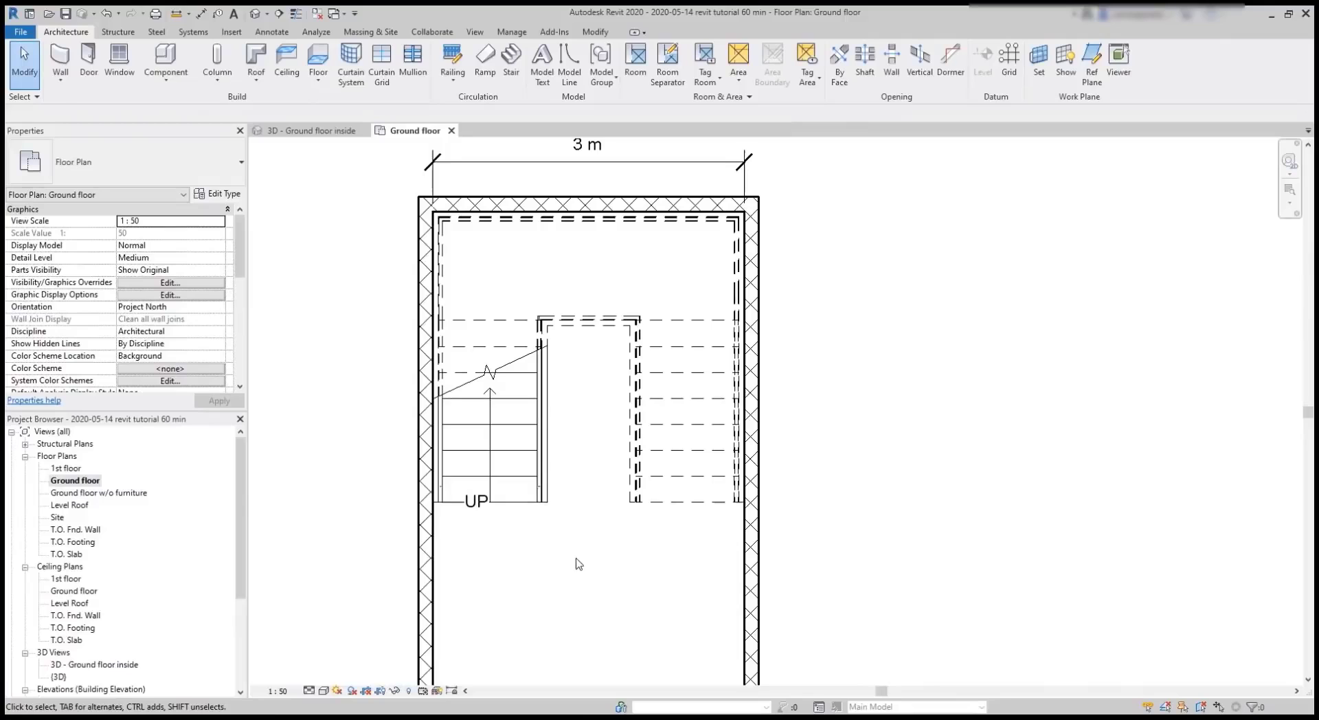
left_click(544, 498)
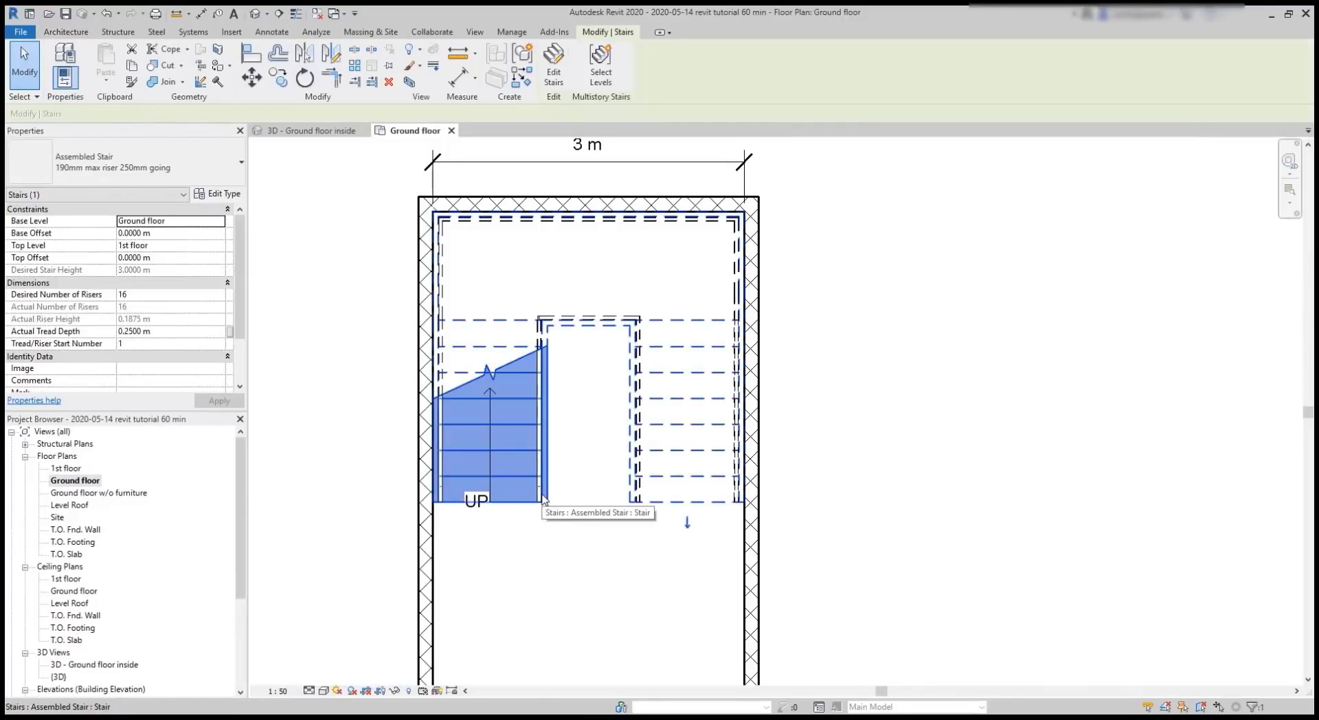
left_click(214, 195)
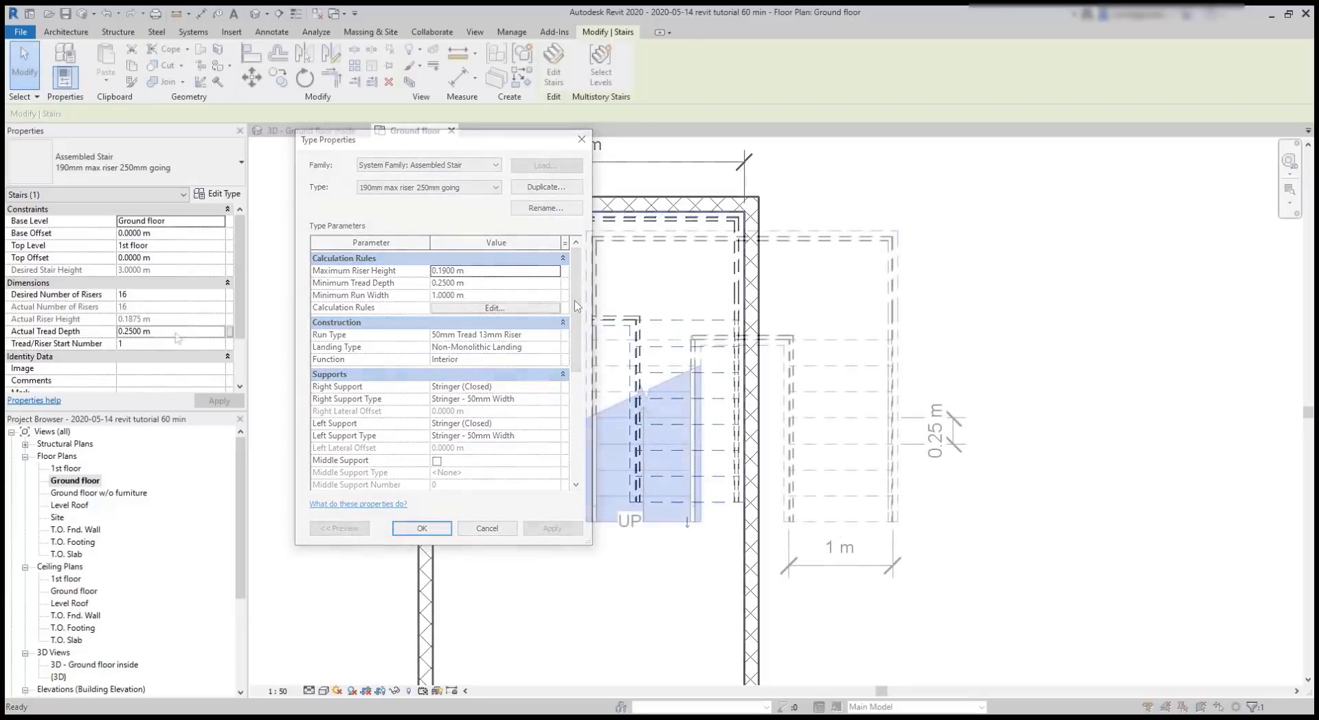
- Try to set the U-shaped stair's actual tread depth to 0.2 m
left_click(177, 337)
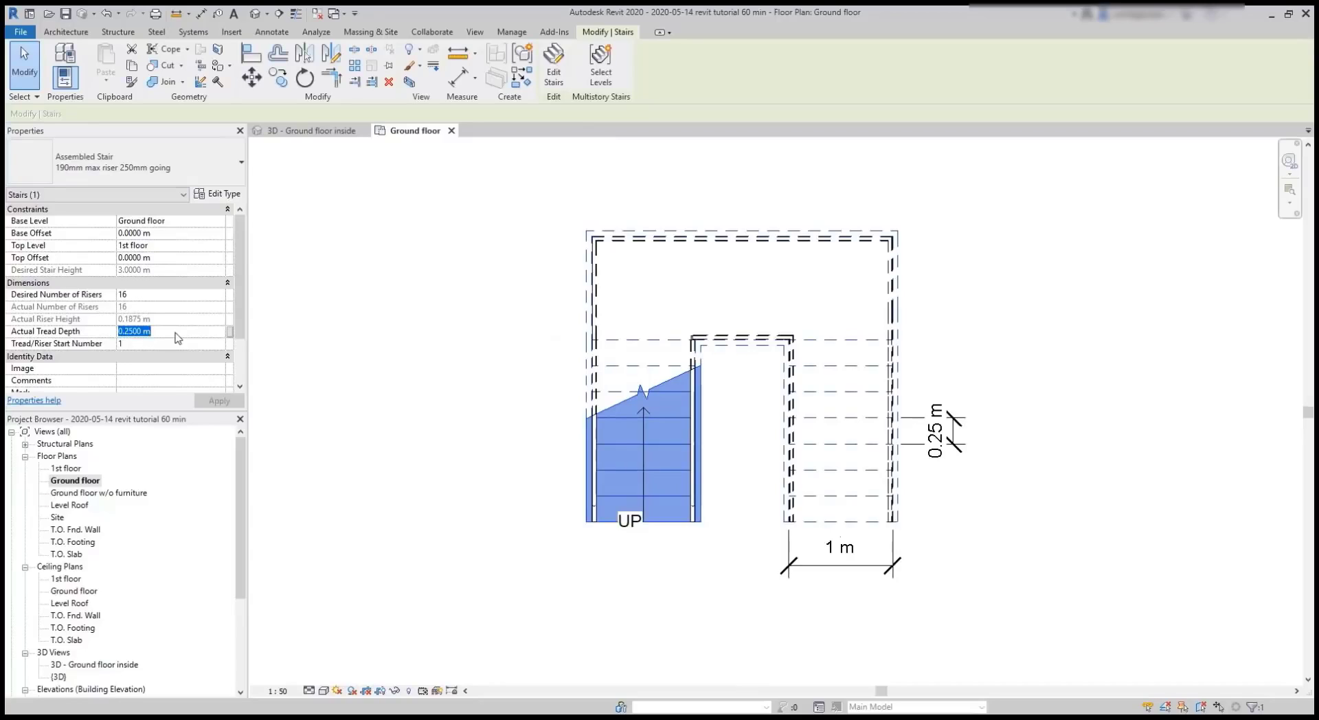
type("0.2")
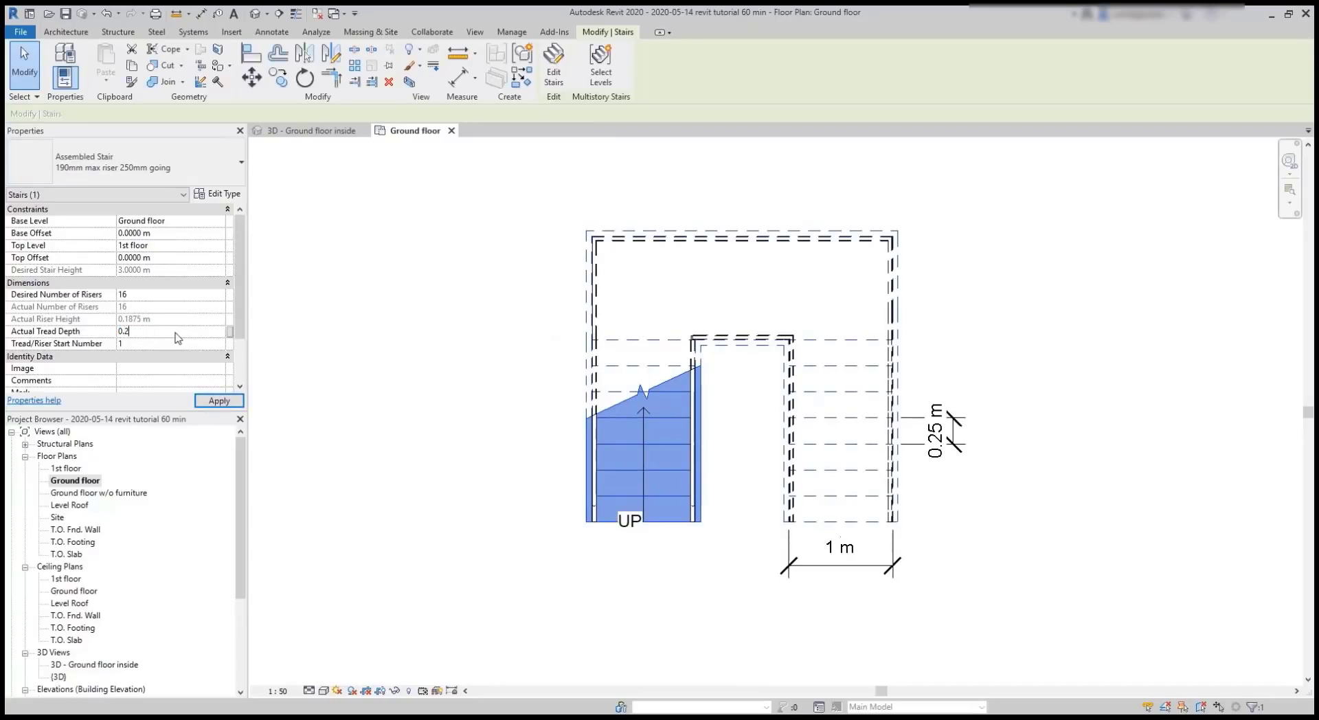
key("Return")
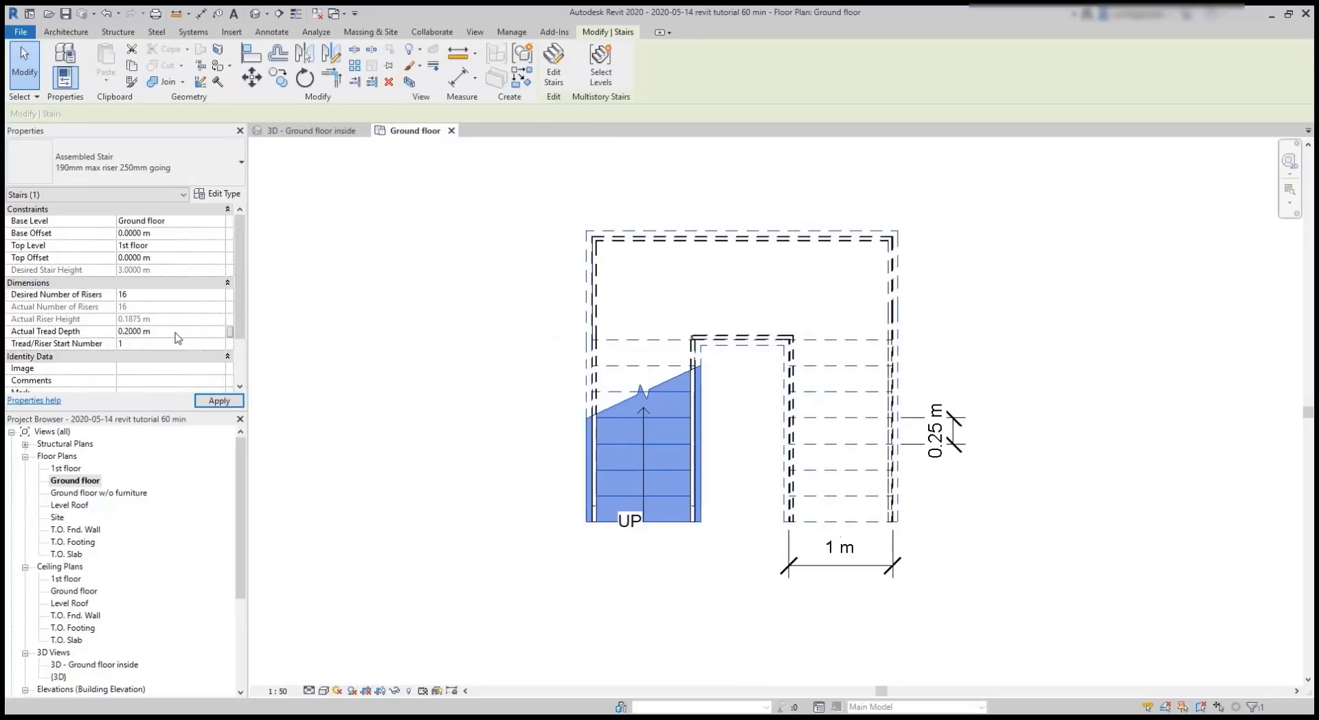
left_click(226, 404)
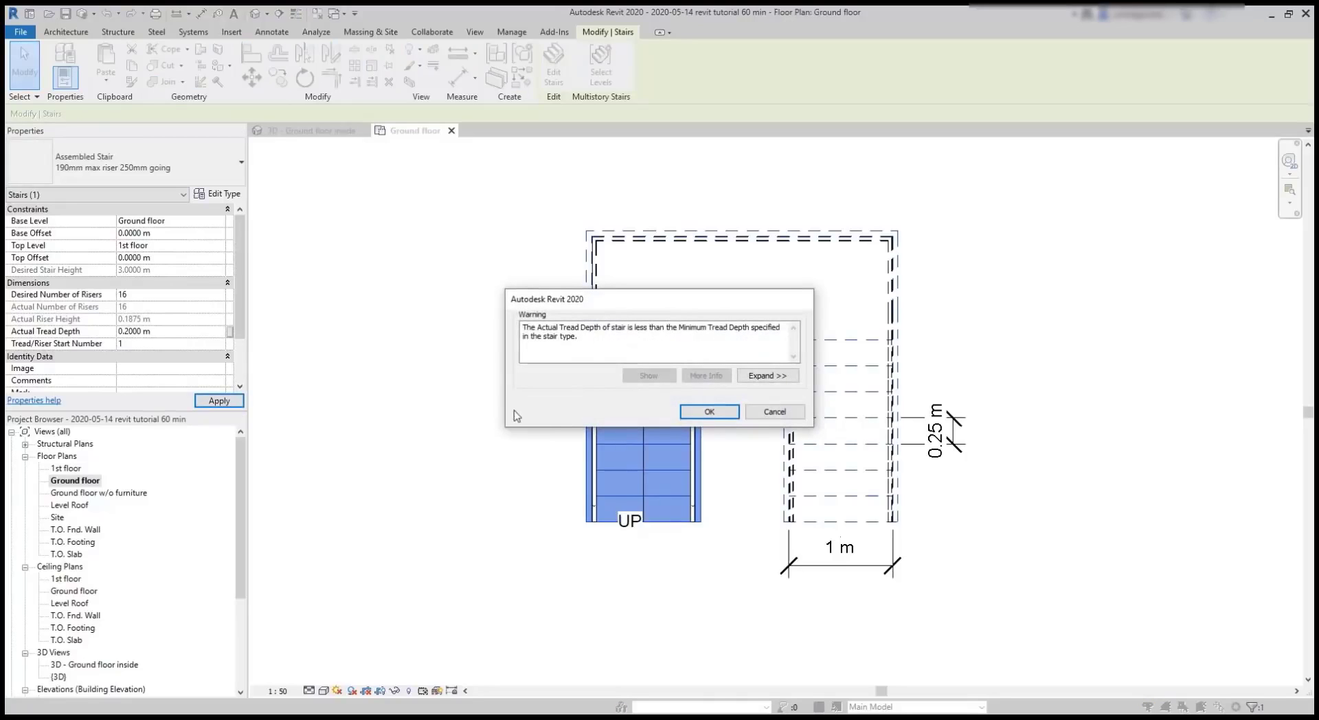
left_click(708, 411)
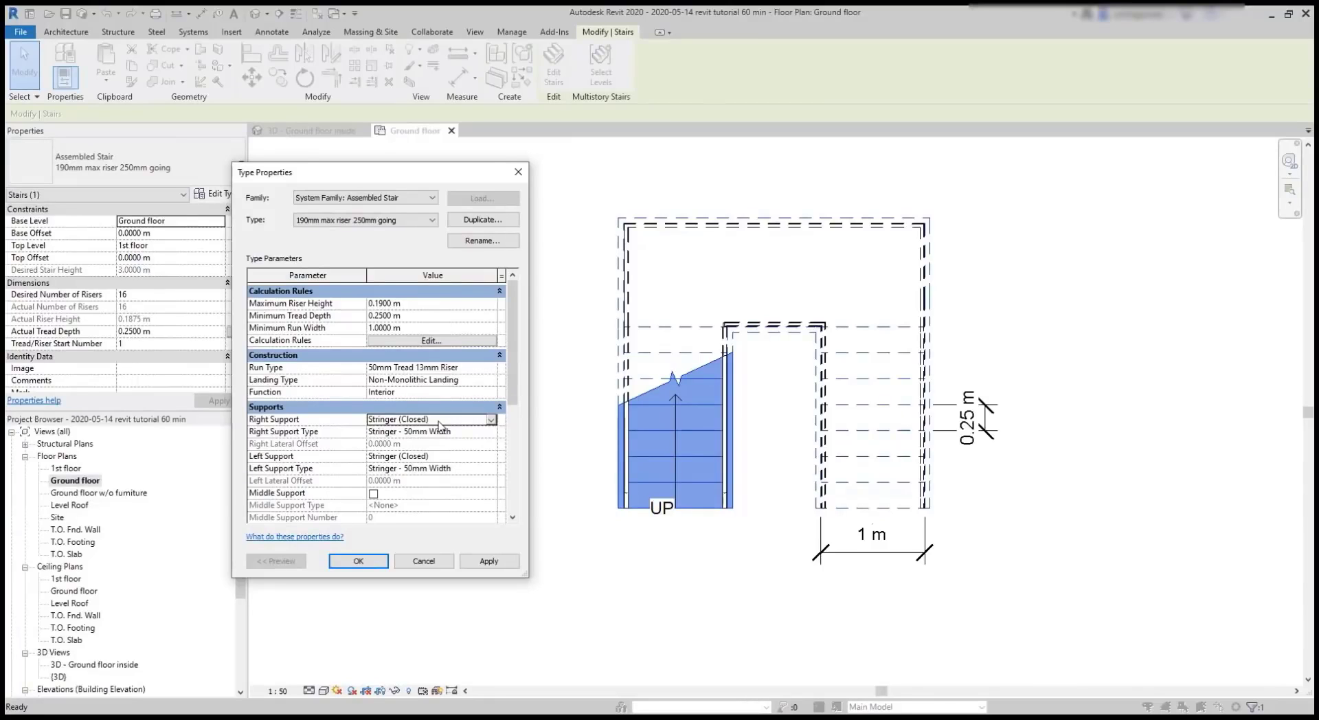
- Set the right support of the assembled stair type to None
left_click(491, 419)
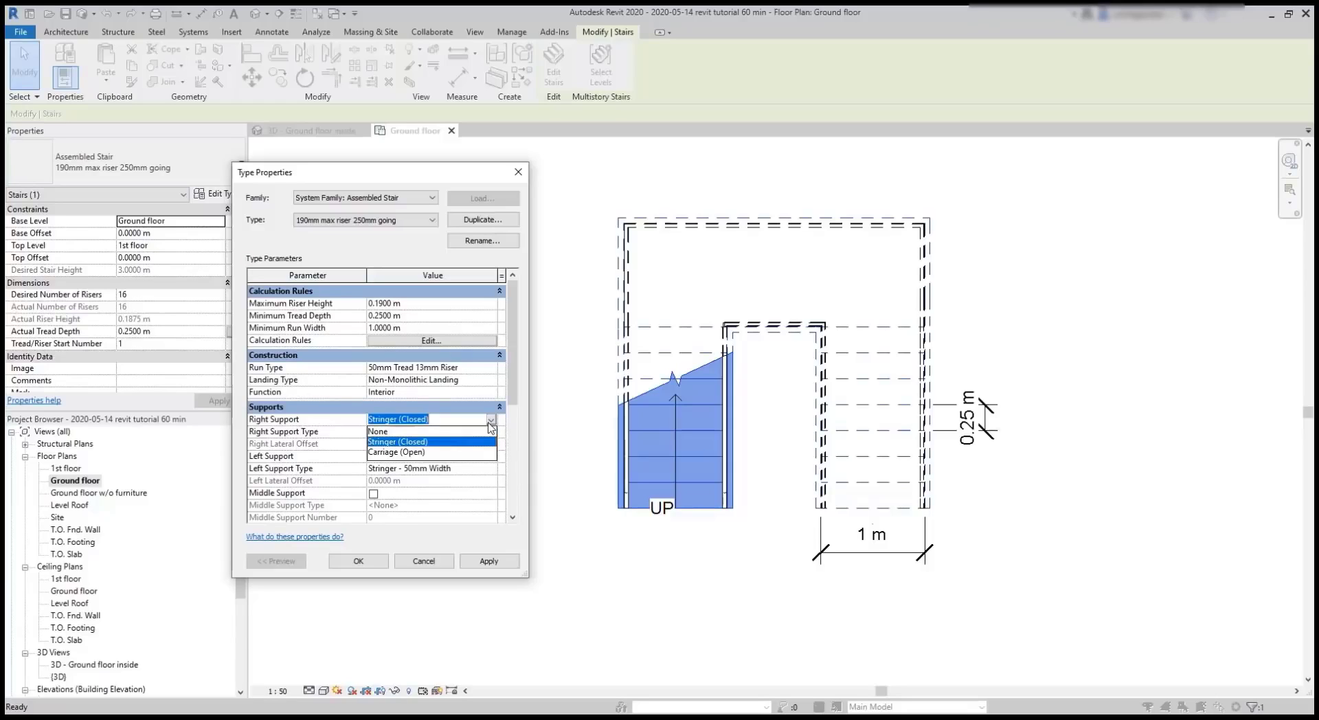
left_click(393, 431)
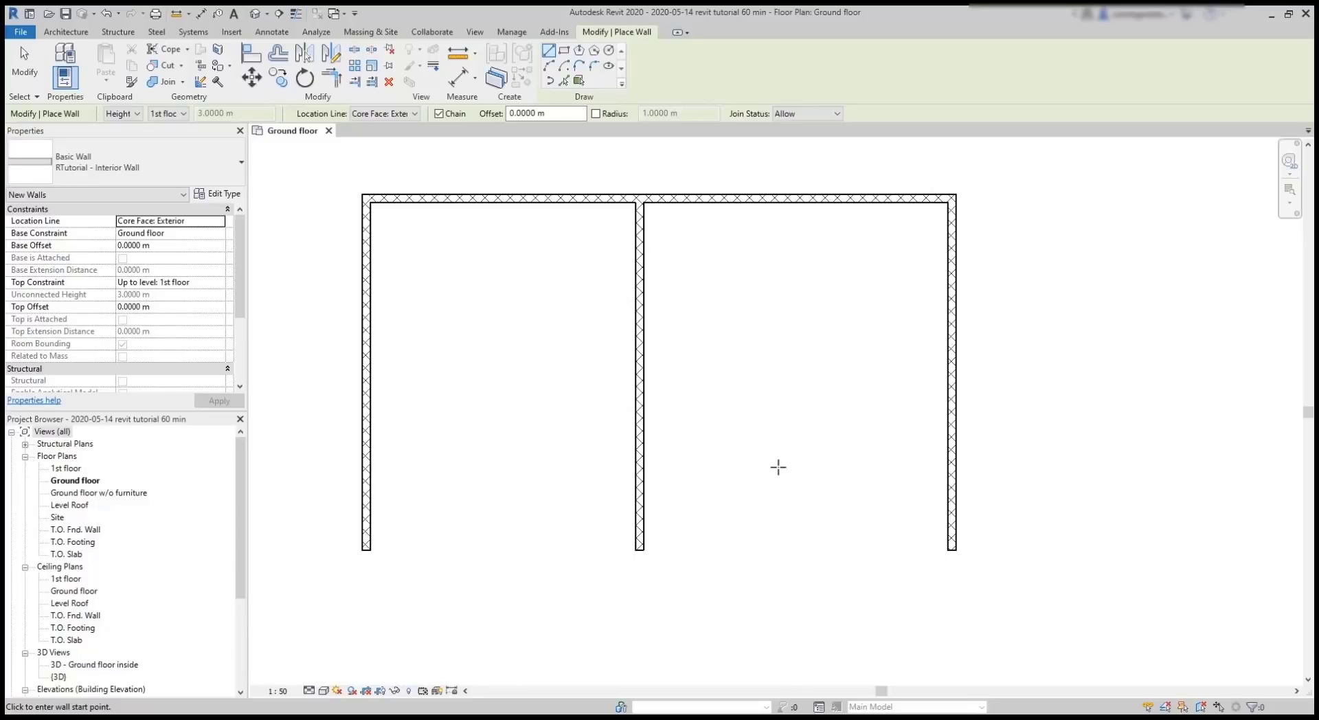
- Place aligned dimensions along the full left, upper and right walls, using the Entire Walls pick option
left_click(270, 32)
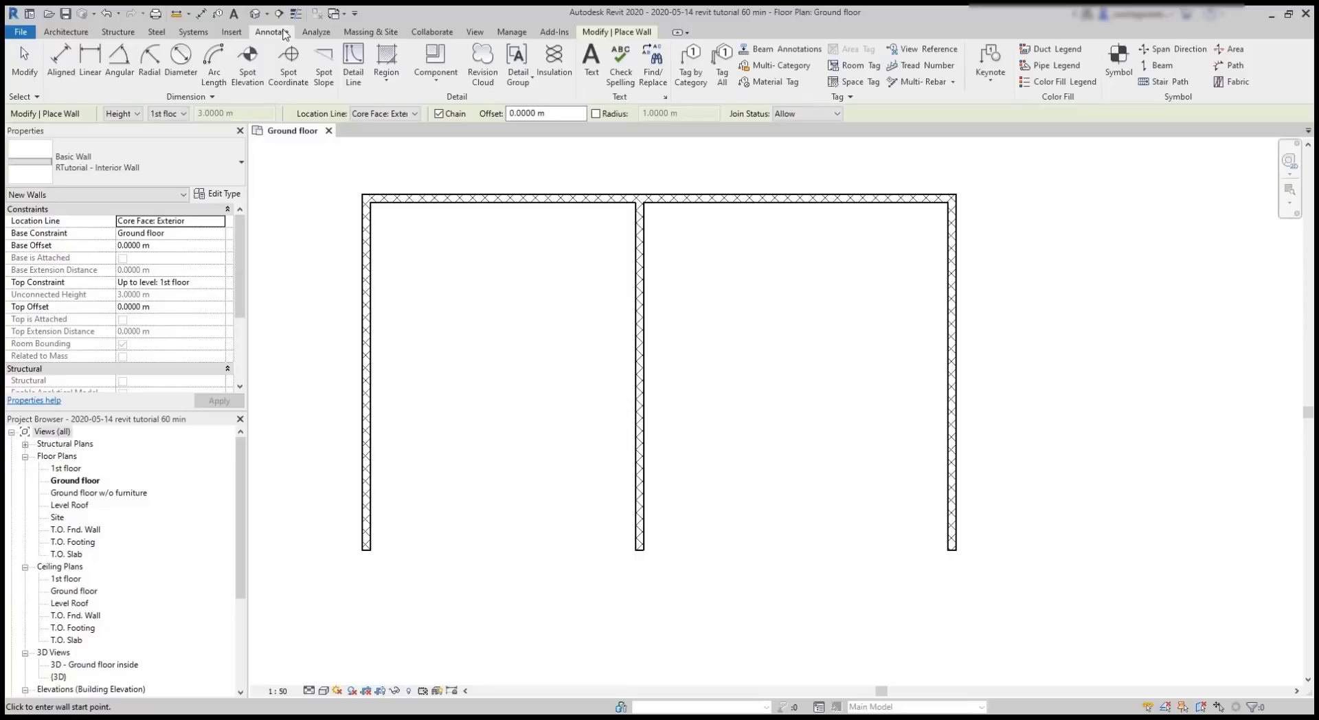
left_click(55, 64)
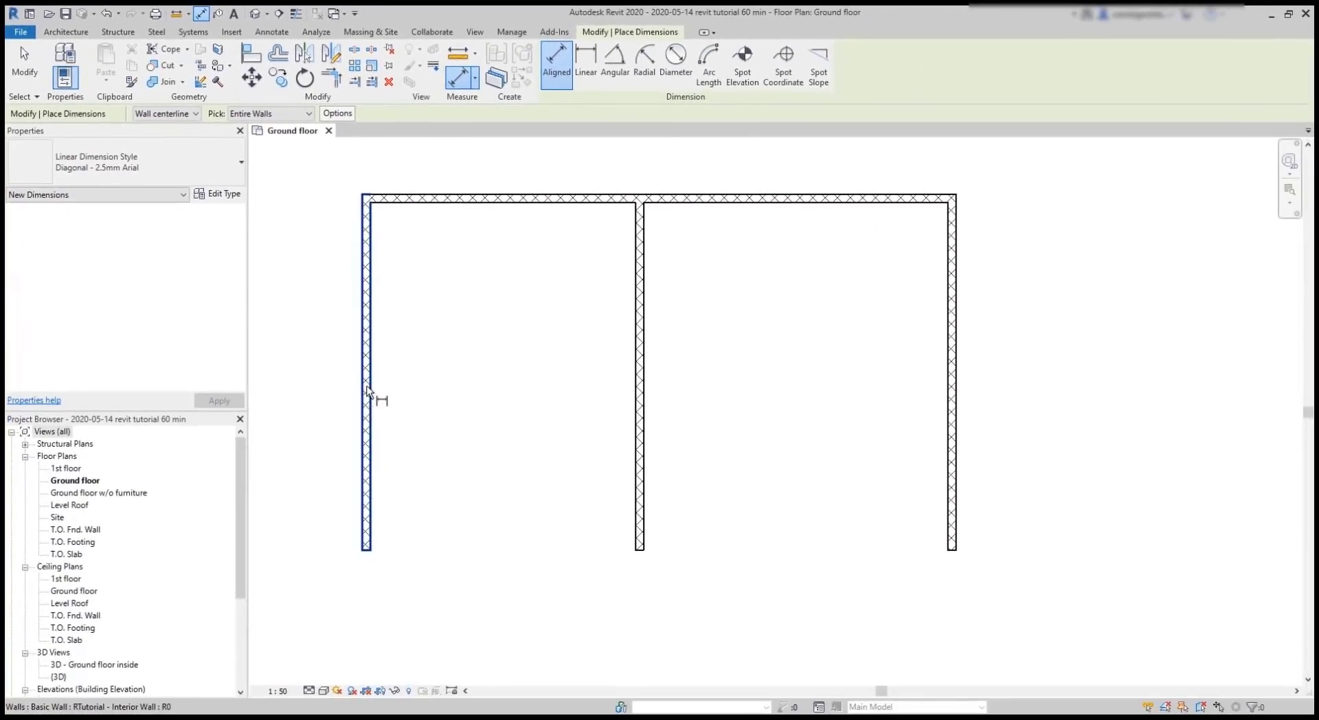
left_click(367, 392)
left_click(344, 377)
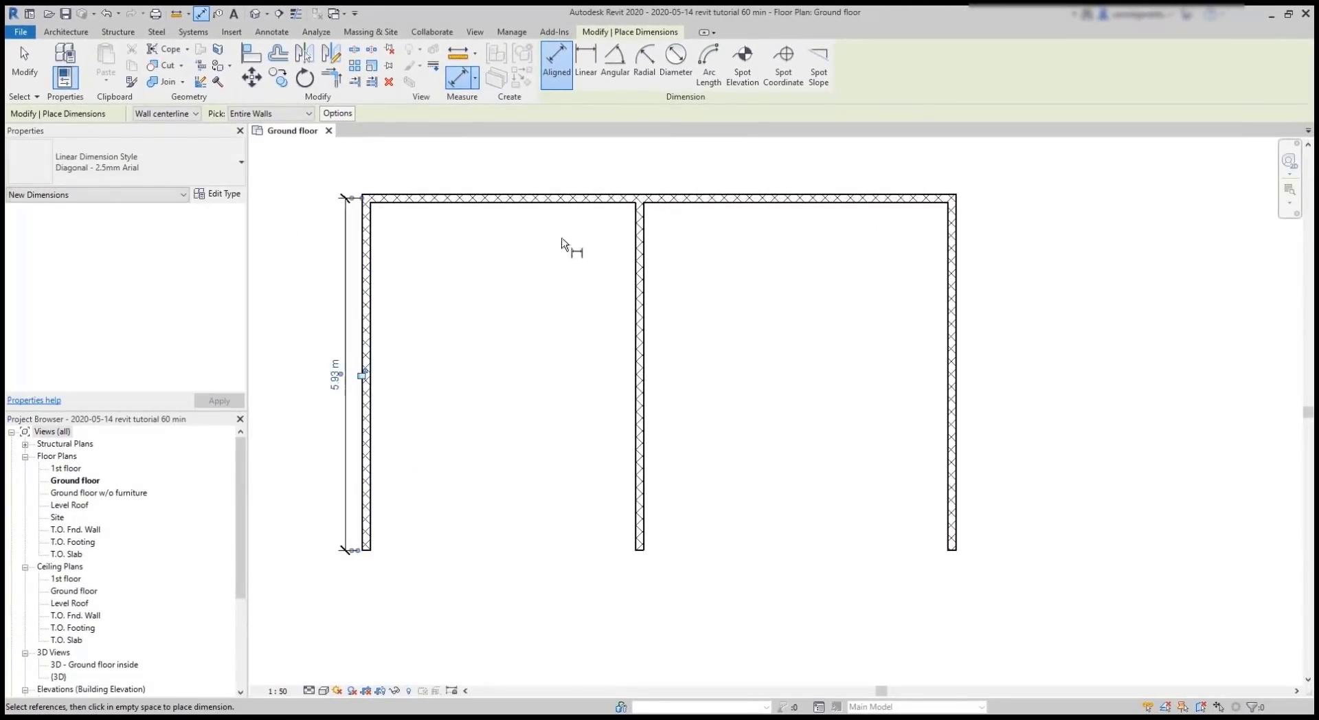
left_click(649, 199)
left_click(670, 171)
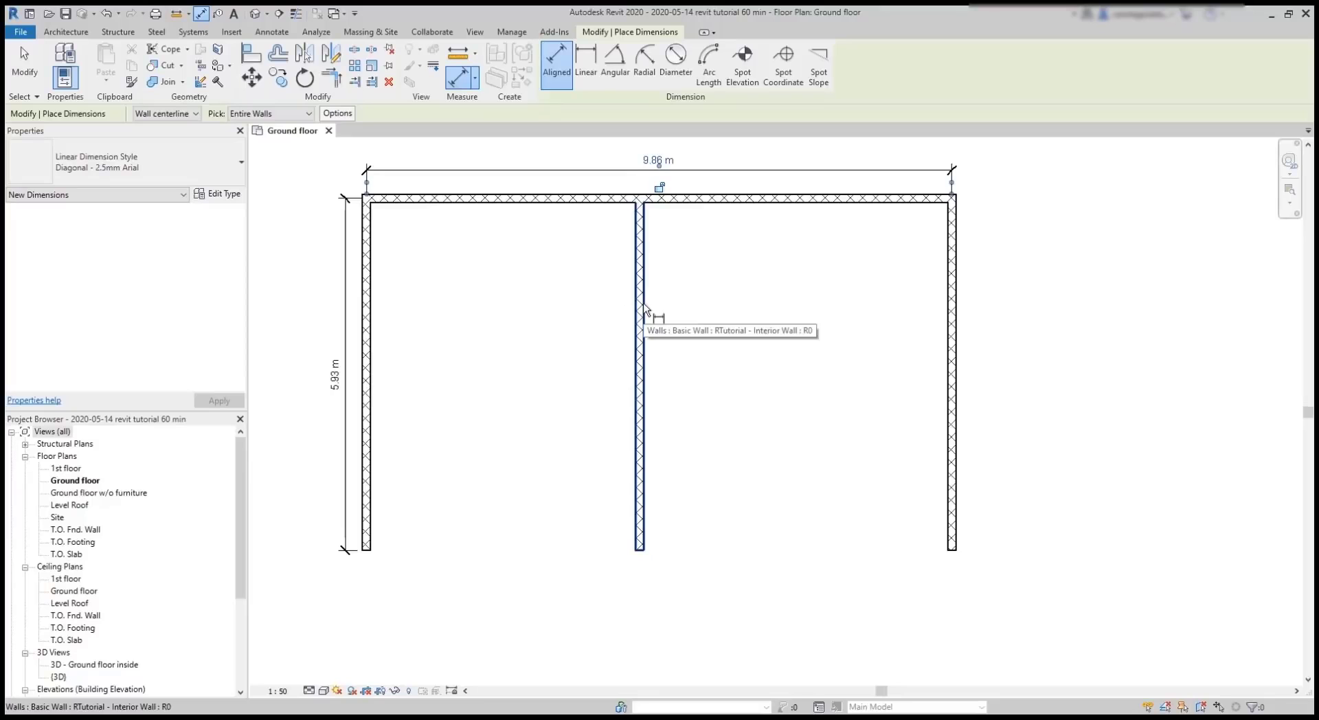
left_click(951, 375)
left_click(989, 374)
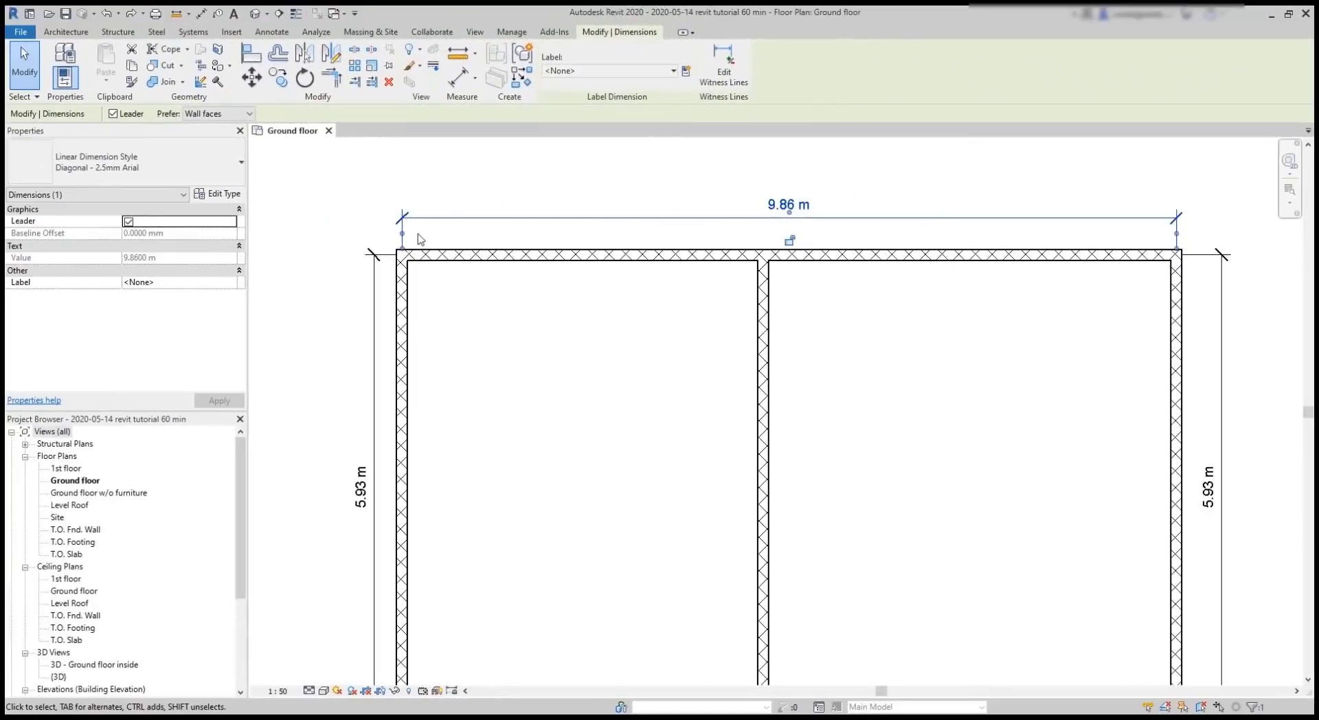
- Move both witness lines of the upper dimension to the outer faces of the left and right walls
left_click(398, 261)
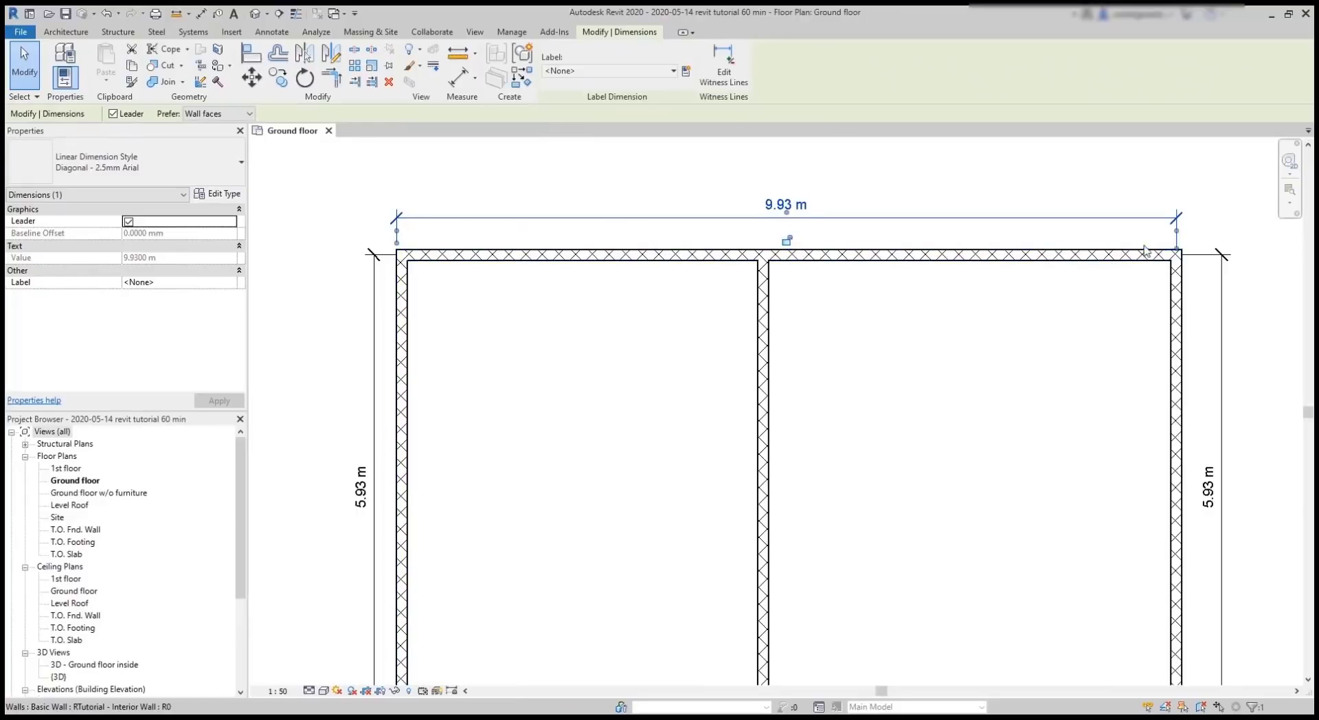
mouse_move(1176, 249)
left_mouse_down()
mouse_move(1195, 263)
mouse_move(1181, 288)
left_mouse_up()
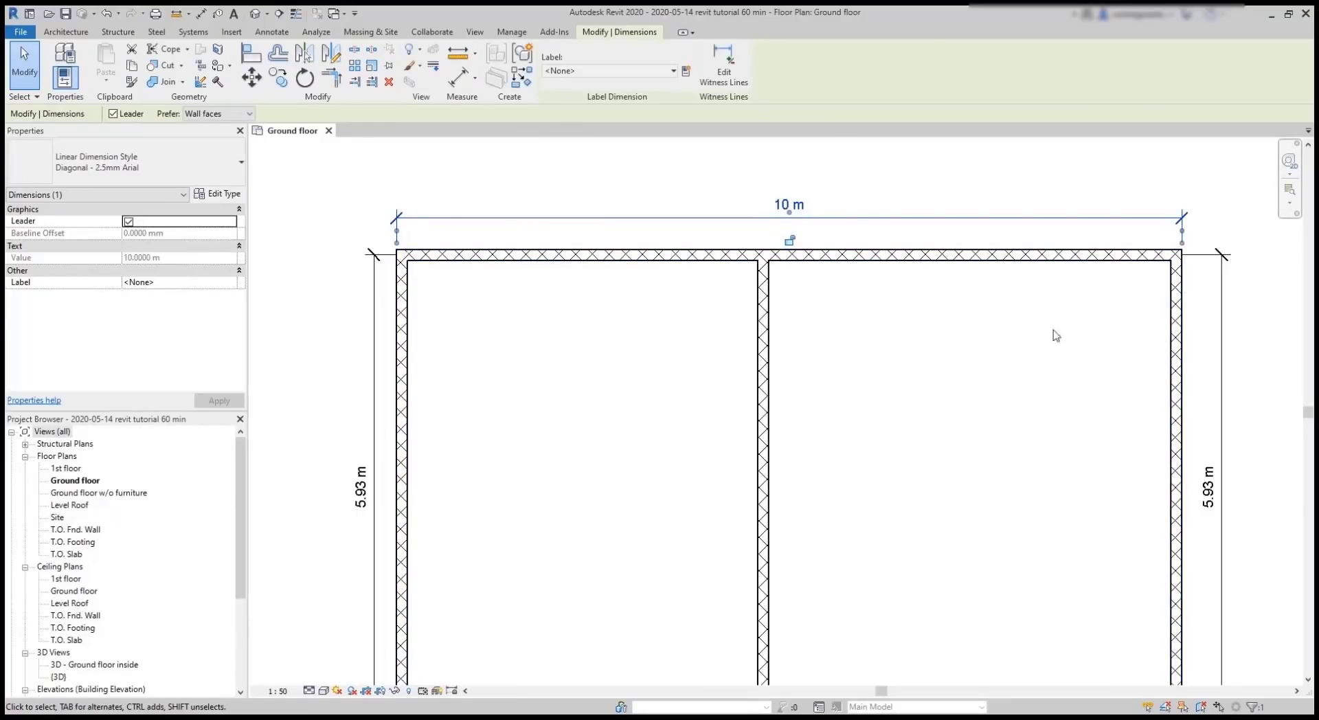
left_click(1011, 328)
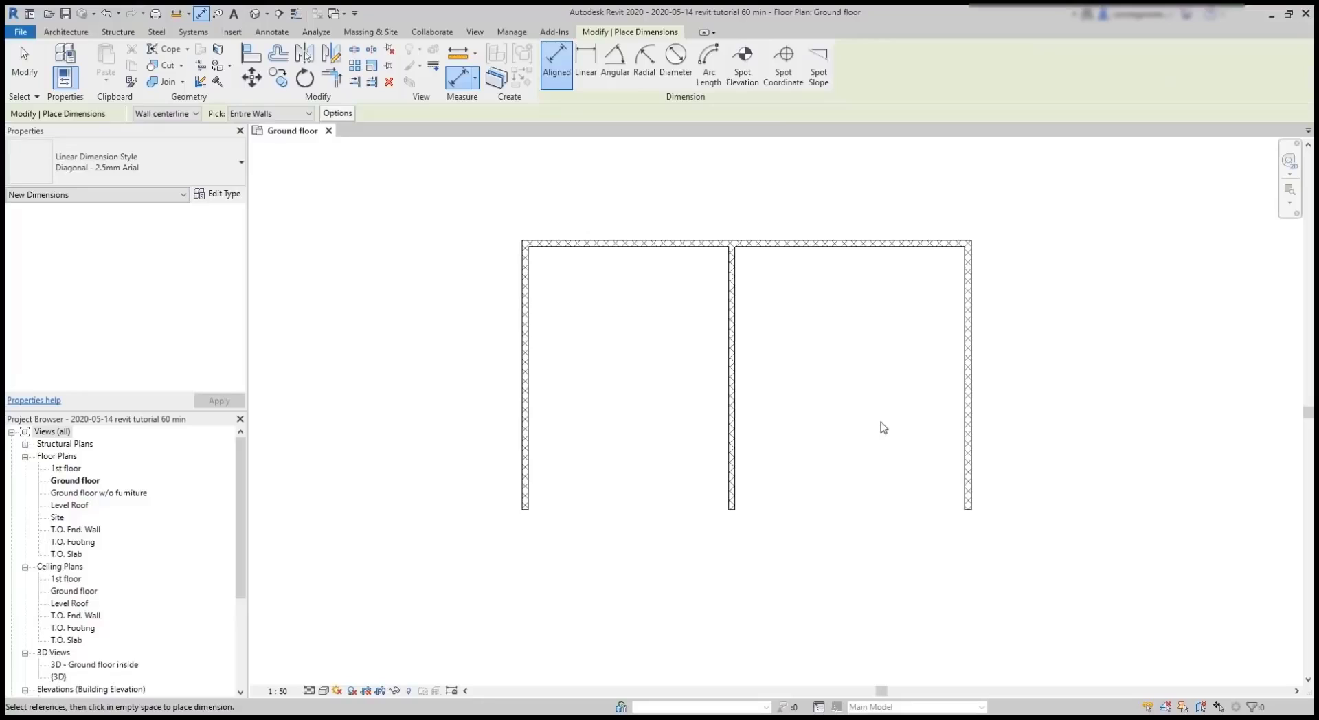
- Using Individual References, place an aligned dimension beside the left wall from its lower end to the upper wall's outer face
left_click(295, 116)
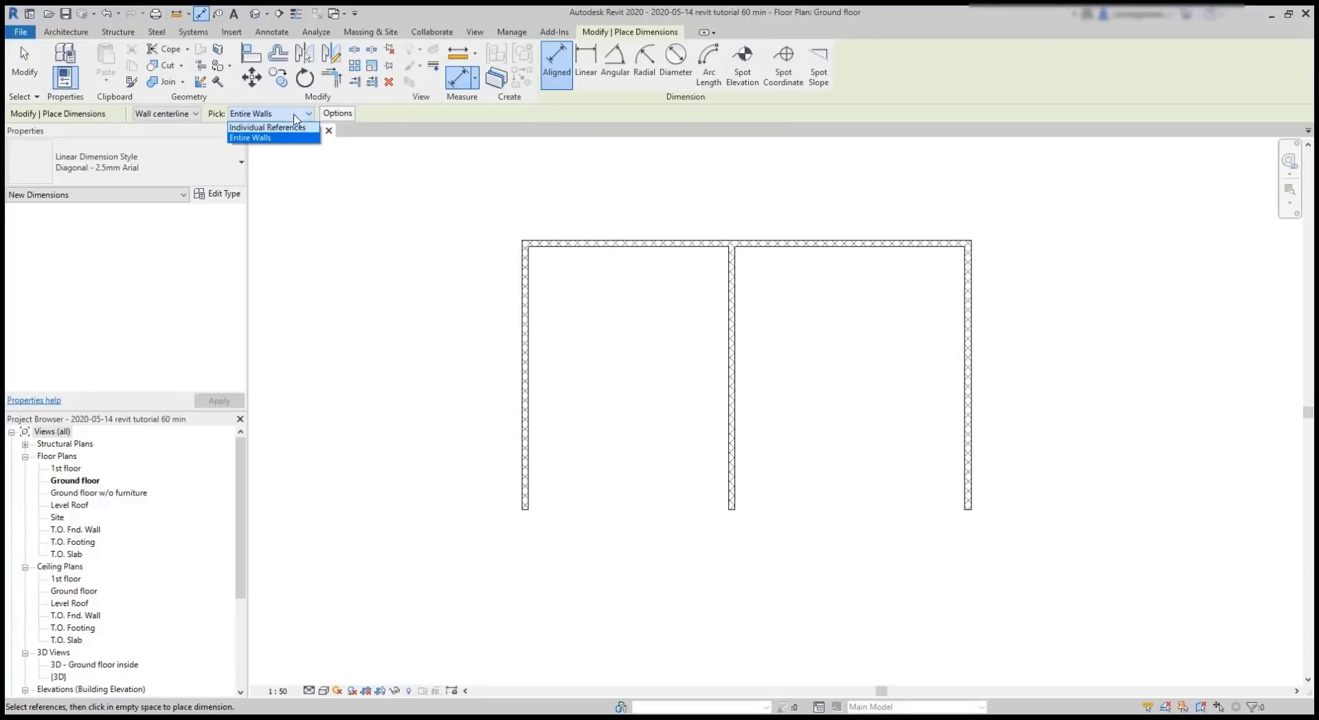
left_click(291, 127)
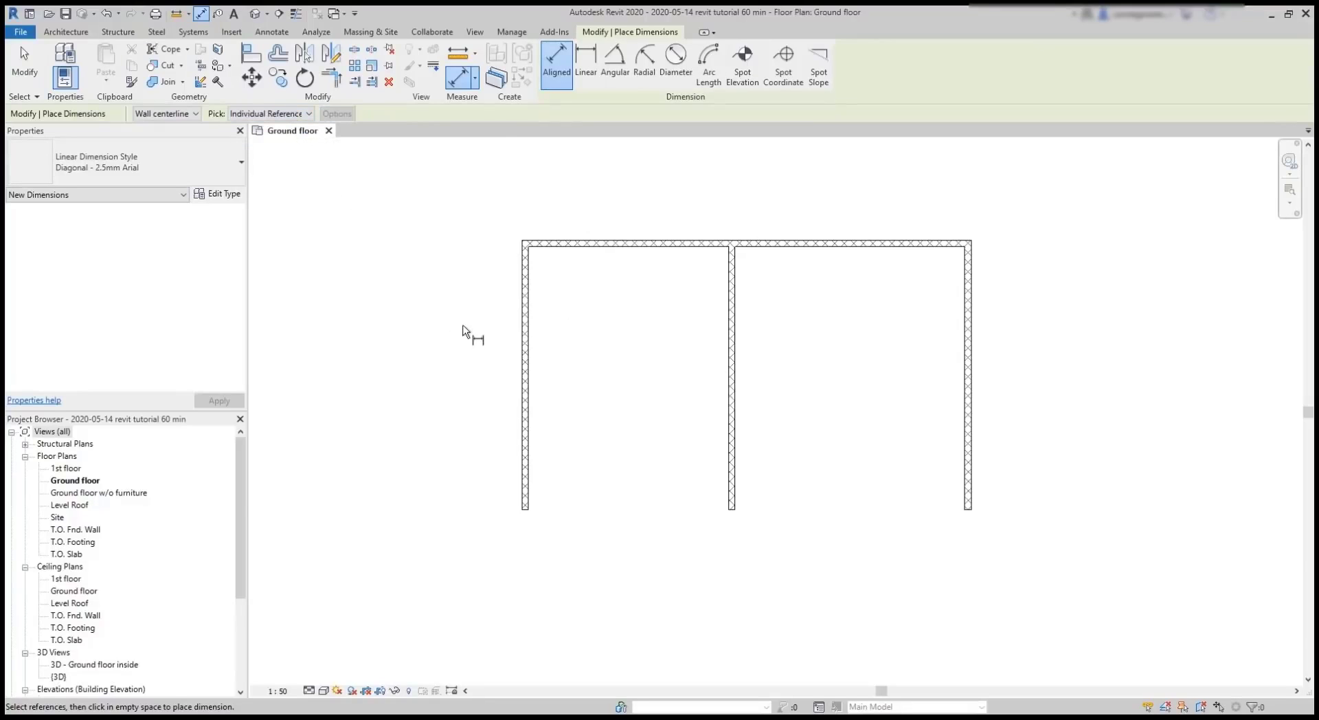
scroll(504, 474, "up", 2)
left_click(527, 509)
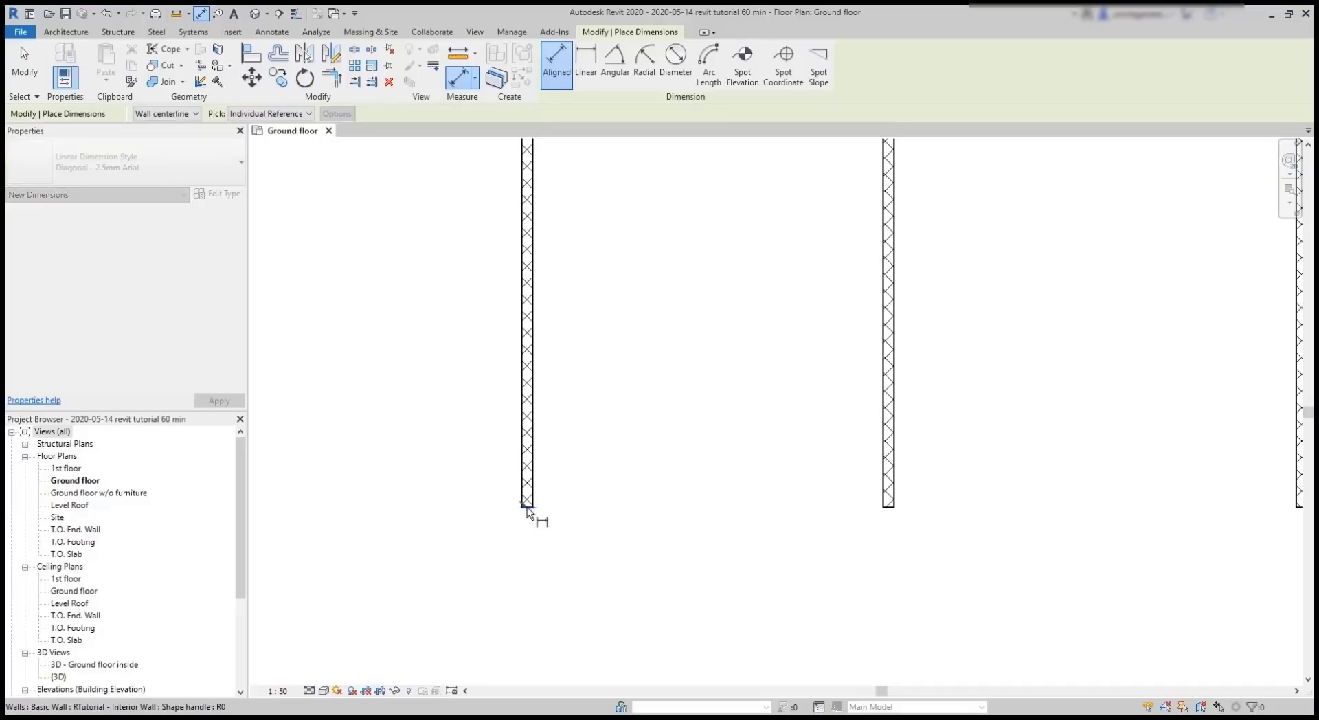
scroll(486, 502, "down", 3)
scroll(492, 184, "up", 2)
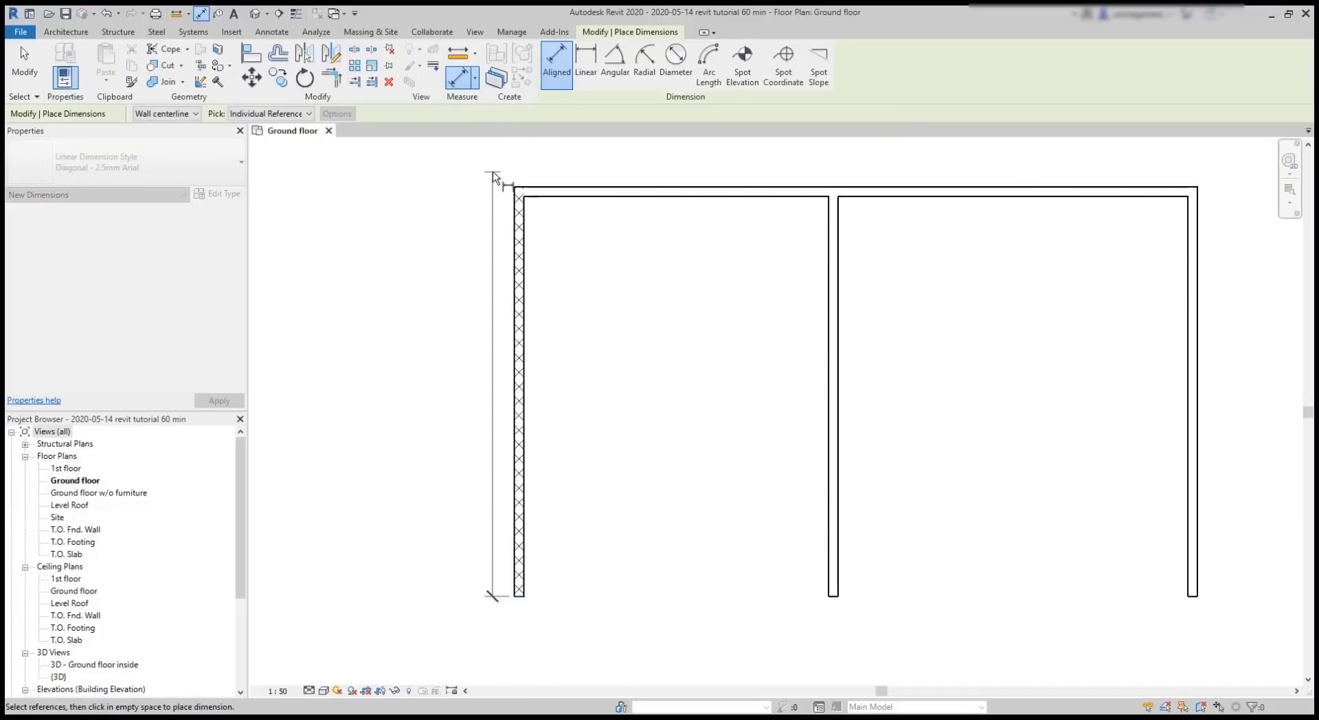
scroll(495, 180, "up", 1)
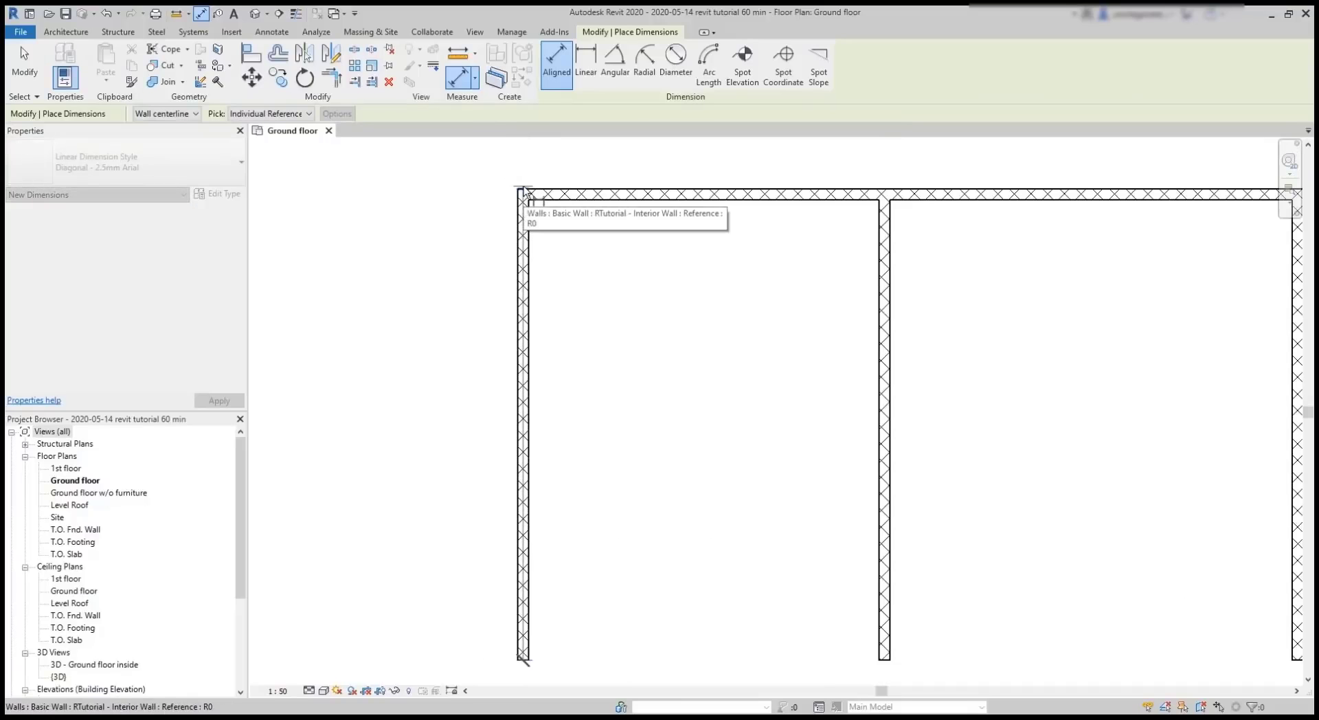
left_click(524, 189)
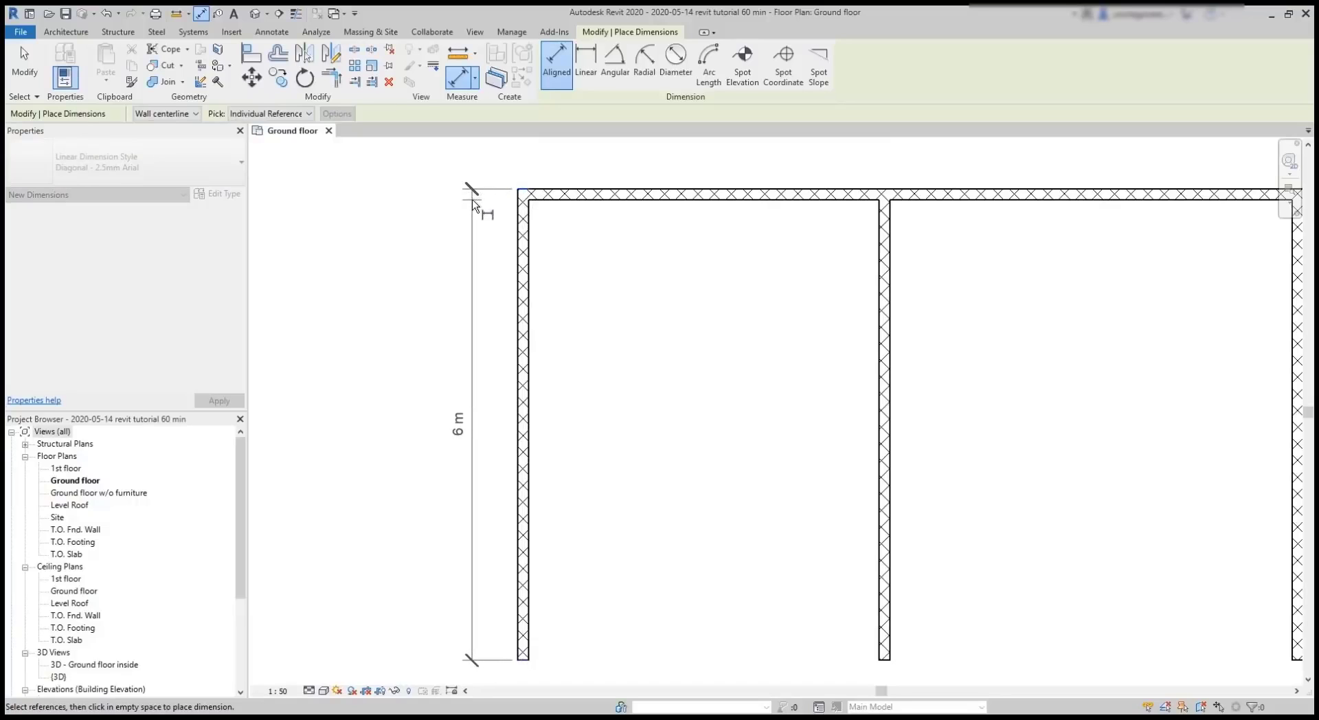
left_click(479, 164)
scroll(403, 251, "down", 1)
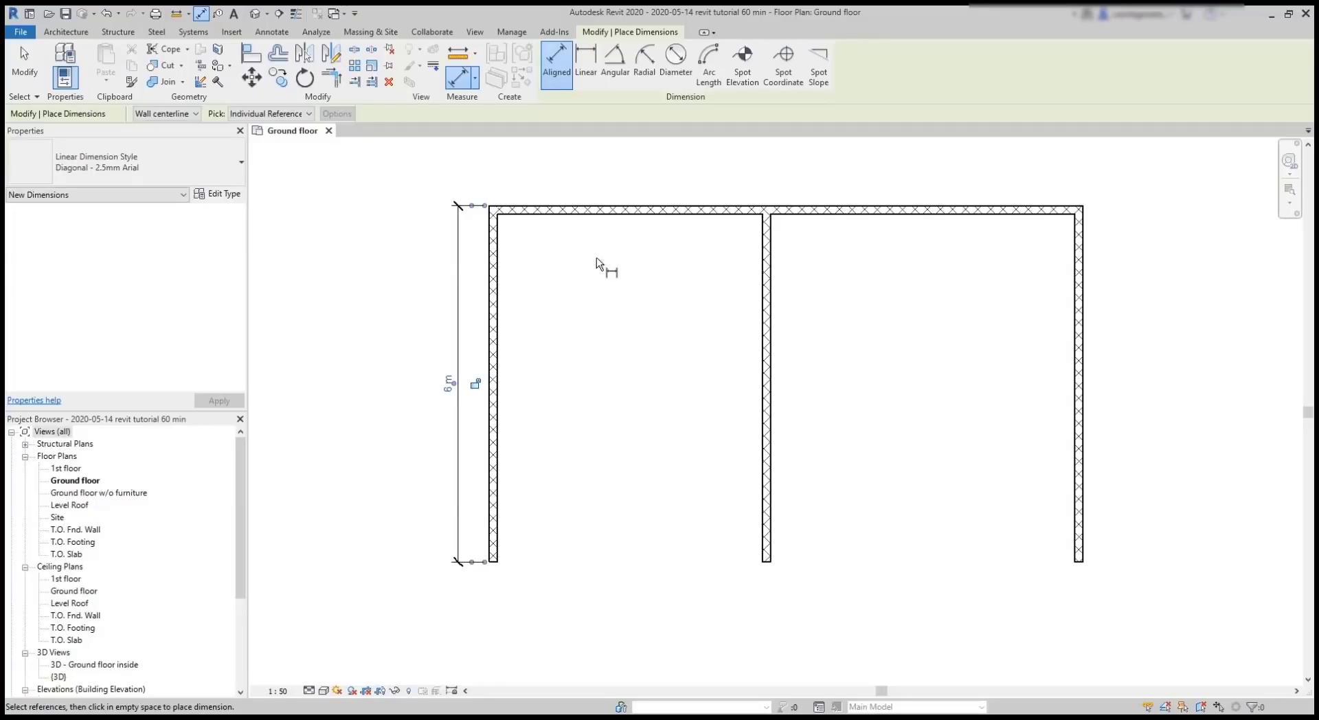
- Set the dimension preference to Wall faces and dimension between the outer faces of the left and right walls, above the upper wall
middle_click_drag(598, 274, 539, 350)
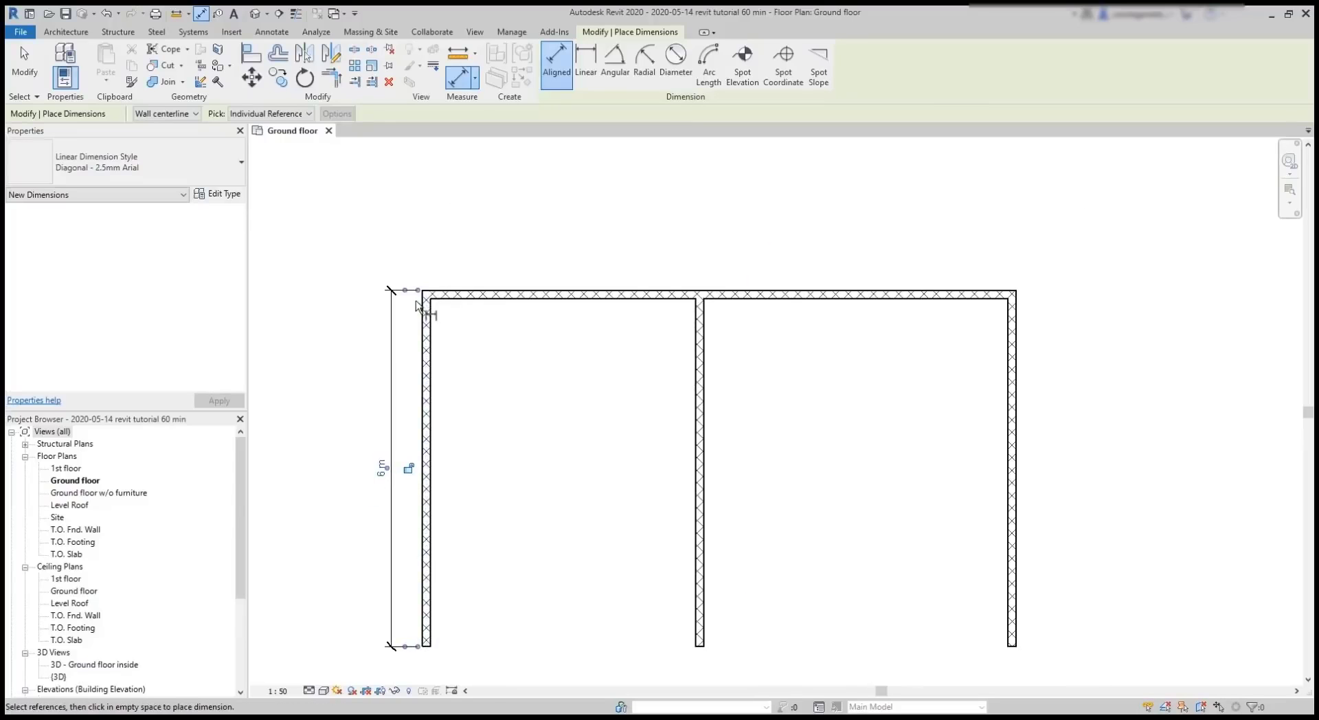
scroll(429, 303, "up", 2)
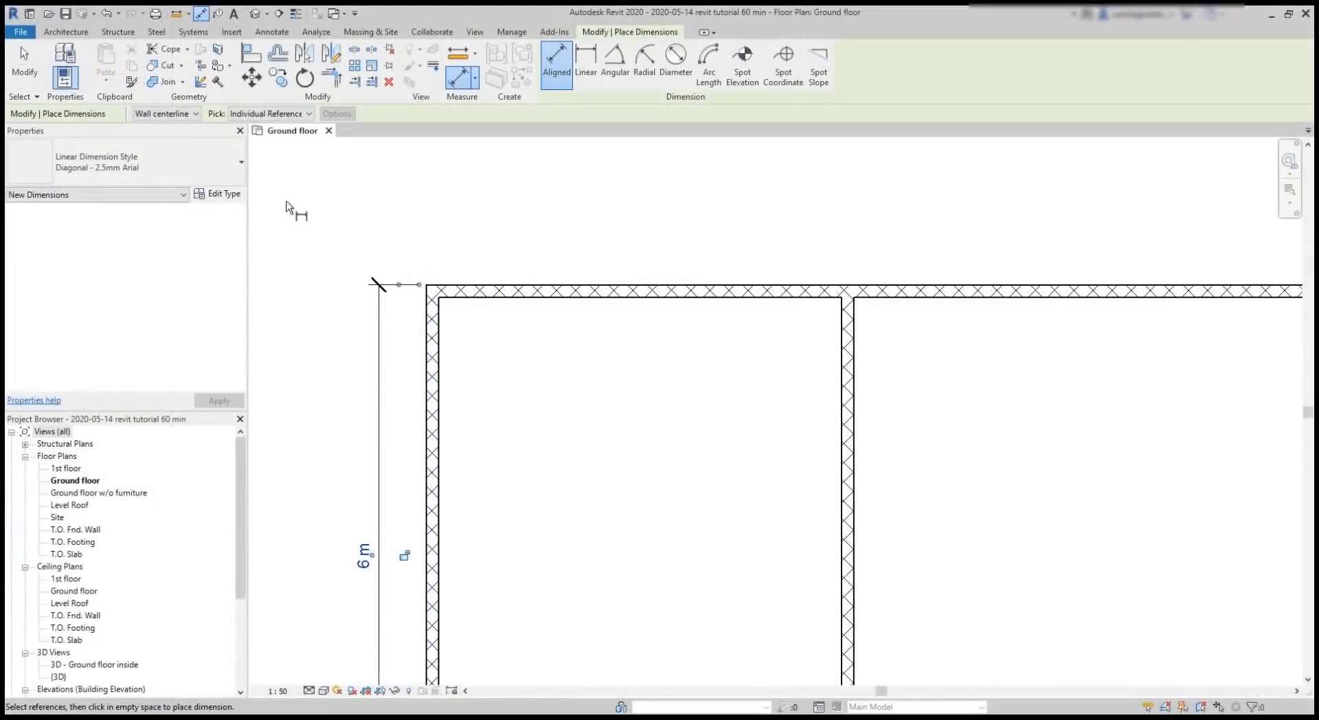
left_click(193, 116)
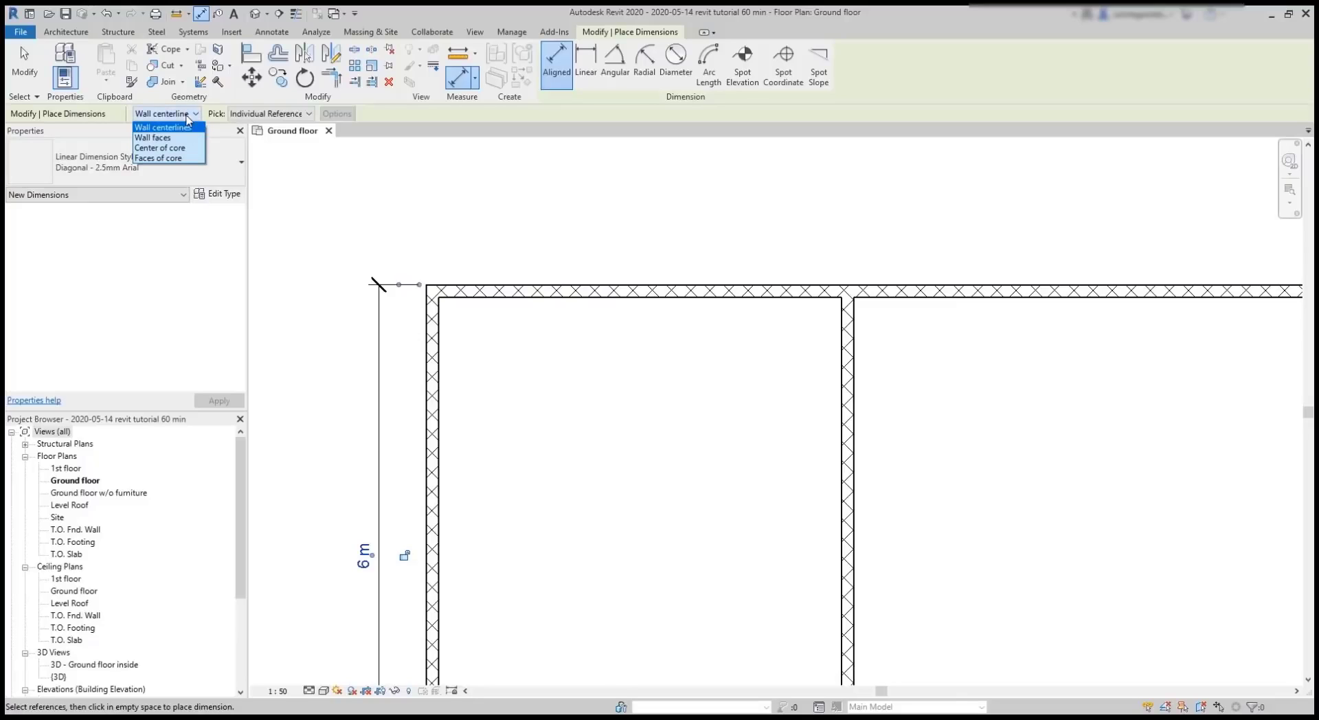
left_click(193, 142)
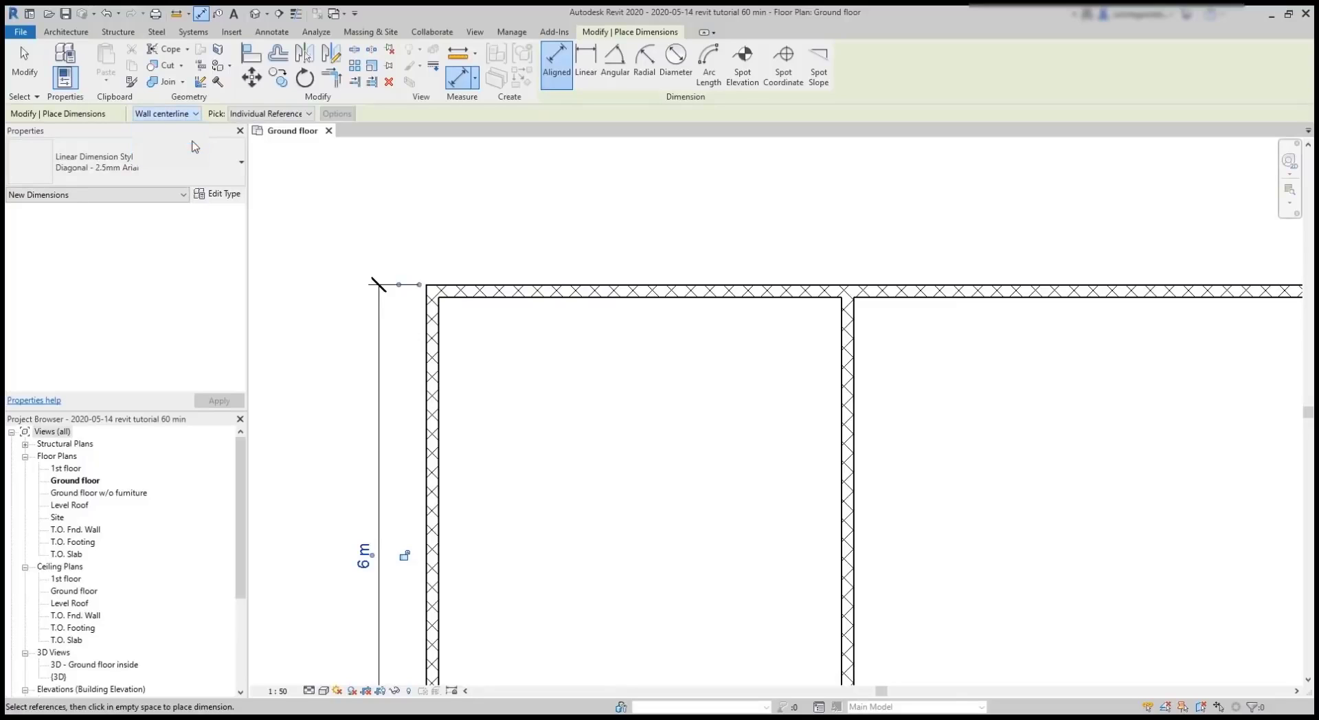
left_click(426, 307)
scroll(426, 307, "down", 3)
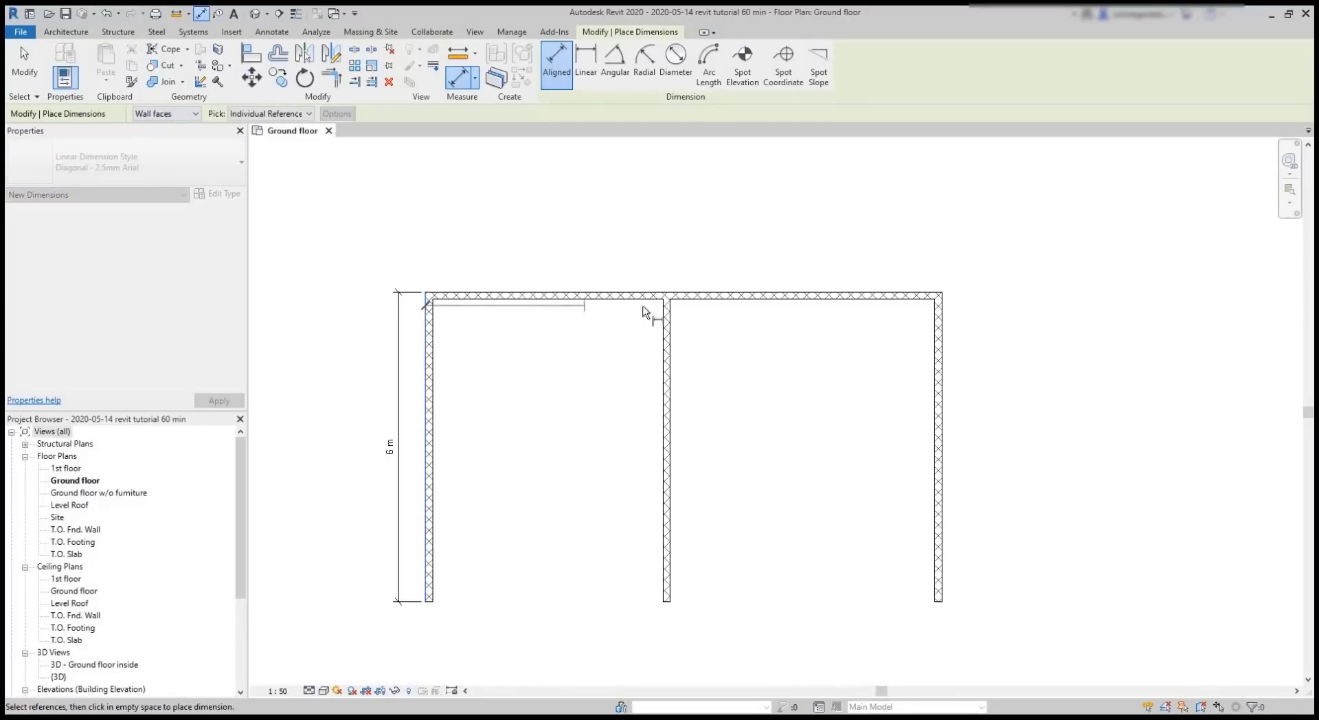
left_click(946, 317)
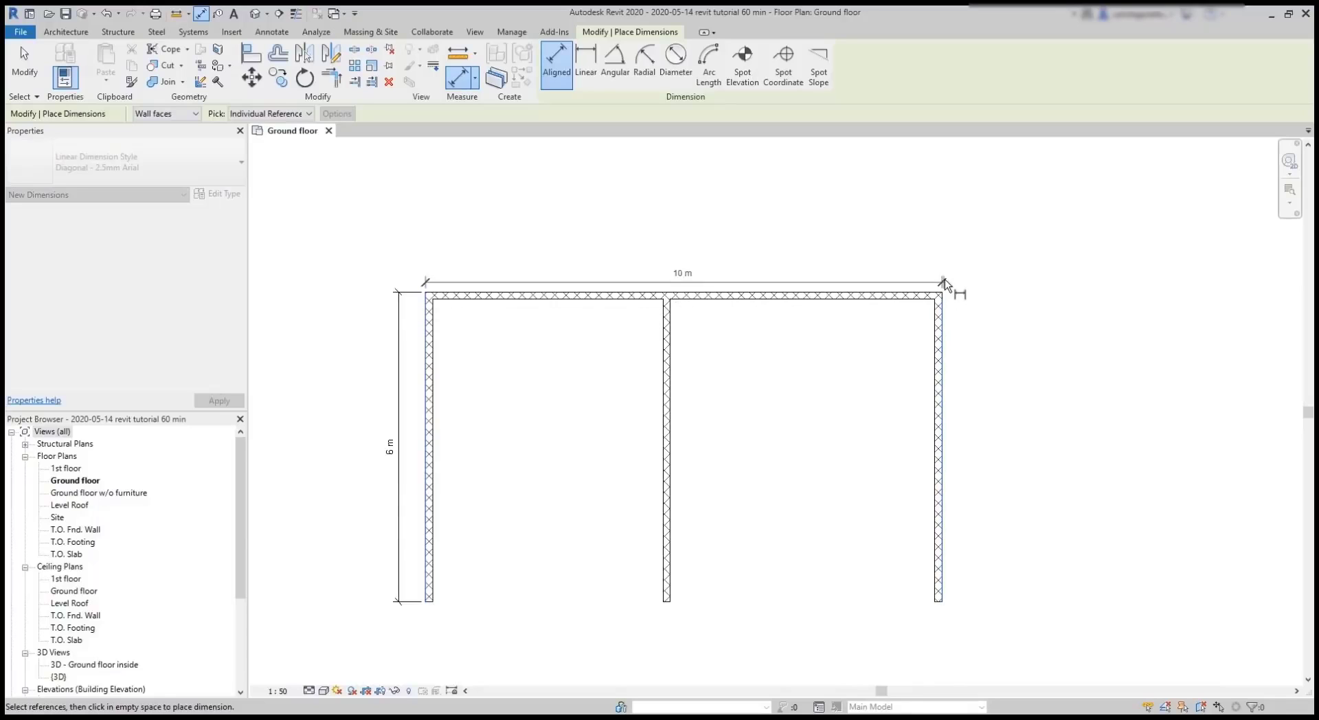
left_click(947, 277)
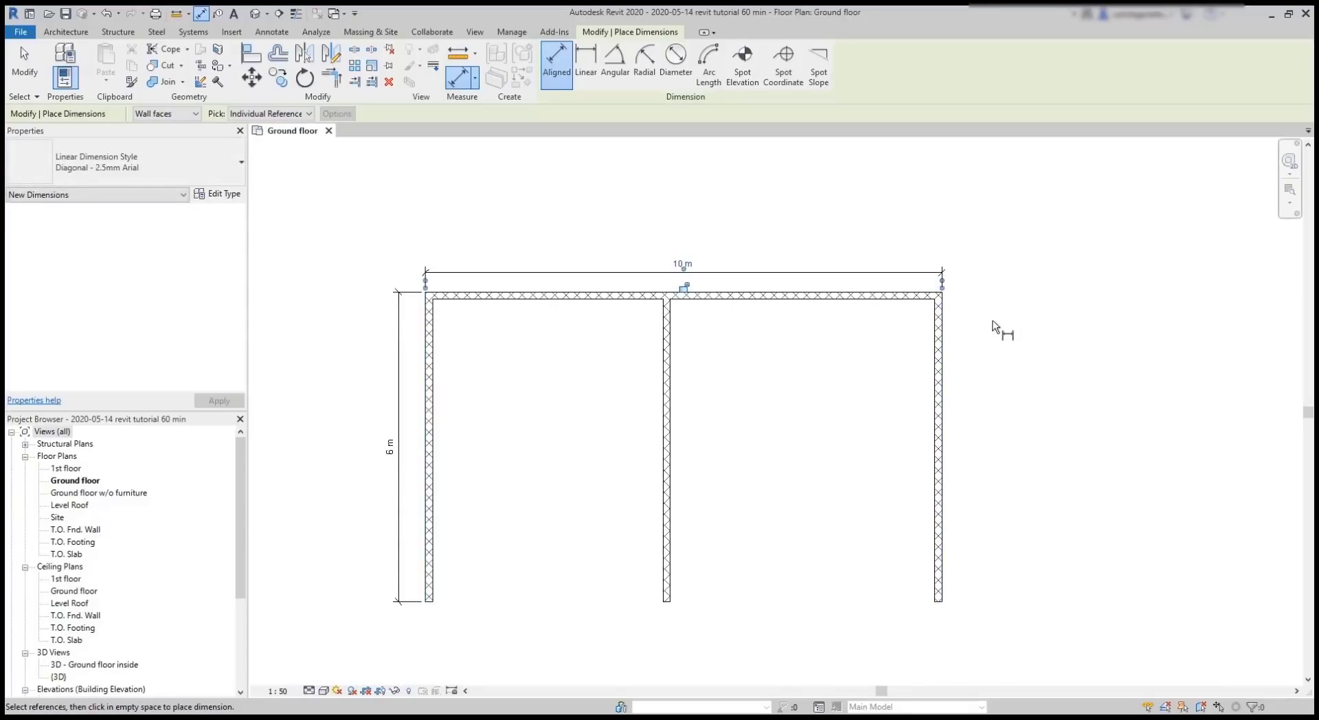
scroll(996, 329, "up", 5)
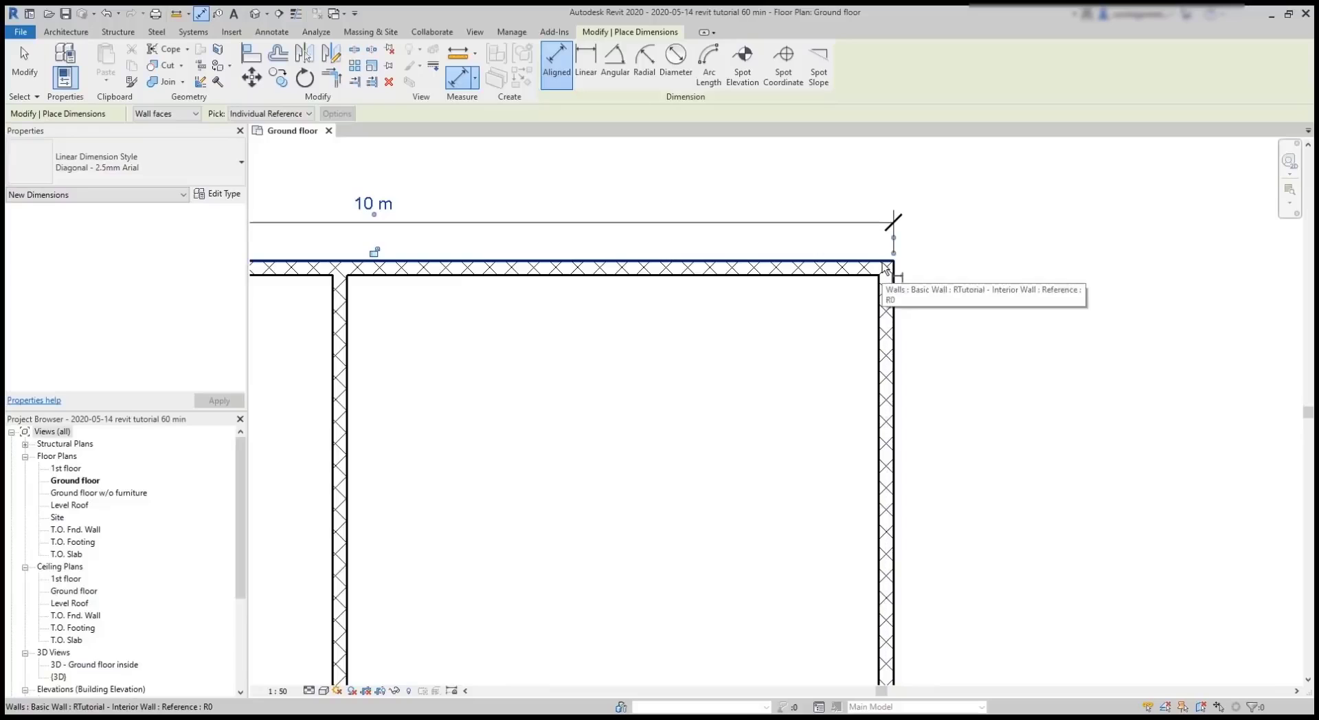
- Place an aligned dimension along the full length of the right vertical wall
scroll(884, 268, "down", 3)
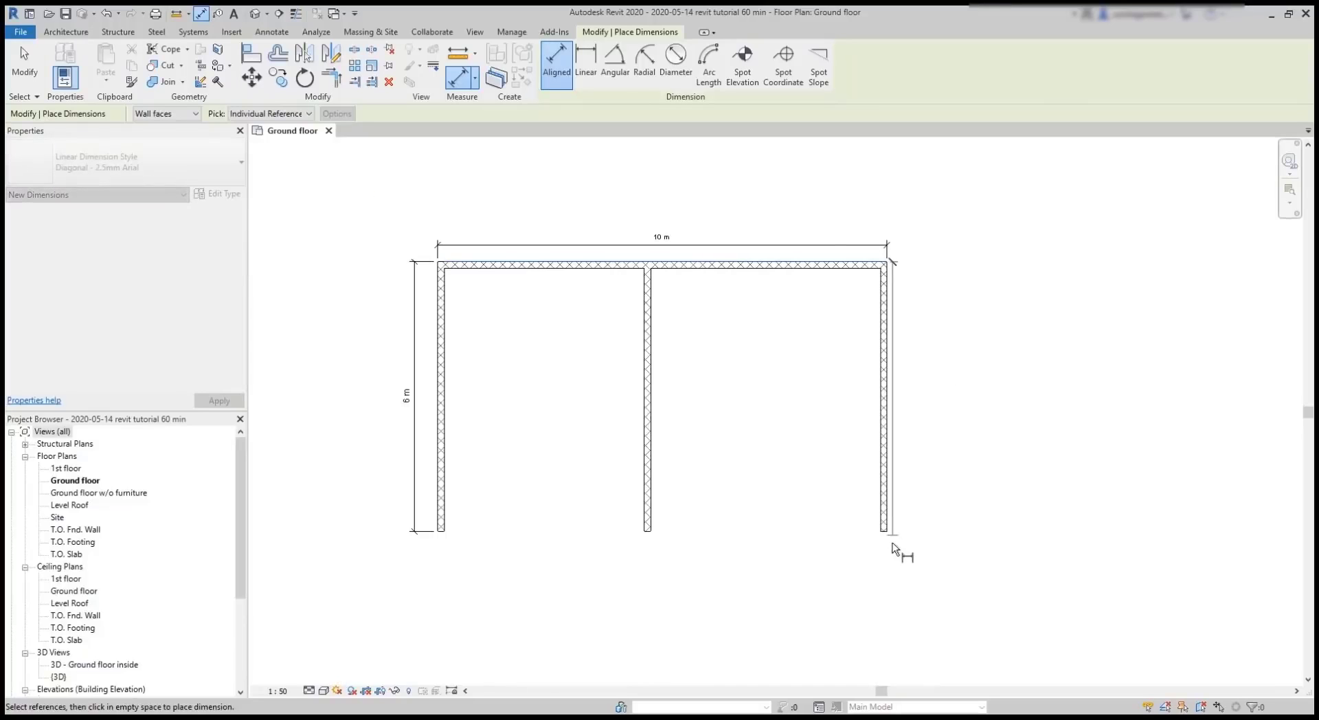
scroll(893, 535, "up", 5)
left_click(881, 522)
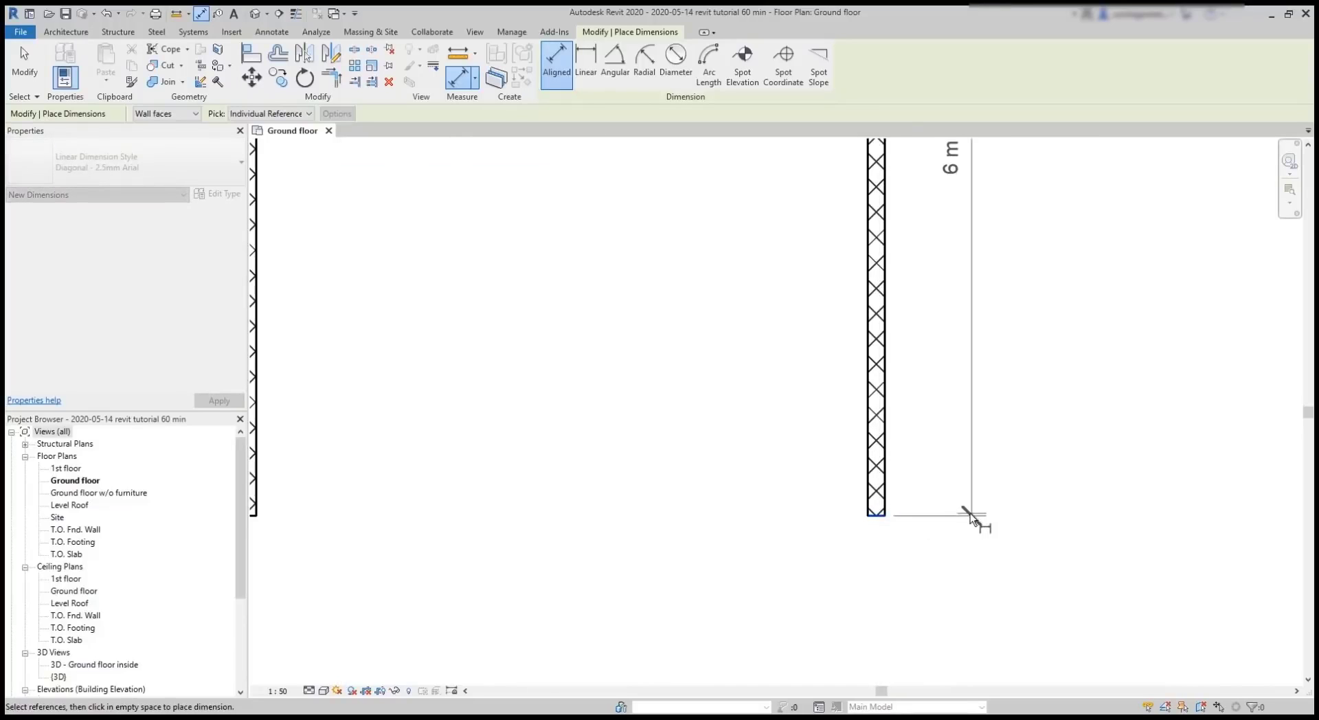
scroll(971, 522, "down", 5)
key("Escape")
key("Escape")
key("Escape")
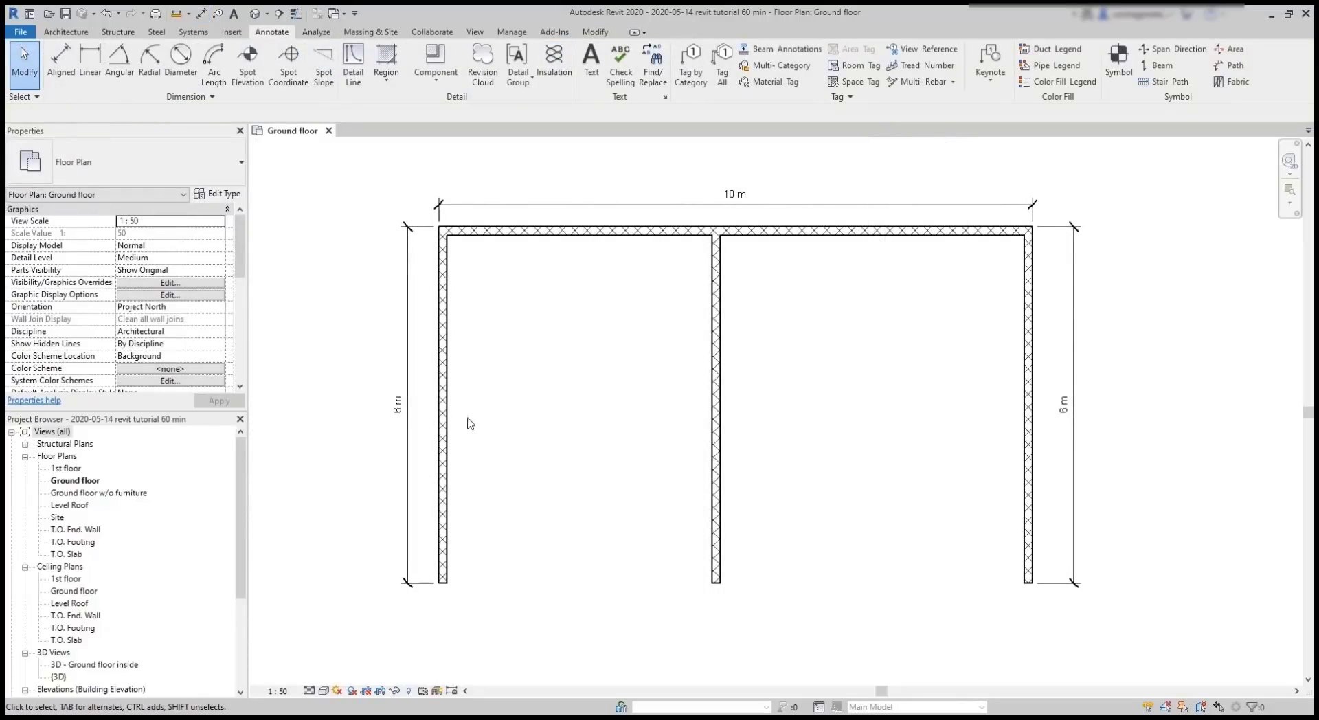
- Replace the left vertical wall dimension's value with the text "wall 1"
left_click(398, 408)
left_click(398, 408)
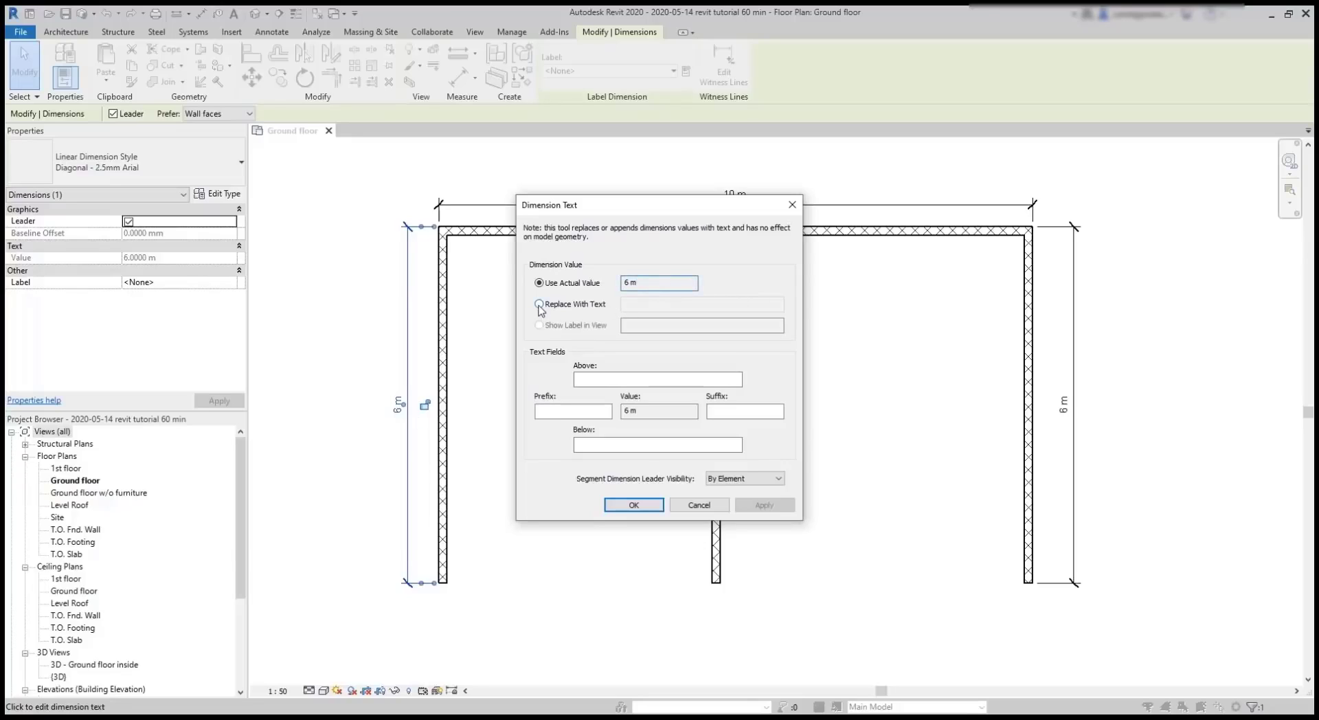
left_click(539, 303)
type("w")
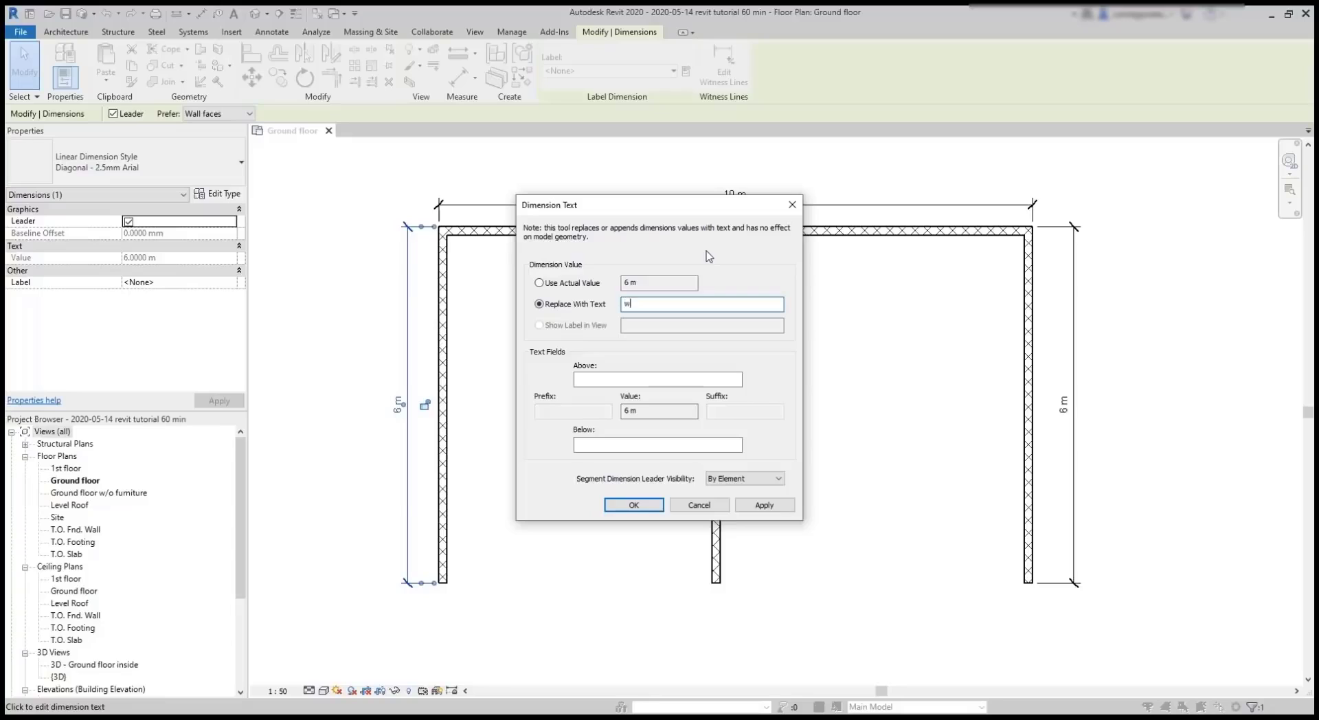
type("all 1")
left_click(625, 506)
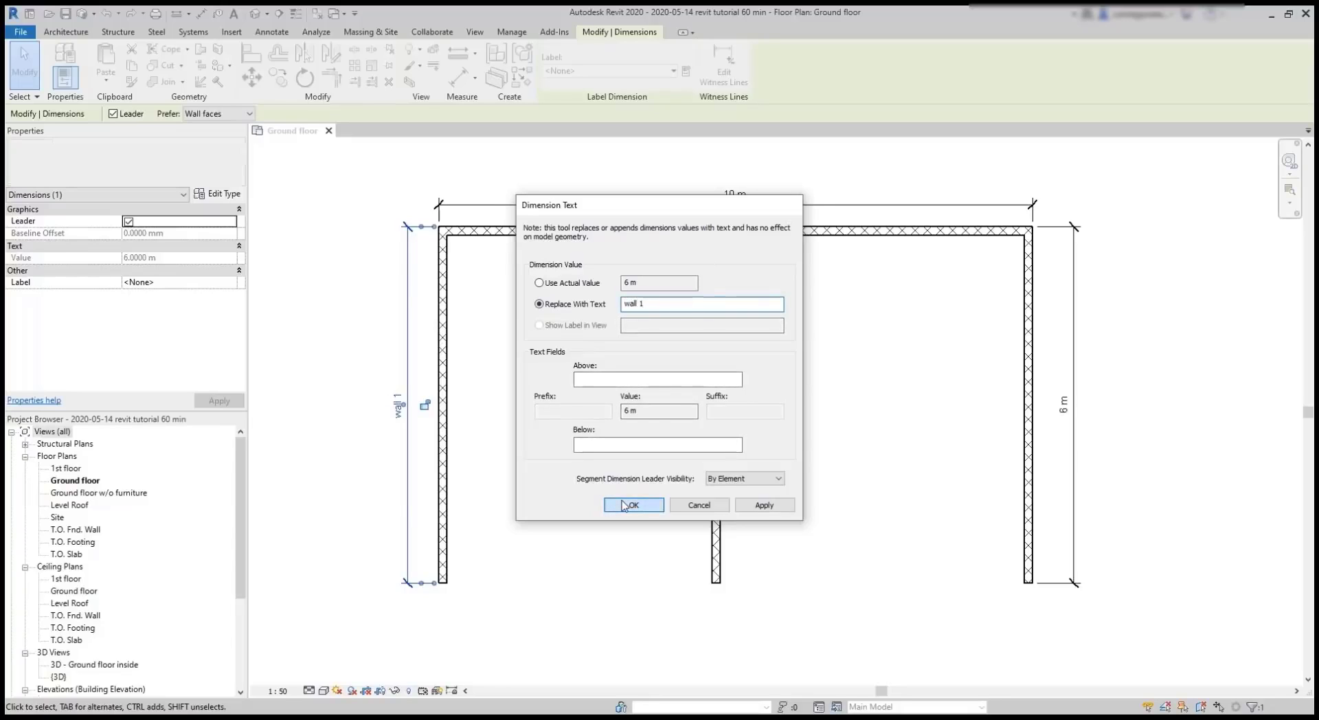
key("Escape")
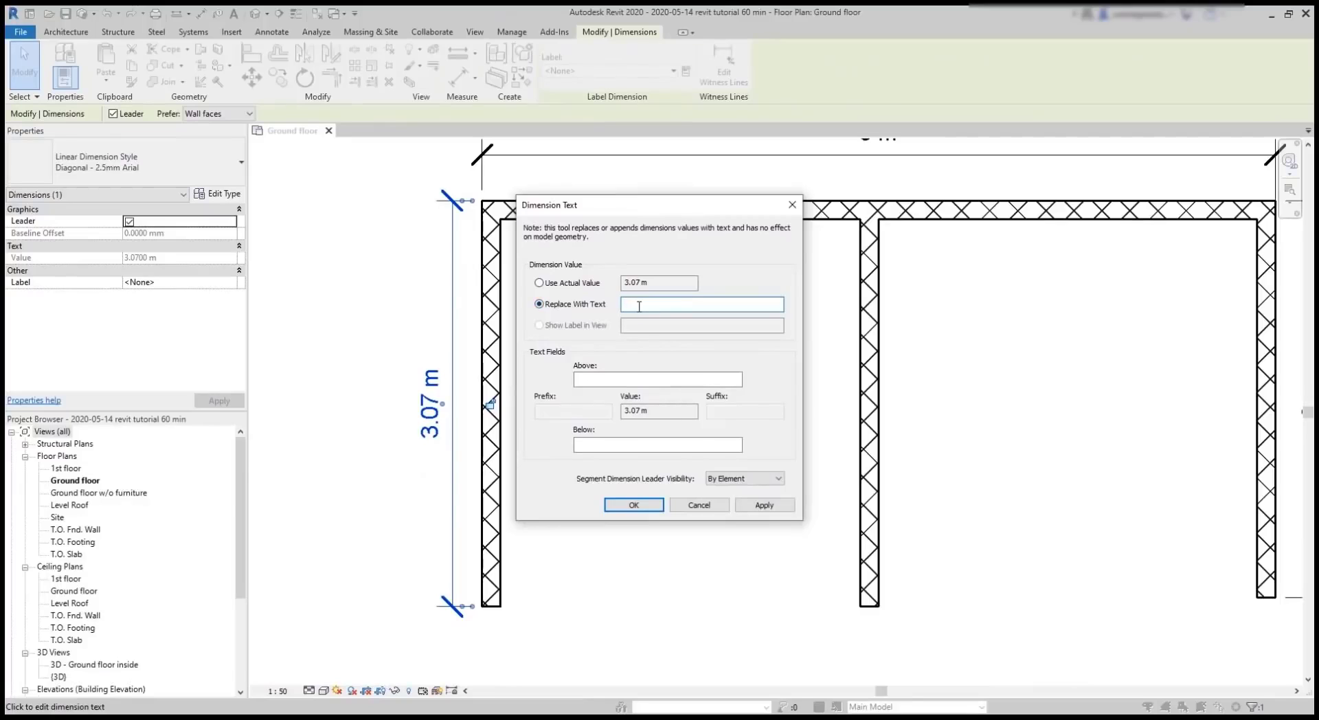
- Try to override the left wall's 3.07 m dimension with the replacement text "3 m"
type("3 m")
left_click(762, 504)
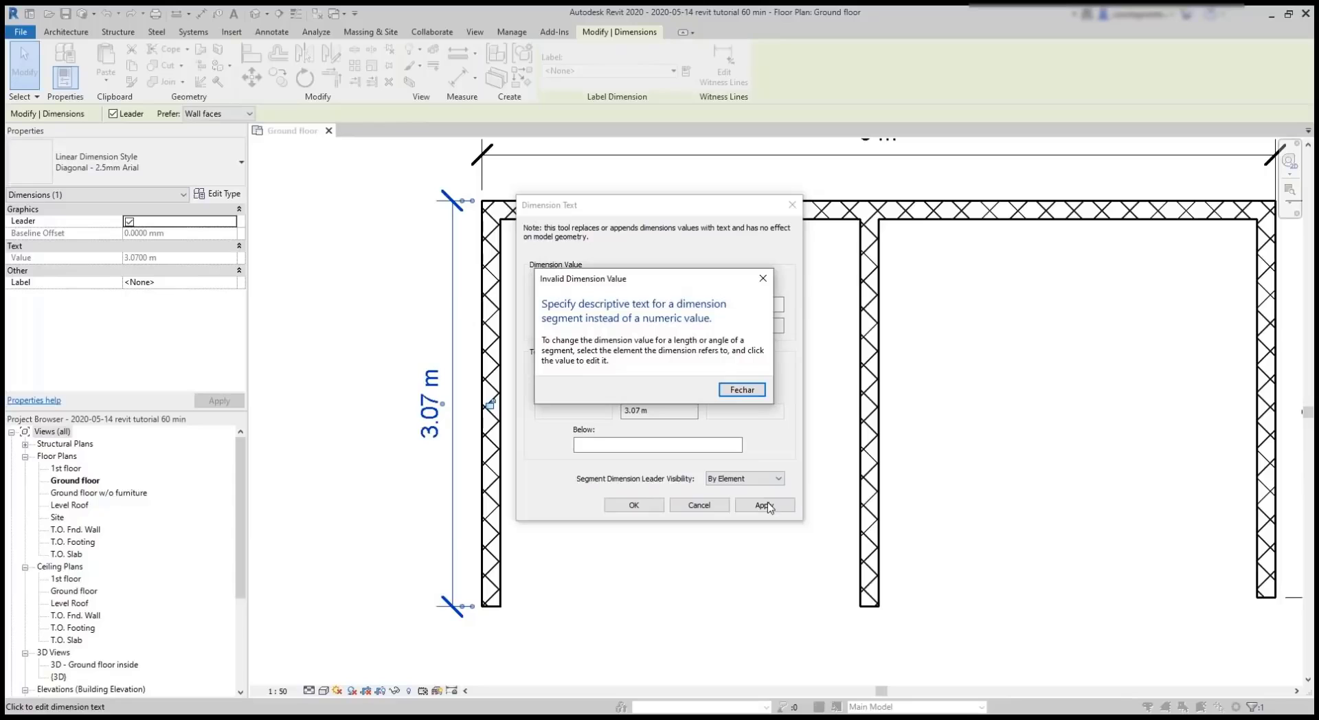
left_click(740, 390)
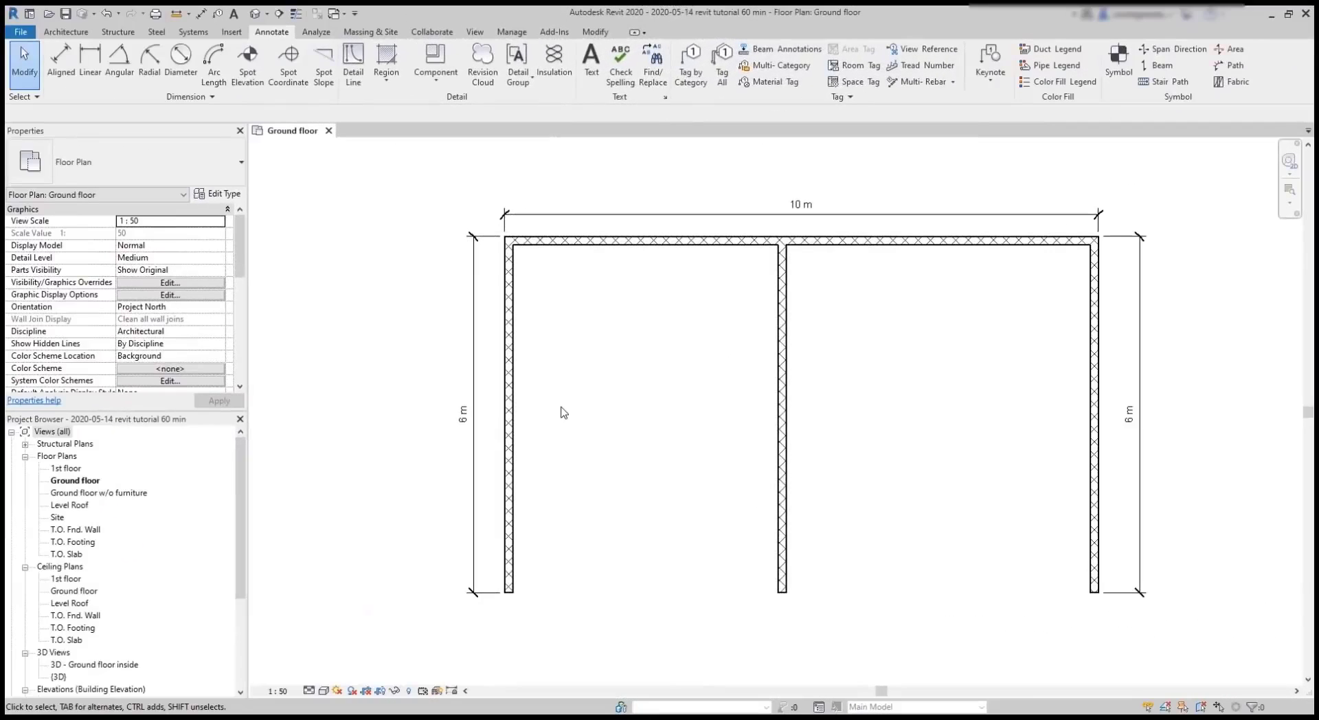
- Try to change the left vertical wall's length by entering 8 in its permanent dimension
scroll(507, 417, "up", 3)
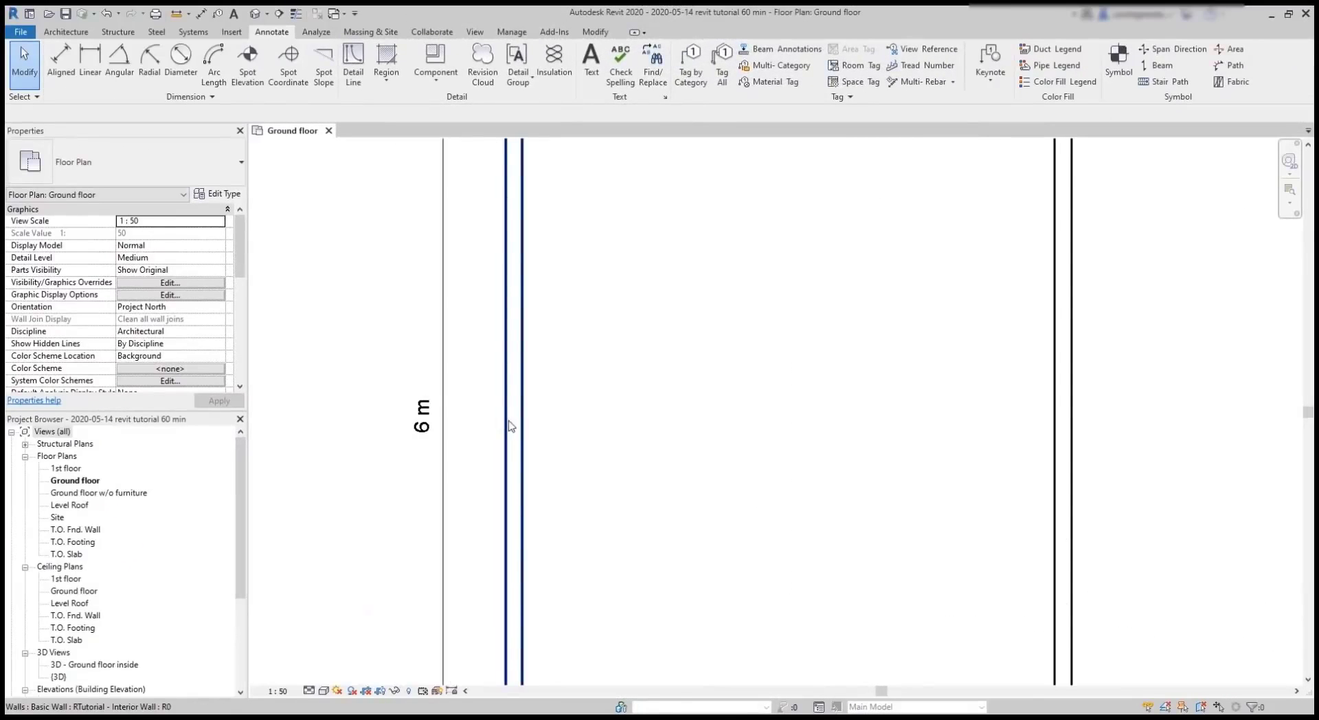
left_click(512, 423)
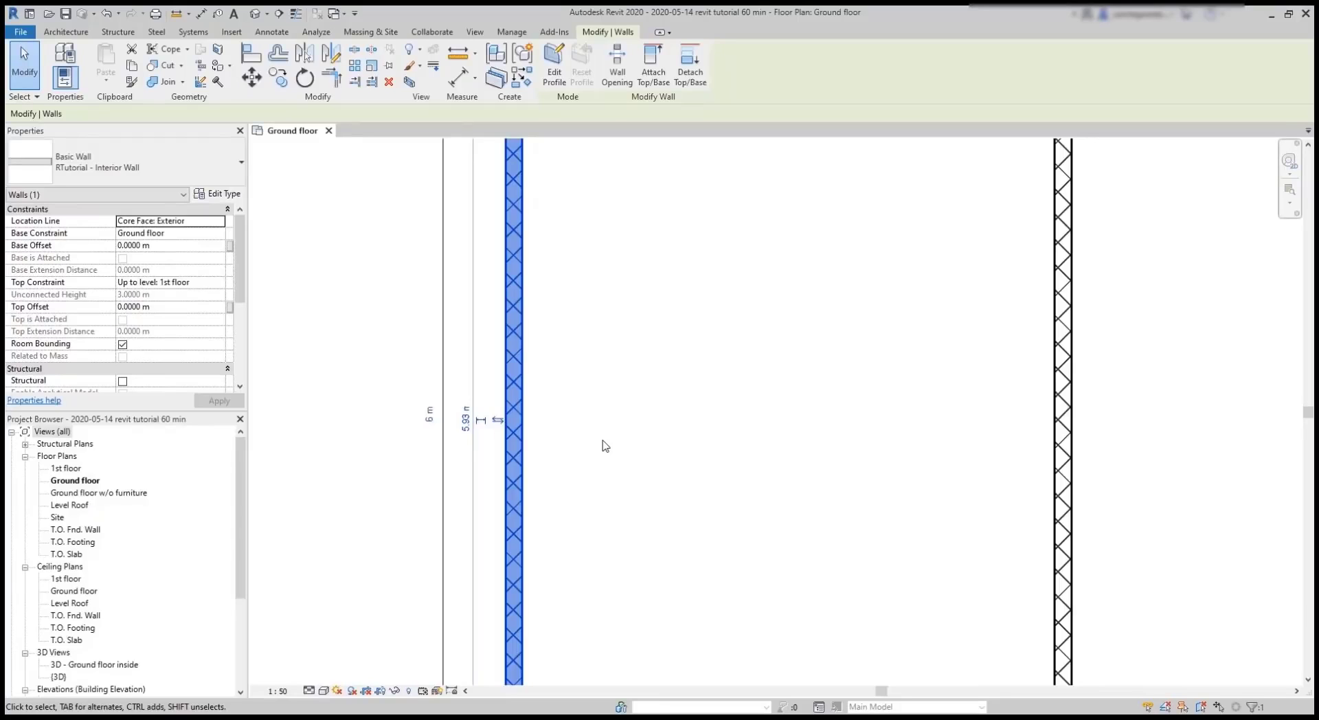
left_click(429, 415)
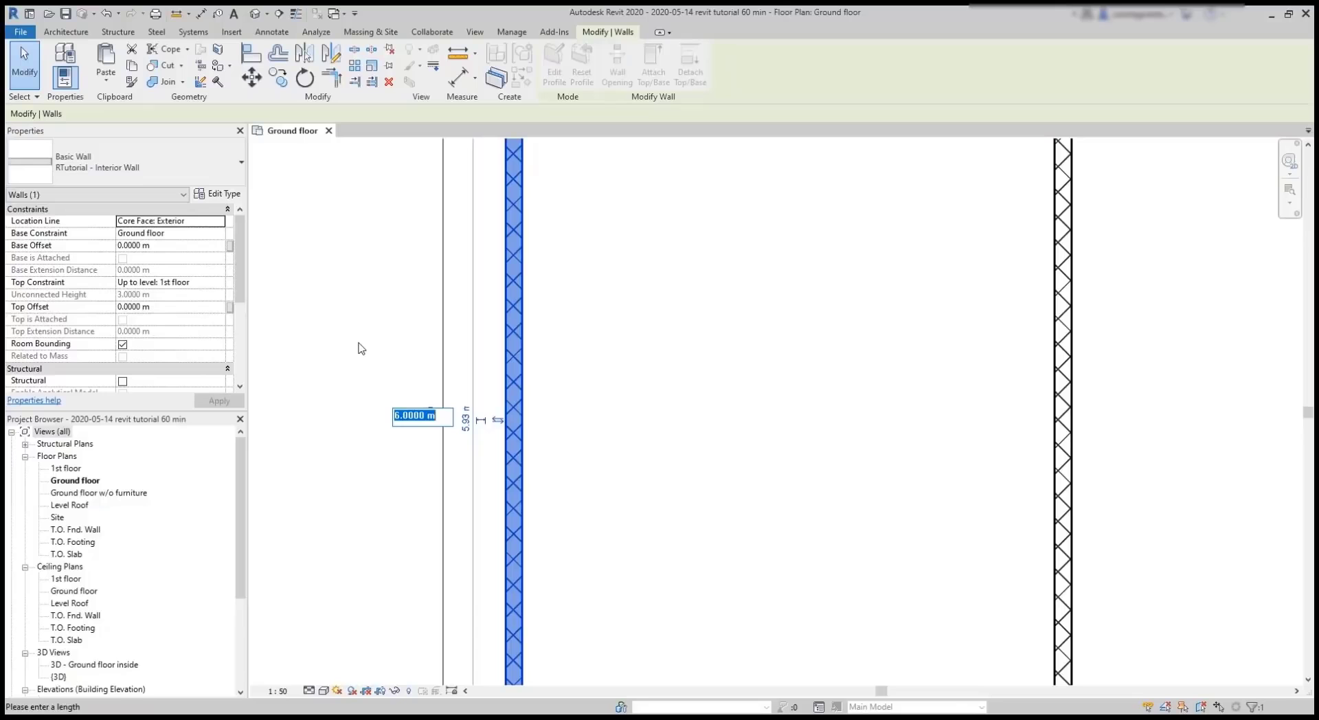
type("8")
key("Return")
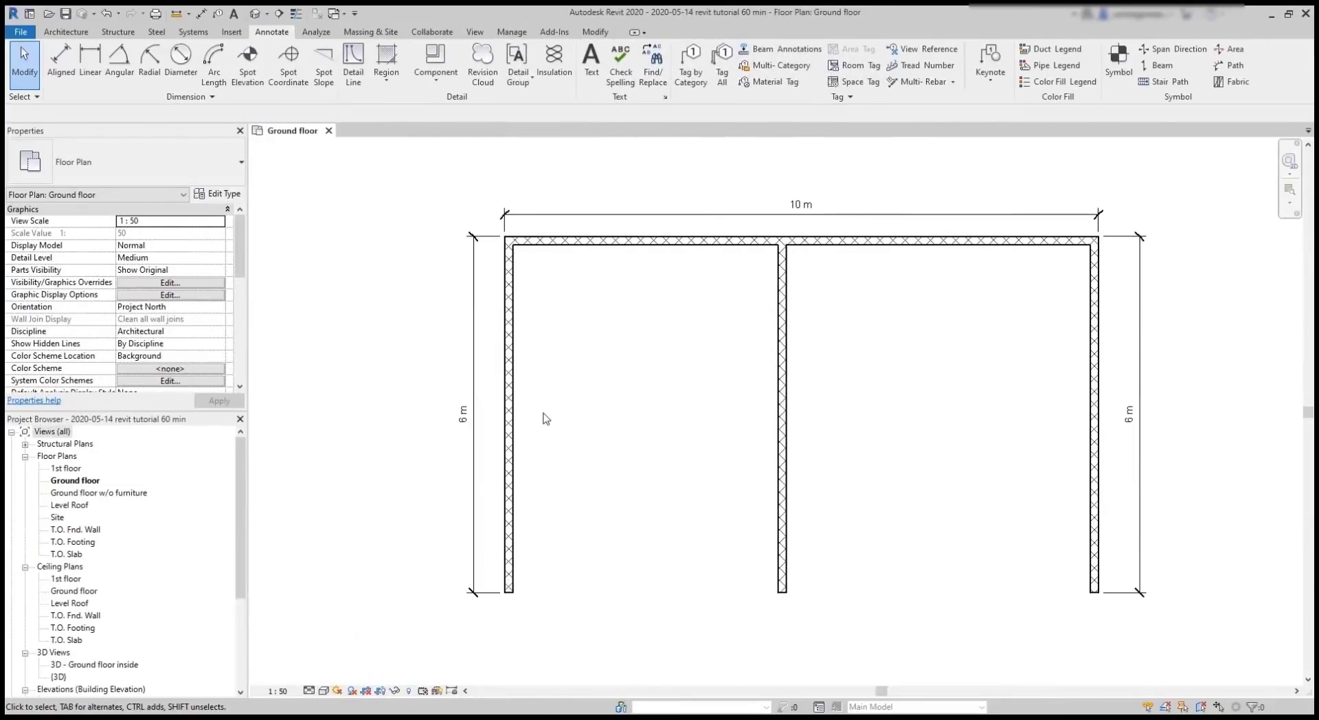
- Check which permanent dimensions become editable when the left vertical wall and the upper horizontal wall are selected
scroll(508, 420, "up", 3)
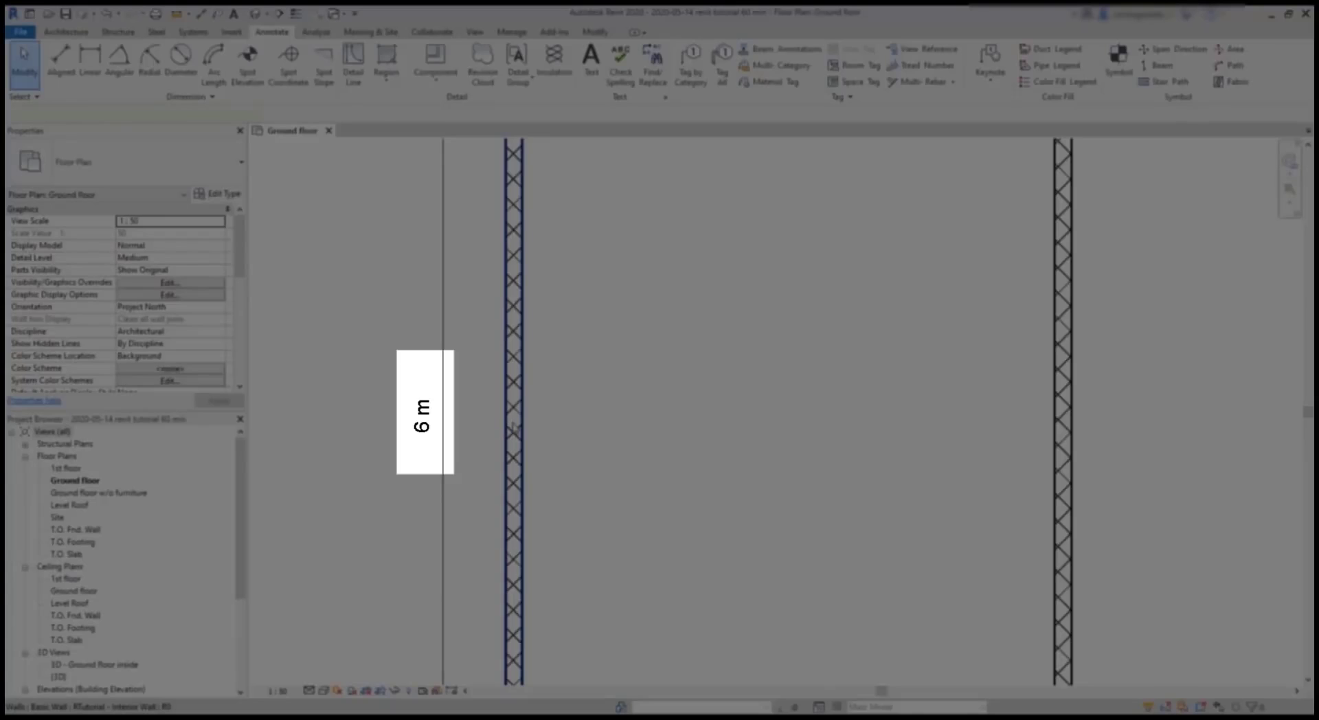
left_click(514, 428)
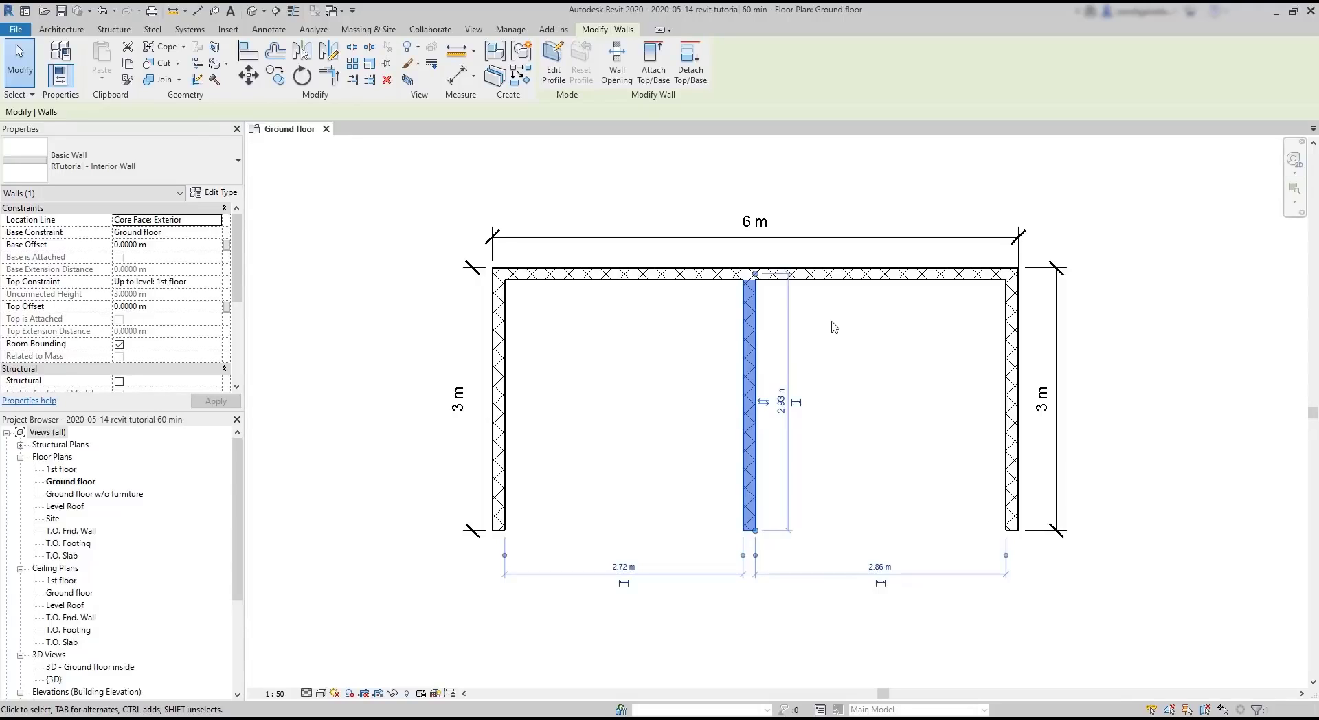
left_click(887, 278)
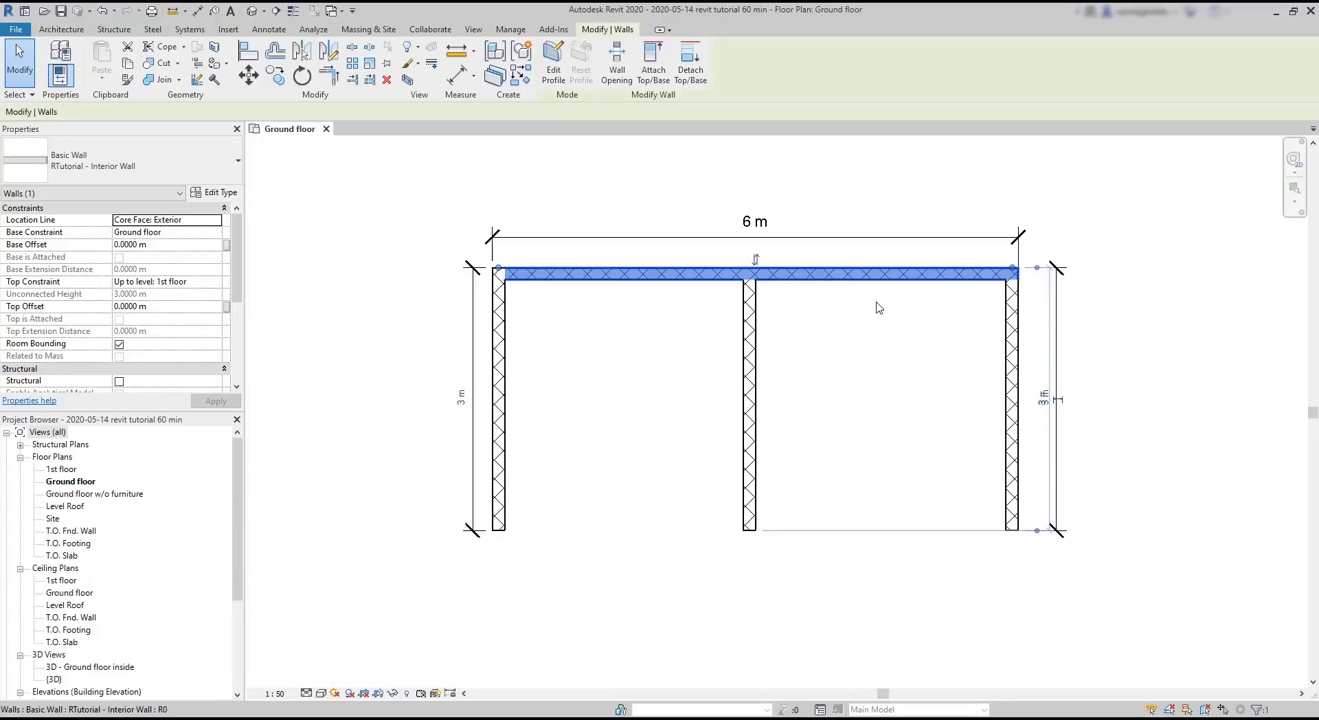
scroll(879, 307, "up", 1)
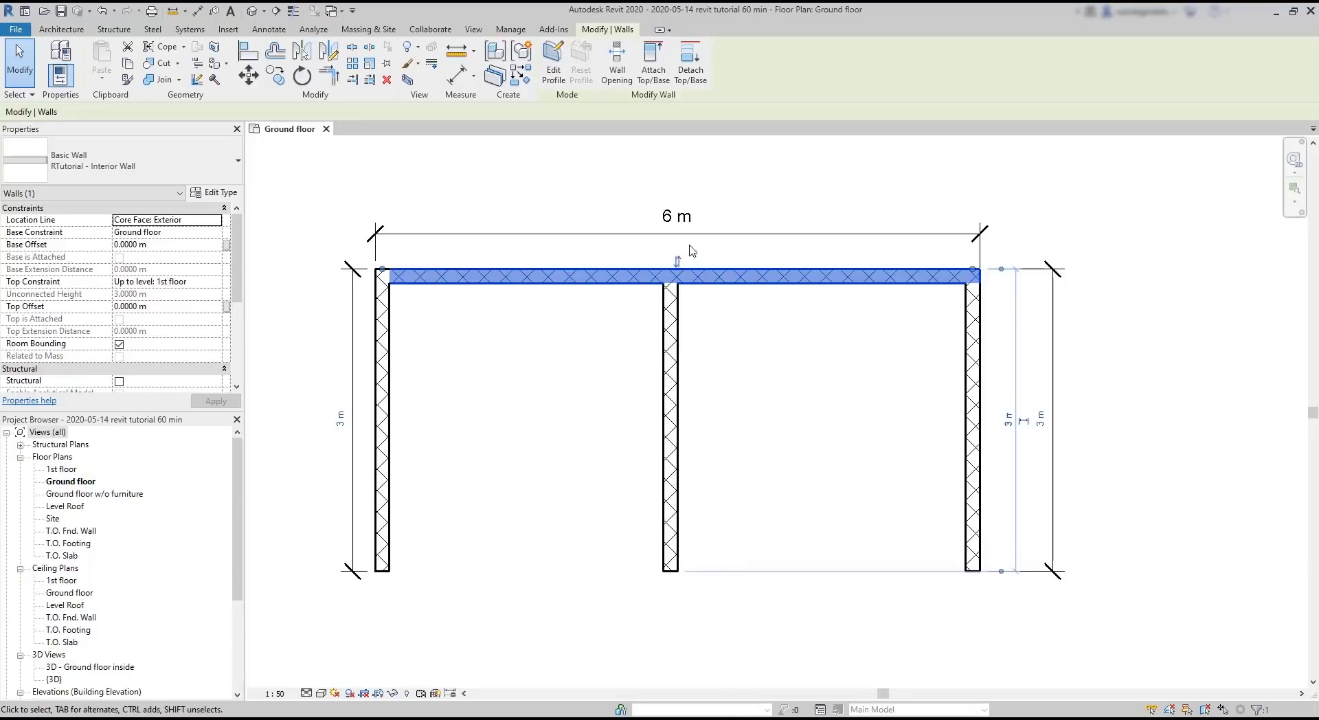
left_click(670, 225)
left_click(669, 220)
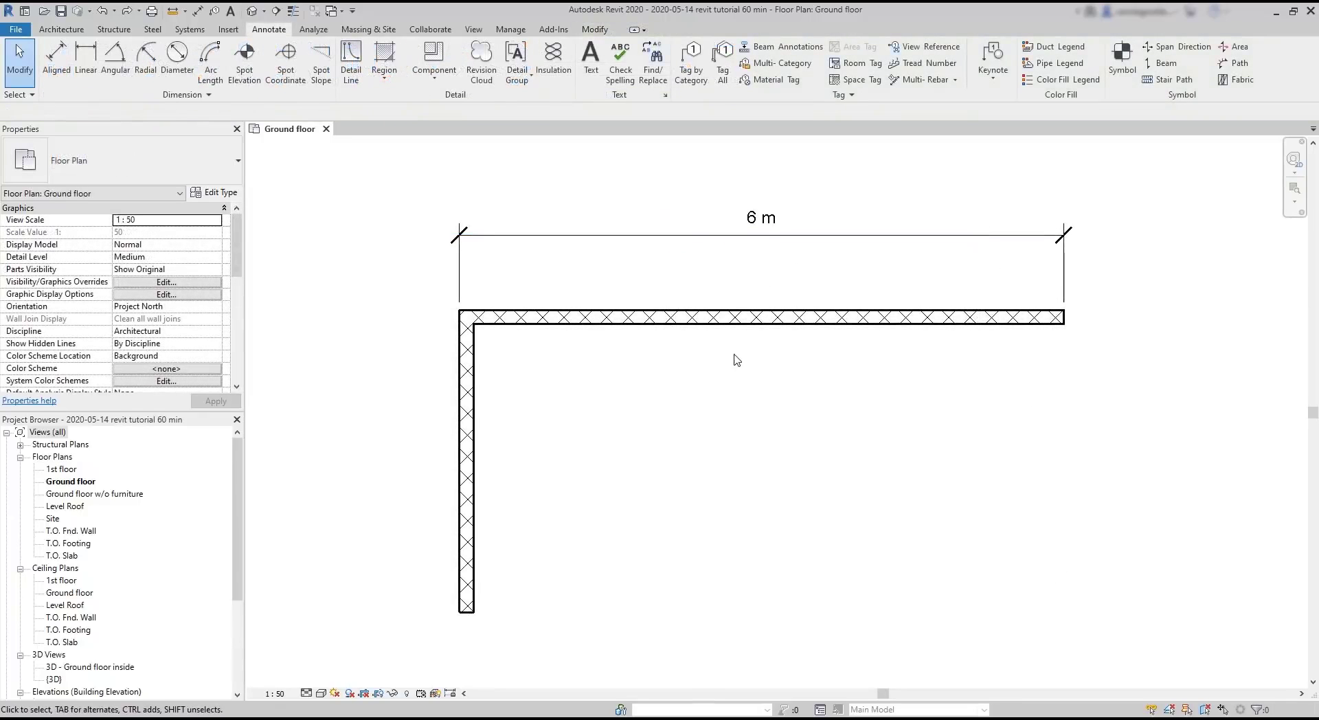
- Set the upper horizontal wall's overall dimension to 8 m with the wall selected
left_click(761, 320)
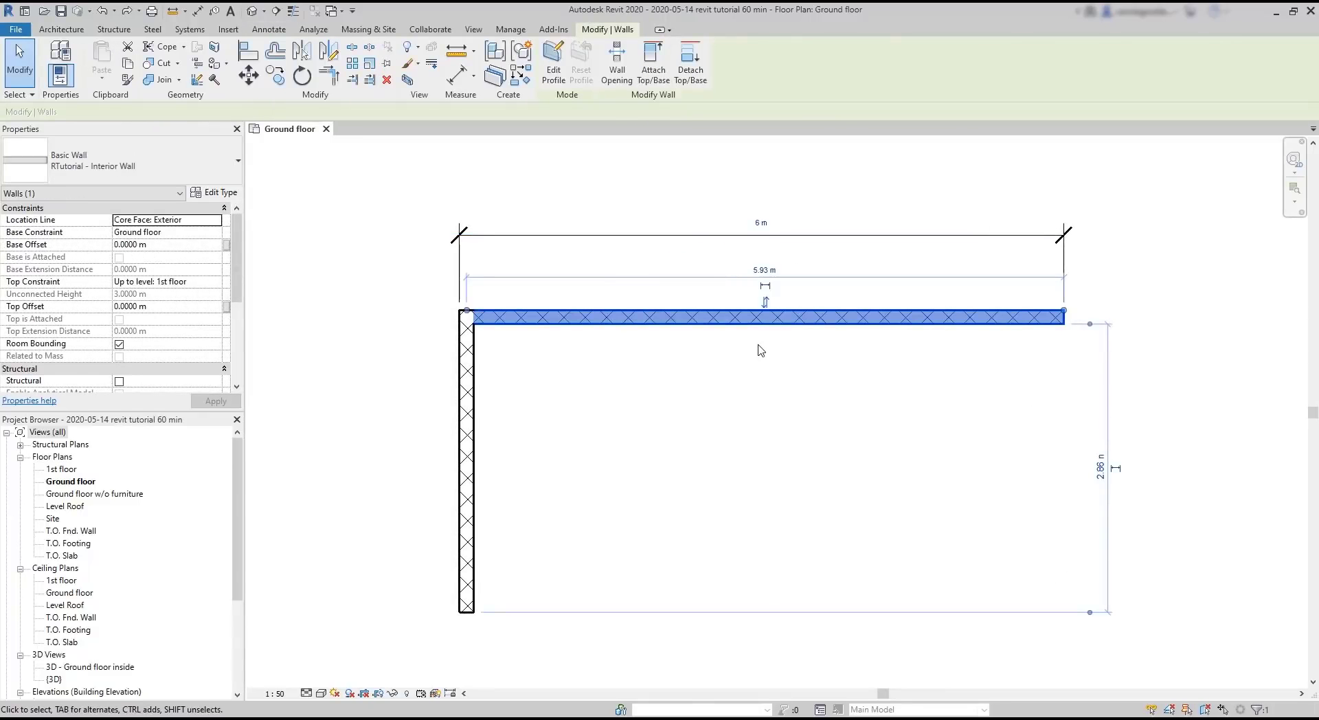
left_click(763, 224)
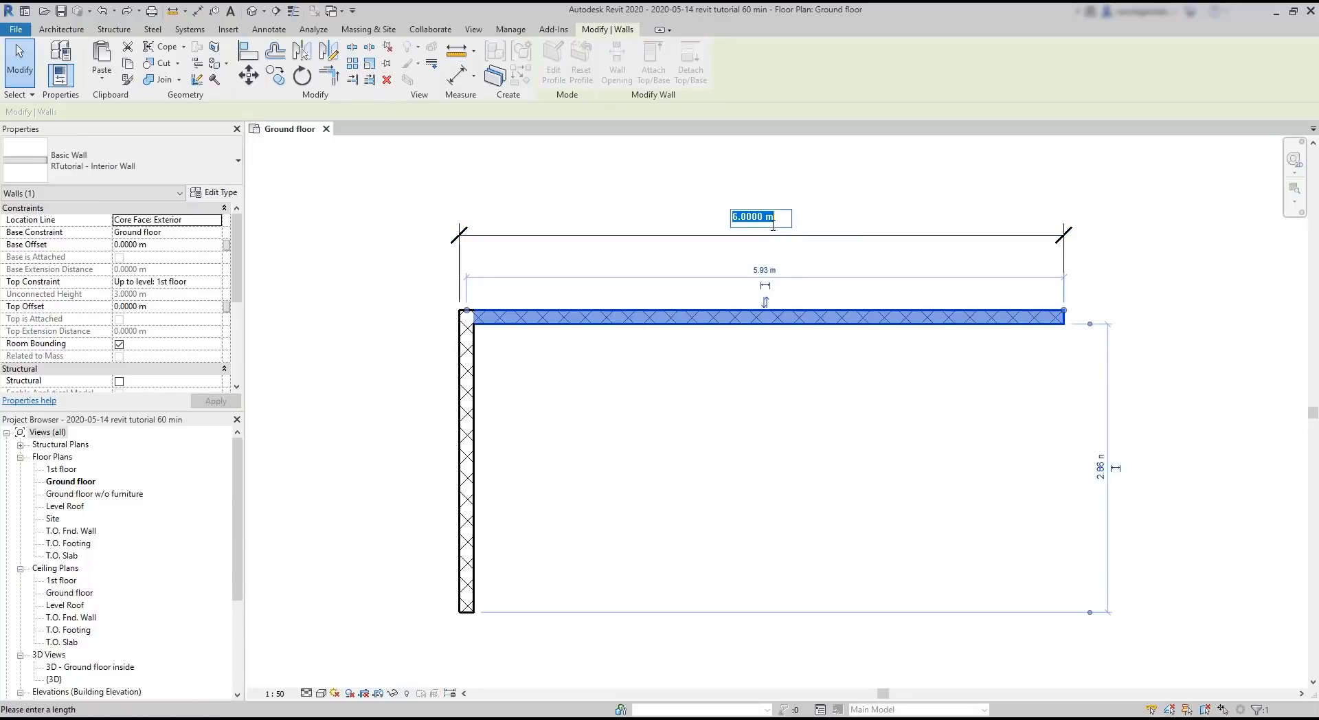
type("8")
key("Return")
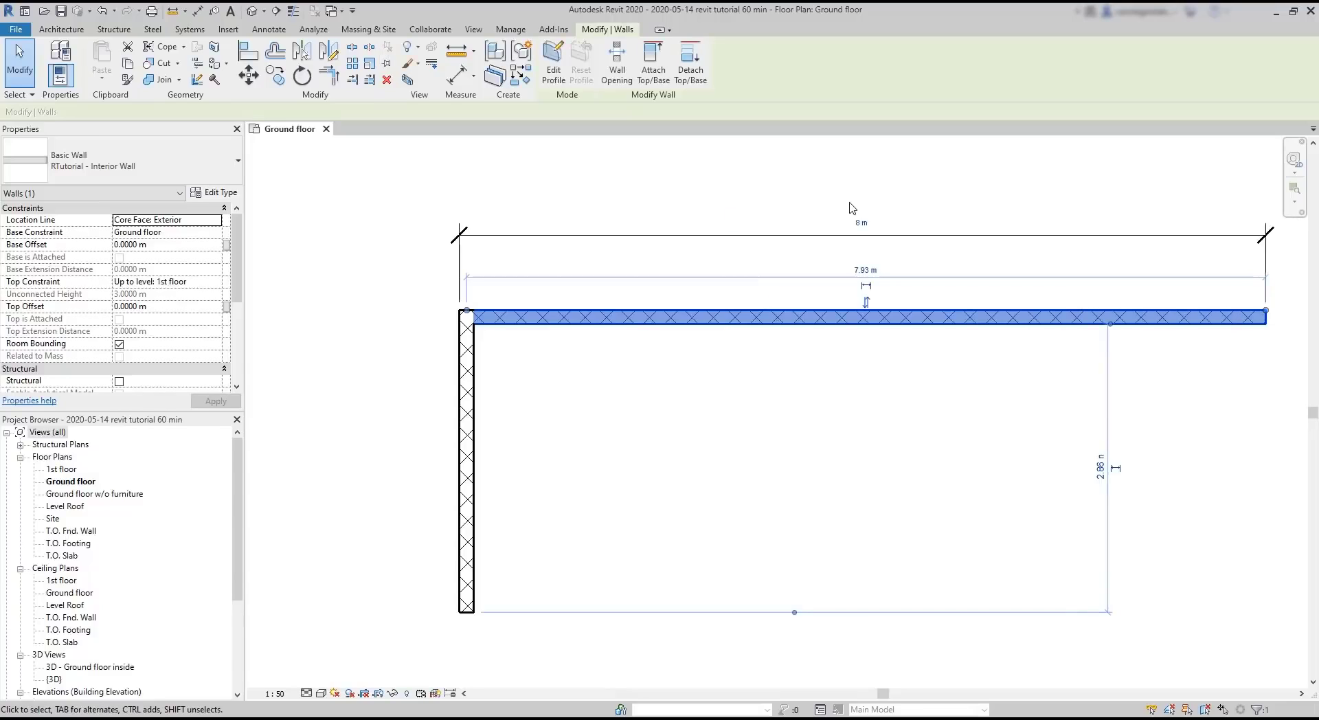
key("Escape")
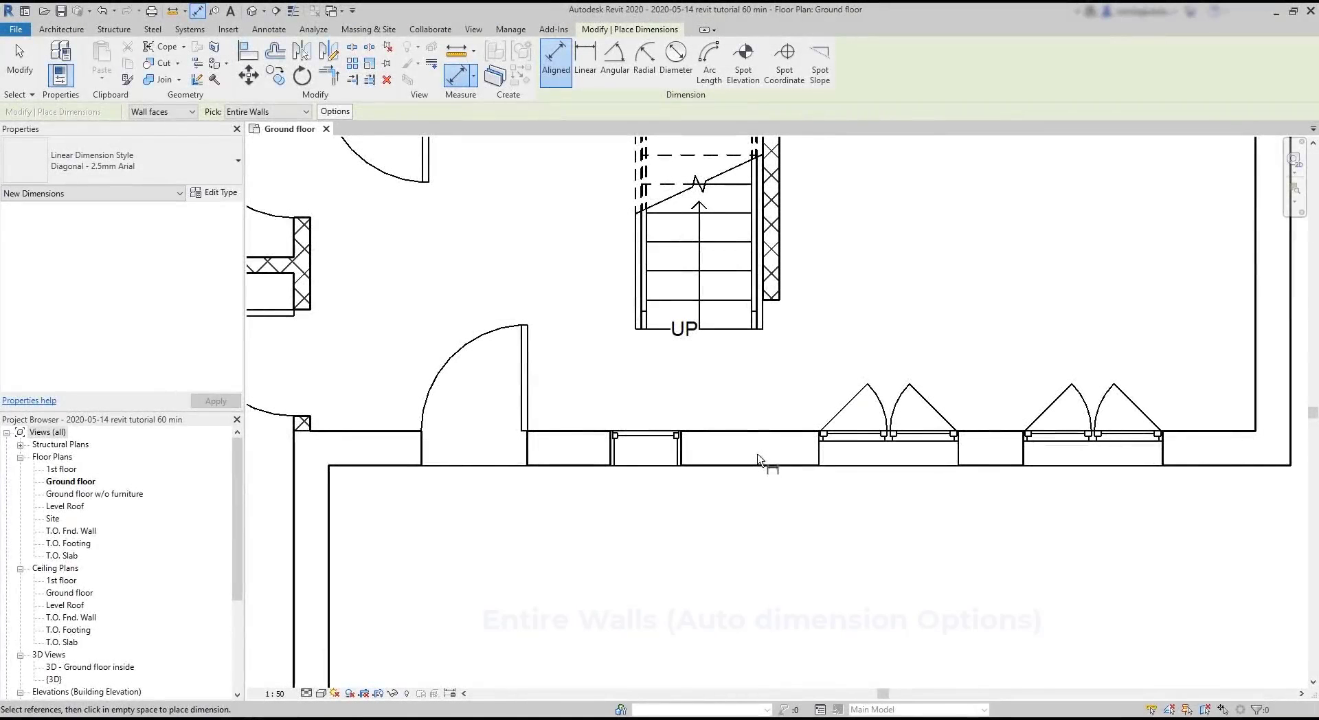
- Place an Entire Walls dimension string below the lower exterior wall containing the entrance door and windows
left_click(778, 453)
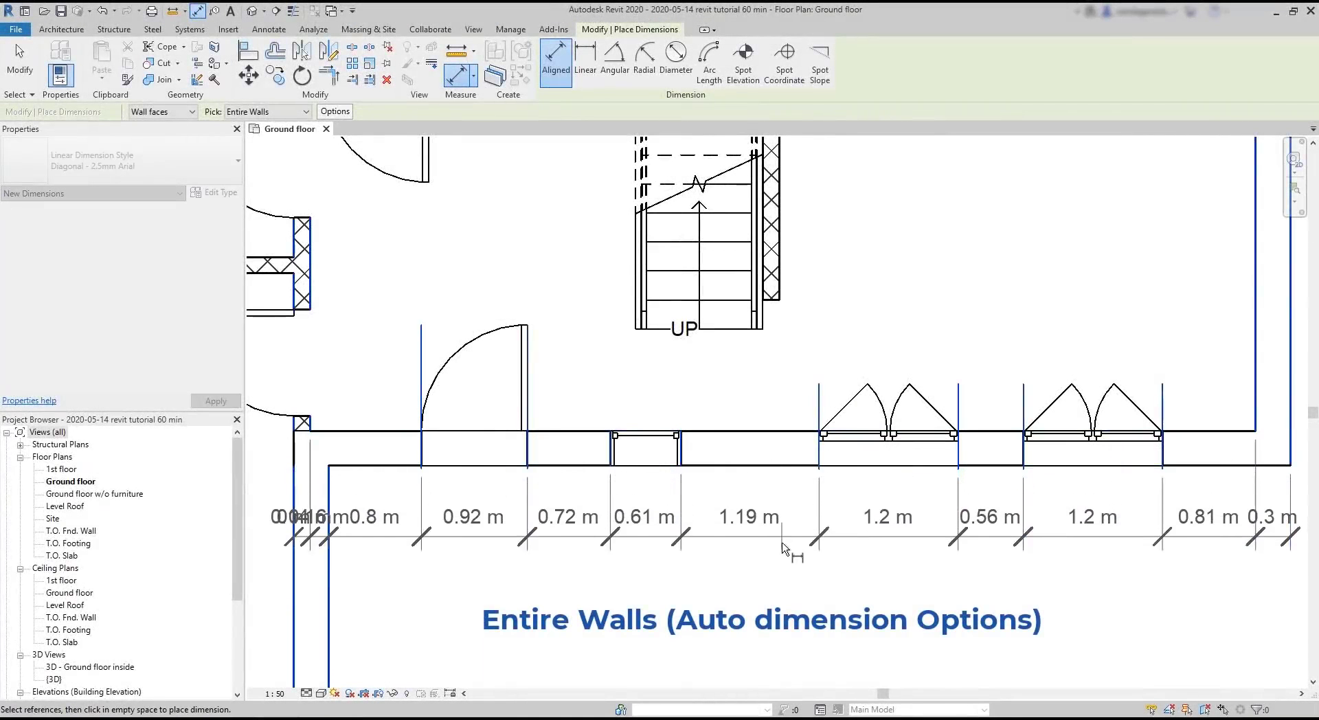
left_click(783, 562)
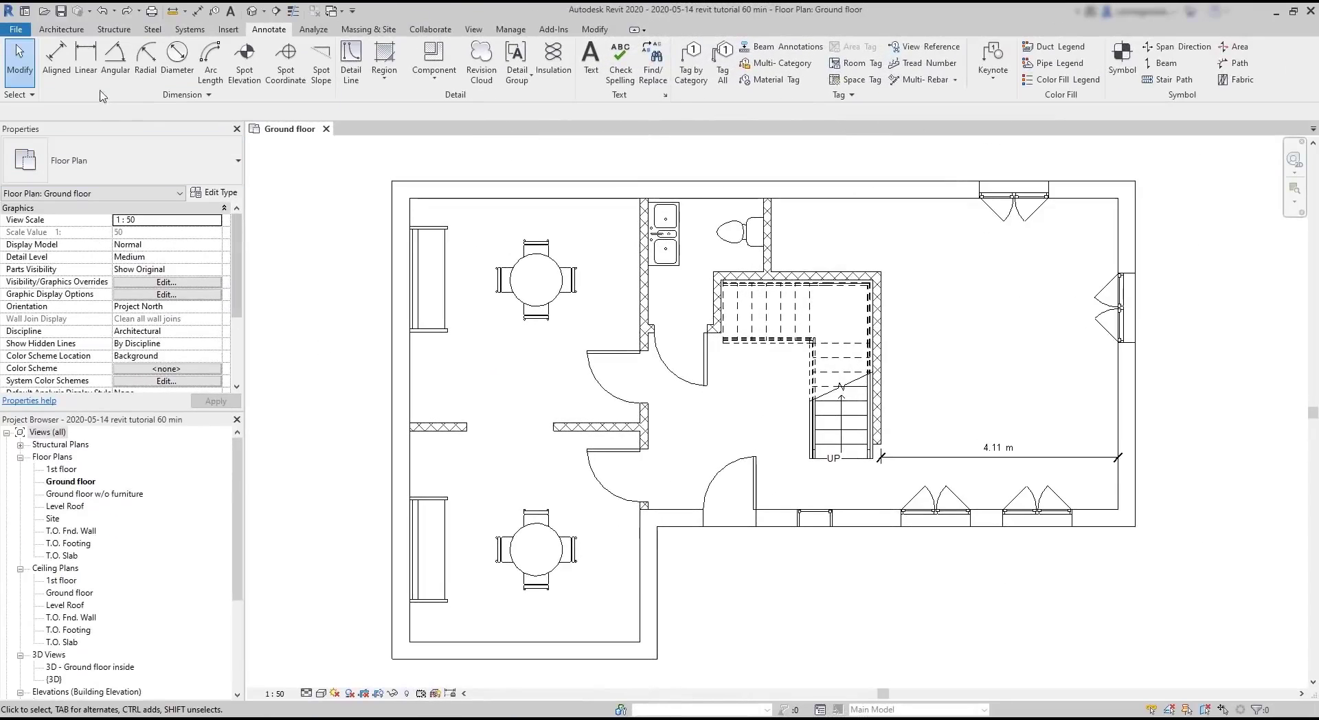
- Dimension the house's left exterior wall with the Aligned tool picking entire walls, and undo that dimension
left_click(59, 69)
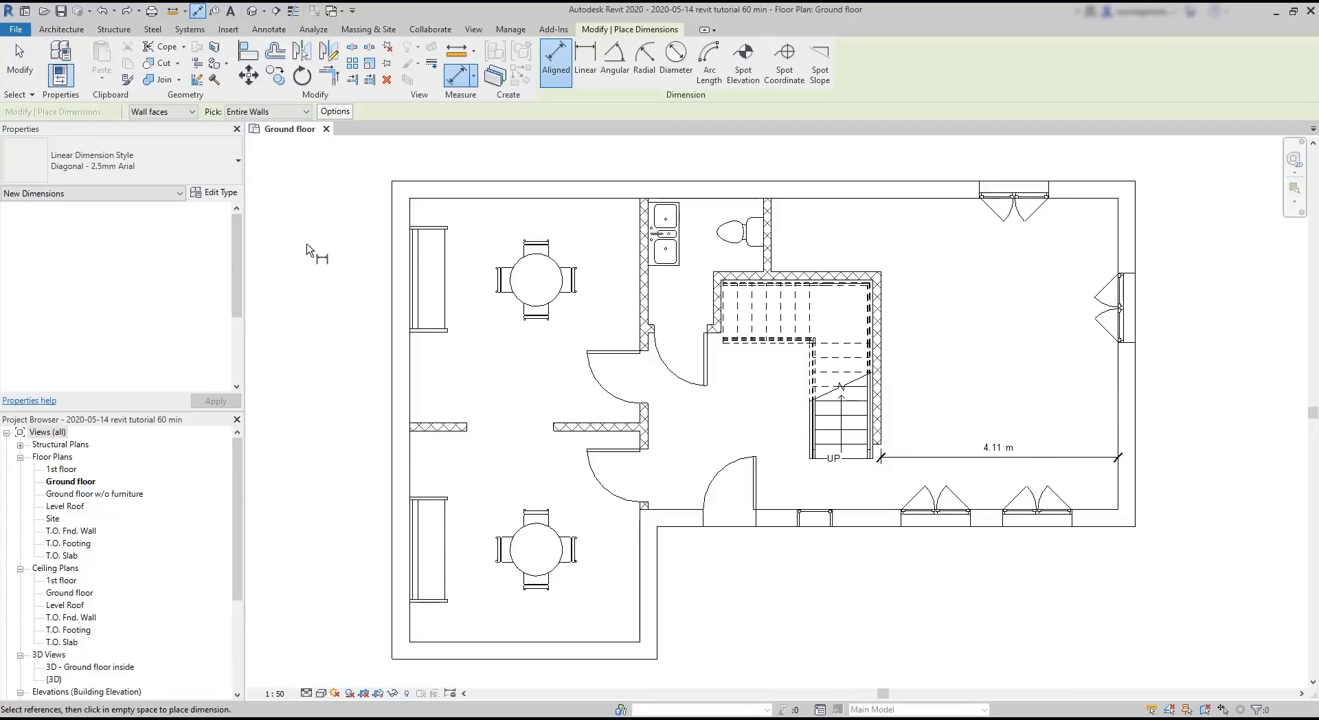
left_click(402, 260)
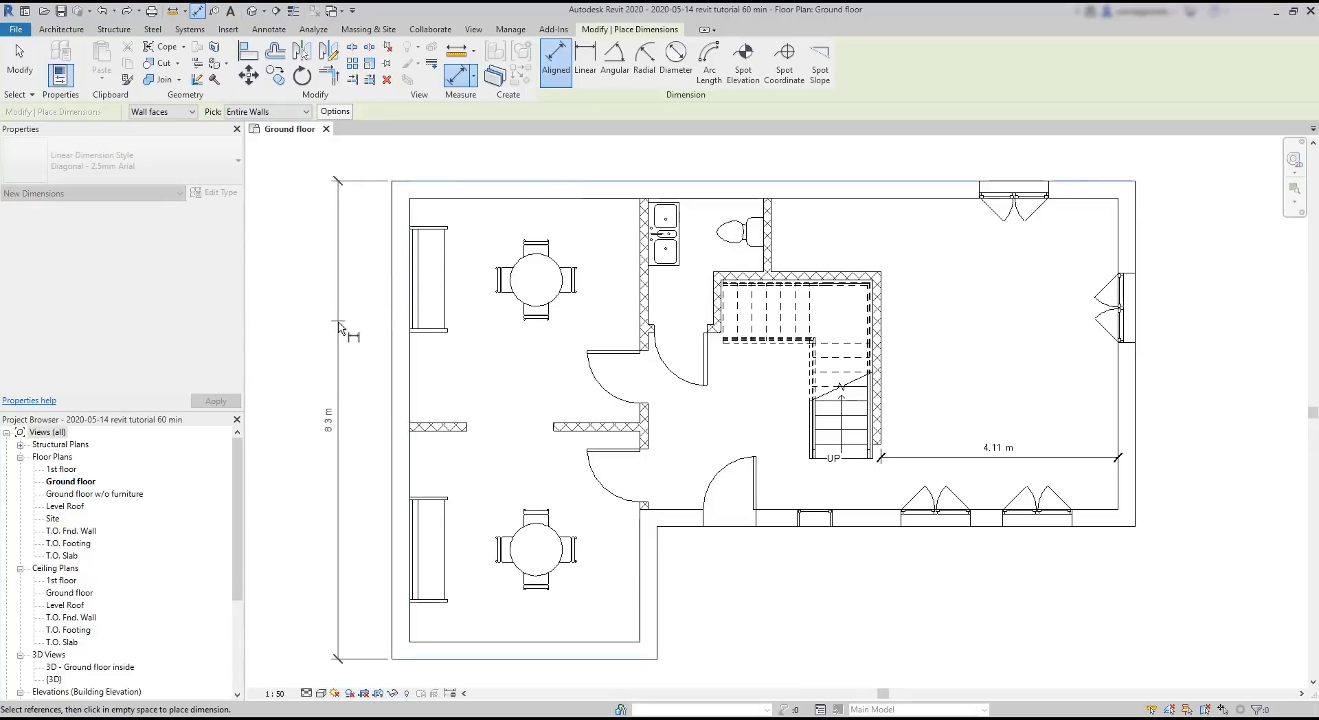
left_click(336, 322)
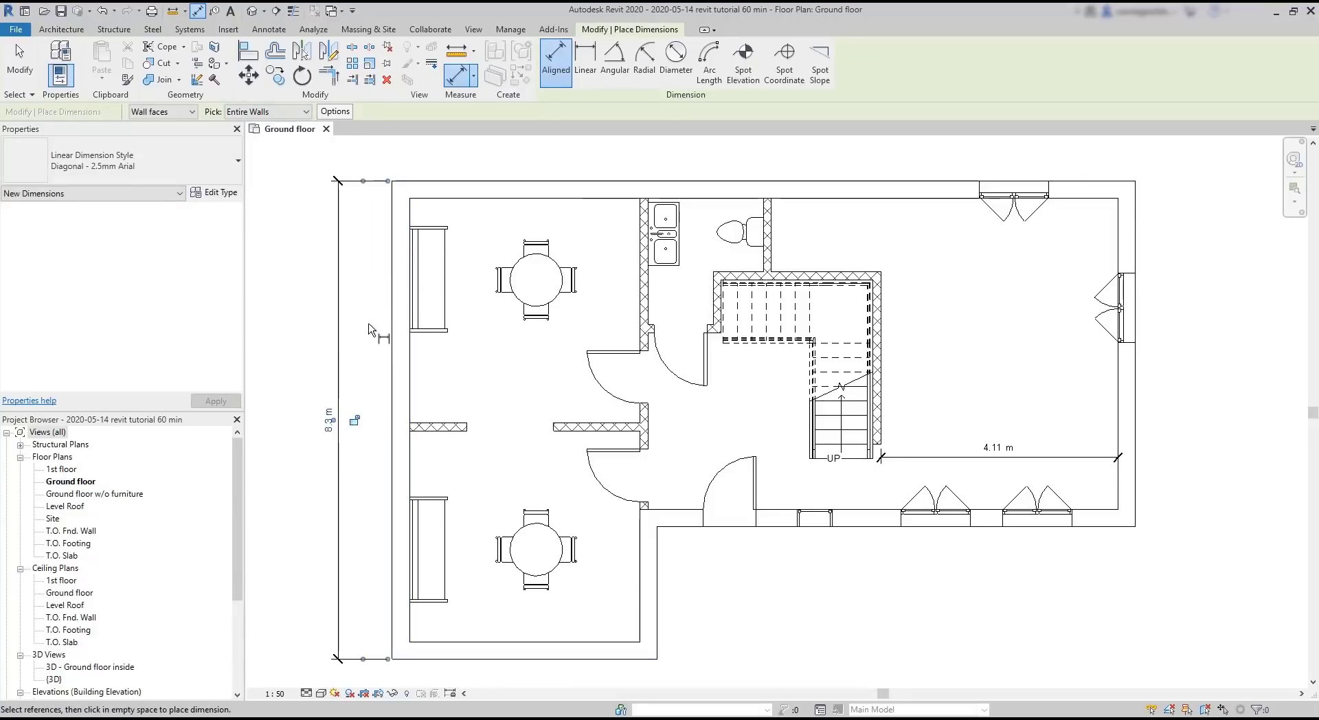
key("ctrl+z")
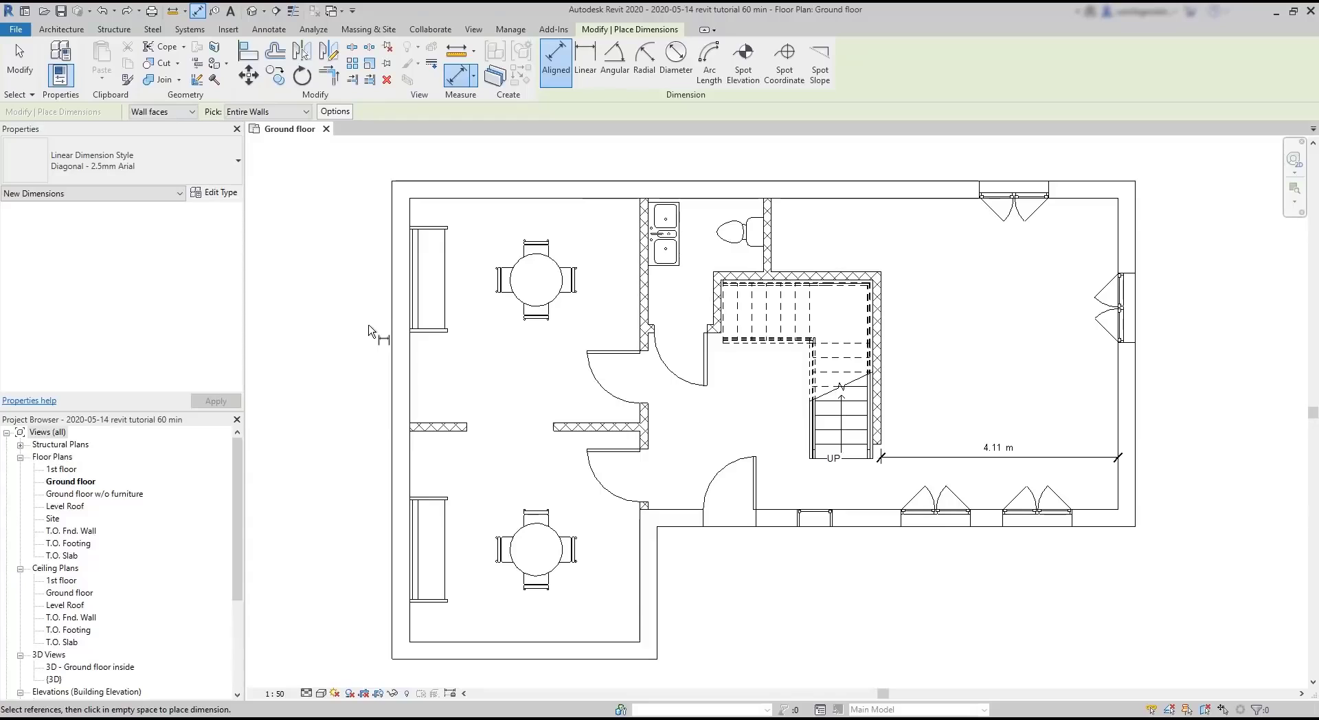
- Enable Intersecting Walls as a reference in the auto dimension options
left_click(340, 118)
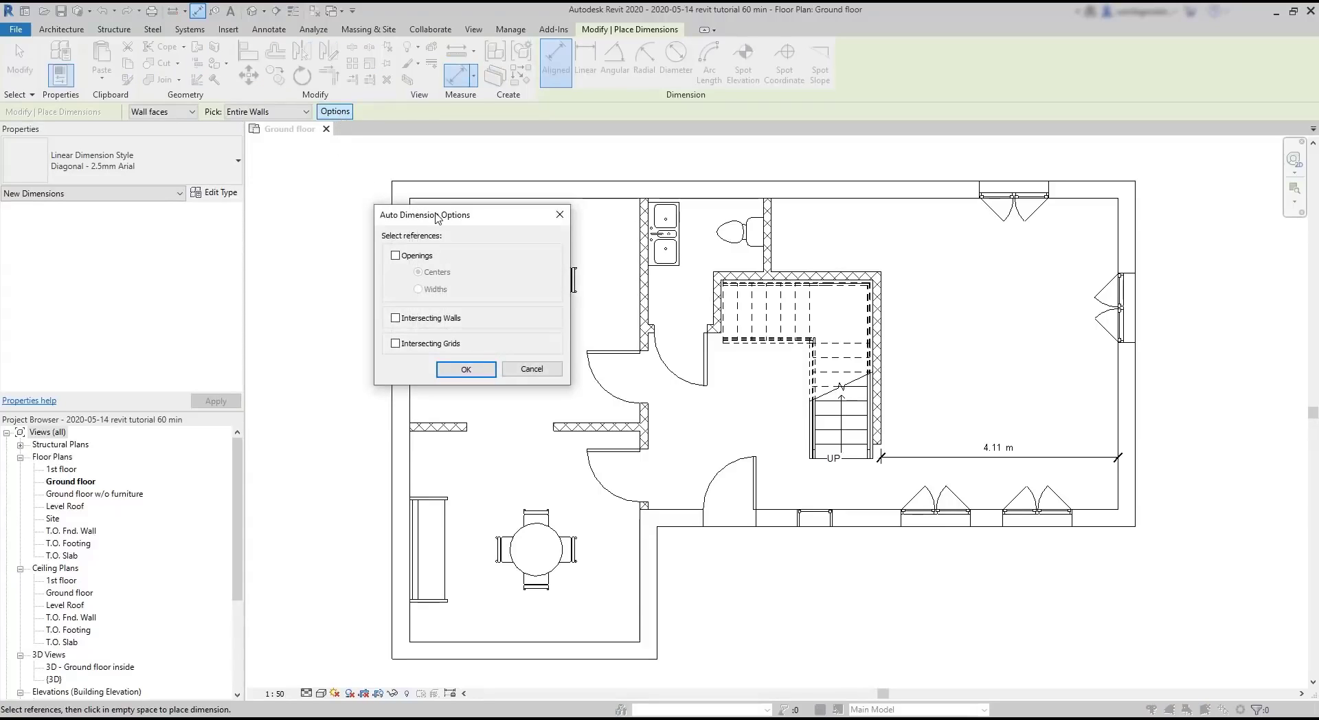
left_click_drag(507, 216, 742, 259)
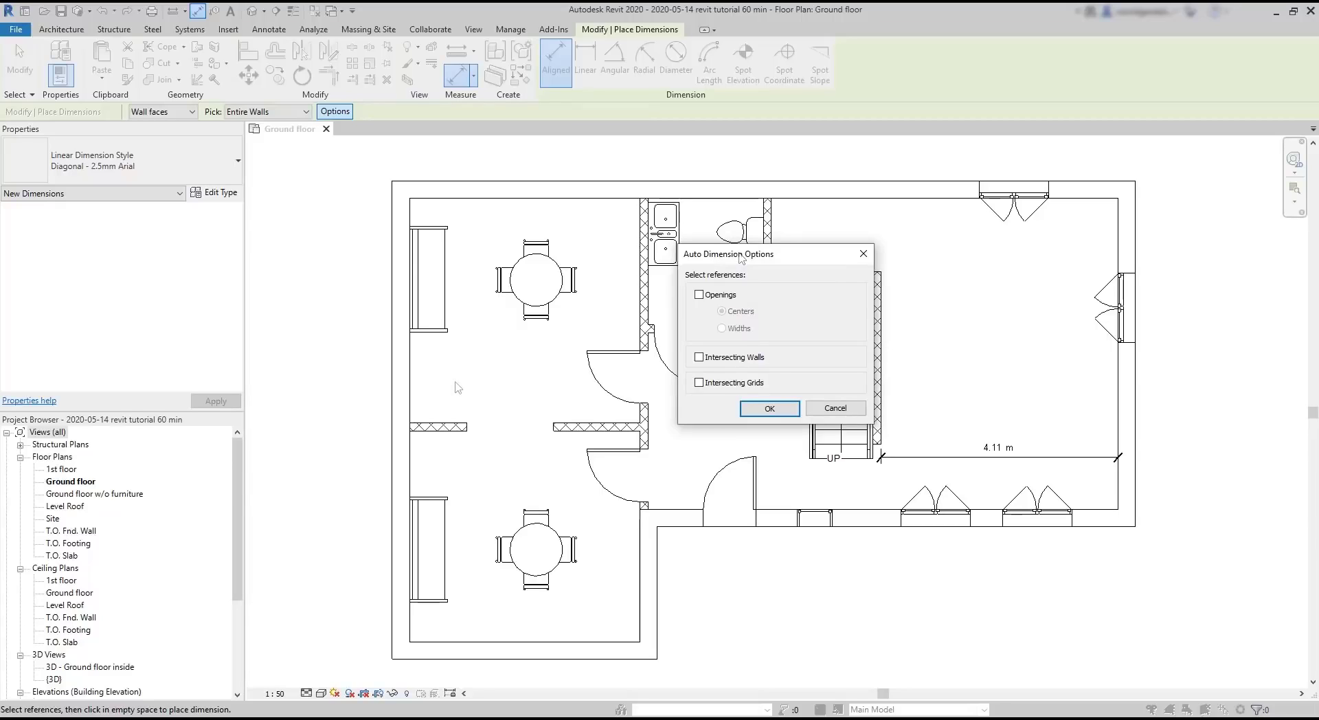
left_click(701, 358)
left_click(770, 410)
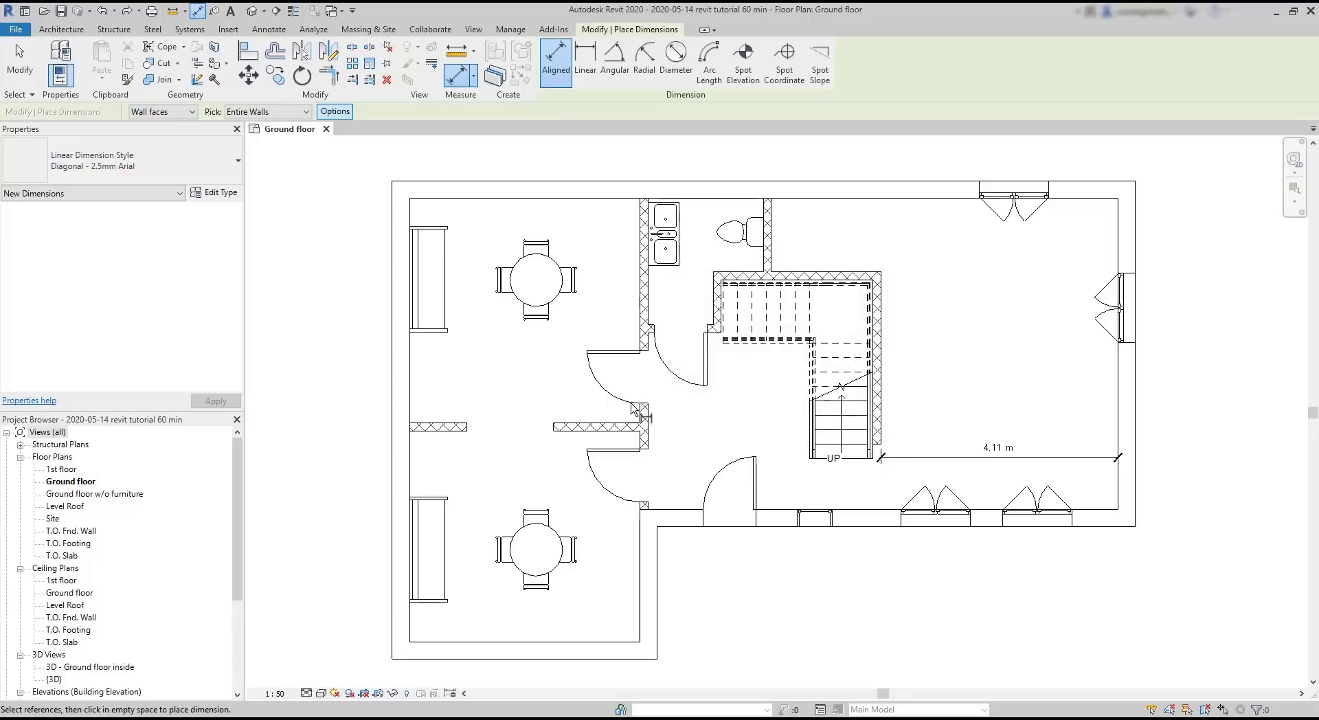
- Place dimension strings with intersecting walls outside the left exterior wall and above the upper exterior wall
left_click(401, 393)
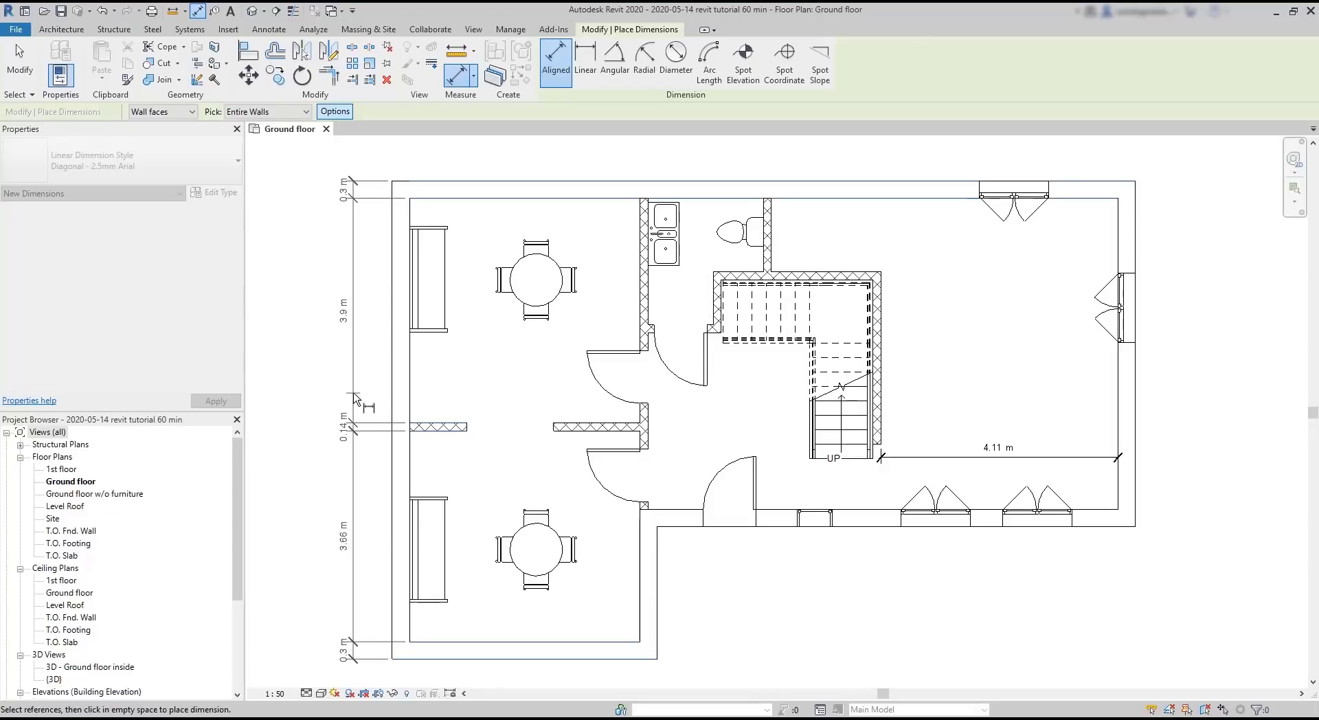
left_click(354, 396)
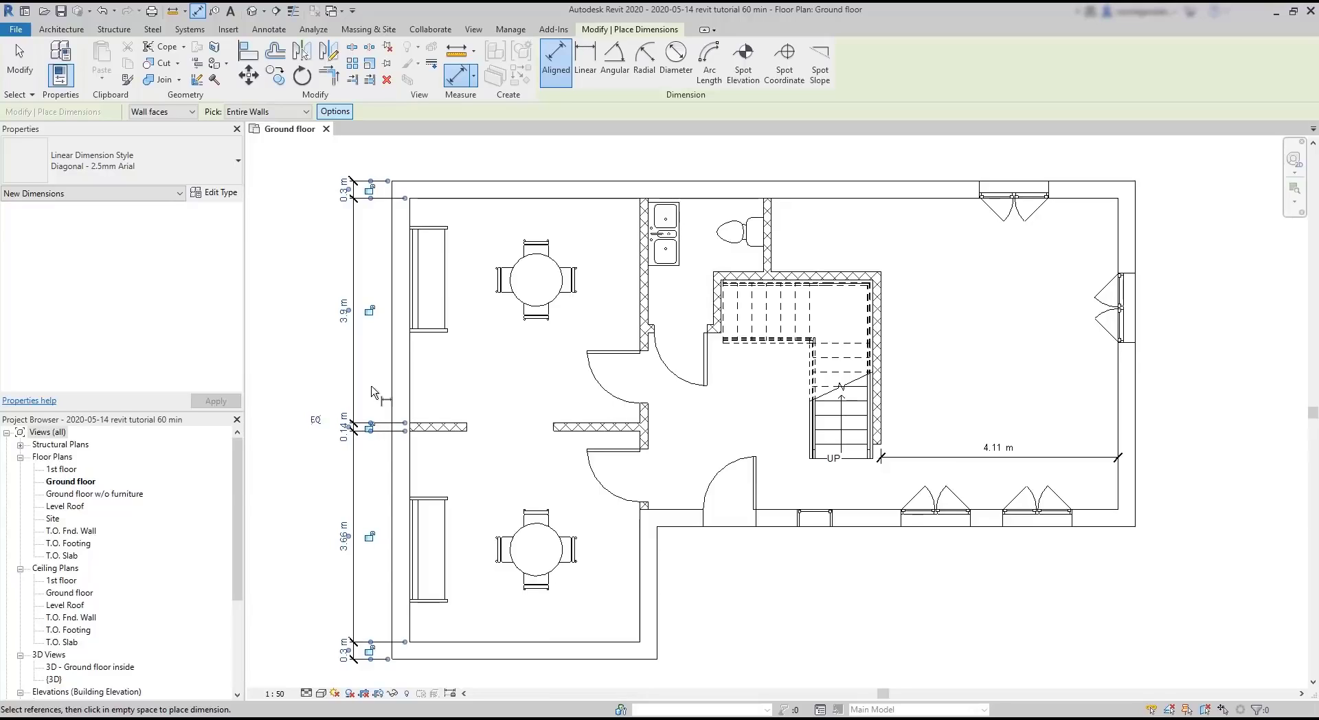
left_click(730, 199)
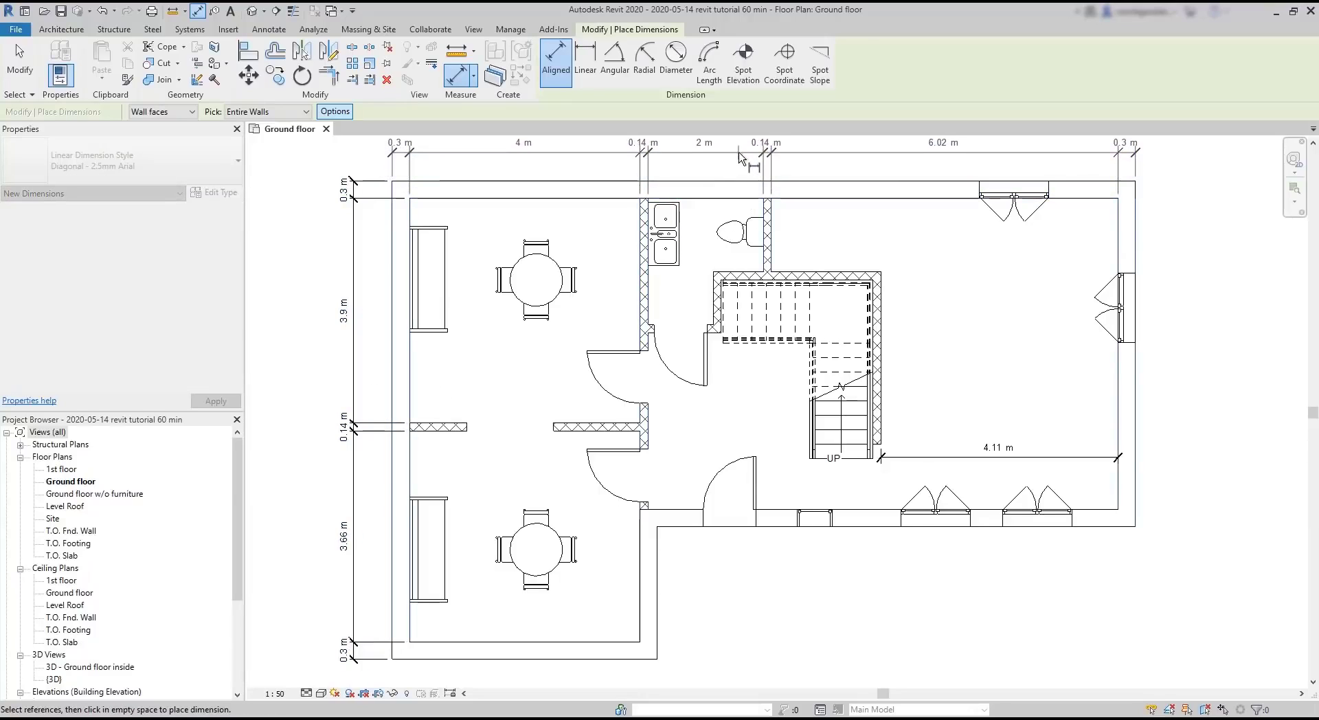
left_click(739, 155)
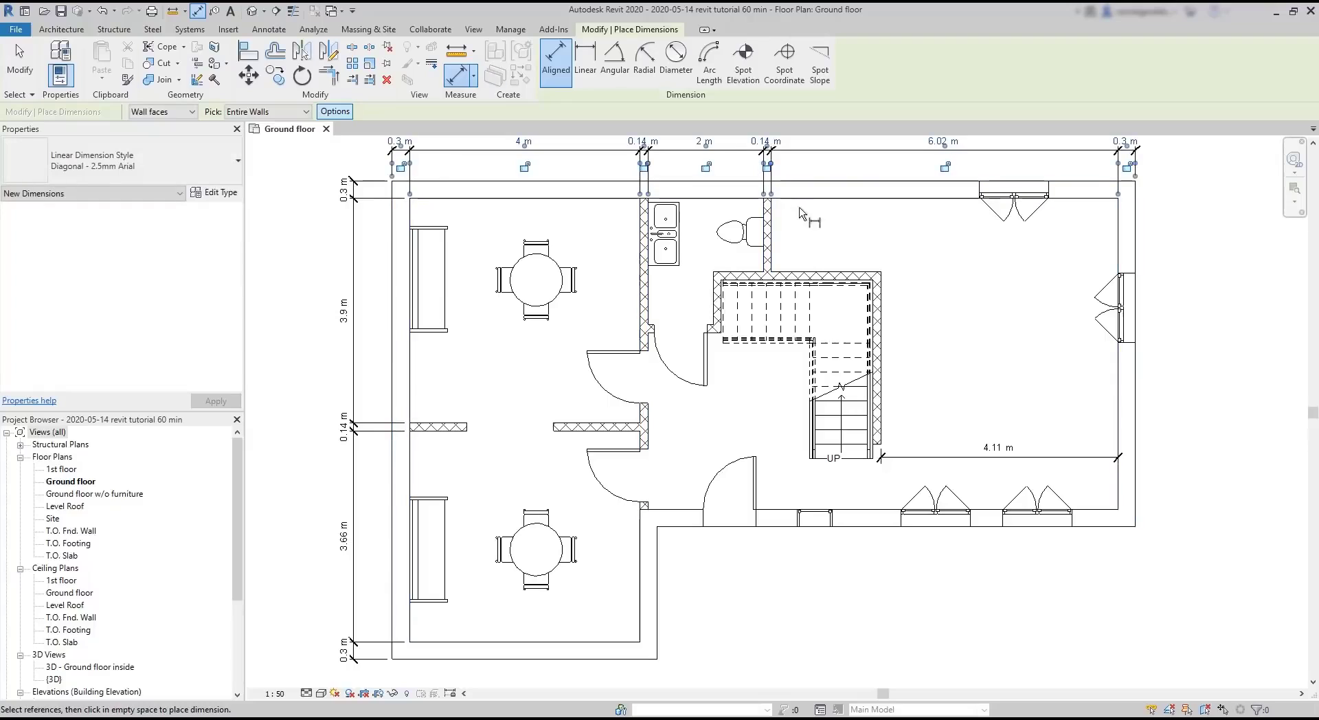
- Finish dimensioning and undo the two strings outside the left and upper exterior walls
middle_click_drag(935, 259, 942, 283)
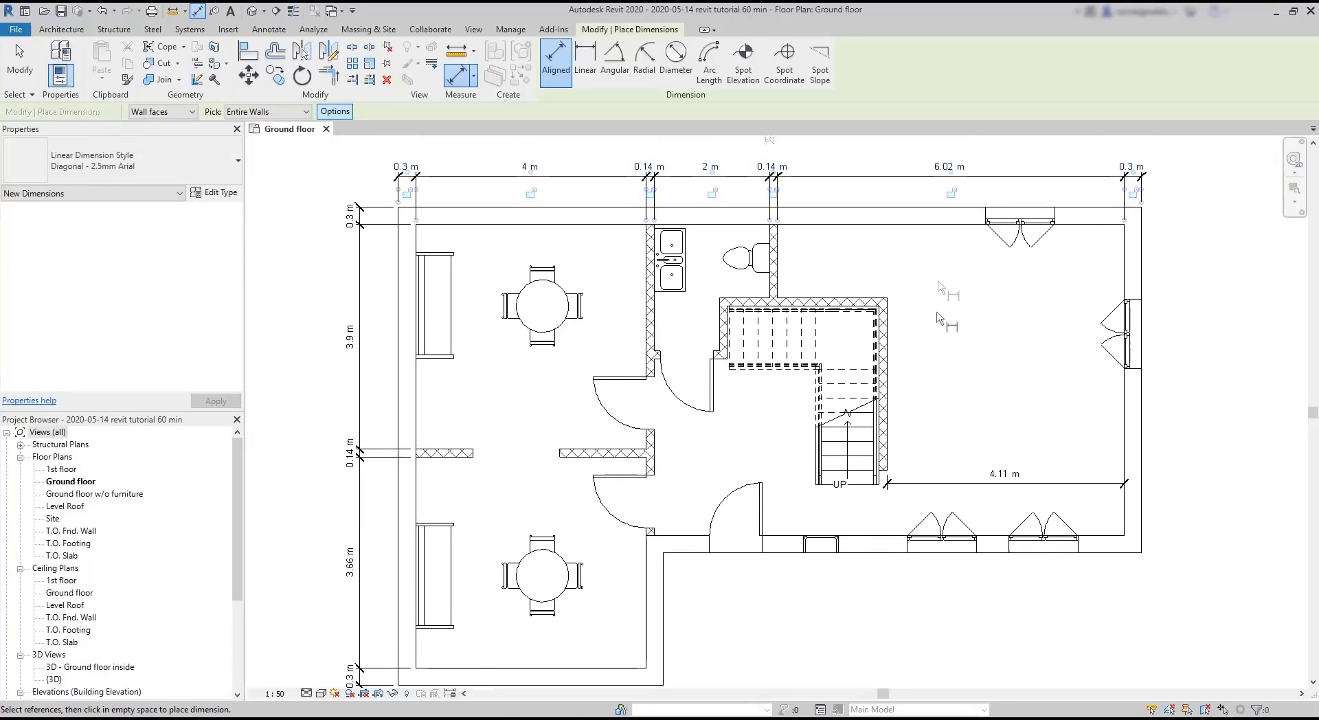
key("Escape")
key("Escape")
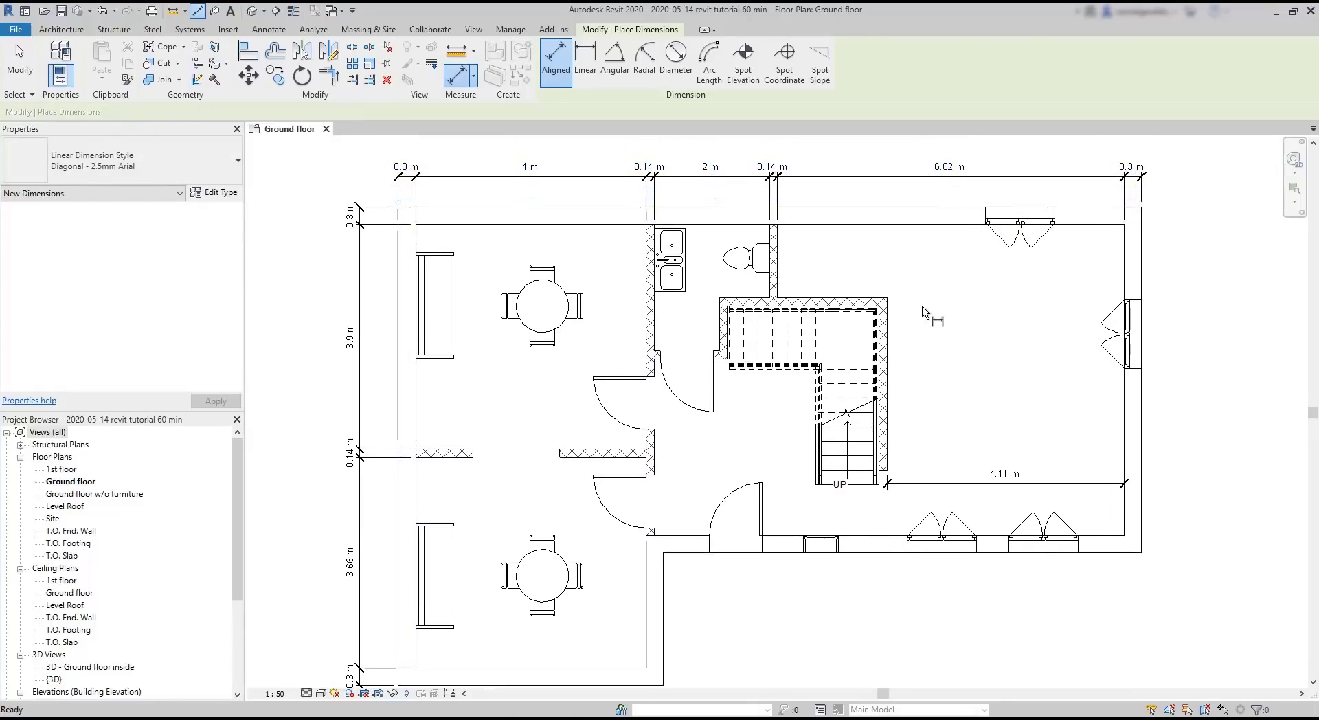
left_click(27, 47)
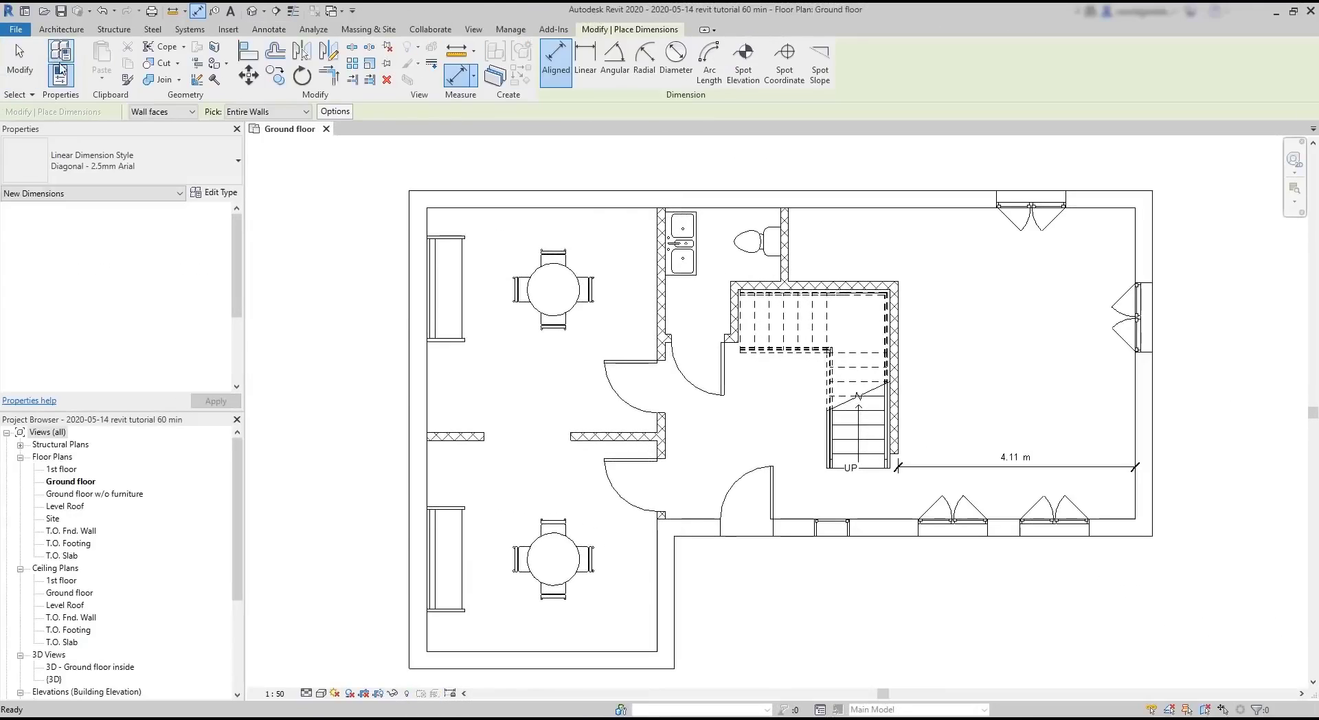
- Enable Openings by Centers alongside Intersecting Walls in the Entire Walls auto dimension options
left_click(346, 114)
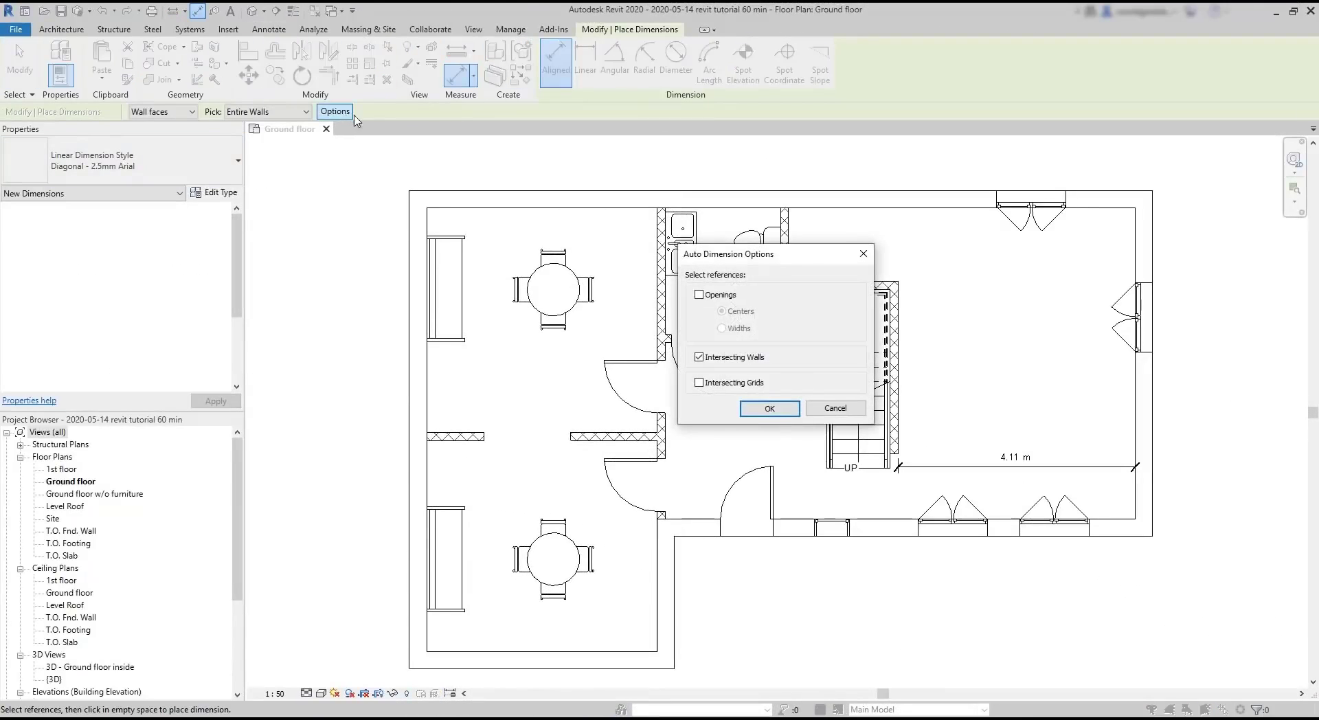
left_click(699, 295)
left_click_drag(775, 262, 1055, 250)
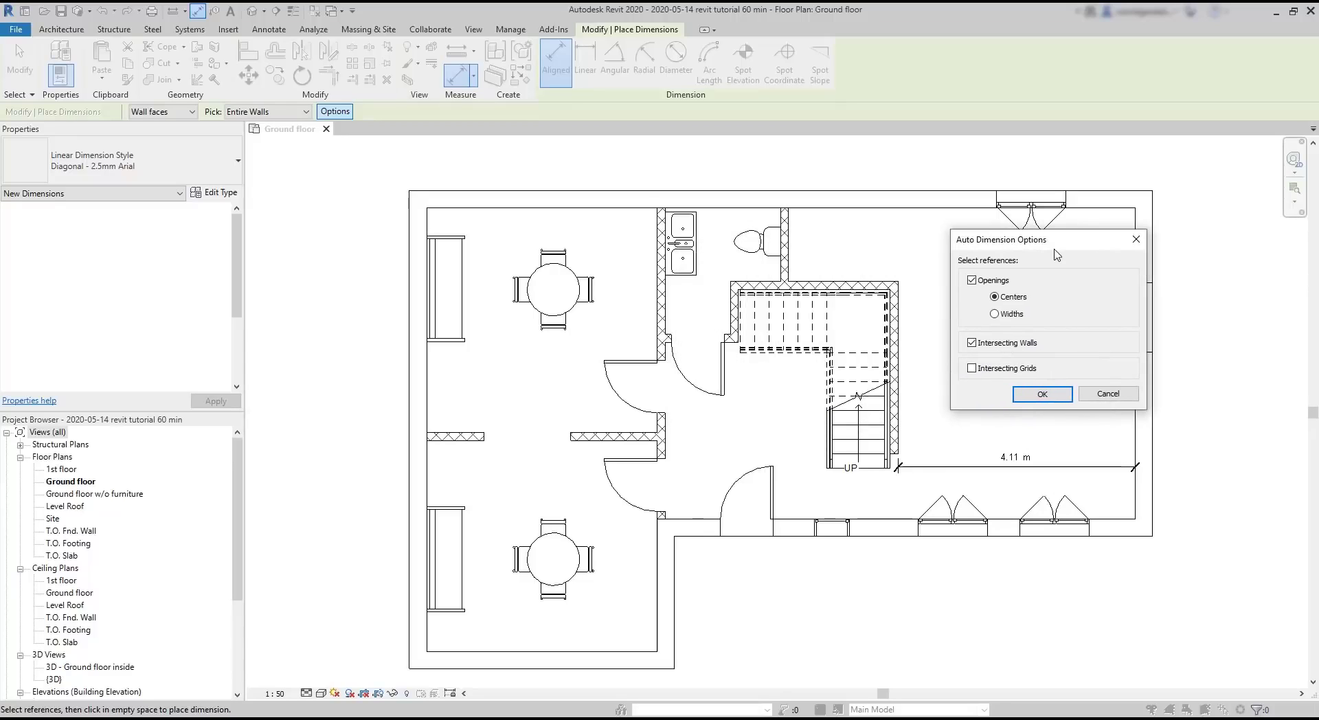
left_click(1048, 401)
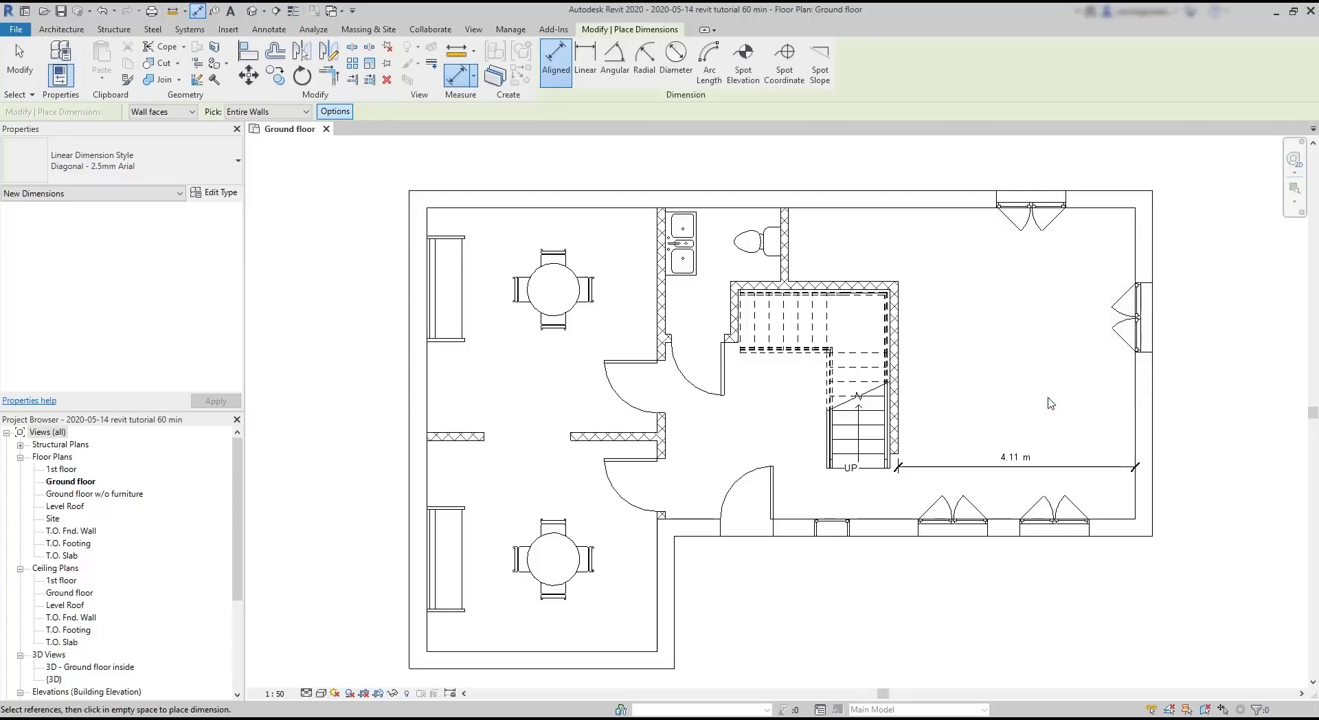
- Place an Entire Walls dimension string referencing opening centers and intersecting walls below the lower exterior wall
left_click(896, 535)
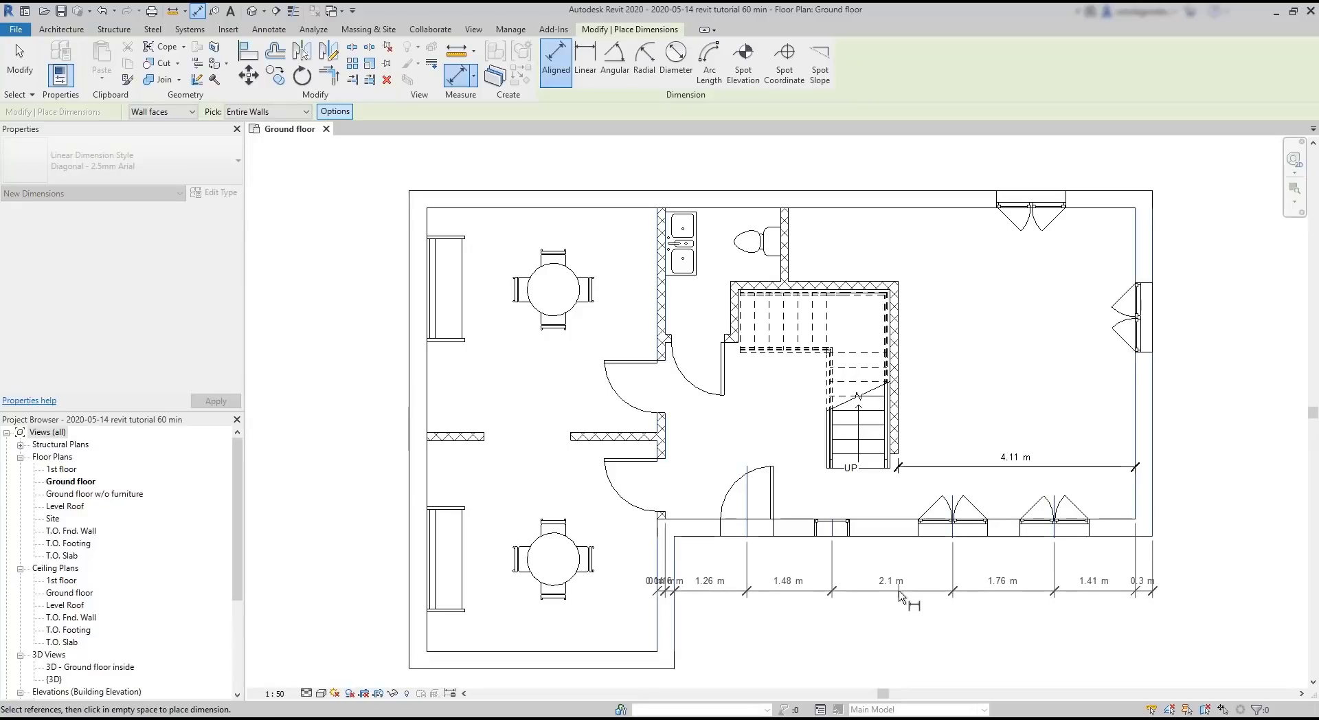
left_click(900, 614)
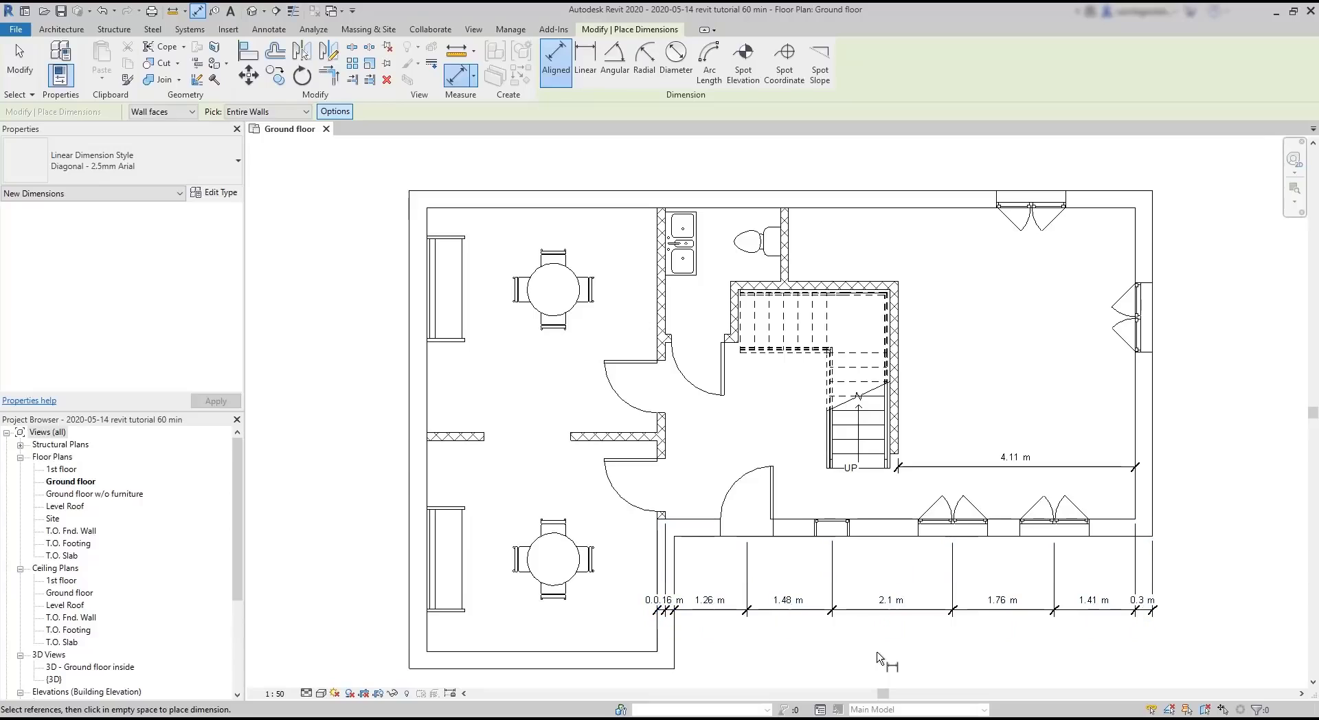
scroll(877, 657, "up", 4)
middle_click_drag(877, 657, 821, 630)
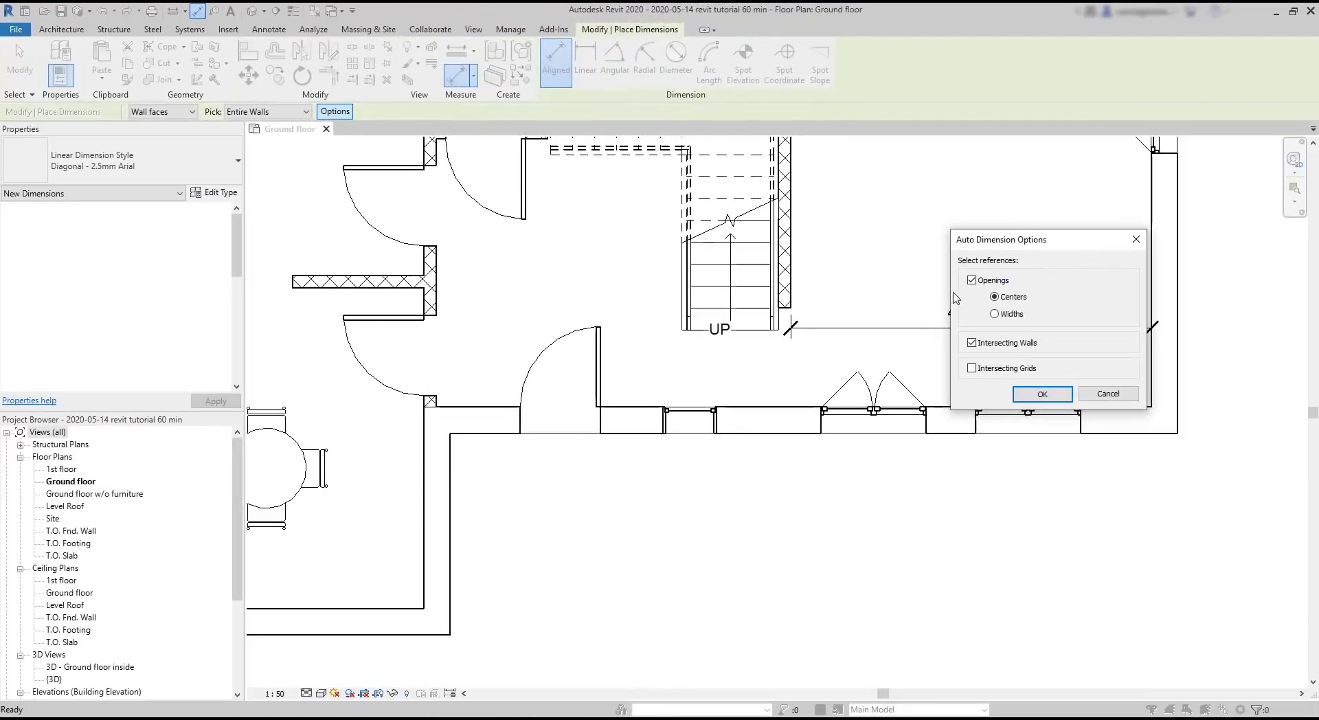
- Set the auto dimension openings reference to Widths and dimension the lower exterior wall with the entrance door and windows
left_click(993, 313)
left_click(1042, 394)
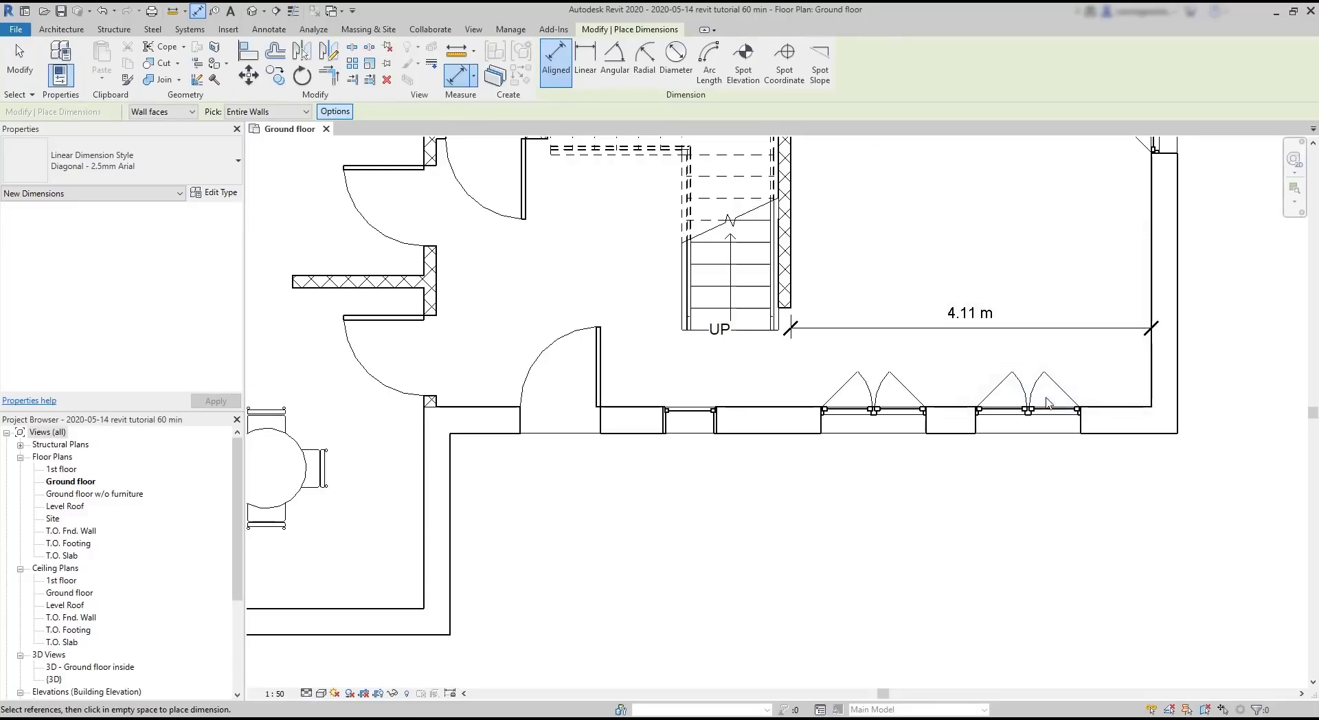
left_click(971, 415)
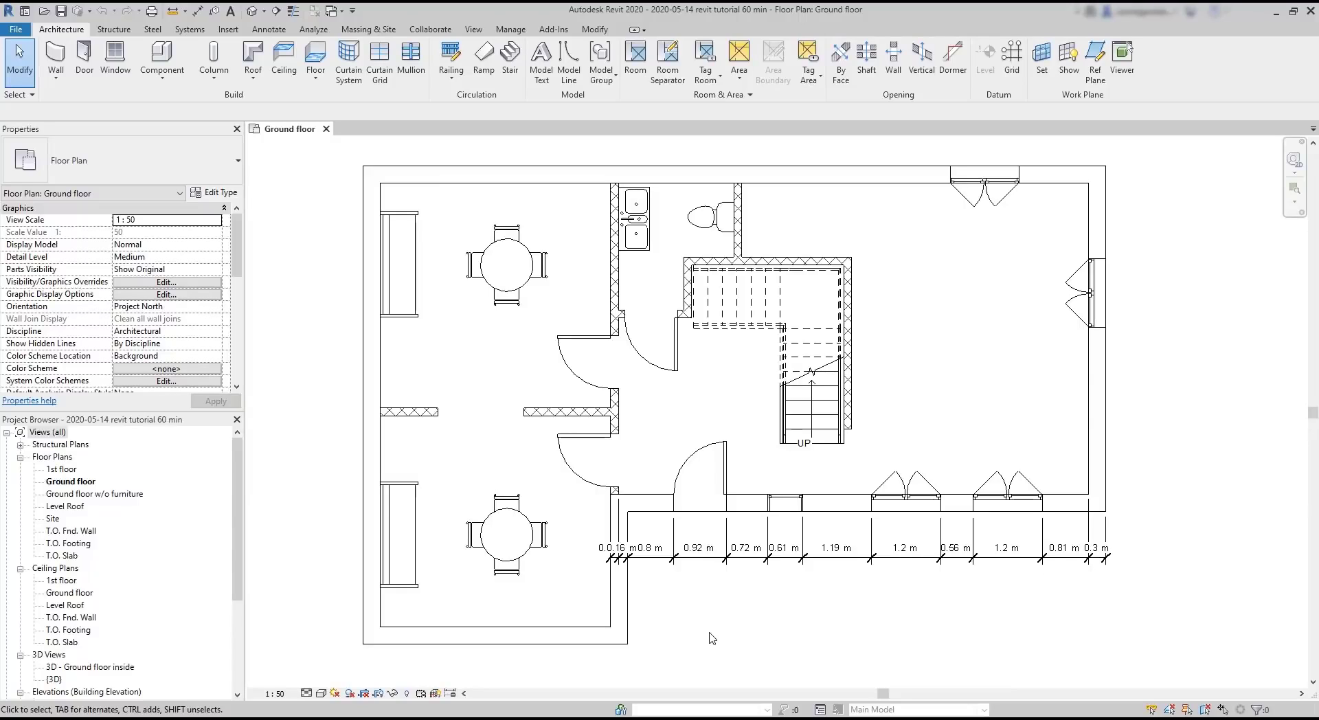
- Delete only the segment between the small window and the adjacent double window from the lower dimension string
left_click(713, 561)
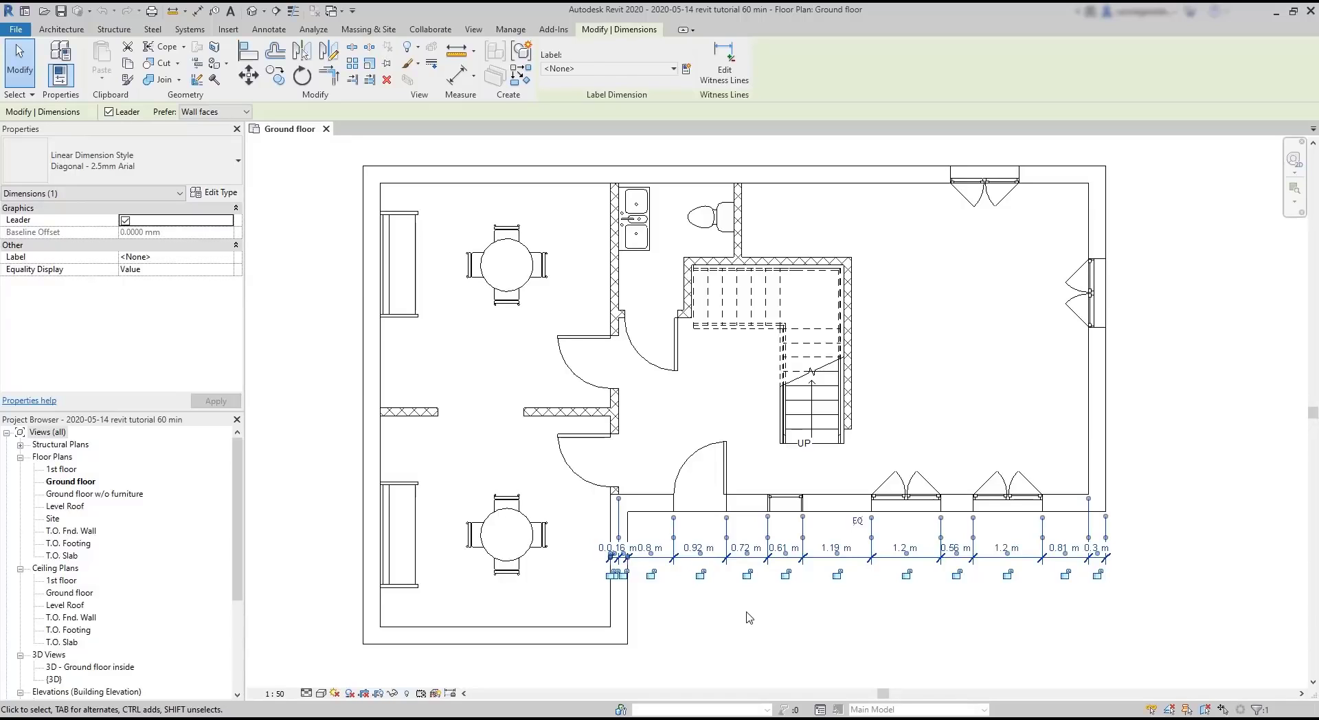
left_click(771, 611)
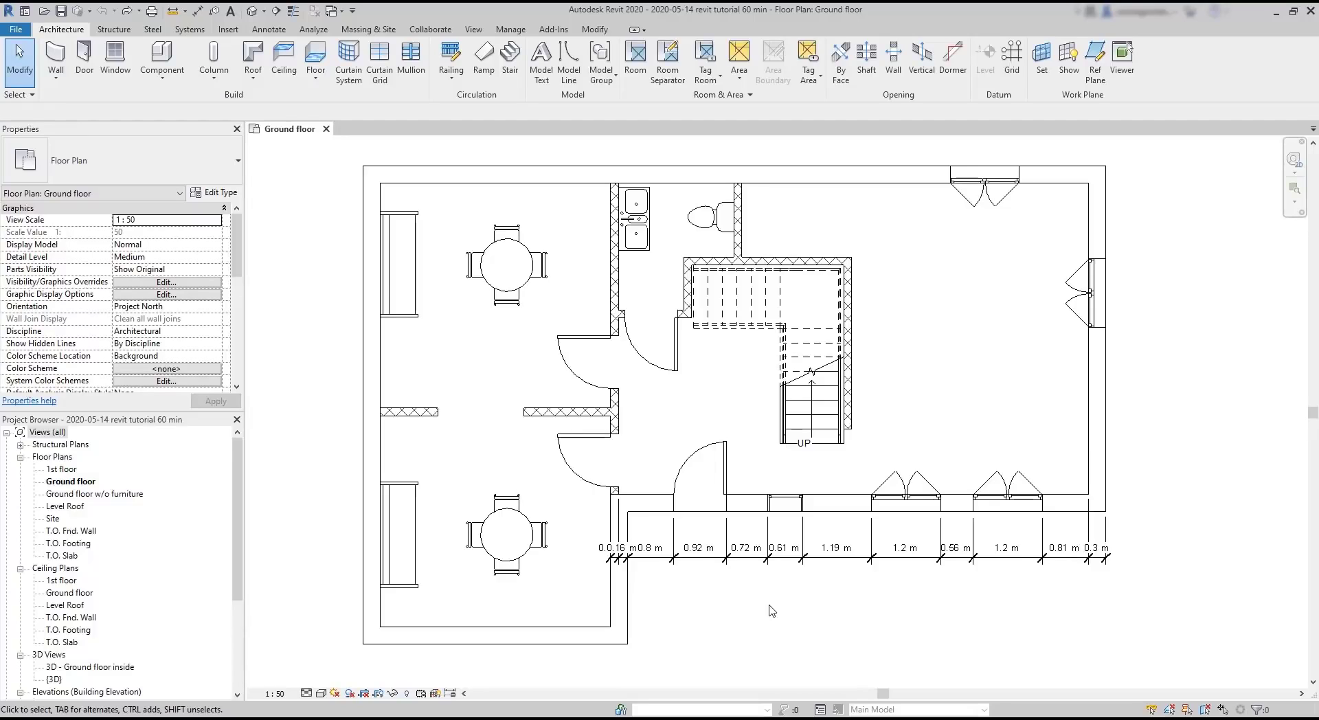
left_click(849, 559)
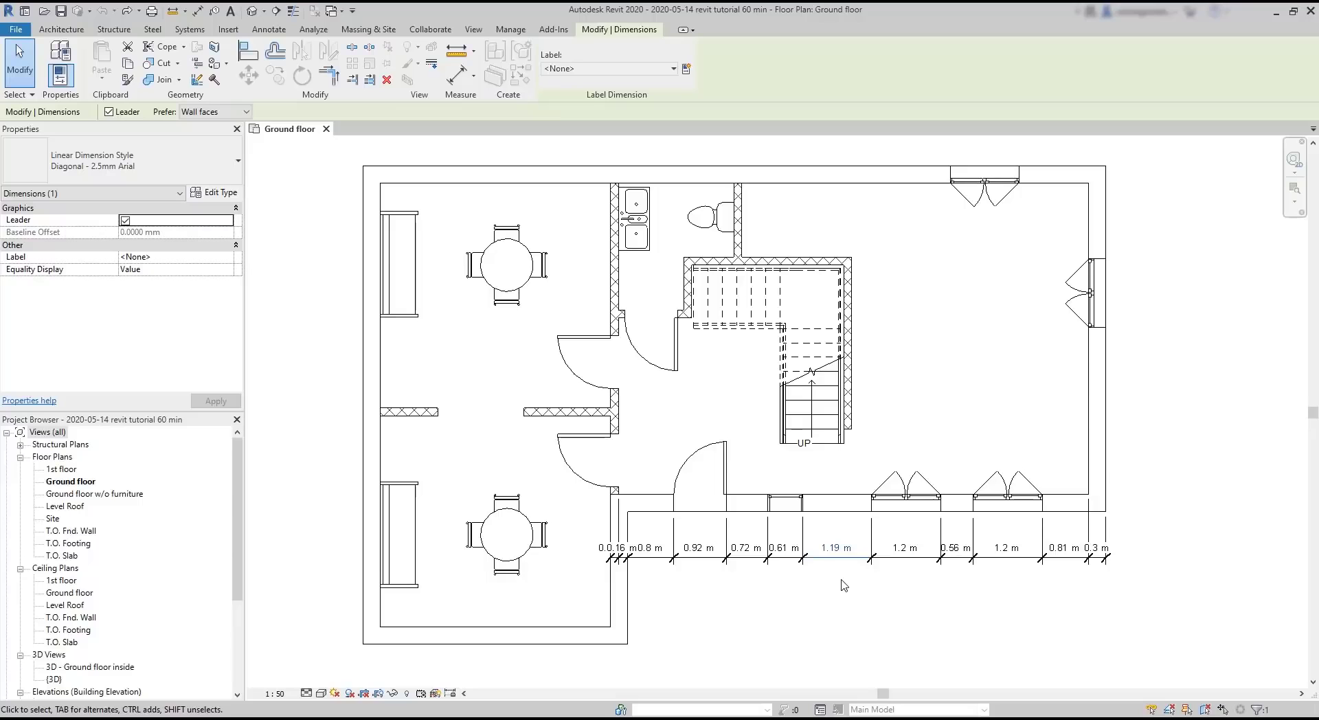
key("Delete")
- Delete both remaining parts of the dimension string below the lower exterior wall
left_click(1108, 561)
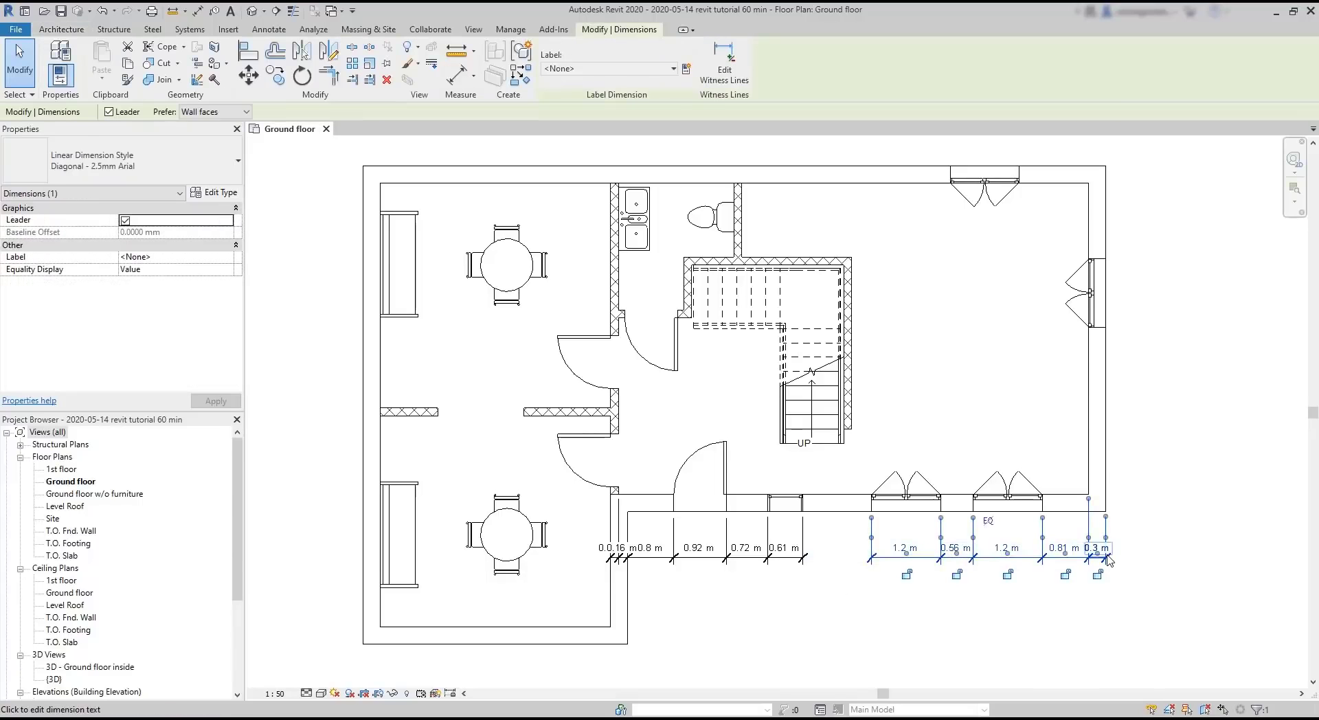
key("Delete")
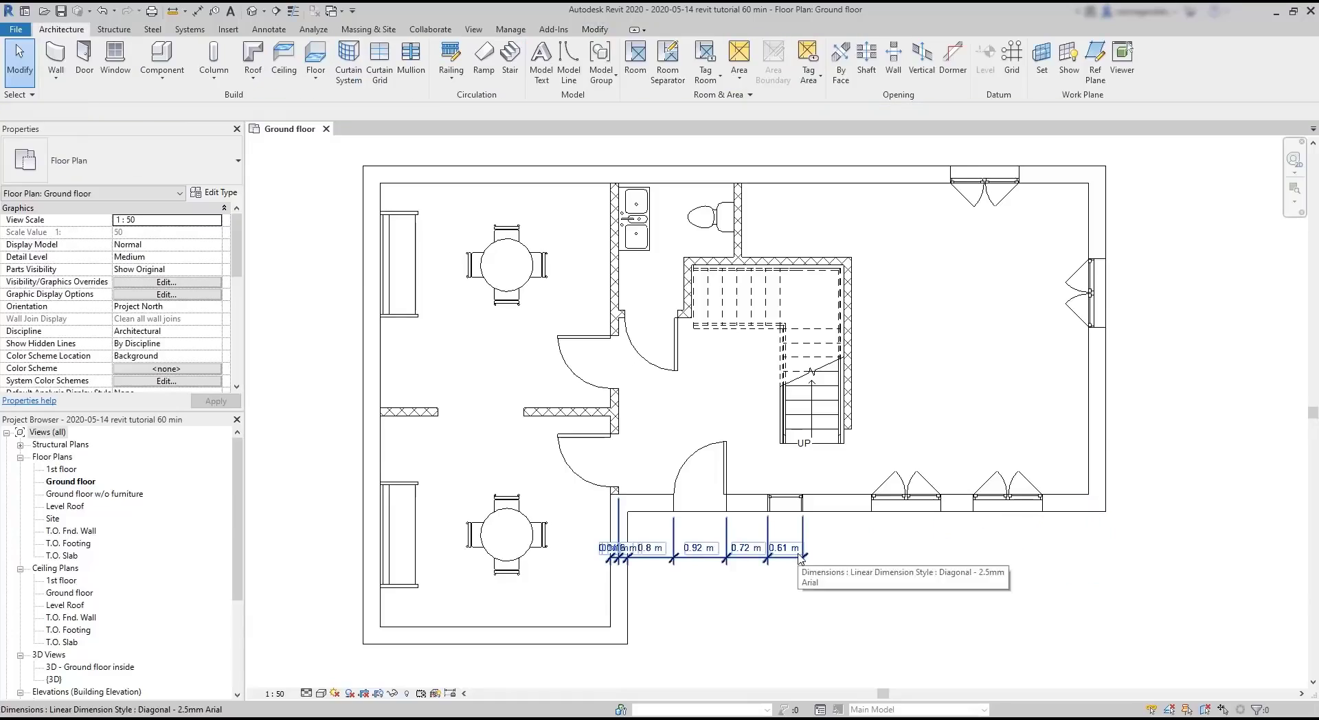
left_click(799, 559)
key("Delete")
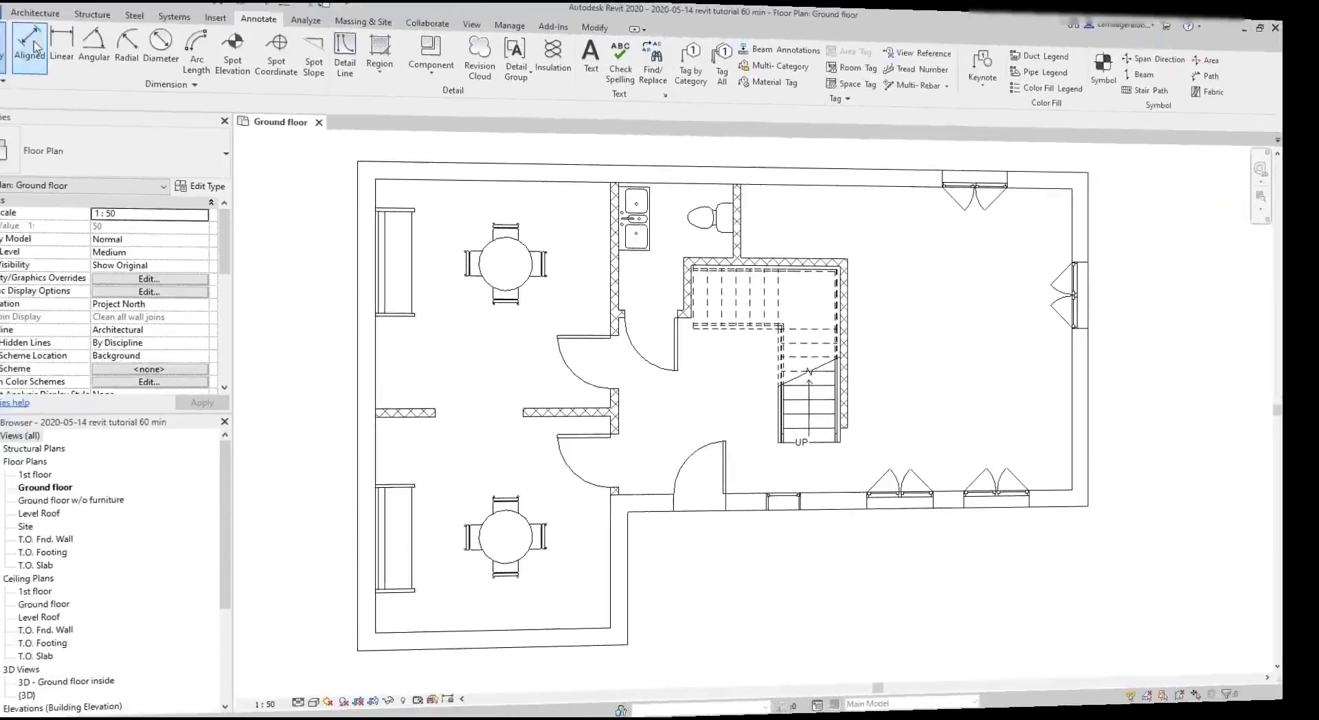
- Start an Aligned dimension and set it to pick Individual References
left_click(63, 62)
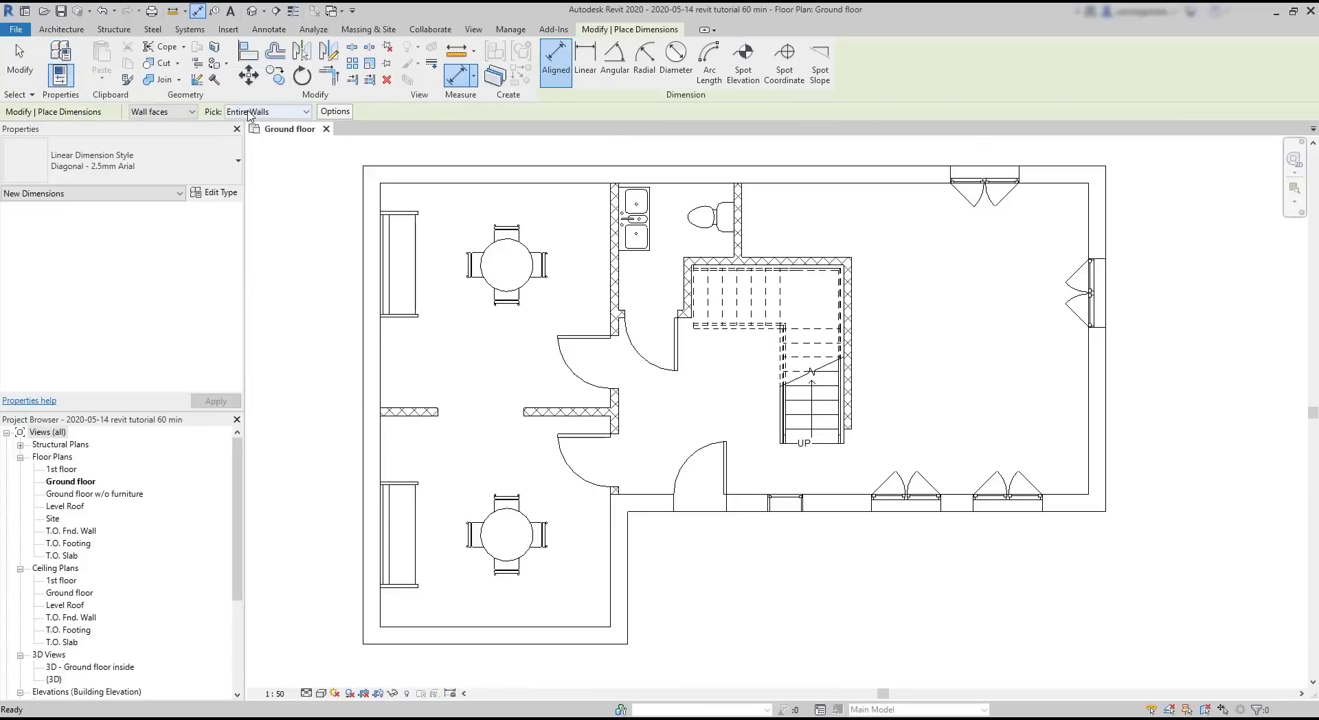
left_click(244, 112)
left_click(273, 131)
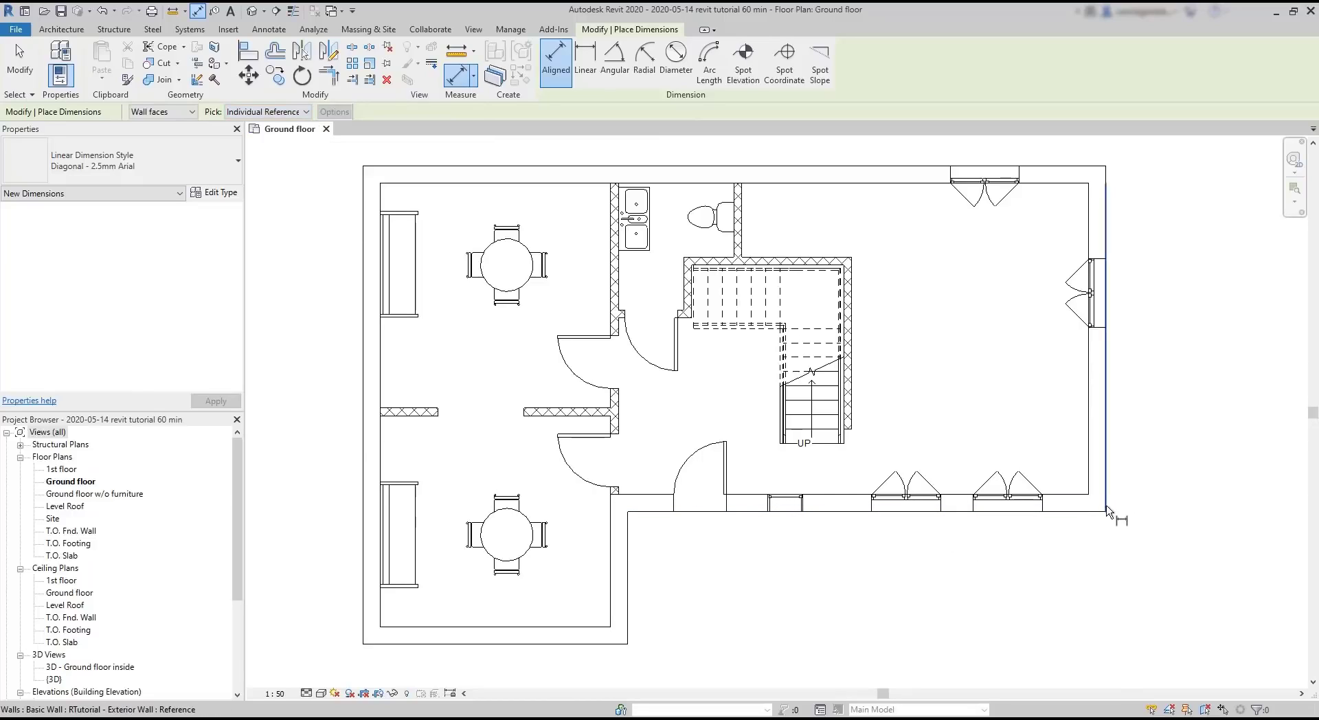
- Dimension from the right exterior wall's outer face to the nearest edge of the lower wall's rightmost window, and undo it
left_click(1107, 517)
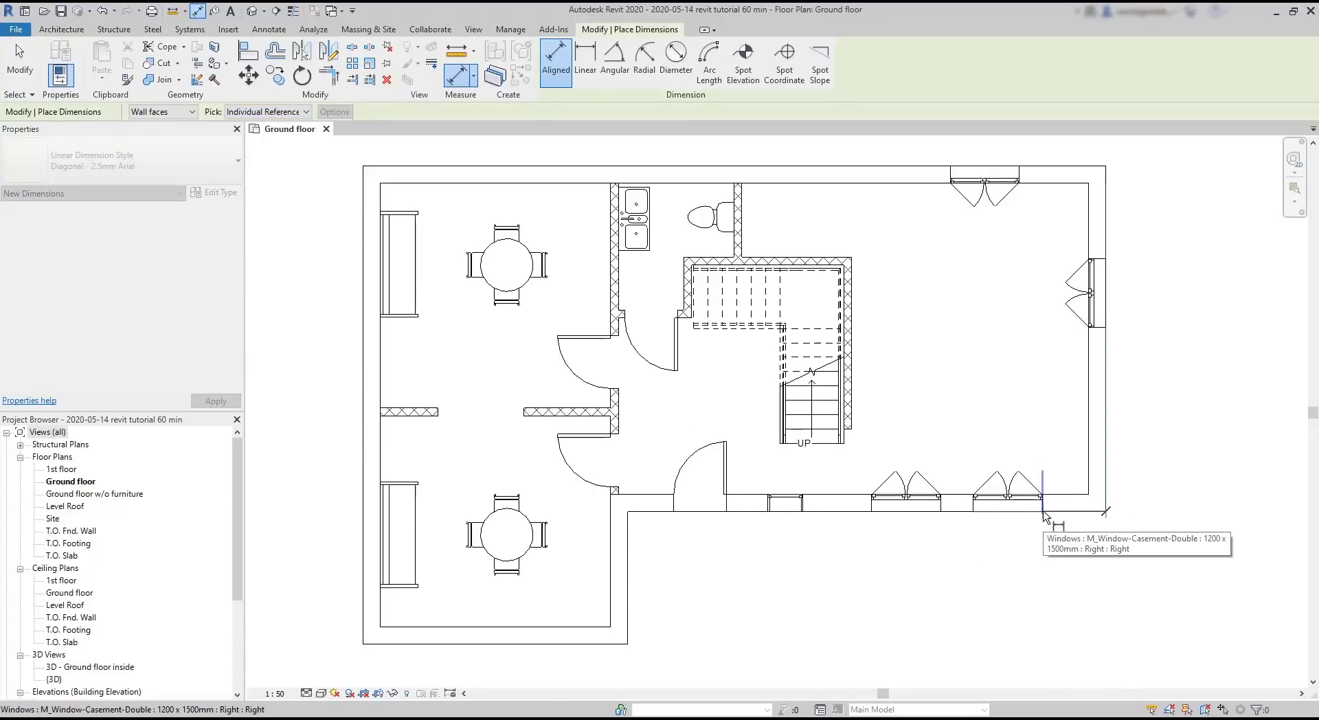
left_click(1042, 514)
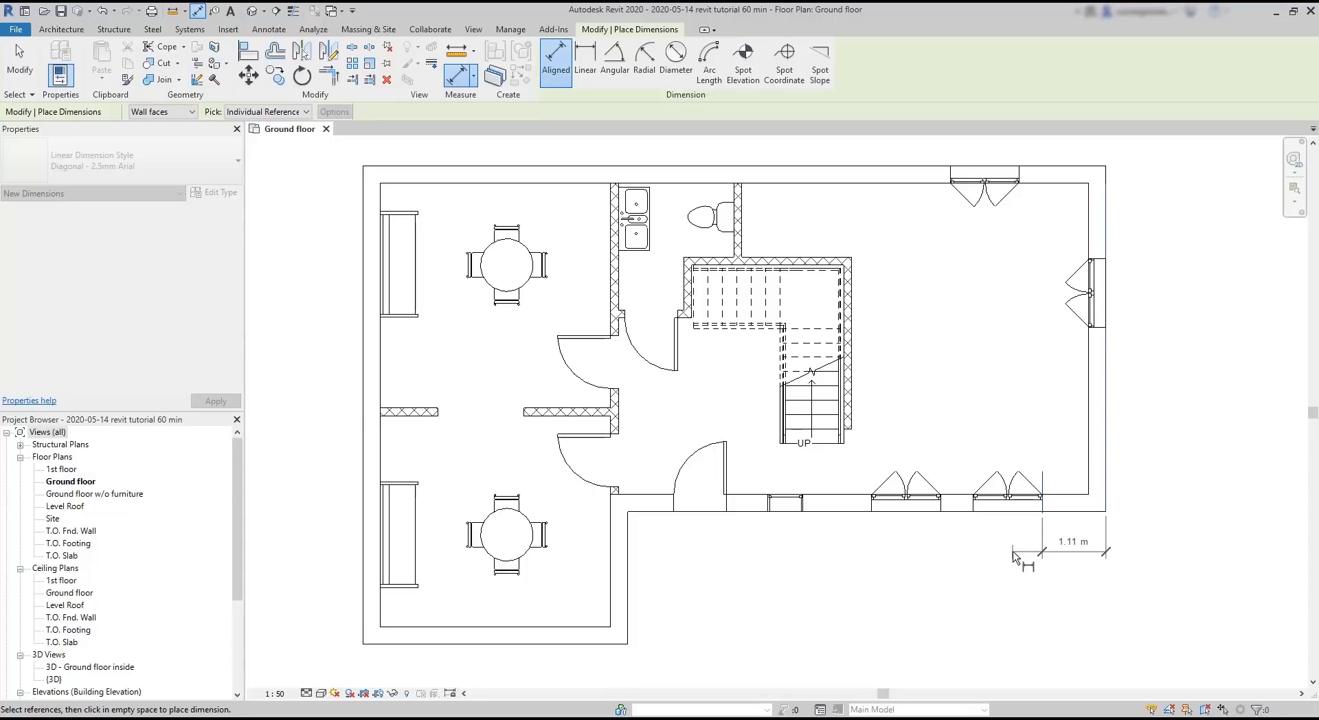
left_click(1013, 555)
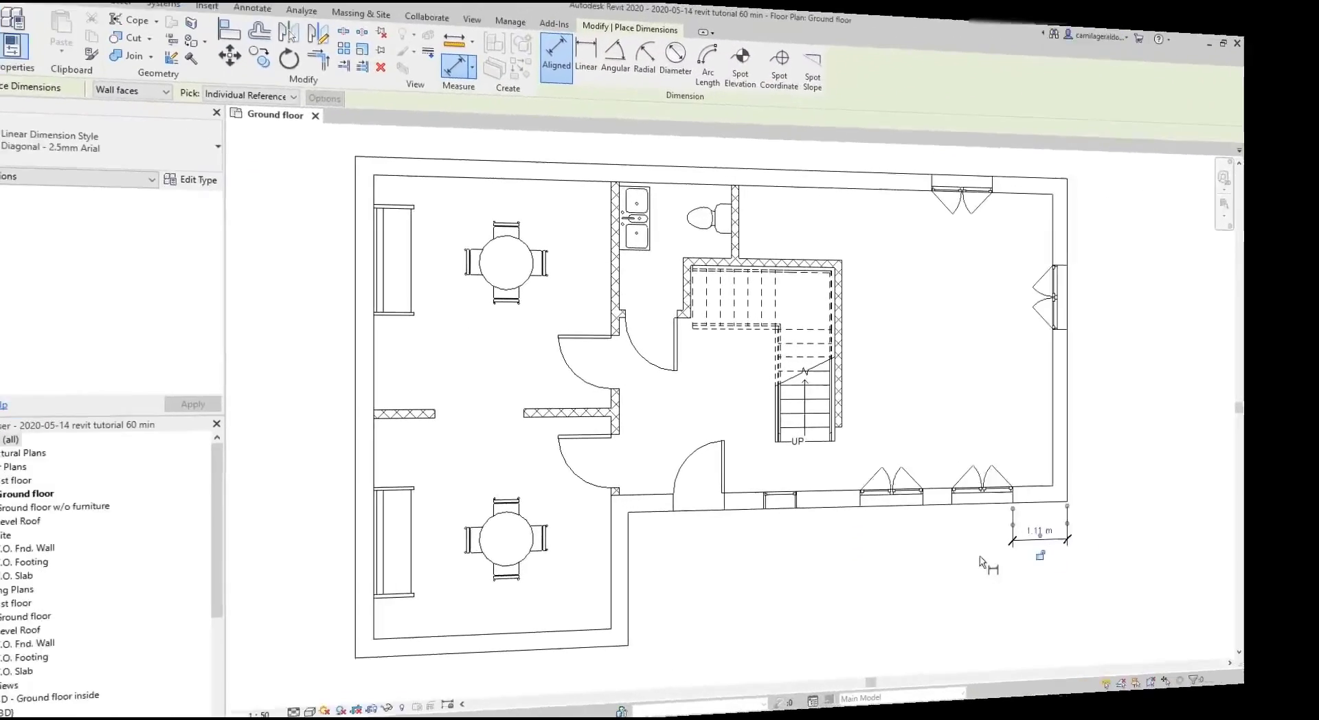
key("ctrl+z")
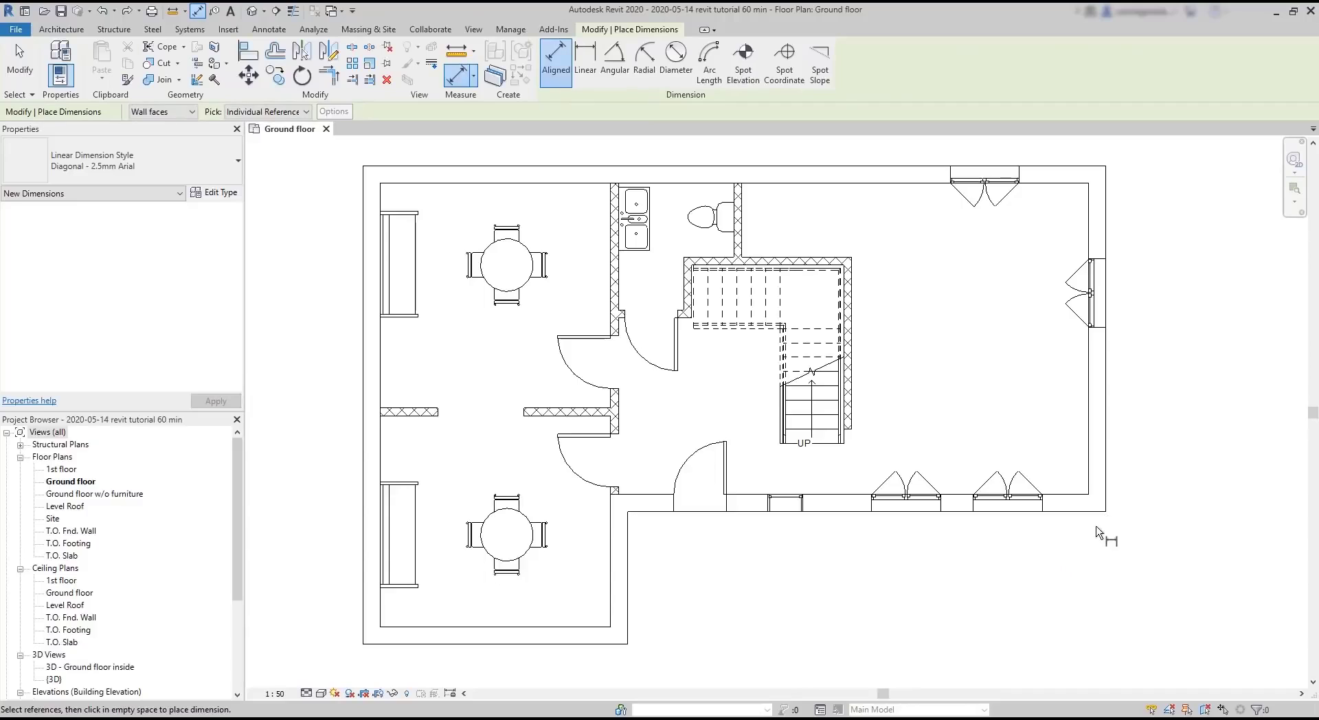
- Pick the right exterior wall's outer face and both edges of the two double windows as references for one dimension string
left_click(1098, 527)
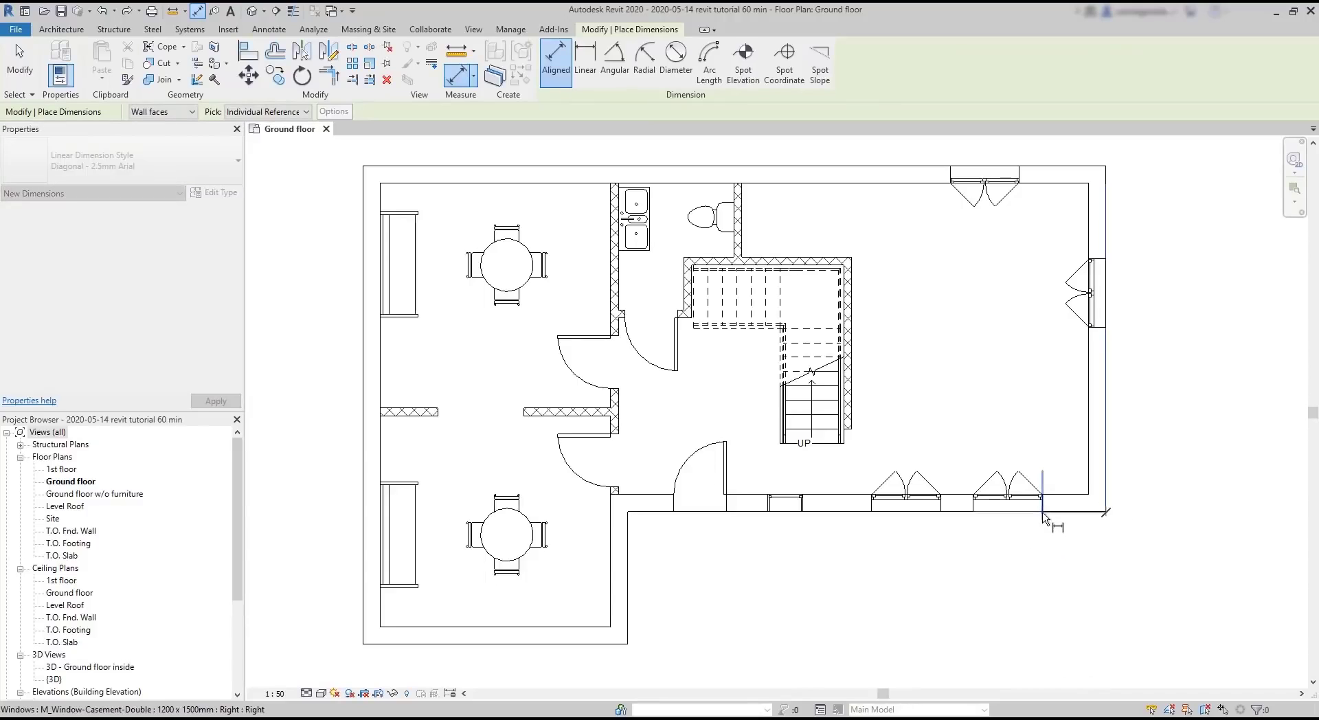
left_click(1041, 526)
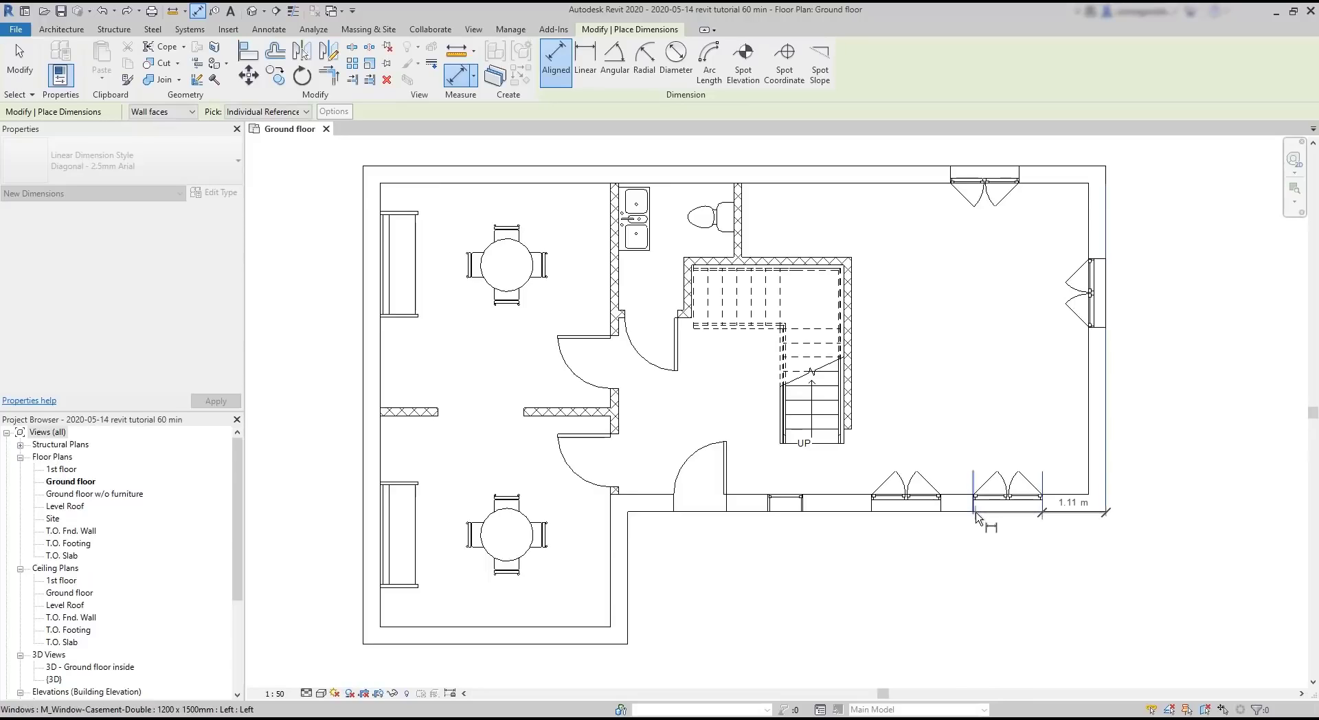
left_click(976, 515)
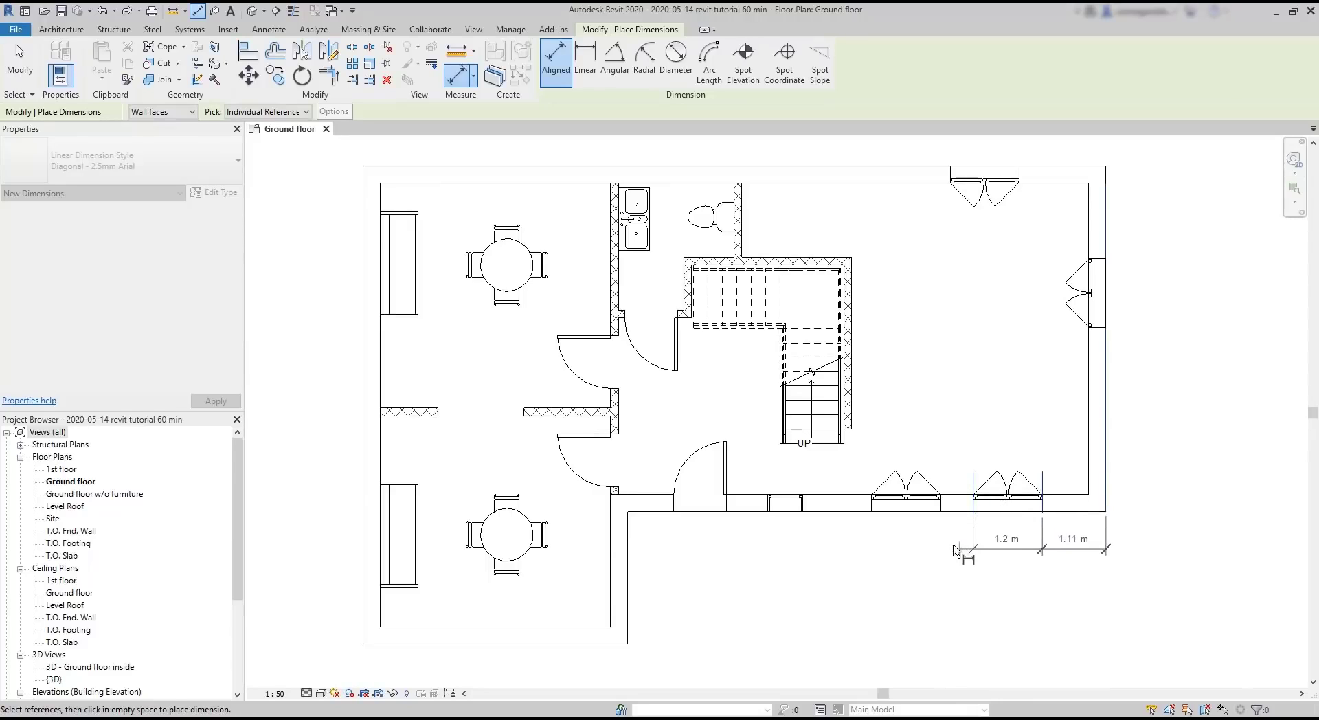
left_click(941, 515)
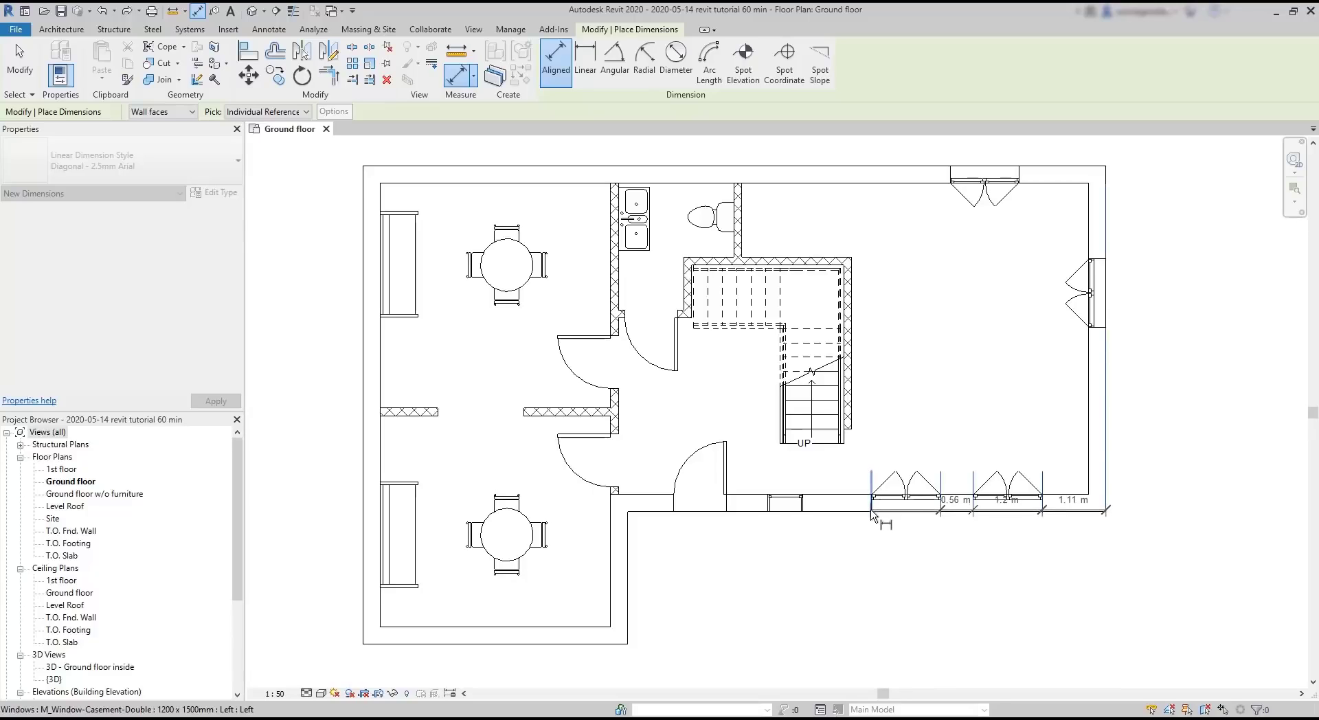
left_click(872, 515)
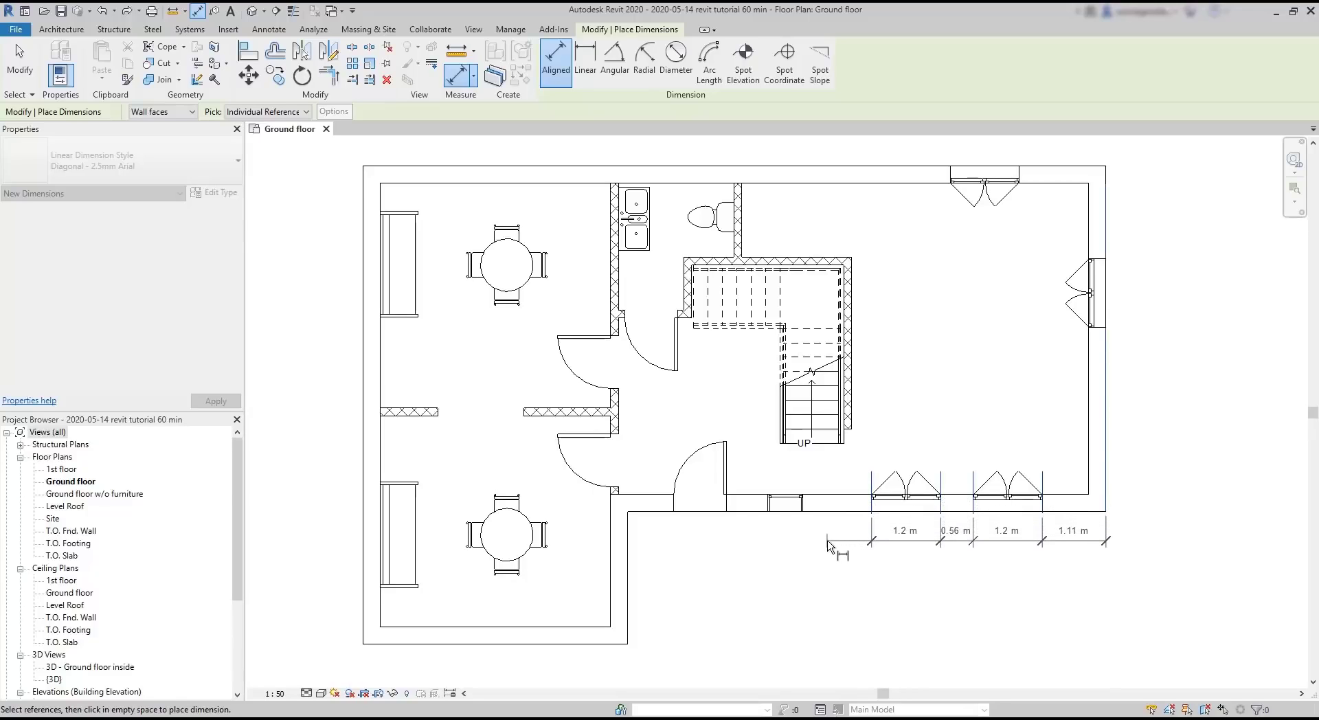
left_click(828, 546)
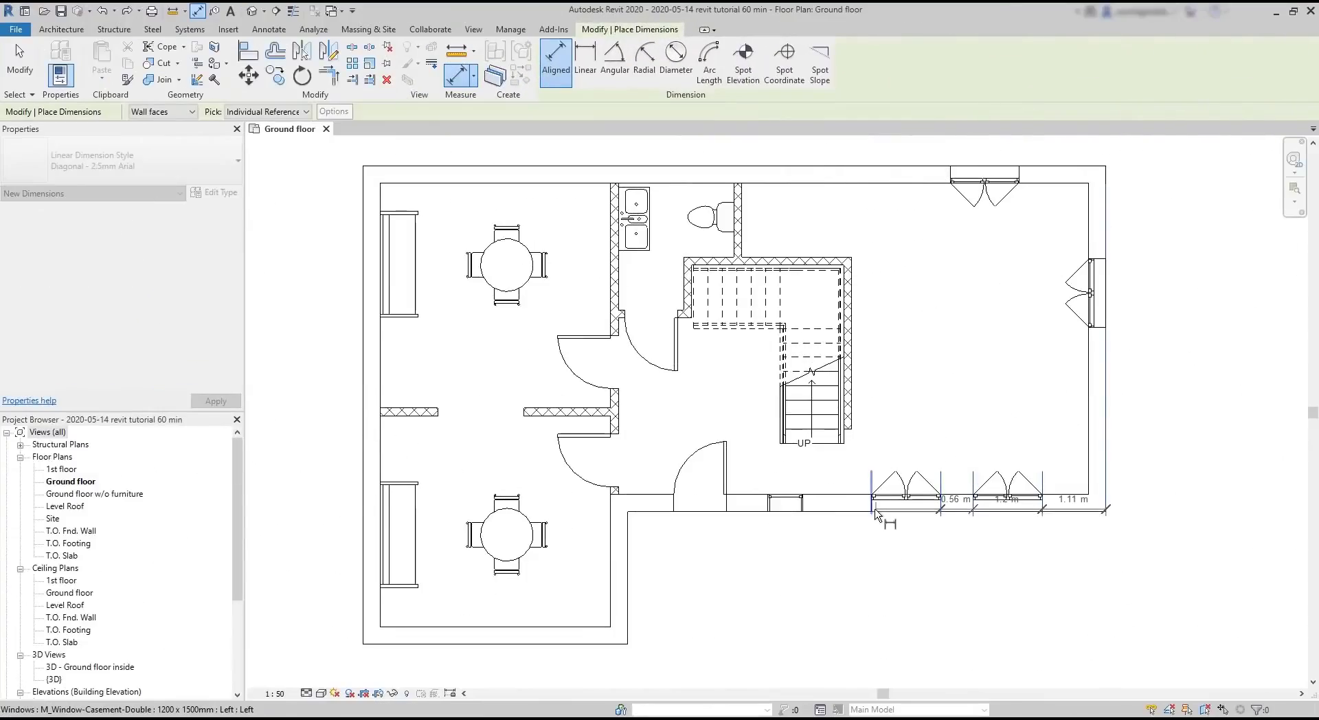
- Replace the left double window's edges with the entrance door's right edge as reference, and place the string below the lower wall
left_click(874, 512)
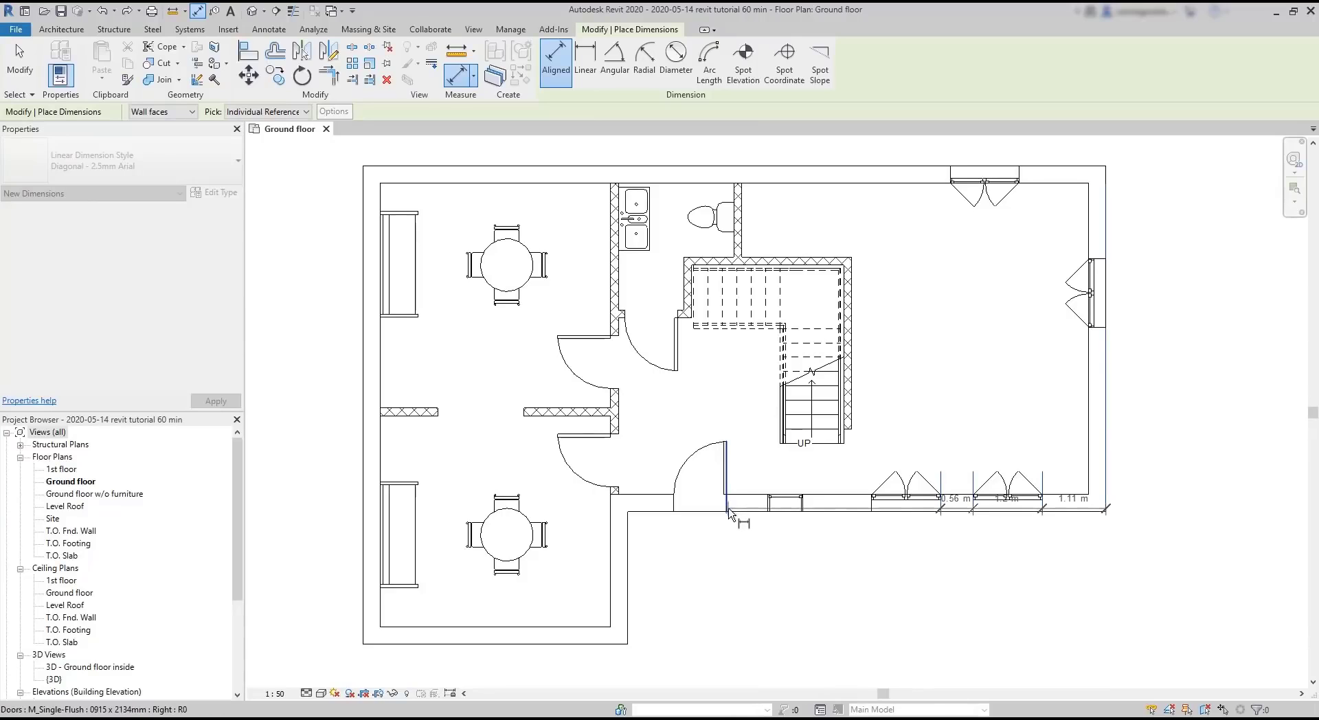
left_click(726, 477)
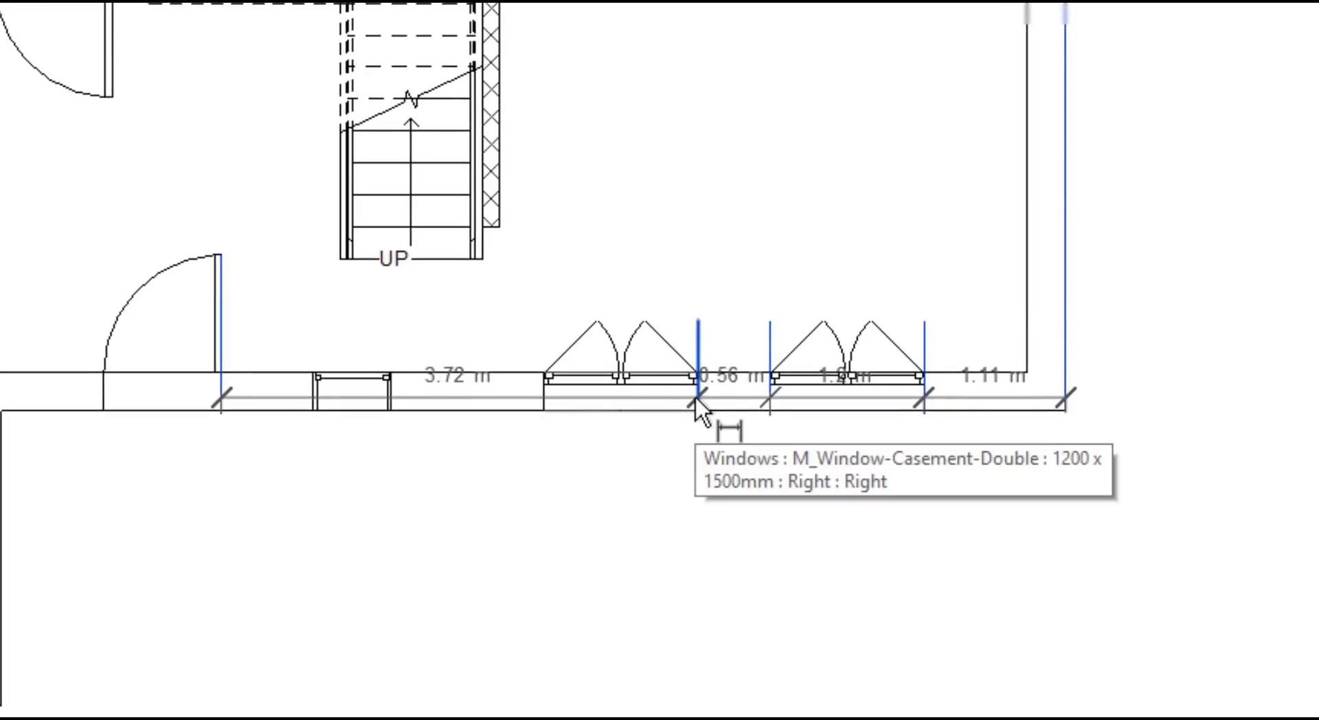
left_click(694, 394)
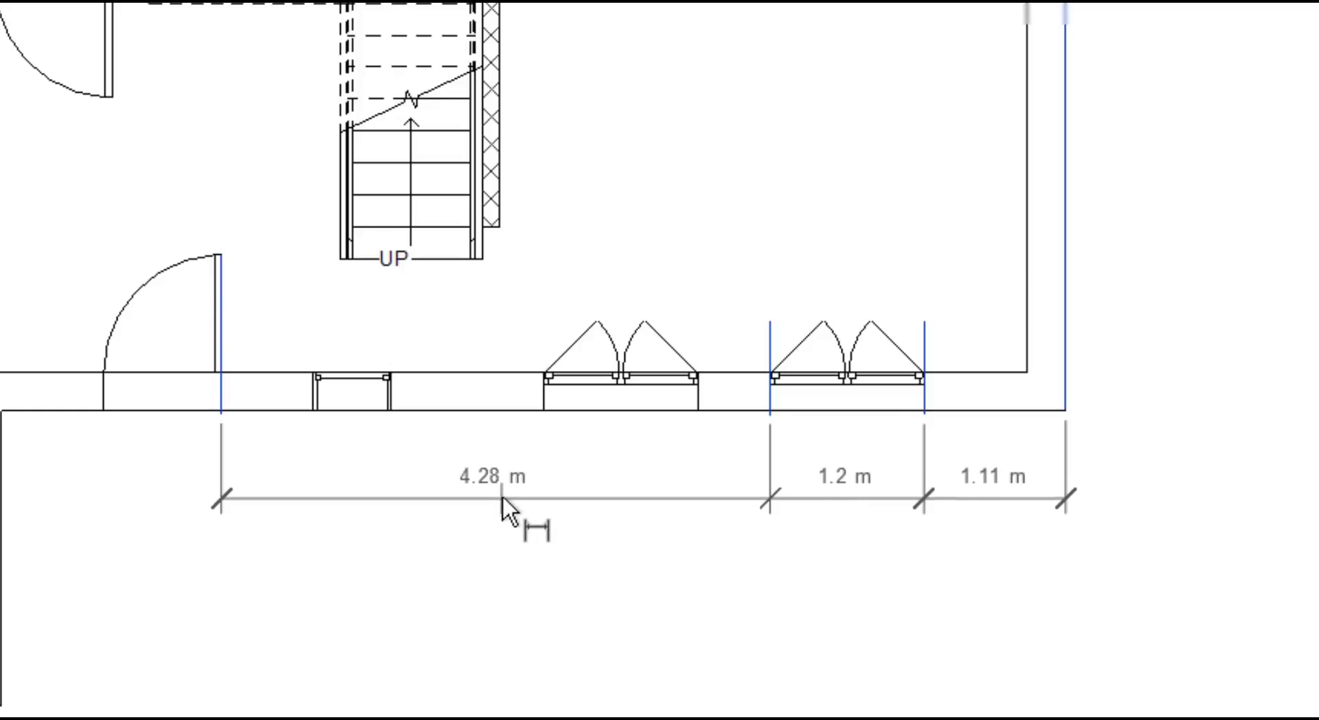
left_click(501, 485)
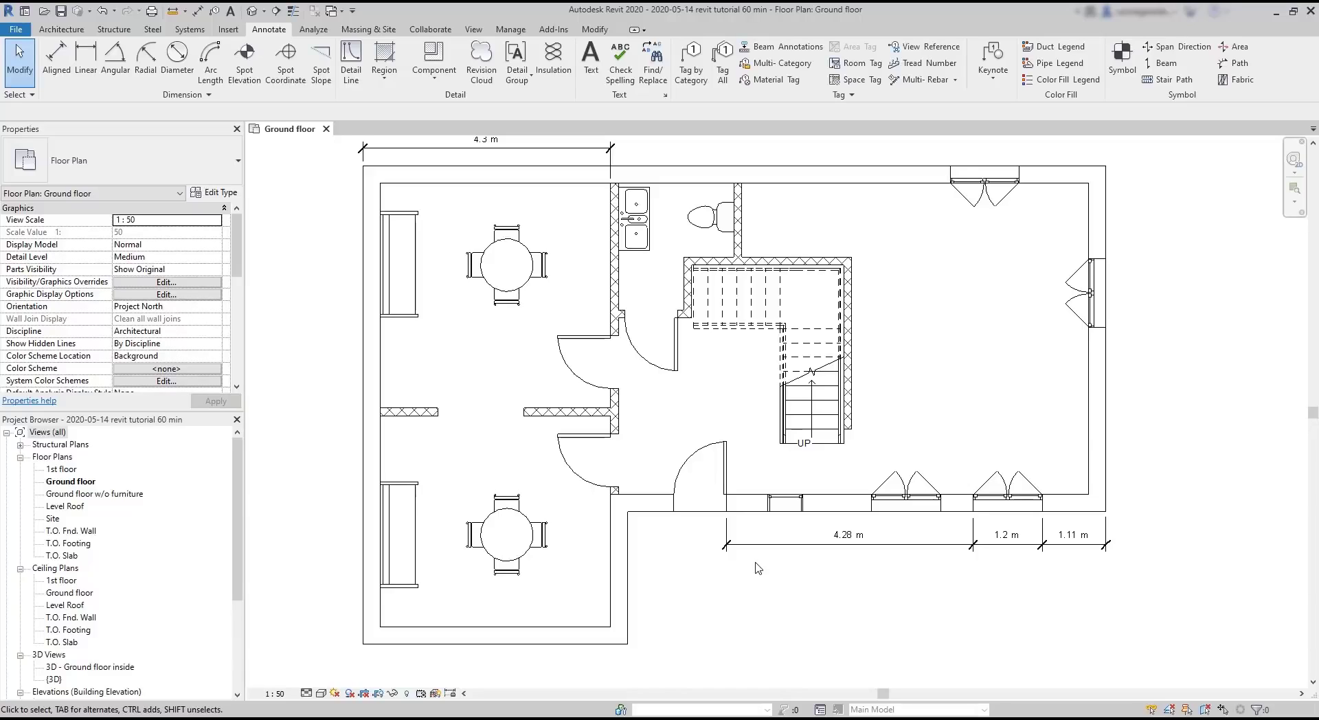
- Edit the witness lines of the dimension string below the lower wall and add the entrance door's left edge
left_click(775, 546)
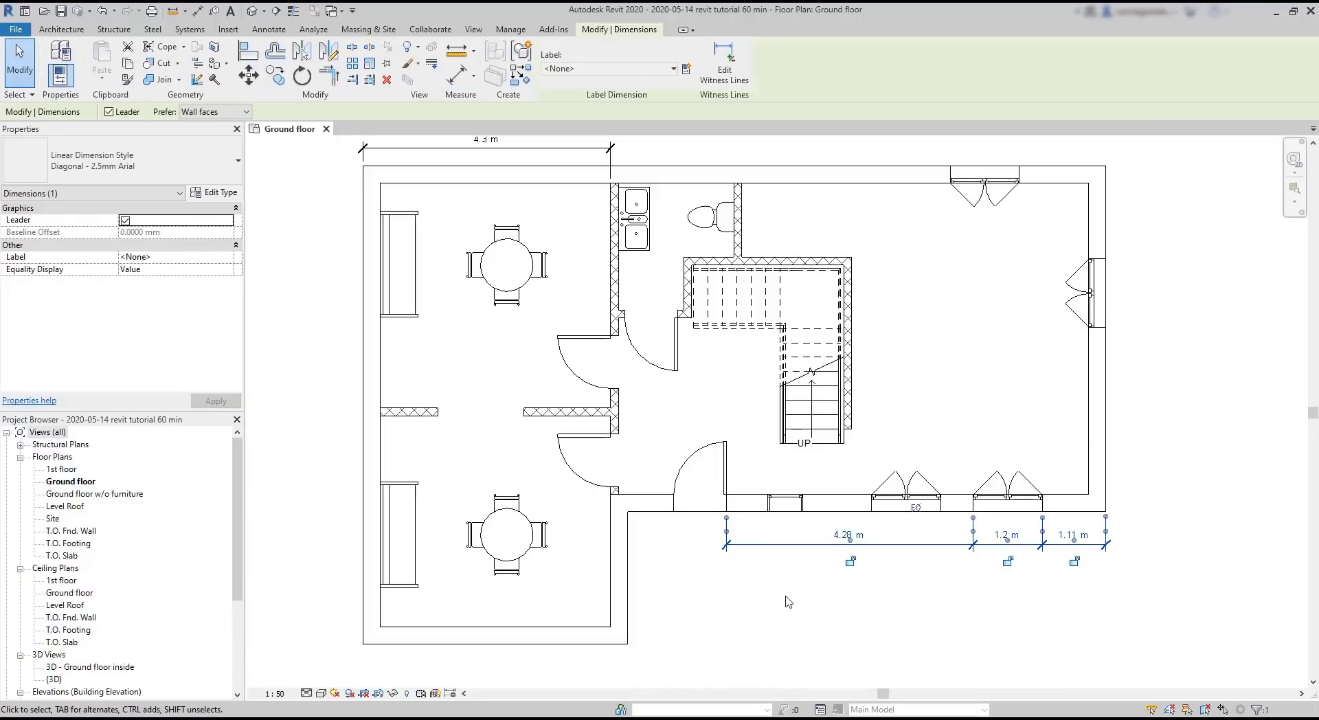
left_click(733, 71)
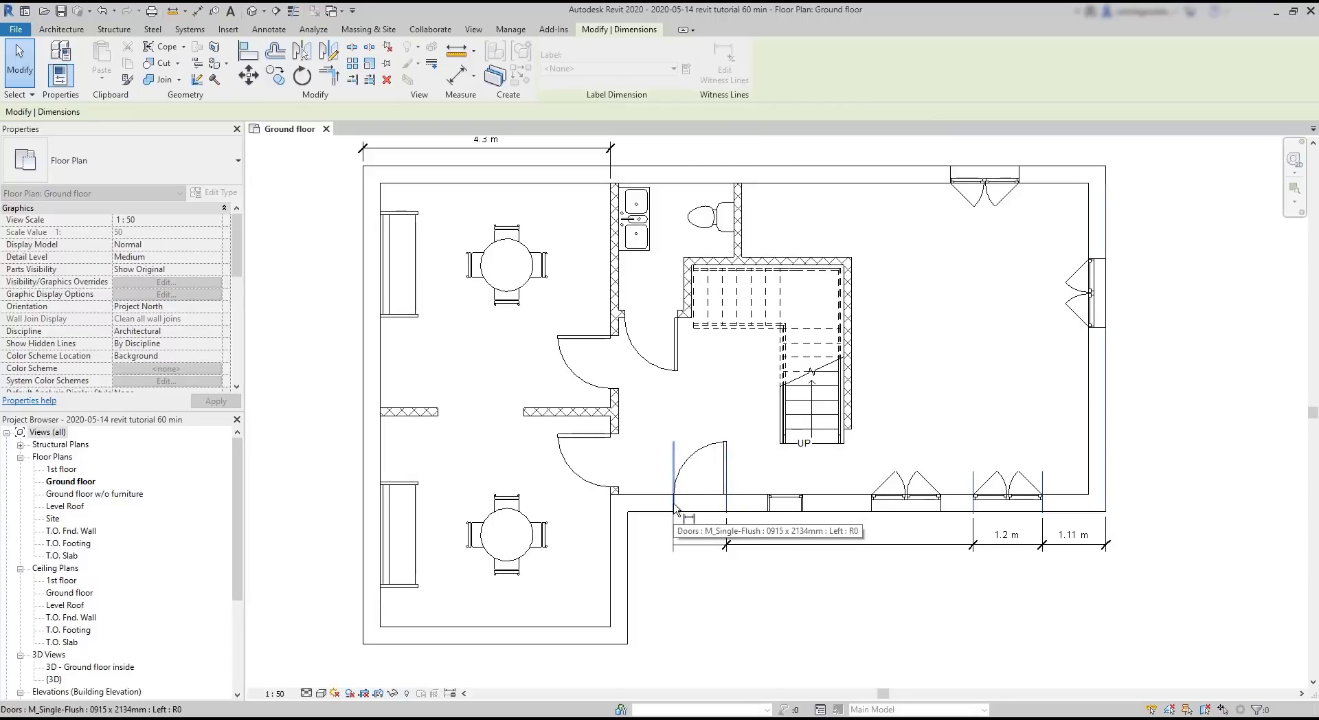
left_click(675, 507)
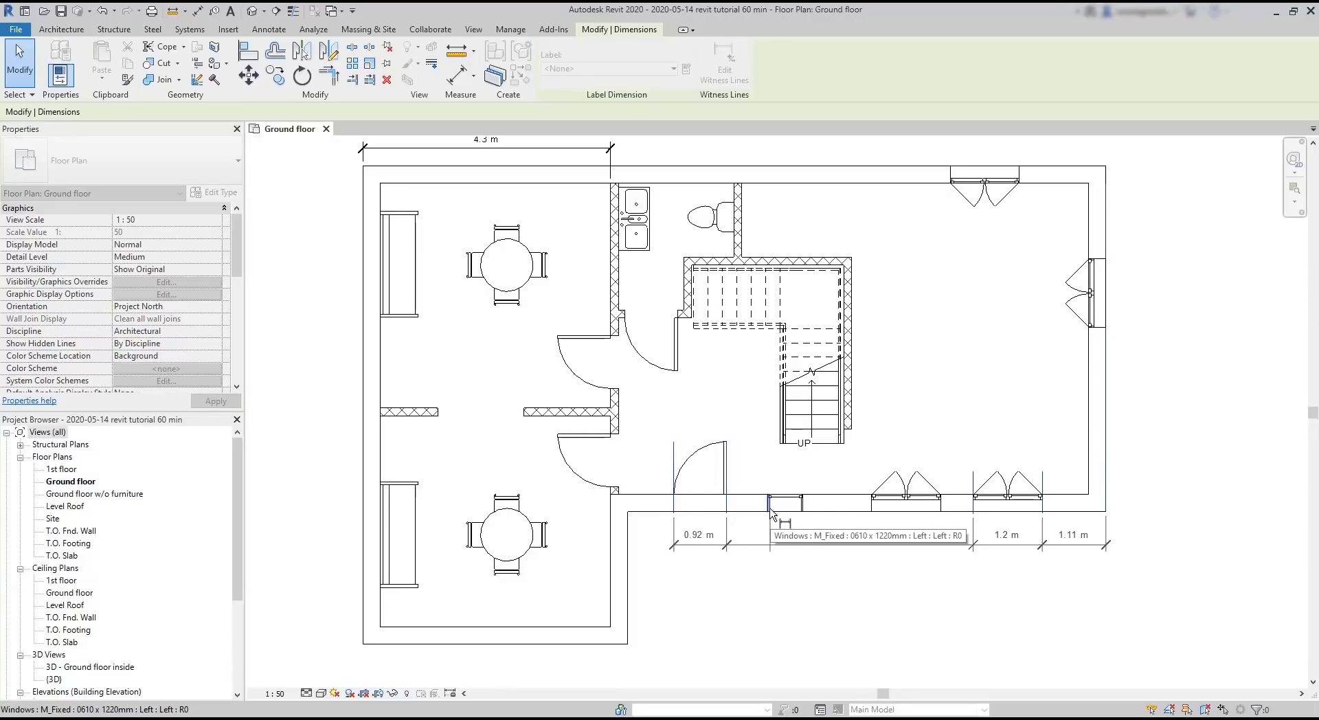
- Add the small fixed window's left edge as a witness line, remove it again, and finish editing the string
left_click(769, 509)
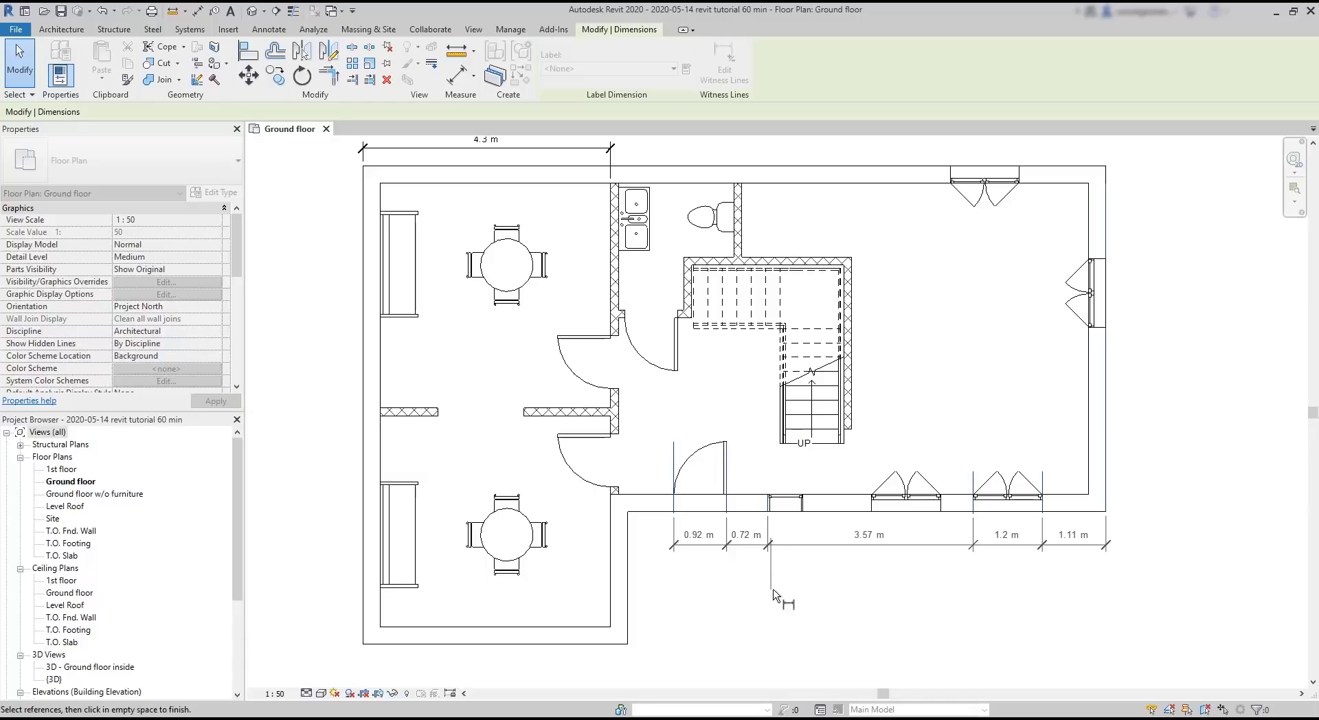
middle_click_drag(776, 595, 669, 463)
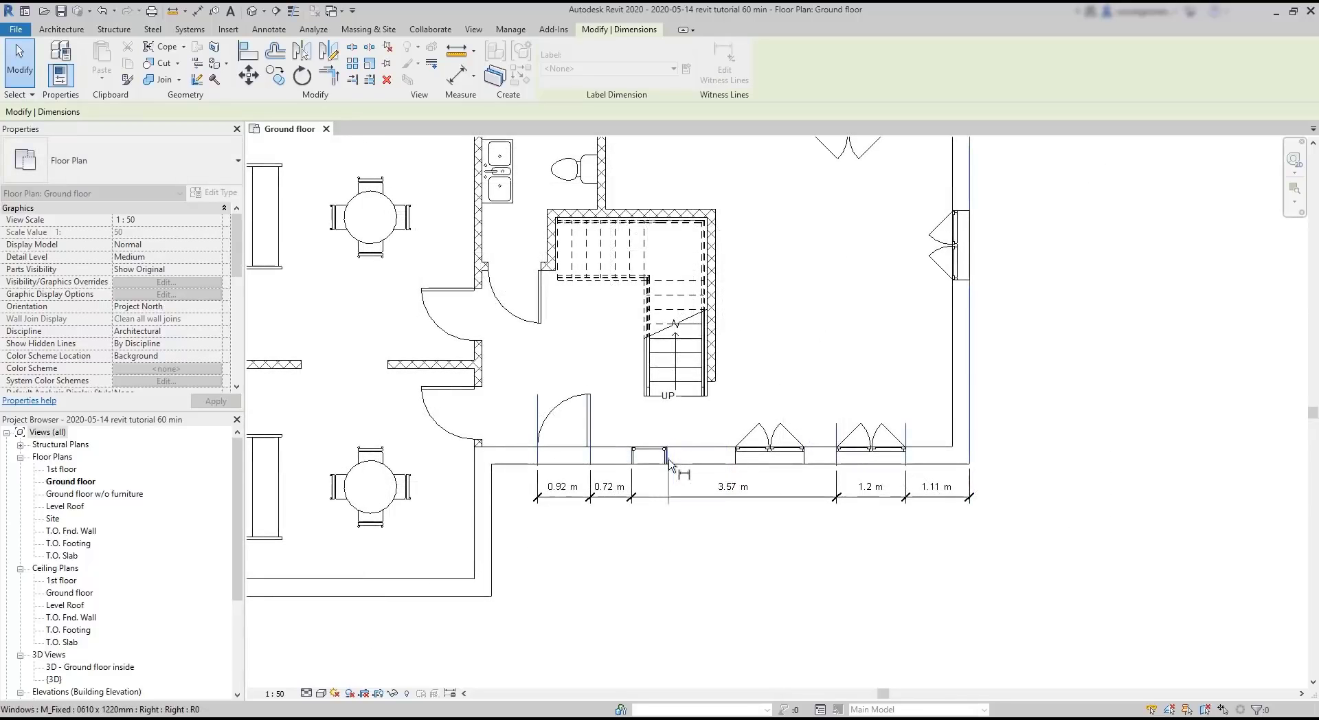
left_click(631, 461)
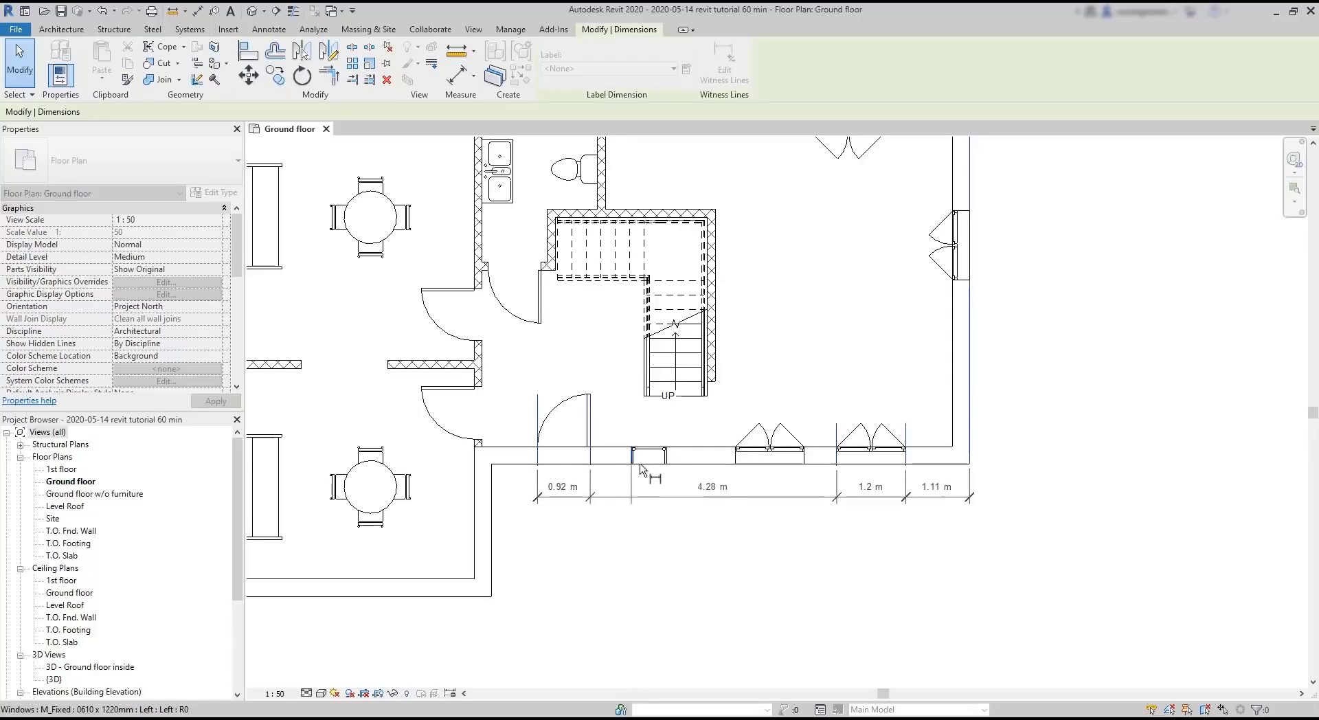
left_click(734, 542)
left_click(765, 536)
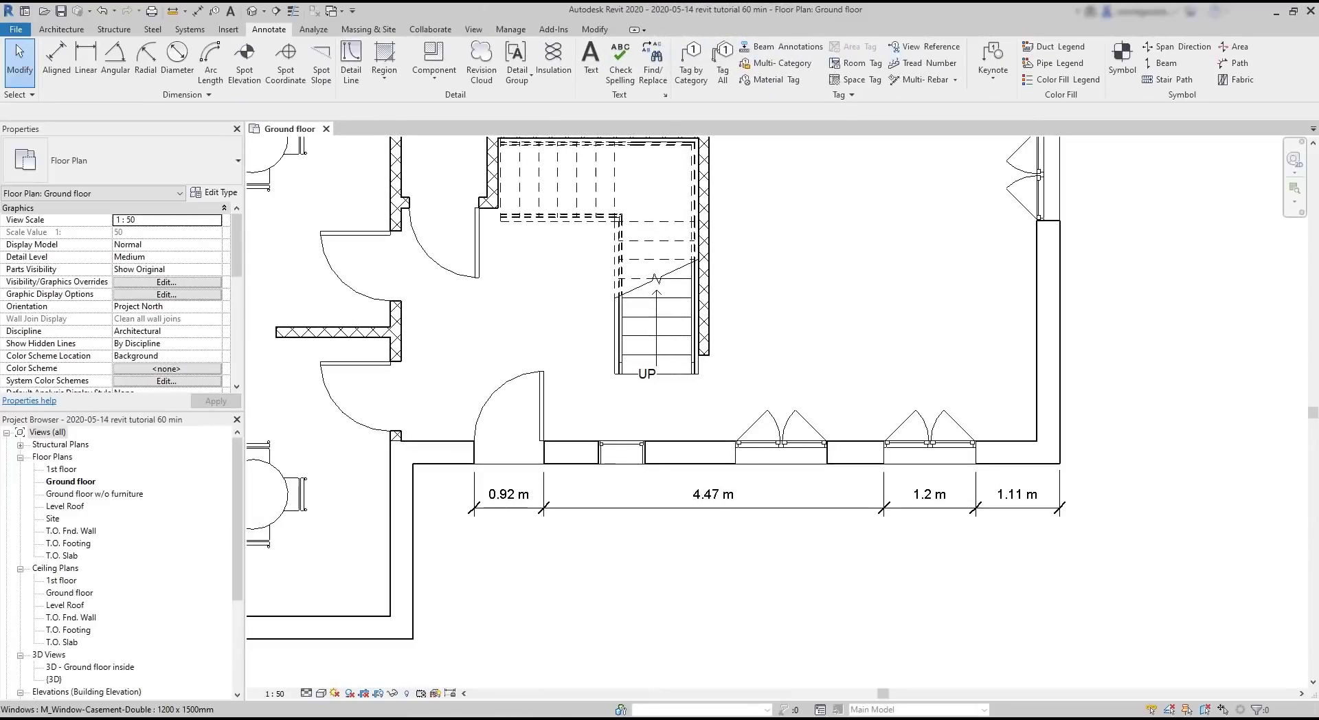
- Lock the segment between the rightmost lower window and the right exterior wall, and move that wall outward to about 6.4 m from the stair wall
left_click(741, 511)
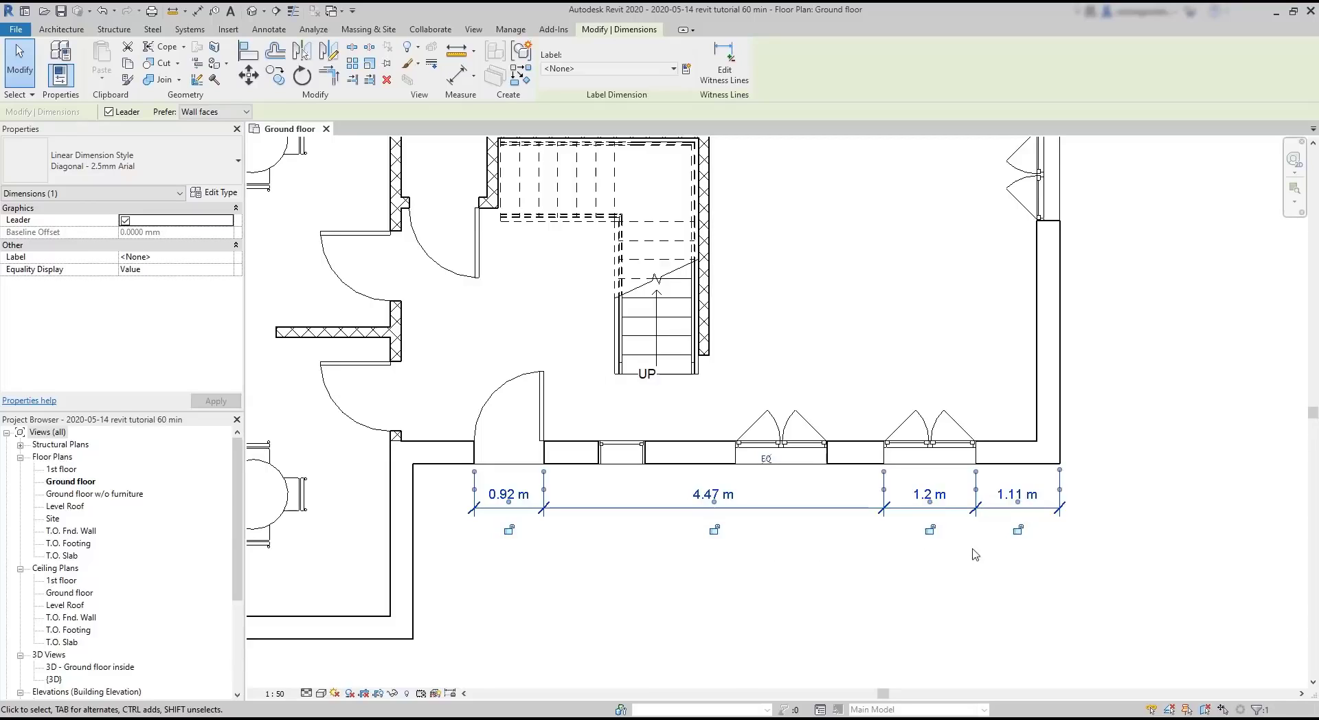
left_click(1018, 530)
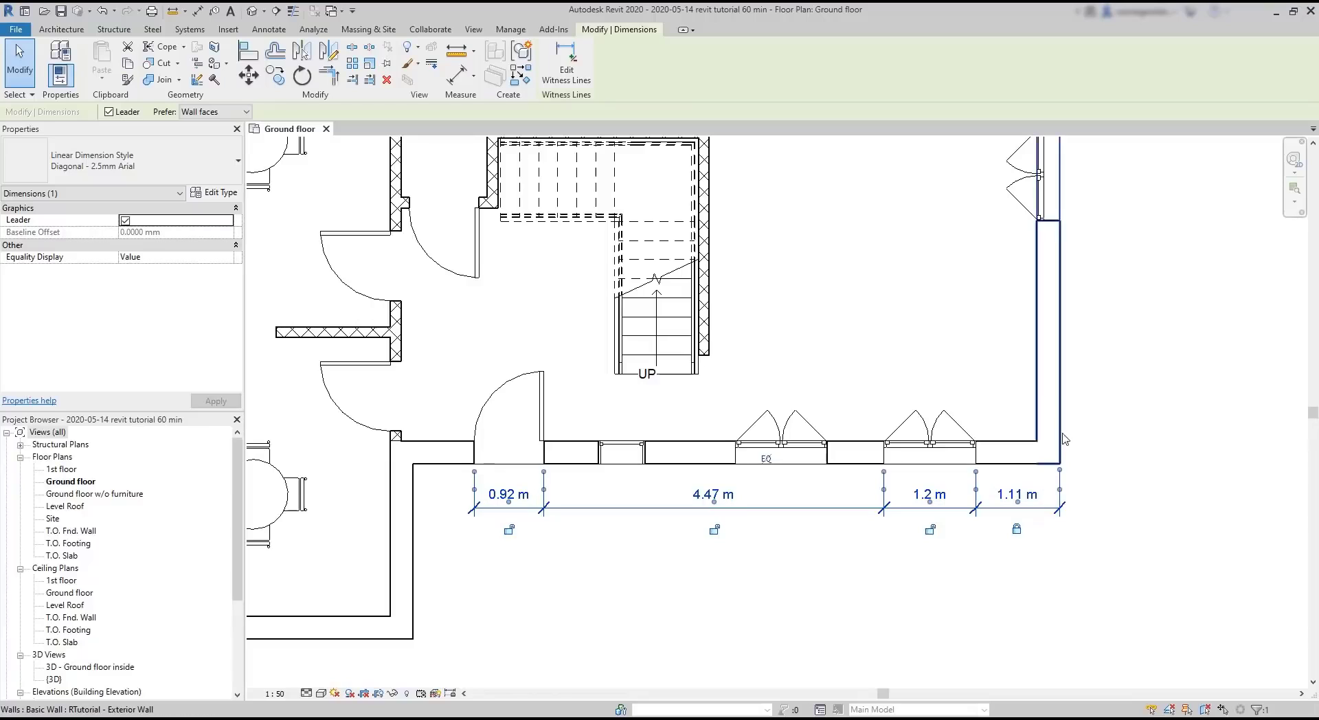
left_click(1052, 408)
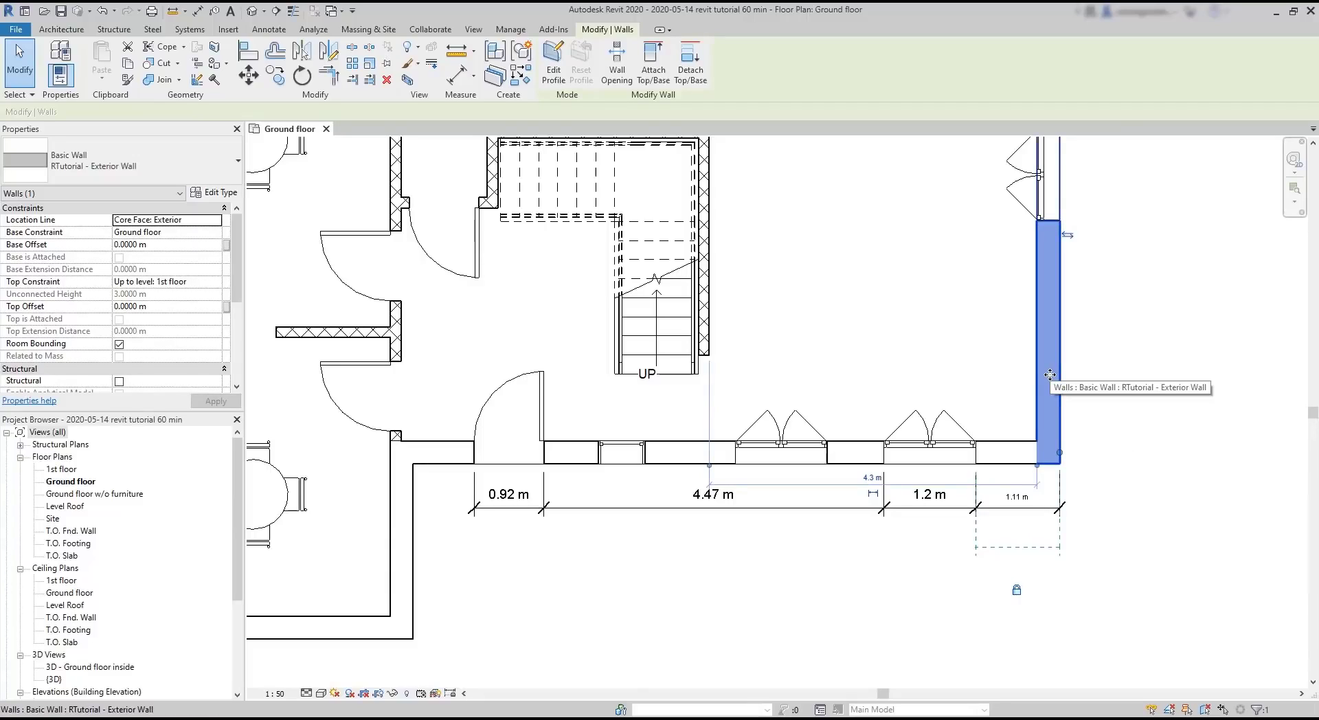
left_click_drag(1049, 374, 1206, 376)
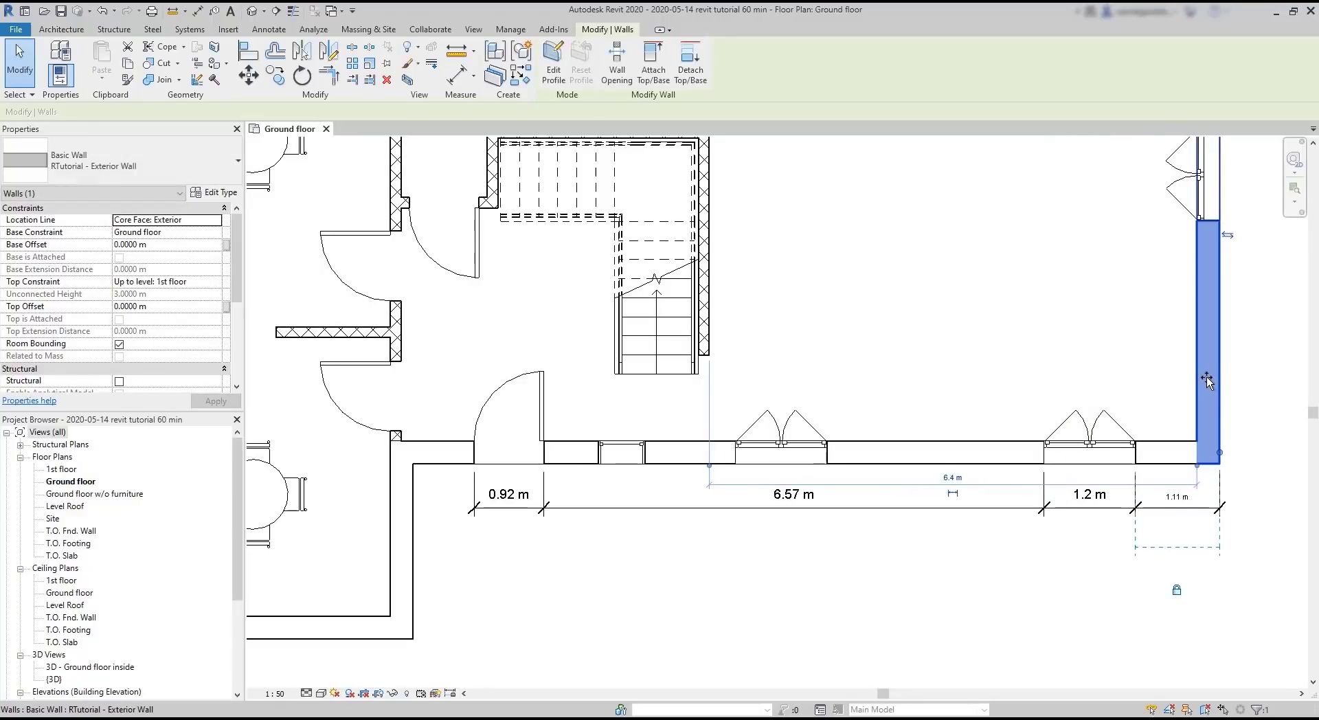
- Set the distance between the stair wall and the right exterior wall to 5 m
left_click(953, 479)
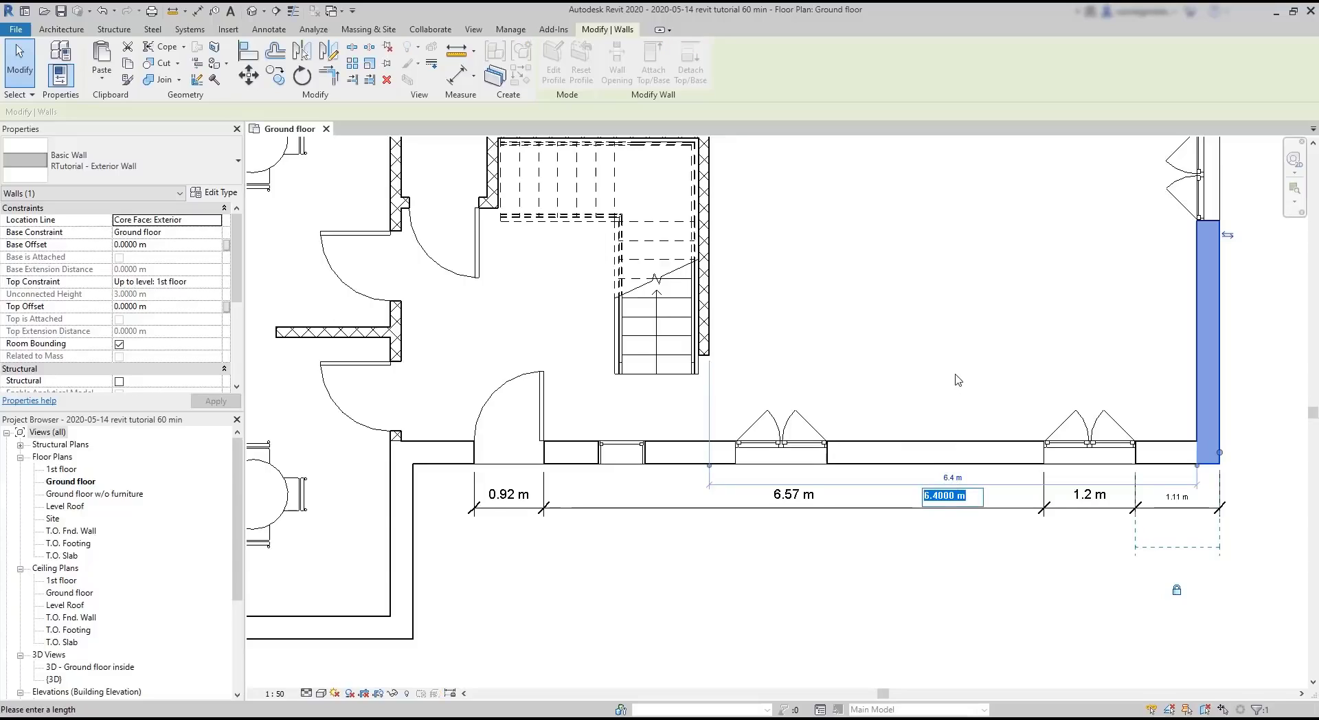
type("5")
key("Return")
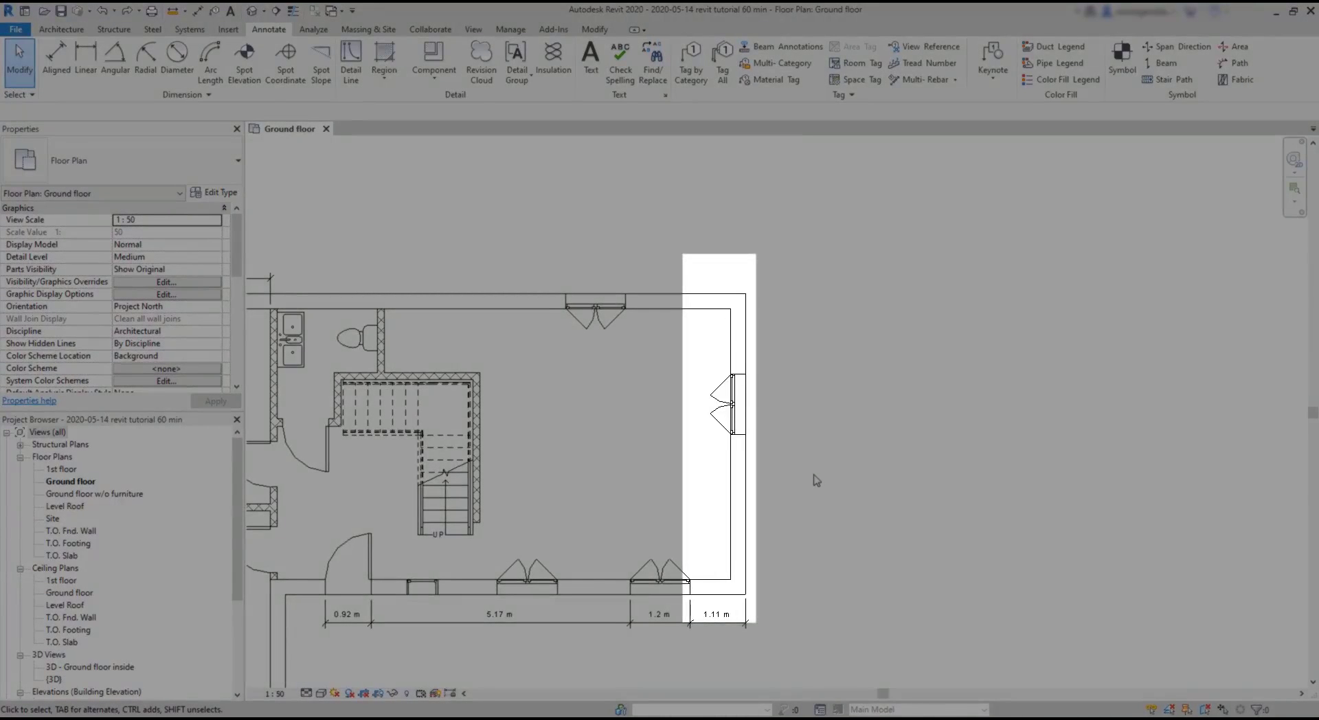
- Copy the double window in the right exterior wall about 2 m down along the same wall
left_click(599, 31)
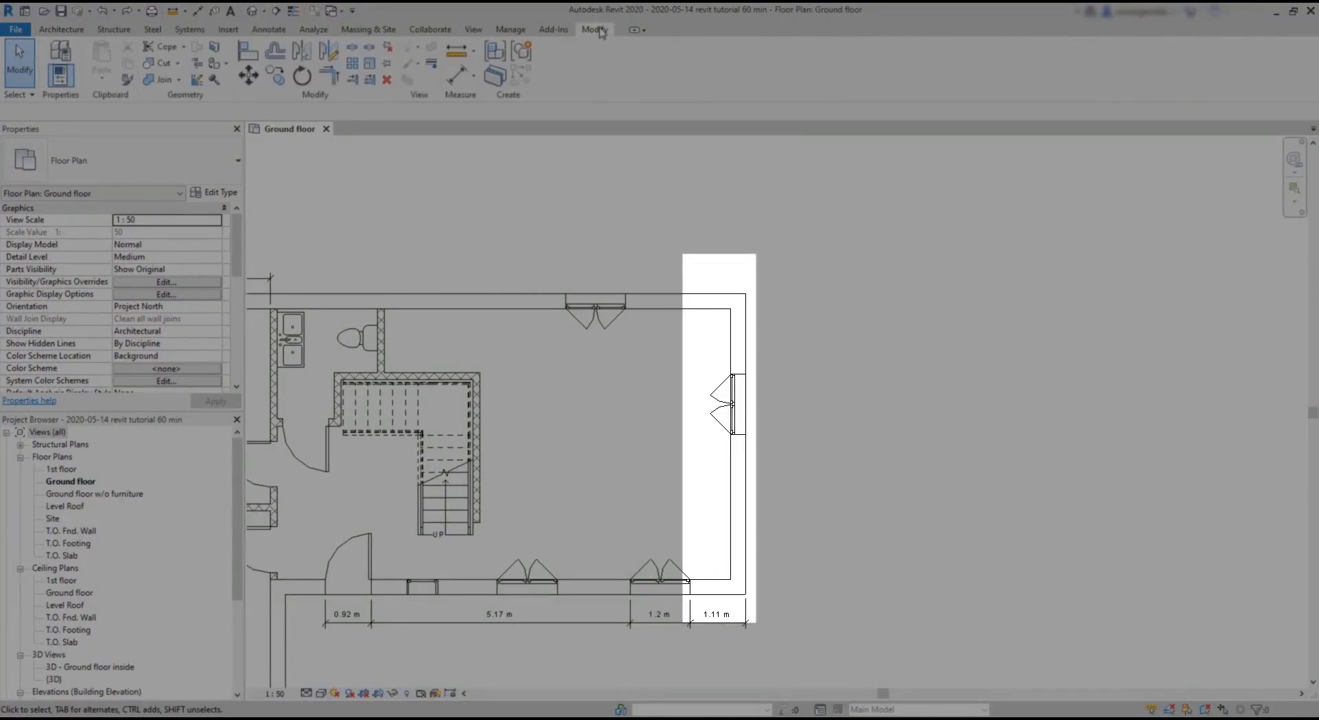
left_click(276, 80)
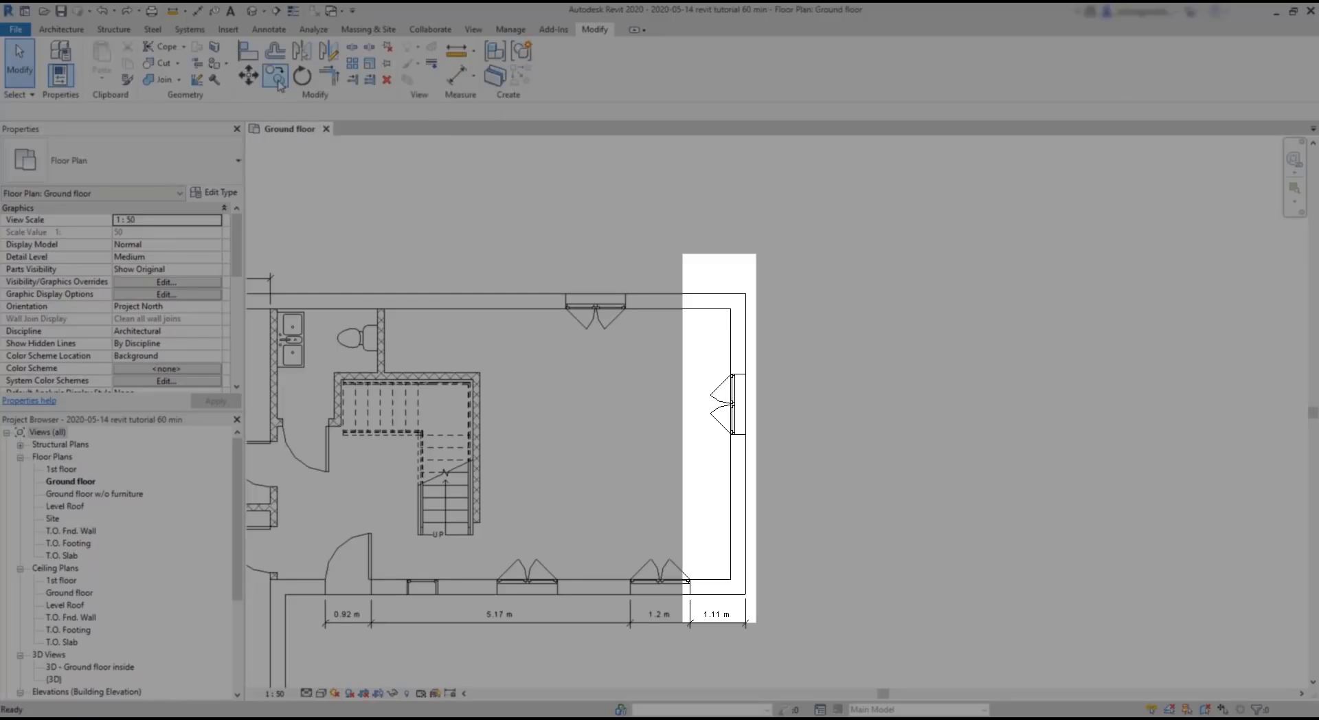
left_click(735, 431)
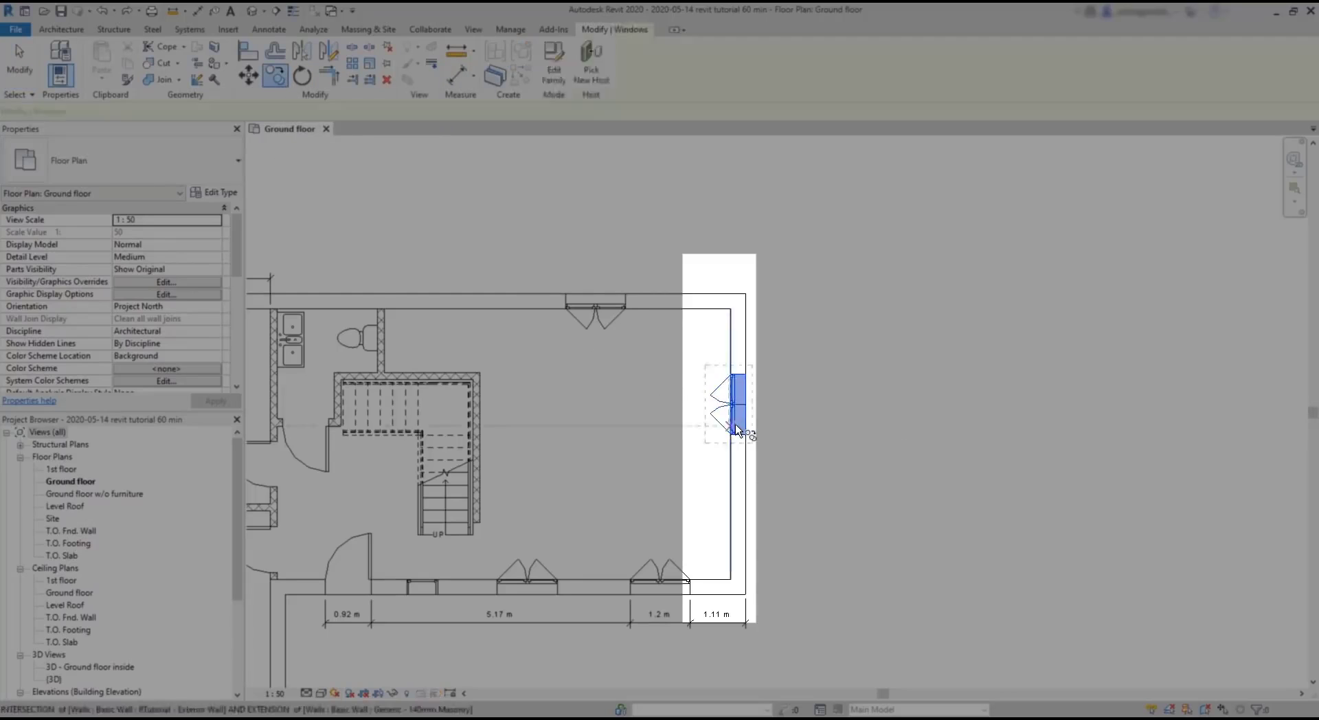
key("Return")
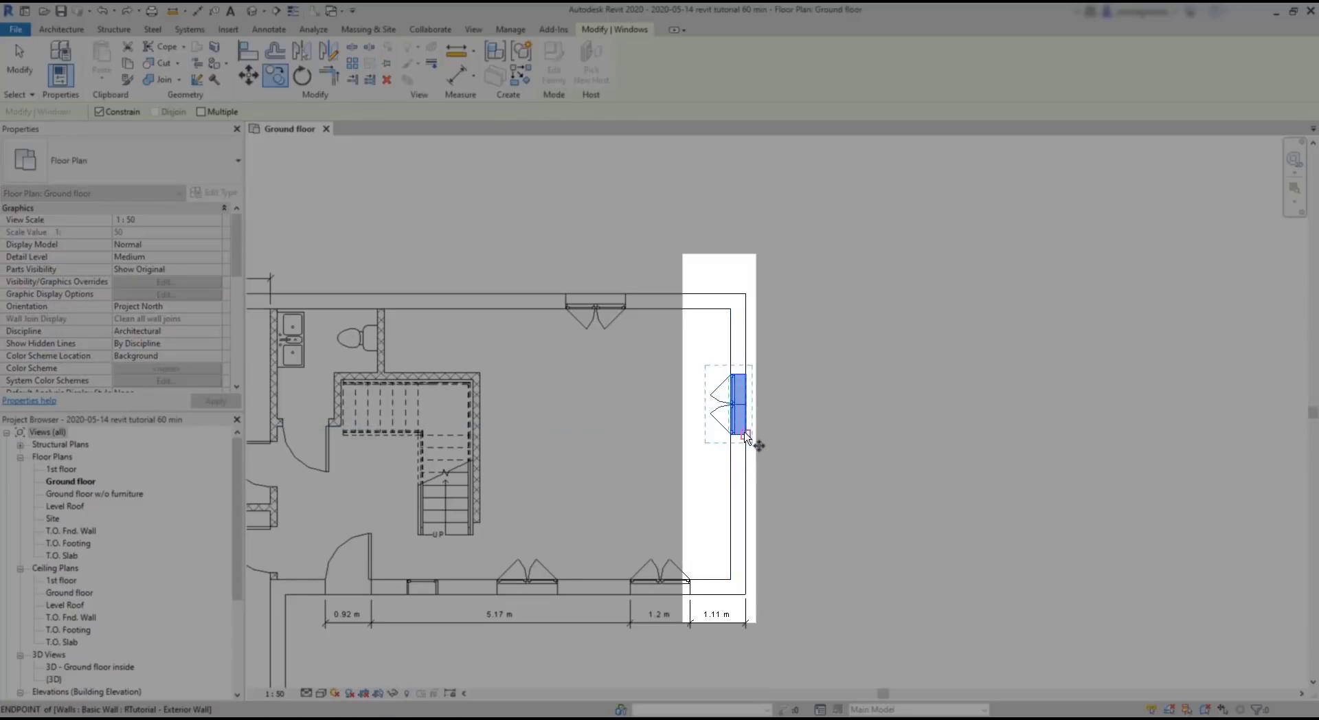
left_click(746, 436)
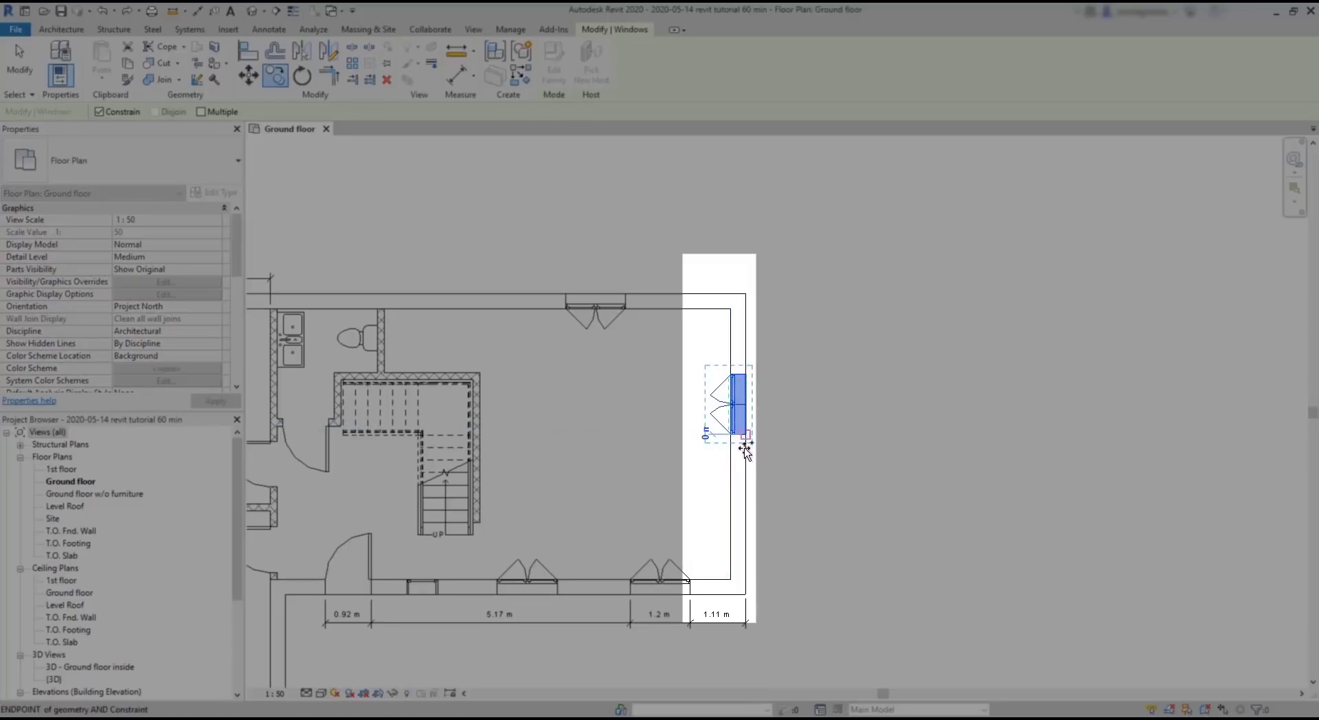
left_click(745, 535)
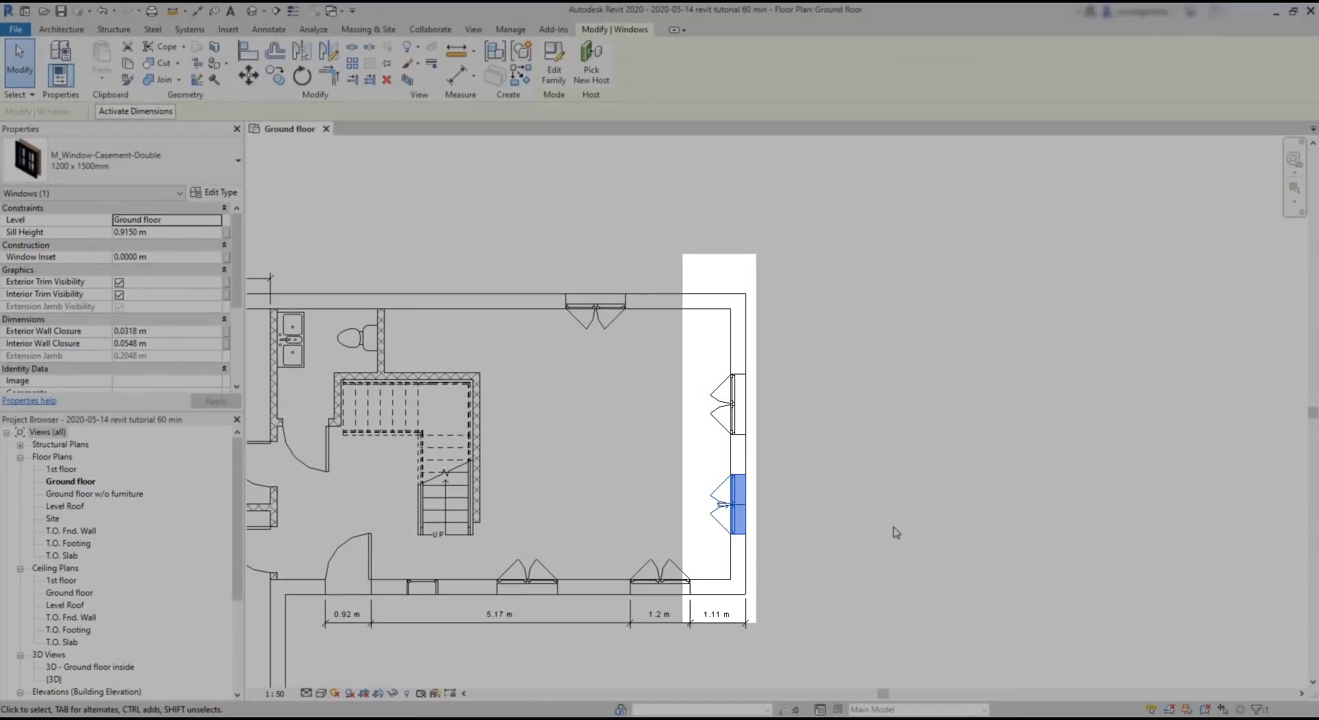
left_click(896, 531)
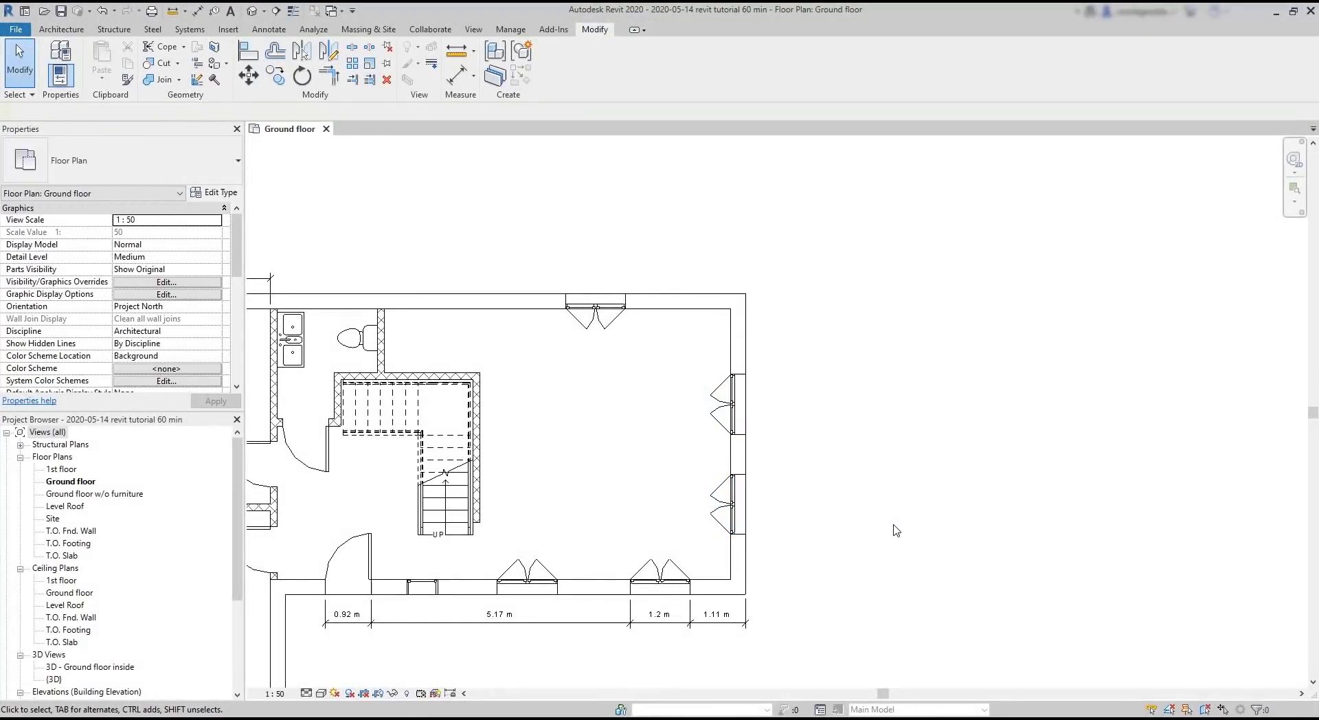
- Start an Aligned dimension picking Entire Walls, with openings referenced at their centers and intersecting walls excluded
left_click(267, 33)
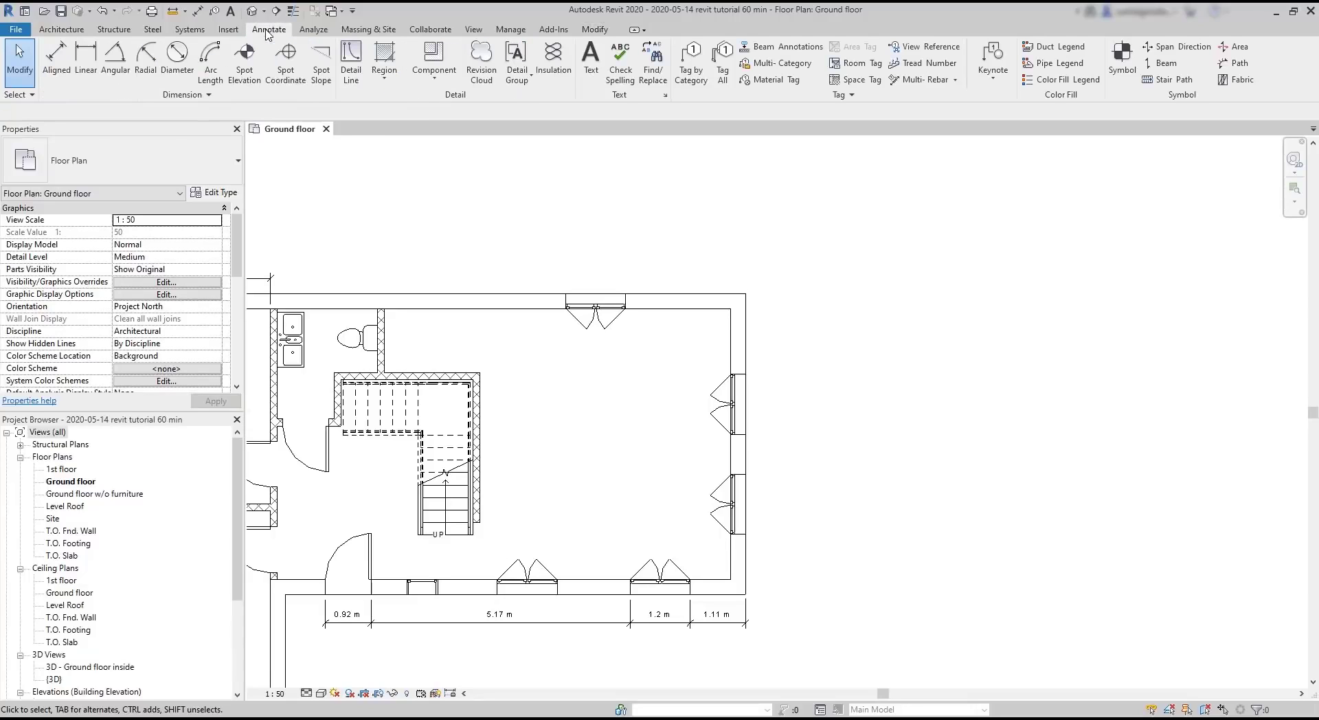
left_click(57, 58)
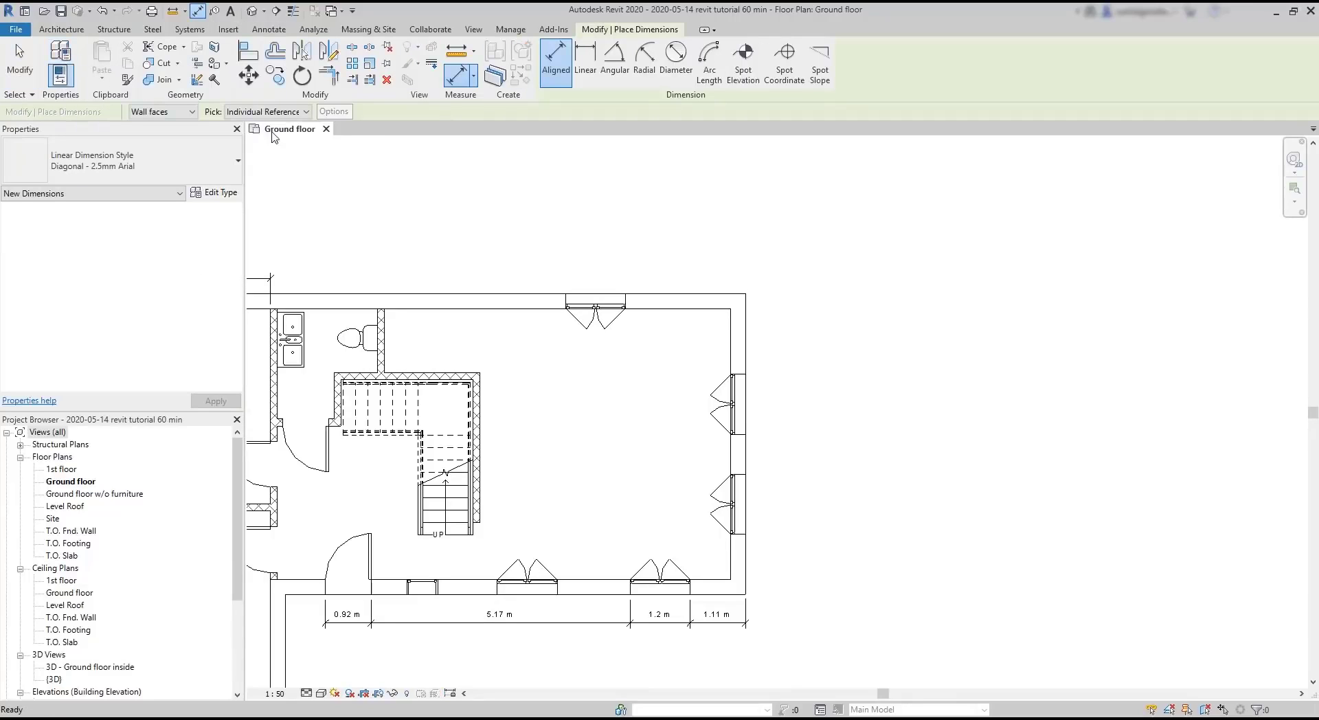
left_click(304, 112)
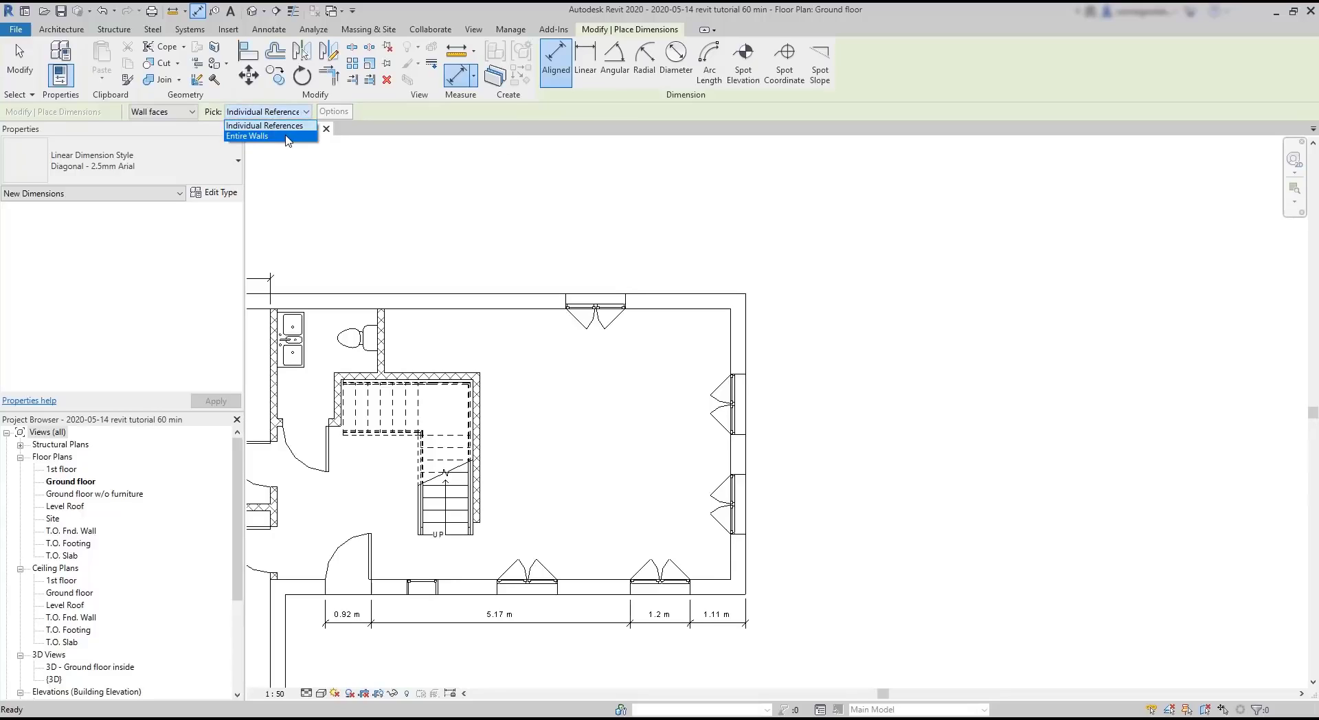
left_click(287, 135)
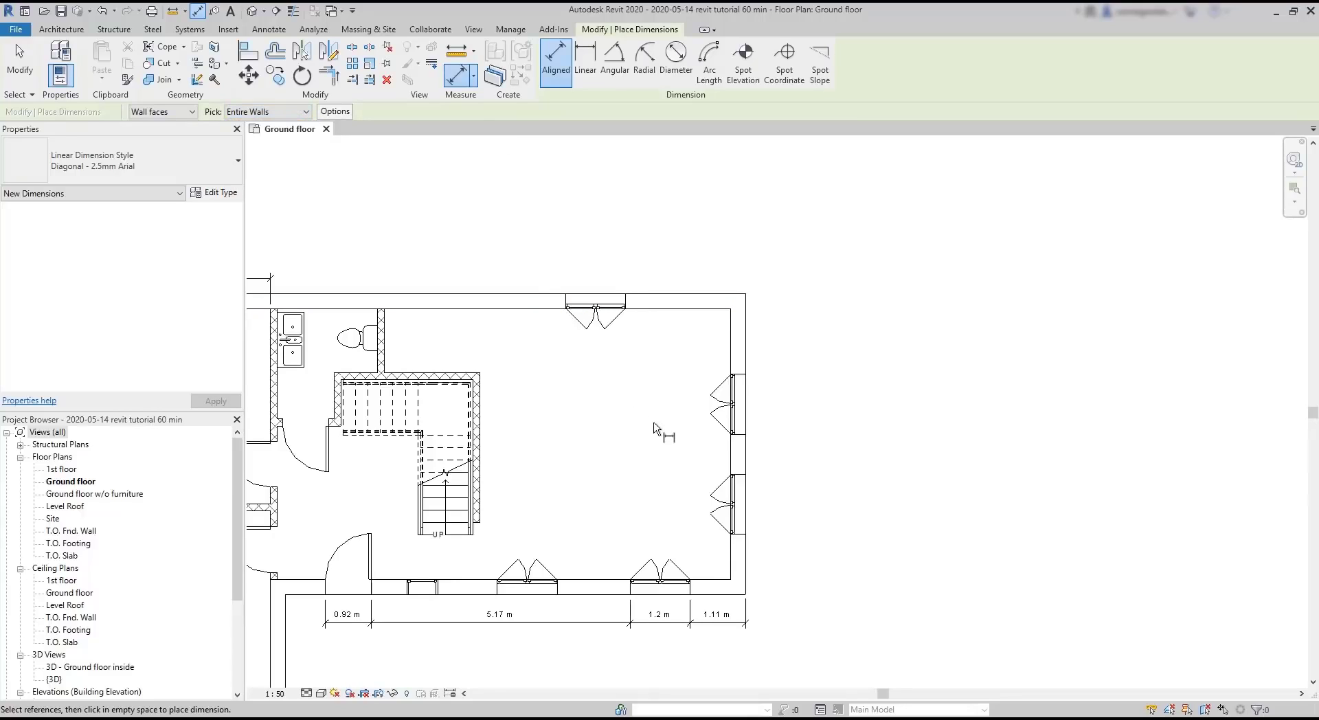
left_click(345, 114)
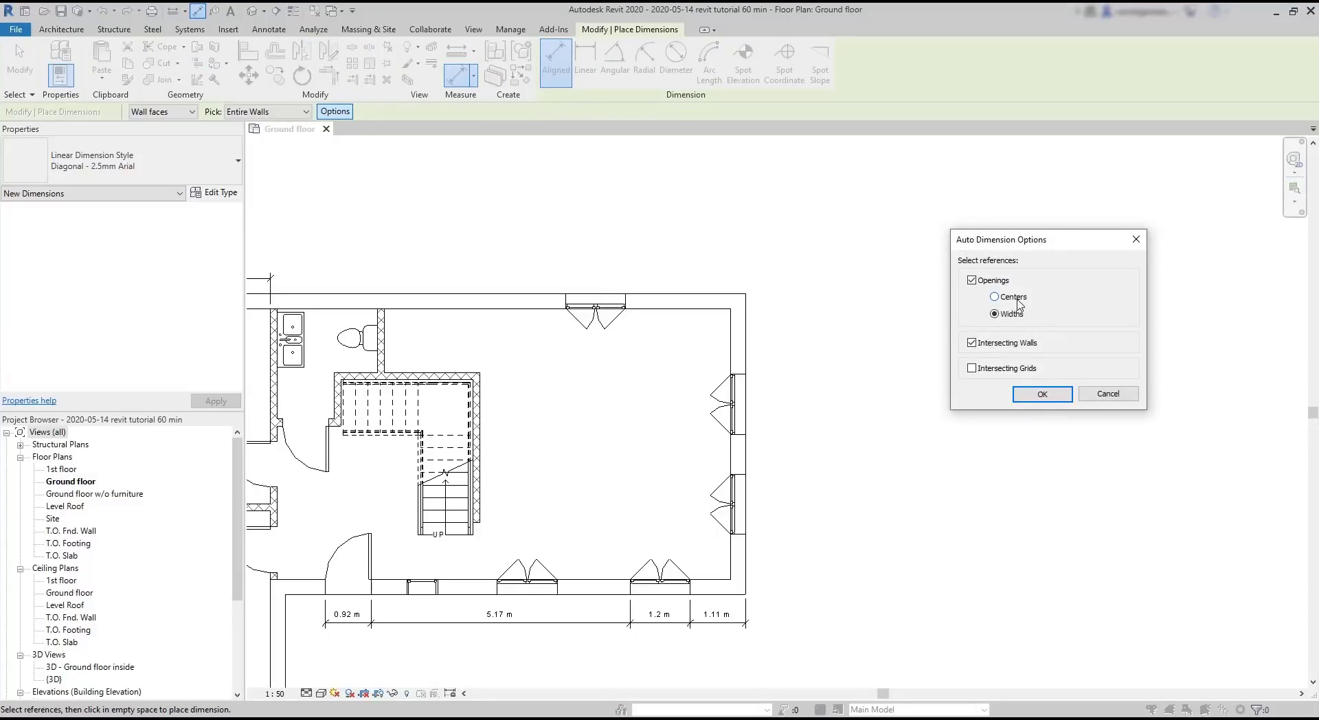
left_click(1018, 302)
left_click(972, 343)
left_click(1042, 394)
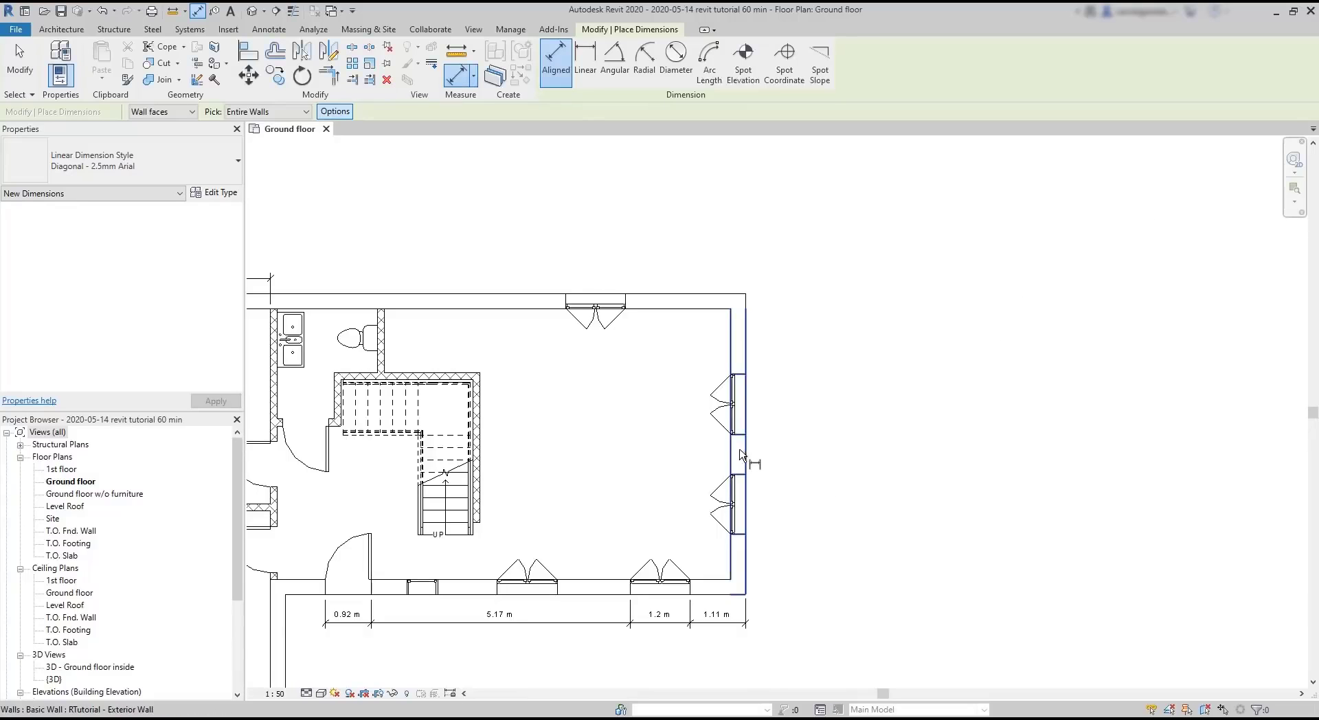
- Dimension the entire right exterior wall with the string placed outside it, and make the string's segments equal
left_click(755, 451)
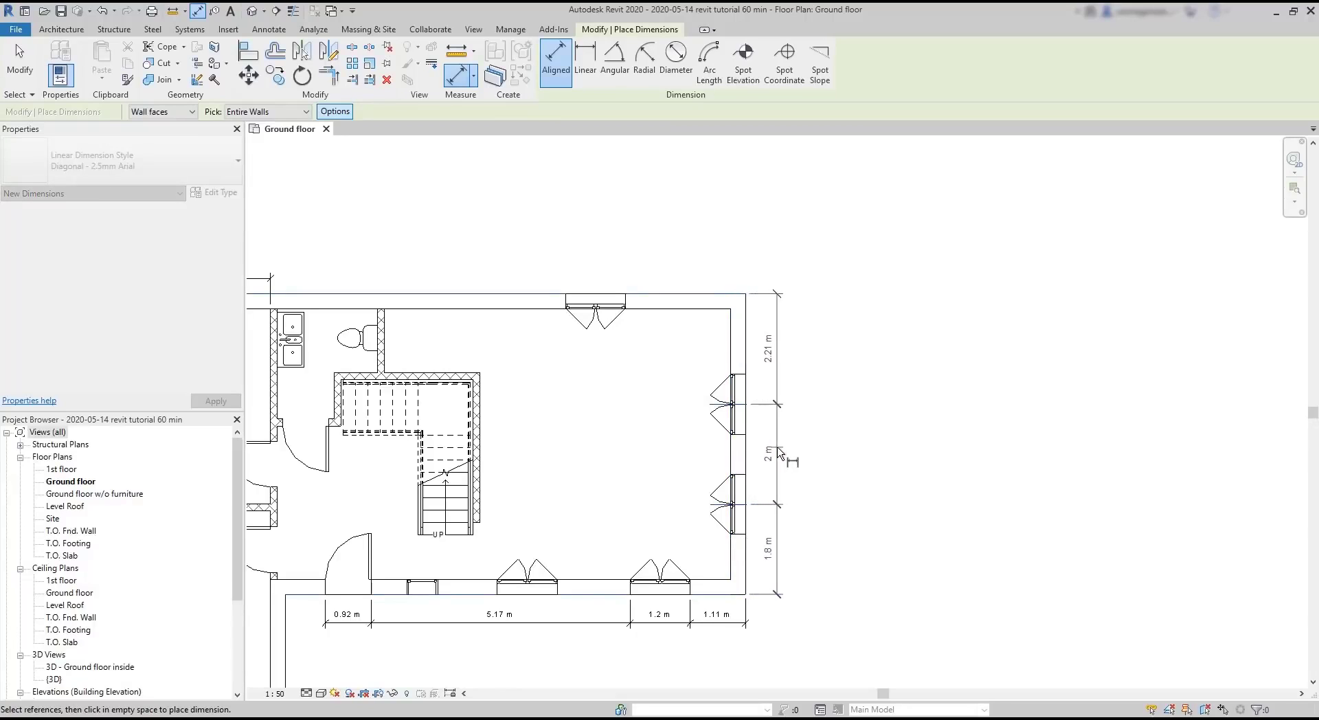
left_click(778, 450)
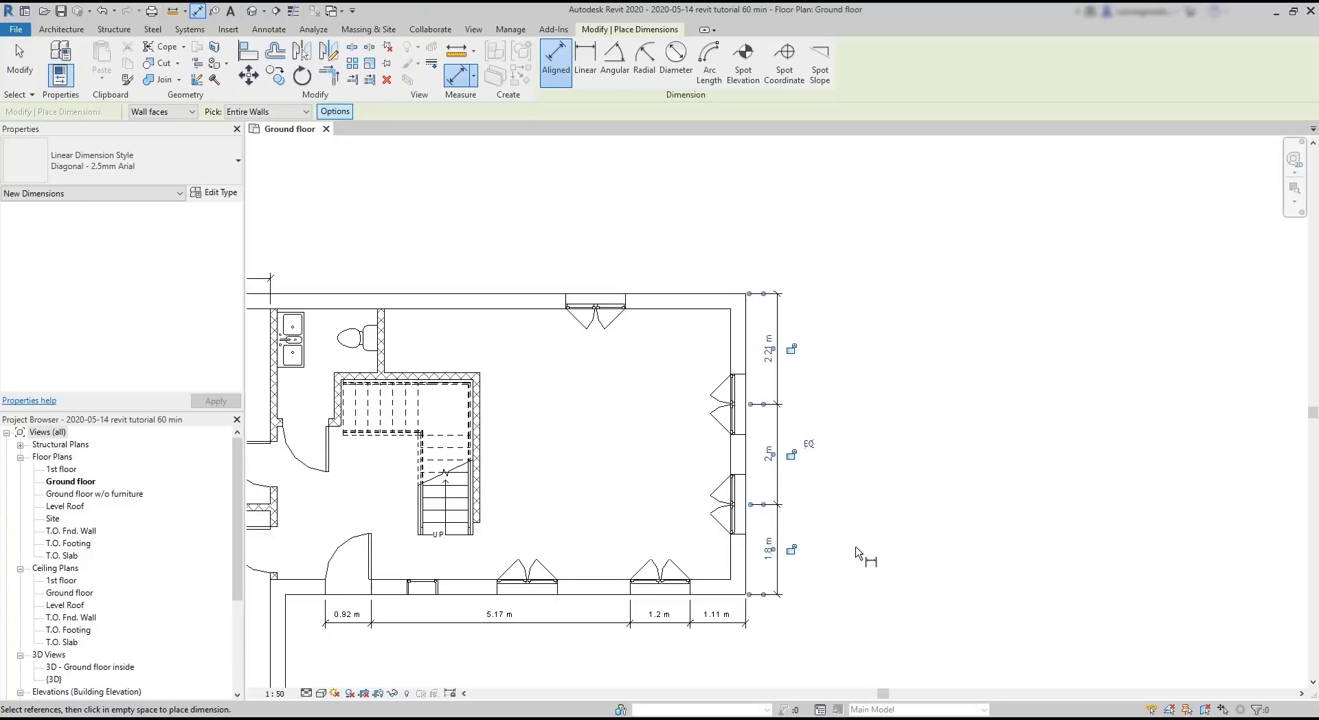
scroll(859, 546, "up", 3)
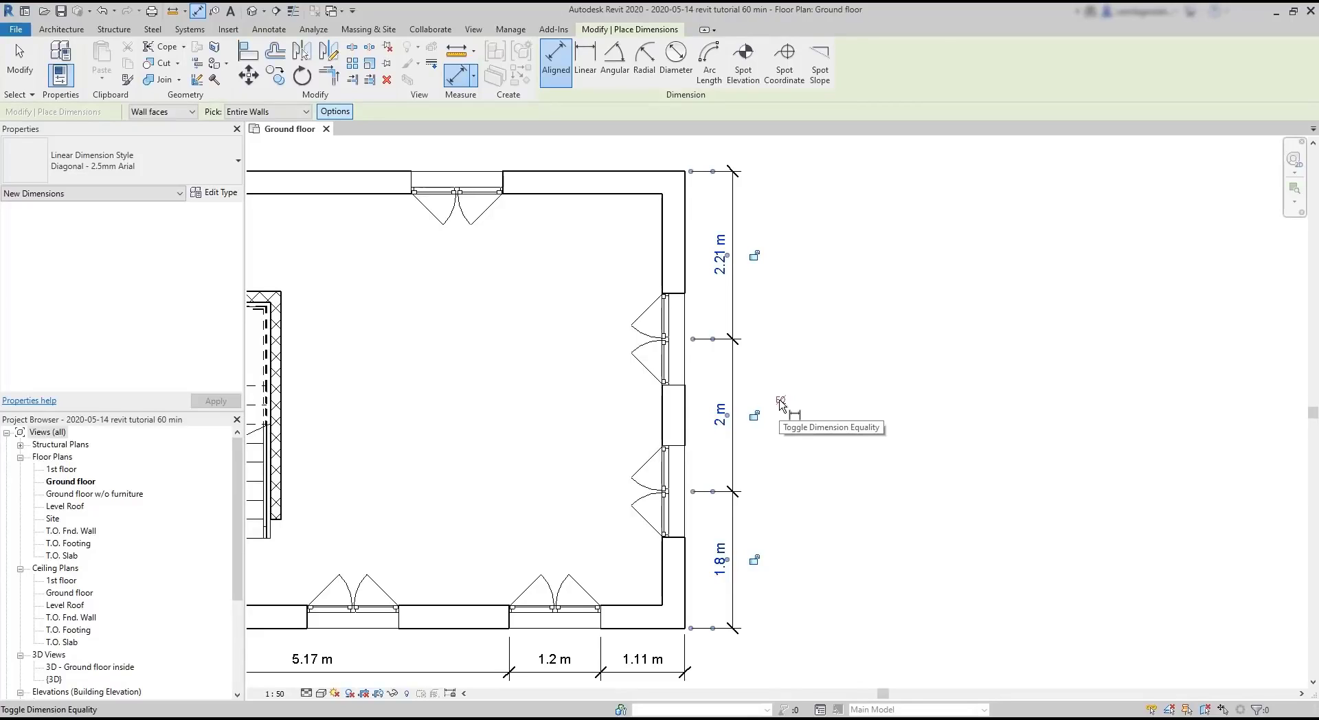
left_click(781, 404)
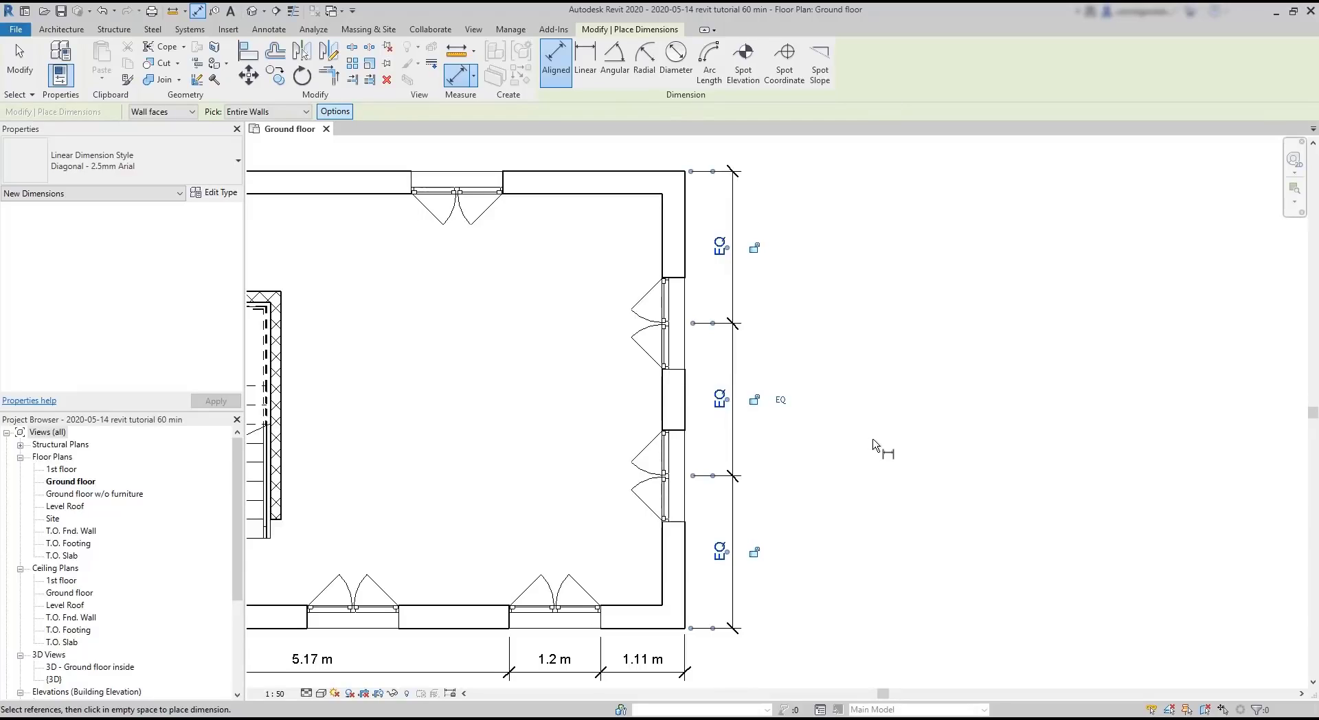
- End dimensioning and move the upper exterior wall outward to about 6.8 m from the lower wall's outer face
key("Escape")
key("Escape")
left_click(585, 184)
middle_click_drag(585, 183, 667, 209)
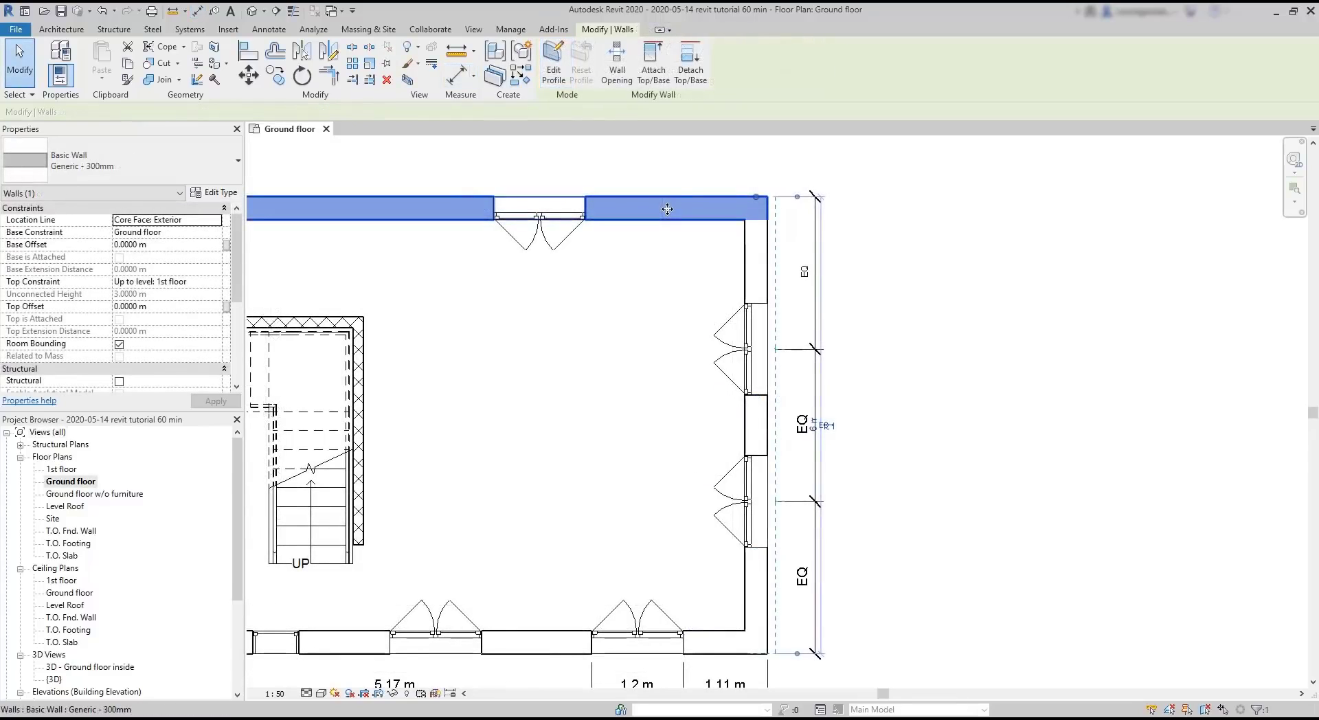
left_click_drag(667, 208, 663, 152)
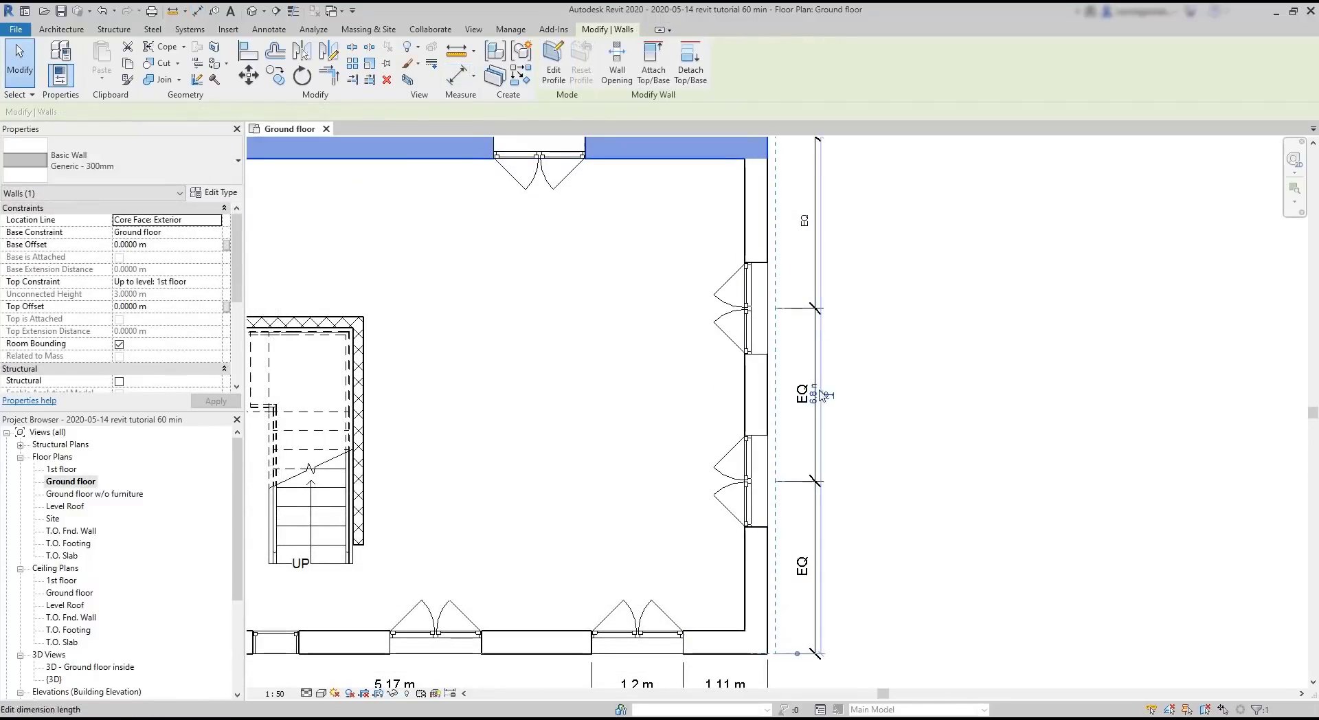
- Turn off EQ Display for the right exterior wall's dimension string
scroll(822, 396, "up", 4)
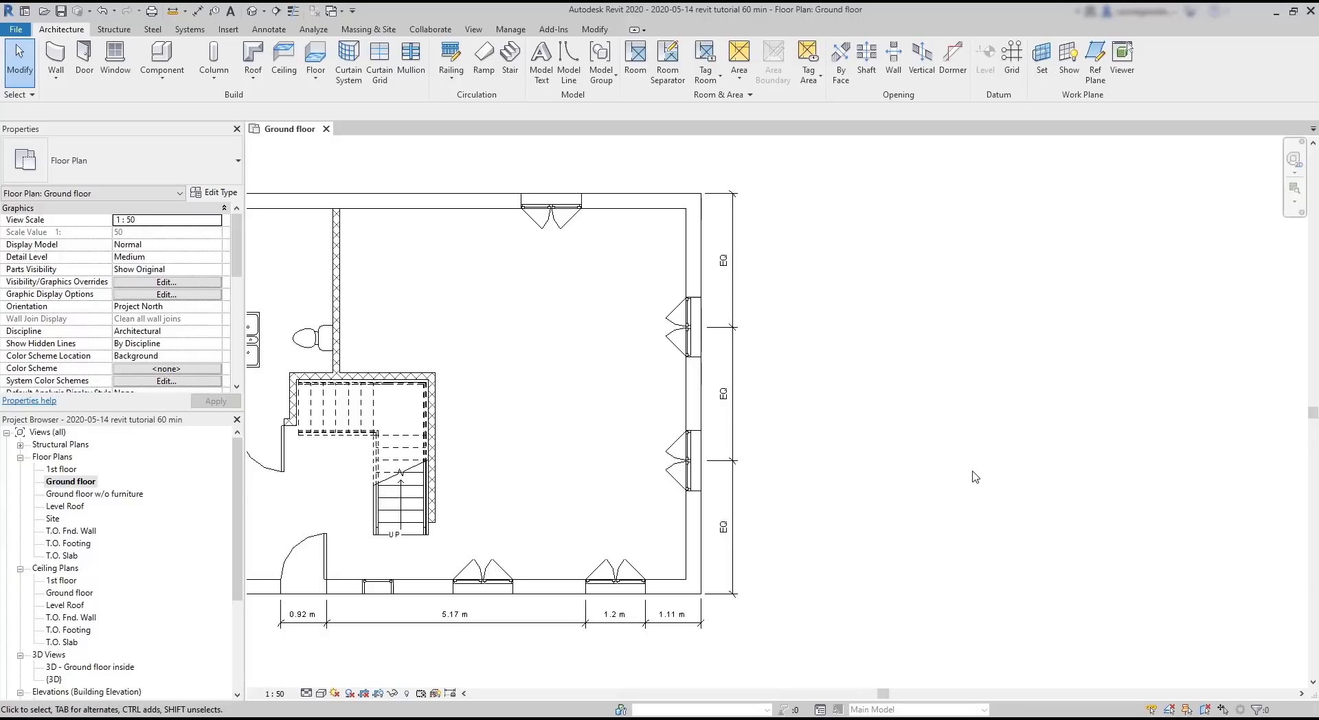
right_click(734, 356)
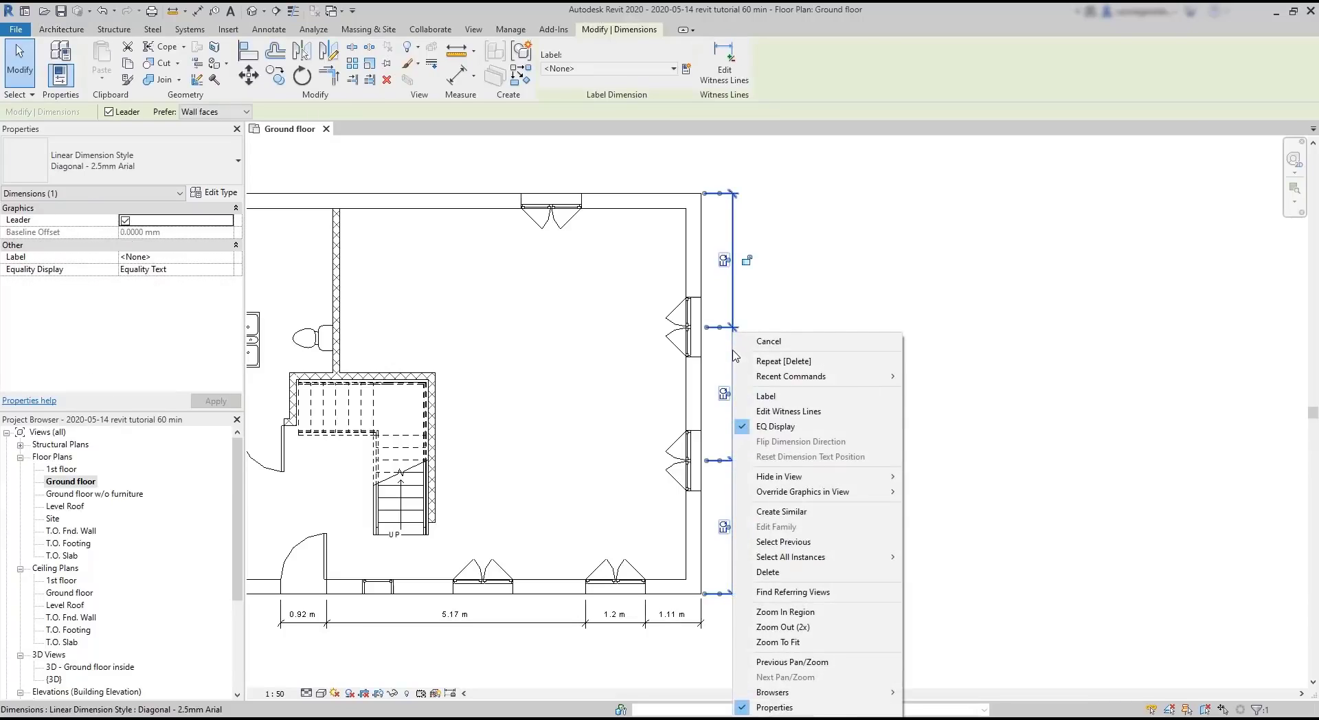
left_click(775, 426)
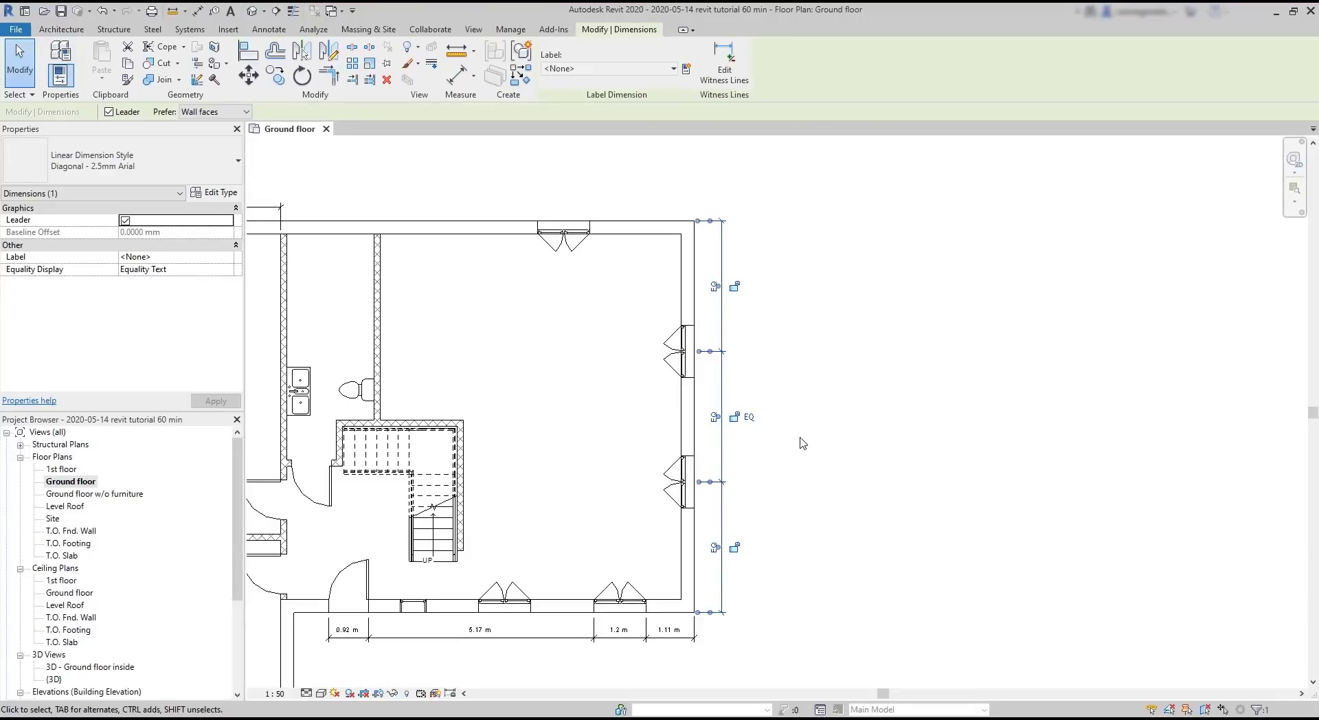
- Delete the right exterior wall's equalized dimension string and remove the equality constraints from its elements
left_click(748, 417)
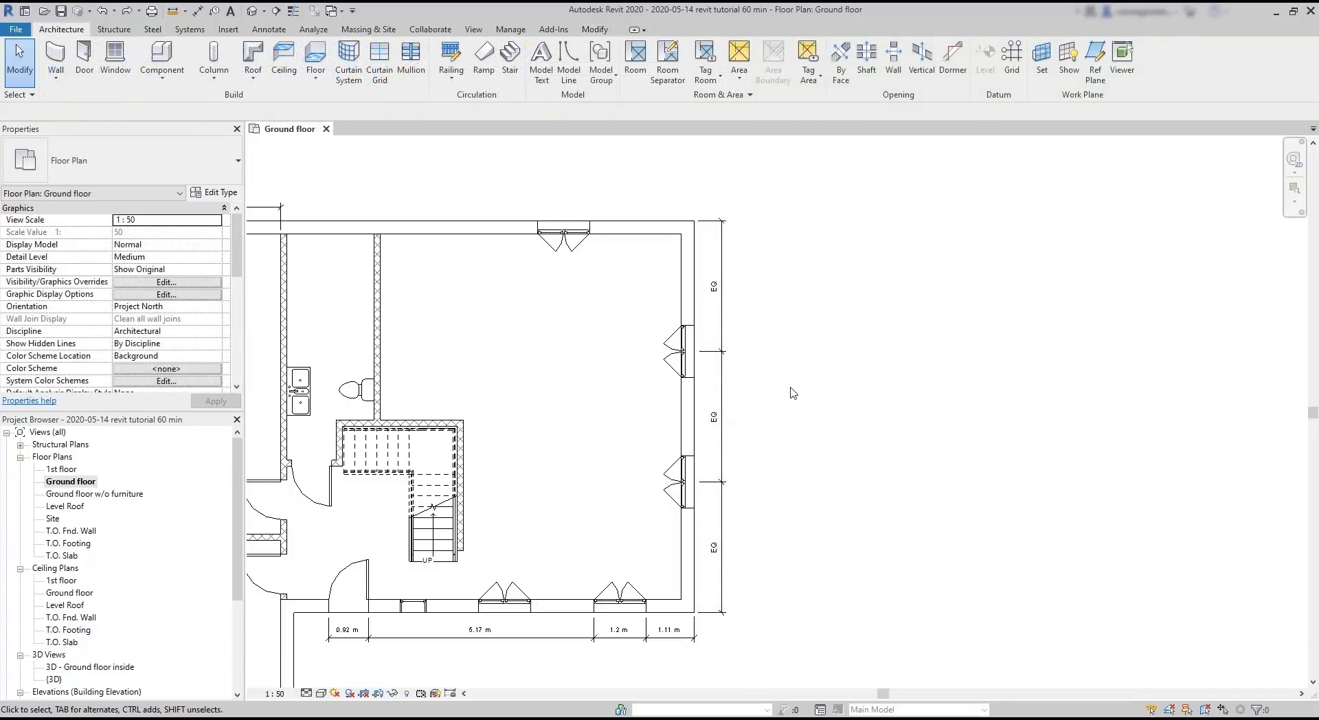
left_click(721, 404)
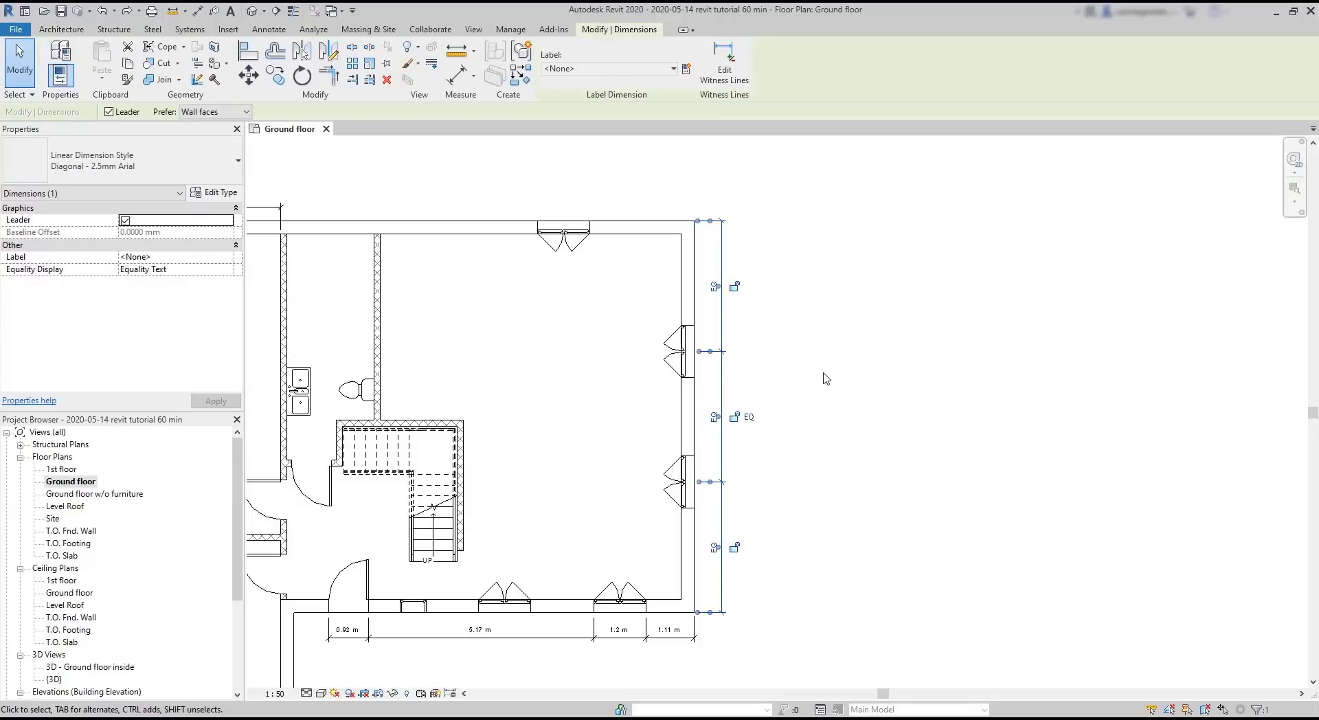
key("Delete")
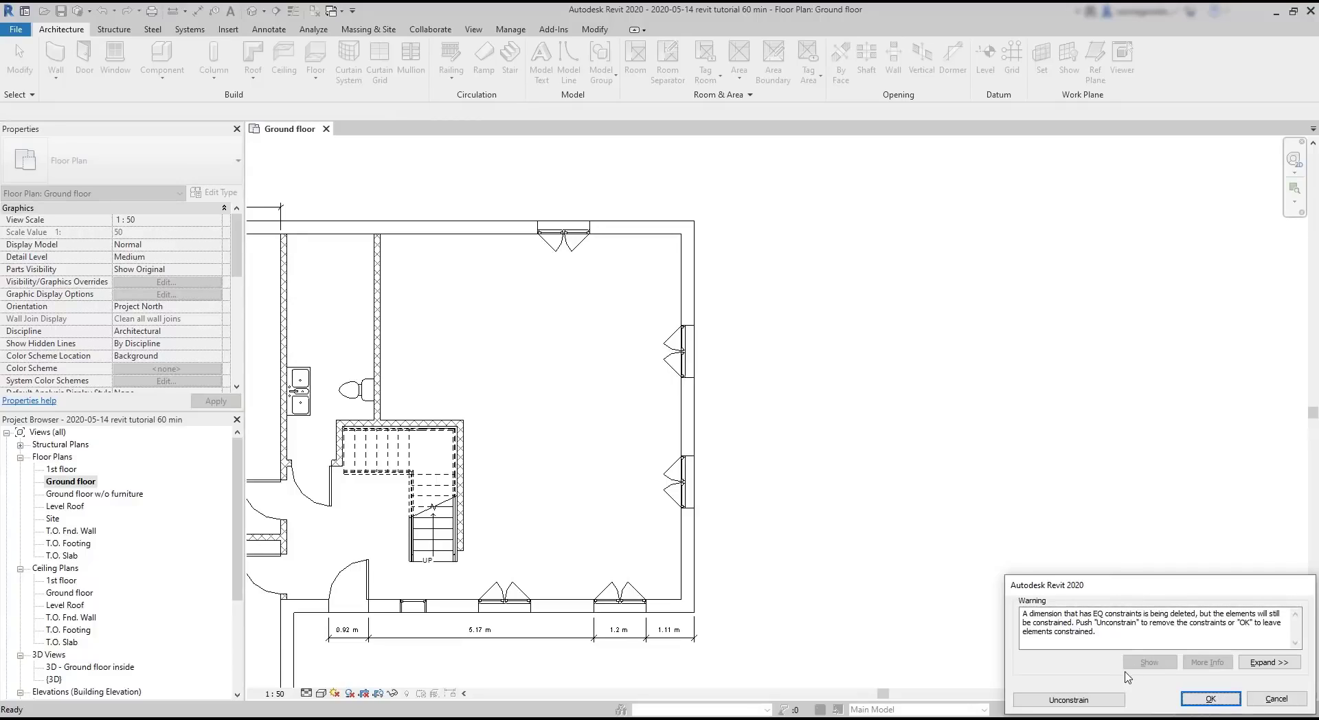
left_click(1102, 703)
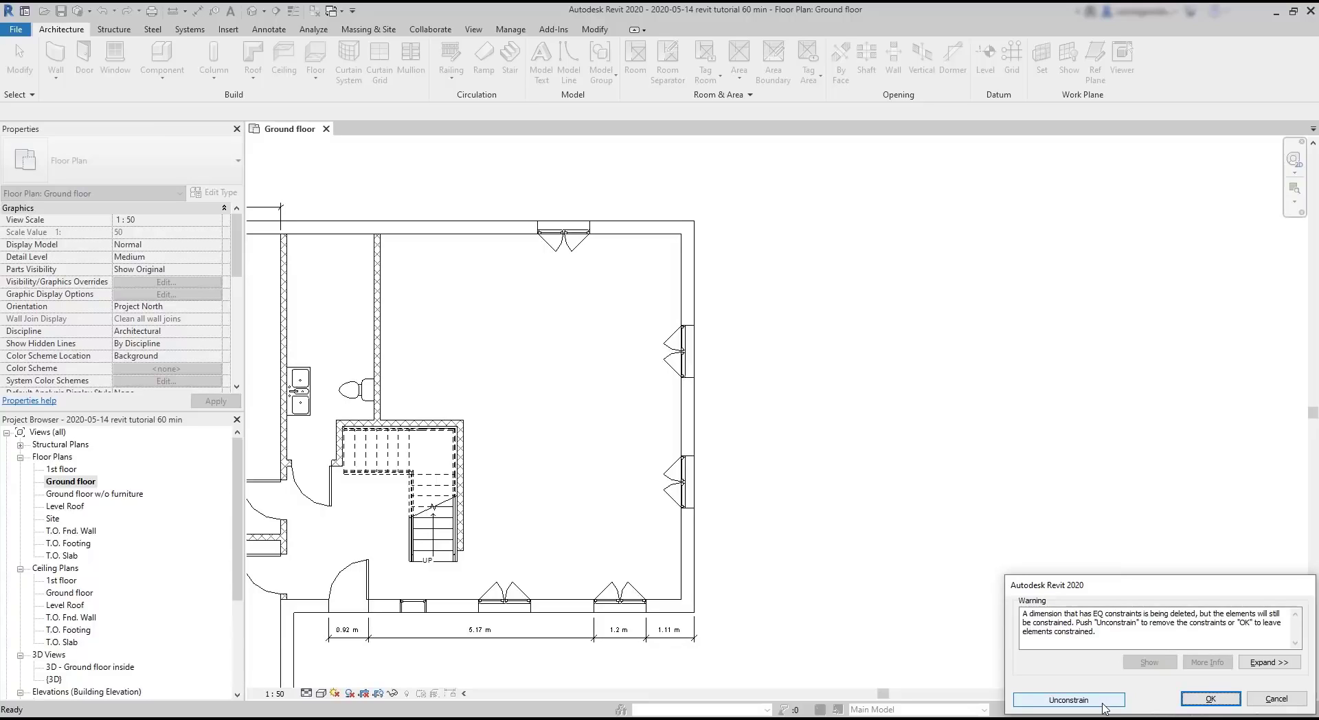
left_click(1102, 703)
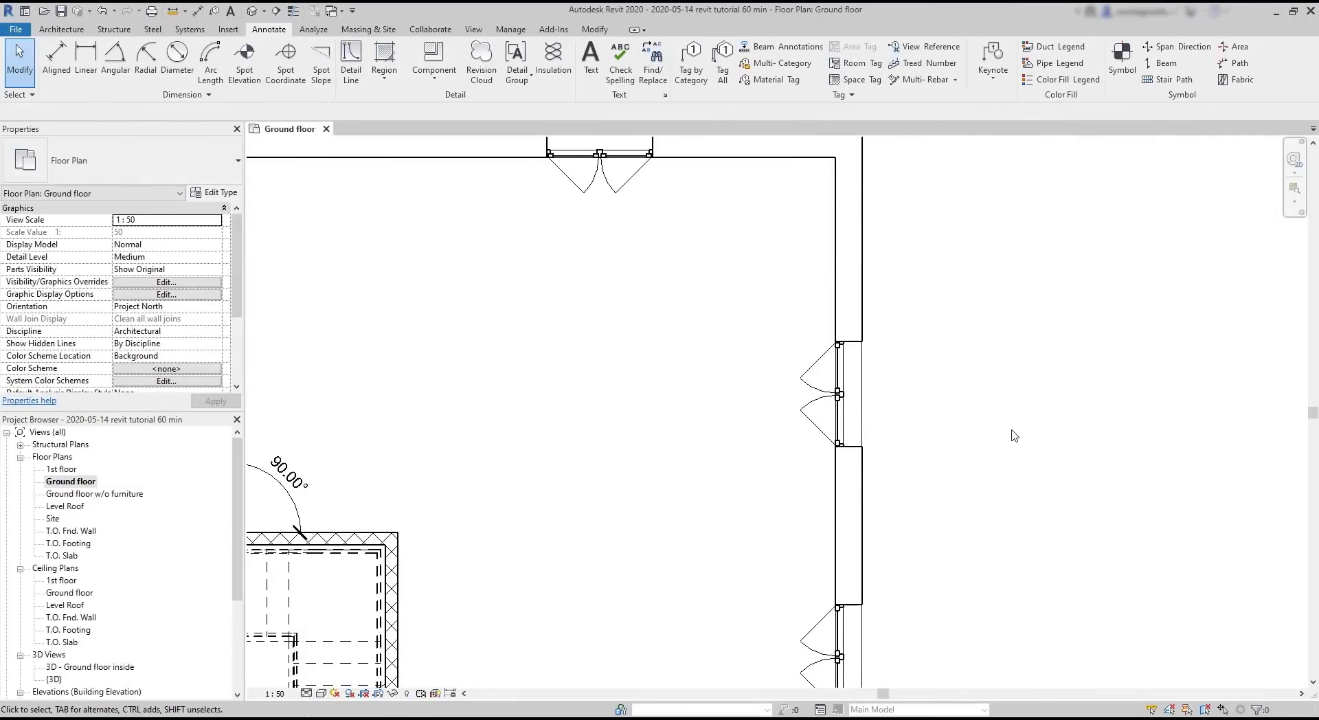
- Place a horizontal linear dimension from the upper-right room's inner wall corner to the near edge of the upper wall's window
scroll(974, 422, "down", 1)
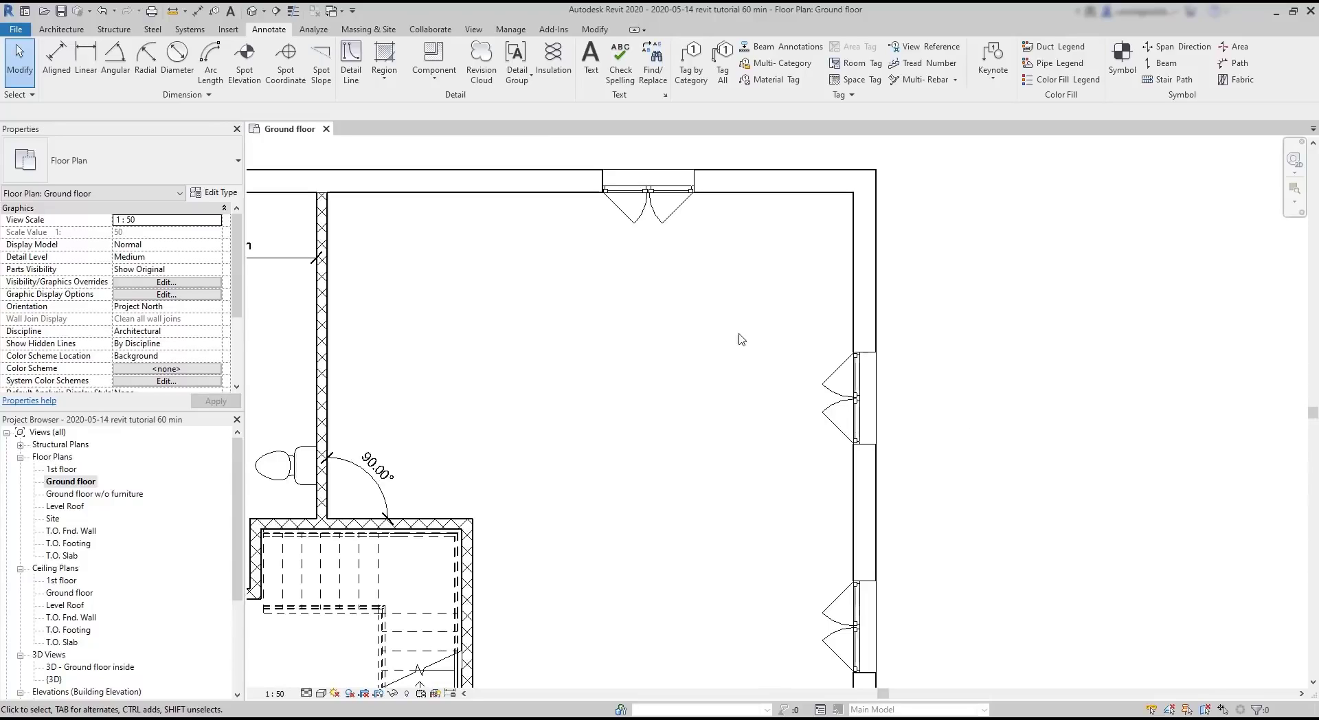
left_click(79, 48)
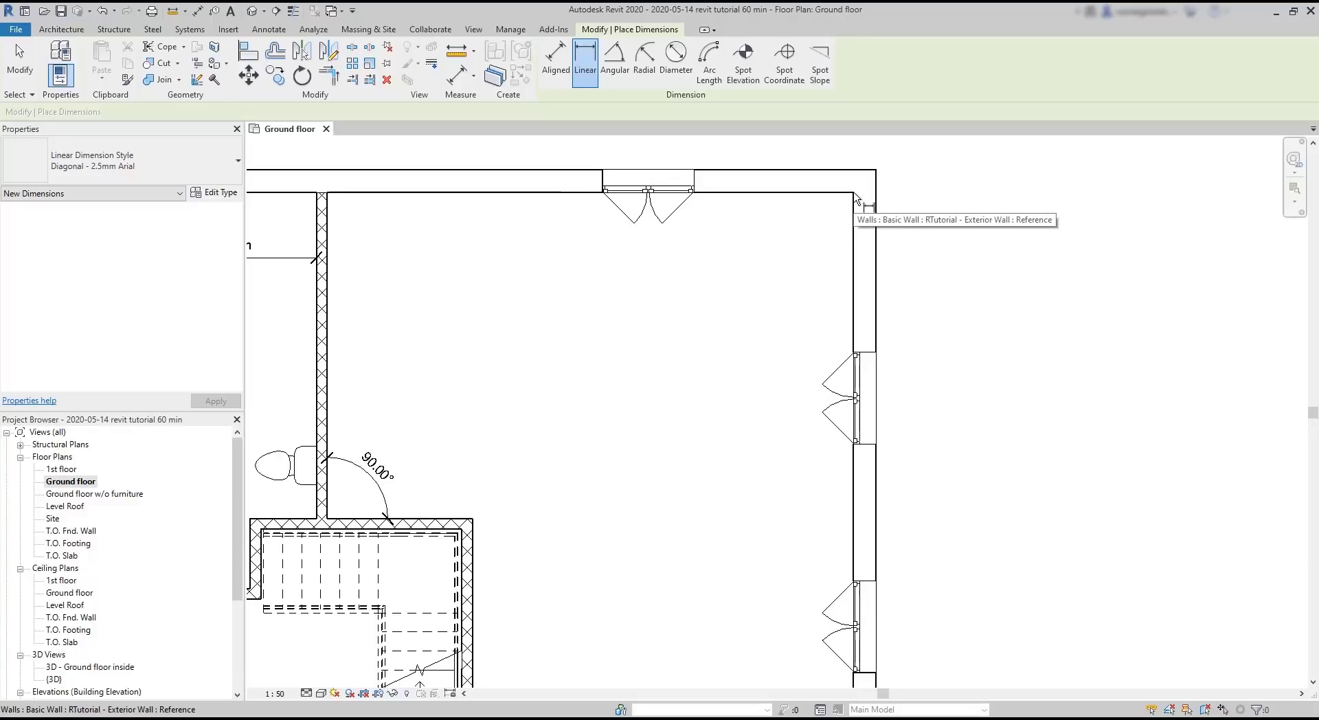
left_click(858, 200)
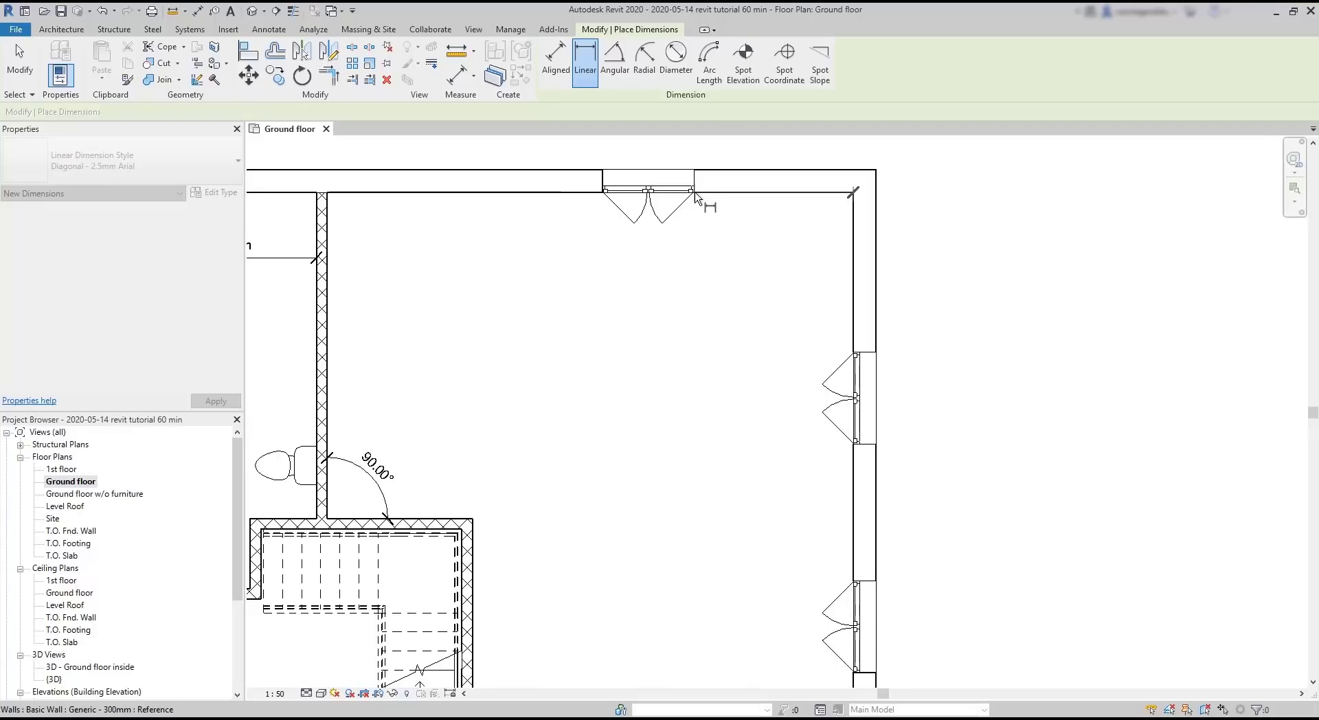
left_click(694, 196)
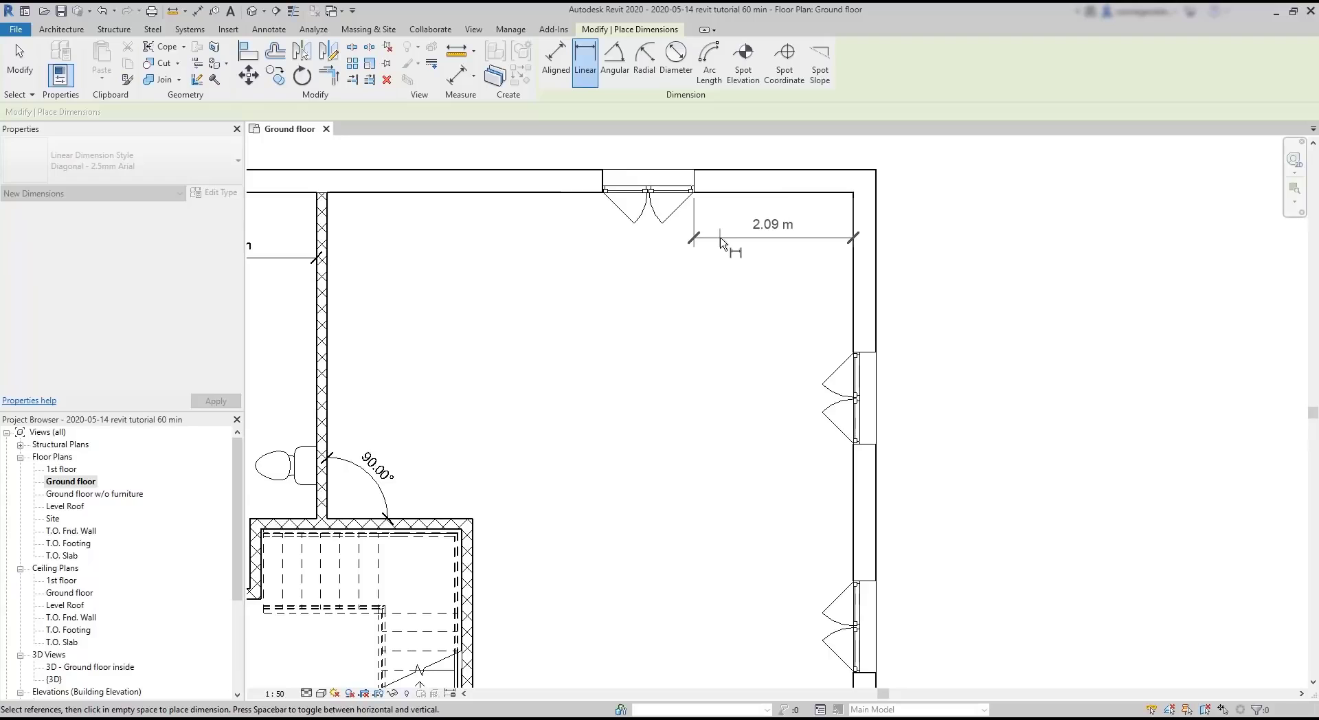
left_click(721, 241)
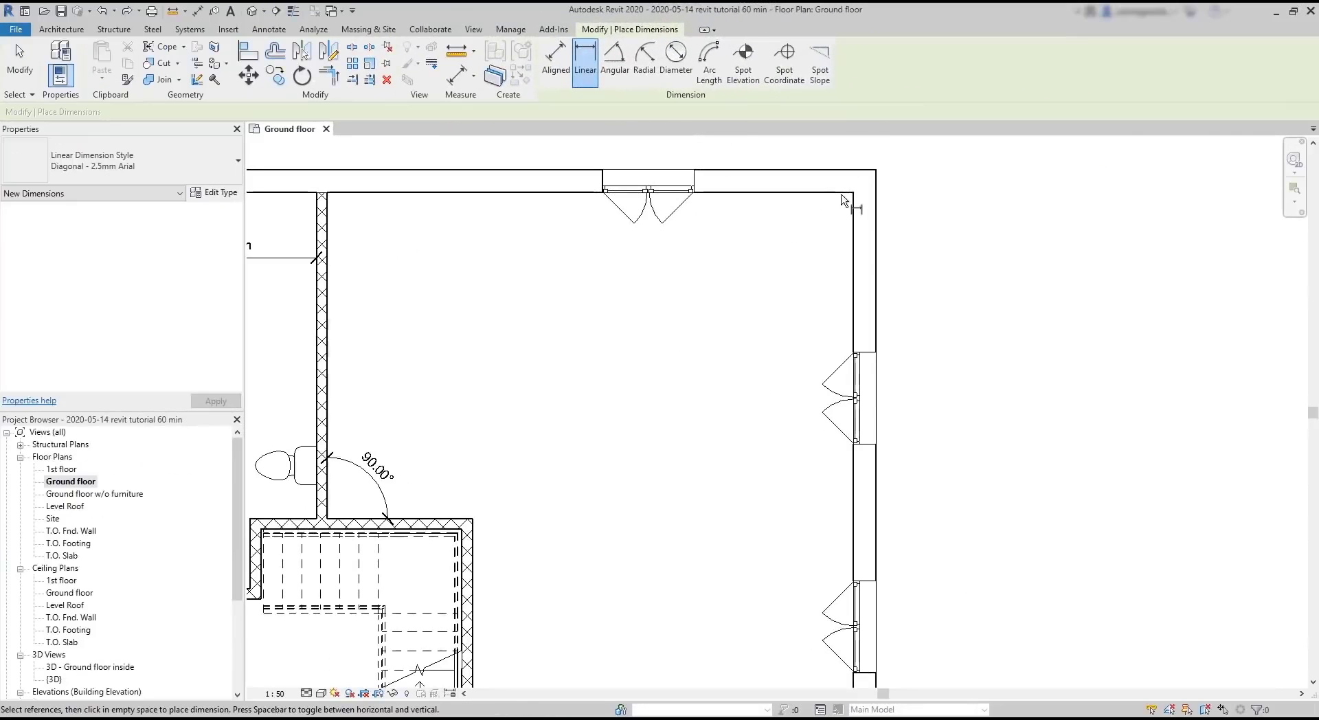
- Linear-dimension the horizontal distance from the stair enclosure's outer corner to the lower edge of the upper window in the right exterior wall
left_click(852, 196)
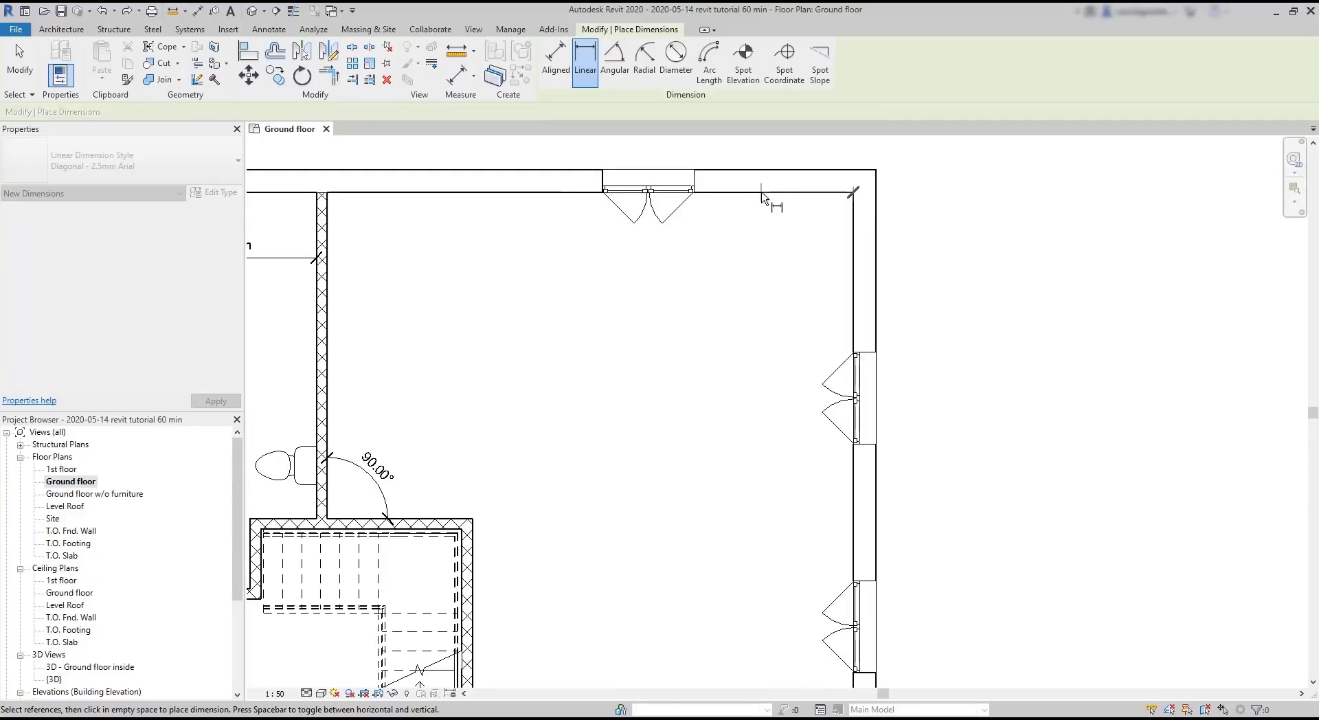
key("Escape")
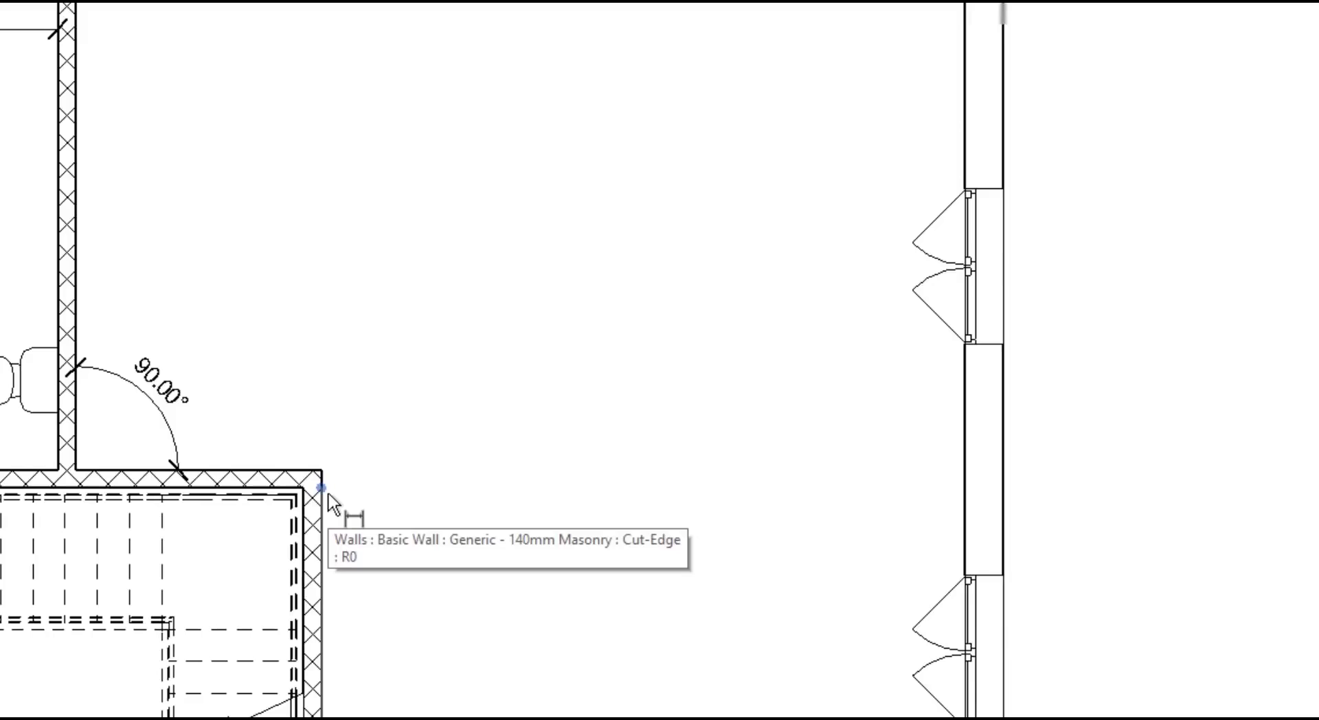
left_click(328, 495)
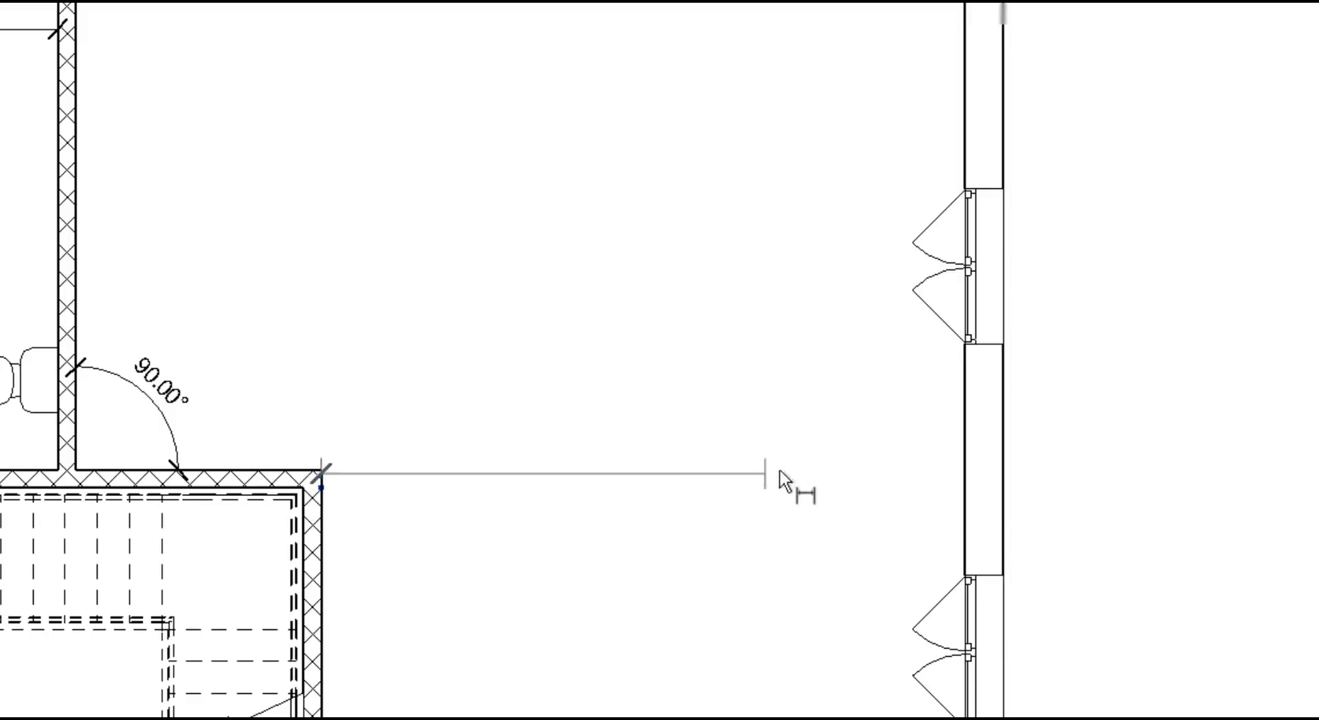
left_click(966, 347)
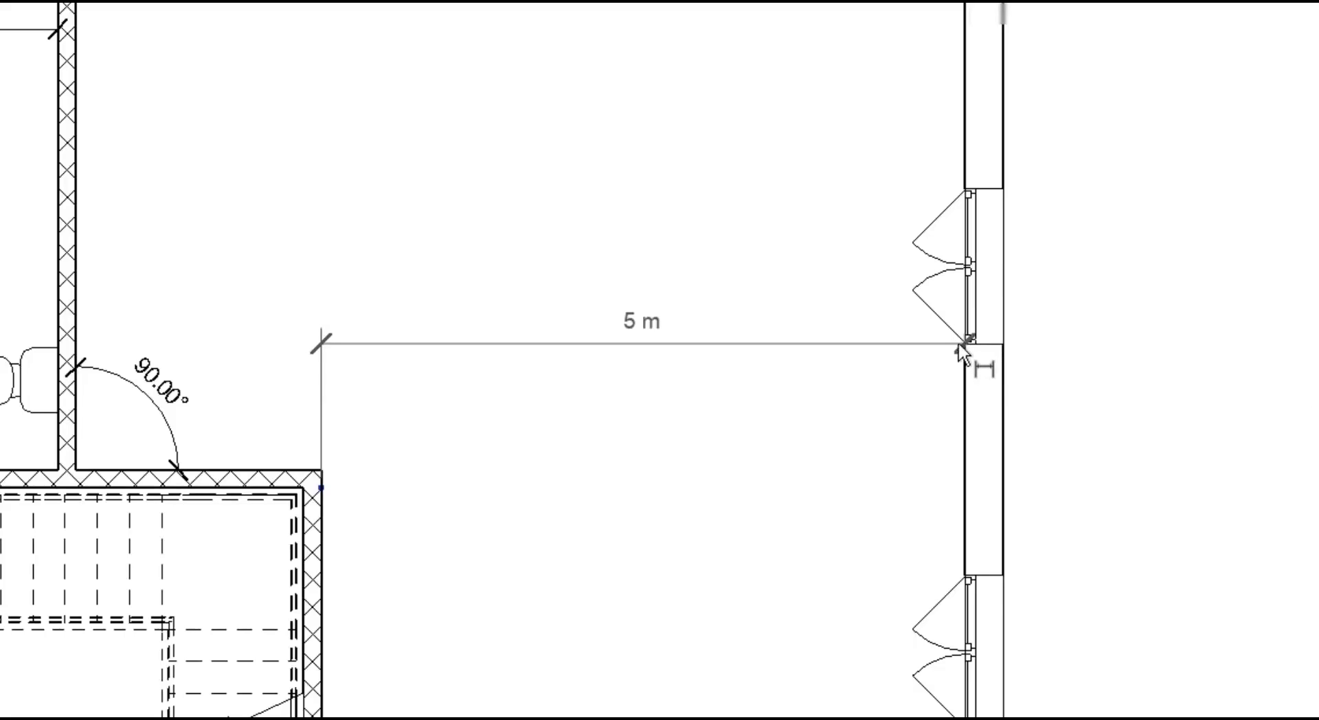
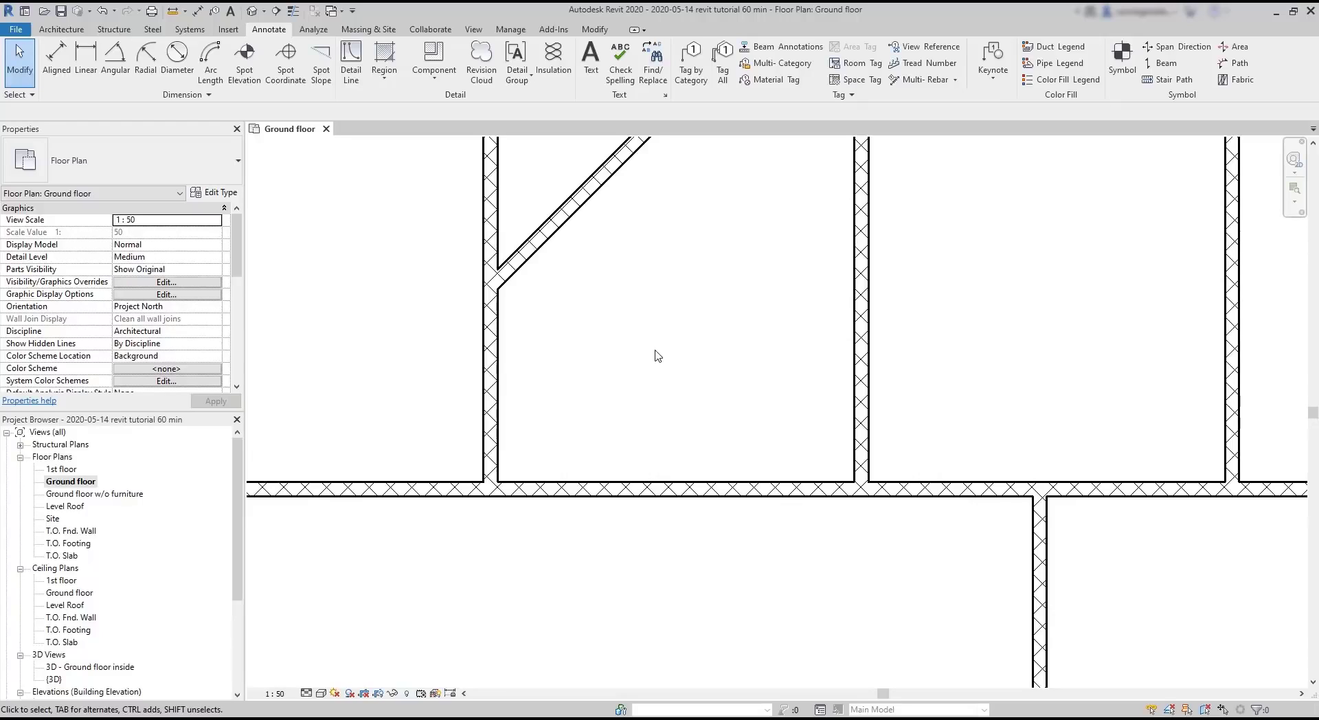
- Place an angular dimension between the diagonal wall's lower face and the adjoining vertical wall
left_click(122, 59)
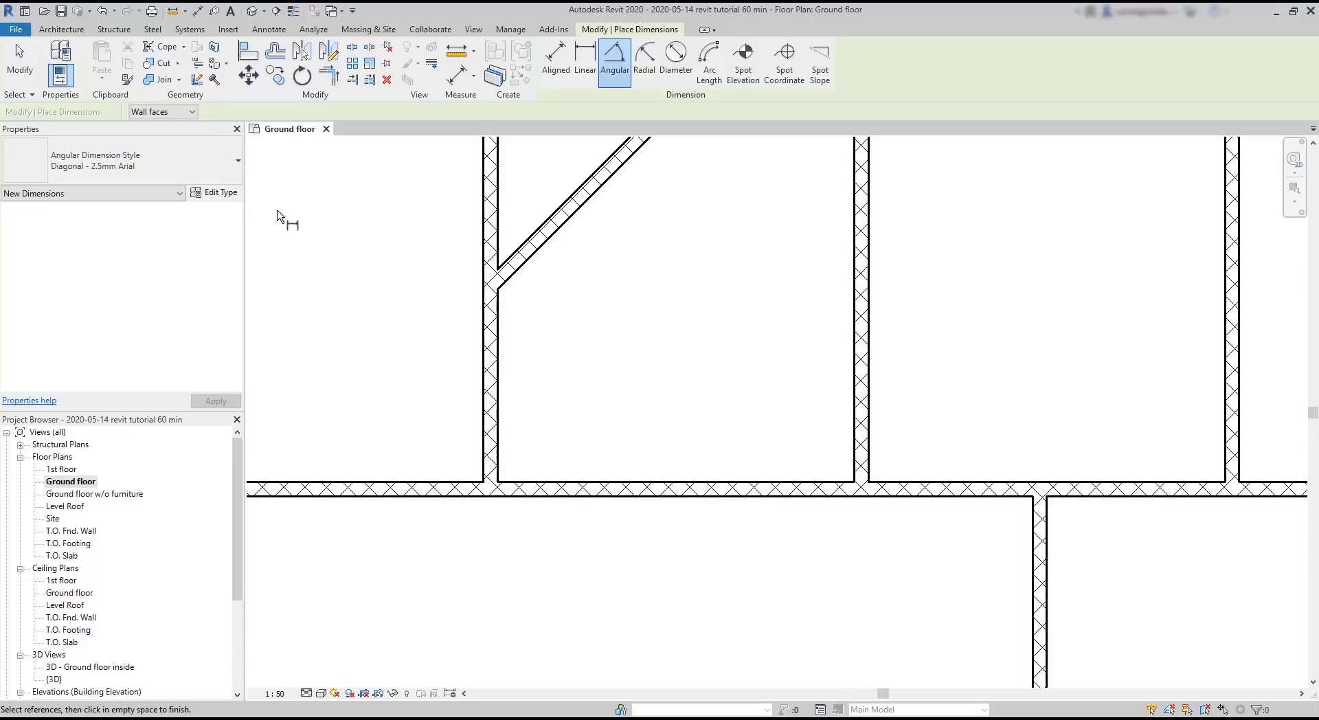
left_click(536, 256)
left_click(502, 366)
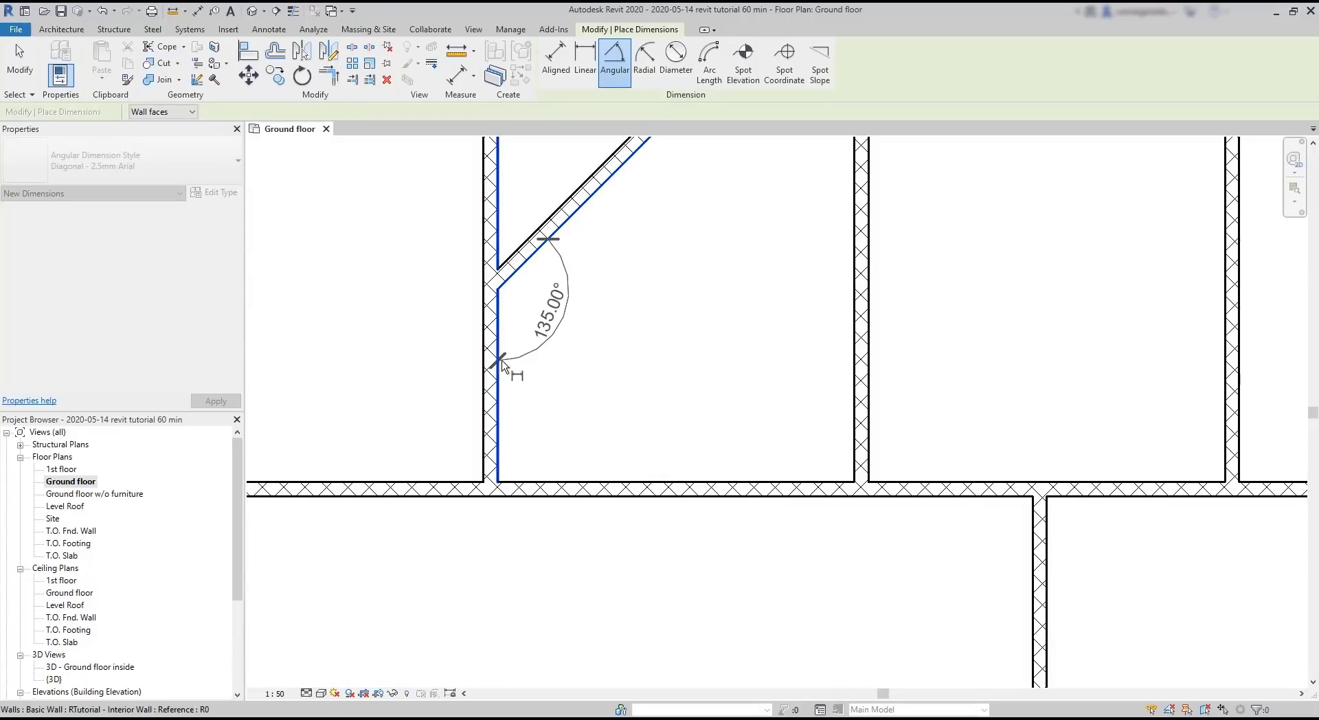
left_click(550, 330)
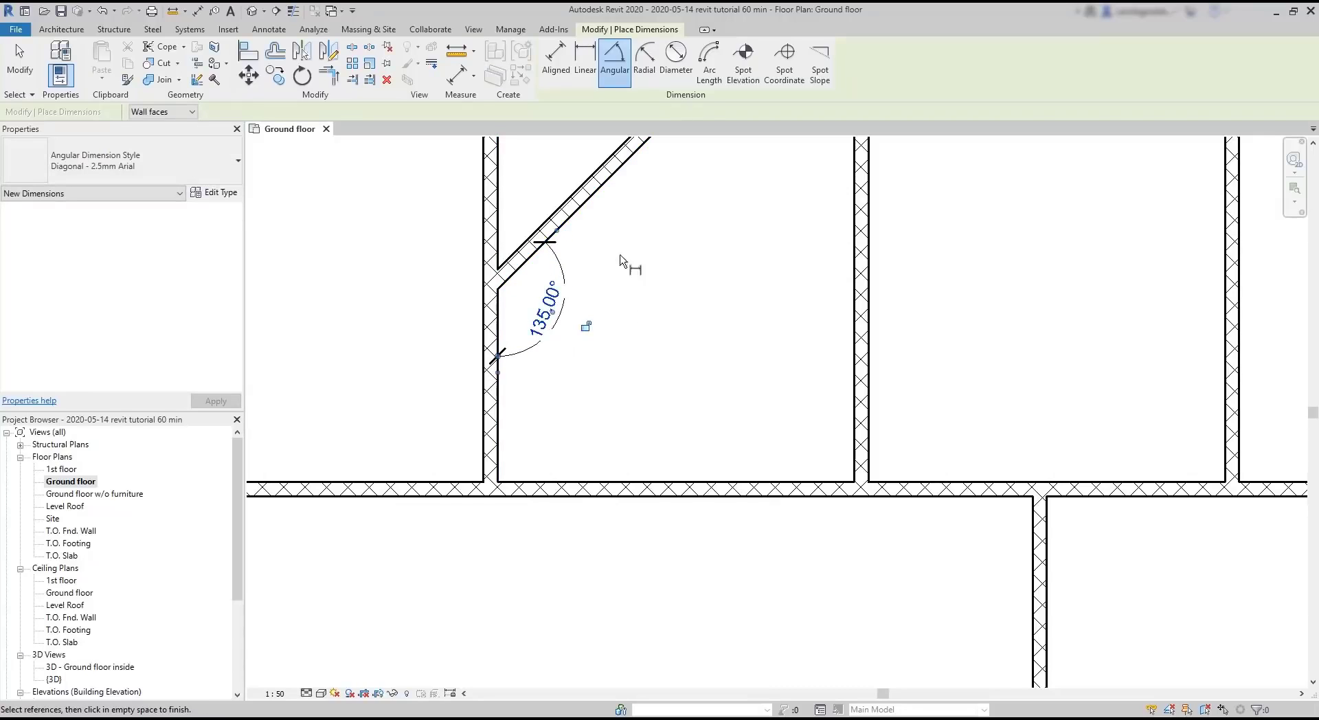
- Add an angular dimension between the diagonal wall's upper face and the vertical wall, and pick the middle vertical and horizontal walls for another
left_click(578, 191)
left_click(500, 199)
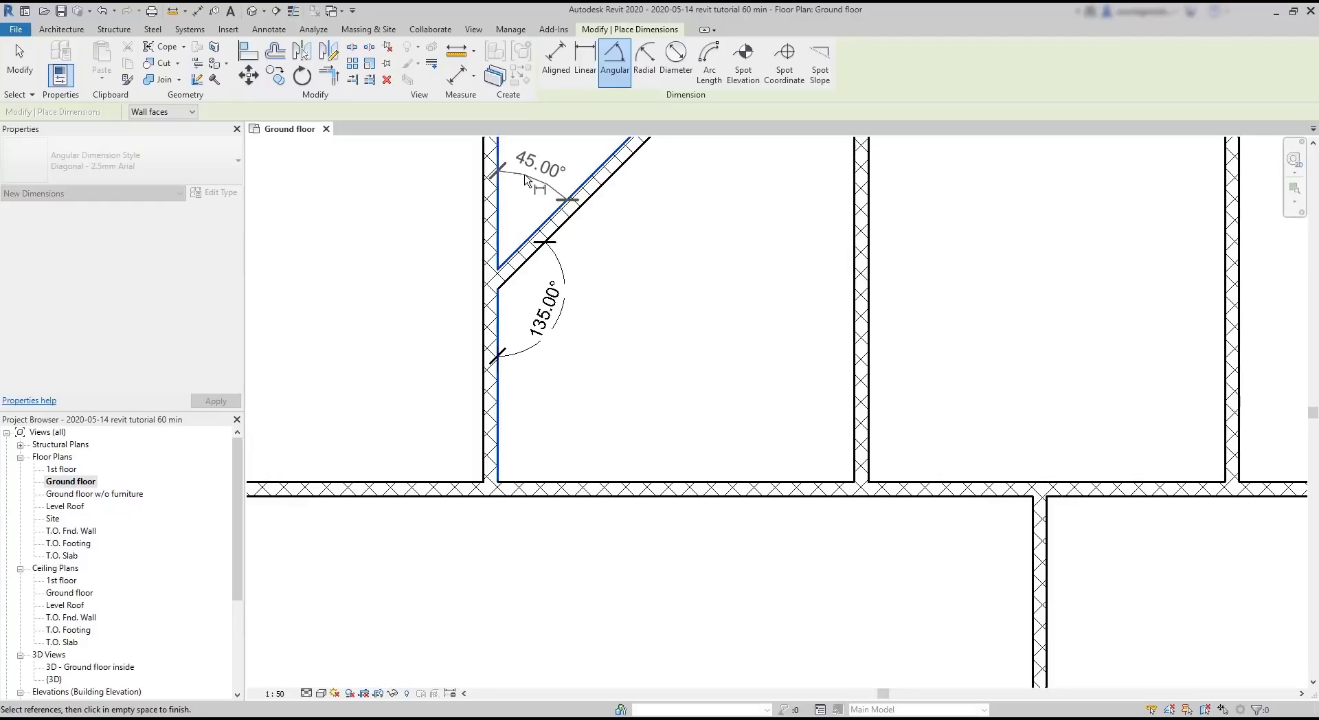
left_click(534, 182)
left_click(870, 412)
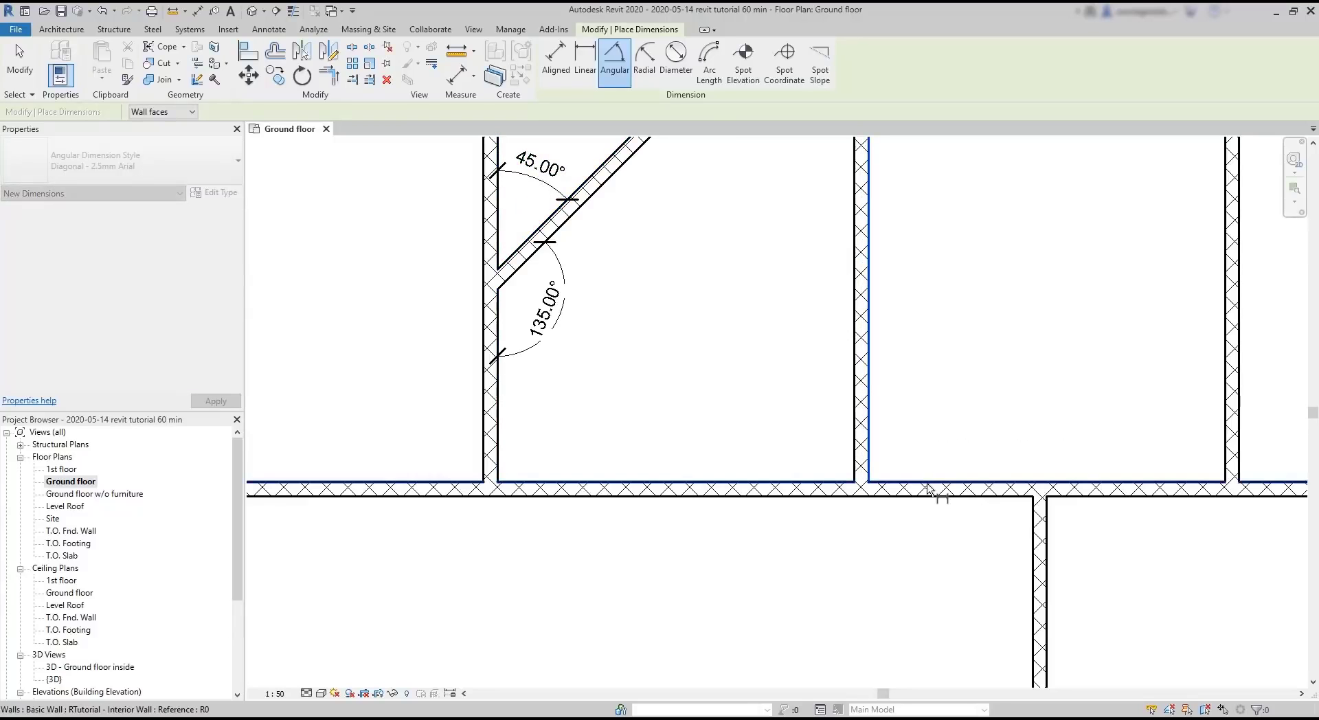
left_click(937, 483)
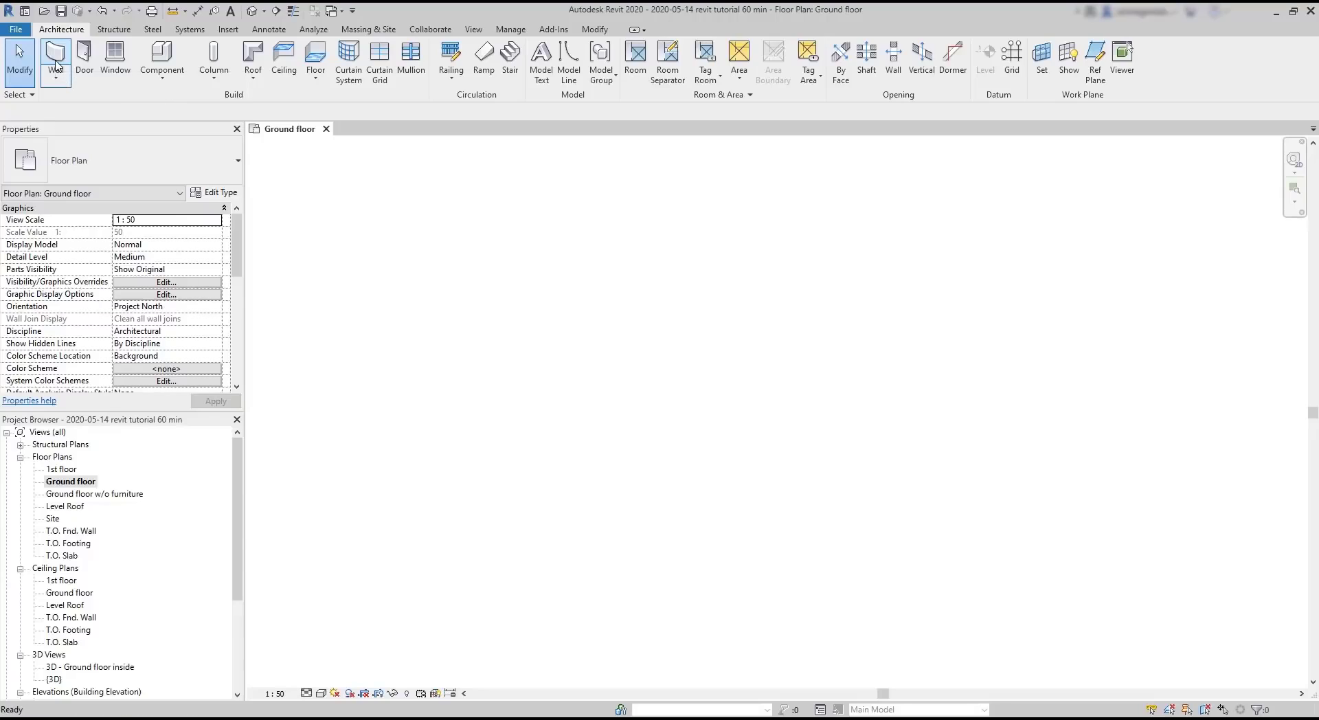
- Draw a circular RTutorial - Interior Wall about 2.8 m in outer diameter in an empty area of the plan
left_click(56, 55)
left_click(608, 47)
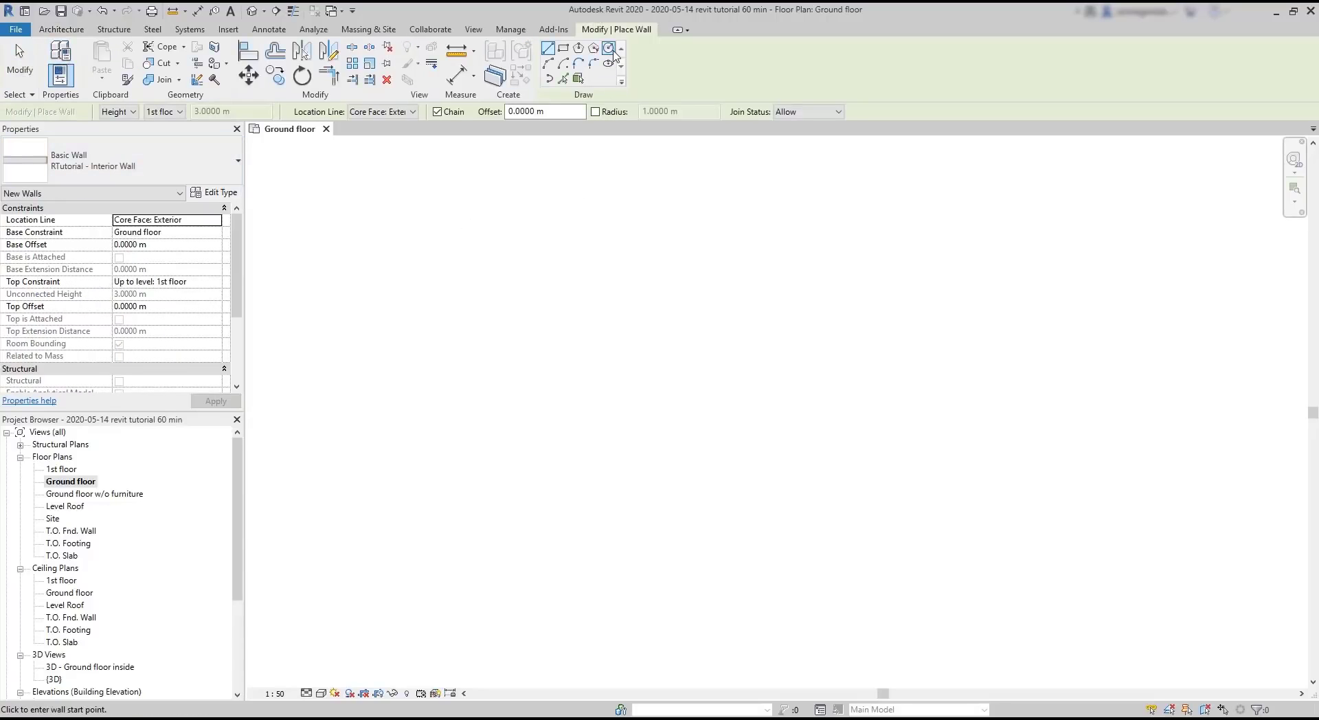
left_click(718, 354)
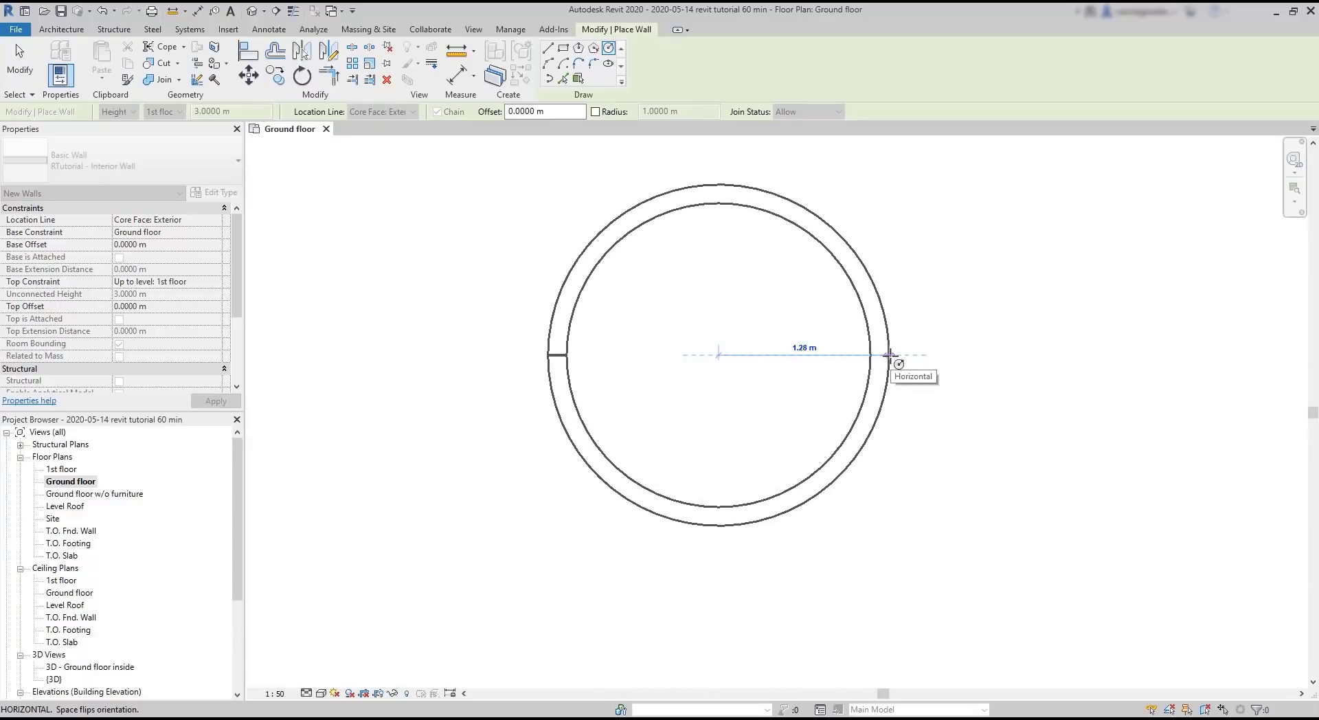
left_click(906, 355)
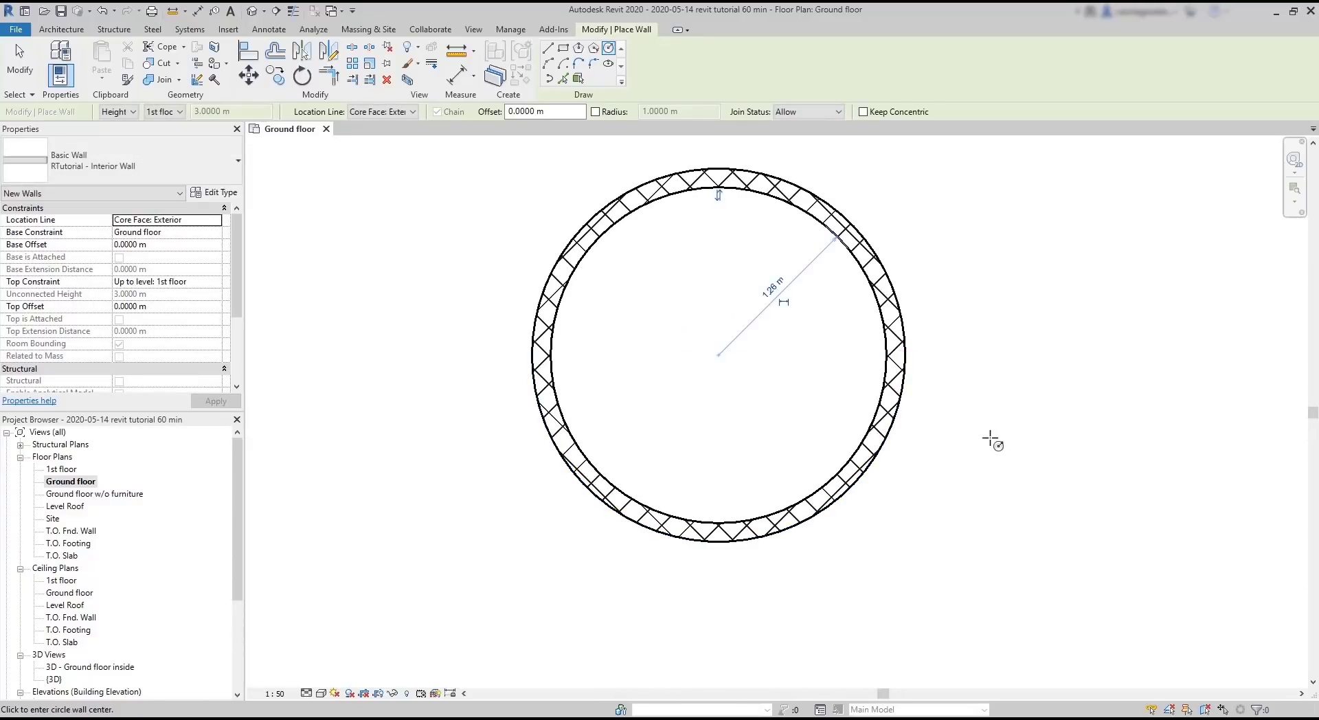
- Add a radial dimension to the inner face of the circular wall
left_click(269, 30)
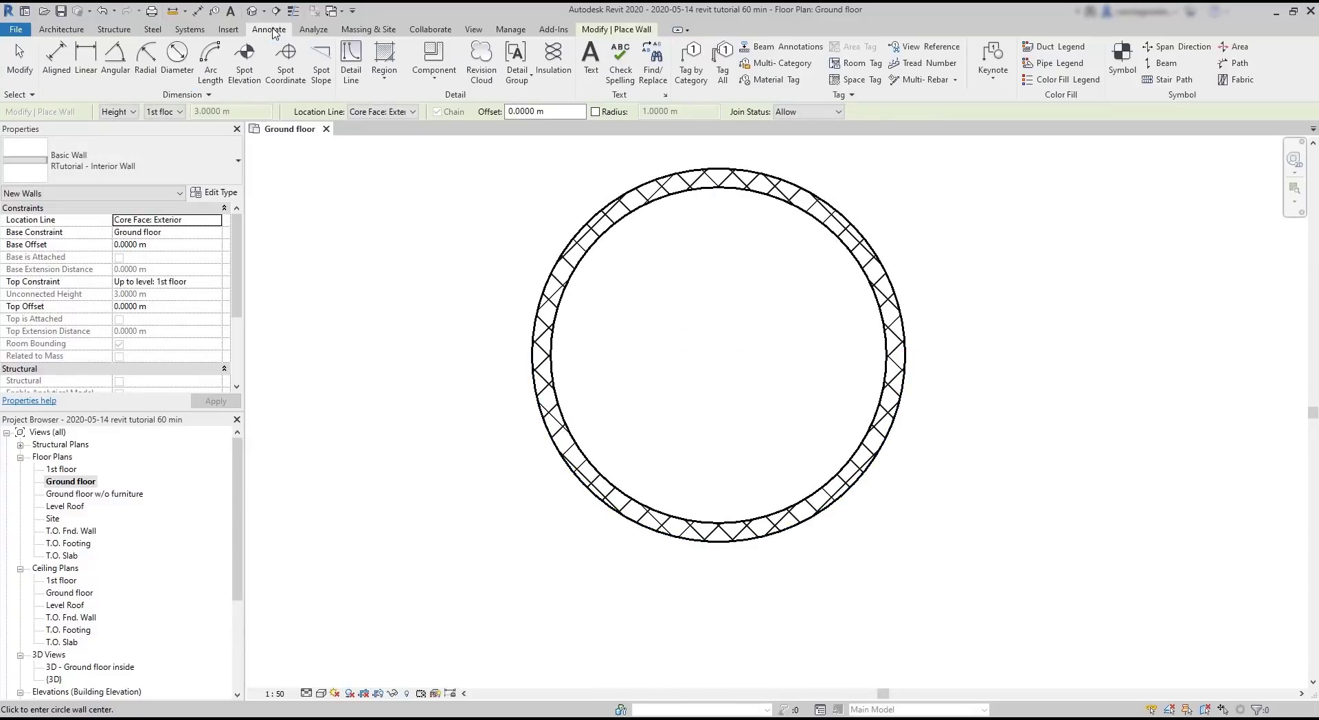
left_click(146, 55)
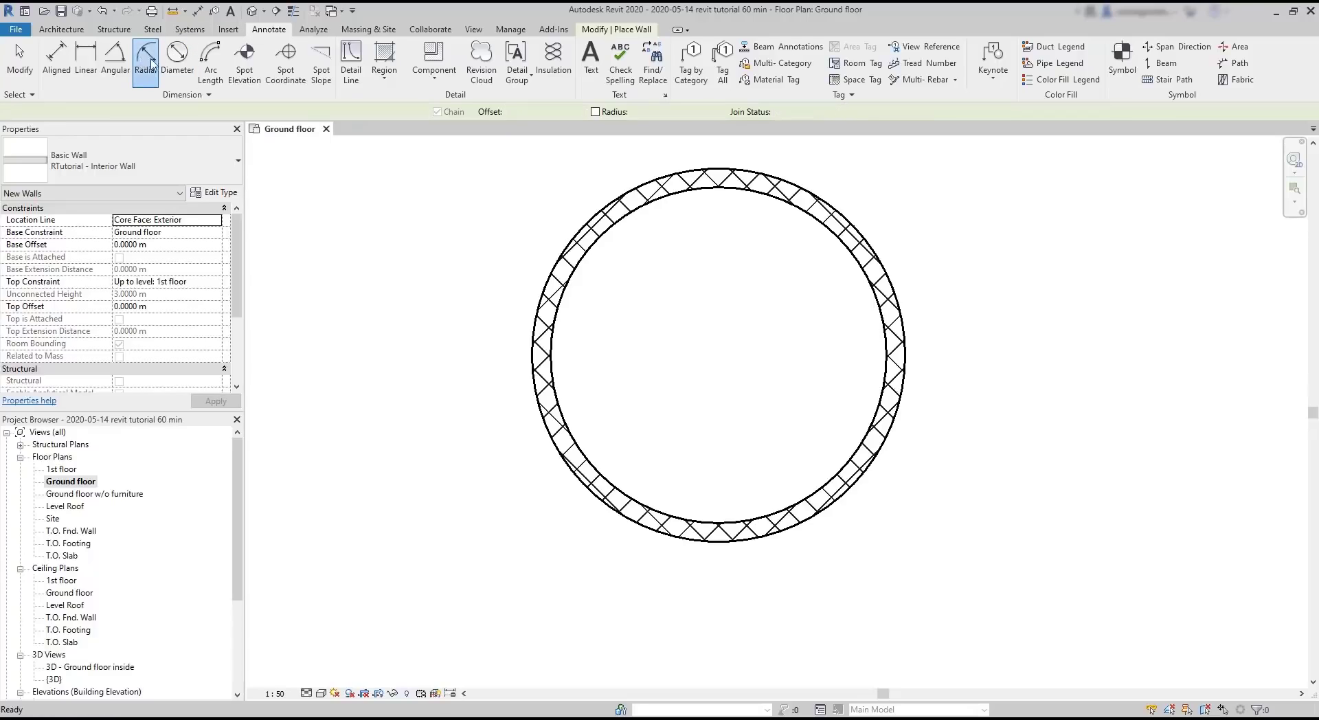
left_click(870, 279)
left_click(800, 295)
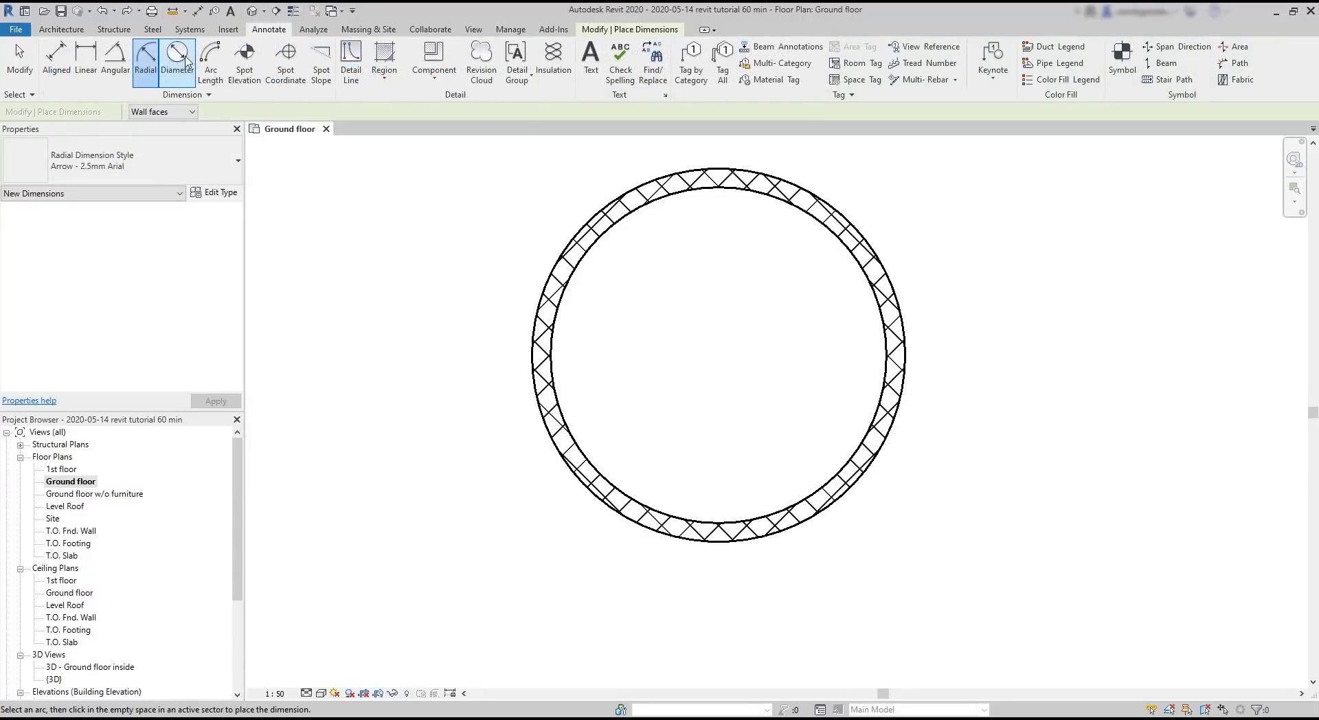
- Add a diameter dimension to the outer face of the circular wall, and undo it
left_click(177, 61)
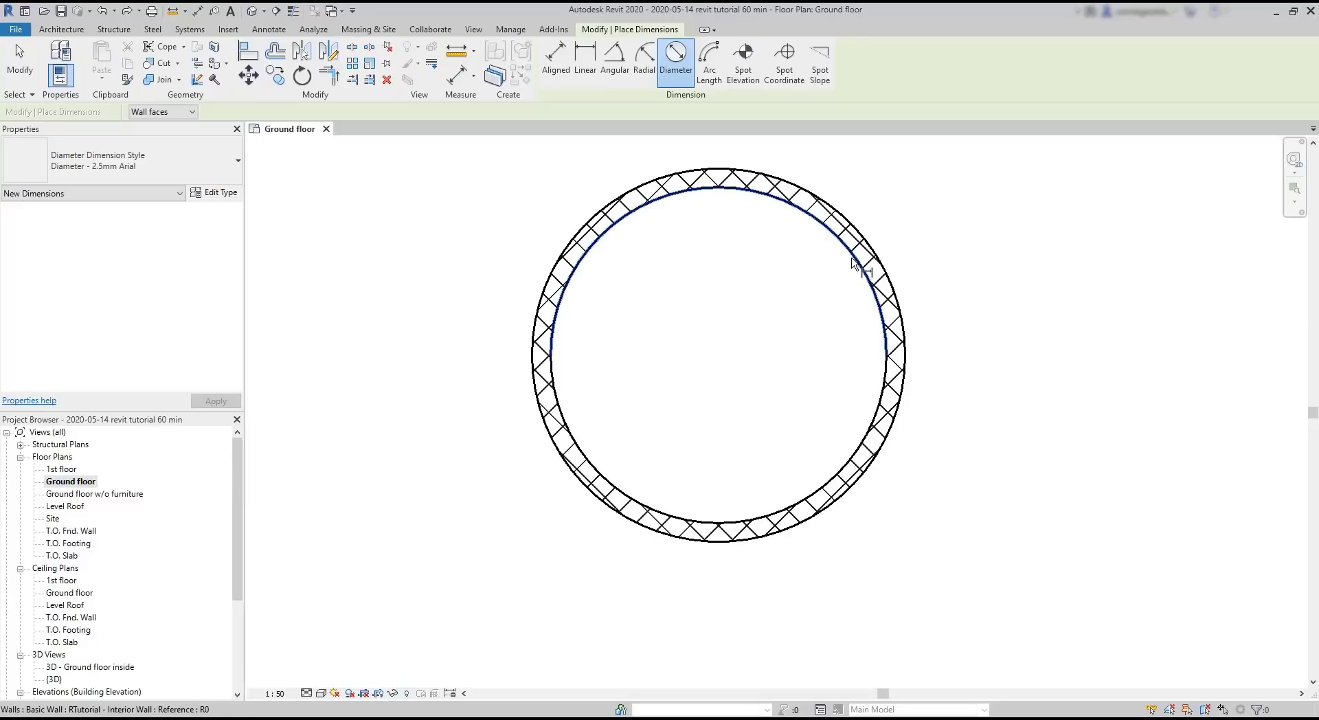
left_click(874, 264)
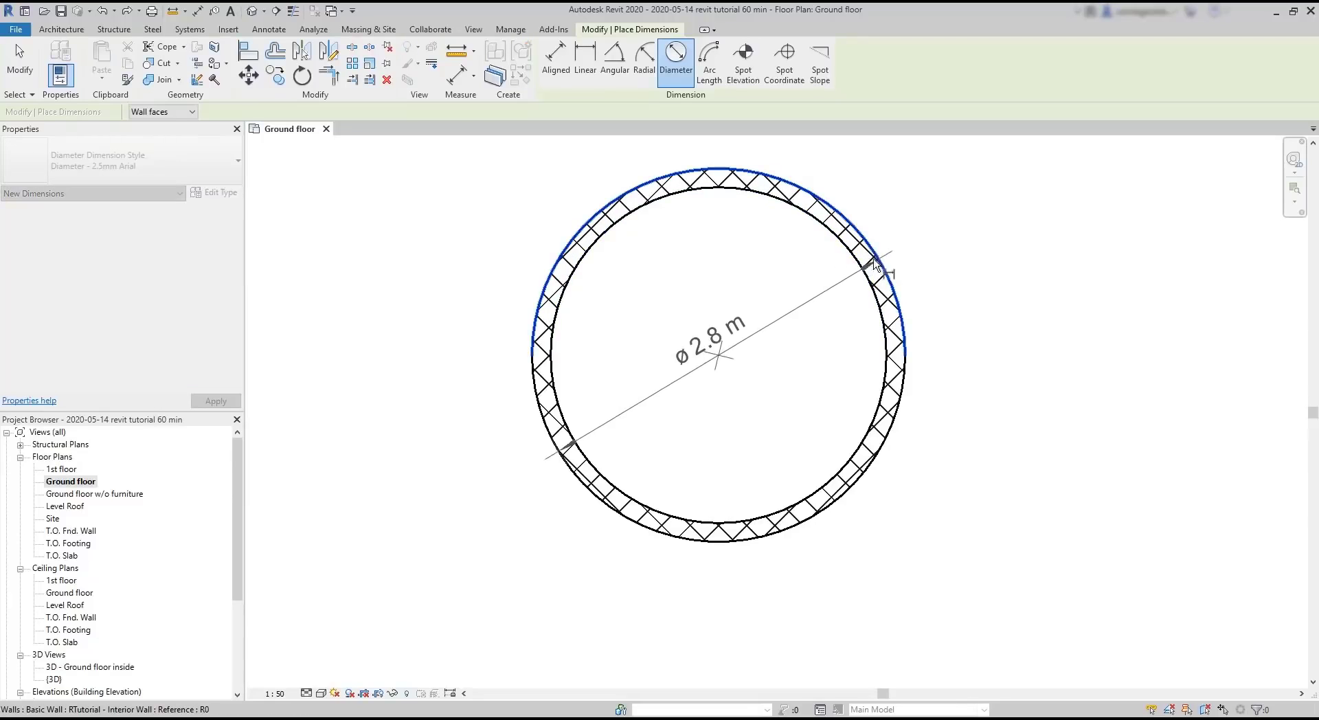
left_click(877, 272)
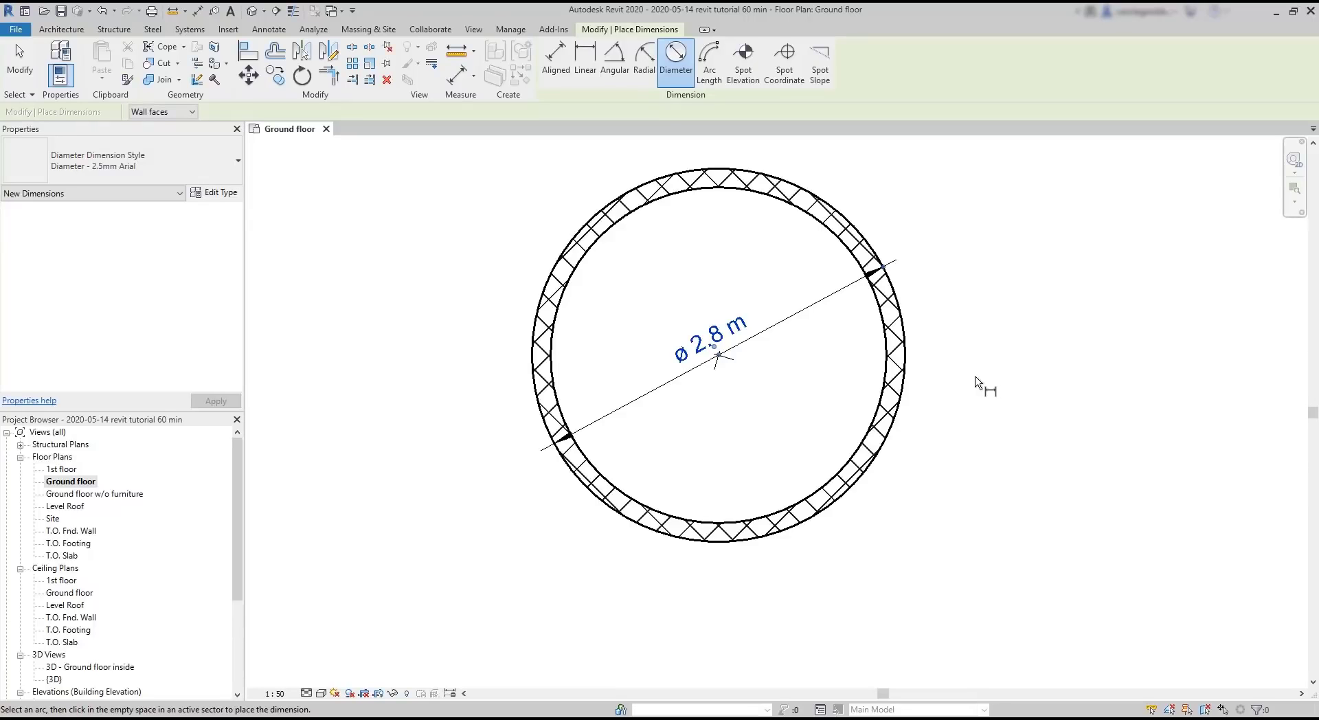
key("ctrl+z")
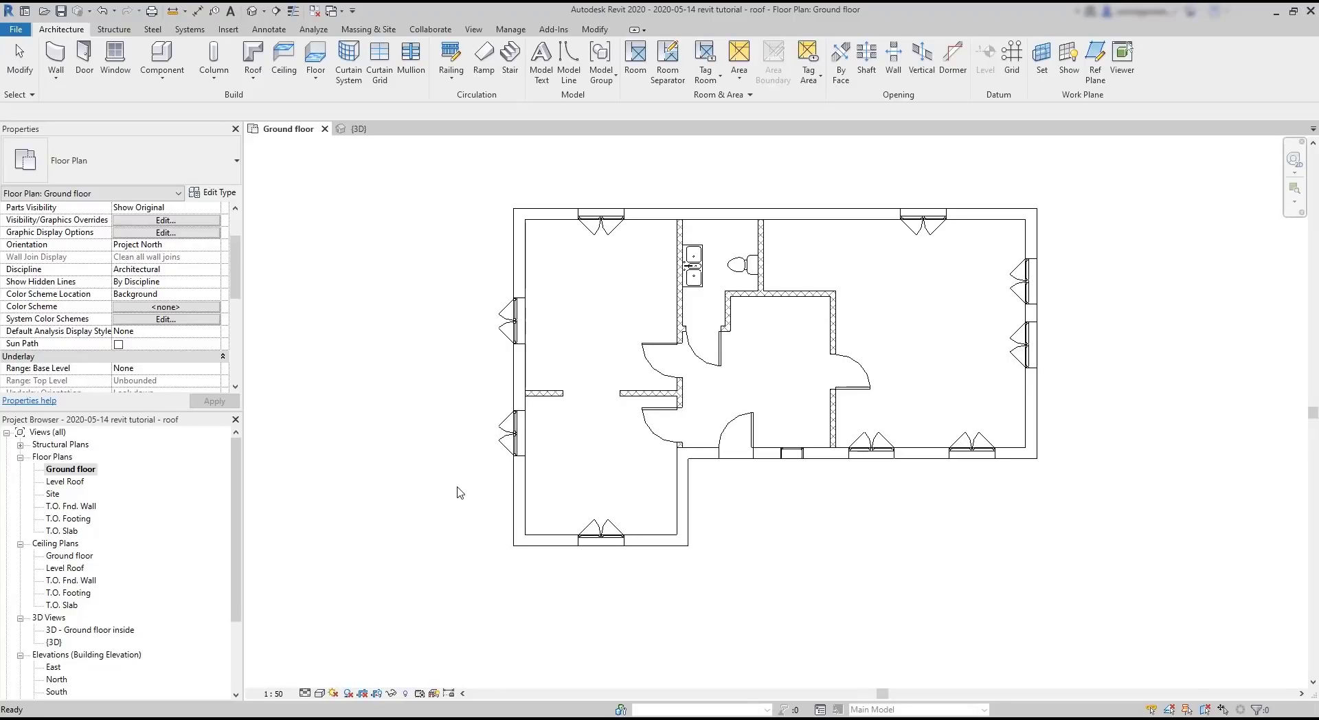
- Look over the roof project's building in the {3D} view and open its East elevation
key("Escape")
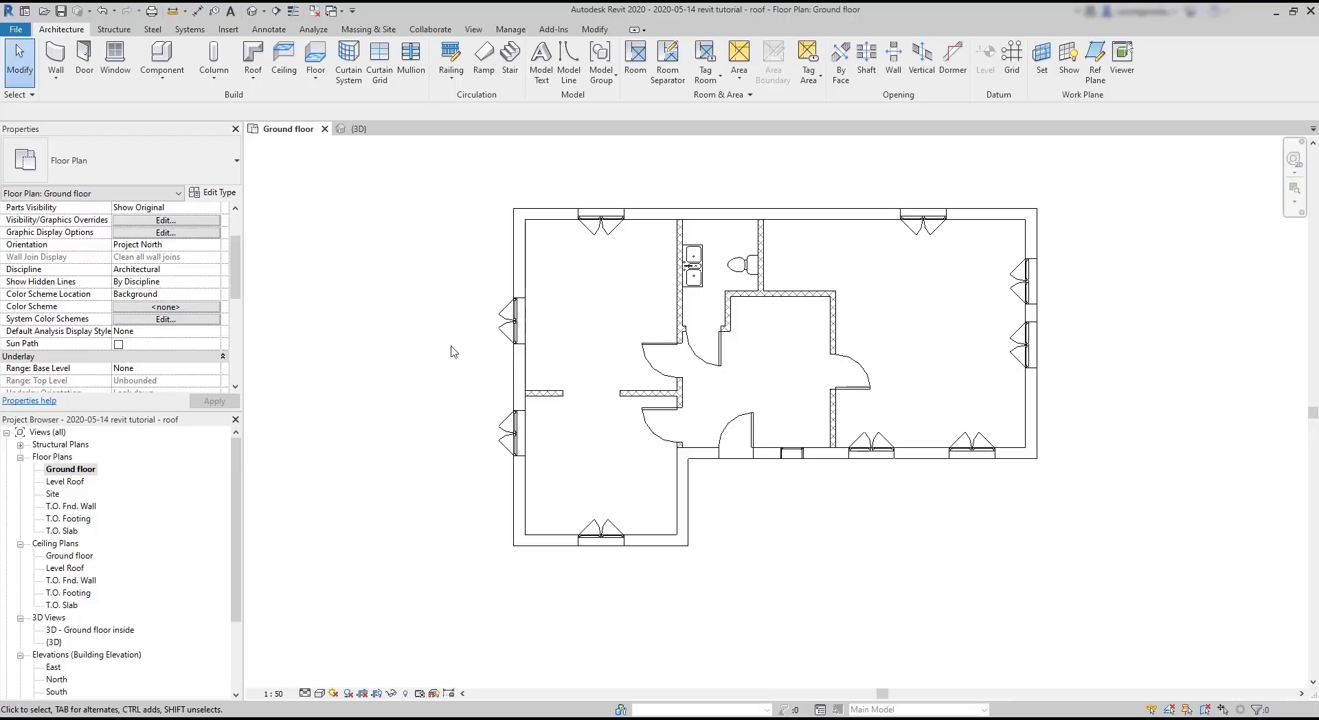
left_click(359, 129)
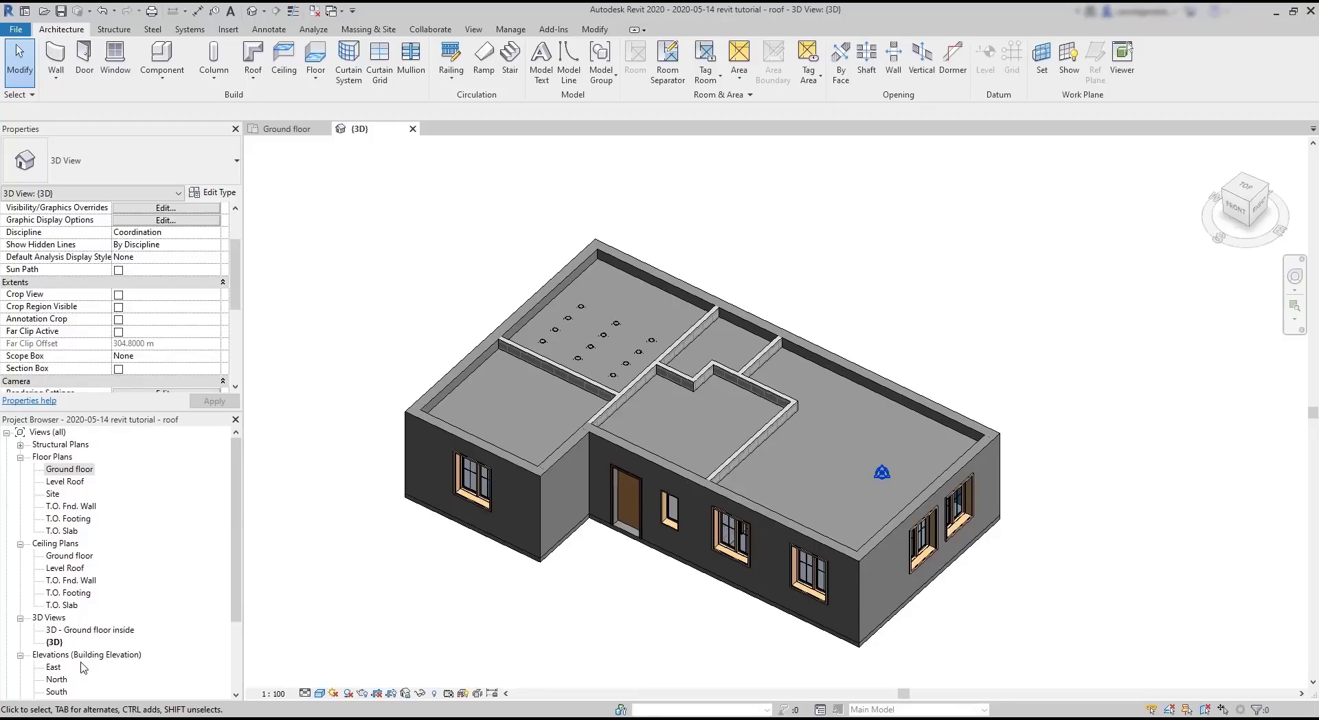
double_click(53, 668)
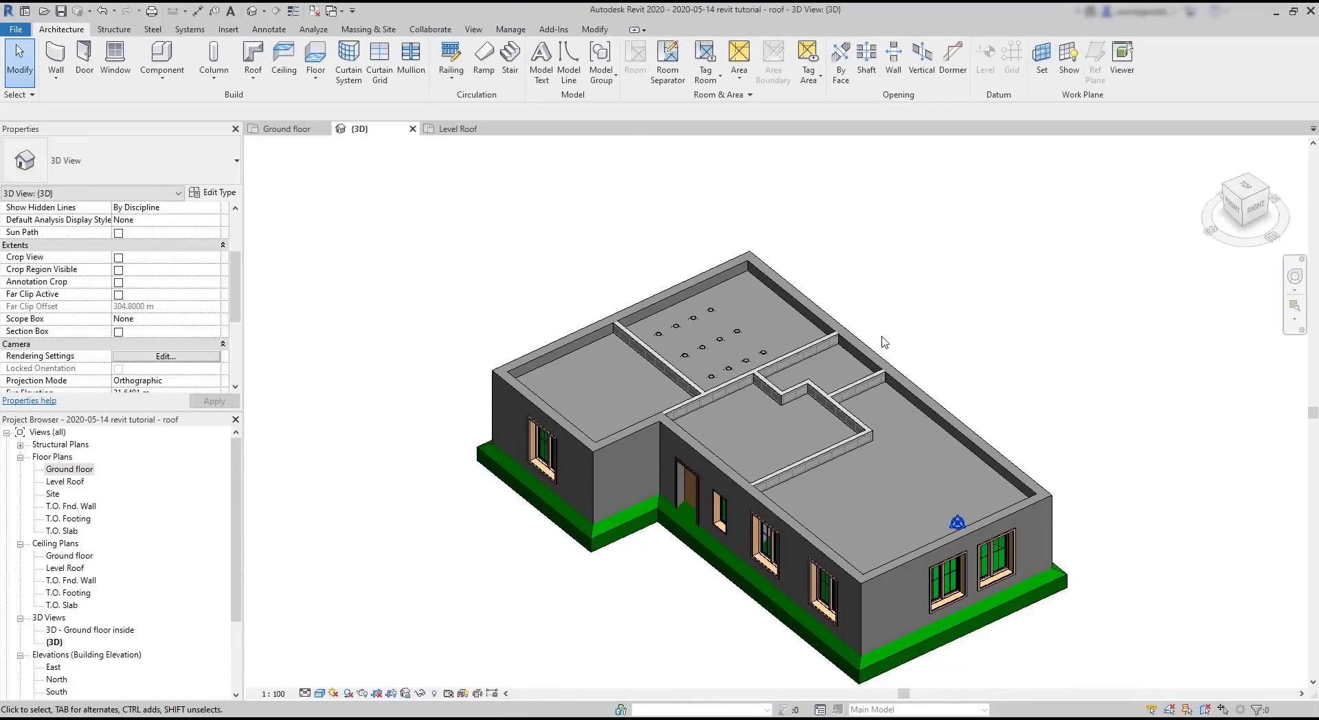
middle_click_drag(1071, 353, 1047, 297)
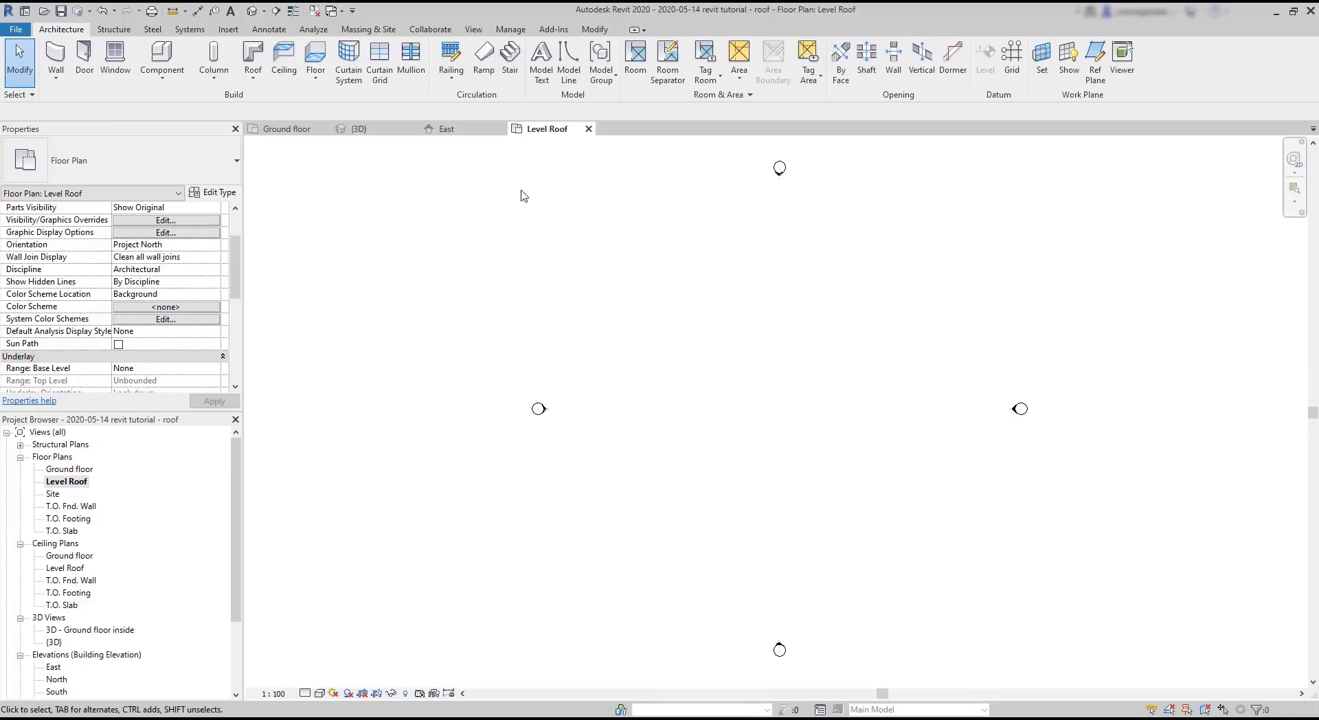
- Close the East elevation and set the Level Roof plan's underlay base level to Ground floor
left_click(500, 129)
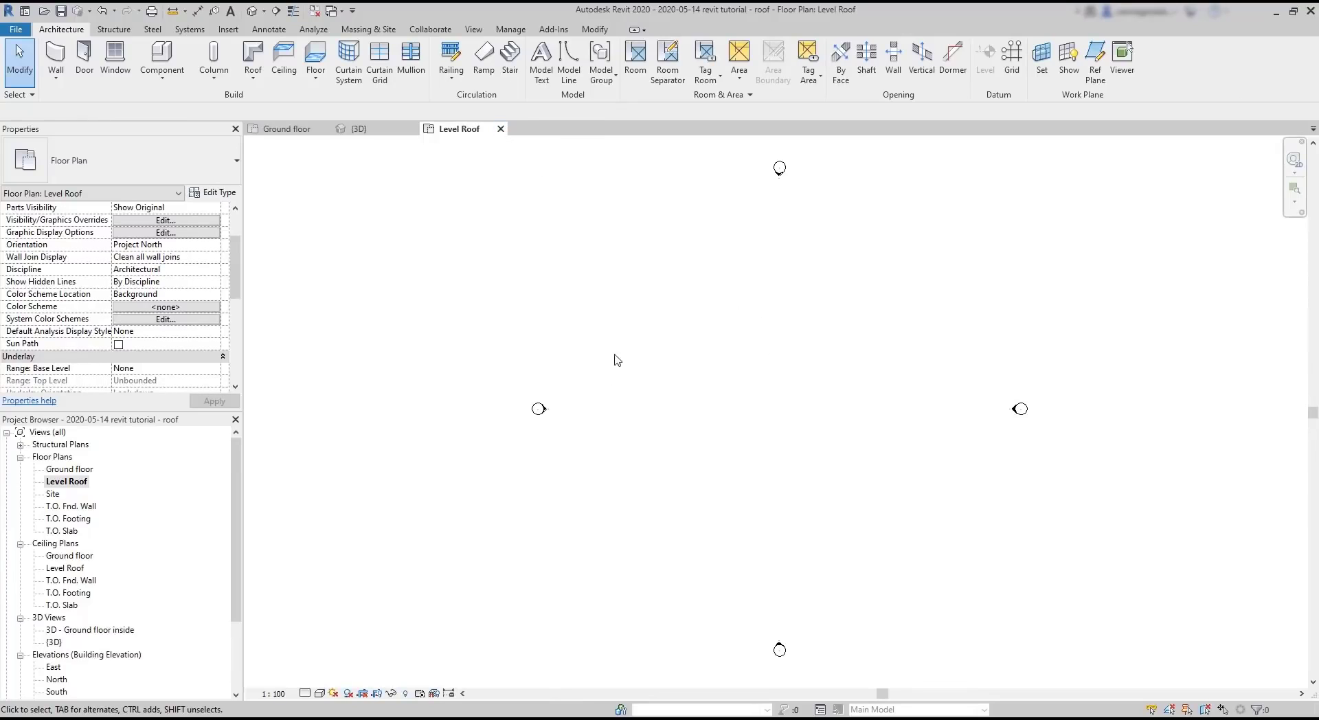
scroll(814, 350, "down", 5)
scroll(795, 381, "up", 5)
mouse_move(232, 294)
left_mouse_down()
mouse_move(240, 261)
mouse_move(236, 297)
left_mouse_up()
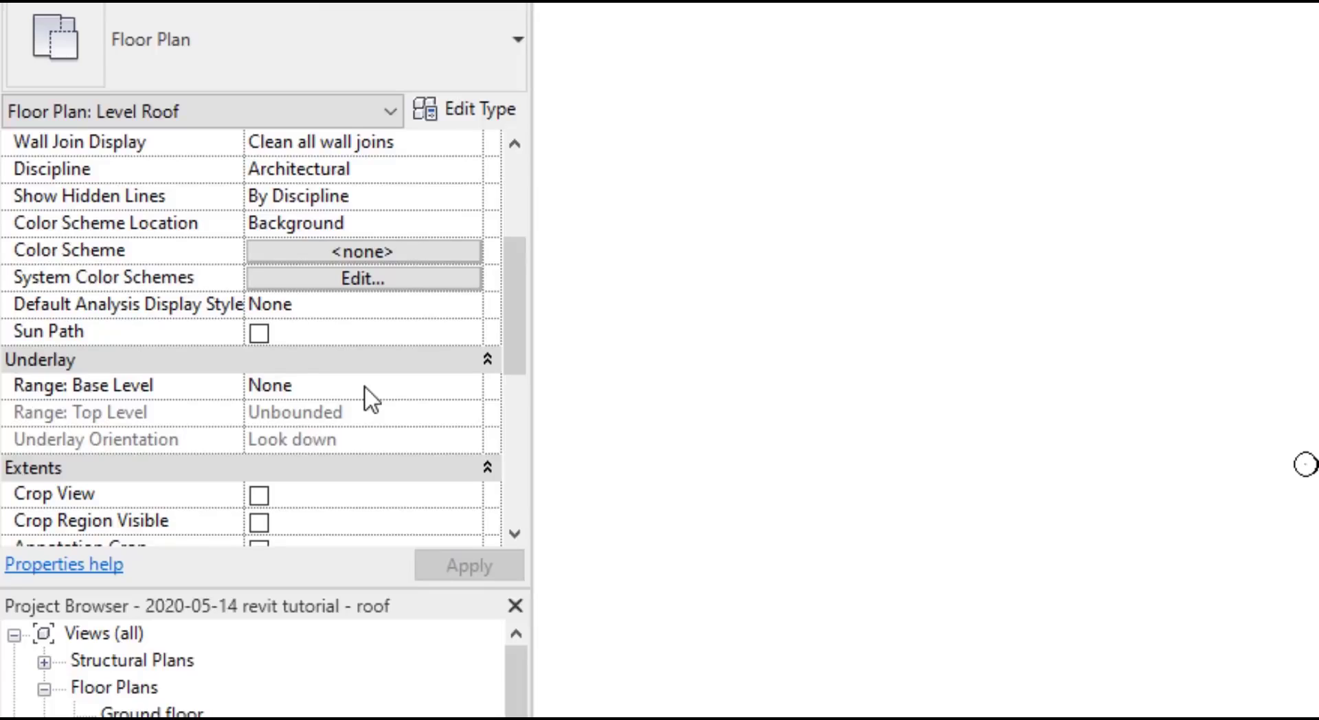
left_click(366, 390)
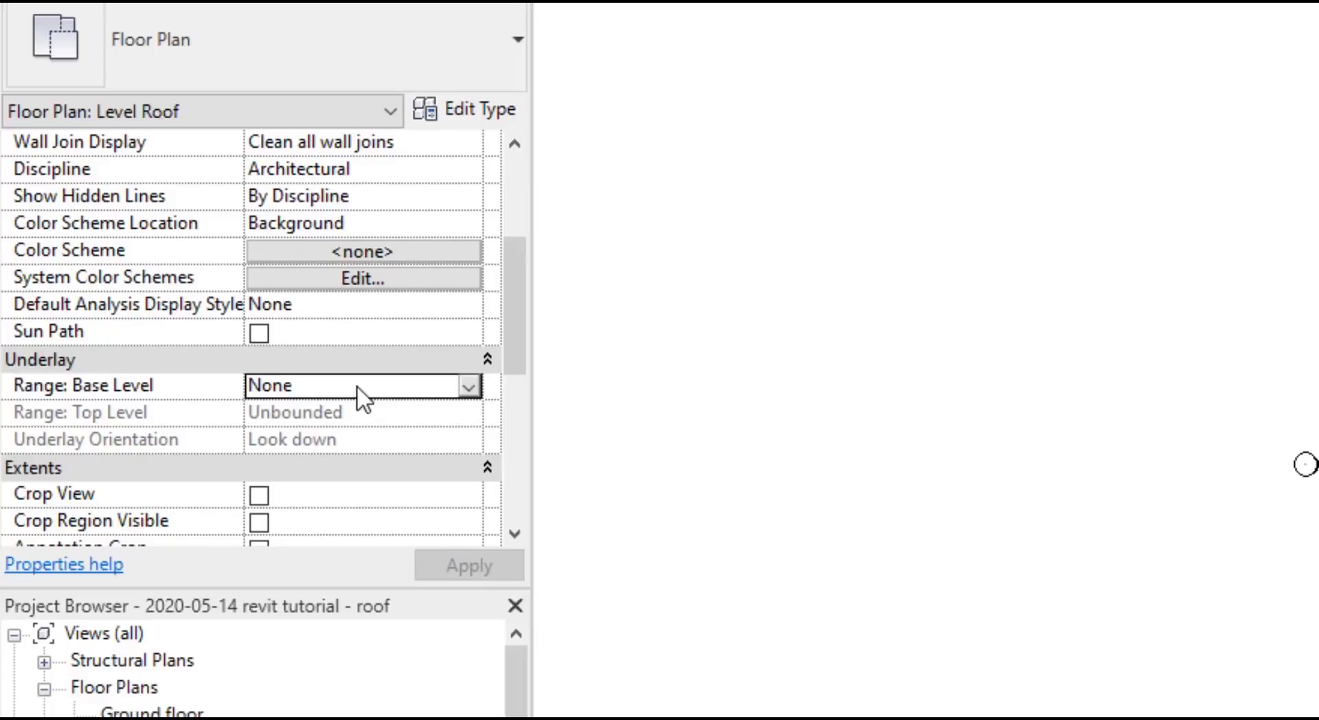
left_click(469, 387)
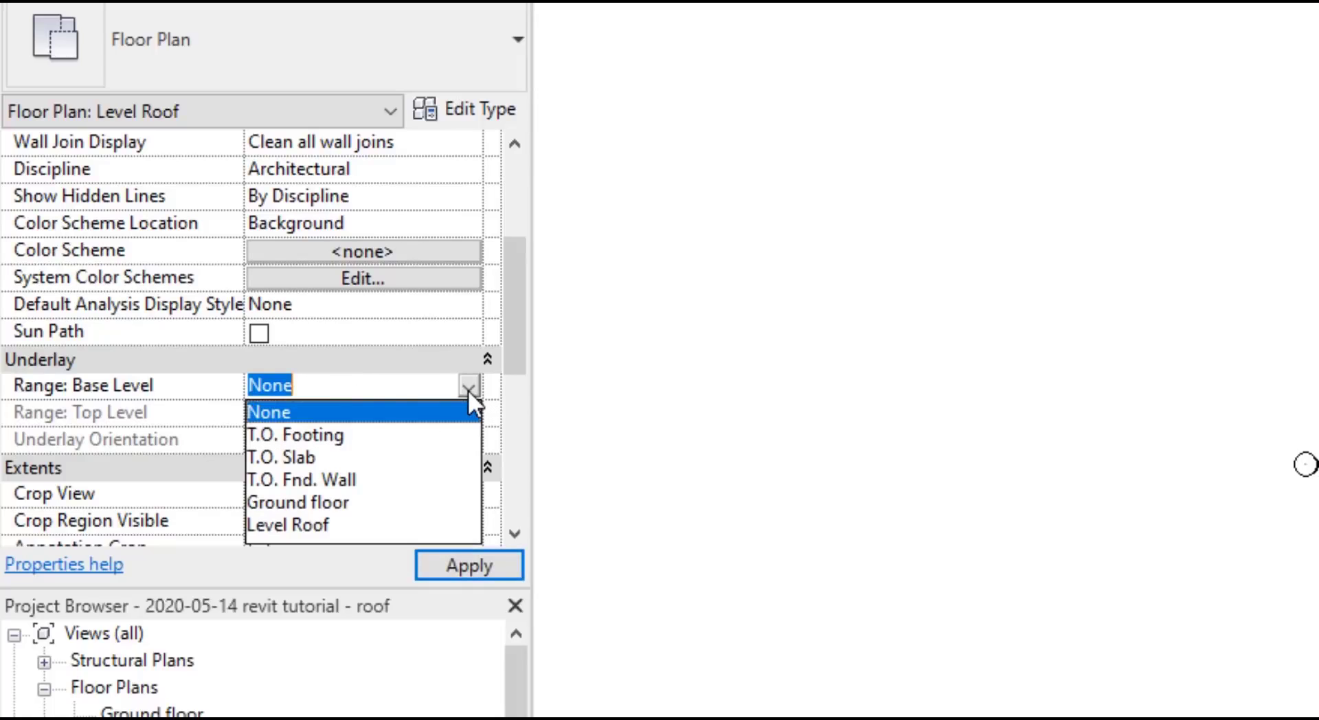
left_click(328, 502)
left_click(507, 576)
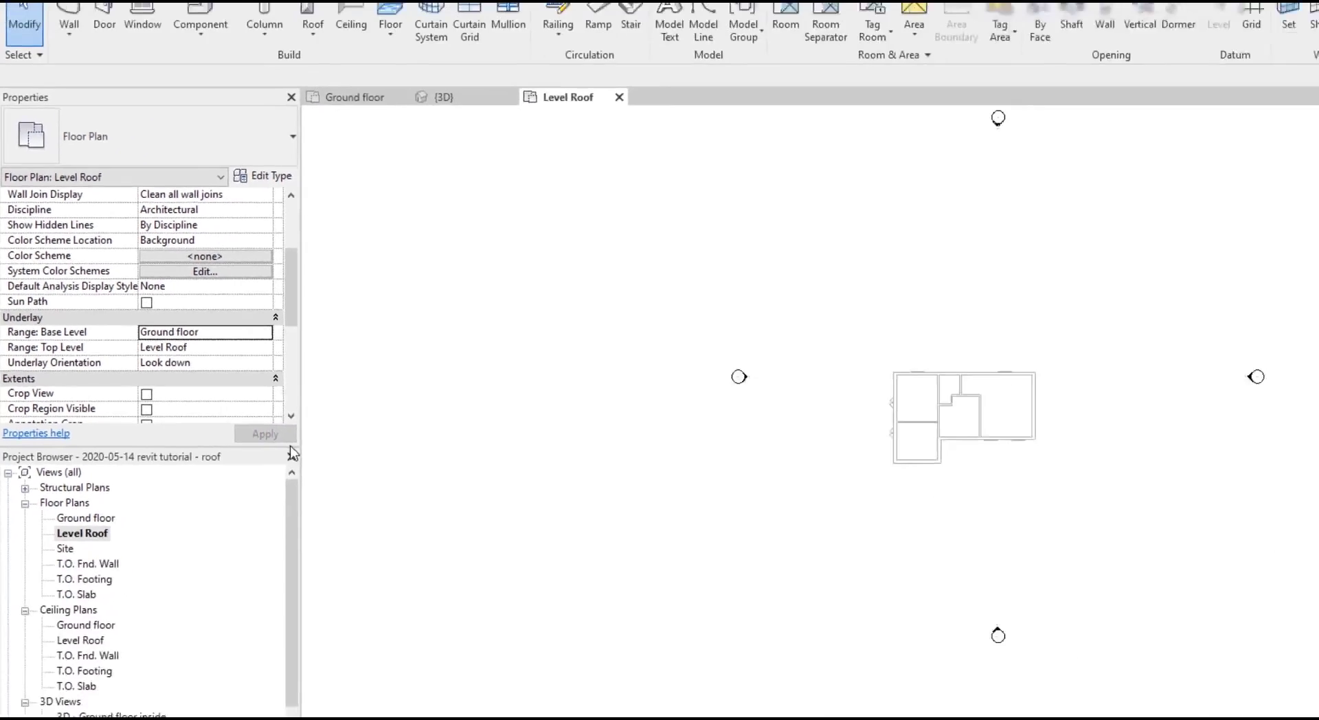
scroll(978, 413, "up", 6)
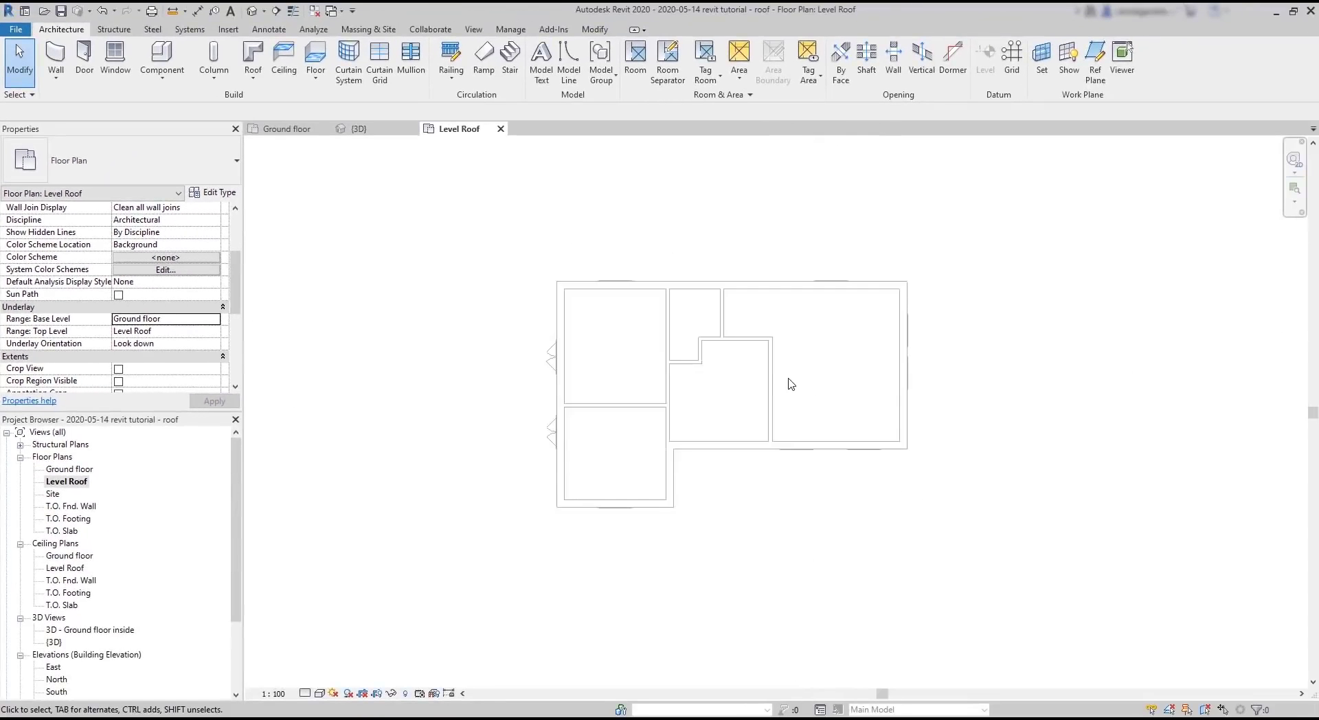
scroll(790, 384, "up", 2)
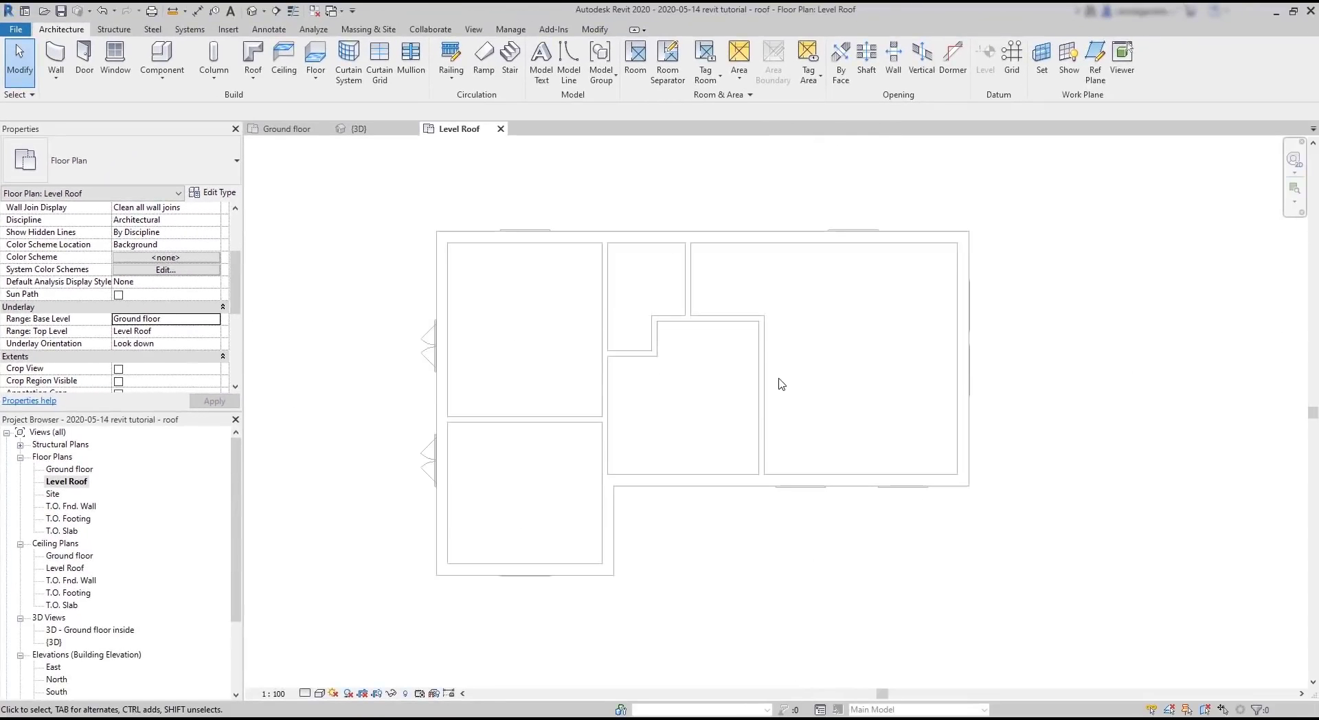
left_click(779, 379)
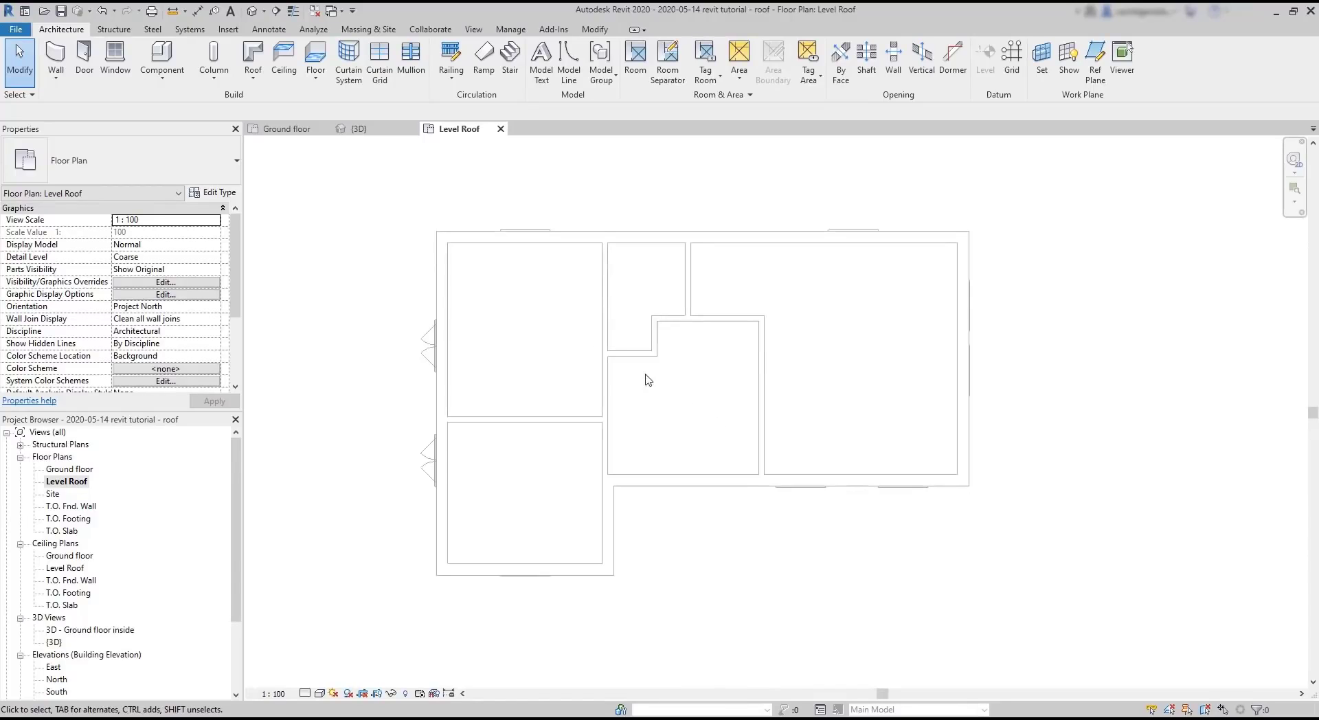
- Start a Roof by Footprint of type Generic - 400mm with a 0.3 m overhang
left_click(254, 77)
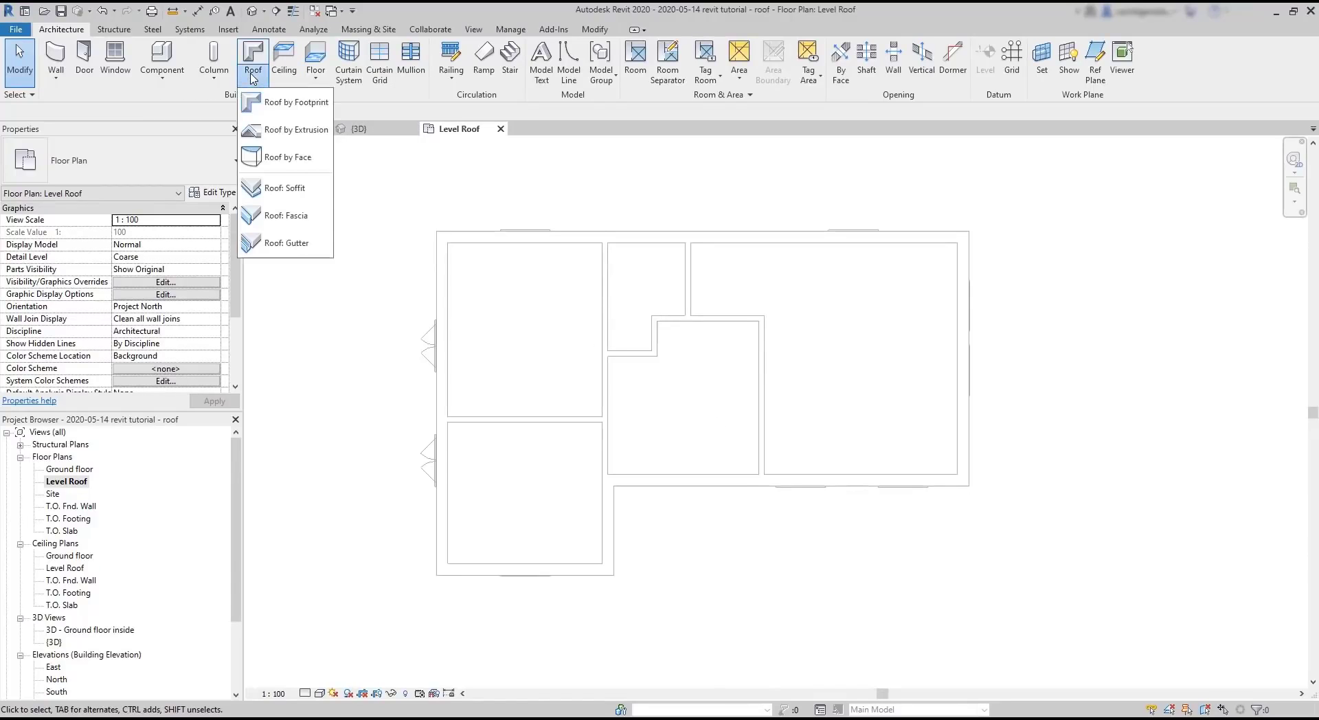
left_click(287, 103)
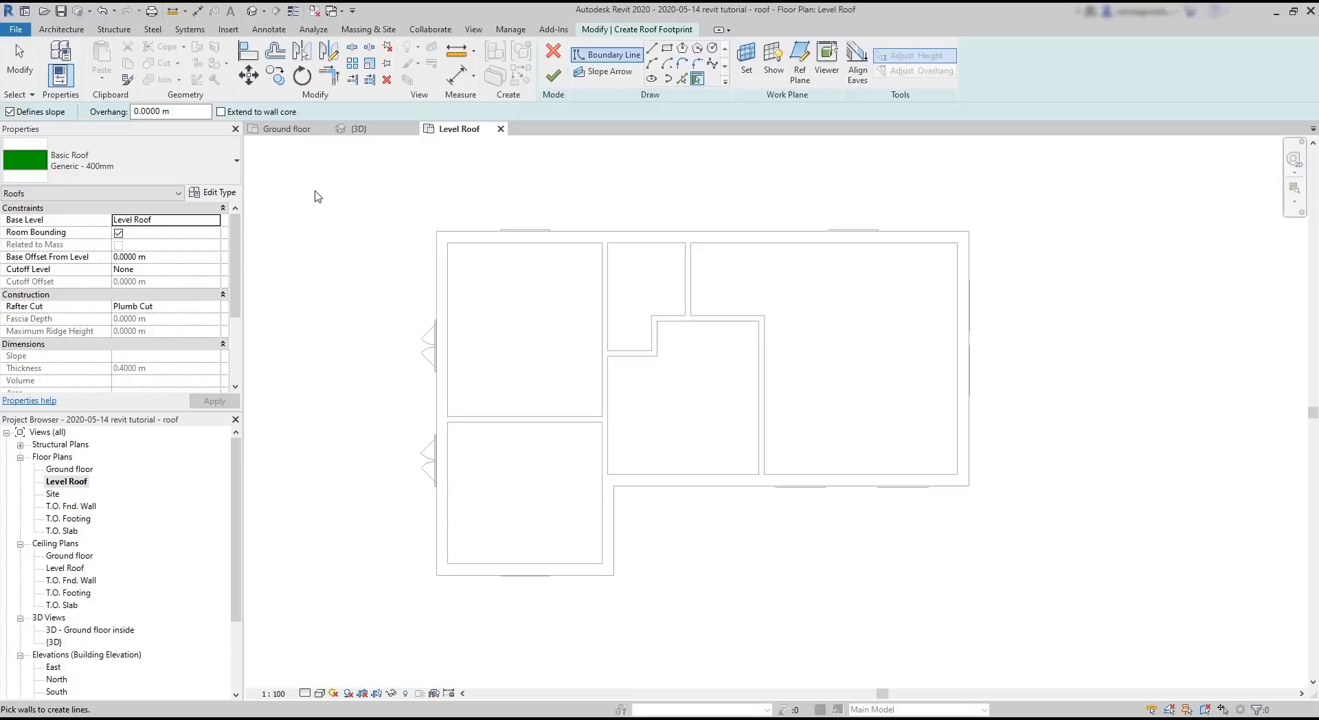
scroll(318, 197, "up", 2)
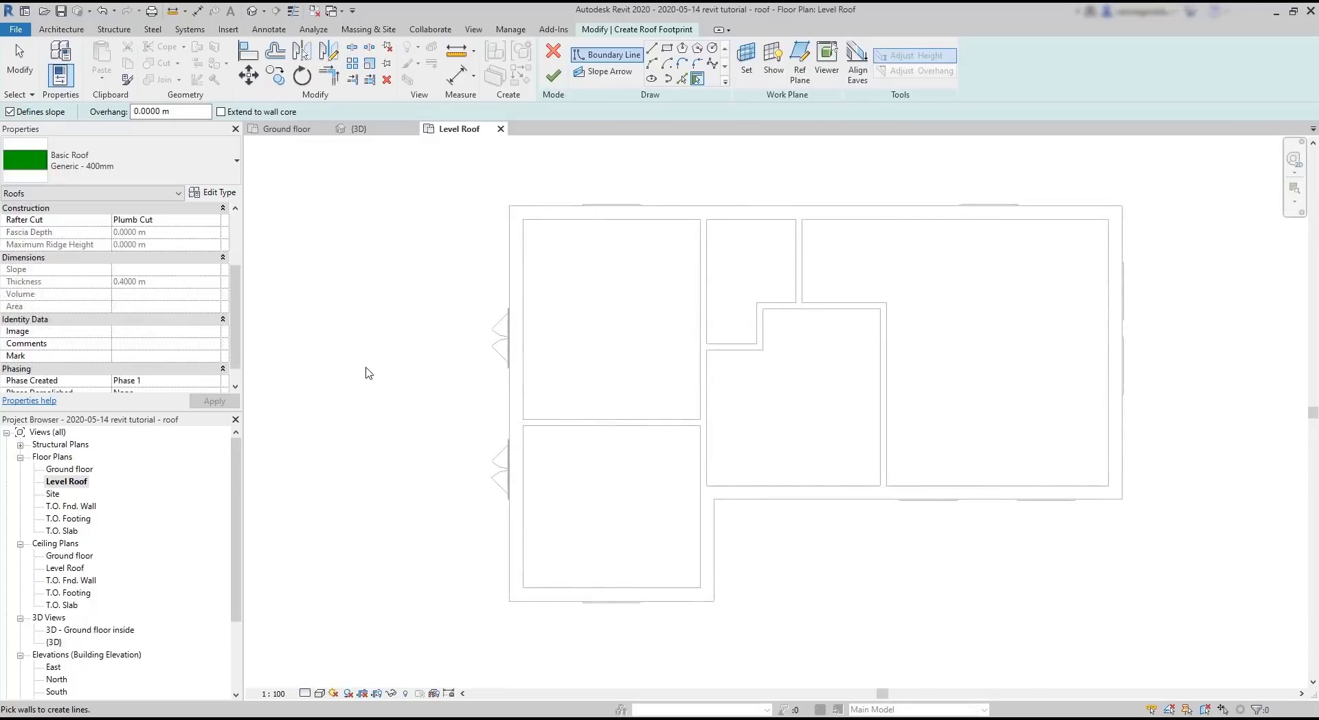
left_click(214, 169)
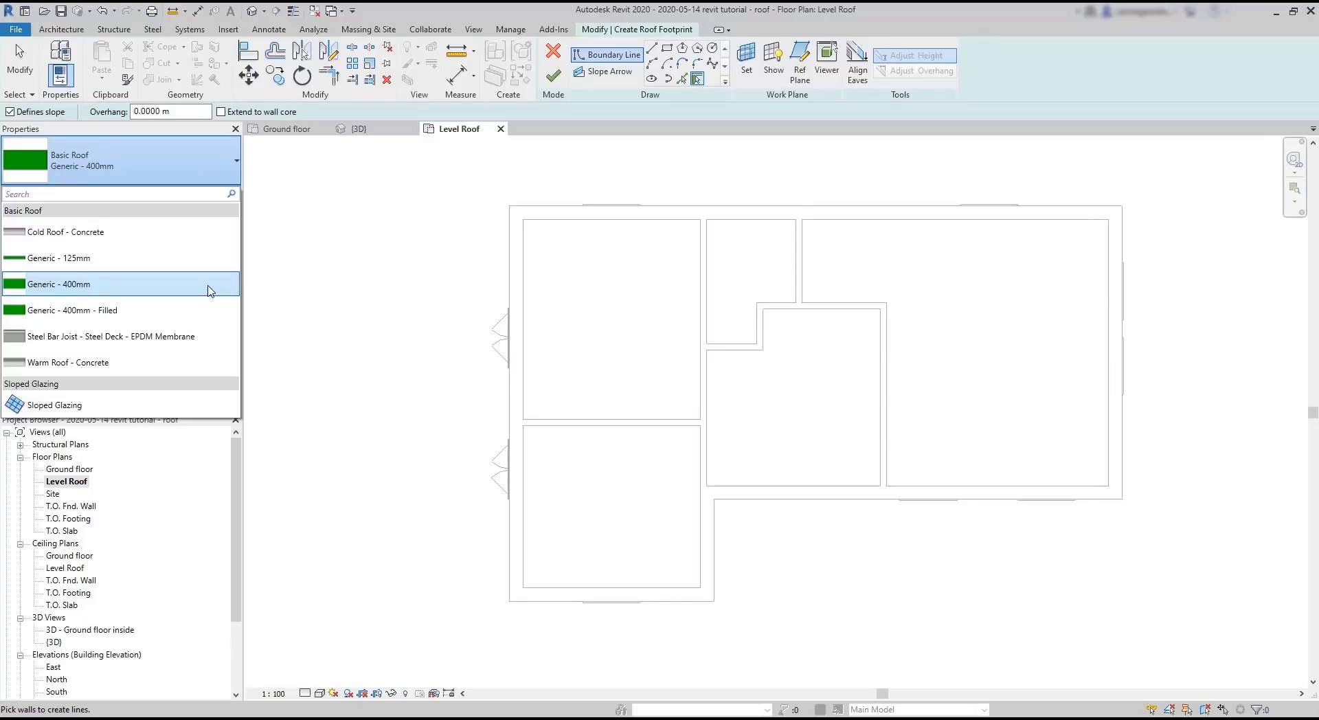
left_click(211, 290)
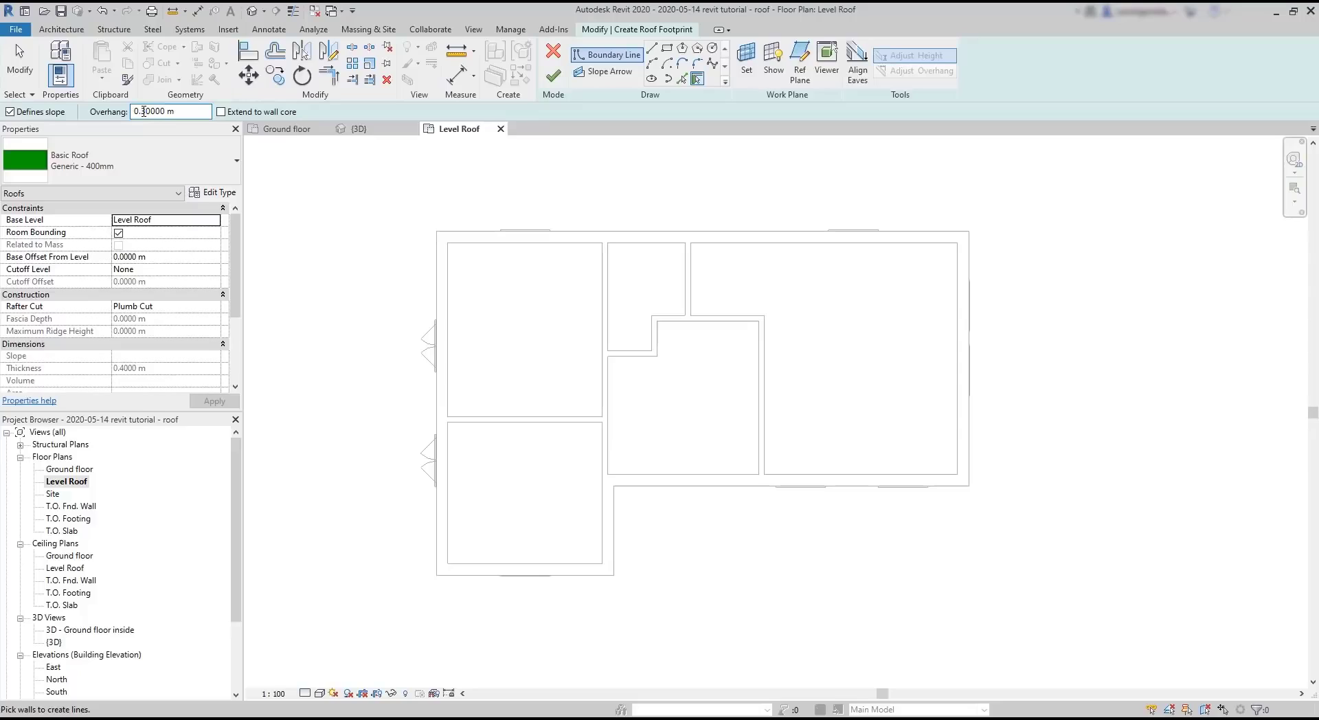
key("Return")
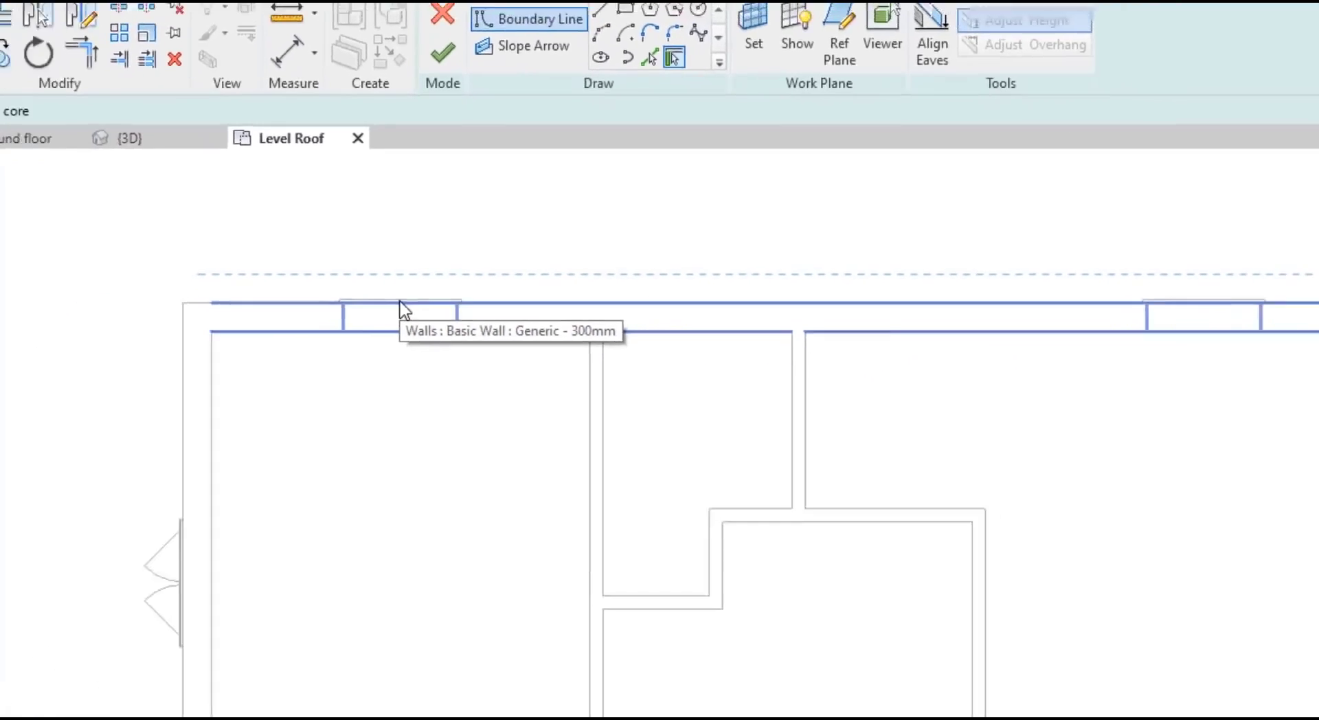
- Create slope-defining boundary lines from all six exterior walls of the L-shaped plan and finish the roof footprint
left_click(404, 309)
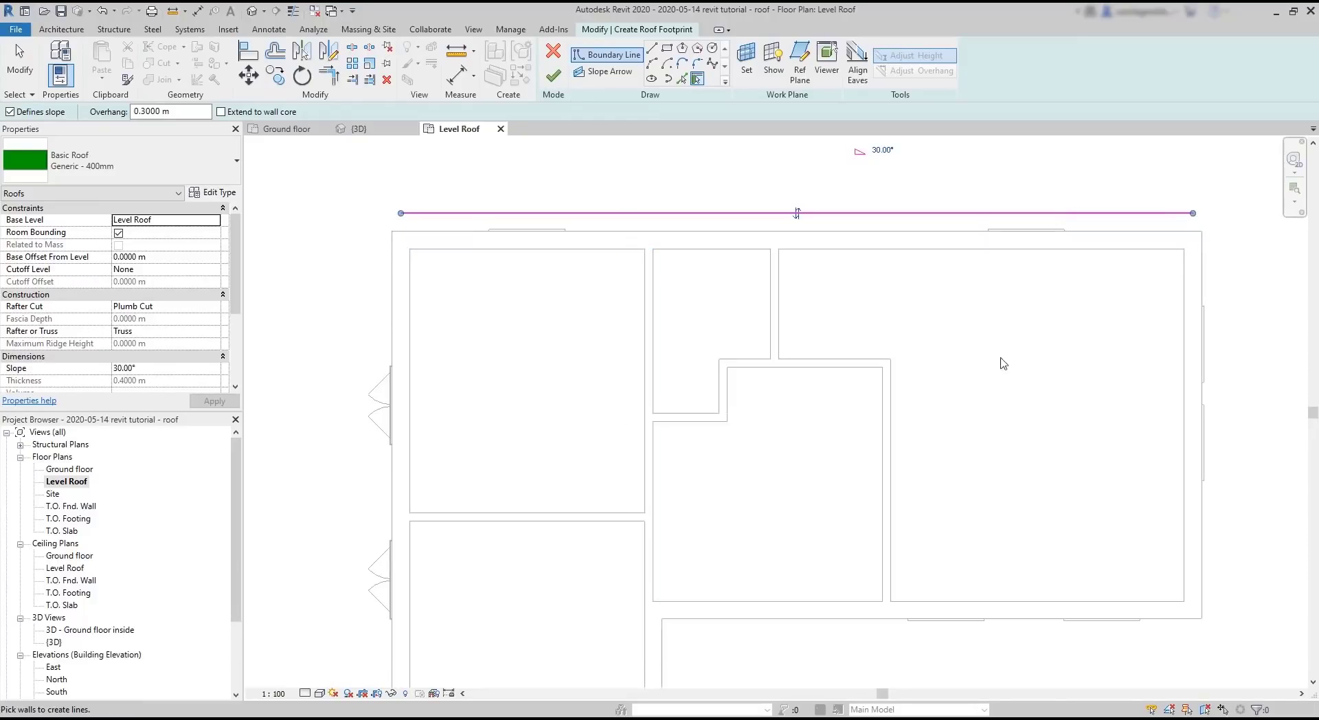
left_click(1192, 400)
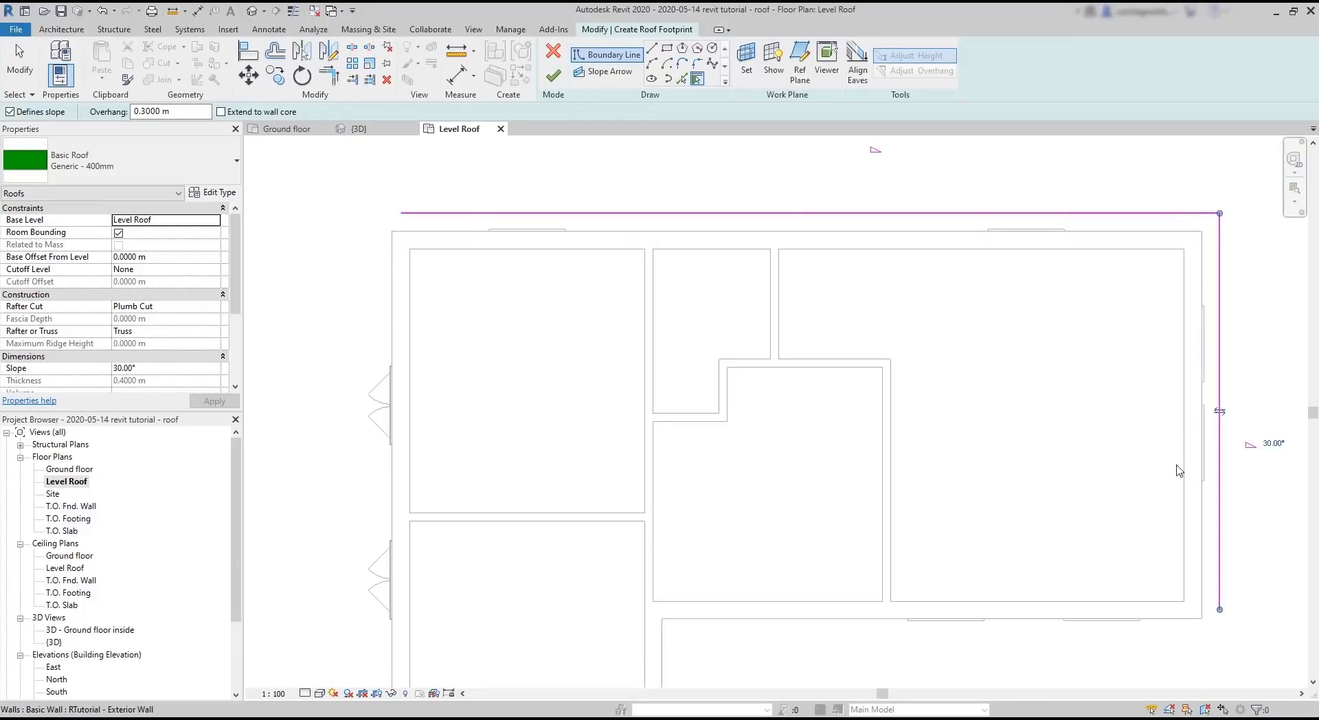
left_click(1089, 616)
scroll(963, 487, "down", 2)
scroll(882, 639, "up", 2)
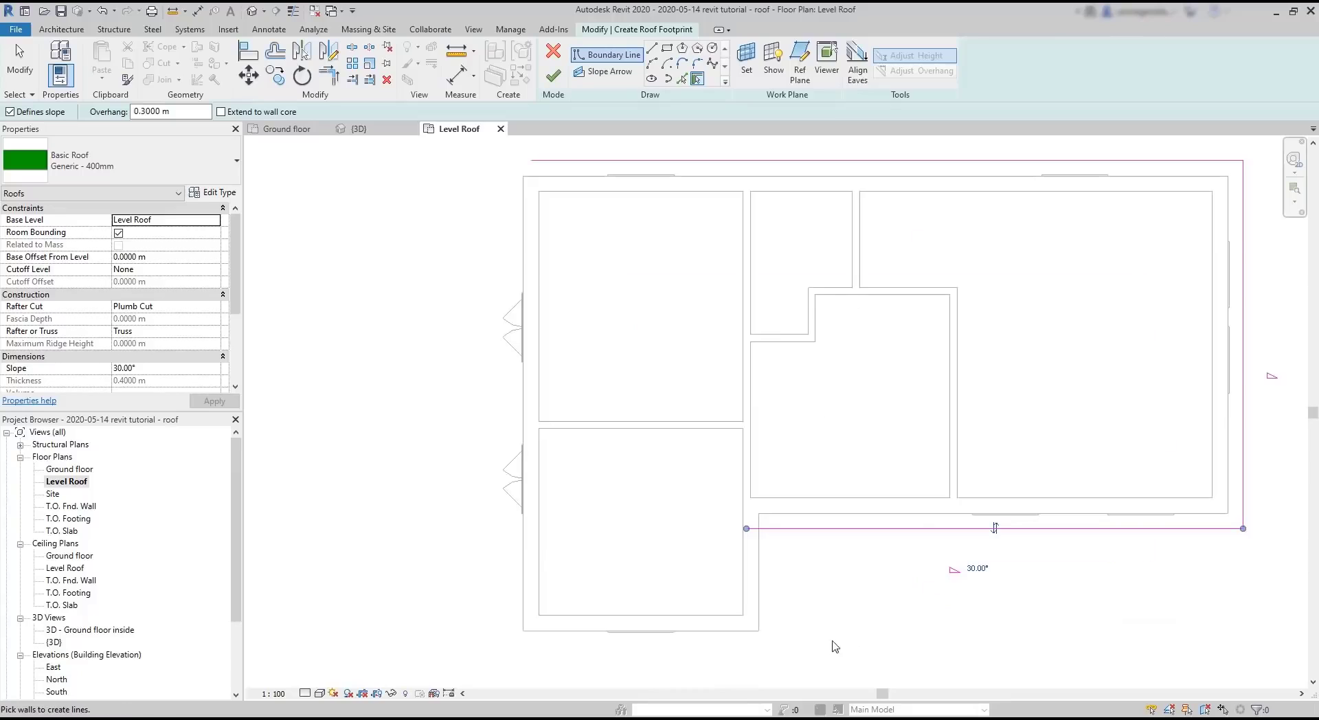
left_click(792, 604)
left_click(737, 632)
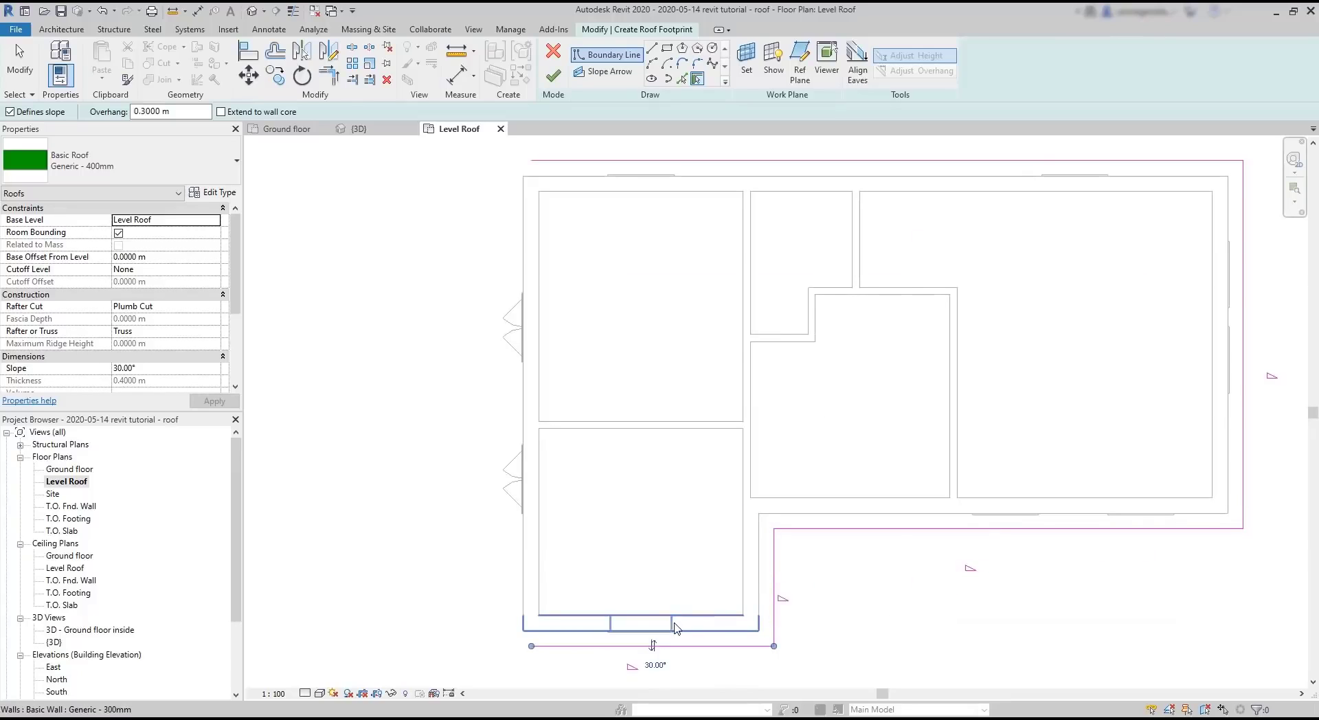
left_click(538, 560)
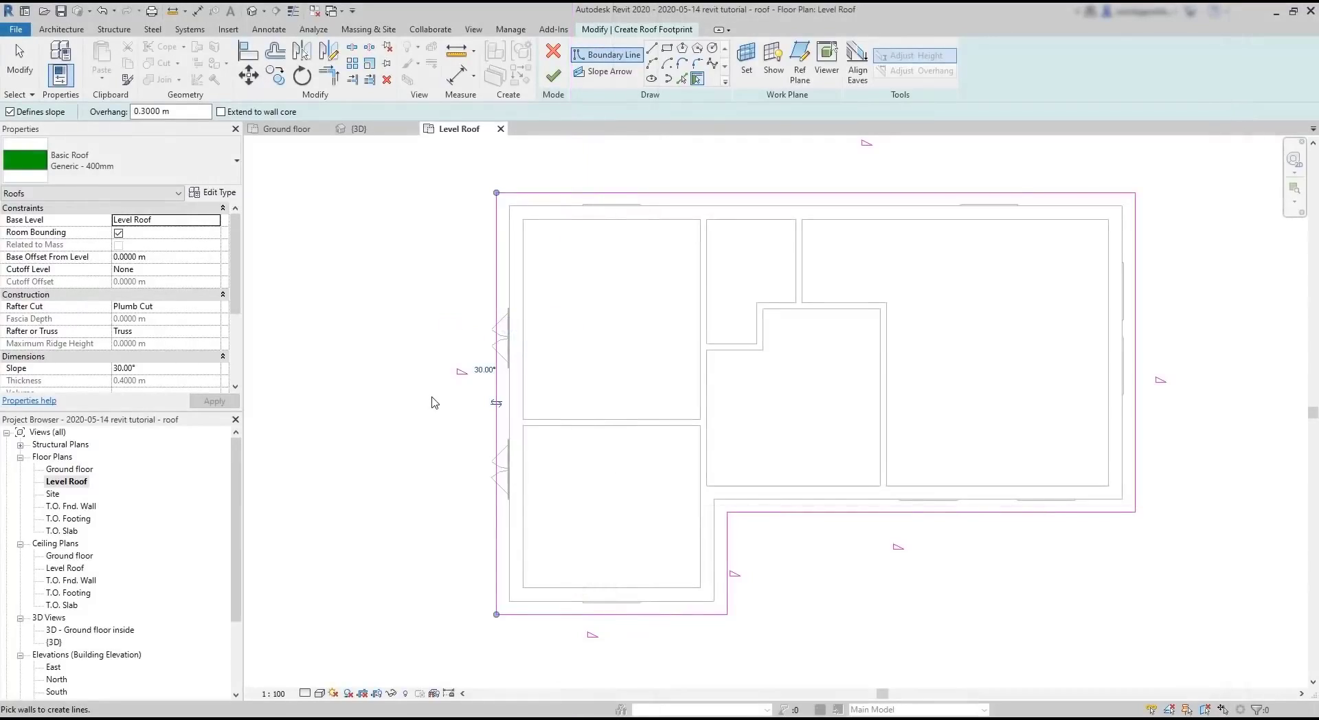
left_click(553, 74)
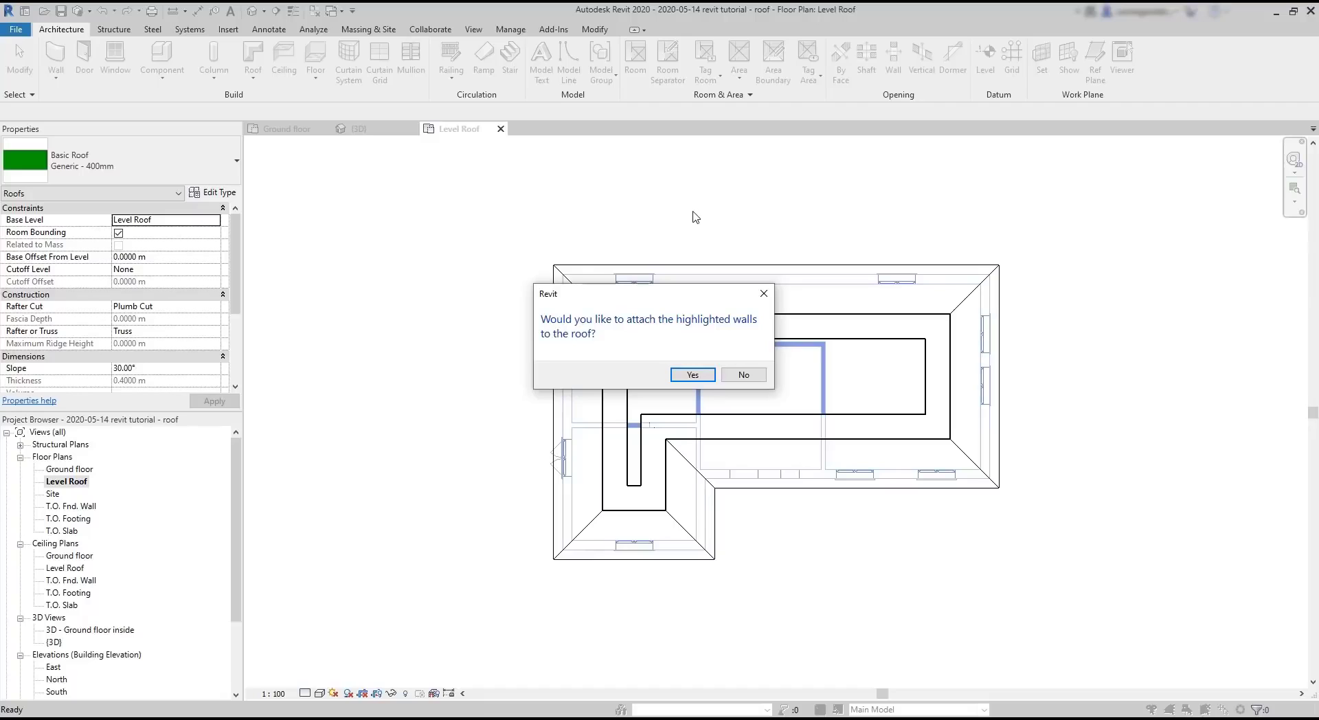
- Attach the highlighted walls to the roof and inspect the roofed building in the {3D} view
left_click_drag(693, 296, 501, 200)
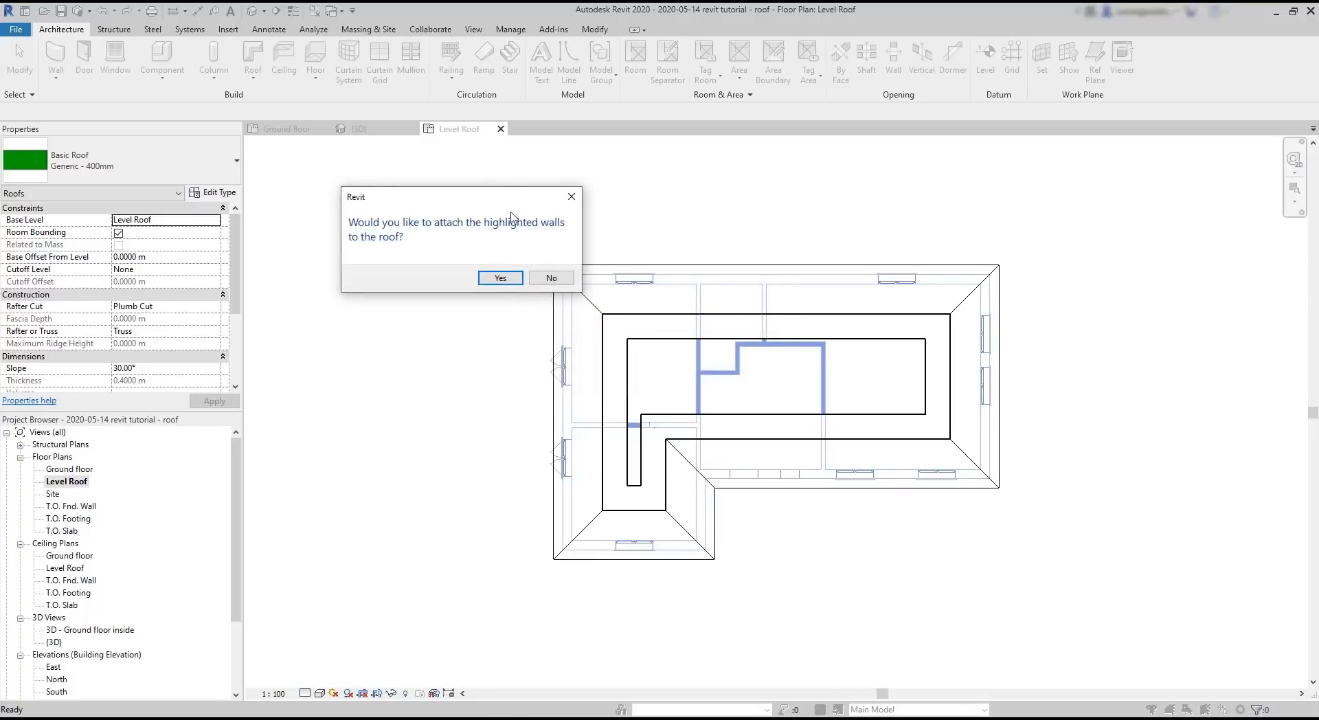
left_click(515, 281)
left_click(381, 129)
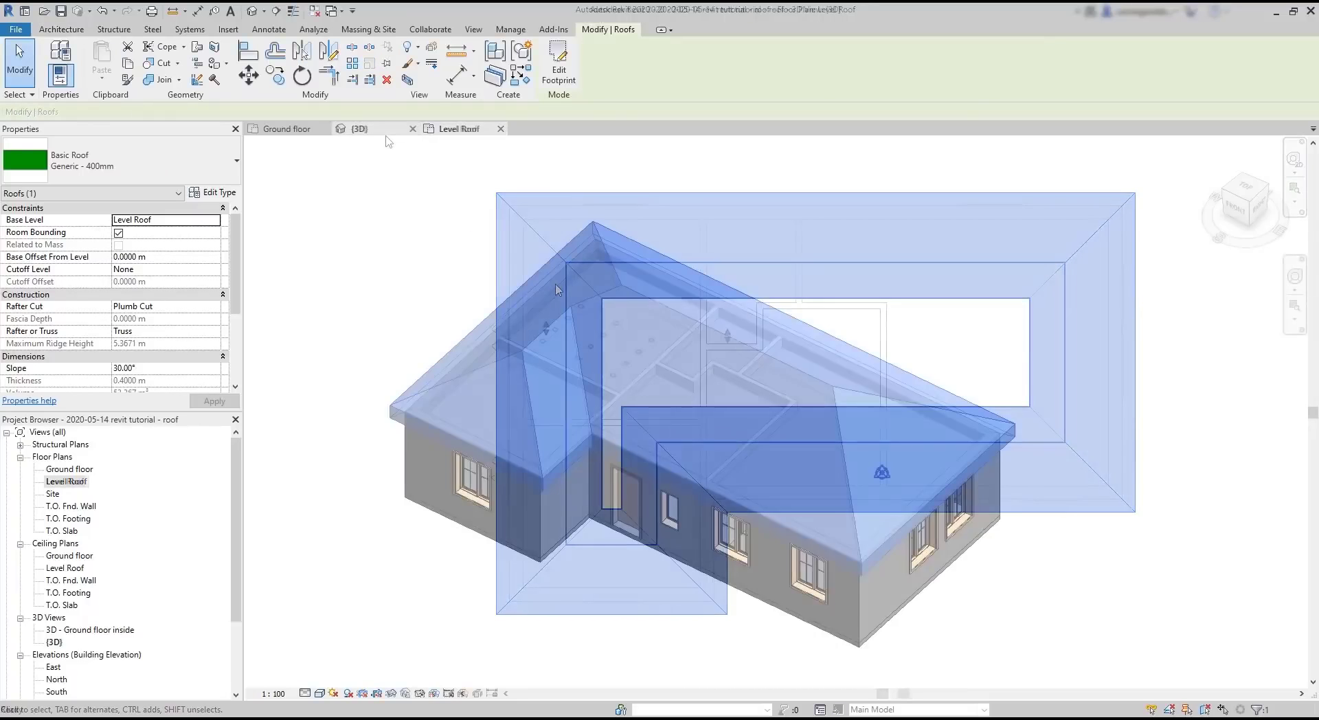
left_click(1000, 334)
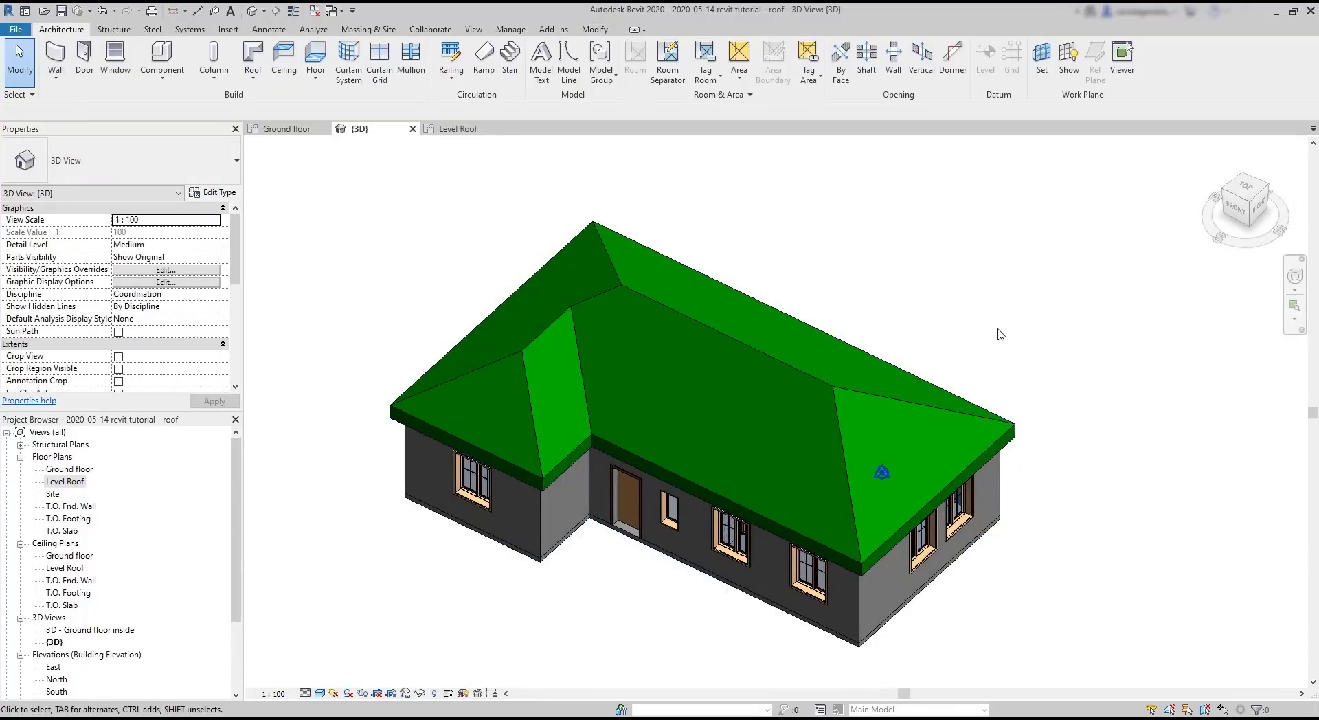
middle_click_drag(1000, 334, 893, 416, "shift")
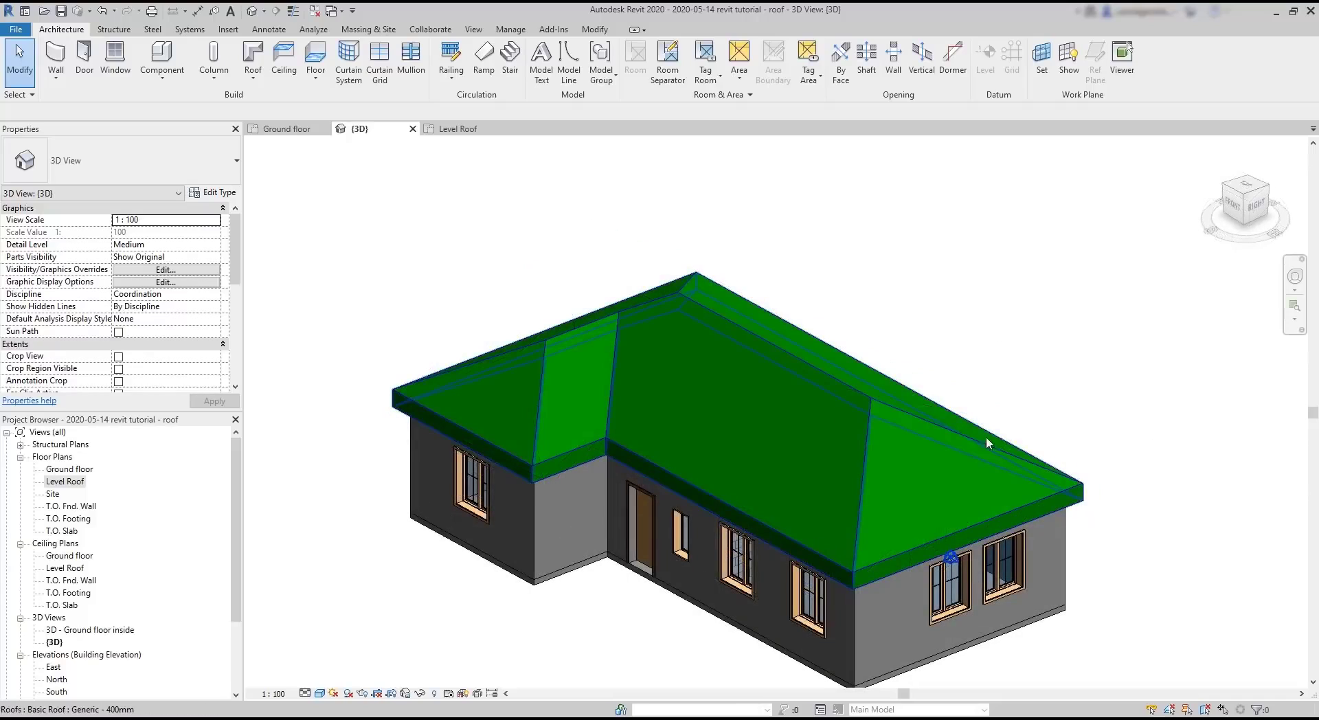
left_click(871, 414)
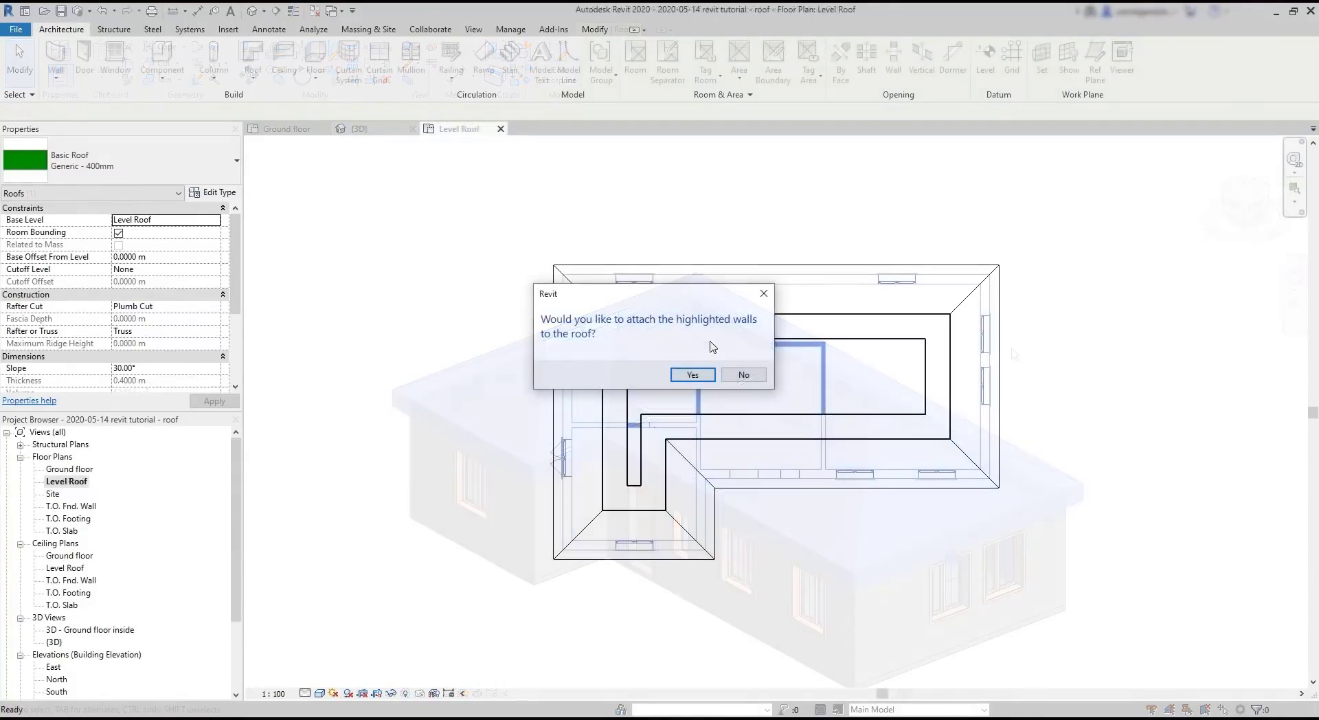
left_click(694, 374)
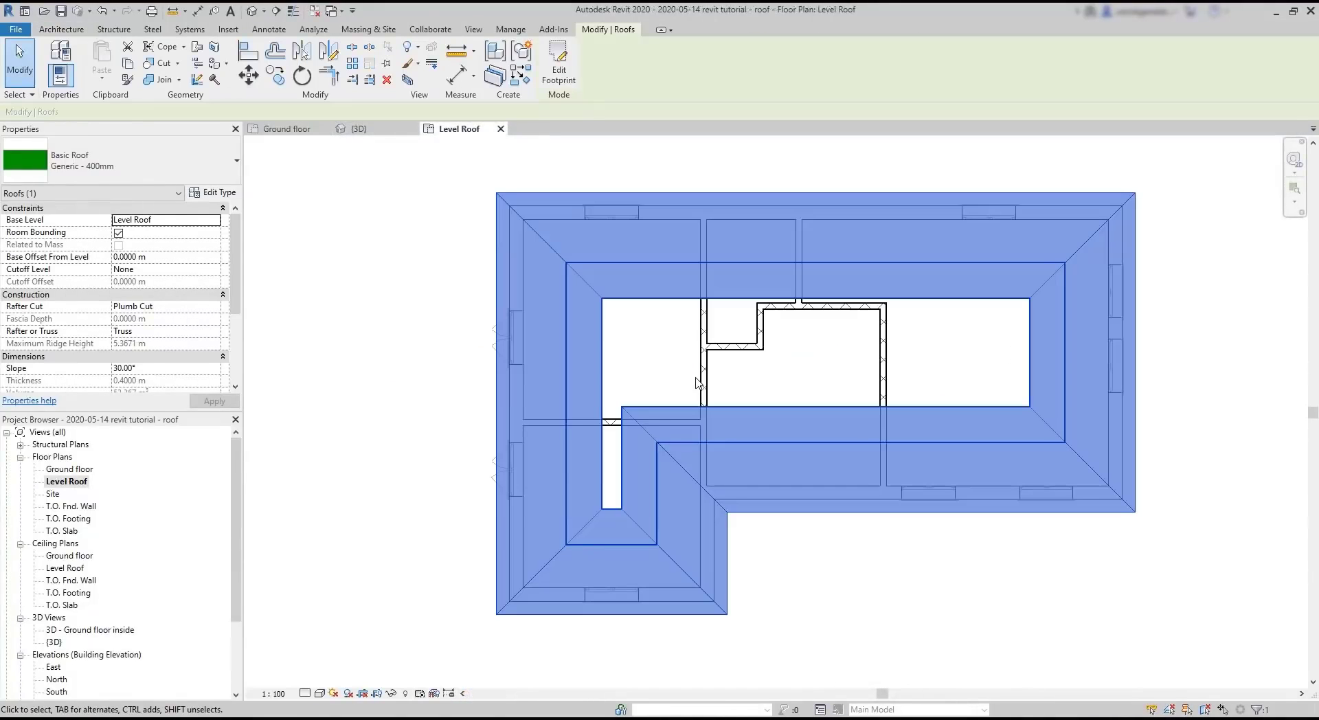
left_click(383, 130)
left_click(956, 338)
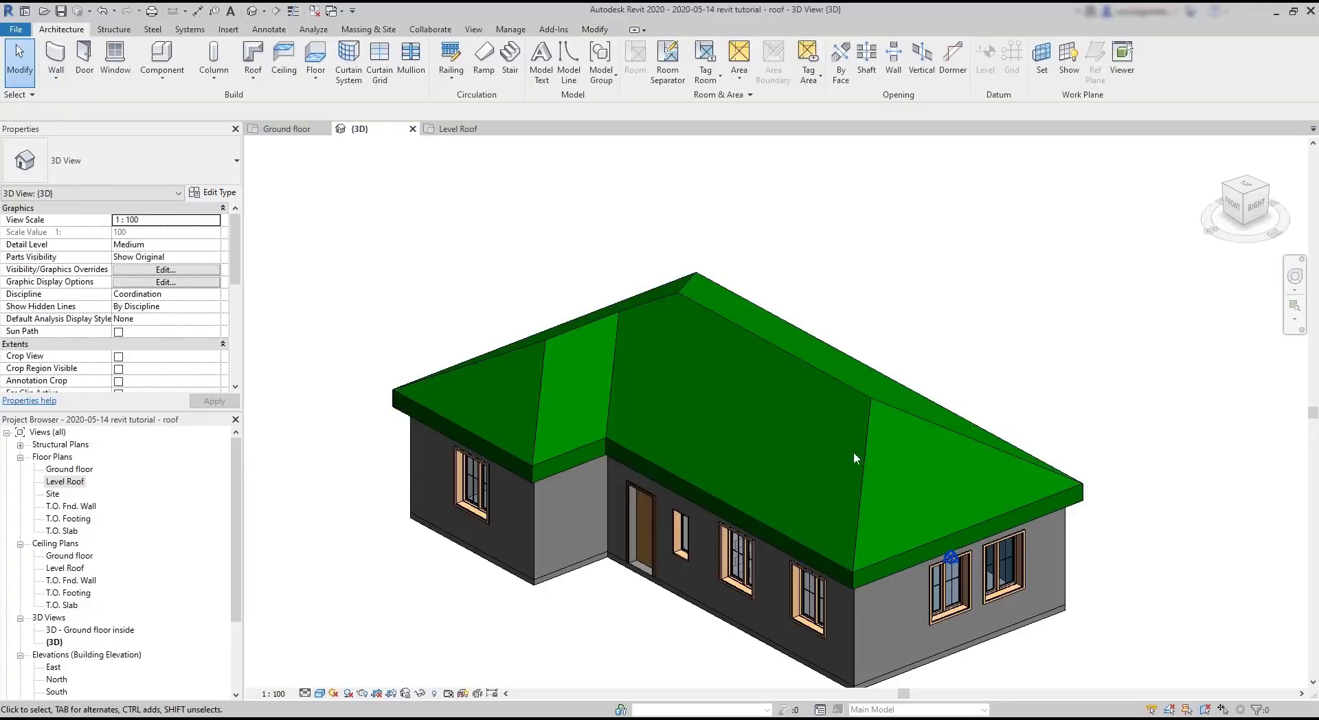
- Delete the footprint roof in the Level Roof plan
left_click(824, 385)
scroll(681, 443, "up", 3)
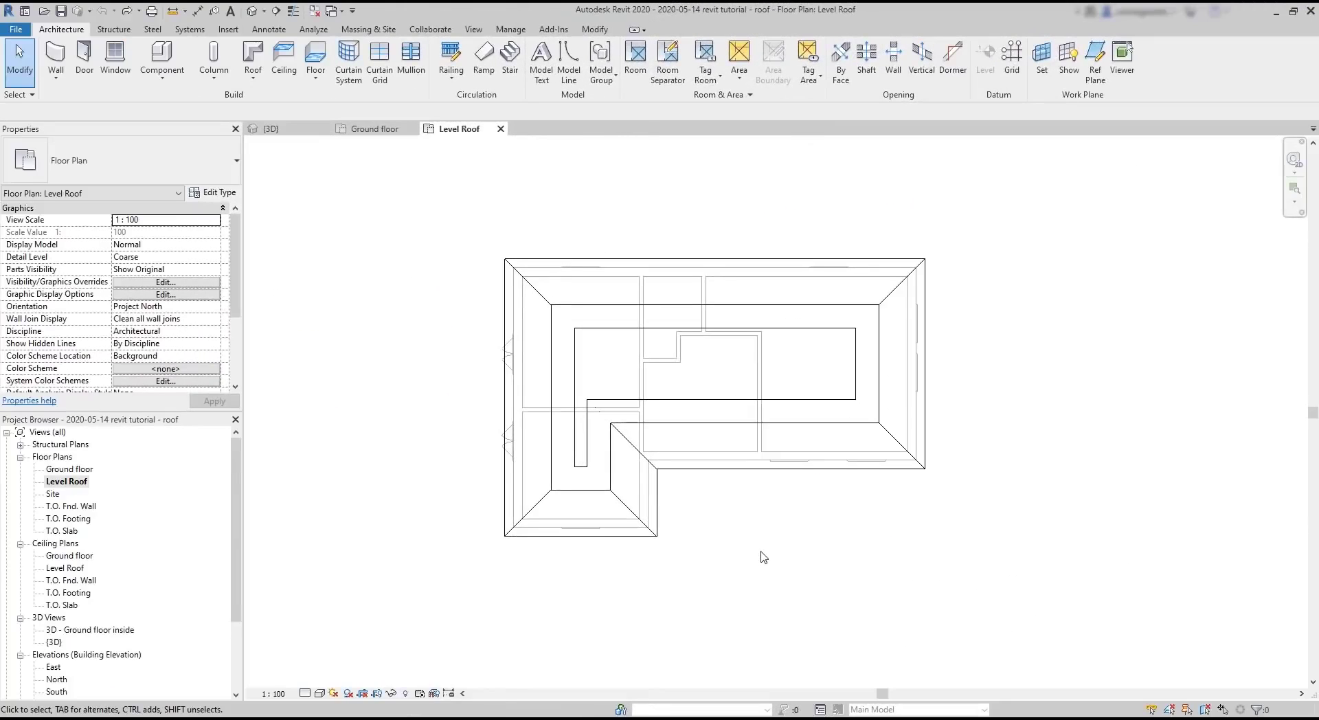
left_click(764, 472)
key("Delete")
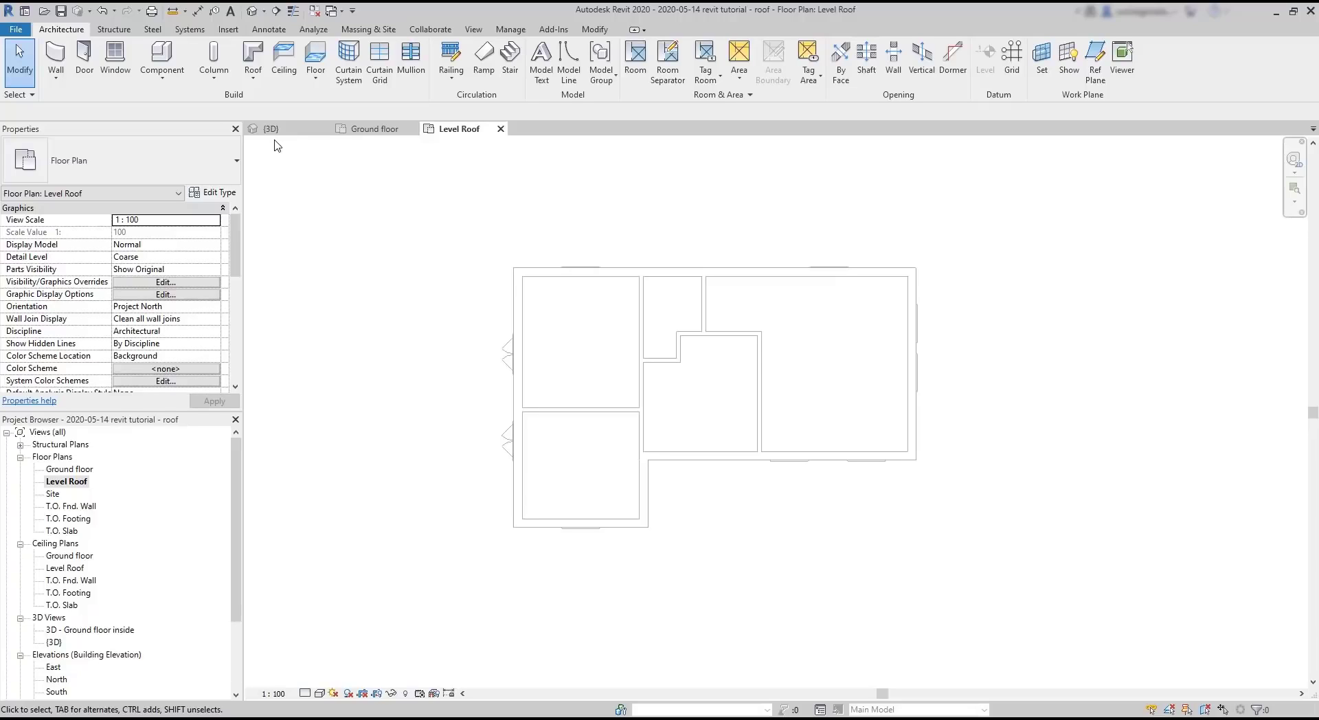
- Start another Roof by Footprint and create sloped boundary lines from the west, north, east and long south exterior walls
left_click(254, 75)
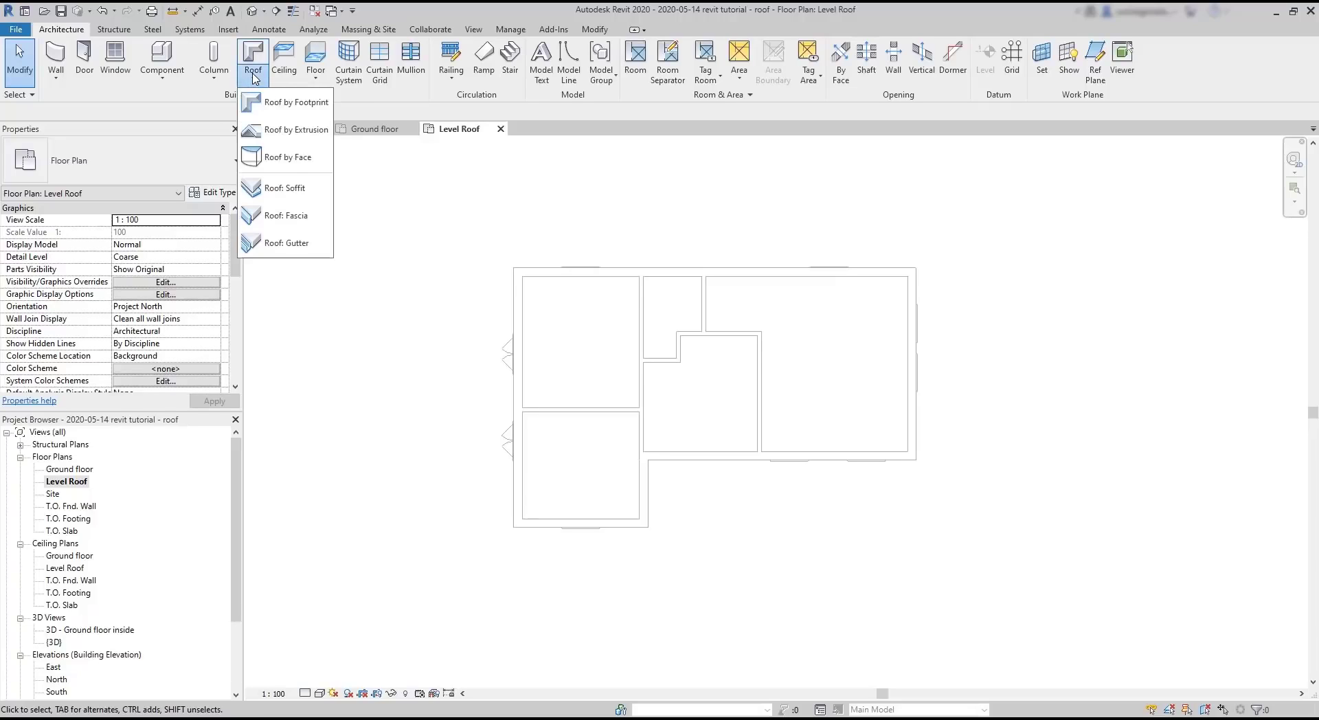
left_click(287, 104)
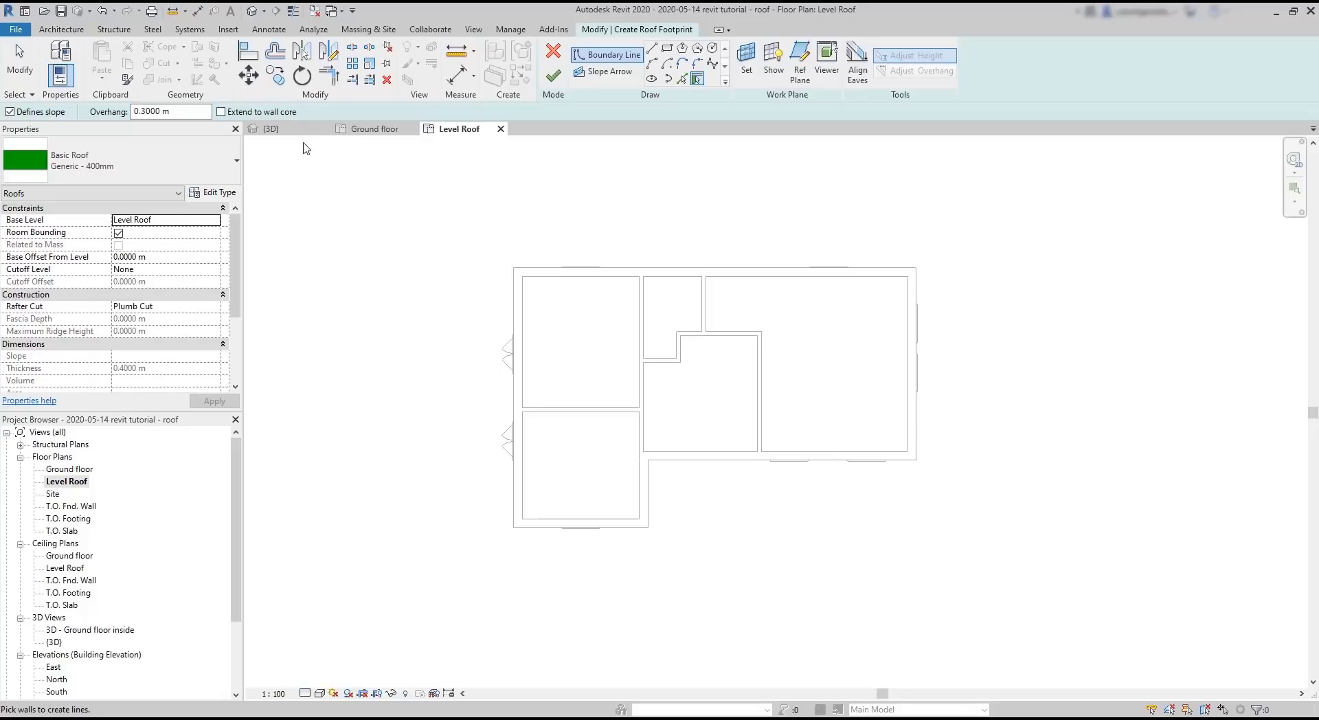
left_click(516, 414)
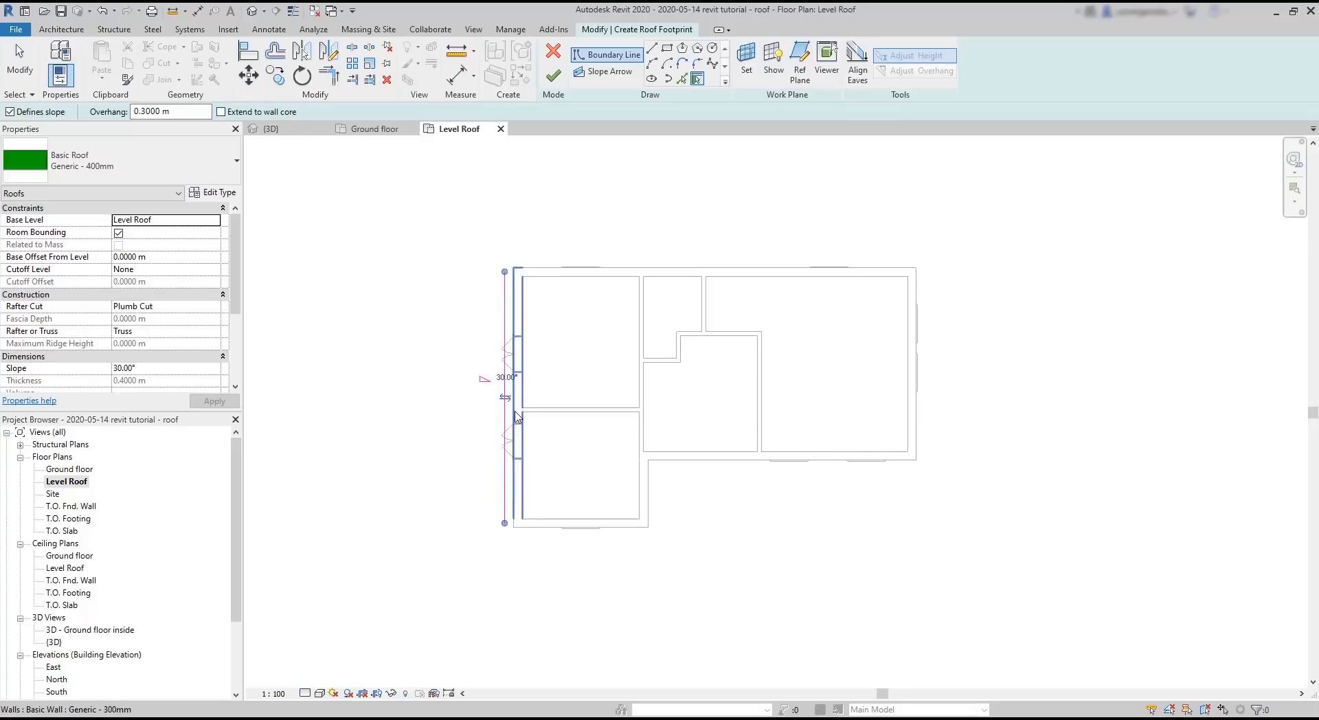
left_click(714, 268)
left_click(917, 405)
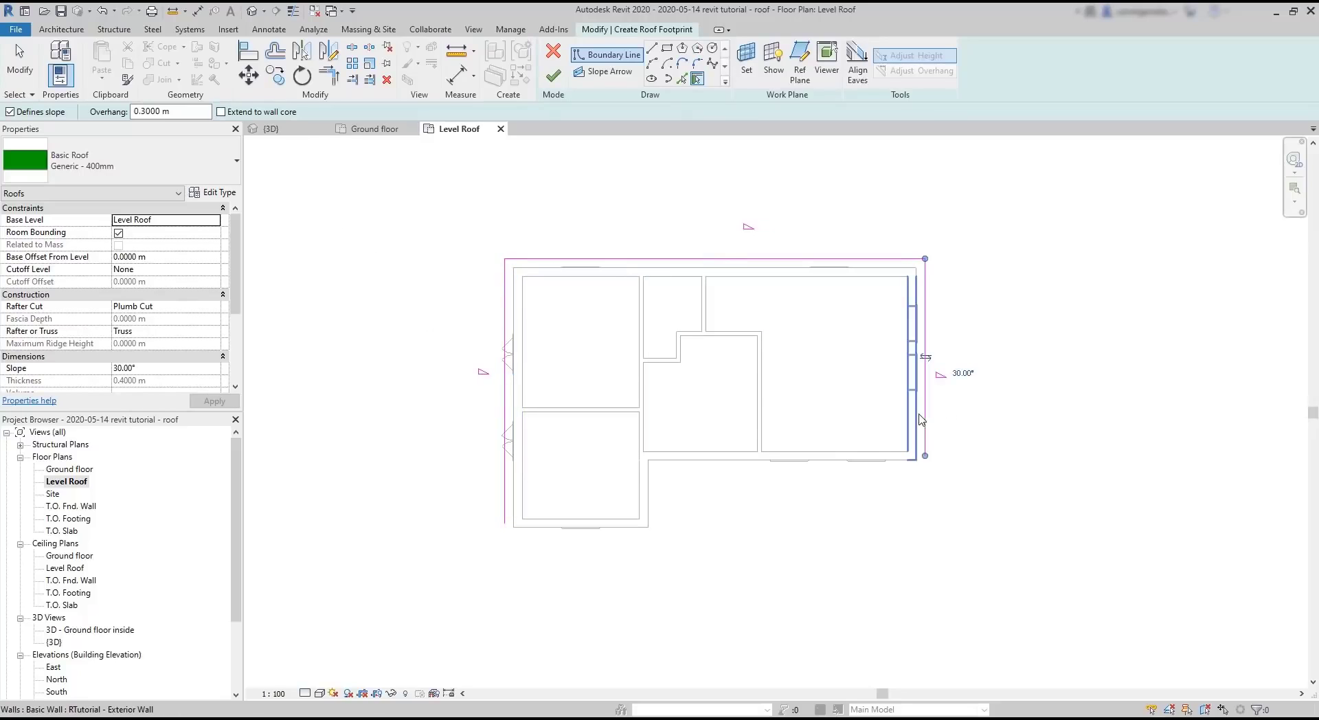
left_click(894, 461)
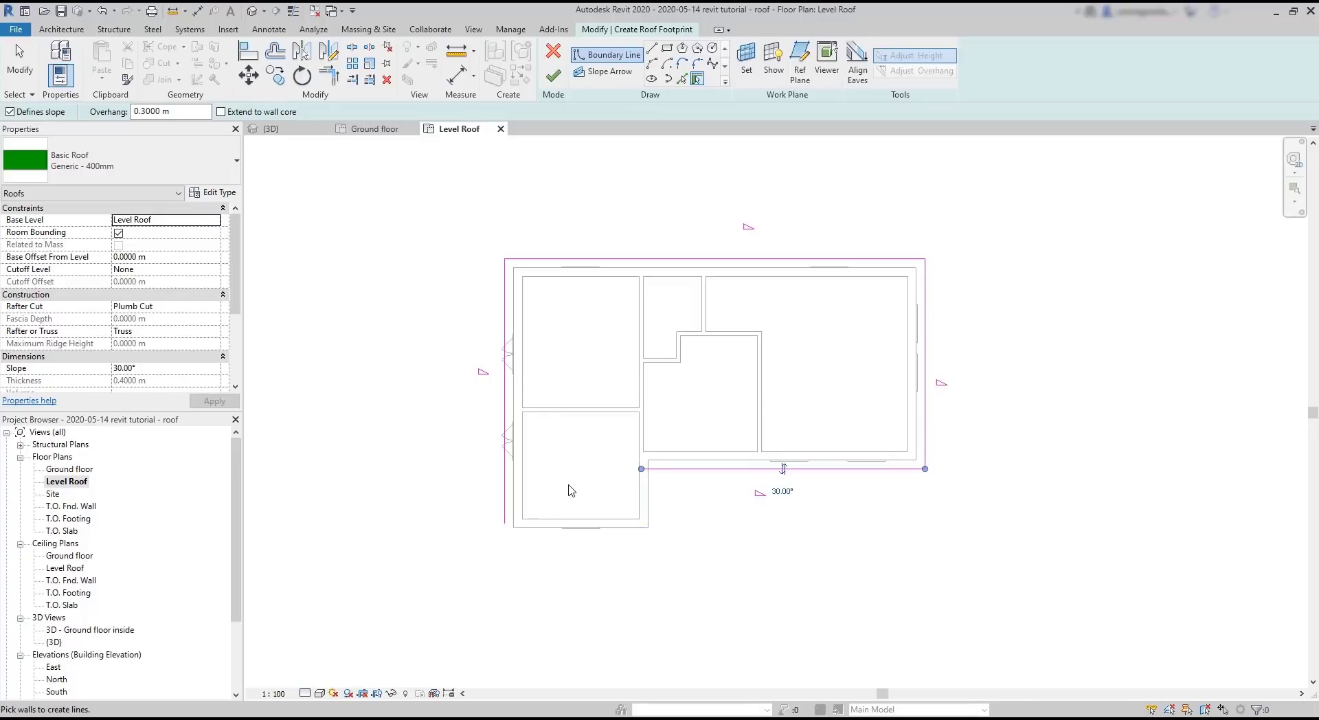
- Trim the long south and west roof boundary lines to a corner so the main footprint becomes a closed rectangle
left_click(330, 77)
left_click(672, 469)
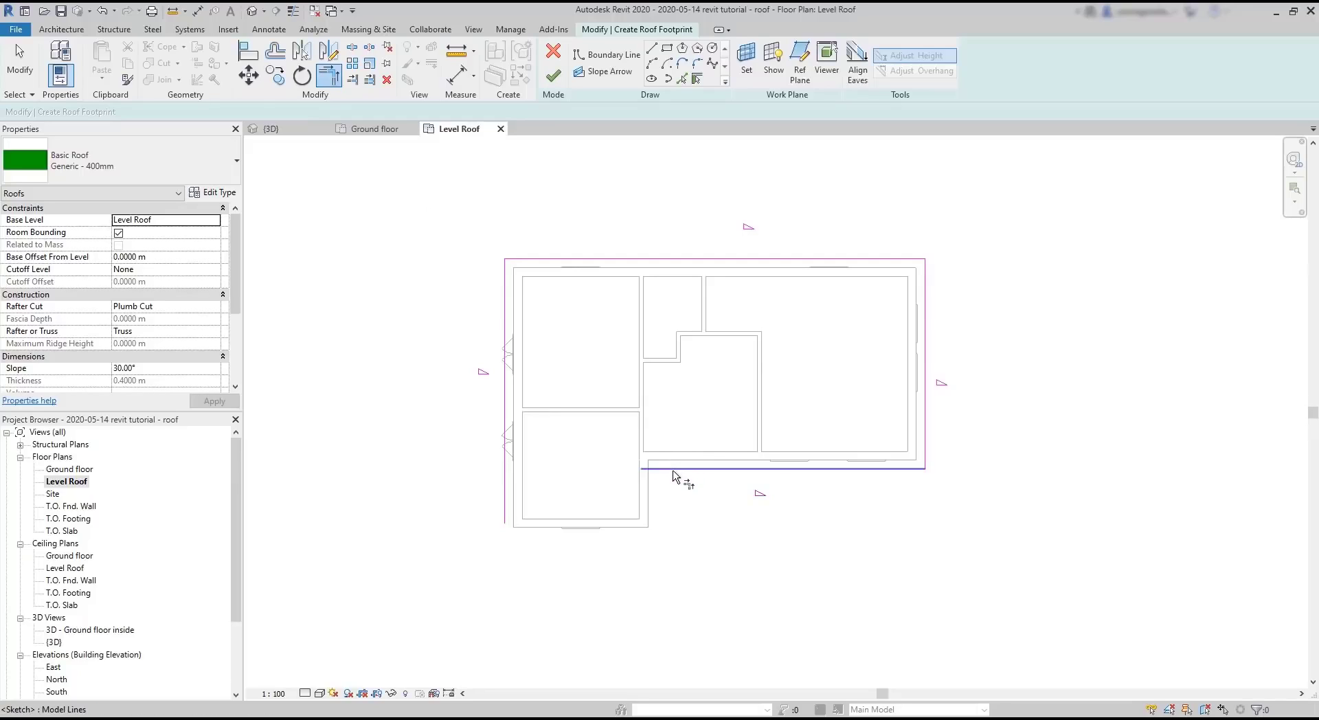
left_click(506, 450)
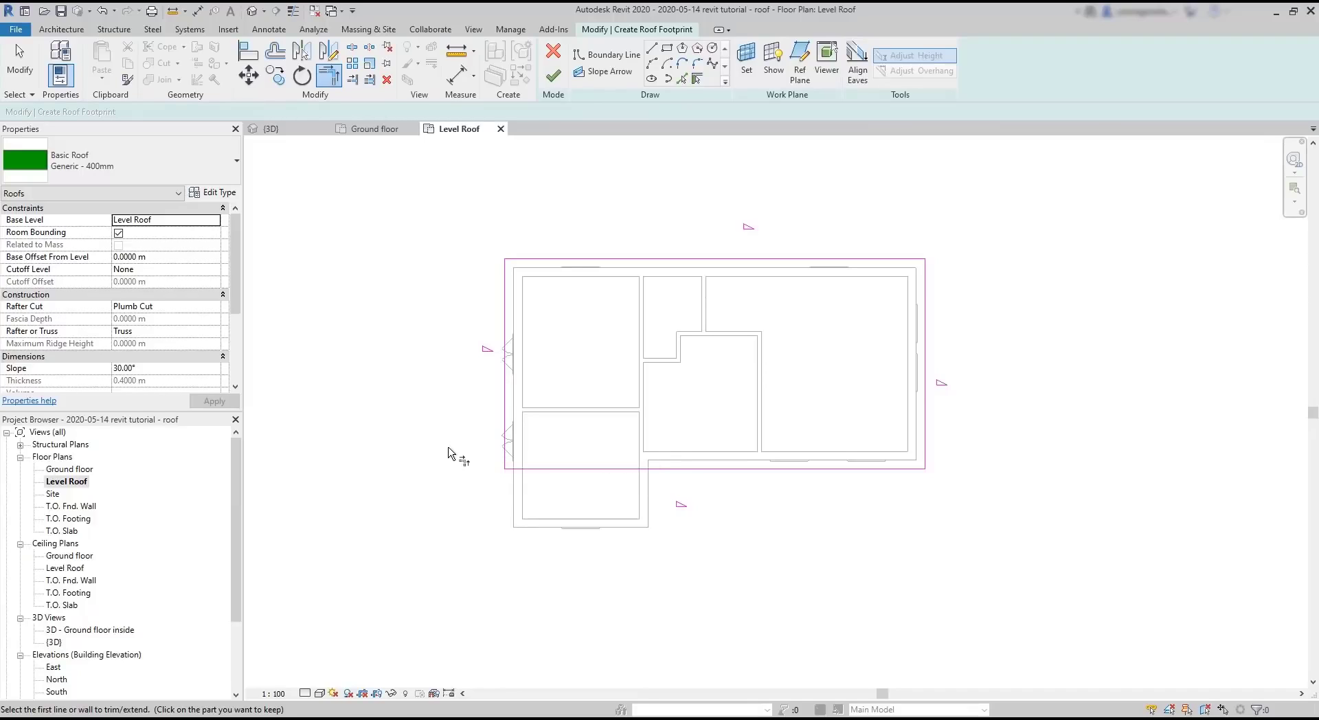
left_click(13, 64)
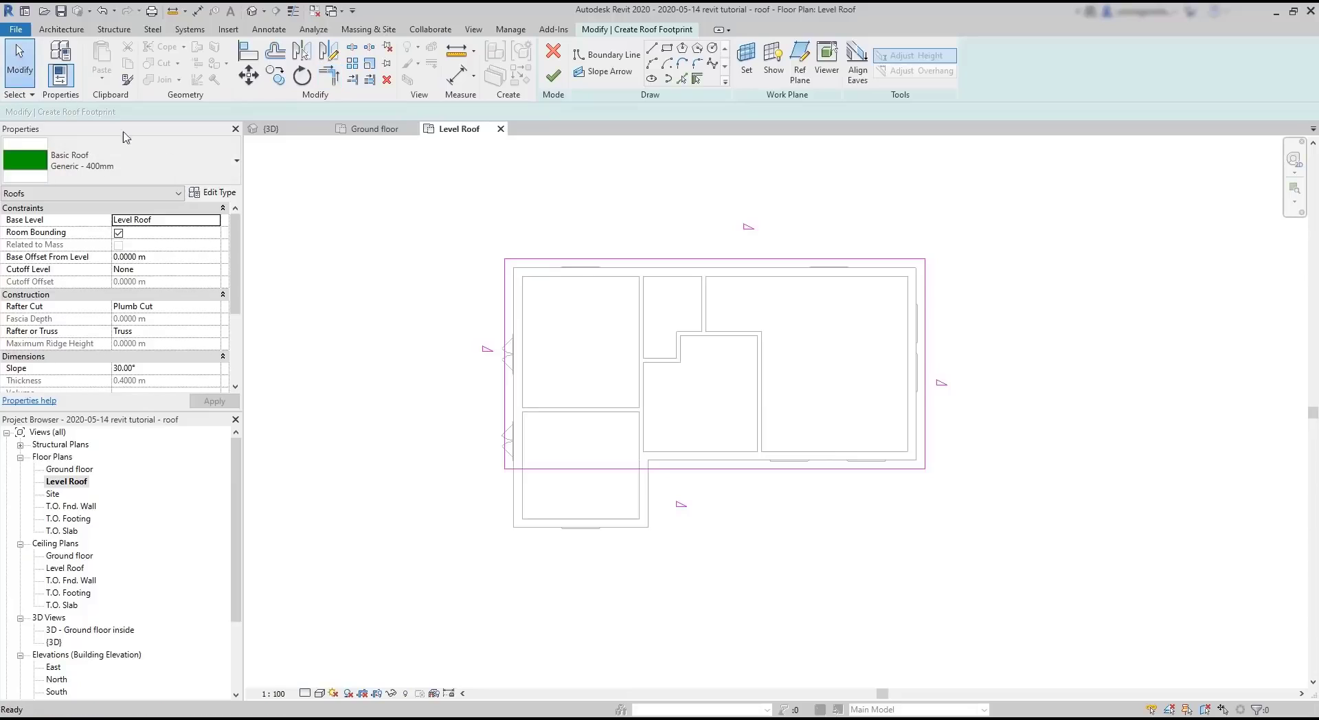
- Set the slope of all four boundary lines to 18° and remove the slope definition from the west and east lines
left_click_drag(1003, 557, 415, 182)
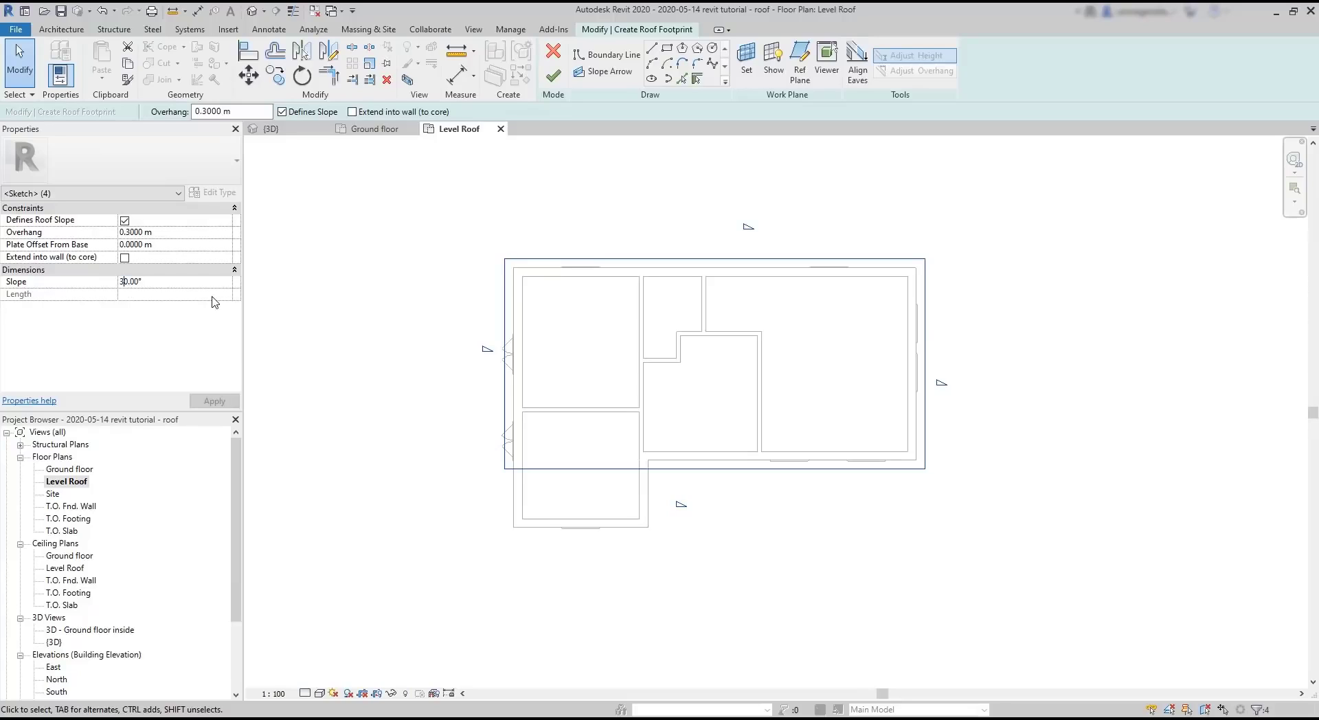
key("BackSpace")
type("18")
left_click(230, 403)
left_click(504, 319)
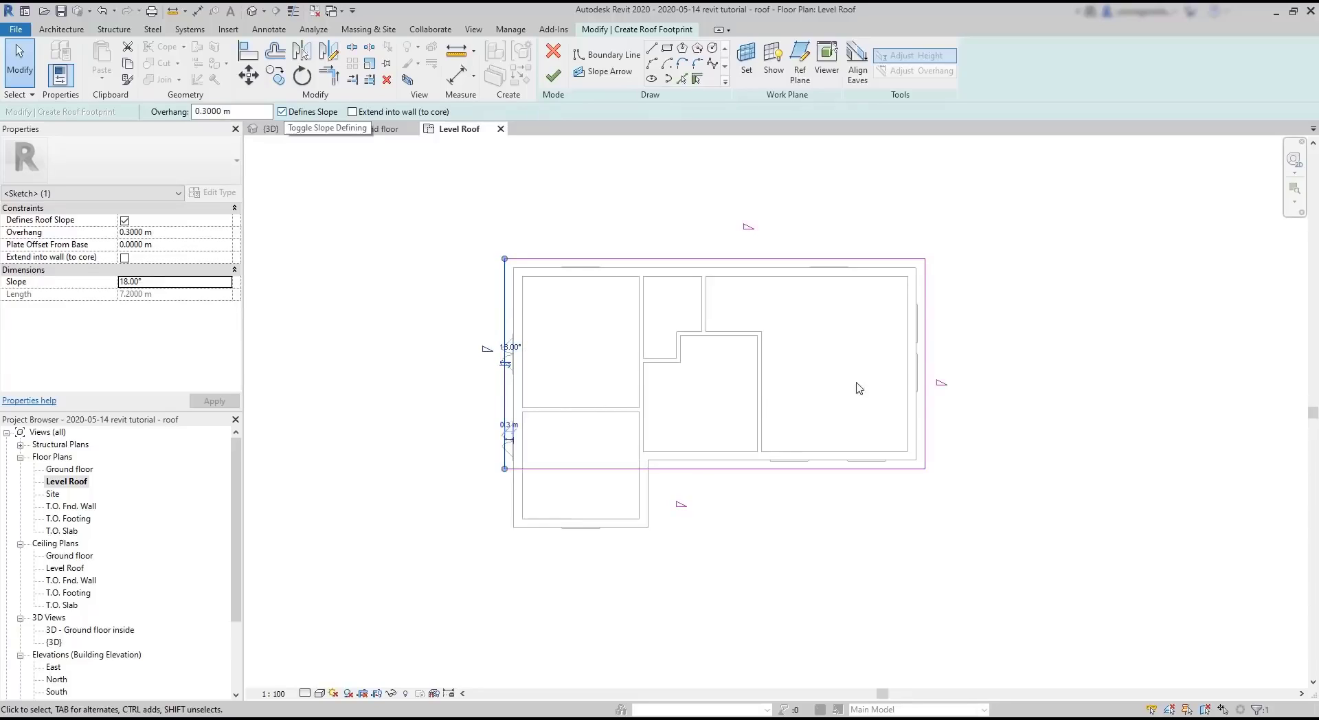
left_click(927, 353, "ctrl")
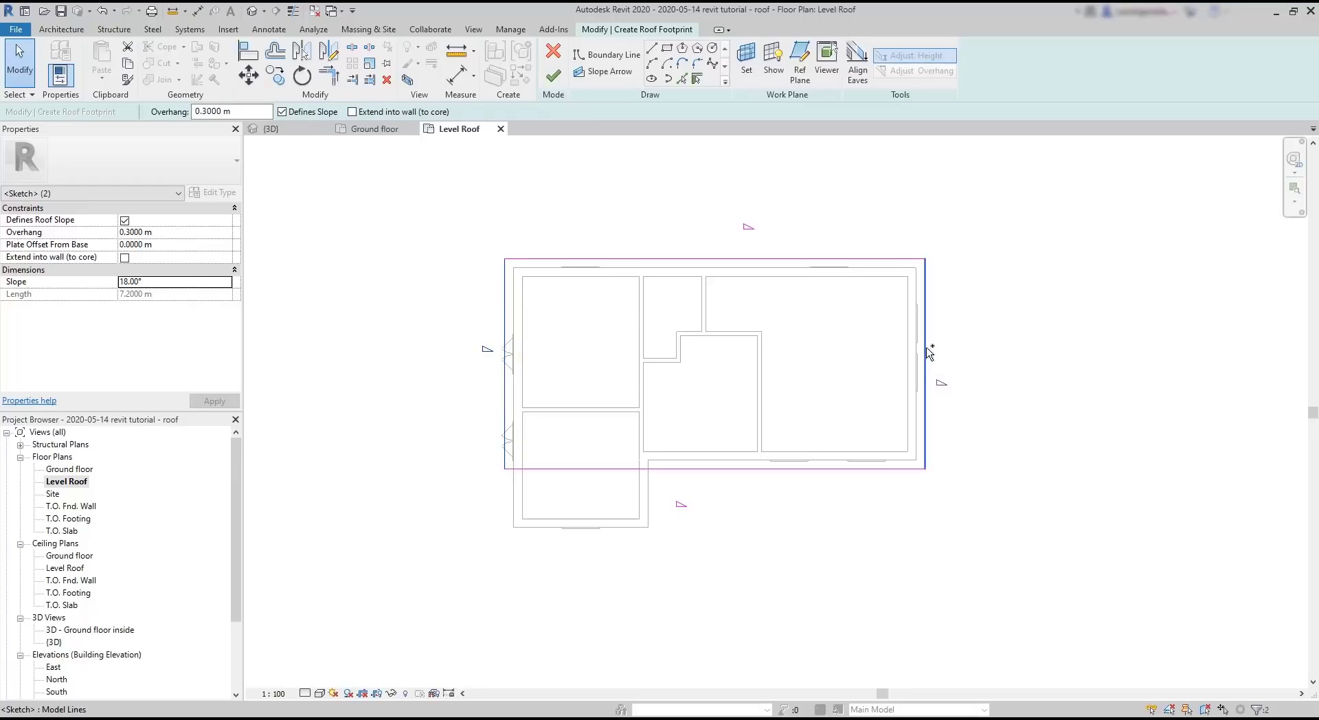
left_click(283, 112)
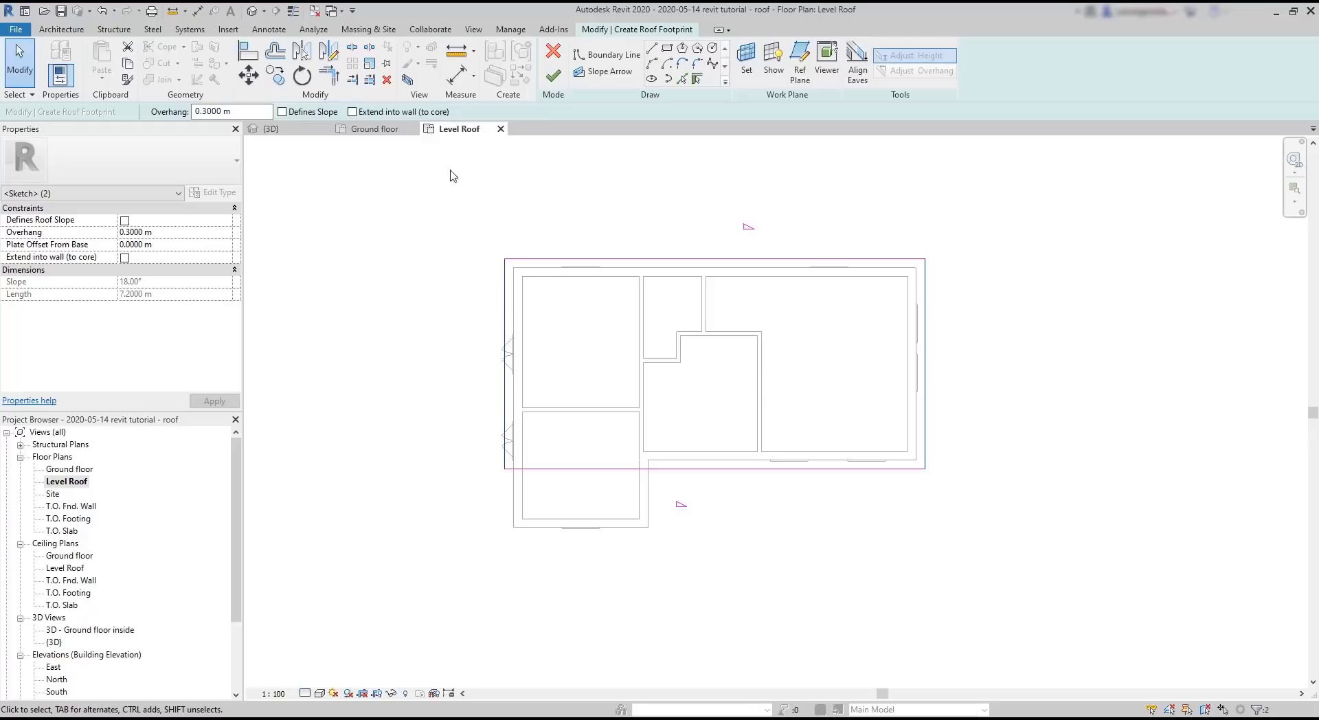
- Finish the main gable roof without attaching the highlighted walls and inspect it in the {3D} view
left_click(555, 77)
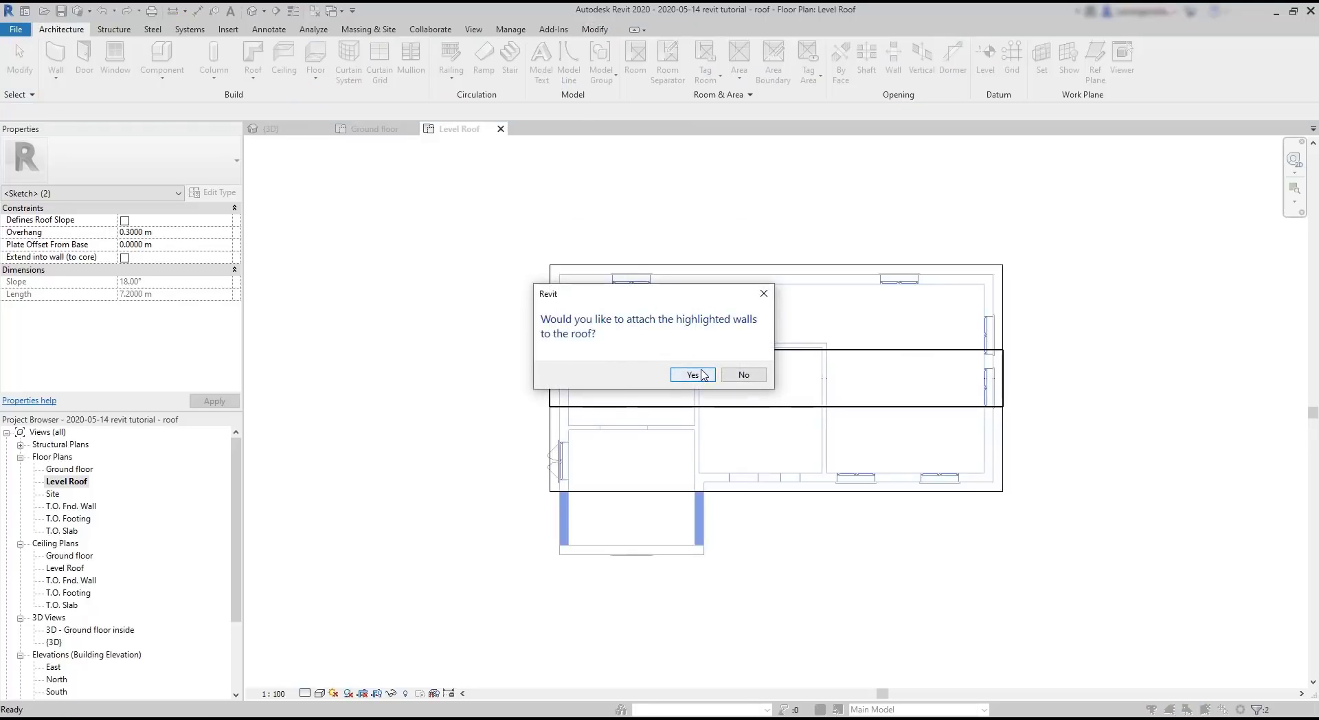
left_click(741, 376)
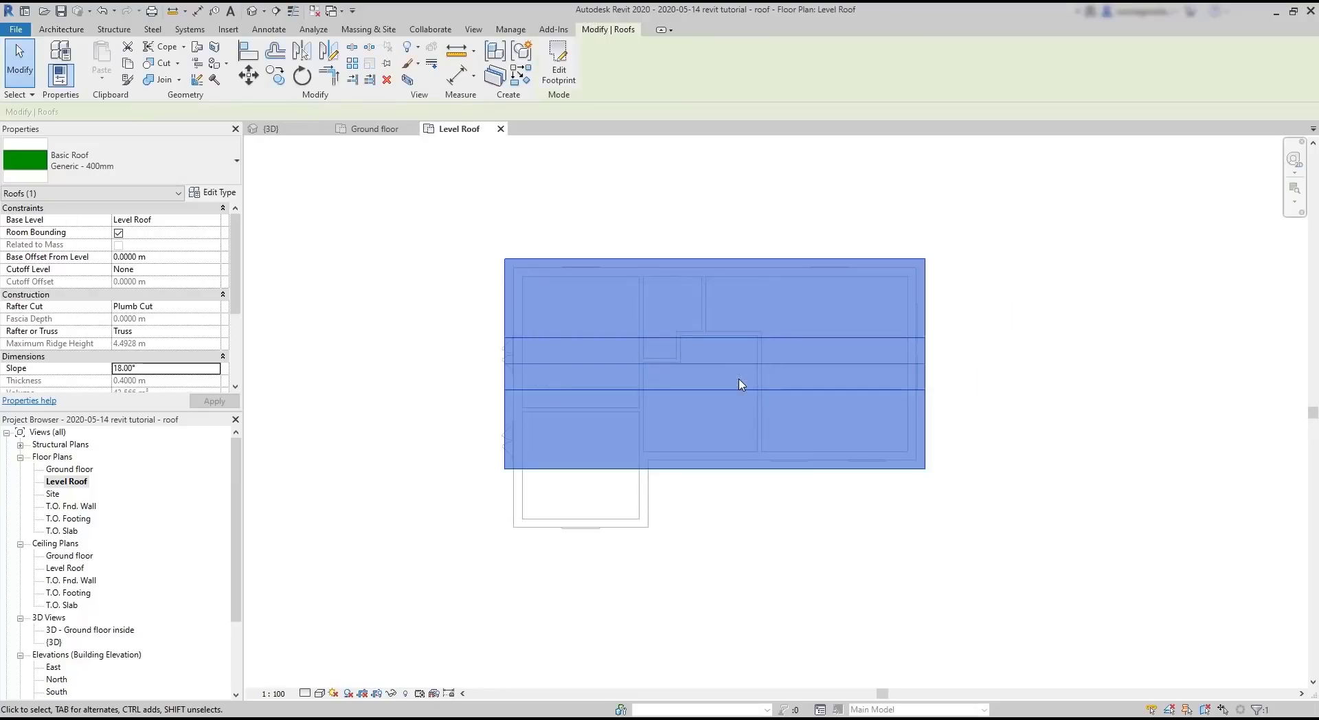
left_click(376, 129)
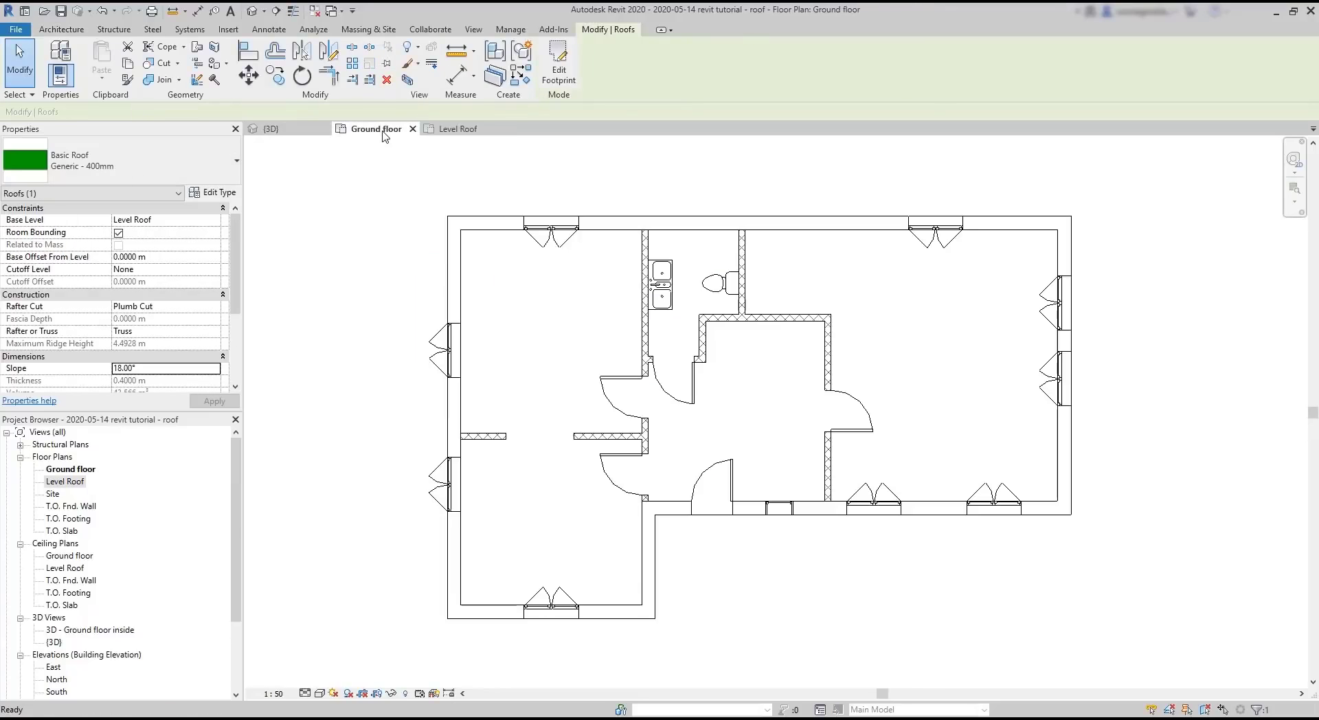
left_click(271, 128)
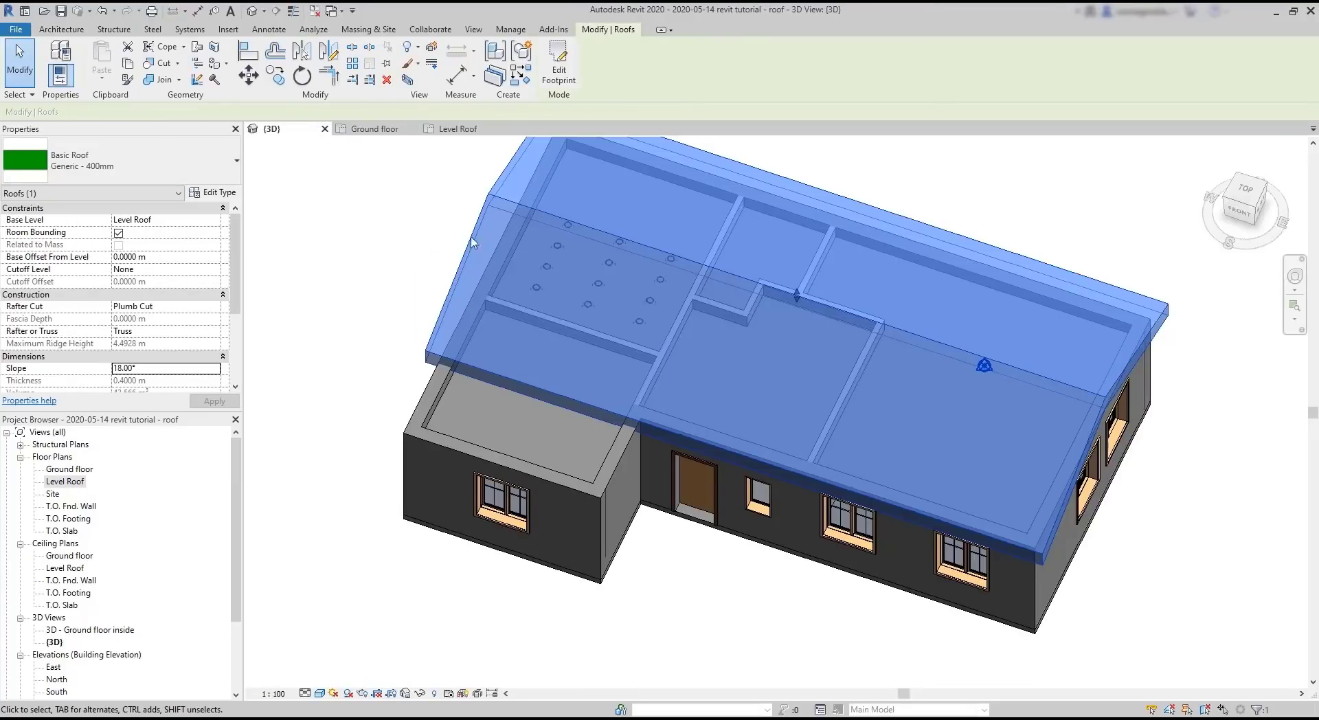
left_click(691, 582)
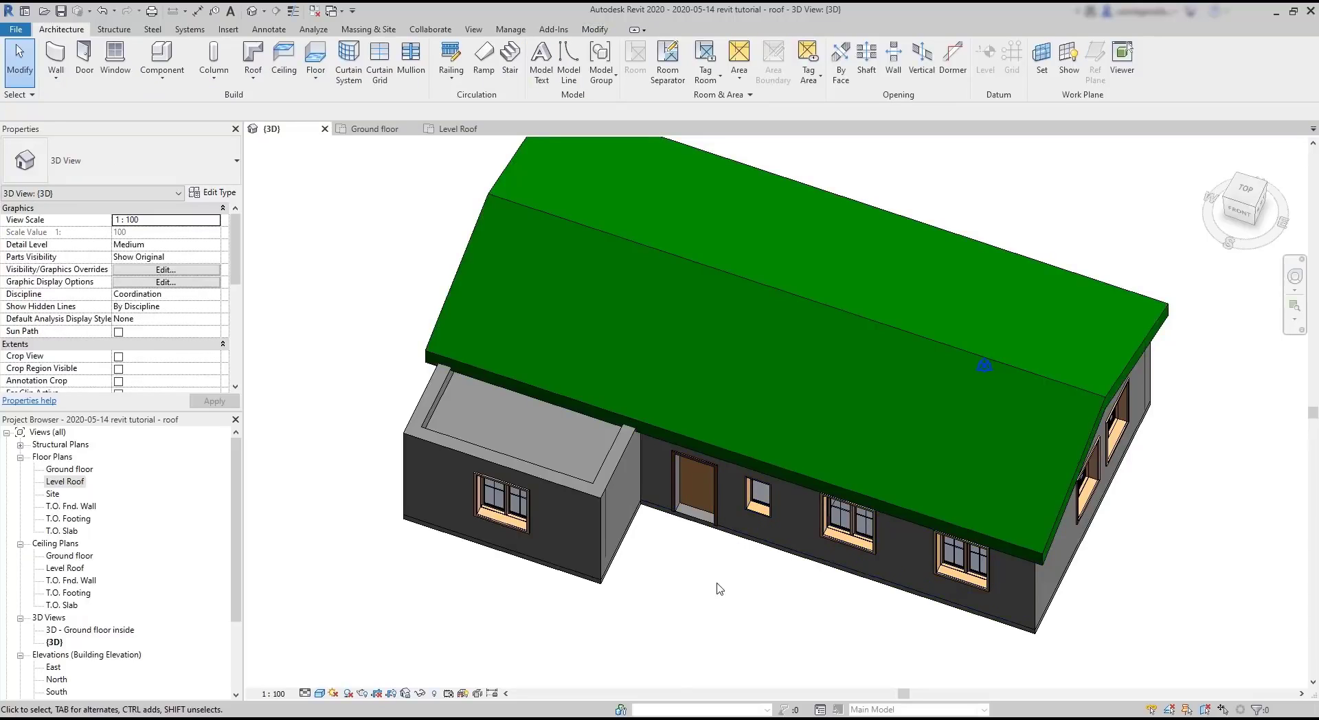
middle_click_drag(727, 583, 704, 427, "shift")
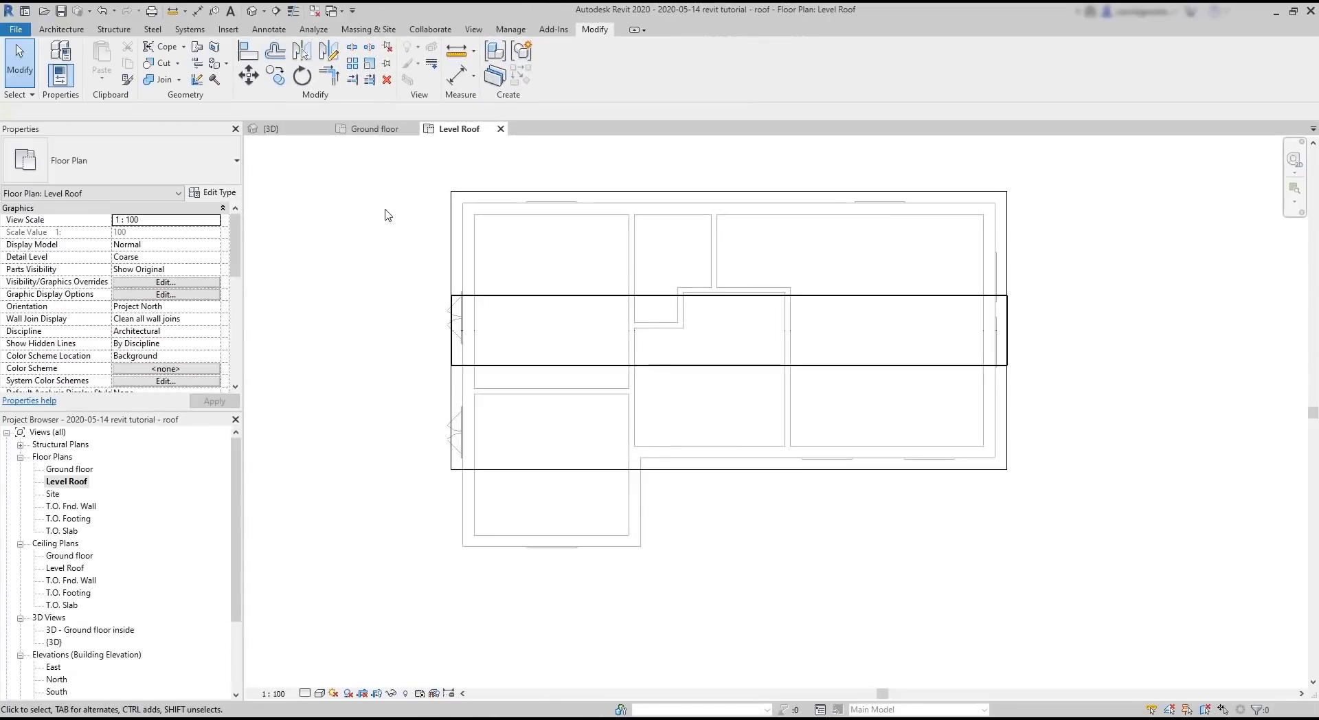
- Start a Roof by Footprint in the Level Roof plan with boundary lines from the south wing's east, south and west walls
left_click(64, 32)
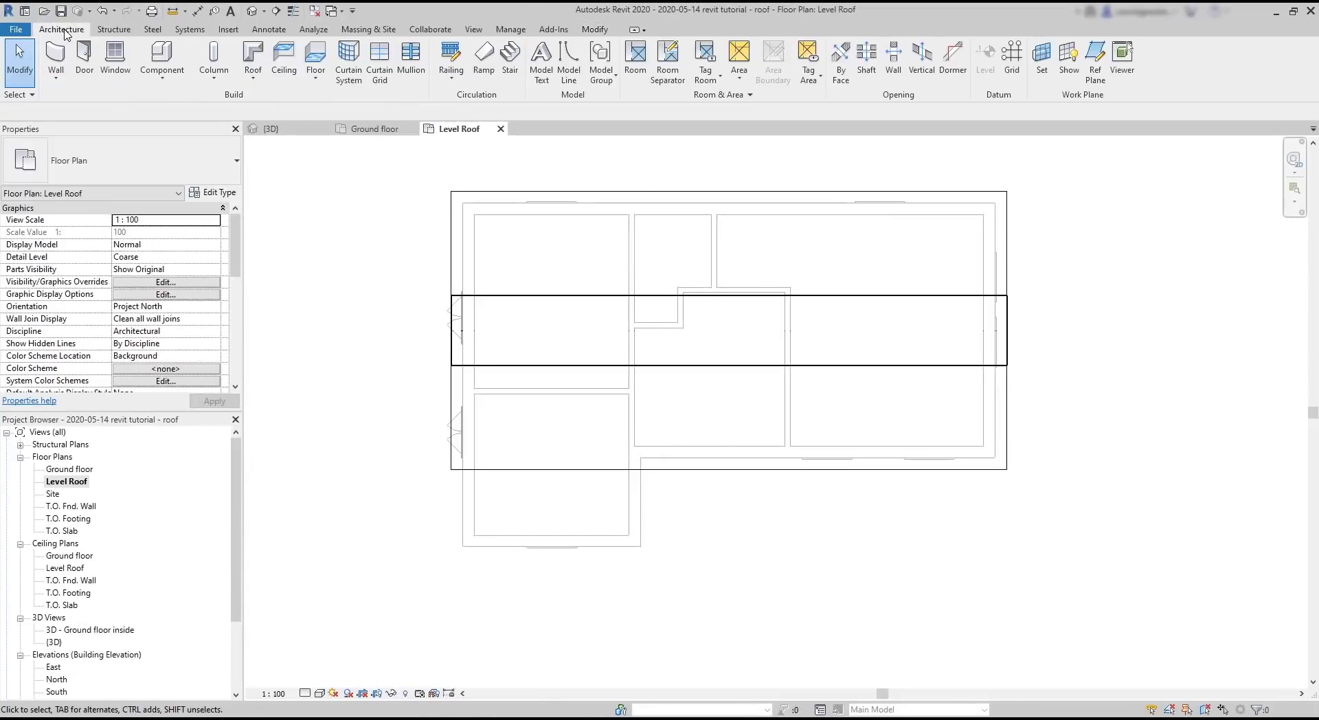
left_click(258, 82)
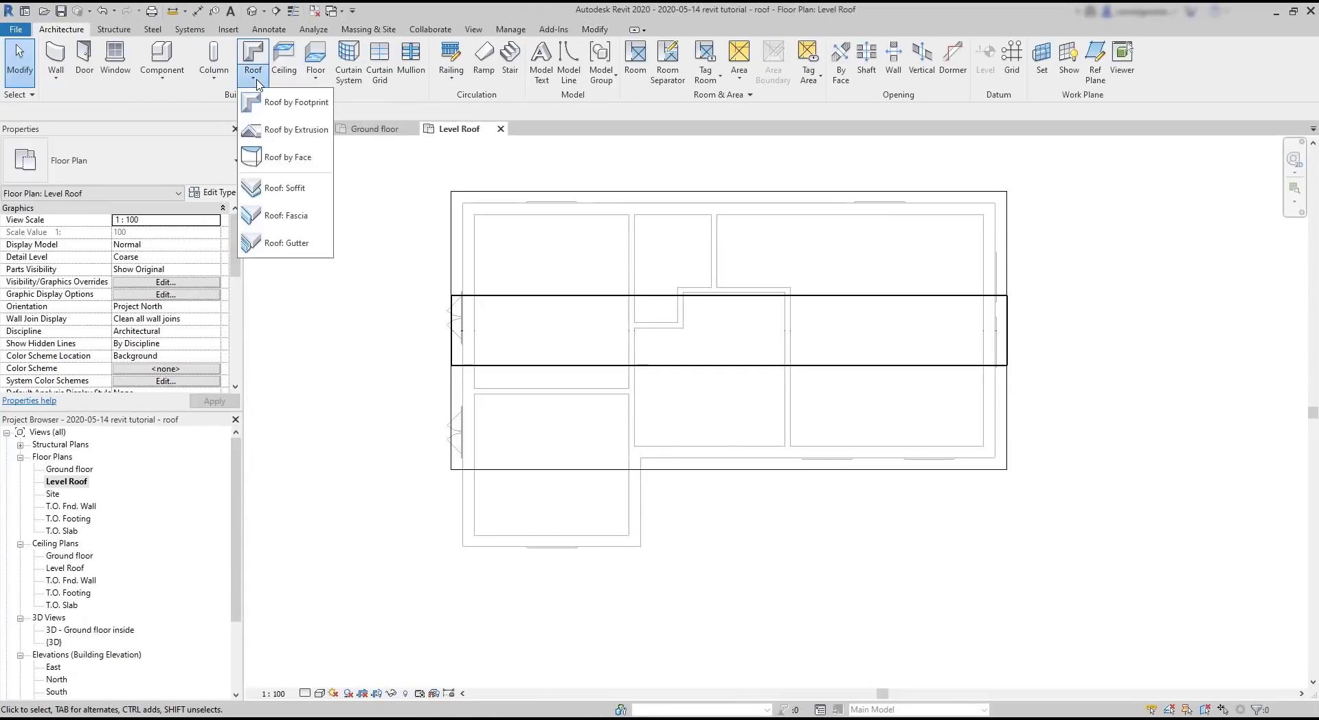
left_click(289, 103)
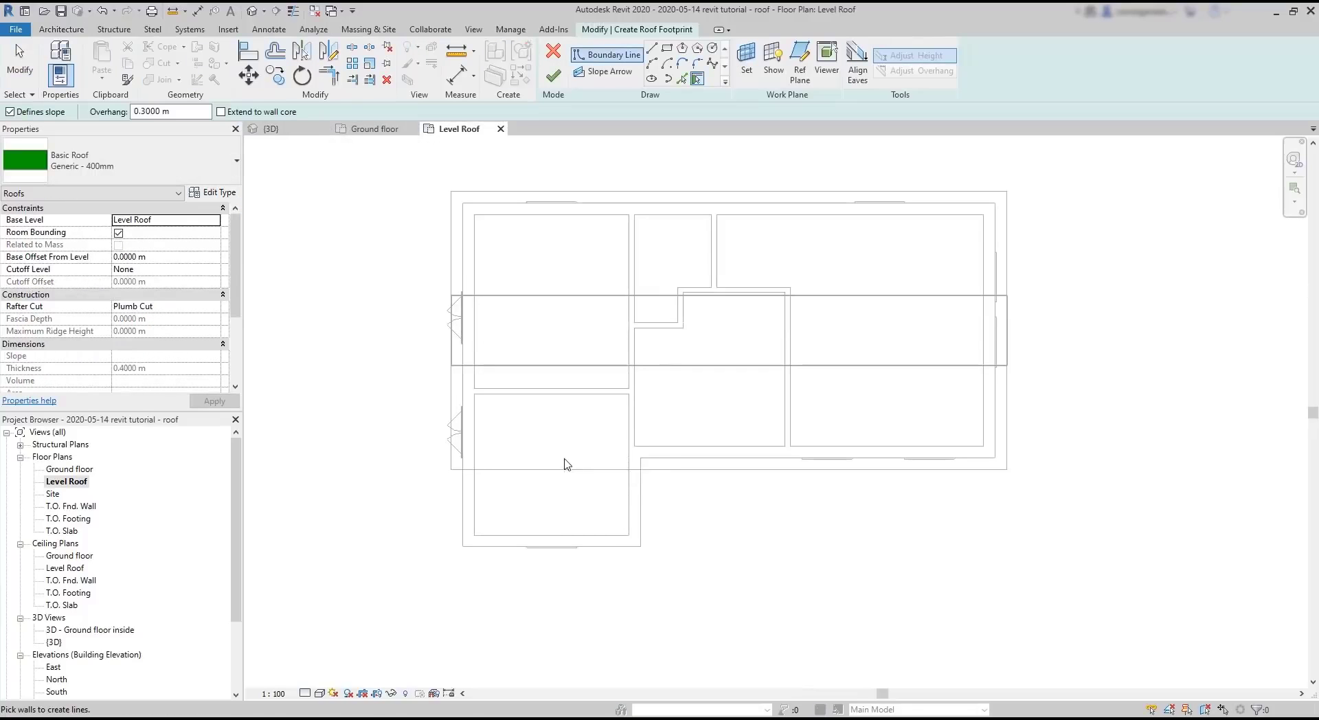
left_click(639, 505)
left_click(549, 543)
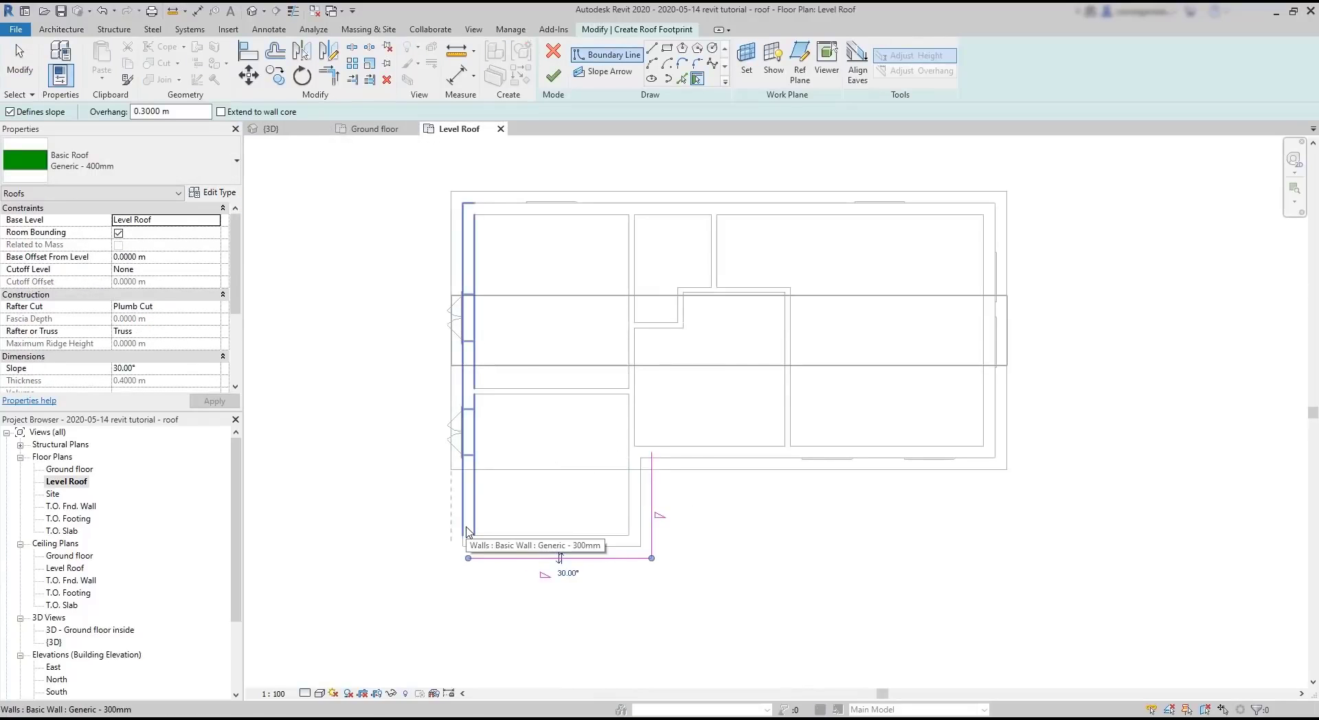
left_click(466, 530)
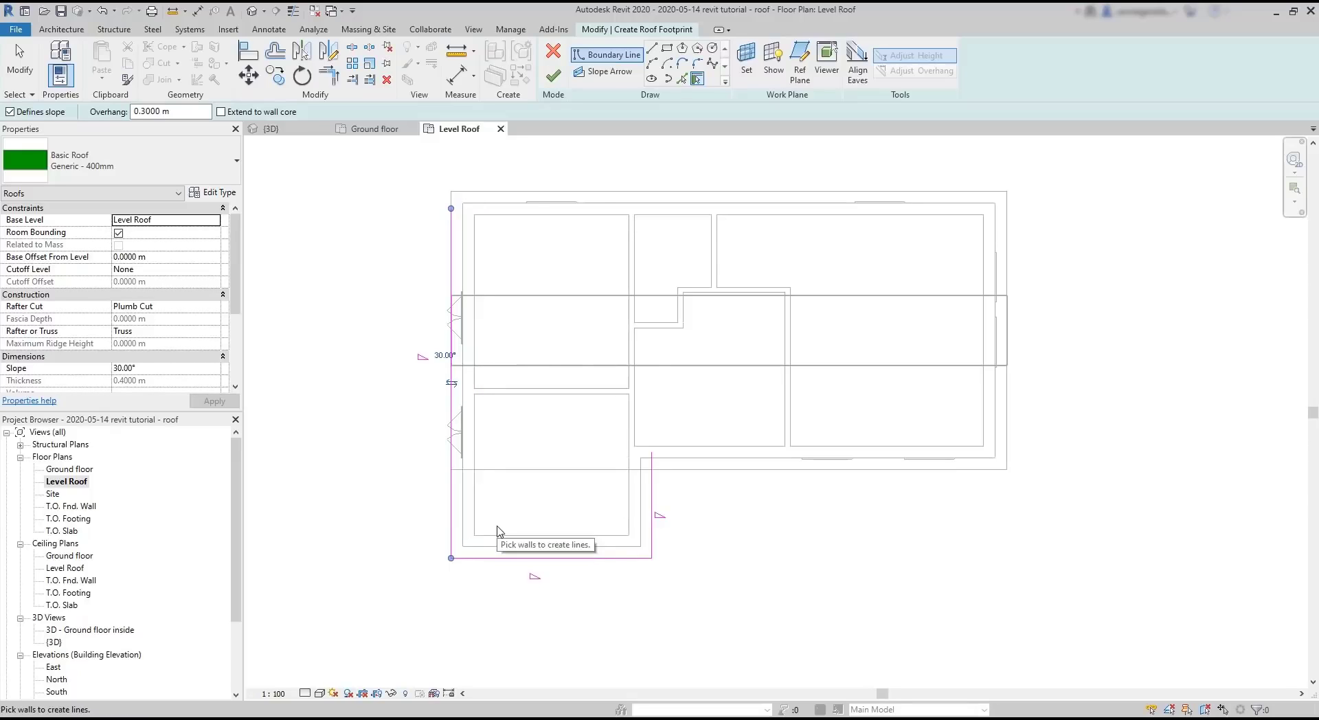
- Close the wing footprint with a horizontal line about 5.2 m long from the east line's north end, and trim the west line to it
left_click(656, 54)
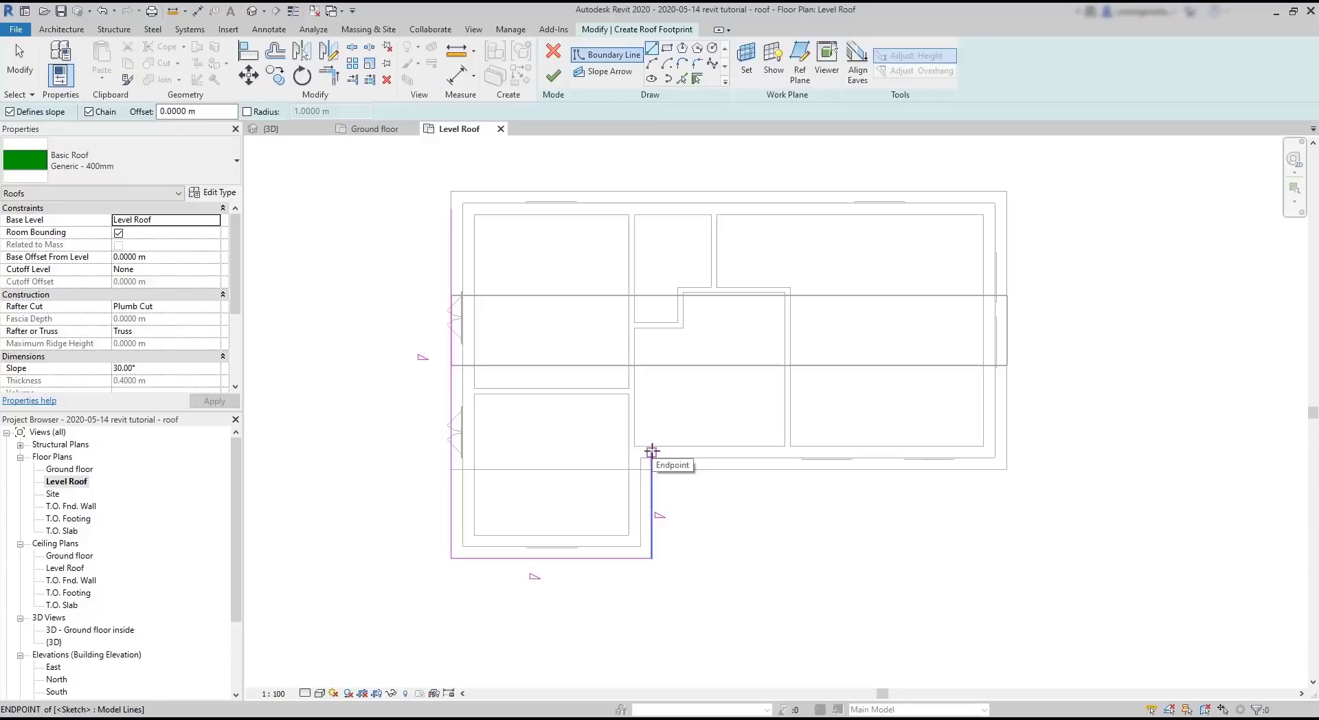
left_click(651, 451)
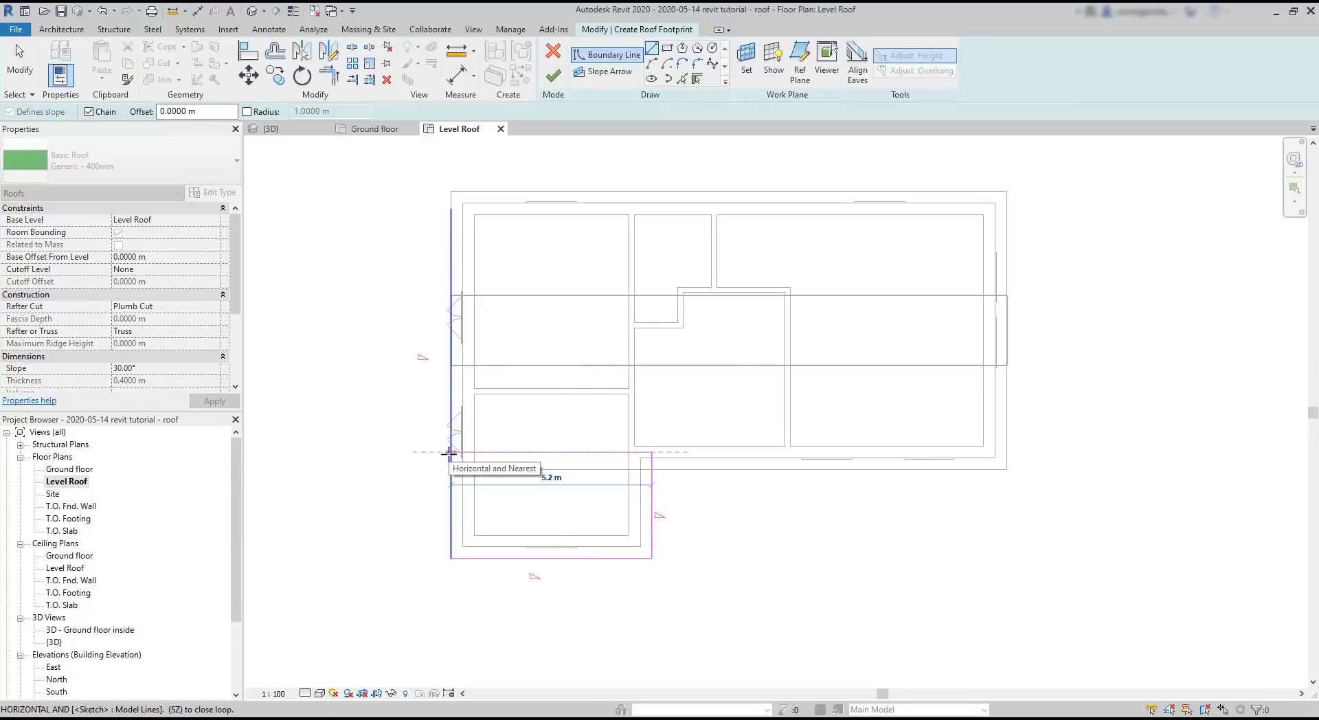
left_click(448, 452)
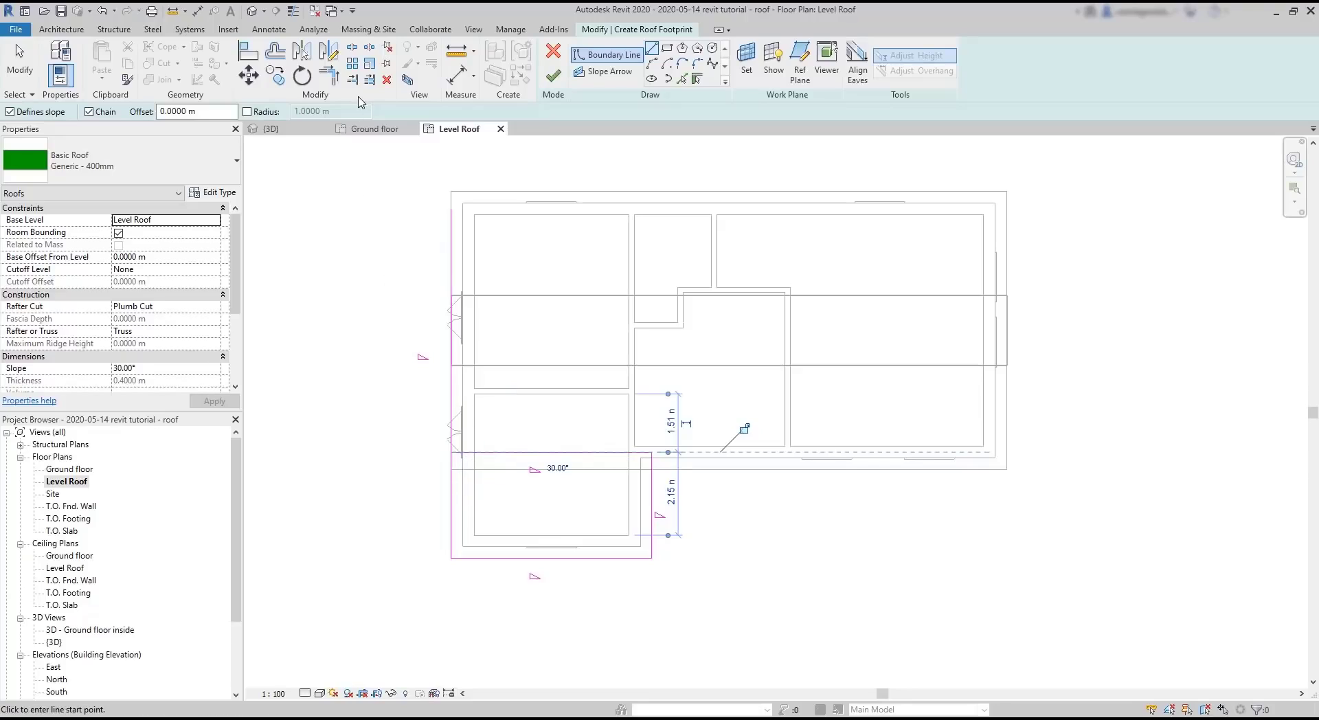
left_click(353, 79)
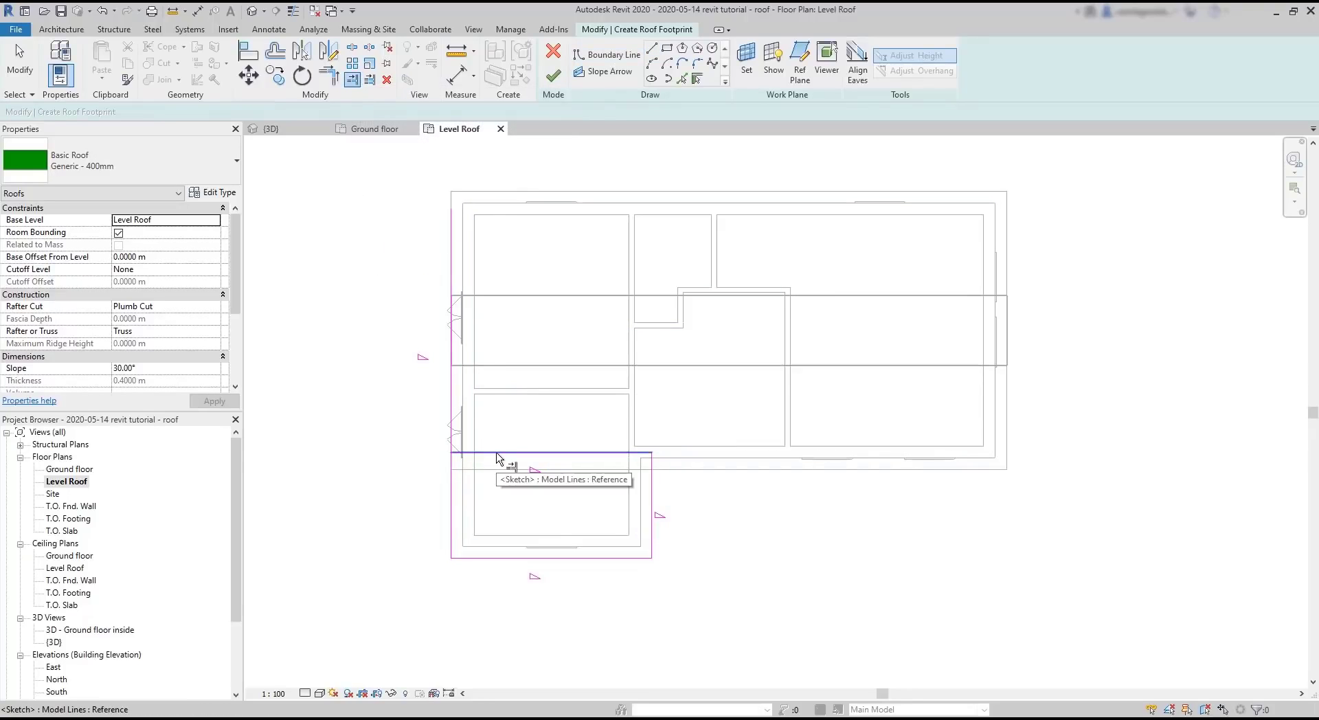
left_click(497, 453)
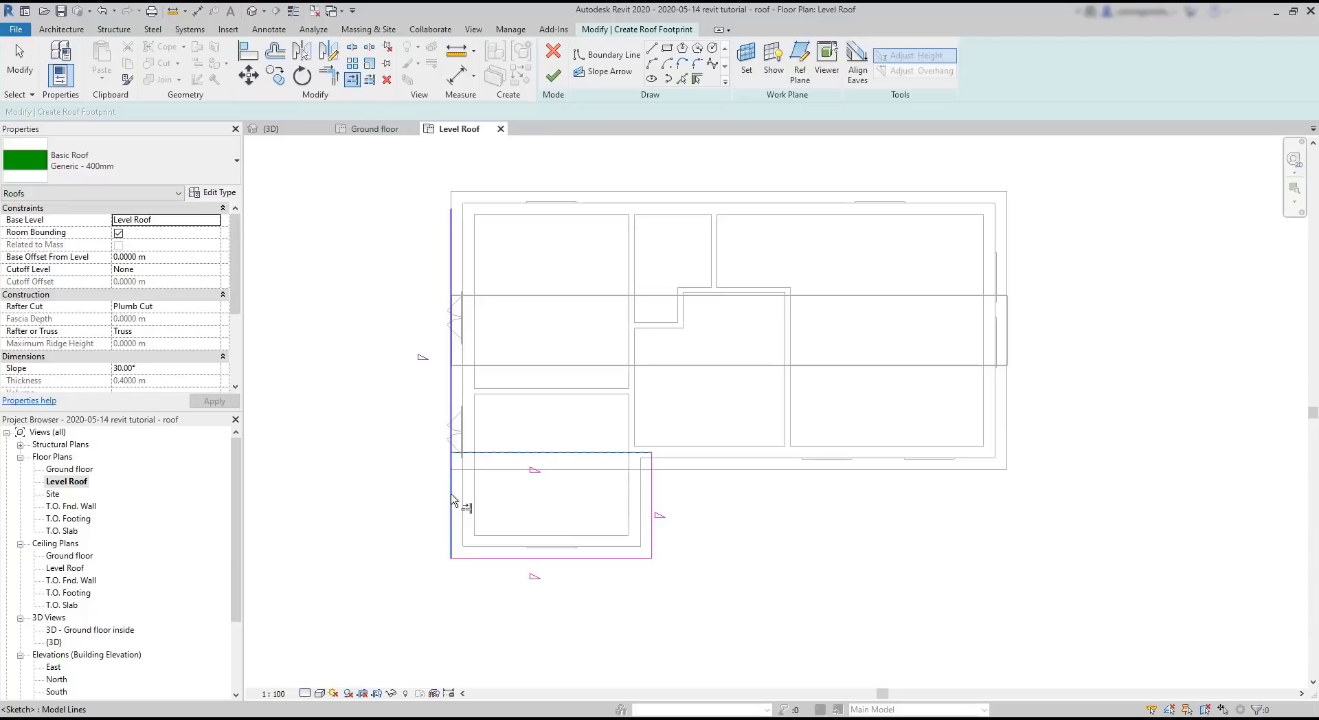
left_click(452, 499)
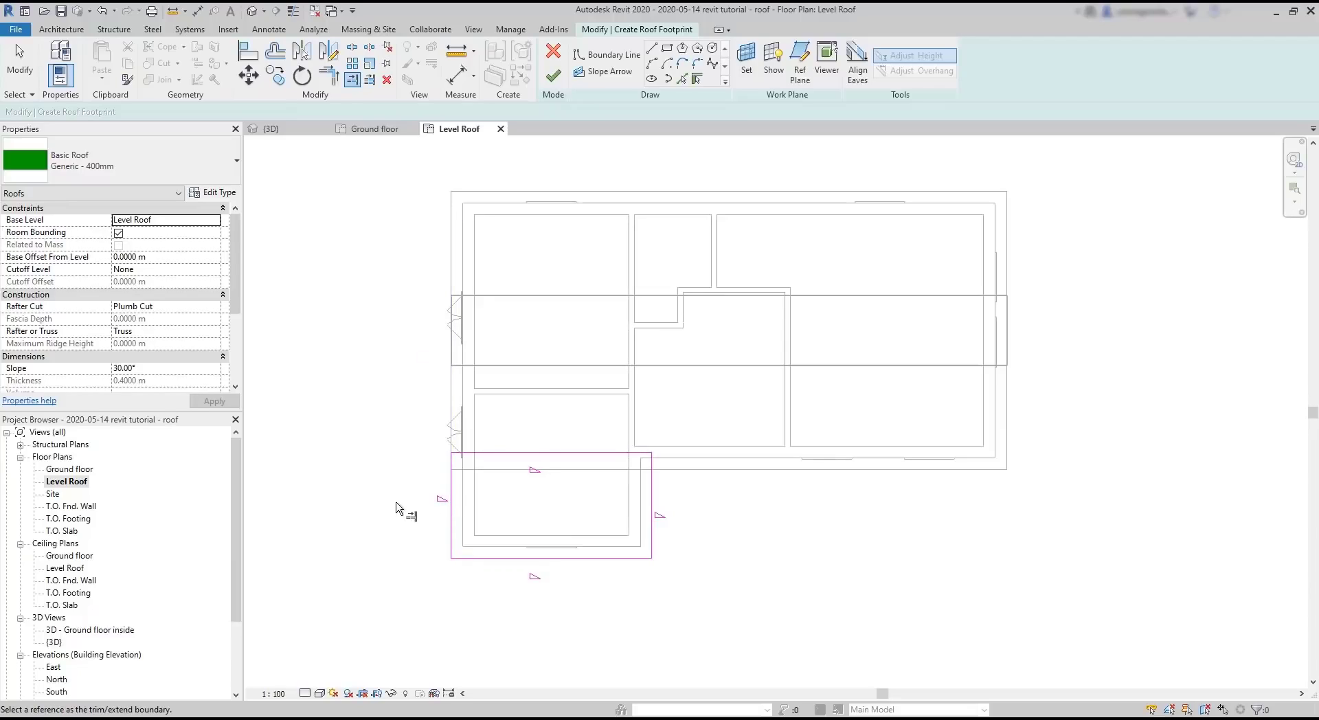
key("Escape")
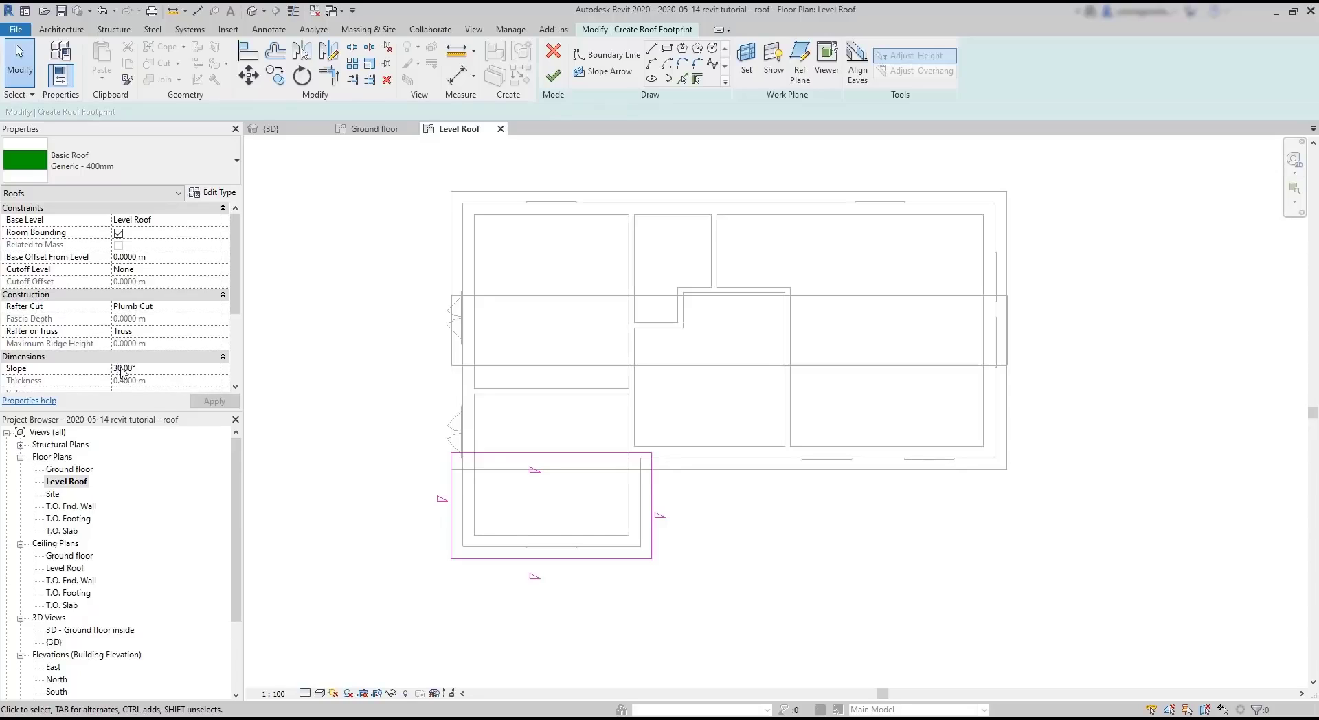
- Set the wing roof's slope to 18° and remove the slope definition from its south and north boundary lines
double_click(119, 368)
type("18")
left_click(226, 405)
left_click(519, 558)
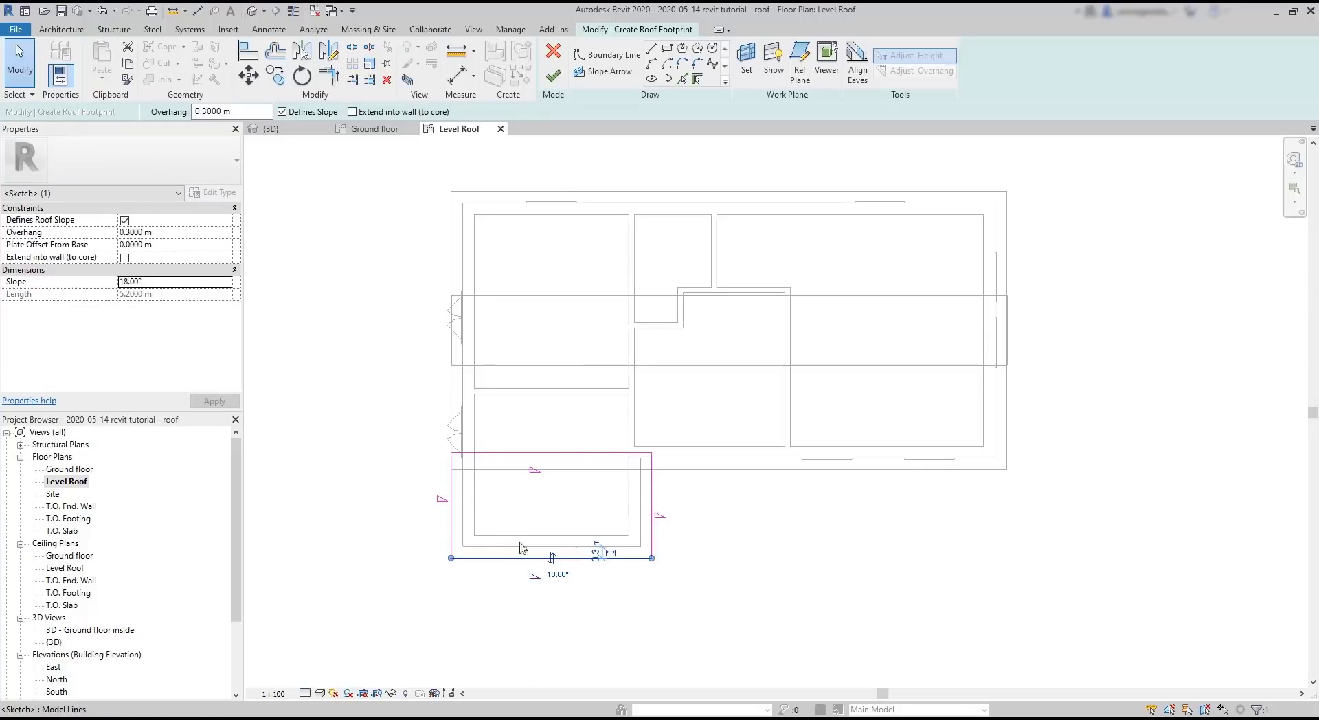
left_click(577, 452, "ctrl")
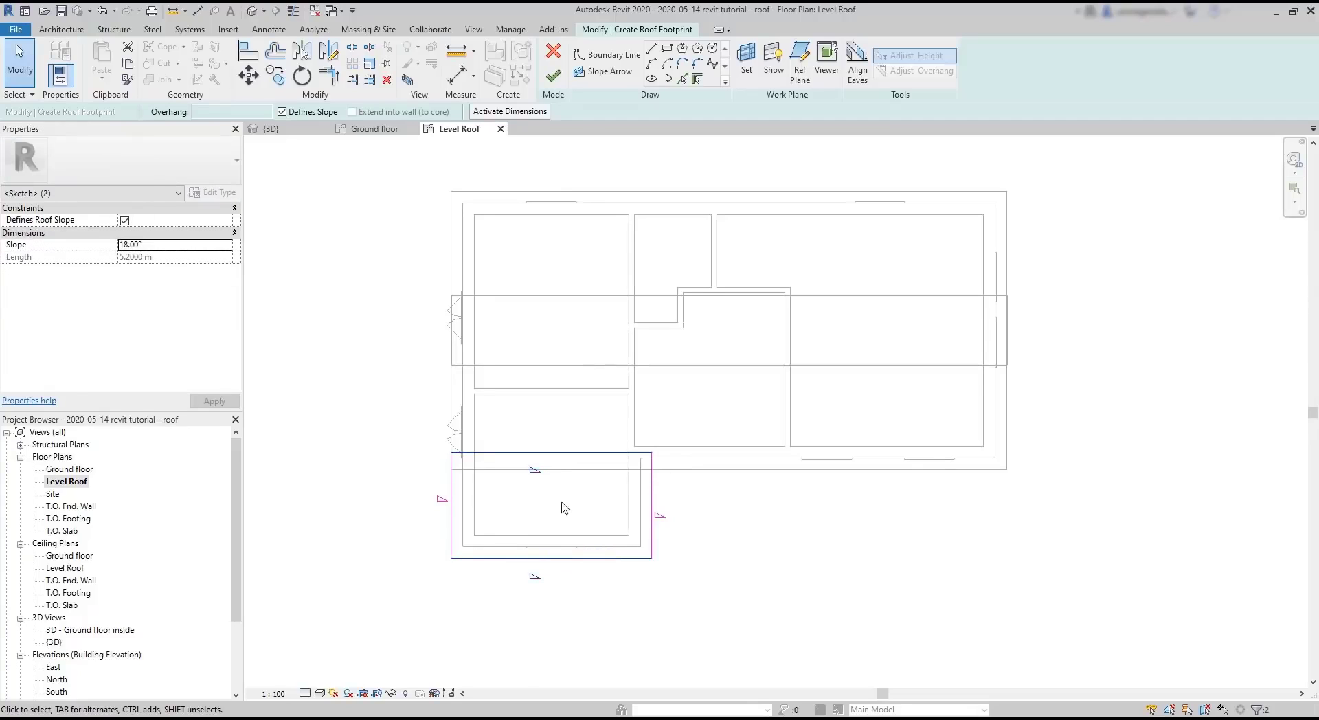
left_click(282, 112)
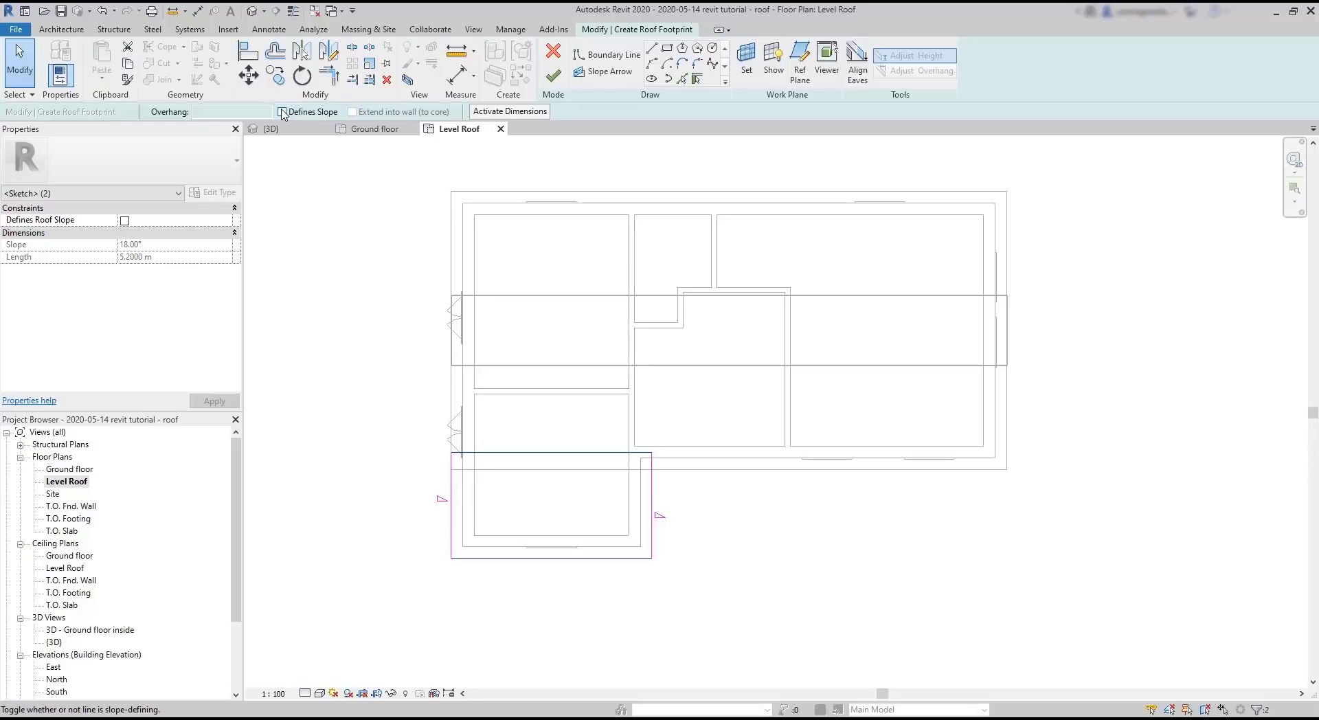
- Finish the wing roof without attaching the highlighted walls and inspect both roofs from behind in the {3D} view
left_click(553, 75)
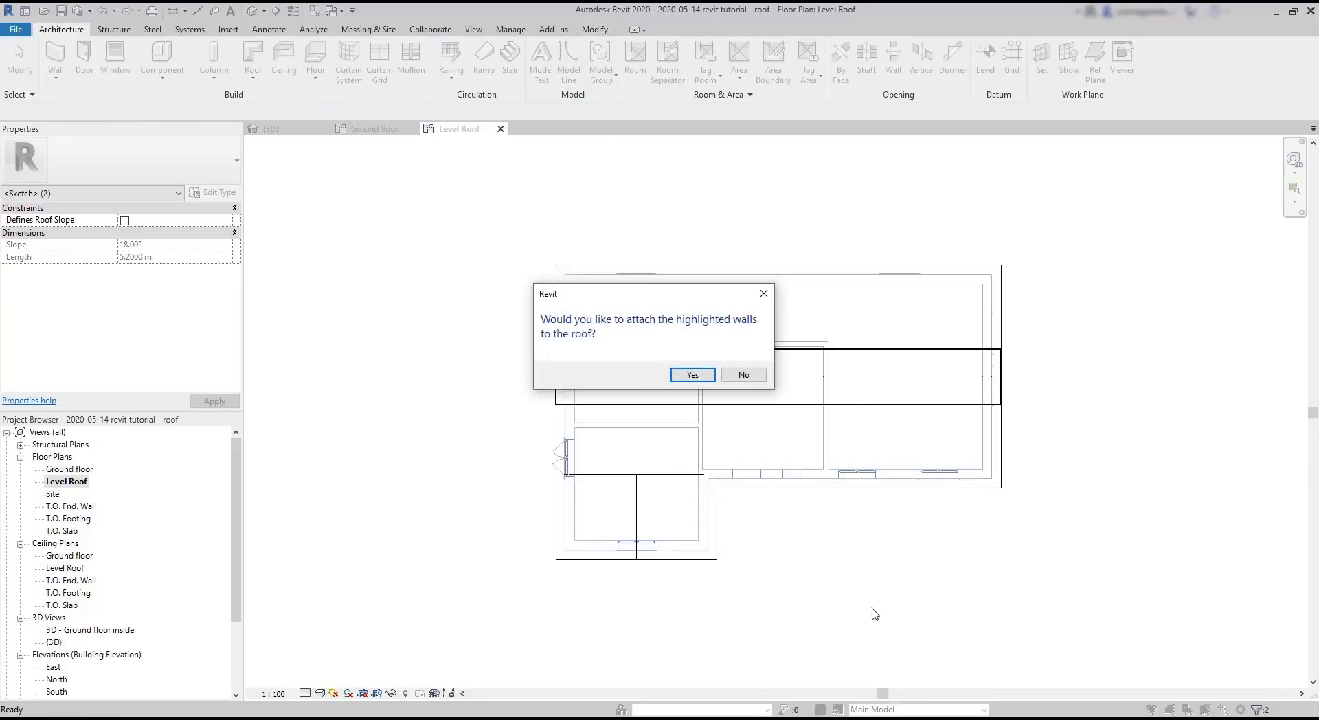
left_click(745, 378)
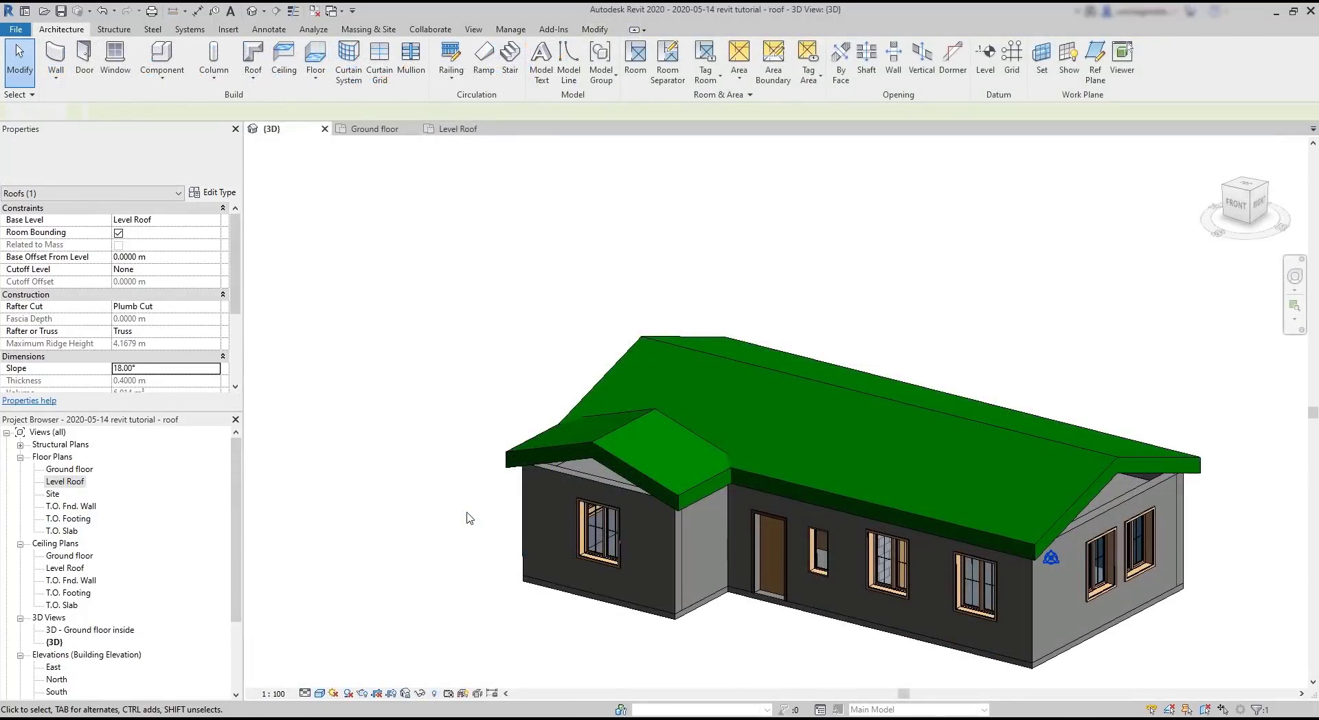
left_click(461, 505)
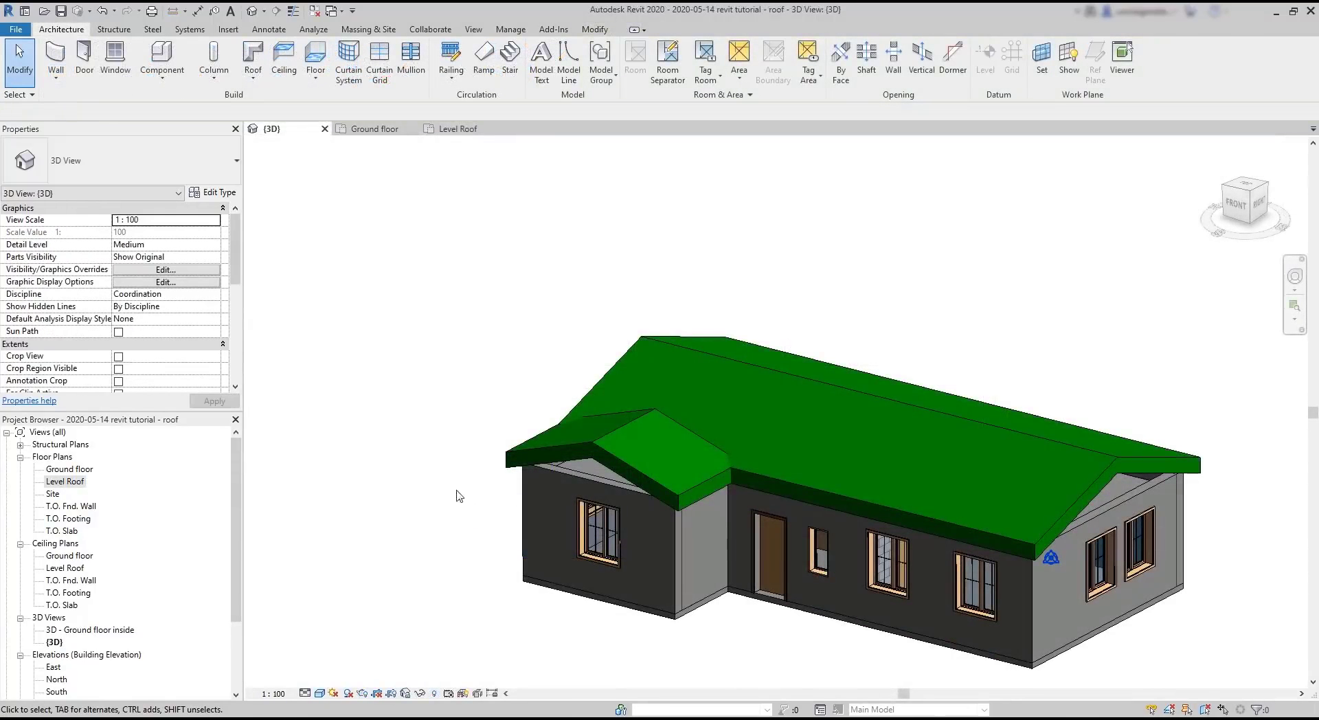
middle_click_drag(863, 612, 604, 525, "shift")
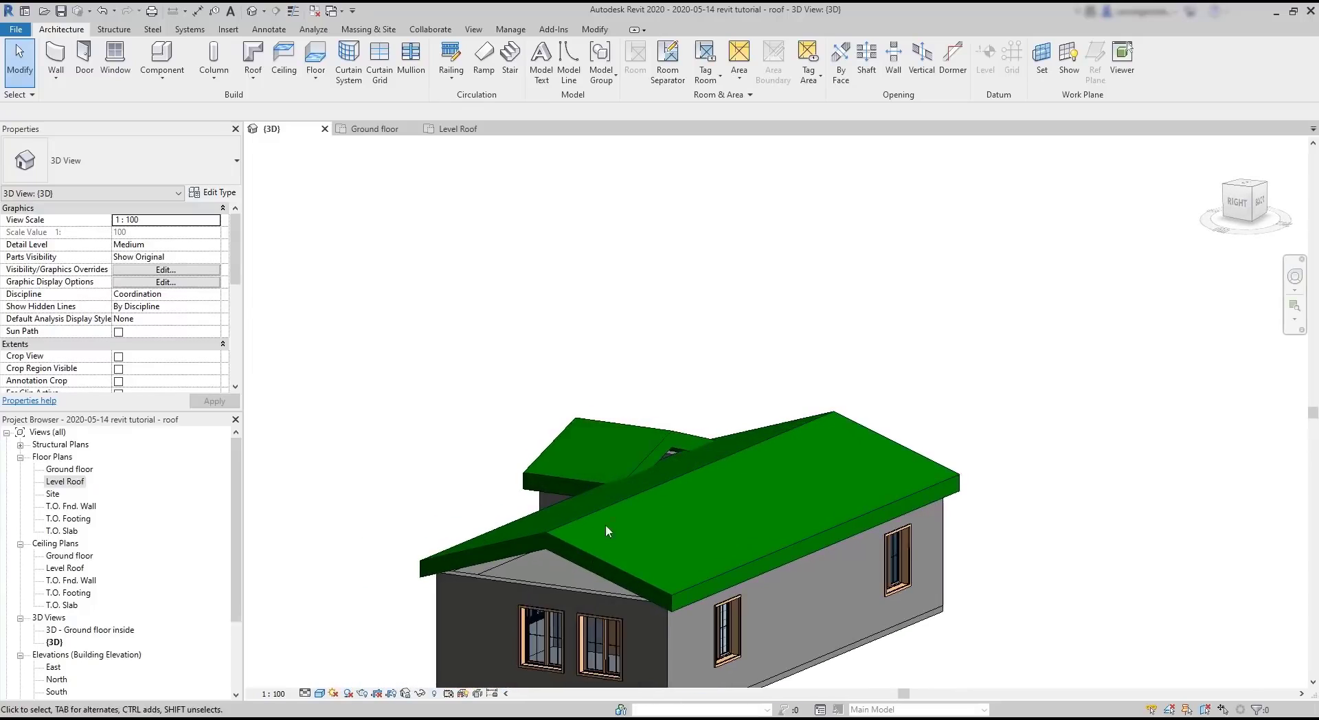
- Join the north end edge of the wing roof to the main roof's south slope with Join/Unjoin Roof
scroll(635, 405, "up", 3)
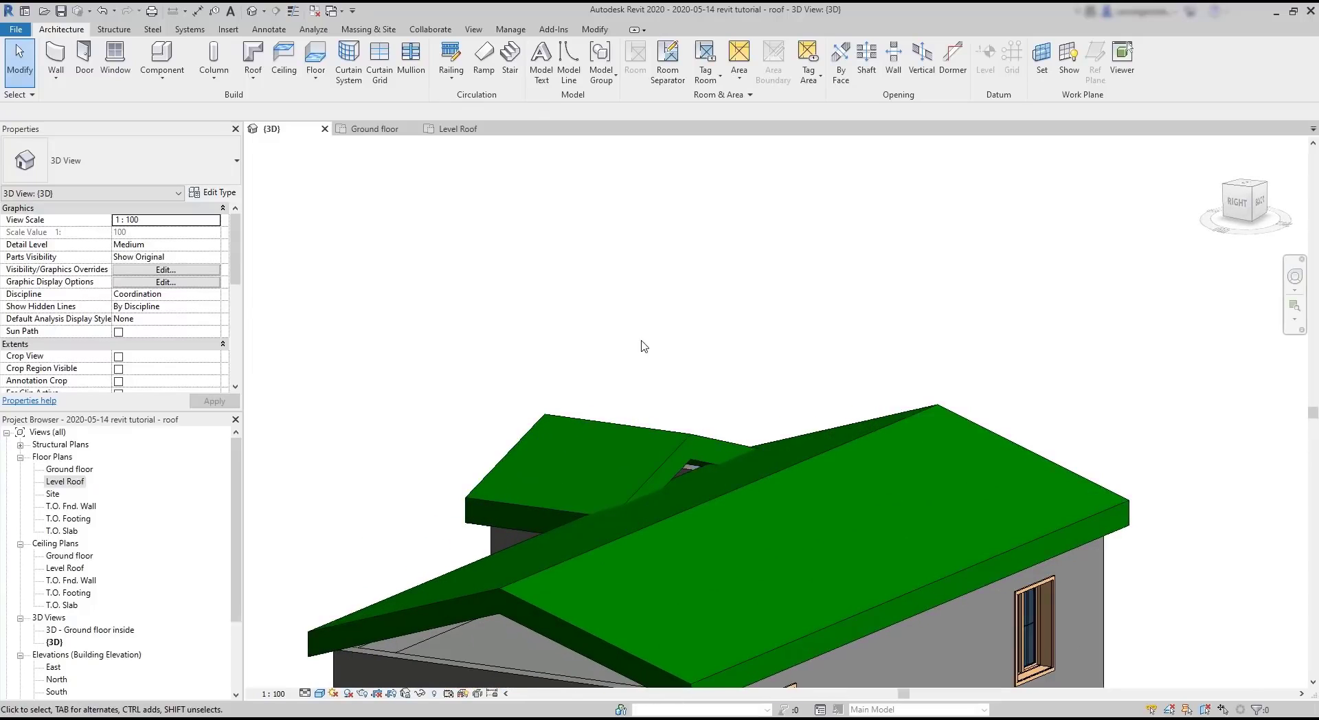
left_click(594, 31)
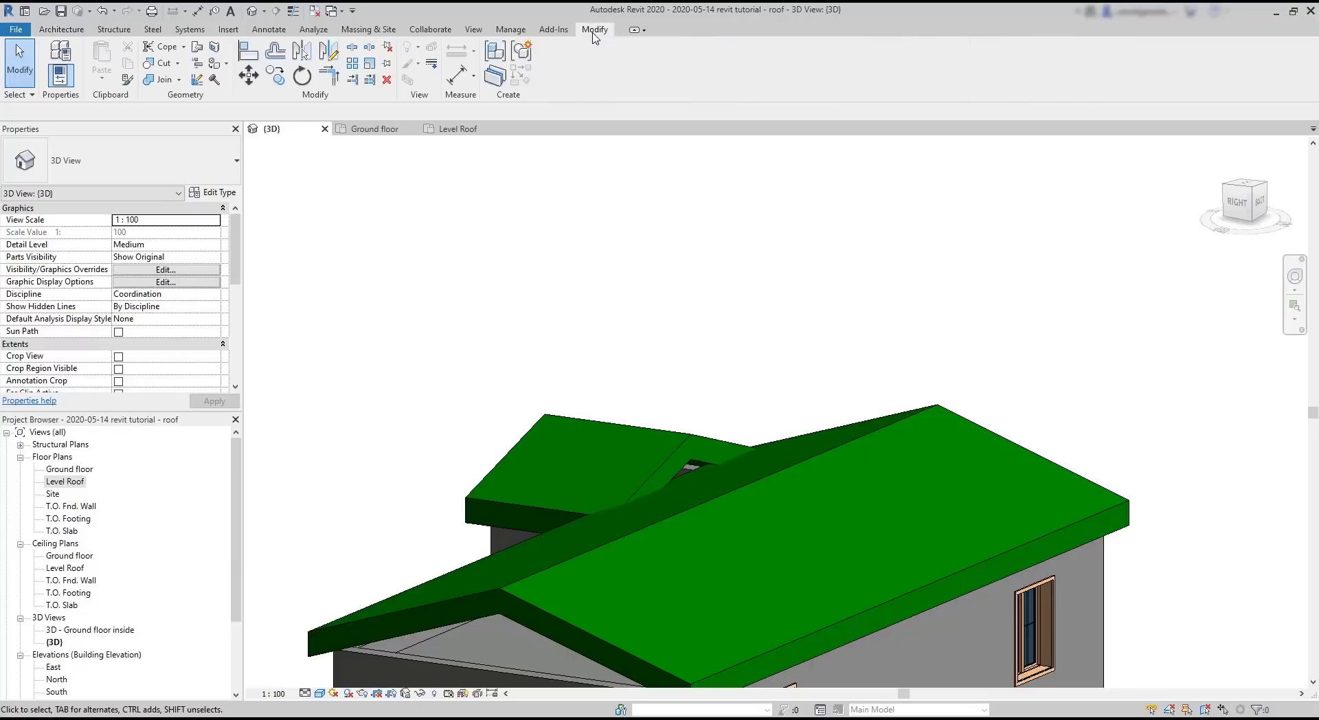
left_click(197, 48)
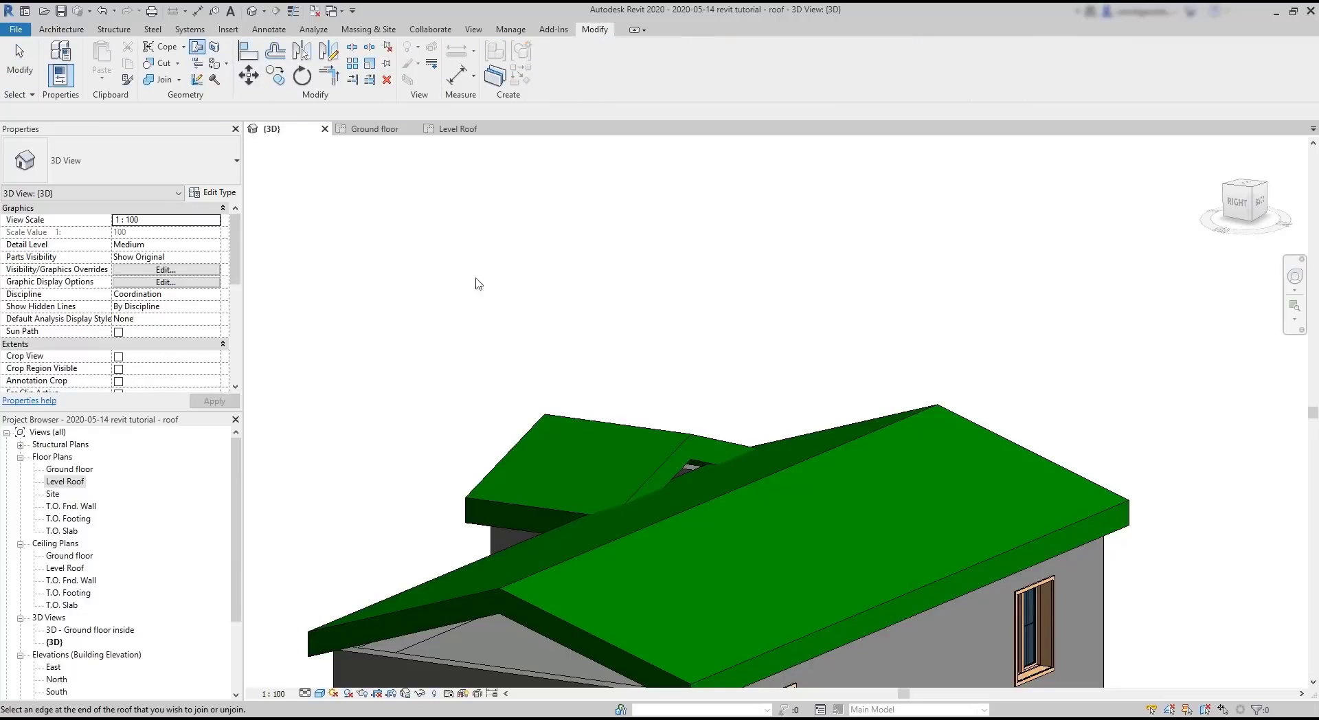
left_click(662, 469)
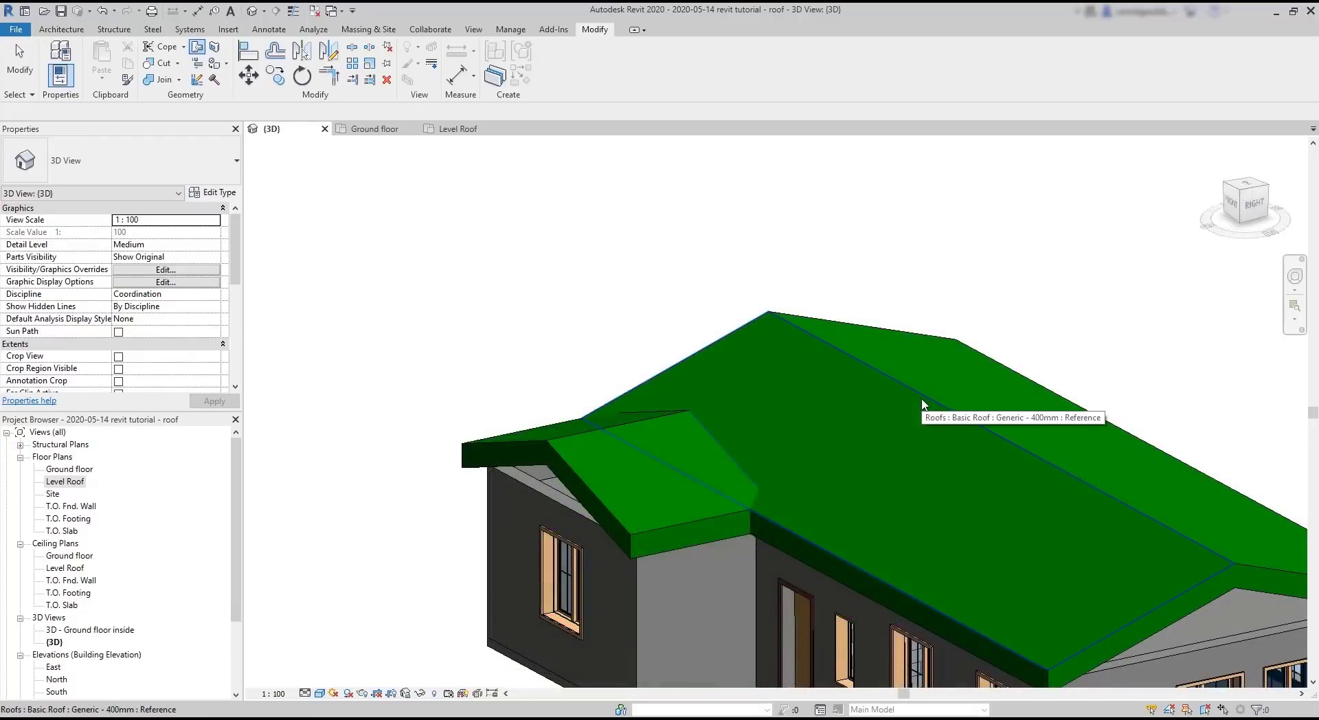
left_click(921, 401)
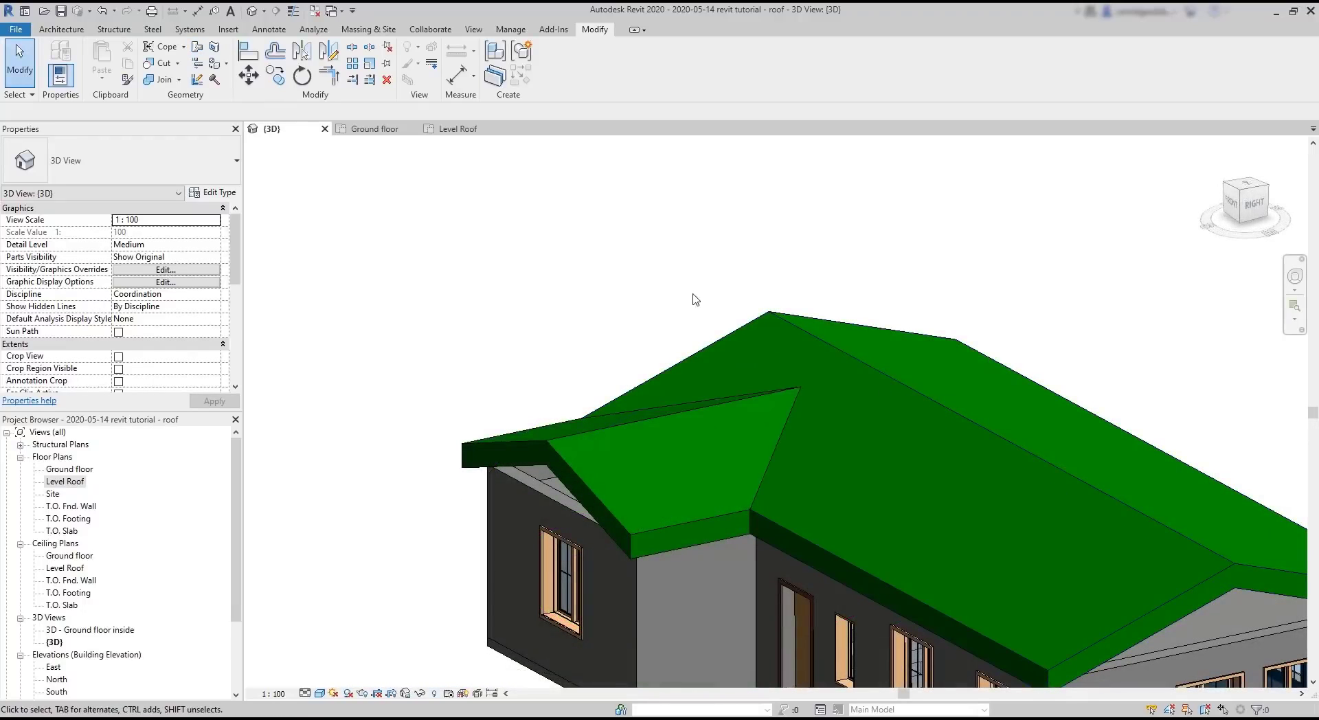
middle_click_drag(735, 580, 683, 323, "shift")
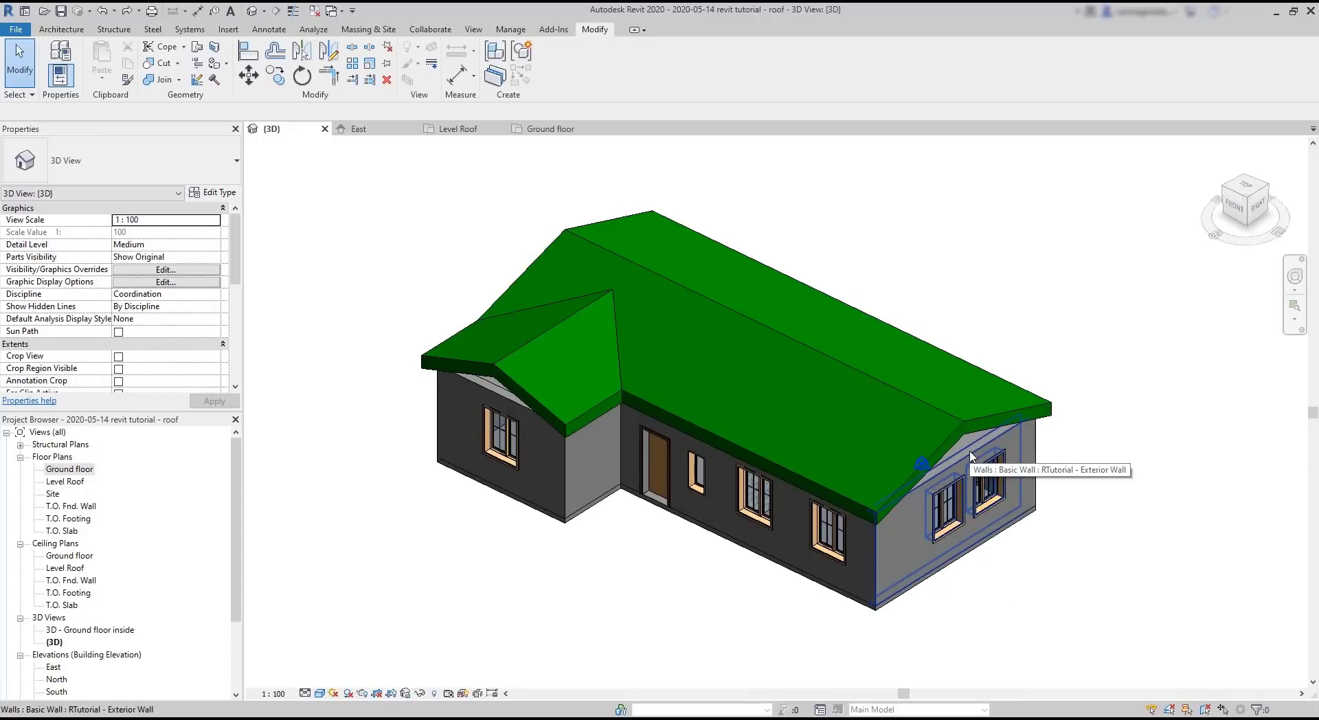
- Attach the top of the east gable wall to the main roof
left_click(971, 456)
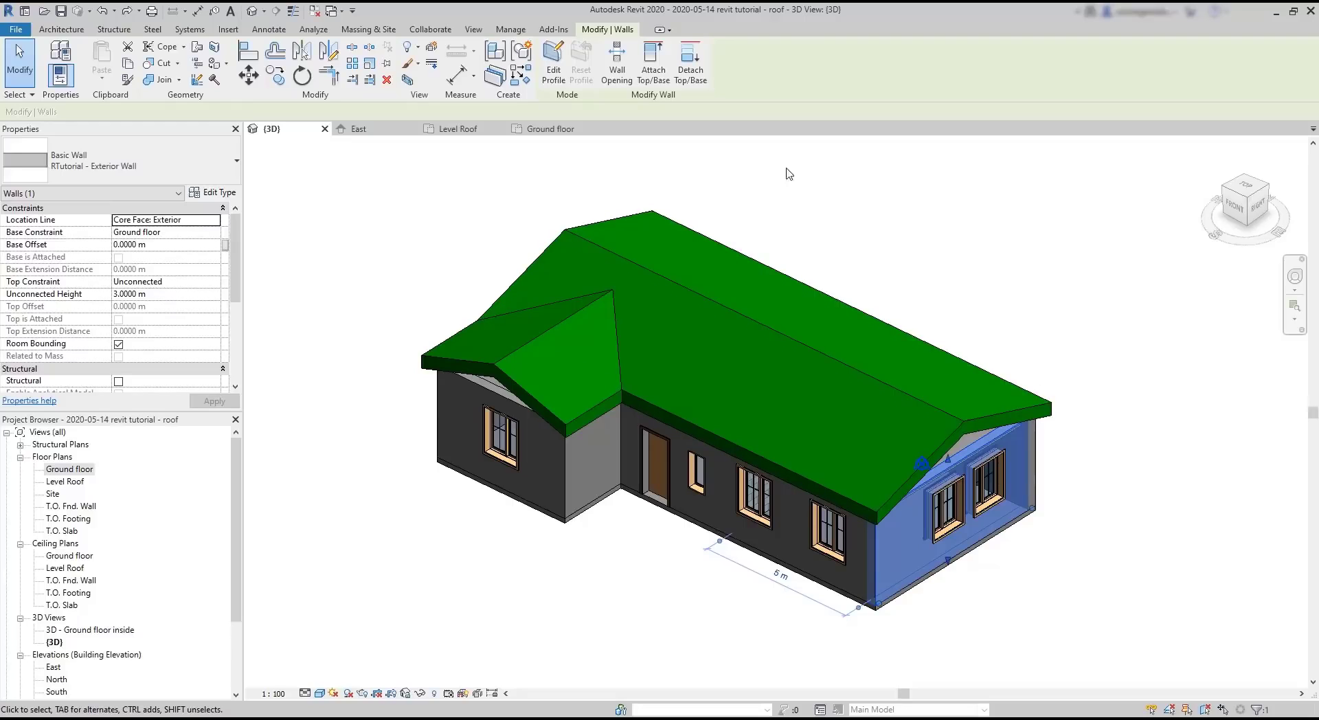
left_click(653, 56)
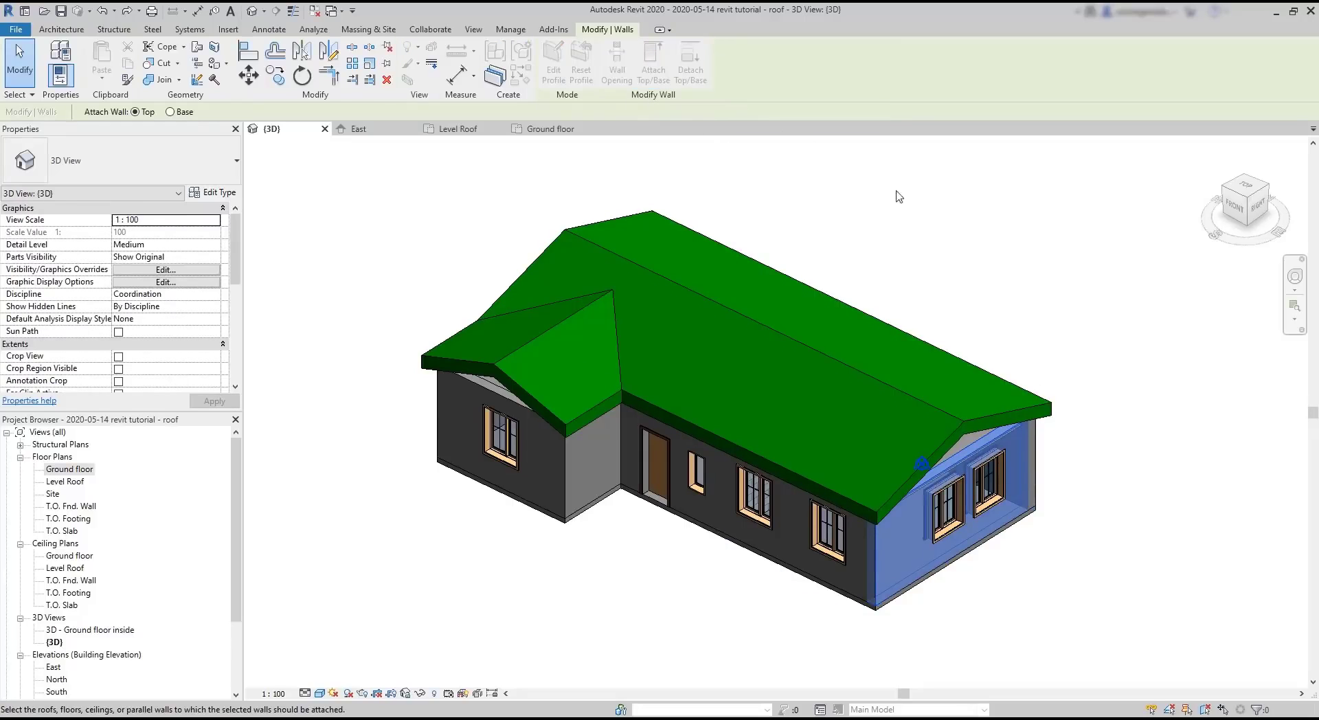
left_click(985, 413)
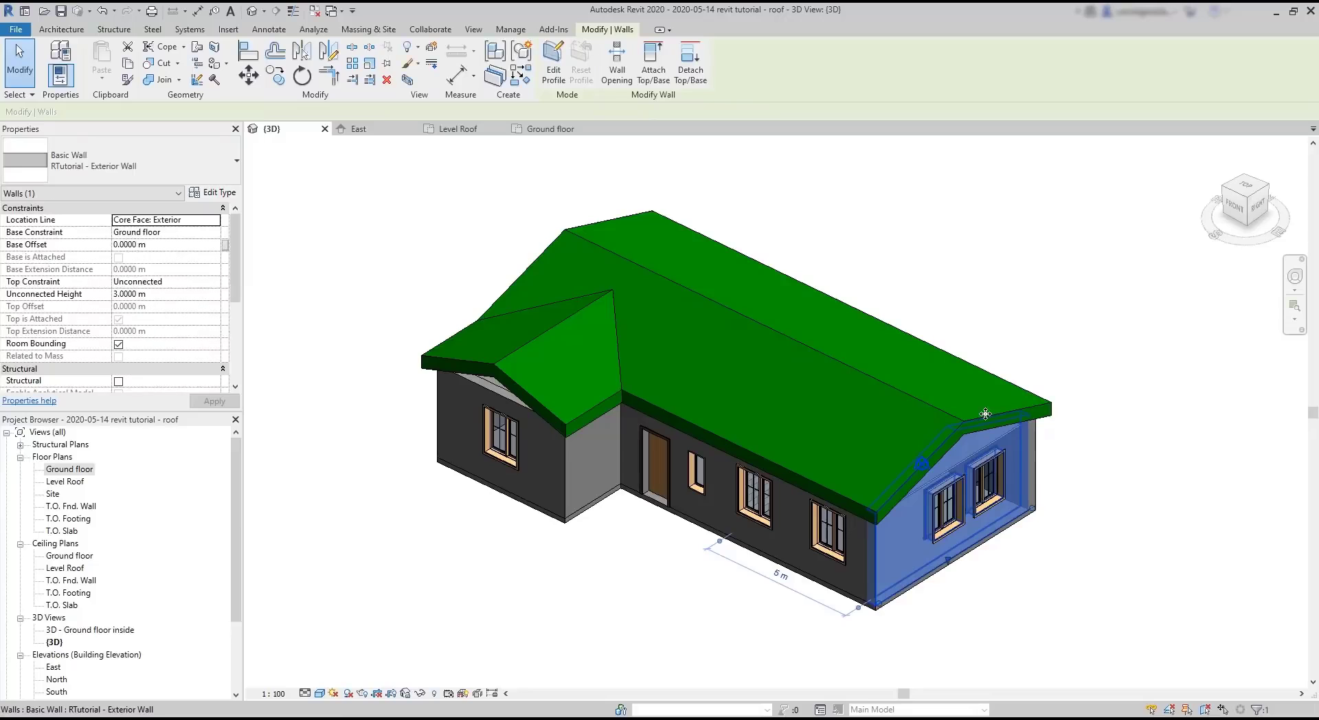
middle_click_drag(1103, 540, 961, 462, "shift")
left_click(1139, 524)
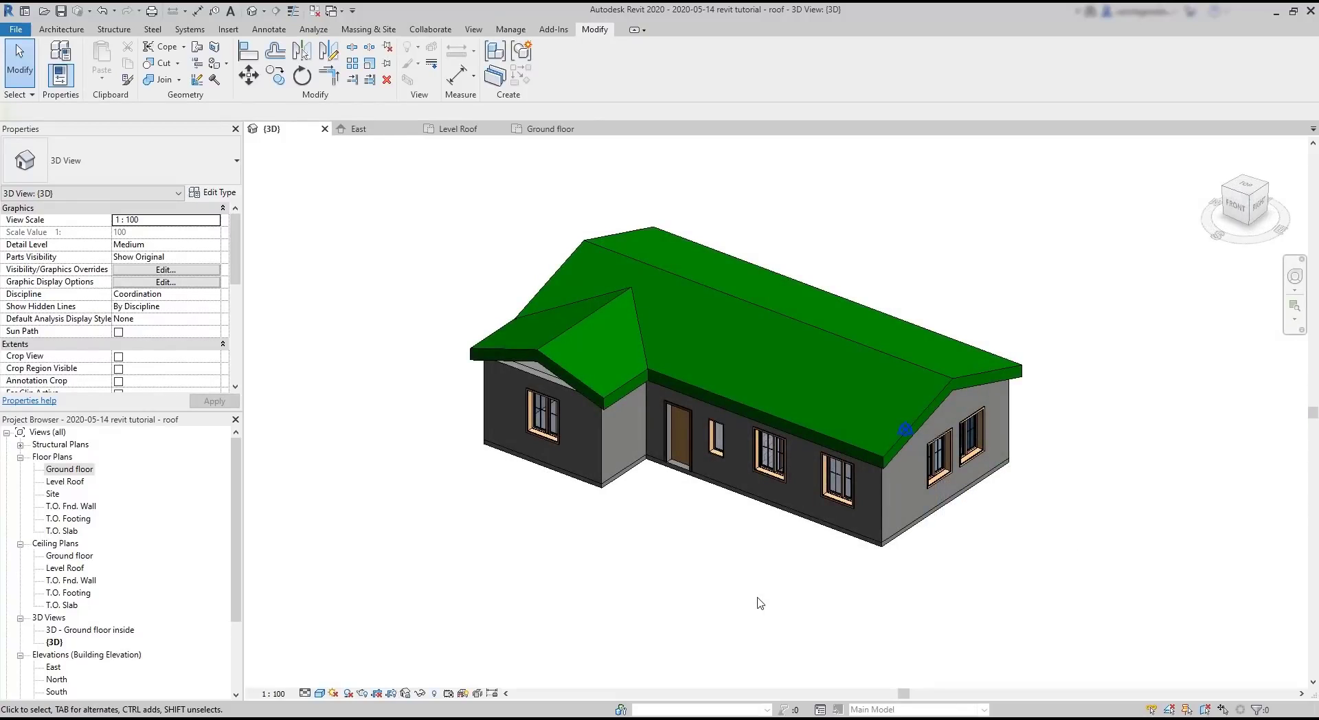
- Select the north, west and main south exterior walls in the Ground floor plan and attach their tops to the main roof in the {3D} view
left_click(559, 130)
left_click(862, 304)
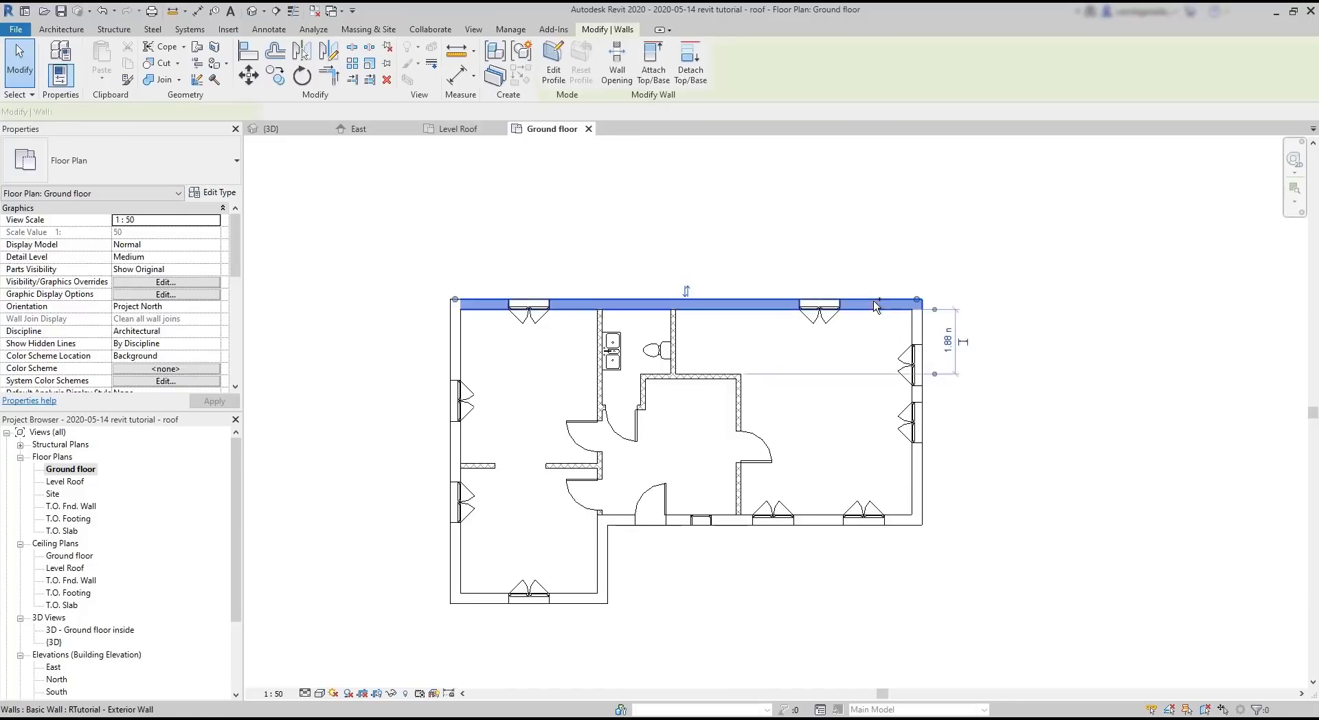
left_click(452, 347, "ctrl")
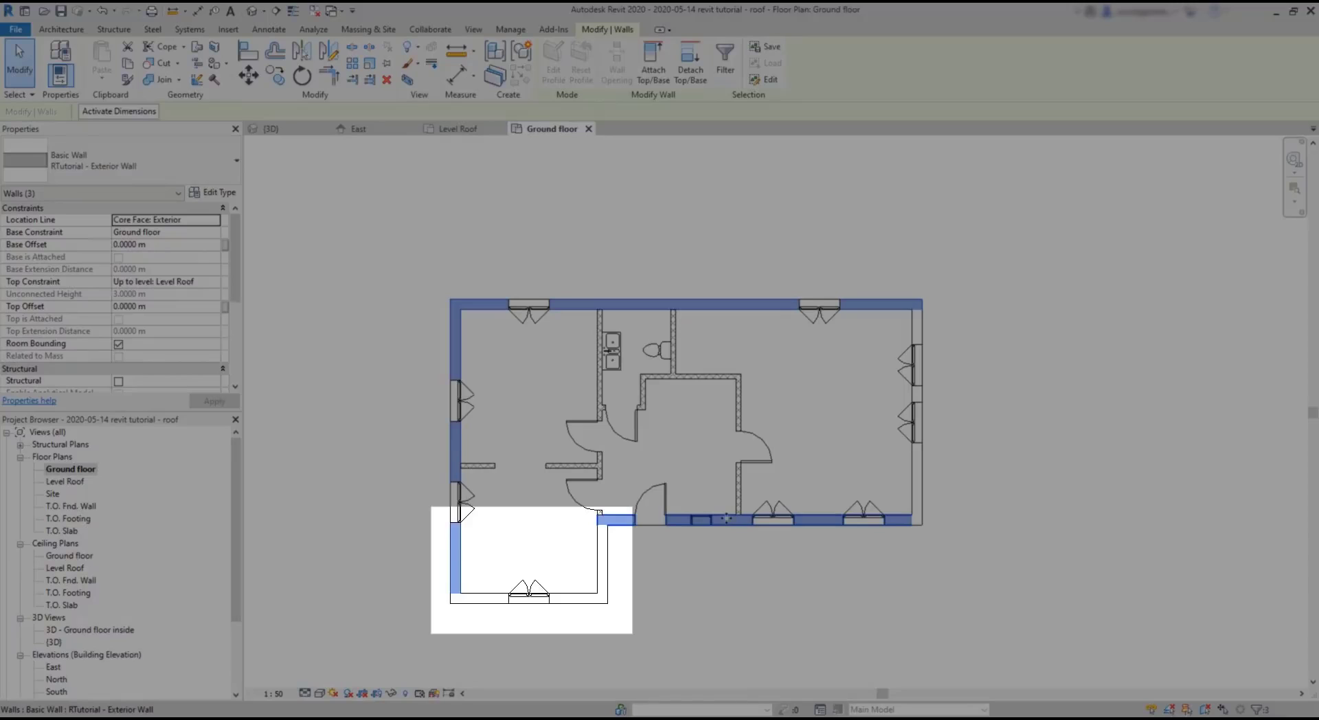
left_click(726, 519, "ctrl")
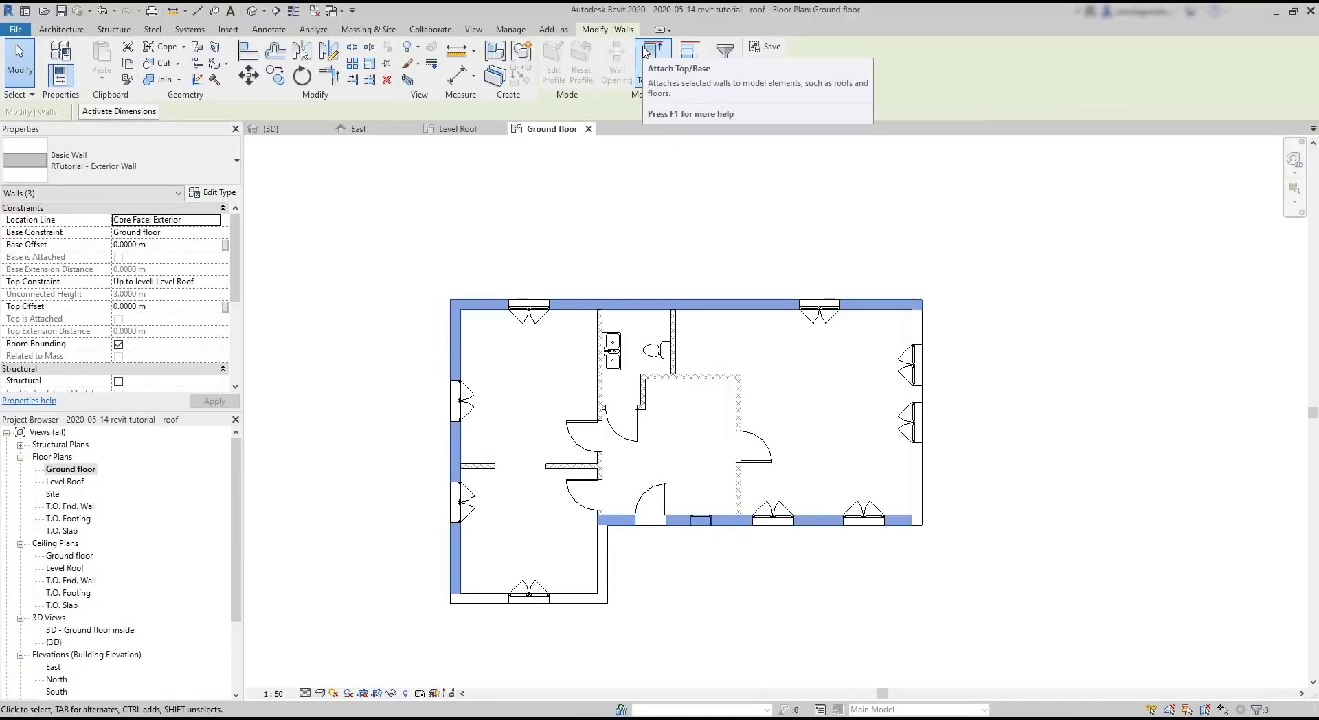
left_click(646, 52)
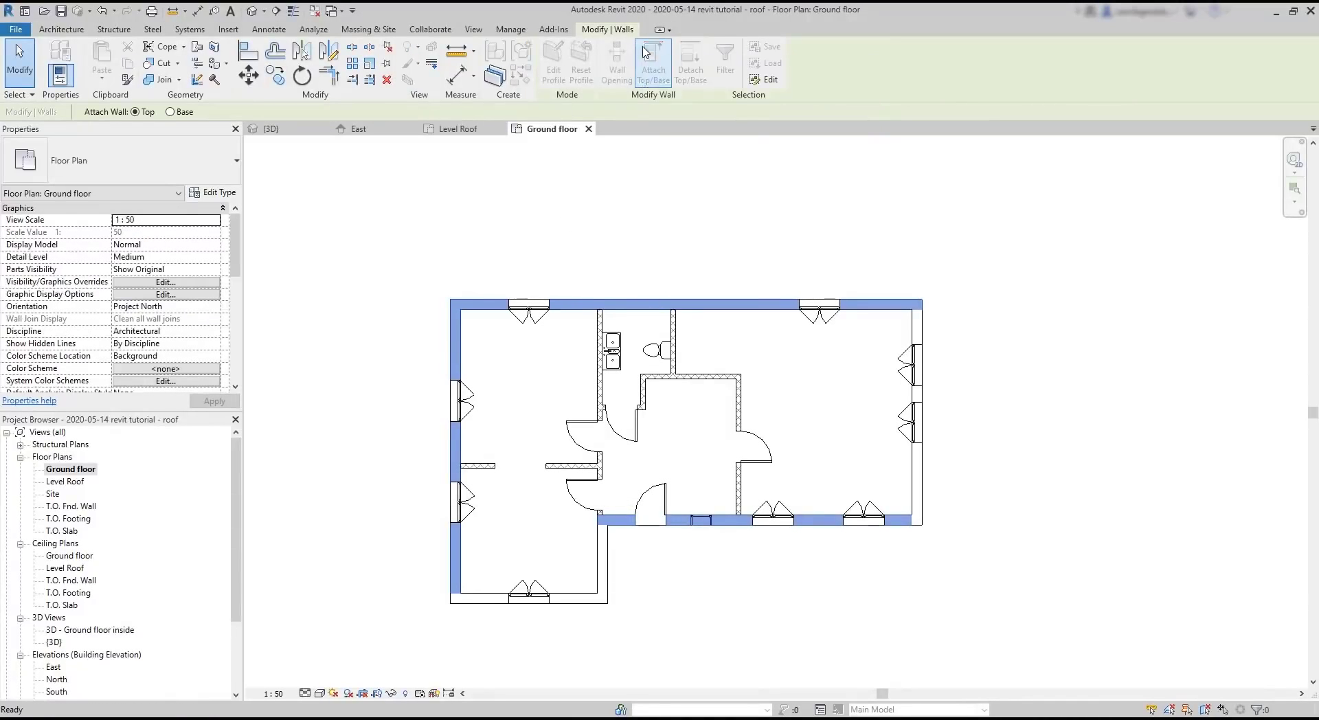
left_click(275, 129)
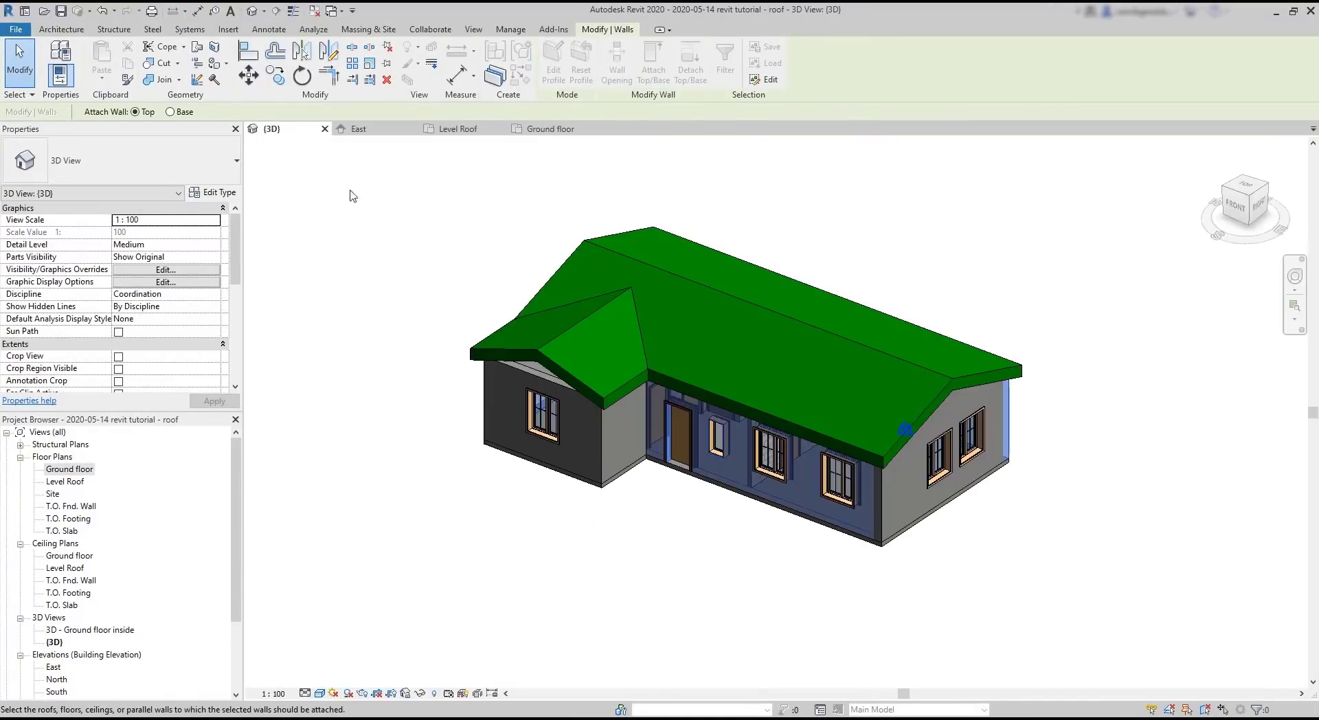
left_click(829, 335)
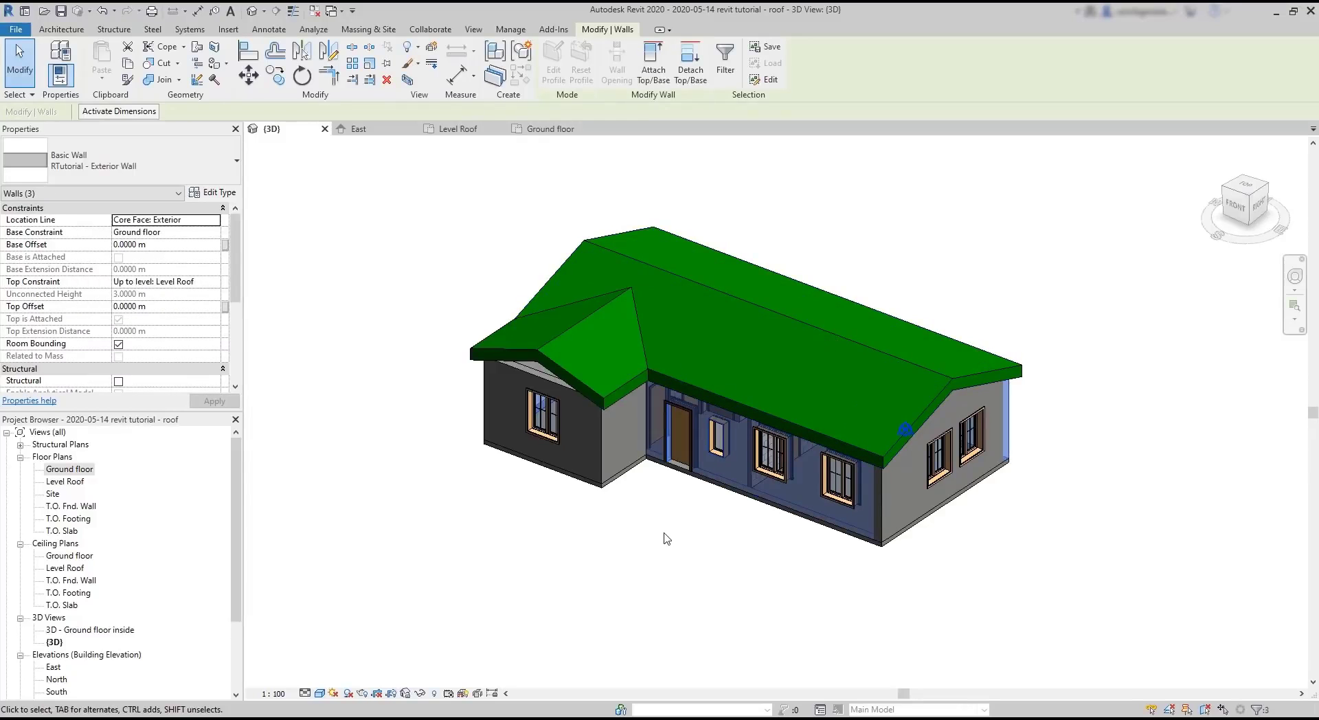
middle_click_drag(664, 539, 1058, 481, "shift")
left_click(1106, 515)
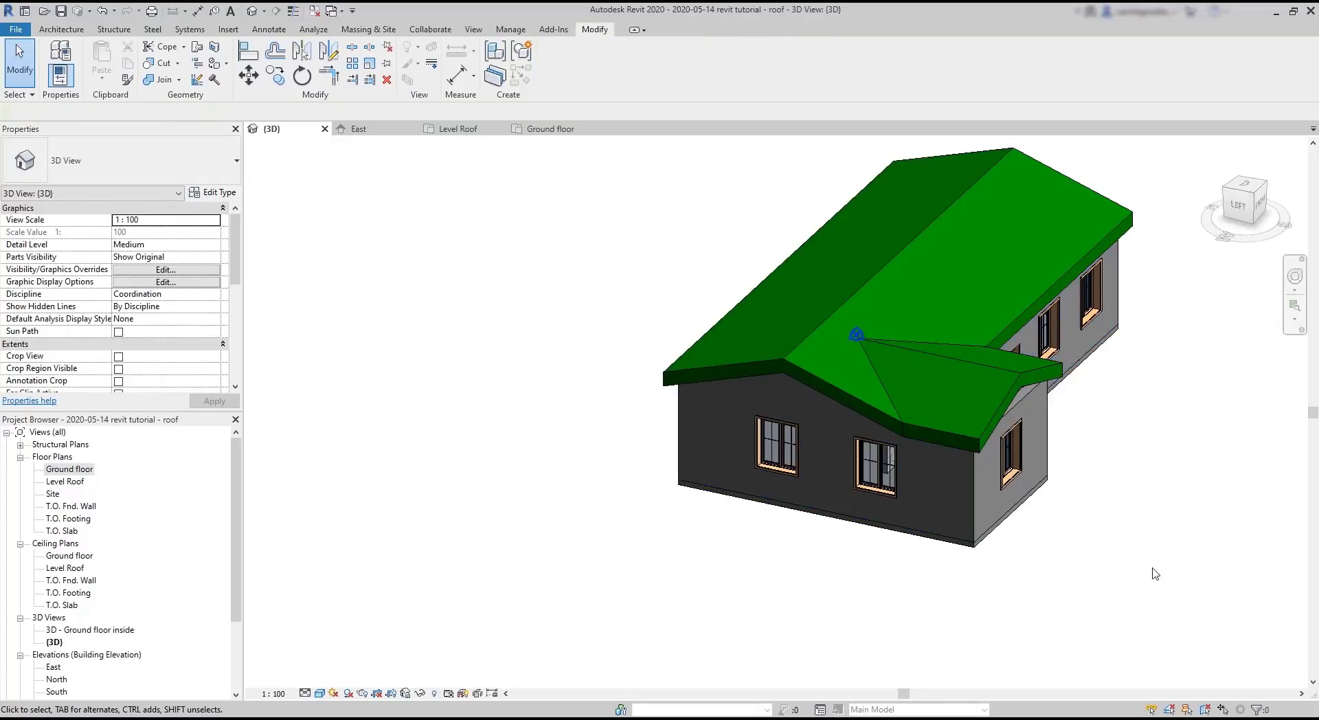
- Select the wing's south and east walls in the {3D} view and start attaching their tops
middle_click_drag(1155, 574, 847, 353, "shift")
left_click(847, 355)
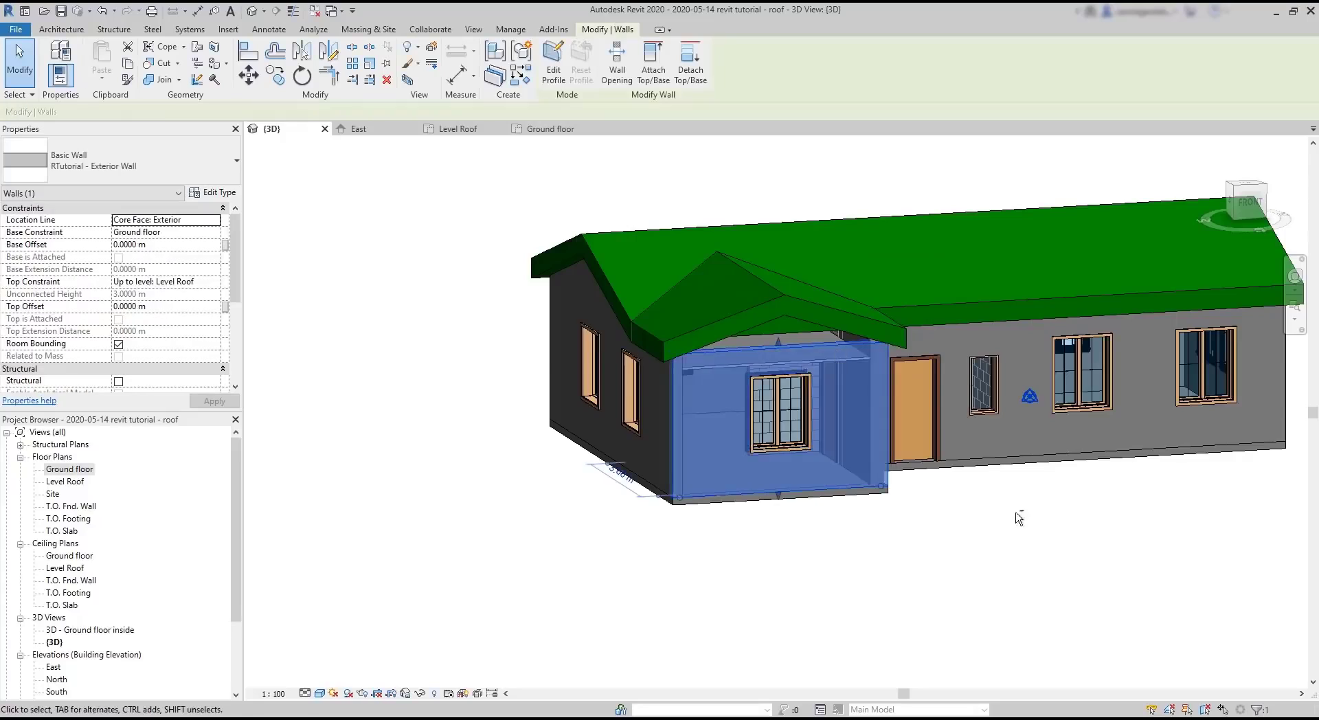
middle_click_drag(1018, 517, 892, 512, "shift")
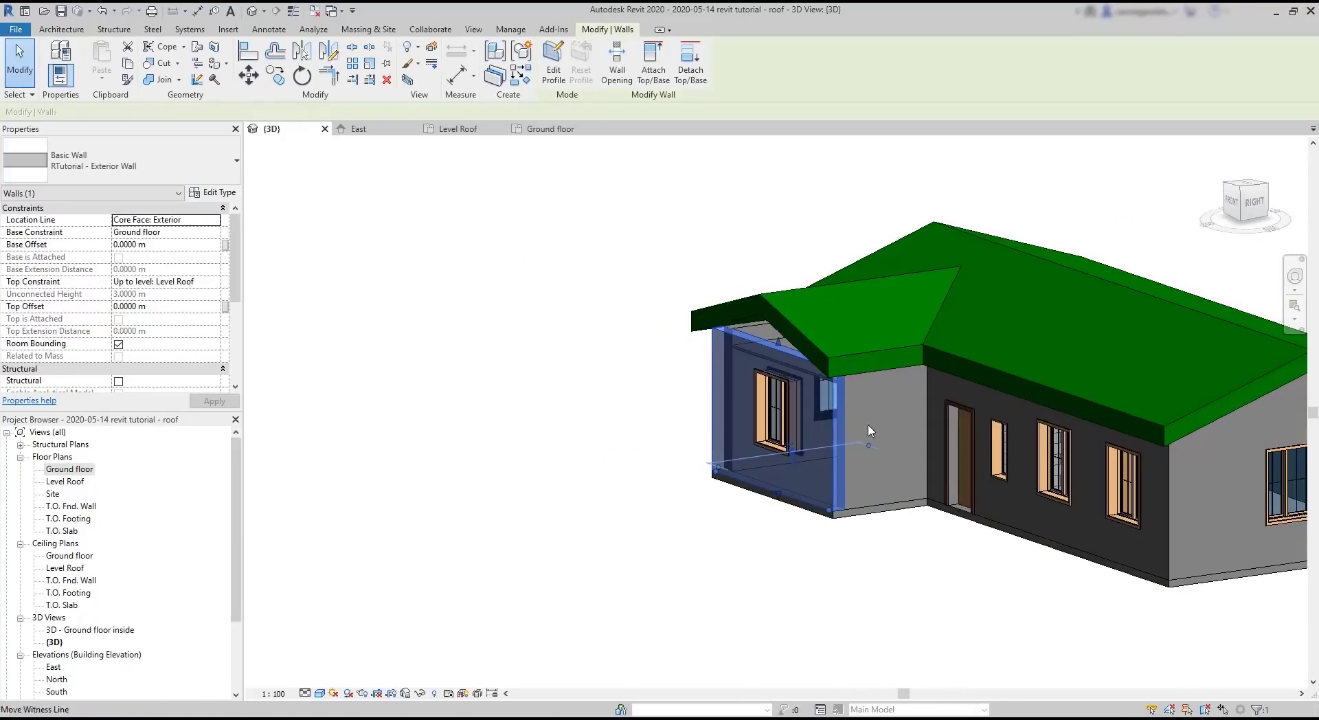
left_click(887, 491, "ctrl")
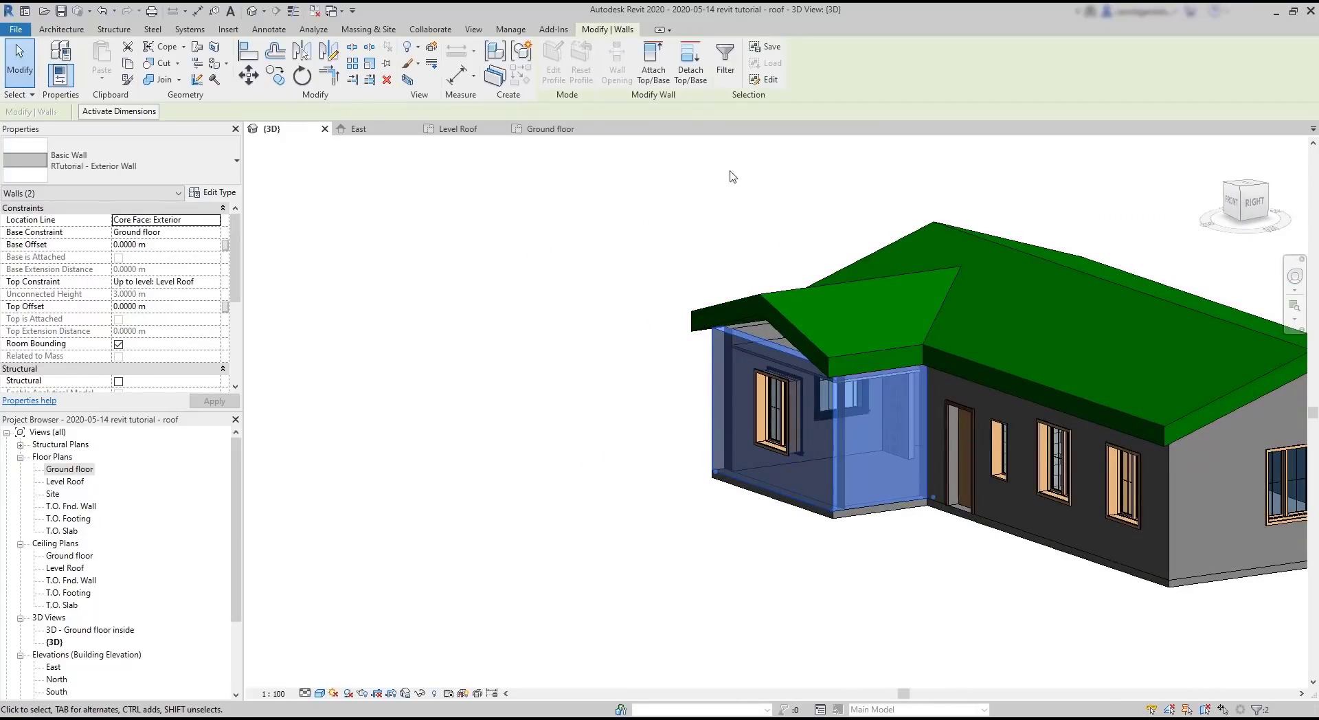
left_click(653, 64)
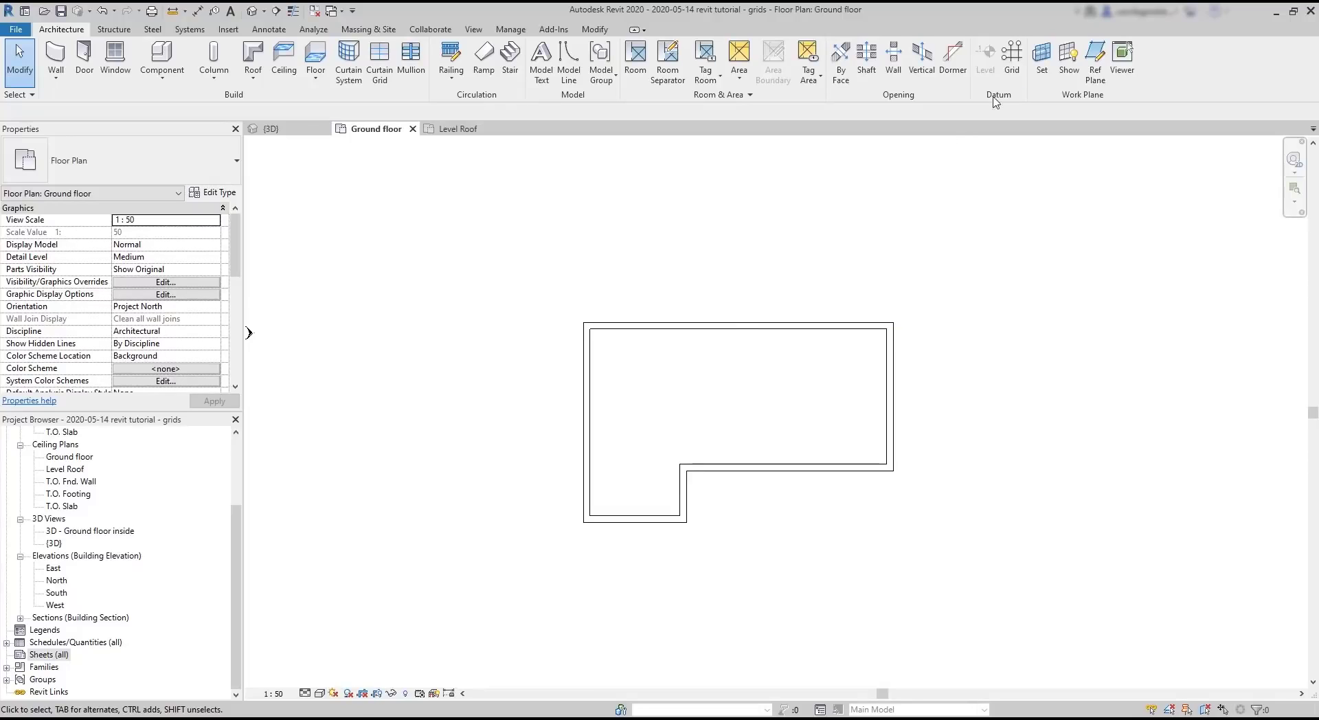
- Draw a vertical grid line in the Ground floor plan just inside the west wall, from below the wing to above the north wall
left_click(1012, 55)
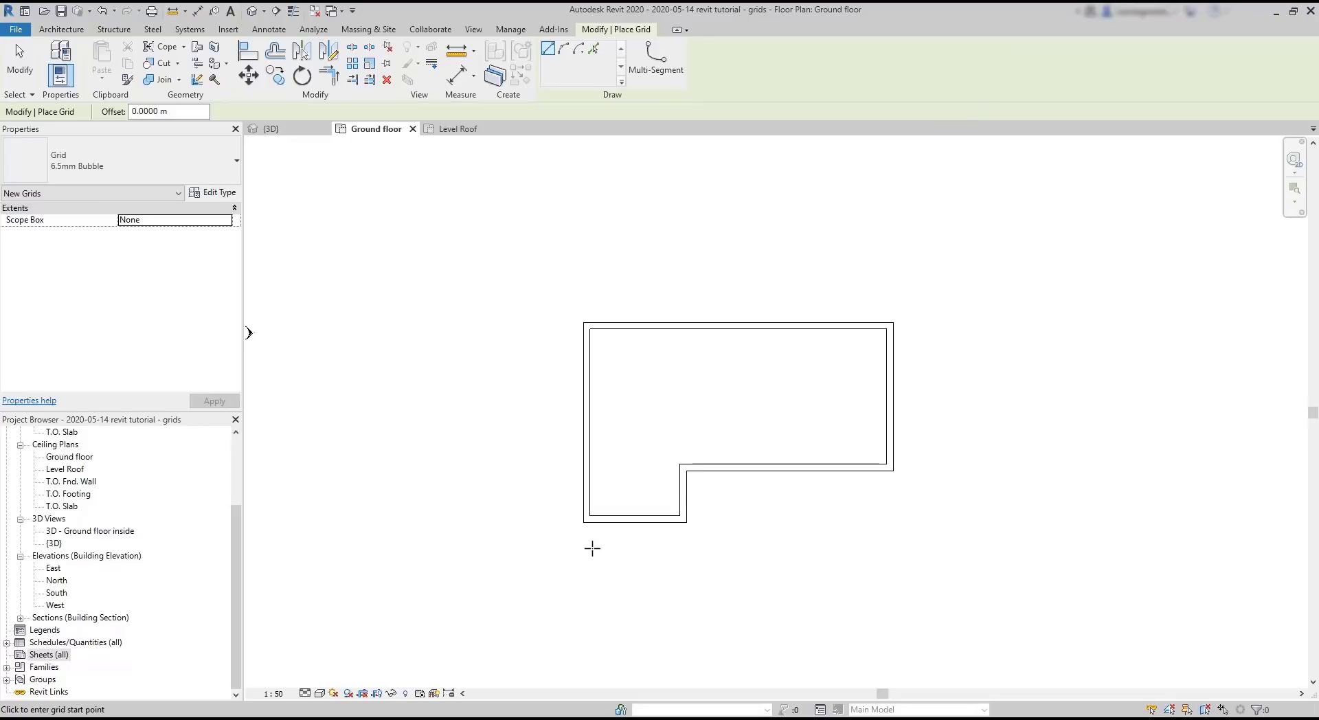
left_click(597, 549)
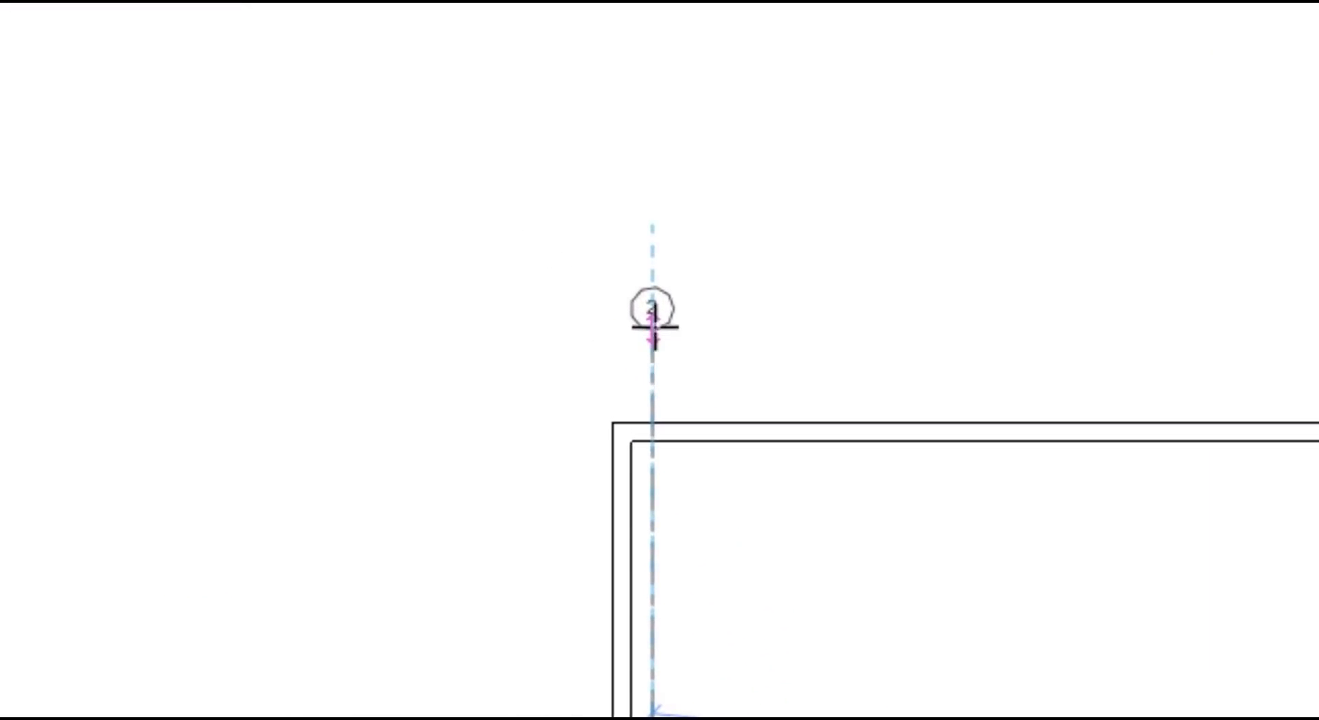
left_click(653, 276)
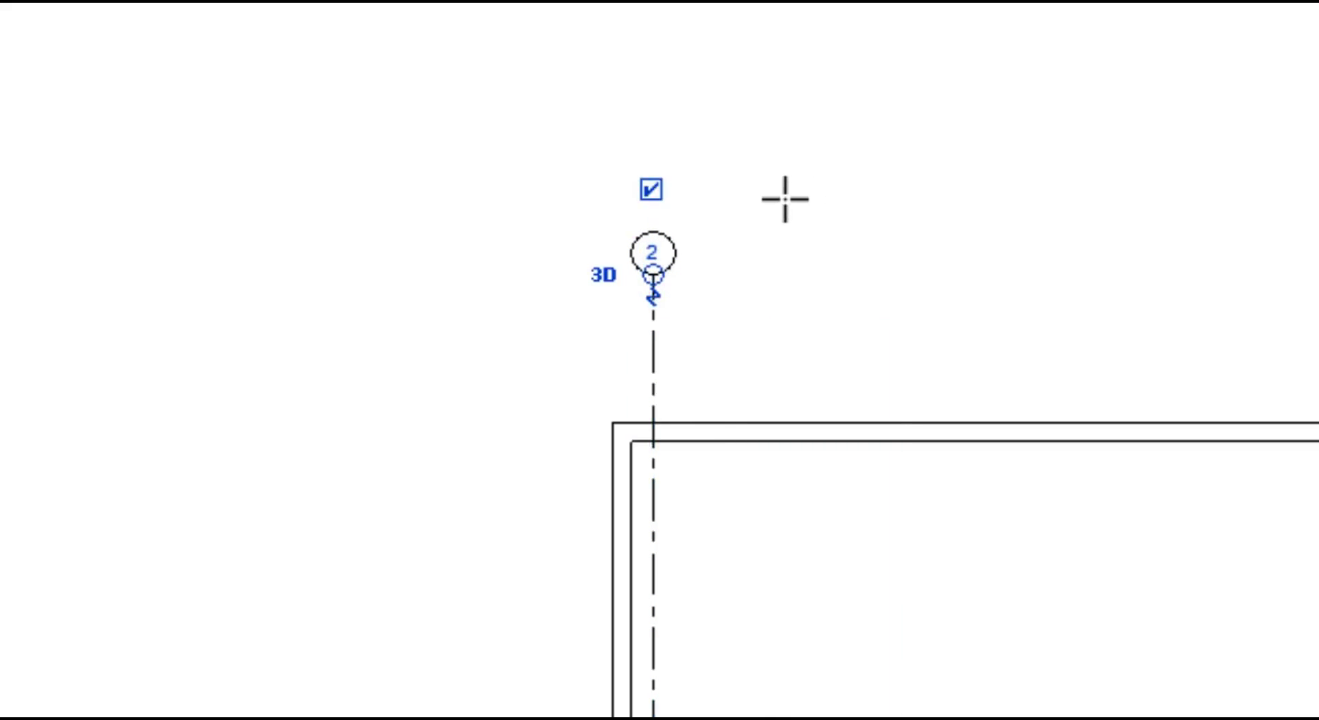
- Renumber the new vertical grid line as 1 in its bubble
scroll(785, 199, "up", 3)
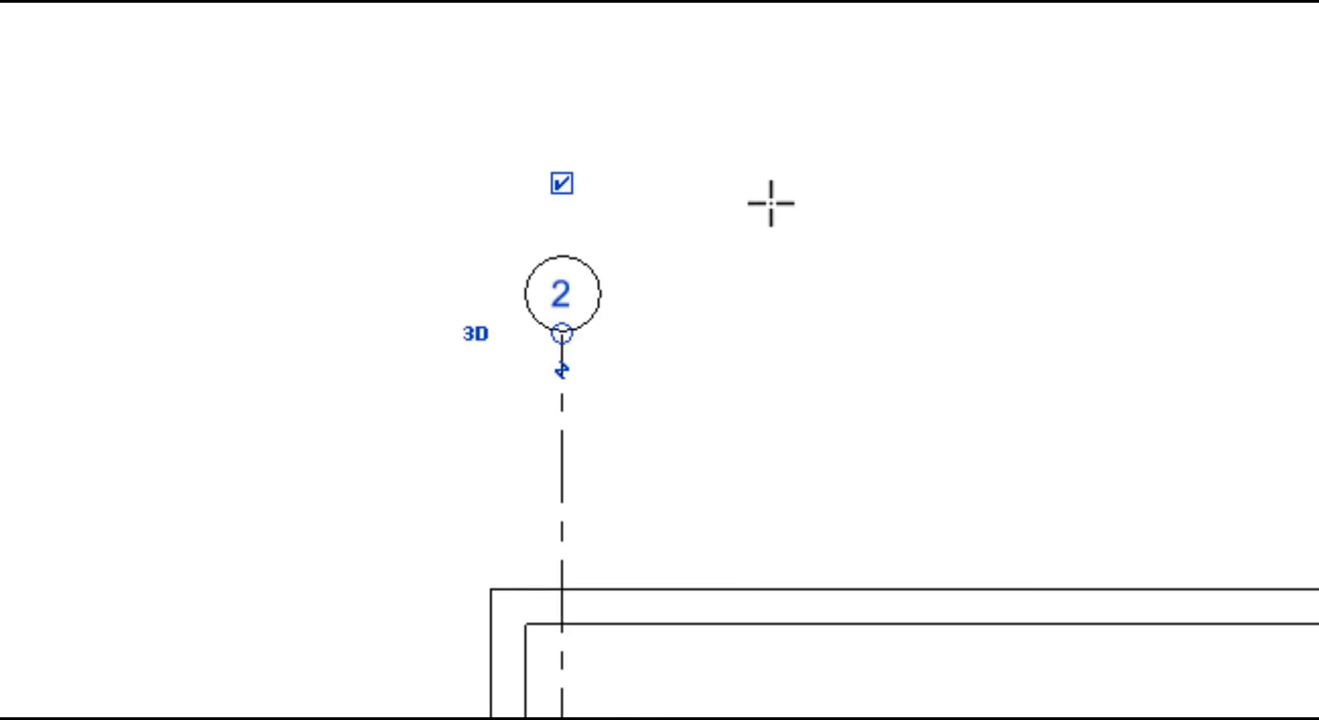
left_click(567, 301)
type("1")
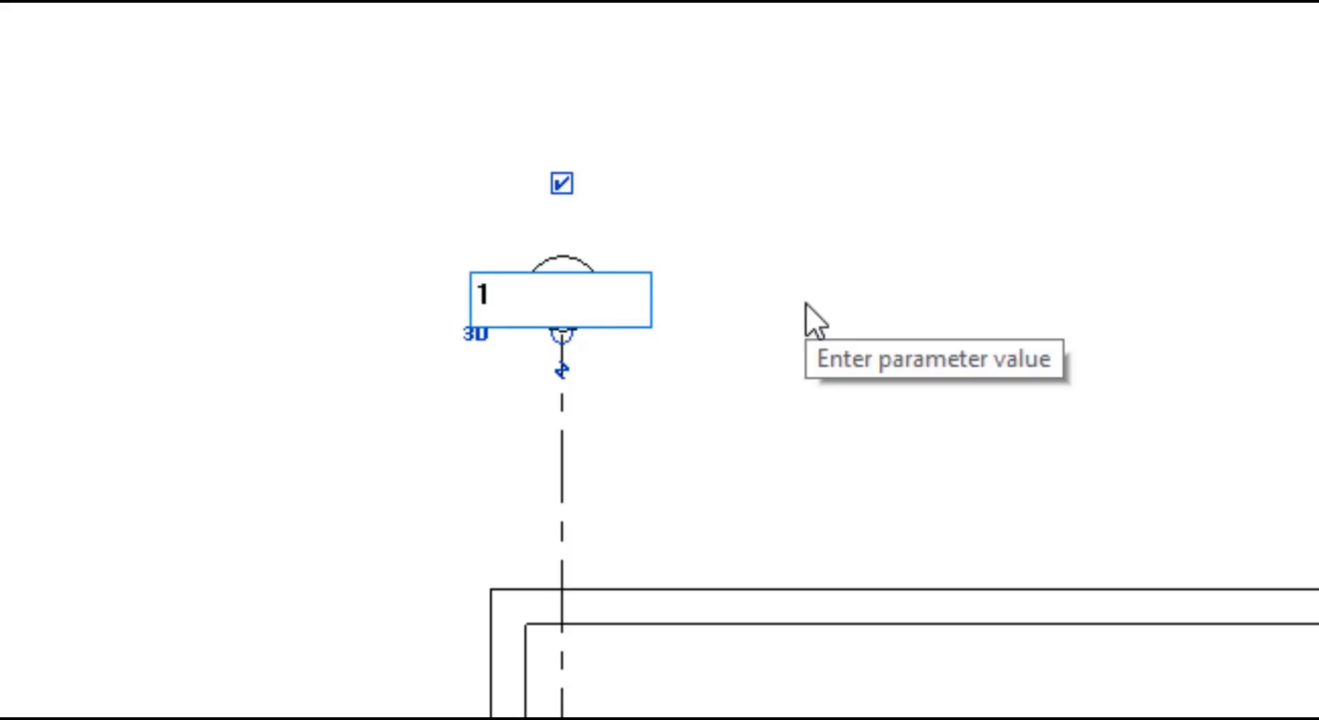
key("Return")
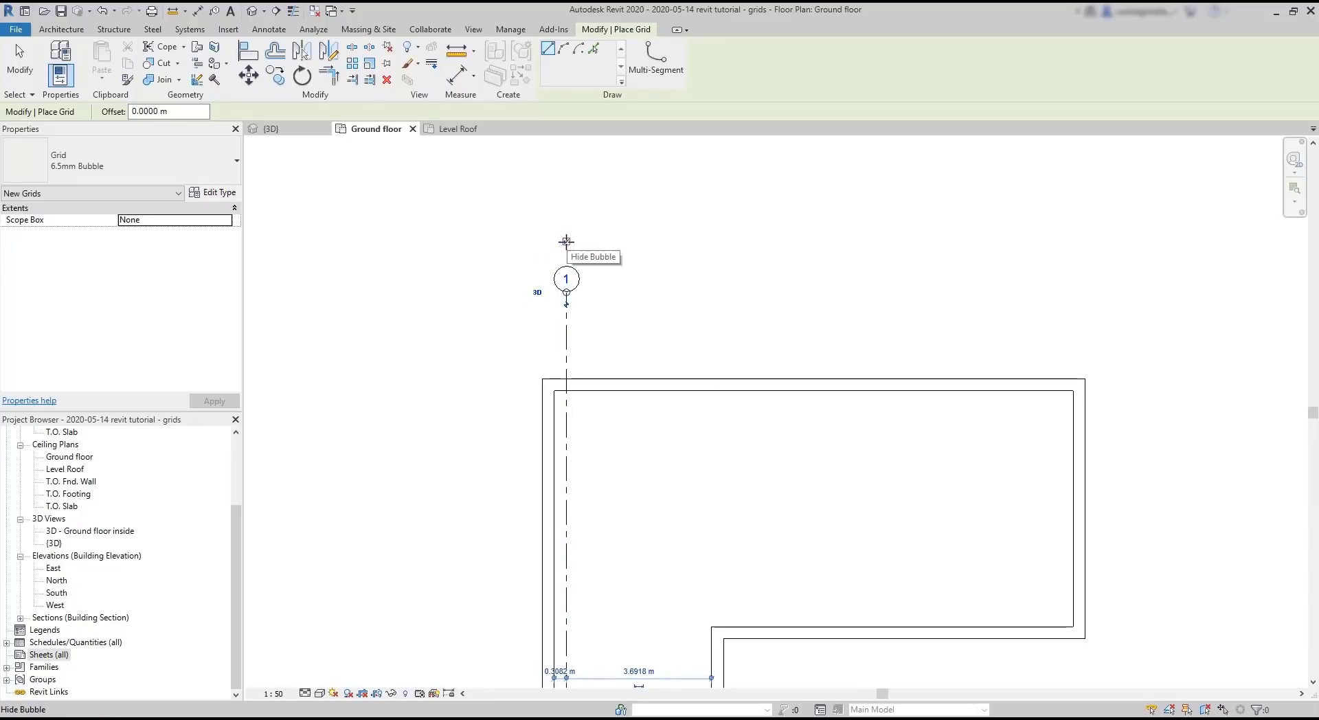
- Toggle grid 1's bubble off and back on at the north end, and on and back off at the south end
left_click(565, 241)
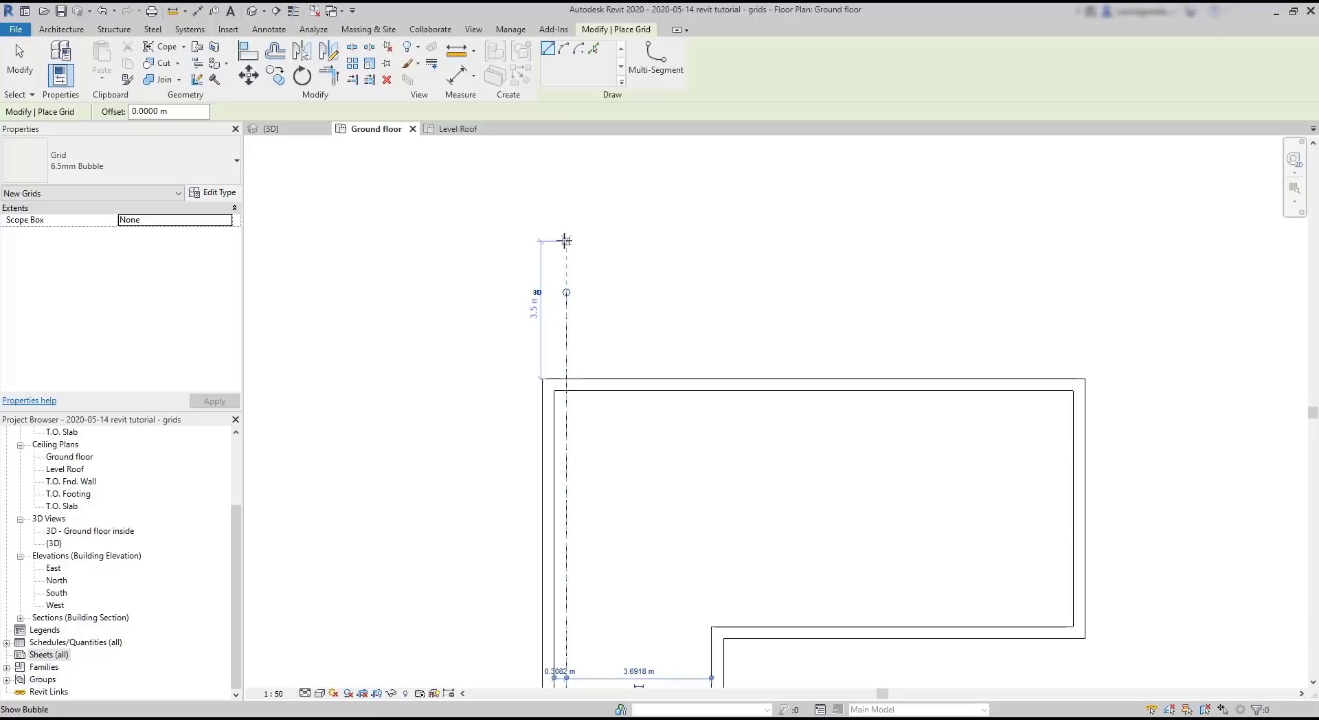
left_click(565, 240)
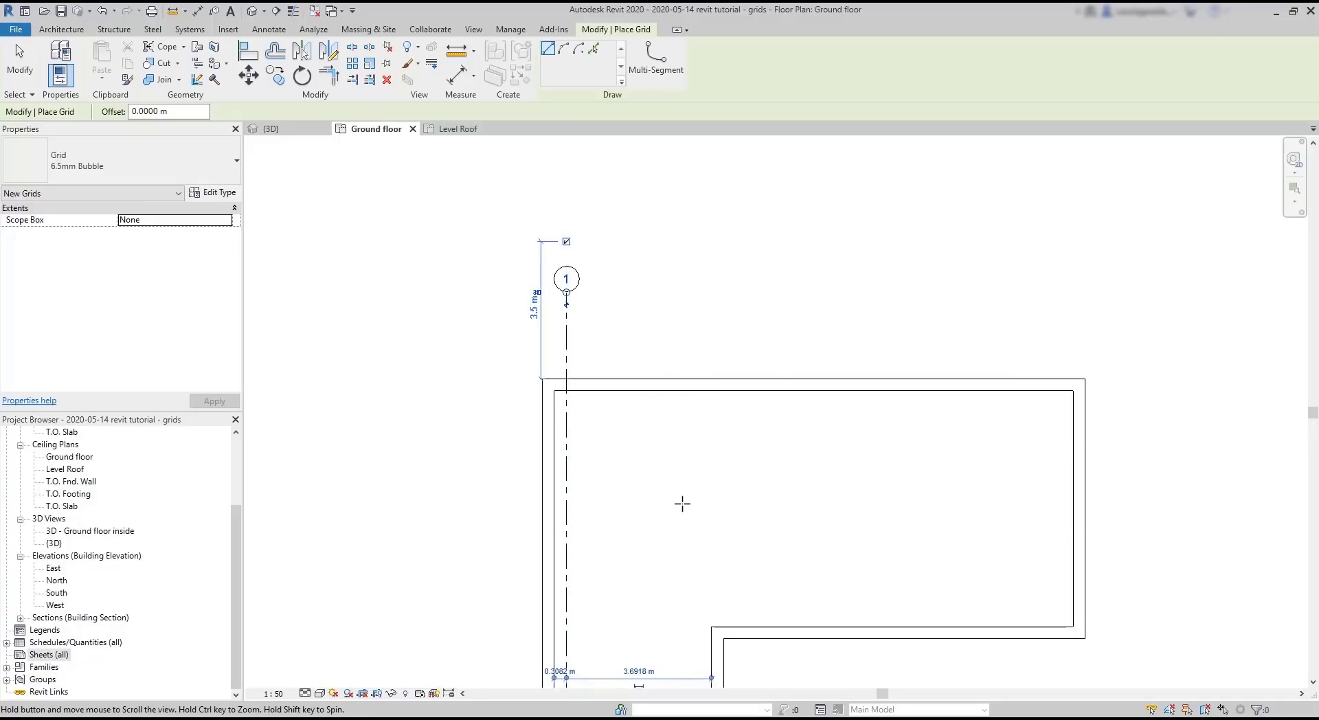
middle_click_drag(682, 504, 694, 259)
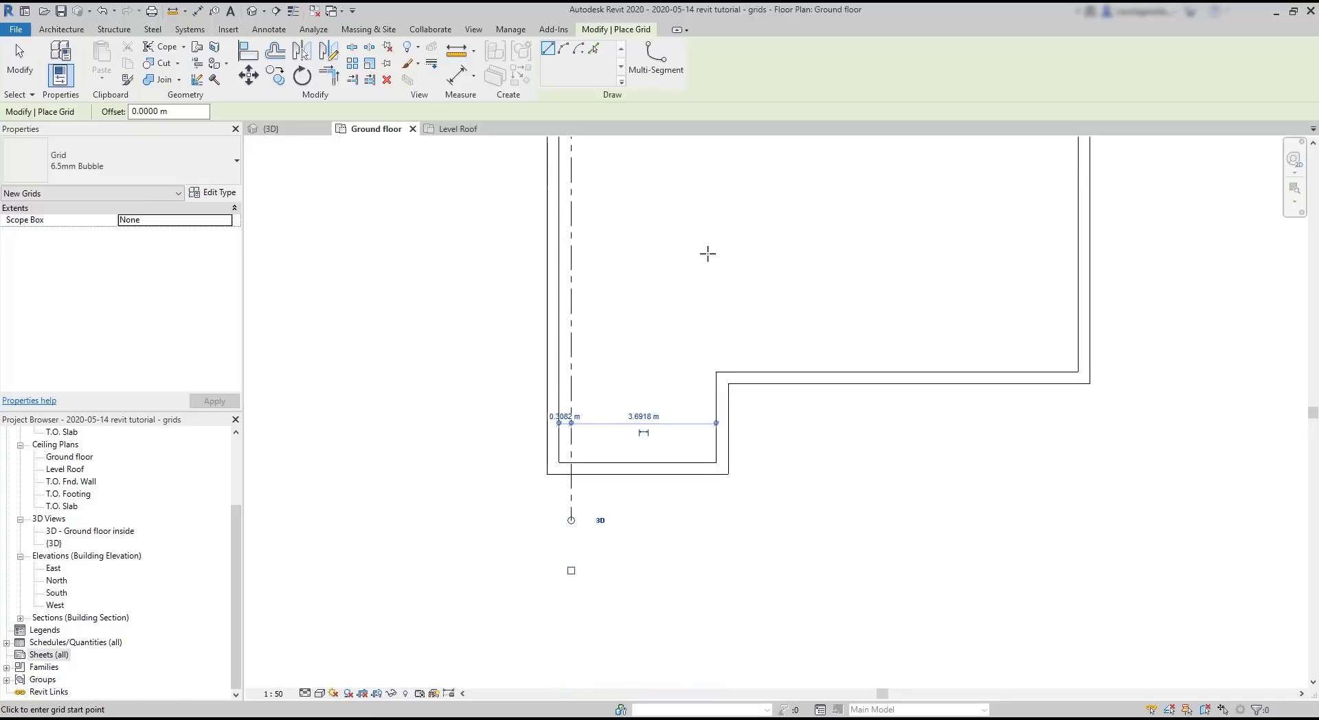
left_click(570, 570)
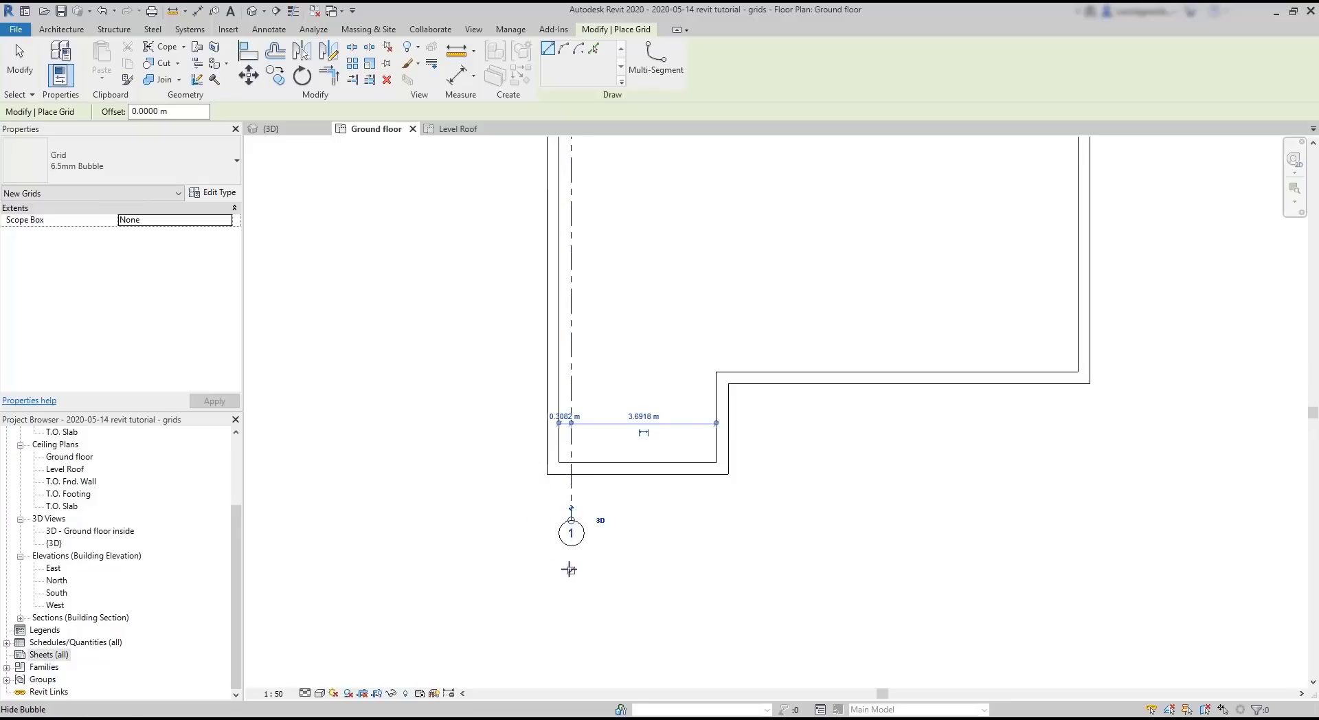
left_click(569, 569)
- Draw grid 2 along the inner face of the wing's east wall and align both of its ends with grid 1's ends
scroll(580, 412, "down", 2)
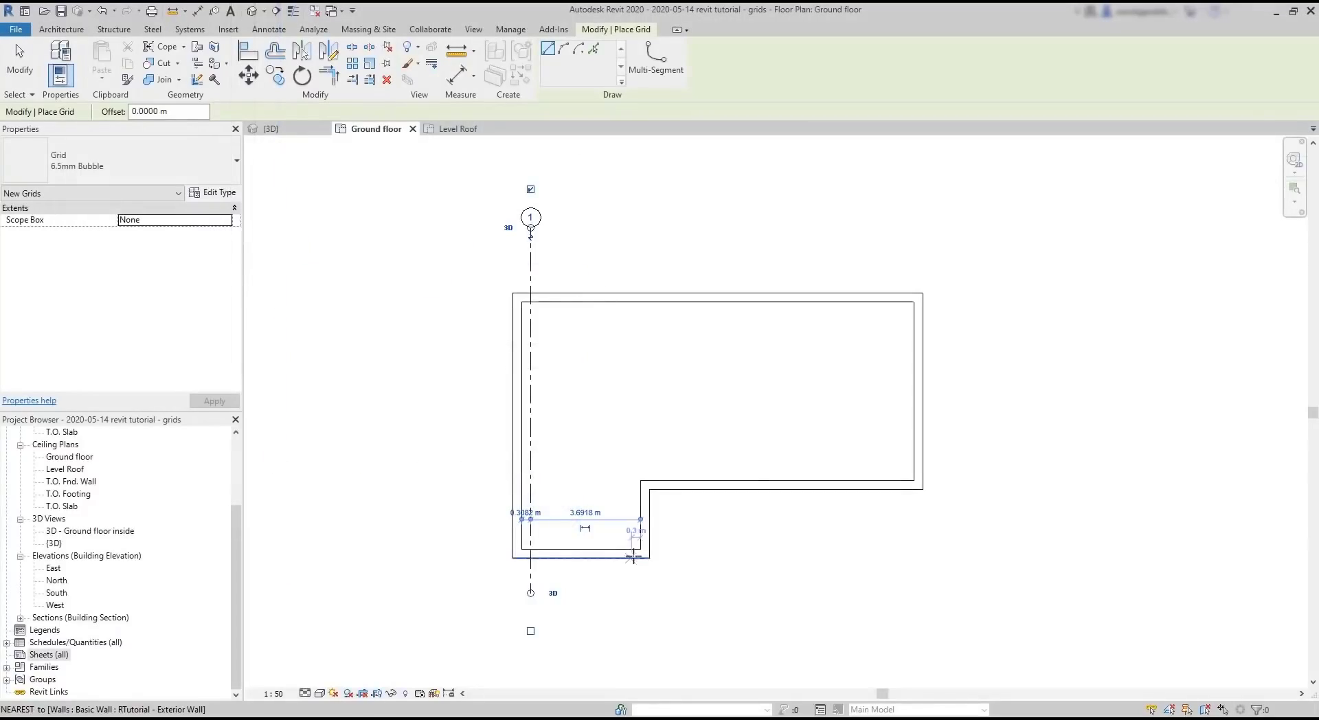
left_click(640, 549)
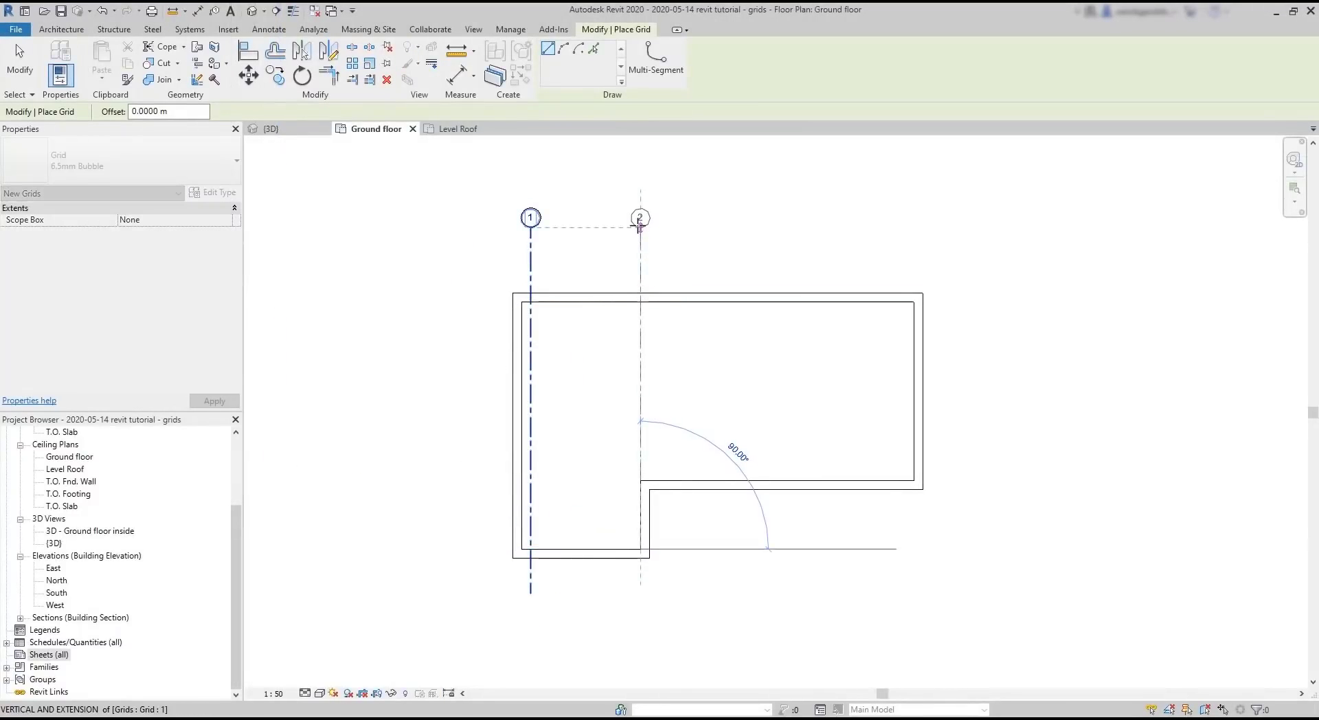
left_click(640, 226)
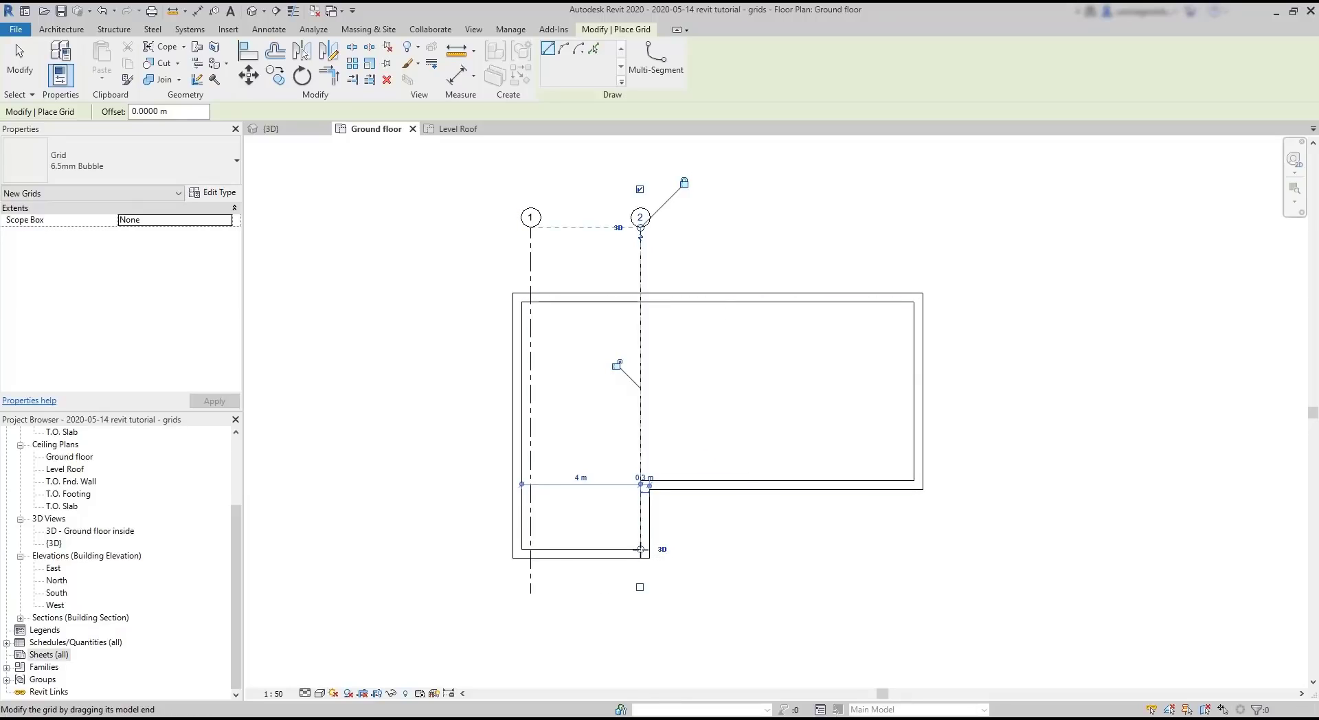
left_click_drag(639, 548, 641, 595)
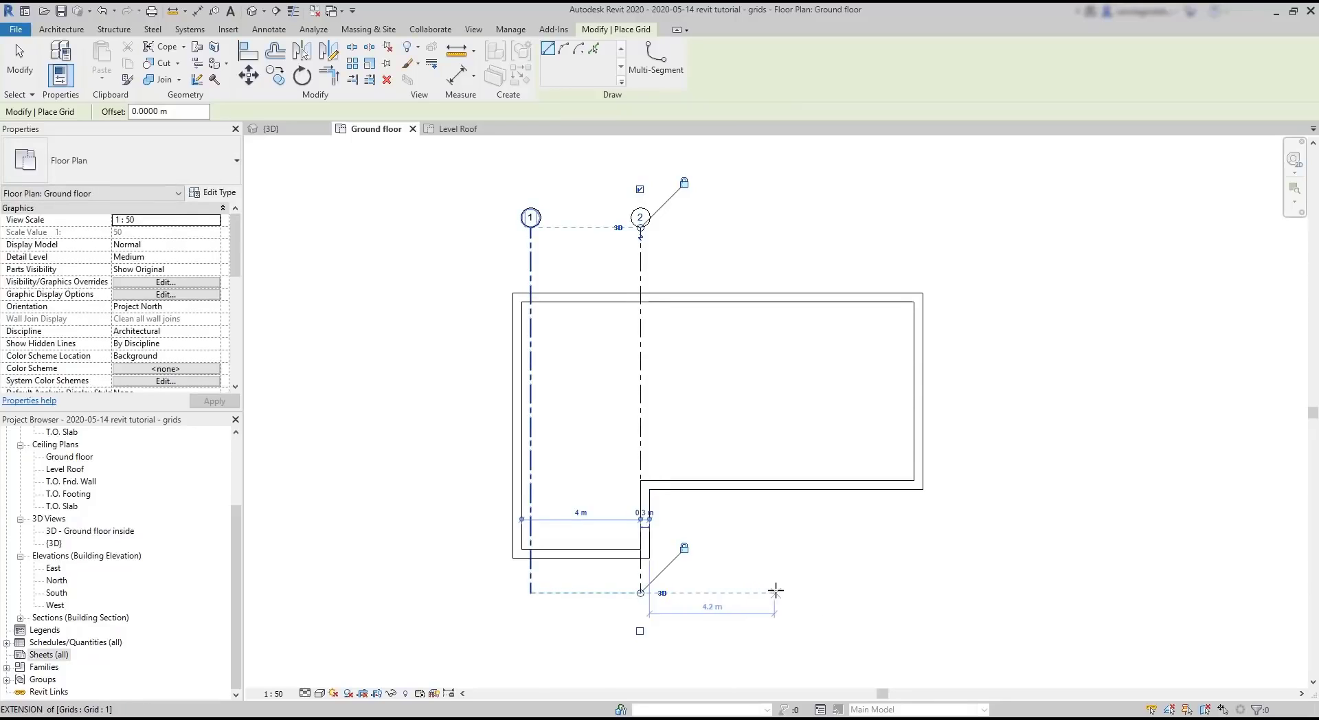
- Draw grid 3 about 4.2 m east of the wing's east wall and grid 4 along the east wall's inner face, aligned with grid 2's ends
left_click(775, 592)
left_click(774, 228)
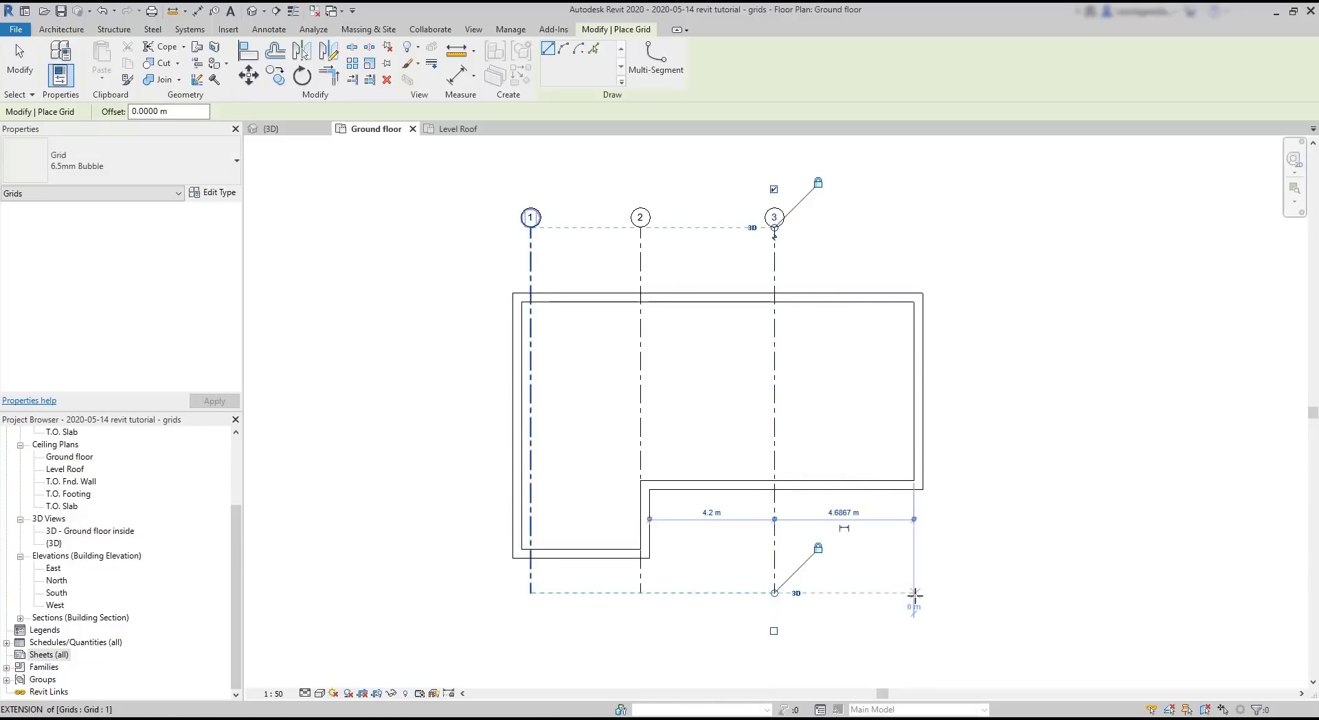
left_click(914, 592)
left_click(913, 228)
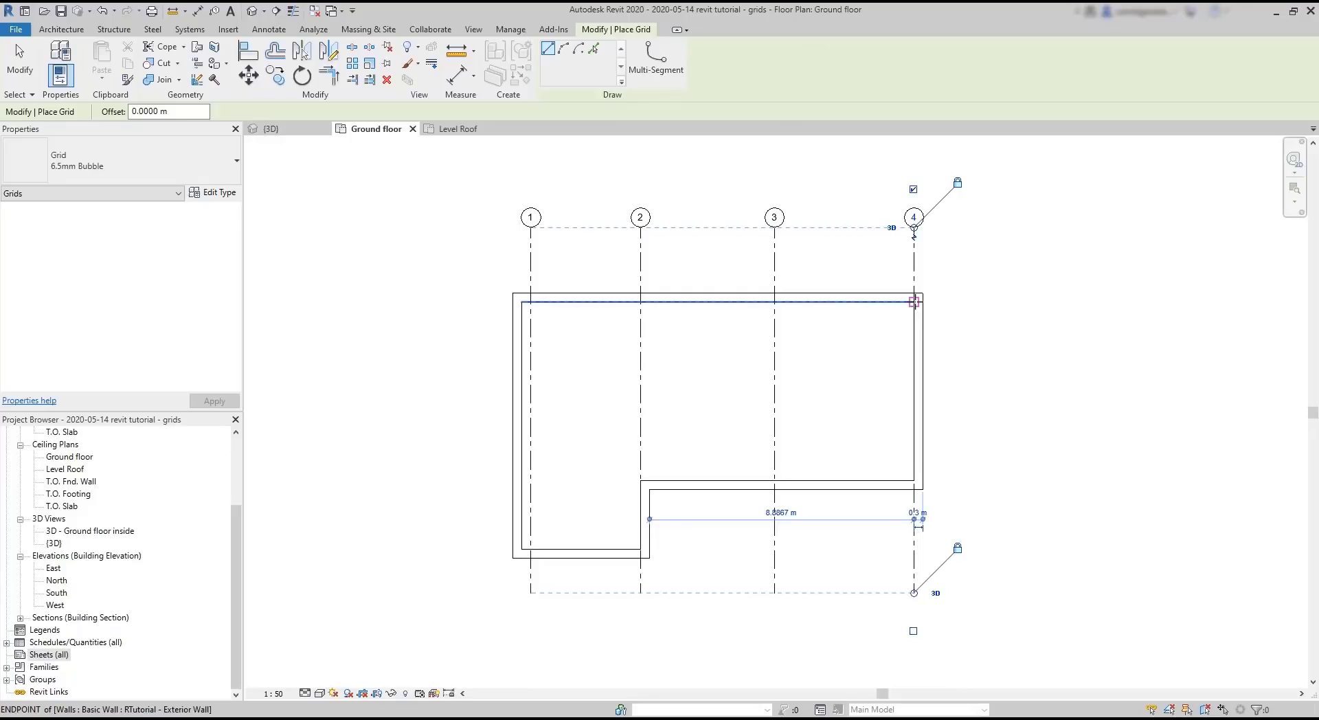
- Draw a horizontal grid line along the north wall's inner face, ending west of the building, and rename it A
left_click(914, 301)
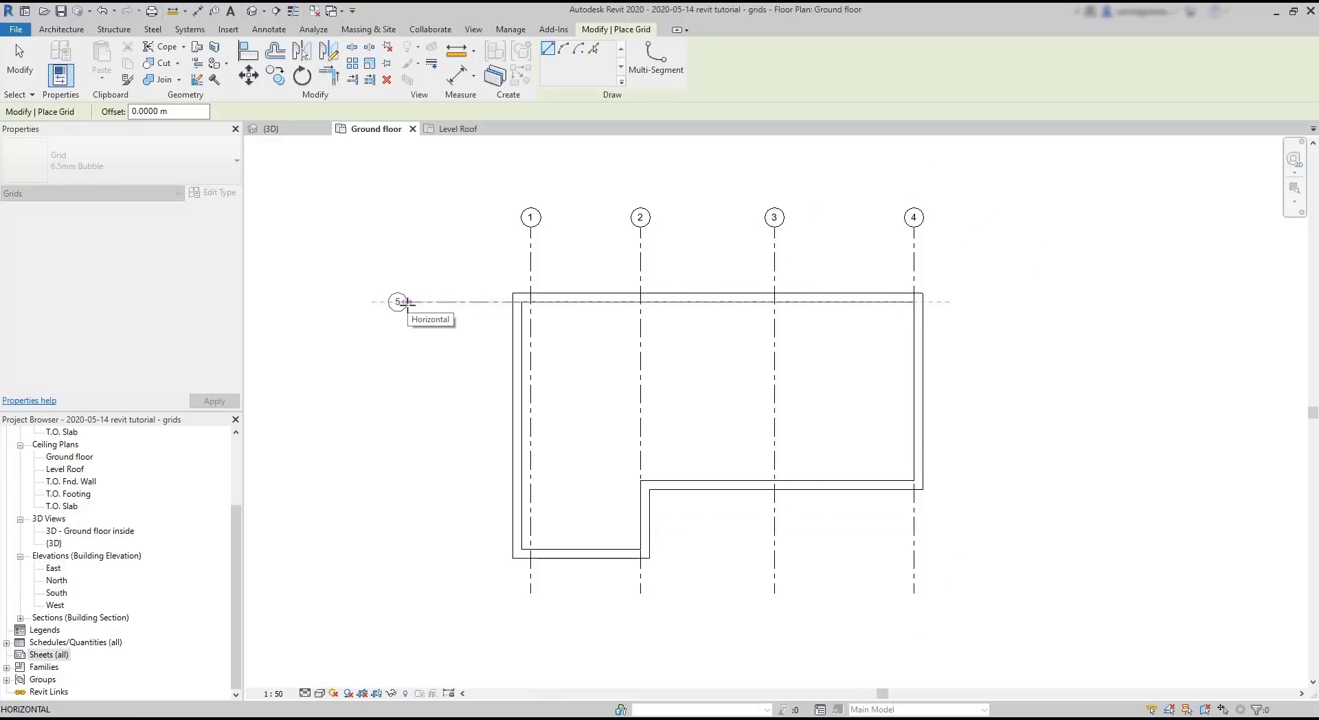
left_click(407, 301)
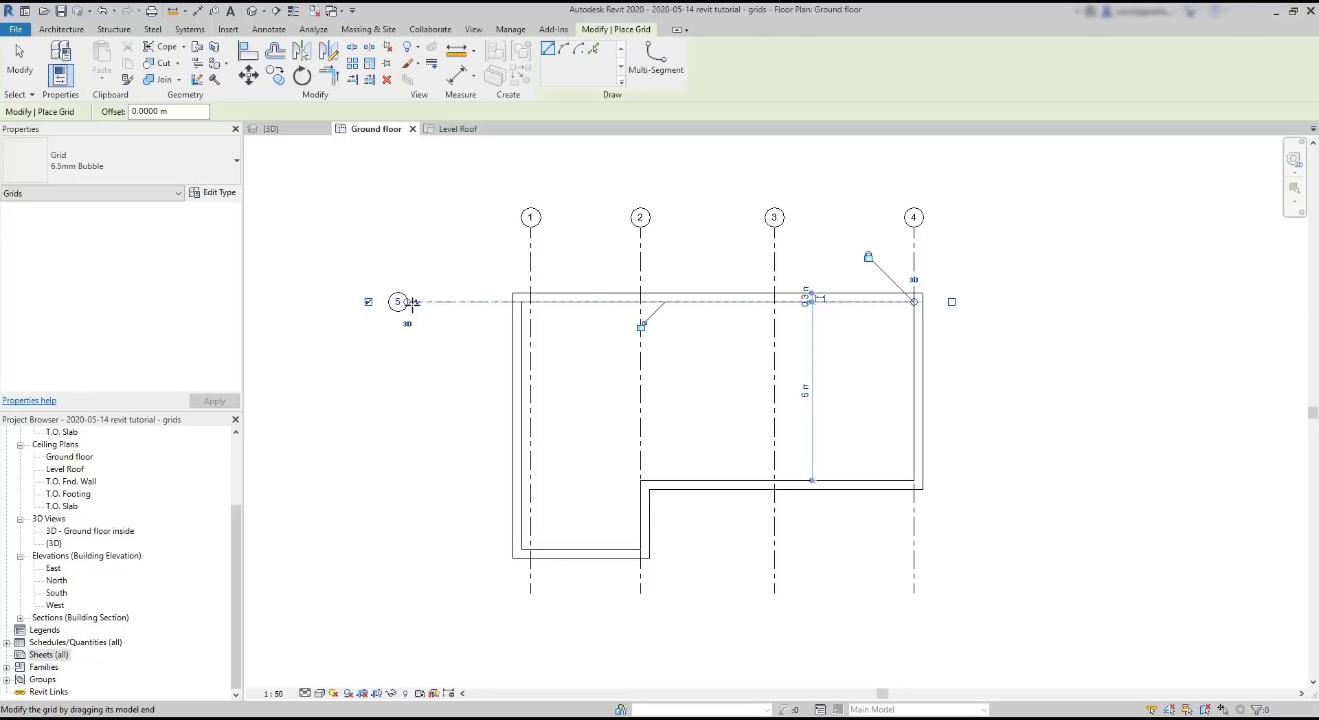
key("Escape")
key("Escape")
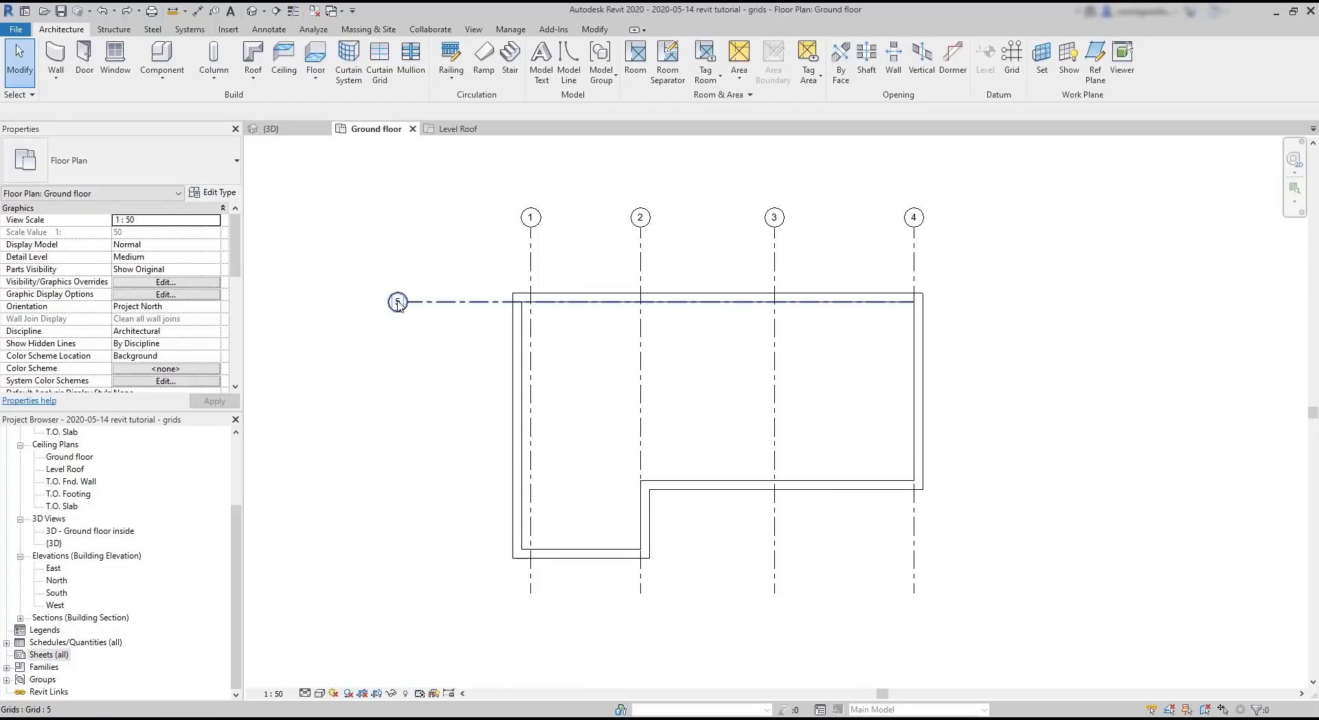
double_click(398, 303)
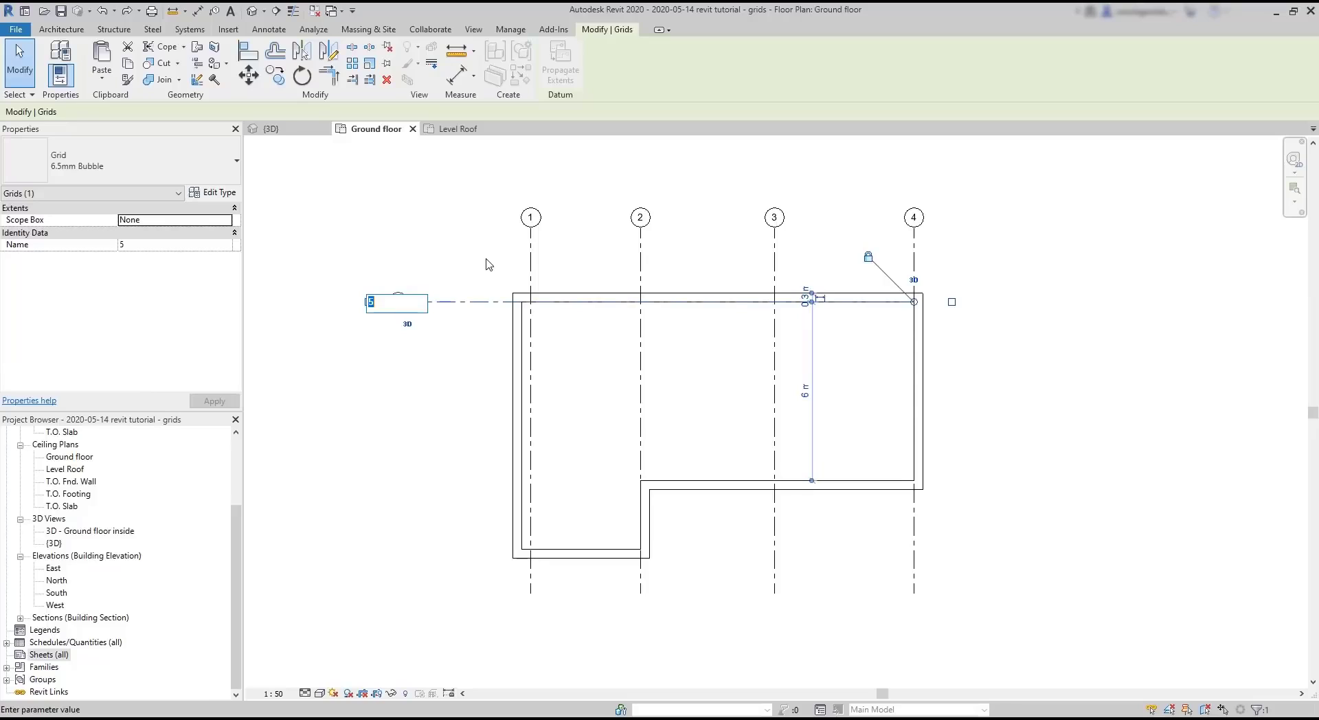
key("Return")
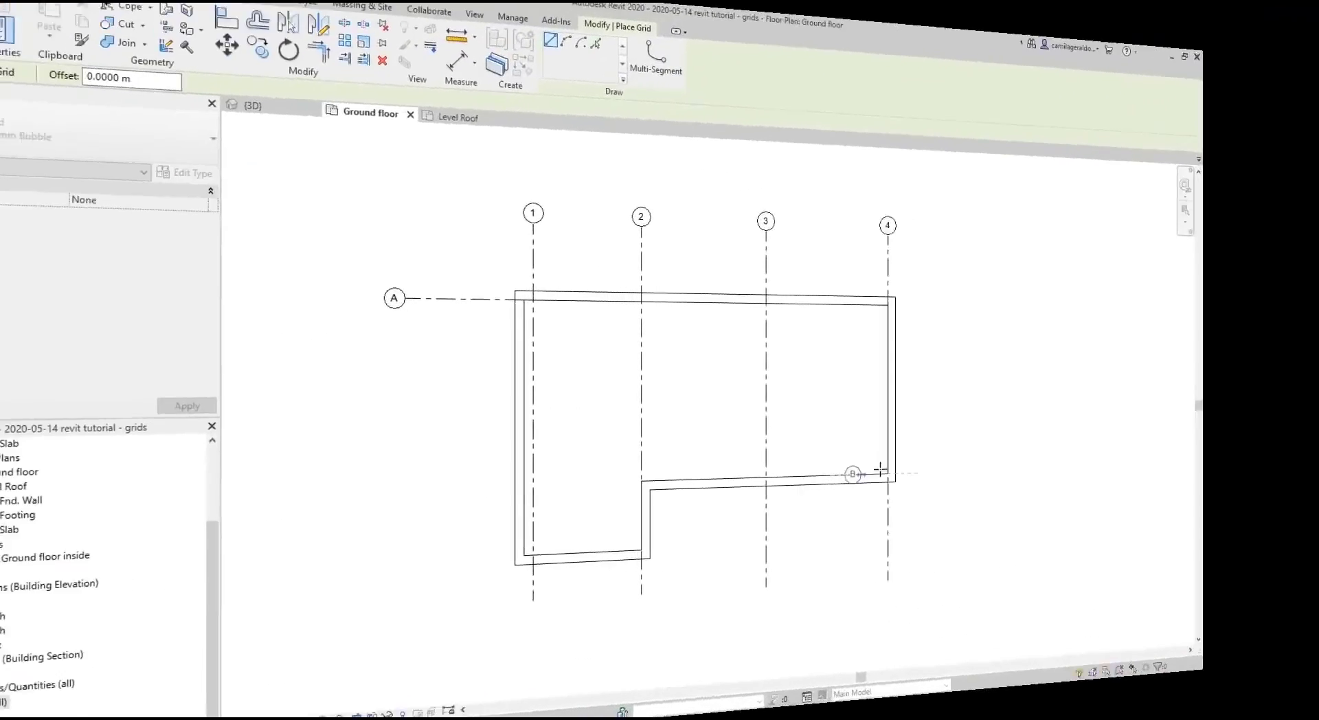
- Draw grid B along the main south wall's inner face and grid C near the wing's south wall, ending both in line with grid A
left_click(398, 480)
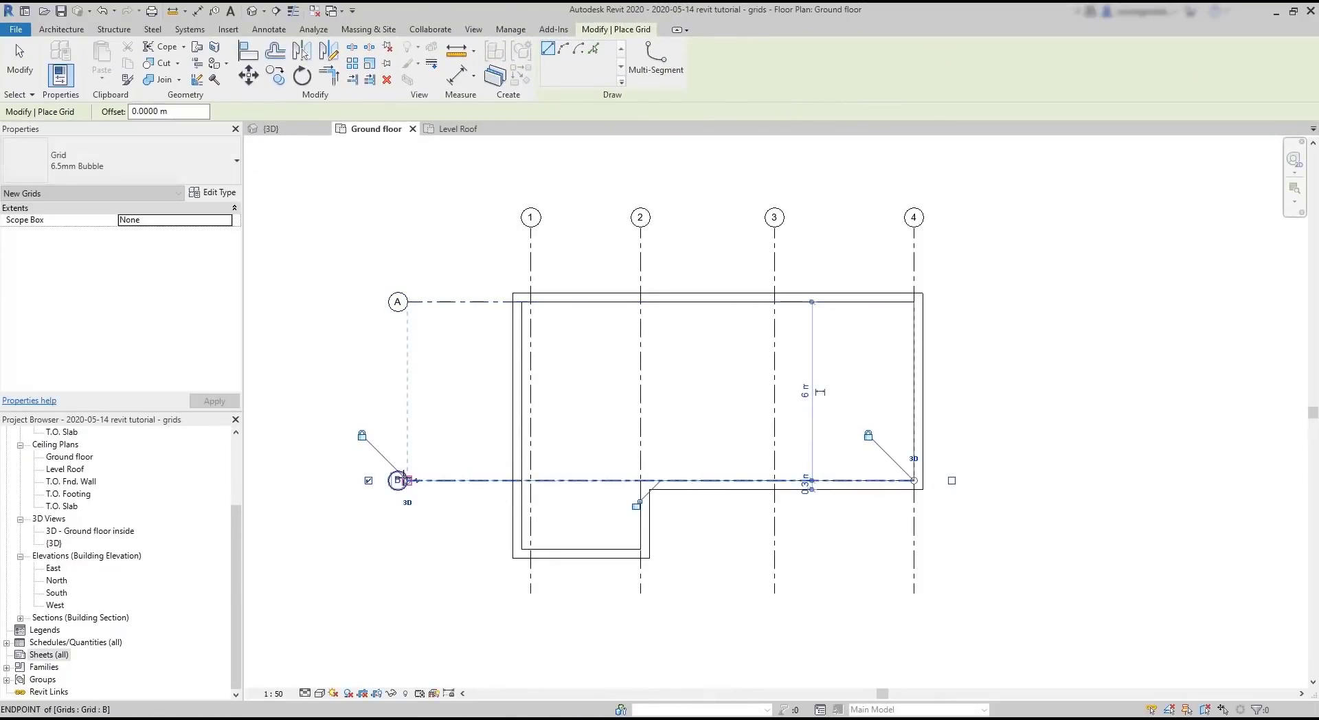
left_click(913, 557)
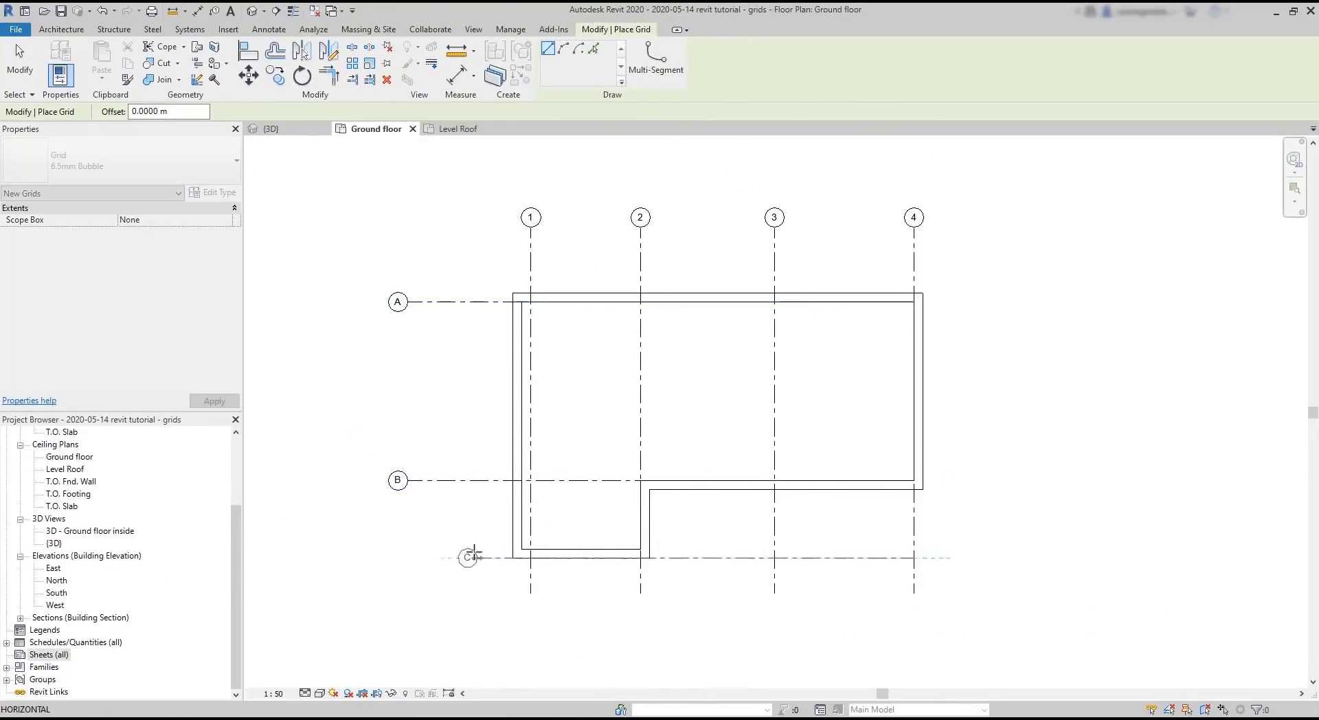
left_click(398, 557)
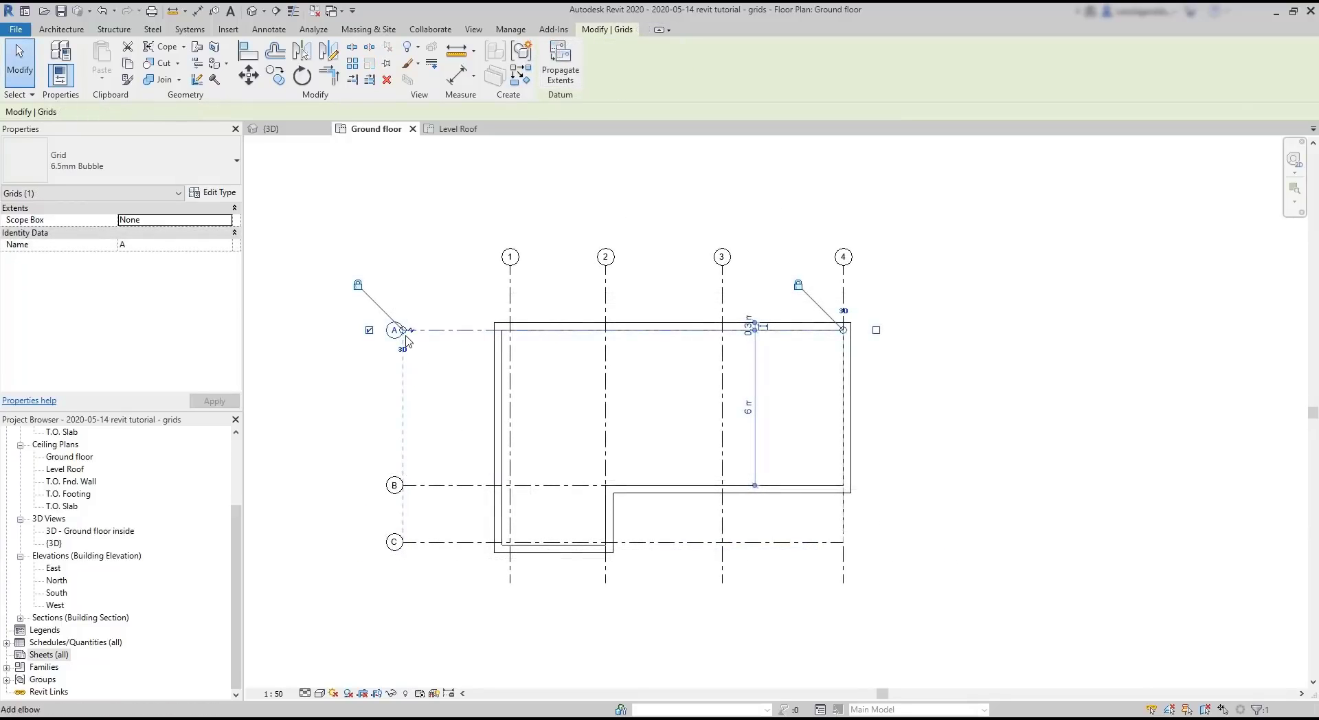
- Move the bubble ends of grids A, B and C closer to the west wall and extend their opposite ends past the east wall
left_click_drag(403, 330, 356, 329)
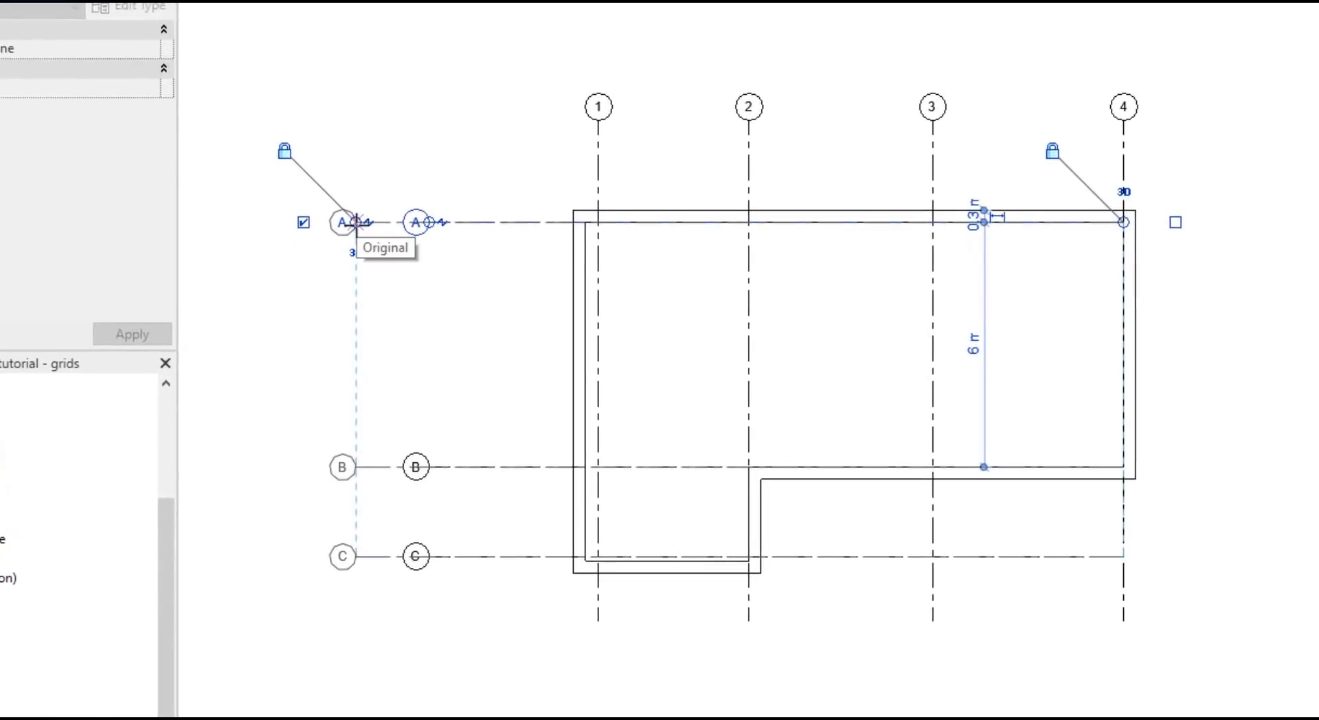
left_click_drag(356, 222, 452, 222)
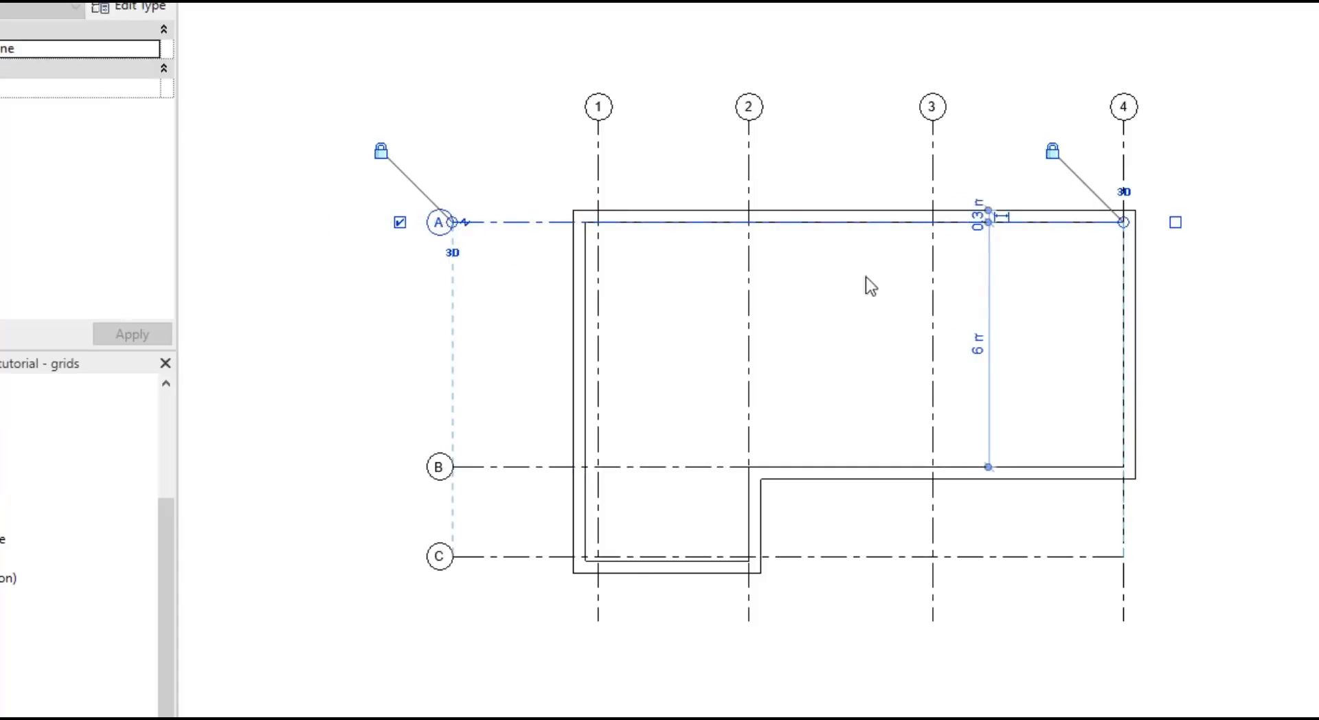
left_click_drag(1124, 222, 1291, 220)
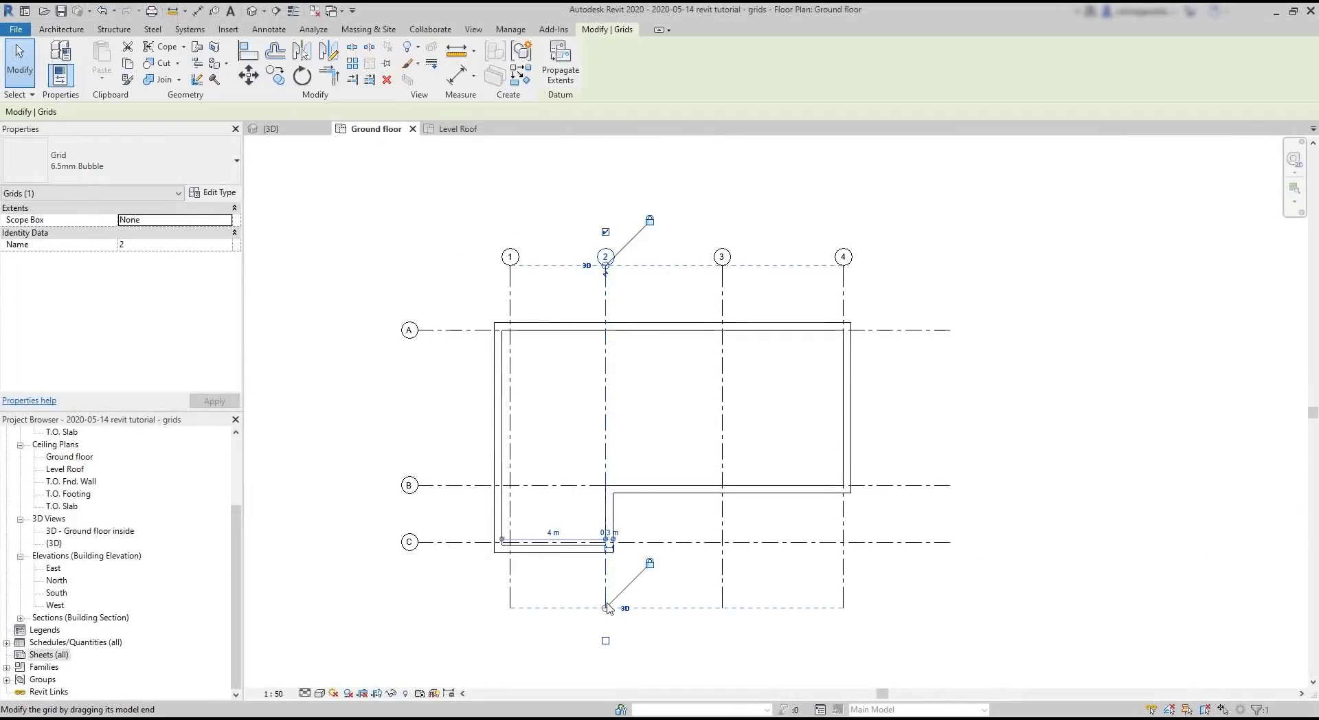
- Unlock grid 2's south end from the aligned grids and extend that end alone farther south
left_click(649, 563)
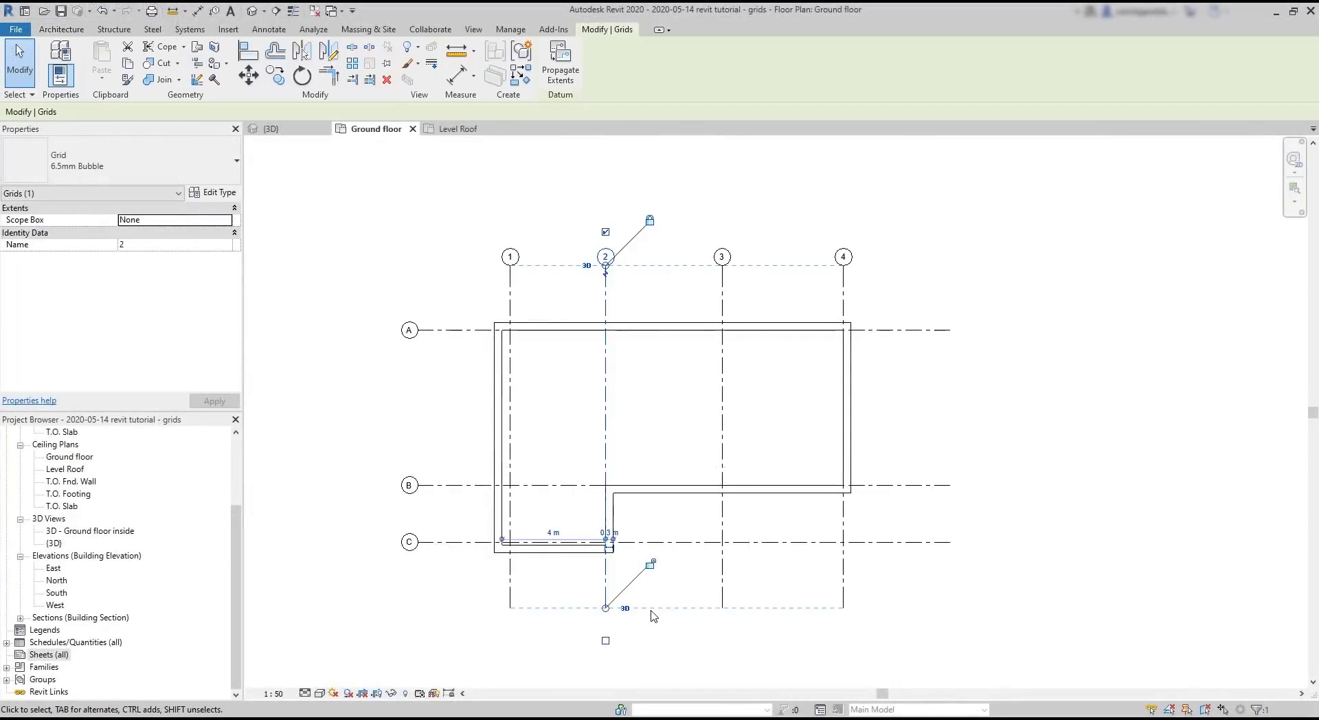
left_click_drag(605, 608, 605, 662)
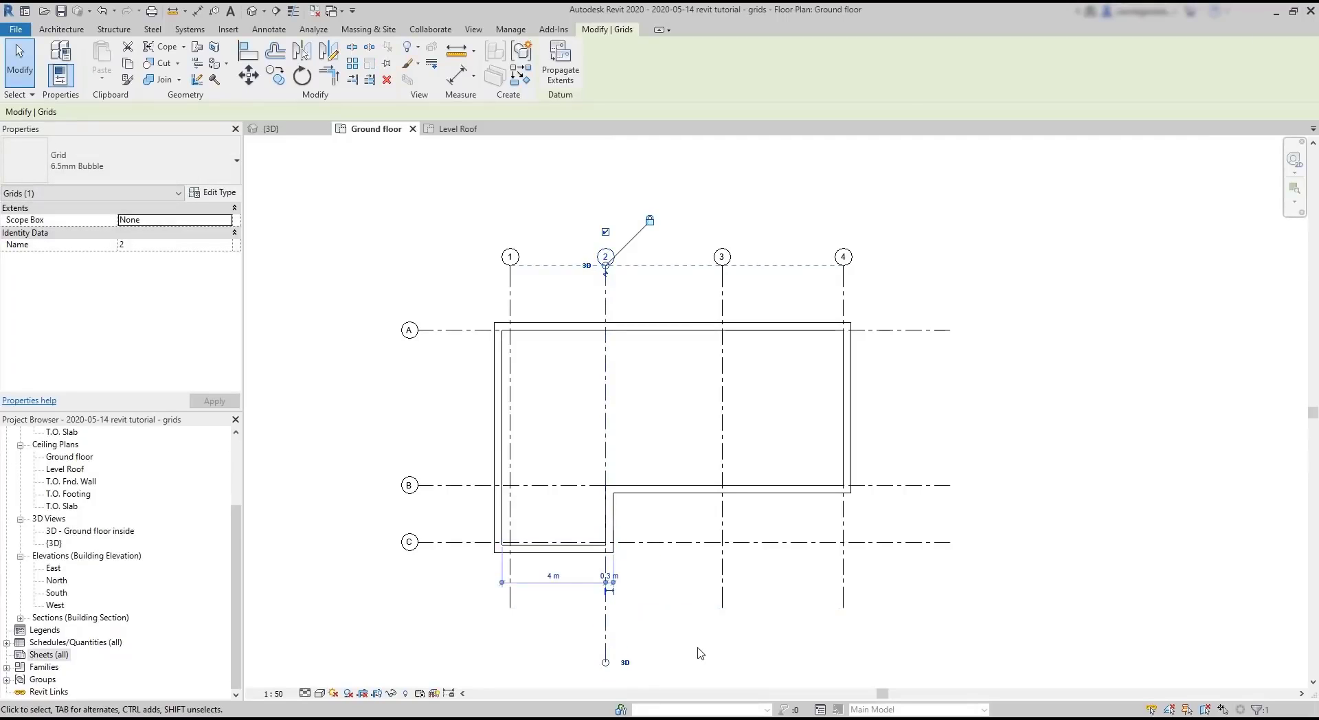
left_click(700, 653)
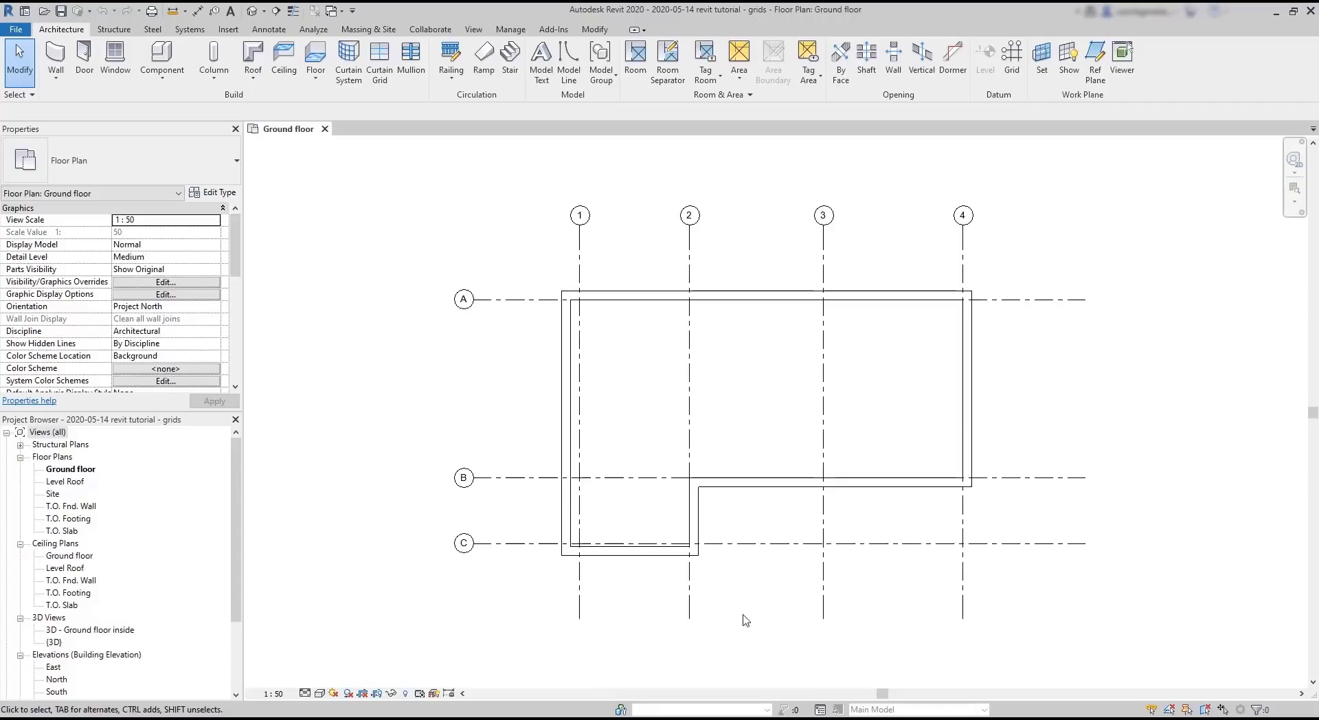
- Set grid 1's distance from the west wall's inner face to 0.05 m
left_click(582, 519)
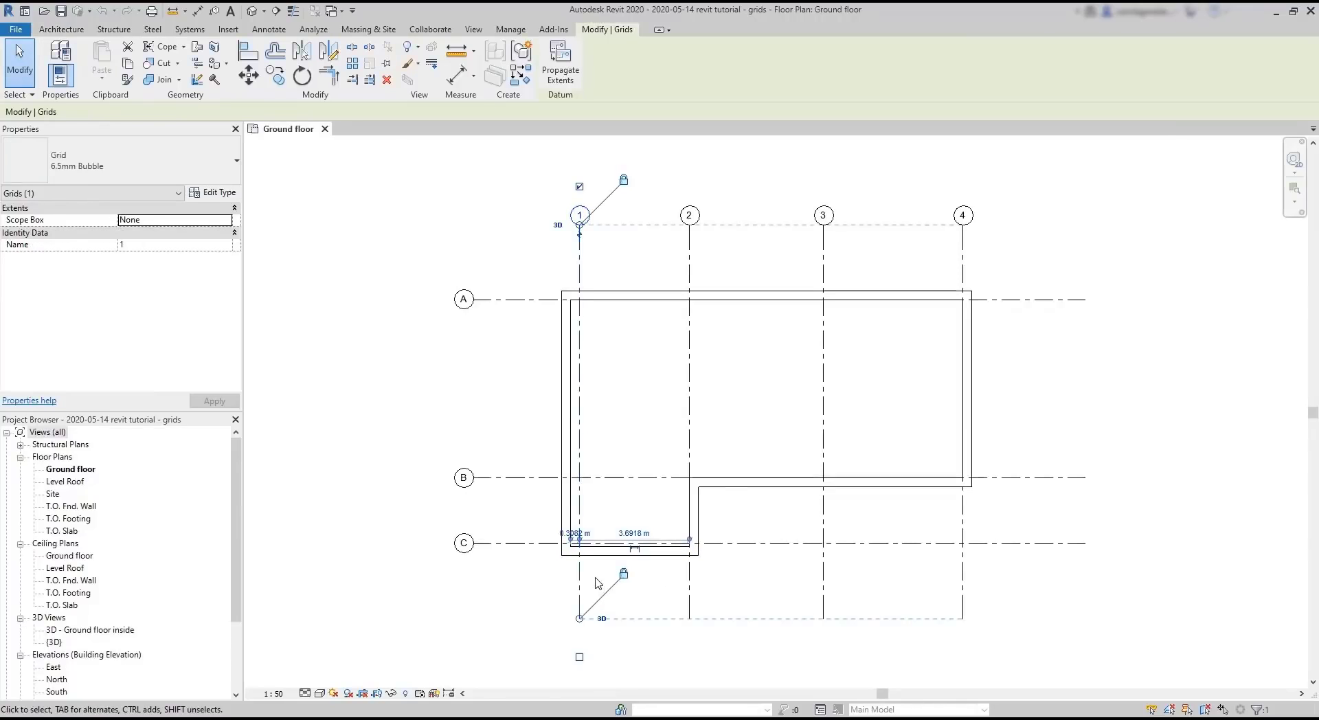
scroll(594, 577, "up", 4)
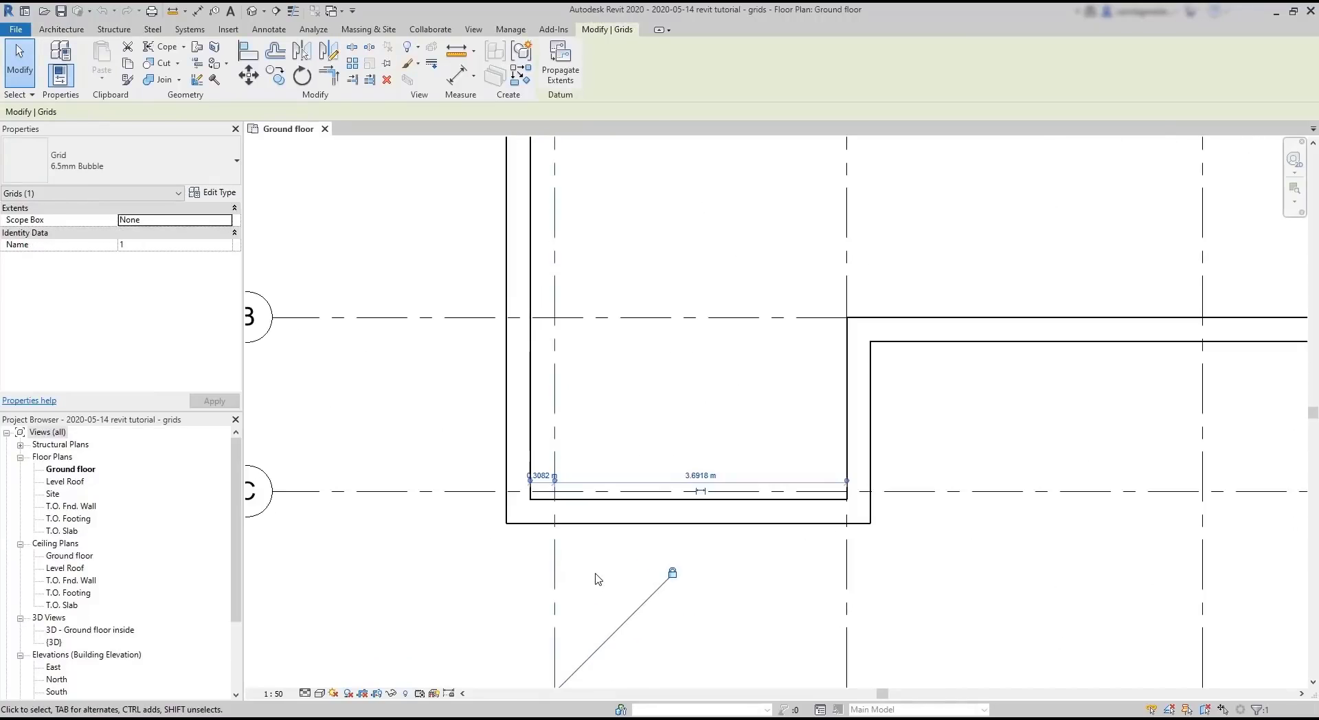
left_click(540, 476)
type("0.0")
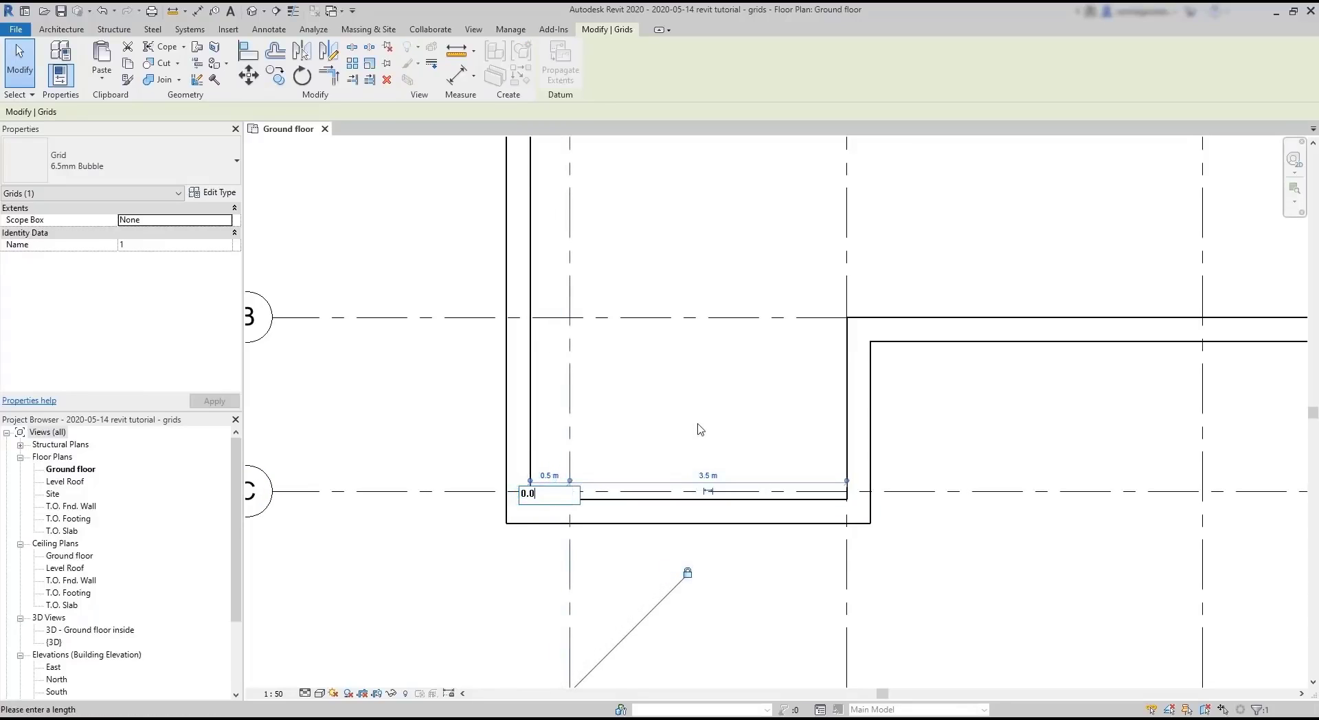
type("5")
key("Return")
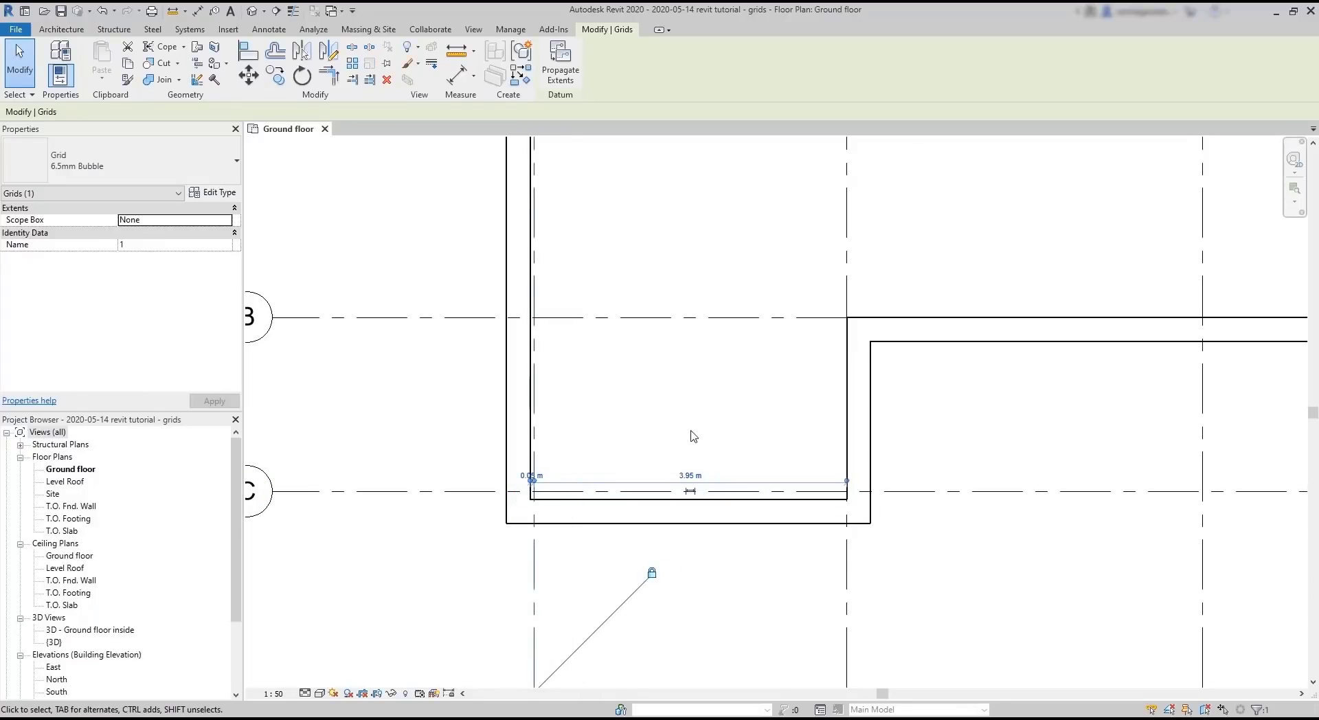
- Set grid C's distance from the wing's south wall inner face to 0.05 m
type("05000")
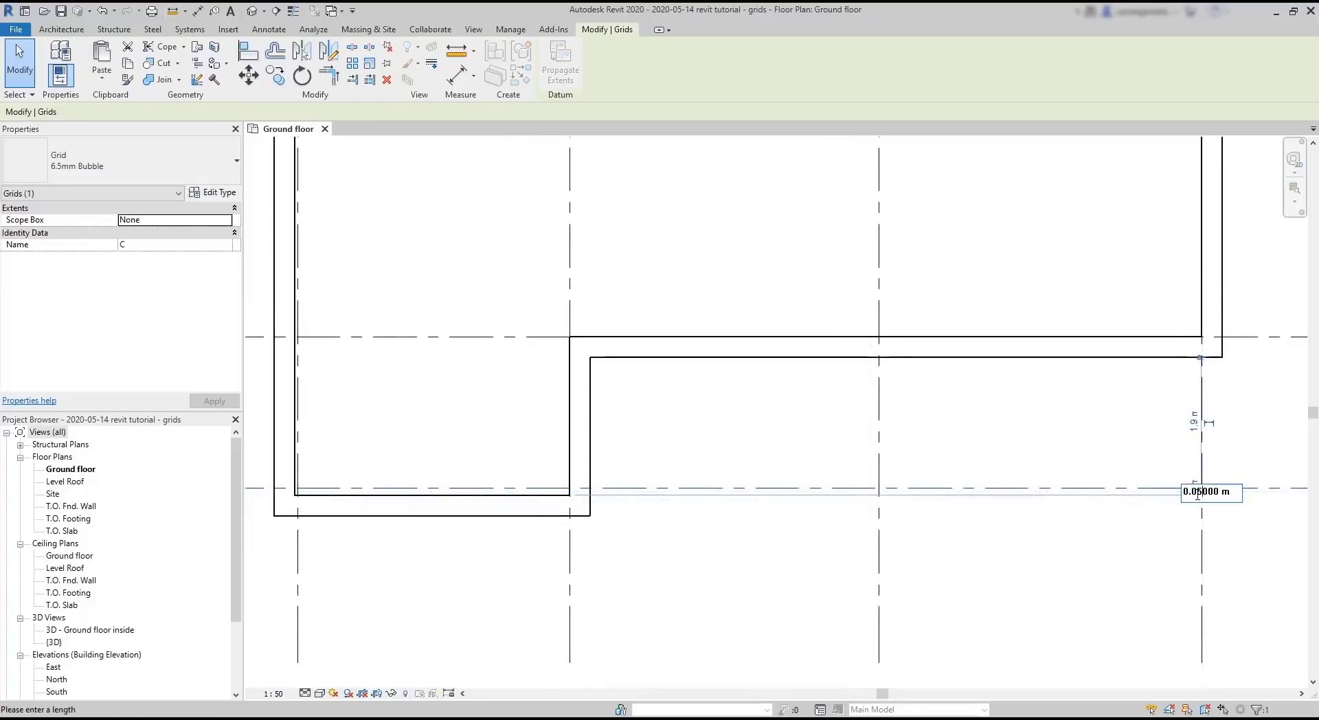
key("Return")
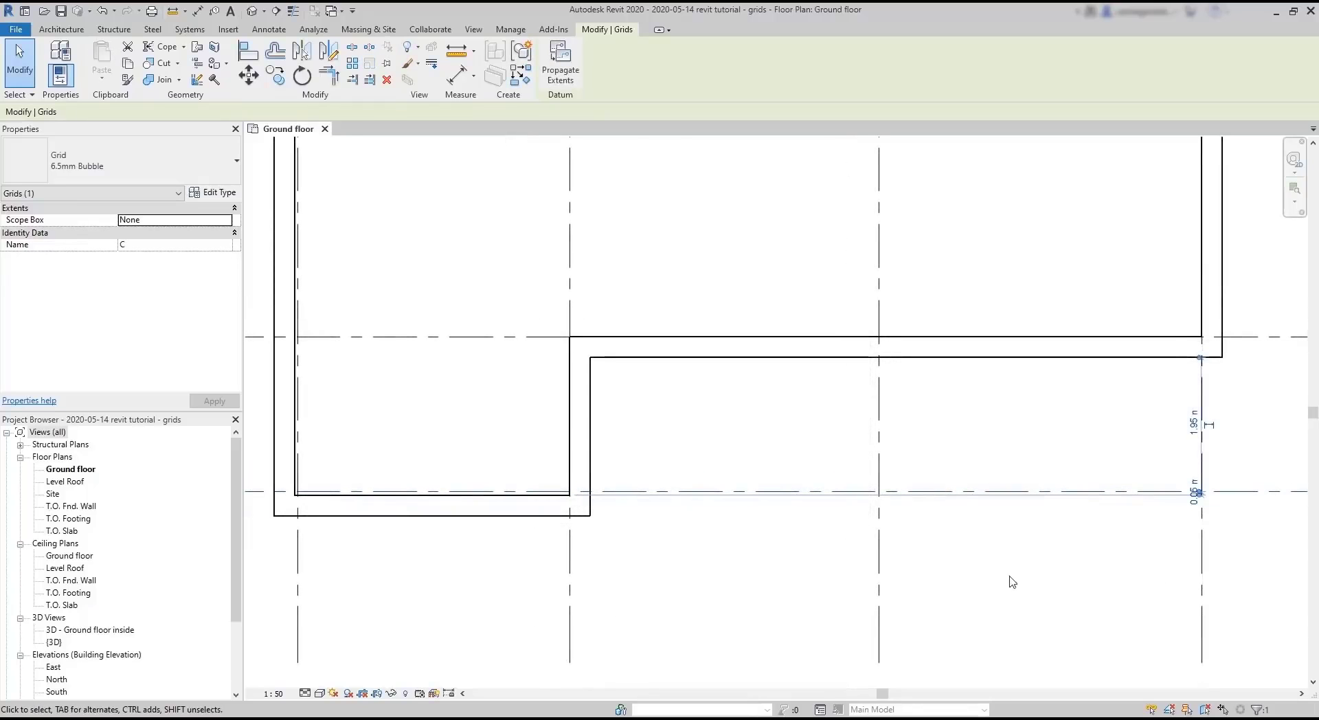
scroll(1009, 533, "down", 1)
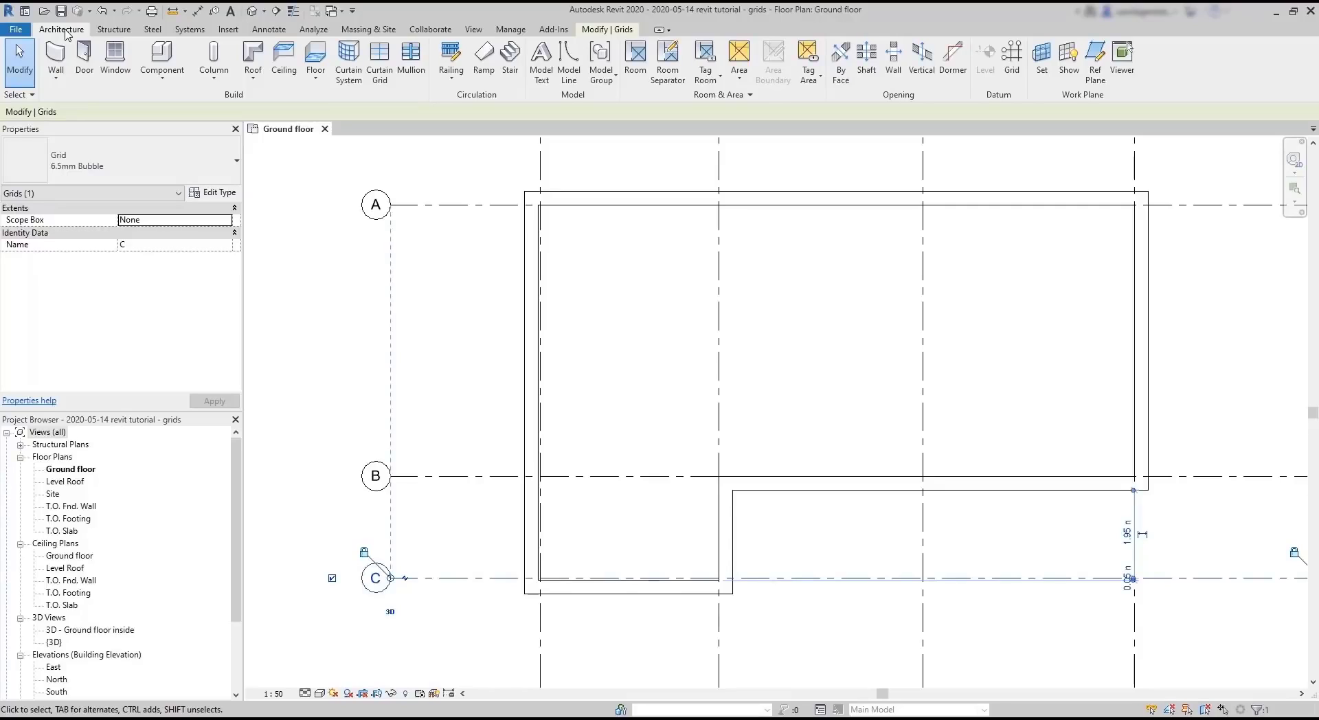
- Place architectural columns of type M_Rectangular Column 457 x 475mm at grid intersections A4, B4, B3 and B2
left_click(214, 84)
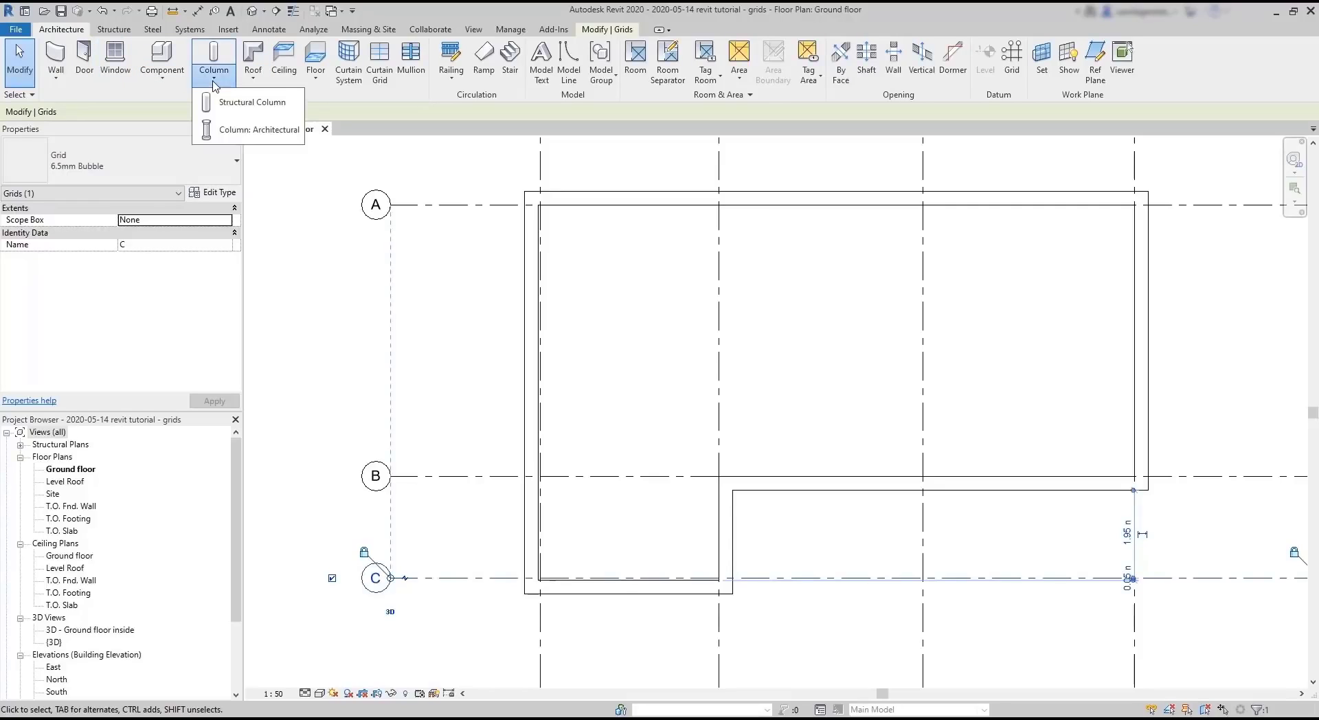
left_click(231, 131)
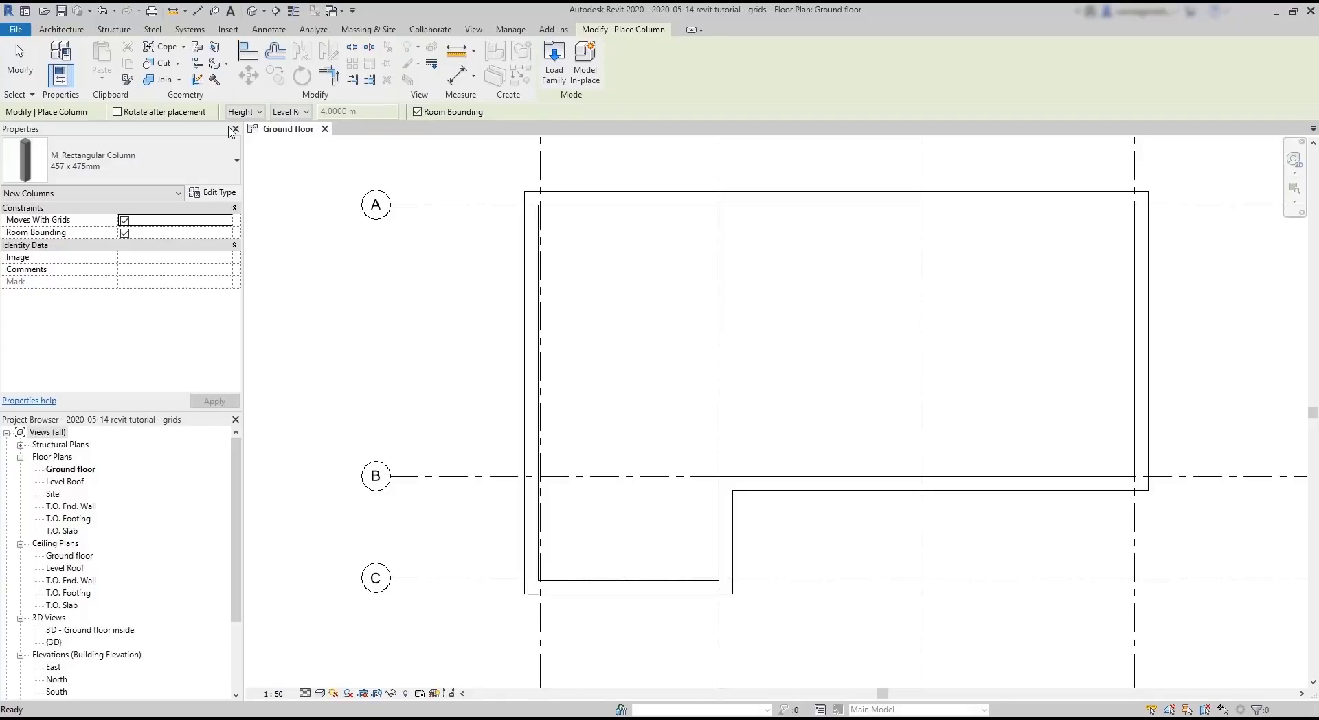
left_click(221, 170)
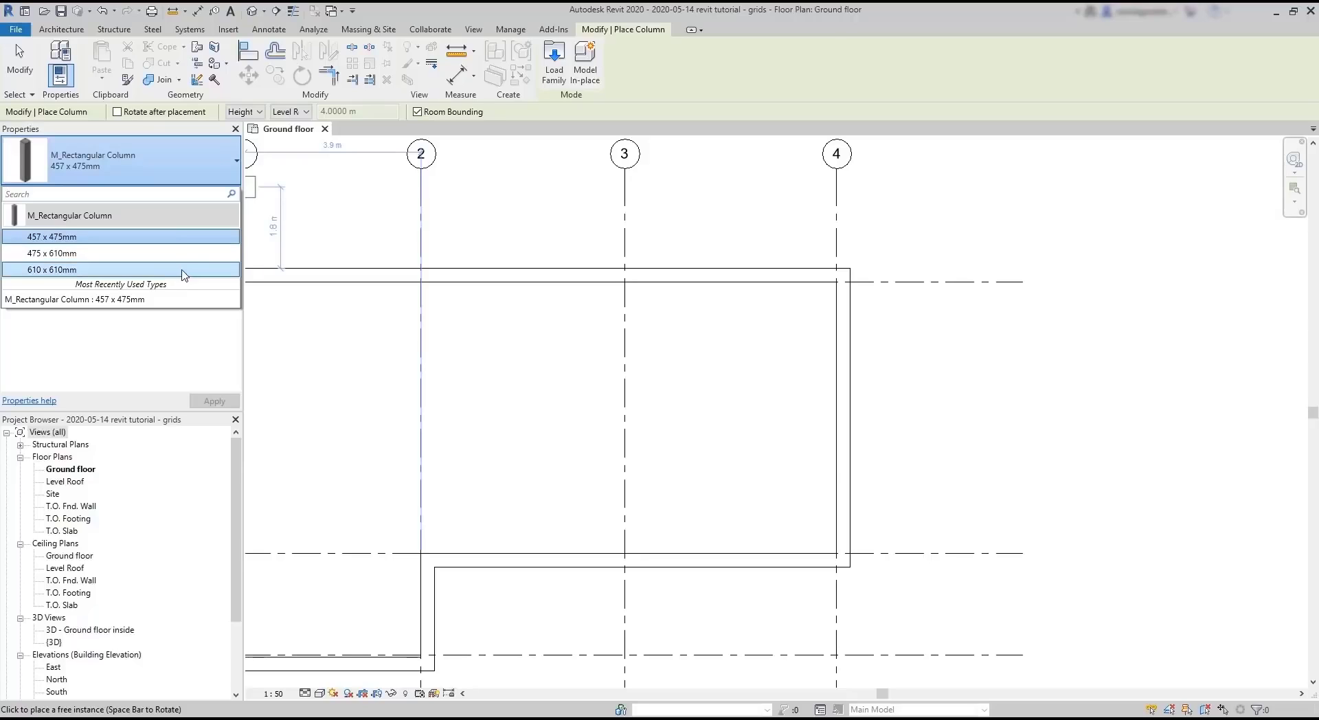
left_click(203, 246)
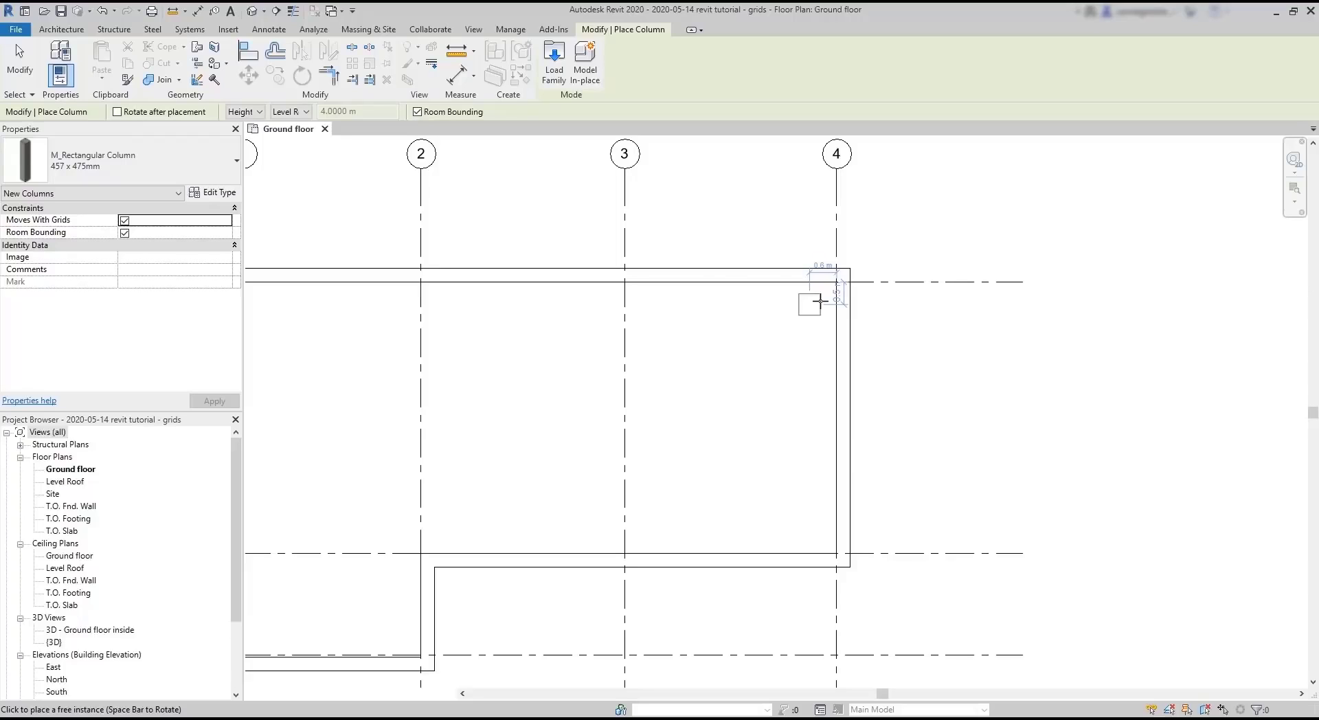
left_click(836, 282)
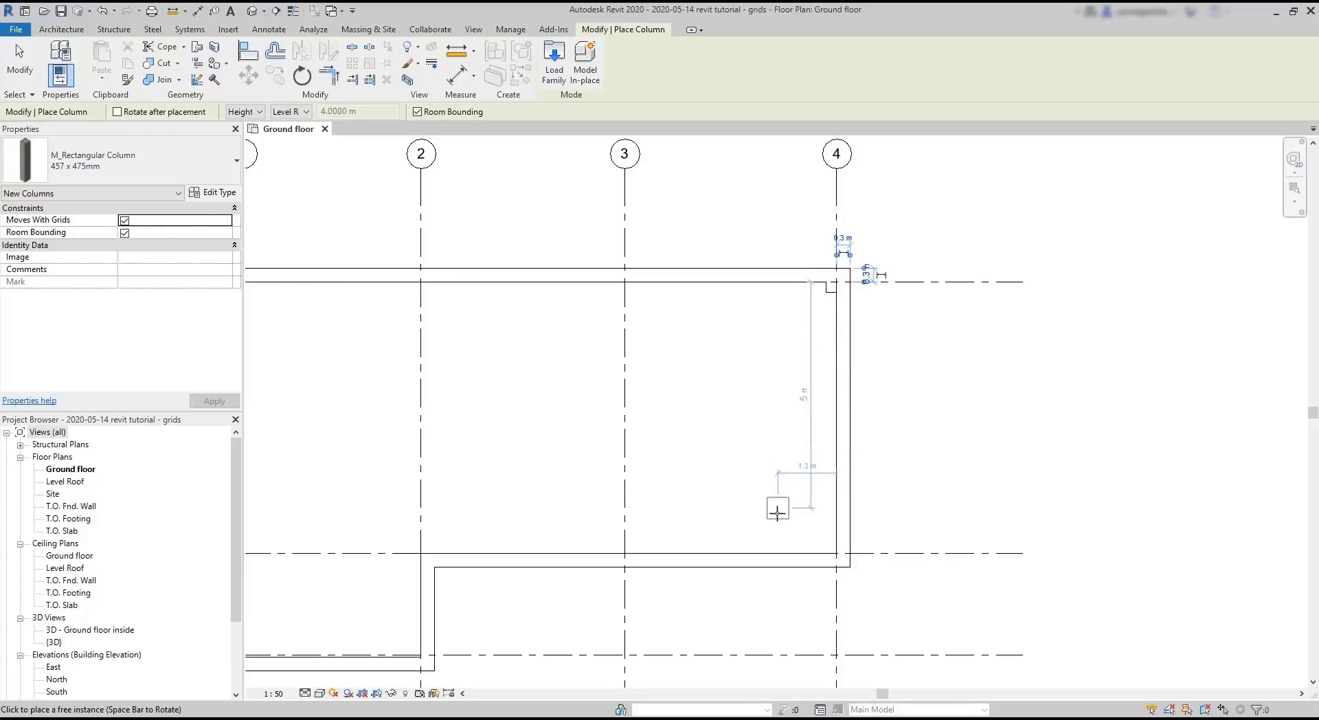
left_click(835, 551)
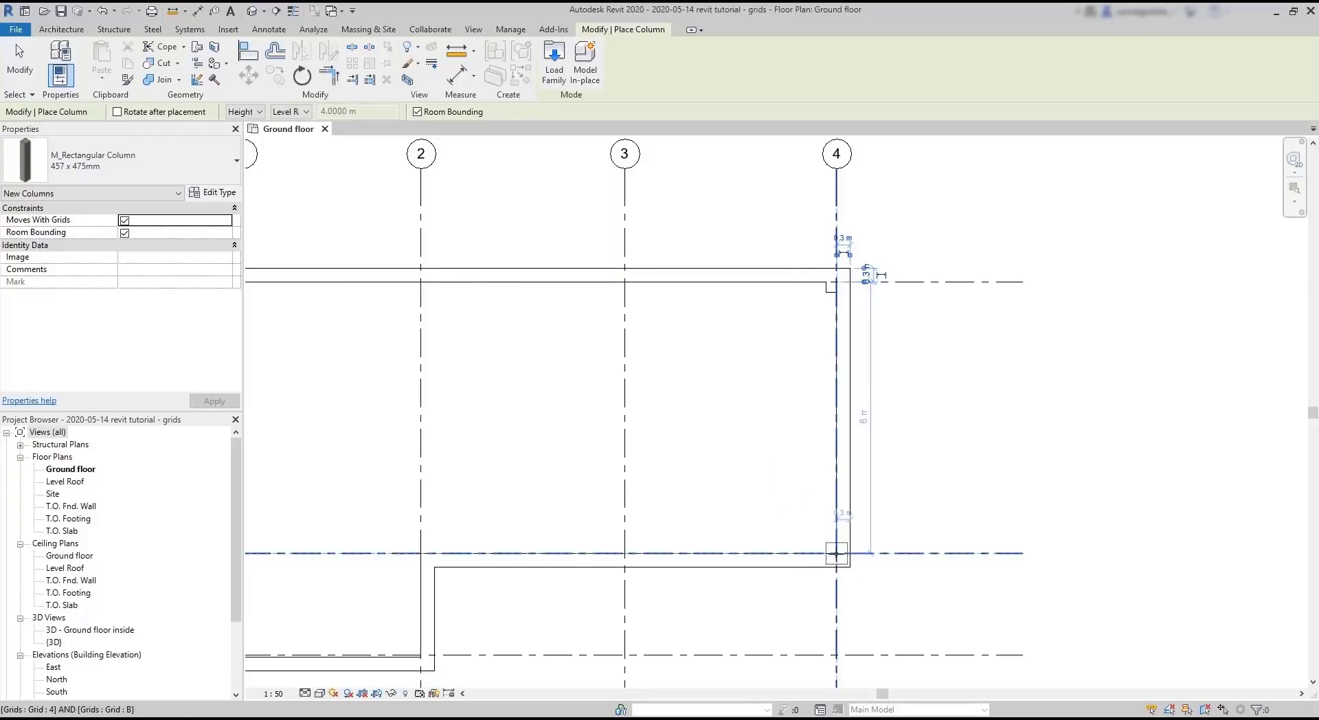
left_click(623, 553)
left_click(420, 553)
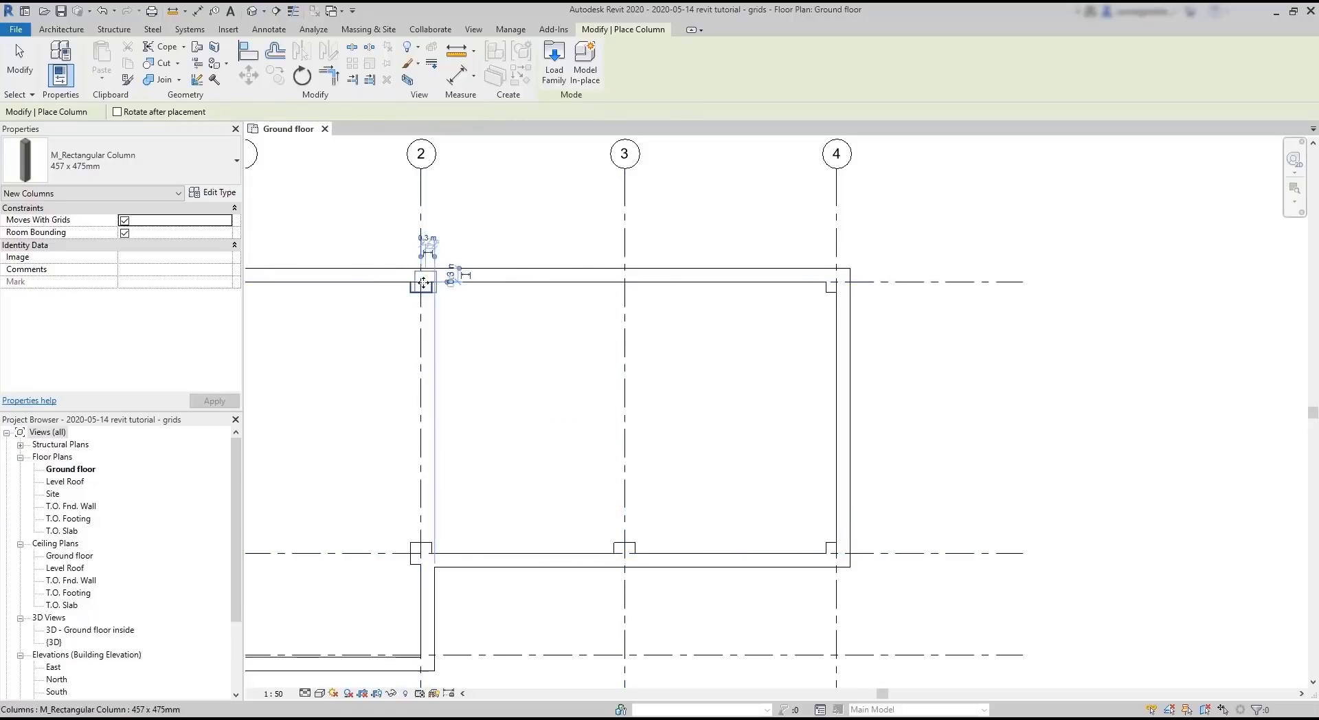
- Place matching rectangular columns at grid intersections A2, A3, A1, B1, C1 and C2
left_click(423, 282)
left_click(624, 281)
scroll(790, 301, "down", 3)
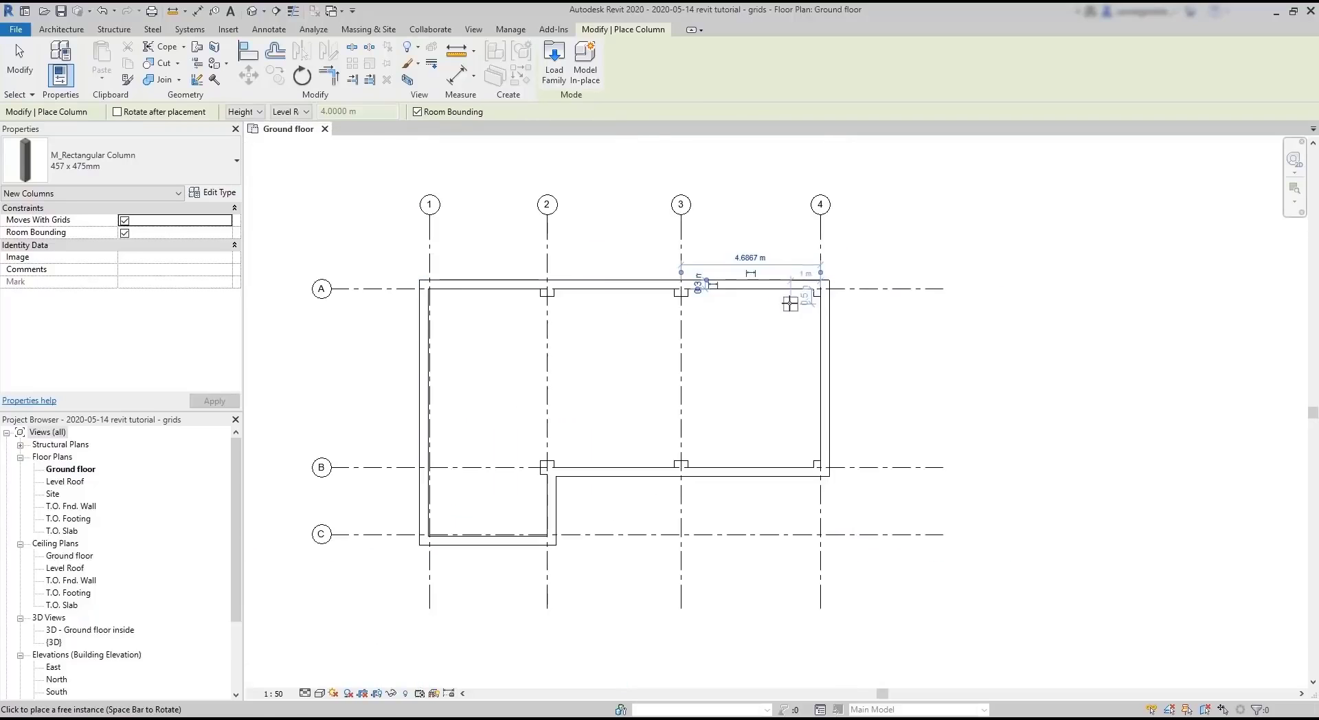
left_click(429, 289)
left_click(430, 467)
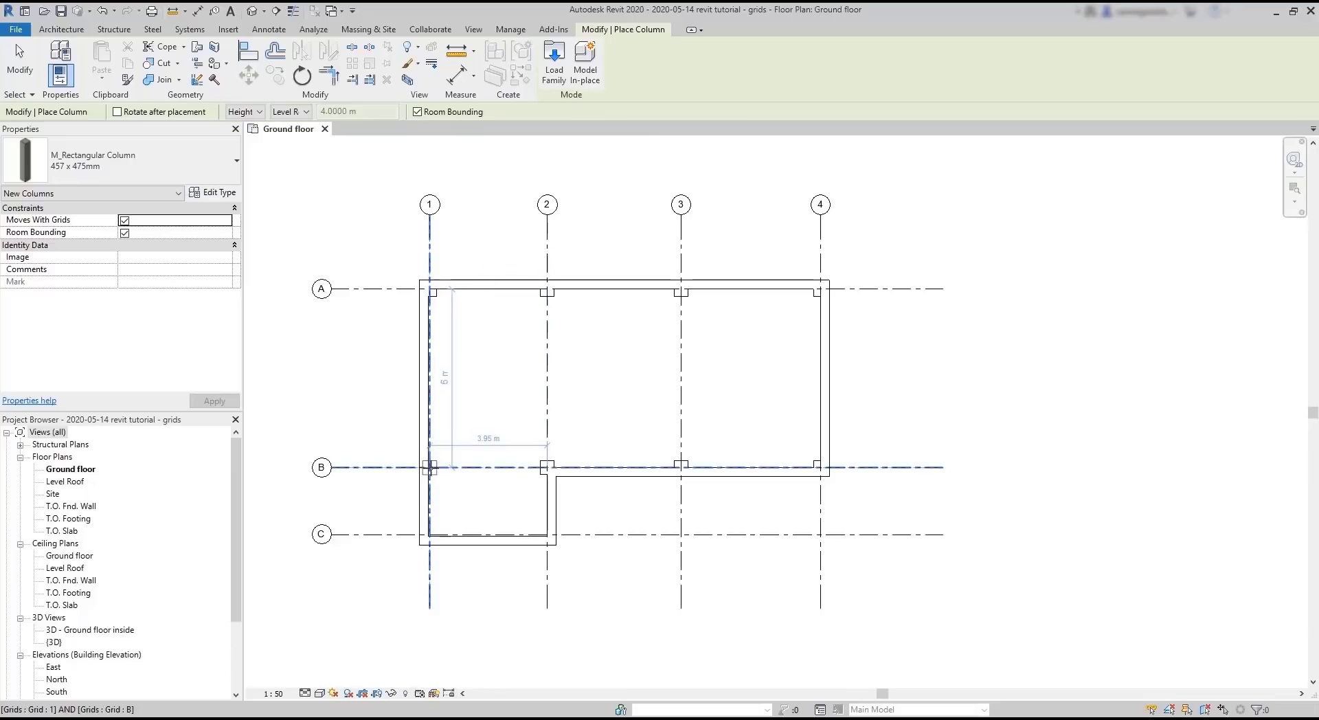
left_click(430, 534)
left_click(547, 534)
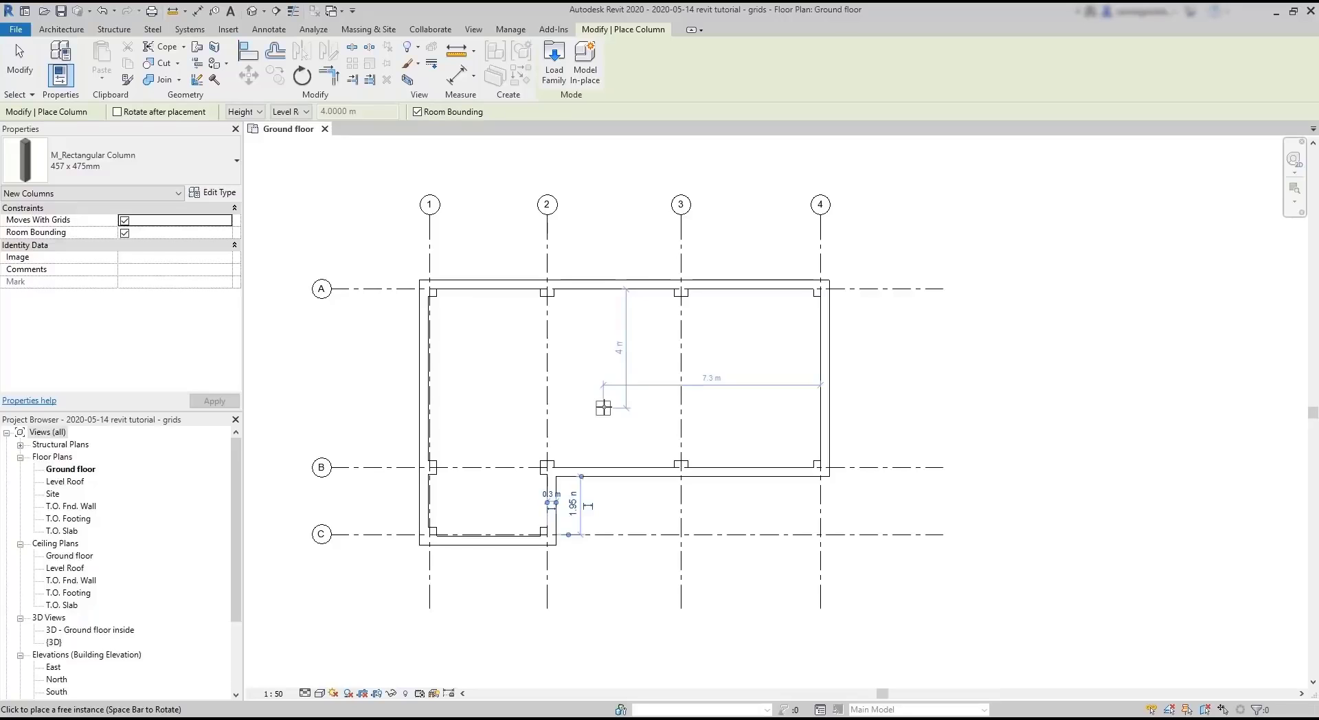
- Finish placing columns and move grid C north to 1 m from the wing's south wall inner face, together with its columns
key("Escape")
scroll(350, 433, "up", 2)
left_click(1016, 581)
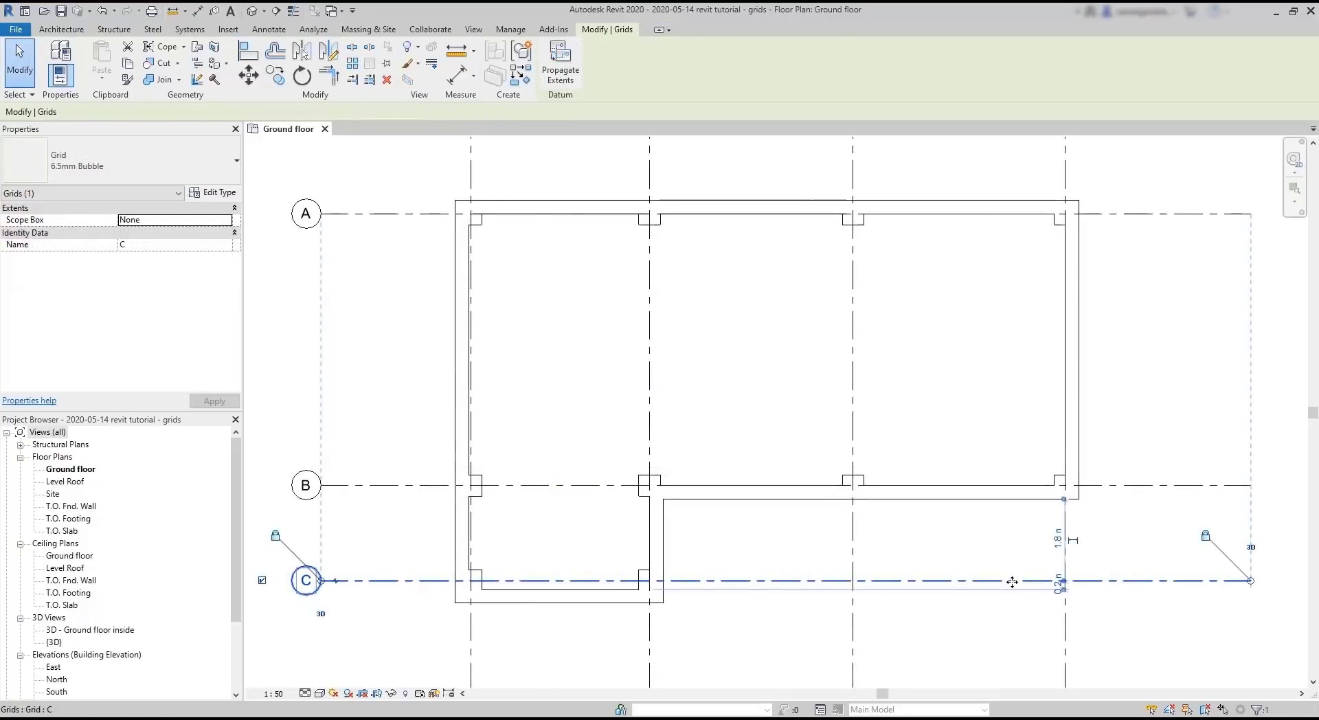
left_click_drag(1016, 581, 1015, 544)
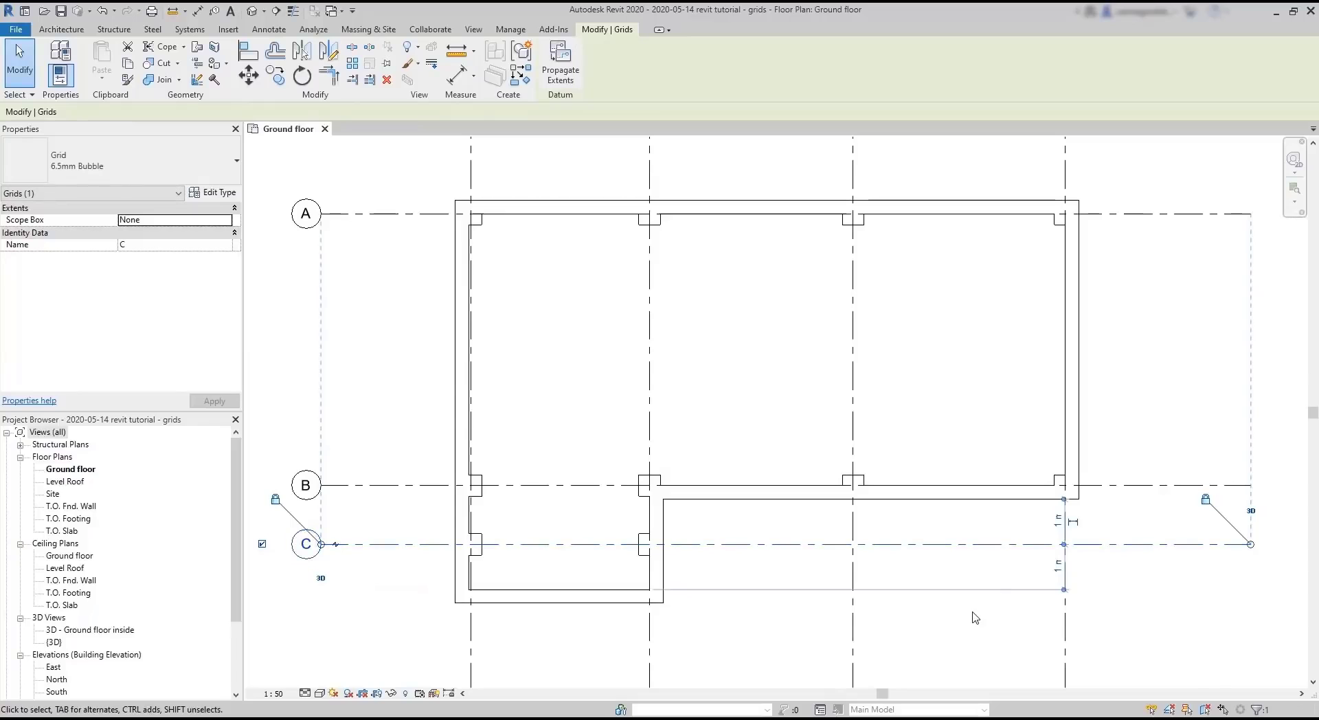
- Undo grid C's last move and shift grid 3 east with its columns to 5.6 m from the outer face of the wing's east wall
key("ctrl+z")
left_click(852, 443)
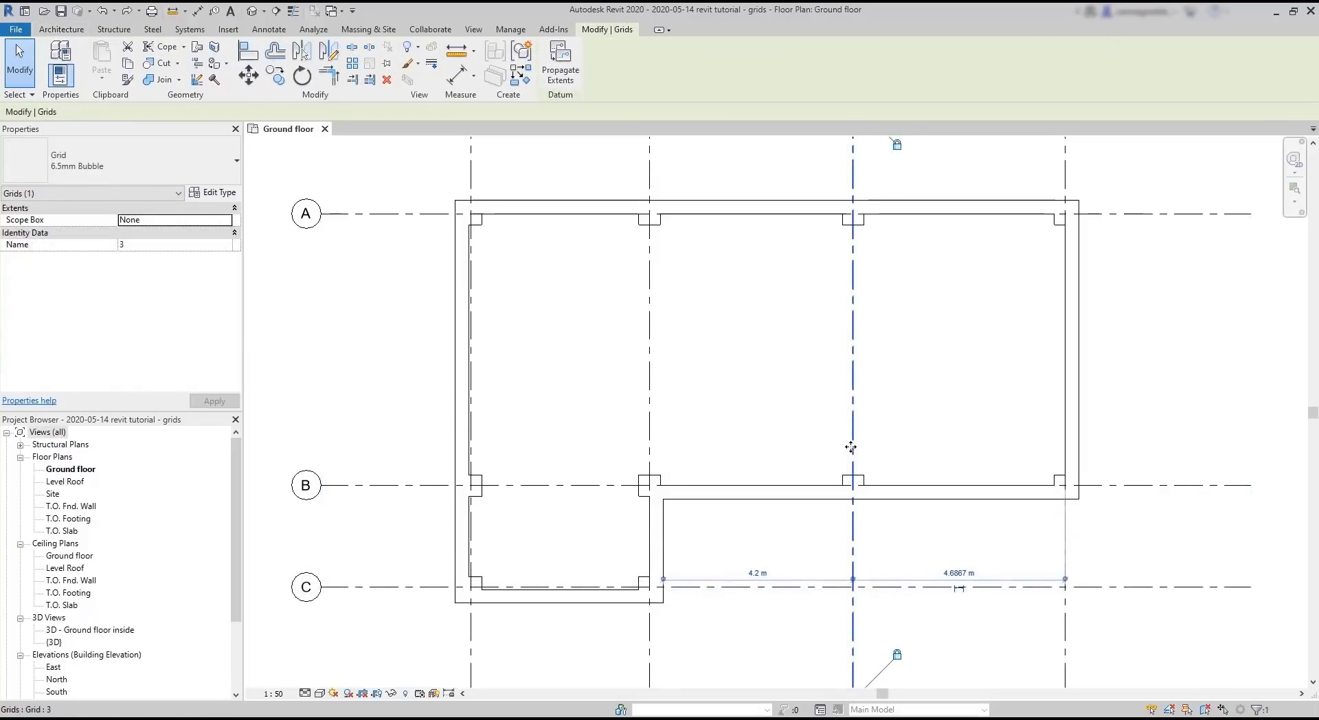
left_click_drag(853, 443, 921, 450)
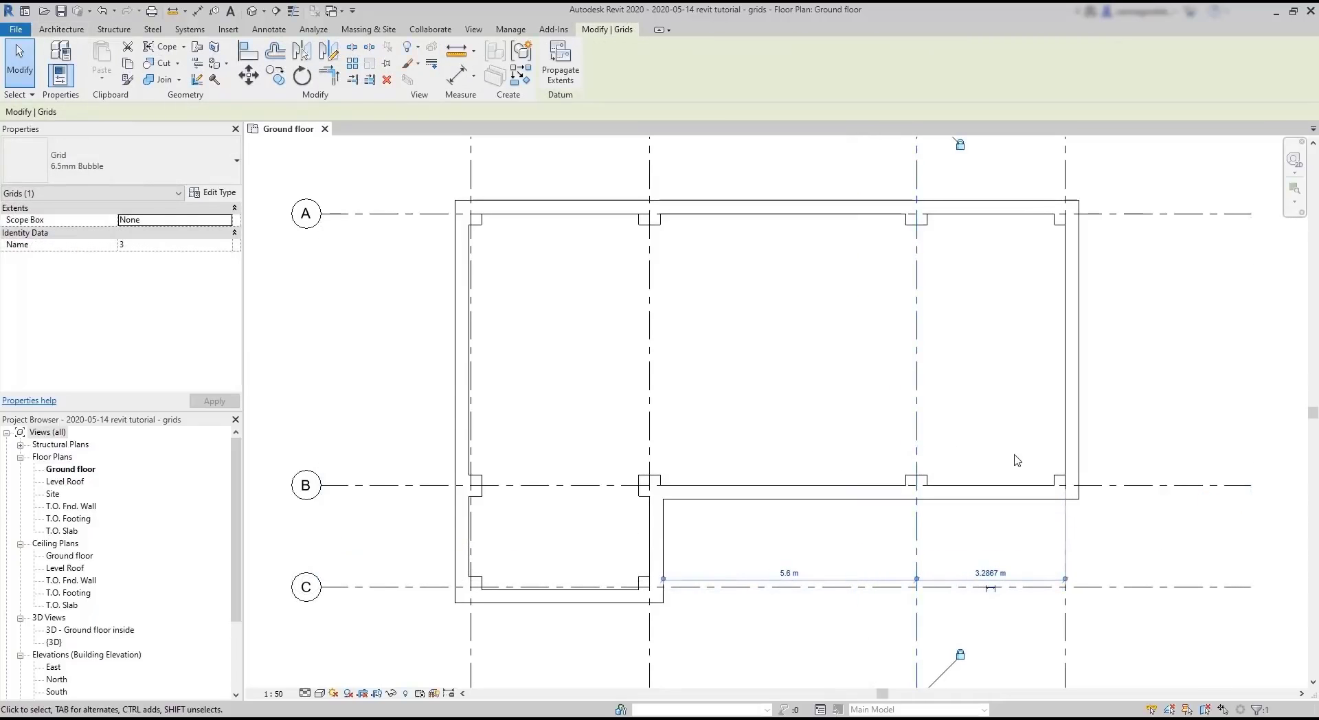
key("Escape")
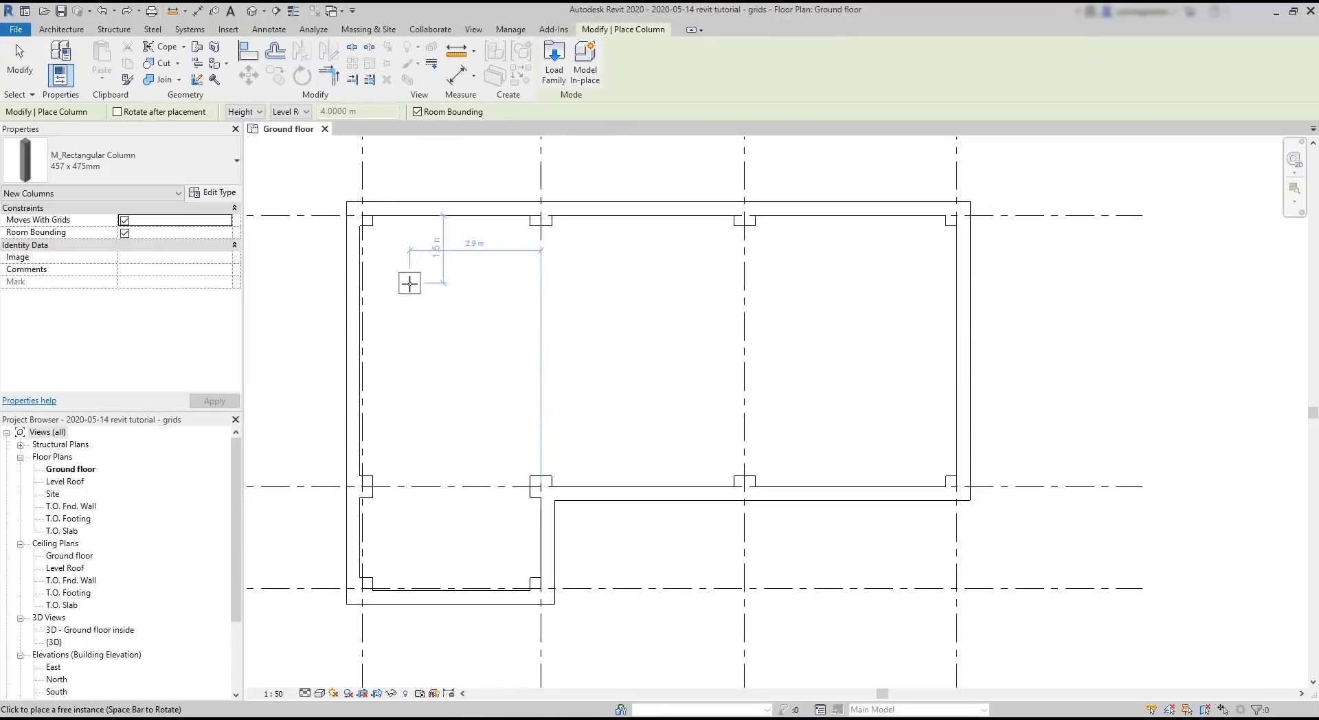
- Place an M_Rectangular Column 457 x 475mm on grid 2 between A and B, using Rotate after placement with an angle of about 145°
left_click(297, 112)
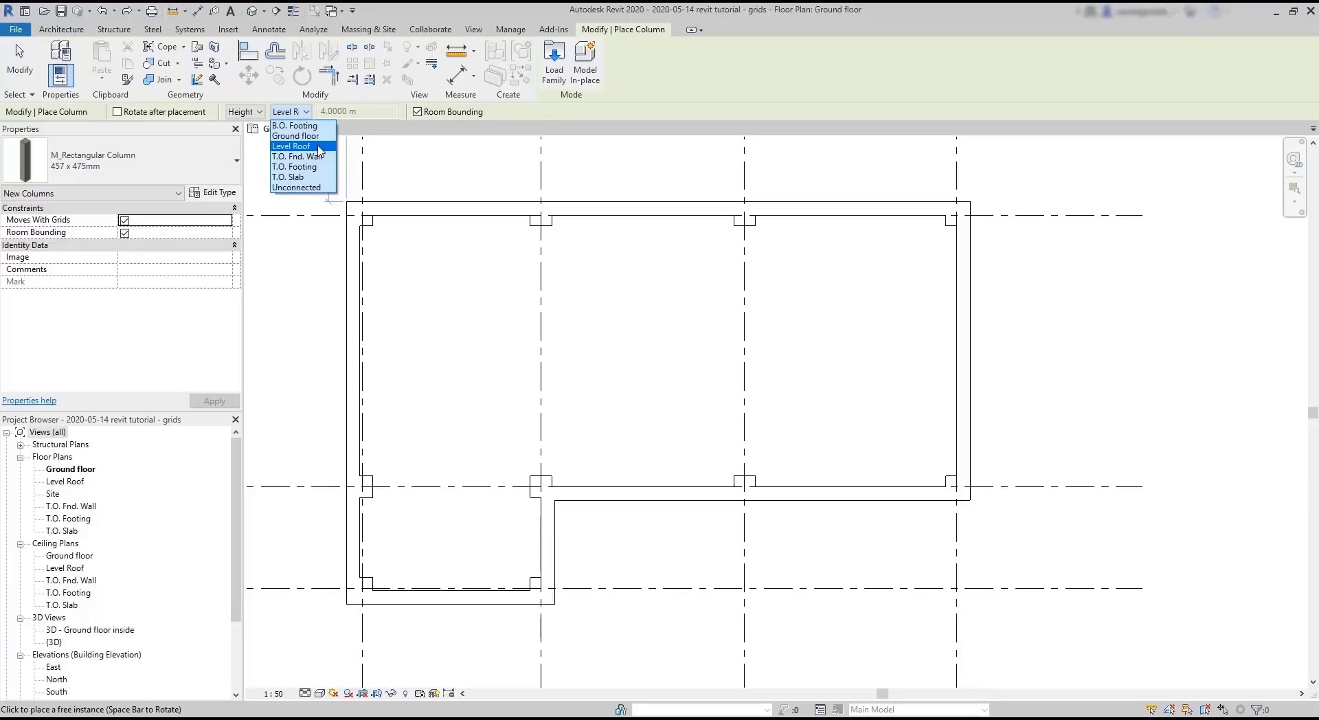
left_click(254, 114)
left_click(259, 112)
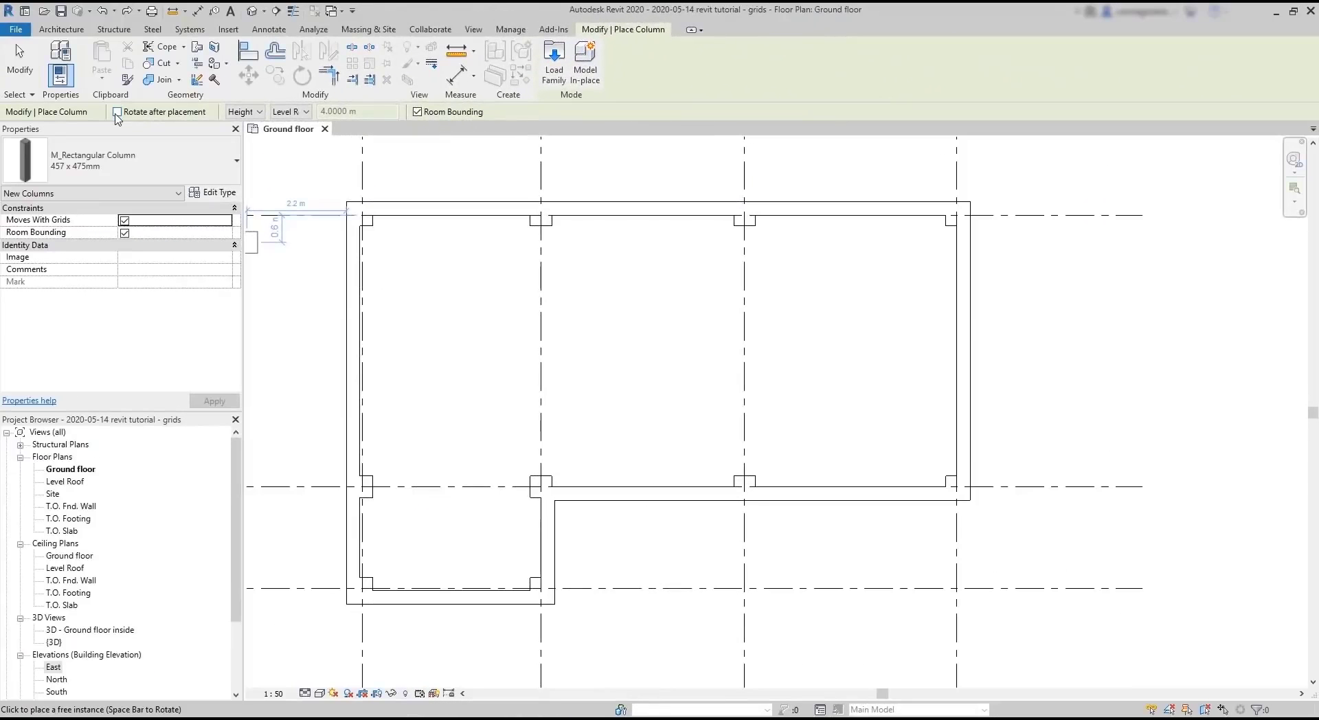
left_click(116, 113)
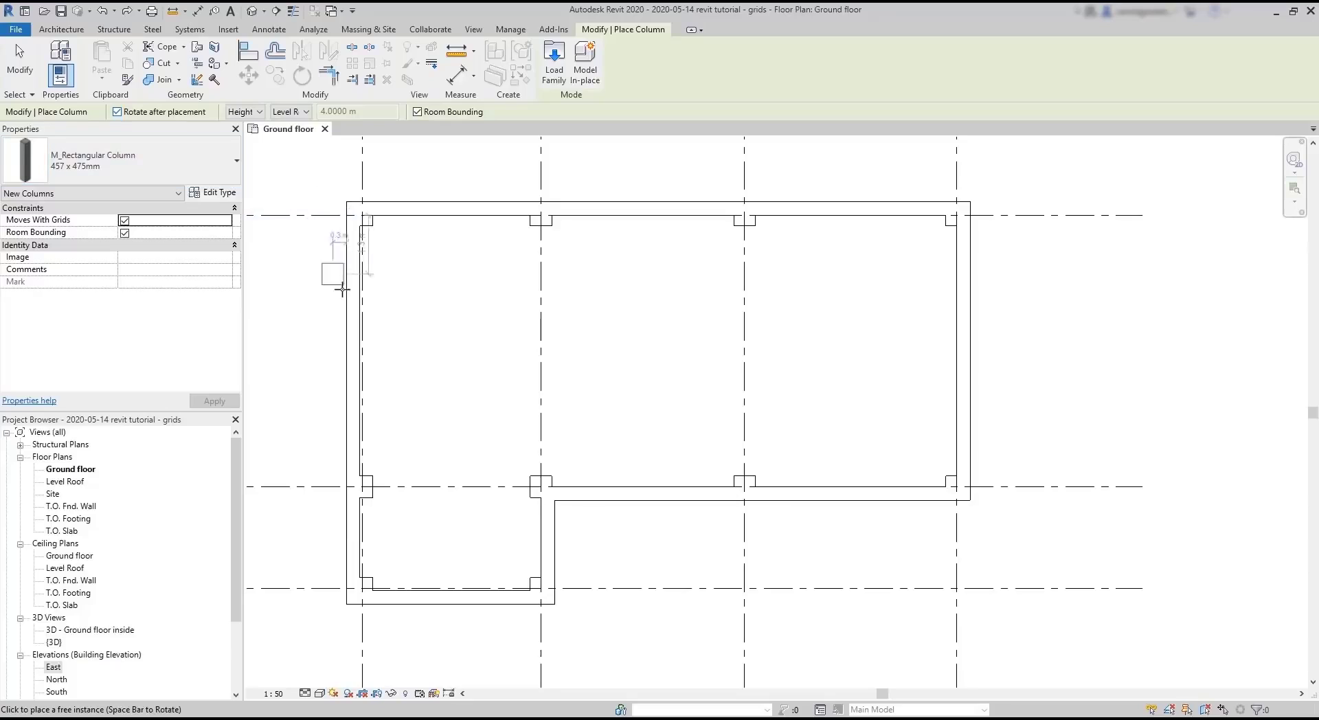
left_click(540, 350)
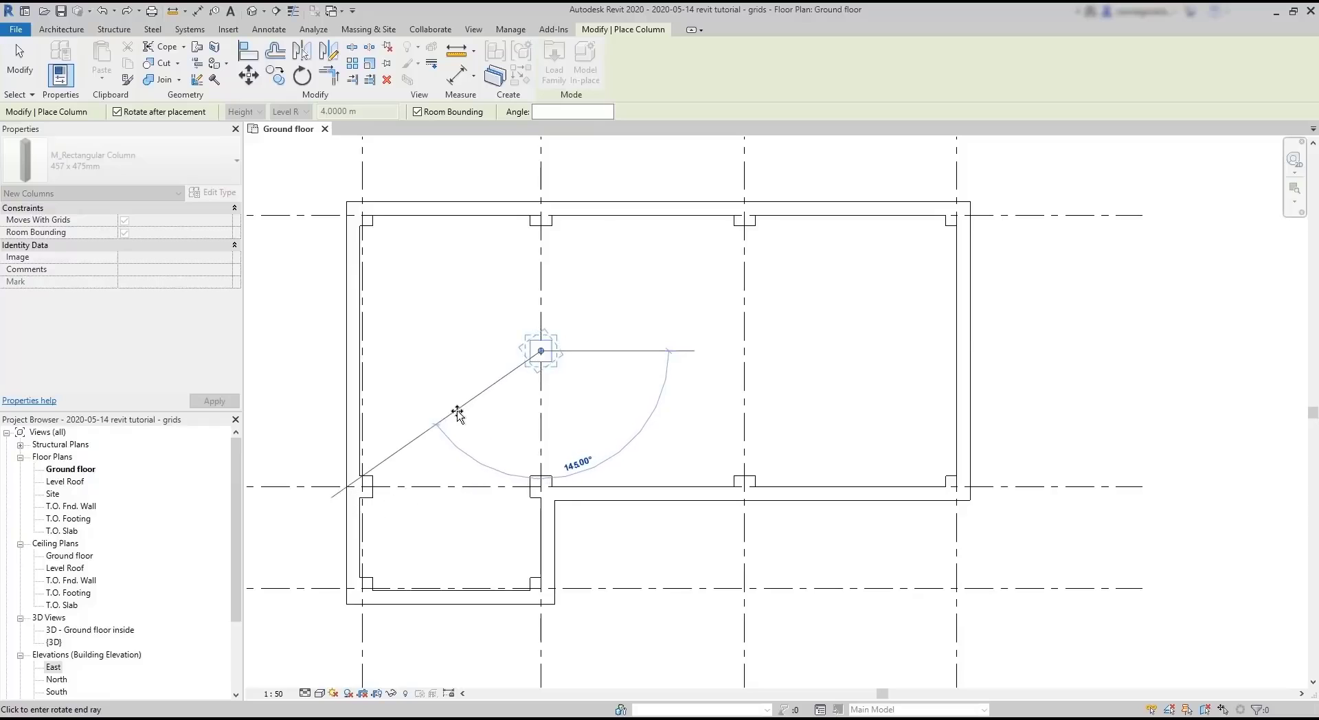
left_click(456, 411)
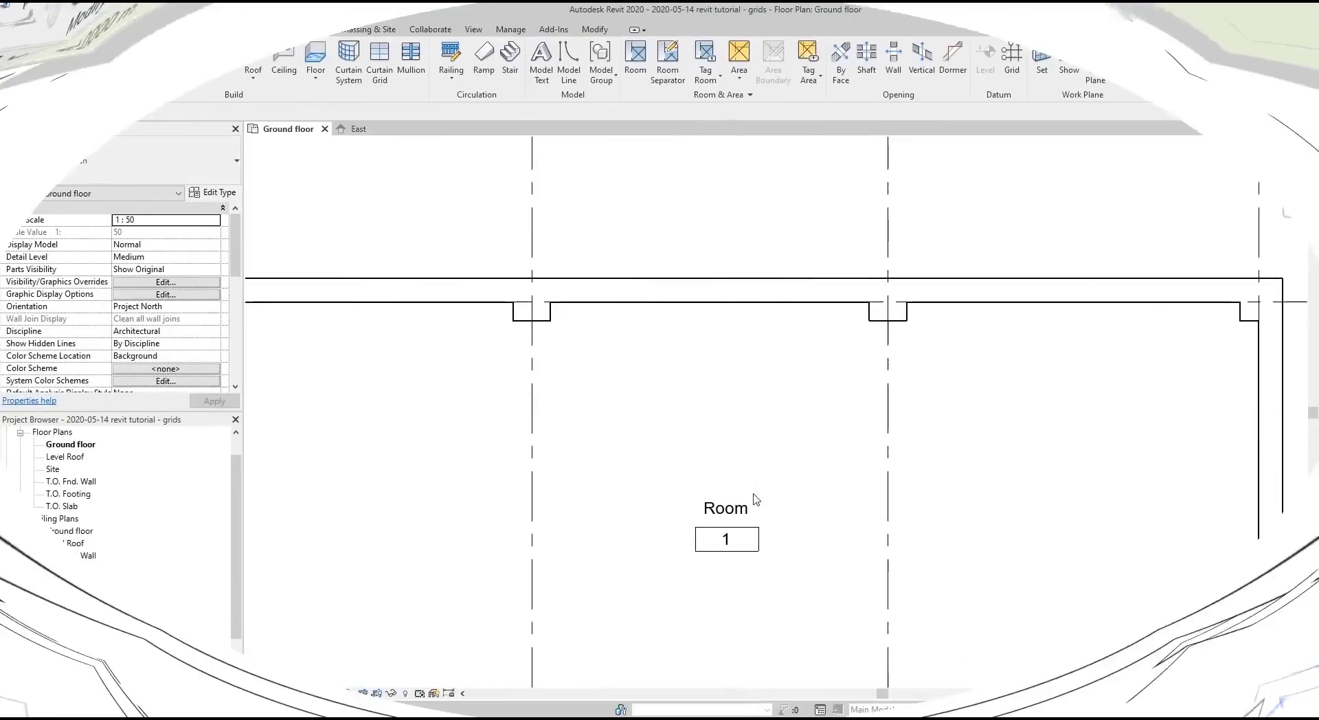
- Highlight Room 1 to examine how its boundary runs around the architectural columns
left_click_drag(758, 434, 765, 503)
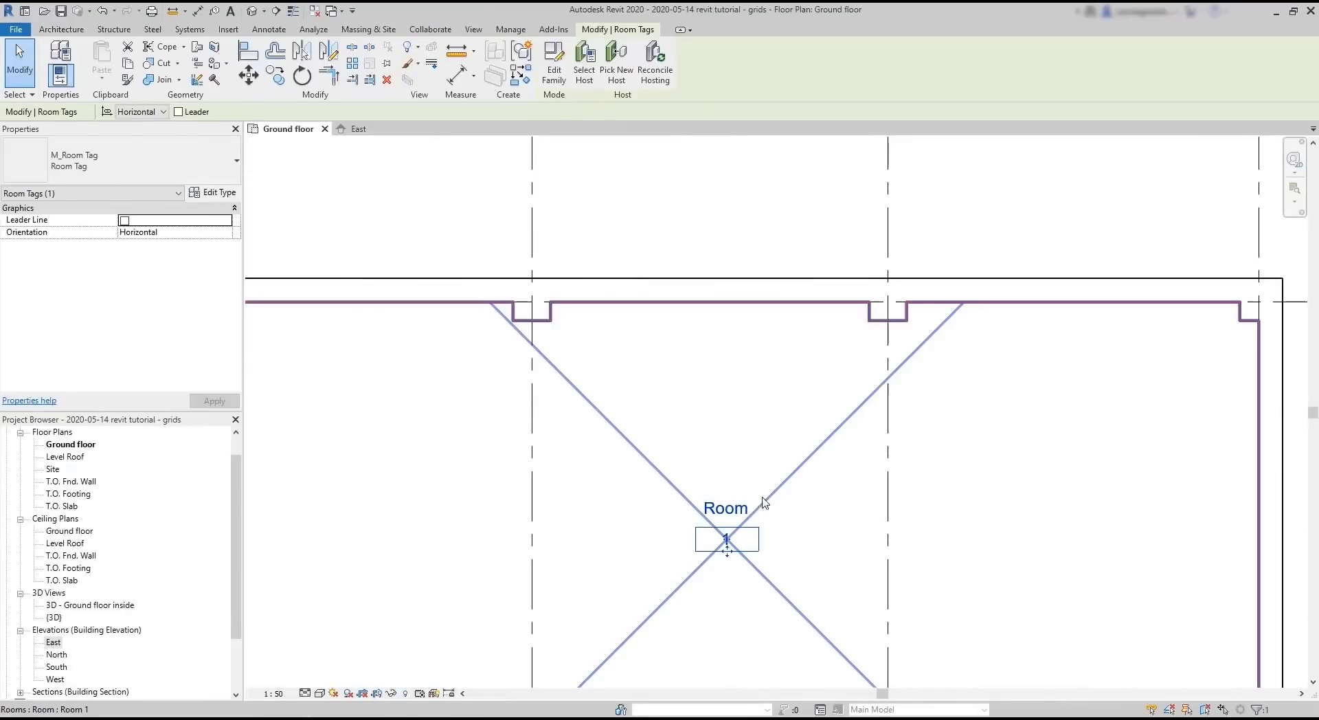
left_click(795, 467)
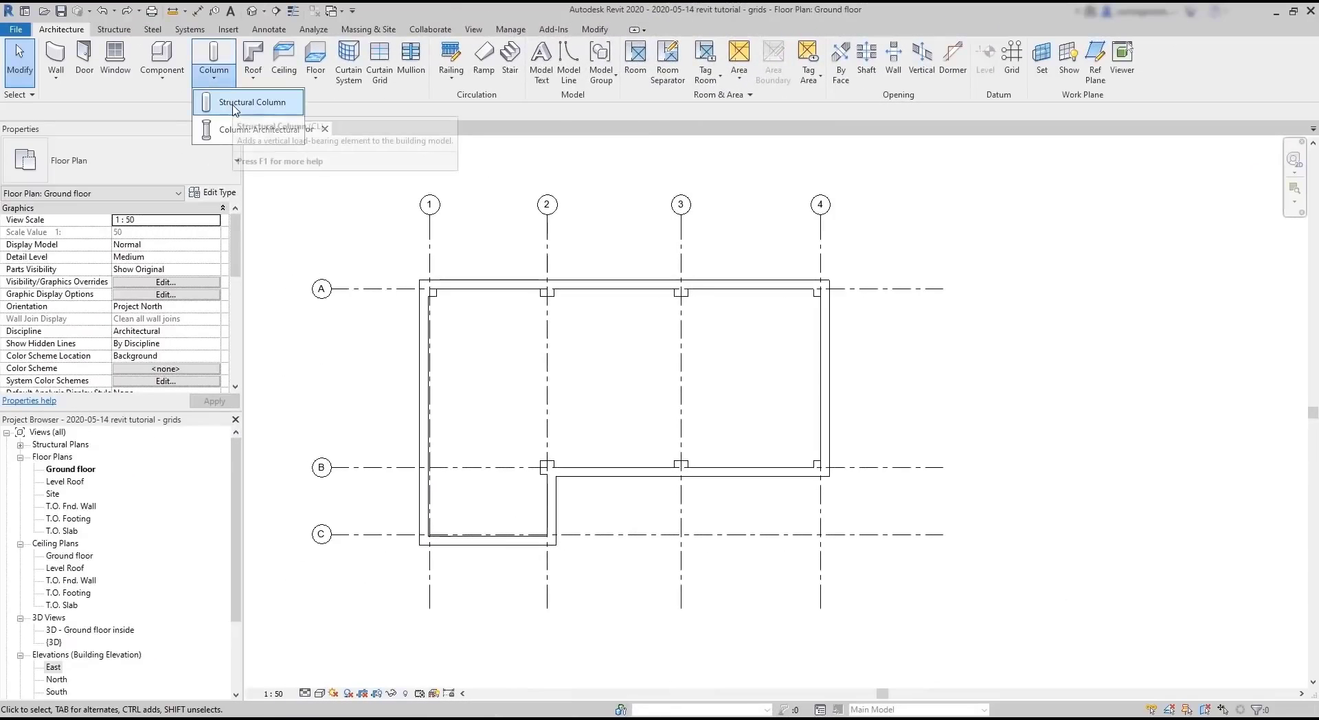
- Place a vertical structural column of type UC305x305x97 at grid intersection A1, with its depth set to T.O. Fnd. Wall
left_click(233, 105)
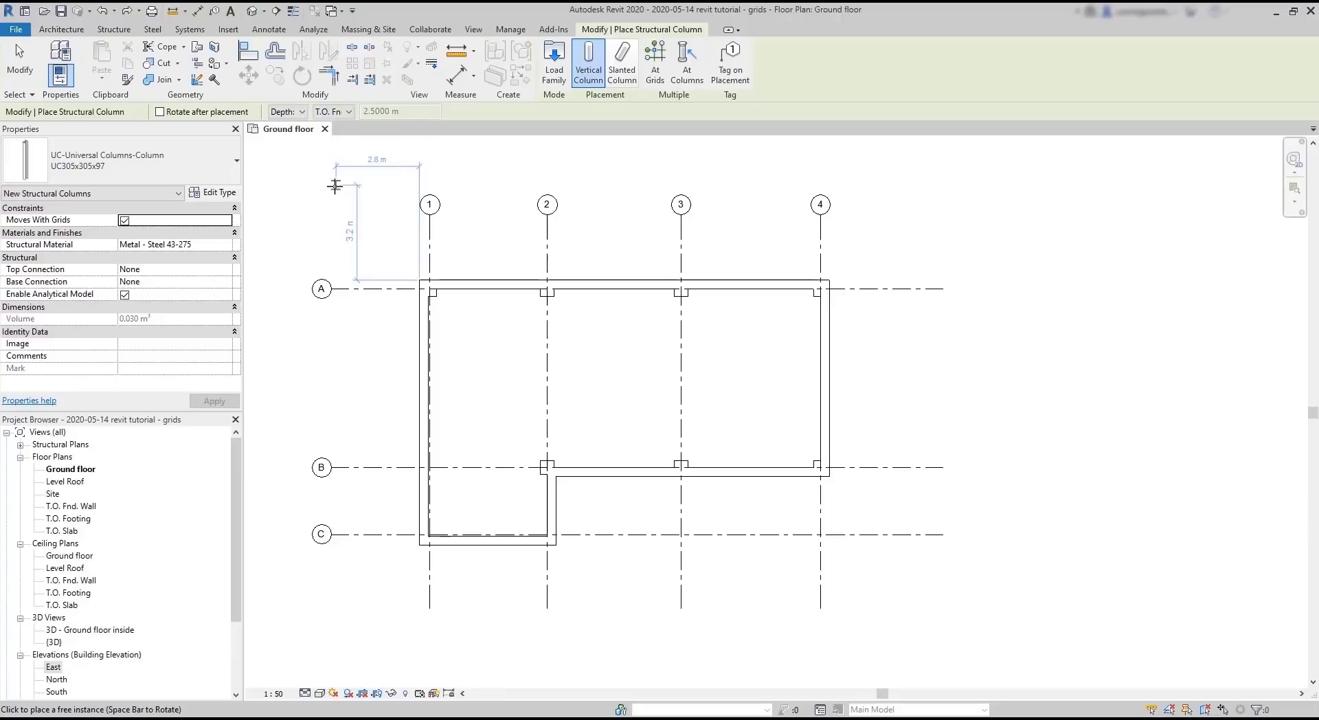
left_click(237, 162)
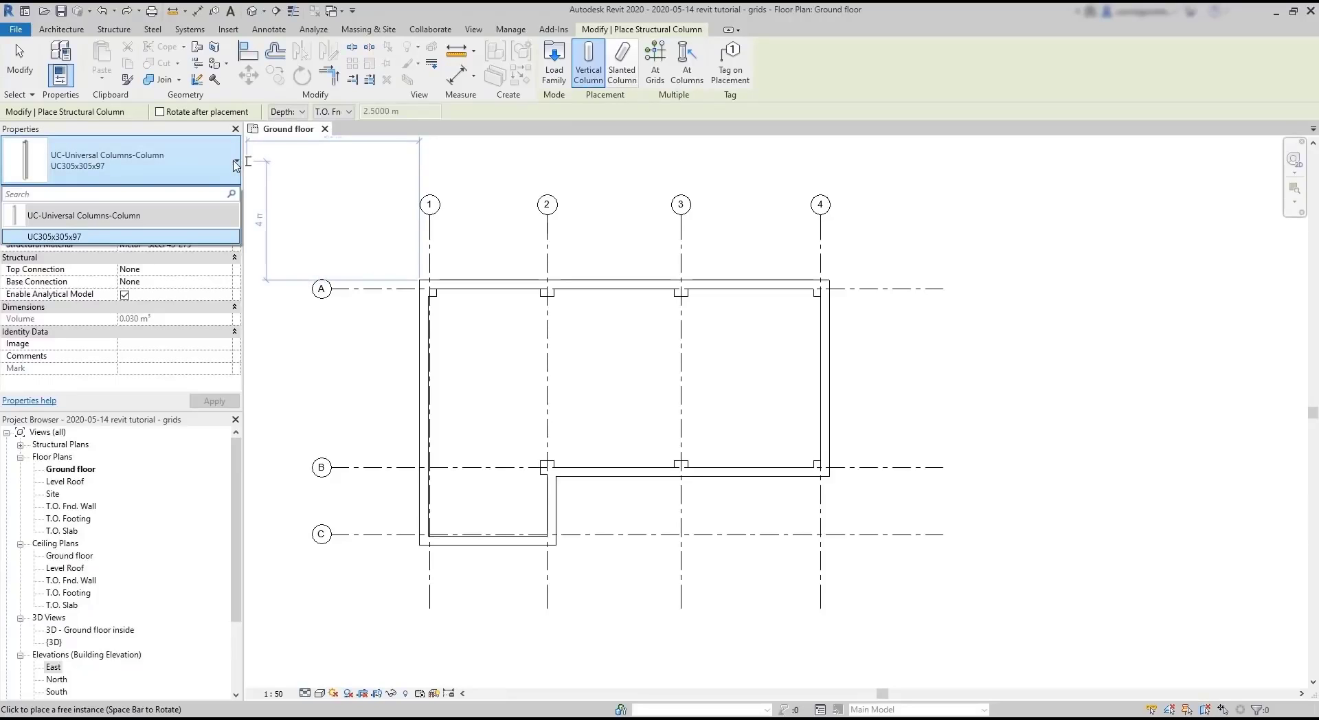
scroll(393, 272, "up", 4)
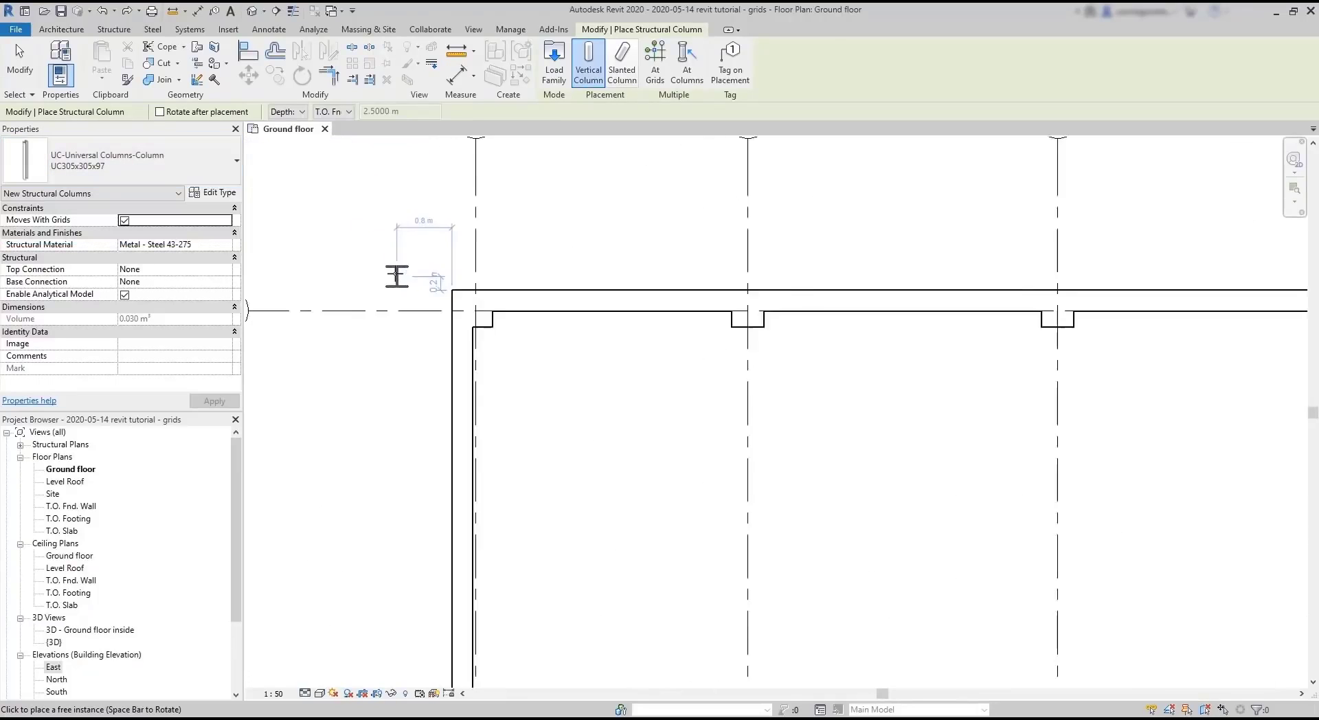
left_click(489, 317)
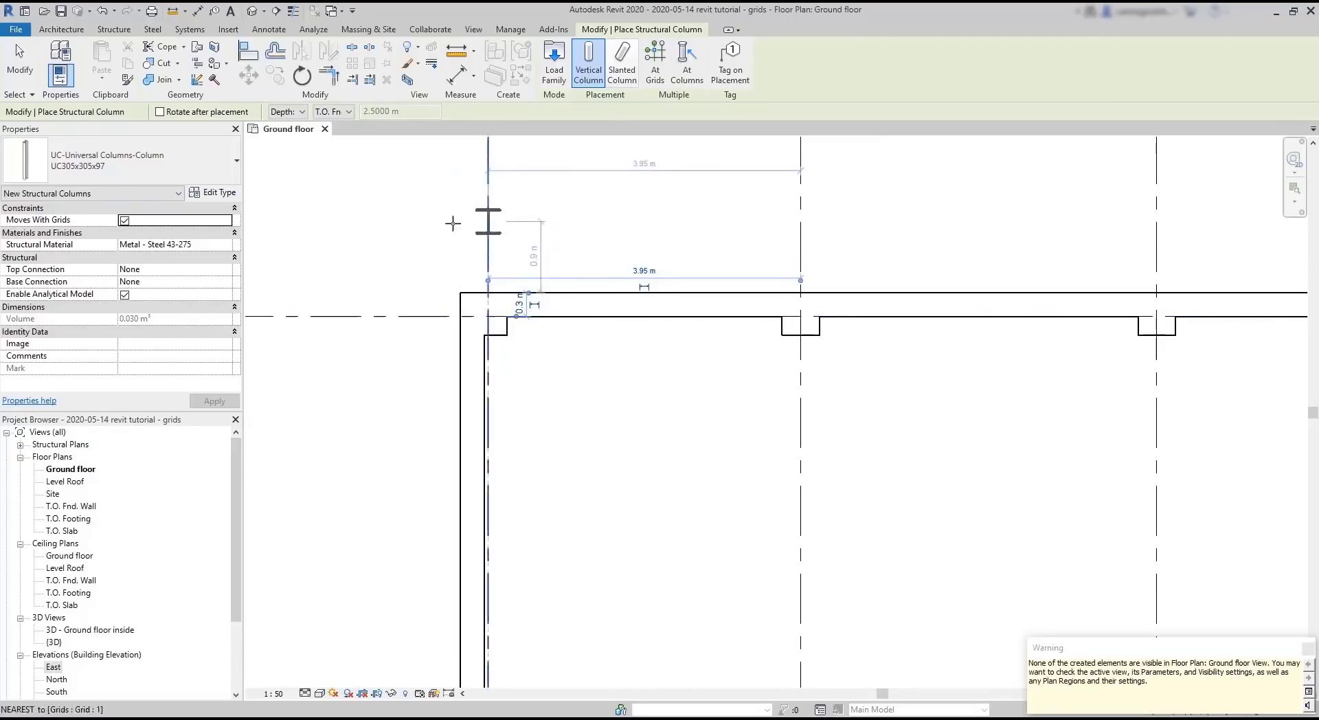
- Check the structural column's Depth and Height options and examine its vertical extent at grid A in the East elevation
left_click(301, 113)
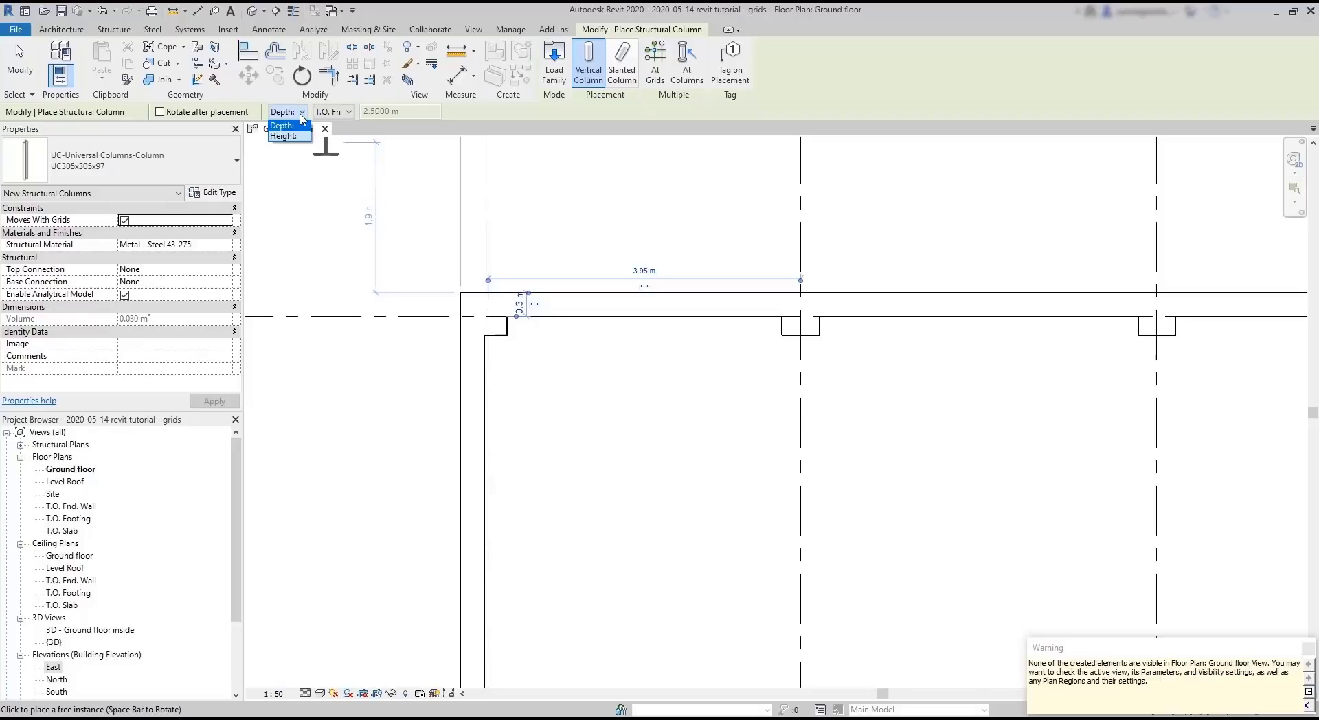
left_click(301, 116)
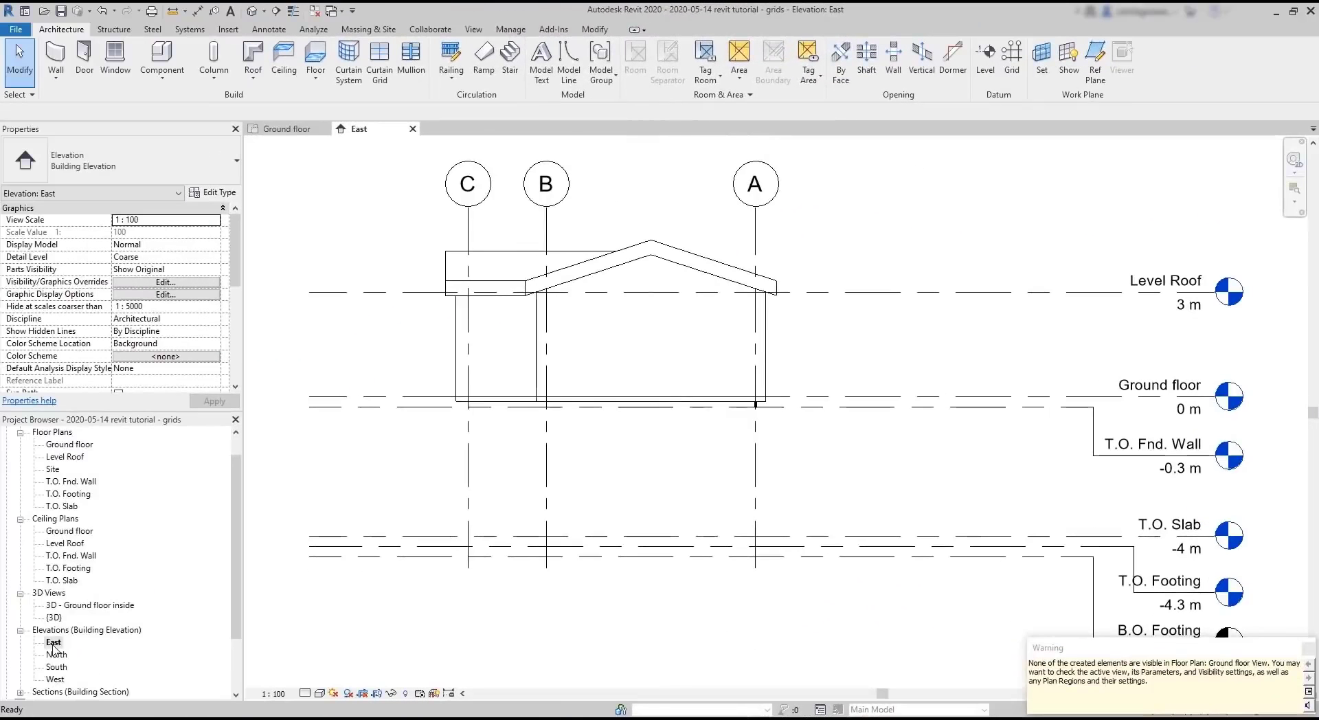
scroll(824, 402, "up", 6)
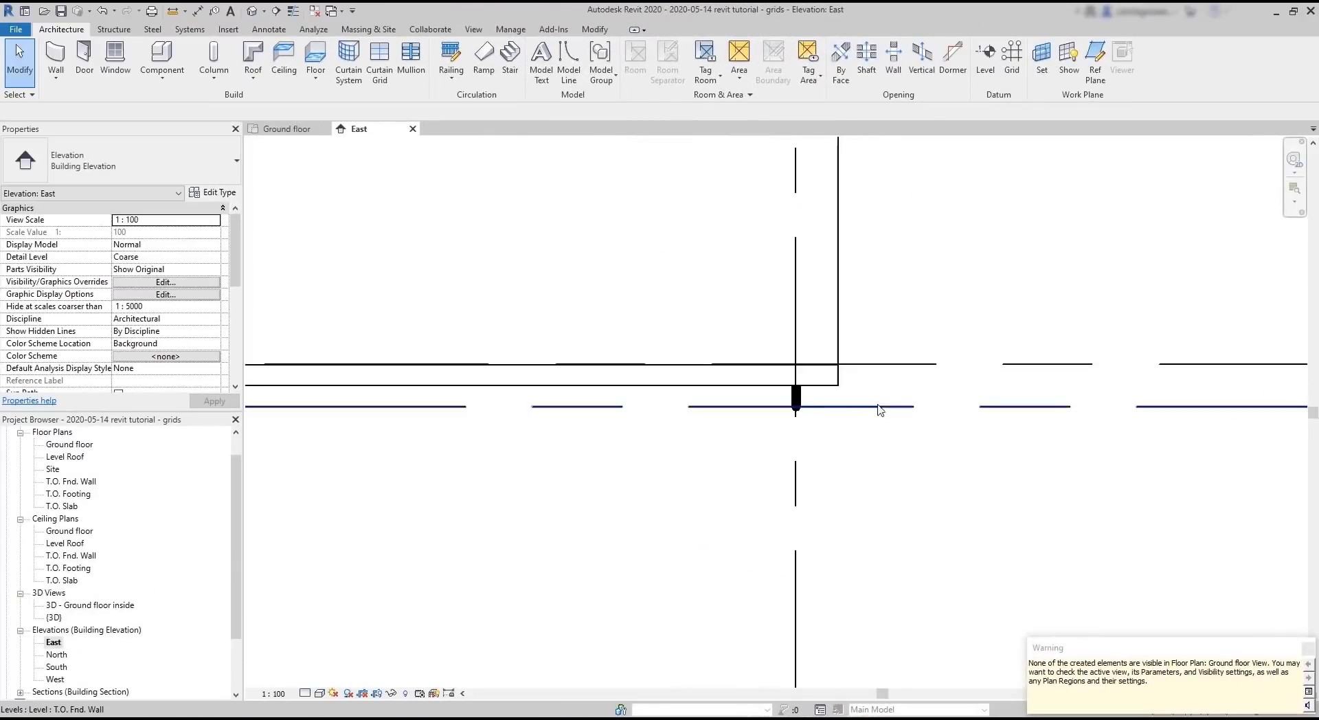
scroll(798, 402, "down", 2)
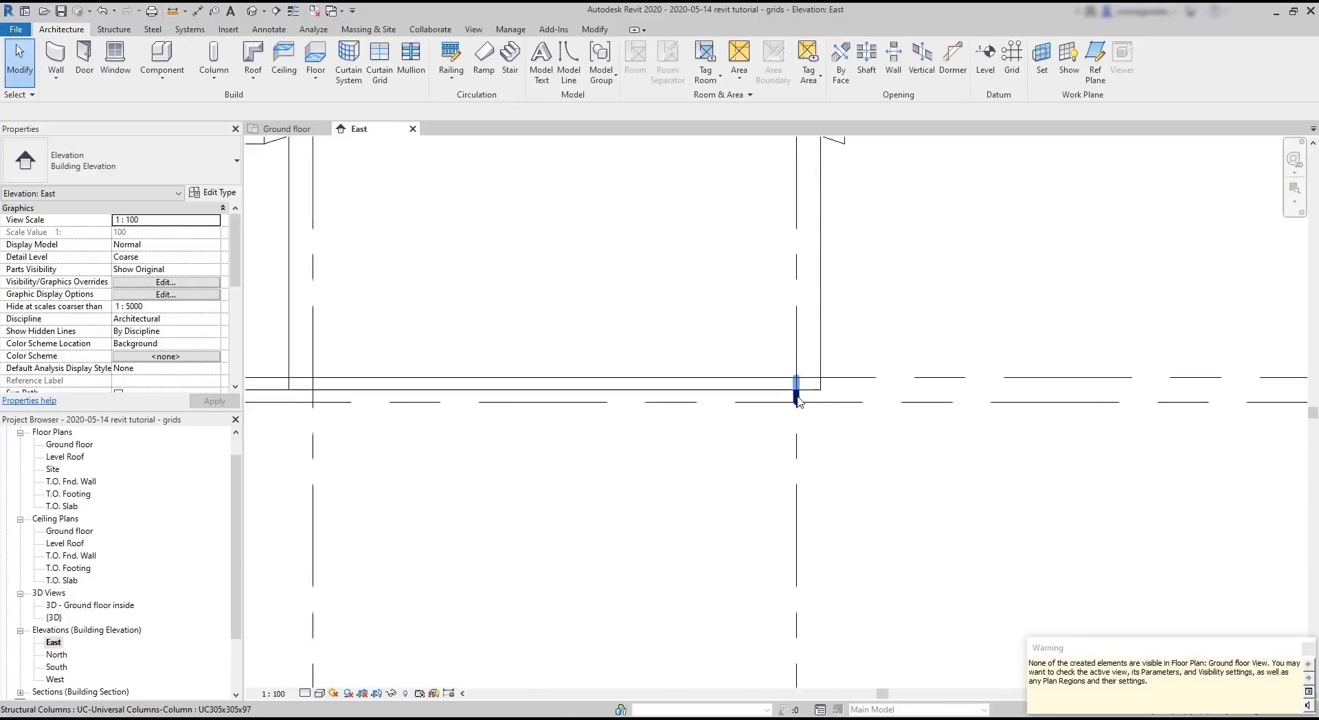
scroll(798, 402, "down", 2)
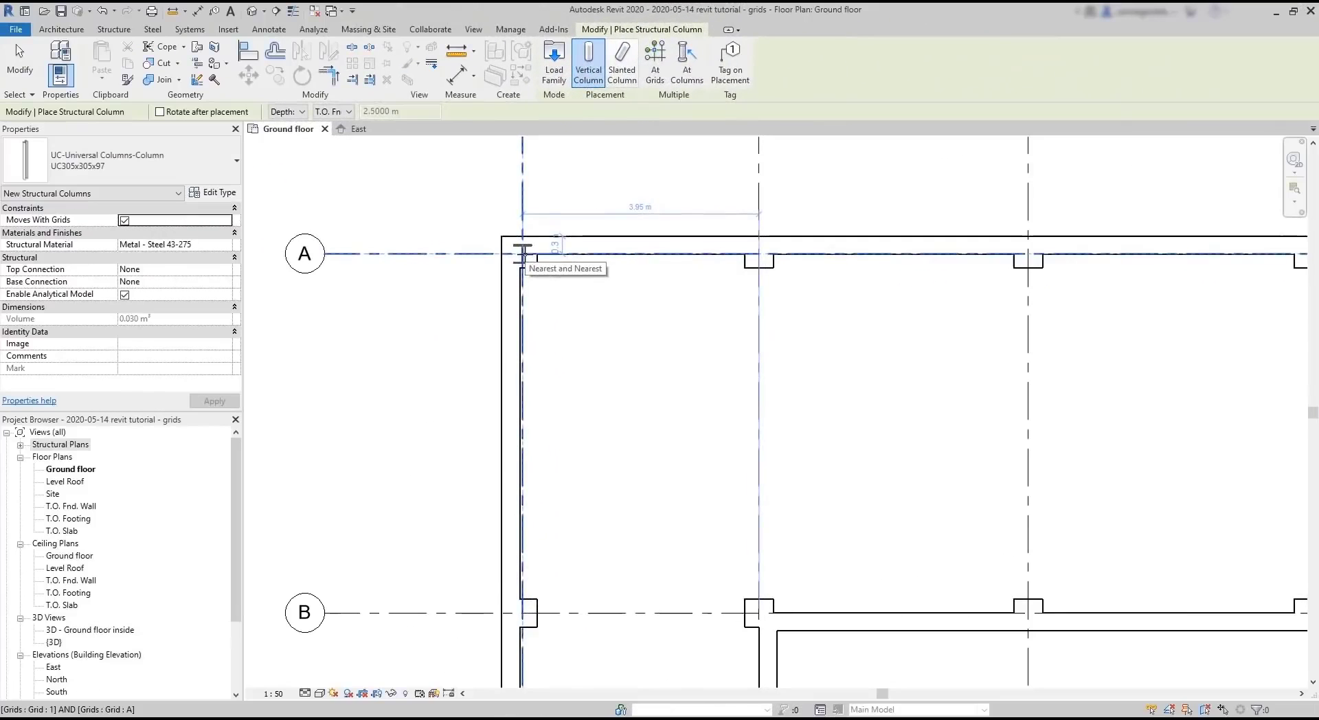
- Place a vertical UC305x305x97 structural column at grid intersection A1 in the Ground floor plan and dismiss the visibility warning
left_click(522, 254)
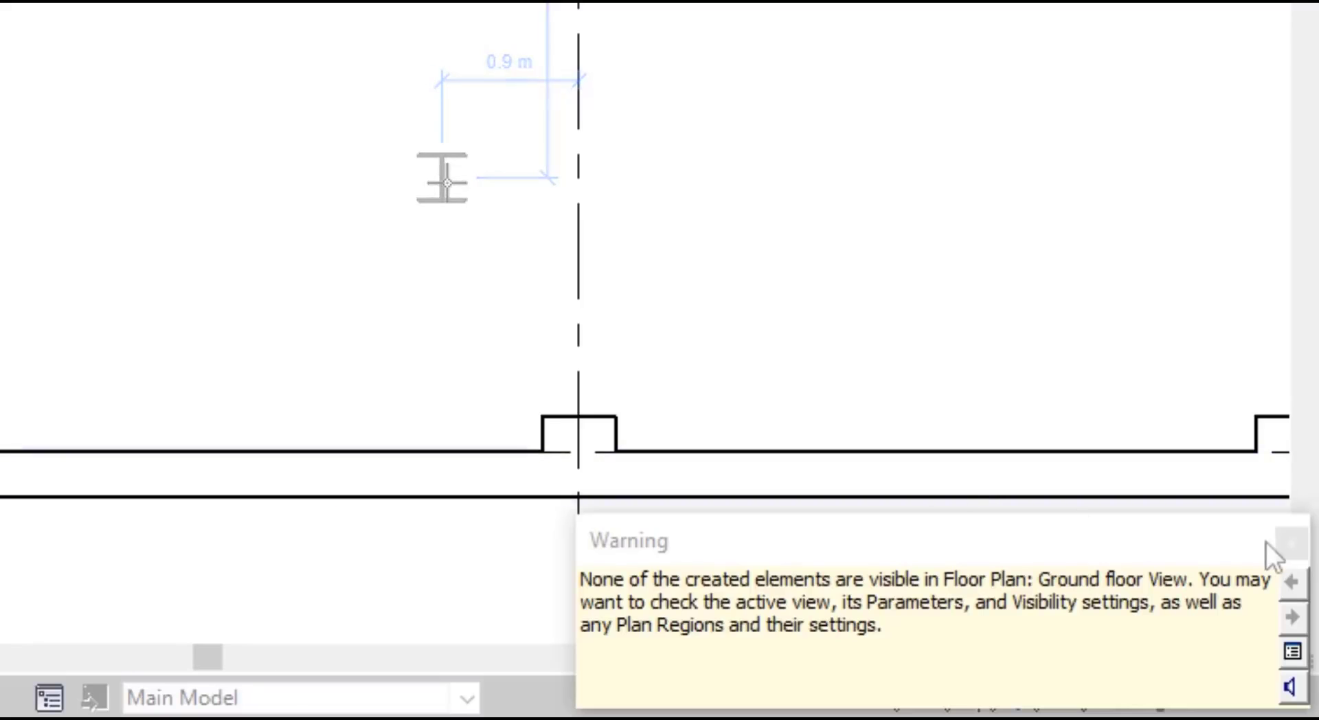
left_click(1291, 543)
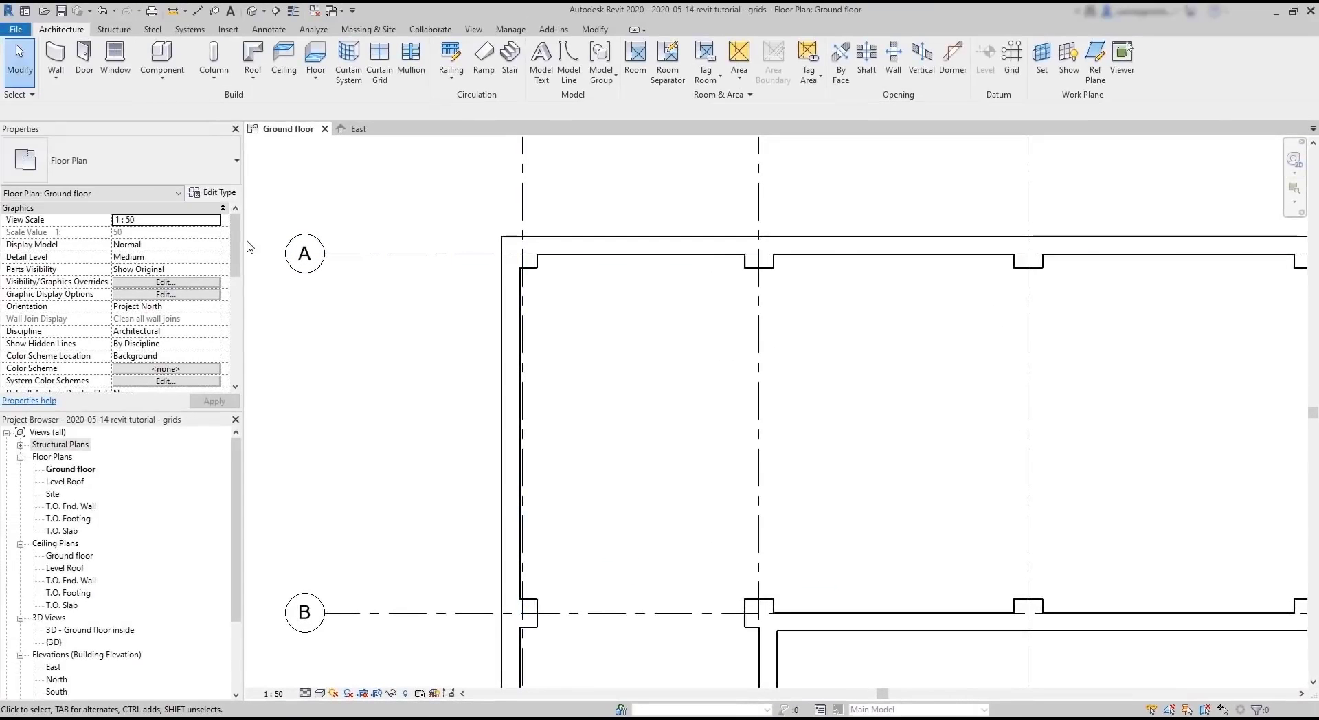
- Set the Ground floor plan's underlay base level to T.O. Fnd. Wall and apply it
left_click_drag(237, 232, 250, 294)
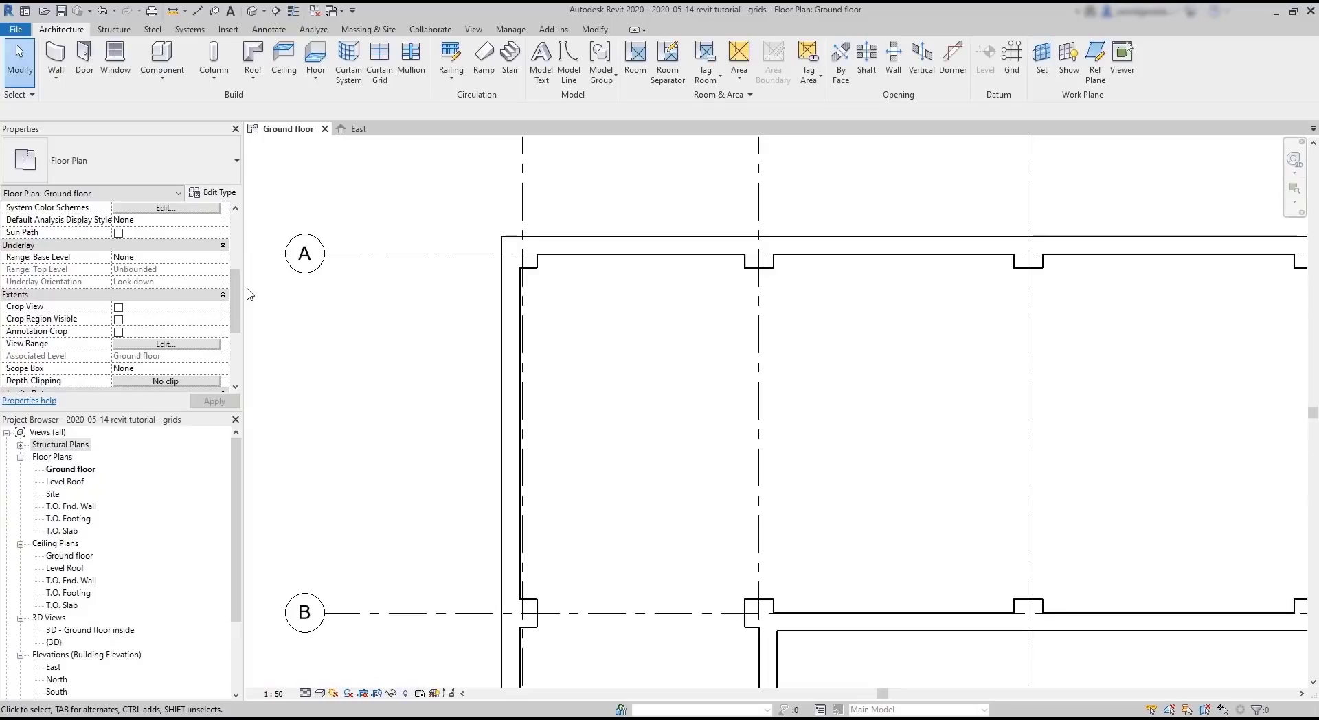
left_click(217, 259)
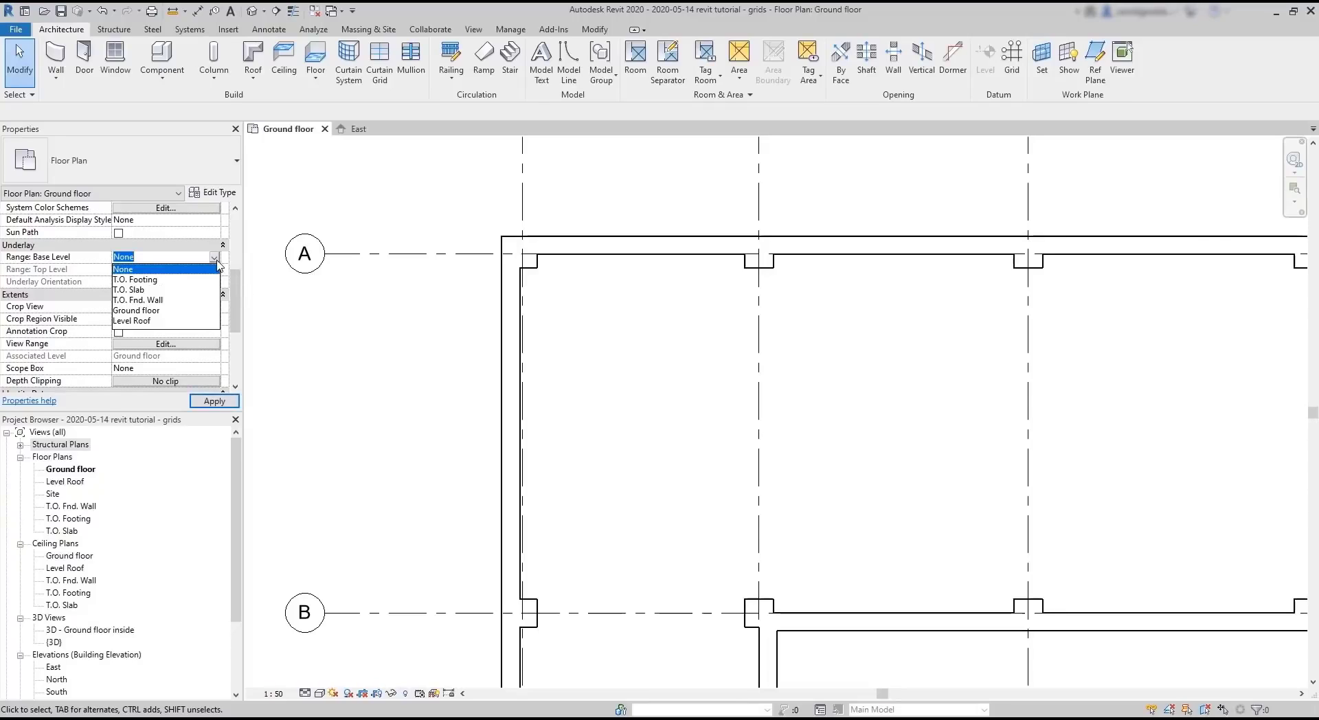
left_click(153, 300)
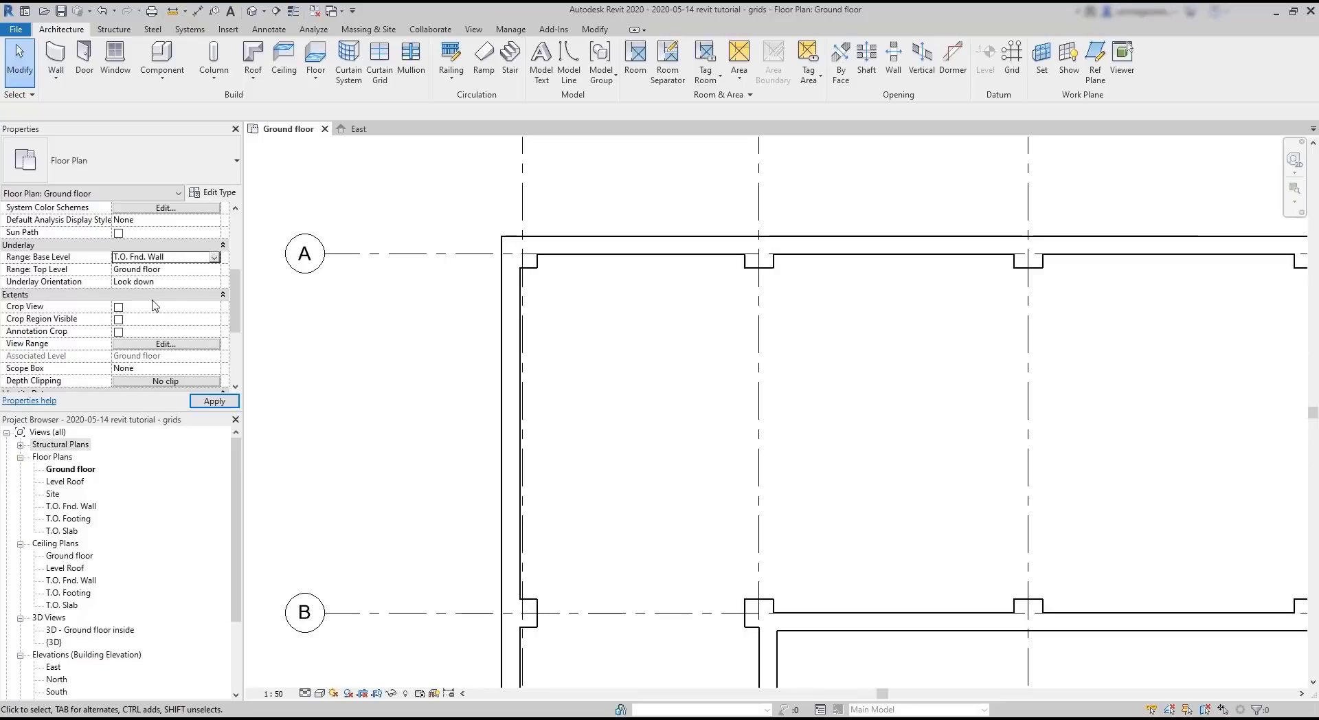
left_click(210, 403)
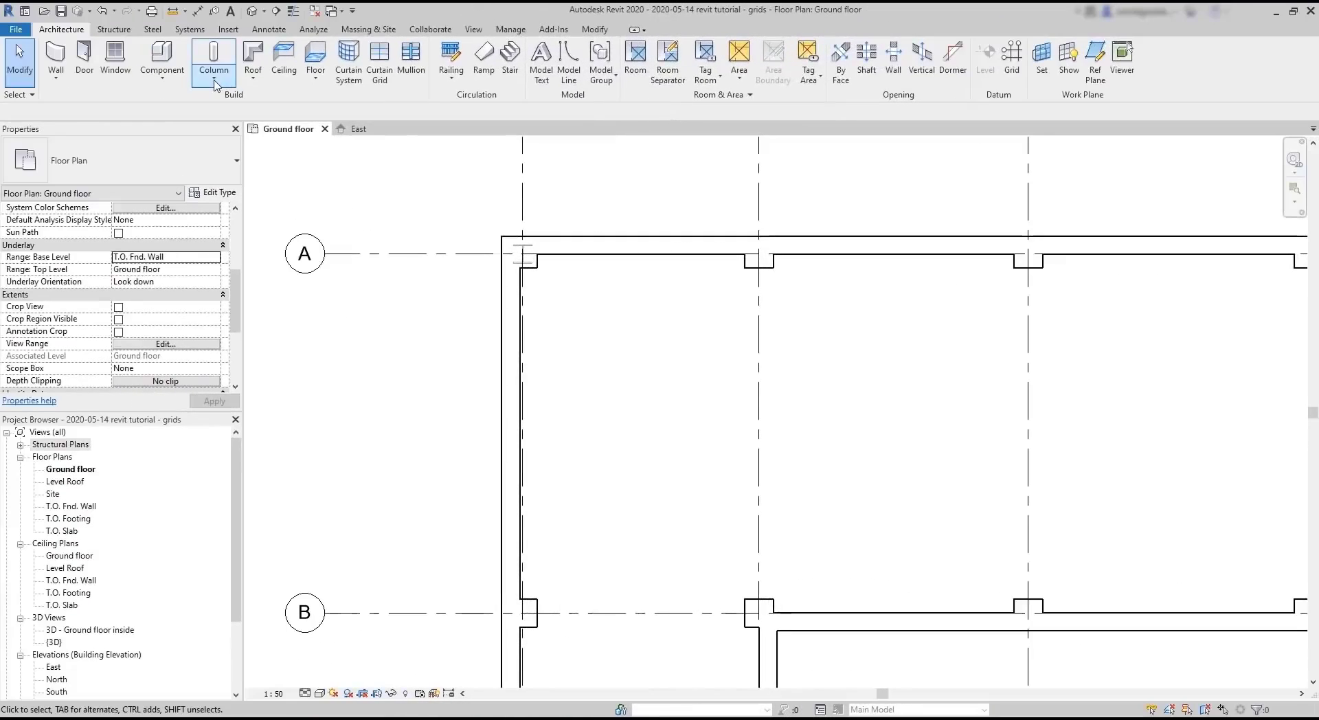
- Place UC305x305x97 structural columns inside all the architectural columns using the At Columns option
left_click(214, 74)
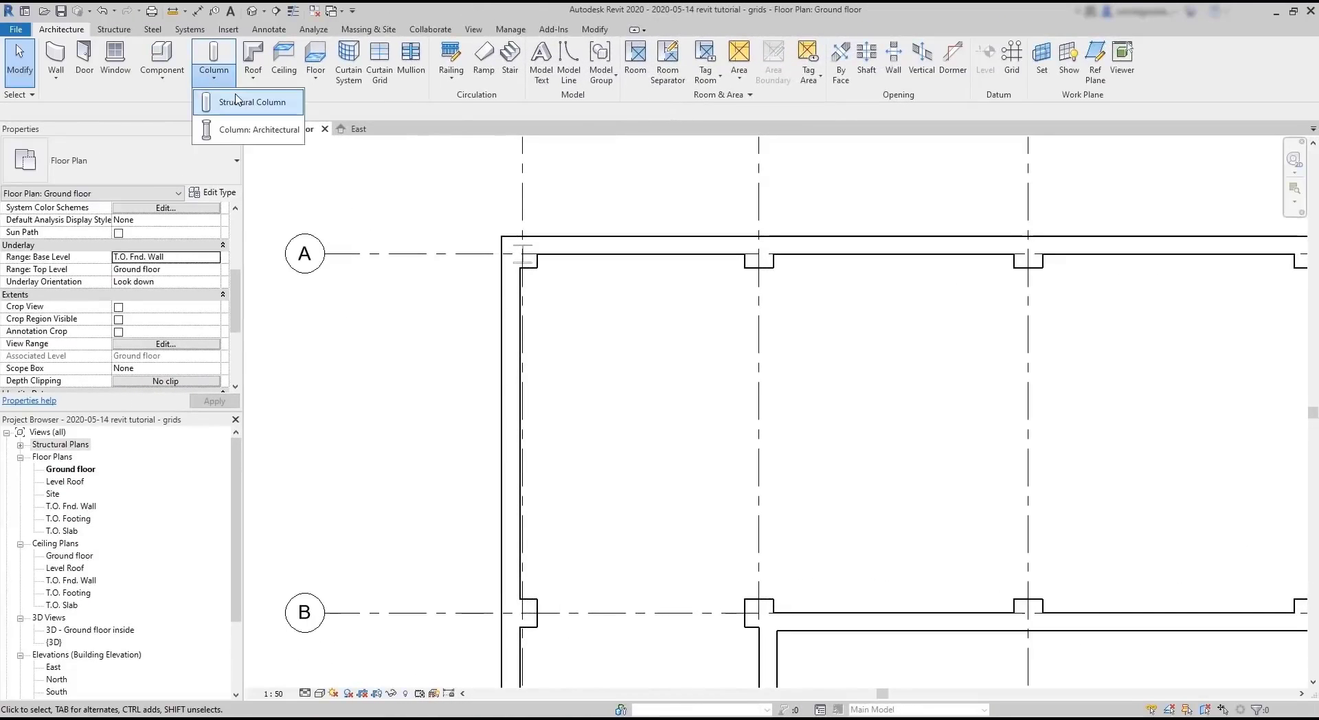
left_click(236, 100)
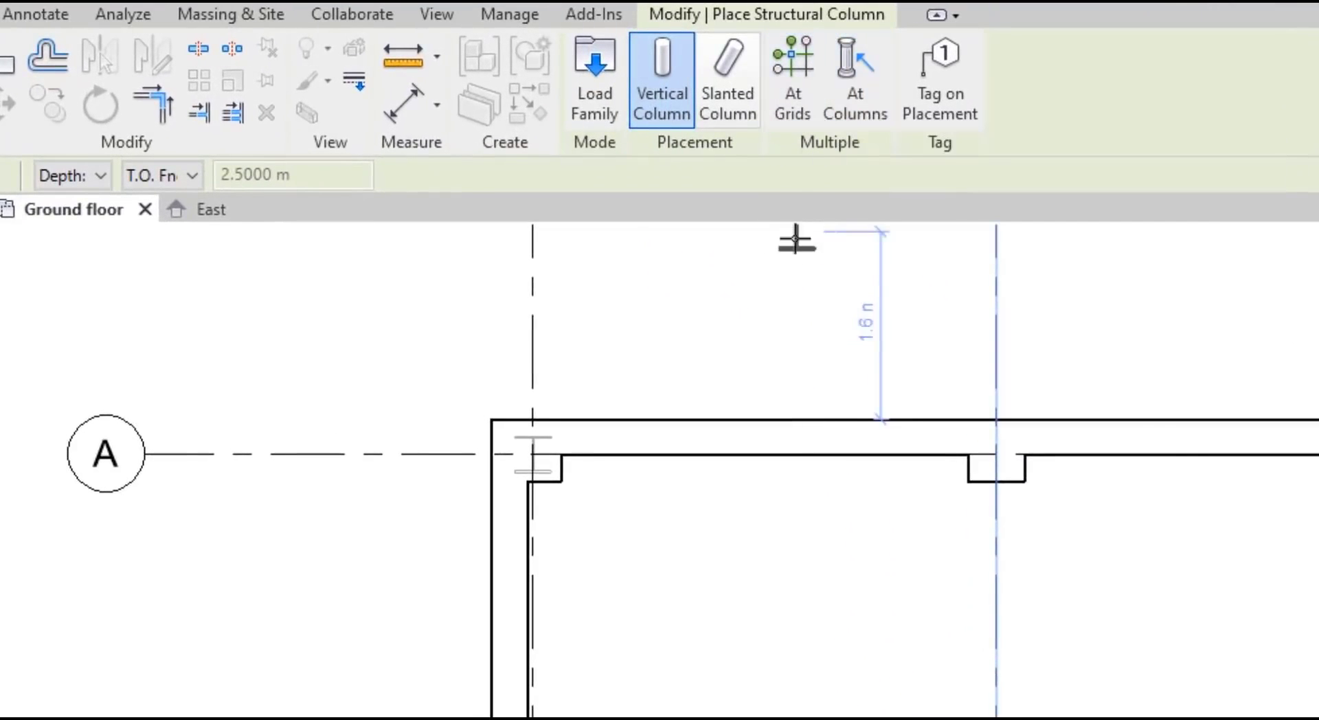
scroll(769, 282, "down", 2)
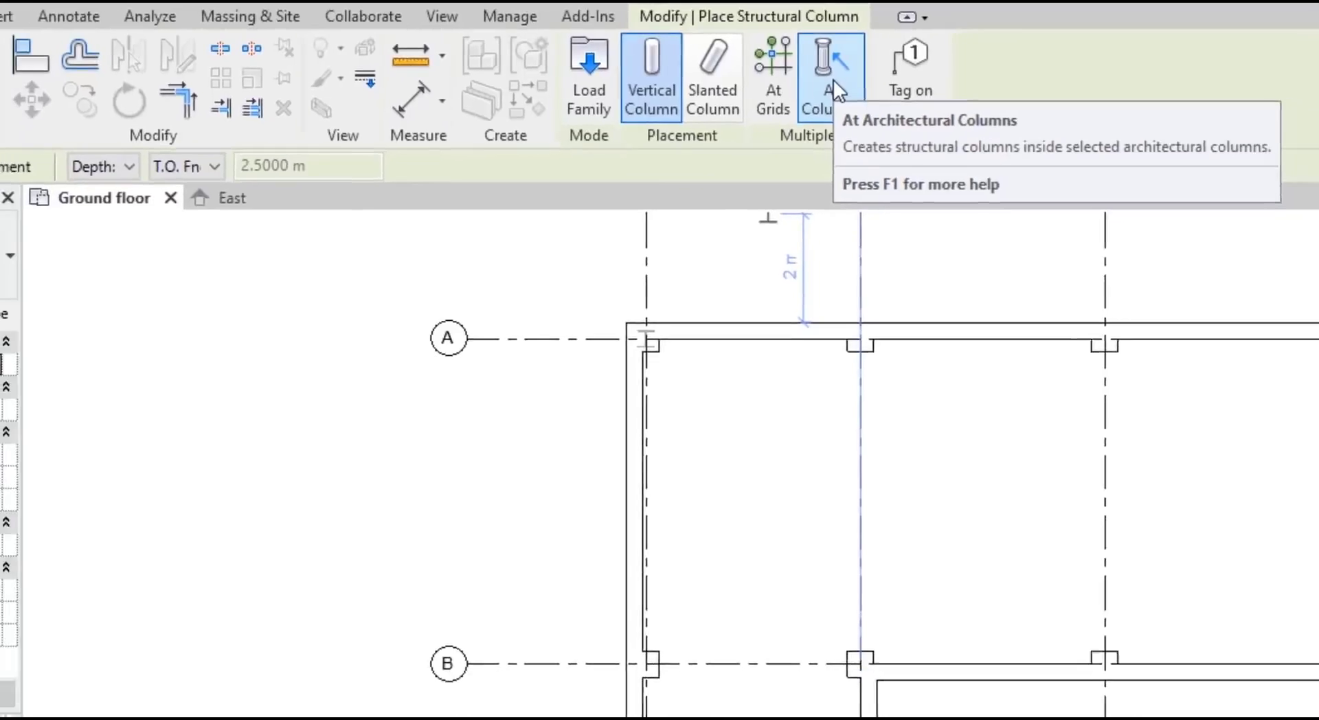
left_click(857, 84)
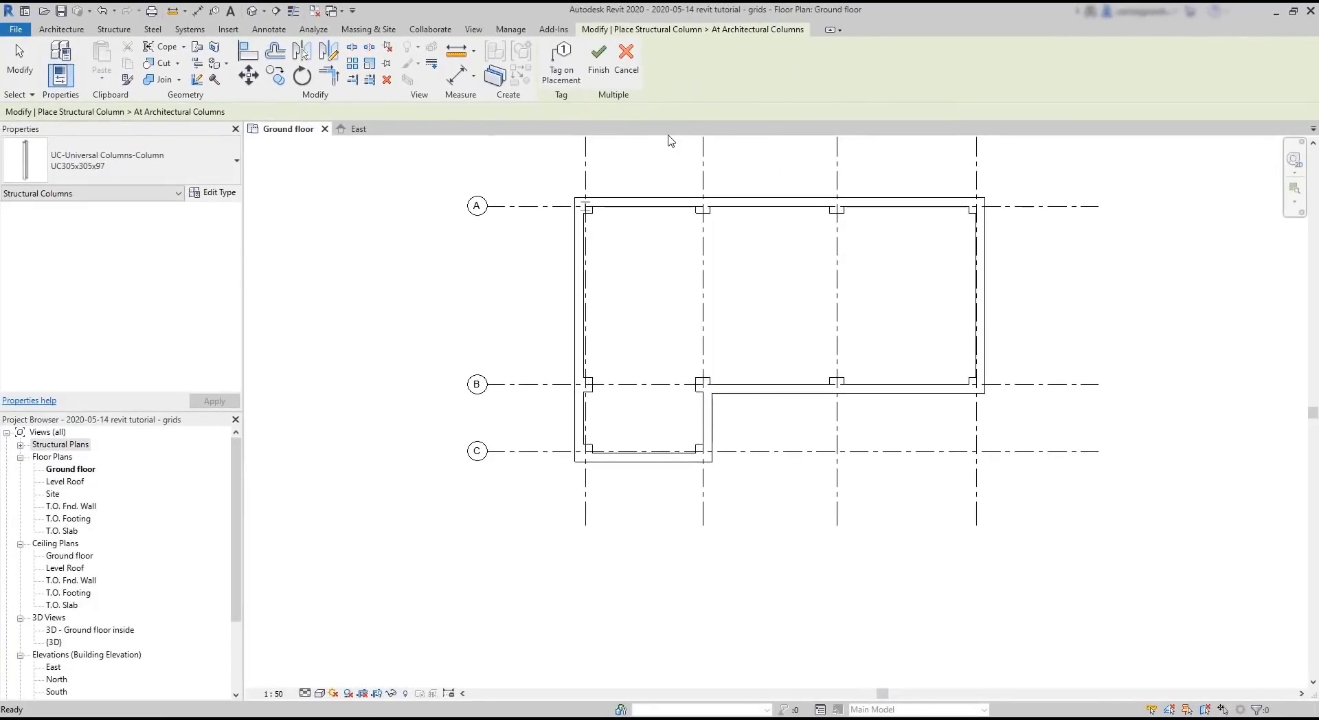
left_click(709, 201)
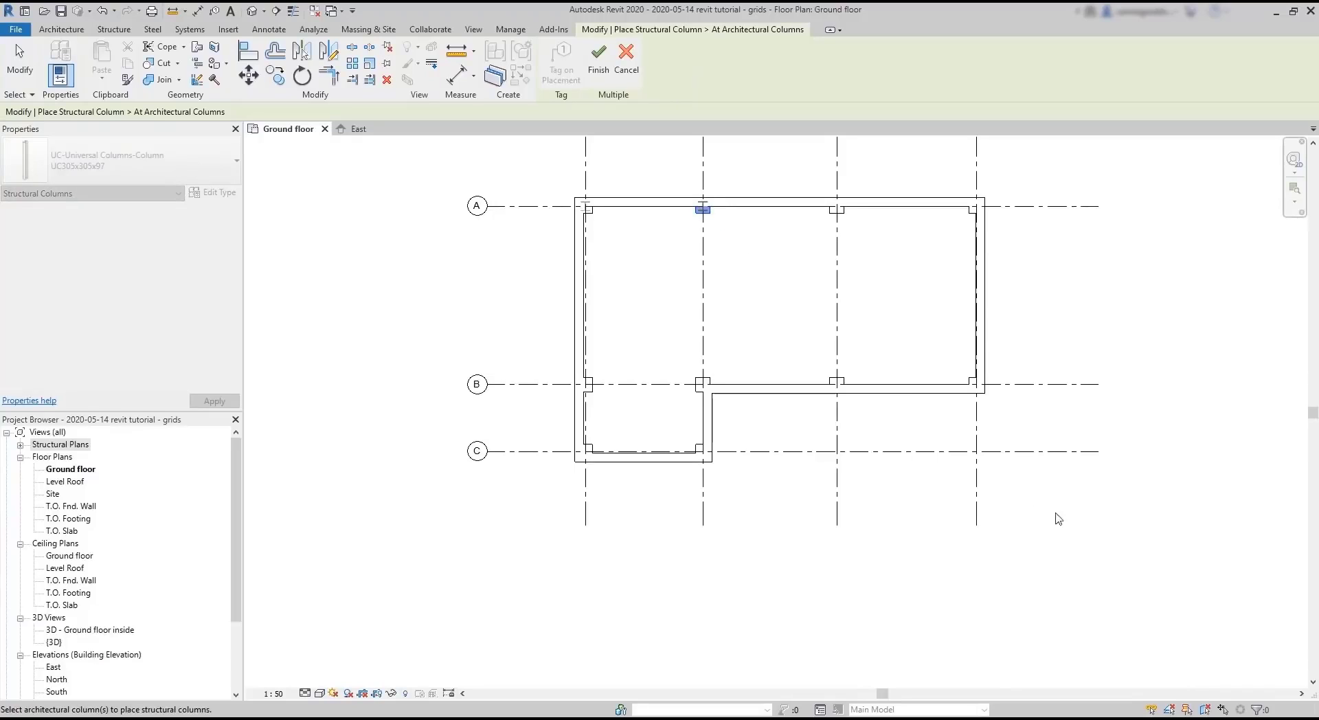
left_click_drag(1090, 522, 532, 166)
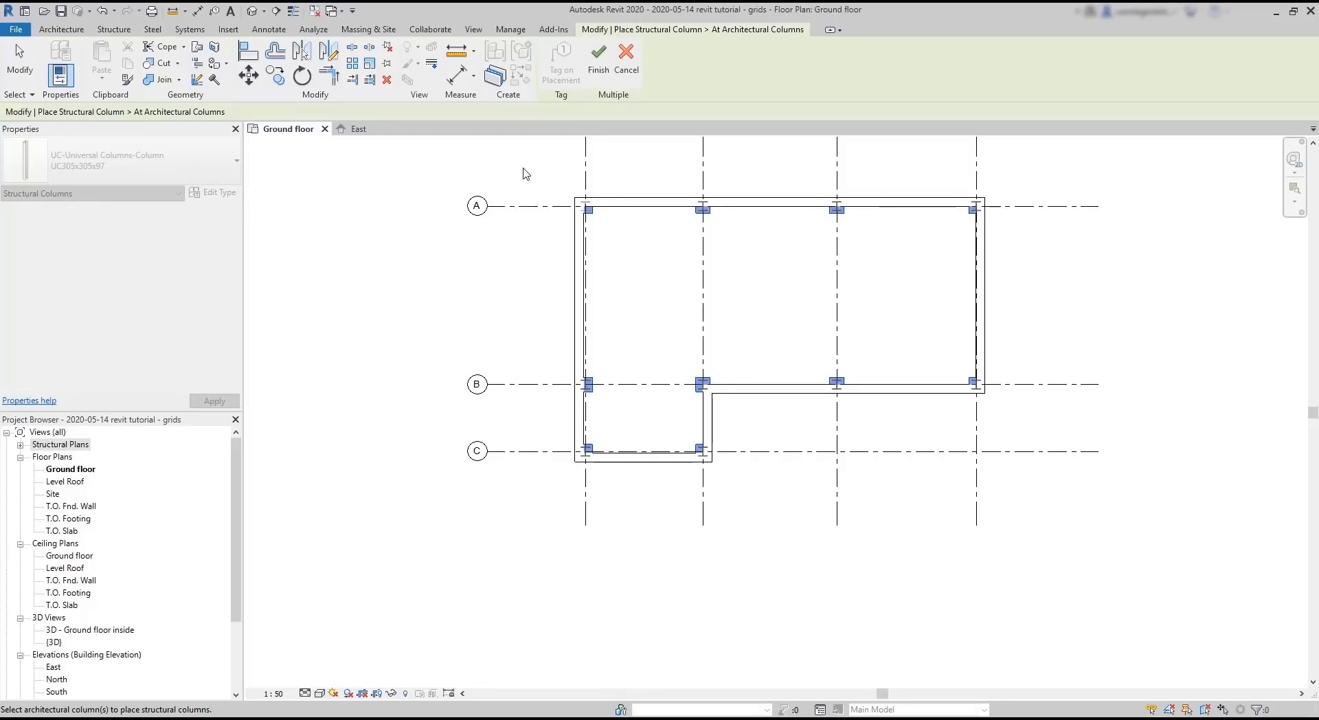
left_click(597, 67)
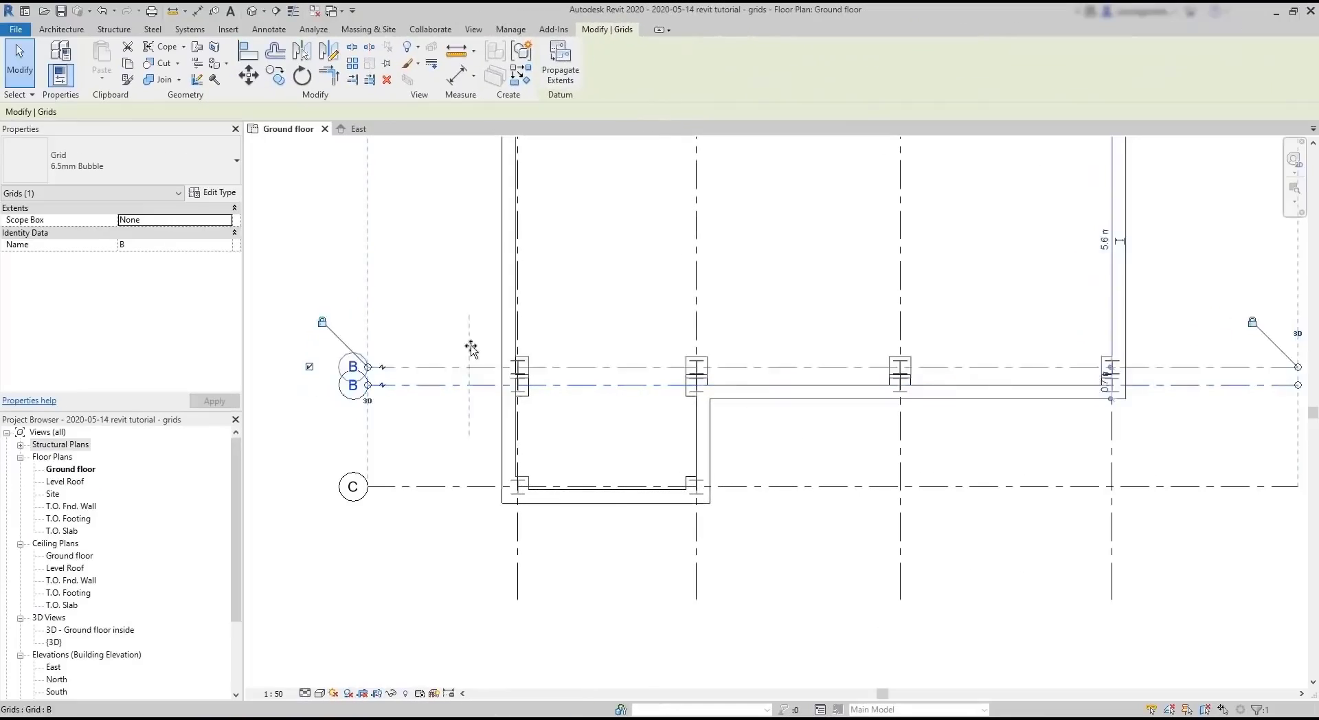
- Try moving grid B with its columns to 2.5 m north of the main south wall's inner face, and undo the move
left_click_drag(471, 347, 471, 270)
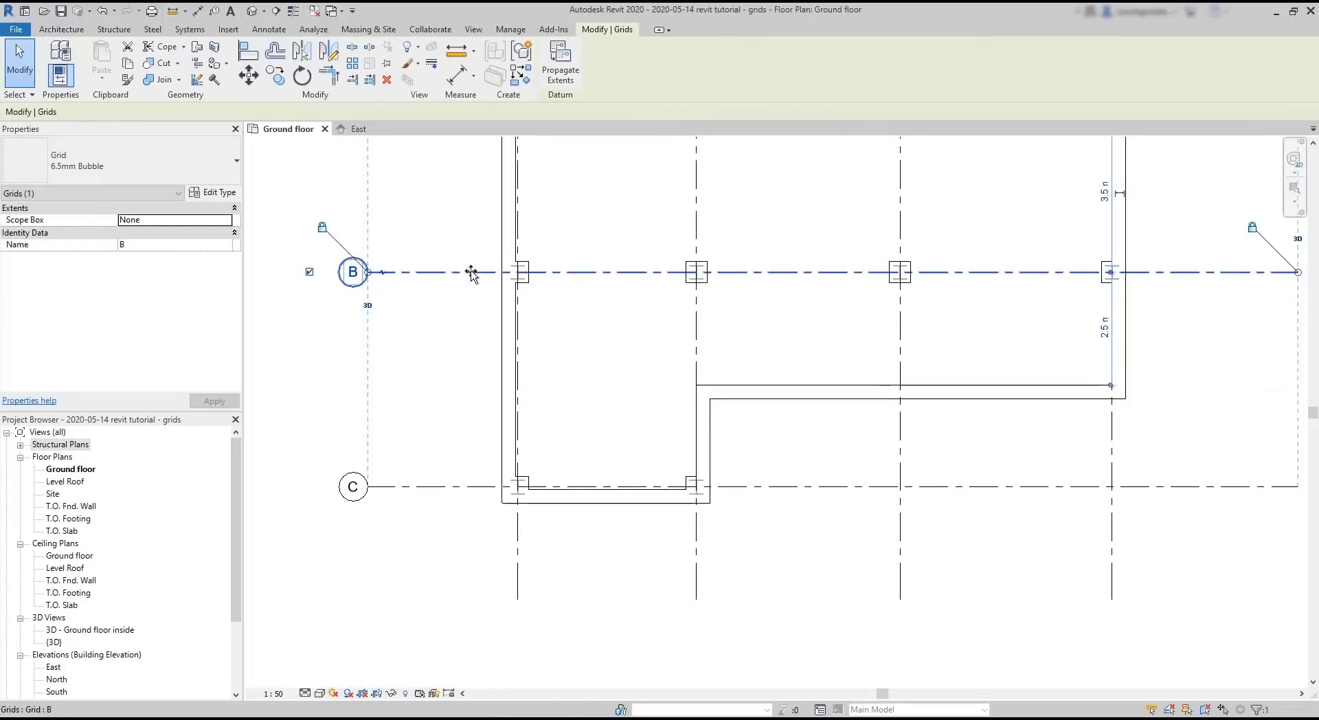
left_click(629, 327)
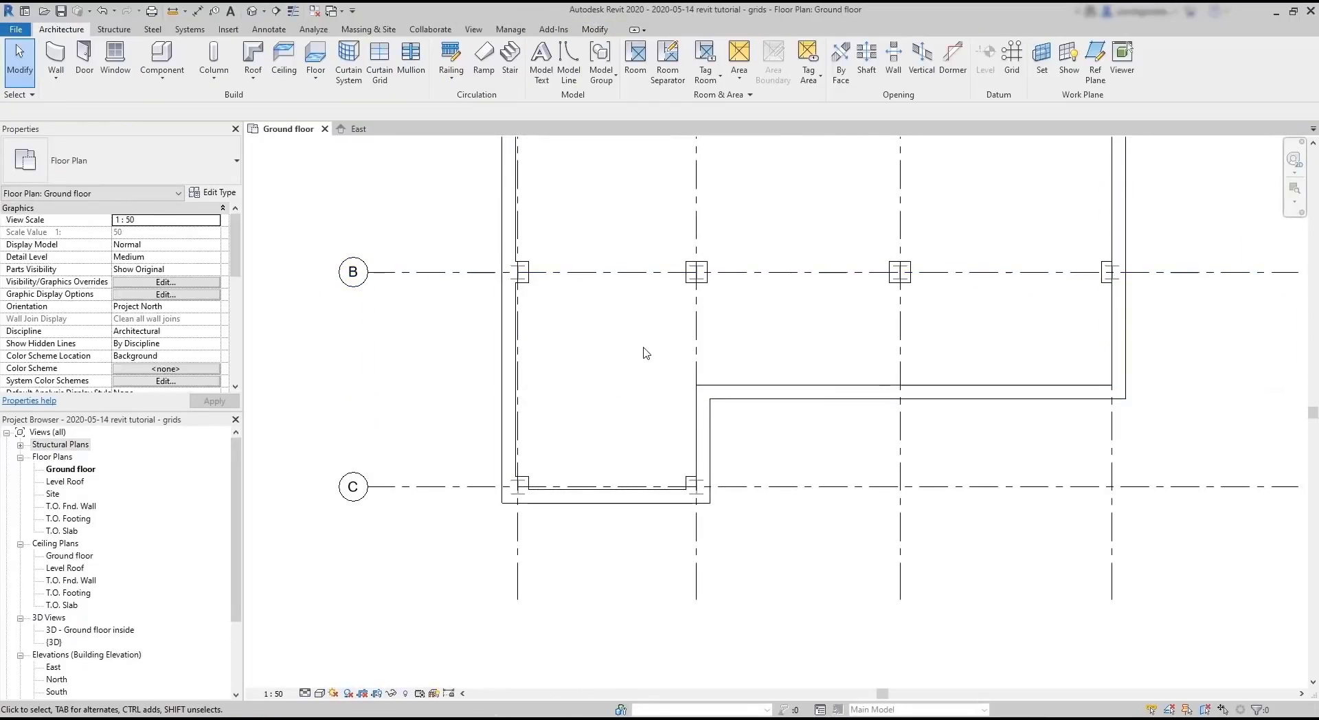
key("ctrl+z")
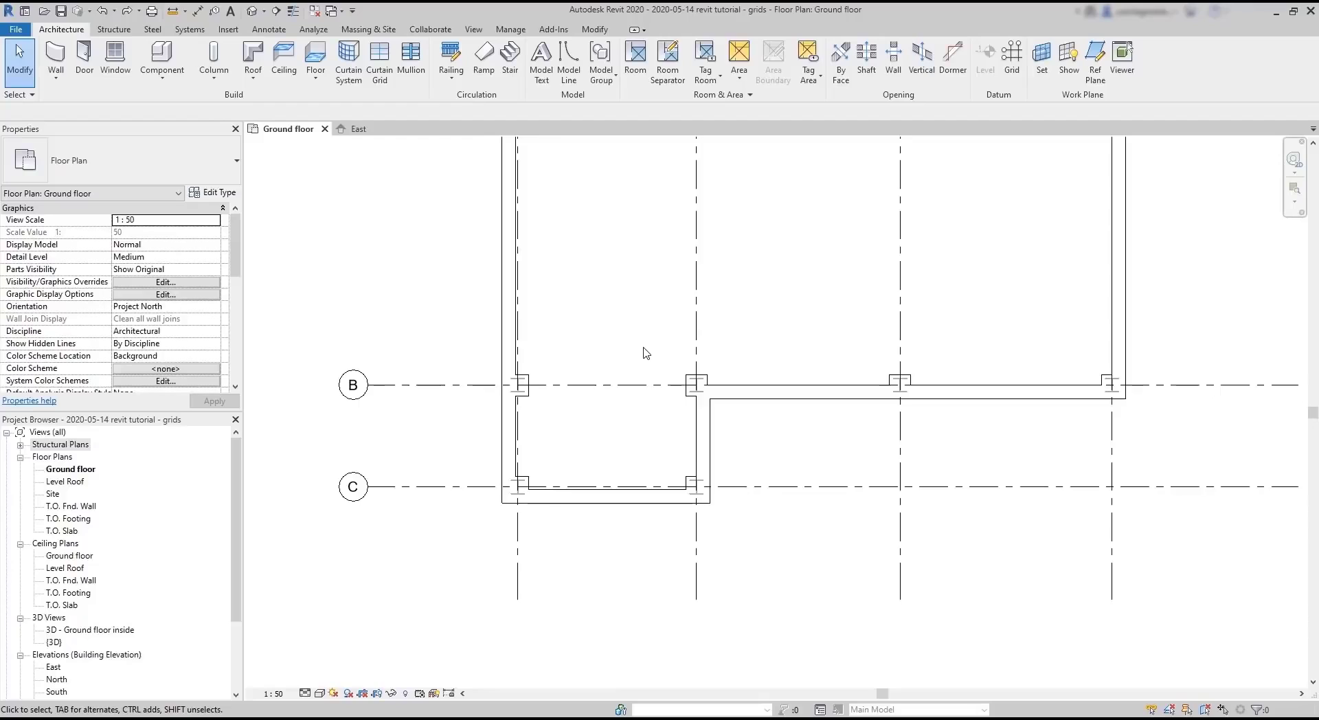
scroll(644, 353, "down", 2)
middle_click_drag(712, 312, 721, 391)
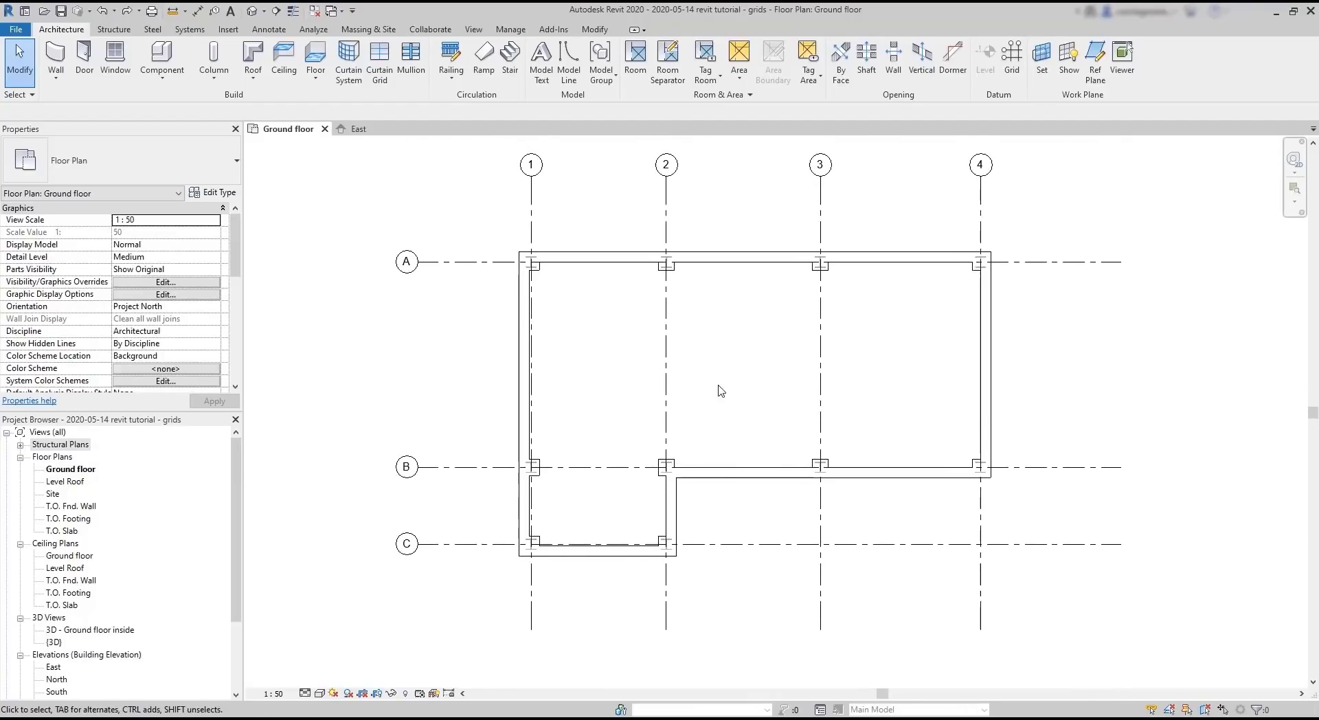